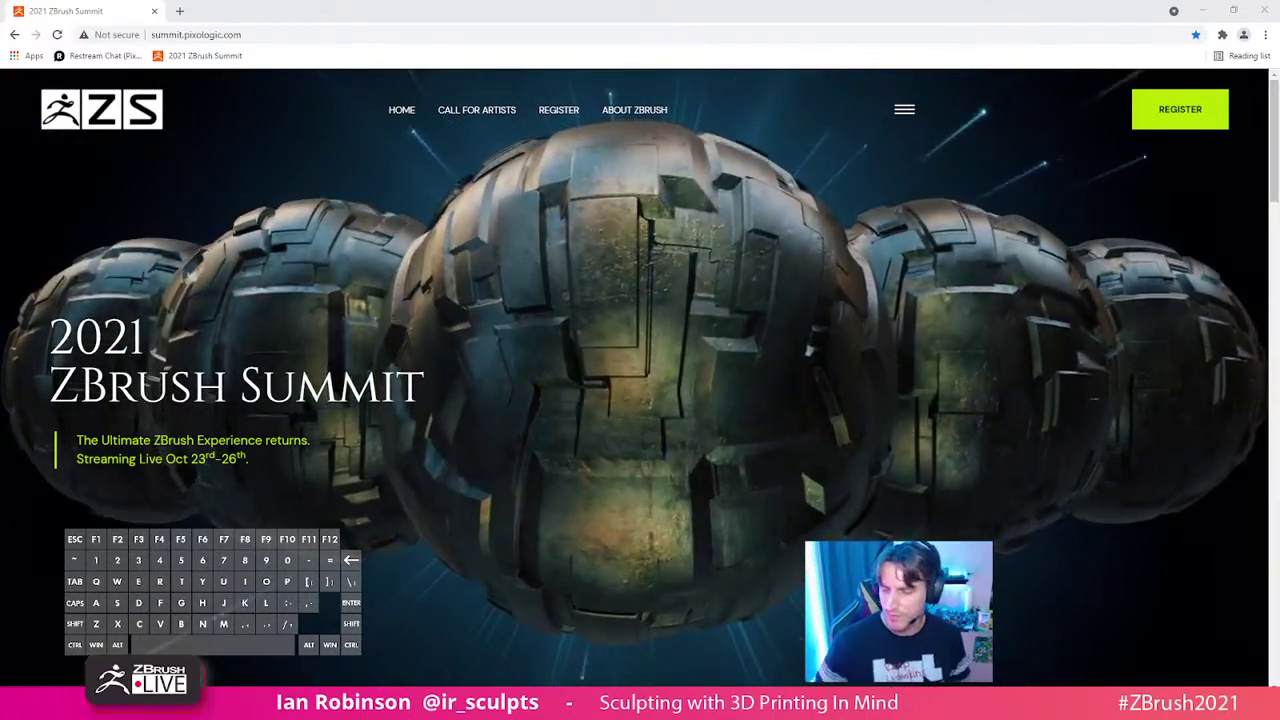
# - Check the EPAX X1 build volume in the browser's search result, highlighting its dimensions, and return to ZBrush
pyautogui.click(1198, 11)
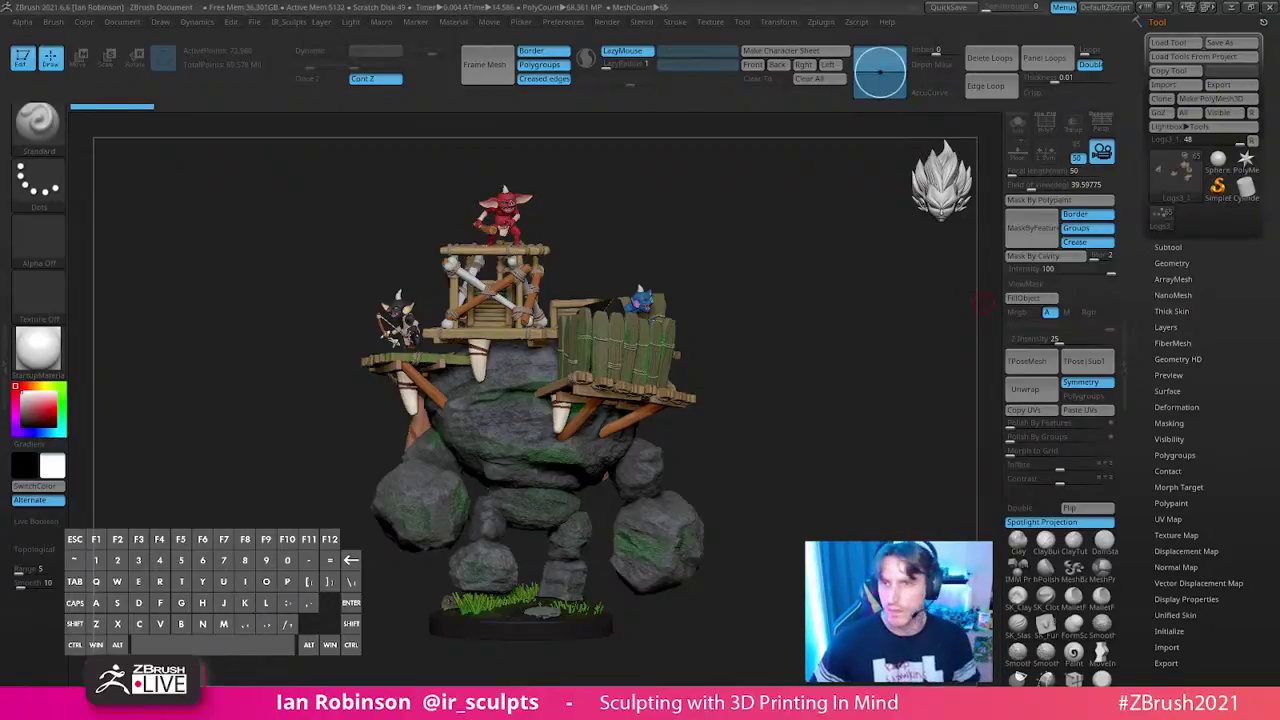
pyautogui.hotkey('alt', 'Tab')
pyautogui.moveTo(760, 2); pyautogui.dragTo(706, 50)
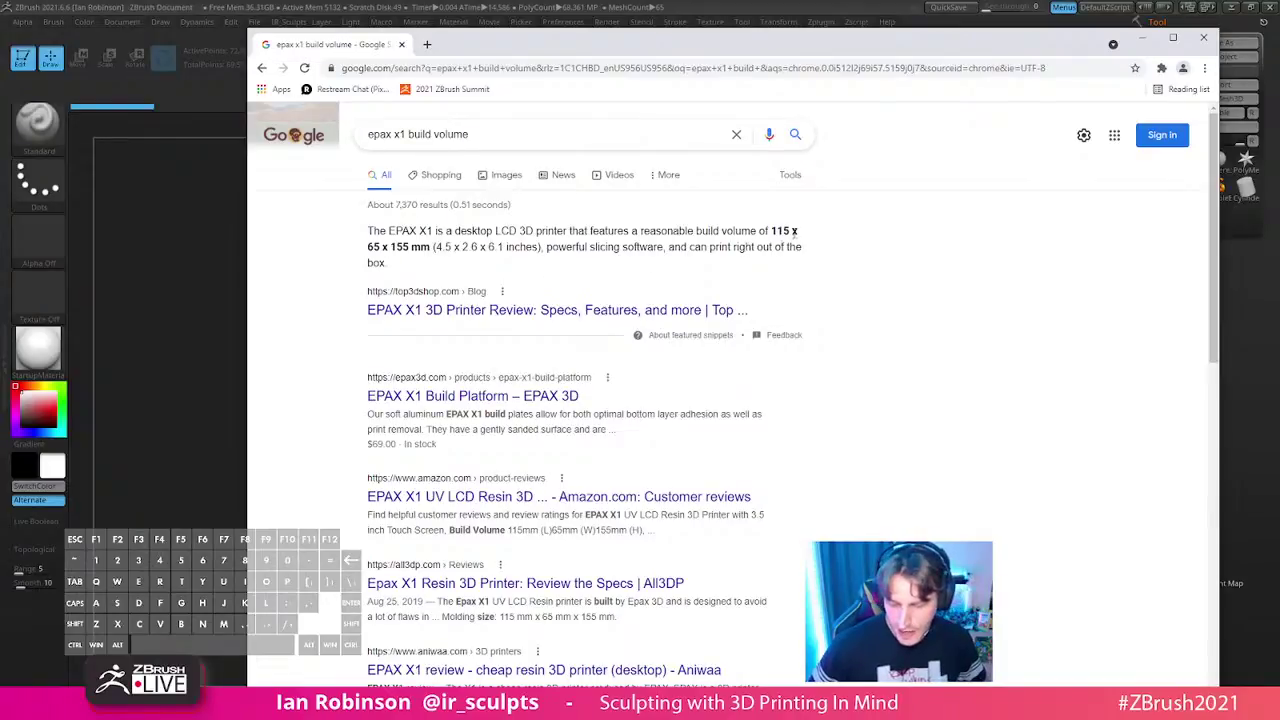
pyautogui.moveTo(771, 230); pyautogui.dragTo(798, 232)
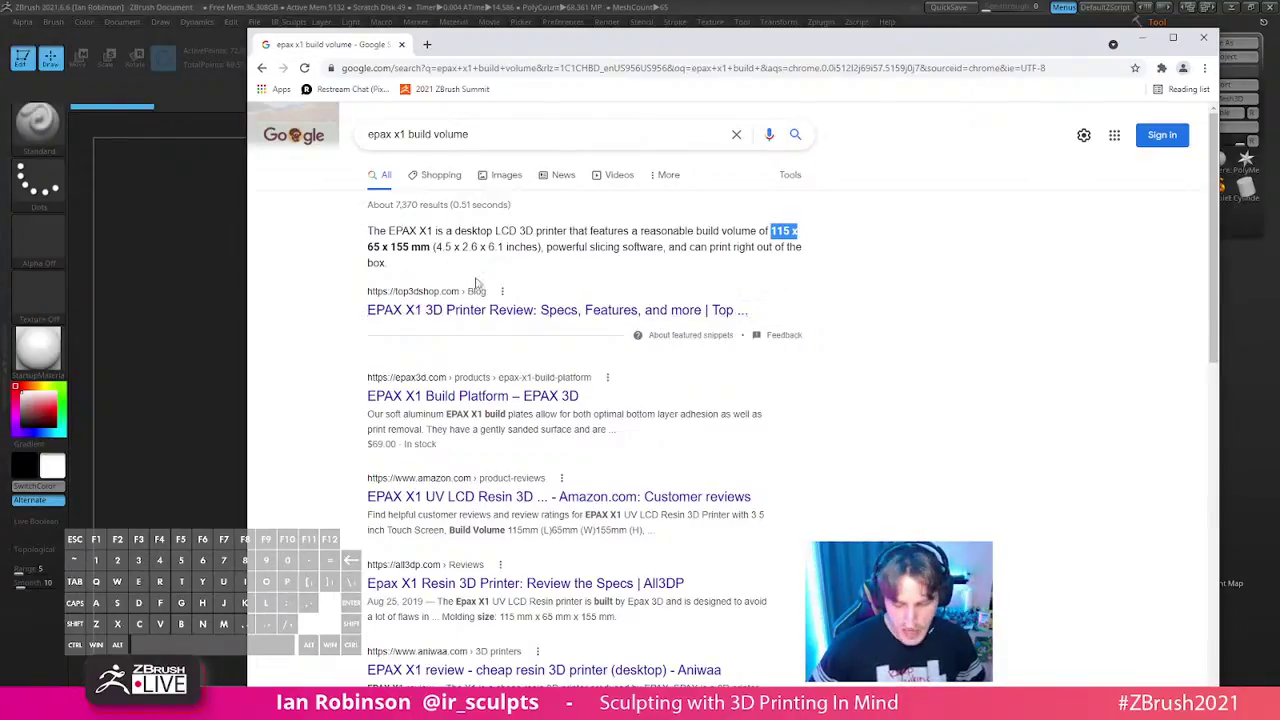
pyautogui.doubleClick(373, 247)
pyautogui.doubleClick(399, 247)
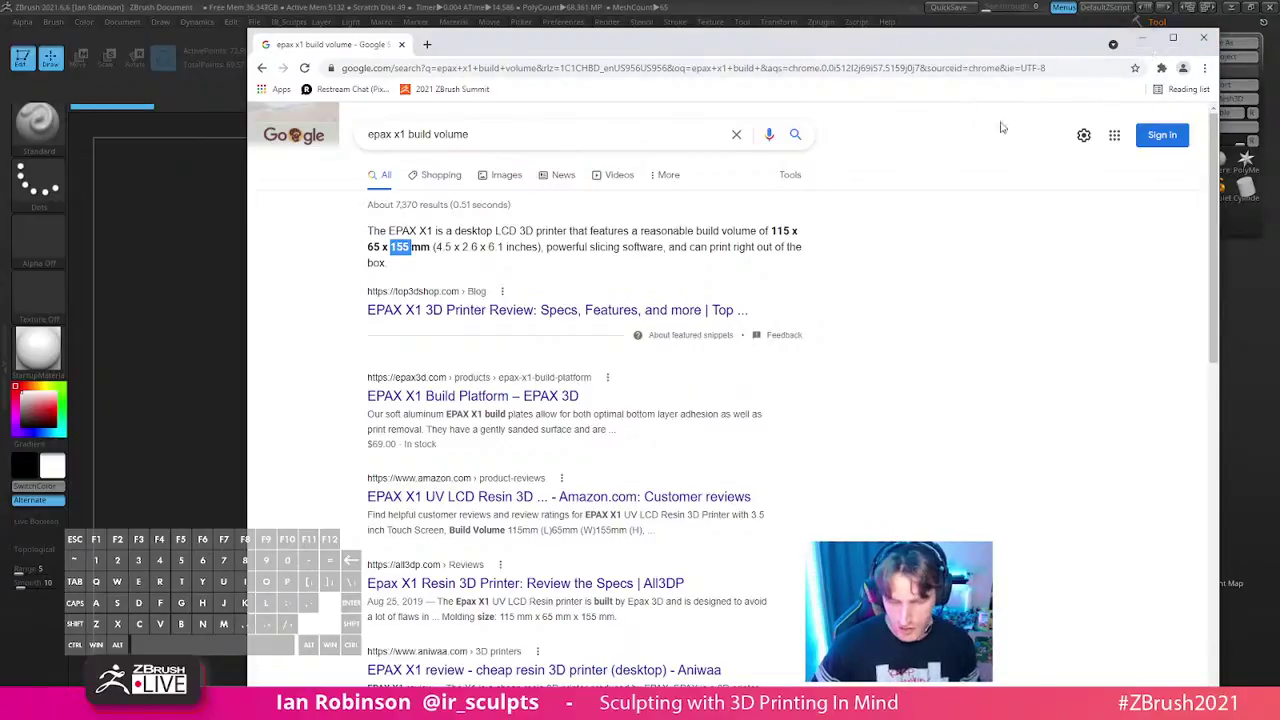
pyautogui.click(1143, 38)
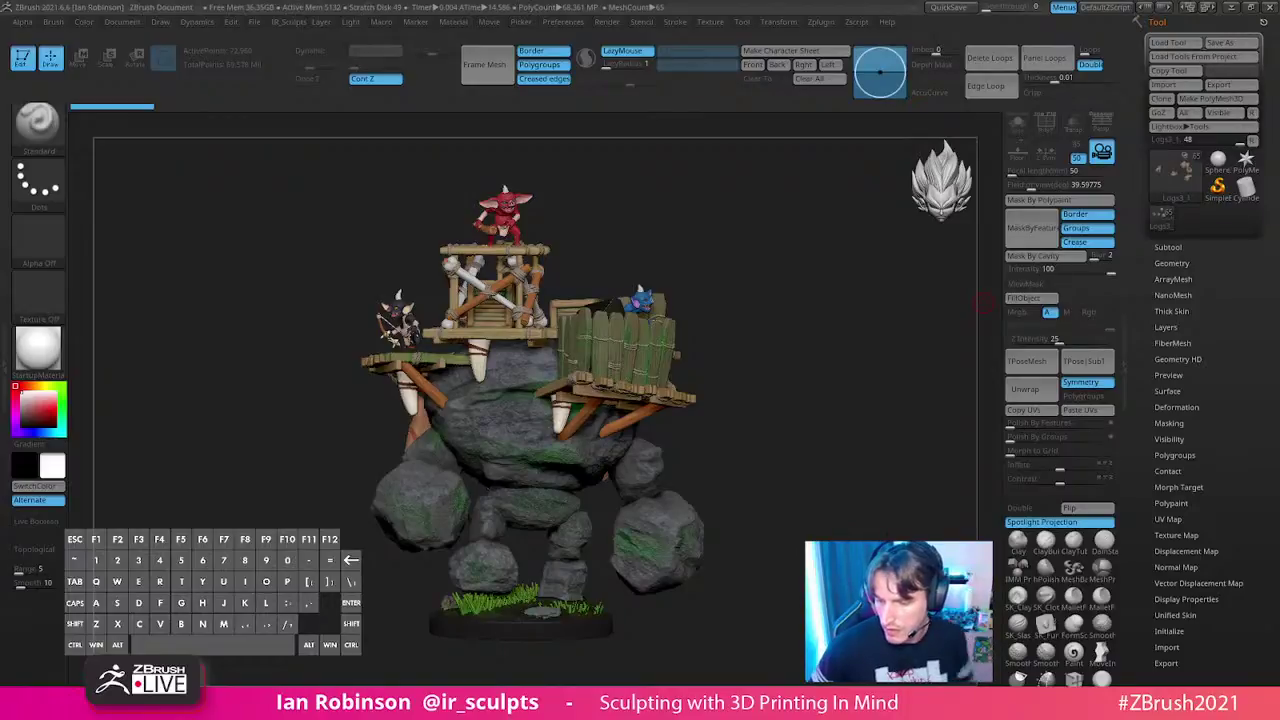
# - Clear the existing model from the canvas and draw a new Cube3D primitive in edit mode
pyautogui.click(1246, 188)
pyautogui.keyDown('shift'); pyautogui.moveTo(709, 323); pyautogui.dragTo(693, 330); pyautogui.keyUp('shift')
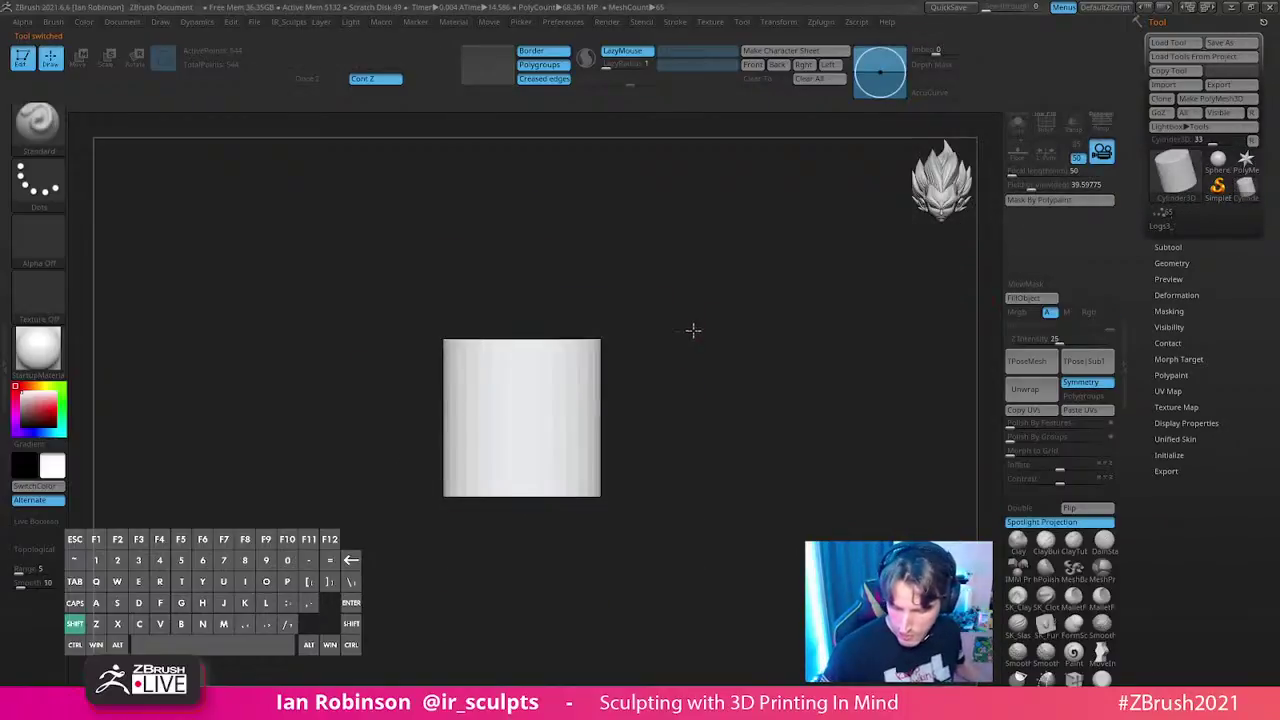
pyautogui.click(1220, 192)
pyautogui.click(690, 236)
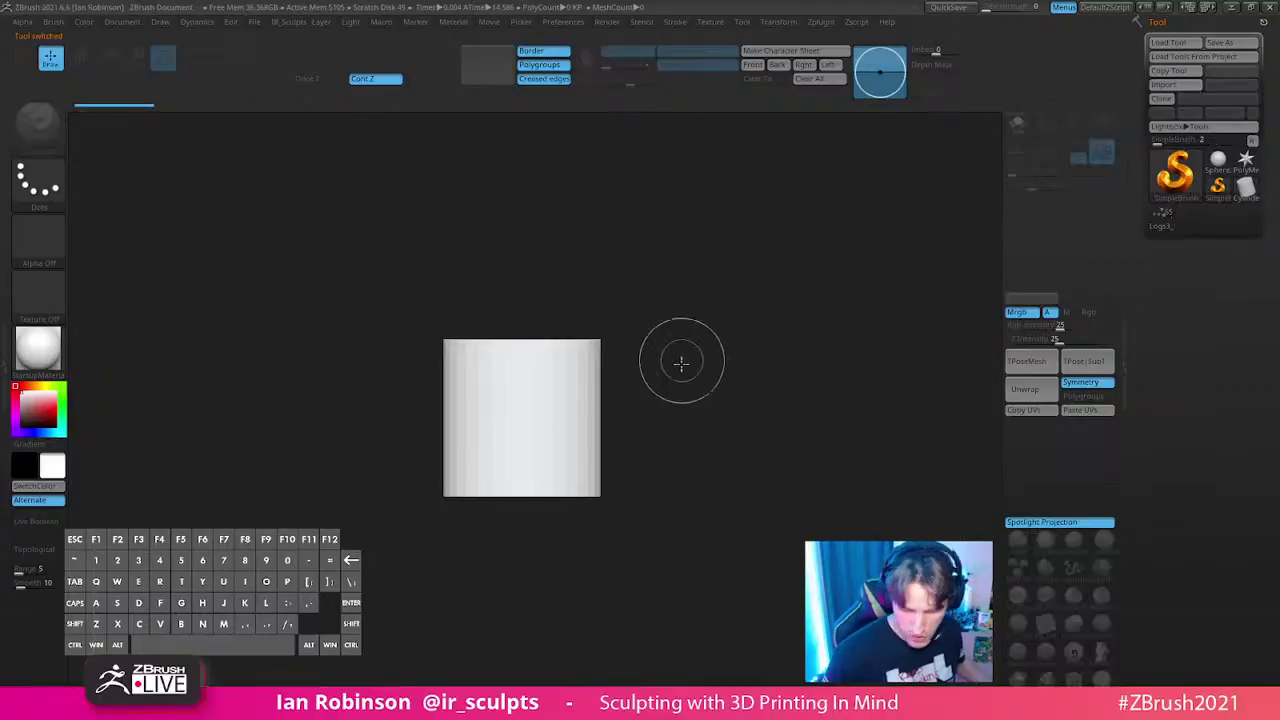
pyautogui.hotkey('ctrl', 'n')
pyautogui.click(1184, 195)
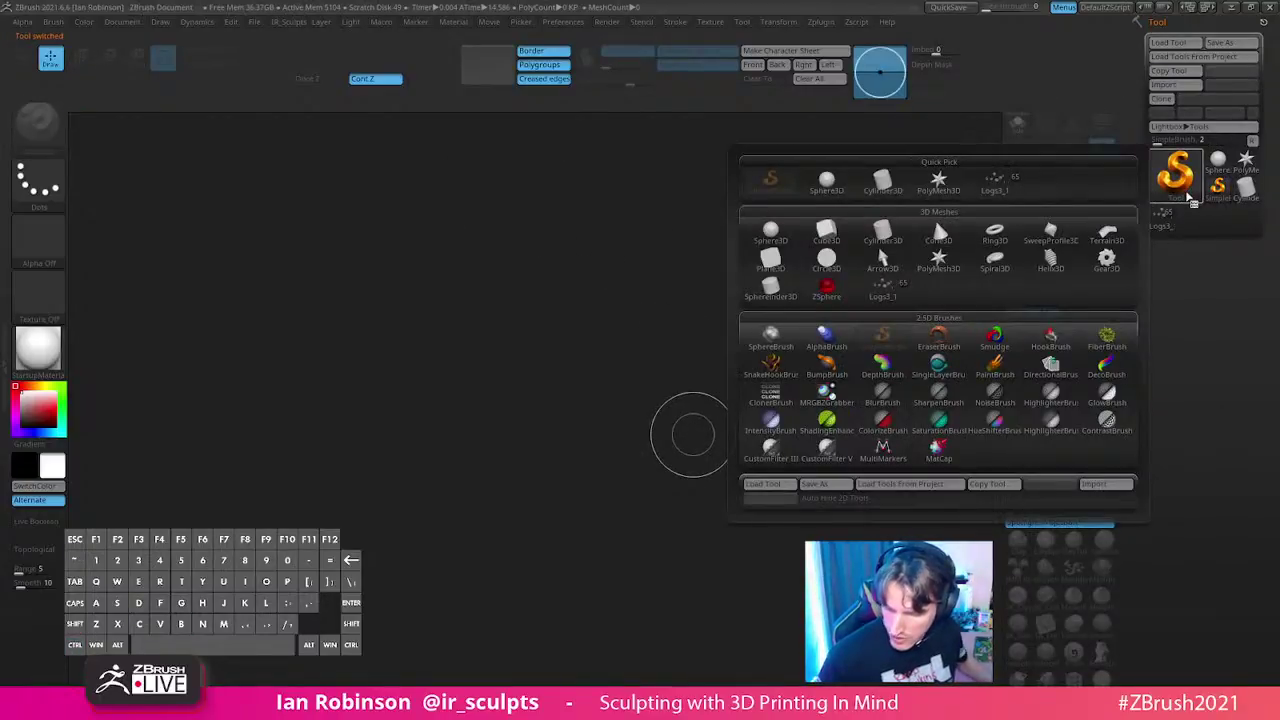
pyautogui.click(826, 234)
pyautogui.moveTo(521, 337); pyautogui.dragTo(514, 546)
pyautogui.press('t')
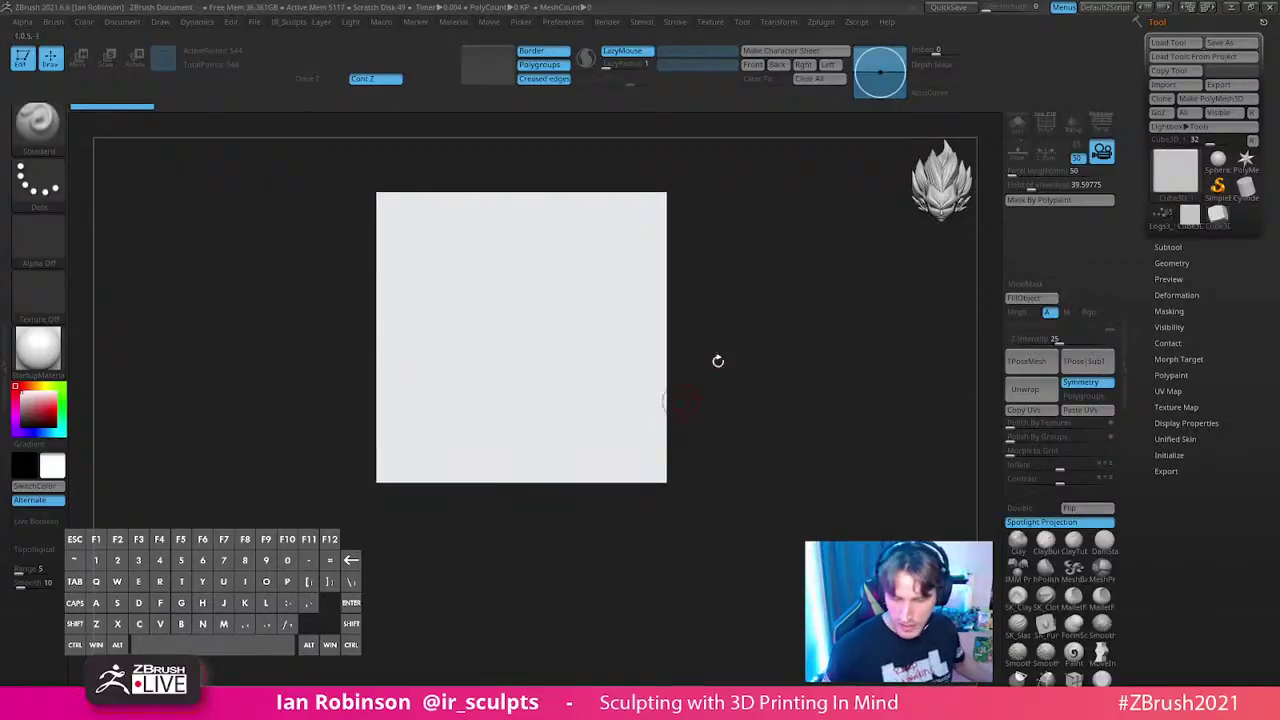
pyautogui.moveTo(780, 271); pyautogui.dragTo(850, 340)
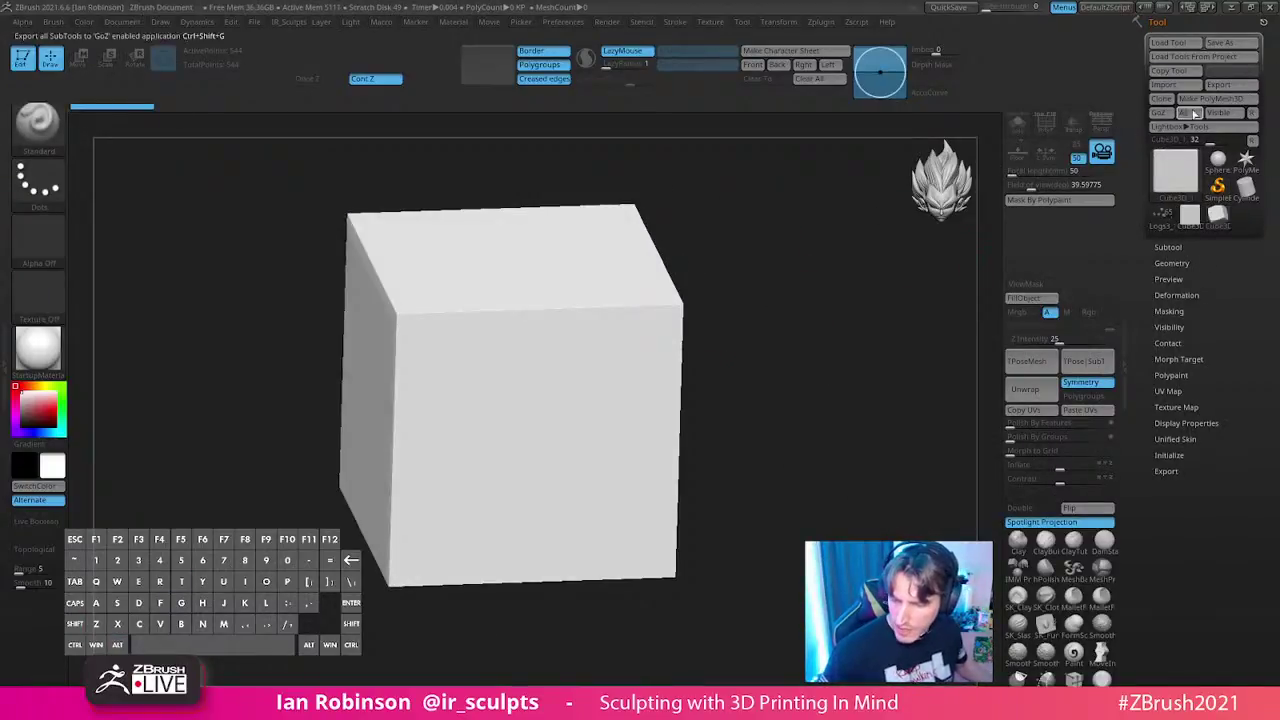
# - Convert the cube to a PolyMesh3D and display its polyframe, framed in the front view
pyautogui.click(1208, 98)
pyautogui.hotkey('shift', 'f')
pyautogui.hotkey('shift', 'f')
pyautogui.hotkey('shift', 'f')
pyautogui.moveTo(780, 360); pyautogui.dragTo(780, 400)
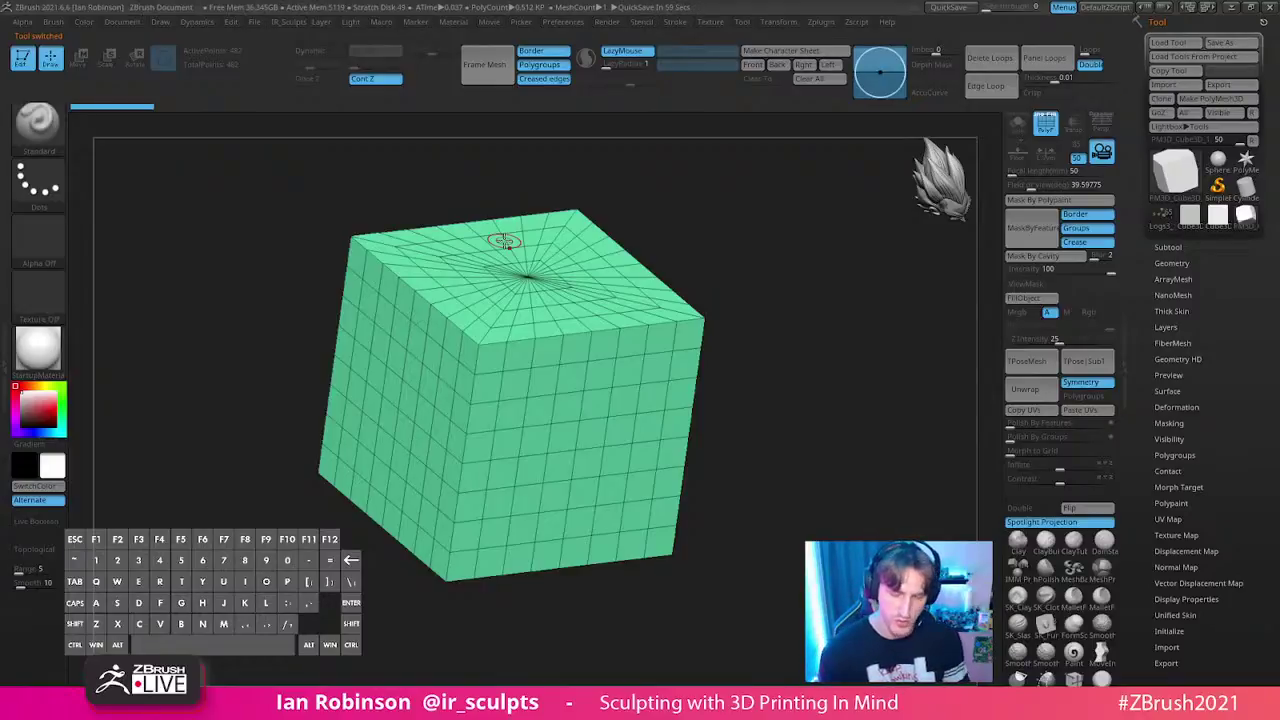
pyautogui.moveTo(751, 286); pyautogui.dragTo(792, 302)
pyautogui.press('f')
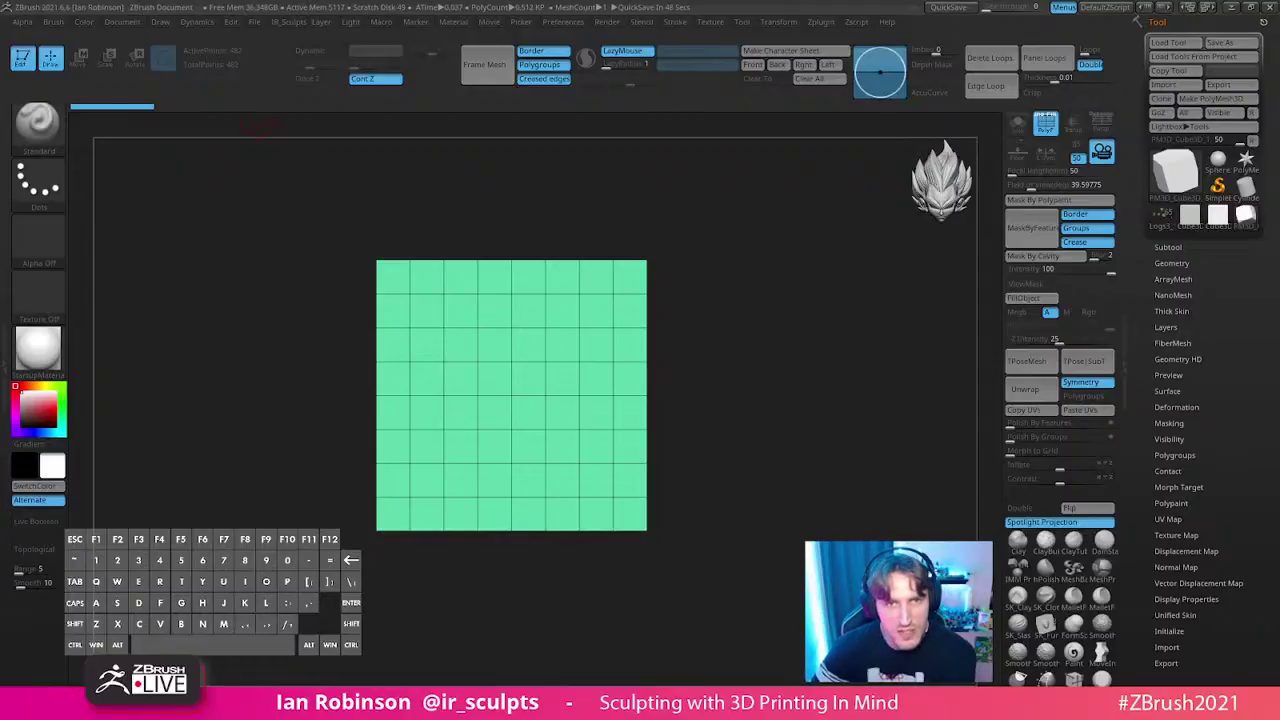
pyautogui.moveTo(1279, 140); pyautogui.dragTo(320, 91)
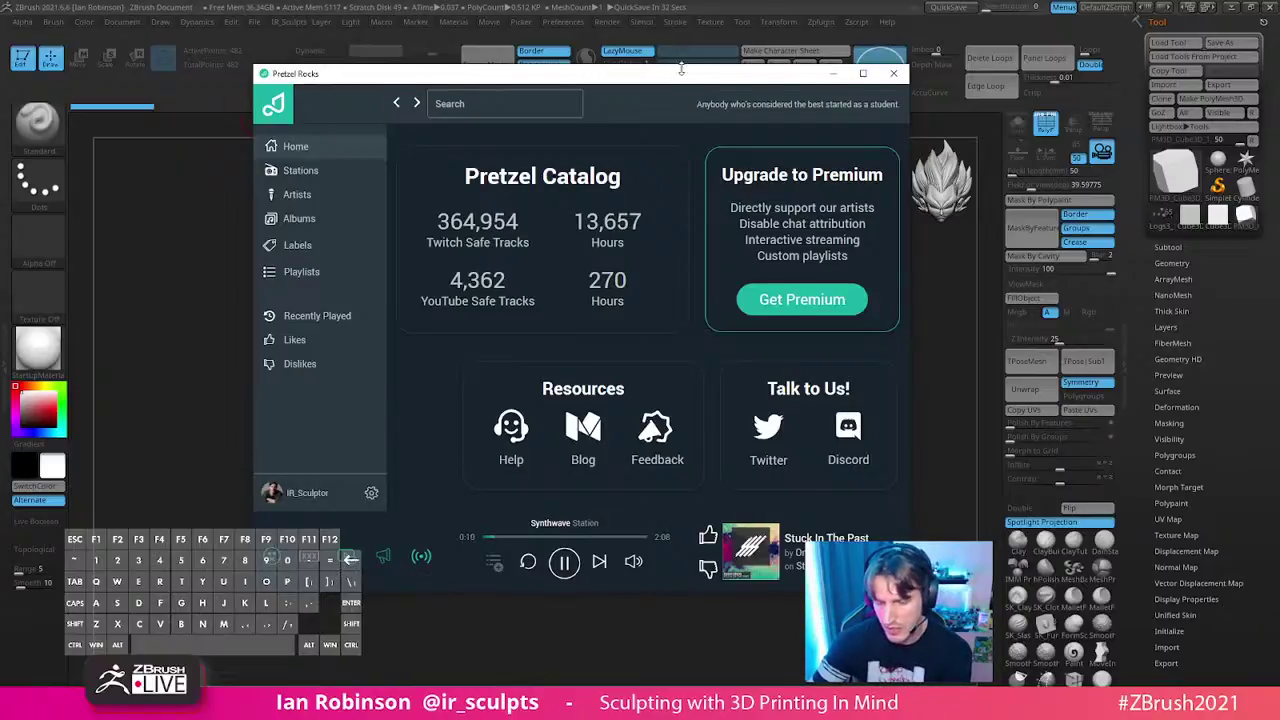
pyautogui.hotkey('alt', 'Tab')
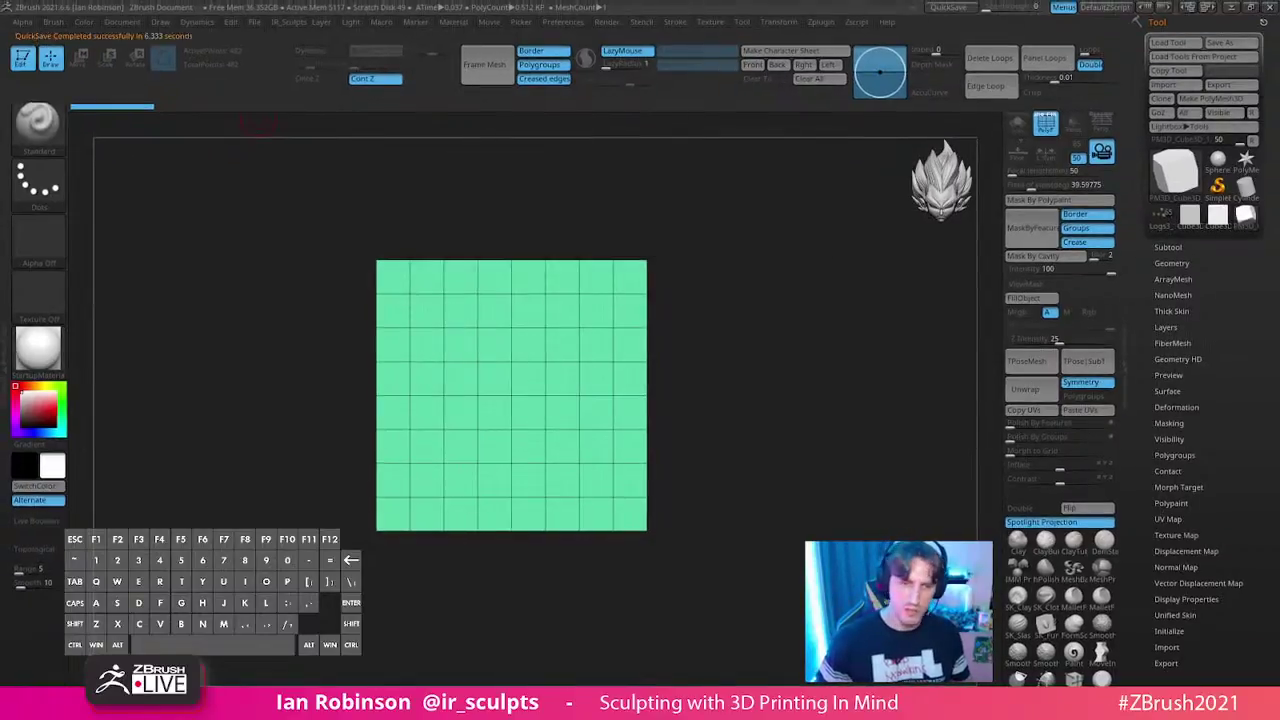
pyautogui.moveTo(728, 362); pyautogui.dragTo(772, 367)
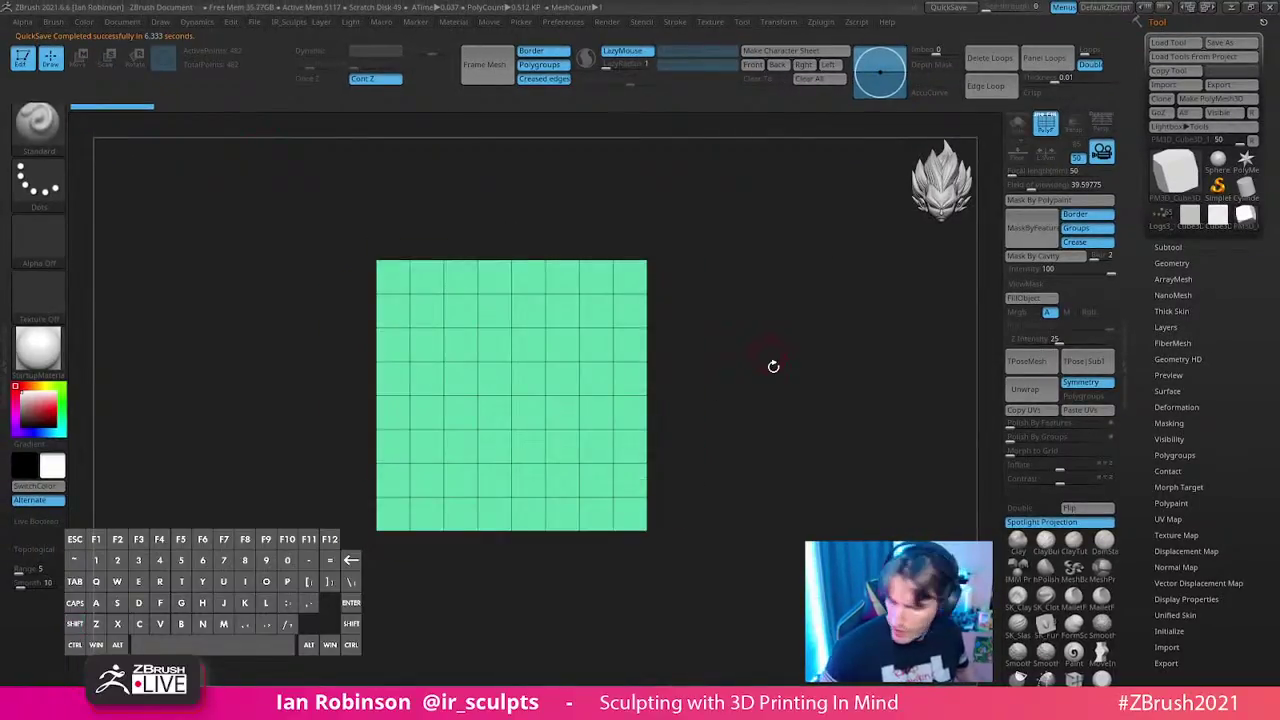
pyautogui.press('alt')
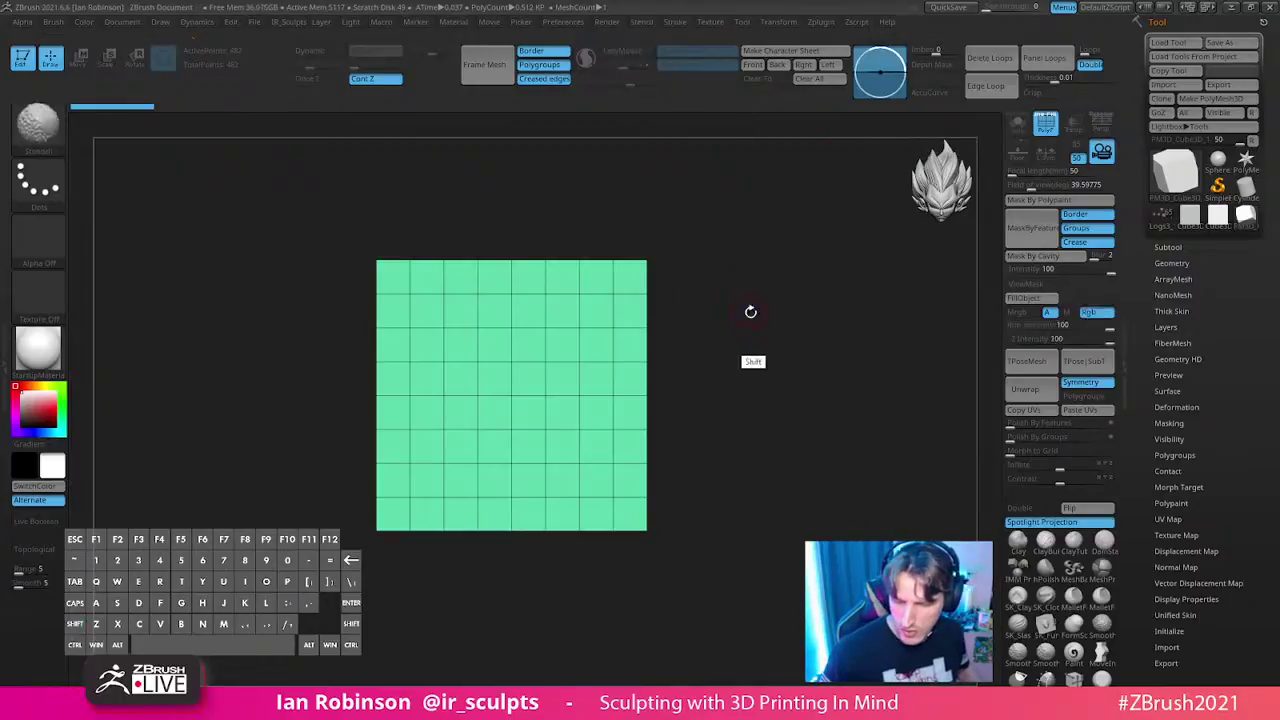
# - Dock the Zplugin palette in the side tray and expand its Scale Master section
pyautogui.click(827, 22)
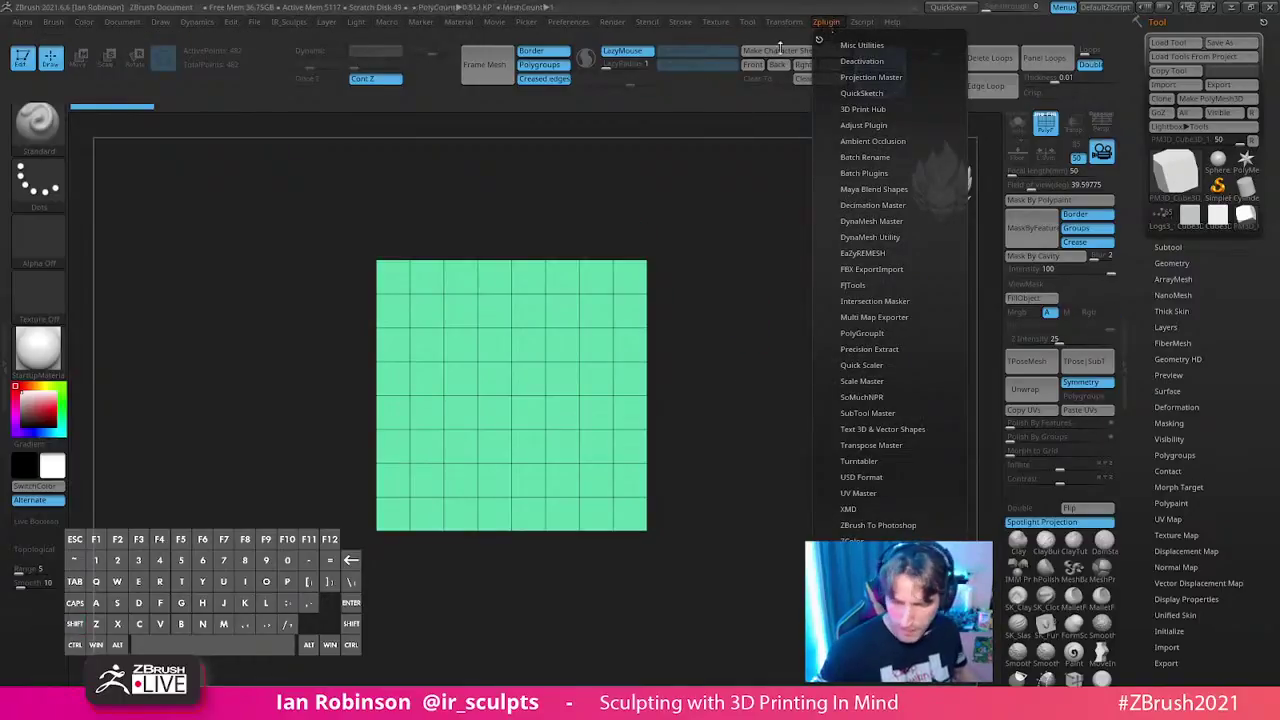
pyautogui.click(4, 354)
pyautogui.click(73, 101)
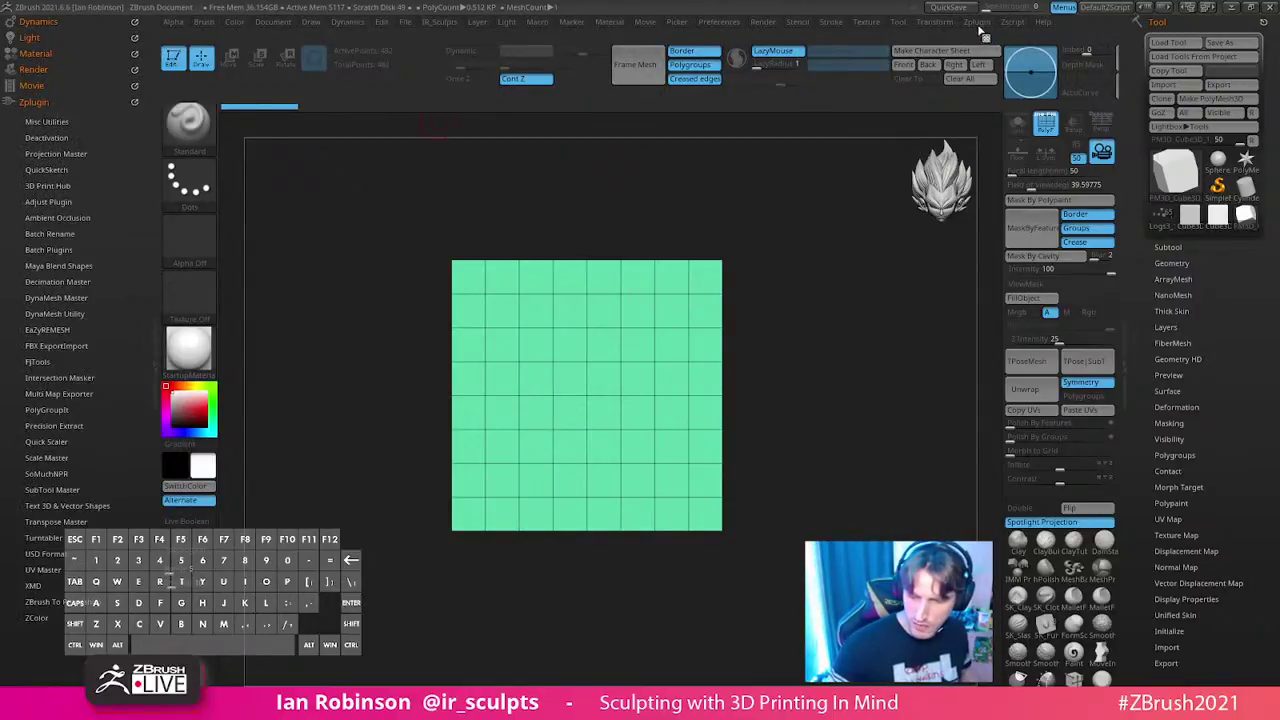
pyautogui.click(126, 101)
pyautogui.click(976, 24)
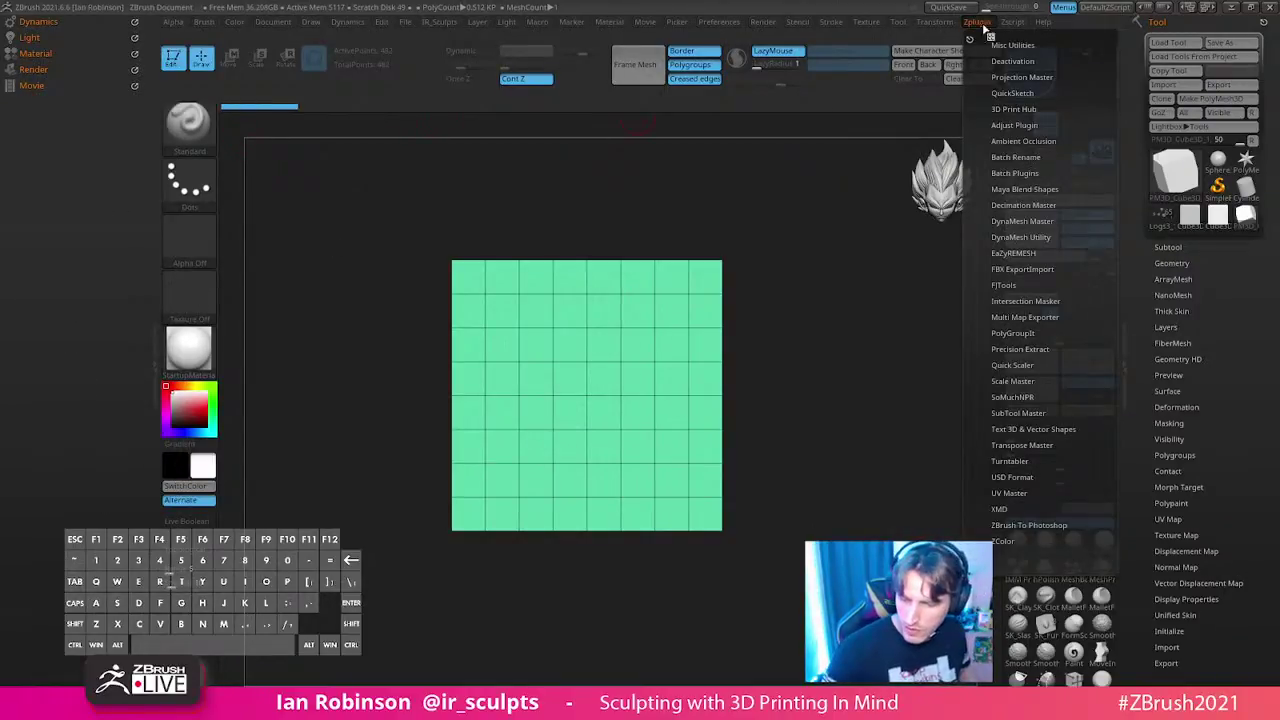
pyautogui.moveTo(581, 362); pyautogui.dragTo(70, 178)
pyautogui.moveTo(124, 440); pyautogui.dragTo(129, 372)
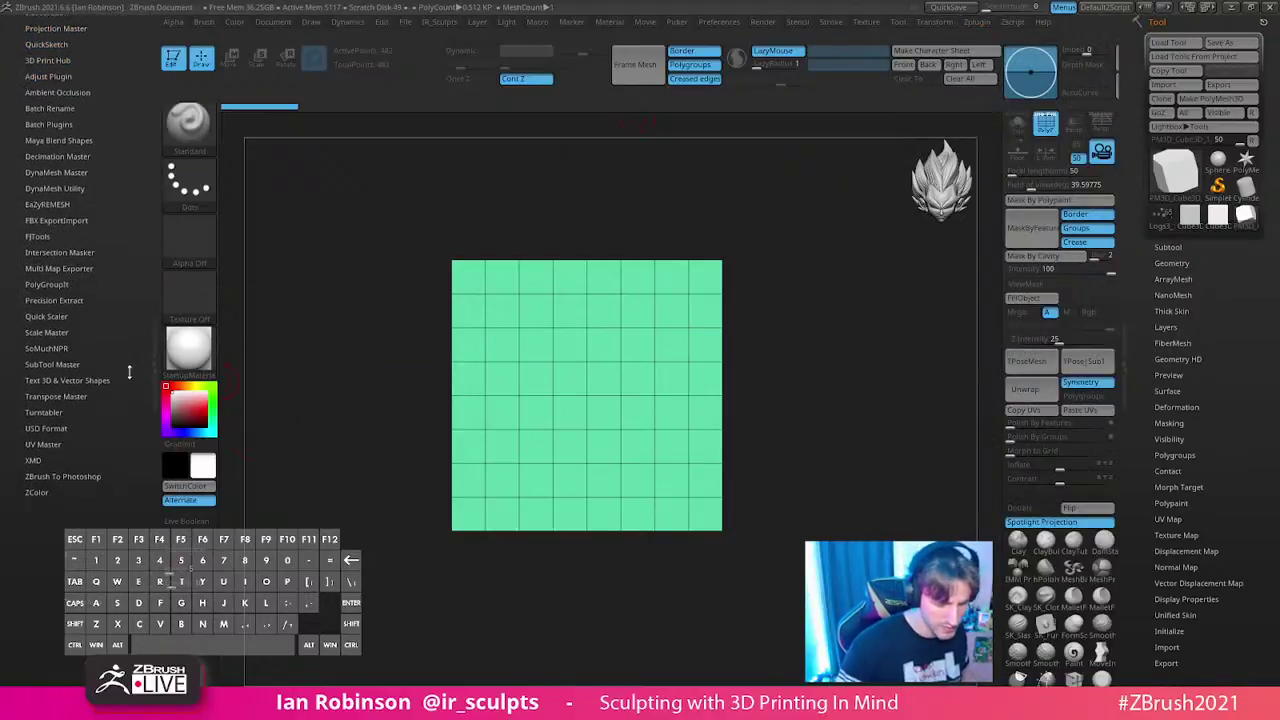
pyautogui.click(60, 332)
pyautogui.moveTo(116, 286); pyautogui.dragTo(111, 262)
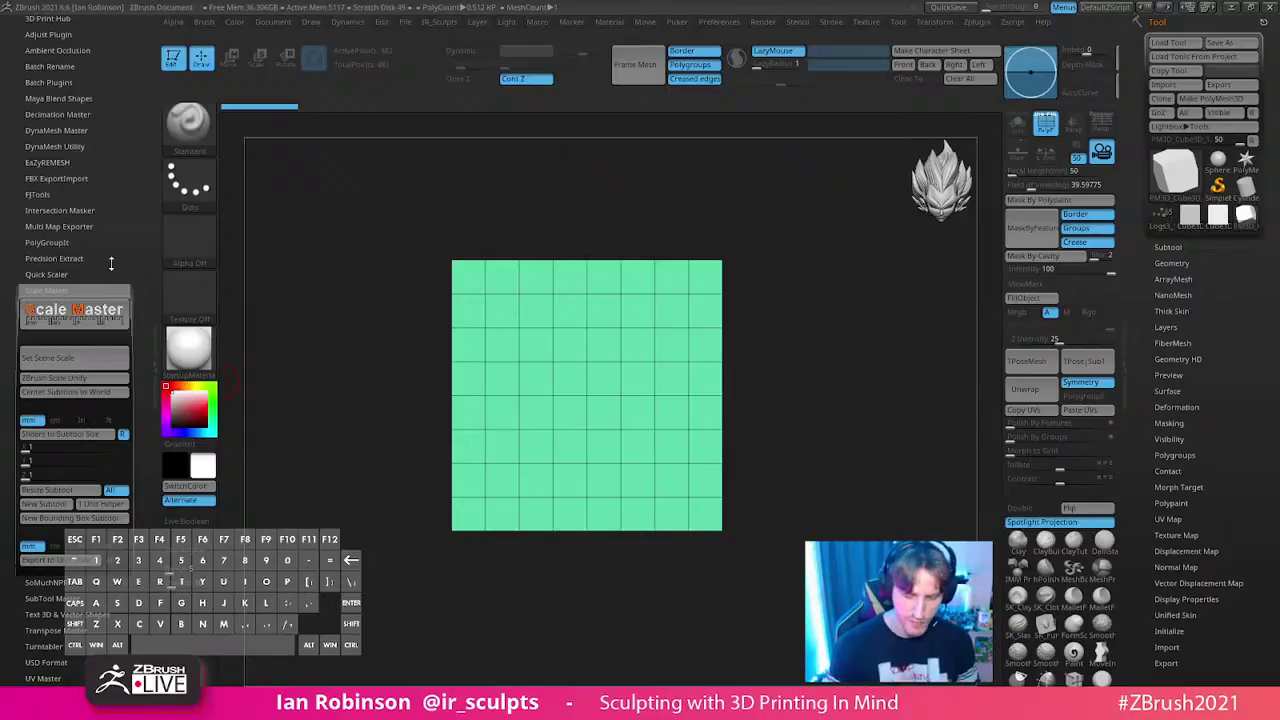
# - Set the cube's scene scale to 2.00 x 2.00 x 2.00 mm and expand the subtool list
pyautogui.click(86, 358)
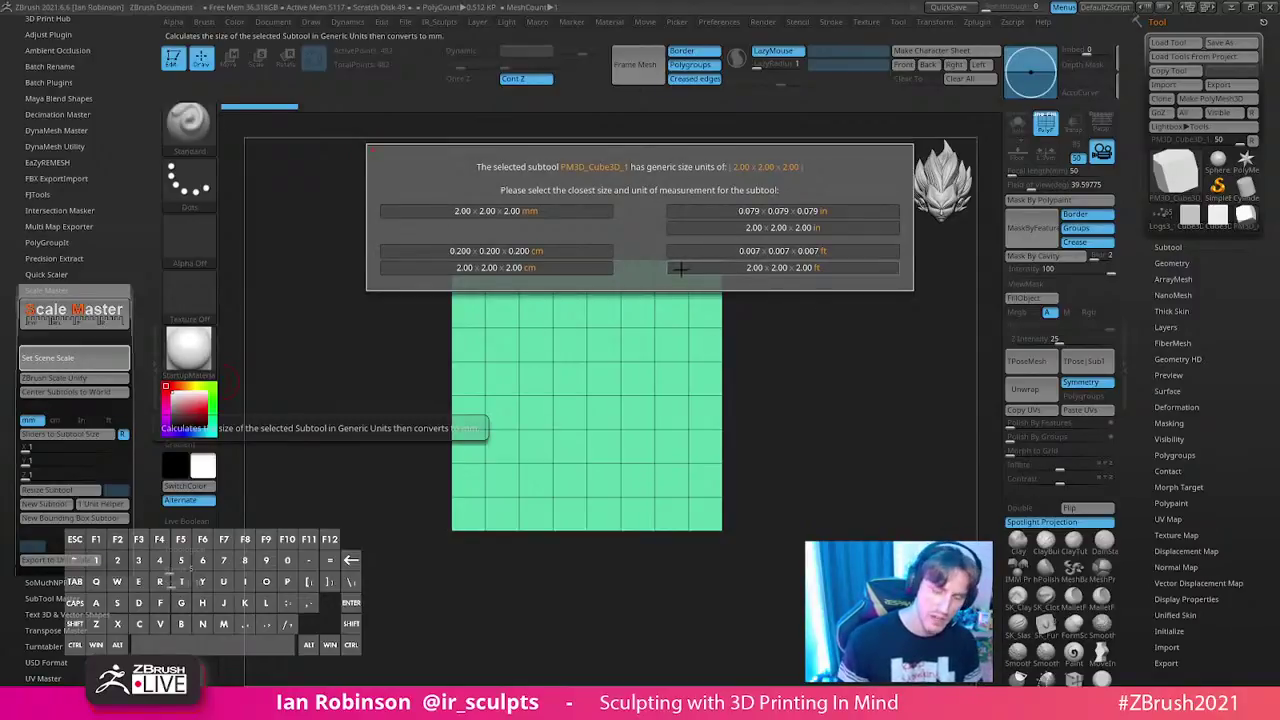
pyautogui.click(532, 212)
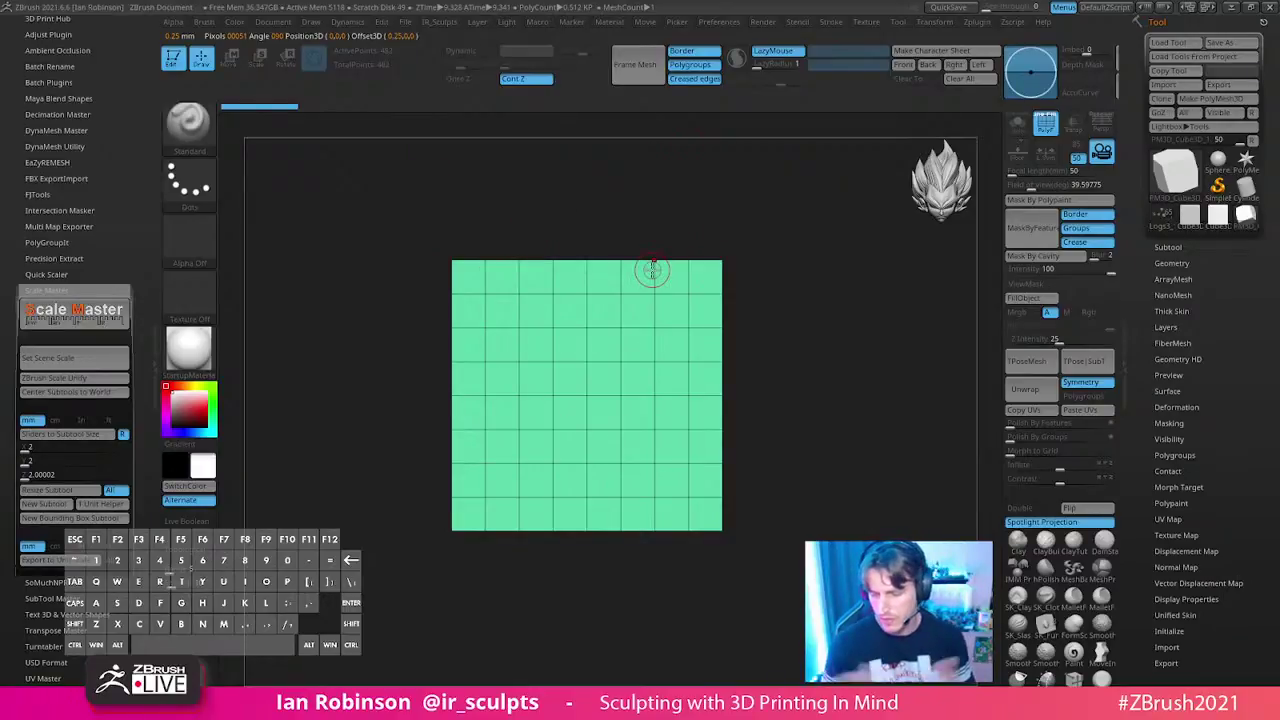
pyautogui.click(1168, 247)
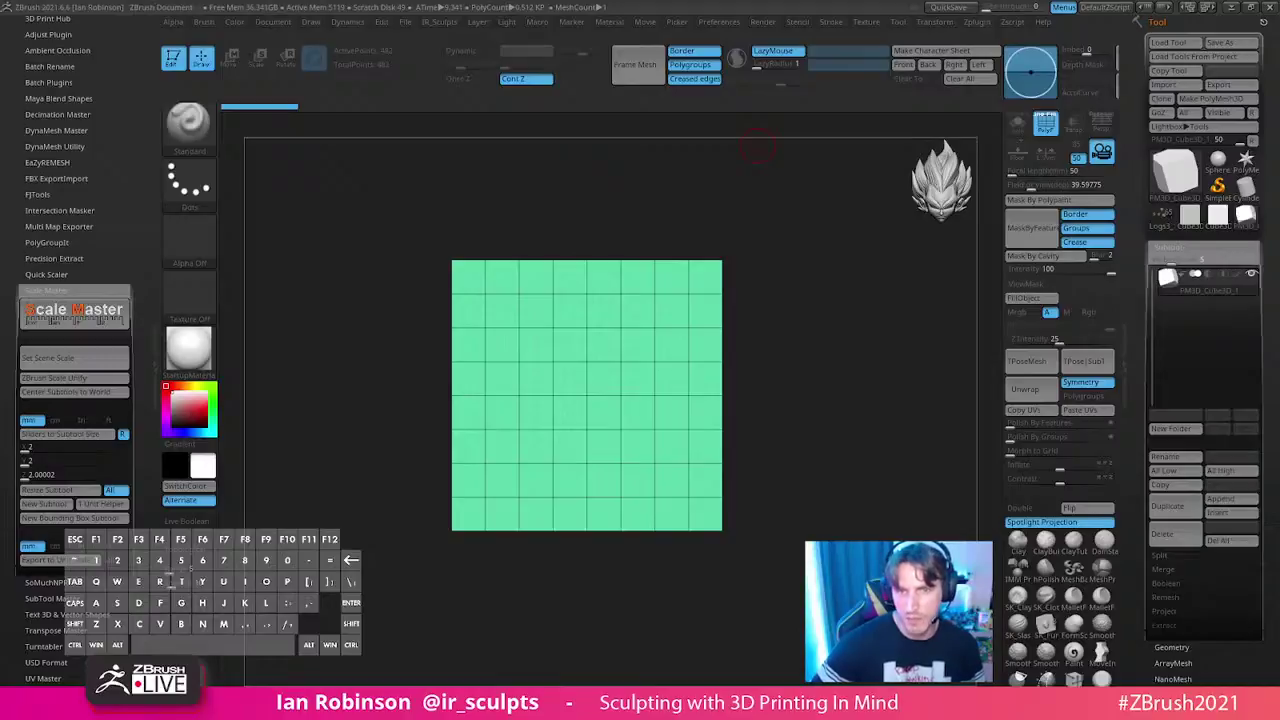
# - Review the EPAX X1 build volume dimensions in the browser again and return to ZBrush
pyautogui.hotkey('alt', 'Tab')
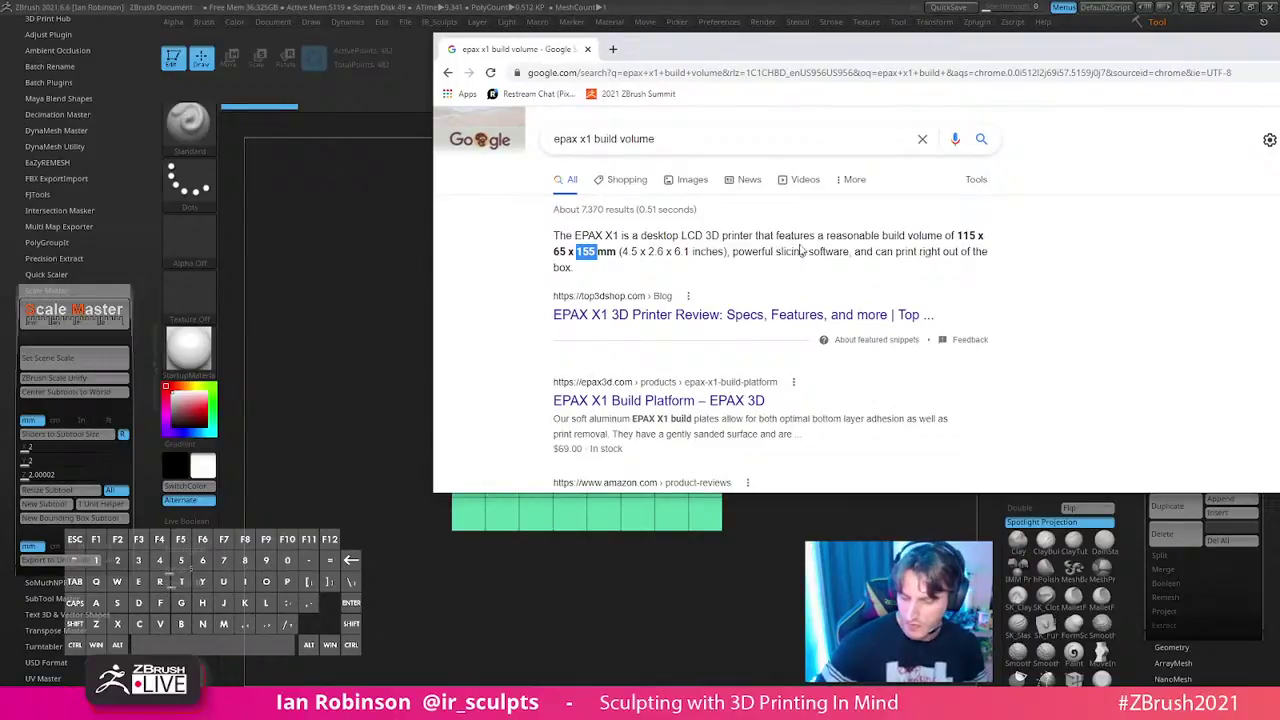
pyautogui.moveTo(795, 57); pyautogui.dragTo(660, 43)
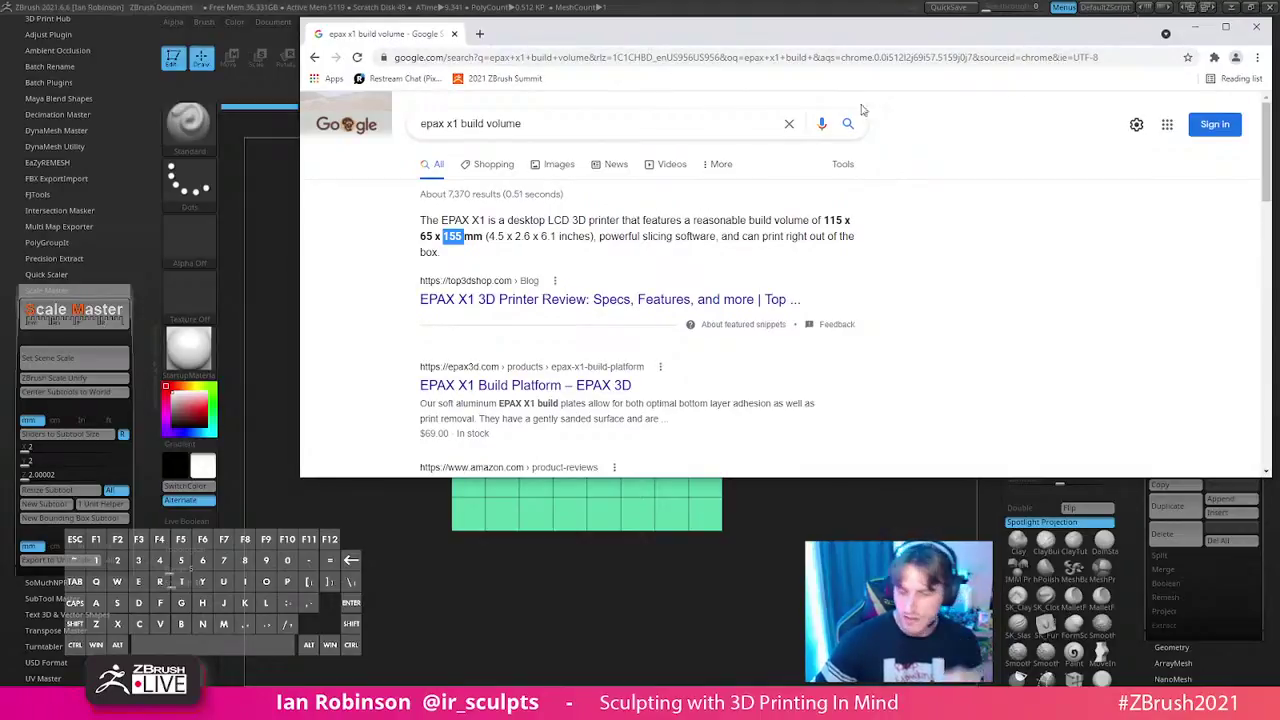
pyautogui.moveTo(931, 44); pyautogui.dragTo(1040, 0)
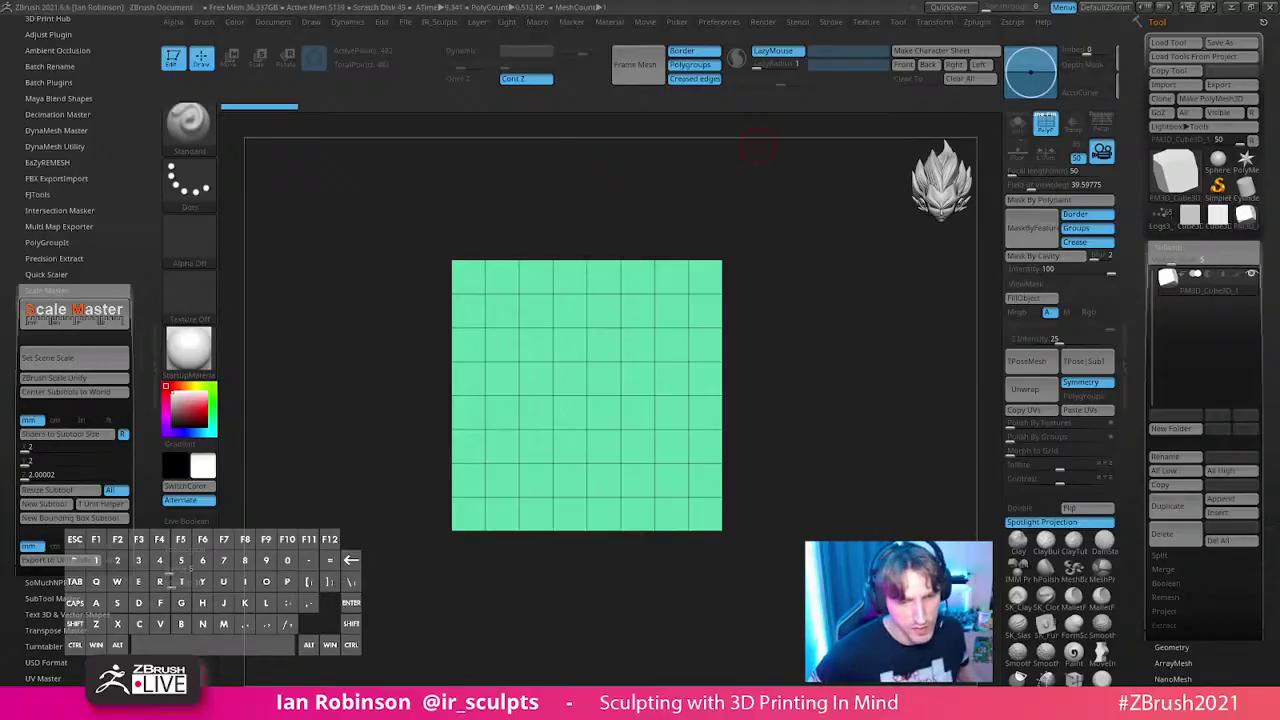
pyautogui.moveTo(469, 457); pyautogui.dragTo(777, 367)
pyautogui.press('w')
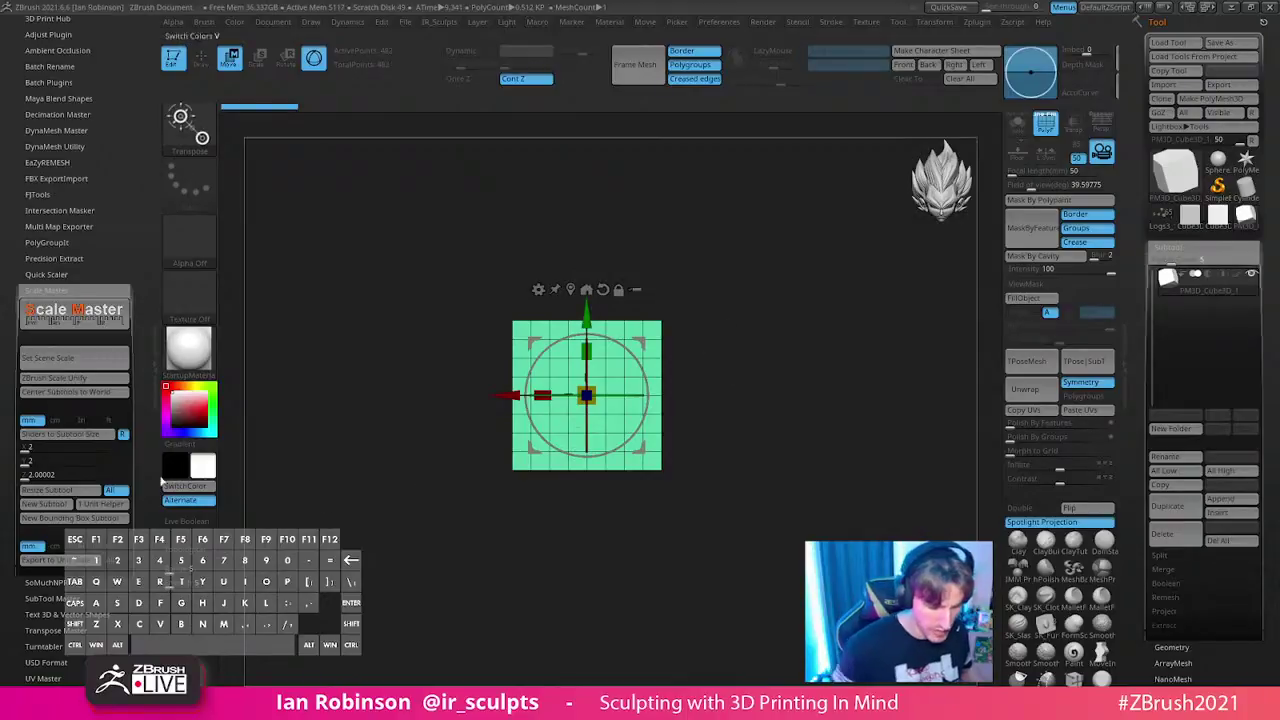
pyautogui.press('q')
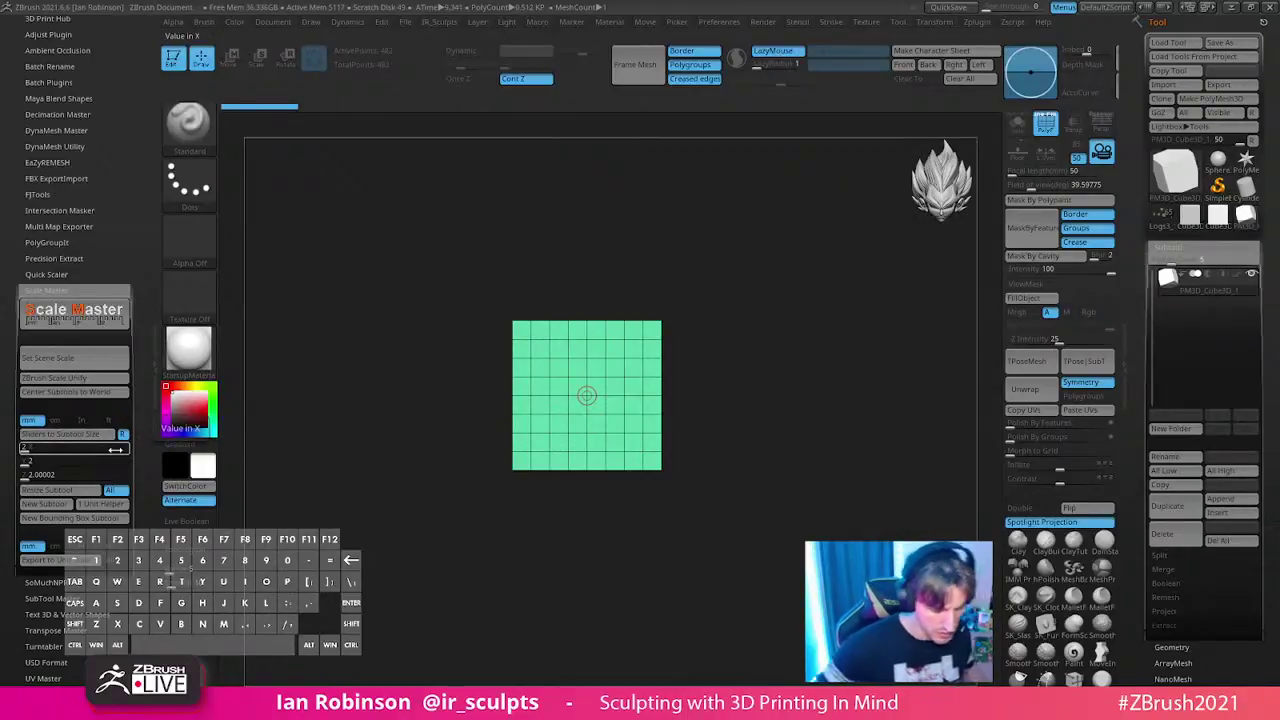
pyautogui.keyDown('alt'); pyautogui.moveTo(654, 363); pyautogui.dragTo(770, 390, button='right'); pyautogui.keyUp('alt')
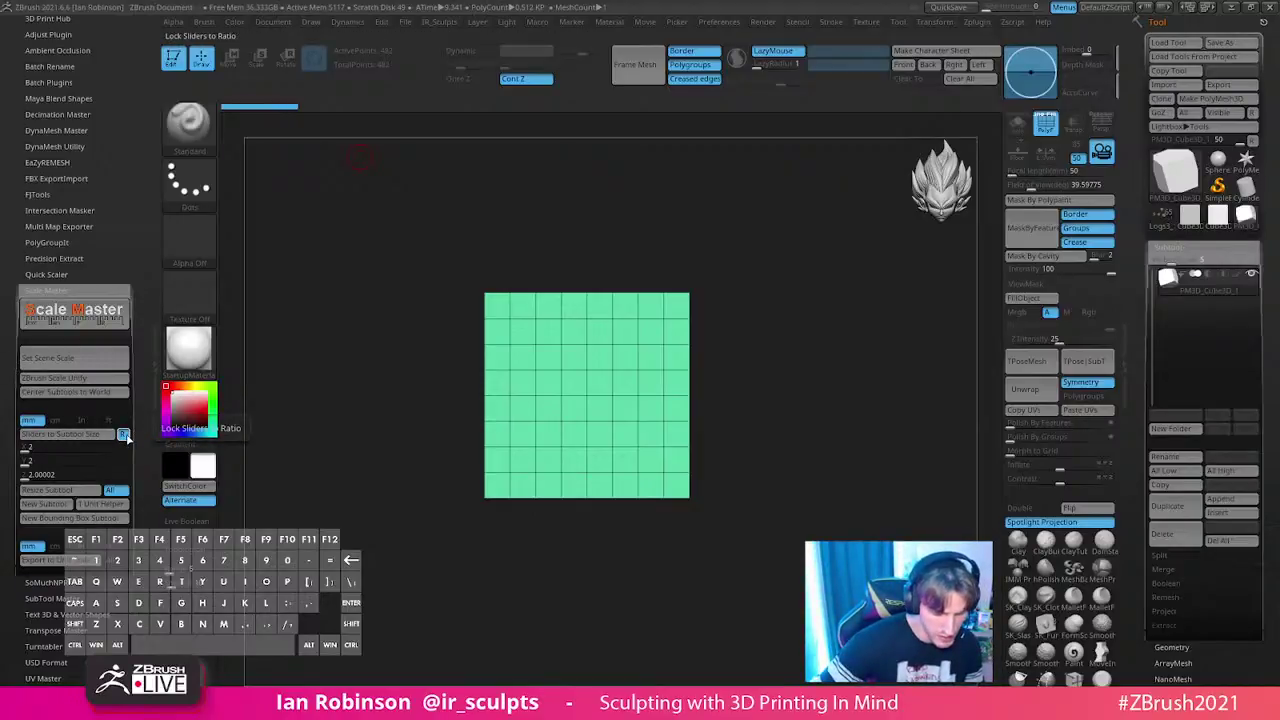
pyautogui.press('shift')
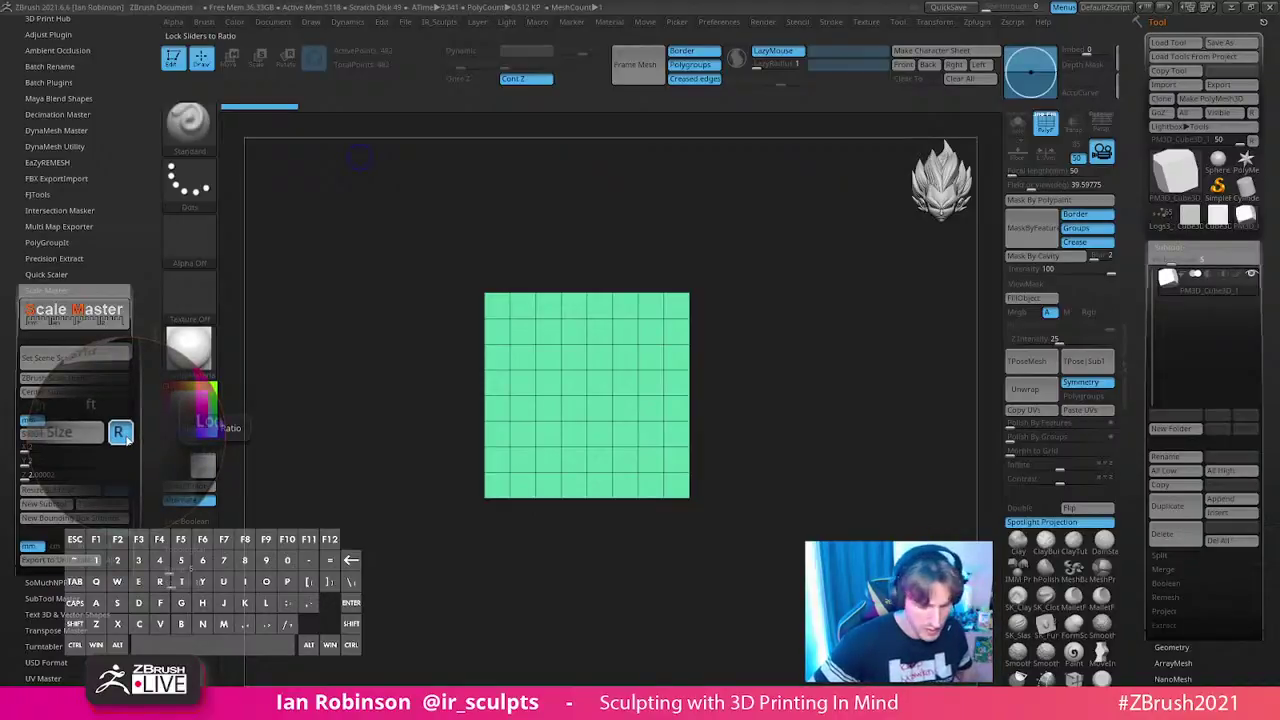
# - Try an X size of 8800 for the cube in Scale Master
pyautogui.click(66, 449)
pyautogui.write('8800')
pyautogui.press('Return')
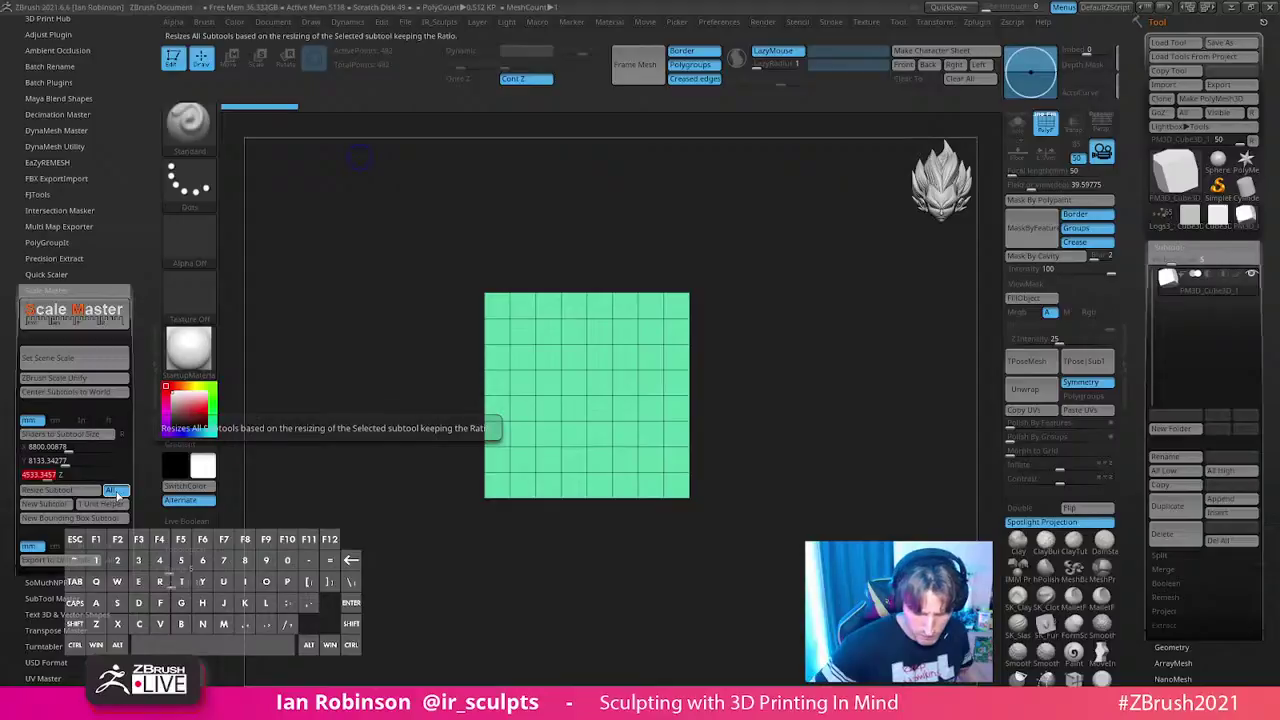
# - Lock the size ratio in Scale Master and set the X, Y and Z sizes to 2 mm
pyautogui.click(123, 434)
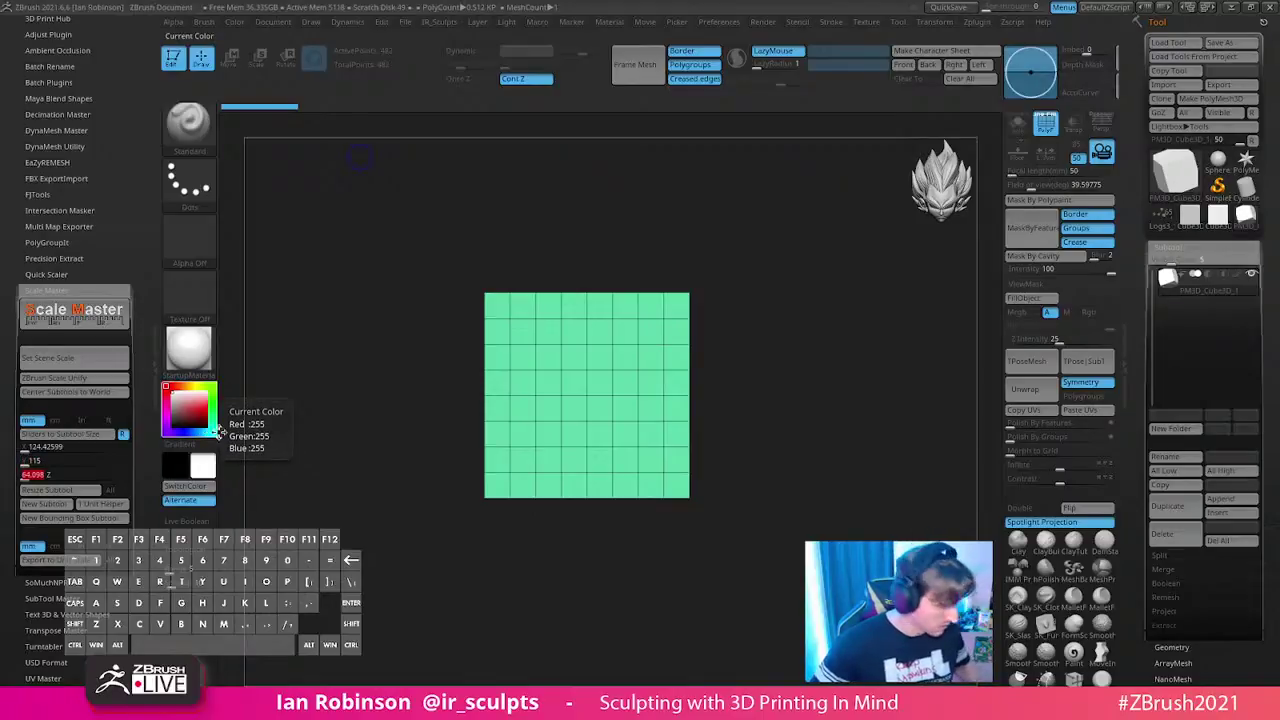
pyautogui.write('2')
pyautogui.press('Return')
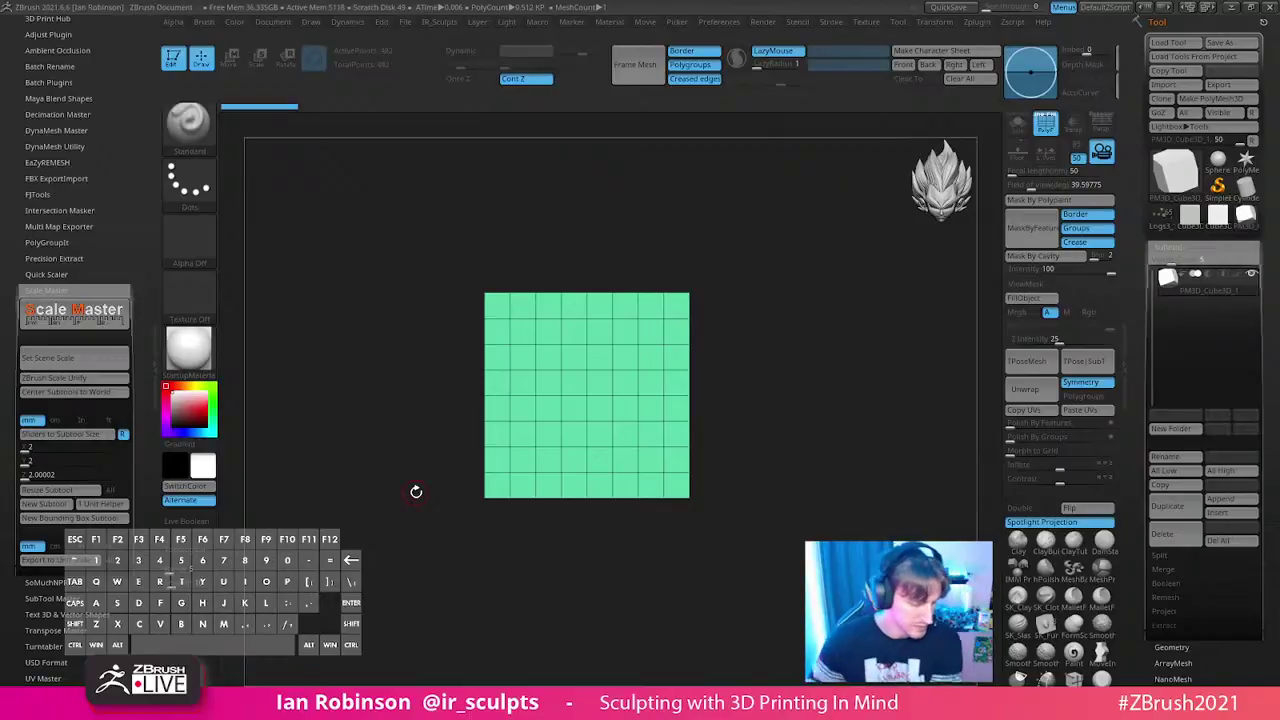
# - Resize the cube subtool to 115 mm on X, Y and Z in Scale Master, accepting the distortion
pyautogui.click(86, 421)
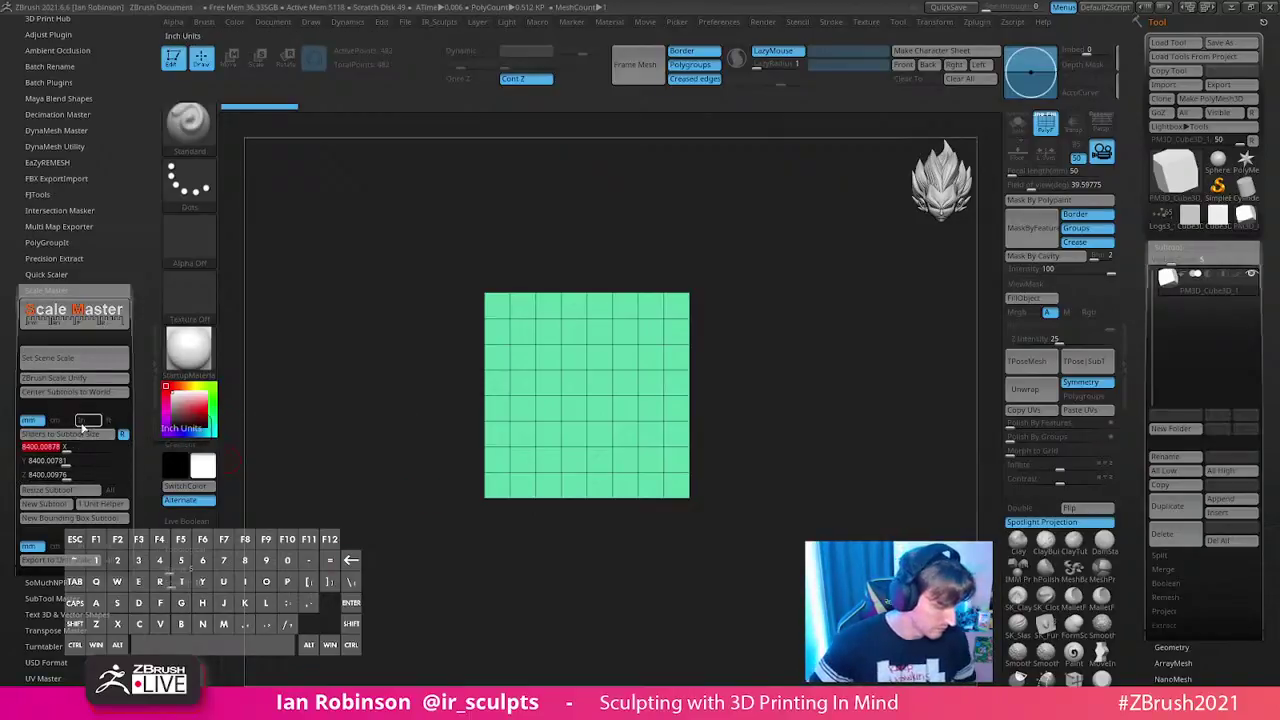
pyautogui.click(81, 460)
pyautogui.write('155')
pyautogui.click(66, 472)
pyautogui.write('115')
pyautogui.press('Return')
pyautogui.click(74, 488)
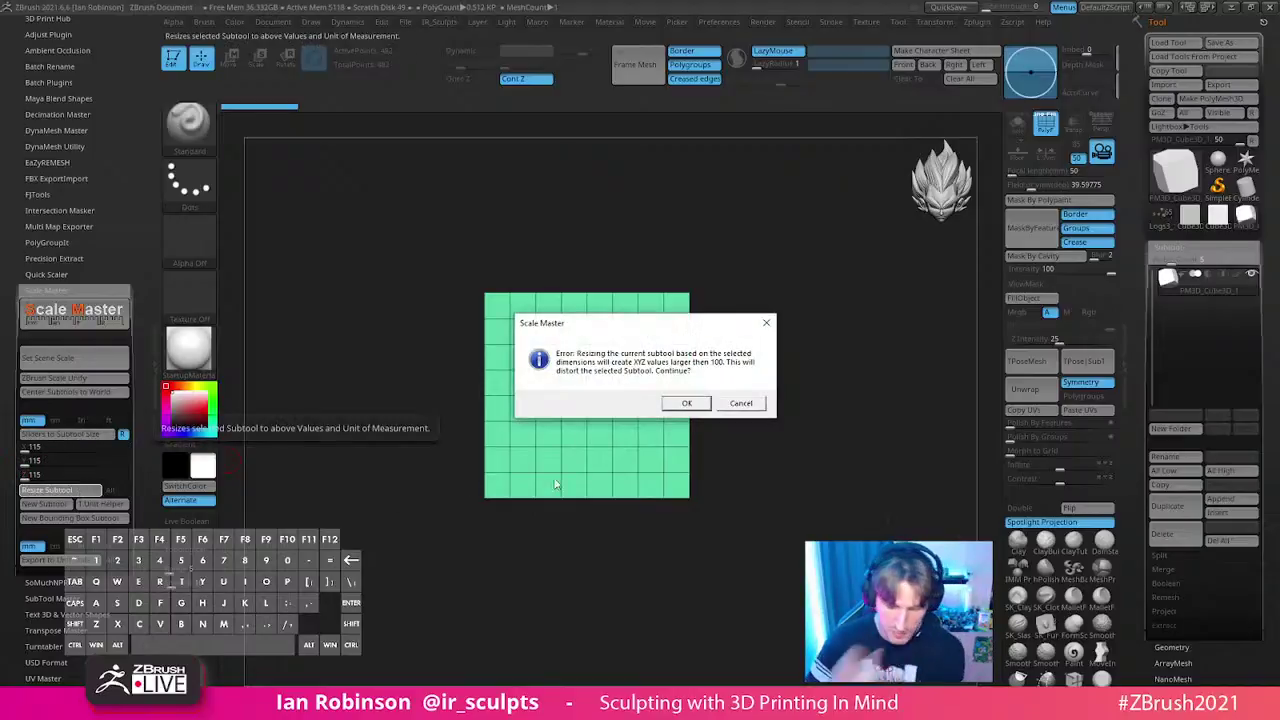
pyautogui.click(674, 403)
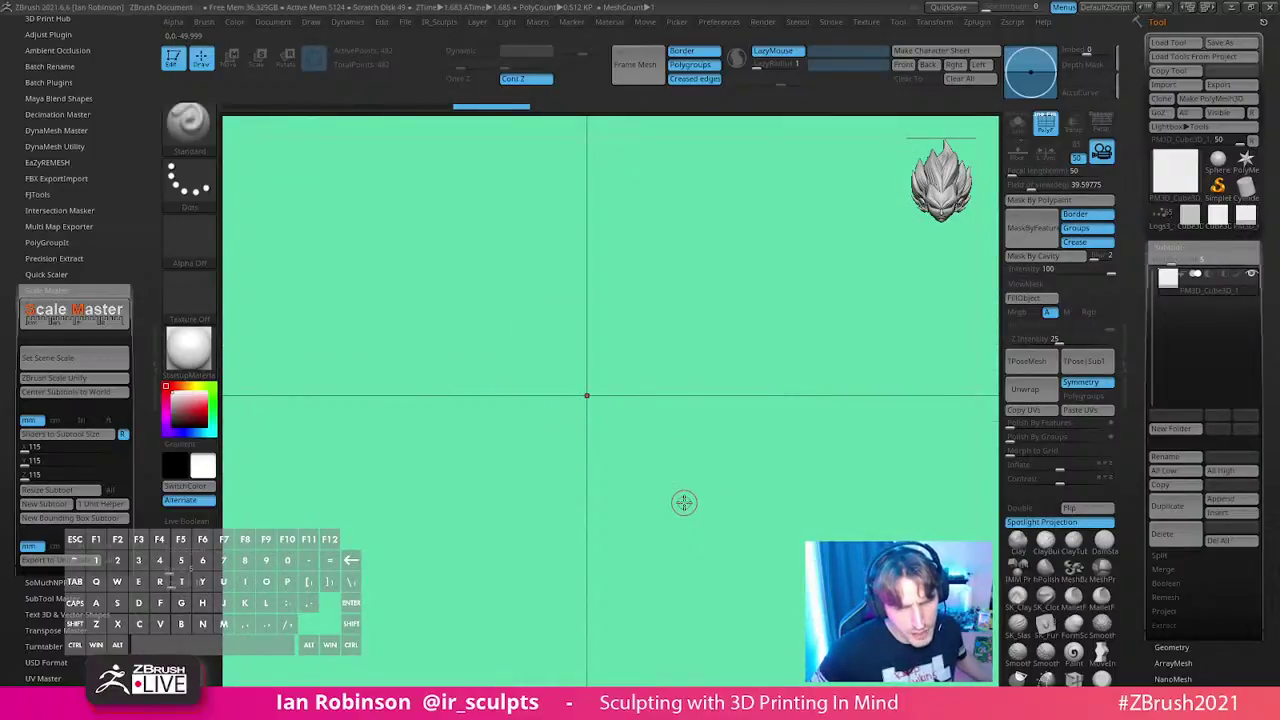
pyautogui.scroll(-3, 683, 520)
pyautogui.scroll(-2, 880, 390)
pyautogui.moveTo(903, 343); pyautogui.dragTo(889, 394)
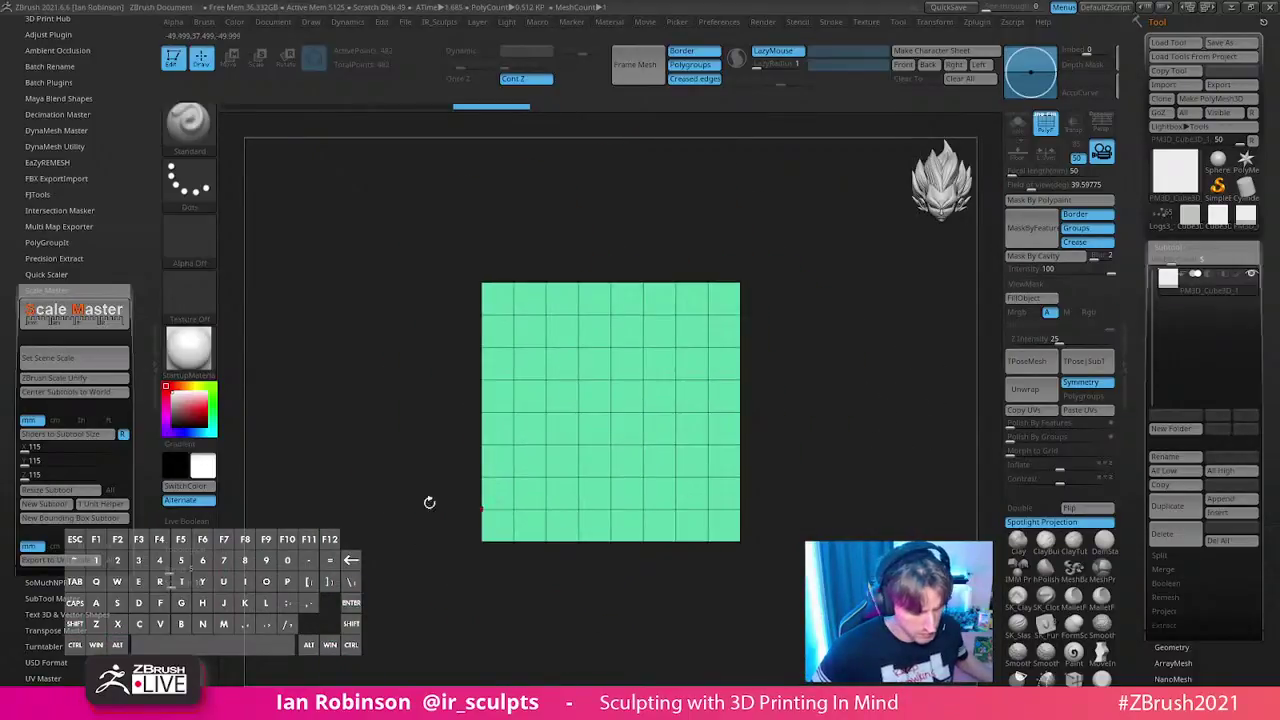
# - Turn off the ratio lock in Scale Master and update the size sliders from the current subtool
pyautogui.click(73, 461)
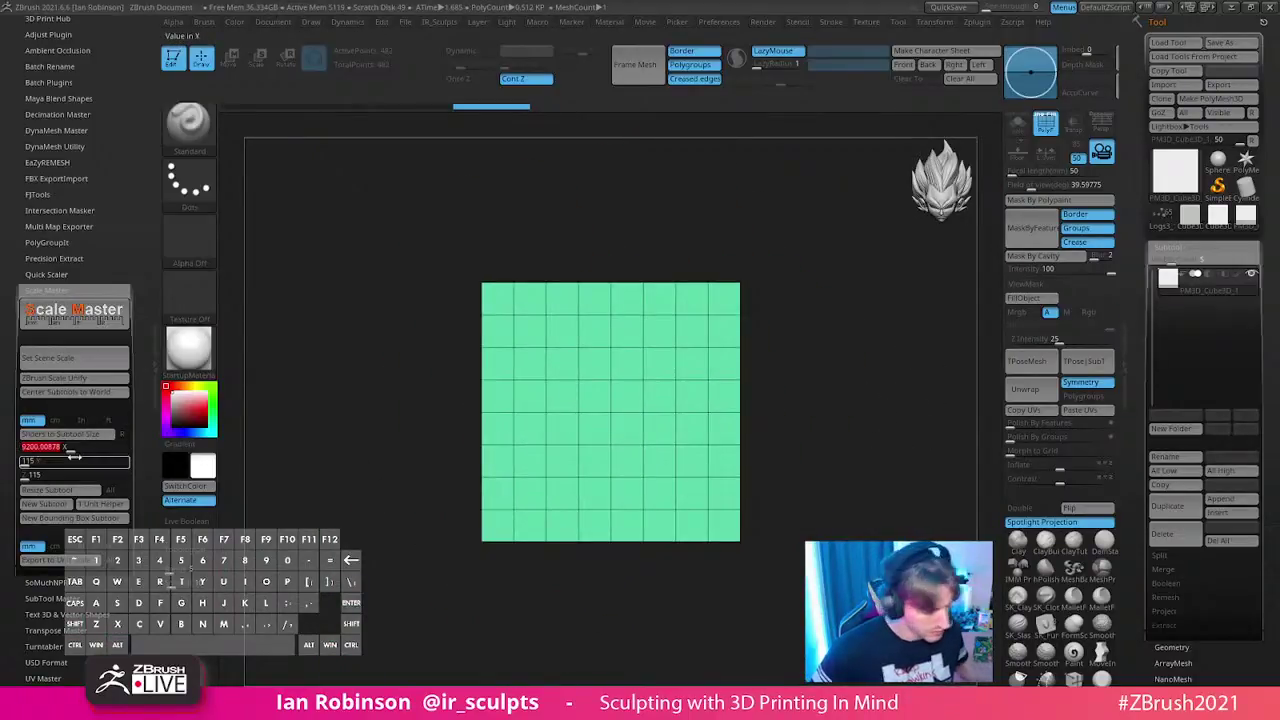
pyautogui.press('Return')
pyautogui.click(63, 461)
pyautogui.press('Return')
pyautogui.click(66, 447)
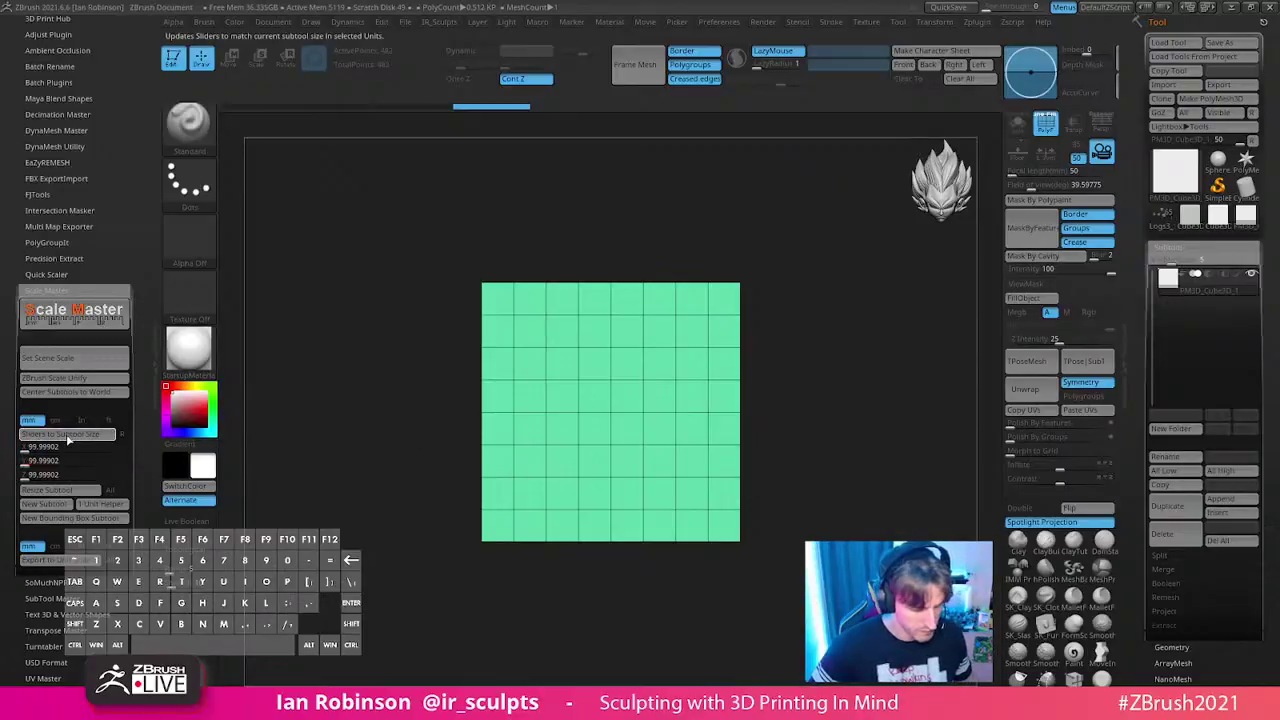
pyautogui.click(68, 437)
# - Resize the cube subtool to X 65, Y 115 and Z 155 mm in Scale Master, accepting the distortion
pyautogui.write('65')
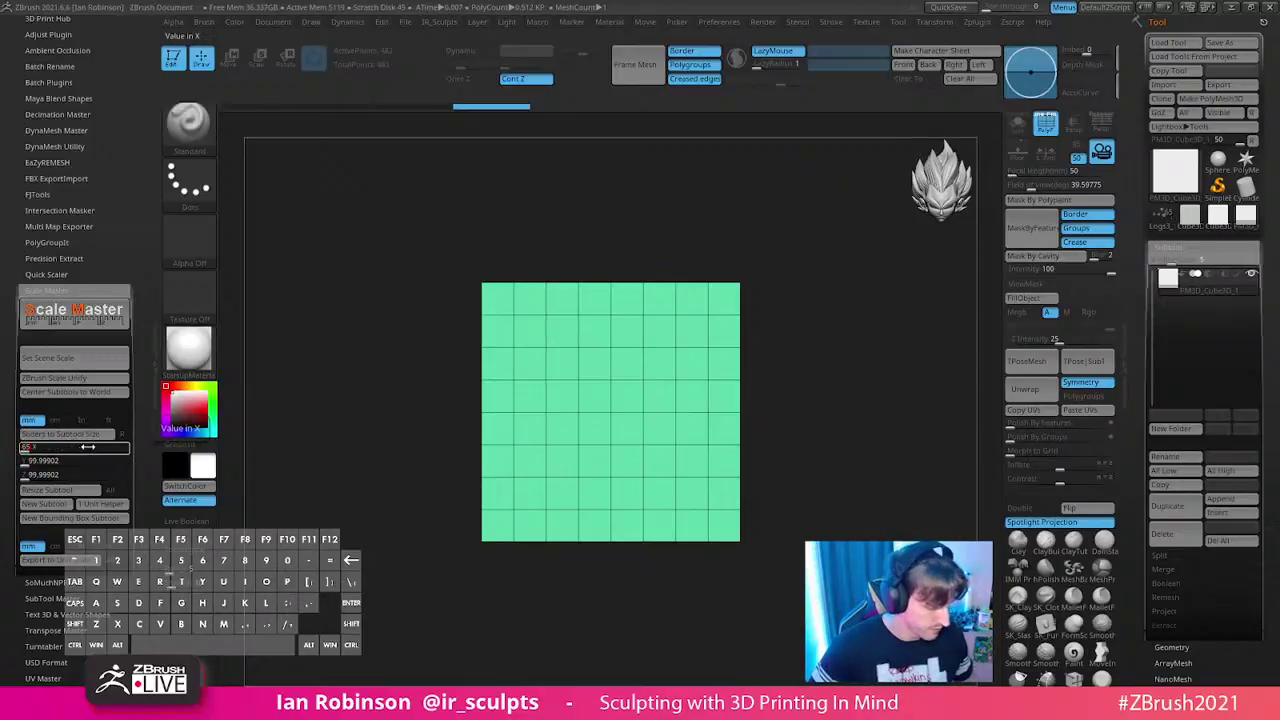
pyautogui.click(75, 461)
pyautogui.write('1.15')
pyautogui.click(85, 475)
pyautogui.write('155')
pyautogui.press('Return')
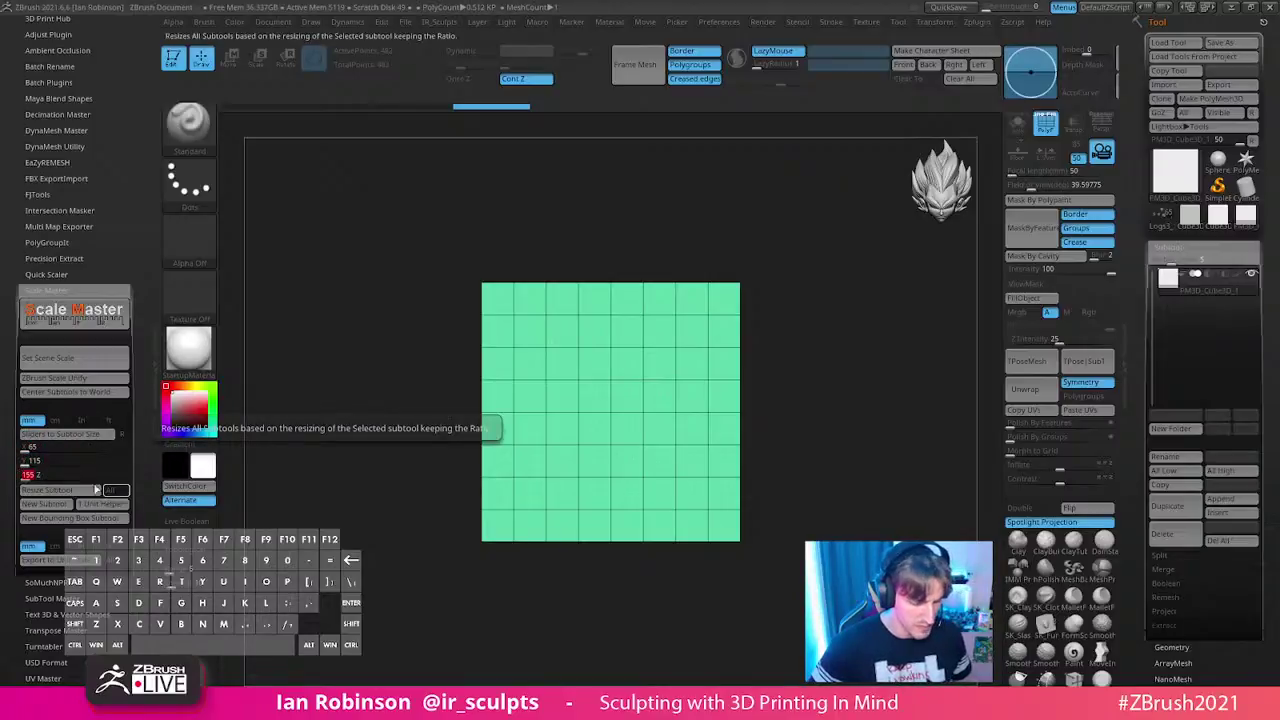
pyautogui.click(80, 490)
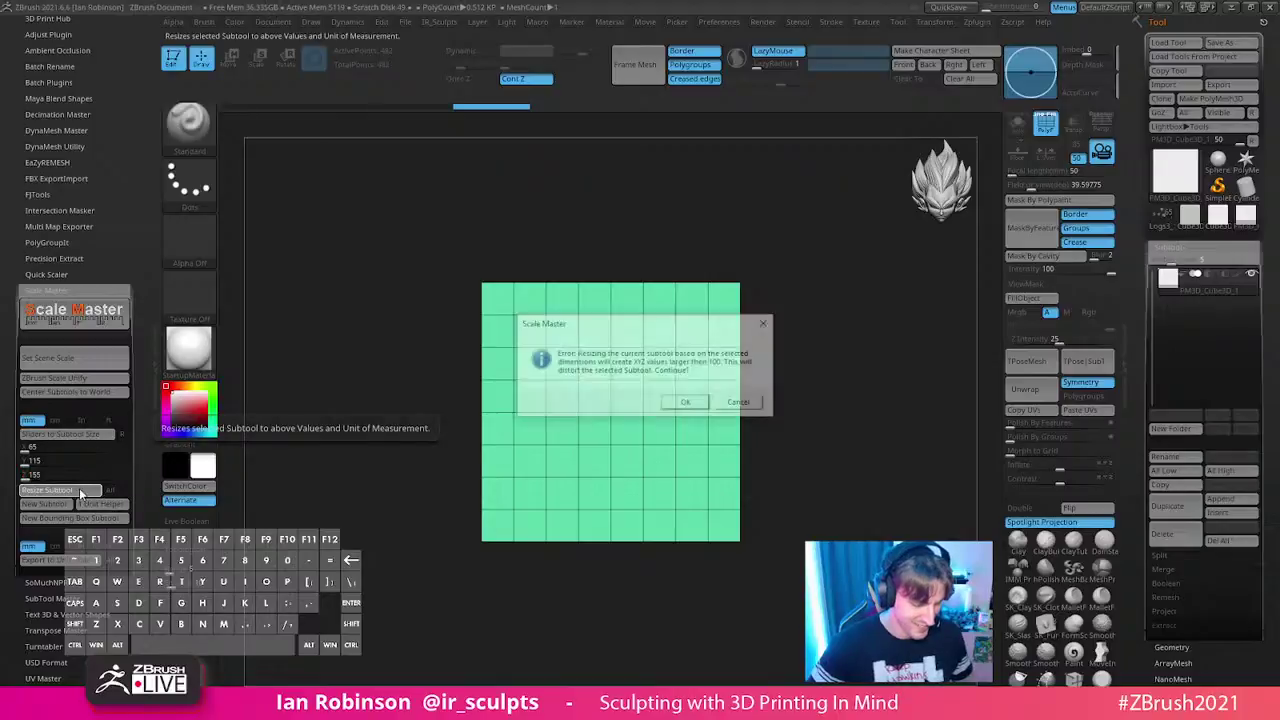
pyautogui.click(695, 406)
pyautogui.moveTo(790, 446)
pyautogui.mouseDown()
pyautogui.moveTo(826, 469)
pyautogui.moveTo(803, 526)
pyautogui.moveTo(803, 440)
pyautogui.moveTo(808, 466)
pyautogui.moveTo(782, 444)
pyautogui.mouseUp()
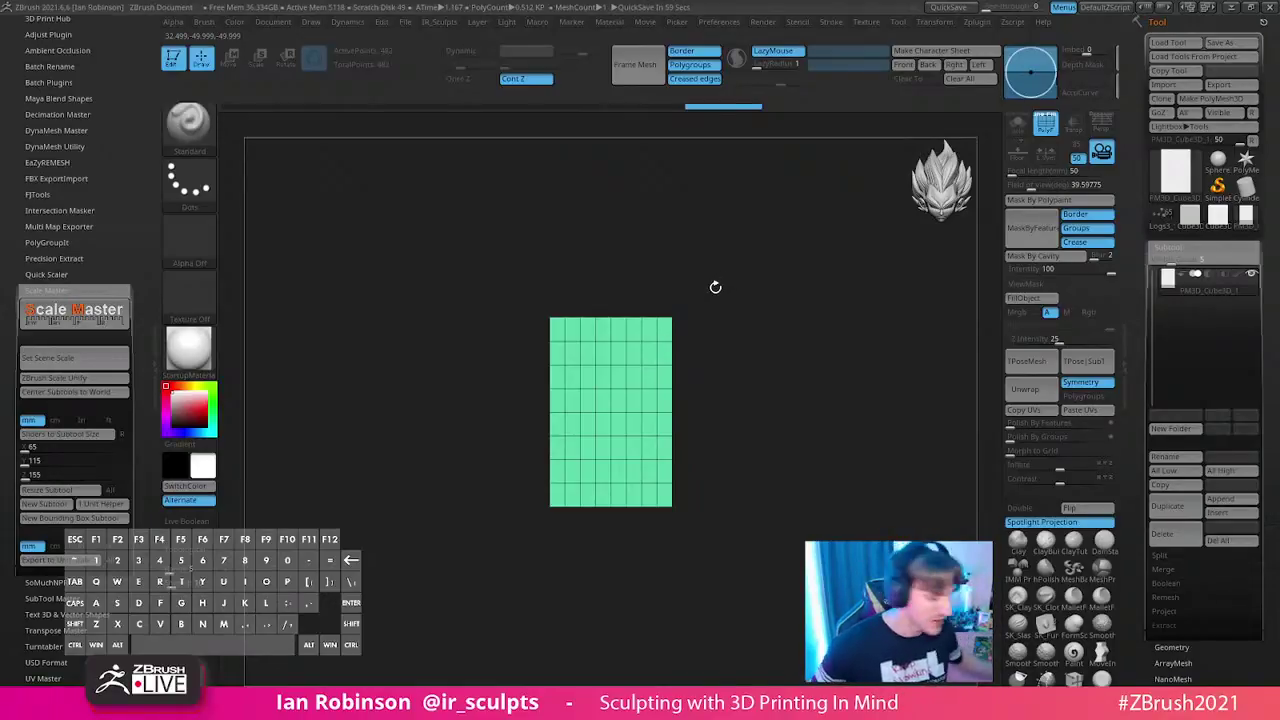
pyautogui.keyDown('alt'); pyautogui.moveTo(817, 434); pyautogui.dragTo(848, 422); pyautogui.keyUp('alt')
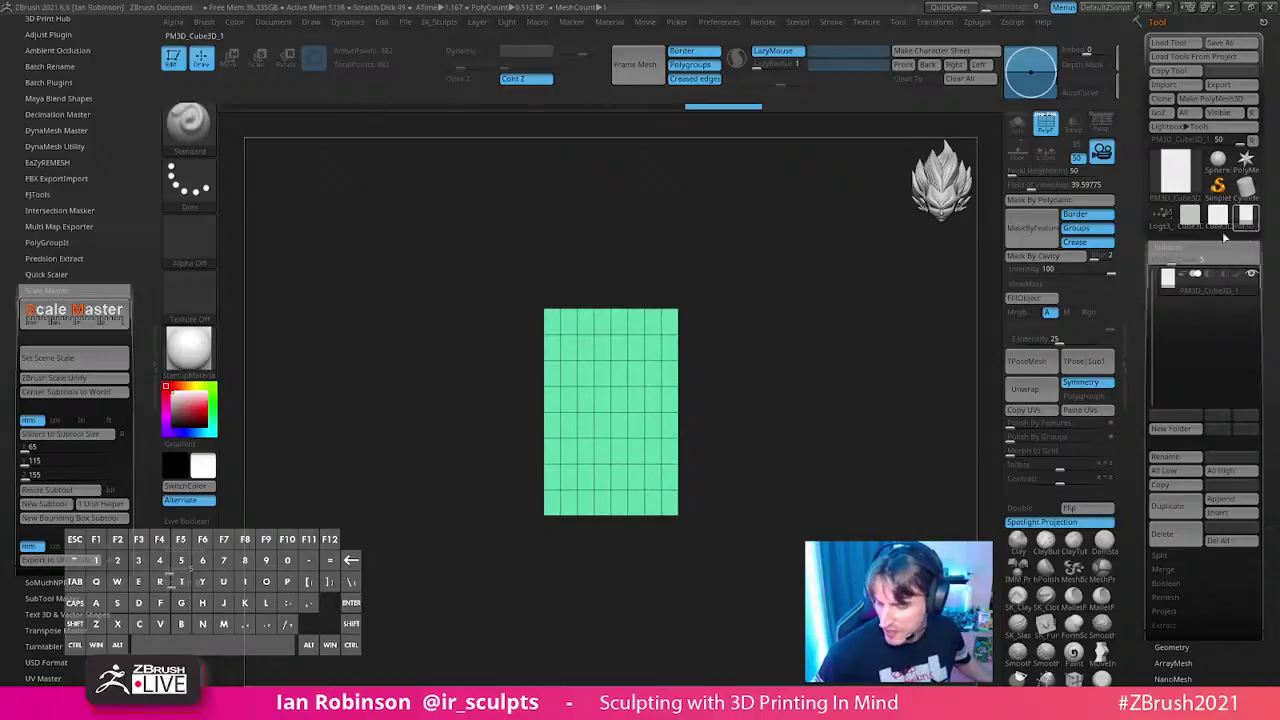
# - Delete all subtools of the resized PolyMesh cube and of the two Cube3D primitives
pyautogui.click(1224, 541)
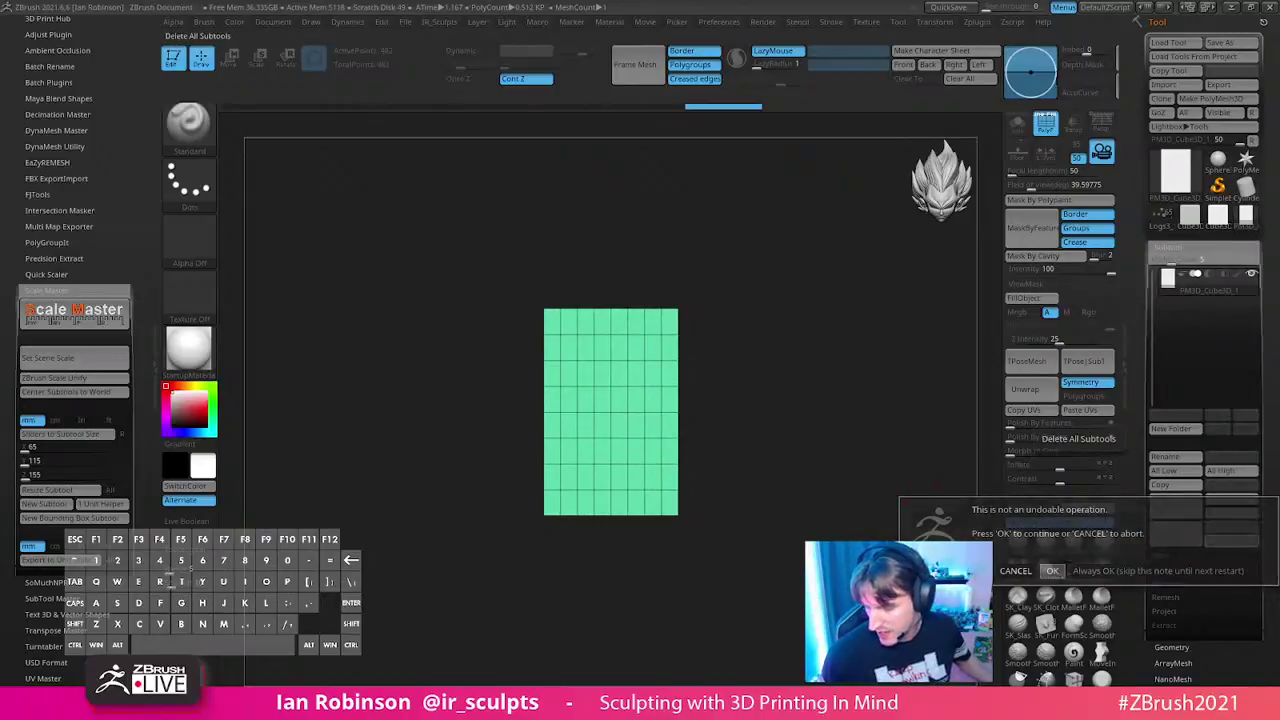
pyautogui.click(1055, 570)
pyautogui.click(1218, 216)
pyautogui.click(1222, 541)
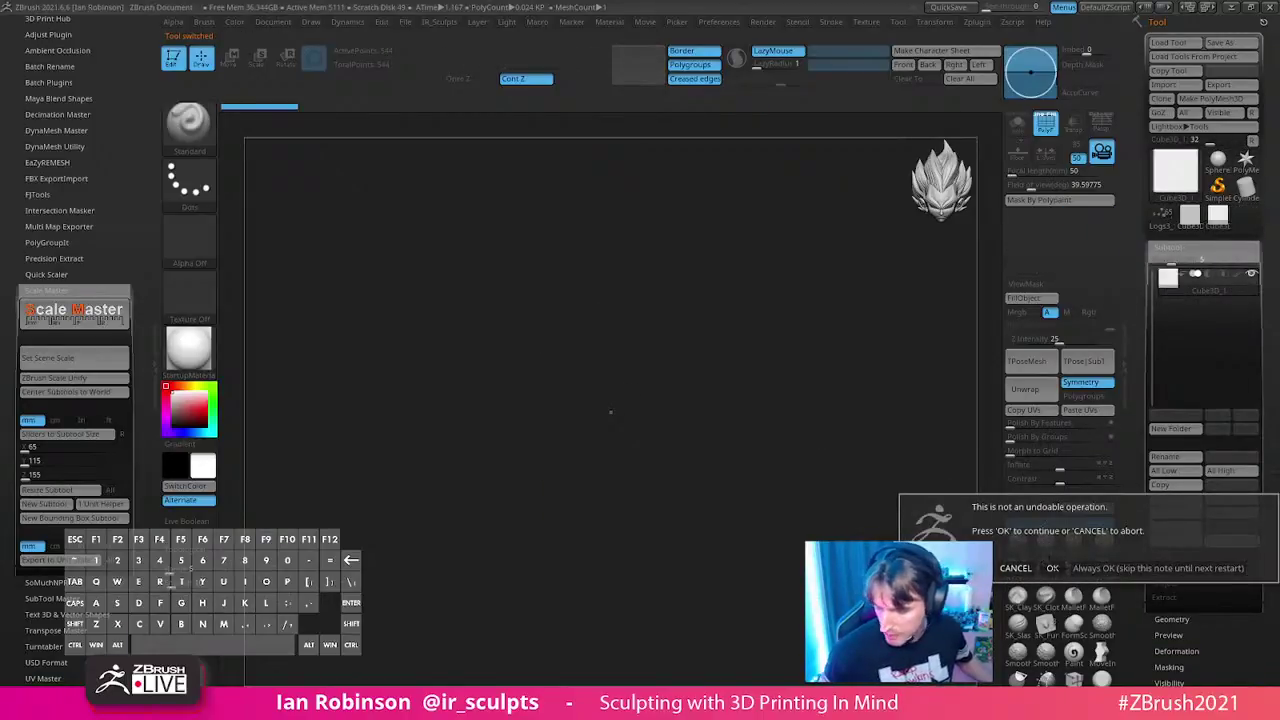
pyautogui.click(1056, 568)
pyautogui.click(1189, 214)
pyautogui.click(1222, 541)
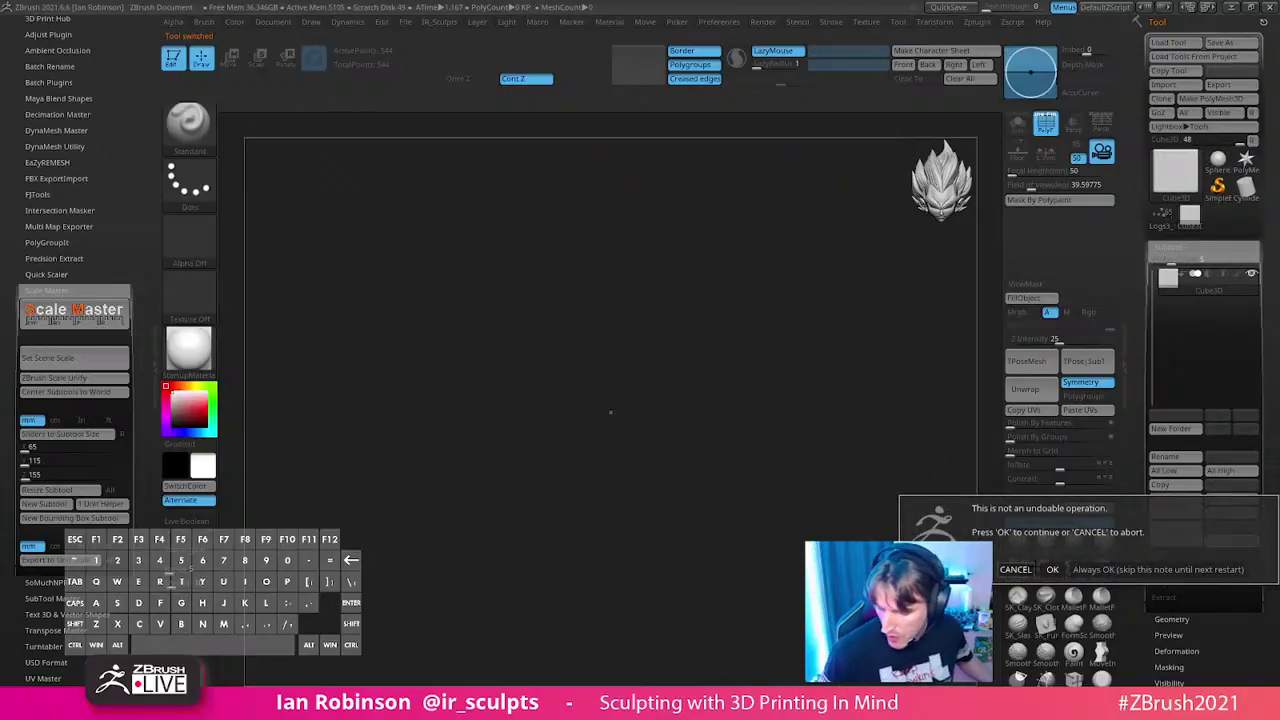
pyautogui.click(1055, 570)
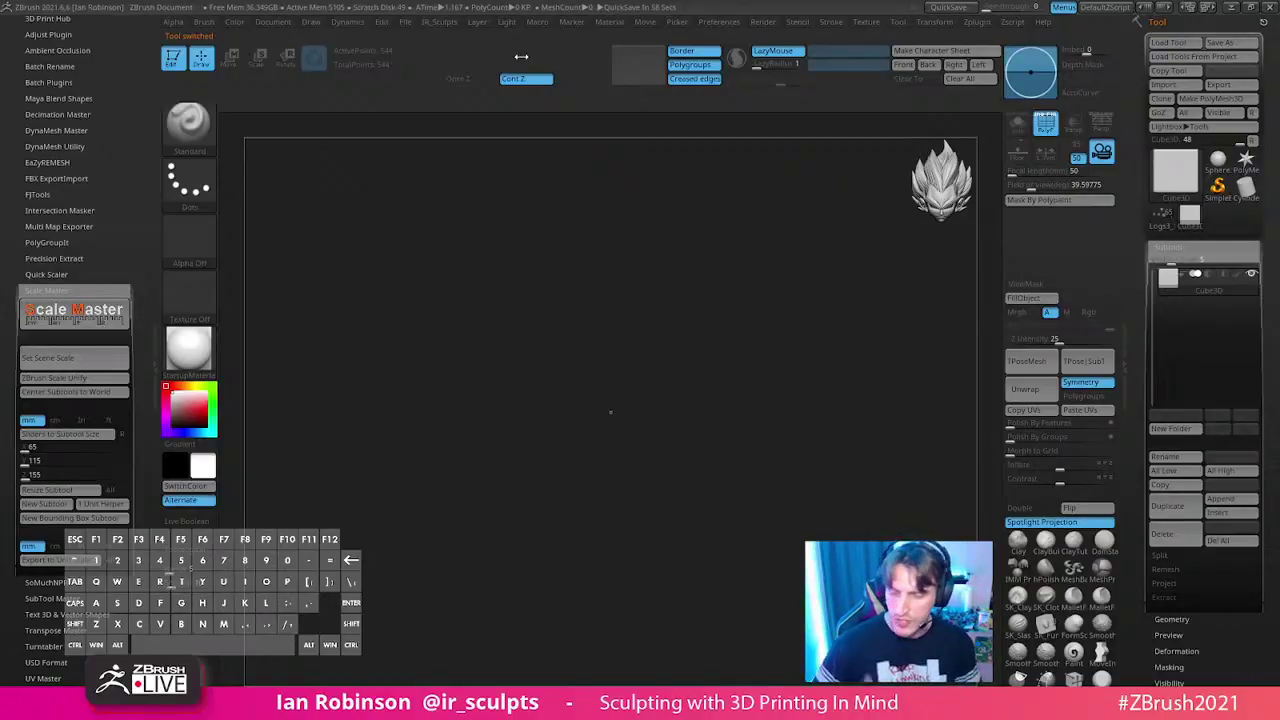
# - Switch to SimpleBrush, reselect the Cube3D tool and try deleting all of its subtools
pyautogui.click(1217, 186)
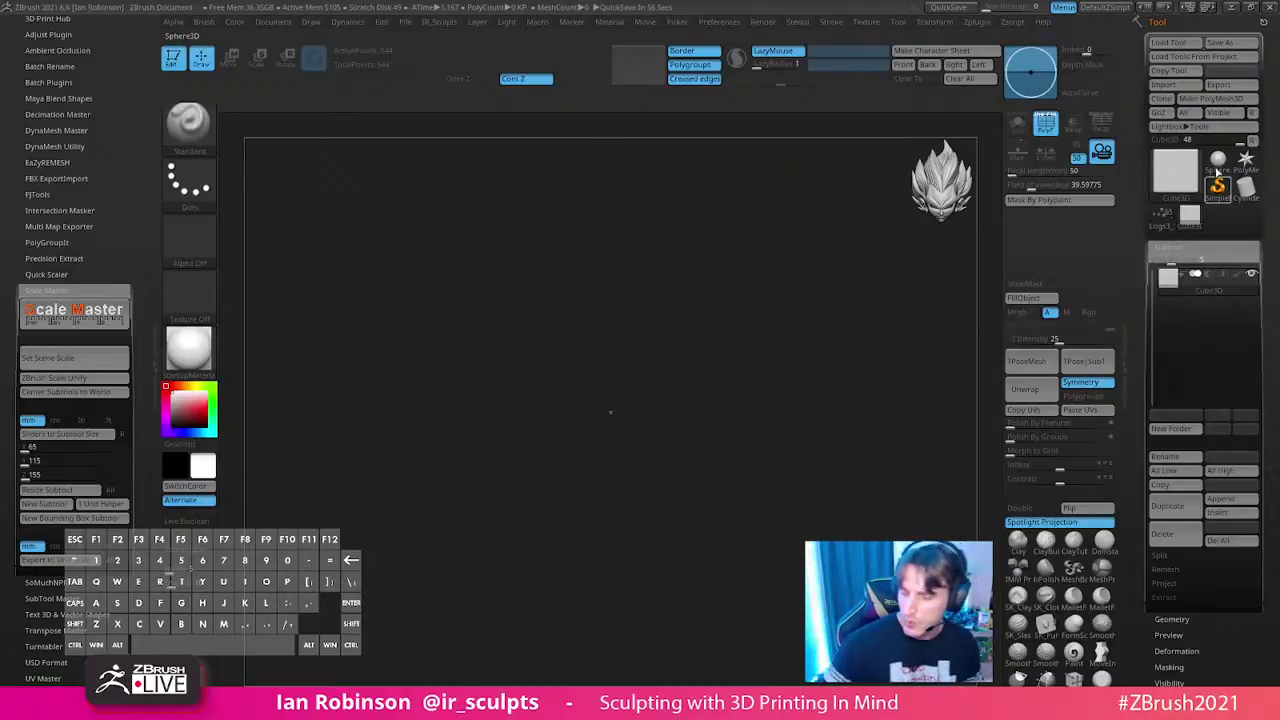
pyautogui.click(552, 237)
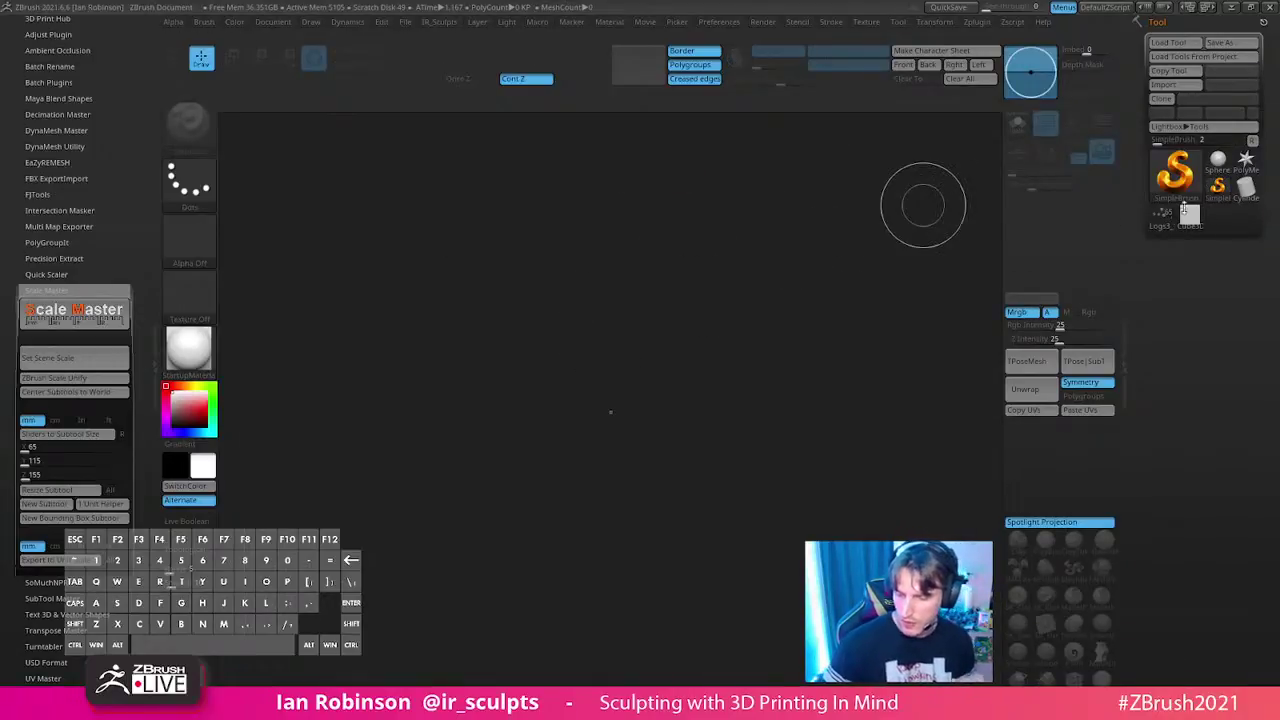
pyautogui.click(1190, 219)
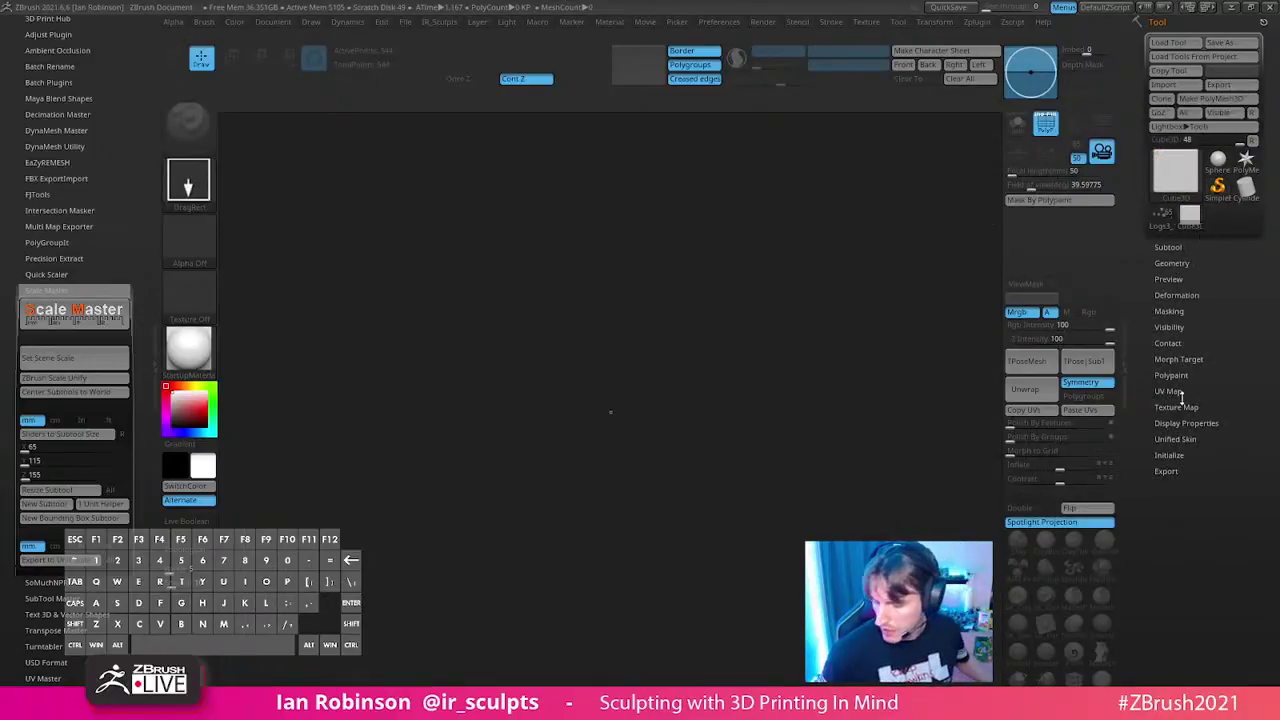
pyautogui.click(1172, 247)
pyautogui.click(1232, 542)
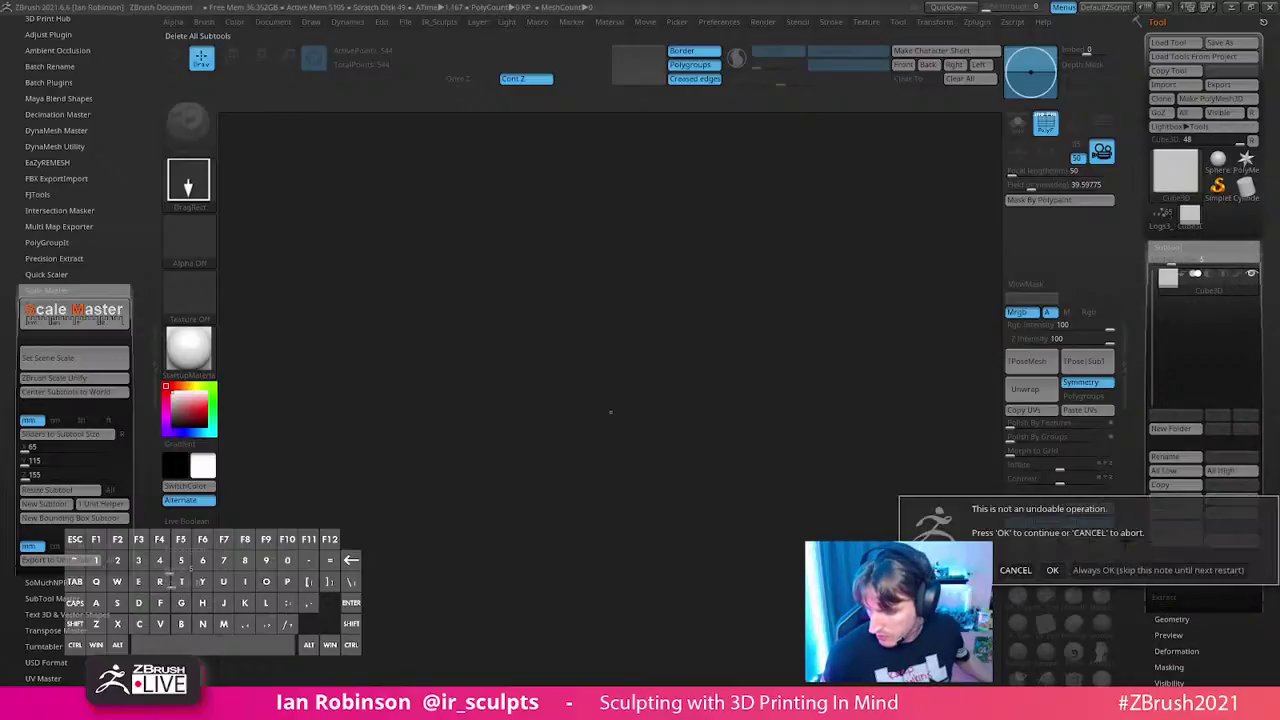
pyautogui.click(1052, 570)
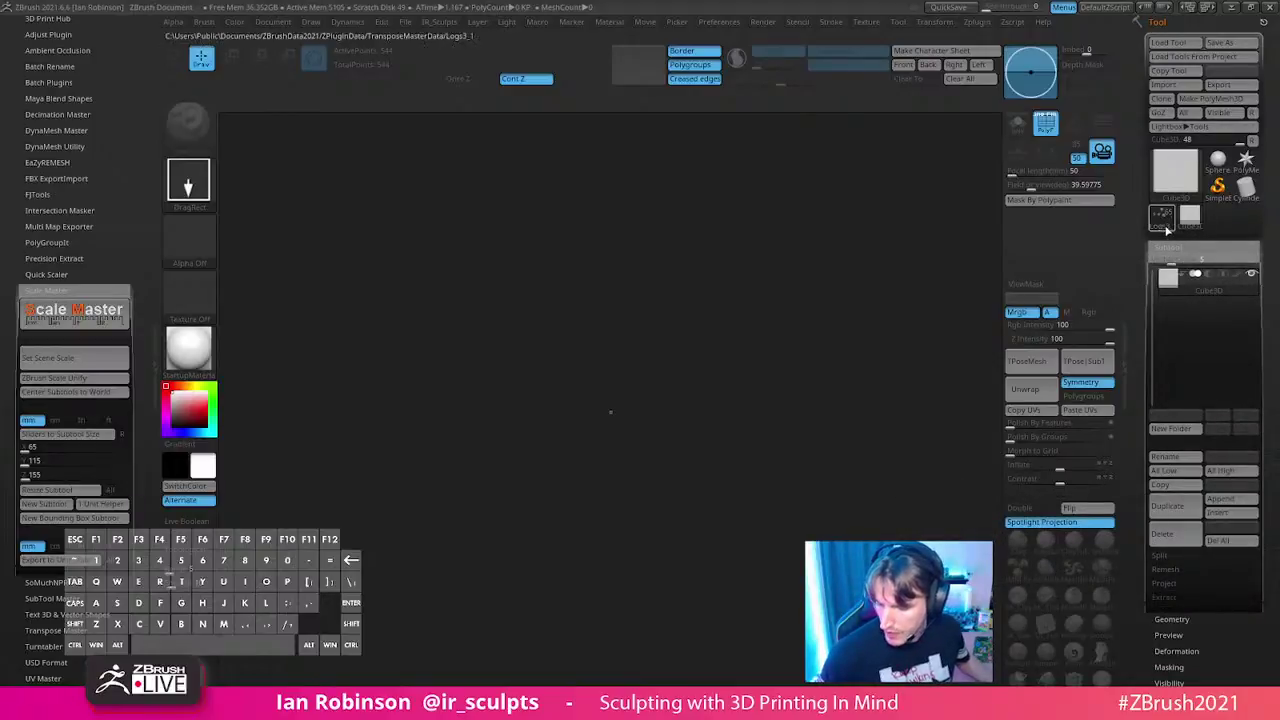
# - Delete all subtools of the Logs tools to clear them from the session
pyautogui.click(1218, 540)
pyautogui.click(1052, 570)
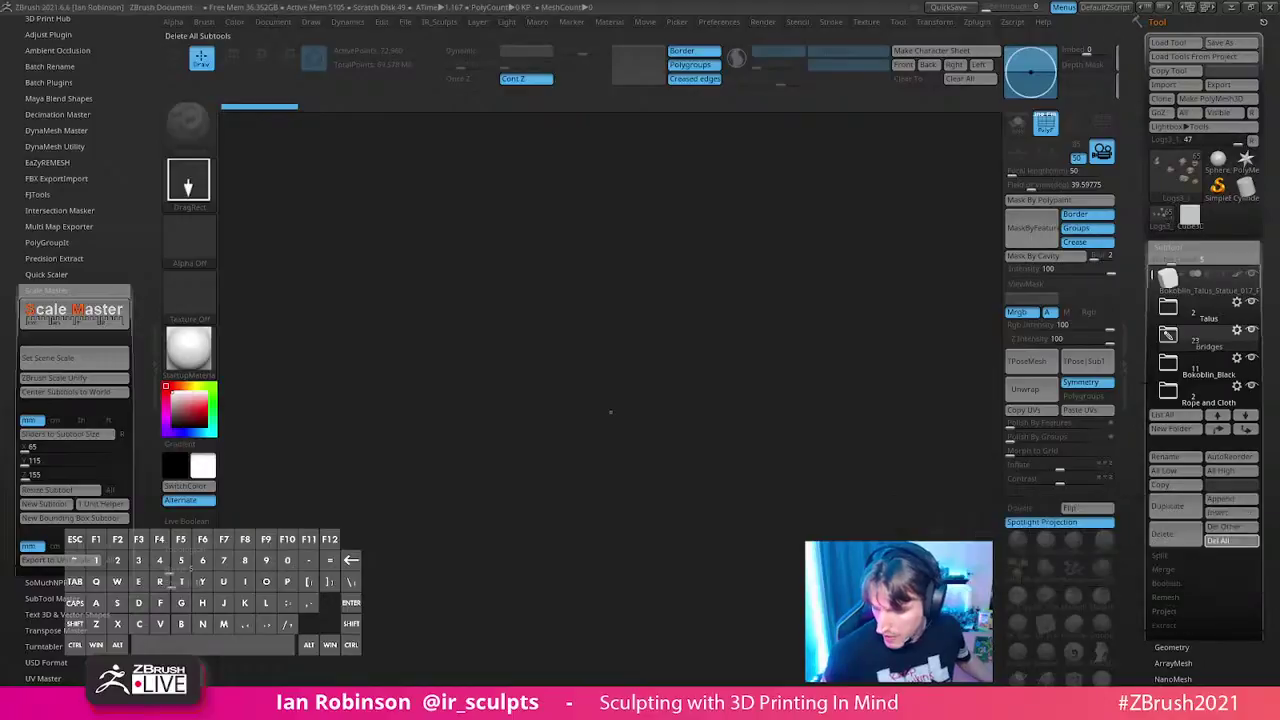
pyautogui.click(1161, 215)
pyautogui.click(1218, 540)
pyautogui.click(1052, 570)
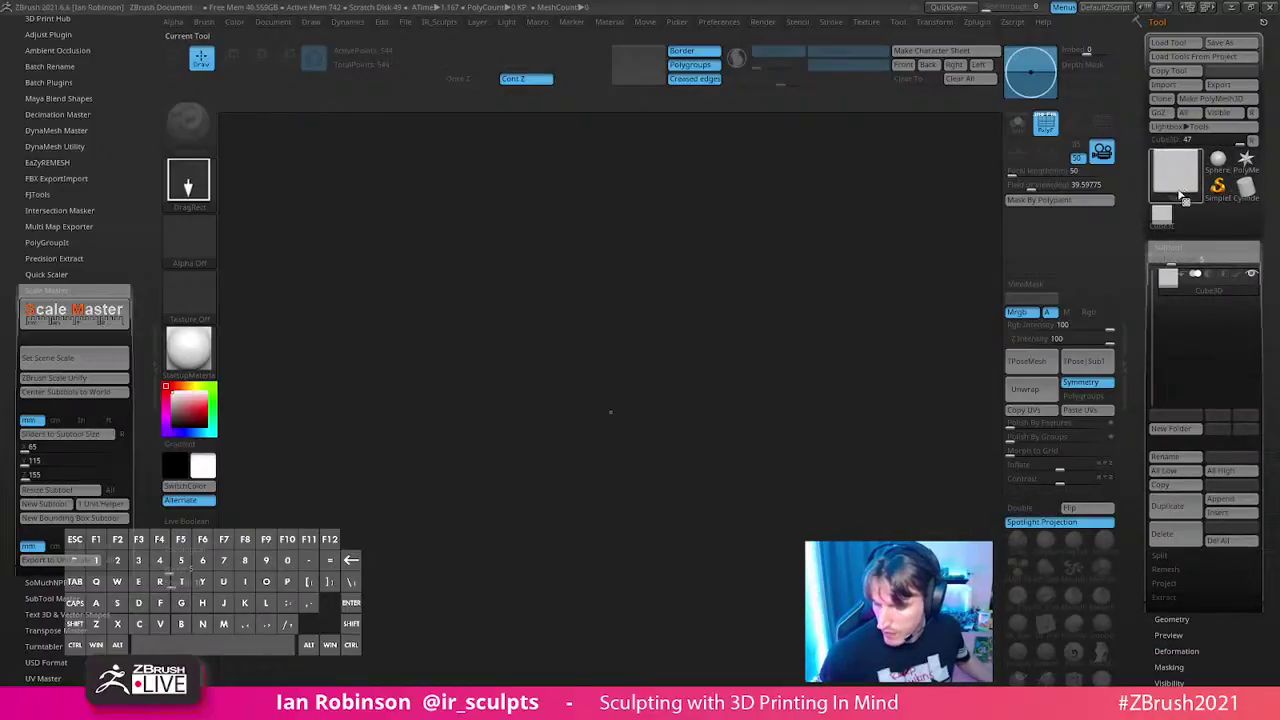
# - Close ZBrush without saving the project and start it again for a clean session
pyautogui.click(1270, 7)
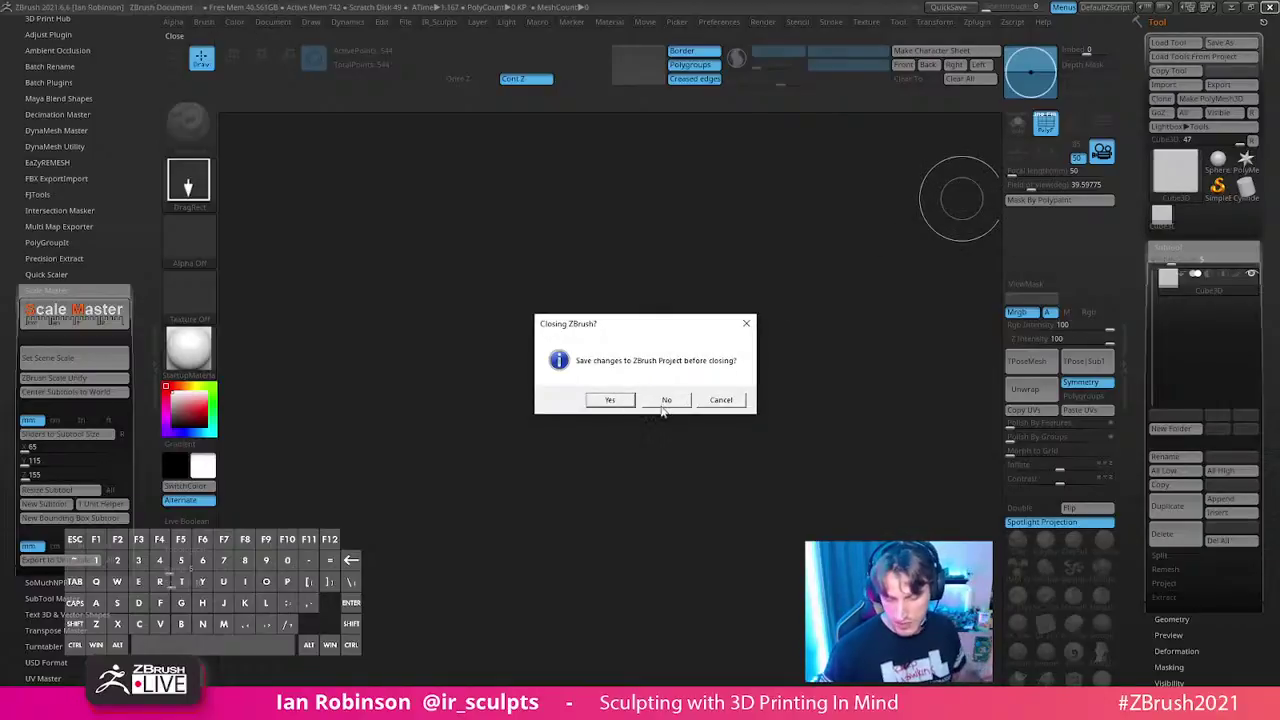
pyautogui.click(703, 401)
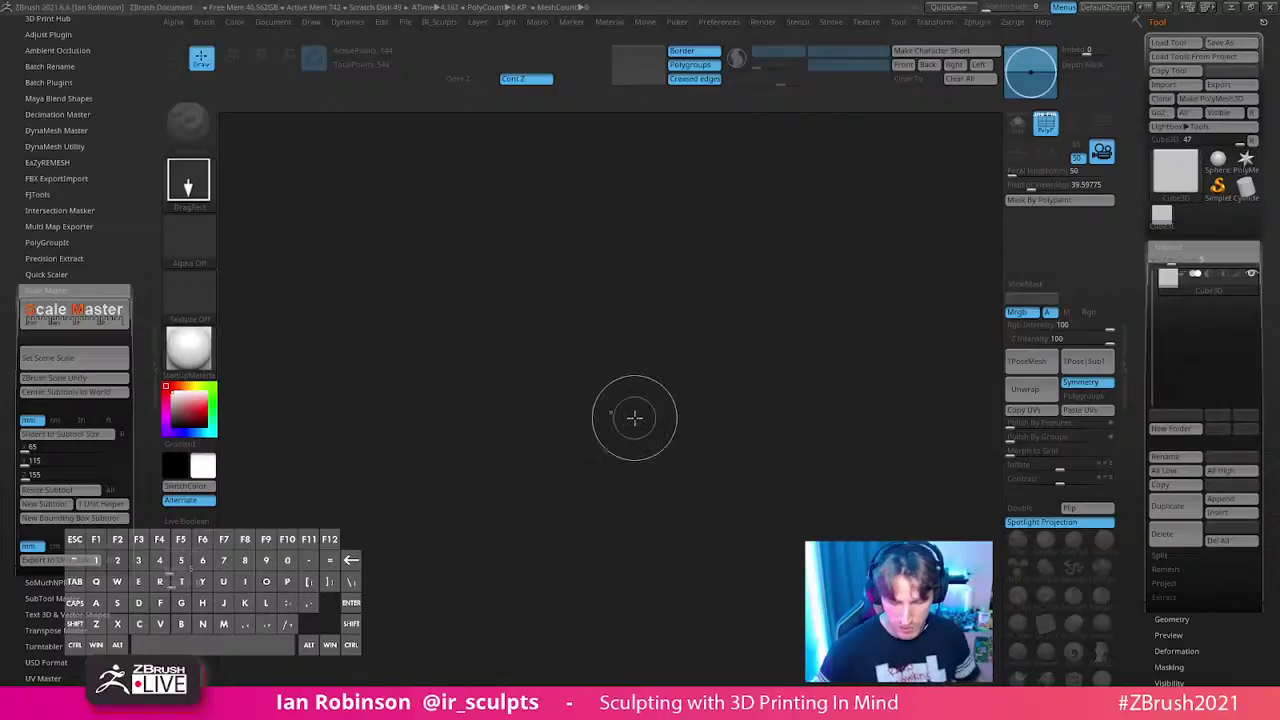
pyautogui.click(1270, 7)
pyautogui.click(666, 400)
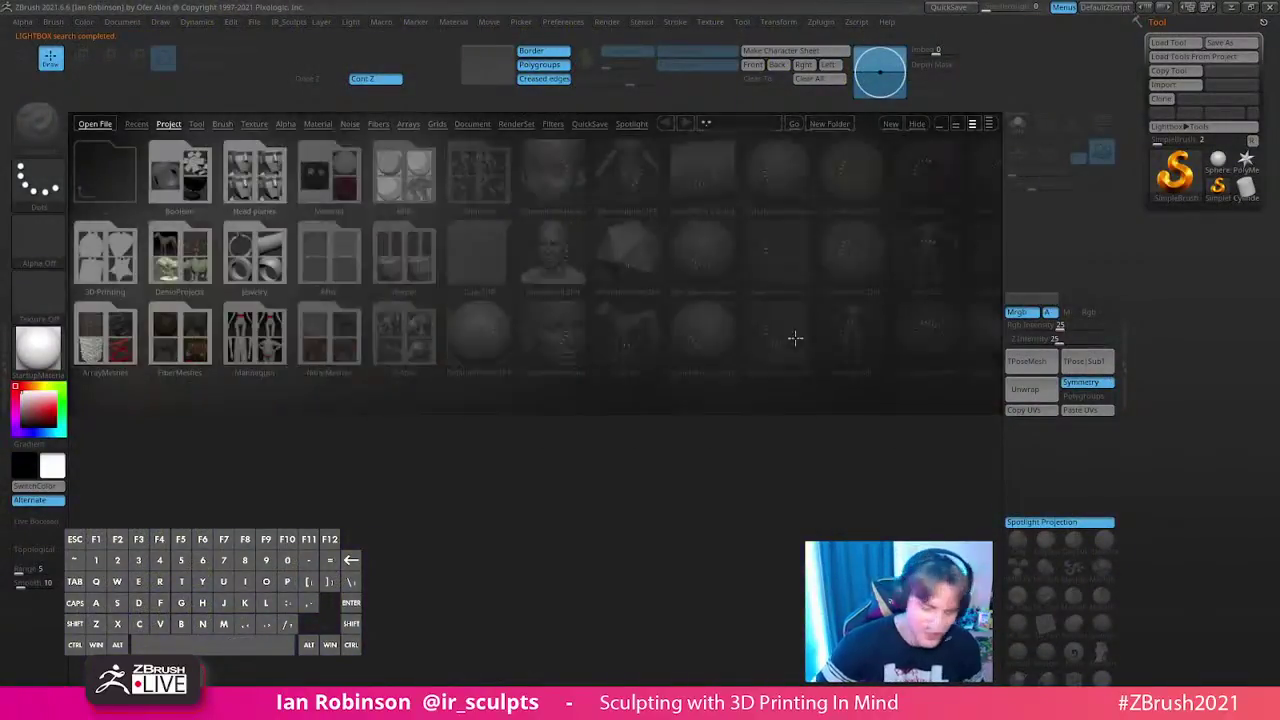
# - Hide LightBox and place a front-facing Cube3D primitive on the canvas in Edit mode
pyautogui.press(',')
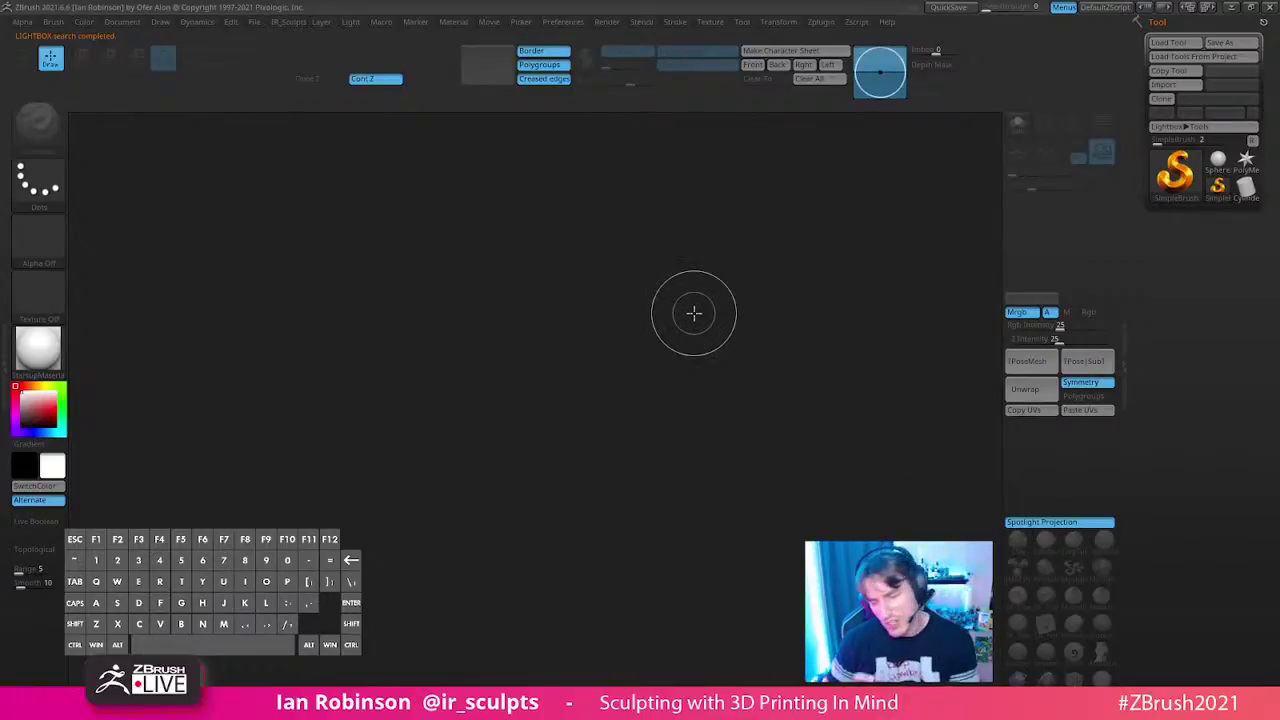
pyautogui.click(1177, 174)
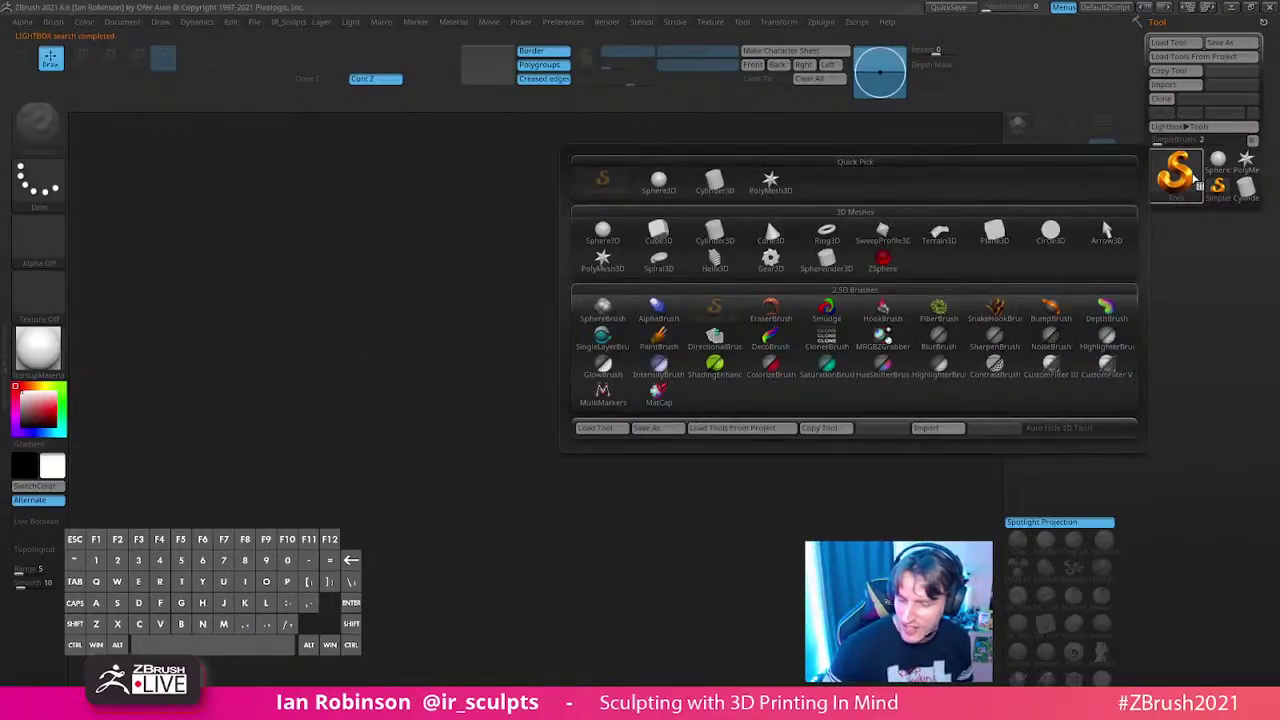
pyautogui.click(668, 231)
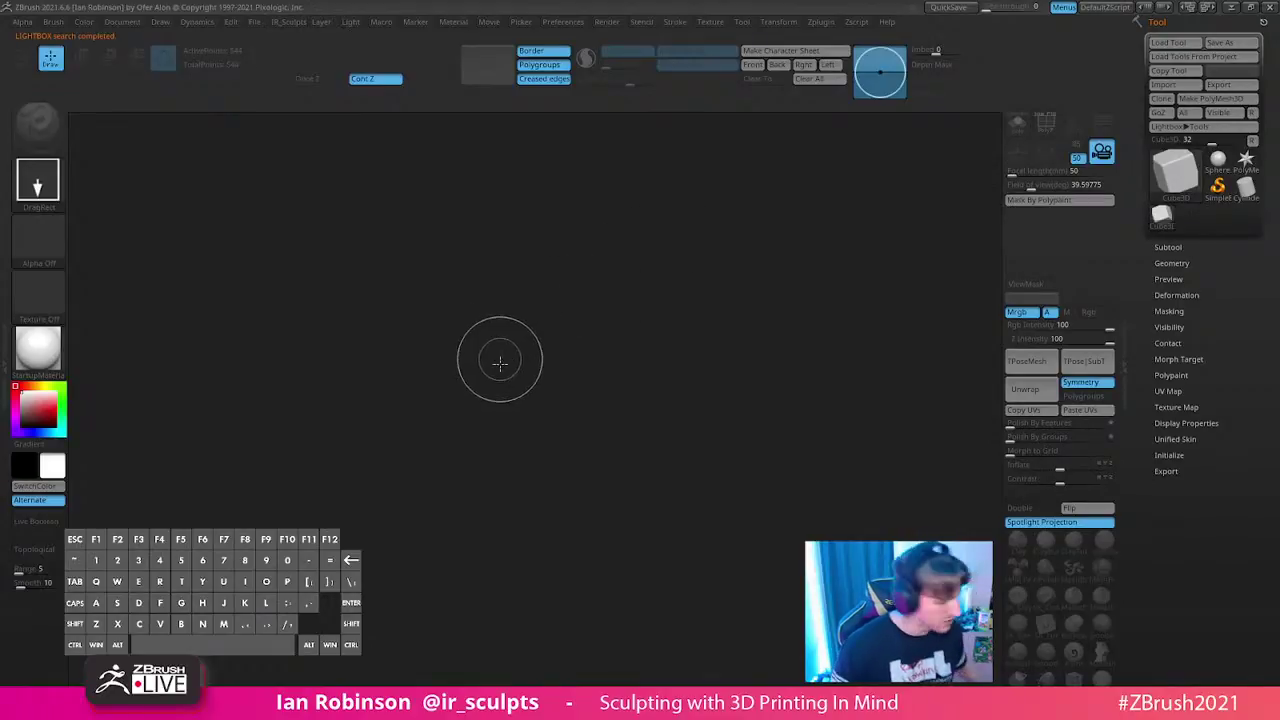
pyautogui.keyDown('shift'); pyautogui.moveTo(502, 380); pyautogui.dragTo(492, 520); pyautogui.keyUp('shift')
pyautogui.press('t')
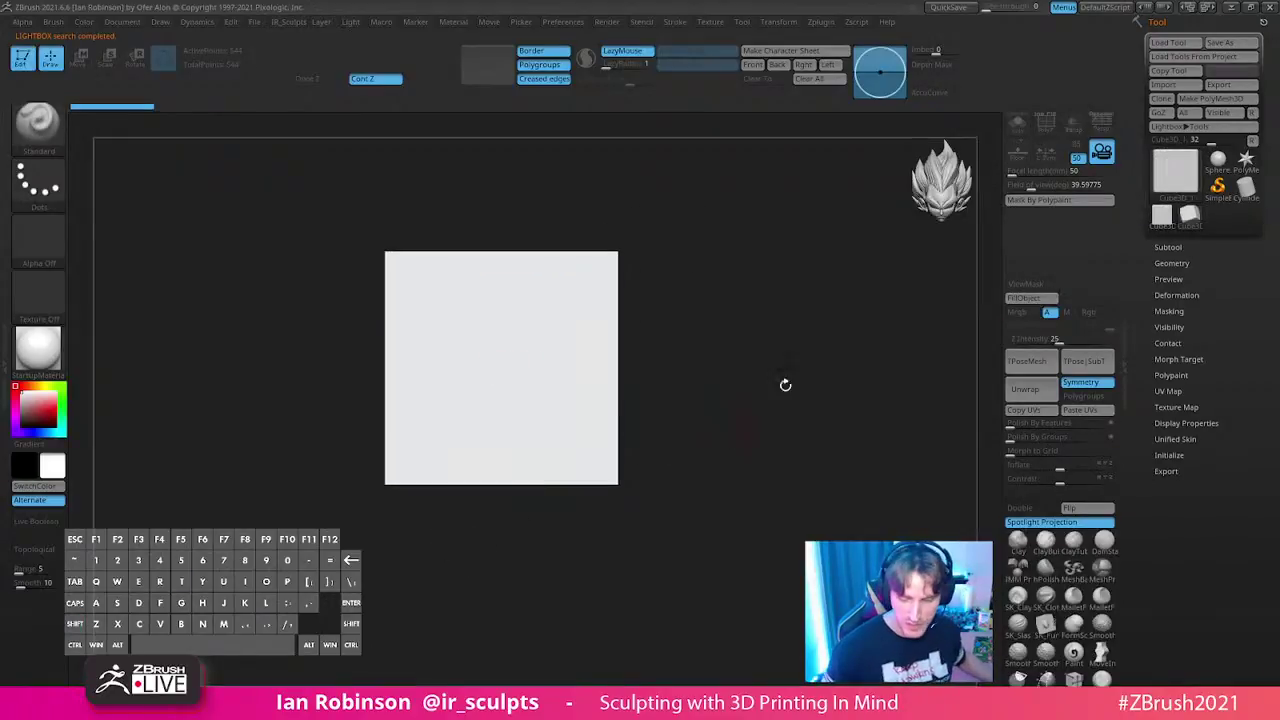
pyautogui.keyDown('alt'); pyautogui.moveTo(720, 320); pyautogui.dragTo(754, 355); pyautogui.keyUp('alt')
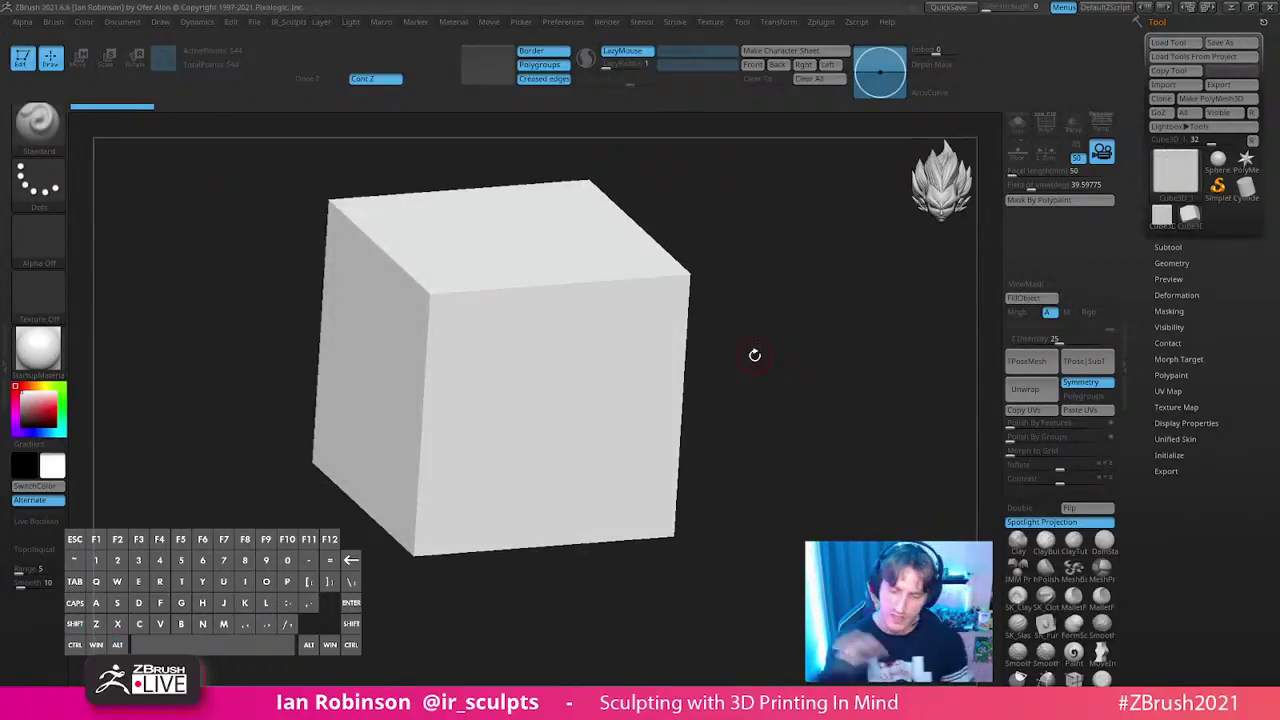
# - Convert the Cube3D primitive to a PolyMesh3D and toggle its PolyFrame display on and off
pyautogui.click(1204, 99)
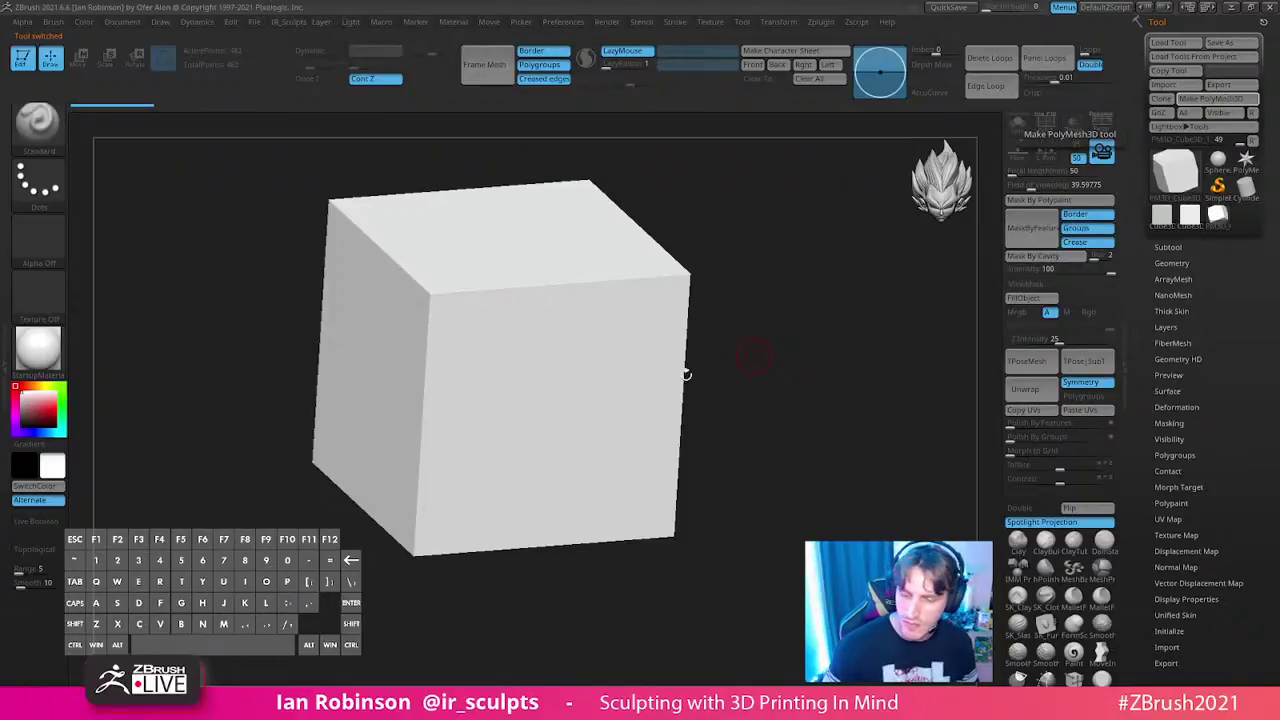
pyautogui.press('f')
pyautogui.hotkey('shift', 'f')
pyautogui.hotkey('shift', 'f')
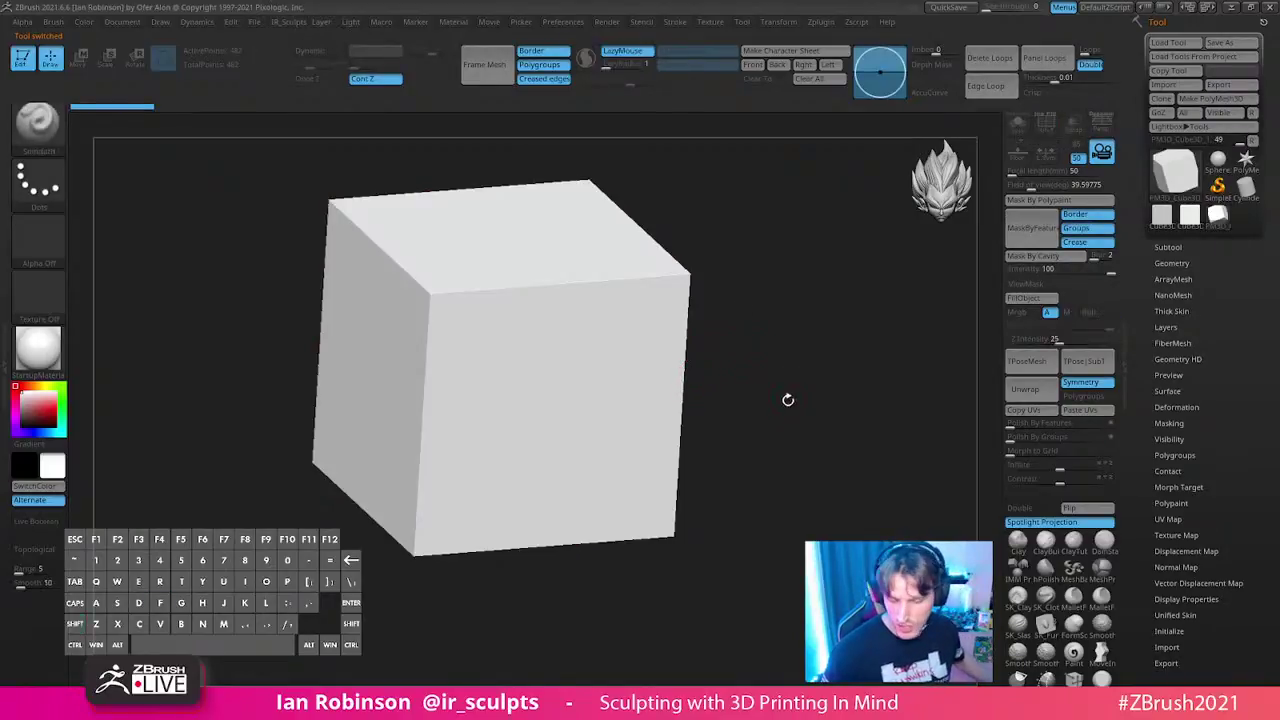
pyautogui.moveTo(820, 349); pyautogui.dragTo(813, 354)
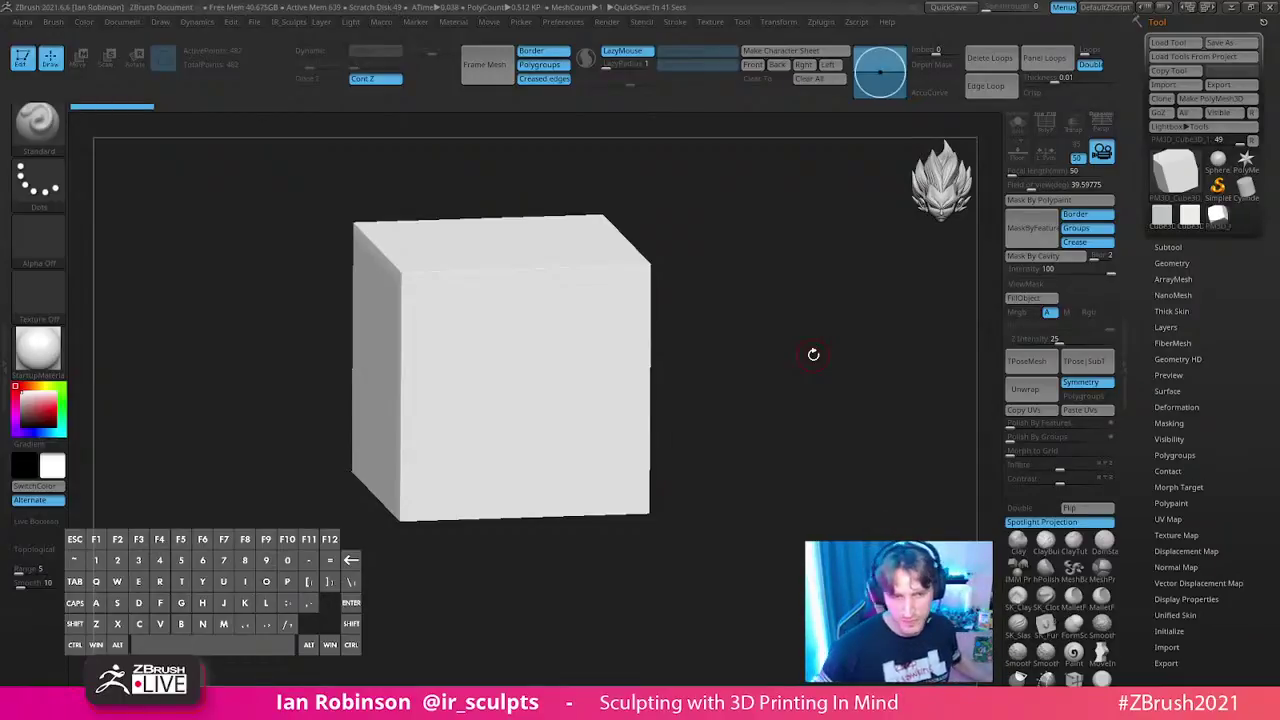
# - Turn on the cube's PolyFrame display and check the EPAX X1 build volume in the browser's search result
pyautogui.moveTo(797, 309); pyautogui.dragTo(840, 349)
pyautogui.hotkey('shift', 'f')
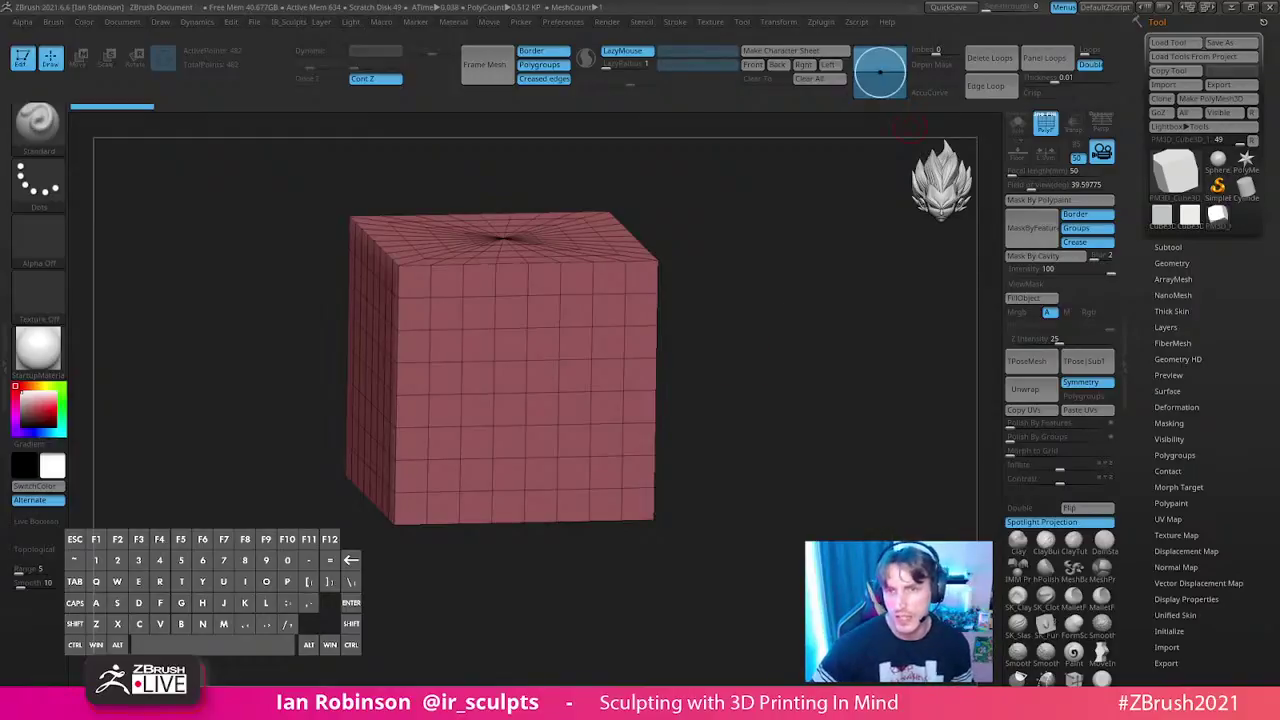
pyautogui.moveTo(717, 0); pyautogui.dragTo(714, 77)
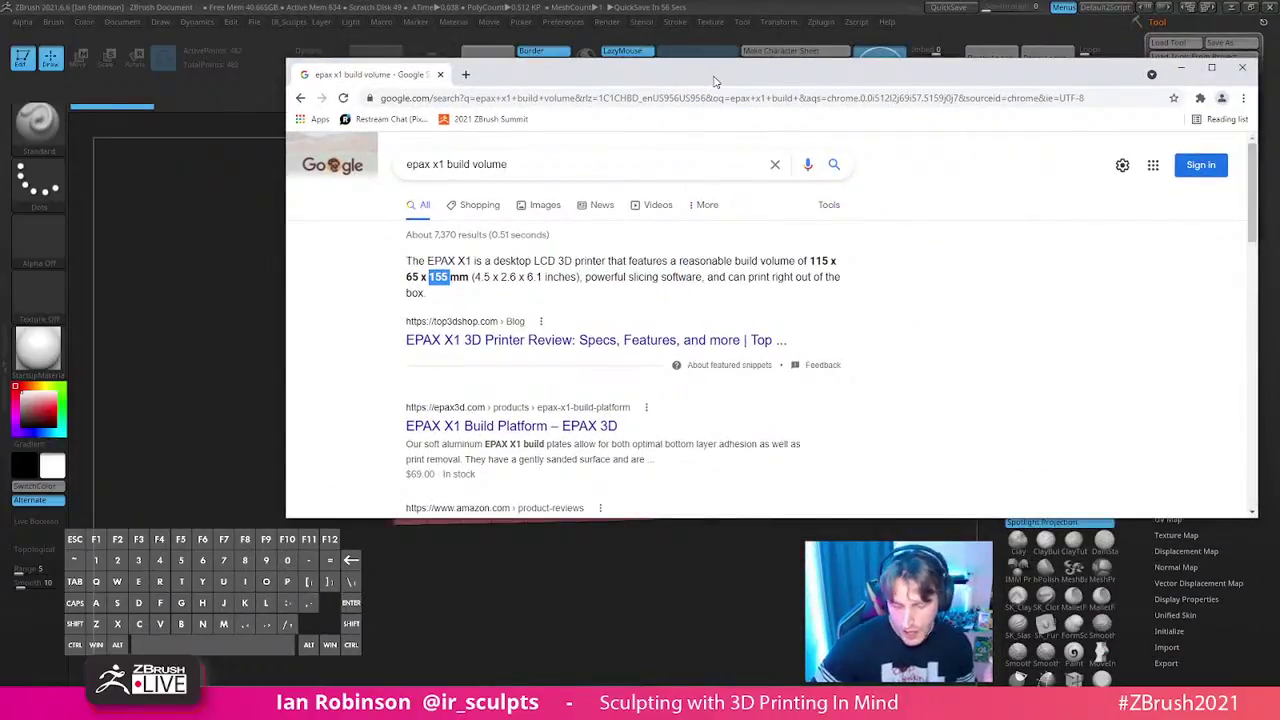
pyautogui.moveTo(815, 261); pyautogui.dragTo(849, 265)
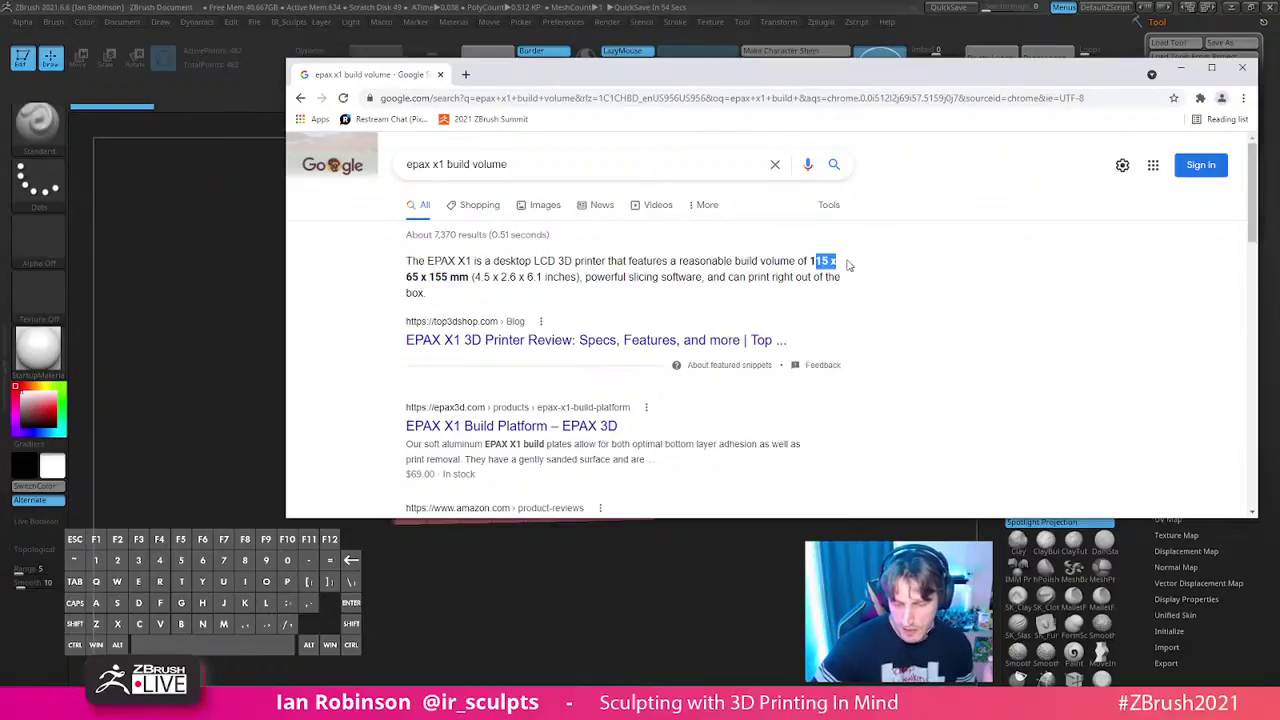
pyautogui.moveTo(787, 75); pyautogui.dragTo(844, 0)
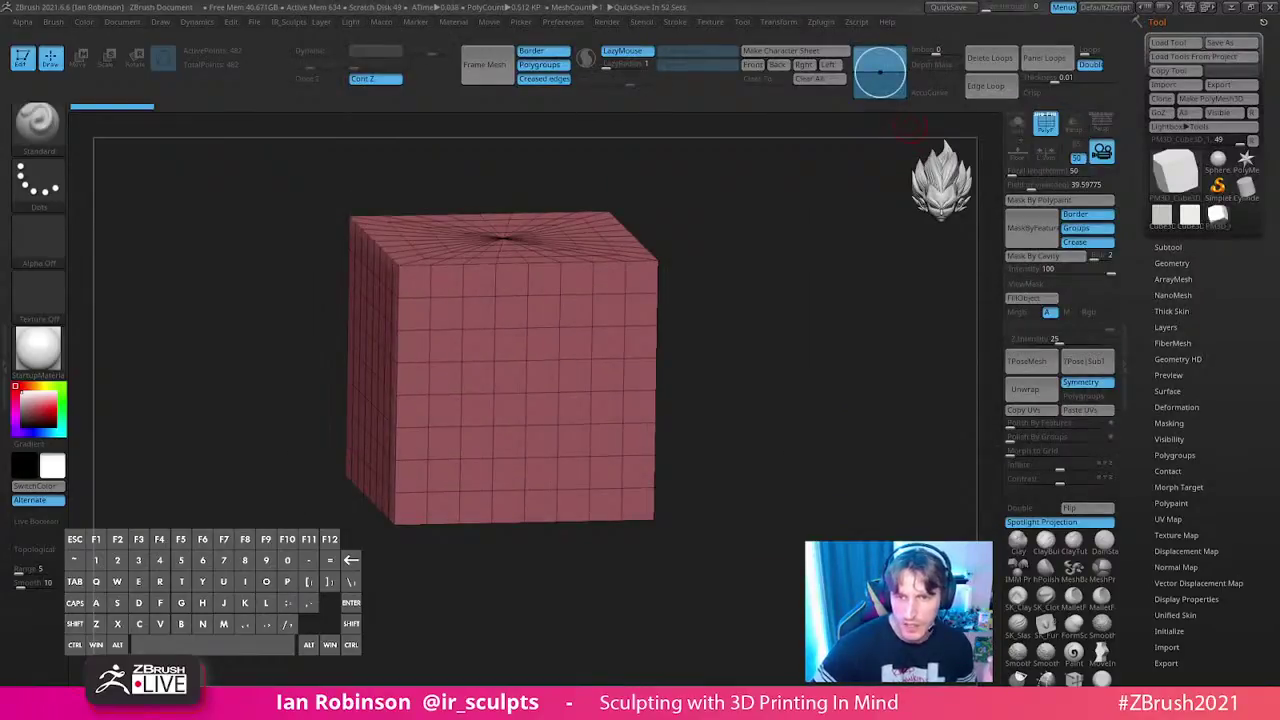
# - Open the Scale Master plugin's settings beside the canvas
pyautogui.click(6, 366)
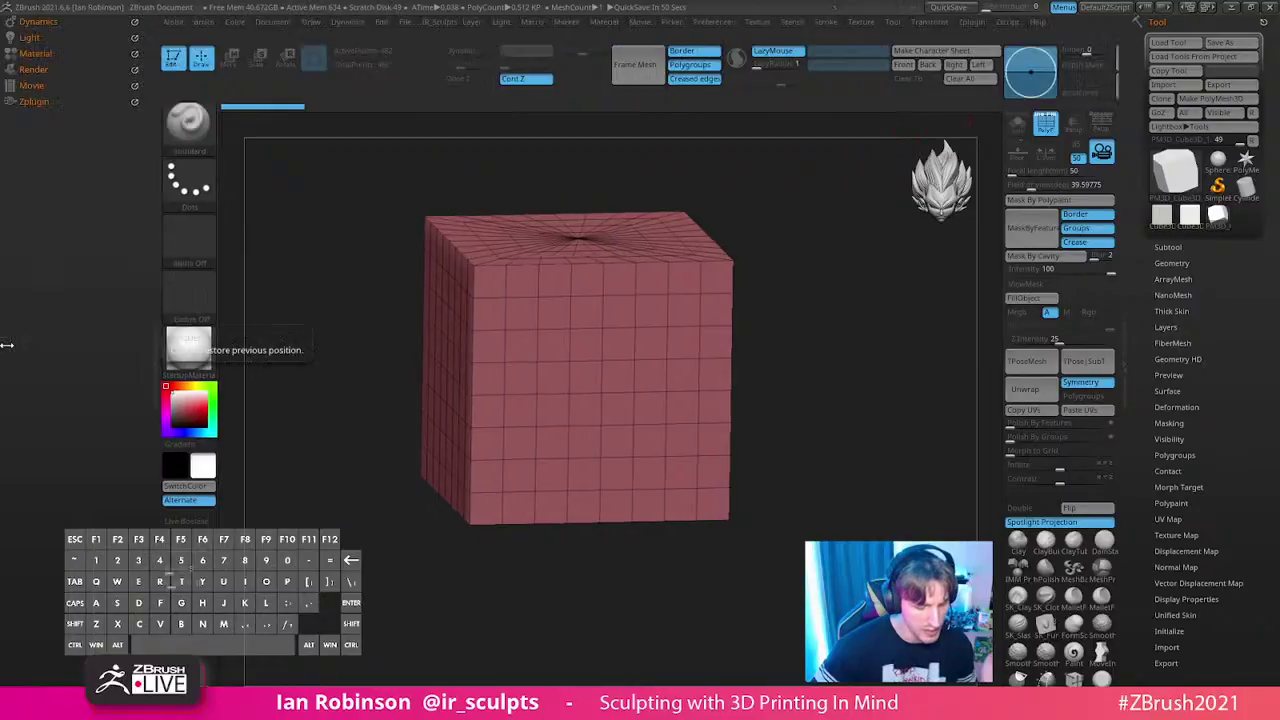
pyautogui.click(79, 101)
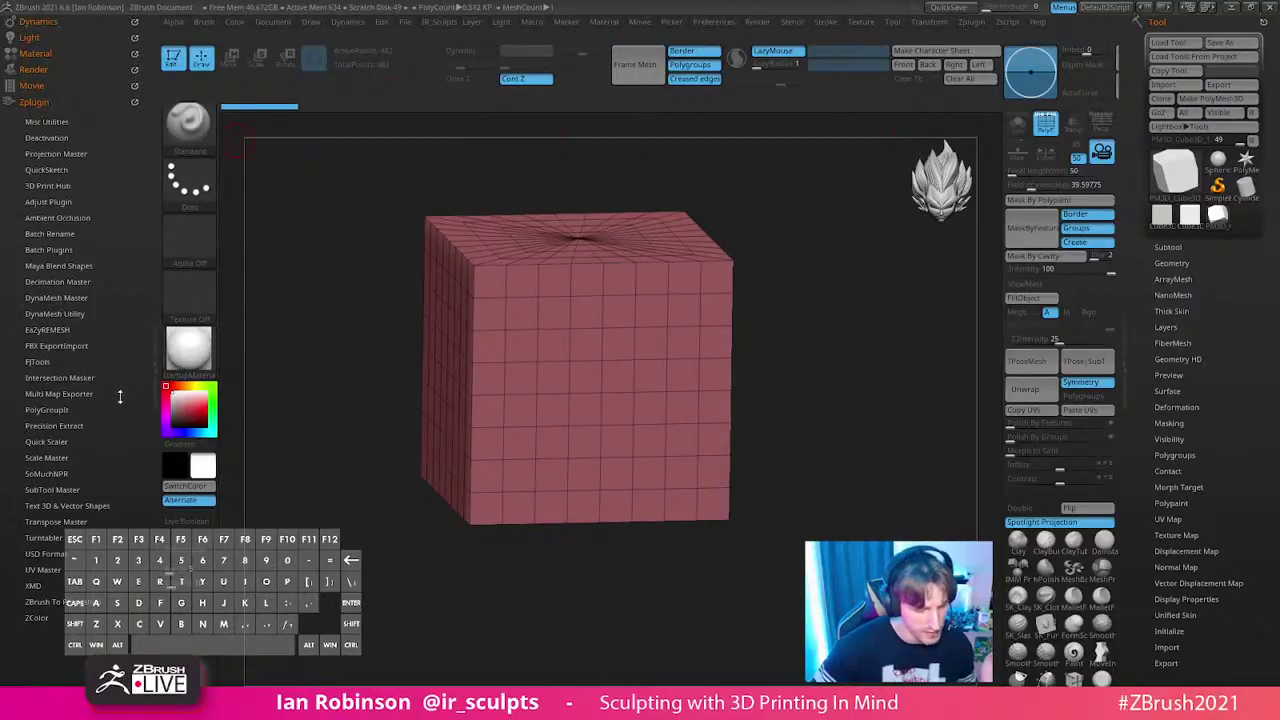
pyautogui.click(47, 457)
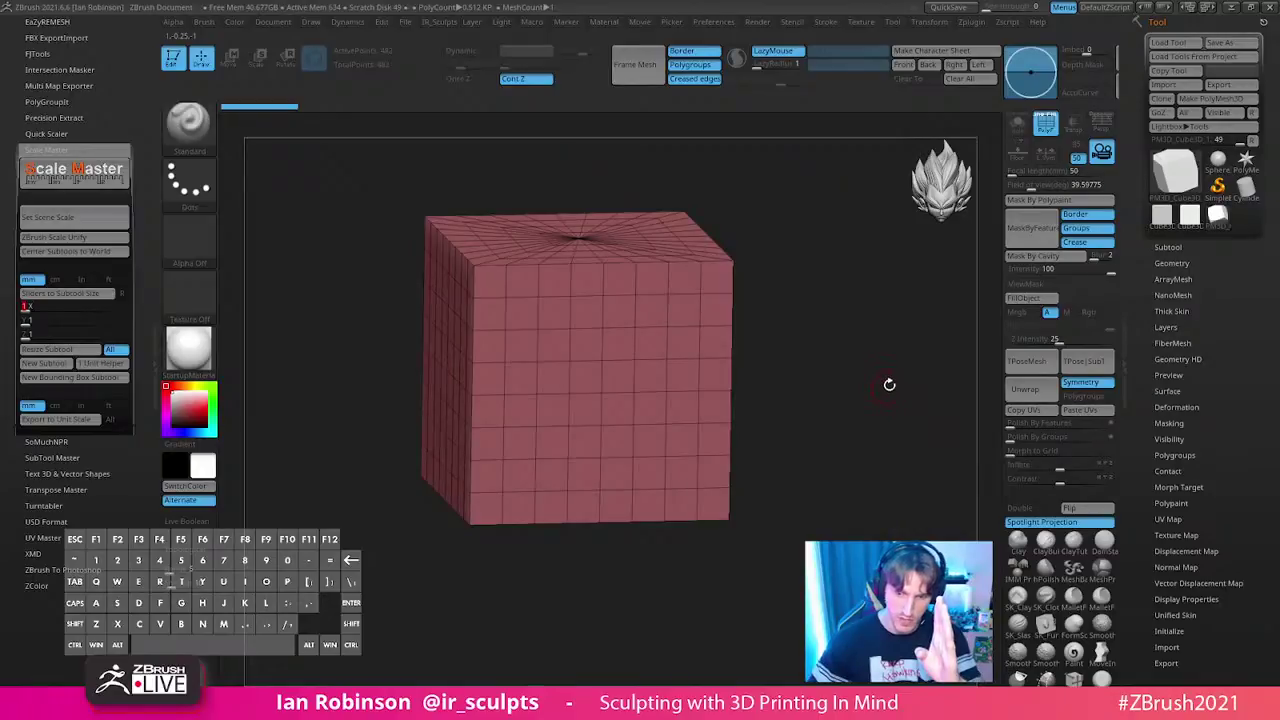
pyautogui.keyDown('shift'); pyautogui.moveTo(840, 380); pyautogui.dragTo(635, 300); pyautogui.keyUp('shift')
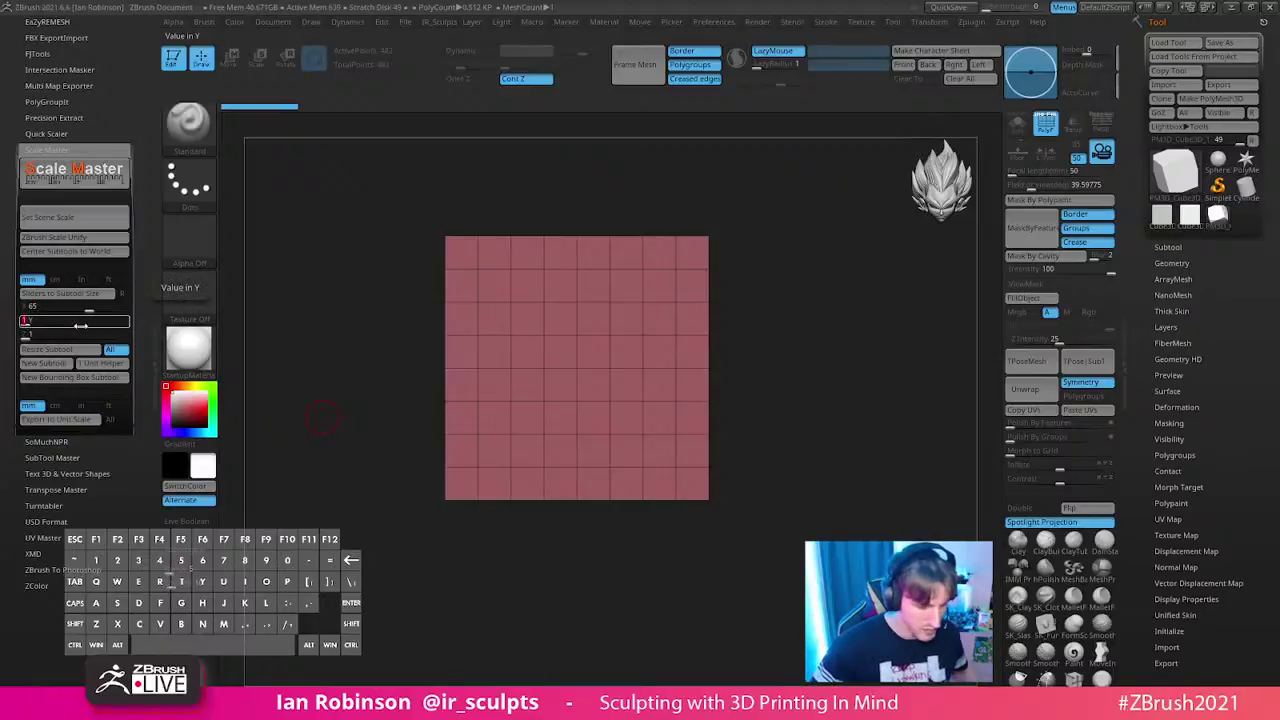
pyautogui.click(117, 385)
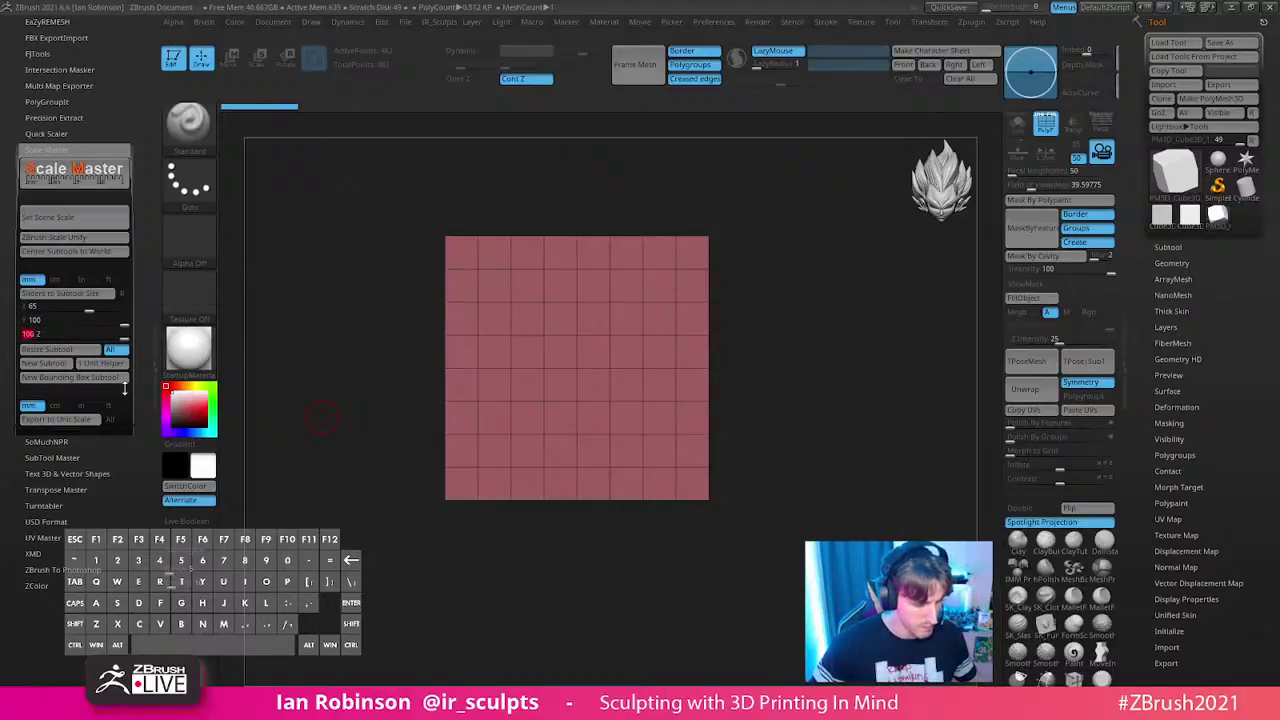
pyautogui.write('150 Y')
pyautogui.press('Tab')
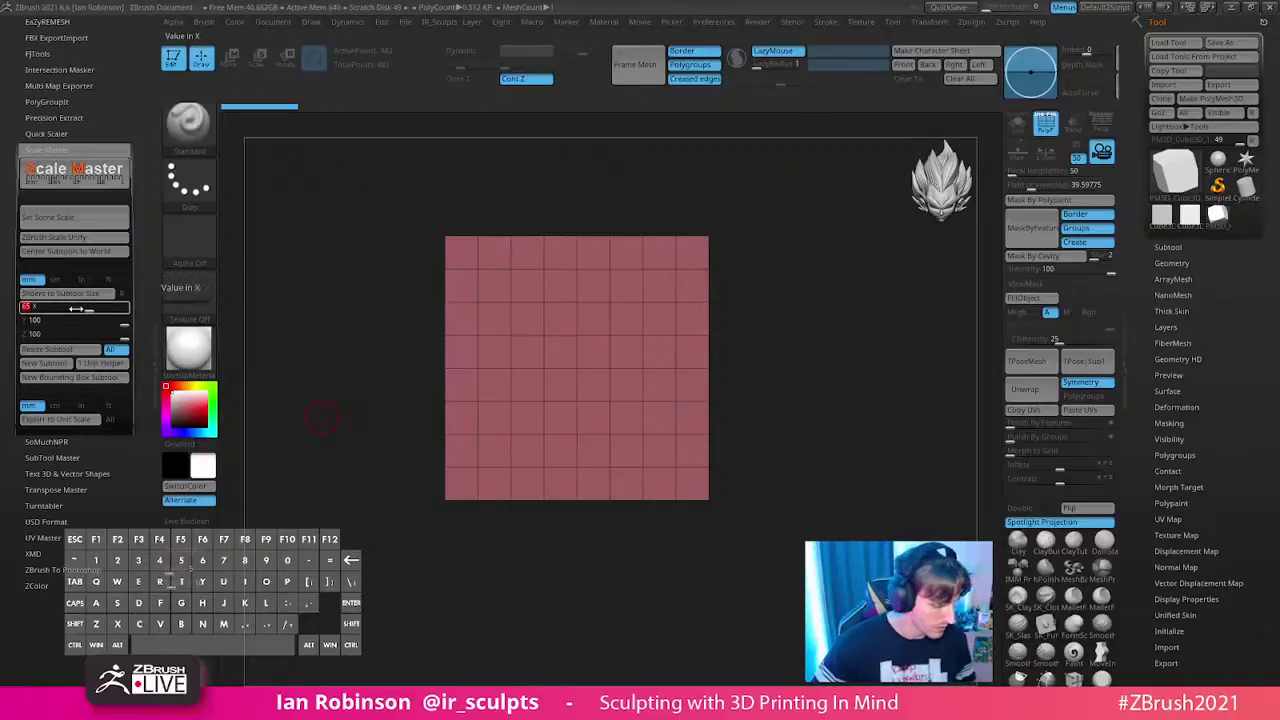
pyautogui.press('Return')
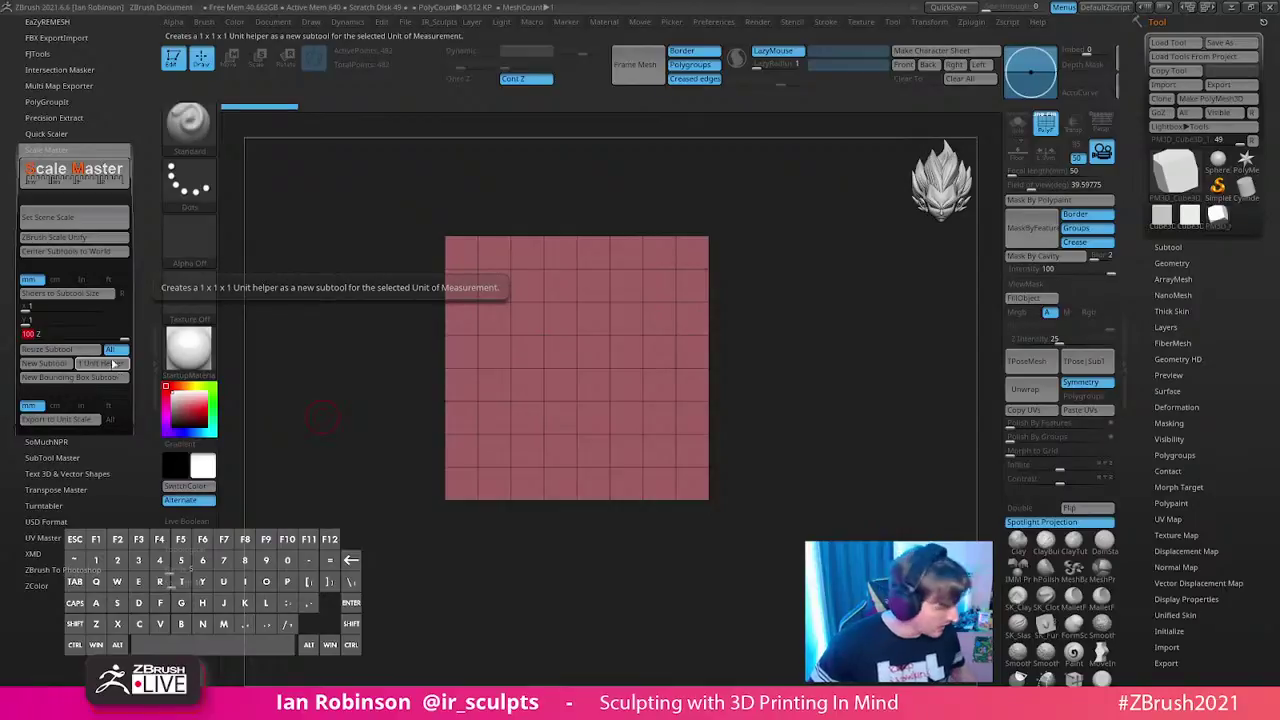
# - Set the scene scale with Scale Master, choosing 2.00 x 2.00 x 2.00 mm for the cube
pyautogui.click(73, 216)
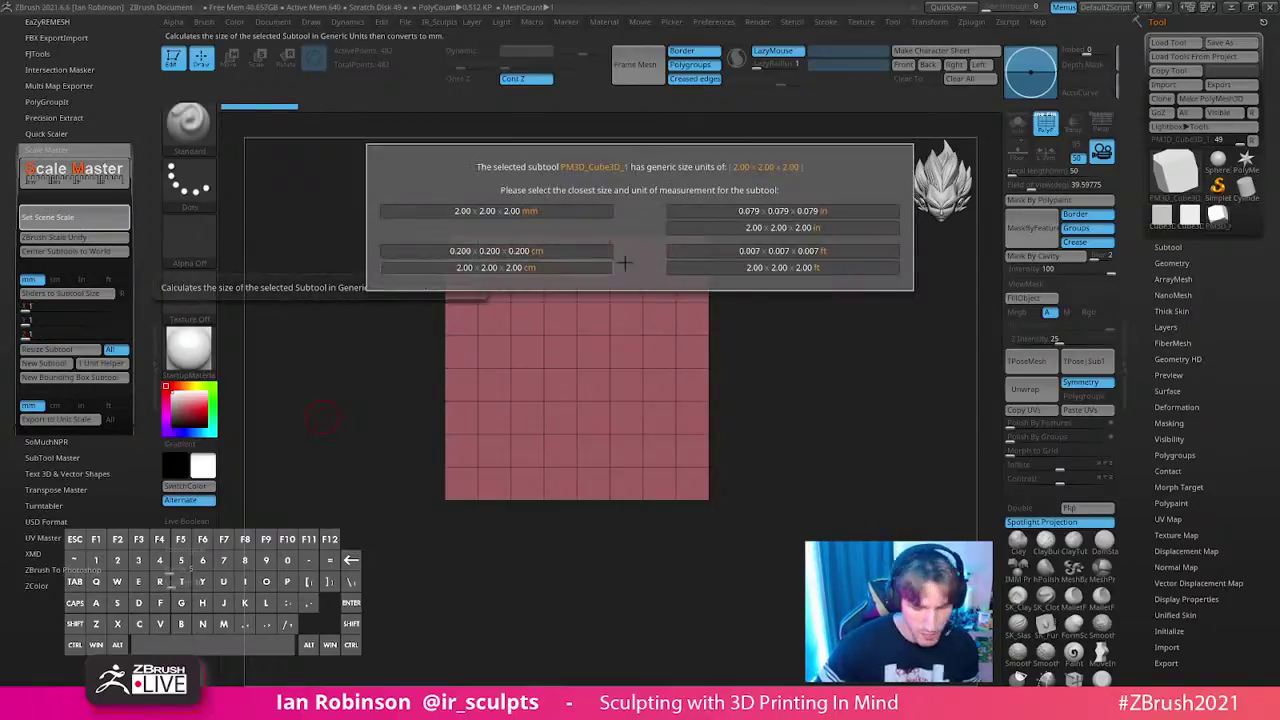
pyautogui.click(497, 210)
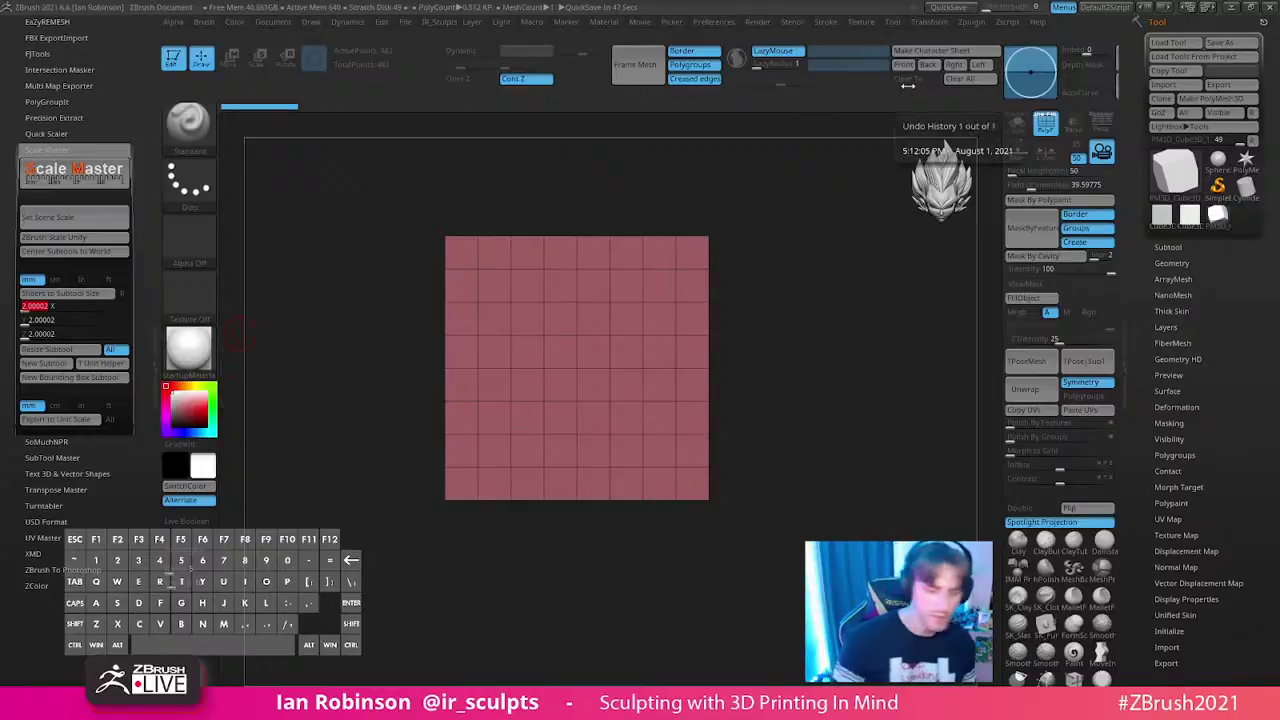
pyautogui.click(91, 218)
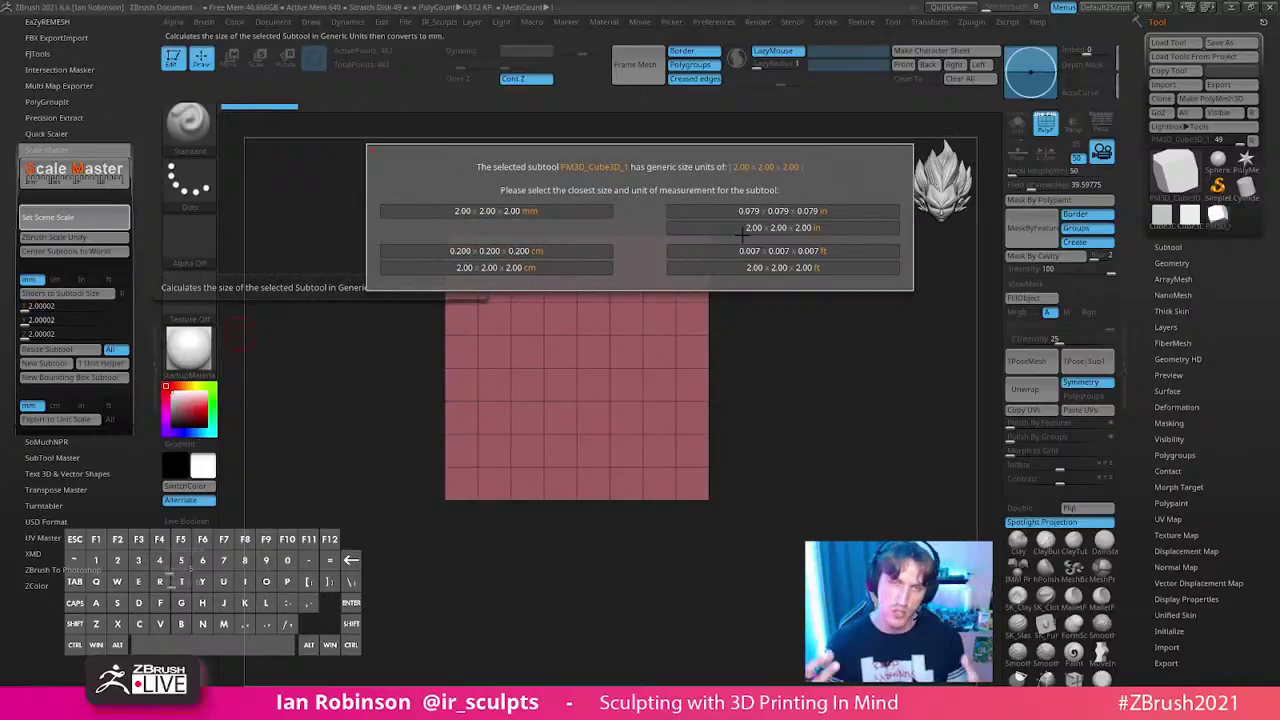
pyautogui.click(537, 211)
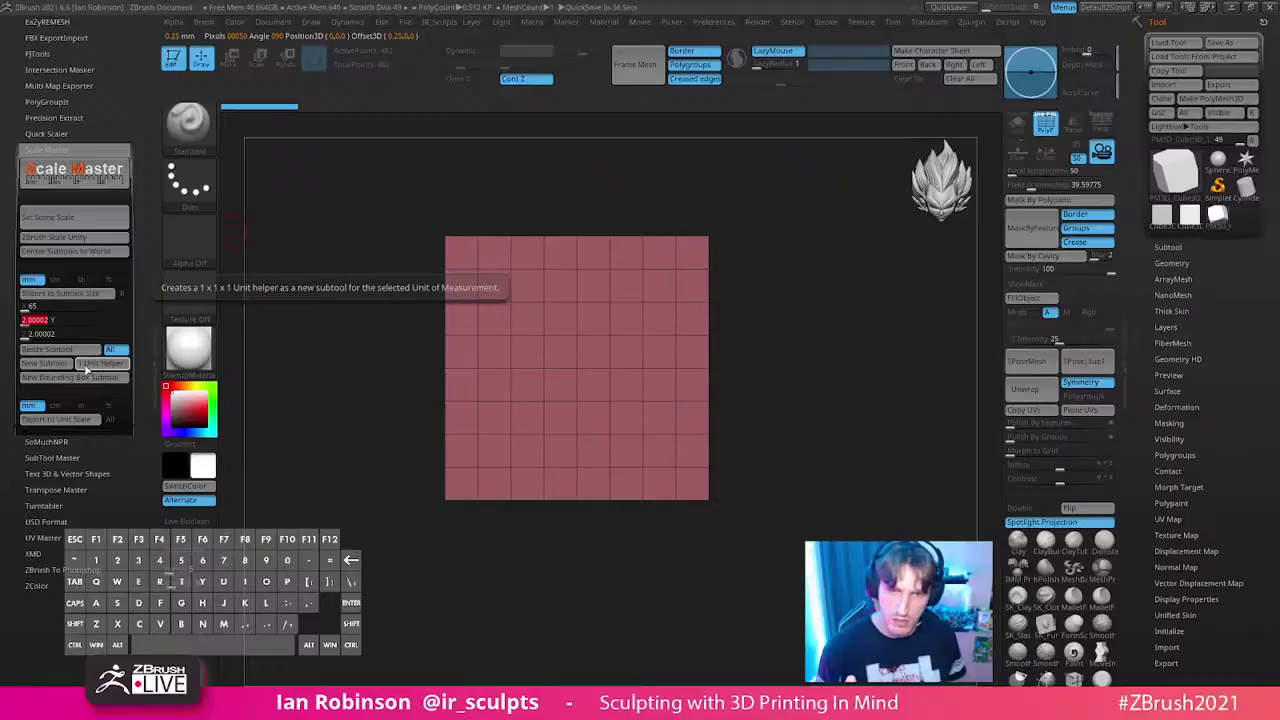
# - Set the Scale Master size to X 65, Y 115 and Z 155 mm, accept unifying the model, and resize the cube
pyautogui.write('115')
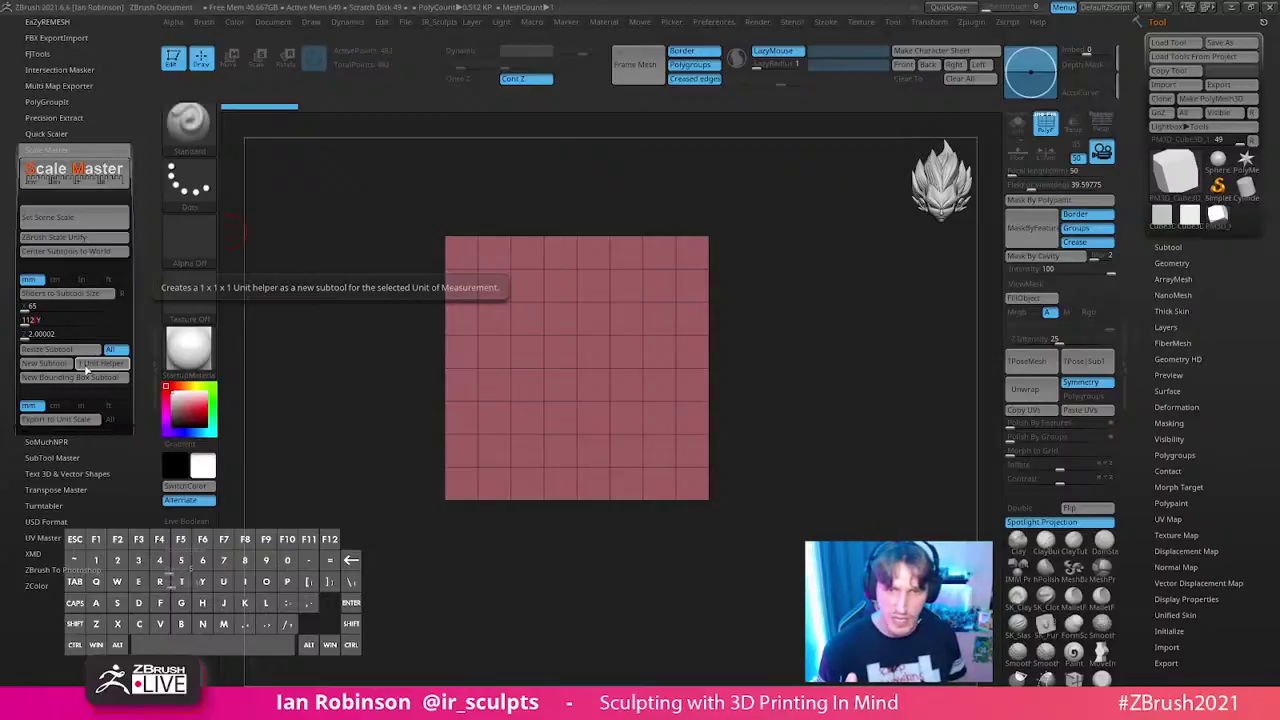
pyautogui.press('Return')
pyautogui.write('155')
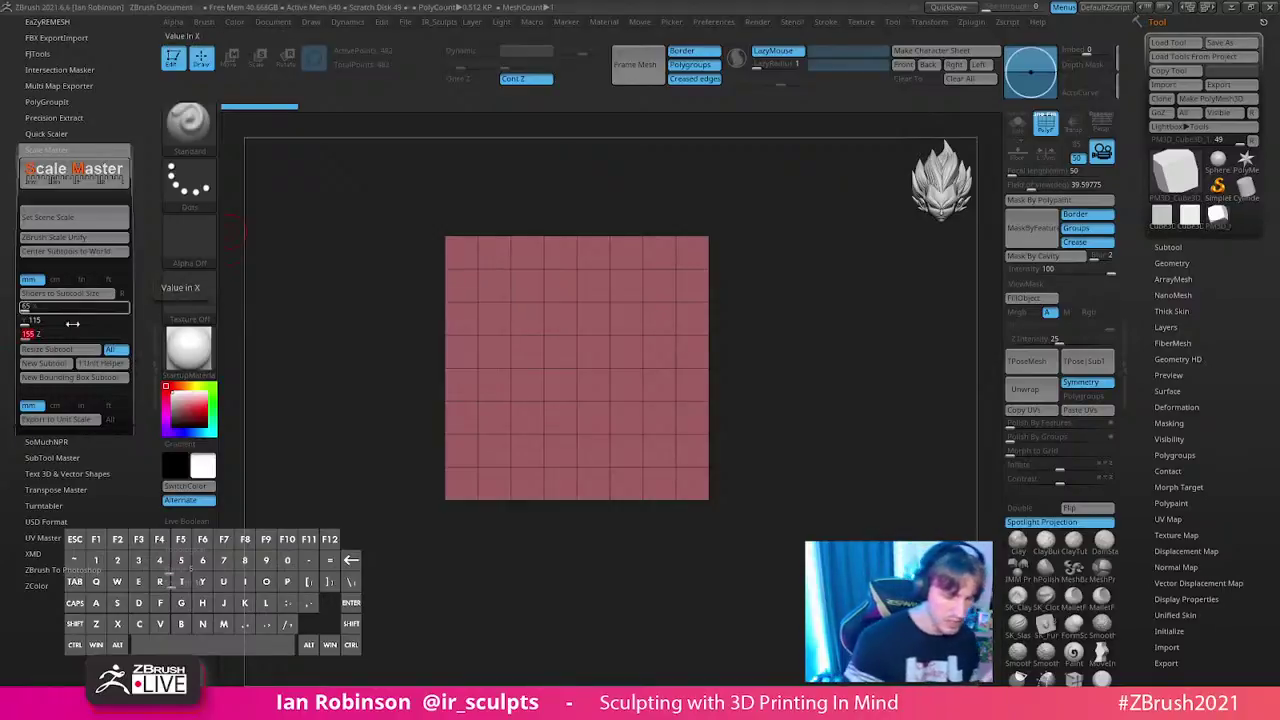
pyautogui.click(68, 352)
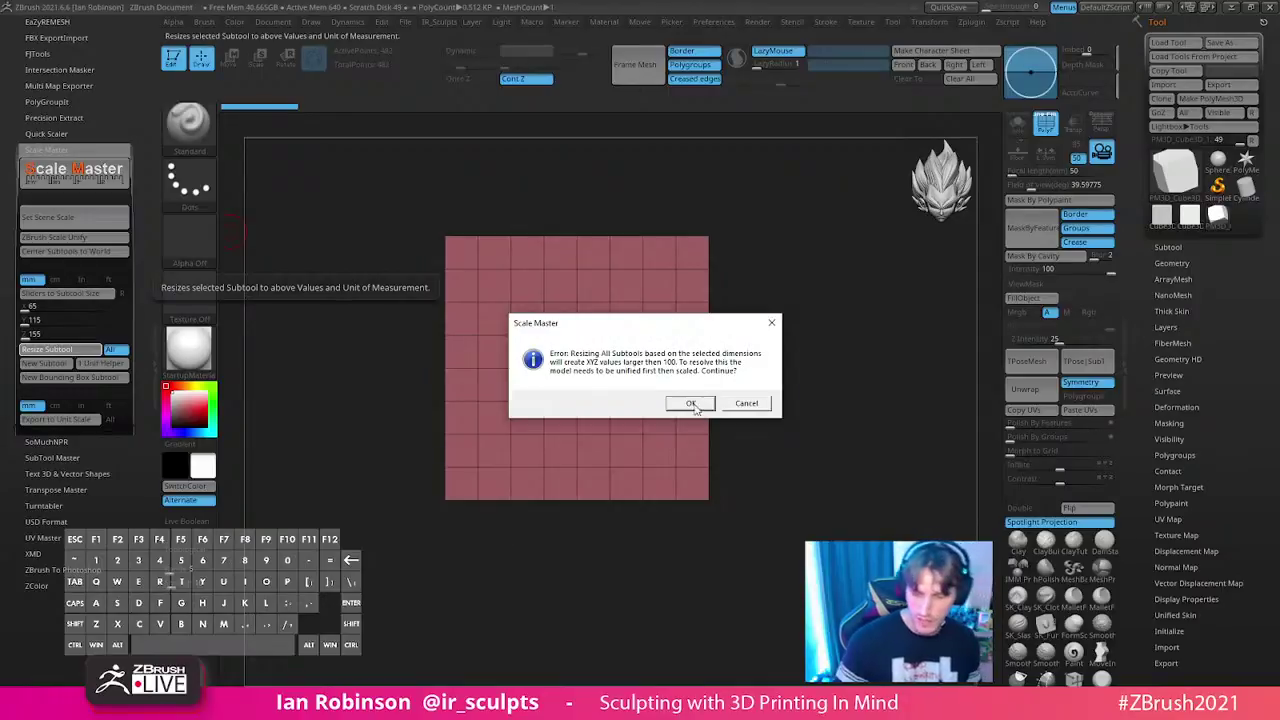
pyautogui.click(705, 405)
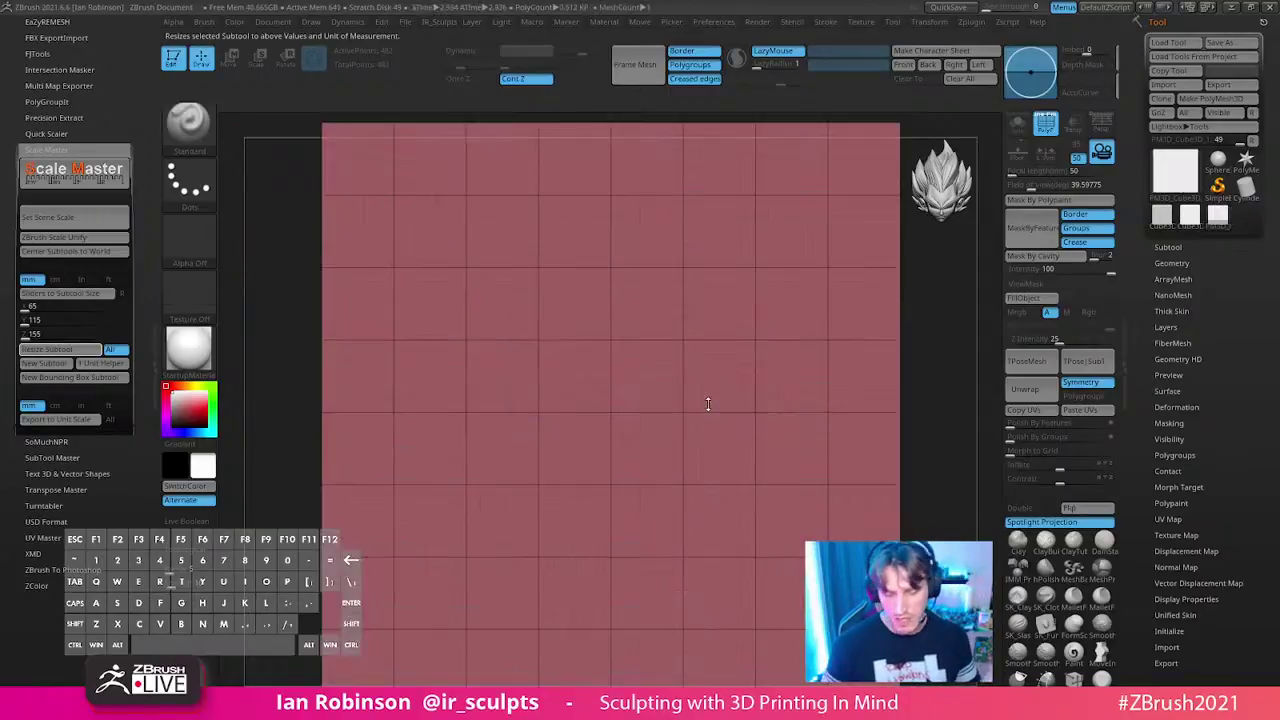
pyautogui.keyDown('alt'); pyautogui.moveTo(948, 357); pyautogui.dragTo(878, 305); pyautogui.keyUp('alt')
pyautogui.moveTo(878, 305); pyautogui.dragTo(881, 351)
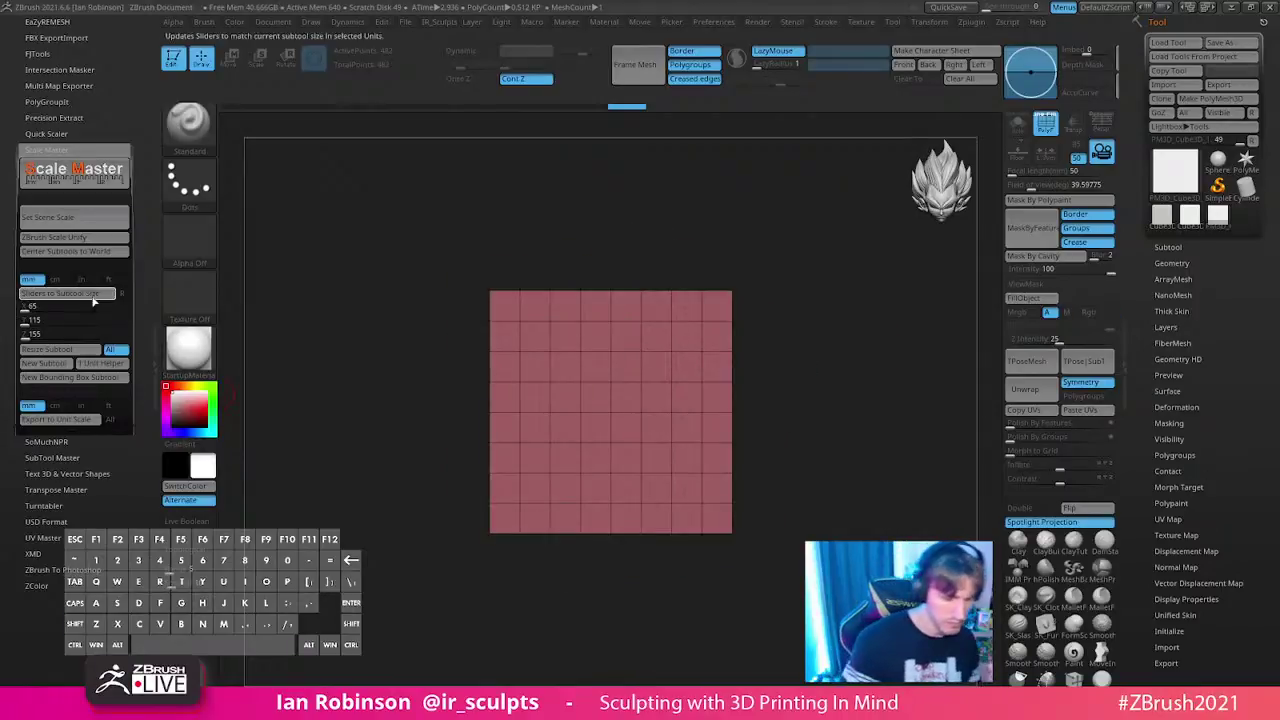
pyautogui.click(72, 351)
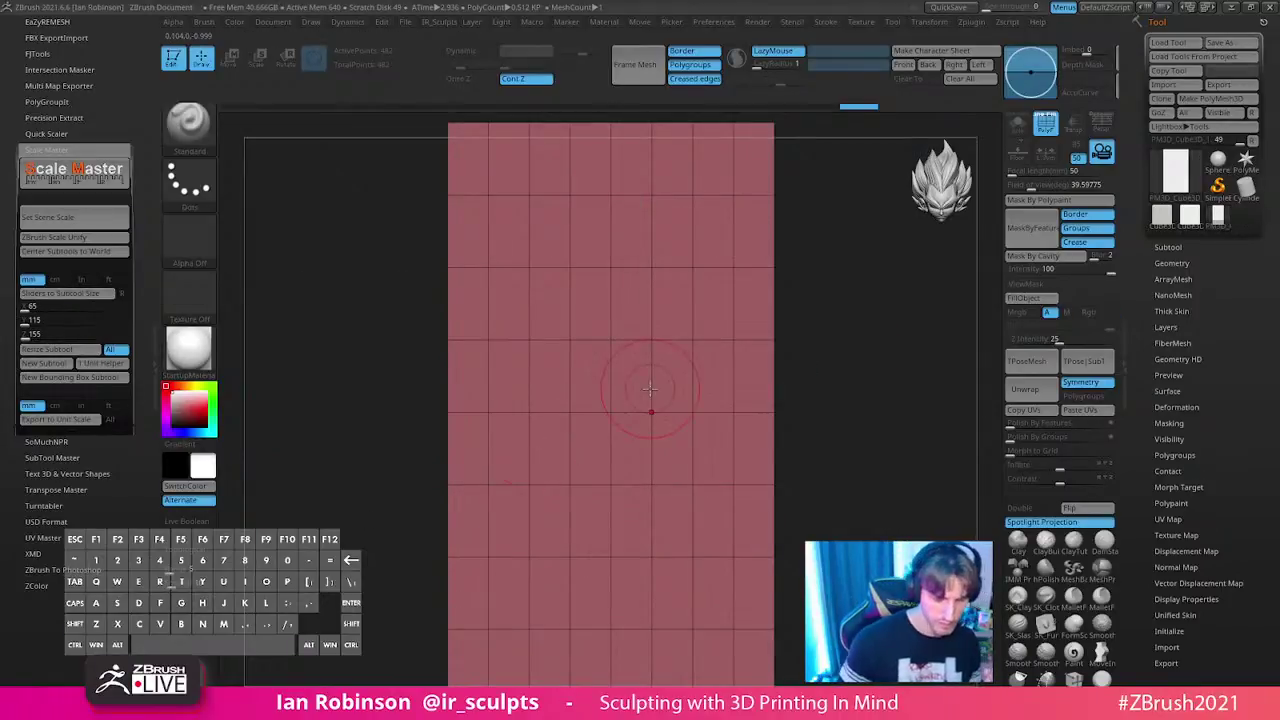
# - Measure the block's width along X on its pole face with the Transpose line and magnify the read-out
pyautogui.keyDown('alt'); pyautogui.moveTo(831, 361); pyautogui.dragTo(818, 337); pyautogui.keyUp('alt')
pyautogui.moveTo(818, 337); pyautogui.dragTo(812, 421)
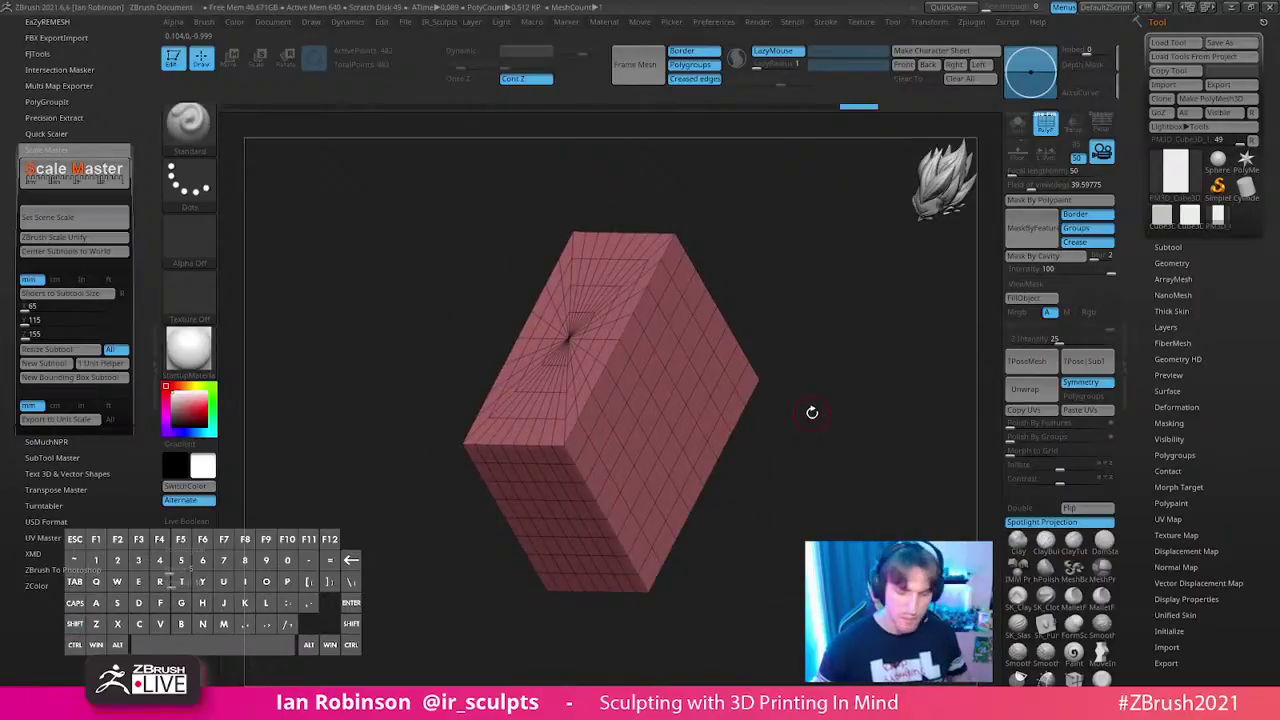
pyautogui.moveTo(802, 303)
pyautogui.mouseDown()
pyautogui.moveTo(863, 346)
pyautogui.moveTo(837, 437)
pyautogui.moveTo(728, 387)
pyautogui.moveTo(791, 317)
pyautogui.mouseUp()
pyautogui.press('w')
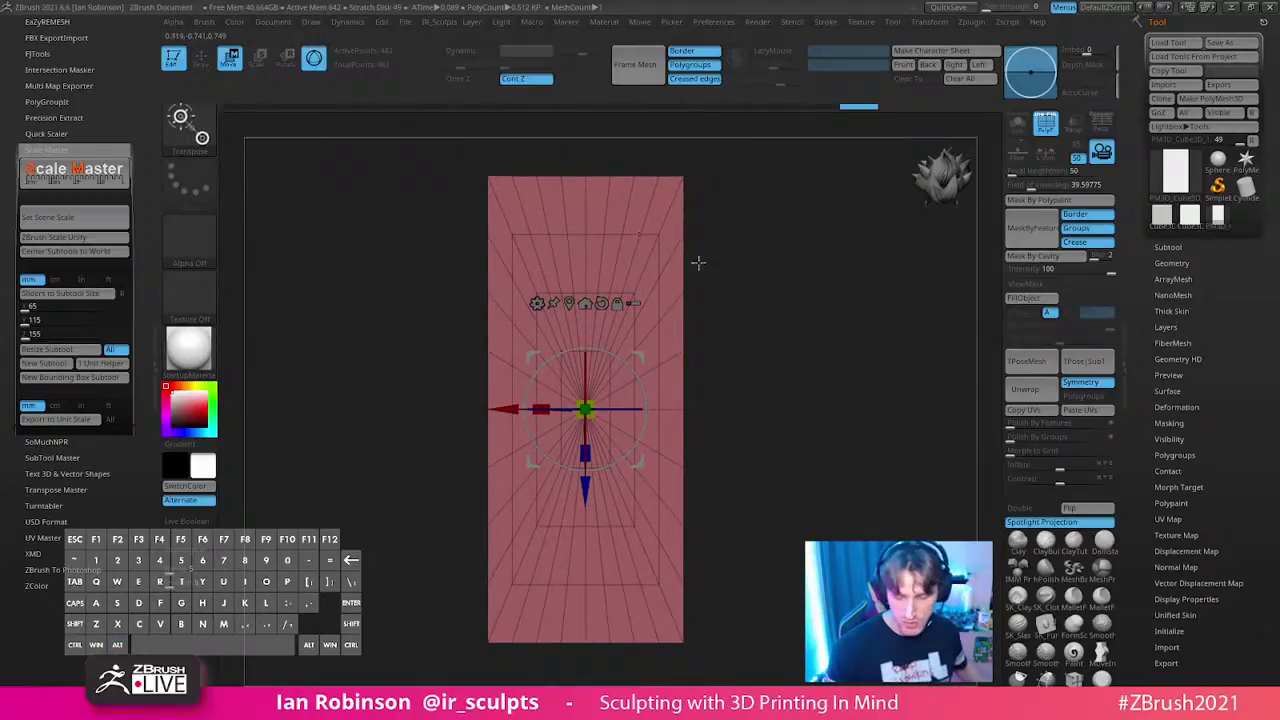
pyautogui.press('y')
pyautogui.moveTo(676, 295); pyautogui.dragTo(849, 343)
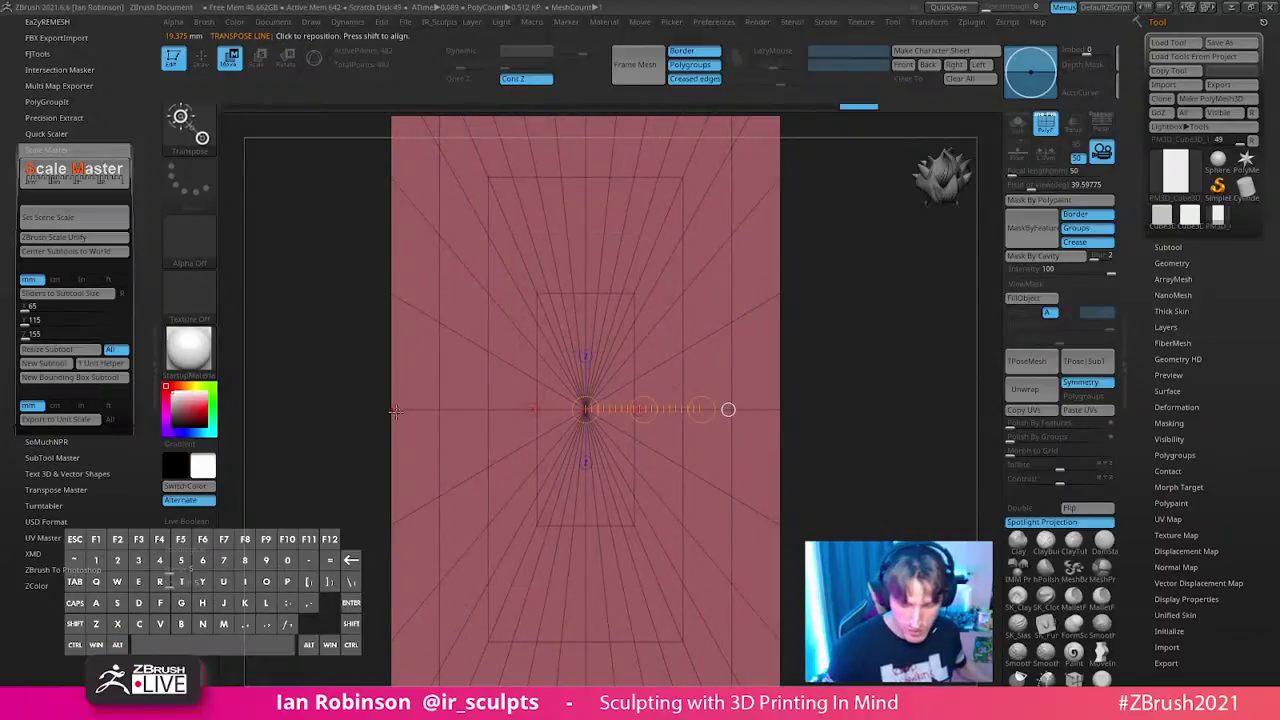
pyautogui.moveTo(338, 410); pyautogui.dragTo(779, 409)
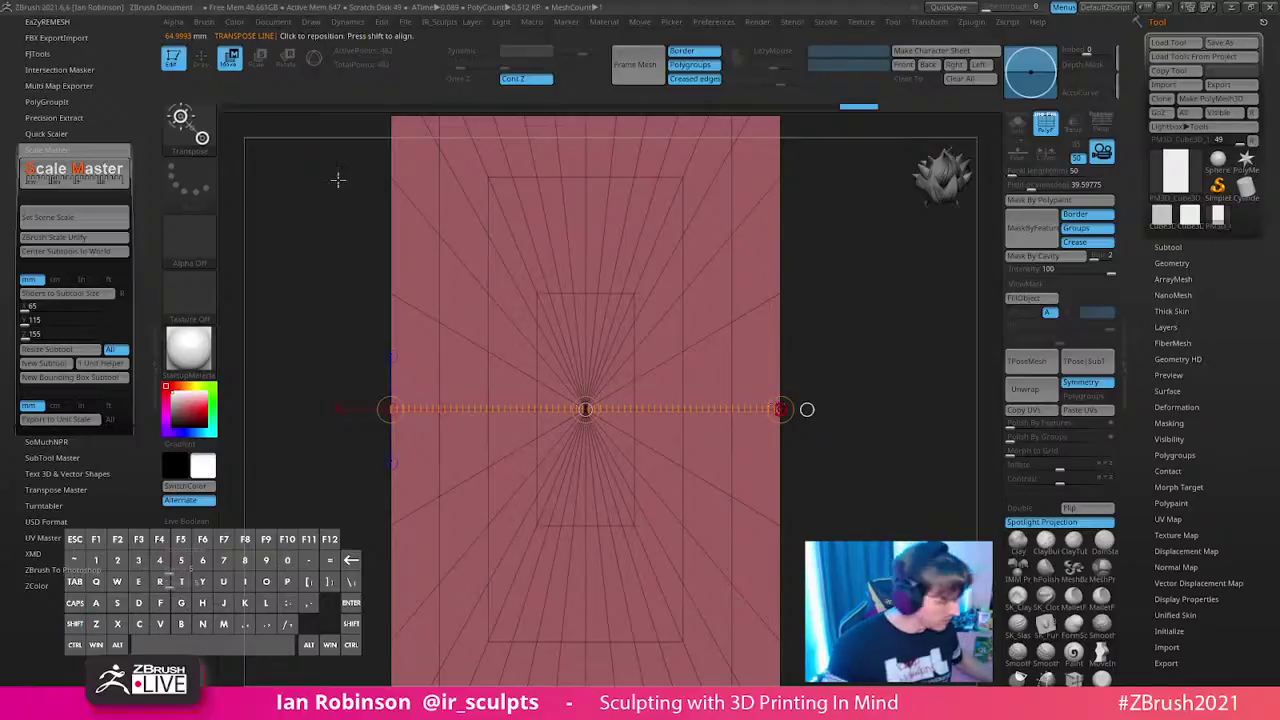
pyautogui.hotkey('shift', 'F3')
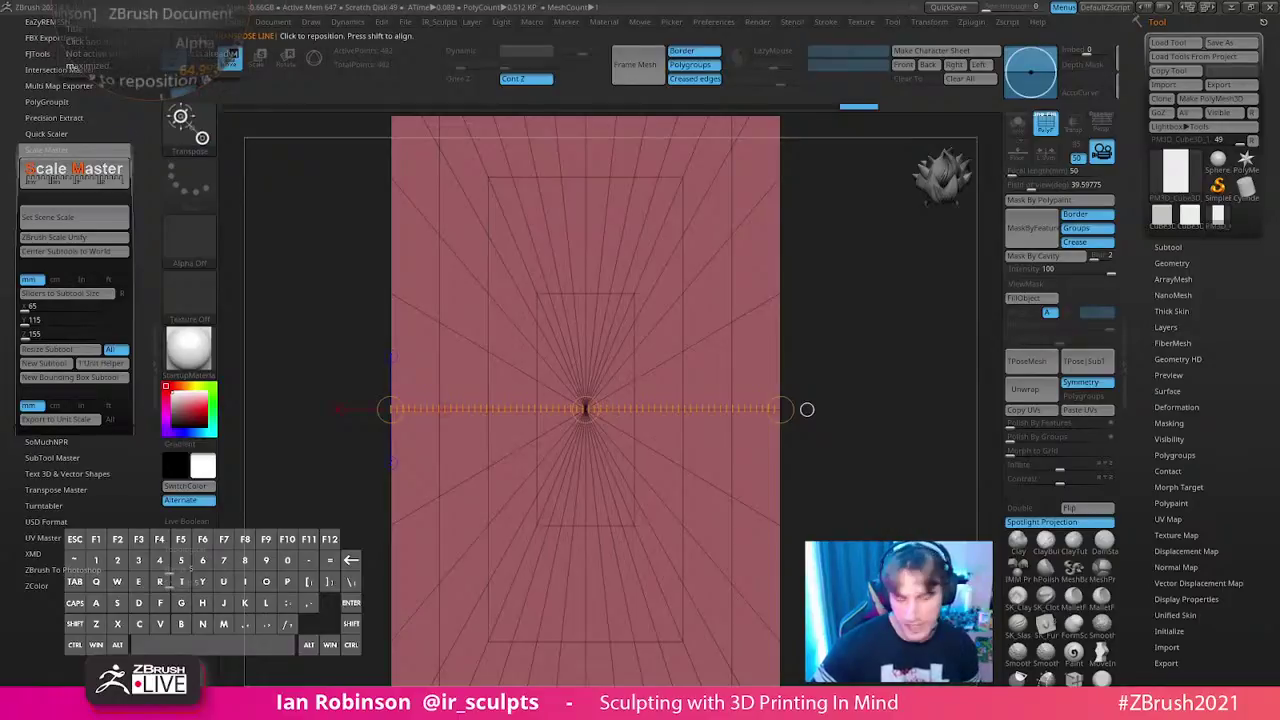
pyautogui.hotkey('shift', 'F3')
# - Measure the block's height and depth in side view with the Transpose line
pyautogui.moveTo(786, 380); pyautogui.dragTo(683, 392)
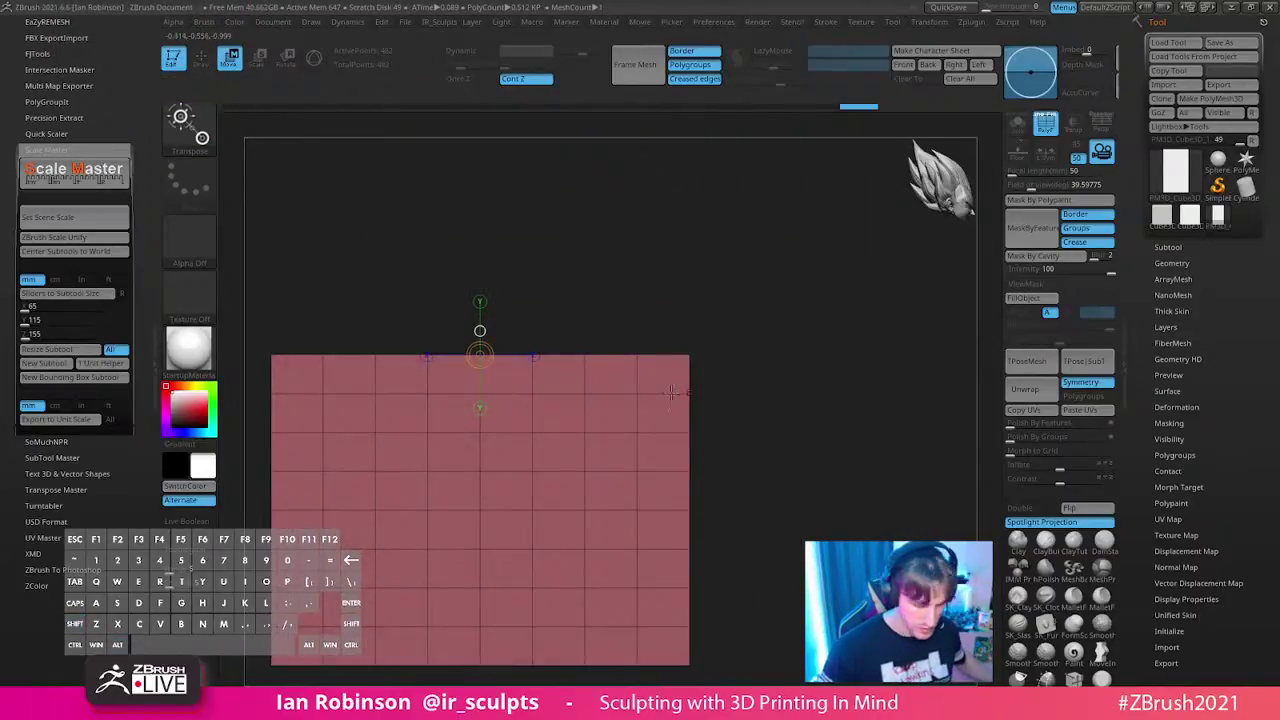
pyautogui.keyDown('shift'); pyautogui.moveTo(636, 356); pyautogui.dragTo(637, 660); pyautogui.keyUp('shift')
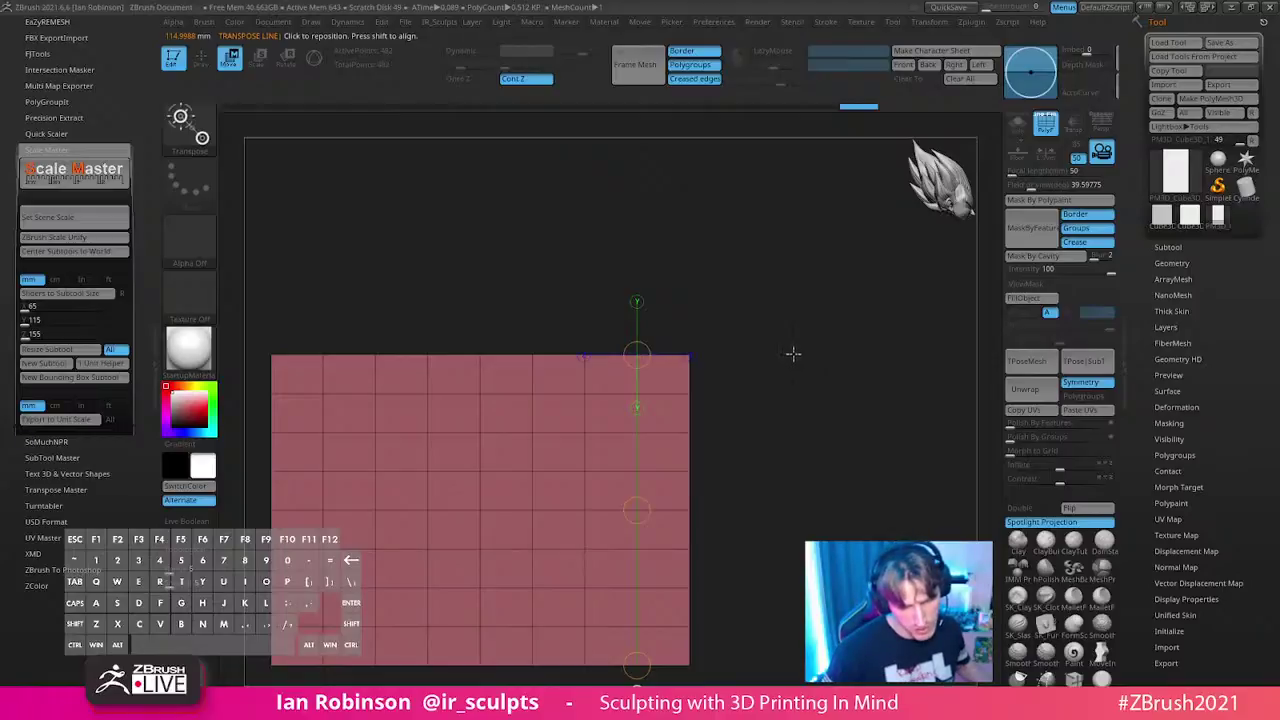
pyautogui.keyDown('shift'); pyautogui.moveTo(796, 350); pyautogui.dragTo(689, 440); pyautogui.keyUp('shift')
pyautogui.keyDown('shift'); pyautogui.moveTo(417, 362); pyautogui.dragTo(757, 360); pyautogui.keyUp('shift')
pyautogui.moveTo(818, 318)
pyautogui.mouseDown()
pyautogui.moveTo(828, 251)
pyautogui.moveTo(821, 318)
pyautogui.mouseUp()
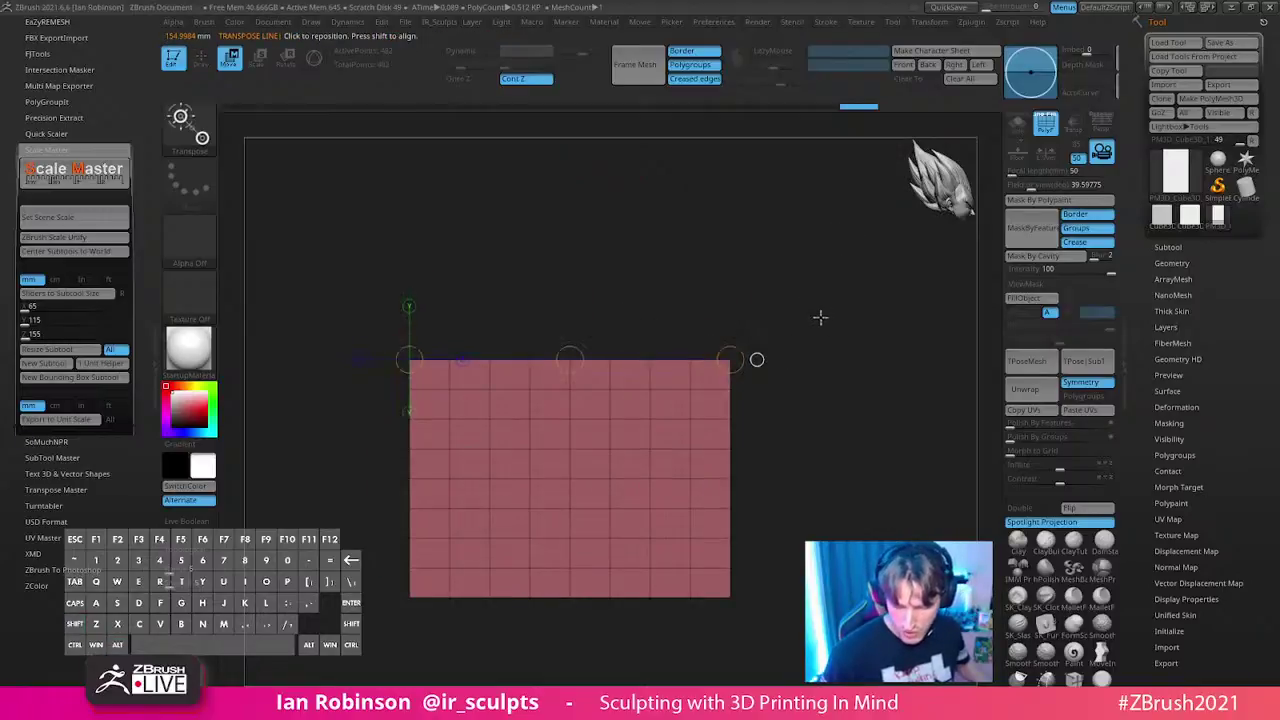
# - Set the Scale Master size to Y 155 and Z 115 mm, keeping X at 65, and resize the block
pyautogui.click(68, 350)
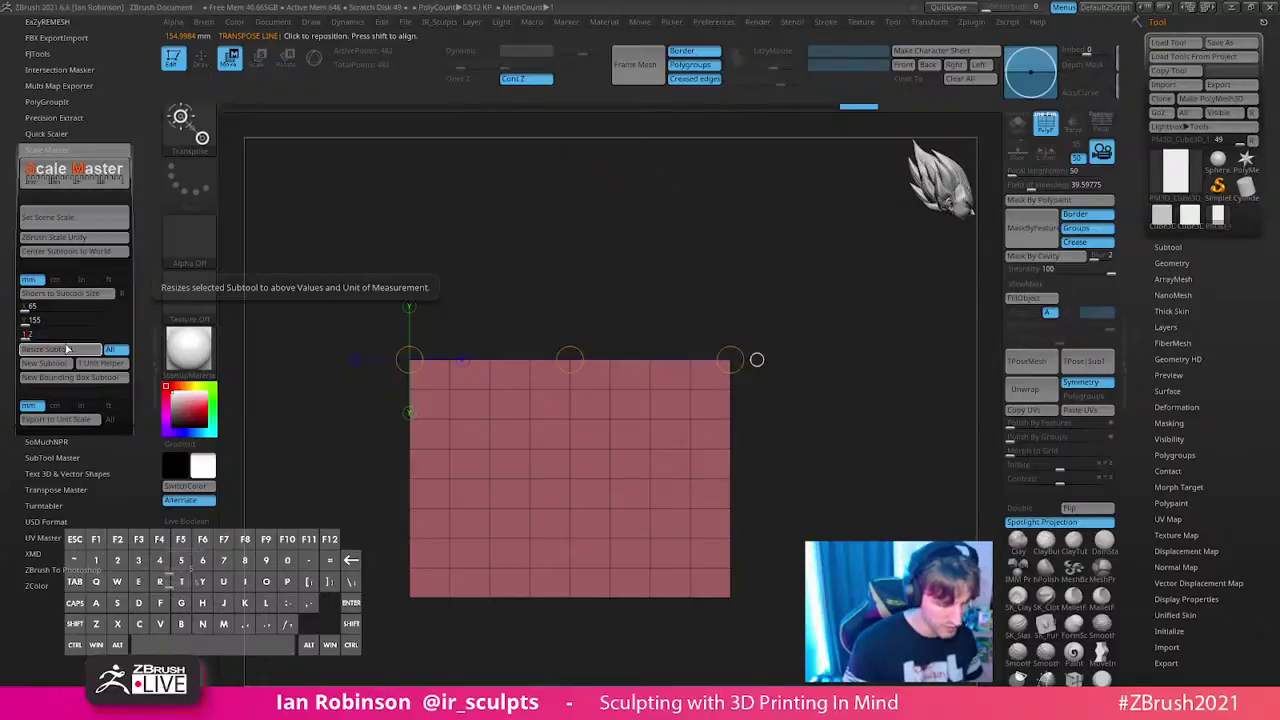
pyautogui.click(68, 350)
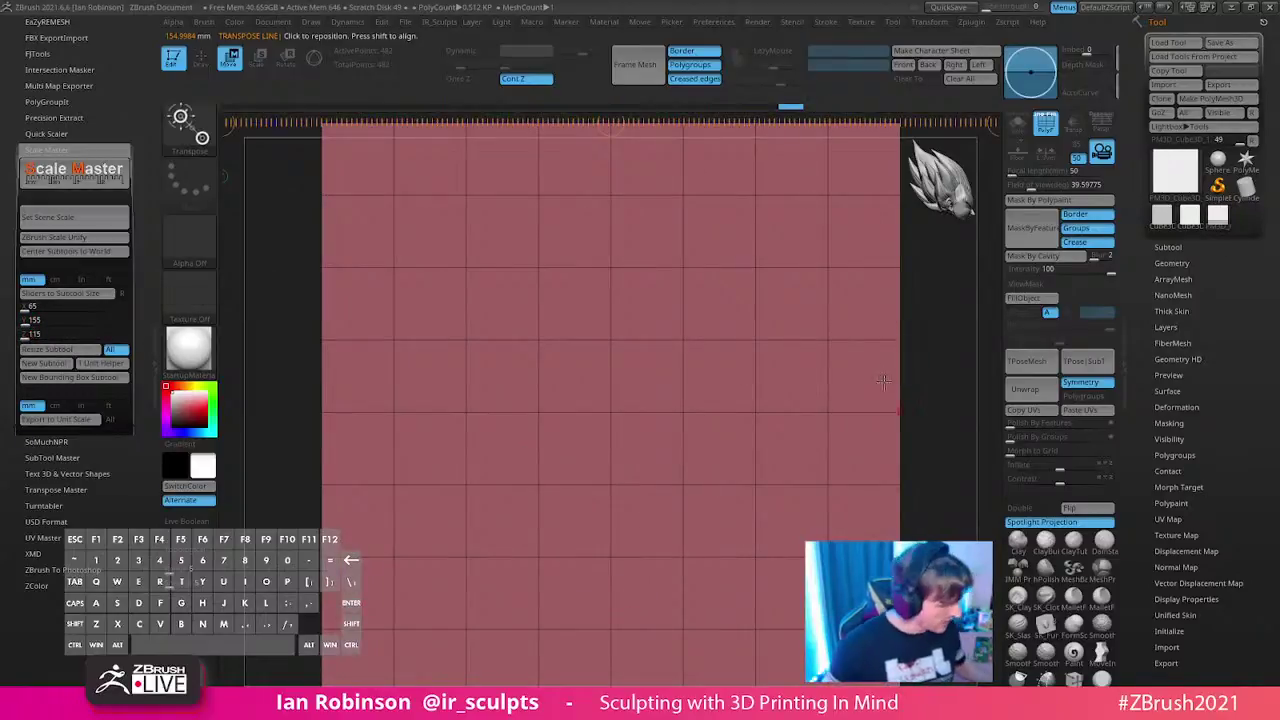
pyautogui.press('f')
pyautogui.moveTo(914, 387); pyautogui.dragTo(880, 390)
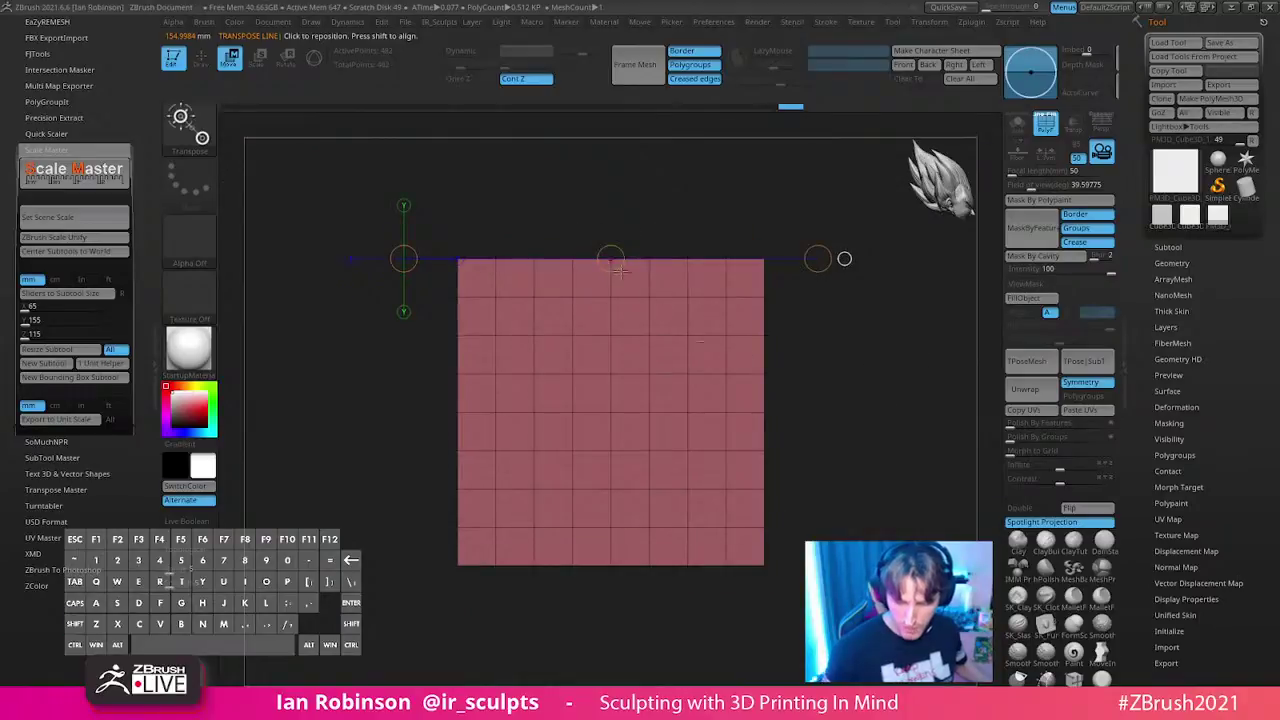
pyautogui.moveTo(652, 262); pyautogui.dragTo(649, 553)
pyautogui.moveTo(940, 290); pyautogui.dragTo(823, 374)
pyautogui.click(86, 350)
# - Measure the resized block's height and its width along X with the Transpose line
pyautogui.keyDown('shift'); pyautogui.click(719, 237); pyautogui.keyUp('shift')
pyautogui.moveTo(719, 237); pyautogui.dragTo(591, 240)
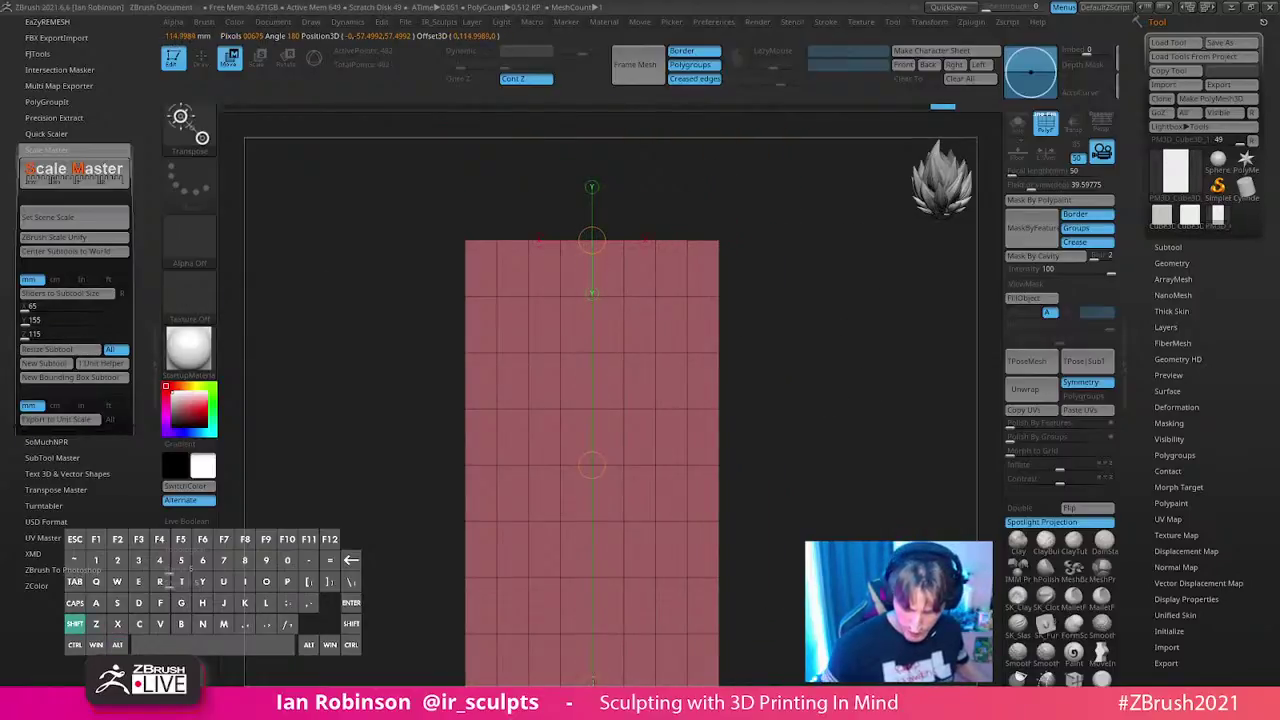
pyautogui.moveTo(743, 491); pyautogui.dragTo(805, 426)
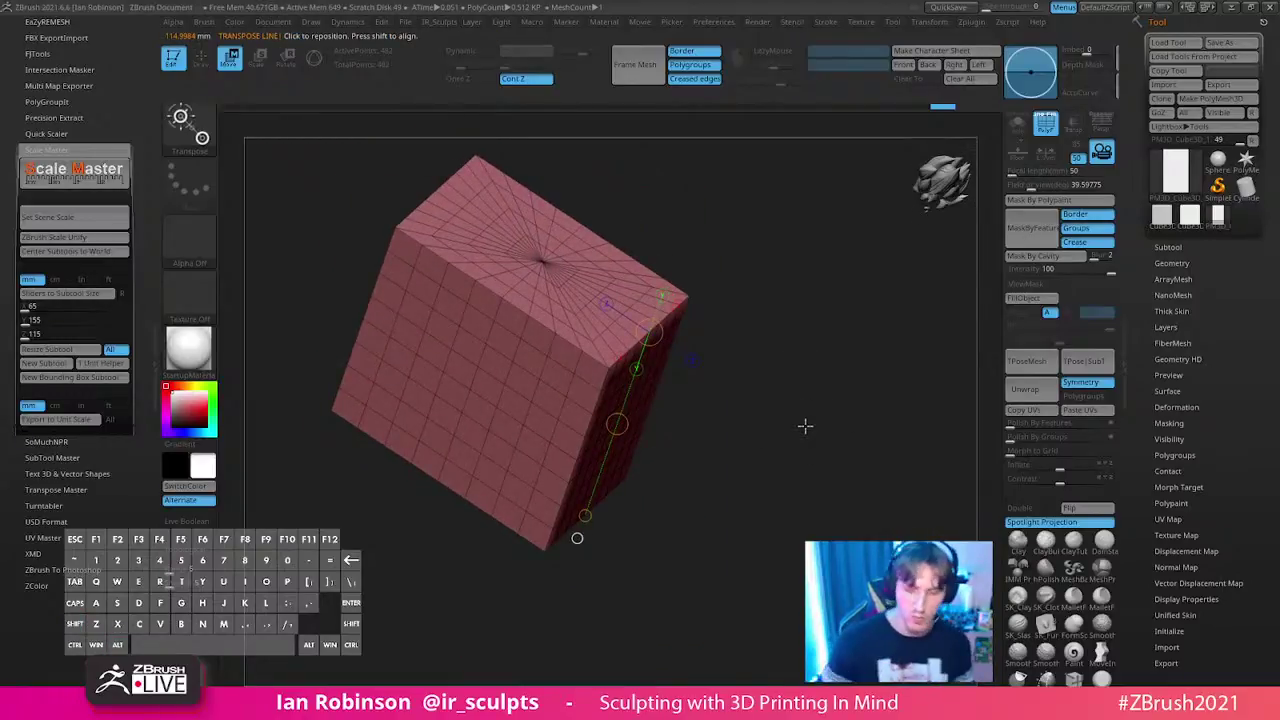
pyautogui.keyDown('shift'); pyautogui.moveTo(727, 509); pyautogui.dragTo(651, 417); pyautogui.keyUp('shift')
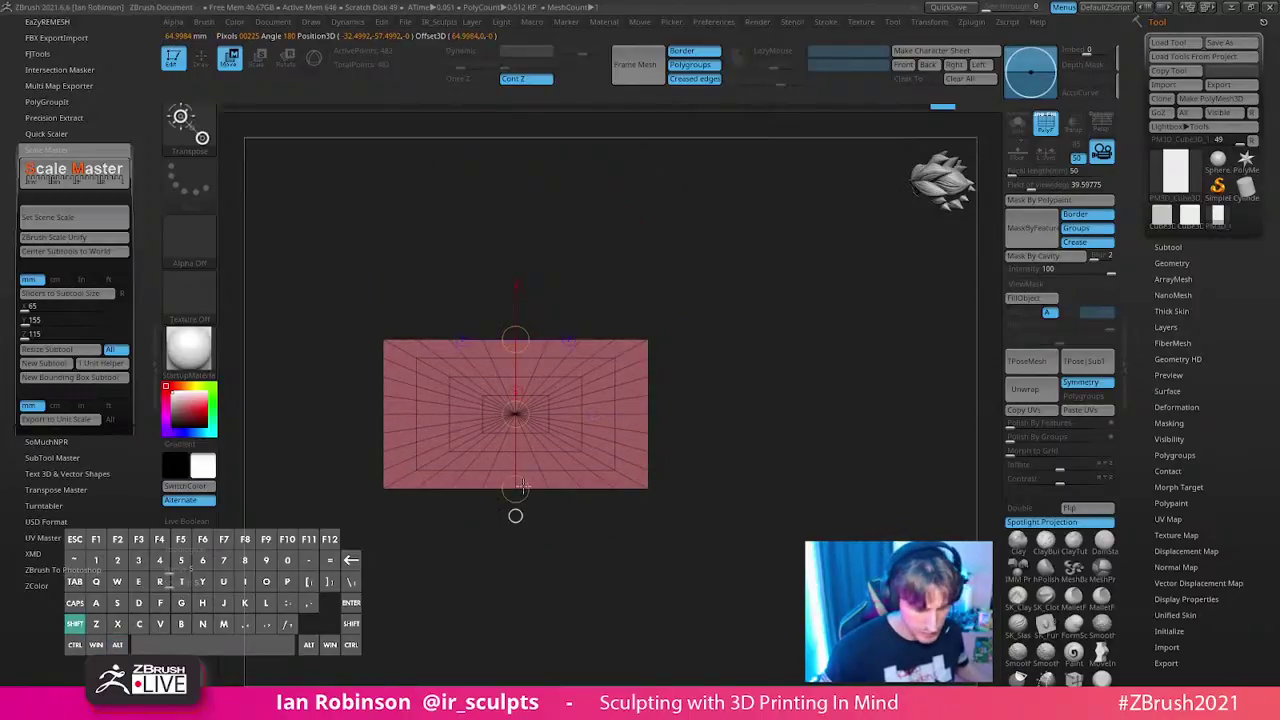
# - Measure the block's depth along Z and its height in side view with the Transpose line
pyautogui.keyDown('shift'); pyautogui.moveTo(383, 414); pyautogui.dragTo(742, 292); pyautogui.keyUp('shift')
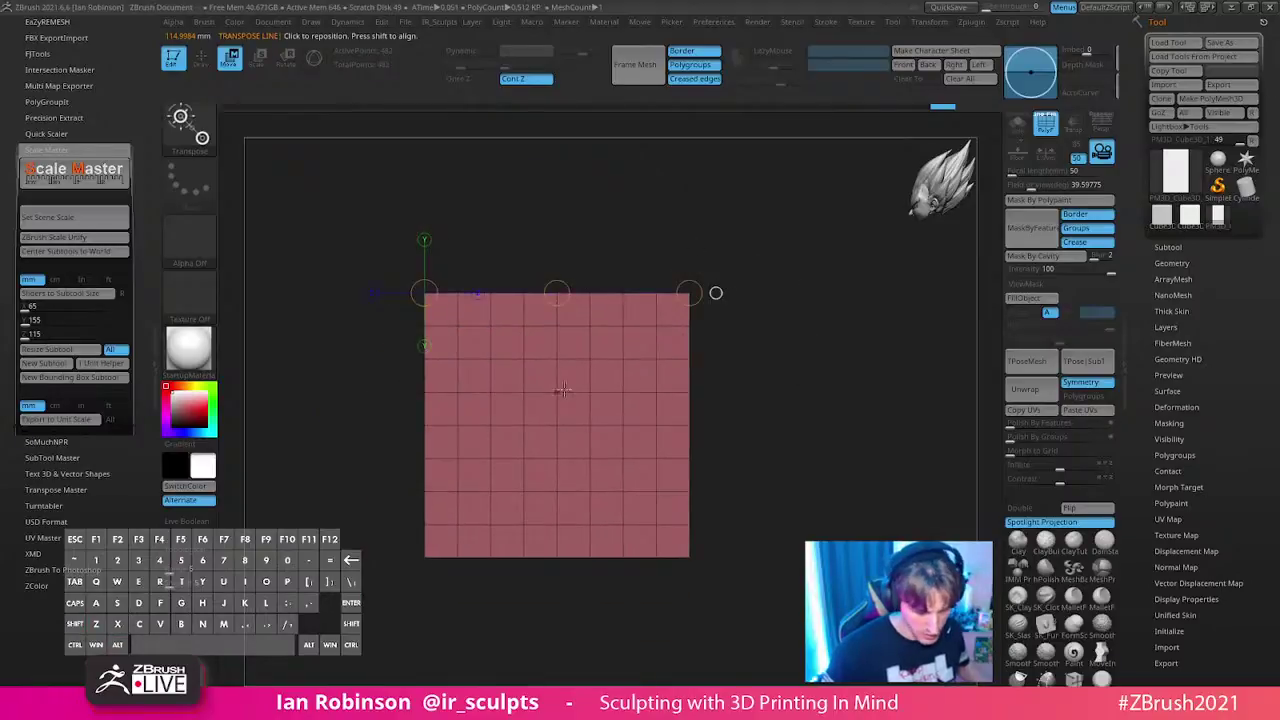
pyautogui.moveTo(557, 557)
pyautogui.mouseDown()
pyautogui.moveTo(557, 292)
pyautogui.moveTo(557, 384)
pyautogui.mouseUp()
pyautogui.moveTo(799, 269); pyautogui.dragTo(829, 363)
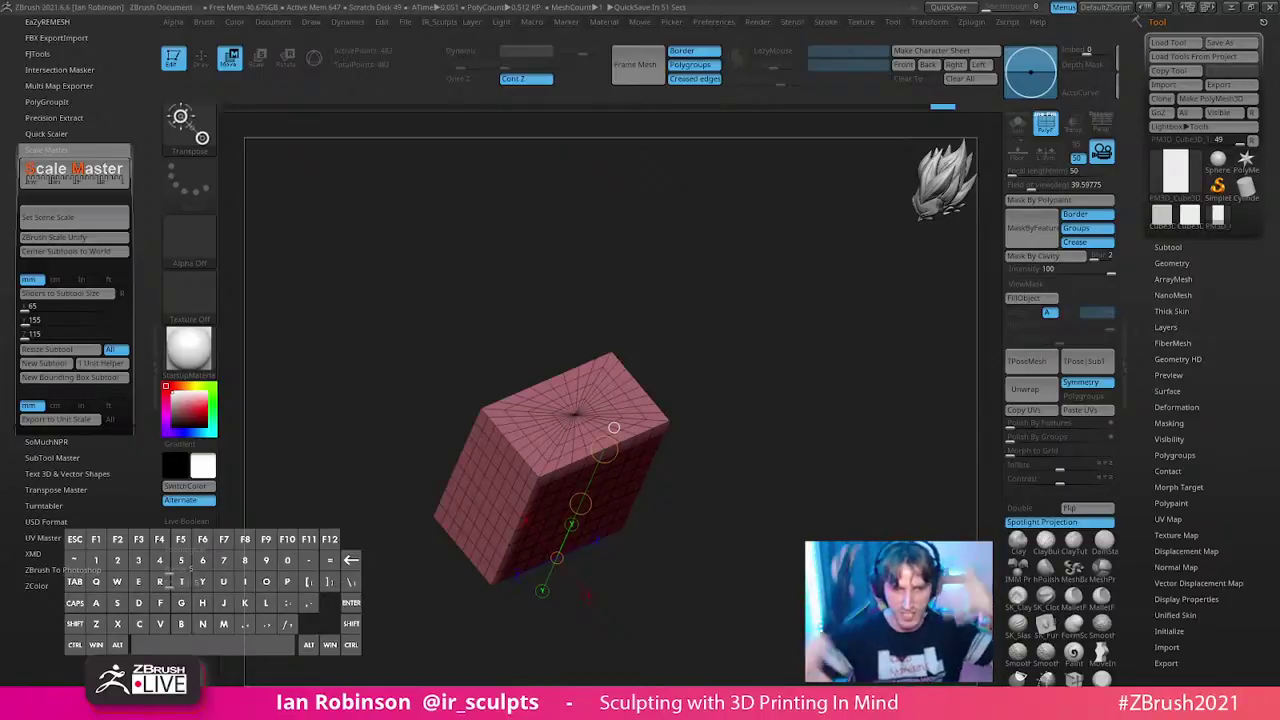
pyautogui.moveTo(767, 328)
pyautogui.keyDown('shift'); pyautogui.mouseDown()
pyautogui.moveTo(786, 294)
pyautogui.moveTo(800, 340)
pyautogui.mouseUp(); pyautogui.keyUp('shift')
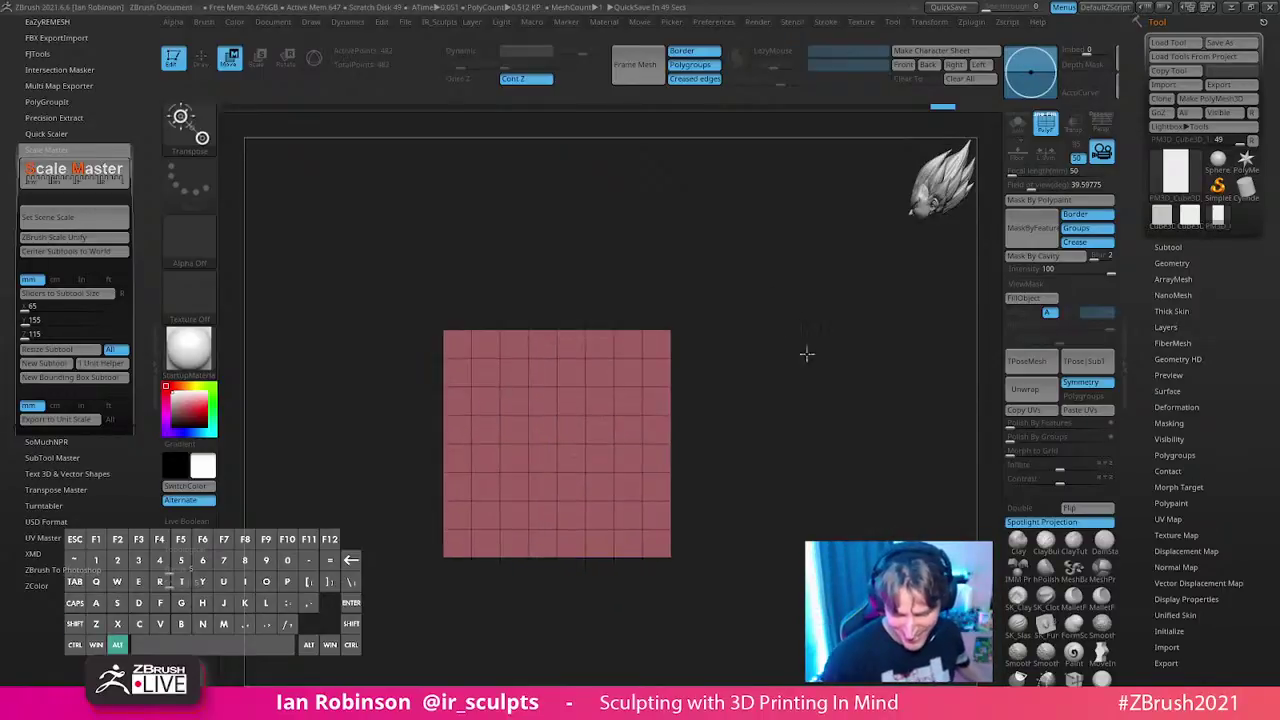
# - Lengthen the block in side view by masking its upper rows and moving the unmasked lower rows down, and clear the mask
pyautogui.press('q')
pyautogui.keyDown('alt'); pyautogui.moveTo(812, 414); pyautogui.dragTo(815, 376); pyautogui.keyUp('alt')
pyautogui.moveTo(368, 444)
pyautogui.keyDown('ctrl'); pyautogui.mouseDown()
pyautogui.moveTo(414, 489)
pyautogui.moveTo(760, 592)
pyautogui.mouseUp(); pyautogui.keyUp('ctrl')
pyautogui.press('w')
pyautogui.moveTo(560, 519); pyautogui.dragTo(560, 250)
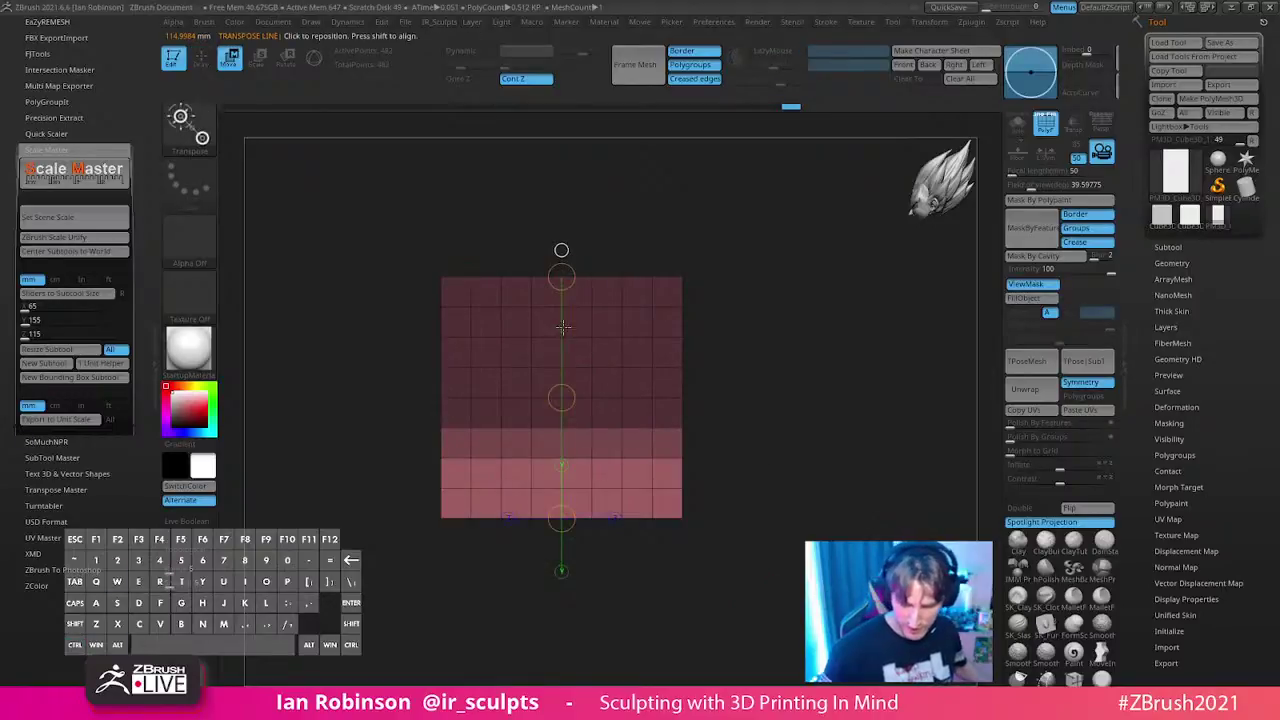
pyautogui.press('y')
pyautogui.moveTo(561, 598); pyautogui.dragTo(562, 660)
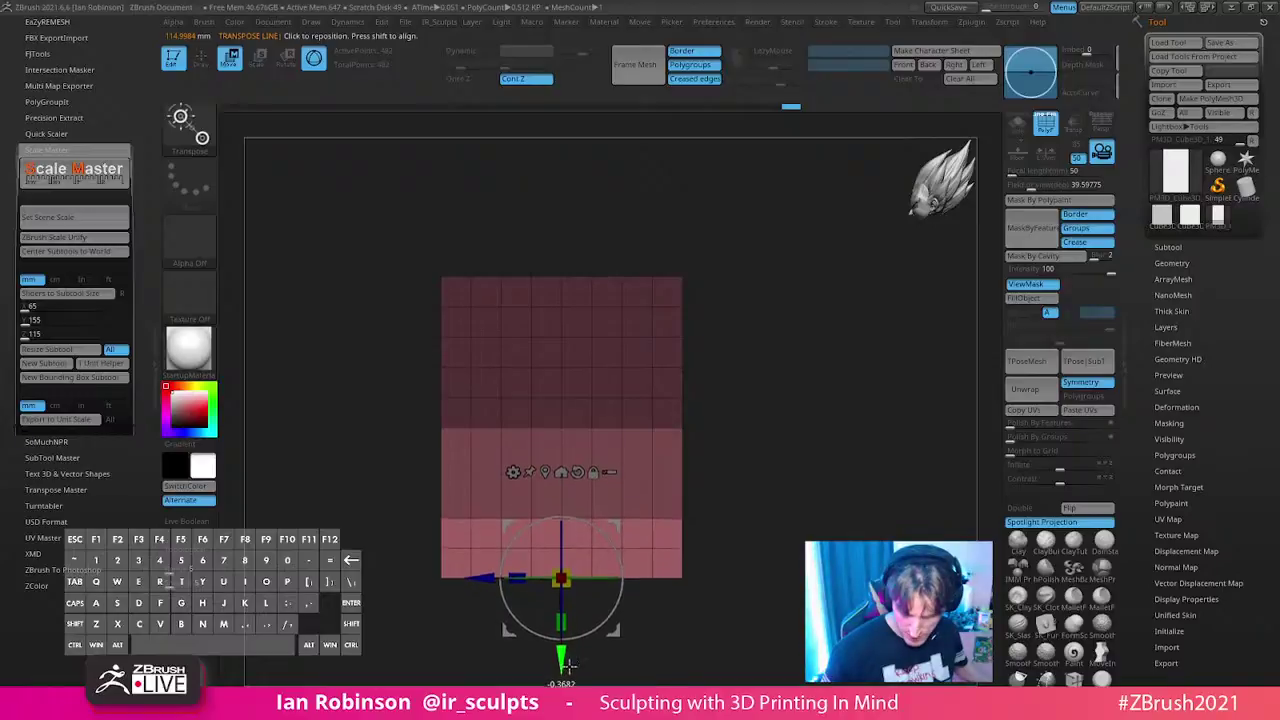
pyautogui.press('q')
pyautogui.keyDown('alt'); pyautogui.moveTo(800, 490); pyautogui.dragTo(800, 450); pyautogui.keyUp('alt')
pyautogui.keyDown('ctrl'); pyautogui.moveTo(774, 323); pyautogui.dragTo(695, 317); pyautogui.keyUp('ctrl')
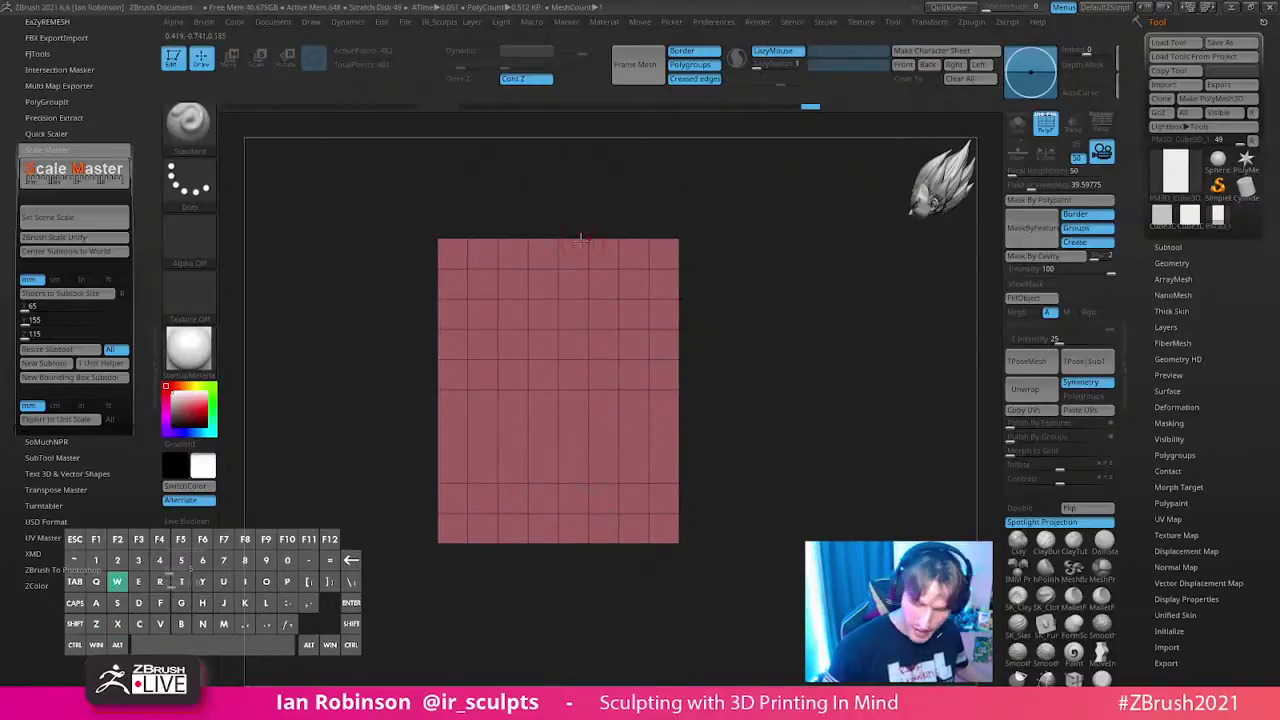
# - Measure the lengthened block's height in side view with the Transpose line
pyautogui.press('w')
pyautogui.press('y')
pyautogui.keyDown('shift'); pyautogui.moveTo(587, 240); pyautogui.dragTo(588, 548); pyautogui.keyUp('shift')
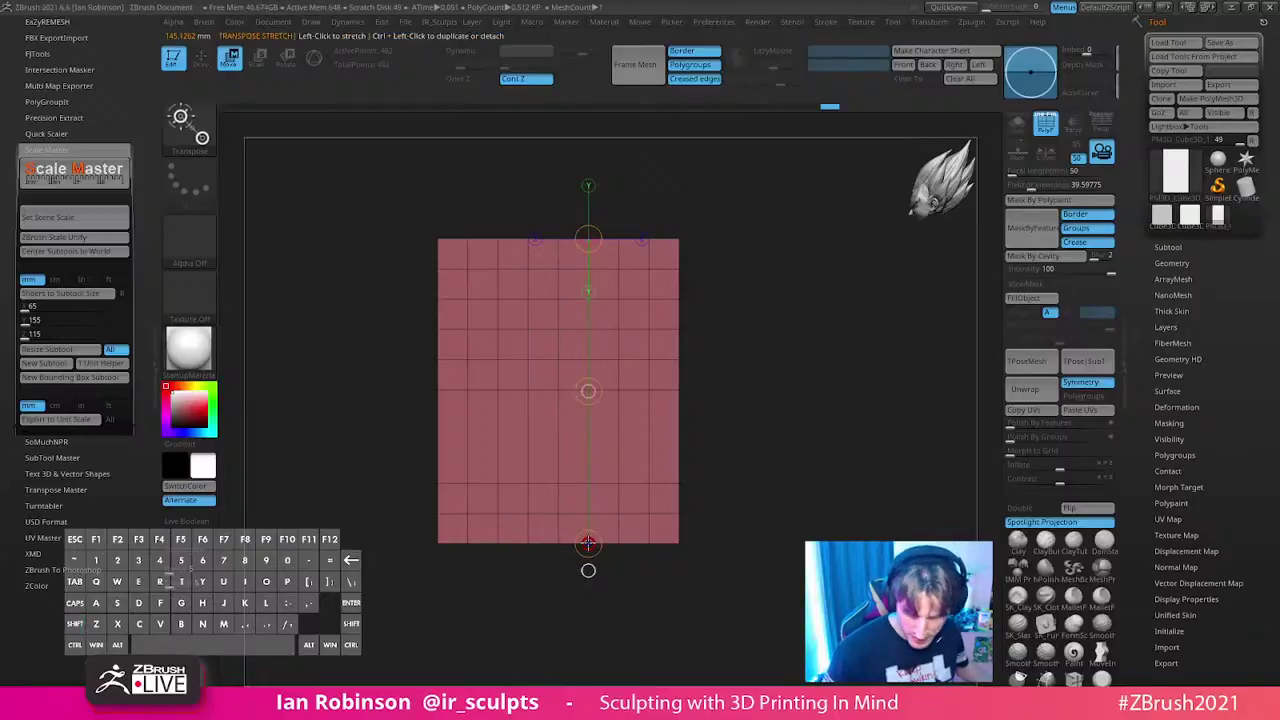
# - Mask the block's upper rows again and adjust the lower rows downward until the height measures about 155 mm
pyautogui.keyDown('ctrl'); pyautogui.moveTo(366, 434); pyautogui.dragTo(748, 657); pyautogui.keyUp('ctrl')
pyautogui.keyDown('ctrl'); pyautogui.click(741, 455); pyautogui.keyUp('ctrl')
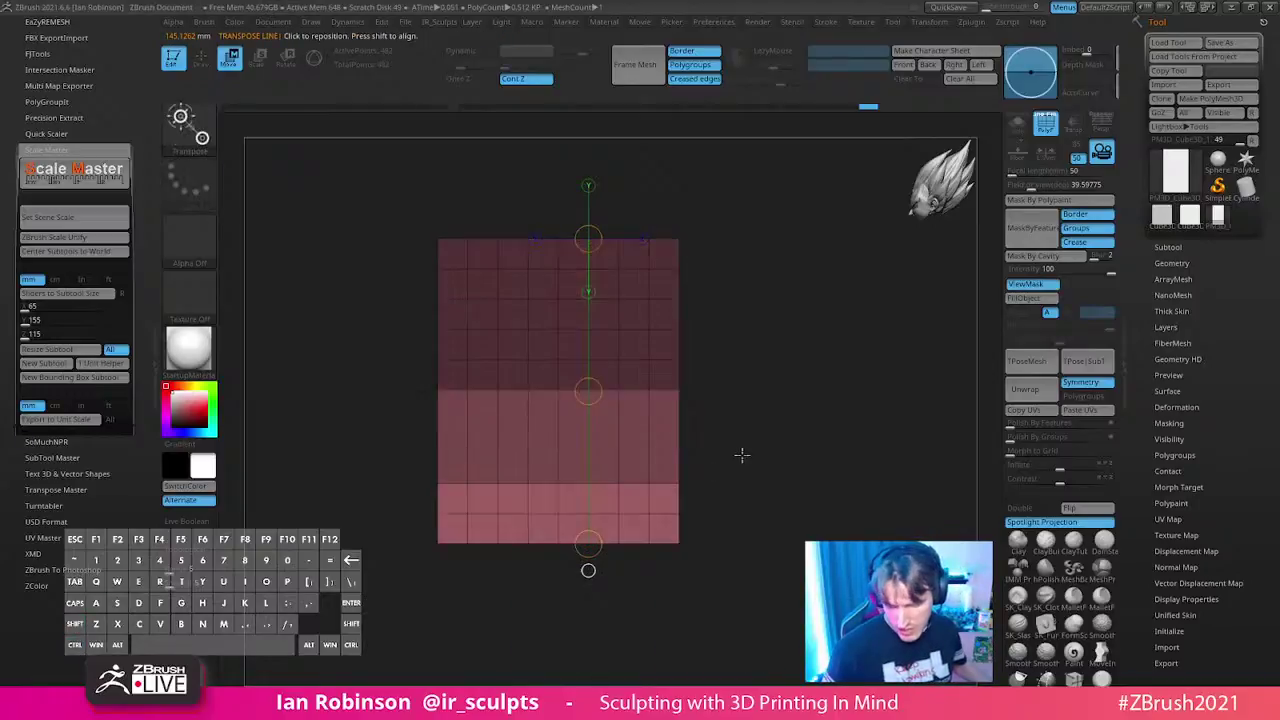
pyautogui.moveTo(588, 543); pyautogui.dragTo(588, 571)
pyautogui.keyDown('shift'); pyautogui.moveTo(648, 238); pyautogui.dragTo(648, 569); pyautogui.keyUp('shift')
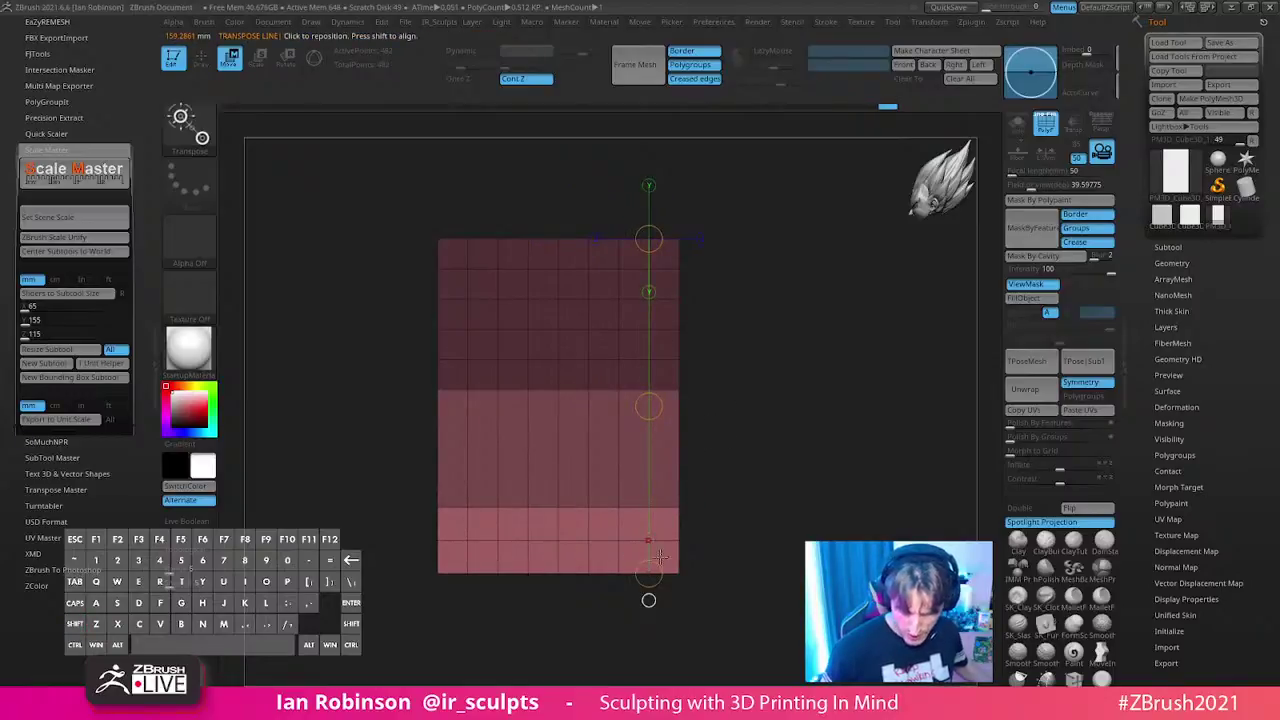
pyautogui.hotkey('ctrl', 'z')
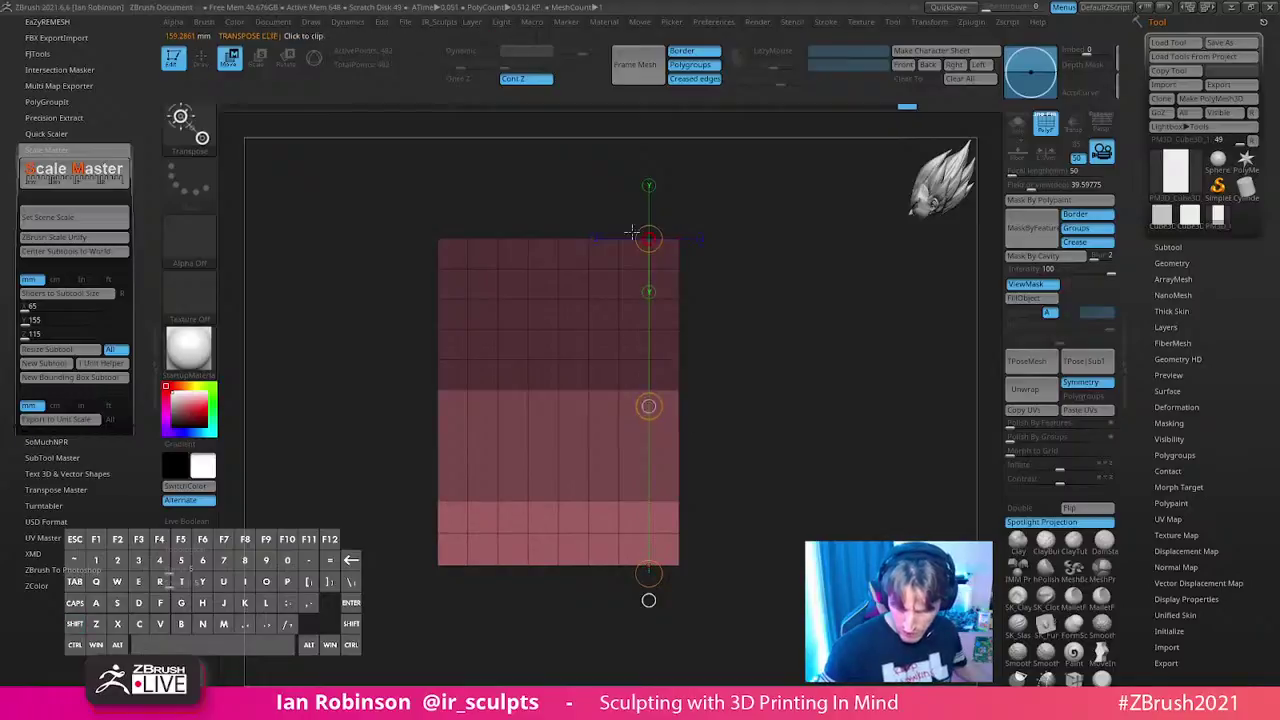
pyautogui.keyDown('shift'); pyautogui.moveTo(558, 238); pyautogui.dragTo(558, 566); pyautogui.keyUp('shift')
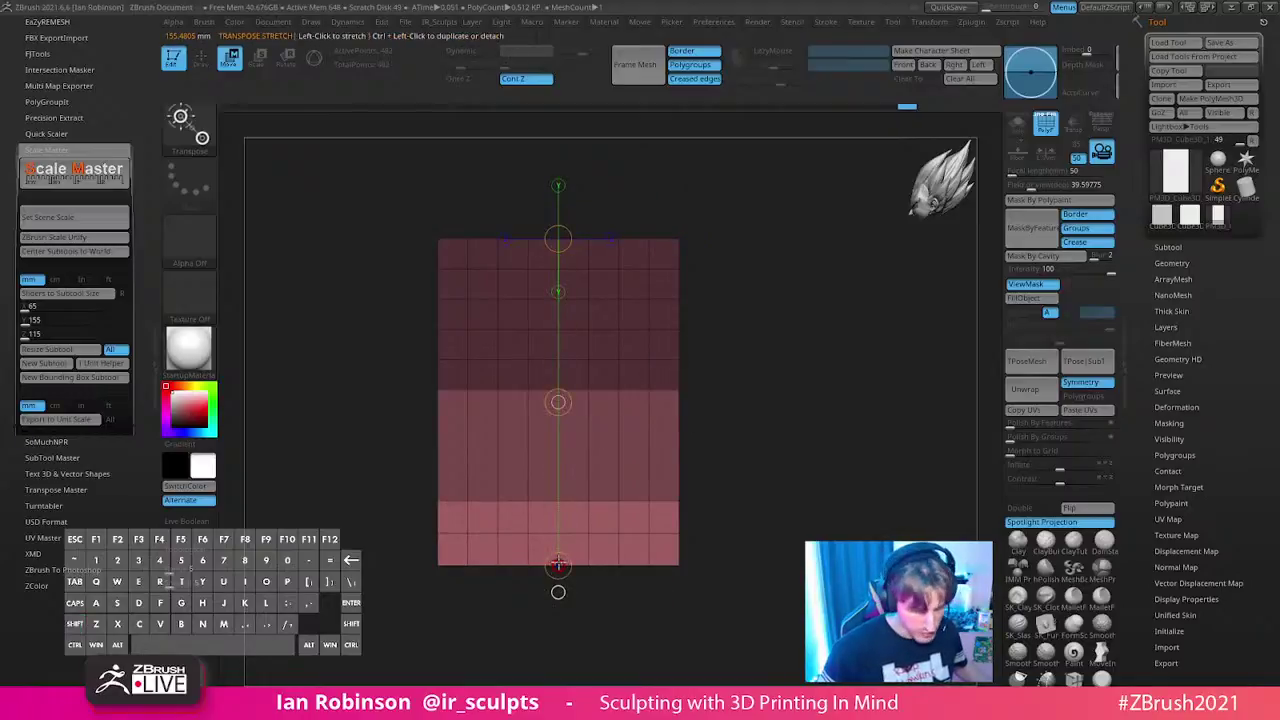
# - Nudge the unmasked lower rows slightly upward and clear the mask
pyautogui.moveTo(582, 185)
pyautogui.mouseDown()
pyautogui.moveTo(840, 443)
pyautogui.moveTo(817, 420)
pyautogui.moveTo(823, 334)
pyautogui.moveTo(728, 349)
pyautogui.mouseUp()
pyautogui.press('q')
pyautogui.press('w')
pyautogui.keyDown('shift'); pyautogui.moveTo(558, 594); pyautogui.dragTo(558, 582); pyautogui.keyUp('shift')
pyautogui.press('q')
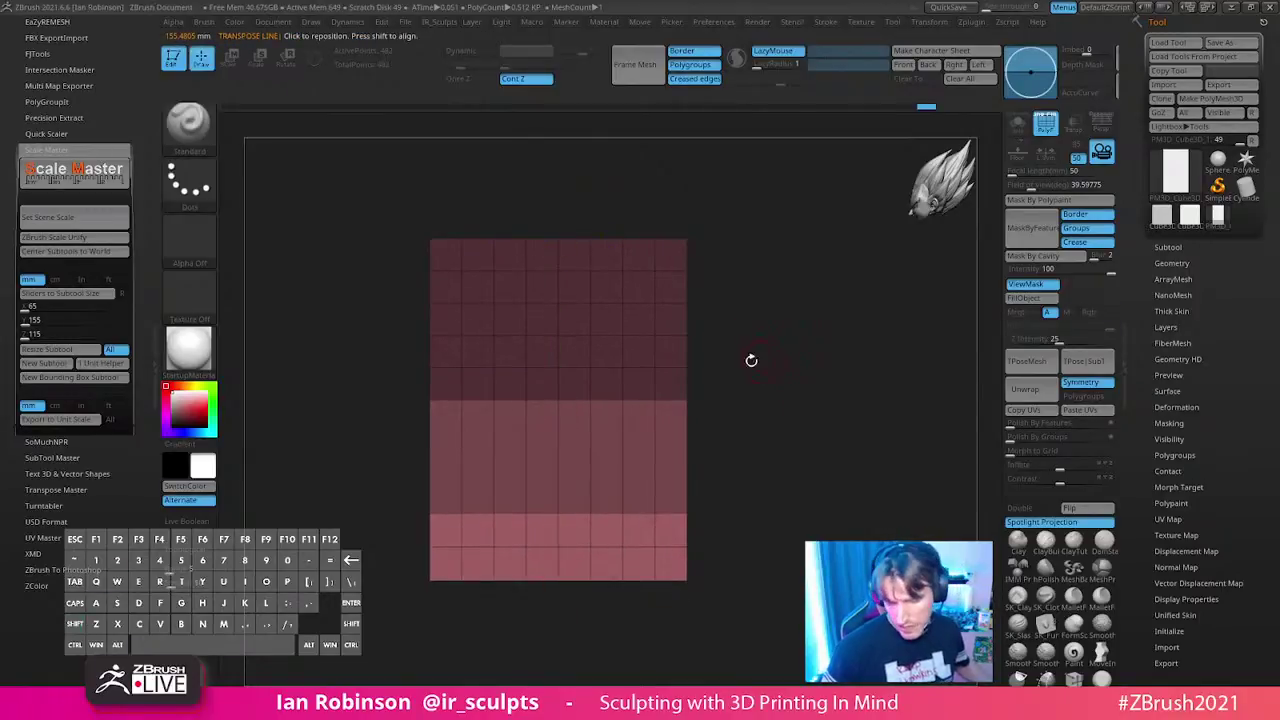
pyautogui.keyDown('ctrl'); pyautogui.moveTo(766, 277); pyautogui.dragTo(739, 288); pyautogui.keyUp('ctrl')
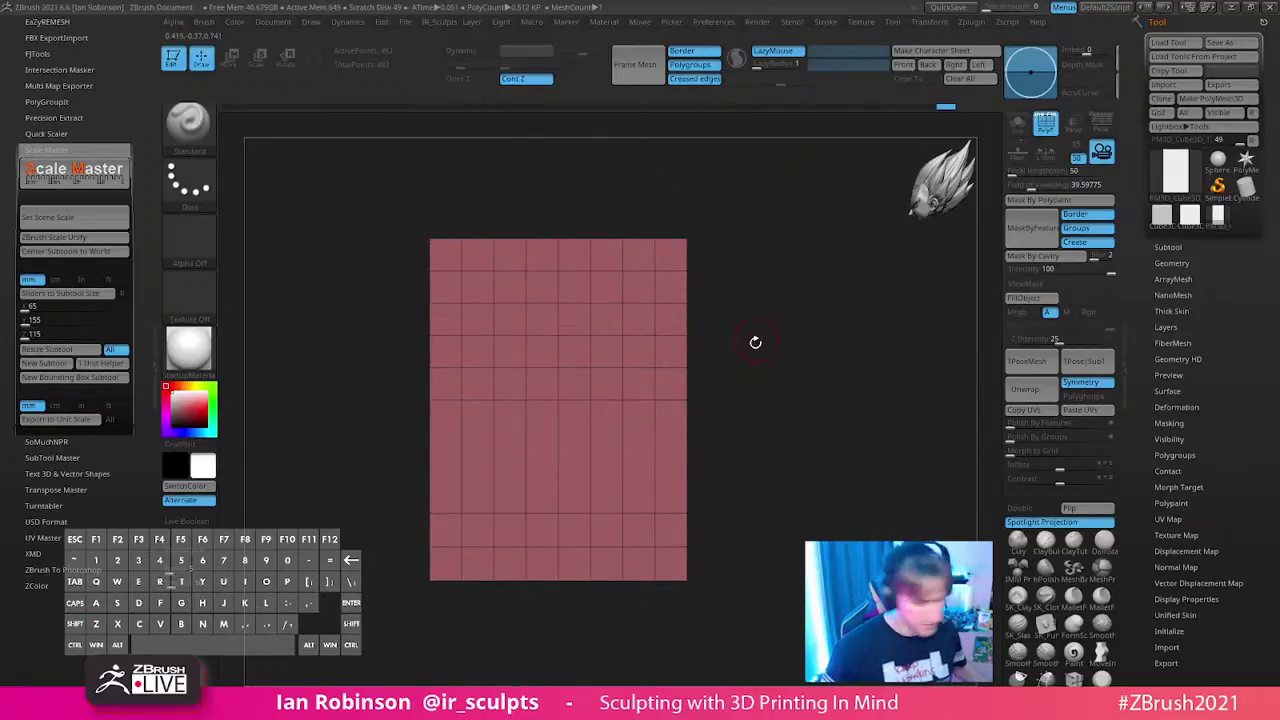
# - Measure the adjusted block's height and depth in side view and its width on the pole face with the Transpose line
pyautogui.moveTo(794, 283); pyautogui.dragTo(817, 326)
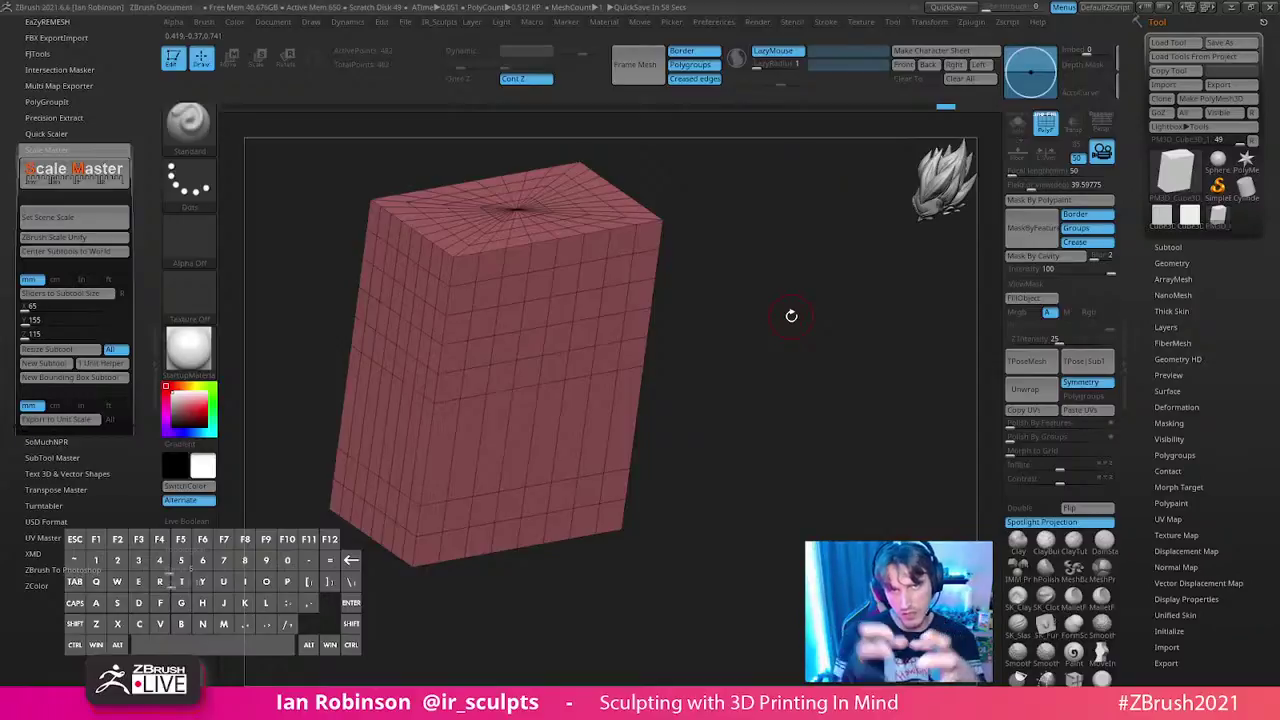
pyautogui.moveTo(791, 316); pyautogui.dragTo(690, 283)
pyautogui.press('w')
pyautogui.keyDown('shift'); pyautogui.moveTo(654, 240); pyautogui.dragTo(655, 578); pyautogui.keyUp('shift')
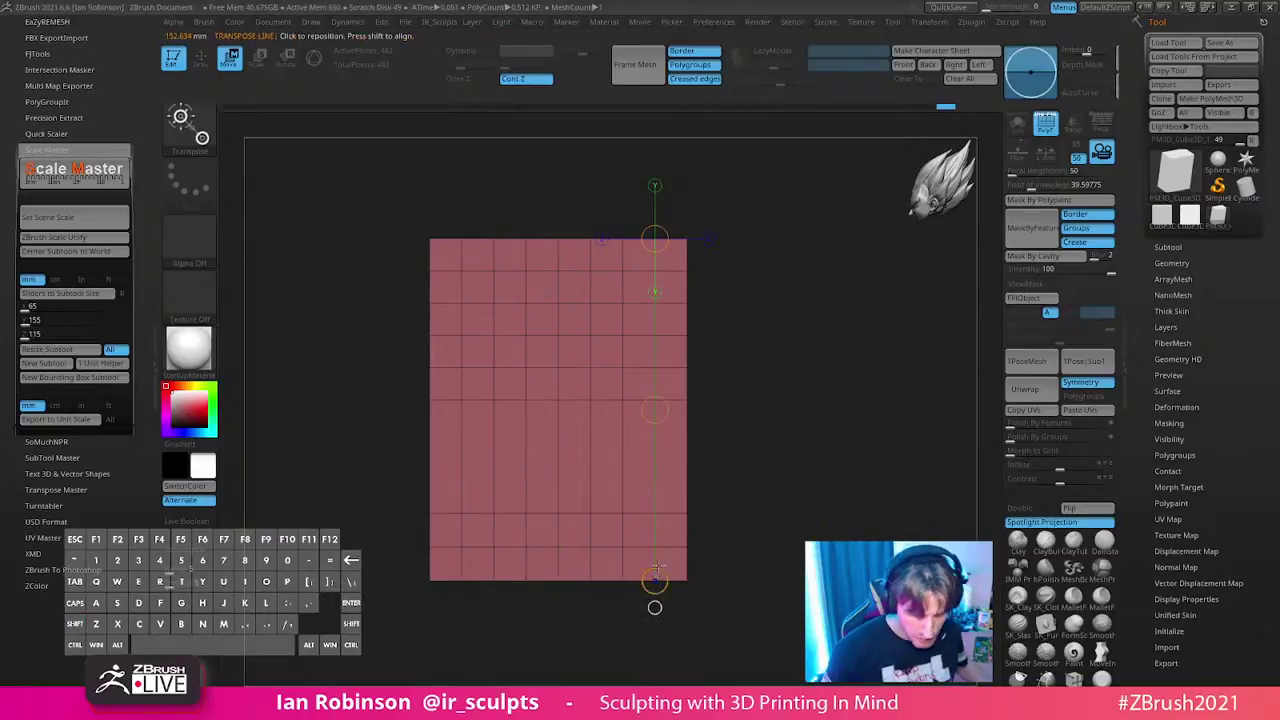
pyautogui.keyDown('shift'); pyautogui.moveTo(464, 400); pyautogui.dragTo(687, 400); pyautogui.keyUp('shift')
pyautogui.moveTo(778, 340); pyautogui.dragTo(785, 440)
pyautogui.keyDown('shift'); pyautogui.moveTo(558, 252); pyautogui.dragTo(558, 426); pyautogui.keyUp('shift')
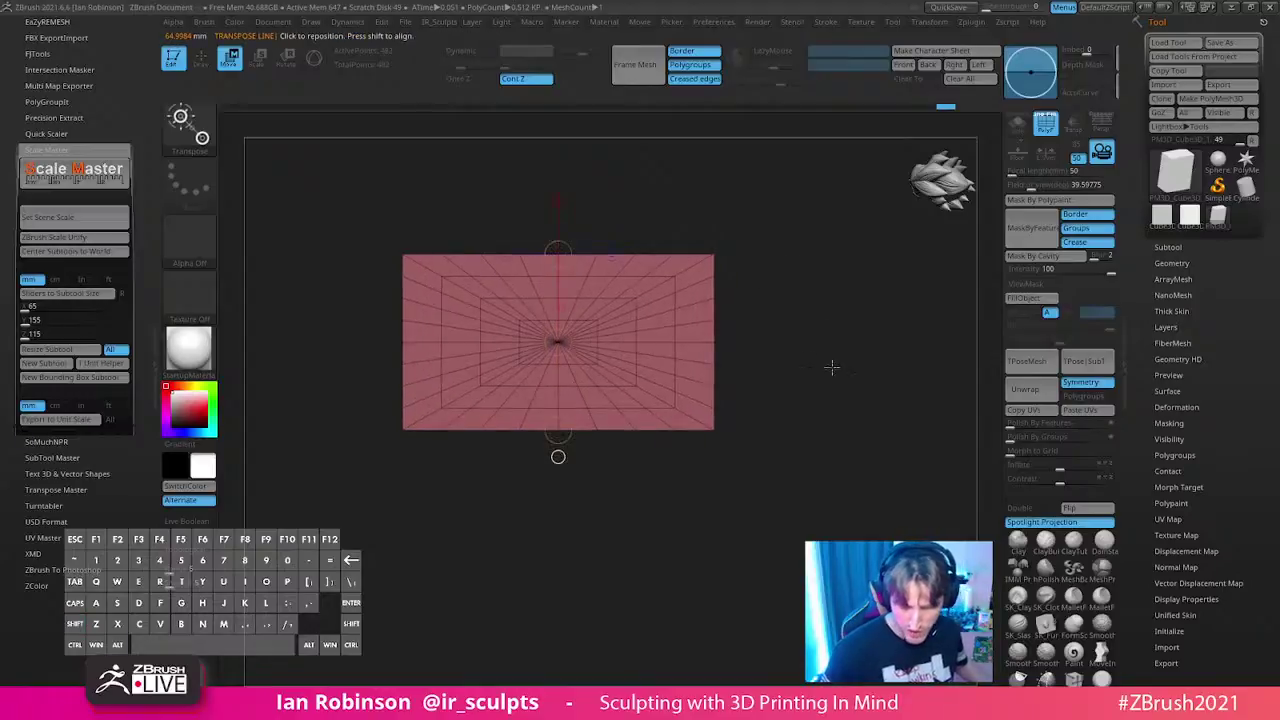
pyautogui.keyDown('shift'); pyautogui.moveTo(823, 354); pyautogui.dragTo(829, 297); pyautogui.keyUp('shift')
pyautogui.press('q')
pyautogui.moveTo(690, 270); pyautogui.dragTo(815, 335)
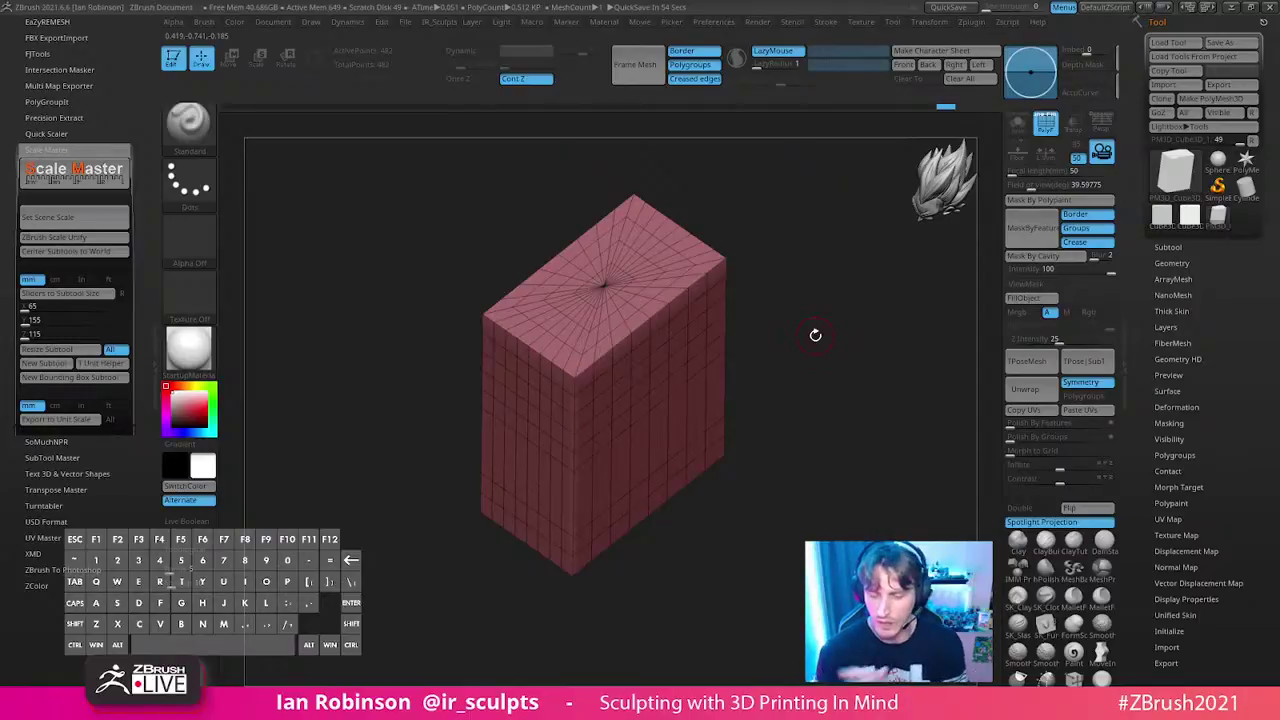
# - Delete all subtools of the leftover Cube3D_1 and Cube3D primitives and reselect the PM3D_Cube3D_1 block
pyautogui.click(1189, 214)
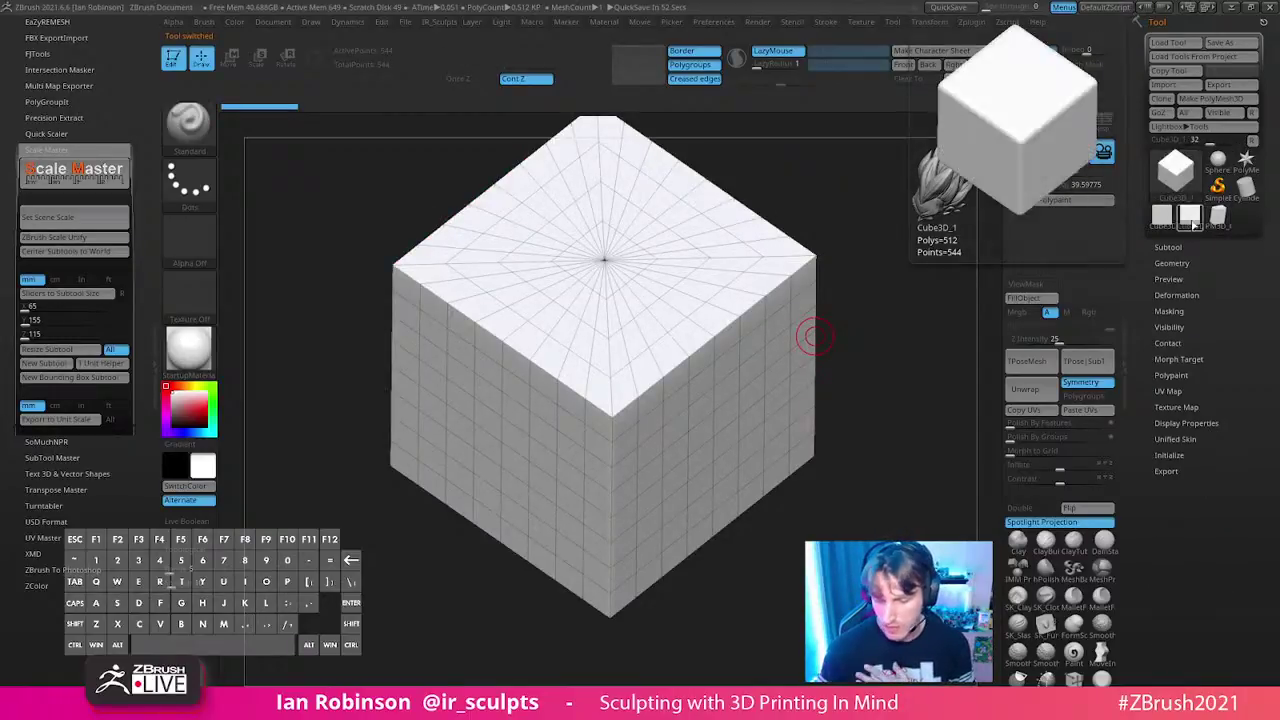
pyautogui.click(1183, 248)
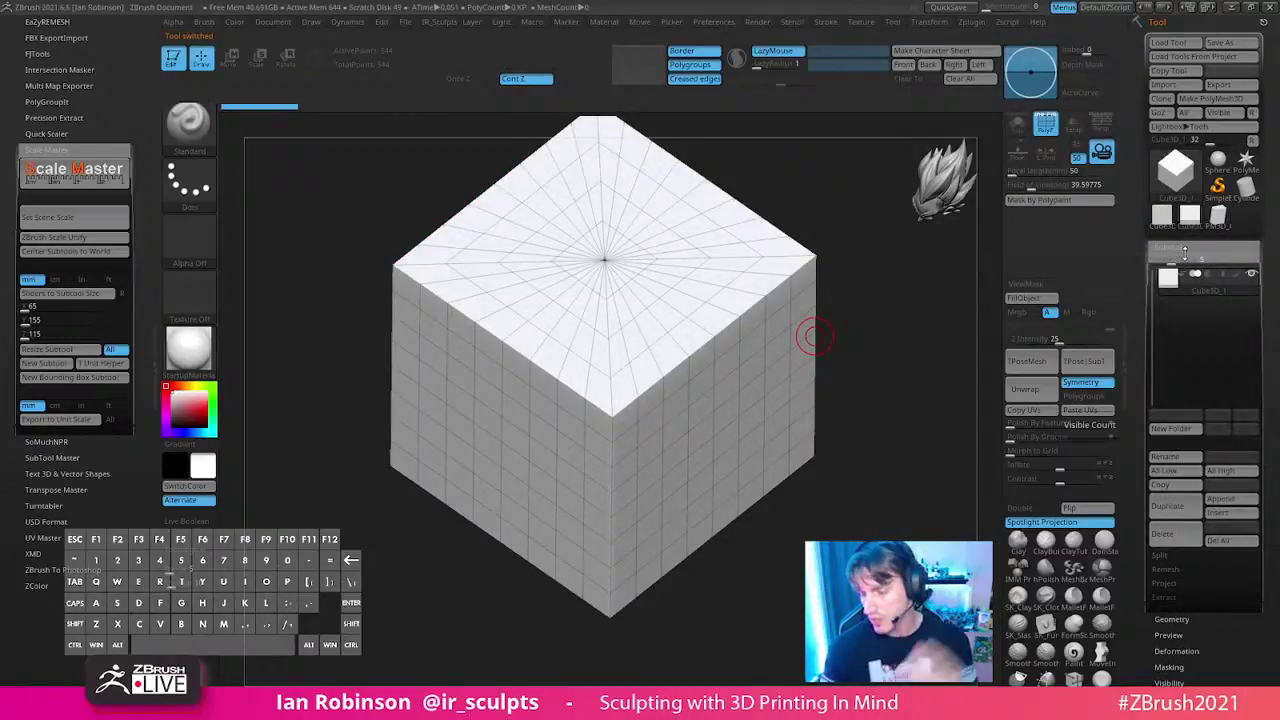
pyautogui.click(1220, 541)
pyautogui.click(1053, 570)
pyautogui.click(1161, 214)
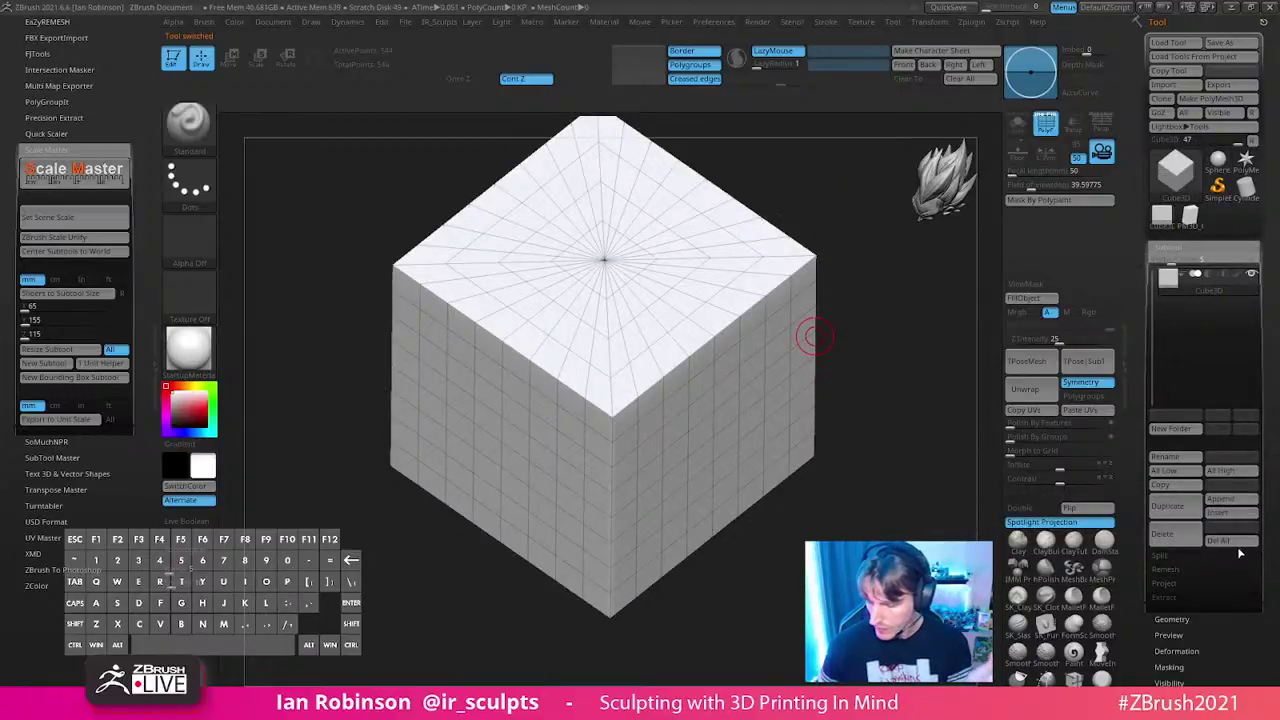
pyautogui.click(1230, 541)
pyautogui.click(1052, 569)
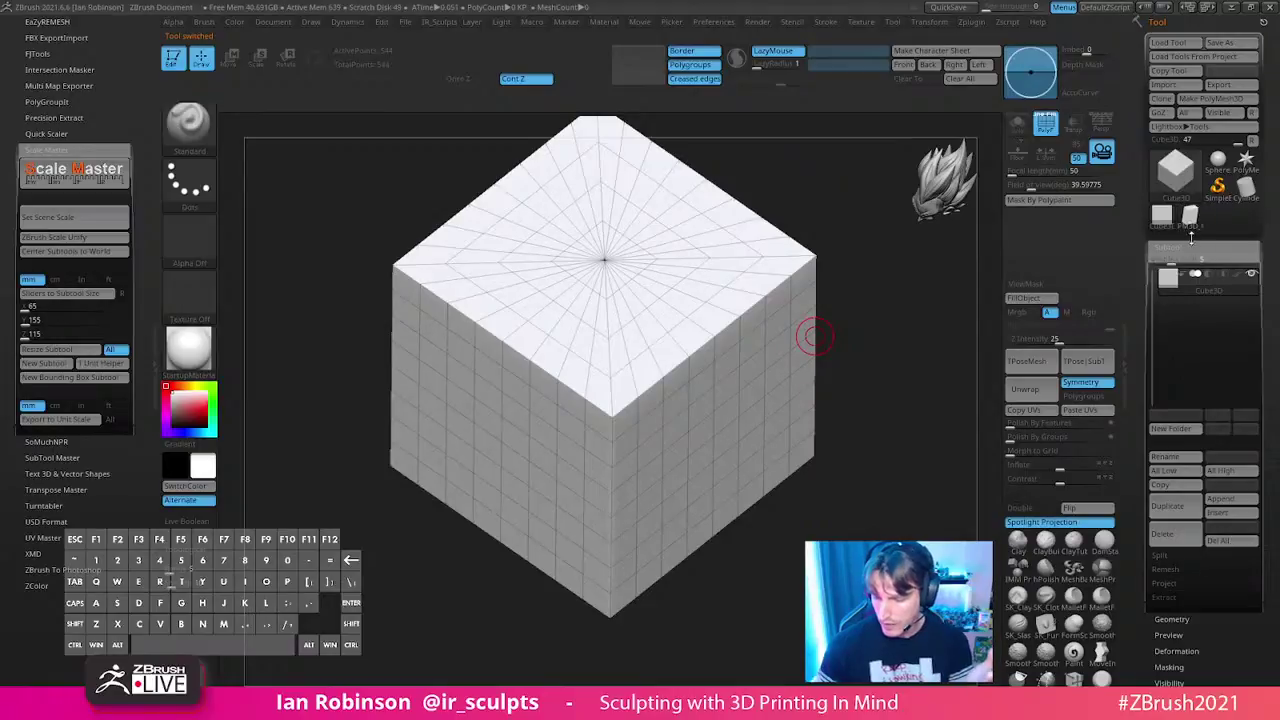
pyautogui.click(1190, 217)
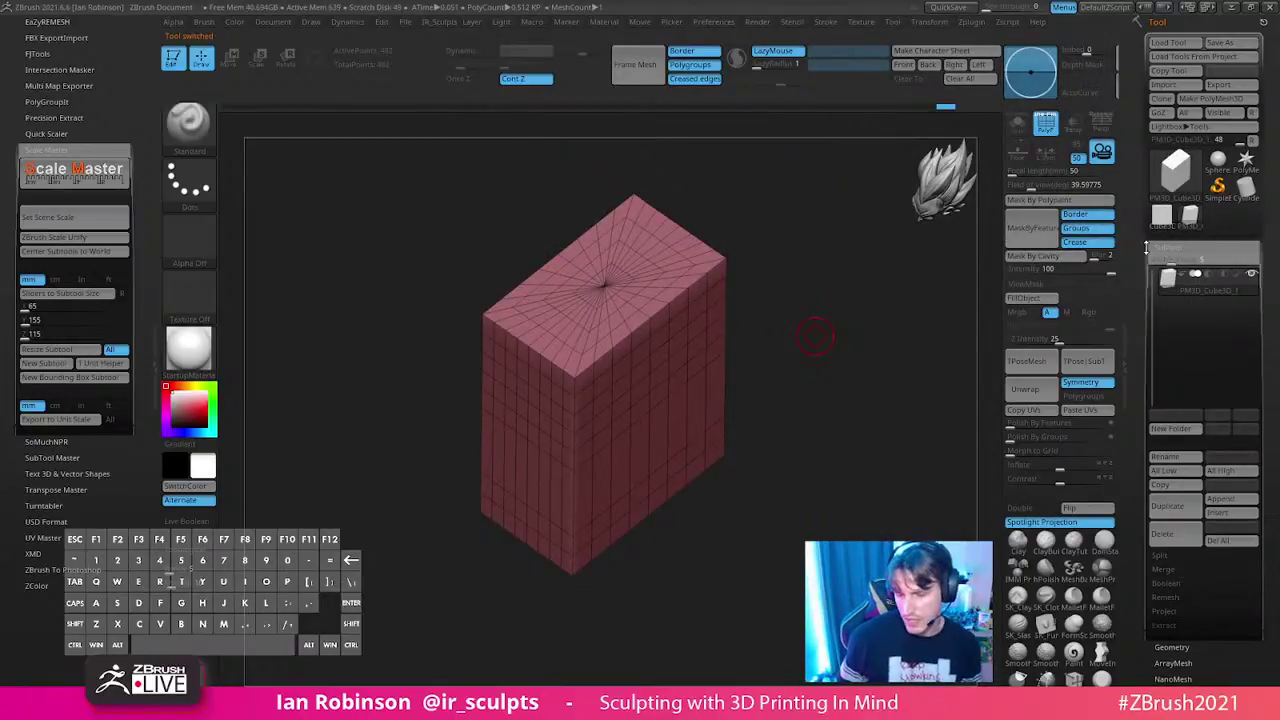
# - Save the block as a tool named Epax_X1_Build_Volume on the Desktop
pyautogui.click(1225, 43)
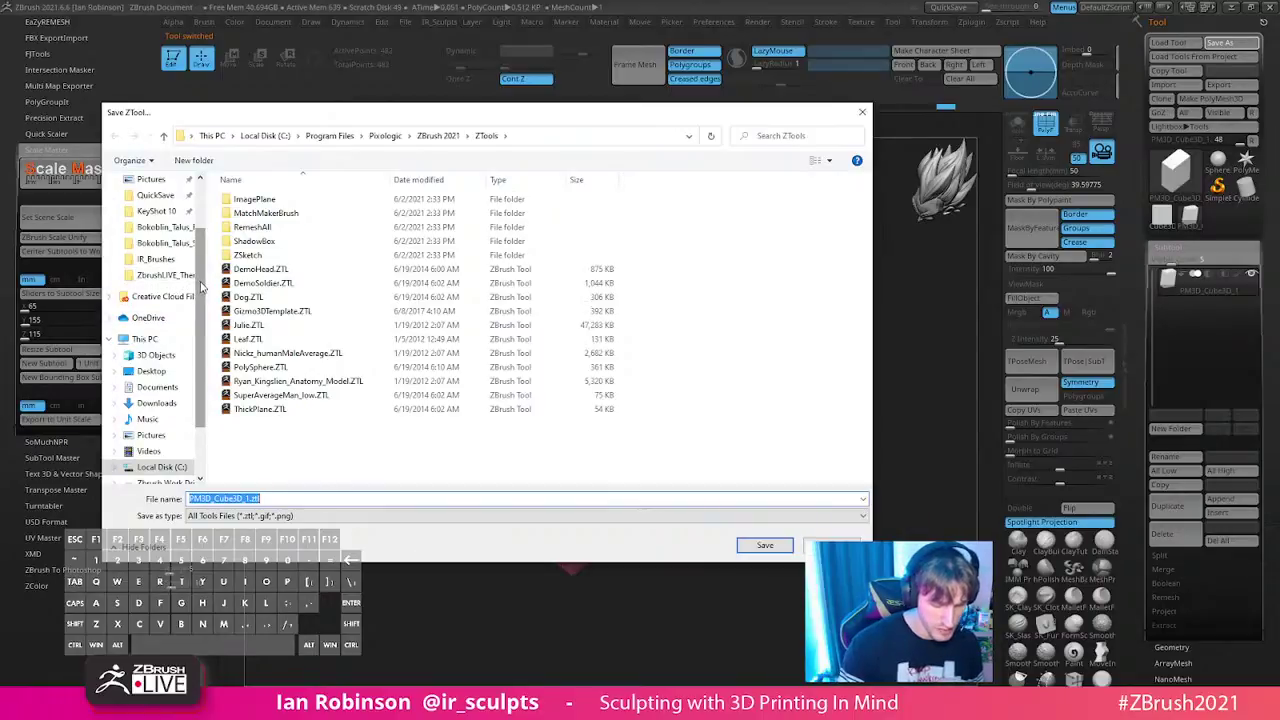
pyautogui.click(150, 339)
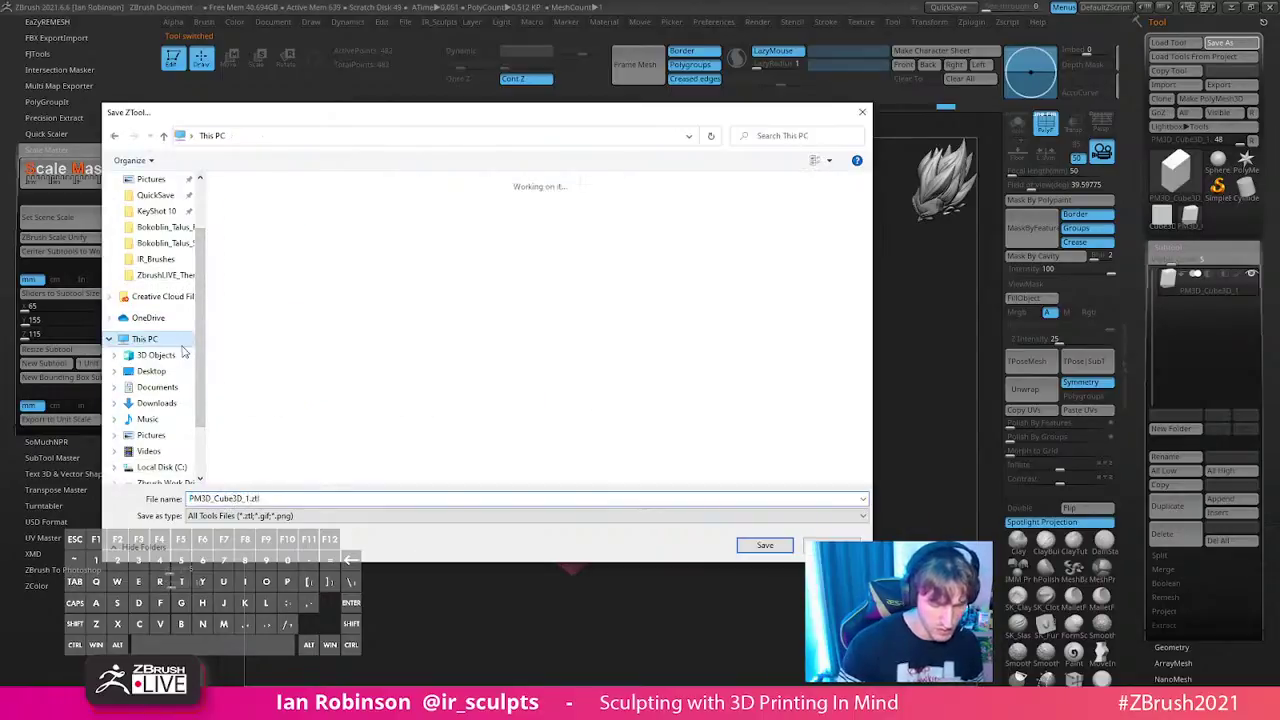
pyautogui.click(165, 371)
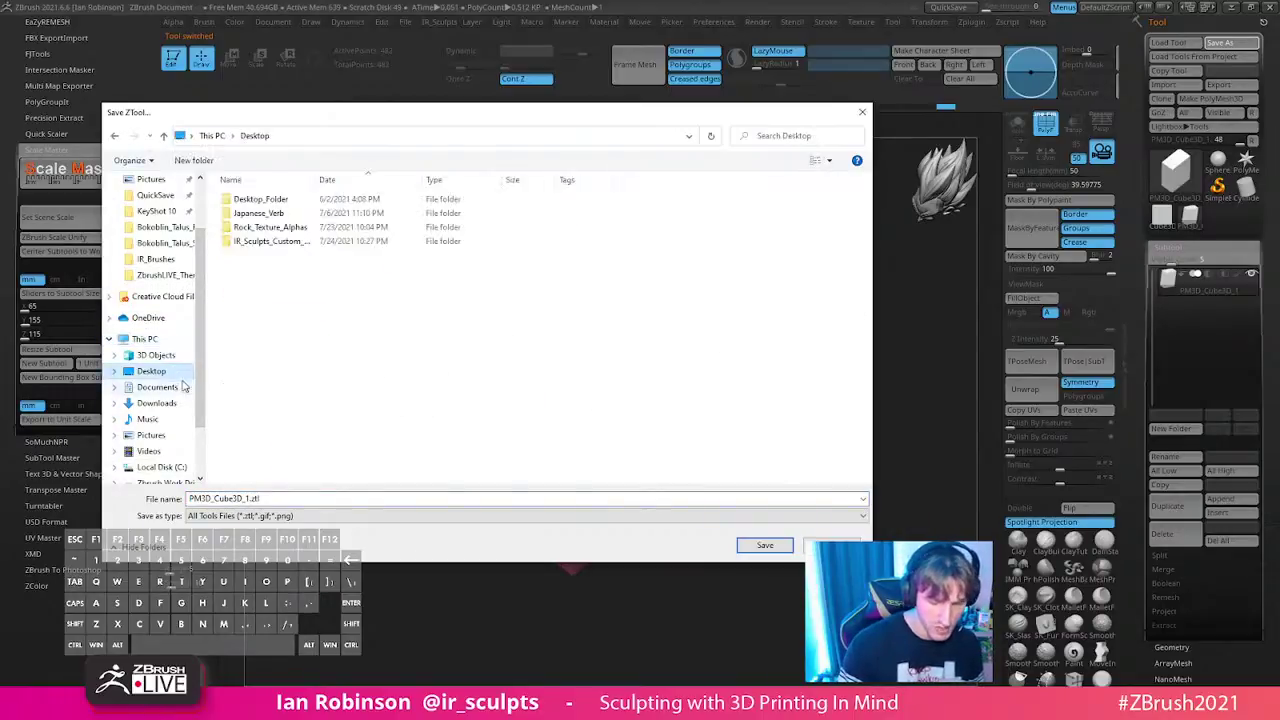
pyautogui.click(320, 495)
pyautogui.write('Epox')
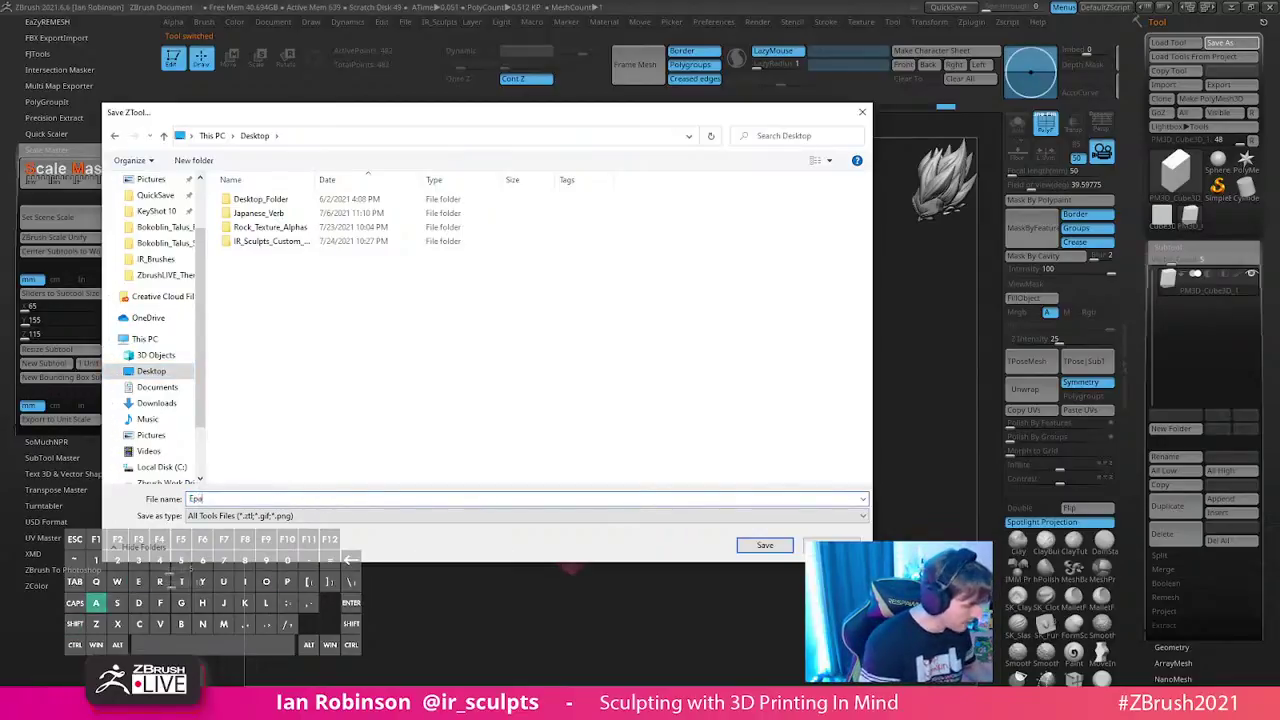
pyautogui.write('_X1_')
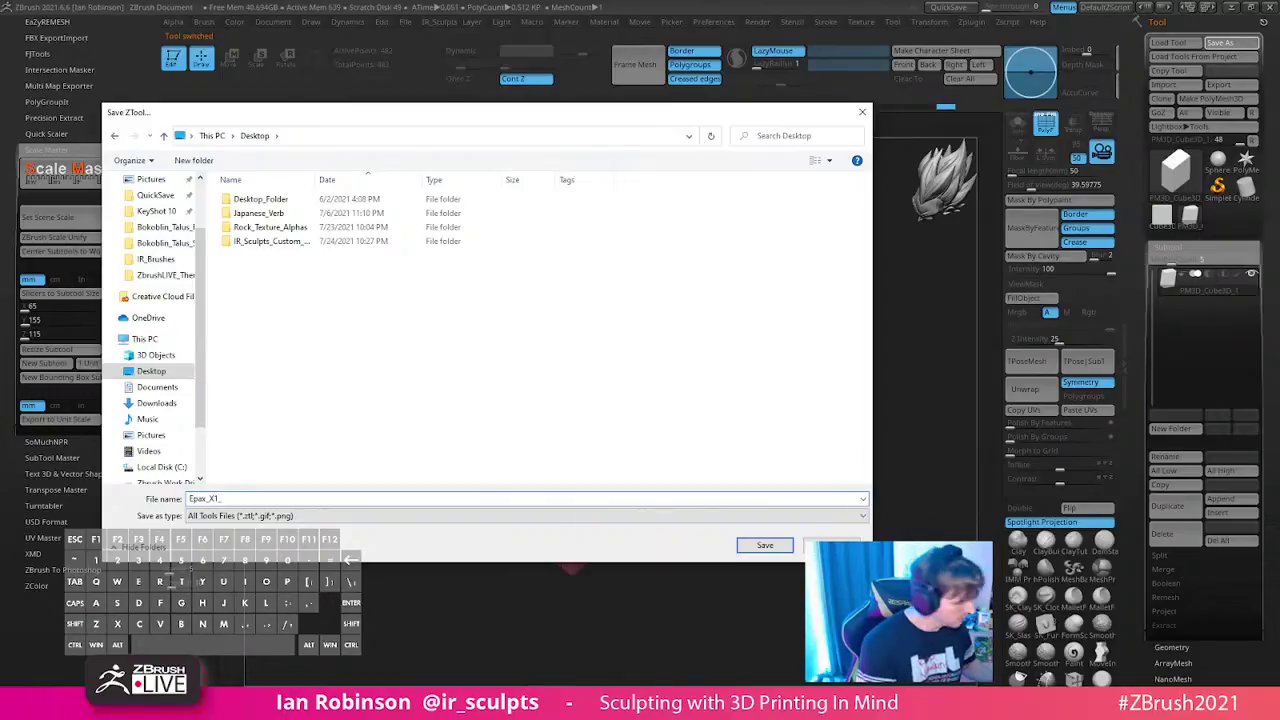
pyautogui.write('Buio')
pyautogui.press('BackSpace')
pyautogui.write('ld_Volume')
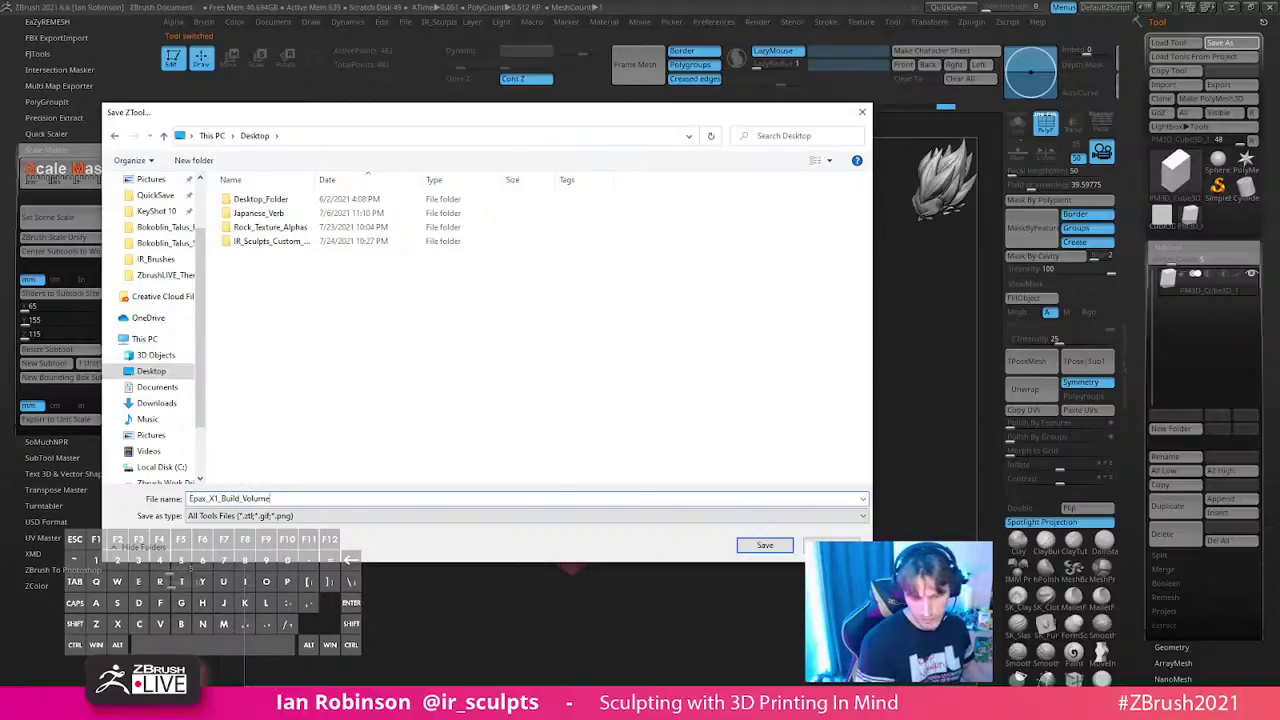
pyautogui.press('Return')
# - Restart ZBrush, load the Epax_X1_Build_Volume tool from the Desktop, and place it on the canvas in Edit mode
pyautogui.click(1270, 7)
pyautogui.click(664, 406)
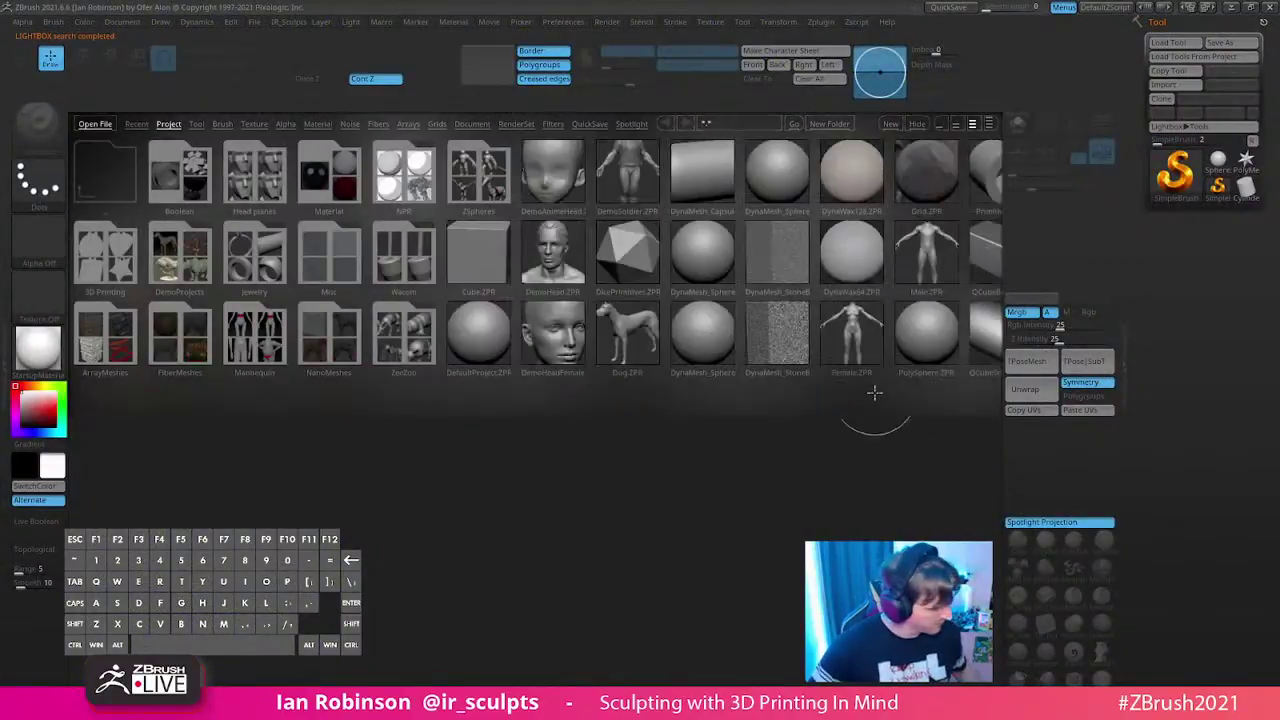
pyautogui.press(',')
pyautogui.click(1168, 42)
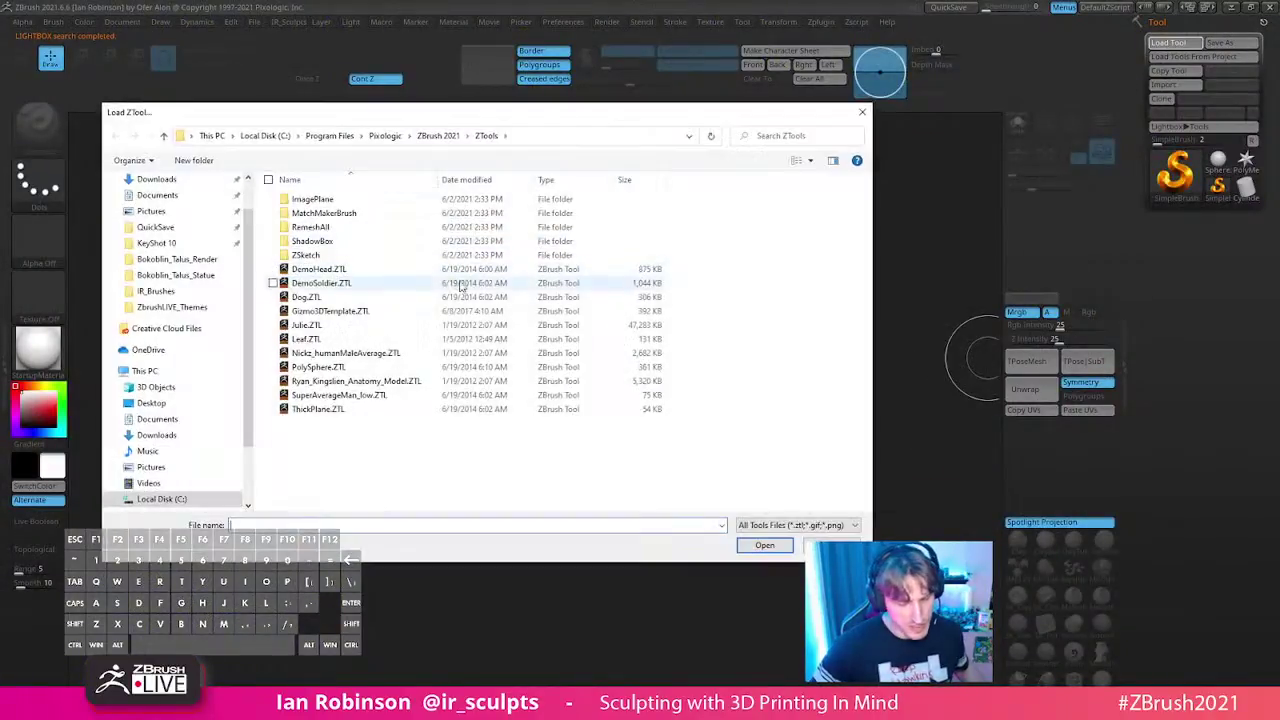
pyautogui.click(181, 402)
pyautogui.doubleClick(320, 272)
pyautogui.moveTo(542, 356)
pyautogui.mouseDown()
pyautogui.moveTo(580, 589)
pyautogui.moveTo(571, 614)
pyautogui.mouseUp()
pyautogui.press('t')
pyautogui.moveTo(734, 603); pyautogui.dragTo(777, 394)
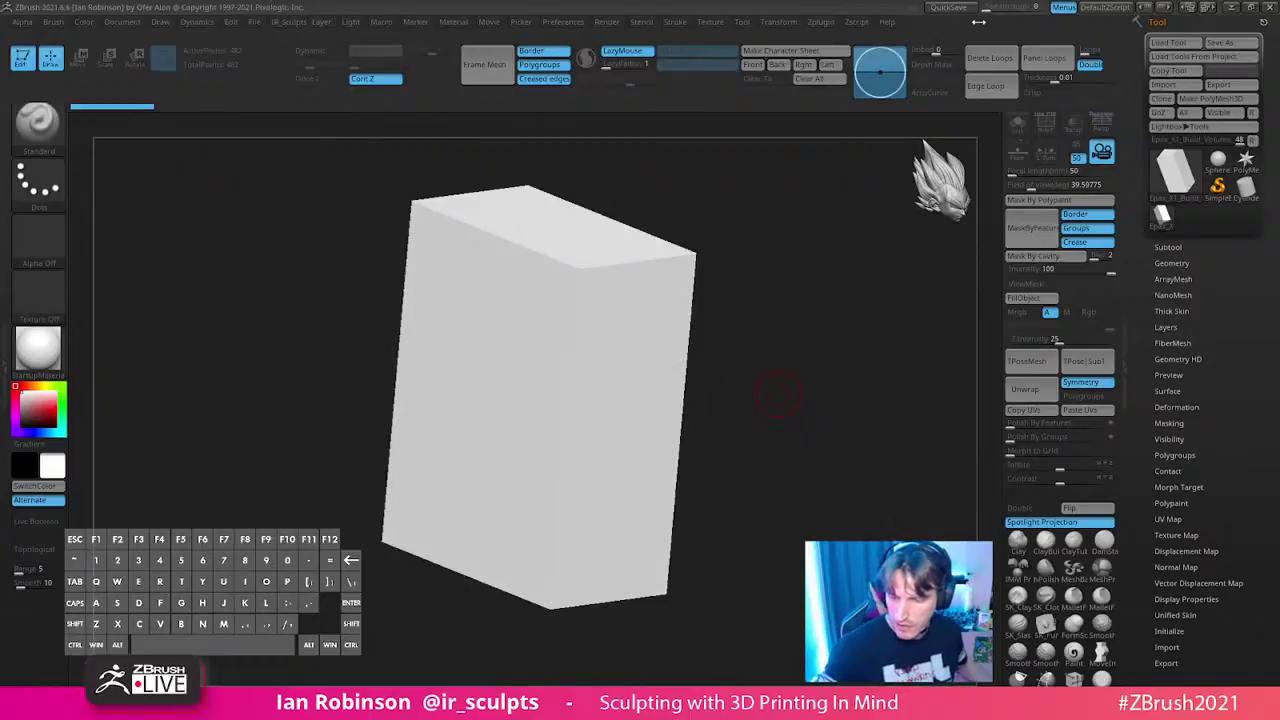
# - Set the scene scale with Scale Master to 65.00 x 152.64 x 115.00 mm and show the block's polyframe
pyautogui.click(826, 22)
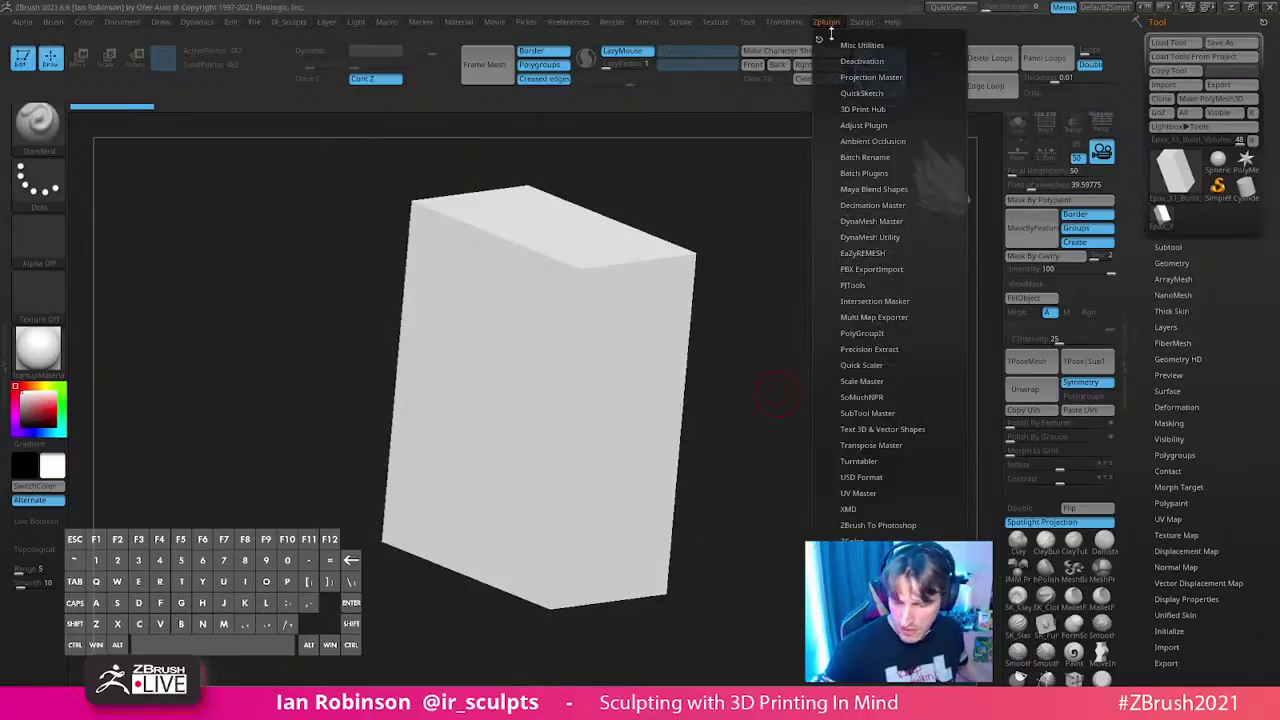
pyautogui.click(875, 397)
pyautogui.click(884, 452)
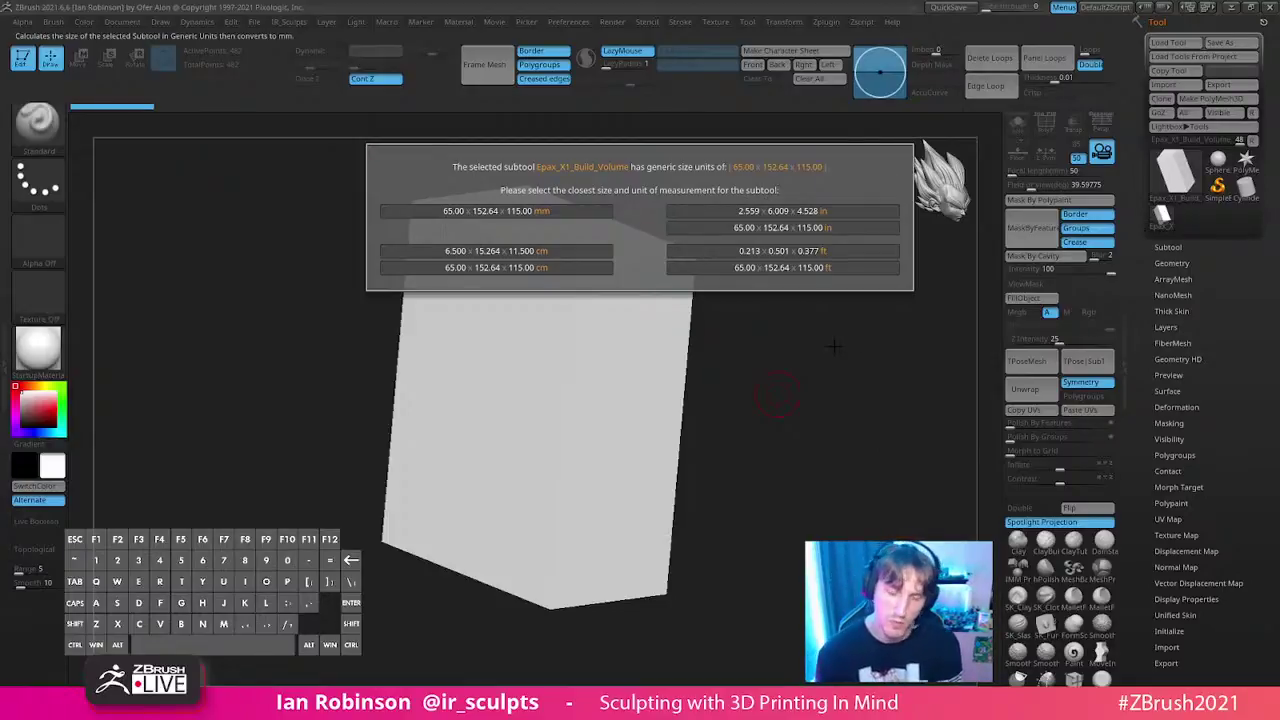
pyautogui.click(560, 210)
pyautogui.hotkey('shift', 'f')
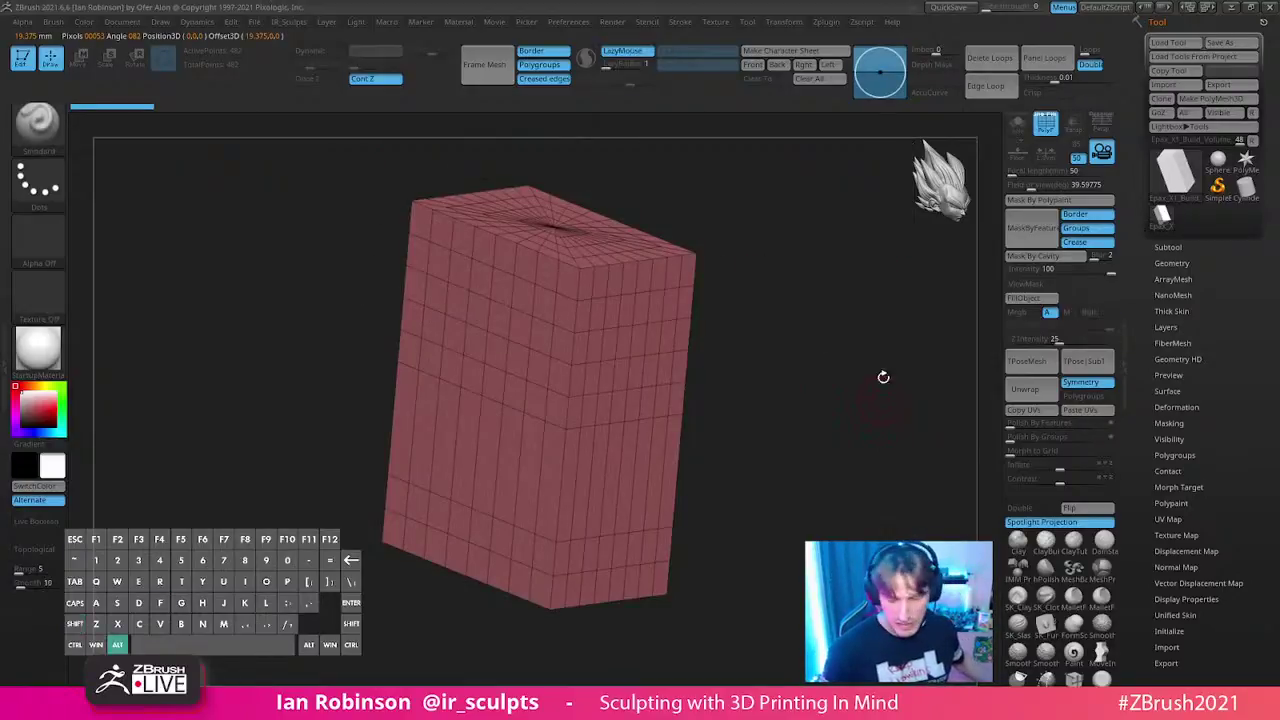
pyautogui.keyDown('alt'); pyautogui.moveTo(882, 390); pyautogui.dragTo(860, 389); pyautogui.keyUp('alt')
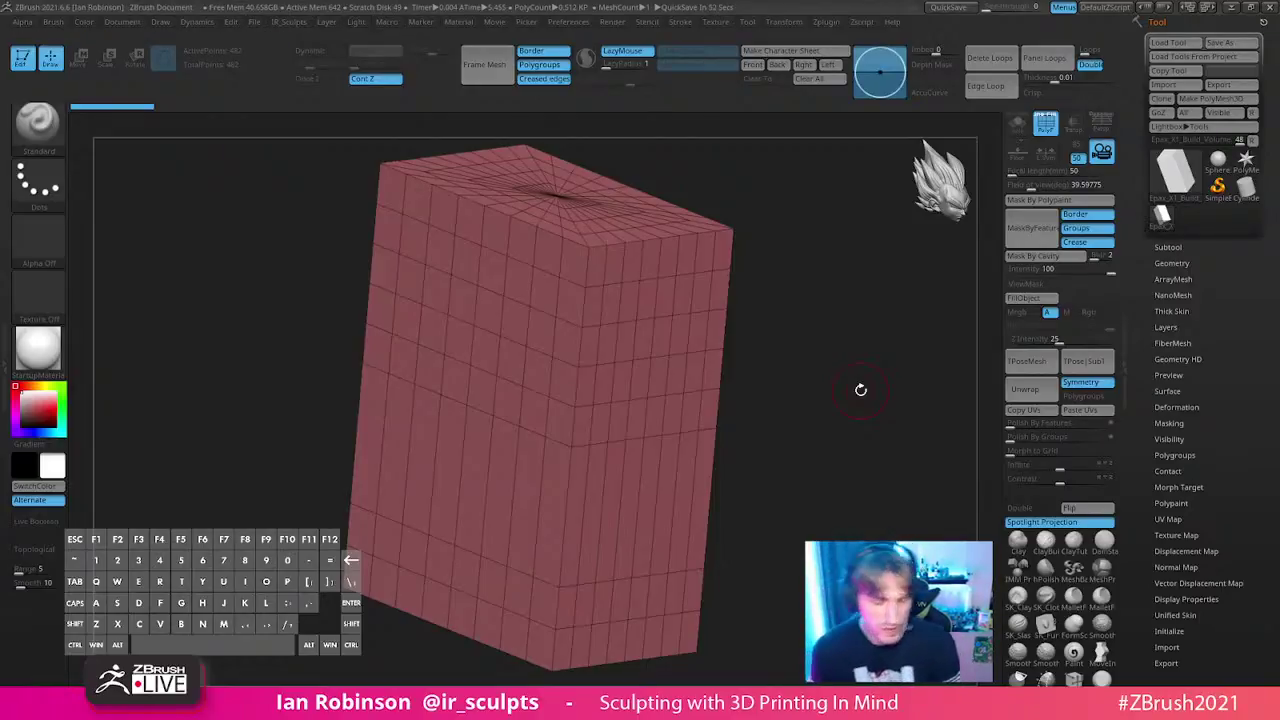
# - Centre the gizmo on the build-volume block, reset its orientation, and rotate the block a quarter turn so its wide side faces front
pyautogui.moveTo(806, 309); pyautogui.dragTo(691, 389)
pyautogui.moveTo(728, 318); pyautogui.dragTo(391, 371)
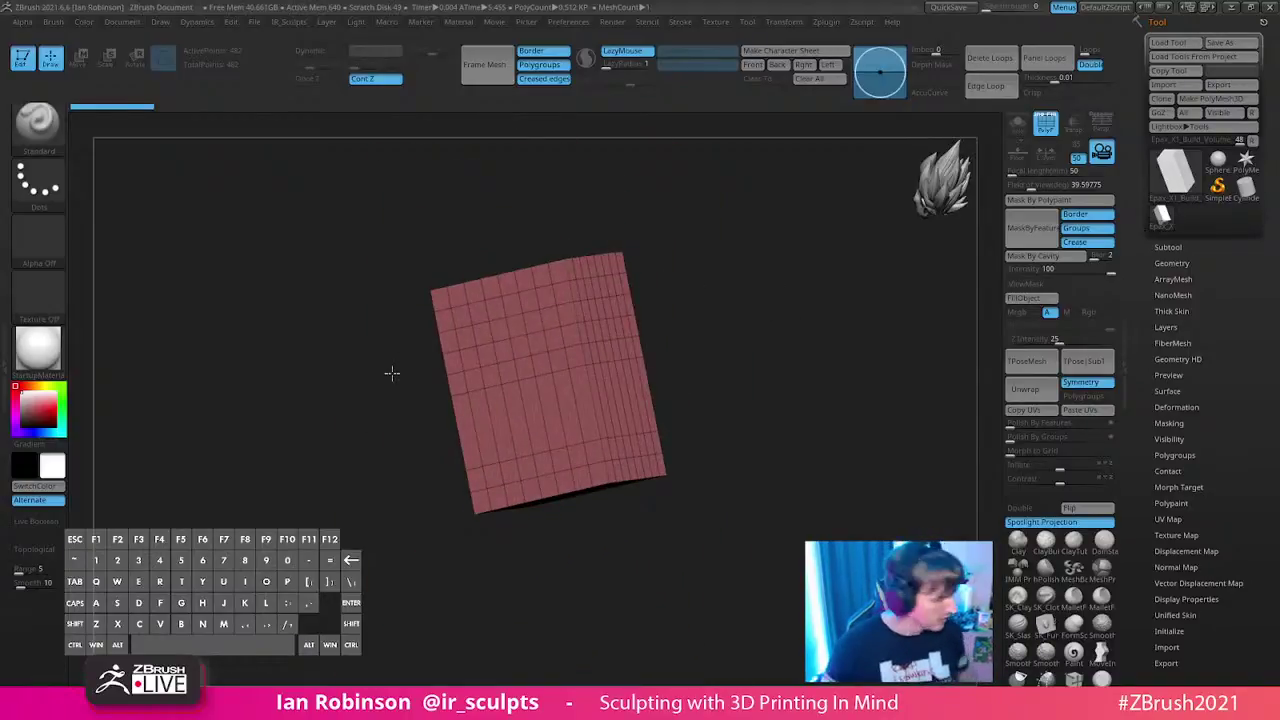
pyautogui.moveTo(815, 334); pyautogui.dragTo(786, 394)
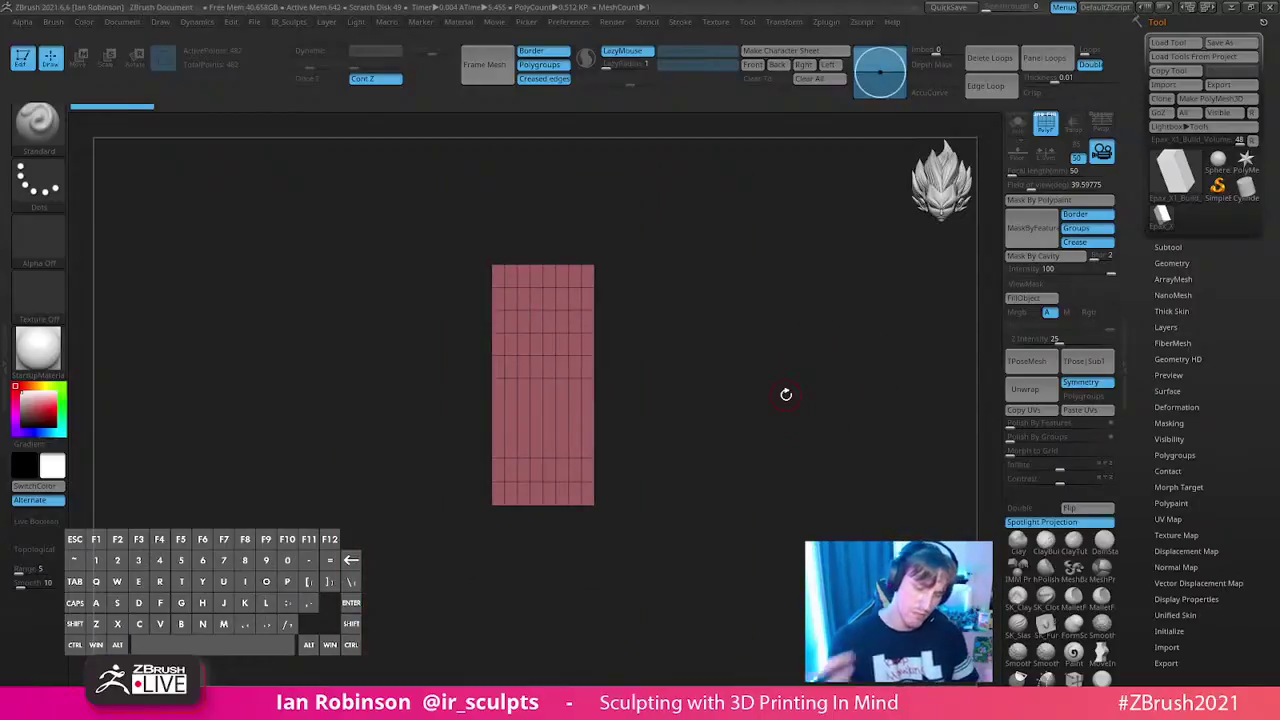
pyautogui.press('w')
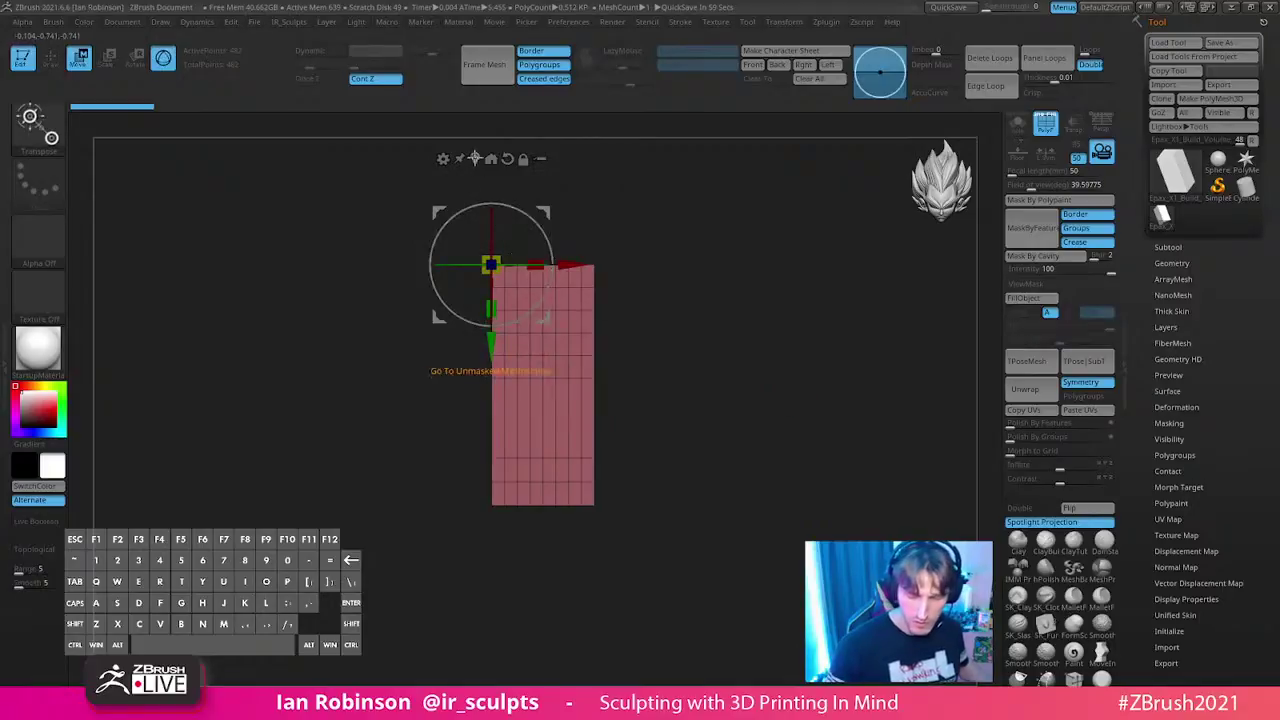
pyautogui.click(488, 158)
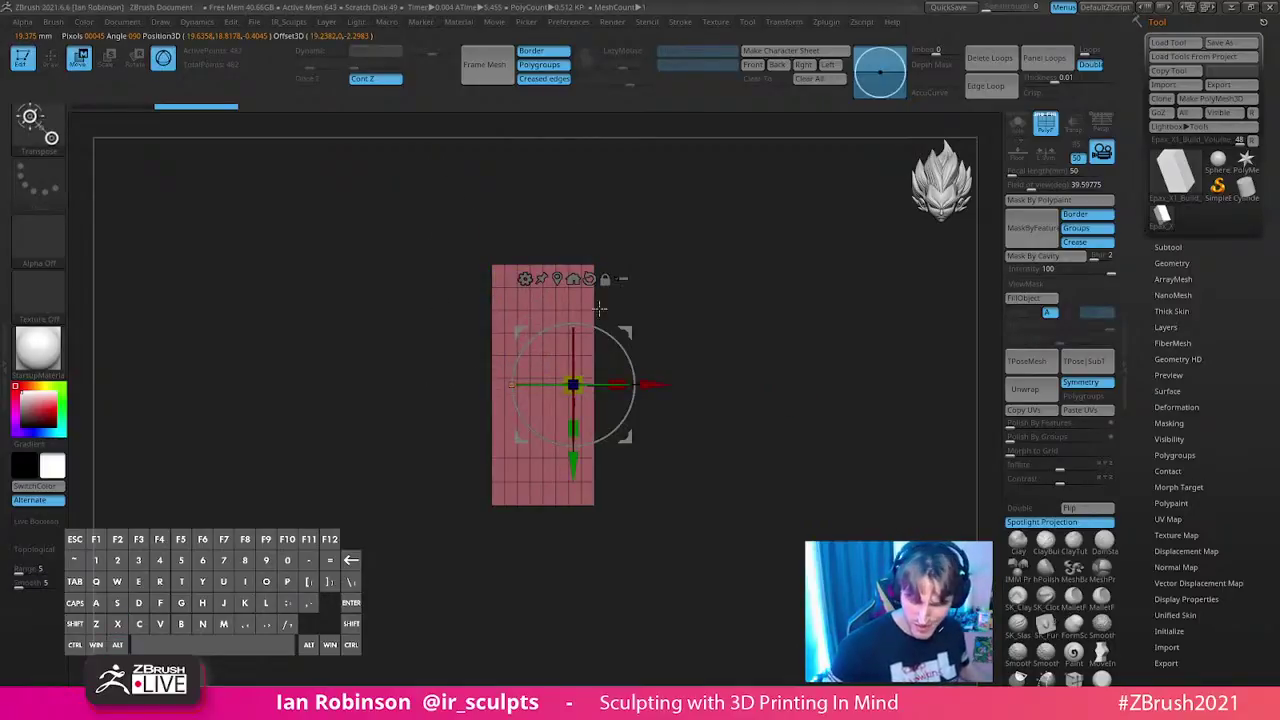
pyautogui.keyDown('alt'); pyautogui.click(557, 279); pyautogui.keyUp('alt')
pyautogui.keyDown('shift'); pyautogui.moveTo(566, 385); pyautogui.dragTo(657, 380); pyautogui.keyUp('shift')
pyautogui.press('q')
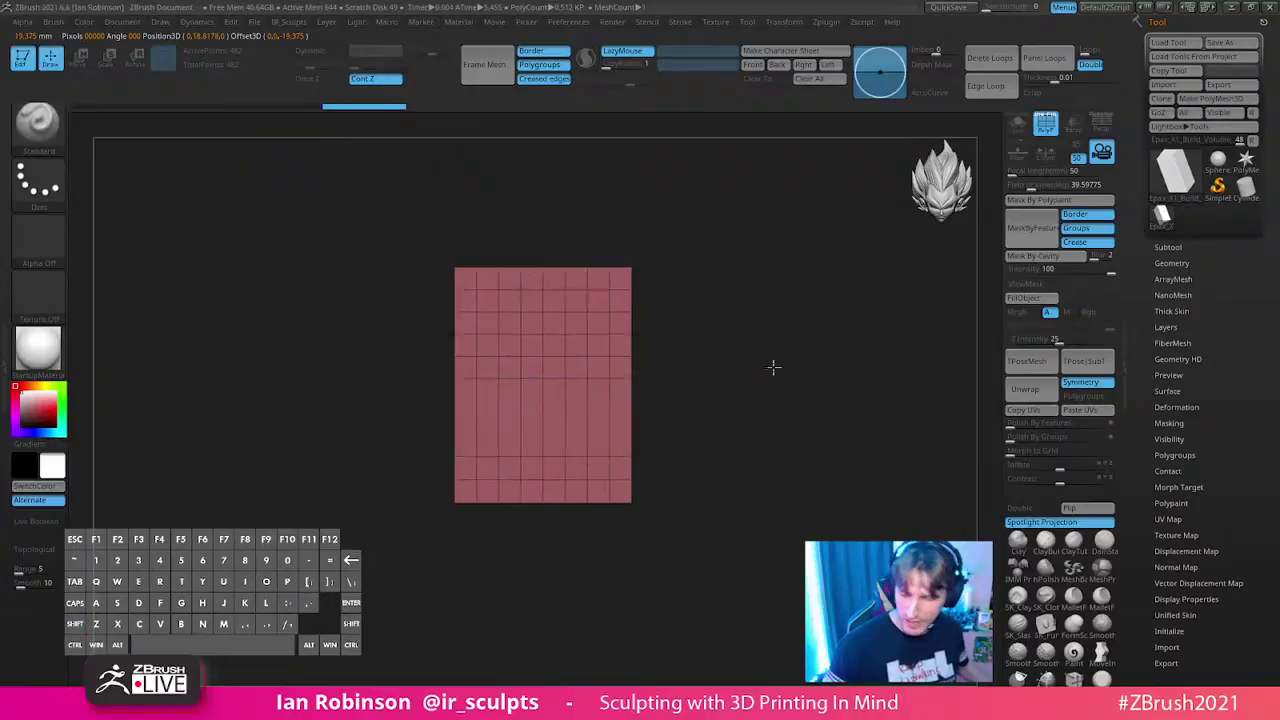
# - Save the rotated block over the existing Epax_X1_Build_Volume tool on the Desktop
pyautogui.click(1219, 42)
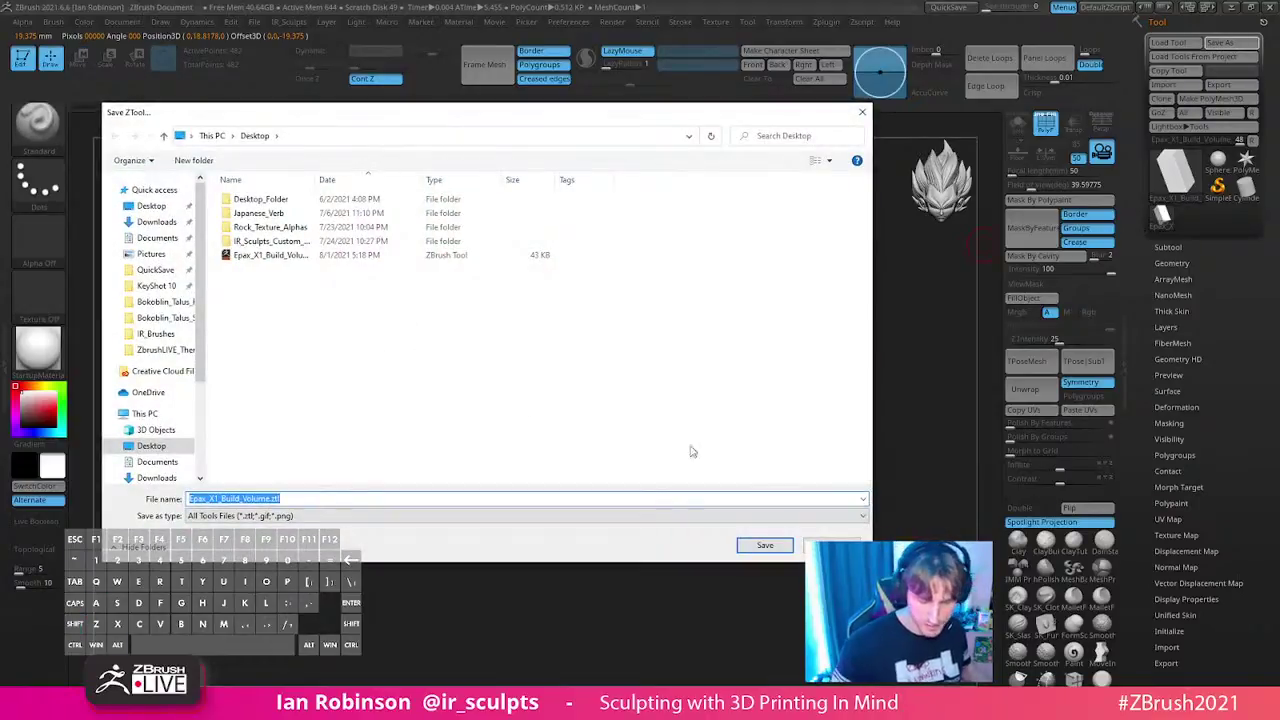
pyautogui.click(778, 547)
pyautogui.click(669, 354)
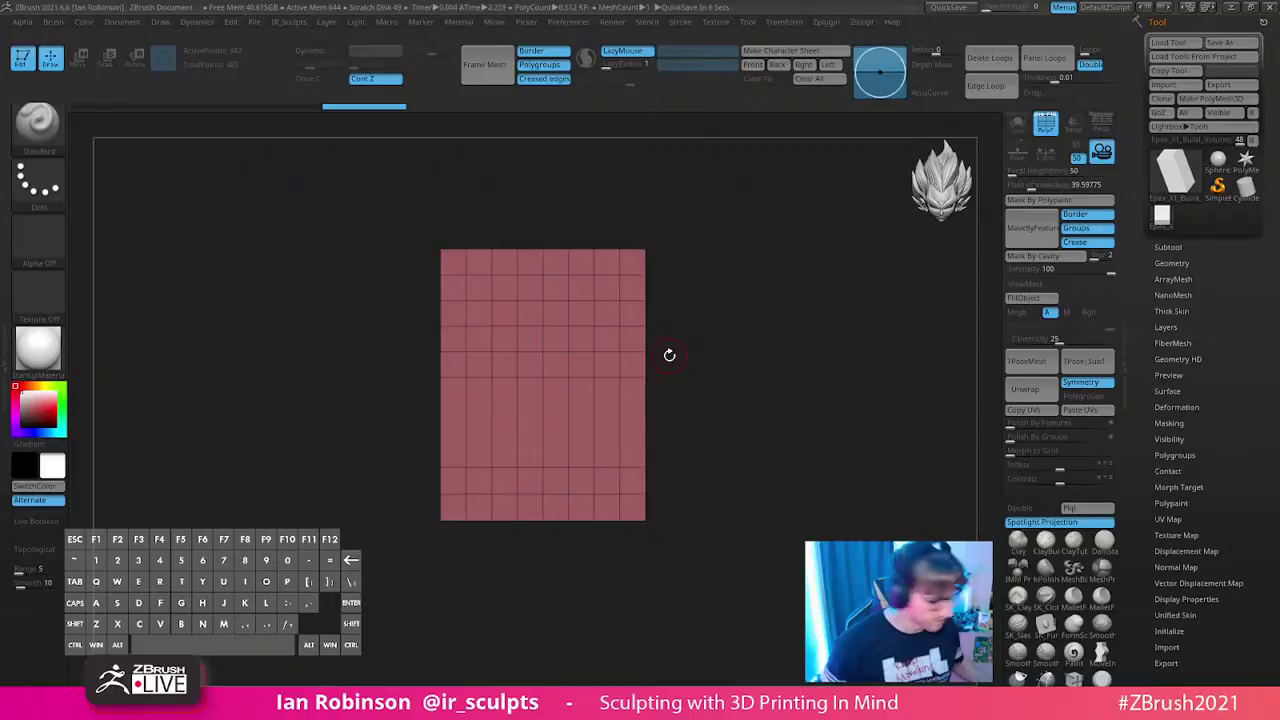
pyautogui.moveTo(791, 351); pyautogui.dragTo(778, 376)
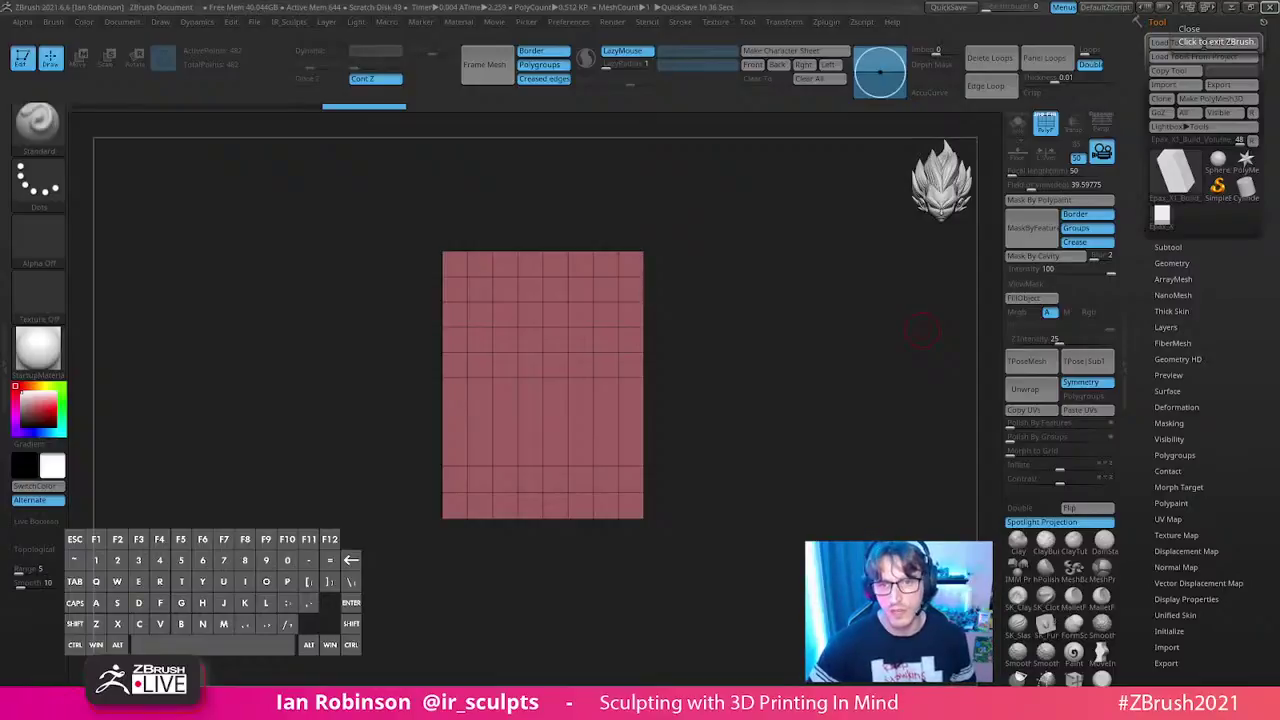
pyautogui.press('ctrl')
pyautogui.press('Return')
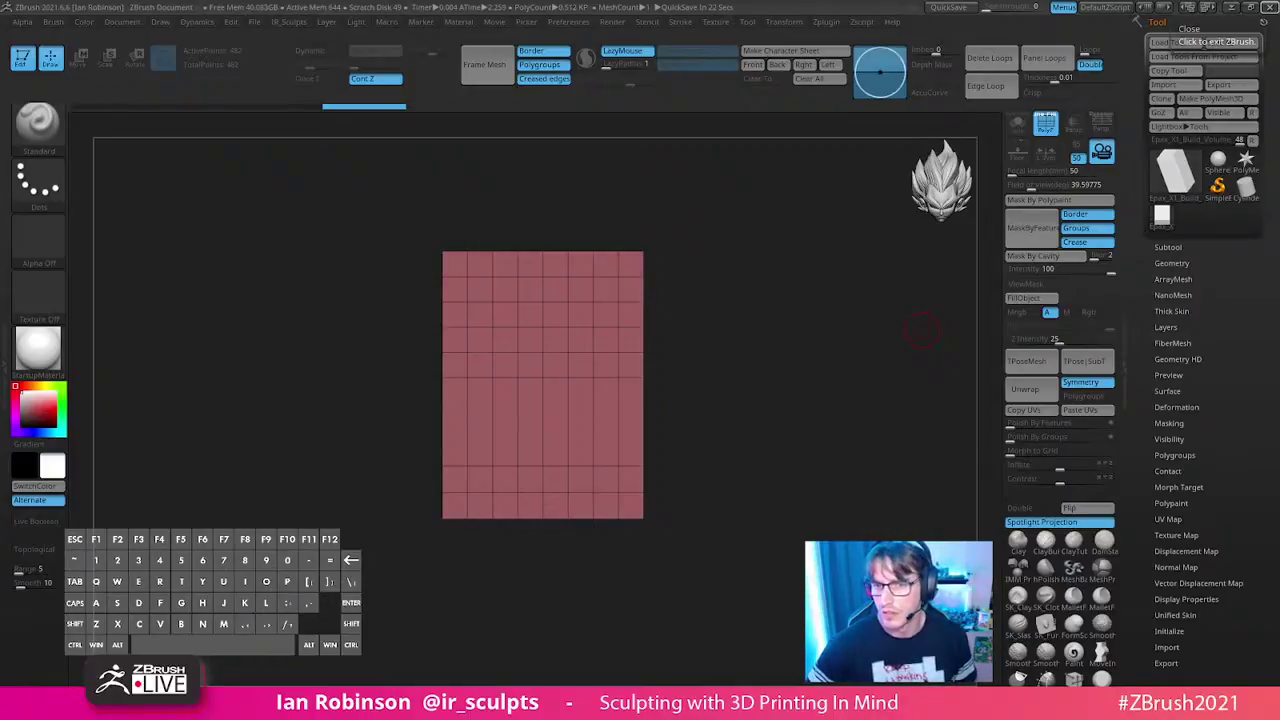
pyautogui.moveTo(745, 300); pyautogui.dragTo(763, 343)
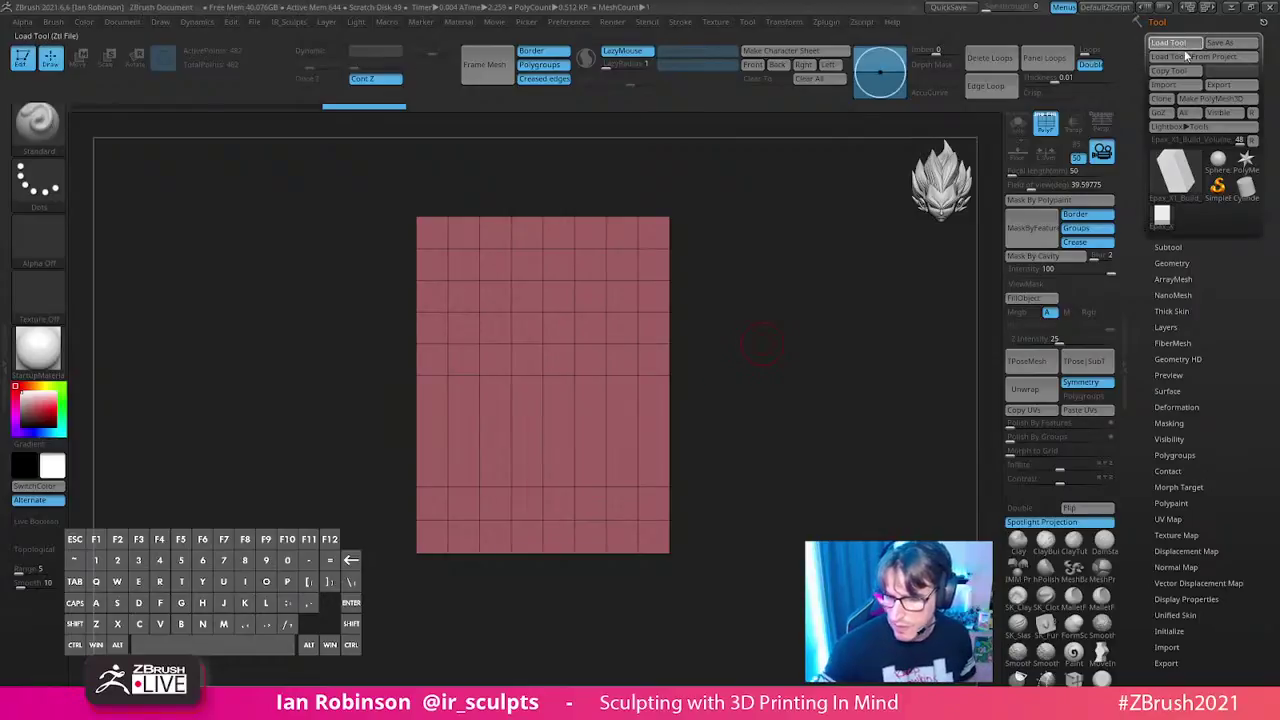
# - Load the Bokoblin_Talus_Statue_017_PosedBokoblin tool from the Bokoblin_Talus_Statue folder
pyautogui.click(1172, 43)
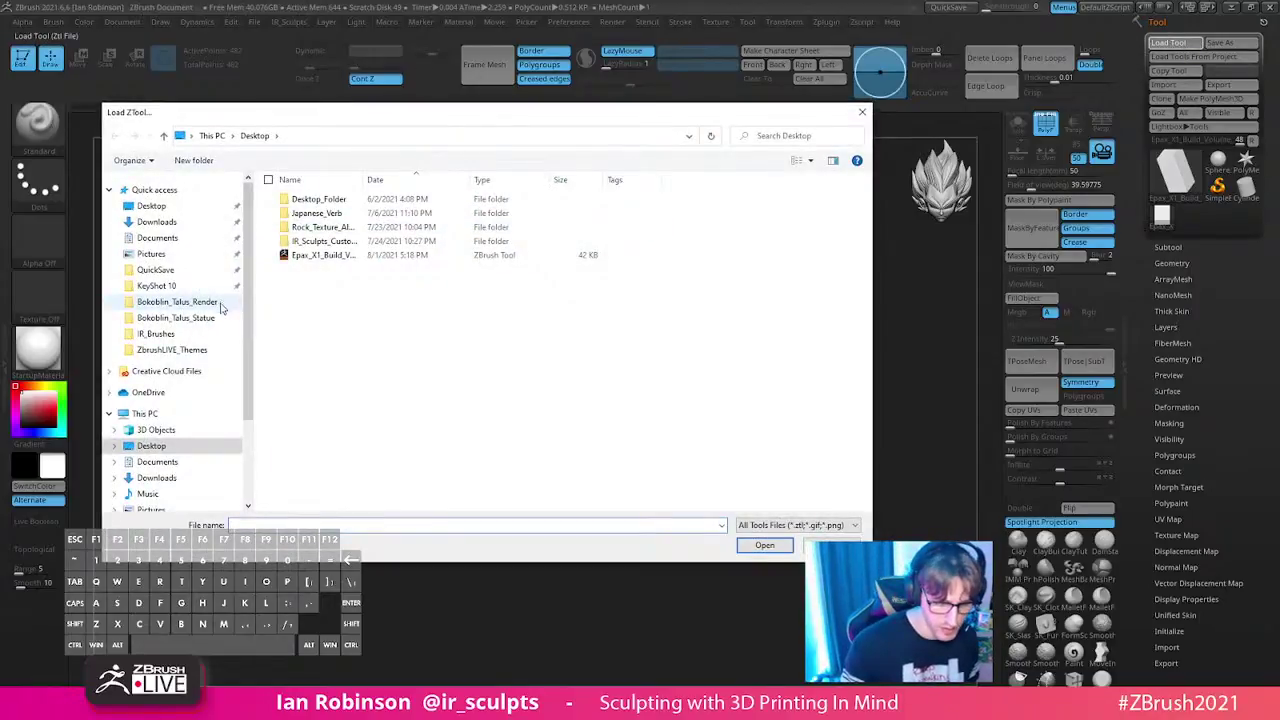
pyautogui.click(175, 317)
pyautogui.scroll(-1, 850, 360)
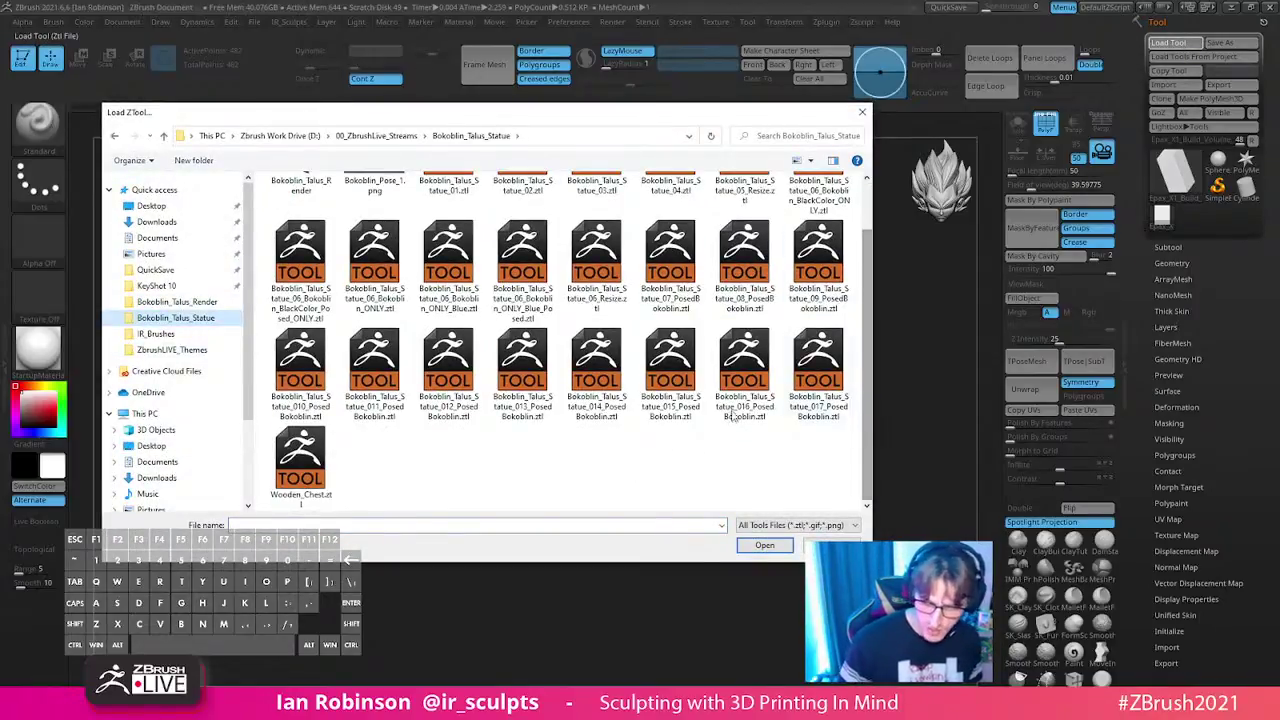
pyautogui.click(818, 370)
pyautogui.click(765, 546)
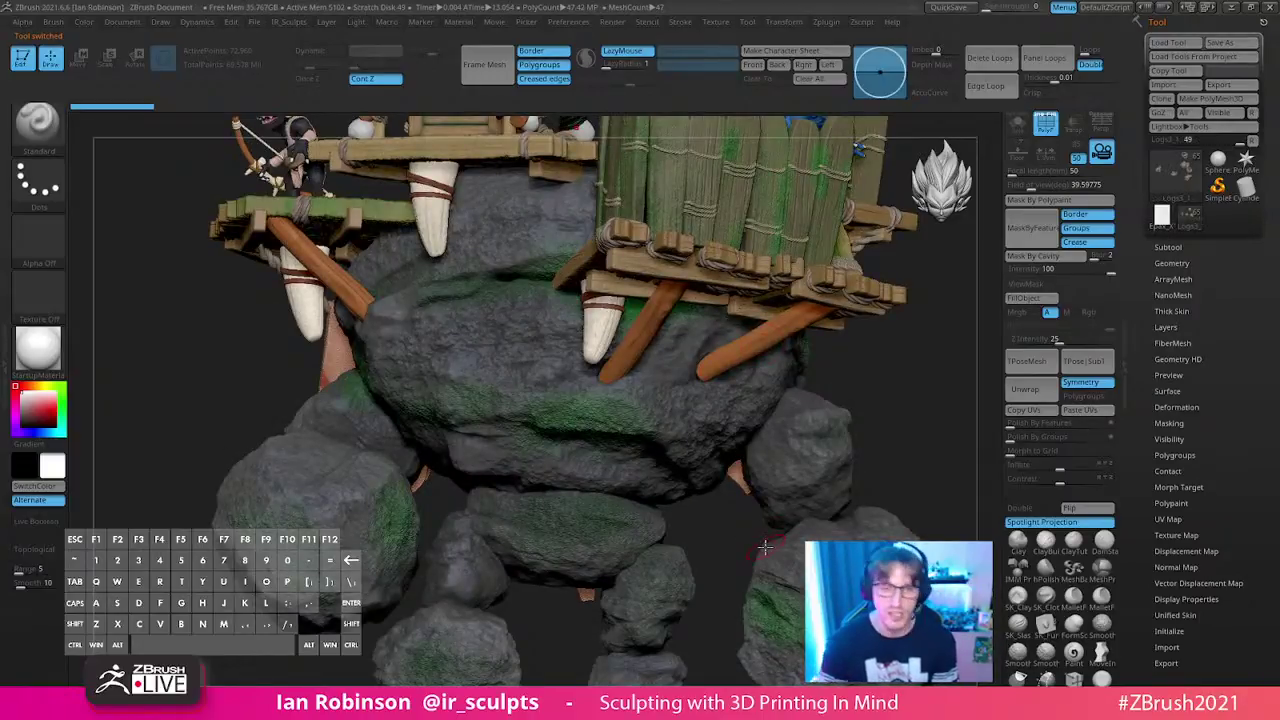
pyautogui.keyDown('alt'); pyautogui.moveTo(915, 399); pyautogui.dragTo(831, 448); pyautogui.keyUp('alt')
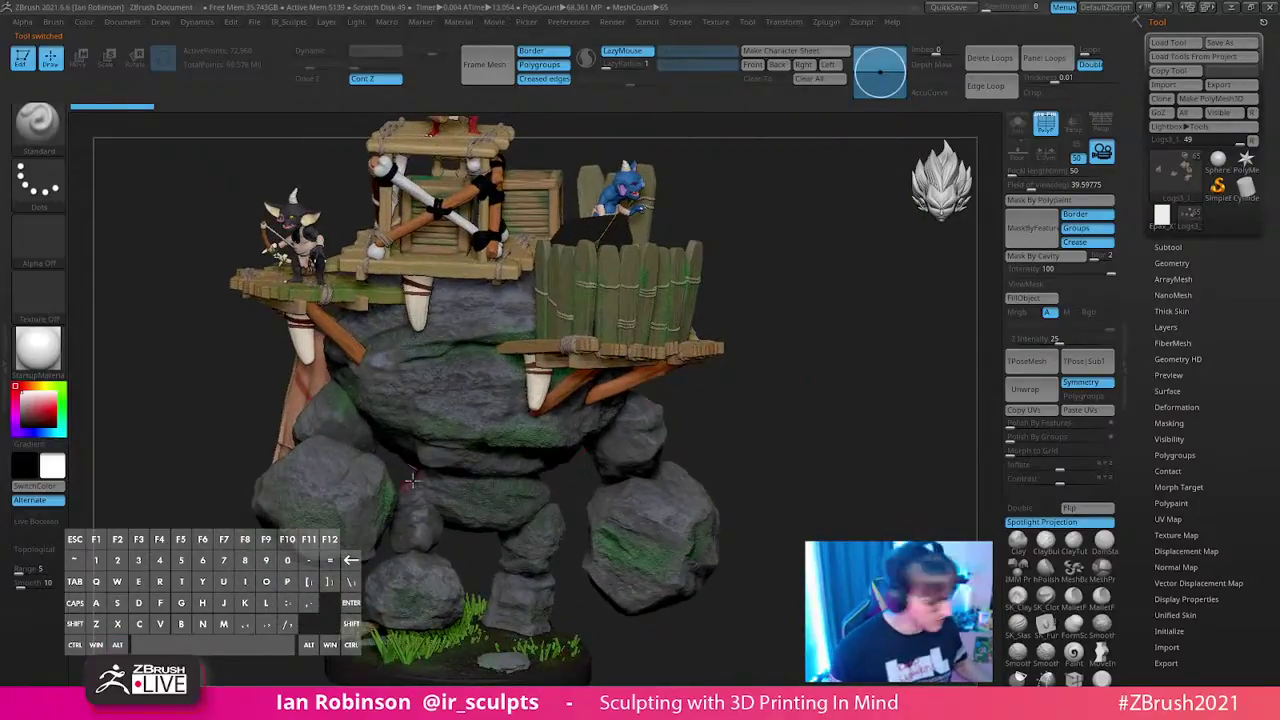
# - Expand the statue's subtool list and toggle polypaint display across all subtools while inspecting the model
pyautogui.click(1174, 246)
pyautogui.keyDown('shift'); pyautogui.click(1238, 276); pyautogui.keyUp('shift')
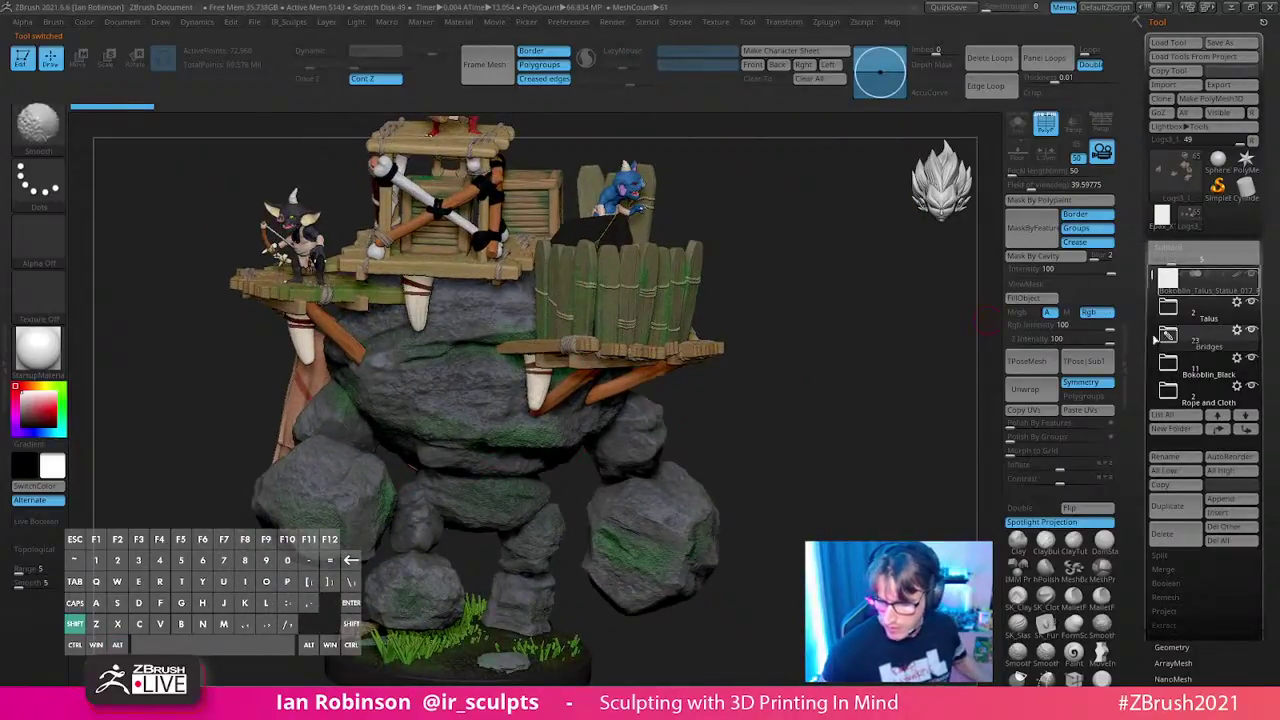
pyautogui.moveTo(985, 318); pyautogui.dragTo(930, 400)
pyautogui.keyDown('shift'); pyautogui.click(1238, 284); pyautogui.keyUp('shift')
pyautogui.moveTo(874, 434); pyautogui.dragTo(839, 327)
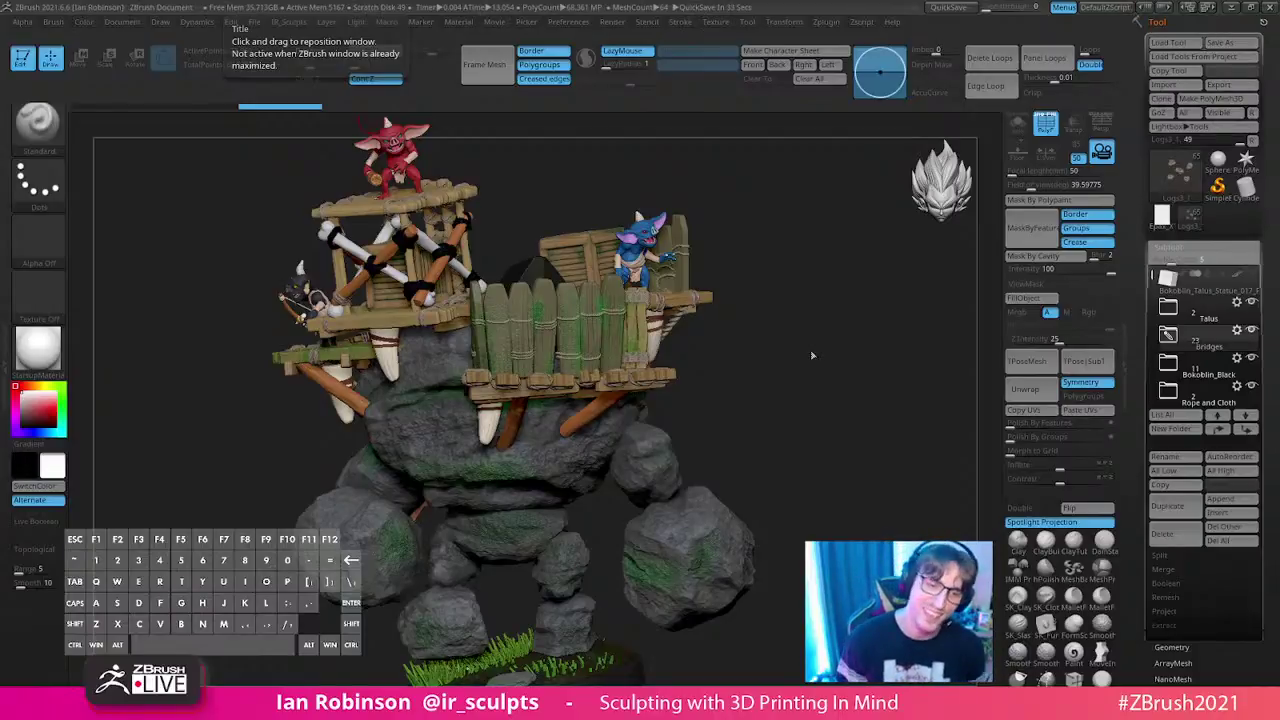
pyautogui.moveTo(886, 371); pyautogui.dragTo(837, 404)
pyautogui.moveTo(900, 329); pyautogui.dragTo(854, 345)
pyautogui.press('g')
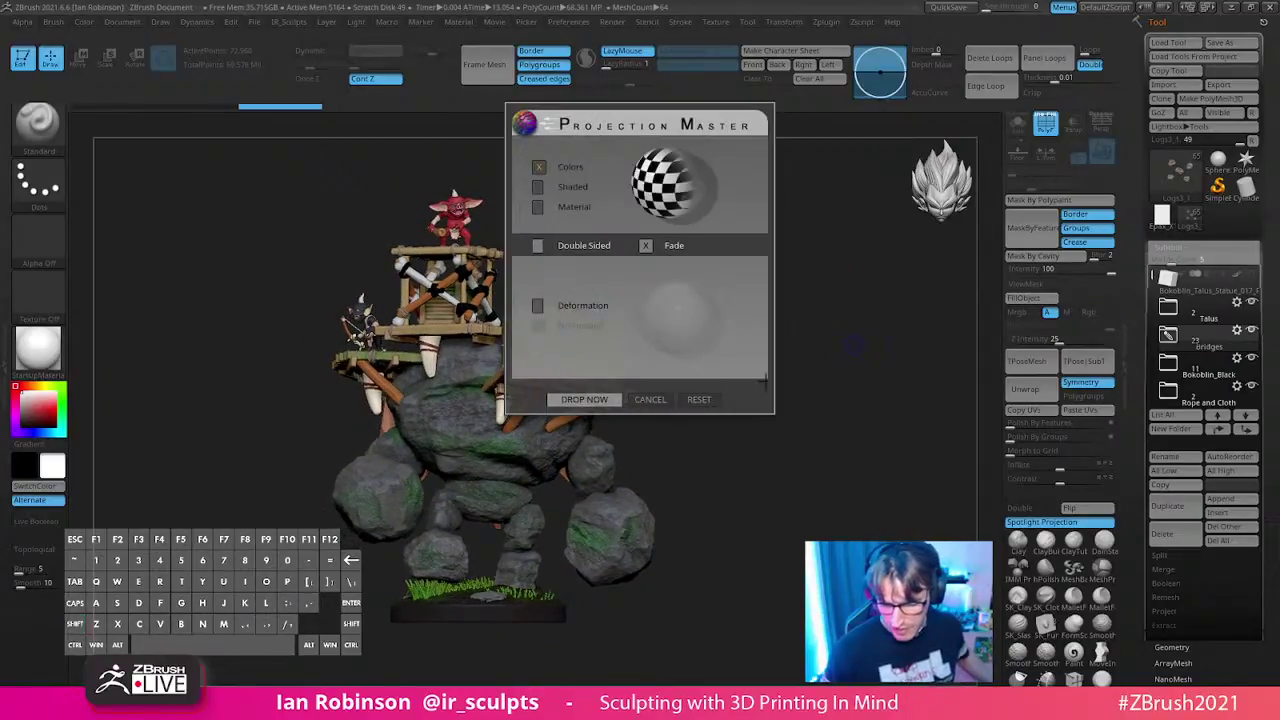
pyautogui.press('Escape')
# - Open the Geometry settings, and select the Talus subtool inside the Talus folder
pyautogui.scroll(-3, 1152, 290)
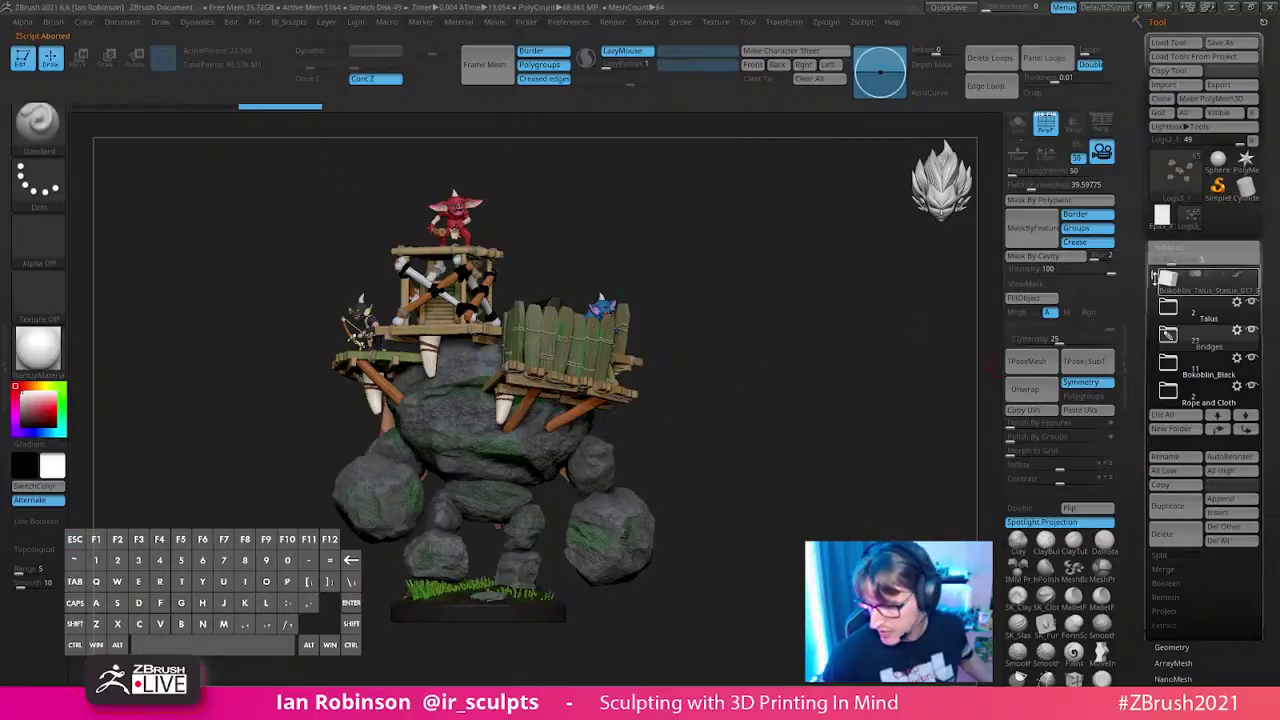
pyautogui.moveTo(1152, 290); pyautogui.dragTo(1150, 338)
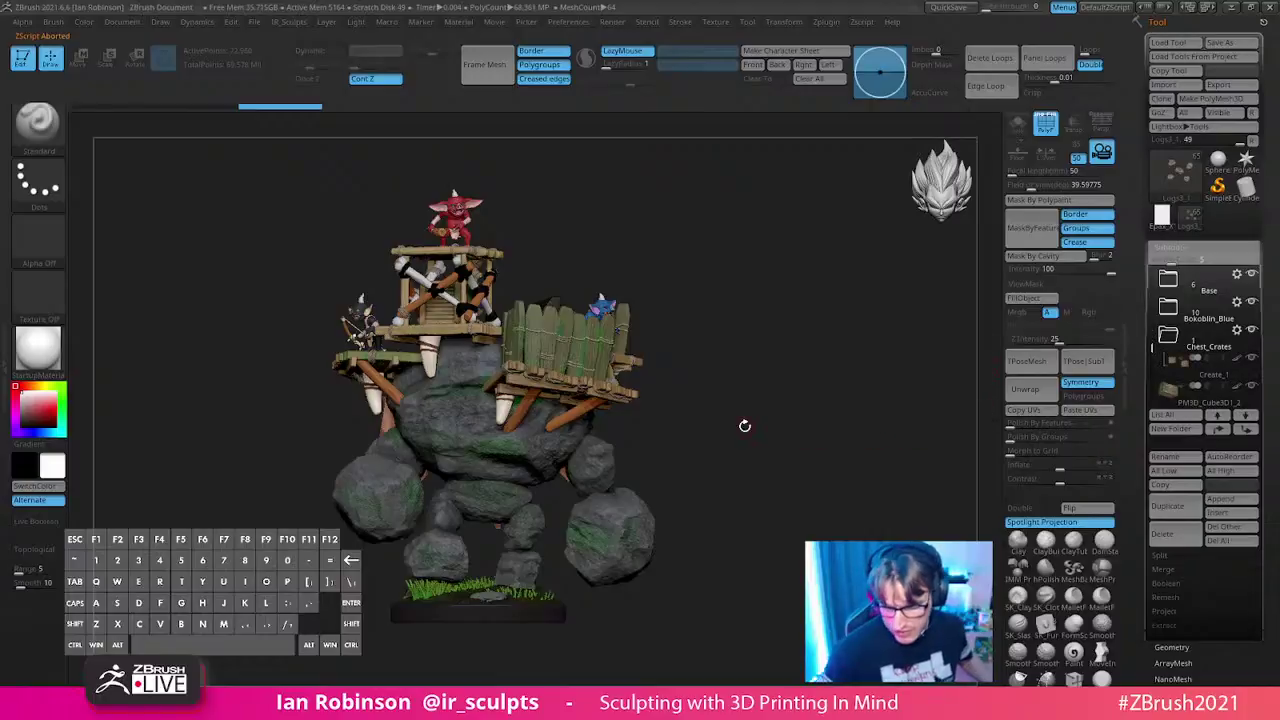
pyautogui.moveTo(1205, 637); pyautogui.dragTo(1205, 440)
pyautogui.click(1205, 448)
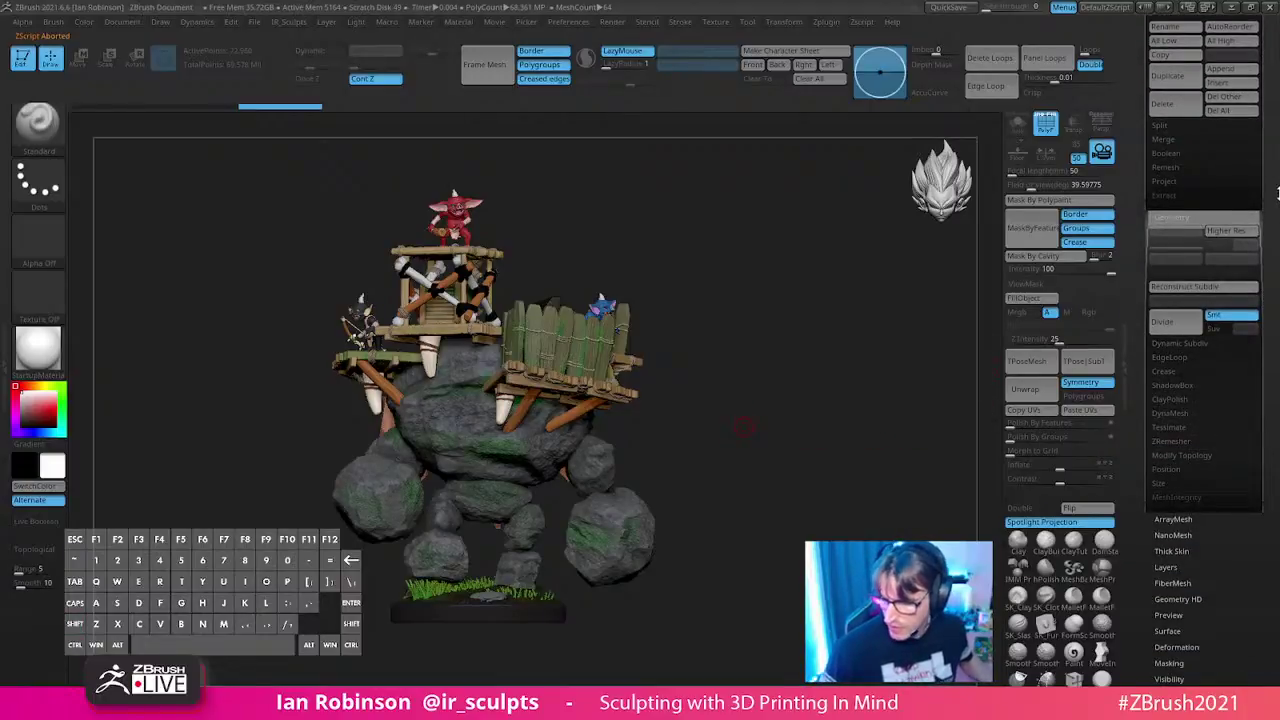
pyautogui.click(1186, 238)
pyautogui.scroll(5, 1205, 290)
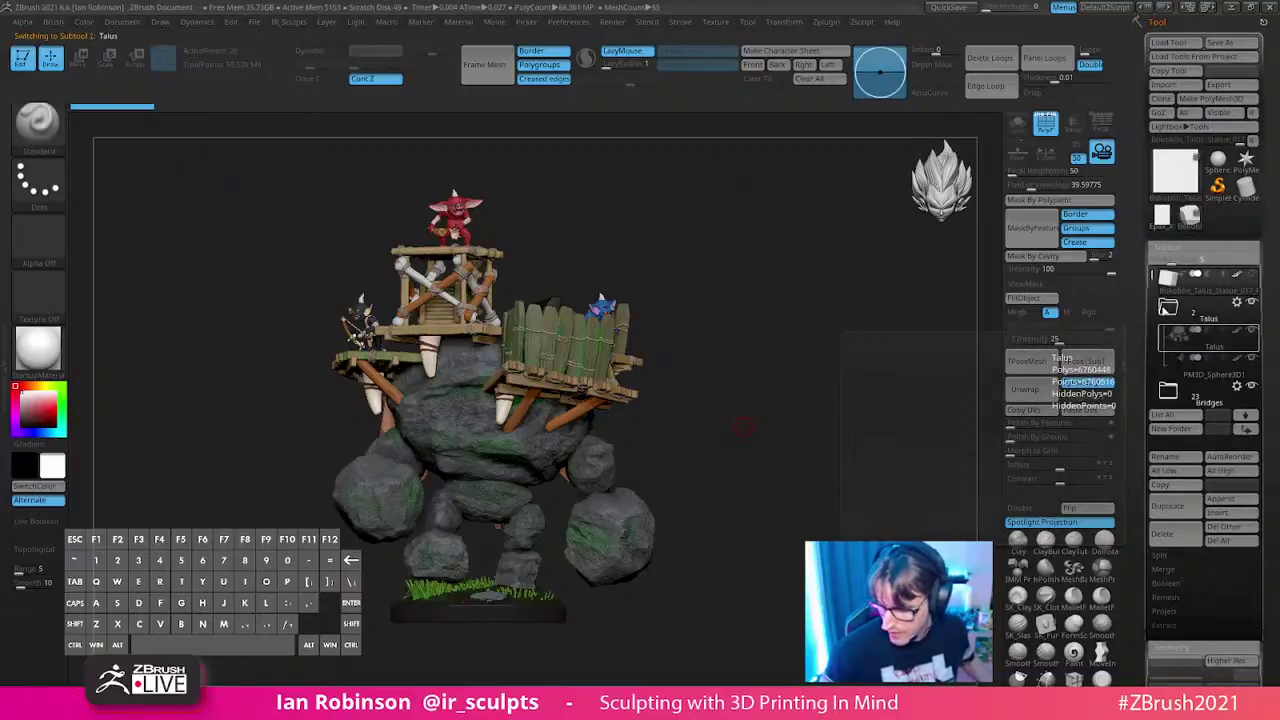
pyautogui.click(1183, 313)
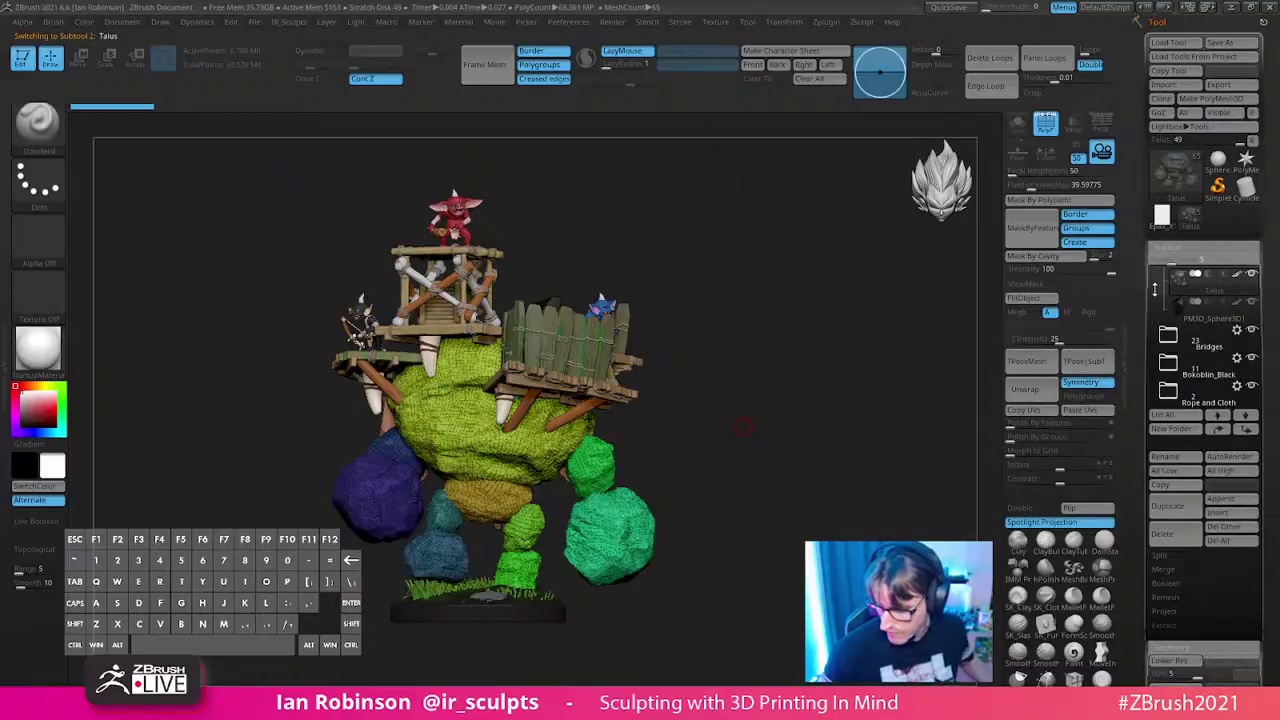
# - Examine the statue's subtool folders, from Talus down to Chest_Crates, in a temporarily lengthened subtool list
pyautogui.scroll(-5, 1160, 300)
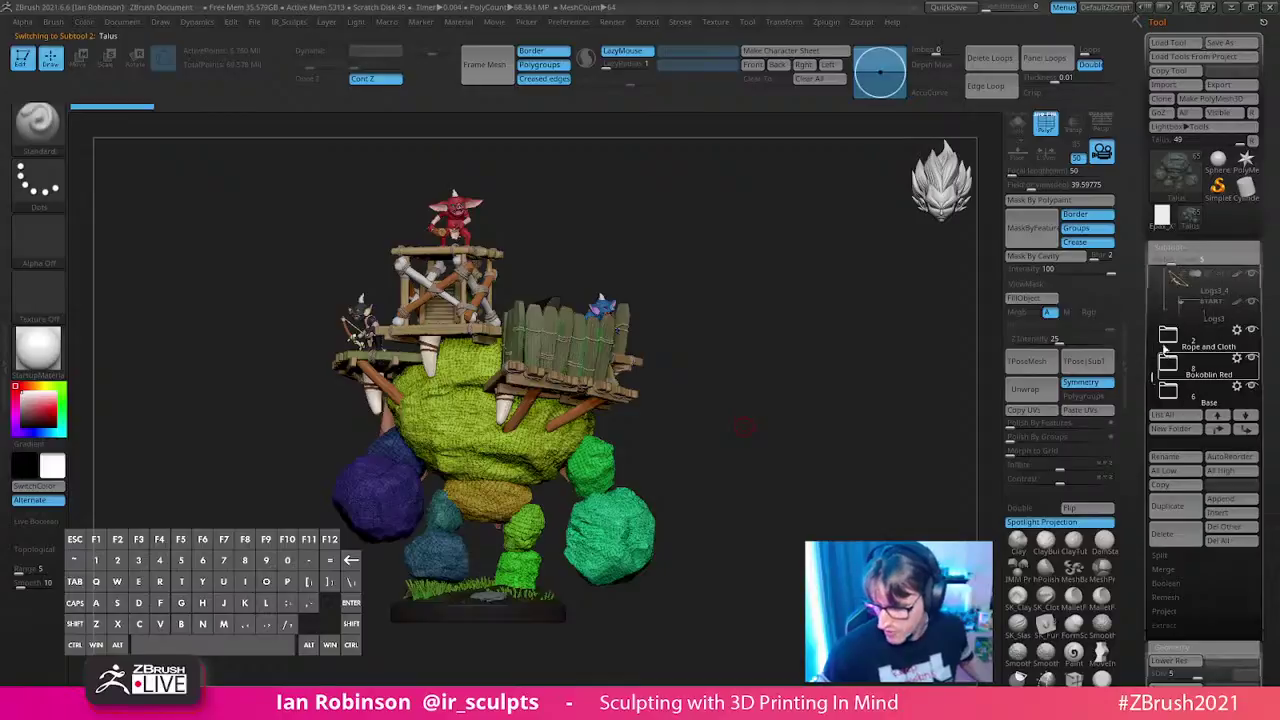
pyautogui.scroll(-1, 1153, 388)
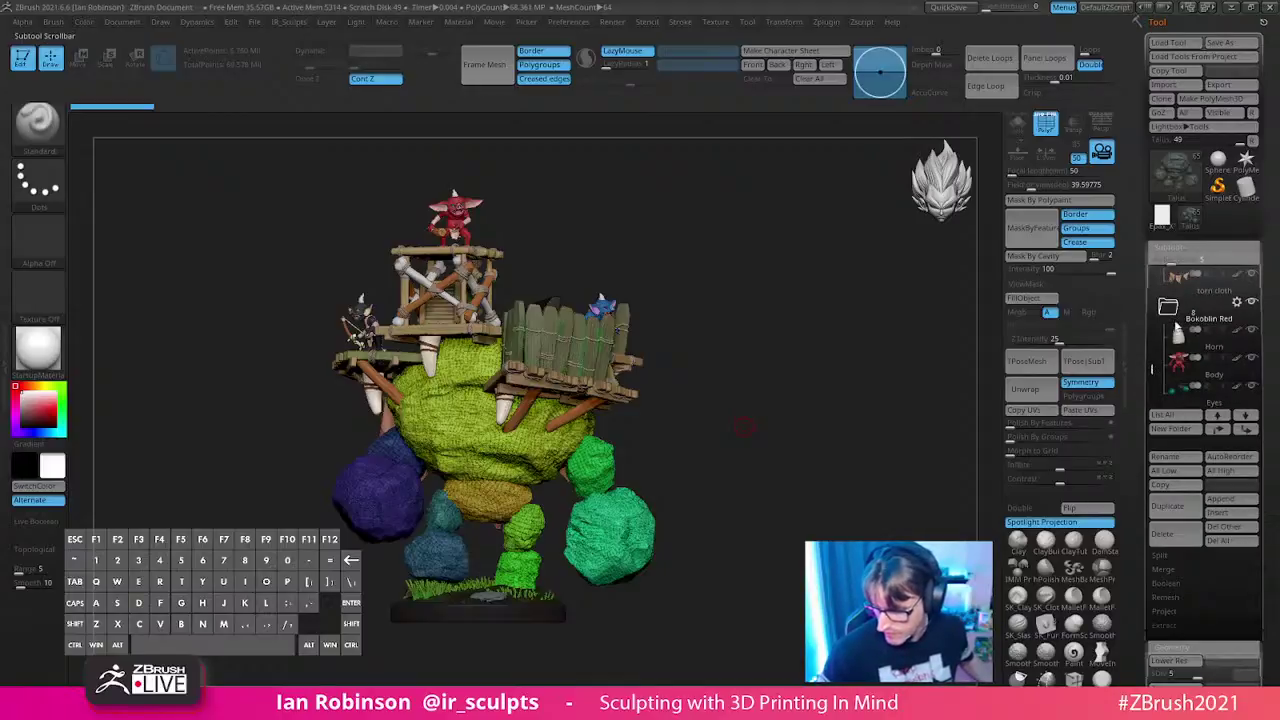
pyautogui.moveTo(1165, 259); pyautogui.dragTo(1205, 259)
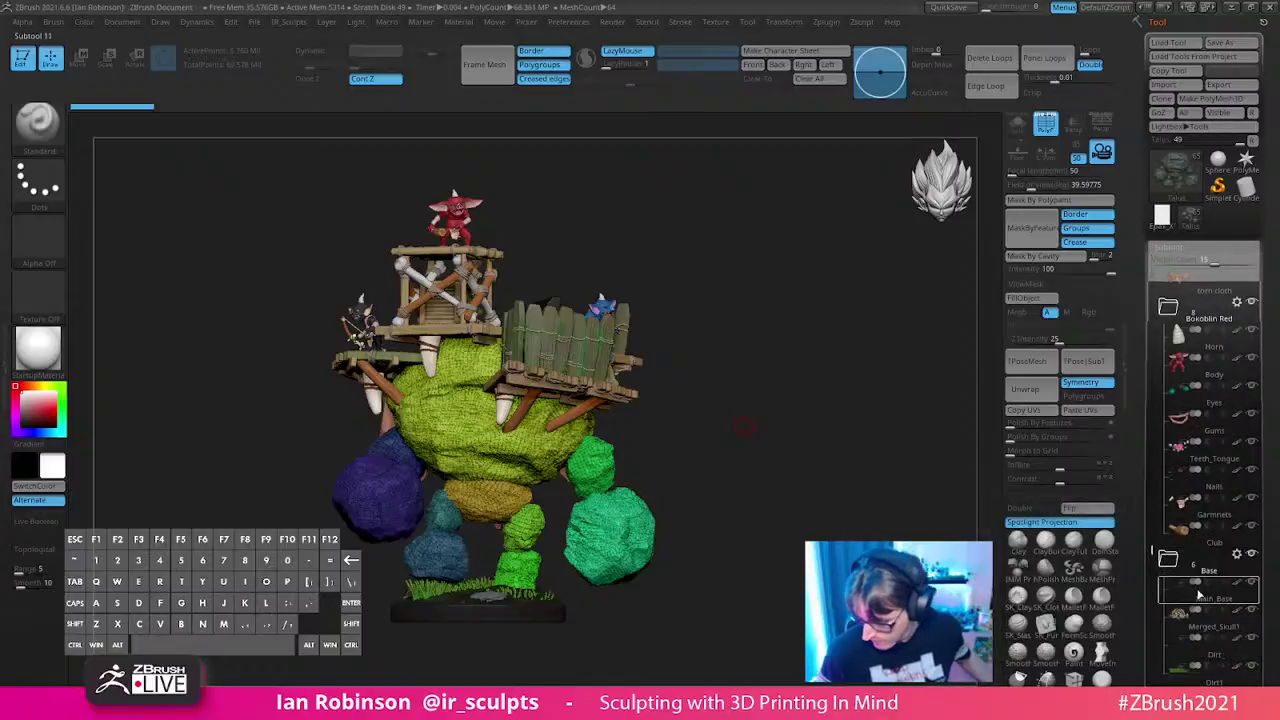
pyautogui.scroll(-7, 1150, 595)
pyautogui.scroll(-3, 1150, 595)
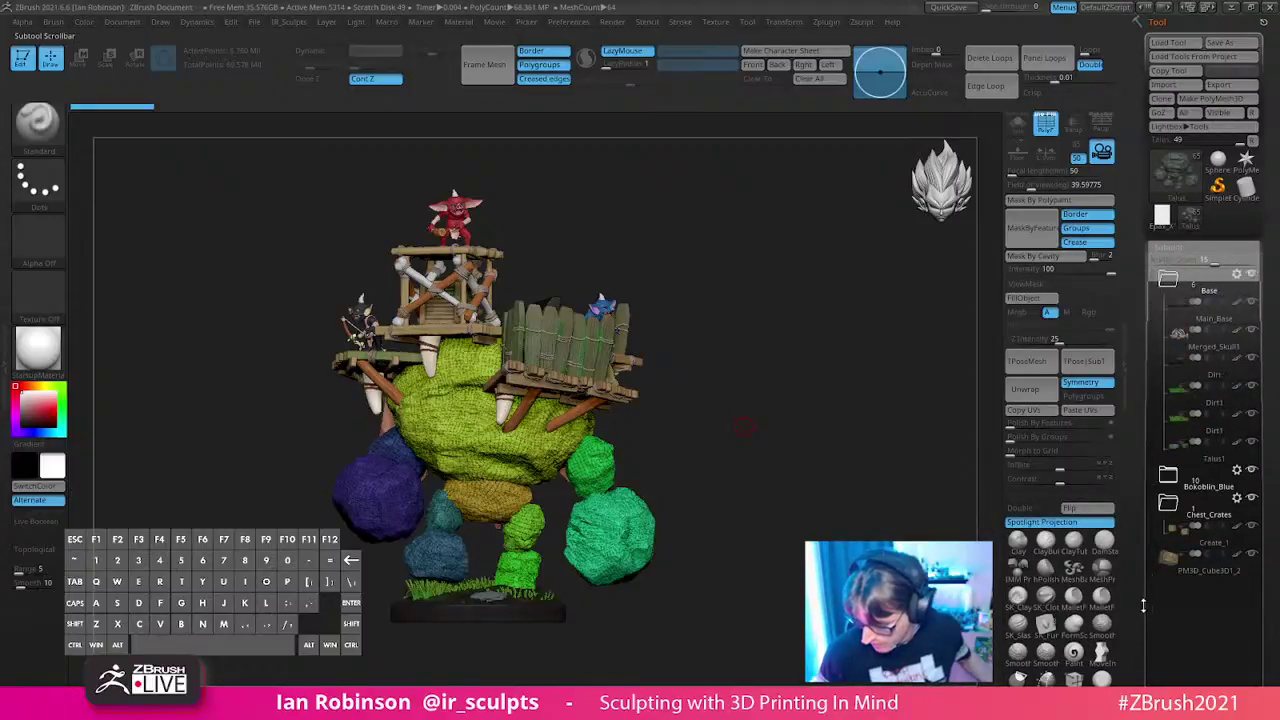
pyautogui.scroll(-10, 1152, 567)
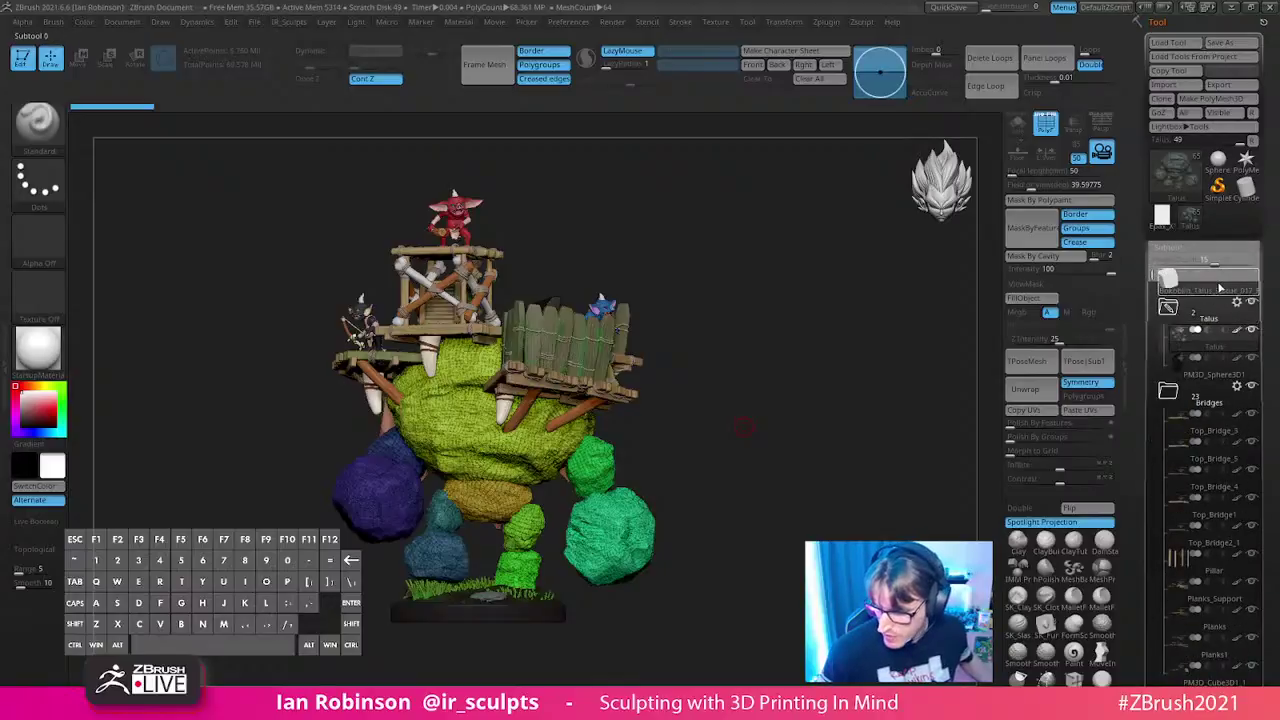
pyautogui.moveTo(1205, 259); pyautogui.dragTo(1181, 259)
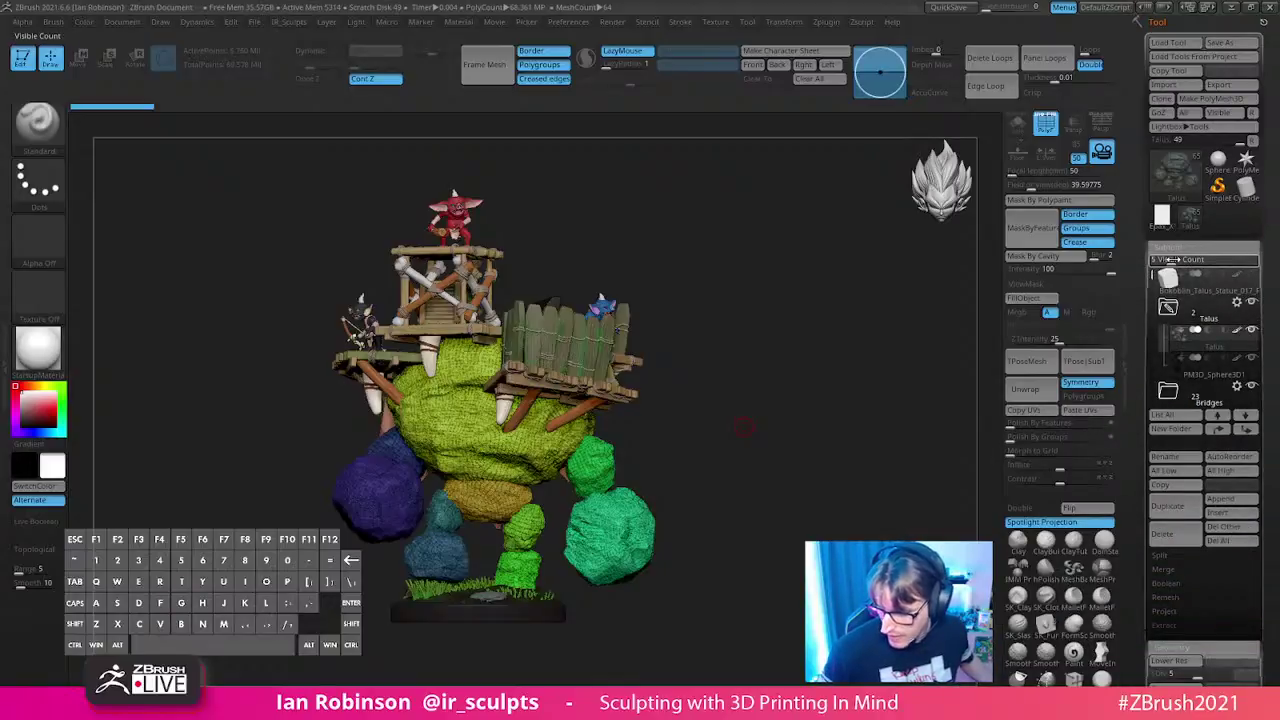
# - Select the topmost Bokoblin_Talus_Statue_017_PosedBokoblin subtool to frame the whole statue, and reselect the Talus subtool
pyautogui.click(1200, 290)
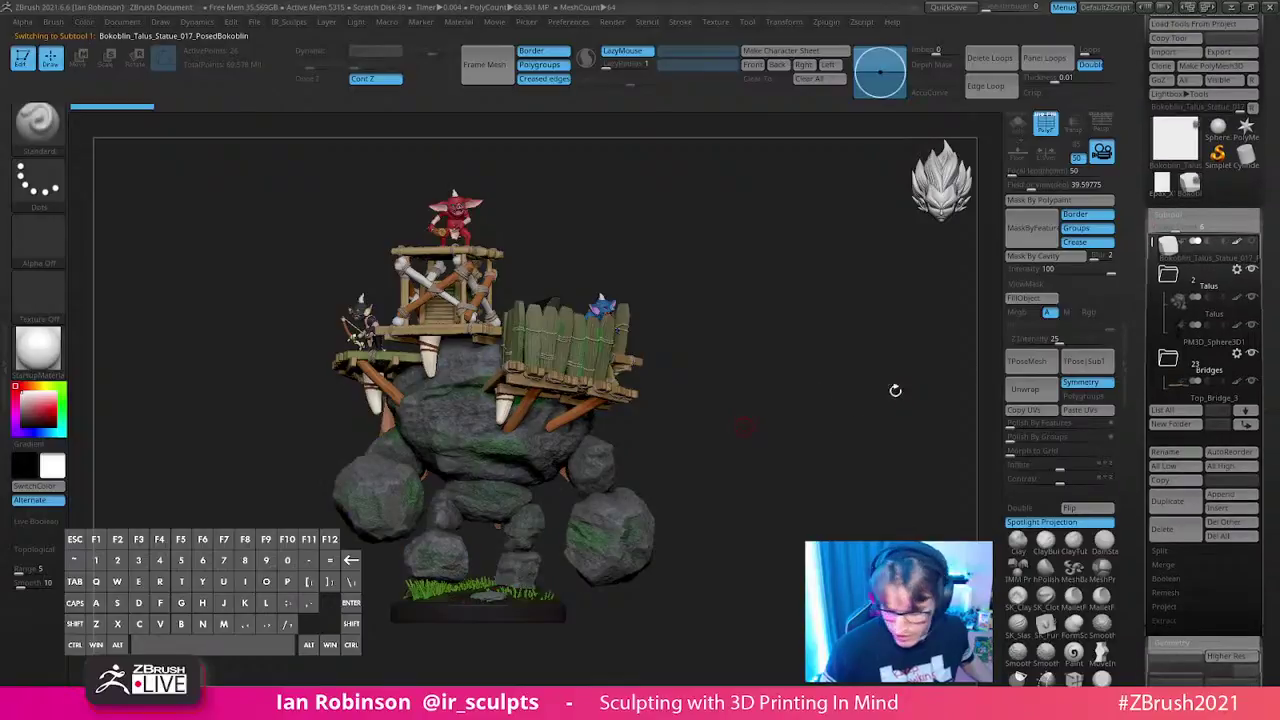
pyautogui.press('f')
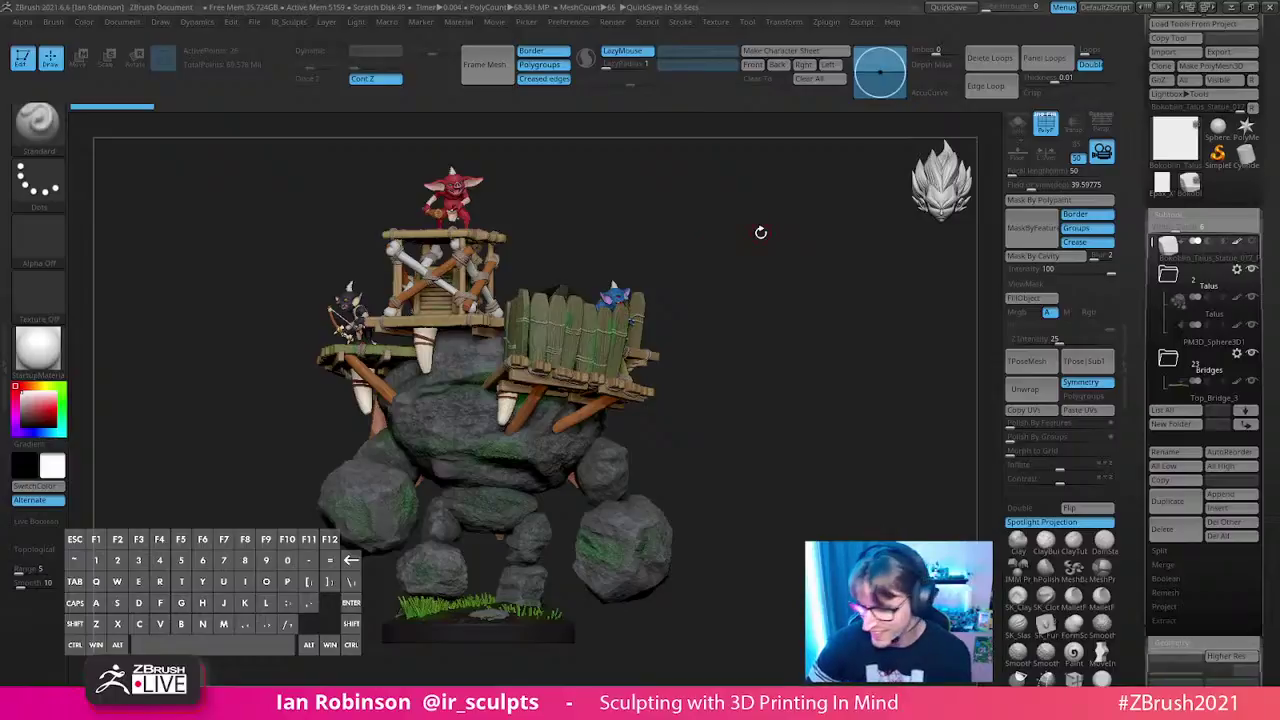
pyautogui.press('Down')
pyautogui.hotkey('shift', 'f')
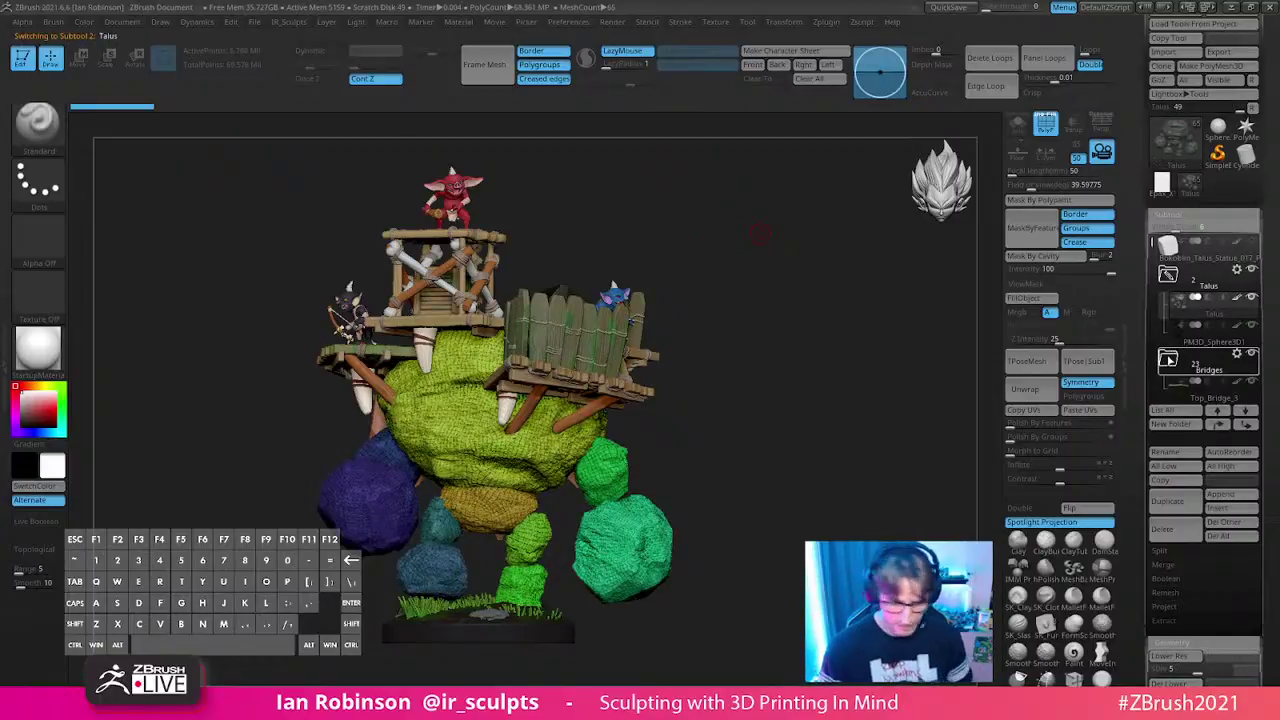
pyautogui.moveTo(1254, 313)
pyautogui.scroll(-2, 1262, 295)
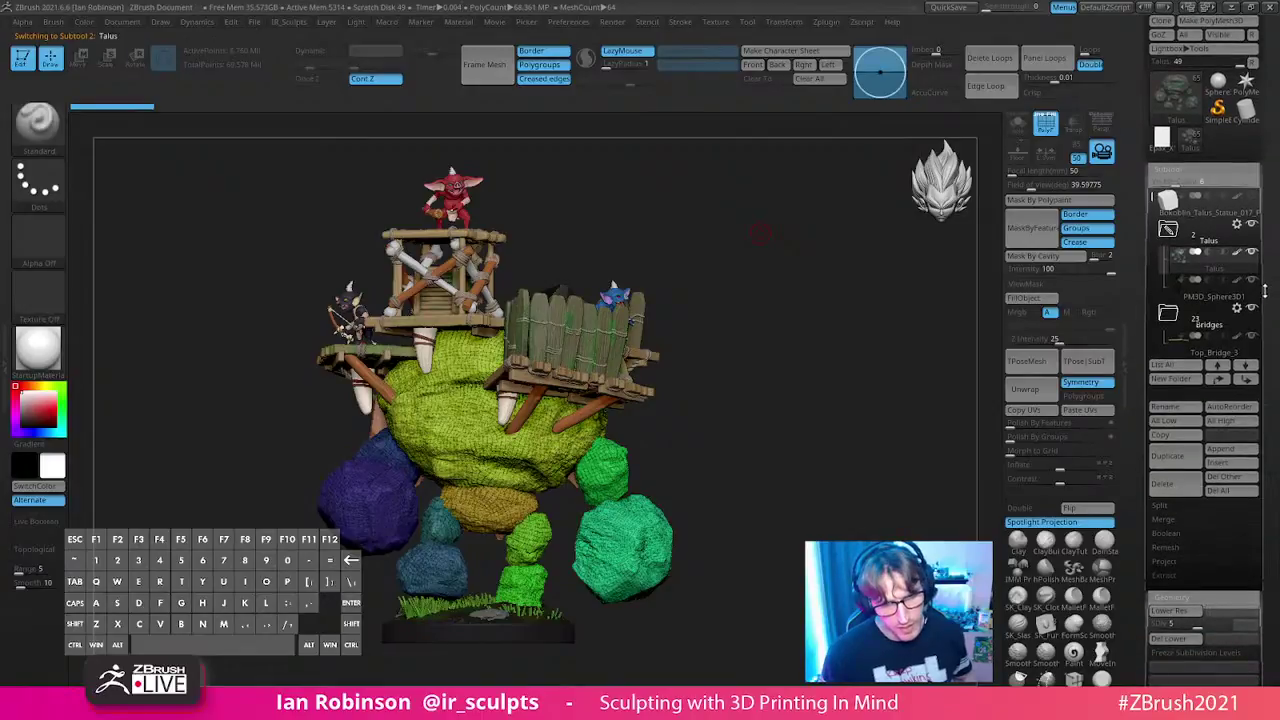
pyautogui.scroll(-2, 1264, 290)
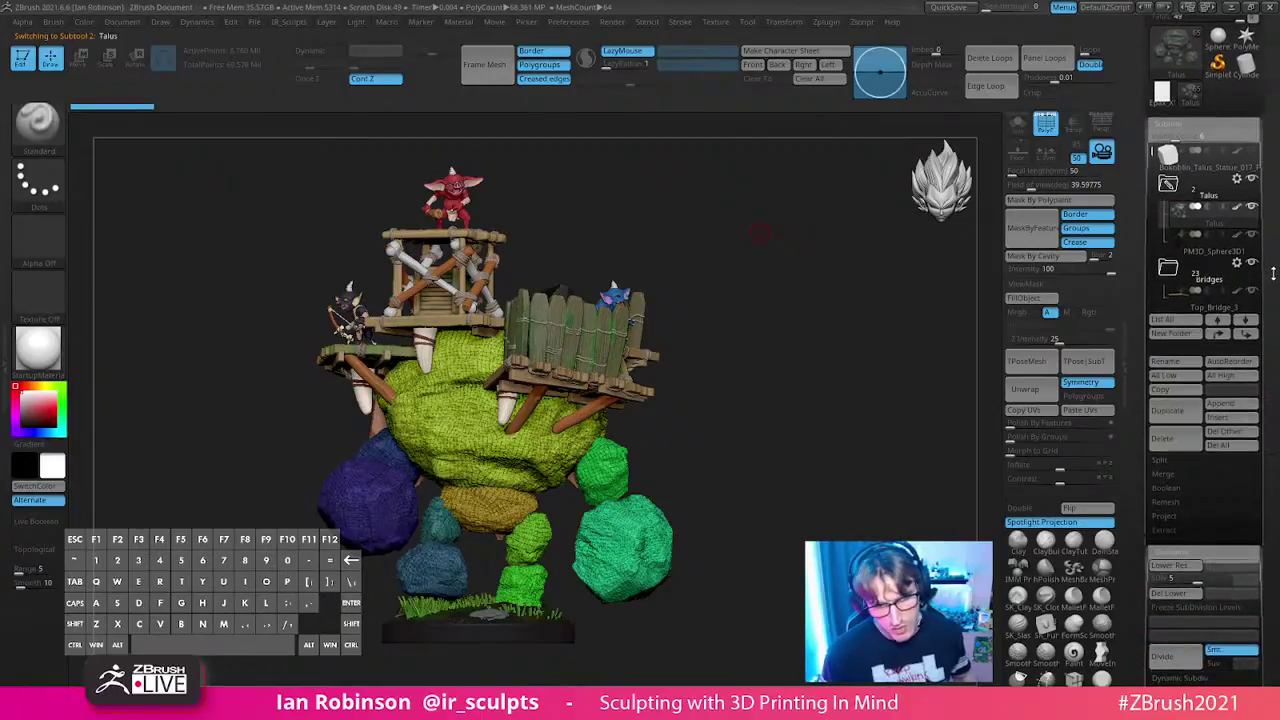
# - Switch the active tool to Epax_X1_Build_Volume and preview the statue tool's details for comparison
pyautogui.click(1162, 92)
pyautogui.moveTo(603, 379); pyautogui.dragTo(500, 475)
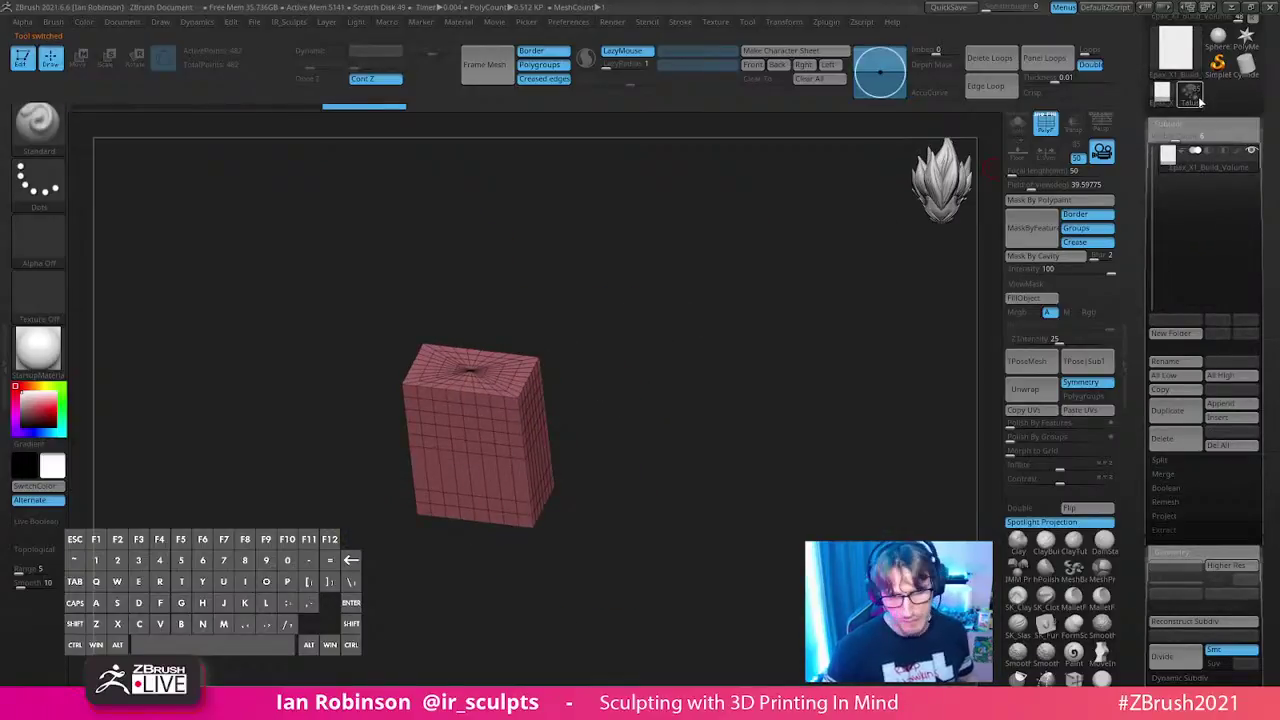
pyautogui.moveTo(1198, 104)
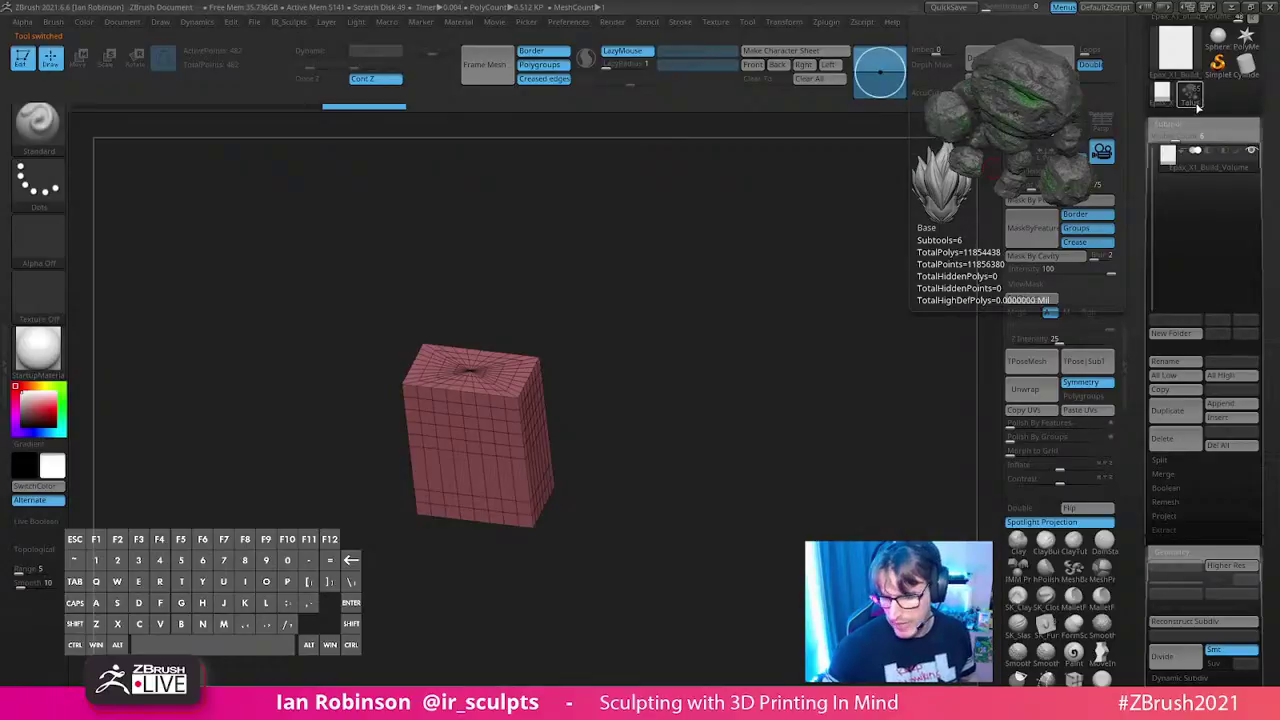
# - Switch the active tool back to the Bokoblin Talus statue and check its Bridges subtools down to Ladder for dynamic subdivision
pyautogui.click(1197, 107)
pyautogui.press('Down')
pyautogui.scroll(-3, 1277, 316)
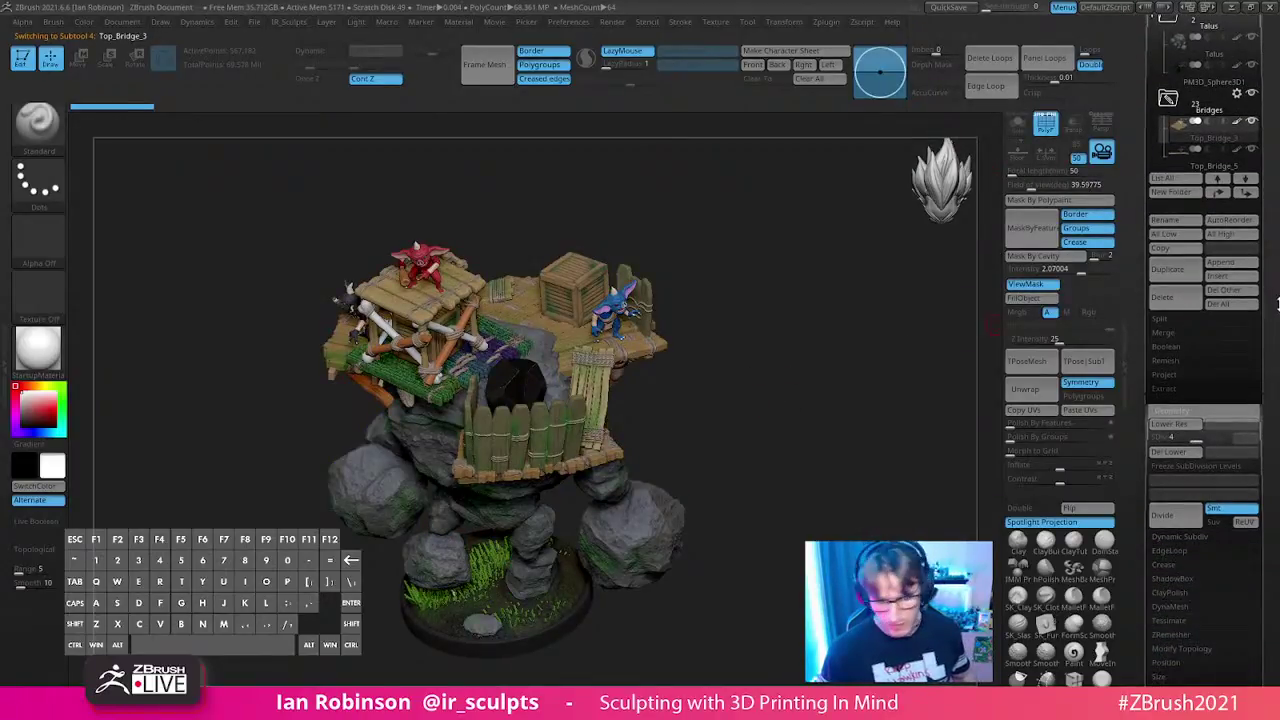
pyautogui.press('Down')
pyautogui.press('Down')
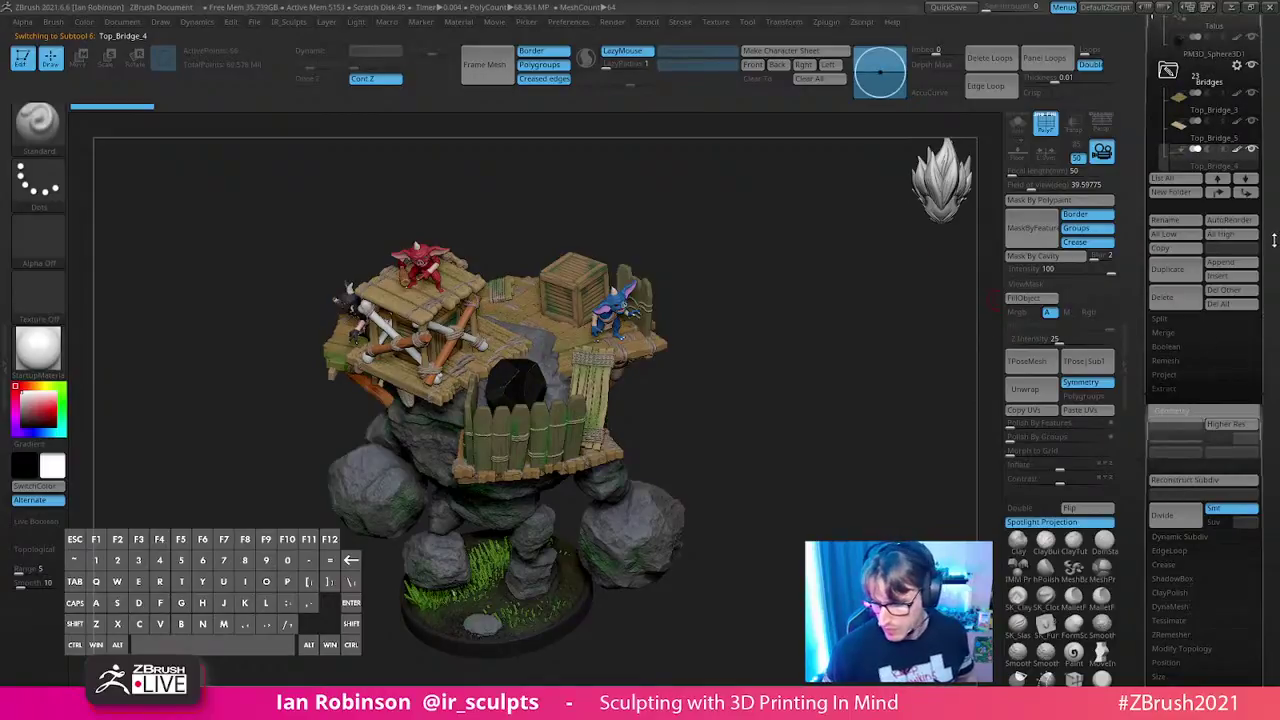
pyautogui.scroll(2, 1274, 240)
pyautogui.press('Down')
pyautogui.press('Down')
pyautogui.press('Down')
pyautogui.press('Down')
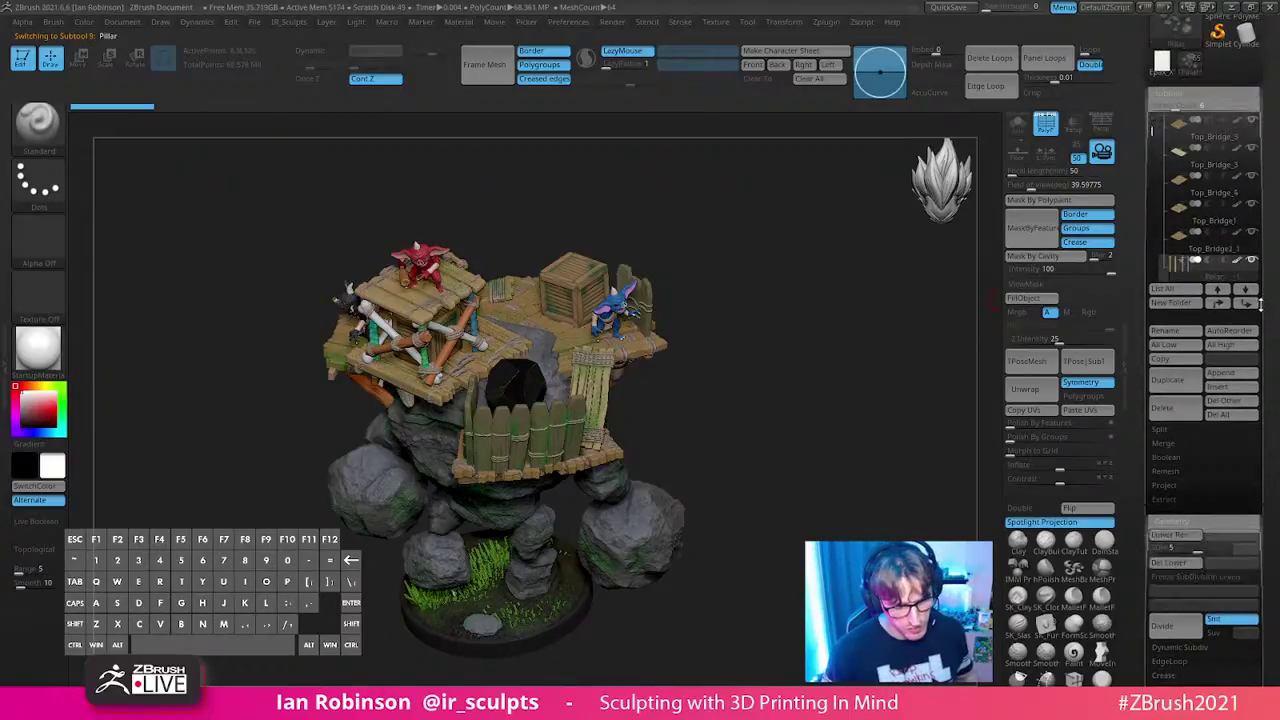
pyautogui.press('Down')
pyautogui.press('Down')
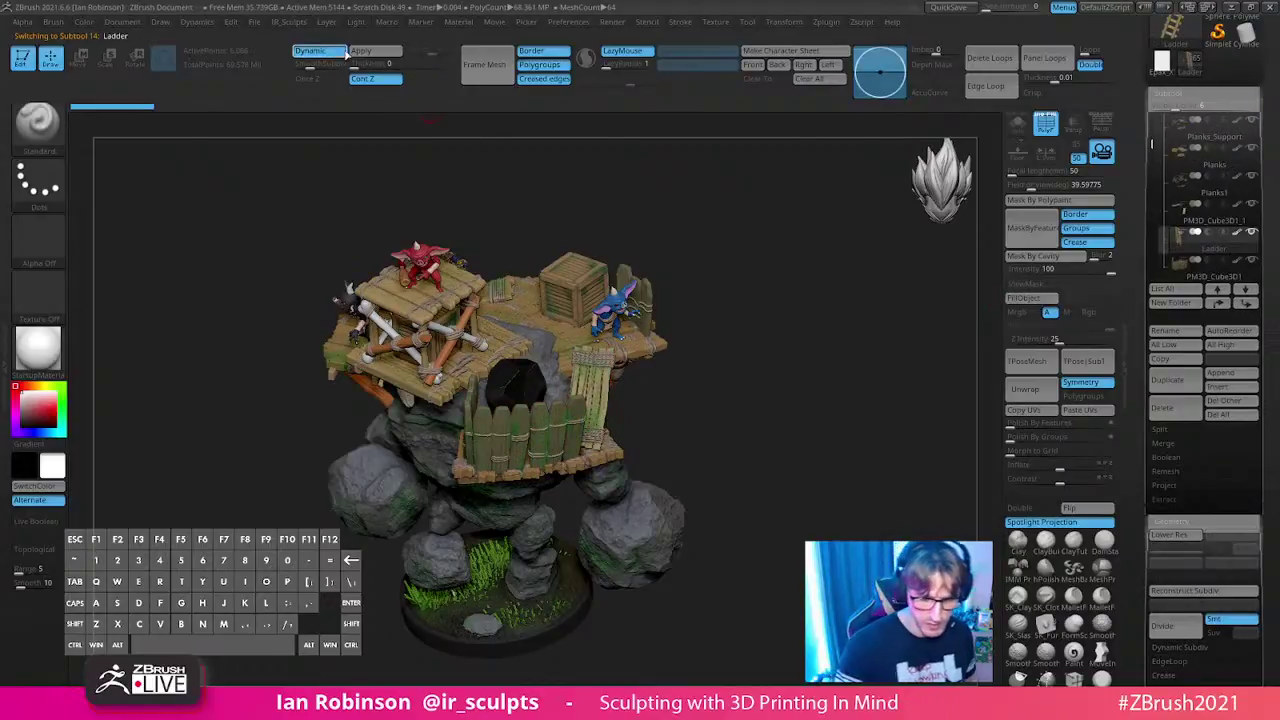
# - Go through the remaining Bridges subtools from Ladder down to Bone, checking each one's subdivision settings
pyautogui.press('Down')
pyautogui.press('Down')
pyautogui.press('Down')
pyautogui.press('Down')
pyautogui.press('Down')
pyautogui.press('Down')
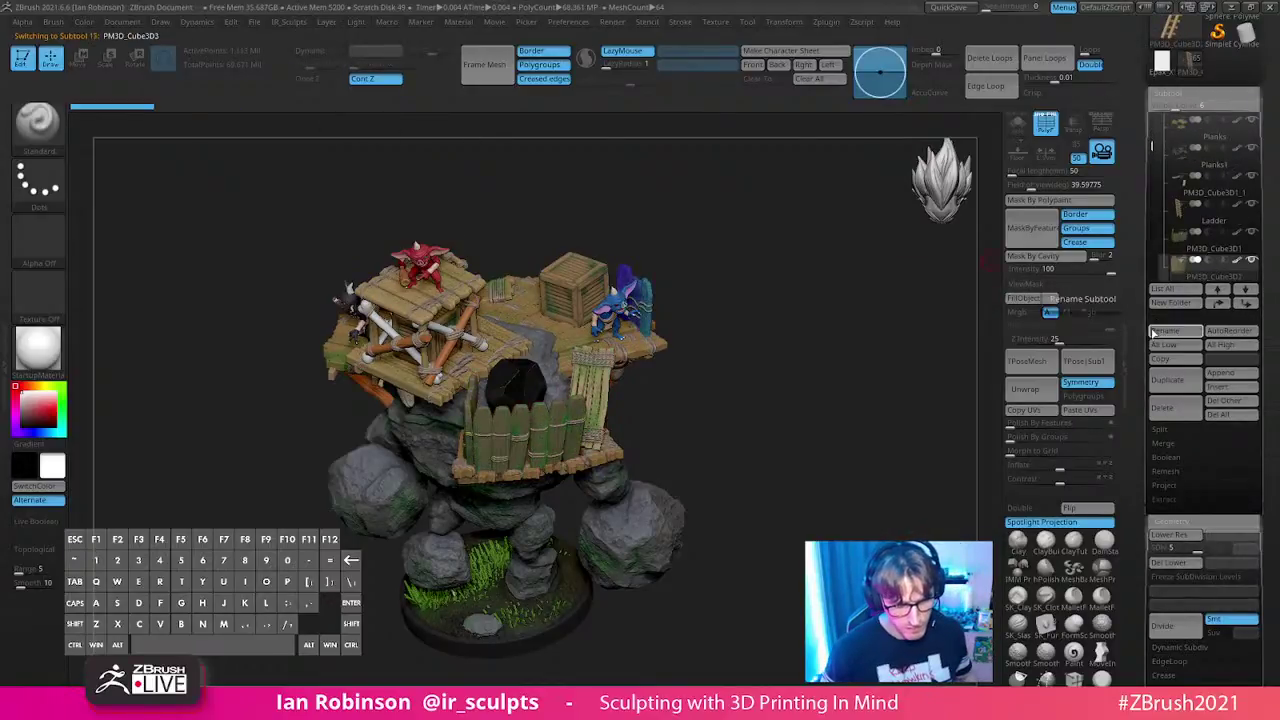
pyautogui.press('Down')
pyautogui.press('Down')
pyautogui.press('Down')
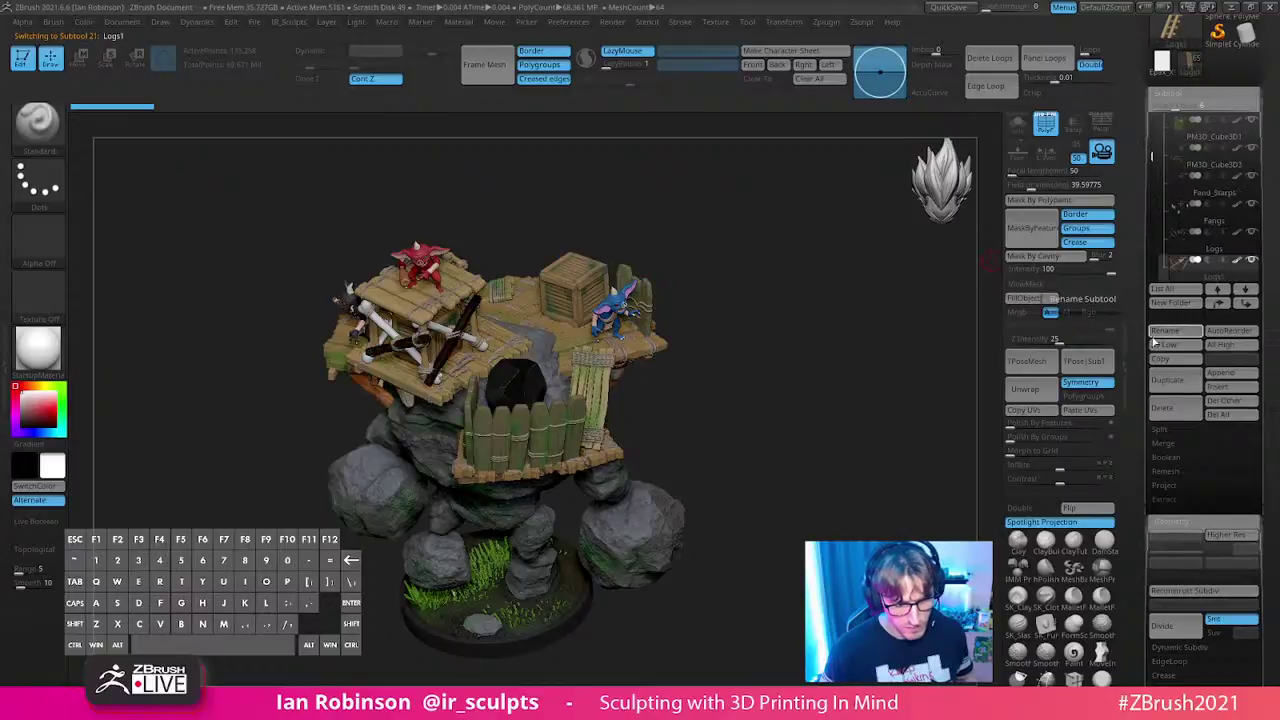
pyautogui.press('Down')
pyautogui.press('Down')
pyautogui.press('Down')
pyautogui.press('Down')
pyautogui.press('Down')
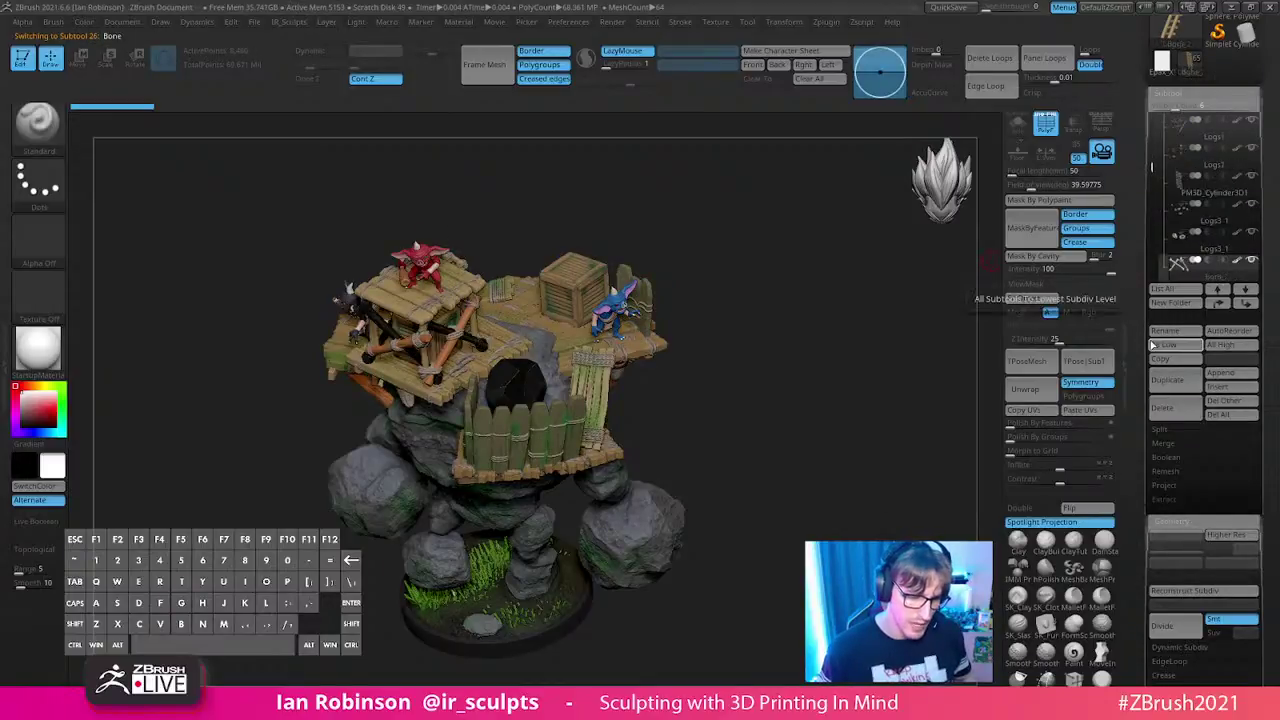
# - Go through the Bokoblin_Black subtools down to rope in the Rope and Cloth folder, and apply the rope's dynamic subdivision
pyautogui.press('Down')
pyautogui.press('Down')
pyautogui.press('Down')
pyautogui.press('Down')
pyautogui.press('Down')
pyautogui.press('Down')
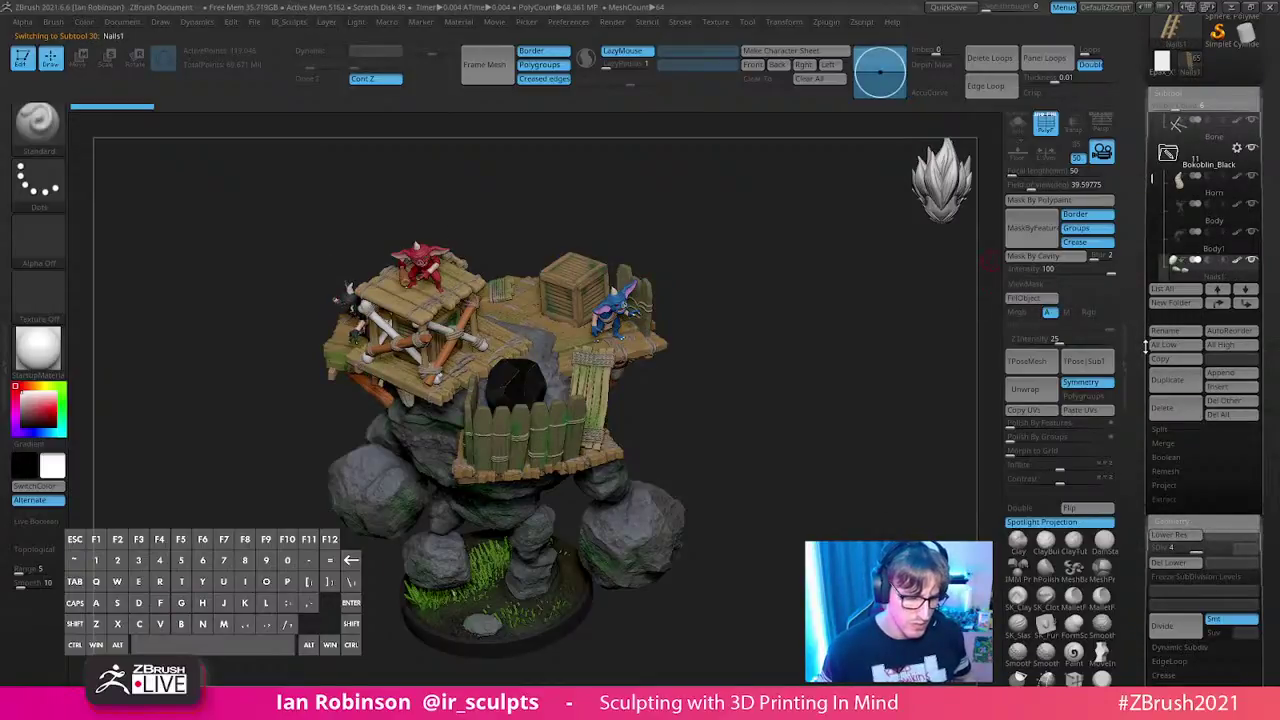
pyautogui.press('Down')
pyautogui.press('Down')
pyautogui.press('Down')
pyautogui.press('Down')
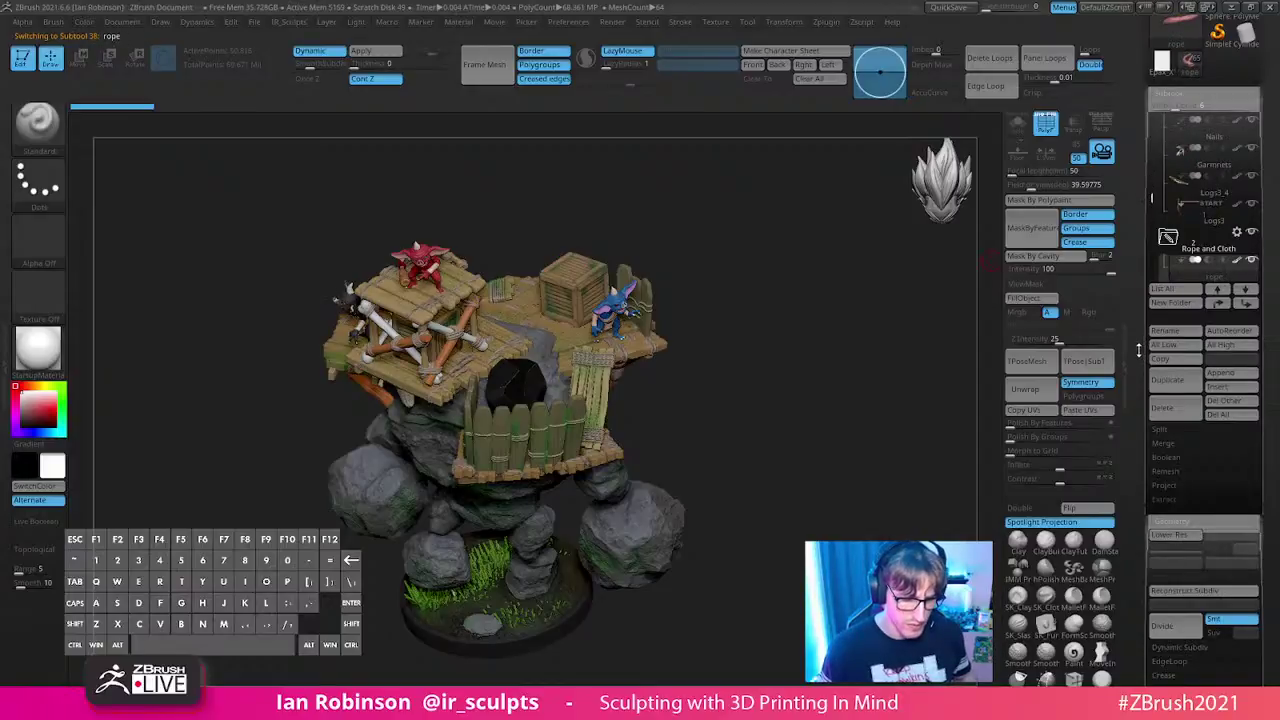
pyautogui.click(383, 54)
# - Check the subdivision settings of the torn cloth subtool and of each subtool in the Bokoblin Red folder
pyautogui.press('Down')
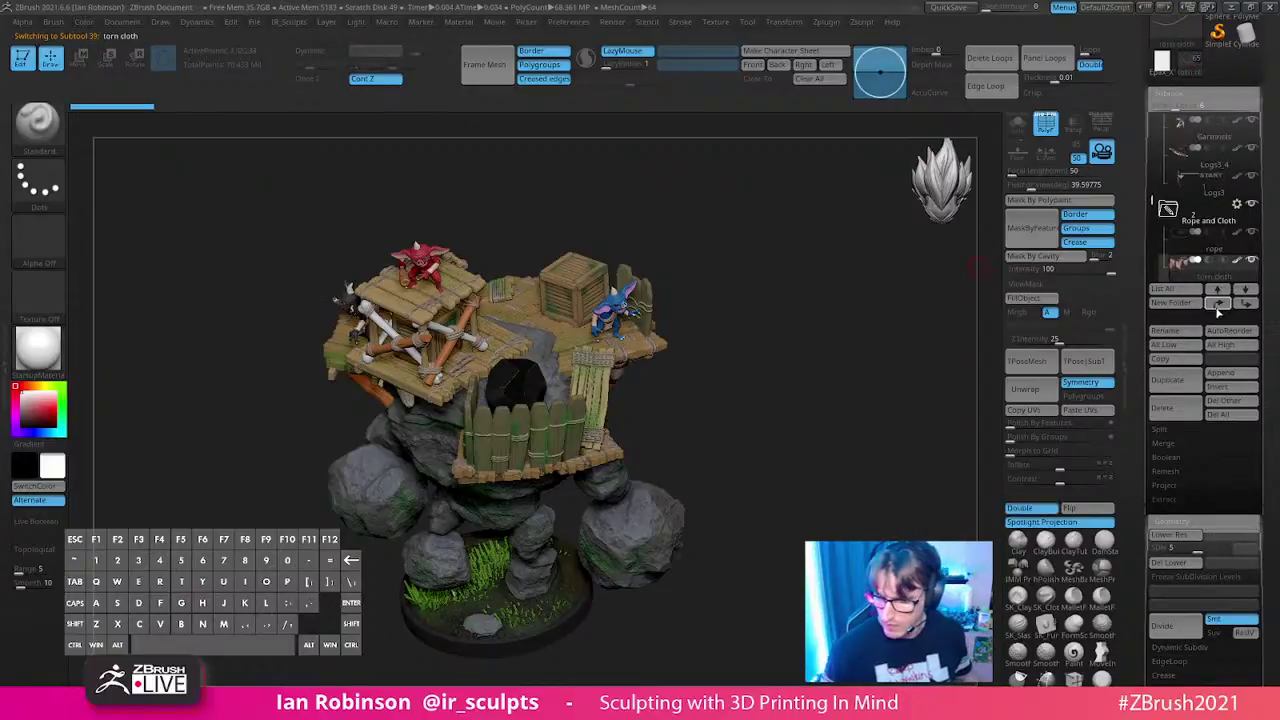
pyautogui.press('Down')
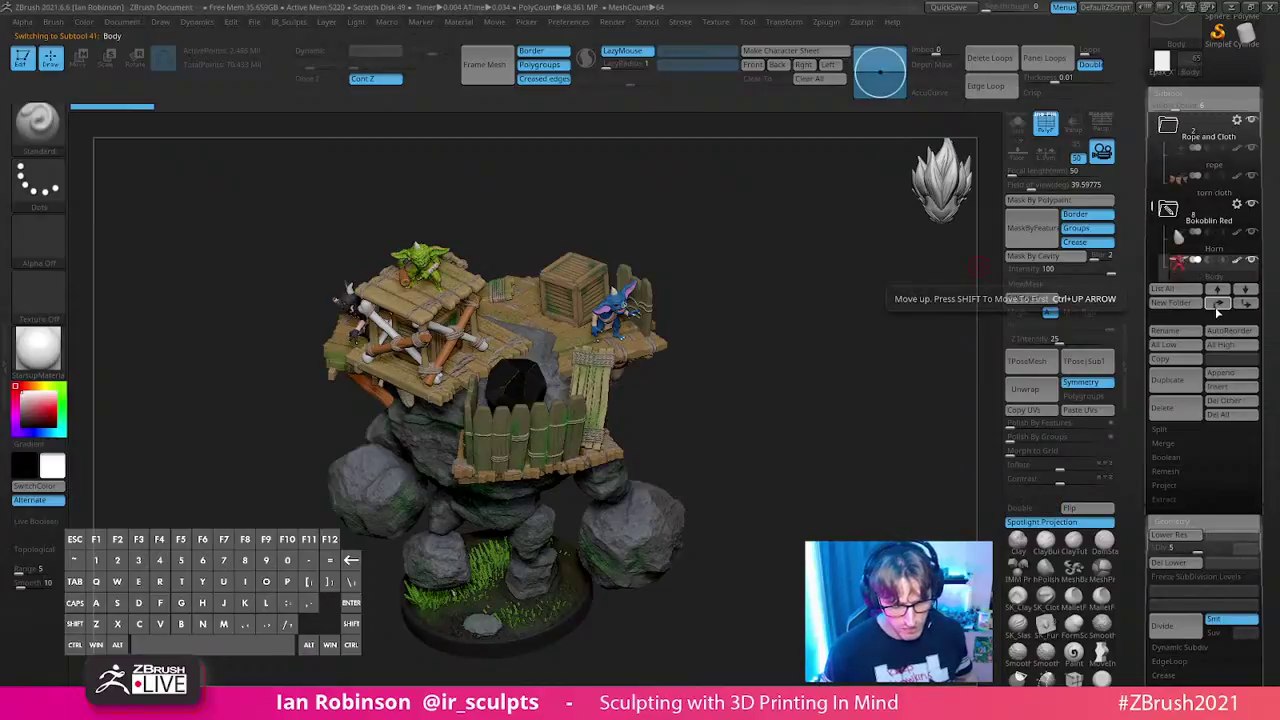
pyautogui.press('Down')
pyautogui.press('Down')
pyautogui.press('Down')
pyautogui.press('Down')
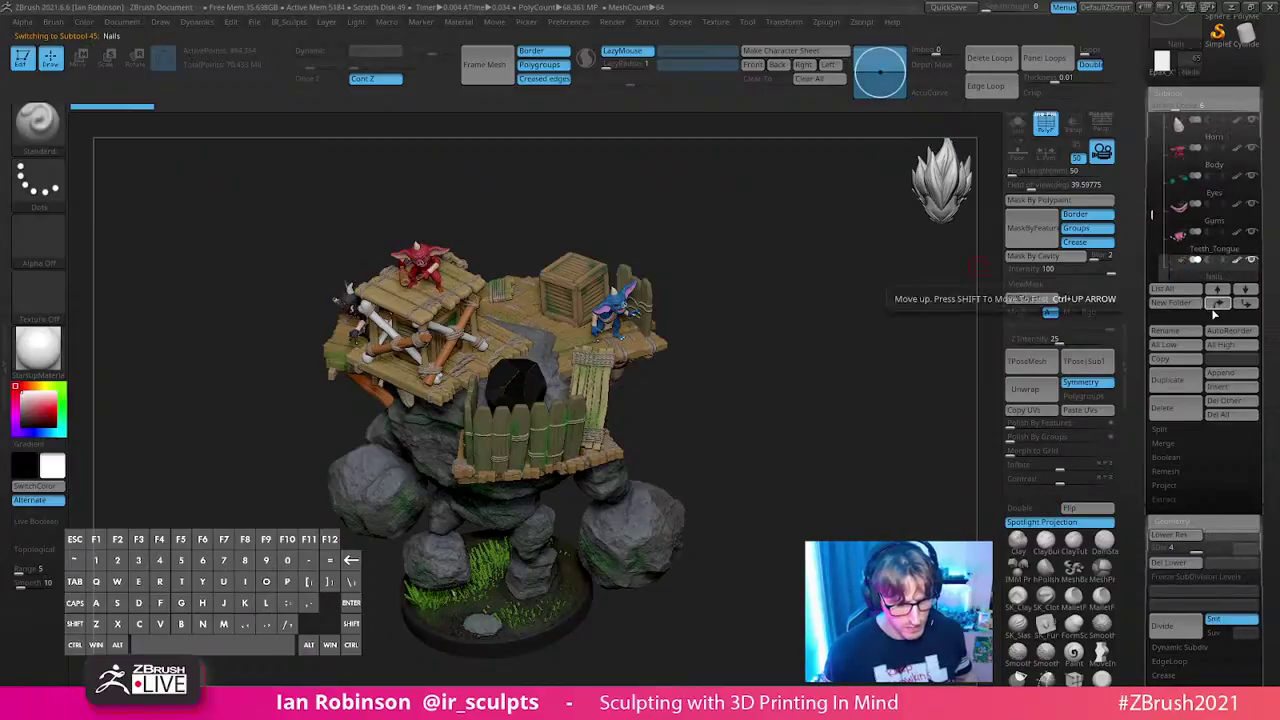
pyautogui.press('Down')
pyautogui.press('Down')
pyautogui.press('Down')
# - Check the subdivision settings of the subtools in the Base folder, from Main_Base down to Talus1
pyautogui.press('Down')
pyautogui.press('Down')
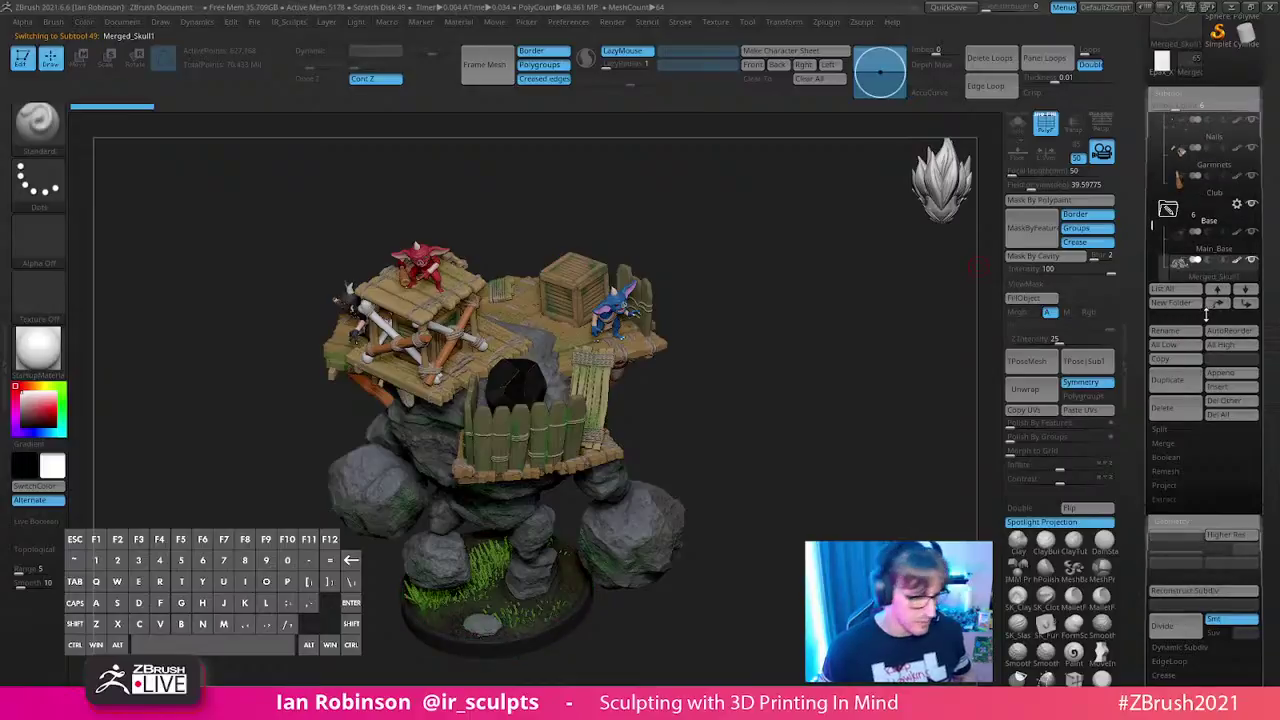
pyautogui.press('Down')
pyautogui.press('Down')
pyautogui.press('Down')
pyautogui.press('Down')
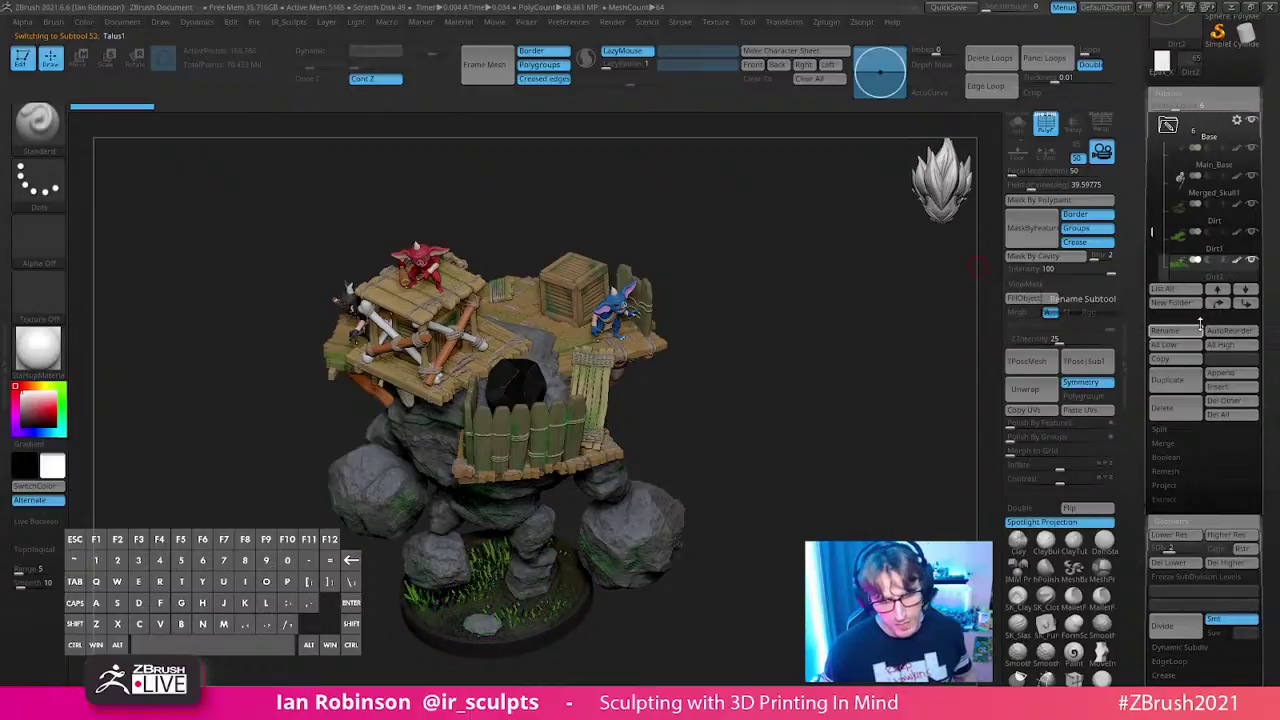
pyautogui.press('Down')
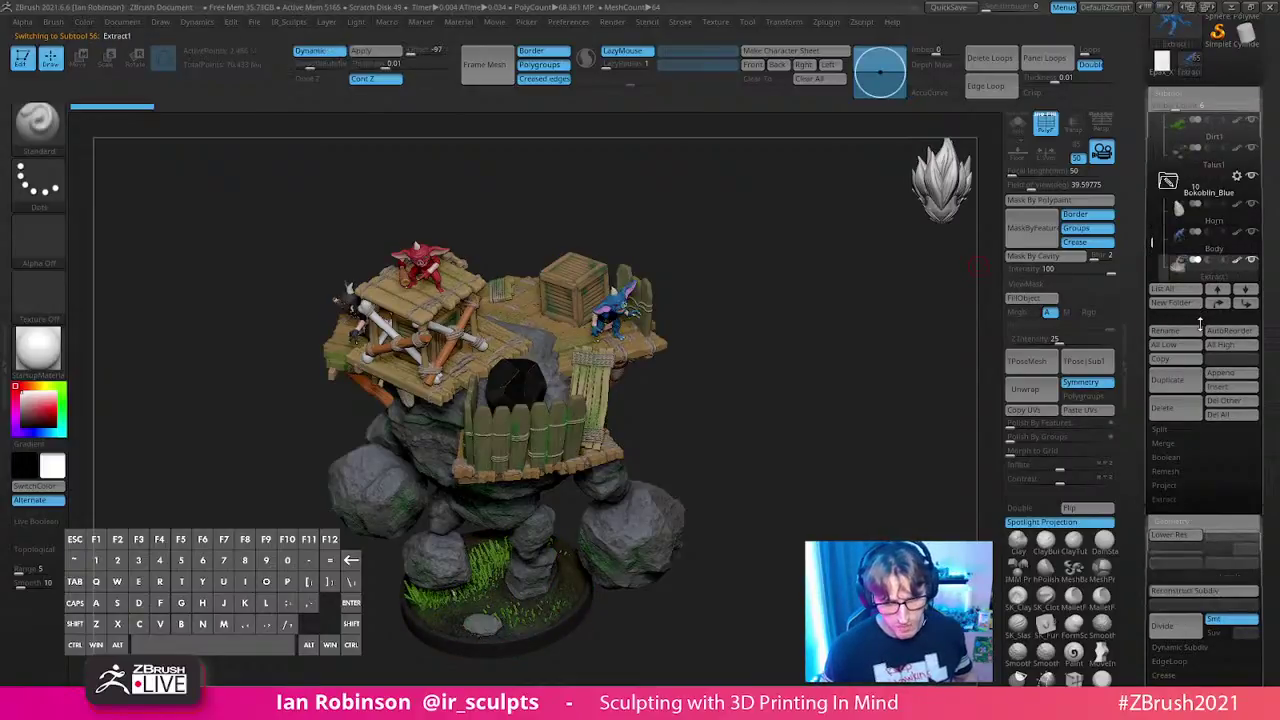
# - Check the subdivision settings of the Bokoblin_Blue and Chest_Crates subtools, ending on the last subtool, PM3D_Cube3D1_2
pyautogui.press('Down')
pyautogui.press('Down')
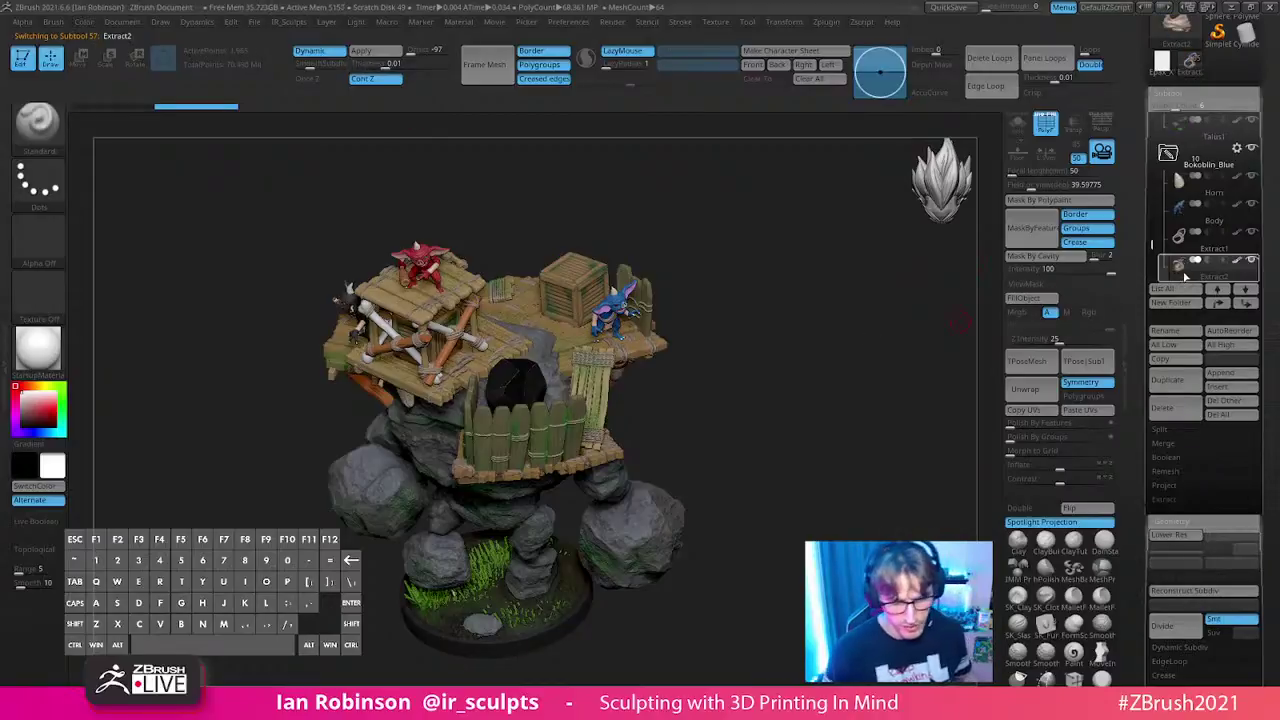
pyautogui.press('Down')
pyautogui.press('Down')
pyautogui.press('Down')
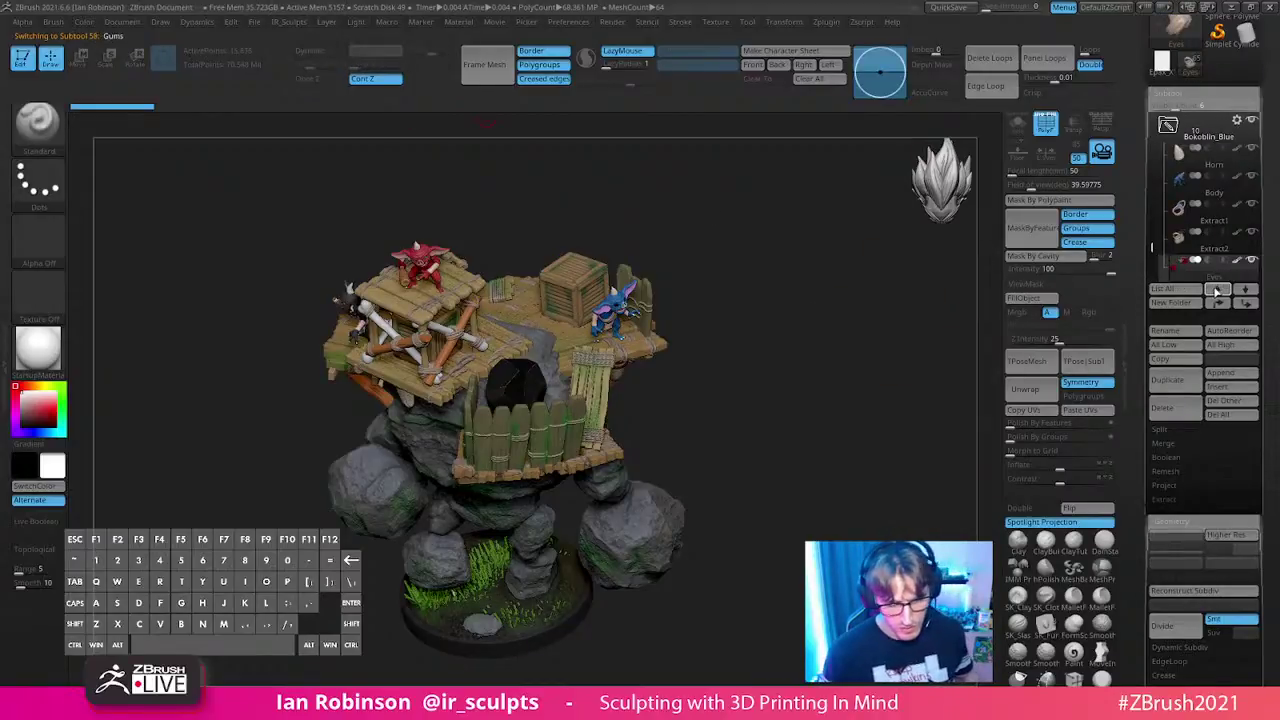
pyautogui.press('Down')
pyautogui.press('Down')
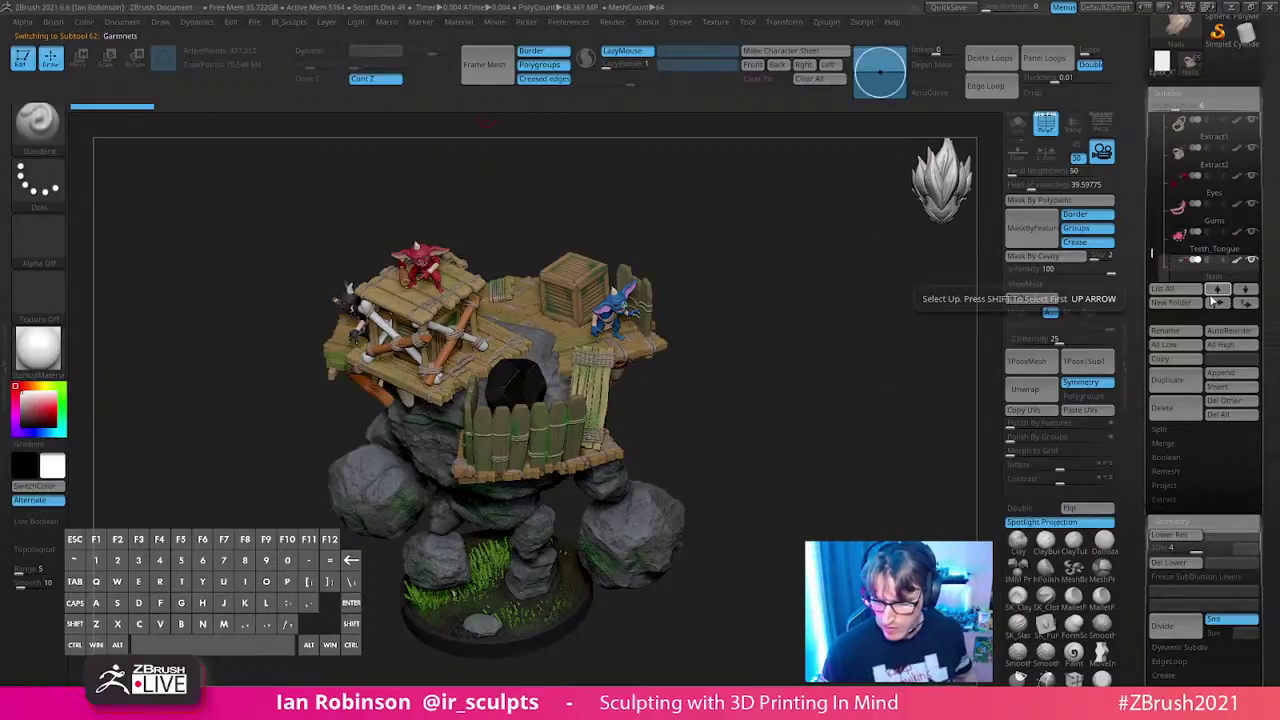
pyautogui.press('Down')
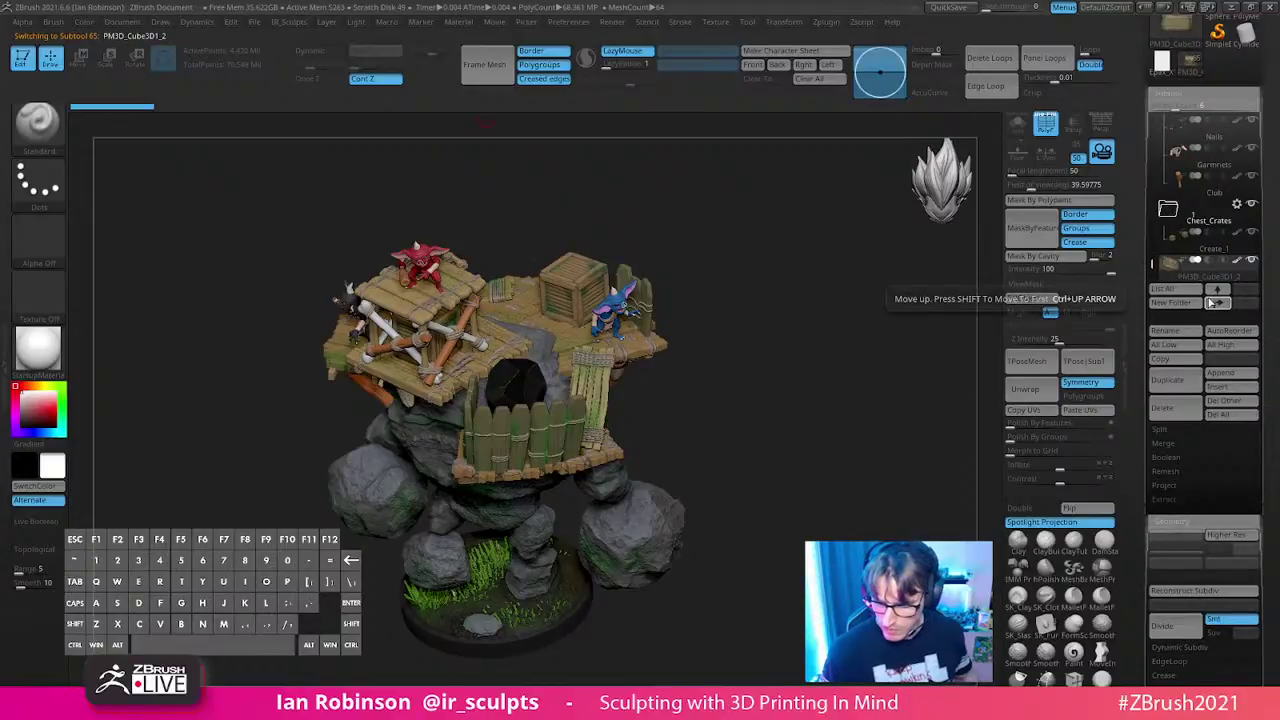
# - Start saving the statue as a ZTool, and create and open a folder named Bokoblin_Talus_3DPrint_Prep inside Bokoblin_Talus_Statue
pyautogui.moveTo(811, 337); pyautogui.dragTo(794, 317)
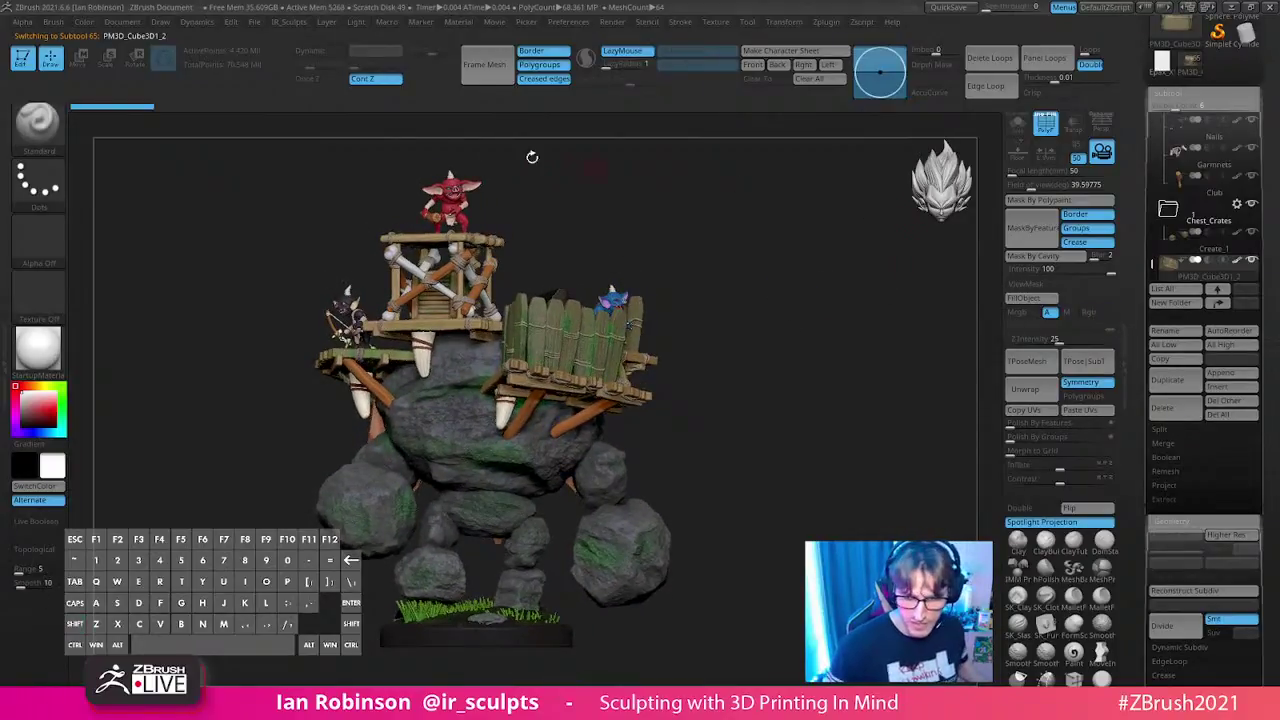
pyautogui.click(1165, 22)
pyautogui.click(1225, 42)
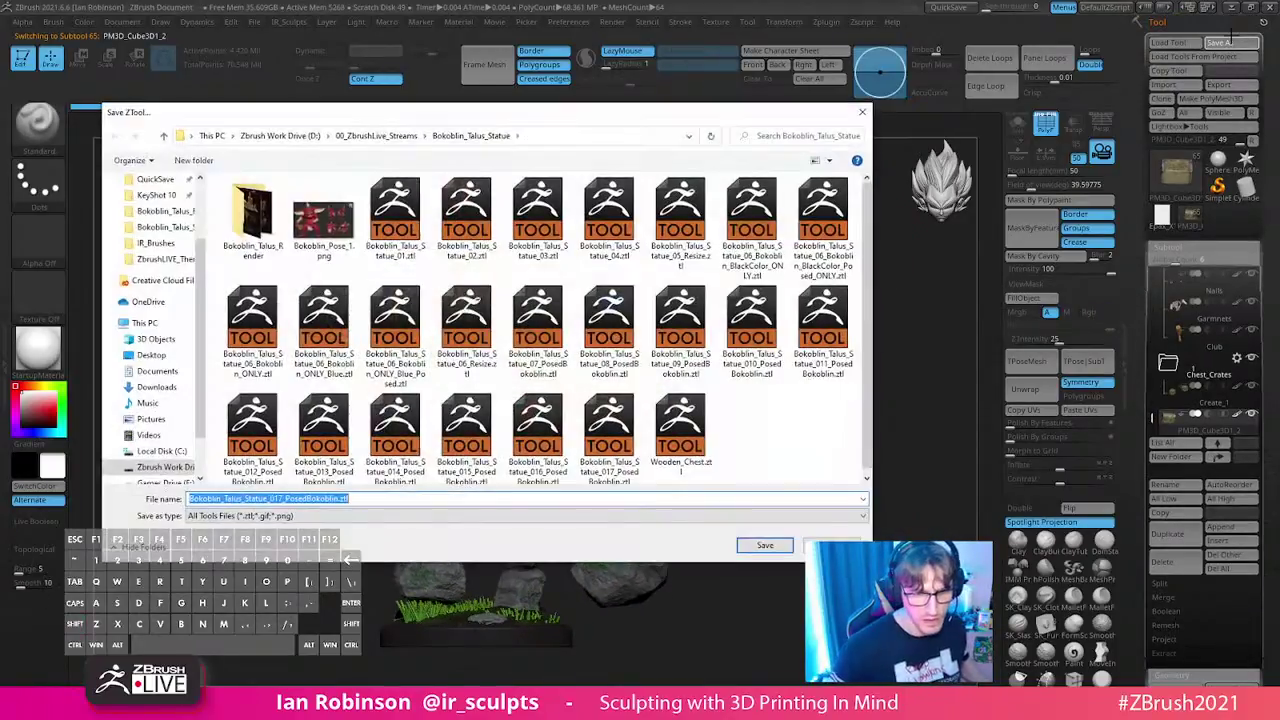
pyautogui.hotkey('ctrl', 'shift', 'n')
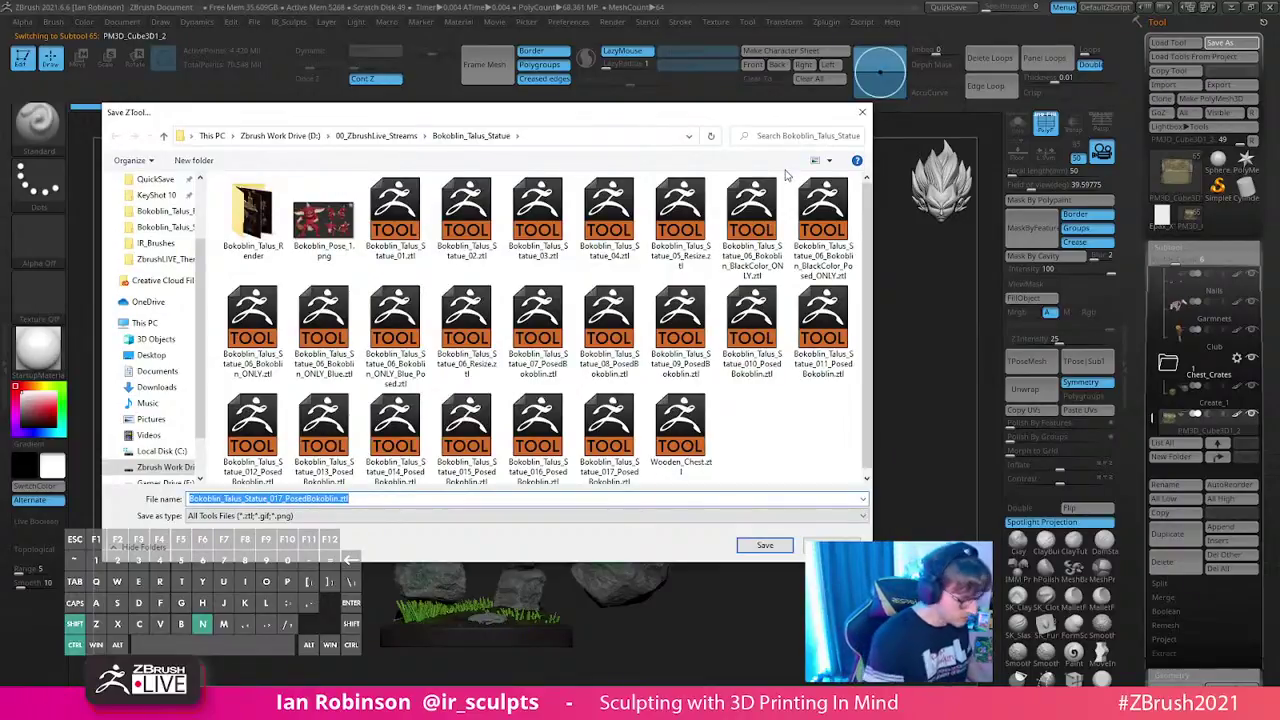
pyautogui.write('Bo')
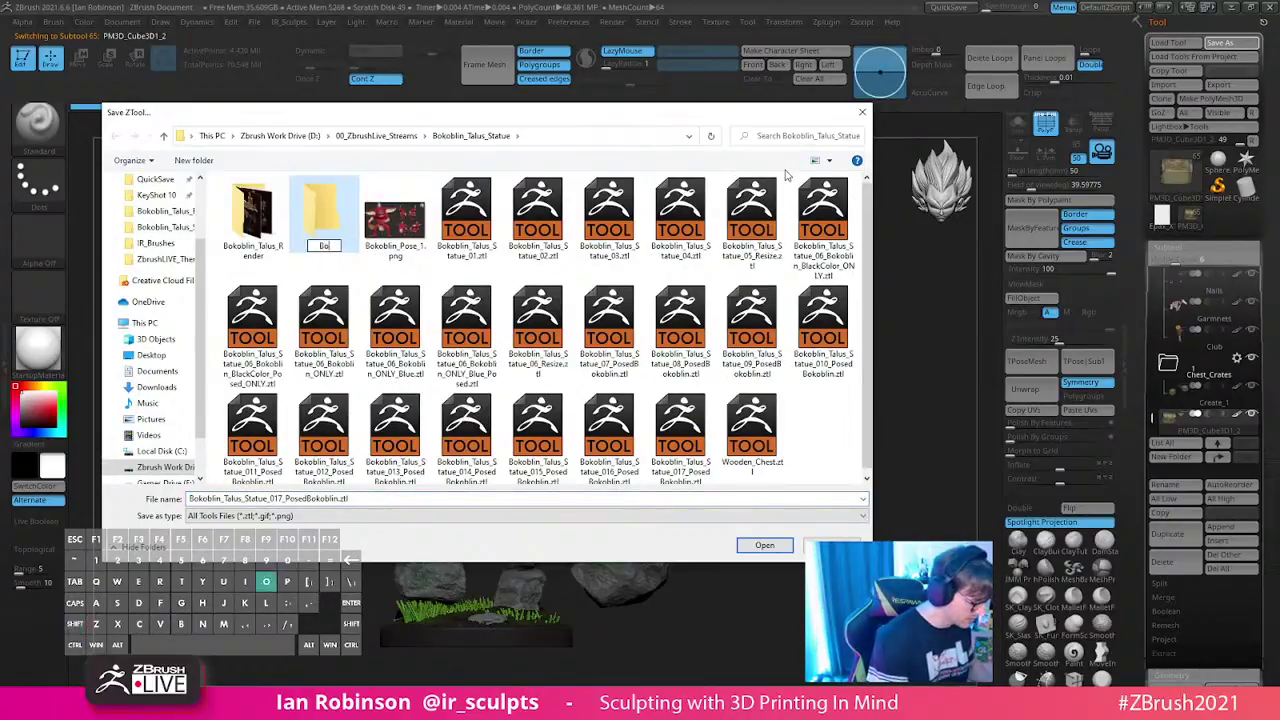
pyautogui.write('koblin_')
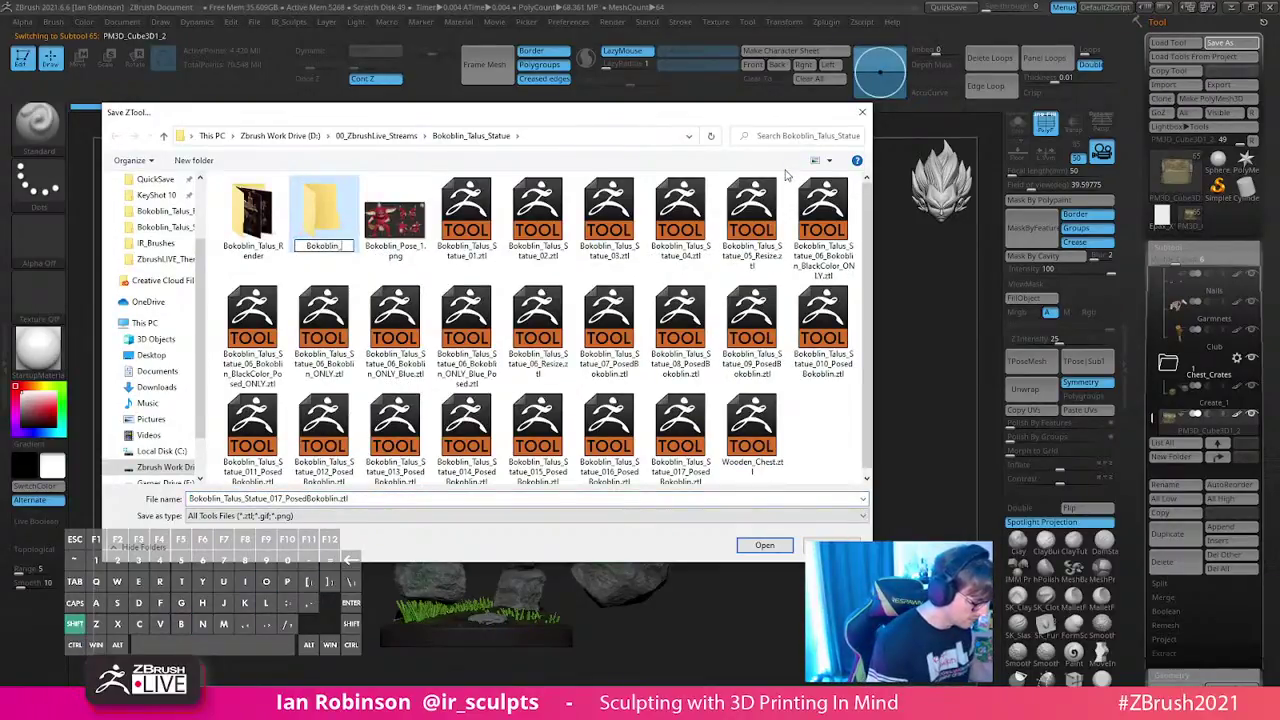
pyautogui.write('Talus')
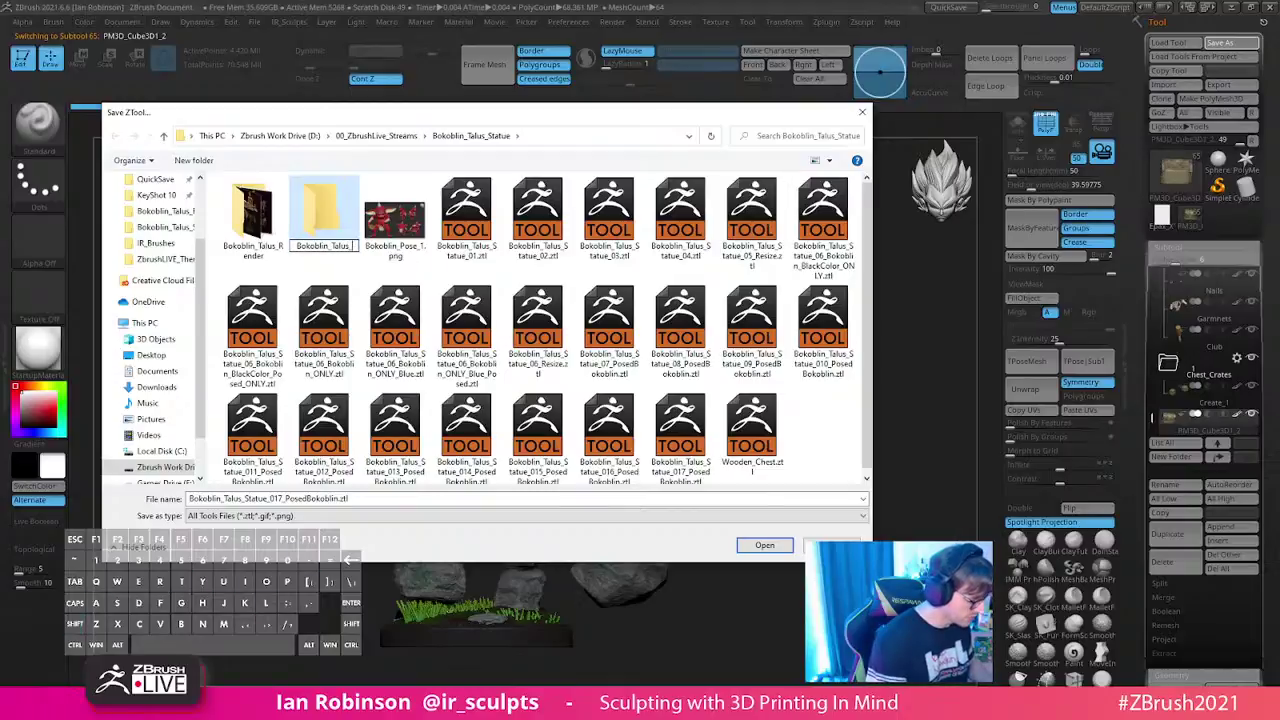
pyautogui.write('_3D P')
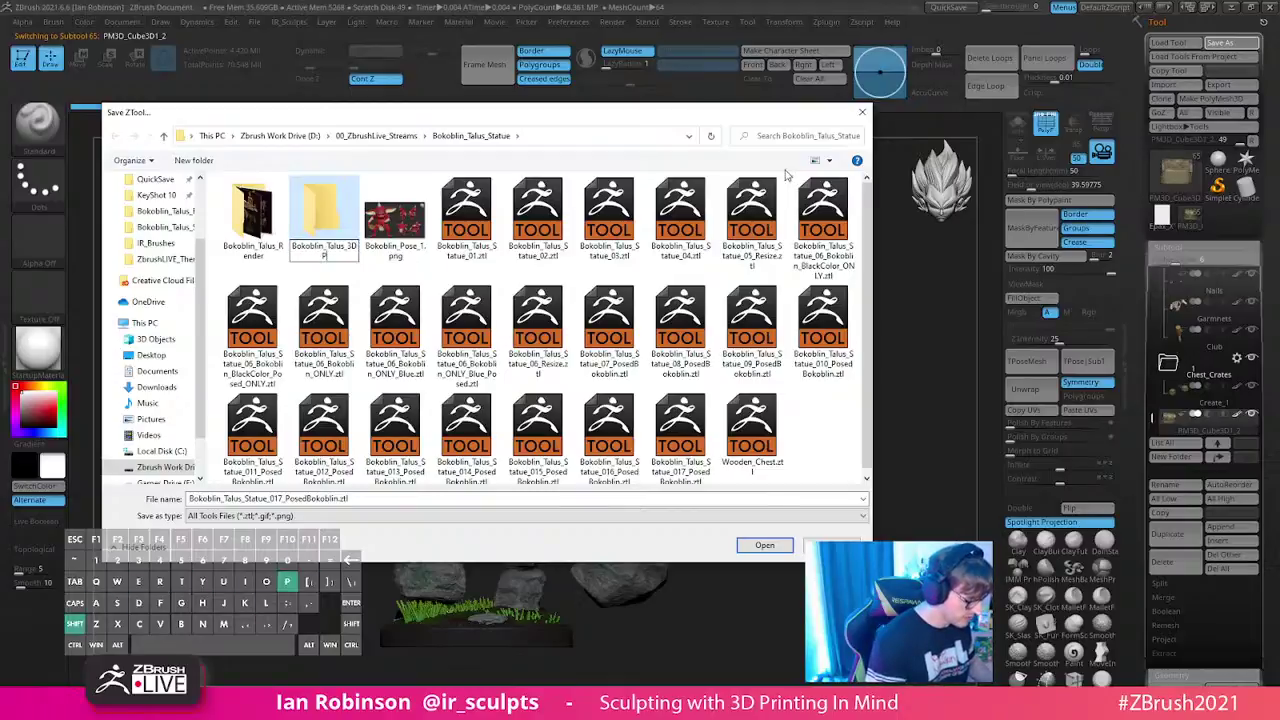
pyautogui.write('rint_Prep')
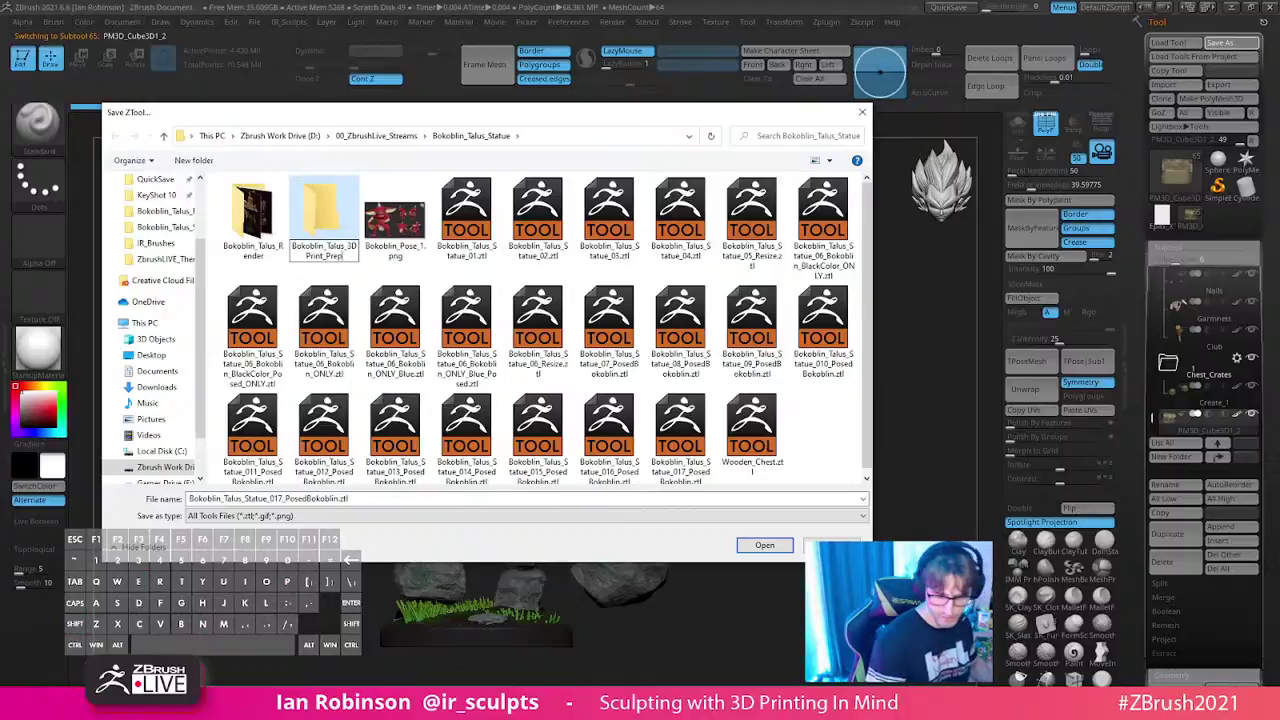
pyautogui.press('Return')
pyautogui.press('Return')
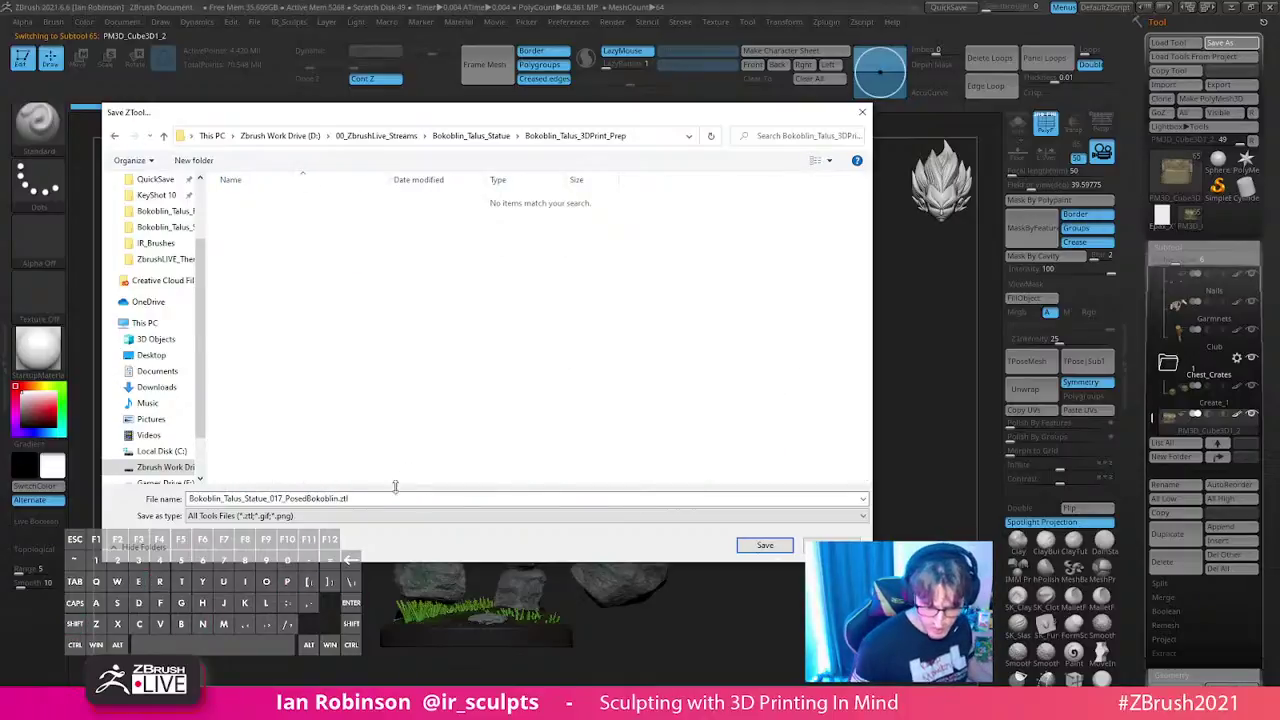
# - Save the statue tool in the new folder under a file name beginning with Bokoblin_Talus_Statue_Prep_0
pyautogui.click(367, 498)
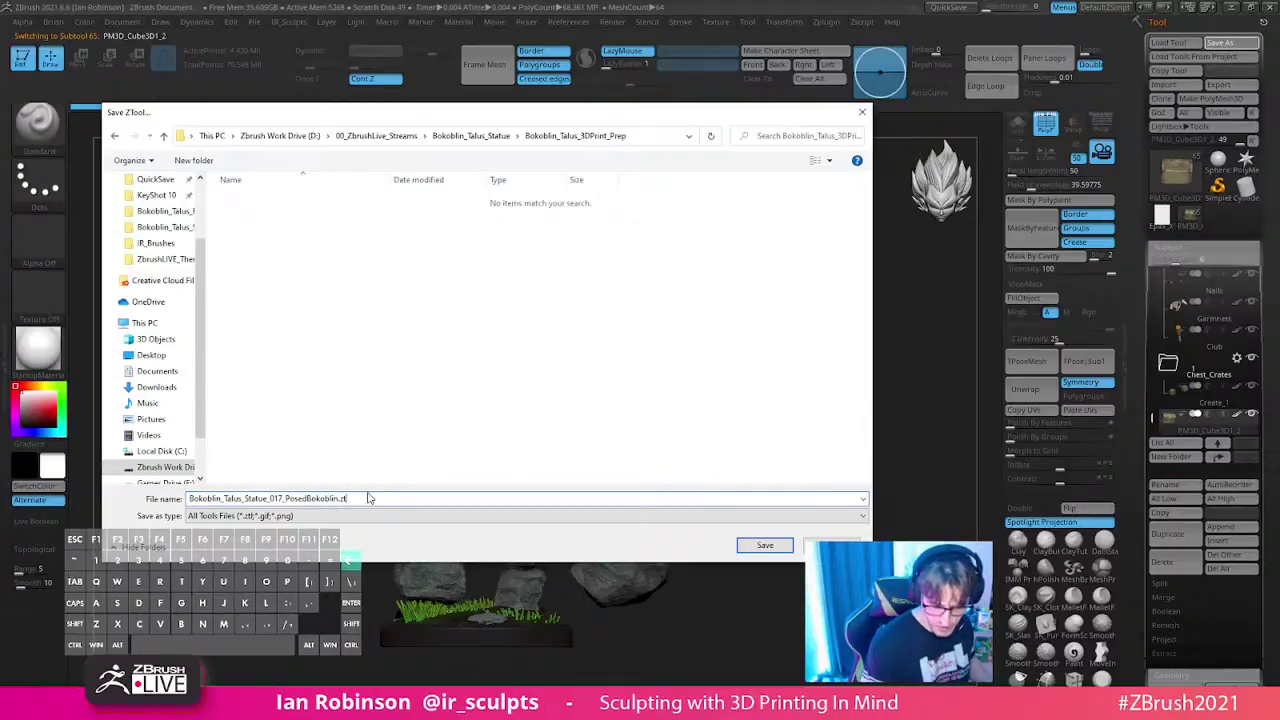
pyautogui.press('BackSpace')
pyautogui.press('BackSpace')
pyautogui.press('BackSpace')
pyautogui.press('BackSpace')
pyautogui.press('BackSpace')
pyautogui.press('BackSpace')
pyautogui.press('BackSpace')
pyautogui.press('BackSpace')
pyautogui.press('BackSpace')
pyautogui.press('BackSpace')
pyautogui.press('BackSpace')
pyautogui.press('BackSpace')
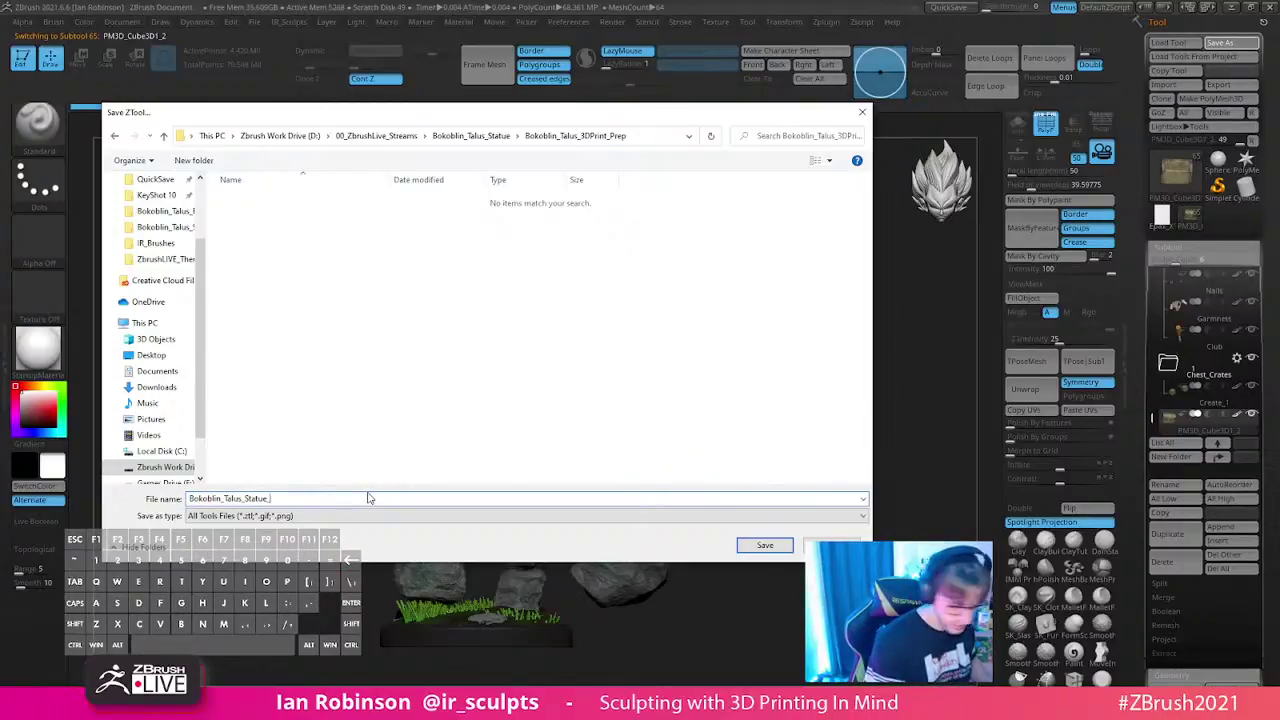
pyautogui.write('Prep_')
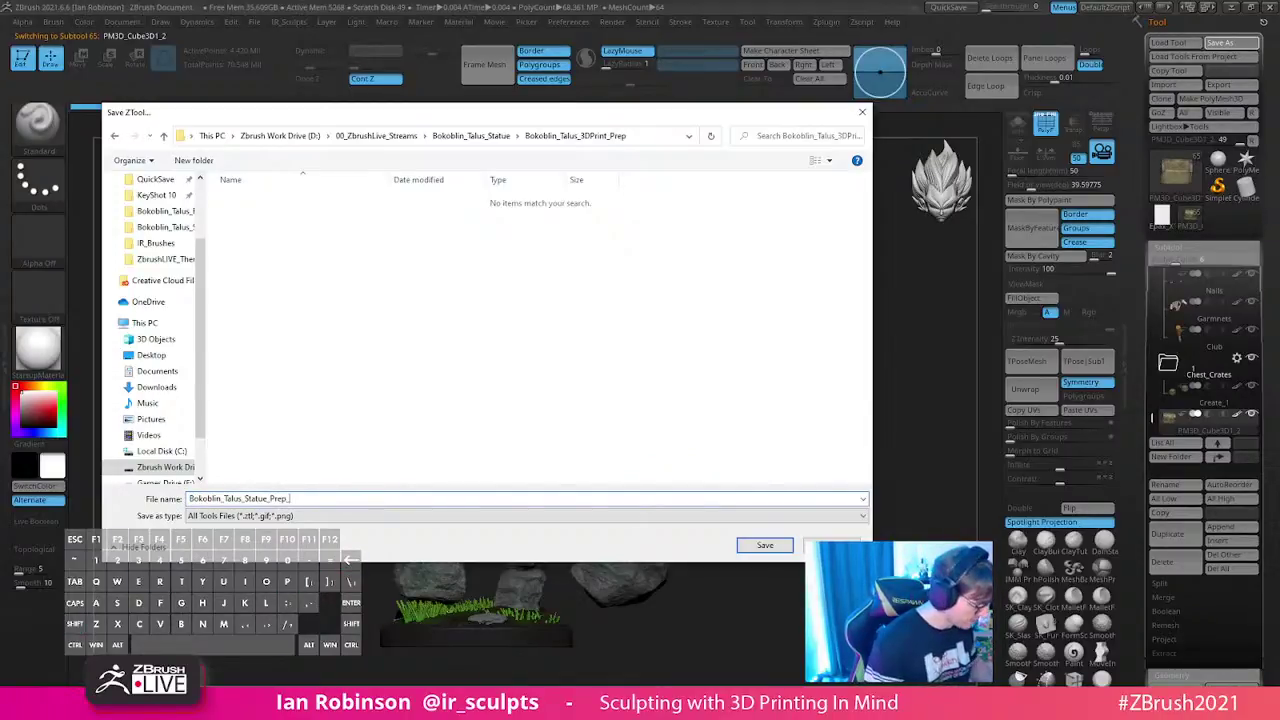
pyautogui.write('0')
pyautogui.press('Return')
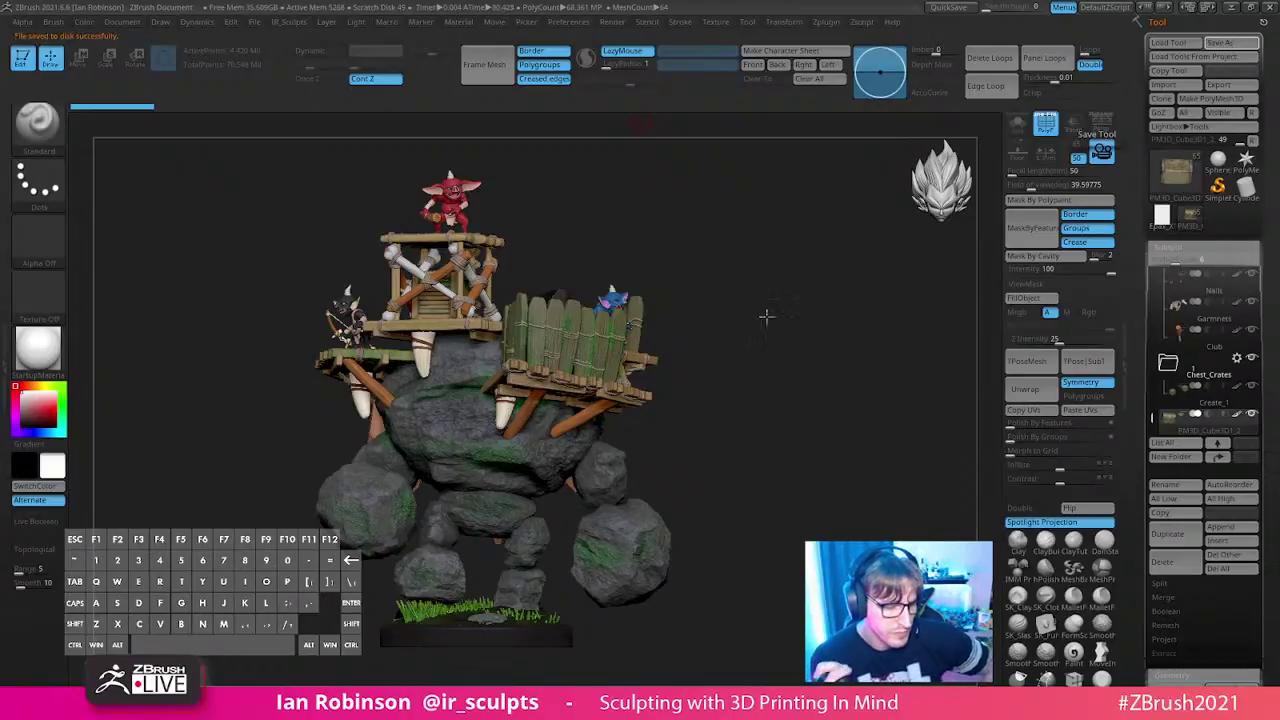
# - Collapse all the subtool folders from Talus down to Chest_Crates so only the folder headings are listed
pyautogui.moveTo(763, 314); pyautogui.dragTo(767, 316)
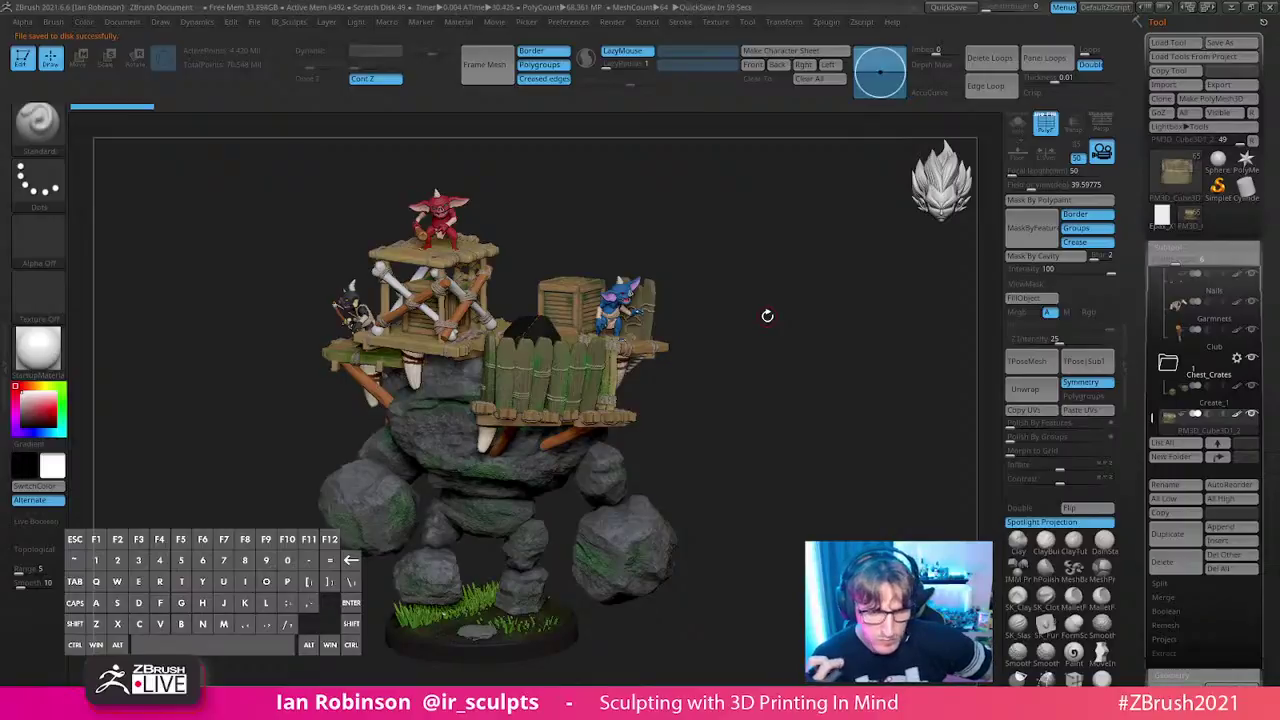
pyautogui.moveTo(1145, 344); pyautogui.dragTo(1153, 272)
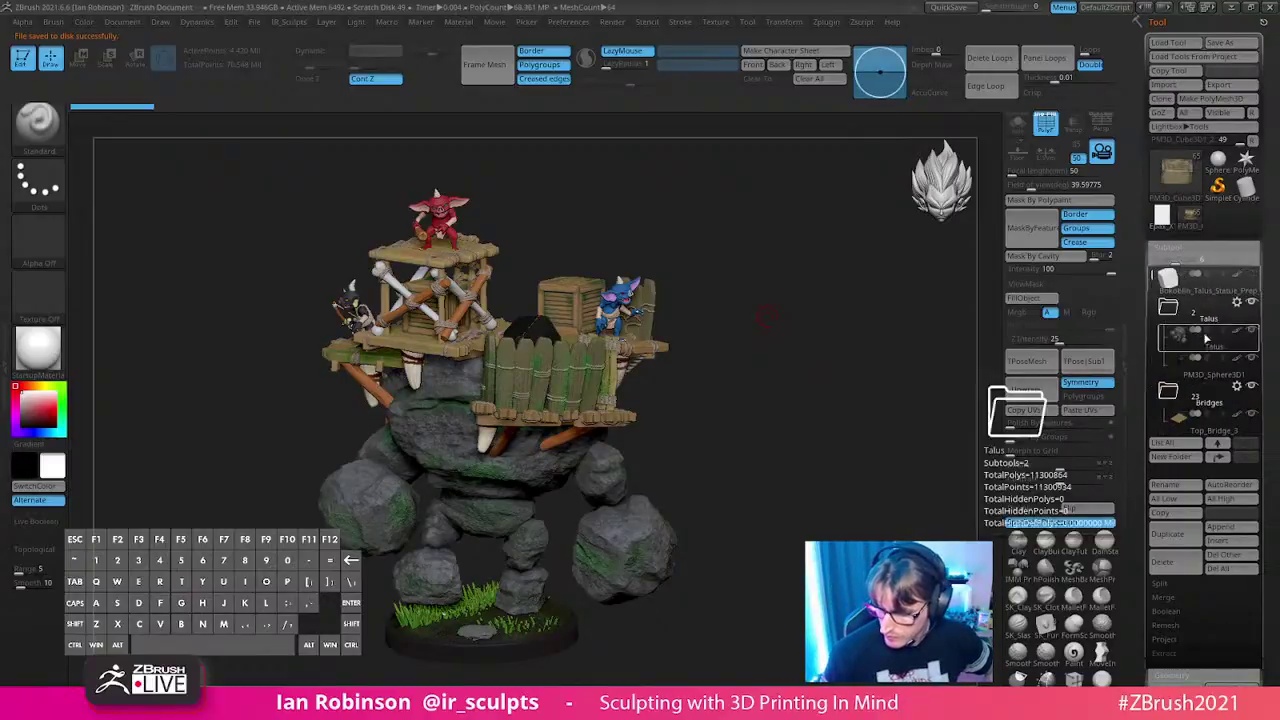
pyautogui.click(1168, 307)
pyautogui.click(1168, 335)
pyautogui.click(1168, 363)
pyautogui.click(1168, 390)
pyautogui.click(1168, 418)
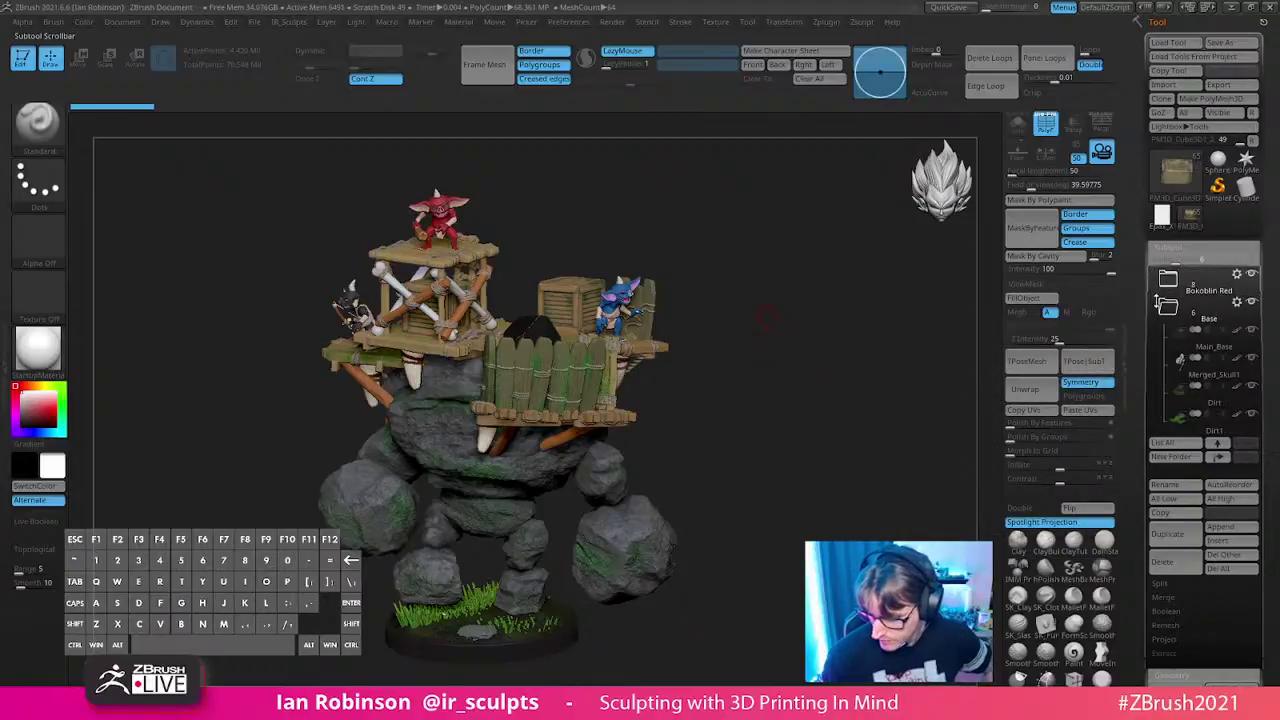
pyautogui.click(1168, 340)
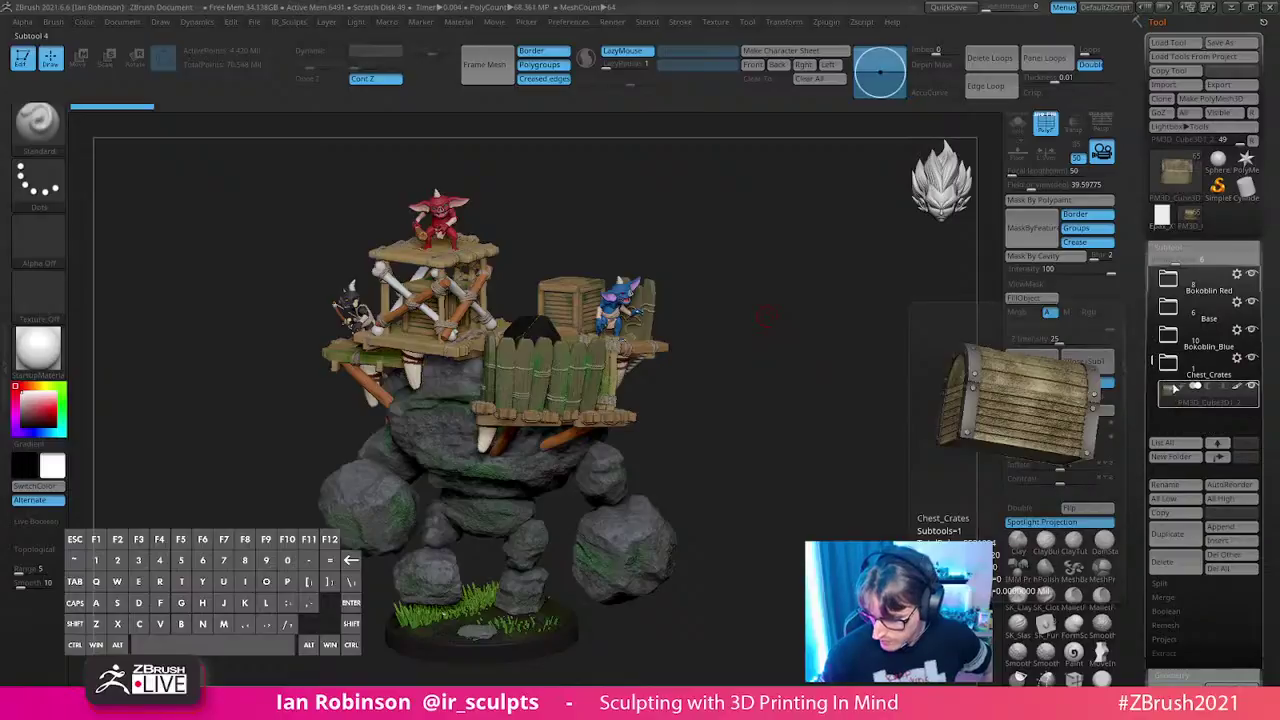
pyautogui.moveTo(1156, 376); pyautogui.dragTo(1156, 320)
pyautogui.scroll(2, 1223, 341)
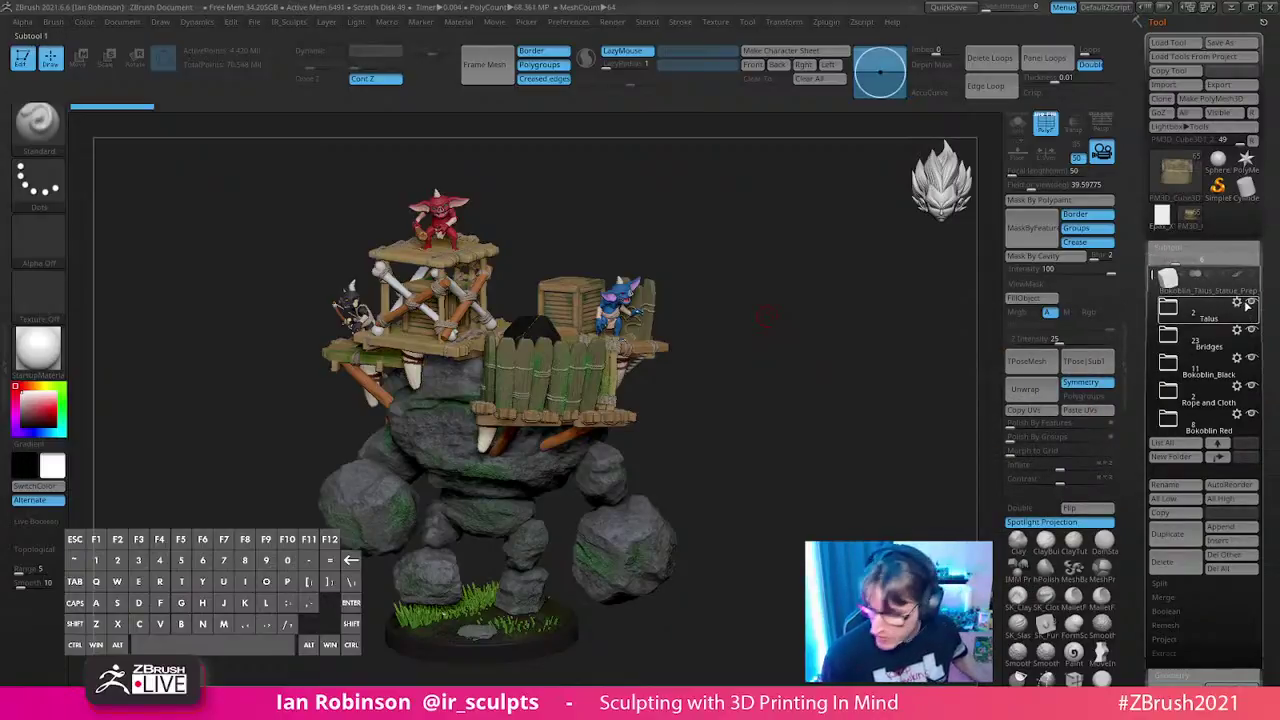
# - Hide the other folders so the Talus folder shows, check it with polyframe, and select the dark crystal subtool on its back
pyautogui.keyDown('ctrl'); pyautogui.keyDown('shift'); pyautogui.click(1251, 303); pyautogui.keyUp('shift'); pyautogui.keyUp('ctrl')
pyautogui.moveTo(765, 318); pyautogui.dragTo(671, 405)
pyautogui.hotkey('shift', 'f')
pyautogui.keyDown('alt'); pyautogui.click(566, 182); pyautogui.keyUp('alt')
pyautogui.hotkey('shift', 'f')
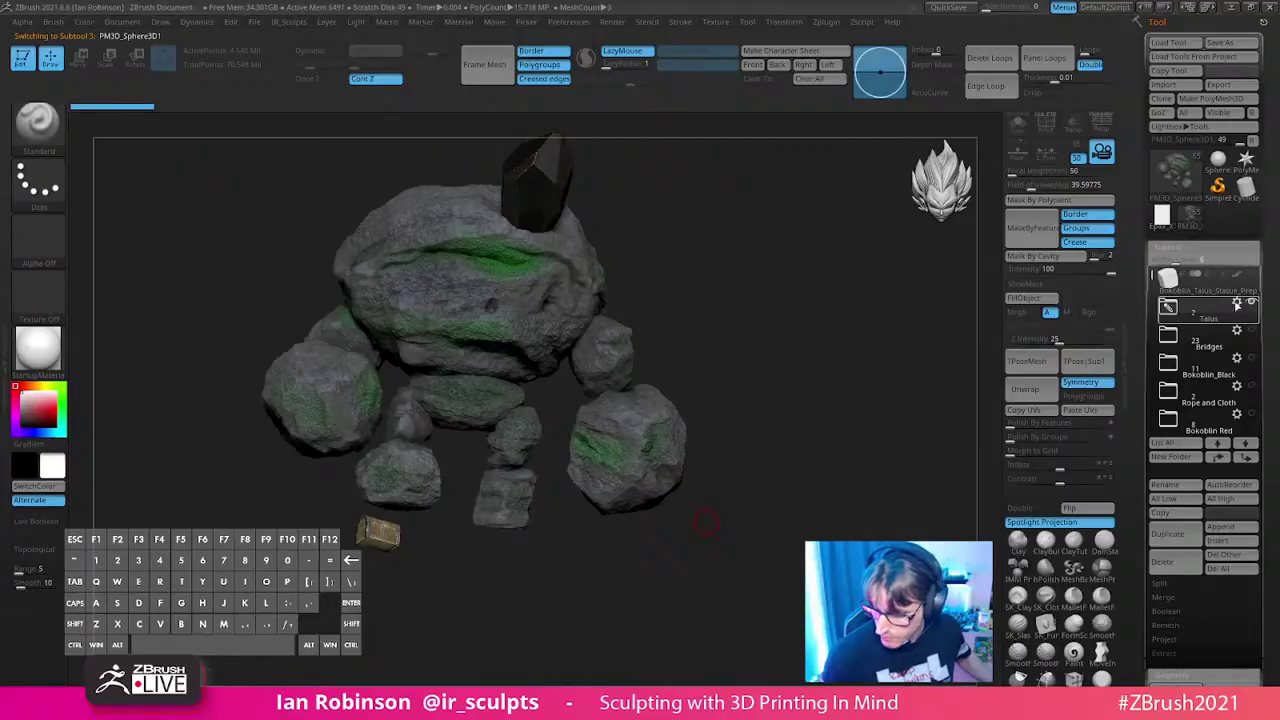
# - Merge the Talus folder into a single subtool and select the merged result
pyautogui.click(1238, 303)
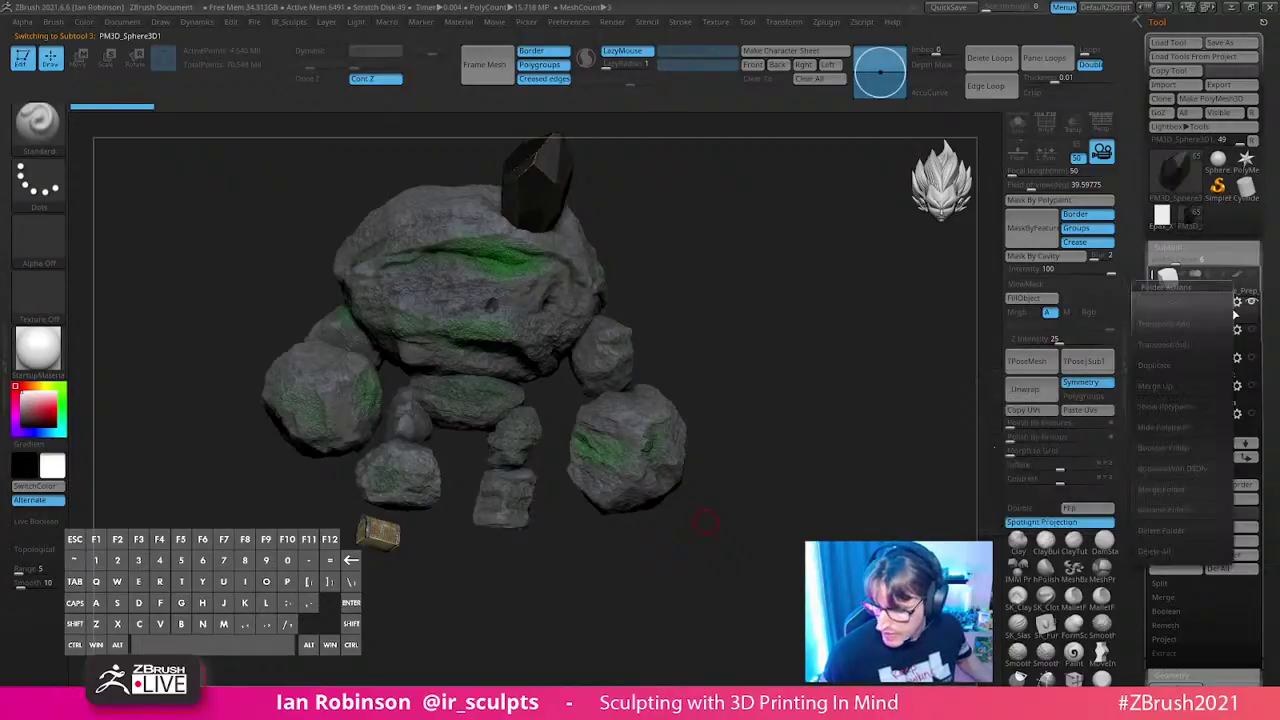
pyautogui.click(1174, 484)
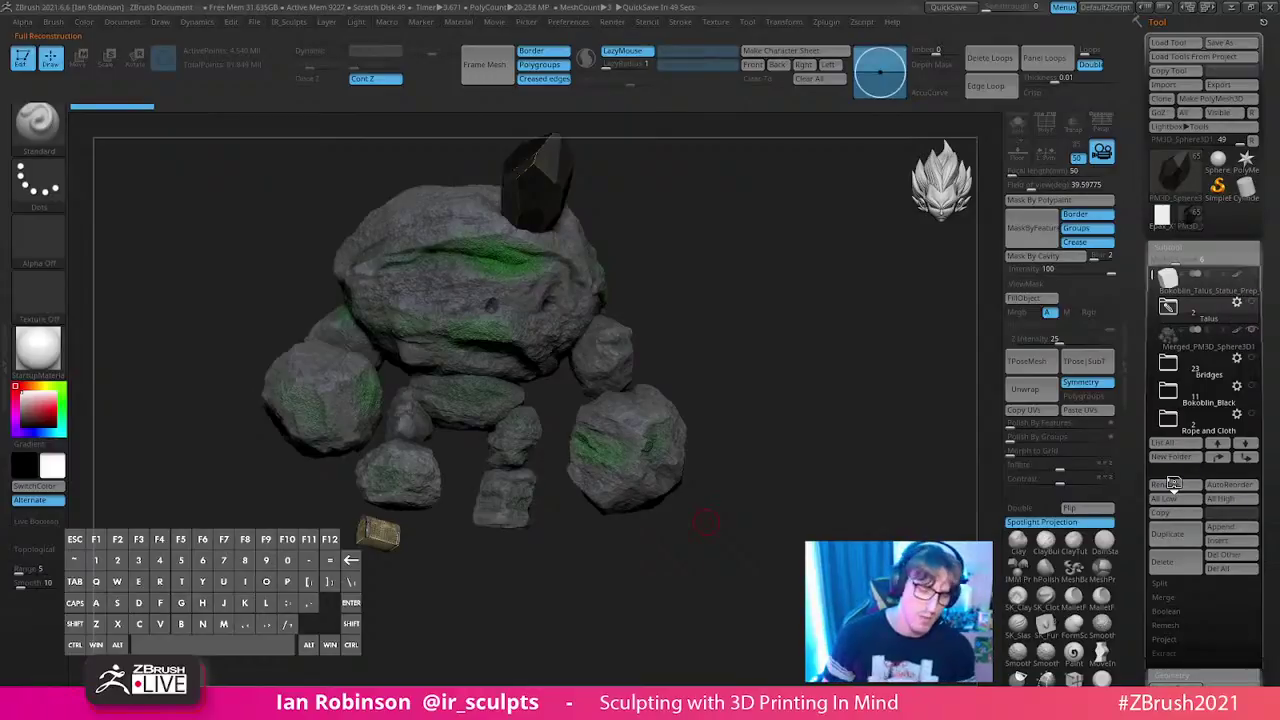
pyautogui.click(1193, 334)
pyautogui.moveTo(222, 104)
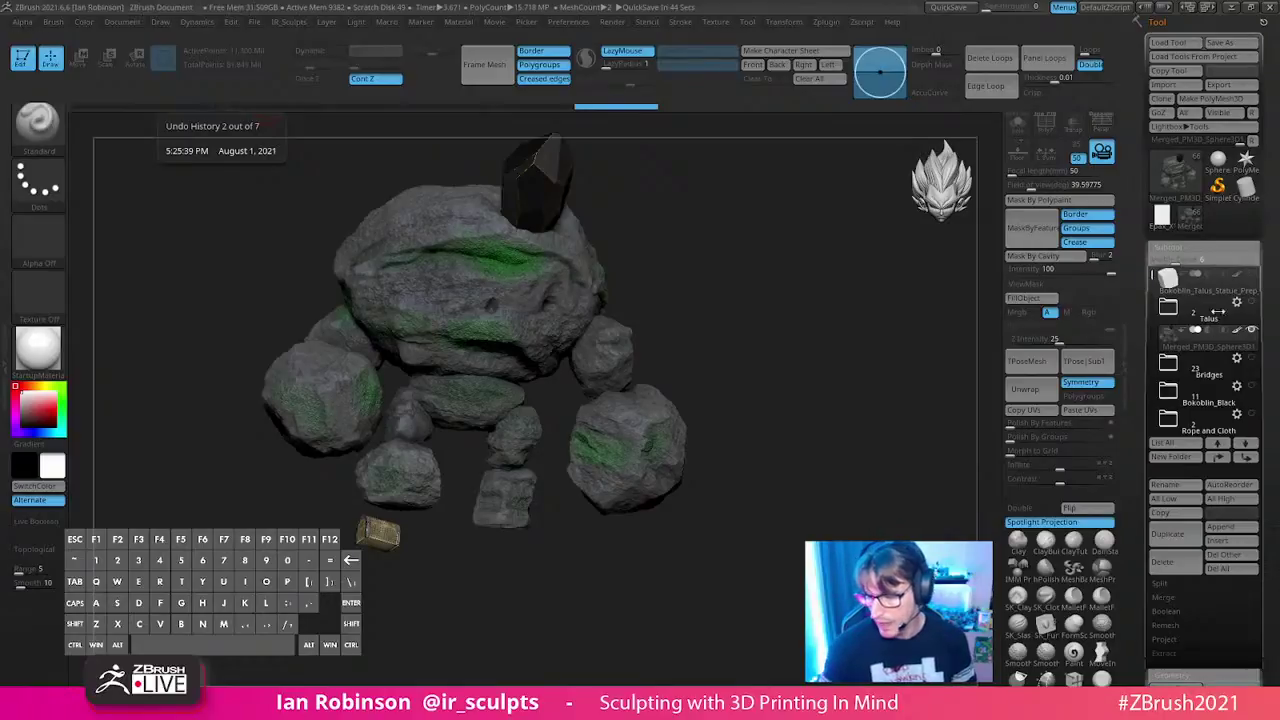
pyautogui.moveTo(1200, 341)
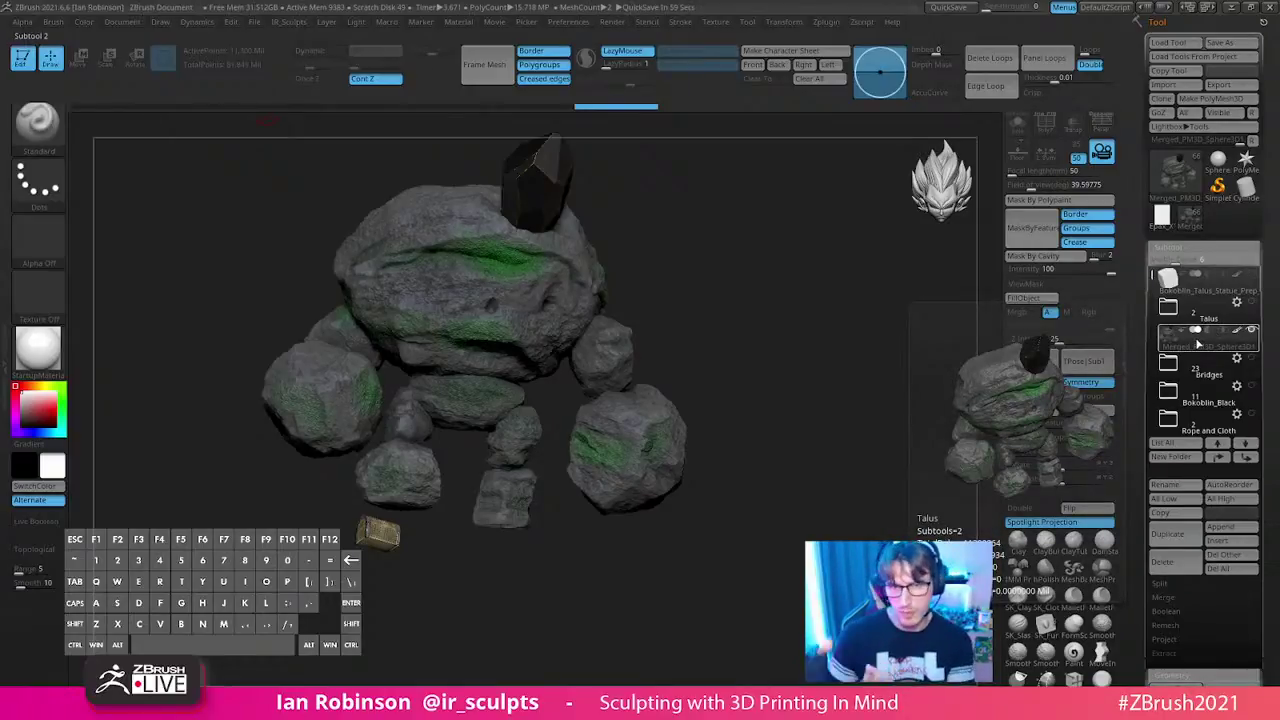
# - Delete the original Talus folder with its two separate subtools
pyautogui.click(1208, 313)
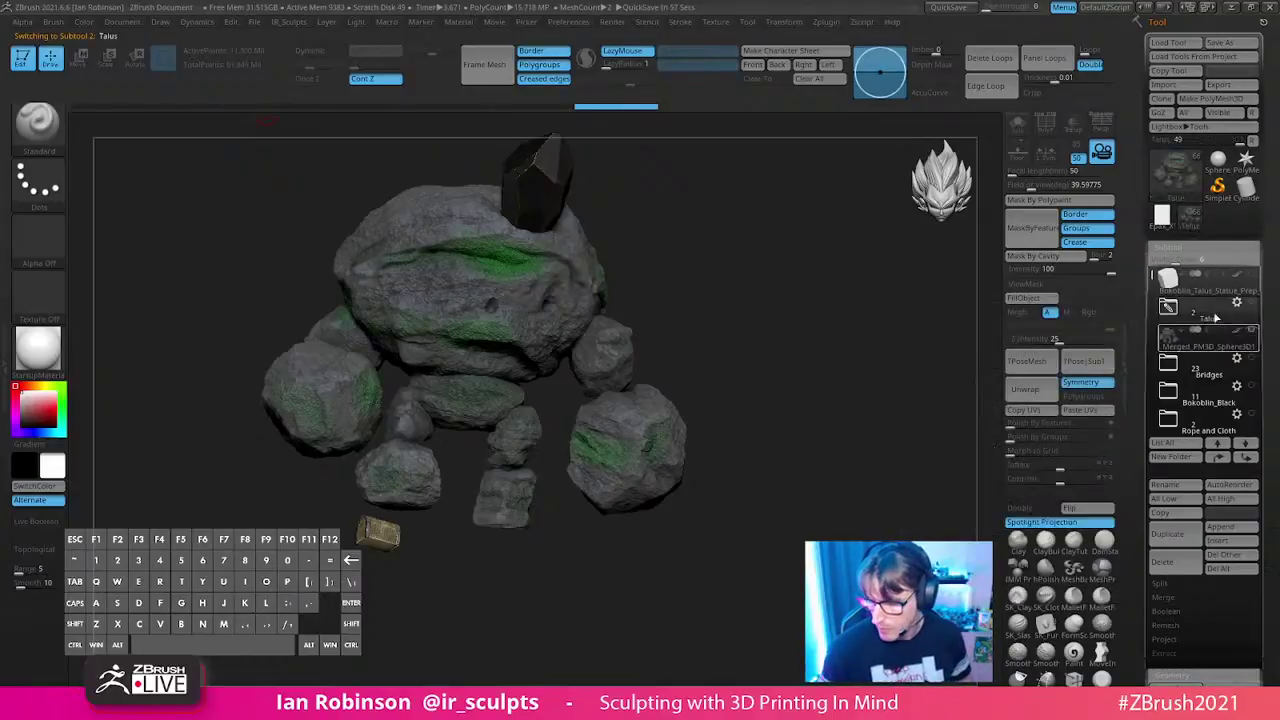
pyautogui.click(1208, 313)
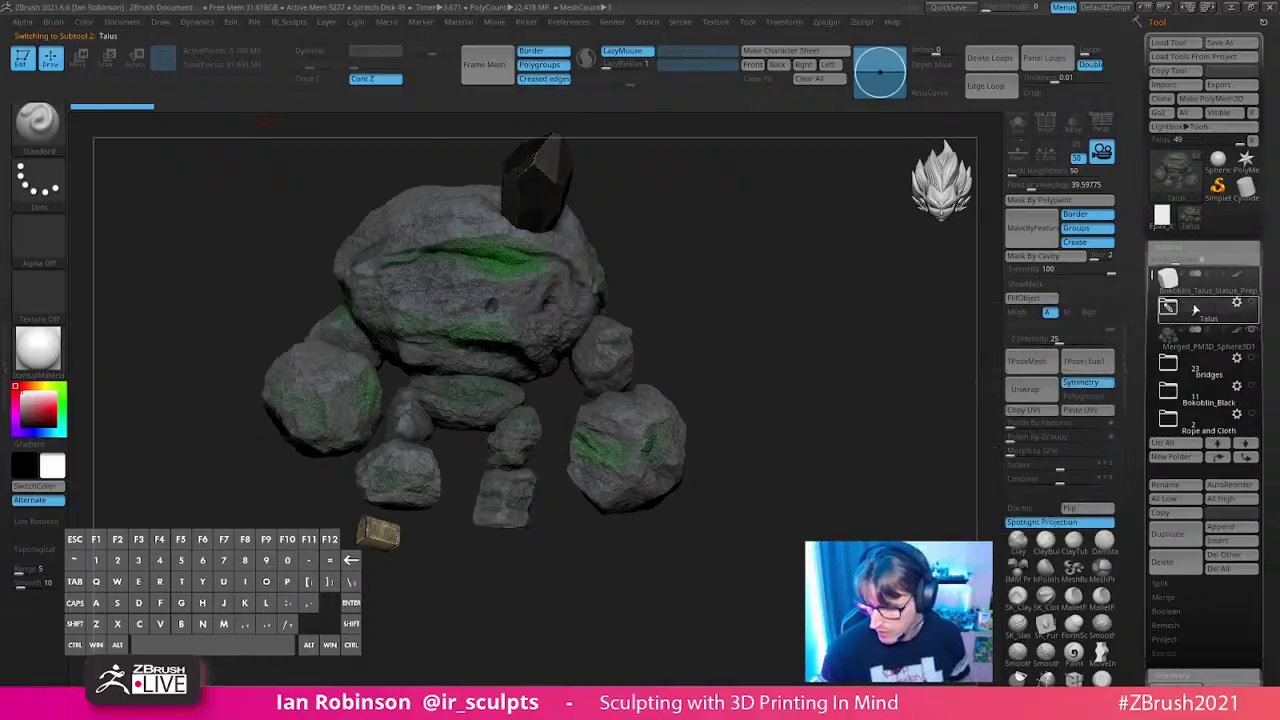
pyautogui.click(1162, 561)
pyautogui.click(1052, 600)
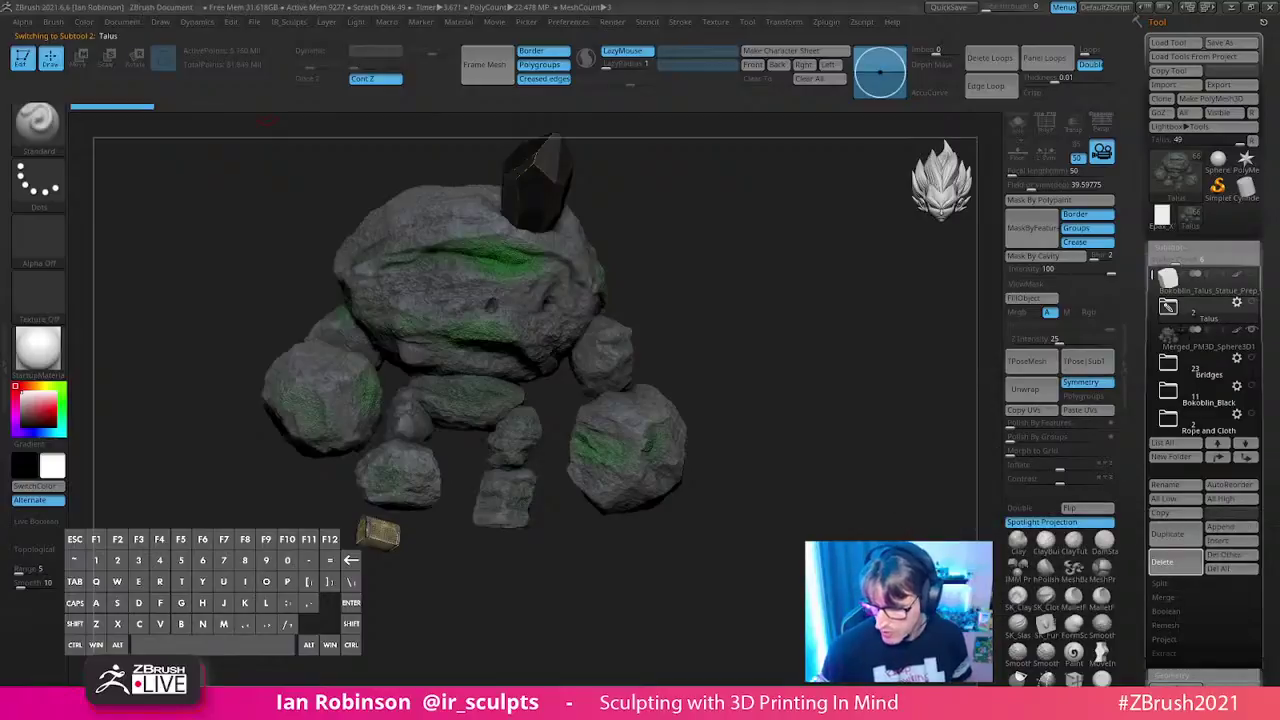
# - Rename the merged rock body subtool as Talus
pyautogui.click(1168, 486)
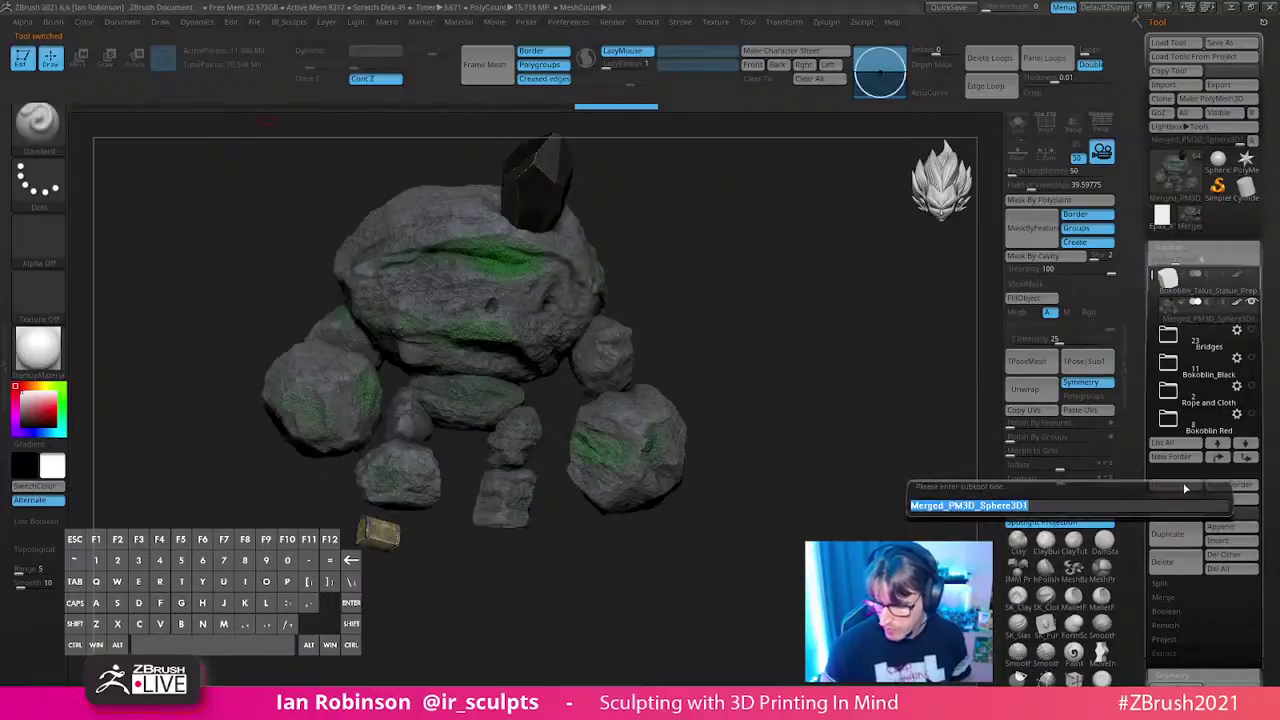
pyautogui.write('Tal')
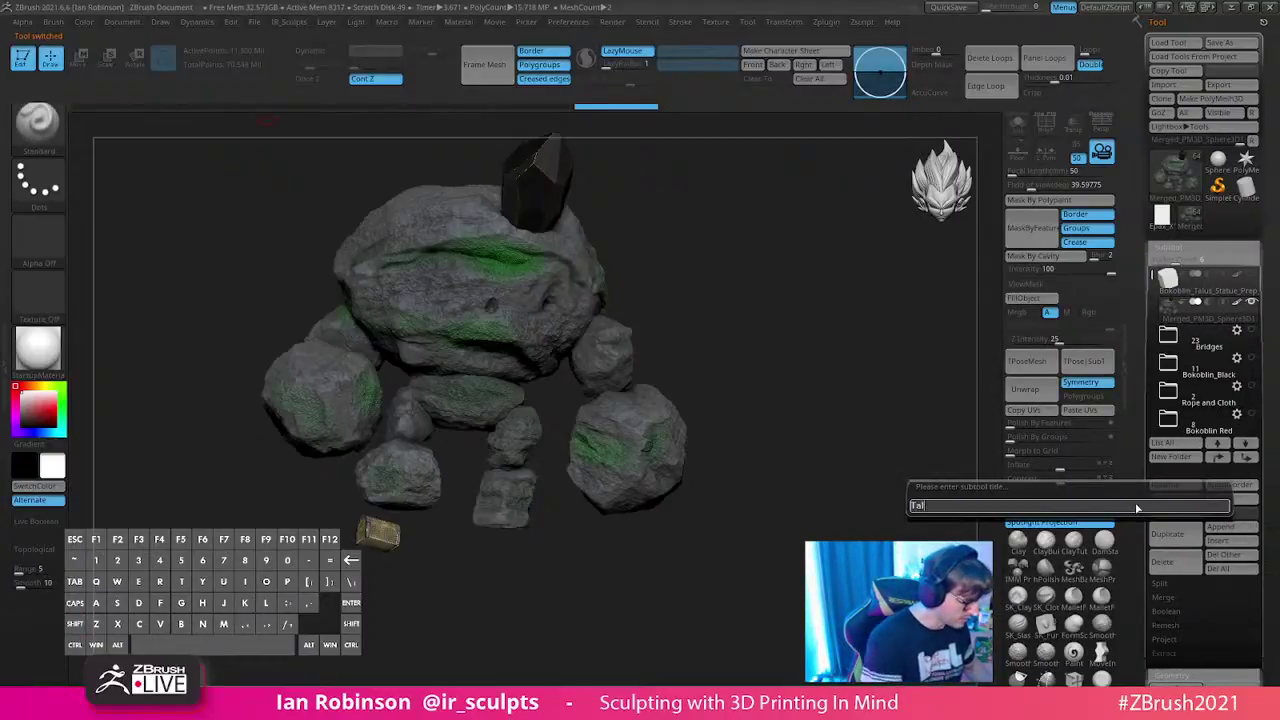
pyautogui.write('us')
pyautogui.press('Return')
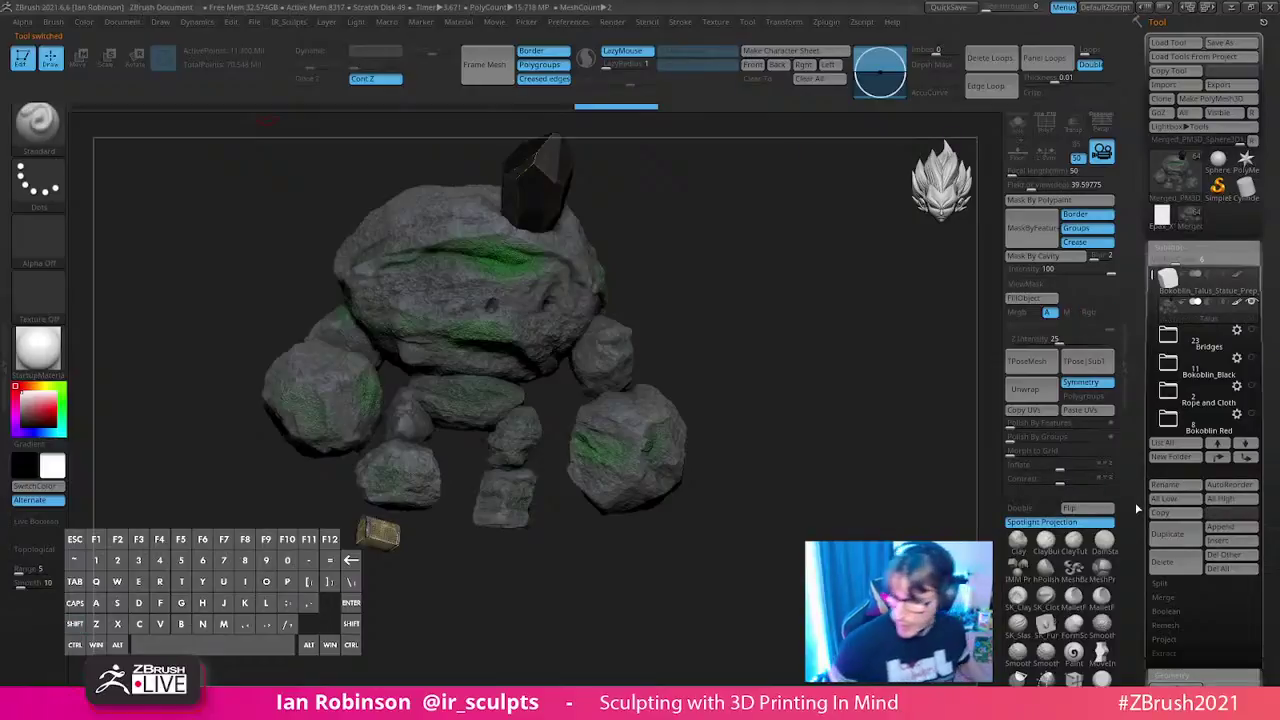
# - Select the Bridges folder and save the tool as Bokoblin_Talus_Statue_Prep_02.ztl in the Bokoblin_Talus_3DPrint_Prep folder
pyautogui.click(1210, 343)
pyautogui.click(1220, 42)
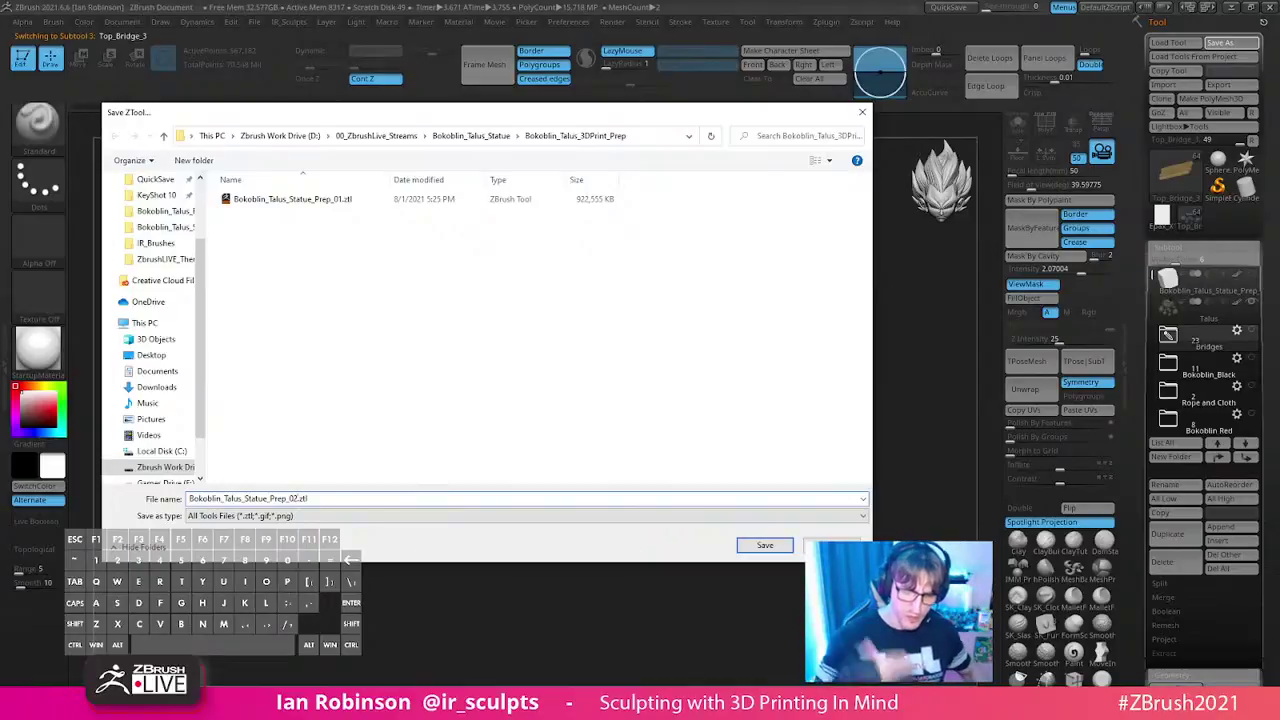
pyautogui.press('Return')
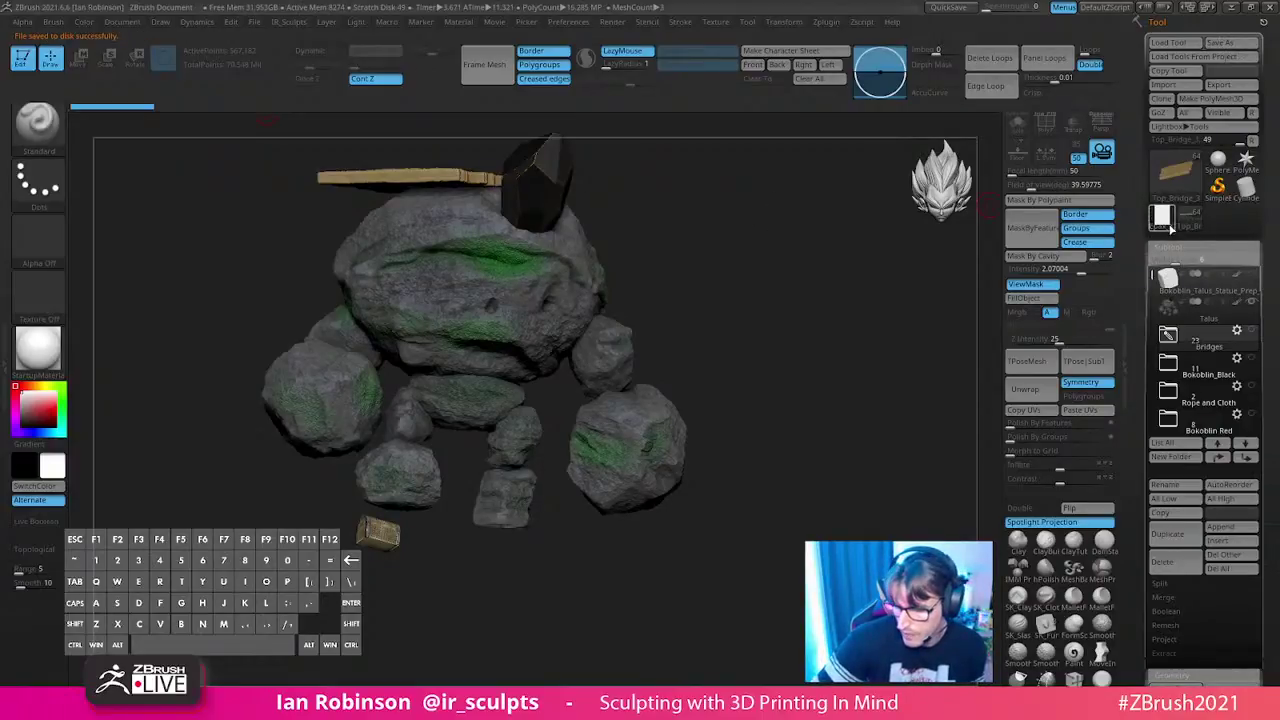
# - Switch to the EPAX X1 build-volume block, turn on polyframe, and reset the transform gizmo's orientation and centre it on the mesh
pyautogui.click(1161, 216)
pyautogui.hotkey('shift', 'f')
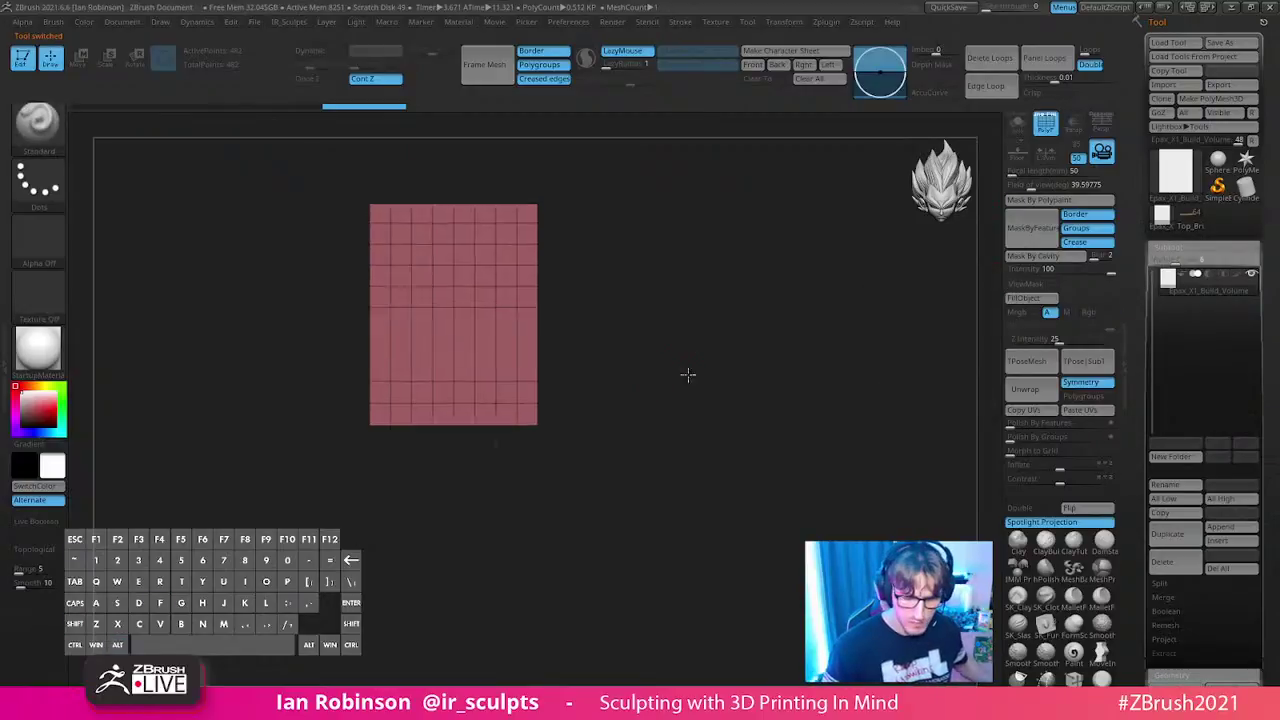
pyautogui.keyDown('alt'); pyautogui.moveTo(689, 357); pyautogui.dragTo(774, 423); pyautogui.keyUp('alt')
pyautogui.press('w')
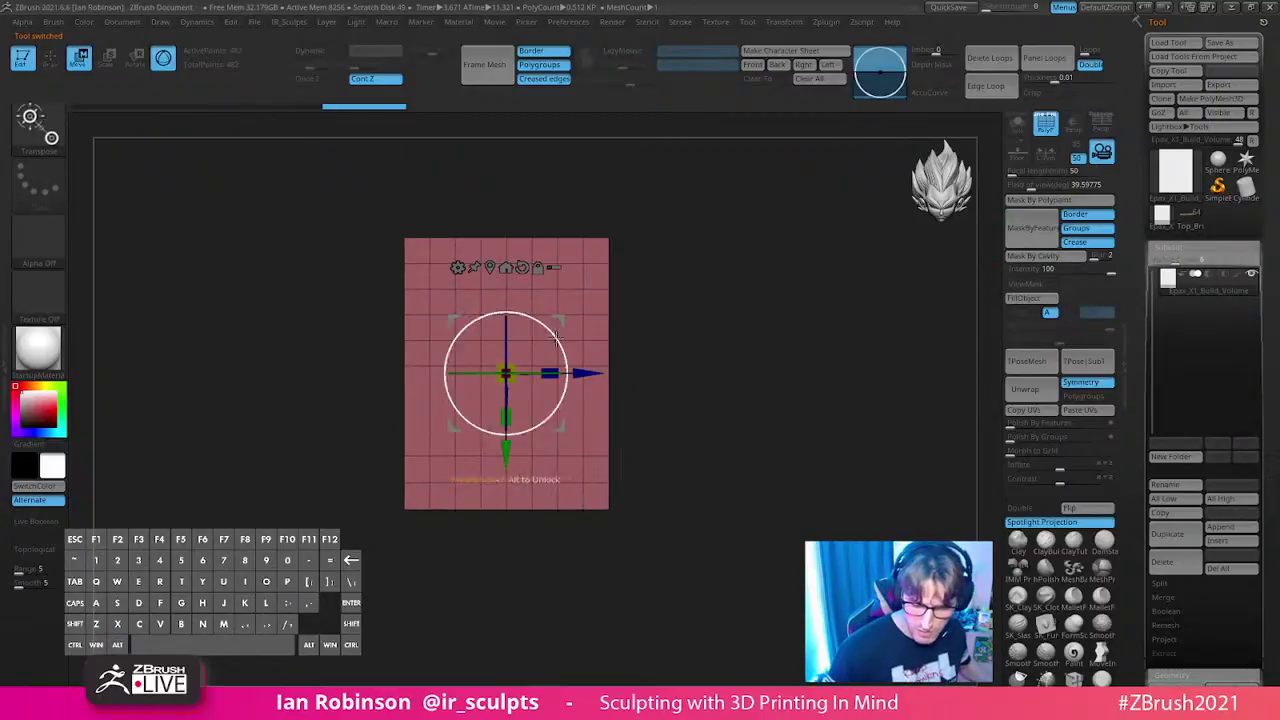
pyautogui.keyDown('alt'); pyautogui.moveTo(558, 322); pyautogui.dragTo(738, 236); pyautogui.keyUp('alt')
pyautogui.moveTo(840, 308); pyautogui.dragTo(846, 363)
pyautogui.click(705, 182)
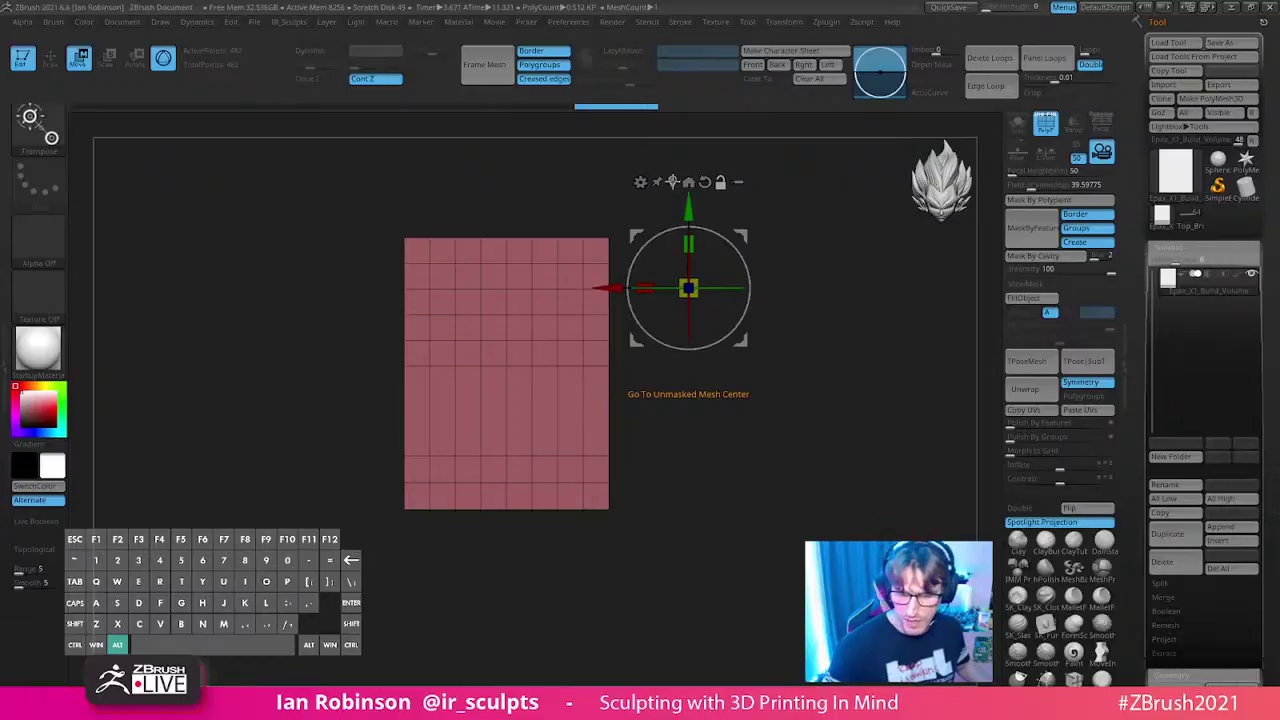
pyautogui.click(672, 182)
# - View the build-volume block from its narrow side, reset the gizmo's orientation, and return to Draw mode
pyautogui.moveTo(745, 352); pyautogui.dragTo(646, 351)
pyautogui.keyDown('alt'); pyautogui.moveTo(566, 394); pyautogui.dragTo(549, 325); pyautogui.keyUp('alt')
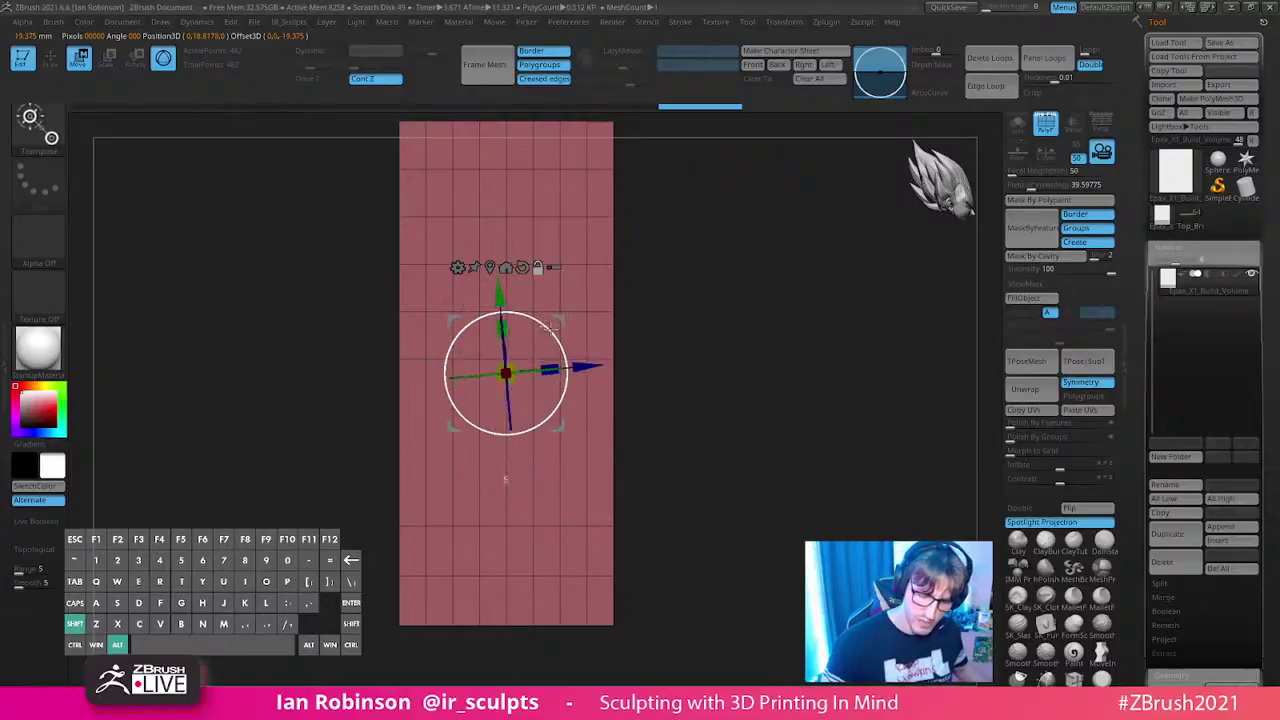
pyautogui.keyDown('alt'); pyautogui.click(522, 267); pyautogui.keyUp('alt')
pyautogui.keyDown('alt'); pyautogui.moveTo(800, 392); pyautogui.dragTo(809, 331); pyautogui.keyUp('alt')
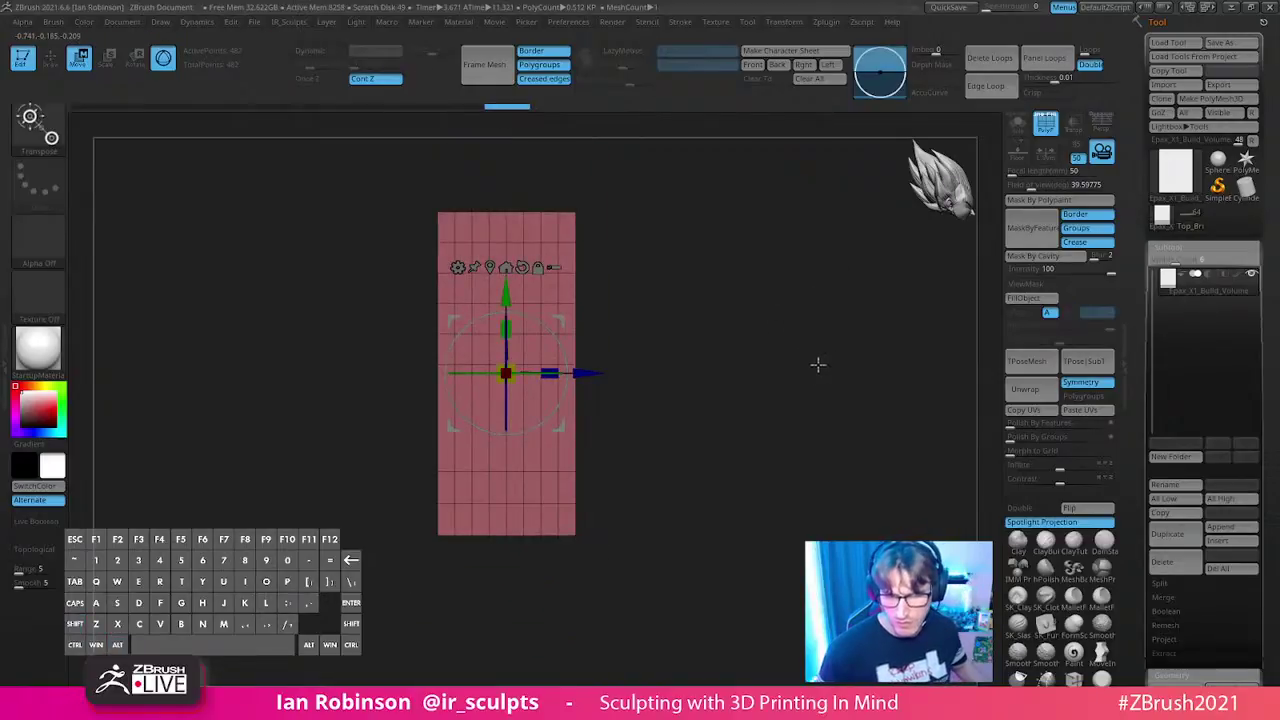
pyautogui.keyDown('alt'); pyautogui.moveTo(825, 378); pyautogui.dragTo(822, 362); pyautogui.keyUp('alt')
pyautogui.moveTo(822, 362)
pyautogui.mouseDown()
pyautogui.moveTo(797, 411)
pyautogui.moveTo(835, 400)
pyautogui.moveTo(886, 343)
pyautogui.moveTo(914, 349)
pyautogui.moveTo(871, 374)
pyautogui.mouseUp()
pyautogui.press('q')
# - Return to the statue tool and show only the Bridges folder, hiding the Talus and chest subtools
pyautogui.click(1189, 216)
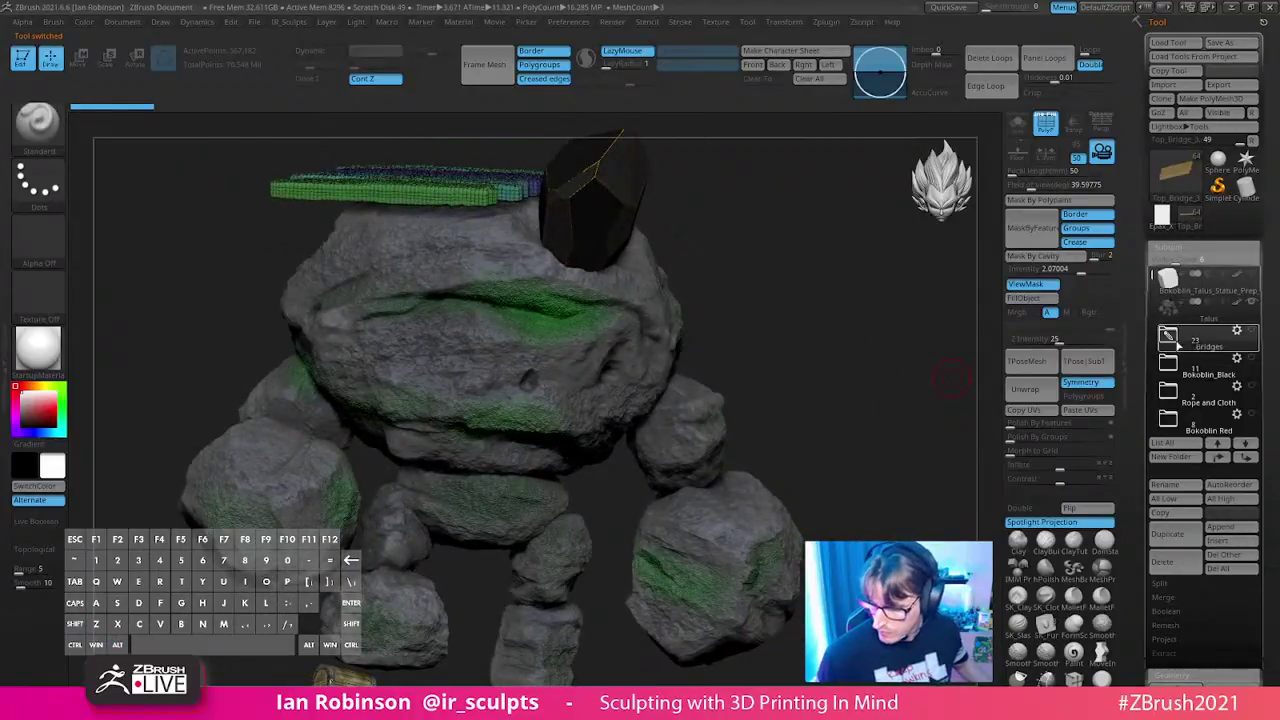
pyautogui.click(1253, 305)
pyautogui.click(1252, 333)
pyautogui.moveTo(855, 434)
pyautogui.keyDown('alt'); pyautogui.mouseDown()
pyautogui.moveTo(851, 420)
pyautogui.moveTo(840, 472)
pyautogui.moveTo(843, 443)
pyautogui.mouseUp(); pyautogui.keyUp('alt')
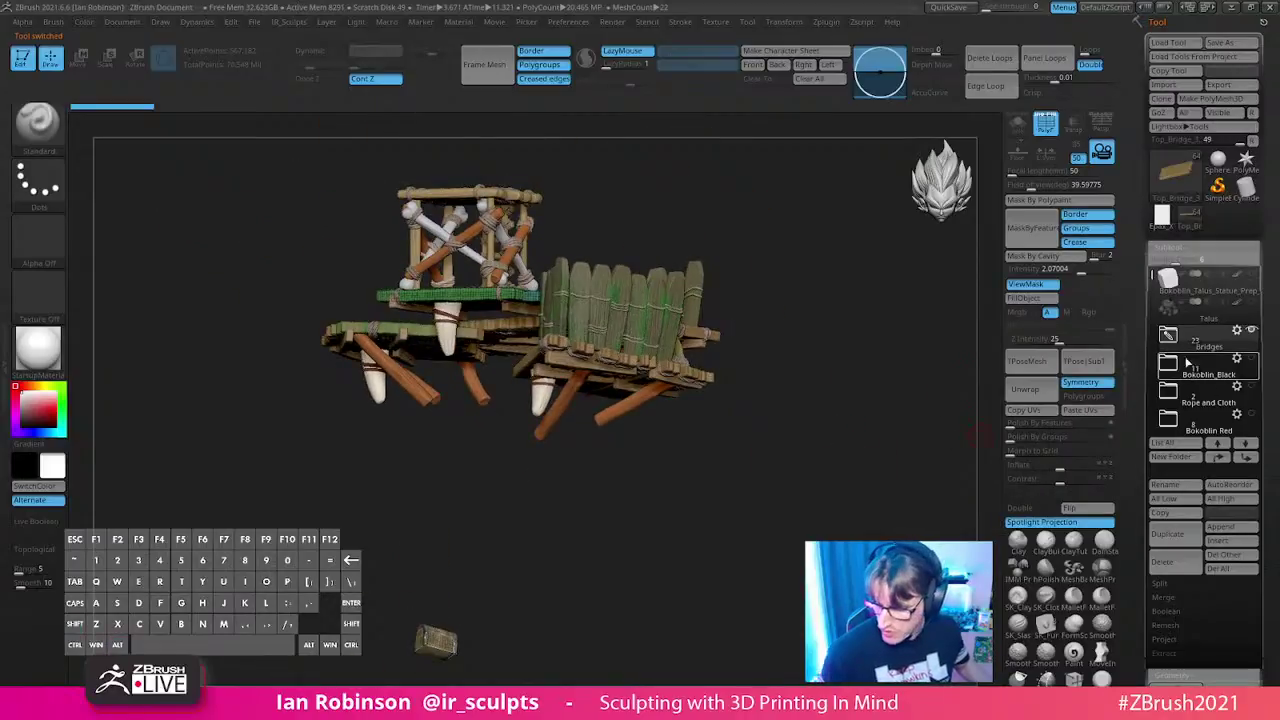
pyautogui.scroll(-2, 1158, 305)
pyautogui.moveTo(1156, 305)
pyautogui.mouseDown()
pyautogui.moveTo(1149, 391)
pyautogui.moveTo(1156, 291)
pyautogui.mouseUp()
pyautogui.click(1168, 281)
pyautogui.click(1252, 332)
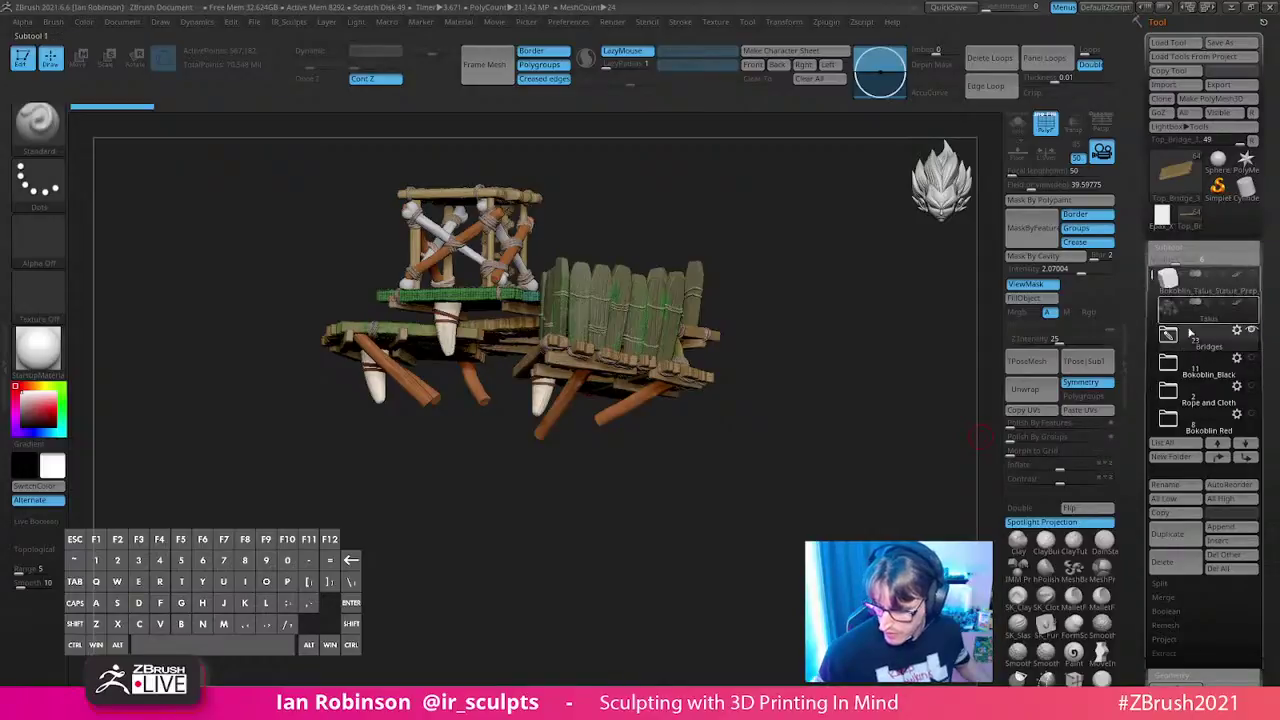
pyautogui.moveTo(846, 312); pyautogui.dragTo(826, 470)
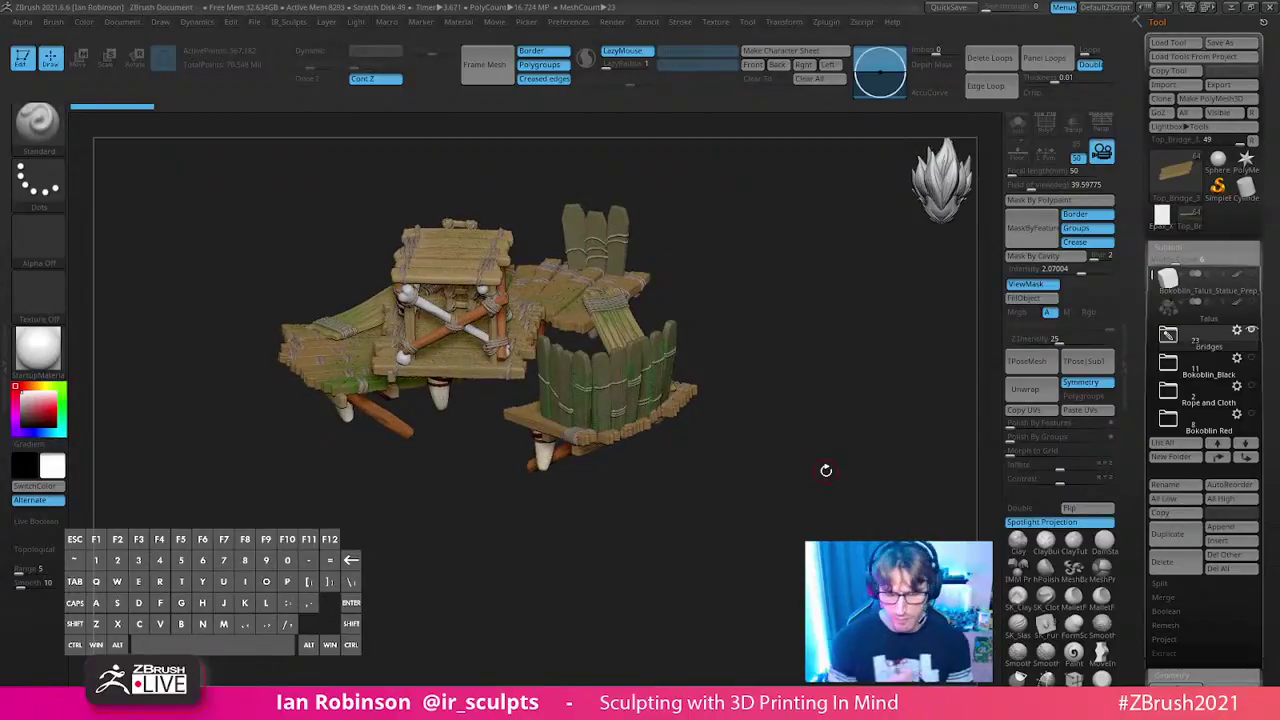
# - Merge the Bridges folder into a single subtool, select the merged result, and inspect its polygroups with polyframe
pyautogui.click(1237, 329)
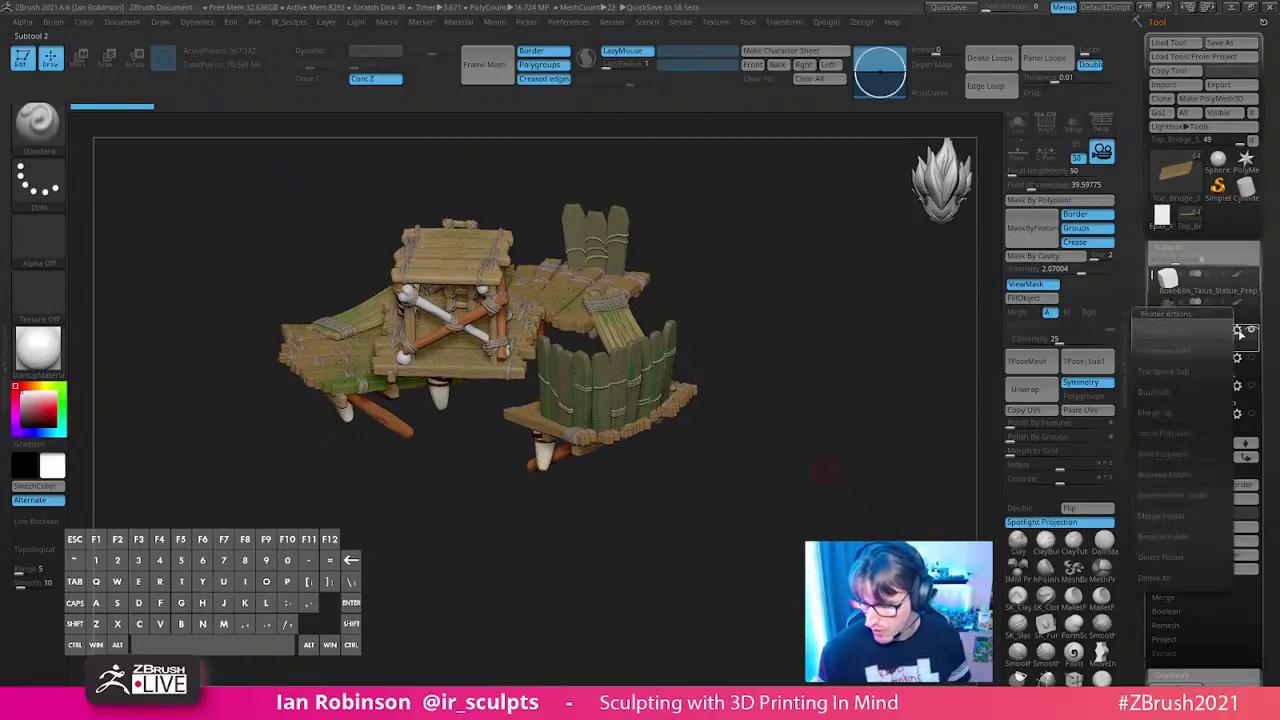
pyautogui.click(1193, 518)
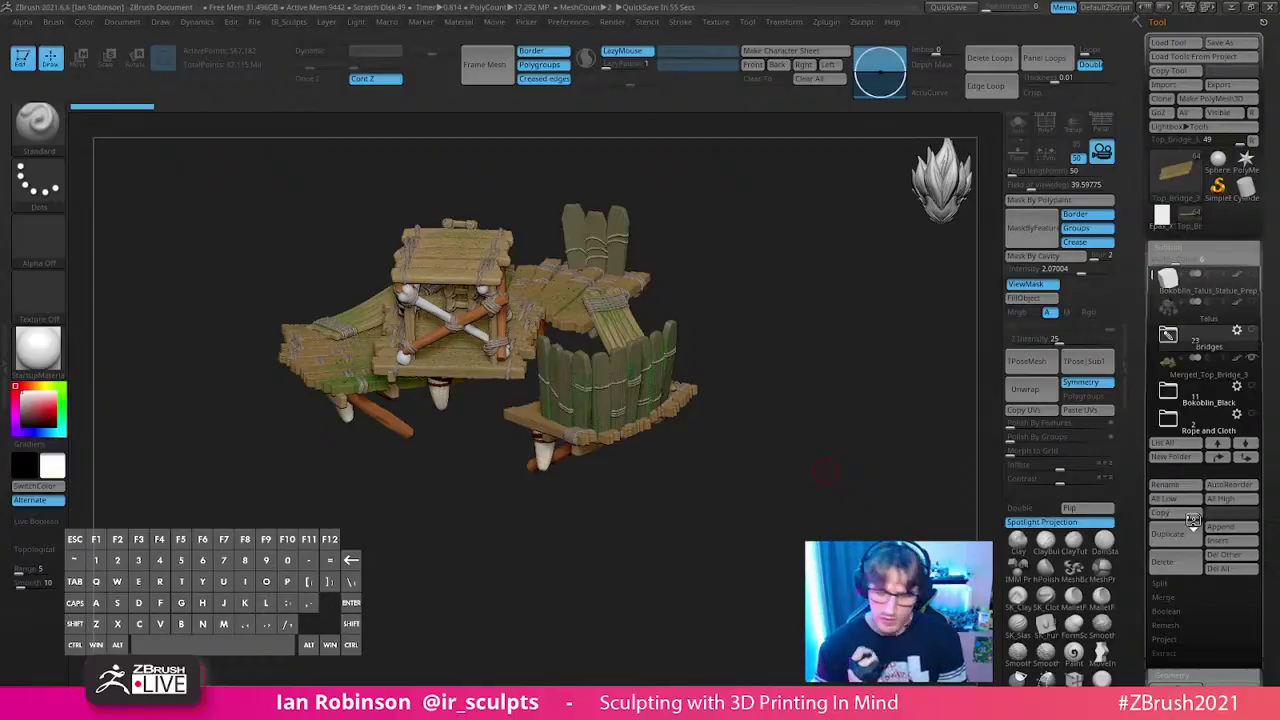
pyautogui.click(1203, 367)
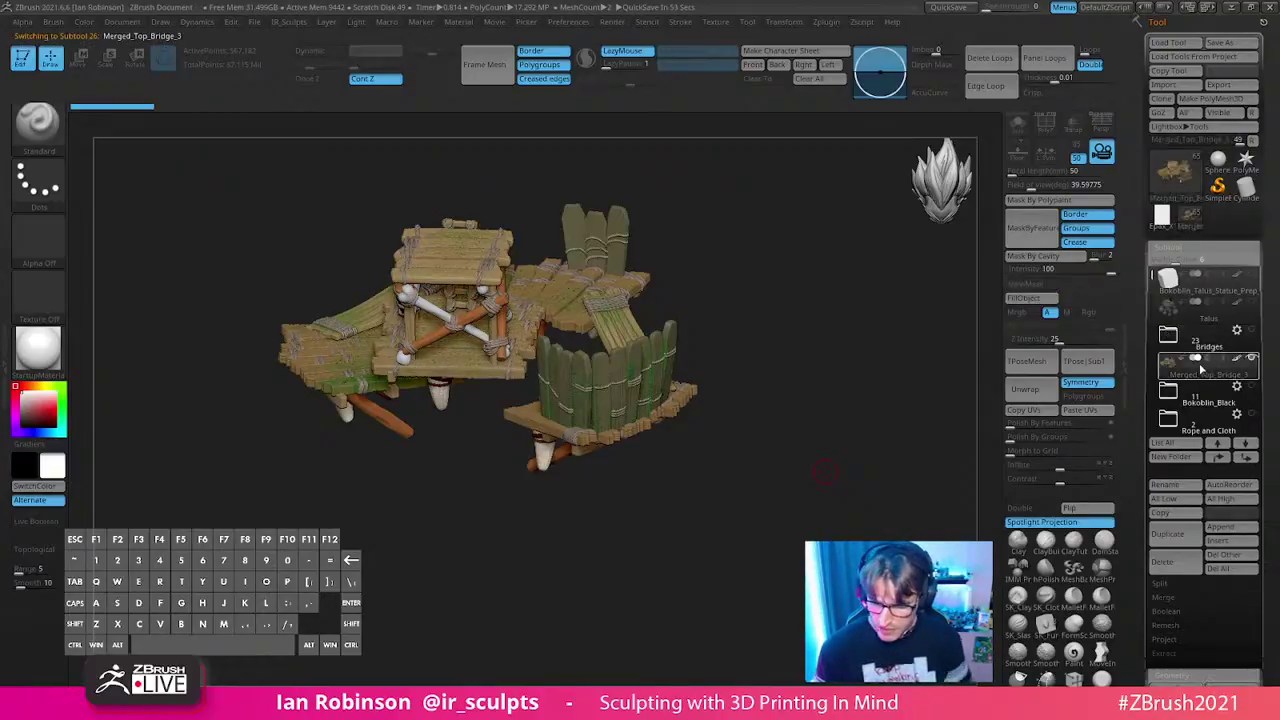
pyautogui.press('shift')
pyautogui.hotkey('shift', 'f')
pyautogui.moveTo(800, 320)
pyautogui.mouseDown()
pyautogui.moveTo(806, 343)
pyautogui.moveTo(804, 329)
pyautogui.mouseUp()
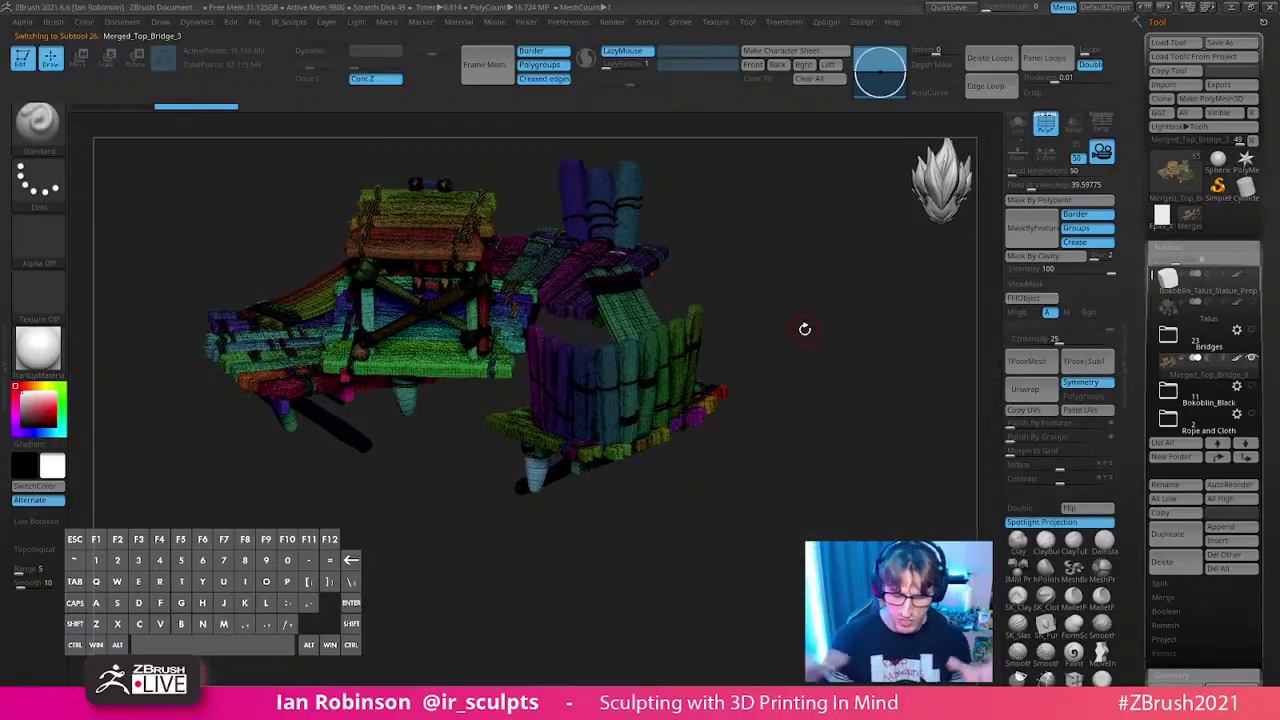
# - Delete the original Bridges folder with its separate subtools
pyautogui.click(1213, 342)
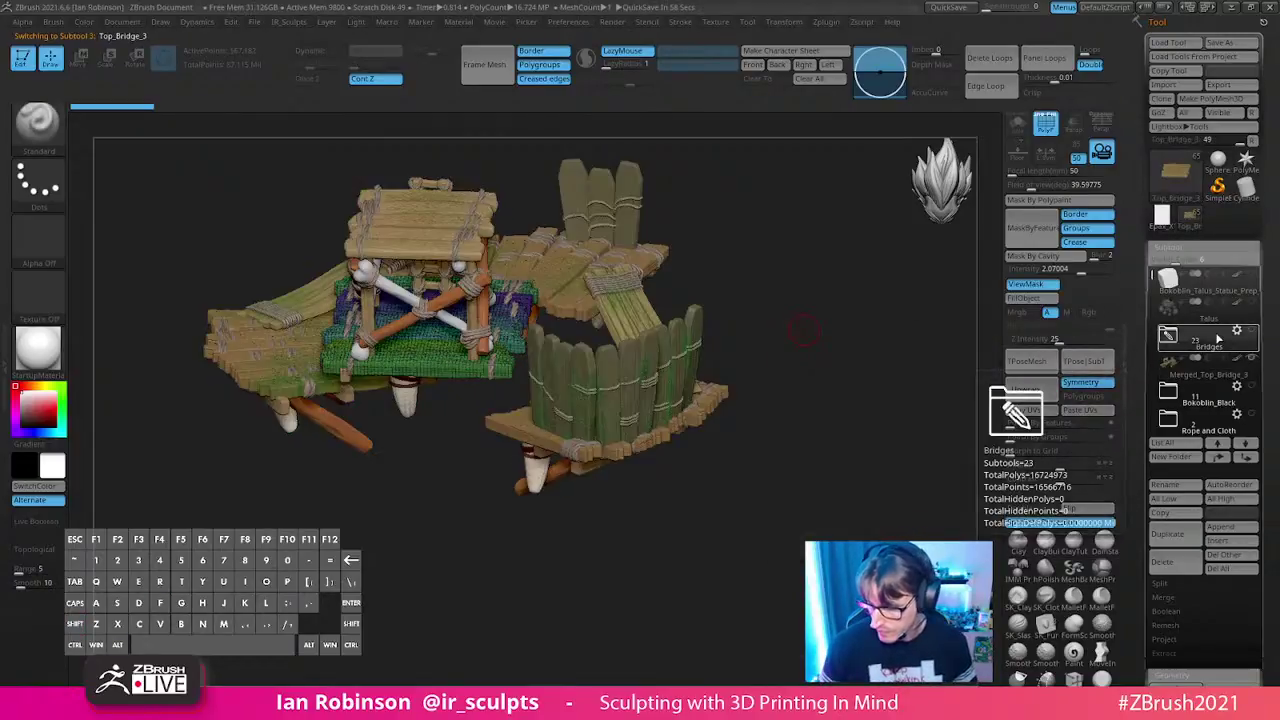
pyautogui.click(1172, 565)
pyautogui.click(1053, 600)
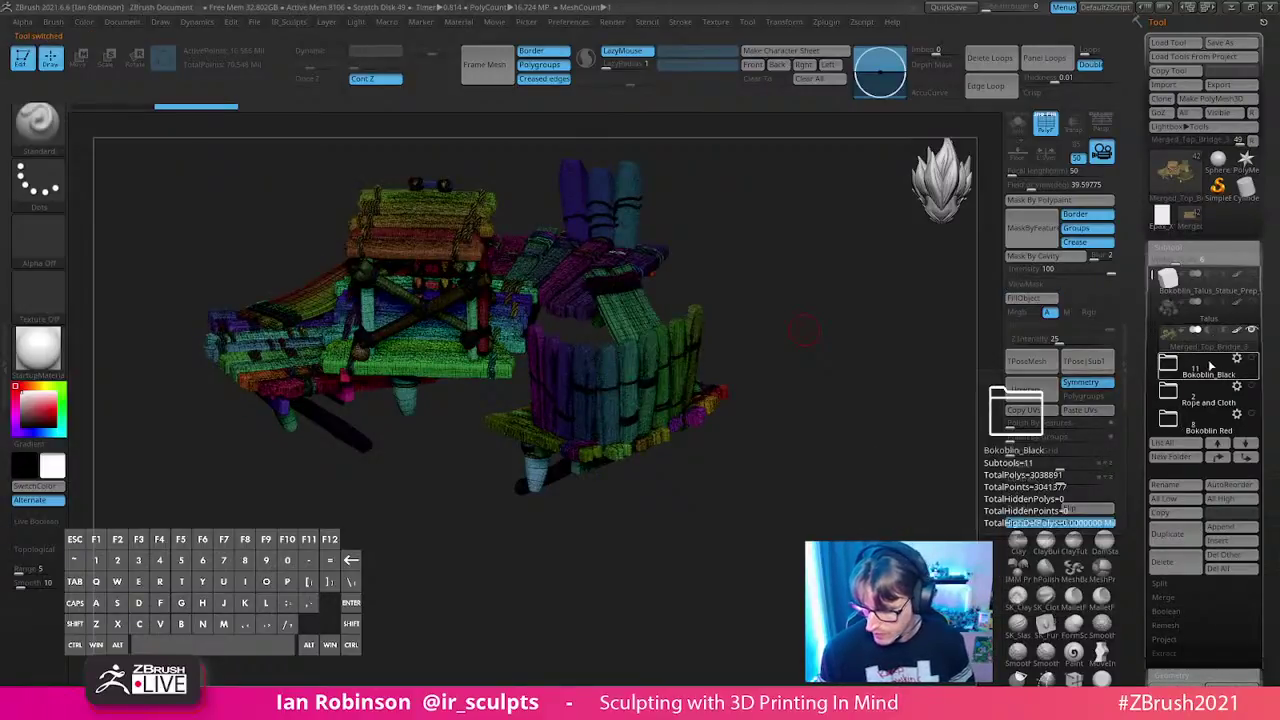
# - Select the Bokoblin_Black folder and make its subtools visible alongside the merged bridges
pyautogui.click(1230, 372)
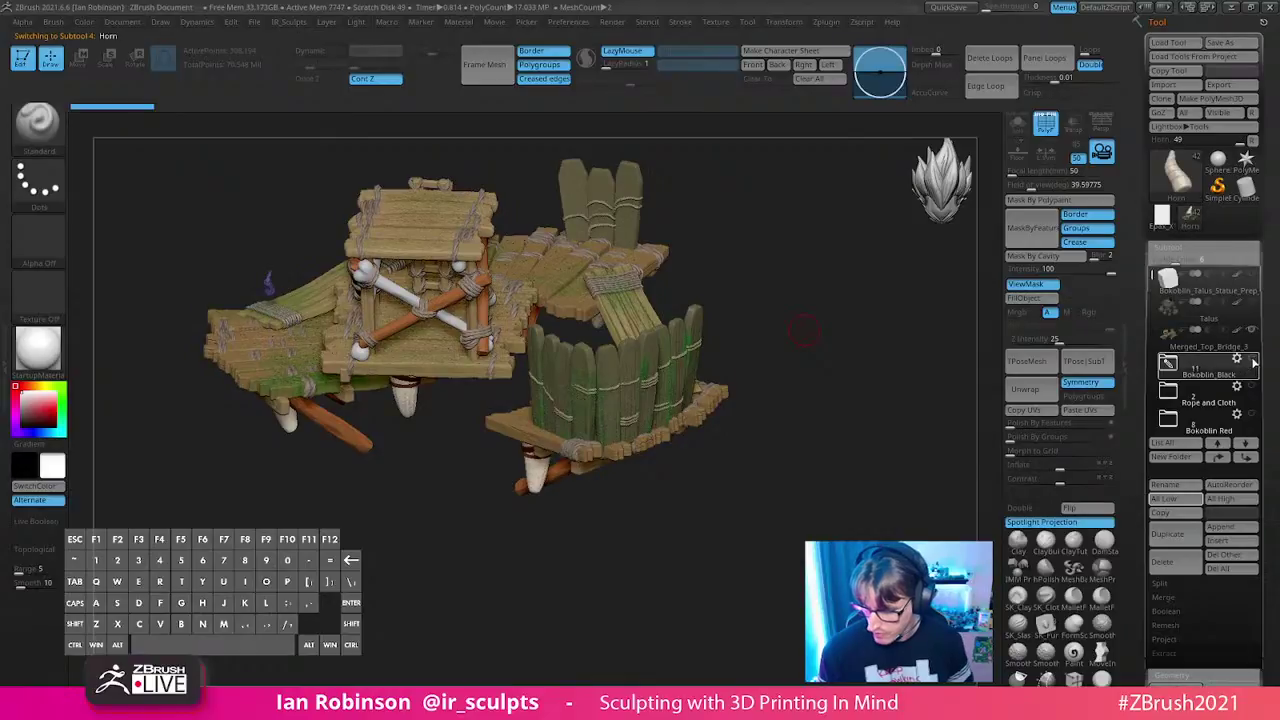
pyautogui.click(1252, 360)
pyautogui.moveTo(805, 330); pyautogui.dragTo(882, 472)
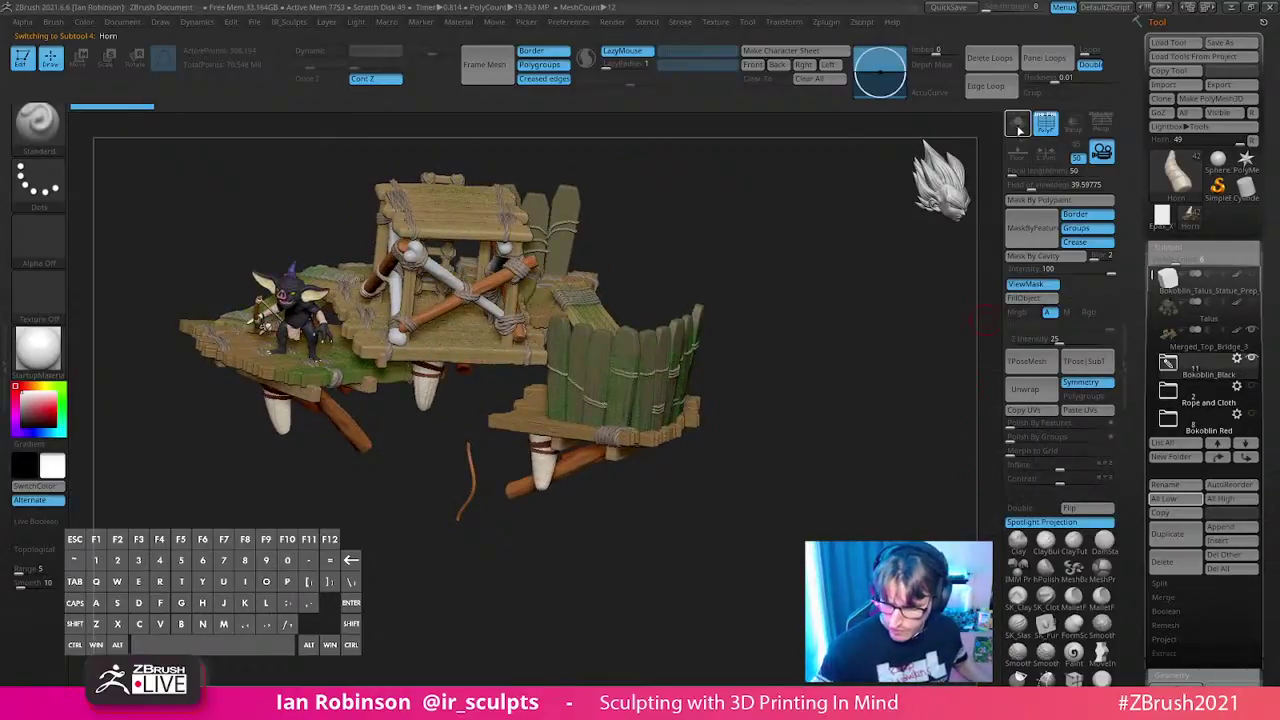
# - Select the stray curved Logs3 piece below the bridges and delete it from the Bokoblin_Black folder
pyautogui.click(1017, 124)
pyautogui.click(1017, 124)
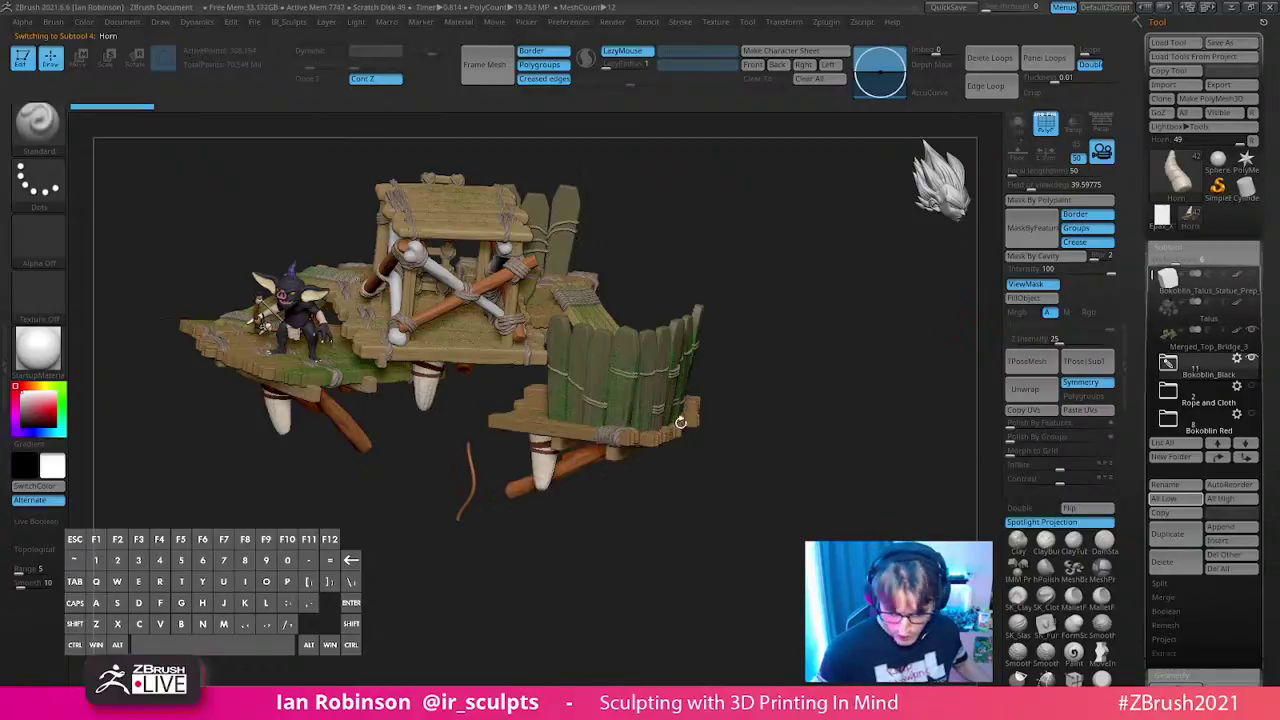
pyautogui.keyDown('alt'); pyautogui.click(472, 480); pyautogui.keyUp('alt')
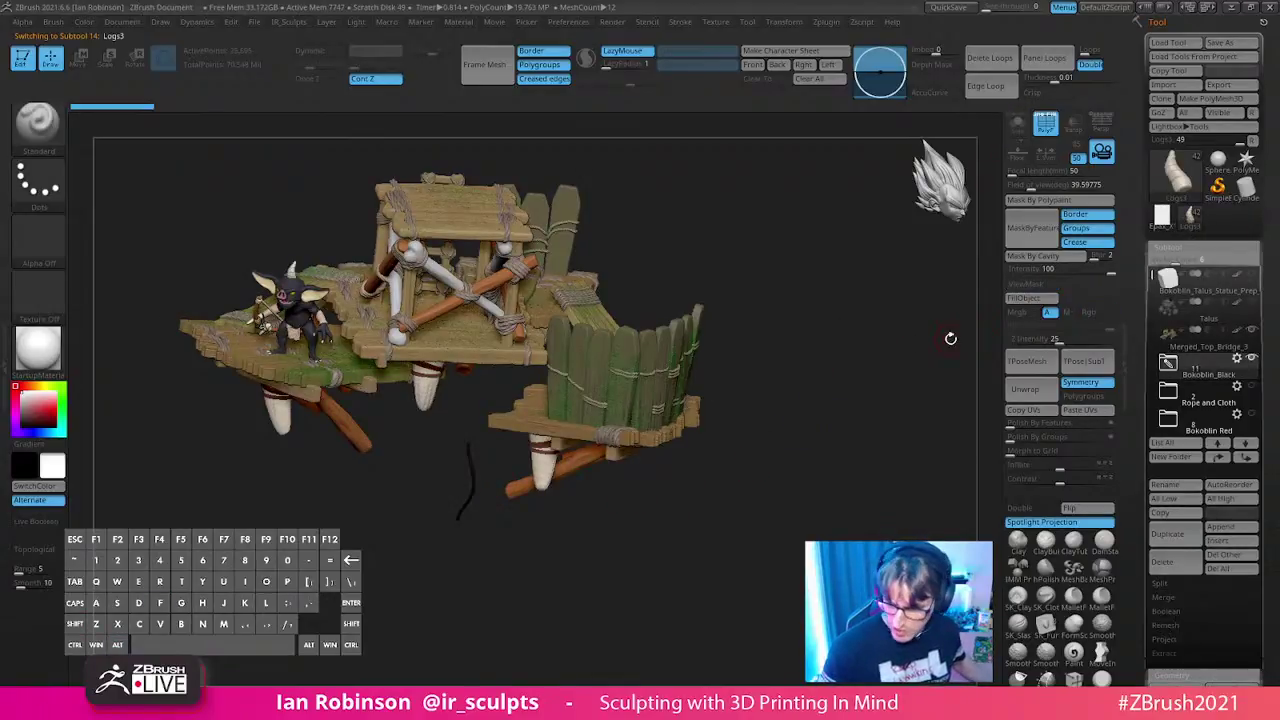
pyautogui.click(1174, 375)
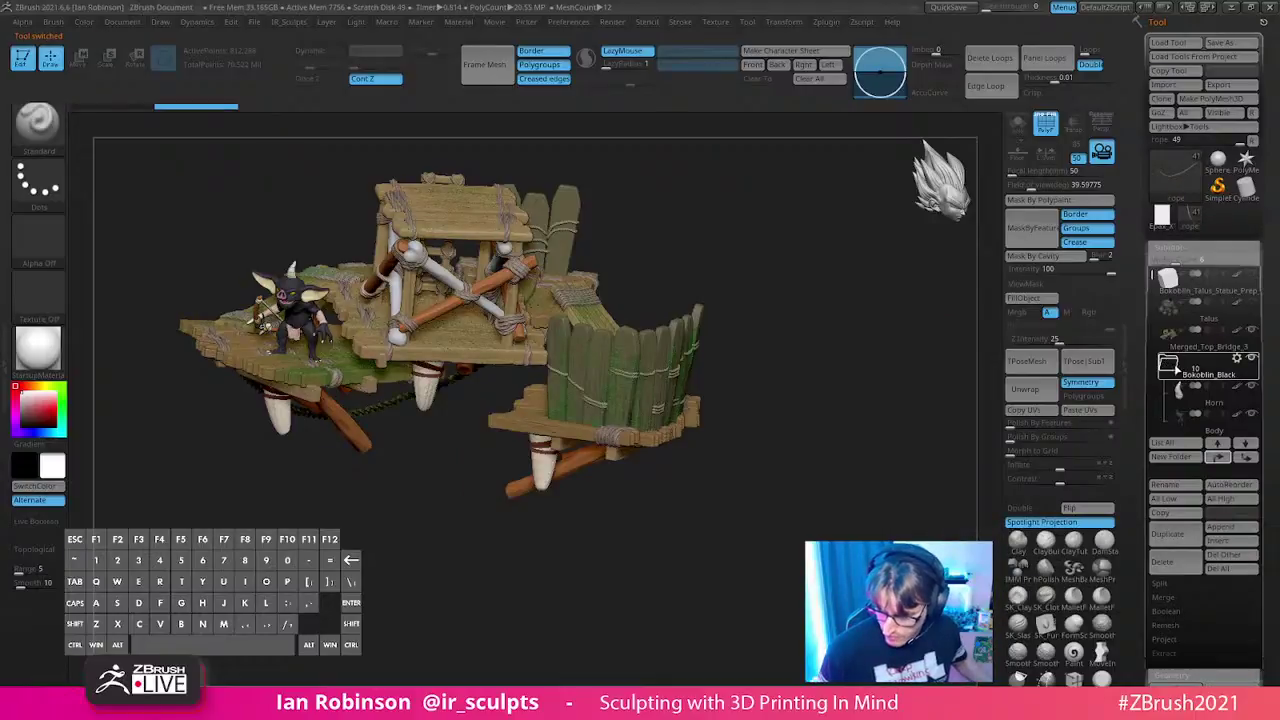
pyautogui.click(1167, 367)
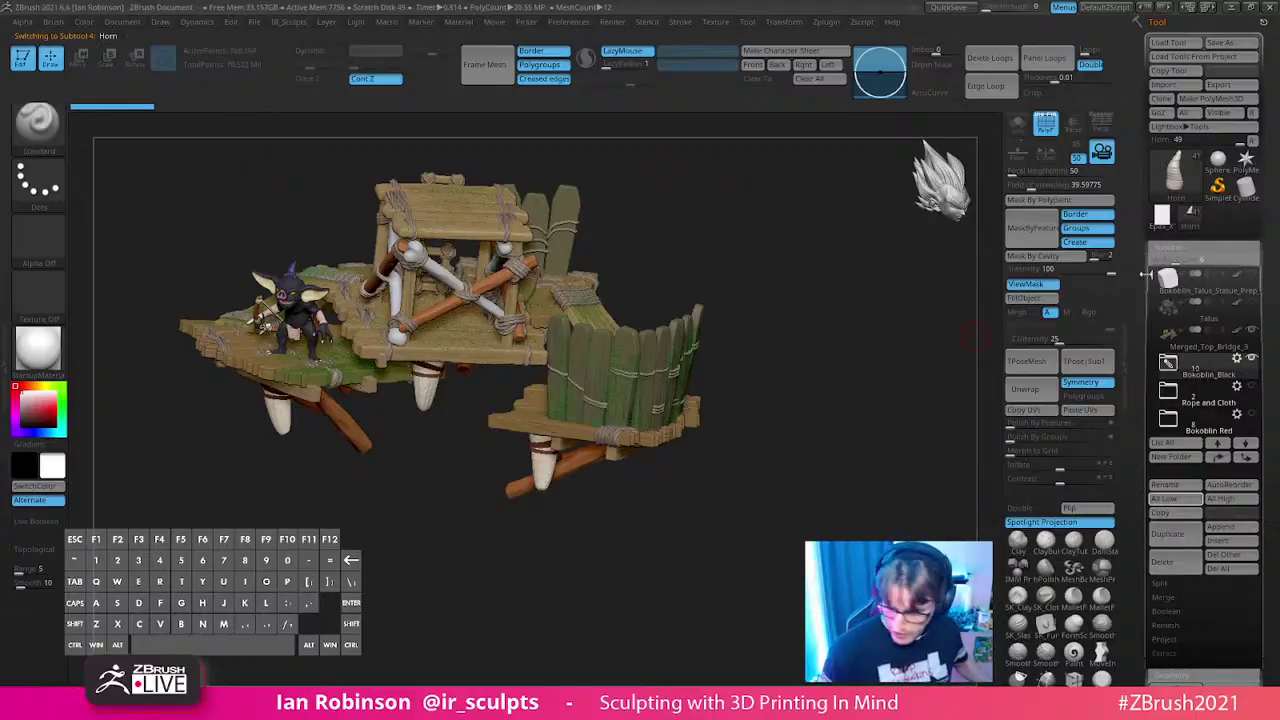
# - With the merged bridges hidden, merge the Bokoblin_Black folder into a single subtool and check its polygroups with polyframe
pyautogui.click(1251, 330)
pyautogui.keyDown('shift'); pyautogui.moveTo(843, 423); pyautogui.dragTo(816, 413); pyautogui.keyUp('shift')
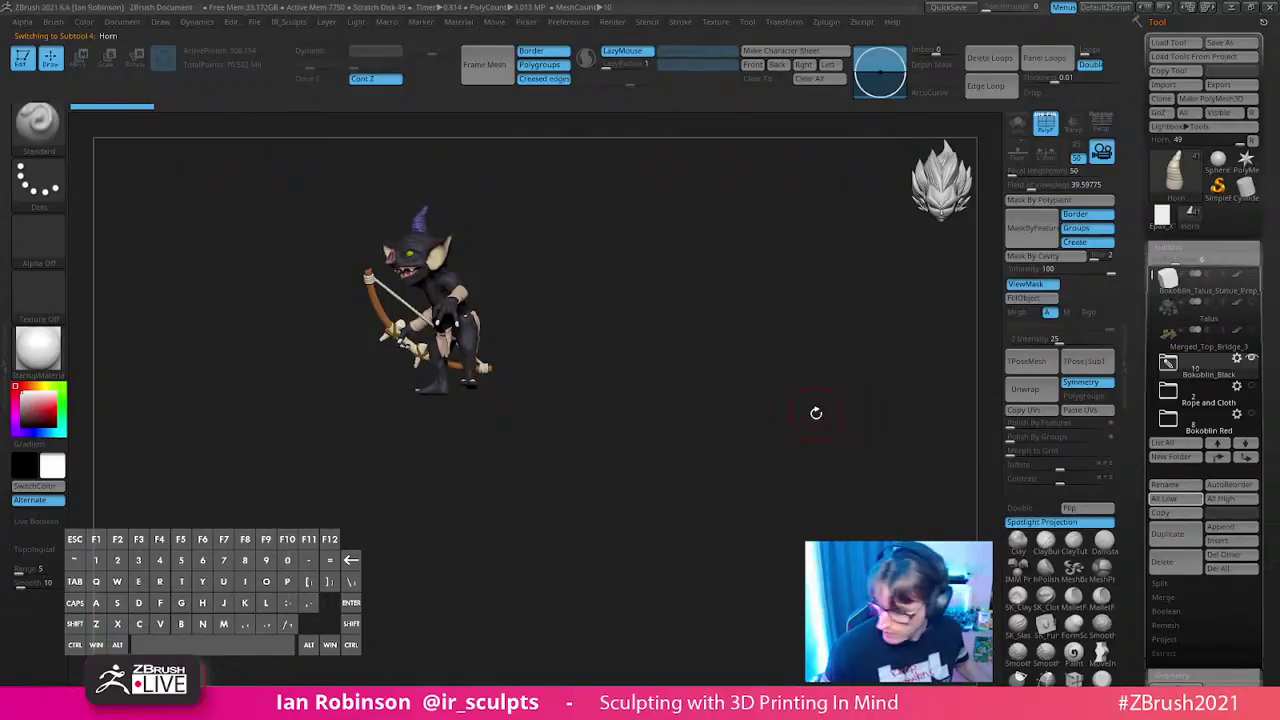
pyautogui.click(1238, 360)
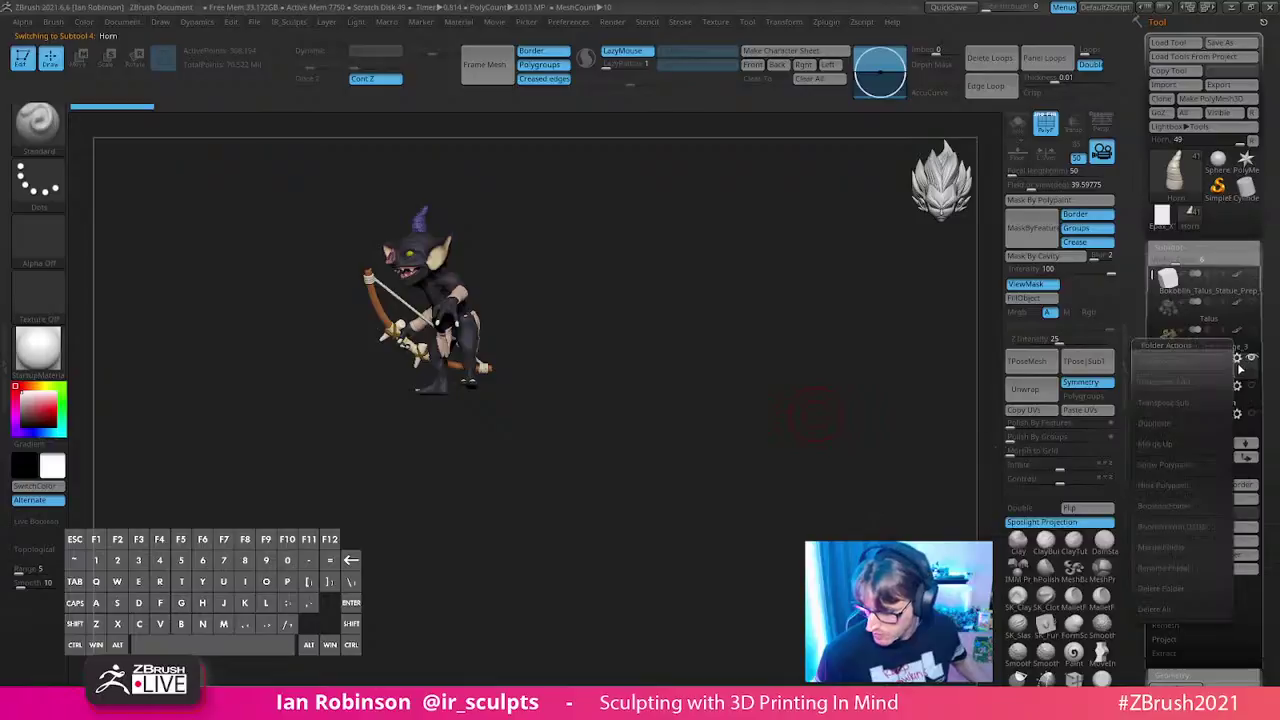
pyautogui.click(1180, 548)
pyautogui.click(1207, 404)
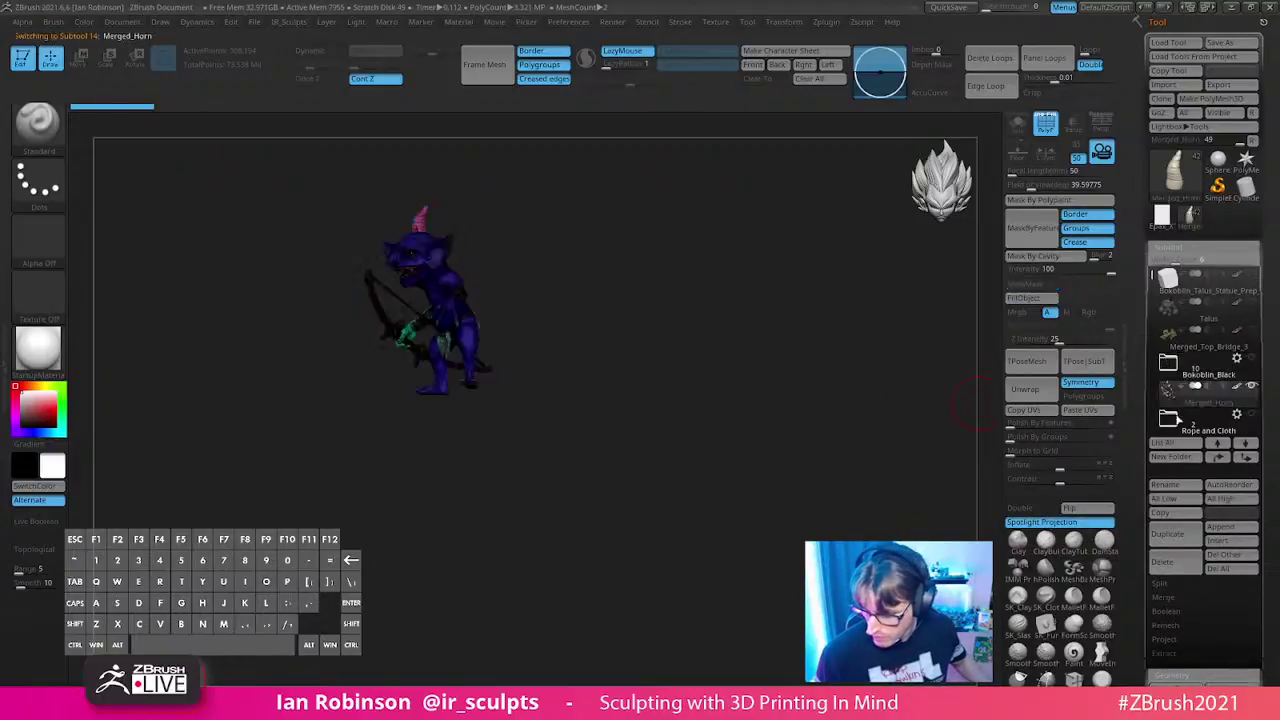
pyautogui.moveTo(817, 457)
pyautogui.mouseDown()
pyautogui.moveTo(849, 451)
pyautogui.moveTo(849, 474)
pyautogui.moveTo(831, 483)
pyautogui.moveTo(874, 491)
pyautogui.moveTo(894, 442)
pyautogui.moveTo(856, 524)
pyautogui.moveTo(823, 549)
pyautogui.mouseUp()
pyautogui.hotkey('shift', 'f')
pyautogui.hotkey('shift', 'f')
pyautogui.hotkey('shift', 'f')
# - Delete the original Bokoblin_Black folder with all its separate subtools, keeping the merged Bokoblin
pyautogui.click(1191, 373)
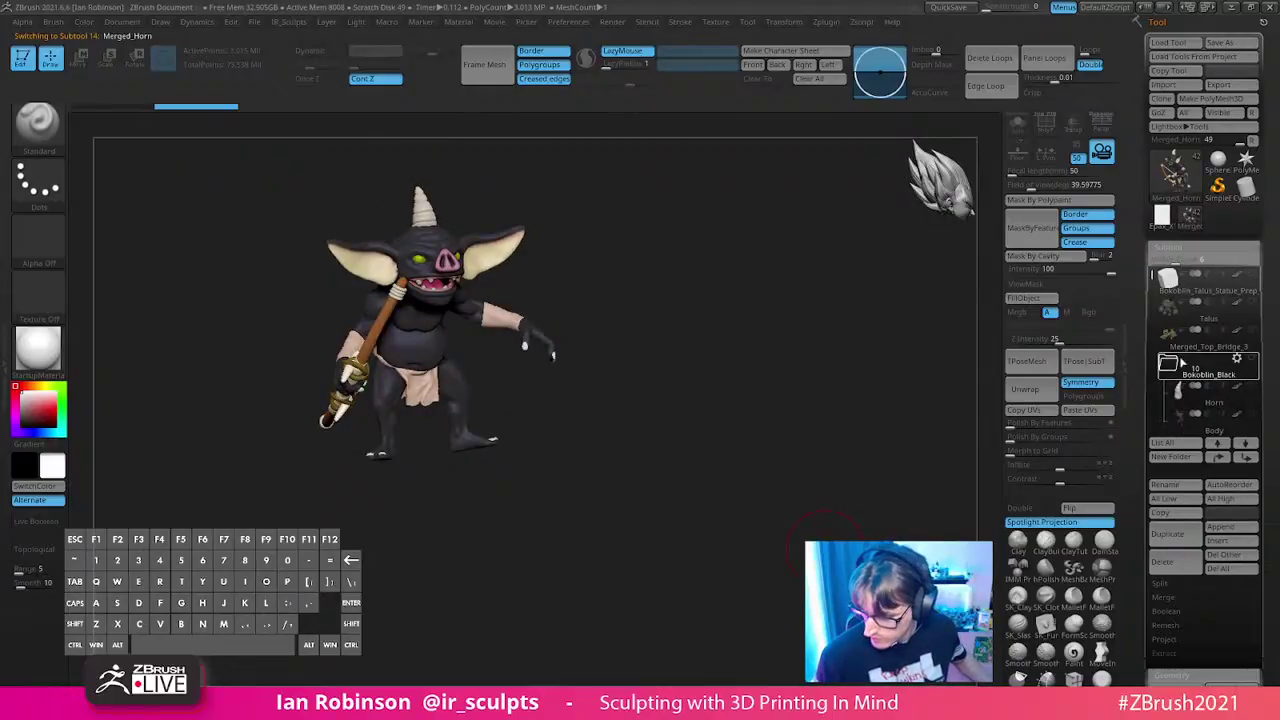
pyautogui.click(1168, 362)
pyautogui.click(1014, 440)
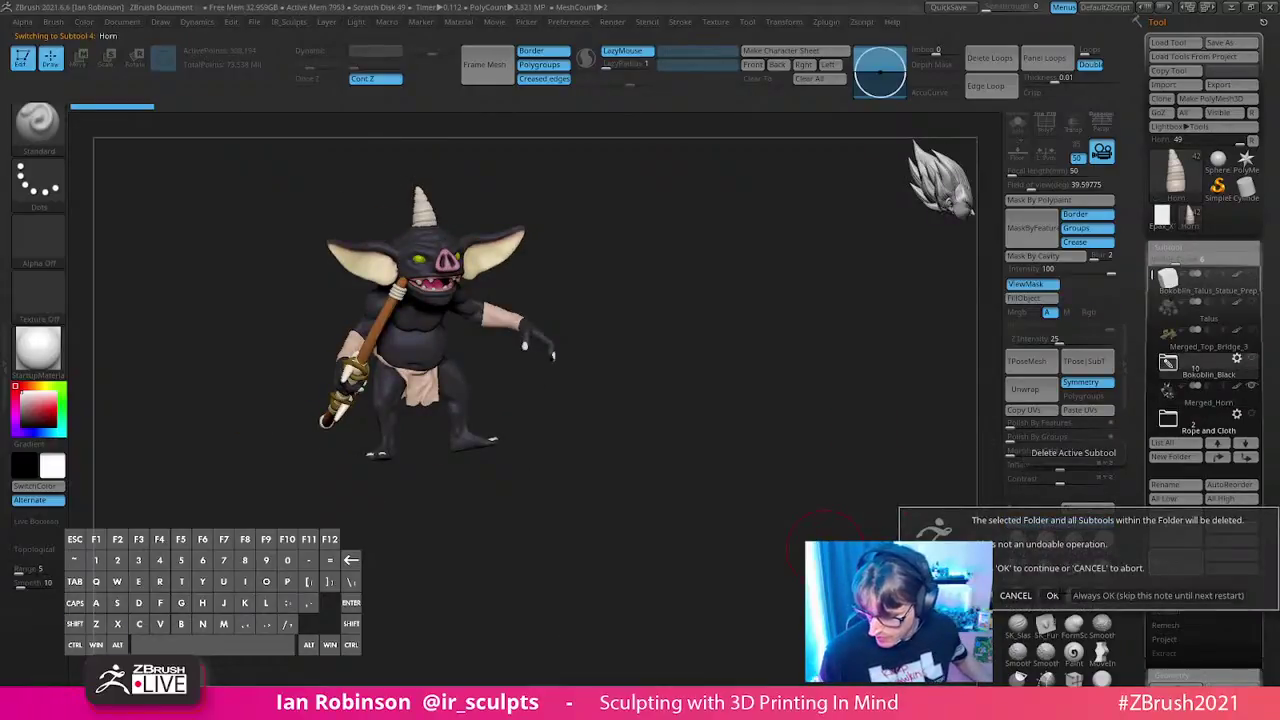
pyautogui.click(1052, 595)
# - Show the Rope and Cloth folder, hide the merged black Bokoblin, and select the folder
pyautogui.click(1251, 386)
pyautogui.moveTo(774, 498); pyautogui.dragTo(824, 464)
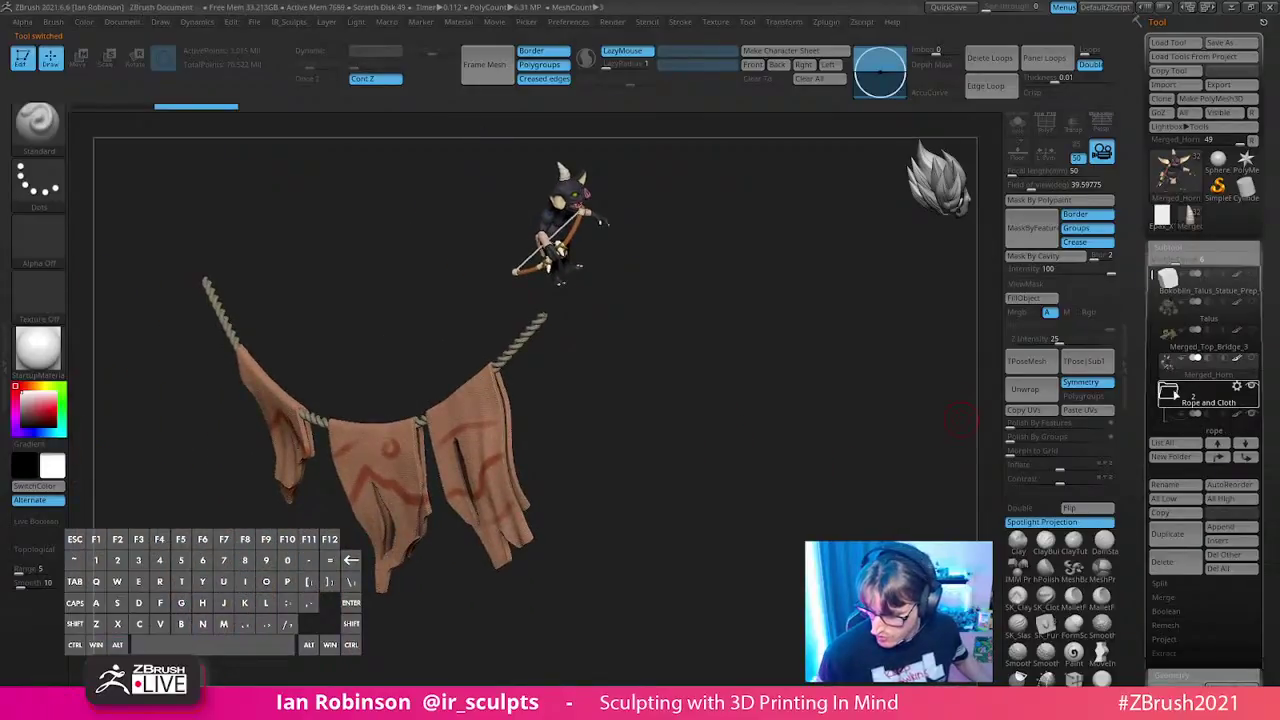
pyautogui.click(1224, 401)
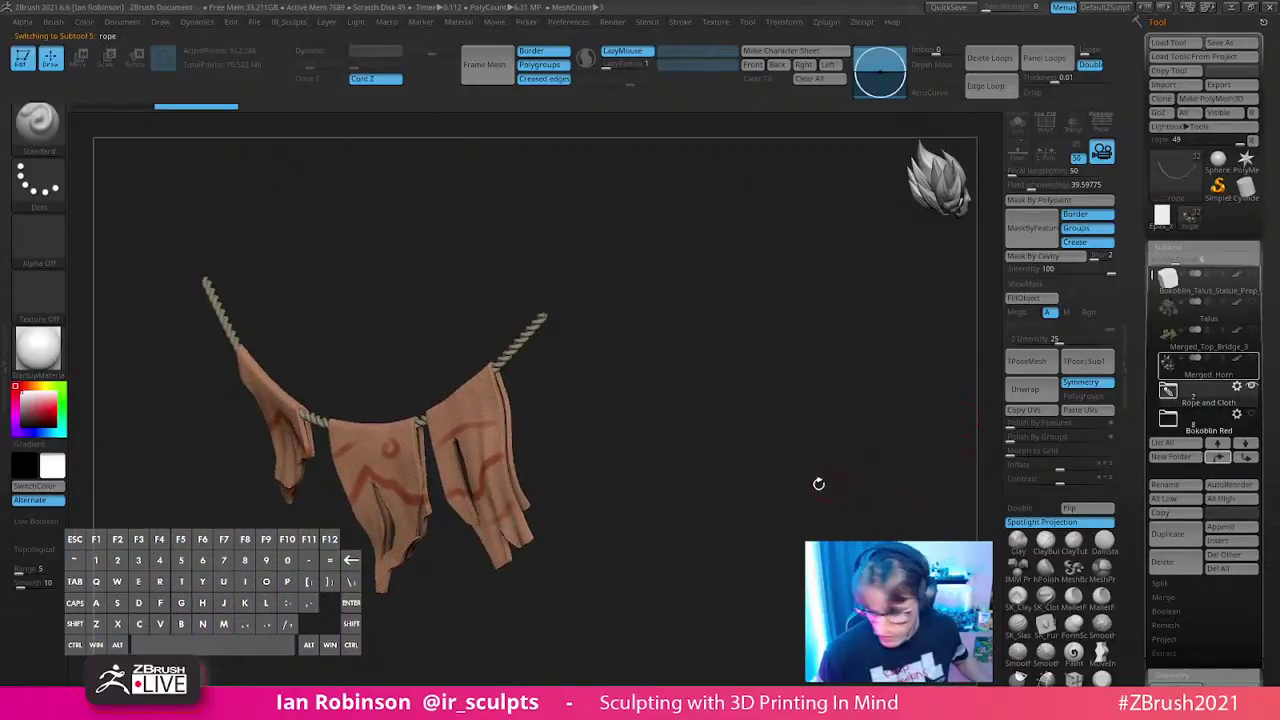
pyautogui.moveTo(826, 480); pyautogui.dragTo(837, 460)
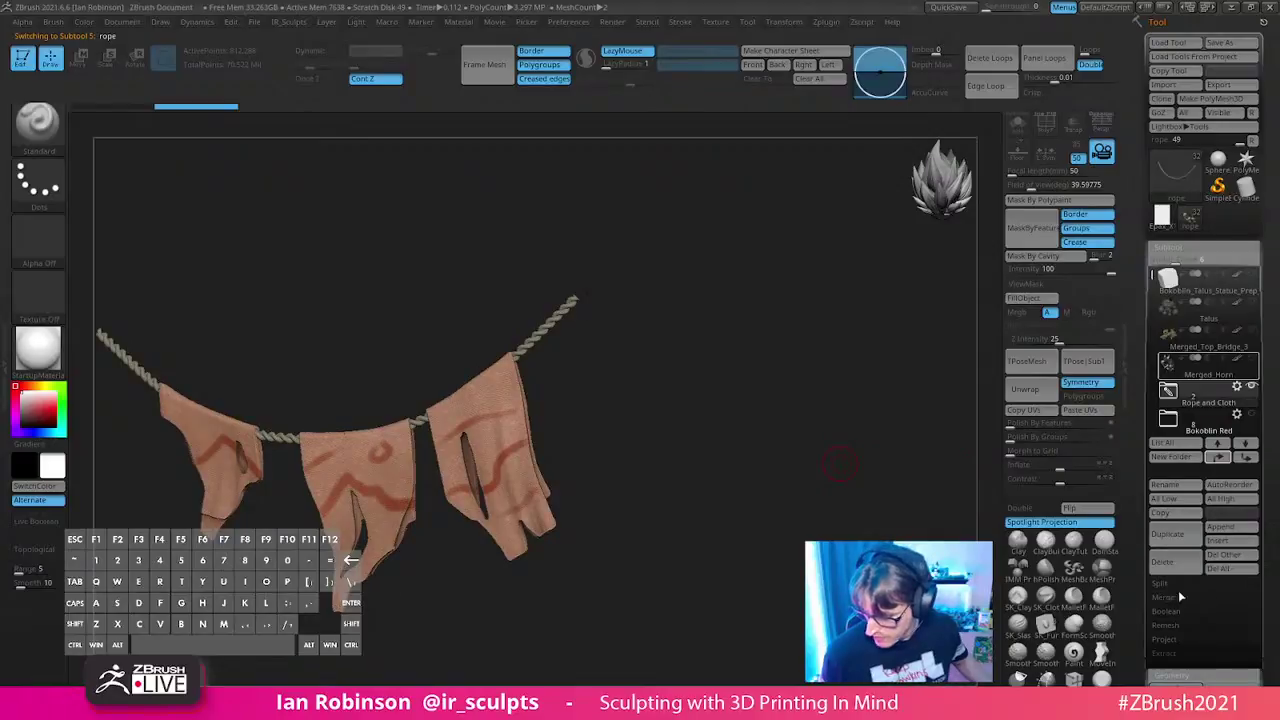
pyautogui.moveTo(808, 546); pyautogui.dragTo(825, 485)
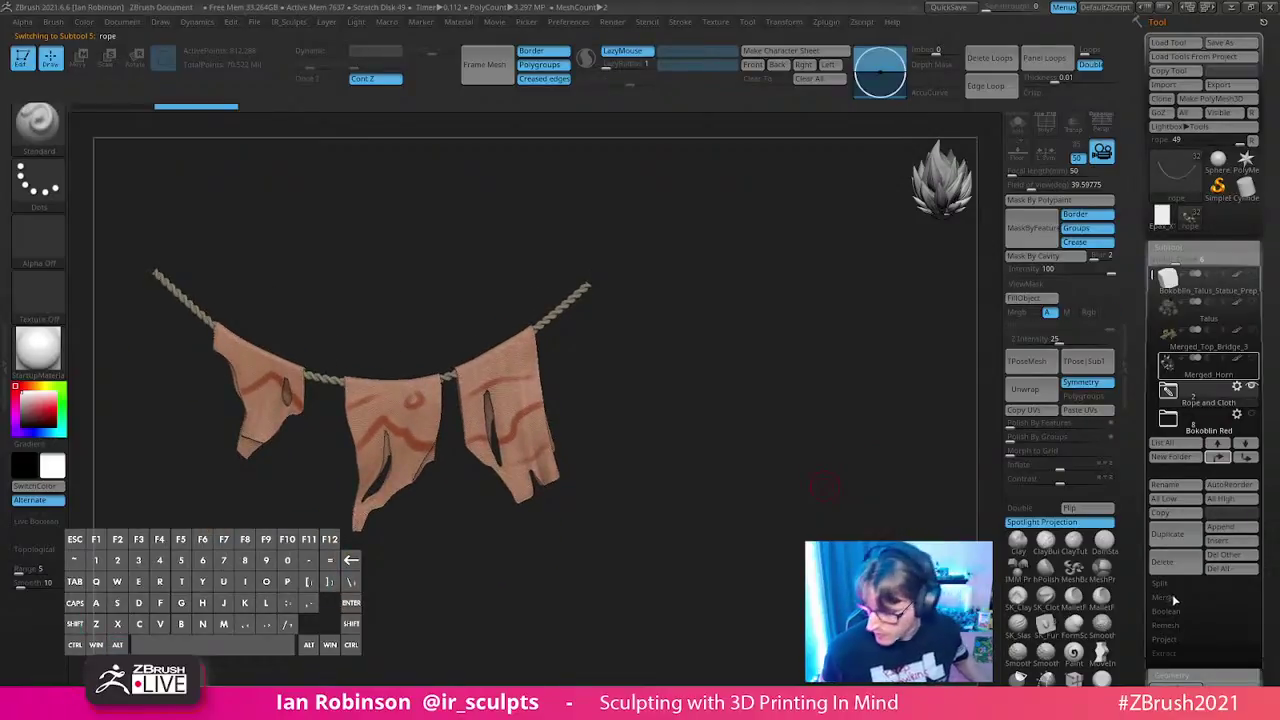
# - Merge the Rope and Cloth folder into a single subtool and delete the original folder
pyautogui.click(1178, 534)
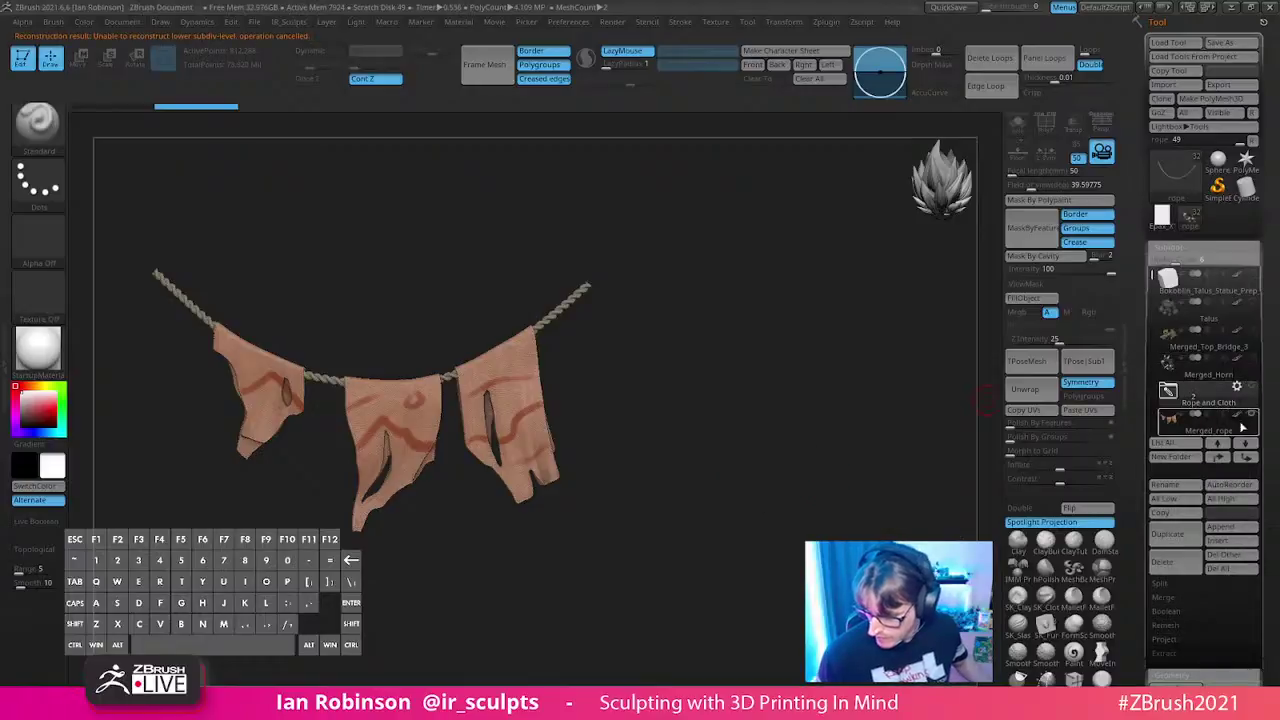
pyautogui.click(1172, 564)
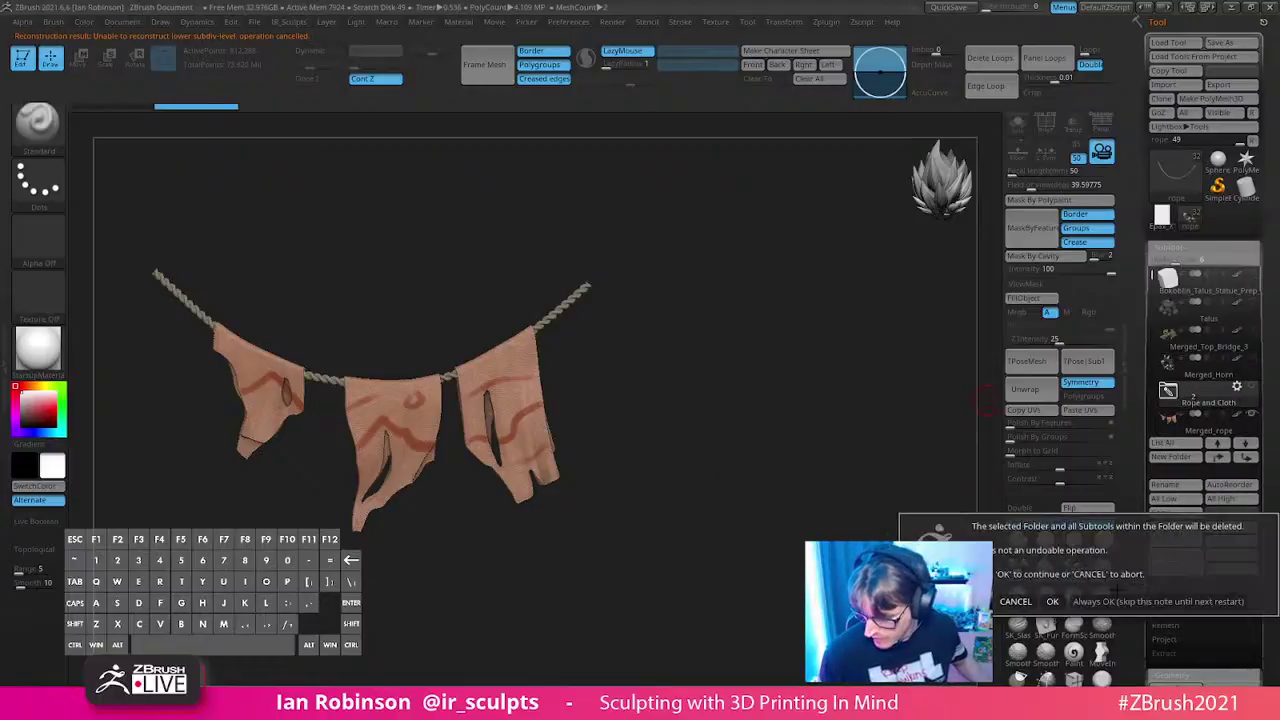
pyautogui.click(1052, 601)
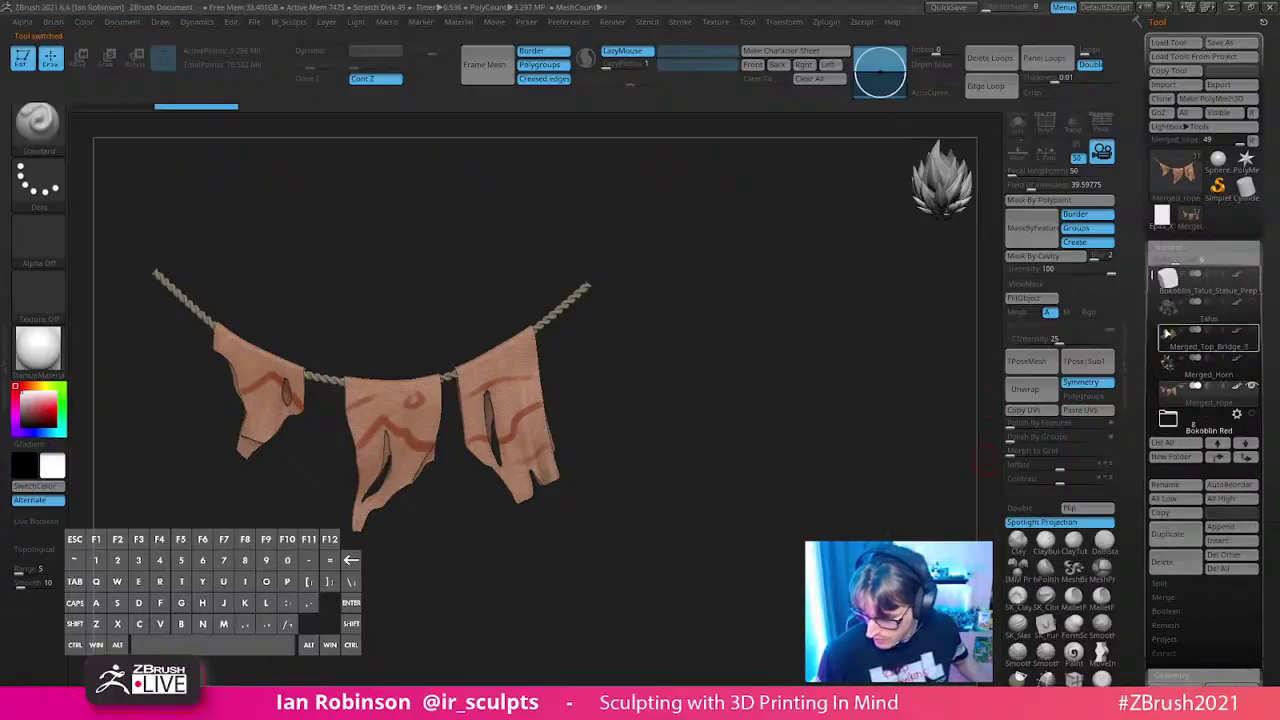
# - With only the Bokoblin Red folder visible, merge it into a single subtool and delete the original folder
pyautogui.click(1170, 385)
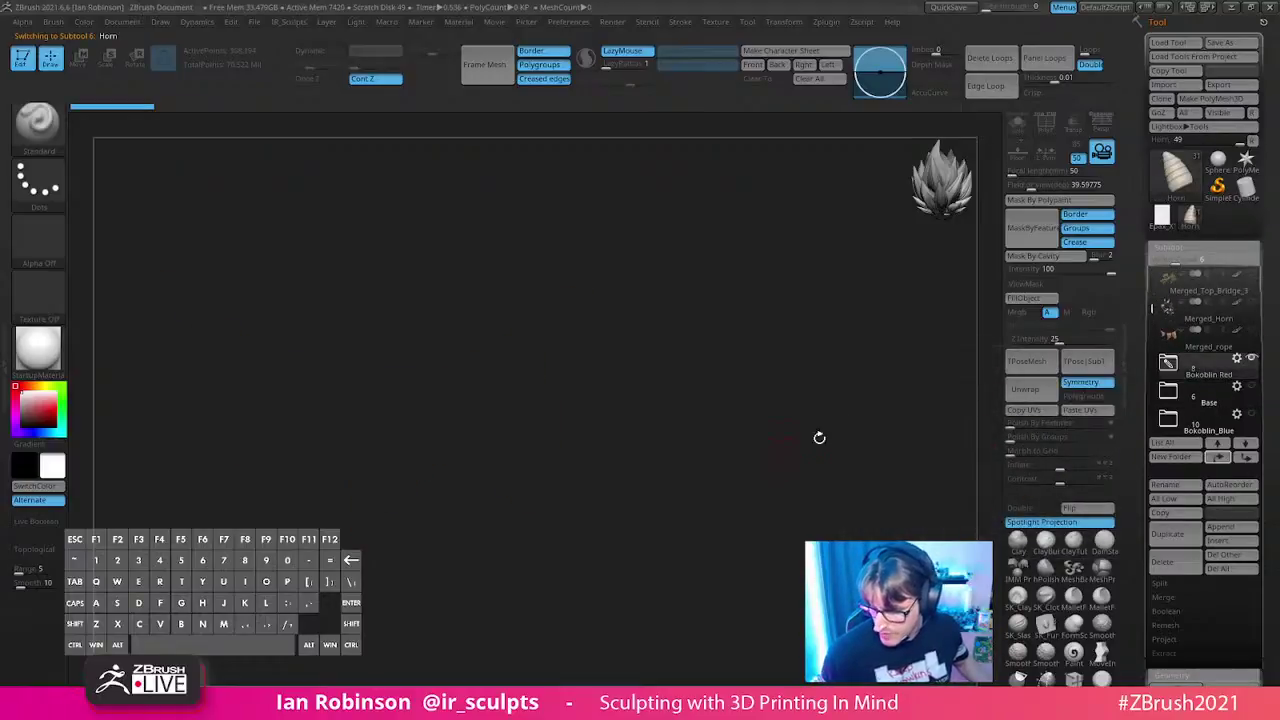
pyautogui.press('f')
pyautogui.keyDown('alt'); pyautogui.moveTo(890, 454); pyautogui.dragTo(808, 260); pyautogui.keyUp('alt')
pyautogui.press('f')
pyautogui.press('s')
pyautogui.click(1166, 366)
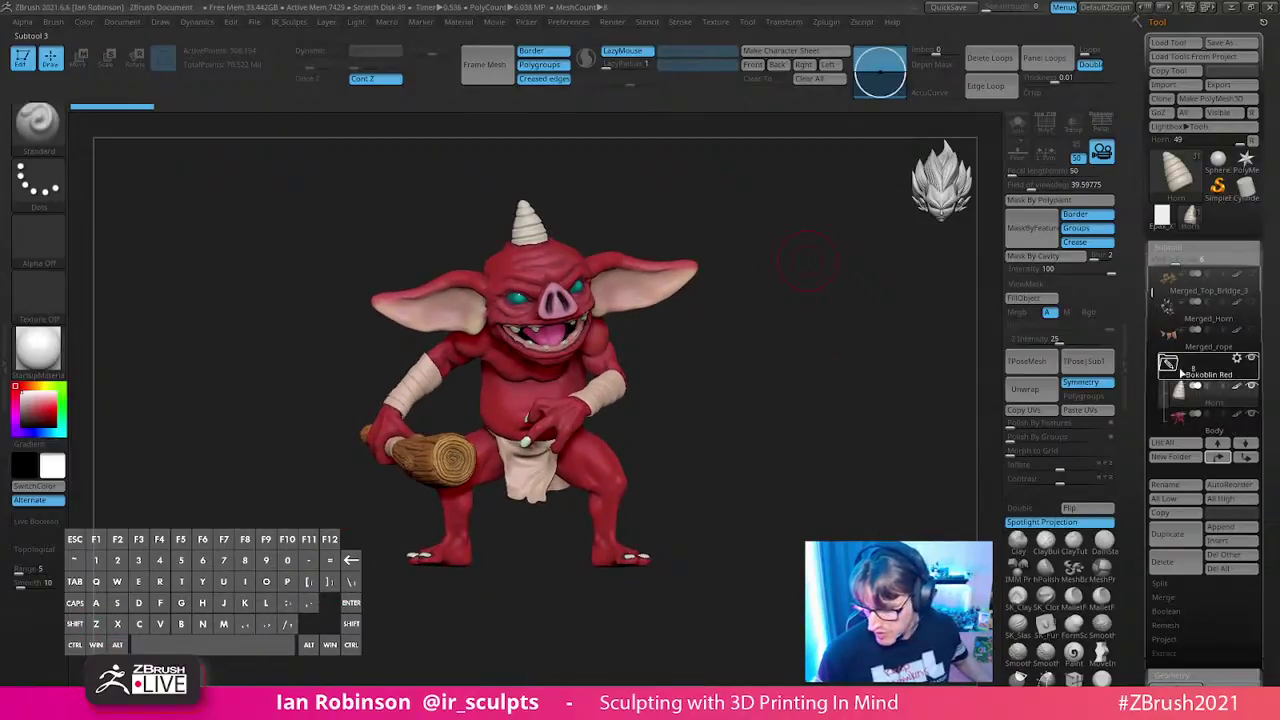
pyautogui.click(1168, 362)
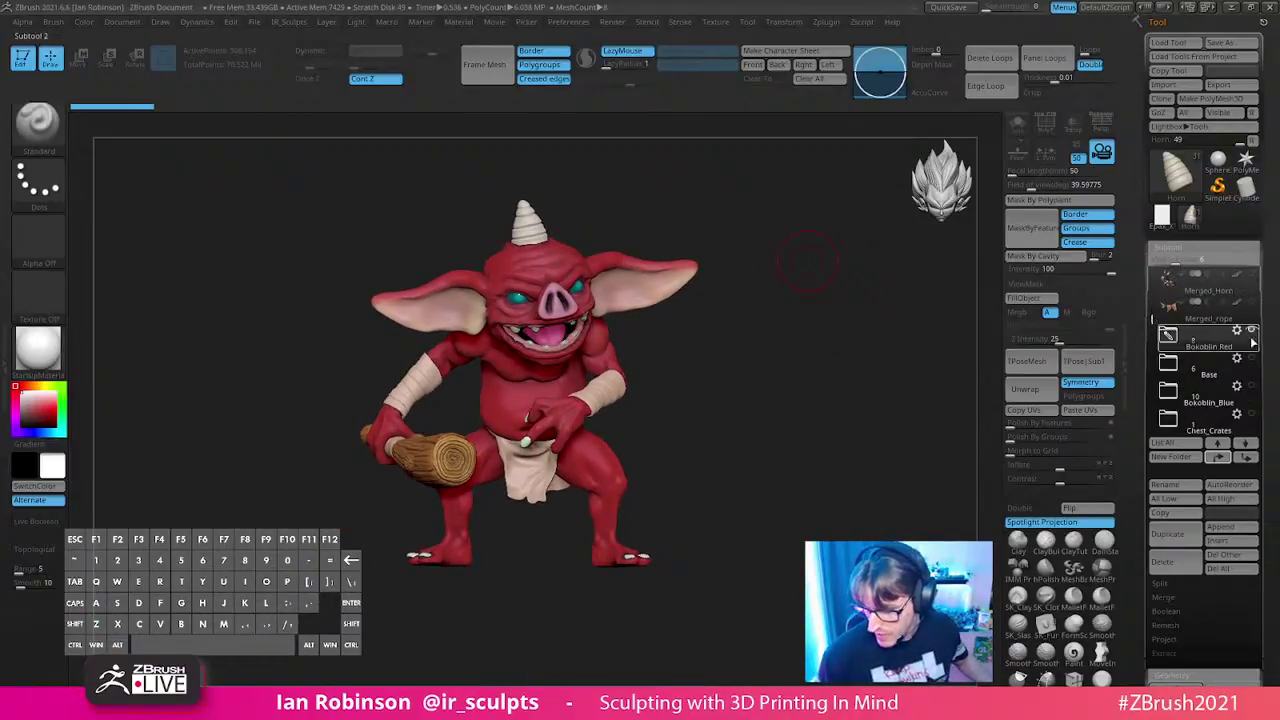
pyautogui.click(1181, 513)
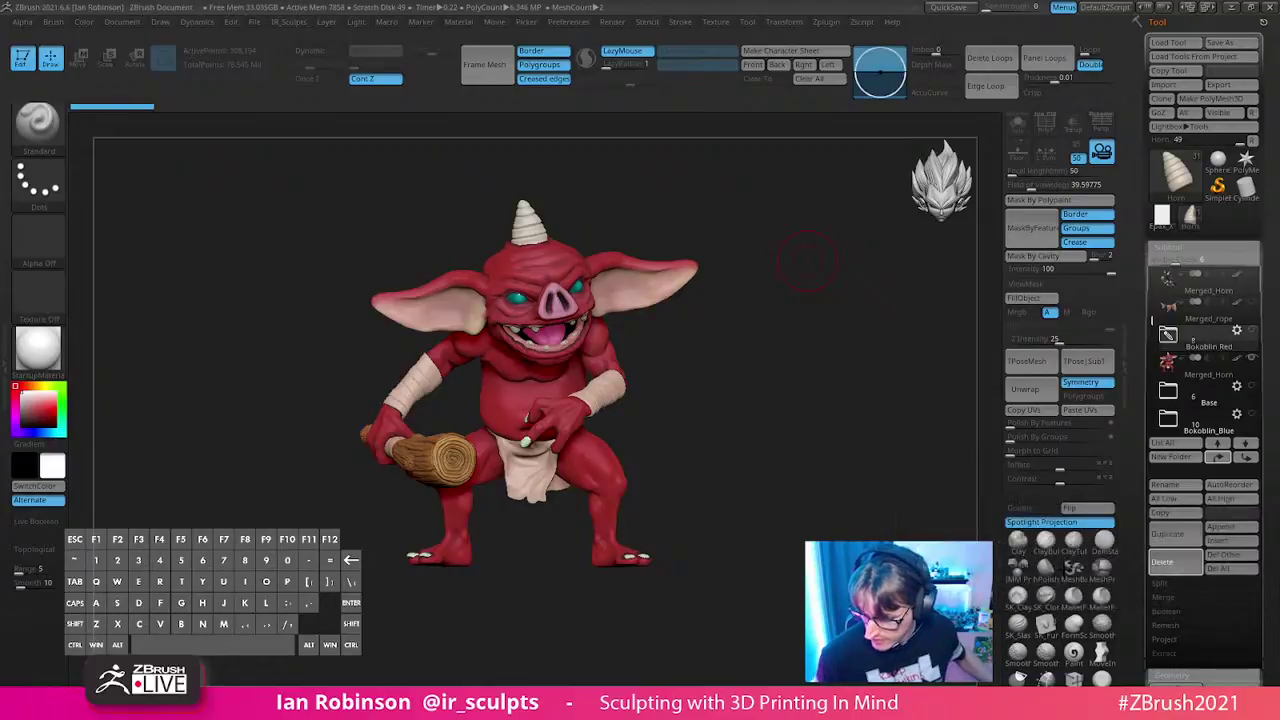
pyautogui.click(1170, 562)
# - Select the Base folder, make its subtools visible, and hide the merged red Bokoblin
pyautogui.keyDown('alt'); pyautogui.moveTo(835, 462); pyautogui.dragTo(760, 360); pyautogui.keyUp('alt')
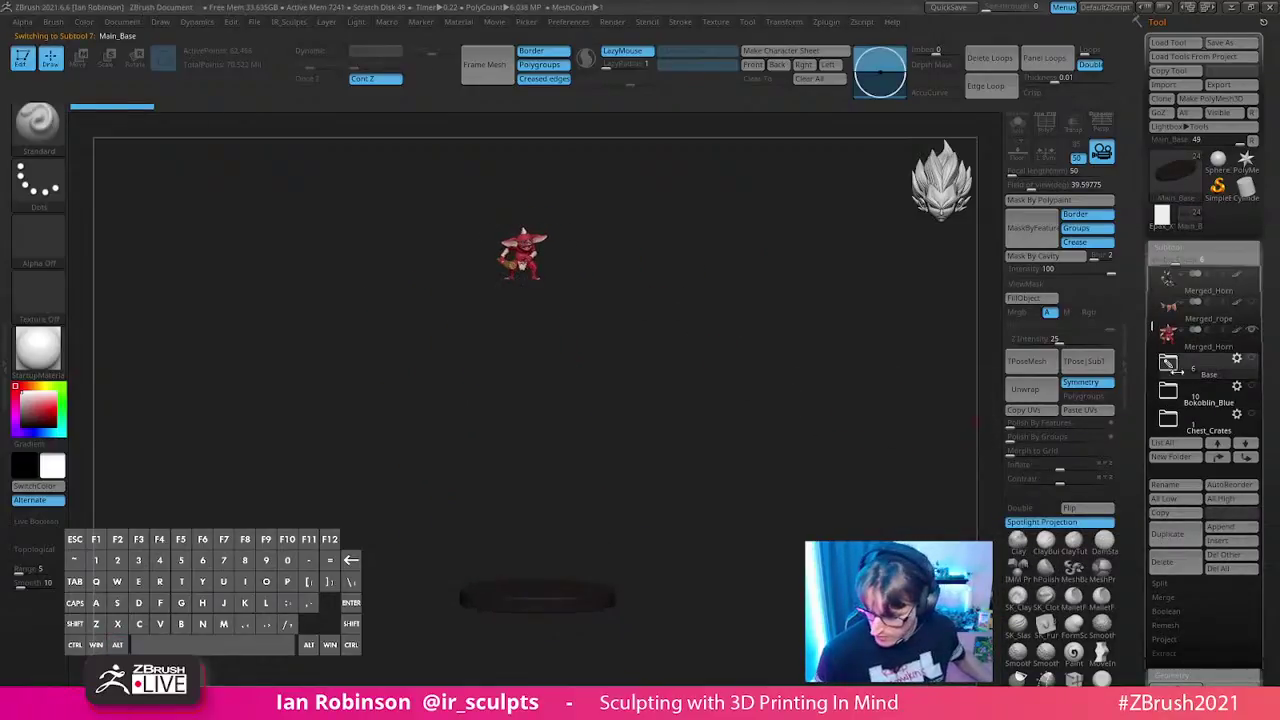
pyautogui.click(1251, 358)
pyautogui.click(1251, 330)
pyautogui.keyDown('alt'); pyautogui.moveTo(862, 496); pyautogui.dragTo(868, 440); pyautogui.keyUp('alt')
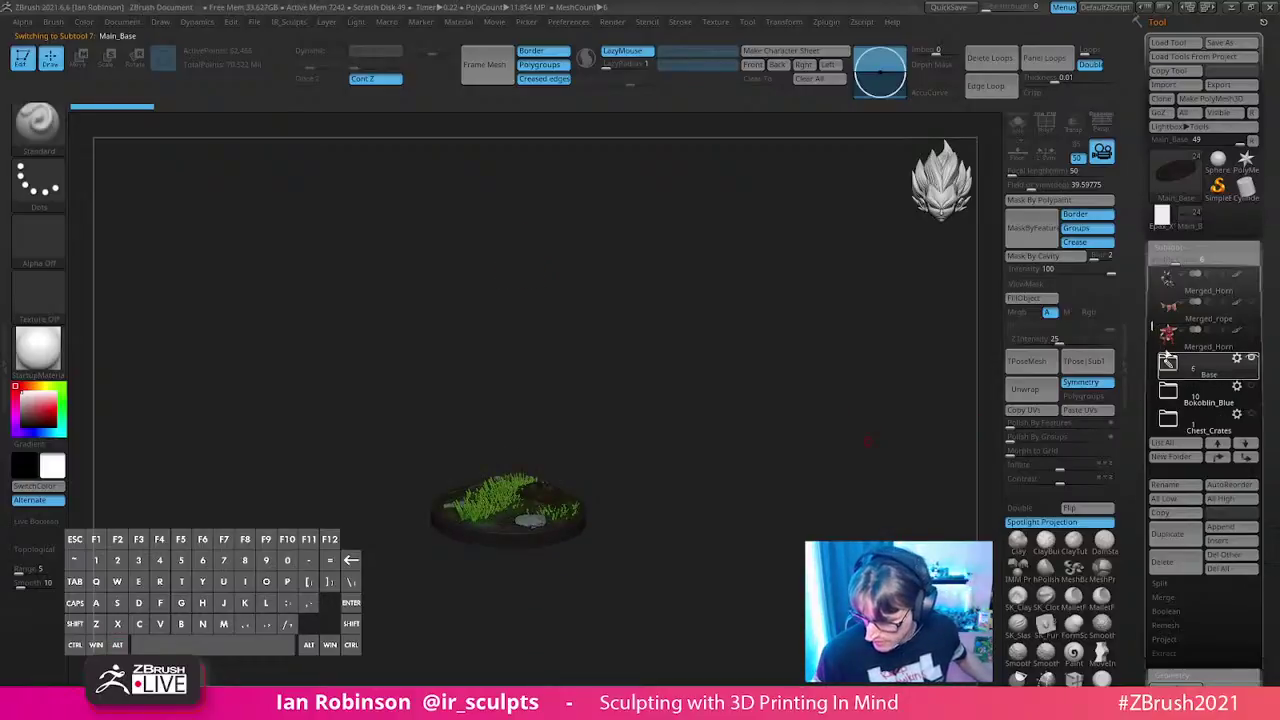
# - Move the loose PM3D_Cube3D1_2 subtool up the subtool list into the Base folder
pyautogui.scroll(-4, 1168, 360)
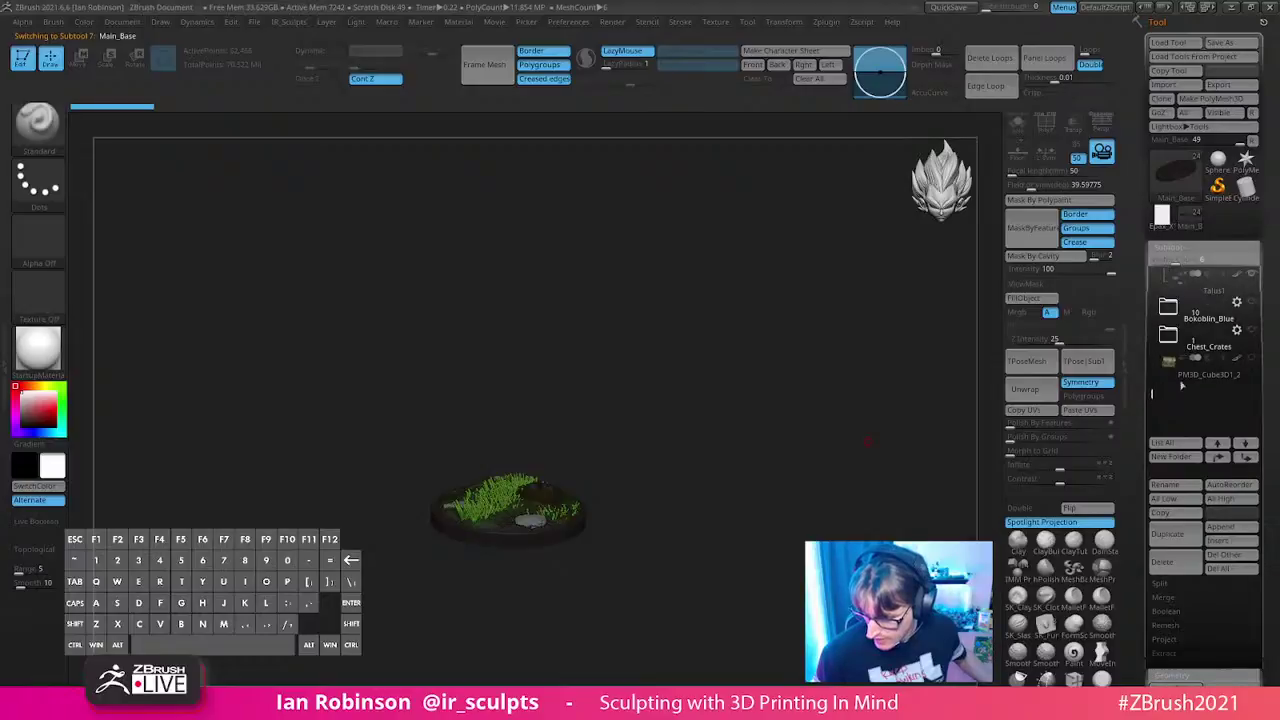
pyautogui.click(1180, 376)
pyautogui.click(1216, 457)
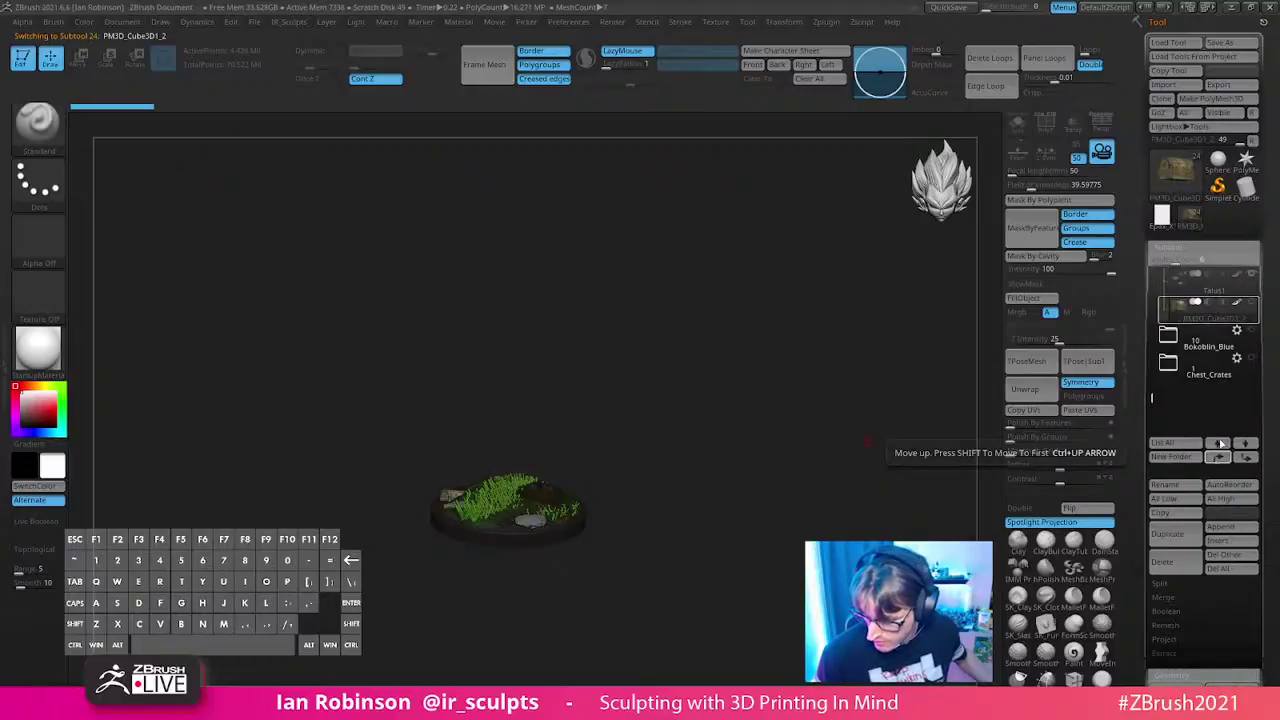
pyautogui.click(1216, 457)
pyautogui.moveTo(1153, 355); pyautogui.dragTo(1153, 335)
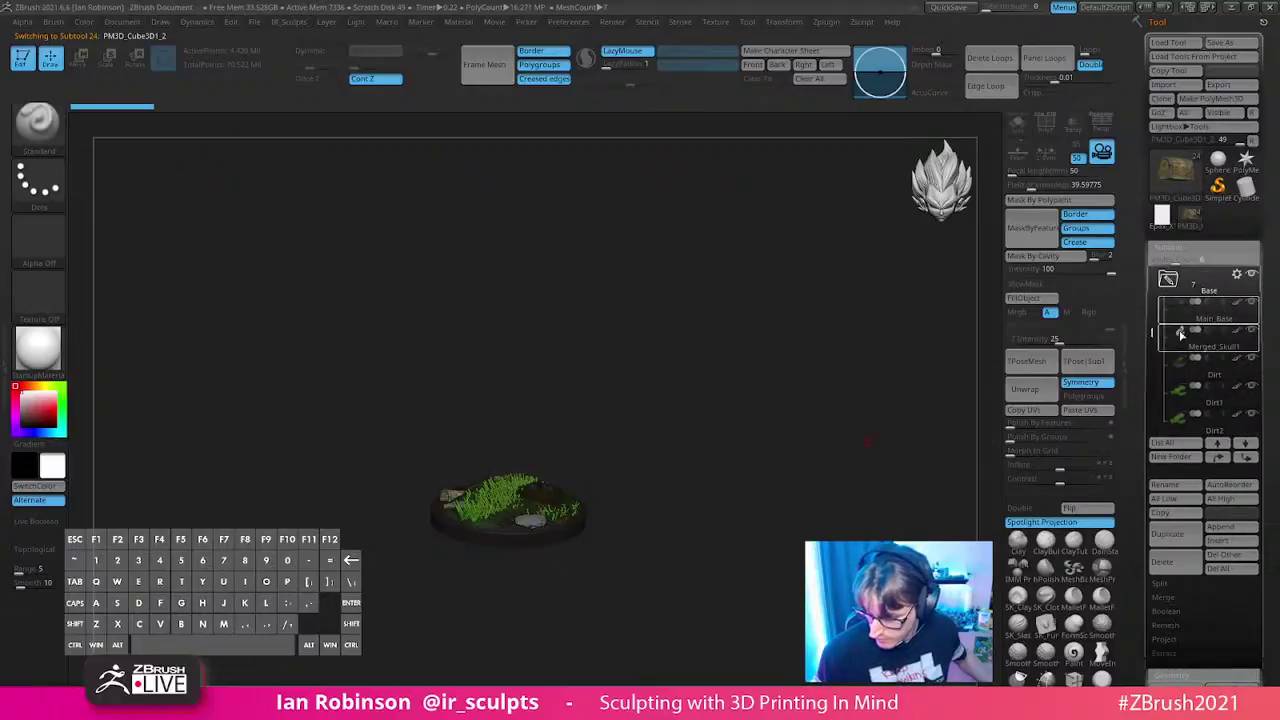
# - Merge the Base folder into a single subtool and delete the original folder with its separate subtools
pyautogui.click(1237, 275)
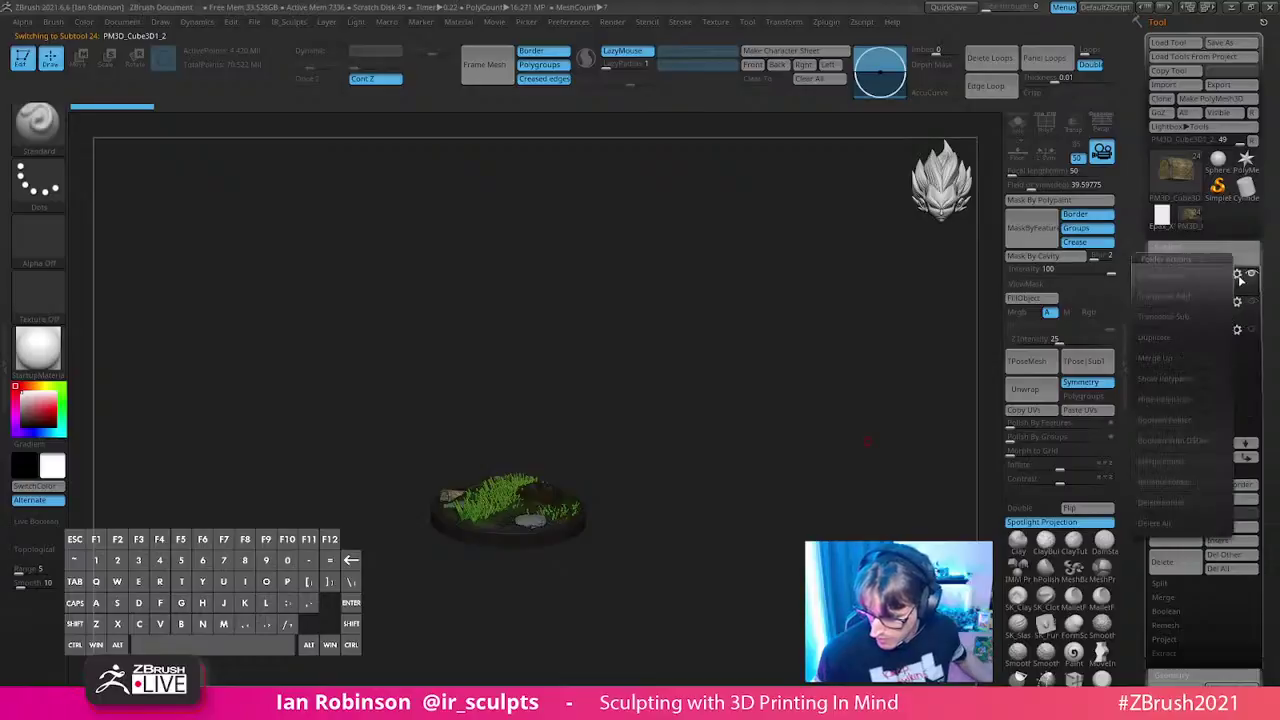
pyautogui.click(1183, 462)
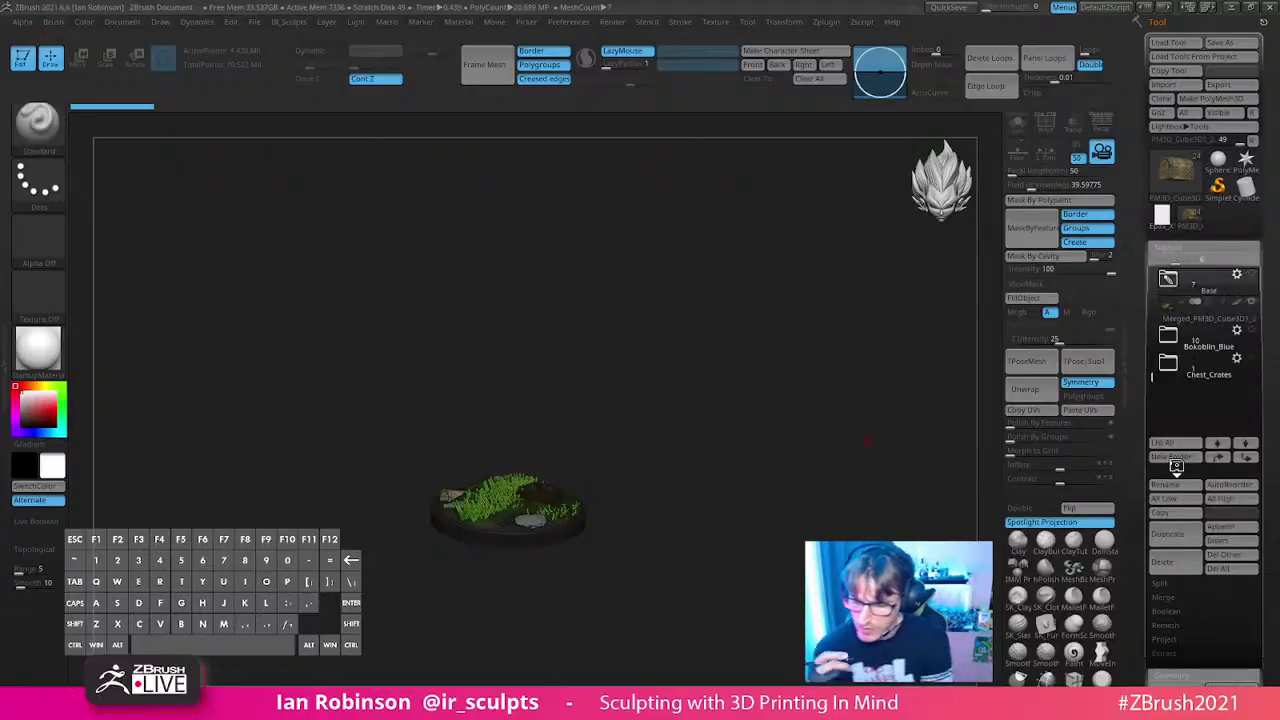
pyautogui.click(1212, 320)
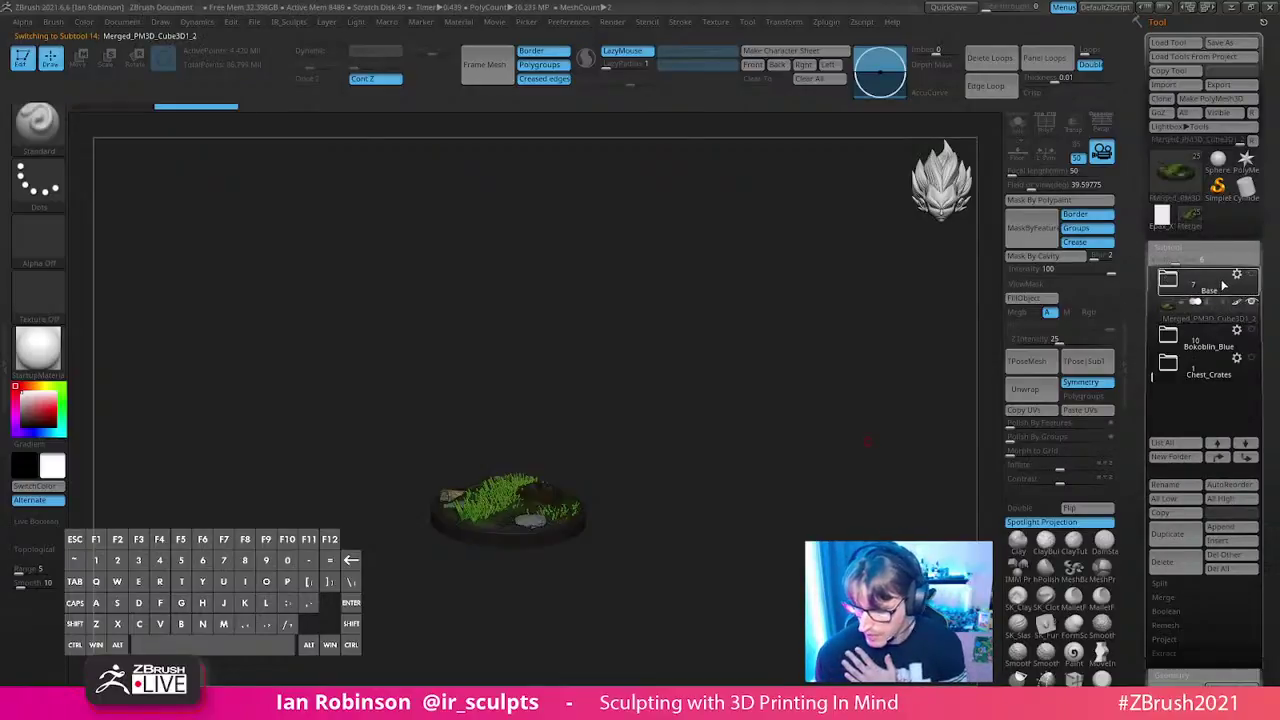
pyautogui.click(1165, 561)
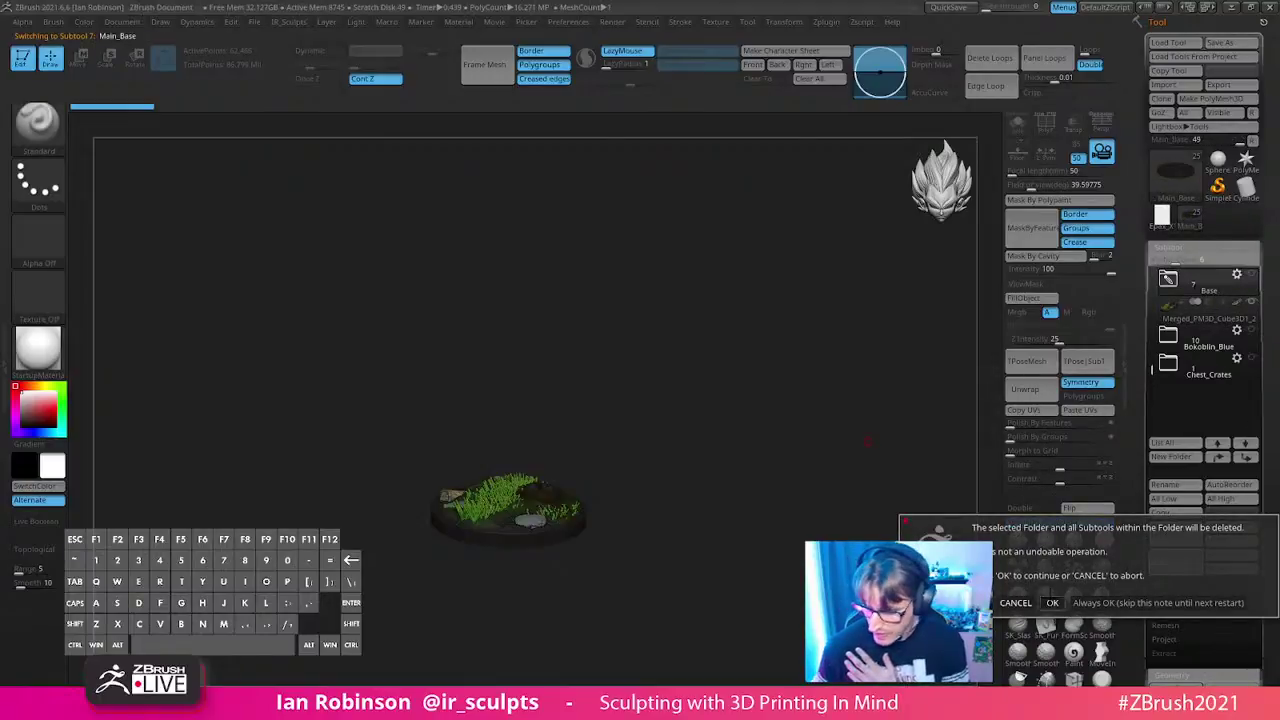
pyautogui.press('Return')
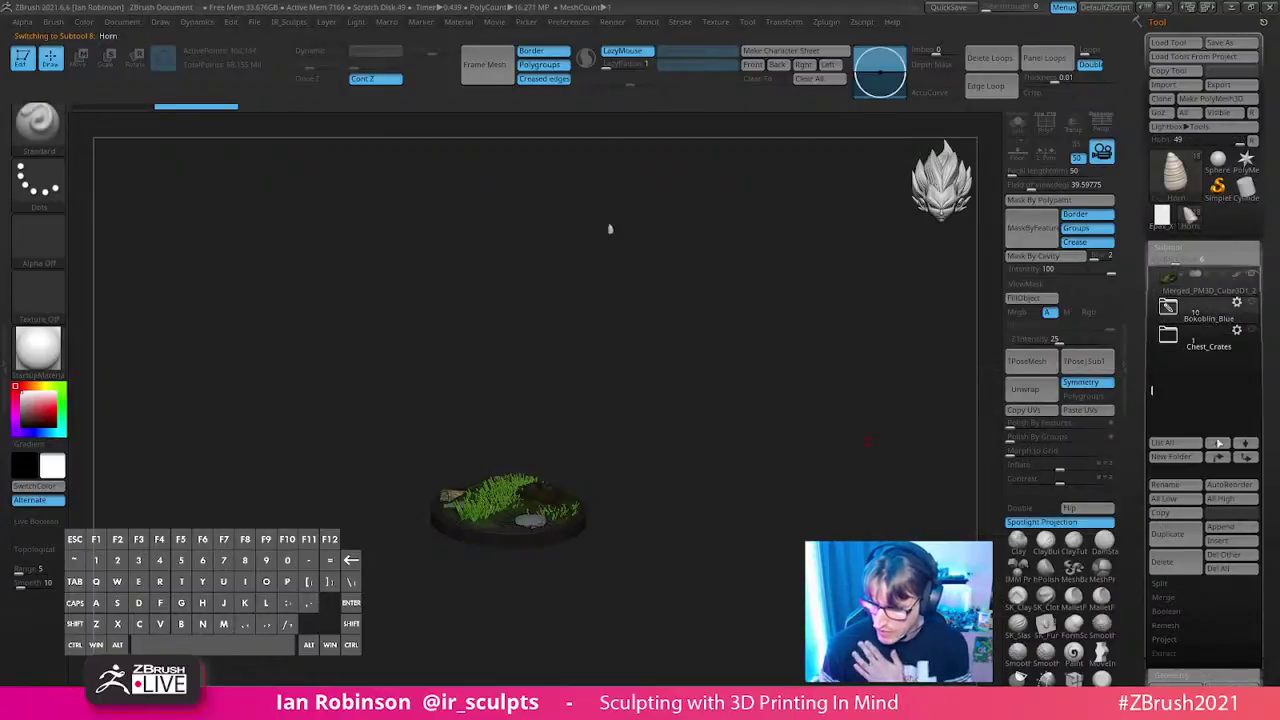
# - Show the Bokoblin_Blue folder's subtools and hide the merged base
pyautogui.click(1249, 303)
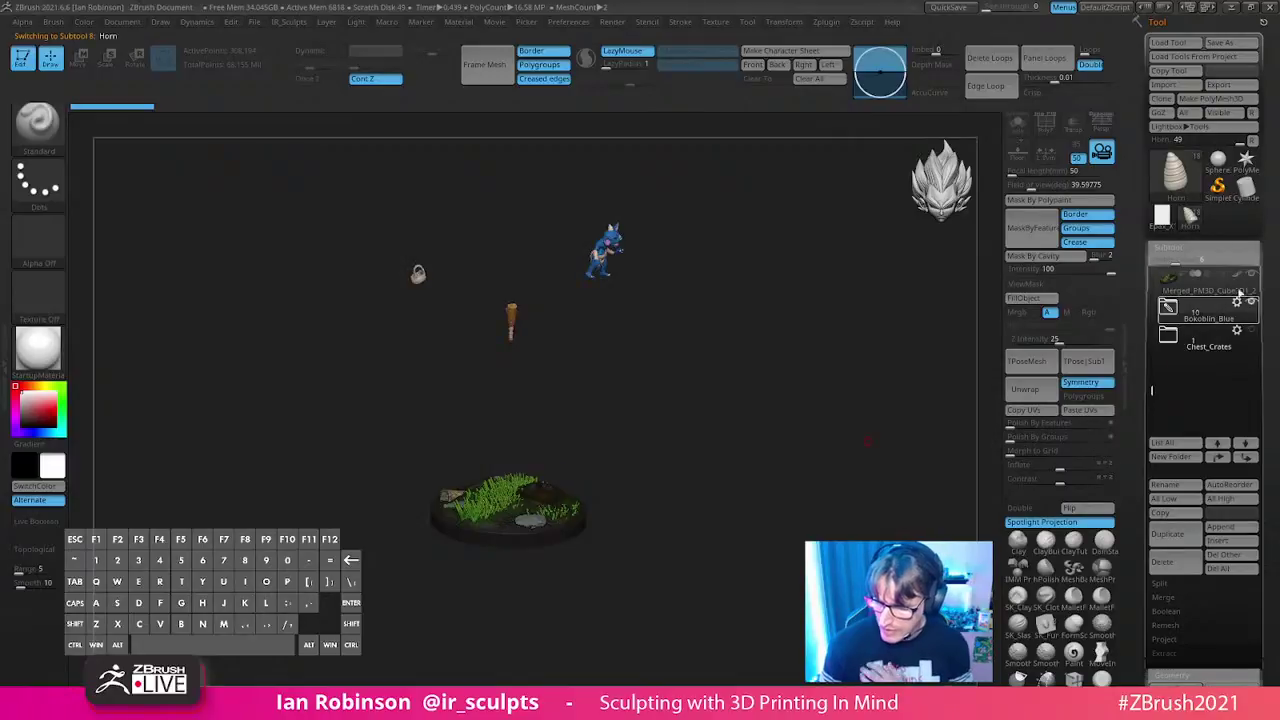
pyautogui.click(1235, 329)
pyautogui.moveTo(820, 334); pyautogui.dragTo(845, 383)
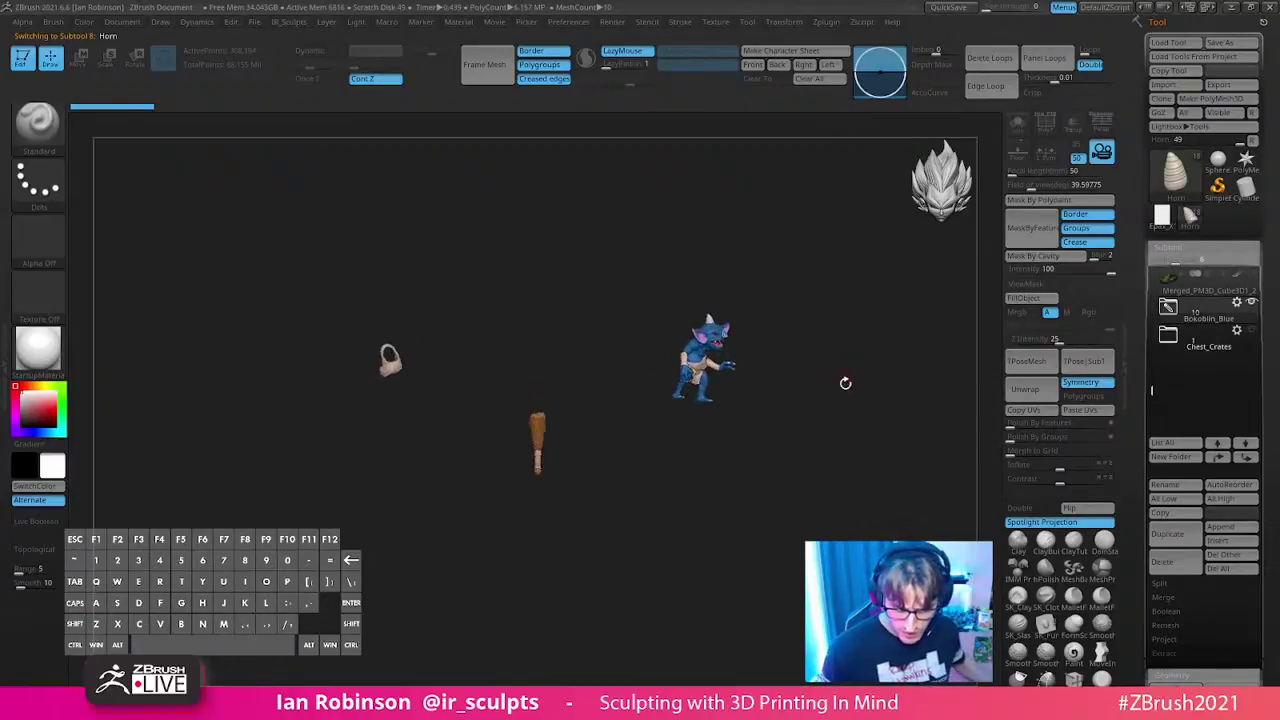
# - Move the stray Extract2 cloth piece out of the Bokoblin_Blue folder to directly below the black Bokoblin's Merged_Horn subtool
pyautogui.keyDown('alt'); pyautogui.click(404, 368); pyautogui.keyUp('alt')
pyautogui.hotkey('shift', 'f')
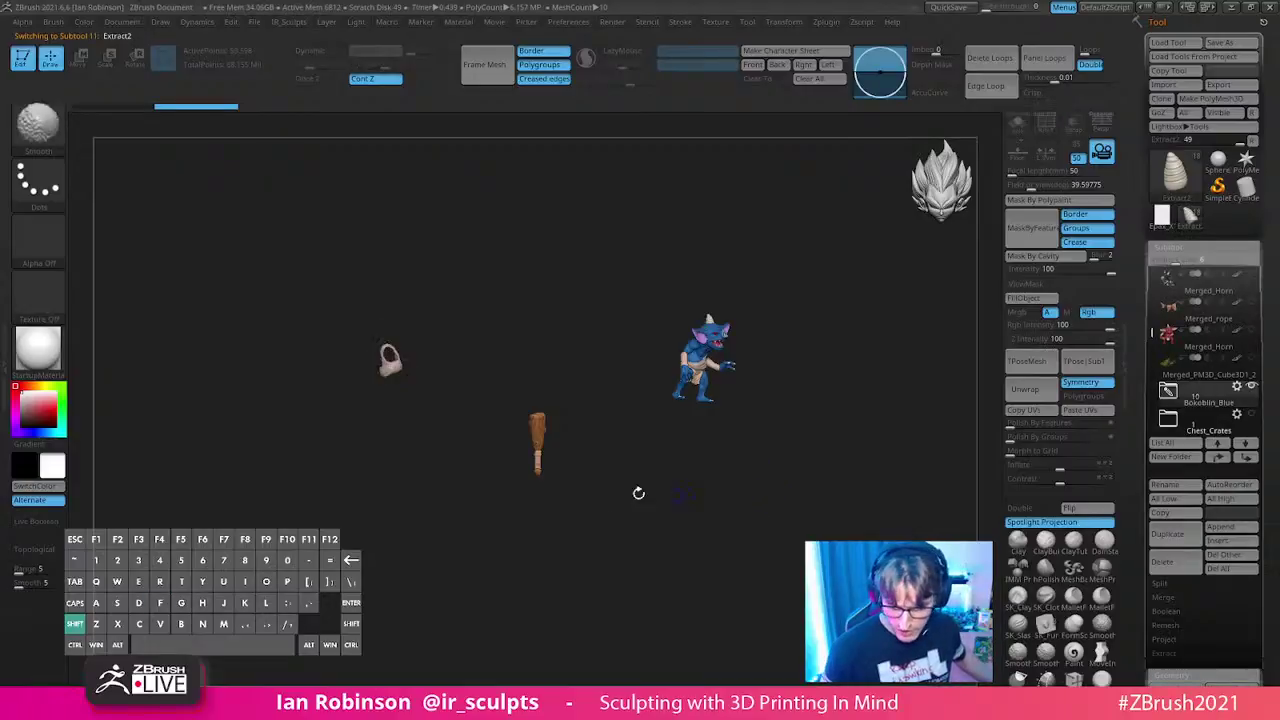
pyautogui.keyDown('ctrl'); pyautogui.keyDown('alt'); pyautogui.keyDown('shift'); pyautogui.moveTo(316, 282); pyautogui.dragTo(467, 461); pyautogui.keyUp('shift'); pyautogui.keyUp('alt'); pyautogui.keyUp('ctrl')
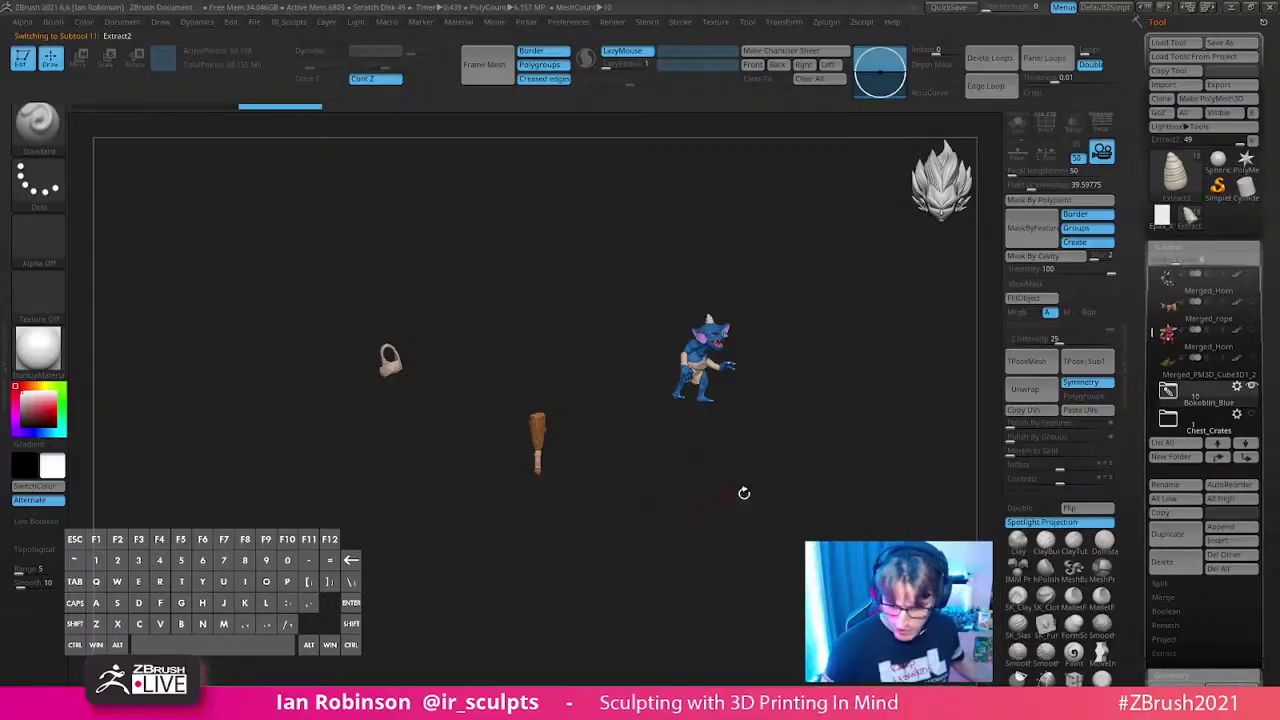
pyautogui.keyDown('ctrl'); pyautogui.keyDown('shift'); pyautogui.moveTo(312, 305); pyautogui.dragTo(456, 448); pyautogui.keyUp('shift'); pyautogui.keyUp('ctrl')
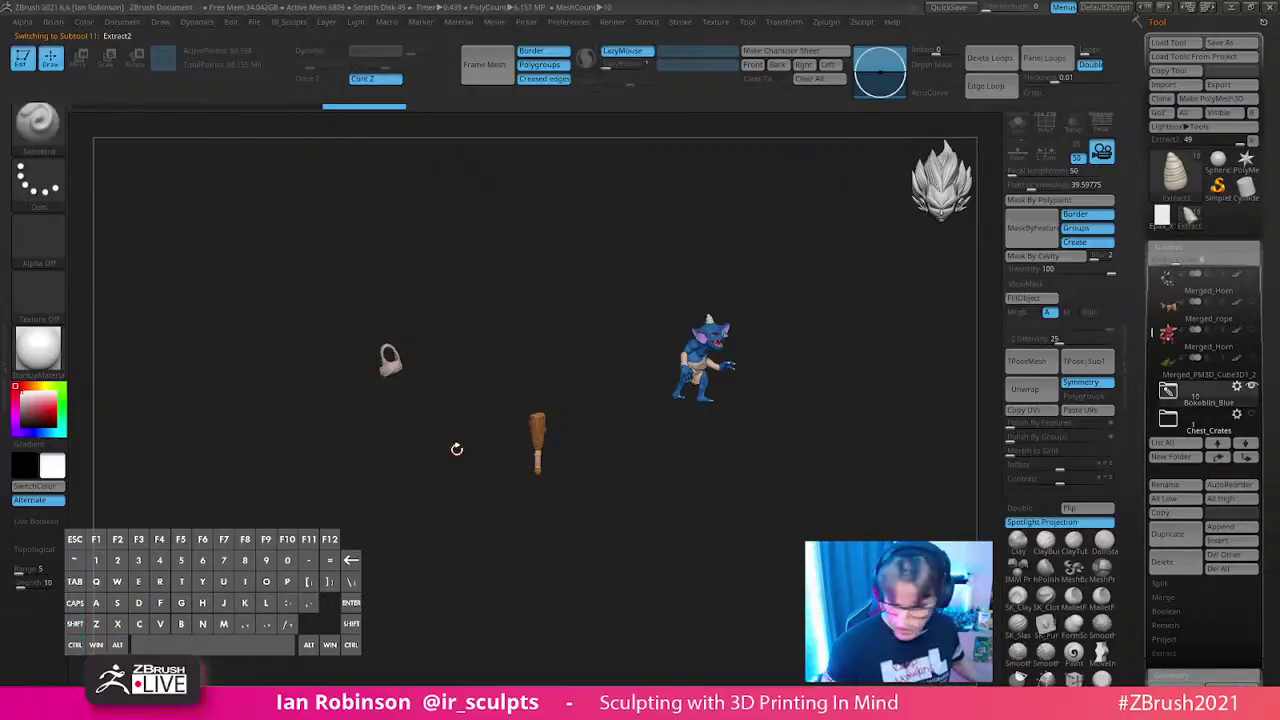
pyautogui.click(1176, 395)
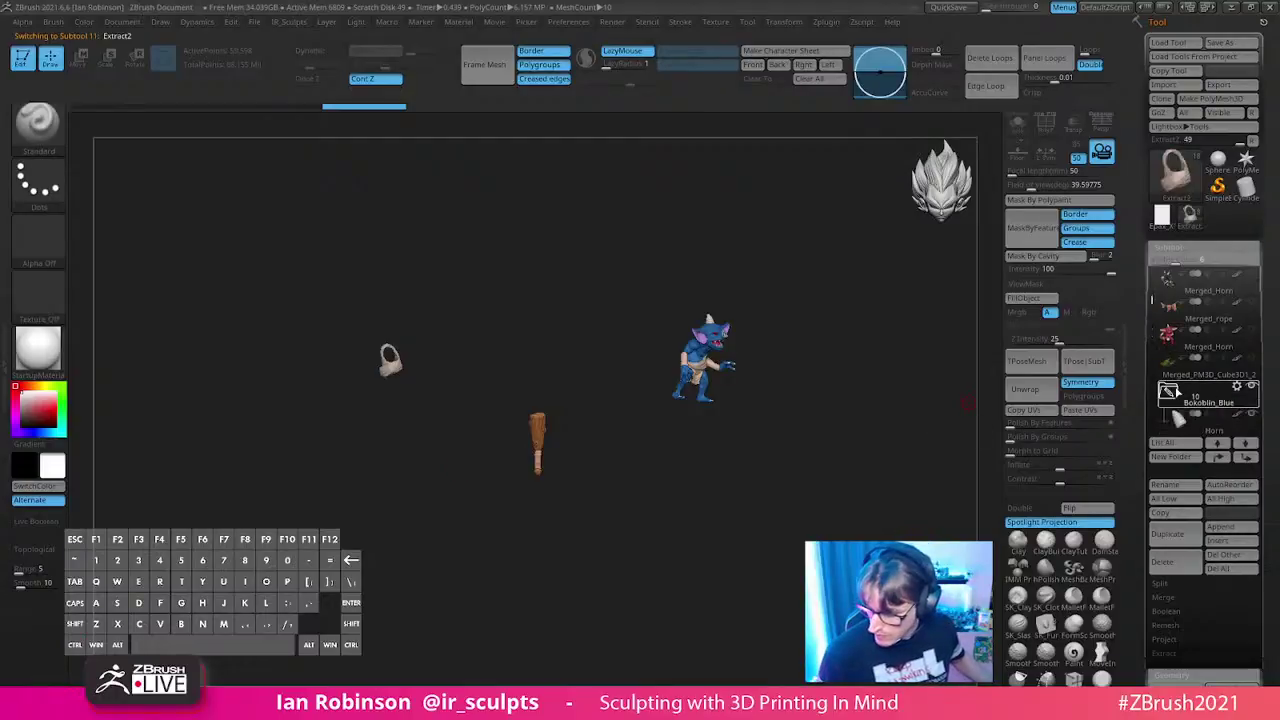
pyautogui.moveTo(1152, 294); pyautogui.dragTo(1152, 332)
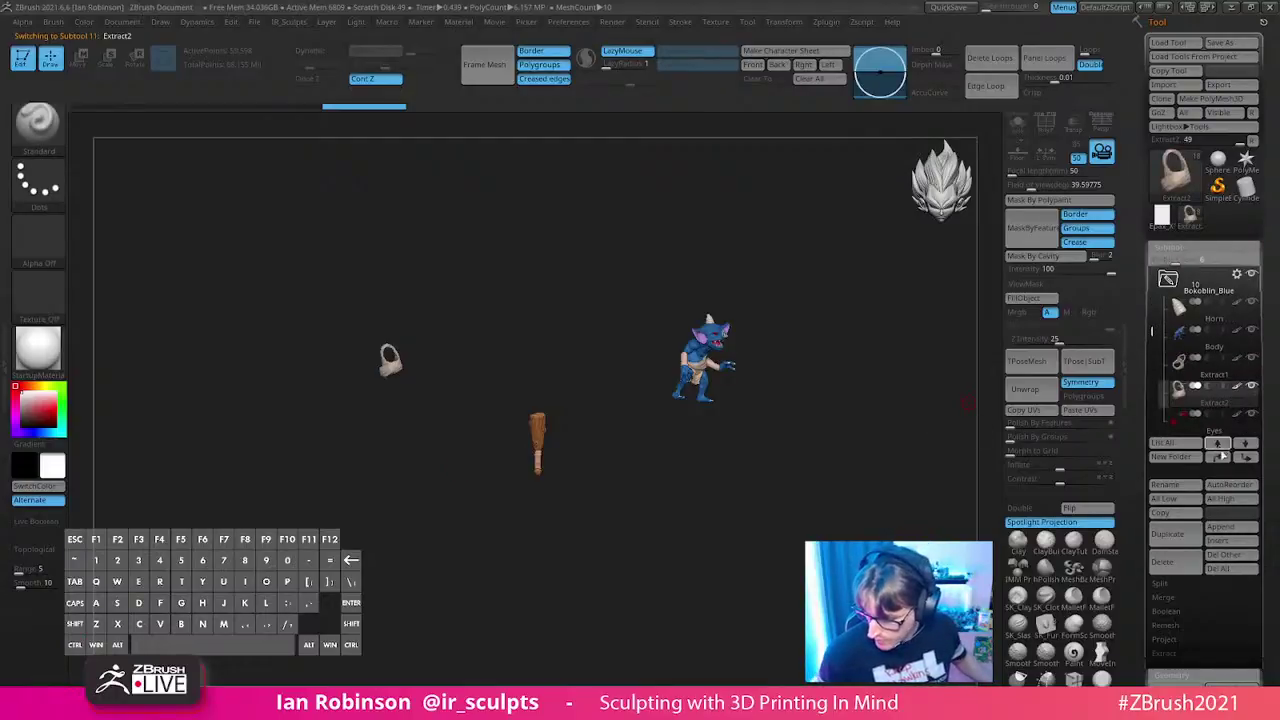
pyautogui.keyDown('shift'); pyautogui.click(1219, 451); pyautogui.keyUp('shift')
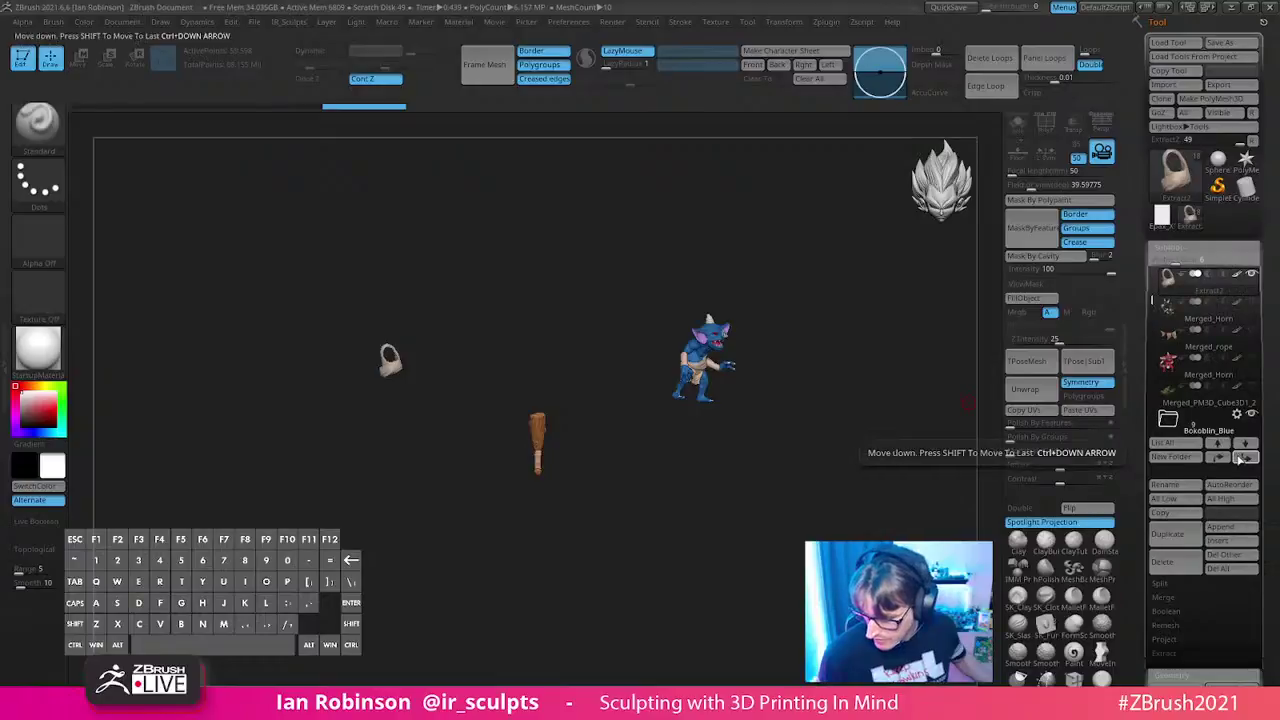
pyautogui.moveTo(1151, 298); pyautogui.dragTo(1148, 353)
# - Select the stray Club subtool in the Bokoblin_Blue folder and delete it
pyautogui.keyDown('alt'); pyautogui.click(540, 428); pyautogui.keyUp('alt')
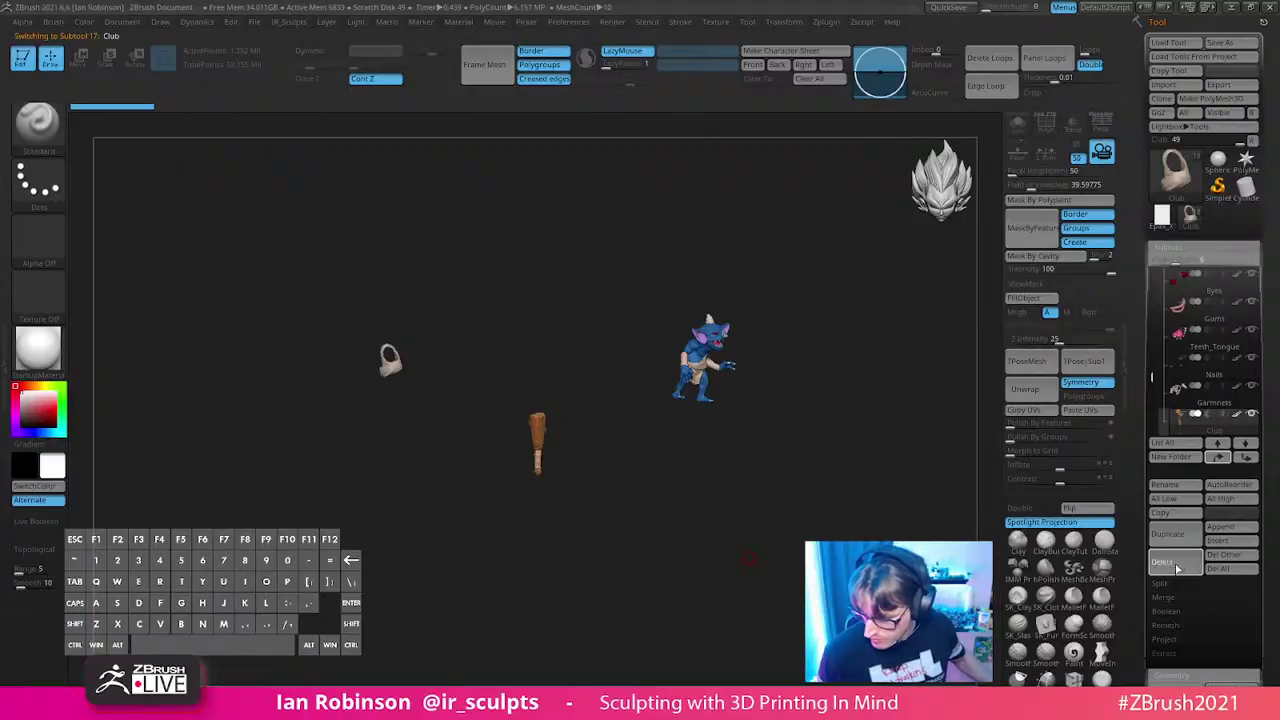
pyautogui.click(1222, 528)
pyautogui.click(1058, 592)
# - Merge the Bokoblin_Blue folder into a single subtool and delete the original folder with its separate subtools
pyautogui.moveTo(1156, 376); pyautogui.dragTo(1151, 393)
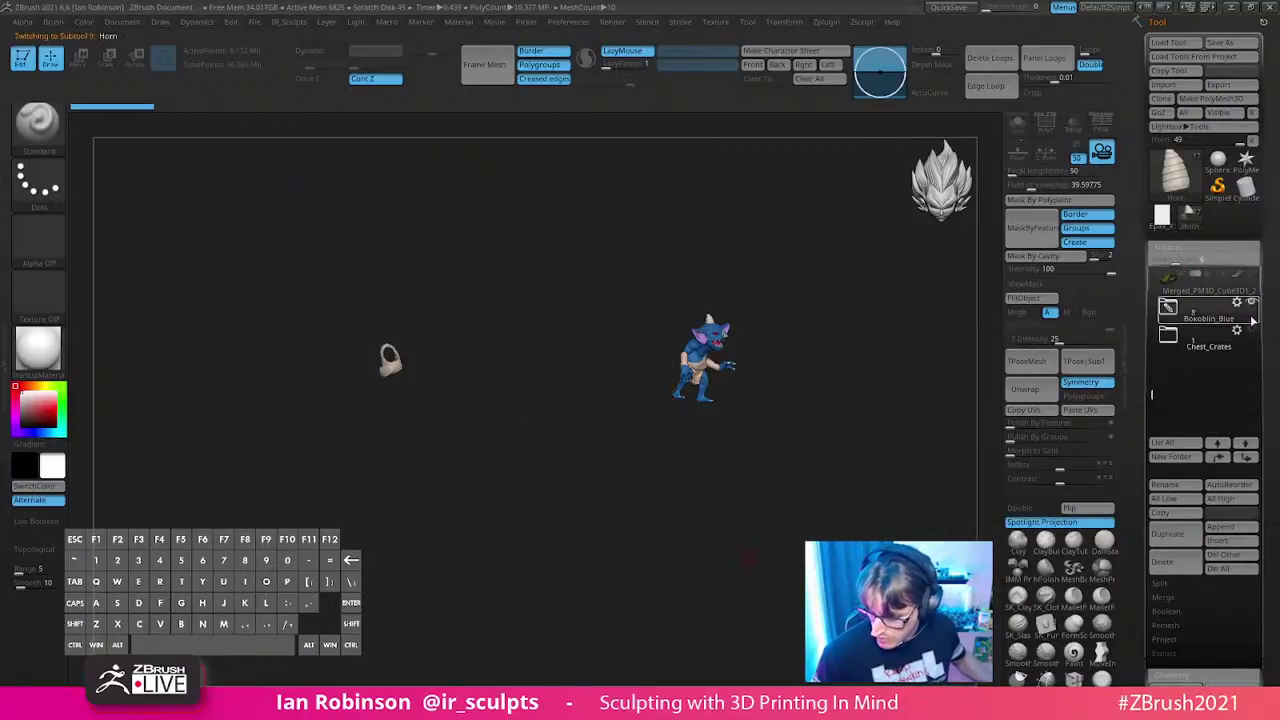
pyautogui.click(1238, 303)
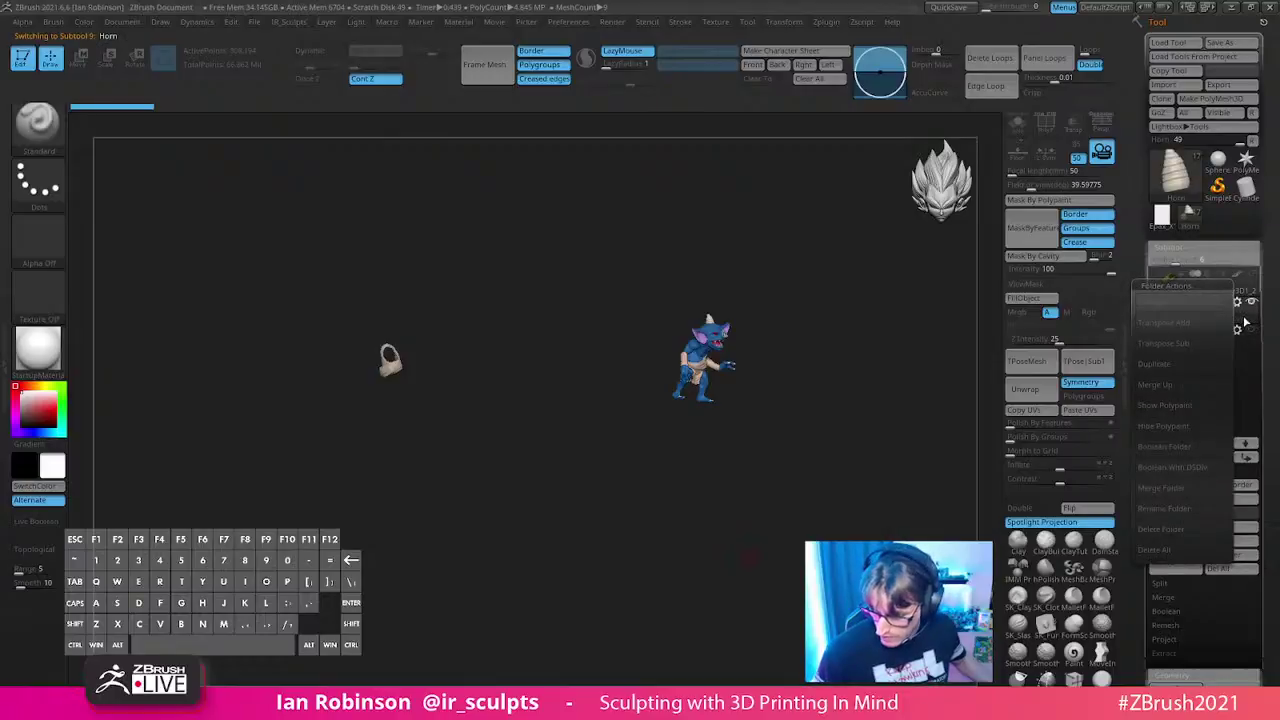
pyautogui.click(1174, 489)
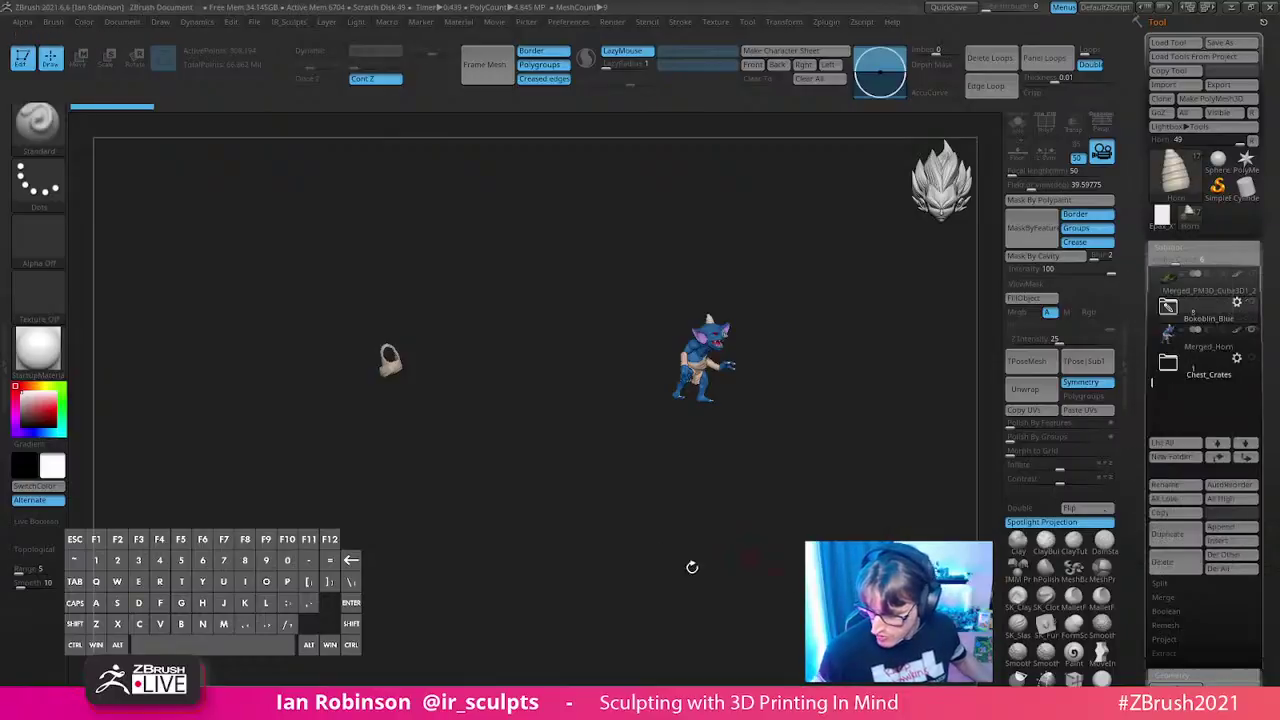
pyautogui.click(1176, 562)
pyautogui.click(1053, 598)
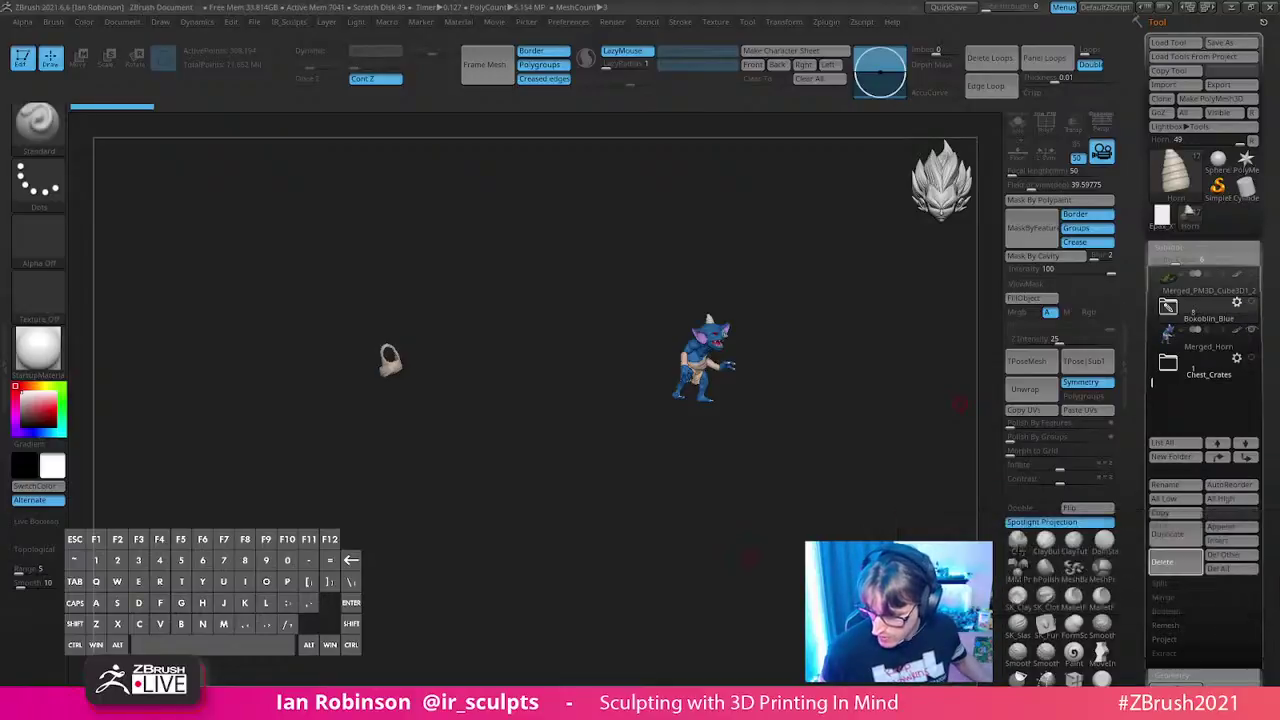
# - Move the merged blue Bokoblin subtool up the list, between the merged red Bokoblin and Merged_PM3D_Cube3D1_2
pyautogui.moveTo(1153, 393); pyautogui.dragTo(1153, 449)
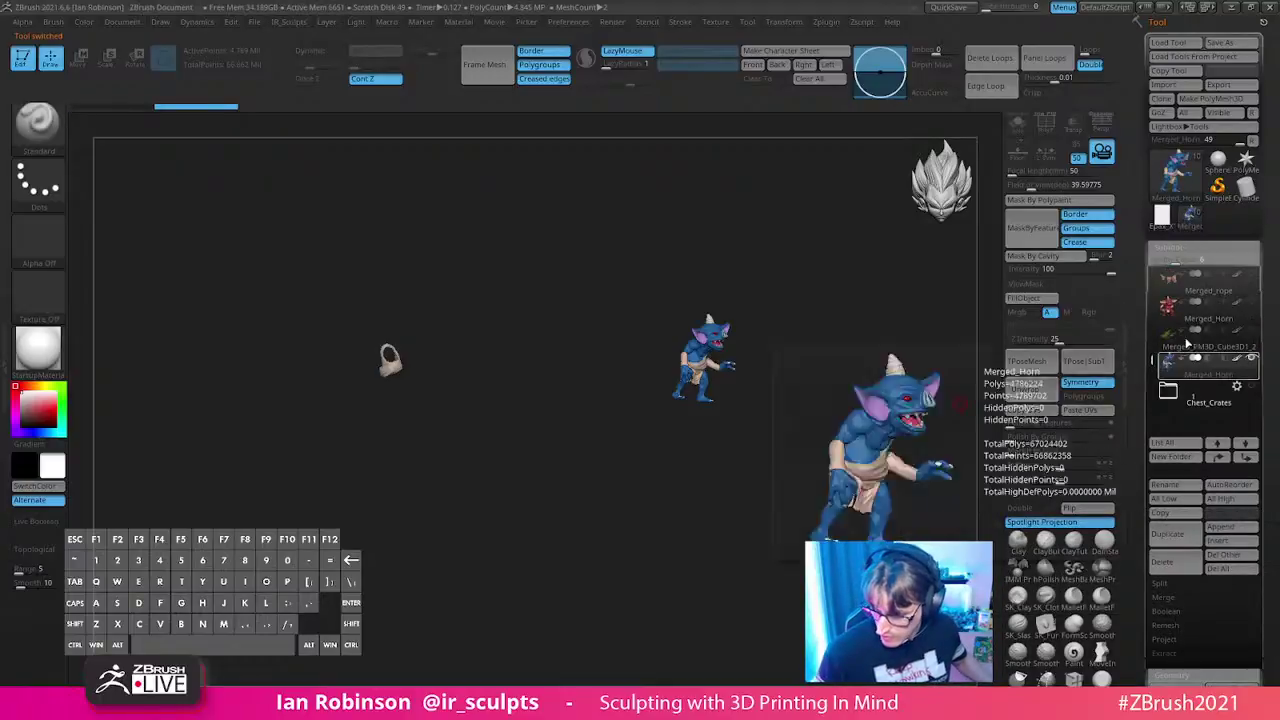
pyautogui.moveTo(1216, 323)
pyautogui.click(1217, 457)
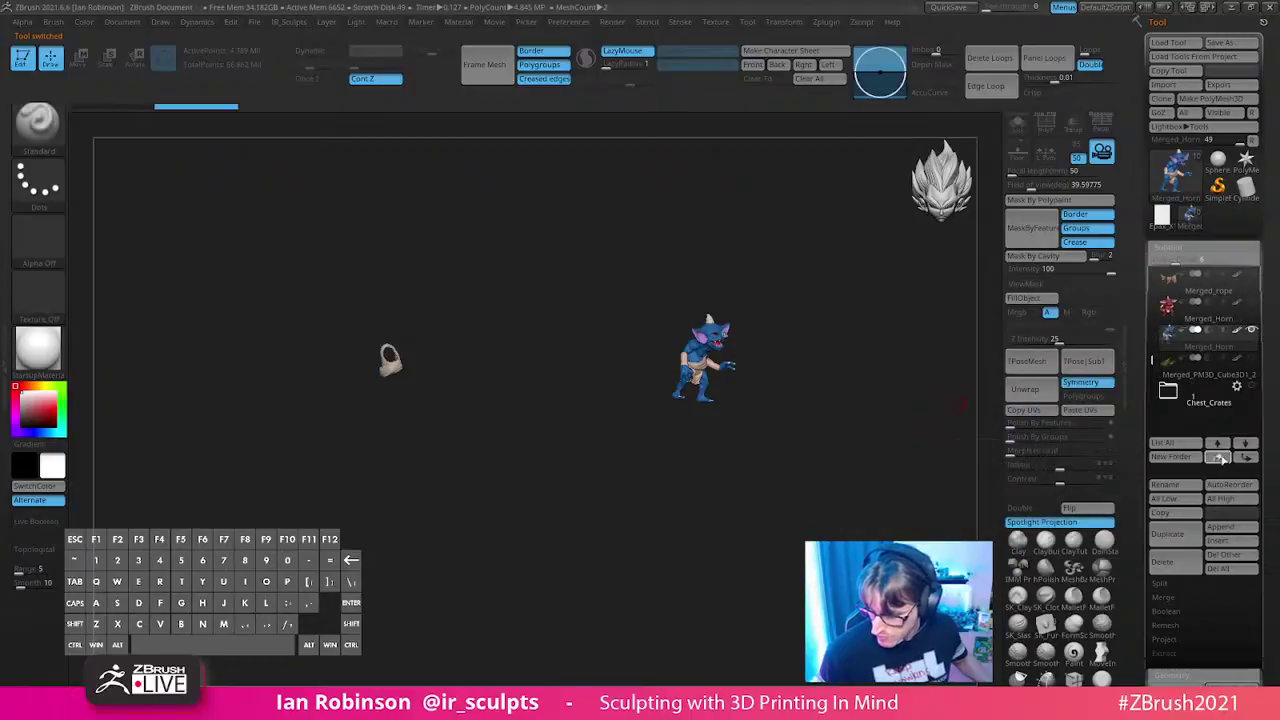
pyautogui.click(1217, 457)
pyautogui.click(1220, 458)
pyautogui.click(1220, 458)
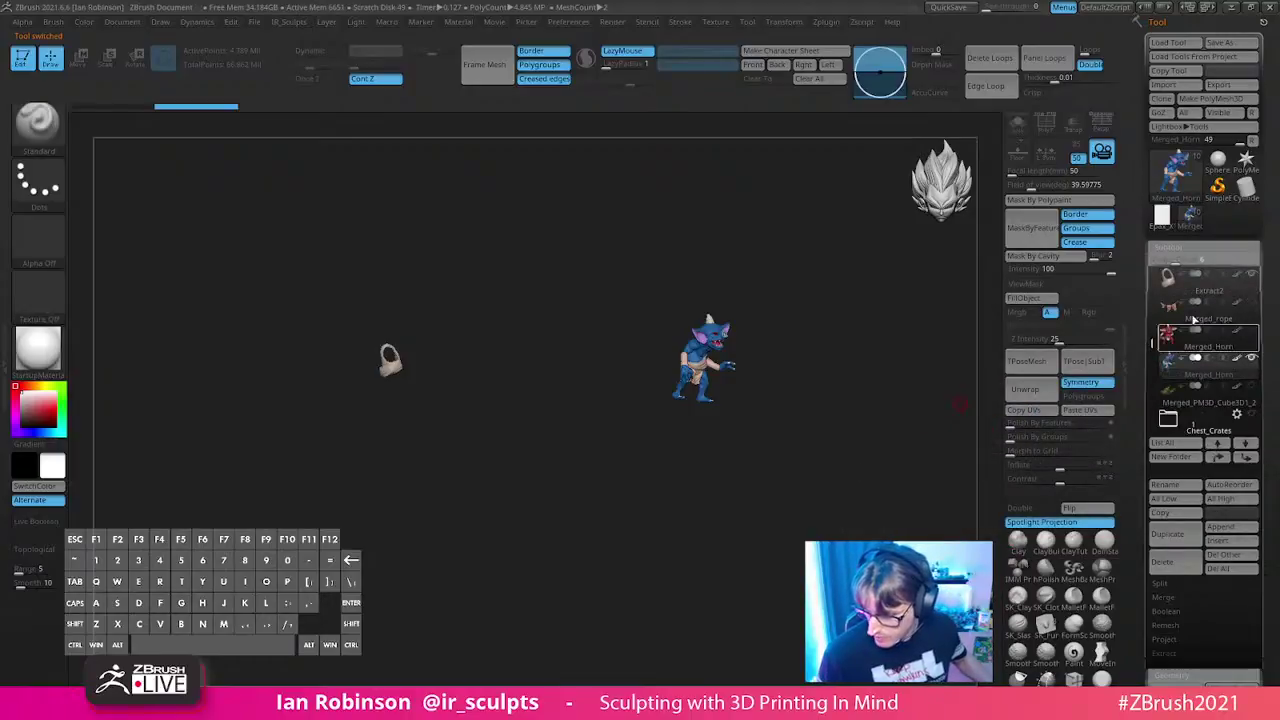
# - Show the merged black Bokoblin together with Extract2, select the Bokoblin, and hide the blue one
pyautogui.click(1190, 278)
pyautogui.moveTo(1154, 343); pyautogui.dragTo(1154, 313)
pyautogui.moveTo(1203, 320)
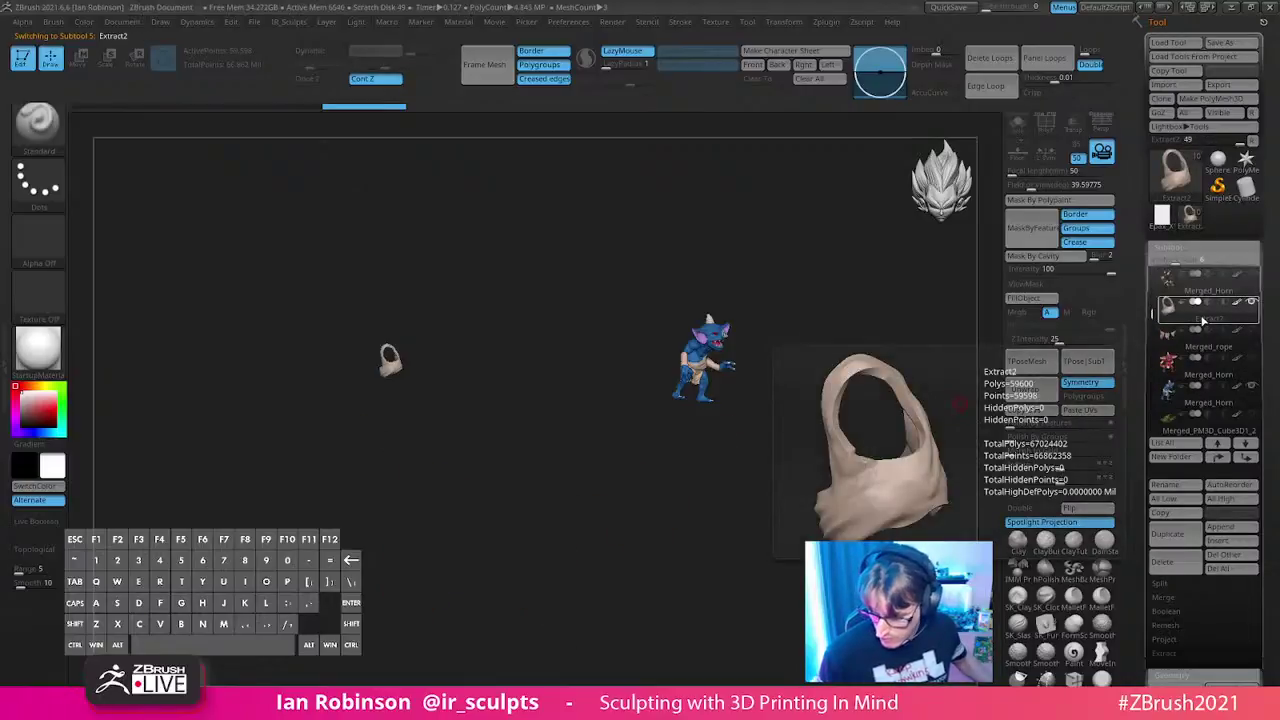
pyautogui.click(1251, 275)
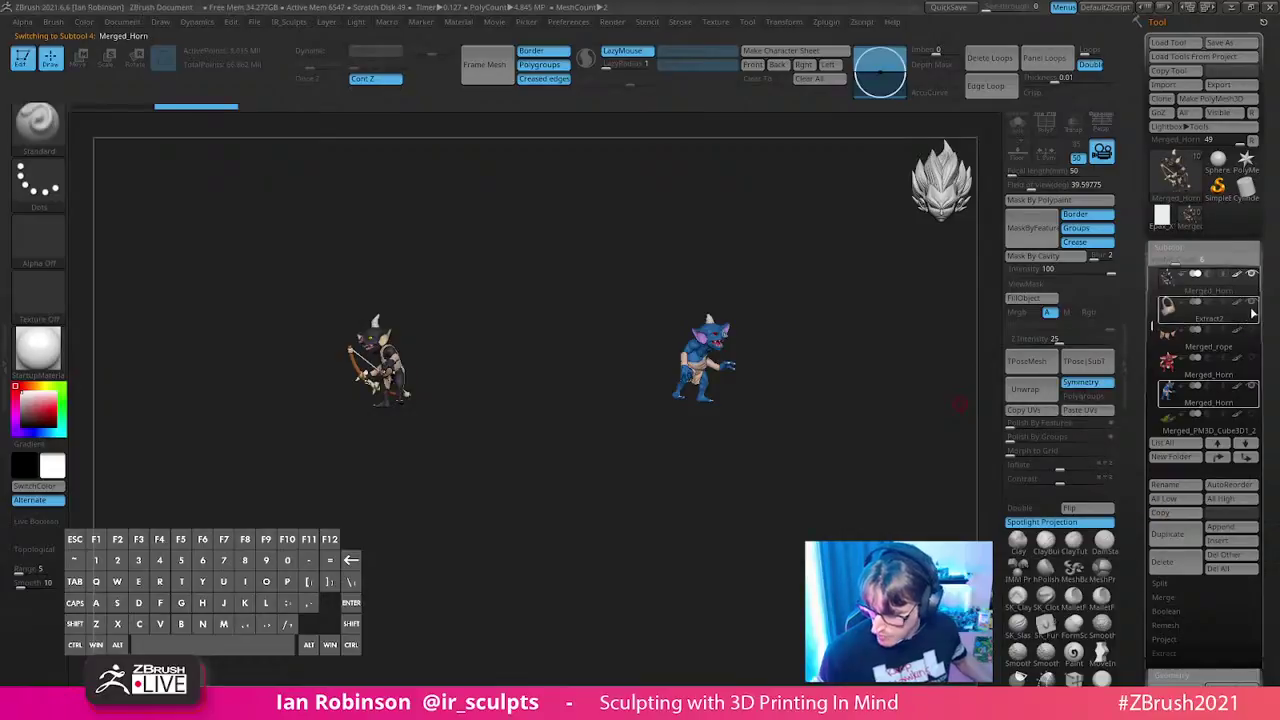
pyautogui.click(1254, 392)
pyautogui.click(1252, 389)
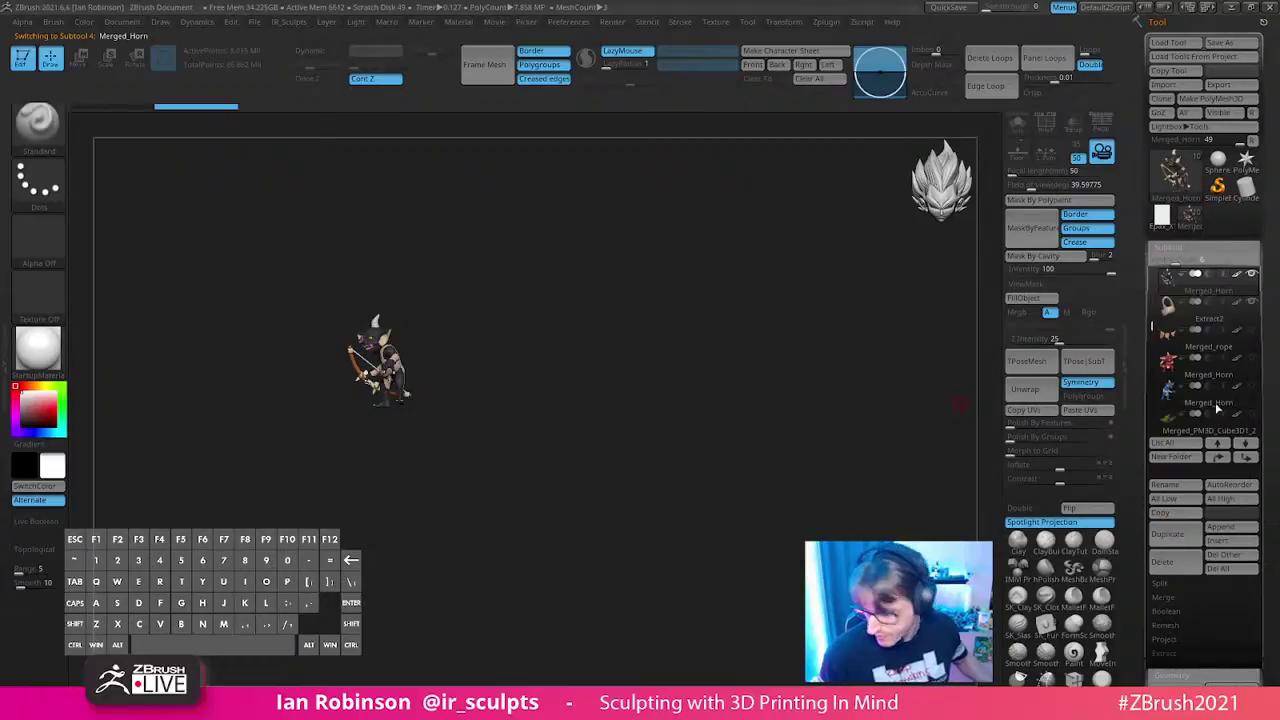
# - Merge the black Bokoblin down with the Extract2 cloth beneath it and check the figure from several angles
pyautogui.click(1172, 597)
pyautogui.click(1173, 610)
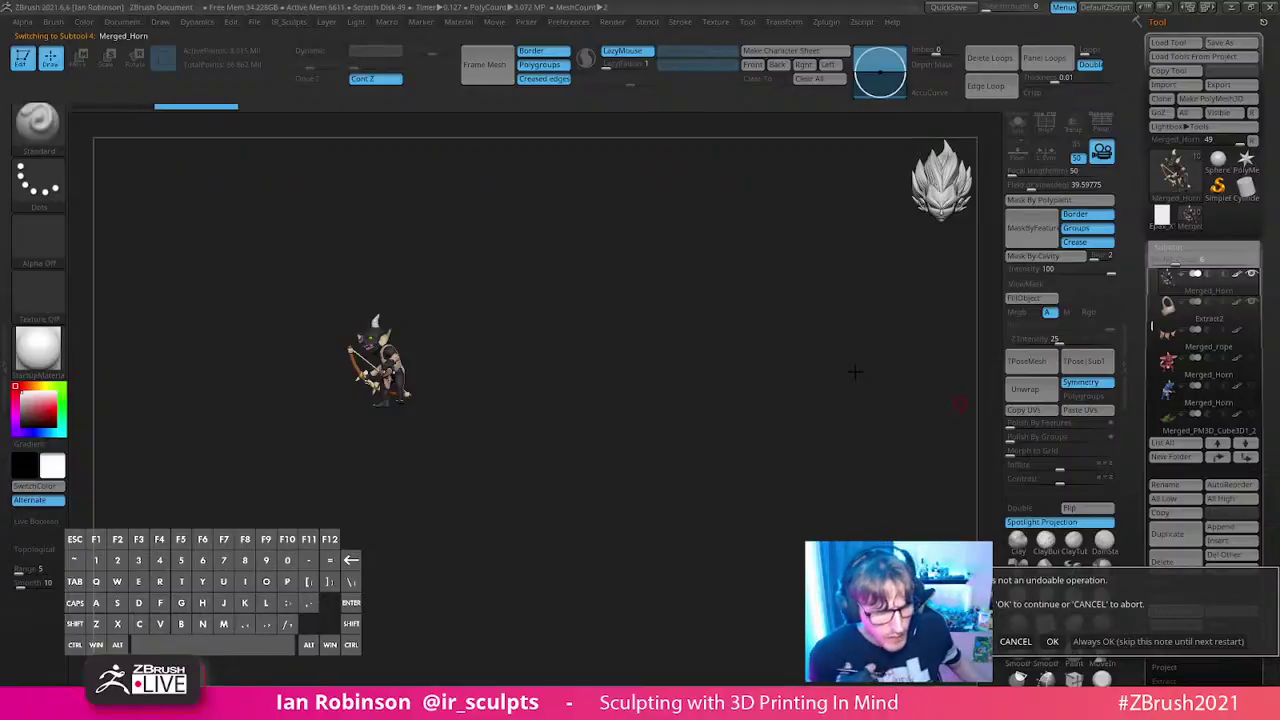
pyautogui.click(1052, 641)
pyautogui.moveTo(708, 309); pyautogui.dragTo(797, 408)
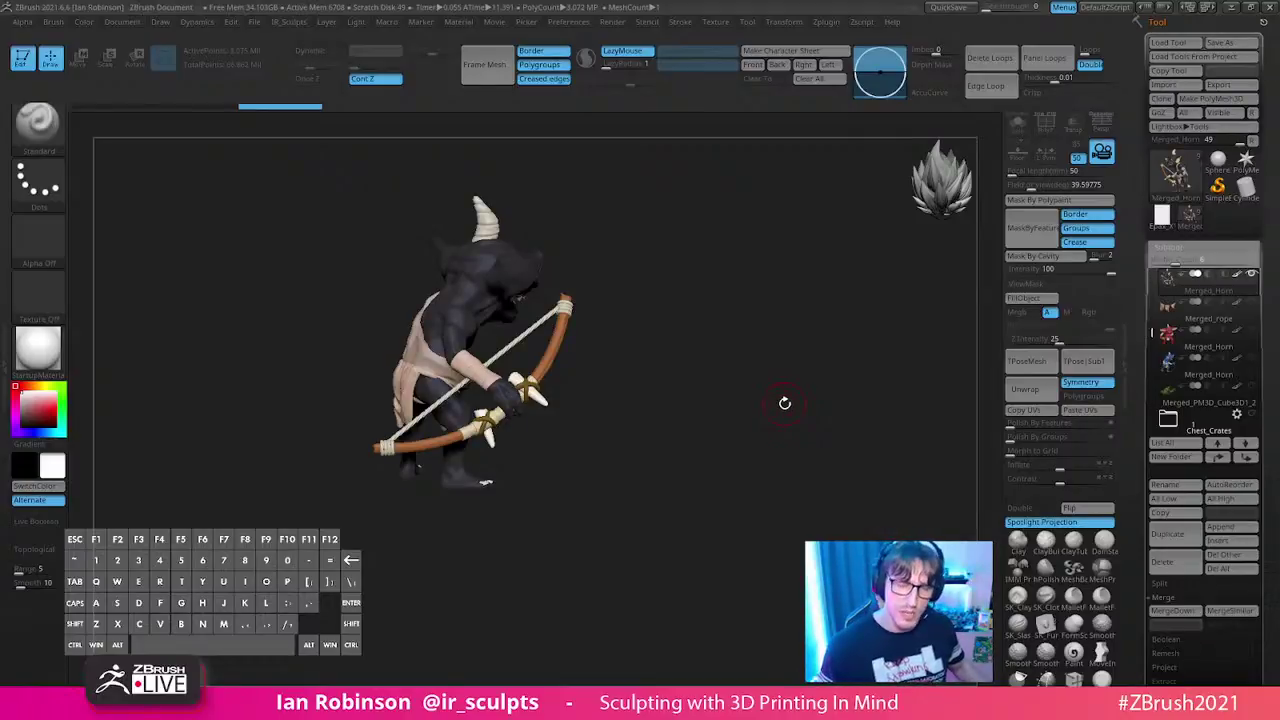
pyautogui.moveTo(757, 403); pyautogui.dragTo(722, 419)
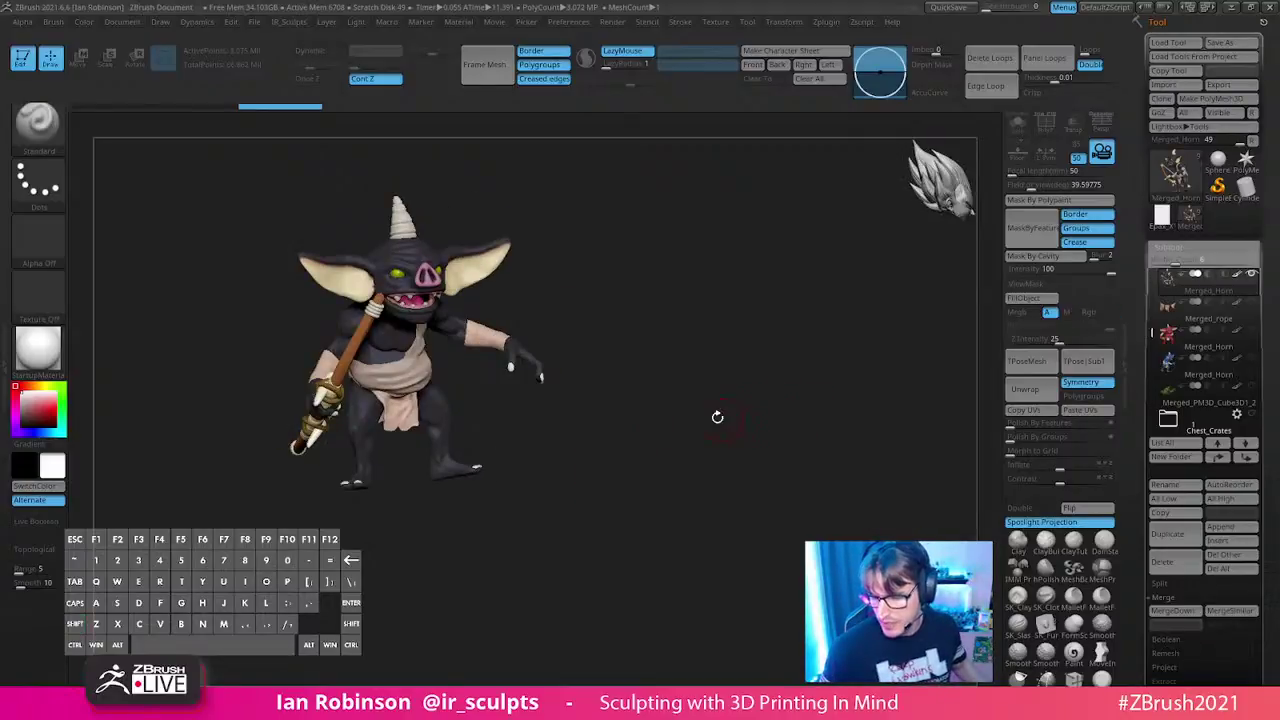
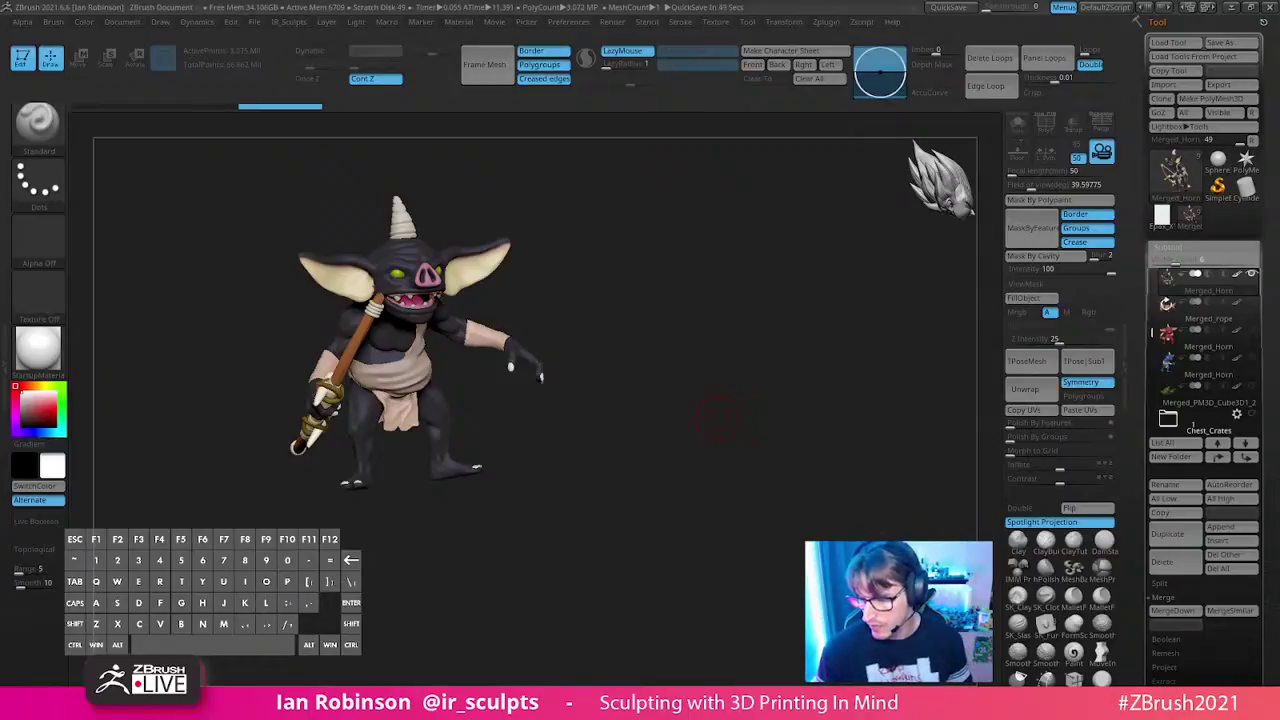
pyautogui.moveTo(842, 359)
pyautogui.mouseDown()
pyautogui.moveTo(860, 363)
pyautogui.moveTo(791, 237)
pyautogui.moveTo(836, 401)
pyautogui.moveTo(806, 377)
pyautogui.moveTo(829, 380)
pyautogui.mouseUp()
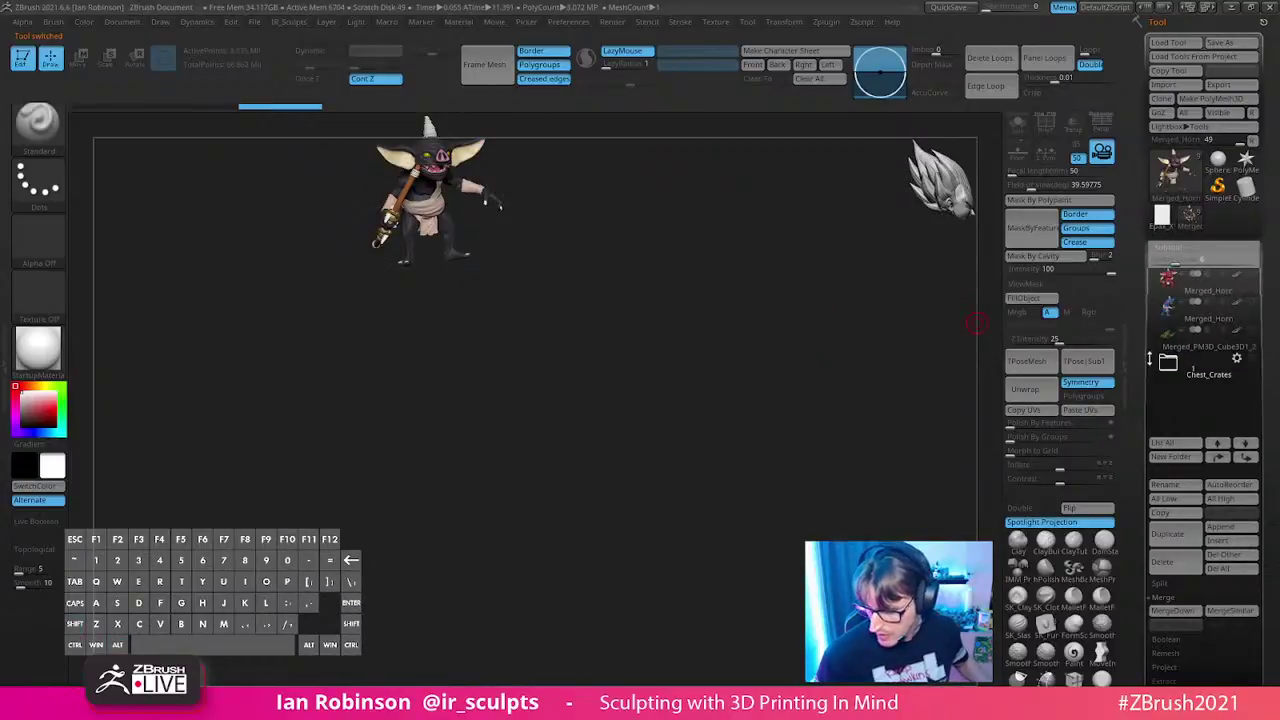
# - Make the Chest_Crates folder visible and merge the visible subtools into a new tool
pyautogui.click(1226, 372)
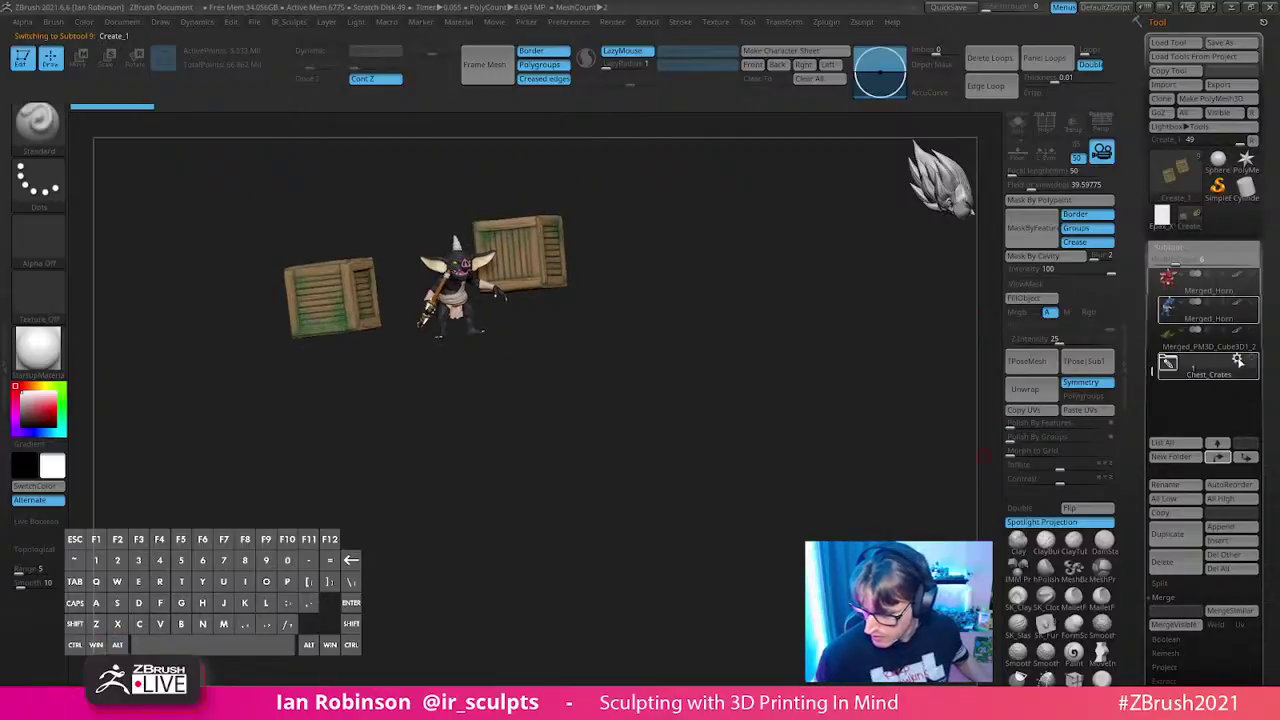
pyautogui.moveTo(1249, 371)
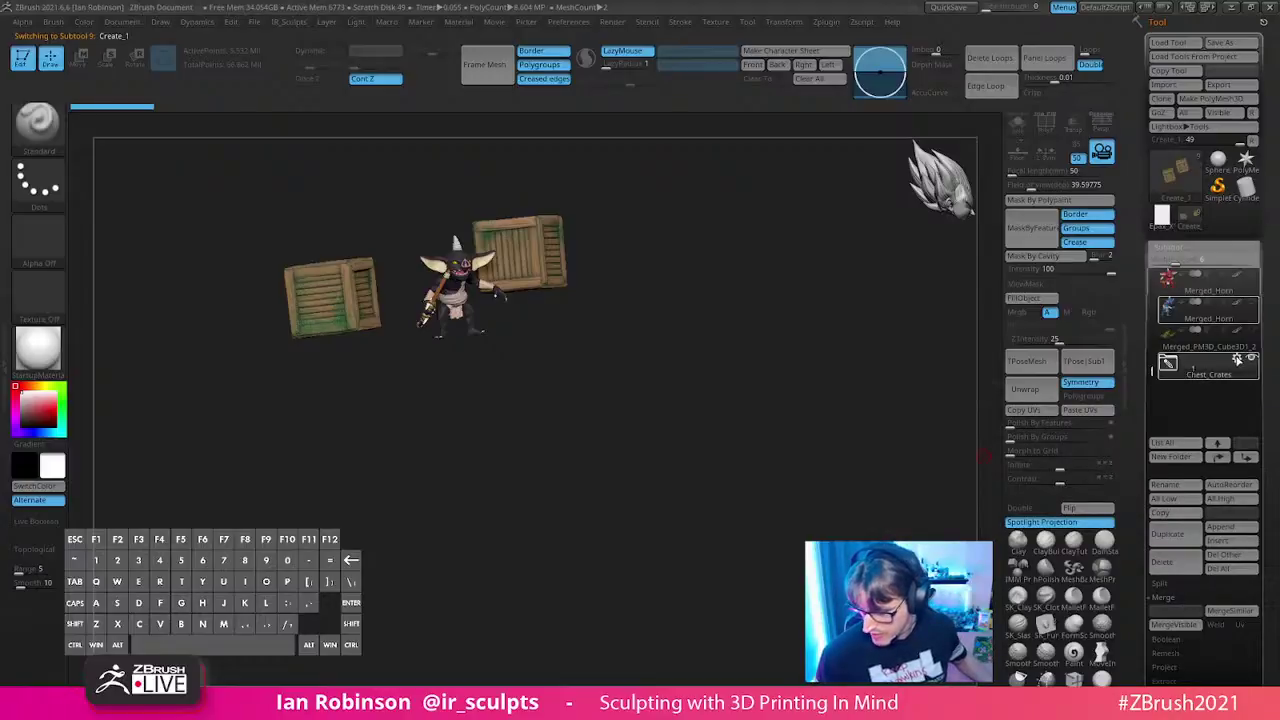
pyautogui.click(1173, 624)
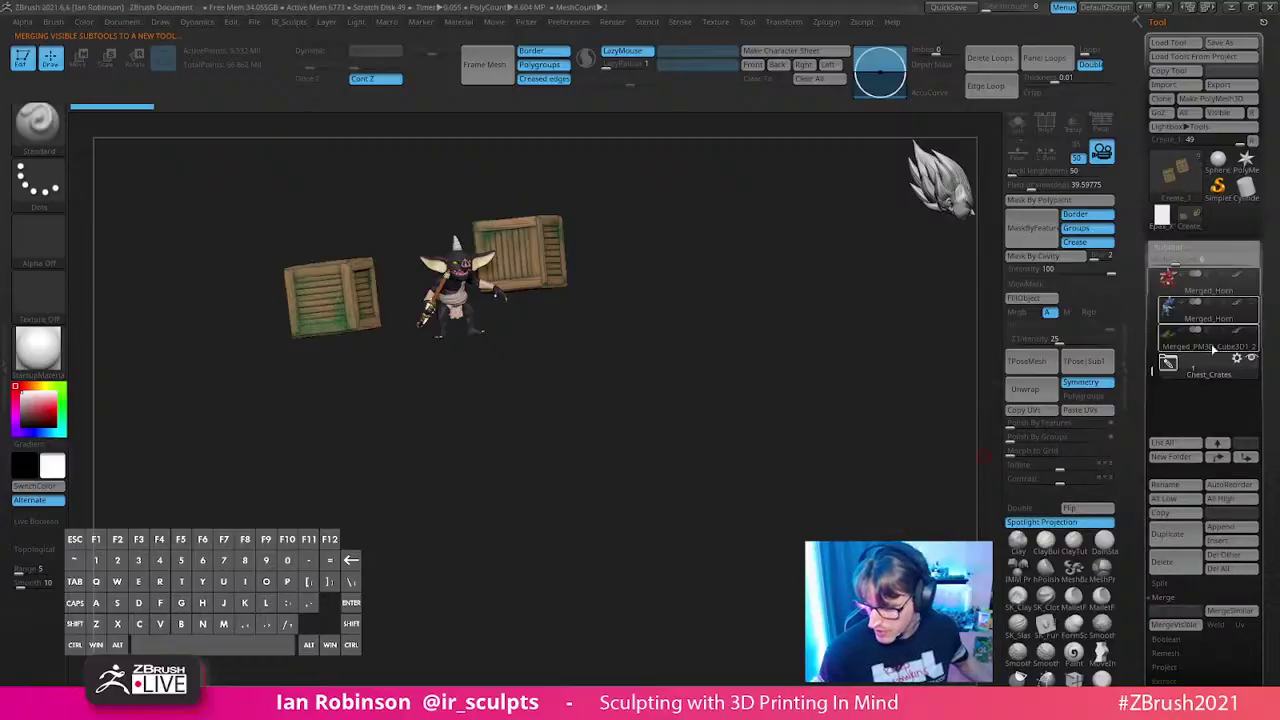
pyautogui.click(1255, 375)
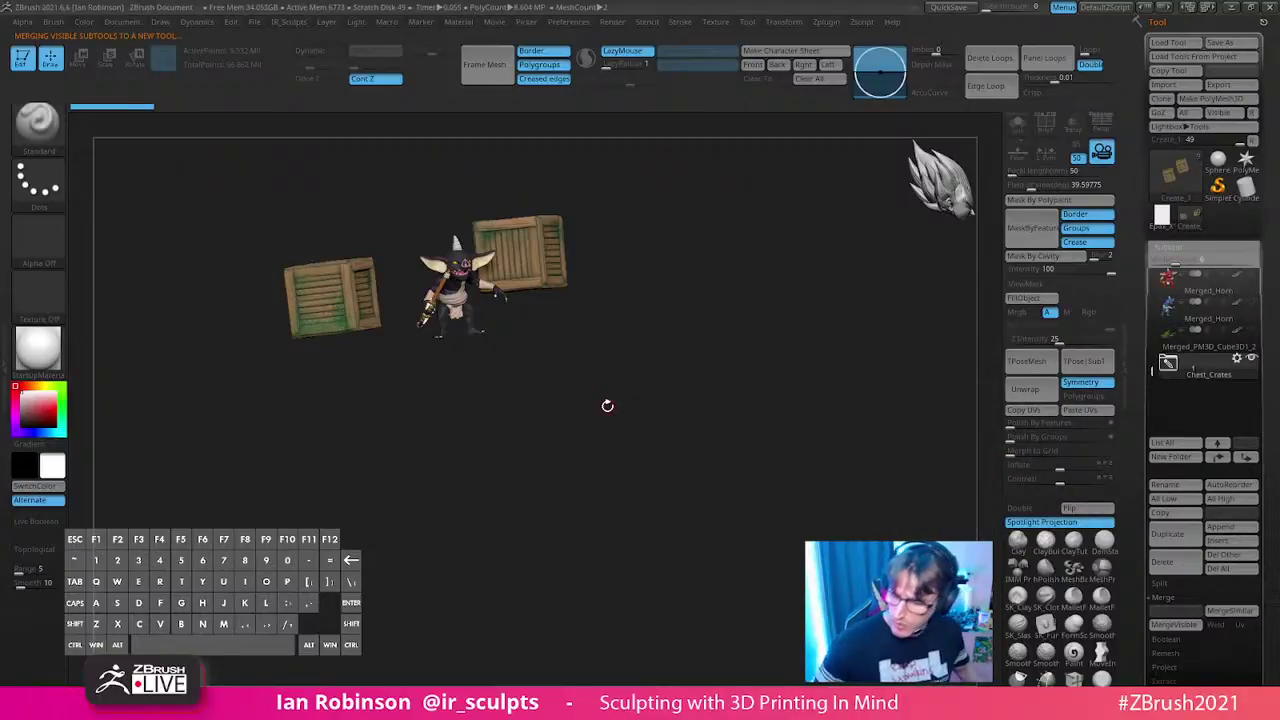
# - Move the Create_1 crates out of the Chest_Crates folder to just below Merged_Top_Bridge_3
pyautogui.click(1237, 357)
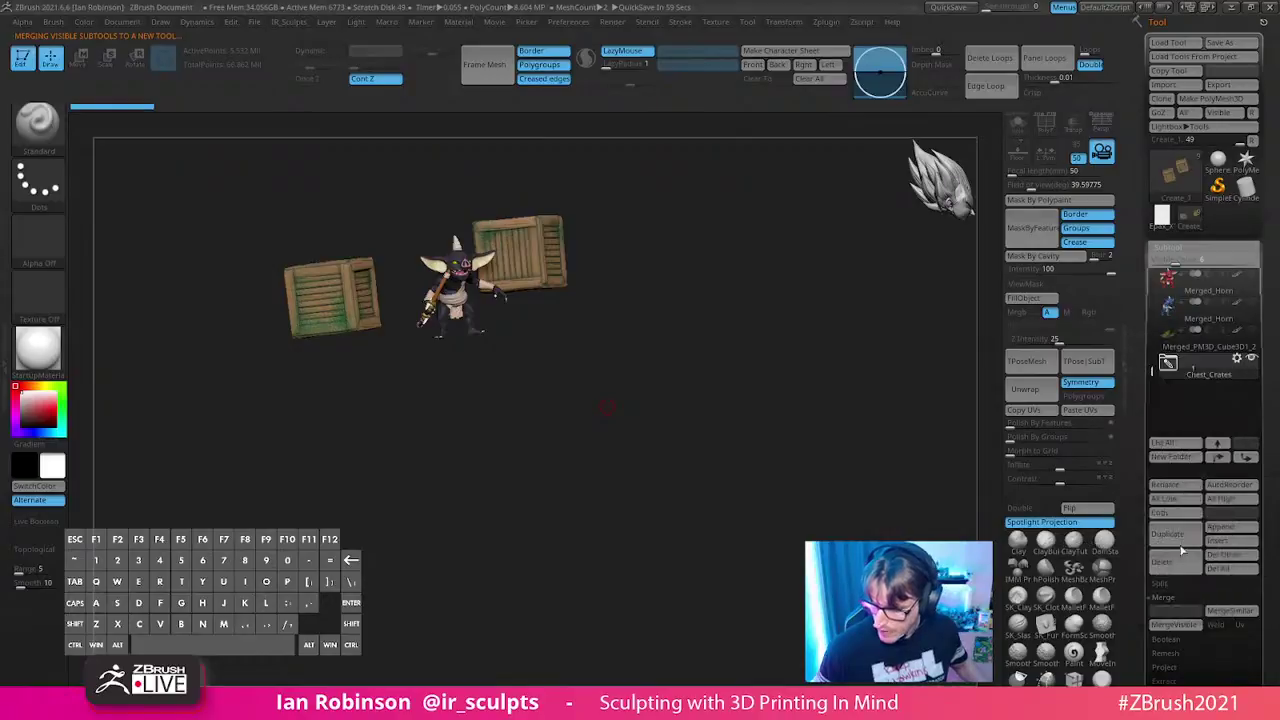
pyautogui.click(1178, 538)
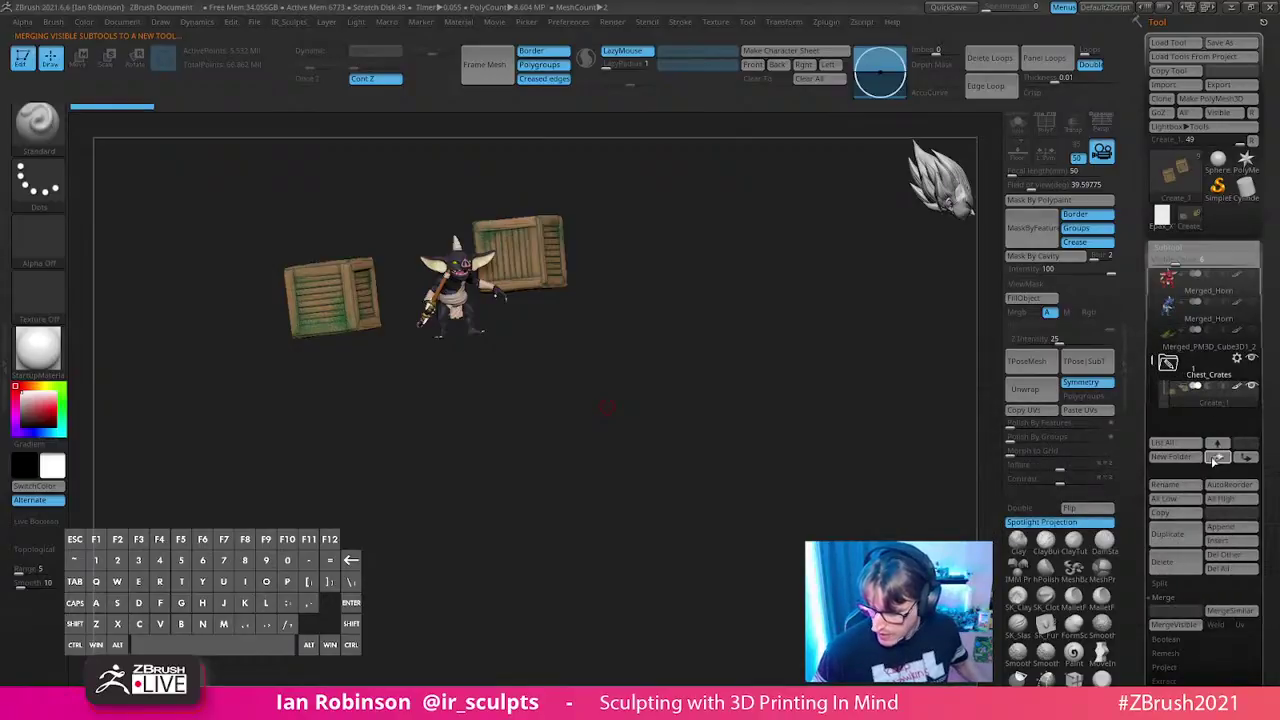
pyautogui.click(1217, 457)
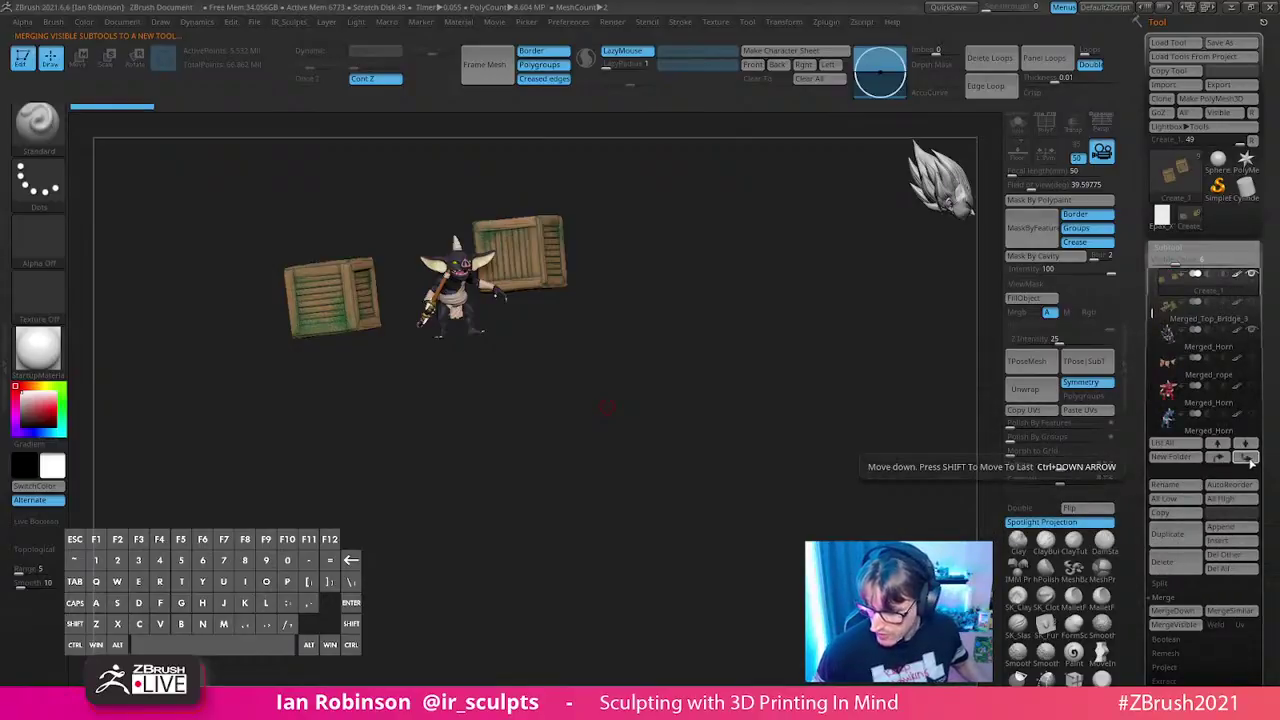
# - Turn on the visibility of all merged subtools so the complete Talus statue is displayed
pyautogui.click(1251, 274)
pyautogui.moveTo(836, 372); pyautogui.dragTo(910, 409)
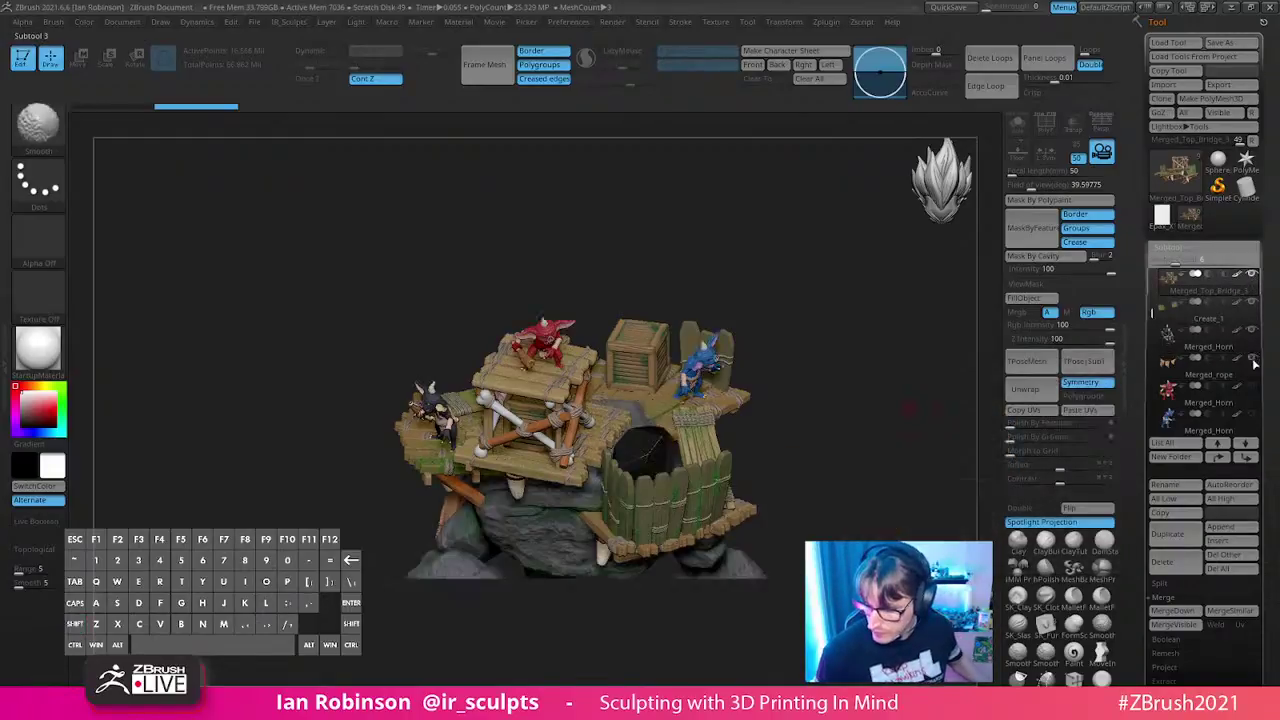
pyautogui.moveTo(846, 449); pyautogui.dragTo(950, 350)
pyautogui.scroll(2, 1157, 275)
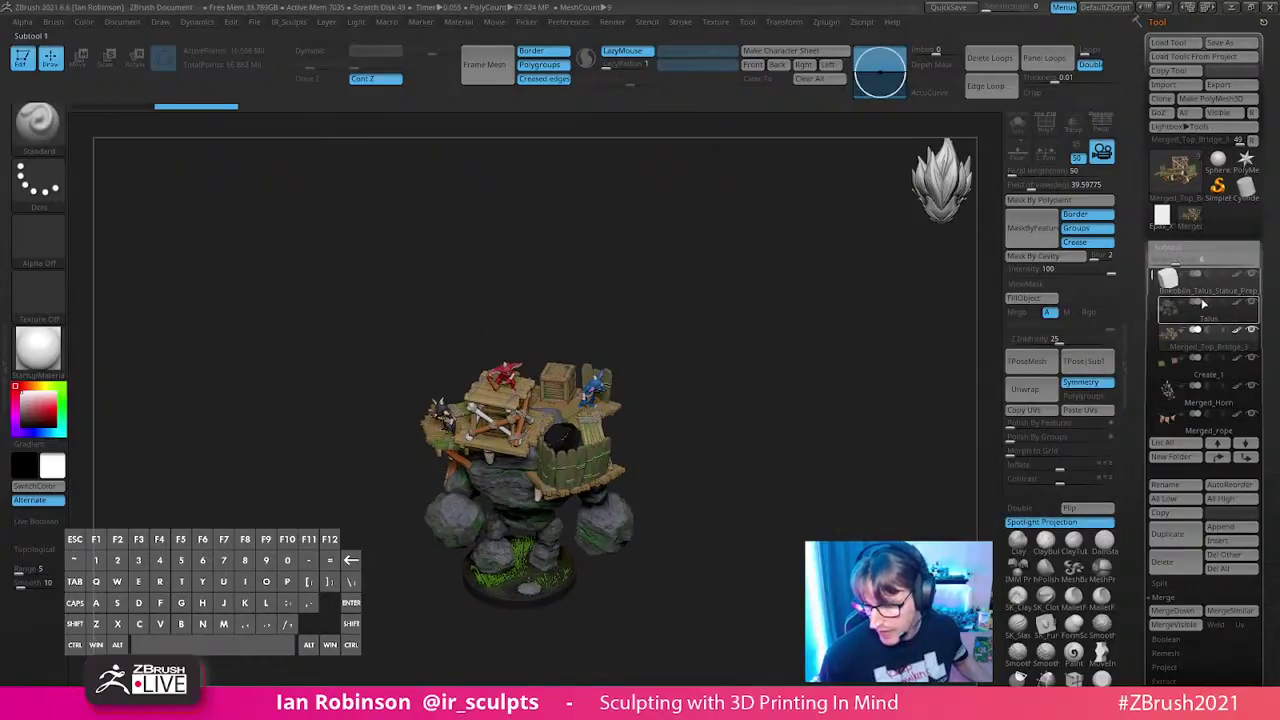
pyautogui.moveTo(1153, 284); pyautogui.dragTo(1138, 255)
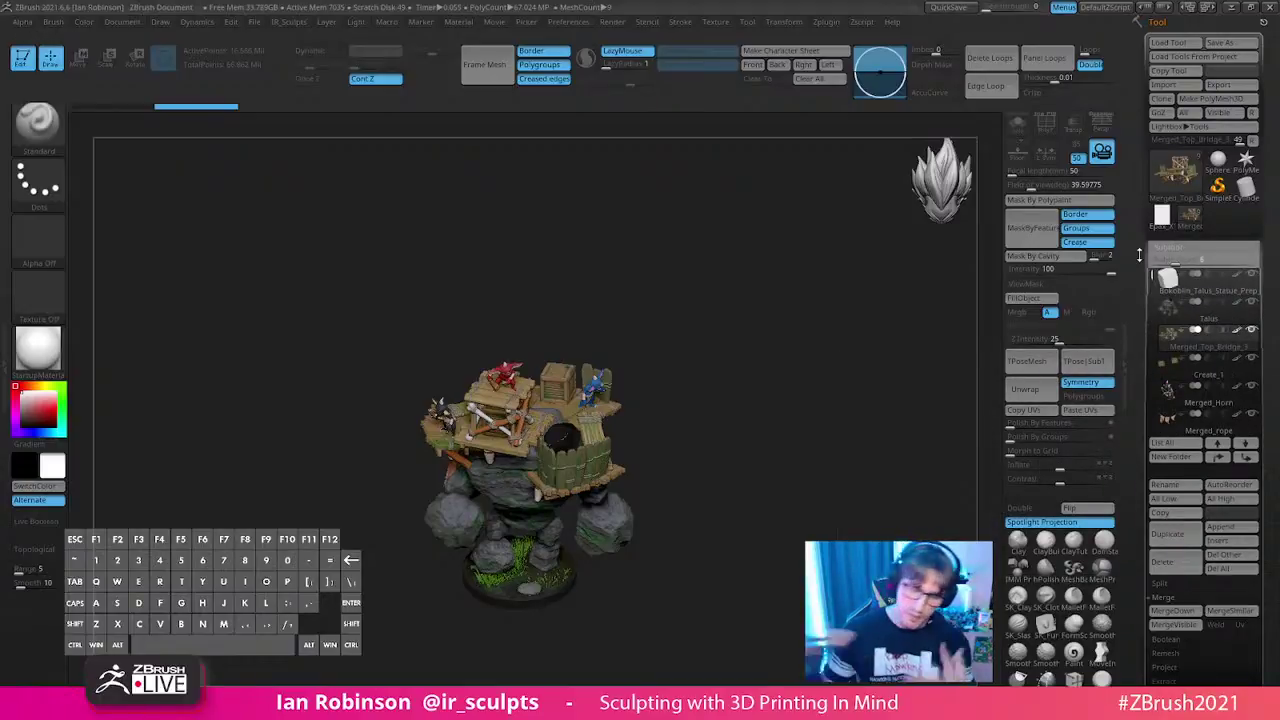
# - Save the tool over the existing Bokoblin_Talus_Statue_Prep_02.ztl file
pyautogui.moveTo(820, 370); pyautogui.dragTo(787, 320)
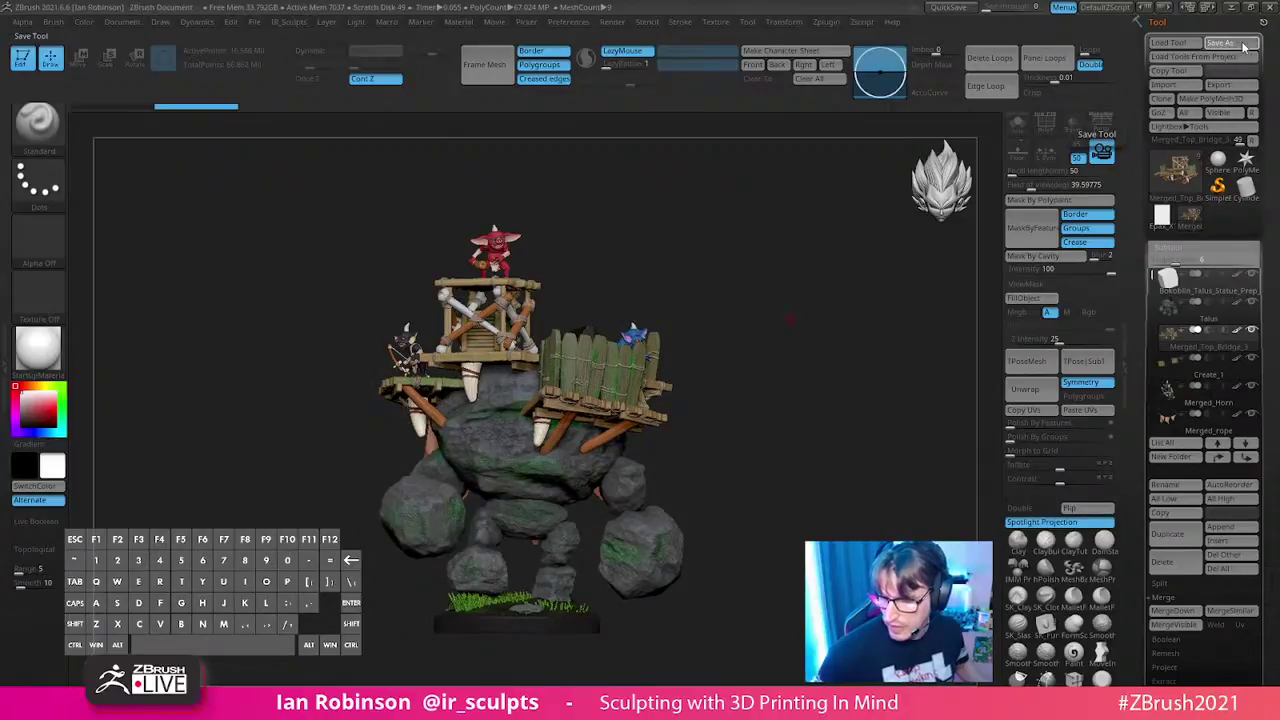
pyautogui.click(1238, 45)
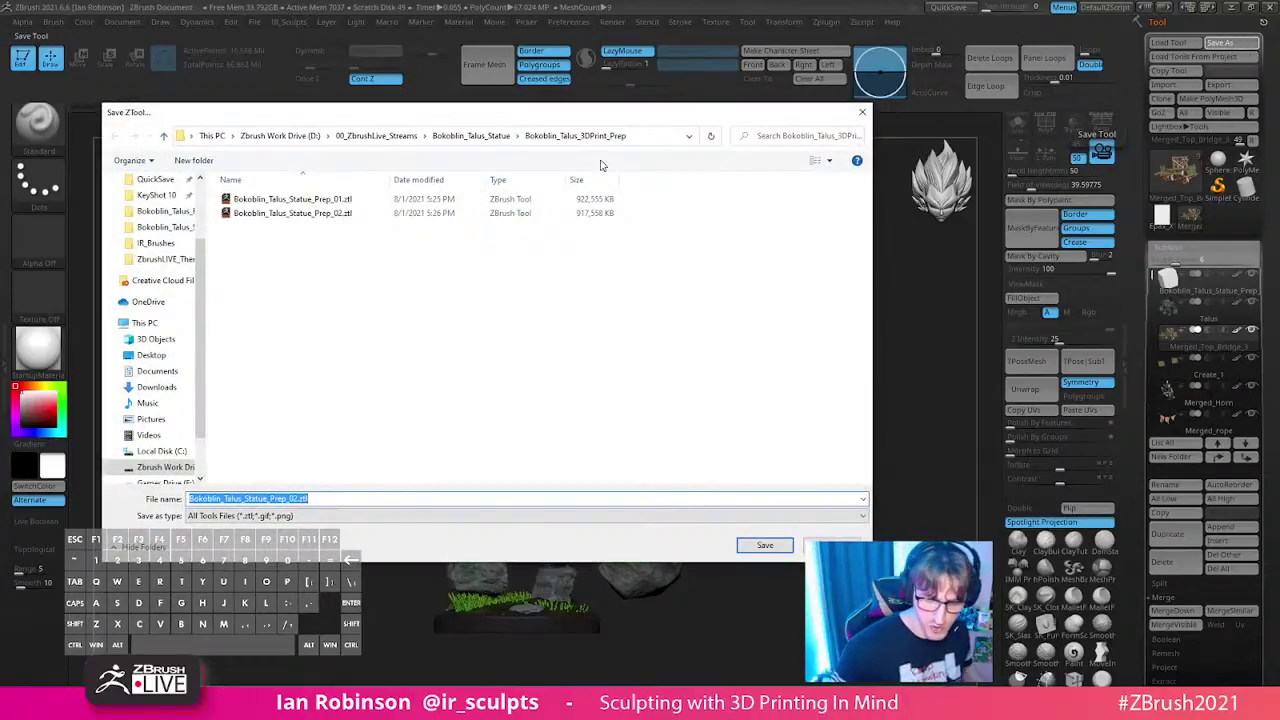
pyautogui.click(765, 545)
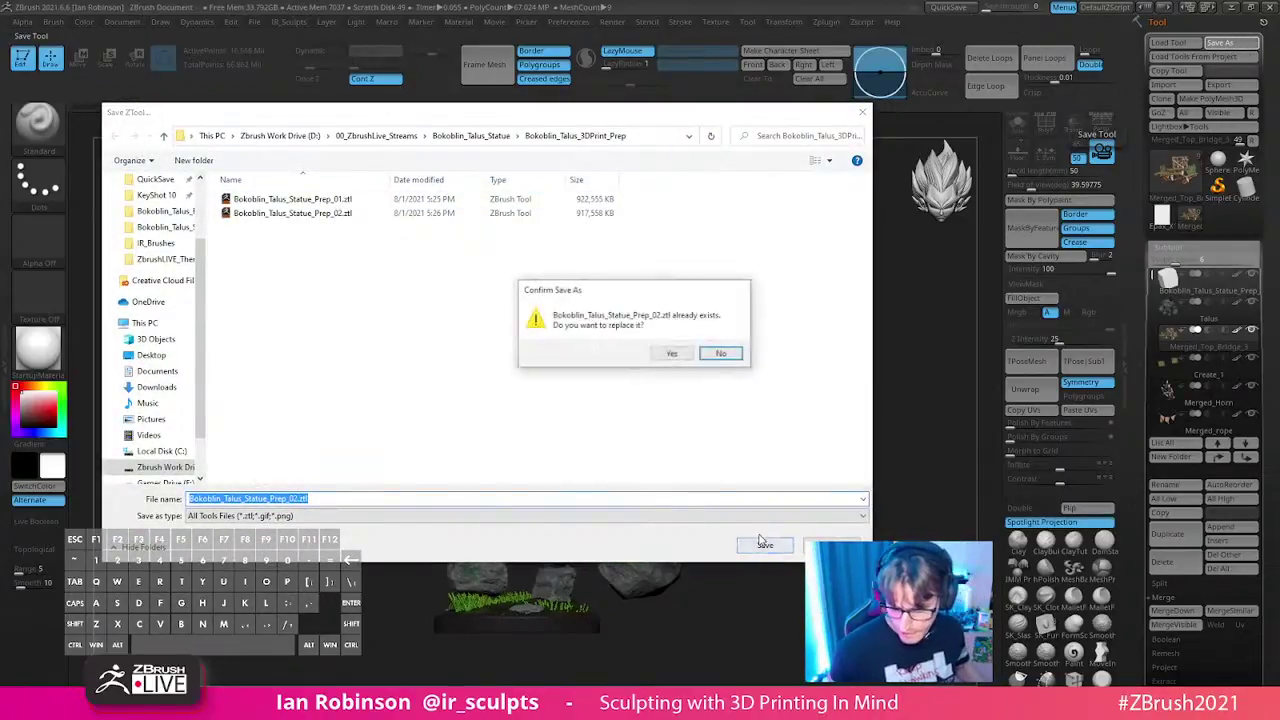
pyautogui.click(677, 356)
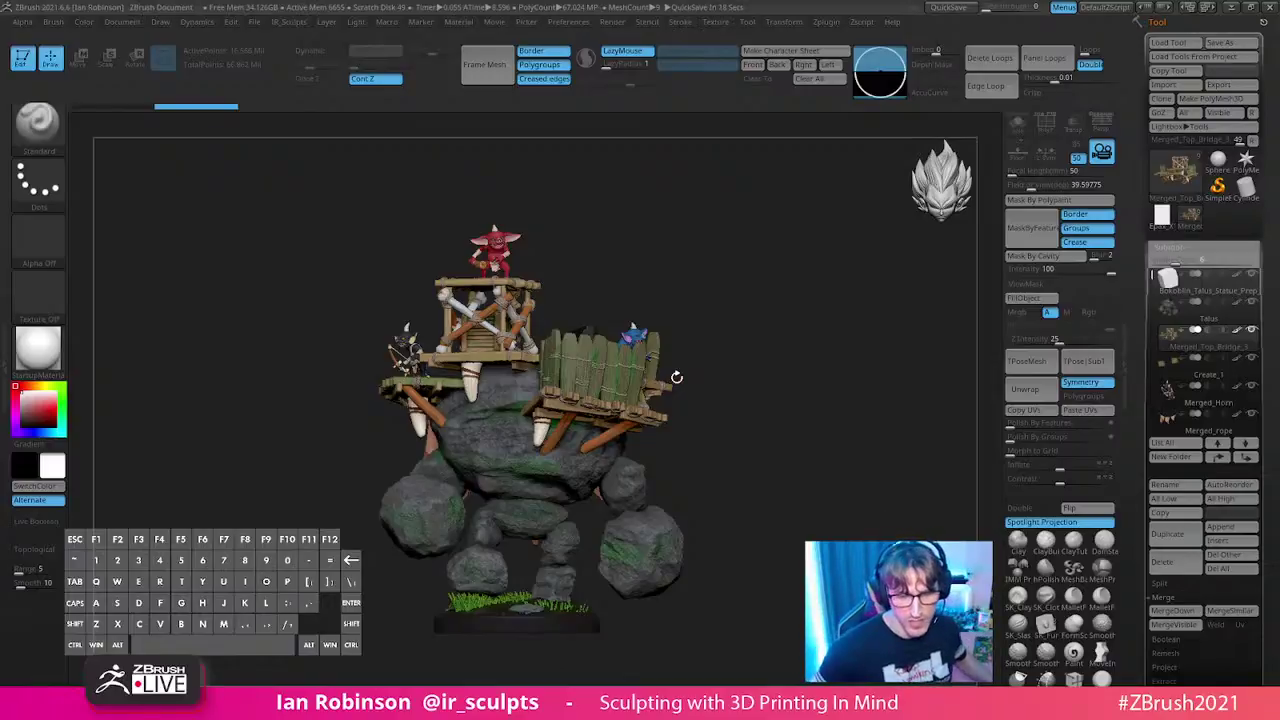
# - Look over the statue from another side and re-save the tool under the same Bokoblin_Talus_Statue_Prep_02.ztl name
pyautogui.moveTo(797, 311)
pyautogui.keyDown('shift'); pyautogui.mouseDown()
pyautogui.moveTo(829, 314)
pyautogui.moveTo(829, 331)
pyautogui.moveTo(820, 300)
pyautogui.moveTo(813, 348)
pyautogui.moveTo(786, 351)
pyautogui.moveTo(846, 329)
pyautogui.moveTo(697, 420)
pyautogui.mouseUp(); pyautogui.keyUp('shift')
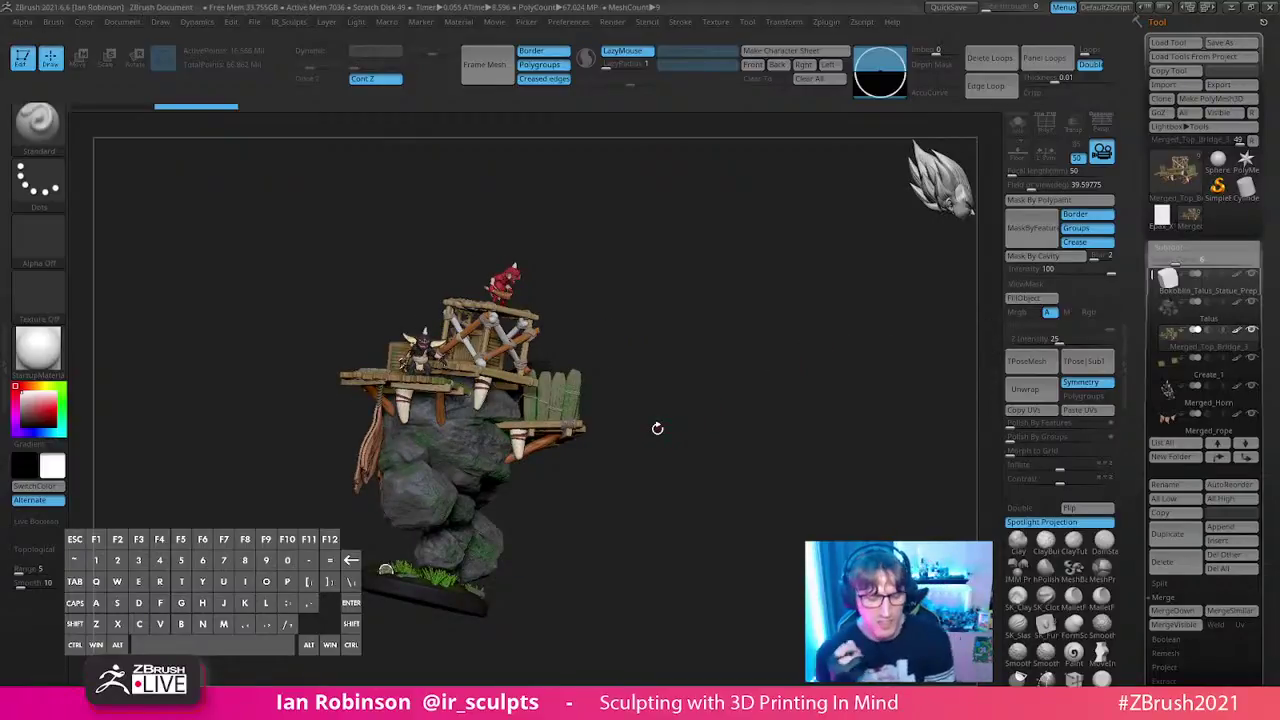
pyautogui.moveTo(777, 418); pyautogui.dragTo(761, 410)
pyautogui.click(1219, 42)
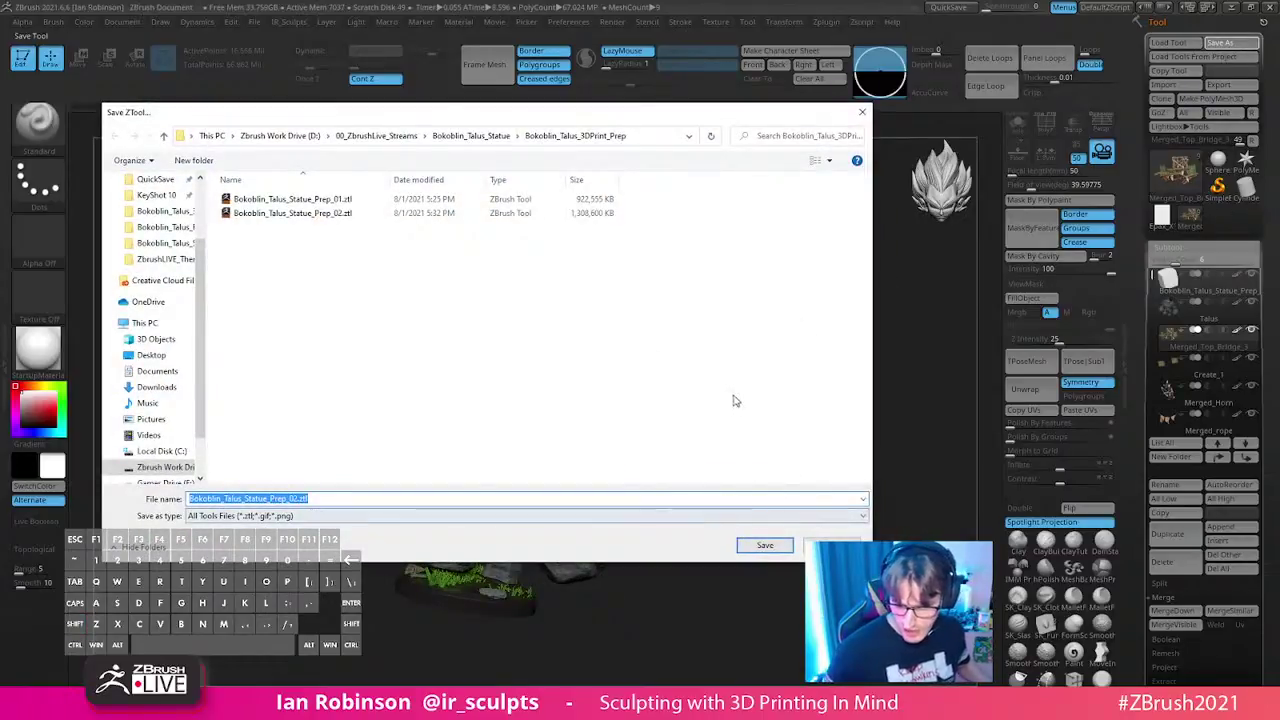
pyautogui.click(765, 544)
pyautogui.click(681, 357)
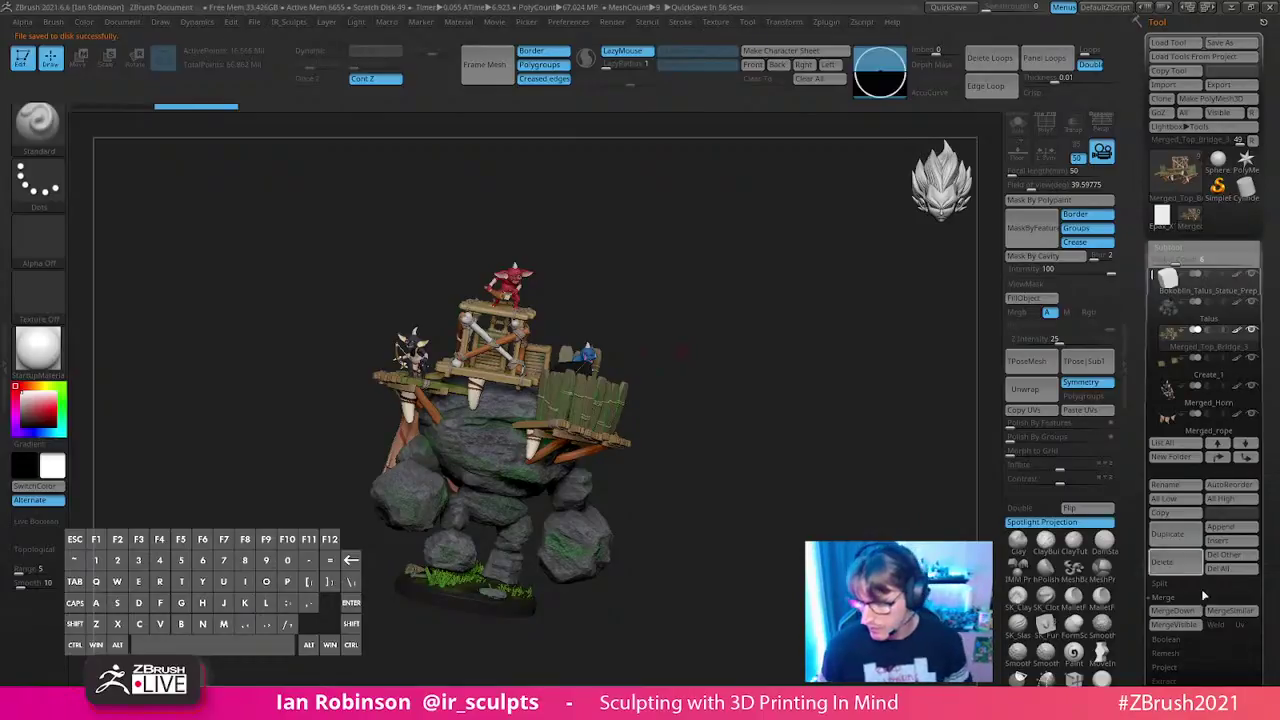
# - Merge all visible subtools of the statue into a new tool and switch to that merged tool
pyautogui.click(1188, 624)
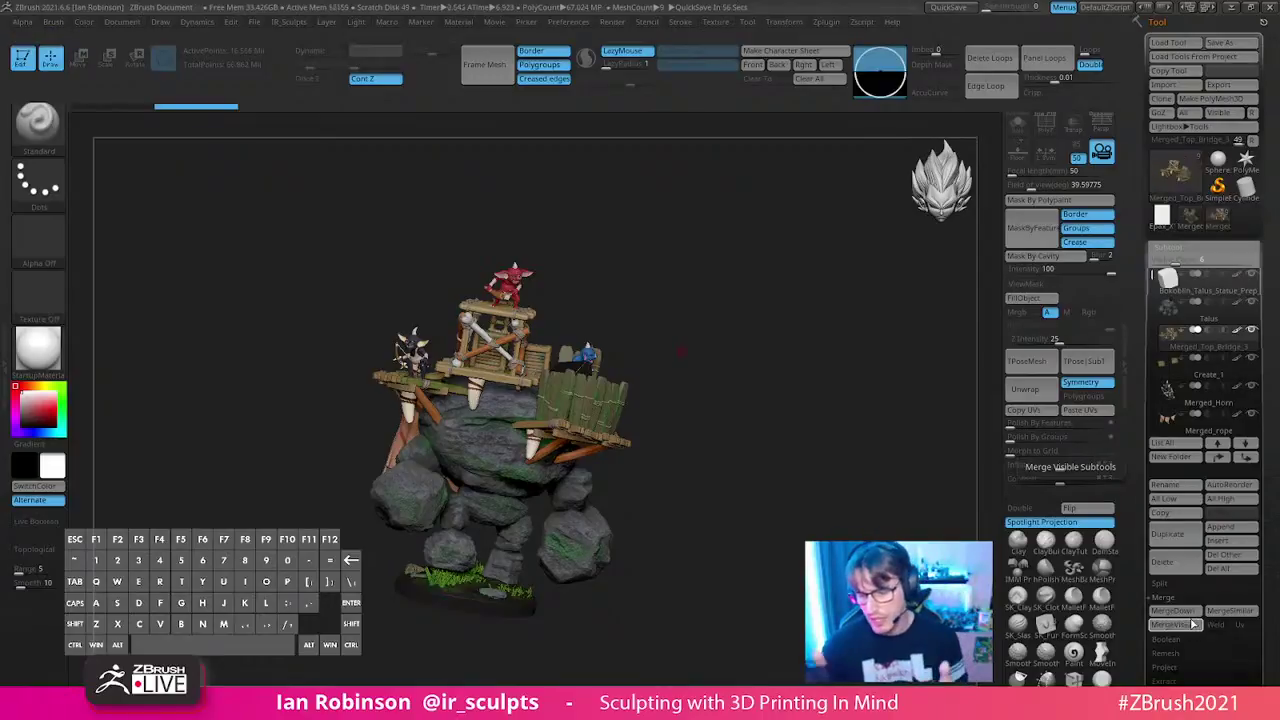
pyautogui.moveTo(1192, 228)
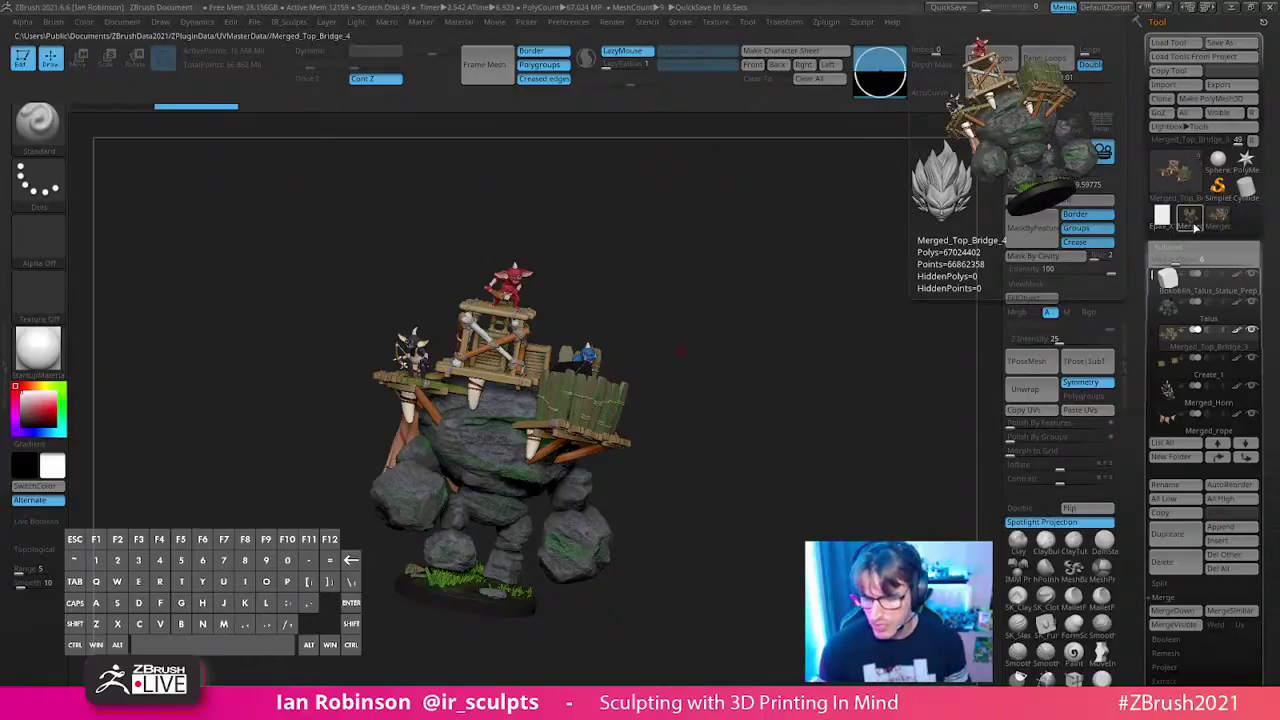
pyautogui.click(1219, 228)
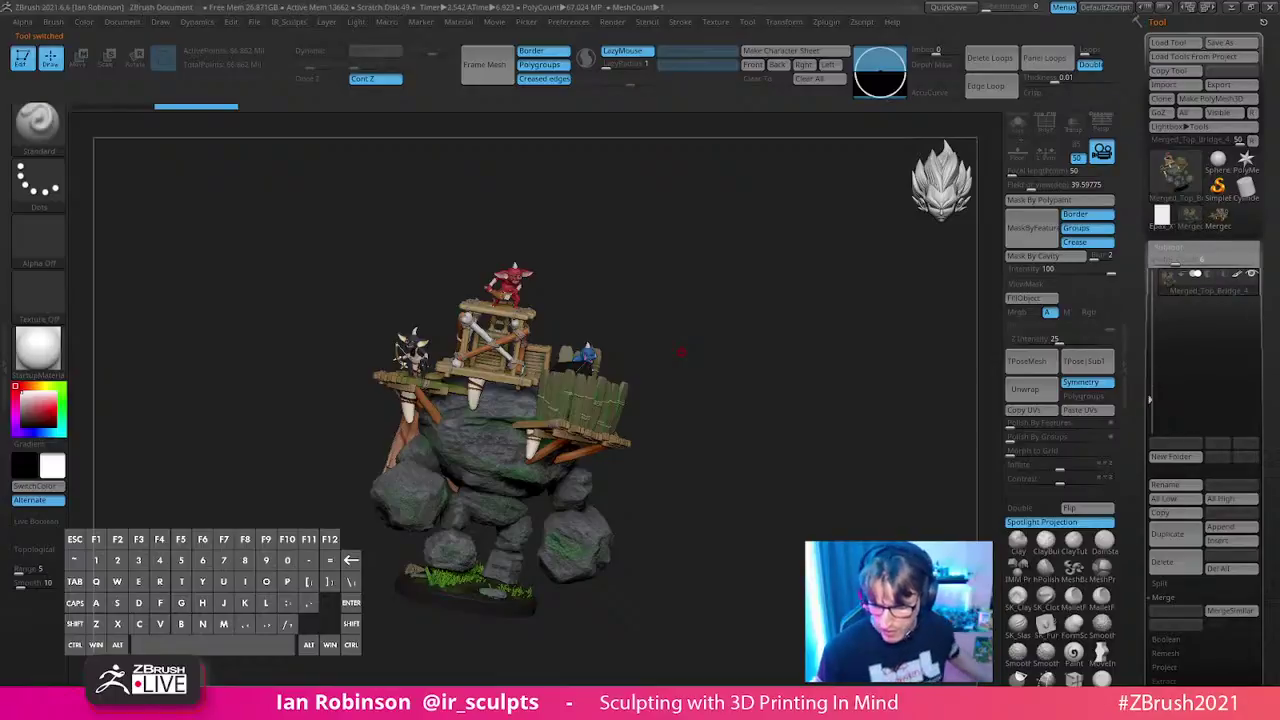
# - Copy the merged statue subtool and paste it into the Epax_X1_Build_Volume tool
pyautogui.click(1166, 226)
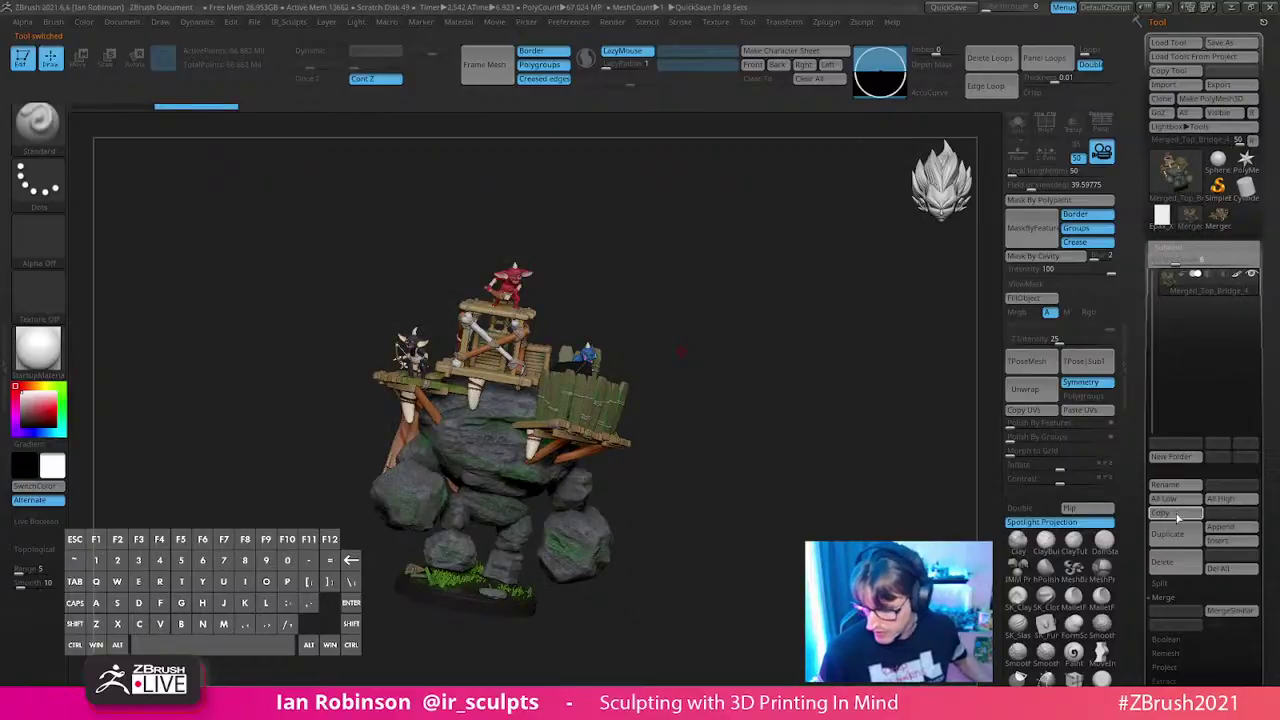
pyautogui.click(1161, 216)
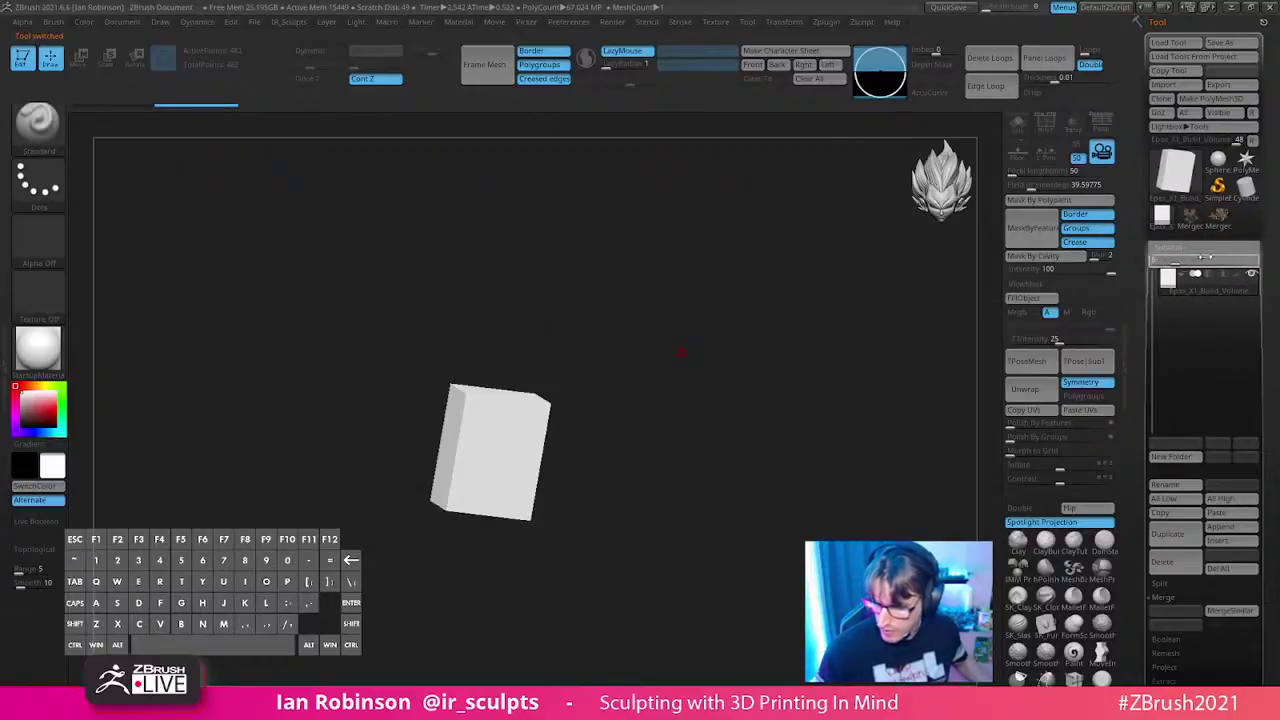
pyautogui.click(1226, 513)
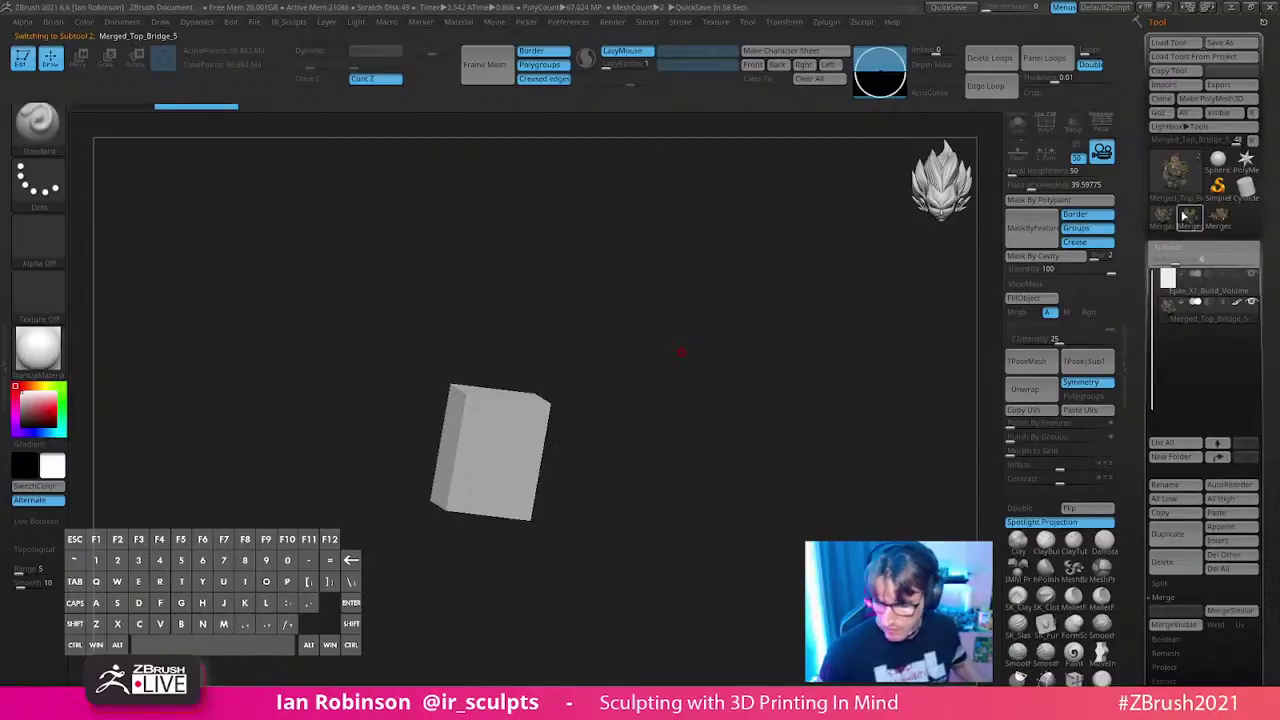
# - Switch back to the leftover Merged_Top_Bridge_4 tool and delete all of its contents
pyautogui.moveTo(1199, 228)
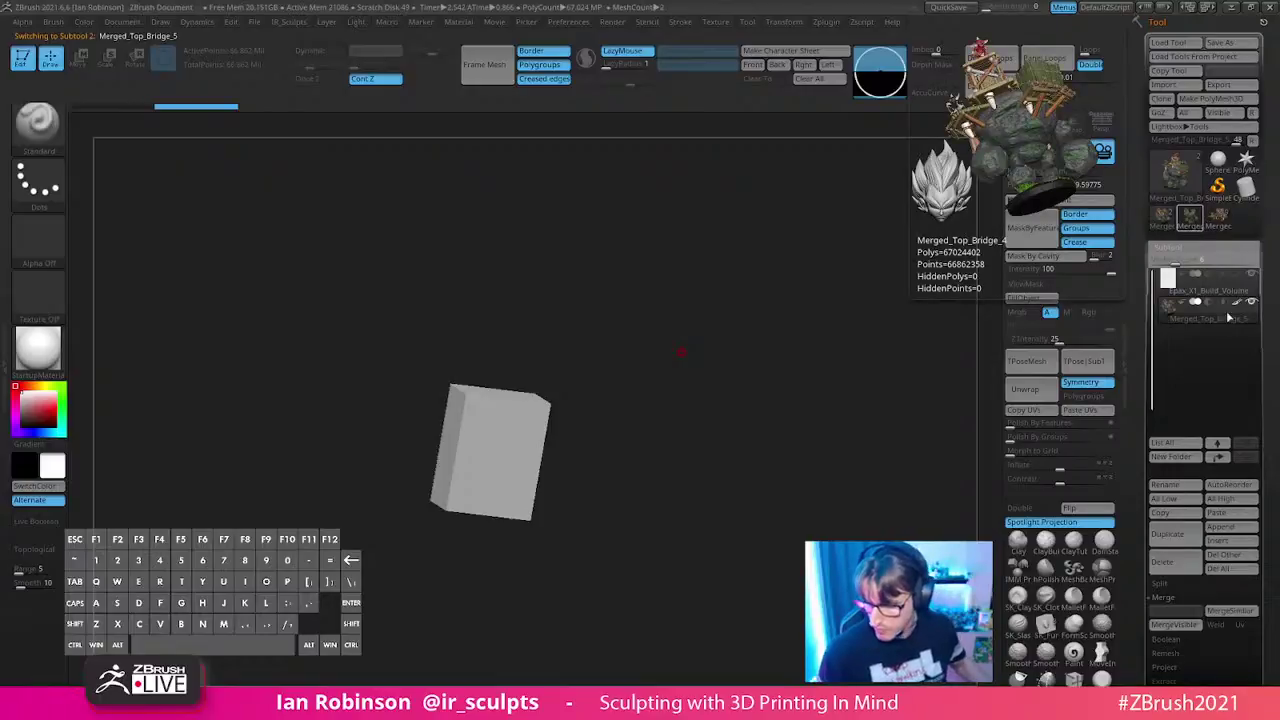
pyautogui.click(1204, 227)
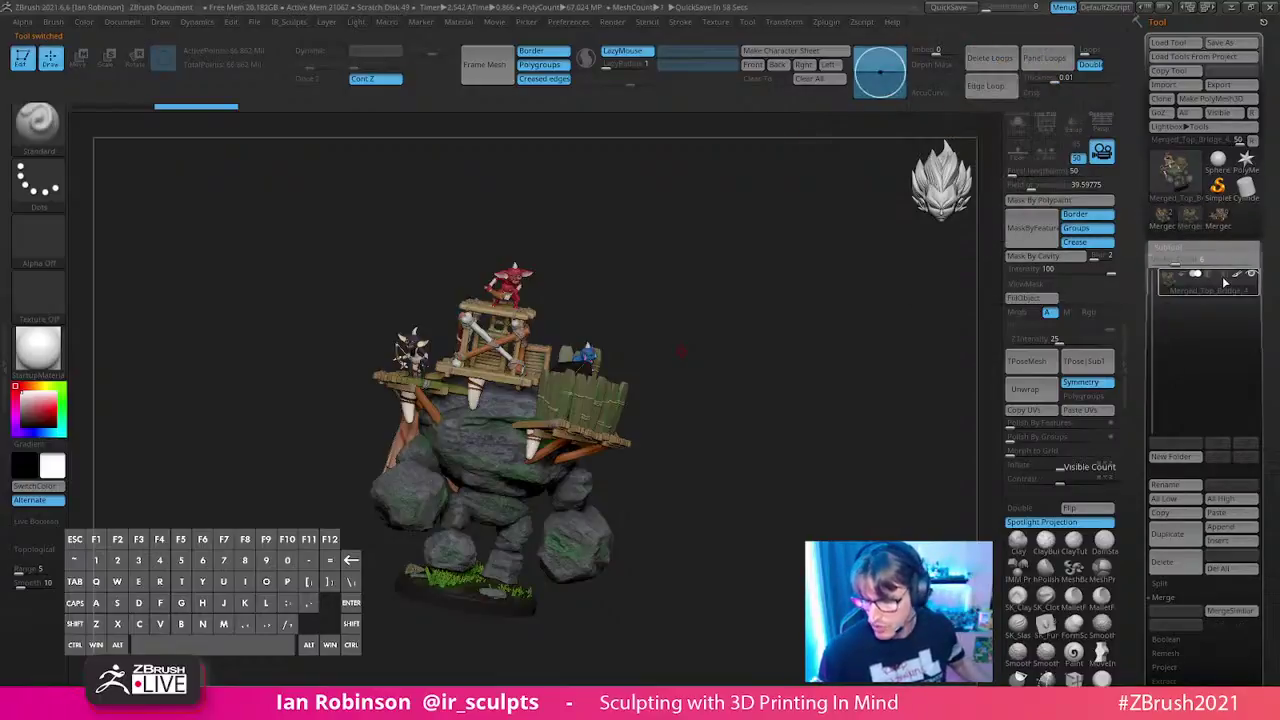
pyautogui.click(1219, 568)
pyautogui.click(1052, 598)
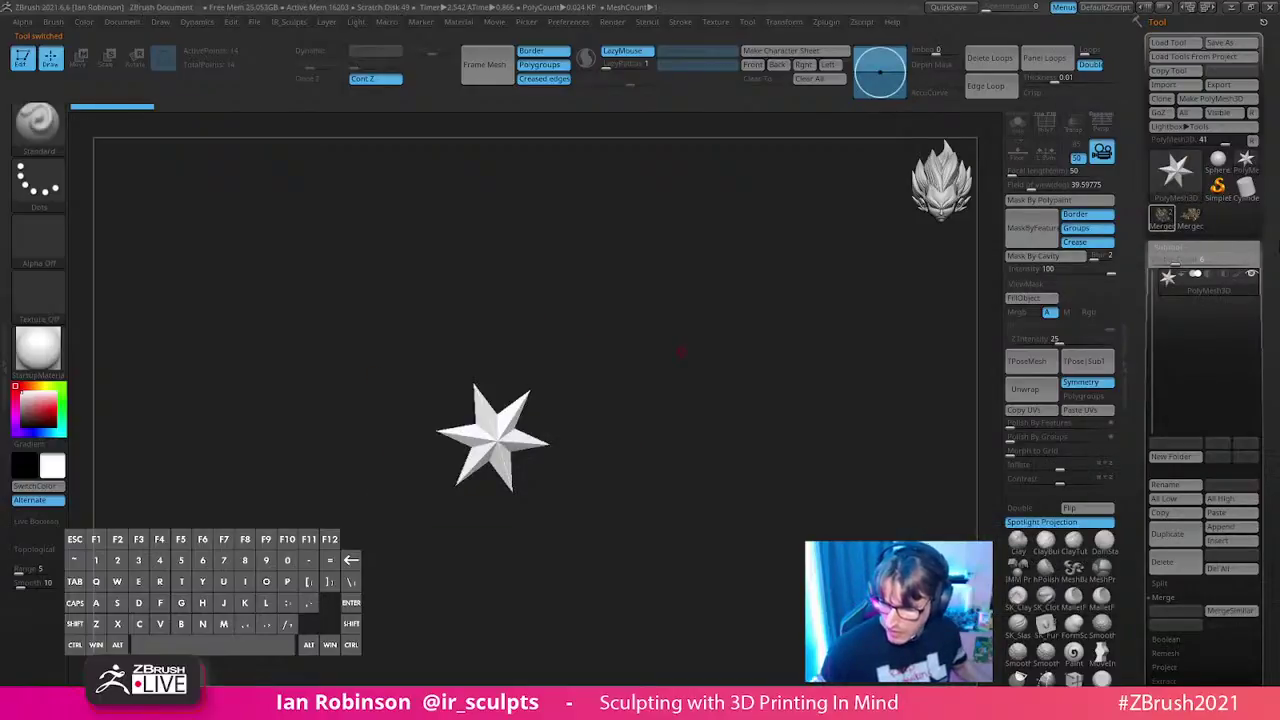
# - Show the Epax_X1_Build_Volume box transparent and apply the Unify deformation to the merged statue inside it
pyautogui.moveTo(1271, 257); pyautogui.dragTo(1270, 154)
pyautogui.click(1073, 122)
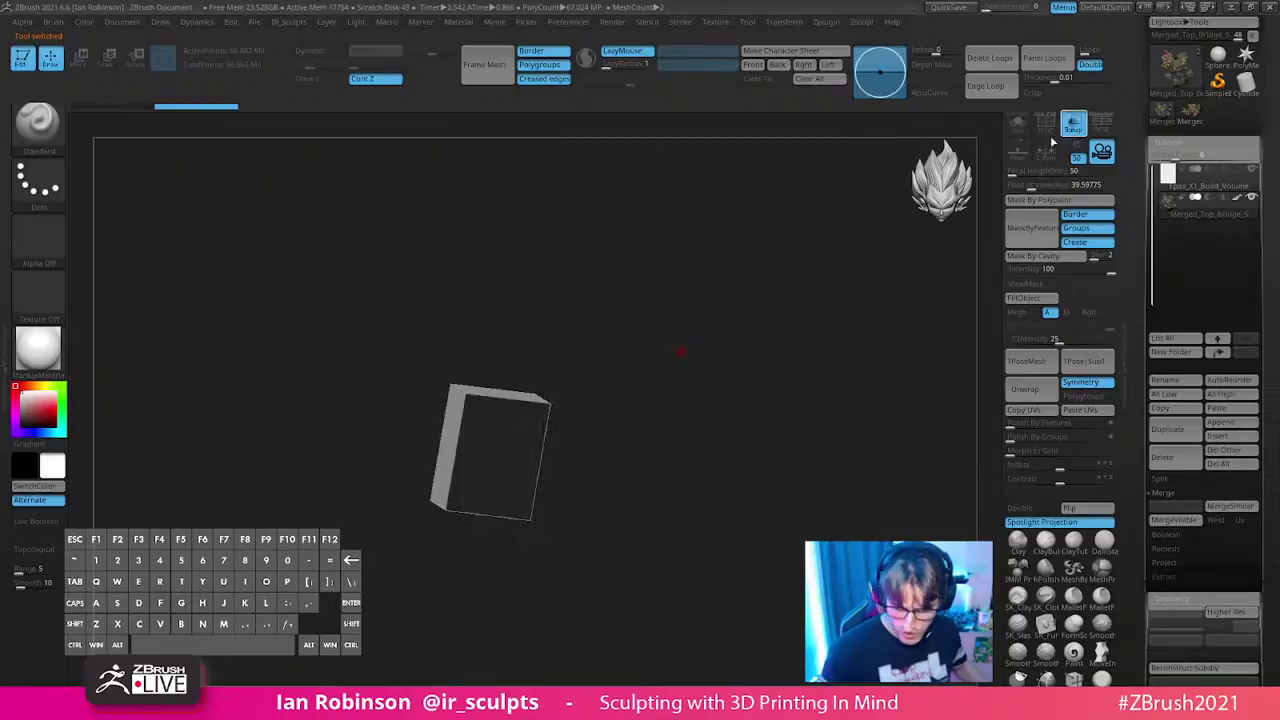
pyautogui.keyDown('shift'); pyautogui.moveTo(792, 338); pyautogui.dragTo(749, 274); pyautogui.keyUp('shift')
pyautogui.moveTo(1272, 635); pyautogui.dragTo(1272, 358)
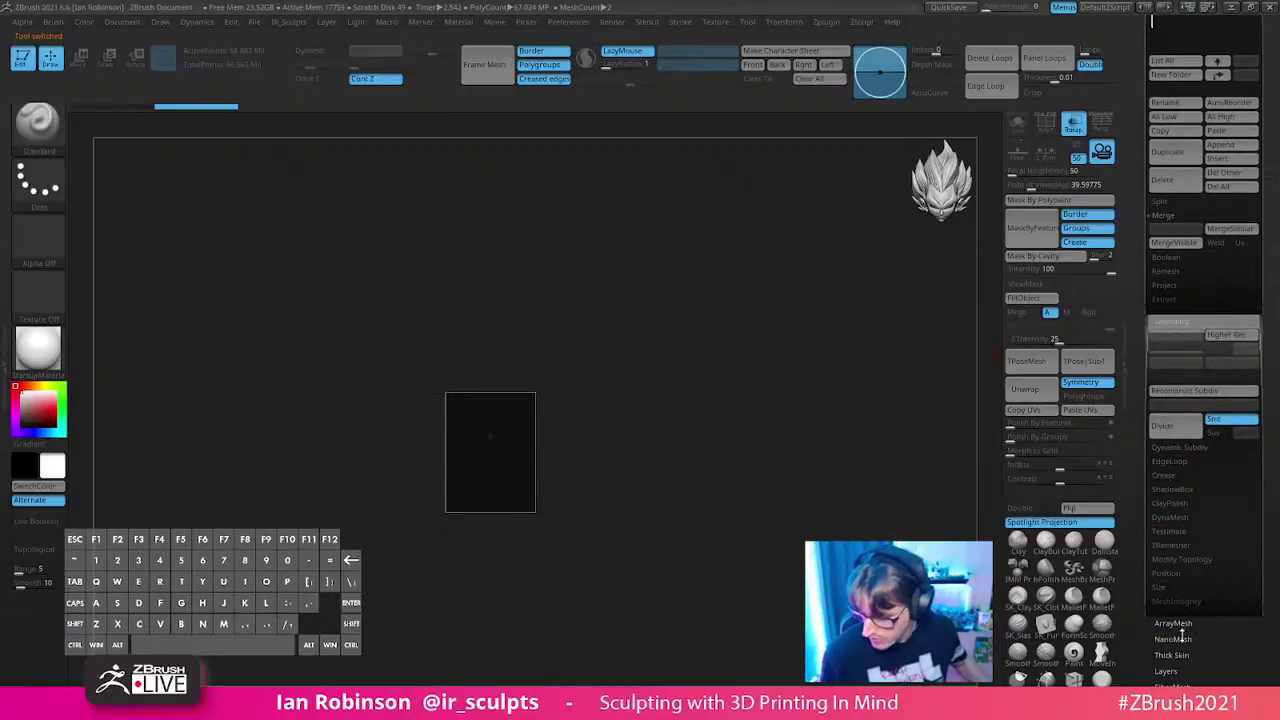
pyautogui.moveTo(1213, 656); pyautogui.dragTo(1214, 392)
pyautogui.click(1188, 590)
pyautogui.moveTo(1272, 152); pyautogui.dragTo(1272, 248)
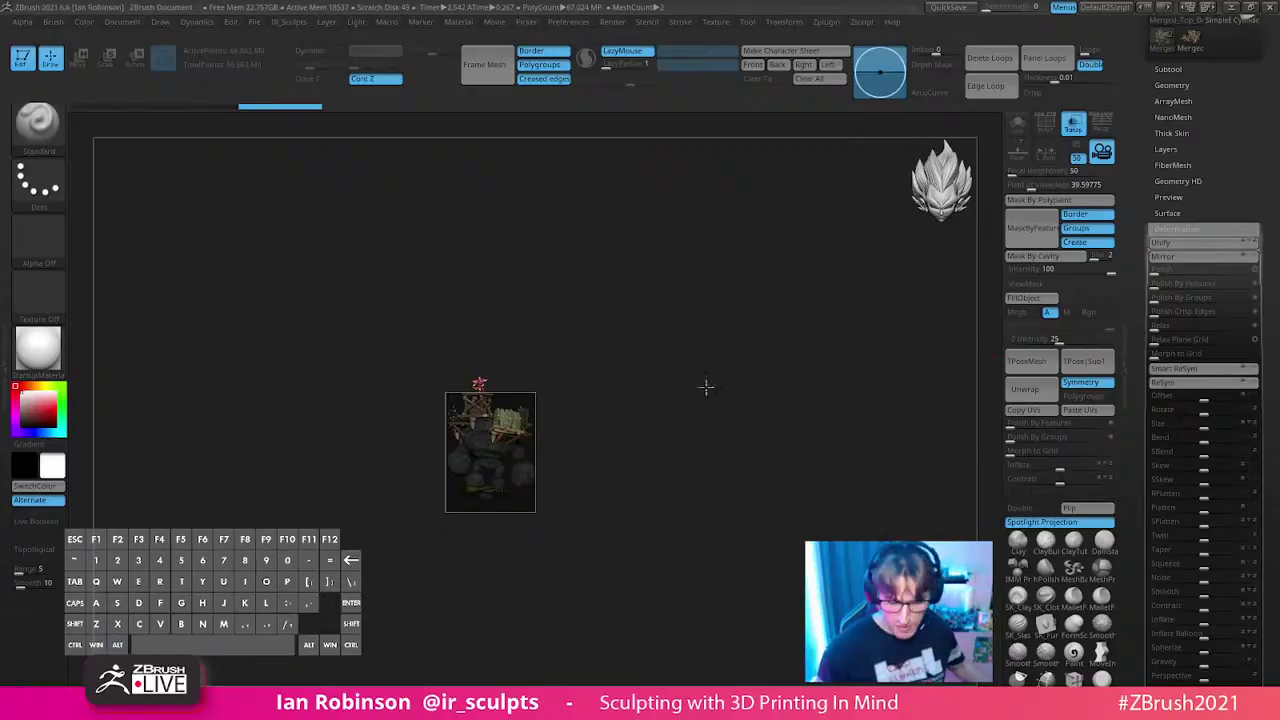
# - Move the merged statue down so it sits within the height of the build volume
pyautogui.moveTo(760, 437); pyautogui.dragTo(800, 397)
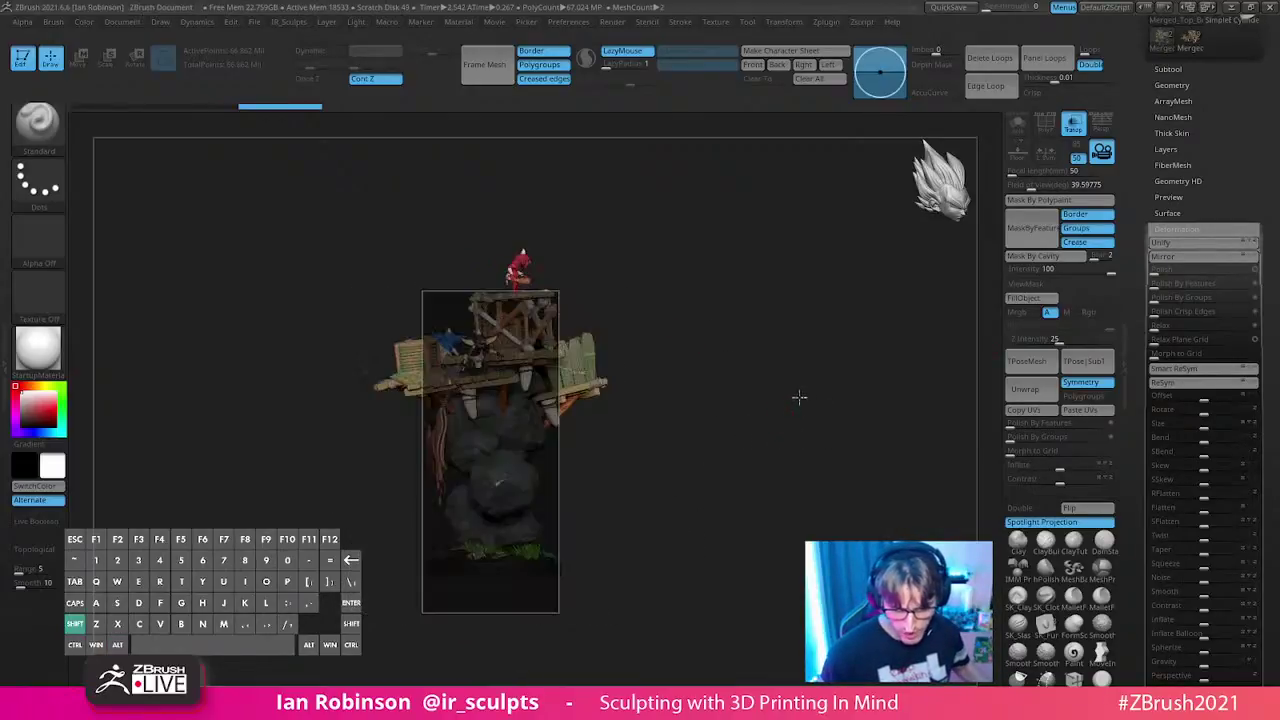
pyautogui.press('w')
pyautogui.moveTo(490, 336); pyautogui.dragTo(490, 356)
pyautogui.press('q')
pyautogui.keyDown('alt'); pyautogui.moveTo(709, 321); pyautogui.dragTo(711, 445); pyautogui.keyUp('alt')
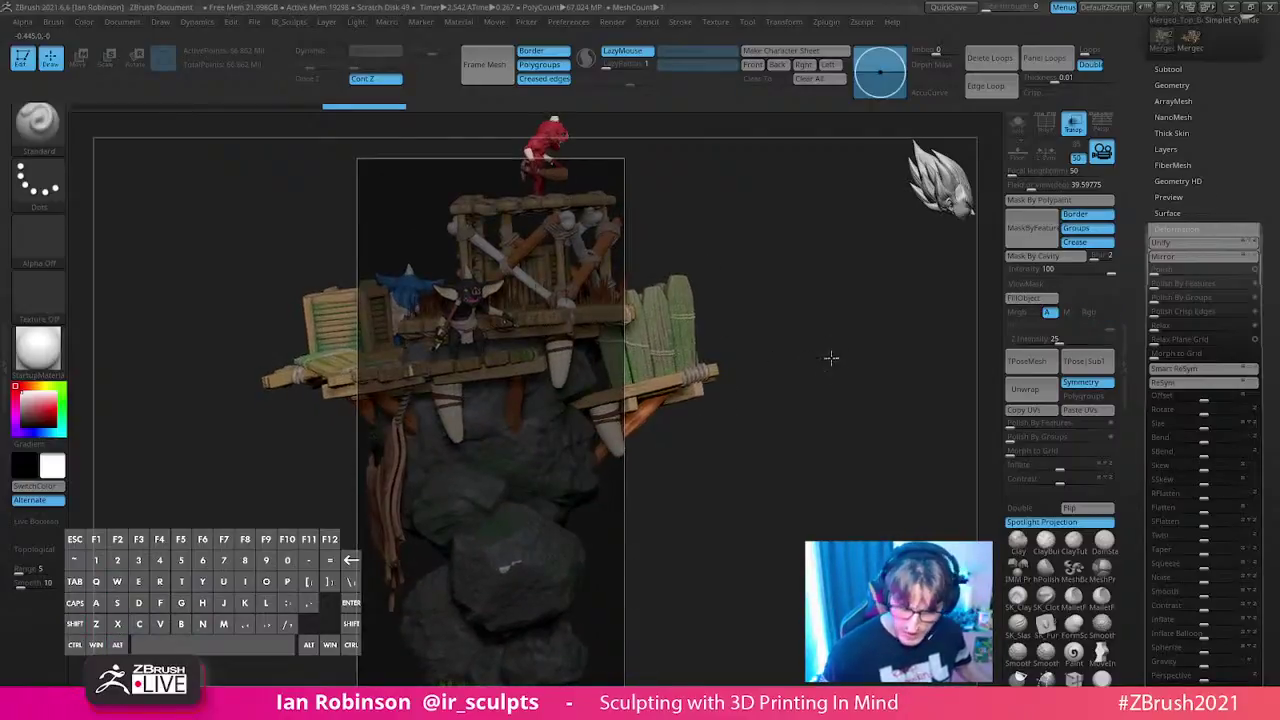
pyautogui.keyDown('alt'); pyautogui.moveTo(814, 334); pyautogui.dragTo(833, 305); pyautogui.keyUp('alt')
pyautogui.moveTo(842, 374); pyautogui.dragTo(820, 371)
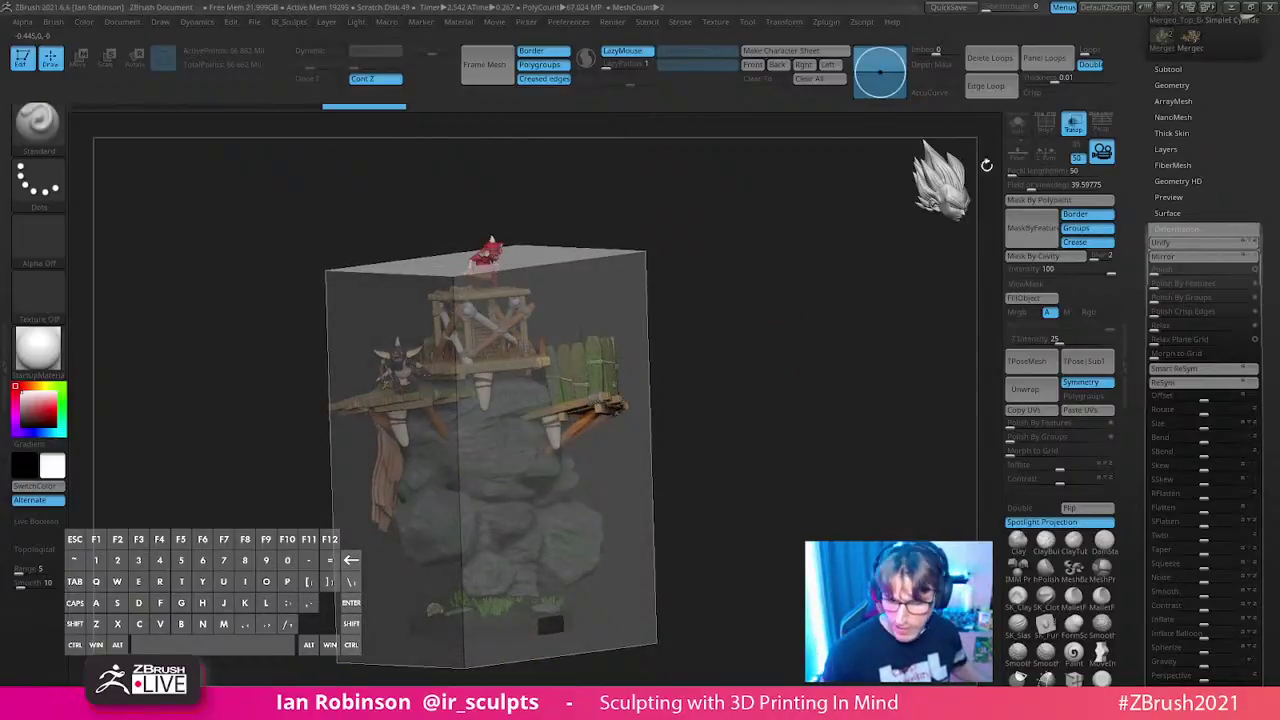
# - Solo the statue and isolate the thin vertical wooden post below the tower's top platform
pyautogui.click(1018, 124)
pyautogui.moveTo(748, 258)
pyautogui.keyDown('shift'); pyautogui.mouseDown()
pyautogui.moveTo(774, 249)
pyautogui.moveTo(726, 243)
pyautogui.moveTo(725, 298)
pyautogui.mouseUp(); pyautogui.keyUp('shift')
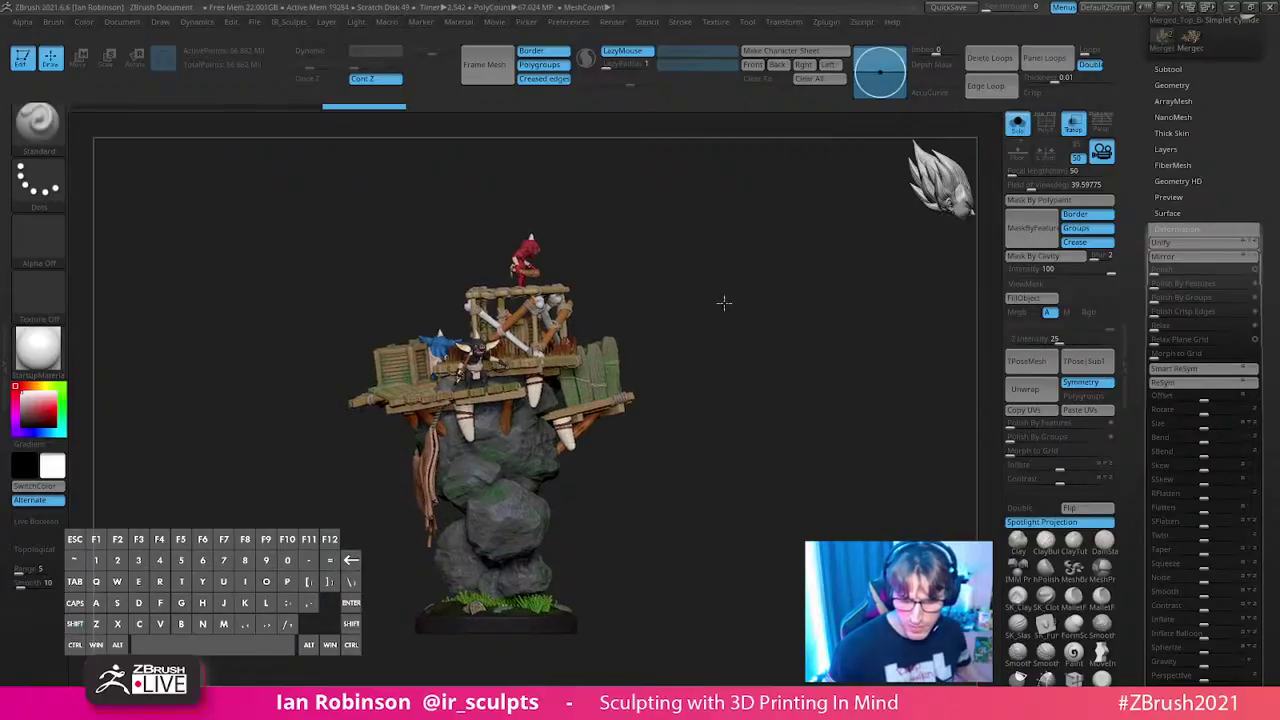
pyautogui.moveTo(711, 362)
pyautogui.mouseDown()
pyautogui.moveTo(692, 418)
pyautogui.moveTo(640, 480)
pyautogui.moveTo(592, 510)
pyautogui.moveTo(550, 595)
pyautogui.mouseUp()
pyautogui.moveTo(494, 320)
pyautogui.keyDown('alt'); pyautogui.mouseDown()
pyautogui.moveTo(490, 416)
pyautogui.moveTo(526, 539)
pyautogui.moveTo(537, 400)
pyautogui.moveTo(521, 189)
pyautogui.mouseUp(); pyautogui.keyUp('alt')
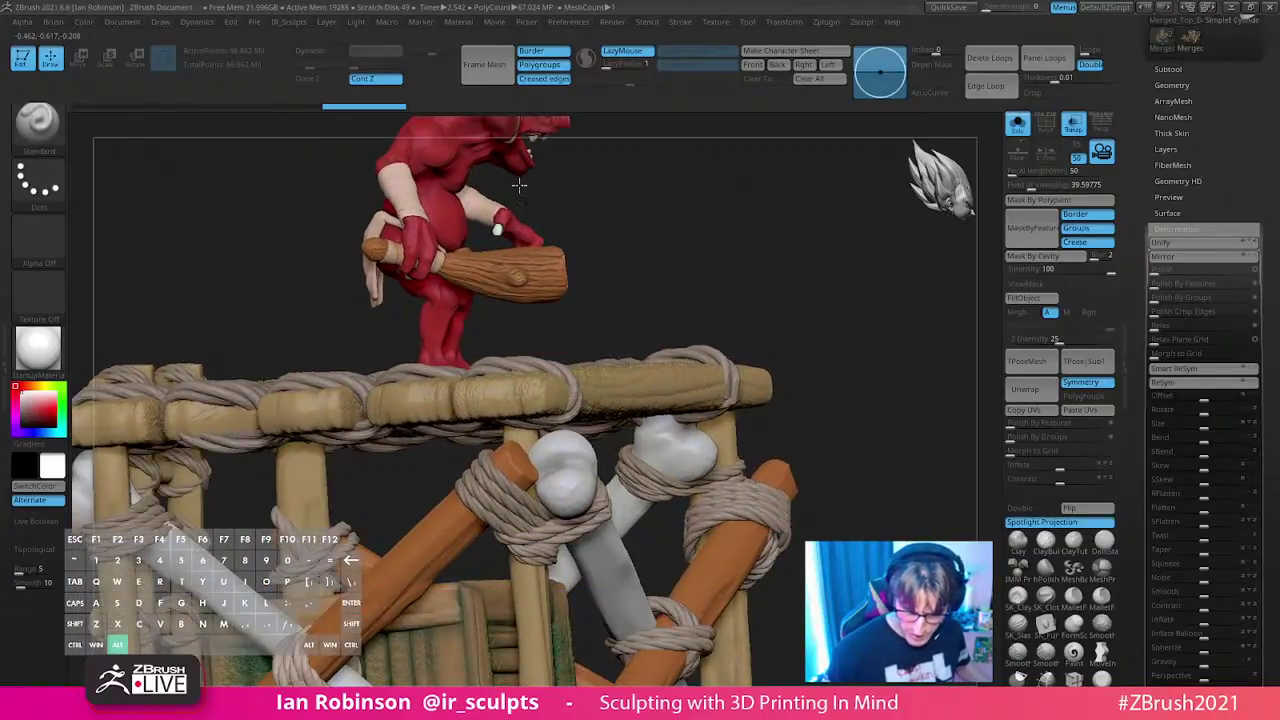
pyautogui.keyDown('alt'); pyautogui.moveTo(541, 413); pyautogui.dragTo(527, 298); pyautogui.keyUp('alt')
pyautogui.hotkey('ctrl', 'shift')
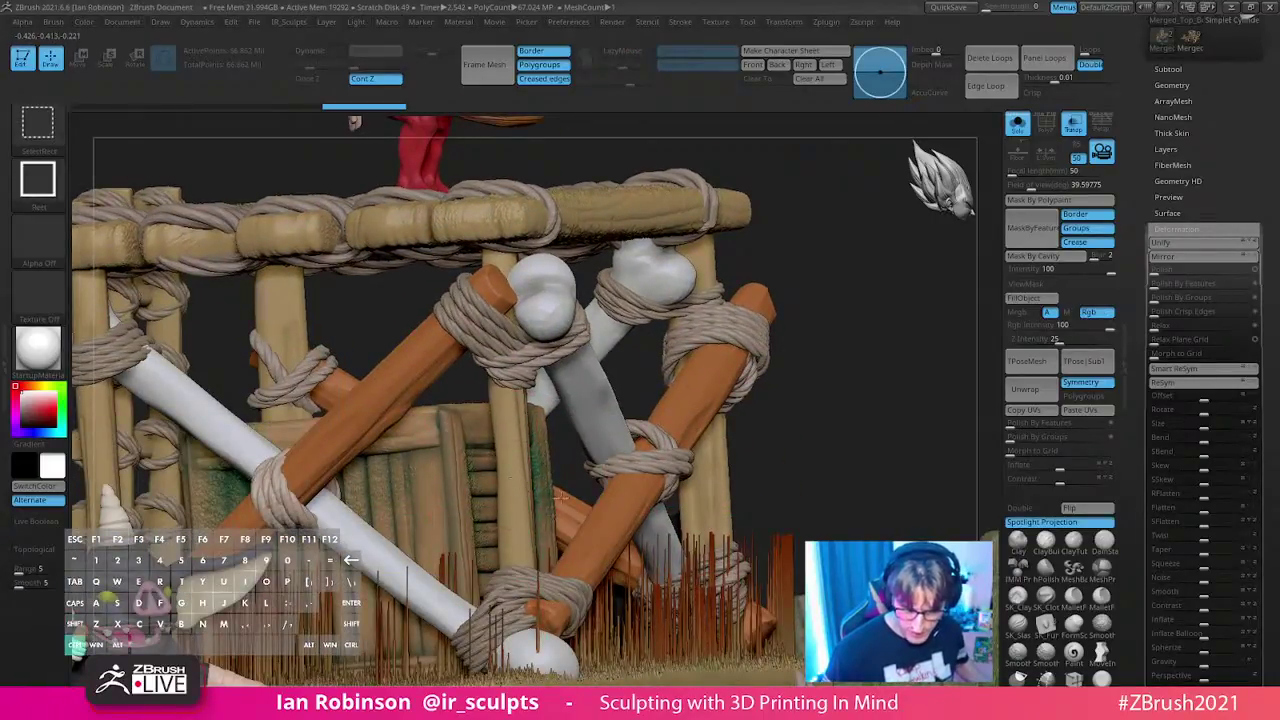
pyautogui.keyDown('ctrl'); pyautogui.keyDown('shift'); pyautogui.click(564, 509); pyautogui.keyUp('shift'); pyautogui.keyUp('ctrl')
pyautogui.moveTo(678, 396)
pyautogui.keyDown('alt'); pyautogui.mouseDown()
pyautogui.moveTo(674, 369)
pyautogui.moveTo(657, 386)
pyautogui.mouseUp(); pyautogui.keyUp('alt')
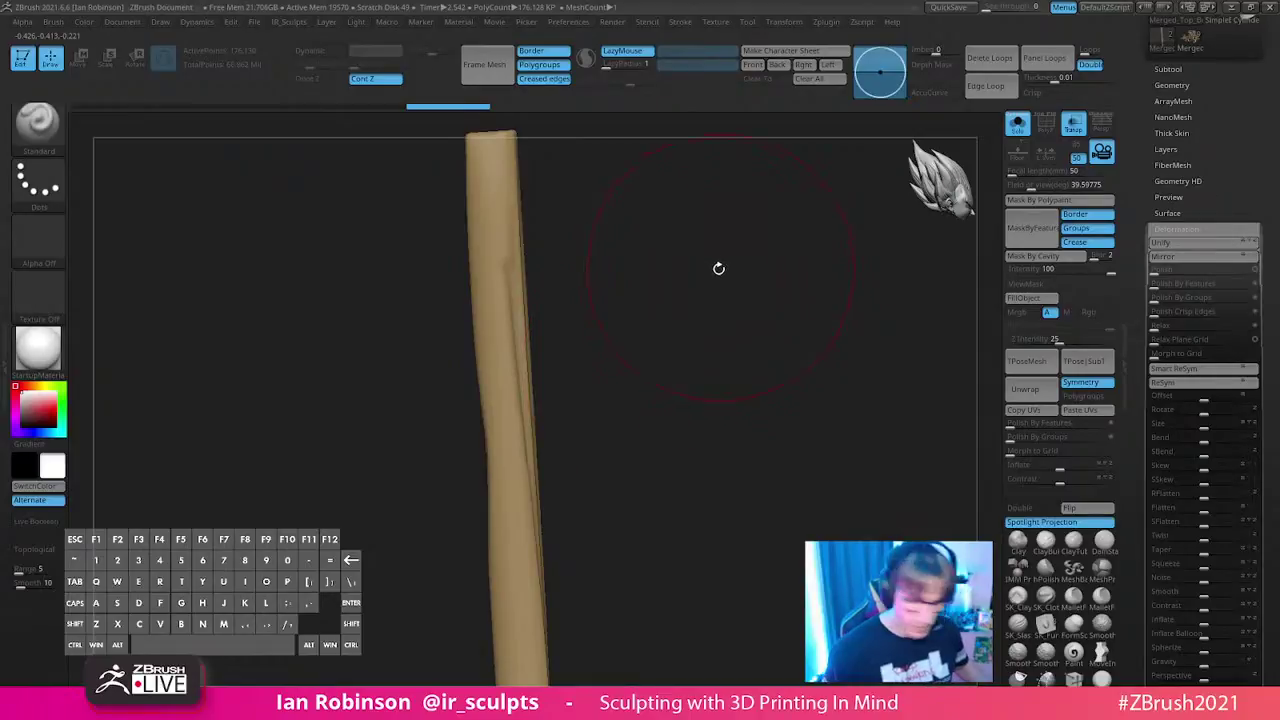
# - Measure the thickness of the isolated wooden post across its top end with a Transpose line
pyautogui.press('w')
pyautogui.press('y')
pyautogui.moveTo(505, 325); pyautogui.dragTo(734, 378)
pyautogui.moveTo(477, 256); pyautogui.dragTo(548, 248)
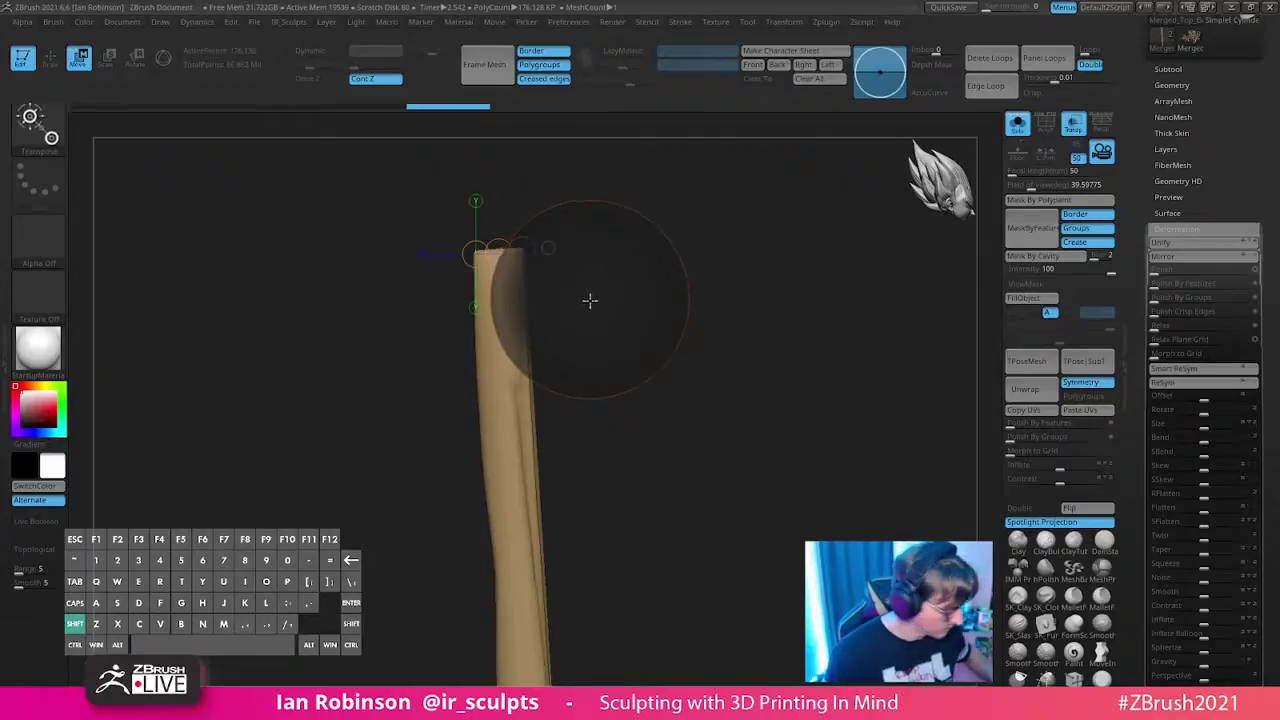
pyautogui.moveTo(622, 301); pyautogui.dragTo(676, 287)
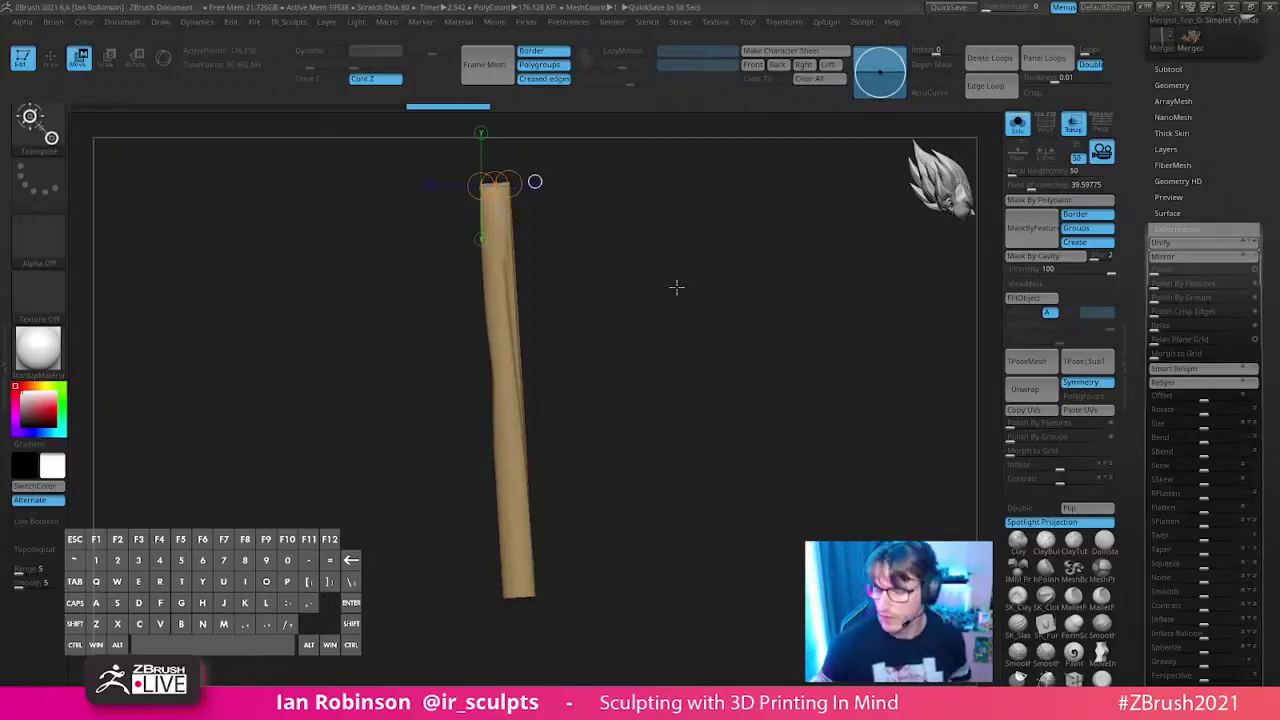
# - Compare the isolated post with the build volume, and reveal the complete statue again in Solo mode
pyautogui.click(1017, 122)
pyautogui.moveTo(790, 330)
pyautogui.mouseDown()
pyautogui.moveTo(783, 306)
pyautogui.moveTo(723, 283)
pyautogui.moveTo(792, 284)
pyautogui.mouseUp()
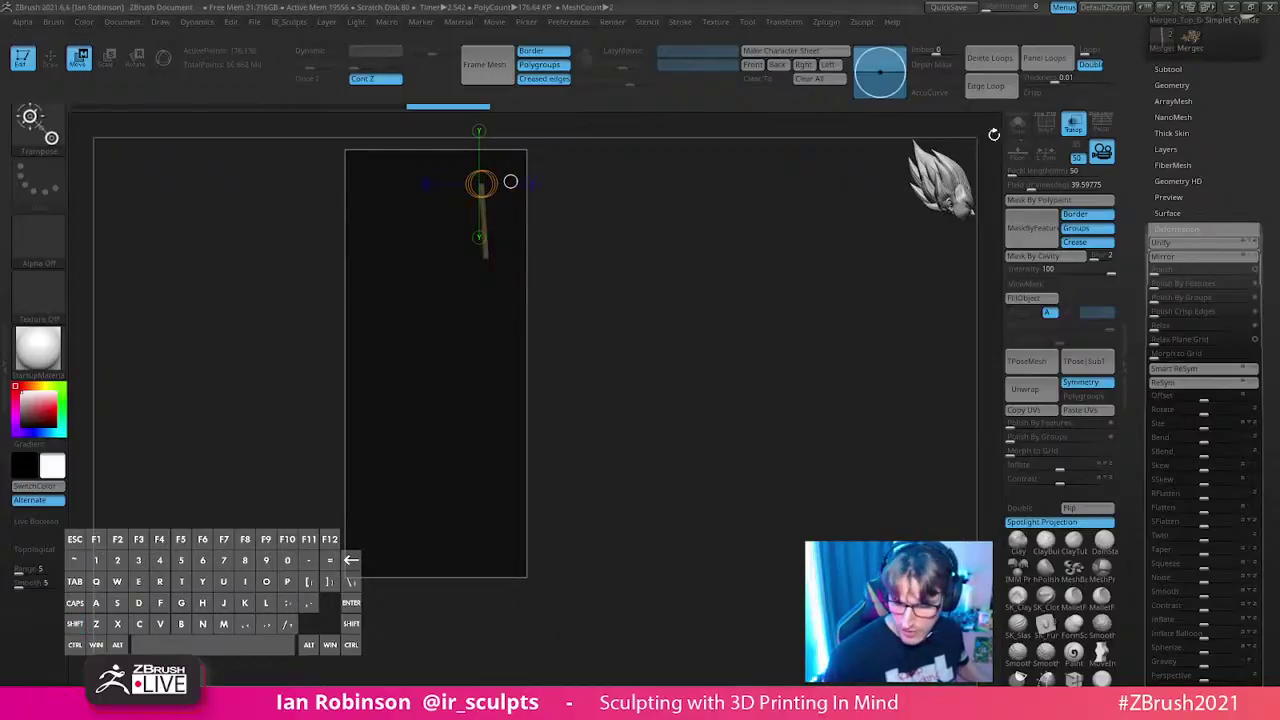
pyautogui.click(1016, 124)
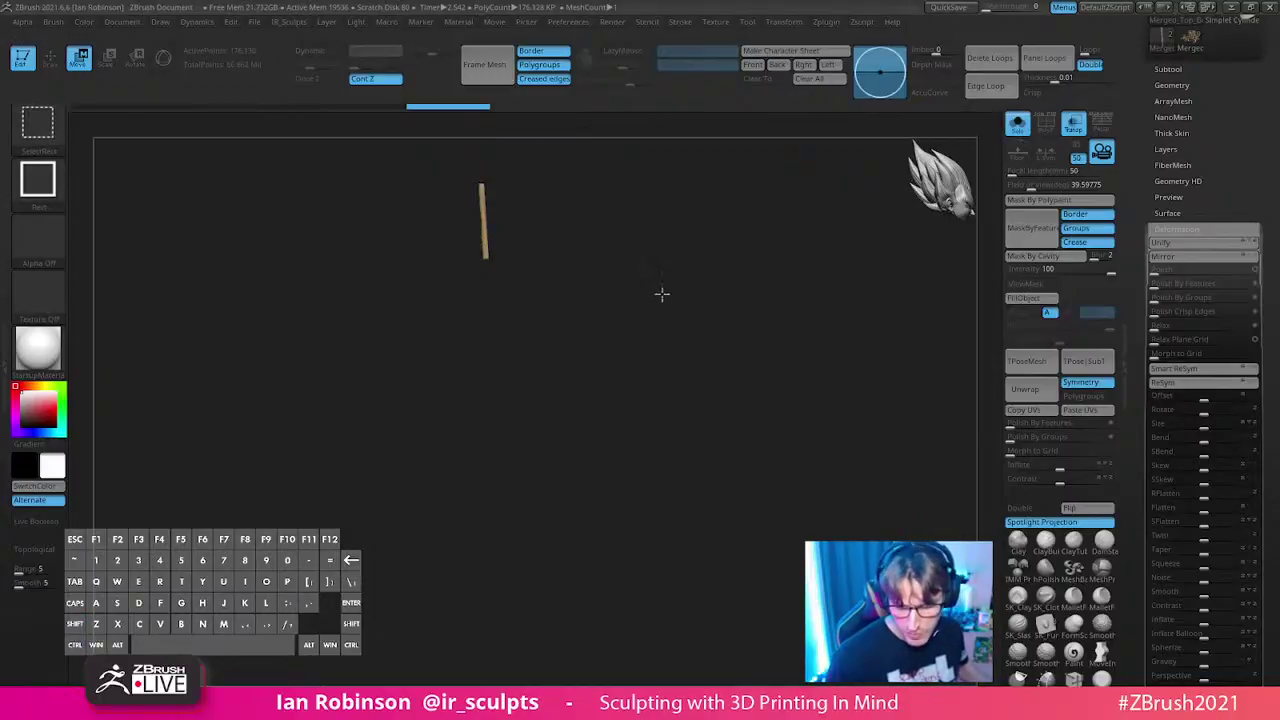
pyautogui.keyDown('ctrl'); pyautogui.keyDown('shift'); pyautogui.click(660, 242); pyautogui.keyUp('shift'); pyautogui.keyUp('ctrl')
pyautogui.moveTo(698, 290); pyautogui.dragTo(730, 314)
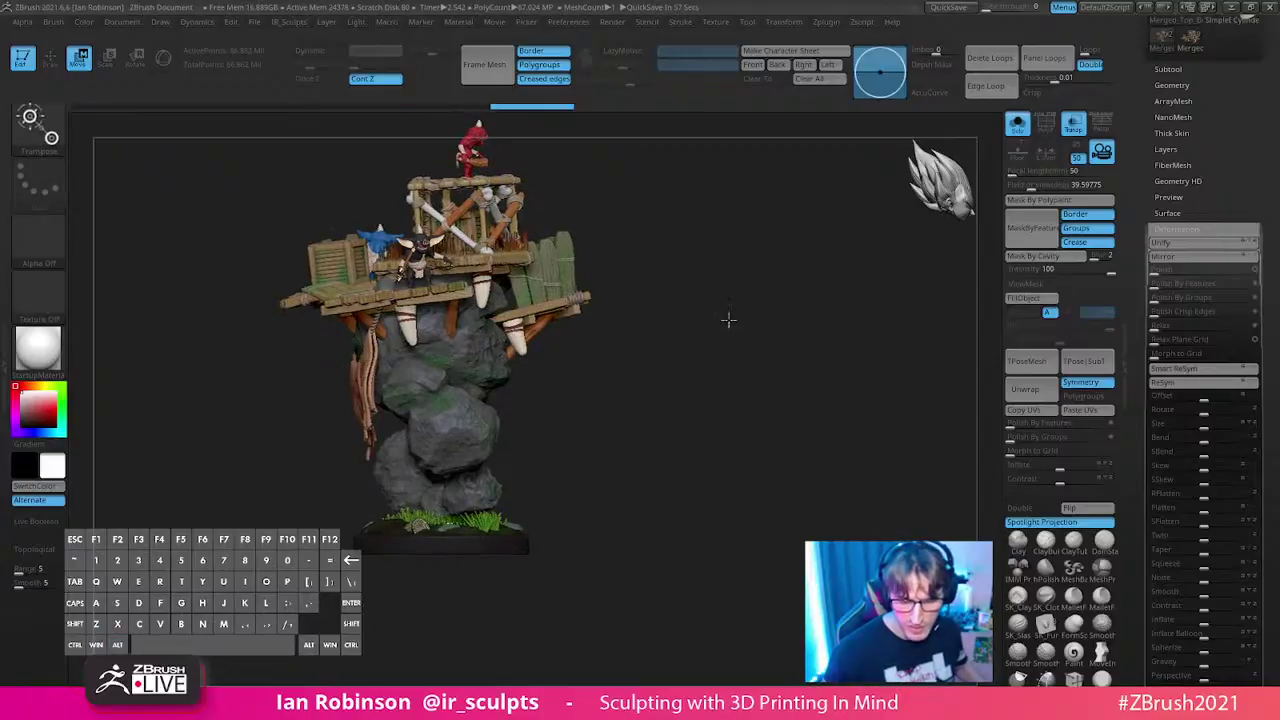
# - Examine the stray spikes around the tower's platform and undo back to before the statue's downward move
pyautogui.keyDown('alt'); pyautogui.moveTo(712, 391); pyautogui.dragTo(683, 470); pyautogui.keyUp('alt')
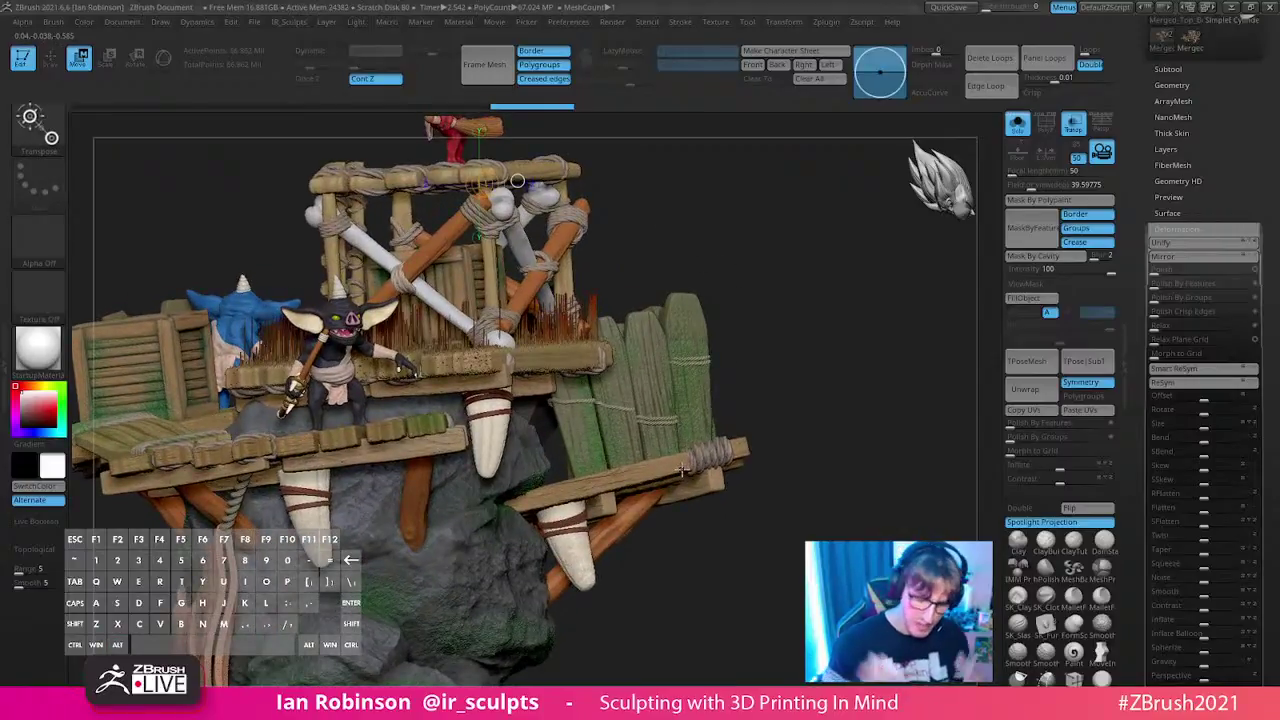
pyautogui.moveTo(791, 329); pyautogui.dragTo(740, 326)
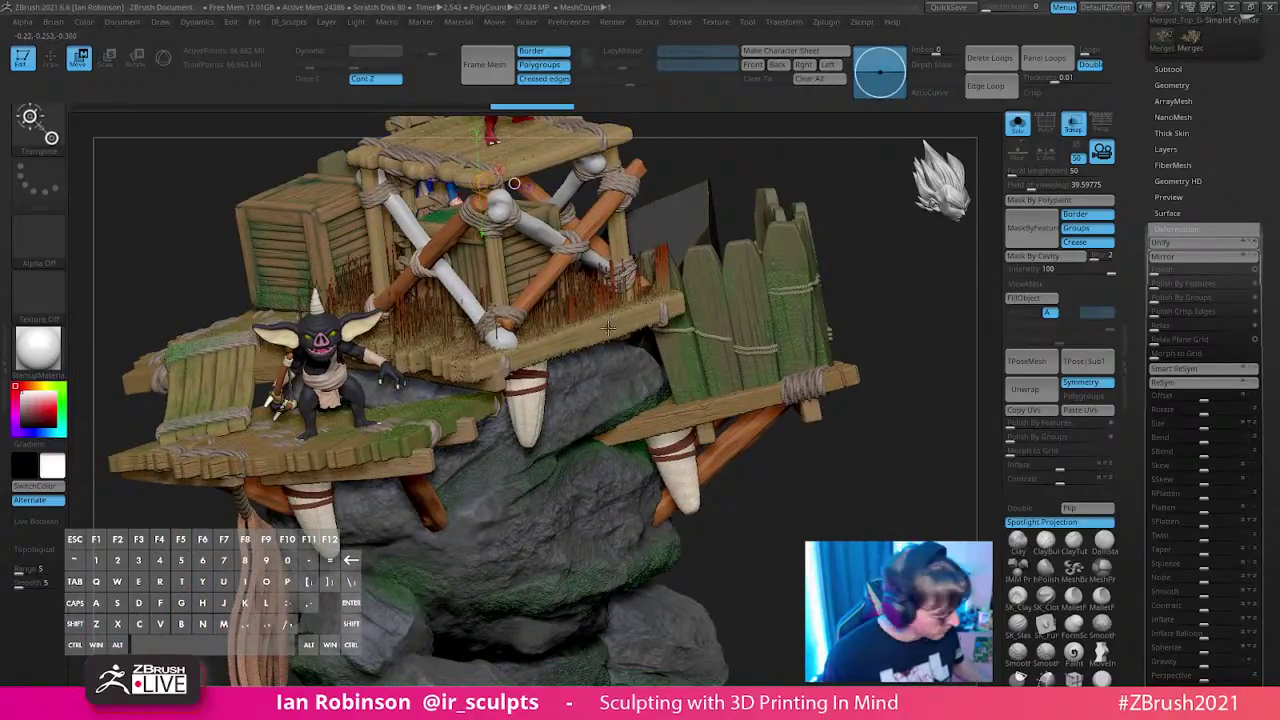
pyautogui.keyDown('ctrl'); pyautogui.keyDown('shift'); pyautogui.click(662, 366); pyautogui.keyUp('shift'); pyautogui.keyUp('ctrl')
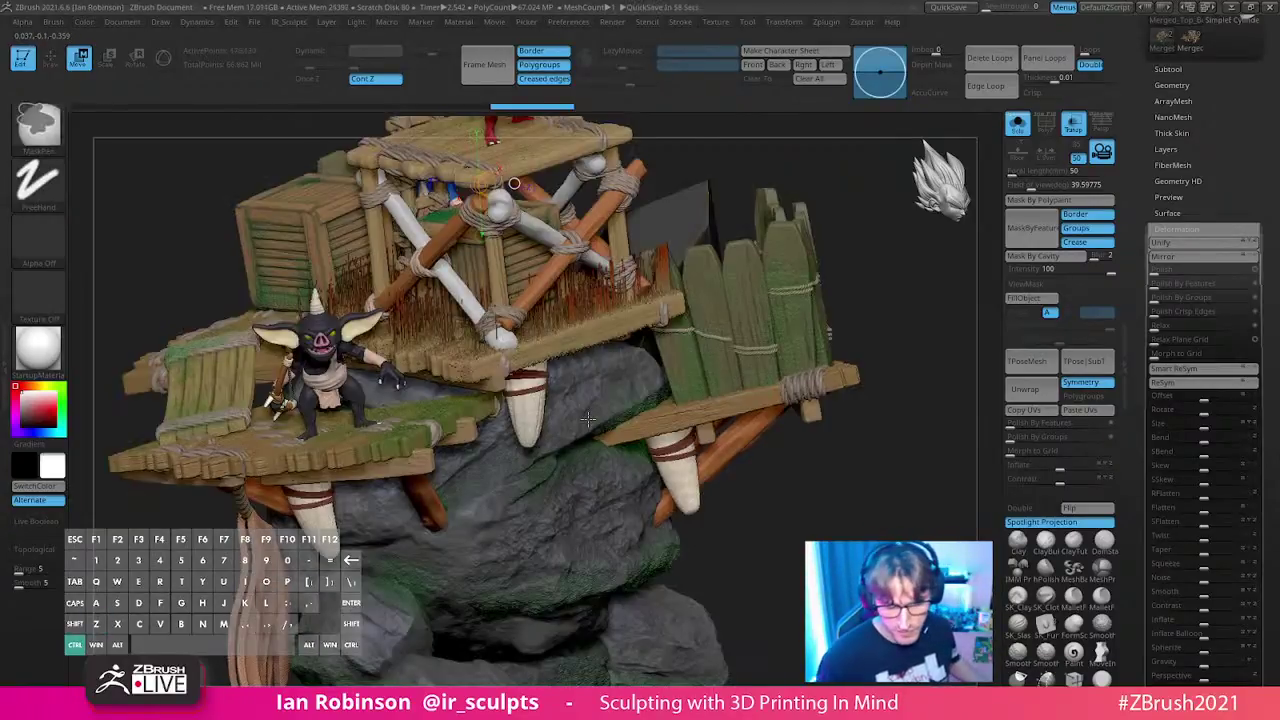
pyautogui.keyDown('ctrl'); pyautogui.keyDown('shift'); pyautogui.click(588, 420); pyautogui.keyUp('shift'); pyautogui.keyUp('ctrl')
pyautogui.hotkey('ctrl', 'z')
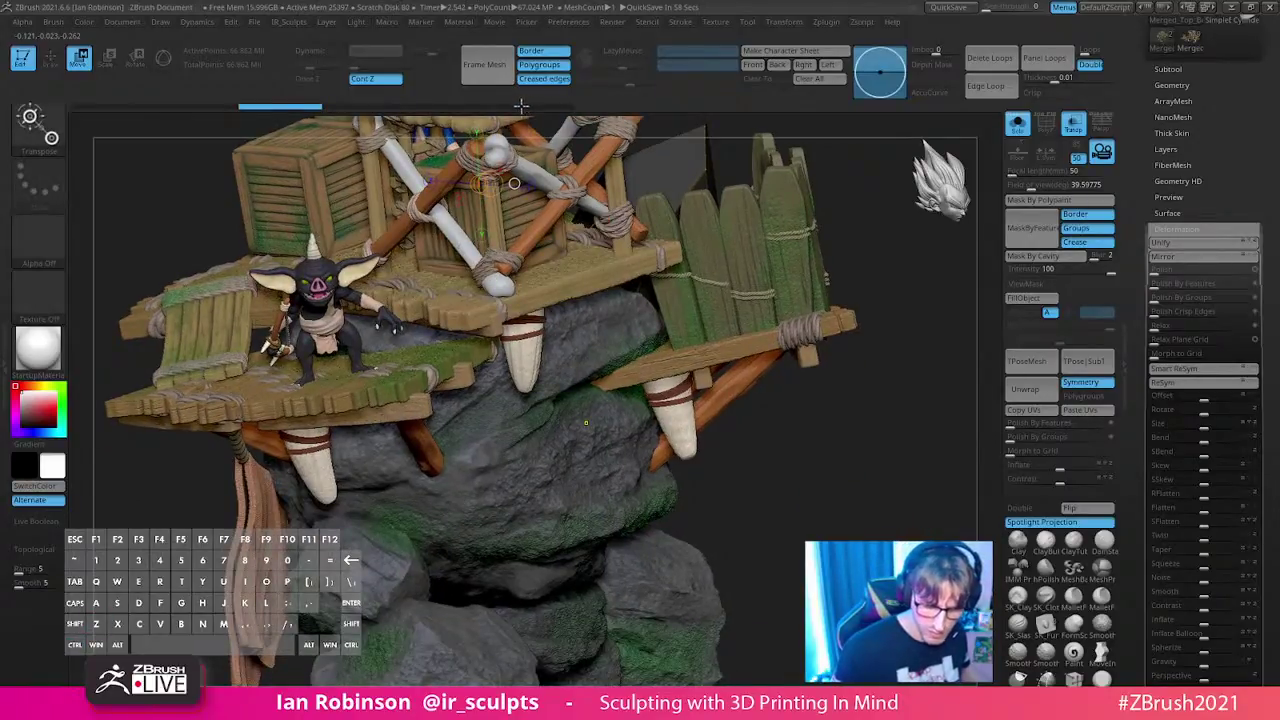
# - Undo the statue's last change and return to Draw mode with the complete statue framed
pyautogui.hotkey('ctrl', 'z')
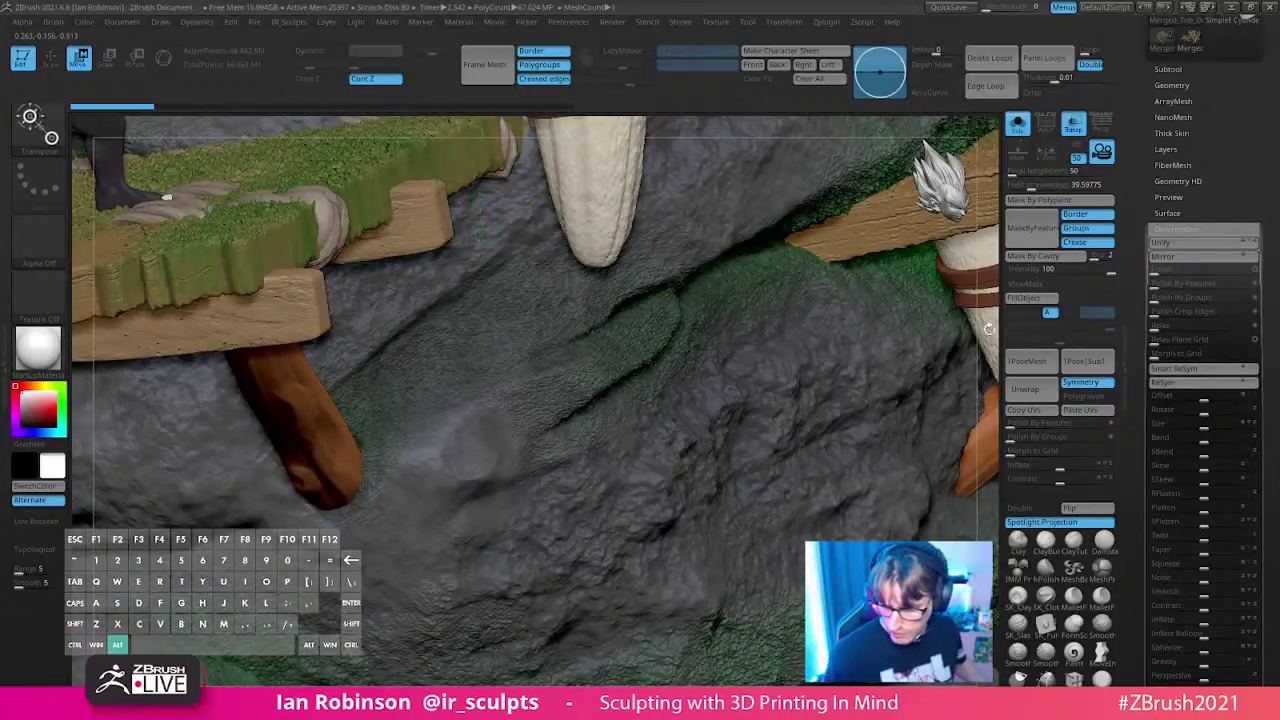
pyautogui.press('f')
pyautogui.press('ctrl')
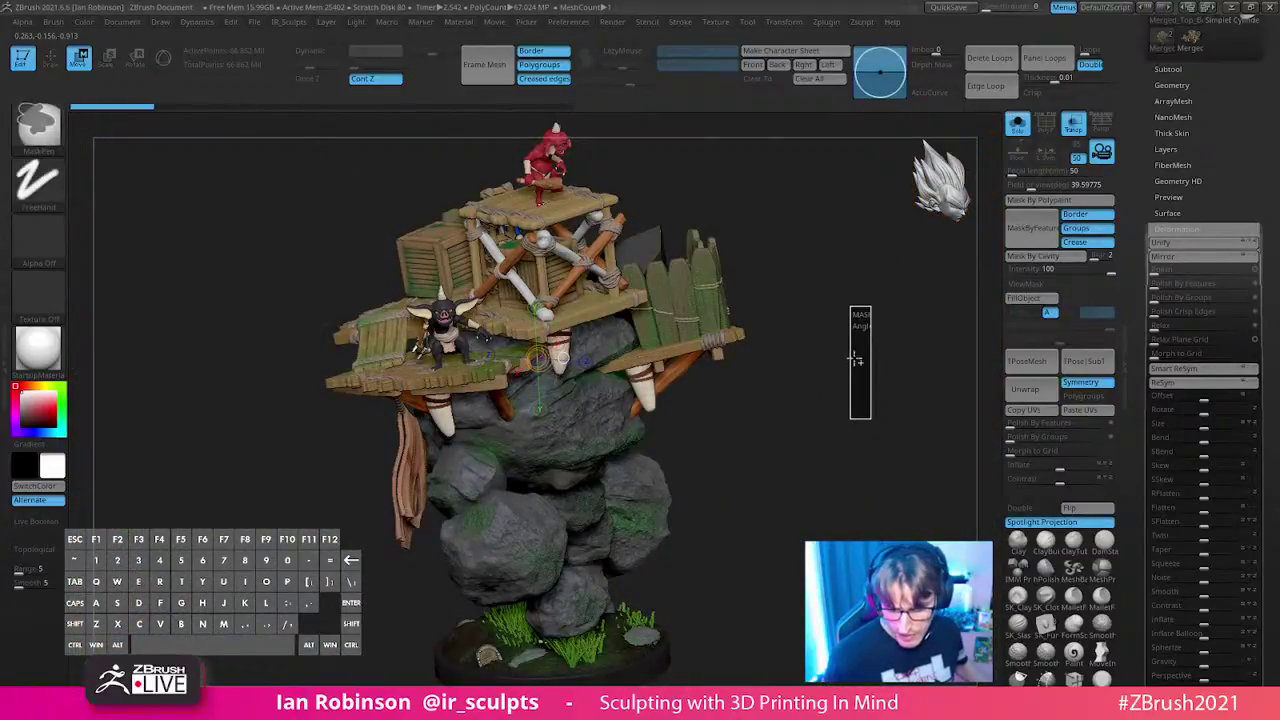
pyautogui.press('q')
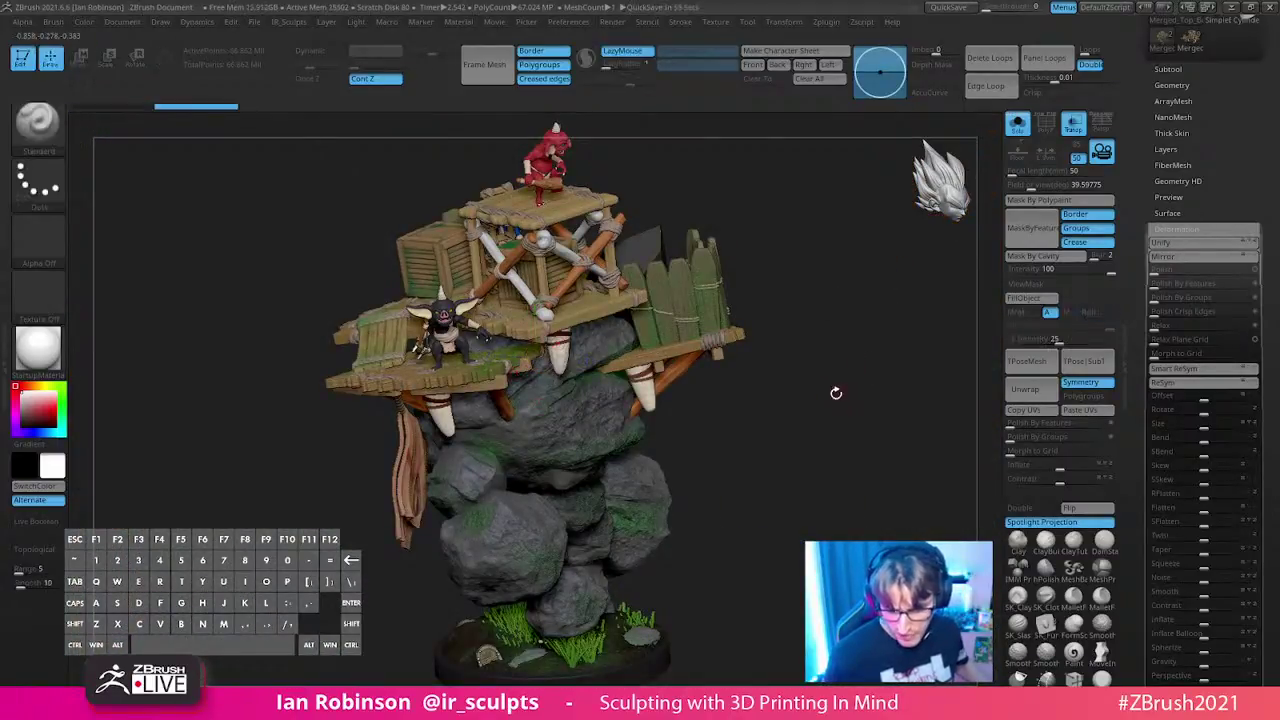
# - Apply the Unify deformation to the statue and compare it with the build volume outside Solo mode
pyautogui.click(1160, 243)
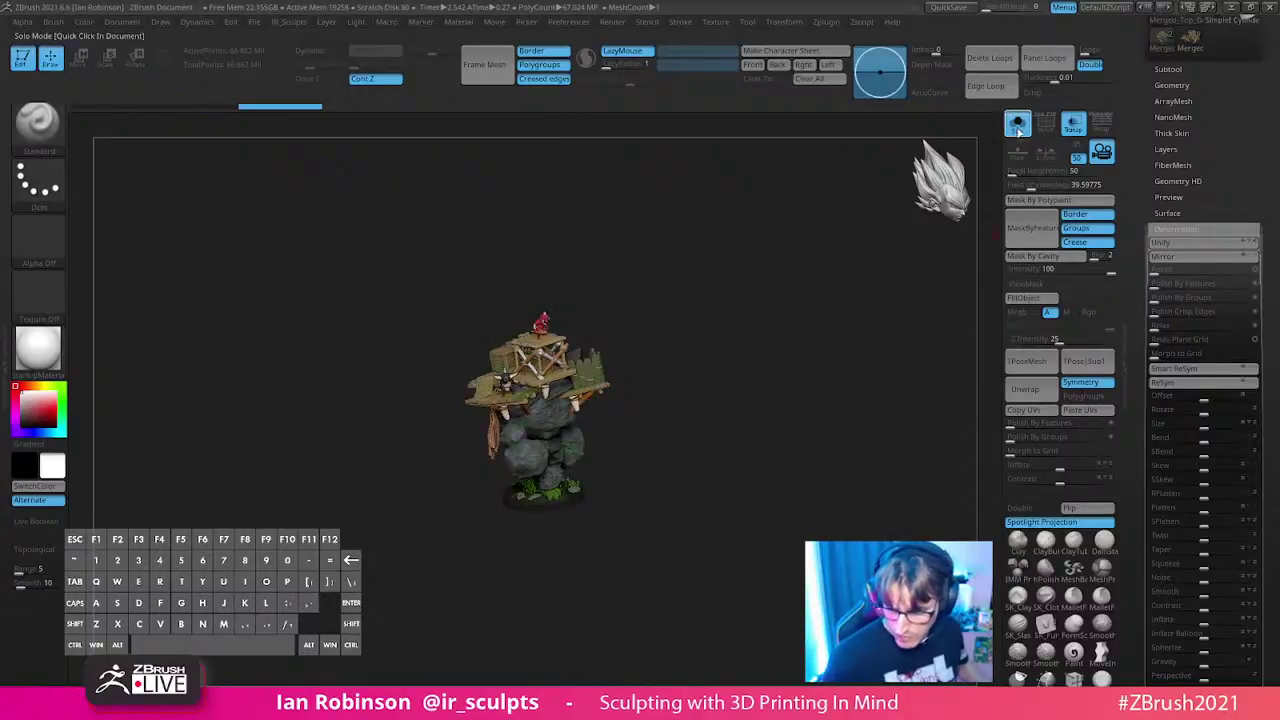
pyautogui.moveTo(799, 280); pyautogui.dragTo(798, 308)
pyautogui.press('f')
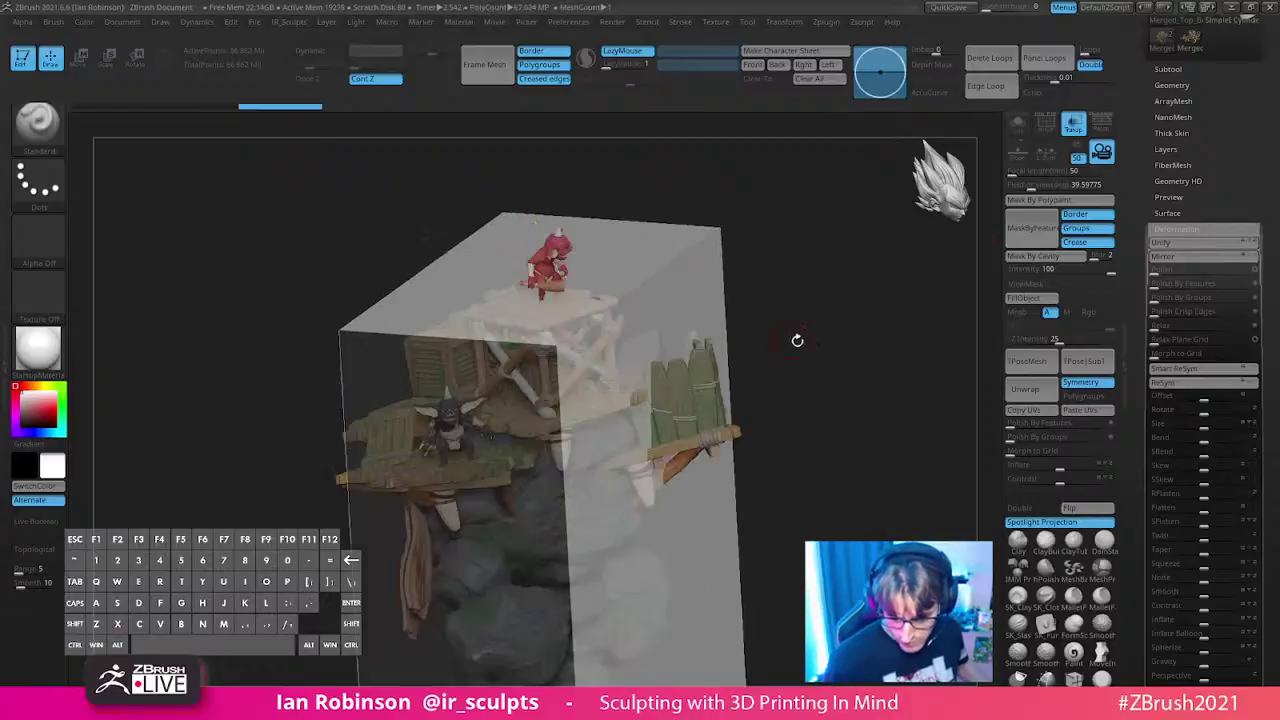
pyautogui.click(1017, 124)
# - Isolate both twisted strands of the rope that holds the cloth banners below the goblin archer's platform
pyautogui.moveTo(820, 460)
pyautogui.keyDown('alt'); pyautogui.mouseDown()
pyautogui.moveTo(570, 385)
pyautogui.moveTo(588, 393)
pyautogui.moveTo(766, 314)
pyautogui.moveTo(710, 328)
pyautogui.moveTo(545, 461)
pyautogui.moveTo(558, 344)
pyautogui.moveTo(532, 432)
pyautogui.moveTo(564, 371)
pyautogui.mouseUp(); pyautogui.keyUp('alt')
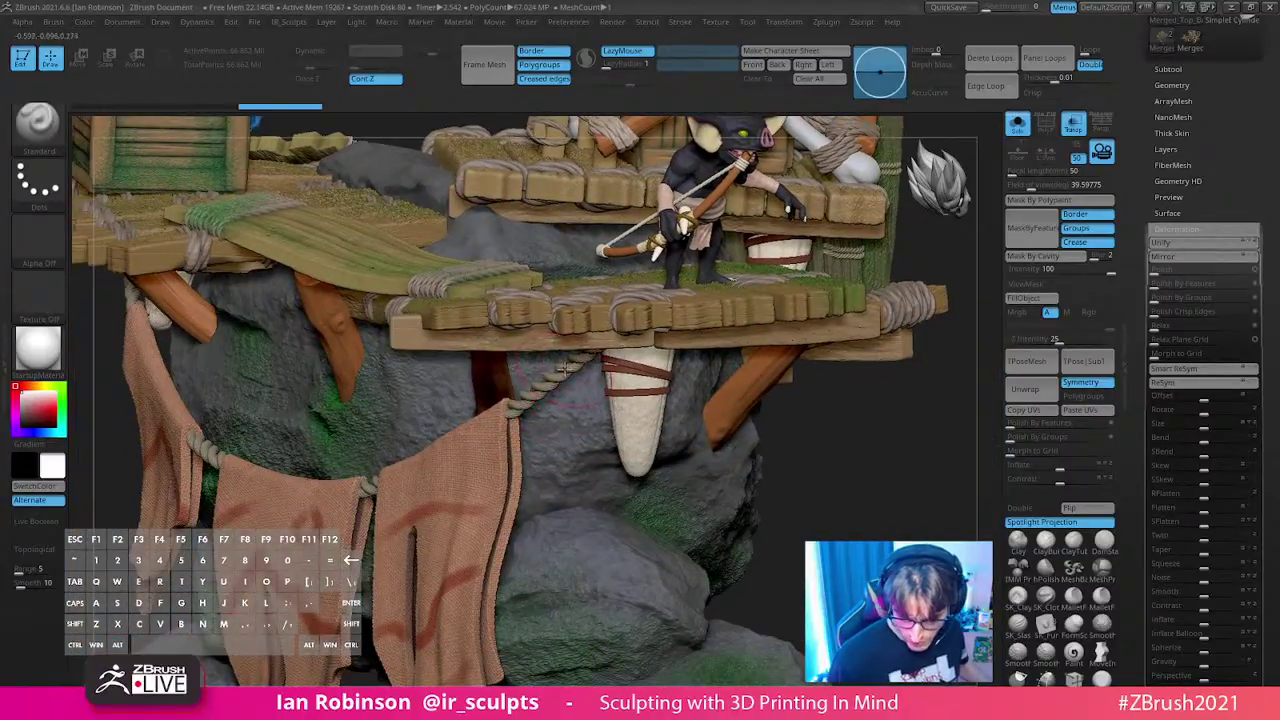
pyautogui.hotkey('ctrl', 'shift')
pyautogui.keyDown('ctrl'); pyautogui.keyDown('shift'); pyautogui.click(752, 355); pyautogui.keyUp('shift'); pyautogui.keyUp('ctrl')
pyautogui.moveTo(757, 363); pyautogui.dragTo(779, 455)
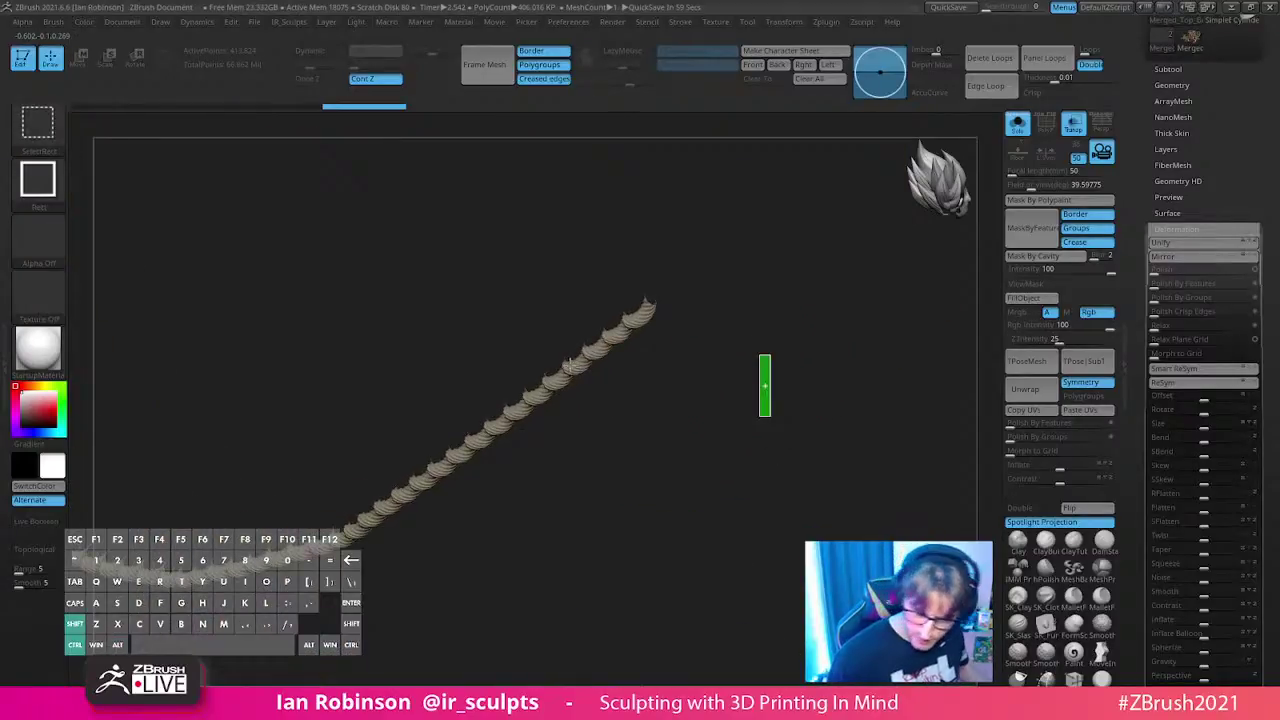
pyautogui.keyDown('ctrl'); pyautogui.keyDown('shift'); pyautogui.click(600, 376); pyautogui.keyUp('shift'); pyautogui.keyUp('ctrl')
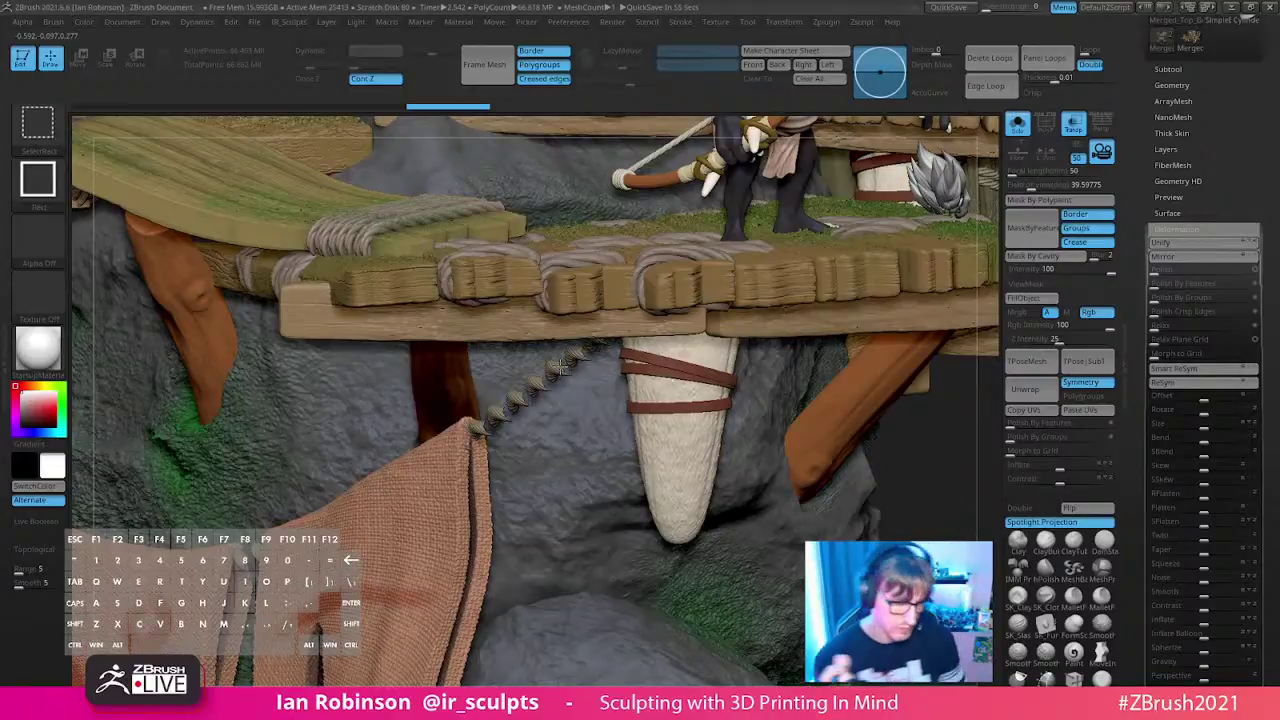
pyautogui.hotkey('ctrl', 'shift')
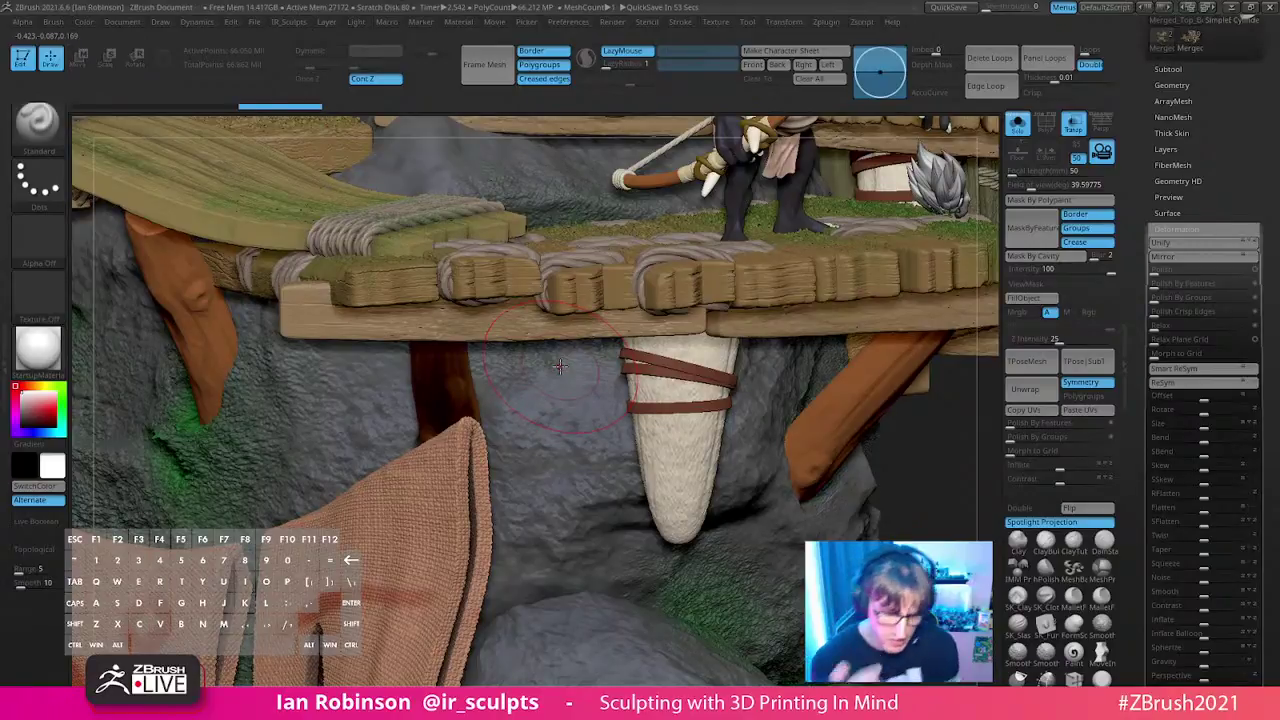
pyautogui.keyDown('ctrl'); pyautogui.keyDown('shift'); pyautogui.moveTo(941, 447); pyautogui.dragTo(952, 512); pyautogui.keyUp('shift'); pyautogui.keyUp('ctrl')
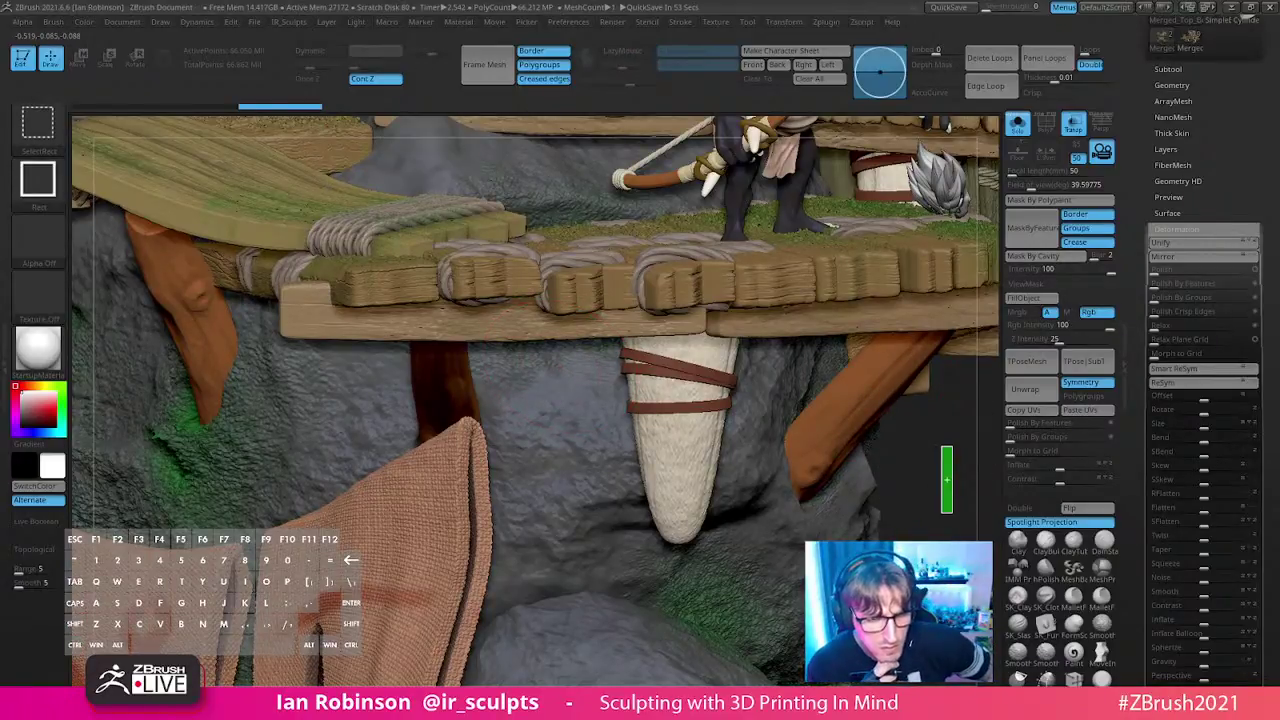
pyautogui.keyDown('ctrl'); pyautogui.keyDown('shift'); pyautogui.moveTo(952, 512); pyautogui.dragTo(952, 512); pyautogui.keyUp('shift'); pyautogui.keyUp('ctrl')
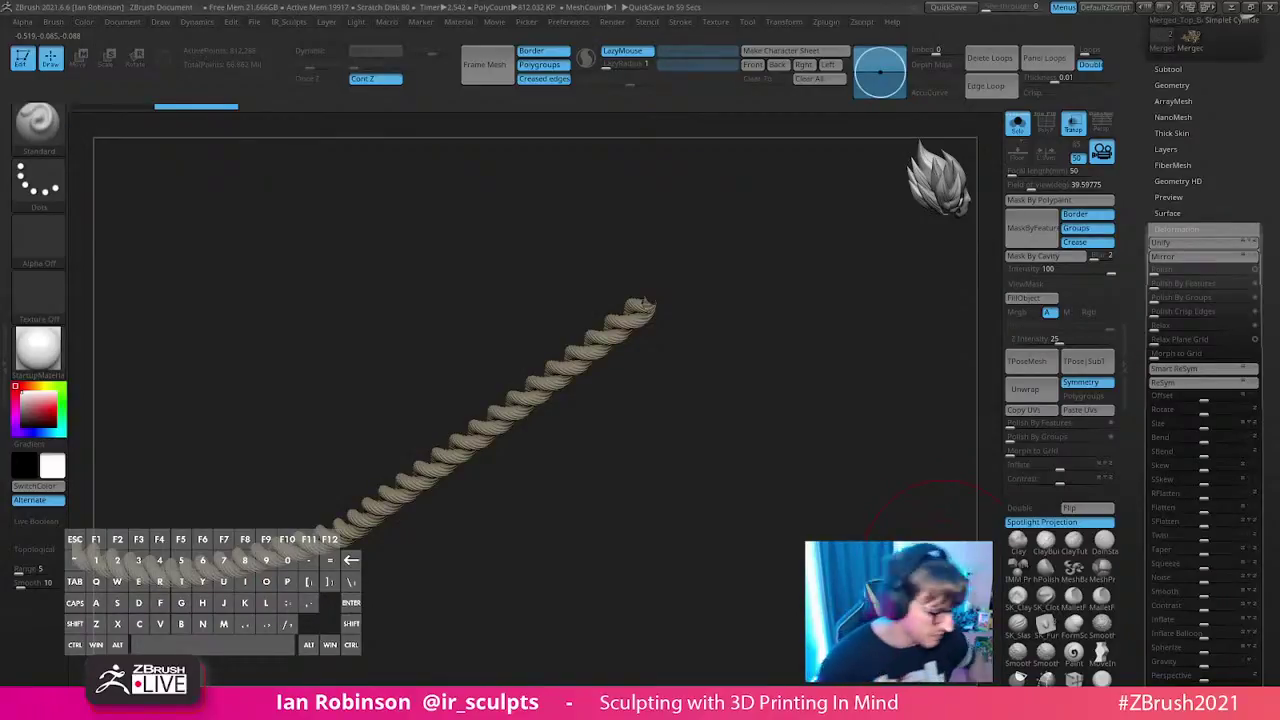
# - Measure the thickness of the isolated rope with Transpose lines drawn across its twisted strands
pyautogui.moveTo(728, 381)
pyautogui.keyDown('ctrl'); pyautogui.mouseDown(button='right')
pyautogui.moveTo(763, 360)
pyautogui.moveTo(766, 466)
pyautogui.moveTo(763, 400)
pyautogui.moveTo(780, 380)
pyautogui.moveTo(763, 440)
pyautogui.mouseUp(button='right'); pyautogui.keyUp('ctrl')
pyautogui.press('s')
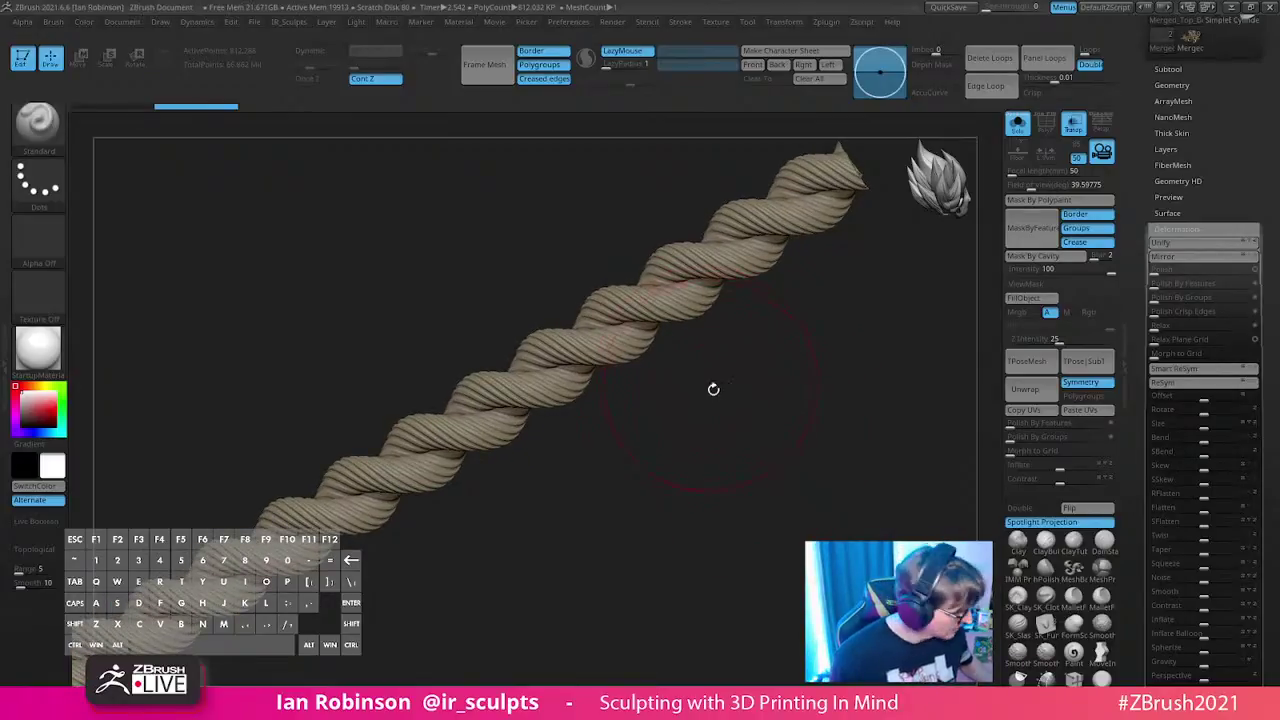
pyautogui.press('w')
pyautogui.moveTo(620, 305); pyautogui.dragTo(695, 340)
pyautogui.keyDown('ctrl'); pyautogui.moveTo(719, 350); pyautogui.dragTo(789, 385, button='right'); pyautogui.keyUp('ctrl')
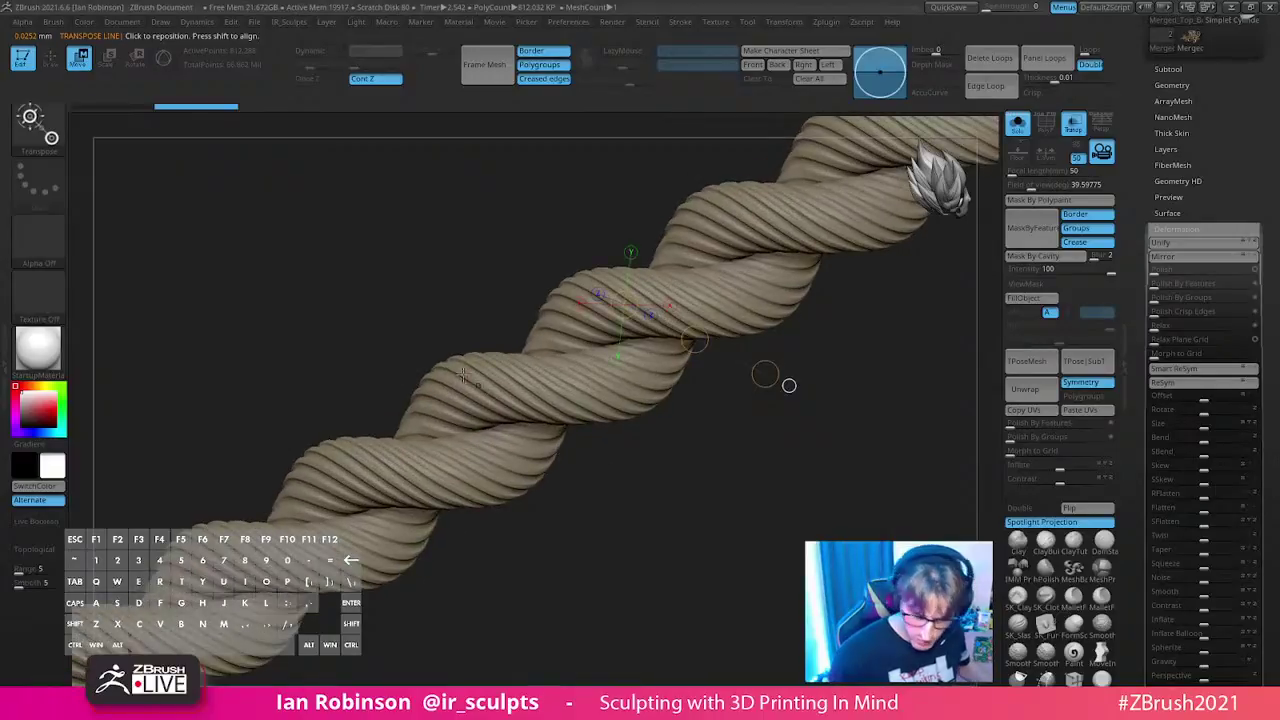
pyautogui.moveTo(450, 357); pyautogui.dragTo(530, 521)
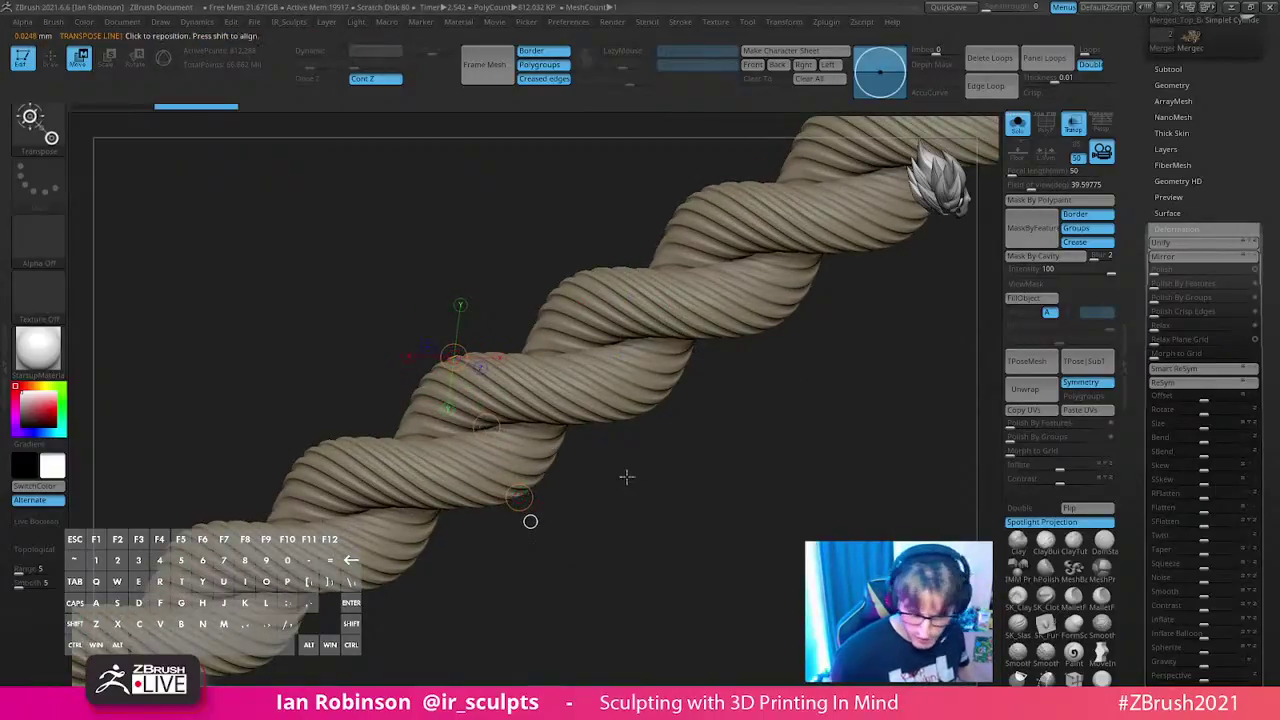
pyautogui.moveTo(610, 466); pyautogui.dragTo(682, 441)
pyautogui.moveTo(681, 497); pyautogui.dragTo(604, 366)
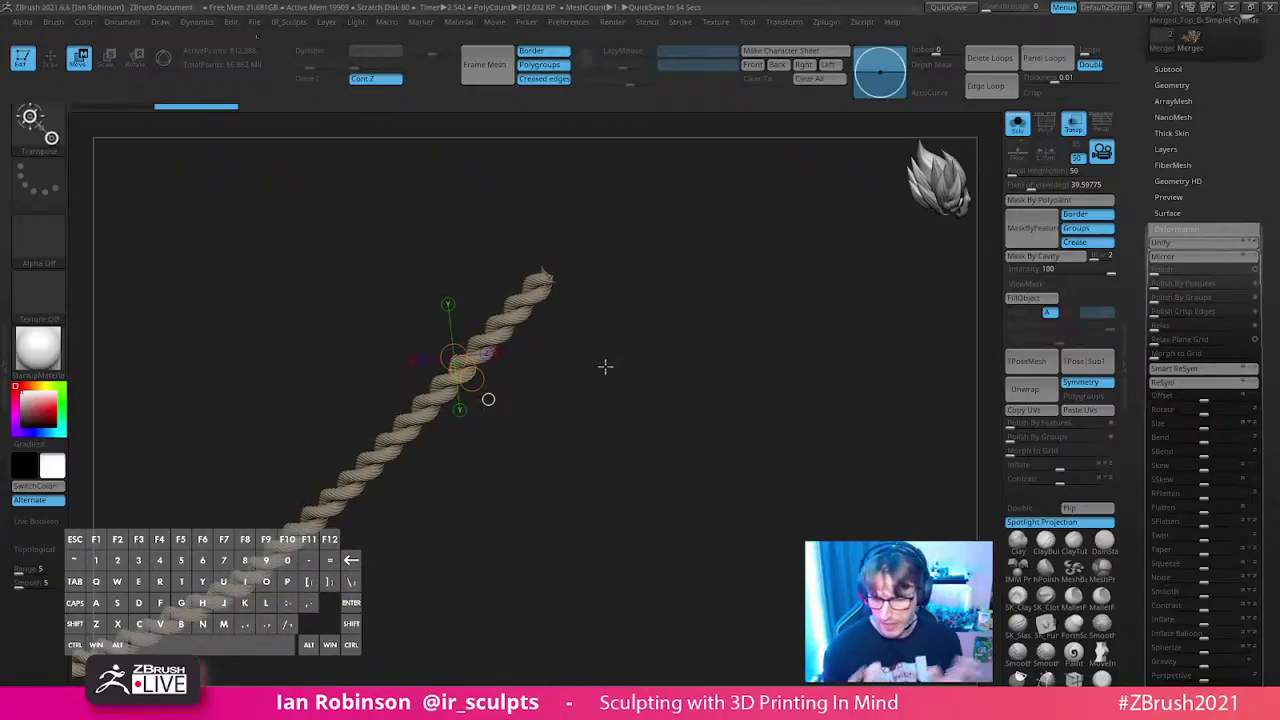
# - Open the statue's subtool list and return to Draw mode with a longer stretch of the isolated rope in view
pyautogui.click(1188, 70)
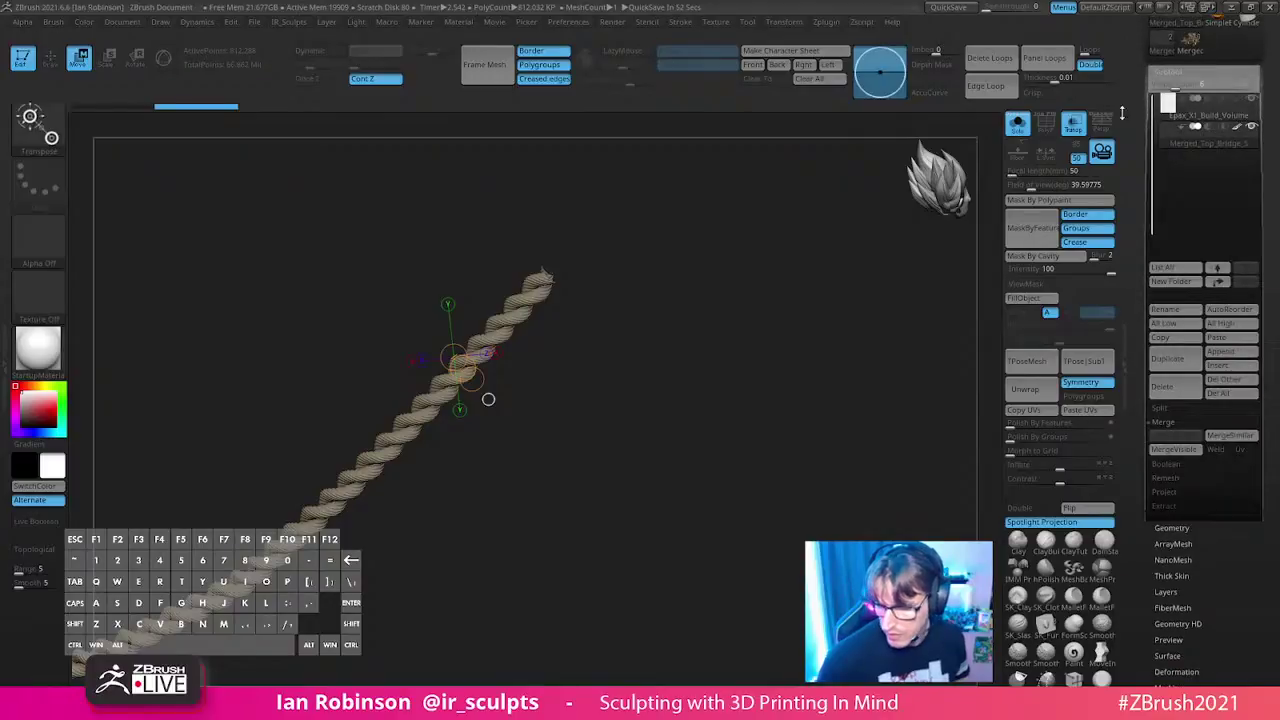
pyautogui.press('y')
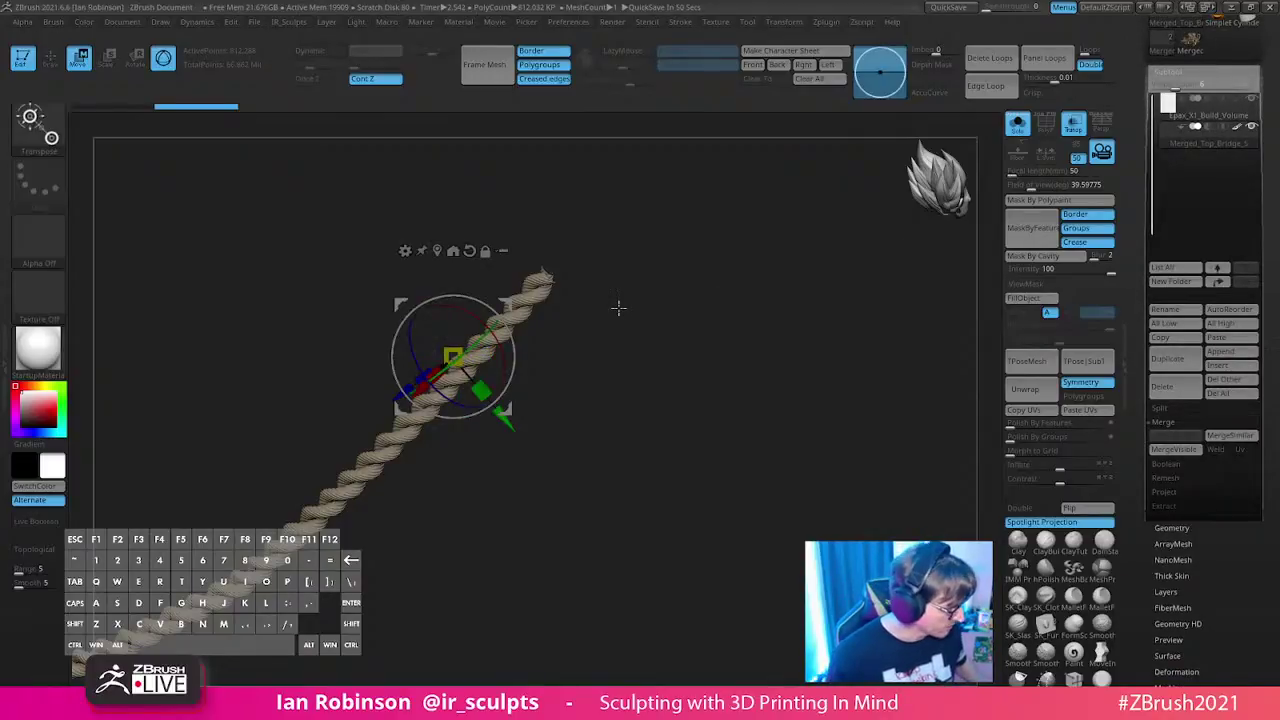
pyautogui.press('q')
pyautogui.moveTo(780, 428)
pyautogui.keyDown('alt'); pyautogui.mouseDown()
pyautogui.moveTo(706, 345)
pyautogui.moveTo(702, 322)
pyautogui.mouseUp(); pyautogui.keyUp('alt')
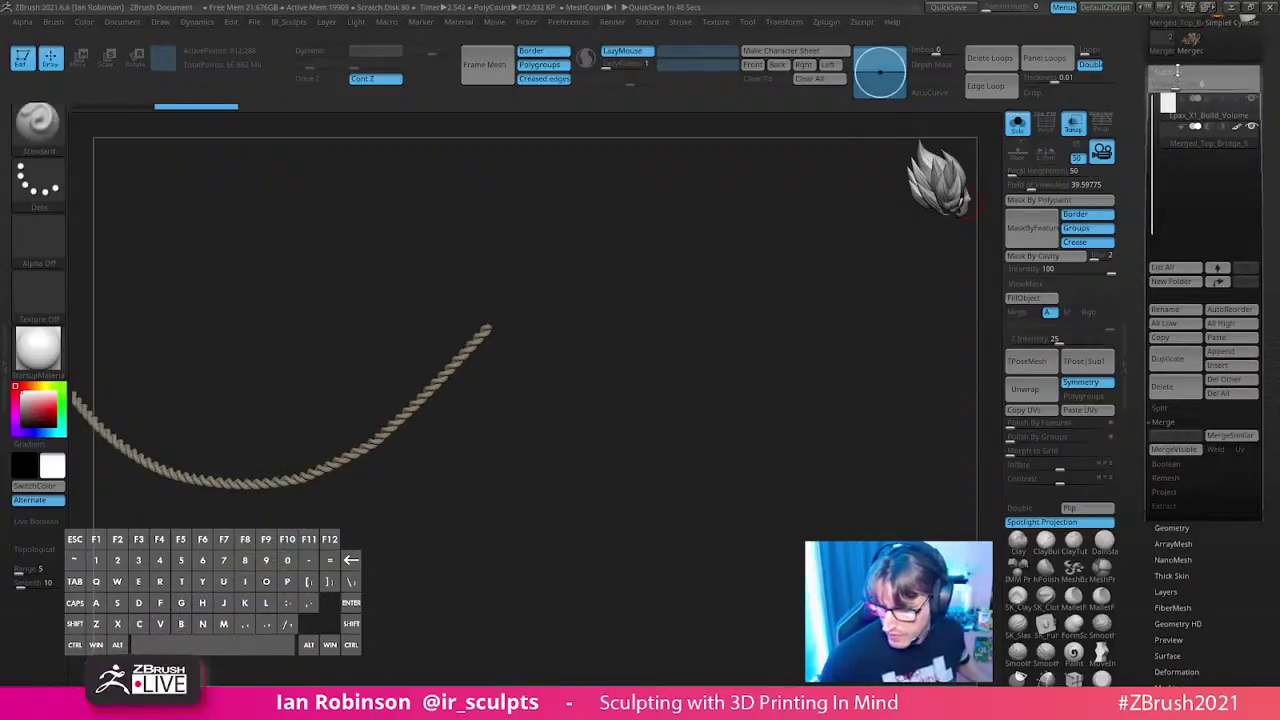
pyautogui.click(1180, 74)
pyautogui.click(1183, 72)
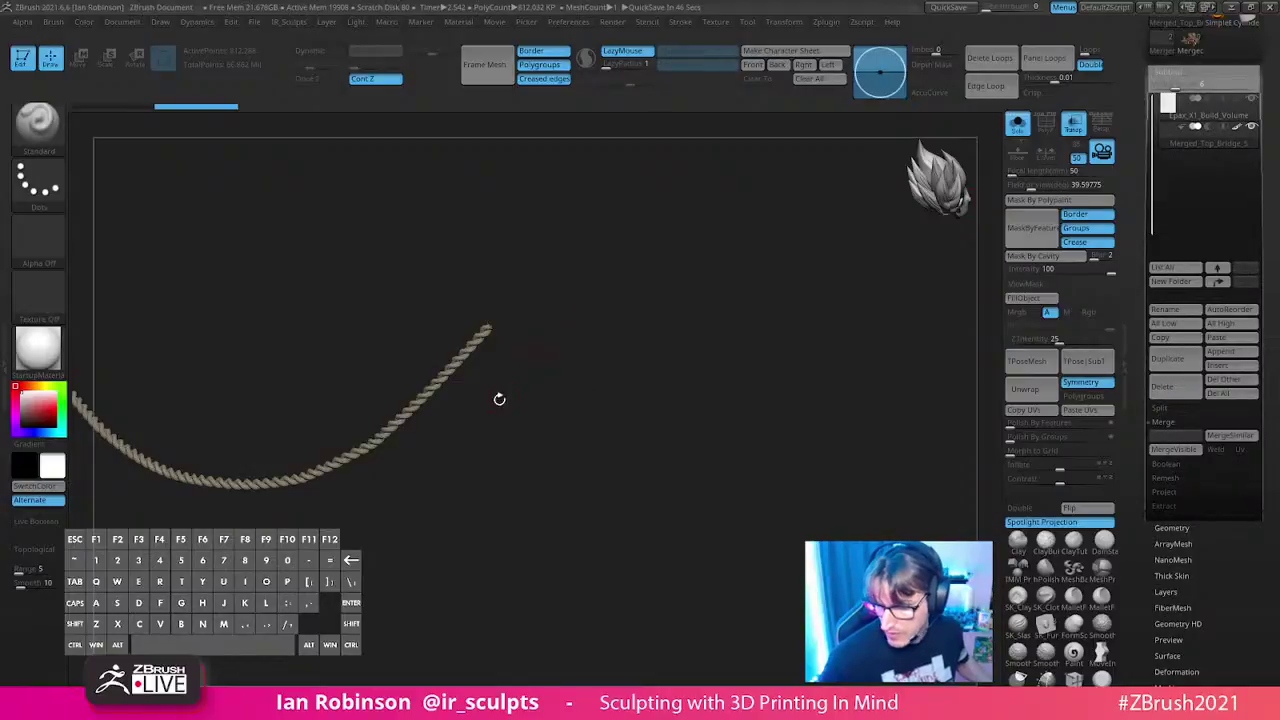
pyautogui.hotkey('ctrl', 'shift')
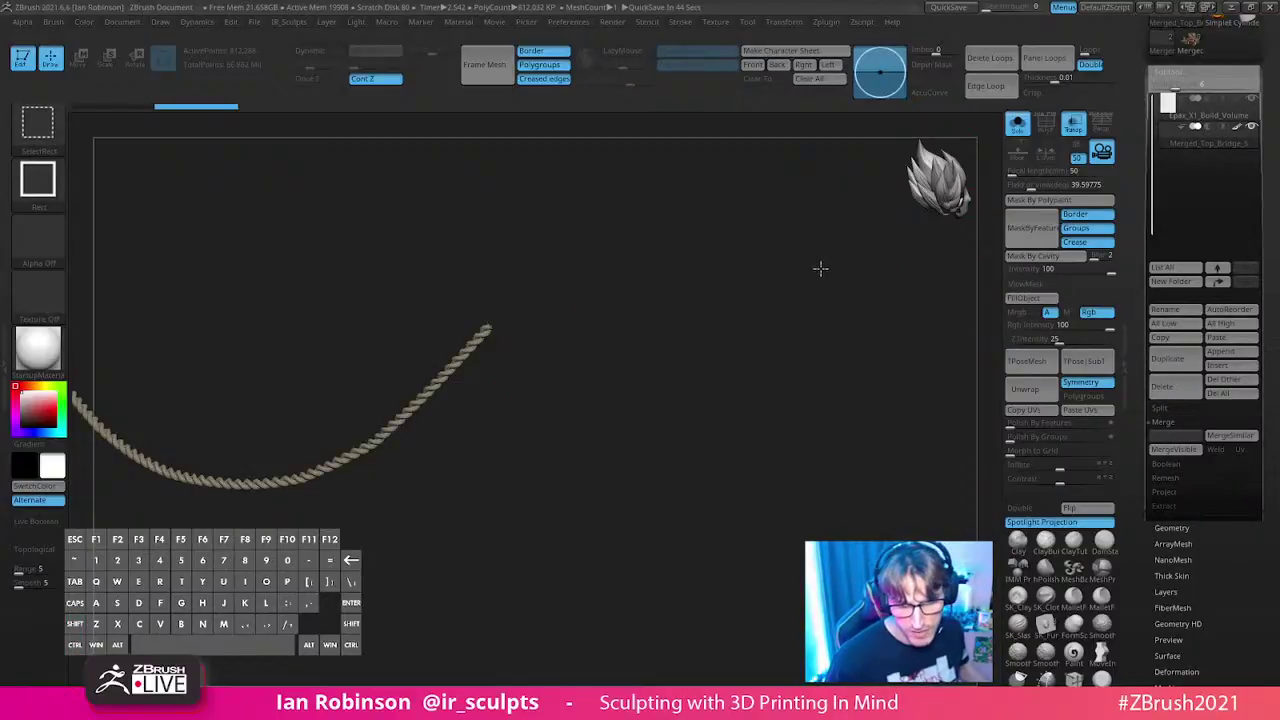
# - Unhide all geometry of the merged sculpture and bring the full statue into view
pyautogui.keyDown('ctrl'); pyautogui.keyDown('shift'); pyautogui.click(820, 273); pyautogui.keyUp('shift'); pyautogui.keyUp('ctrl')
pyautogui.keyDown('alt'); pyautogui.moveTo(818, 268); pyautogui.dragTo(727, 265); pyautogui.keyUp('alt')
pyautogui.moveTo(745, 310)
pyautogui.keyDown('shift'); pyautogui.mouseDown()
pyautogui.moveTo(729, 317)
pyautogui.moveTo(834, 300)
pyautogui.moveTo(820, 322)
pyautogui.moveTo(751, 323)
pyautogui.moveTo(883, 271)
pyautogui.moveTo(798, 298)
pyautogui.moveTo(814, 277)
pyautogui.moveTo(851, 289)
pyautogui.moveTo(813, 300)
pyautogui.moveTo(857, 278)
pyautogui.moveTo(775, 285)
pyautogui.mouseUp(); pyautogui.keyUp('shift')
pyautogui.moveTo(871, 320); pyautogui.dragTo(799, 321)
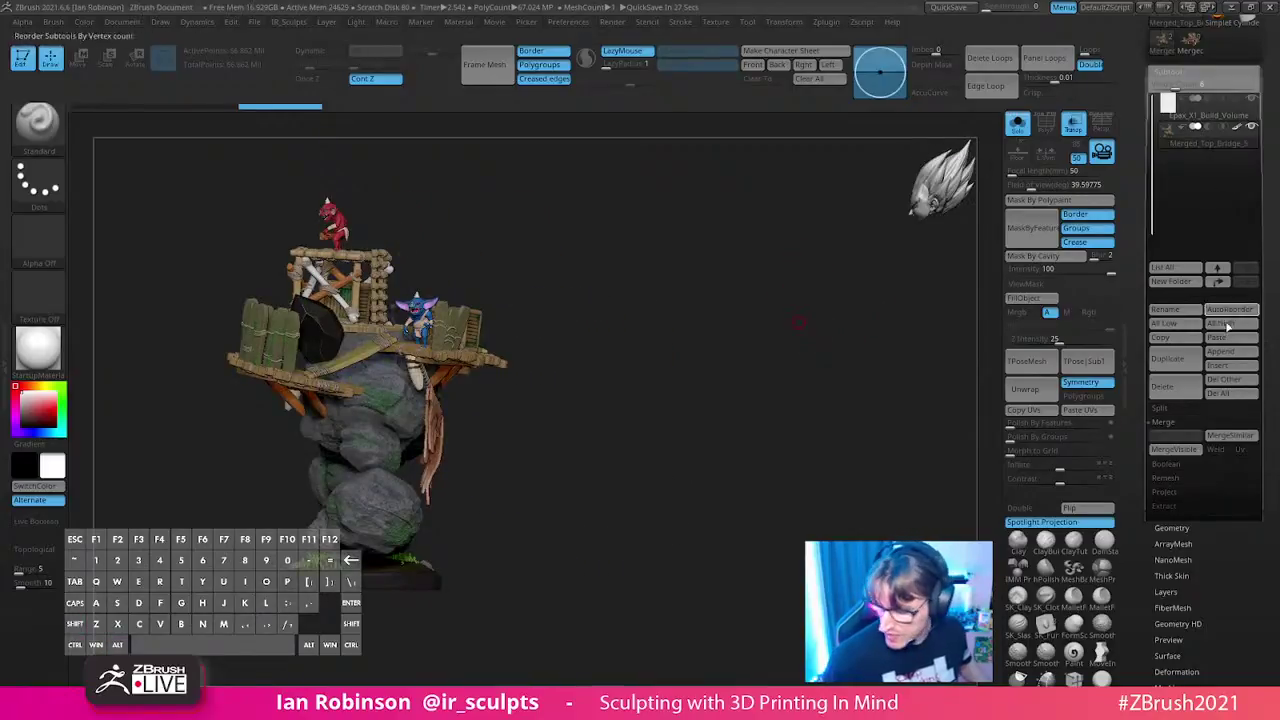
# - Delete all subtools of the Epax_X1_Build_Volume tool and switch to the tool containing the Bokoblin_Talus_Statue_Prep subtools
pyautogui.click(1232, 397)
pyautogui.click(1050, 420)
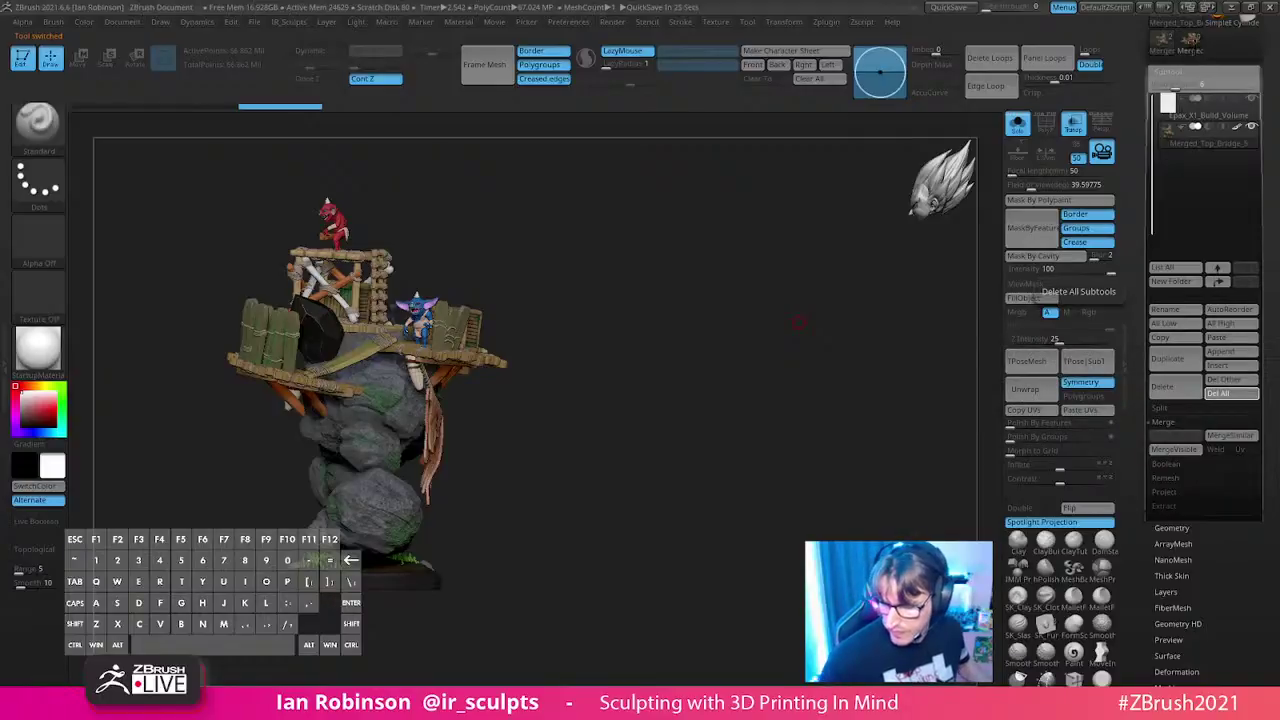
pyautogui.click(1163, 48)
pyautogui.moveTo(787, 404)
pyautogui.keyDown('alt'); pyautogui.mouseDown()
pyautogui.moveTo(663, 306)
pyautogui.moveTo(788, 400)
pyautogui.moveTo(797, 386)
pyautogui.mouseUp(); pyautogui.keyUp('alt')
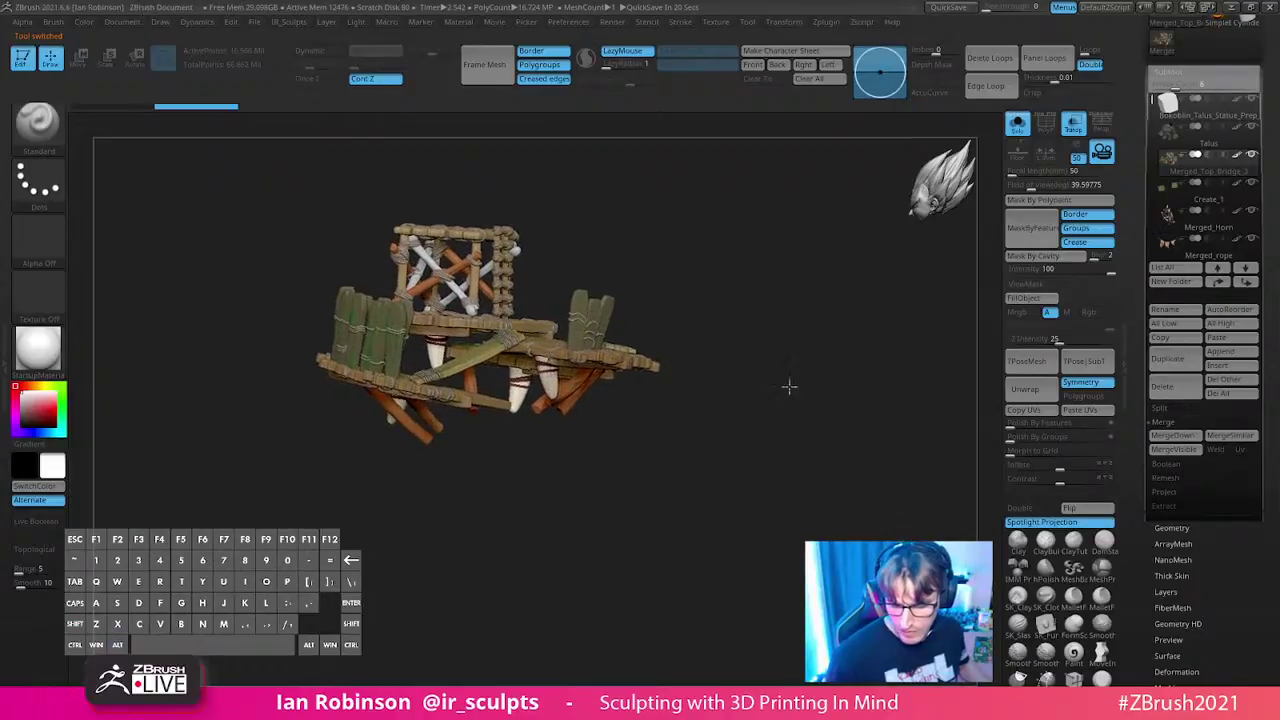
# - Turn off Solo mode to display every subtool of the statue
pyautogui.moveTo(1203, 155)
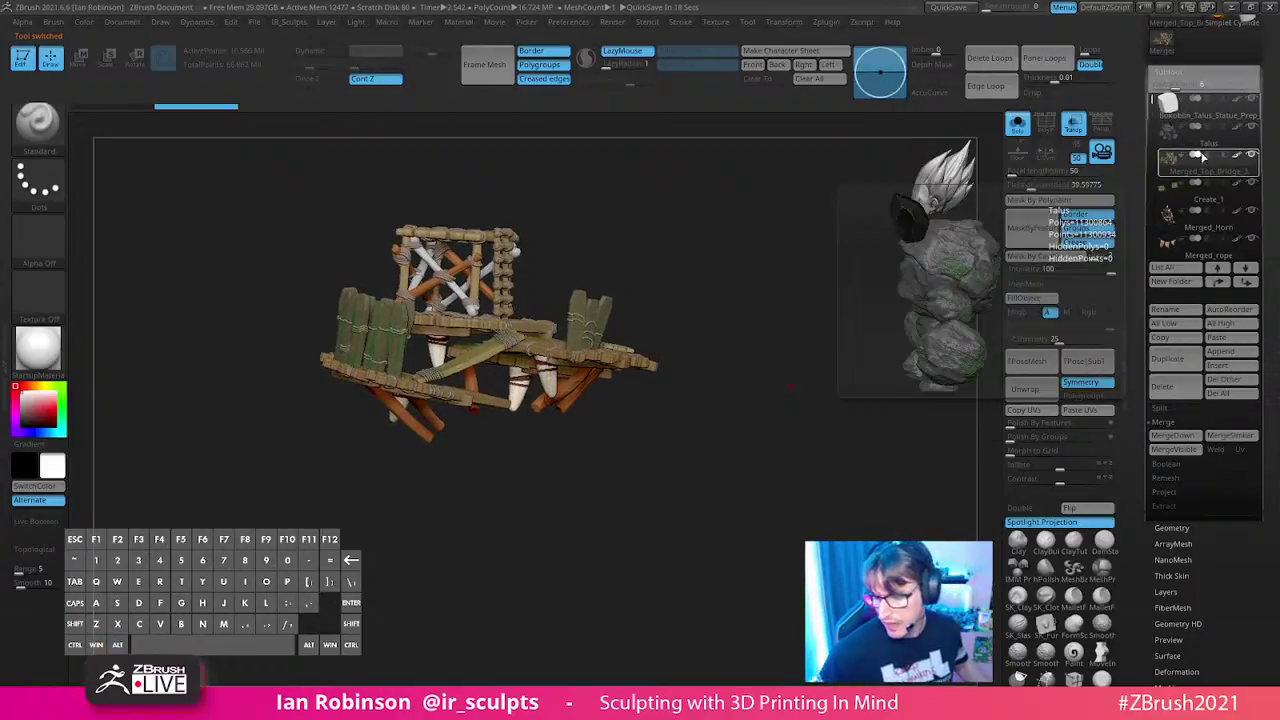
pyautogui.click(1017, 121)
pyautogui.keyDown('alt'); pyautogui.moveTo(807, 420); pyautogui.dragTo(778, 352); pyautogui.keyUp('alt')
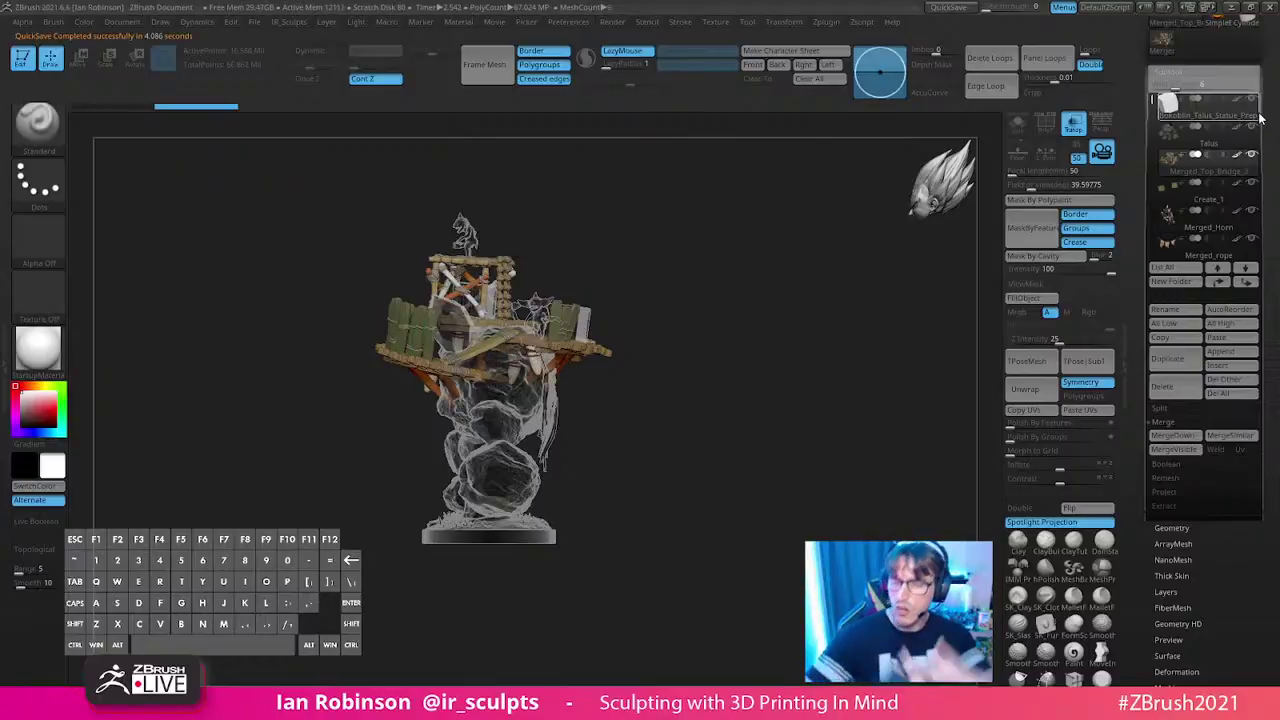
# - Select the Bokoblin_Talus_Statue_Prep_02 cube subtool, isolate it with Solo and display its polyframe
pyautogui.click(1256, 117)
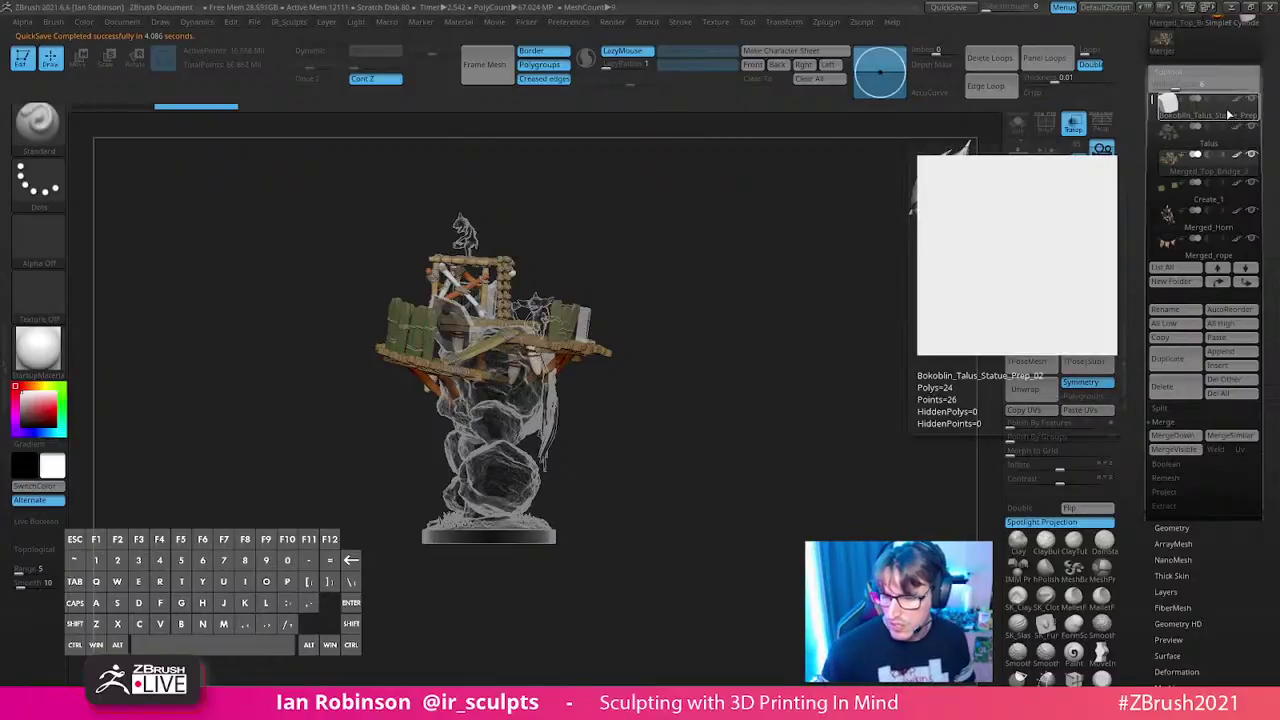
pyautogui.moveTo(766, 343); pyautogui.dragTo(783, 343)
pyautogui.click(1017, 123)
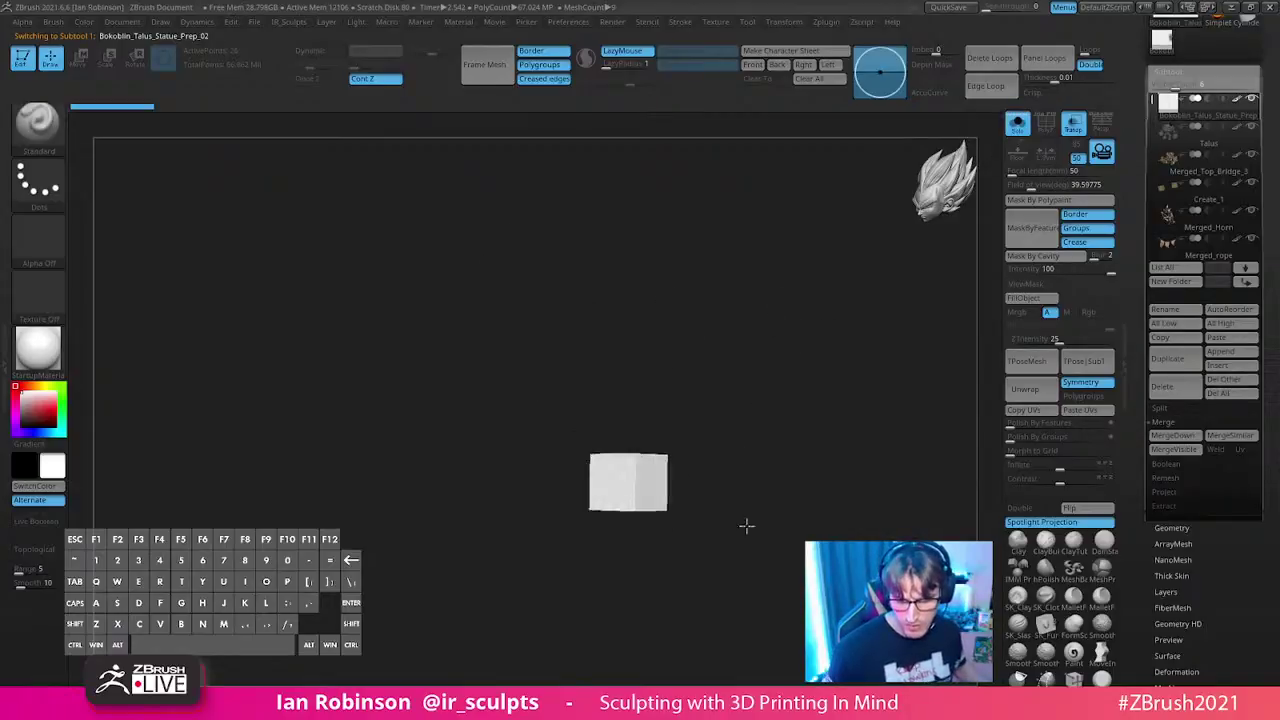
pyautogui.hotkey('shift', 'f')
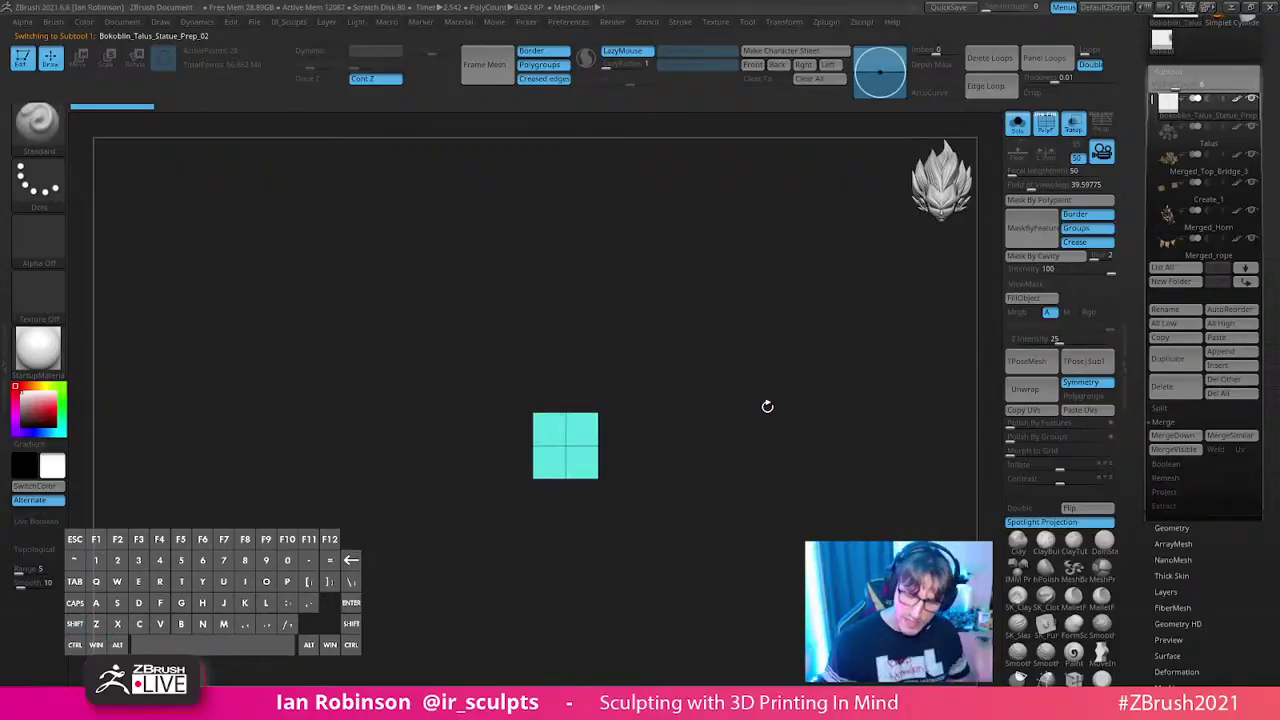
# - Examine the cube subtool's entry and check its title through the Rename prompt
pyautogui.moveTo(1214, 118)
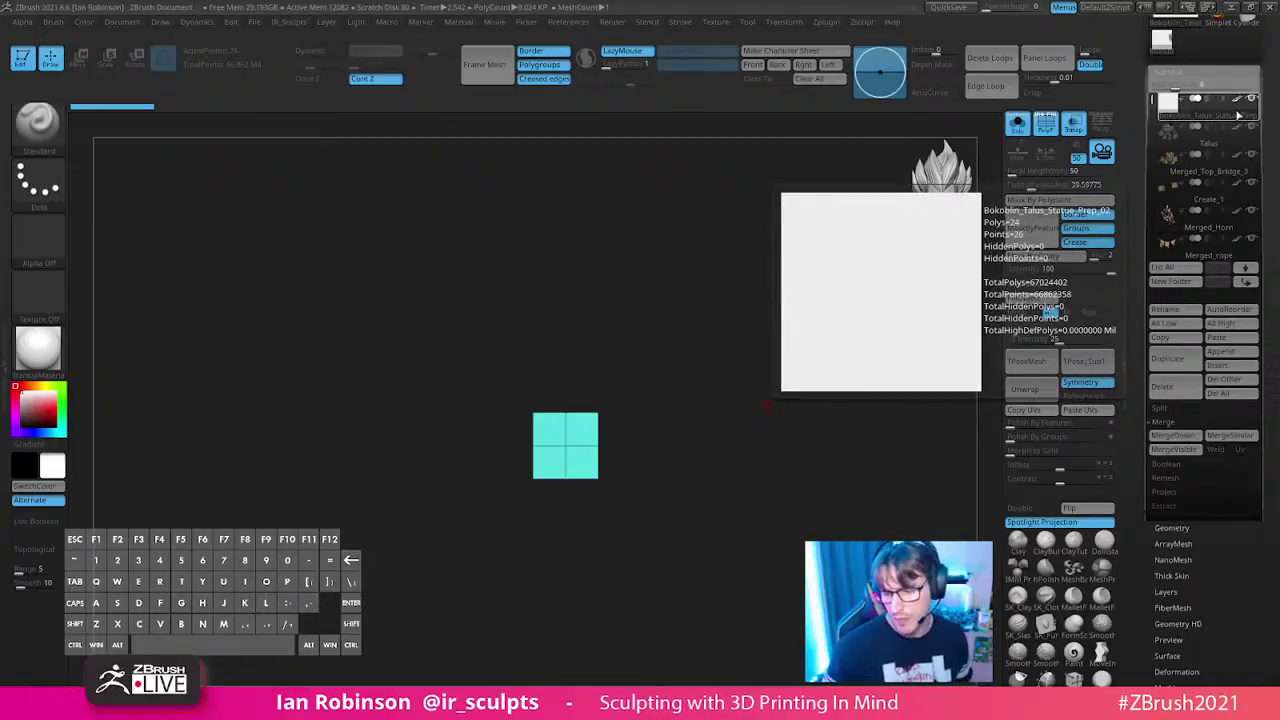
pyautogui.press('super+plus')
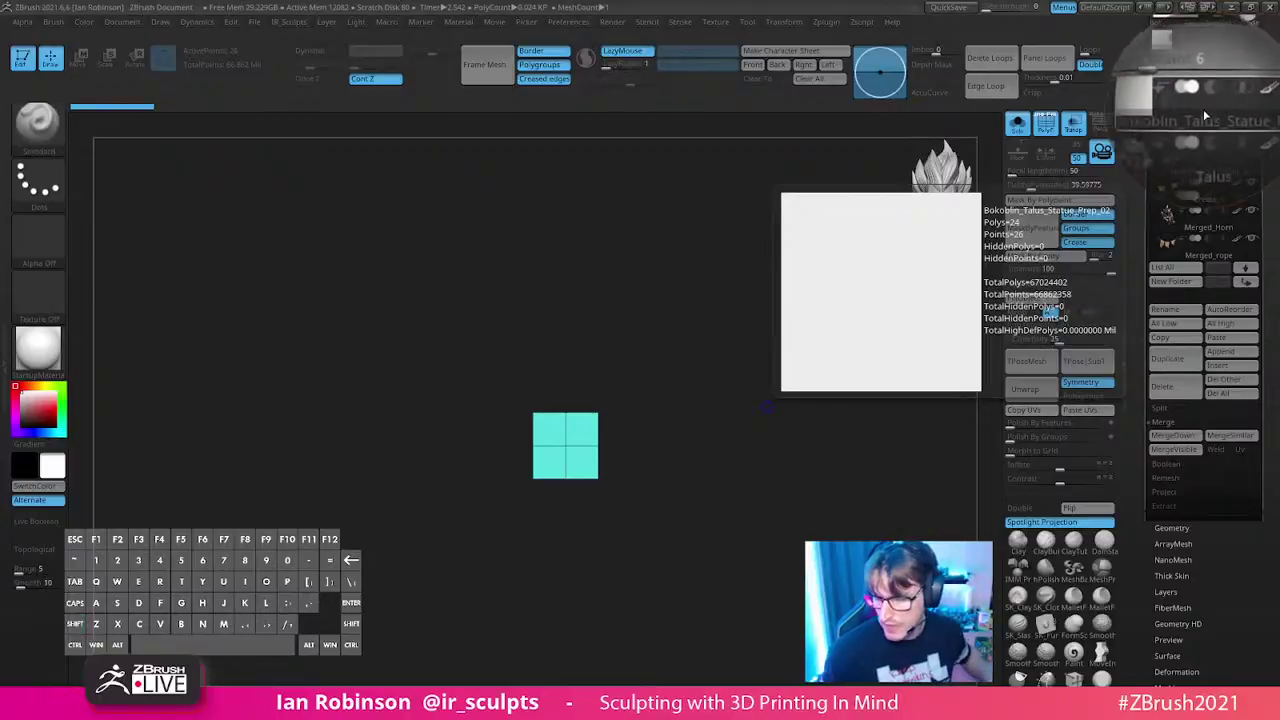
pyautogui.press('super+Escape')
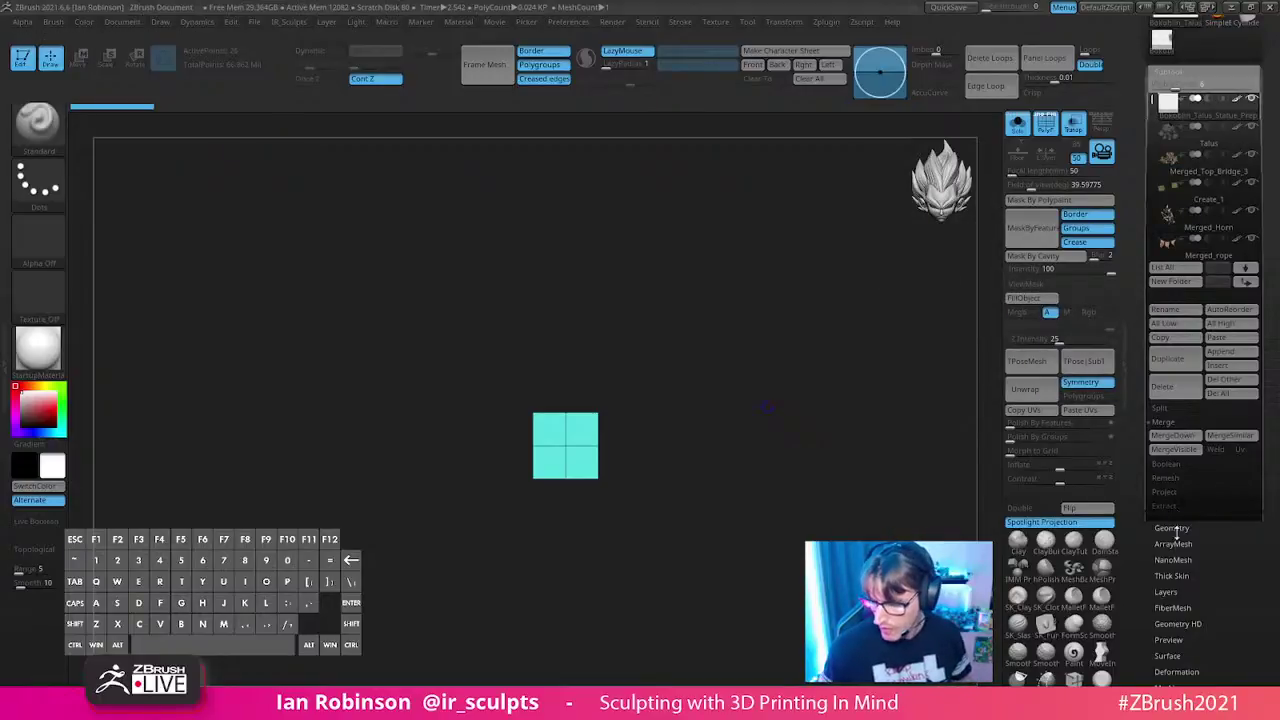
pyautogui.click(1180, 318)
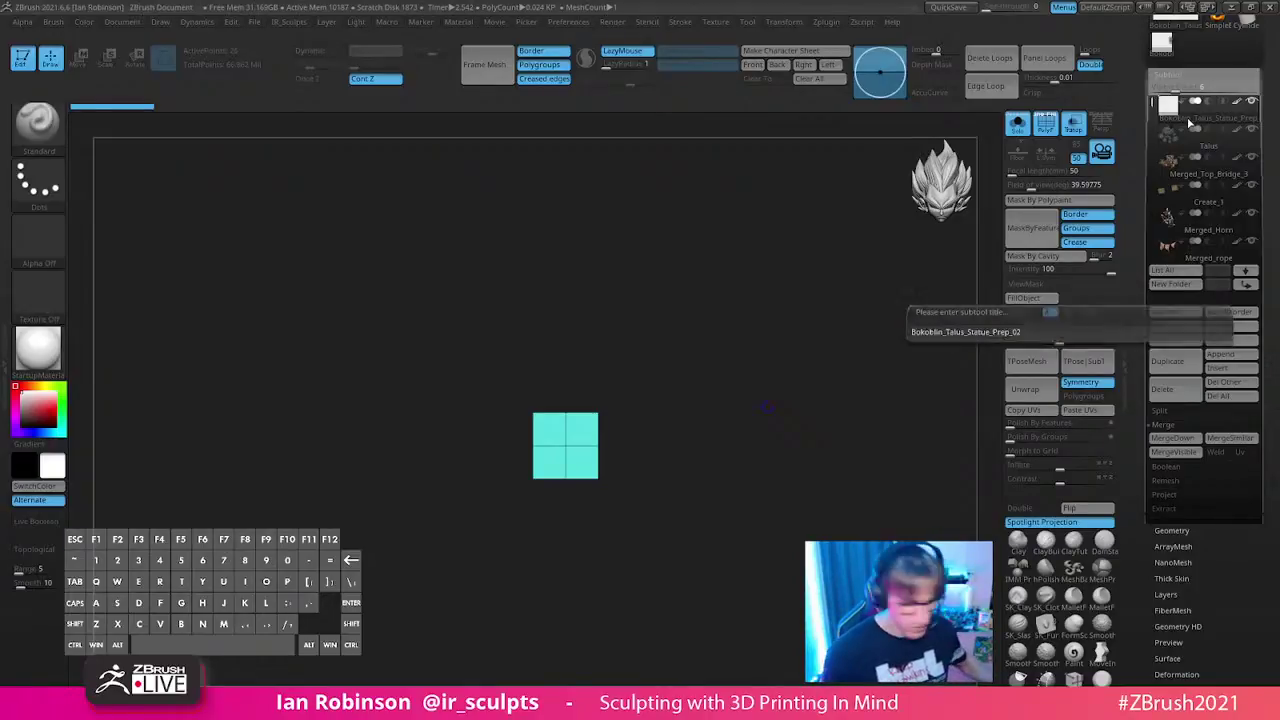
pyautogui.press('Return')
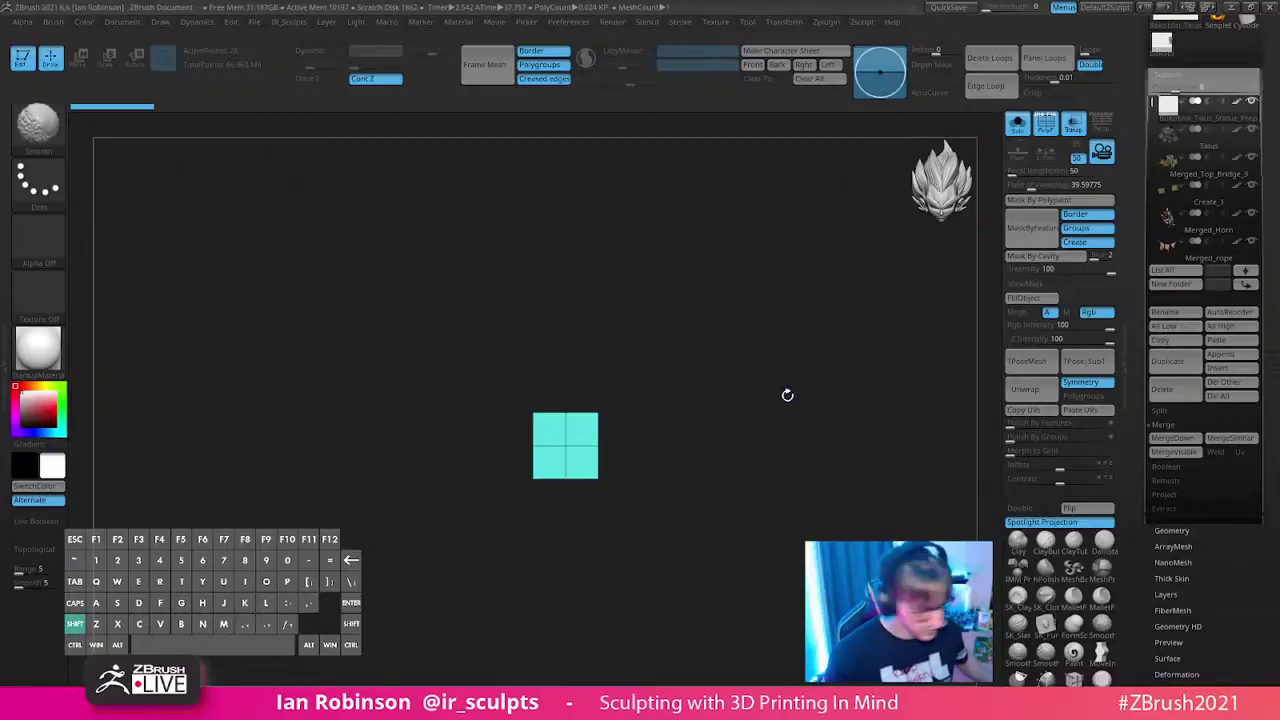
# - Turn off the polyframe display and view the isolated cube from an angle and from the front
pyautogui.hotkey('shift', 'f')
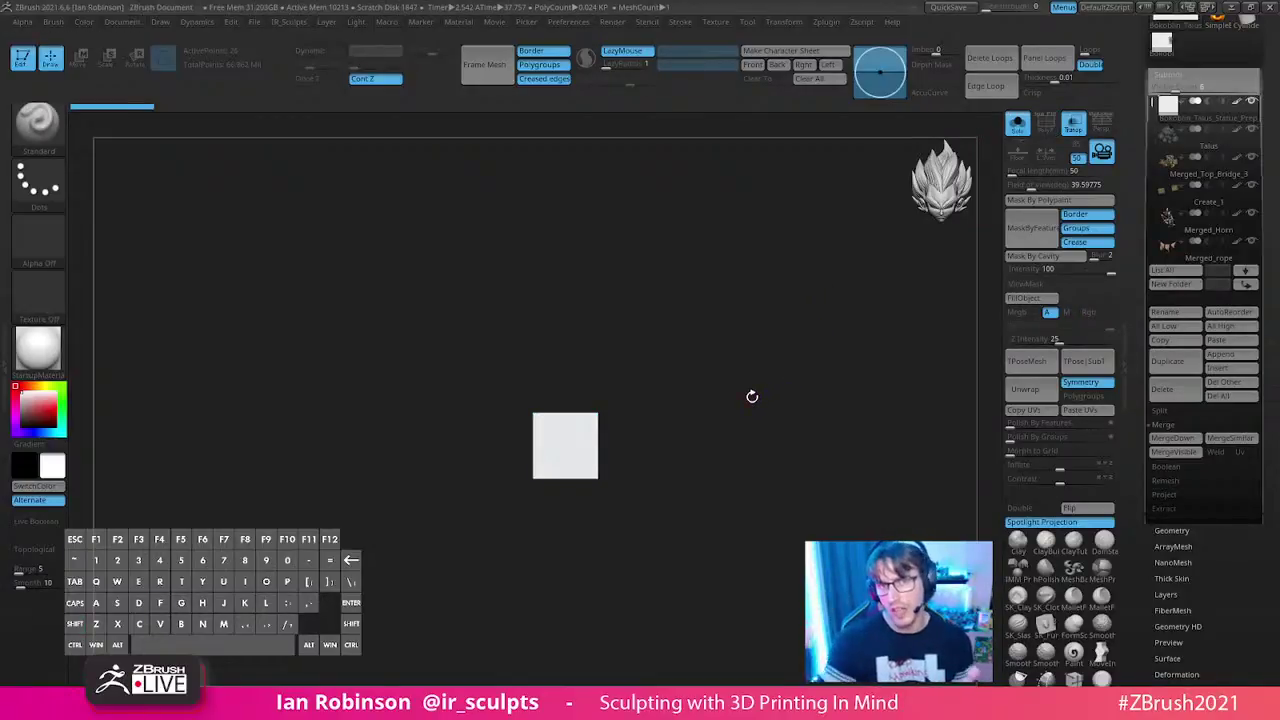
pyautogui.keyDown('alt'); pyautogui.moveTo(783, 408); pyautogui.dragTo(805, 366); pyautogui.keyUp('alt')
pyautogui.scroll(3, 1172, 202)
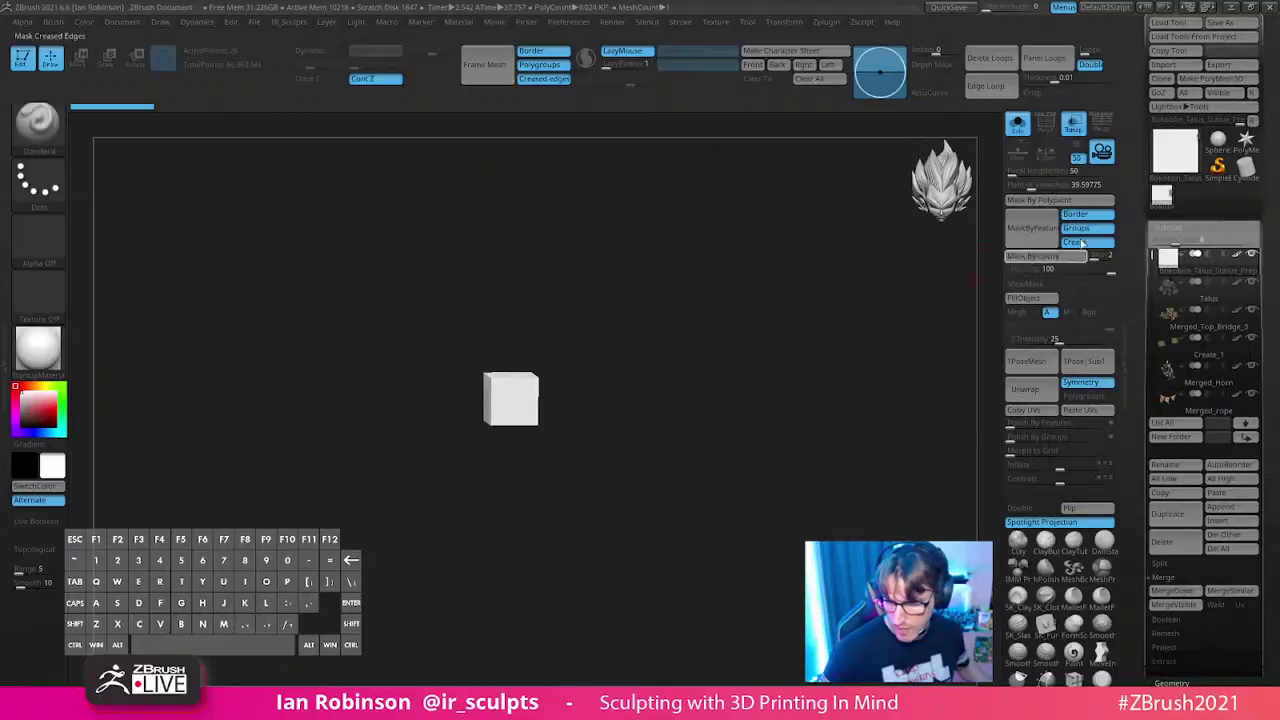
pyautogui.moveTo(843, 377); pyautogui.dragTo(812, 382)
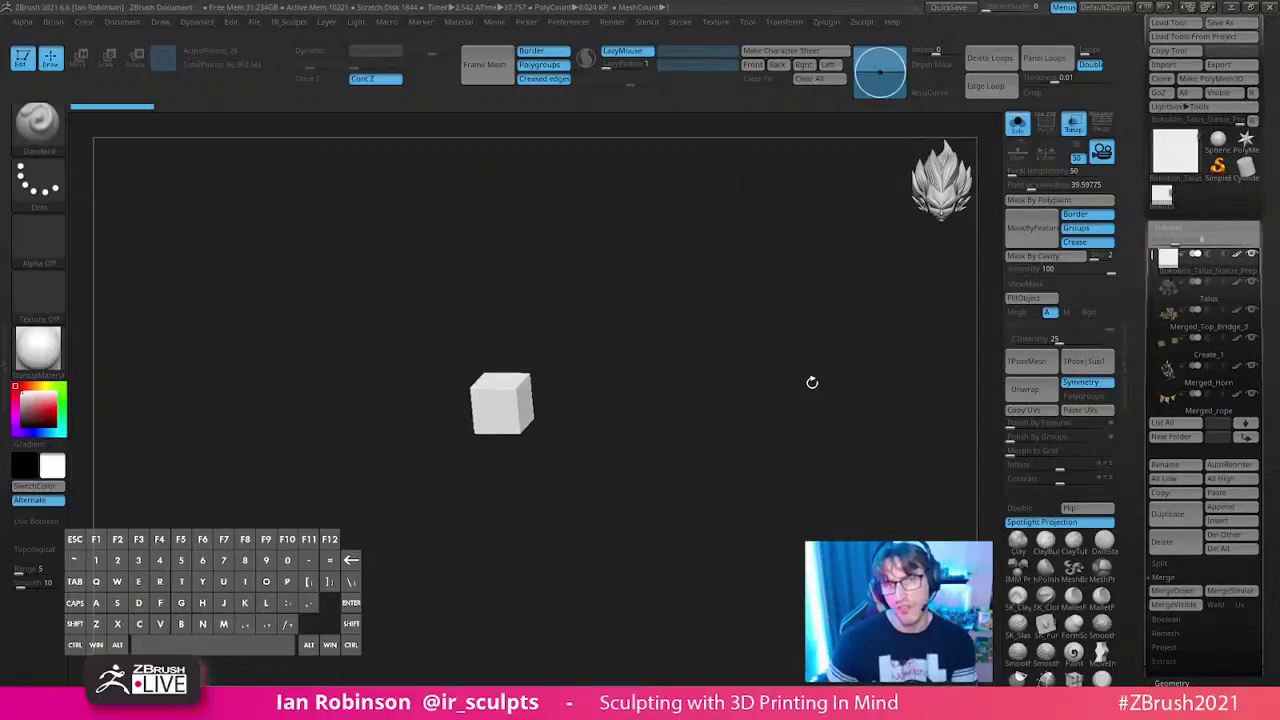
pyautogui.keyDown('shift'); pyautogui.moveTo(763, 334); pyautogui.dragTo(777, 402); pyautogui.keyUp('shift')
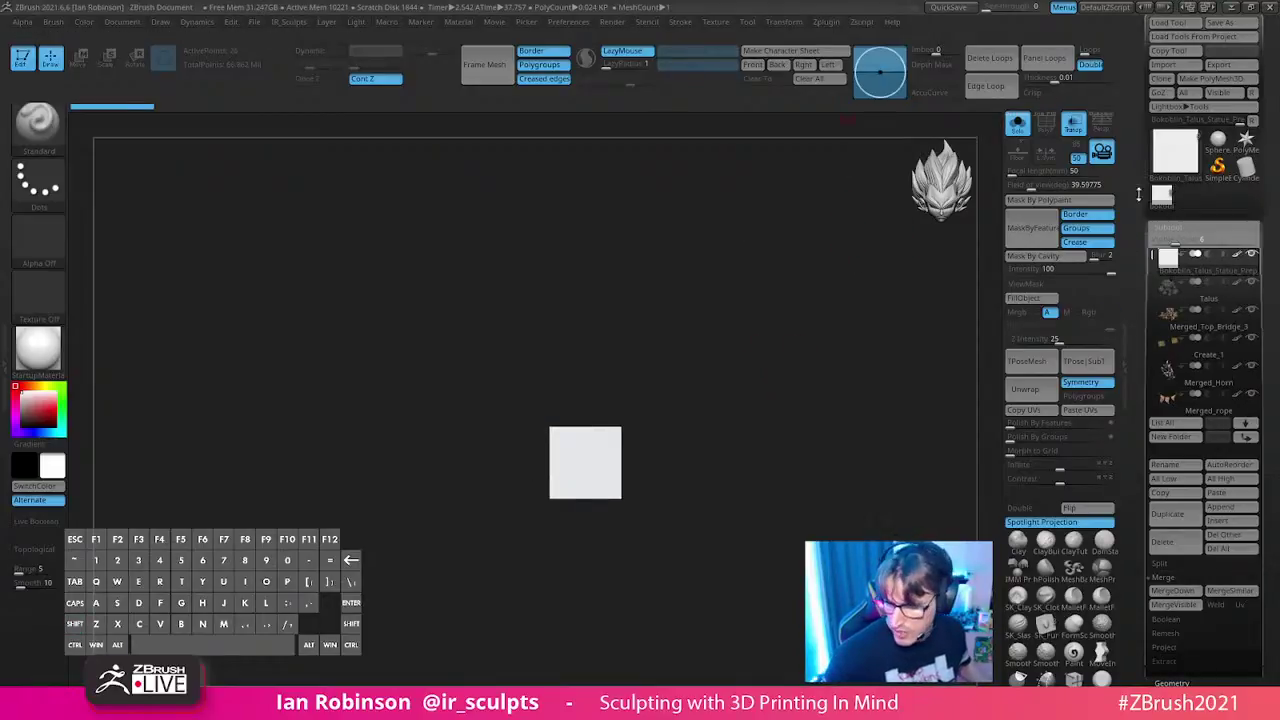
# - Leave Solo mode and move the cube down beside the statue's base with the Move gizmo
pyautogui.click(1017, 122)
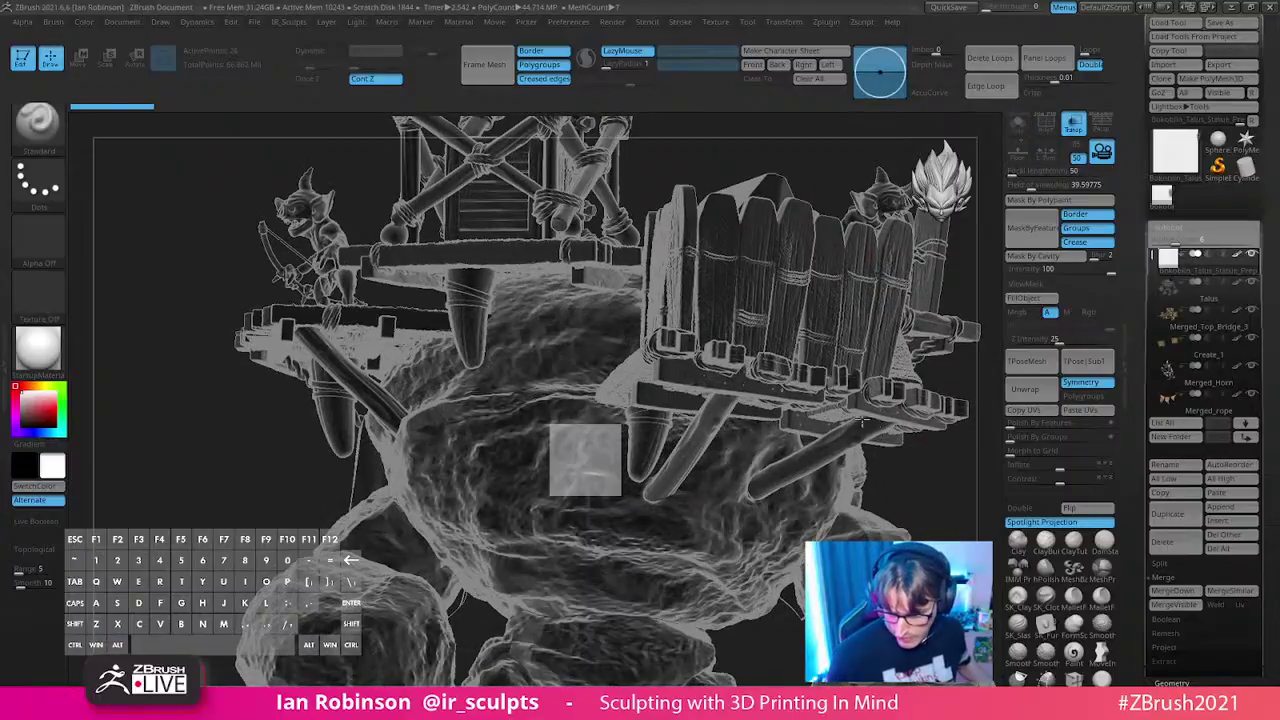
pyautogui.press('f')
pyautogui.press('w')
pyautogui.keyDown('alt'); pyautogui.moveTo(560, 390); pyautogui.dragTo(576, 537); pyautogui.keyUp('alt')
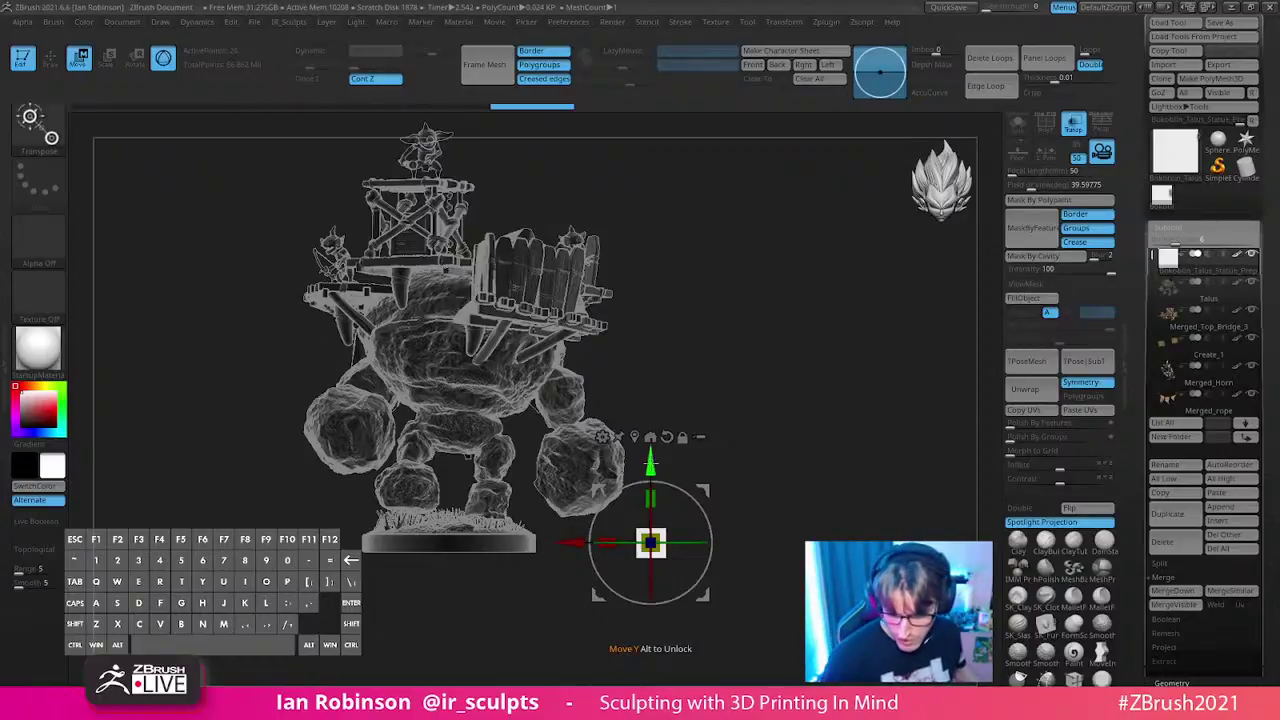
# - Try duplicating the cube upward along the Y axis beside the statue
pyautogui.keyDown('ctrl'); pyautogui.moveTo(650, 462); pyautogui.dragTo(650, 431); pyautogui.keyUp('ctrl')
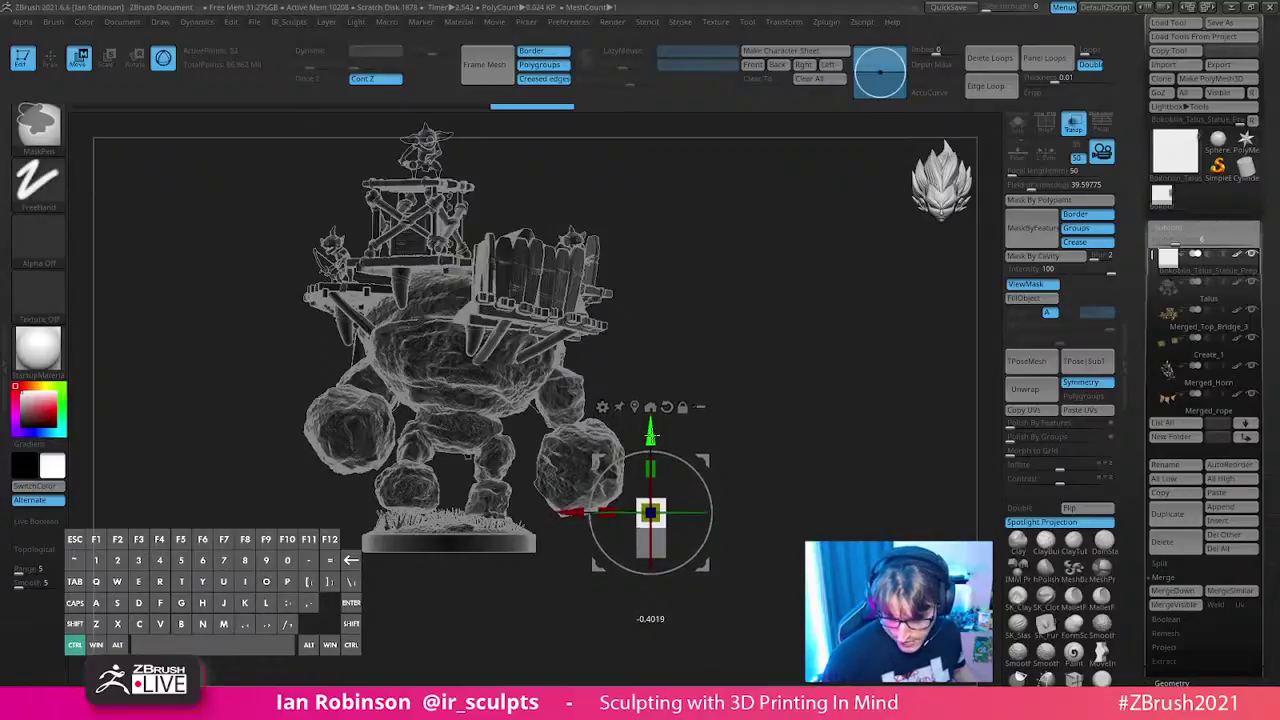
pyautogui.keyDown('alt'); pyautogui.moveTo(777, 449); pyautogui.dragTo(772, 490); pyautogui.keyUp('alt')
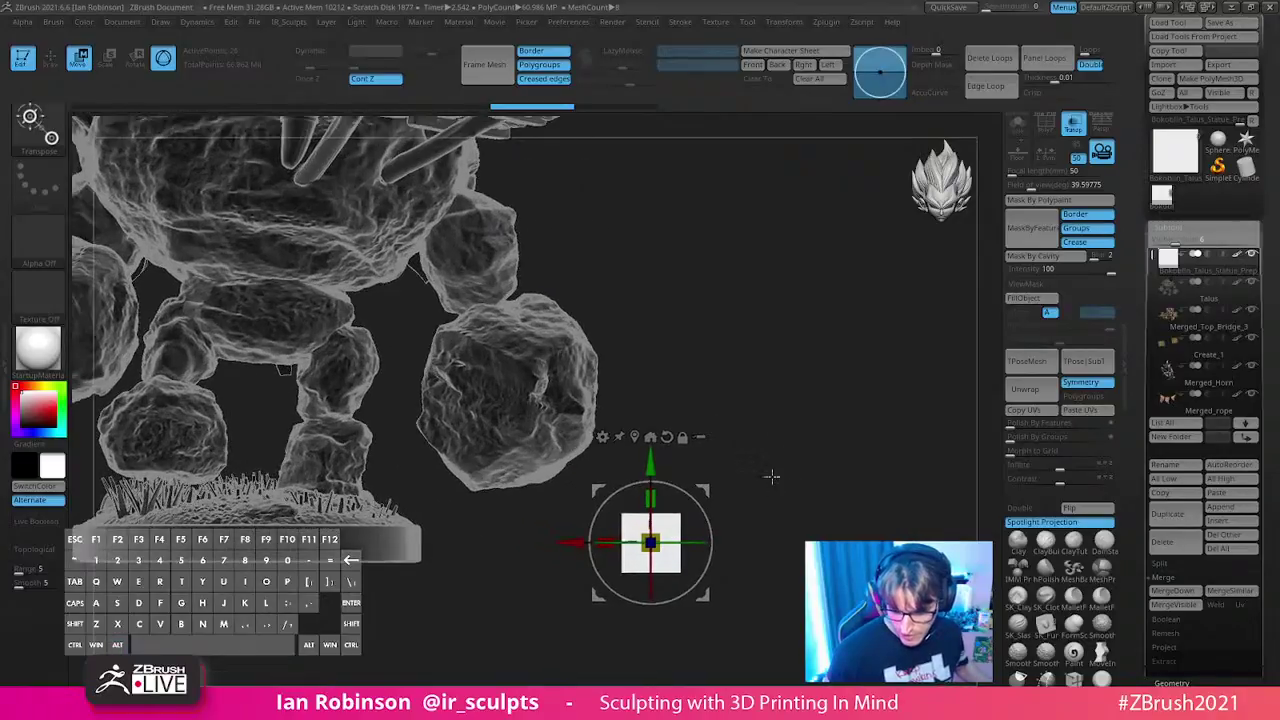
# - Isolate the cube with Solo, show its polyframe and enable the gizmo's Sticky Mode
pyautogui.hotkey('shift', 'ctrl', 's')
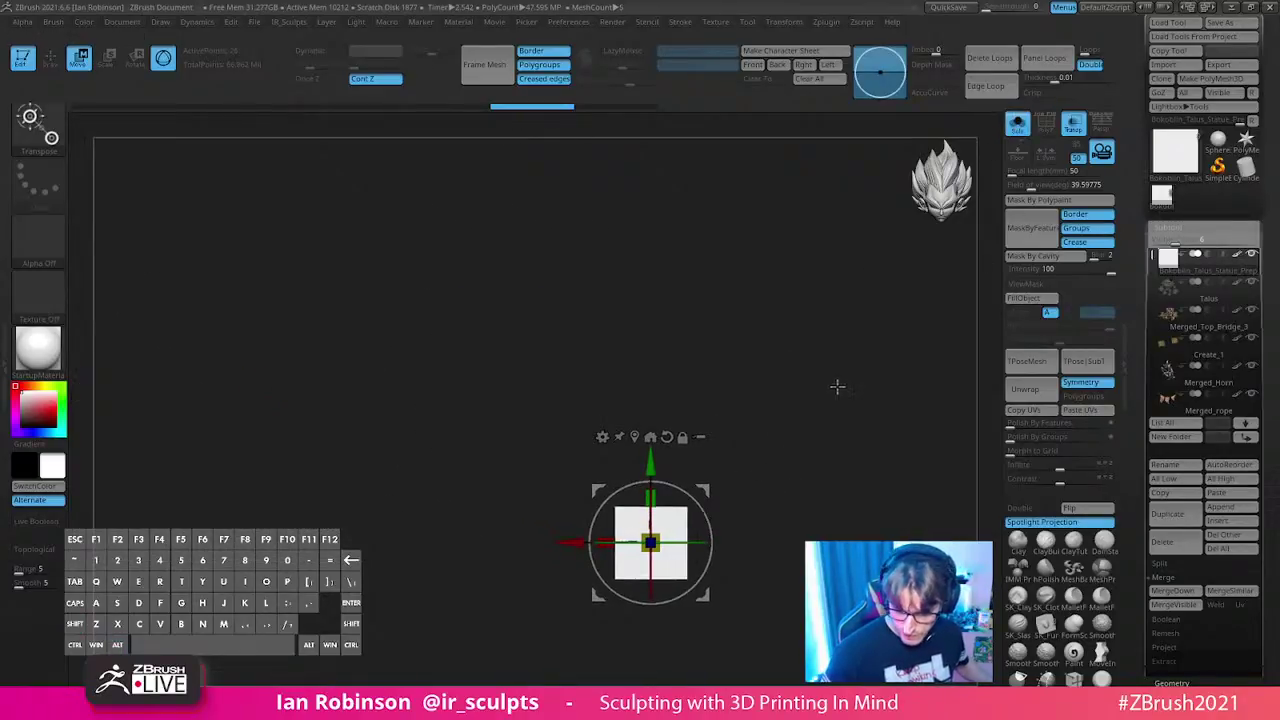
pyautogui.hotkey('ctrl', 'shift', 't')
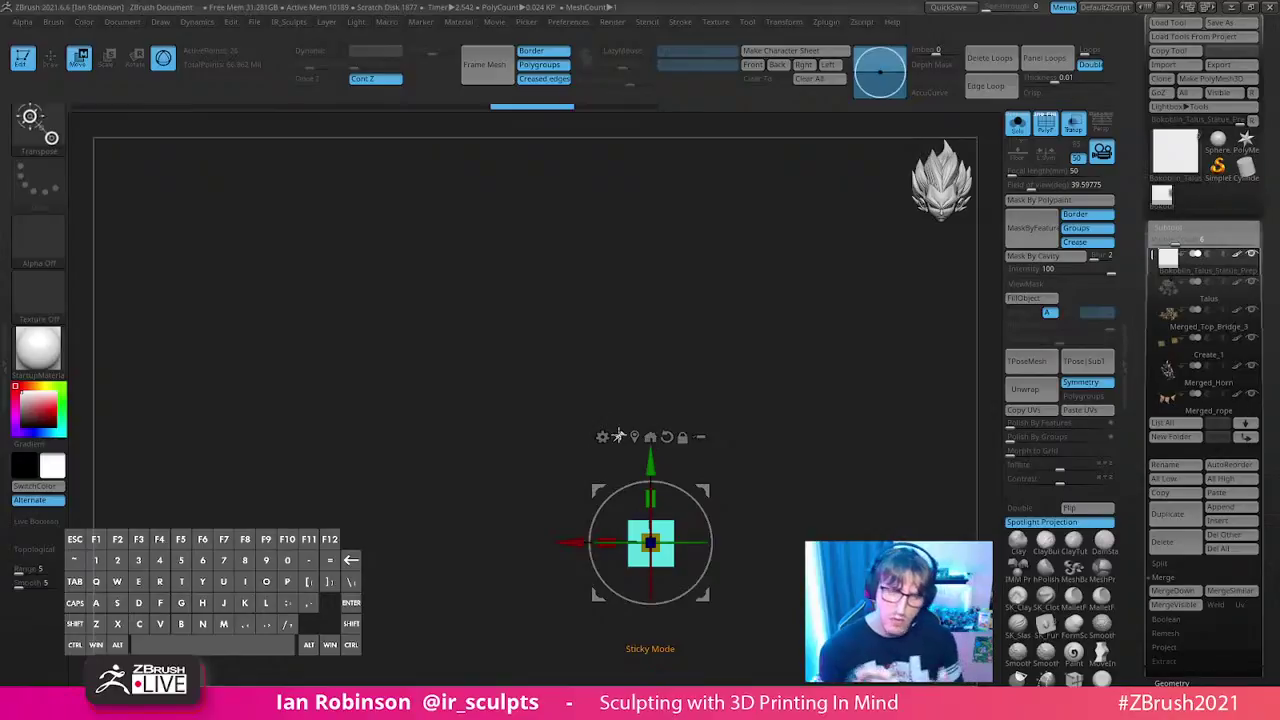
pyautogui.click(619, 436)
# - Move the cube up along the Y axis away from the sticky gizmo, and undo the move
pyautogui.moveTo(650, 462); pyautogui.dragTo(649, 246)
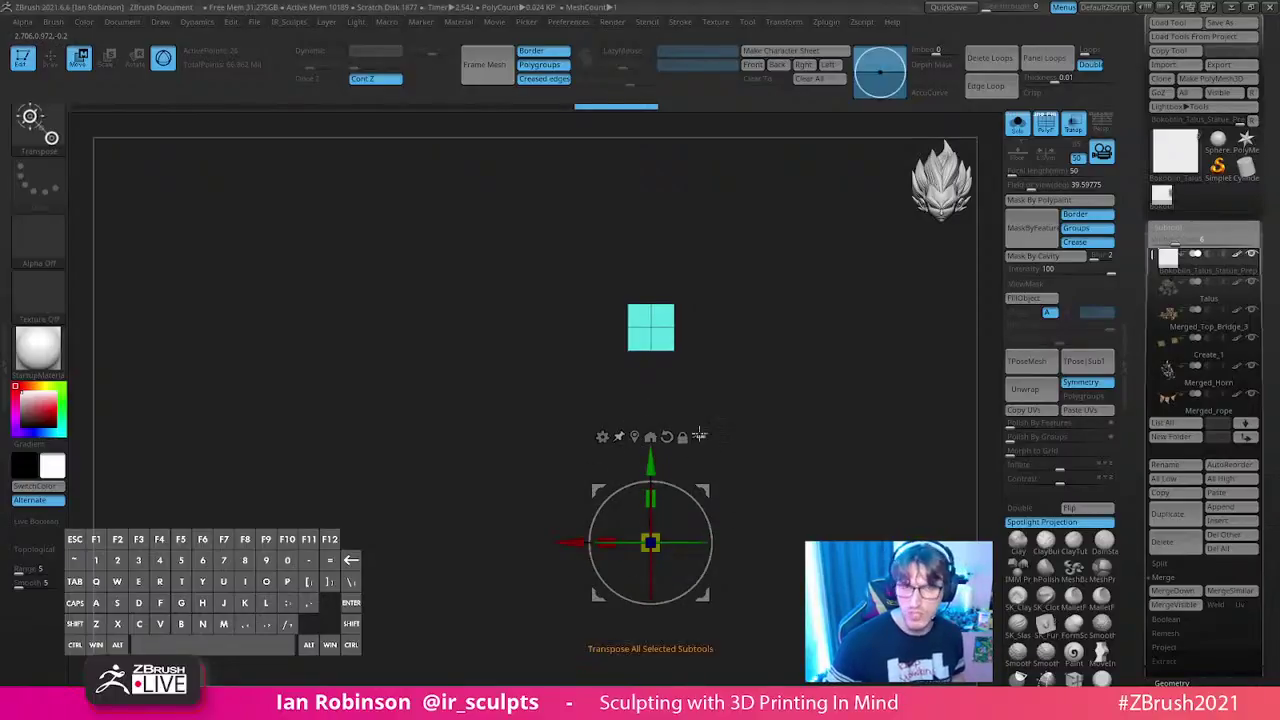
pyautogui.hotkey('ctrl', 'z')
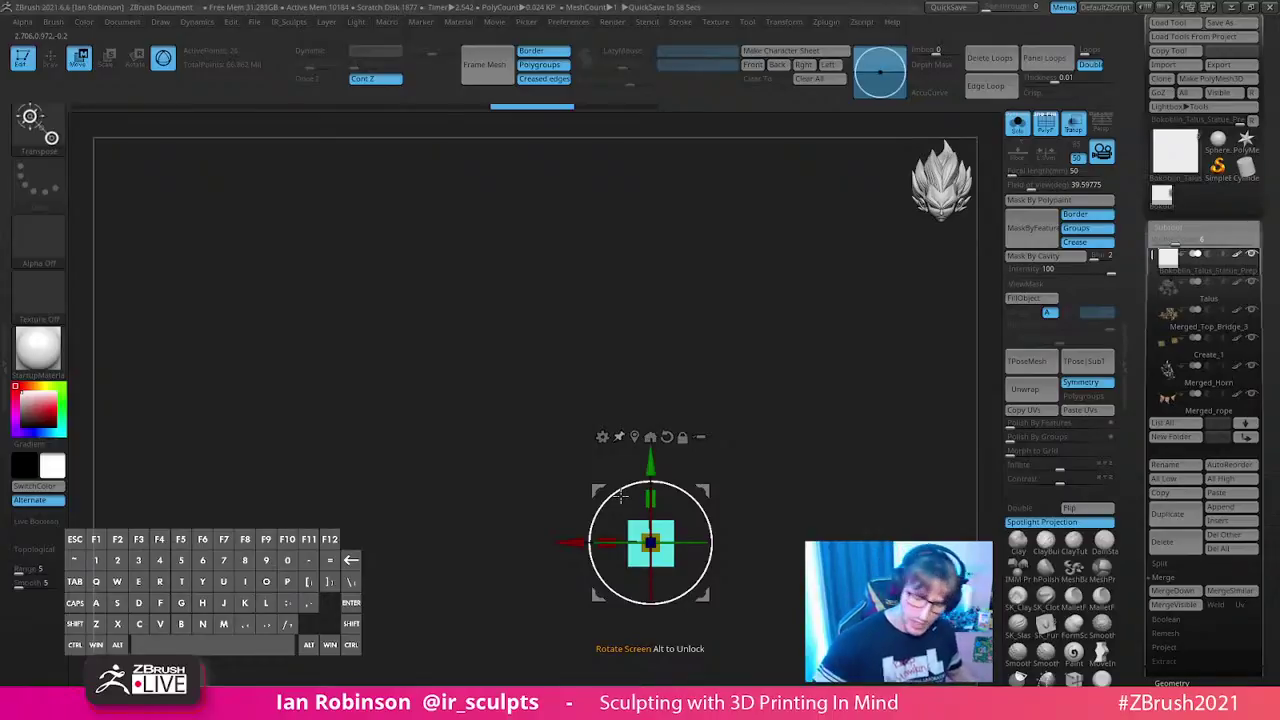
pyautogui.hotkey('ctrl', 'z')
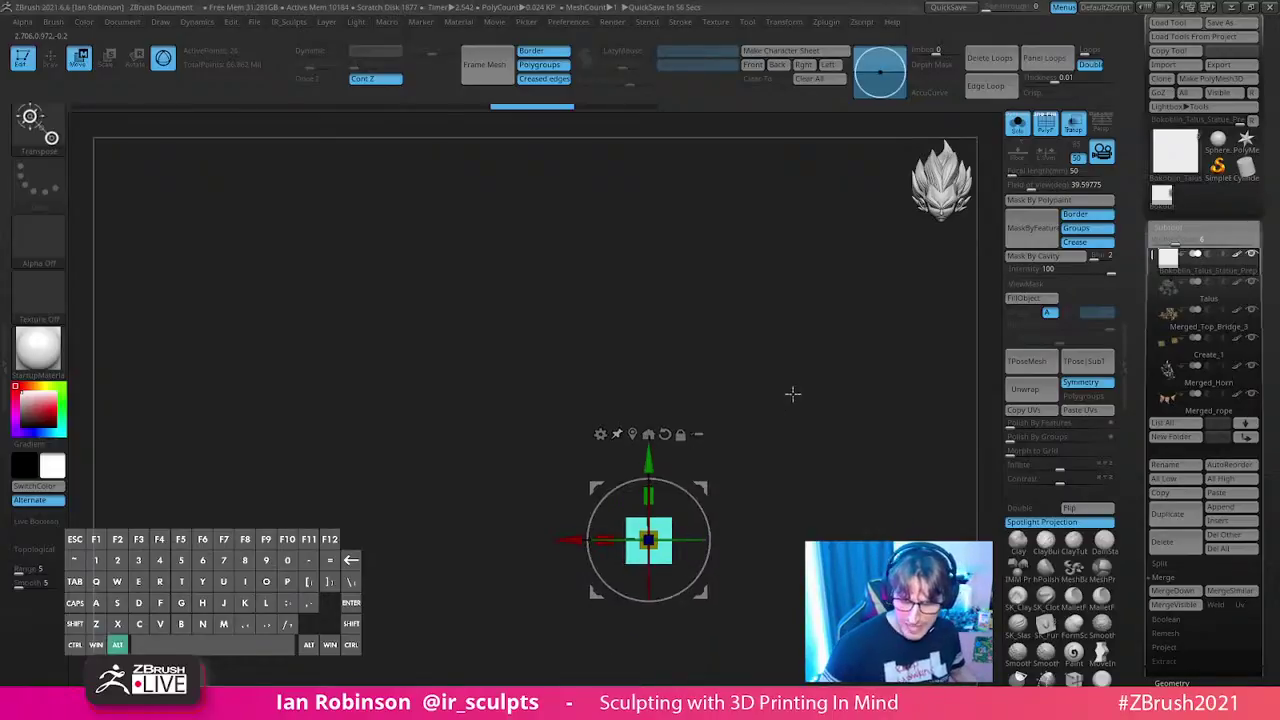
# - Duplicate the cube one cube-height up along Y, repeat the copy until eight cubes are stacked, and clear the mask
pyautogui.keyDown('alt'); pyautogui.moveTo(787, 383); pyautogui.dragTo(686, 366); pyautogui.keyUp('alt')
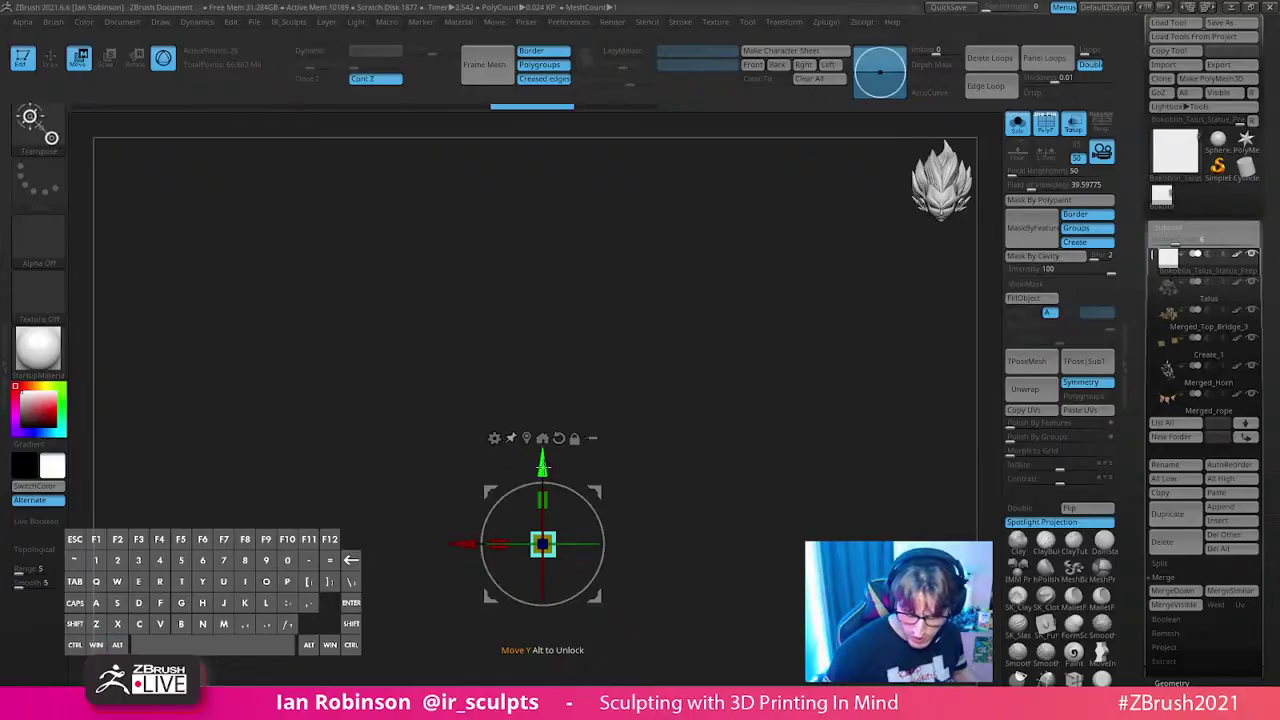
pyautogui.moveTo(541, 462)
pyautogui.keyDown('ctrl'); pyautogui.mouseDown()
pyautogui.moveTo(541, 434)
pyautogui.moveTo(542, 445)
pyautogui.mouseUp(); pyautogui.keyUp('ctrl')
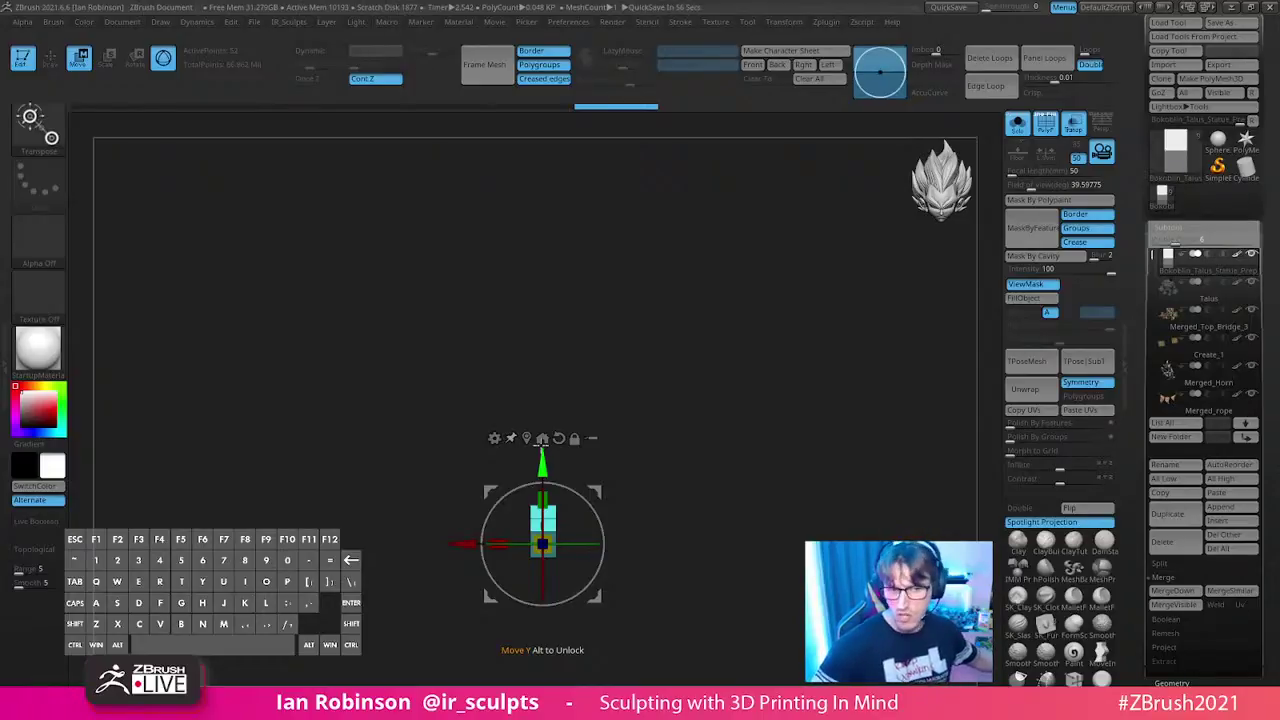
pyautogui.press('1')
pyautogui.press('1')
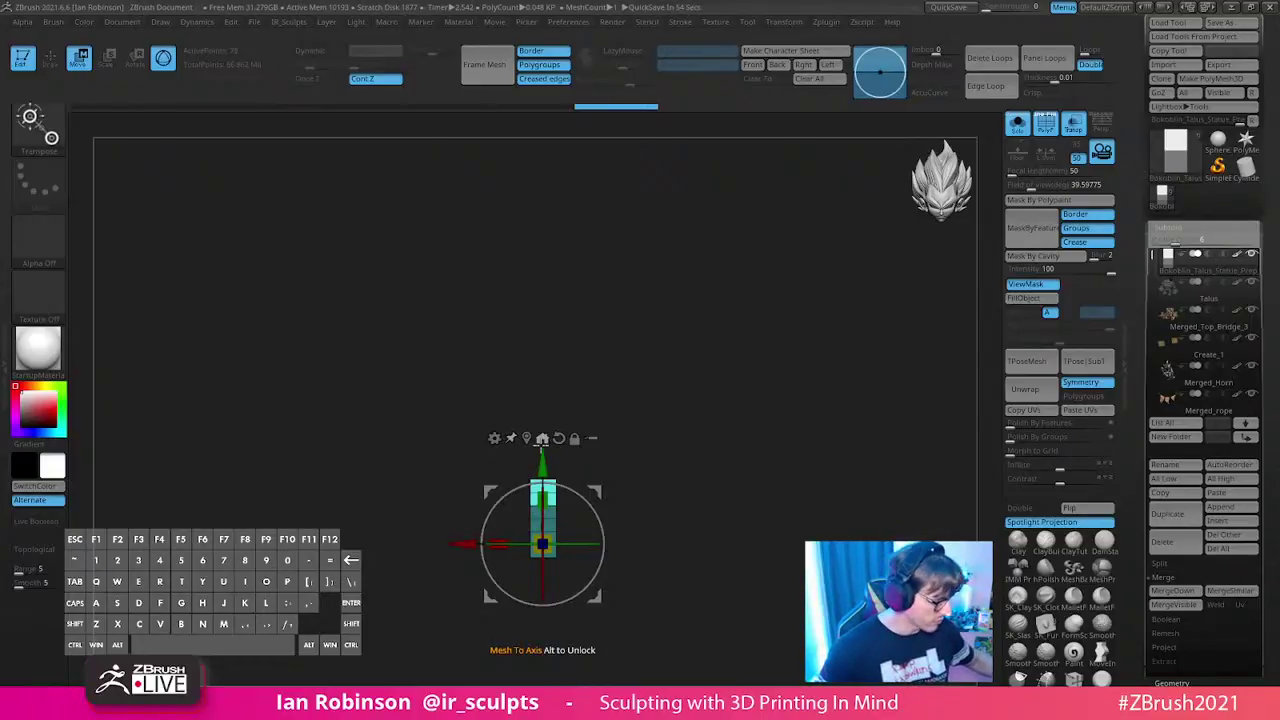
pyautogui.press('1')
pyautogui.press('1')
pyautogui.press('1')
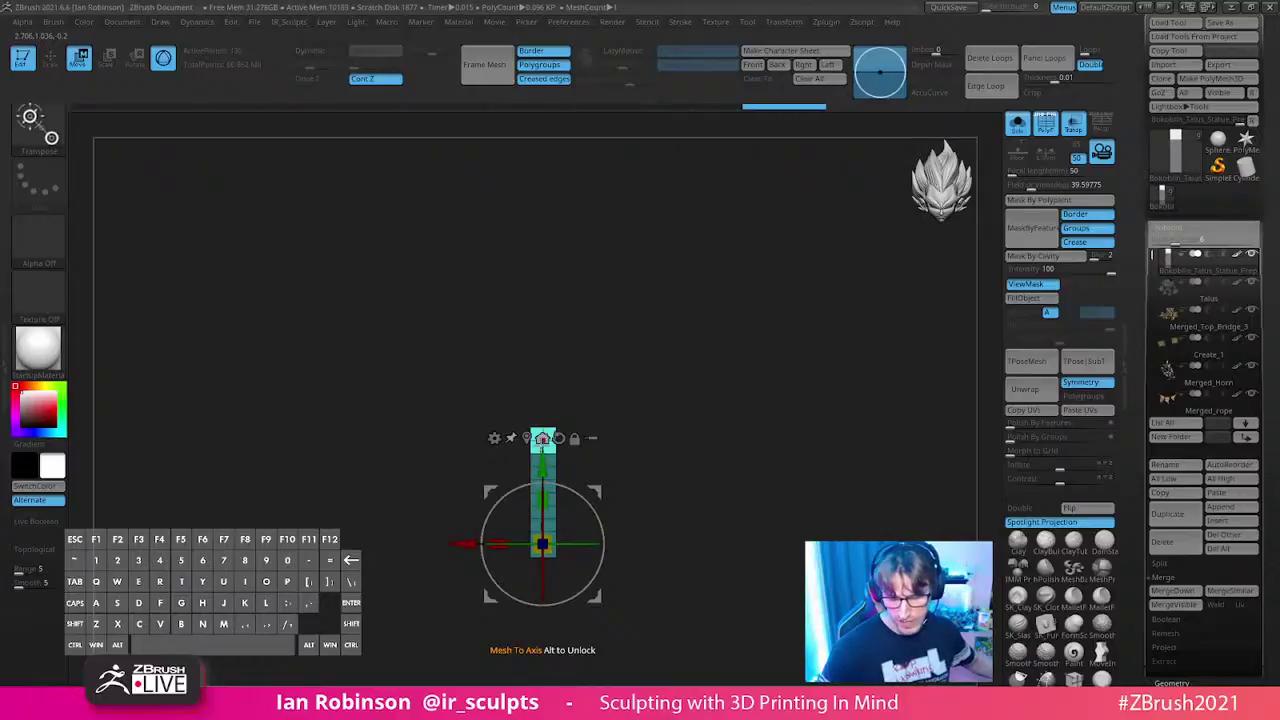
pyautogui.press('1')
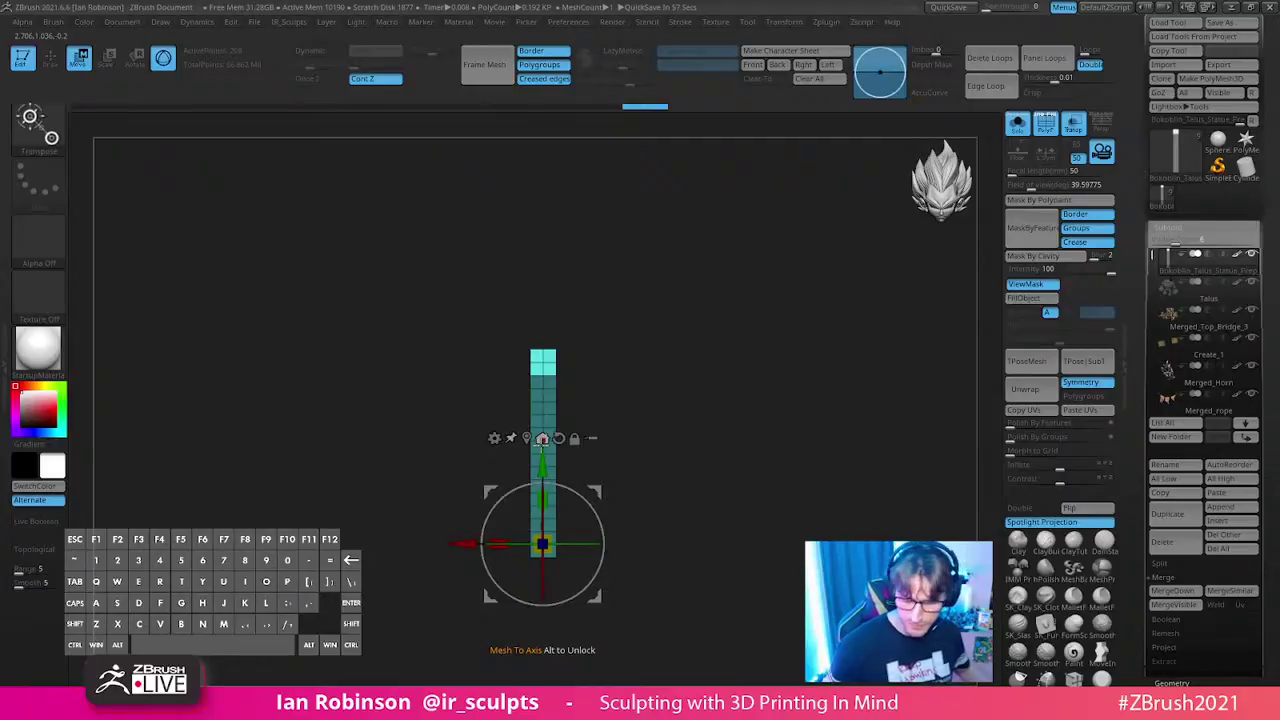
pyautogui.keyDown('ctrl'); pyautogui.moveTo(709, 443); pyautogui.dragTo(640, 425); pyautogui.keyUp('ctrl')
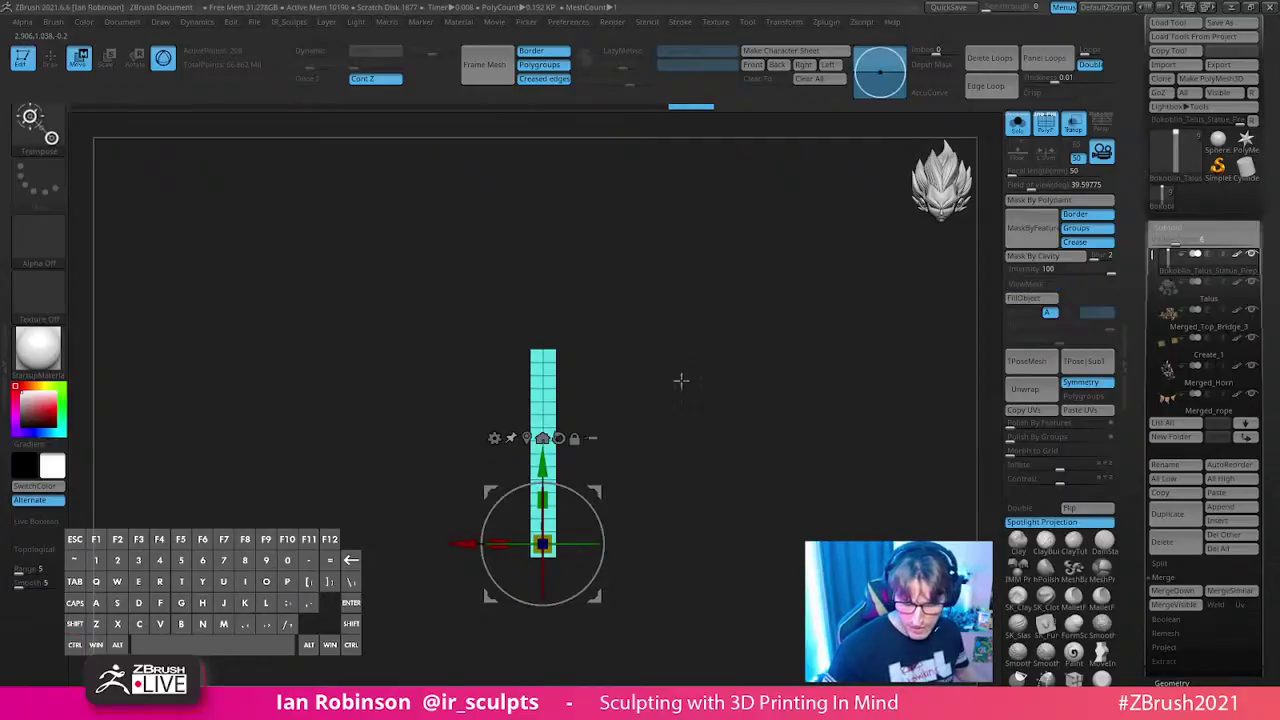
# - Center the gizmo on the unmasked column of stacked cubes
pyautogui.click(527, 437)
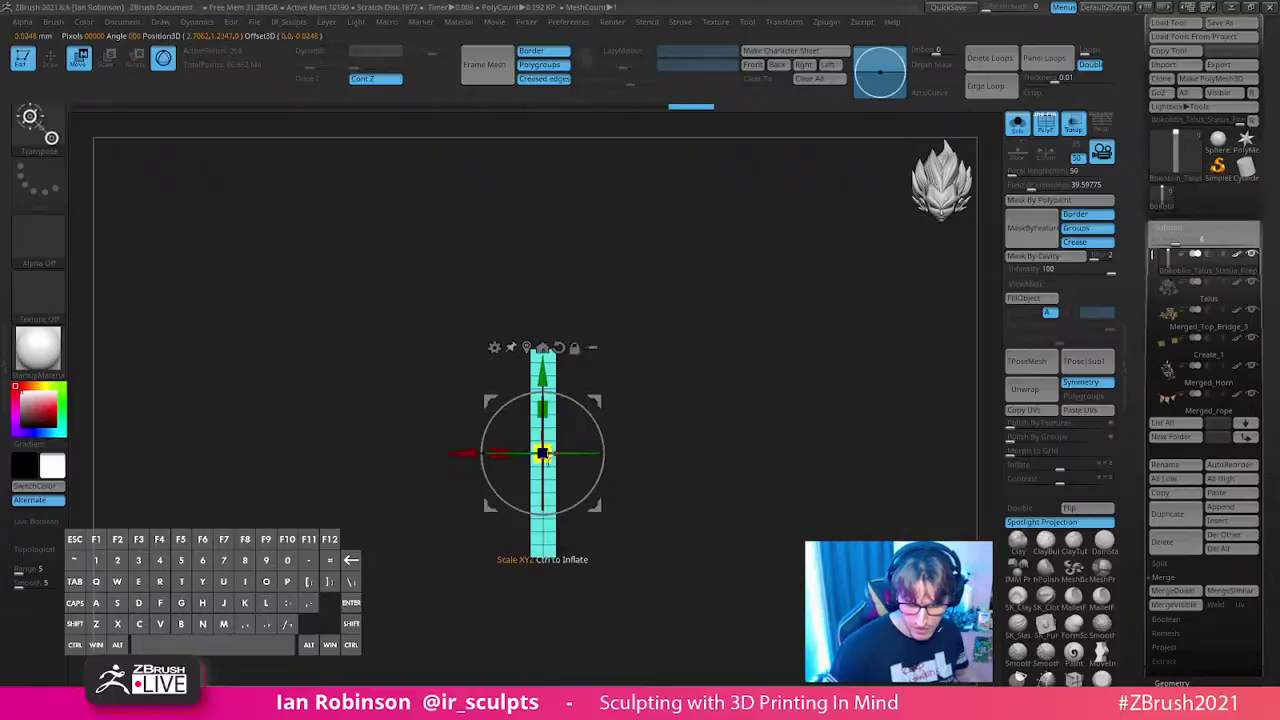
pyautogui.hotkey('ctrl', 'z')
pyautogui.hotkey('ctrl', 'z')
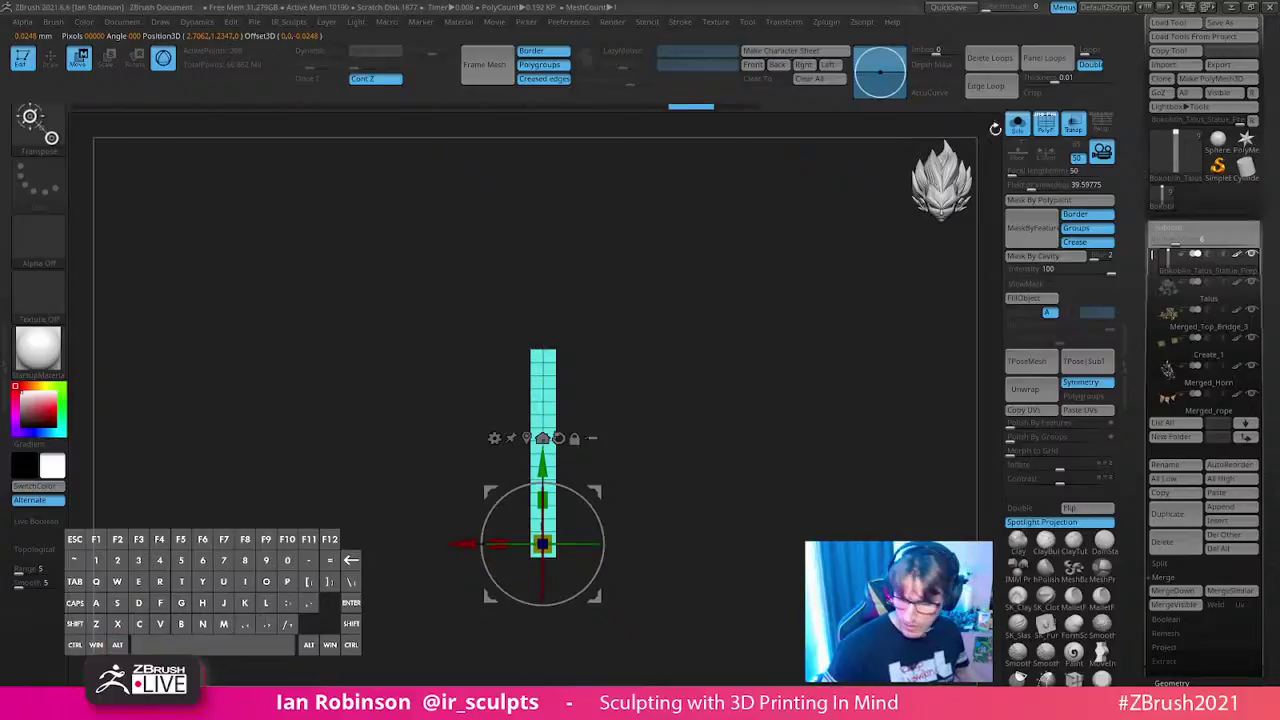
pyautogui.click(527, 437)
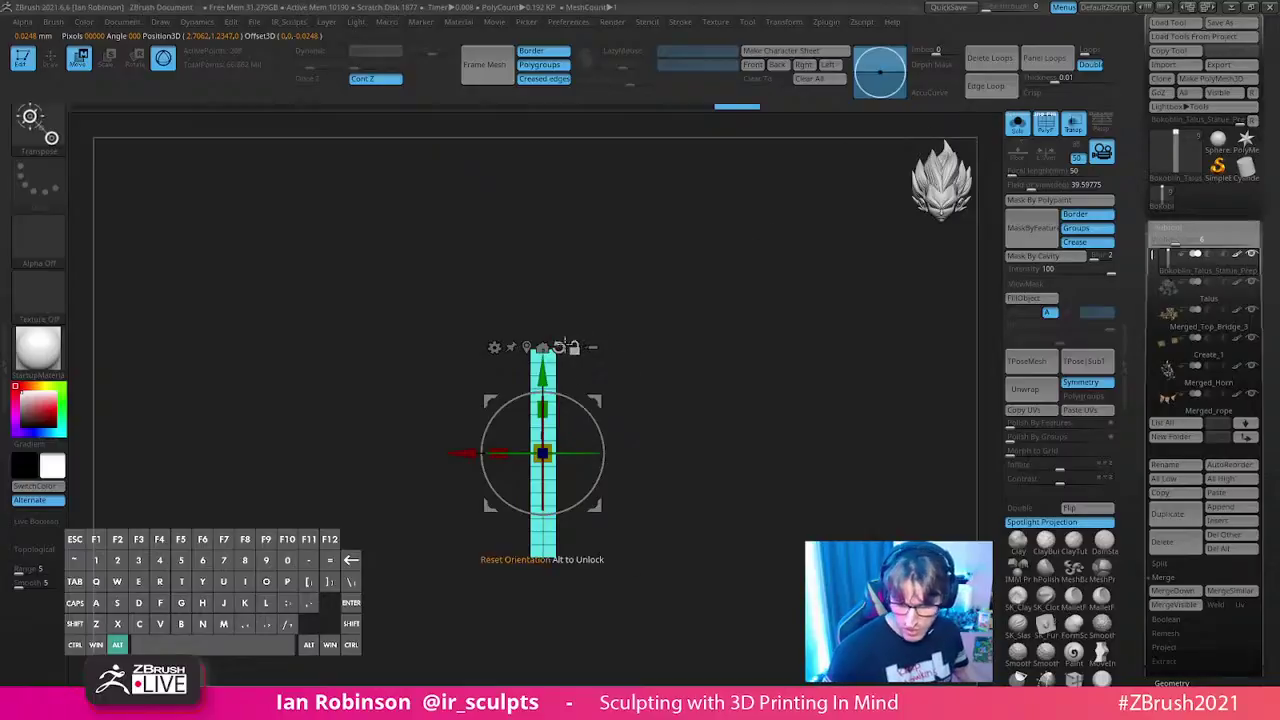
# - Turn off Solo and compare the stacked cube column's height with the full statue
pyautogui.click(1017, 122)
pyautogui.moveTo(575, 437); pyautogui.dragTo(396, 327)
pyautogui.moveTo(367, 371); pyautogui.dragTo(372, 364)
pyautogui.moveTo(368, 297); pyautogui.dragTo(369, 286)
pyautogui.moveTo(677, 294)
pyautogui.mouseDown()
pyautogui.moveTo(654, 277)
pyautogui.moveTo(609, 303)
pyautogui.moveTo(580, 291)
pyautogui.mouseUp()
pyautogui.press('q')
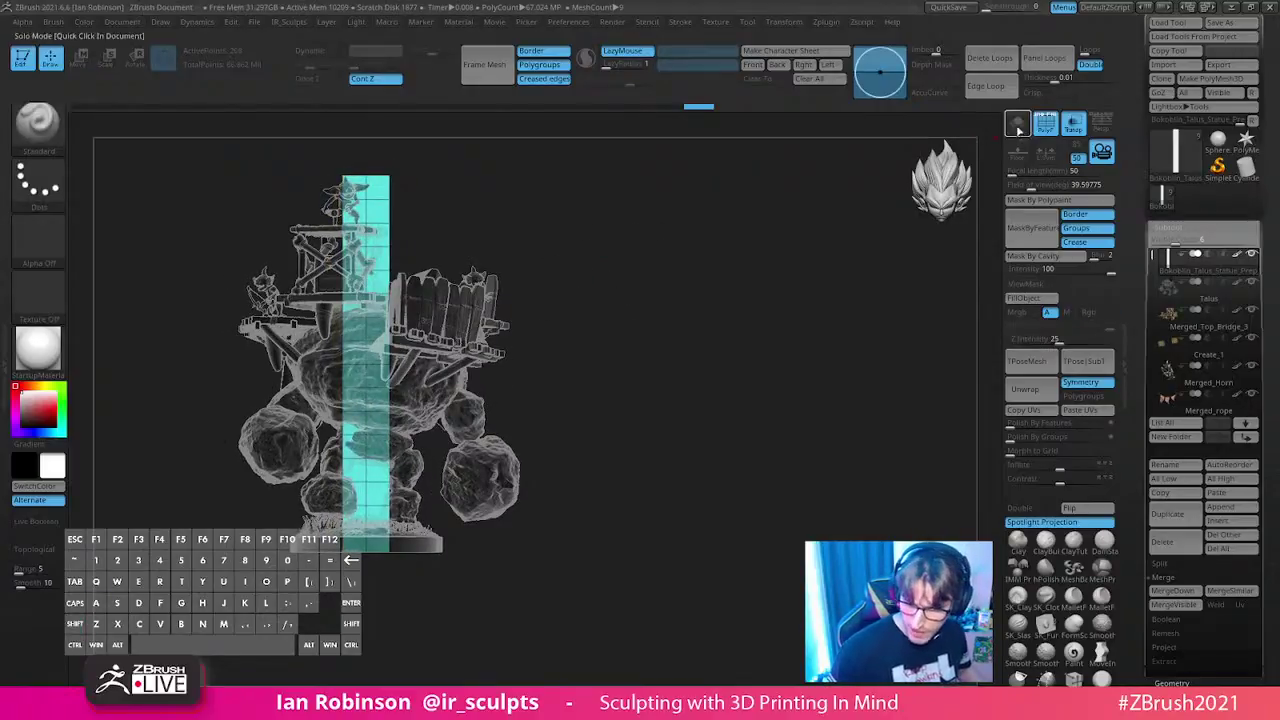
# - Isolate the cube column with Solo and give each stacked cube its own polygroup using Auto Groups
pyautogui.click(1017, 124)
pyautogui.moveTo(637, 346); pyautogui.dragTo(713, 350)
pyautogui.click(1170, 228)
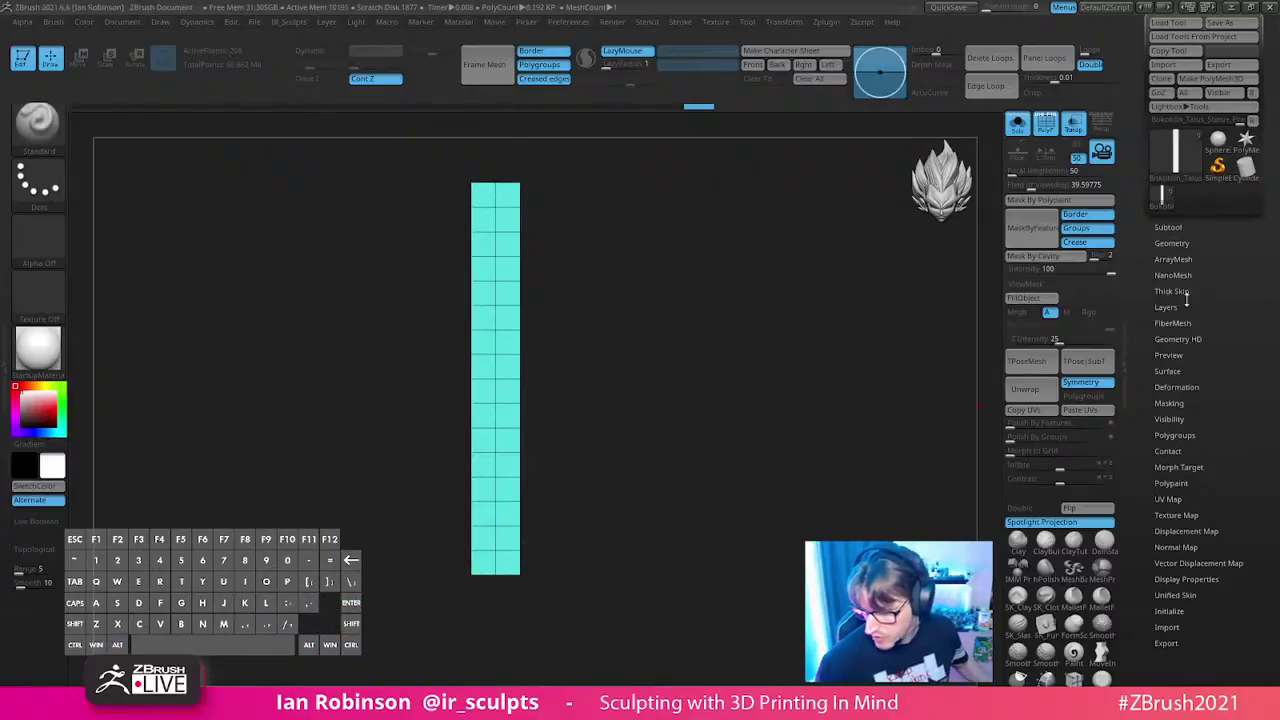
pyautogui.click(1178, 436)
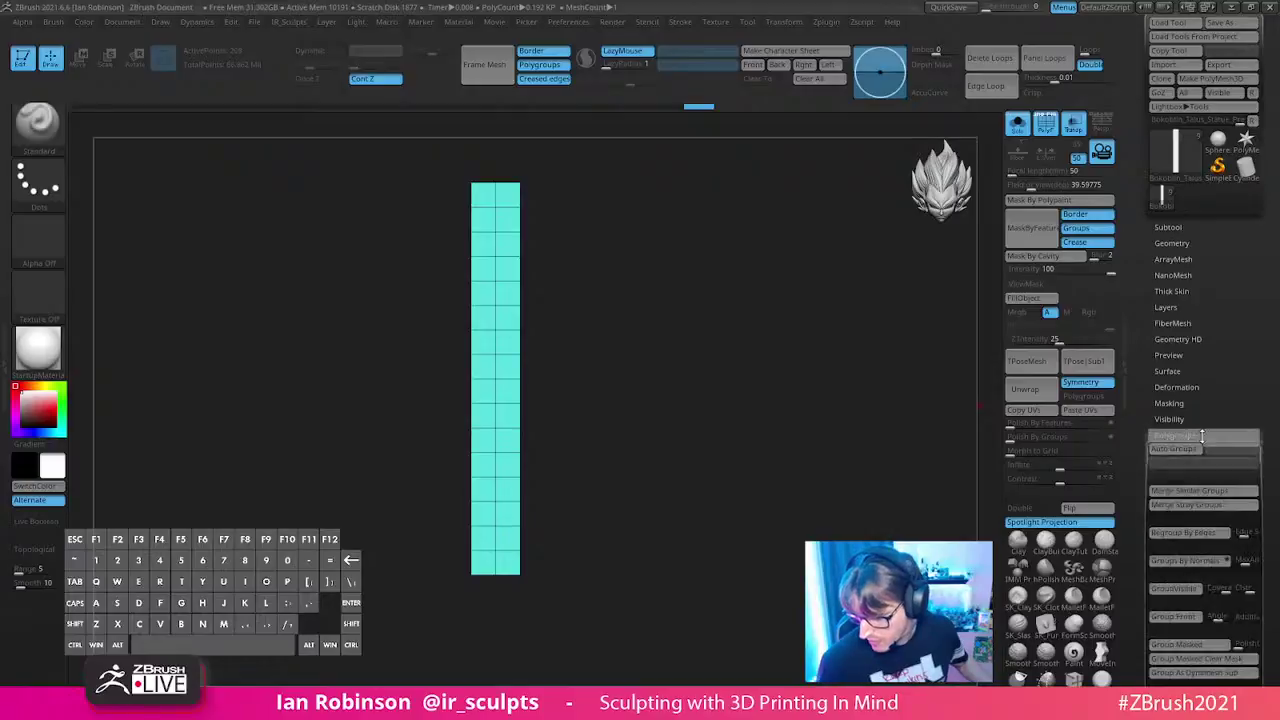
pyautogui.click(1174, 449)
pyautogui.moveTo(538, 198)
pyautogui.mouseDown()
pyautogui.moveTo(603, 231)
pyautogui.moveTo(663, 231)
pyautogui.moveTo(589, 240)
pyautogui.mouseUp()
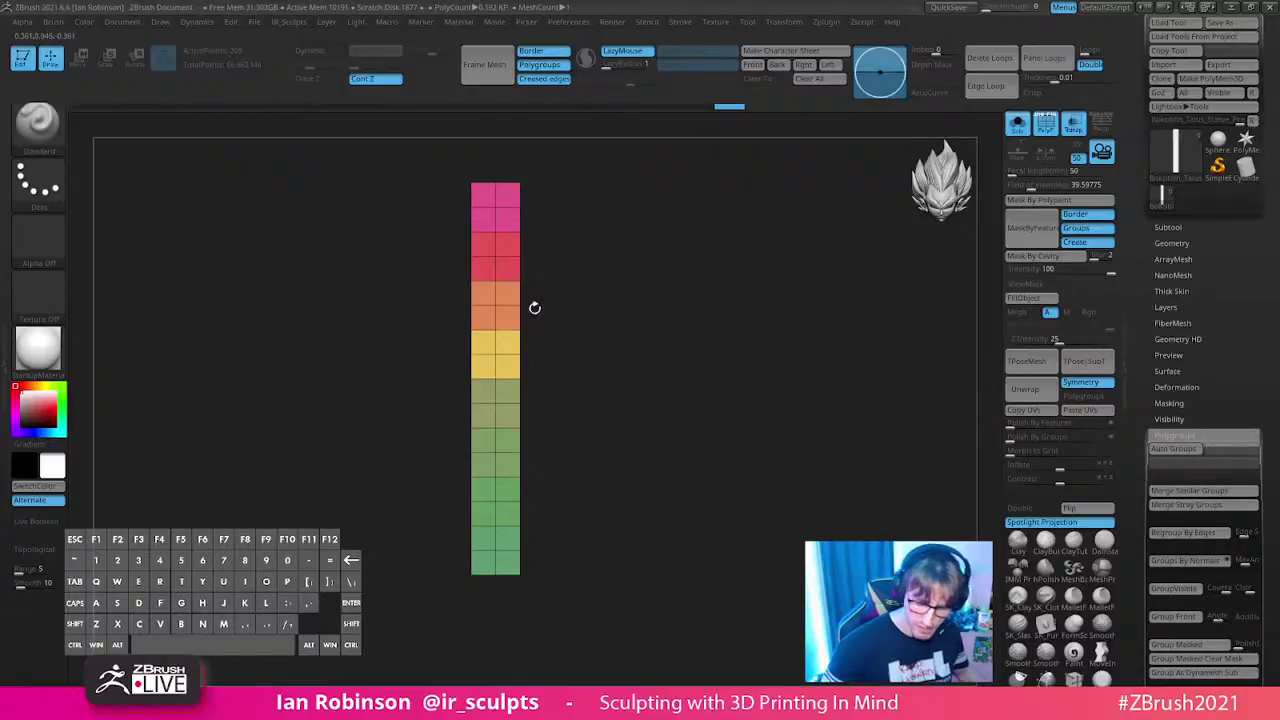
# - Show only the bottom cube's polygroup and delete the hidden cubes from the column
pyautogui.keyDown('ctrl'); pyautogui.keyDown('shift'); pyautogui.moveTo(494, 526); pyautogui.dragTo(512, 549); pyautogui.keyUp('shift'); pyautogui.keyUp('ctrl')
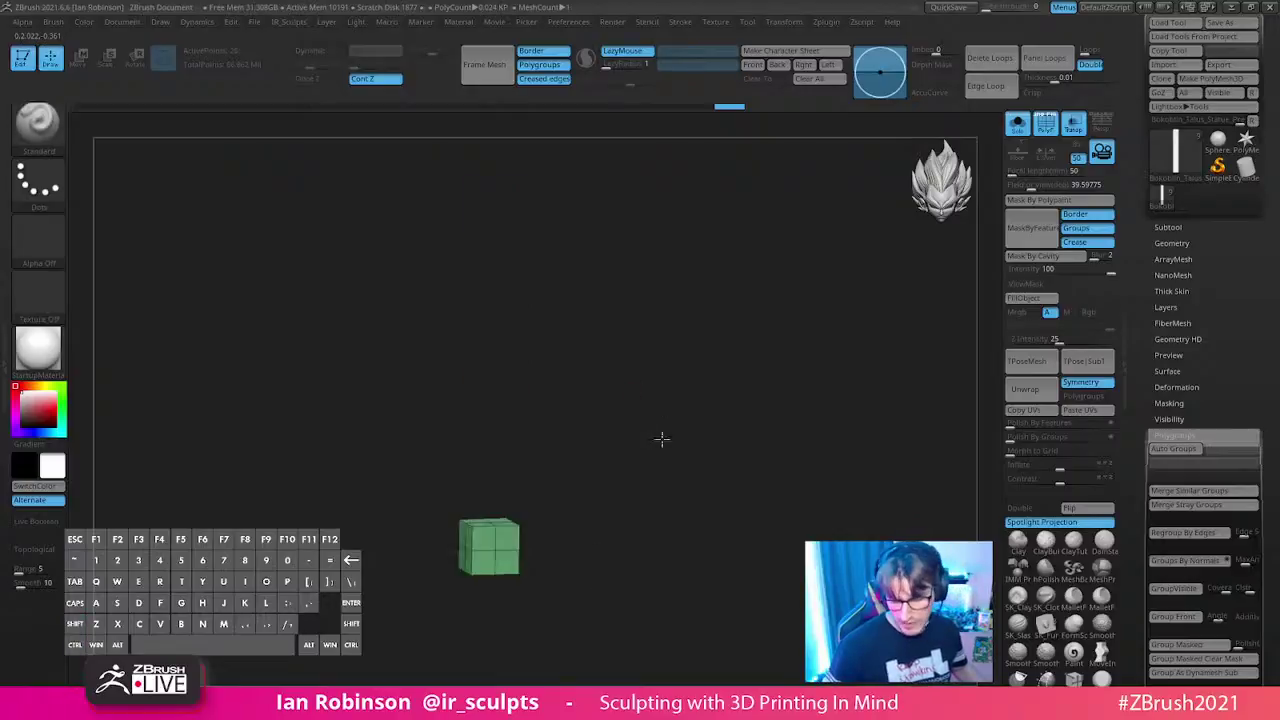
pyautogui.click(1172, 243)
pyautogui.scroll(-3, 1183, 320)
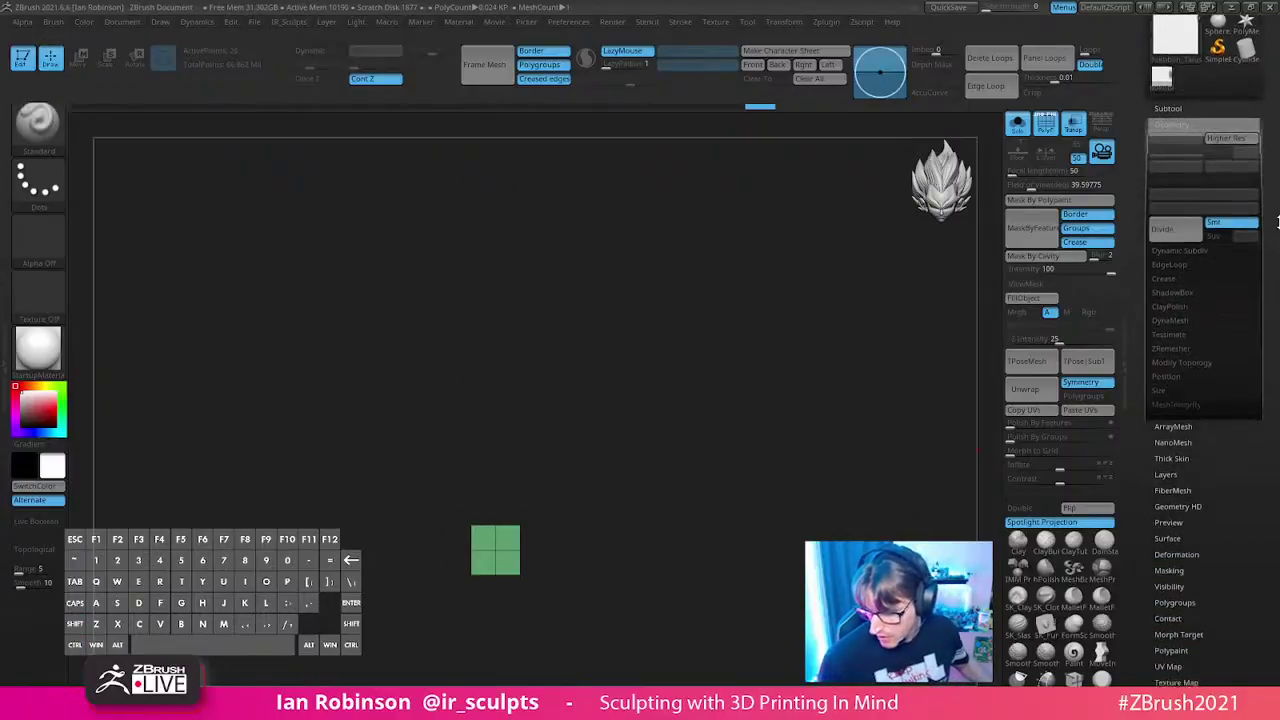
pyautogui.click(1181, 326)
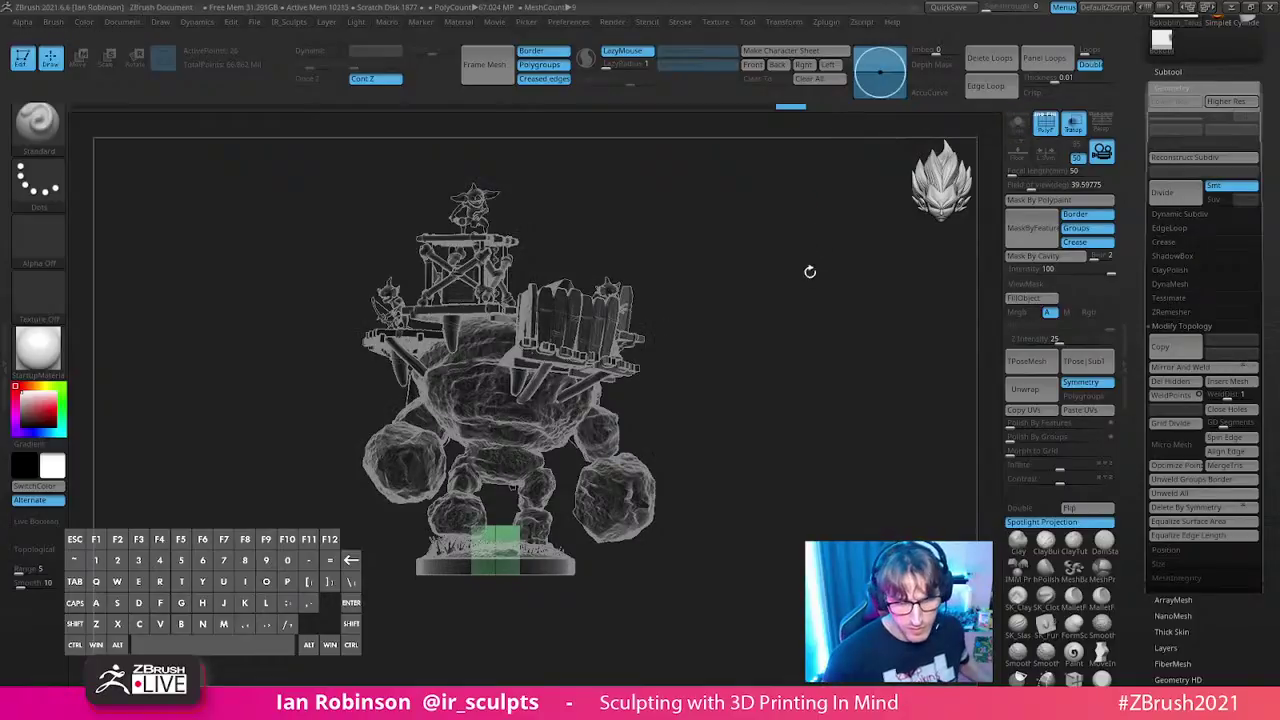
# - Center the gizmo on the remaining cube, move the cube up to the statue's middle and isolate it with Solo
pyautogui.press('shift')
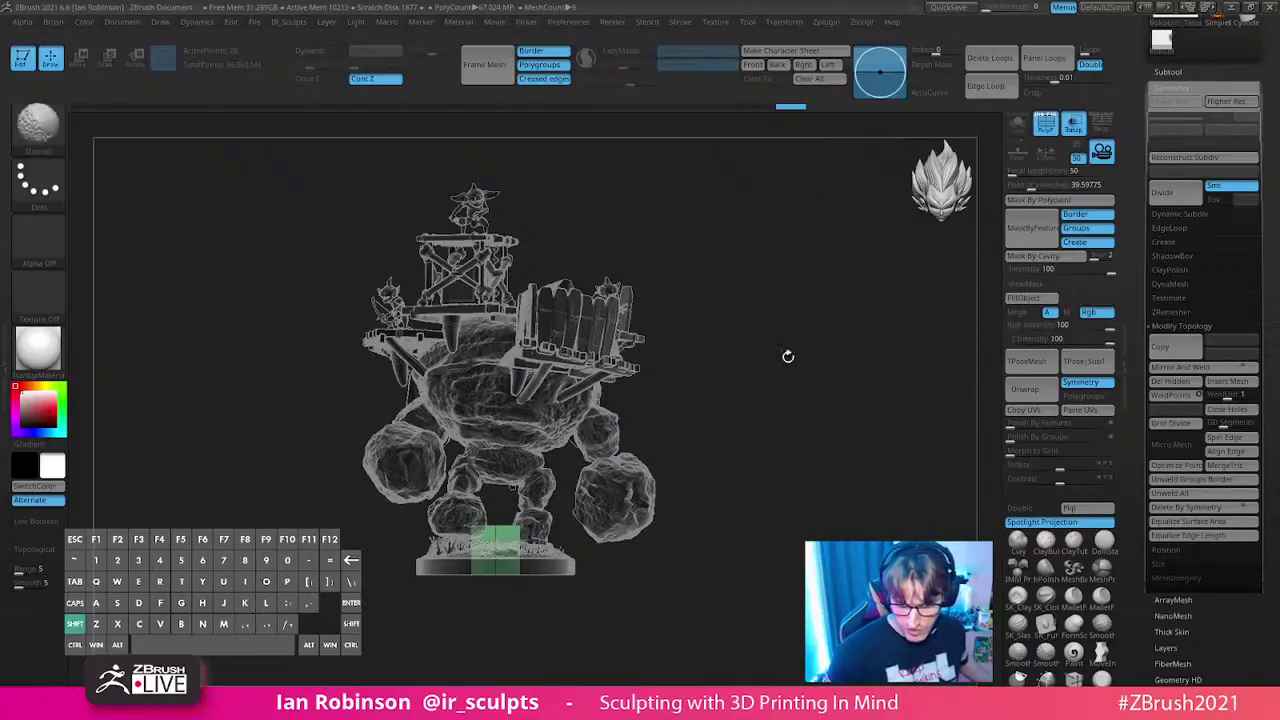
pyautogui.press('w')
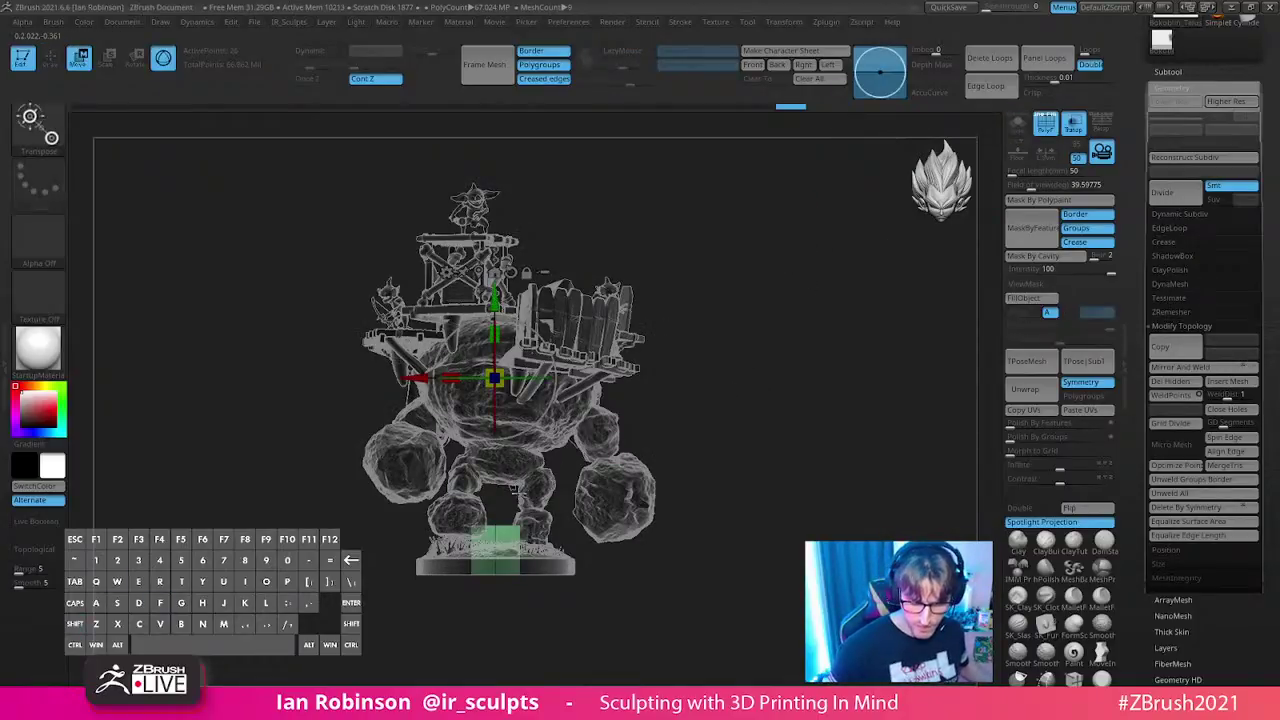
pyautogui.keyDown('alt'); pyautogui.click(480, 272); pyautogui.keyUp('alt')
pyautogui.click(494, 443)
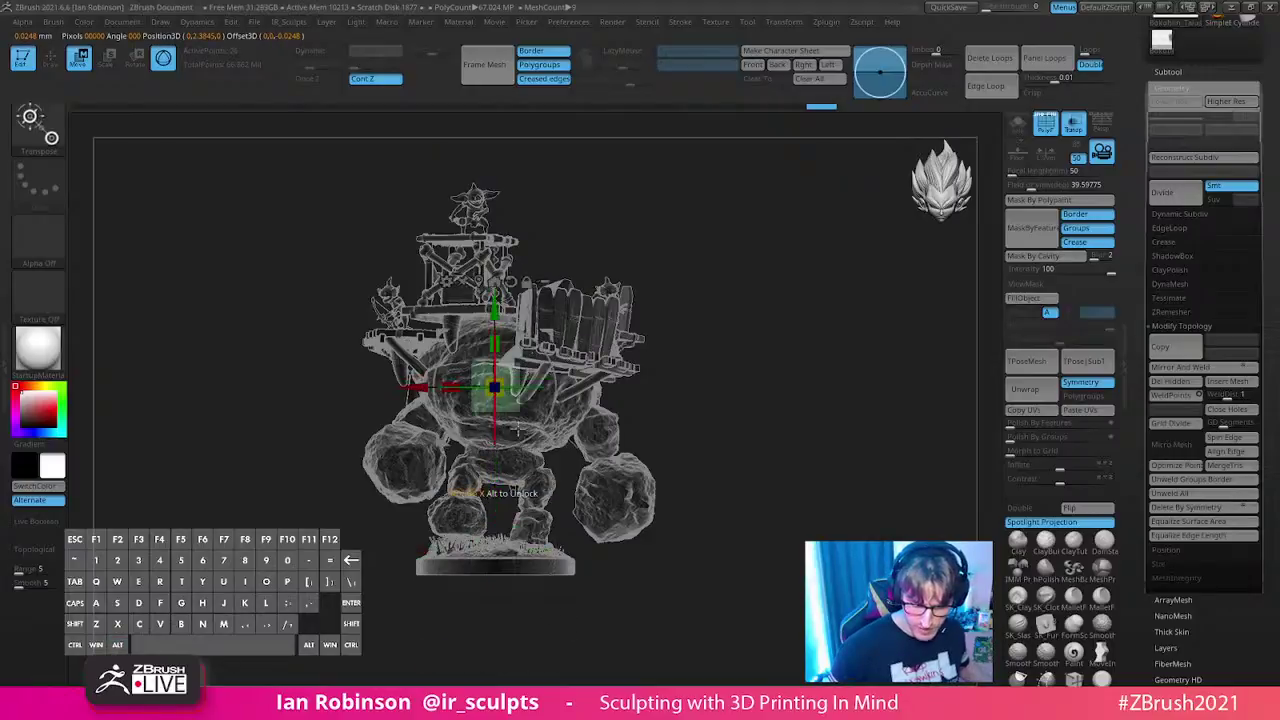
pyautogui.click(1018, 125)
pyautogui.press('q')
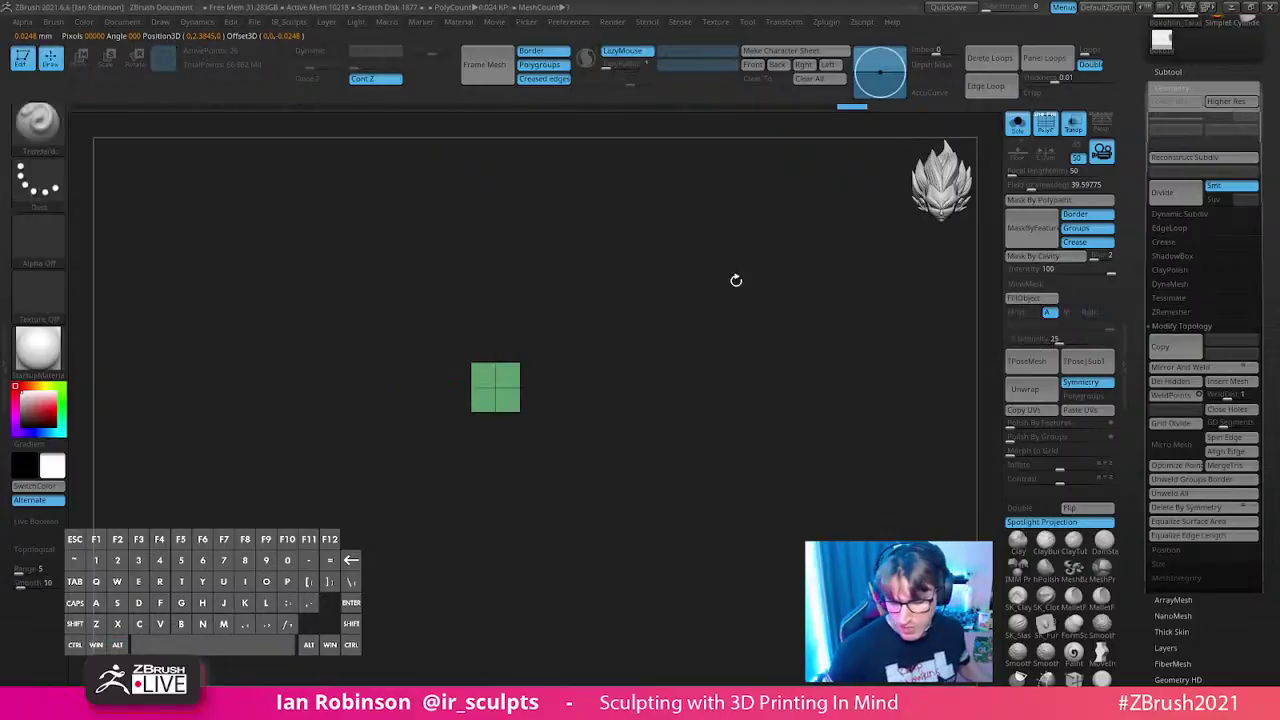
# - Save the tool over the existing Bokoblin_Talus_Statue_Prep_02.ztl file
pyautogui.moveTo(730, 293); pyautogui.dragTo(740, 360)
pyautogui.scroll(3, 1230, 47)
pyautogui.click(1228, 44)
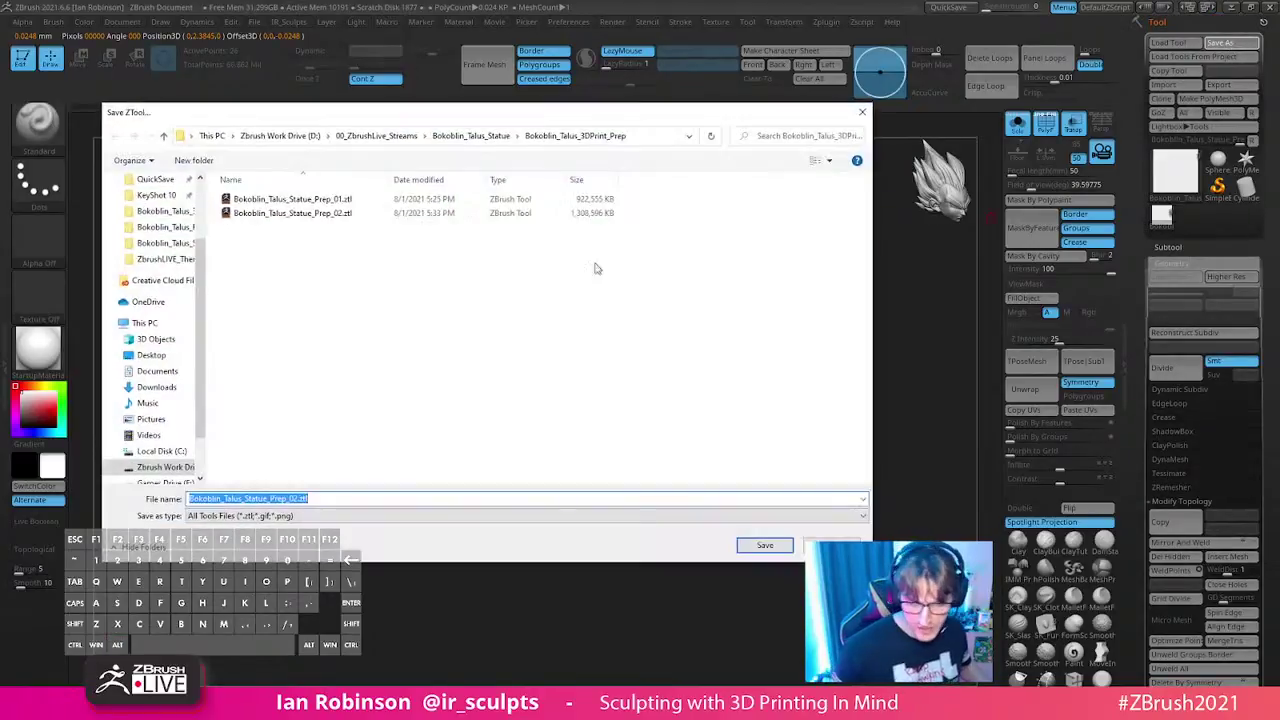
pyautogui.click(757, 547)
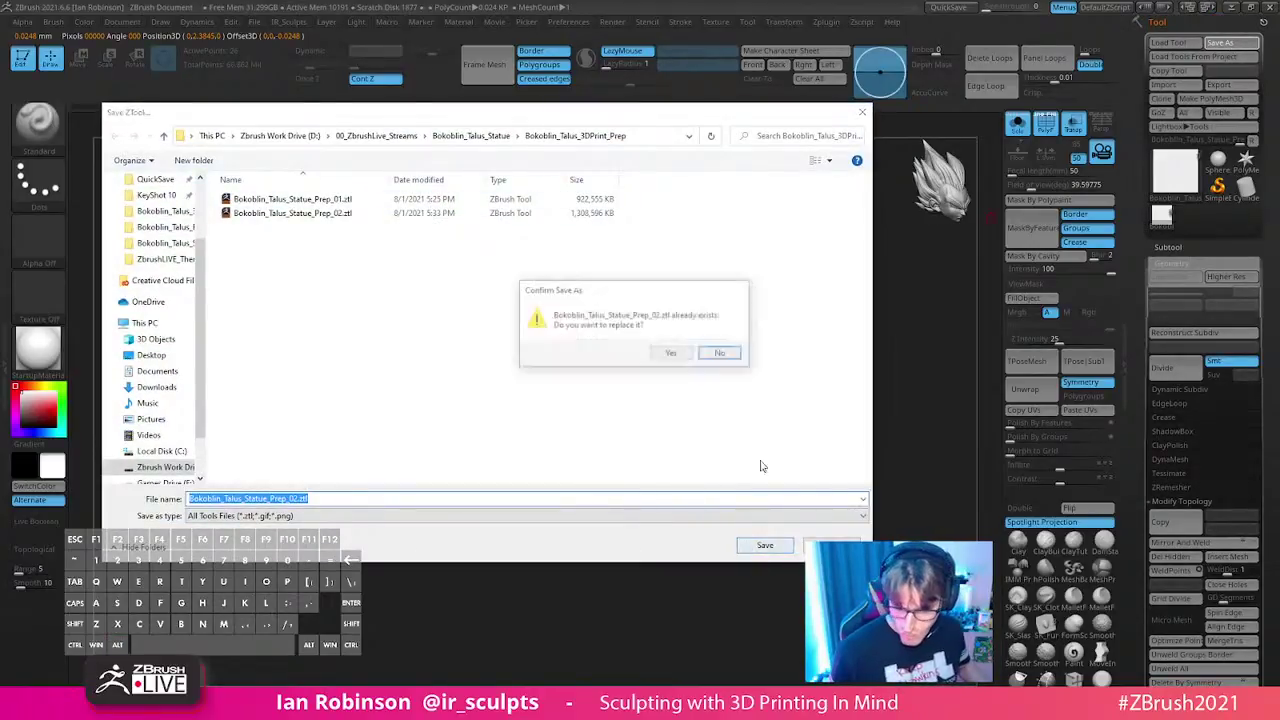
pyautogui.click(670, 355)
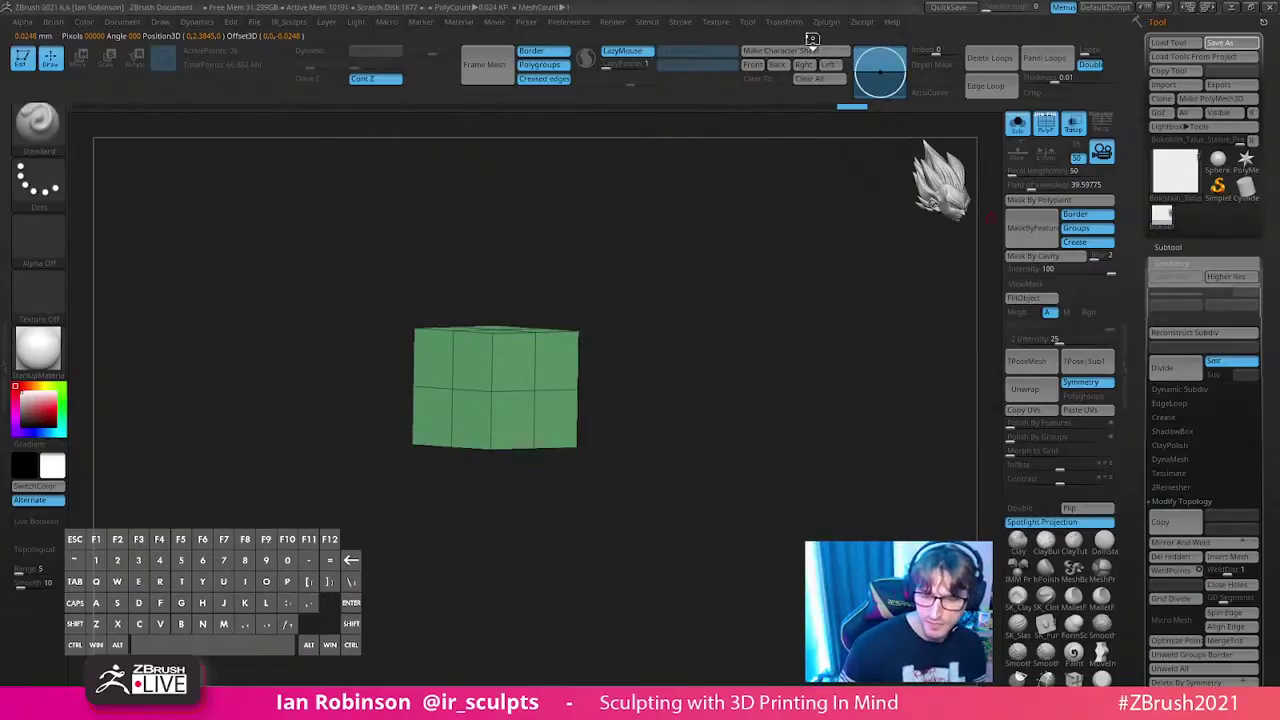
# - Set the scene scale in Scale Master from the cube, choosing the 0.72 x 0.72 x 0.72 mm option
pyautogui.click(833, 24)
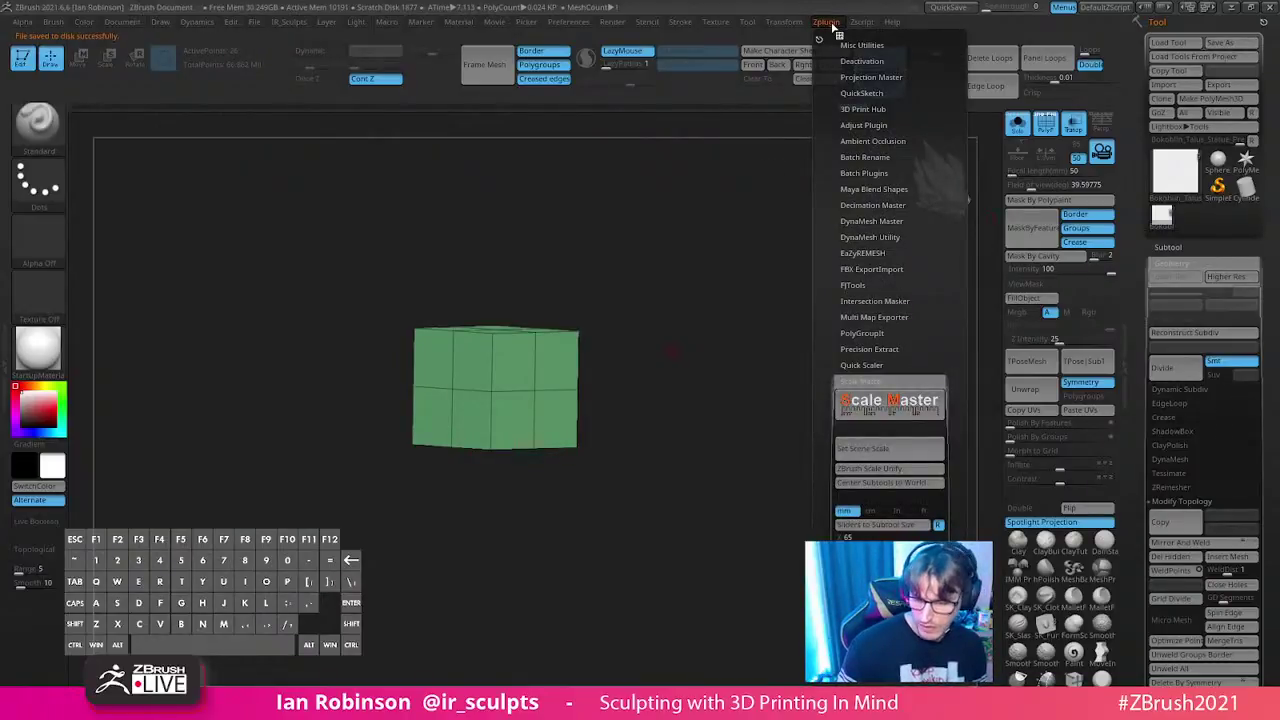
pyautogui.click(880, 451)
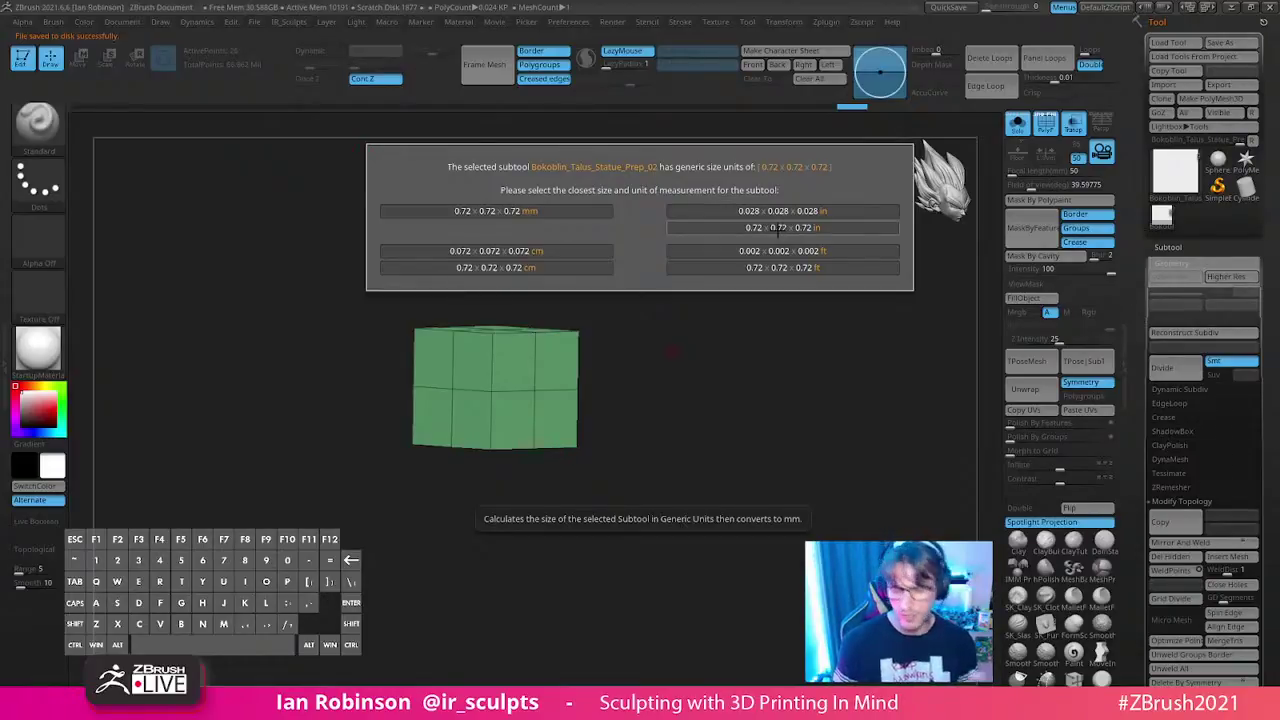
pyautogui.click(541, 210)
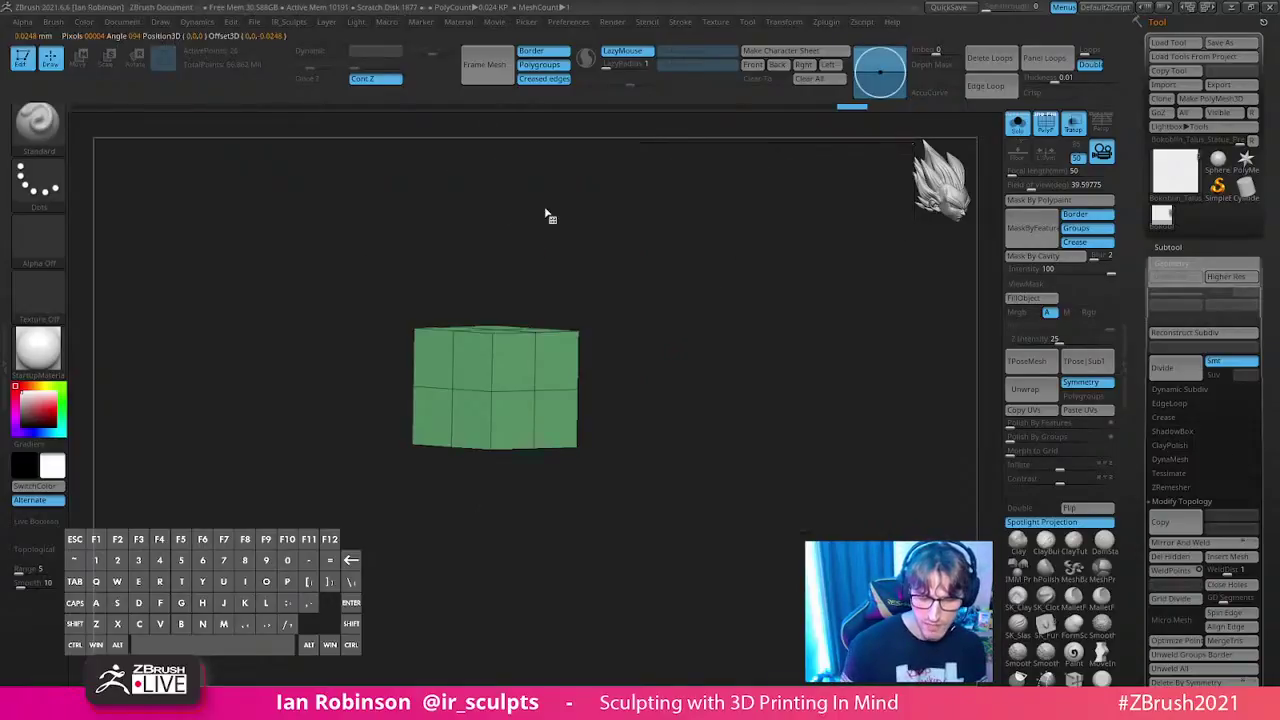
# - Resize all subtools with Scale Master so the cube measures 25.4 mm, accepting that the model is unified first
pyautogui.click(826, 22)
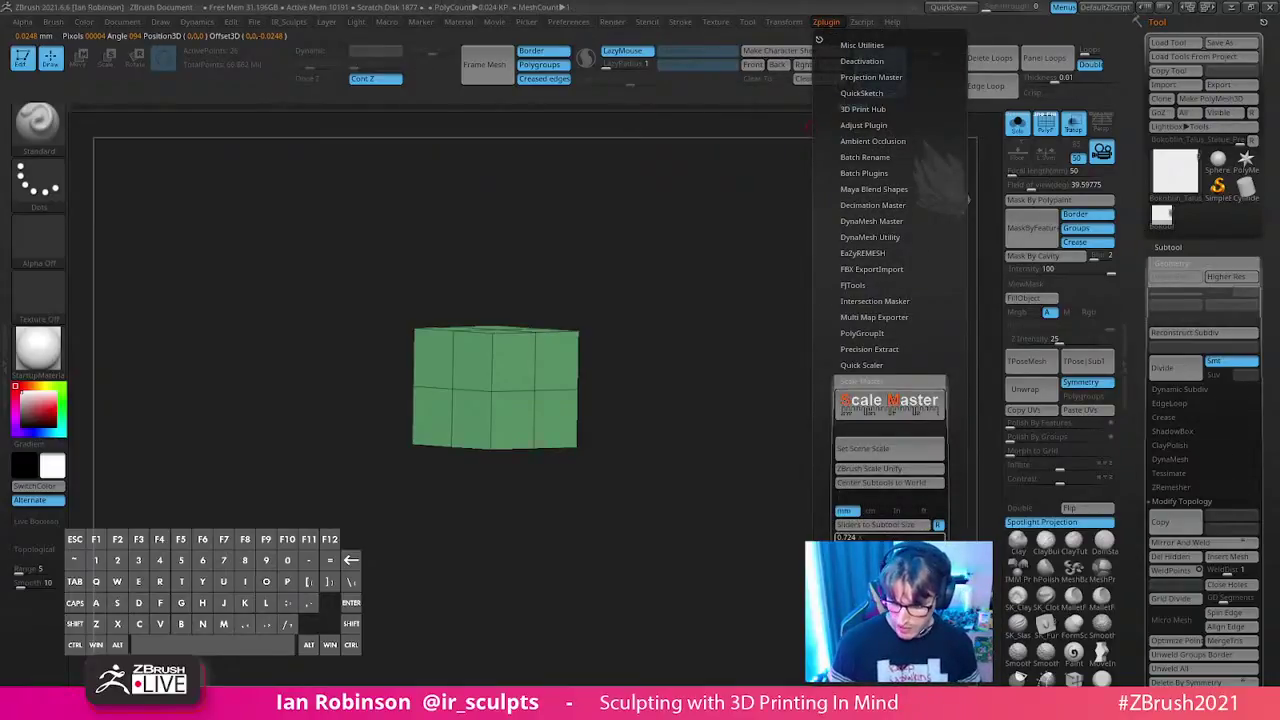
pyautogui.click(876, 537)
pyautogui.write('25.4')
pyautogui.press('Return')
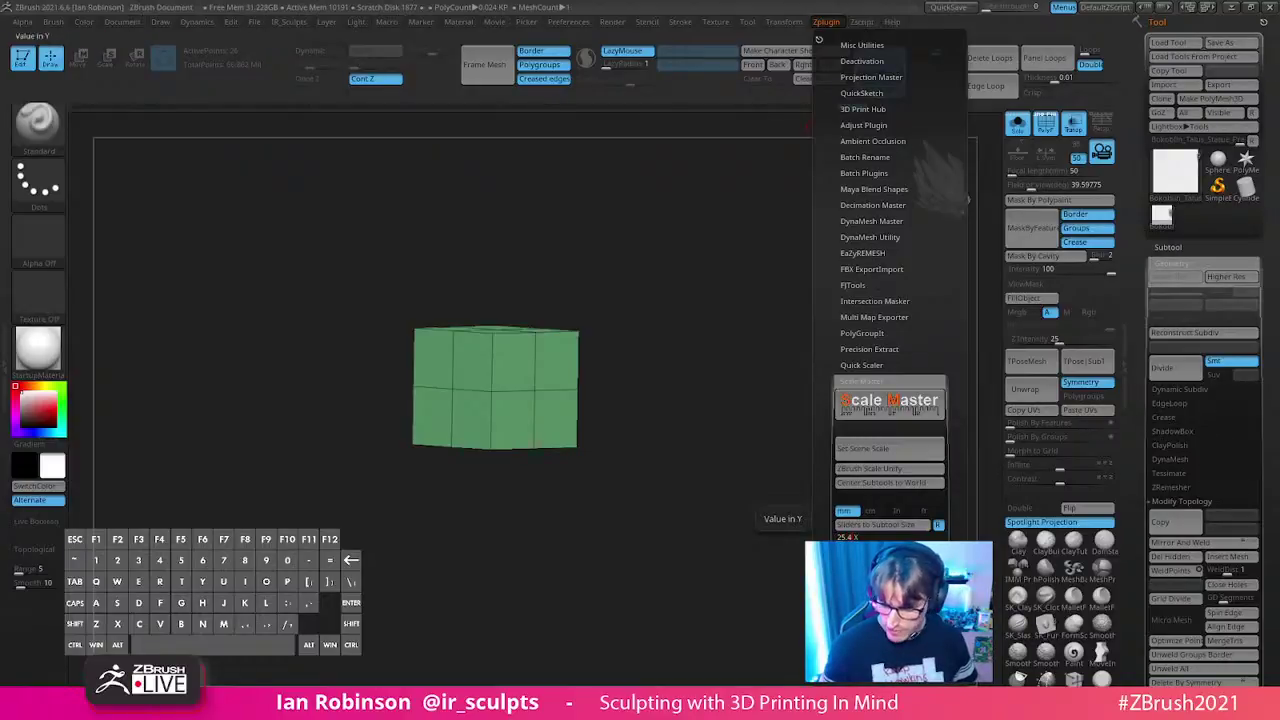
pyautogui.write('25')
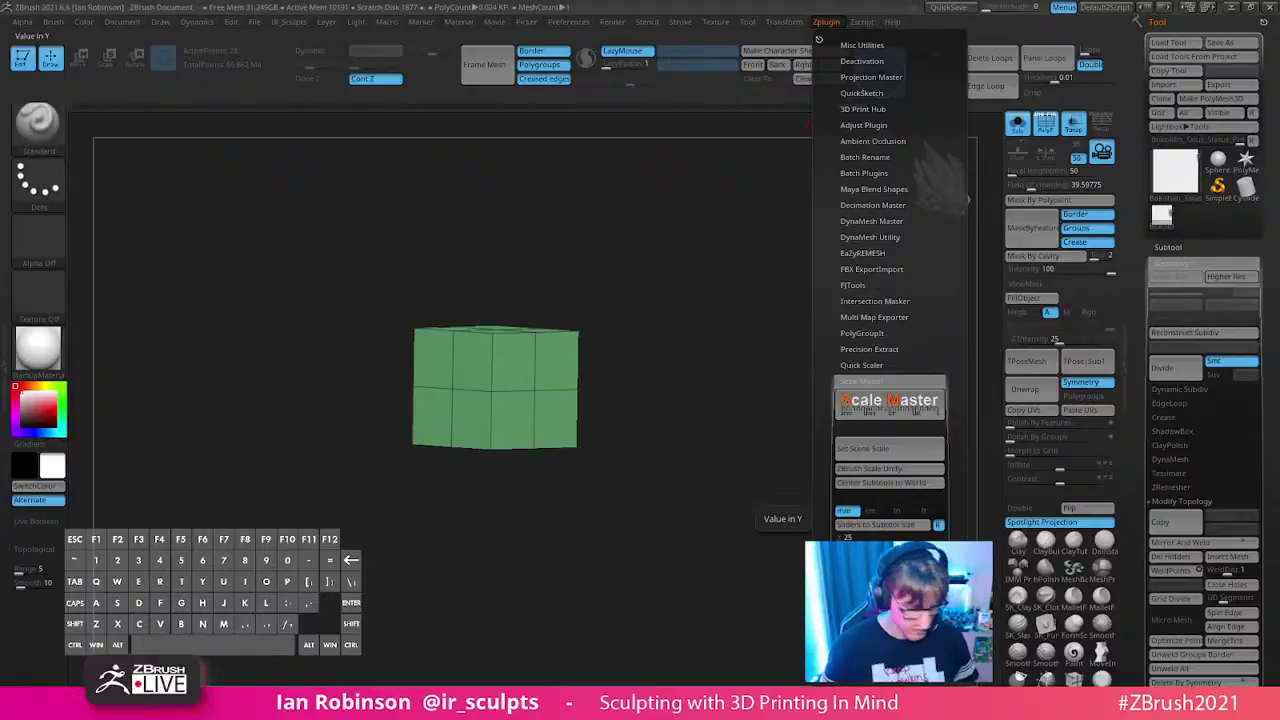
pyautogui.write('.4')
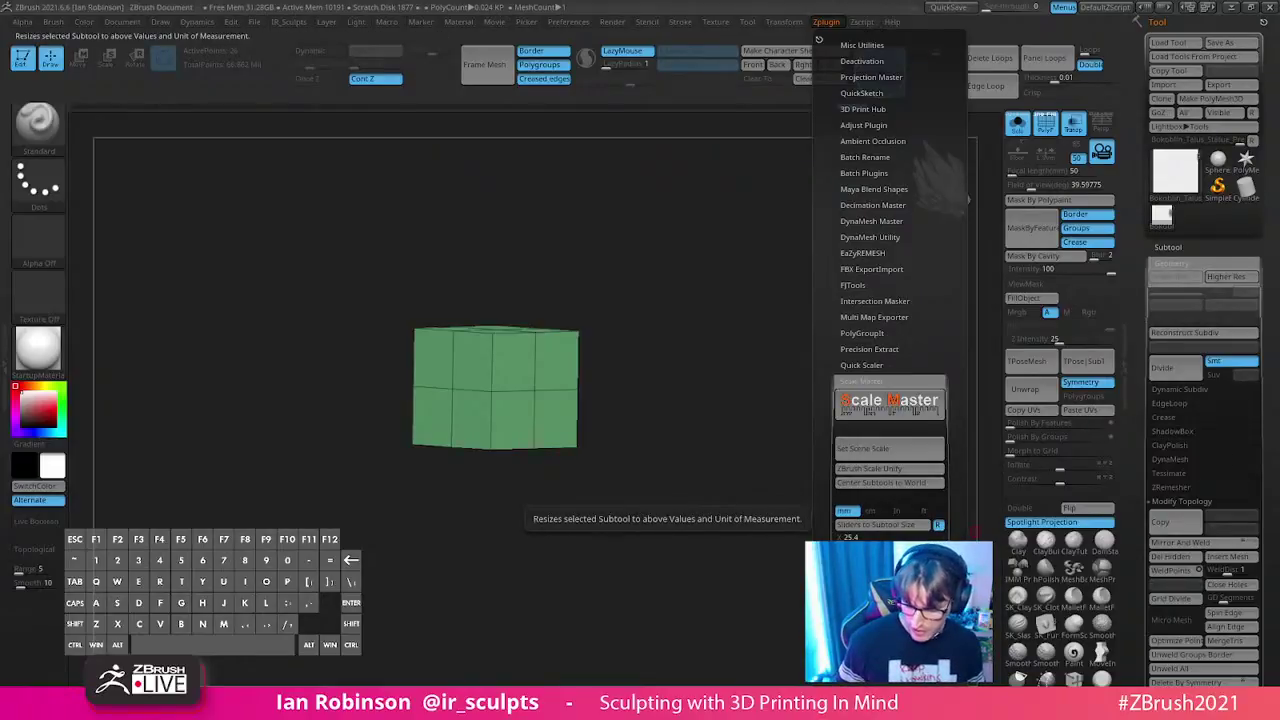
pyautogui.click(870, 550)
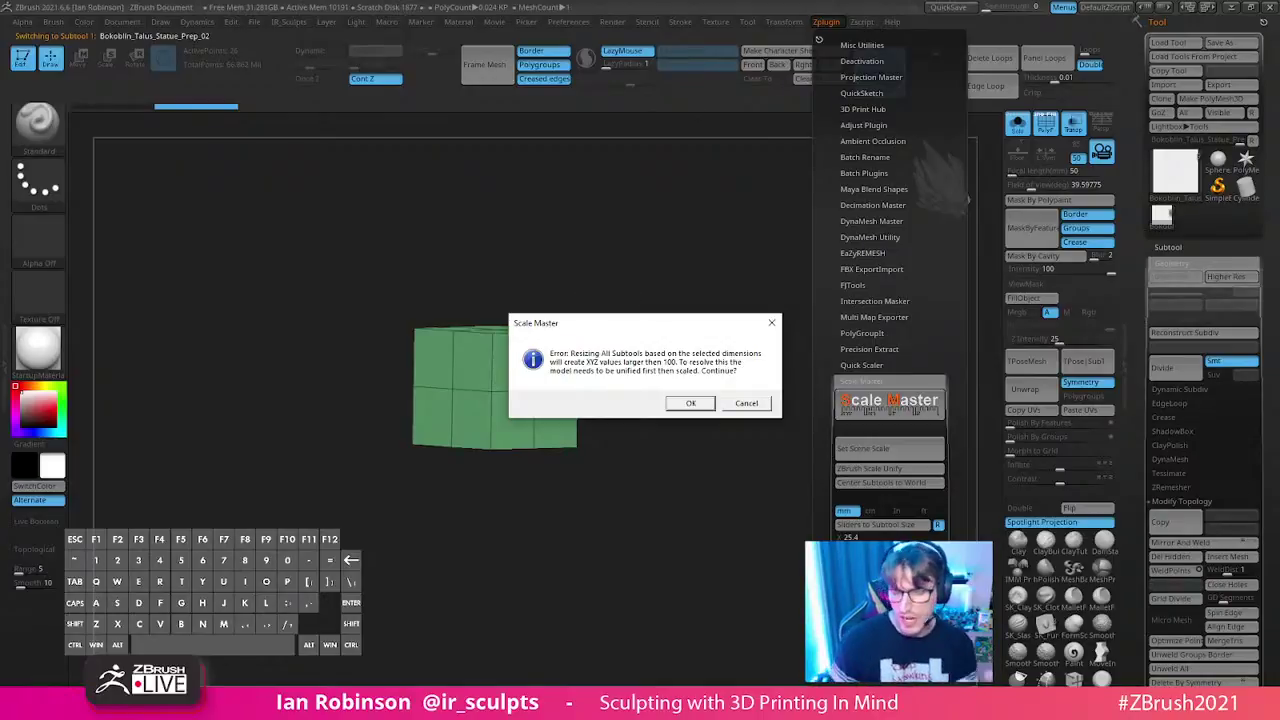
pyautogui.click(691, 403)
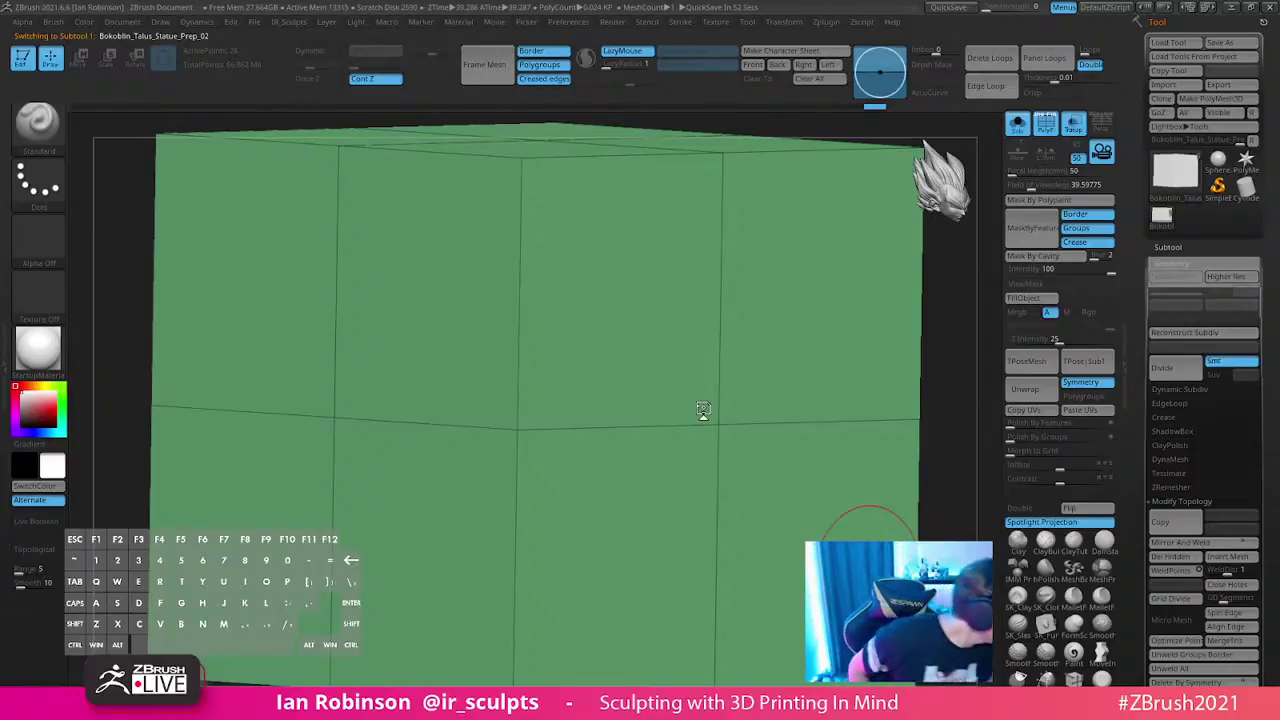
# - Frame the resized cube from the front and check its dimensions in millimetres with Set Scene Scale
pyautogui.keyDown('alt'); pyautogui.click(949, 380); pyautogui.keyUp('alt')
pyautogui.keyDown('shift'); pyautogui.moveTo(900, 375); pyautogui.dragTo(849, 371); pyautogui.keyUp('shift')
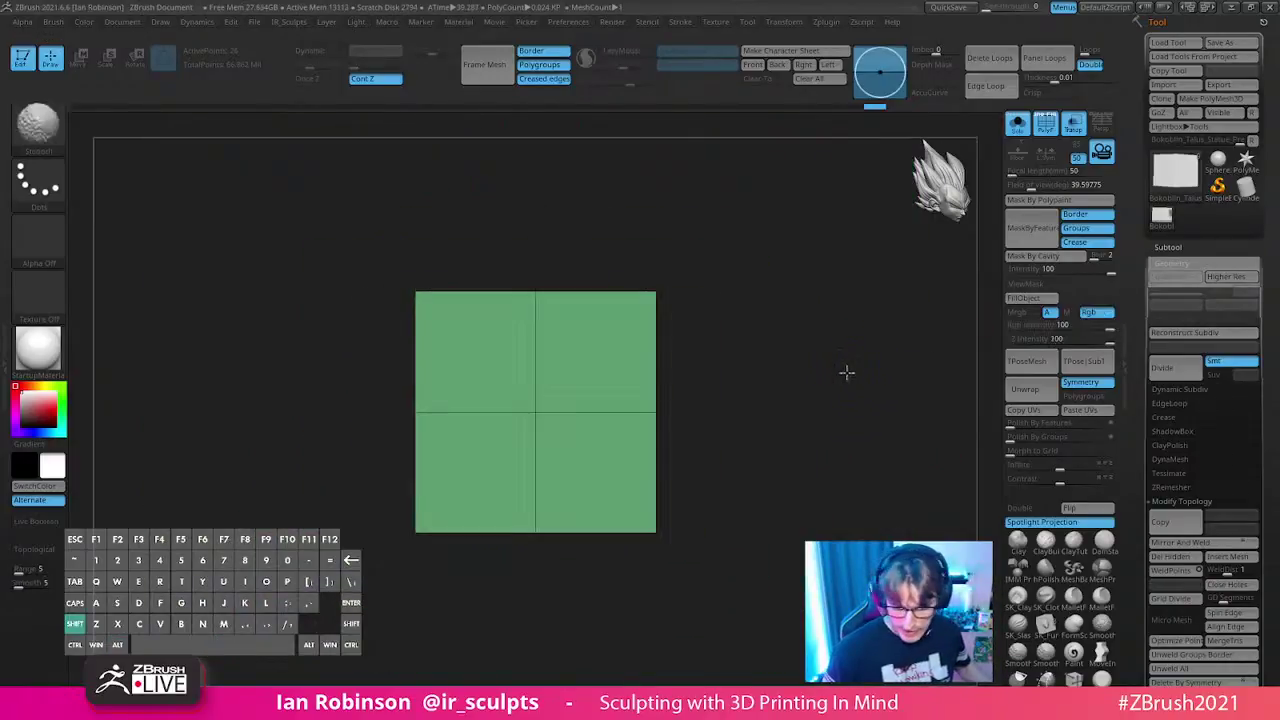
pyautogui.keyDown('alt'); pyautogui.click(857, 363); pyautogui.keyUp('alt')
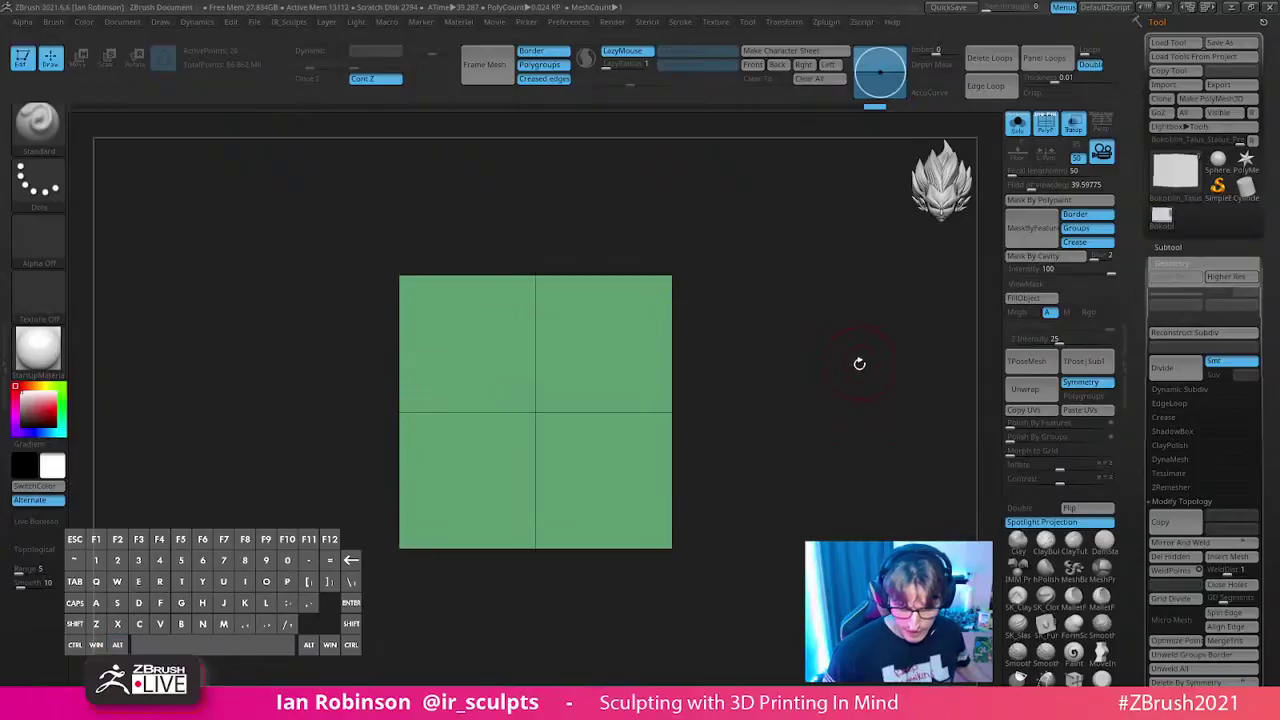
pyautogui.click(826, 22)
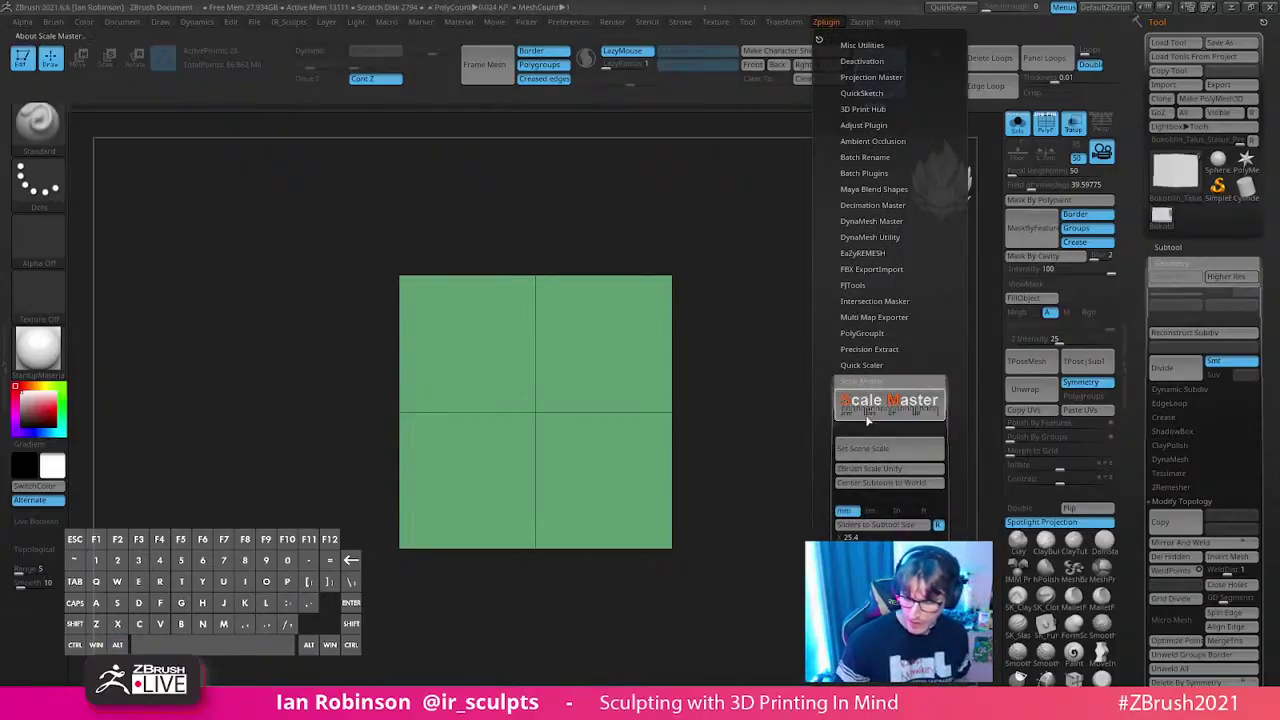
pyautogui.click(863, 448)
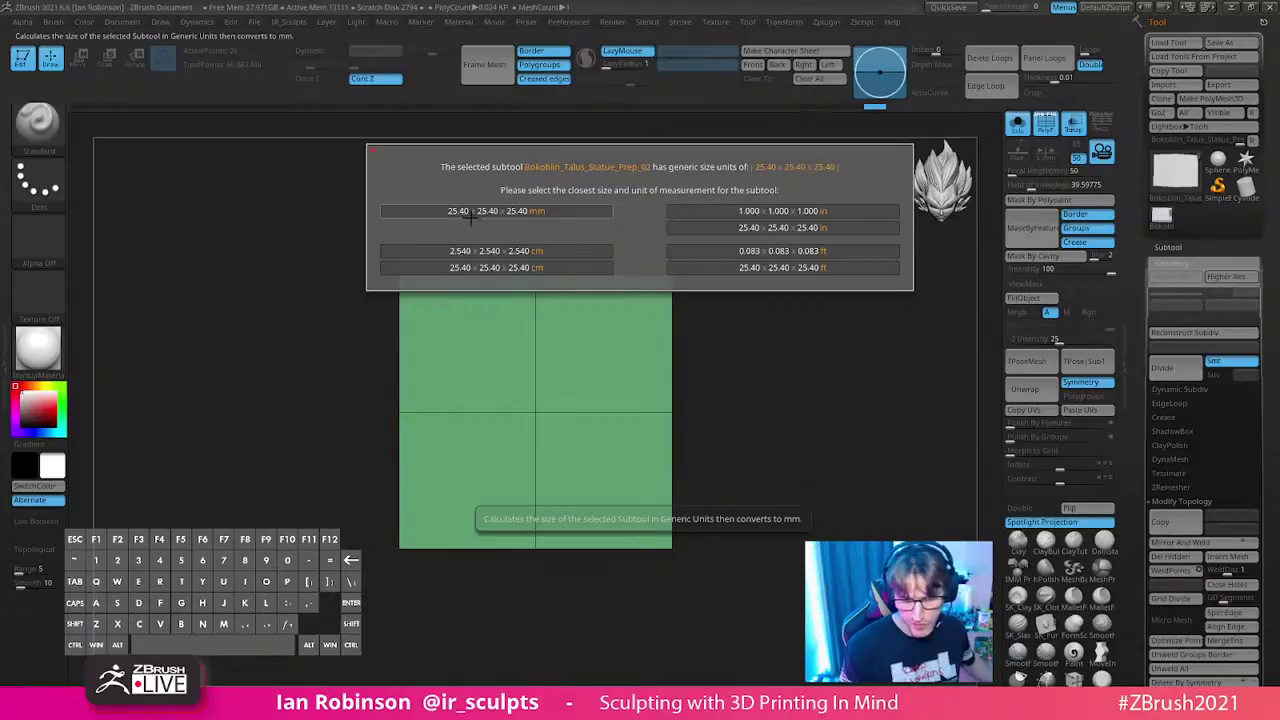
pyautogui.click(537, 211)
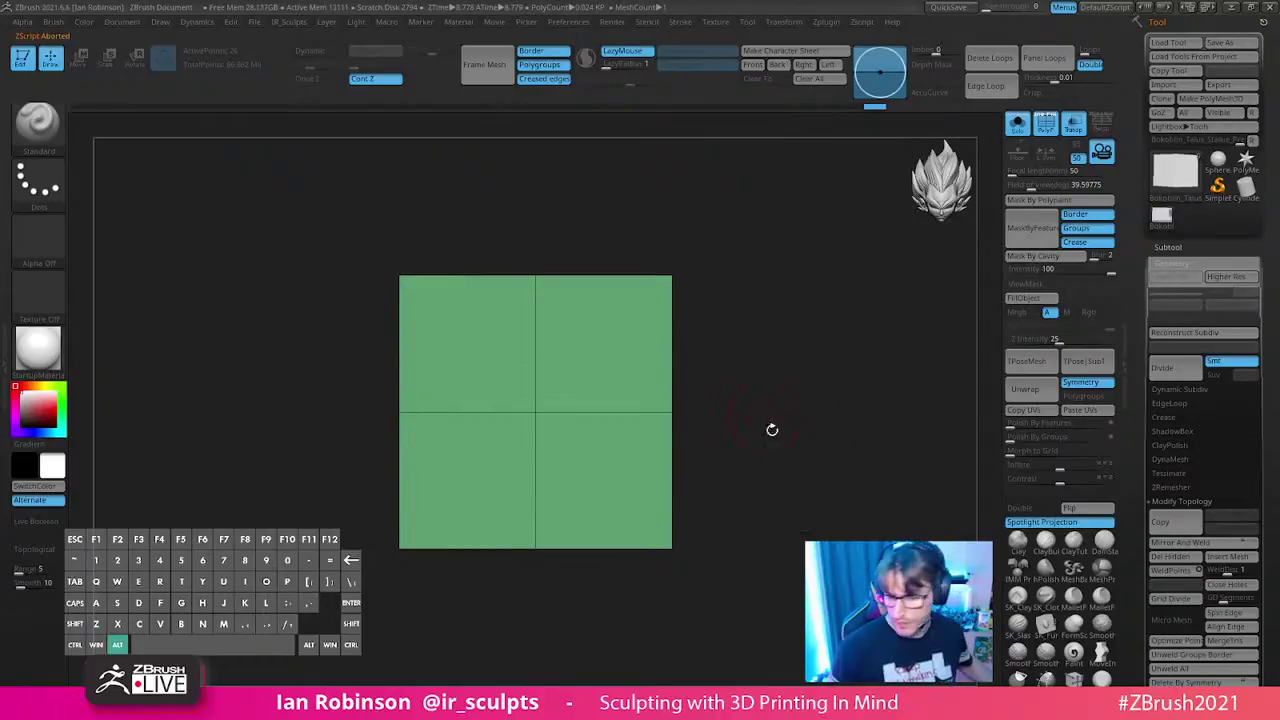
# - Turn off Solo to view the cube within the full scaled statue, and examine the subtool list
pyautogui.click(1017, 131)
pyautogui.keyDown('alt'); pyautogui.moveTo(784, 402); pyautogui.dragTo(685, 244); pyautogui.keyUp('alt')
pyautogui.keyDown('alt'); pyautogui.moveTo(828, 388); pyautogui.dragTo(804, 367); pyautogui.keyUp('alt')
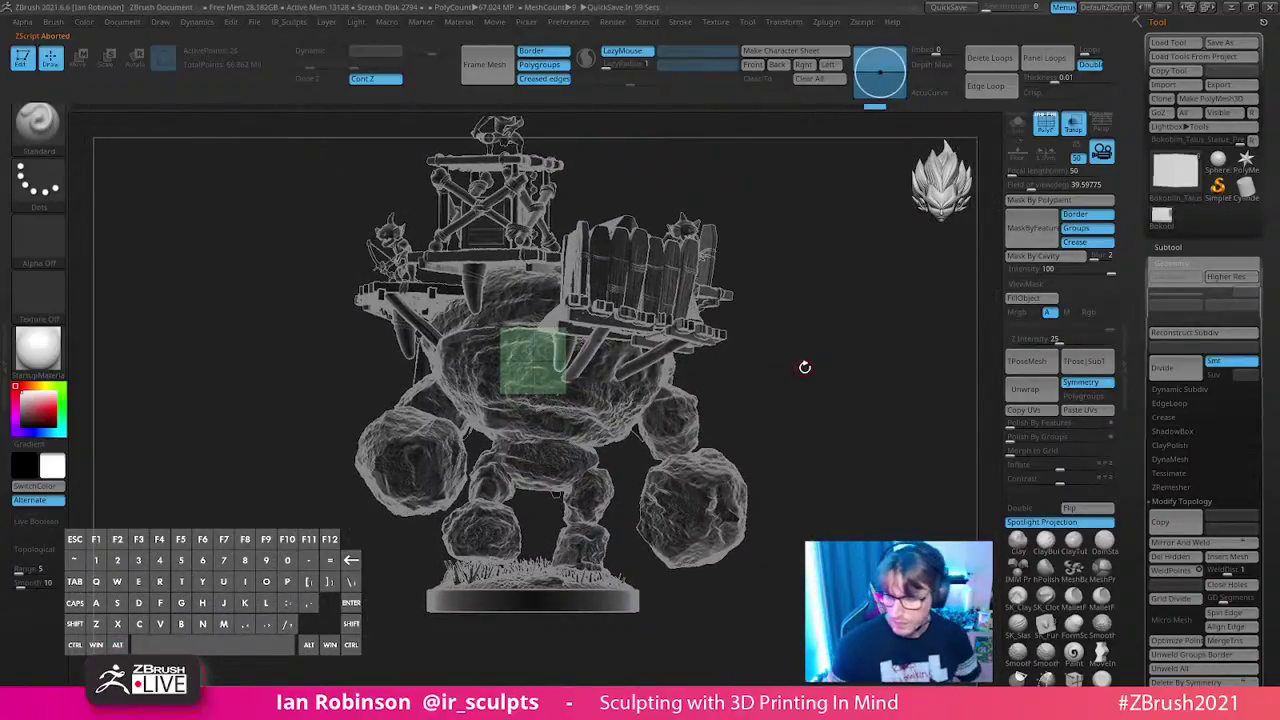
pyautogui.click(1181, 247)
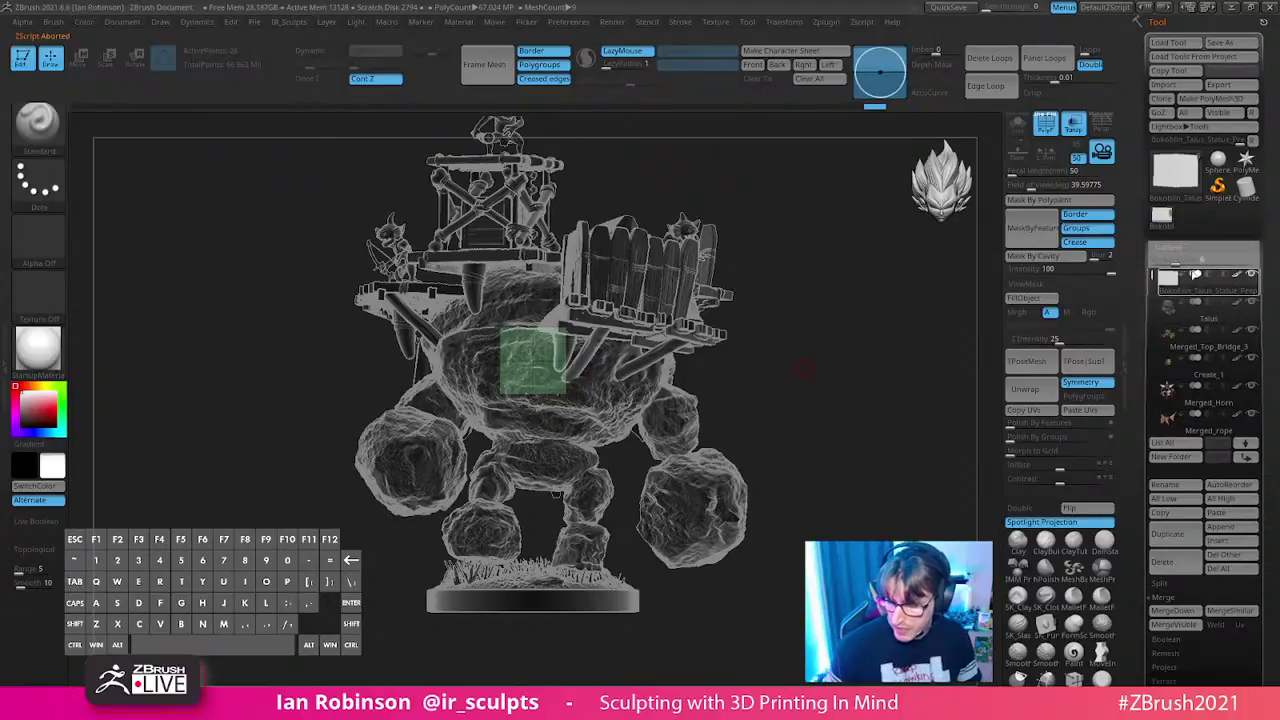
pyautogui.moveTo(1168, 281)
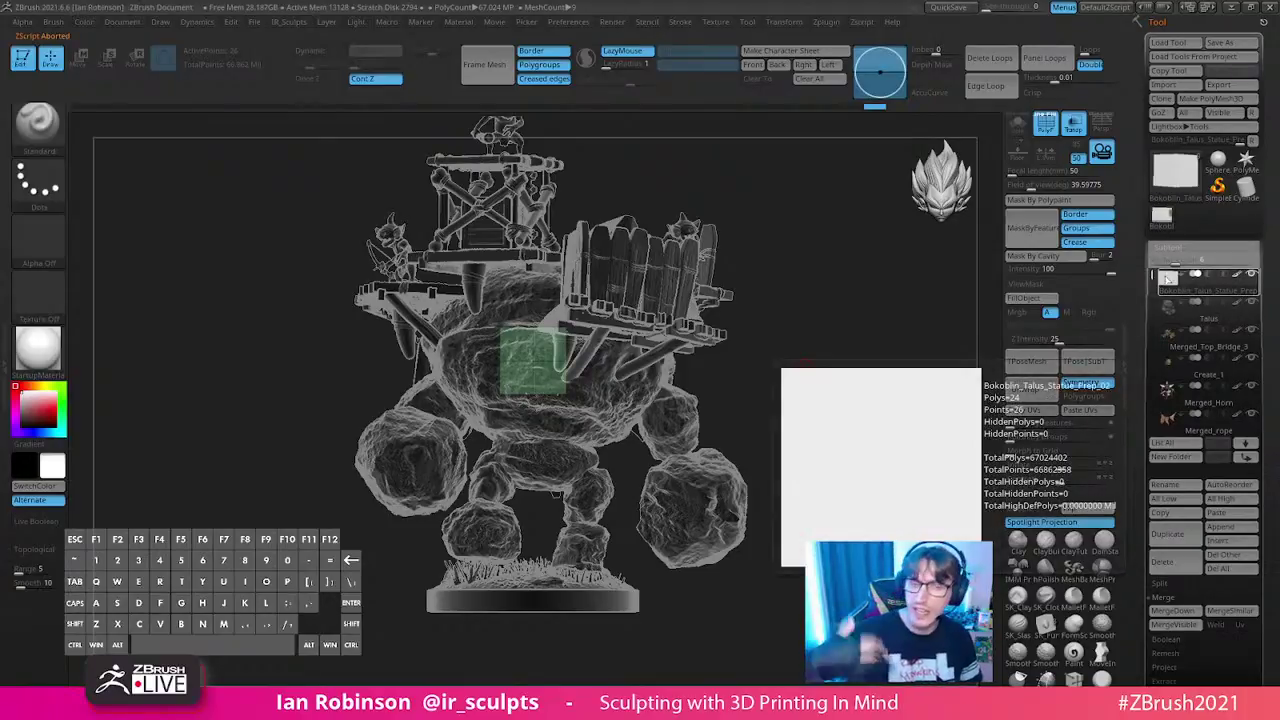
# - Save the scaled statue, overwriting Bokoblin_Talus_Statue_Prep_02.ztl
pyautogui.click(1219, 42)
pyautogui.click(751, 549)
pyautogui.click(672, 356)
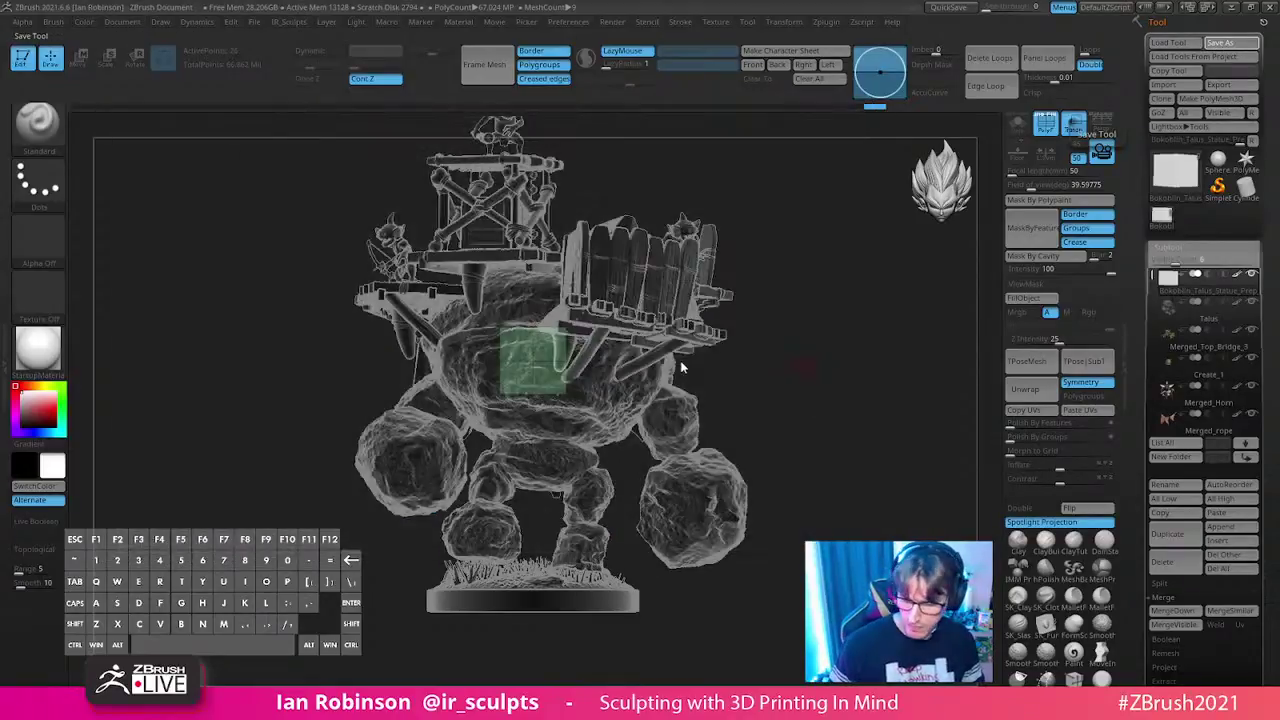
# - Load the printer build volume tool Epax_X1_Build_Volume.ztl from the Desktop and frame it in view
pyautogui.click(1189, 43)
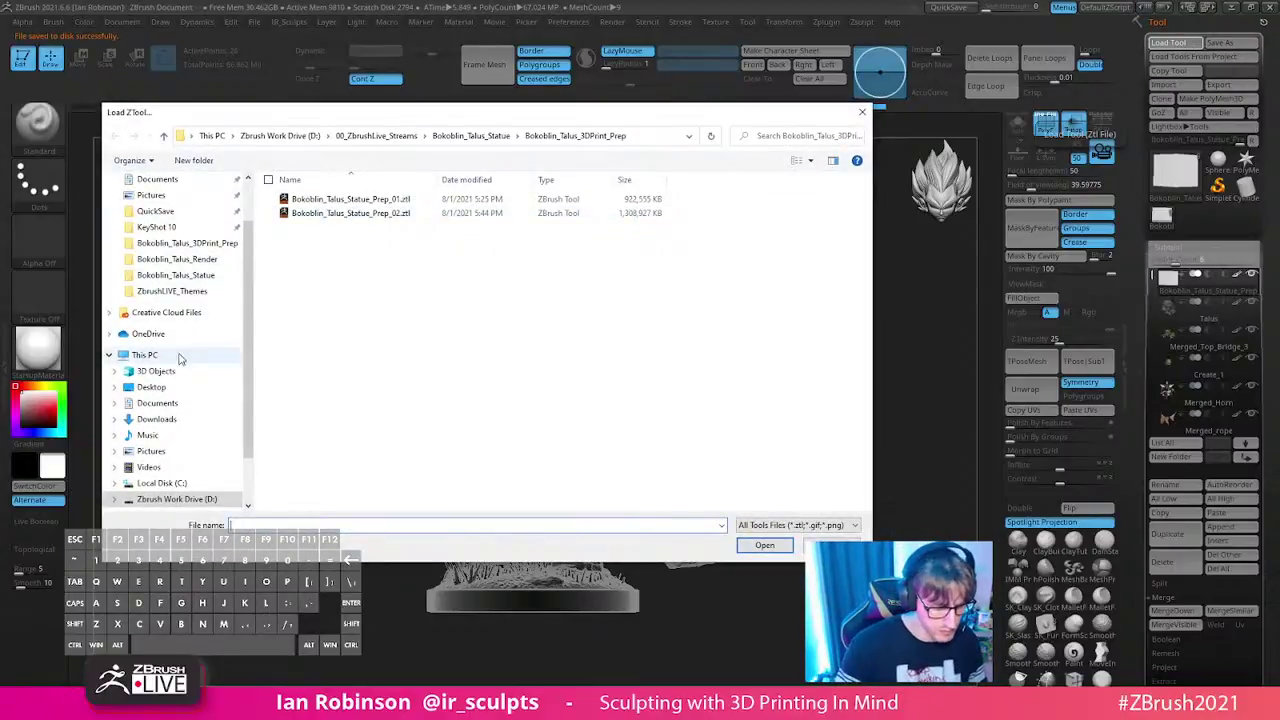
pyautogui.click(151, 387)
pyautogui.click(362, 257)
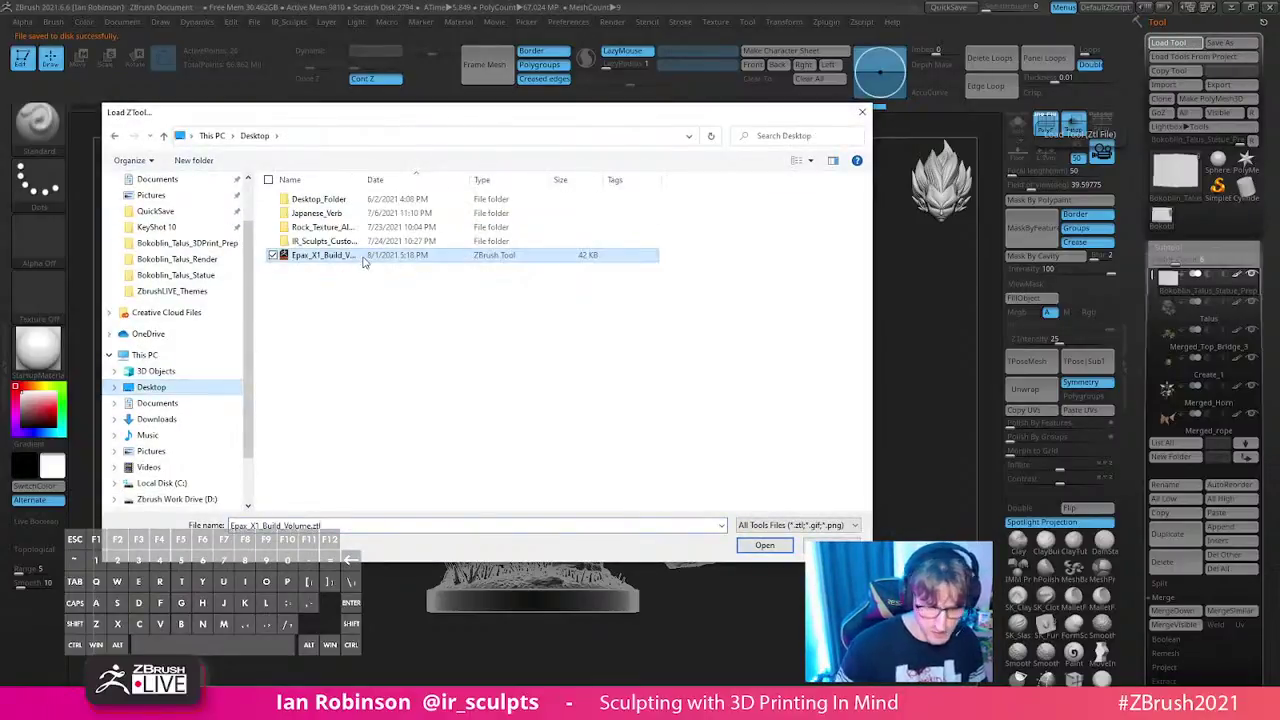
pyautogui.click(760, 545)
pyautogui.moveTo(861, 384)
pyautogui.keyDown('alt'); pyautogui.mouseDown()
pyautogui.moveTo(838, 340)
pyautogui.moveTo(866, 369)
pyautogui.mouseUp(); pyautogui.keyUp('alt')
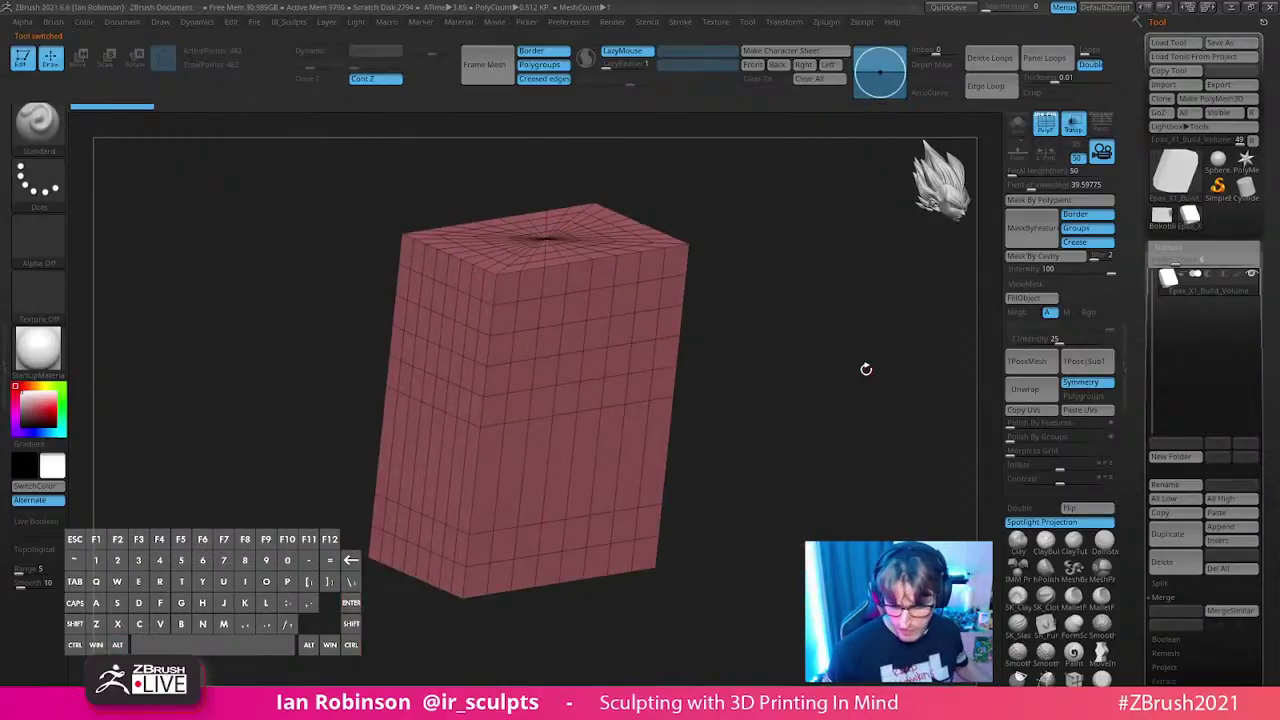
# - Set the scene scale of the Epax_X1_Build_Volume subtool to 115.00 x 152.64 x 65.00 mm
pyautogui.click(826, 22)
pyautogui.click(865, 448)
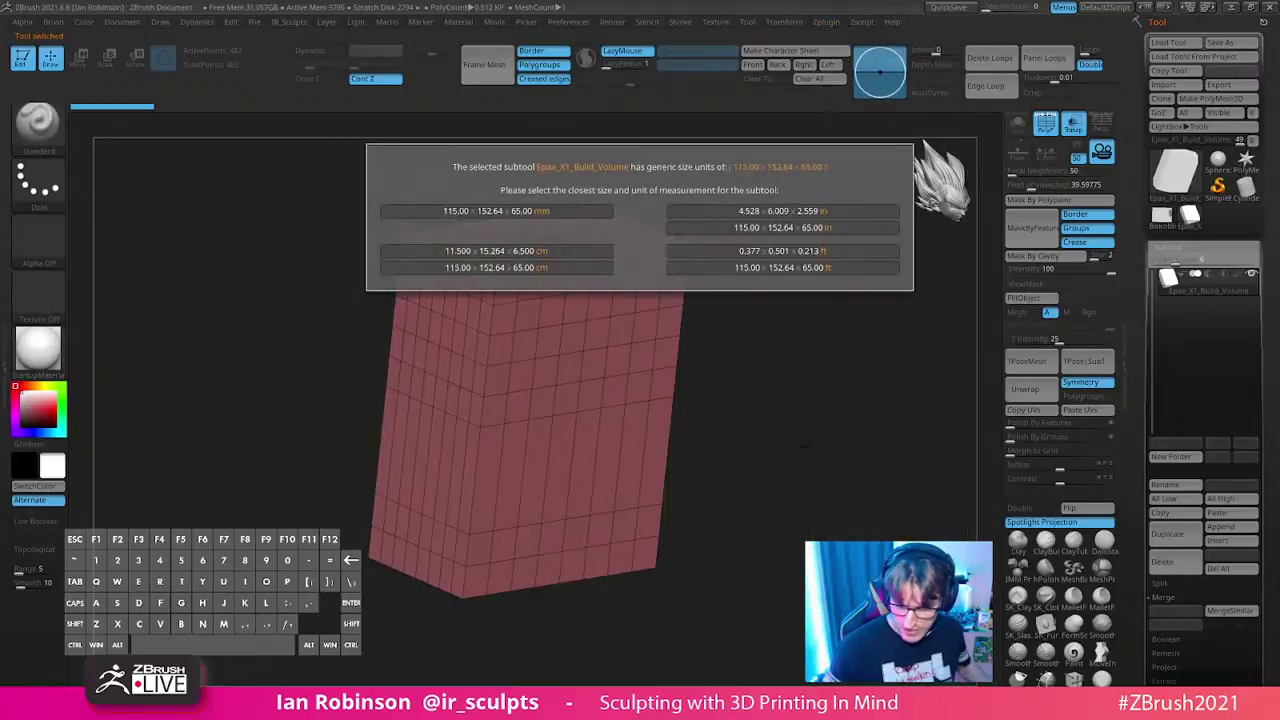
pyautogui.click(565, 210)
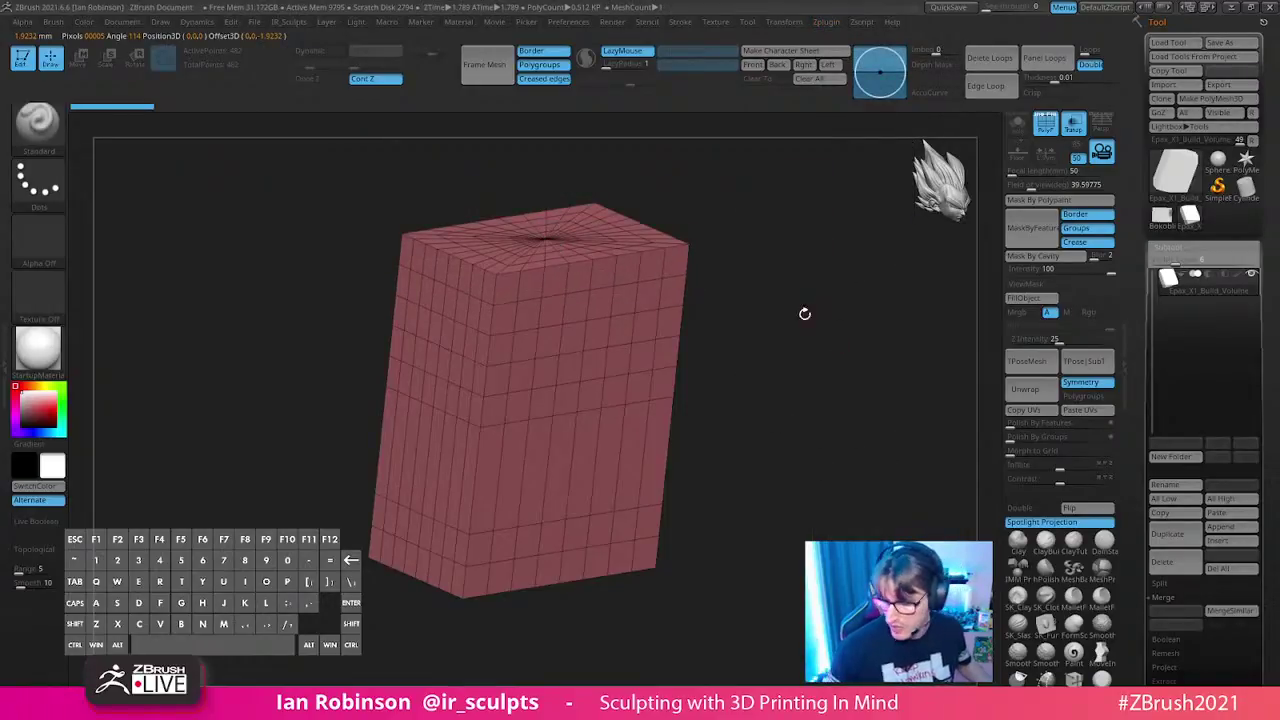
pyautogui.moveTo(806, 314); pyautogui.dragTo(777, 297)
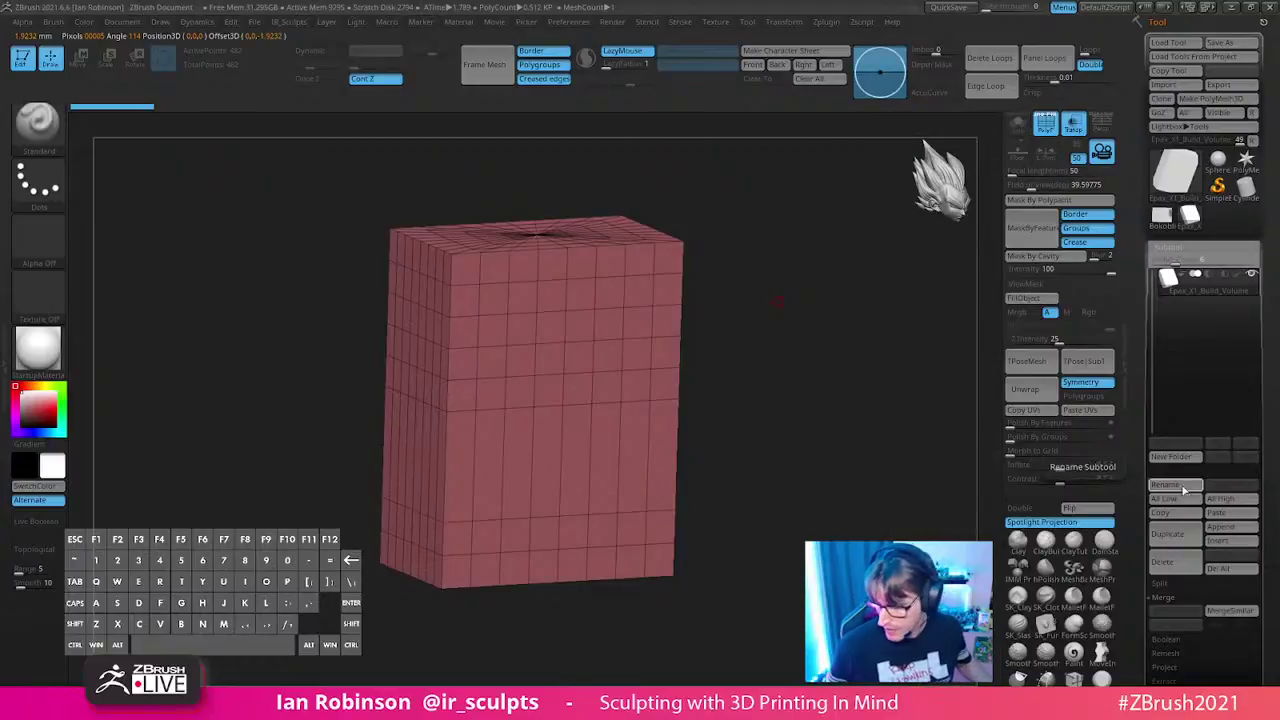
# - Paste the copied one-inch cube into the build volume tool and move it near the volume's base
pyautogui.click(1221, 515)
pyautogui.keyDown('shift'); pyautogui.moveTo(876, 342); pyautogui.dragTo(937, 340); pyautogui.keyUp('shift')
pyautogui.press('w')
pyautogui.moveTo(641, 376); pyautogui.dragTo(805, 364)
pyautogui.moveTo(528, 440)
pyautogui.mouseDown()
pyautogui.moveTo(560, 350)
pyautogui.moveTo(609, 321)
pyautogui.moveTo(570, 322)
pyautogui.mouseUp()
pyautogui.press('q')
pyautogui.moveTo(837, 240)
pyautogui.keyDown('shift'); pyautogui.mouseDown()
pyautogui.moveTo(789, 457)
pyautogui.moveTo(726, 306)
pyautogui.moveTo(726, 374)
pyautogui.moveTo(763, 323)
pyautogui.mouseUp(); pyautogui.keyUp('shift')
pyautogui.press('w')
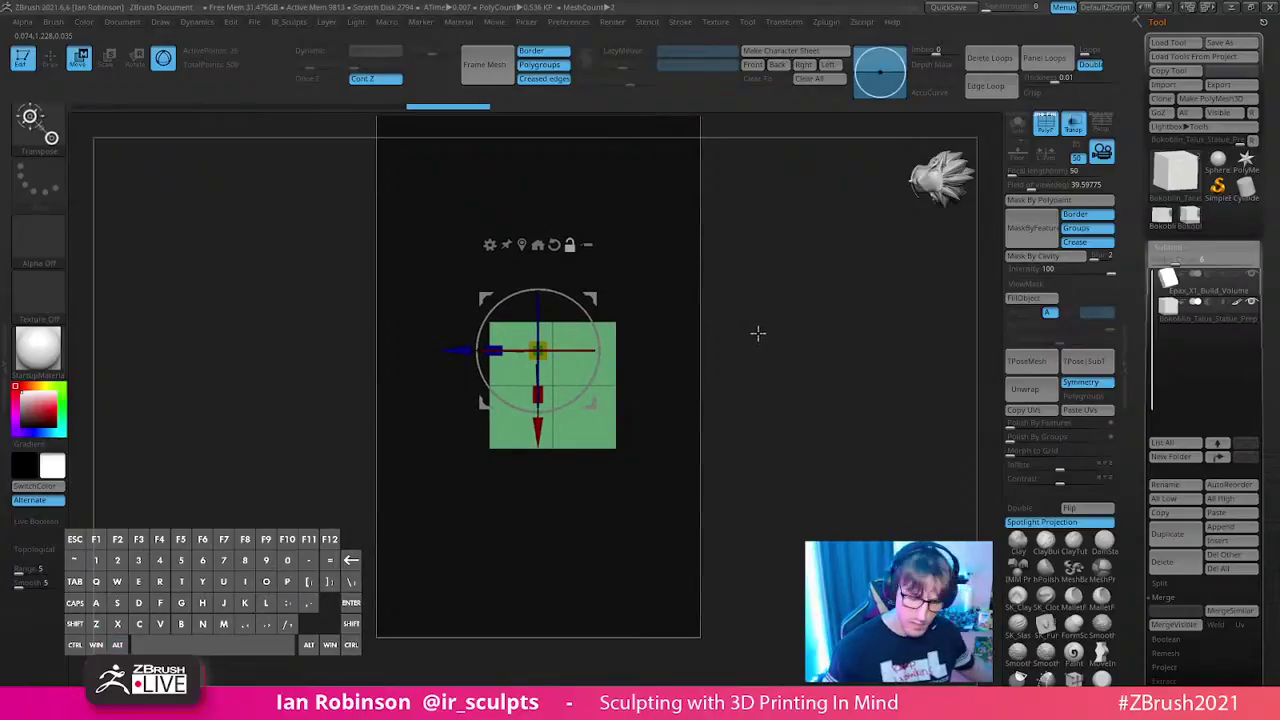
# - Measure the cube's edge and the build volume's footprint from below with the transpose line
pyautogui.press('y')
pyautogui.keyDown('alt'); pyautogui.moveTo(786, 257); pyautogui.dragTo(726, 343); pyautogui.keyUp('alt')
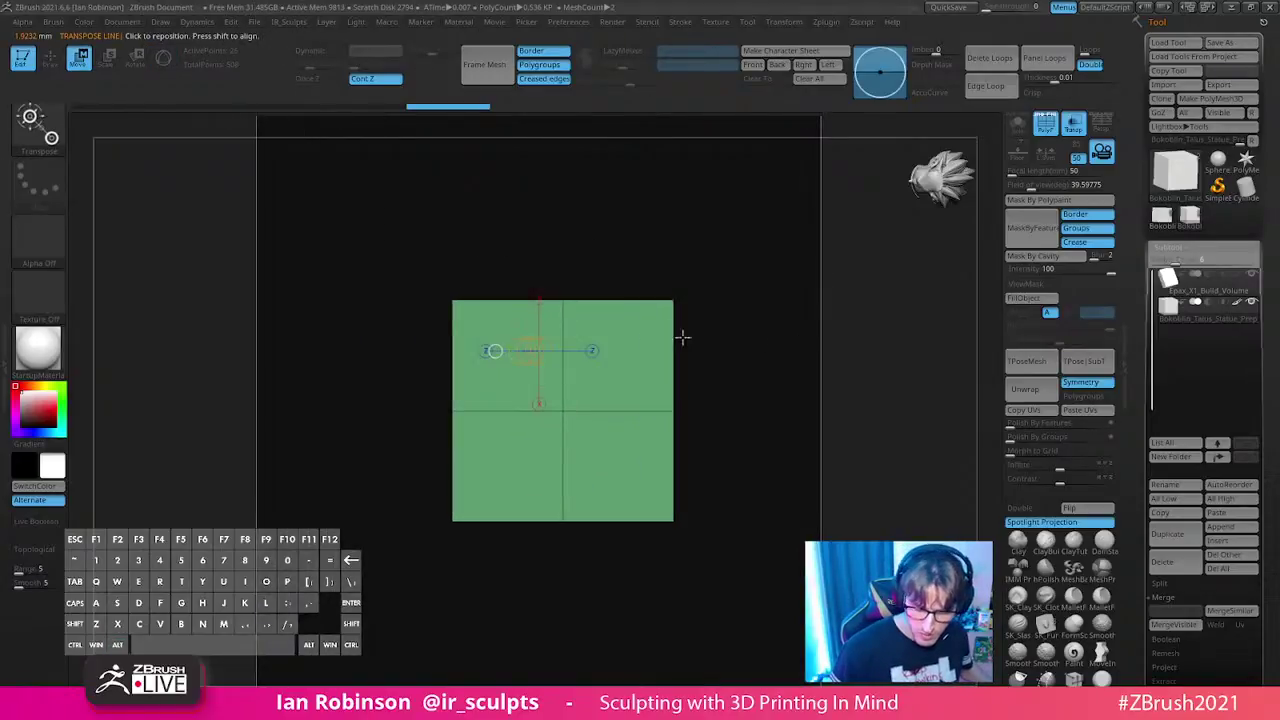
pyautogui.keyDown('shift'); pyautogui.moveTo(566, 298); pyautogui.dragTo(563, 521); pyautogui.keyUp('shift')
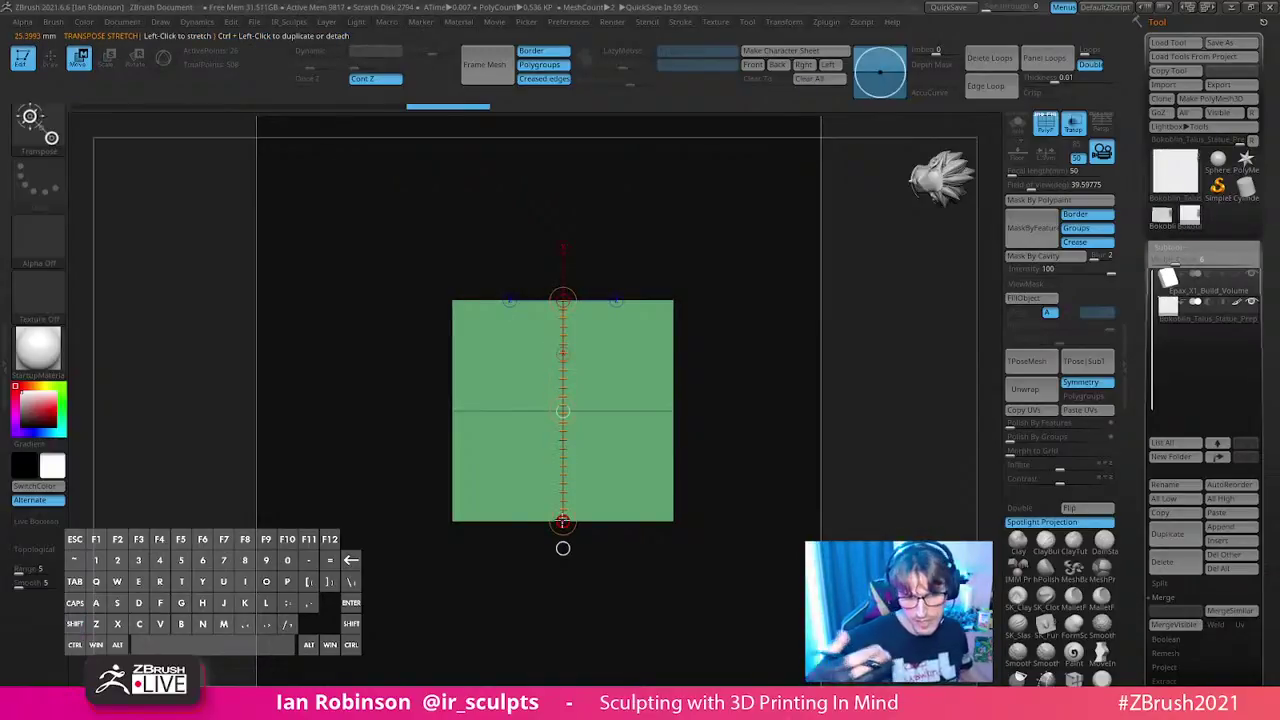
pyautogui.click(1170, 318)
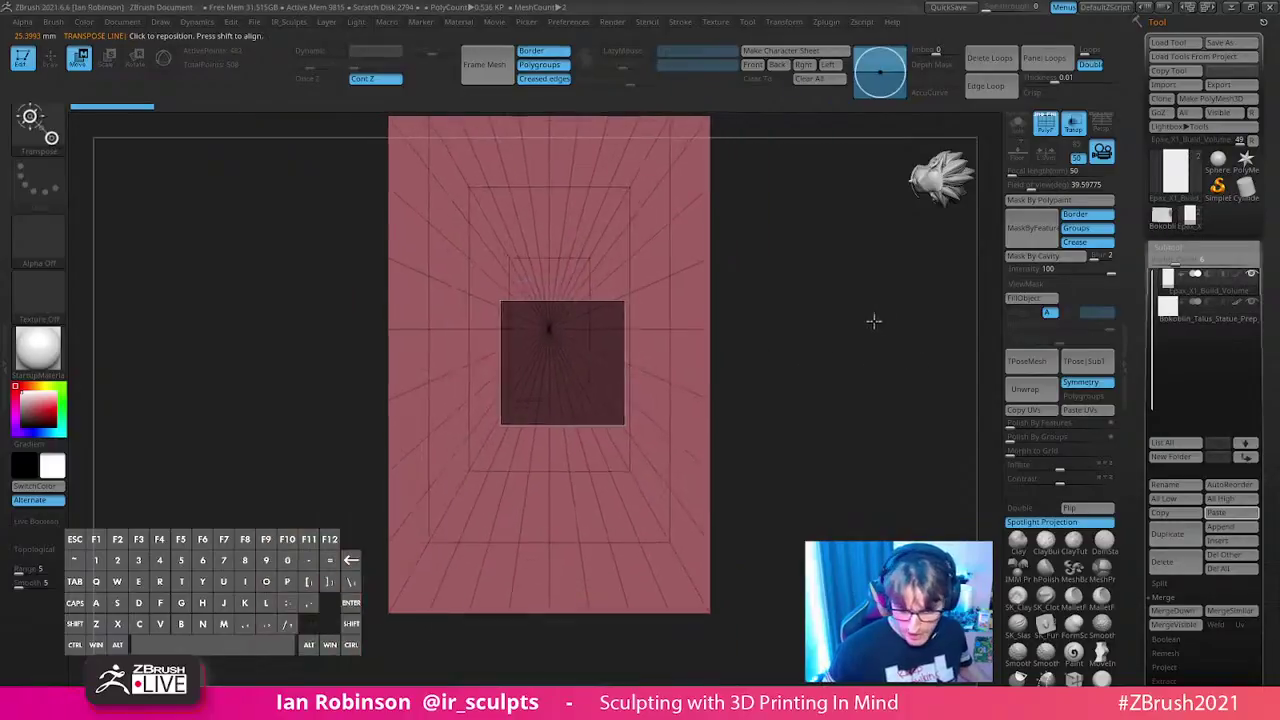
pyautogui.moveTo(403, 328)
pyautogui.mouseDown()
pyautogui.moveTo(586, 337)
pyautogui.moveTo(723, 324)
pyautogui.moveTo(849, 349)
pyautogui.moveTo(834, 300)
pyautogui.moveTo(668, 403)
pyautogui.mouseUp()
pyautogui.keyDown('shift'); pyautogui.moveTo(533, 212); pyautogui.dragTo(535, 595); pyautogui.keyUp('shift')
pyautogui.press('q')
pyautogui.moveTo(820, 386)
pyautogui.mouseDown()
pyautogui.moveTo(831, 320)
pyautogui.moveTo(730, 408)
pyautogui.mouseUp()
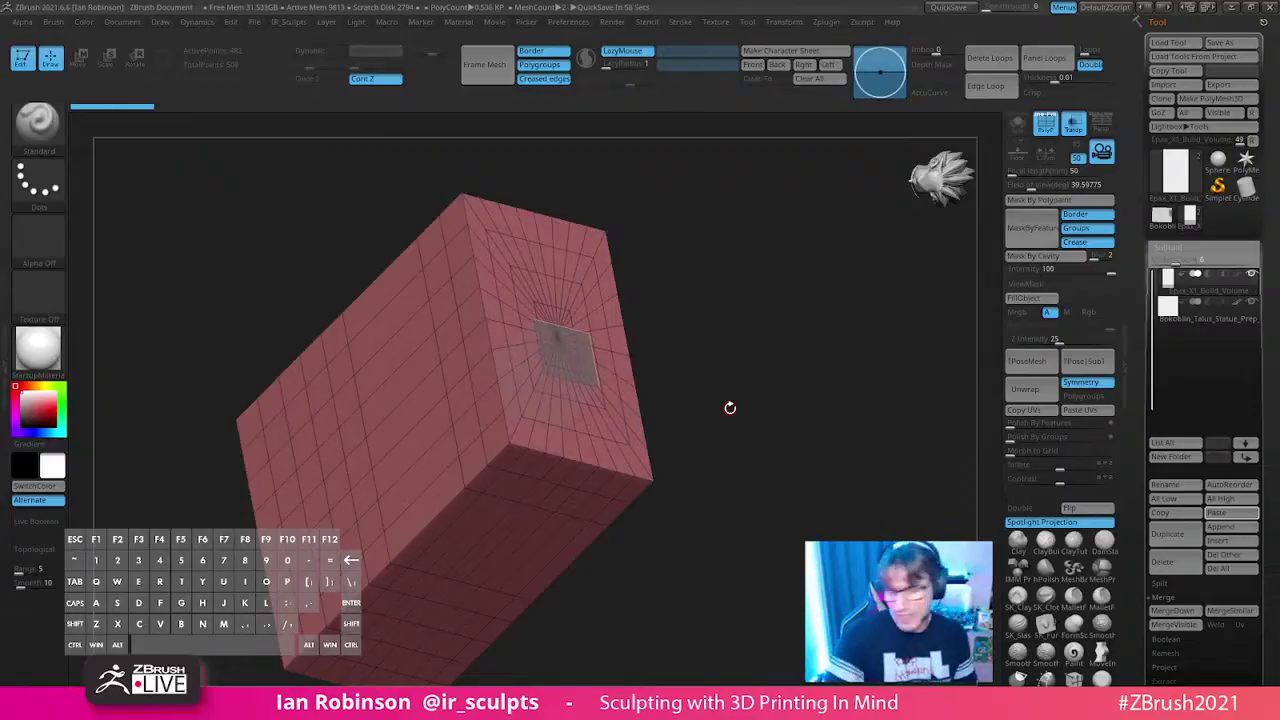
# - Switch to the statue tool to view it with its reference cube, and return to the build volume tool
pyautogui.click(1160, 214)
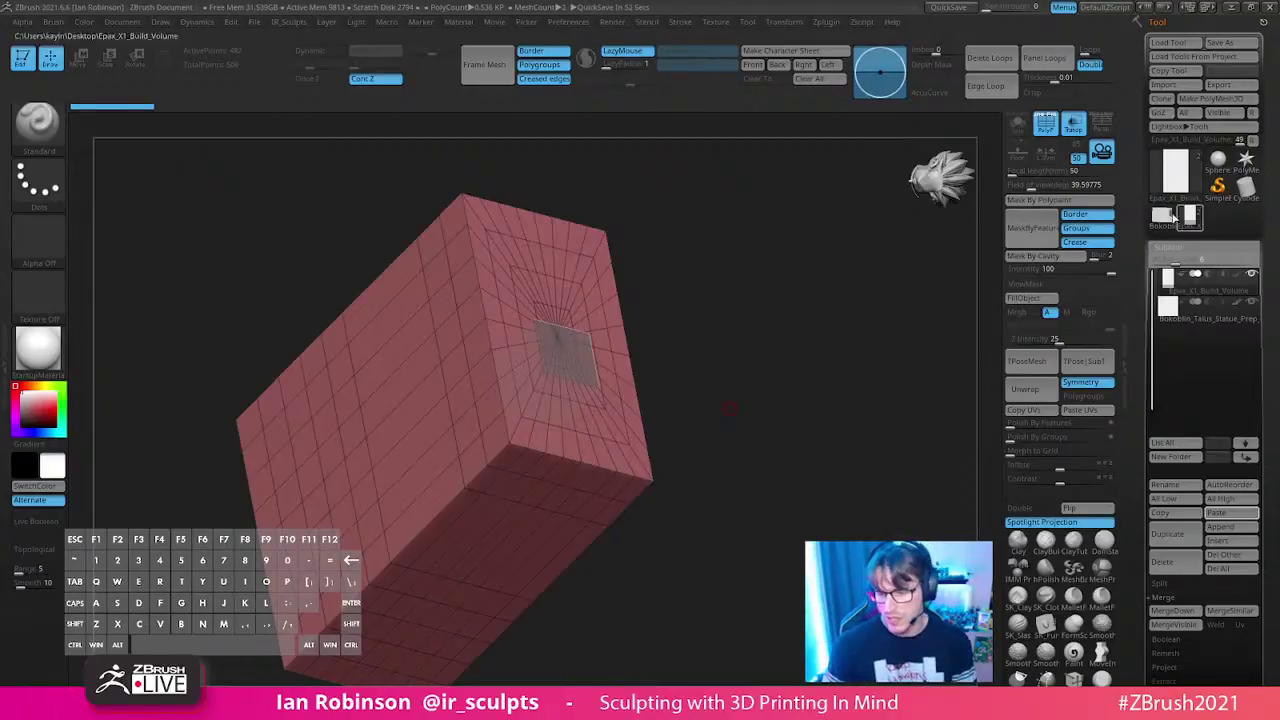
pyautogui.moveTo(704, 373); pyautogui.dragTo(686, 500)
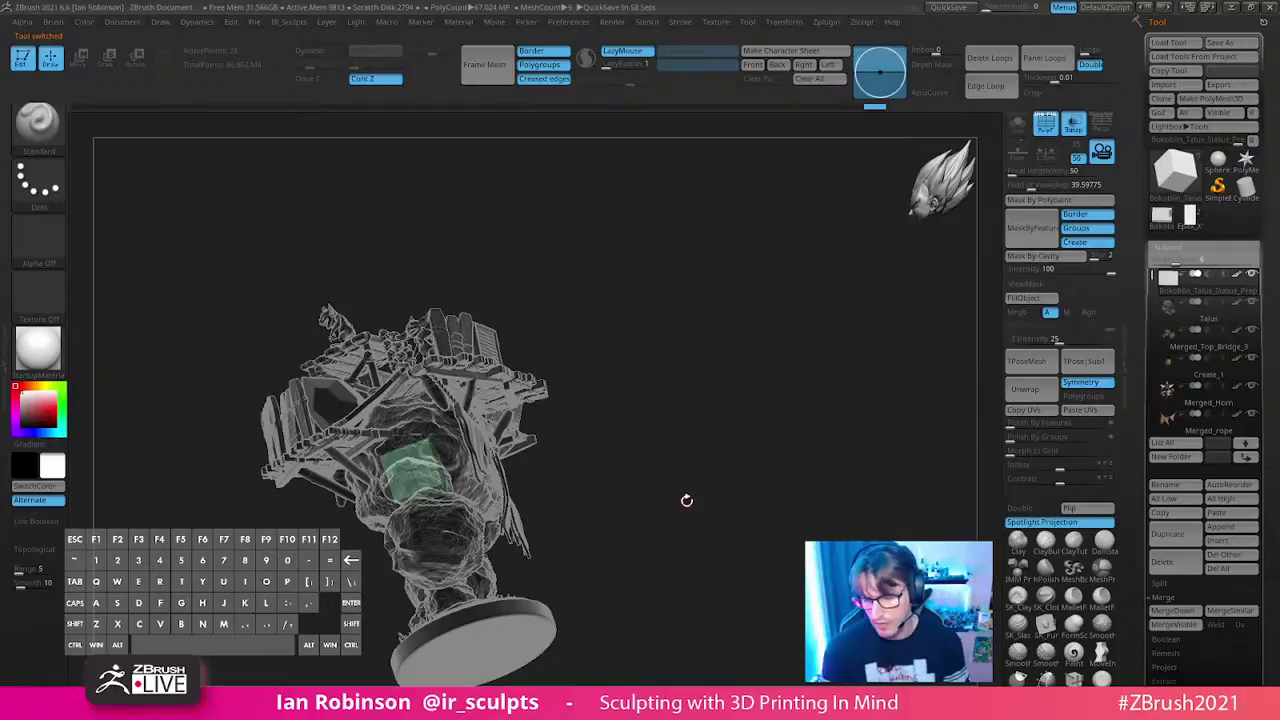
pyautogui.click(1190, 215)
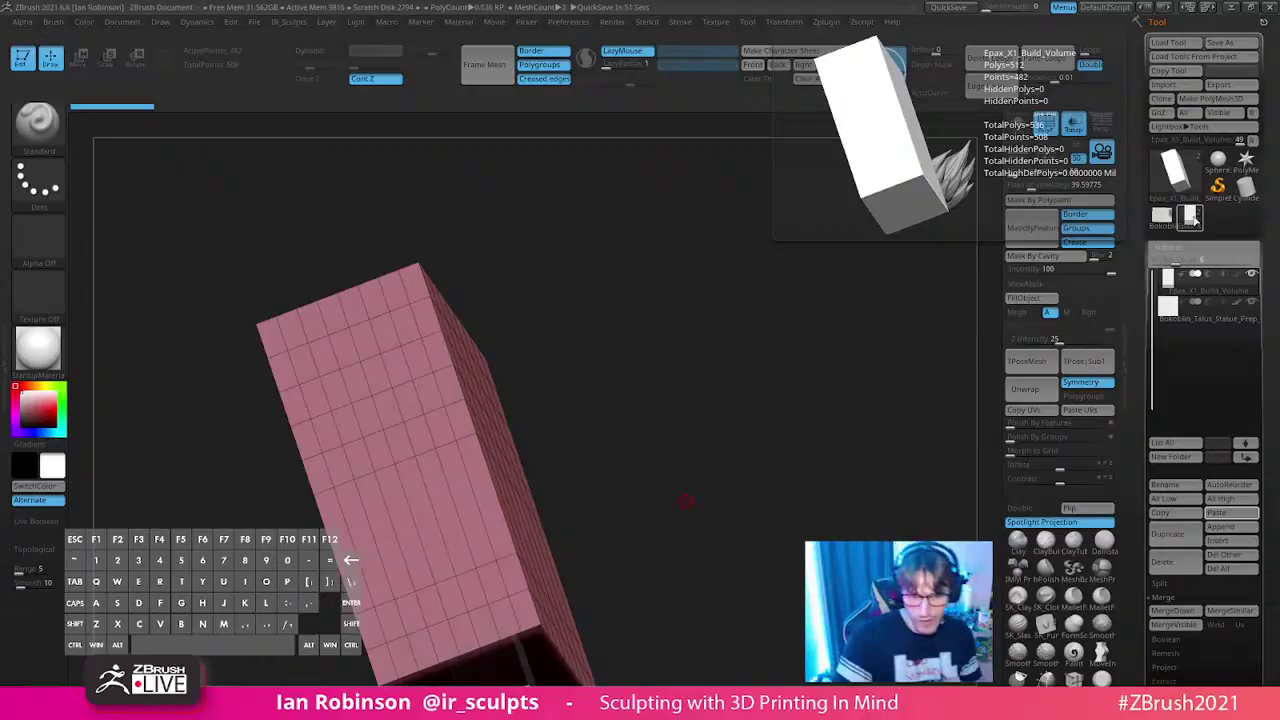
pyautogui.click(1188, 218)
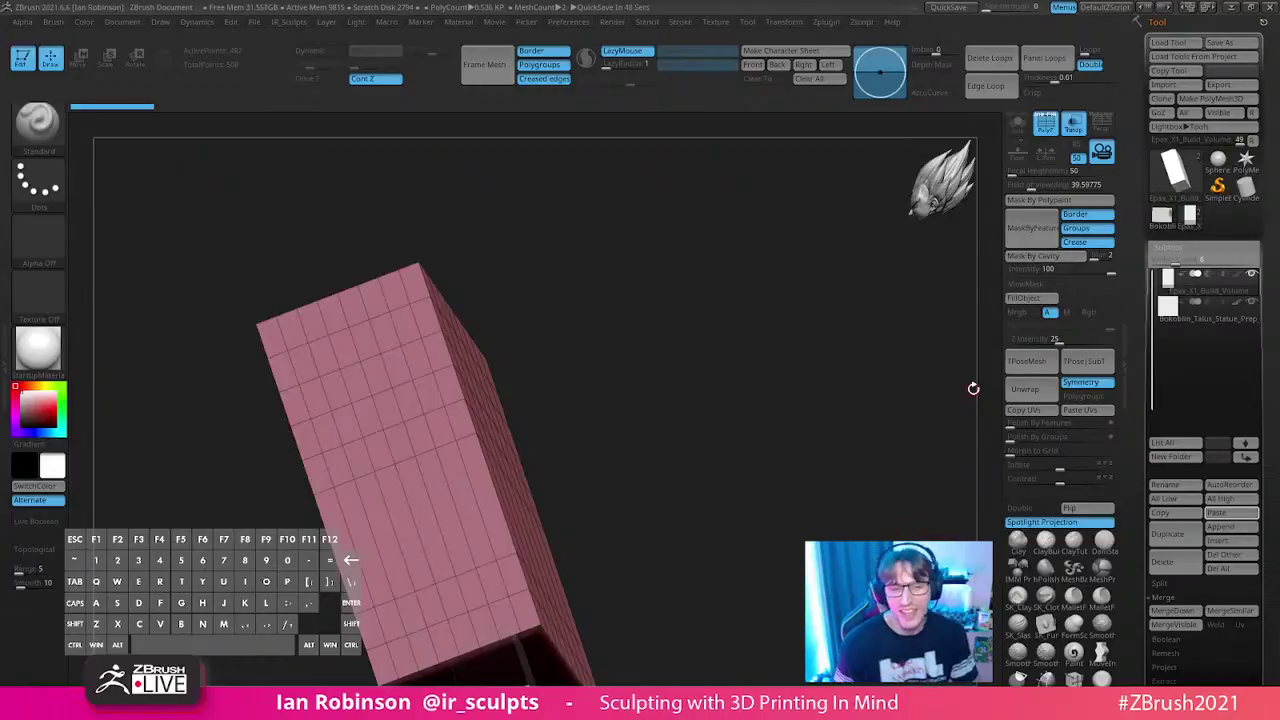
# - Set ZModeler's edge action to Insert Multiple EdgeLoops and insert a horizontal loop through the build volume's tall lower band
pyautogui.moveTo(973, 388); pyautogui.dragTo(782, 384)
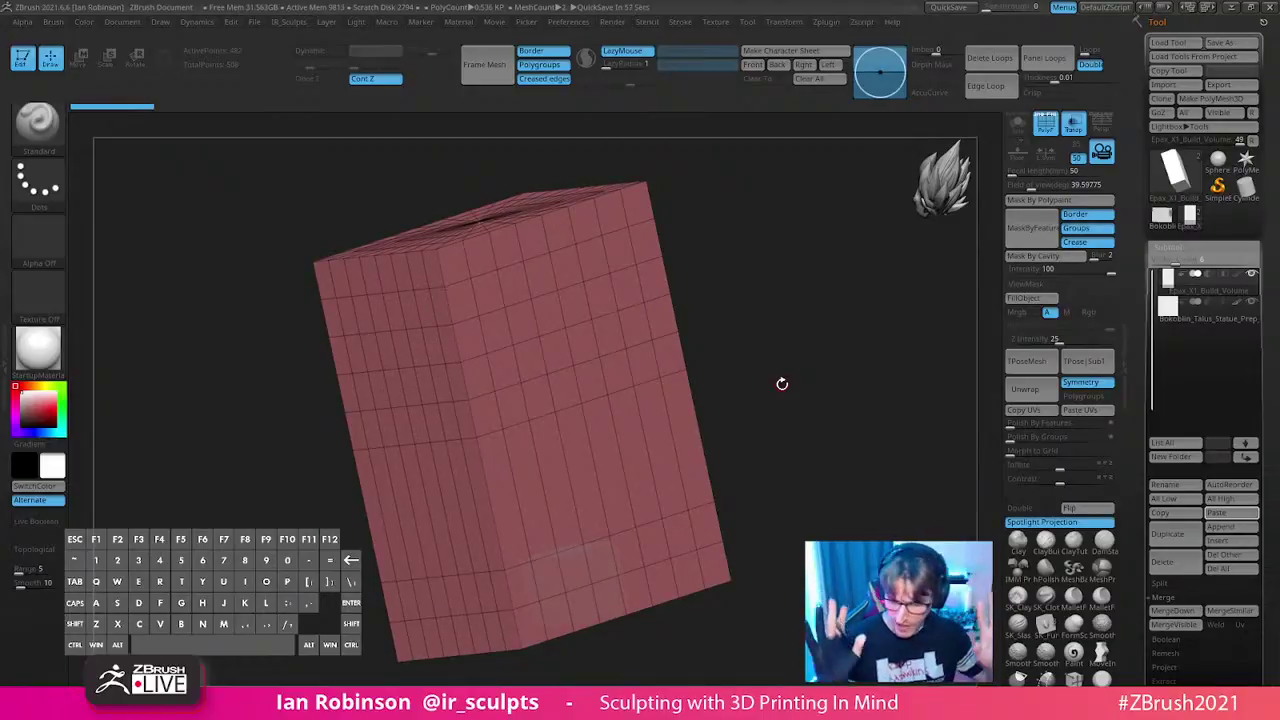
pyautogui.moveTo(782, 384); pyautogui.dragTo(794, 347)
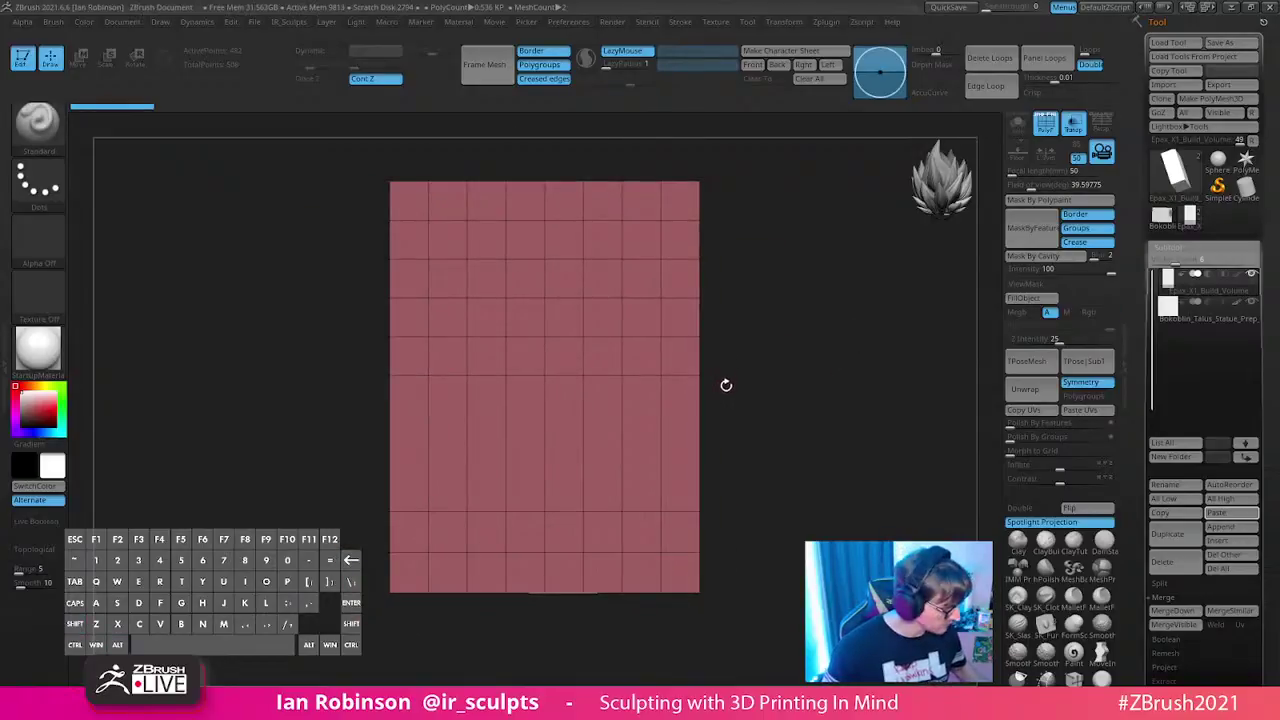
pyautogui.press('b')
pyautogui.press('z')
pyautogui.press('m')
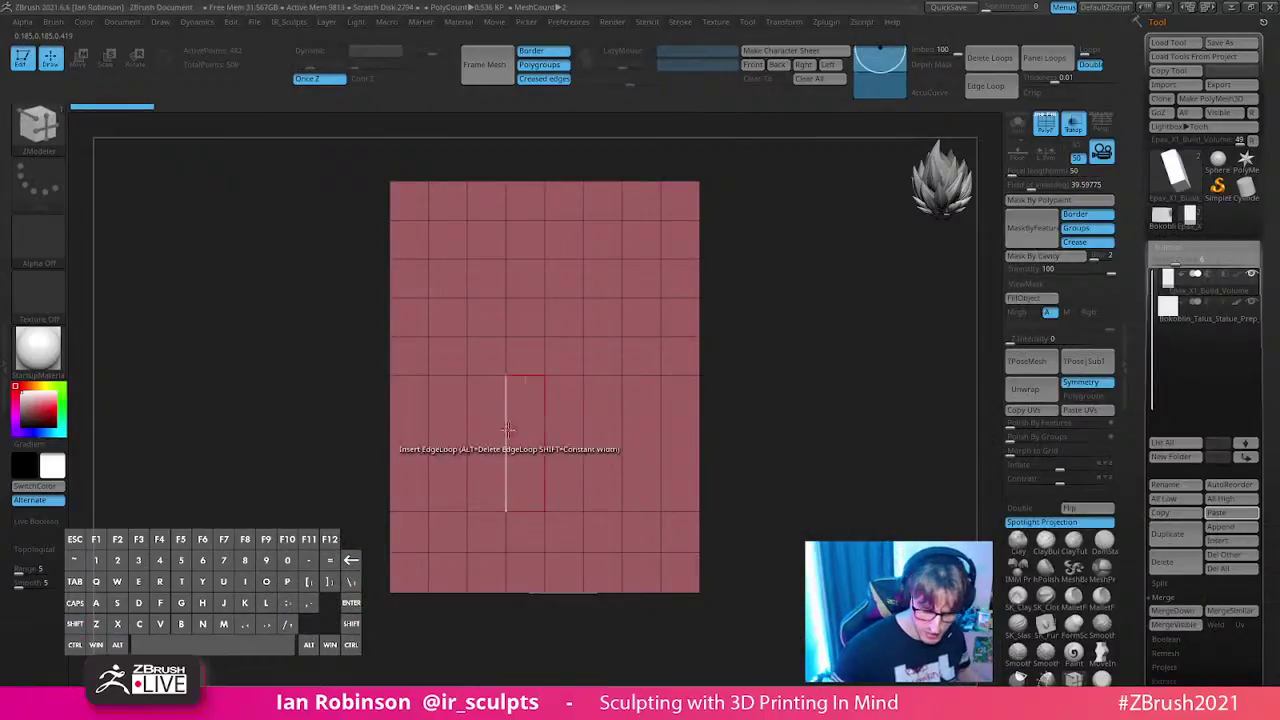
pyautogui.press('space')
pyautogui.click(424, 474)
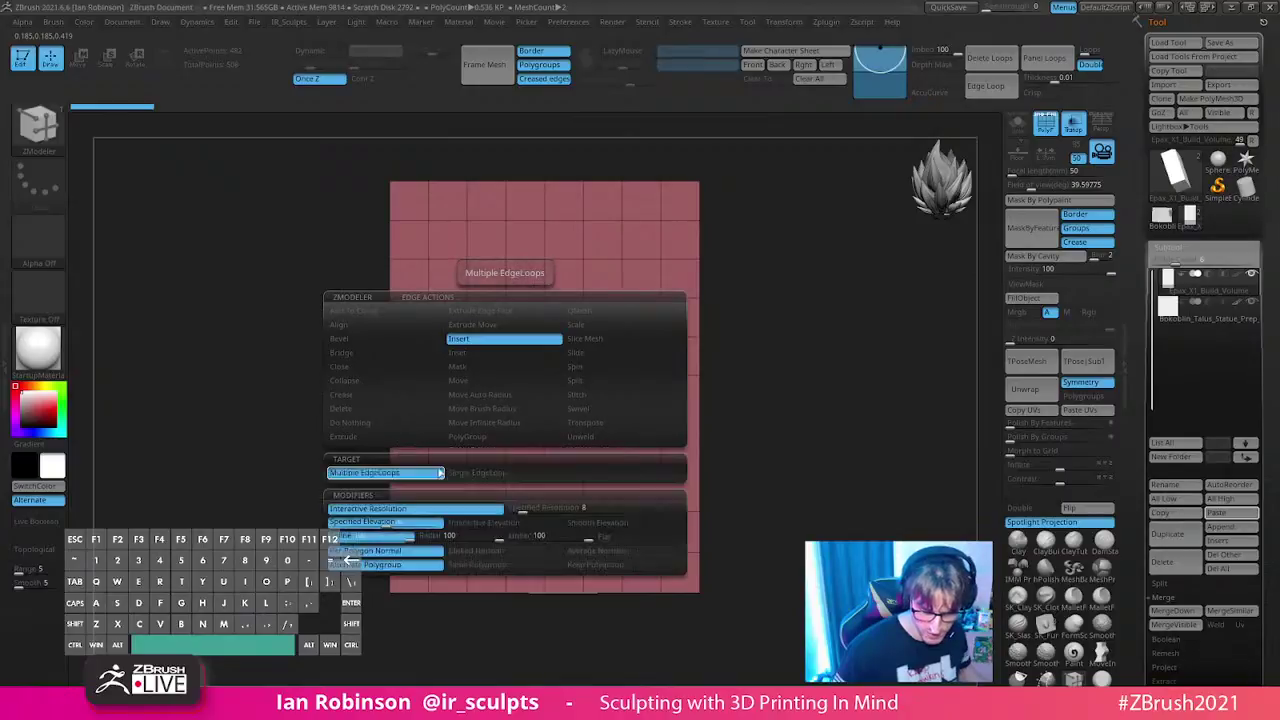
pyautogui.click(506, 470)
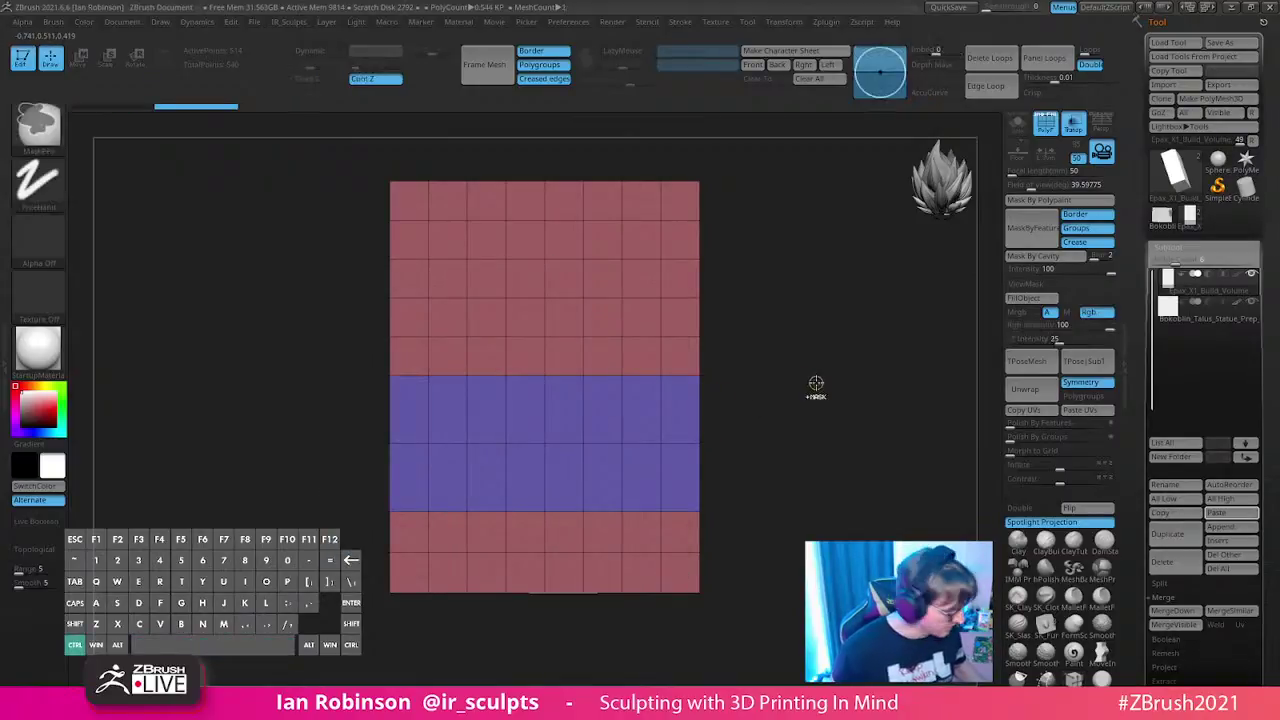
# - Assign the whole build volume to a single polygroup and delete all the horizontal edge loops around its sides
pyautogui.hotkey('ctrl', 'w')
pyautogui.moveTo(834, 400)
pyautogui.mouseDown()
pyautogui.moveTo(843, 409)
pyautogui.moveTo(822, 413)
pyautogui.mouseUp()
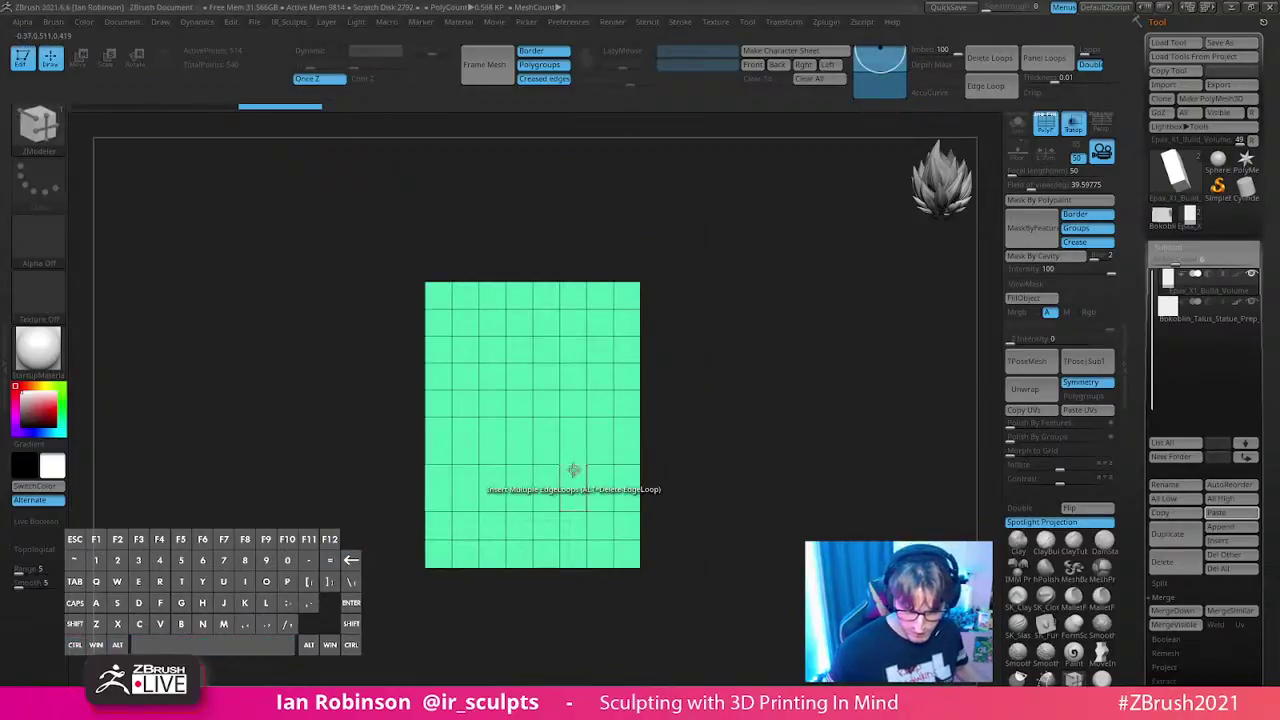
pyautogui.click(574, 309)
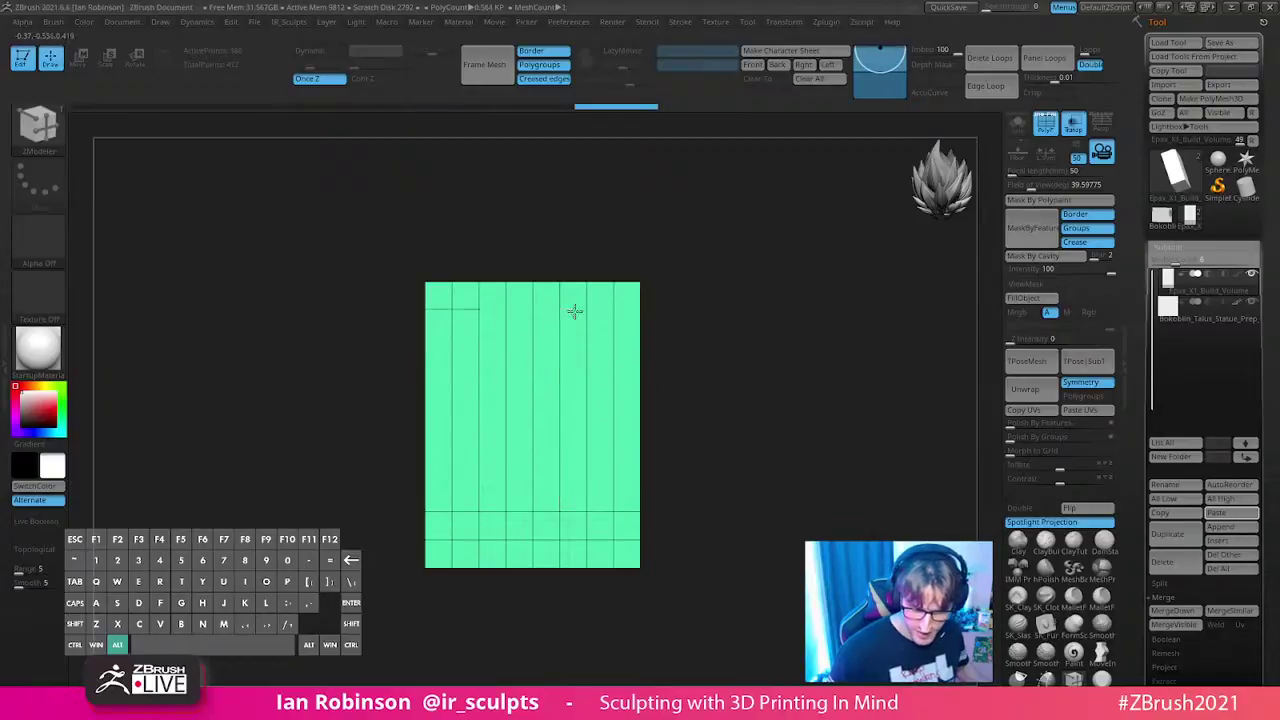
pyautogui.click(574, 537)
pyautogui.moveTo(662, 530)
pyautogui.mouseDown()
pyautogui.moveTo(716, 444)
pyautogui.moveTo(800, 354)
pyautogui.moveTo(840, 346)
pyautogui.moveTo(830, 360)
pyautogui.mouseUp()
pyautogui.moveTo(740, 380); pyautogui.dragTo(800, 371)
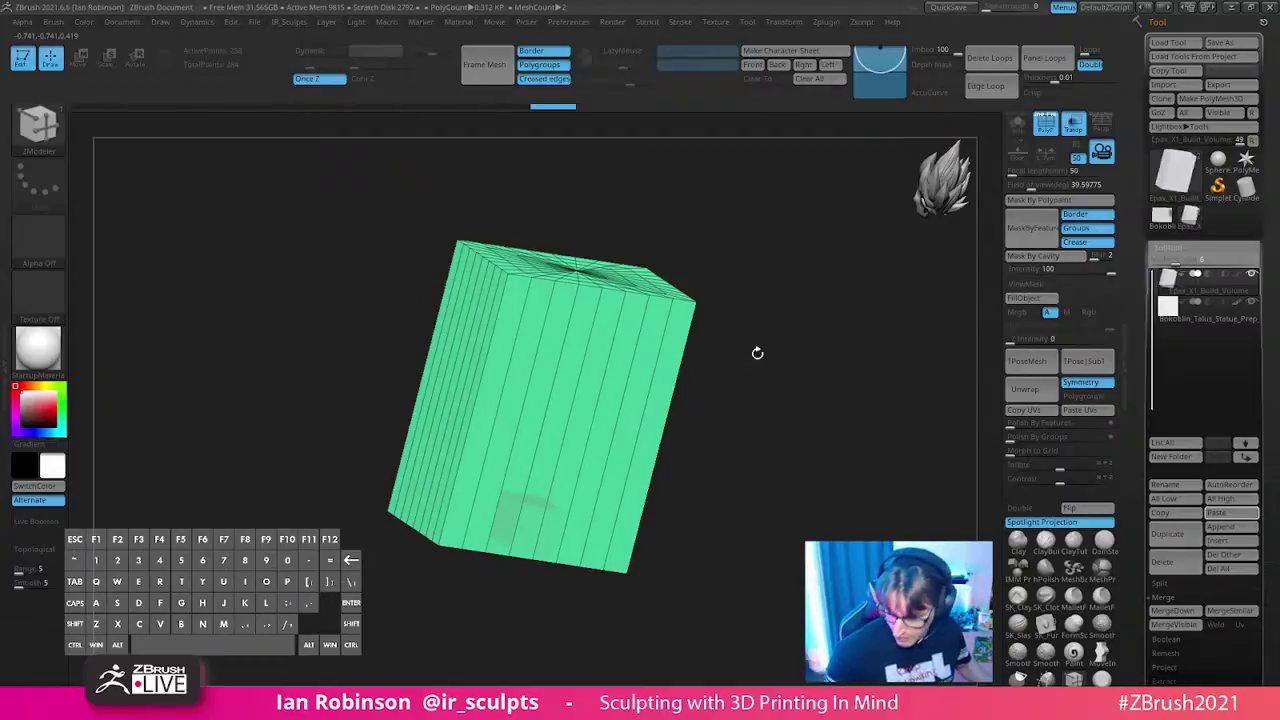
pyautogui.moveTo(758, 352)
pyautogui.keyDown('shift'); pyautogui.mouseDown()
pyautogui.moveTo(851, 341)
pyautogui.moveTo(846, 389)
pyautogui.mouseUp(); pyautogui.keyUp('shift')
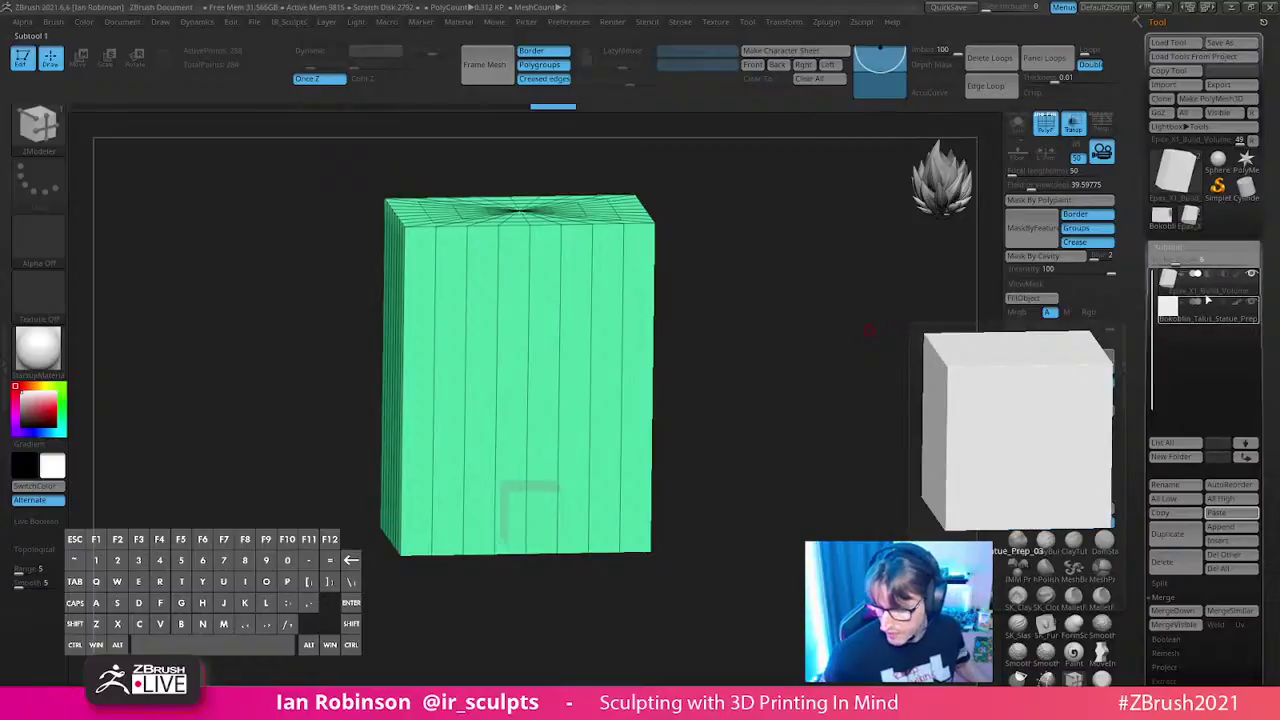
# - Rename the Bokoblin_Talus_Statue_Prep_03 cube subtool as 1_Inch_Cube
pyautogui.click(1210, 326)
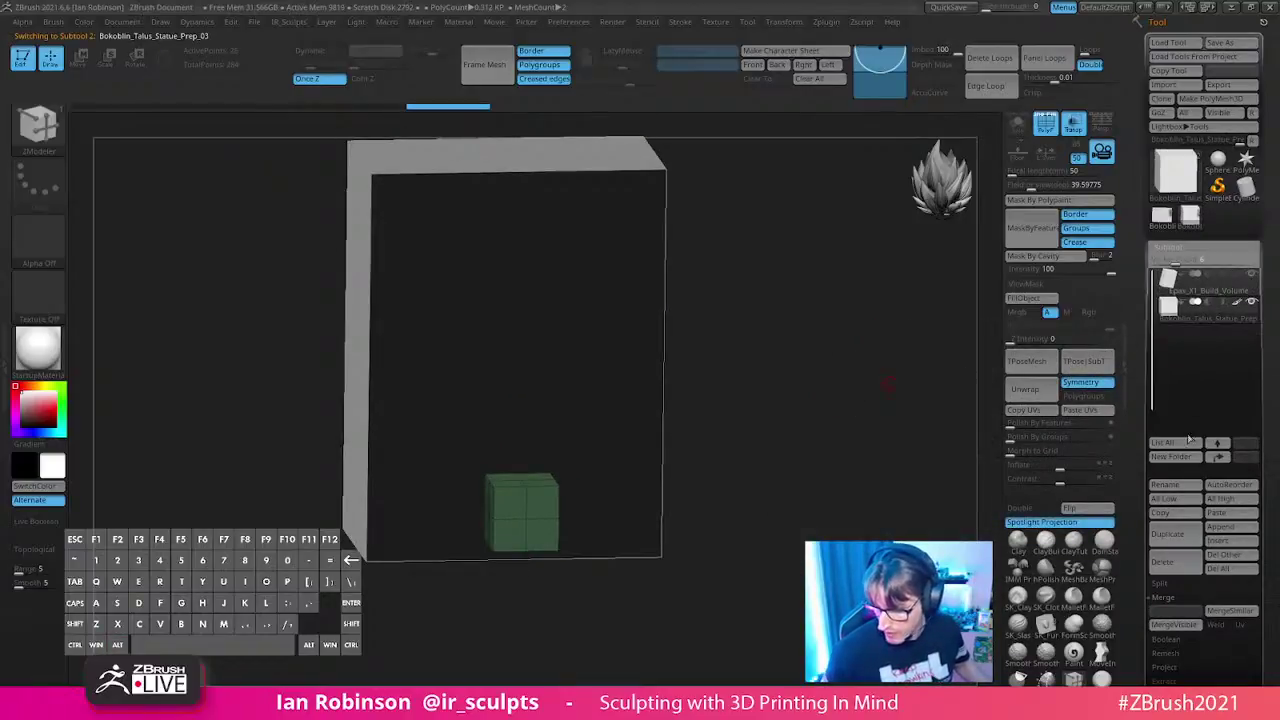
pyautogui.click(1179, 483)
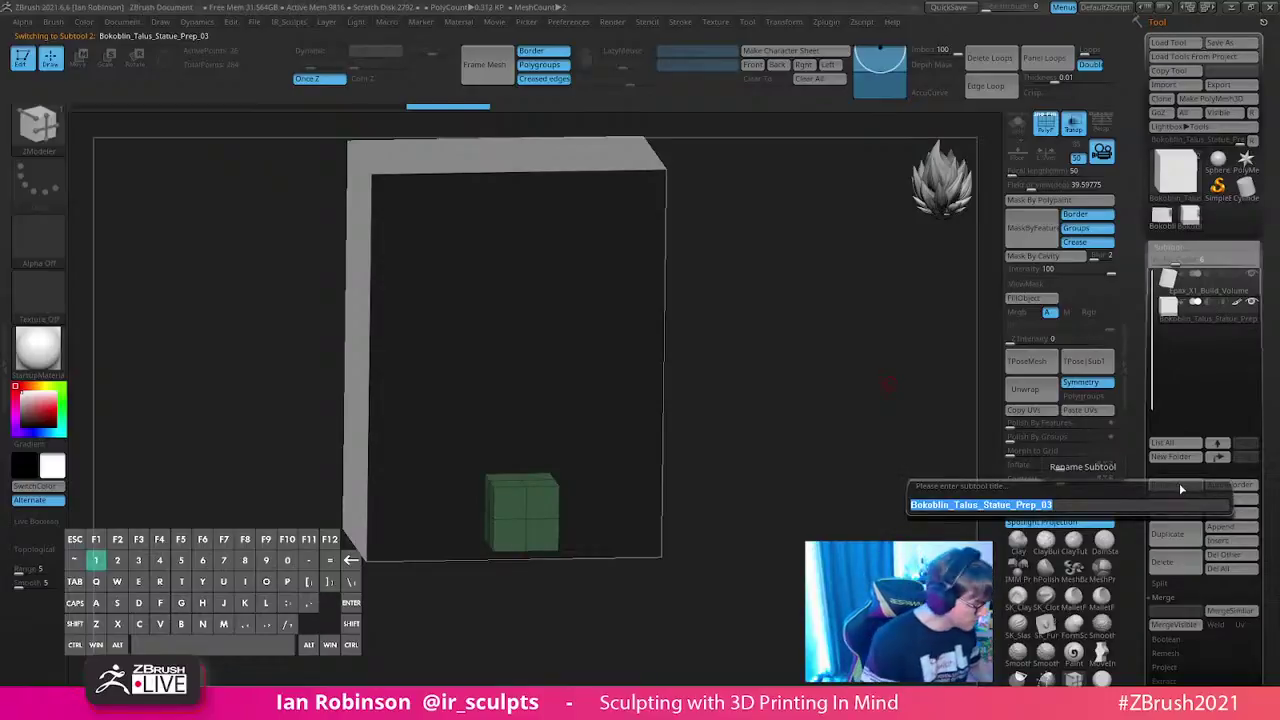
pyautogui.press('BackSpace')
pyautogui.write('1_Inch-C')
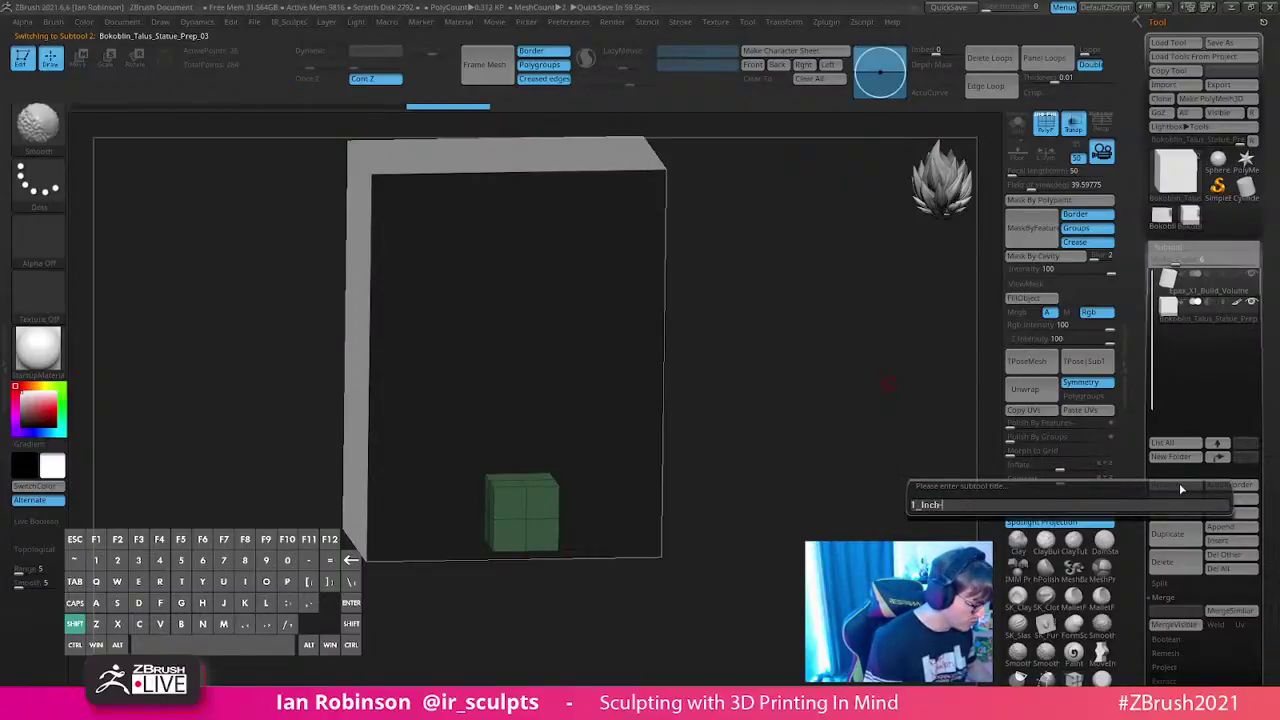
pyautogui.write('ube')
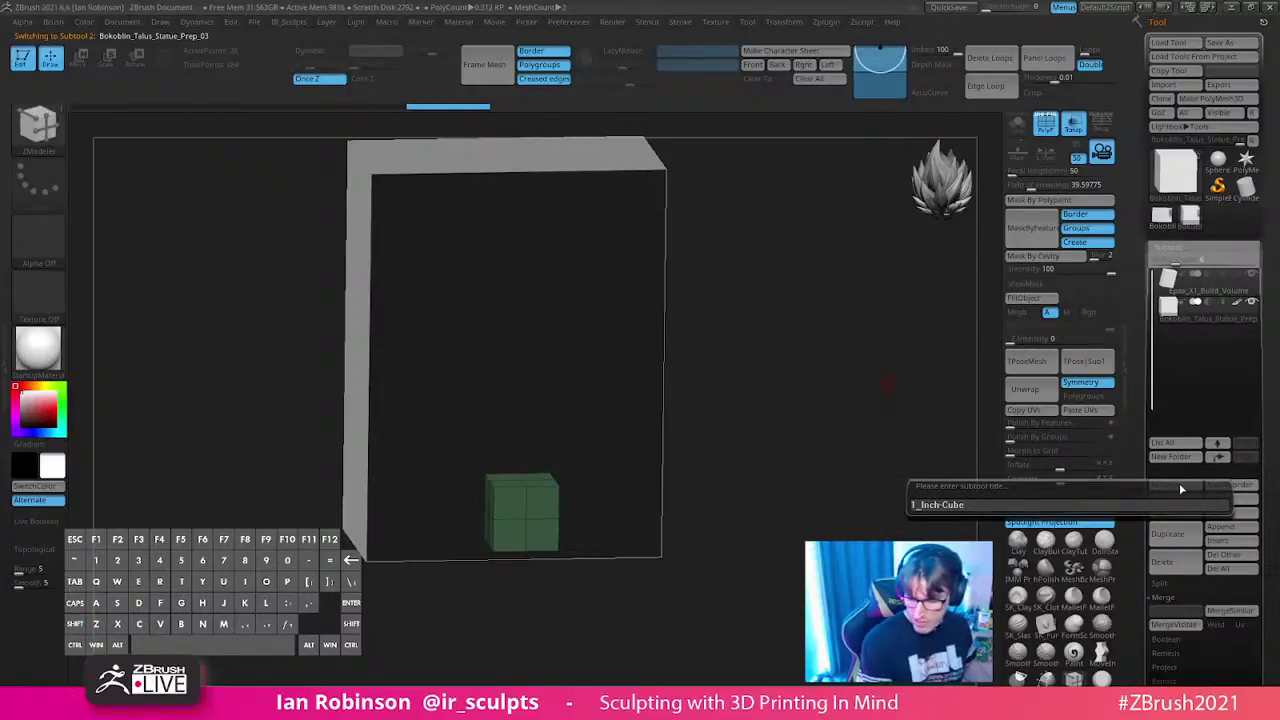
pyautogui.press('Left')
pyautogui.press('Left')
pyautogui.press('BackSpace')
pyautogui.write('_')
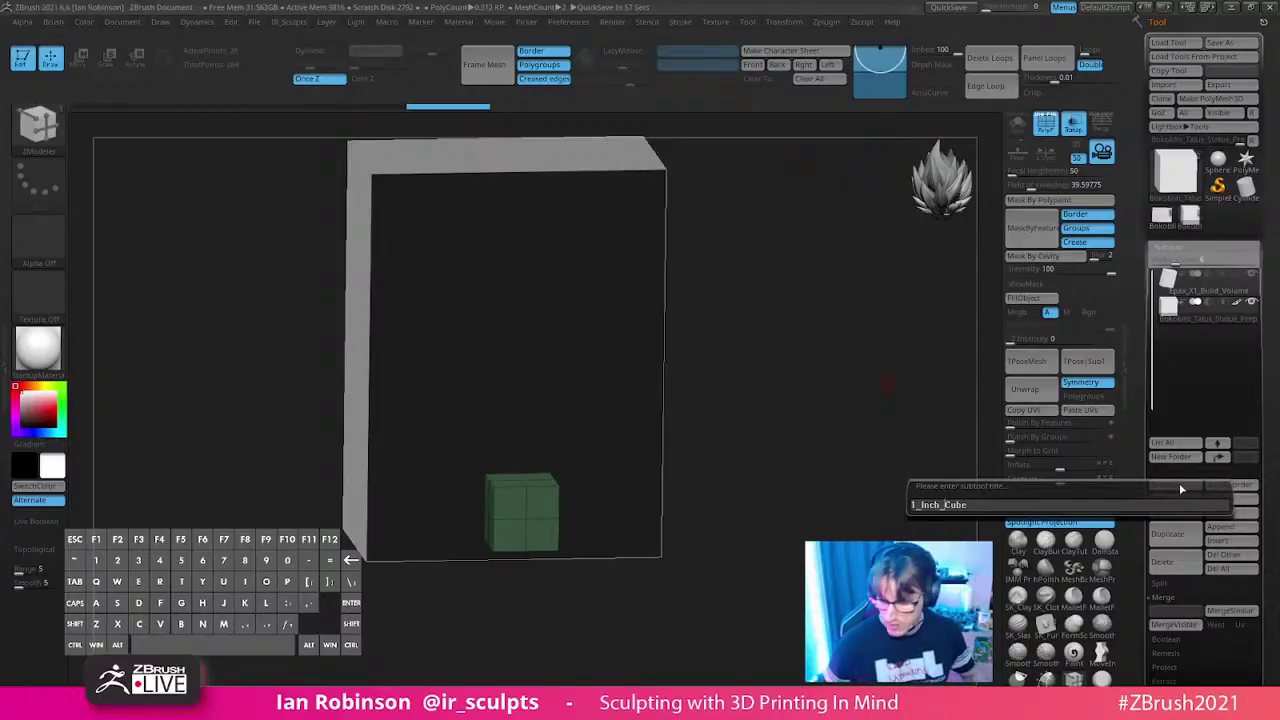
pyautogui.press('Return')
# - Save the build volume tool with its renamed reference cube to disk
pyautogui.click(1219, 42)
pyautogui.click(765, 545)
pyautogui.click(672, 355)
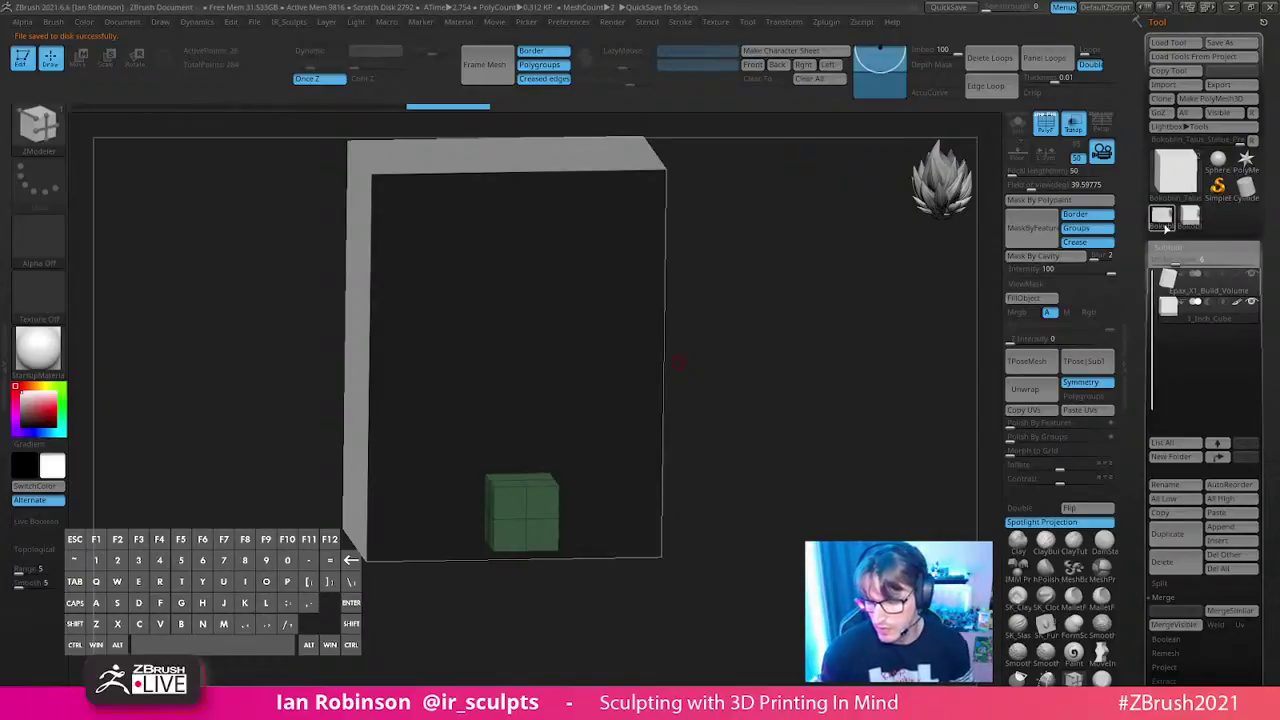
# - Switch to the statue tool and turn off transparency and polyframe to show the painted statue from the front
pyautogui.click(1163, 220)
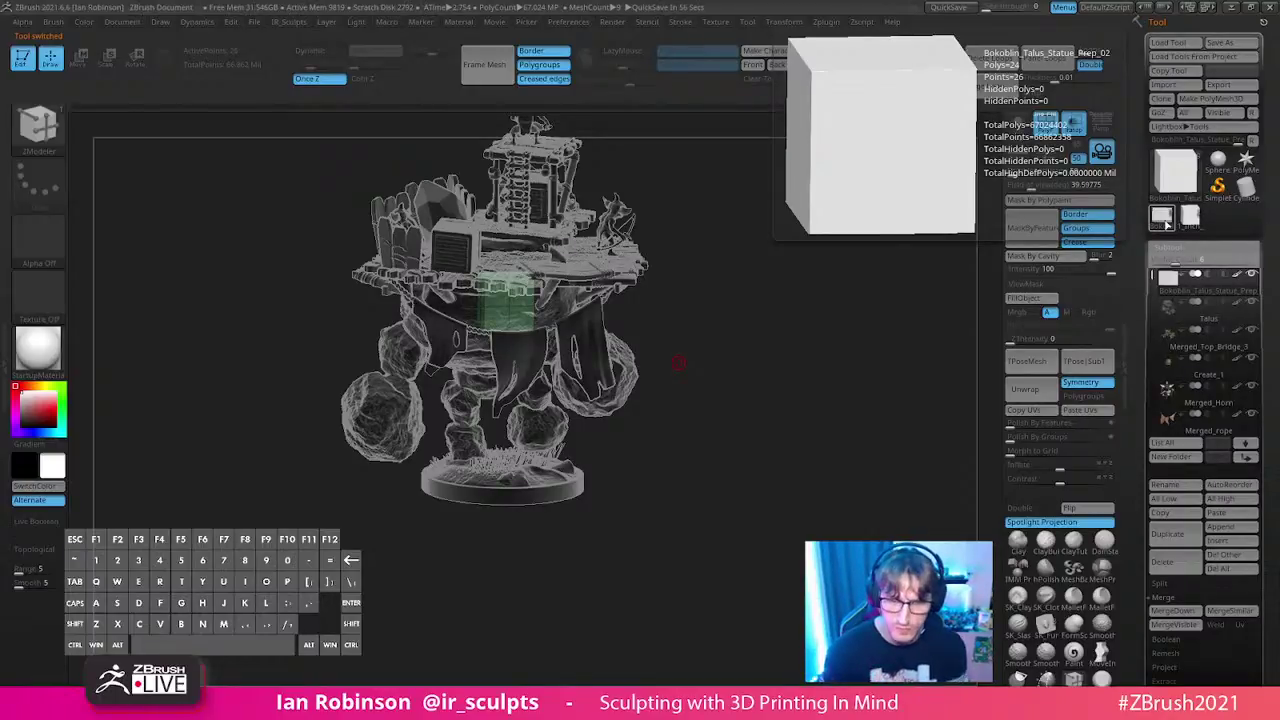
pyautogui.moveTo(799, 411); pyautogui.dragTo(796, 380)
pyautogui.moveTo(788, 385); pyautogui.dragTo(908, 303)
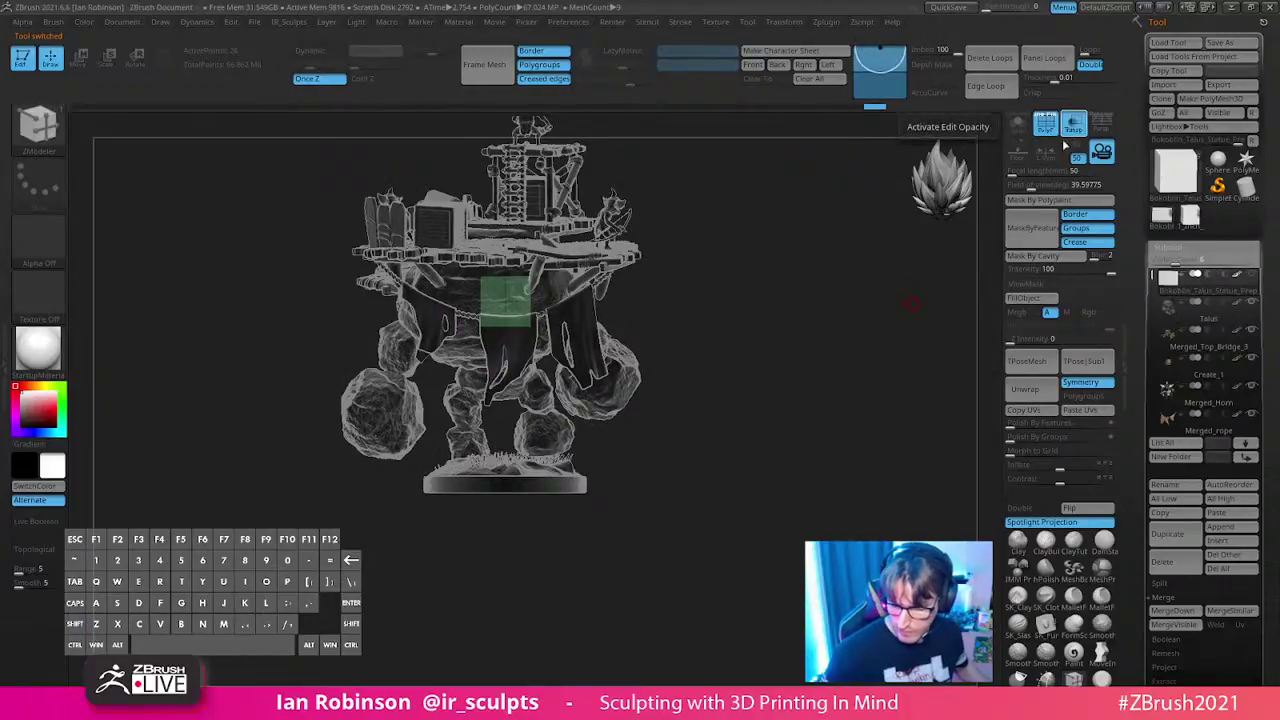
pyautogui.click(1073, 122)
pyautogui.moveTo(786, 314); pyautogui.dragTo(845, 387)
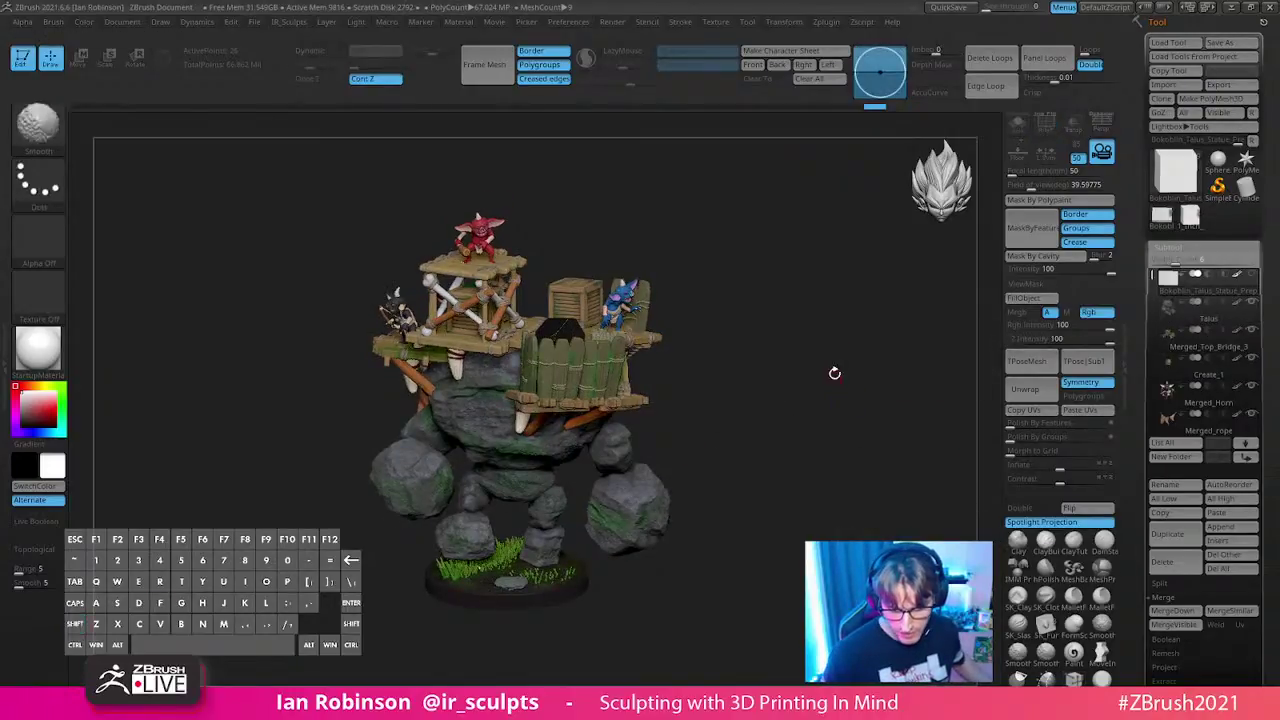
# - Hide every statue subtool except the Talus rock body and frame it in view
pyautogui.click(1257, 312)
pyautogui.click(1253, 303)
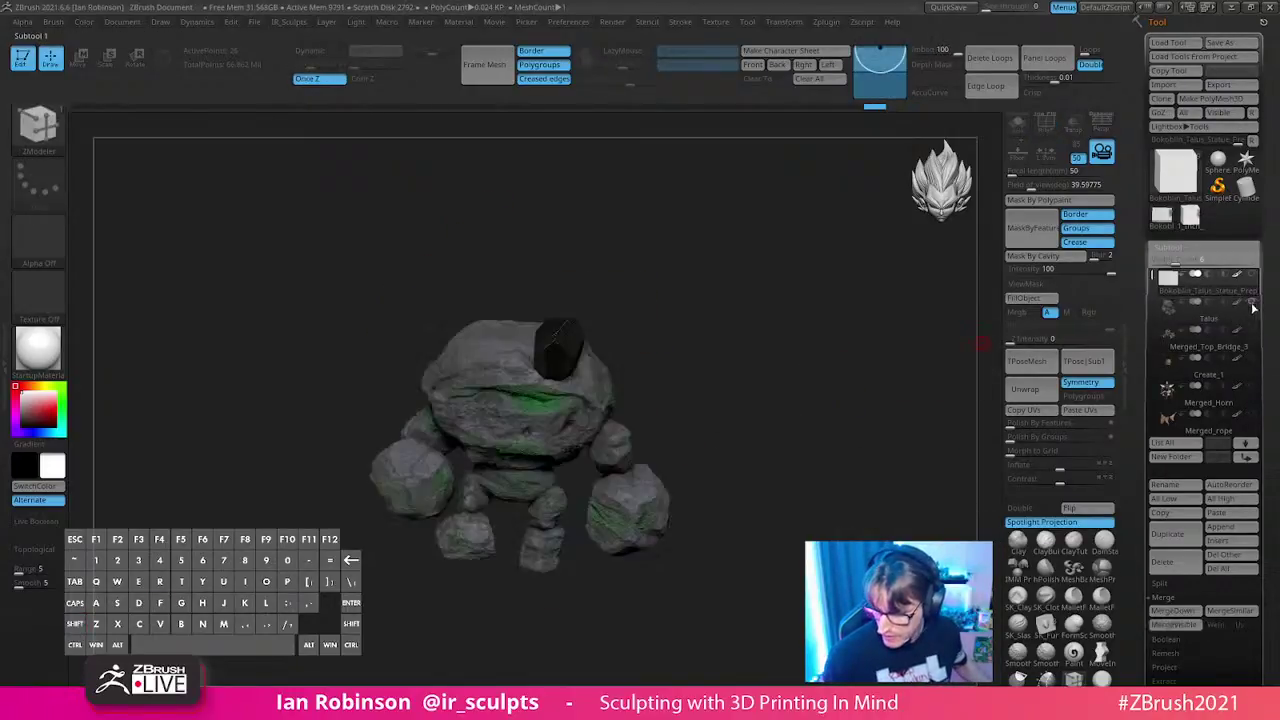
pyautogui.keyDown('shift'); pyautogui.moveTo(839, 484); pyautogui.dragTo(817, 463); pyautogui.keyUp('shift')
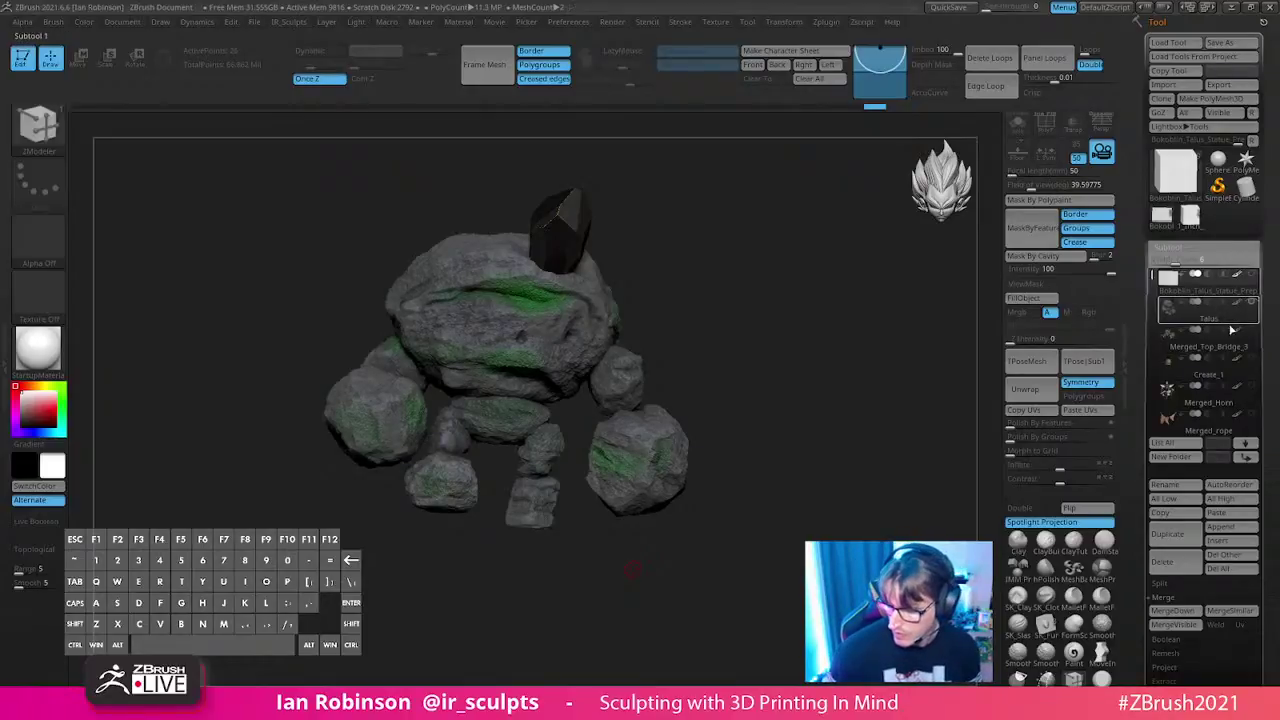
# - Copy the statue's round base subtool into the build volume tool and turn on transparency to see it inside the Epax_X1_Build_Volume box
pyautogui.moveTo(1152, 276); pyautogui.dragTo(1152, 356)
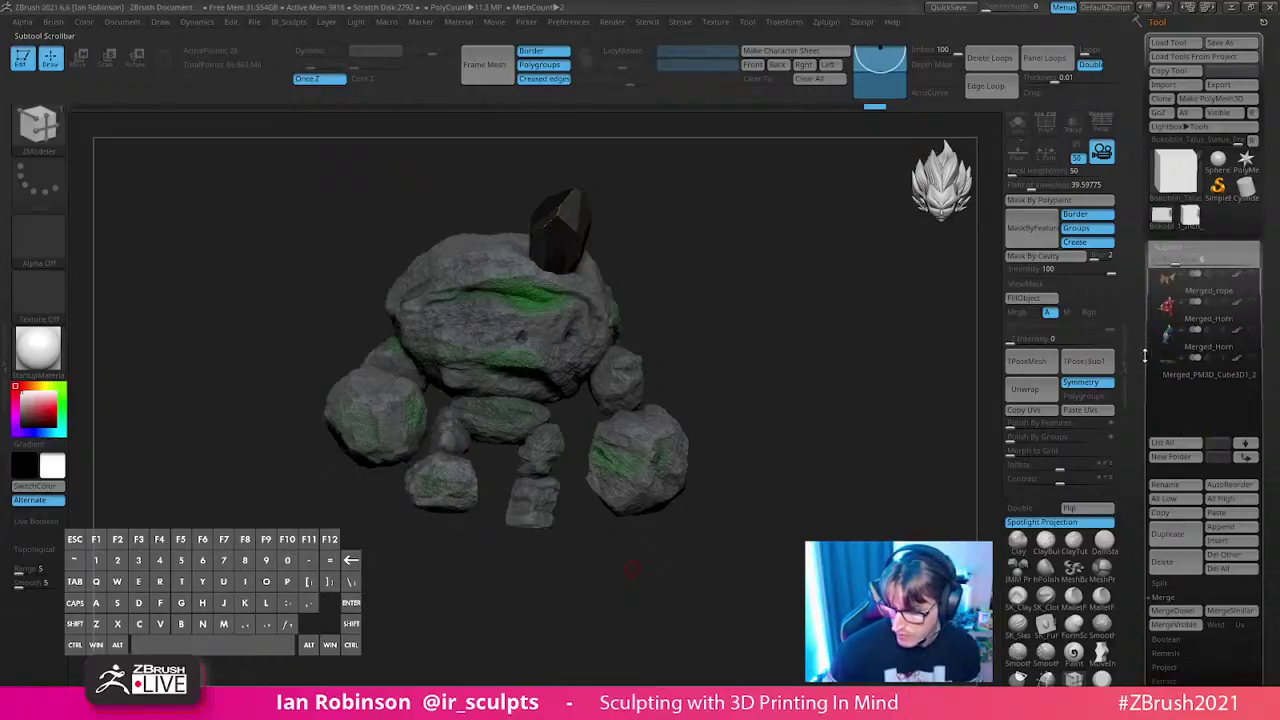
pyautogui.moveTo(854, 434); pyautogui.dragTo(876, 451)
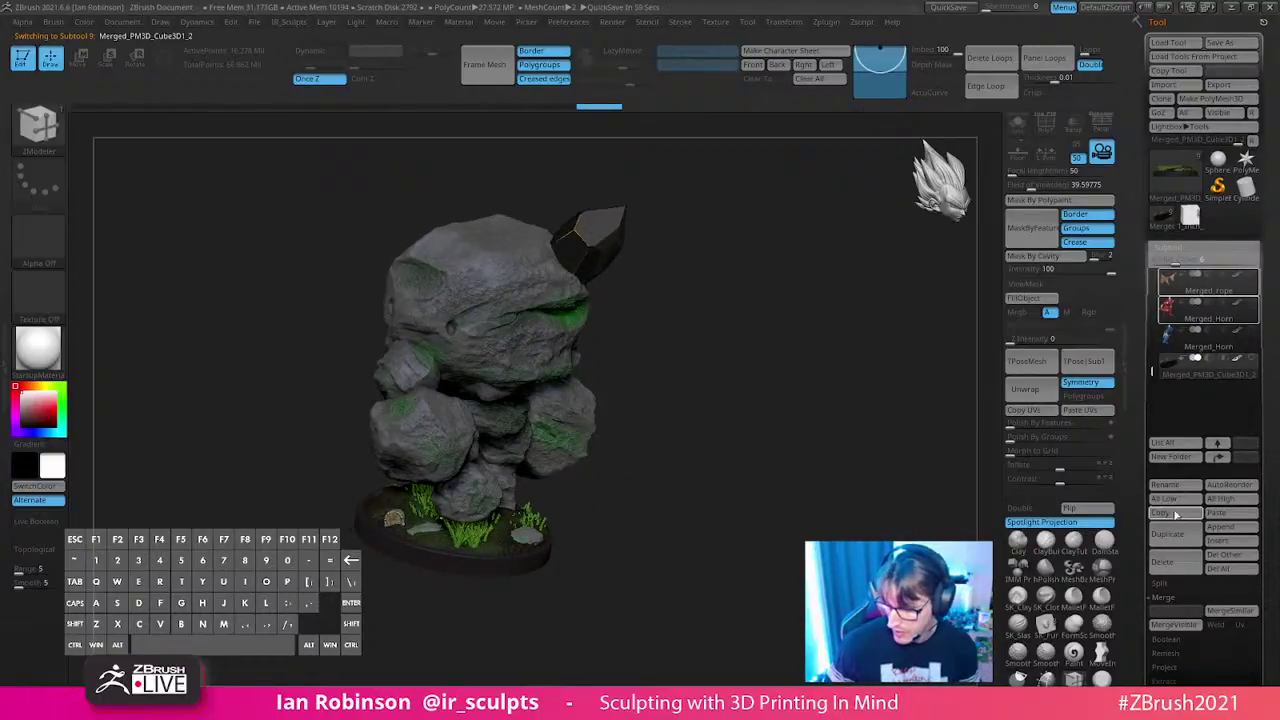
pyautogui.click(1189, 218)
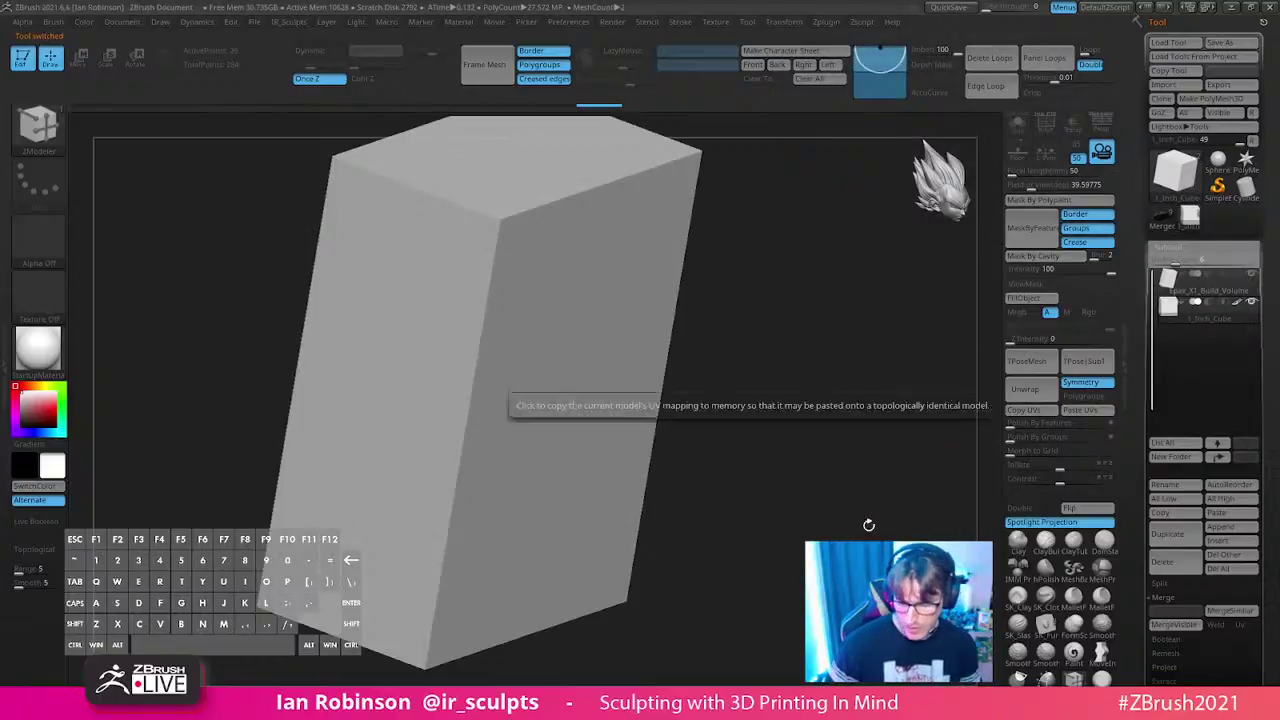
pyautogui.click(1073, 123)
pyautogui.moveTo(851, 525); pyautogui.dragTo(834, 514)
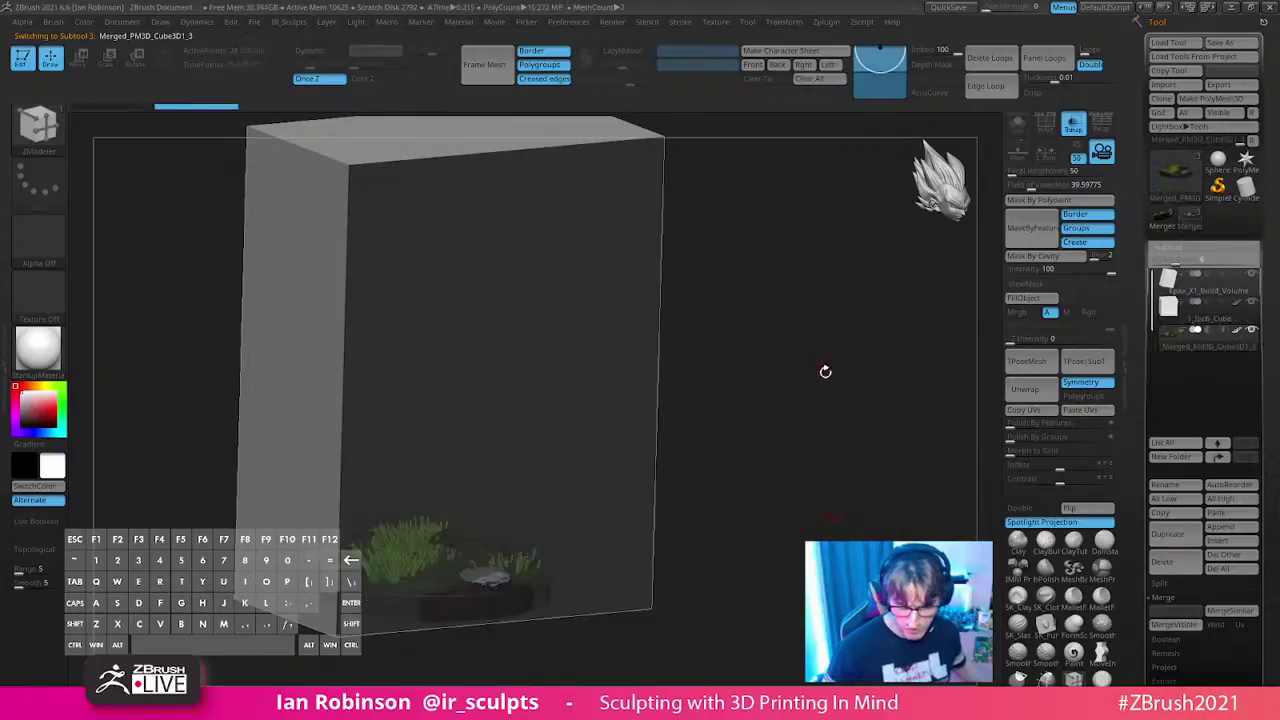
pyautogui.keyDown('alt'); pyautogui.moveTo(826, 403); pyautogui.dragTo(731, 483); pyautogui.keyUp('alt')
# - Move the pasted base up into the middle of the build volume and rotate it onto its edge
pyautogui.press('w')
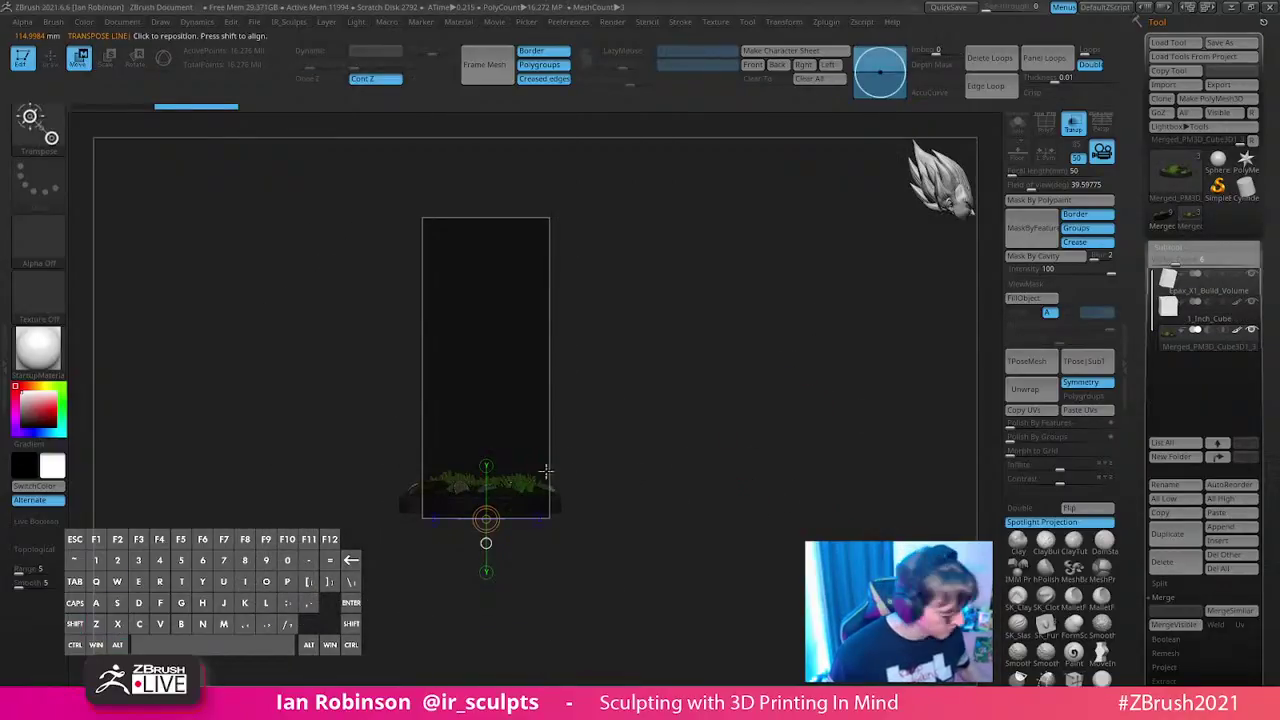
pyautogui.press('y')
pyautogui.keyDown('alt'); pyautogui.click(471, 228); pyautogui.keyUp('alt')
pyautogui.moveTo(481, 403); pyautogui.dragTo(481, 293)
pyautogui.moveTo(520, 344); pyautogui.dragTo(537, 396)
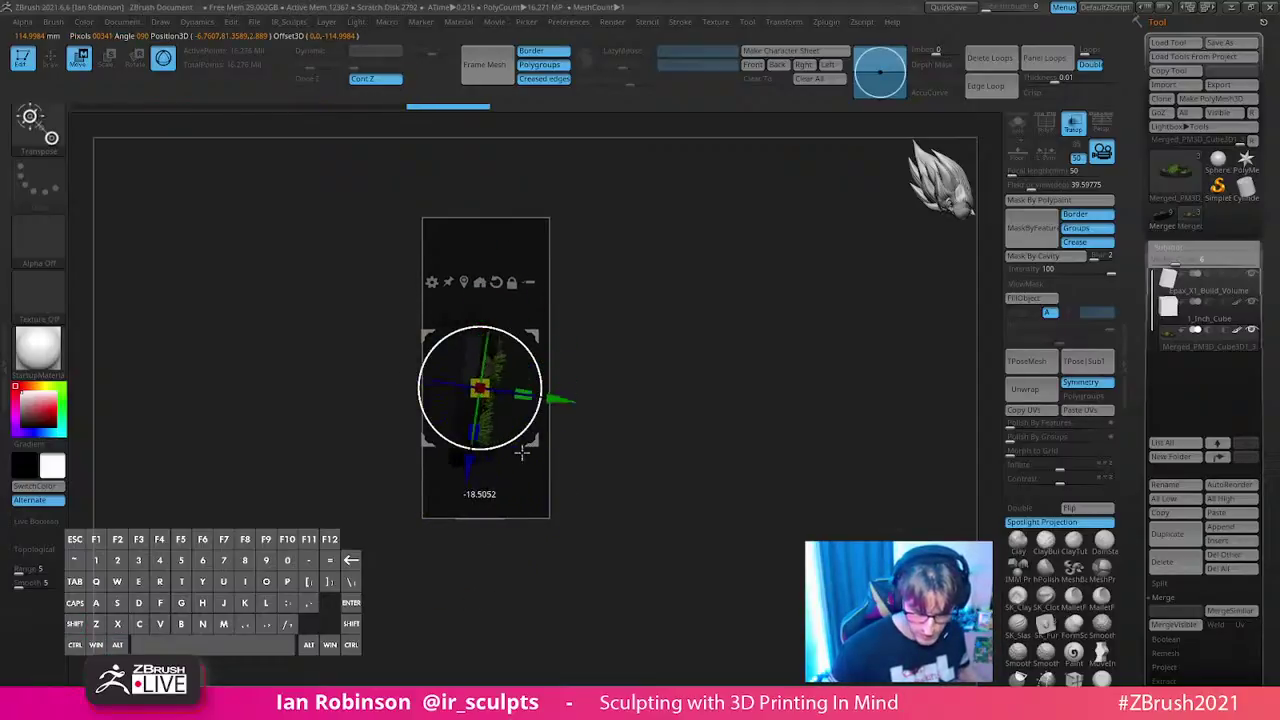
# - Rotate the pasted base upside down inside the build volume and compare its fit from the side and front
pyautogui.moveTo(674, 369); pyautogui.dragTo(794, 371)
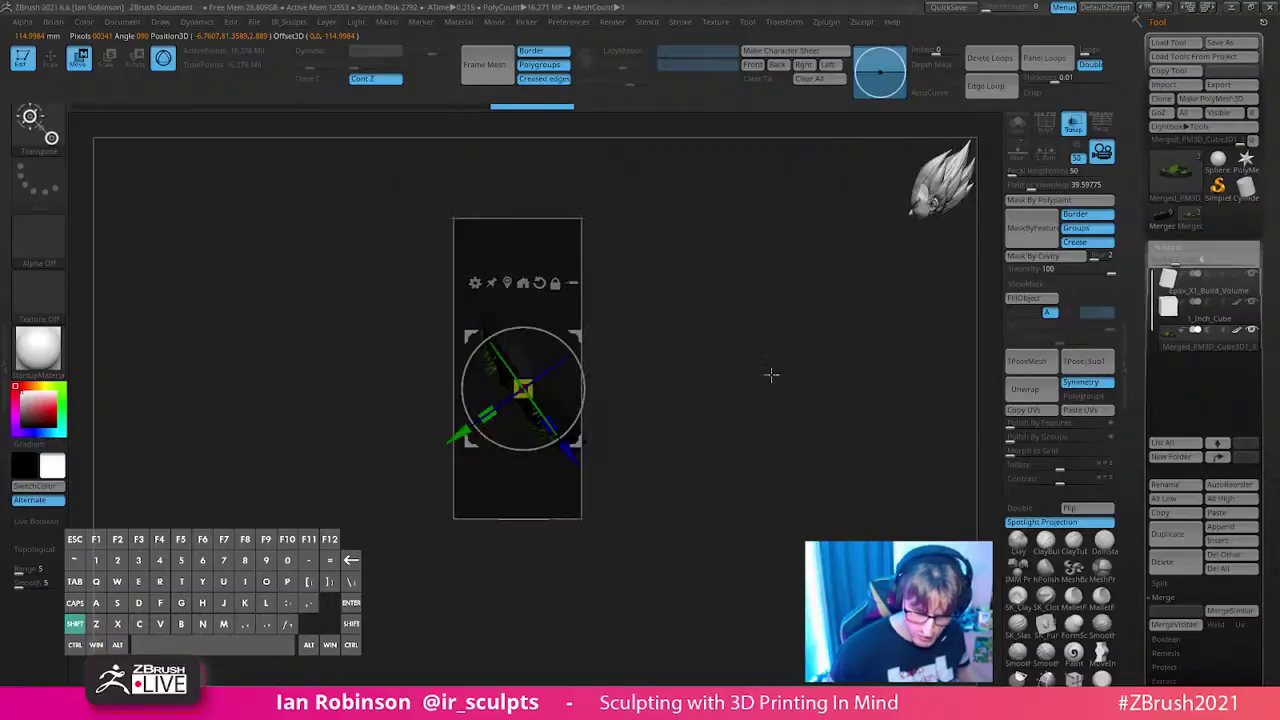
pyautogui.moveTo(582, 386); pyautogui.dragTo(606, 395)
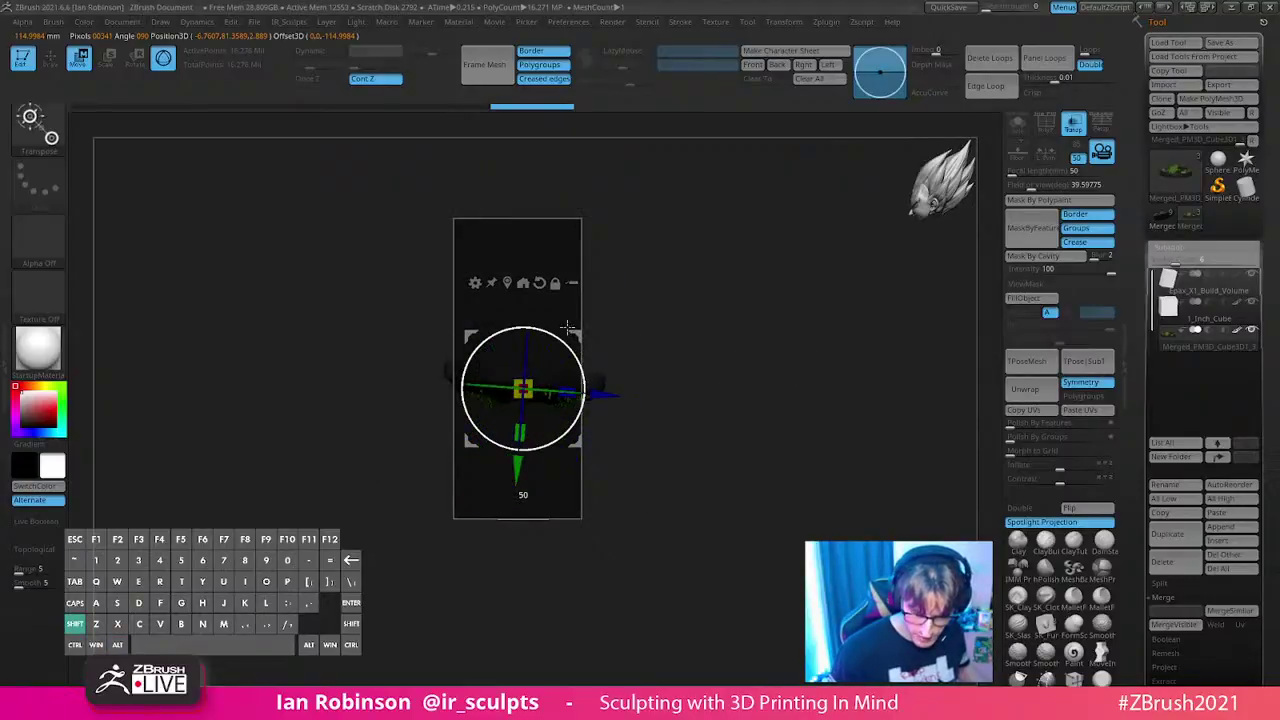
pyautogui.moveTo(732, 346); pyautogui.dragTo(866, 340)
pyautogui.moveTo(584, 398); pyautogui.dragTo(594, 337)
pyautogui.press('q')
pyautogui.moveTo(820, 394)
pyautogui.mouseDown()
pyautogui.moveTo(883, 347)
pyautogui.moveTo(871, 371)
pyautogui.moveTo(823, 337)
pyautogui.moveTo(883, 357)
pyautogui.moveTo(824, 353)
pyautogui.mouseUp()
pyautogui.press('w')
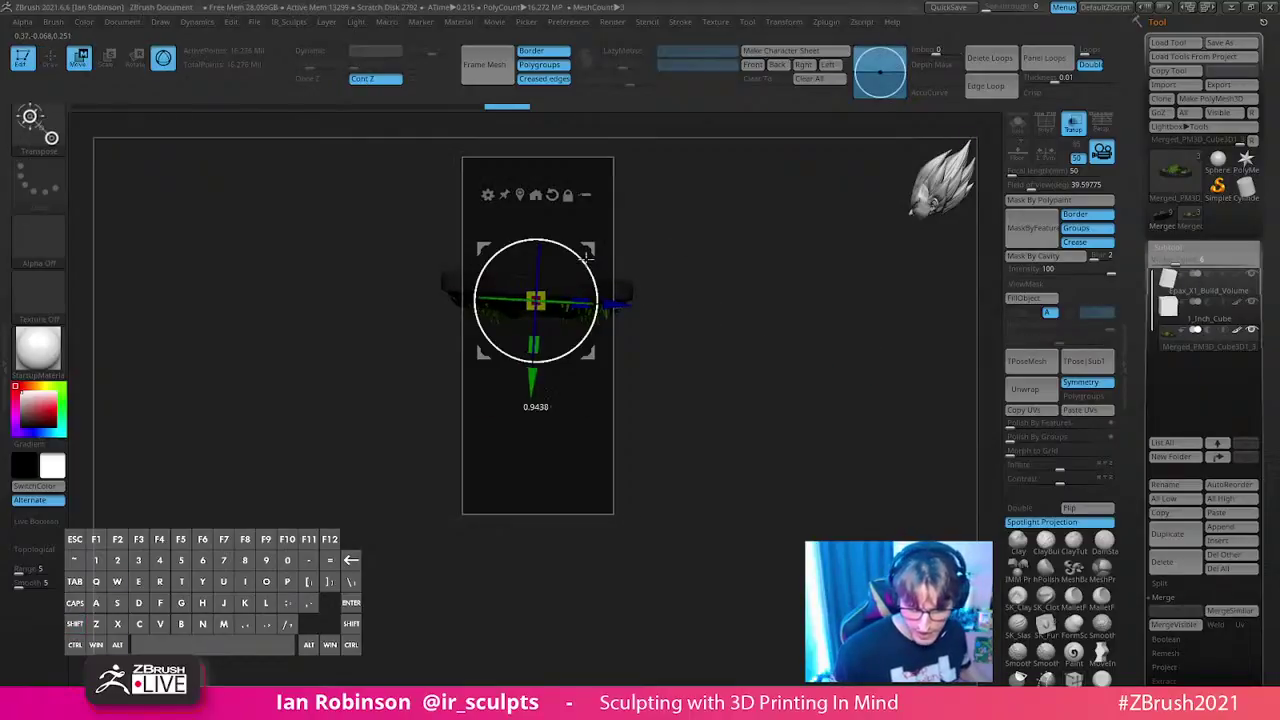
pyautogui.moveTo(711, 234); pyautogui.dragTo(866, 346)
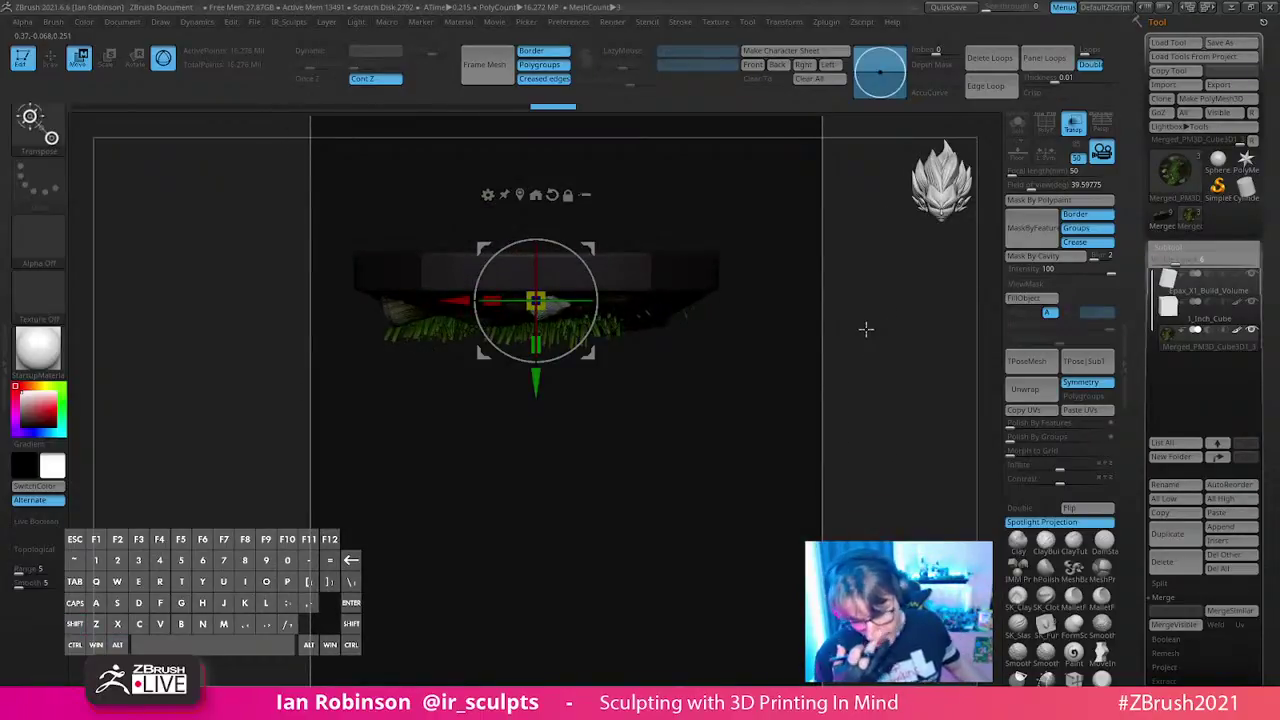
pyautogui.moveTo(857, 331)
pyautogui.mouseDown()
pyautogui.moveTo(843, 311)
pyautogui.moveTo(877, 323)
pyautogui.moveTo(857, 316)
pyautogui.moveTo(871, 329)
pyautogui.moveTo(840, 337)
pyautogui.mouseUp()
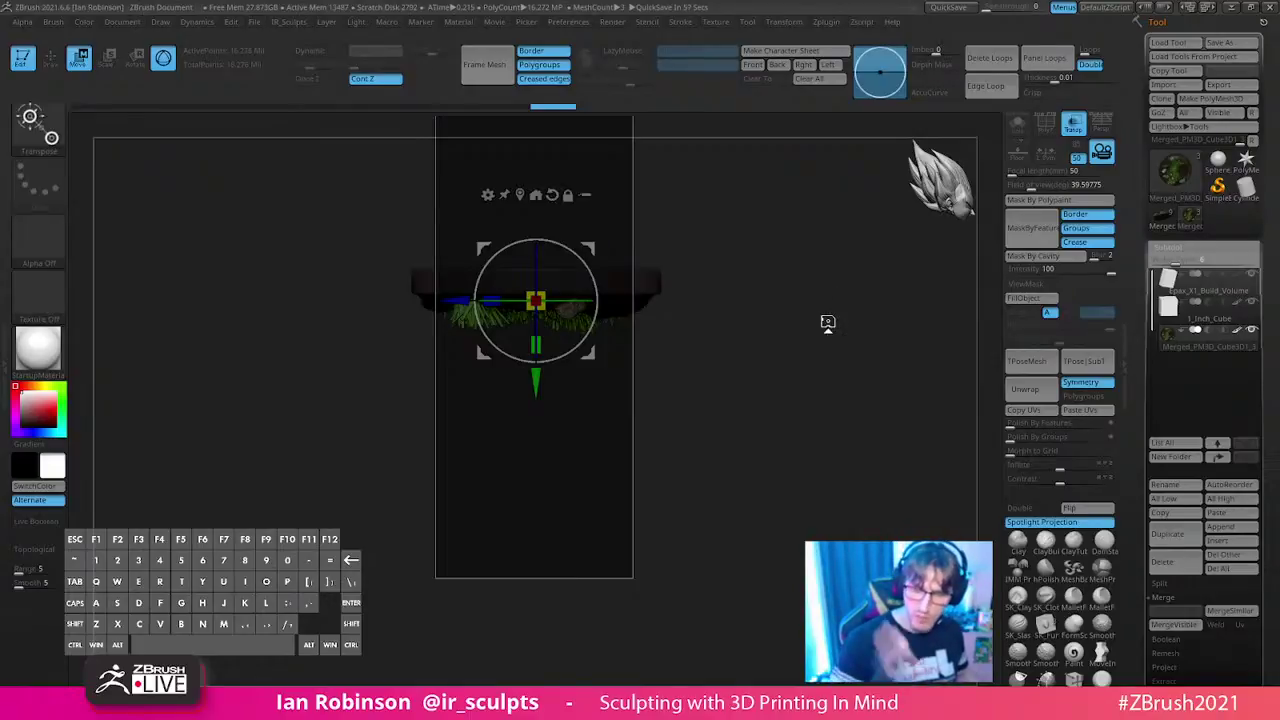
# - Delete the pasted base from the build volume tool and return to the statue tool, shown opaque from the front
pyautogui.press('q')
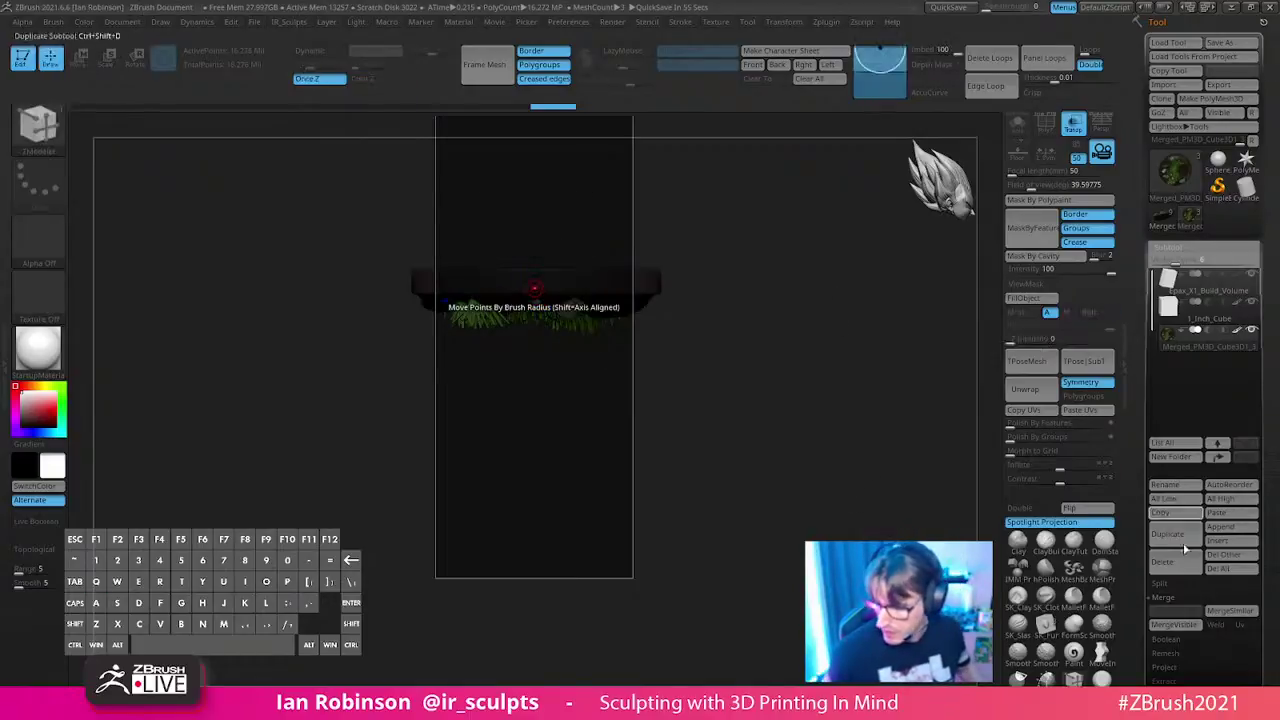
pyautogui.click(1168, 561)
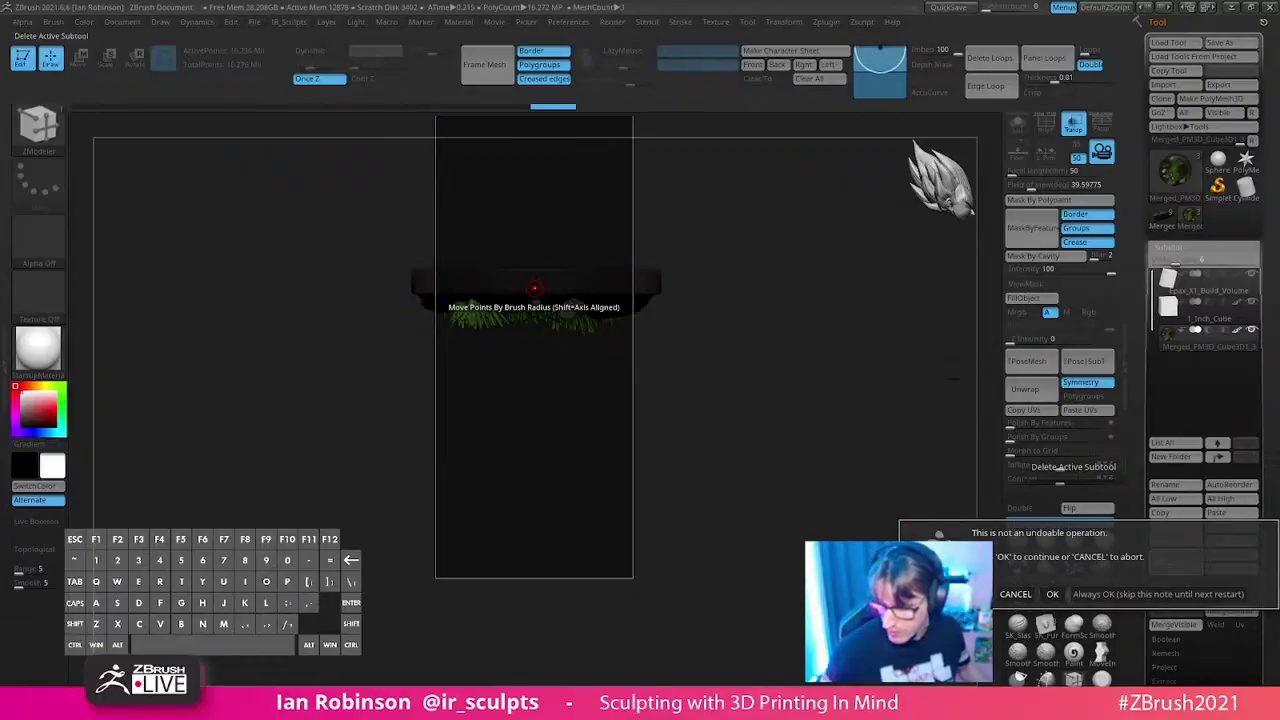
pyautogui.click(1052, 594)
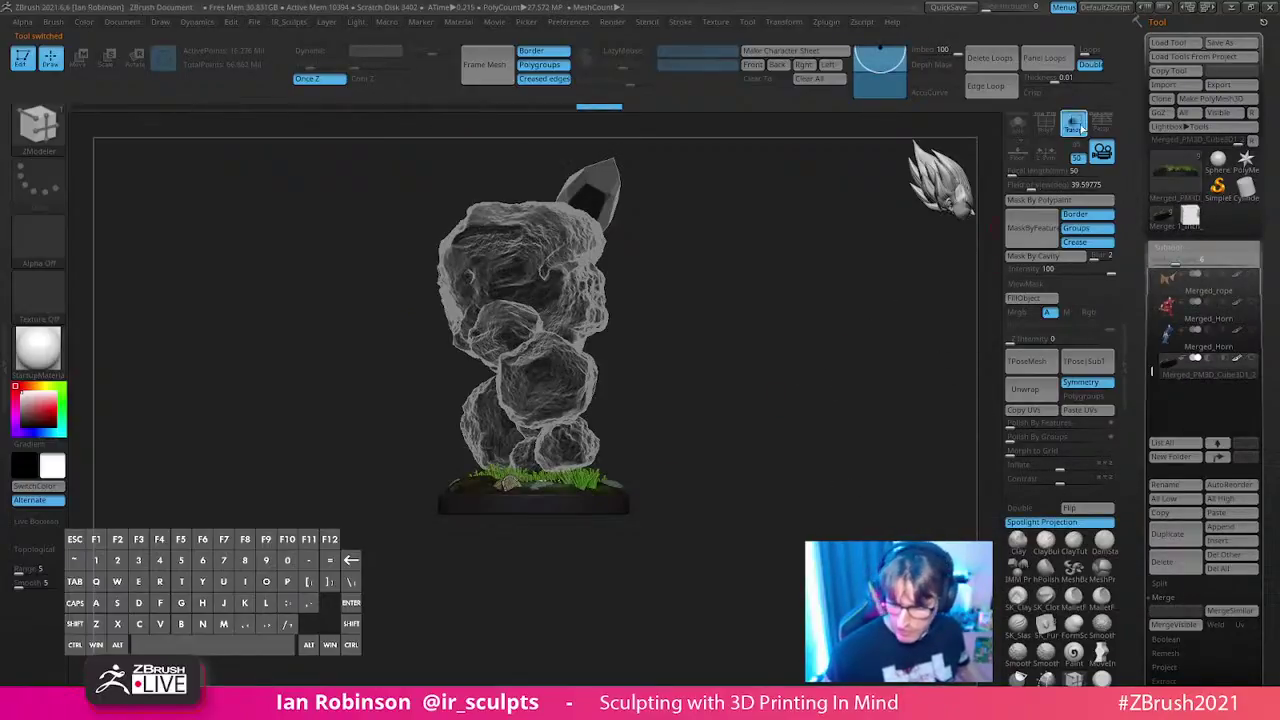
pyautogui.hotkey('shift', 'f')
pyautogui.moveTo(850, 355); pyautogui.dragTo(791, 357)
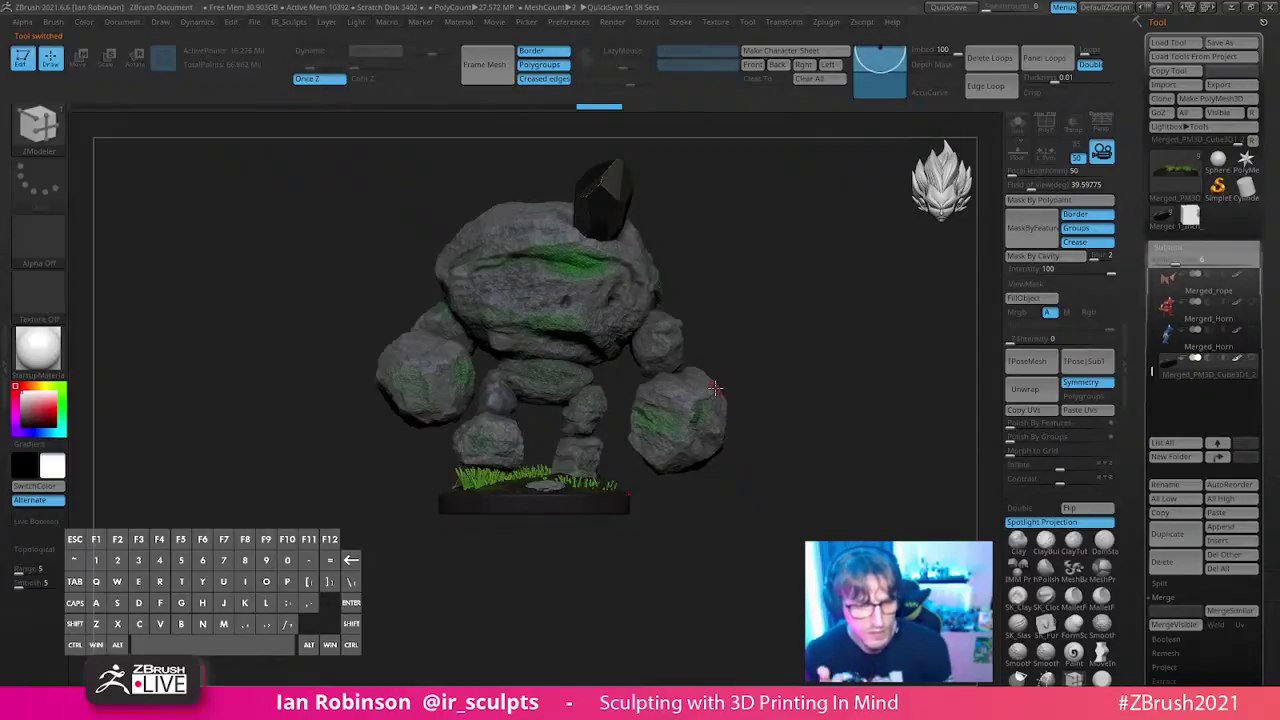
# - Solo the statue's base with polyframe on and isolate a pair of grass blades by their polygroup
pyautogui.click(1017, 123)
pyautogui.keyDown('alt'); pyautogui.moveTo(803, 384); pyautogui.dragTo(498, 410); pyautogui.keyUp('alt')
pyautogui.hotkey('shift', 'f')
pyautogui.keyDown('shift'); pyautogui.moveTo(709, 337); pyautogui.dragTo(520, 388); pyautogui.keyUp('shift')
pyautogui.keyDown('ctrl'); pyautogui.keyDown('shift'); pyautogui.click(512, 385); pyautogui.keyUp('shift'); pyautogui.keyUp('ctrl')
pyautogui.moveTo(660, 289)
pyautogui.mouseDown()
pyautogui.moveTo(660, 314)
pyautogui.moveTo(628, 353)
pyautogui.moveTo(629, 414)
pyautogui.moveTo(729, 317)
pyautogui.moveTo(740, 329)
pyautogui.mouseUp()
# - Measure the width of an isolated grass blade with the transpose line and return to draw mode
pyautogui.press('s')
pyautogui.press('w')
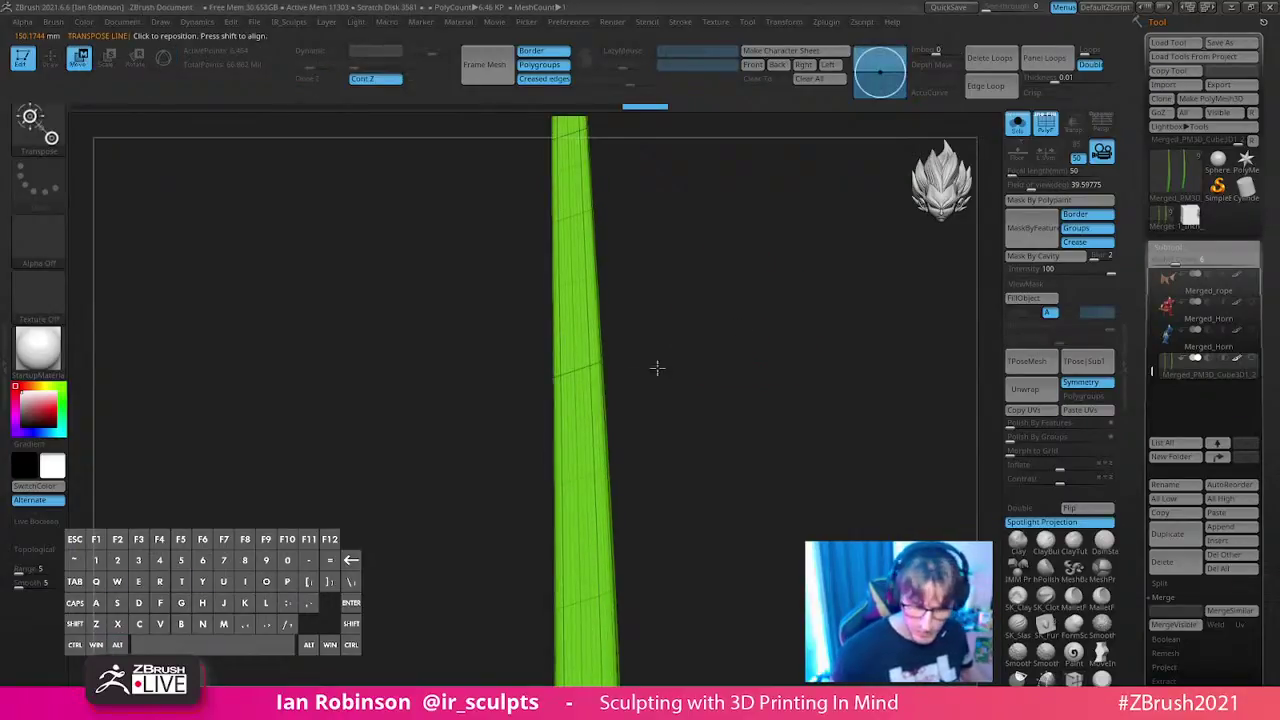
pyautogui.keyDown('shift'); pyautogui.moveTo(556, 375); pyautogui.dragTo(604, 360); pyautogui.keyUp('shift')
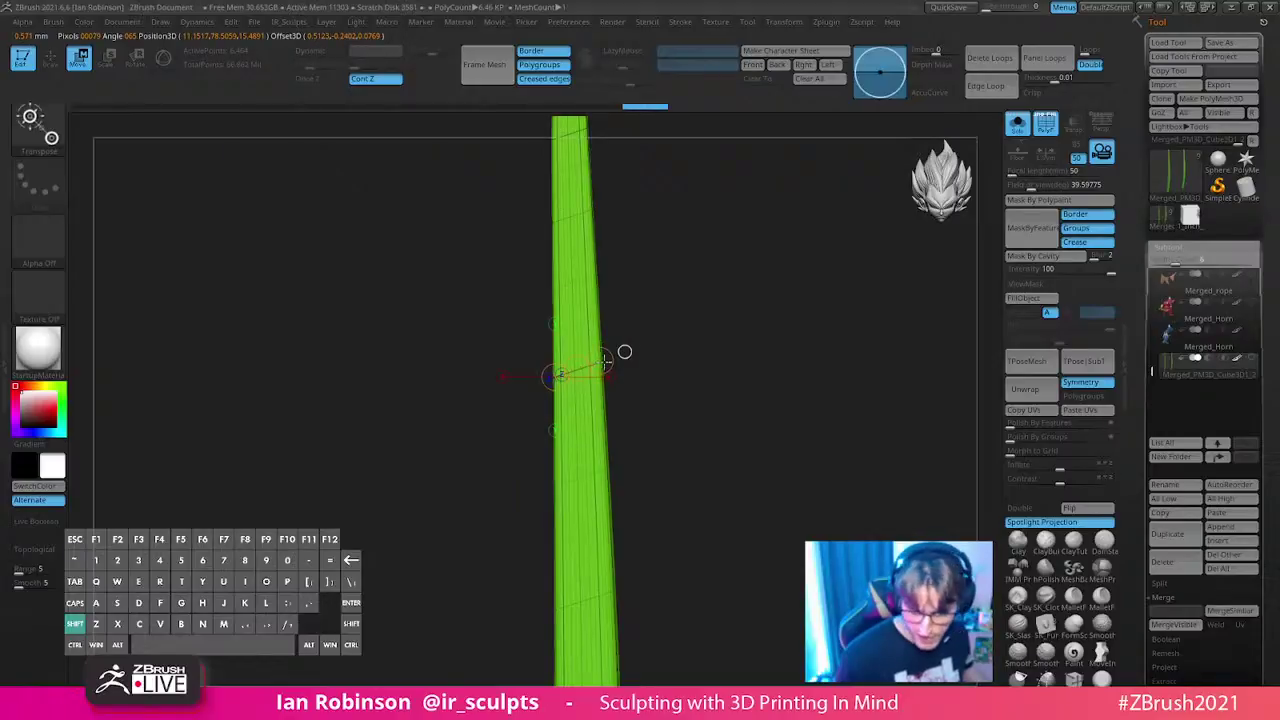
pyautogui.moveTo(700, 363)
pyautogui.mouseDown()
pyautogui.moveTo(731, 363)
pyautogui.moveTo(663, 307)
pyautogui.moveTo(767, 353)
pyautogui.moveTo(720, 343)
pyautogui.mouseUp()
pyautogui.press('y')
pyautogui.press('q')
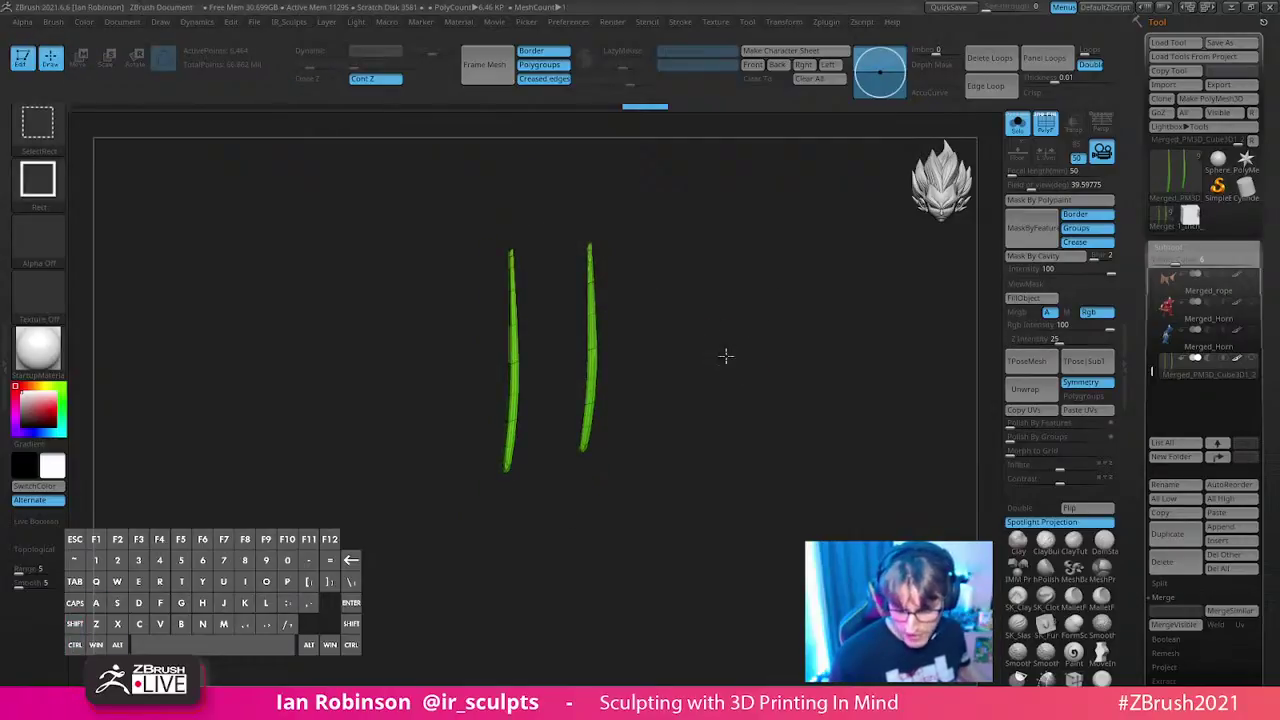
# - Show the whole base again and examine its polygroups from above before turning off polyframe
pyautogui.keyDown('ctrl'); pyautogui.keyDown('shift'); pyautogui.click(723, 354); pyautogui.keyUp('shift'); pyautogui.keyUp('ctrl')
pyautogui.moveTo(803, 271); pyautogui.dragTo(809, 328)
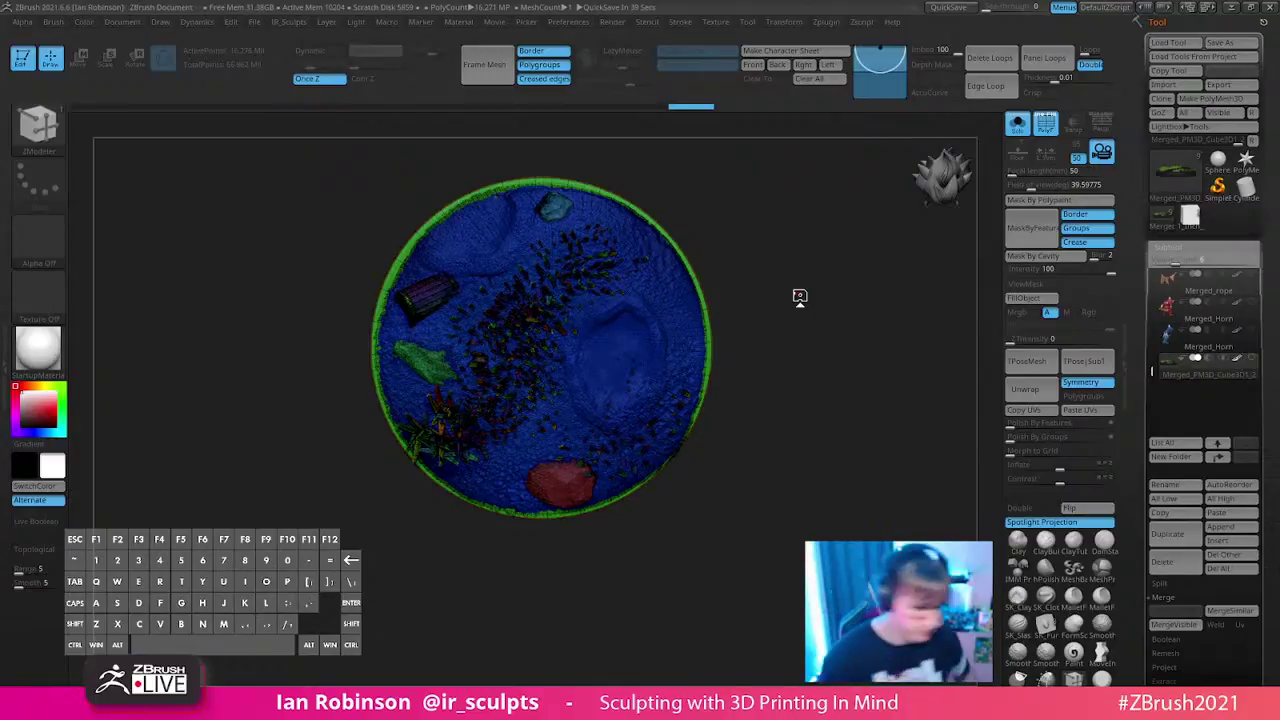
pyautogui.moveTo(815, 308); pyautogui.dragTo(809, 260)
pyautogui.moveTo(843, 309)
pyautogui.keyDown('alt'); pyautogui.mouseDown()
pyautogui.moveTo(843, 240)
pyautogui.moveTo(826, 254)
pyautogui.moveTo(766, 234)
pyautogui.moveTo(484, 248)
pyautogui.mouseUp(); pyautogui.keyUp('alt')
pyautogui.hotkey('shift', 'f')
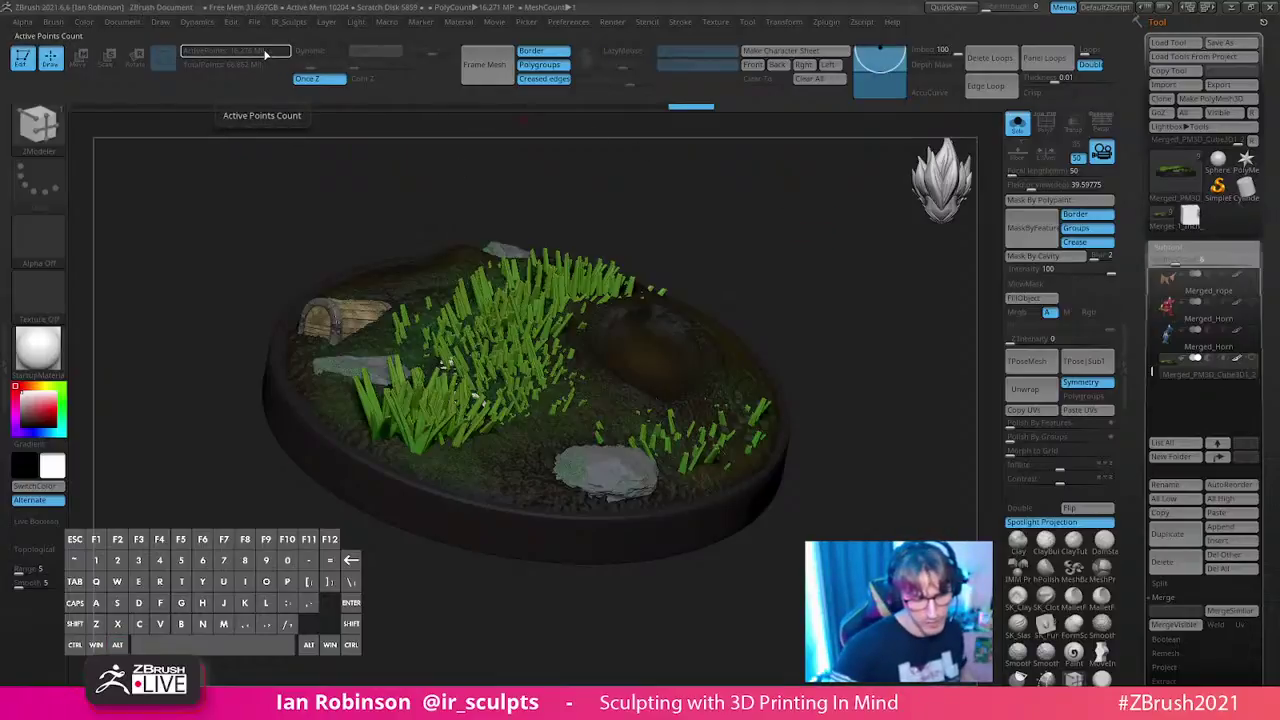
# - Isolate the base's ground surface and invert the visibility to inspect the grass, chest and rocks without it
pyautogui.moveTo(740, 231)
pyautogui.mouseDown()
pyautogui.moveTo(751, 280)
pyautogui.moveTo(834, 364)
pyautogui.mouseUp()
pyautogui.hotkey('ctrl', 'shift')
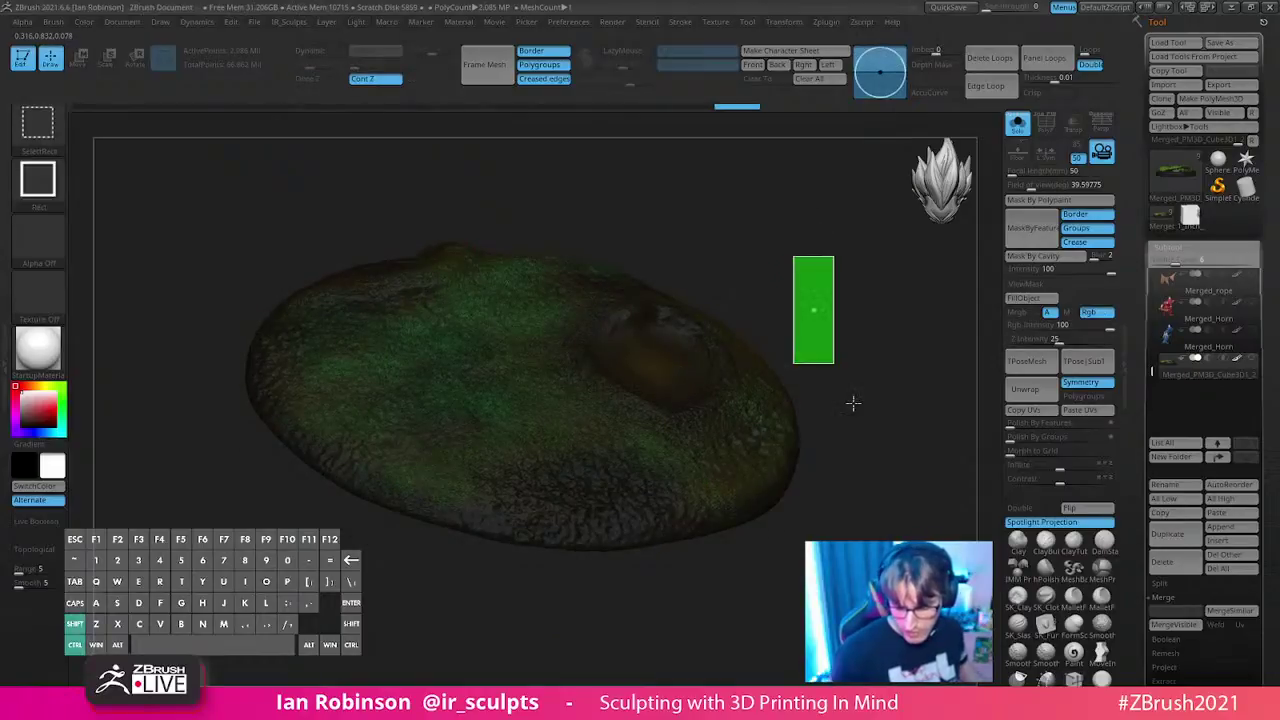
pyautogui.keyDown('ctrl'); pyautogui.keyDown('shift'); pyautogui.click(627, 210); pyautogui.keyUp('shift'); pyautogui.keyUp('ctrl')
pyautogui.moveTo(627, 210); pyautogui.dragTo(493, 240)
pyautogui.moveTo(743, 228); pyautogui.dragTo(787, 263)
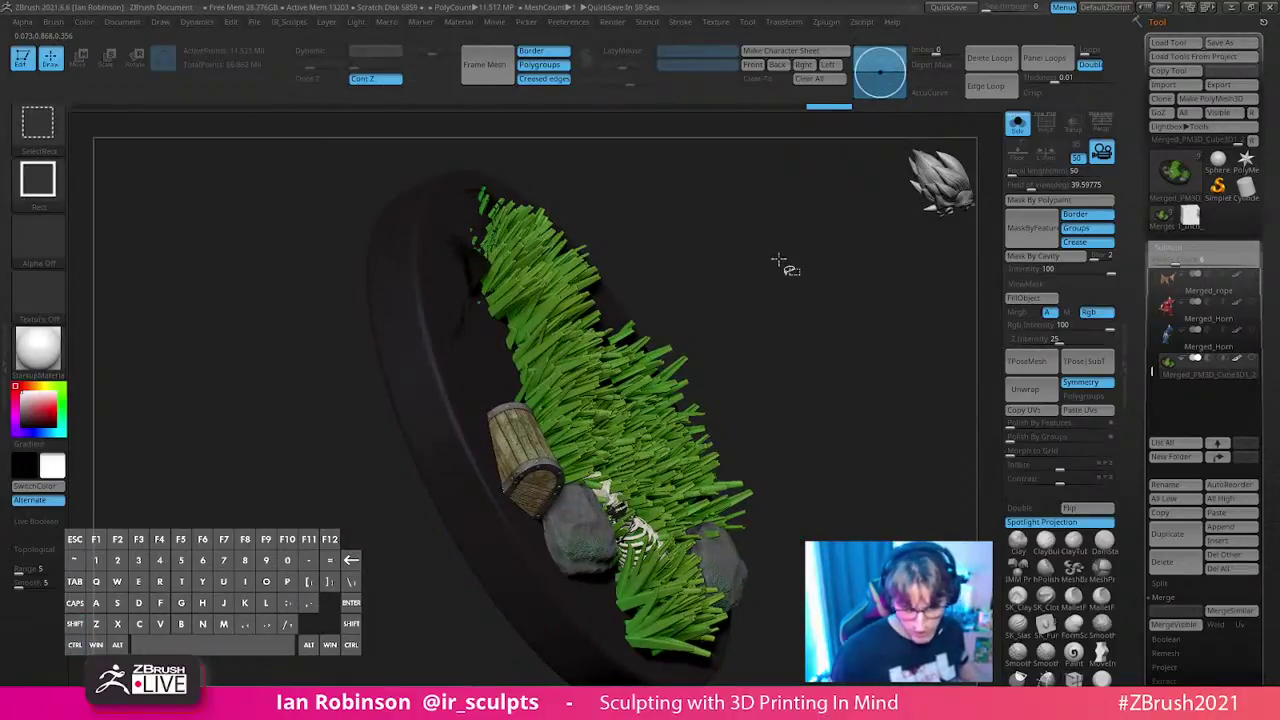
# - Restore the full base with polyframe on and split its separate pieces into polygroups with Auto Groups
pyautogui.hotkey('shift', 'f')
pyautogui.press('g')
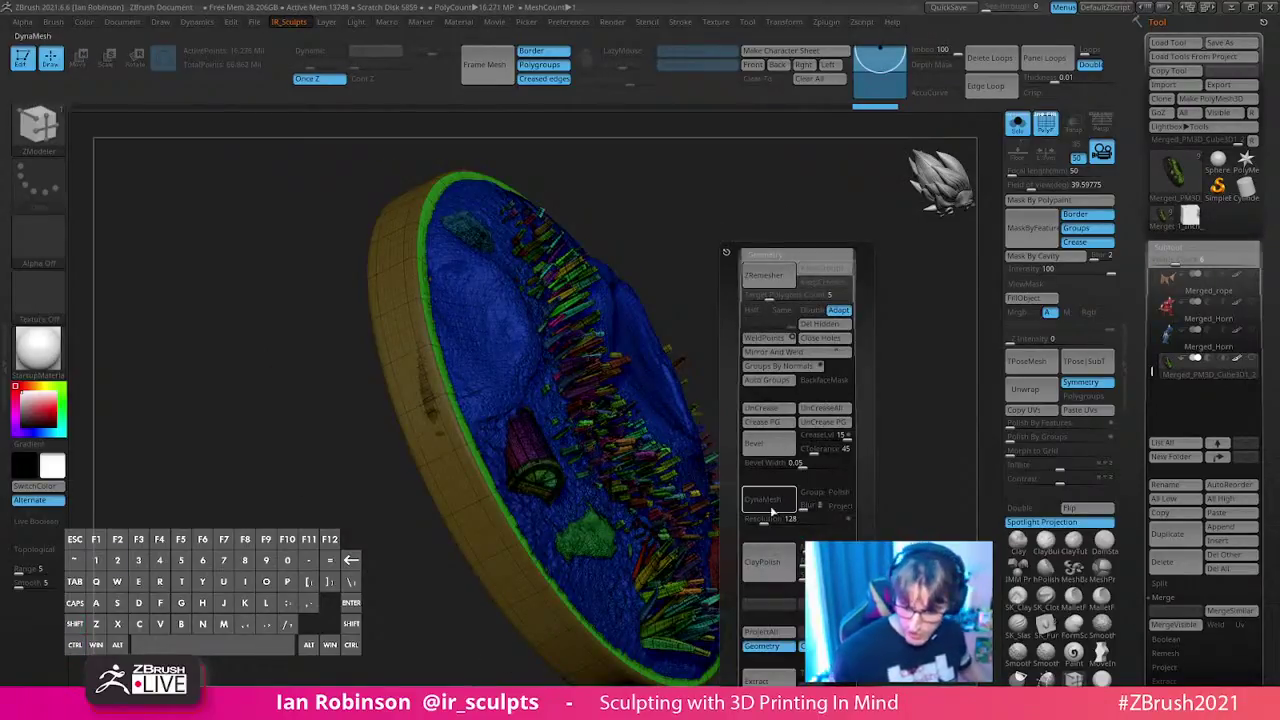
pyautogui.click(781, 383)
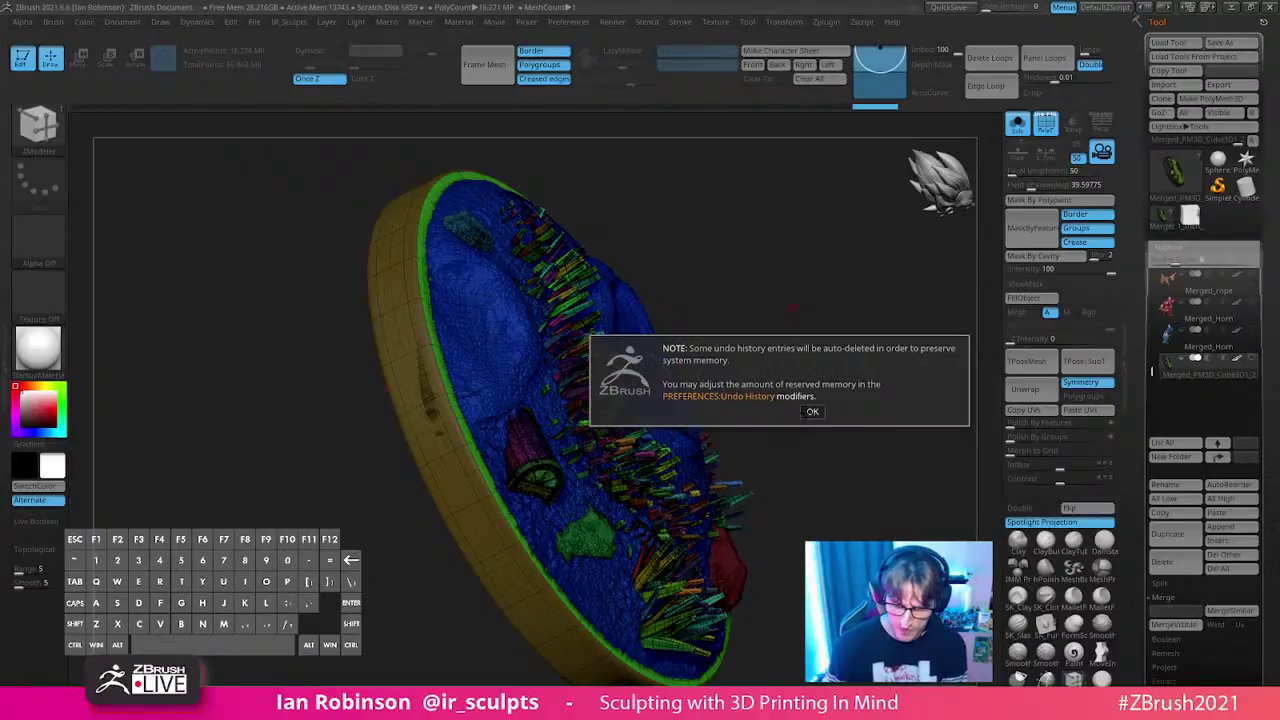
pyautogui.click(812, 411)
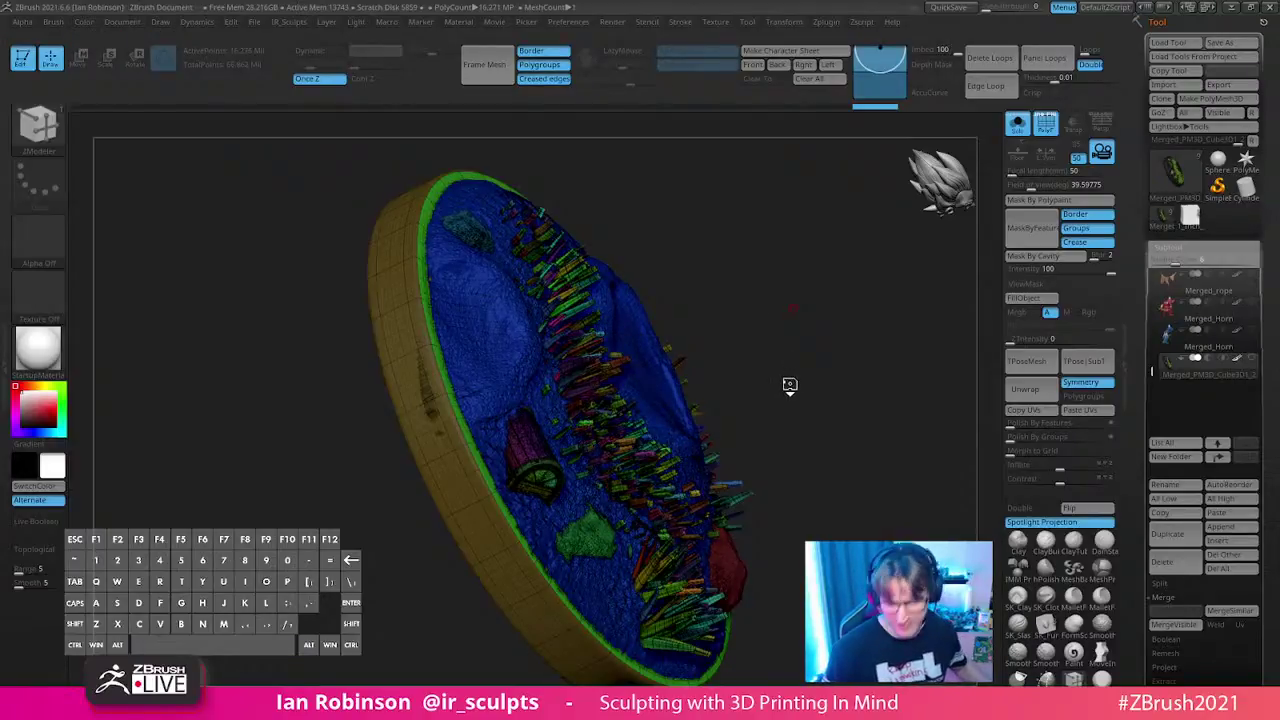
pyautogui.moveTo(785, 364); pyautogui.dragTo(789, 303)
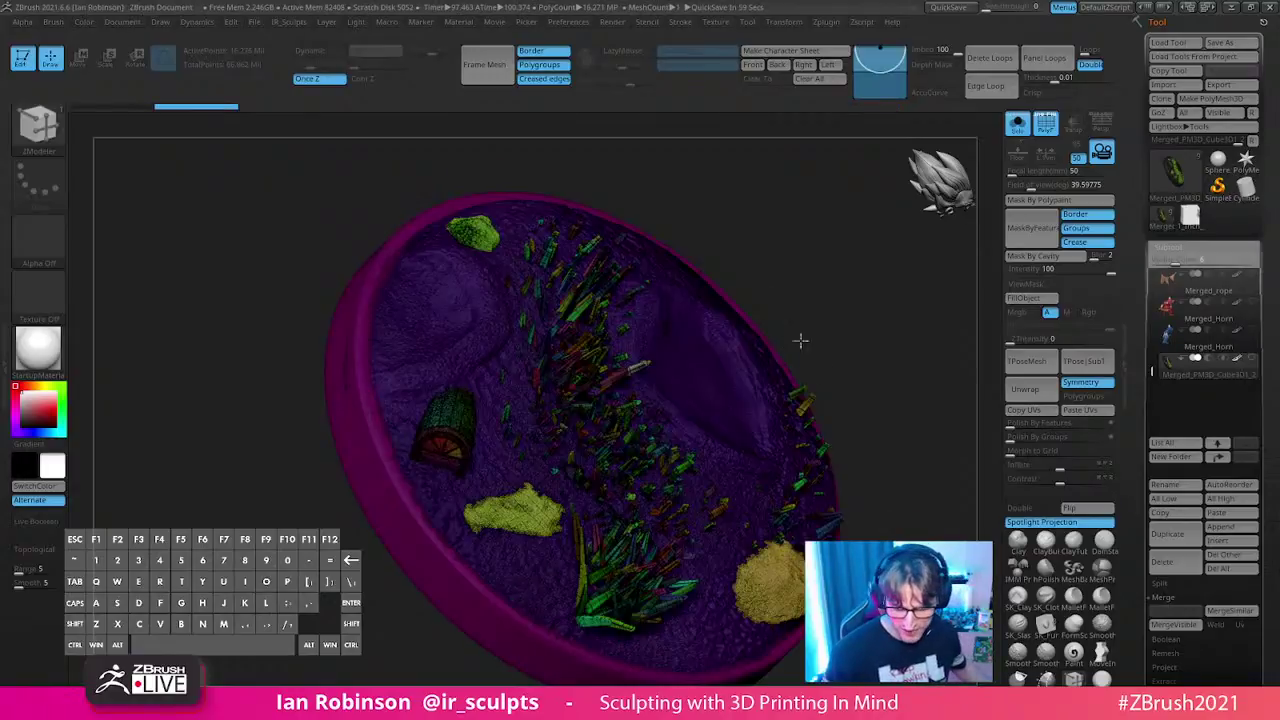
pyautogui.hotkey('ctrl', 'shift')
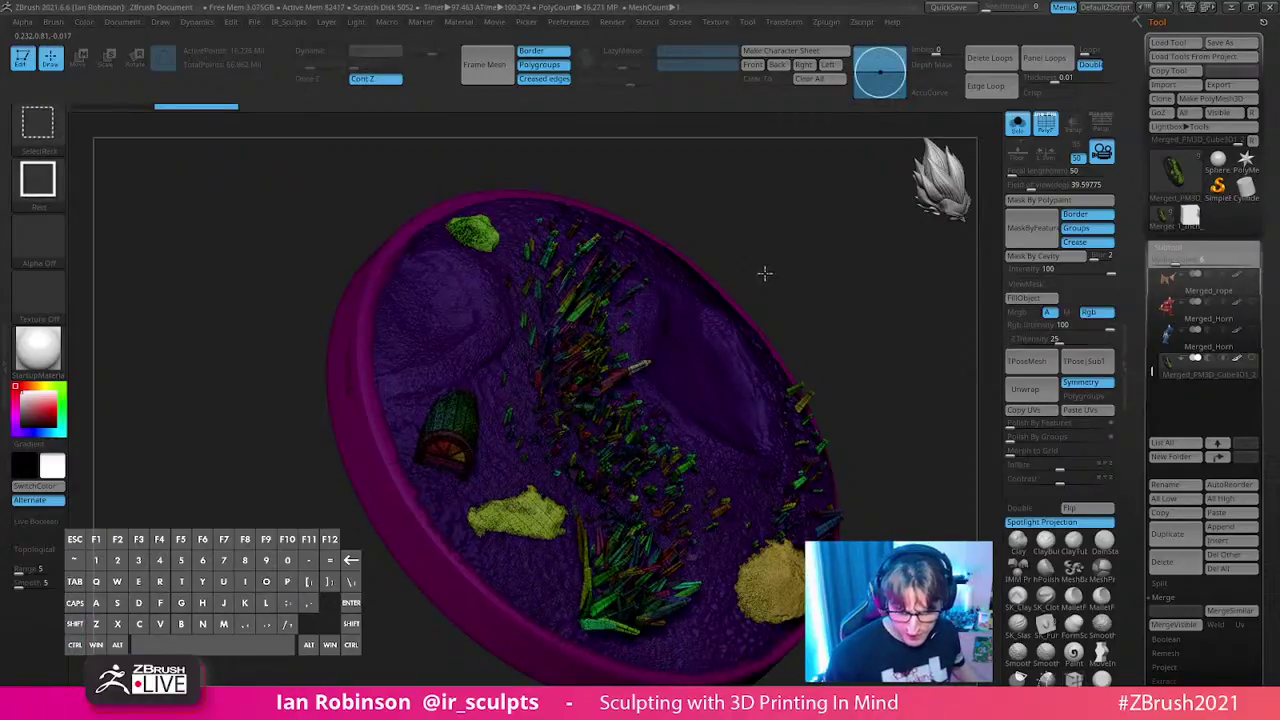
pyautogui.keyDown('ctrl'); pyautogui.keyDown('shift'); pyautogui.moveTo(760, 249); pyautogui.dragTo(762, 231); pyautogui.keyUp('shift'); pyautogui.keyUp('ctrl')
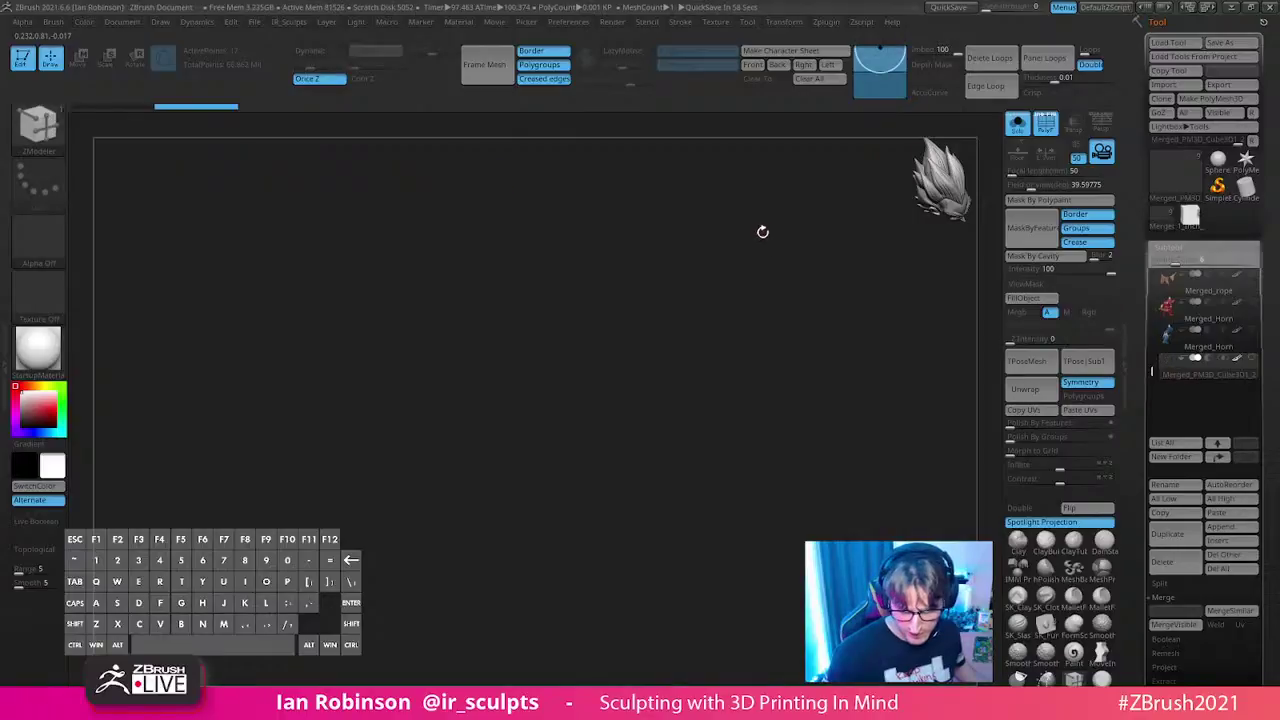
pyautogui.hotkey('ctrl', 'shift')
pyautogui.keyDown('ctrl'); pyautogui.keyDown('shift'); pyautogui.click(790, 262); pyautogui.keyUp('shift'); pyautogui.keyUp('ctrl')
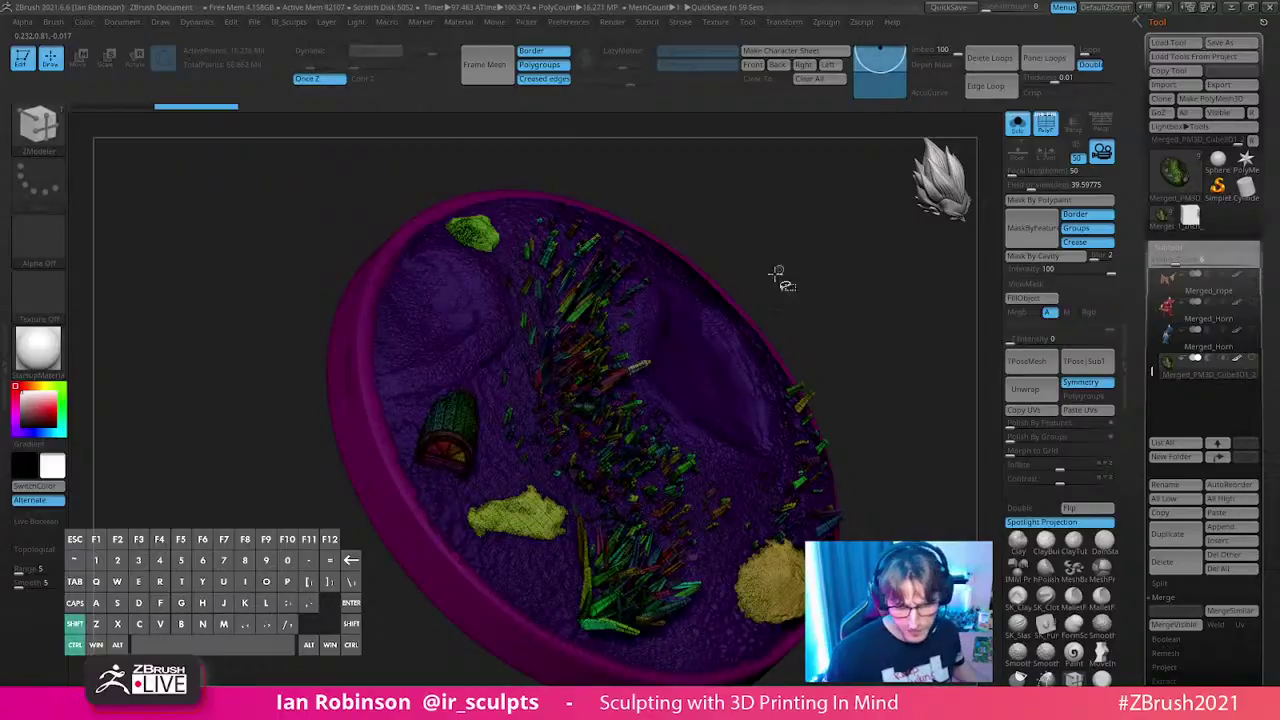
# - Hide the ground surface, the base disc and the rocks to leave the grass blades and chest visible
pyautogui.keyDown('ctrl'); pyautogui.keyDown('shift'); pyautogui.click(820, 252); pyautogui.keyUp('shift'); pyautogui.keyUp('ctrl')
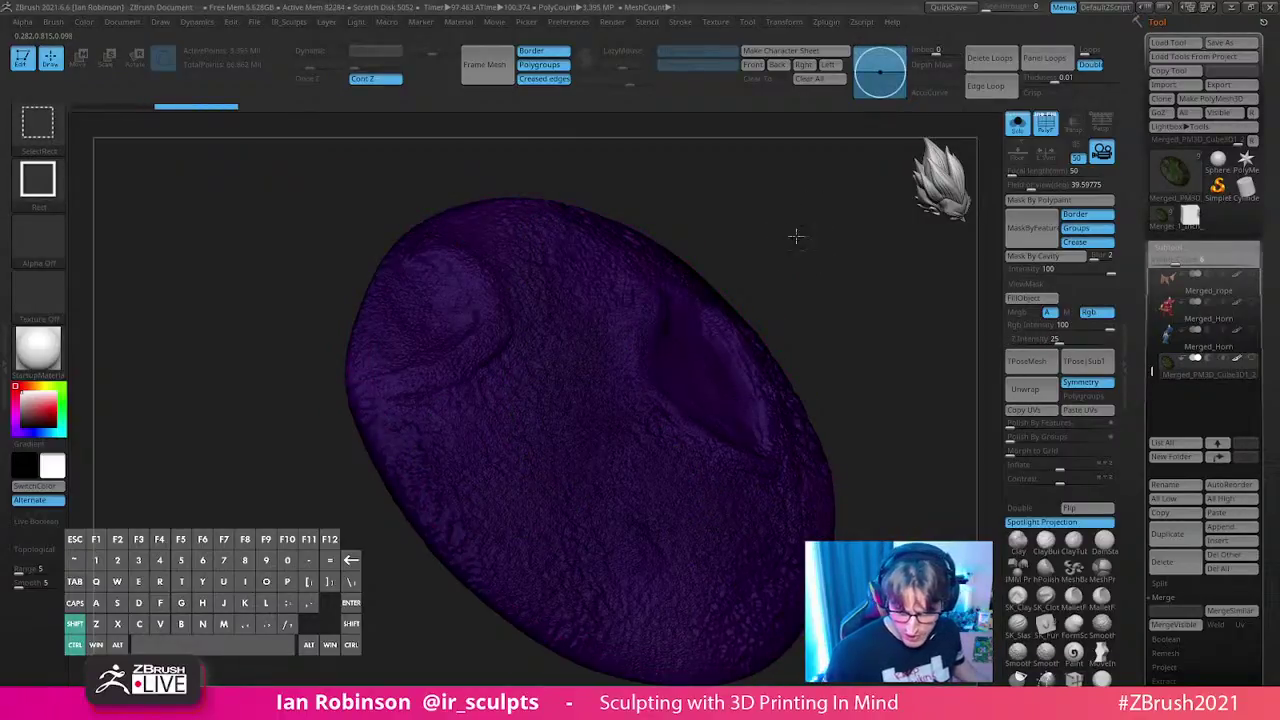
pyautogui.keyDown('ctrl'); pyautogui.keyDown('shift'); pyautogui.moveTo(793, 232); pyautogui.dragTo(852, 333); pyautogui.keyUp('shift'); pyautogui.keyUp('ctrl')
pyautogui.keyDown('ctrl'); pyautogui.keyDown('shift'); pyautogui.click(756, 264); pyautogui.keyUp('shift'); pyautogui.keyUp('ctrl')
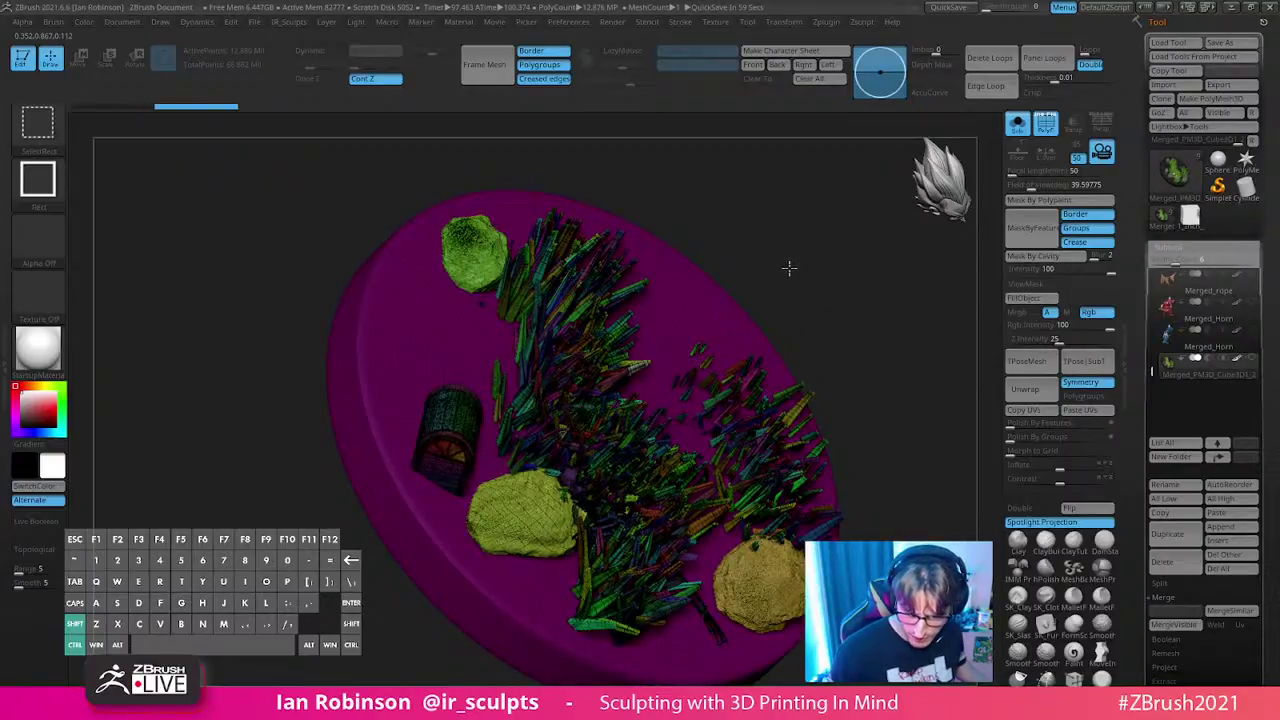
pyautogui.keyDown('ctrl'); pyautogui.keyDown('shift'); pyautogui.click(787, 270); pyautogui.keyUp('shift'); pyautogui.keyUp('ctrl')
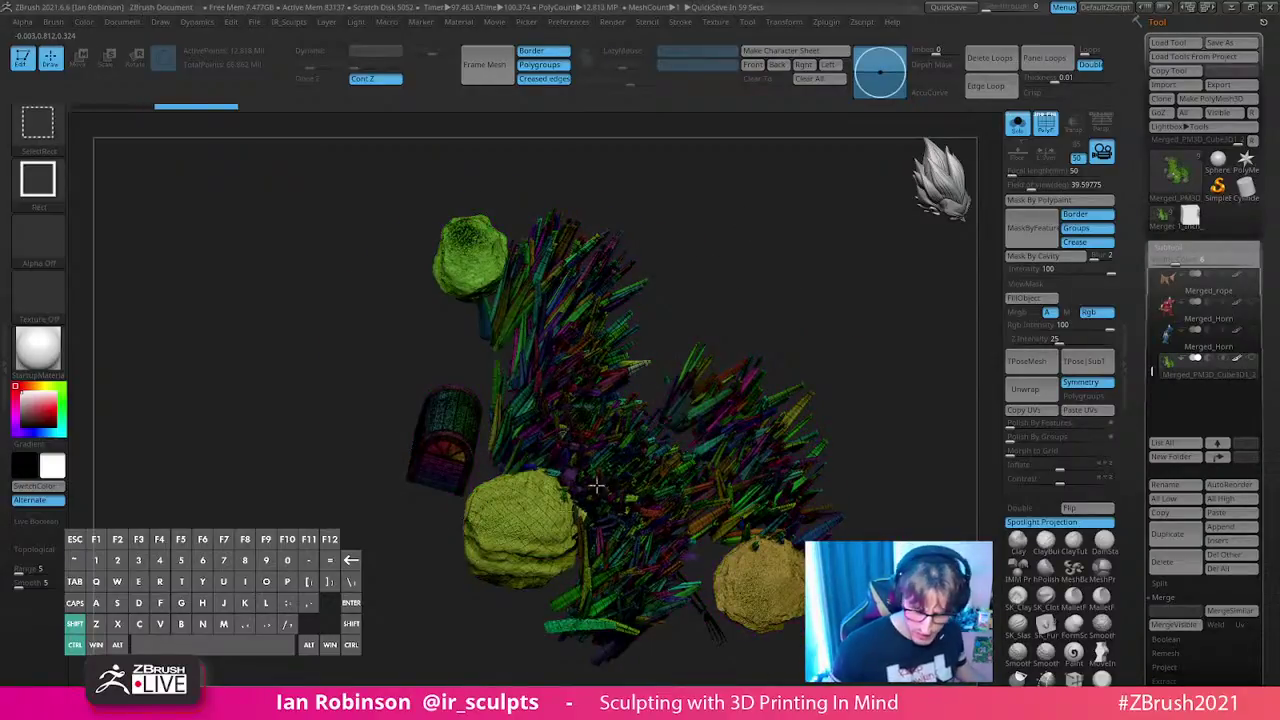
pyautogui.keyDown('ctrl'); pyautogui.keyDown('shift'); pyautogui.click(512, 526); pyautogui.keyUp('shift'); pyautogui.keyUp('ctrl')
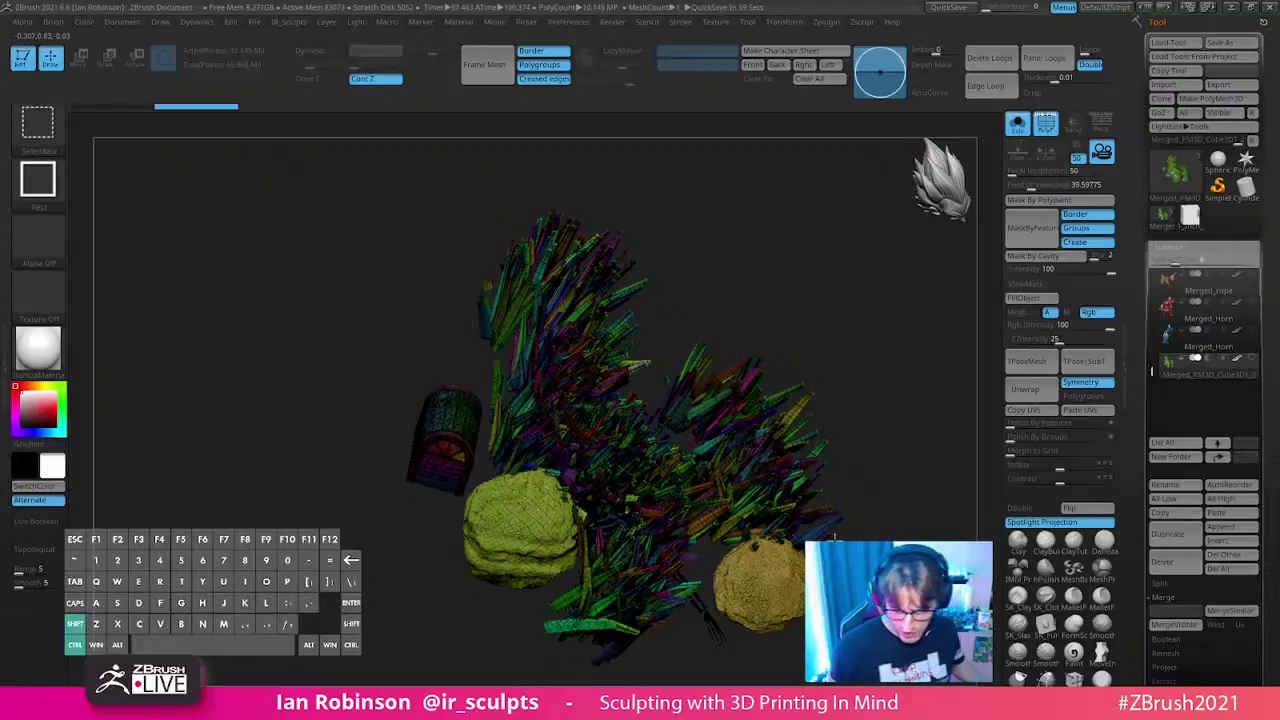
pyautogui.keyDown('ctrl'); pyautogui.keyDown('shift'); pyautogui.click(520, 525); pyautogui.keyUp('shift'); pyautogui.keyUp('ctrl')
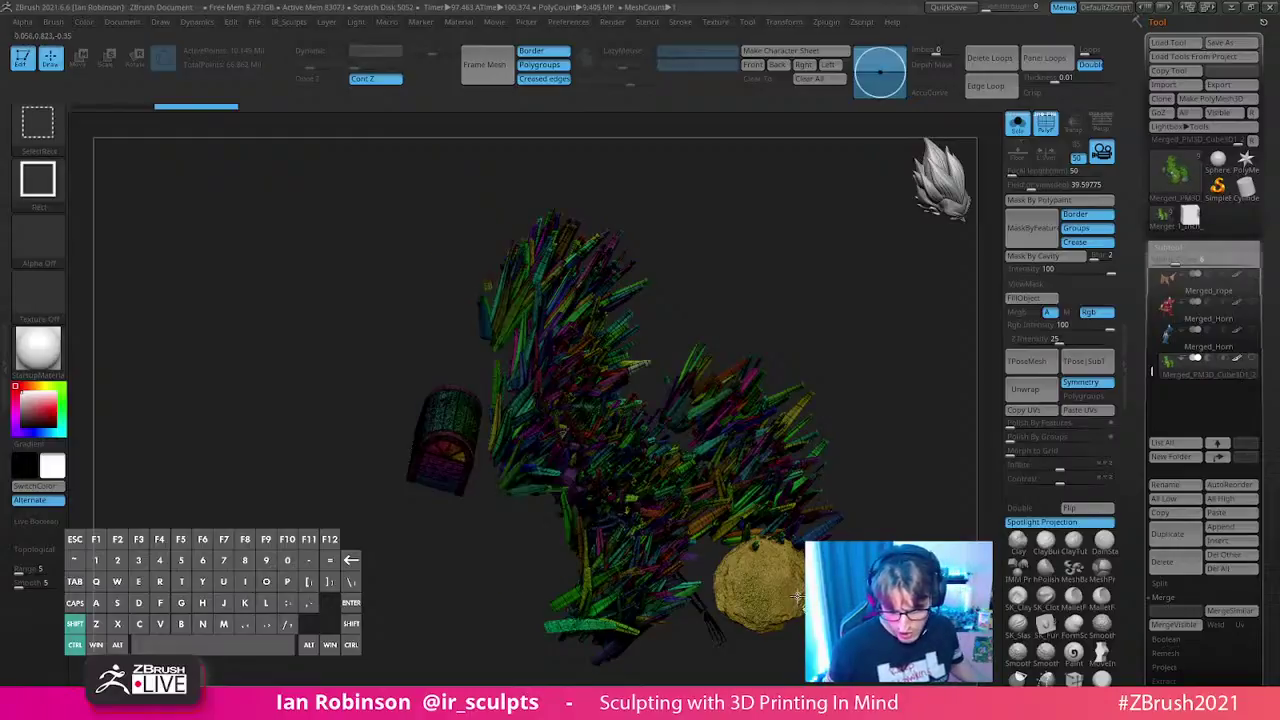
pyautogui.keyDown('ctrl'); pyautogui.keyDown('shift'); pyautogui.click(441, 424); pyautogui.keyUp('shift'); pyautogui.keyUp('ctrl')
# - Hide the chest beside the grass blades with a SelectLasso visibility selection
pyautogui.press('b')
pyautogui.press('z')
pyautogui.press('m')
pyautogui.moveTo(598, 357); pyautogui.dragTo(800, 300)
pyautogui.press('f')
pyautogui.moveTo(192, 171); pyautogui.dragTo(462, 488)
pyautogui.keyDown('ctrl'); pyautogui.keyDown('shift'); pyautogui.click(38, 121); pyautogui.keyUp('shift'); pyautogui.keyUp('ctrl')
pyautogui.keyDown('ctrl'); pyautogui.keyDown('shift'); pyautogui.click(38, 121); pyautogui.keyUp('shift'); pyautogui.keyUp('ctrl')
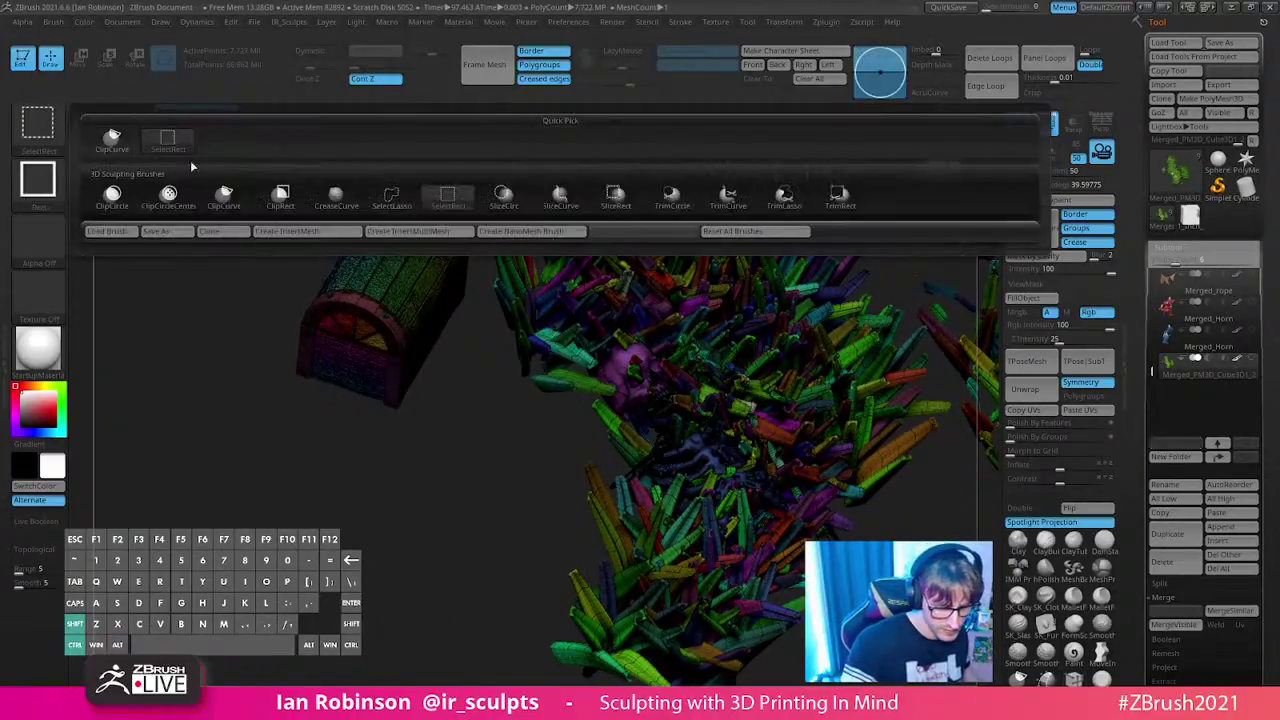
pyautogui.click(391, 194)
pyautogui.moveTo(428, 474)
pyautogui.keyDown('ctrl'); pyautogui.keyDown('shift'); pyautogui.mouseDown()
pyautogui.moveTo(466, 343)
pyautogui.moveTo(456, 167)
pyautogui.moveTo(214, 457)
pyautogui.moveTo(345, 565)
pyautogui.mouseUp(); pyautogui.keyUp('shift'); pyautogui.keyUp('ctrl')
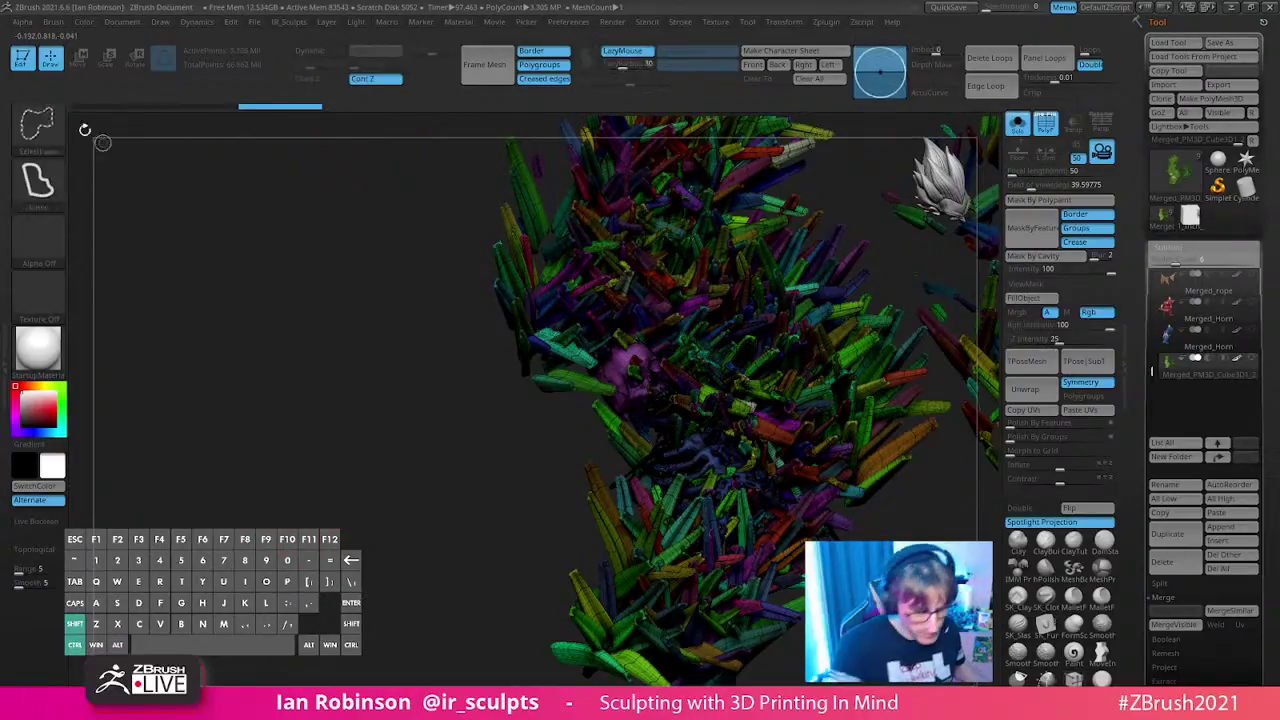
# - Return to SelectRect visibility selection and hide the skeleton's skull and lower jaw bone among the grass
pyautogui.keyDown('ctrl'); pyautogui.keyDown('shift'); pyautogui.click(38, 121); pyautogui.keyUp('shift'); pyautogui.keyUp('ctrl')
pyautogui.click(224, 143)
pyautogui.keyDown('alt'); pyautogui.moveTo(693, 373); pyautogui.dragTo(443, 322); pyautogui.keyUp('alt')
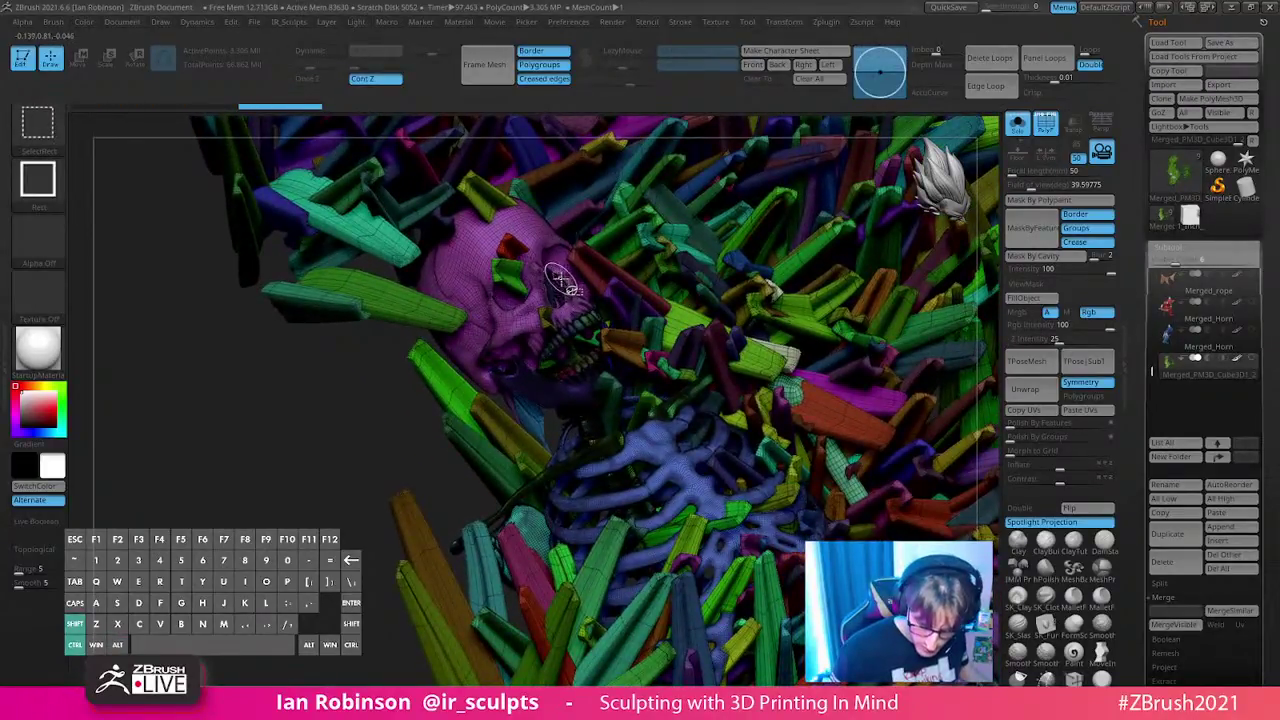
pyautogui.keyDown('ctrl'); pyautogui.keyDown('shift'); pyautogui.click(560, 280); pyautogui.keyUp('shift'); pyautogui.keyUp('ctrl')
pyautogui.moveTo(605, 343)
pyautogui.mouseDown()
pyautogui.moveTo(565, 428)
pyautogui.moveTo(617, 418)
pyautogui.moveTo(466, 277)
pyautogui.mouseUp()
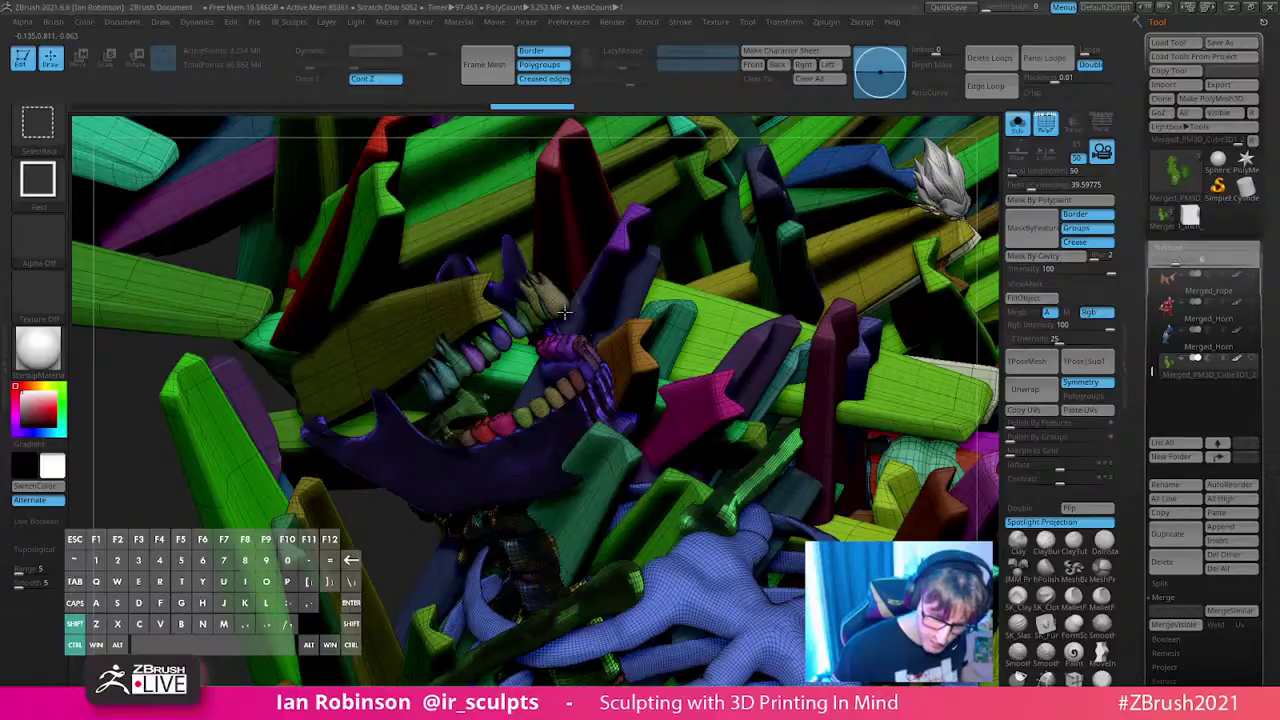
pyautogui.moveTo(548, 287); pyautogui.dragTo(549, 282, button='right')
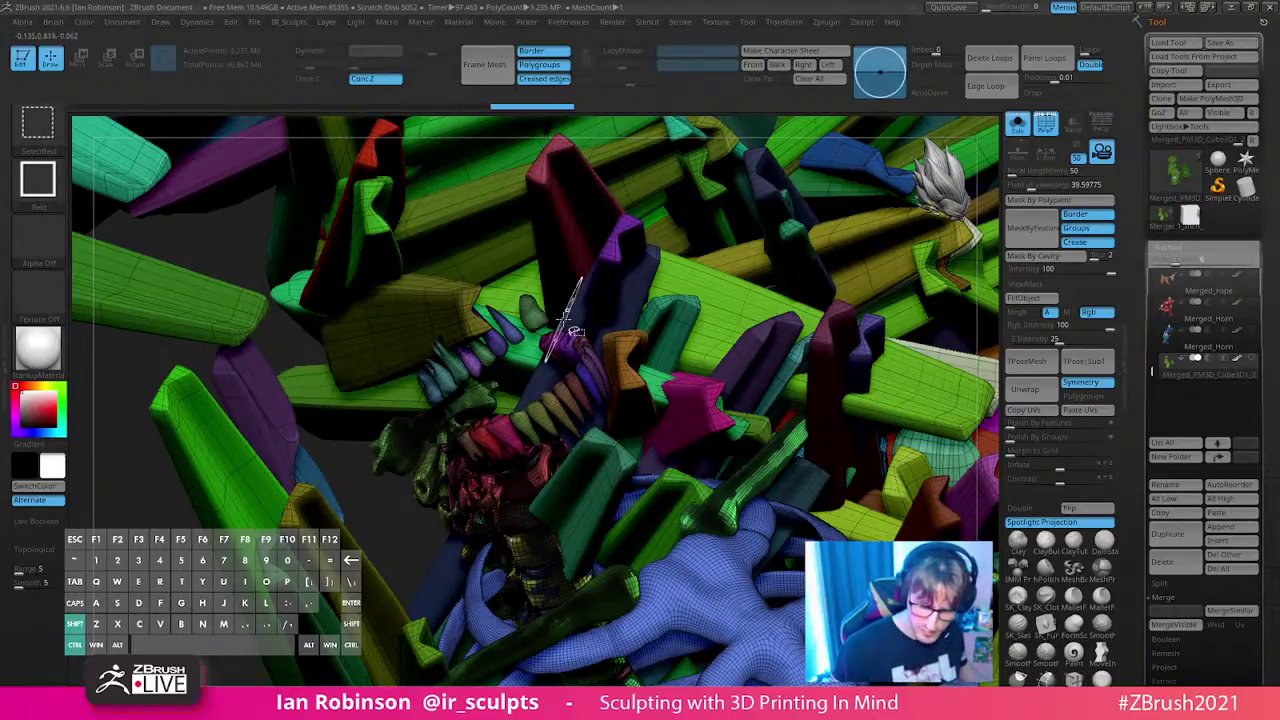
pyautogui.keyDown('ctrl'); pyautogui.moveTo(564, 318); pyautogui.dragTo(620, 394, button='right'); pyautogui.keyUp('ctrl')
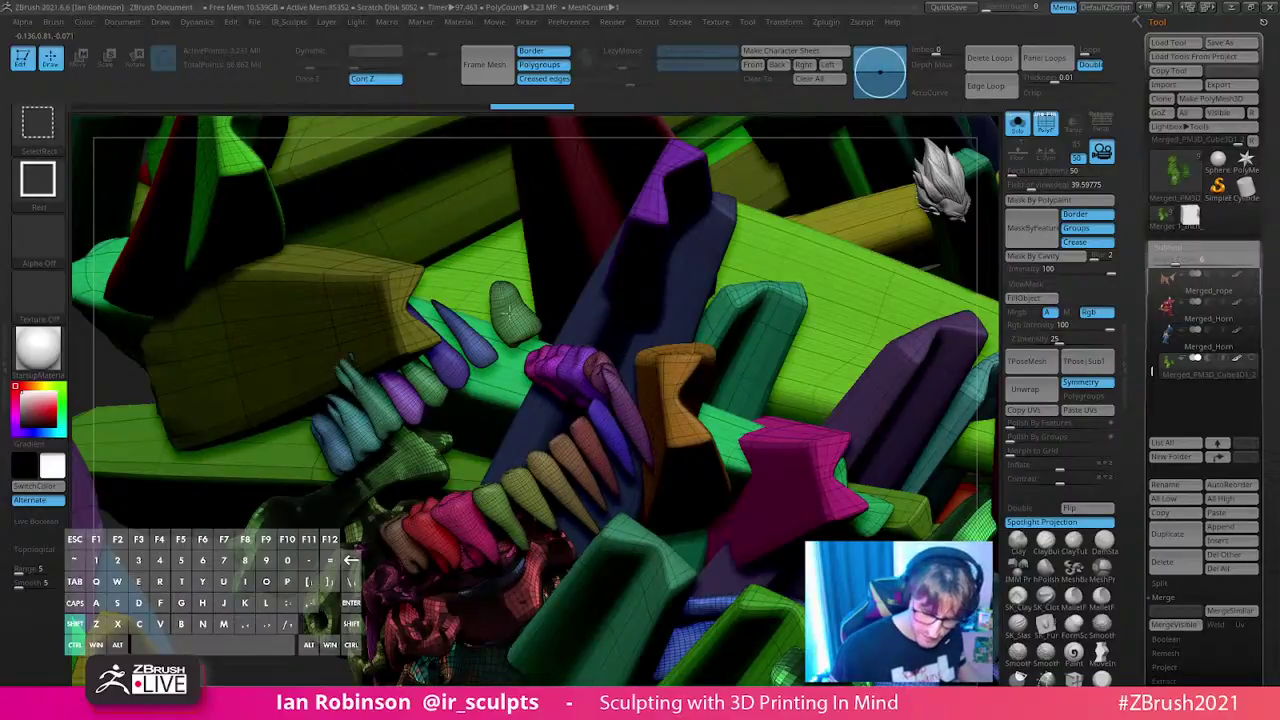
# - Hide the loose upper teeth left behind by the skull, one polygroup at a time
pyautogui.keyDown('ctrl'); pyautogui.keyDown('shift'); pyautogui.click(477, 343); pyautogui.keyUp('shift'); pyautogui.keyUp('ctrl')
pyautogui.keyDown('ctrl'); pyautogui.keyDown('shift'); pyautogui.click(452, 374); pyautogui.keyUp('shift'); pyautogui.keyUp('ctrl')
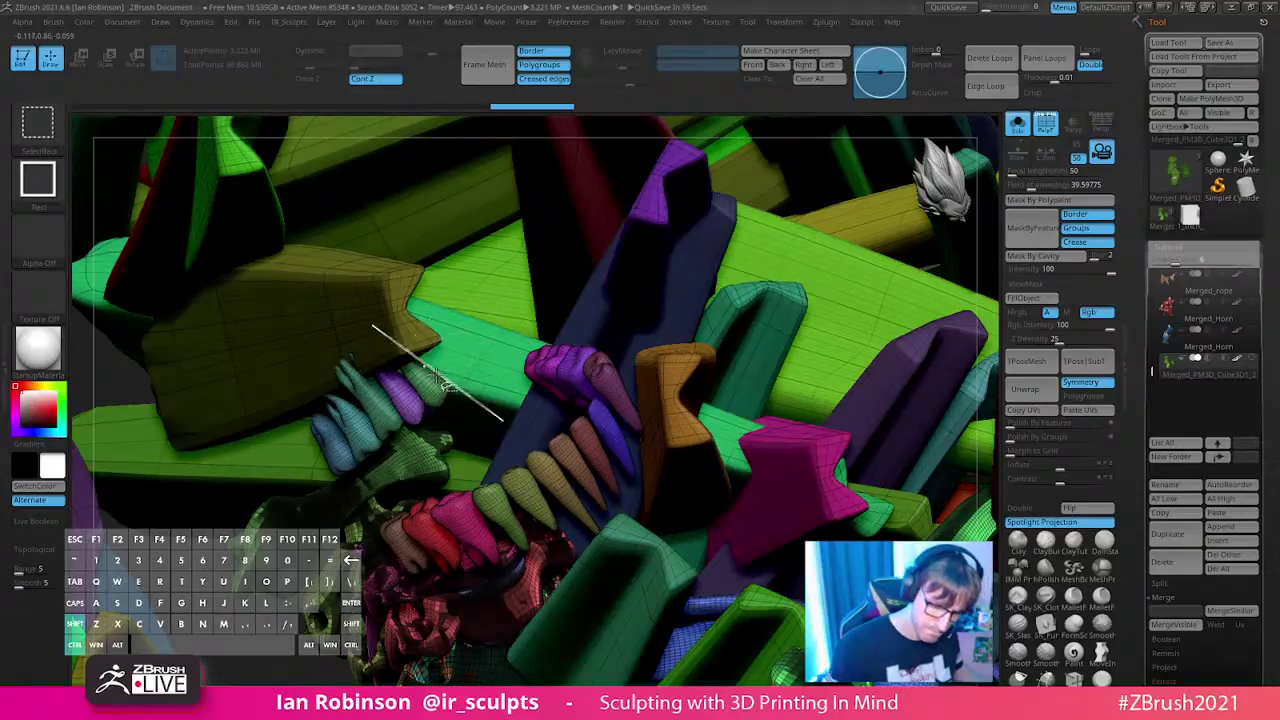
pyautogui.keyDown('ctrl'); pyautogui.keyDown('shift'); pyautogui.click(404, 414); pyautogui.keyUp('shift'); pyautogui.keyUp('ctrl')
pyautogui.keyDown('ctrl'); pyautogui.keyDown('shift'); pyautogui.click(370, 448); pyautogui.keyUp('shift'); pyautogui.keyUp('ctrl')
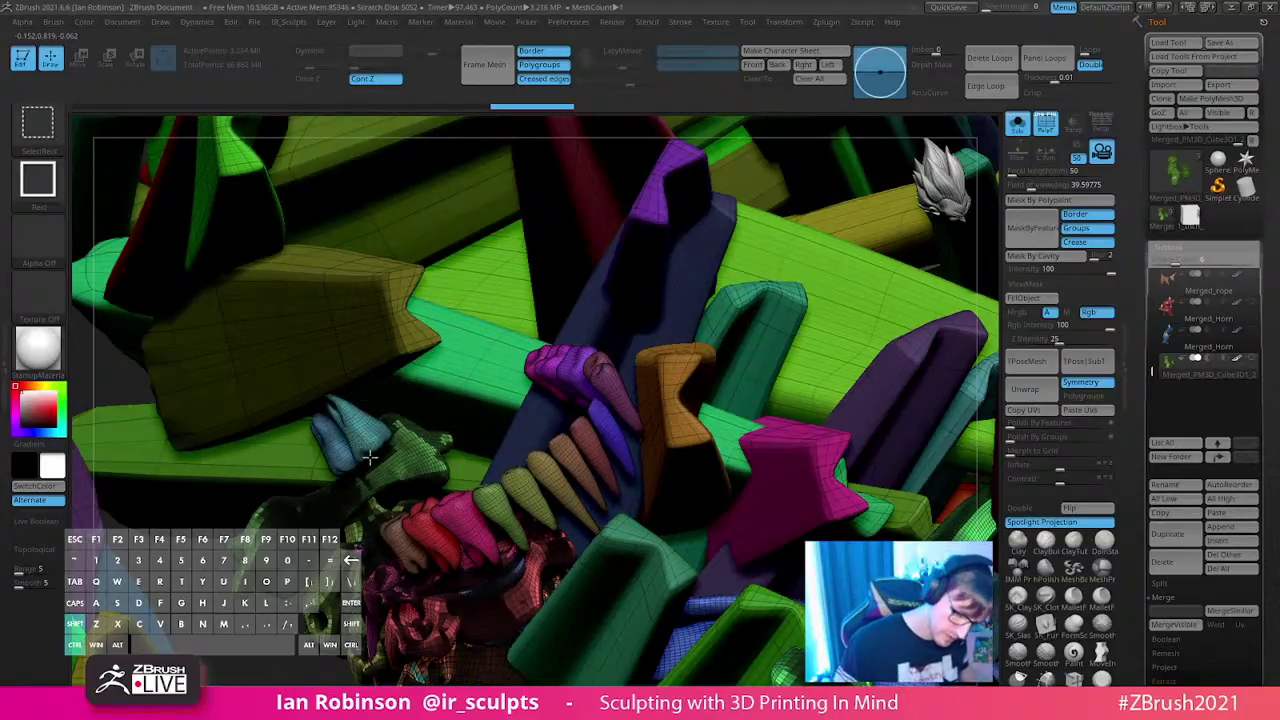
pyautogui.keyDown('ctrl'); pyautogui.keyDown('shift'); pyautogui.click(352, 450); pyautogui.keyUp('shift'); pyautogui.keyUp('ctrl')
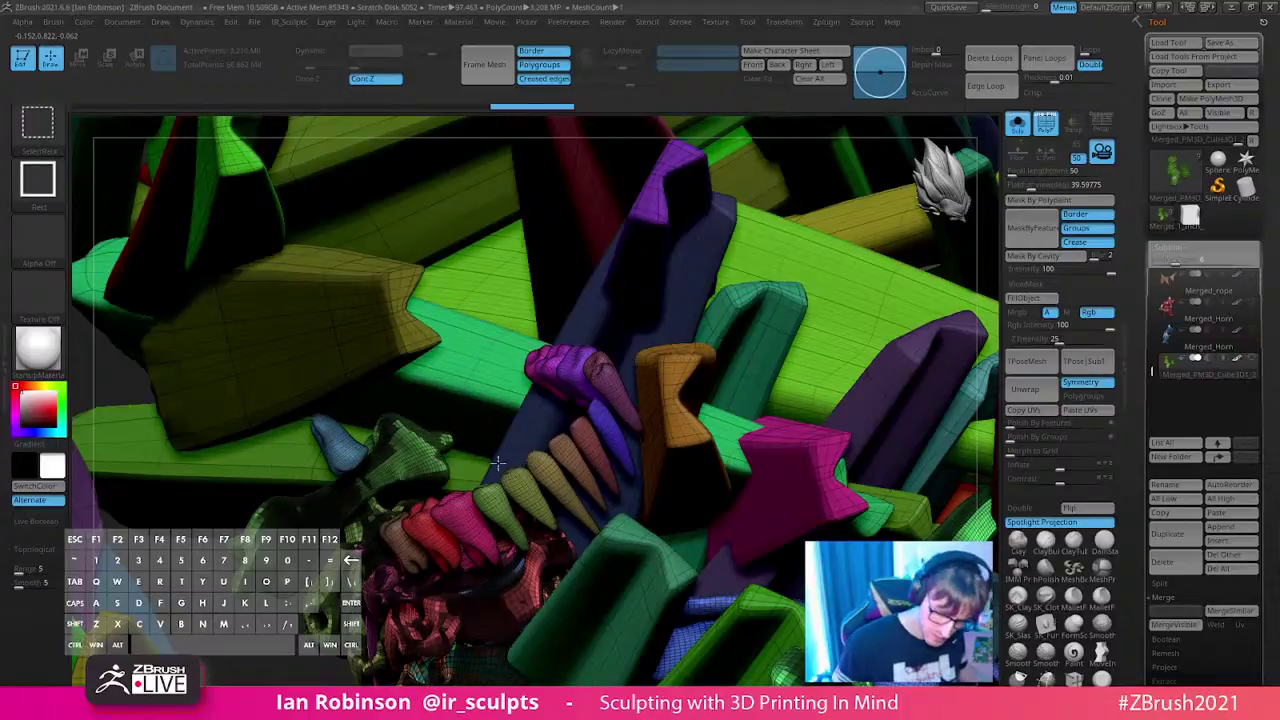
# - Hide the jaw's molars and the row of pointed front teeth lying above the orange grass blade
pyautogui.moveTo(504, 478); pyautogui.dragTo(470, 590, button='right')
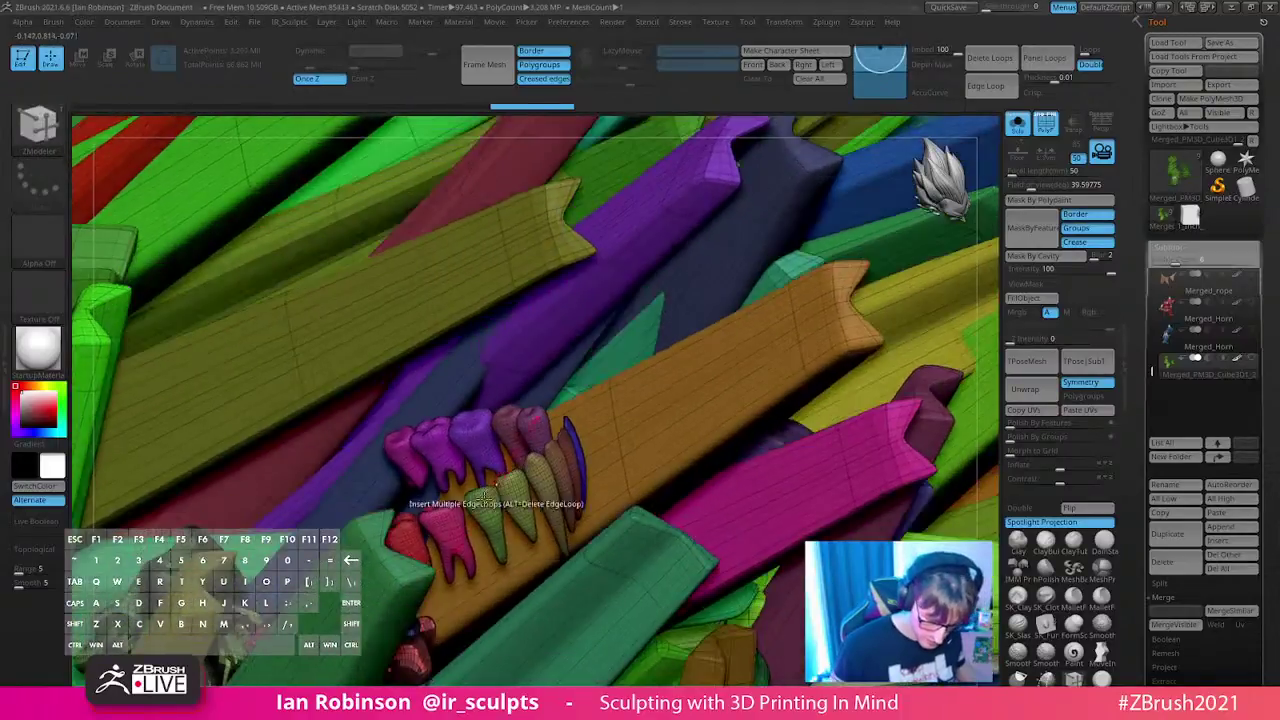
pyautogui.keyDown('ctrl'); pyautogui.keyDown('shift'); pyautogui.click(473, 432); pyautogui.keyUp('shift'); pyautogui.keyUp('ctrl')
pyautogui.keyDown('ctrl'); pyautogui.keyDown('shift'); pyautogui.click(440, 445); pyautogui.keyUp('shift'); pyautogui.keyUp('ctrl')
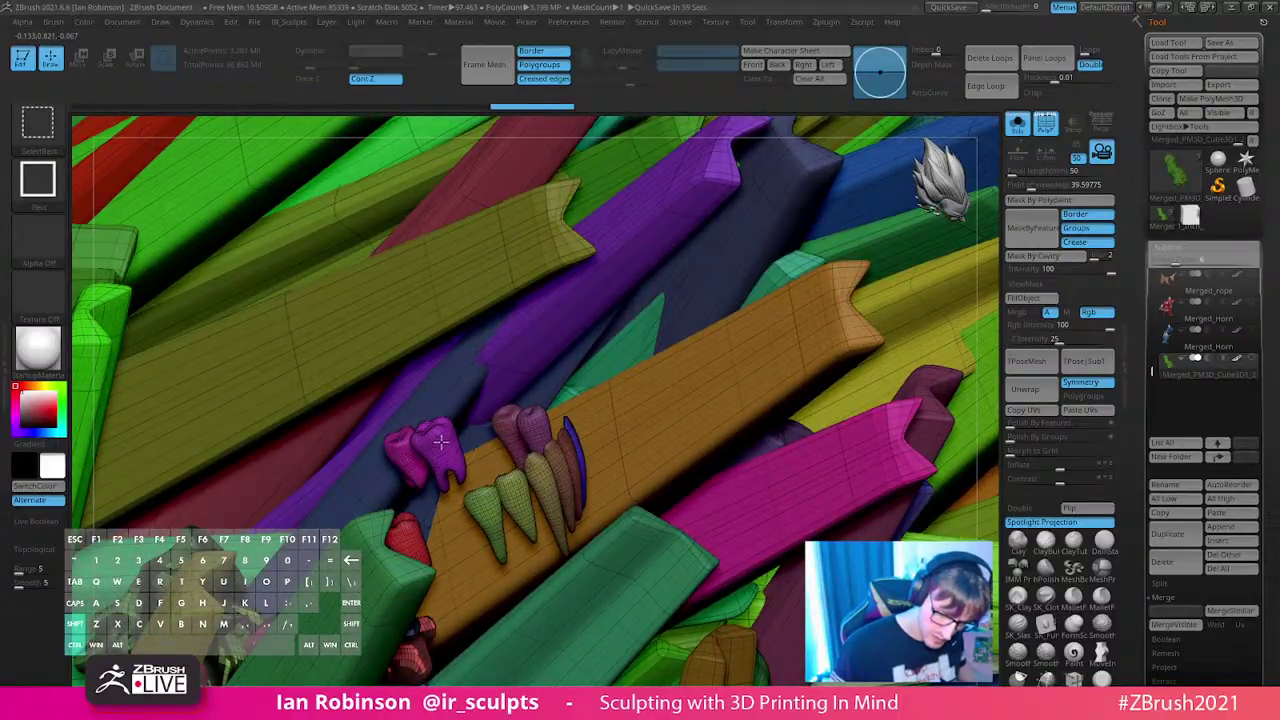
pyautogui.keyDown('ctrl'); pyautogui.keyDown('shift'); pyautogui.click(530, 428); pyautogui.keyUp('shift'); pyautogui.keyUp('ctrl')
pyautogui.keyDown('ctrl'); pyautogui.keyDown('shift'); pyautogui.click(513, 424); pyautogui.keyUp('shift'); pyautogui.keyUp('ctrl')
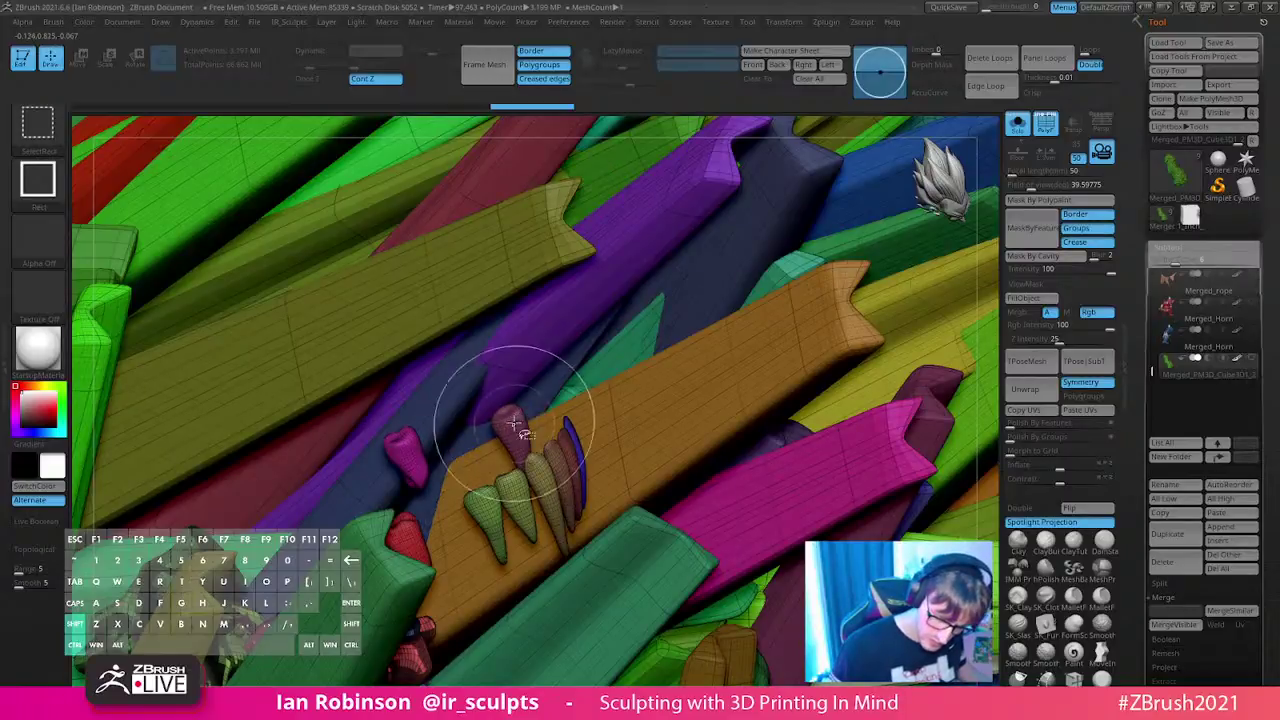
pyautogui.keyDown('ctrl'); pyautogui.keyDown('shift'); pyautogui.click(574, 456); pyautogui.keyUp('shift'); pyautogui.keyUp('ctrl')
pyautogui.keyDown('ctrl'); pyautogui.keyDown('shift'); pyautogui.click(574, 458); pyautogui.keyUp('shift'); pyautogui.keyUp('ctrl')
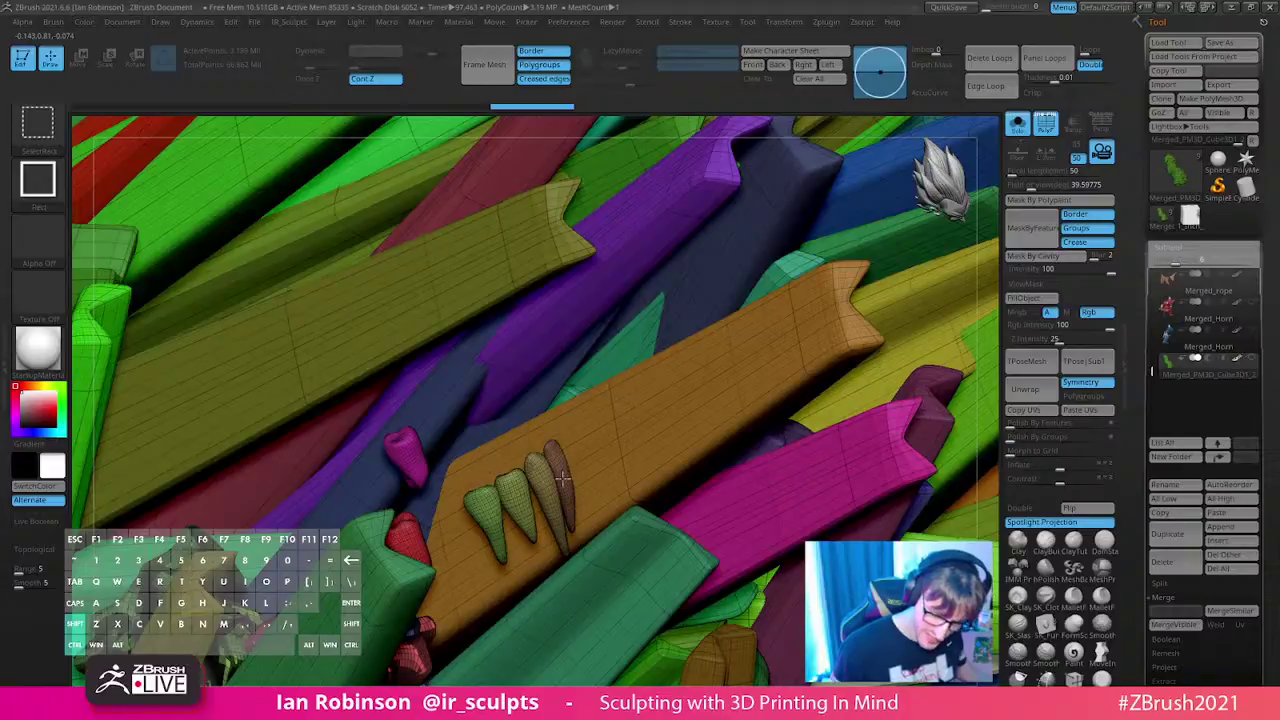
pyautogui.keyDown('ctrl'); pyautogui.keyDown('shift'); pyautogui.click(520, 503); pyautogui.keyUp('shift'); pyautogui.keyUp('ctrl')
pyautogui.keyDown('ctrl'); pyautogui.keyDown('shift'); pyautogui.click(490, 505); pyautogui.keyUp('shift'); pyautogui.keyUp('ctrl')
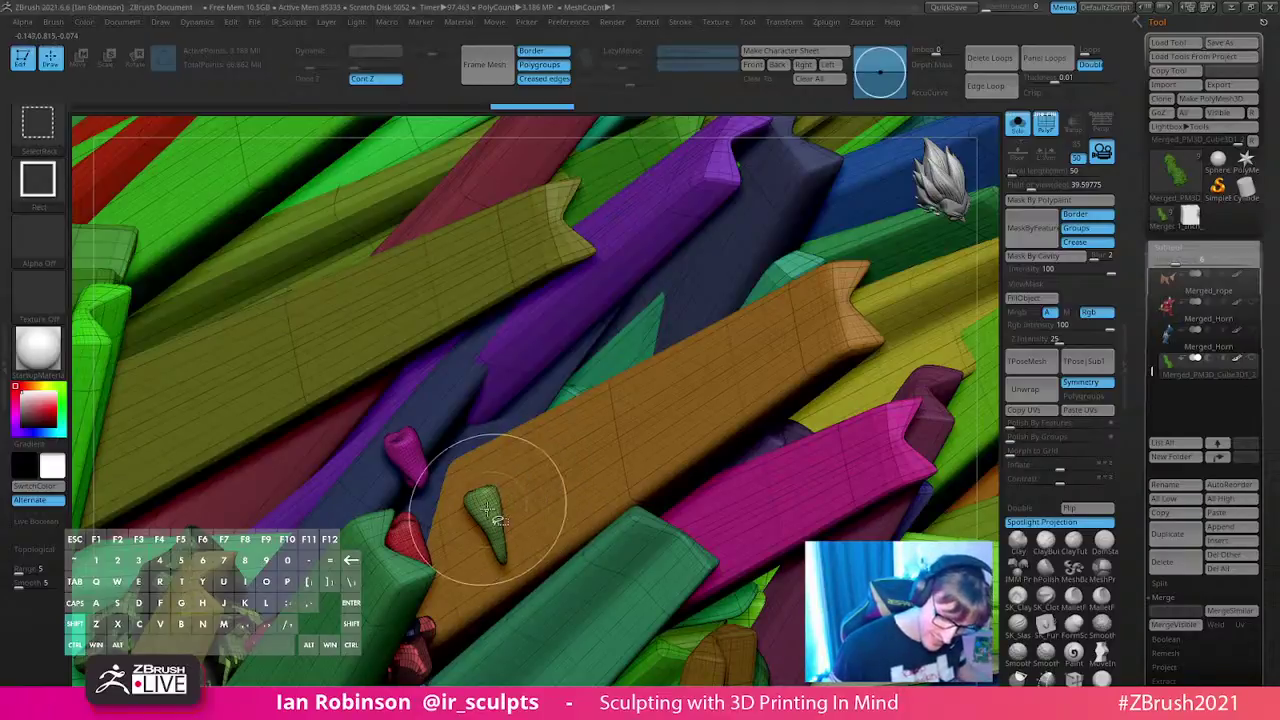
pyautogui.keyDown('ctrl'); pyautogui.keyDown('shift'); pyautogui.click(407, 440); pyautogui.keyUp('shift'); pyautogui.keyUp('ctrl')
pyautogui.keyDown('ctrl'); pyautogui.keyDown('shift'); pyautogui.click(408, 442); pyautogui.keyUp('shift'); pyautogui.keyUp('ctrl')
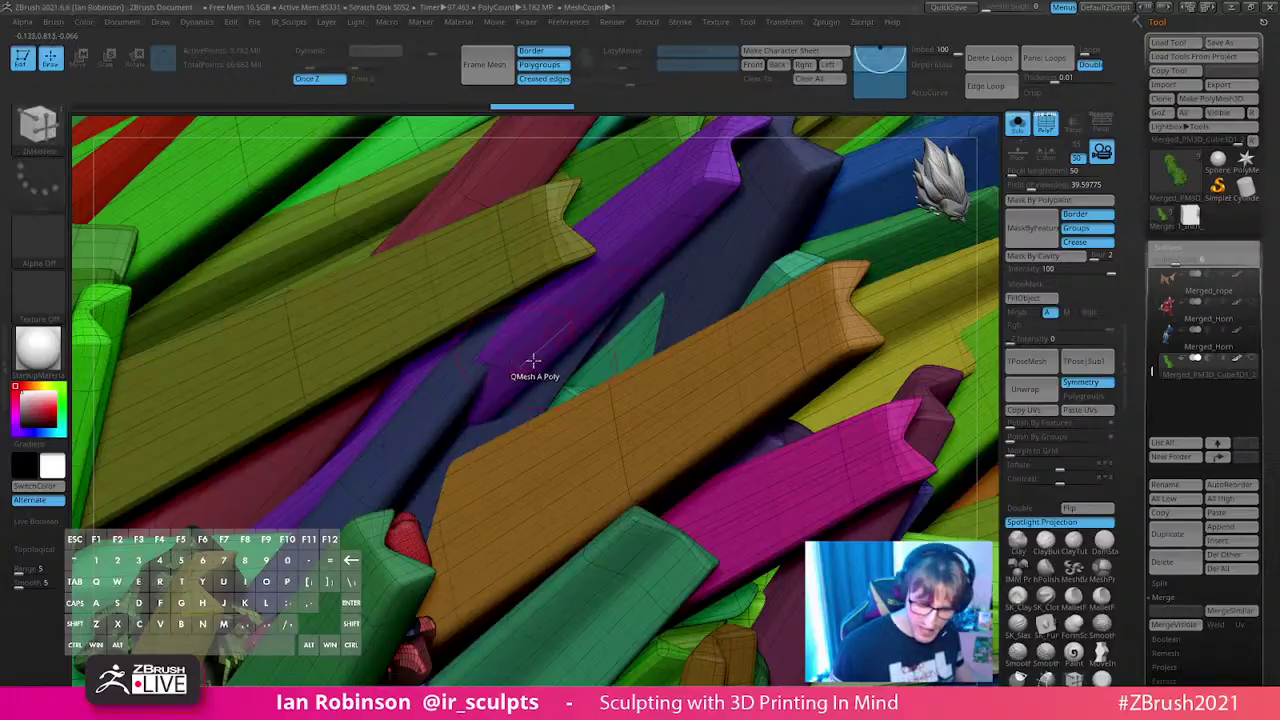
# - Hide the last teeth and the uppermost neck bones at the head end of the skeleton
pyautogui.moveTo(545, 406)
pyautogui.mouseDown(button='right')
pyautogui.moveTo(544, 392)
pyautogui.moveTo(430, 470)
pyautogui.mouseUp(button='right')
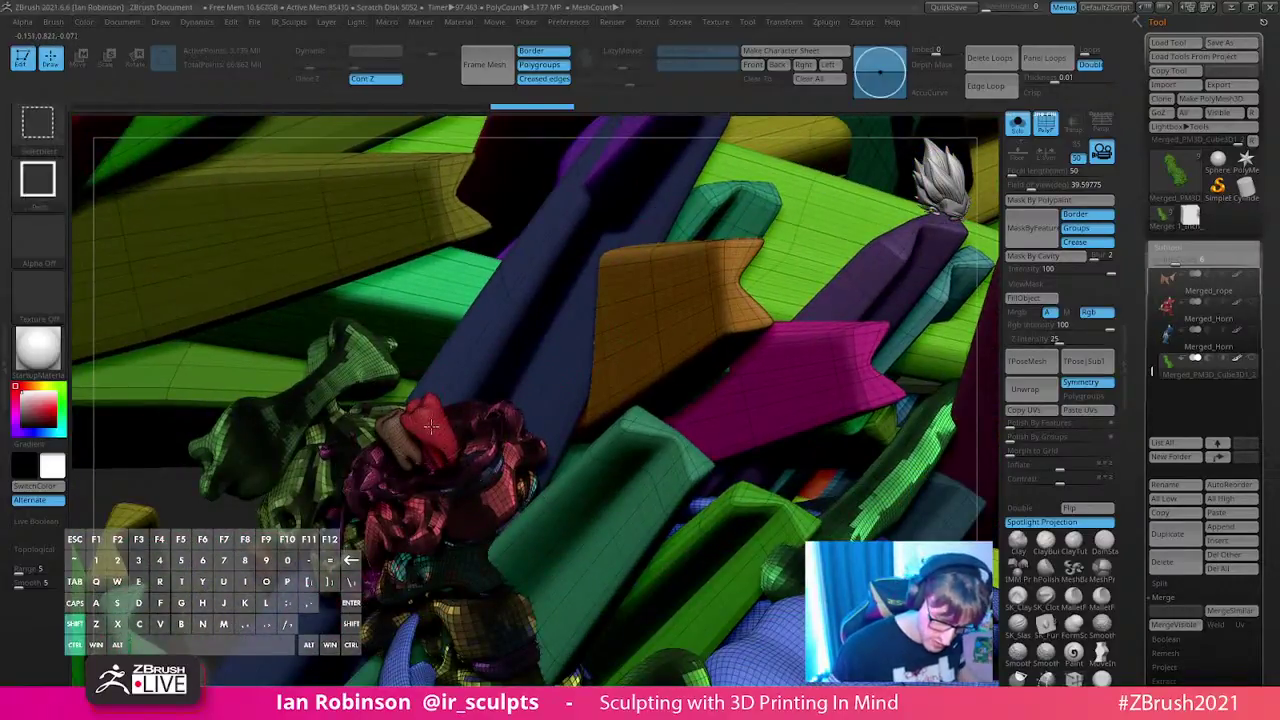
pyautogui.keyDown('ctrl'); pyautogui.keyDown('shift'); pyautogui.click(453, 458); pyautogui.keyUp('shift'); pyautogui.keyUp('ctrl')
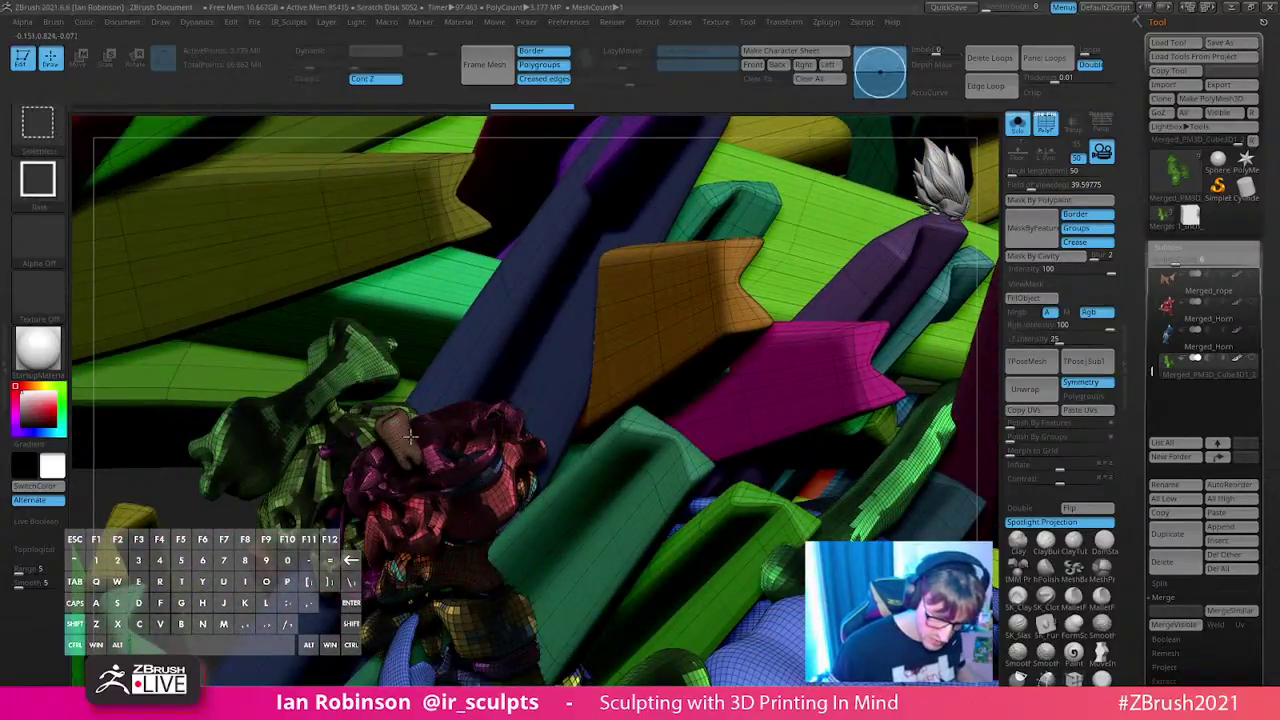
pyautogui.keyDown('ctrl'); pyautogui.keyDown('shift'); pyautogui.click(384, 353); pyautogui.keyUp('shift'); pyautogui.keyUp('ctrl')
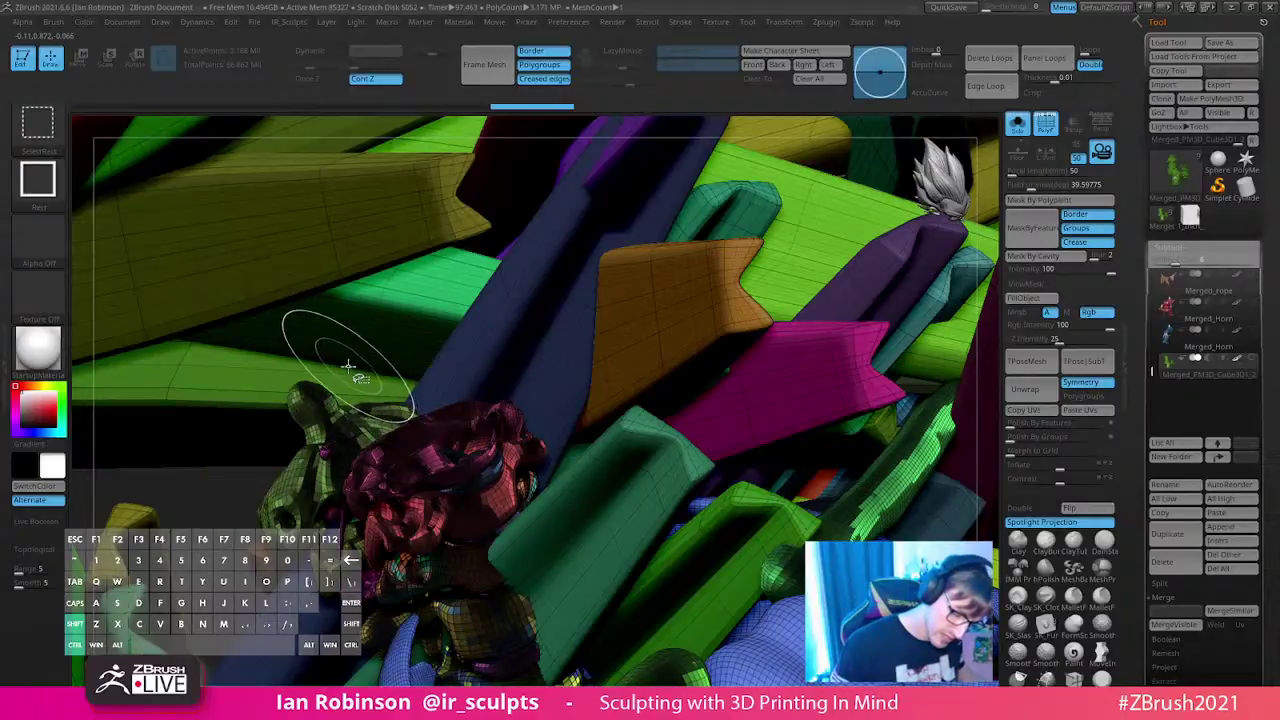
pyautogui.keyDown('ctrl'); pyautogui.keyDown('shift'); pyautogui.click(446, 428); pyautogui.keyUp('shift'); pyautogui.keyUp('ctrl')
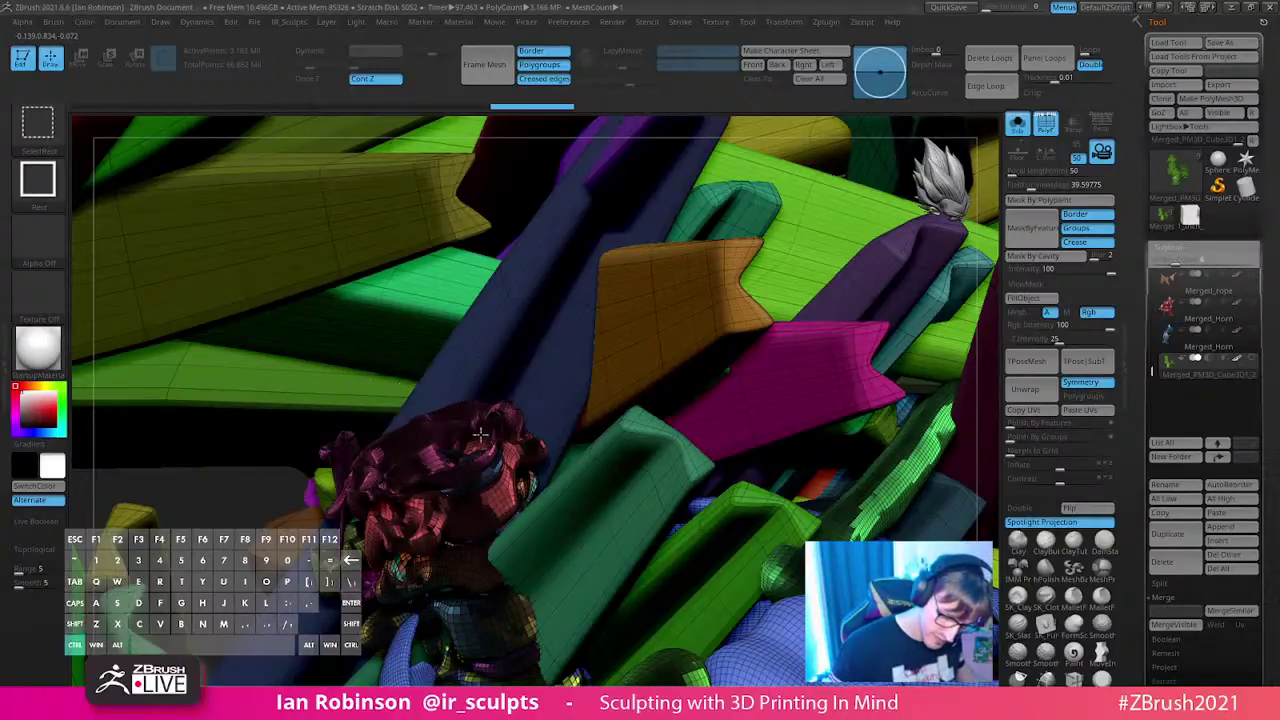
pyautogui.moveTo(489, 432); pyautogui.dragTo(477, 458, button='right')
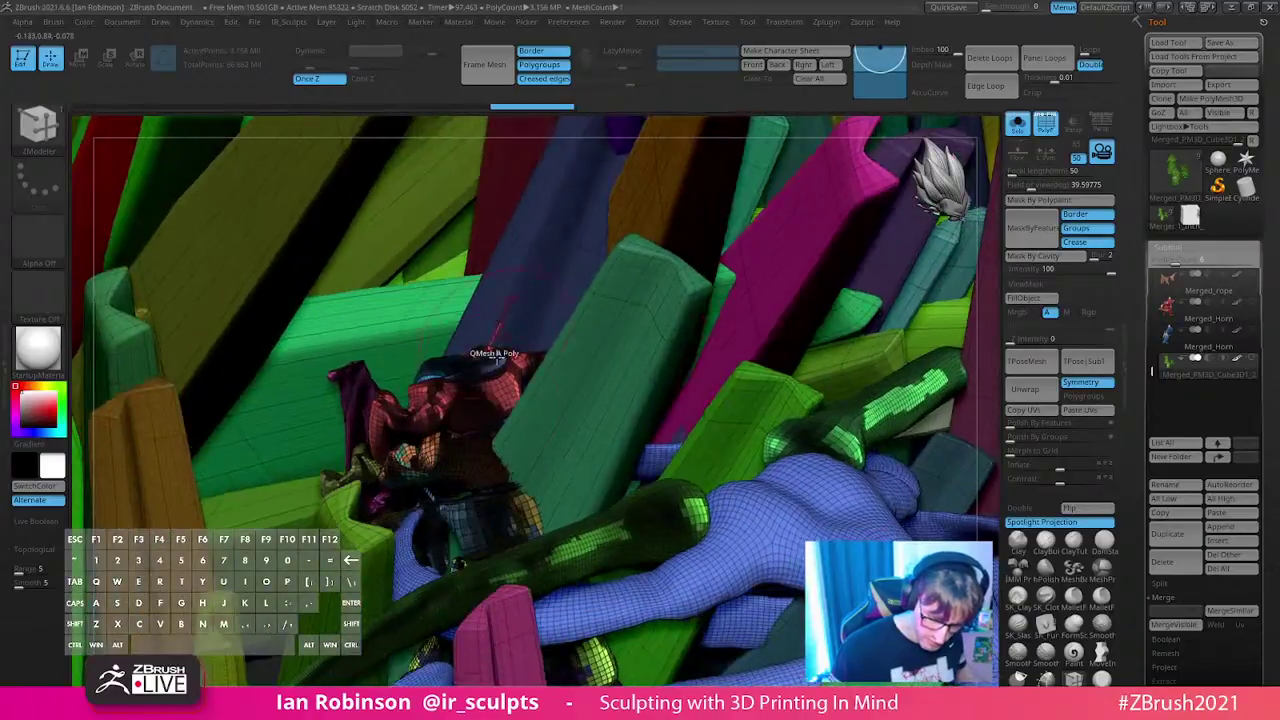
pyautogui.keyDown('ctrl'); pyautogui.keyDown('shift'); pyautogui.click(476, 455); pyautogui.keyUp('shift'); pyautogui.keyUp('ctrl')
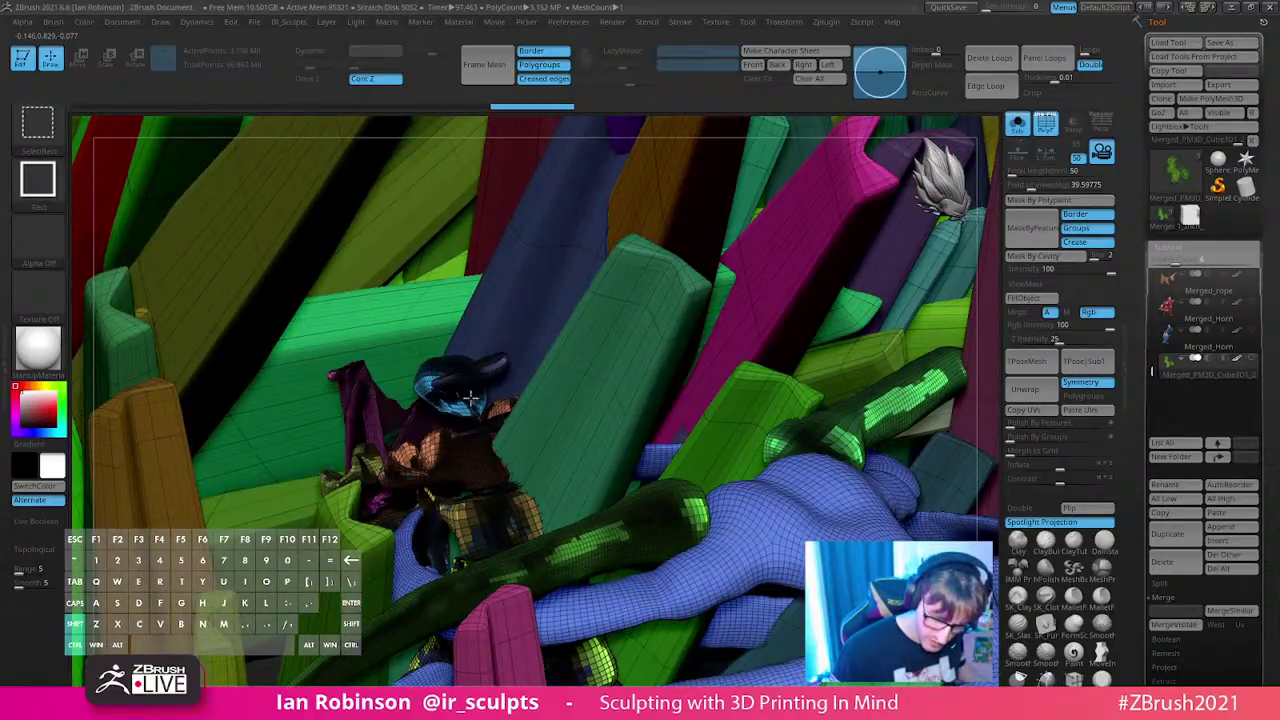
pyautogui.moveTo(493, 418); pyautogui.dragTo(520, 440, button='right')
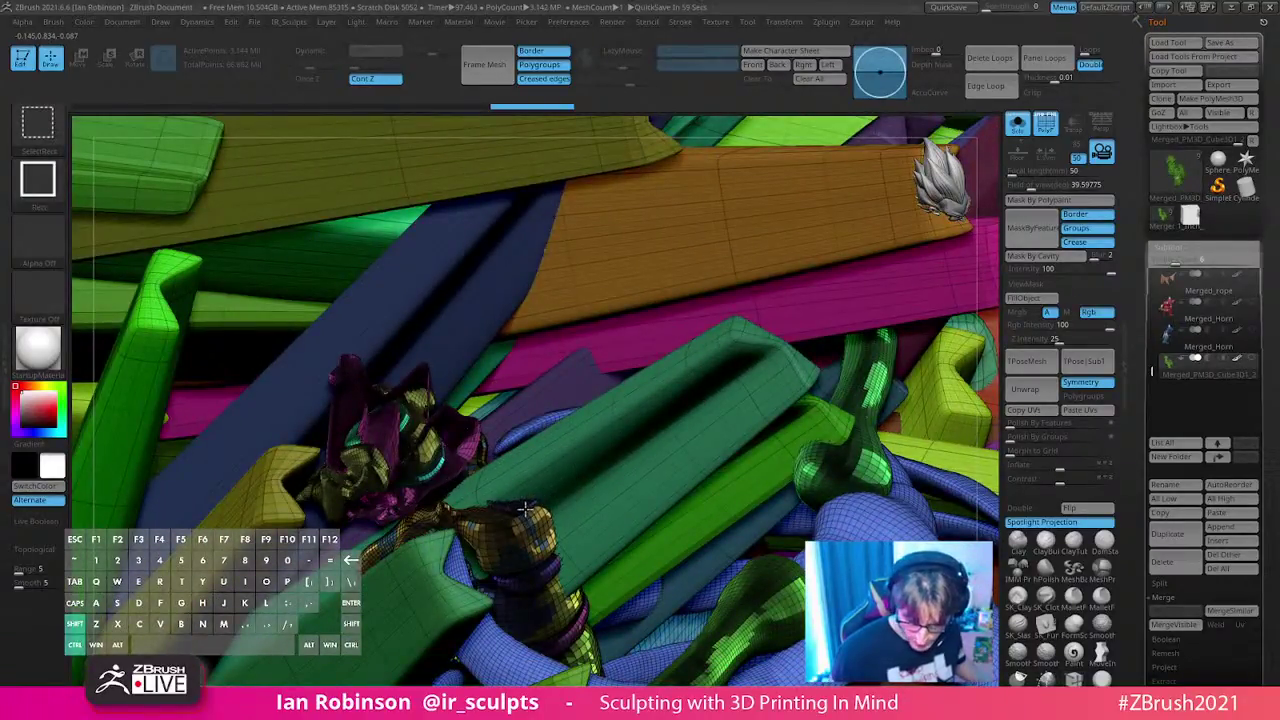
# - Hide the skeleton's ribcage lying between the grass blades
pyautogui.press('b')
pyautogui.press('z')
pyautogui.press('m')
pyautogui.keyDown('alt'); pyautogui.moveTo(570, 490); pyautogui.dragTo(730, 419, button='right'); pyautogui.keyUp('alt')
pyautogui.hotkey('ctrl', 'shift')
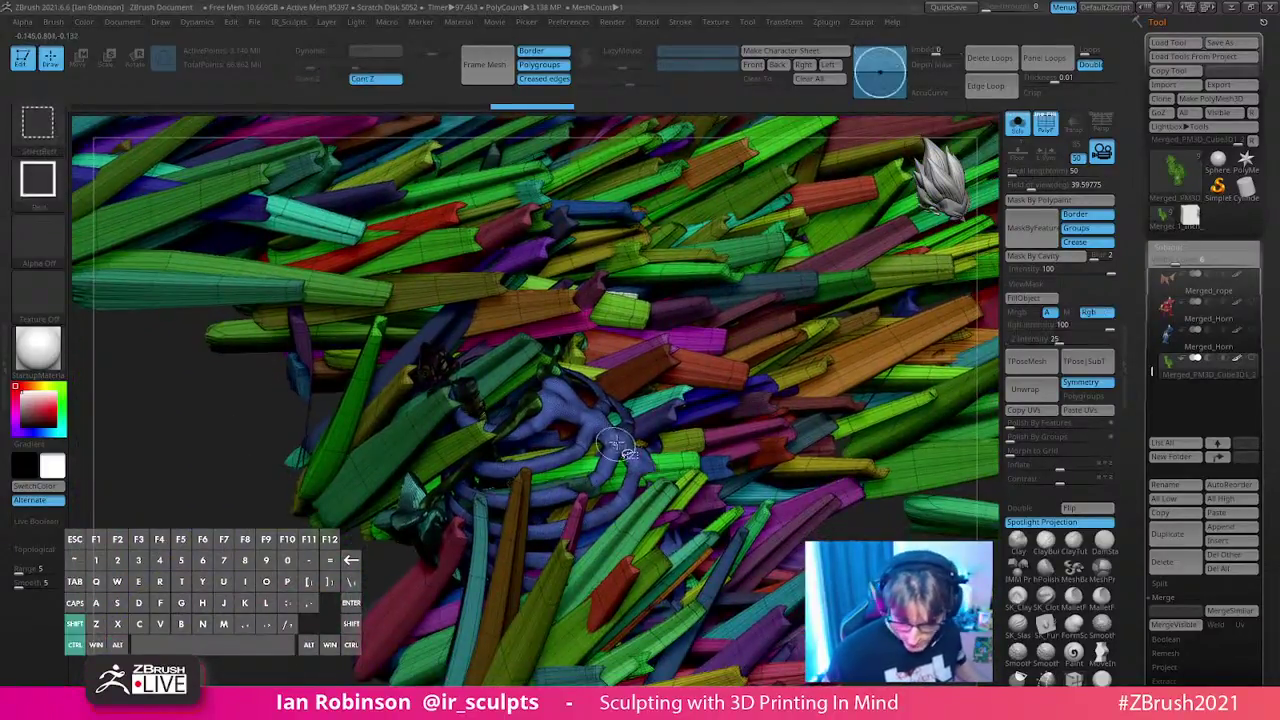
pyautogui.moveTo(758, 450)
pyautogui.keyDown('alt'); pyautogui.mouseDown(button='right')
pyautogui.moveTo(566, 263)
pyautogui.moveTo(703, 451)
pyautogui.moveTo(683, 457)
pyautogui.mouseUp(button='right'); pyautogui.keyUp('alt')
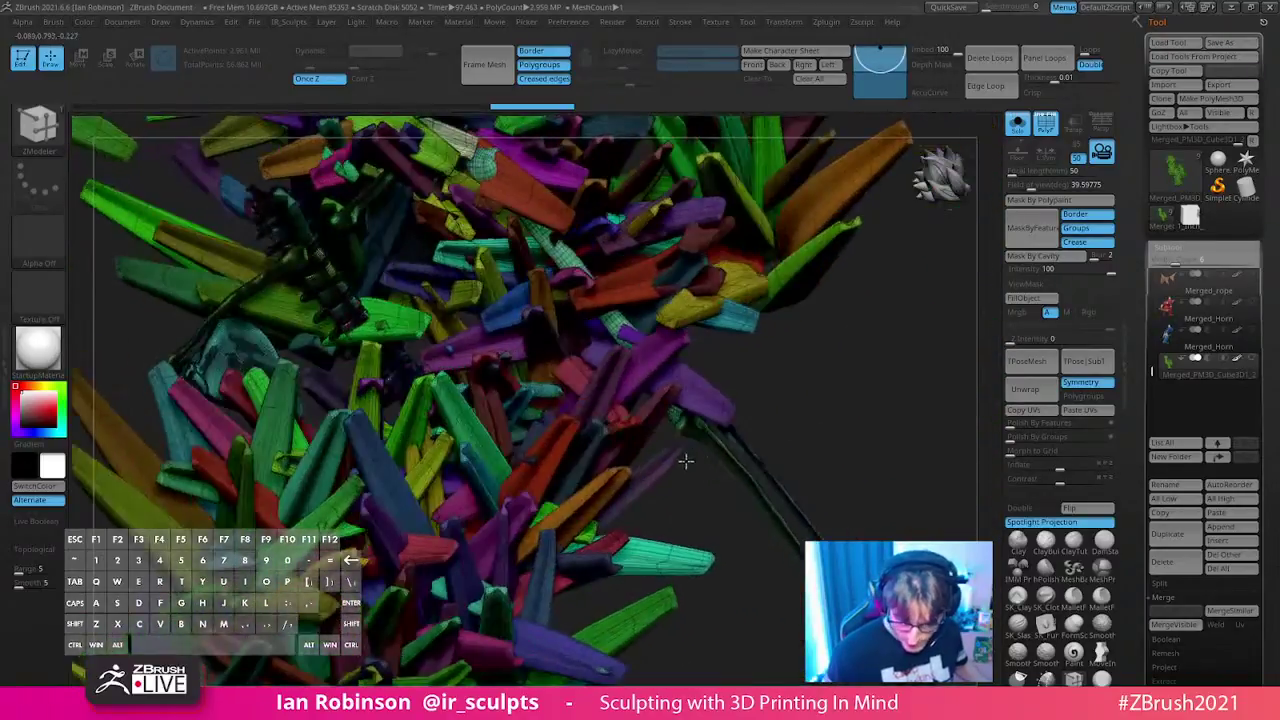
# - Hide the limb bones that extend past the edge of the grass
pyautogui.keyDown('ctrl'); pyautogui.keyDown('shift'); pyautogui.click(772, 487); pyautogui.keyUp('shift'); pyautogui.keyUp('ctrl')
pyautogui.keyDown('ctrl'); pyautogui.keyDown('shift'); pyautogui.click(769, 467); pyautogui.keyUp('shift'); pyautogui.keyUp('ctrl')
pyautogui.keyDown('alt'); pyautogui.moveTo(873, 435); pyautogui.dragTo(773, 256); pyautogui.keyUp('alt')
pyautogui.keyDown('ctrl'); pyautogui.keyDown('shift'); pyautogui.moveTo(701, 347); pyautogui.dragTo(913, 632); pyautogui.keyUp('shift'); pyautogui.keyUp('ctrl')
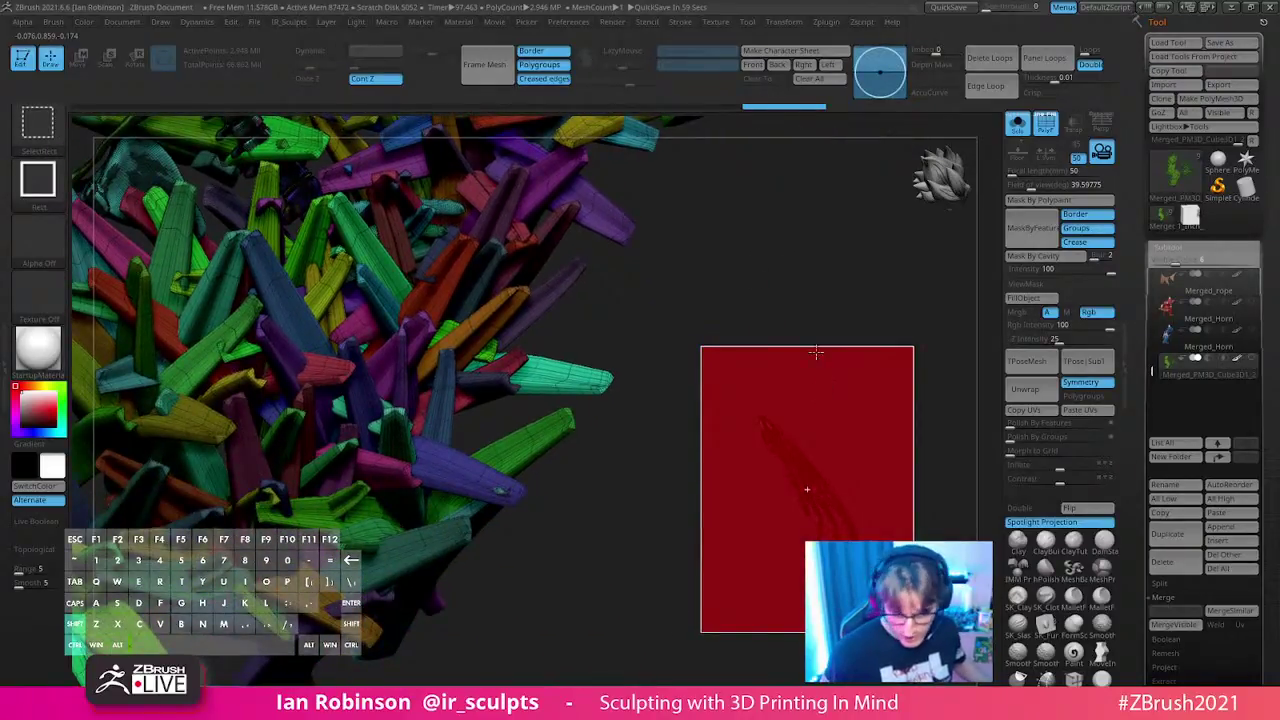
# - Invert the visibility to show the ground, chest, rocks and skeleton, and split the hidden grass into its own subtool
pyautogui.moveTo(797, 366)
pyautogui.keyDown('alt'); pyautogui.mouseDown()
pyautogui.moveTo(674, 274)
pyautogui.moveTo(774, 469)
pyautogui.moveTo(812, 400)
pyautogui.mouseUp(); pyautogui.keyUp('alt')
pyautogui.keyDown('ctrl'); pyautogui.keyDown('shift'); pyautogui.moveTo(911, 328); pyautogui.dragTo(923, 460); pyautogui.keyUp('shift'); pyautogui.keyUp('ctrl')
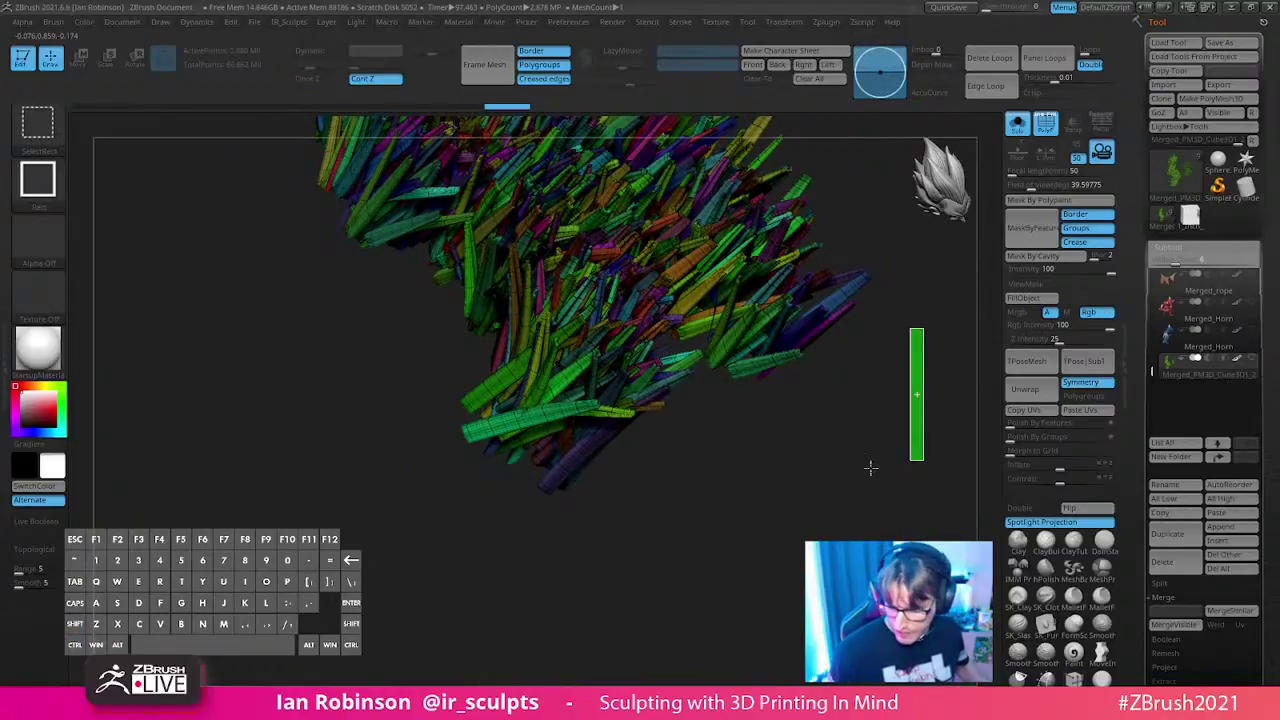
pyautogui.keyDown('ctrl'); pyautogui.keyDown('shift'); pyautogui.moveTo(860, 432); pyautogui.dragTo(846, 477); pyautogui.keyUp('shift'); pyautogui.keyUp('ctrl')
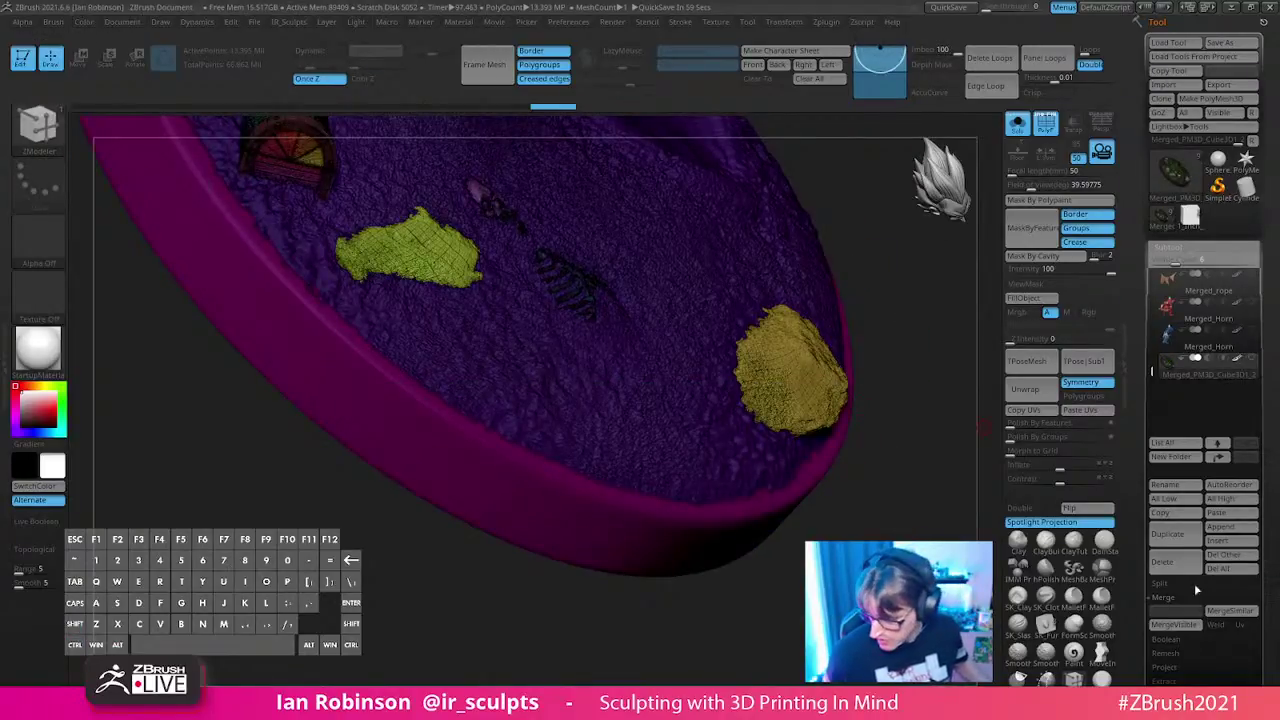
pyautogui.click(1170, 584)
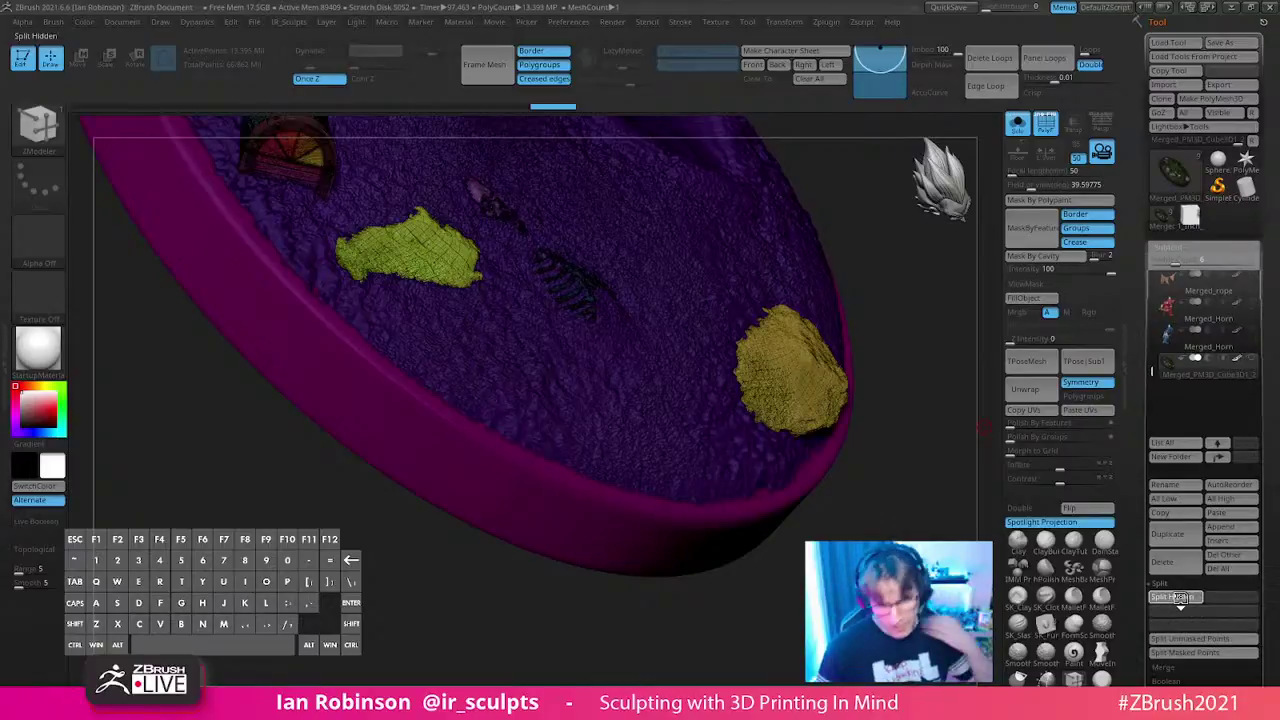
pyautogui.click(1178, 597)
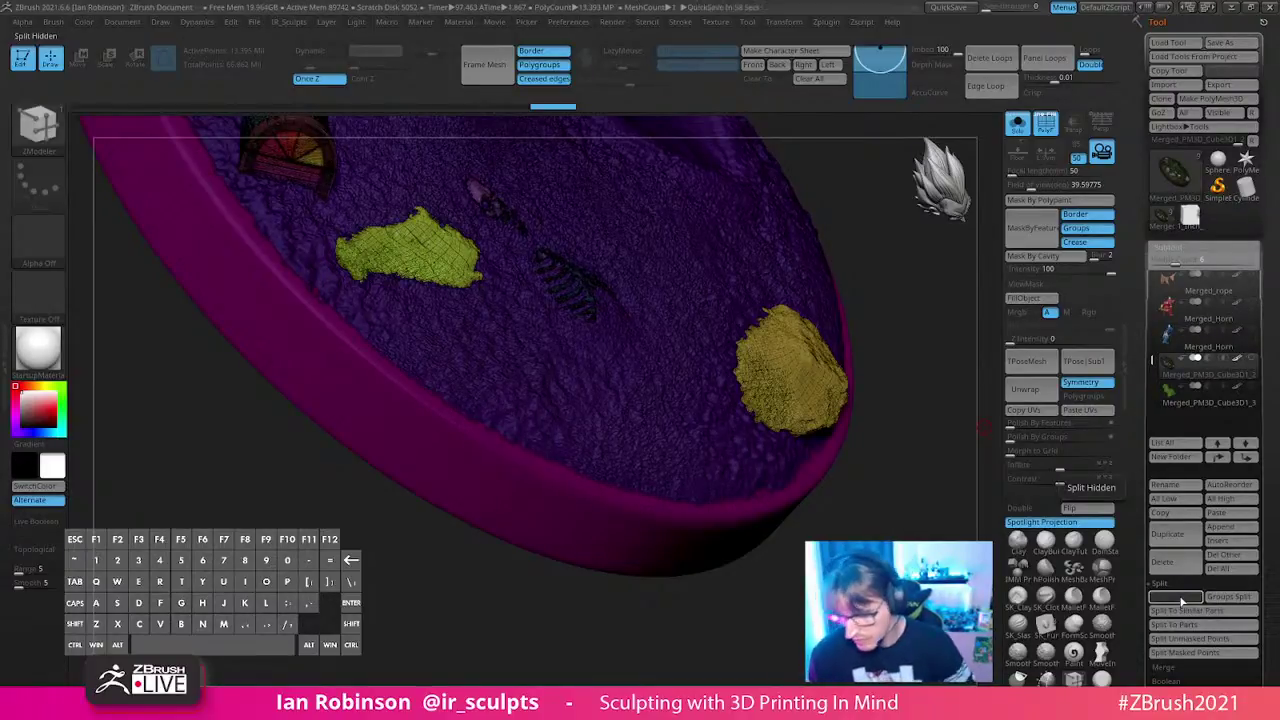
# - Turn off polyframe and examine the grass-free base from above and at an angle
pyautogui.moveTo(880, 463); pyautogui.dragTo(877, 464)
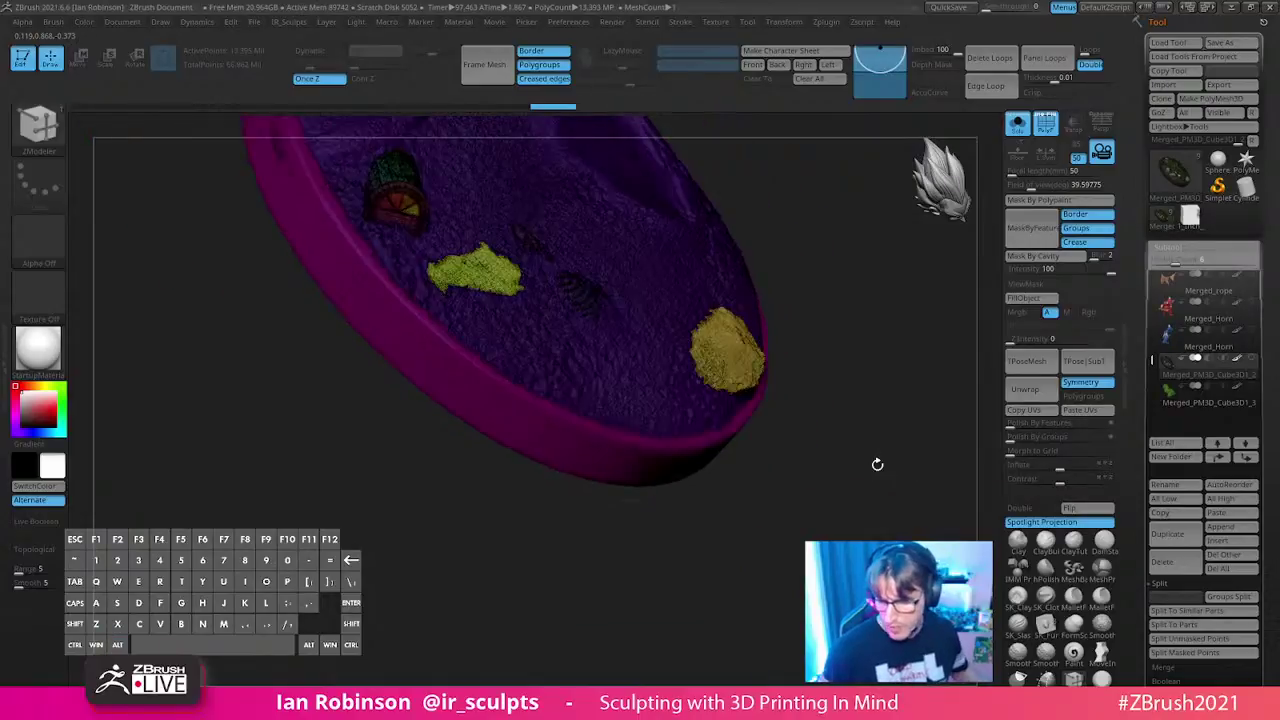
pyautogui.moveTo(880, 340)
pyautogui.mouseDown()
pyautogui.moveTo(837, 406)
pyautogui.moveTo(804, 380)
pyautogui.moveTo(826, 394)
pyautogui.moveTo(829, 369)
pyautogui.moveTo(851, 370)
pyautogui.mouseUp()
pyautogui.hotkey('shift', 'f')
pyautogui.press('shift')
pyautogui.press('shift')
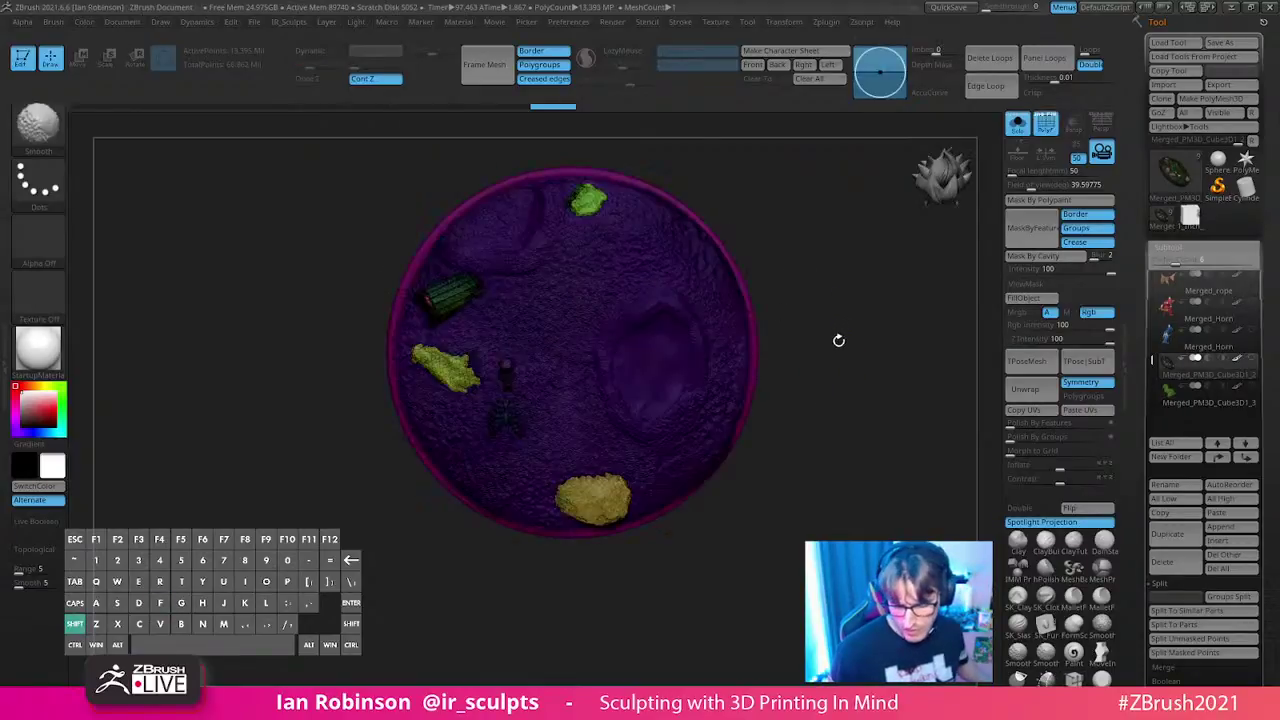
pyautogui.press('shift')
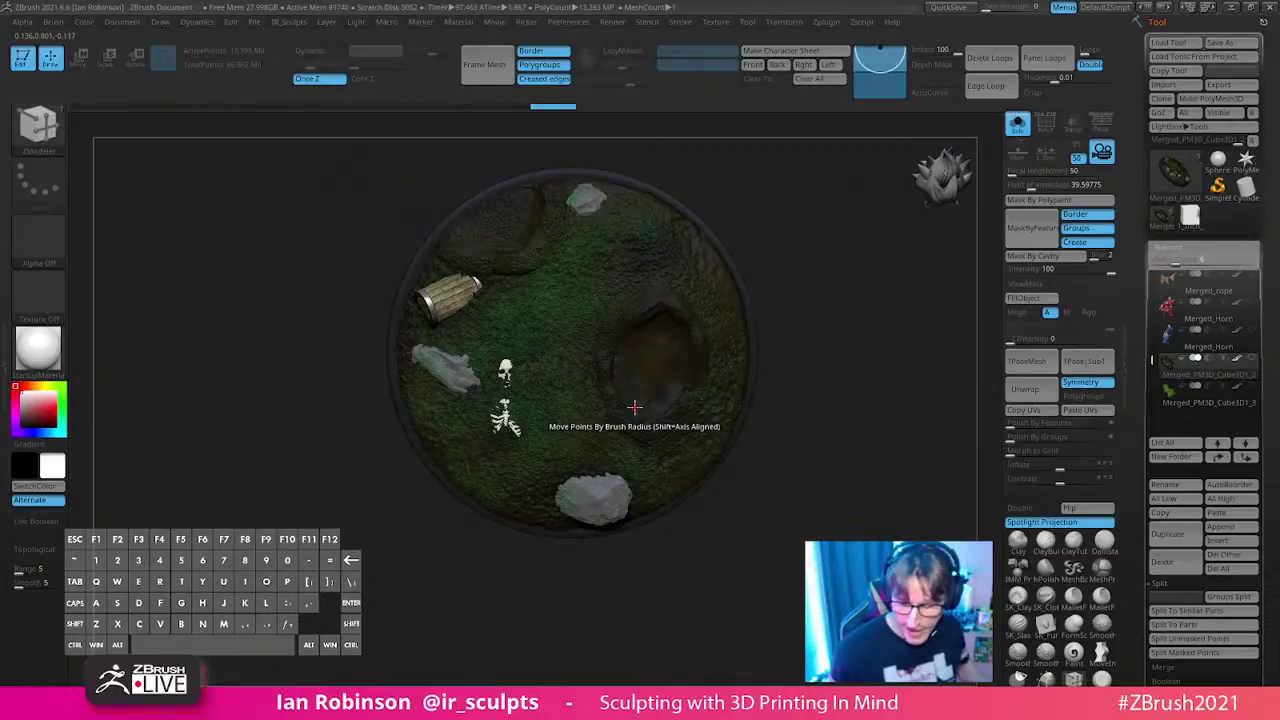
pyautogui.moveTo(850, 345); pyautogui.dragTo(838, 374)
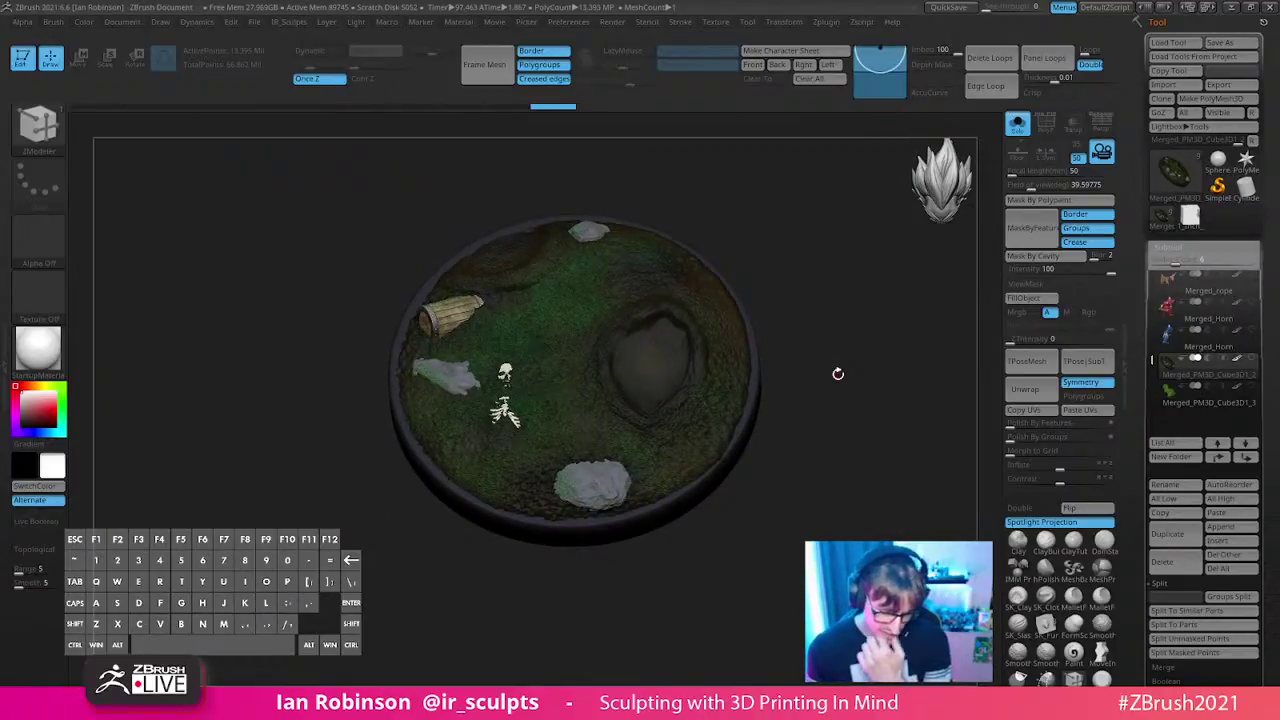
pyautogui.keyDown('shift'); pyautogui.moveTo(838, 374); pyautogui.dragTo(840, 303); pyautogui.keyUp('shift')
pyautogui.keyDown('alt'); pyautogui.moveTo(929, 371); pyautogui.dragTo(821, 397); pyautogui.keyUp('alt')
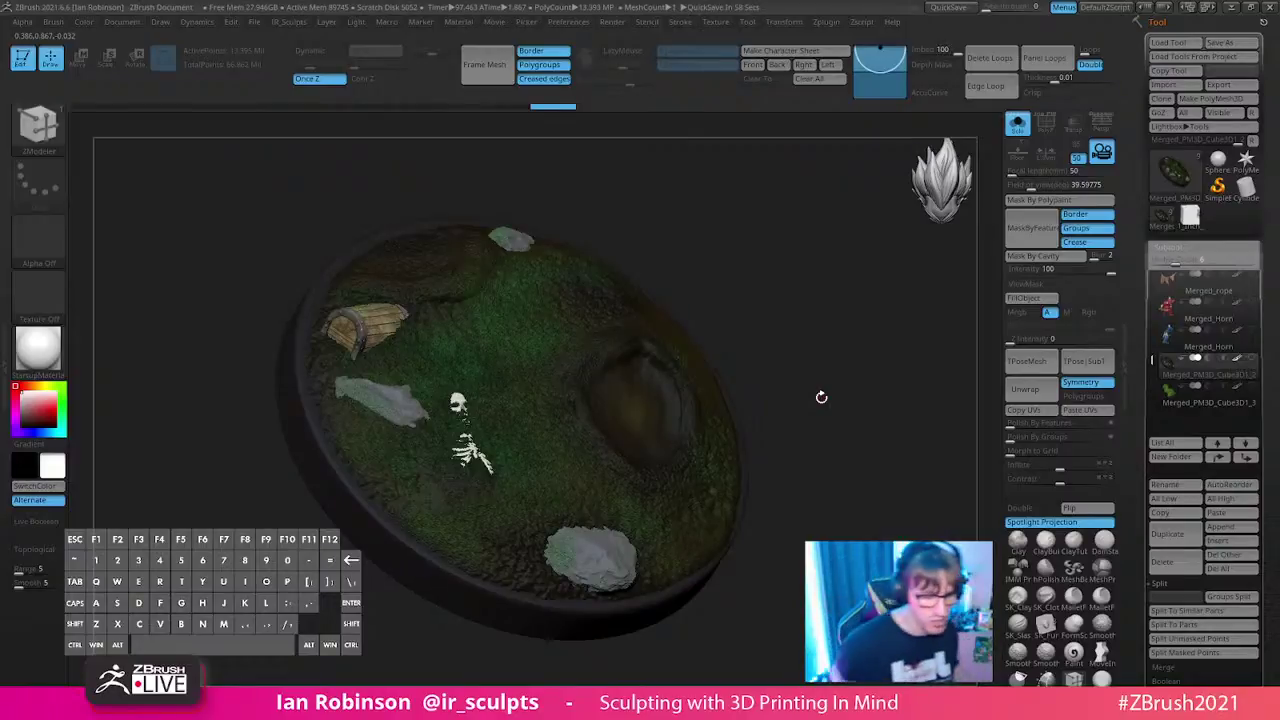
pyautogui.hotkey('ctrl', 'shift')
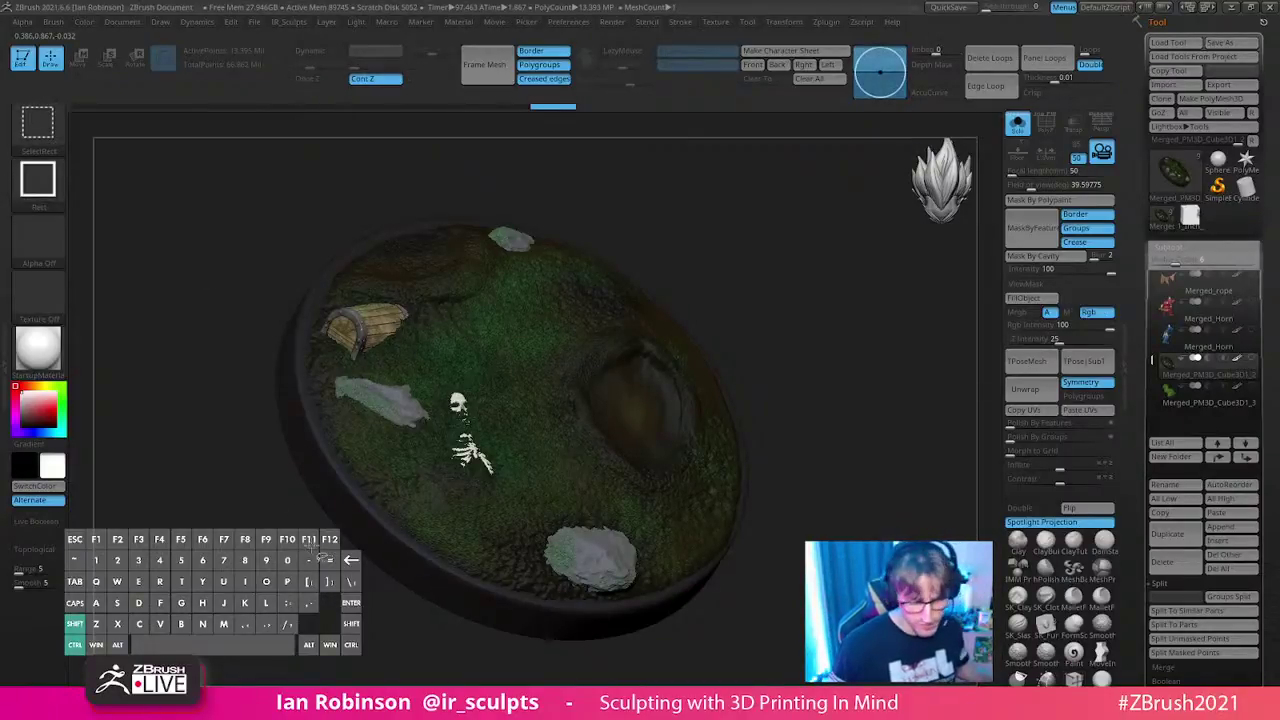
# - Choose the SelectRect selection brush and isolate the base's grassy ground surface
pyautogui.click(38, 121)
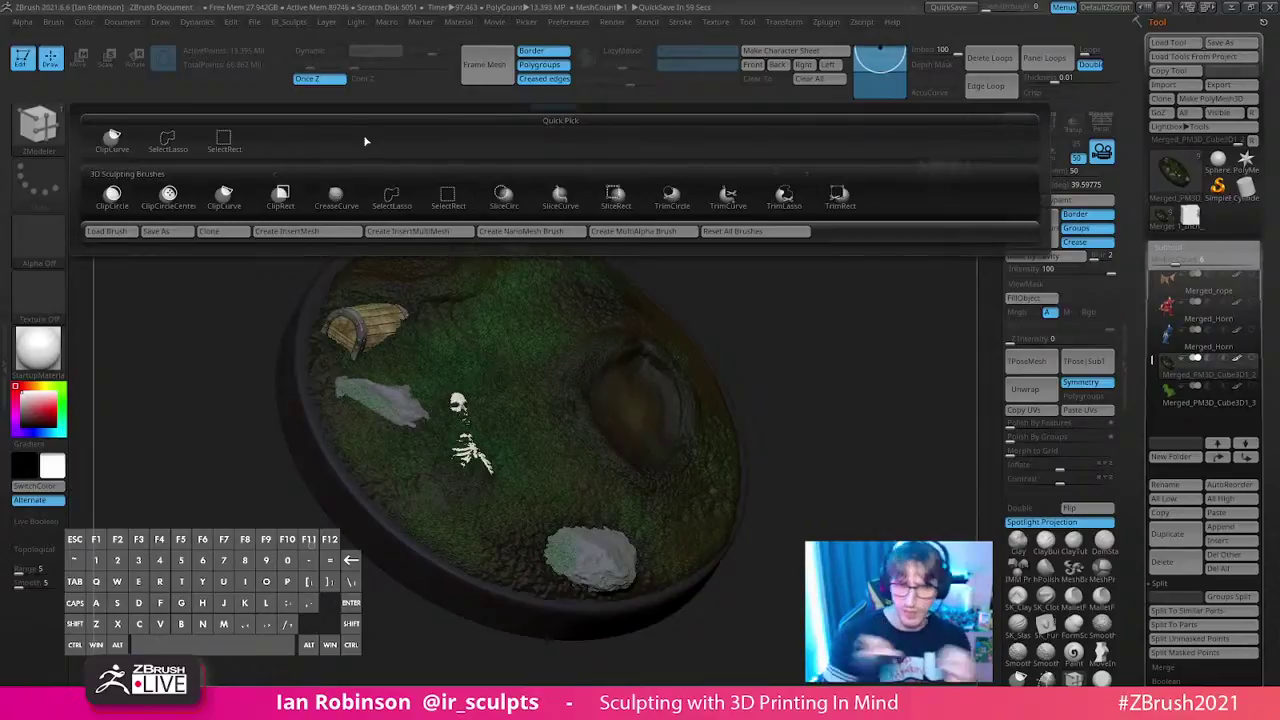
pyautogui.click(238, 146)
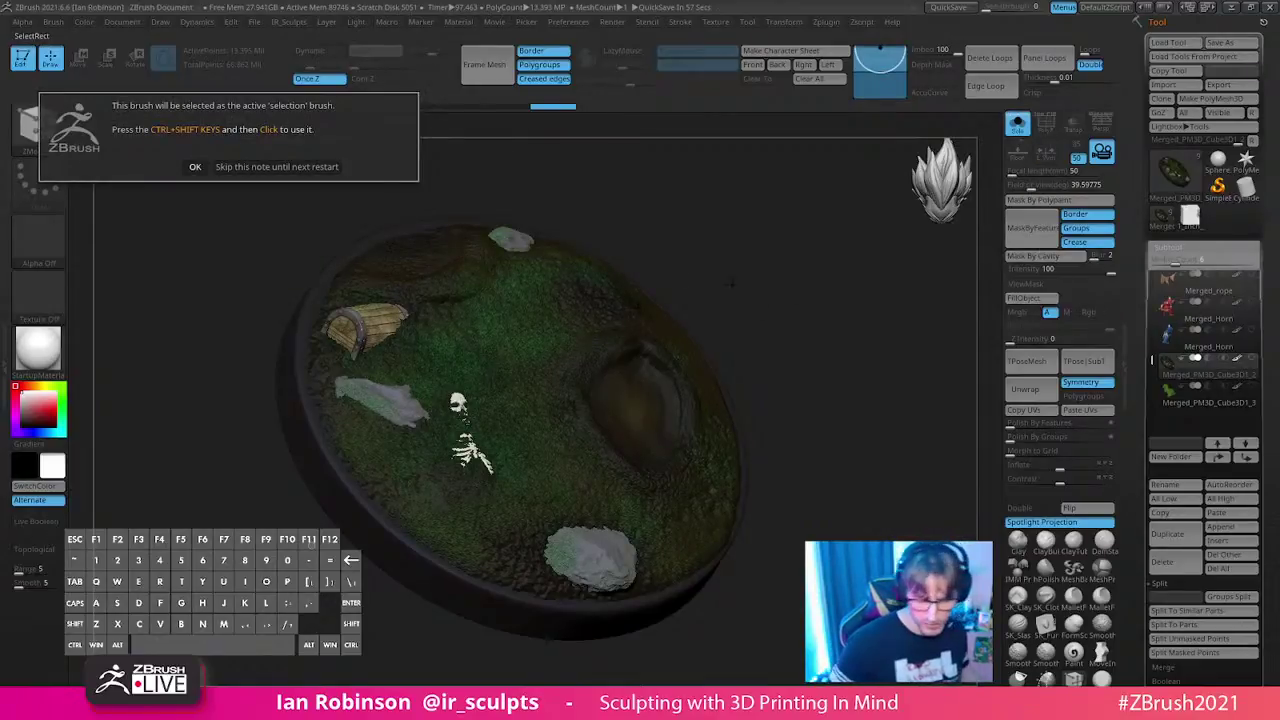
pyautogui.moveTo(623, 220)
pyautogui.mouseDown()
pyautogui.moveTo(814, 283)
pyautogui.moveTo(829, 253)
pyautogui.mouseUp()
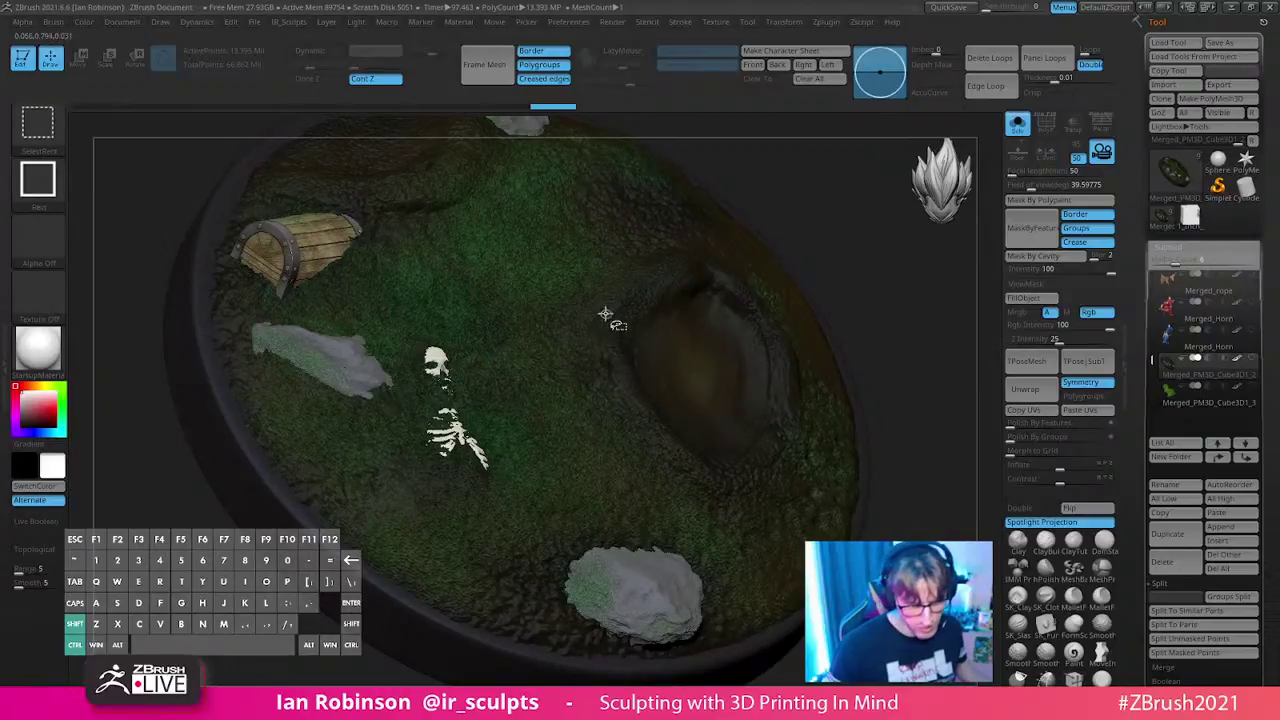
pyautogui.keyDown('ctrl'); pyautogui.keyDown('shift'); pyautogui.click(448, 311); pyautogui.keyUp('shift'); pyautogui.keyUp('ctrl')
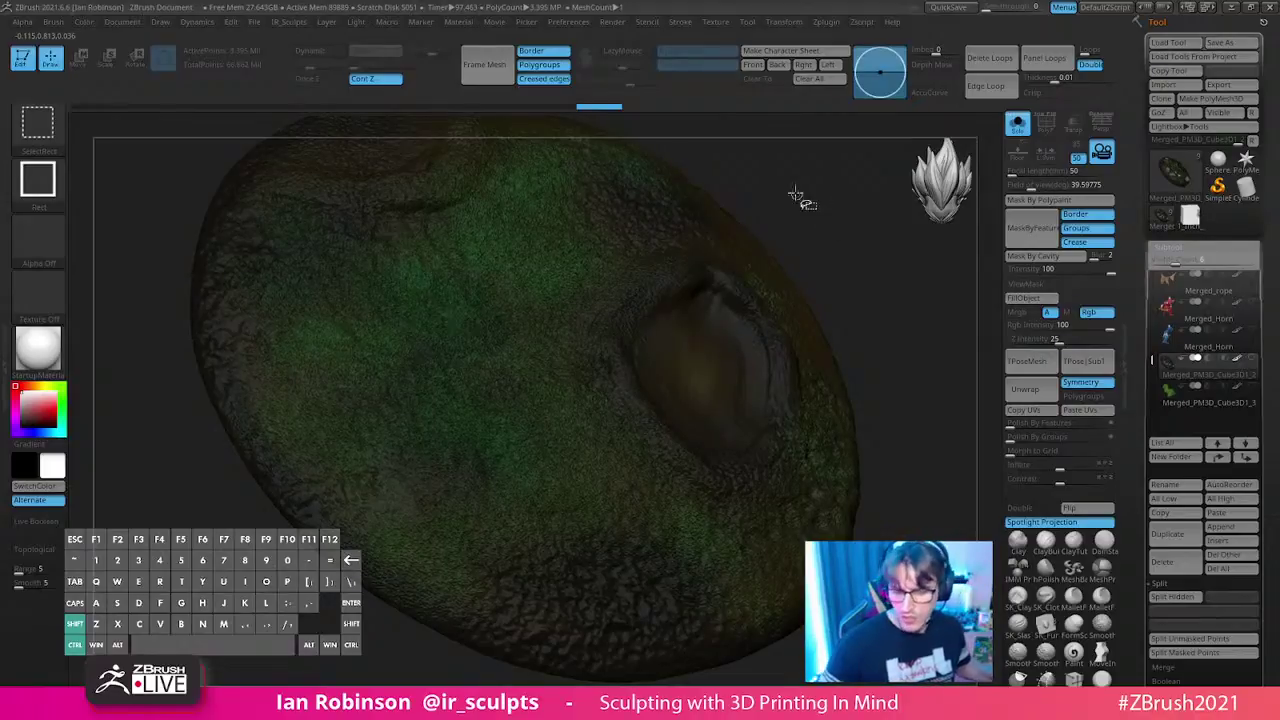
# - Invert the visibility to hide the ground surface and show the base's rim, chest, rocks and skeleton
pyautogui.keyDown('ctrl'); pyautogui.keyDown('shift'); pyautogui.moveTo(766, 156); pyautogui.dragTo(874, 312); pyautogui.keyUp('shift'); pyautogui.keyUp('ctrl')
pyautogui.keyDown('ctrl'); pyautogui.keyDown('shift'); pyautogui.moveTo(904, 390); pyautogui.dragTo(881, 283); pyautogui.keyUp('shift'); pyautogui.keyUp('ctrl')
pyautogui.hotkey('ctrl', 'z')
pyautogui.press('f')
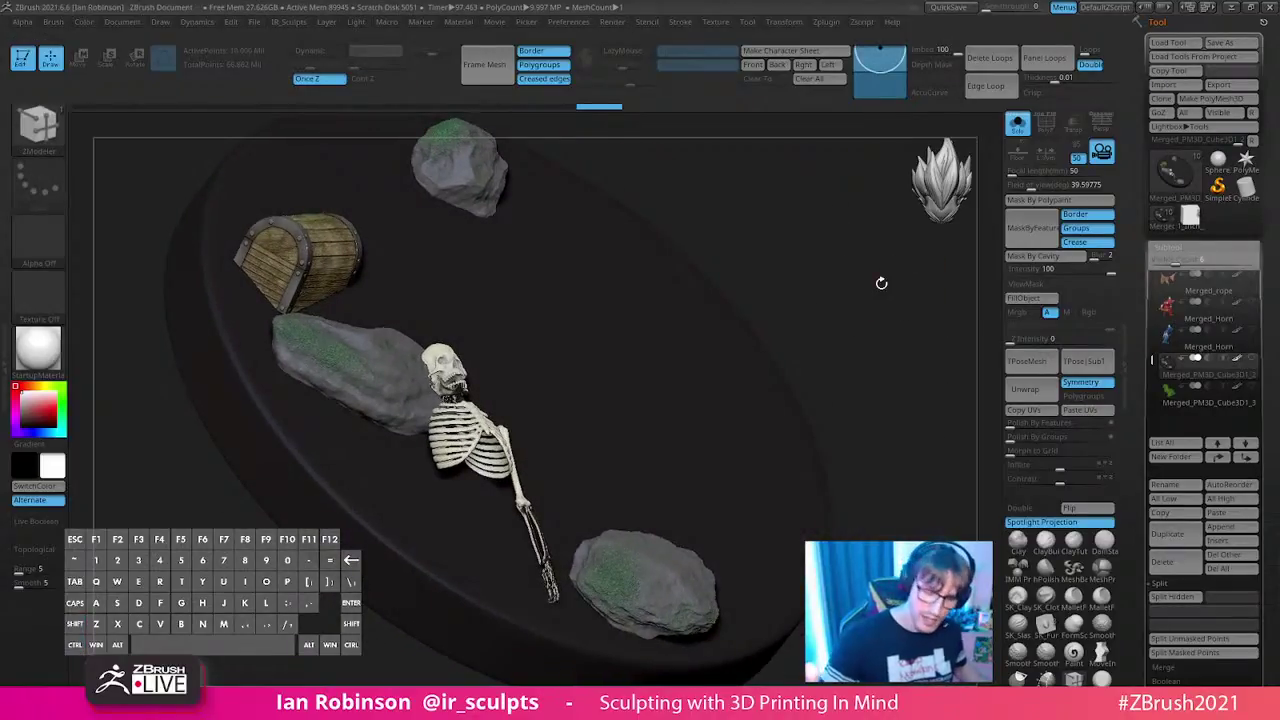
pyautogui.hotkey('ctrl', 'shift')
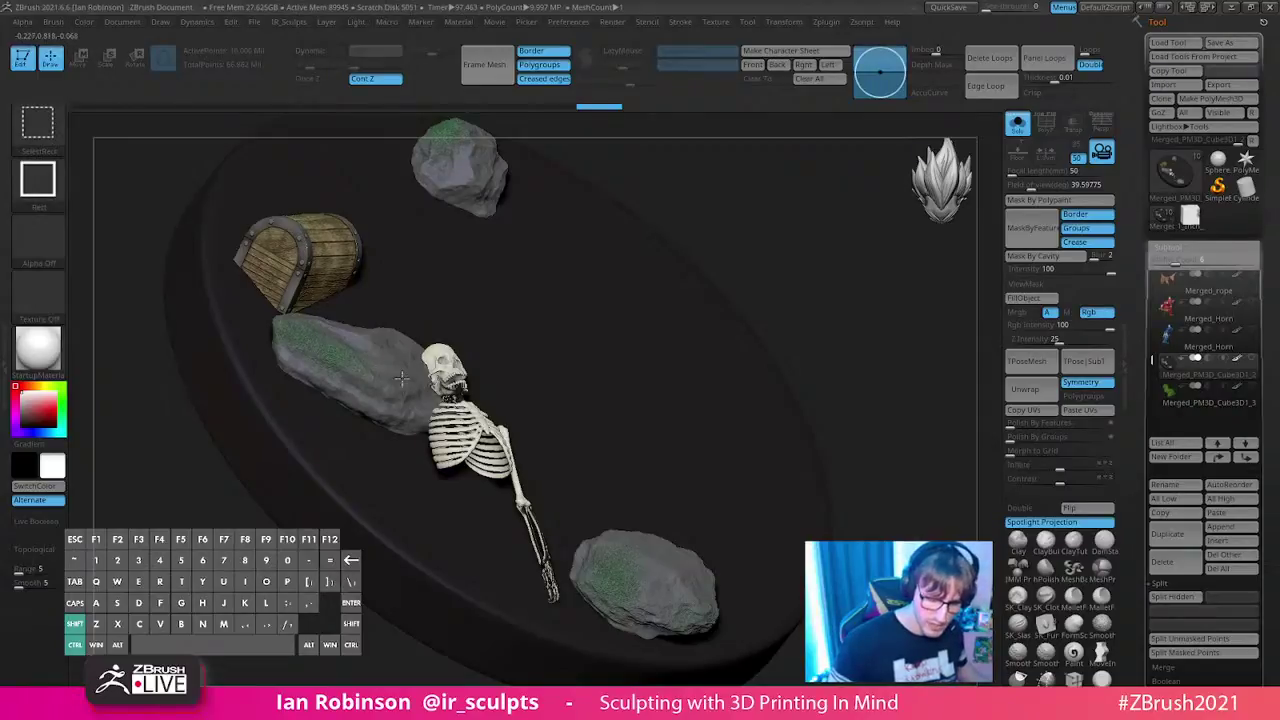
# - Hide the rocks and the skeleton's skull one by one, and restore the visibility of the whole base
pyautogui.keyDown('ctrl'); pyautogui.keyDown('shift'); pyautogui.click(475, 166); pyautogui.keyUp('shift'); pyautogui.keyUp('ctrl')
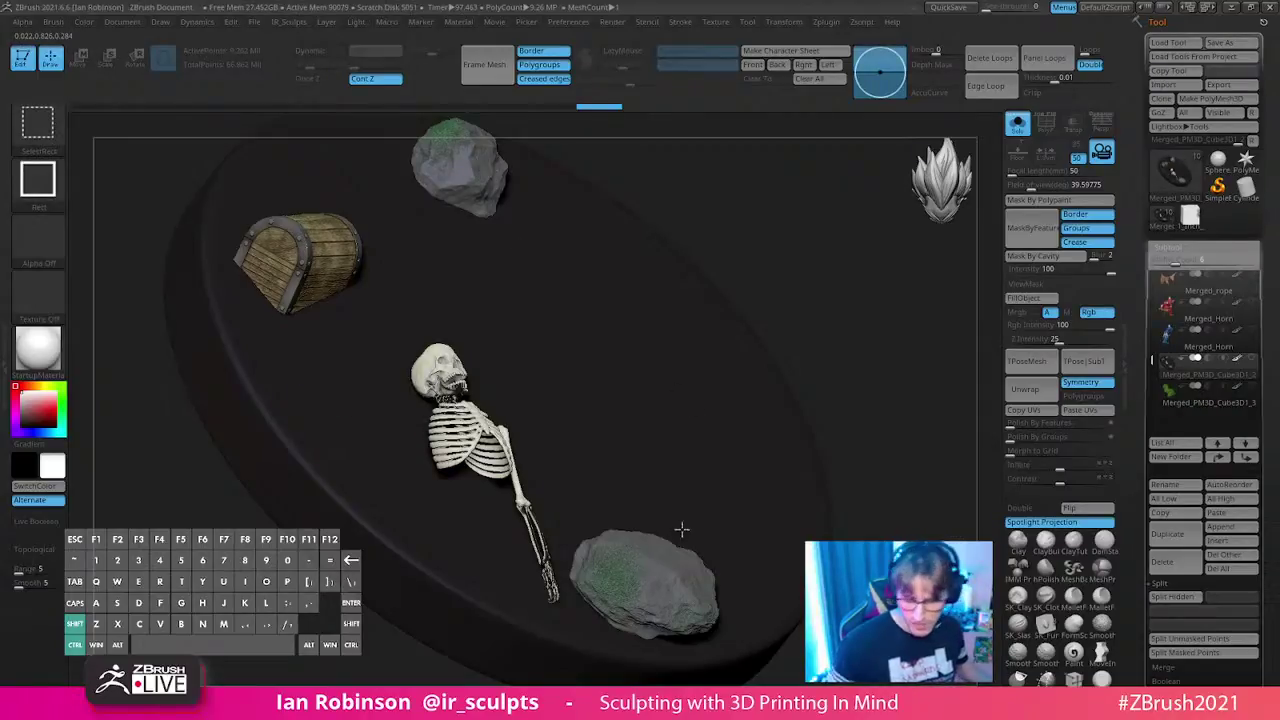
pyautogui.keyDown('ctrl'); pyautogui.keyDown('shift'); pyautogui.click(666, 578); pyautogui.keyUp('shift'); pyautogui.keyUp('ctrl')
pyautogui.keyDown('ctrl'); pyautogui.keyDown('shift'); pyautogui.click(645, 585); pyautogui.keyUp('shift'); pyautogui.keyUp('ctrl')
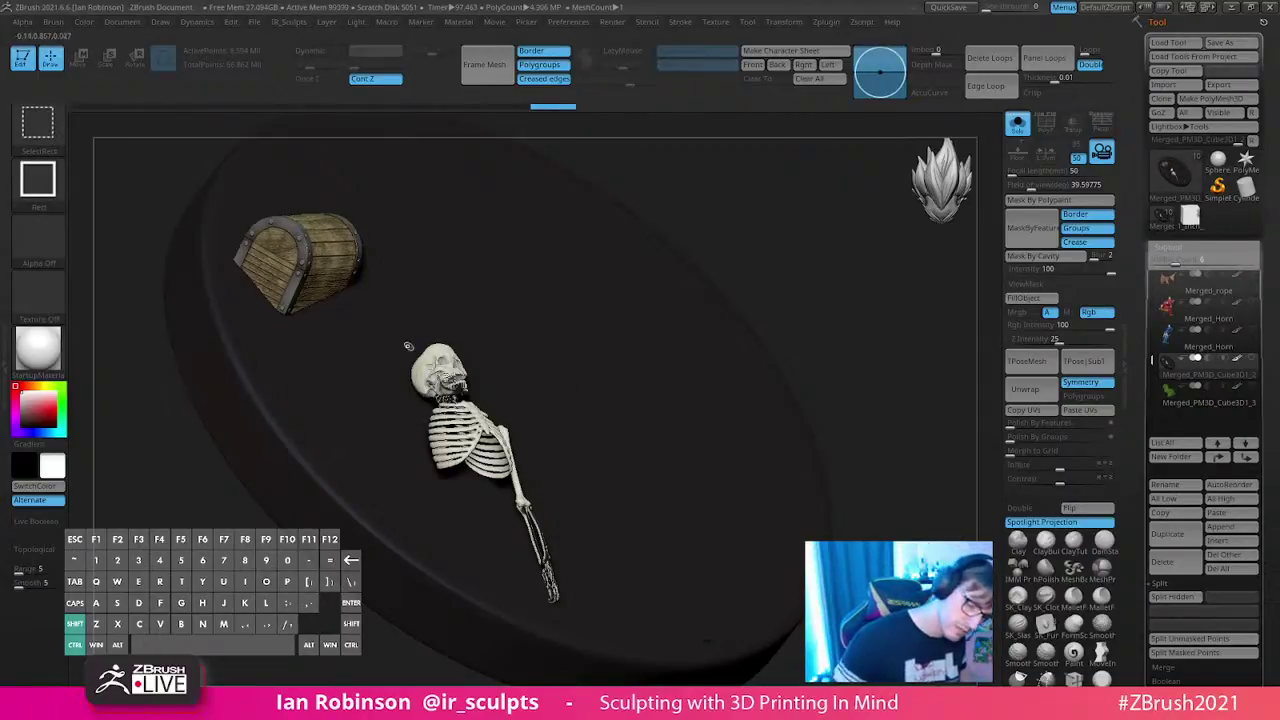
pyautogui.keyDown('ctrl'); pyautogui.keyDown('shift'); pyautogui.click(800, 218); pyautogui.keyUp('shift'); pyautogui.keyUp('ctrl')
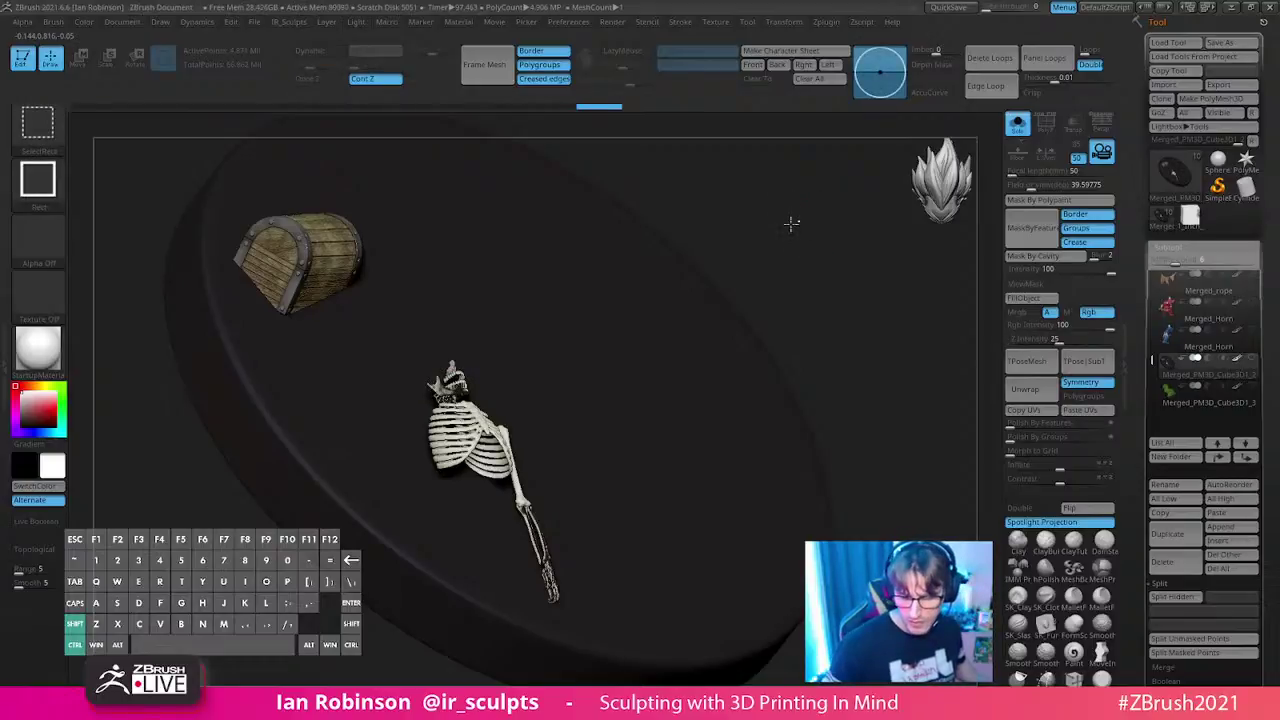
pyautogui.moveTo(829, 255); pyautogui.dragTo(794, 248)
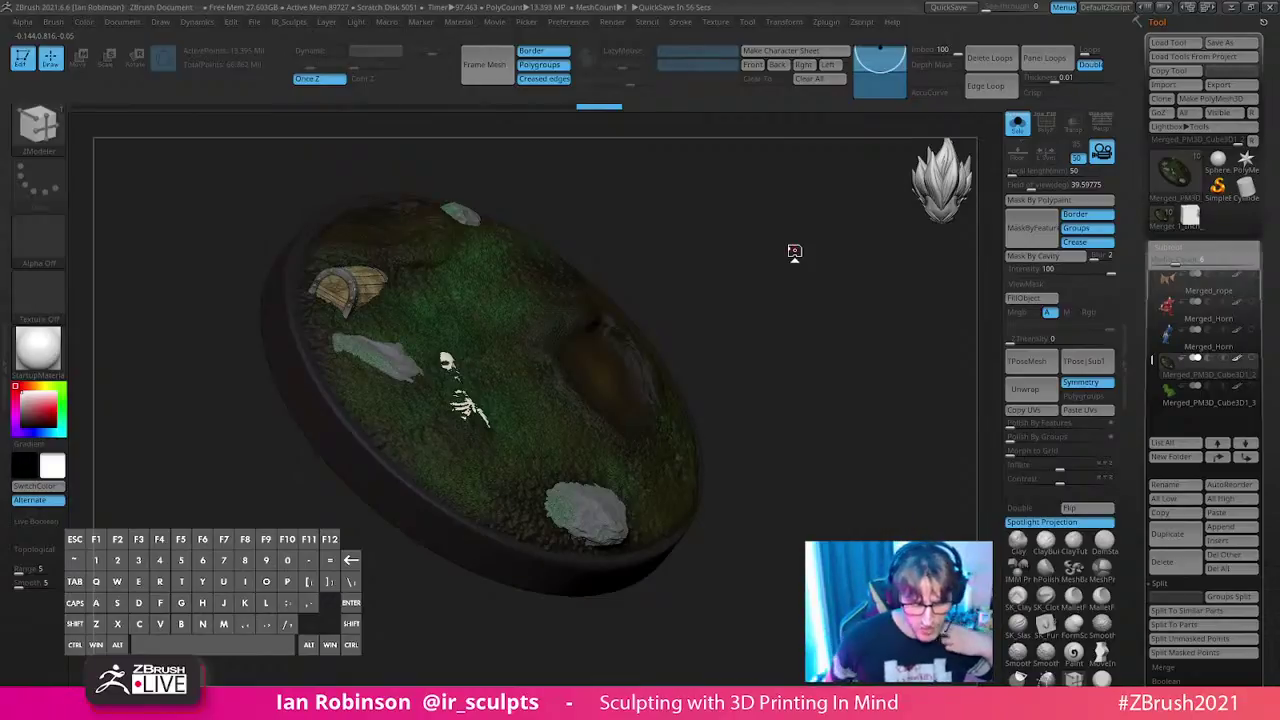
# - Switch to the separated grass subtool and delete it, leaving the base with its chest, rocks and skeleton
pyautogui.press('Down')
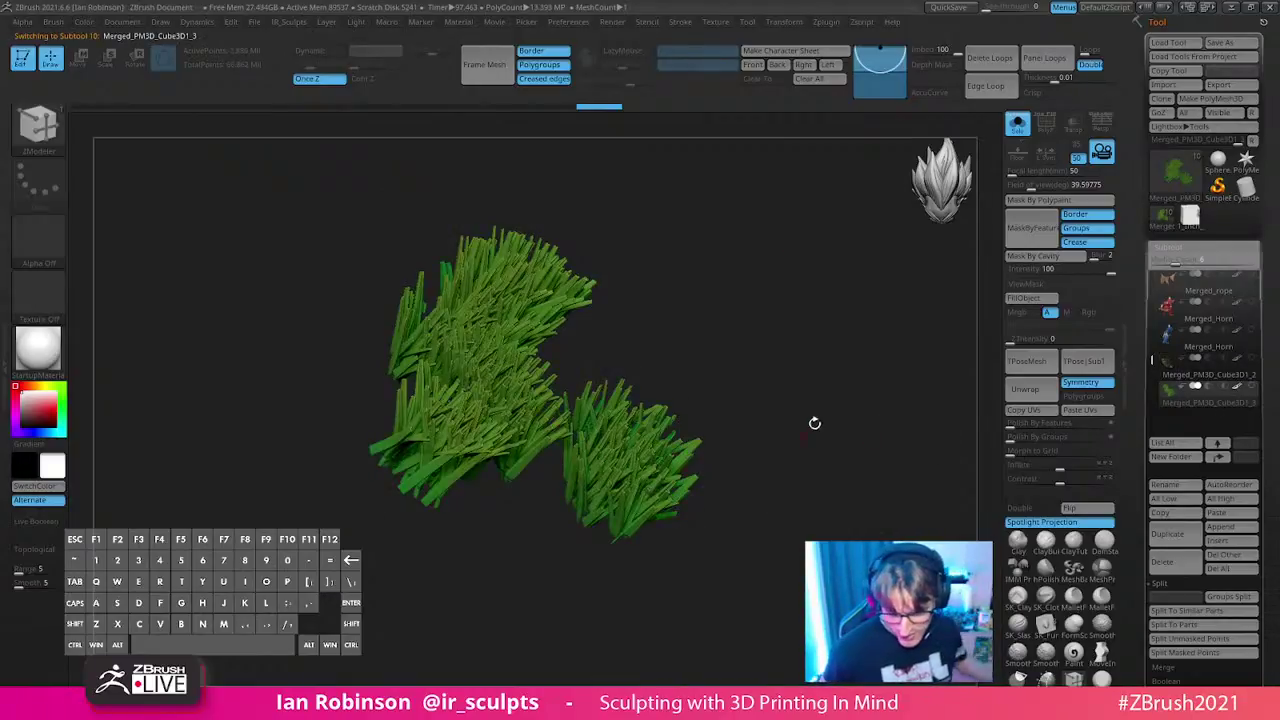
pyautogui.moveTo(798, 448); pyautogui.dragTo(818, 505)
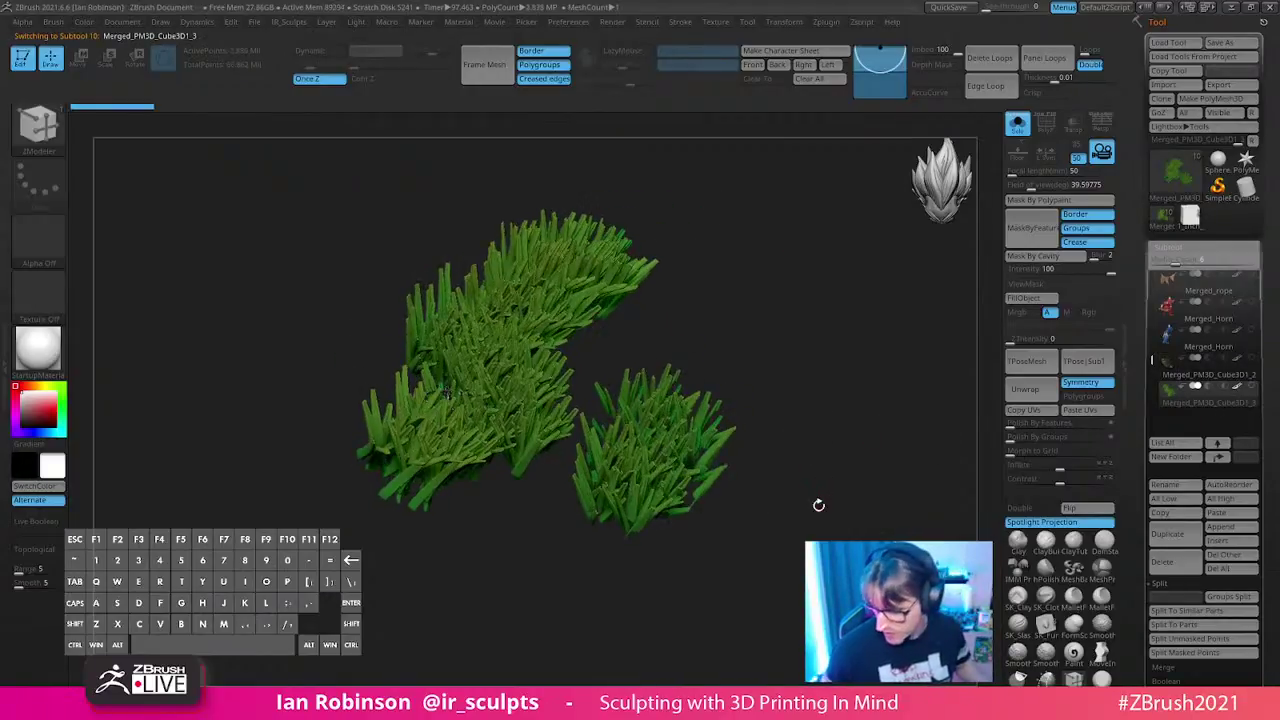
pyautogui.click(1171, 564)
pyautogui.click(1052, 590)
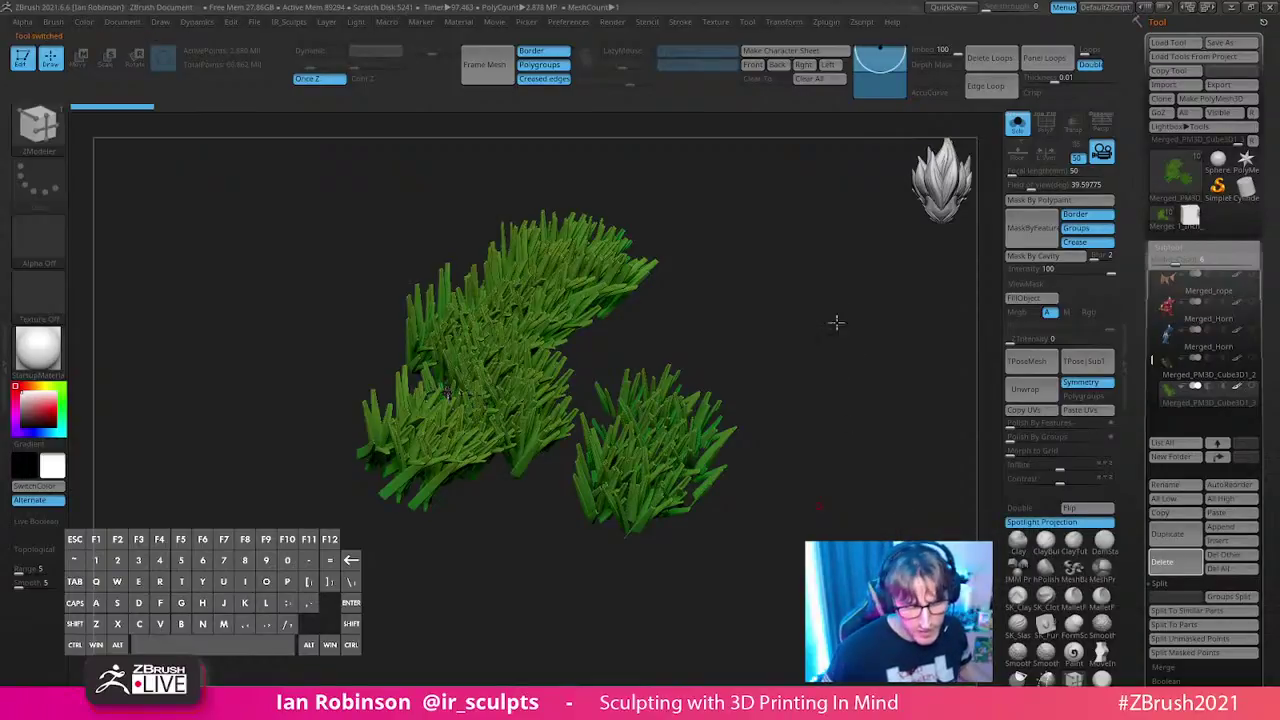
pyautogui.moveTo(831, 321); pyautogui.dragTo(831, 311)
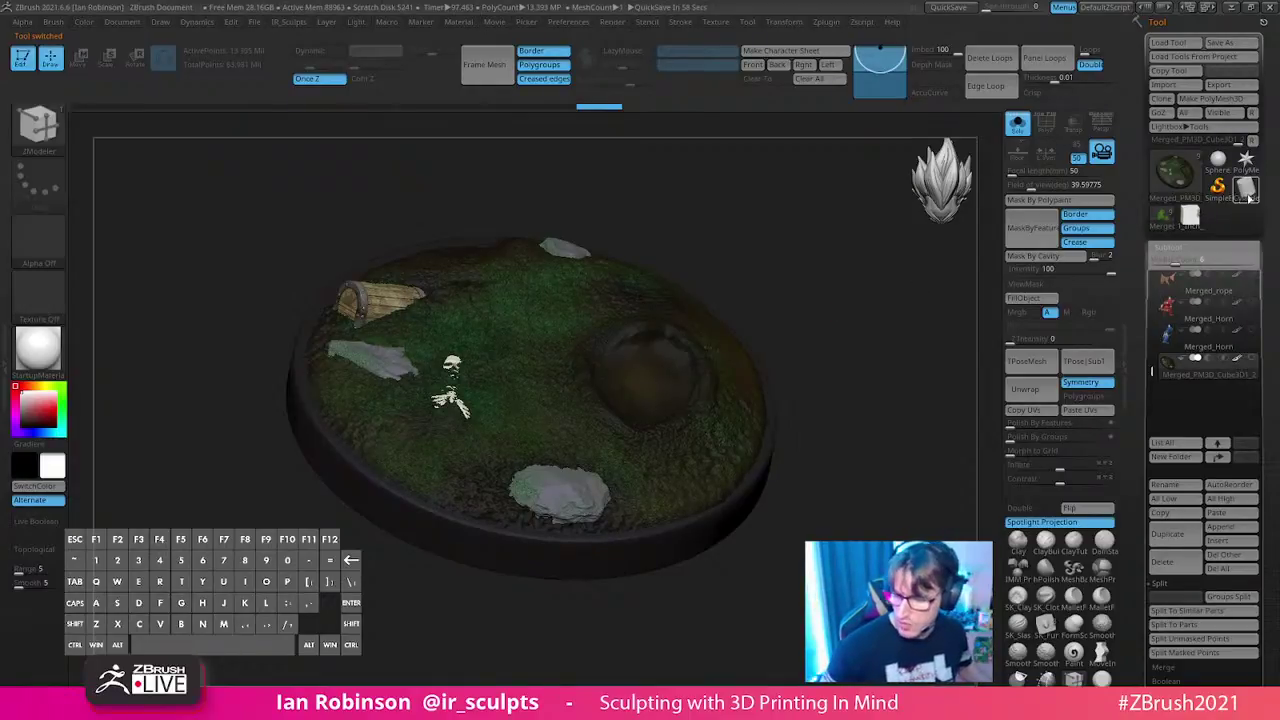
# - Load the Cylinder3D primitive, turn on polyframe and convert the cylinder to a PolyMesh3D
pyautogui.click(1245, 190)
pyautogui.press('f')
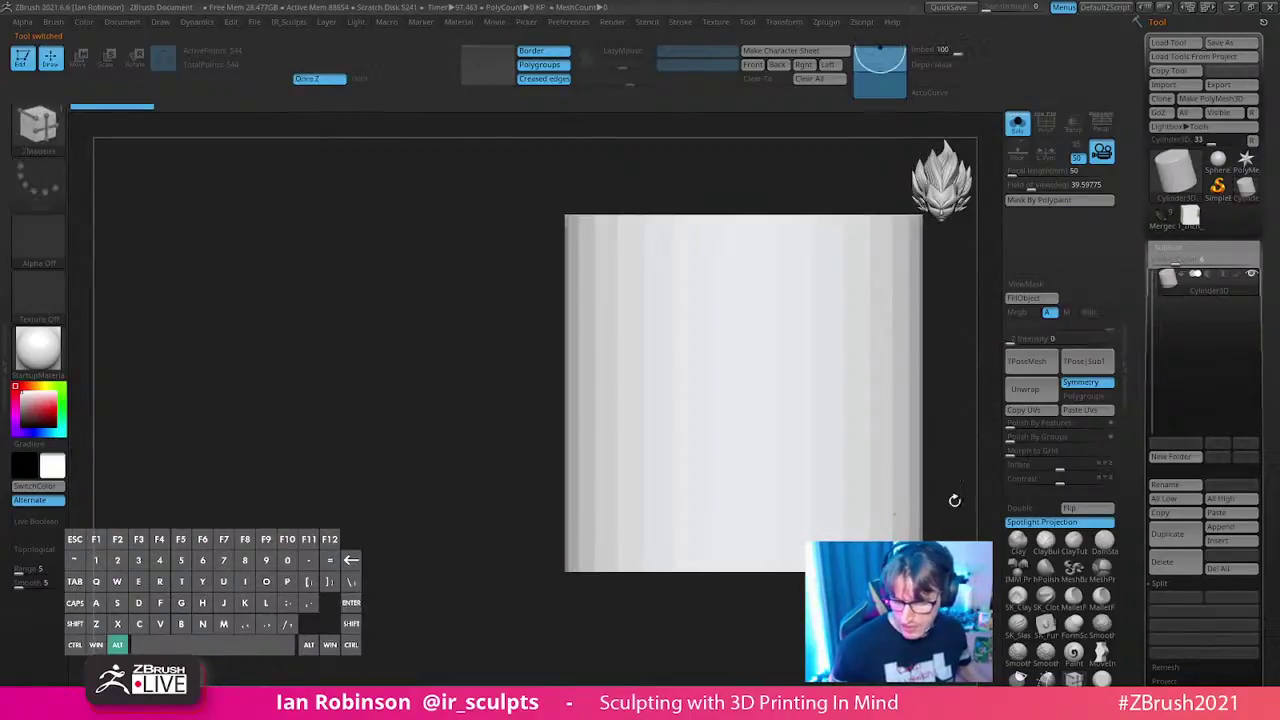
pyautogui.press('f')
pyautogui.hotkey('shift', 'f')
pyautogui.click(1224, 100)
pyautogui.moveTo(877, 309)
pyautogui.keyDown('alt'); pyautogui.mouseDown()
pyautogui.moveTo(931, 326)
pyautogui.moveTo(868, 401)
pyautogui.moveTo(863, 363)
pyautogui.moveTo(766, 323)
pyautogui.mouseUp(); pyautogui.keyUp('alt')
# - Hide the cylinder's end caps and delete the hidden polygons so only its open side wall remains
pyautogui.hotkey('ctrl', 'shift')
pyautogui.keyDown('ctrl'); pyautogui.keyDown('shift'); pyautogui.moveTo(224, 169); pyautogui.dragTo(829, 358); pyautogui.keyUp('shift'); pyautogui.keyUp('ctrl')
pyautogui.keyDown('ctrl'); pyautogui.keyDown('shift'); pyautogui.moveTo(828, 268); pyautogui.dragTo(830, 401); pyautogui.keyUp('shift'); pyautogui.keyUp('ctrl')
pyautogui.keyDown('ctrl'); pyautogui.keyDown('shift'); pyautogui.click(830, 401); pyautogui.keyUp('shift'); pyautogui.keyUp('ctrl')
pyautogui.keyDown('ctrl'); pyautogui.keyDown('shift'); pyautogui.click(774, 374); pyautogui.keyUp('shift'); pyautogui.keyUp('ctrl')
pyautogui.keyDown('ctrl'); pyautogui.keyDown('shift'); pyautogui.click(700, 257); pyautogui.keyUp('shift'); pyautogui.keyUp('ctrl')
pyautogui.keyDown('ctrl'); pyautogui.keyDown('shift'); pyautogui.moveTo(797, 250); pyautogui.dragTo(806, 296); pyautogui.keyUp('shift'); pyautogui.keyUp('ctrl')
pyautogui.press('b')
pyautogui.press('z')
pyautogui.press('m')
pyautogui.scroll(-5, 1181, 362)
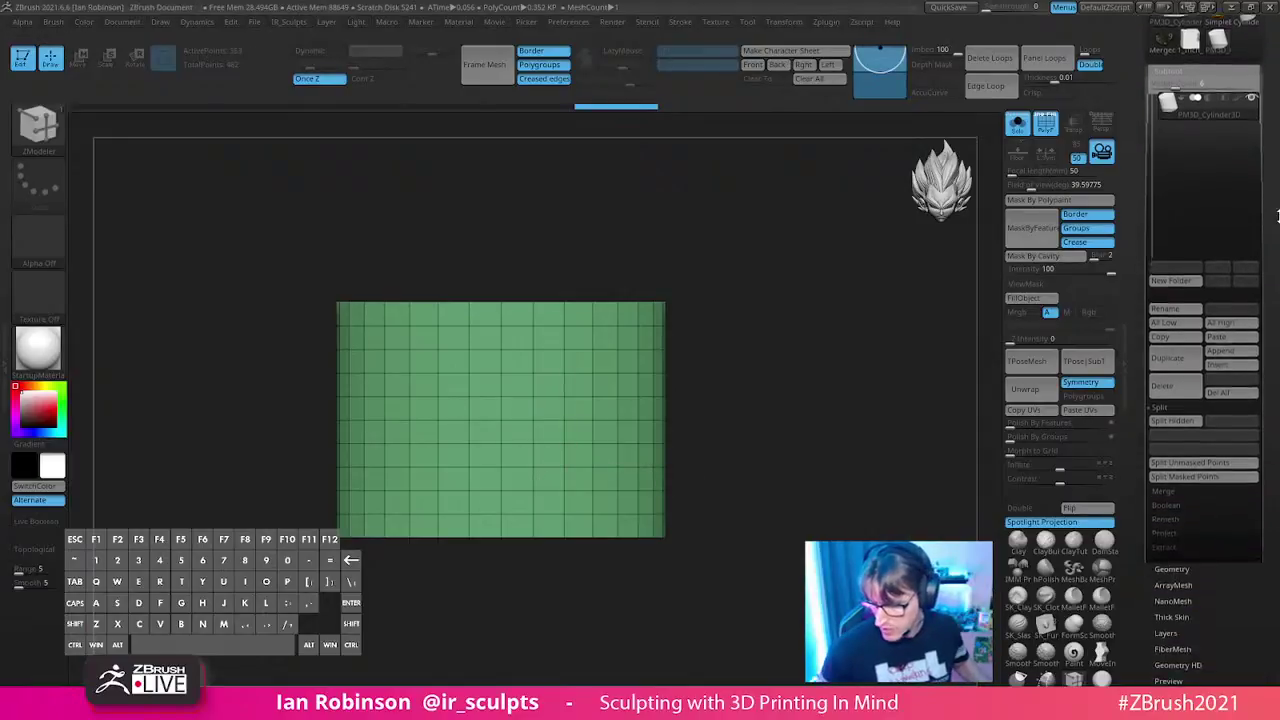
pyautogui.click(1185, 437)
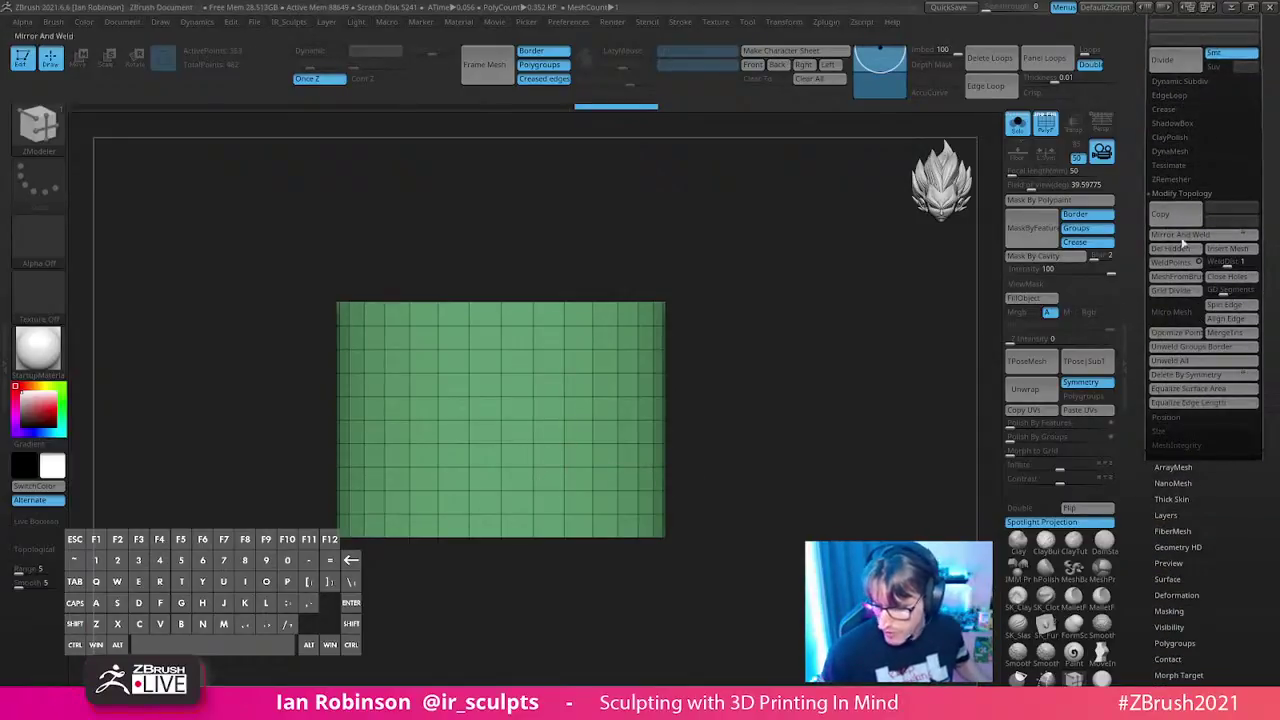
pyautogui.keyDown('alt'); pyautogui.moveTo(780, 290); pyautogui.dragTo(791, 366); pyautogui.keyUp('alt')
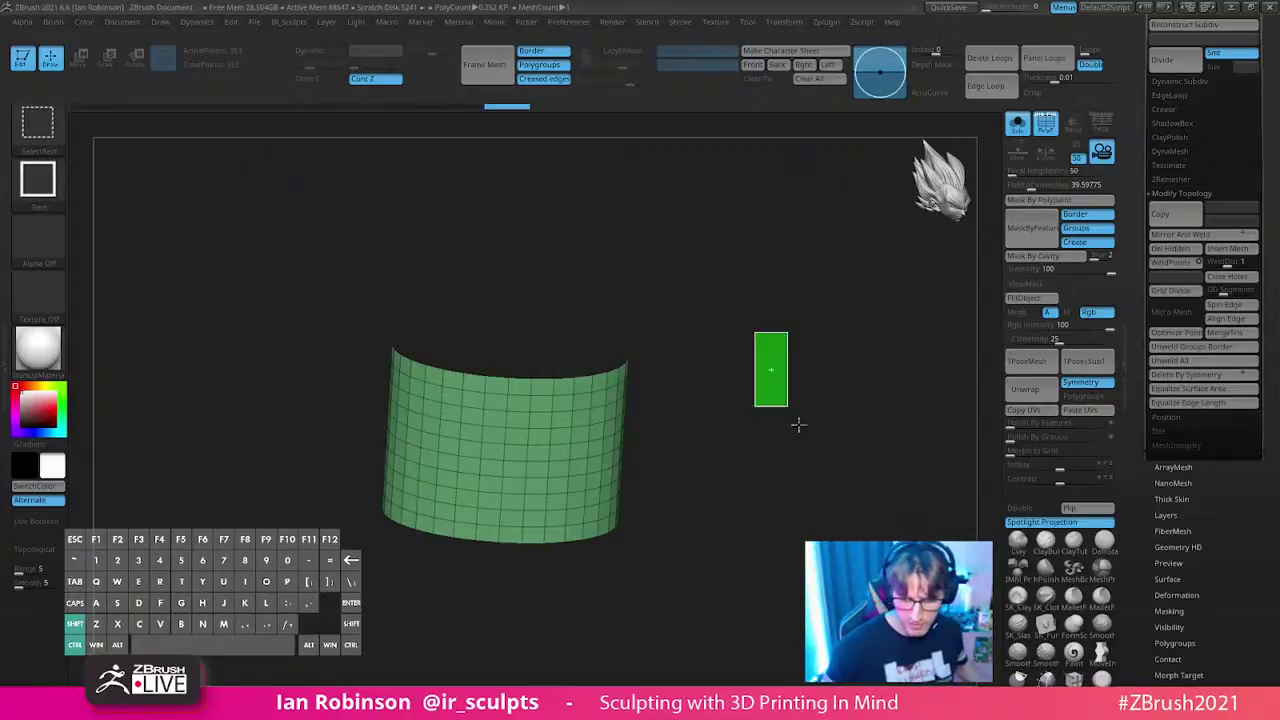
# - Cap the cylinder's open ends with Close Holes, undo it and close the holes again
pyautogui.press('space')
pyautogui.click(815, 352)
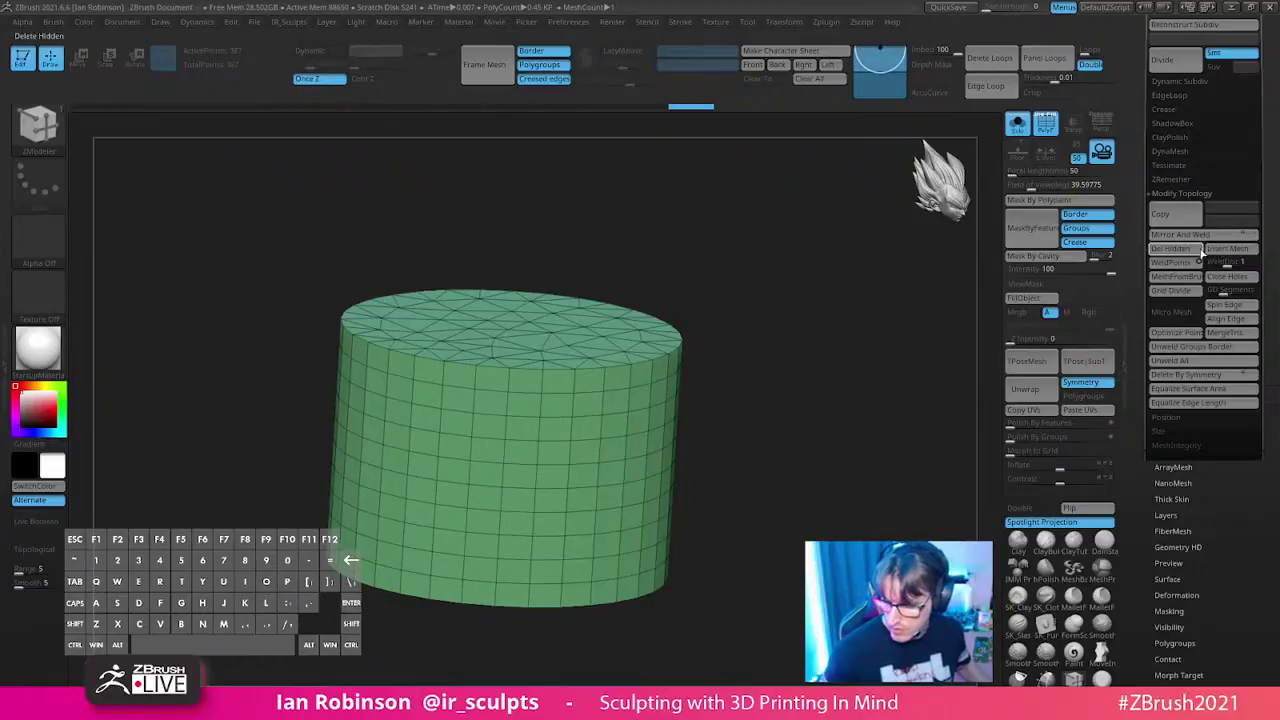
pyautogui.hotkey('ctrl', 'z')
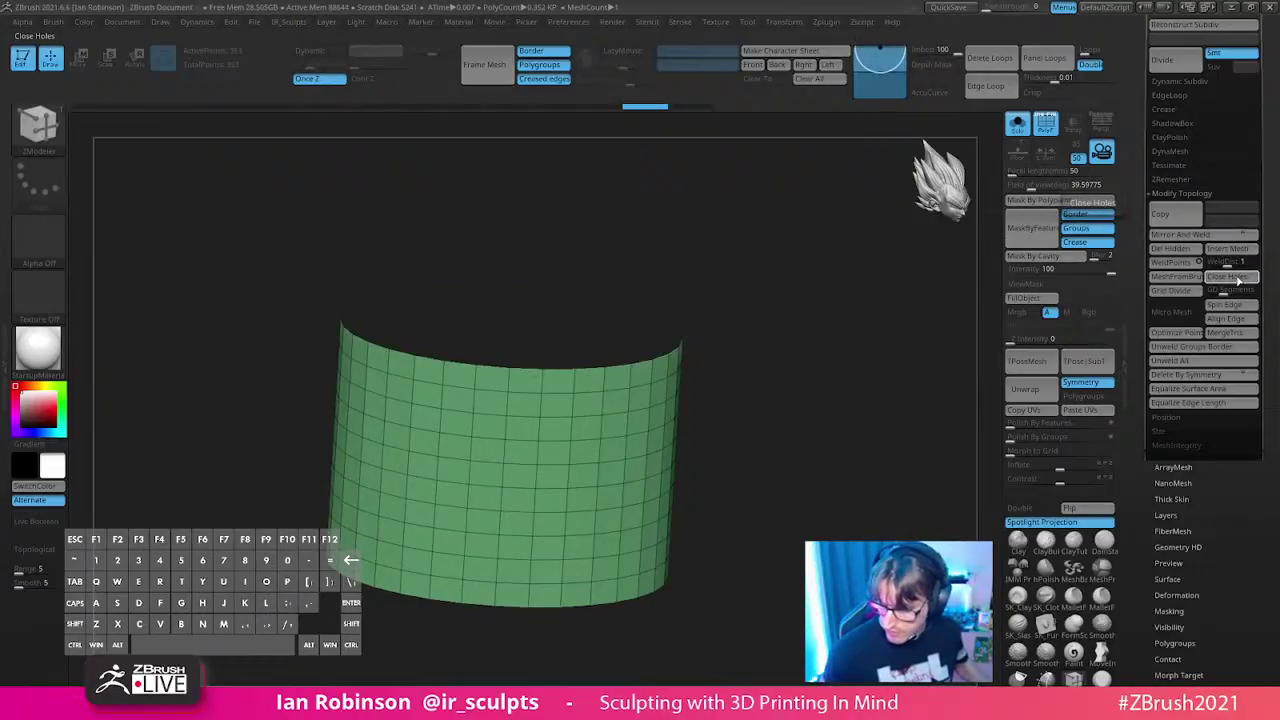
pyautogui.click(1238, 281)
pyautogui.moveTo(830, 345); pyautogui.dragTo(766, 316)
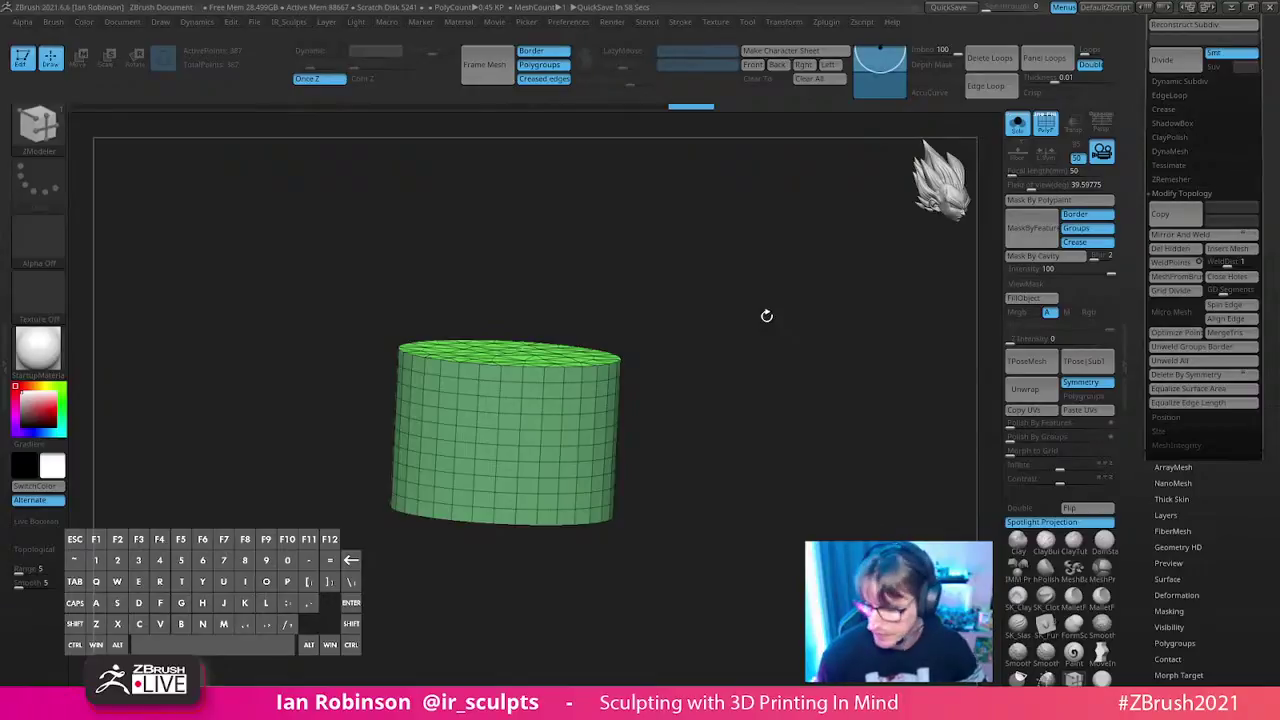
# - Switch back to the statue tool, turn off polyframe and view the base from the side
pyautogui.moveTo(1275, 88); pyautogui.dragTo(1275, 396)
pyautogui.click(1165, 215)
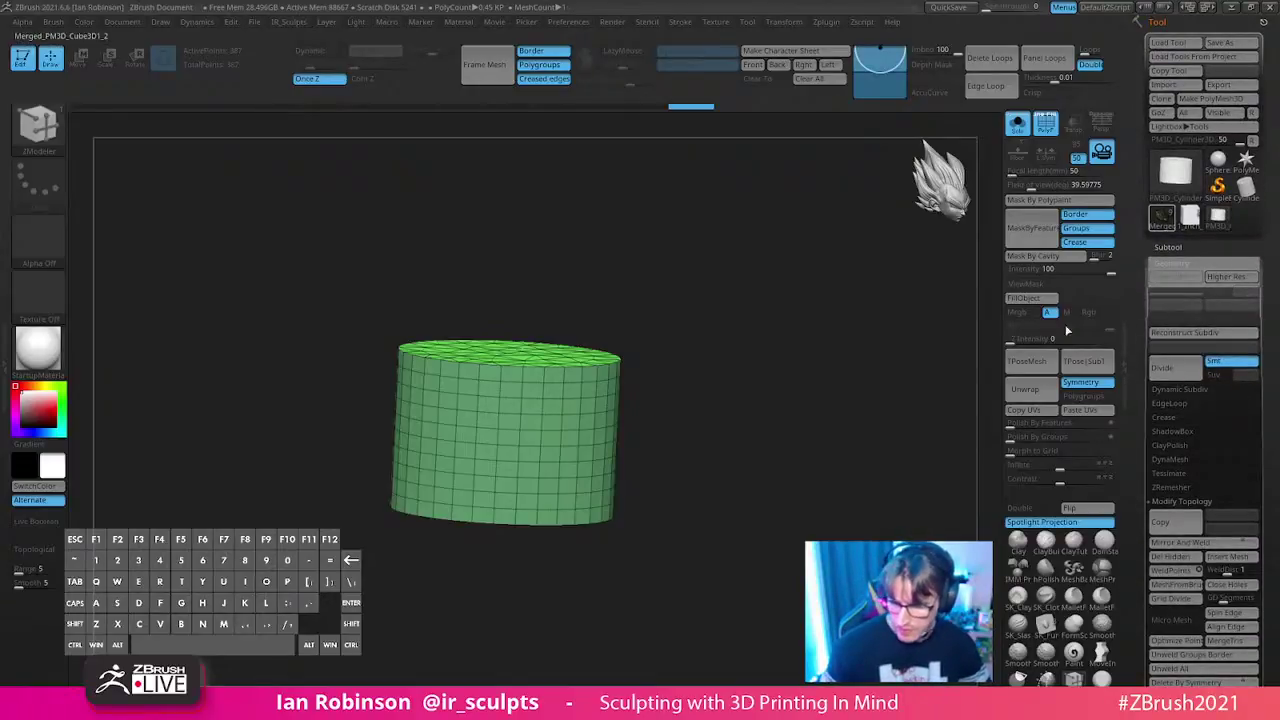
pyautogui.moveTo(840, 430)
pyautogui.mouseDown()
pyautogui.moveTo(774, 366)
pyautogui.moveTo(786, 471)
pyautogui.moveTo(840, 391)
pyautogui.moveTo(843, 436)
pyautogui.moveTo(851, 423)
pyautogui.mouseUp()
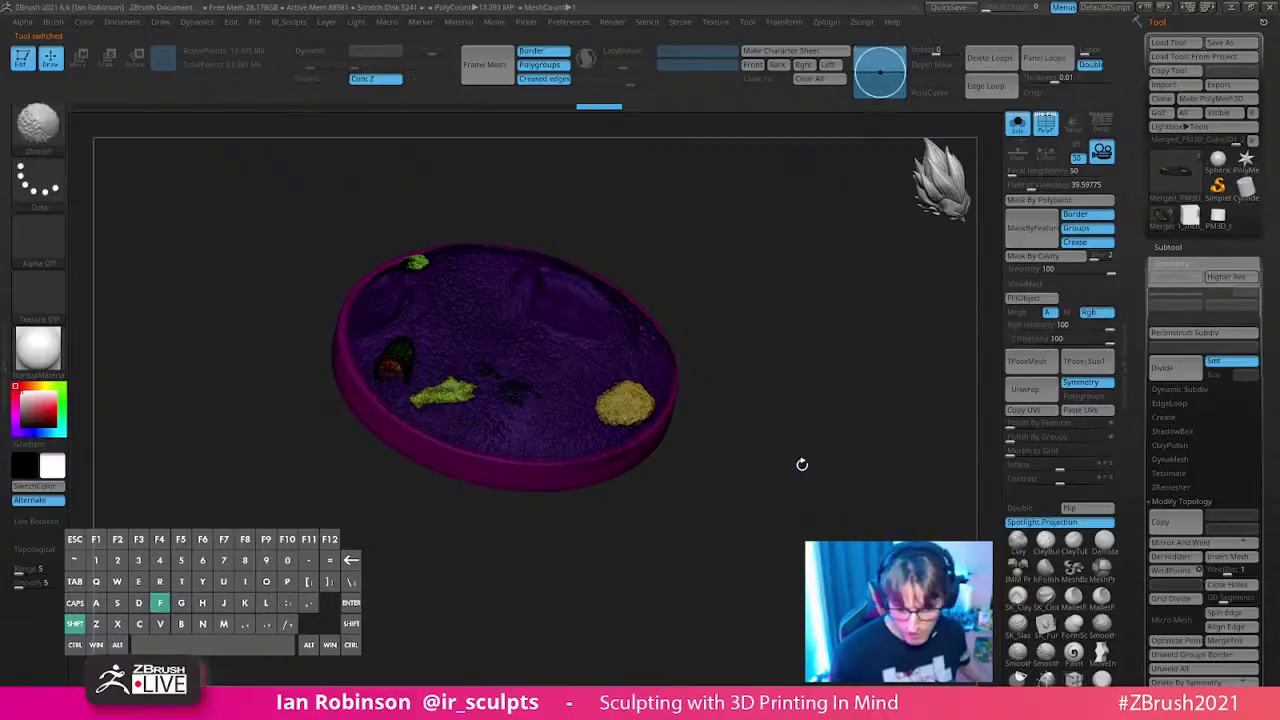
pyautogui.hotkey('shift', 'f')
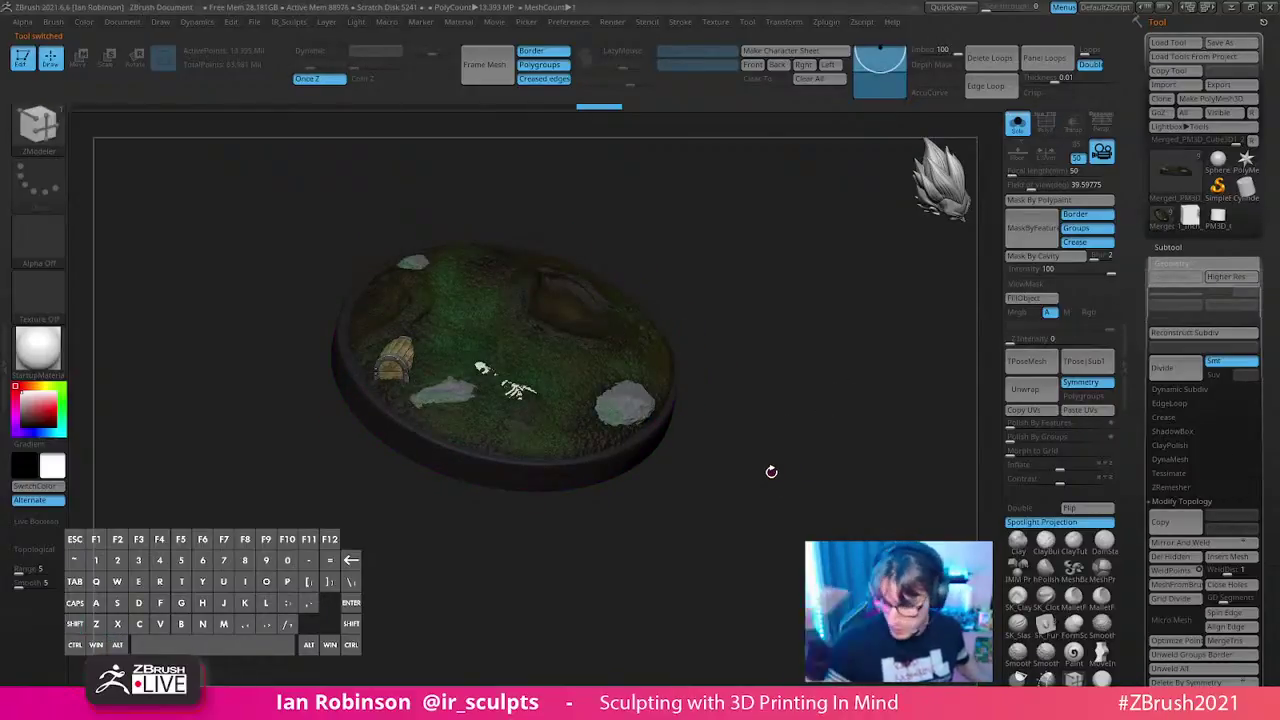
pyautogui.moveTo(783, 400); pyautogui.dragTo(748, 361)
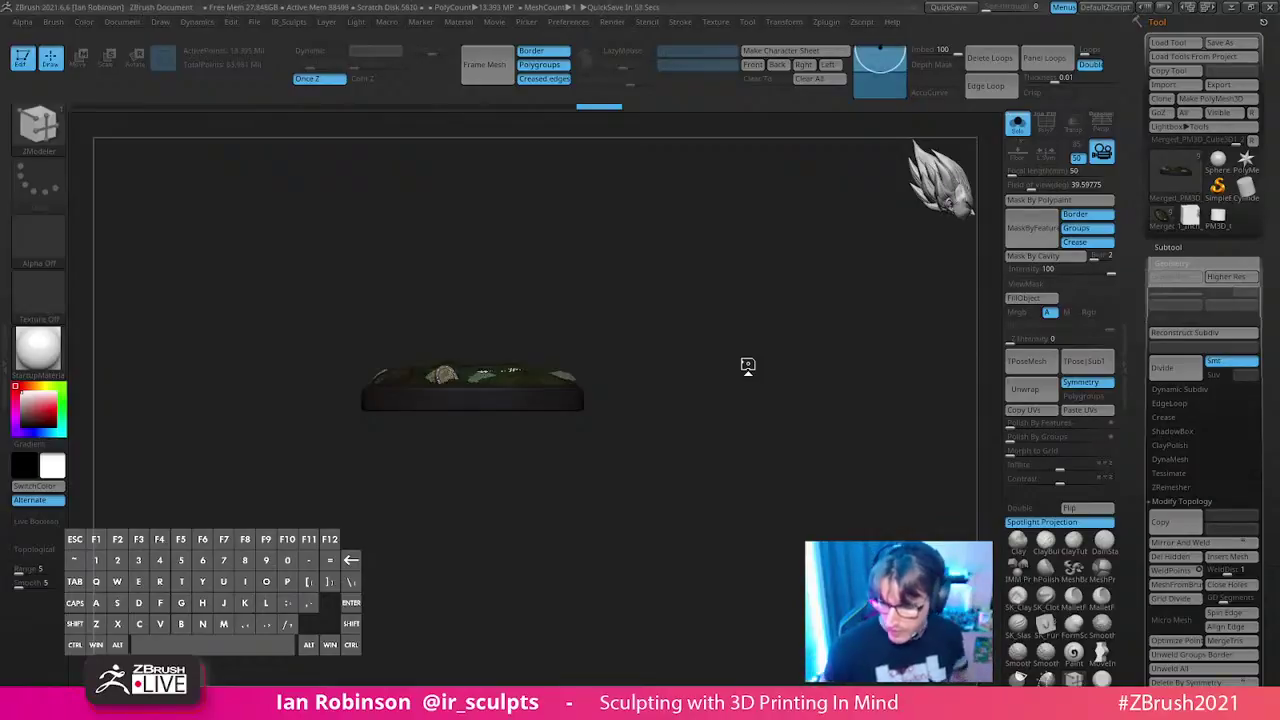
# - Save the tool over Bokoblin_Talus_Statue_Prep_02.ztl in the Bokoblin_Talus_3DPrint_Prep folder
pyautogui.click(1181, 246)
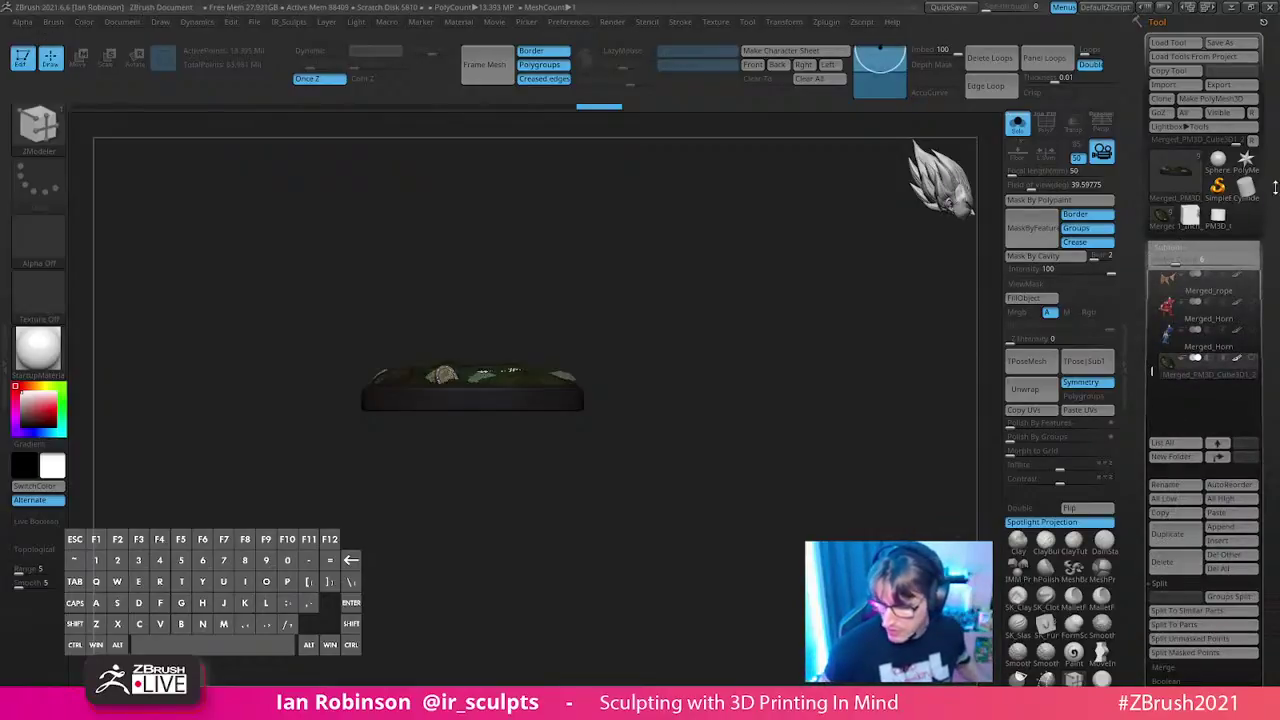
pyautogui.click(1219, 42)
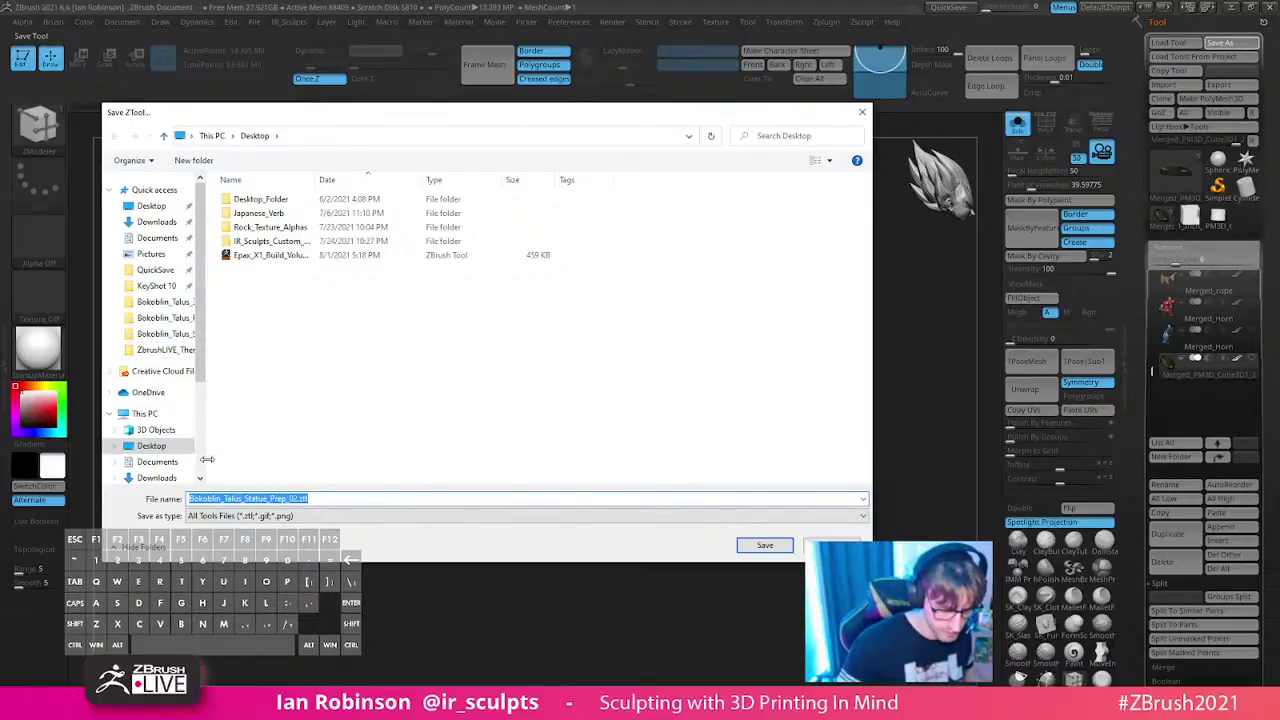
pyautogui.moveTo(207, 459); pyautogui.dragTo(262, 459)
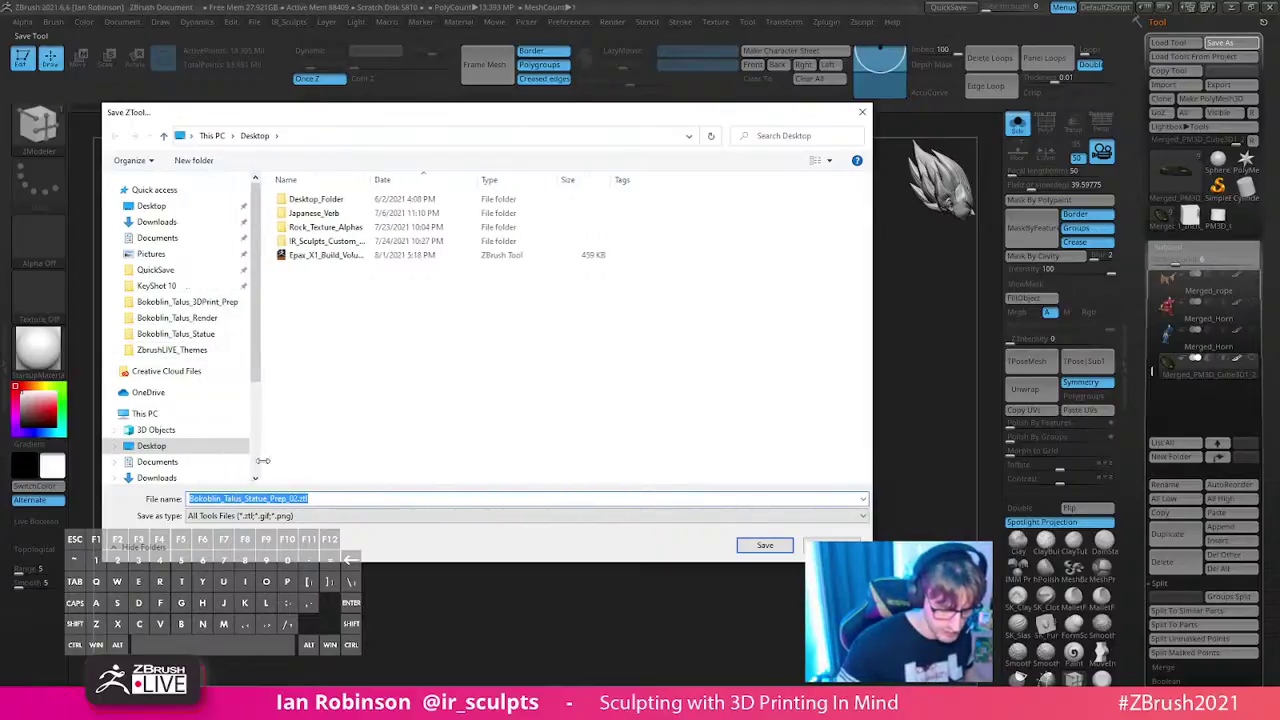
pyautogui.click(226, 303)
pyautogui.click(417, 213)
pyautogui.click(765, 545)
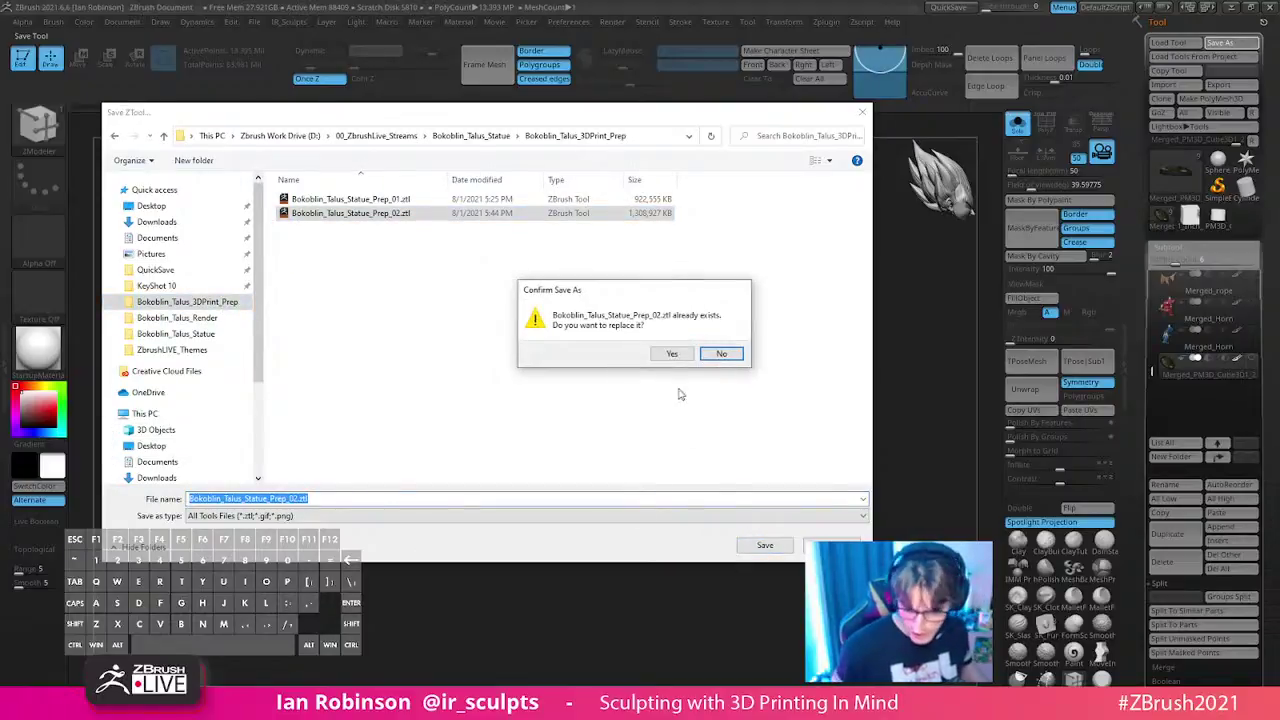
pyautogui.click(672, 353)
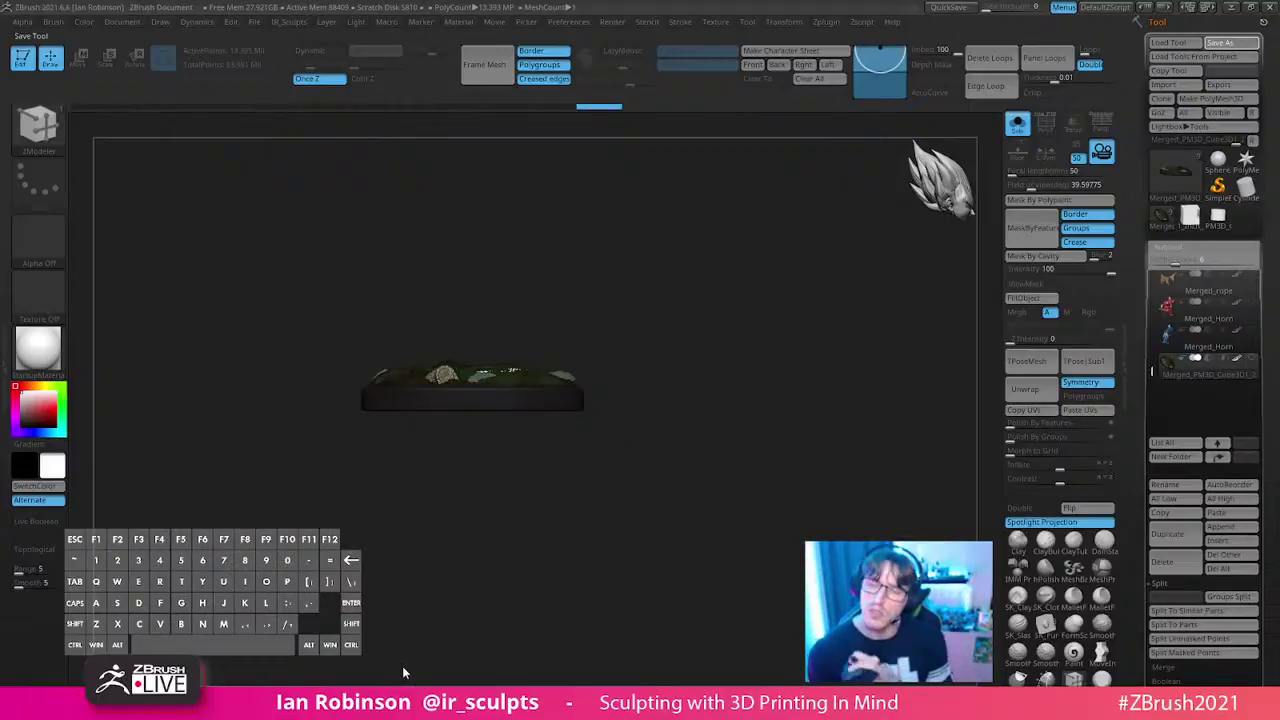
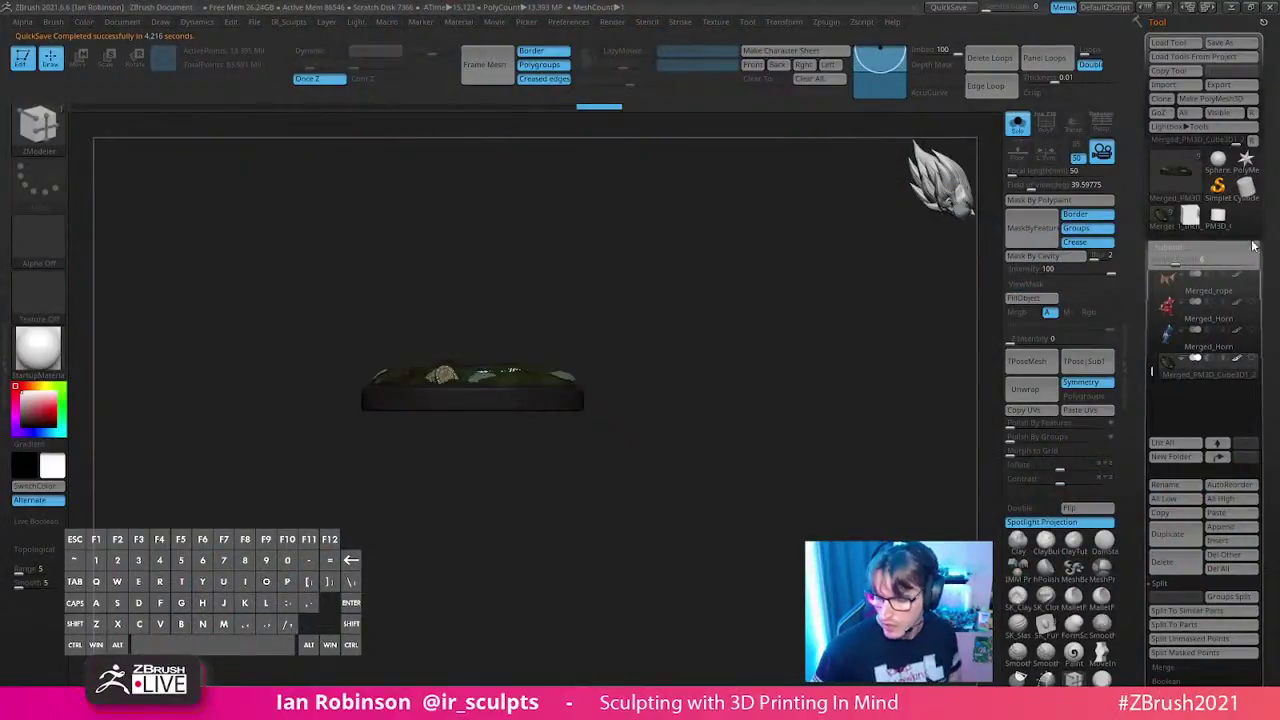
# - Examine the base's ground, chest, rocks and skeleton from several angles and check the total points count
pyautogui.moveTo(851, 377); pyautogui.dragTo(840, 415)
pyautogui.hotkey('shift', 'f')
pyautogui.hotkey('shift', 'f')
pyautogui.moveTo(831, 331)
pyautogui.keyDown('alt'); pyautogui.mouseDown()
pyautogui.moveTo(836, 400)
pyautogui.moveTo(820, 406)
pyautogui.mouseUp(); pyautogui.keyUp('alt')
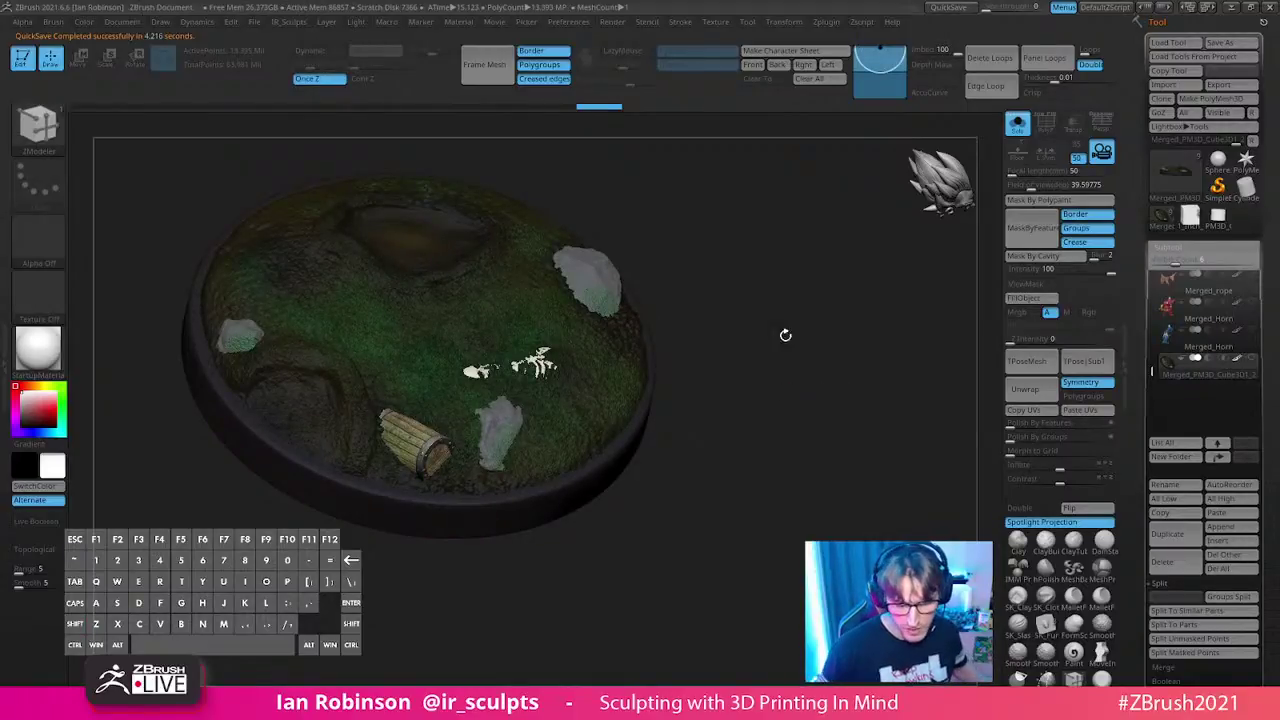
pyautogui.moveTo(783, 323); pyautogui.dragTo(800, 394)
pyautogui.moveTo(700, 340); pyautogui.dragTo(809, 407)
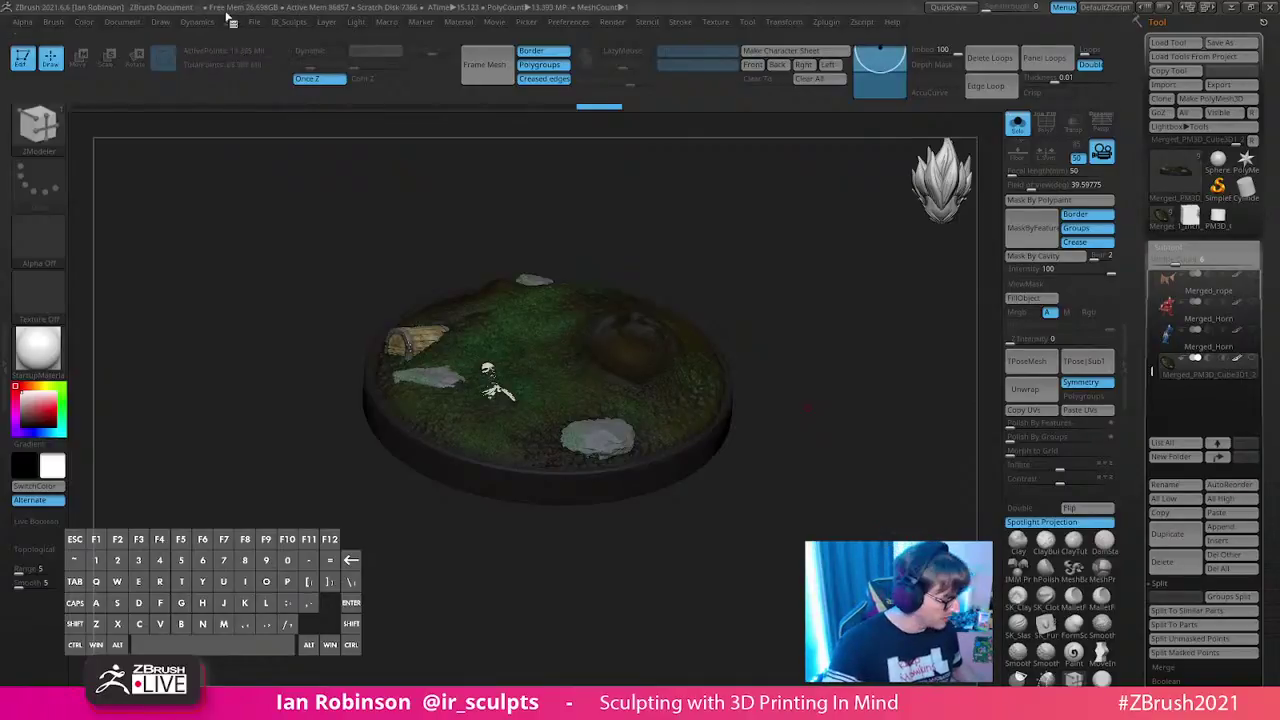
pyautogui.press('shift')
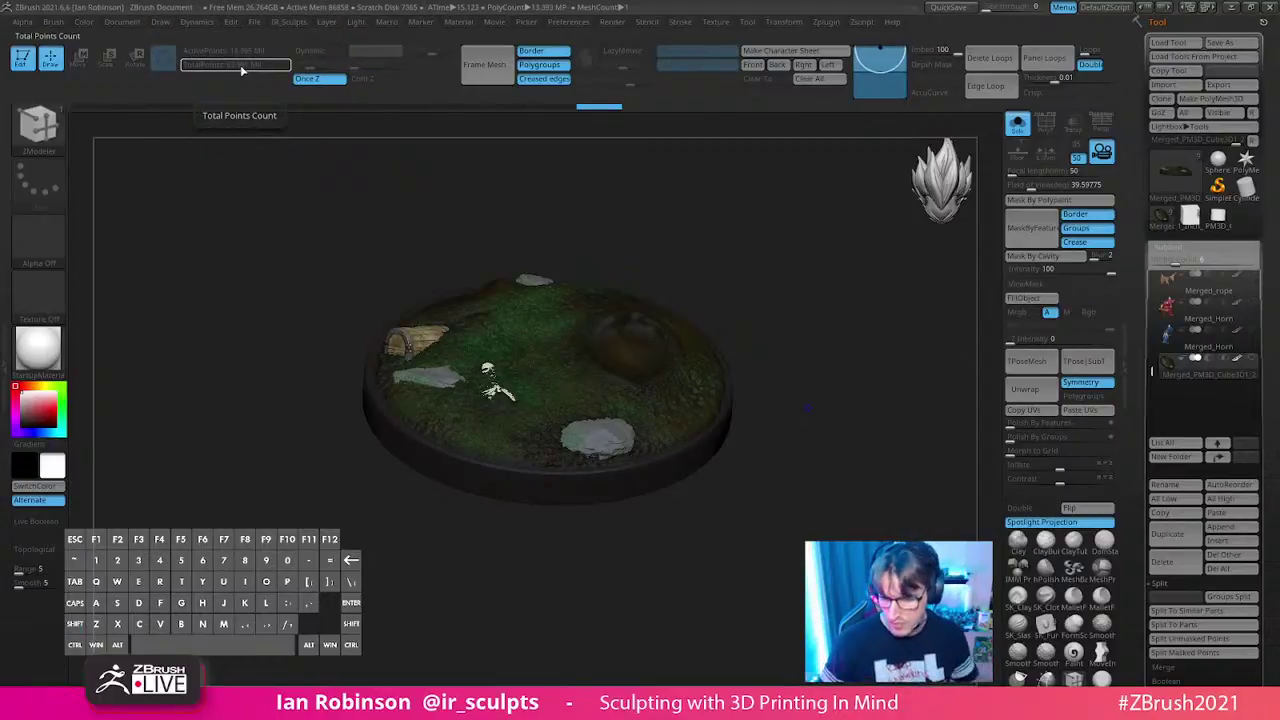
# - Save the statue tool again, replacing the existing file
pyautogui.click(1219, 42)
pyautogui.click(768, 548)
pyautogui.click(663, 354)
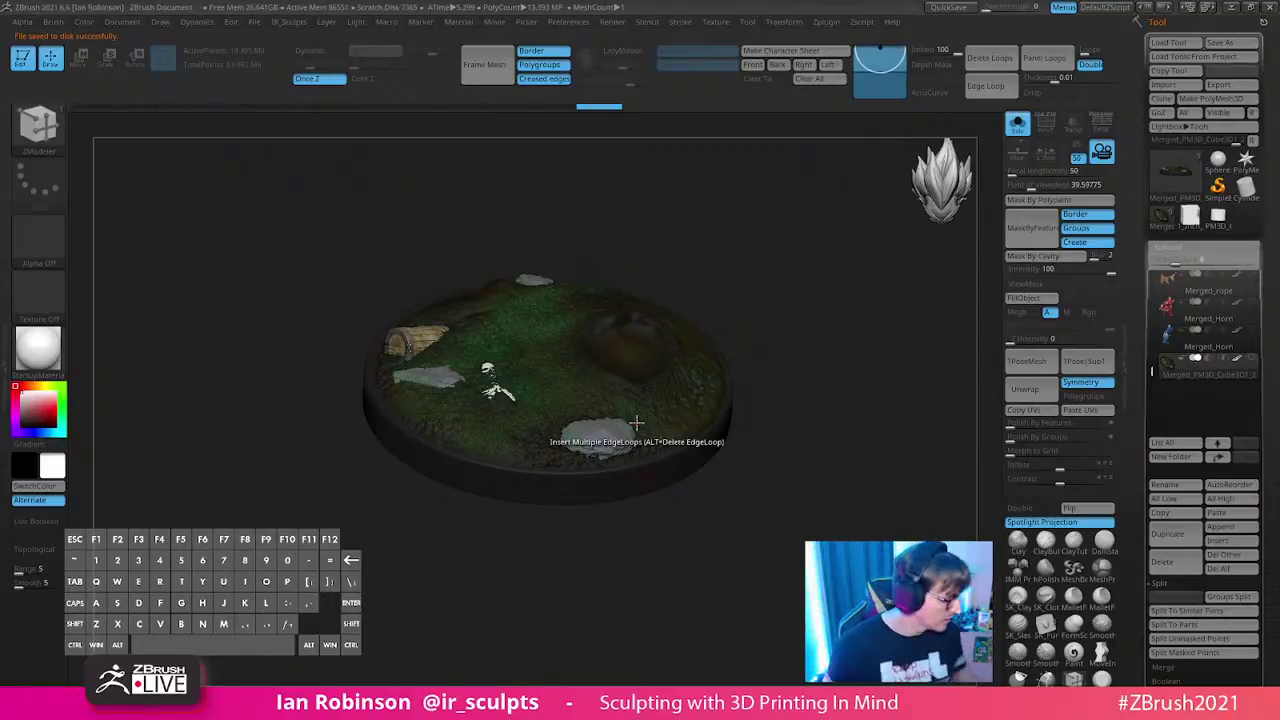
# - Inspect the cleaned-up base from above, at an angle and side-on
pyautogui.moveTo(806, 251)
pyautogui.mouseDown()
pyautogui.moveTo(809, 309)
pyautogui.moveTo(788, 246)
pyautogui.mouseUp()
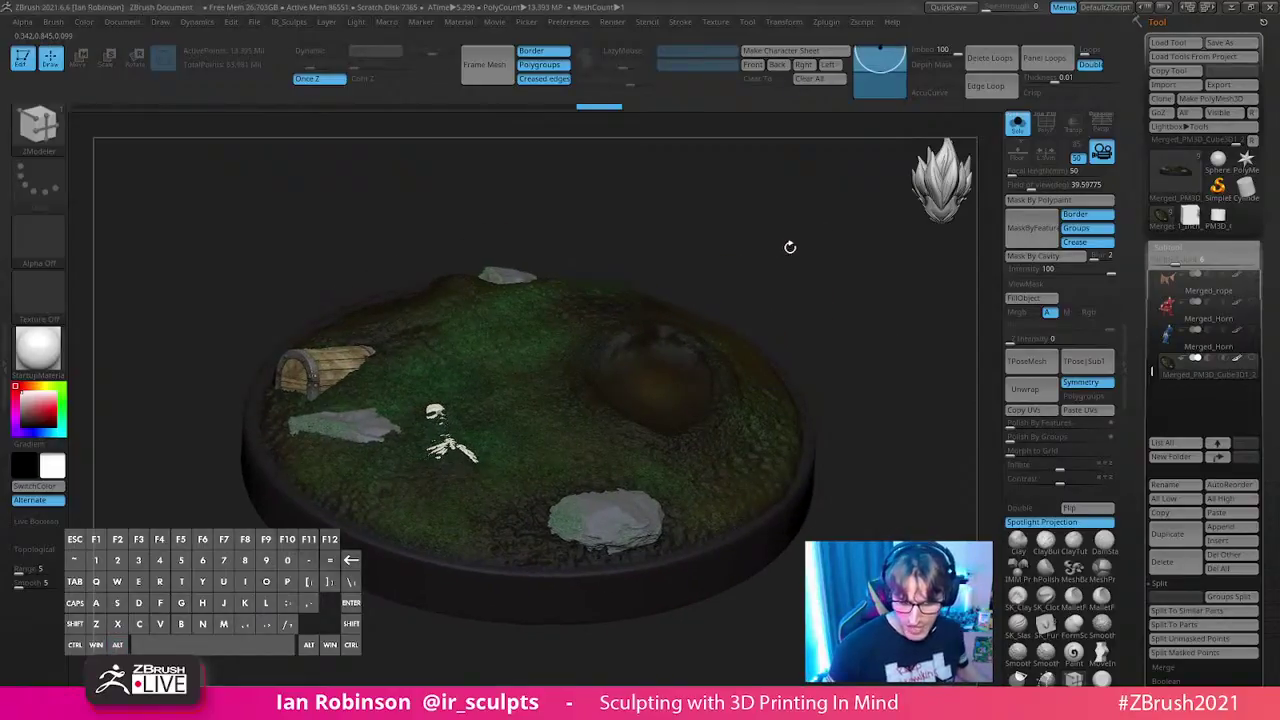
pyautogui.moveTo(692, 376); pyautogui.dragTo(743, 289)
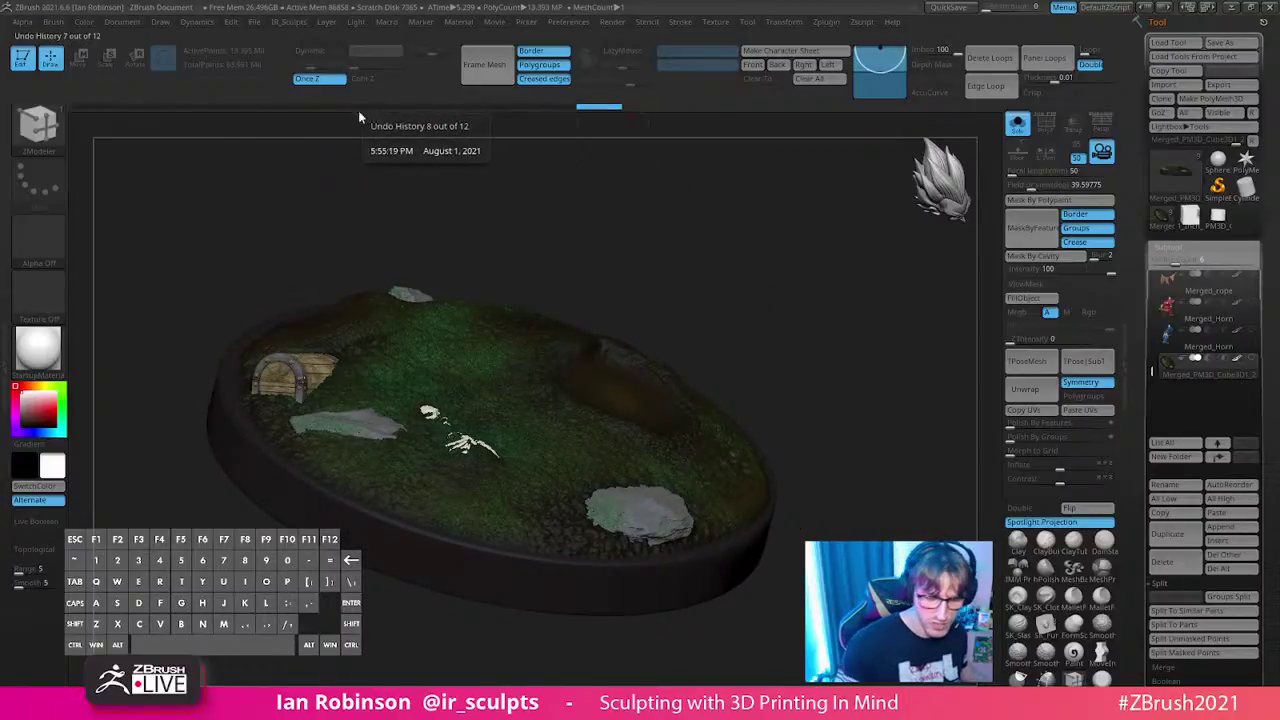
pyautogui.press('ctrl')
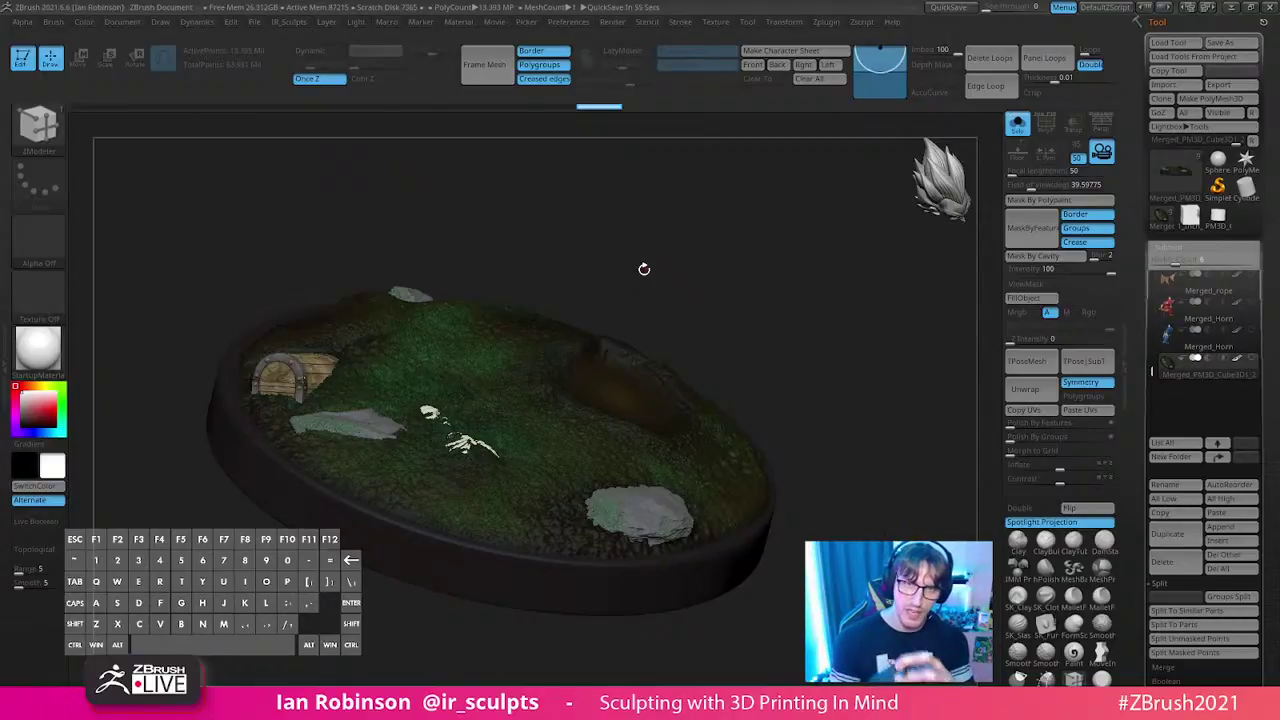
pyautogui.moveTo(644, 269); pyautogui.dragTo(768, 294)
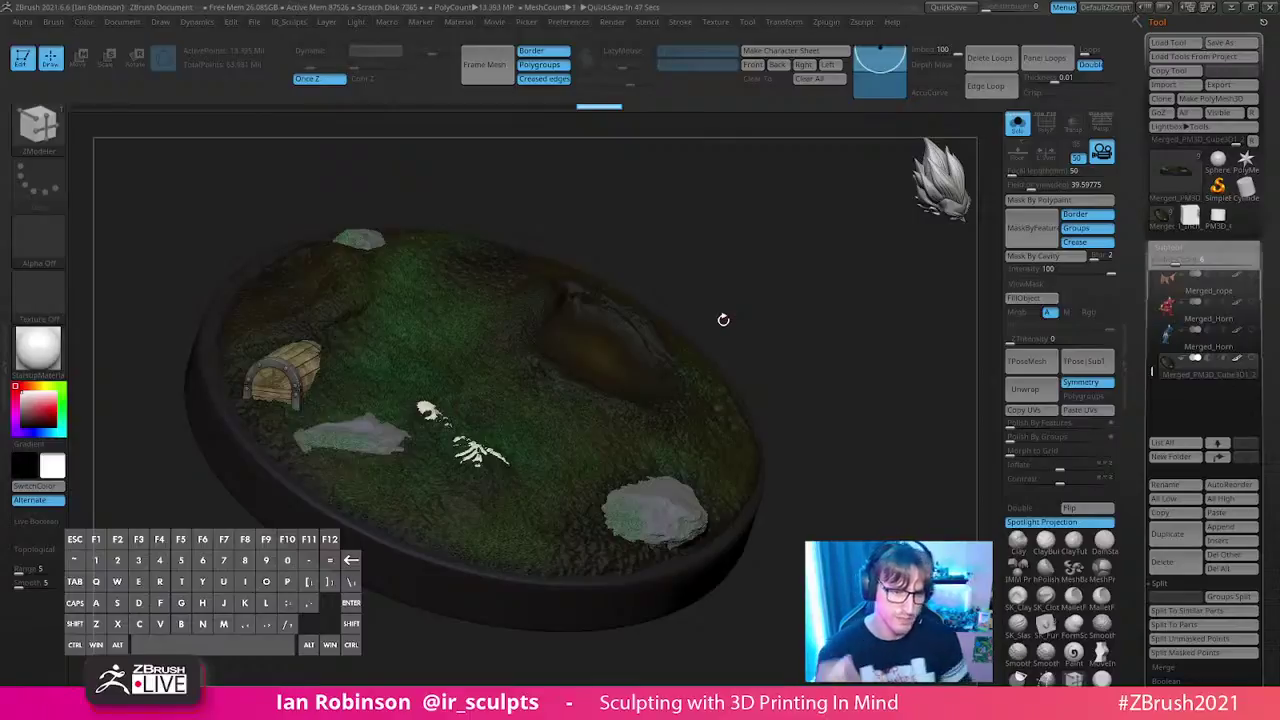
pyautogui.moveTo(814, 271); pyautogui.dragTo(783, 246)
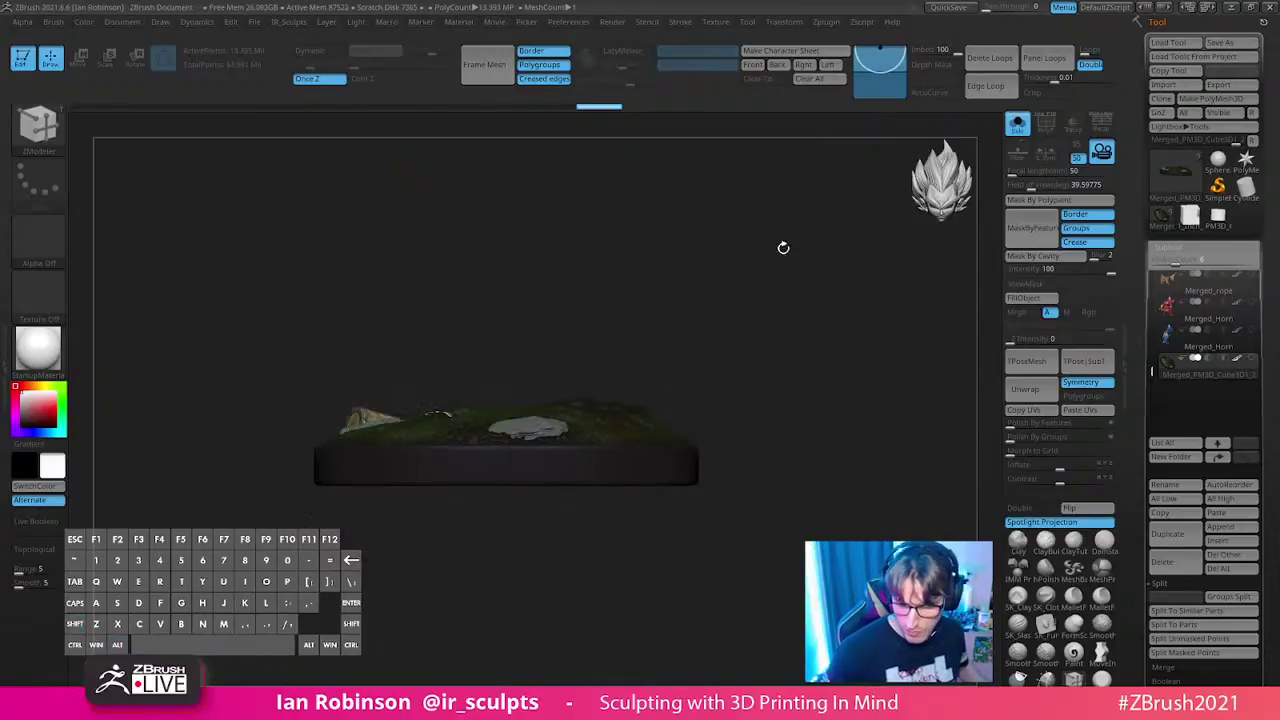
# - Collapse the Scale Master plugin section and open the DynaMesh Utility options
pyautogui.click(829, 23)
pyautogui.click(870, 382)
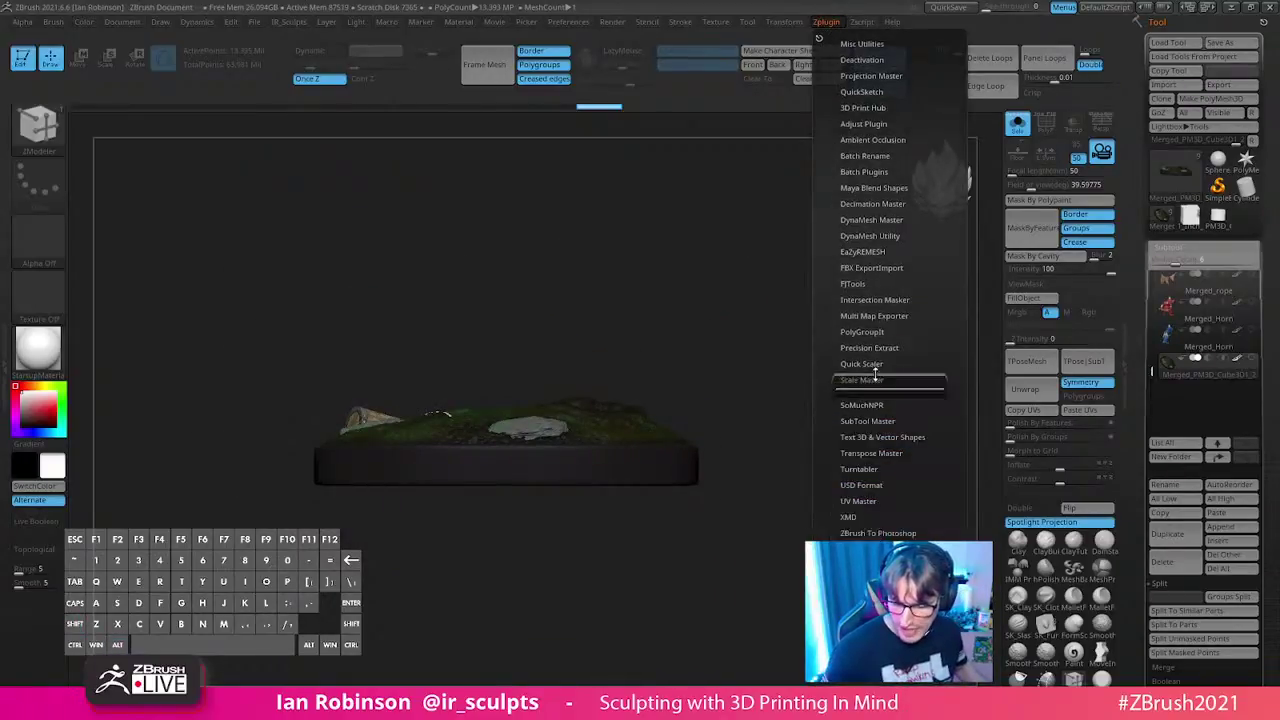
pyautogui.click(887, 236)
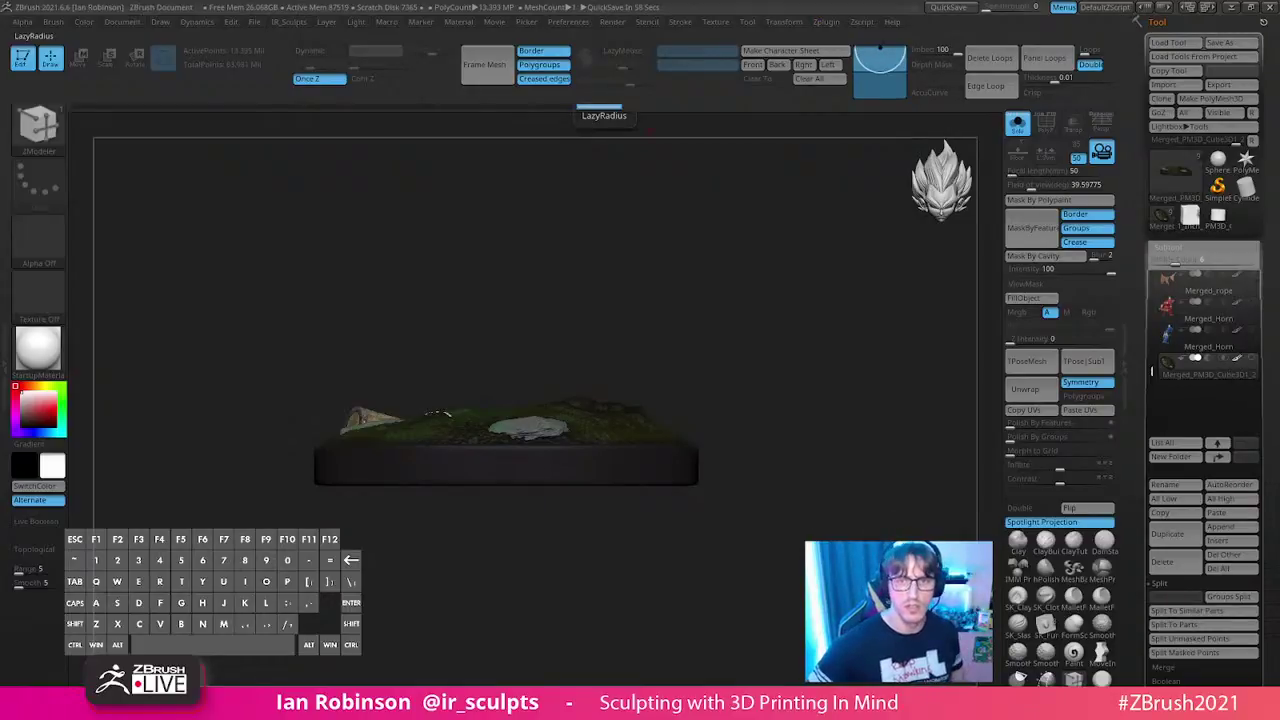
pyautogui.press('p')
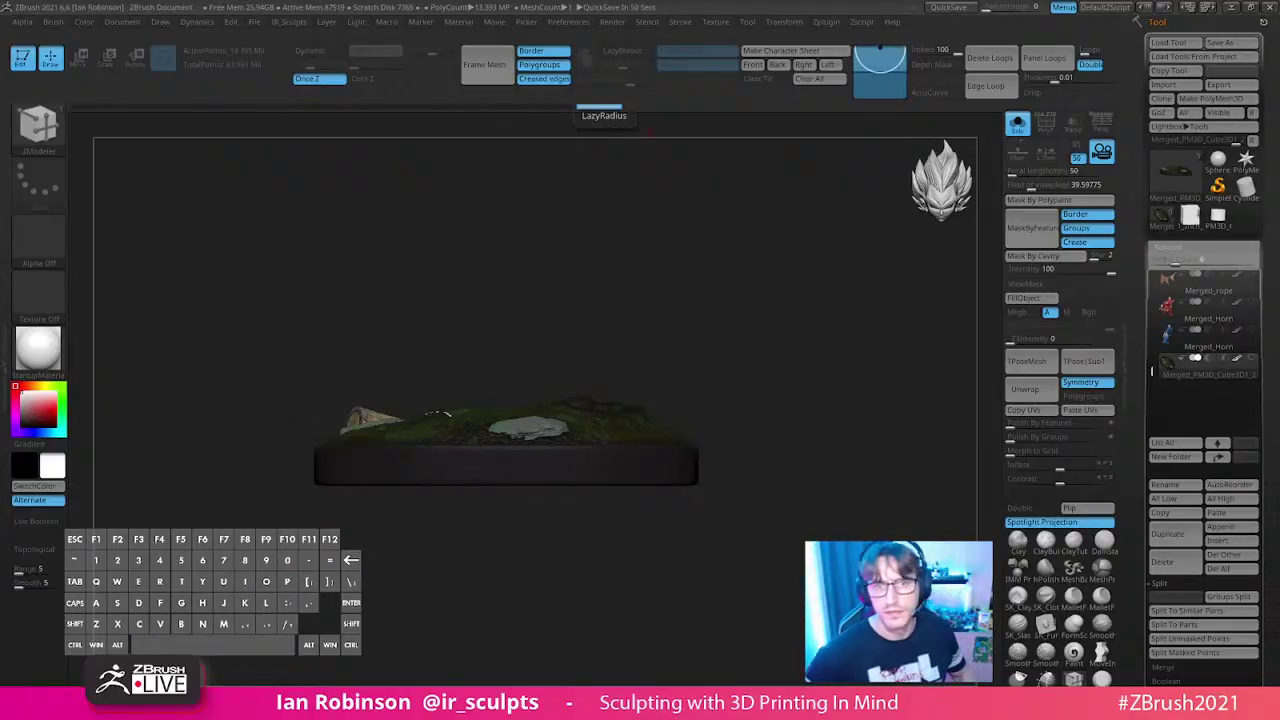
# - Switch to the browser, open the Pixologic website and go to its Buy ZBrush page
pyautogui.hotkey('alt', 'Tab')
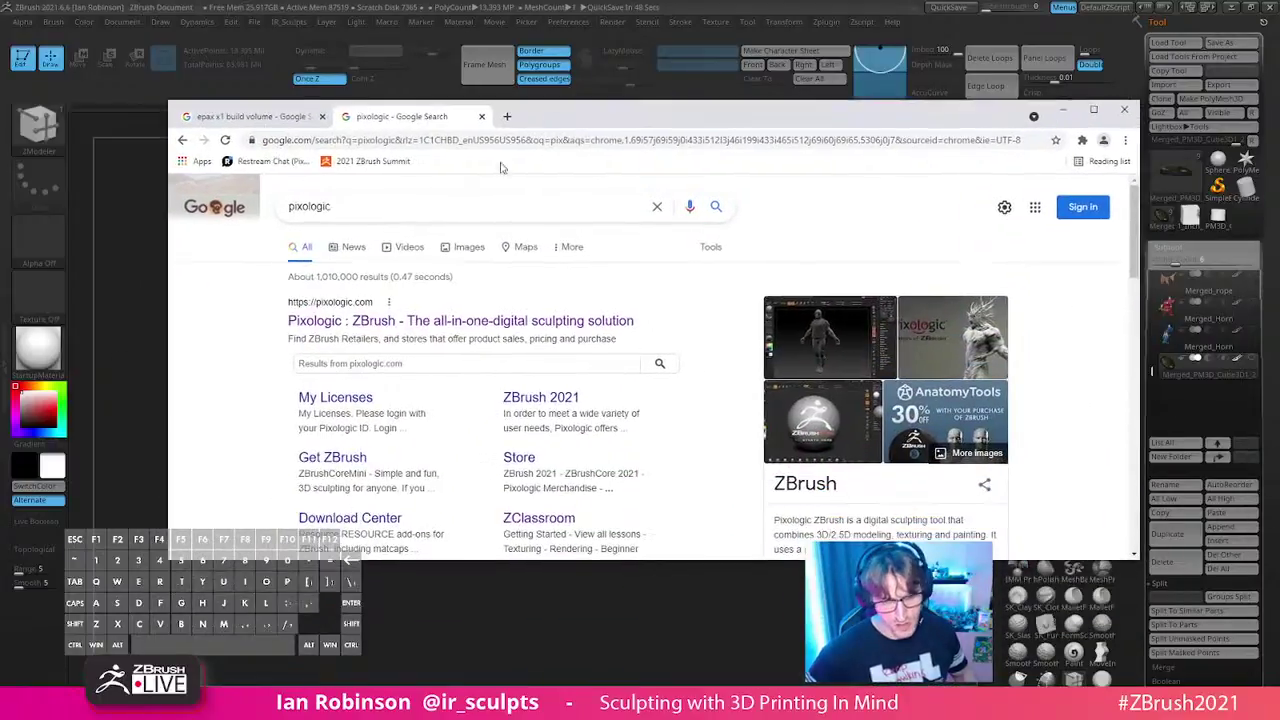
pyautogui.click(355, 328)
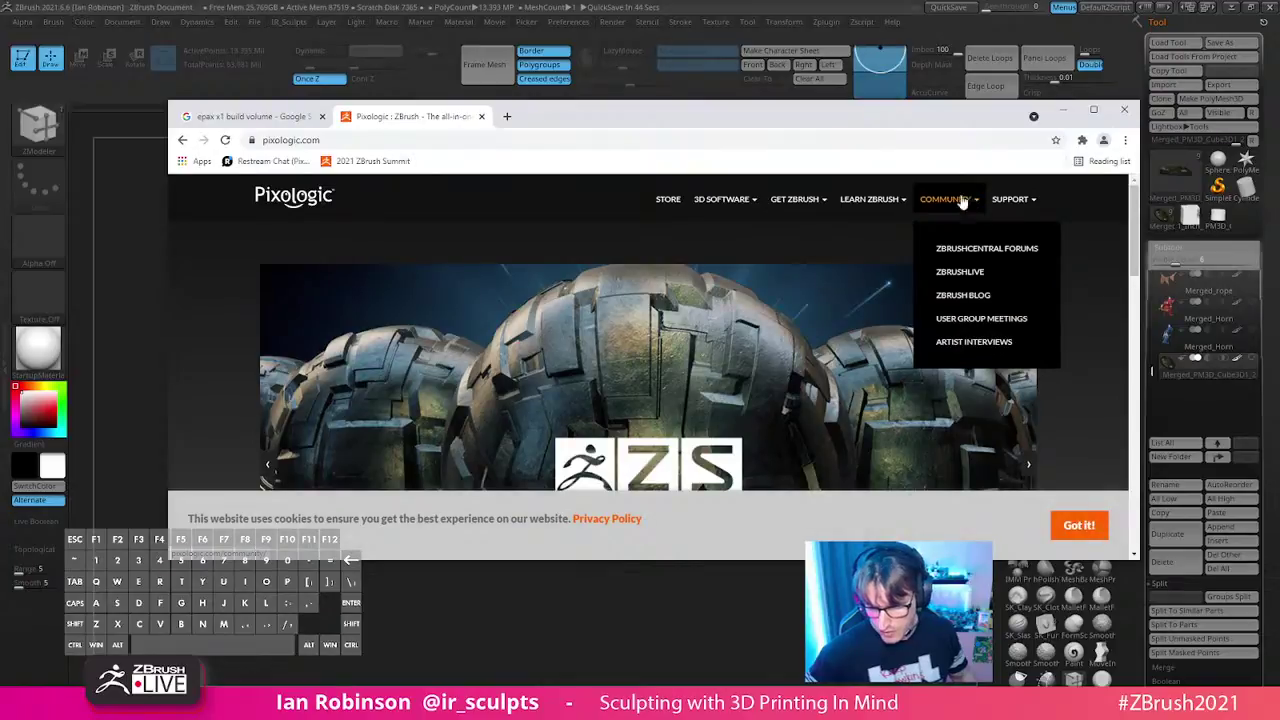
pyautogui.moveTo(802, 205)
pyautogui.moveTo(884, 206)
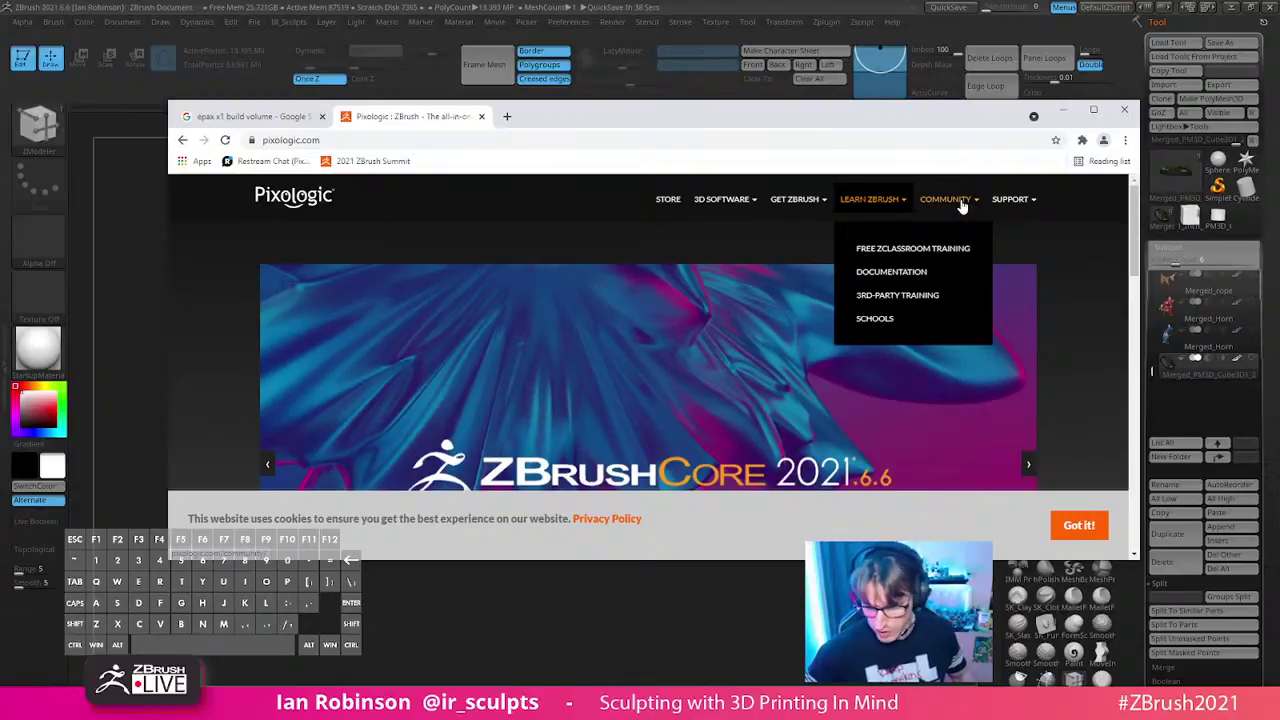
pyautogui.moveTo(962, 205)
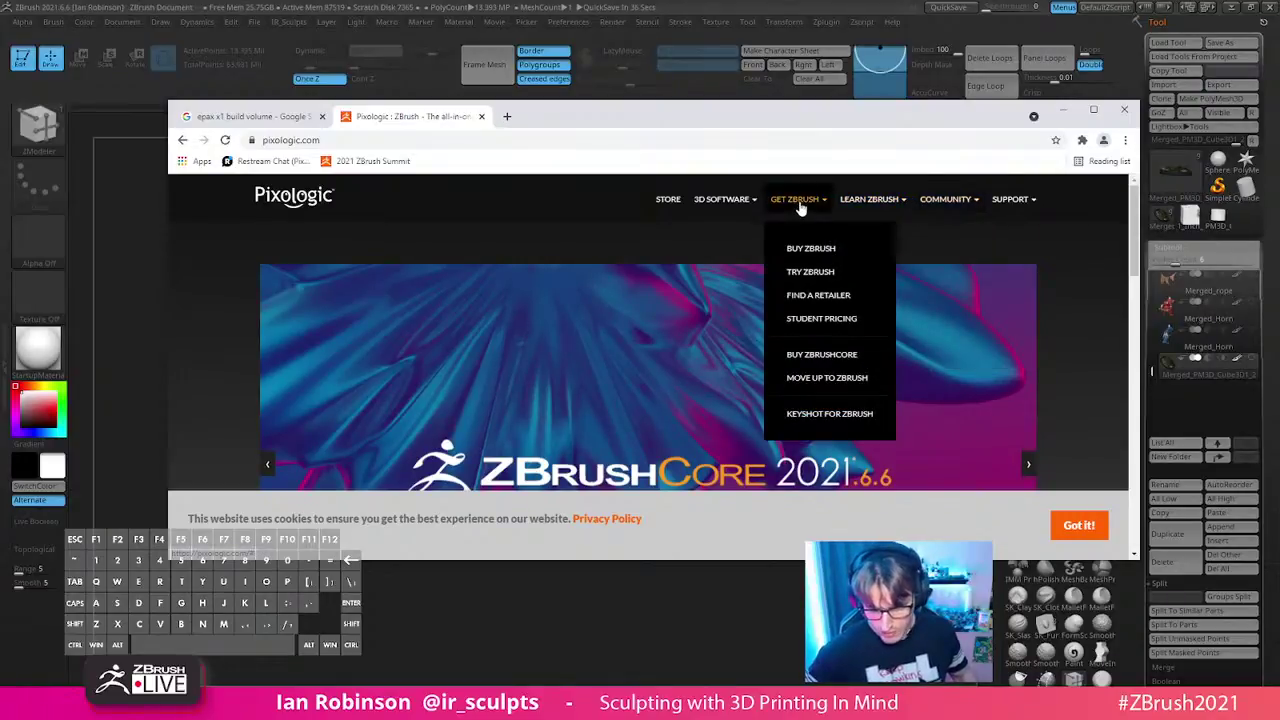
pyautogui.moveTo(754, 208)
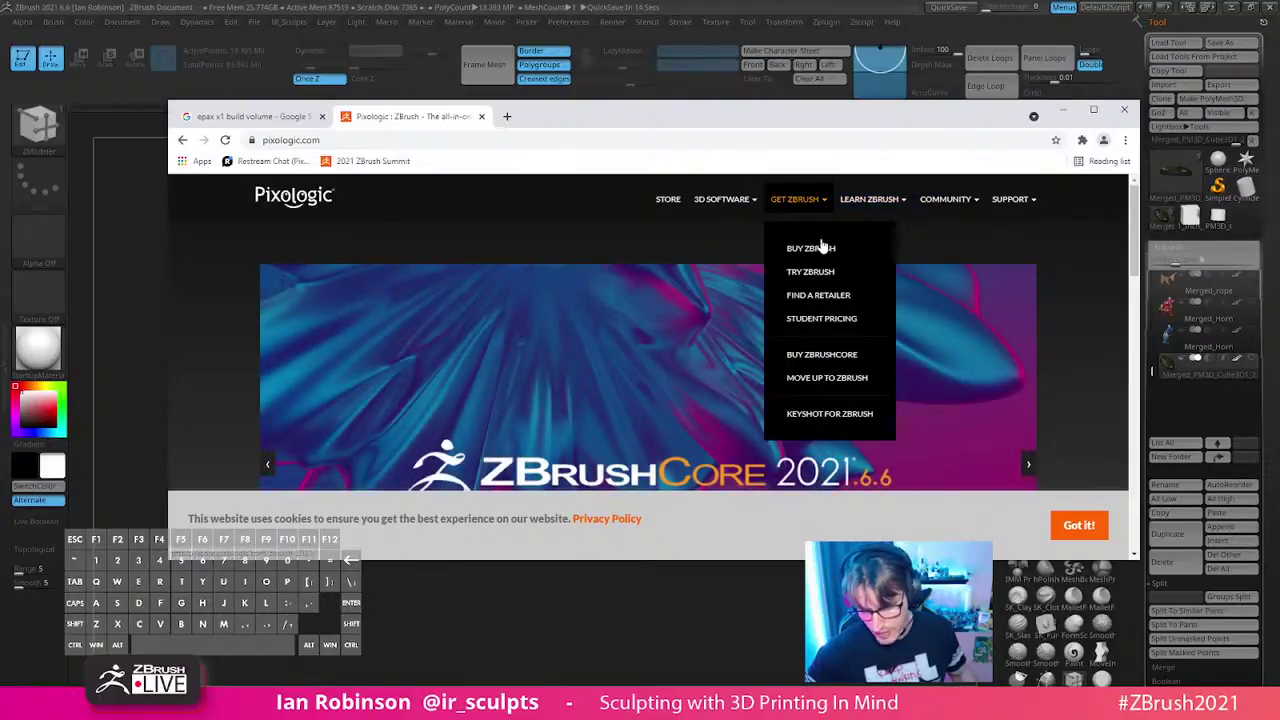
pyautogui.click(814, 248)
pyautogui.moveTo(737, 123); pyautogui.dragTo(728, 23)
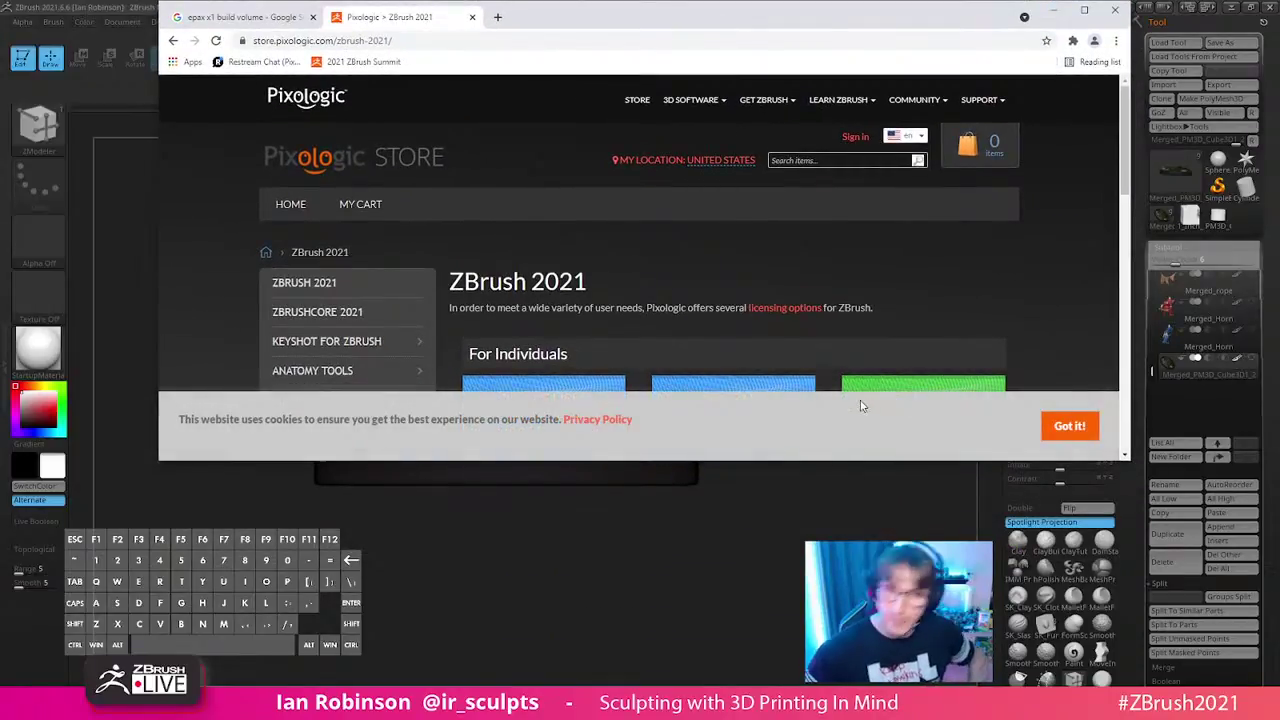
# - Go to Pixologic's download center, enlarge the browser window and open the ZBrush Plugins page
pyautogui.moveTo(1004, 106)
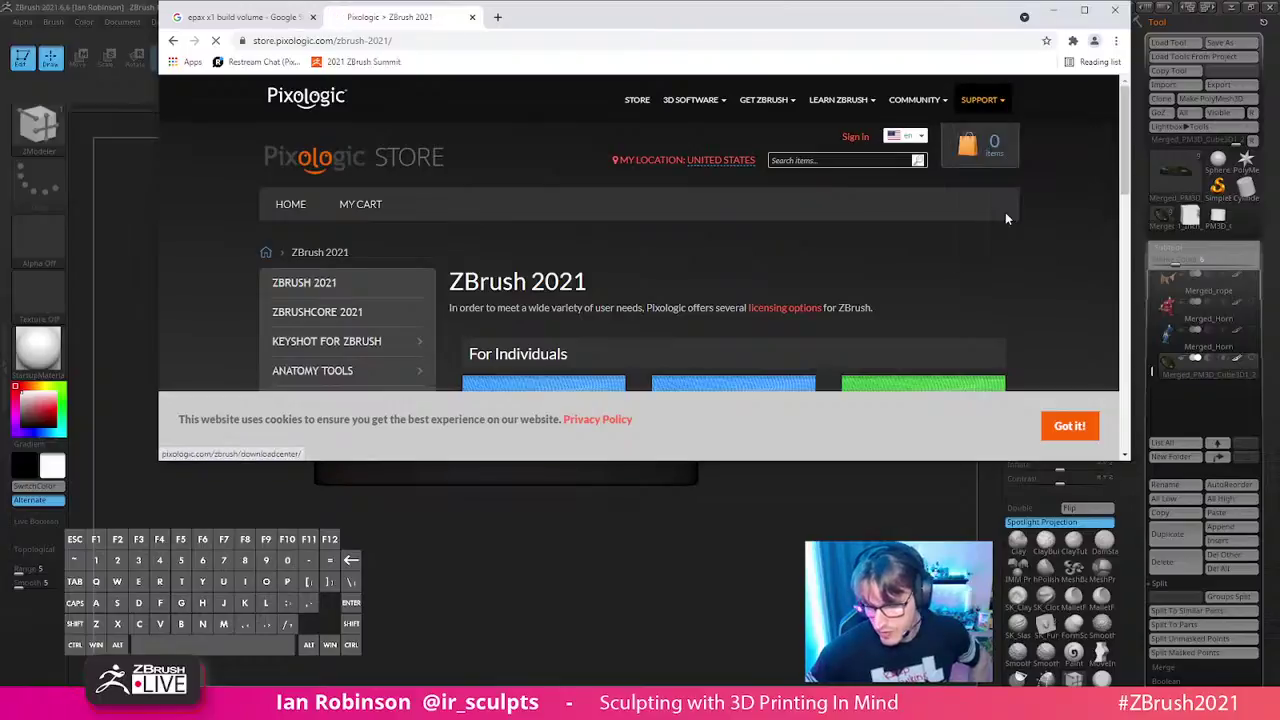
pyautogui.click(1006, 218)
pyautogui.moveTo(672, 462); pyautogui.dragTo(686, 666)
pyautogui.scroll(-3, 705, 420)
pyautogui.scroll(-2, 594, 350)
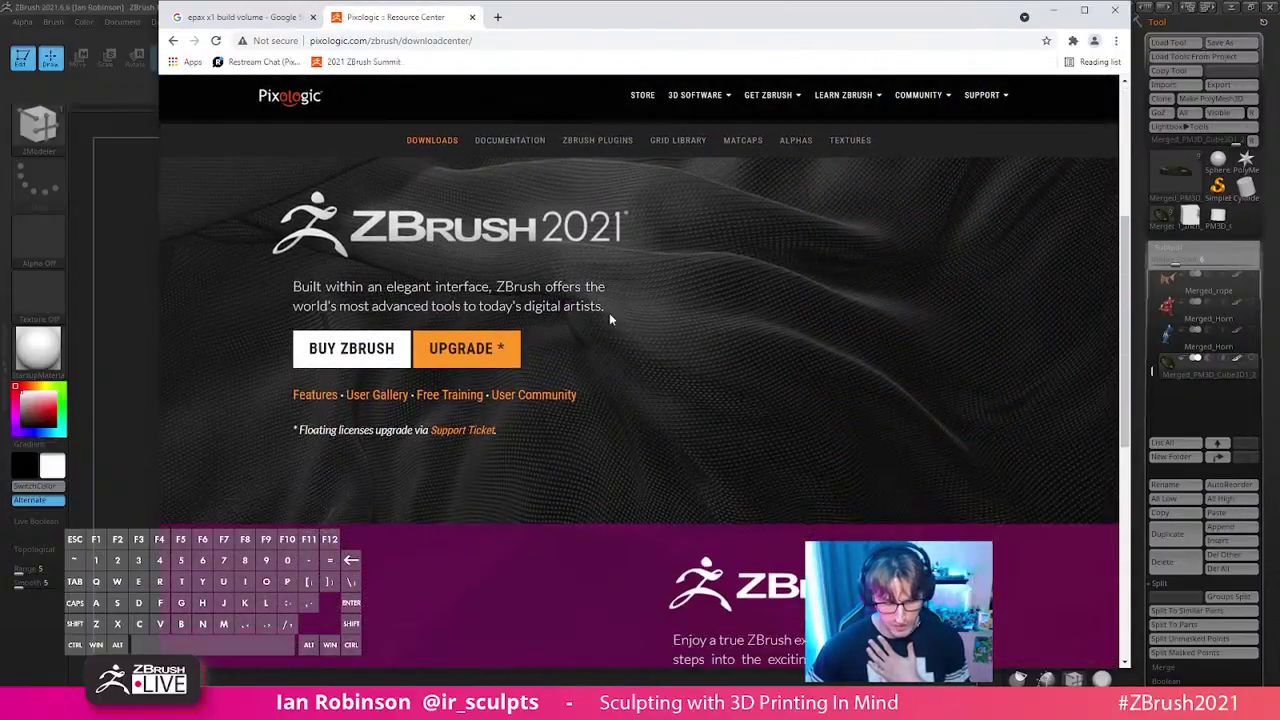
pyautogui.scroll(1, 604, 280)
pyautogui.click(607, 226)
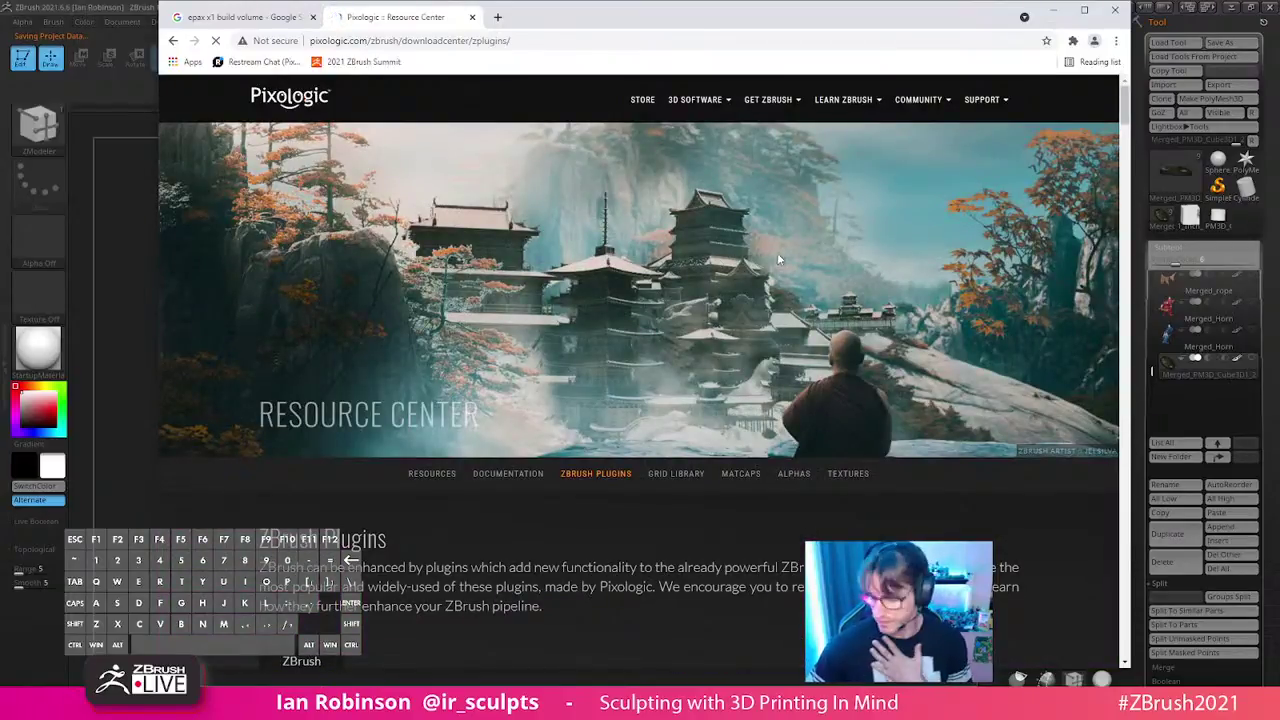
# - Look through the downloadable ZBrush plugins to find DynaMesh Utility
pyautogui.scroll(-5, 600, 260)
pyautogui.scroll(-9, 588, 286)
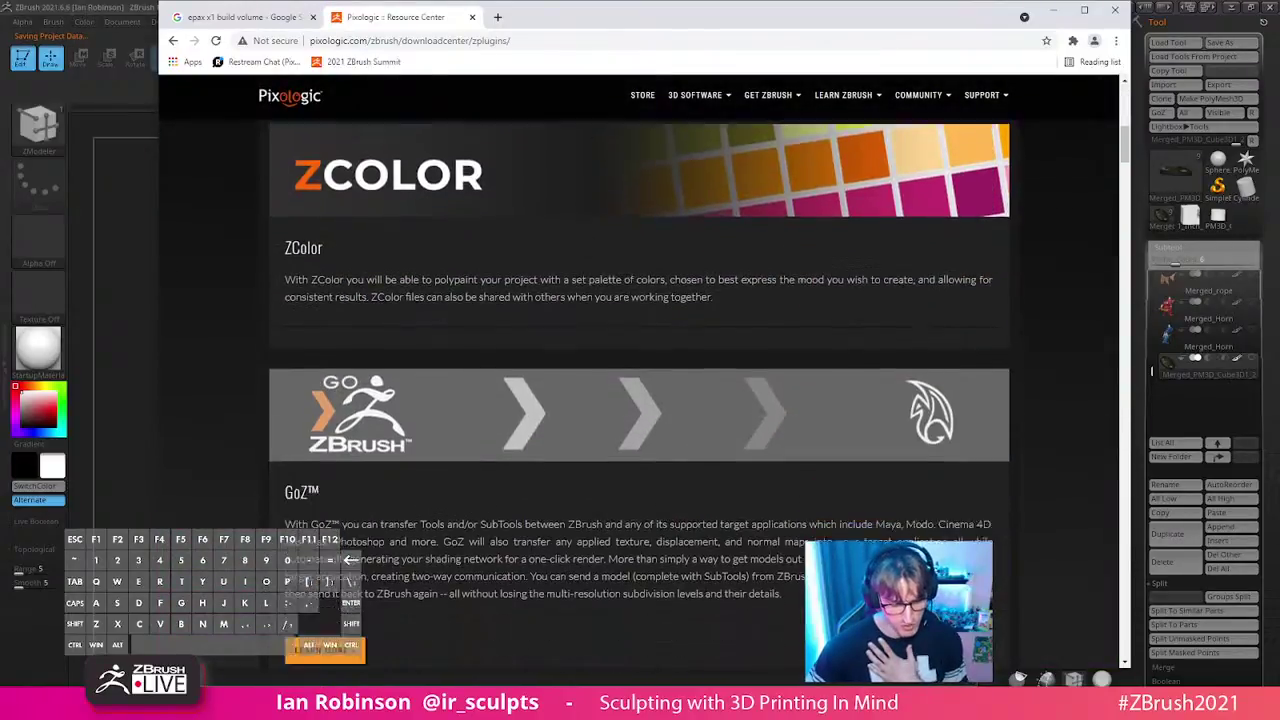
pyautogui.scroll(-3, 687, 226)
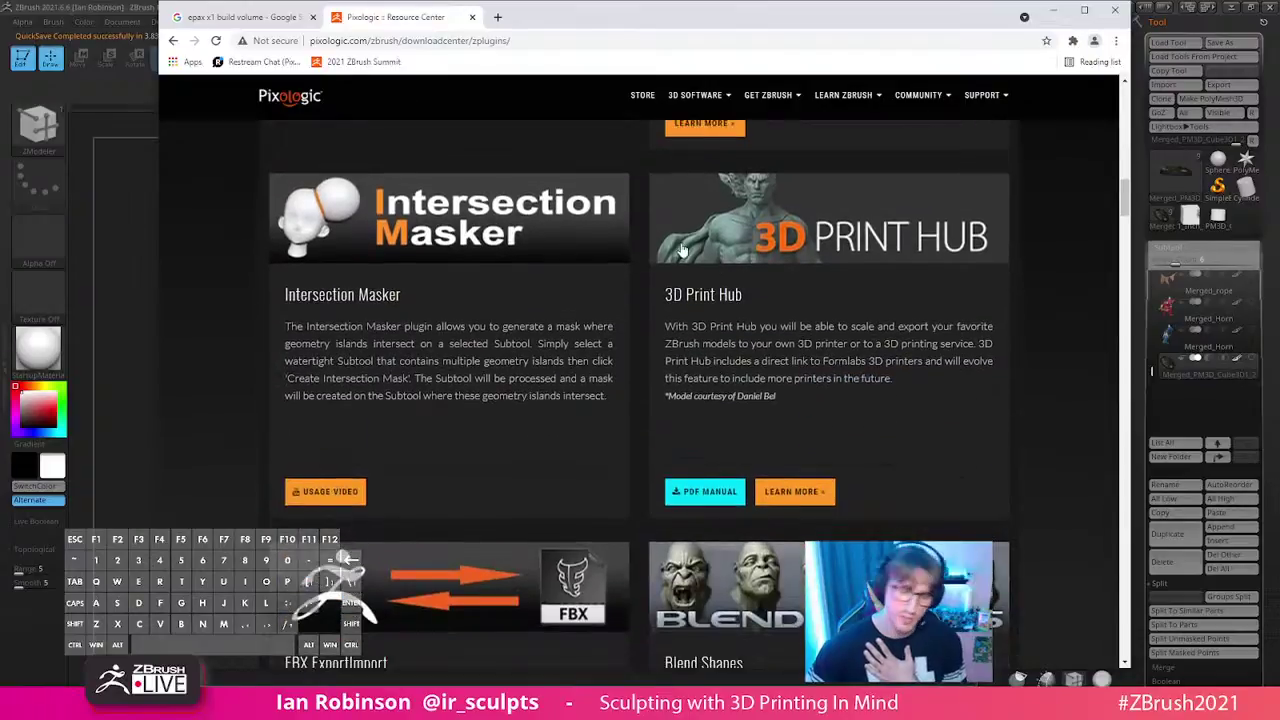
pyautogui.scroll(-8, 702, 256)
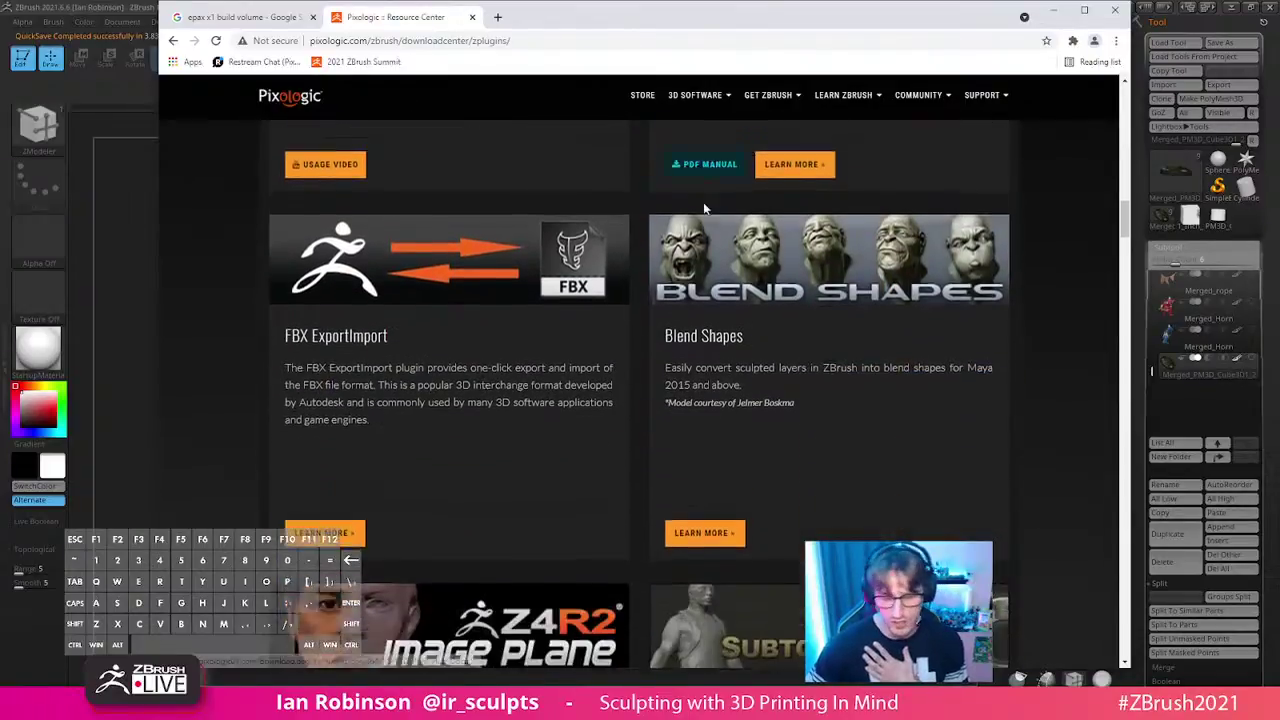
pyautogui.scroll(-11, 698, 197)
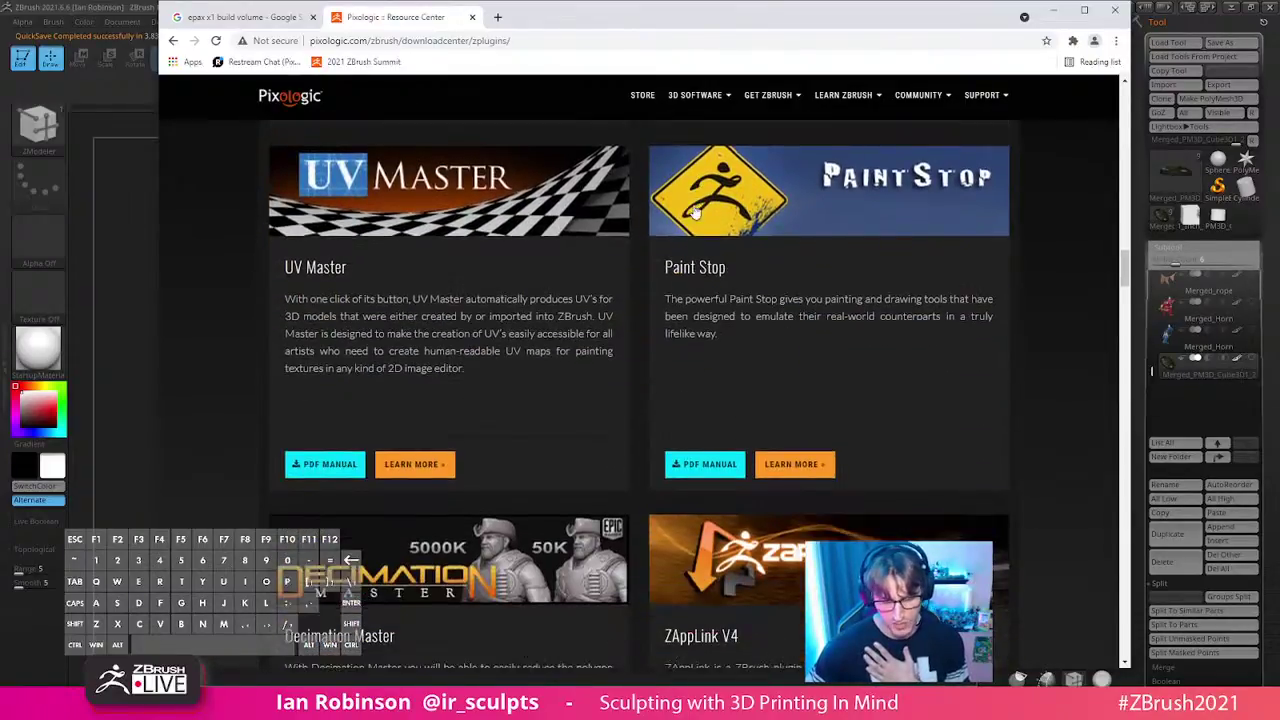
pyautogui.scroll(-8, 694, 205)
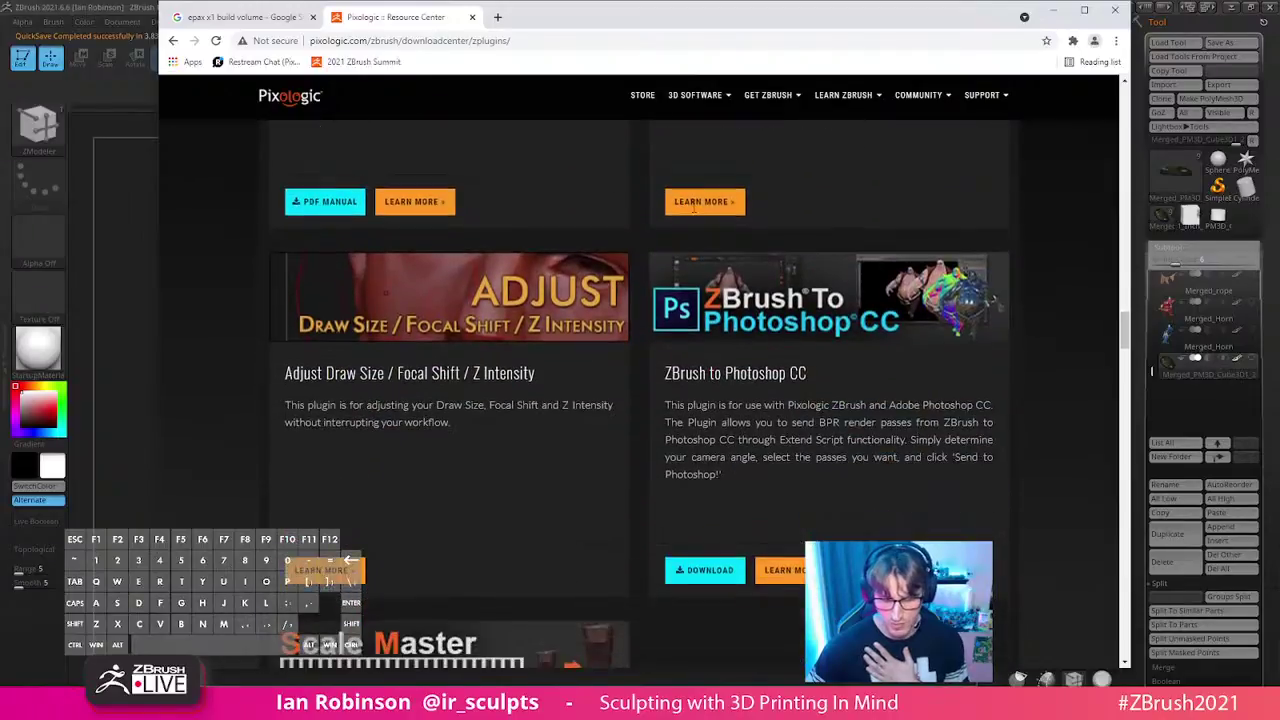
pyautogui.scroll(-2, 691, 216)
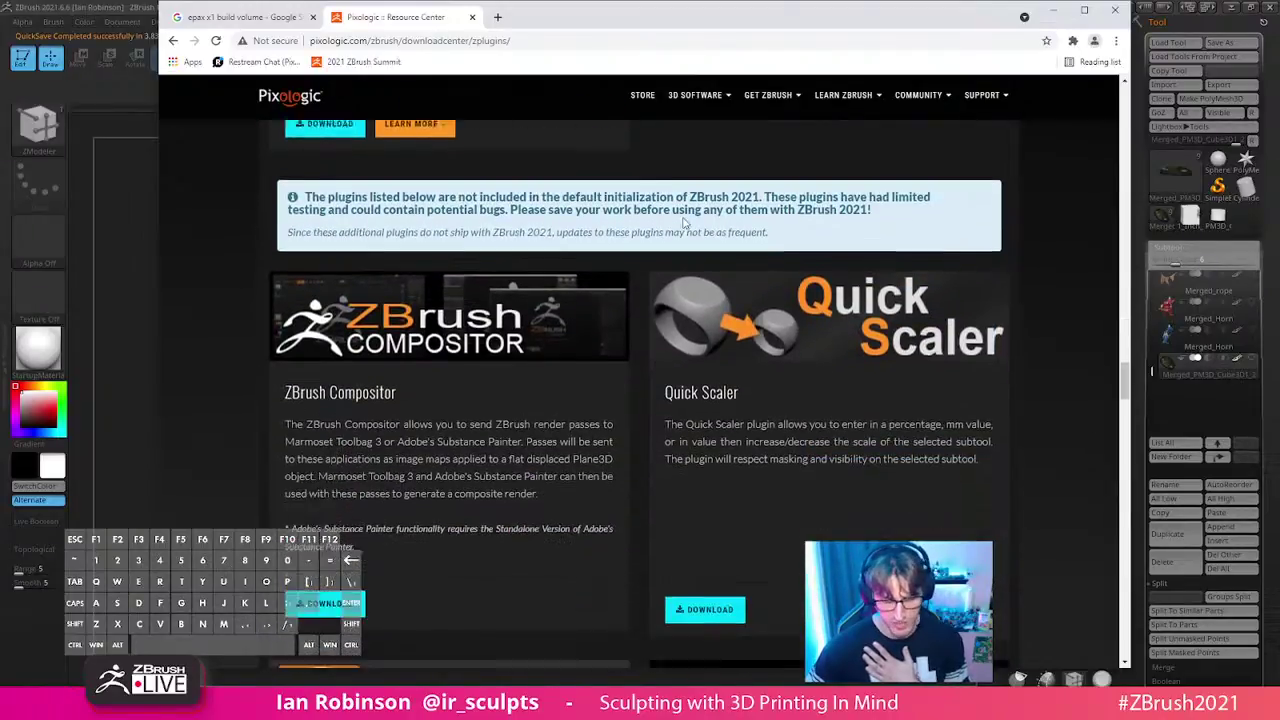
pyautogui.scroll(-2, 904, 188)
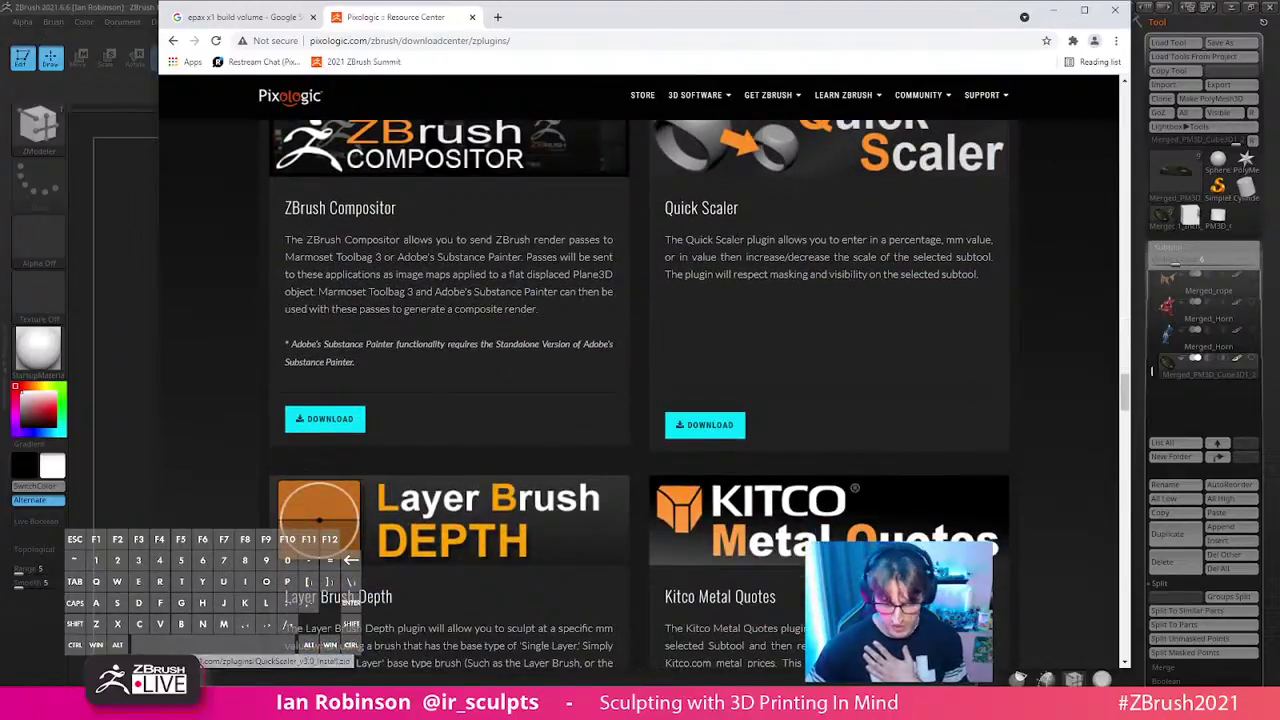
pyautogui.scroll(-3, 905, 188)
pyautogui.scroll(-5, 660, 300)
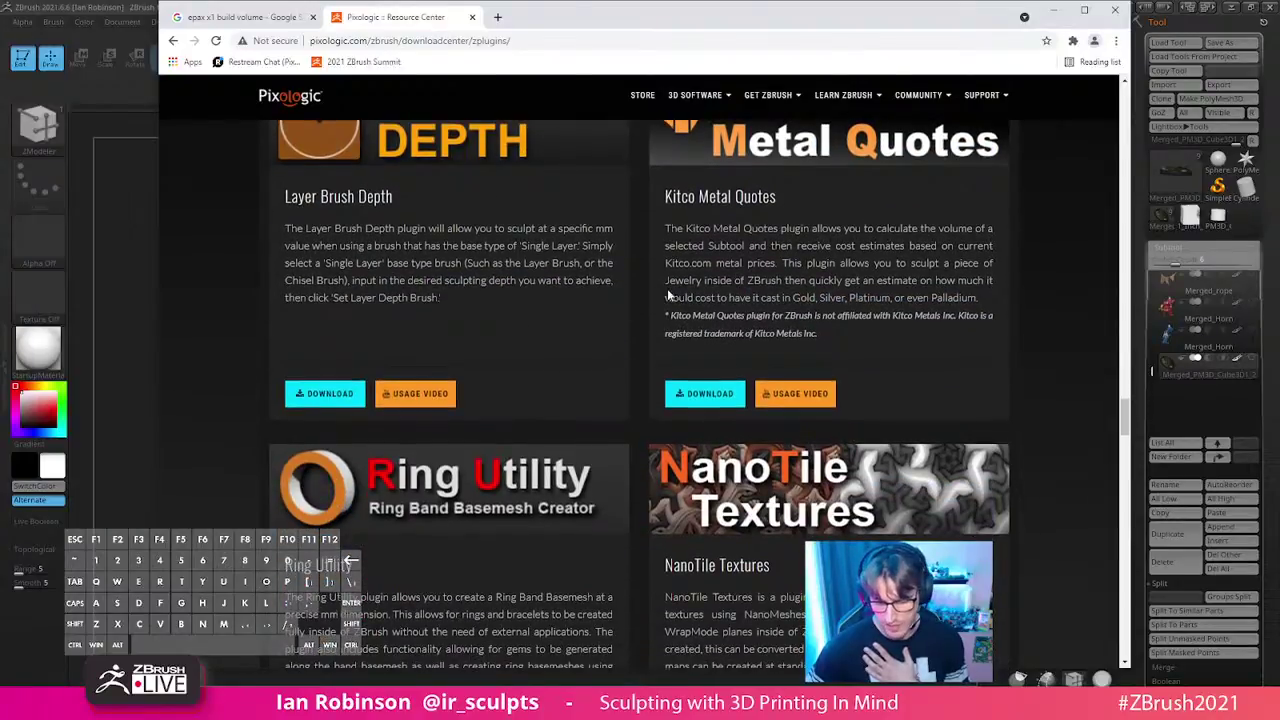
pyautogui.scroll(-6, 648, 285)
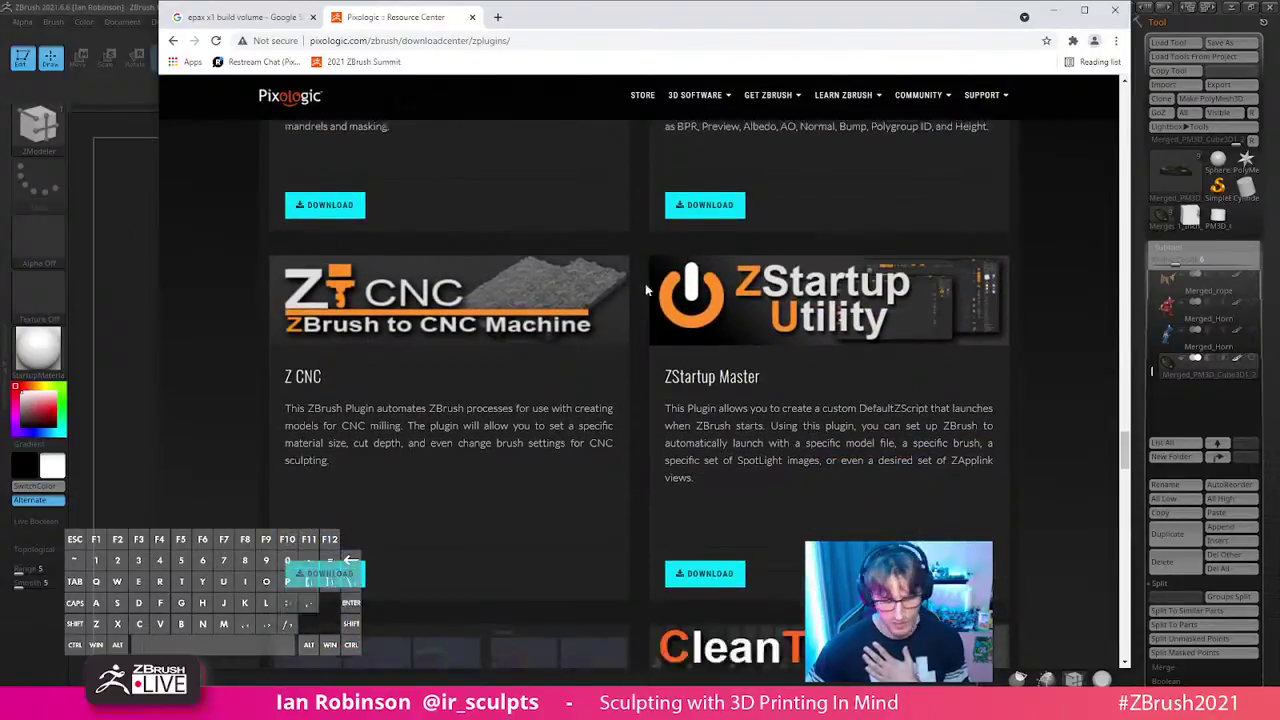
pyautogui.scroll(1, 642, 287)
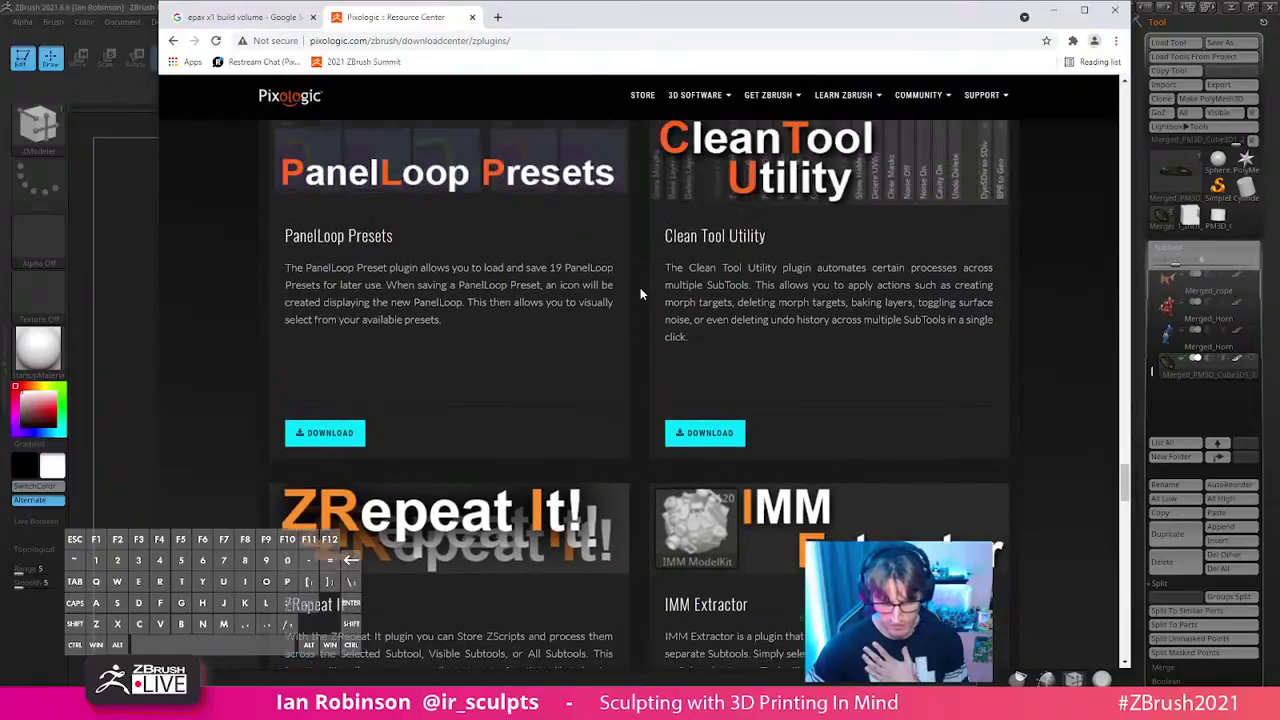
pyautogui.scroll(-5, 640, 287)
pyautogui.scroll(-5, 645, 286)
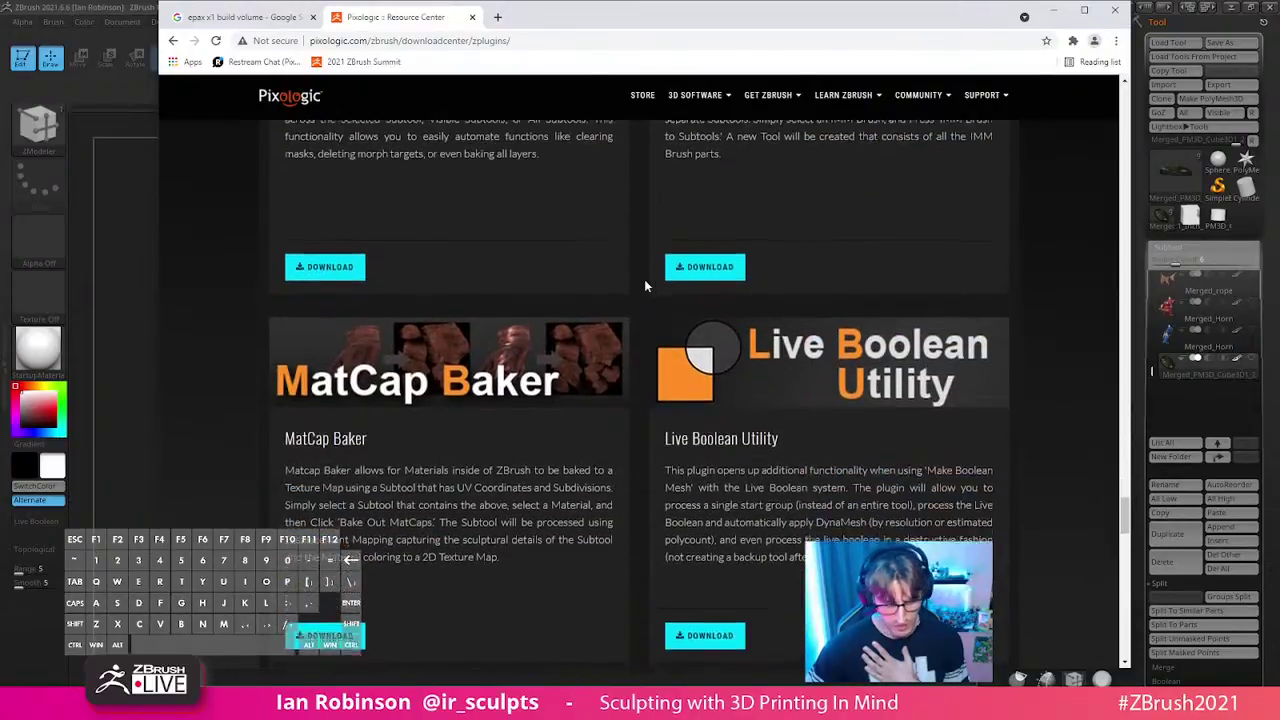
pyautogui.scroll(1, 585, 275)
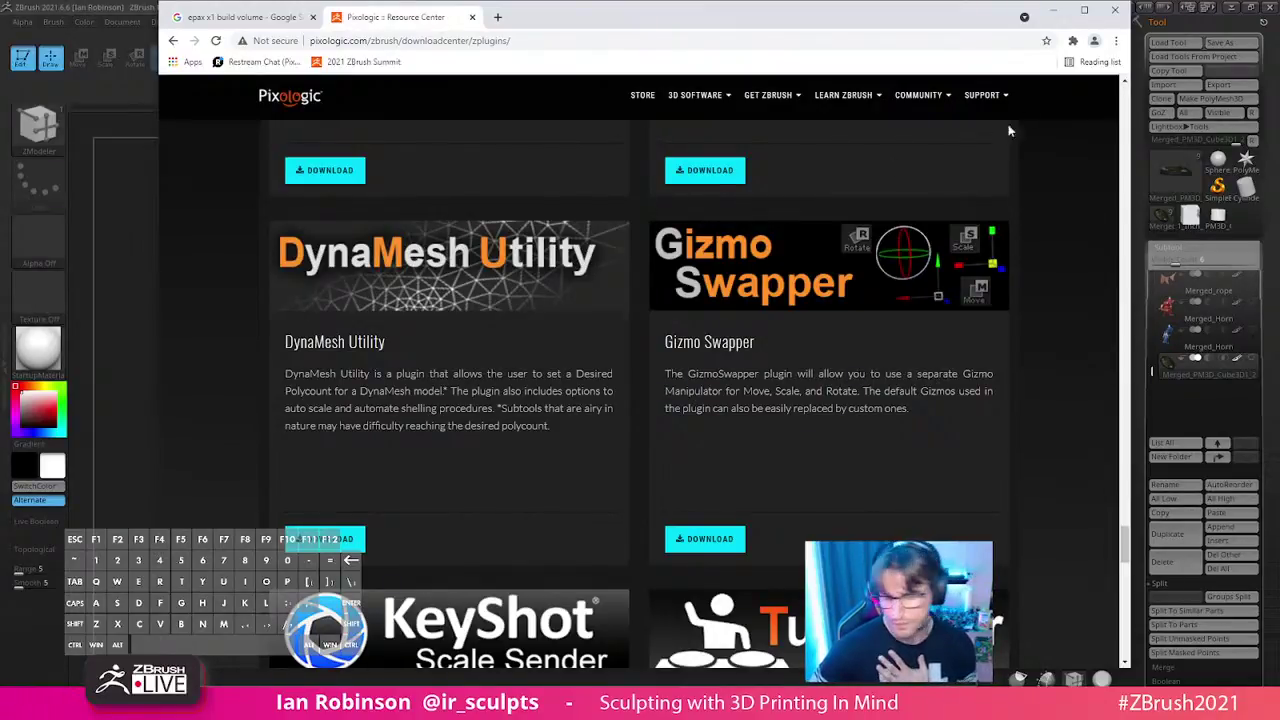
# - Return to ZBrush and DynaMesh the base with DynaMesh Utility at a target polycount of 1.5 million
pyautogui.click(1053, 12)
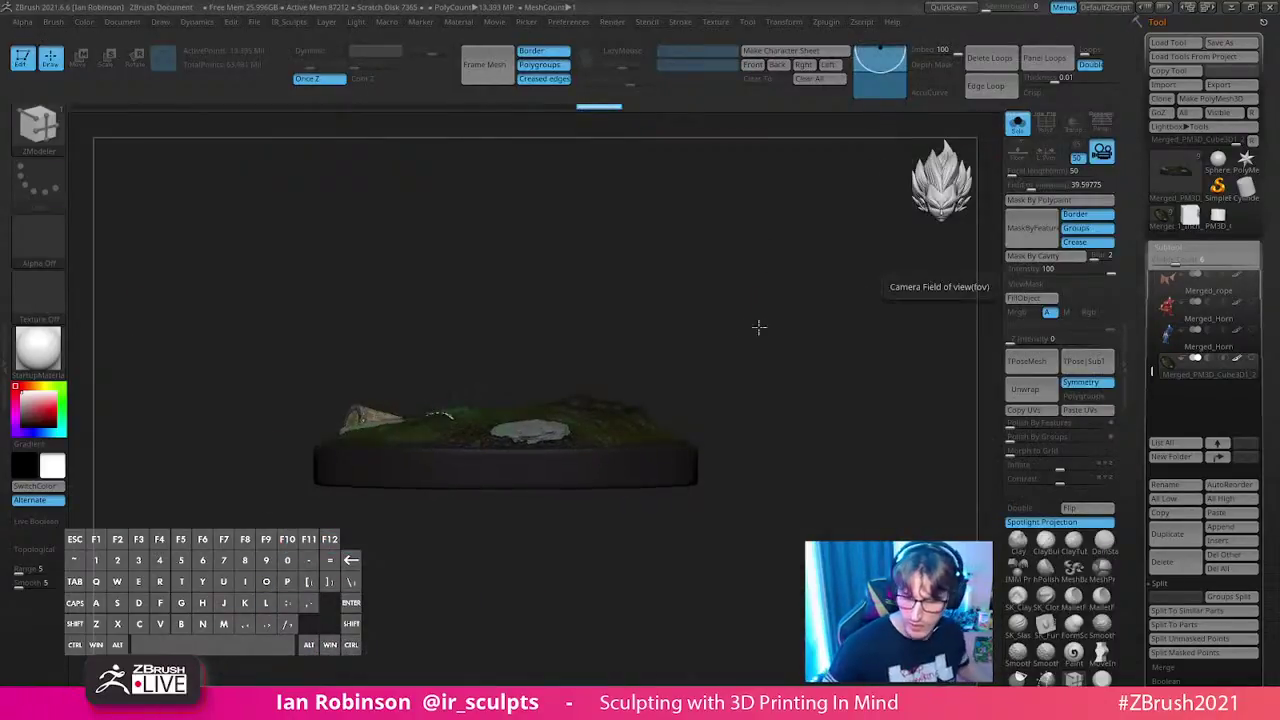
pyautogui.click(826, 22)
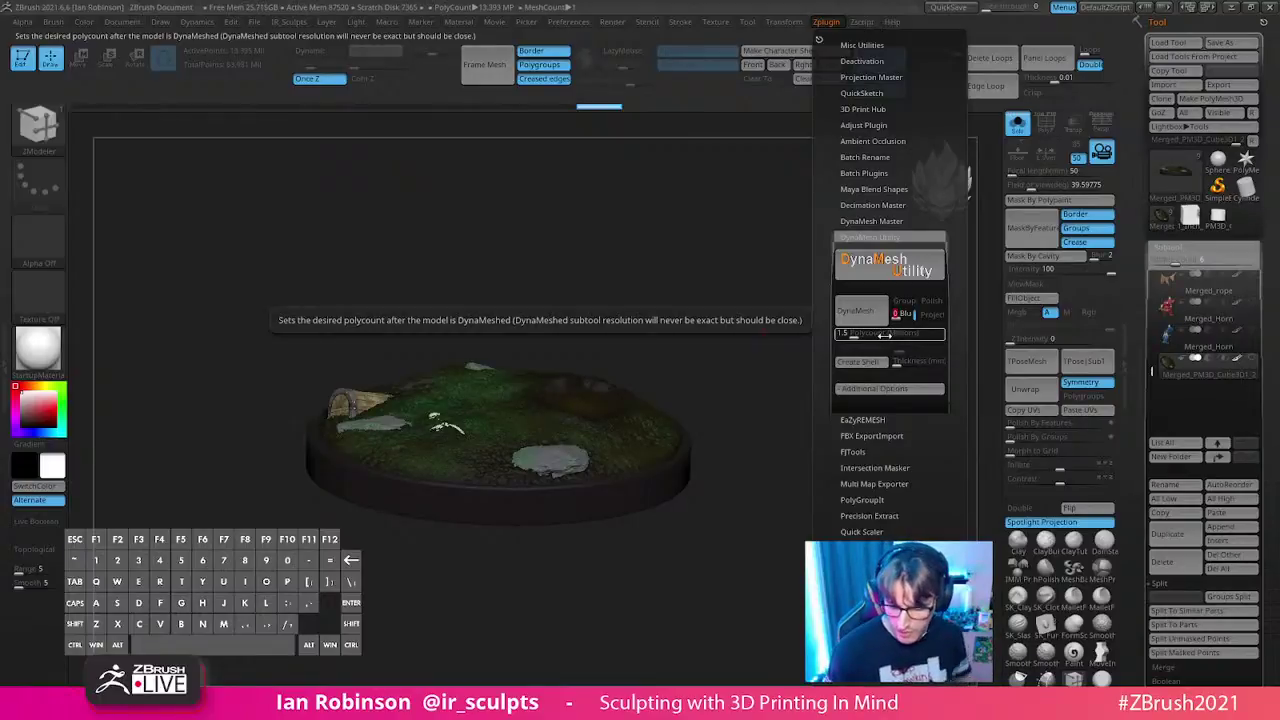
pyautogui.click(870, 314)
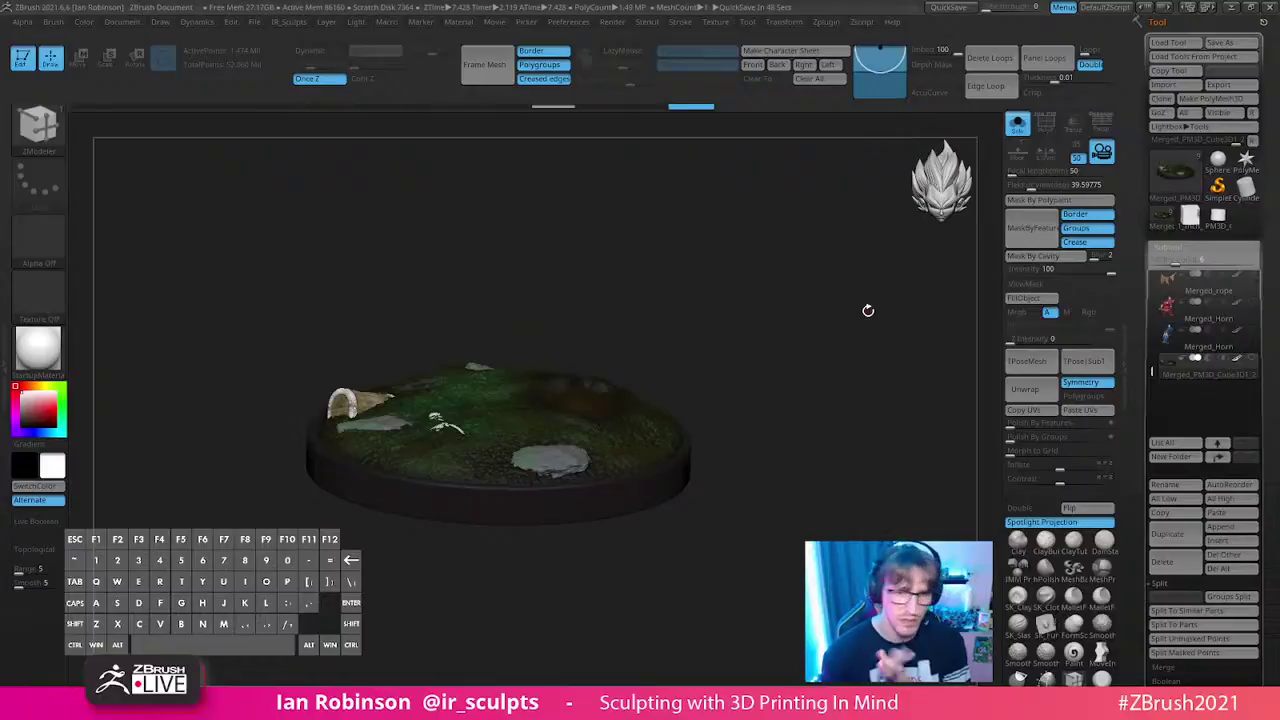
# - Compare the DynaMeshed base with its earlier undo state and inspect the chest and skeleton up close
pyautogui.moveTo(764, 286); pyautogui.dragTo(768, 300)
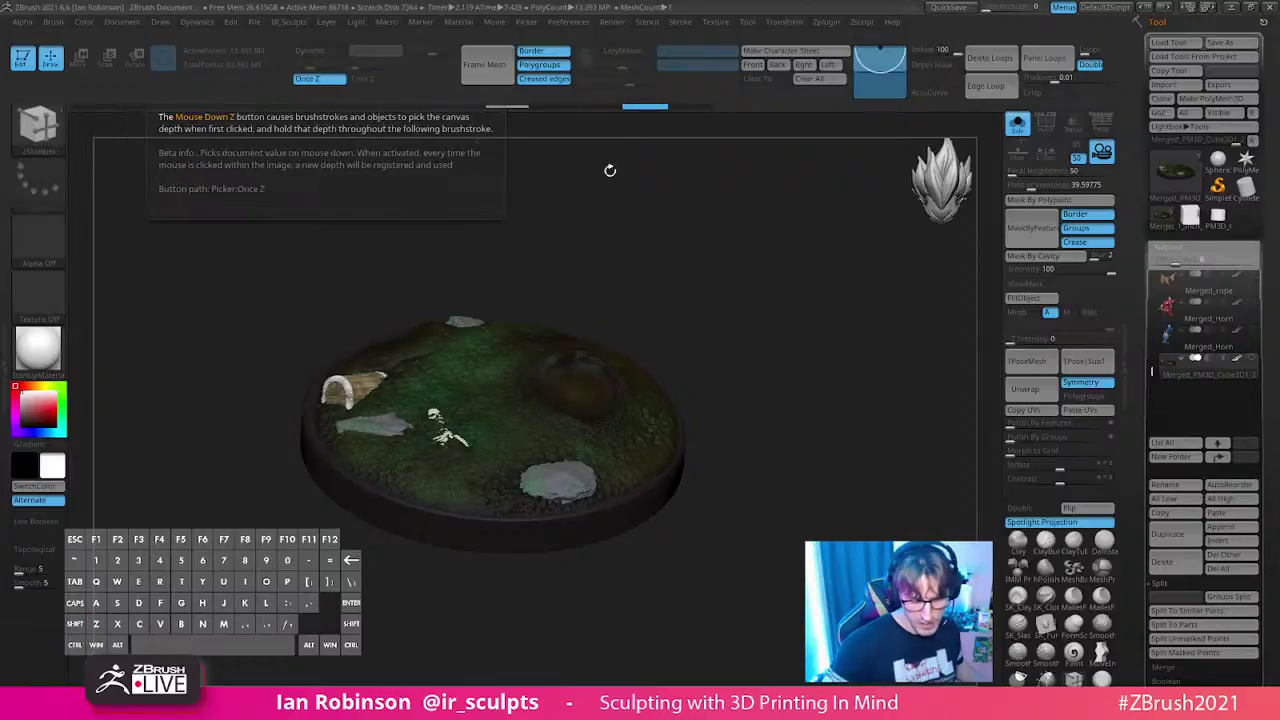
pyautogui.moveTo(806, 300); pyautogui.dragTo(447, 408)
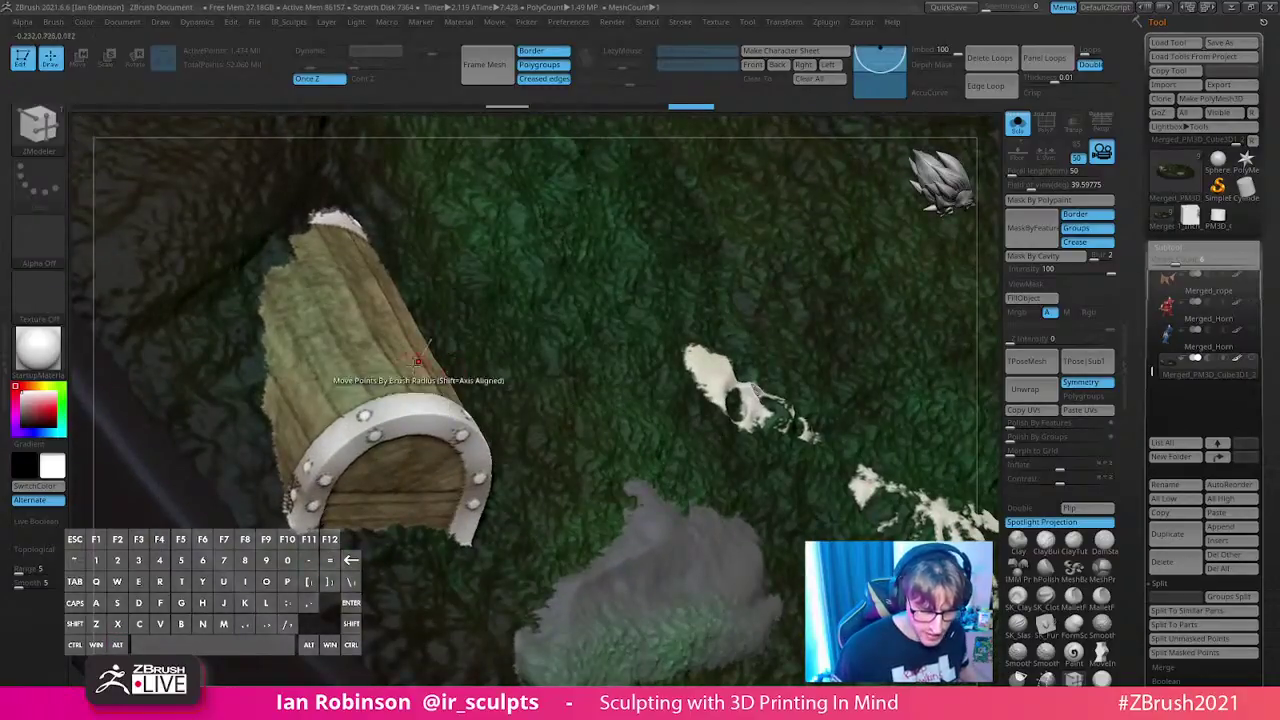
pyautogui.moveTo(365, 392); pyautogui.dragTo(852, 303)
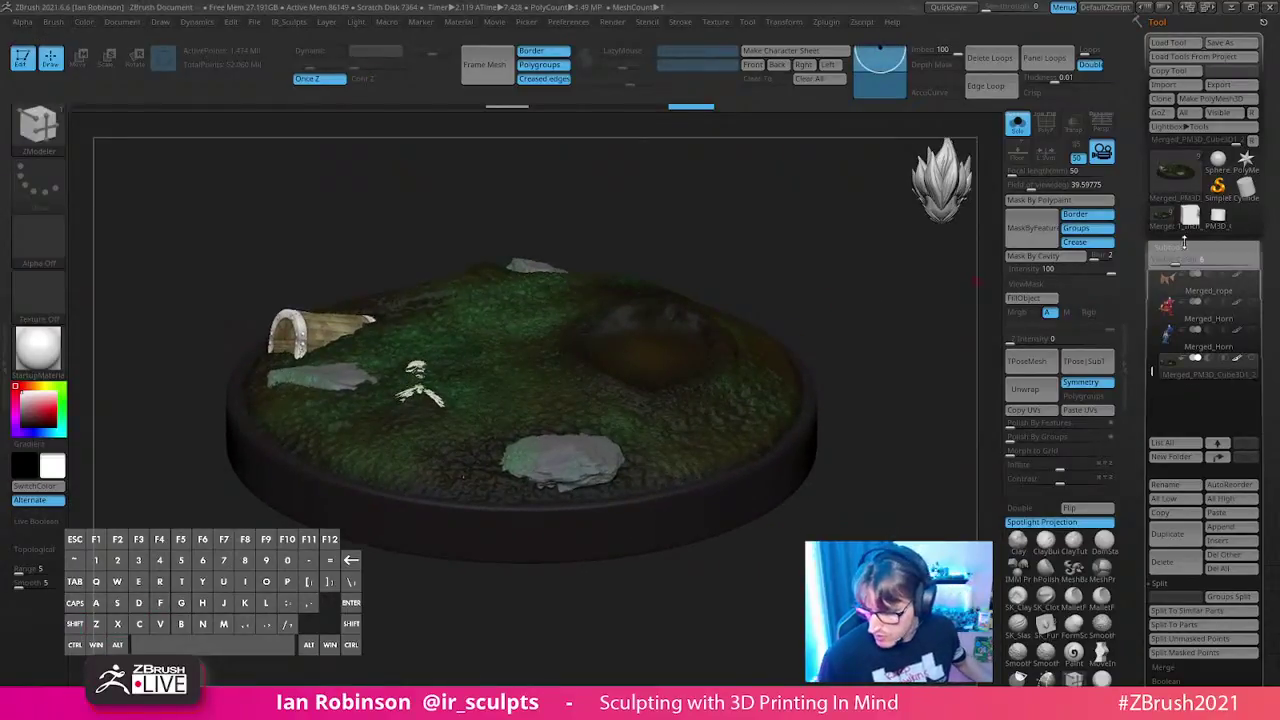
# - Use Project History to transfer the marked undo state's geometry and color details onto the DynaMeshed base
pyautogui.click(1180, 249)
pyautogui.click(1180, 248)
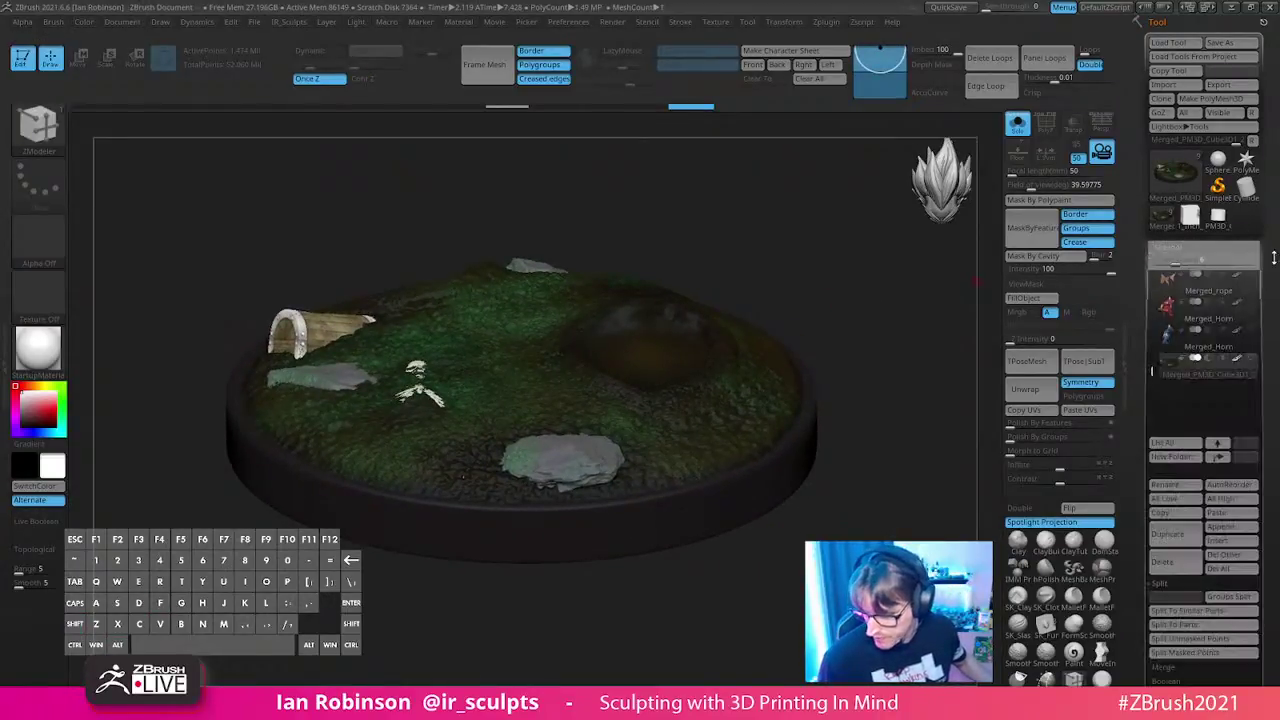
pyautogui.click(1177, 496)
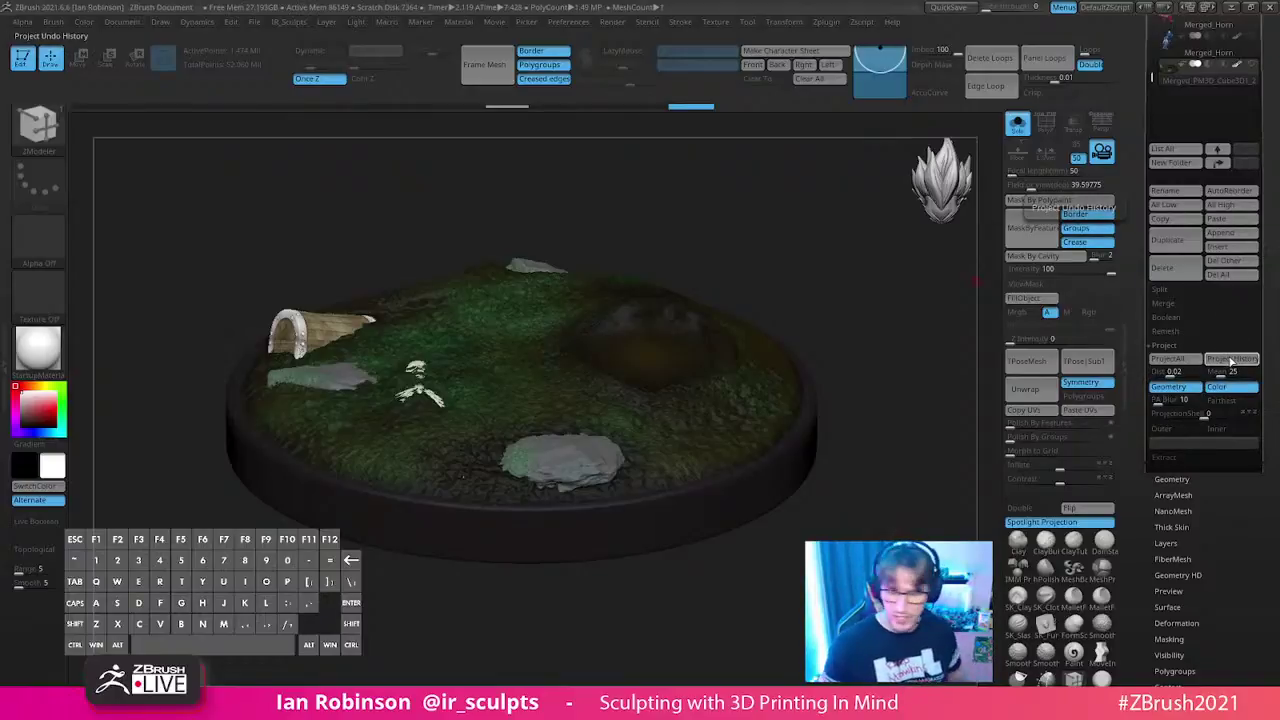
pyautogui.click(1232, 360)
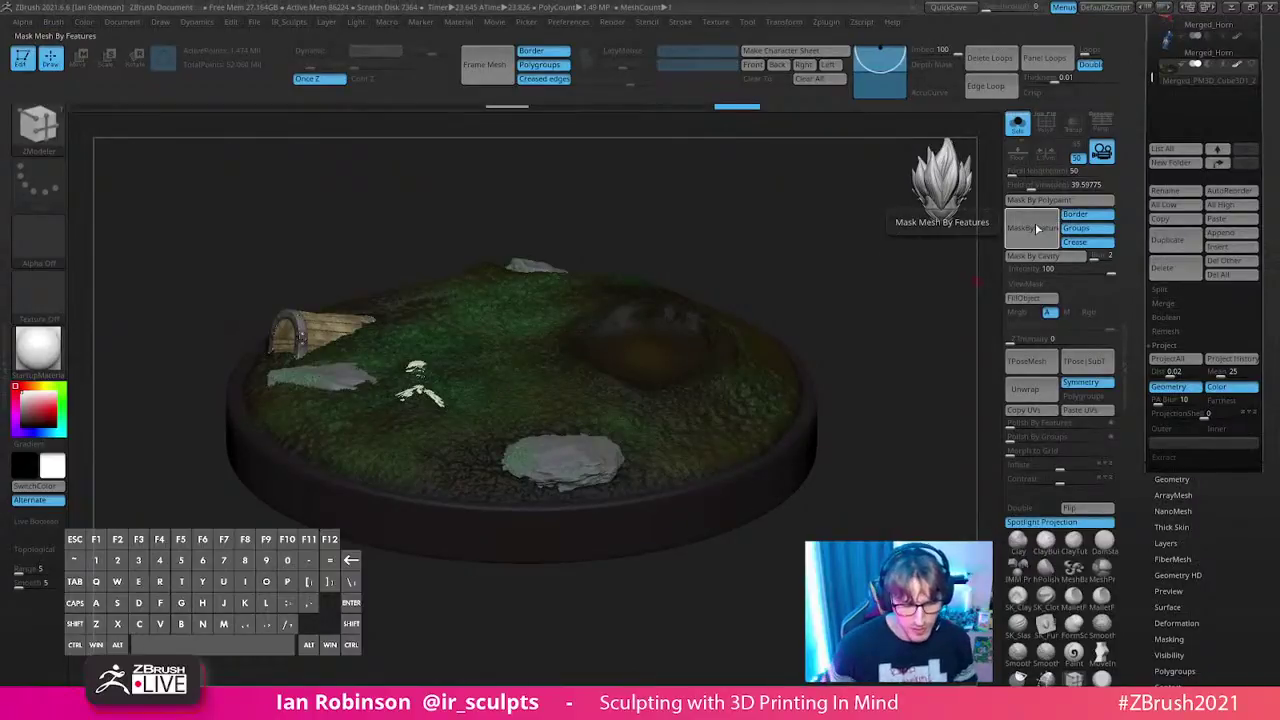
# - Choose the Slash3 brush for re-cutting the half-buried barrel's plank seams and turn off its Rgb painting
pyautogui.moveTo(820, 300); pyautogui.dragTo(588, 289)
pyautogui.moveTo(386, 380)
pyautogui.mouseDown()
pyautogui.moveTo(400, 507)
pyautogui.moveTo(378, 473)
pyautogui.mouseUp()
pyautogui.moveTo(480, 500); pyautogui.dragTo(592, 317)
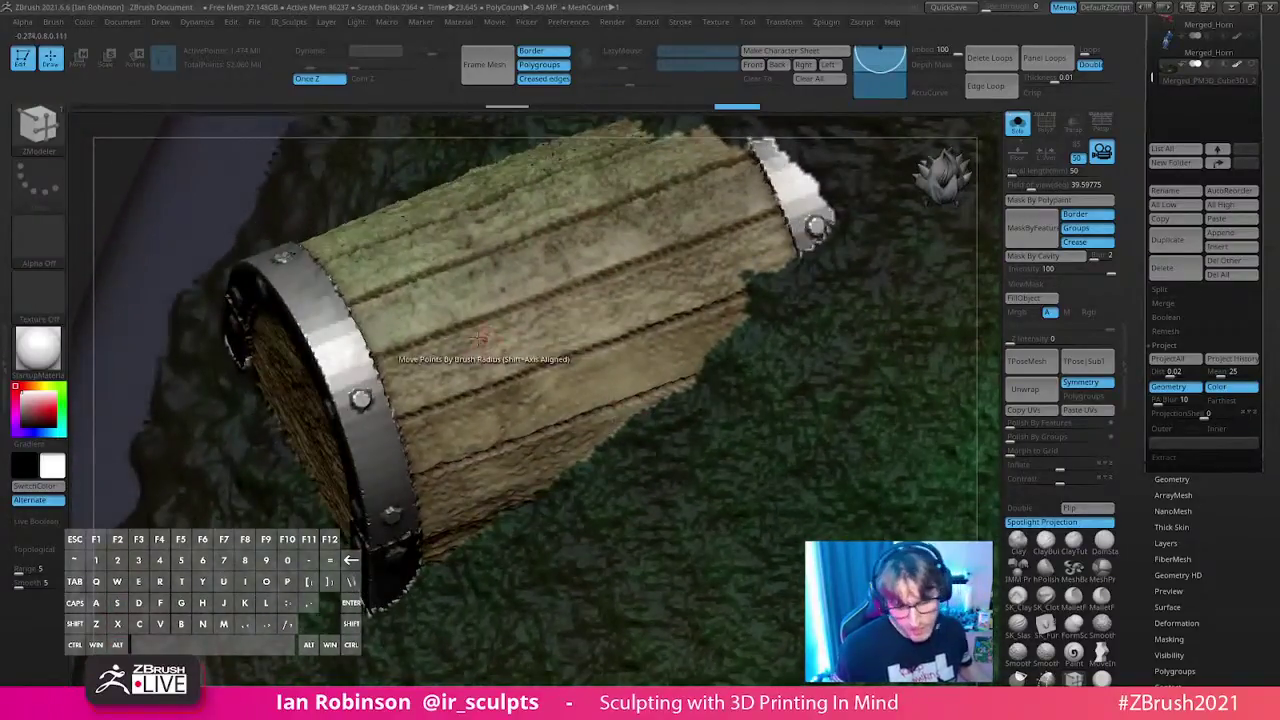
pyautogui.press('b')
pyautogui.press('d')
pyautogui.press('s')
pyautogui.moveTo(661, 332)
pyautogui.keyDown('alt'); pyautogui.mouseDown(button='right')
pyautogui.moveTo(620, 422)
pyautogui.moveTo(583, 385)
pyautogui.mouseUp(button='right'); pyautogui.keyUp('alt')
pyautogui.press('b')
pyautogui.press('s')
pyautogui.press('l')
pyautogui.moveTo(366, 431); pyautogui.dragTo(498, 375)
pyautogui.press('space')
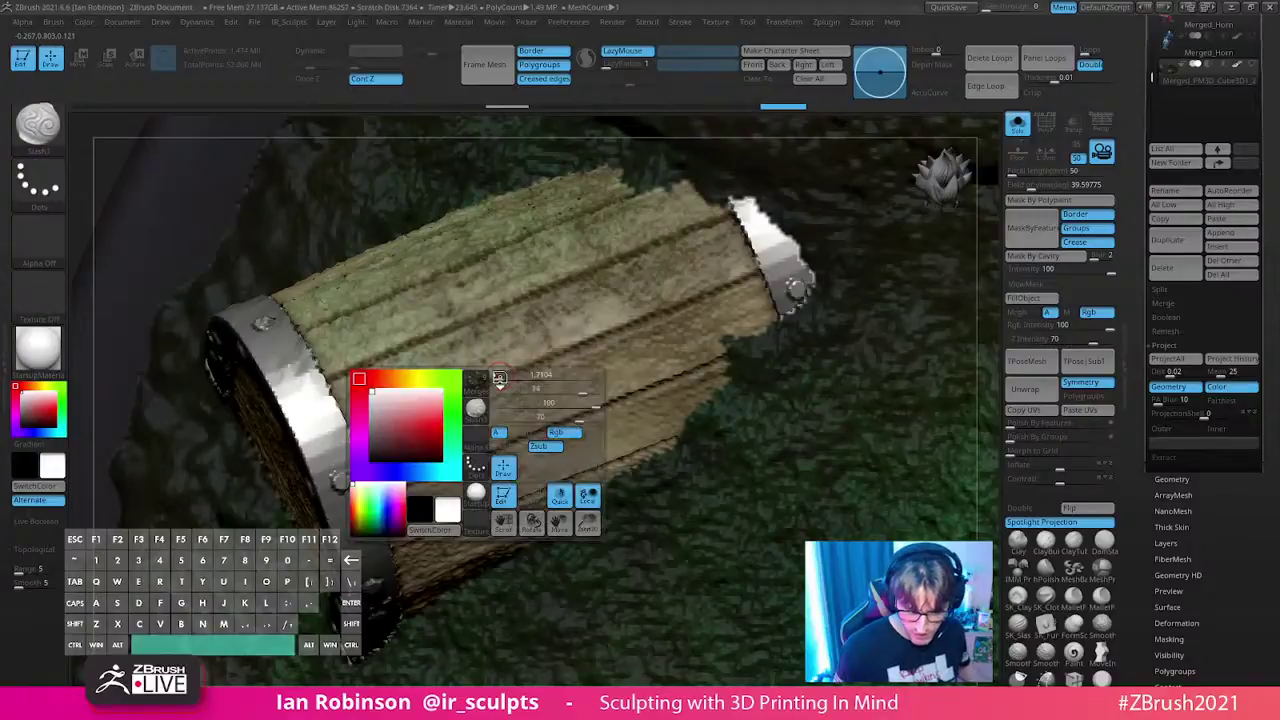
# - Re-carve the long plank seams around the barrel's curved side with straight Slash3 strokes between its metal bands
pyautogui.moveTo(358, 435); pyautogui.dragTo(759, 275)
pyautogui.moveTo(726, 364); pyautogui.dragTo(725, 344, button='right')
pyautogui.keyDown('shift'); pyautogui.moveTo(380, 487); pyautogui.dragTo(724, 354); pyautogui.keyUp('shift')
pyautogui.moveTo(723, 355); pyautogui.dragTo(648, 368, button='right')
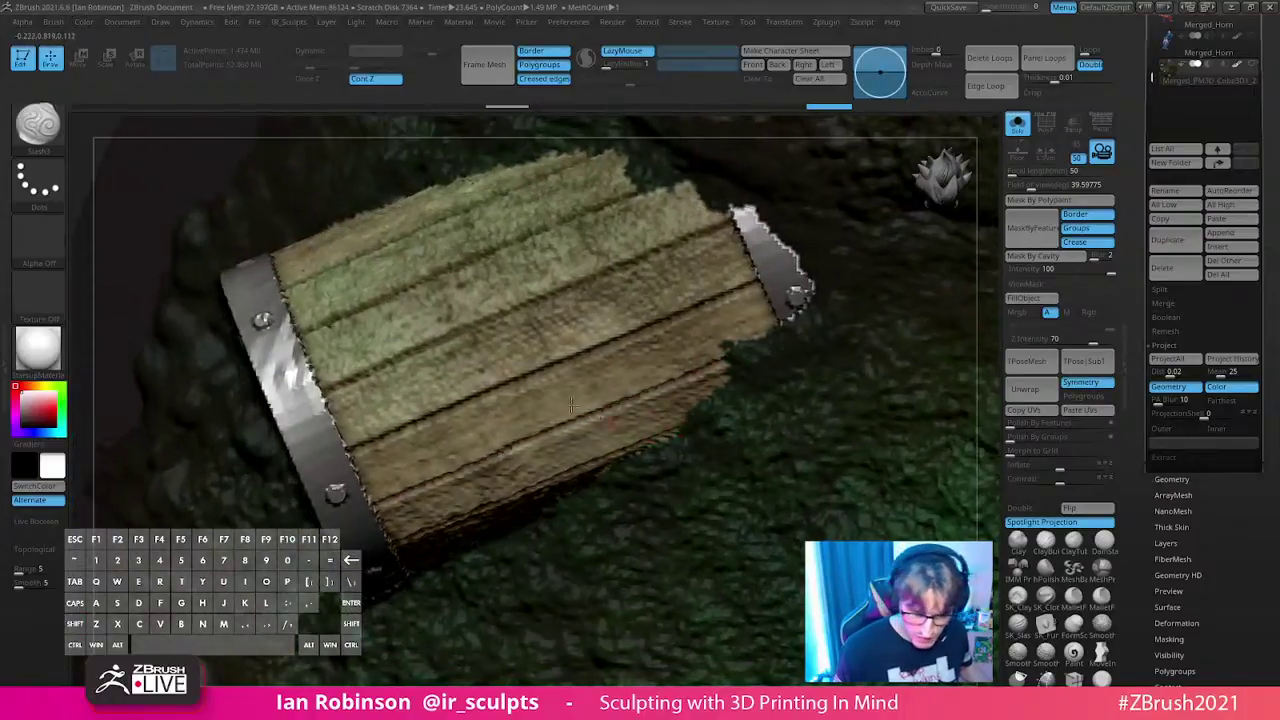
pyautogui.keyDown('shift'); pyautogui.moveTo(326, 388); pyautogui.dragTo(742, 219); pyautogui.keyUp('shift')
pyautogui.keyDown('shift'); pyautogui.moveTo(742, 219); pyautogui.dragTo(657, 336, button='right'); pyautogui.keyUp('shift')
pyautogui.keyDown('shift'); pyautogui.moveTo(348, 408); pyautogui.dragTo(727, 202); pyautogui.keyUp('shift')
pyautogui.moveTo(637, 303); pyautogui.dragTo(338, 380, button='right')
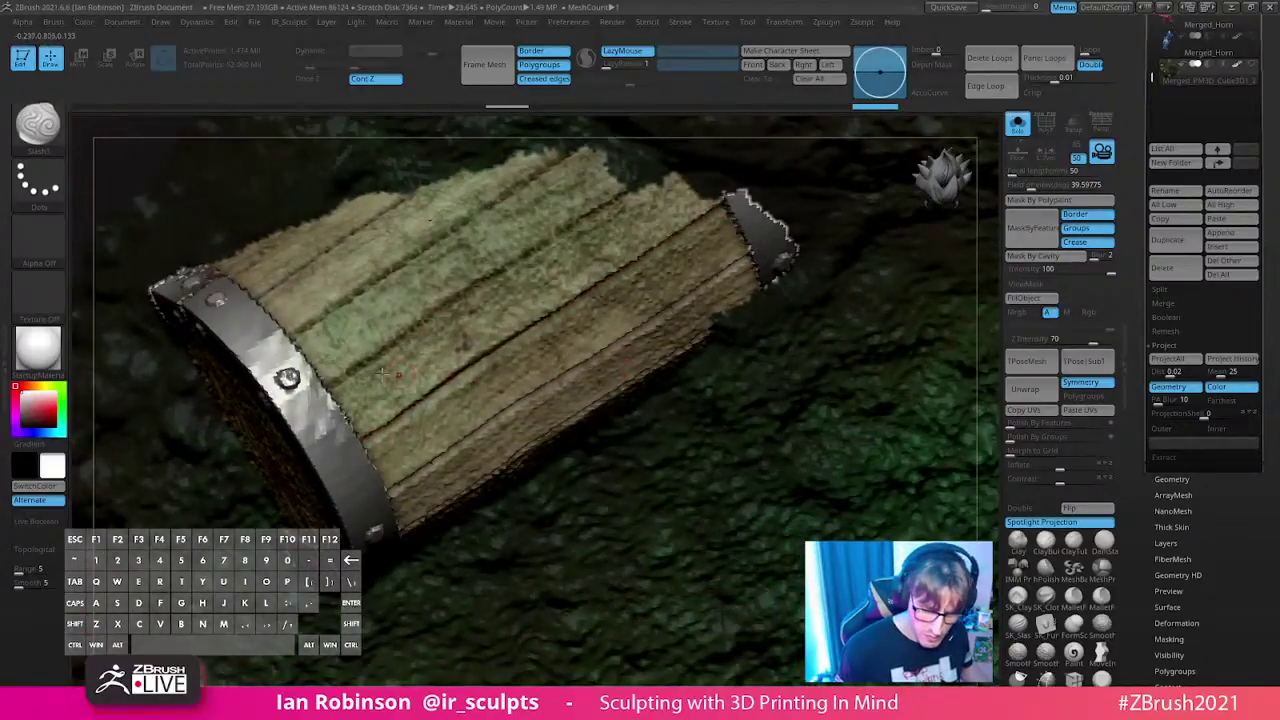
pyautogui.keyDown('shift'); pyautogui.moveTo(338, 380); pyautogui.dragTo(621, 193); pyautogui.keyUp('shift')
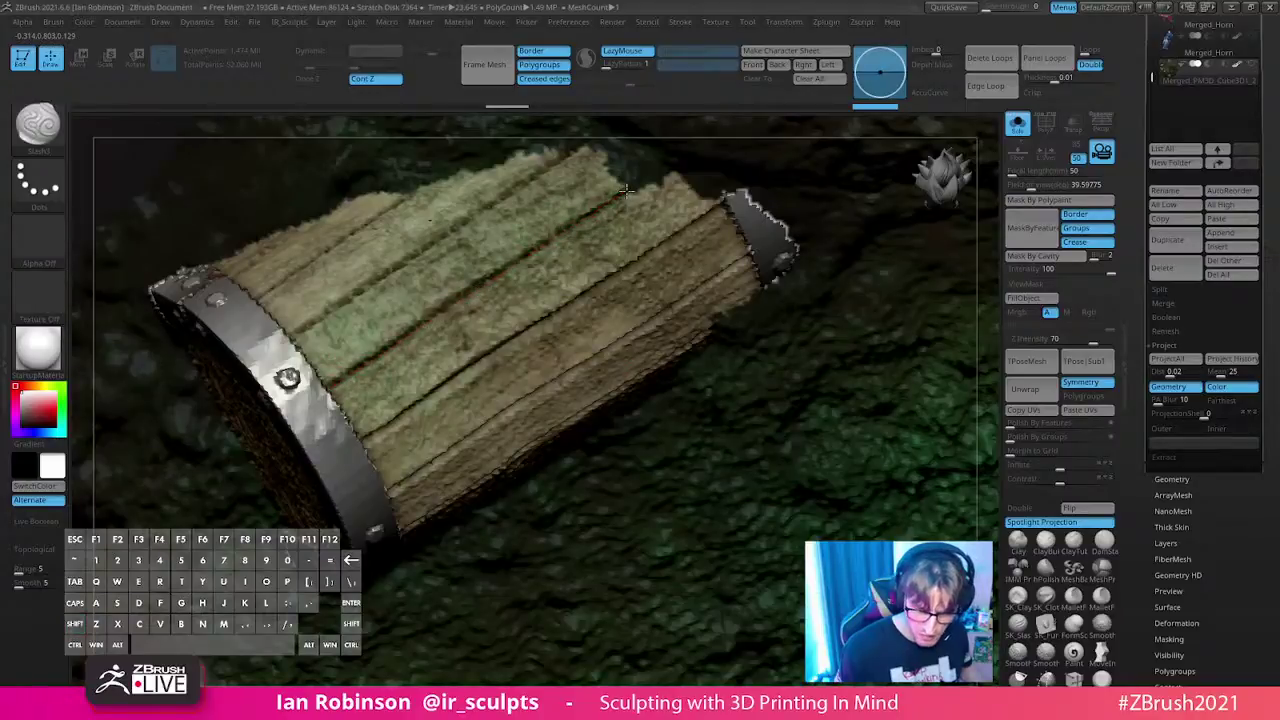
pyautogui.moveTo(621, 193); pyautogui.dragTo(354, 427, button='right')
pyautogui.keyDown('shift'); pyautogui.moveTo(352, 434); pyautogui.dragTo(607, 236); pyautogui.keyUp('shift')
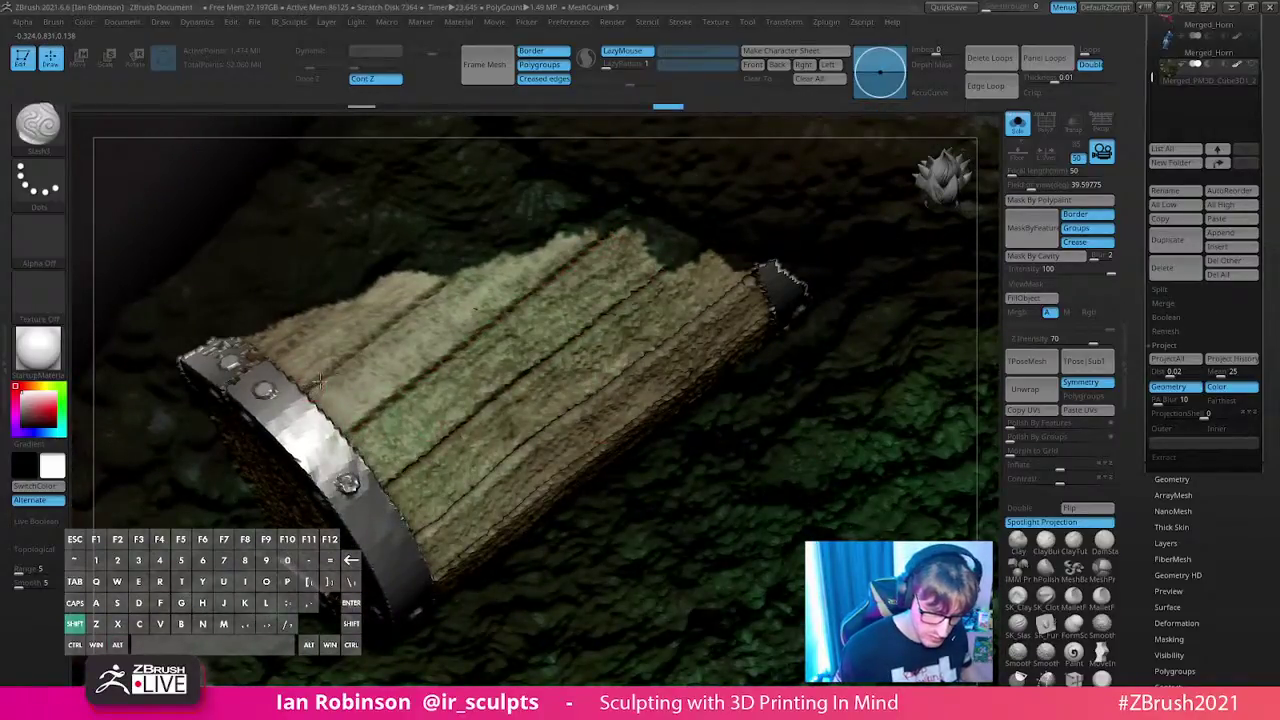
pyautogui.moveTo(386, 328); pyautogui.dragTo(467, 352, button='right')
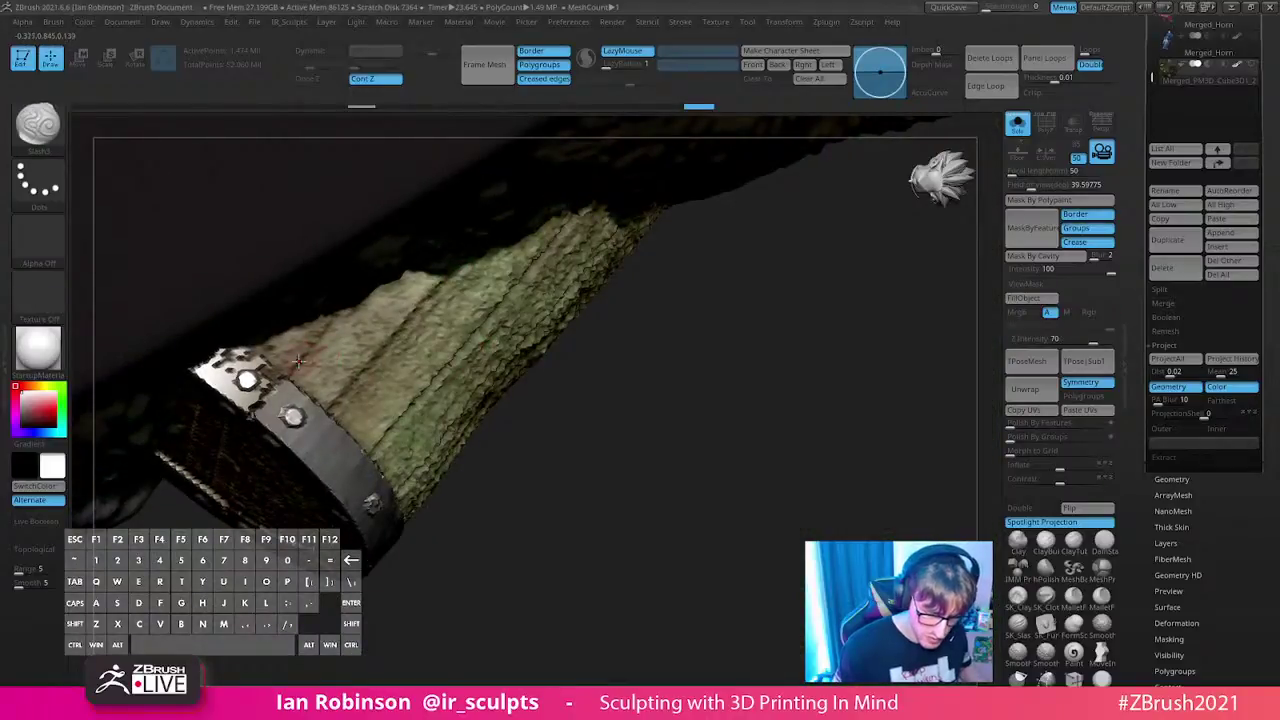
# - Try carving radiating seams into the barrel's flat end face with freehand strokes, and undo the last strokes
pyautogui.moveTo(639, 418); pyautogui.dragTo(450, 383, button='right')
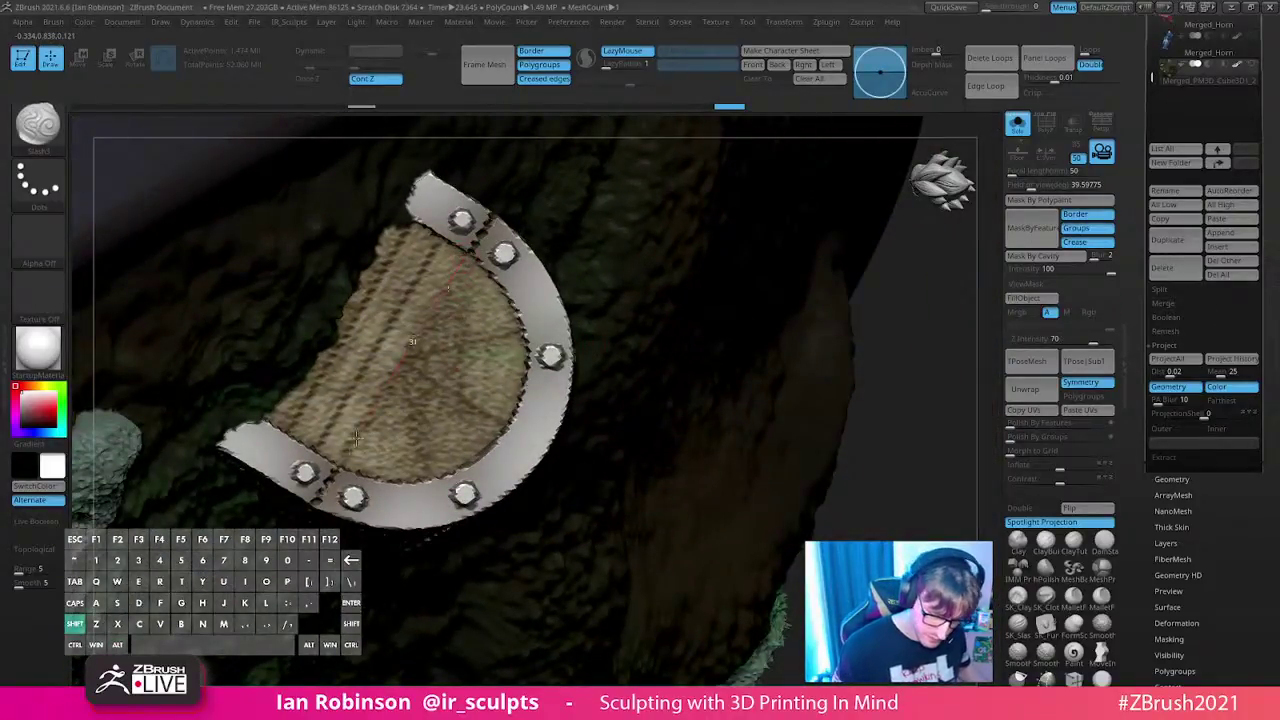
pyautogui.moveTo(408, 357); pyautogui.dragTo(524, 330)
pyautogui.moveTo(413, 366)
pyautogui.mouseDown()
pyautogui.moveTo(505, 430)
pyautogui.moveTo(413, 400)
pyautogui.moveTo(425, 472)
pyautogui.mouseUp()
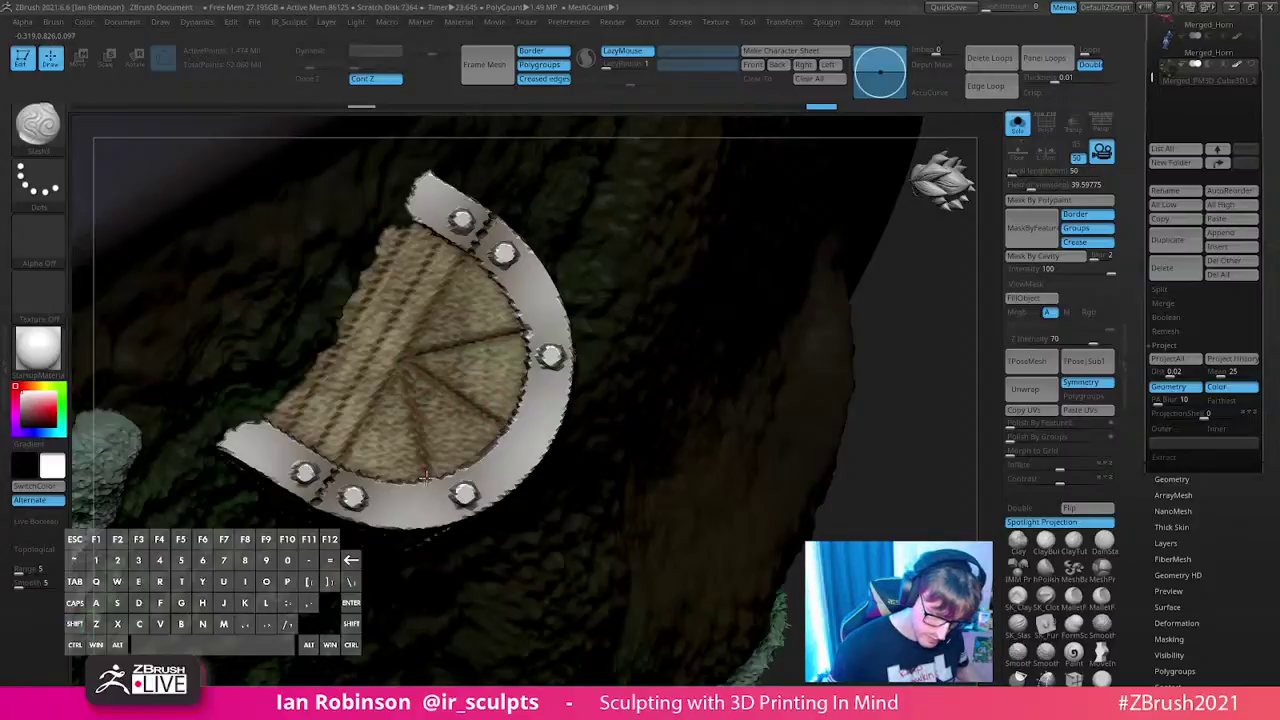
pyautogui.moveTo(600, 380); pyautogui.dragTo(836, 288)
pyautogui.hotkey('ctrl', 'z')
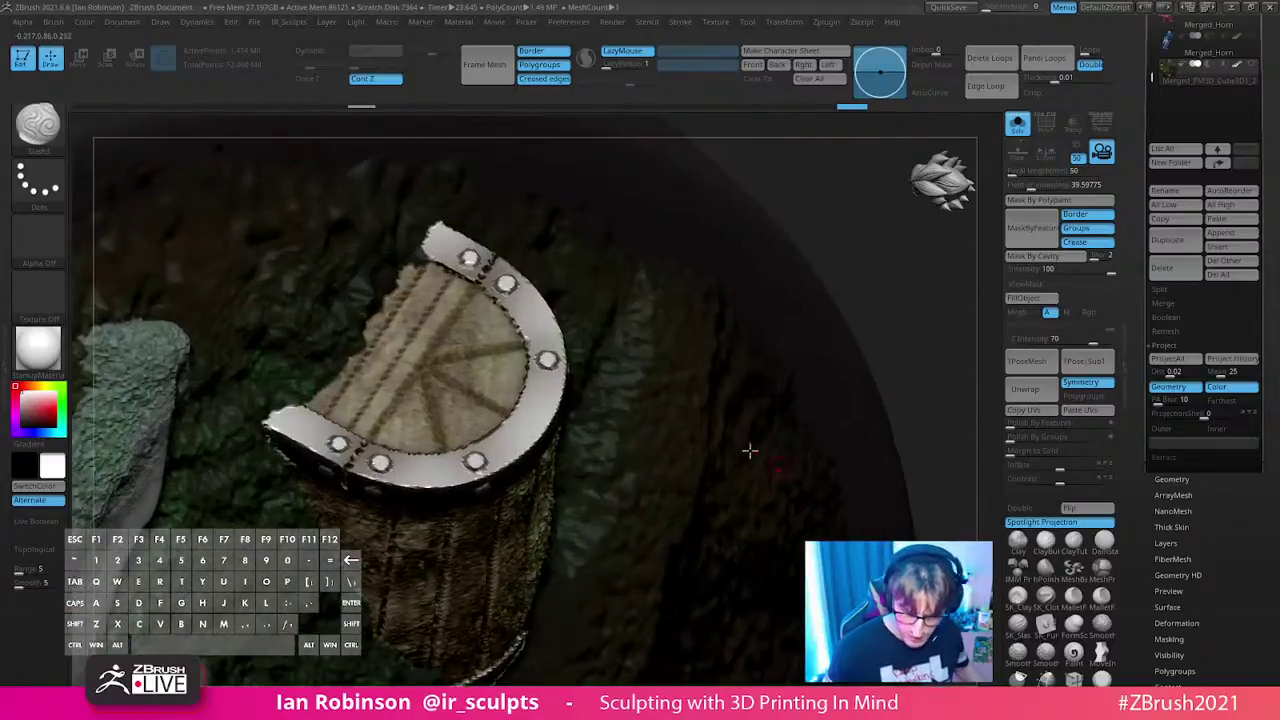
pyautogui.hotkey('ctrl', 'z')
# - Carve straight radiating seams into the barrel's end face, running from the metal rim to the center
pyautogui.keyDown('shift'); pyautogui.moveTo(545, 450); pyautogui.dragTo(445, 476); pyautogui.keyUp('shift')
pyautogui.keyDown('shift'); pyautogui.moveTo(535, 528); pyautogui.dragTo(448, 480); pyautogui.keyUp('shift')
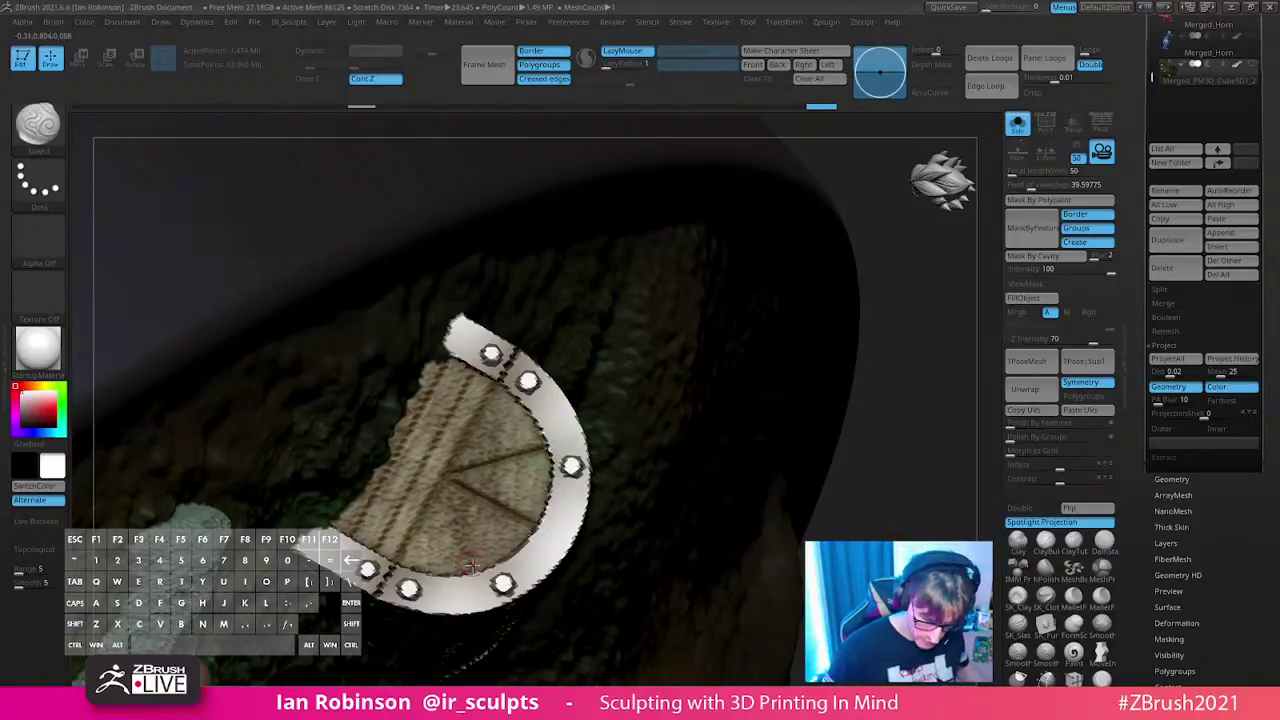
pyautogui.moveTo(472, 568); pyautogui.dragTo(447, 478)
# - Save the tool over the existing file Bokoblin_Talus_Statue_Prep_02.ztl
pyautogui.moveTo(622, 461); pyautogui.dragTo(800, 340, button='right')
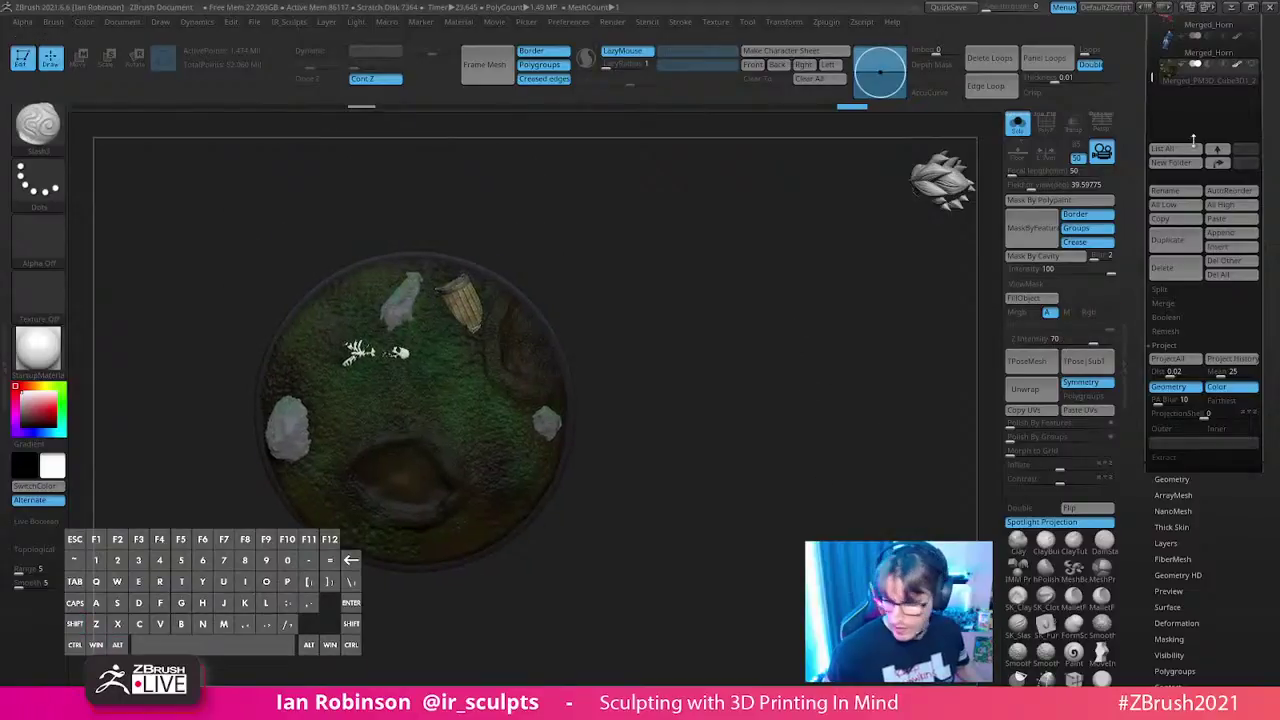
pyautogui.scroll(5, 1205, 300)
pyautogui.click(1219, 42)
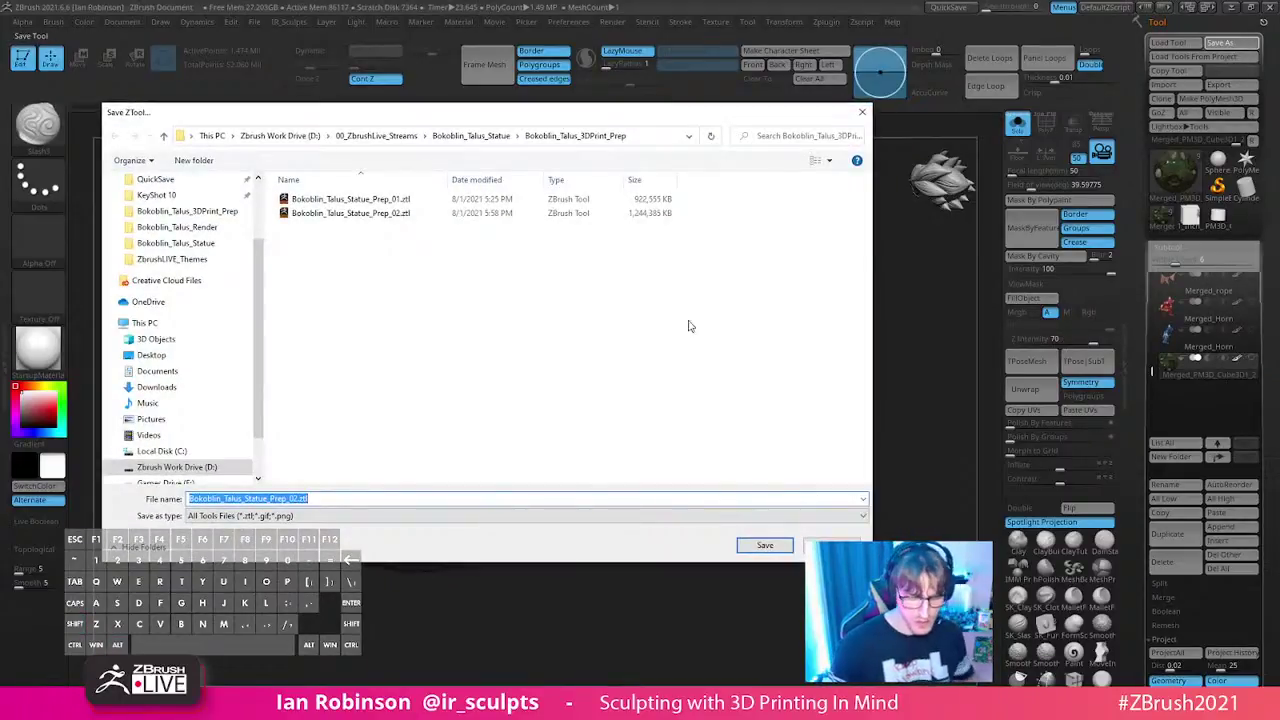
pyautogui.press('Return')
pyautogui.press('Return')
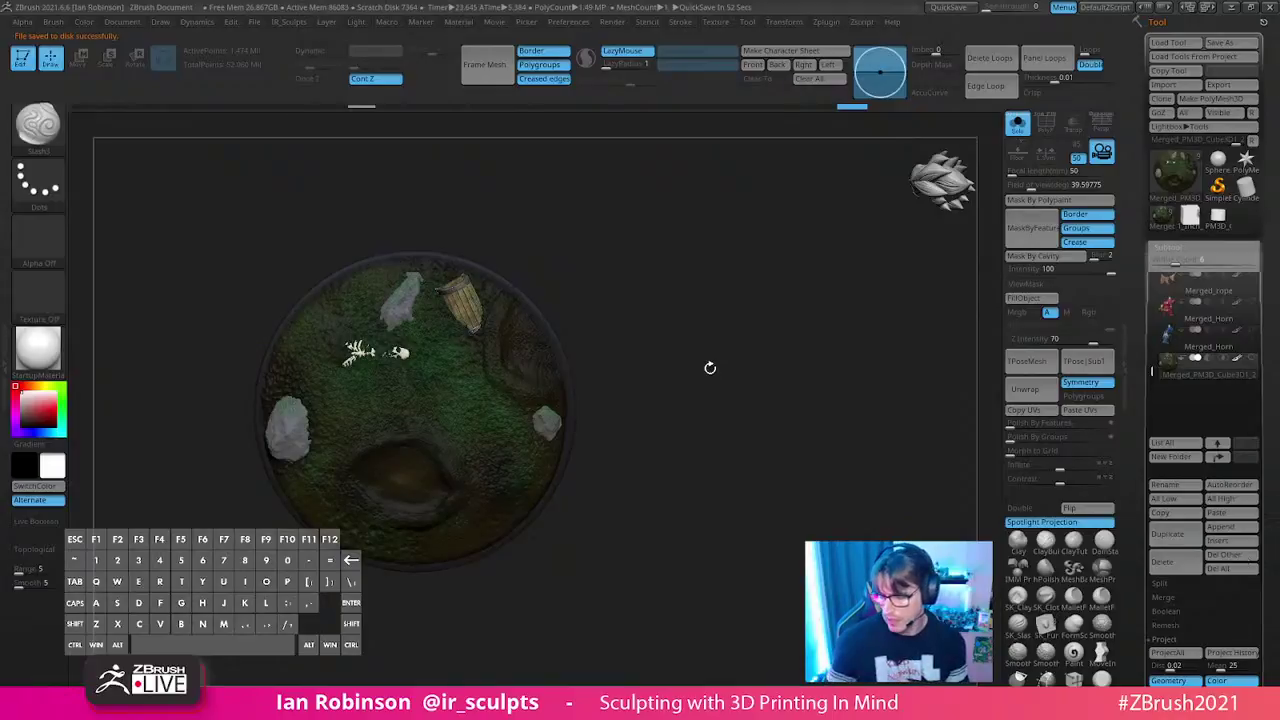
pyautogui.scroll(-5, 1204, 370)
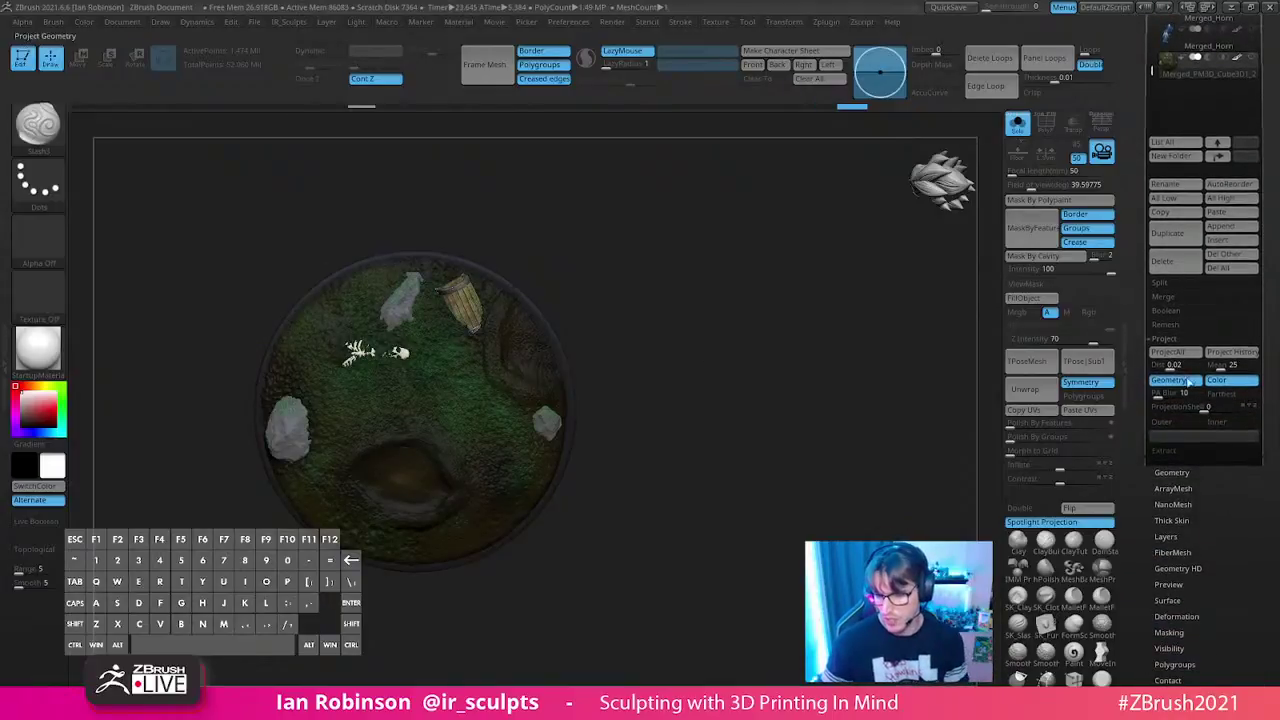
pyautogui.scroll(3, 1277, 187)
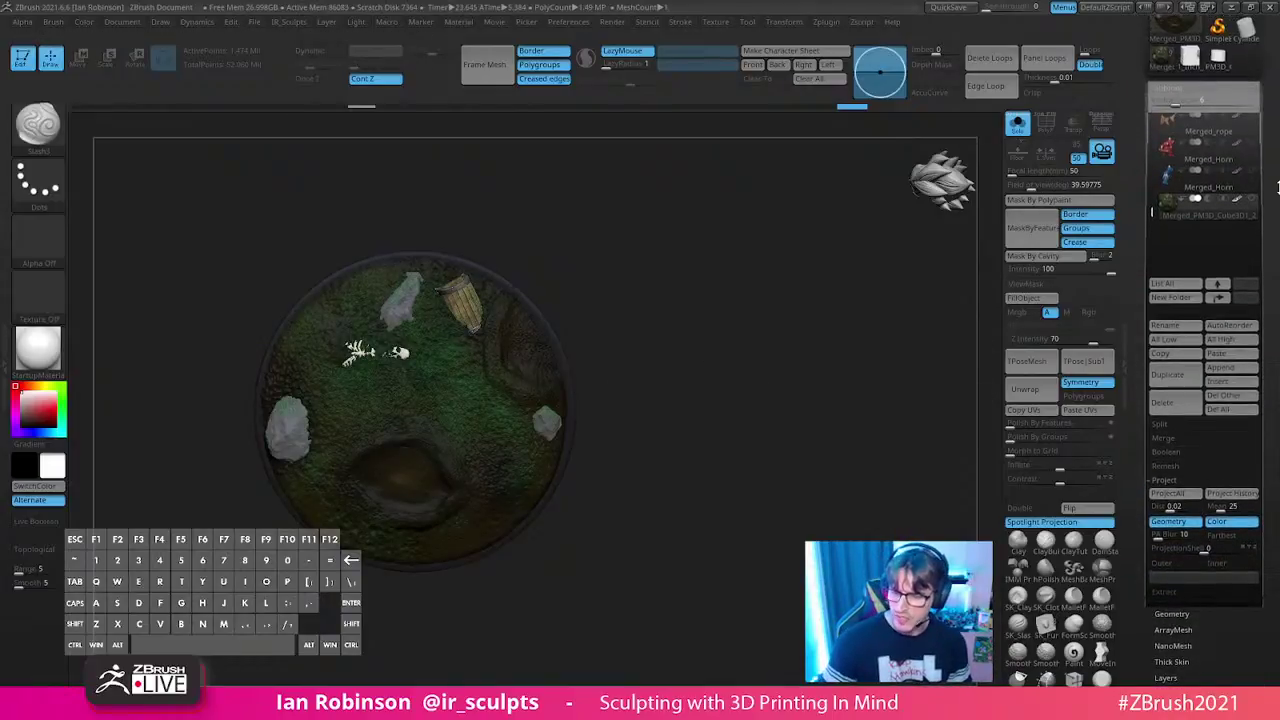
pyautogui.moveTo(1198, 165)
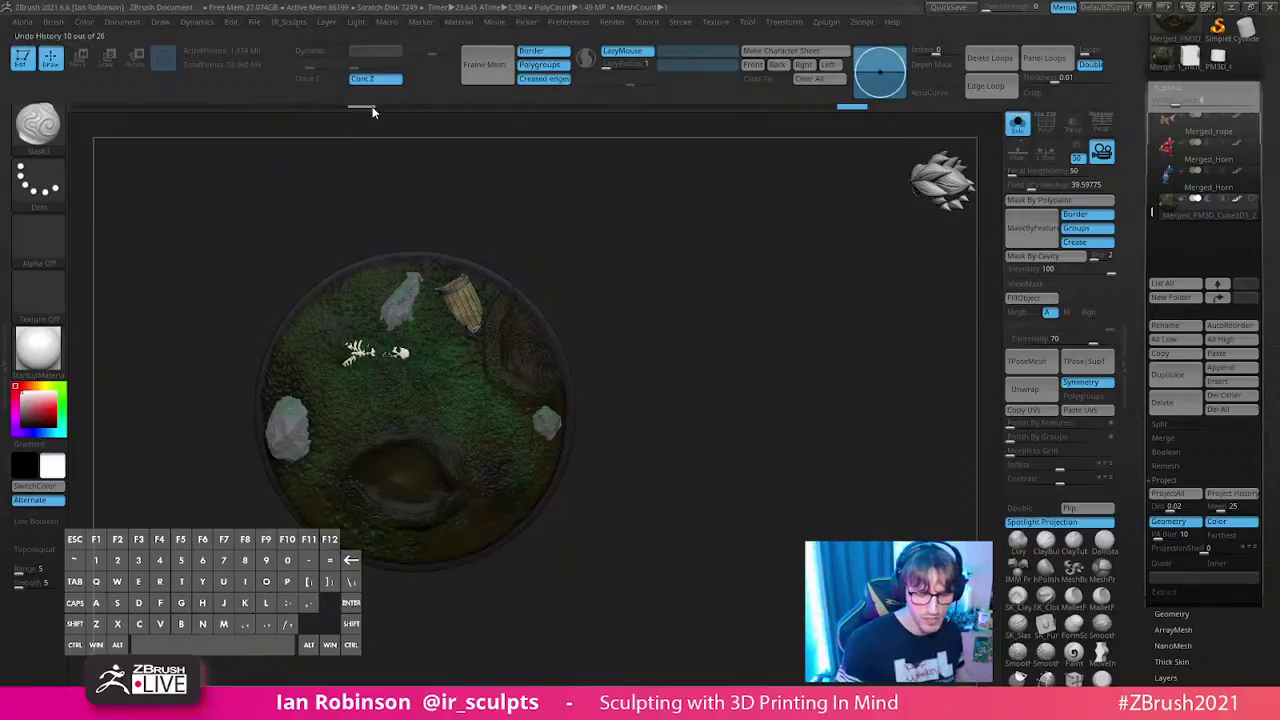
pyautogui.press('shift')
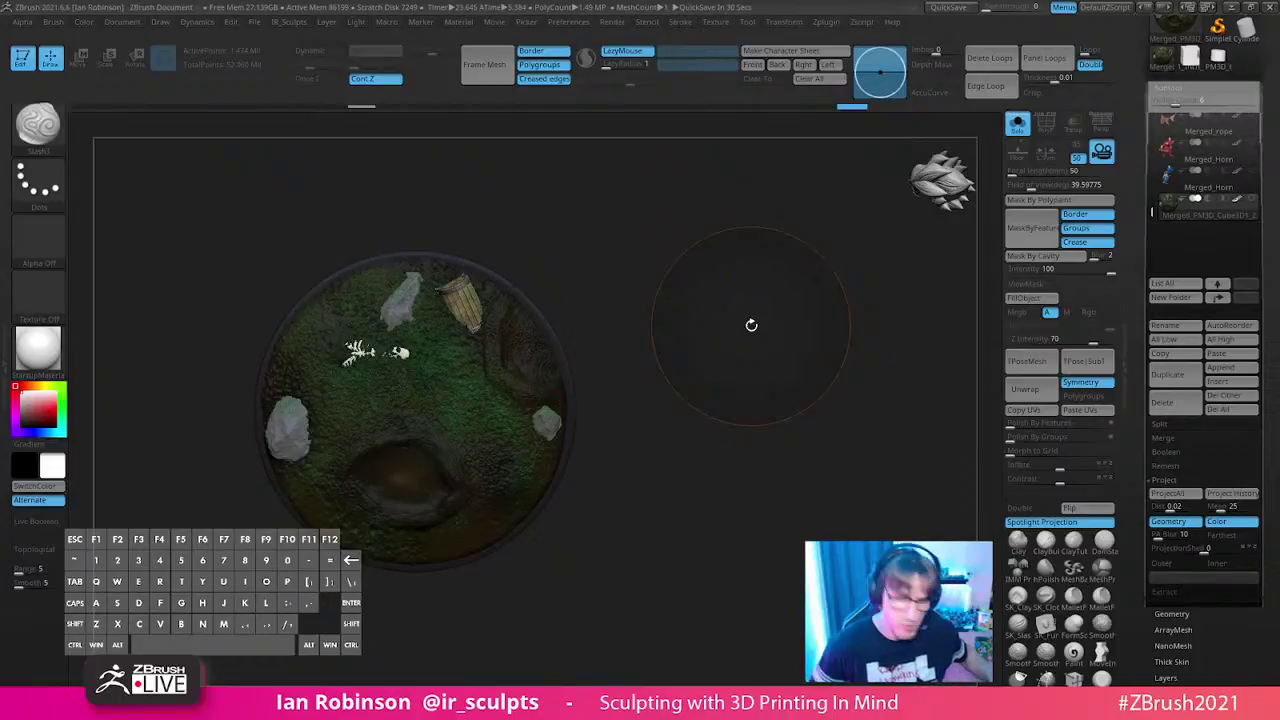
pyautogui.press('m')
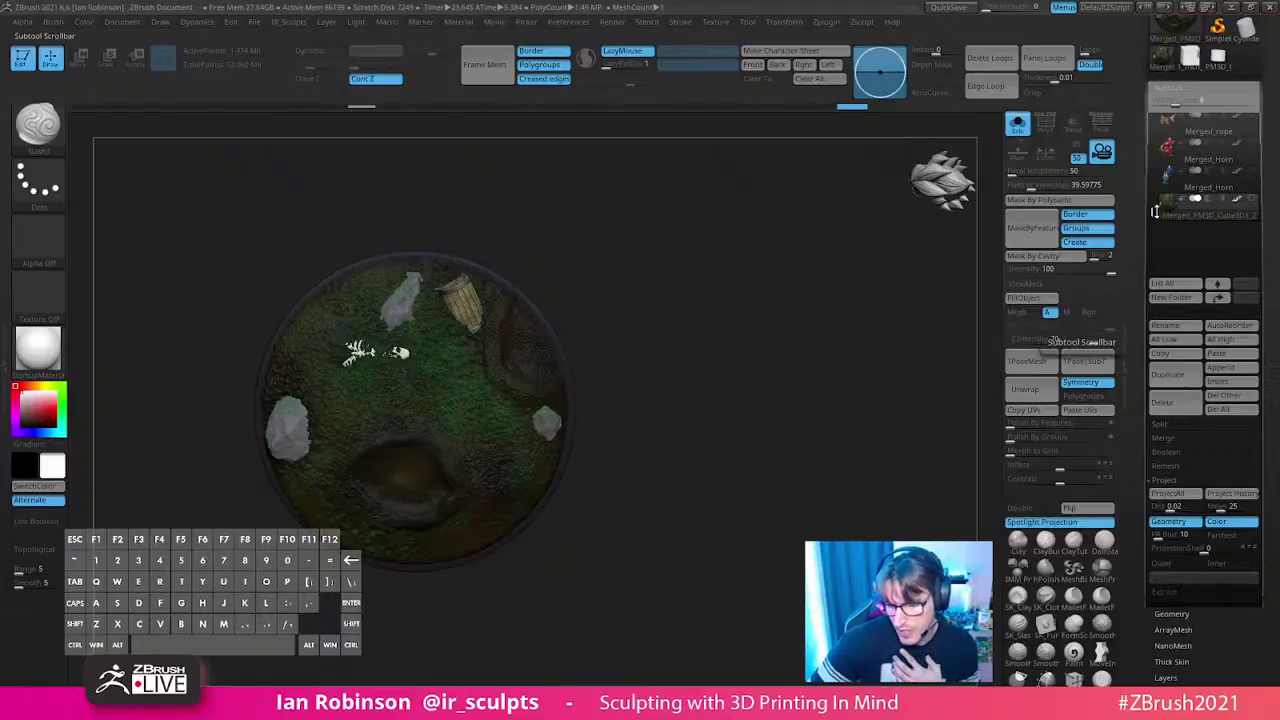
pyautogui.moveTo(1149, 200); pyautogui.dragTo(1159, 146)
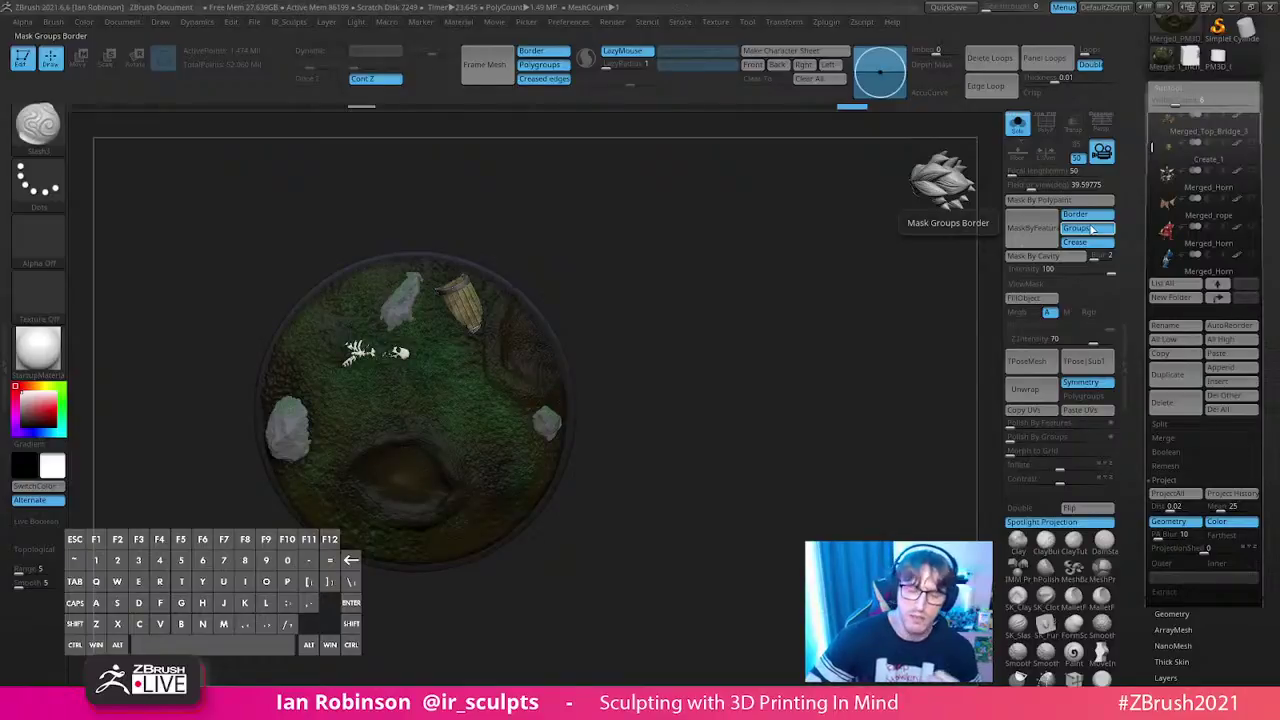
pyautogui.click(1092, 229)
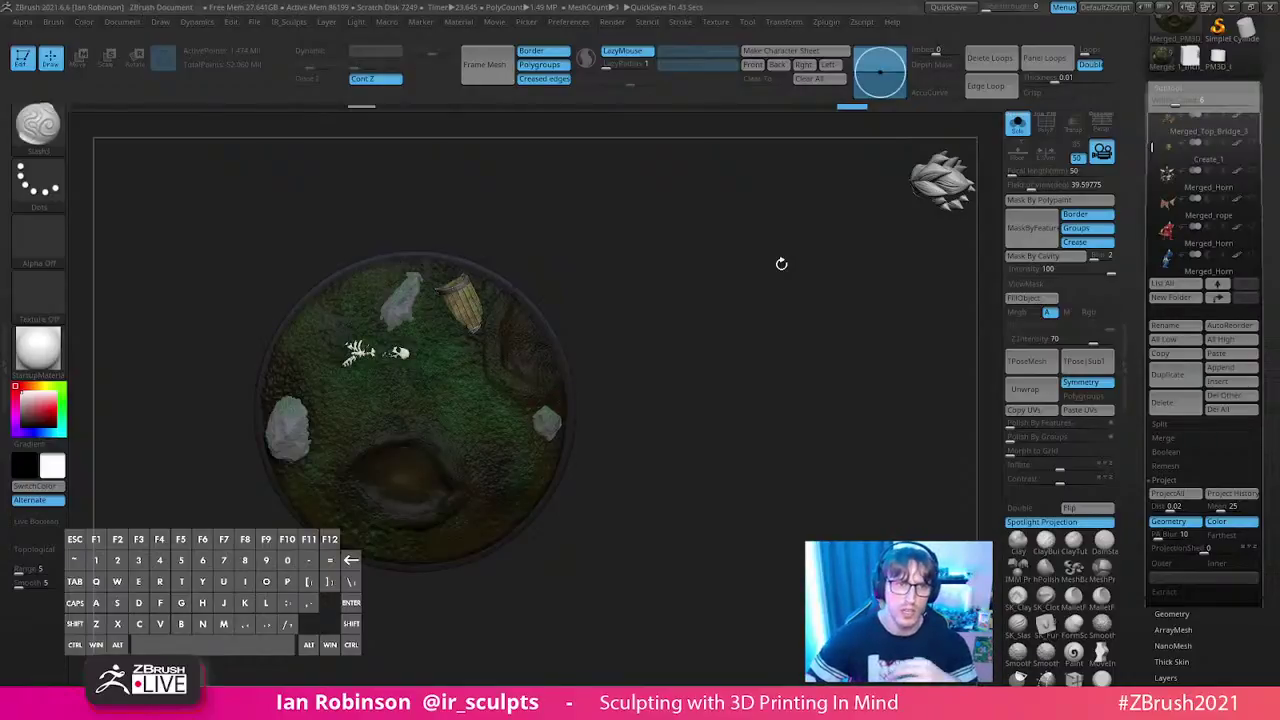
# - Isolate a section of the DynaMeshed base, enable double-sided display and inspect the inside of the merged shell
pyautogui.moveTo(763, 409); pyautogui.dragTo(674, 323)
pyautogui.keyDown('ctrl'); pyautogui.keyDown('shift'); pyautogui.moveTo(668, 233); pyautogui.dragTo(380, 568); pyautogui.keyUp('shift'); pyautogui.keyUp('ctrl')
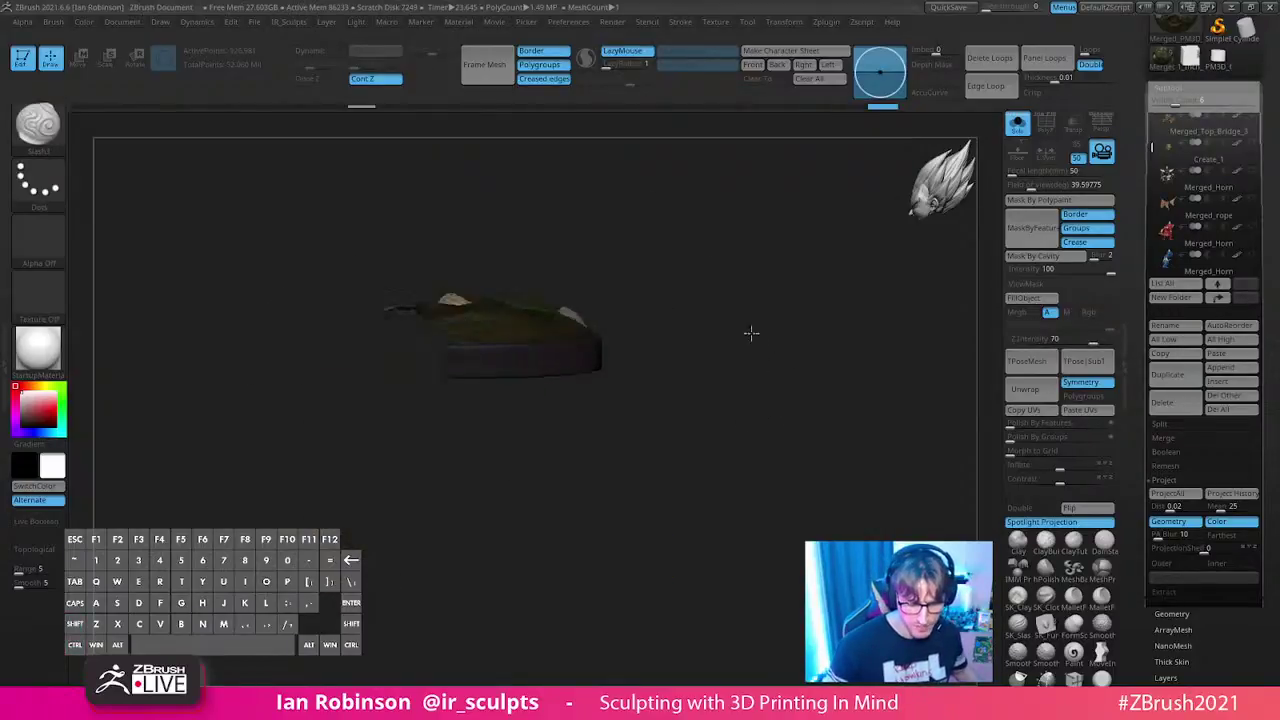
pyautogui.moveTo(737, 323); pyautogui.dragTo(868, 302)
pyautogui.click(1031, 510)
pyautogui.keyDown('alt'); pyautogui.moveTo(866, 365); pyautogui.dragTo(707, 565); pyautogui.keyUp('alt')
pyautogui.moveTo(540, 480); pyautogui.dragTo(655, 559)
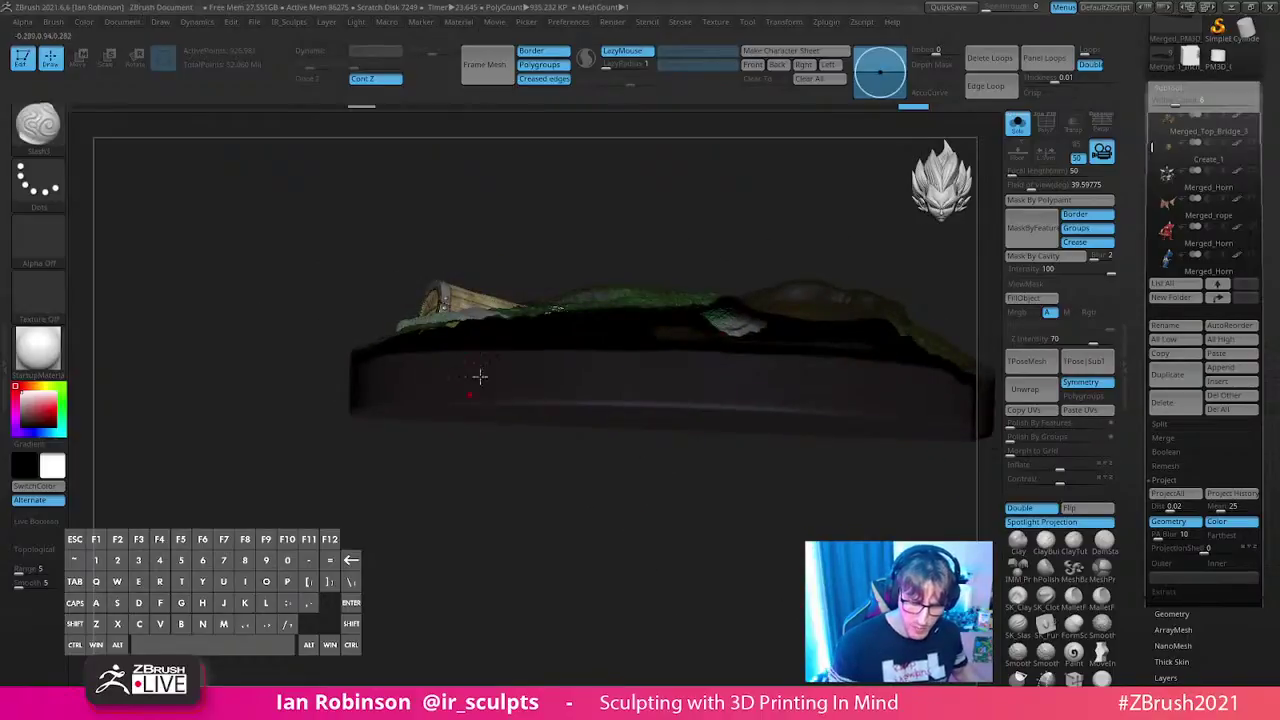
pyautogui.keyDown('alt'); pyautogui.moveTo(785, 549); pyautogui.dragTo(634, 526); pyautogui.keyUp('alt')
pyautogui.moveTo(917, 334); pyautogui.dragTo(827, 511)
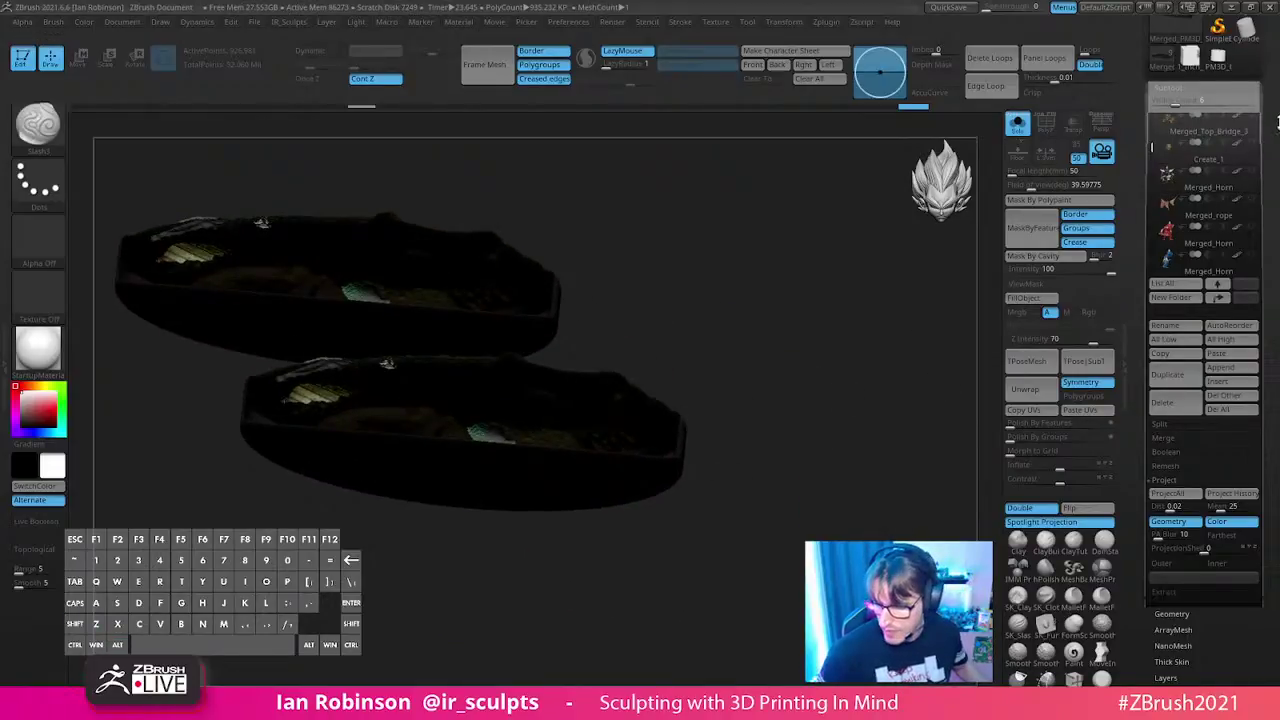
# - Step back through the undo history to the high-resolution base from before the DynaMesh
pyautogui.moveTo(1235, 78); pyautogui.dragTo(1235, 205)
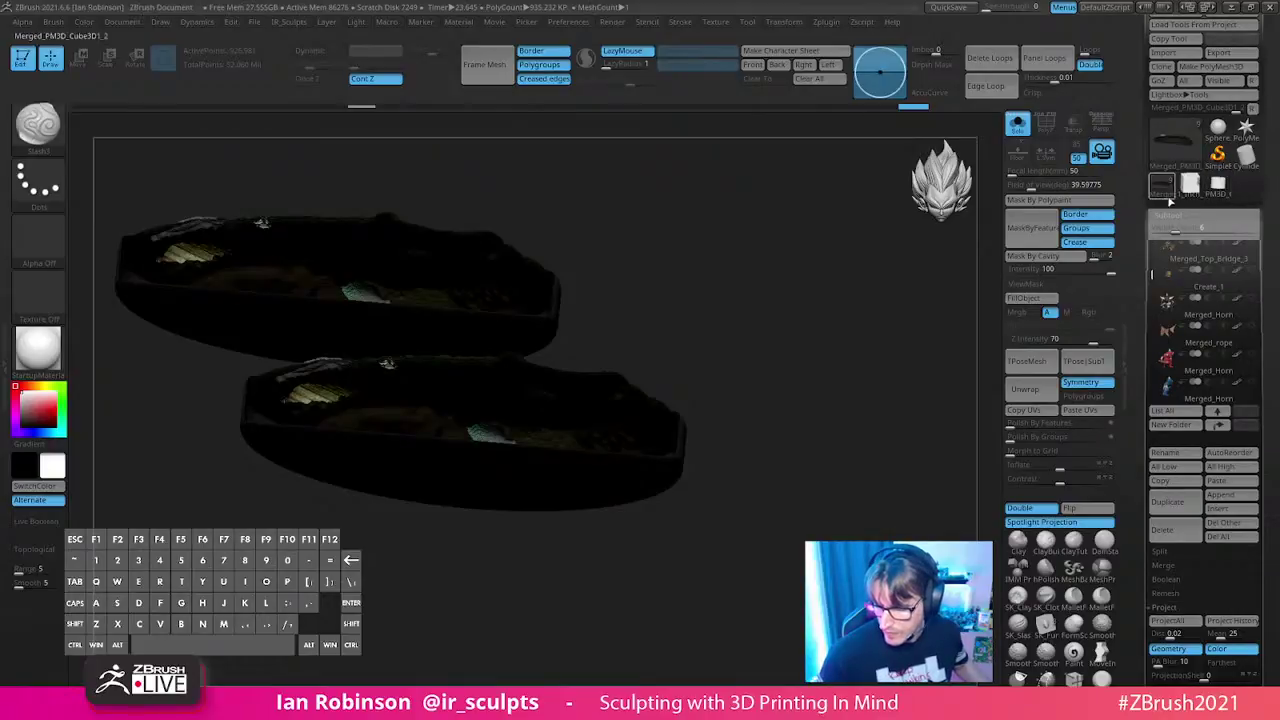
pyautogui.moveTo(1165, 190)
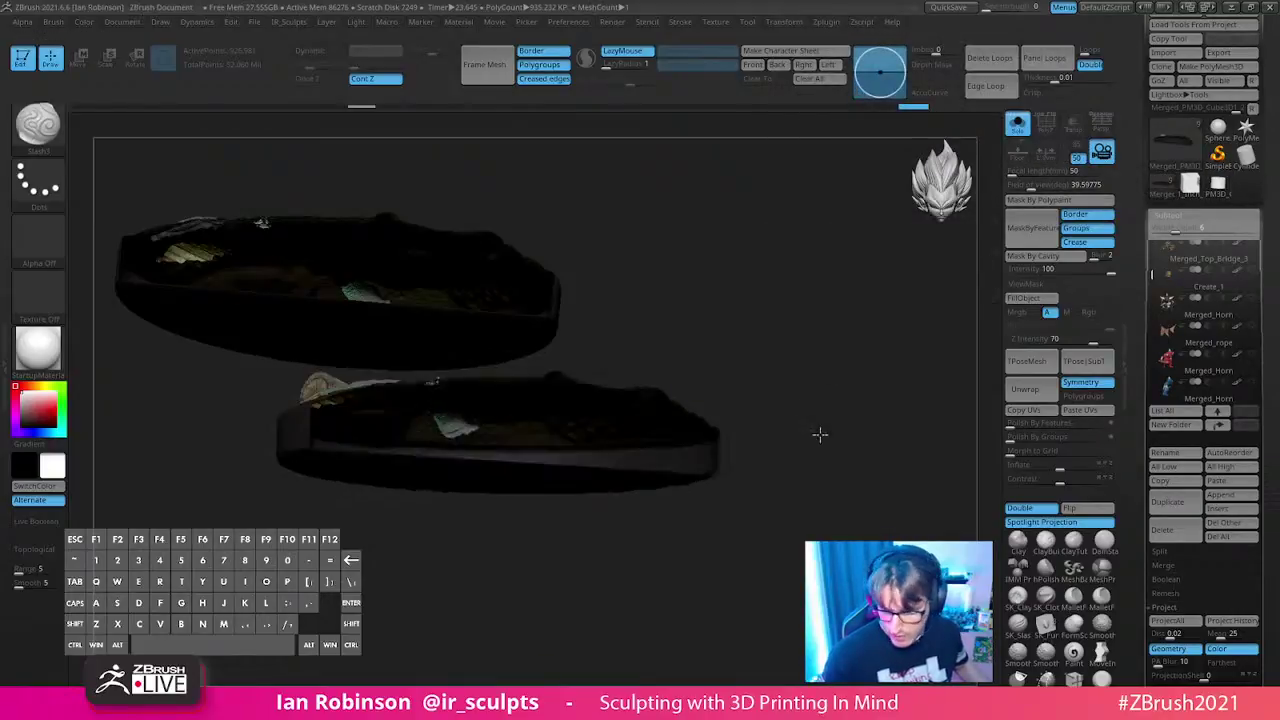
pyautogui.moveTo(870, 115); pyautogui.dragTo(393, 110)
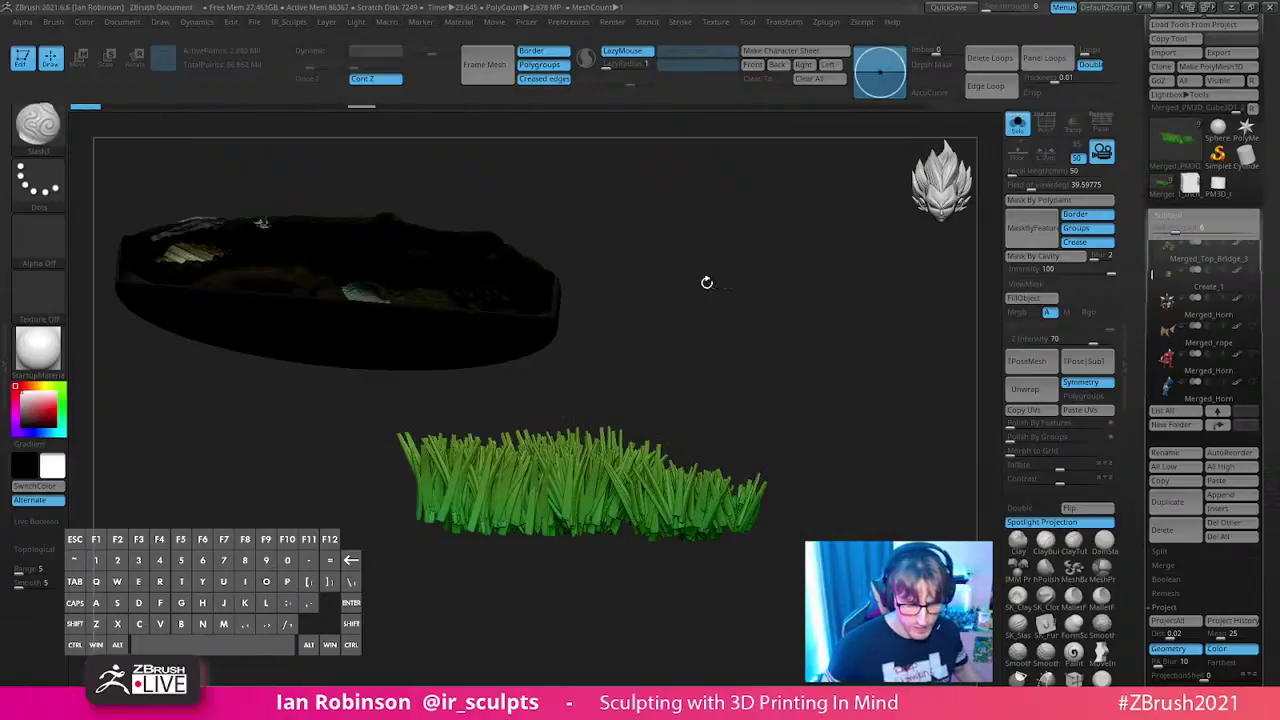
pyautogui.click(350, 107)
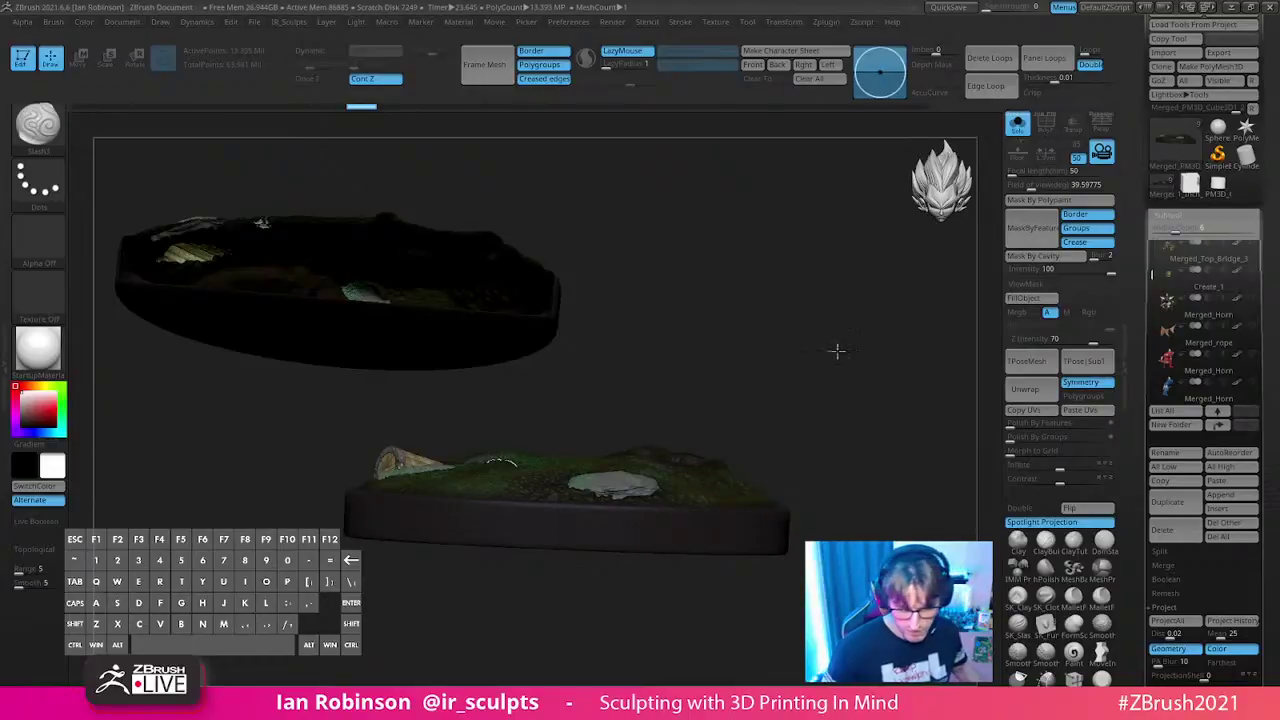
# - Isolate sections of the high-resolution base with double-sided display and examine the overlapping pieces inside it
pyautogui.keyDown('ctrl'); pyautogui.keyDown('shift'); pyautogui.moveTo(828, 338); pyautogui.dragTo(588, 671); pyautogui.keyUp('shift'); pyautogui.keyUp('ctrl')
pyautogui.moveTo(823, 363); pyautogui.dragTo(866, 337)
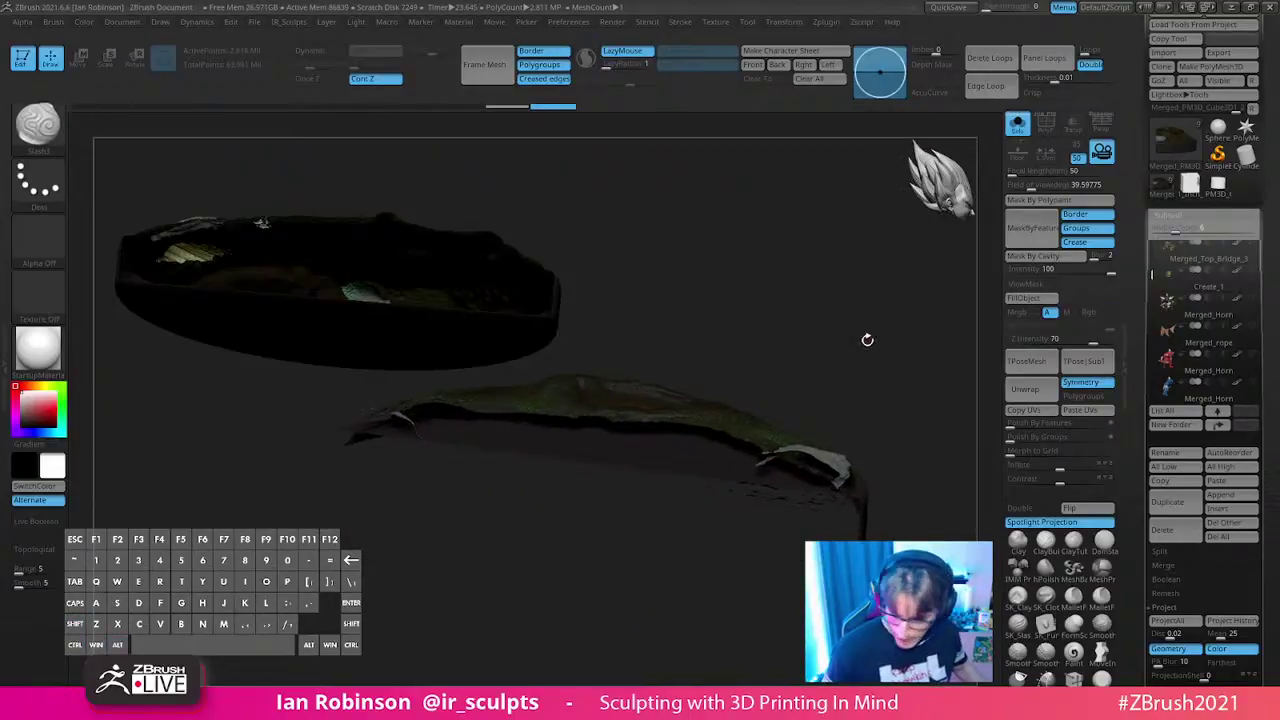
pyautogui.keyDown('ctrl'); pyautogui.keyDown('shift'); pyautogui.click(886, 416); pyautogui.keyUp('shift'); pyautogui.keyUp('ctrl')
pyautogui.moveTo(886, 416)
pyautogui.mouseDown()
pyautogui.moveTo(863, 323)
pyautogui.moveTo(929, 366)
pyautogui.moveTo(789, 389)
pyautogui.moveTo(829, 403)
pyautogui.moveTo(651, 457)
pyautogui.mouseUp()
pyautogui.hotkey('ctrl', 'shift')
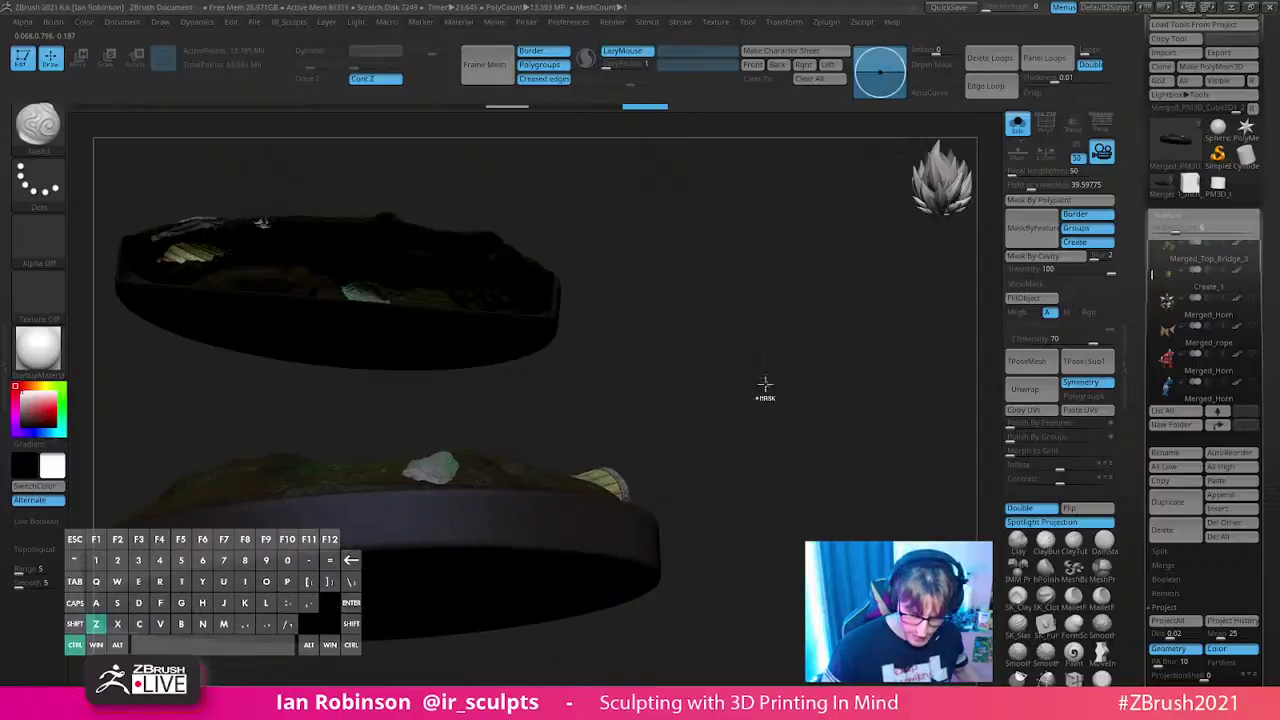
pyautogui.moveTo(731, 349)
pyautogui.keyDown('ctrl'); pyautogui.keyDown('shift'); pyautogui.mouseDown()
pyautogui.moveTo(744, 362)
pyautogui.moveTo(686, 383)
pyautogui.moveTo(651, 426)
pyautogui.moveTo(726, 380)
pyautogui.moveTo(814, 354)
pyautogui.mouseUp(); pyautogui.keyUp('shift'); pyautogui.keyUp('ctrl')
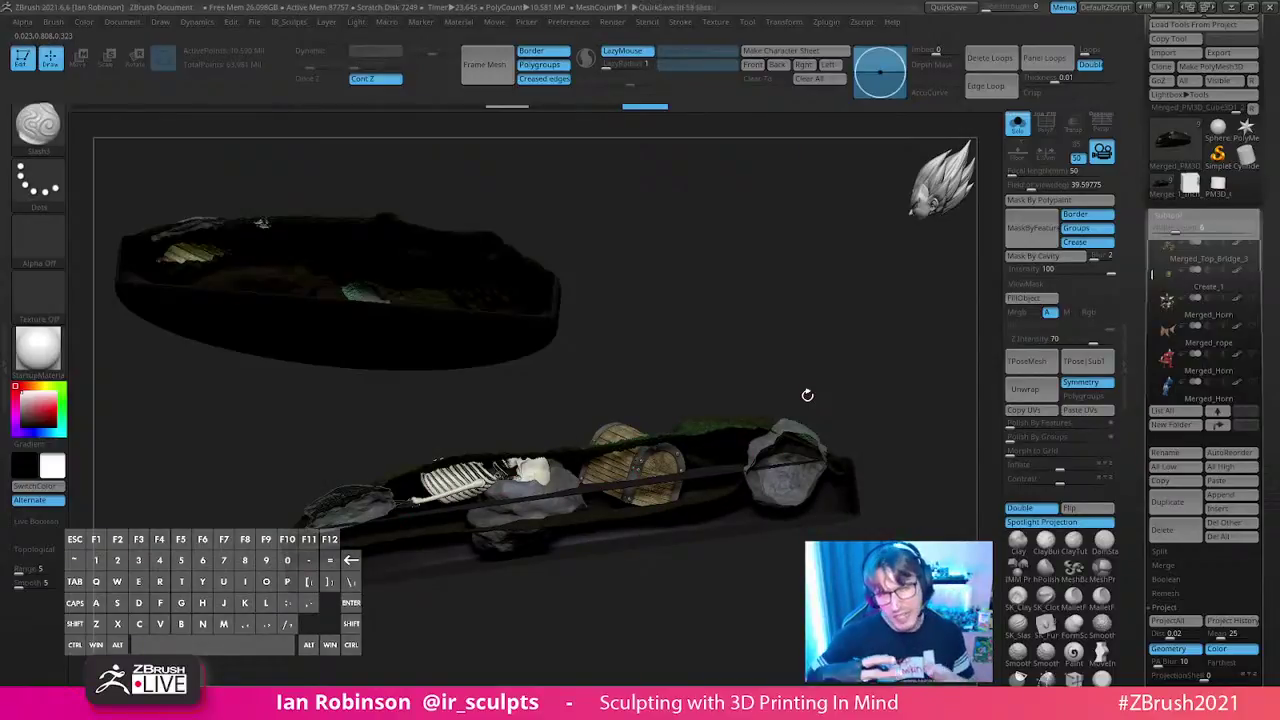
pyautogui.hotkey('ctrl', 'shift')
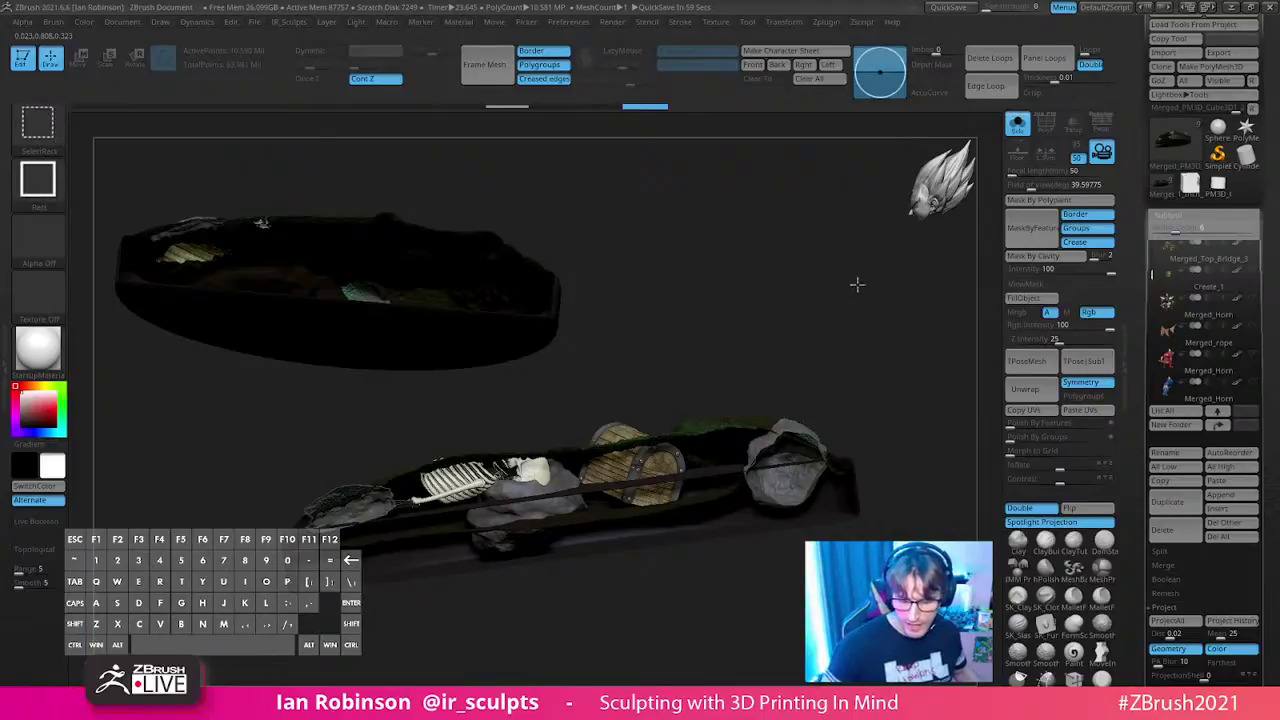
pyautogui.keyDown('ctrl'); pyautogui.keyDown('shift'); pyautogui.click(850, 296); pyautogui.keyUp('shift'); pyautogui.keyUp('ctrl')
pyautogui.moveTo(811, 294); pyautogui.dragTo(811, 329)
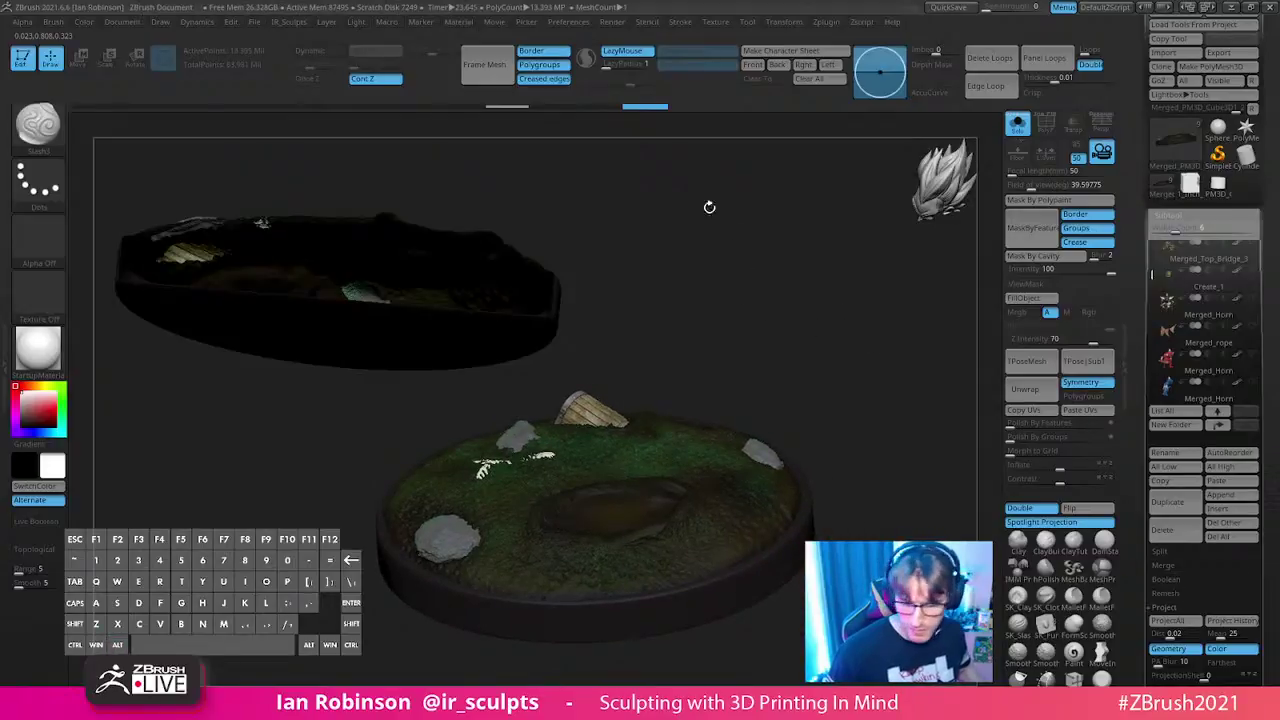
# - Clear the old snapshot from the canvas, isolate a section cutting through the barrel, and drop a new snapshot of that section
pyautogui.moveTo(706, 294); pyautogui.dragTo(701, 266)
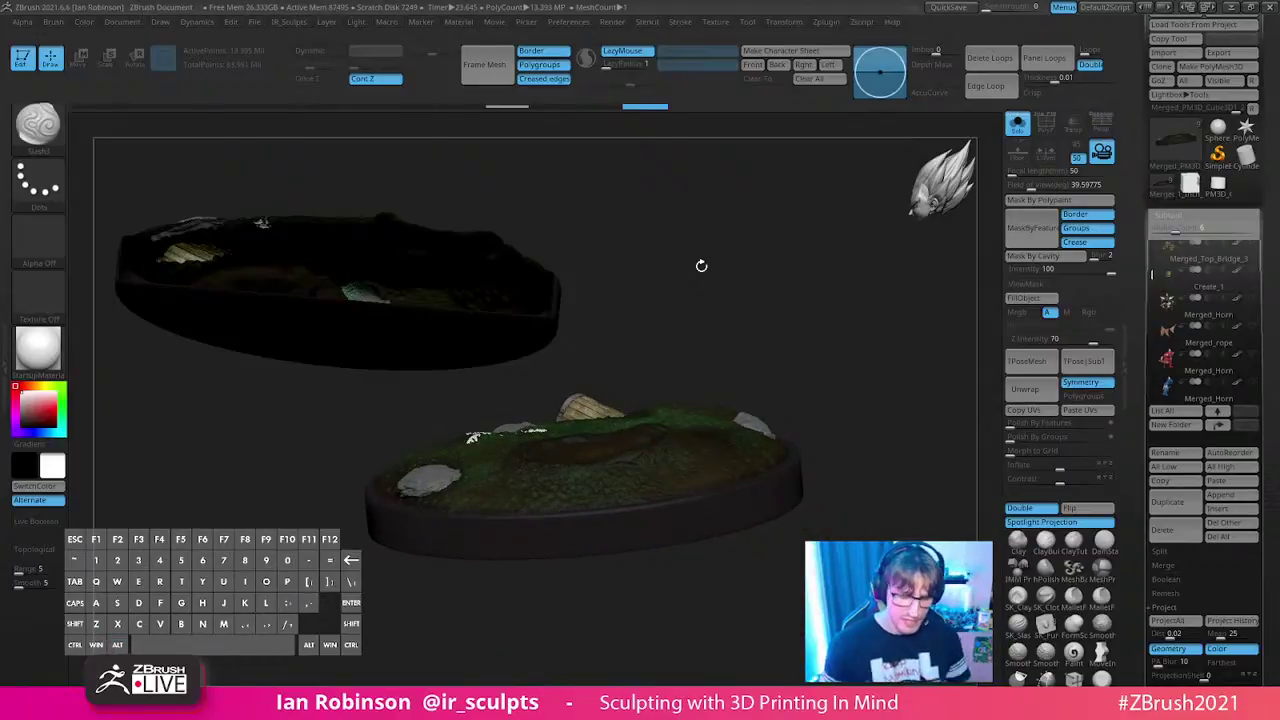
pyautogui.press('super')
pyautogui.moveTo(765, 349); pyautogui.dragTo(763, 306)
pyautogui.press('ctrl')
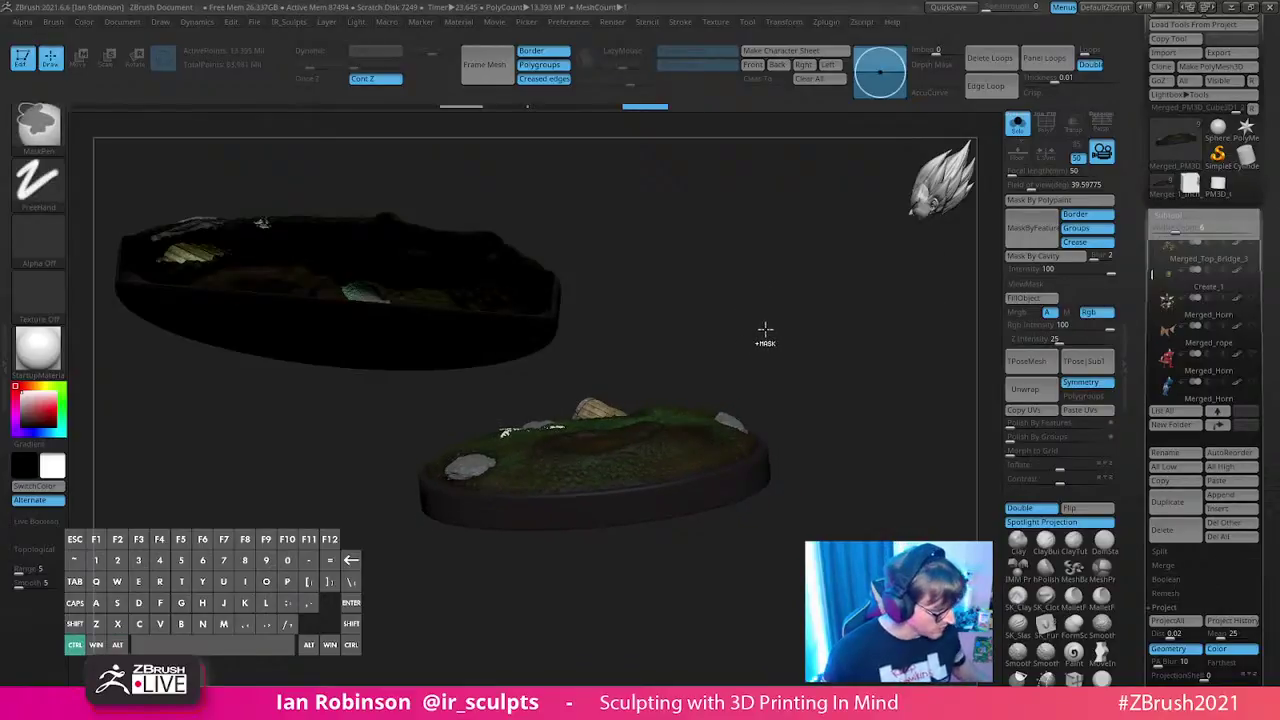
pyautogui.hotkey('ctrl', 'n')
pyautogui.keyDown('ctrl'); pyautogui.keyDown('shift'); pyautogui.moveTo(790, 311); pyautogui.dragTo(594, 617); pyautogui.keyUp('shift'); pyautogui.keyUp('ctrl')
pyautogui.moveTo(855, 335); pyautogui.dragTo(698, 307)
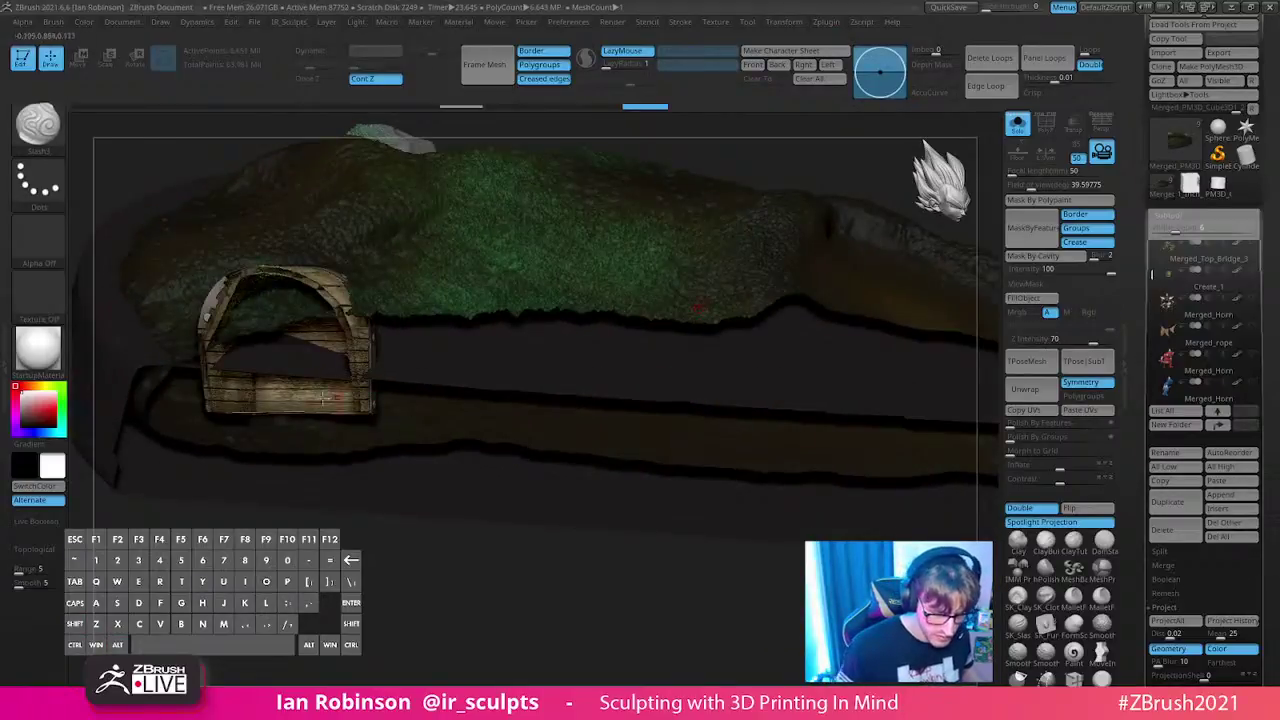
pyautogui.moveTo(336, 584); pyautogui.dragTo(345, 322)
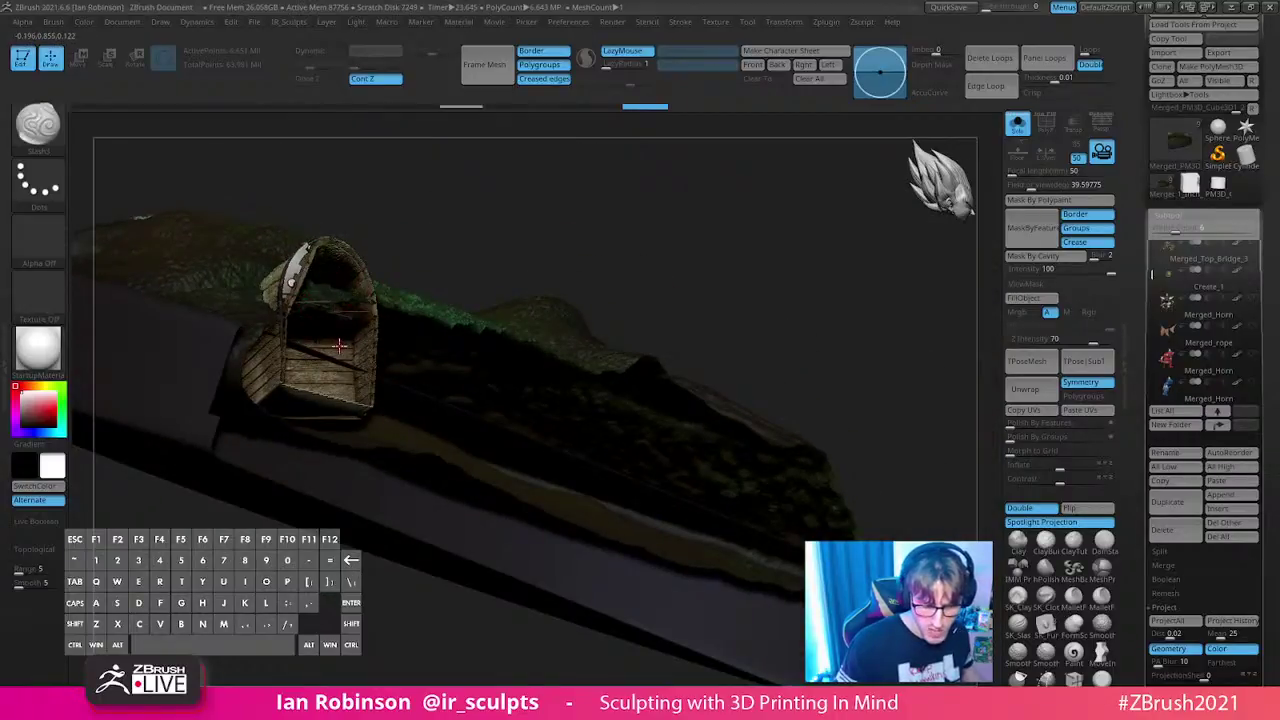
pyautogui.moveTo(517, 231); pyautogui.dragTo(757, 541)
pyautogui.hotkey('shift', 's')
# - Unhide the whole base and DynaMesh it with DynaMesh Utility at a polycount of 1.5 million
pyautogui.keyDown('ctrl'); pyautogui.keyDown('shift'); pyautogui.click(858, 312); pyautogui.keyUp('shift'); pyautogui.keyUp('ctrl')
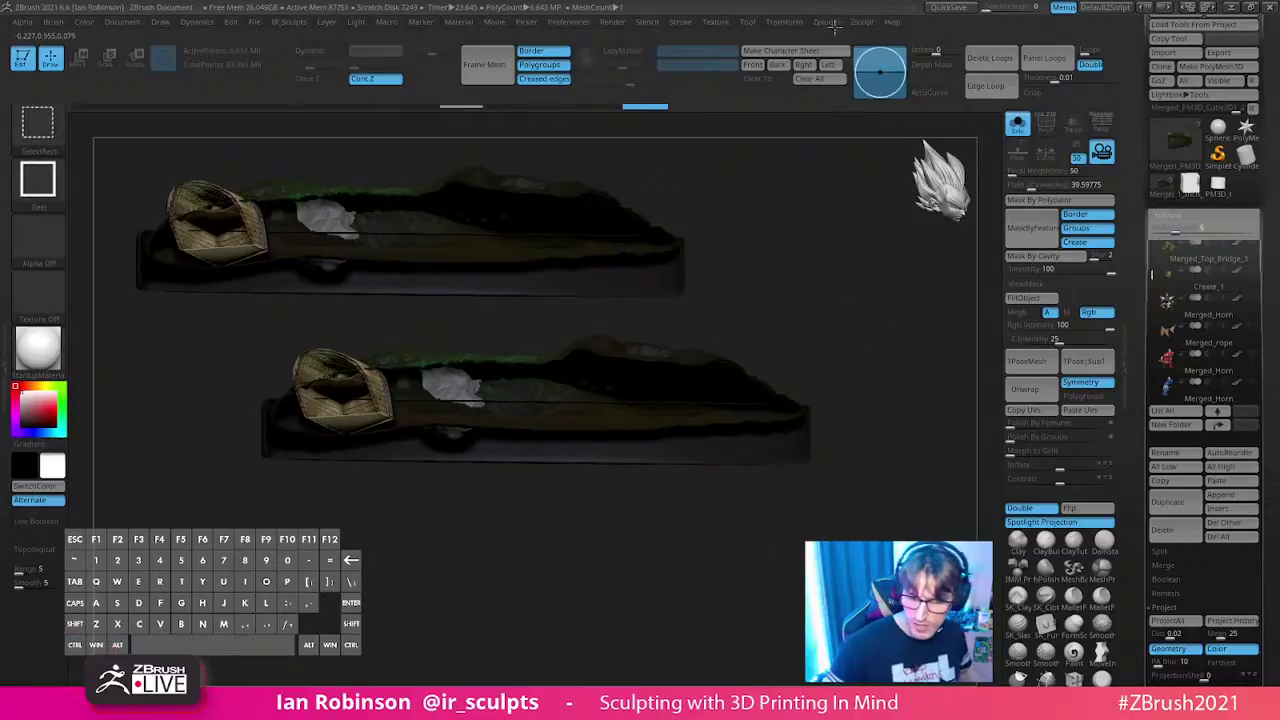
pyautogui.click(826, 22)
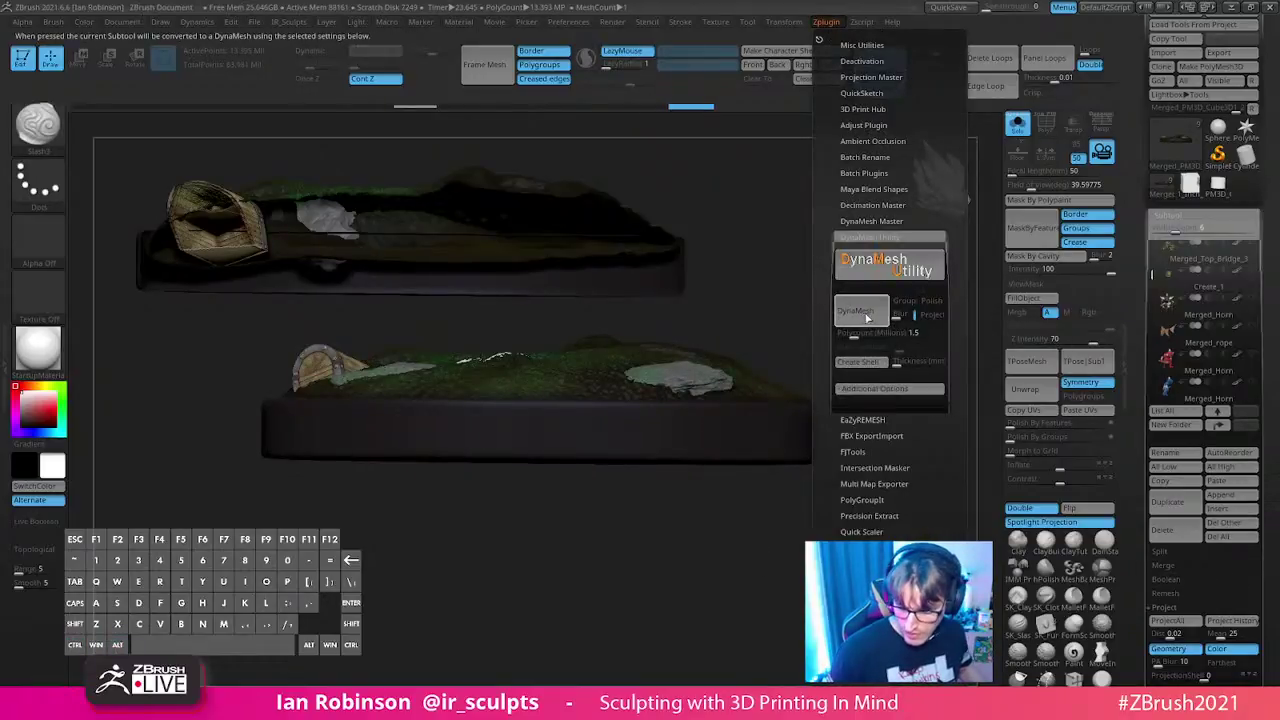
pyautogui.click(864, 314)
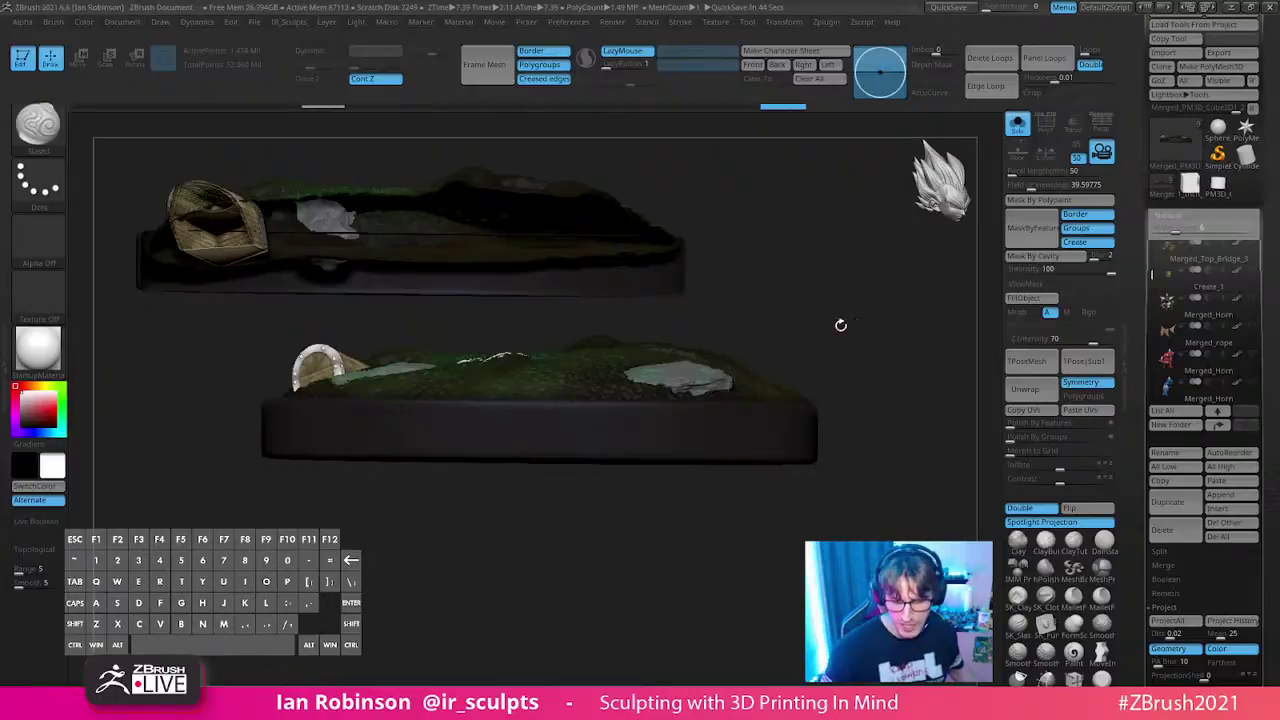
# - Isolate sections of the DynaMeshed base and compare its inside with the snapshot of the overlapping geometry
pyautogui.keyDown('ctrl'); pyautogui.keyDown('shift'); pyautogui.moveTo(880, 289); pyautogui.dragTo(590, 616); pyautogui.keyUp('shift'); pyautogui.keyUp('ctrl')
pyautogui.keyDown('ctrl'); pyautogui.keyDown('shift'); pyautogui.click(835, 361); pyautogui.keyUp('shift'); pyautogui.keyUp('ctrl')
pyautogui.moveTo(835, 361); pyautogui.dragTo(742, 540)
pyautogui.keyDown('ctrl'); pyautogui.keyDown('shift'); pyautogui.moveTo(759, 249); pyautogui.dragTo(489, 640); pyautogui.keyUp('shift'); pyautogui.keyUp('ctrl')
pyautogui.moveTo(489, 640)
pyautogui.mouseDown()
pyautogui.moveTo(786, 549)
pyautogui.moveTo(751, 526)
pyautogui.moveTo(767, 506)
pyautogui.moveTo(797, 531)
pyautogui.moveTo(820, 423)
pyautogui.moveTo(834, 526)
pyautogui.moveTo(848, 507)
pyautogui.mouseUp()
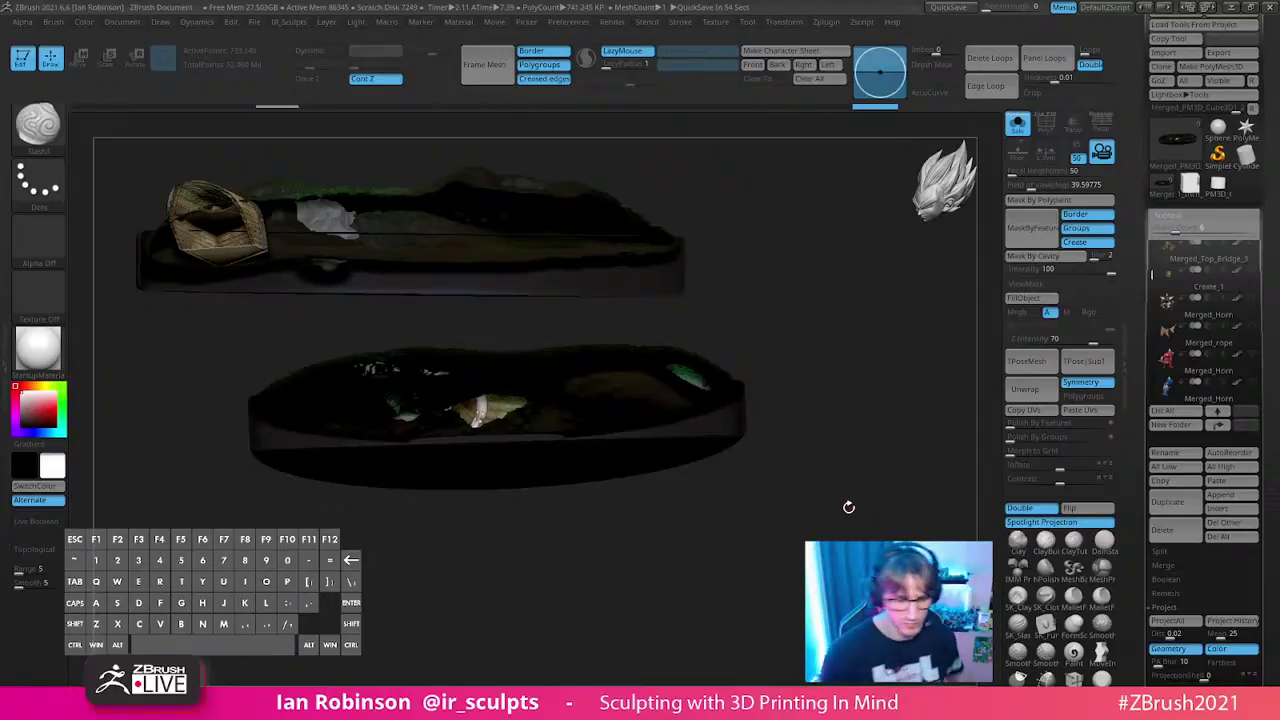
# - Bring back the complete base and clear the comparison snapshot from the canvas
pyautogui.hotkey('ctrl', 'z')
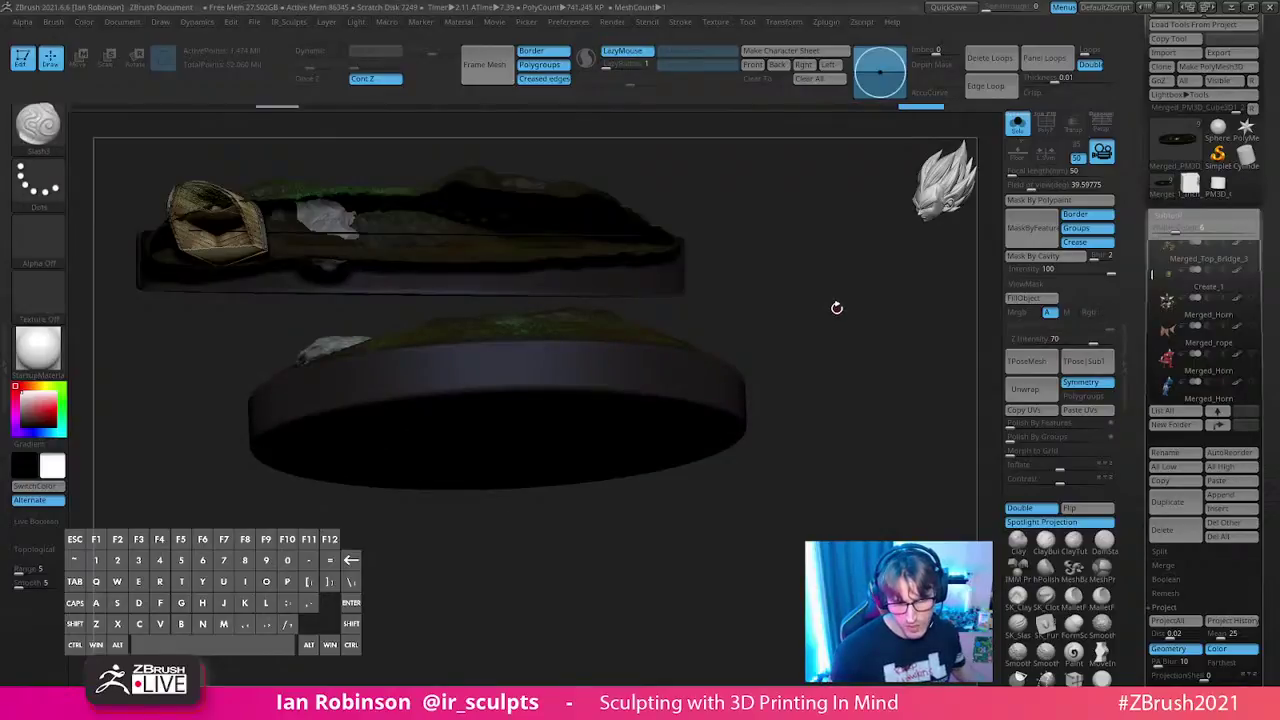
pyautogui.hotkey('ctrl', 'z')
pyautogui.hotkey('ctrl', 'z')
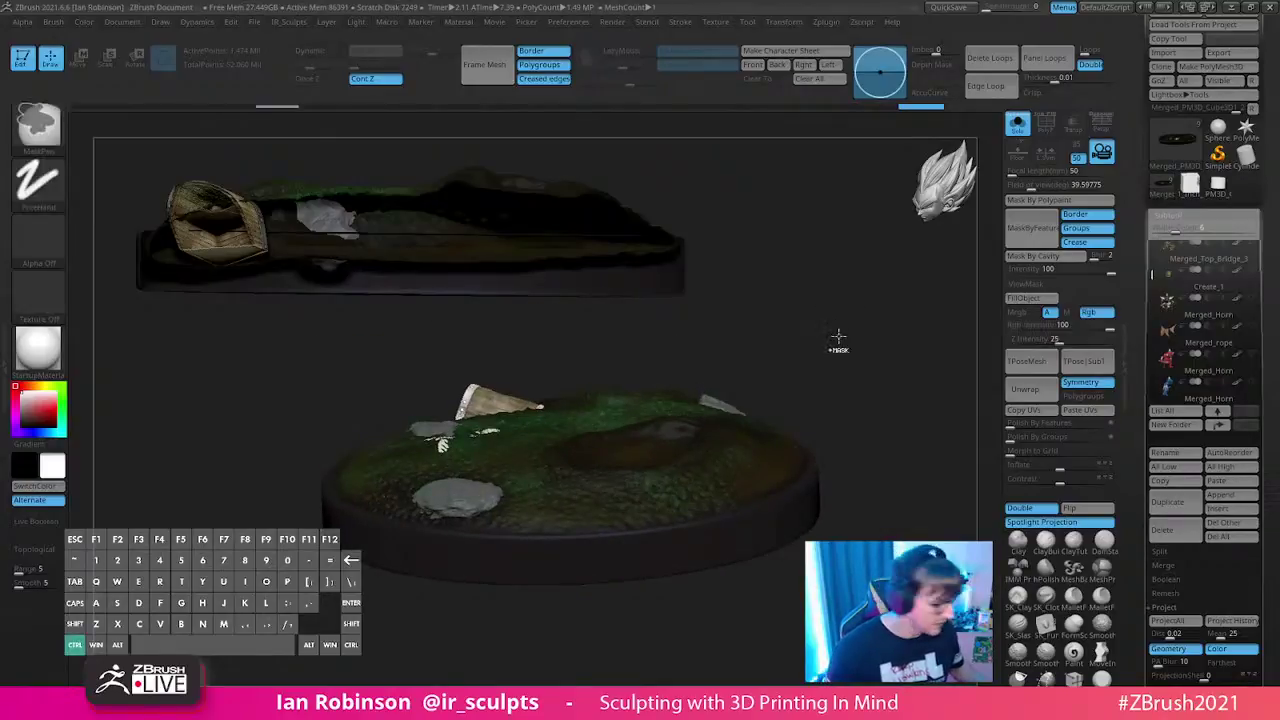
pyautogui.hotkey('ctrl', 'z')
# - Review the DynaMesh Utility polycount and shell options alongside the standard DynaMesh resolution setting
pyautogui.click(830, 22)
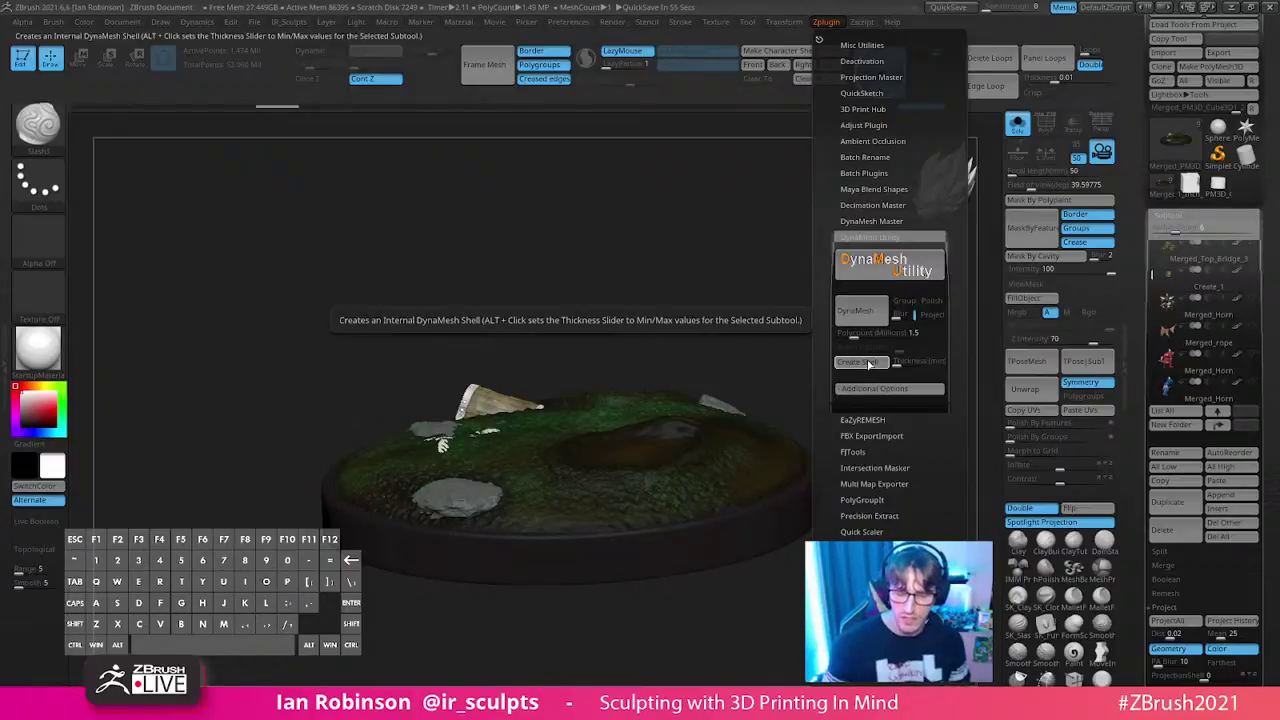
pyautogui.click(1178, 214)
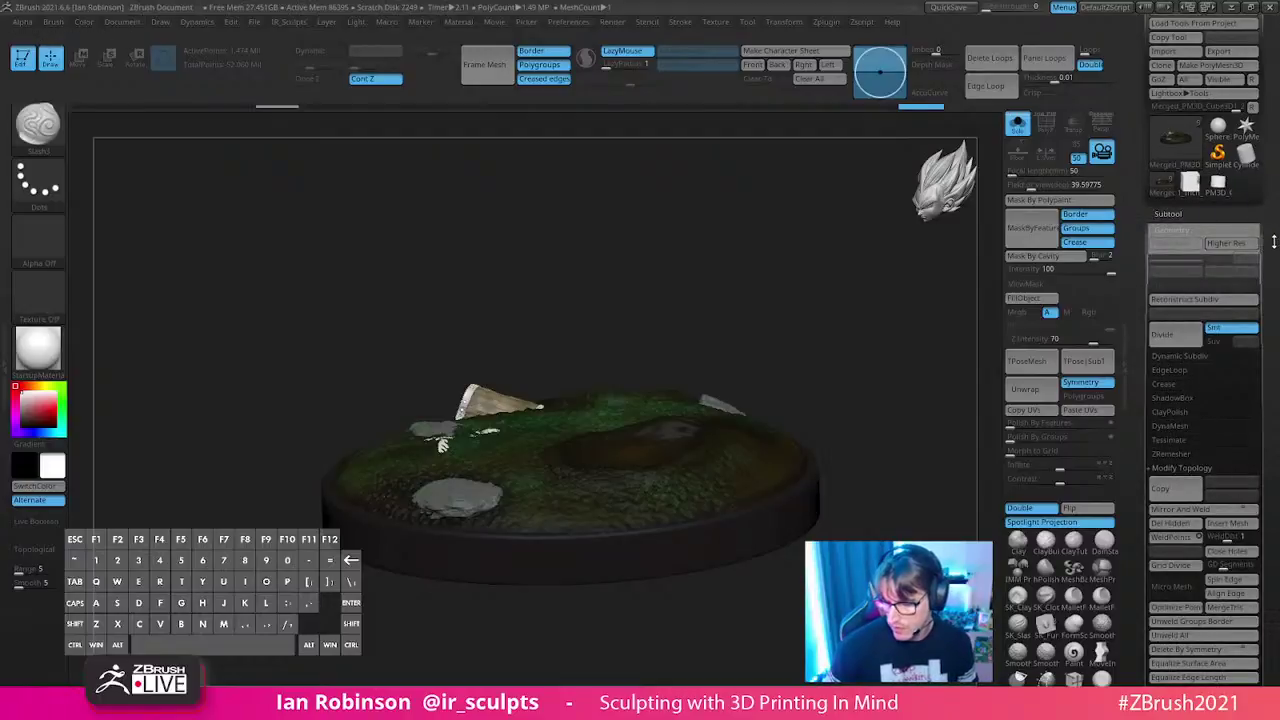
pyautogui.scroll(-1, 1190, 338)
pyautogui.click(1170, 402)
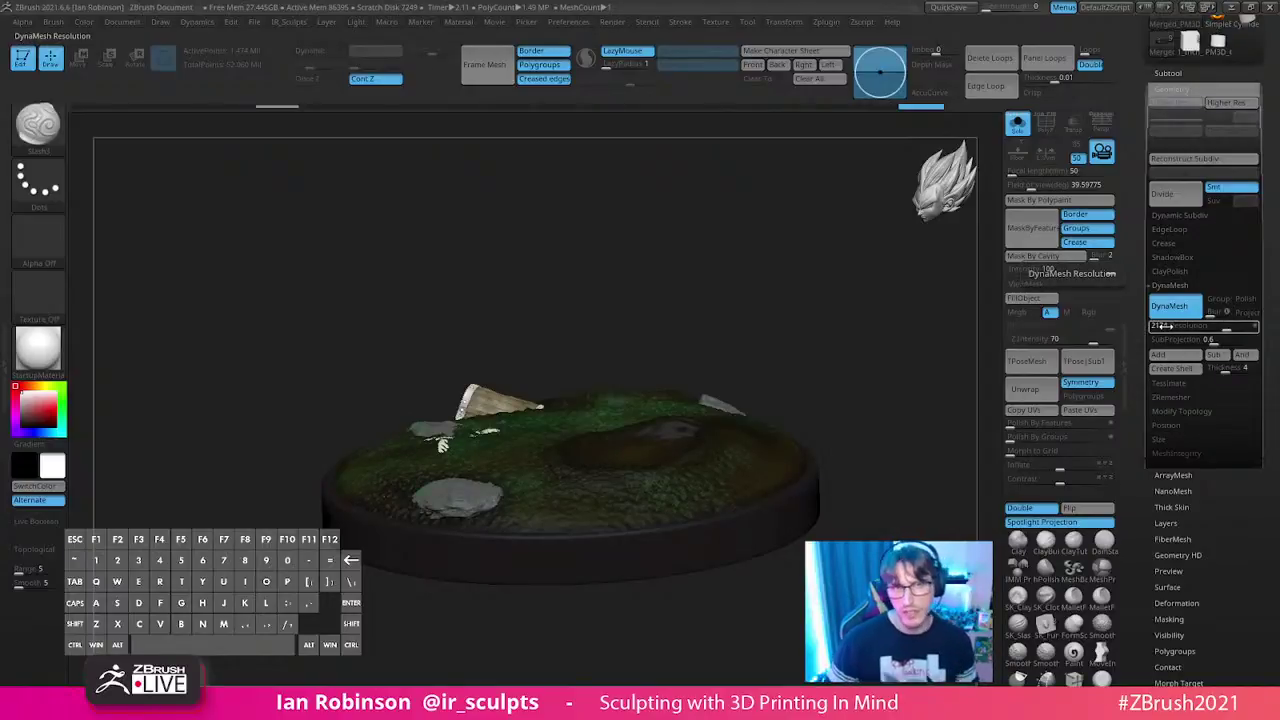
pyautogui.click(828, 22)
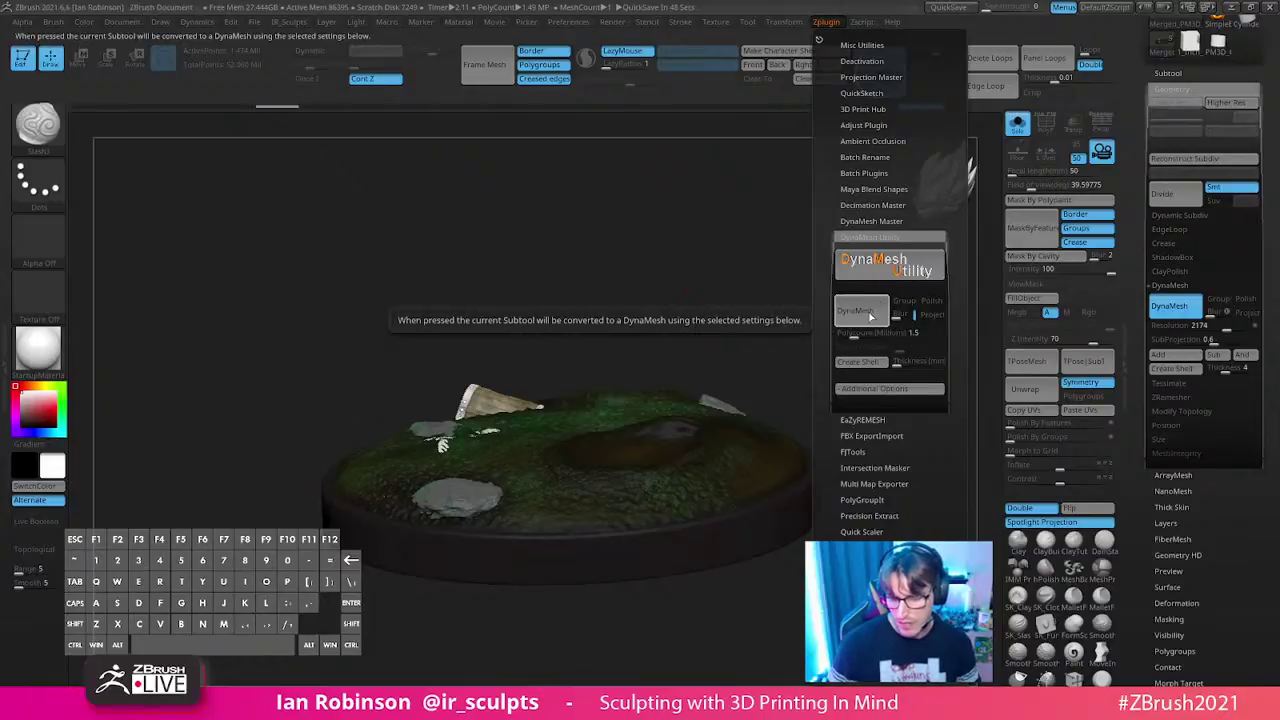
pyautogui.click(866, 326)
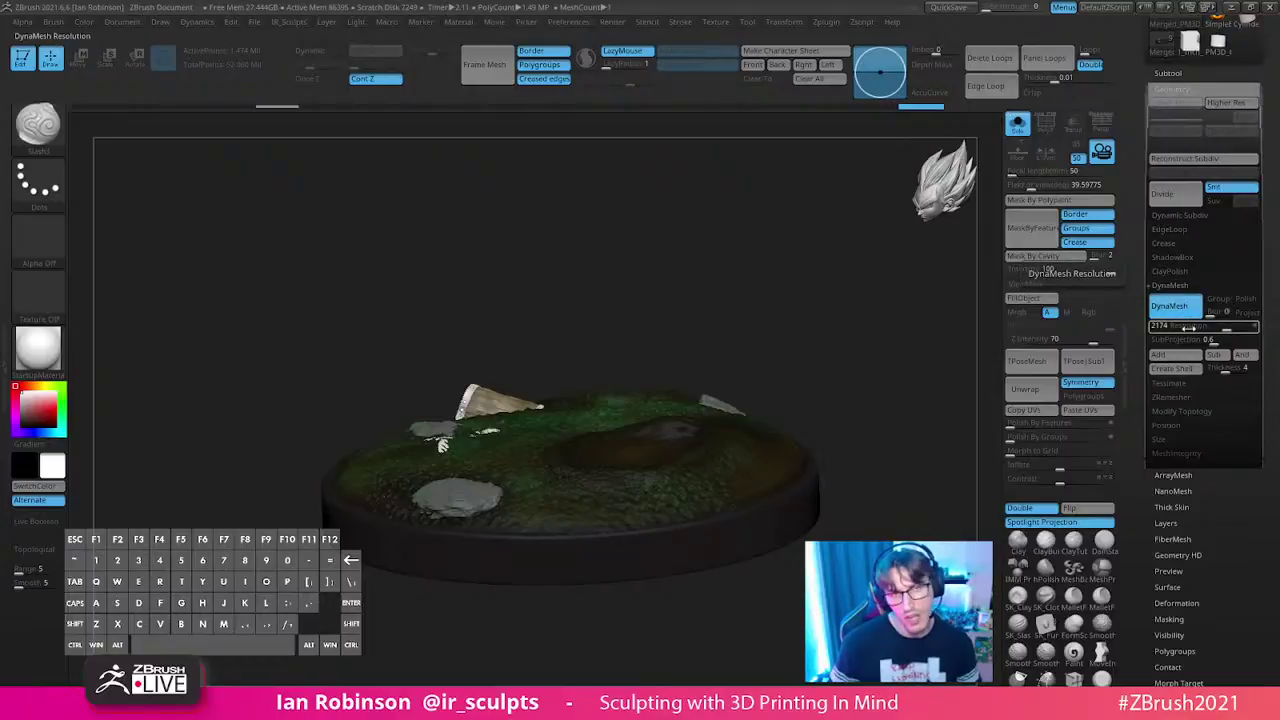
pyautogui.click(826, 22)
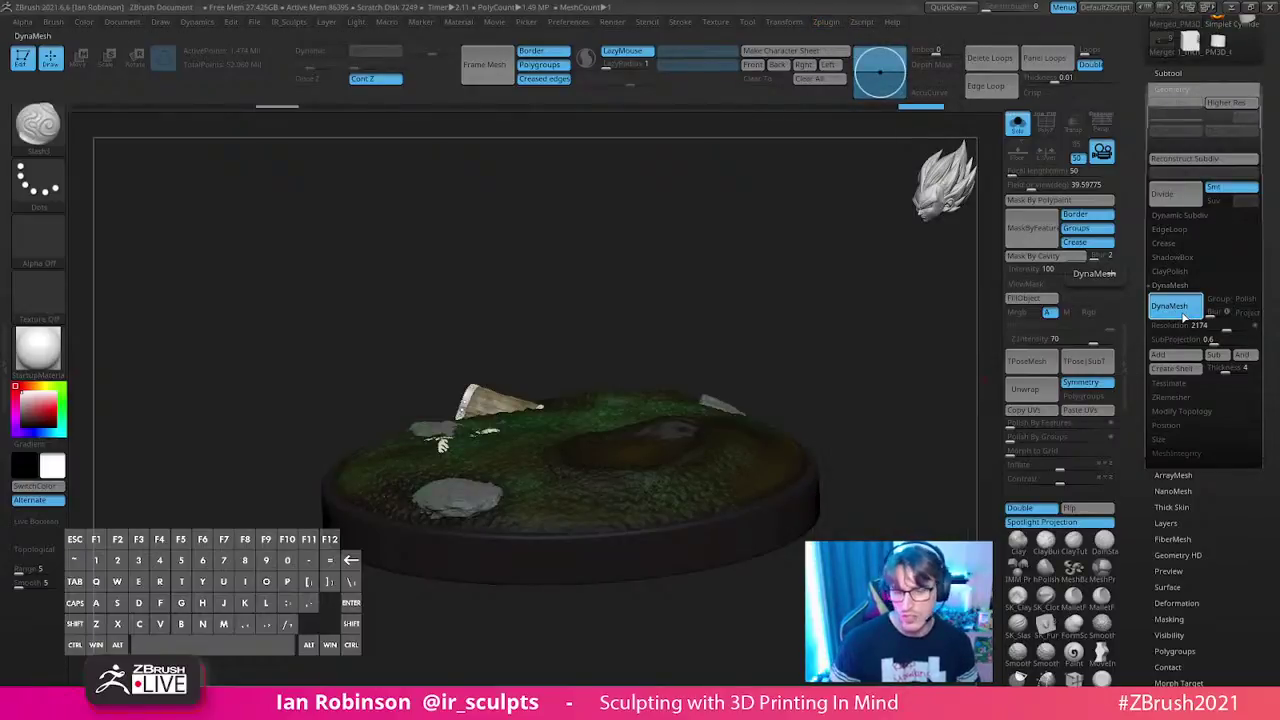
pyautogui.click(826, 22)
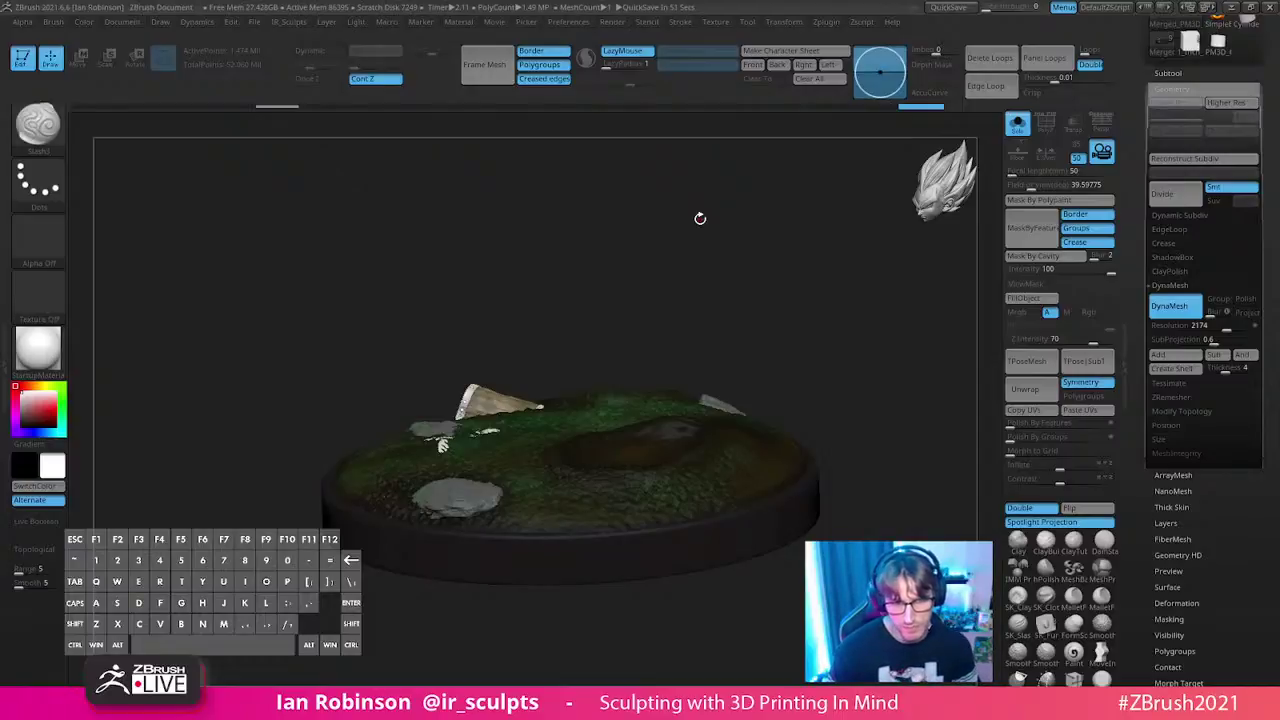
# - Project the original base's detail and color back onto the new DynaMesh
pyautogui.moveTo(790, 235); pyautogui.dragTo(778, 294)
pyautogui.keyDown('alt'); pyautogui.moveTo(778, 294); pyautogui.dragTo(654, 215); pyautogui.keyUp('alt')
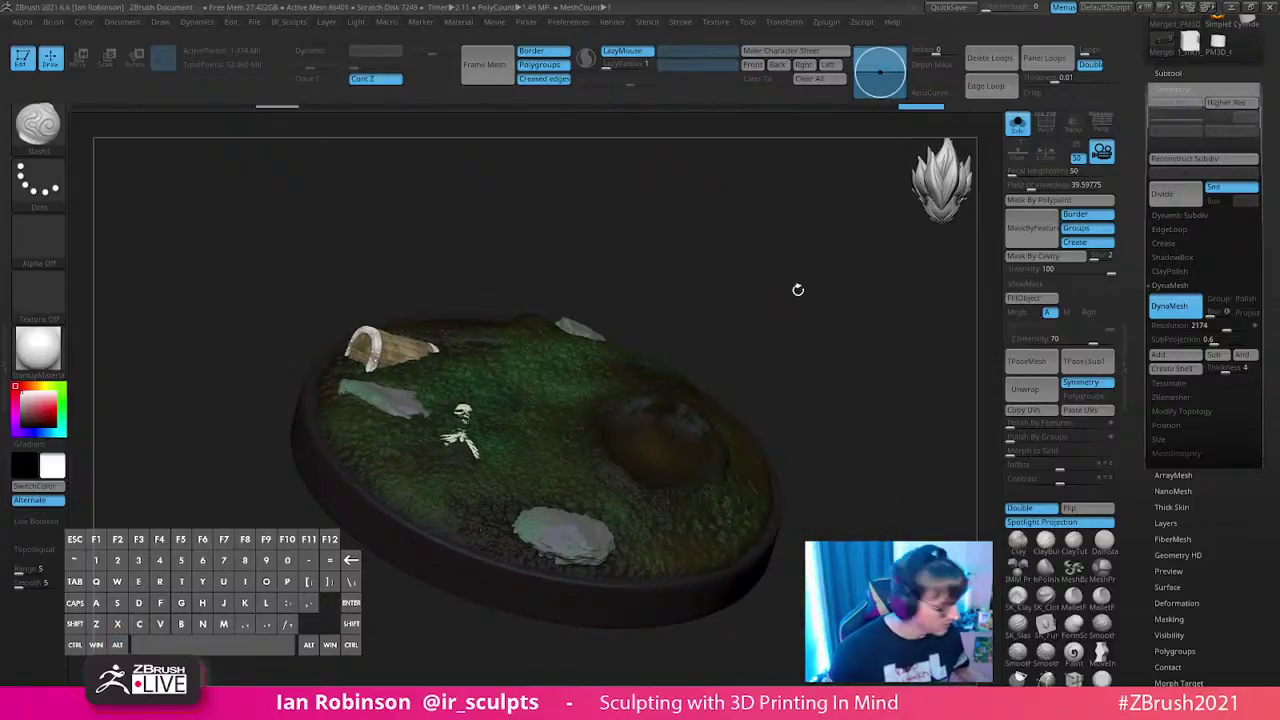
pyautogui.press('space')
pyautogui.click(762, 632)
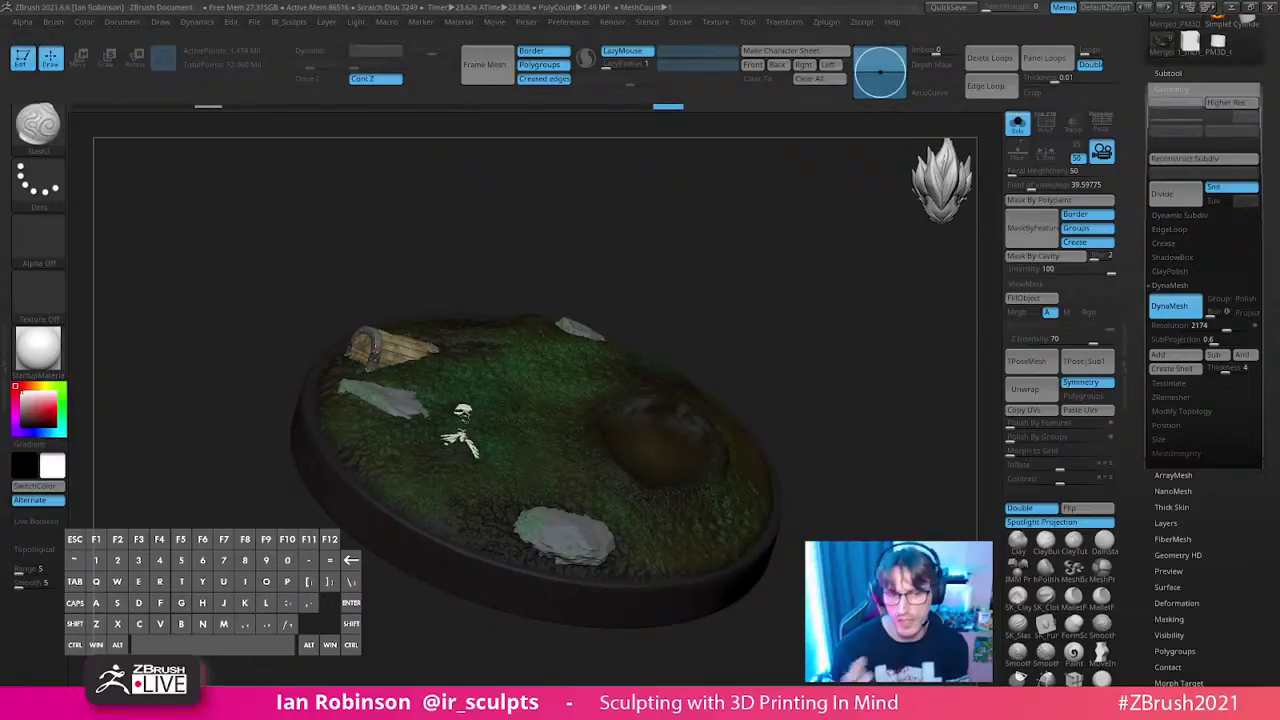
# - Carve straight seams between the wooden planks along the barrel's side with the Slash2 brush, running from one metal band to the other
pyautogui.moveTo(738, 283); pyautogui.dragTo(589, 502)
pyautogui.moveTo(535, 434)
pyautogui.mouseDown()
pyautogui.moveTo(440, 460)
pyautogui.moveTo(402, 417)
pyautogui.moveTo(407, 398)
pyautogui.moveTo(438, 460)
pyautogui.mouseUp()
pyautogui.moveTo(438, 460)
pyautogui.mouseDown(button='right')
pyautogui.moveTo(557, 457)
pyautogui.moveTo(505, 447)
pyautogui.moveTo(388, 466)
pyautogui.mouseUp(button='right')
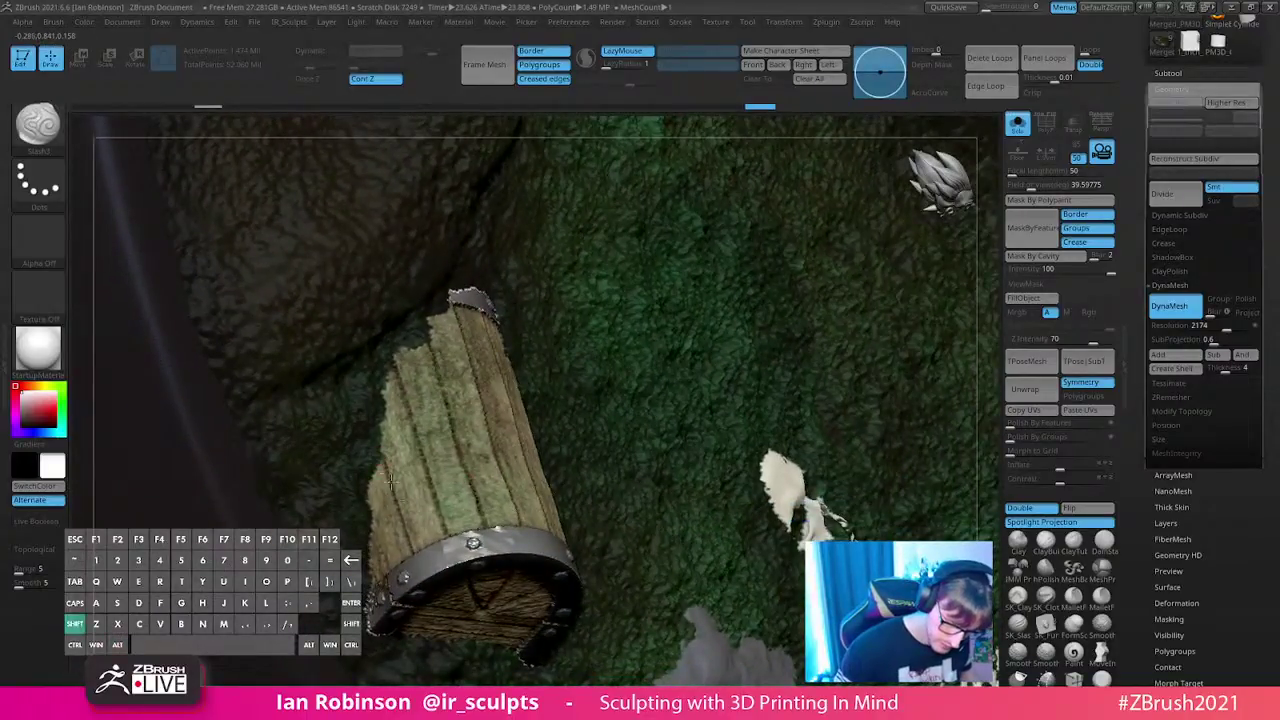
pyautogui.keyDown('shift'); pyautogui.moveTo(406, 362); pyautogui.dragTo(410, 418); pyautogui.keyUp('shift')
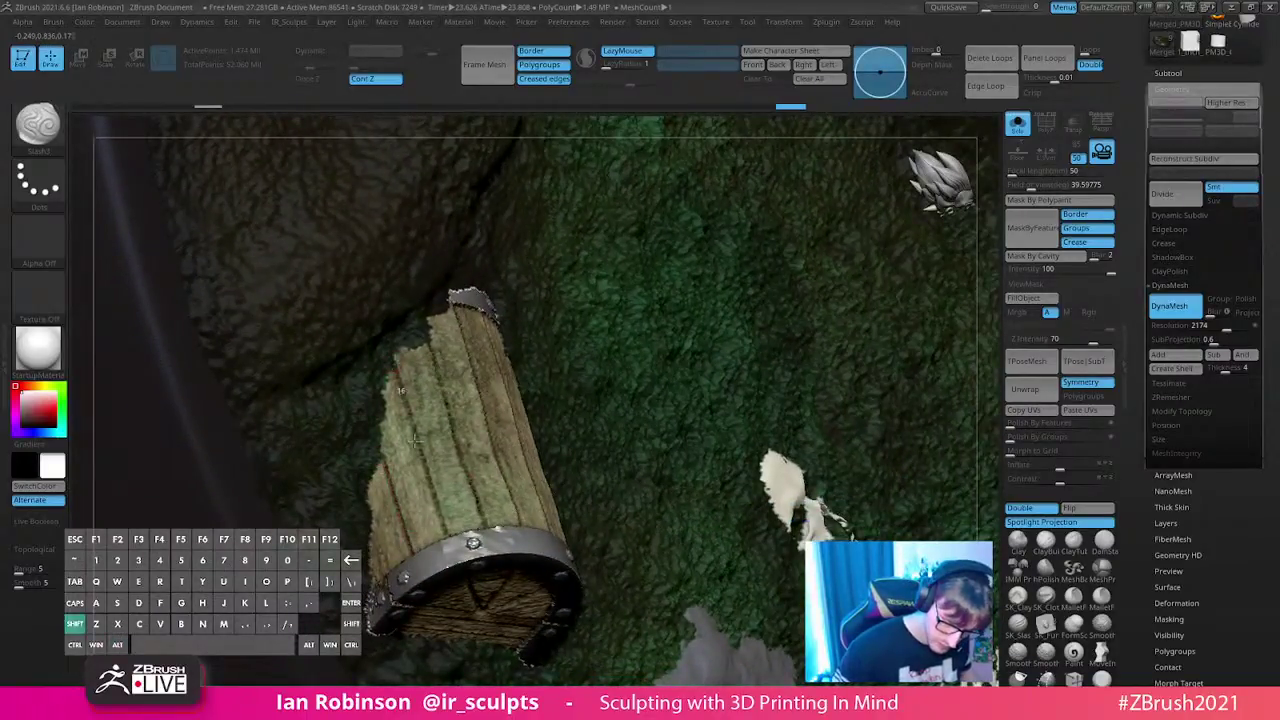
pyautogui.keyDown('shift'); pyautogui.moveTo(443, 527); pyautogui.dragTo(443, 527); pyautogui.keyUp('shift')
pyautogui.keyDown('shift'); pyautogui.moveTo(430, 343); pyautogui.dragTo(487, 527); pyautogui.keyUp('shift')
pyautogui.moveTo(487, 527); pyautogui.dragTo(481, 296, button='right')
pyautogui.keyDown('shift'); pyautogui.moveTo(481, 296); pyautogui.dragTo(510, 524); pyautogui.keyUp('shift')
pyautogui.moveTo(510, 524); pyautogui.dragTo(560, 296, button='right')
pyautogui.keyDown('shift'); pyautogui.moveTo(562, 300); pyautogui.dragTo(533, 532); pyautogui.keyUp('shift')
pyautogui.moveTo(533, 532); pyautogui.dragTo(612, 340, button='right')
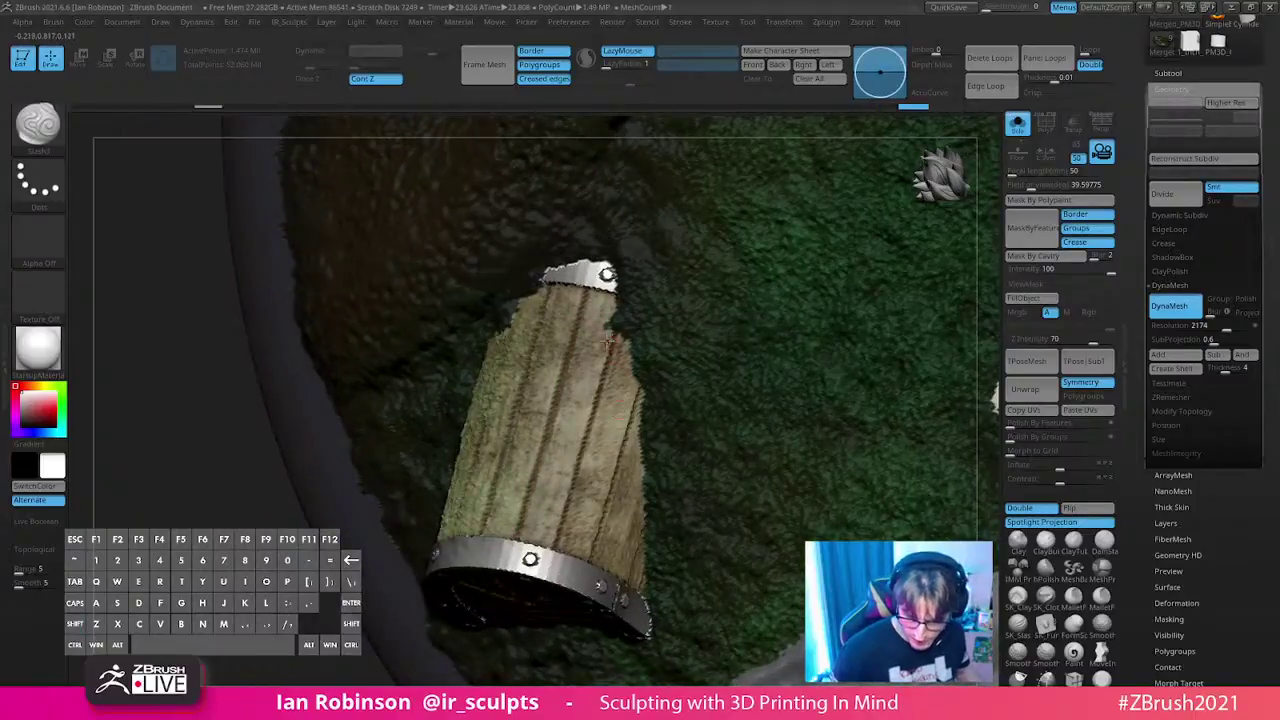
pyautogui.keyDown('shift'); pyautogui.moveTo(612, 338); pyautogui.dragTo(558, 545); pyautogui.keyUp('shift')
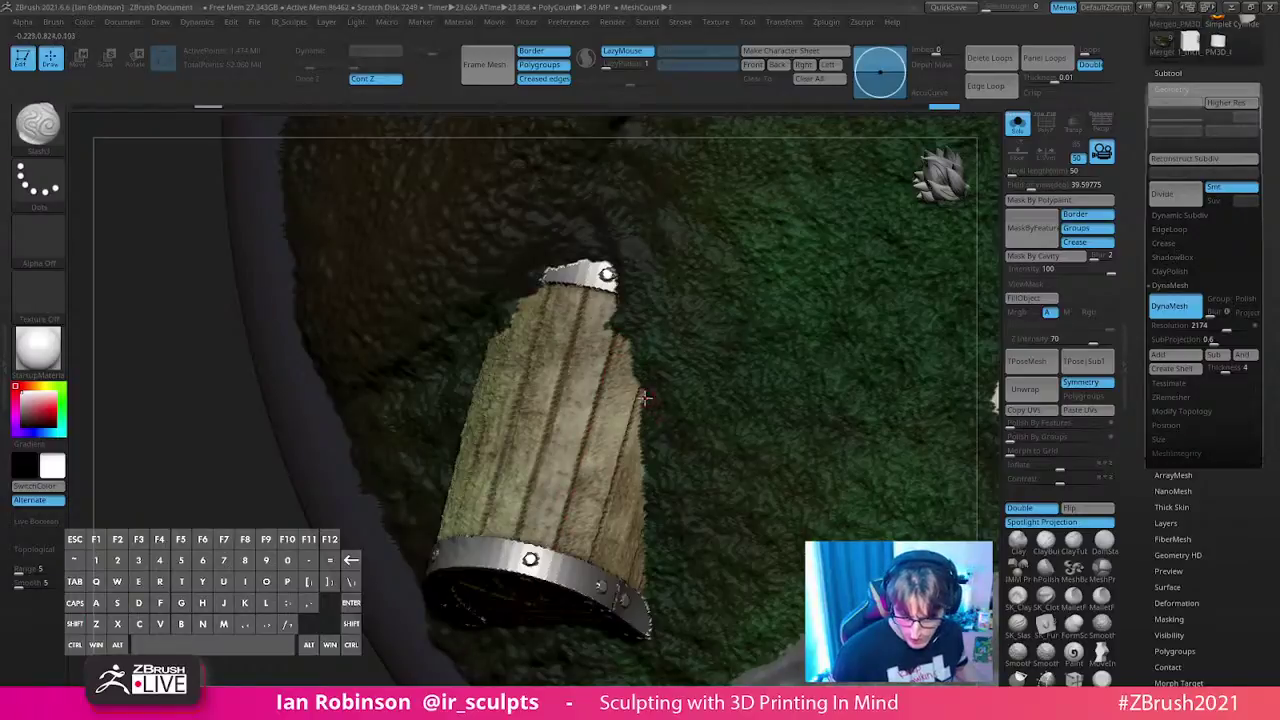
pyautogui.moveTo(641, 380)
pyautogui.mouseDown(button='right')
pyautogui.moveTo(690, 395)
pyautogui.moveTo(660, 388)
pyautogui.mouseUp(button='right')
pyautogui.keyDown('shift'); pyautogui.moveTo(660, 388); pyautogui.dragTo(590, 560); pyautogui.keyUp('shift')
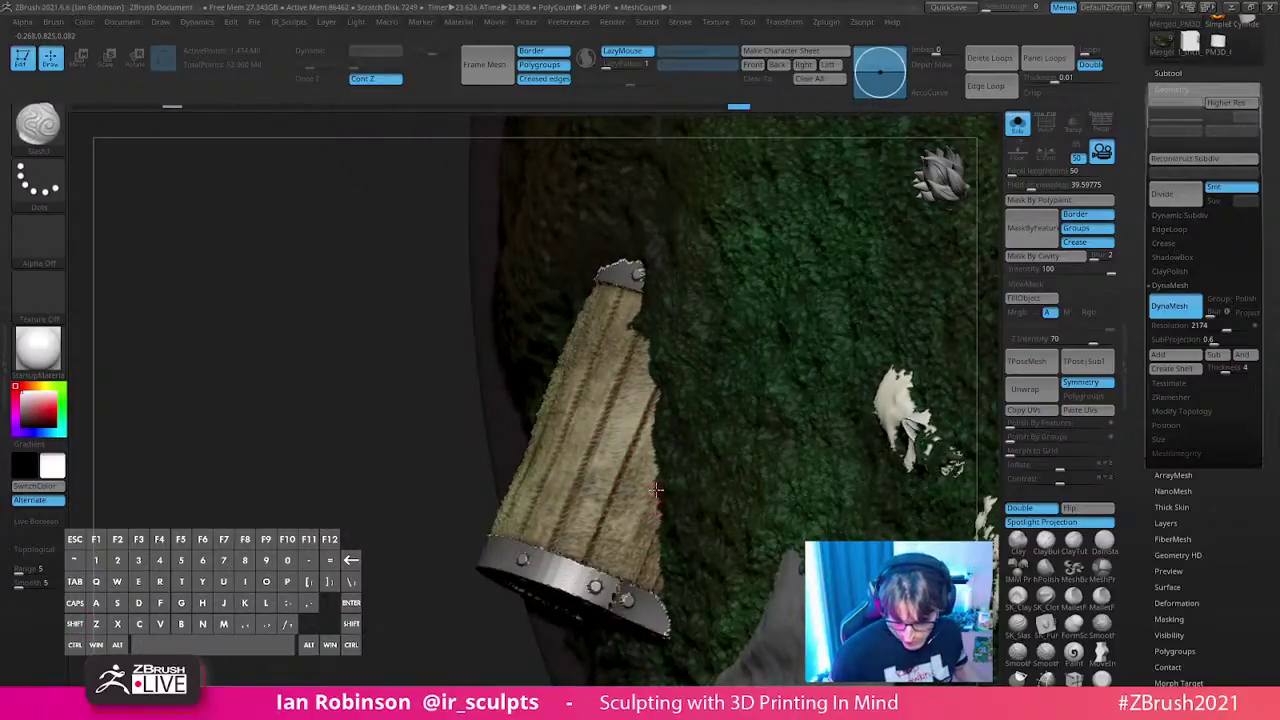
# - Save the tool as a new file named Bokoblin_Talus_Statue_Prep_03.ztl
pyautogui.moveTo(617, 572); pyautogui.dragTo(854, 406, button='right')
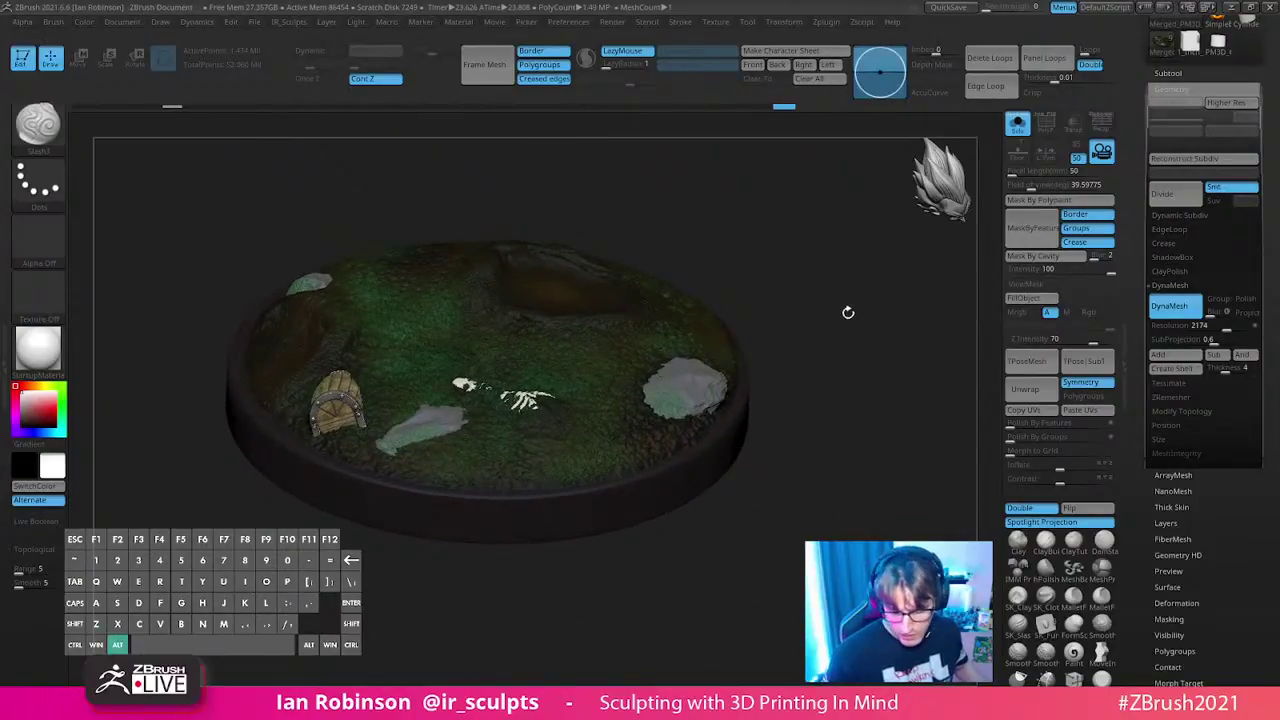
pyautogui.moveTo(846, 306); pyautogui.dragTo(865, 298, button='right')
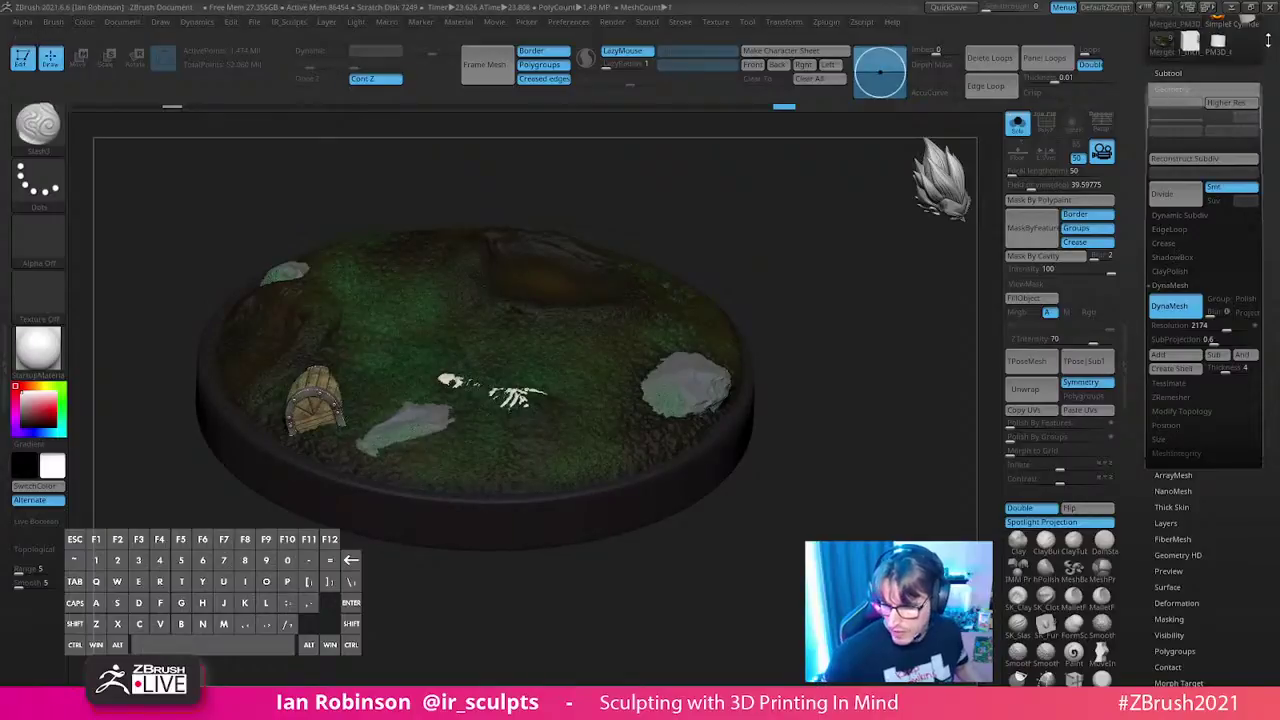
pyautogui.scroll(5, 1200, 200)
pyautogui.click(1220, 42)
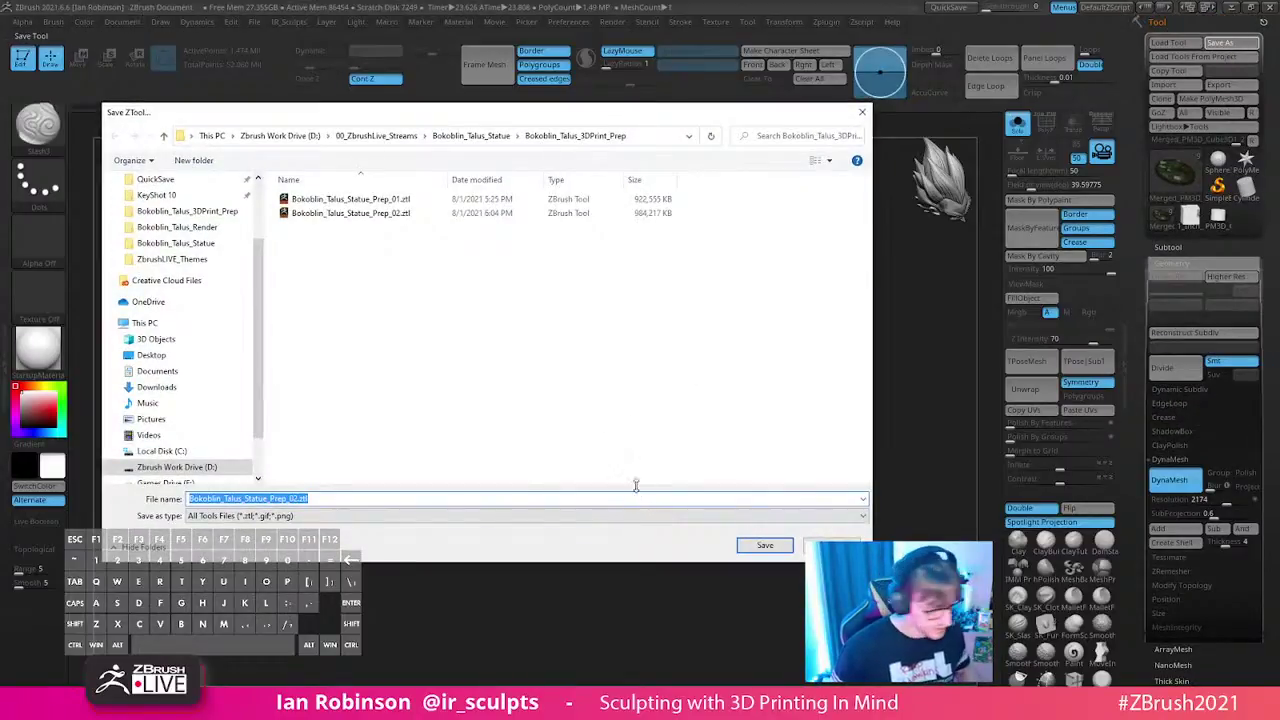
pyautogui.press('End')
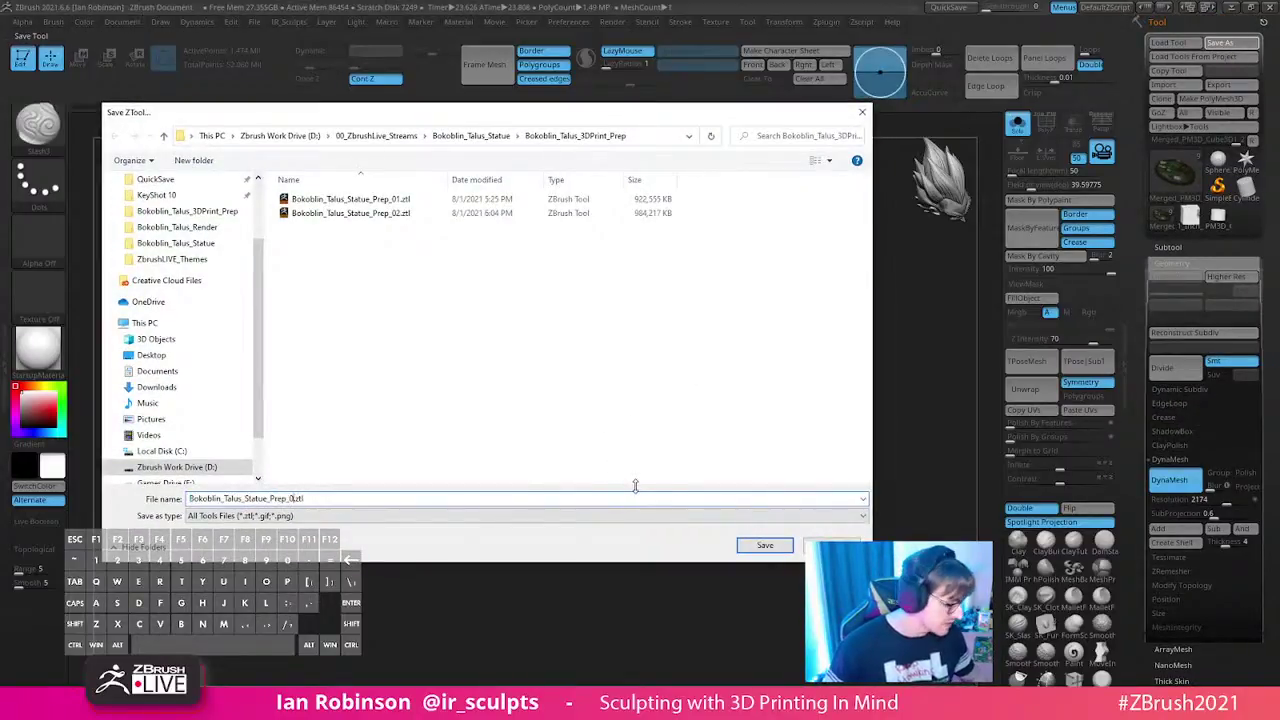
pyautogui.write('3')
pyautogui.press('Return')
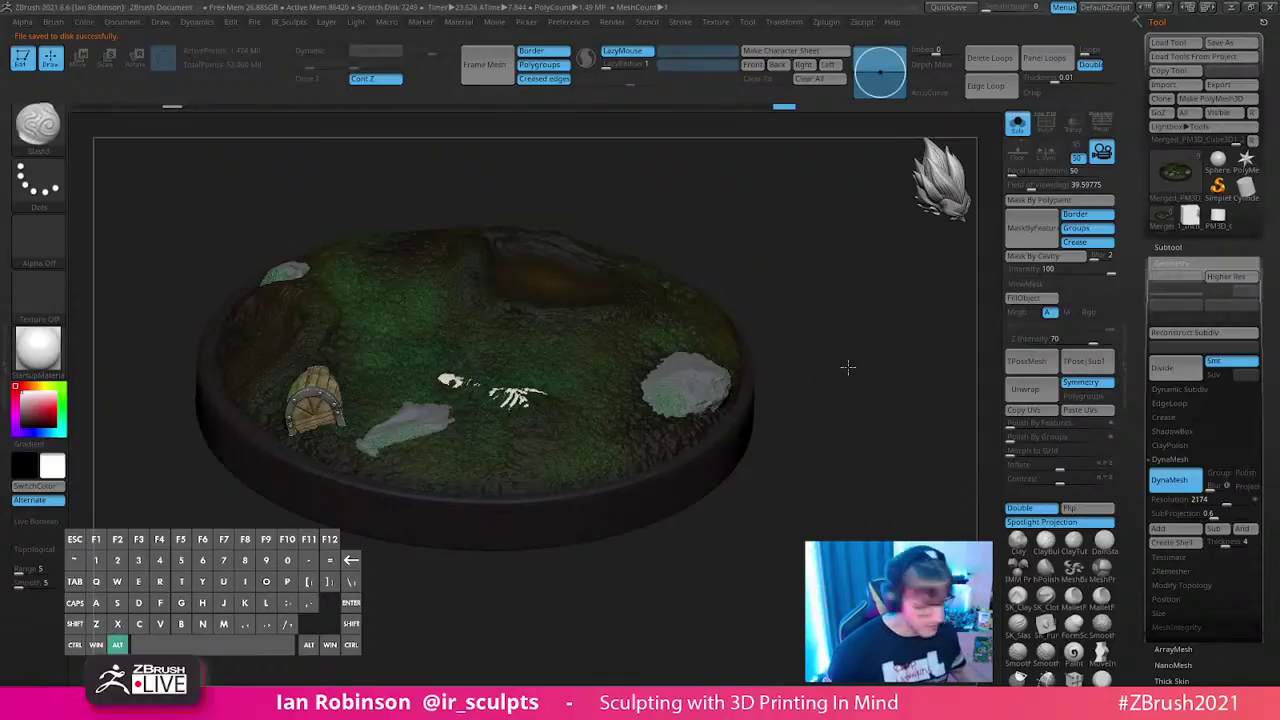
# - Hide a section of the base and turn off double-sided display to inspect the inside for overlapping geometry
pyautogui.keyDown('shift'); pyautogui.moveTo(843, 363); pyautogui.dragTo(829, 391); pyautogui.keyUp('shift')
pyautogui.keyDown('ctrl'); pyautogui.keyDown('shift'); pyautogui.moveTo(760, 300); pyautogui.dragTo(511, 608); pyautogui.keyUp('shift'); pyautogui.keyUp('ctrl')
pyautogui.moveTo(749, 394)
pyautogui.mouseDown()
pyautogui.moveTo(851, 349)
pyautogui.moveTo(835, 409)
pyautogui.moveTo(811, 323)
pyautogui.moveTo(750, 460)
pyautogui.moveTo(666, 571)
pyautogui.moveTo(579, 331)
pyautogui.mouseUp()
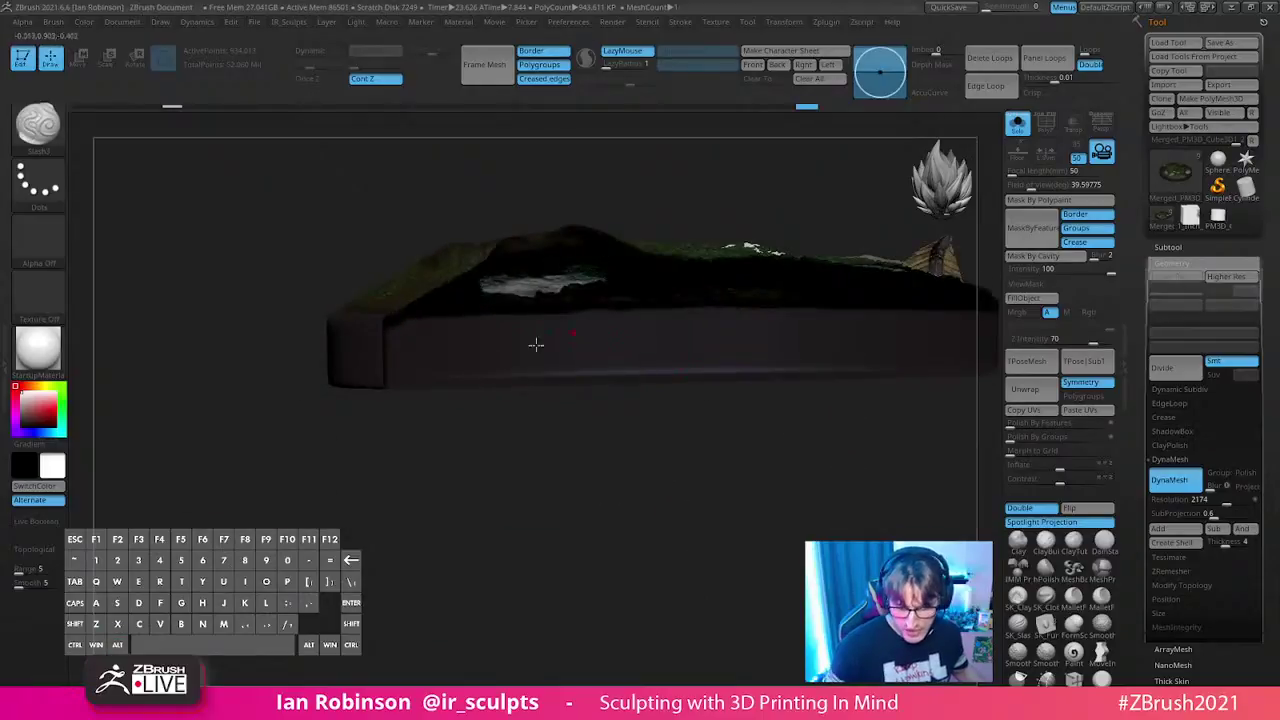
pyautogui.keyDown('alt'); pyautogui.moveTo(669, 506); pyautogui.dragTo(555, 519); pyautogui.keyUp('alt')
pyautogui.click(1034, 508)
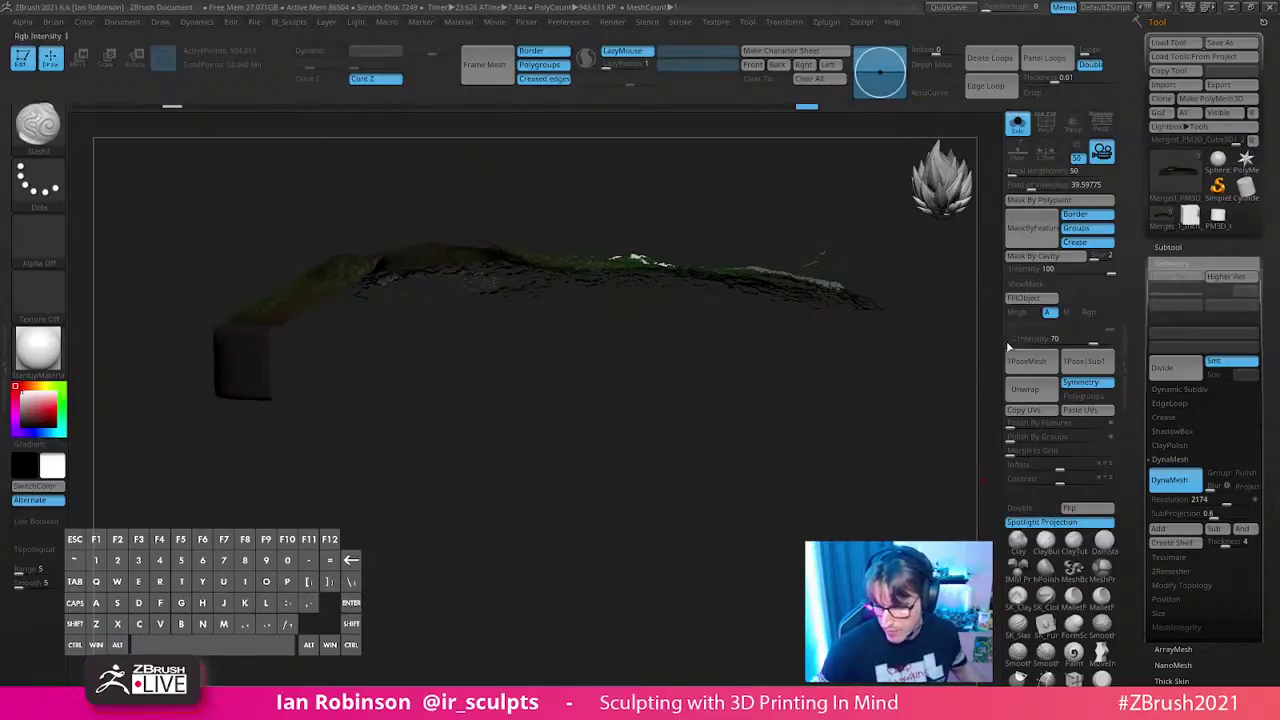
pyautogui.moveTo(798, 540); pyautogui.dragTo(806, 528)
# - Turn double-sided display back on, inspect the sectioned base from several sides, and show the whole base again
pyautogui.click(1192, 260)
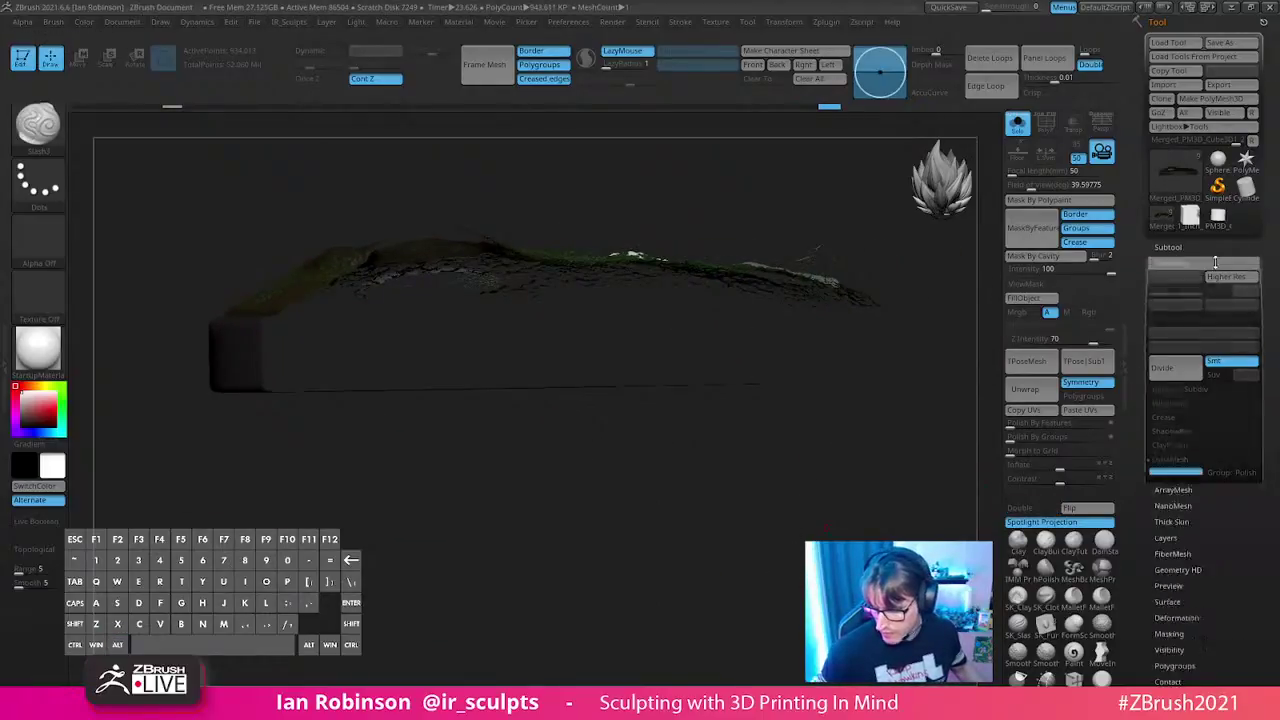
pyautogui.click(1189, 484)
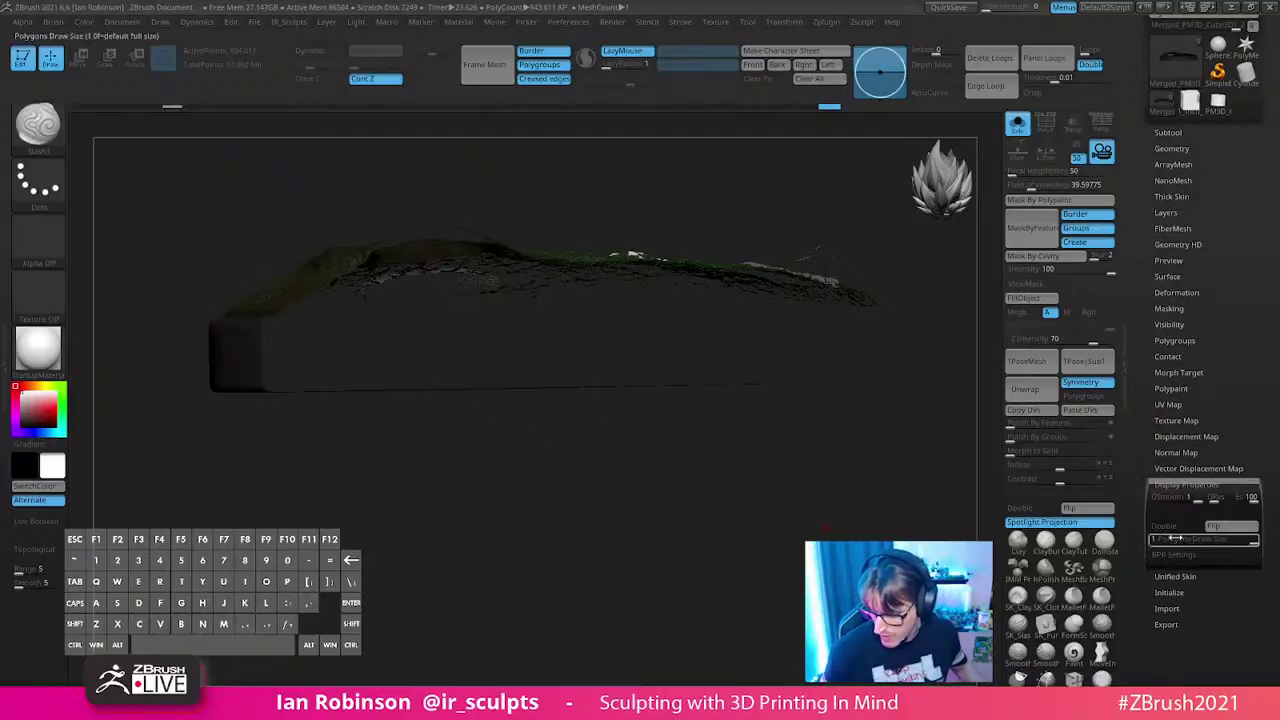
pyautogui.click(1164, 525)
pyautogui.moveTo(805, 530); pyautogui.dragTo(829, 423)
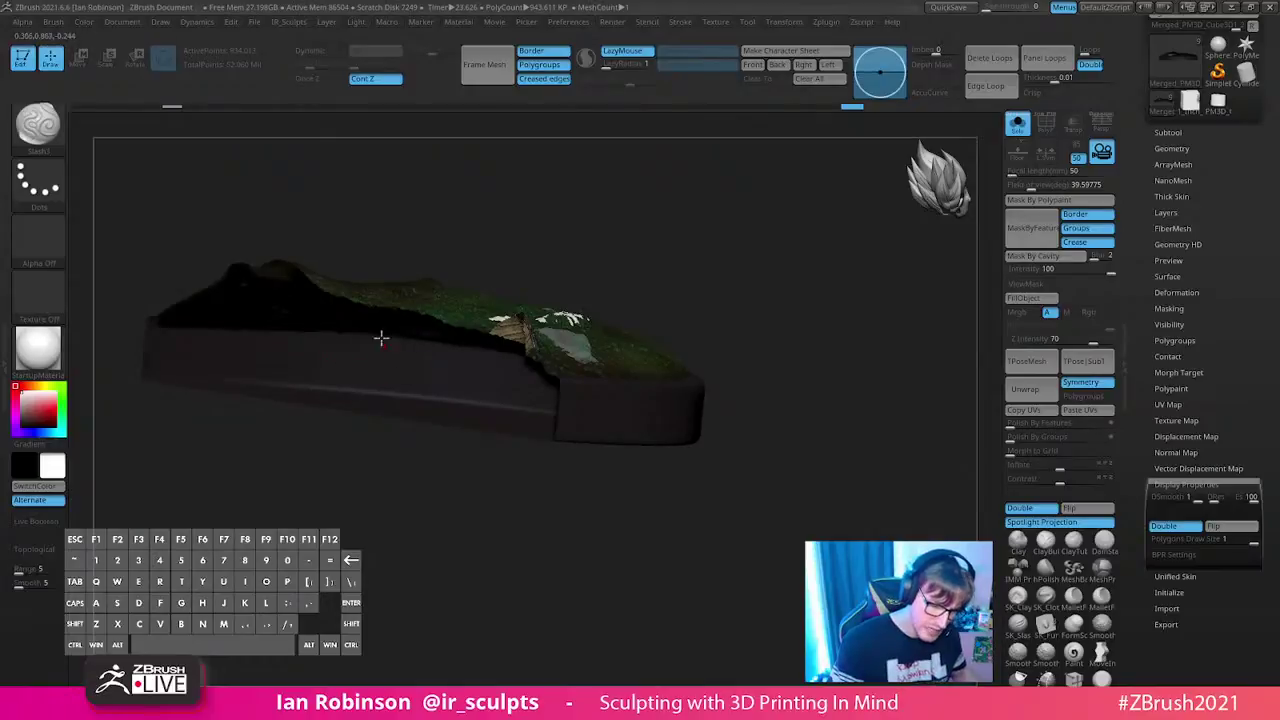
pyautogui.moveTo(734, 277); pyautogui.dragTo(780, 374)
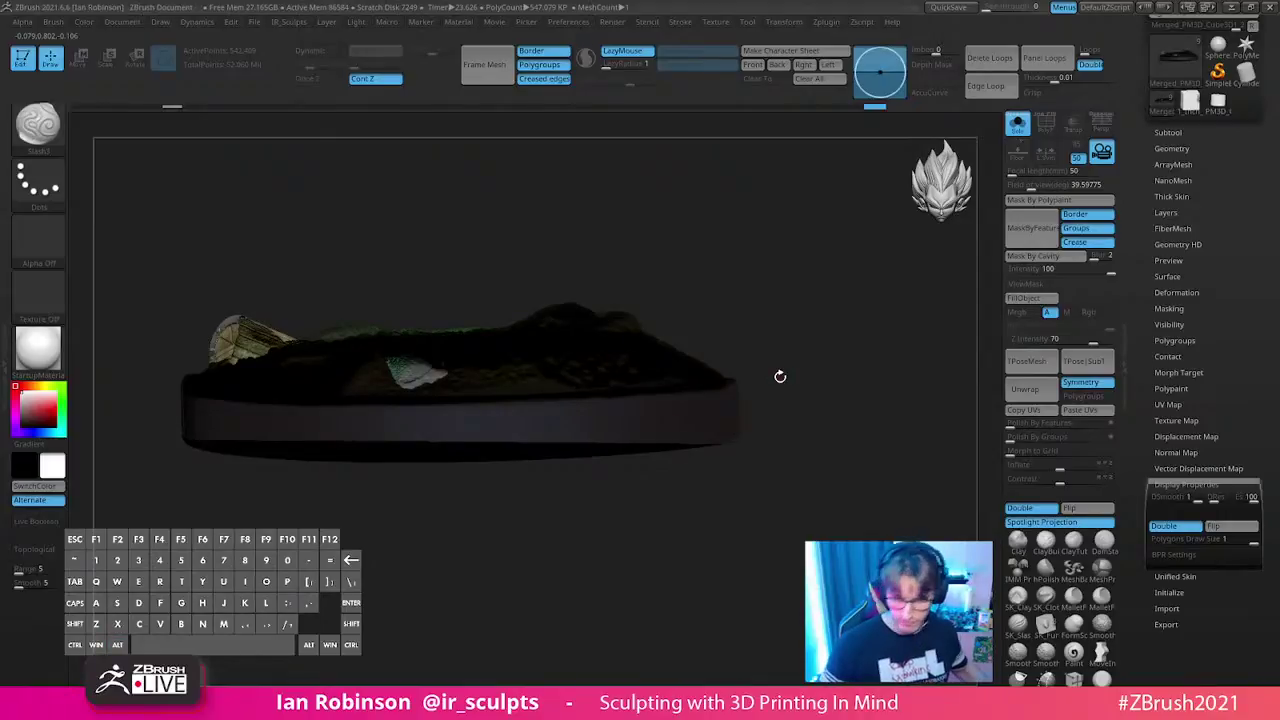
pyautogui.moveTo(820, 403); pyautogui.dragTo(666, 457)
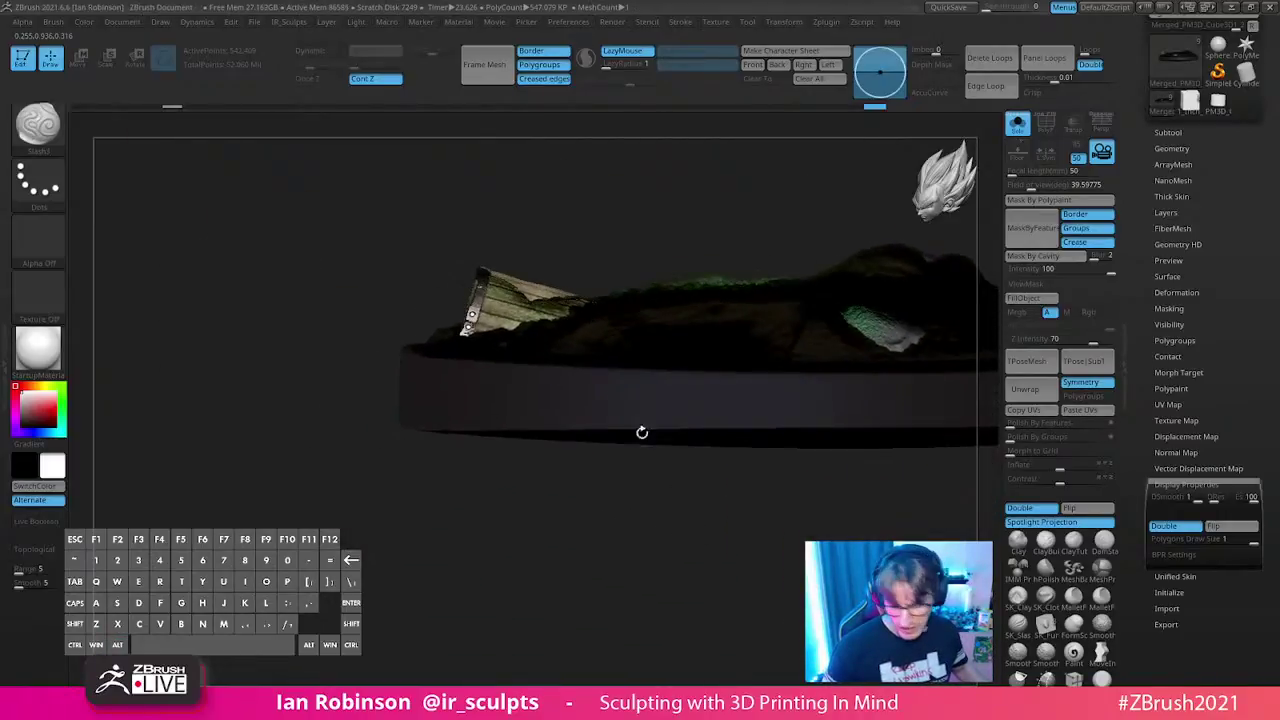
pyautogui.keyDown('alt'); pyautogui.moveTo(729, 537); pyautogui.dragTo(651, 663); pyautogui.keyUp('alt')
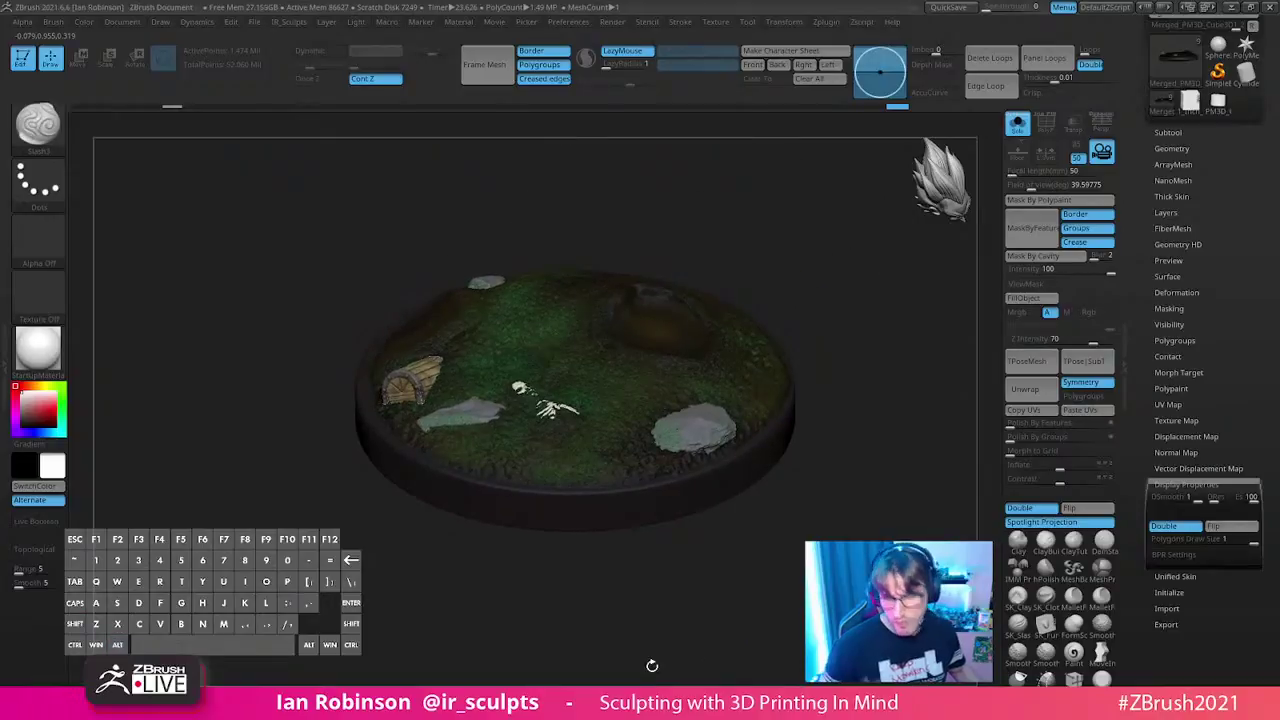
# - Run the selected subtool analysis on the base using millimetres, and close the report without saving it
pyautogui.click(786, 22)
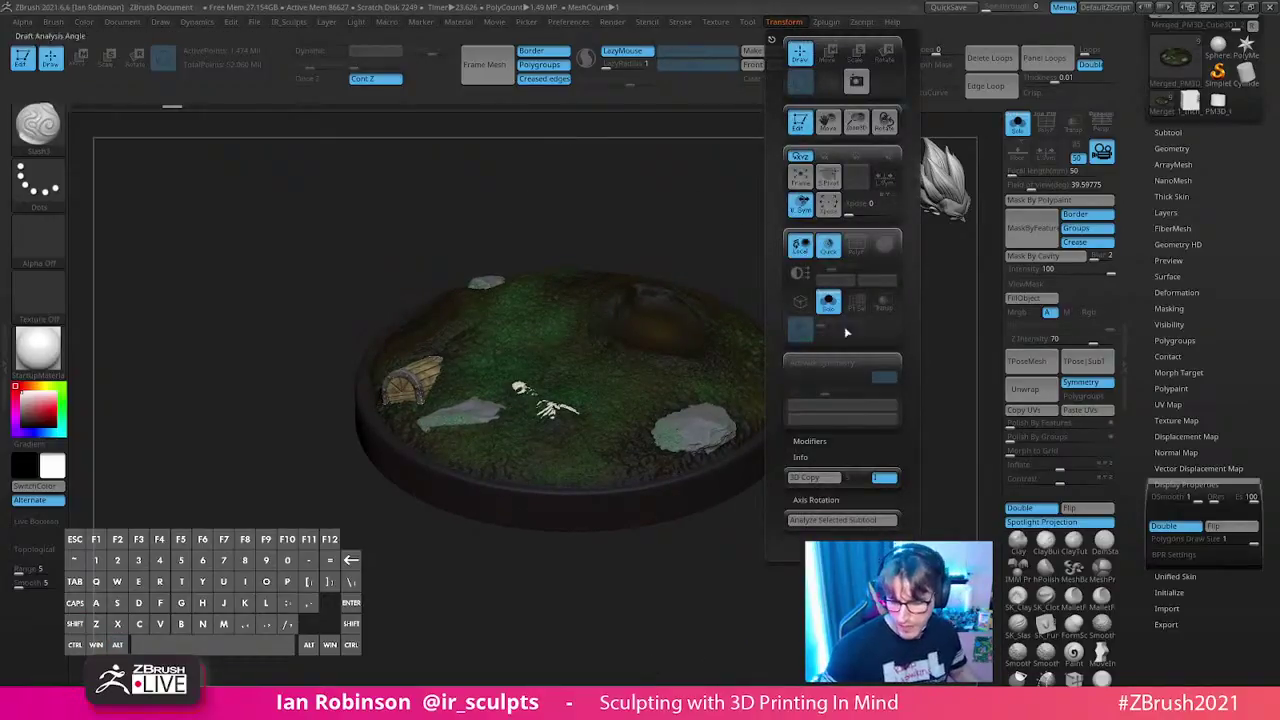
pyautogui.click(867, 521)
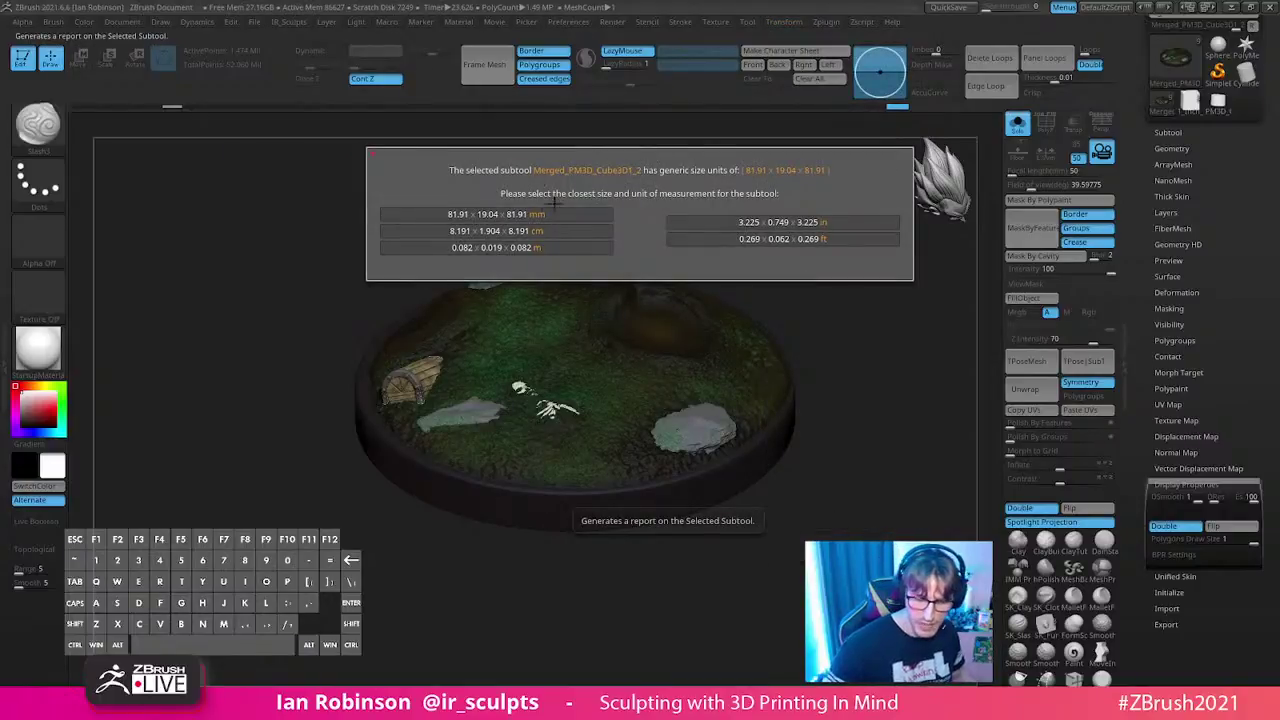
pyautogui.click(541, 214)
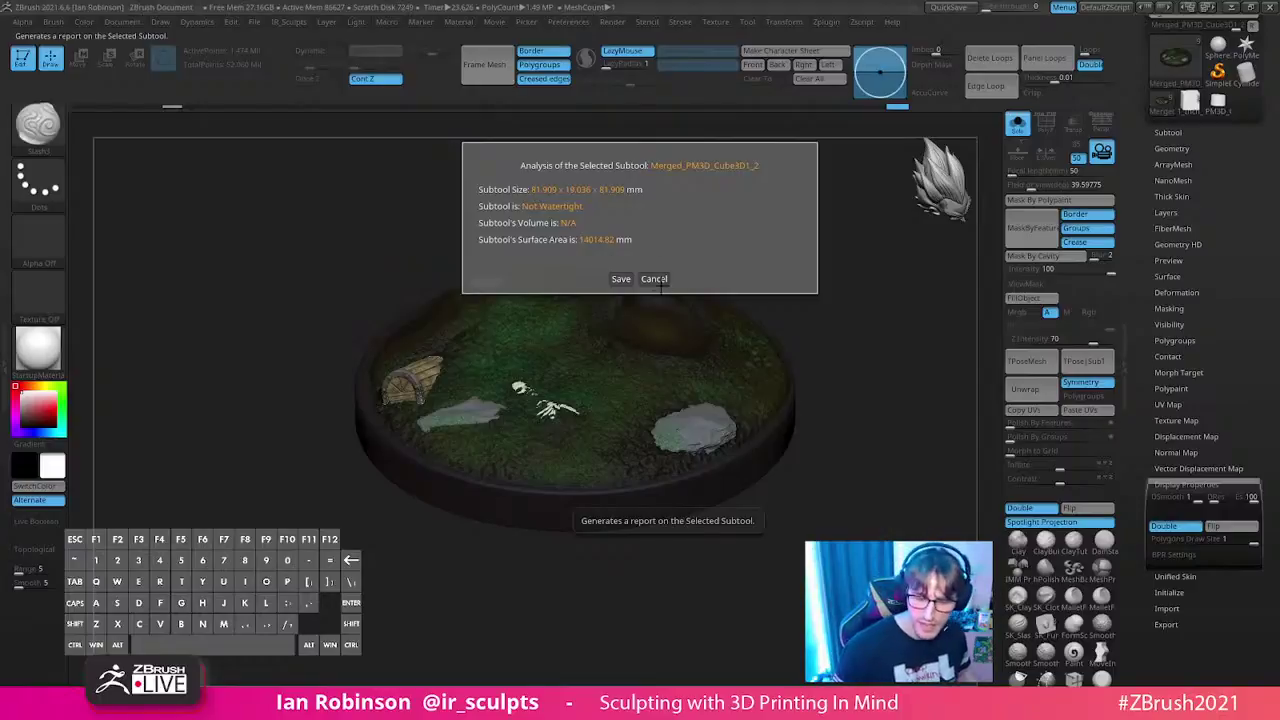
pyautogui.click(654, 279)
# - Weld the base mesh's identical points with the Modify Topology tools
pyautogui.moveTo(850, 360); pyautogui.dragTo(826, 463)
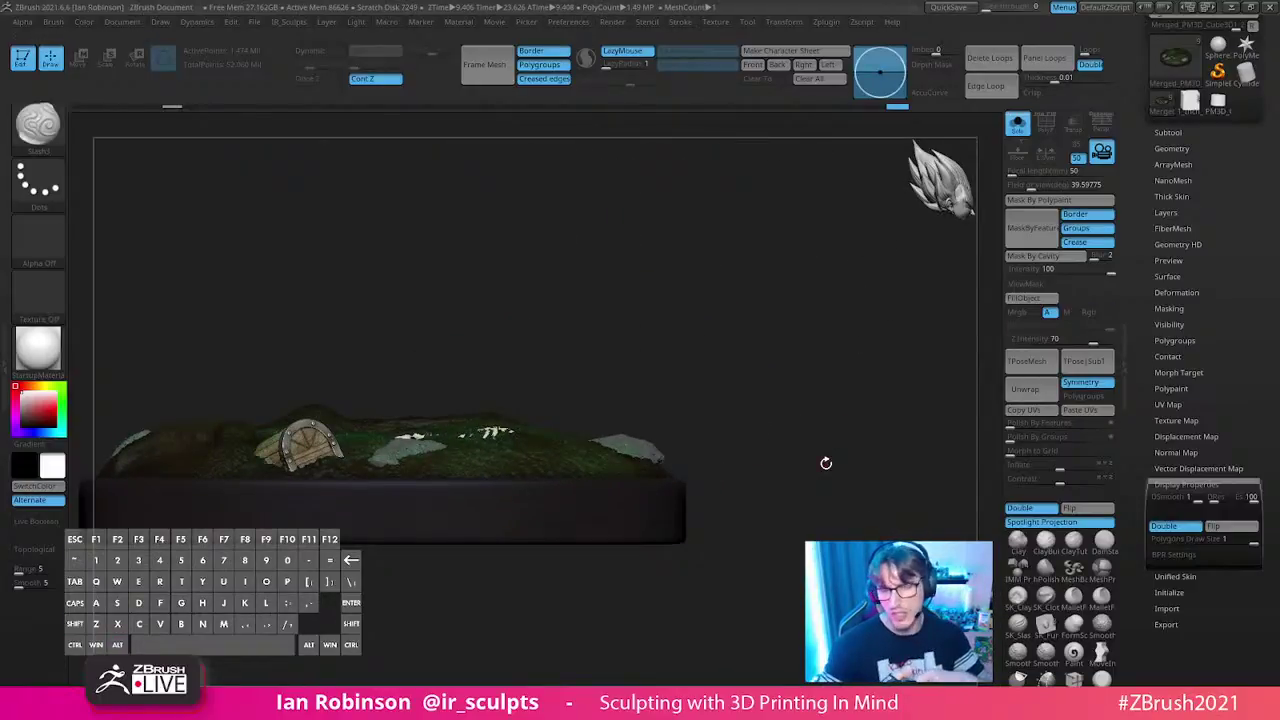
pyautogui.moveTo(789, 360); pyautogui.dragTo(835, 440)
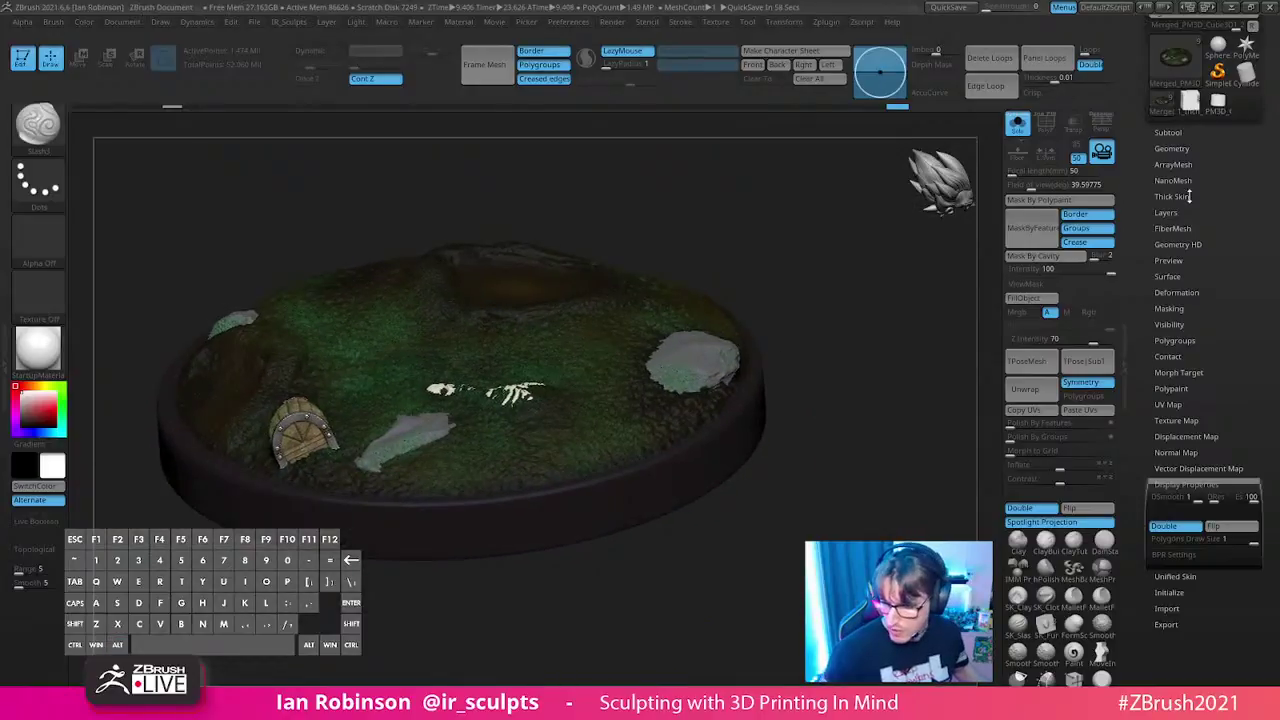
pyautogui.click(1172, 148)
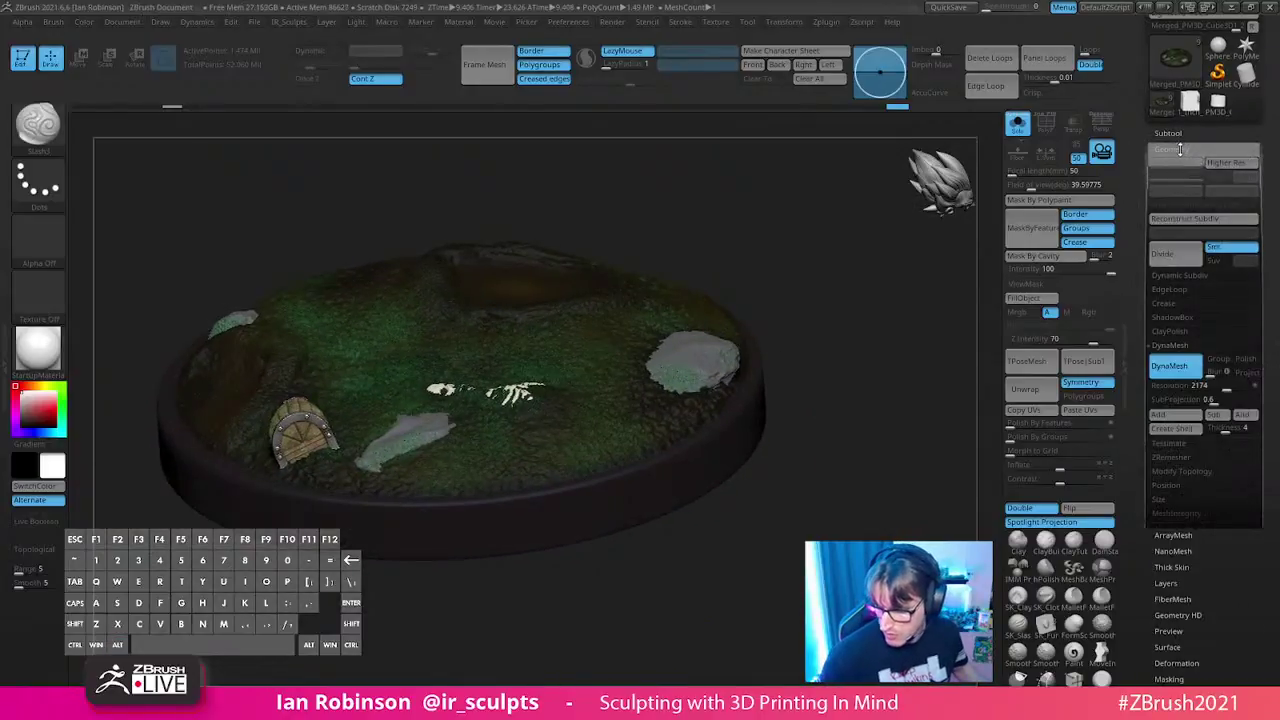
pyautogui.click(1184, 472)
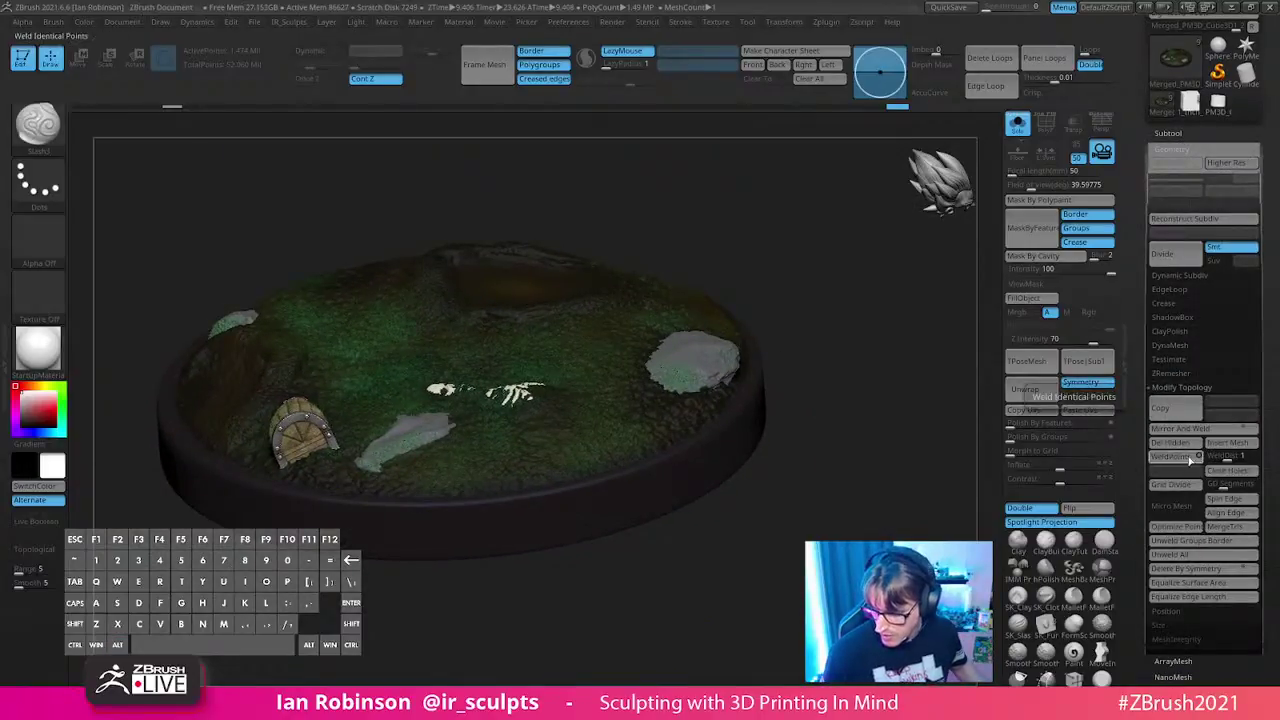
pyautogui.click(1183, 458)
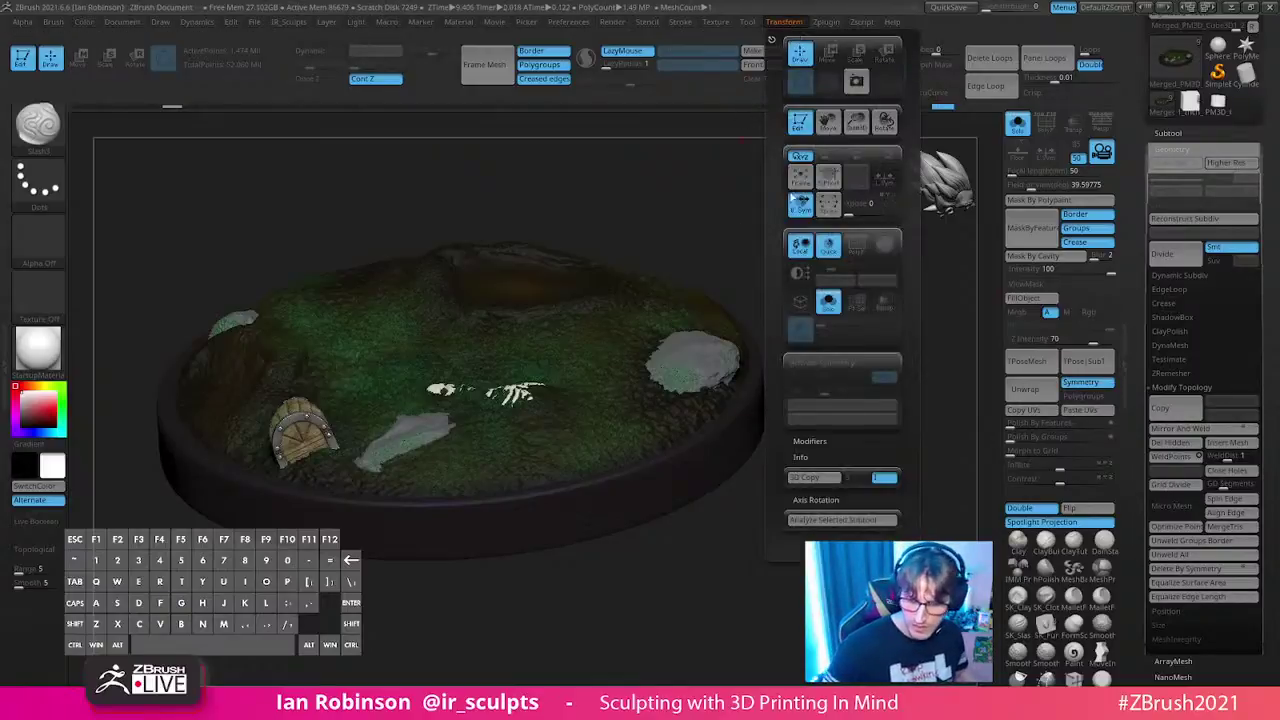
# - Analyze the welded base again in millimetres to check whether it is watertight
pyautogui.click(834, 519)
pyautogui.click(543, 215)
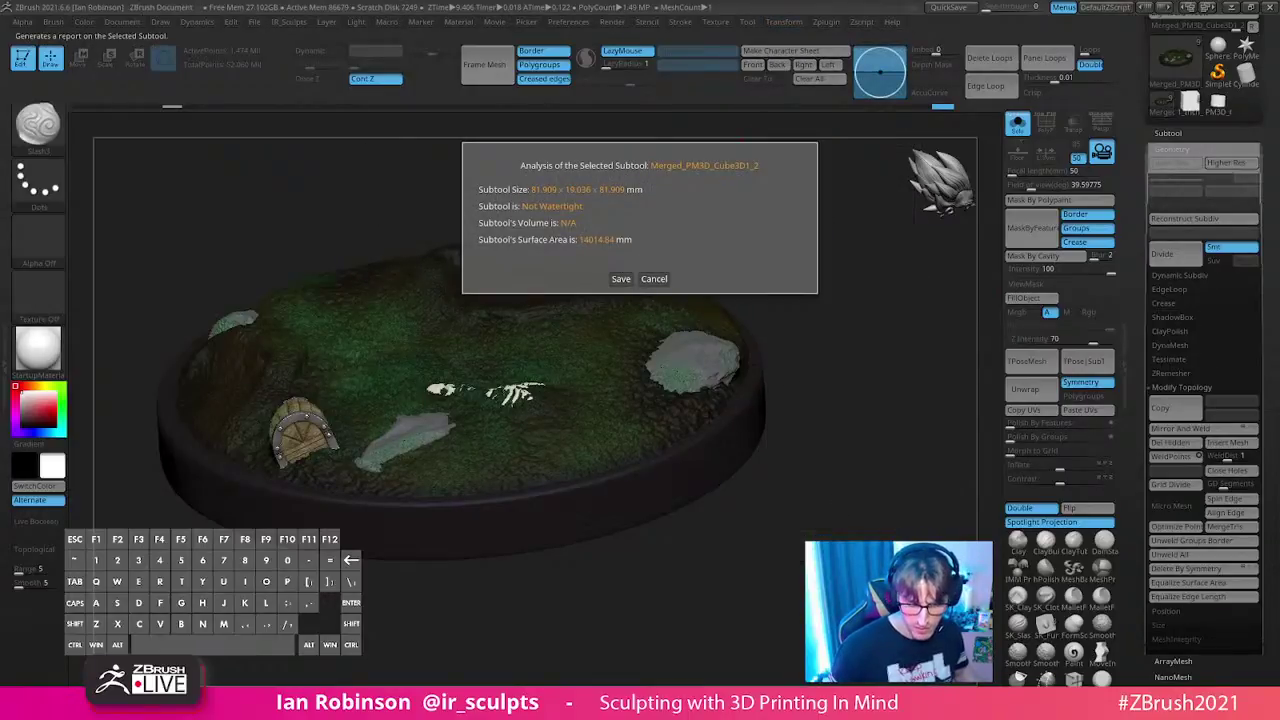
pyautogui.click(655, 278)
# - Re-run DynaMesh on the complete base and inspect the remeshed barrel
pyautogui.keyDown('alt'); pyautogui.moveTo(857, 454); pyautogui.dragTo(786, 300); pyautogui.keyUp('alt')
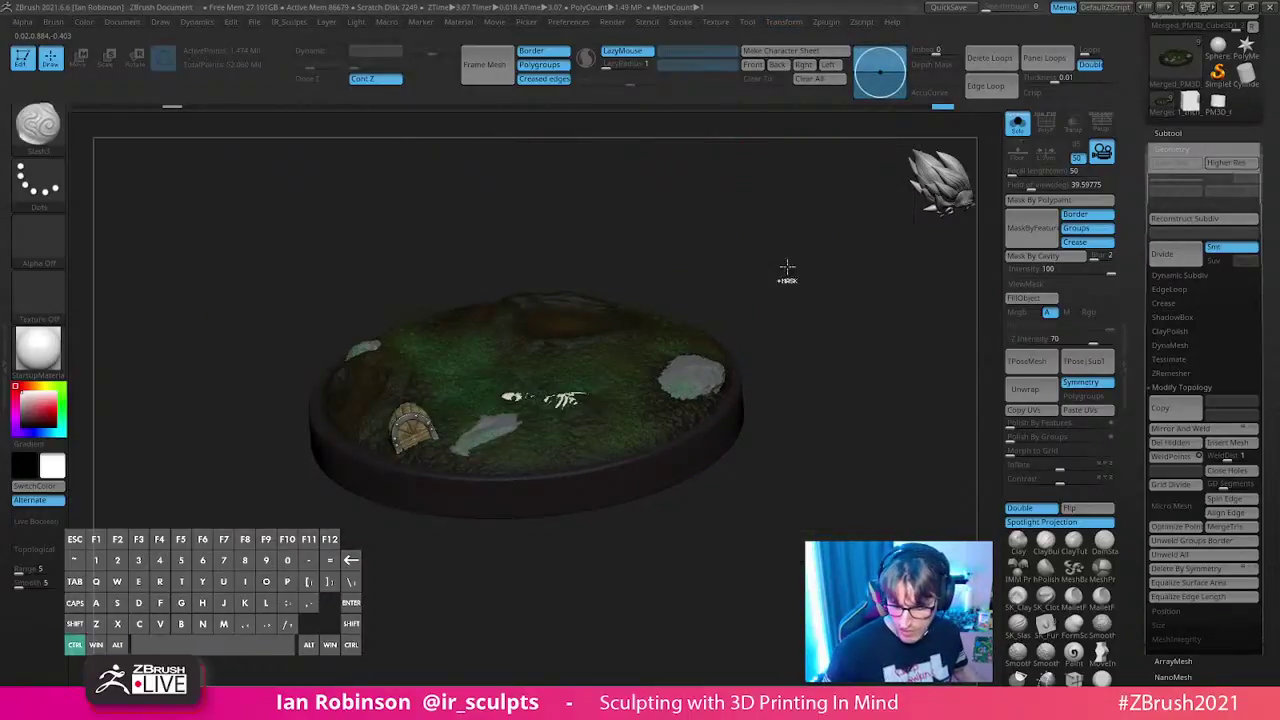
pyautogui.press('ctrl')
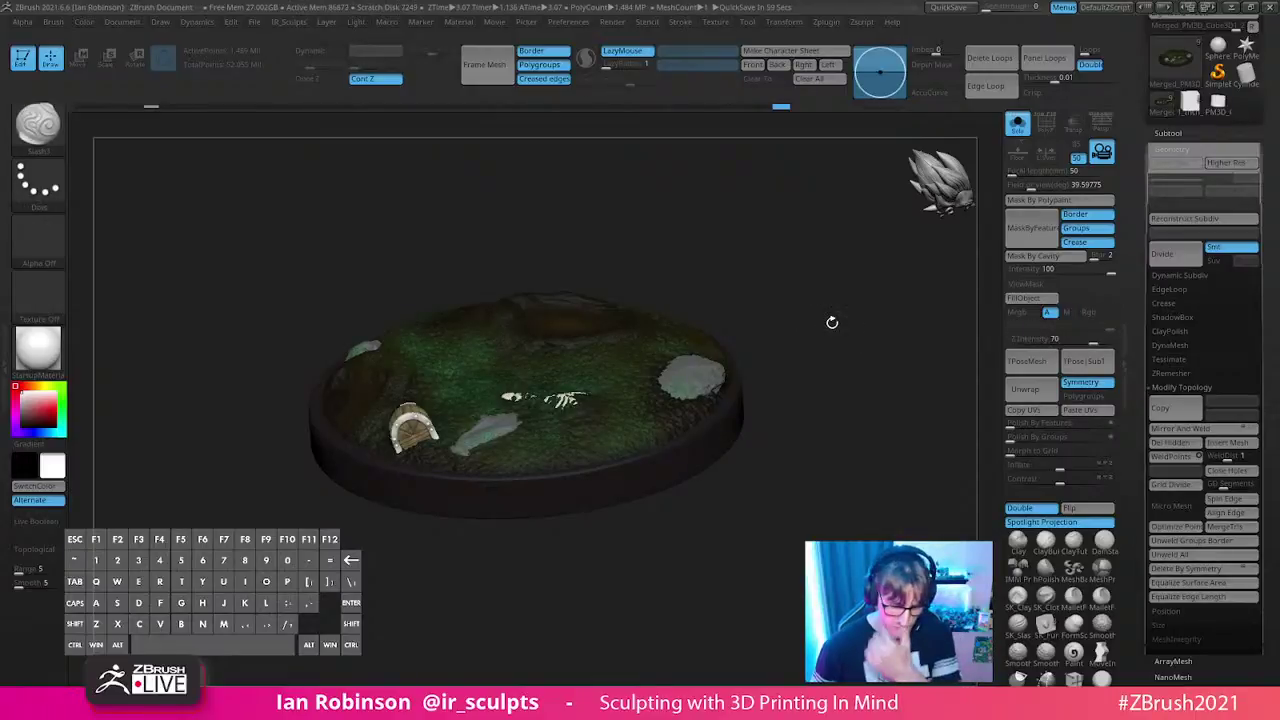
pyautogui.moveTo(818, 325)
pyautogui.mouseDown()
pyautogui.moveTo(800, 277)
pyautogui.moveTo(831, 297)
pyautogui.mouseUp()
pyautogui.hotkey('ctrl', 'z')
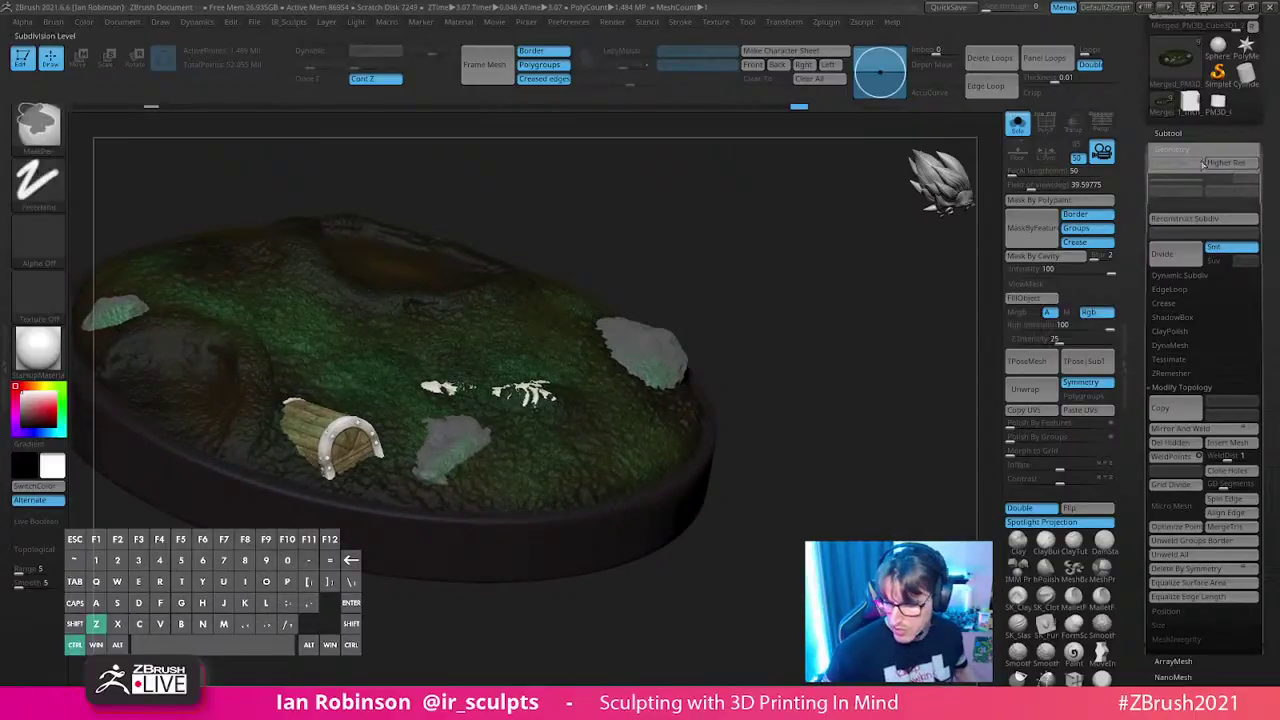
# - Check the DynaMesh Utility polycount setting, the subtool list, and the base's standard DynaMesh settings
pyautogui.click(1183, 134)
pyautogui.click(826, 22)
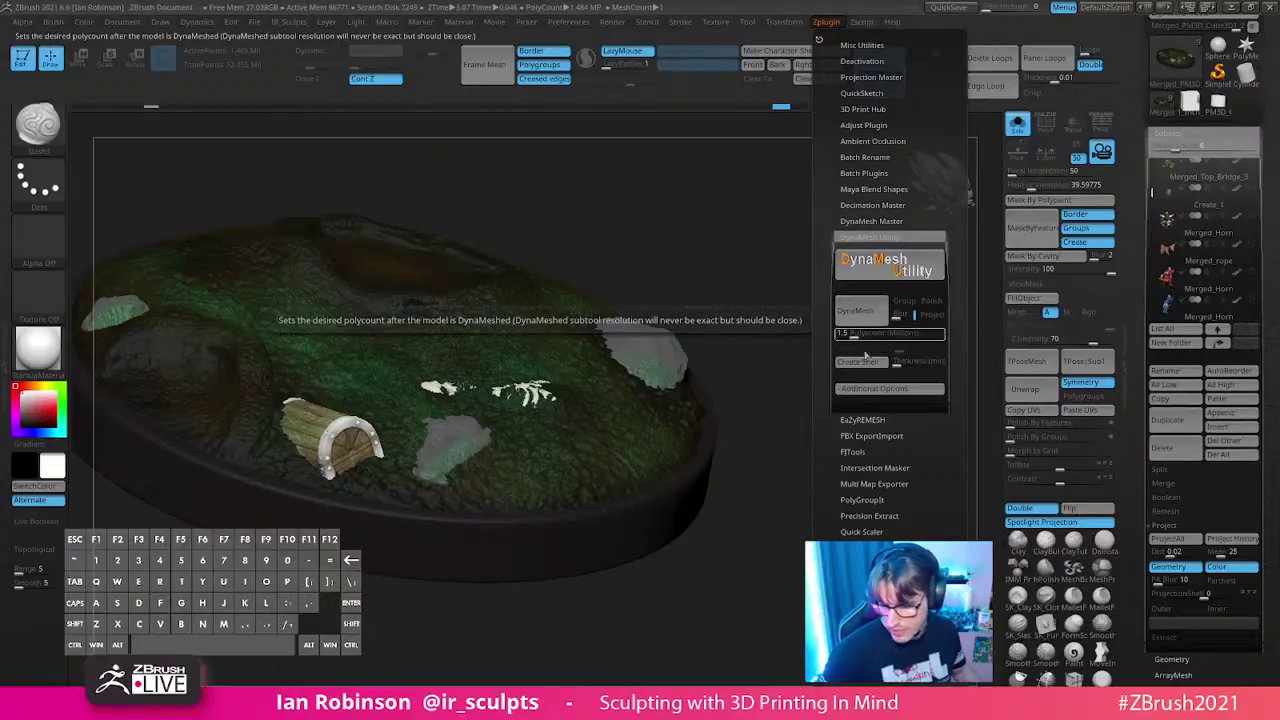
pyautogui.moveTo(1190, 261)
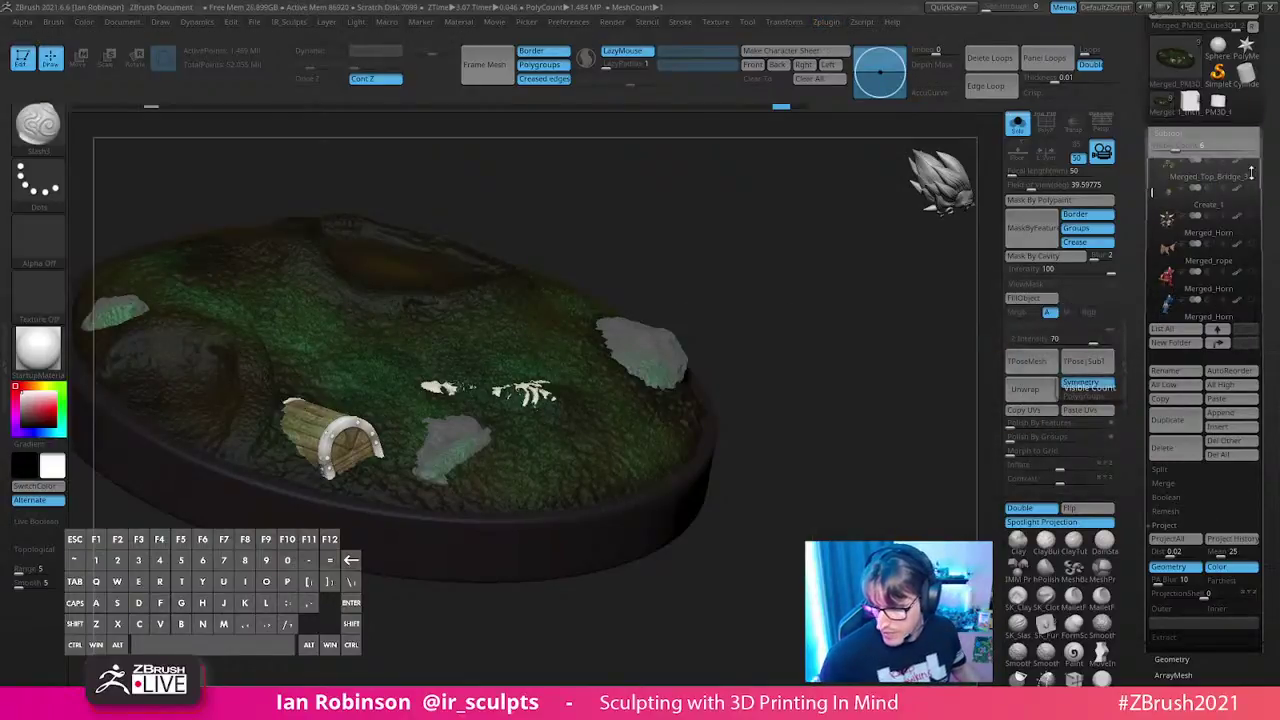
pyautogui.scroll(-3, 1174, 407)
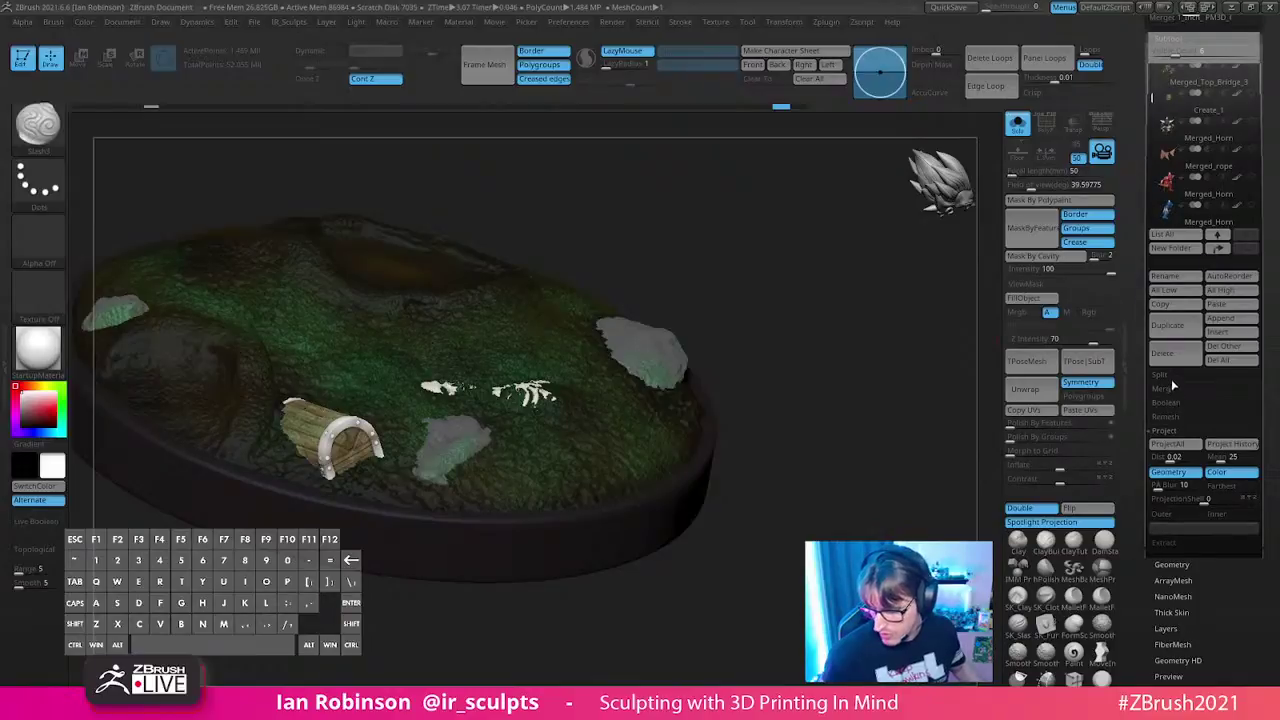
pyautogui.scroll(-1, 1172, 500)
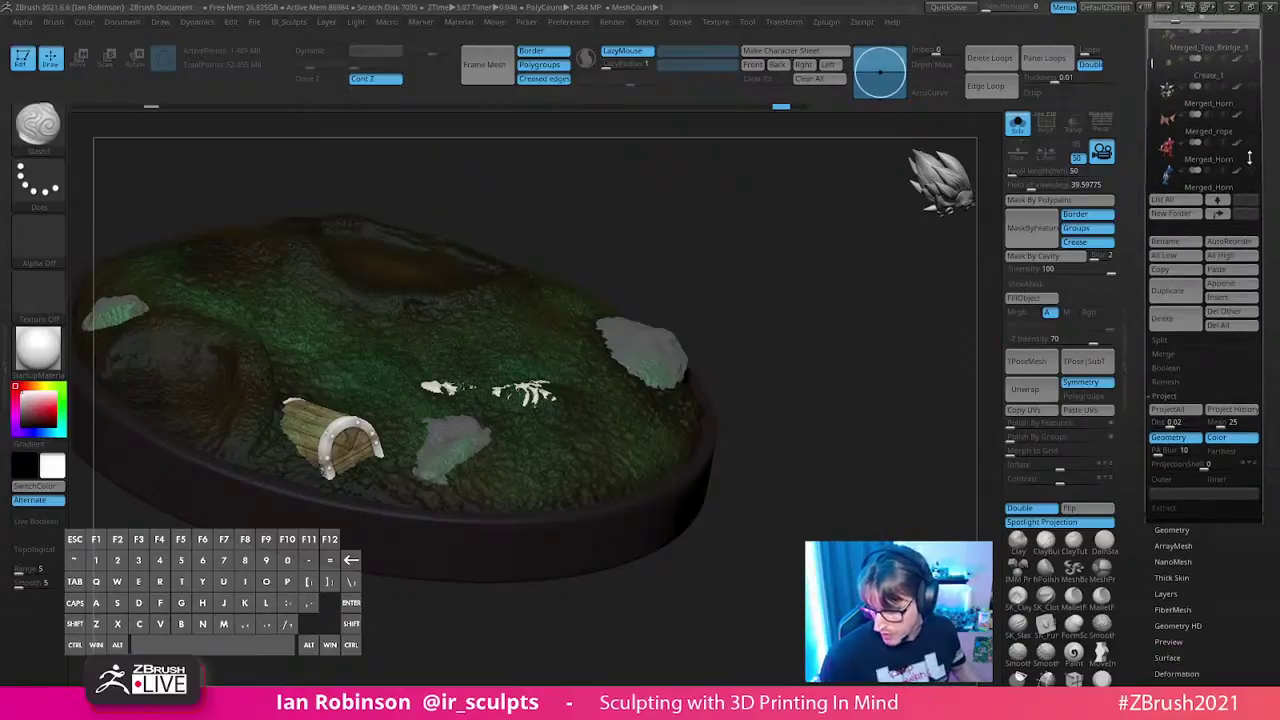
pyautogui.click(1172, 530)
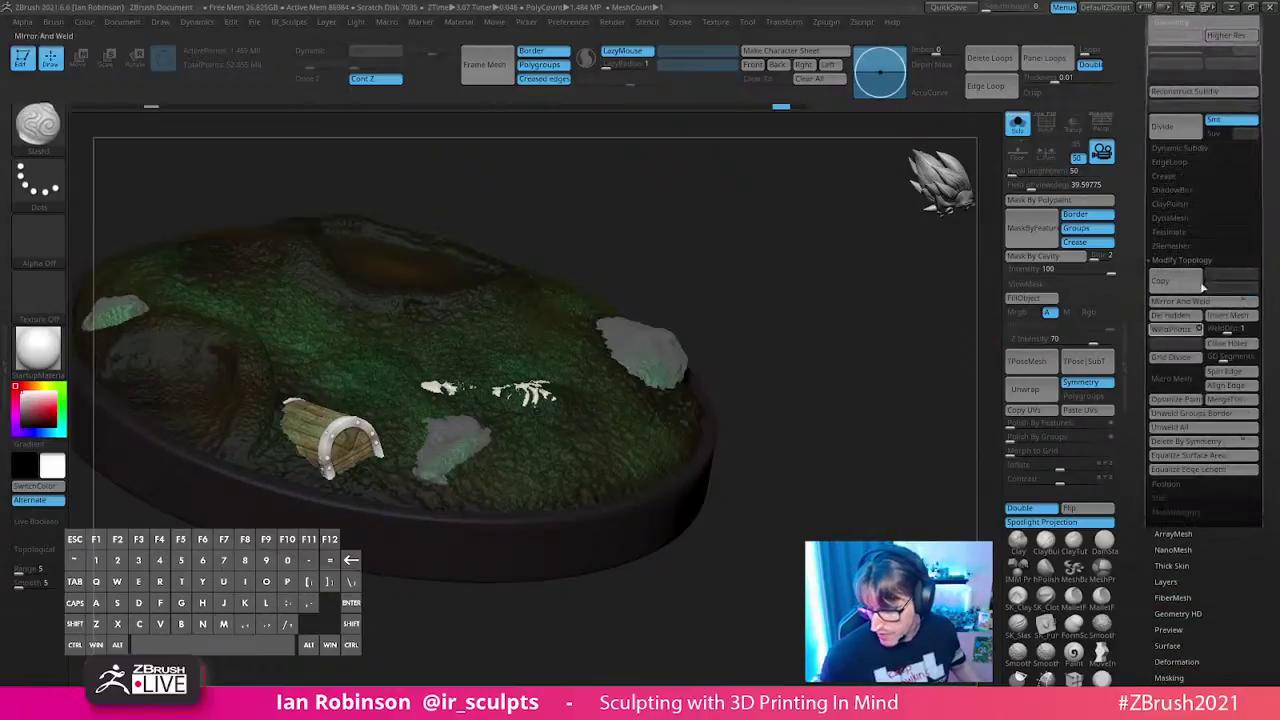
pyautogui.click(1172, 218)
# - Clear the mask on the base and update its DynaMesh again
pyautogui.moveTo(777, 366); pyautogui.dragTo(811, 229)
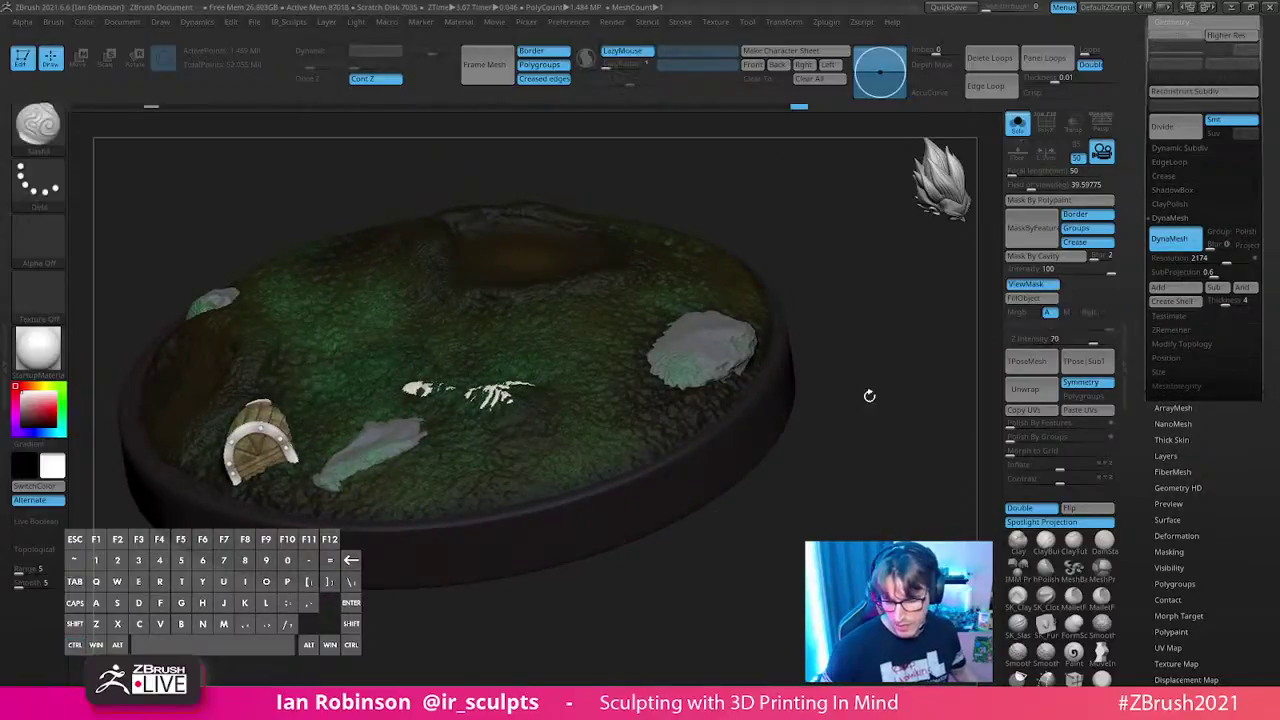
pyautogui.moveTo(863, 409); pyautogui.dragTo(849, 366)
pyautogui.keyDown('ctrl'); pyautogui.moveTo(739, 179); pyautogui.dragTo(877, 497); pyautogui.keyUp('ctrl')
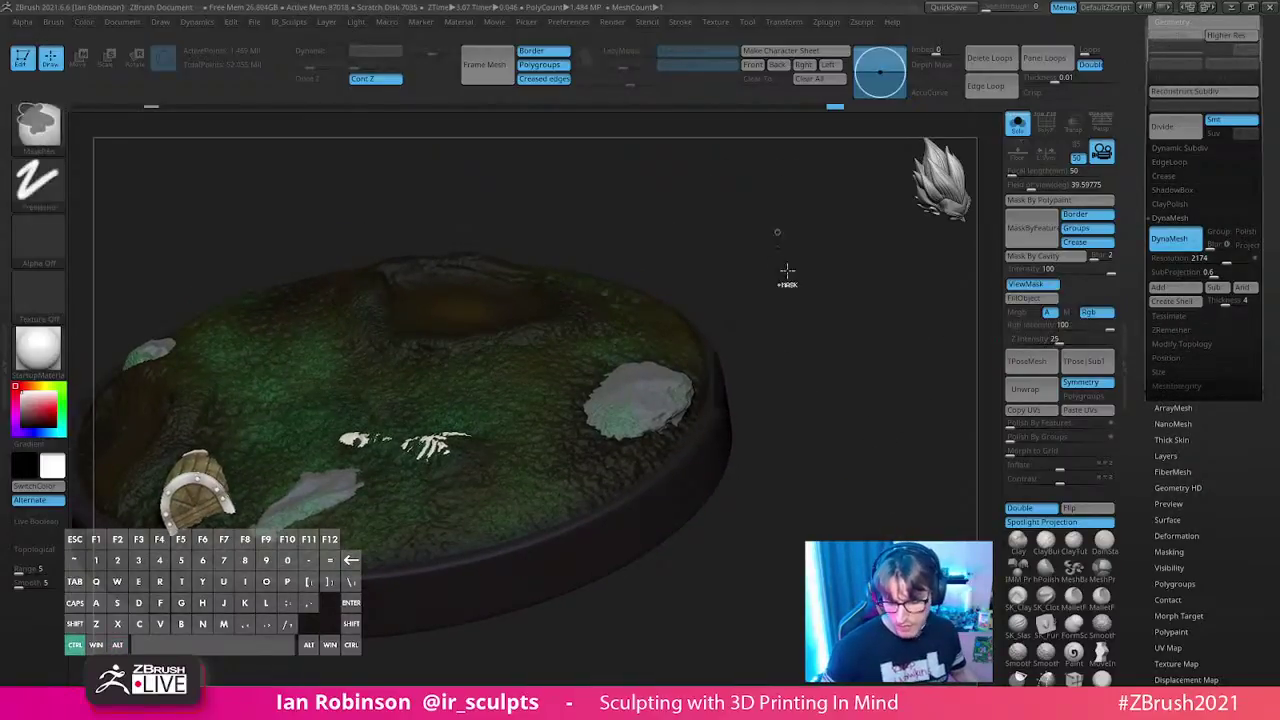
pyautogui.keyDown('ctrl'); pyautogui.moveTo(768, 265); pyautogui.dragTo(849, 463); pyautogui.keyUp('ctrl')
pyautogui.moveTo(711, 516); pyautogui.dragTo(957, 351)
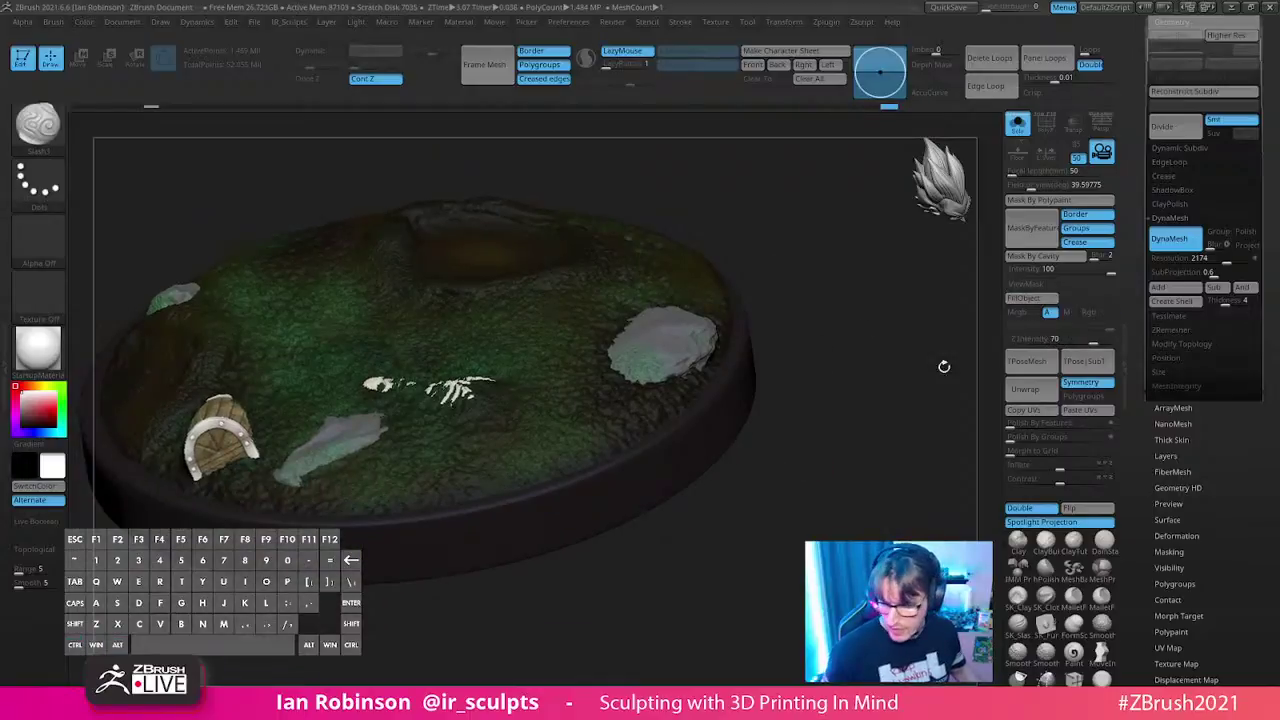
# - Weld the remeshed base's points and repeat the subtool analysis in millimetres, closing the report without saving
pyautogui.click(1184, 343)
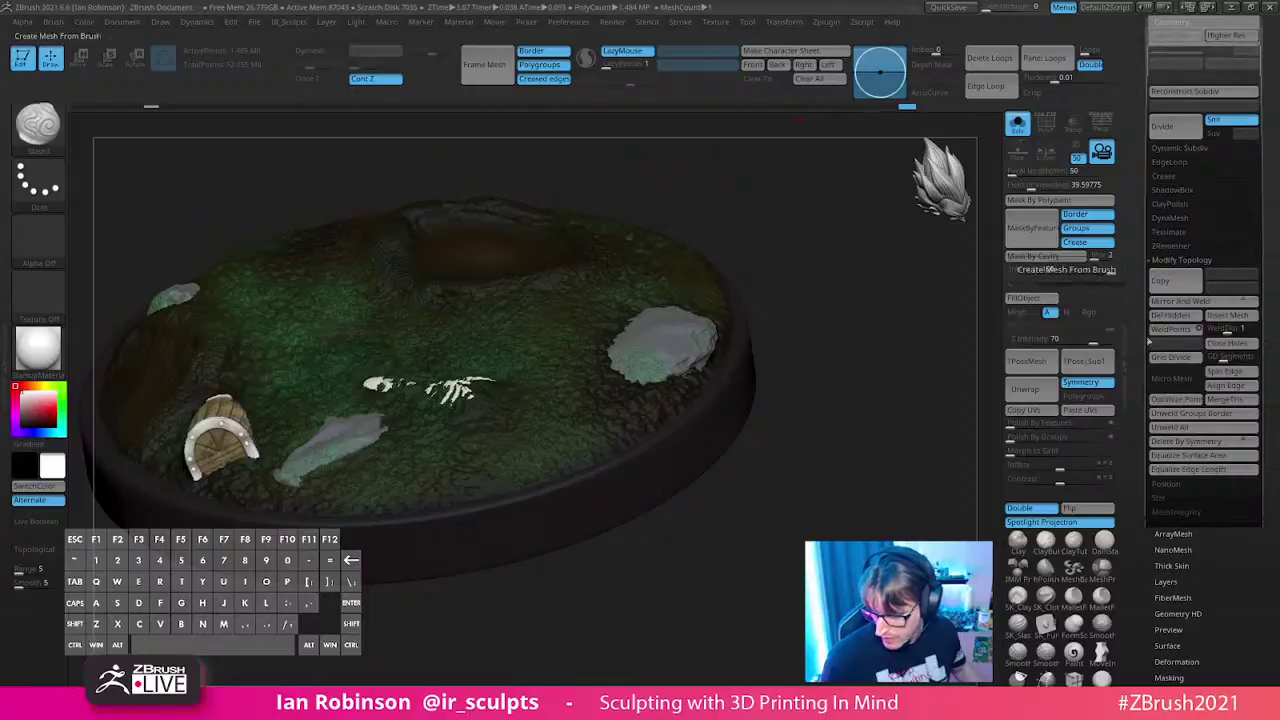
pyautogui.click(830, 22)
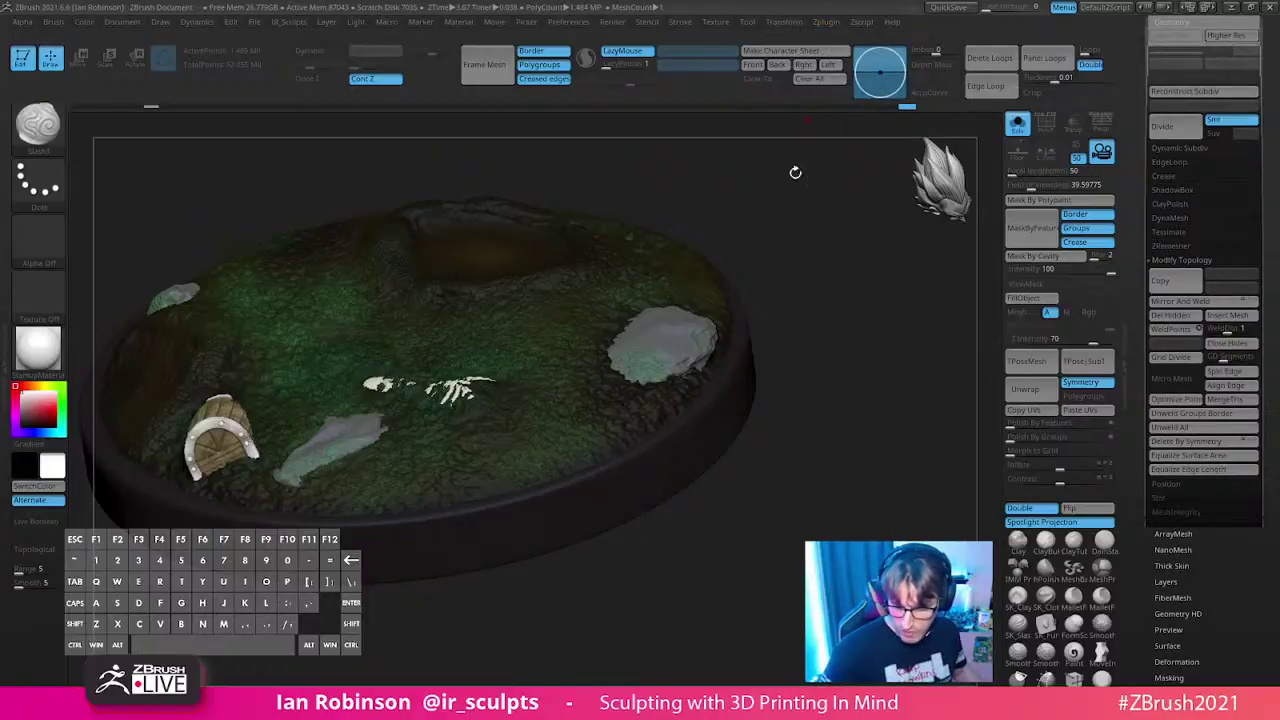
pyautogui.click(787, 21)
pyautogui.click(825, 520)
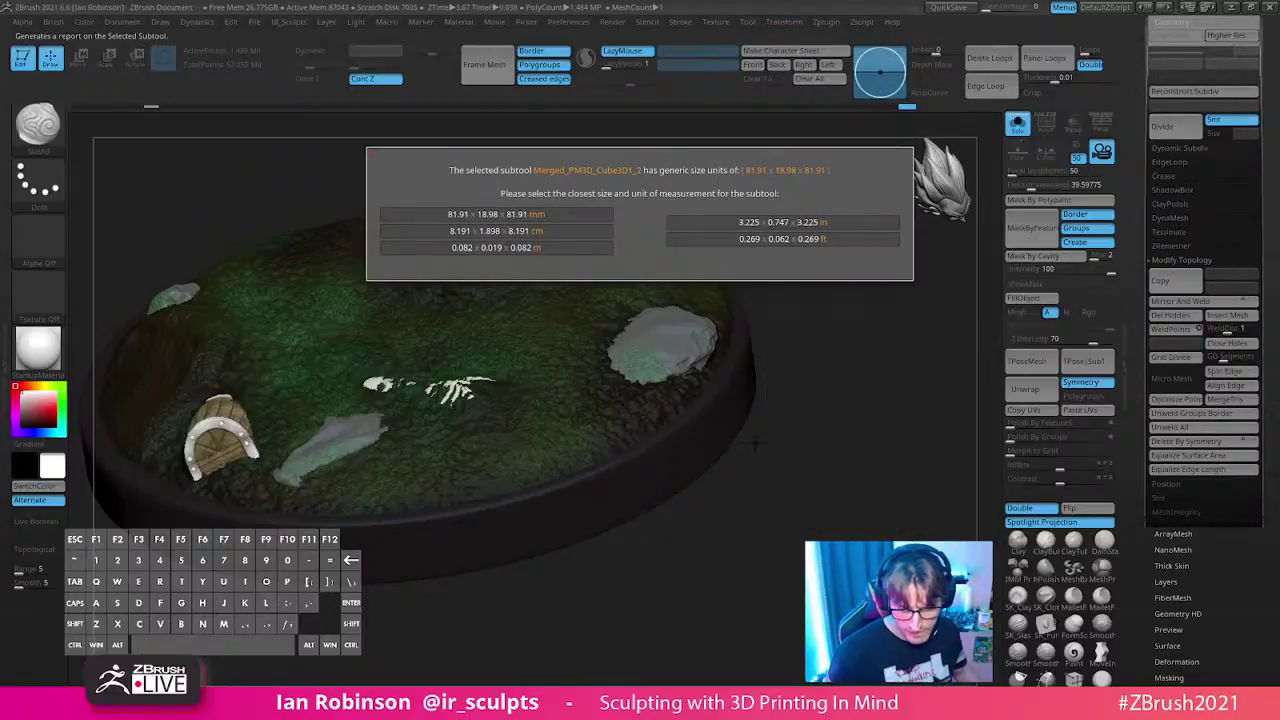
pyautogui.click(497, 214)
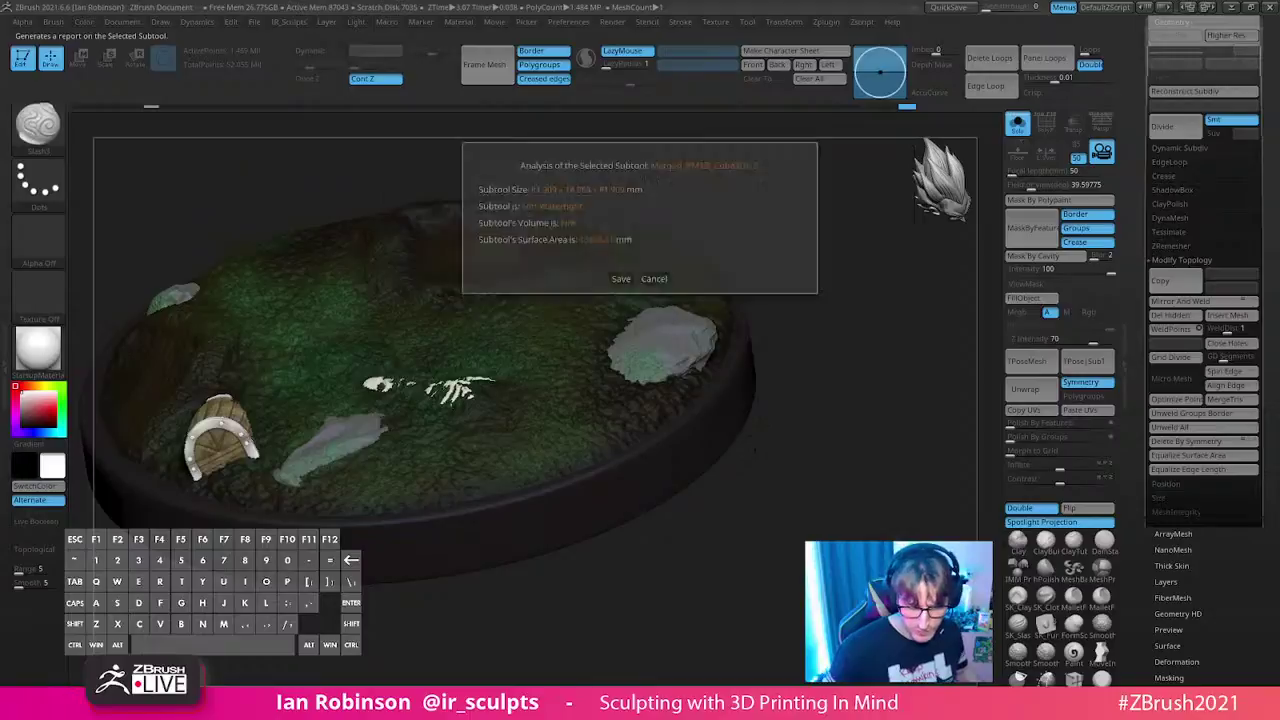
pyautogui.click(652, 279)
# - Section the base to examine its interior, restore full visibility, and inspect its wireframe with PolyFrame display turned on
pyautogui.moveTo(820, 460)
pyautogui.mouseDown()
pyautogui.moveTo(848, 409)
pyautogui.moveTo(786, 357)
pyautogui.moveTo(844, 436)
pyautogui.moveTo(834, 280)
pyautogui.mouseUp()
pyautogui.press('f')
pyautogui.keyDown('ctrl'); pyautogui.keyDown('shift'); pyautogui.moveTo(837, 224); pyautogui.dragTo(646, 612); pyautogui.keyUp('shift'); pyautogui.keyUp('ctrl')
pyautogui.moveTo(720, 340); pyautogui.dragTo(781, 338)
pyautogui.keyDown('ctrl'); pyautogui.keyDown('shift'); pyautogui.click(837, 269); pyautogui.keyUp('shift'); pyautogui.keyUp('ctrl')
pyautogui.hotkey('shift', 'f')
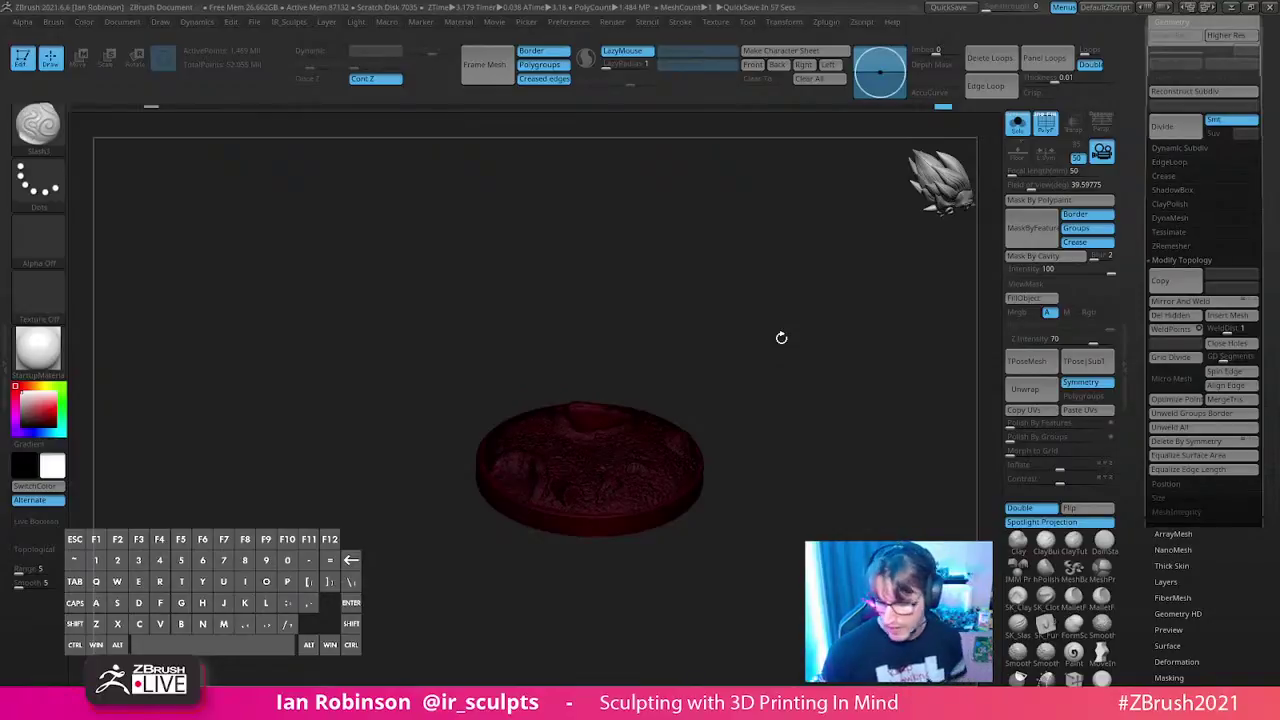
pyautogui.moveTo(765, 354); pyautogui.dragTo(769, 323)
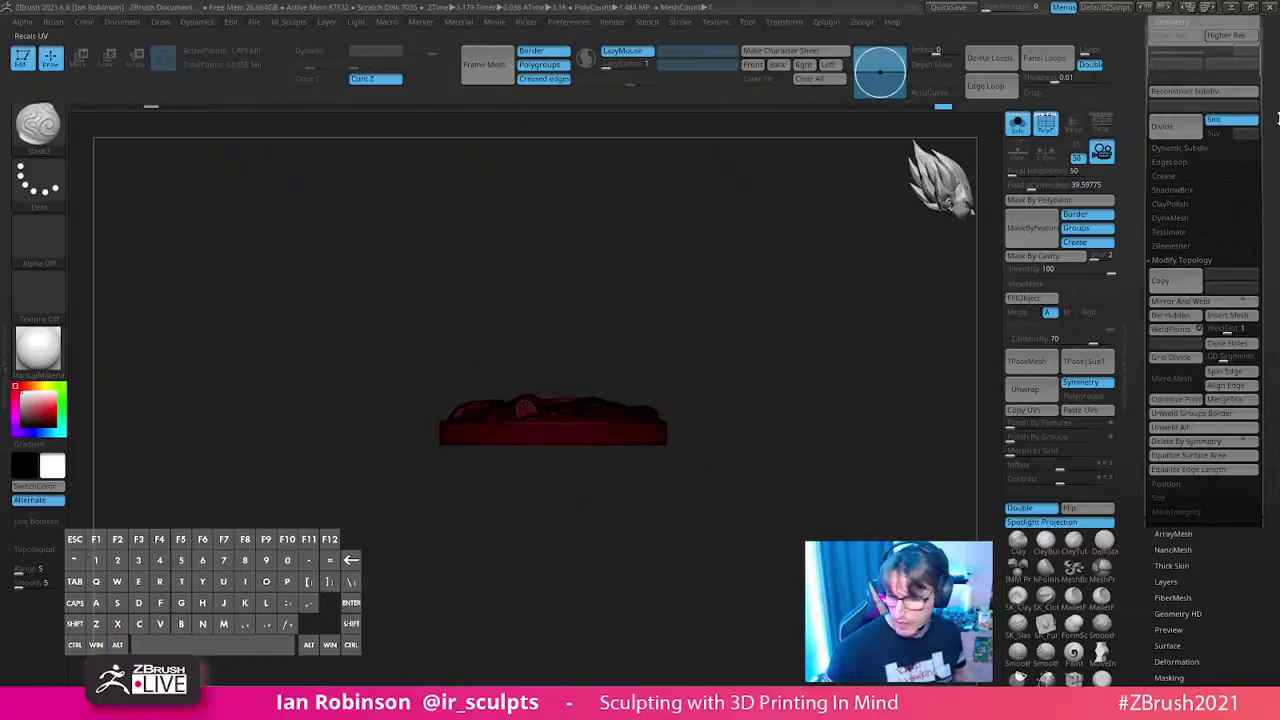
pyautogui.scroll(-5, 1184, 367)
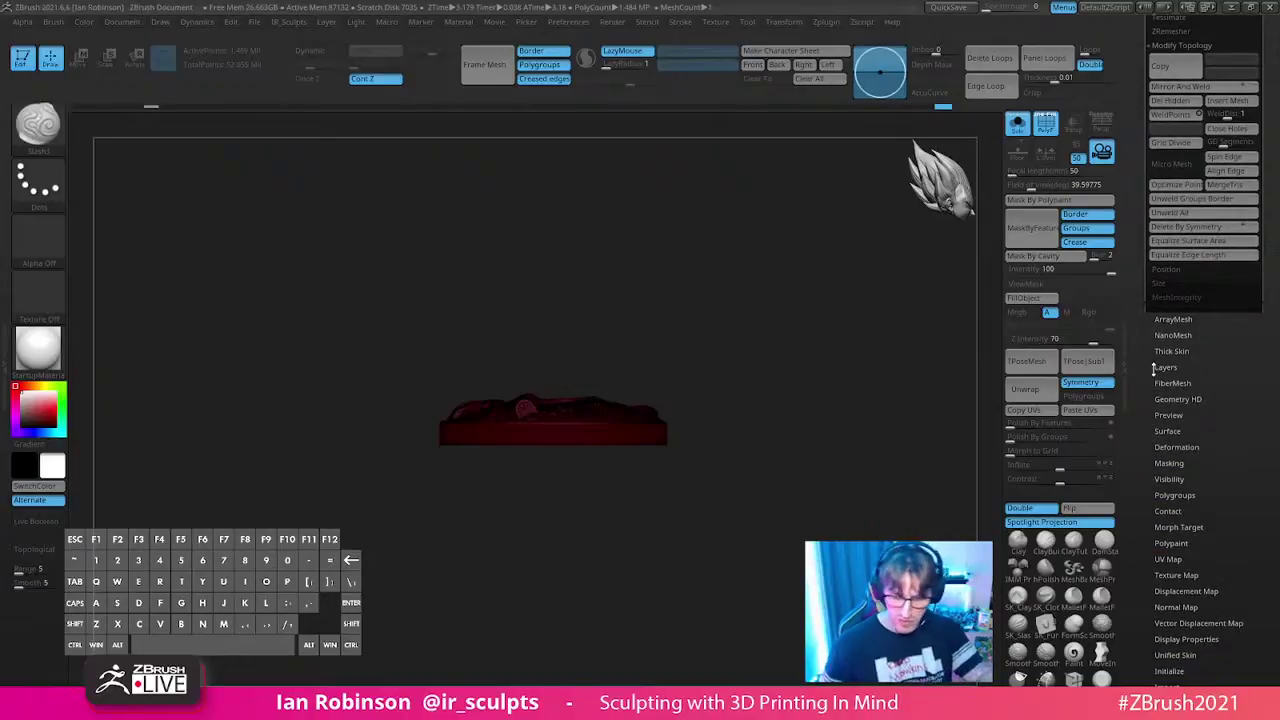
# - Assign polygroups to the base with Auto Groups and test its group visibility for separate pieces
pyautogui.keyDown('alt'); pyautogui.moveTo(794, 343); pyautogui.dragTo(838, 458); pyautogui.keyUp('alt')
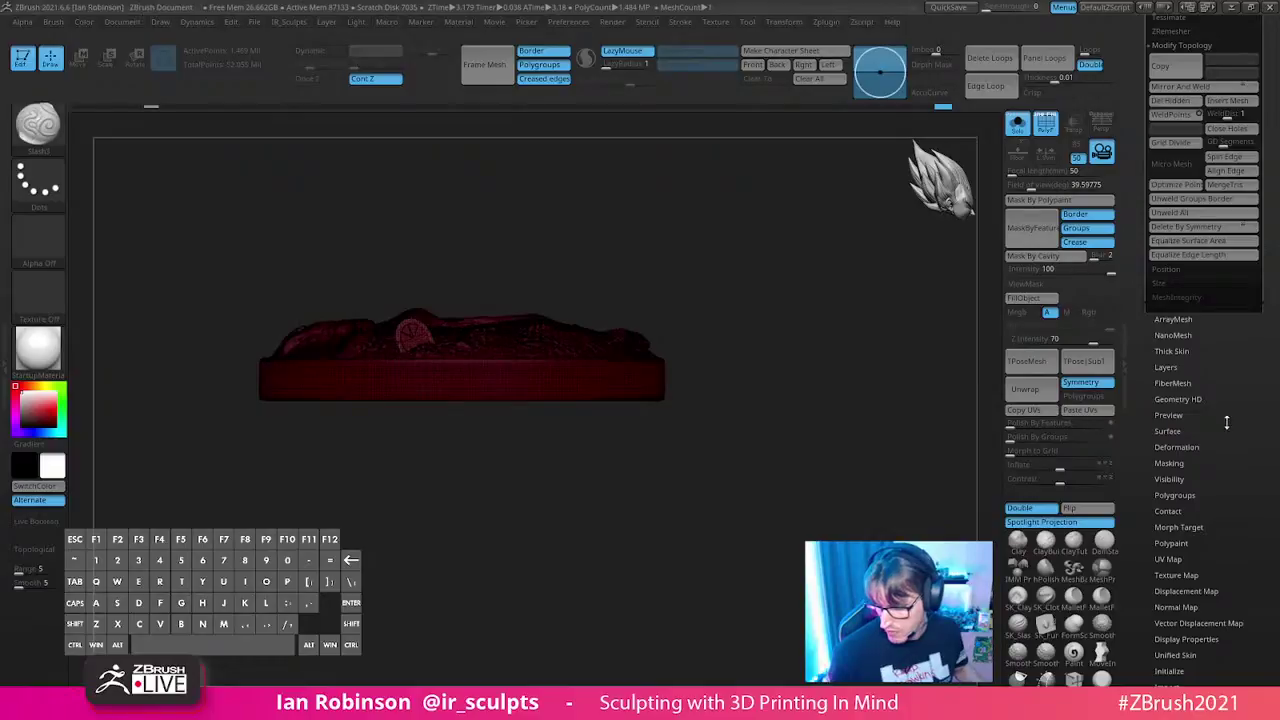
pyautogui.scroll(-5, 1200, 496)
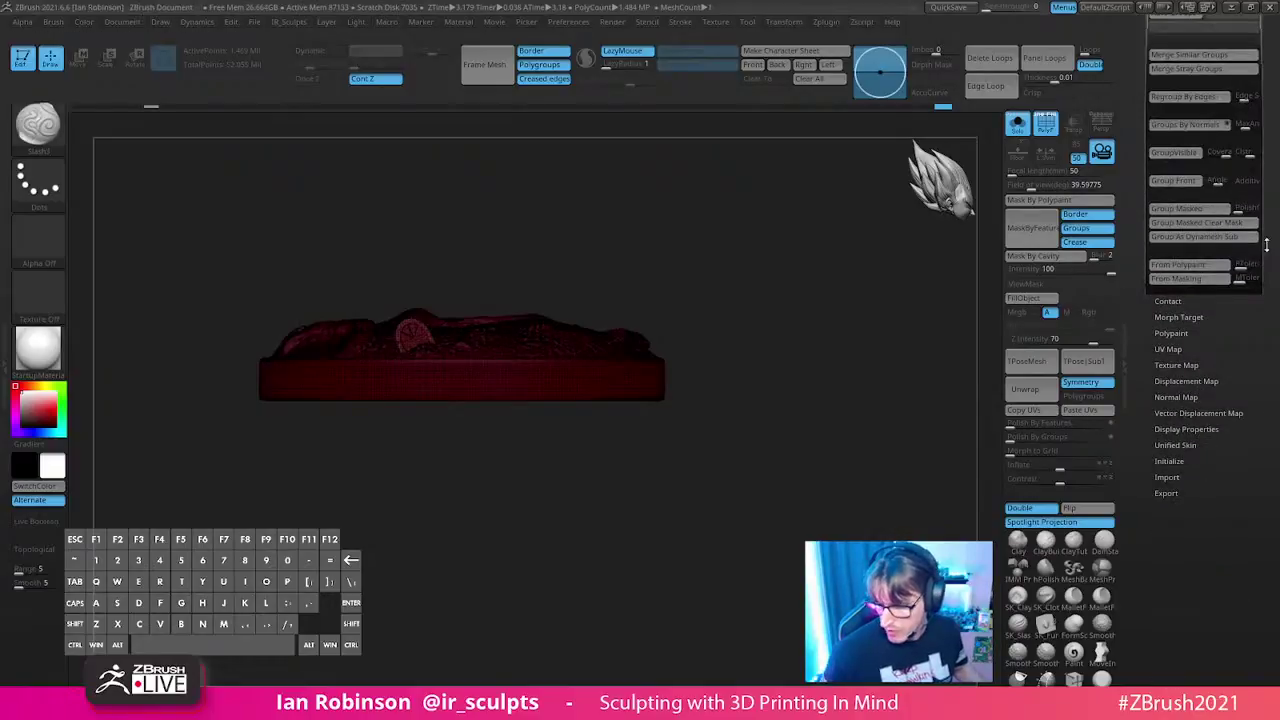
pyautogui.scroll(6, 1162, 280)
pyautogui.click(1175, 262)
pyautogui.moveTo(552, 620); pyautogui.dragTo(760, 366)
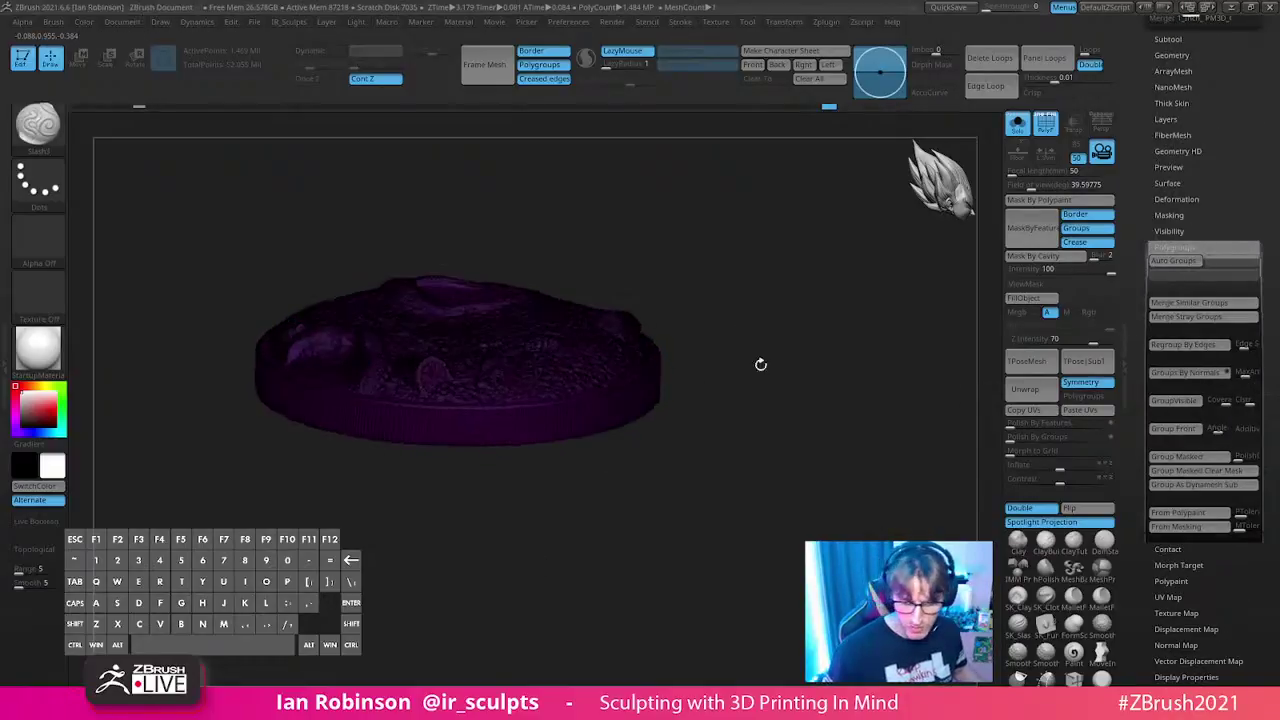
pyautogui.hotkey('ctrl', 'shift')
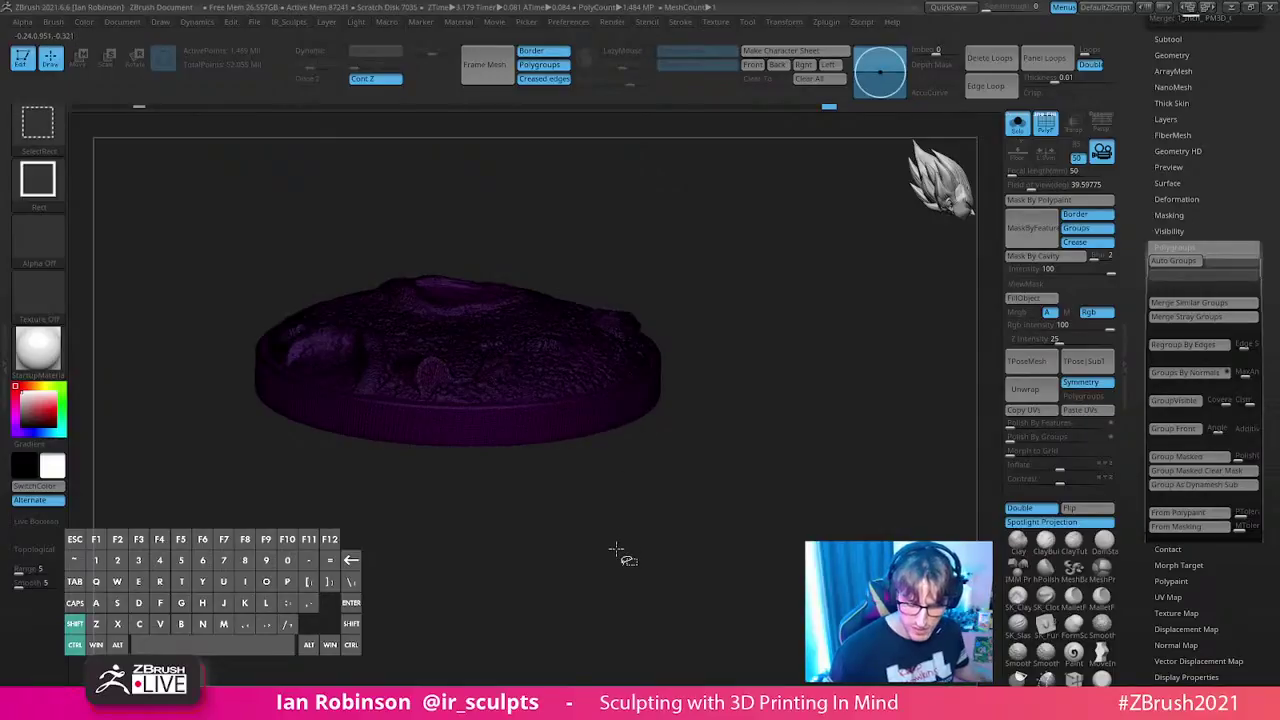
pyautogui.keyDown('ctrl'); pyautogui.keyDown('shift'); pyautogui.moveTo(797, 278); pyautogui.dragTo(829, 366); pyautogui.keyUp('shift'); pyautogui.keyUp('ctrl')
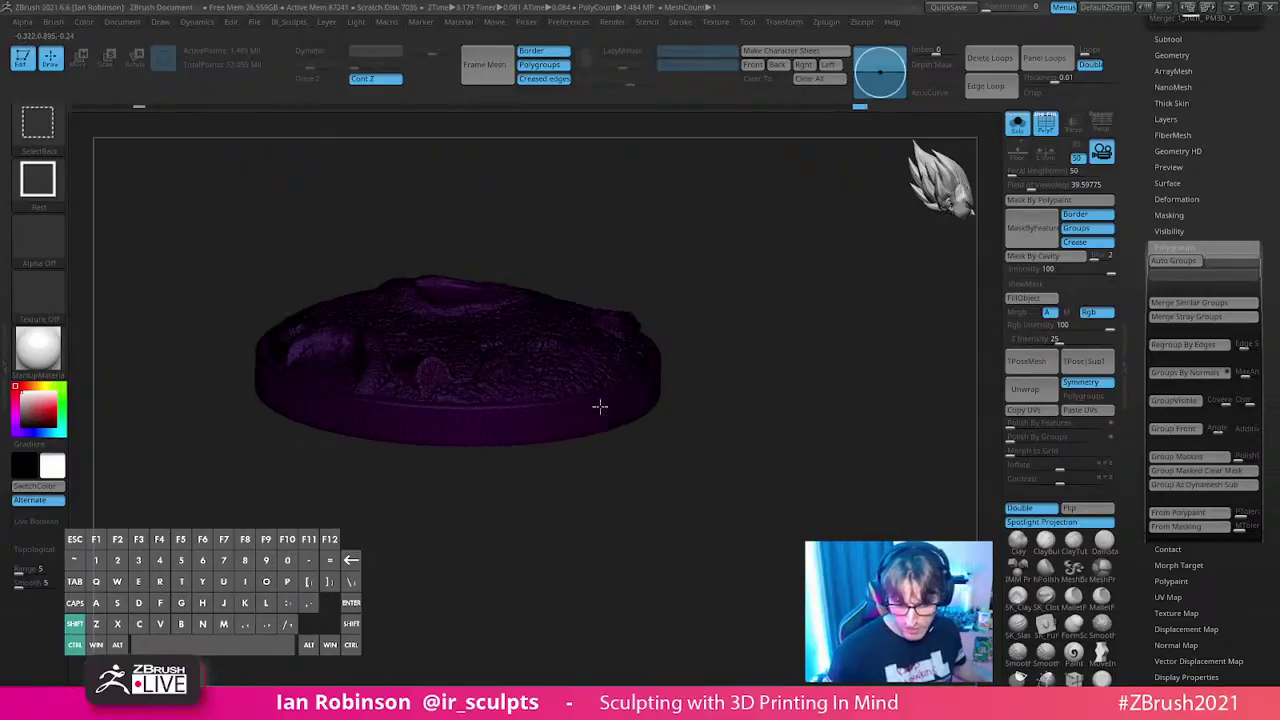
pyautogui.keyDown('ctrl'); pyautogui.keyDown('shift'); pyautogui.moveTo(786, 266); pyautogui.dragTo(831, 423); pyautogui.keyUp('shift'); pyautogui.keyUp('ctrl')
pyautogui.moveTo(826, 363)
pyautogui.keyDown('alt'); pyautogui.mouseDown()
pyautogui.moveTo(882, 418)
pyautogui.moveTo(829, 391)
pyautogui.moveTo(863, 371)
pyautogui.mouseUp(); pyautogui.keyUp('alt')
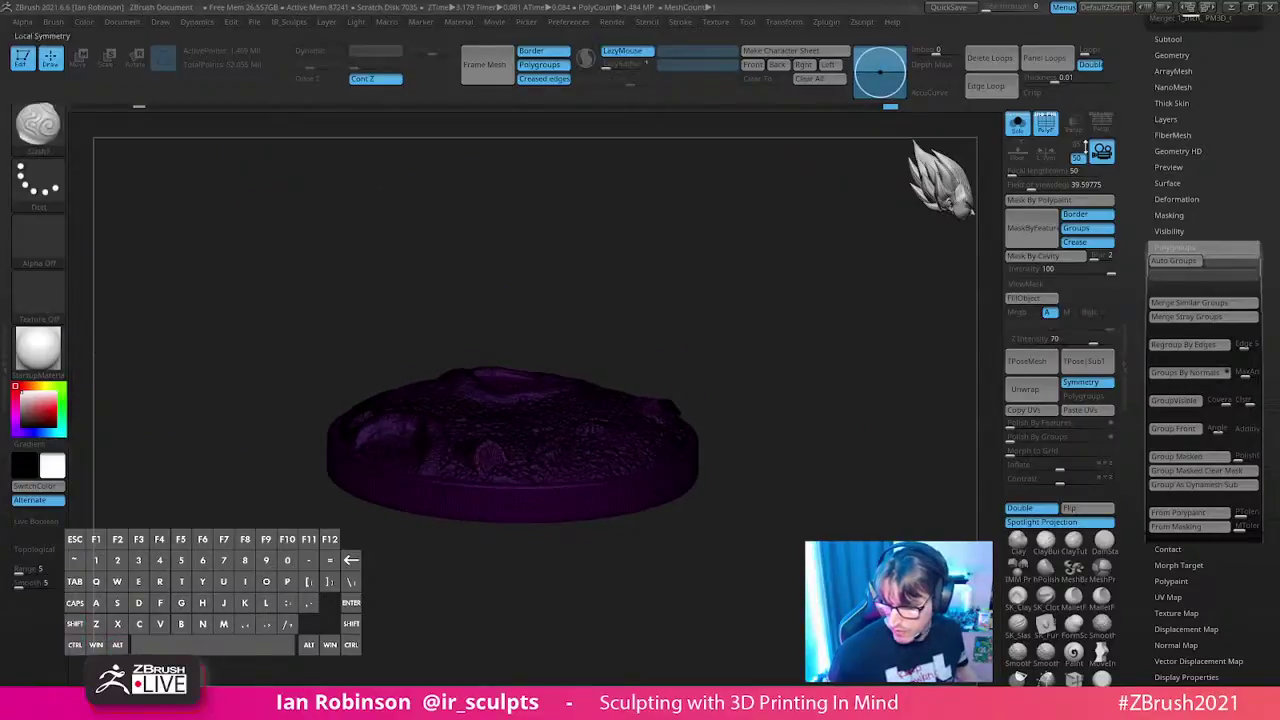
# - Check the base's entry in the subtool list, open its Geometry settings, and update its DynaMesh again
pyautogui.moveTo(1240, 112); pyautogui.dragTo(1240, 320)
pyautogui.click(1170, 247)
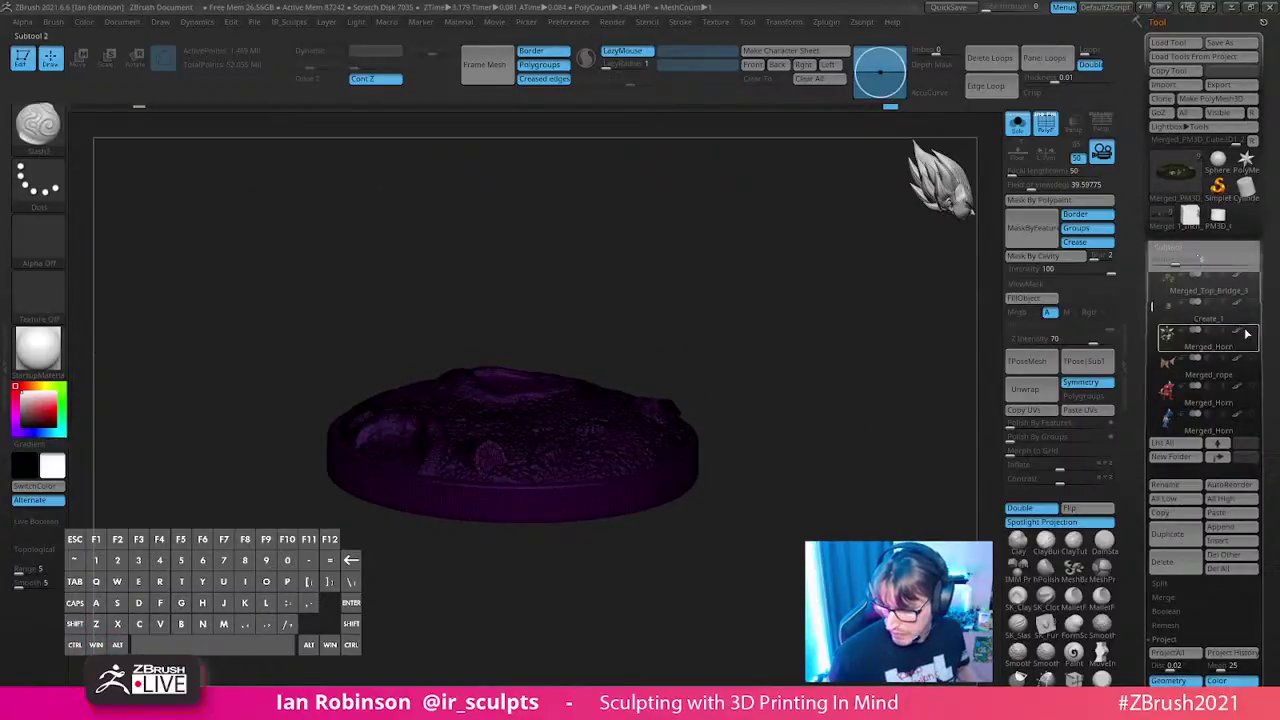
pyautogui.moveTo(1246, 342)
pyautogui.scroll(-3, 1240, 350)
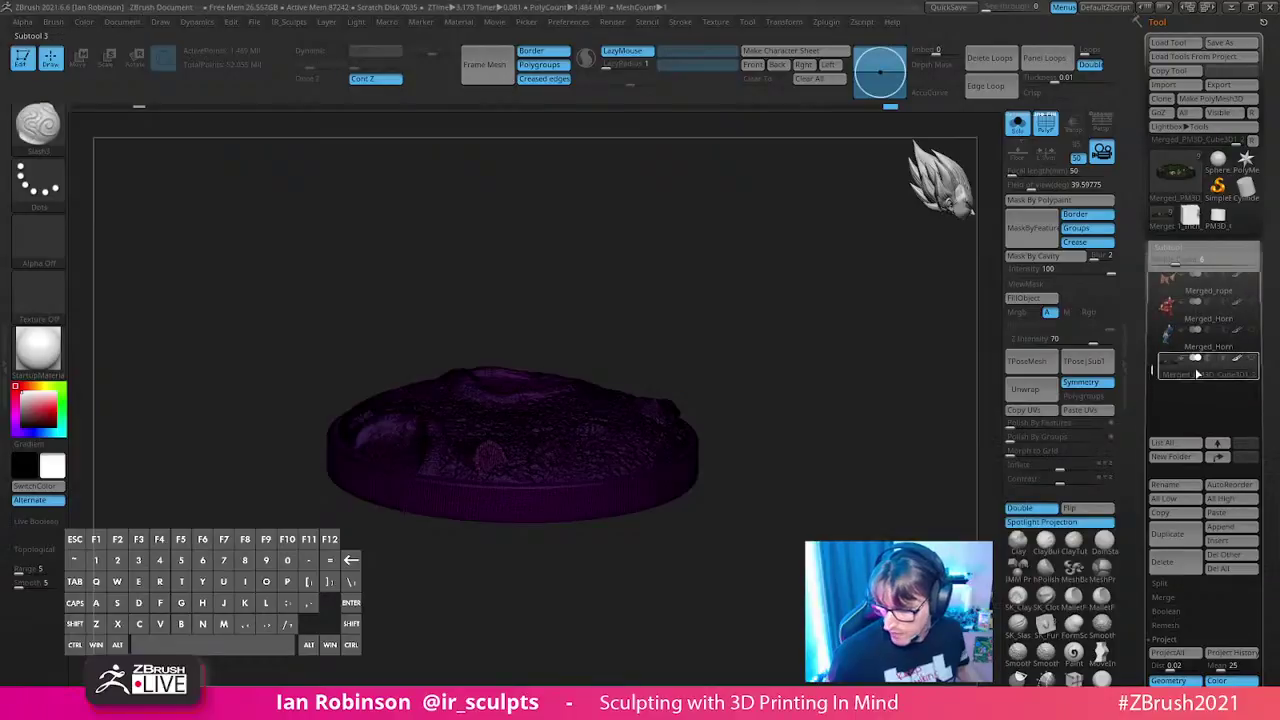
pyautogui.scroll(-5, 1230, 430)
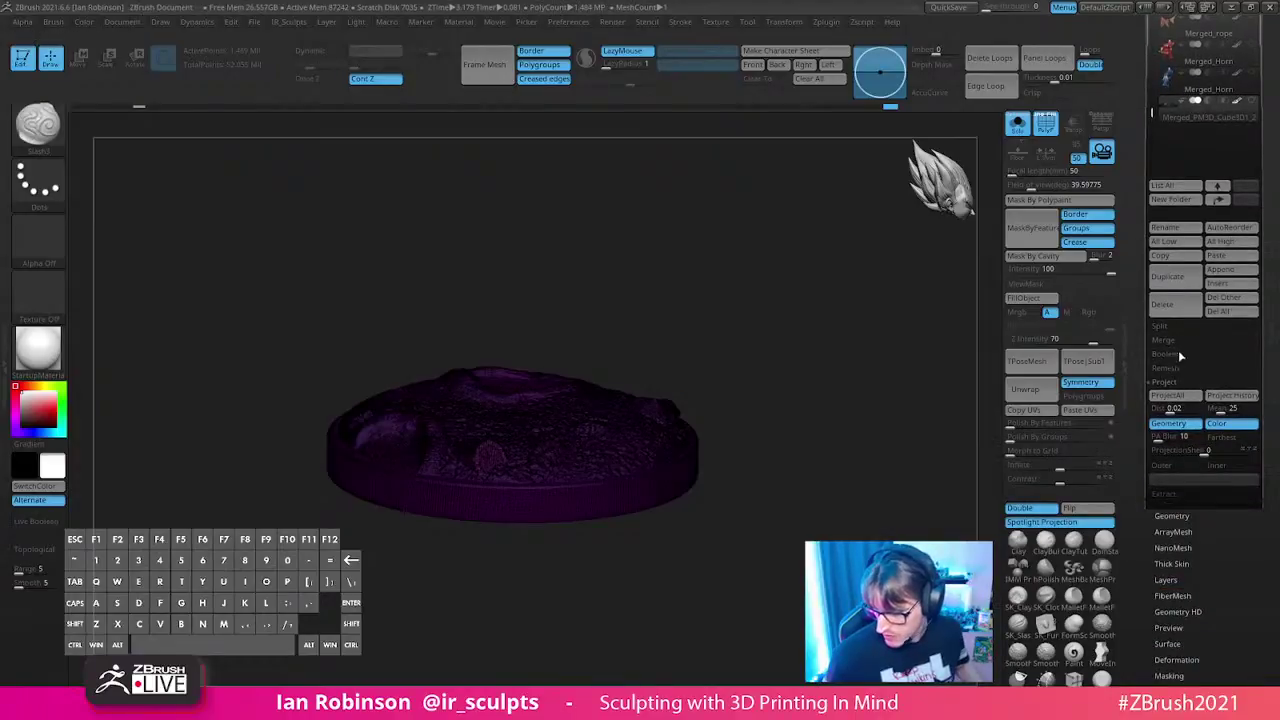
pyautogui.click(1172, 517)
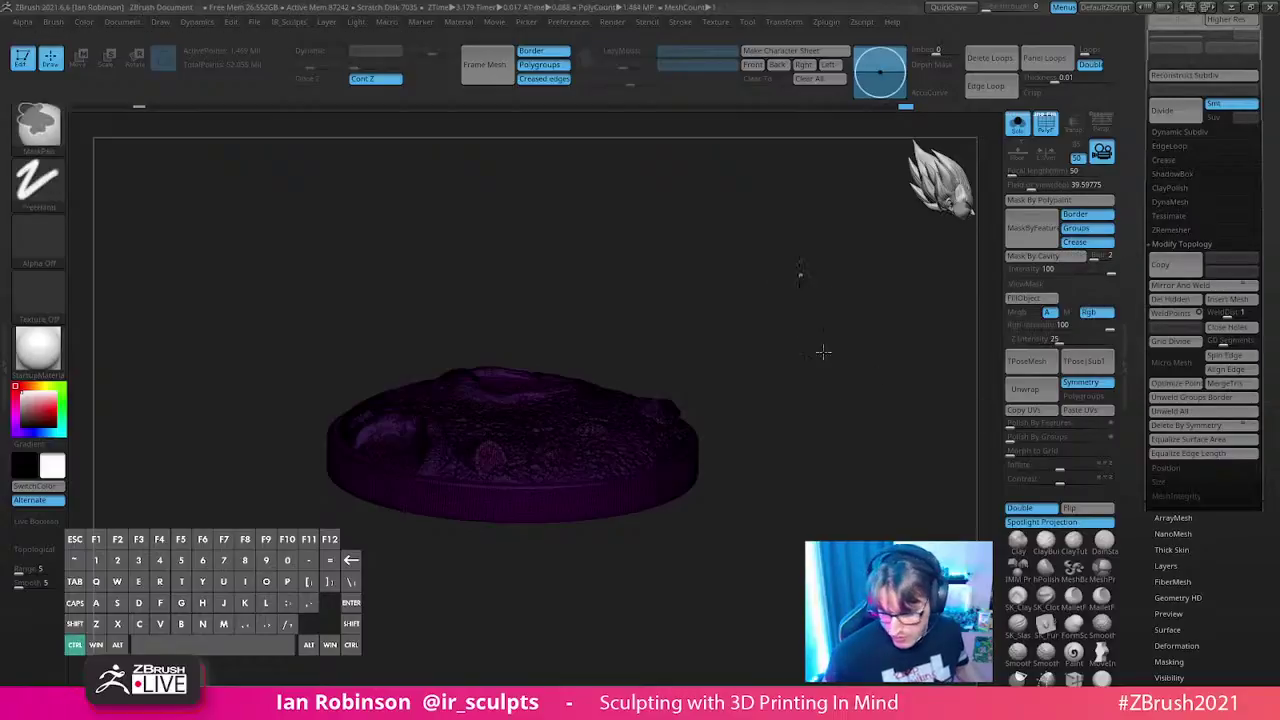
pyautogui.keyDown('ctrl'); pyautogui.moveTo(803, 289); pyautogui.dragTo(864, 398); pyautogui.keyUp('ctrl')
pyautogui.moveTo(808, 212)
pyautogui.keyDown('ctrl'); pyautogui.mouseDown()
pyautogui.moveTo(815, 234)
pyautogui.moveTo(794, 291)
pyautogui.moveTo(783, 87)
pyautogui.mouseUp(); pyautogui.keyUp('ctrl')
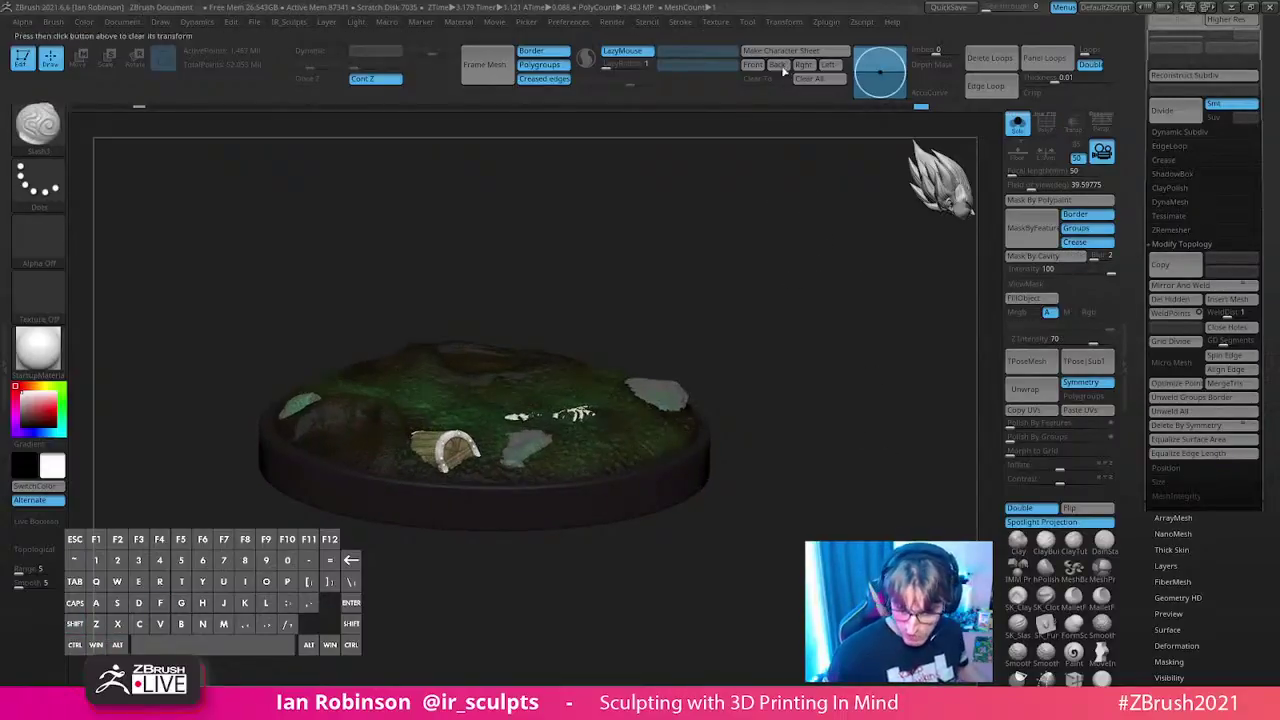
# - Run the analysis report on the selected base subtool again and close it without saving
pyautogui.click(788, 22)
pyautogui.click(837, 523)
pyautogui.click(610, 231)
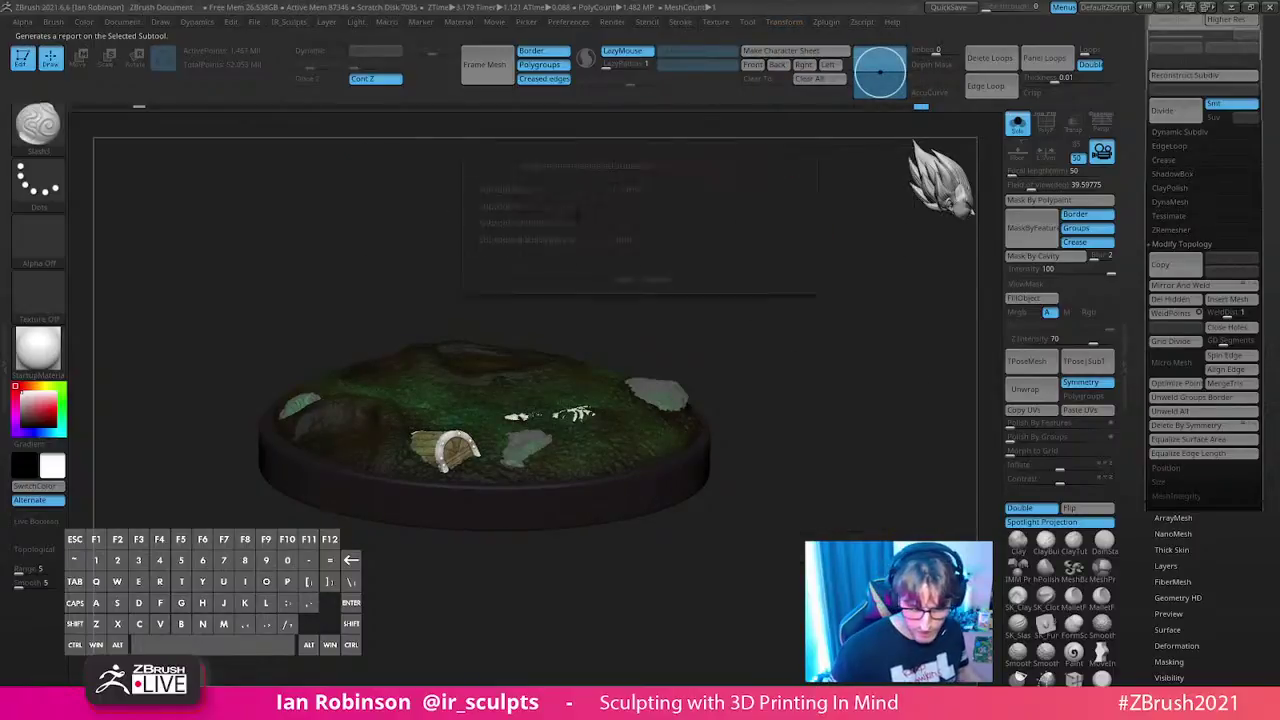
pyautogui.click(652, 280)
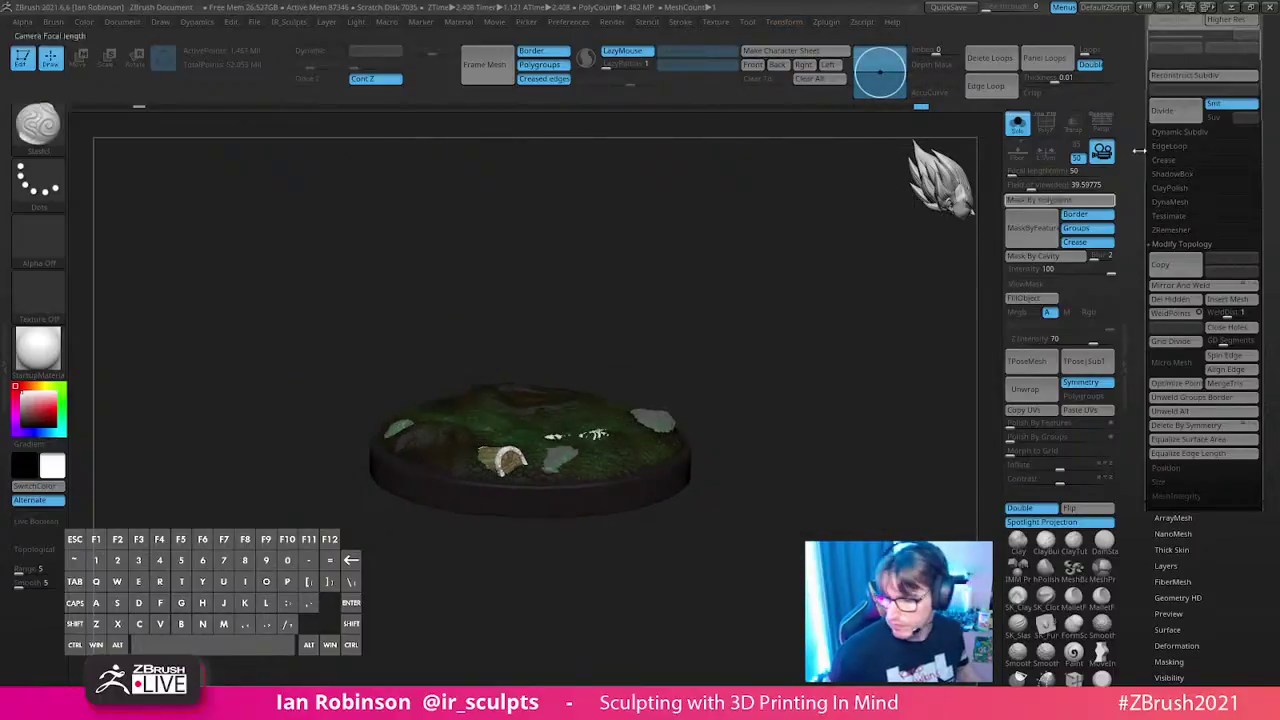
# - Select the blue Bokoblin's Merged_Horn subtool from the subtool list and turn it to a side view
pyautogui.scroll(5, 1195, 235)
pyautogui.click(1195, 243)
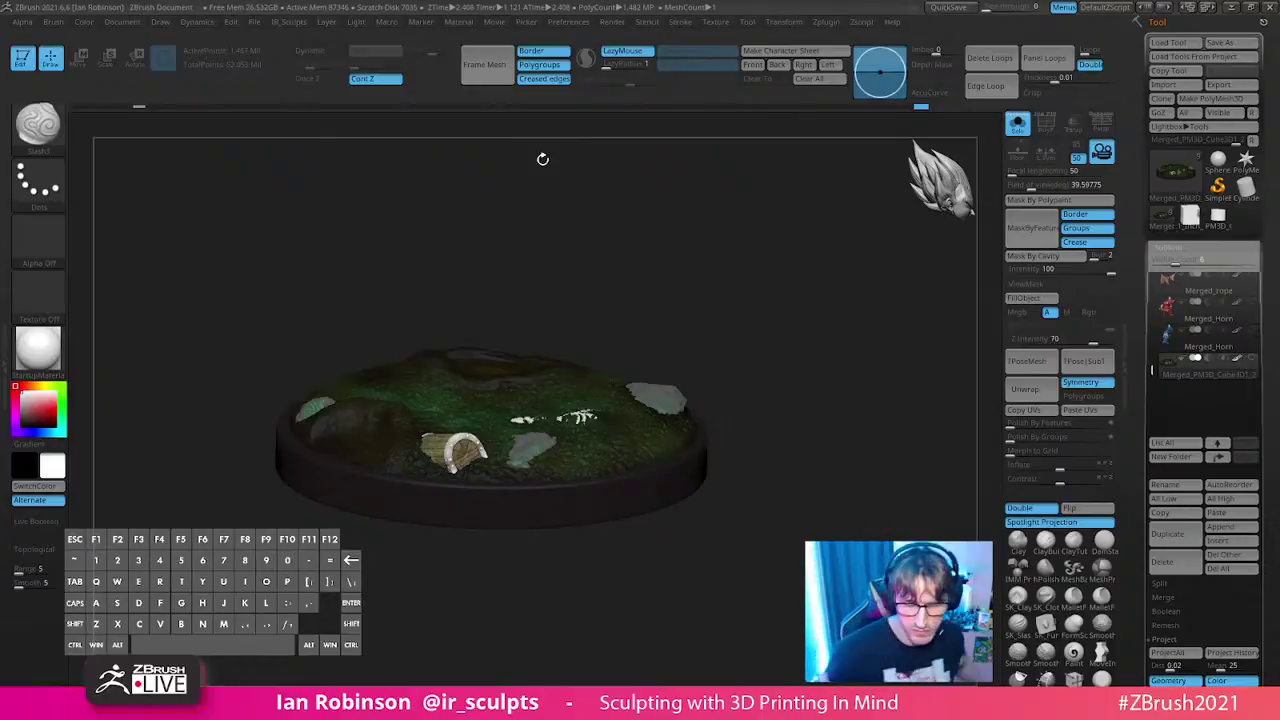
pyautogui.click(1172, 250)
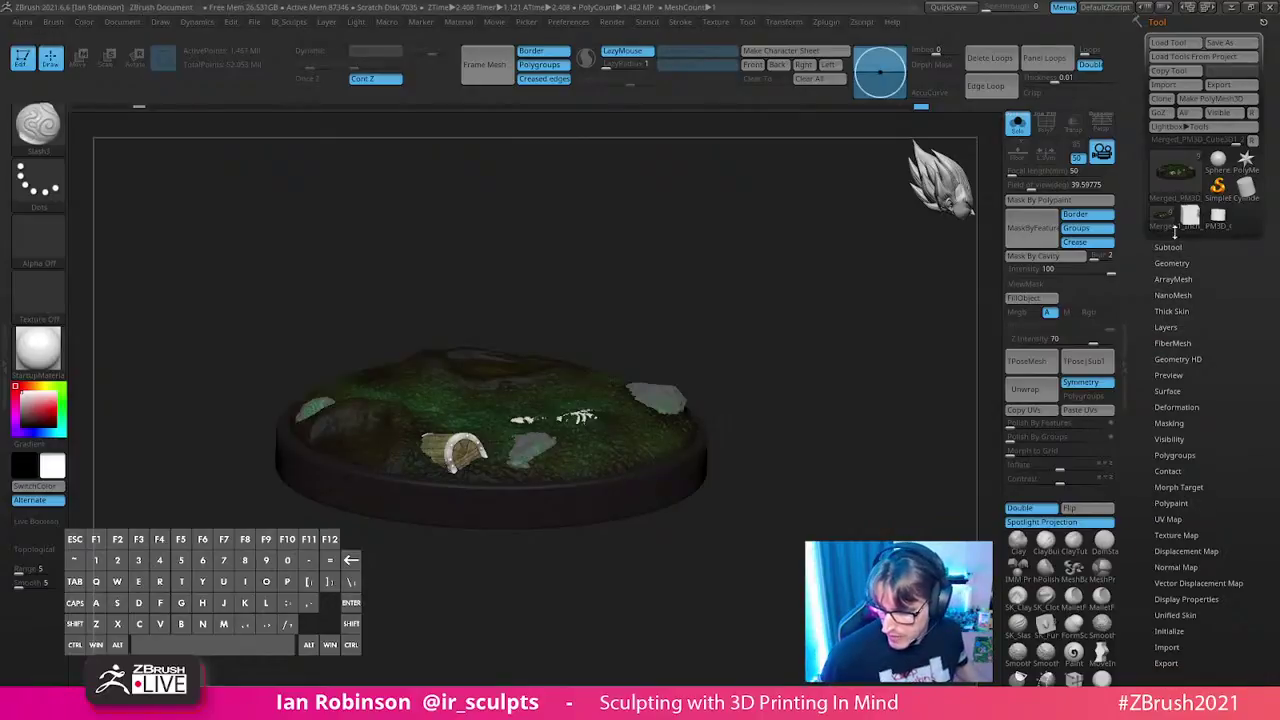
pyautogui.click(1200, 330)
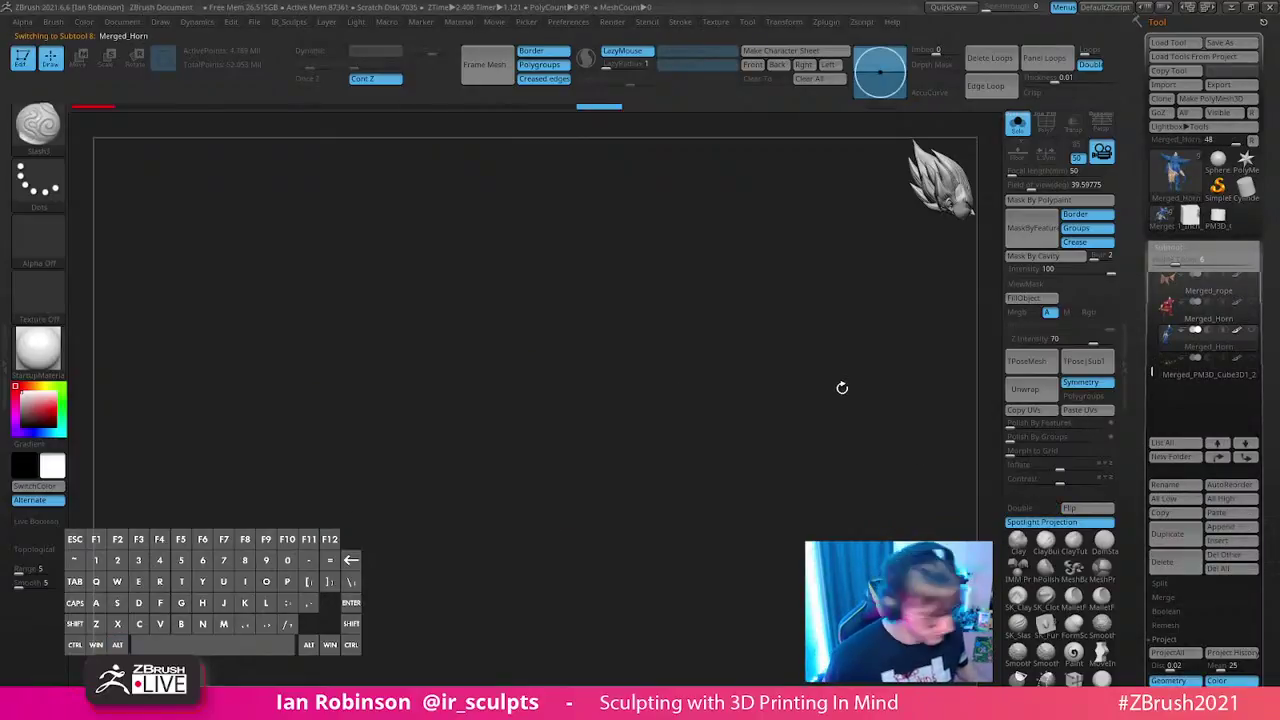
pyautogui.moveTo(833, 357); pyautogui.dragTo(746, 460)
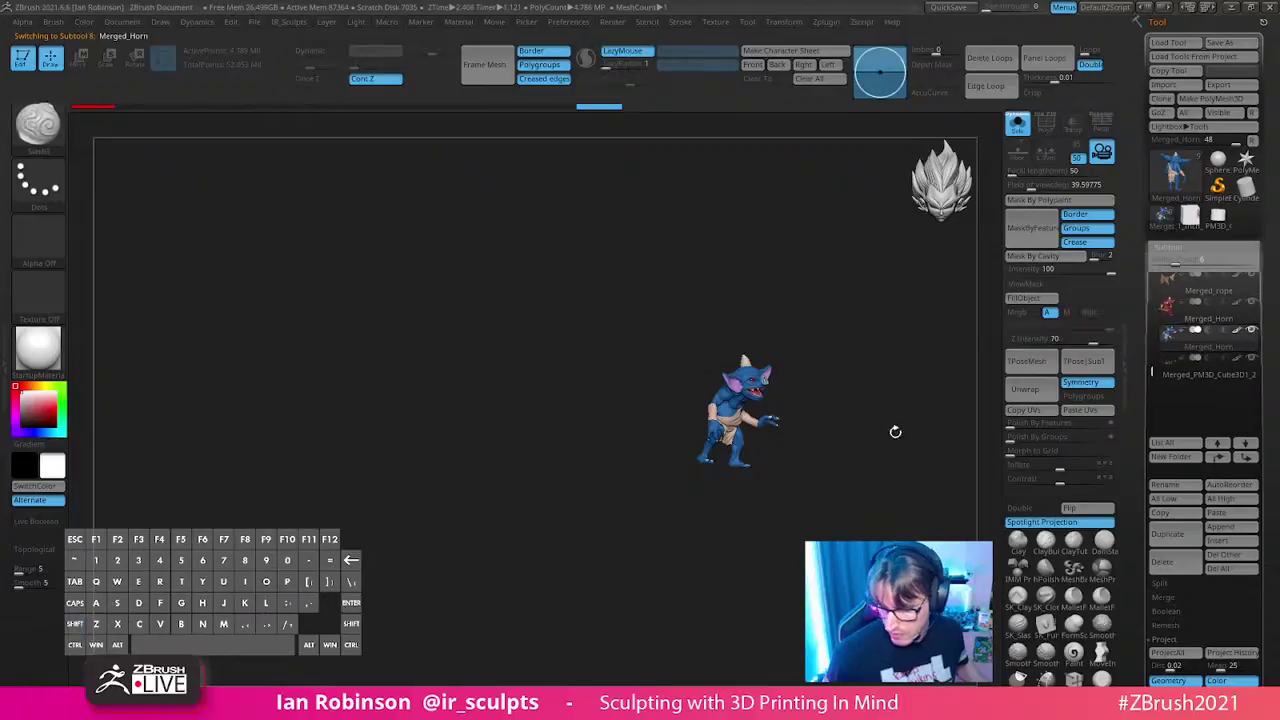
# - Select the base subtool Merged_PM3D_Cube3D1_2 and isolate it in Solo mode
pyautogui.click(1190, 374)
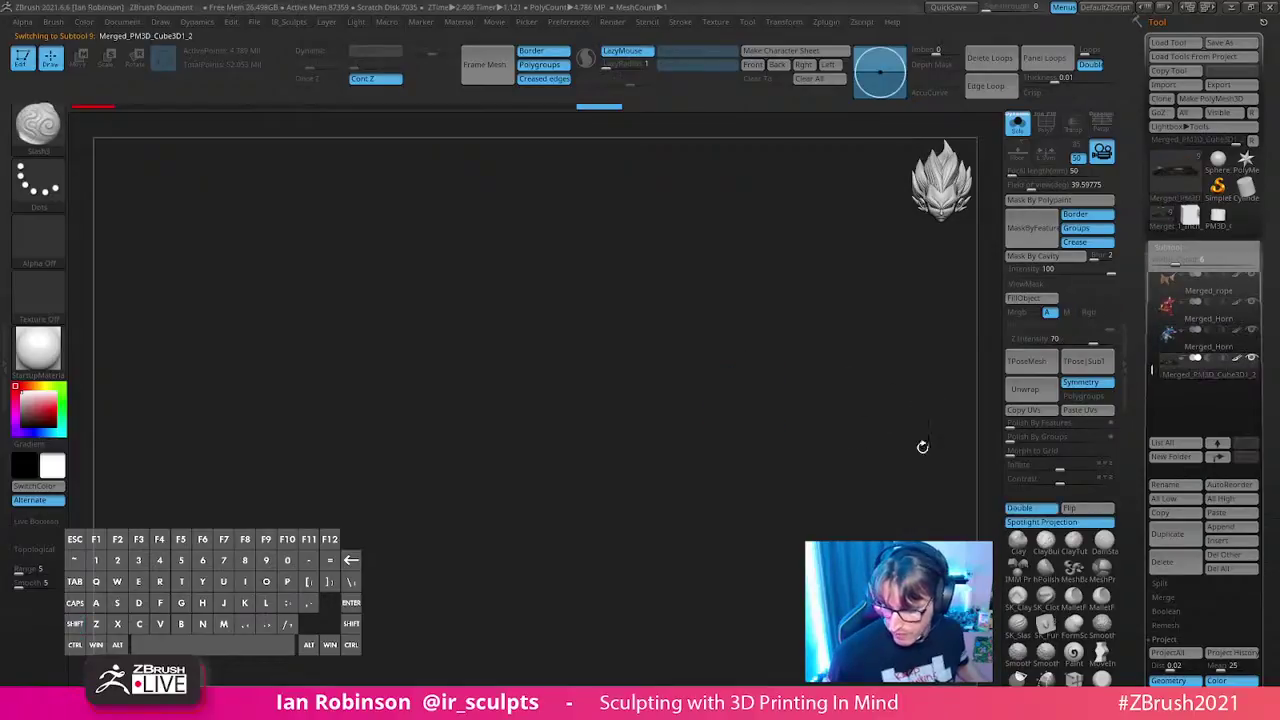
pyautogui.moveTo(860, 477); pyautogui.dragTo(887, 417)
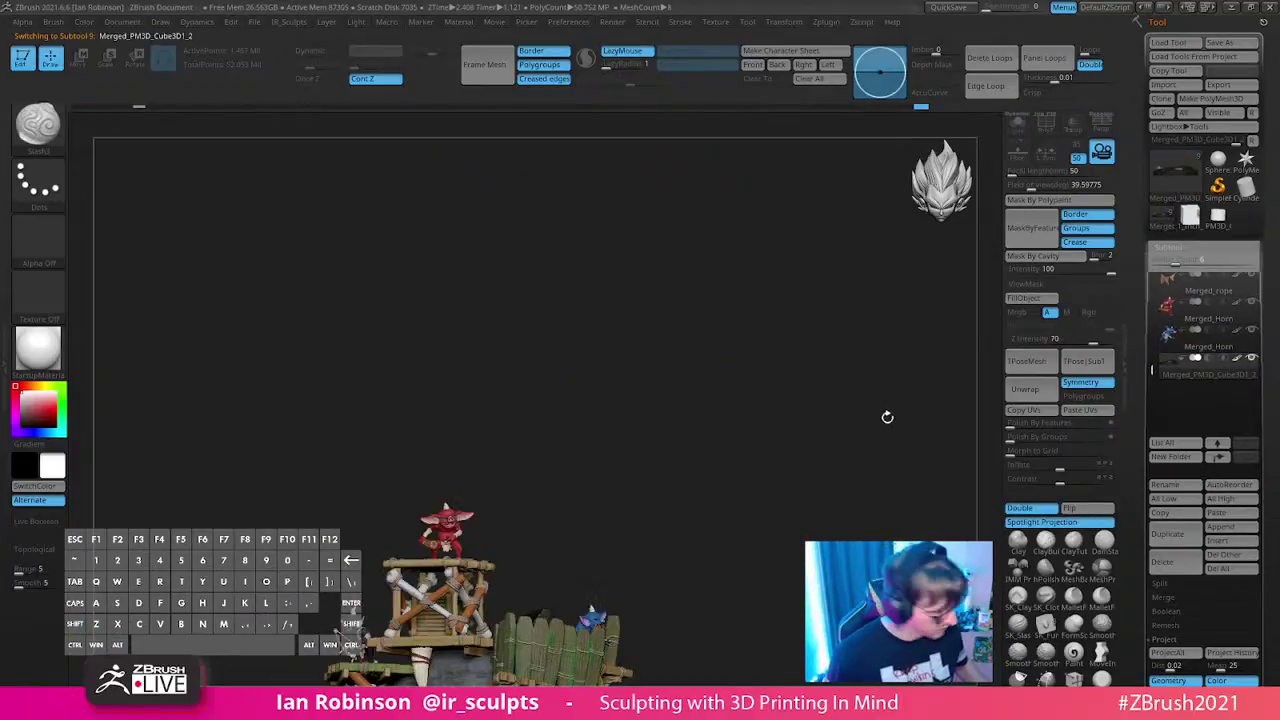
pyautogui.click(1018, 122)
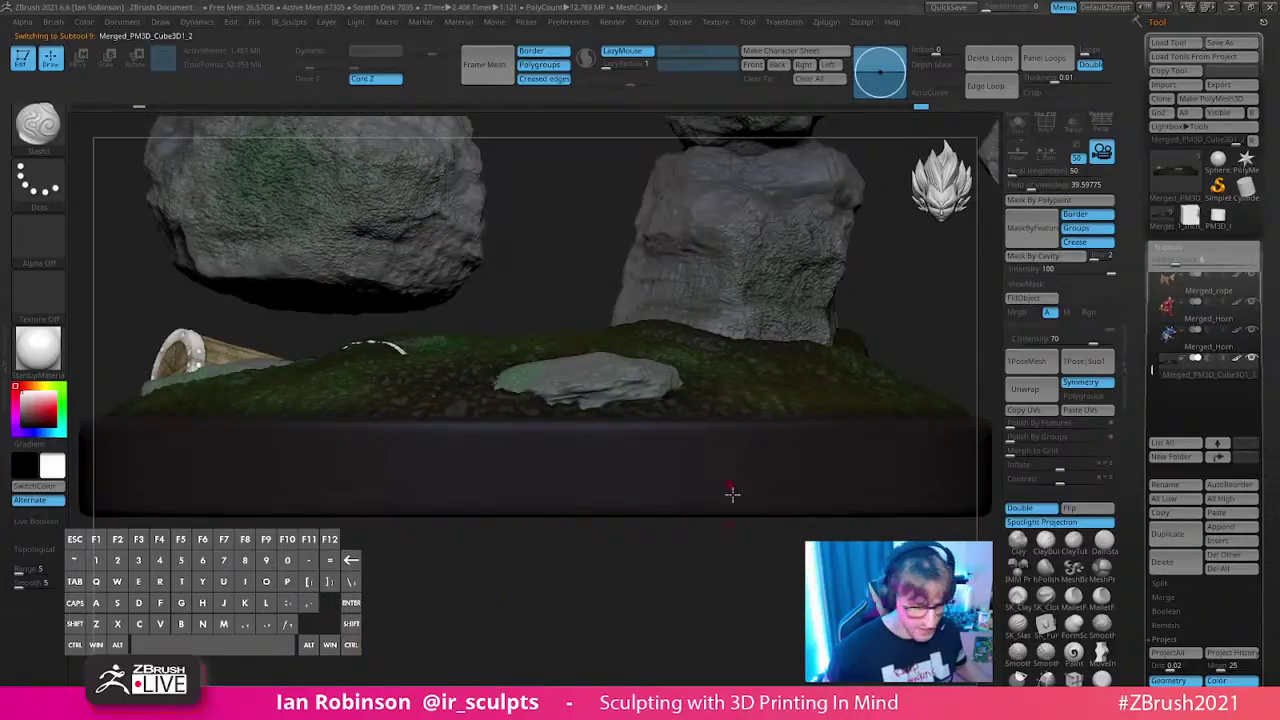
pyautogui.moveTo(837, 436); pyautogui.dragTo(835, 389)
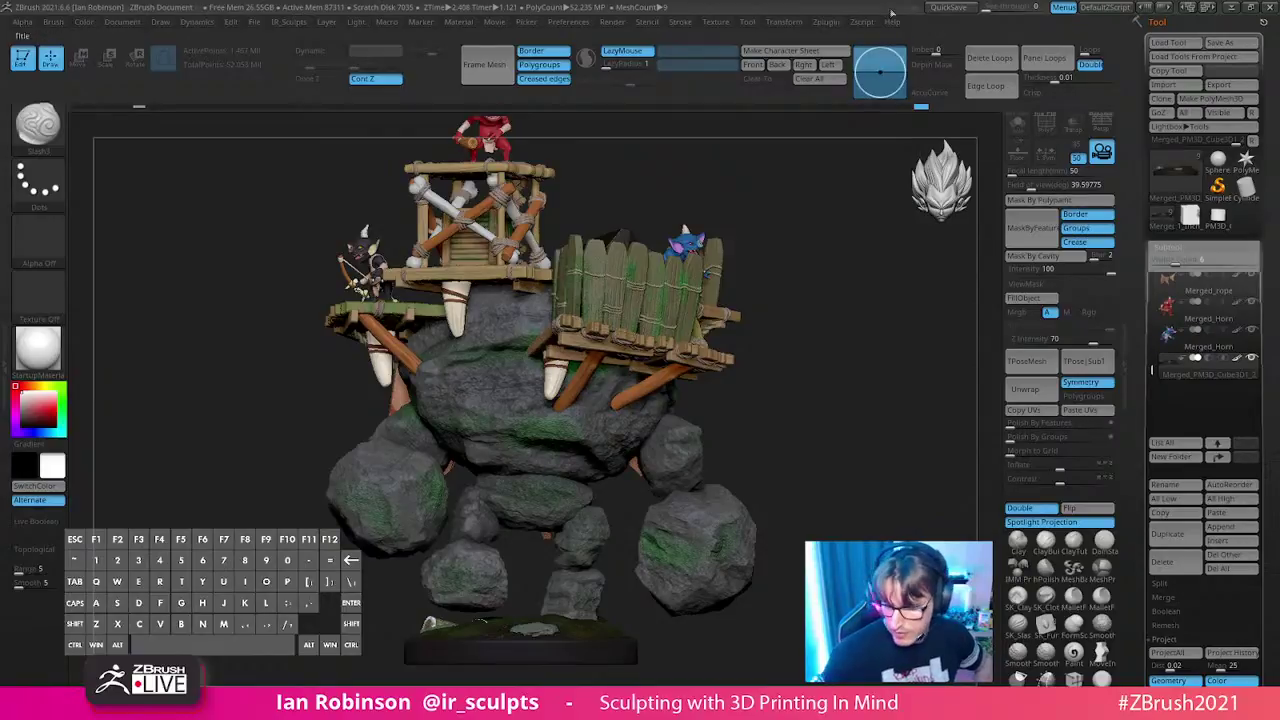
pyautogui.click(1017, 123)
# - Run the mesh integrity check on the base subtool
pyautogui.scroll(-5, 1277, 218)
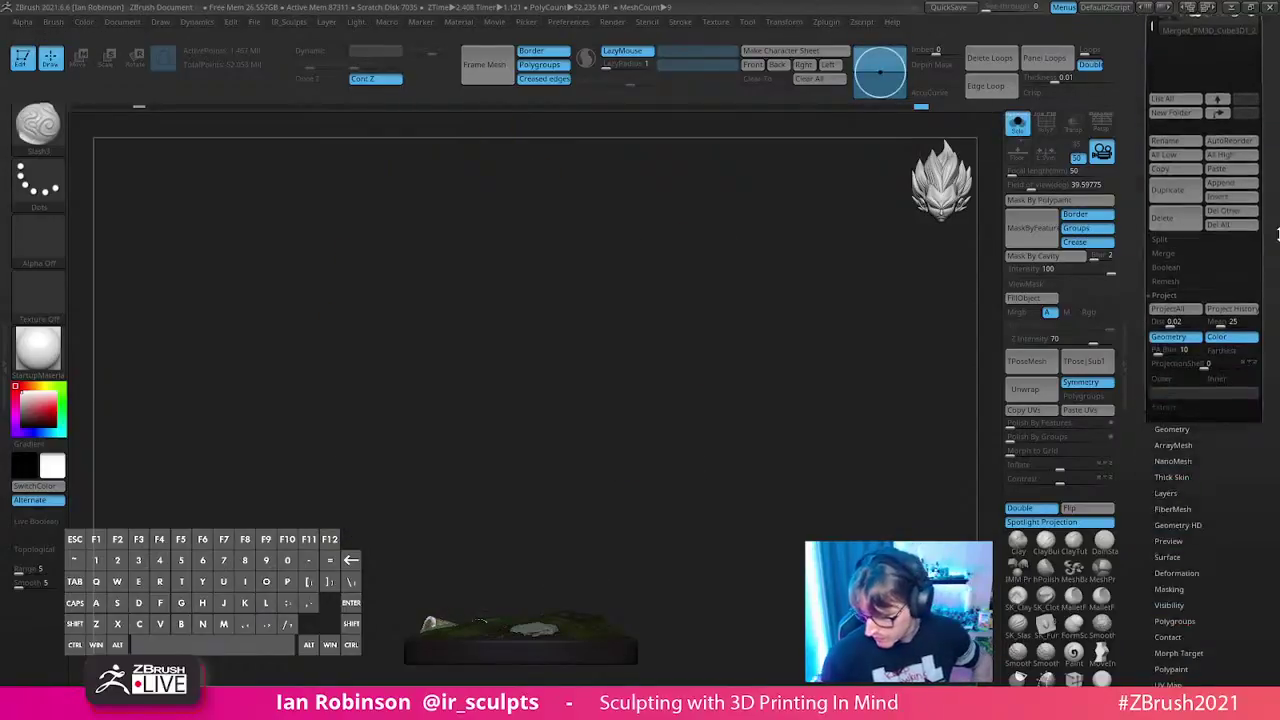
pyautogui.click(1172, 316)
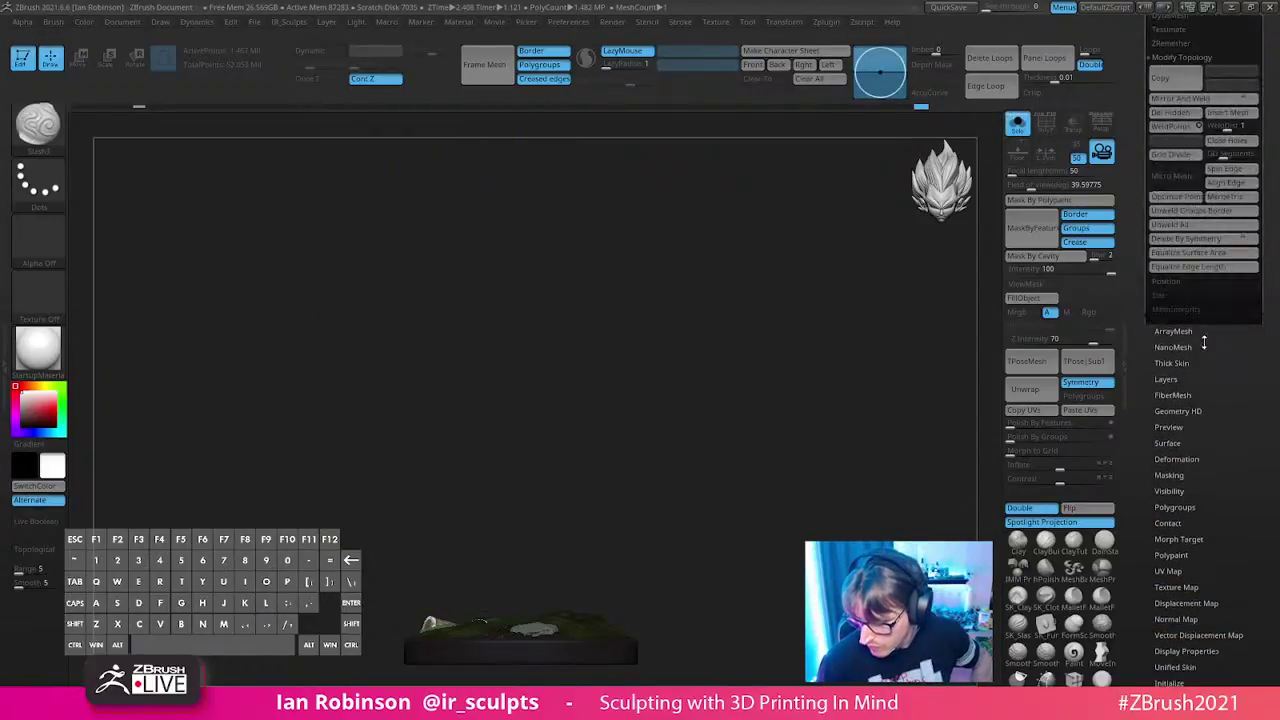
pyautogui.moveTo(1226, 348); pyautogui.dragTo(1226, 391)
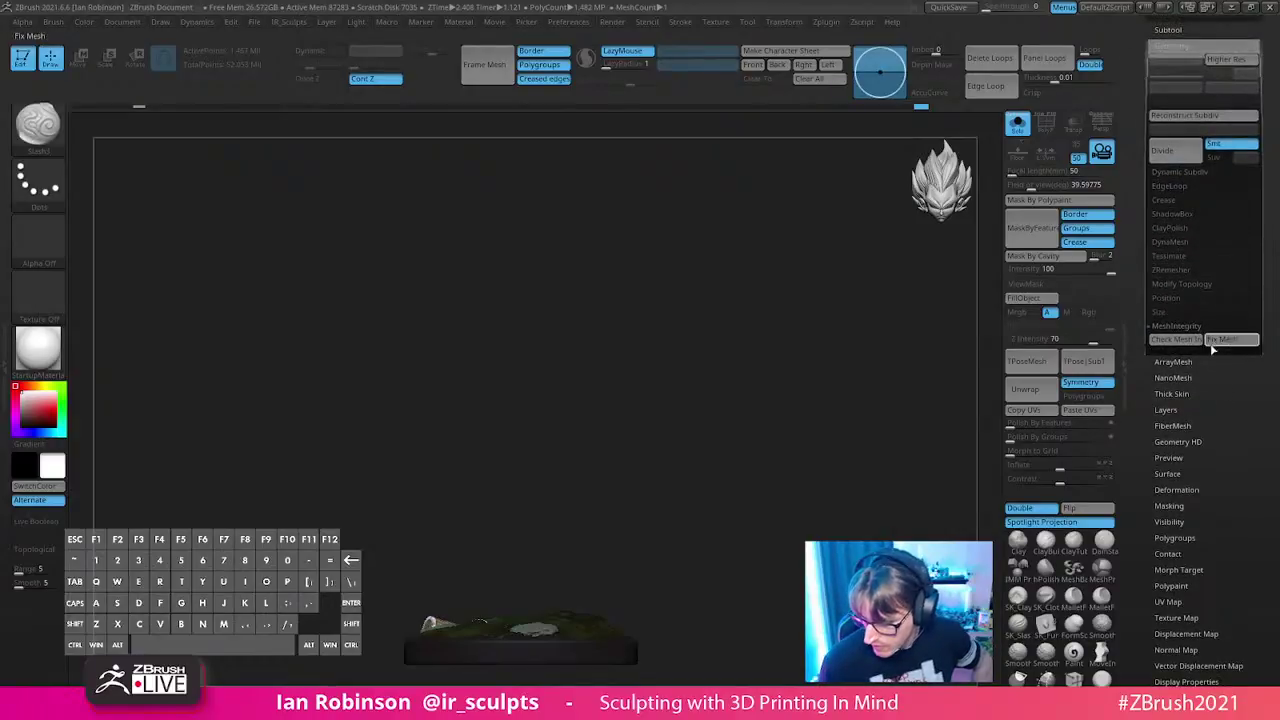
pyautogui.moveTo(1226, 344); pyautogui.dragTo(1221, 366)
pyautogui.click(1195, 372)
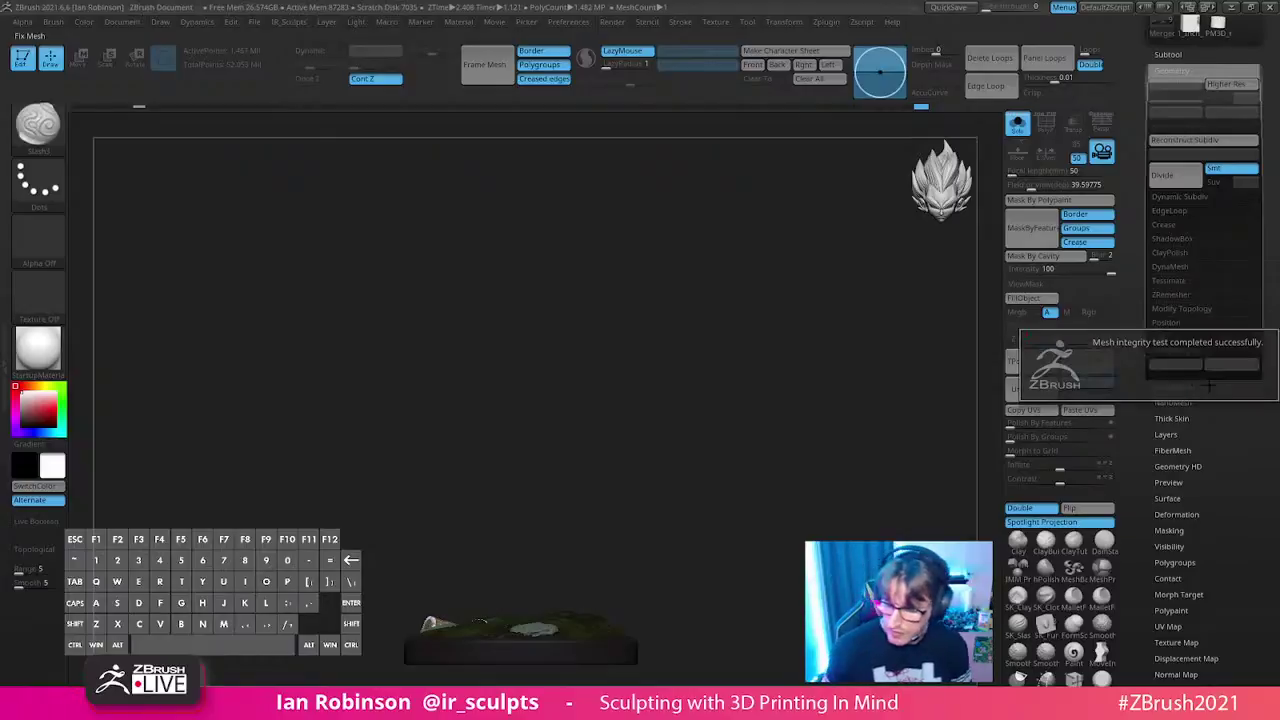
# - Analyze the selected base subtool with millimetres as the unit, and dismiss the report without saving it
pyautogui.click(826, 21)
pyautogui.click(818, 517)
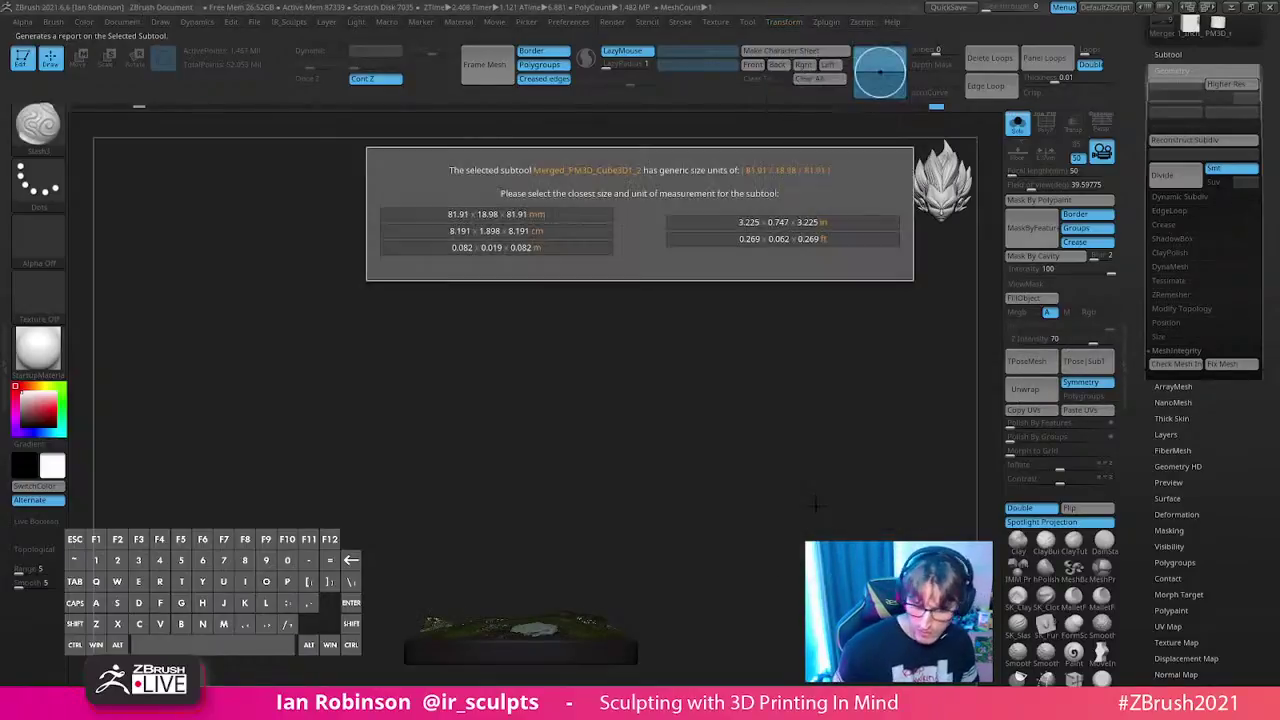
pyautogui.click(496, 214)
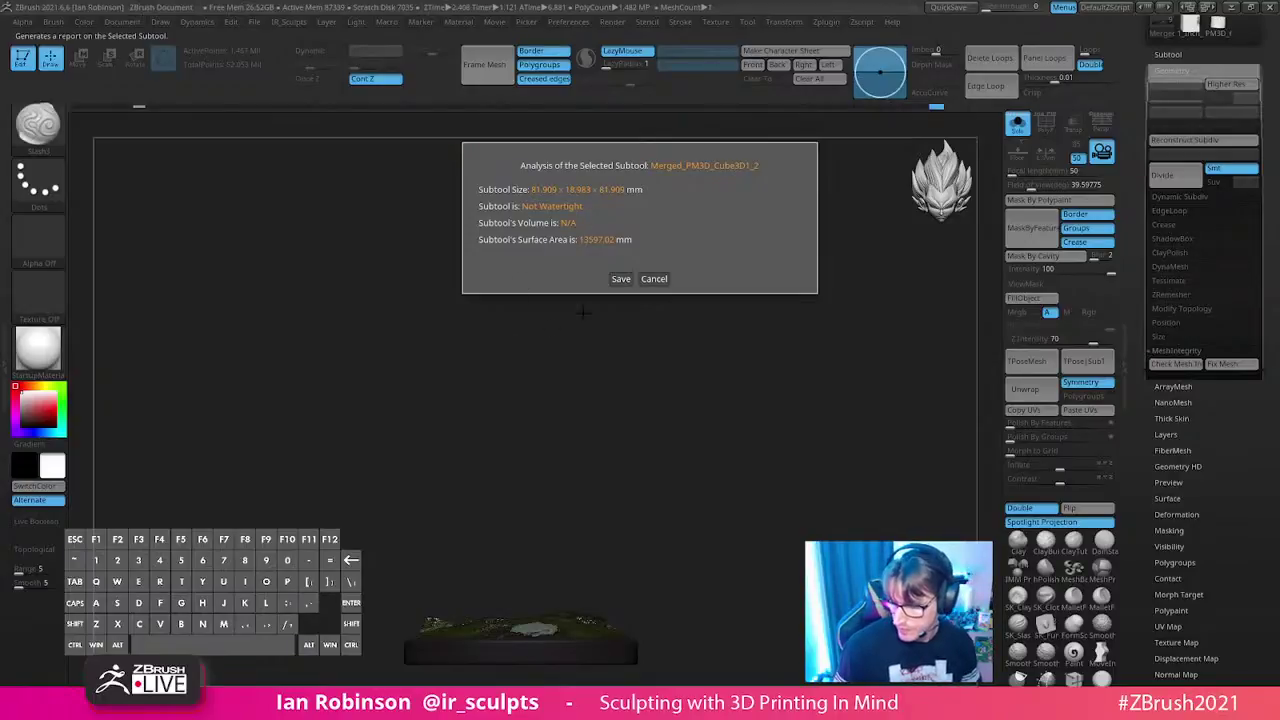
pyautogui.click(654, 278)
# - Recheck the base's mesh integrity and rerun the subtool analysis
pyautogui.click(1177, 364)
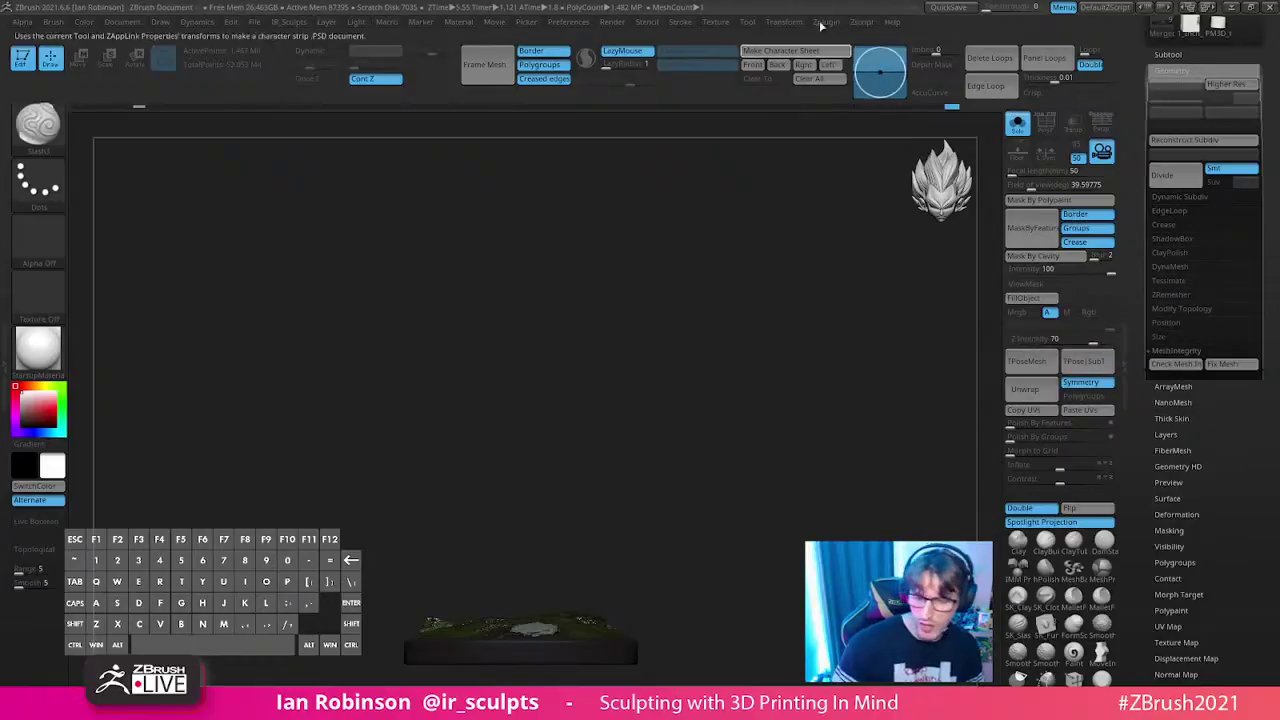
pyautogui.click(785, 21)
pyautogui.click(835, 519)
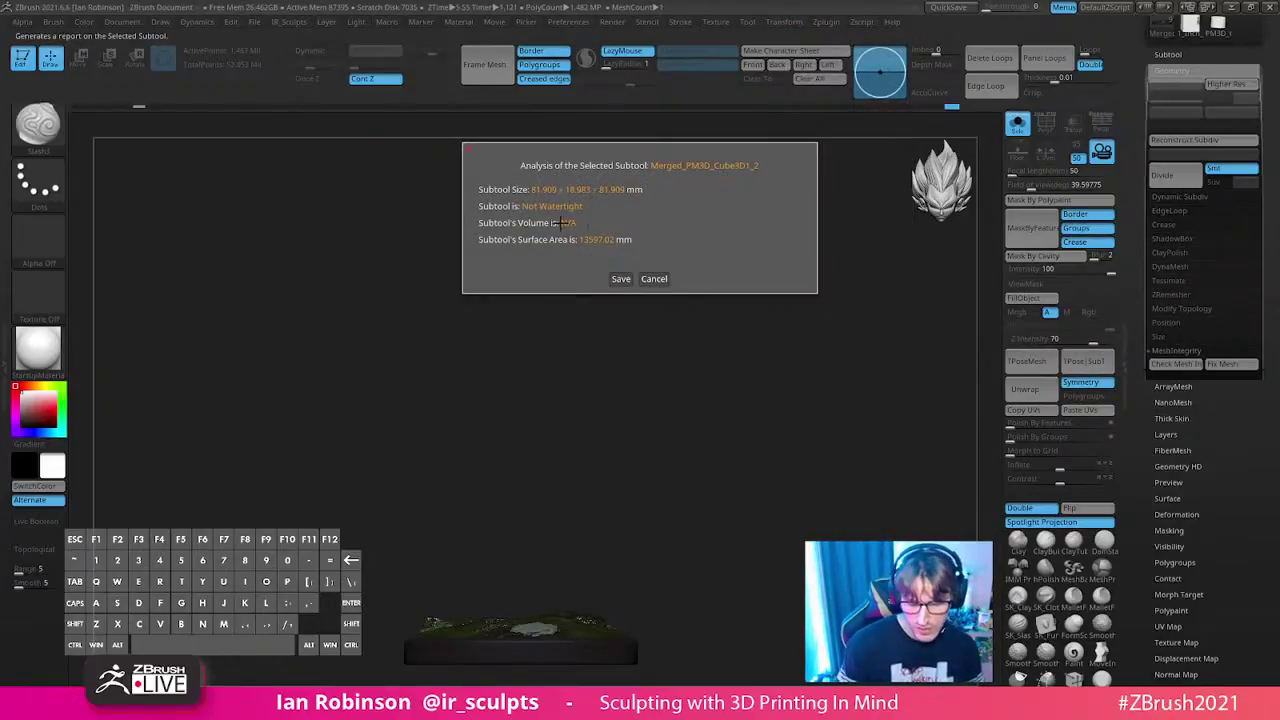
pyautogui.click(655, 278)
# - Hide part of the base to inspect its interior, and restore the full mesh
pyautogui.moveTo(831, 386)
pyautogui.keyDown('alt'); pyautogui.mouseDown()
pyautogui.moveTo(820, 311)
pyautogui.moveTo(677, 449)
pyautogui.moveTo(849, 343)
pyautogui.moveTo(850, 355)
pyautogui.moveTo(866, 320)
pyautogui.moveTo(860, 397)
pyautogui.moveTo(540, 449)
pyautogui.mouseUp(); pyautogui.keyUp('alt')
pyautogui.hotkey('shift', 'f')
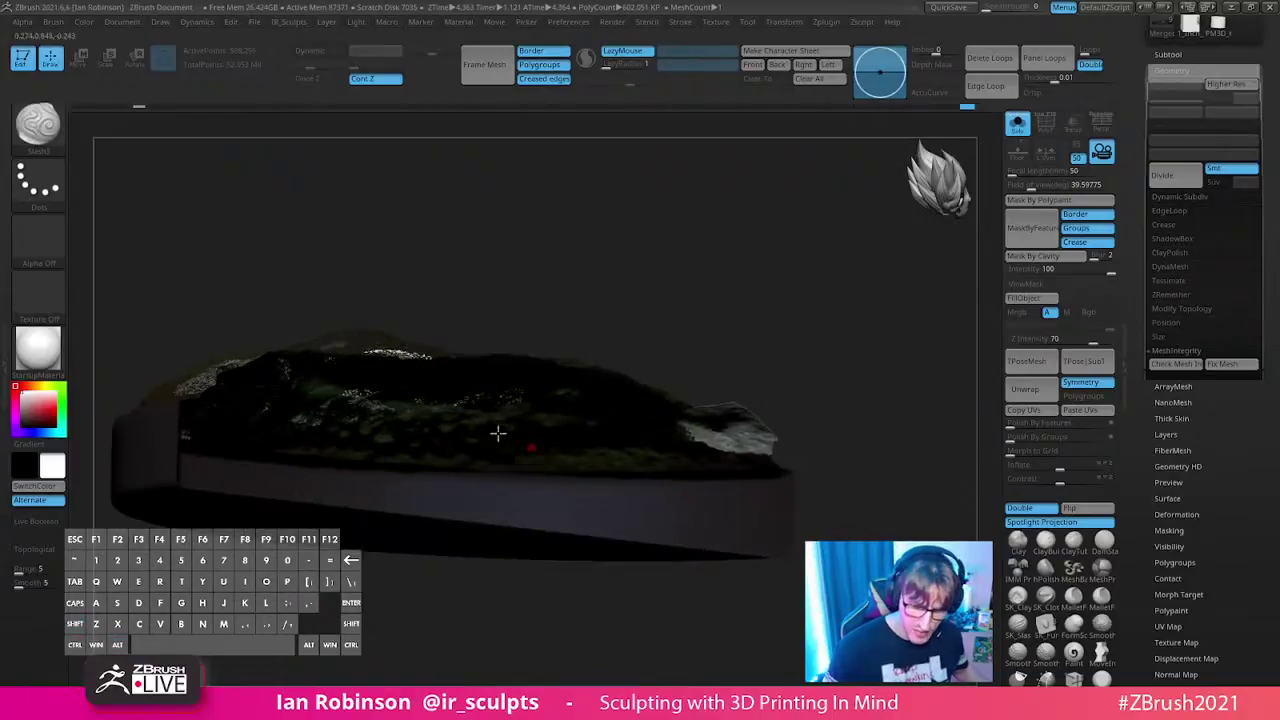
pyautogui.moveTo(860, 303)
pyautogui.keyDown('alt'); pyautogui.mouseDown()
pyautogui.moveTo(846, 297)
pyautogui.moveTo(846, 317)
pyautogui.moveTo(840, 254)
pyautogui.moveTo(750, 255)
pyautogui.moveTo(789, 271)
pyautogui.moveTo(774, 291)
pyautogui.moveTo(820, 331)
pyautogui.moveTo(812, 403)
pyautogui.mouseUp(); pyautogui.keyUp('alt')
pyautogui.keyDown('ctrl'); pyautogui.moveTo(753, 375); pyautogui.dragTo(840, 317); pyautogui.keyUp('ctrl')
pyautogui.keyDown('ctrl'); pyautogui.click(797, 354); pyautogui.keyUp('ctrl')
pyautogui.keyDown('ctrl'); pyautogui.click(823, 346); pyautogui.keyUp('ctrl')
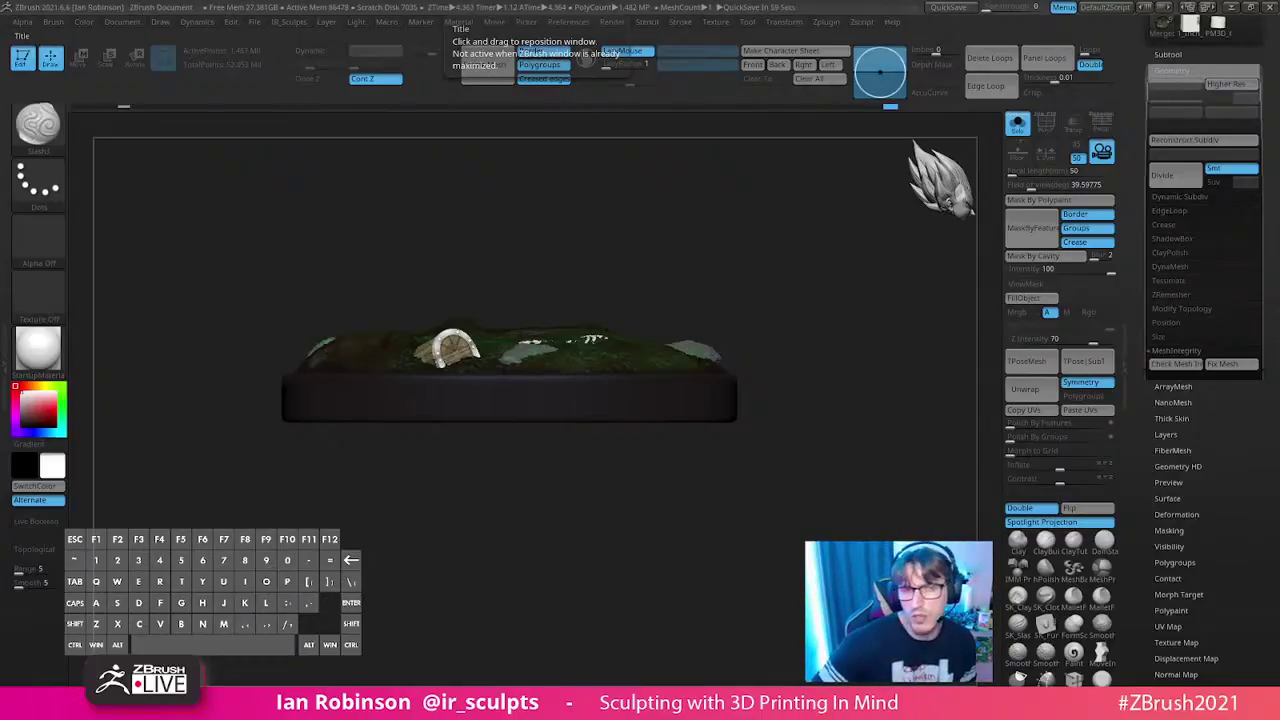
pyautogui.moveTo(901, 375); pyautogui.dragTo(849, 351)
pyautogui.press('g')
pyautogui.press('Escape')
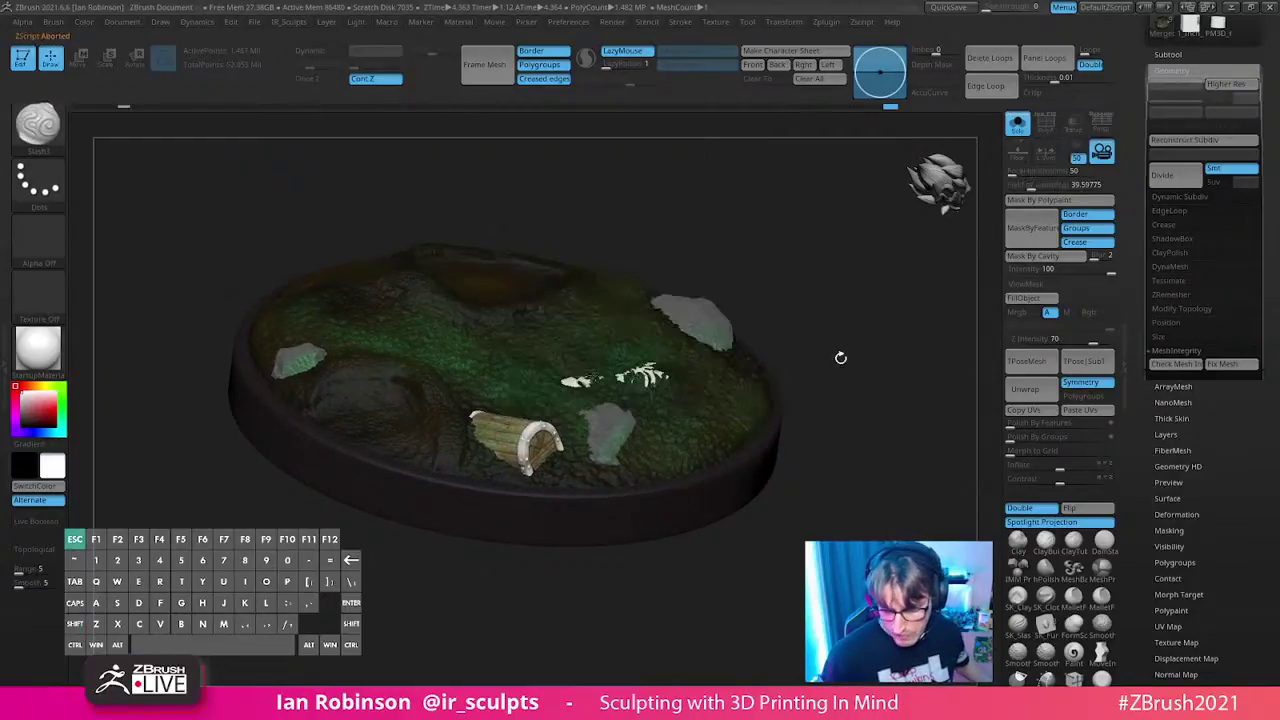
# - Analyze the complete base subtool again in millimetres and close the report without saving
pyautogui.click(716, 21)
pyautogui.moveTo(788, 21)
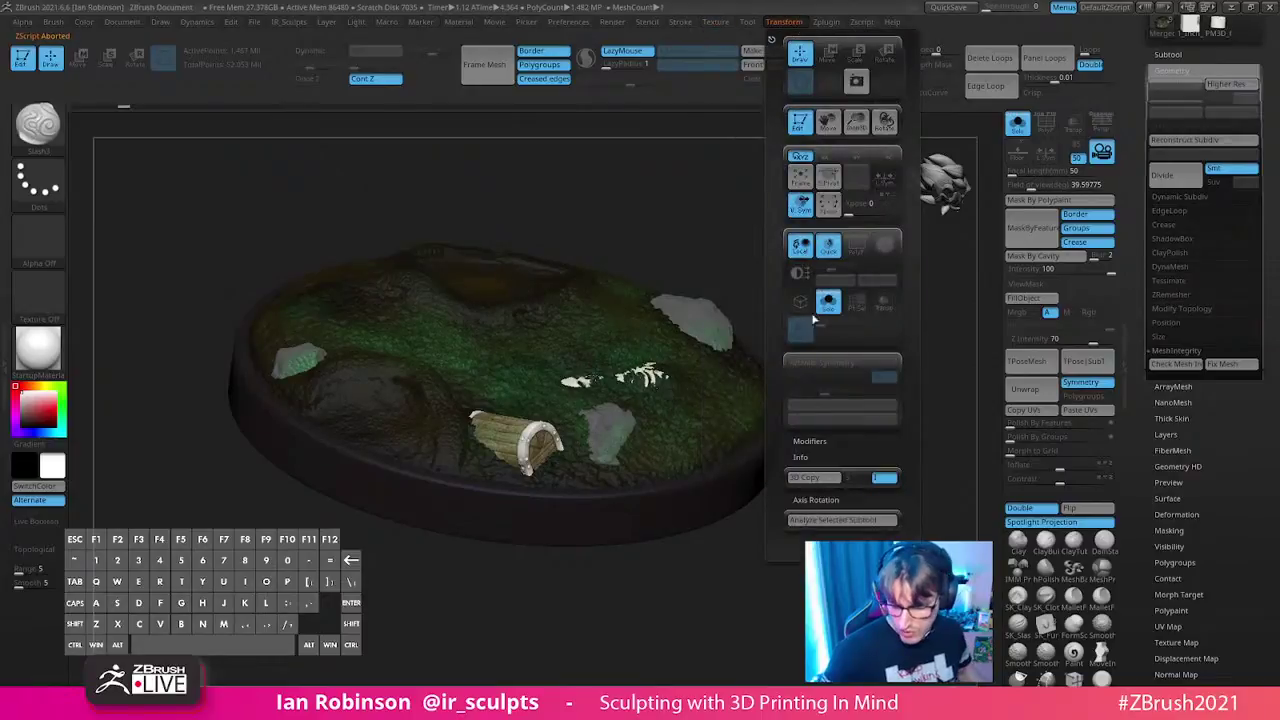
pyautogui.click(822, 504)
pyautogui.click(597, 215)
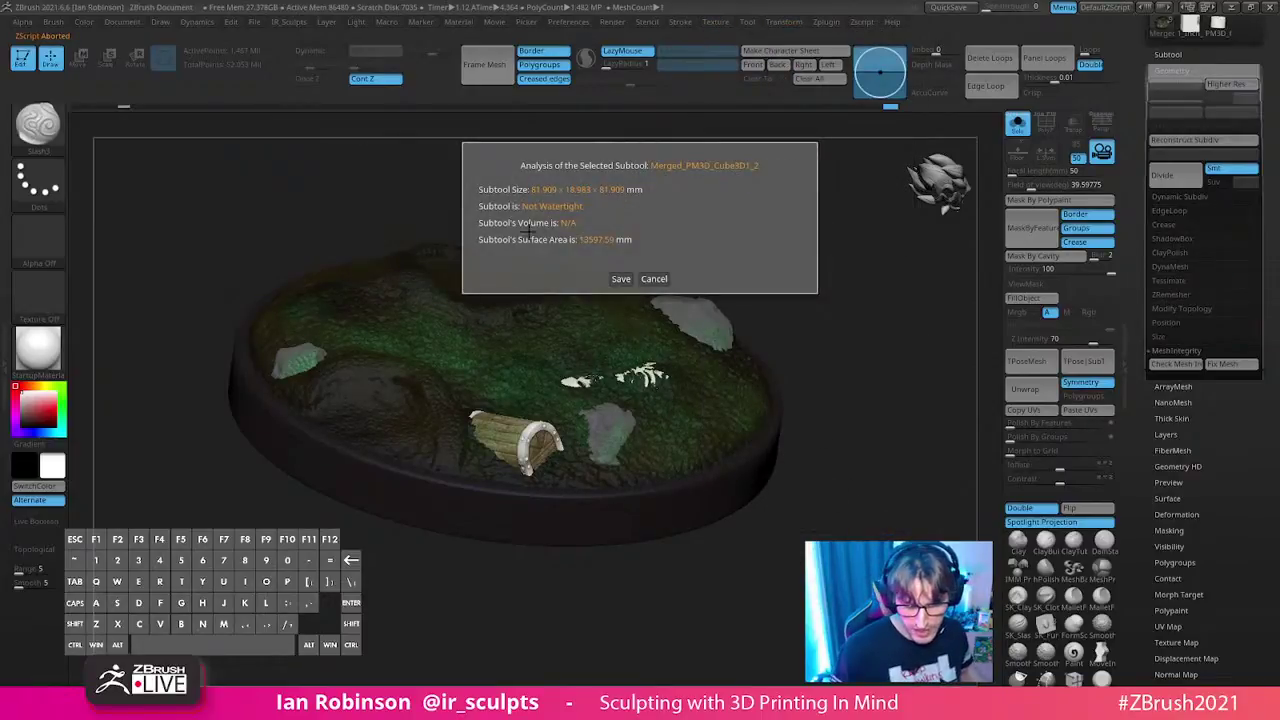
pyautogui.click(654, 278)
pyautogui.moveTo(760, 210); pyautogui.dragTo(831, 355)
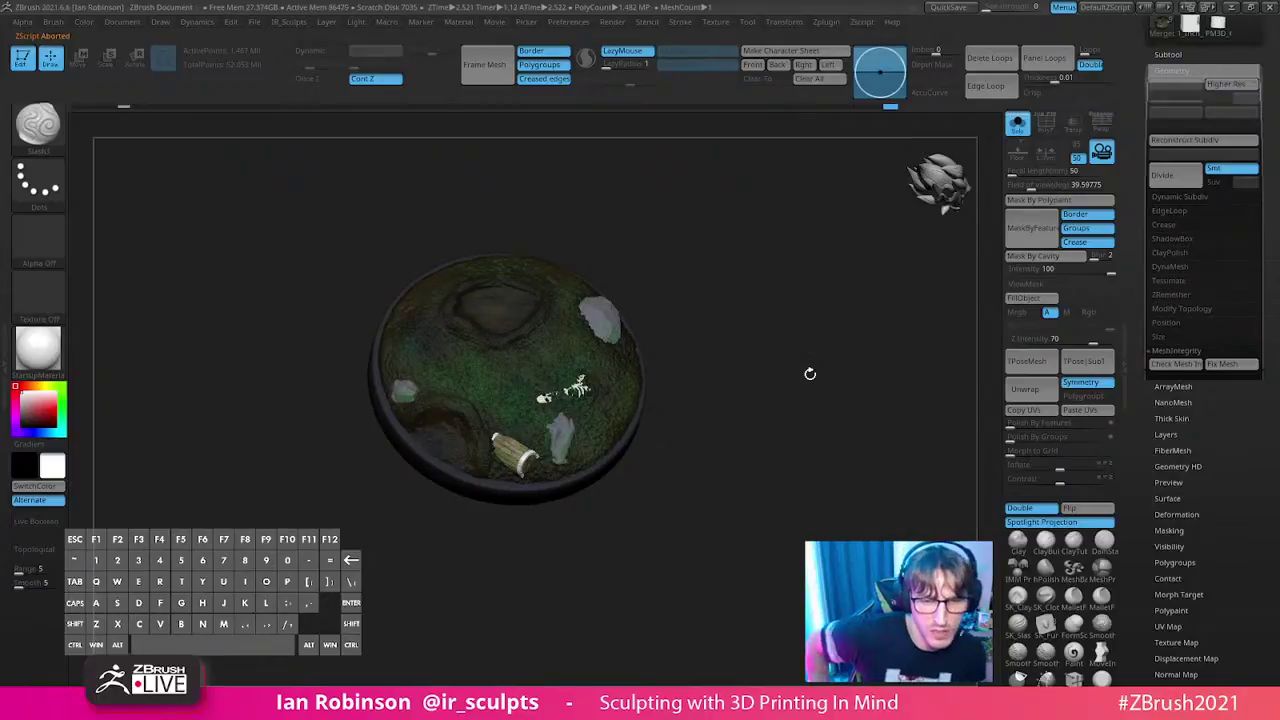
pyautogui.moveTo(812, 344); pyautogui.dragTo(804, 380)
pyautogui.click(830, 21)
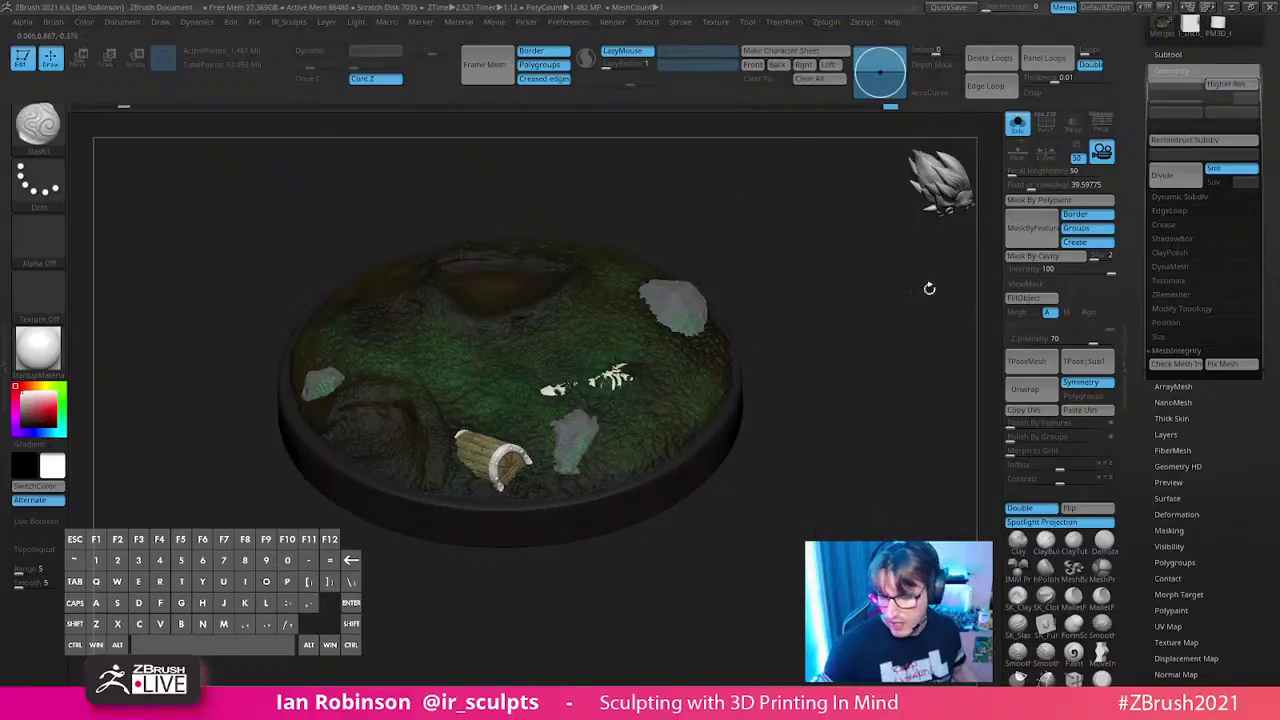
pyautogui.moveTo(861, 378); pyautogui.dragTo(807, 353)
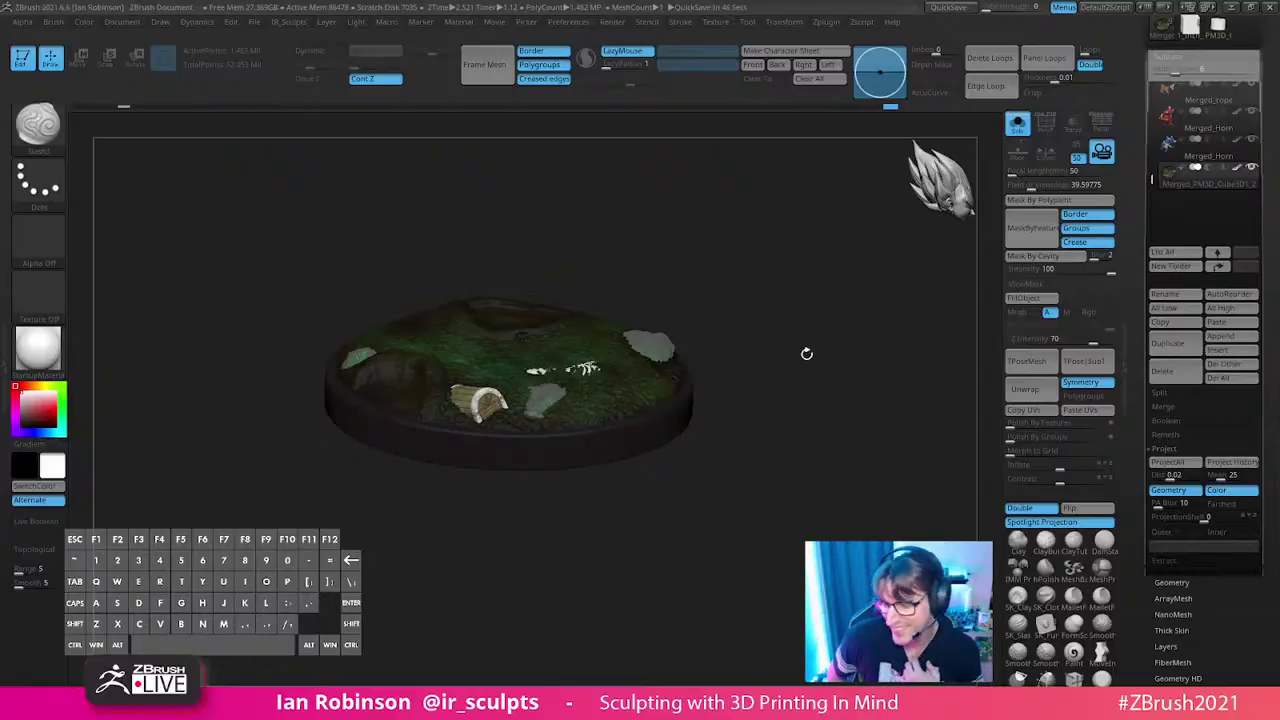
# - Save the tool as Bokoblin_Talus_Statue_Prep_03.ztl in the Bokoblin_Talus_3DPrint_Prep folder
pyautogui.moveTo(1278, 54); pyautogui.dragTo(1272, 244)
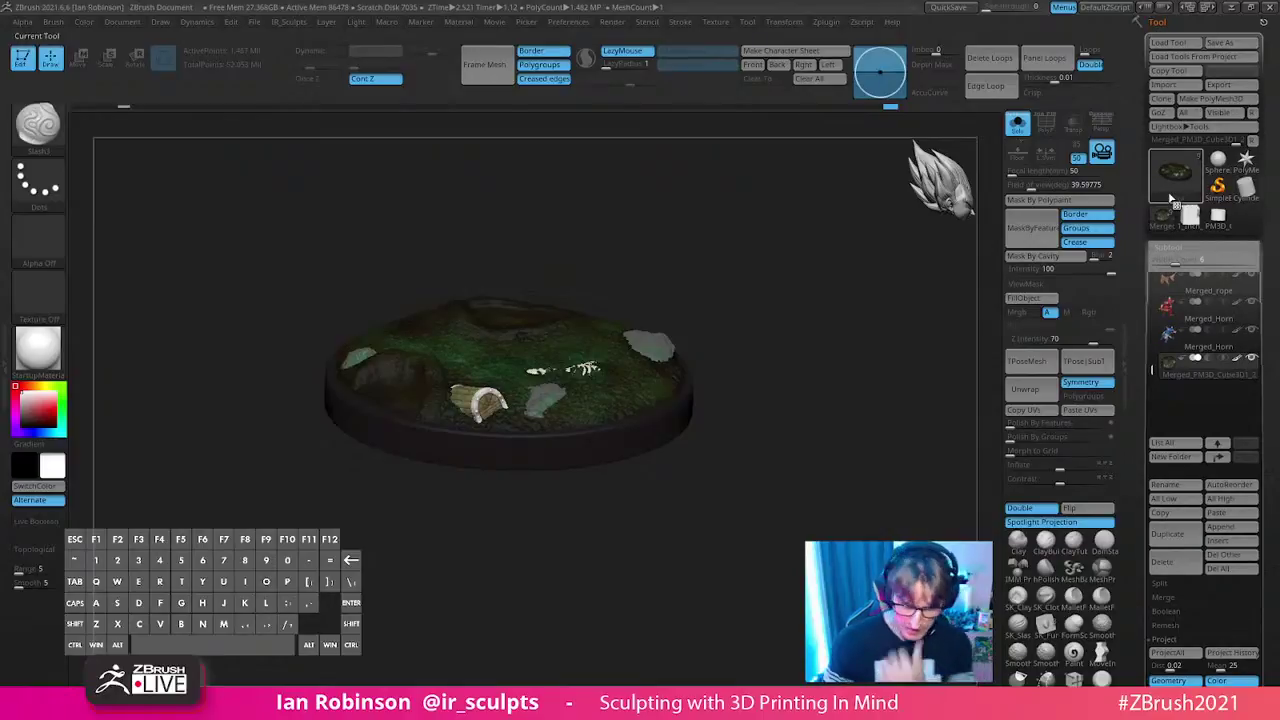
pyautogui.moveTo(1170, 197)
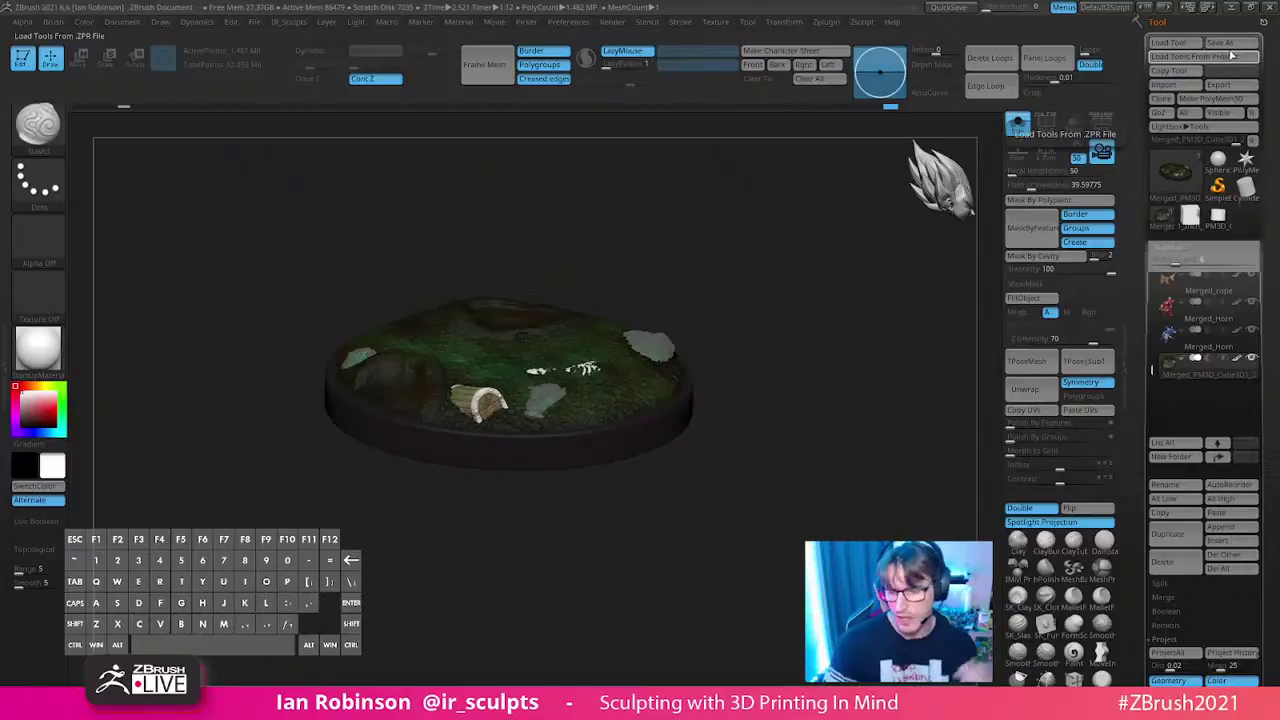
pyautogui.click(1228, 44)
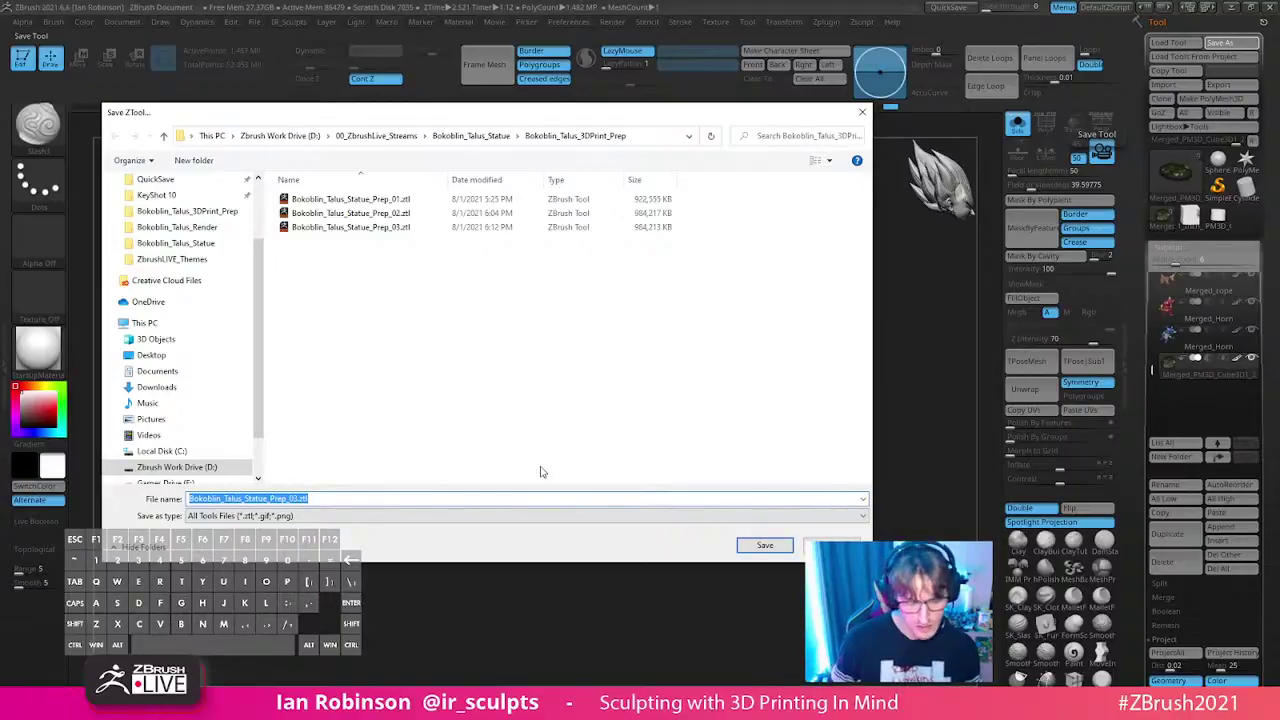
pyautogui.click(764, 546)
pyautogui.click(673, 355)
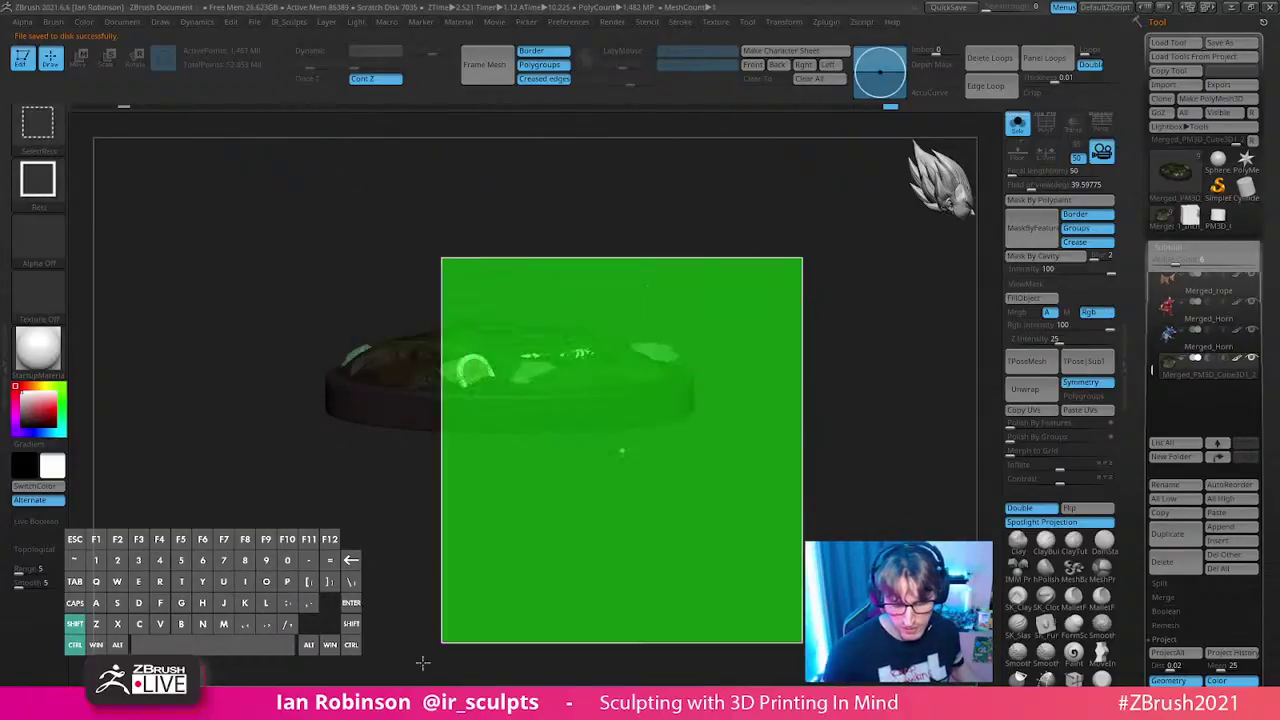
# - Isolate portions of the base with box selections to examine the mesh from the side and underneath
pyautogui.moveTo(843, 333); pyautogui.dragTo(870, 363)
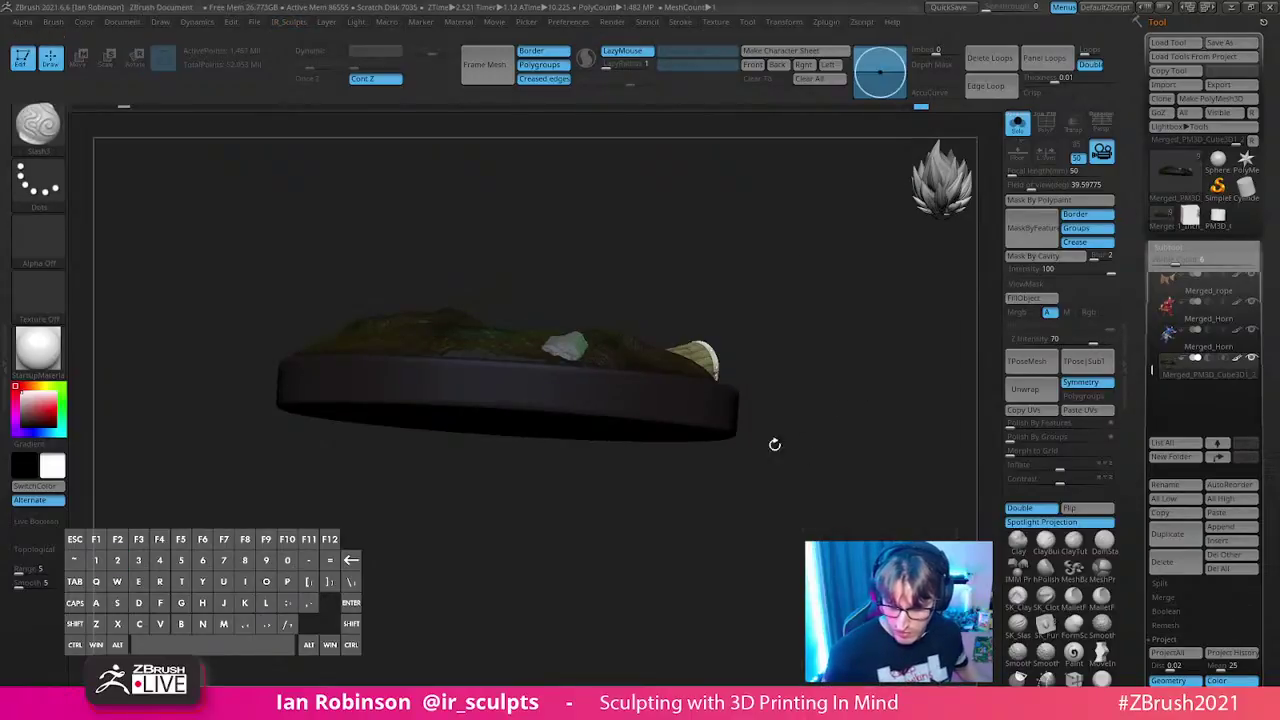
pyautogui.hotkey('ctrl', 'shift')
pyautogui.keyDown('ctrl'); pyautogui.keyDown('shift'); pyautogui.moveTo(838, 263); pyautogui.dragTo(904, 463); pyautogui.keyUp('shift'); pyautogui.keyUp('ctrl')
pyautogui.moveTo(858, 338); pyautogui.dragTo(868, 366)
pyautogui.hotkey('shift', 'g')
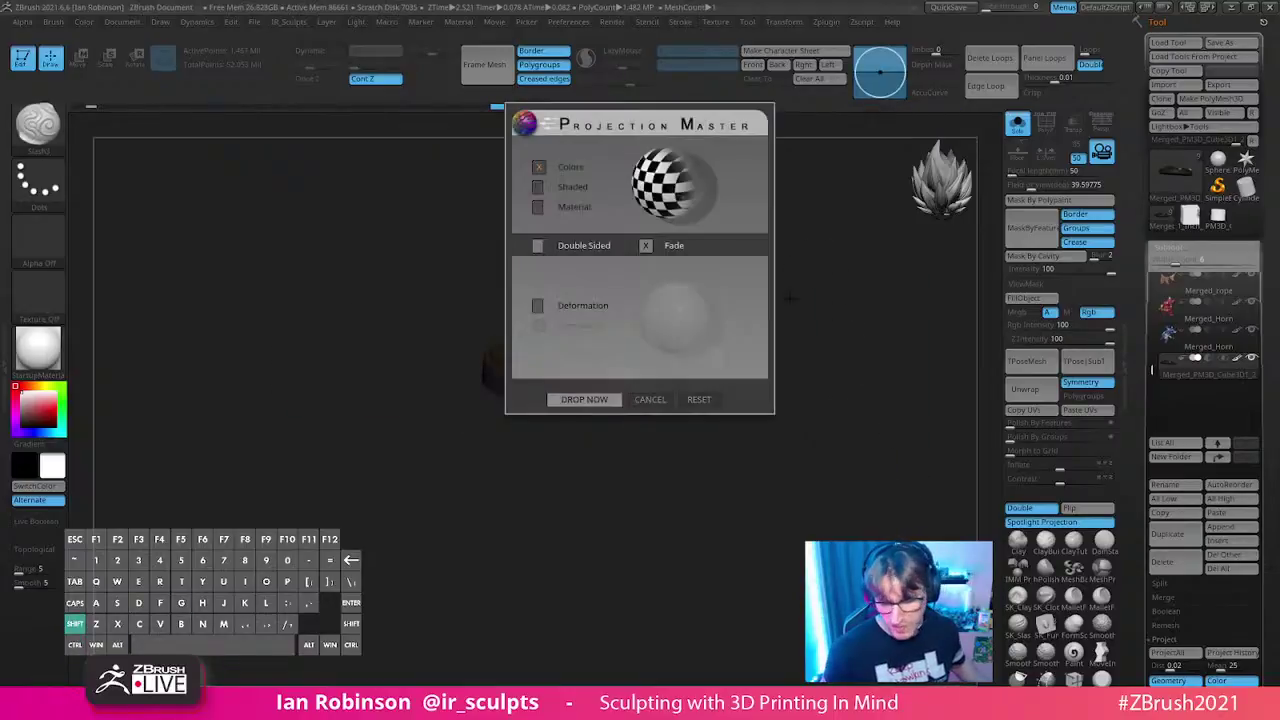
pyautogui.press('Escape')
pyautogui.moveTo(847, 357)
pyautogui.mouseDown()
pyautogui.moveTo(843, 449)
pyautogui.moveTo(854, 383)
pyautogui.moveTo(894, 349)
pyautogui.moveTo(862, 439)
pyautogui.mouseUp()
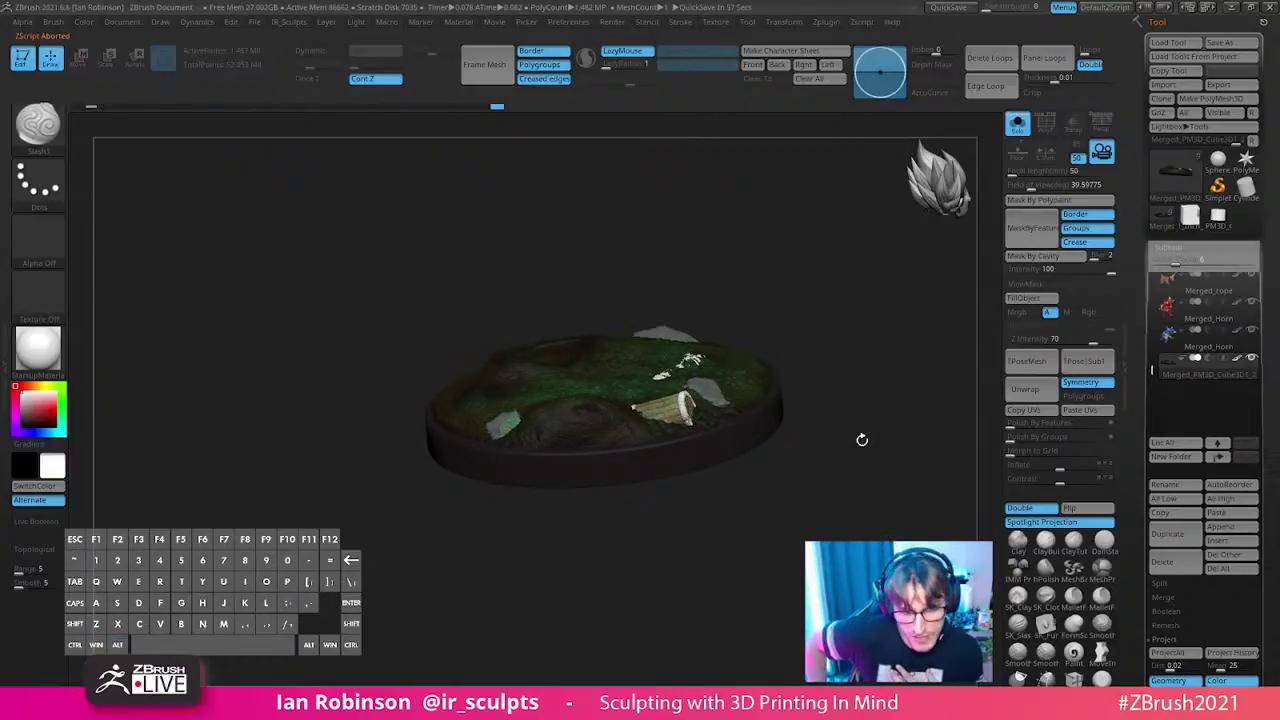
pyautogui.moveTo(838, 395); pyautogui.dragTo(811, 439)
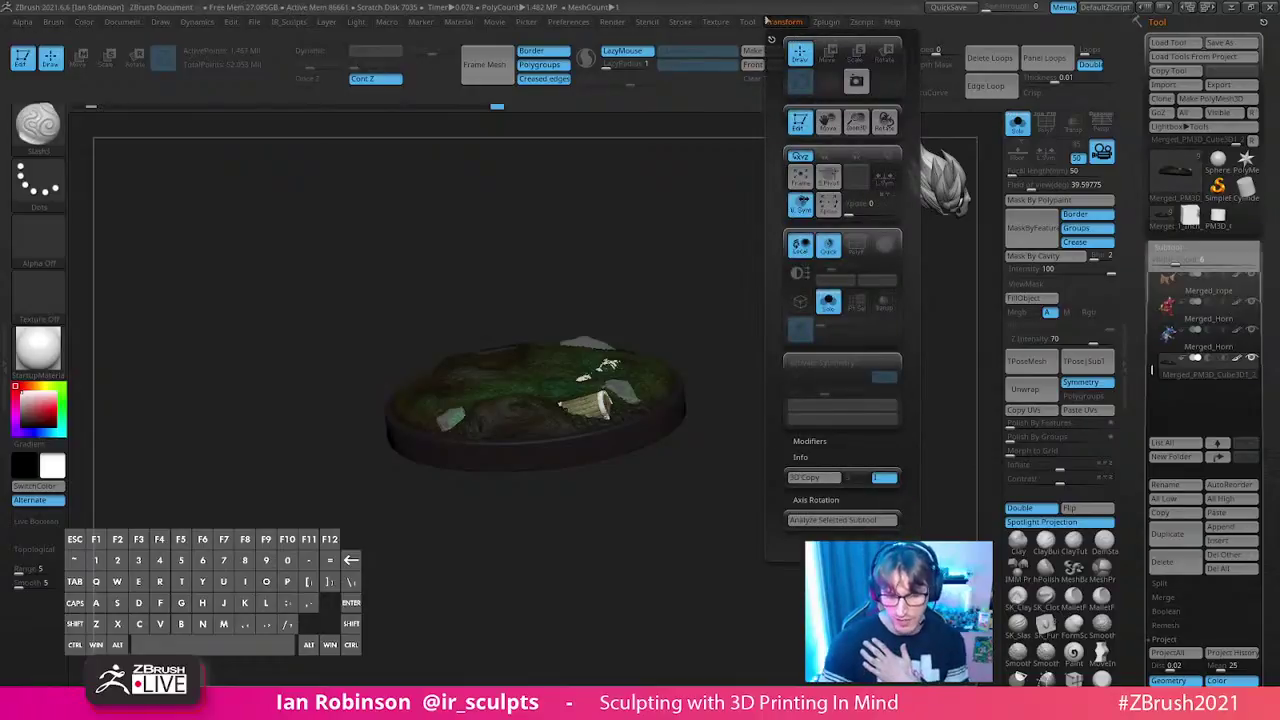
# - Duplicate the base subtool and run the subtool analysis on the copy
pyautogui.scroll(-1, 1212, 385)
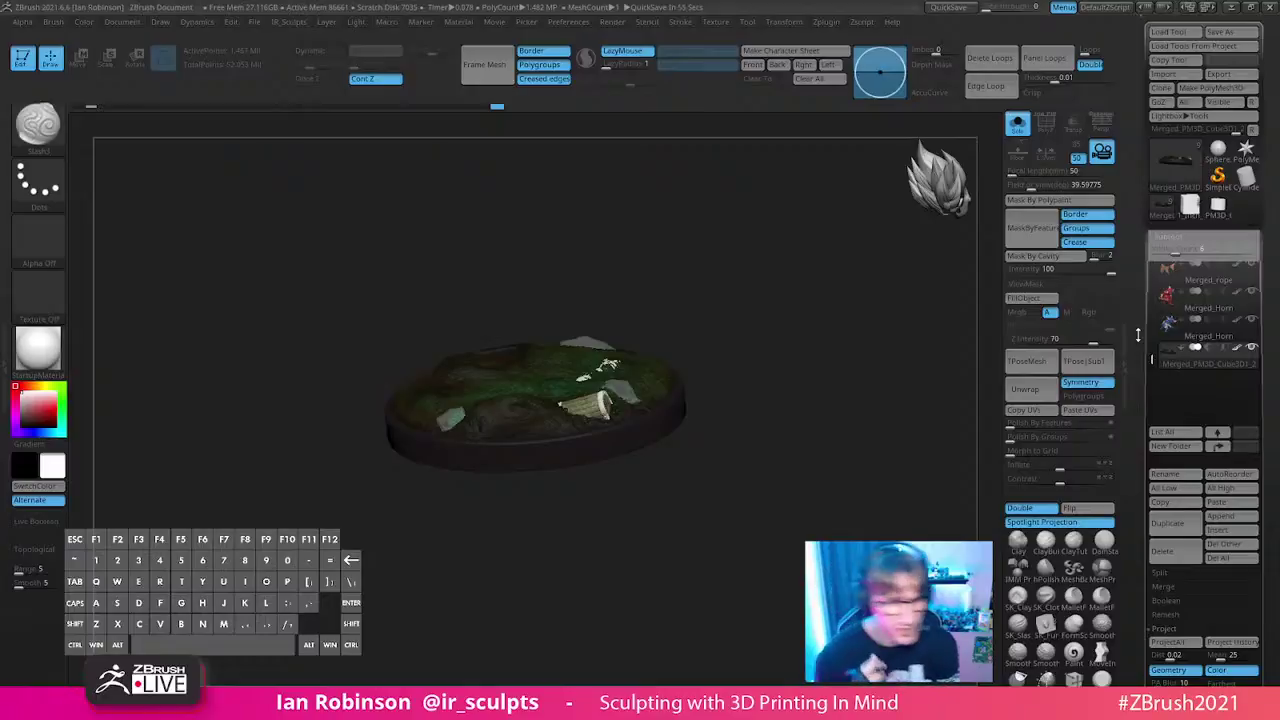
pyautogui.hotkey('ctrl', 'shift', 'd')
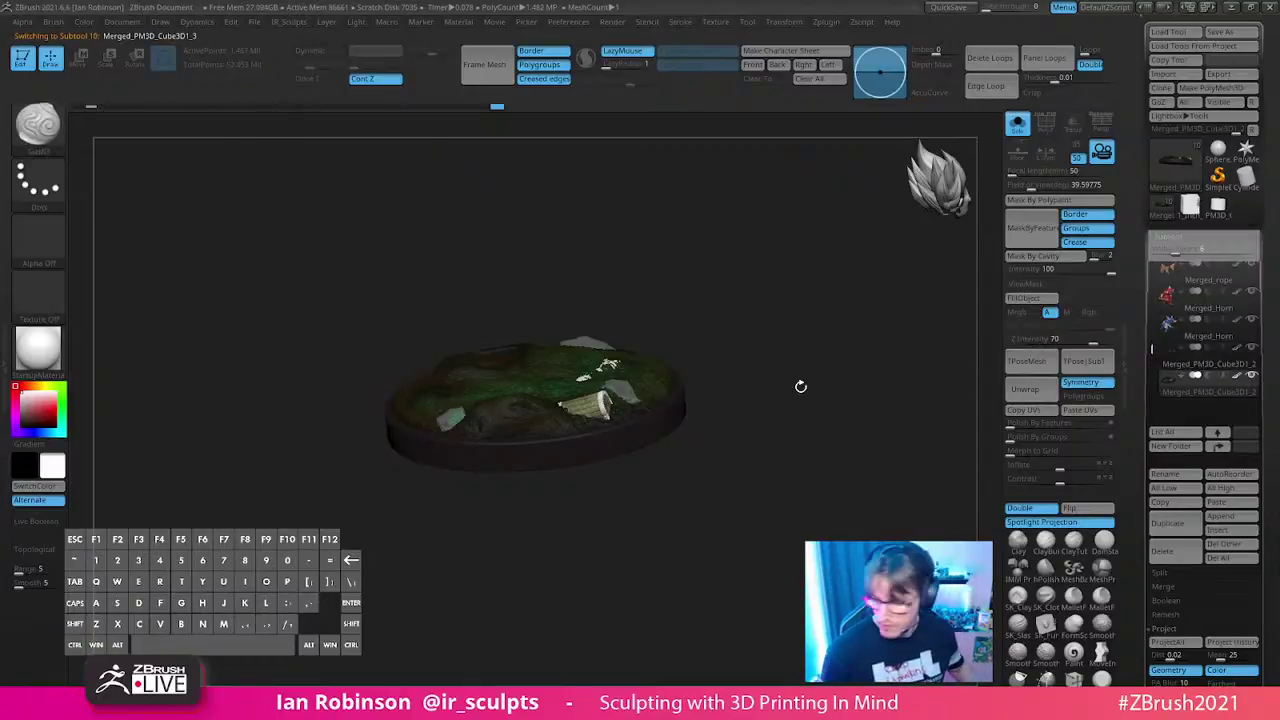
pyautogui.click(790, 22)
pyautogui.click(824, 521)
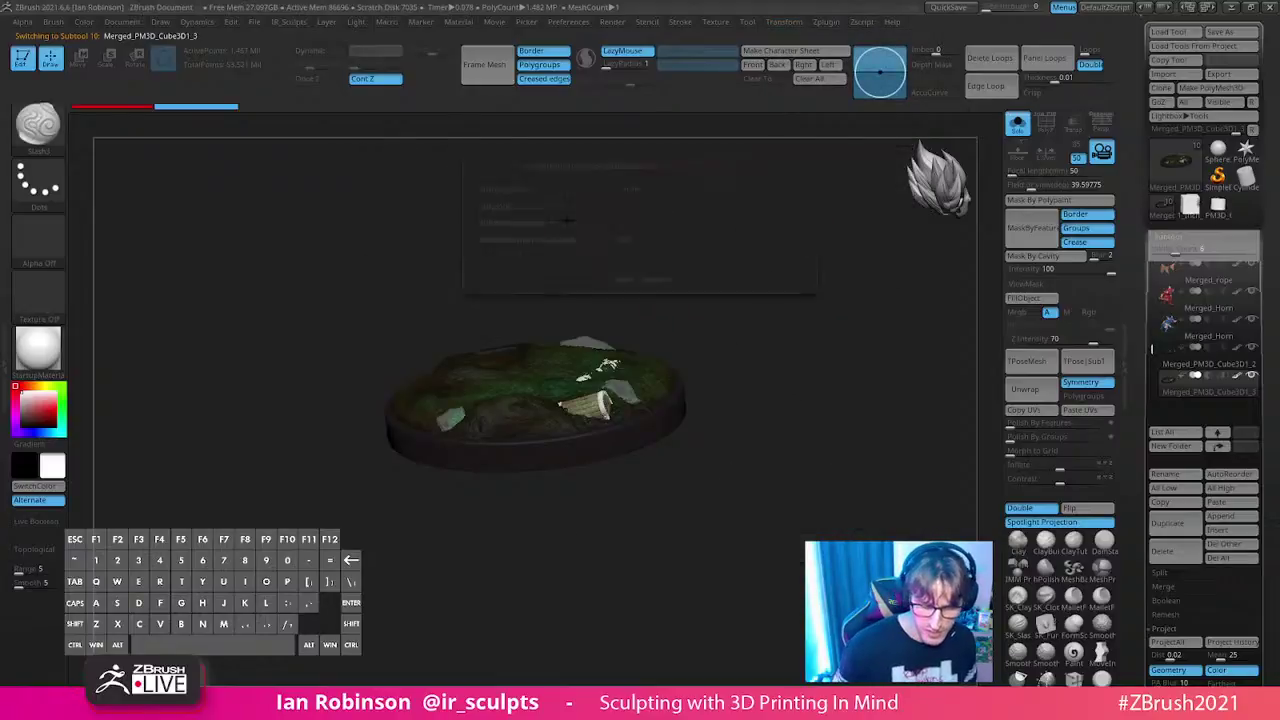
pyautogui.click(643, 279)
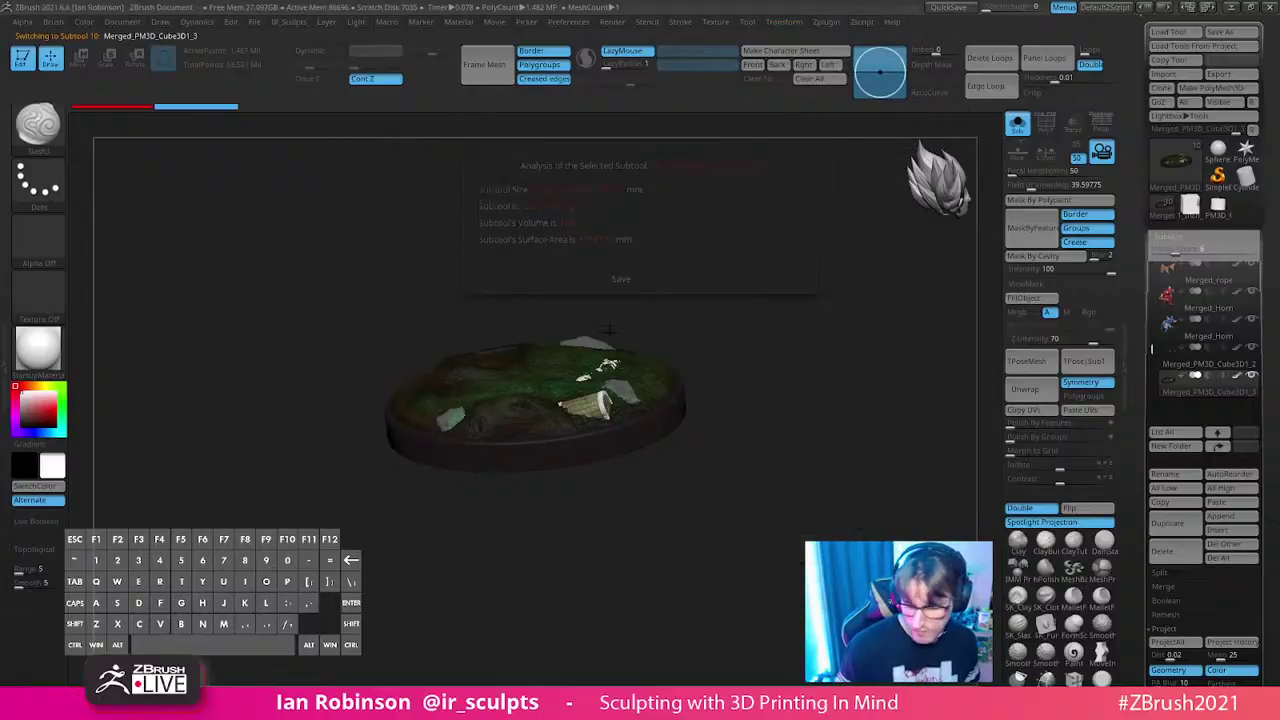
# - Delete the duplicate of the base subtool, Merged_PM3D_Cube3D1_3
pyautogui.click(1224, 558)
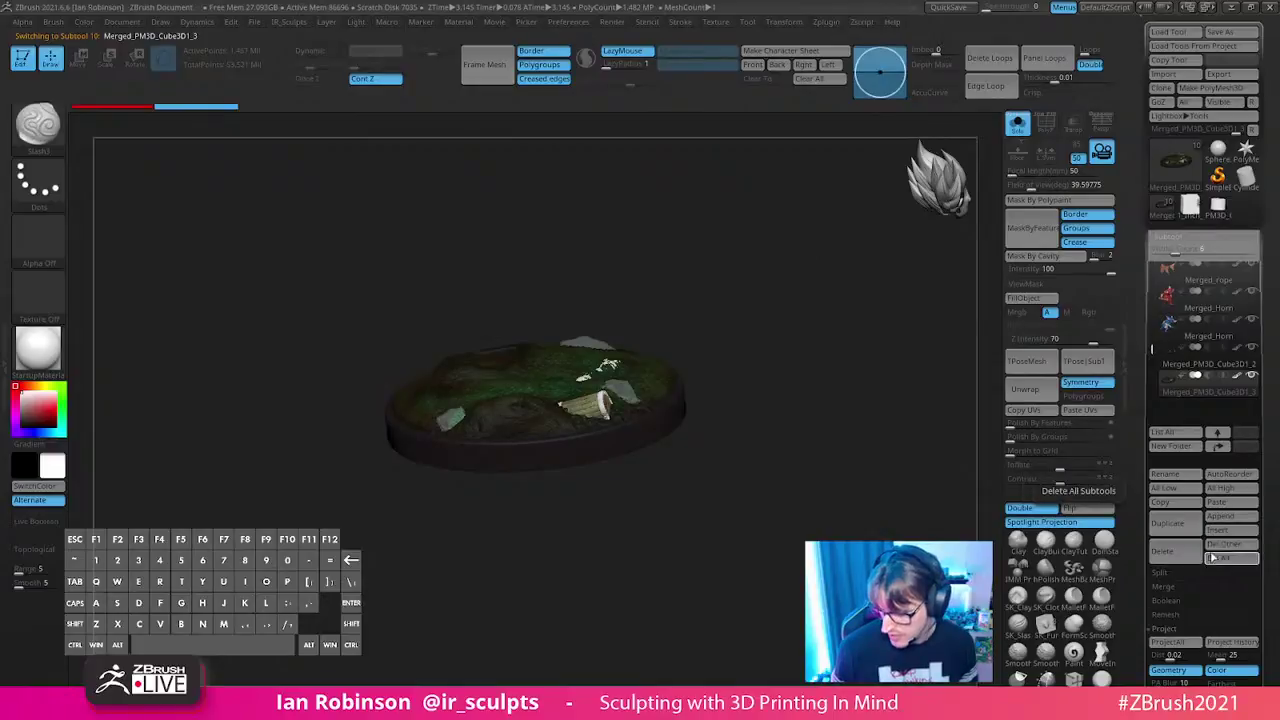
pyautogui.click(1055, 585)
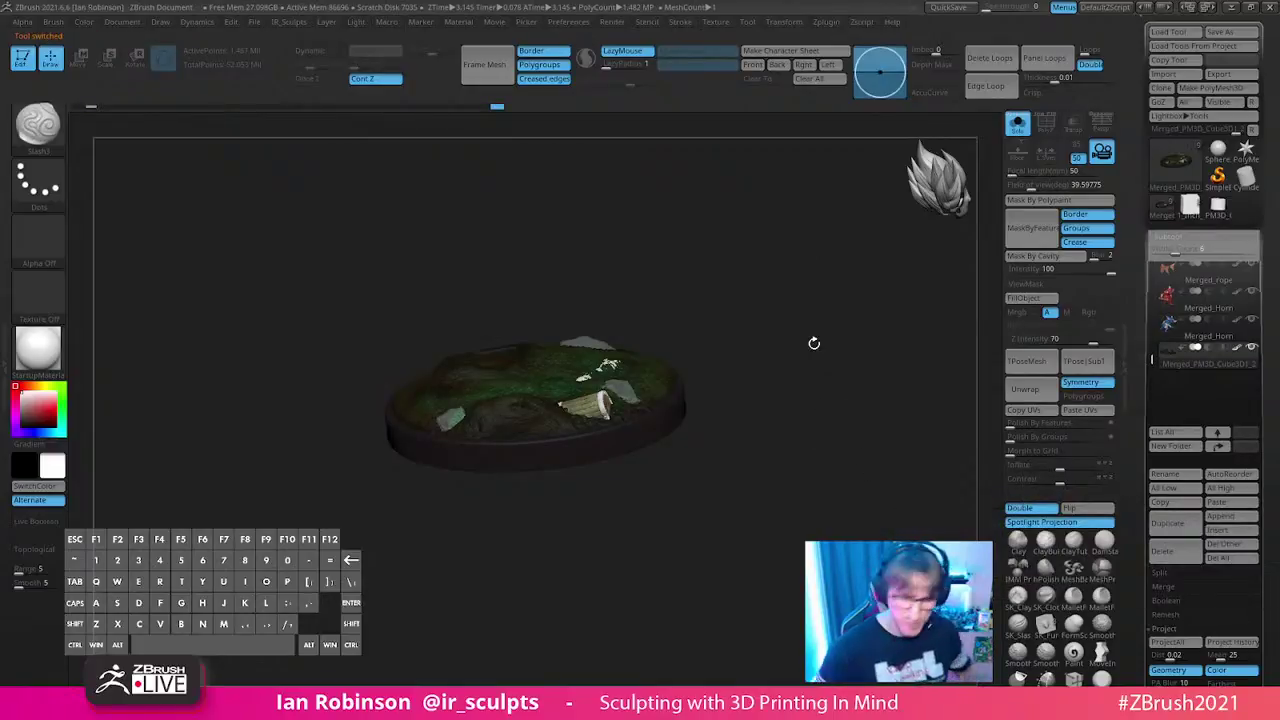
# - Hide a section of the base with a selection box and inspect the cut mesh from the side
pyautogui.moveTo(814, 343)
pyautogui.keyDown('shift'); pyautogui.mouseDown()
pyautogui.moveTo(826, 354)
pyautogui.moveTo(791, 466)
pyautogui.moveTo(835, 345)
pyautogui.mouseUp(); pyautogui.keyUp('shift')
pyautogui.keyDown('ctrl'); pyautogui.keyDown('shift'); pyautogui.moveTo(873, 294); pyautogui.dragTo(686, 668); pyautogui.keyUp('shift'); pyautogui.keyUp('ctrl')
pyautogui.moveTo(690, 600); pyautogui.dragTo(755, 580)
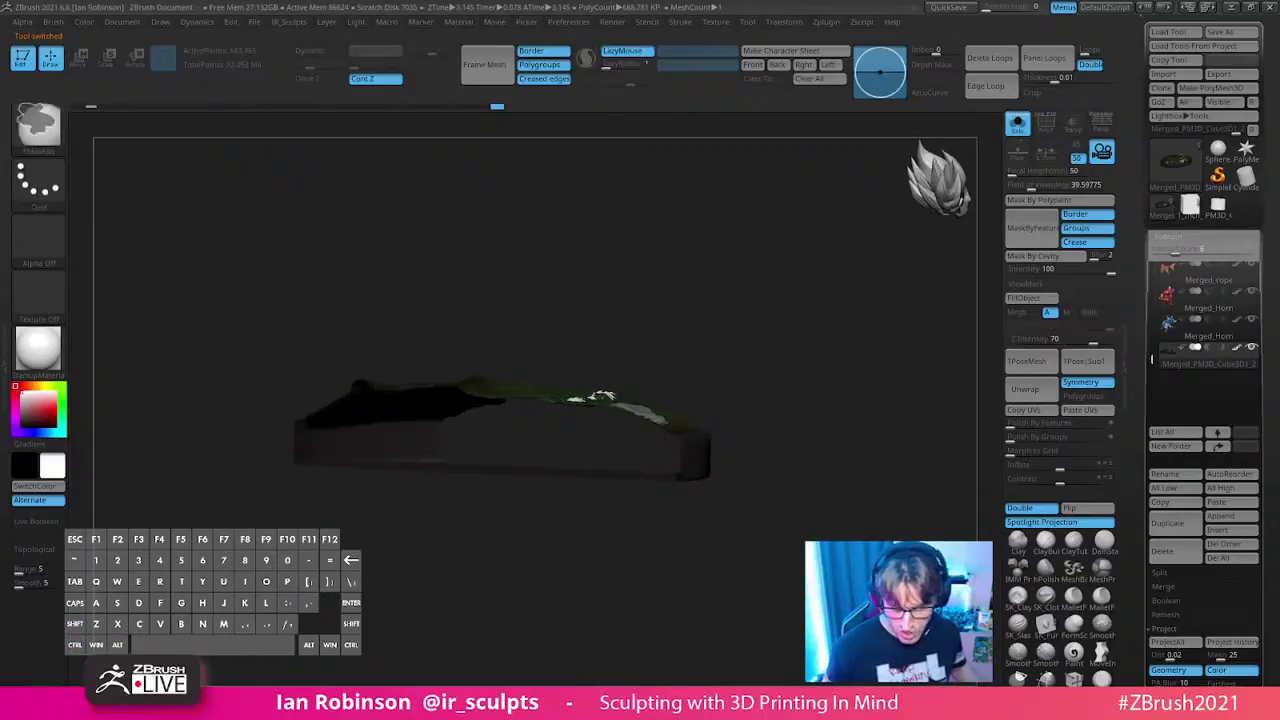
# - Select the blue creature's Merged_Horn subtool and mask the whole figure except its loincloth
pyautogui.moveTo(866, 511)
pyautogui.mouseDown()
pyautogui.moveTo(825, 406)
pyautogui.moveTo(823, 437)
pyautogui.moveTo(835, 400)
pyautogui.mouseUp()
pyautogui.click(1195, 318)
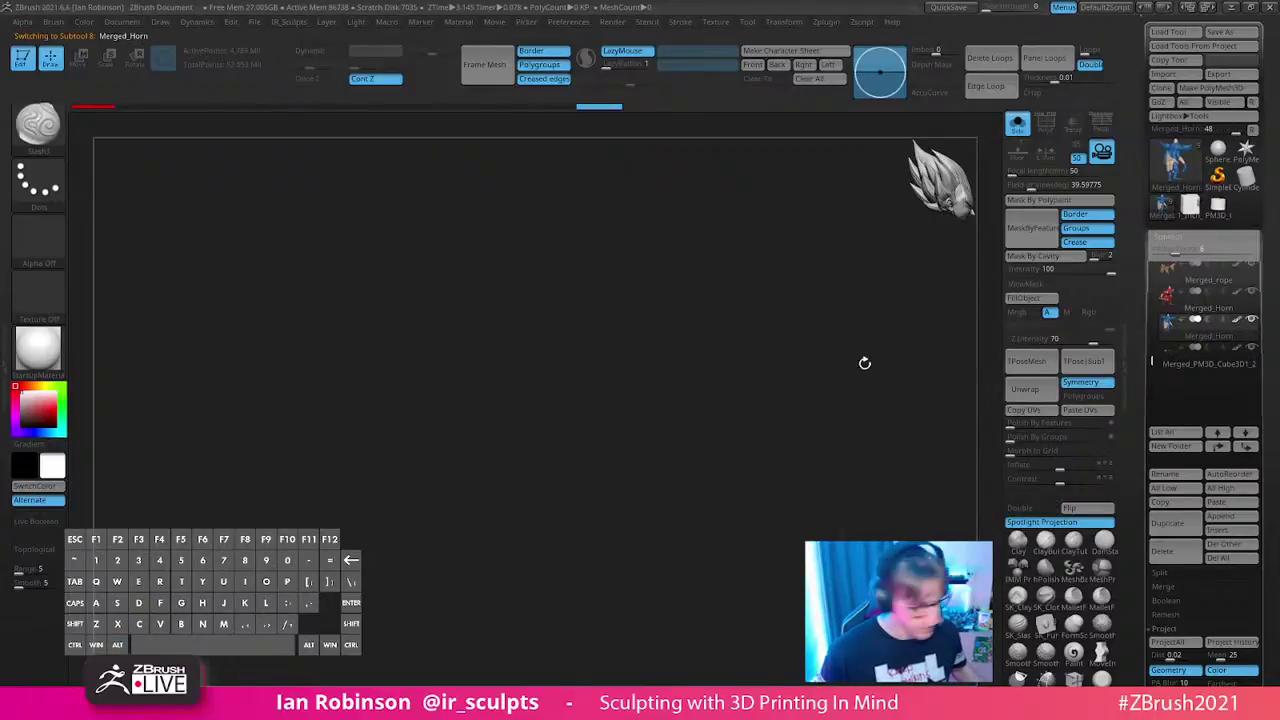
pyautogui.moveTo(862, 391); pyautogui.dragTo(790, 345)
pyautogui.hotkey('shift', 'f')
pyautogui.hotkey('shift', 'f')
pyautogui.keyDown('ctrl'); pyautogui.keyDown('shift'); pyautogui.click(550, 457); pyautogui.keyUp('shift'); pyautogui.keyUp('ctrl')
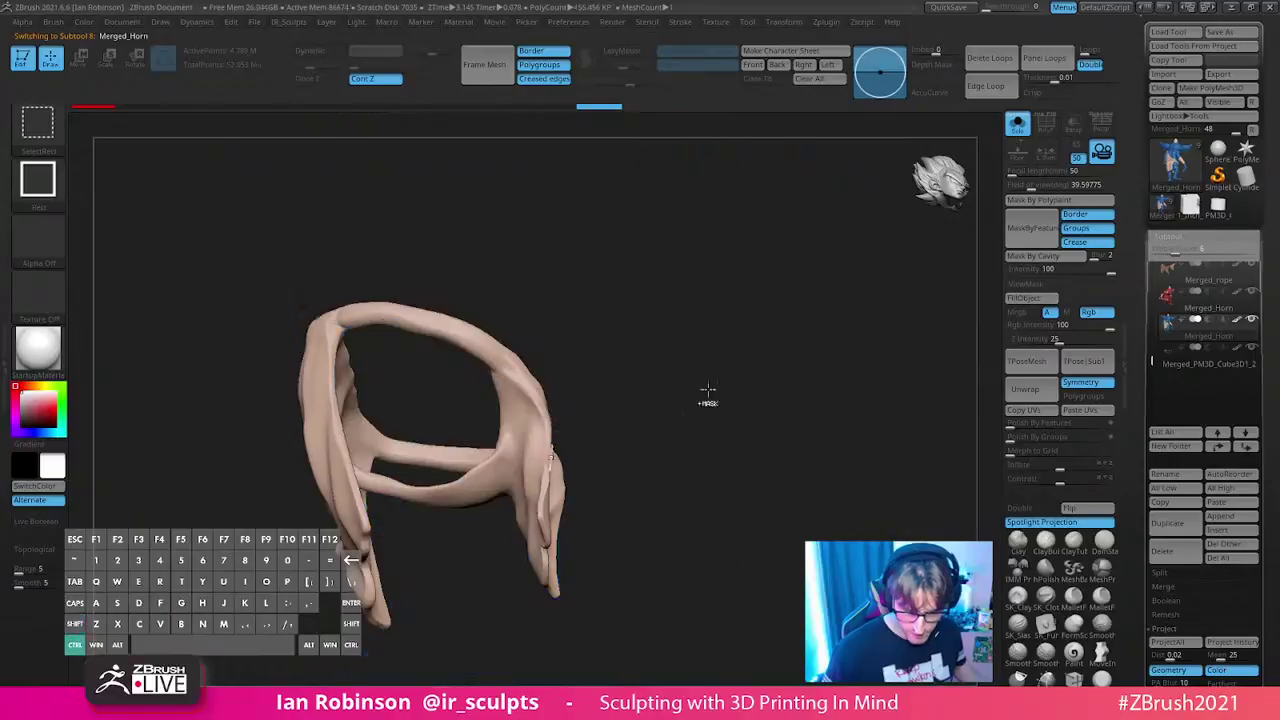
pyautogui.keyDown('ctrl'); pyautogui.keyDown('shift'); pyautogui.click(834, 332); pyautogui.keyUp('shift'); pyautogui.keyUp('ctrl')
# - Adjust the draw size, switch to the Move brush and reshape the loincloth around the hip and thigh, front and back
pyautogui.press('s')
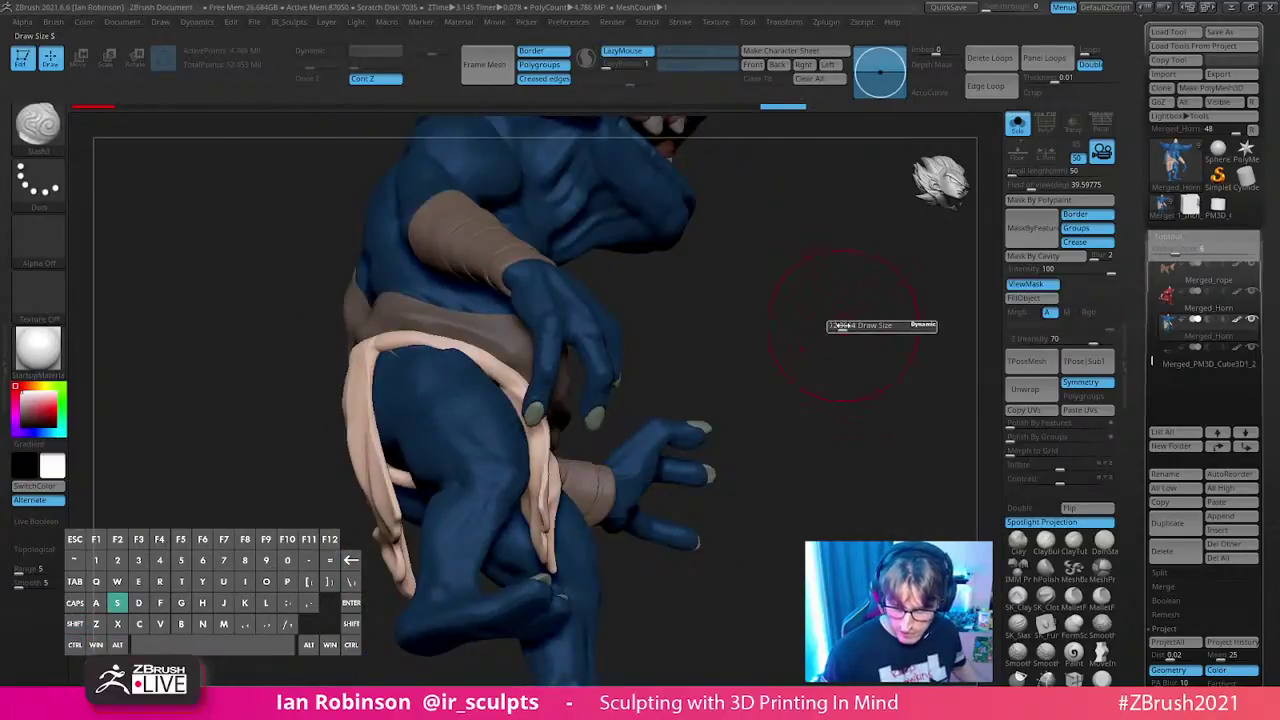
pyautogui.moveTo(842, 326); pyautogui.dragTo(844, 322)
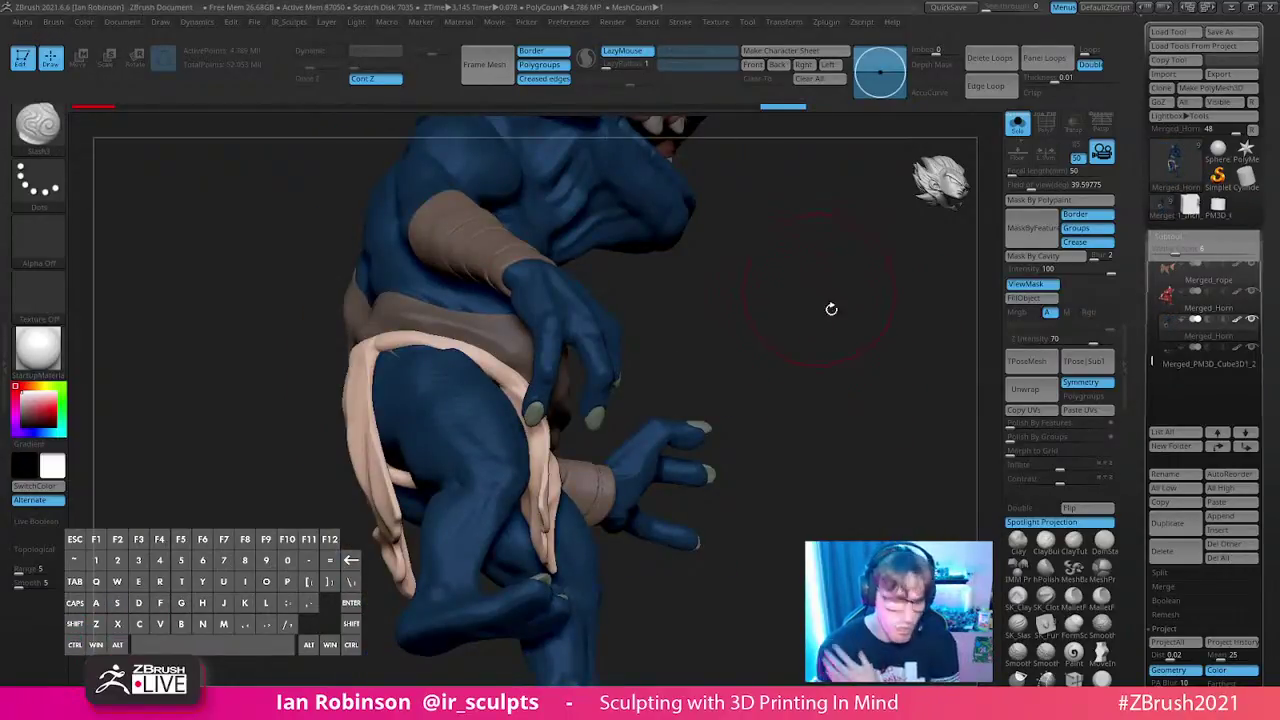
pyautogui.press('b')
pyautogui.press('m')
pyautogui.press('v')
pyautogui.moveTo(840, 329); pyautogui.dragTo(876, 346)
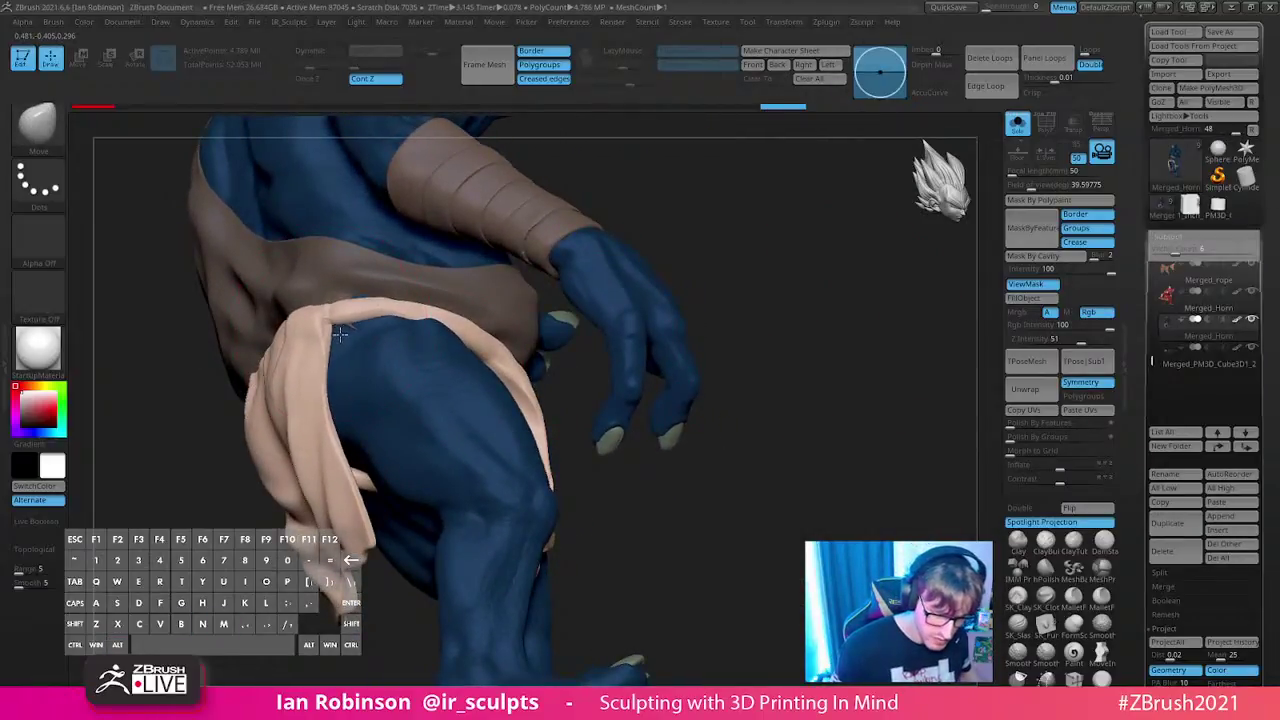
pyautogui.moveTo(624, 206); pyautogui.dragTo(577, 275)
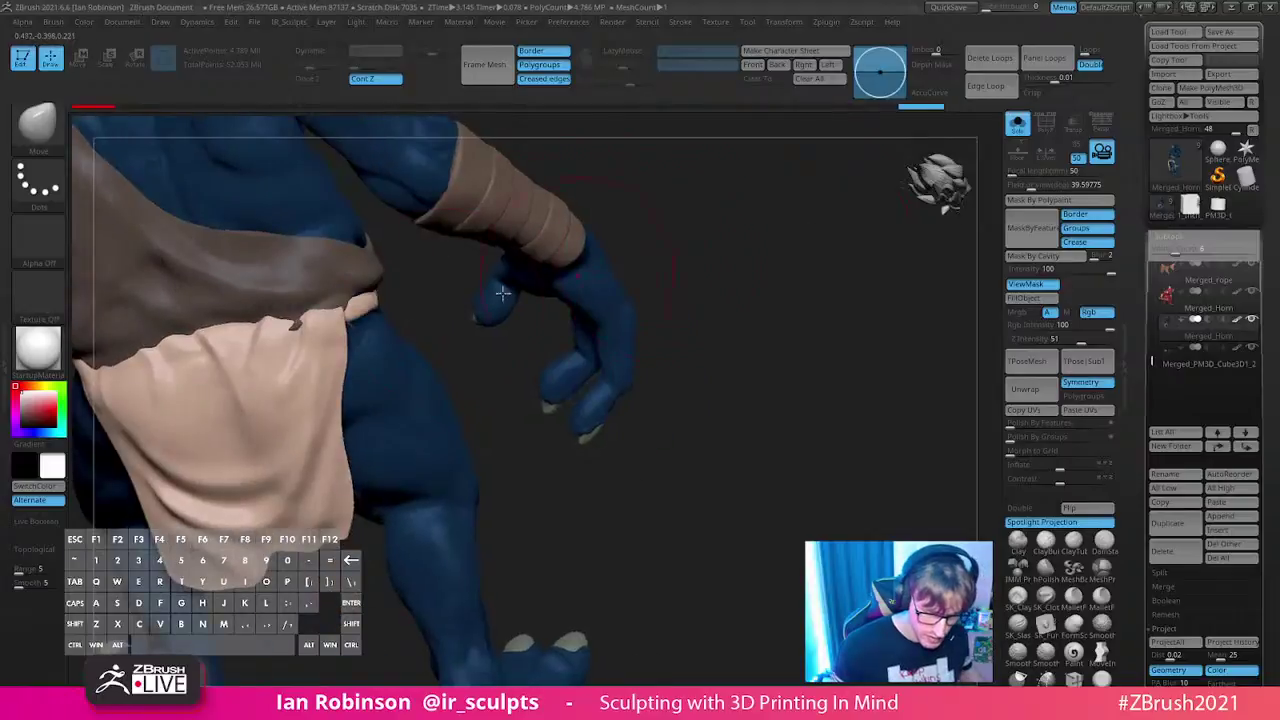
pyautogui.moveTo(449, 251)
pyautogui.mouseDown()
pyautogui.moveTo(737, 346)
pyautogui.moveTo(694, 297)
pyautogui.moveTo(790, 237)
pyautogui.moveTo(575, 325)
pyautogui.mouseUp()
pyautogui.press('s')
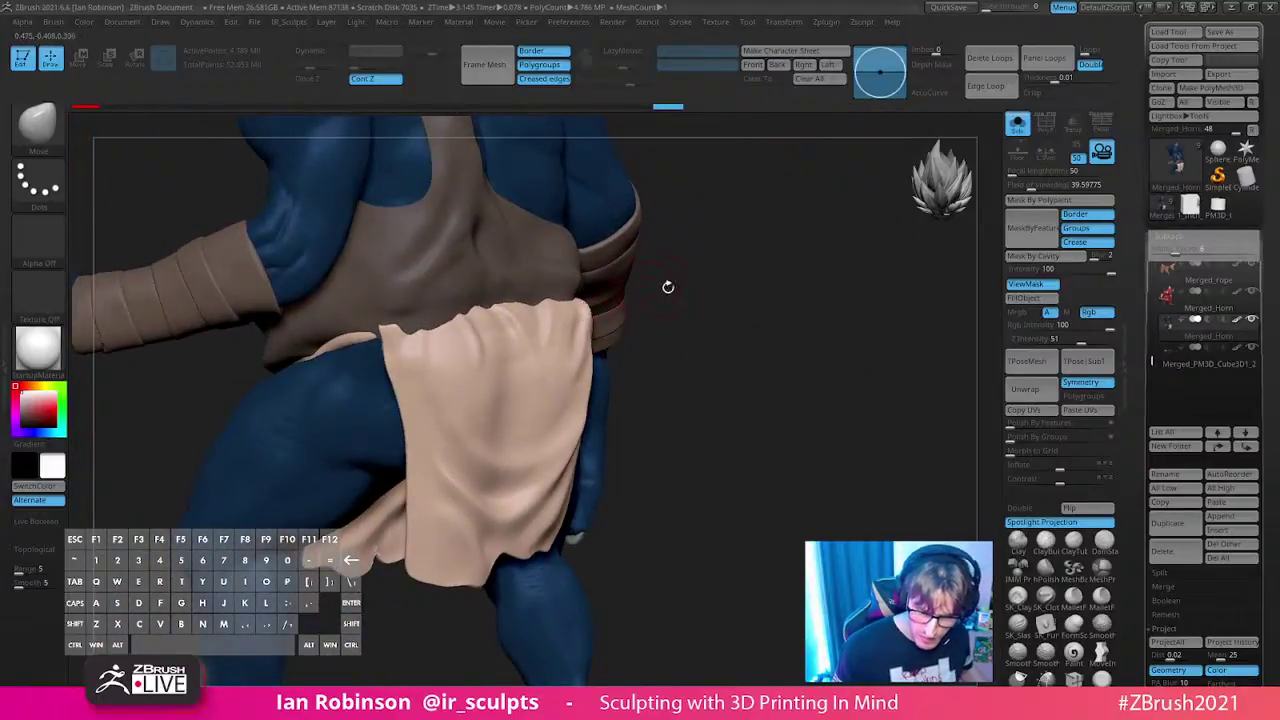
pyautogui.press('s')
pyautogui.moveTo(742, 284)
pyautogui.mouseDown()
pyautogui.moveTo(763, 318)
pyautogui.moveTo(843, 300)
pyautogui.moveTo(800, 266)
pyautogui.moveTo(791, 203)
pyautogui.moveTo(822, 298)
pyautogui.moveTo(811, 280)
pyautogui.moveTo(834, 309)
pyautogui.moveTo(849, 290)
pyautogui.moveTo(719, 230)
pyautogui.moveTo(726, 277)
pyautogui.moveTo(420, 391)
pyautogui.mouseUp()
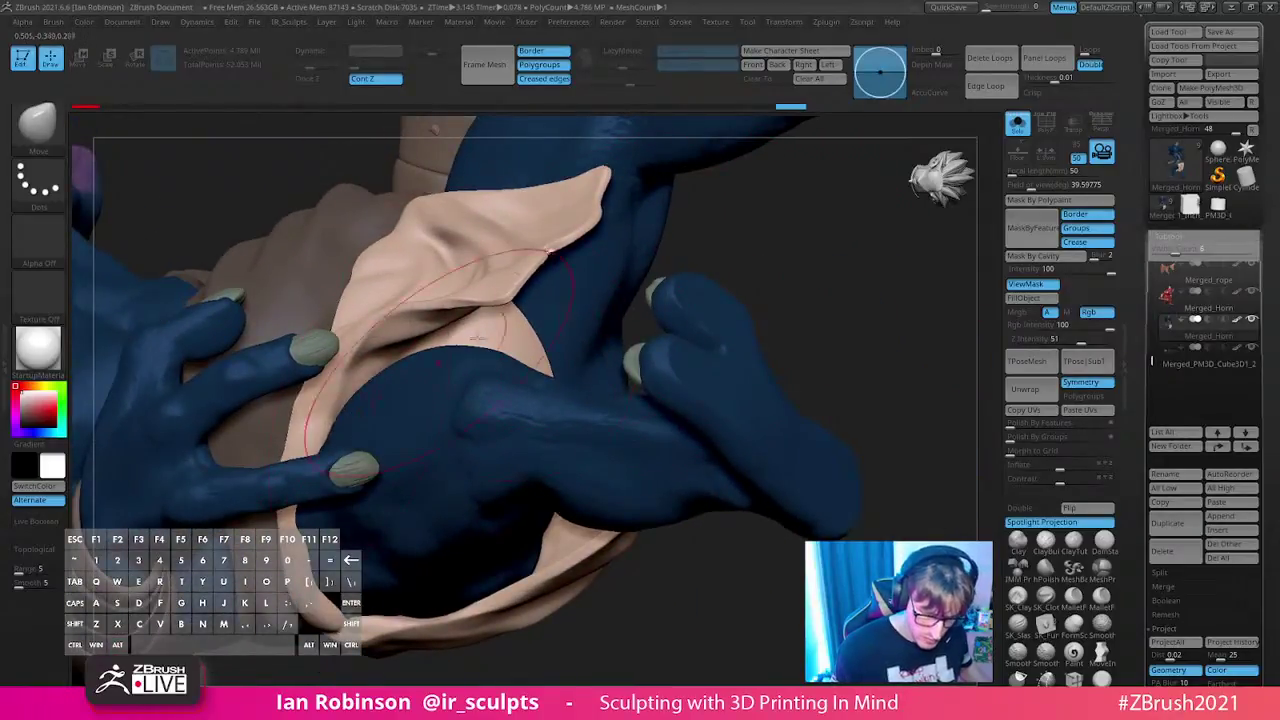
pyautogui.moveTo(720, 223)
pyautogui.mouseDown()
pyautogui.moveTo(743, 217)
pyautogui.moveTo(773, 329)
pyautogui.moveTo(487, 217)
pyautogui.moveTo(935, 357)
pyautogui.moveTo(823, 354)
pyautogui.moveTo(834, 246)
pyautogui.moveTo(889, 375)
pyautogui.moveTo(817, 254)
pyautogui.mouseUp()
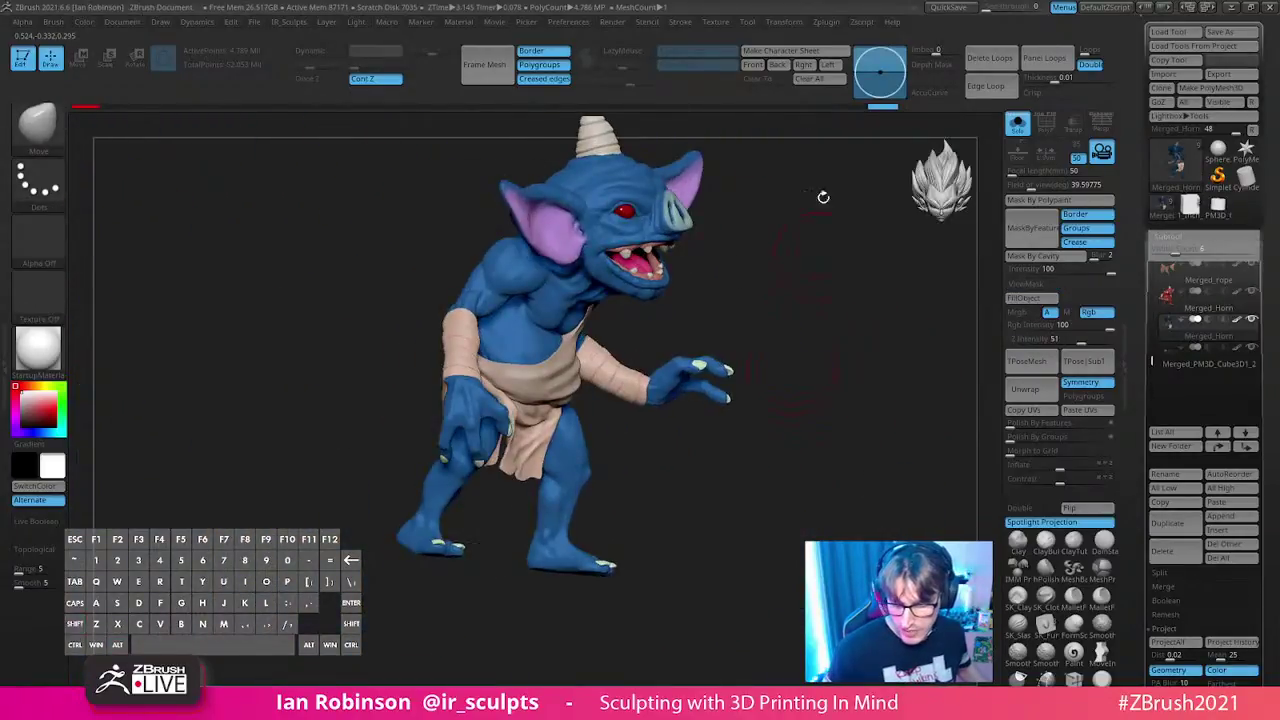
# - Check the figure's dimensions with Scale Master's Set Scene Scale and leave without choosing a unit
pyautogui.click(826, 22)
pyautogui.click(878, 238)
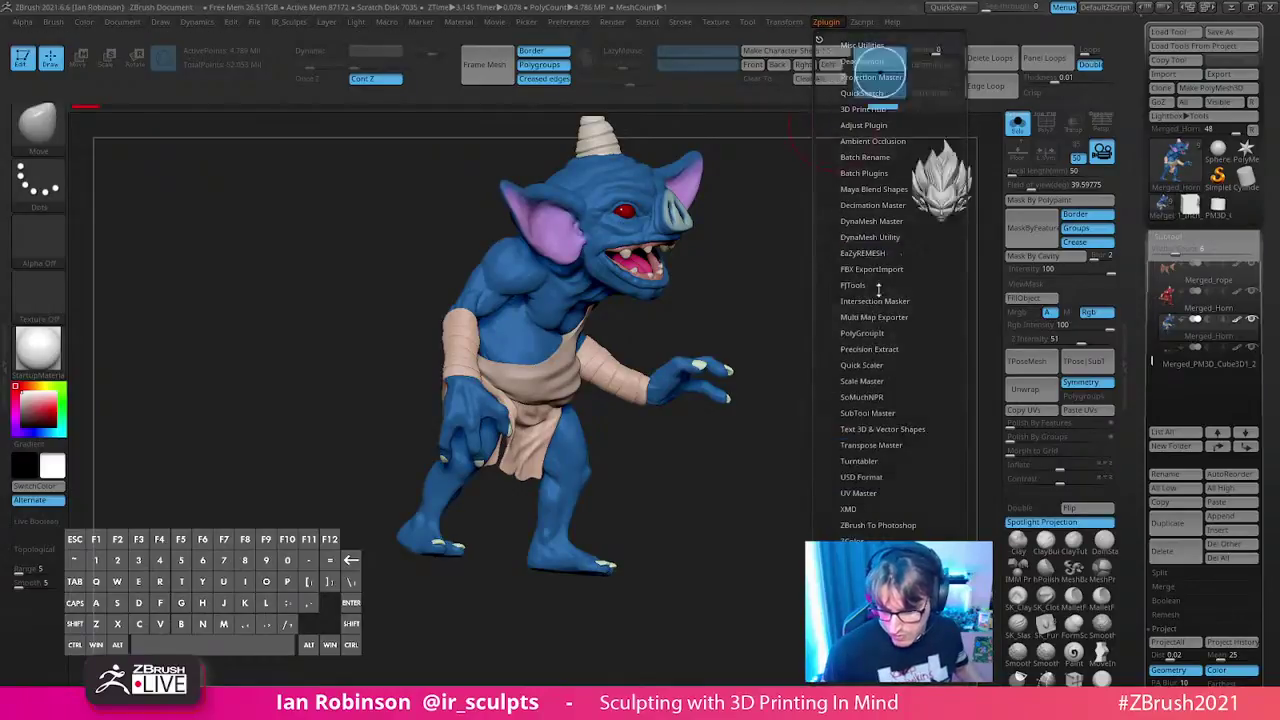
pyautogui.click(866, 381)
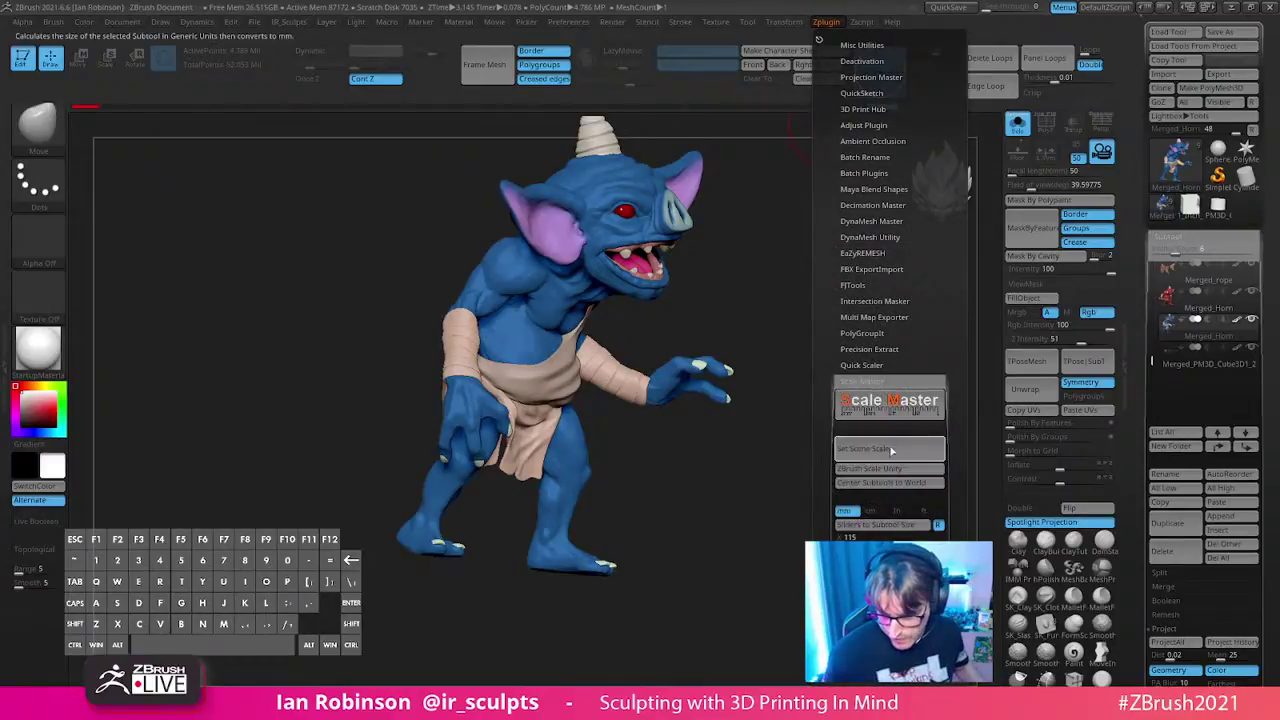
pyautogui.click(900, 447)
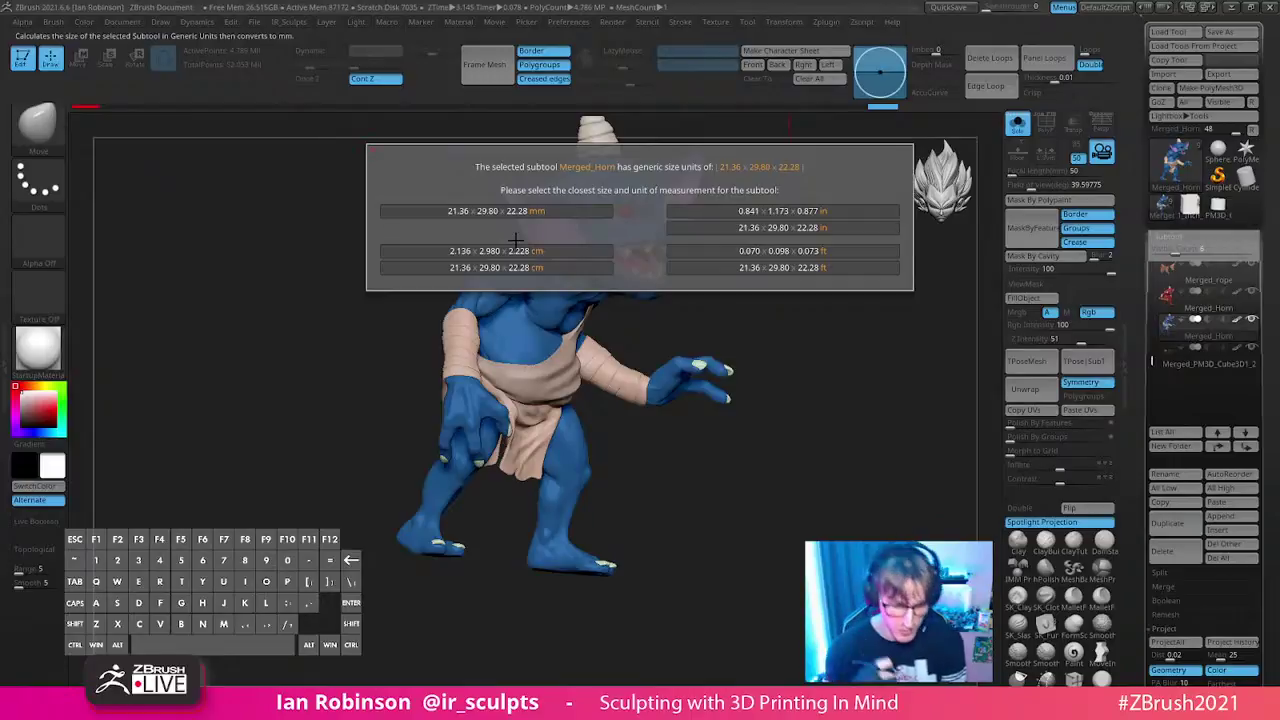
pyautogui.click(786, 344)
# - Isolate the loincloth and measure the thickness of its hem beside the small tear with the transpose line
pyautogui.moveTo(777, 346)
pyautogui.mouseDown()
pyautogui.moveTo(823, 320)
pyautogui.moveTo(863, 337)
pyautogui.moveTo(866, 306)
pyautogui.moveTo(869, 343)
pyautogui.moveTo(833, 401)
pyautogui.moveTo(840, 366)
pyautogui.moveTo(851, 371)
pyautogui.moveTo(871, 337)
pyautogui.moveTo(881, 279)
pyautogui.moveTo(849, 294)
pyautogui.moveTo(843, 320)
pyautogui.moveTo(877, 274)
pyautogui.moveTo(916, 280)
pyautogui.moveTo(900, 320)
pyautogui.moveTo(789, 362)
pyautogui.moveTo(800, 385)
pyautogui.moveTo(885, 404)
pyautogui.mouseUp()
pyautogui.press('s')
pyautogui.keyDown('ctrl'); pyautogui.keyDown('shift'); pyautogui.click(885, 404); pyautogui.keyUp('shift'); pyautogui.keyUp('ctrl')
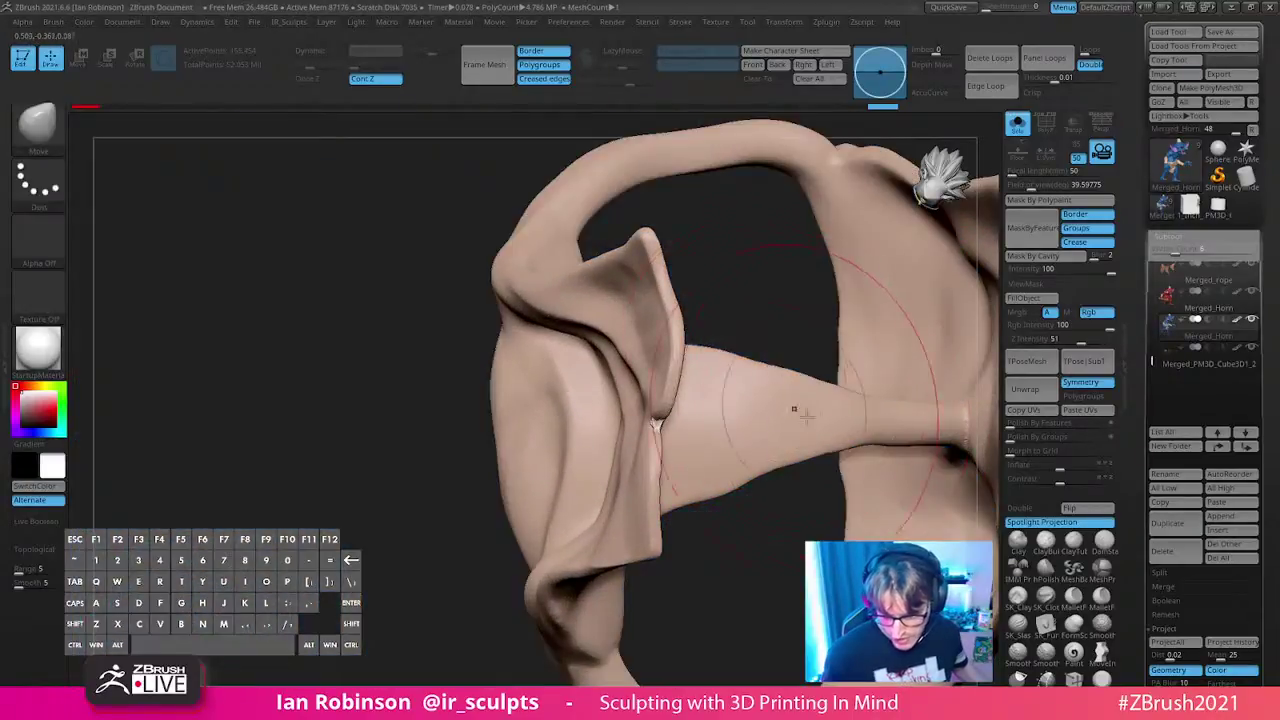
pyautogui.moveTo(694, 554); pyautogui.dragTo(690, 300)
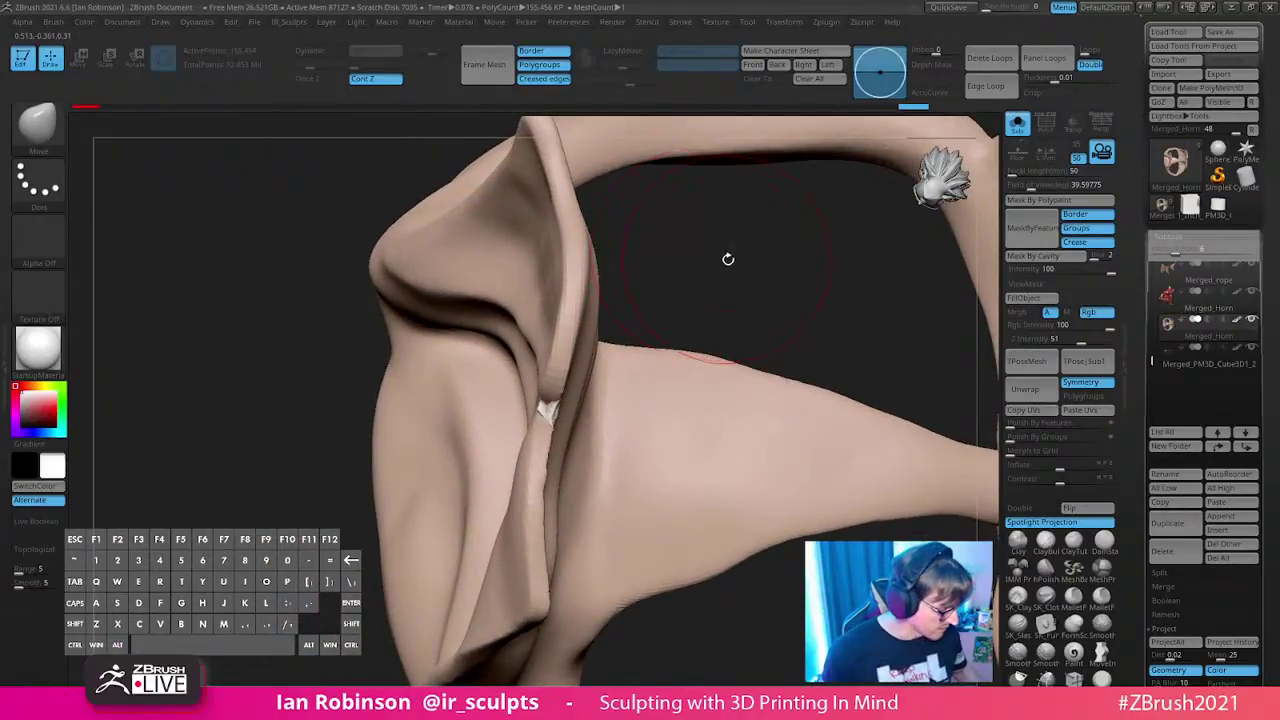
pyautogui.press('w')
pyautogui.press('y')
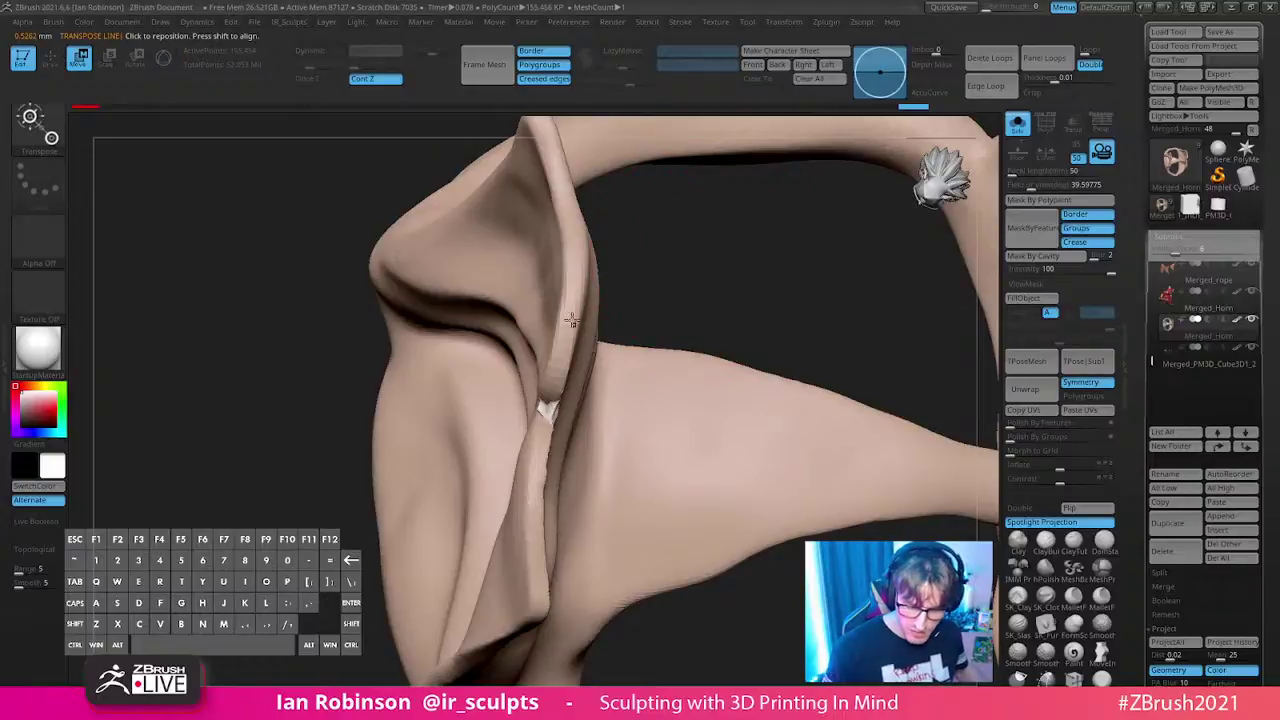
pyautogui.moveTo(720, 260); pyautogui.dragTo(568, 481)
pyautogui.moveTo(548, 368); pyautogui.dragTo(596, 414)
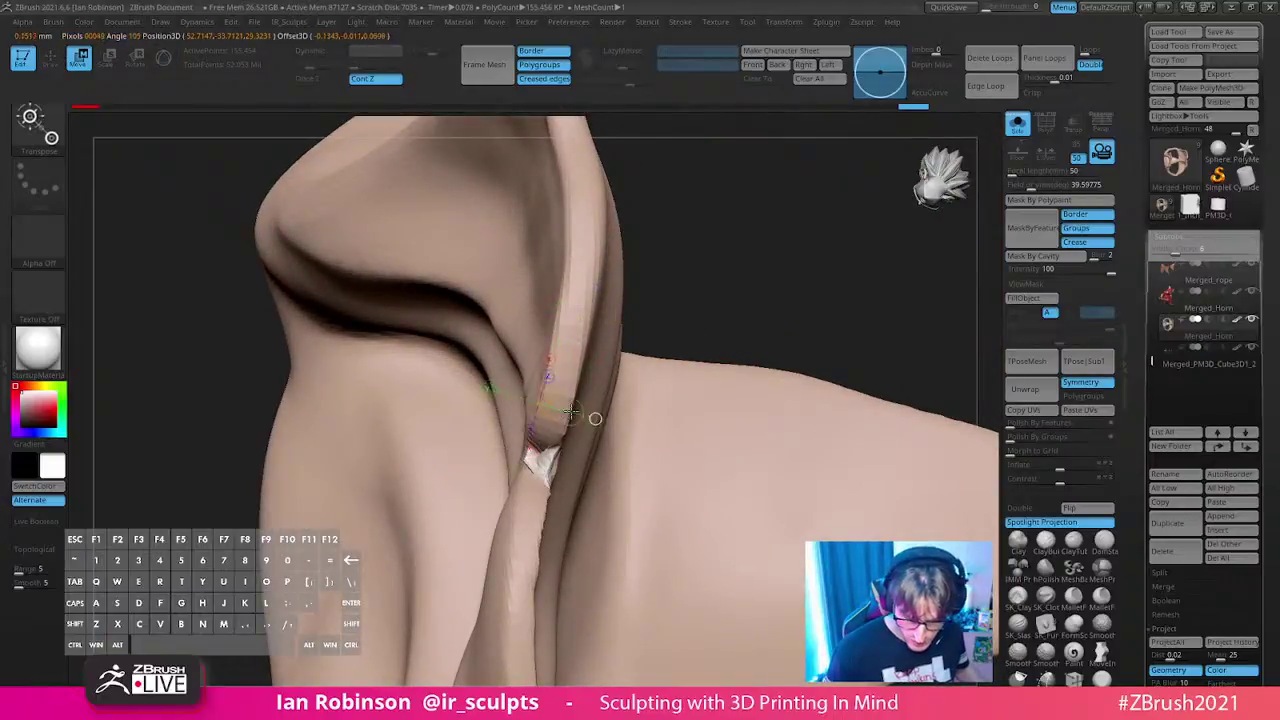
pyautogui.moveTo(760, 330)
pyautogui.mouseDown()
pyautogui.moveTo(743, 314)
pyautogui.moveTo(689, 323)
pyautogui.moveTo(683, 274)
pyautogui.moveTo(694, 331)
pyautogui.mouseUp()
pyautogui.press('q')
# - Turn on BackfaceMask in the Move brush's auto masking settings
pyautogui.moveTo(663, 514)
pyautogui.mouseDown()
pyautogui.moveTo(648, 572)
pyautogui.moveTo(643, 526)
pyautogui.moveTo(717, 477)
pyautogui.mouseUp()
pyautogui.press('space')
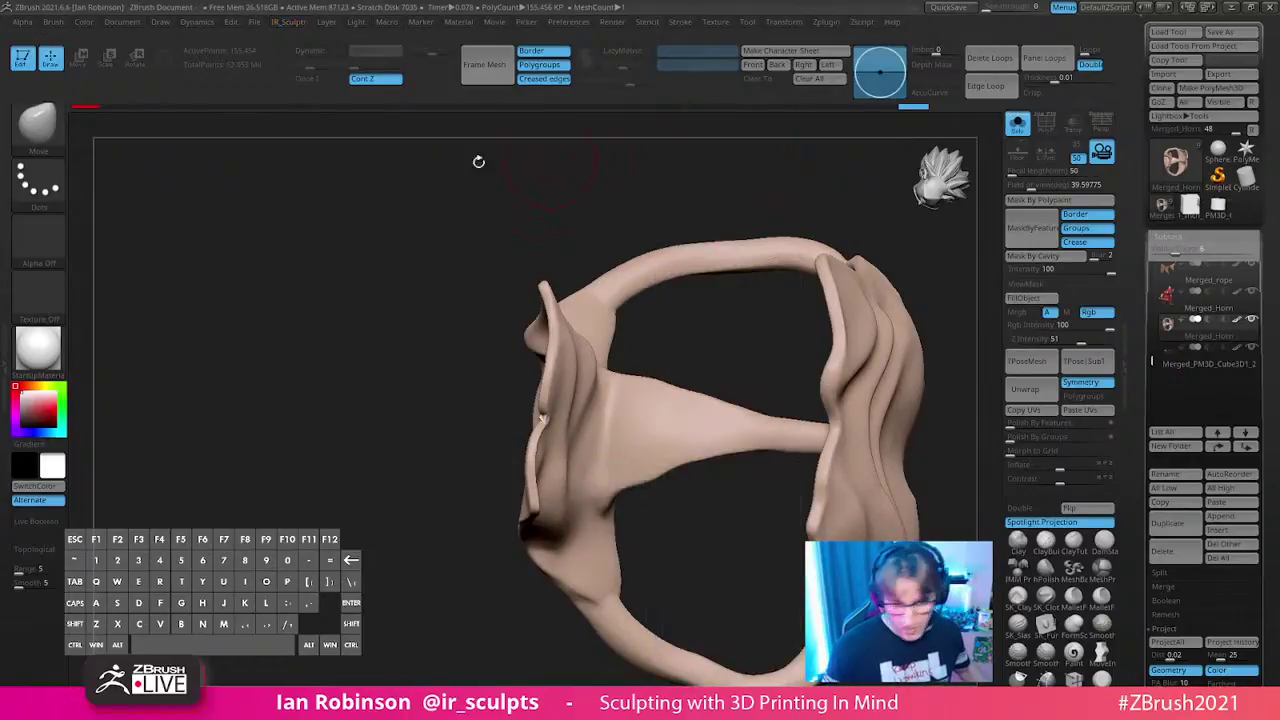
pyautogui.click(62, 21)
pyautogui.moveTo(140, 440); pyautogui.dragTo(154, 292)
pyautogui.click(129, 453)
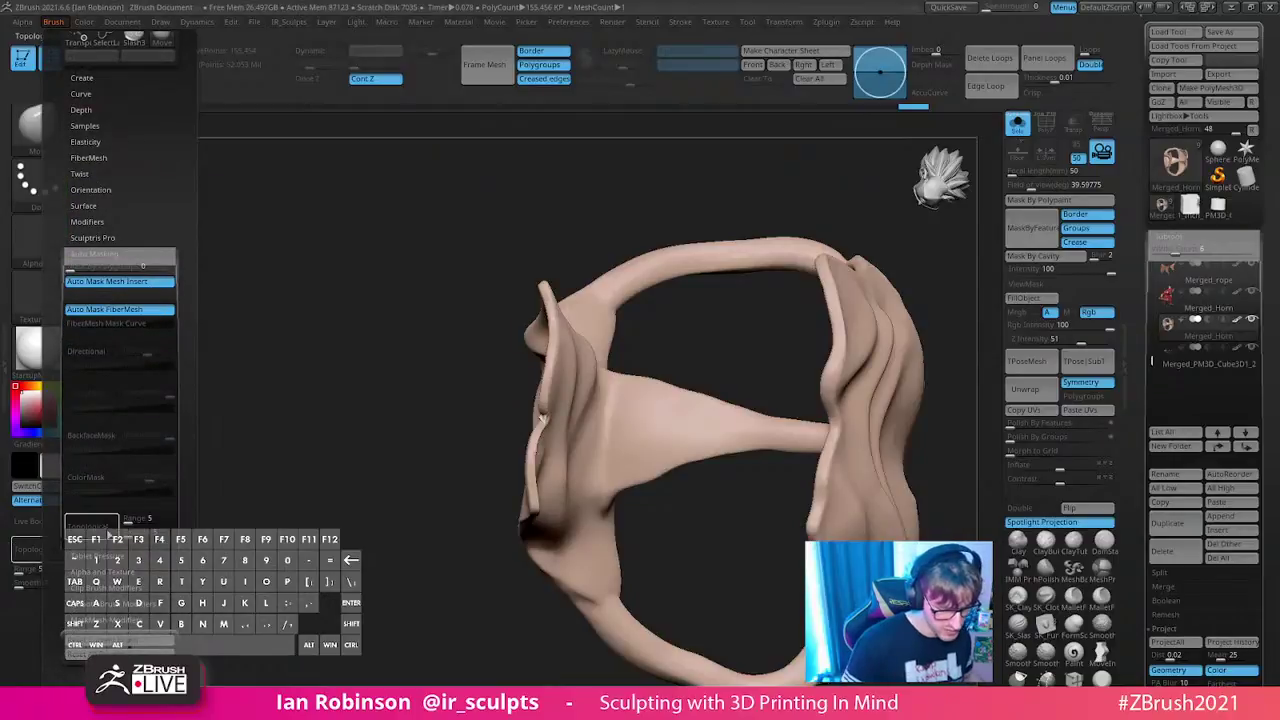
pyautogui.click(108, 441)
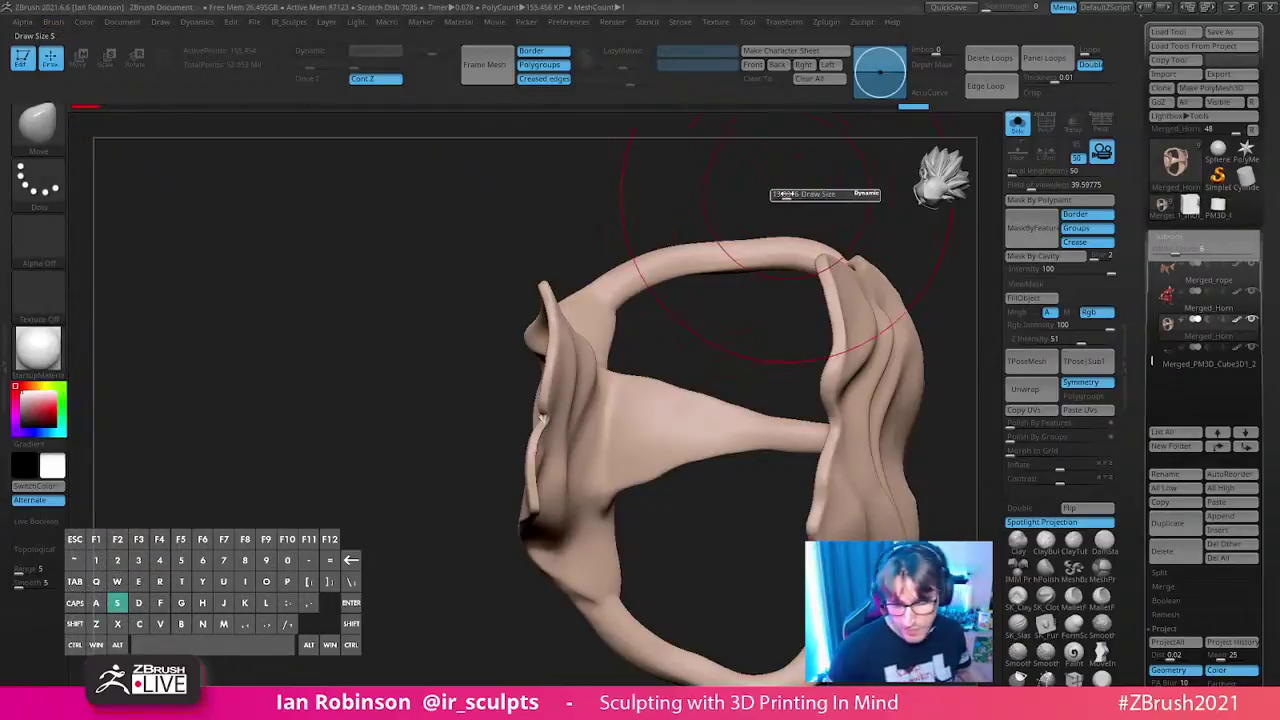
# - Pull the isolated loincloth's thin hem with the Move brush to thicken the cloth beside the tear
pyautogui.moveTo(715, 341)
pyautogui.mouseDown()
pyautogui.moveTo(569, 341)
pyautogui.moveTo(581, 341)
pyautogui.moveTo(567, 412)
pyautogui.mouseUp()
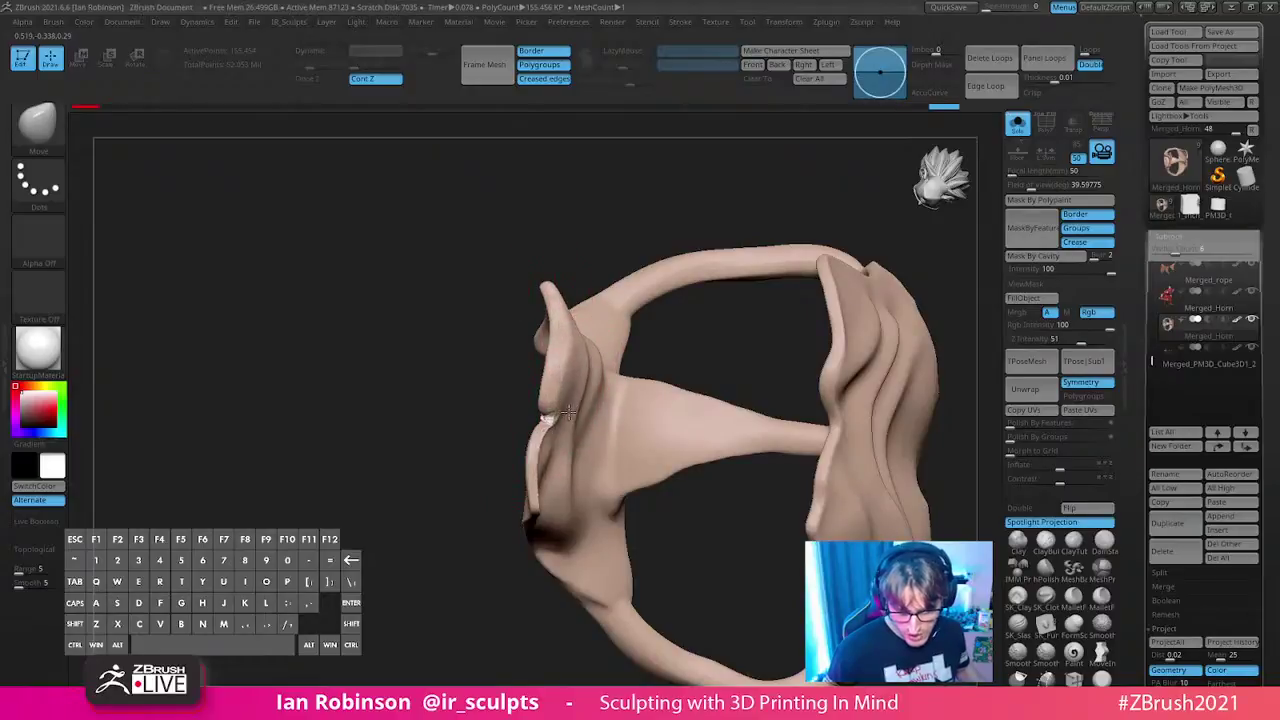
pyautogui.moveTo(700, 560); pyautogui.dragTo(573, 462)
pyautogui.moveTo(708, 320)
pyautogui.mouseDown()
pyautogui.moveTo(719, 301)
pyautogui.moveTo(877, 263)
pyautogui.moveTo(730, 300)
pyautogui.moveTo(735, 355)
pyautogui.moveTo(737, 315)
pyautogui.mouseUp()
# - Mask the isolated loincloth, unhide the full figure and invert the mask to protect the body
pyautogui.keyDown('ctrl'); pyautogui.click(843, 366); pyautogui.keyUp('ctrl')
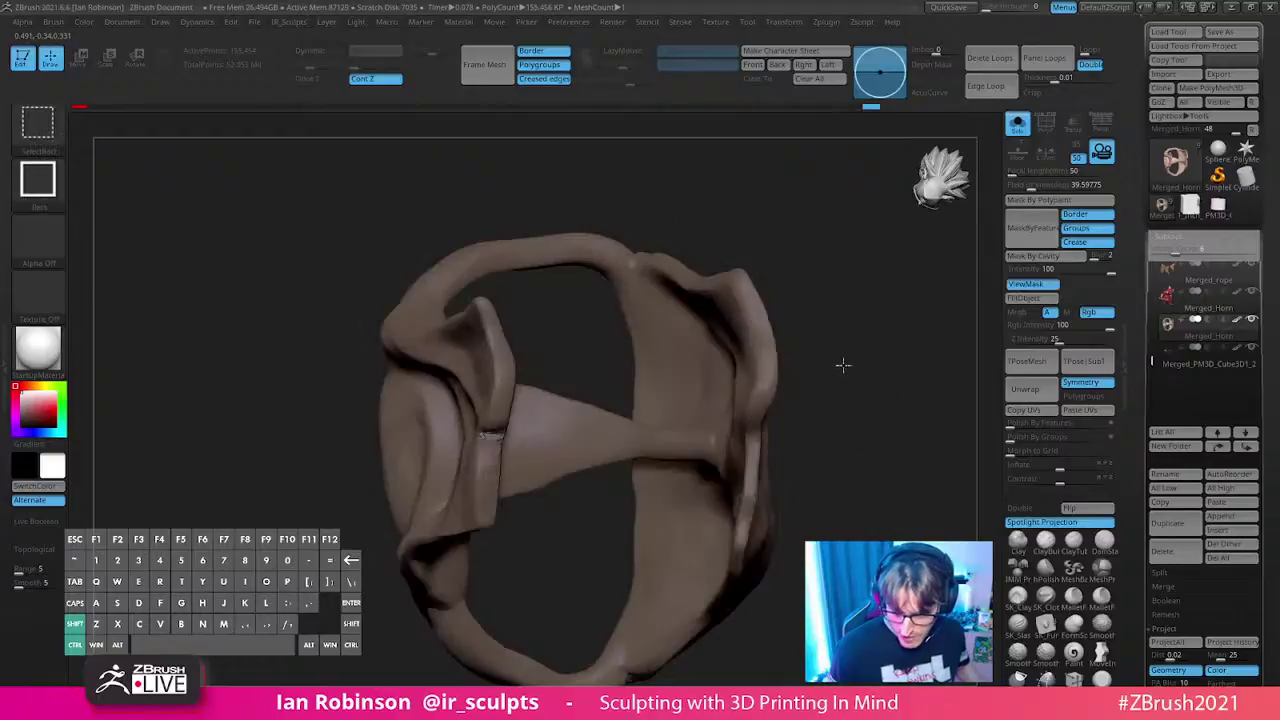
pyautogui.keyDown('ctrl'); pyautogui.keyDown('shift'); pyautogui.click(848, 370); pyautogui.keyUp('shift'); pyautogui.keyUp('ctrl')
pyautogui.keyDown('ctrl'); pyautogui.click(849, 370); pyautogui.keyUp('ctrl')
# - Push and pull the loincloth's hem between the legs with the Move brush, and undo the last stroke
pyautogui.moveTo(736, 386); pyautogui.dragTo(739, 331)
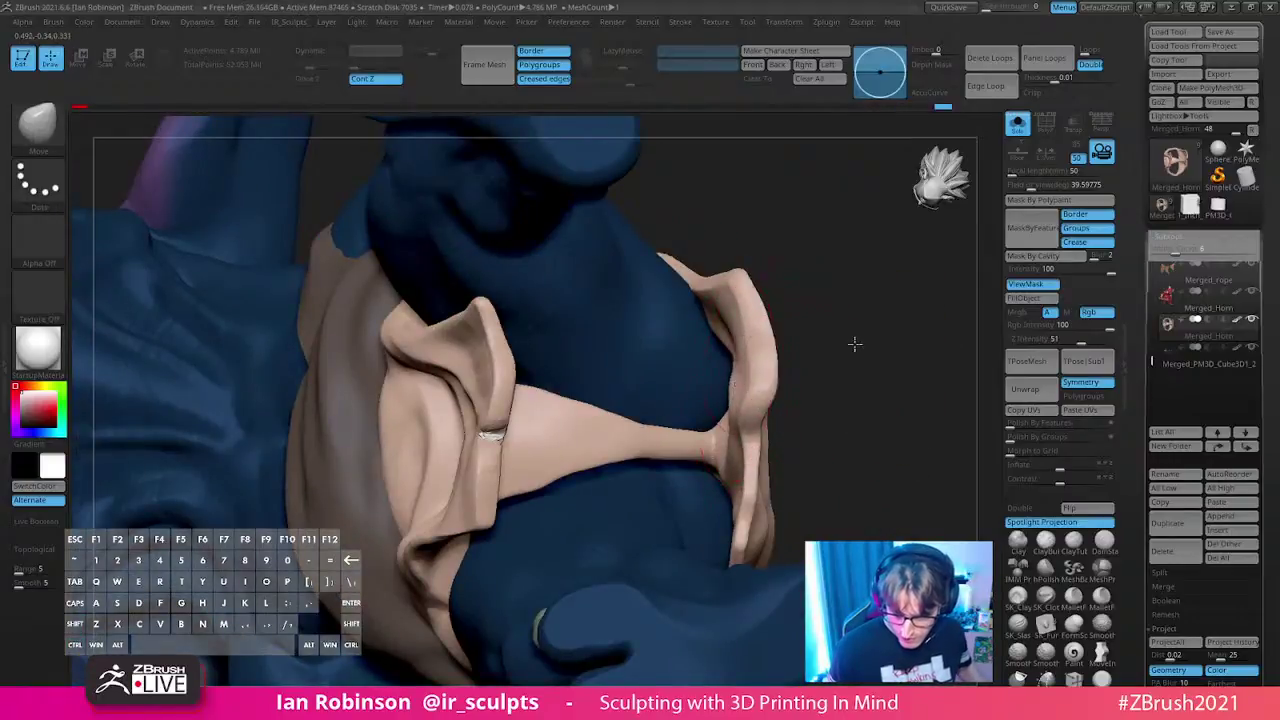
pyautogui.moveTo(846, 346); pyautogui.dragTo(900, 350)
pyautogui.moveTo(735, 499)
pyautogui.mouseDown()
pyautogui.moveTo(736, 442)
pyautogui.moveTo(736, 462)
pyautogui.mouseUp()
pyautogui.moveTo(830, 424)
pyautogui.mouseDown()
pyautogui.moveTo(843, 377)
pyautogui.moveTo(646, 455)
pyautogui.mouseUp()
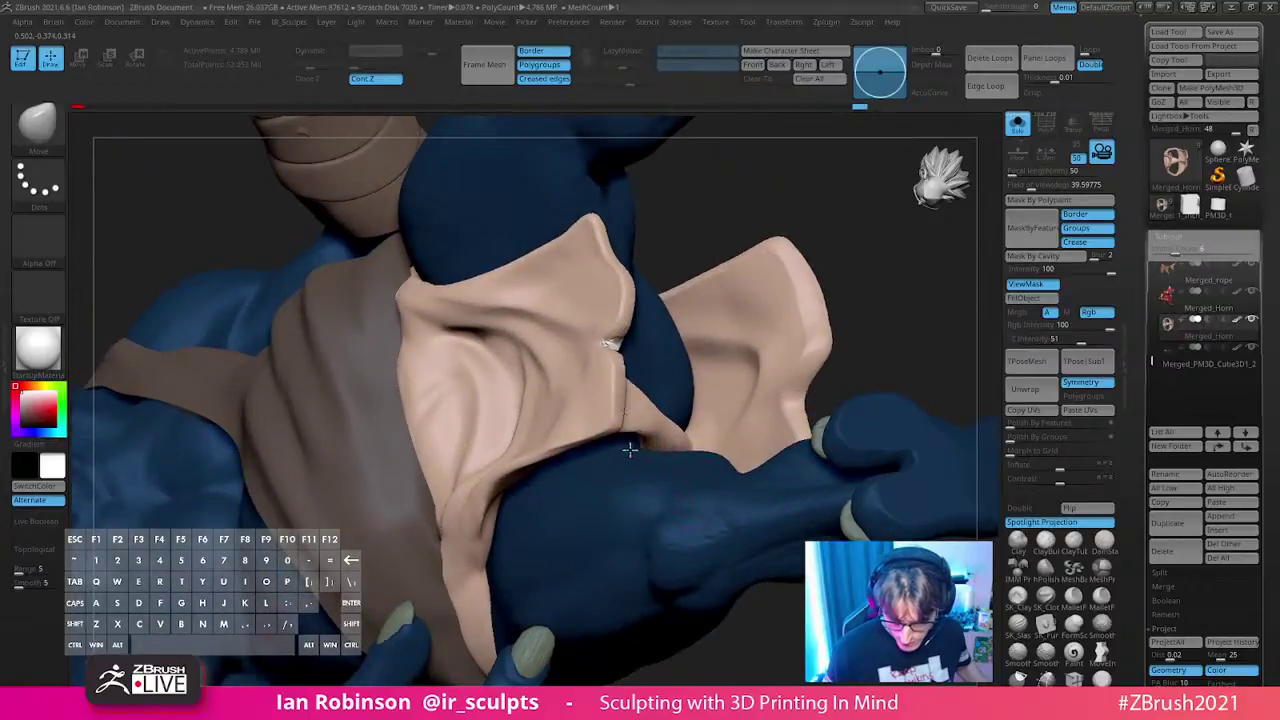
pyautogui.moveTo(876, 314); pyautogui.dragTo(866, 382)
pyautogui.moveTo(738, 352); pyautogui.dragTo(763, 354)
pyautogui.moveTo(866, 432)
pyautogui.mouseDown()
pyautogui.moveTo(840, 486)
pyautogui.moveTo(878, 356)
pyautogui.mouseUp()
pyautogui.hotkey('ctrl', 'z')
# - Turn off BackfaceMask for the Move brush while working on the loincloth hem
pyautogui.press('space')
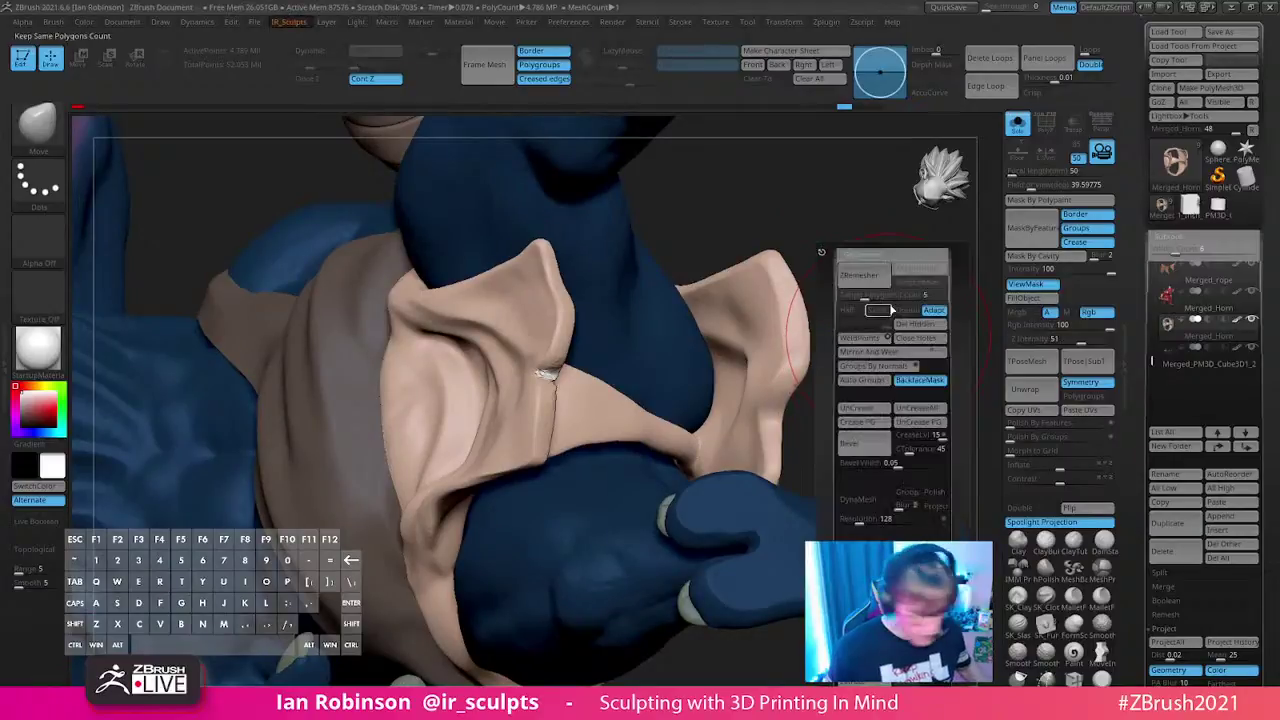
pyautogui.moveTo(900, 400)
pyautogui.mouseDown()
pyautogui.moveTo(812, 280)
pyautogui.moveTo(664, 376)
pyautogui.moveTo(910, 480)
pyautogui.moveTo(636, 424)
pyautogui.mouseUp()
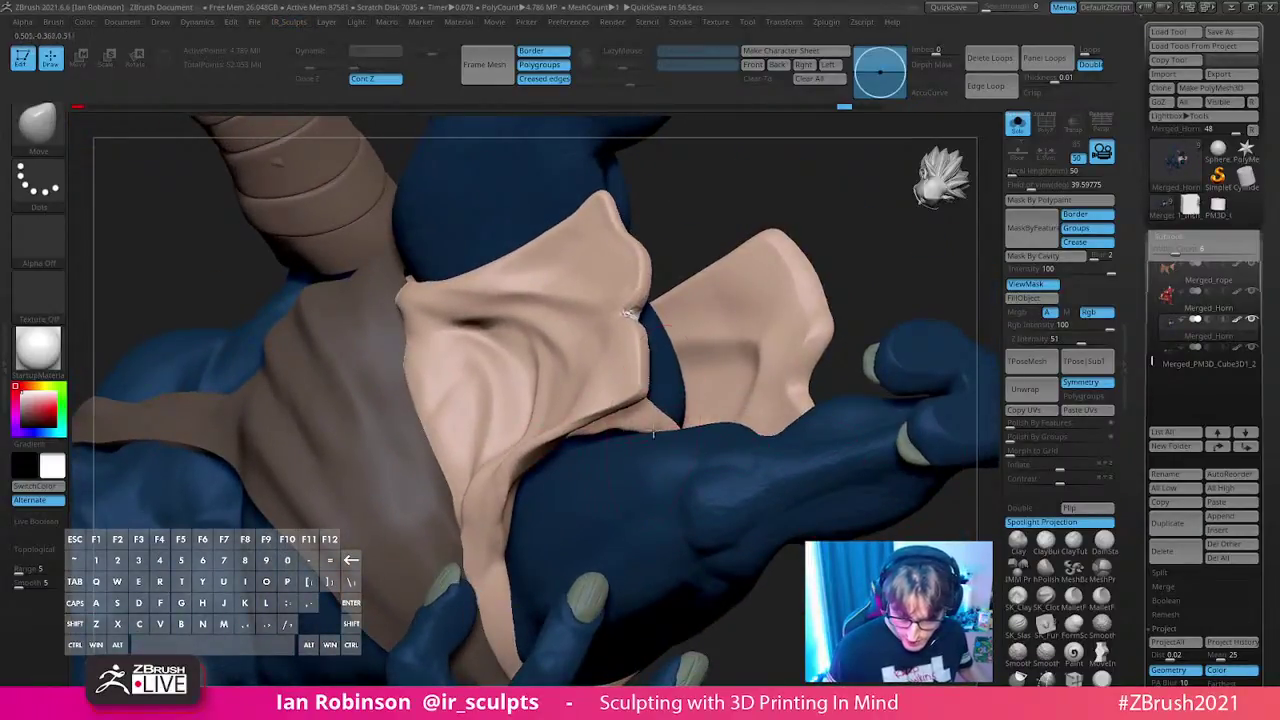
pyautogui.moveTo(876, 273)
pyautogui.mouseDown()
pyautogui.moveTo(857, 346)
pyautogui.moveTo(877, 349)
pyautogui.moveTo(877, 331)
pyautogui.moveTo(851, 330)
pyautogui.moveTo(900, 380)
pyautogui.mouseUp()
pyautogui.press('2')
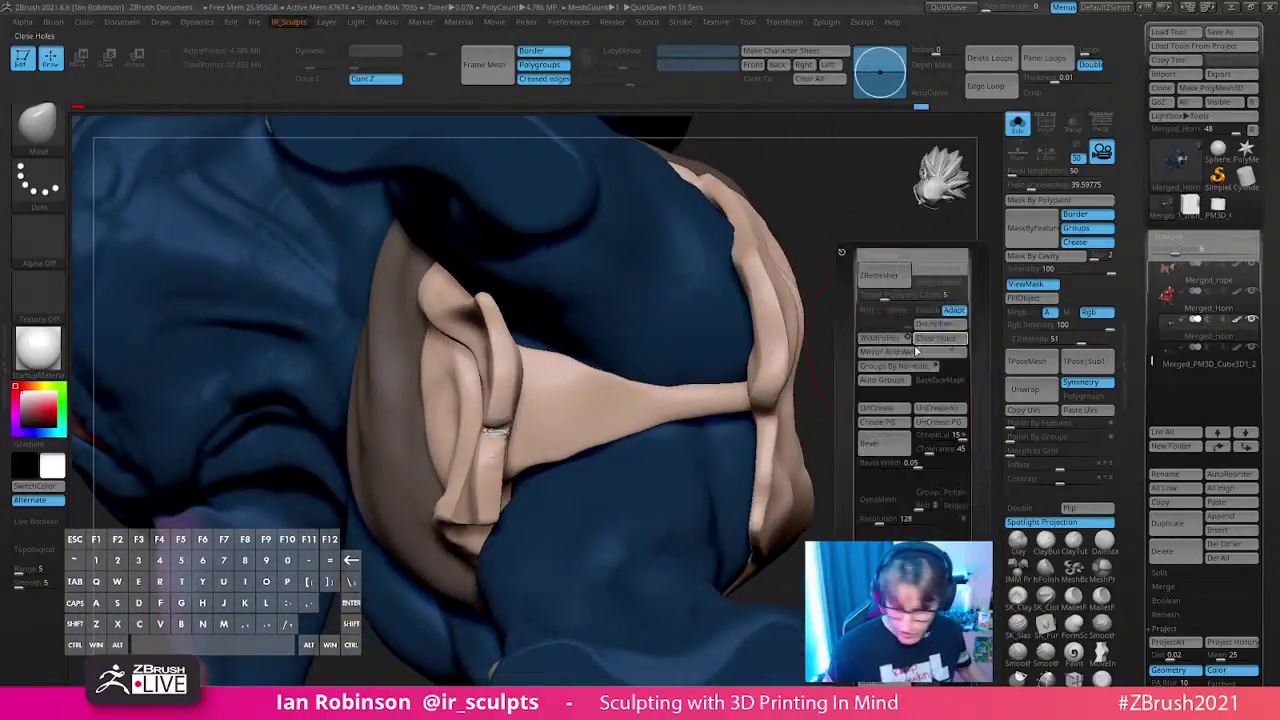
# - Reshape the loincloth's hanging flaps and lower edges around both legs with the Move brush
pyautogui.moveTo(823, 500)
pyautogui.mouseDown()
pyautogui.moveTo(846, 429)
pyautogui.moveTo(740, 425)
pyautogui.mouseUp()
pyautogui.moveTo(859, 392)
pyautogui.mouseDown()
pyautogui.moveTo(871, 437)
pyautogui.moveTo(806, 397)
pyautogui.moveTo(684, 453)
pyautogui.mouseUp()
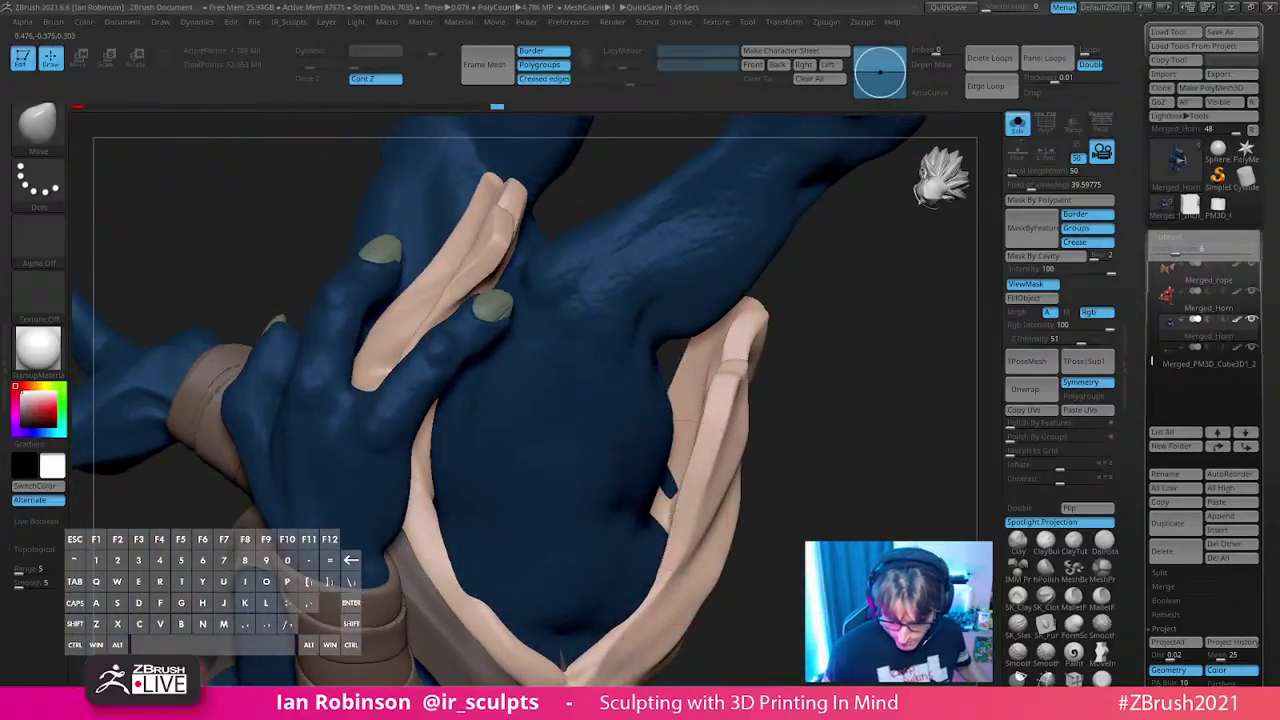
pyautogui.keyDown('alt'); pyautogui.moveTo(820, 467); pyautogui.dragTo(734, 423); pyautogui.keyUp('alt')
pyautogui.moveTo(766, 349)
pyautogui.mouseDown()
pyautogui.moveTo(814, 297)
pyautogui.moveTo(817, 437)
pyautogui.mouseUp()
pyautogui.moveTo(679, 476)
pyautogui.mouseDown()
pyautogui.moveTo(860, 480)
pyautogui.moveTo(831, 383)
pyautogui.moveTo(748, 487)
pyautogui.moveTo(738, 420)
pyautogui.moveTo(702, 510)
pyautogui.moveTo(686, 500)
pyautogui.moveTo(737, 531)
pyautogui.moveTo(862, 394)
pyautogui.mouseUp()
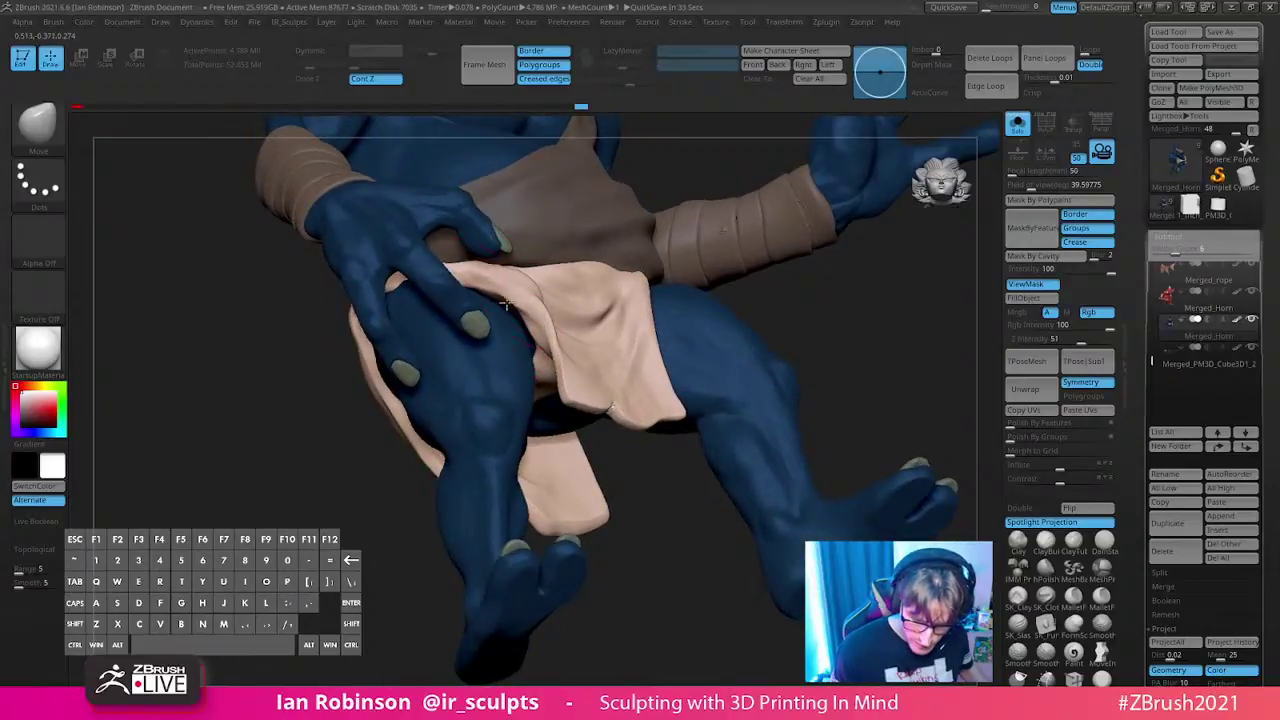
# - Adjust the loincloth's front flap and the narrow band over the thigh with the Move brush
pyautogui.moveTo(538, 331)
pyautogui.mouseDown()
pyautogui.moveTo(849, 323)
pyautogui.moveTo(677, 315)
pyautogui.mouseUp()
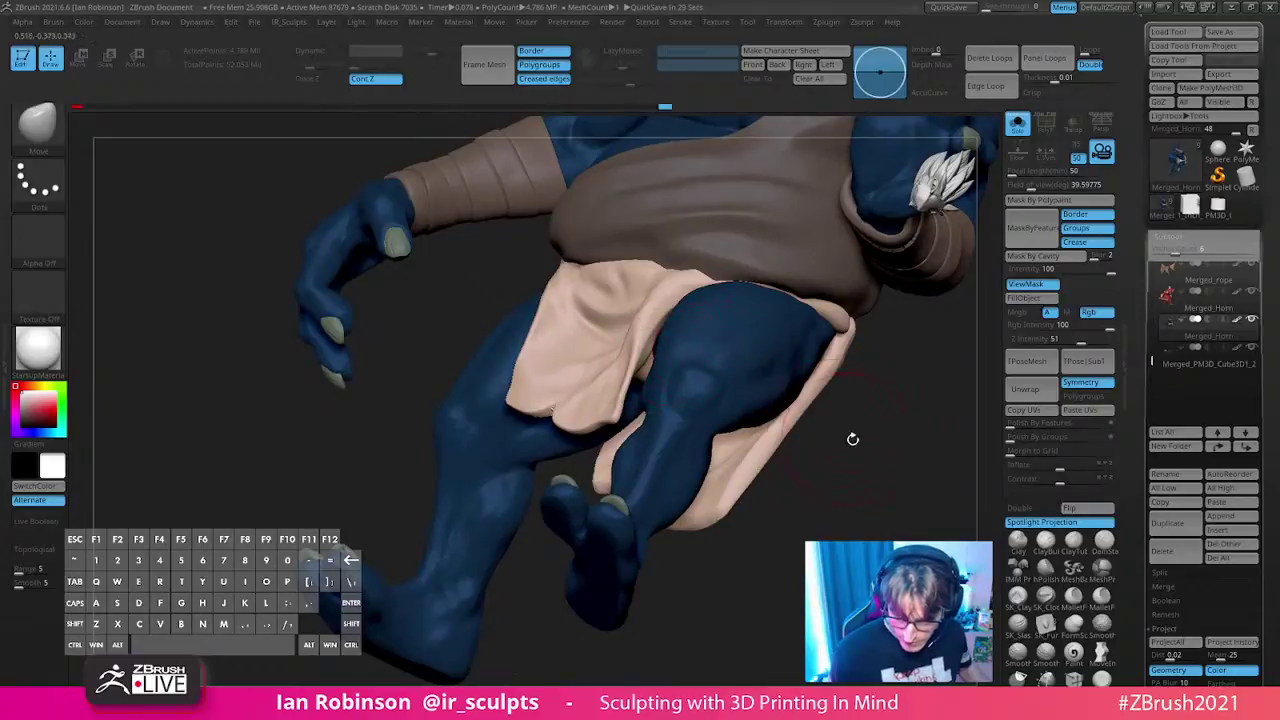
pyautogui.moveTo(751, 546)
pyautogui.mouseDown()
pyautogui.moveTo(652, 338)
pyautogui.moveTo(477, 449)
pyautogui.moveTo(829, 306)
pyautogui.moveTo(851, 309)
pyautogui.moveTo(678, 315)
pyautogui.mouseUp()
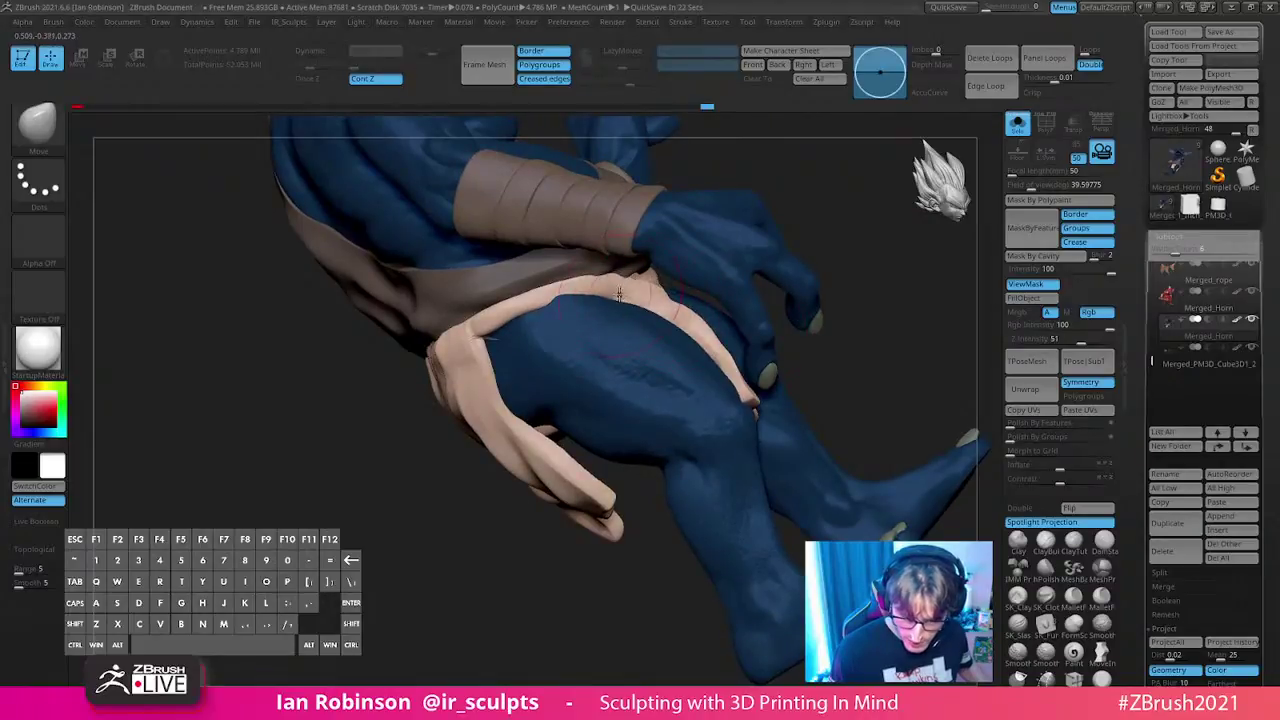
pyautogui.moveTo(450, 469)
pyautogui.mouseDown()
pyautogui.moveTo(487, 345)
pyautogui.moveTo(666, 280)
pyautogui.moveTo(486, 326)
pyautogui.moveTo(609, 286)
pyautogui.moveTo(500, 313)
pyautogui.mouseUp()
pyautogui.moveTo(608, 295)
pyautogui.mouseDown()
pyautogui.moveTo(637, 323)
pyautogui.moveTo(571, 409)
pyautogui.moveTo(857, 251)
pyautogui.moveTo(863, 268)
pyautogui.moveTo(800, 340)
pyautogui.moveTo(749, 374)
pyautogui.moveTo(803, 380)
pyautogui.moveTo(757, 354)
pyautogui.moveTo(734, 366)
pyautogui.moveTo(731, 420)
pyautogui.moveTo(727, 278)
pyautogui.moveTo(634, 440)
pyautogui.moveTo(823, 294)
pyautogui.moveTo(766, 277)
pyautogui.moveTo(911, 340)
pyautogui.moveTo(857, 329)
pyautogui.moveTo(889, 420)
pyautogui.moveTo(801, 387)
pyautogui.mouseUp()
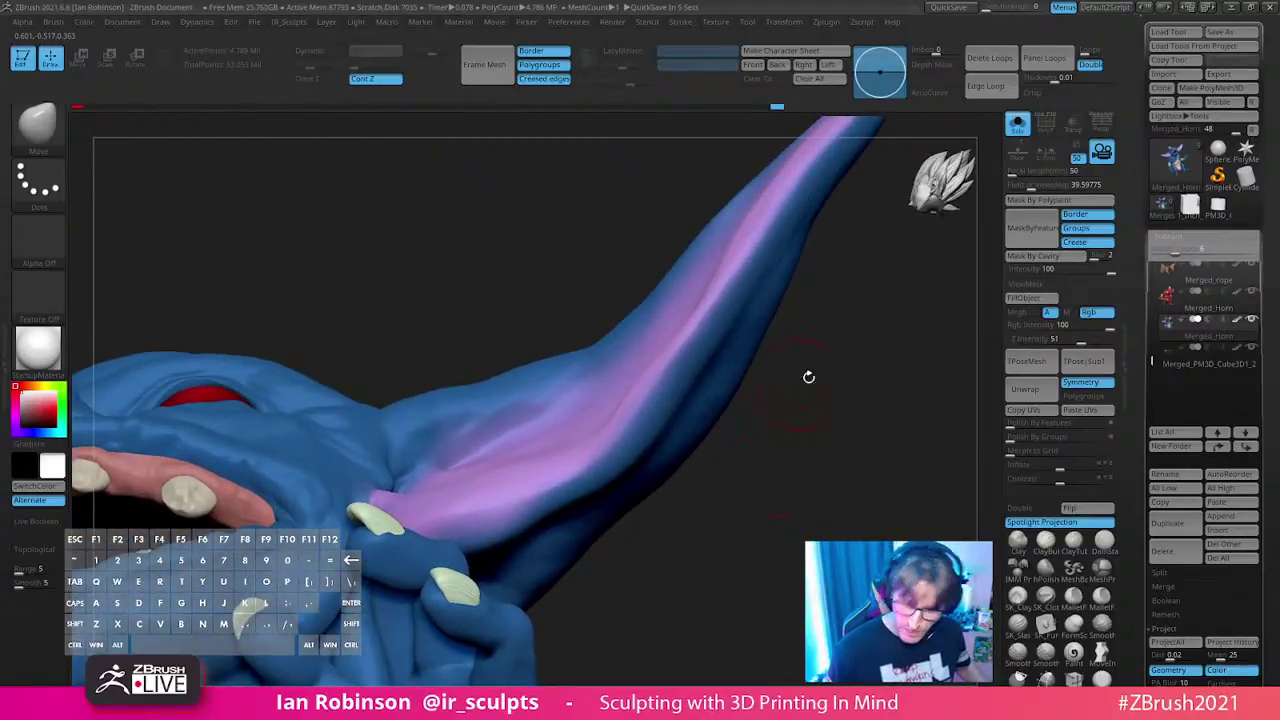
# - Measure the ear's thickness at its middle, lower part and tip with the transpose line
pyautogui.press('w')
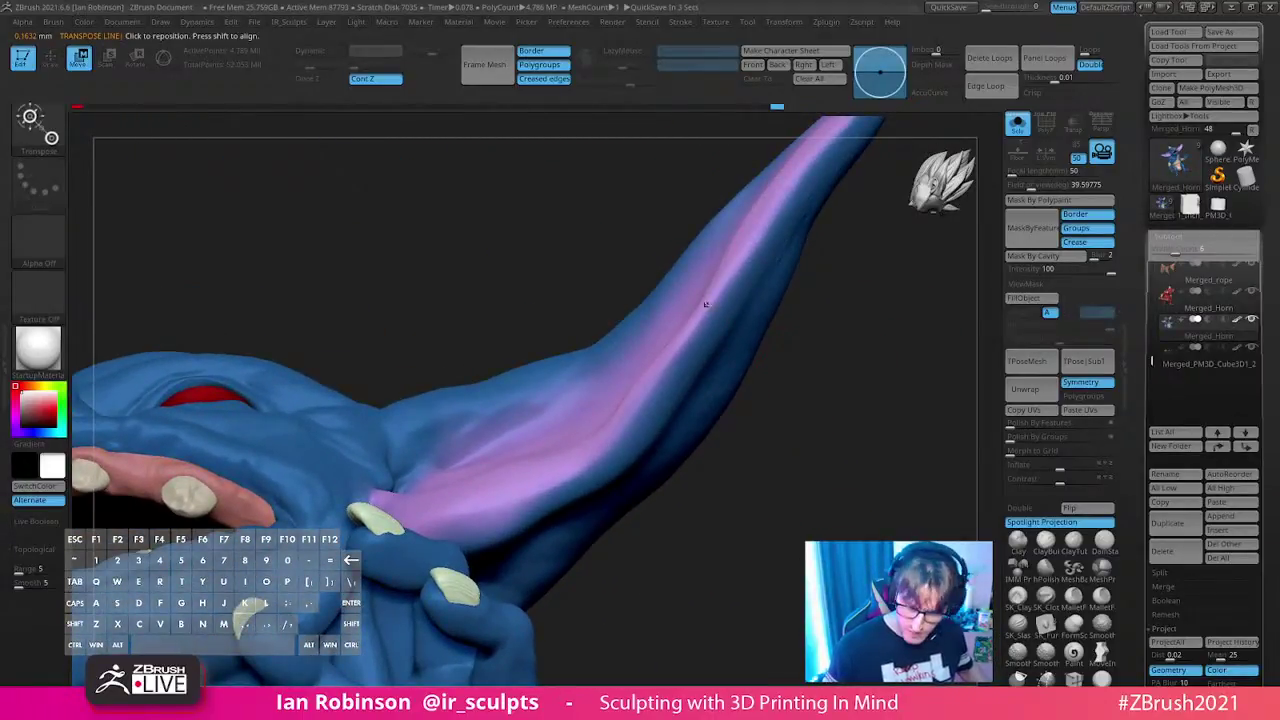
pyautogui.moveTo(750, 332); pyautogui.dragTo(757, 337)
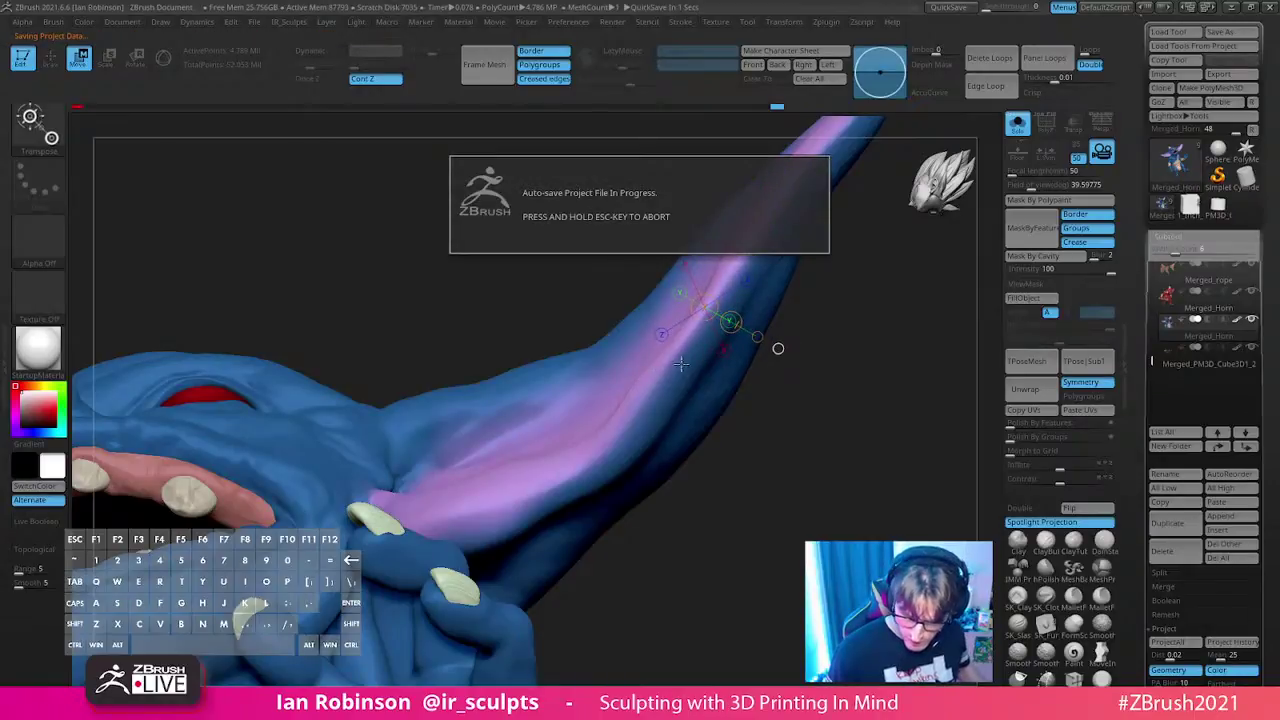
pyautogui.moveTo(658, 367); pyautogui.dragTo(676, 378)
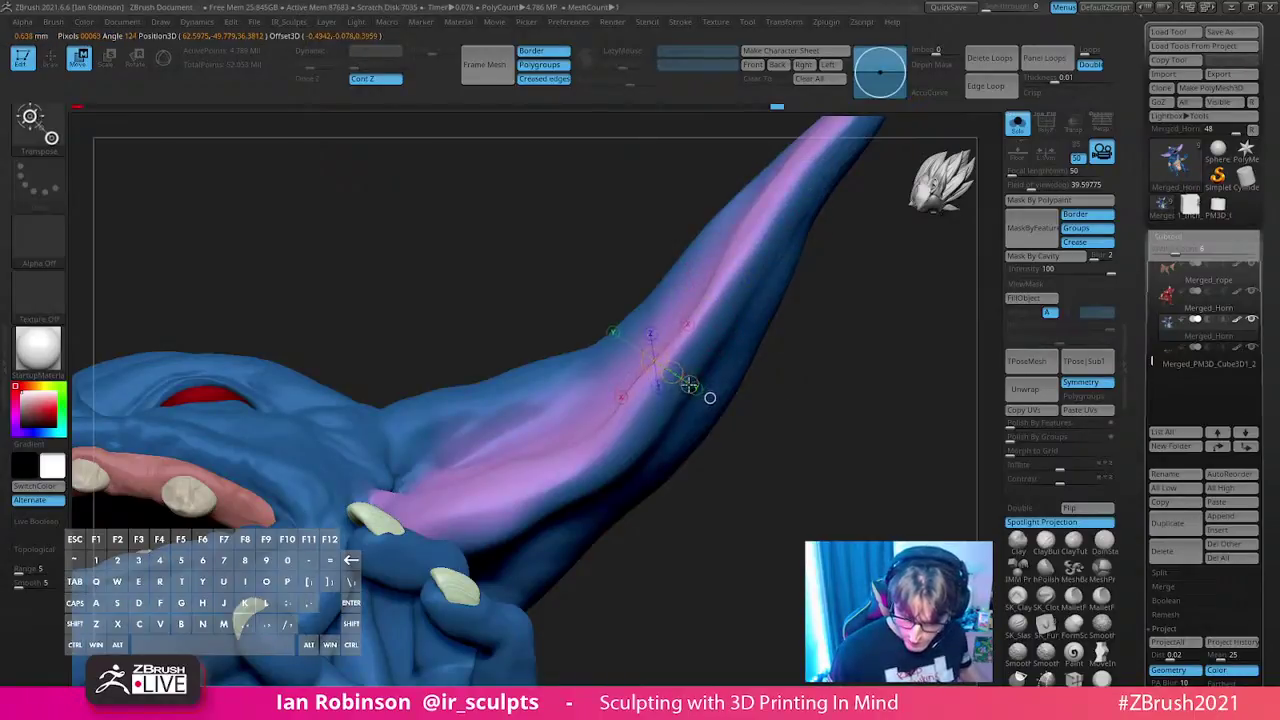
pyautogui.moveTo(829, 394); pyautogui.dragTo(721, 300)
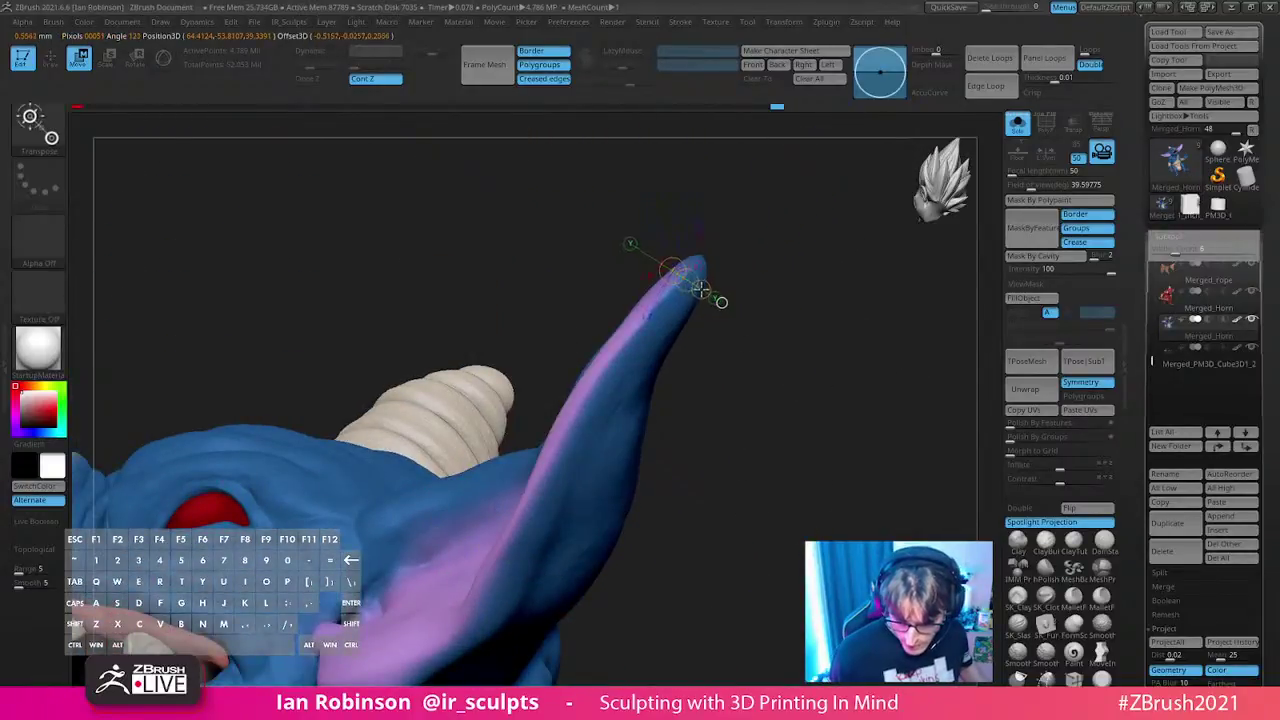
# - Isolate one of the creature's fingernails and frame it with the Move transpose tool active
pyautogui.moveTo(797, 383)
pyautogui.mouseDown()
pyautogui.moveTo(737, 434)
pyautogui.moveTo(786, 371)
pyautogui.moveTo(767, 342)
pyautogui.moveTo(800, 323)
pyautogui.moveTo(834, 354)
pyautogui.moveTo(780, 355)
pyautogui.moveTo(849, 377)
pyautogui.moveTo(843, 291)
pyautogui.moveTo(818, 315)
pyautogui.moveTo(791, 446)
pyautogui.moveTo(820, 334)
pyautogui.moveTo(863, 334)
pyautogui.moveTo(848, 338)
pyautogui.mouseUp()
pyautogui.press('q')
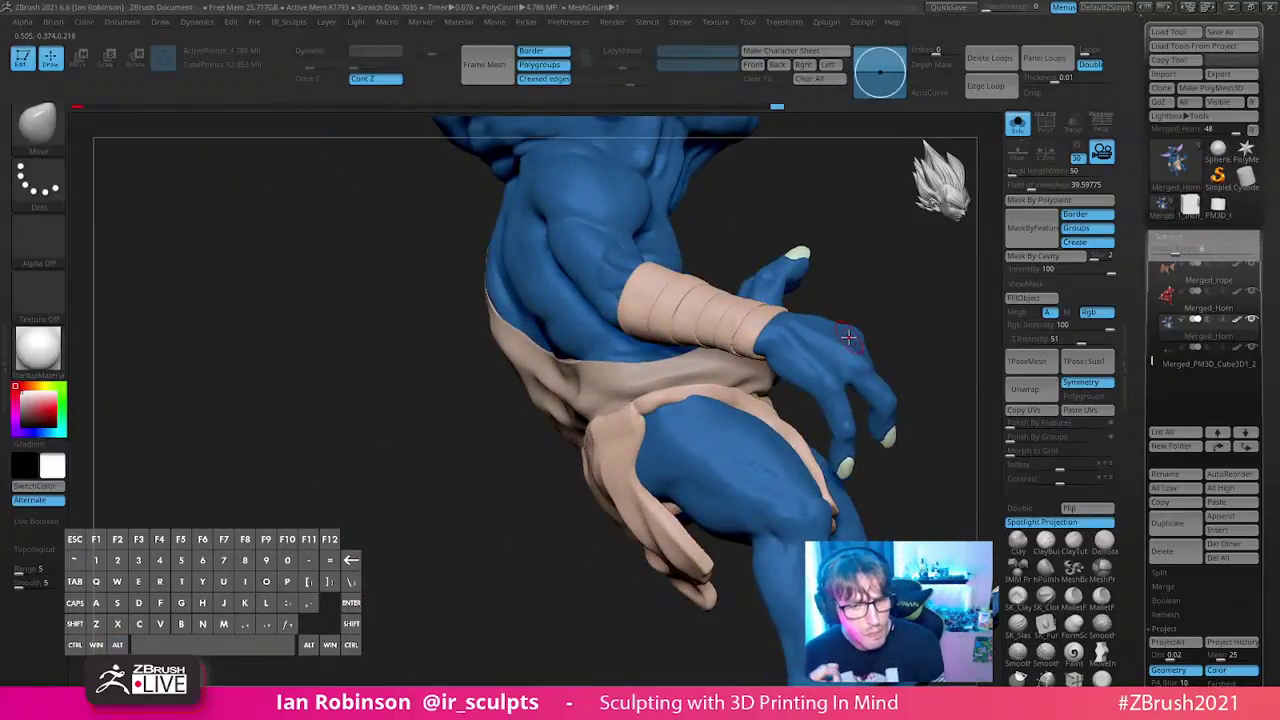
pyautogui.moveTo(884, 264); pyautogui.dragTo(701, 291)
pyautogui.keyDown('ctrl'); pyautogui.keyDown('shift'); pyautogui.click(568, 455); pyautogui.keyUp('shift'); pyautogui.keyUp('ctrl')
pyautogui.moveTo(700, 380); pyautogui.dragTo(635, 345)
pyautogui.press('w')
pyautogui.press('f')
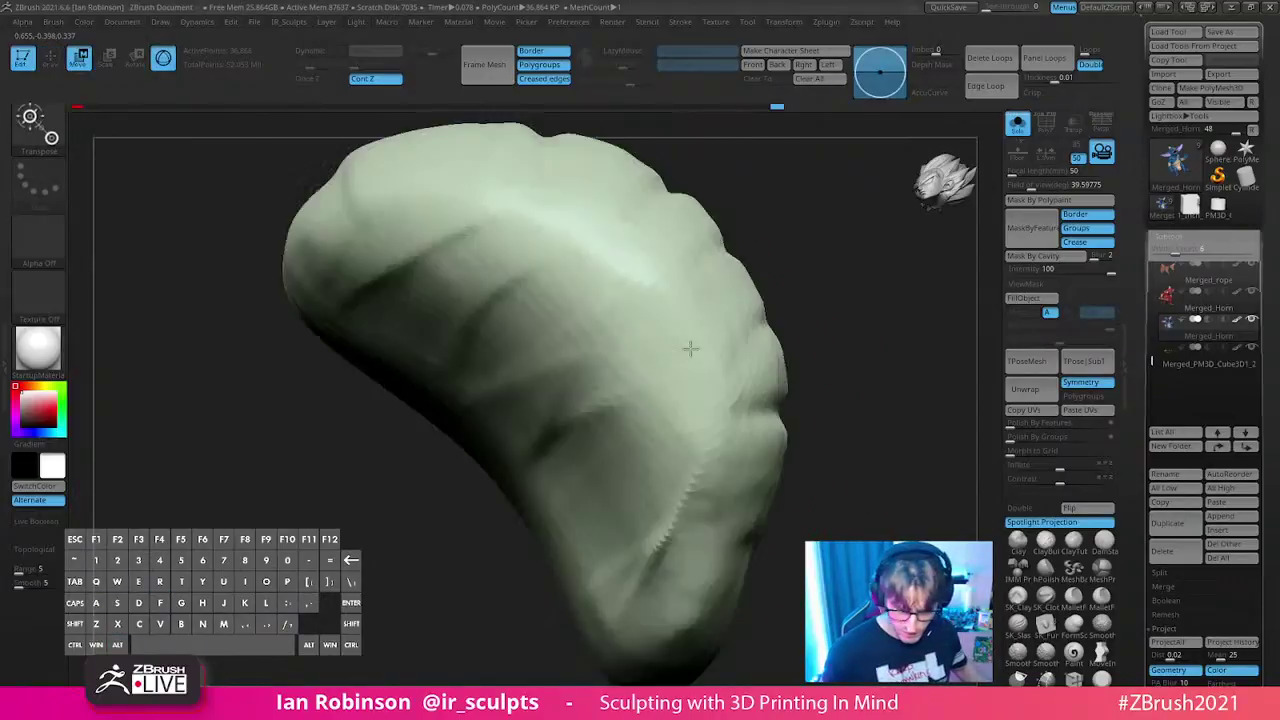
# - Measure the isolated fingernail's thickness with the transpose line, then show the rest of the creature
pyautogui.press('q')
pyautogui.moveTo(690, 345)
pyautogui.mouseDown()
pyautogui.moveTo(703, 325)
pyautogui.moveTo(683, 341)
pyautogui.mouseUp()
pyautogui.press('w')
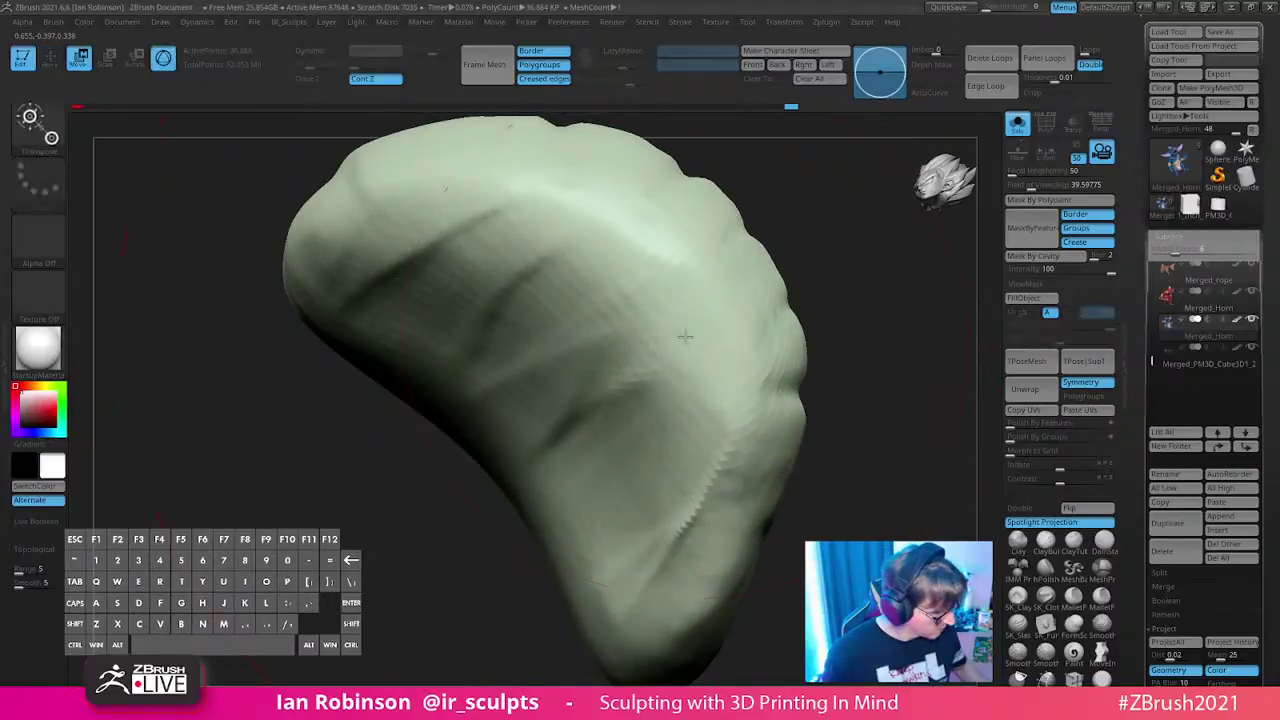
pyautogui.keyDown('alt'); pyautogui.moveTo(849, 254); pyautogui.dragTo(820, 286); pyautogui.keyUp('alt')
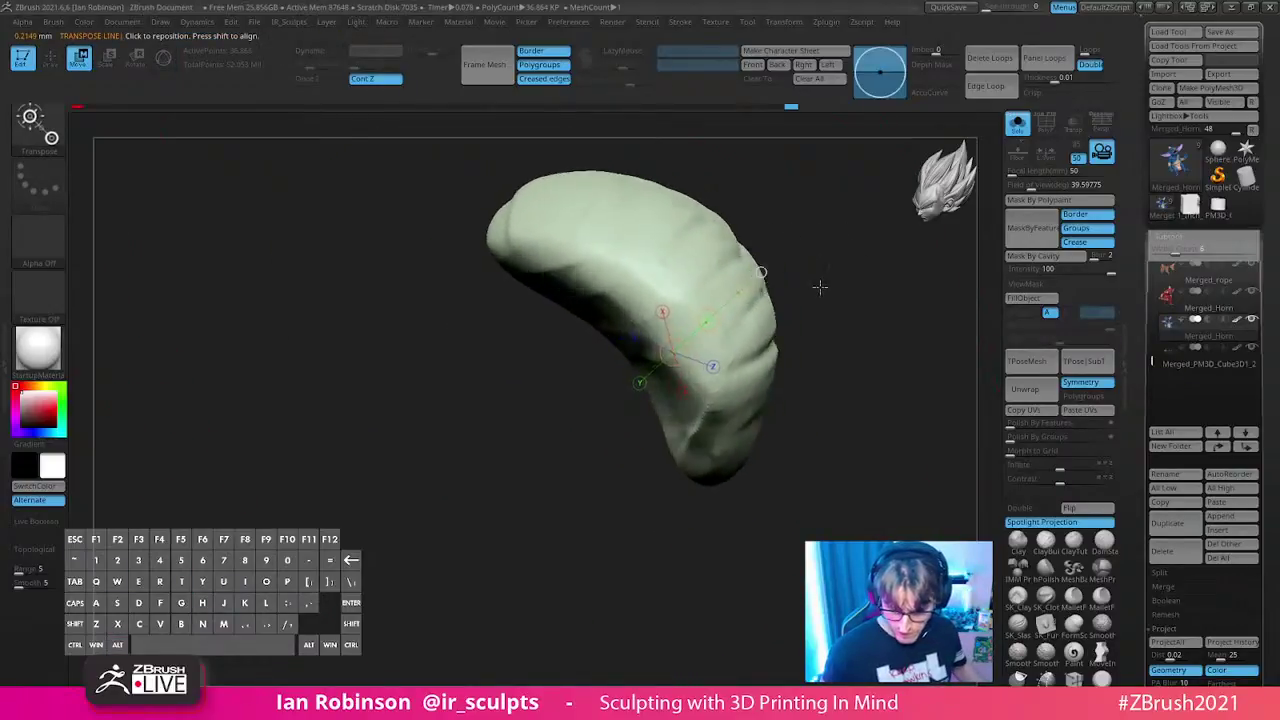
pyautogui.click(652, 282)
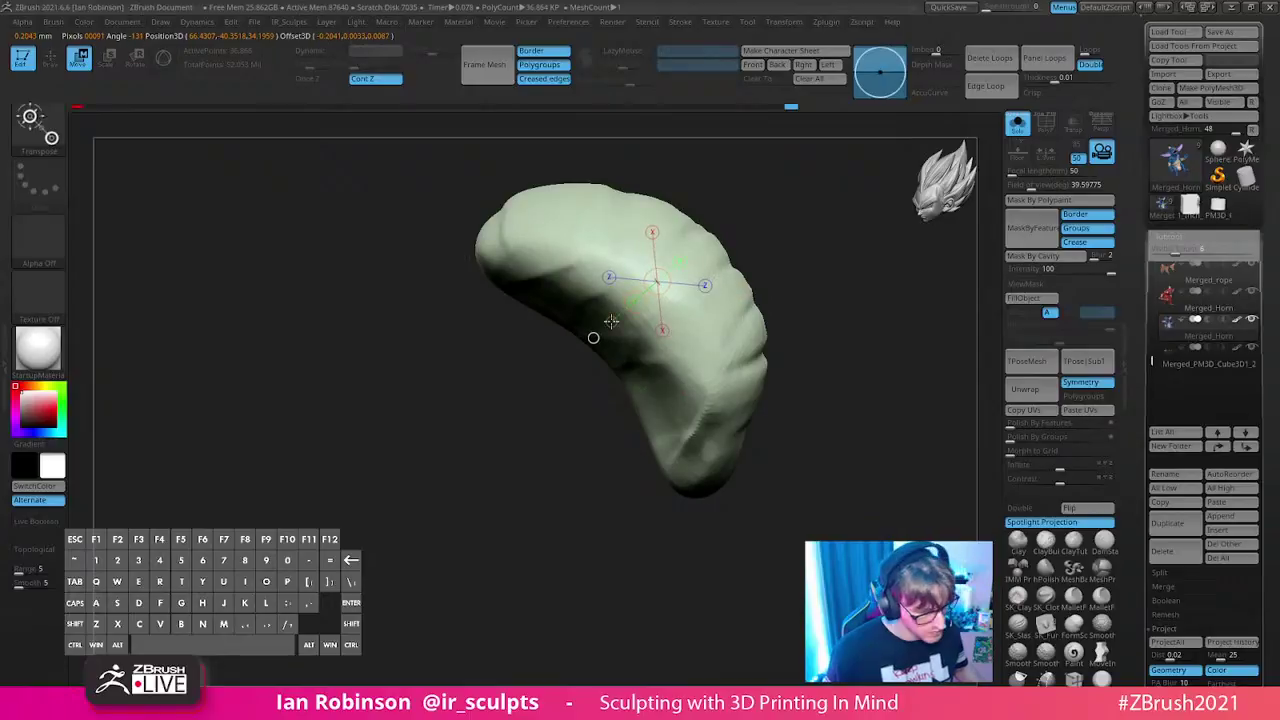
pyautogui.moveTo(608, 325); pyautogui.dragTo(595, 338)
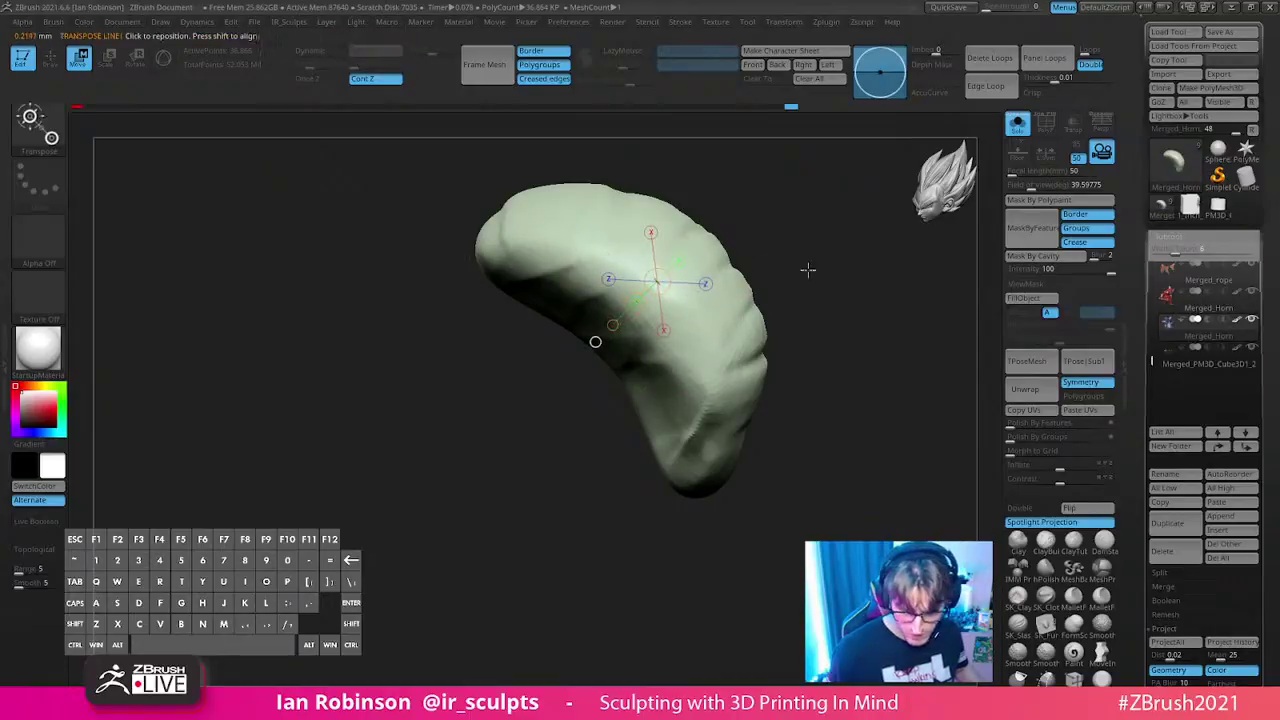
pyautogui.moveTo(912, 213); pyautogui.dragTo(843, 323)
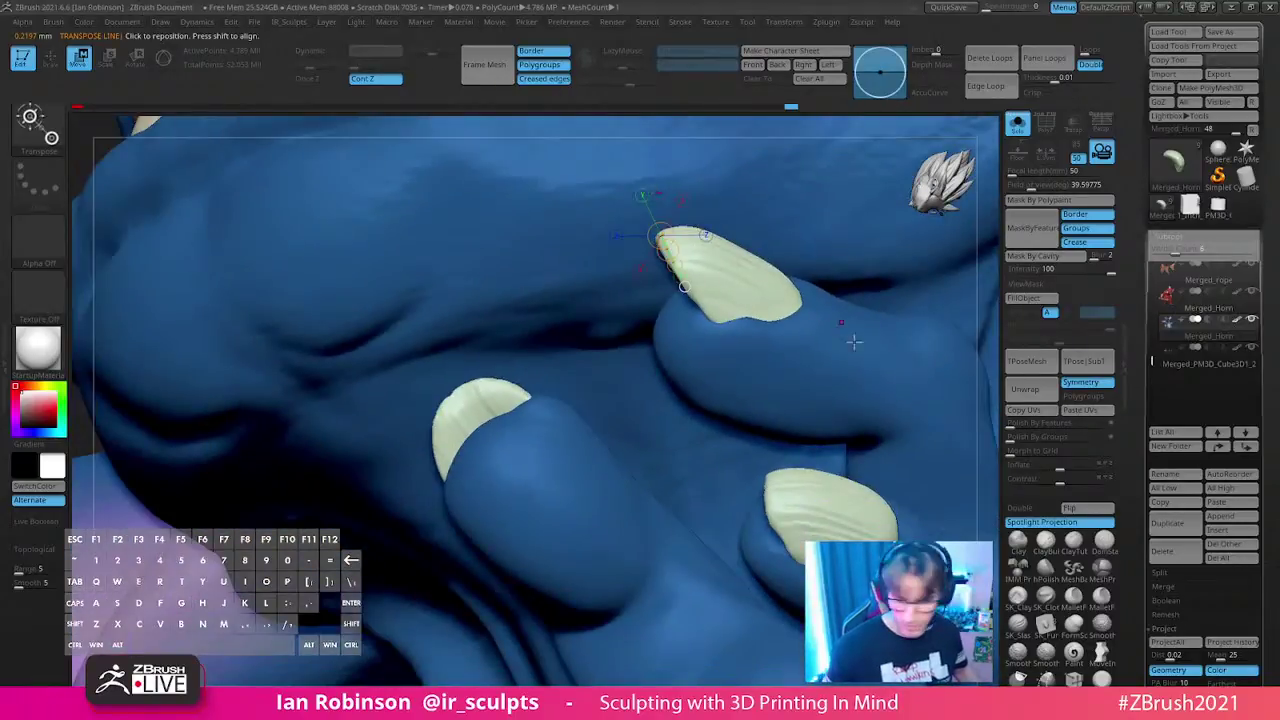
# - Smooth the narrow fold on the loincloth's hanging flap and adjust it with the Move brush
pyautogui.press('y')
pyautogui.press('q')
pyautogui.moveTo(717, 377)
pyautogui.keyDown('alt'); pyautogui.mouseDown()
pyautogui.moveTo(680, 300)
pyautogui.moveTo(543, 534)
pyautogui.moveTo(684, 335)
pyautogui.moveTo(891, 374)
pyautogui.moveTo(860, 294)
pyautogui.moveTo(920, 360)
pyautogui.moveTo(870, 331)
pyautogui.moveTo(846, 386)
pyautogui.moveTo(831, 371)
pyautogui.moveTo(800, 400)
pyautogui.moveTo(749, 408)
pyautogui.moveTo(429, 271)
pyautogui.mouseUp(); pyautogui.keyUp('alt')
pyautogui.press('shift')
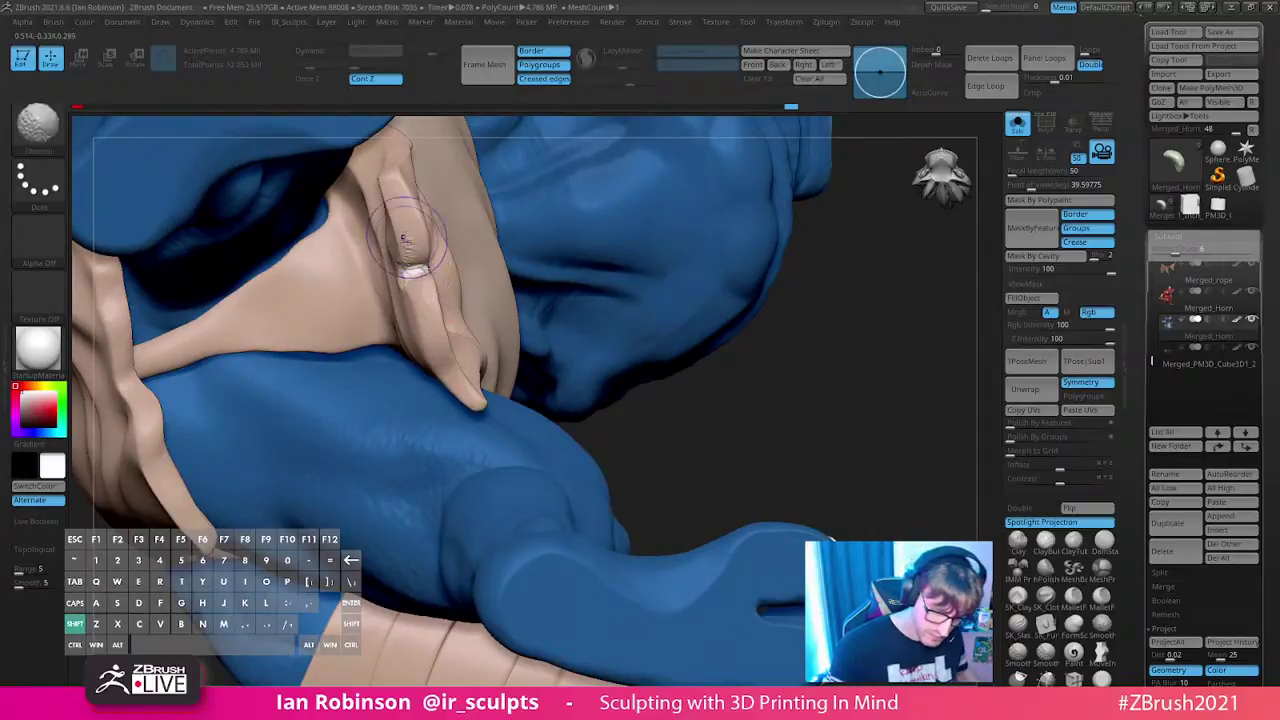
pyautogui.moveTo(463, 311); pyautogui.dragTo(450, 333)
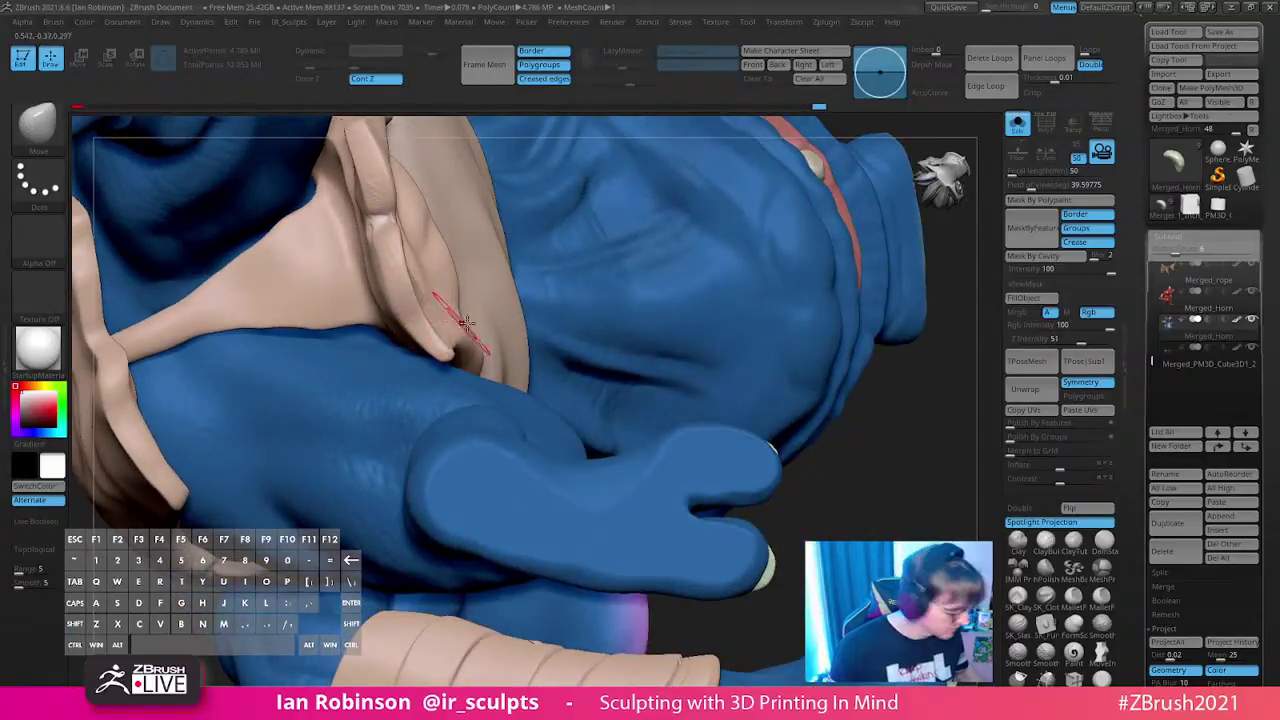
pyautogui.press('space')
pyautogui.press('s')
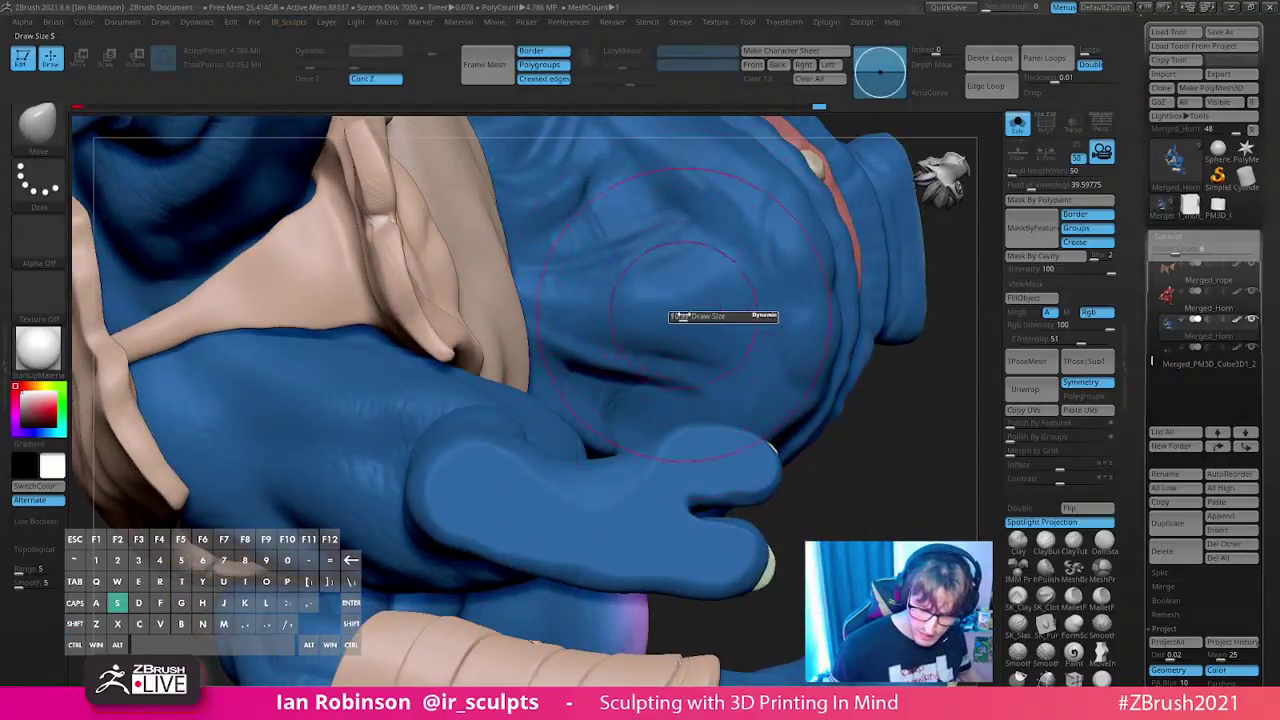
pyautogui.moveTo(683, 316); pyautogui.dragTo(655, 316)
# - Isolate the loincloth to inspect its shape from several sides, then show the whole creature
pyautogui.press('ctrl')
pyautogui.keyDown('ctrl'); pyautogui.keyDown('shift'); pyautogui.click(410, 322); pyautogui.keyUp('shift'); pyautogui.keyUp('ctrl')
pyautogui.moveTo(400, 345)
pyautogui.mouseDown()
pyautogui.moveTo(386, 360)
pyautogui.moveTo(578, 312)
pyautogui.moveTo(631, 277)
pyautogui.moveTo(270, 255)
pyautogui.moveTo(686, 240)
pyautogui.mouseUp()
pyautogui.keyDown('ctrl'); pyautogui.keyDown('shift'); pyautogui.click(731, 309); pyautogui.keyUp('shift'); pyautogui.keyUp('ctrl')
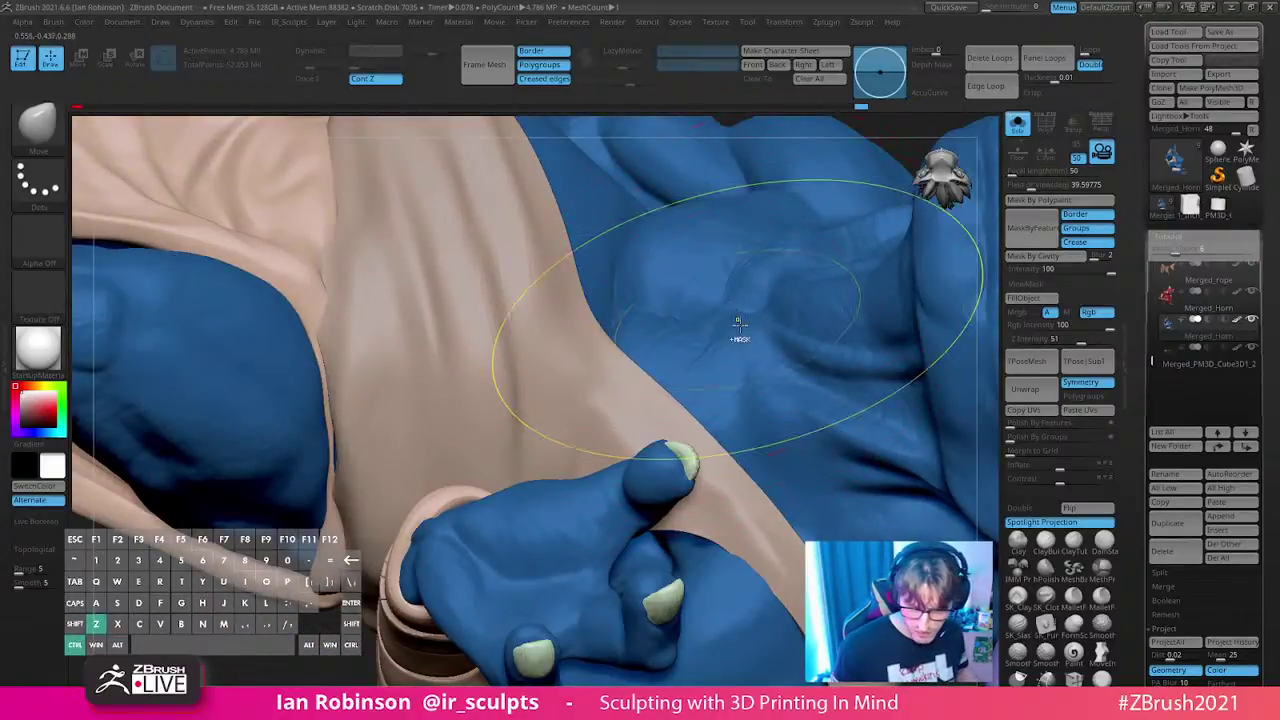
pyautogui.press('f')
pyautogui.moveTo(620, 560)
pyautogui.mouseDown()
pyautogui.moveTo(663, 606)
pyautogui.moveTo(750, 657)
pyautogui.moveTo(850, 500)
pyautogui.moveTo(917, 349)
pyautogui.moveTo(840, 334)
pyautogui.moveTo(676, 535)
pyautogui.mouseUp()
pyautogui.press('s')
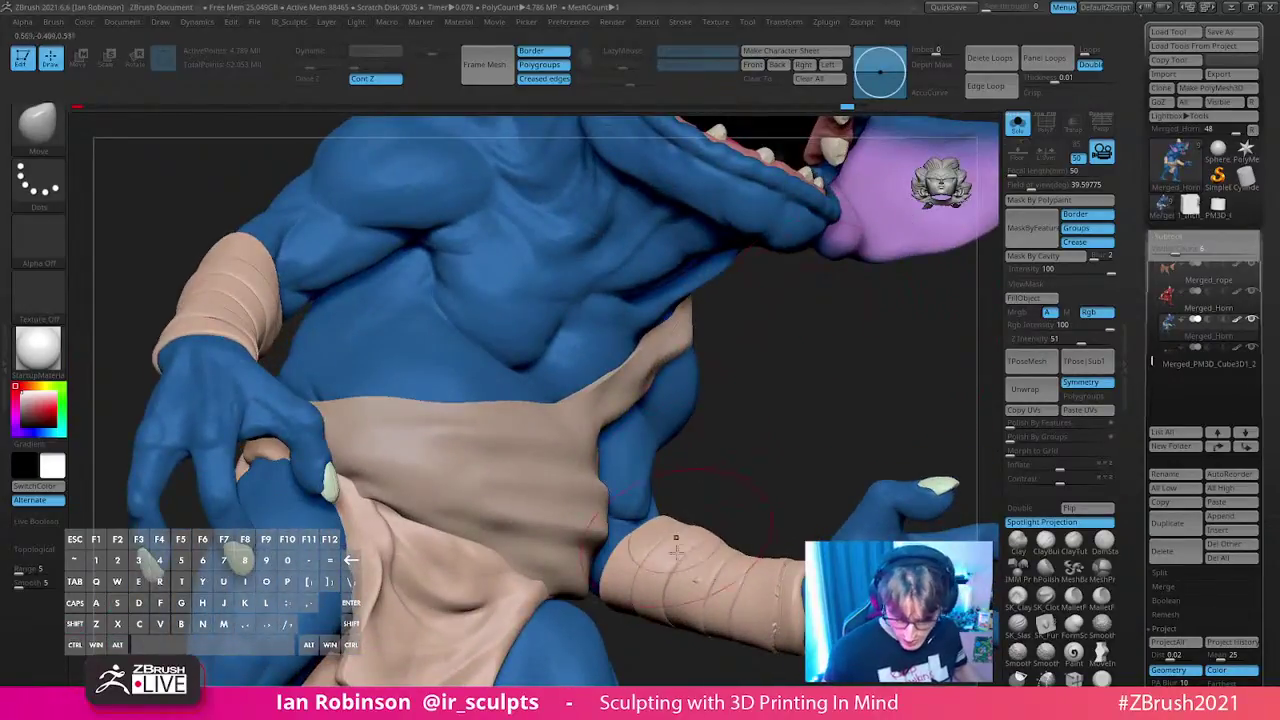
# - Isolate a single strip of the forearm wrap to inspect its thickness, then show the whole creature
pyautogui.press('s')
pyautogui.moveTo(757, 500)
pyautogui.keyDown('alt'); pyautogui.mouseDown()
pyautogui.moveTo(752, 352)
pyautogui.moveTo(666, 462)
pyautogui.mouseUp(); pyautogui.keyUp('alt')
pyautogui.press('shift')
pyautogui.keyDown('ctrl'); pyautogui.keyDown('shift'); pyautogui.click(668, 463); pyautogui.keyUp('shift'); pyautogui.keyUp('ctrl')
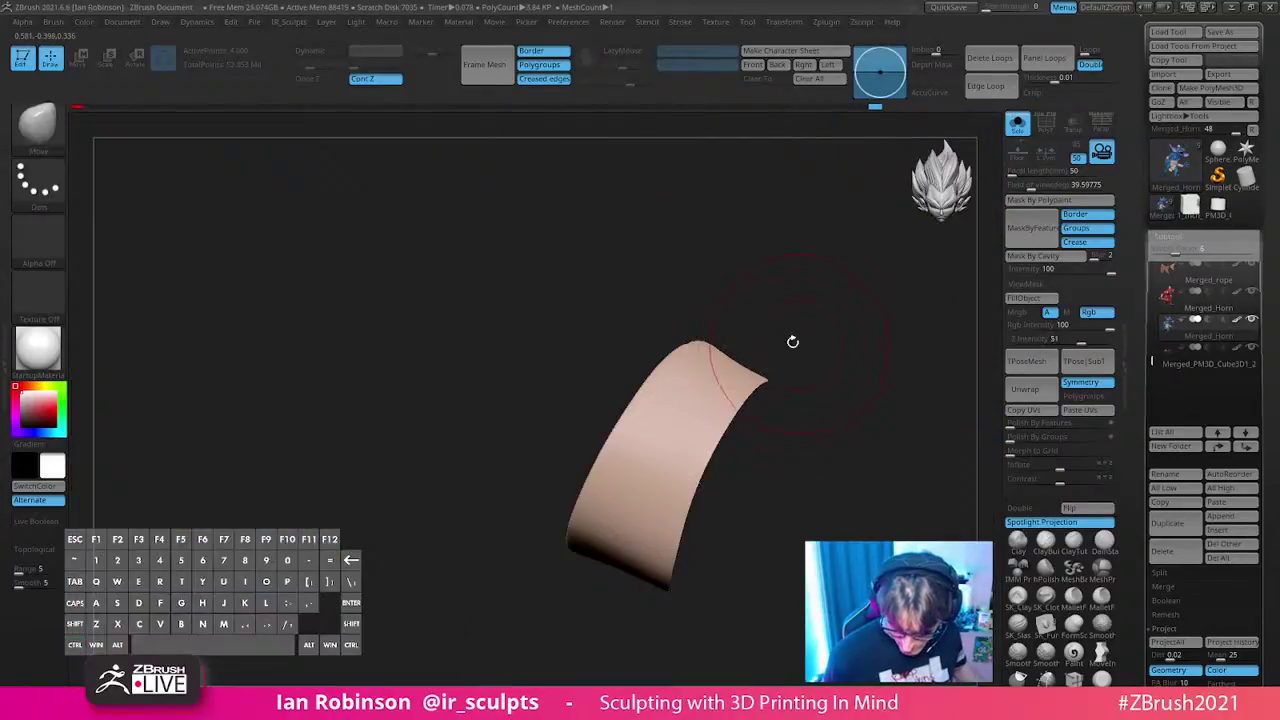
pyautogui.keyDown('ctrl'); pyautogui.keyDown('shift'); pyautogui.click(820, 350); pyautogui.keyUp('shift'); pyautogui.keyUp('ctrl')
pyautogui.press('s')
pyautogui.moveTo(757, 388); pyautogui.dragTo(841, 396)
# - Review the polygroups on the whole creature with PolyFrame, then switch back to the painted display
pyautogui.press('g')
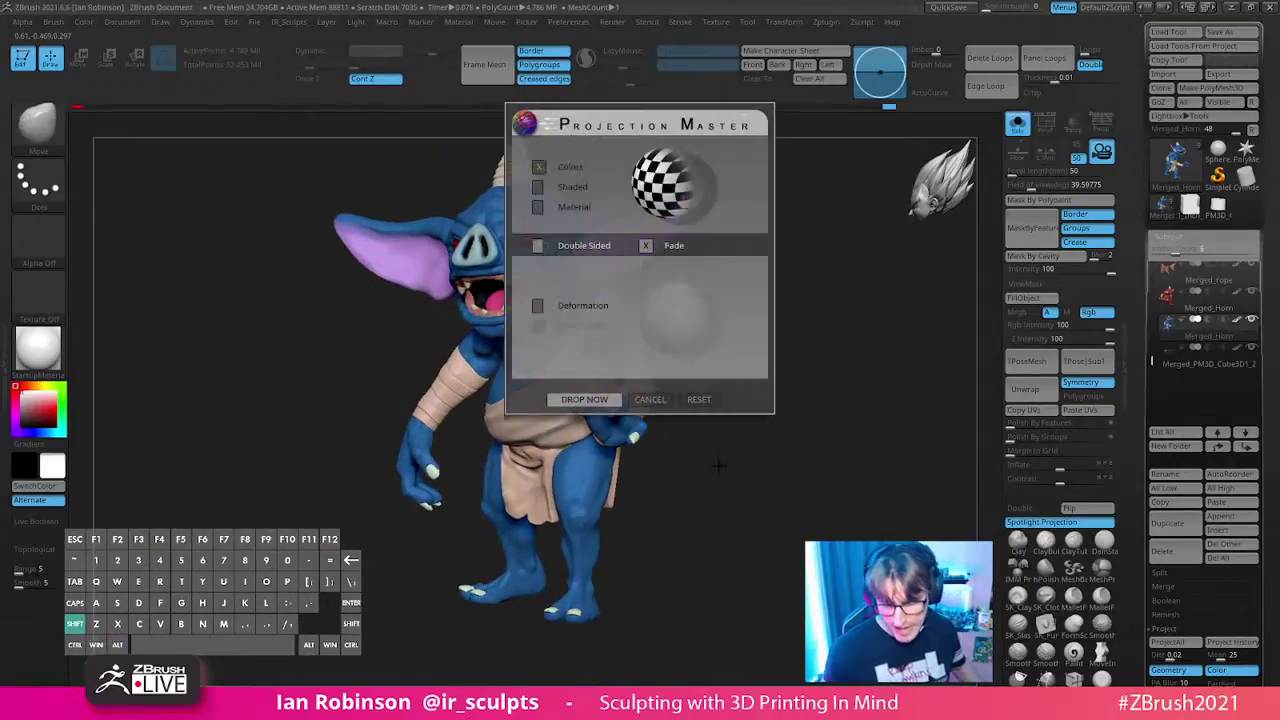
pyautogui.press('Escape')
pyautogui.hotkey('shift', 'f')
pyautogui.hotkey('shift', 'f')
pyautogui.hotkey('shift', 'f')
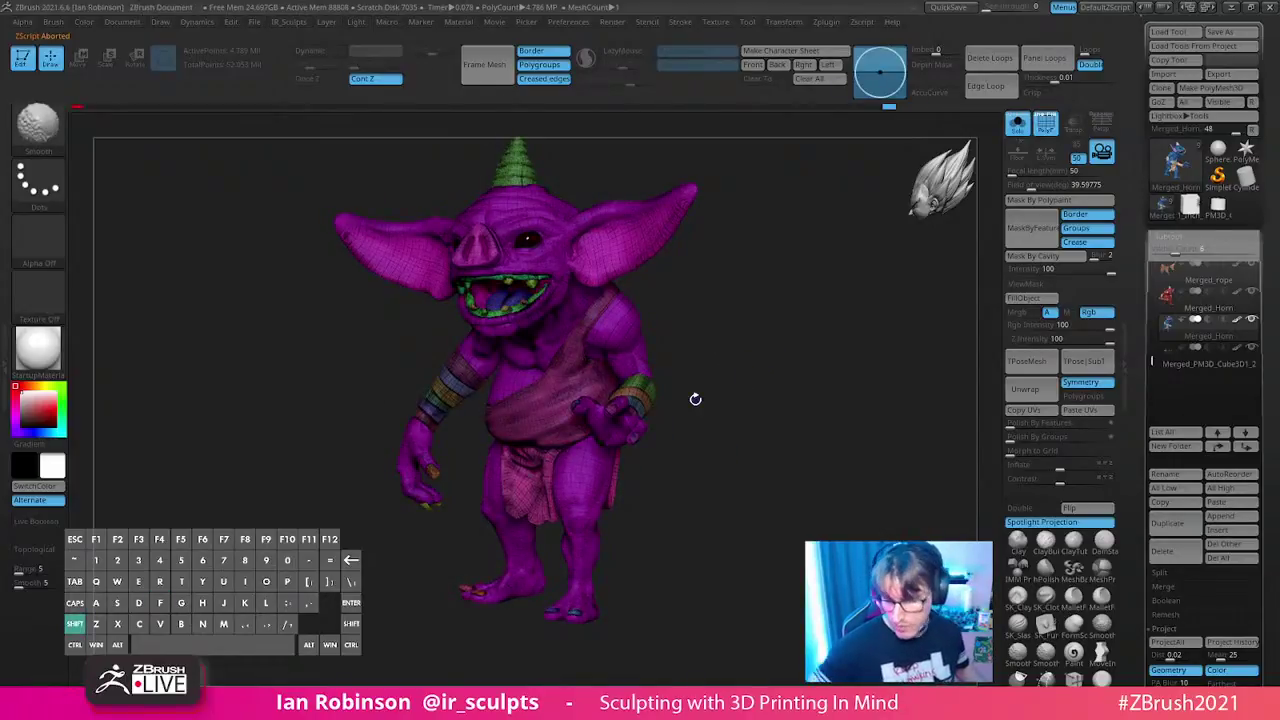
pyautogui.hotkey('shift', 'f')
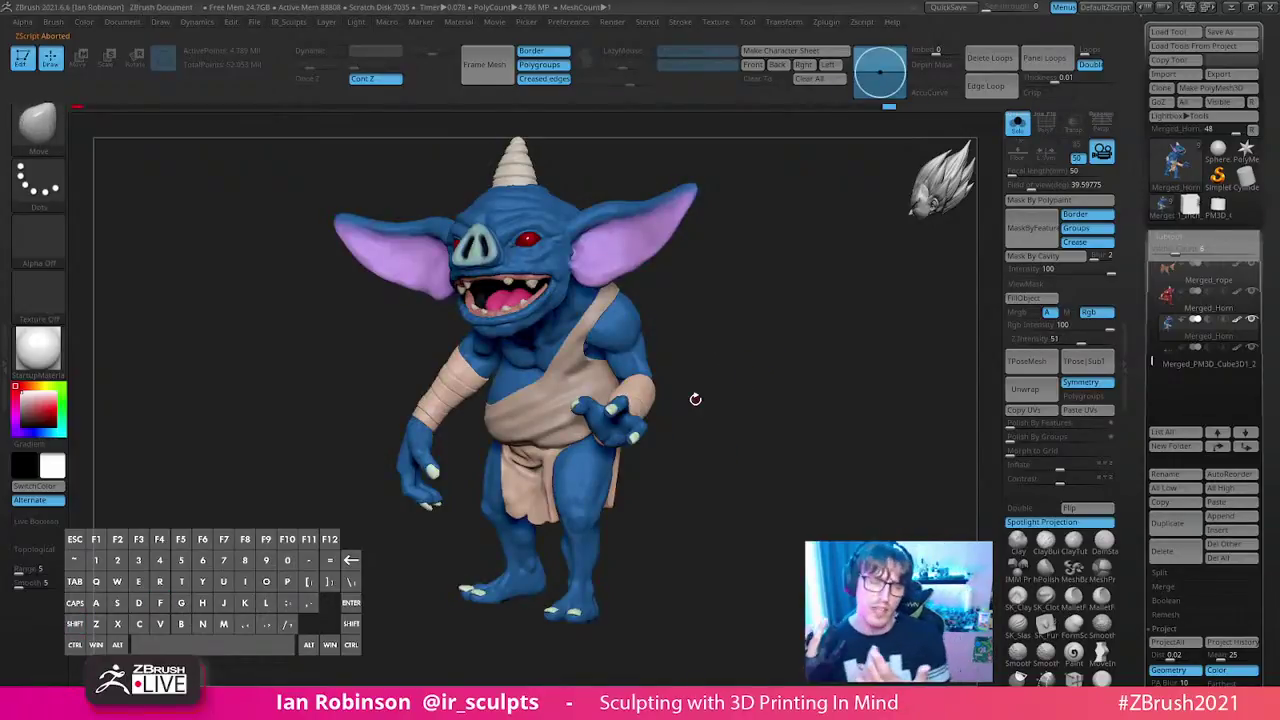
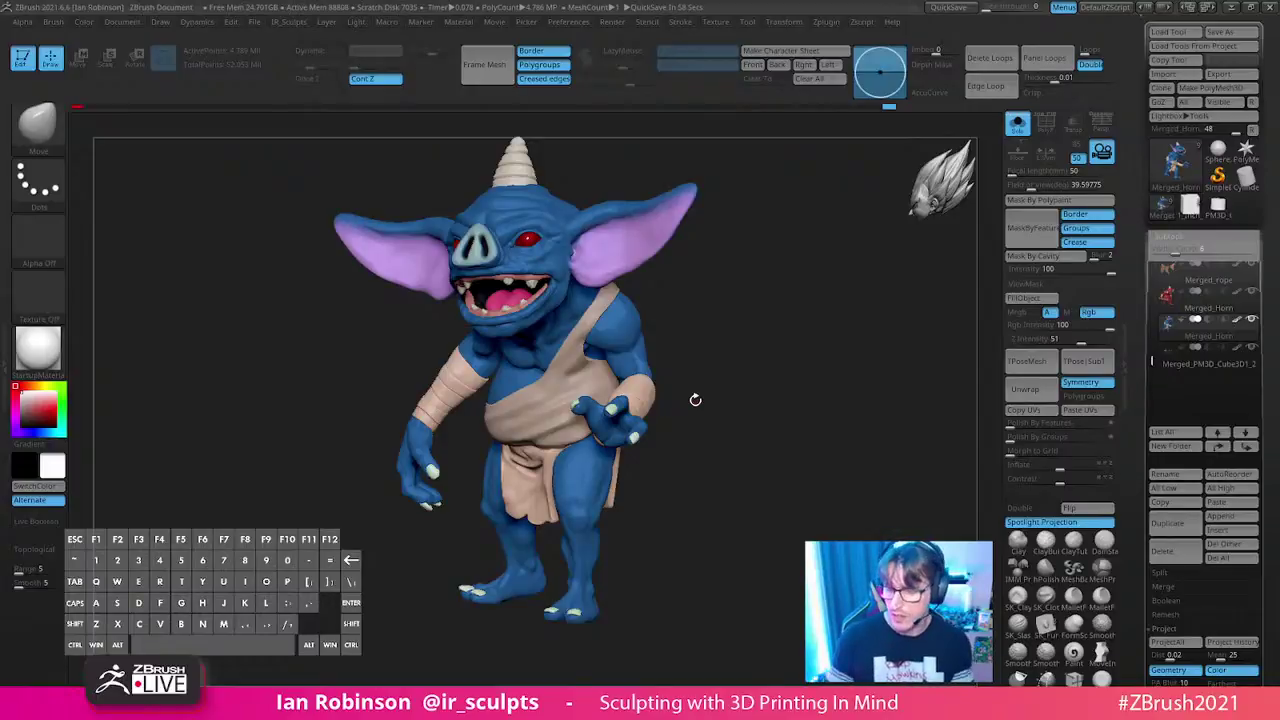
# - Save the tool over the existing Bokoblin_Talus_Statue_Prep_03.ztl file
pyautogui.moveTo(824, 354); pyautogui.dragTo(851, 323)
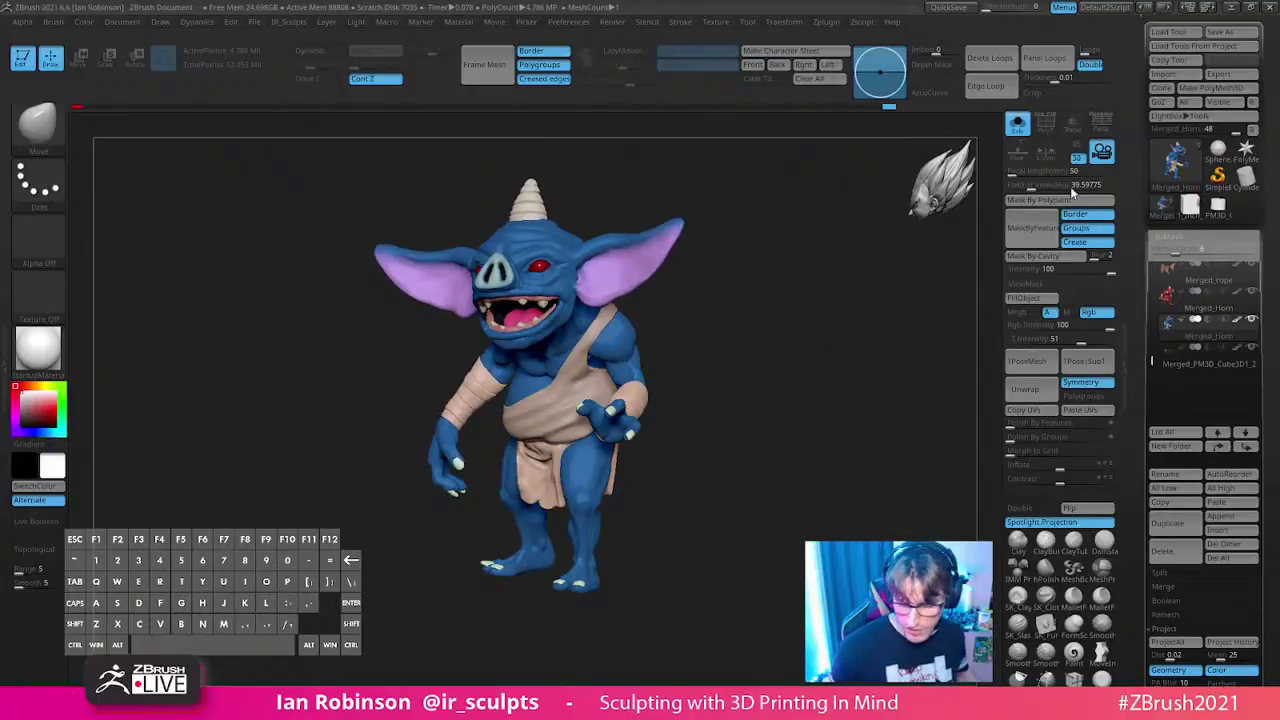
pyautogui.click(1219, 32)
pyautogui.click(765, 545)
pyautogui.click(662, 352)
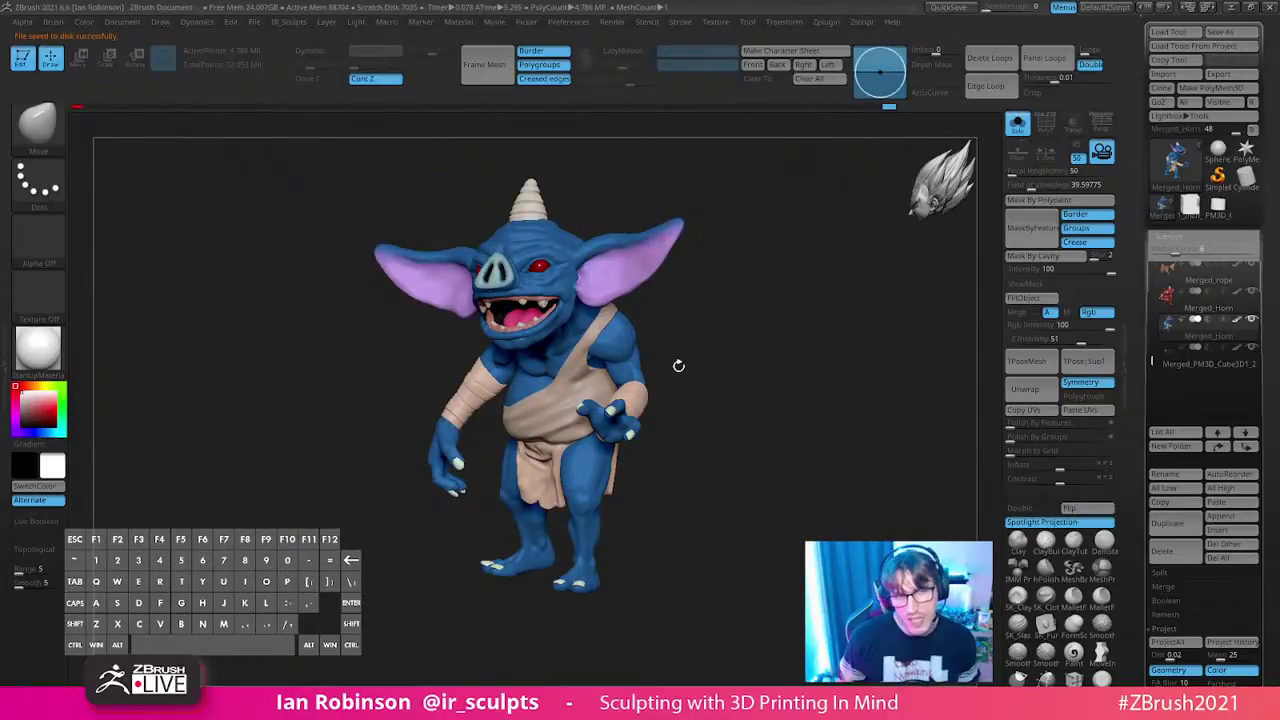
# - Switch to the Merged_Top_Bridge_3 subtool and leave Solo mode to show the creature together with the bridge
pyautogui.moveTo(1155, 350); pyautogui.dragTo(1158, 276)
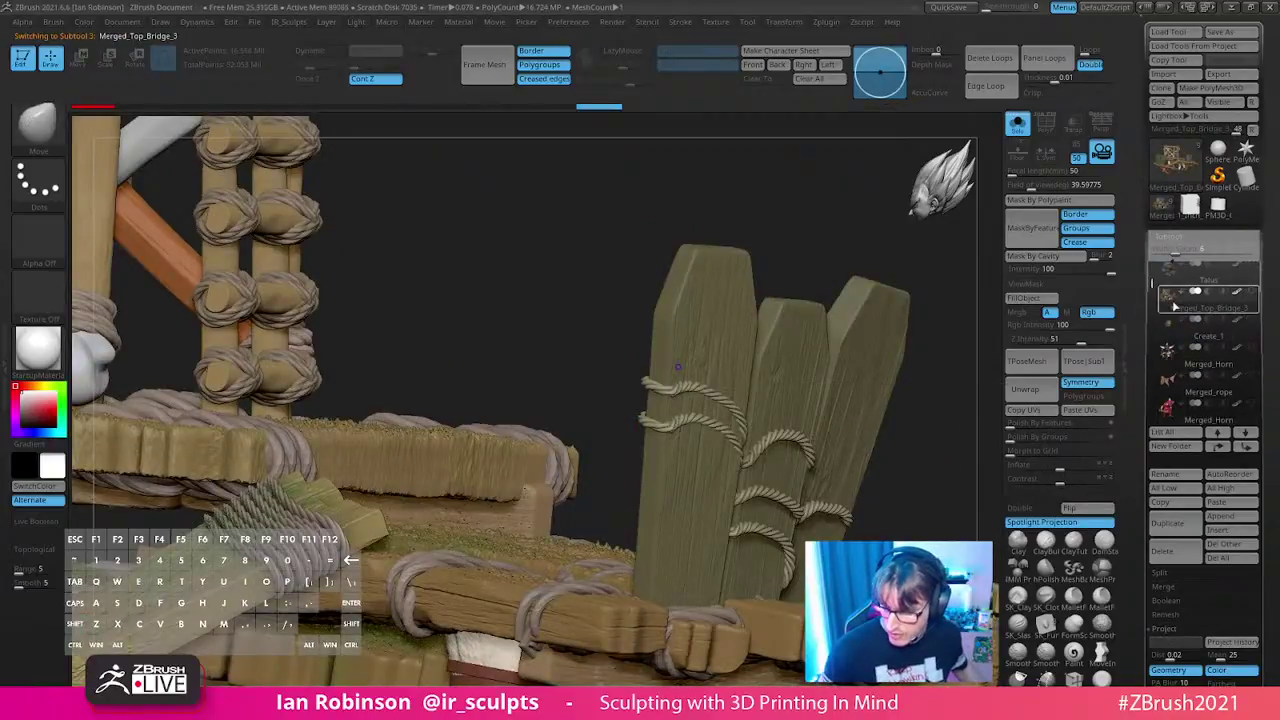
pyautogui.moveTo(1154, 281); pyautogui.dragTo(1154, 337)
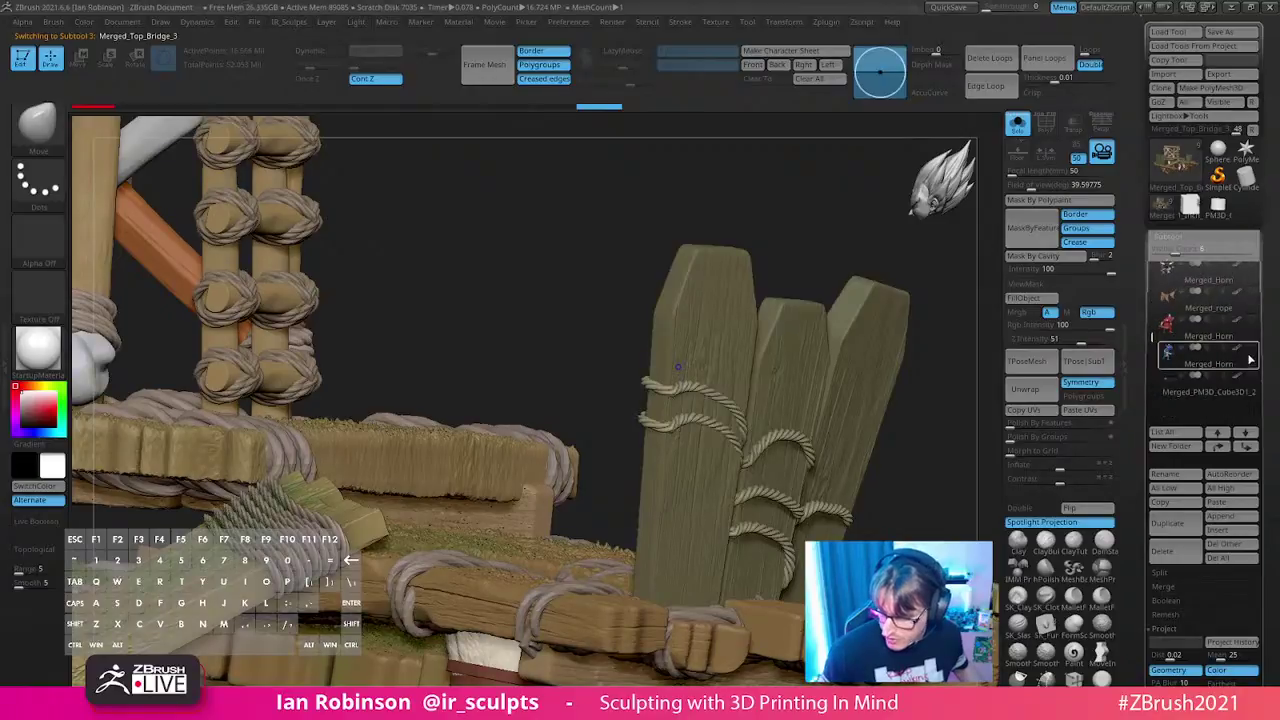
pyautogui.click(1016, 124)
pyautogui.moveTo(903, 375)
pyautogui.mouseDown()
pyautogui.moveTo(917, 470)
pyautogui.moveTo(894, 463)
pyautogui.moveTo(903, 495)
pyautogui.moveTo(913, 455)
pyautogui.mouseUp()
# - Select the blue creature's subtool, reset the gizmo's orientation and center the gizmo on its mesh
pyautogui.press('w')
pyautogui.keyDown('alt'); pyautogui.click(580, 355); pyautogui.keyUp('alt')
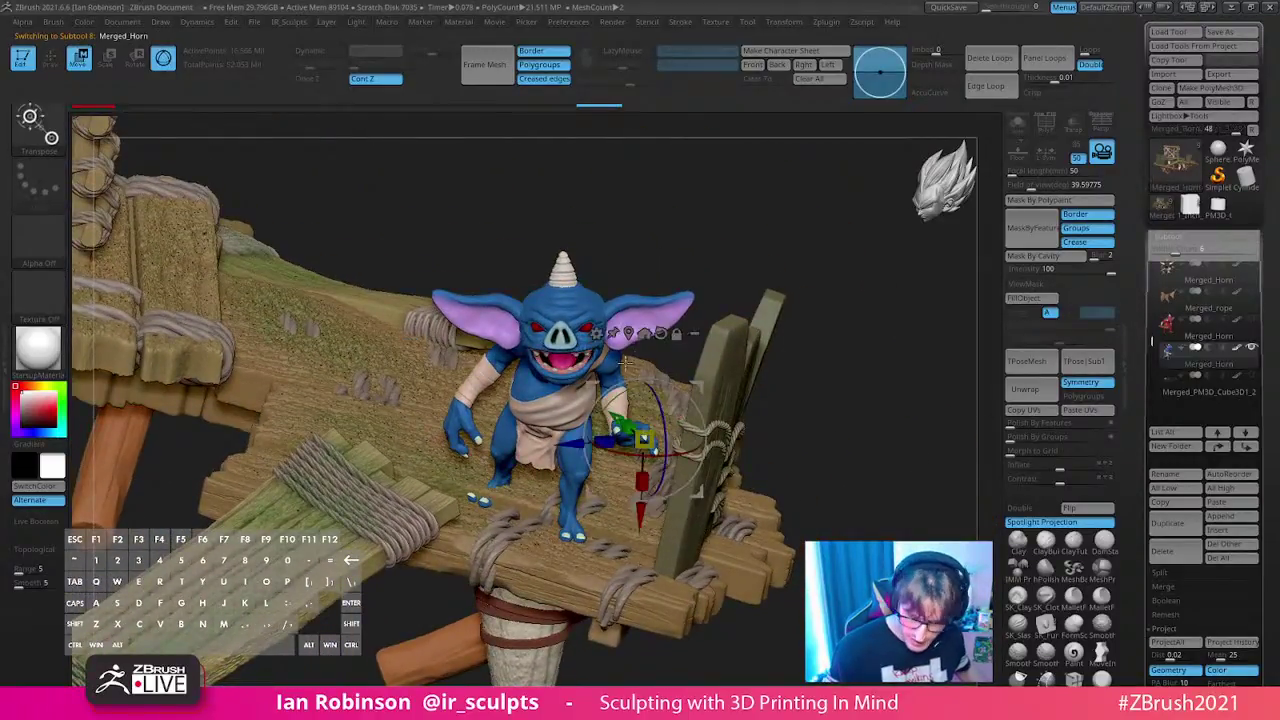
pyautogui.keyDown('alt'); pyautogui.click(660, 333); pyautogui.keyUp('alt')
pyautogui.keyDown('alt'); pyautogui.click(628, 333); pyautogui.keyUp('alt')
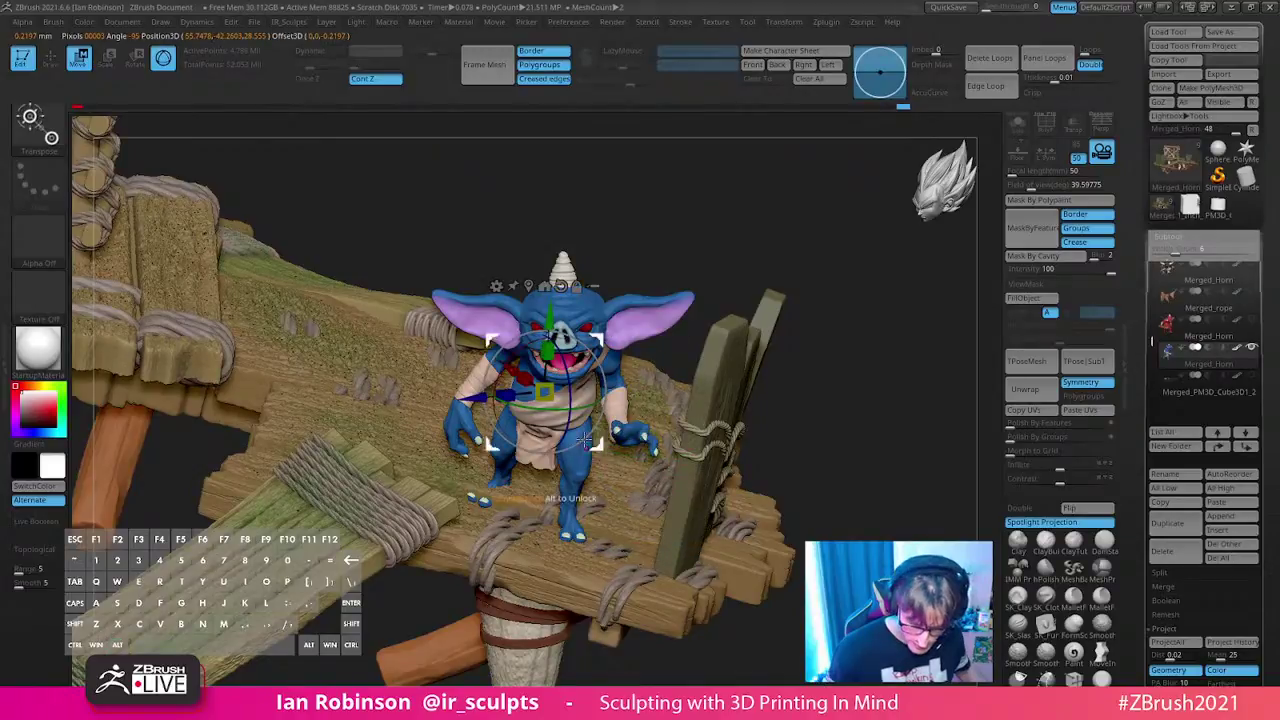
# - Reposition the blue creature on the bridge's end platform with the gizmo
pyautogui.moveTo(828, 222); pyautogui.dragTo(598, 338)
pyautogui.moveTo(653, 380); pyautogui.dragTo(624, 276)
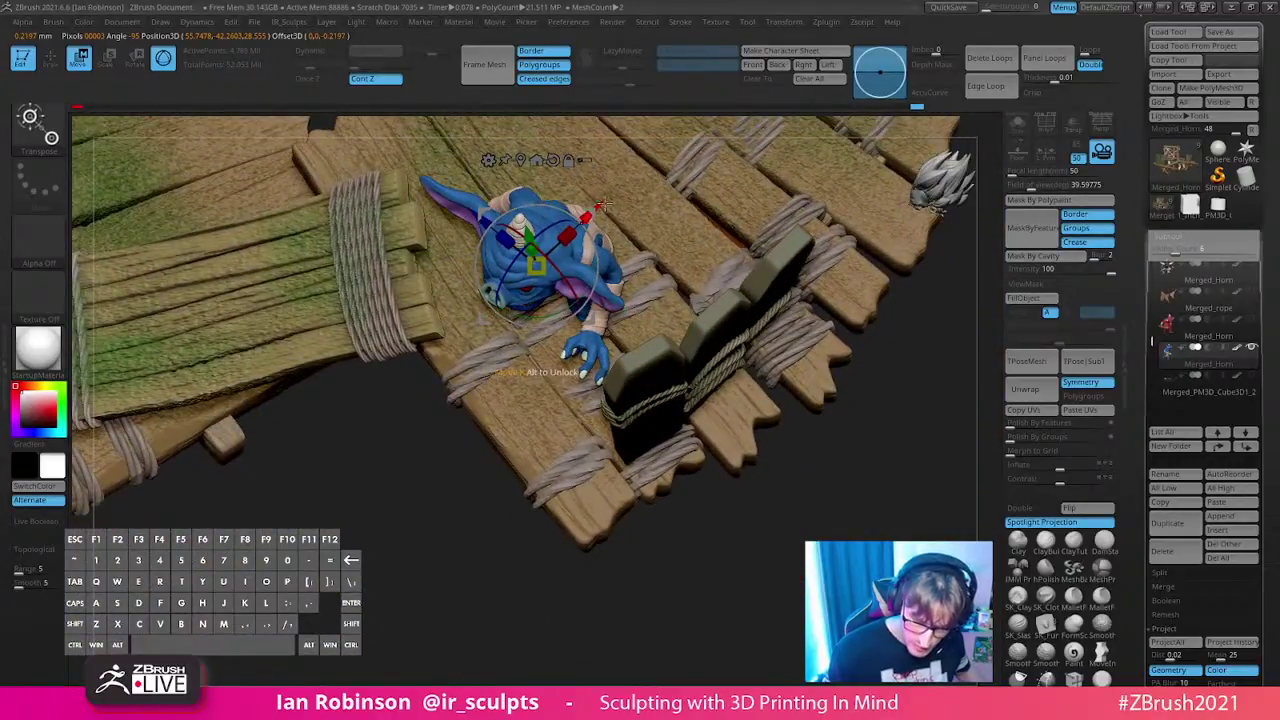
pyautogui.moveTo(689, 262); pyautogui.dragTo(590, 310, button='right')
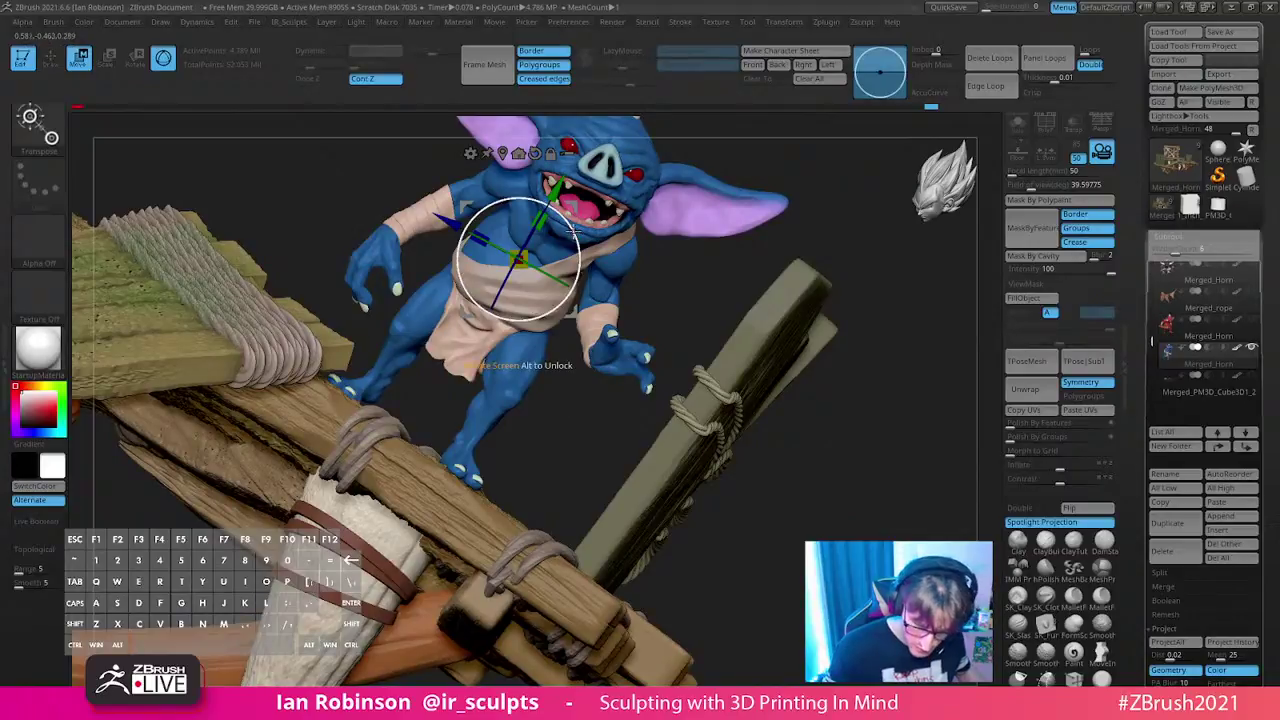
pyautogui.moveTo(570, 428); pyautogui.dragTo(546, 354, button='right')
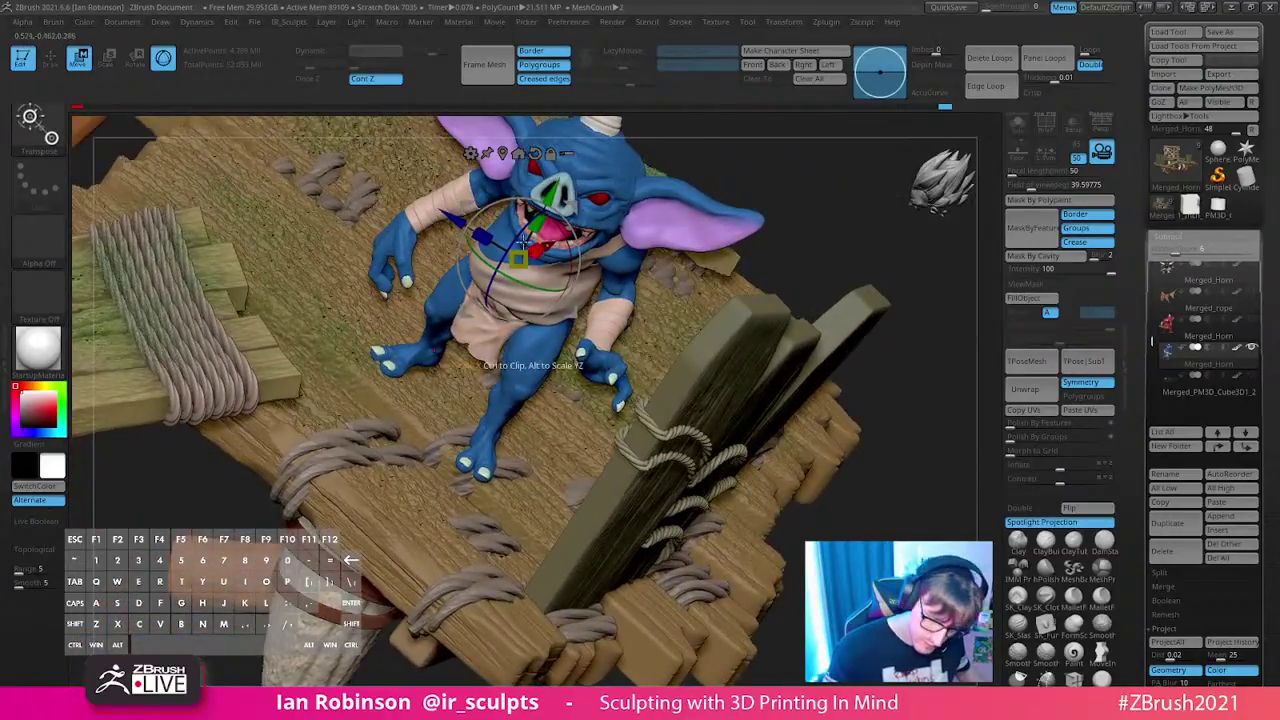
pyautogui.moveTo(450, 217); pyautogui.dragTo(472, 230)
pyautogui.moveTo(610, 268); pyautogui.dragTo(630, 300, button='right')
pyautogui.moveTo(447, 231); pyautogui.dragTo(356, 175)
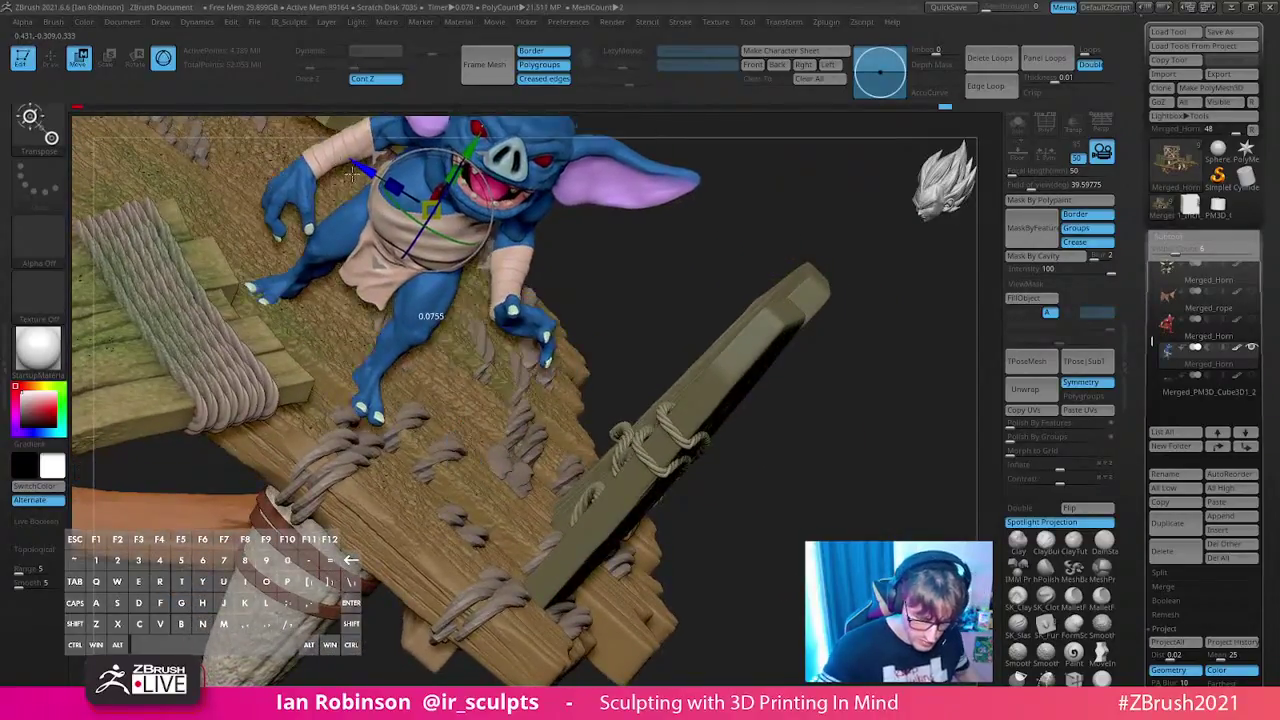
# - Fine-tune the blue creature's placement so its feet rest on the platform planks
pyautogui.moveTo(430, 205); pyautogui.dragTo(578, 258, button='right')
pyautogui.moveTo(578, 258); pyautogui.dragTo(583, 258)
pyautogui.moveTo(567, 211)
pyautogui.mouseDown()
pyautogui.moveTo(581, 199)
pyautogui.moveTo(585, 222)
pyautogui.mouseUp()
pyautogui.moveTo(727, 222); pyautogui.dragTo(600, 384, button='right')
pyautogui.moveTo(593, 383); pyautogui.dragTo(588, 384)
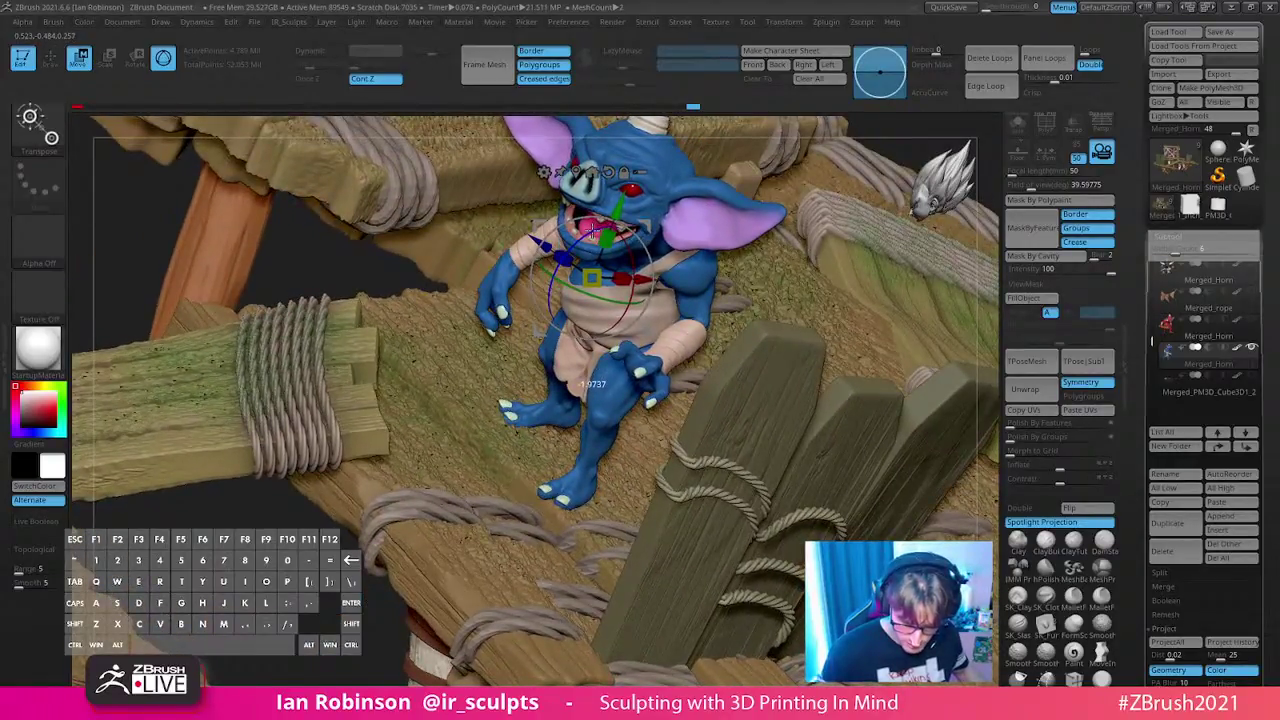
pyautogui.moveTo(592, 230); pyautogui.dragTo(591, 232)
pyautogui.press('q')
pyautogui.moveTo(642, 374)
pyautogui.keyDown('alt'); pyautogui.mouseDown(button='right')
pyautogui.moveTo(870, 332)
pyautogui.moveTo(877, 294)
pyautogui.moveTo(883, 306)
pyautogui.moveTo(858, 334)
pyautogui.mouseUp(button='right'); pyautogui.keyUp('alt')
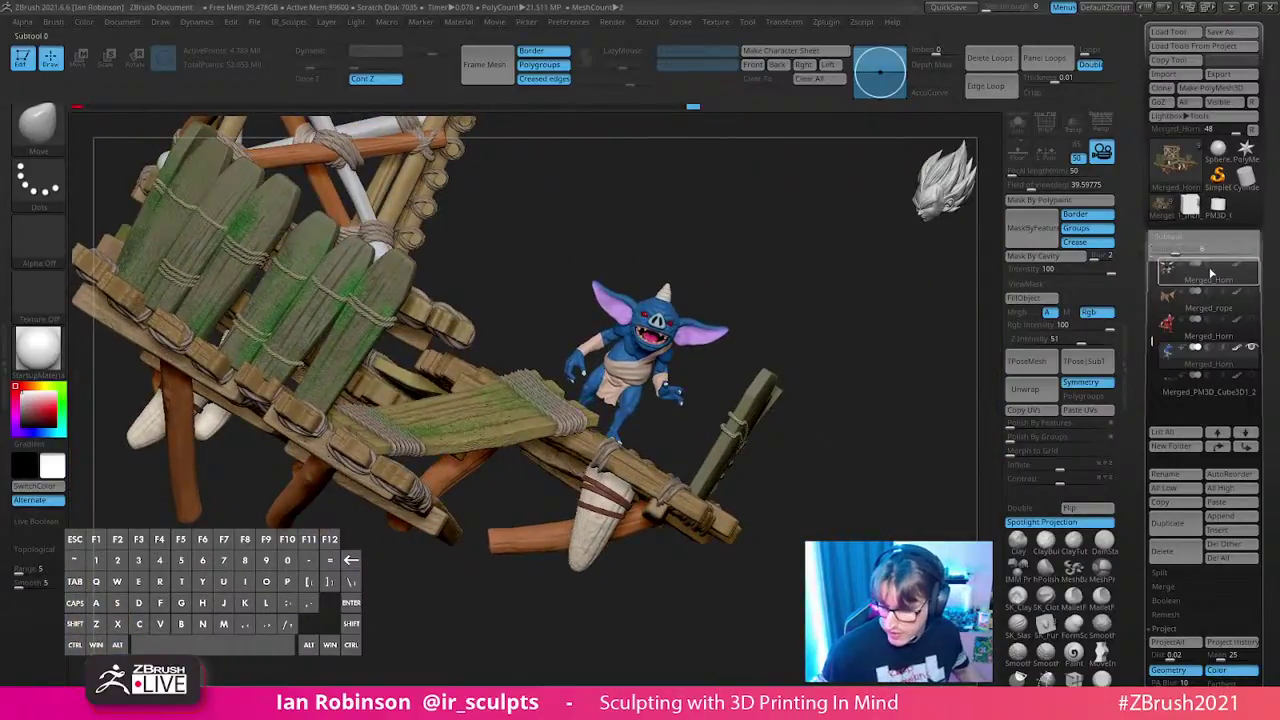
# - Hide the Merged_Top_Bridge_3 subtool to leave only the blue creature shown
pyautogui.moveTo(1153, 327); pyautogui.dragTo(1153, 296)
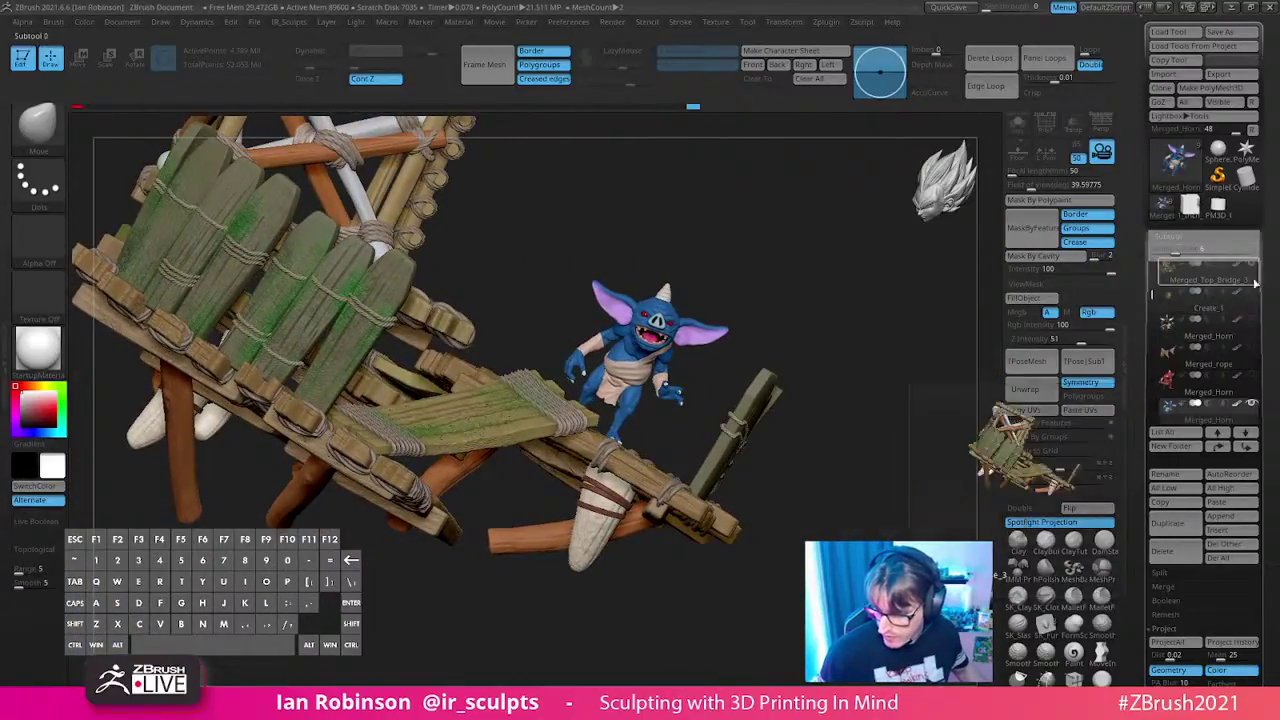
pyautogui.click(1251, 264)
pyautogui.keyDown('alt'); pyautogui.moveTo(800, 390); pyautogui.dragTo(877, 420, button='right'); pyautogui.keyUp('alt')
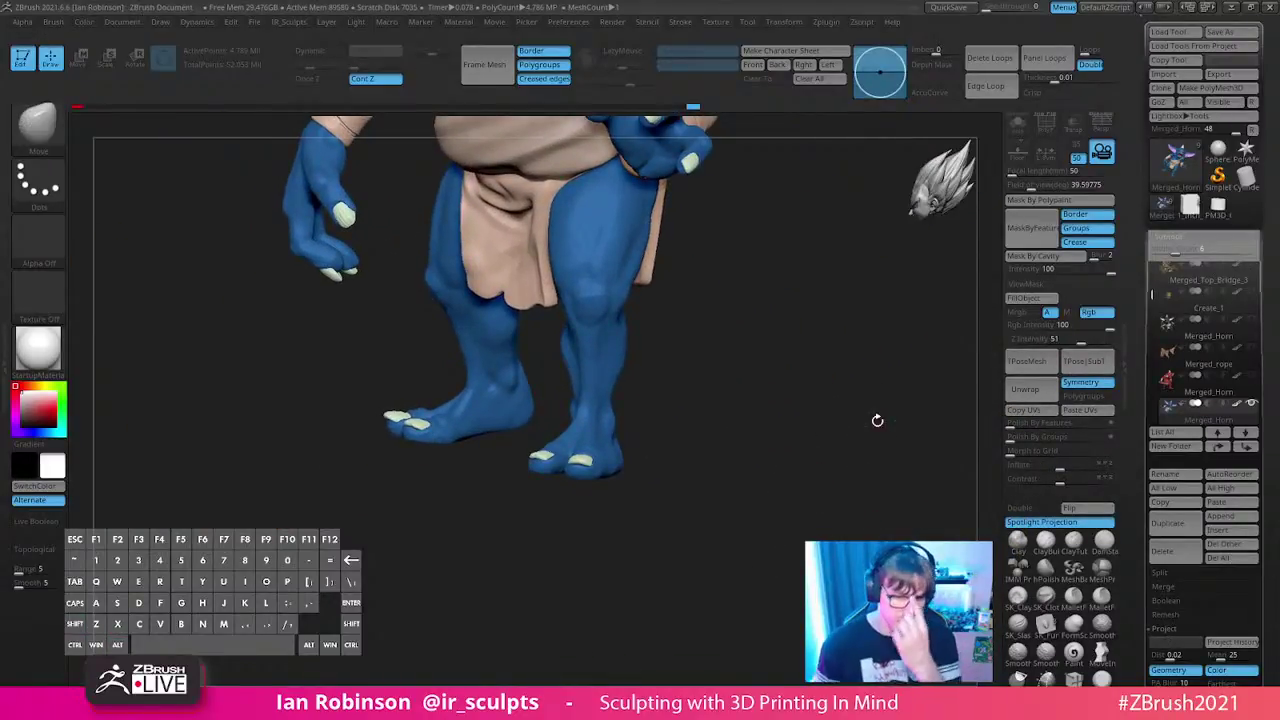
# - Save the repositioned creature by overwriting Bokoblin_Talus_Statue_Prep_03.ztl
pyautogui.click(1238, 33)
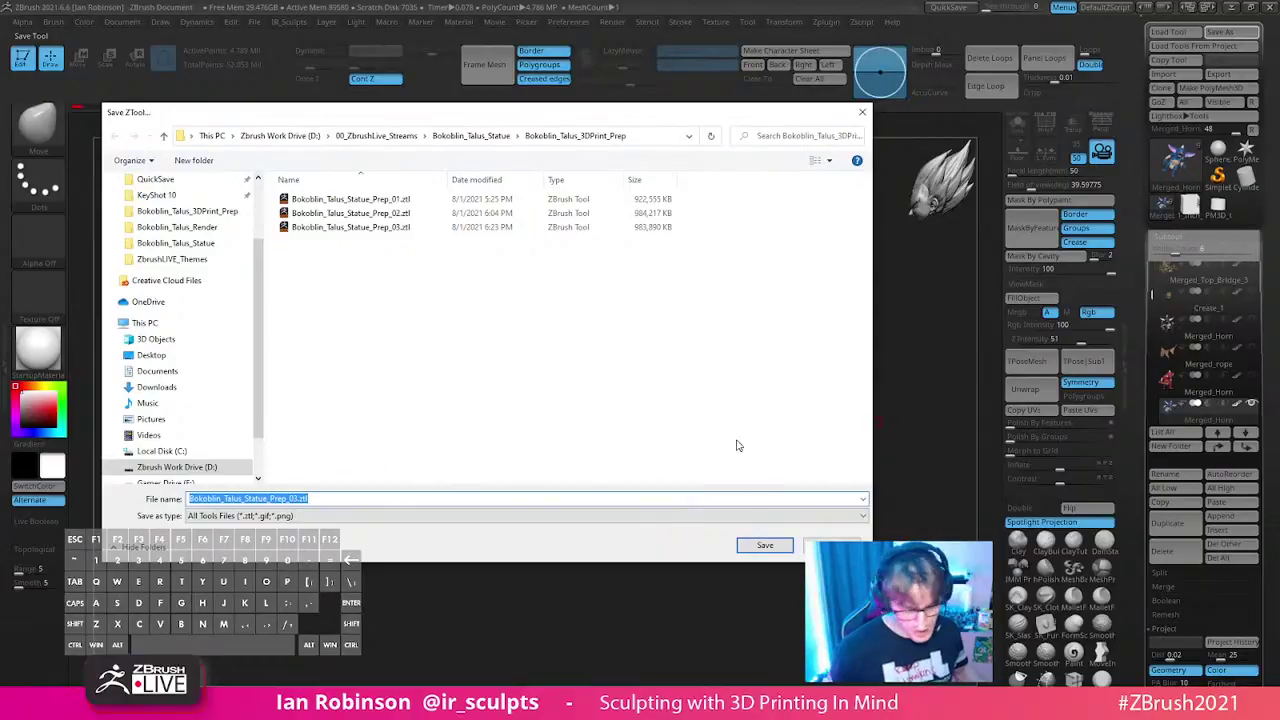
pyautogui.click(766, 545)
pyautogui.click(668, 353)
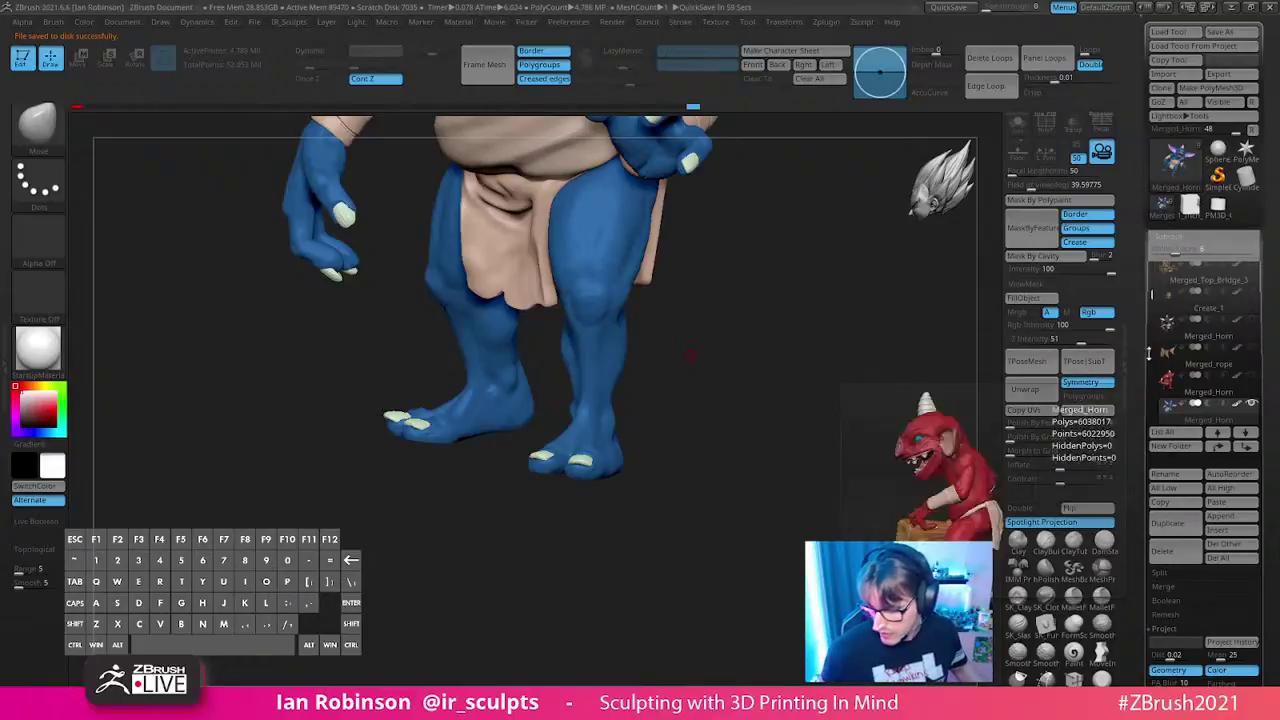
# - Insert a QCube with the IMM Primitives brush on the sole of the blue creature's left foot
pyautogui.moveTo(814, 451); pyautogui.dragTo(823, 399)
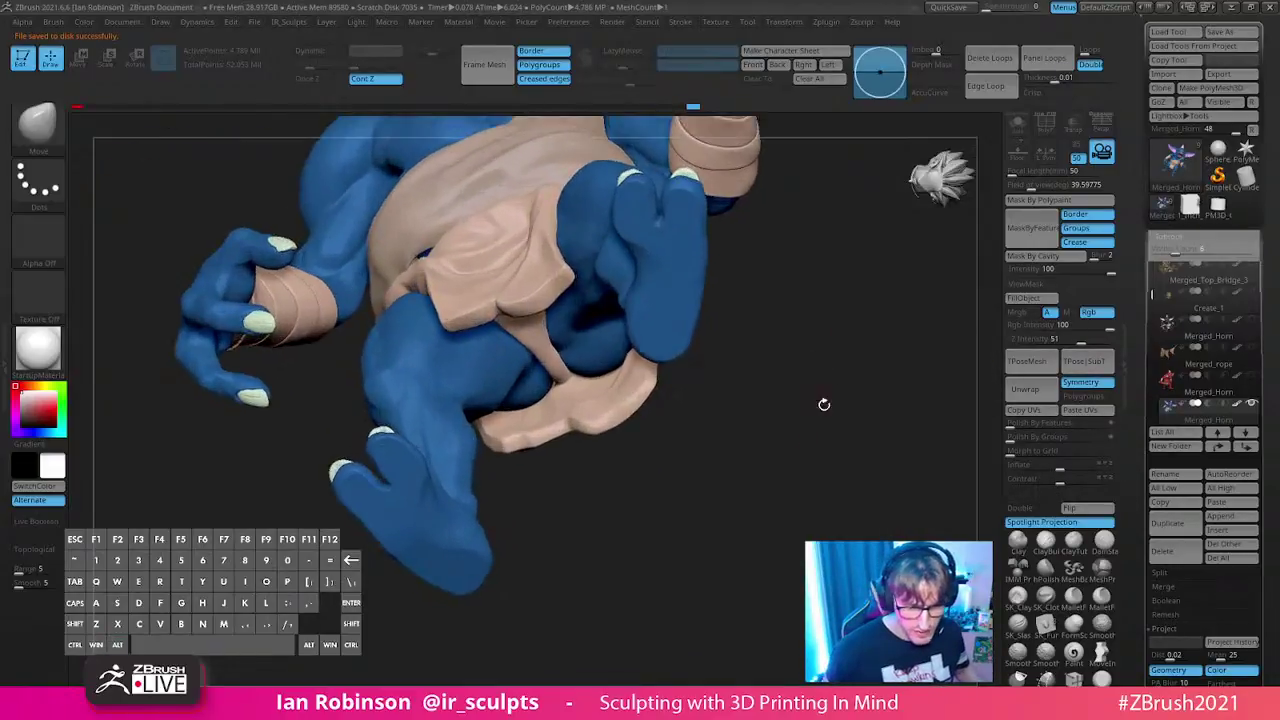
pyautogui.click(1176, 240)
pyautogui.click(1180, 253)
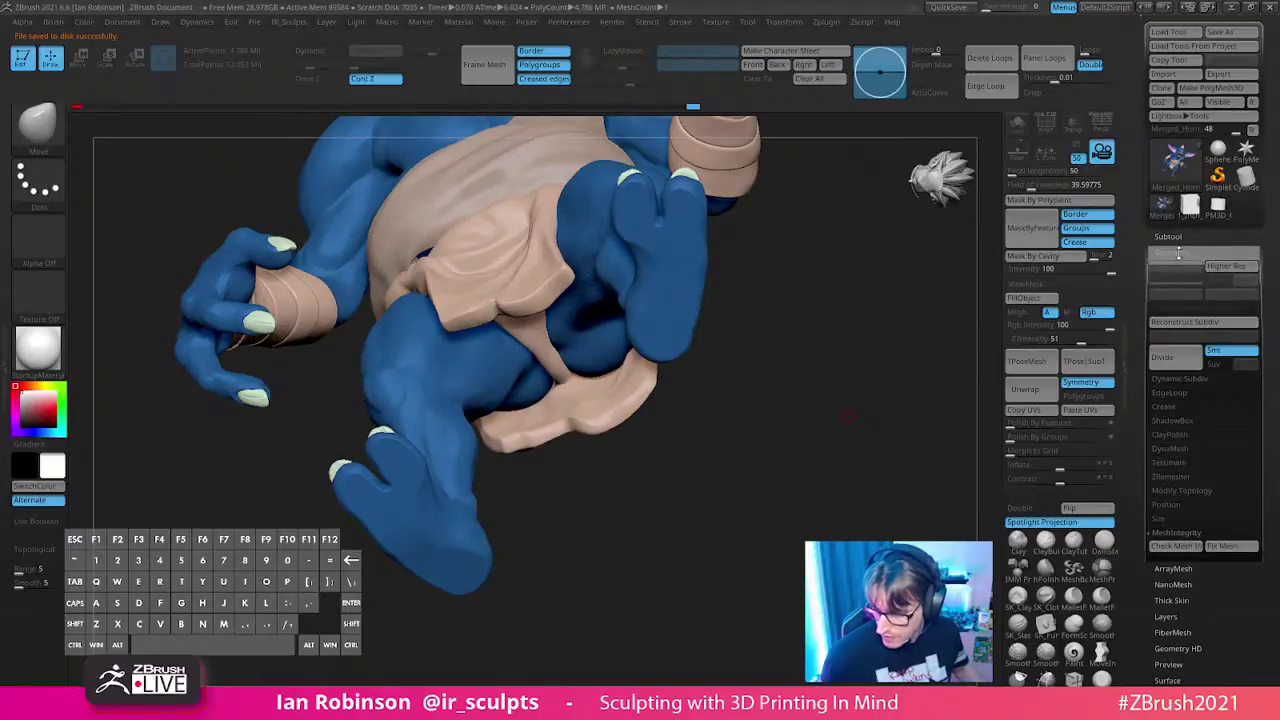
pyautogui.keyDown('alt'); pyautogui.moveTo(891, 301); pyautogui.dragTo(850, 455); pyautogui.keyUp('alt')
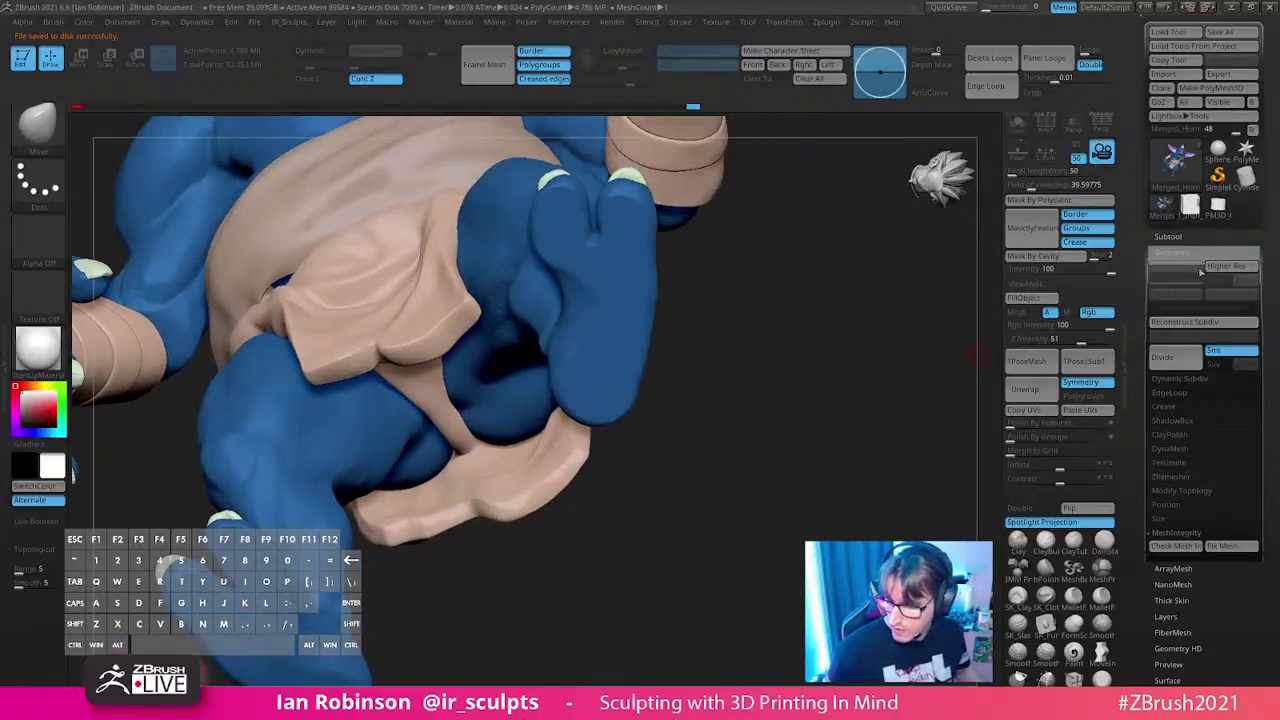
pyautogui.moveTo(857, 320); pyautogui.dragTo(771, 305)
pyautogui.press('b')
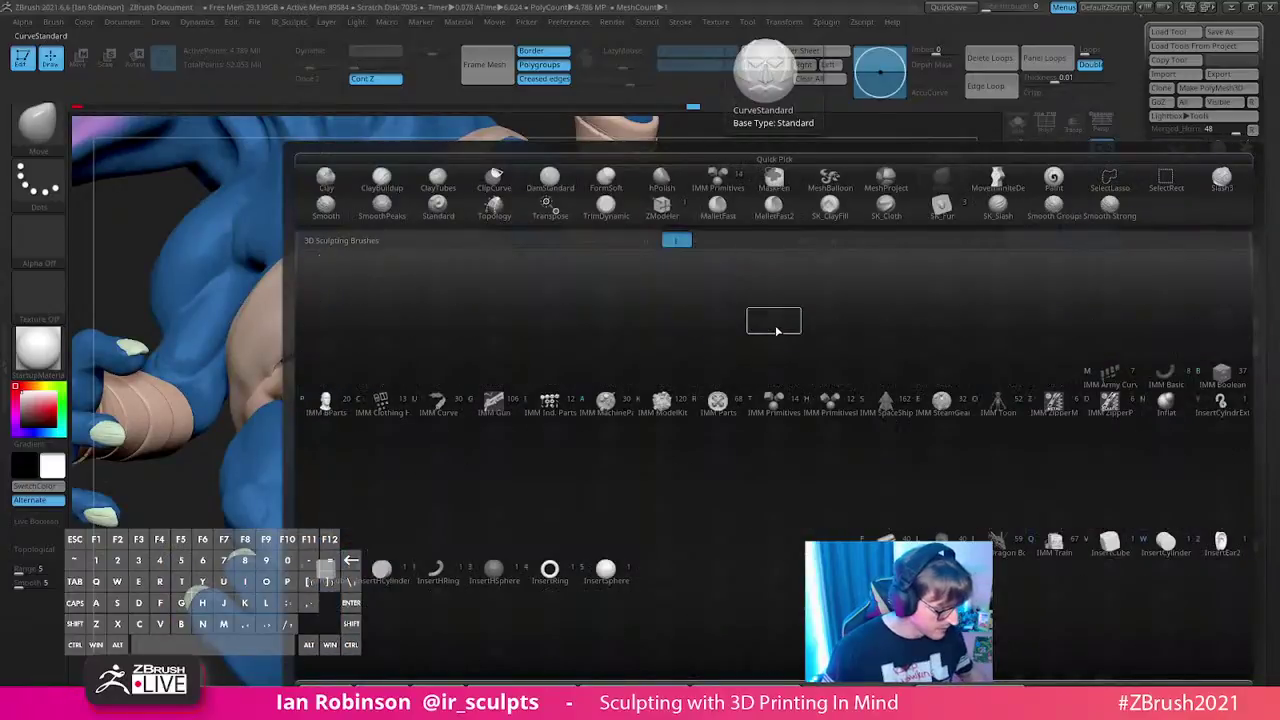
pyautogui.press('h')
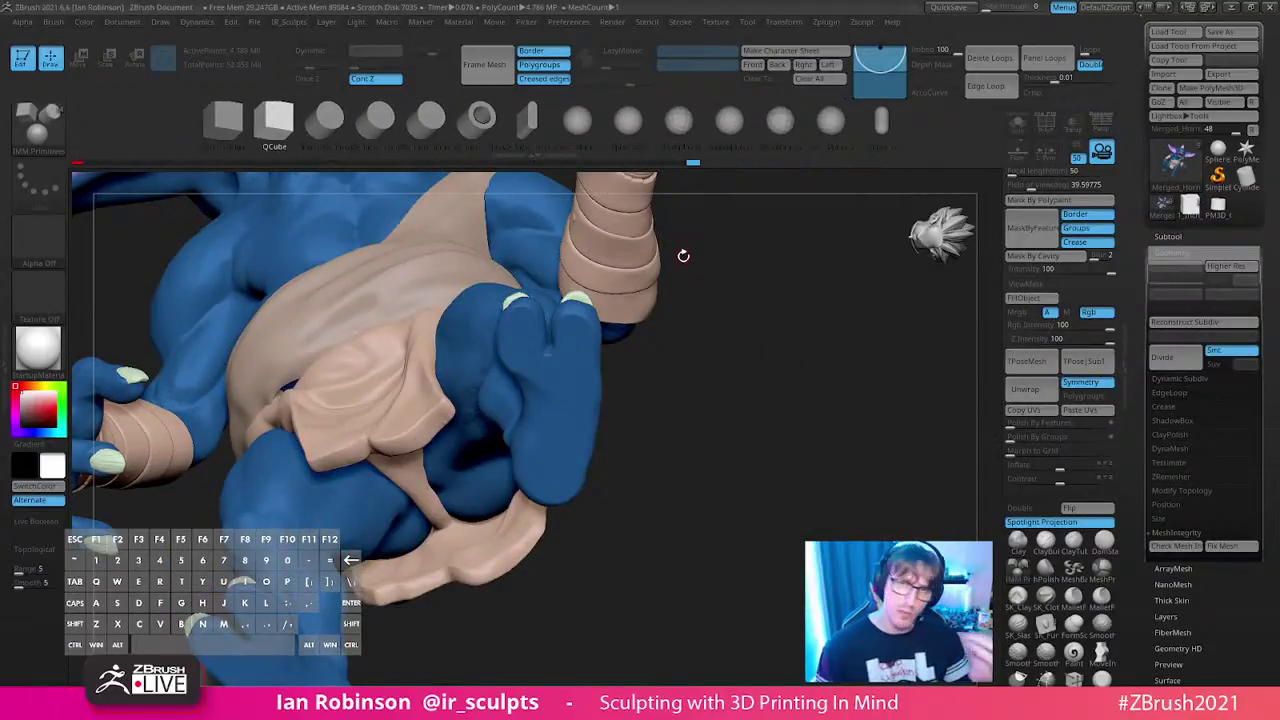
pyautogui.press('b')
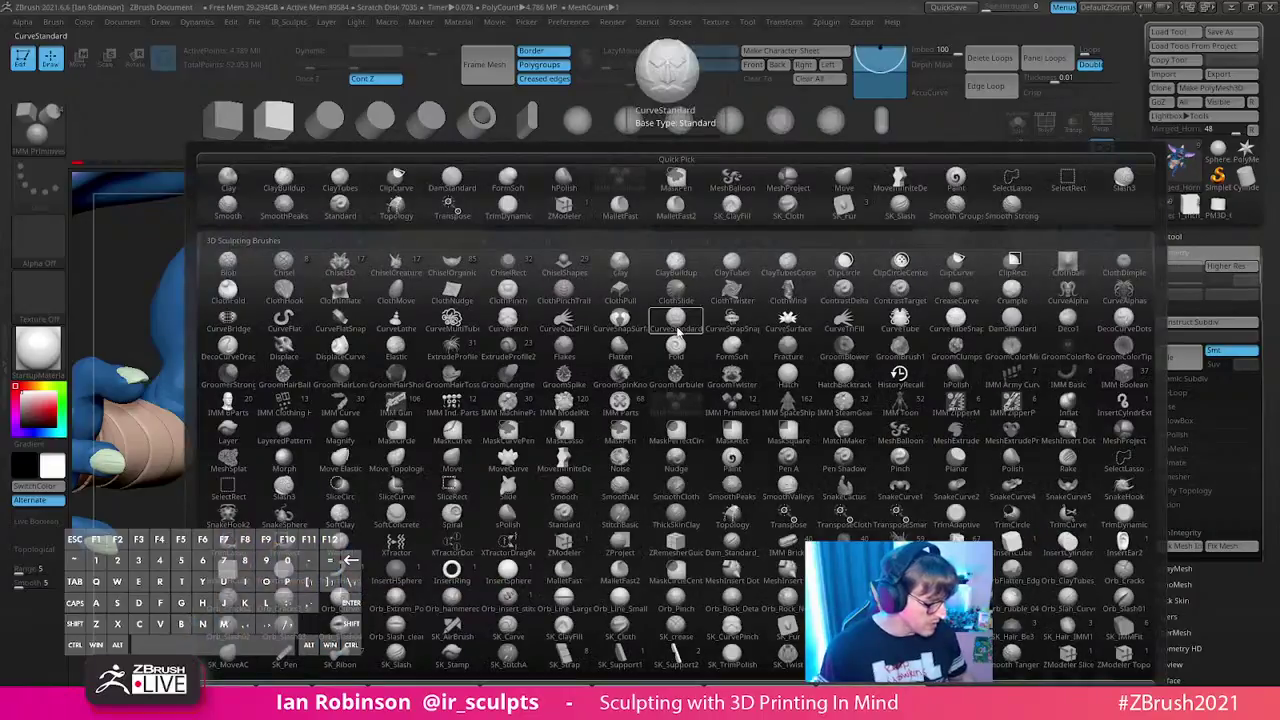
pyautogui.press('b')
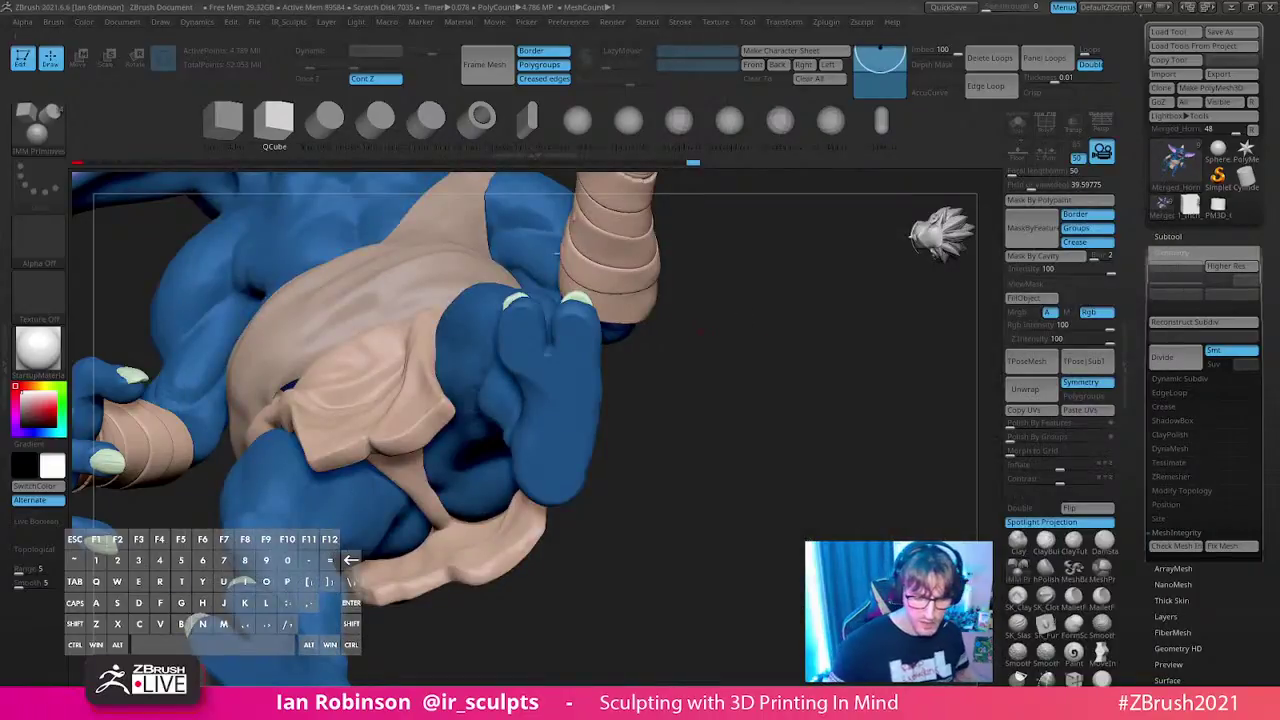
pyautogui.moveTo(715, 360); pyautogui.dragTo(712, 355)
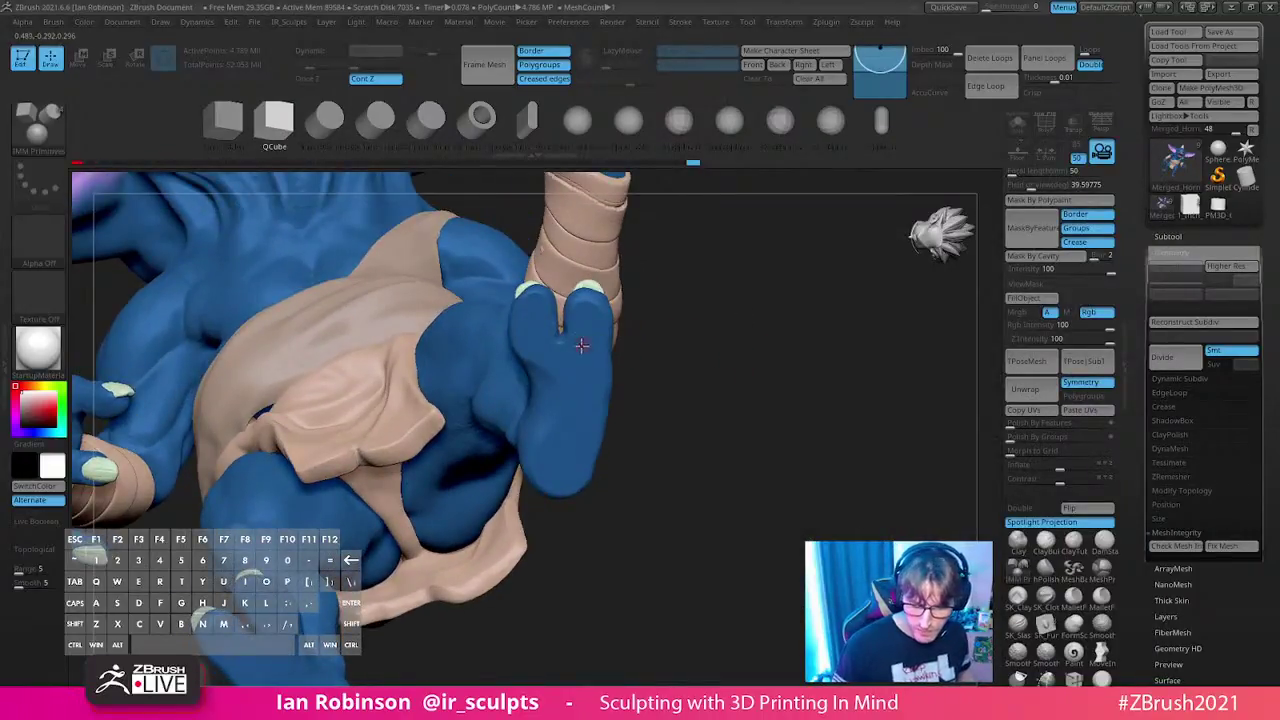
pyautogui.moveTo(583, 358); pyautogui.dragTo(582, 418)
pyautogui.moveTo(843, 374); pyautogui.dragTo(851, 380)
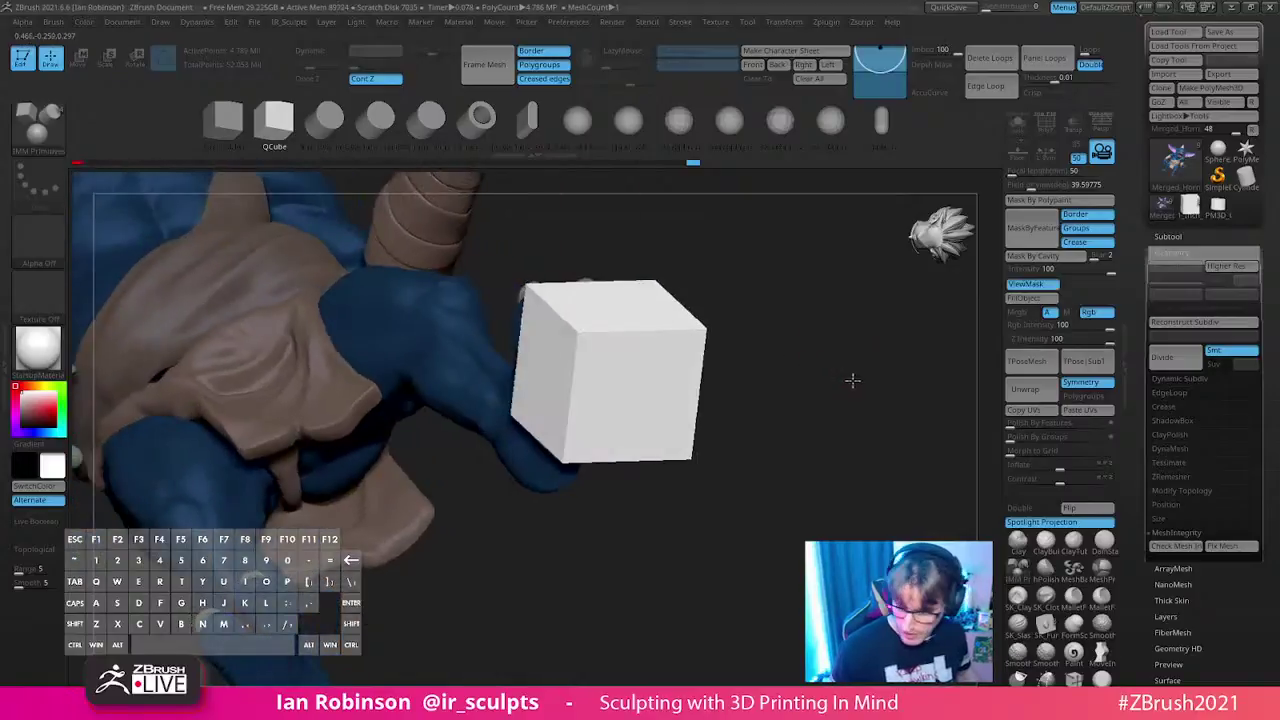
# - Split the inserted cube into its own subtool, select it and show its polyframe
pyautogui.click(1183, 238)
pyautogui.click(1165, 573)
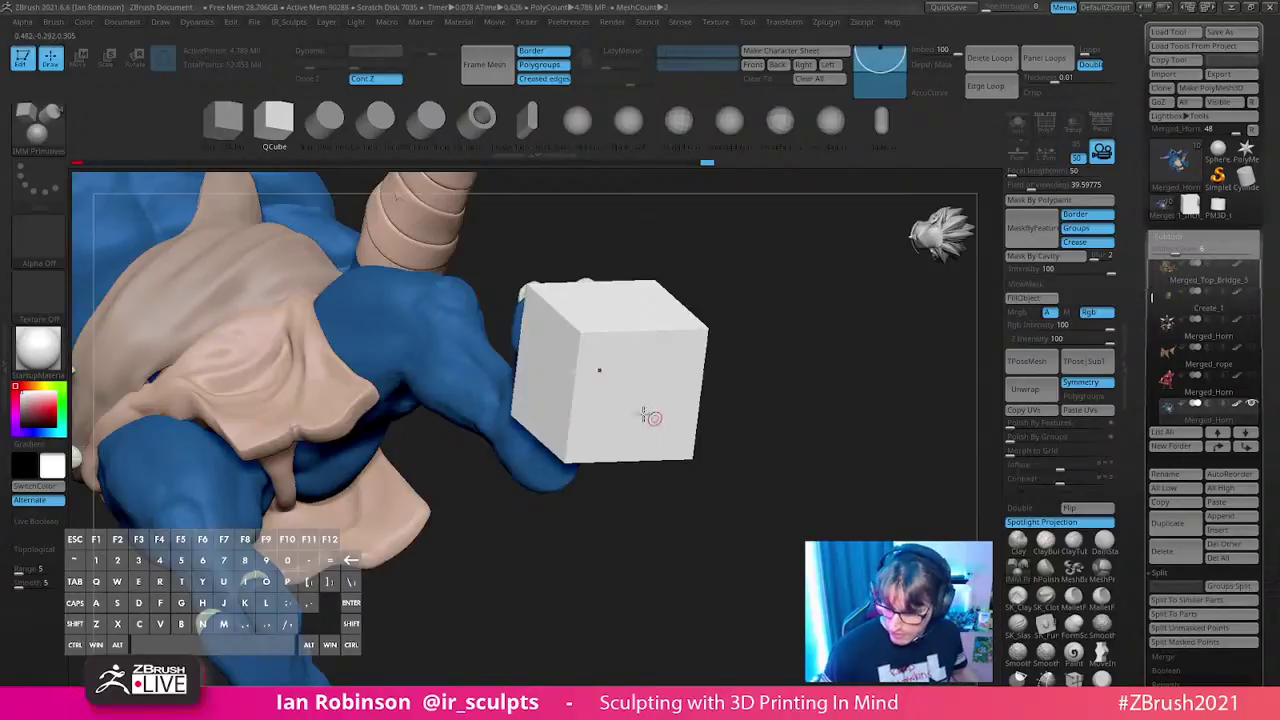
pyautogui.keyDown('alt'); pyautogui.click(707, 350); pyautogui.keyUp('alt')
pyautogui.hotkey('shift', 'f')
pyautogui.moveTo(734, 380); pyautogui.dragTo(842, 310)
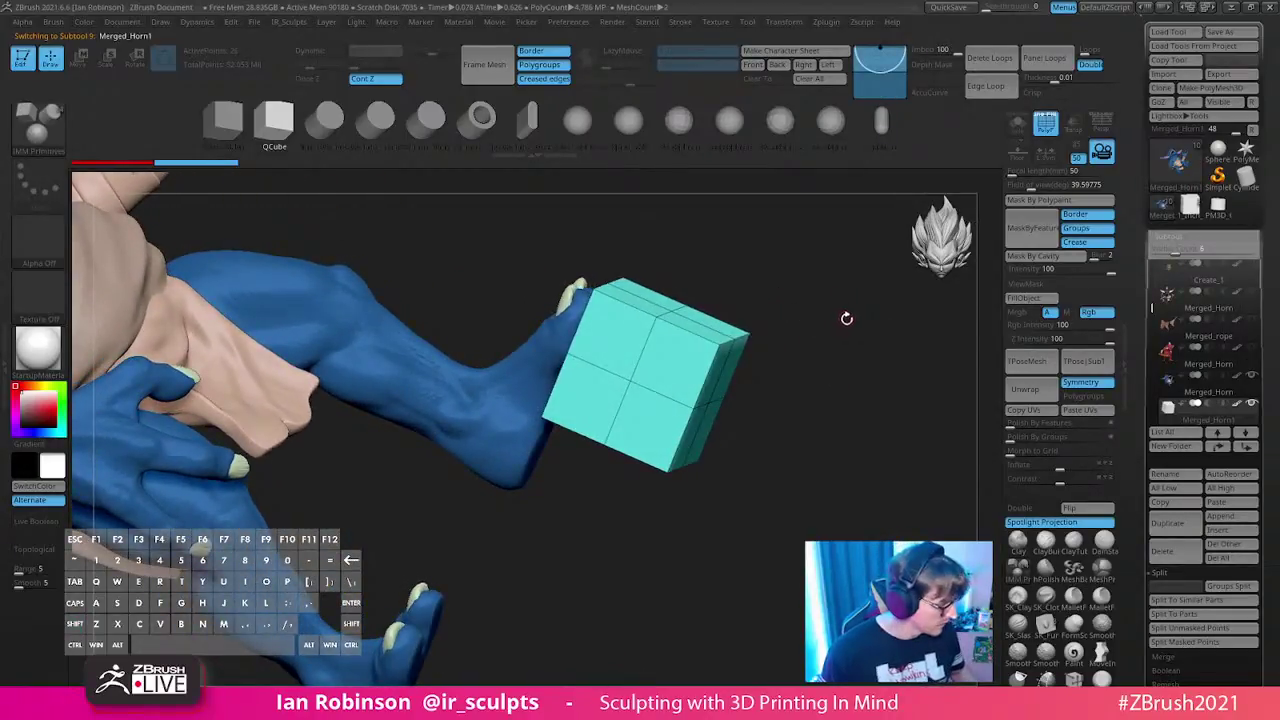
# - Delete the cube's inner edge loops with the ZModeler brush to leave a plain box
pyautogui.press('b')
pyautogui.press('z')
pyautogui.press('m')
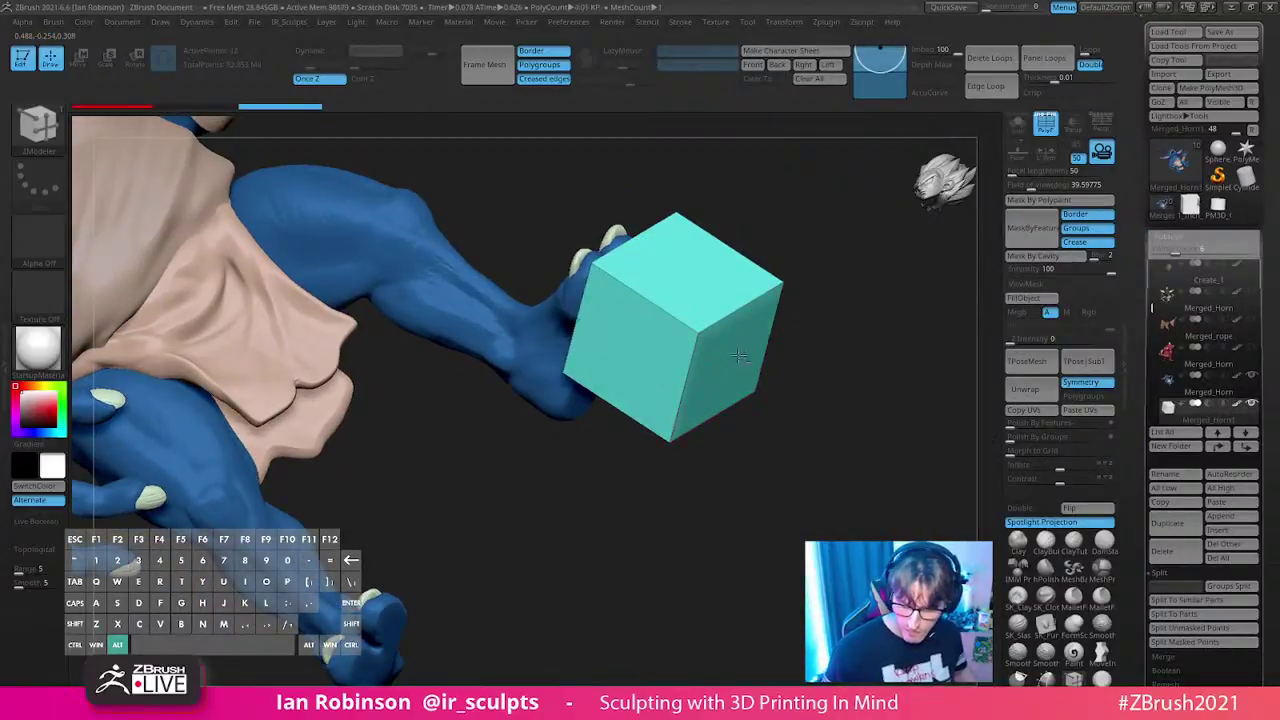
pyautogui.keyDown('alt'); pyautogui.moveTo(857, 323); pyautogui.dragTo(614, 568); pyautogui.keyUp('alt')
pyautogui.keyDown('ctrl'); pyautogui.click(683, 360); pyautogui.keyUp('ctrl')
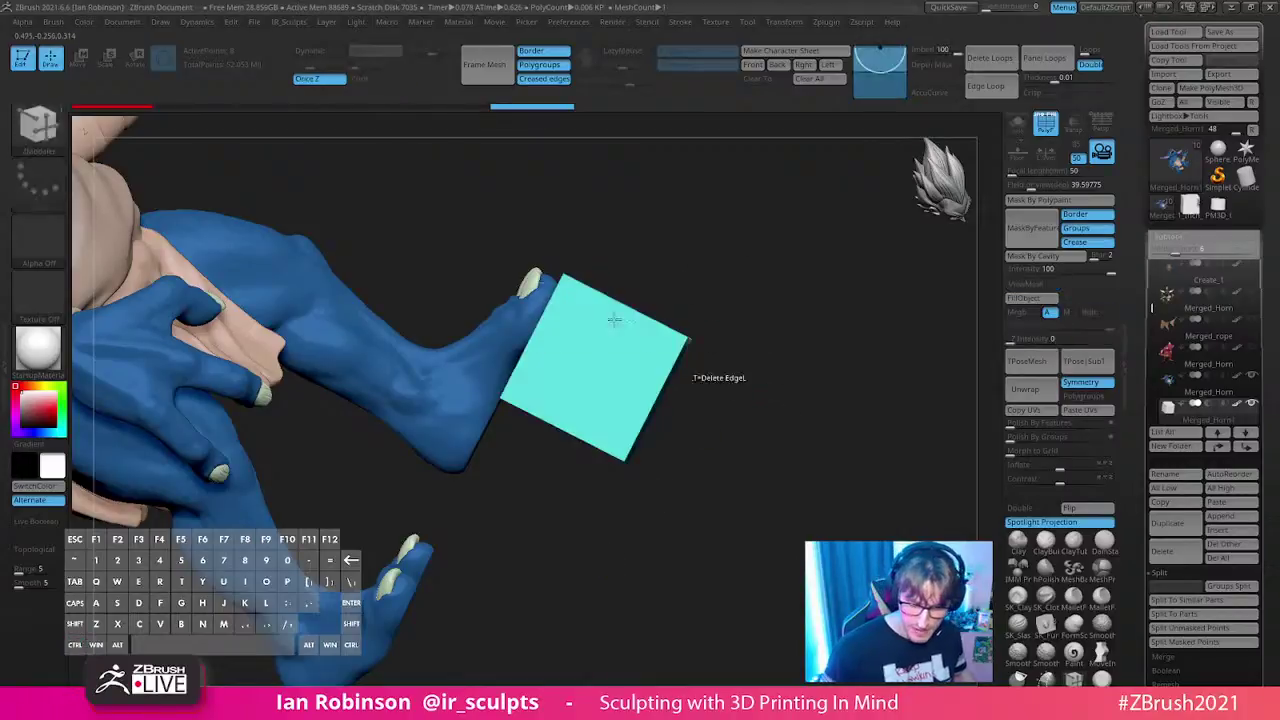
# - Mask the foot-side end of the cube and scale down its outer end to form a tapered block
pyautogui.press('b')
pyautogui.click(282, 196)
pyautogui.moveTo(660, 268)
pyautogui.keyDown('ctrl'); pyautogui.mouseDown()
pyautogui.moveTo(849, 320)
pyautogui.moveTo(605, 560)
pyautogui.moveTo(516, 510)
pyautogui.mouseUp(); pyautogui.keyUp('ctrl')
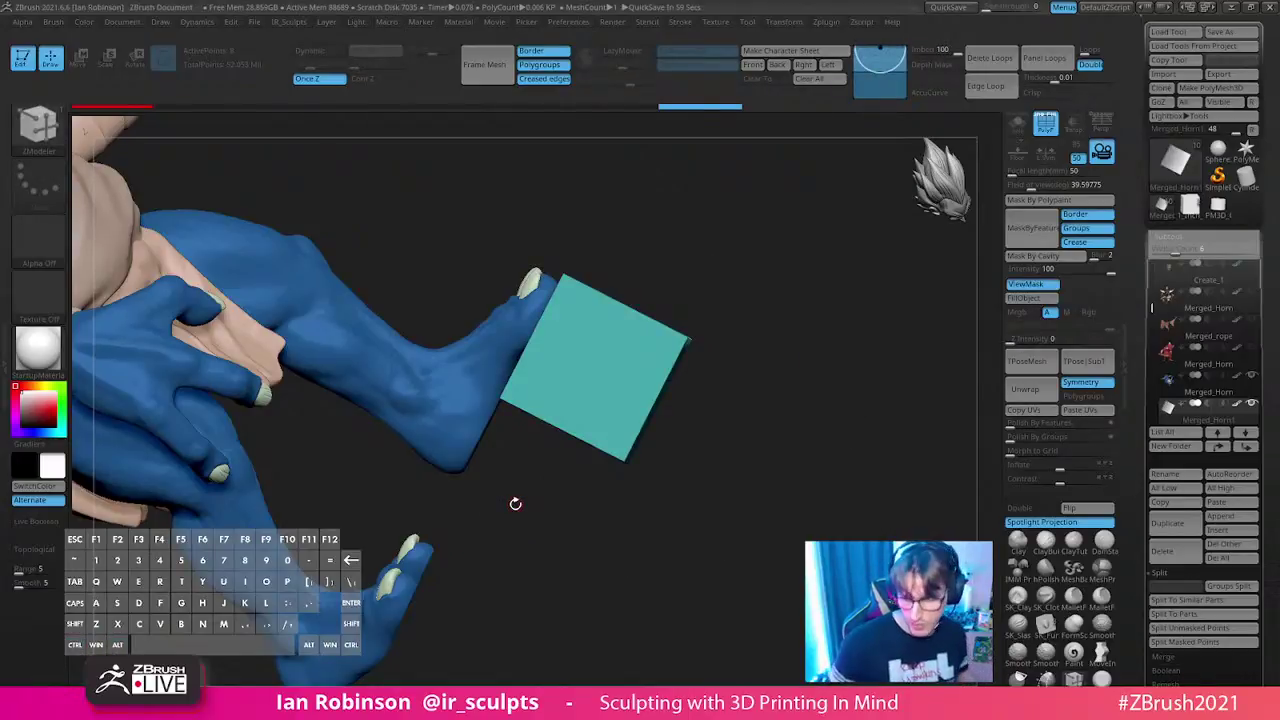
pyautogui.keyDown('alt'); pyautogui.moveTo(794, 312); pyautogui.dragTo(771, 397); pyautogui.keyUp('alt')
pyautogui.press('w')
pyautogui.click(657, 392)
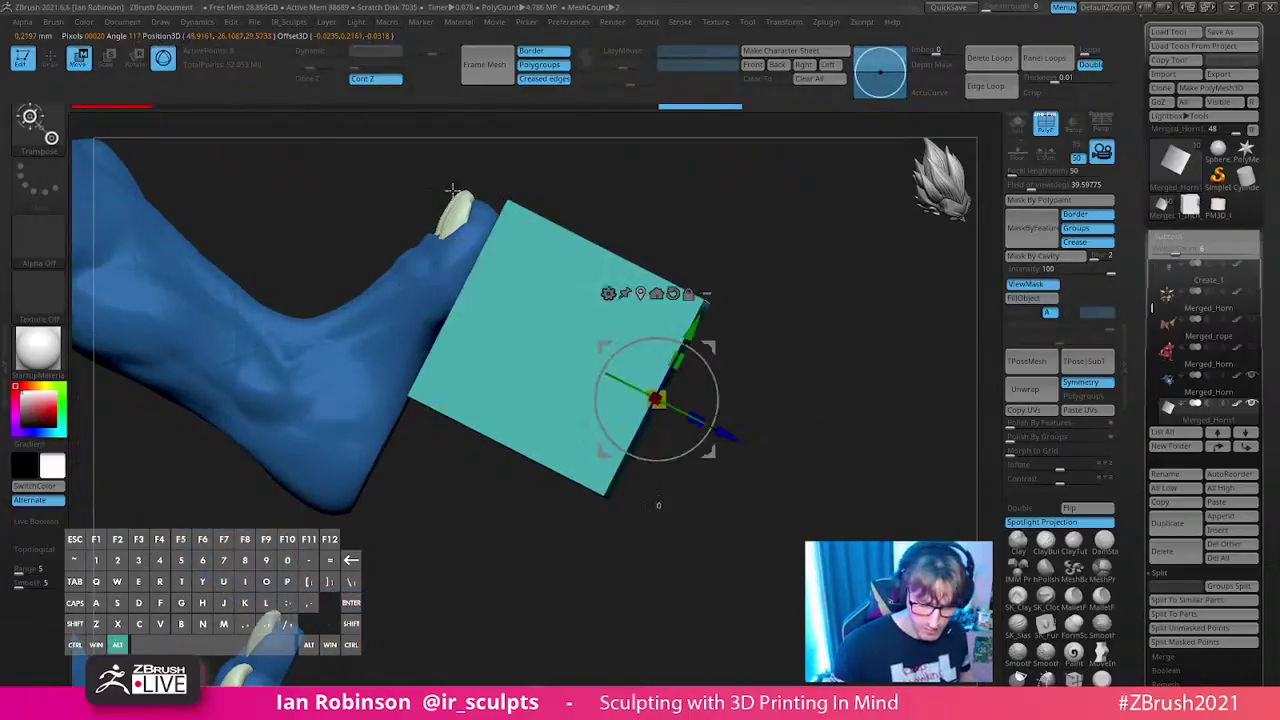
pyautogui.moveTo(656, 398); pyautogui.dragTo(645, 457)
pyautogui.press('q')
pyautogui.moveTo(789, 360)
pyautogui.mouseDown()
pyautogui.moveTo(789, 277)
pyautogui.moveTo(809, 366)
pyautogui.moveTo(772, 390)
pyautogui.moveTo(829, 331)
pyautogui.moveTo(846, 337)
pyautogui.moveTo(829, 457)
pyautogui.moveTo(743, 366)
pyautogui.moveTo(700, 372)
pyautogui.mouseUp()
pyautogui.press('w')
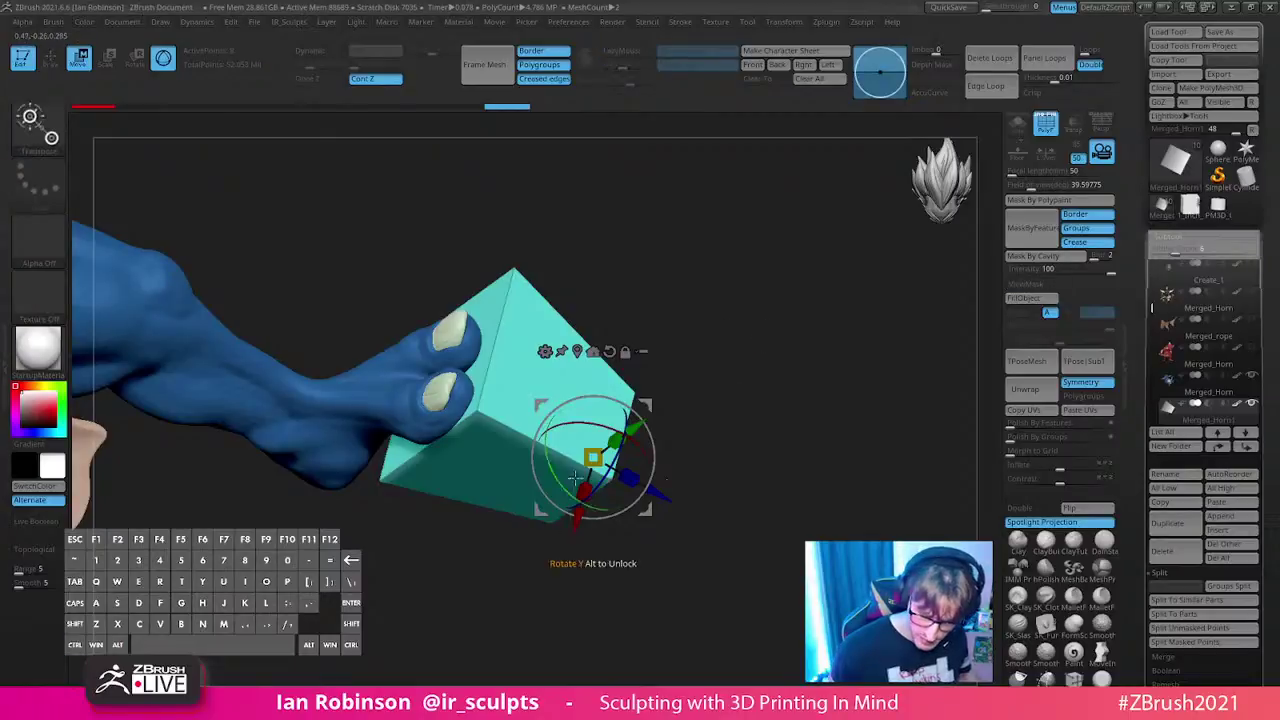
# - Reposition the tapered block with the gizmo so it seats squarely against the left foot's sole
pyautogui.moveTo(583, 491); pyautogui.dragTo(582, 489)
pyautogui.moveTo(700, 300); pyautogui.dragTo(628, 375)
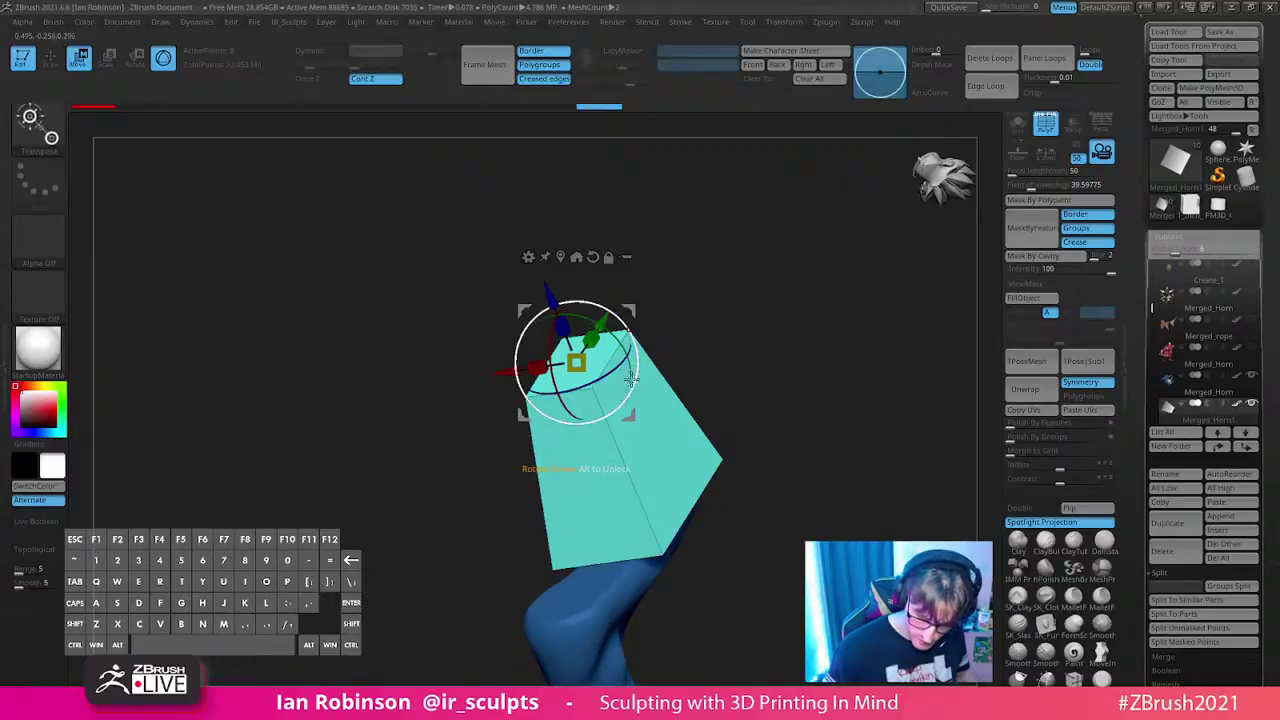
pyautogui.moveTo(780, 340); pyautogui.dragTo(793, 264)
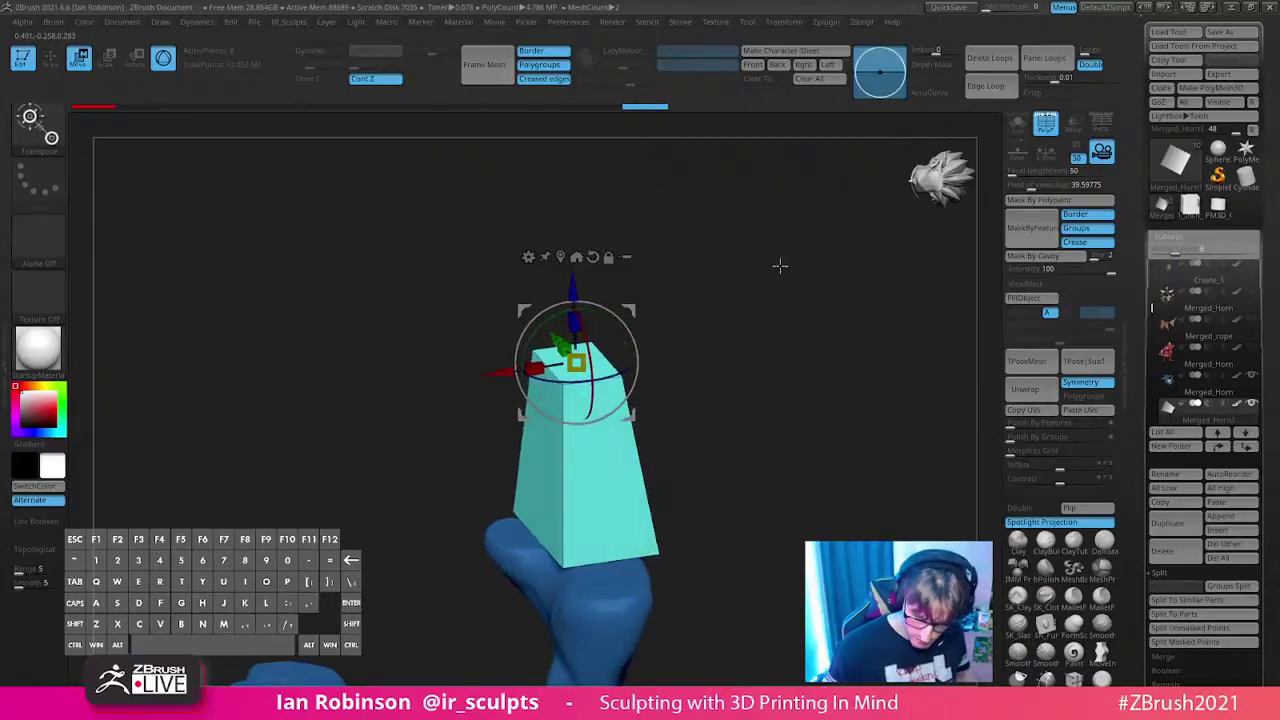
pyautogui.moveTo(561, 338); pyautogui.dragTo(570, 348)
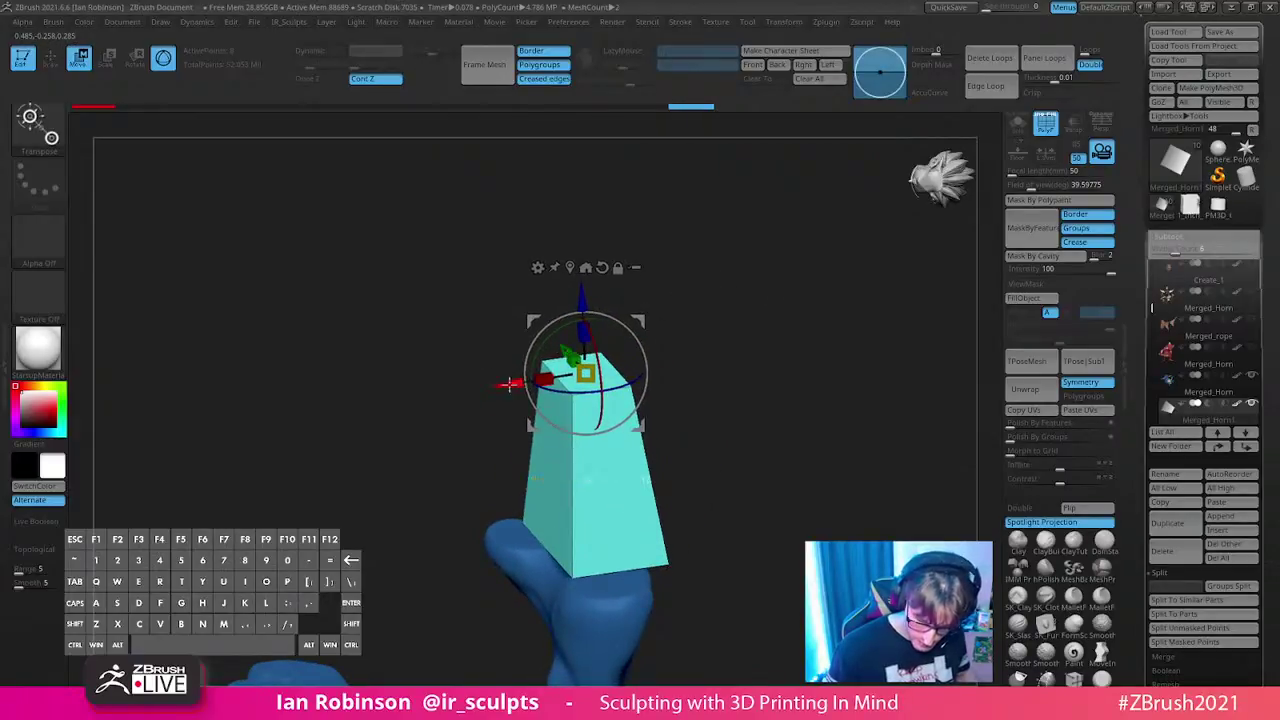
pyautogui.moveTo(512, 383); pyautogui.dragTo(487, 386)
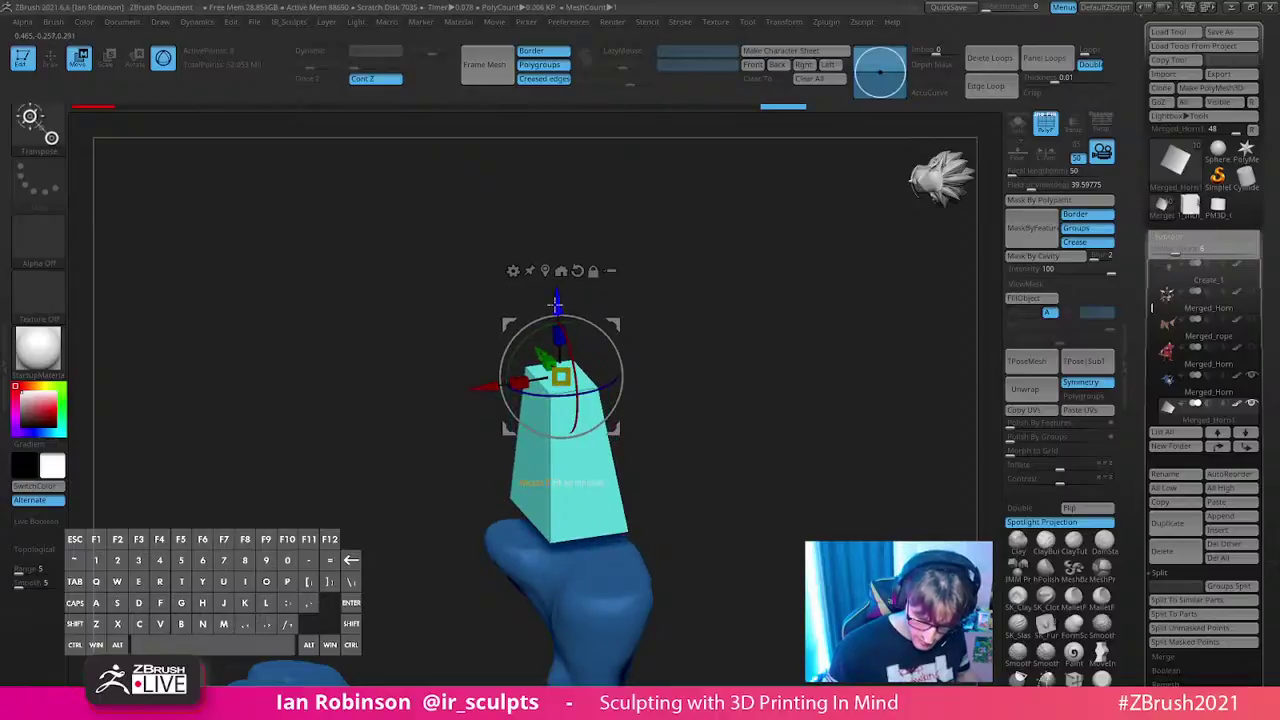
pyautogui.moveTo(557, 300); pyautogui.dragTo(560, 332)
pyautogui.moveTo(700, 312); pyautogui.dragTo(758, 330)
pyautogui.moveTo(698, 362); pyautogui.dragTo(606, 409)
pyautogui.moveTo(525, 386); pyautogui.dragTo(527, 383)
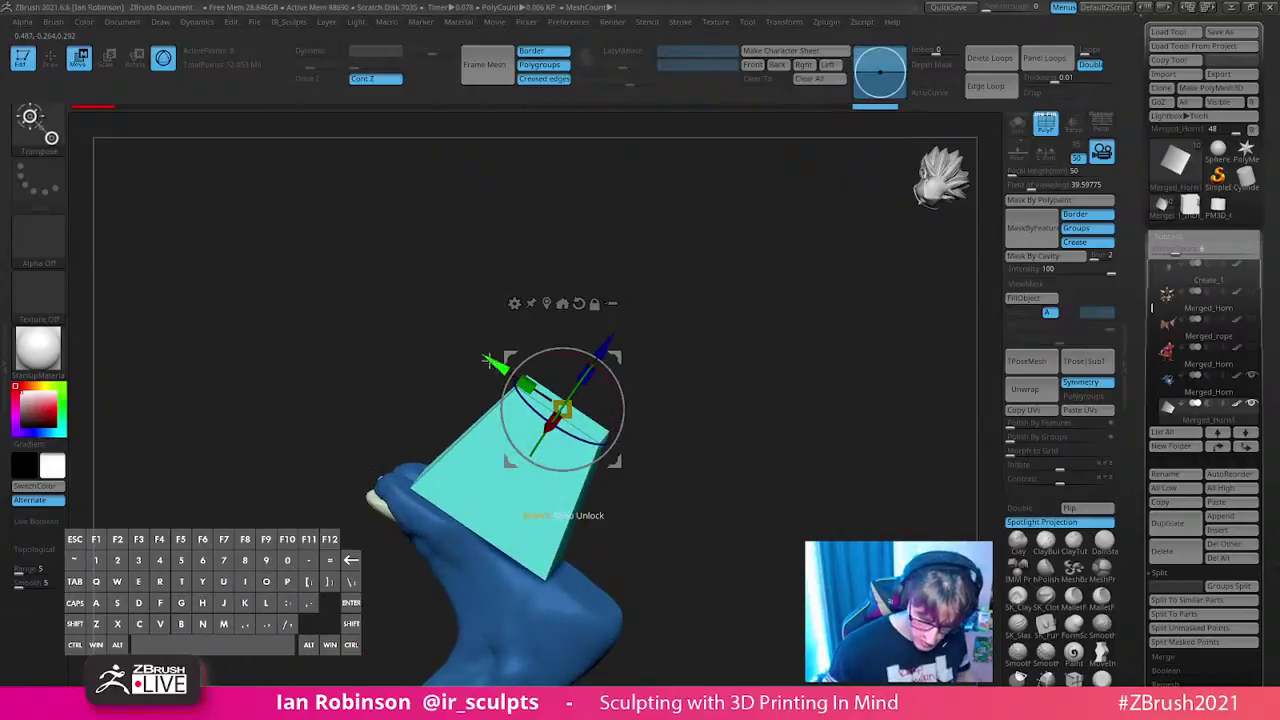
pyautogui.moveTo(740, 345)
pyautogui.mouseDown()
pyautogui.moveTo(775, 413)
pyautogui.moveTo(754, 344)
pyautogui.moveTo(720, 309)
pyautogui.moveTo(766, 320)
pyautogui.mouseUp()
# - Reset the gizmo's orientation on the block and choose the IMM Primitives brush for the creature's right foot
pyautogui.press('q')
pyautogui.press('w')
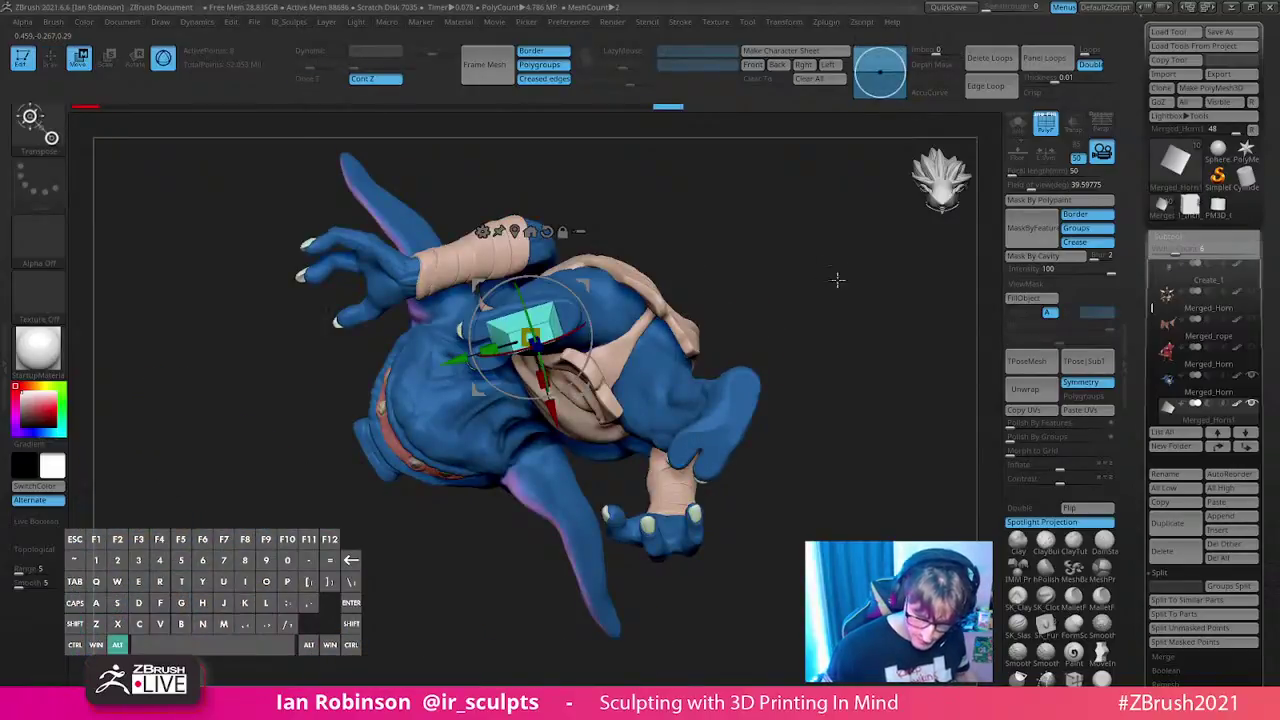
pyautogui.moveTo(823, 277); pyautogui.dragTo(663, 282)
pyautogui.click(415, 214)
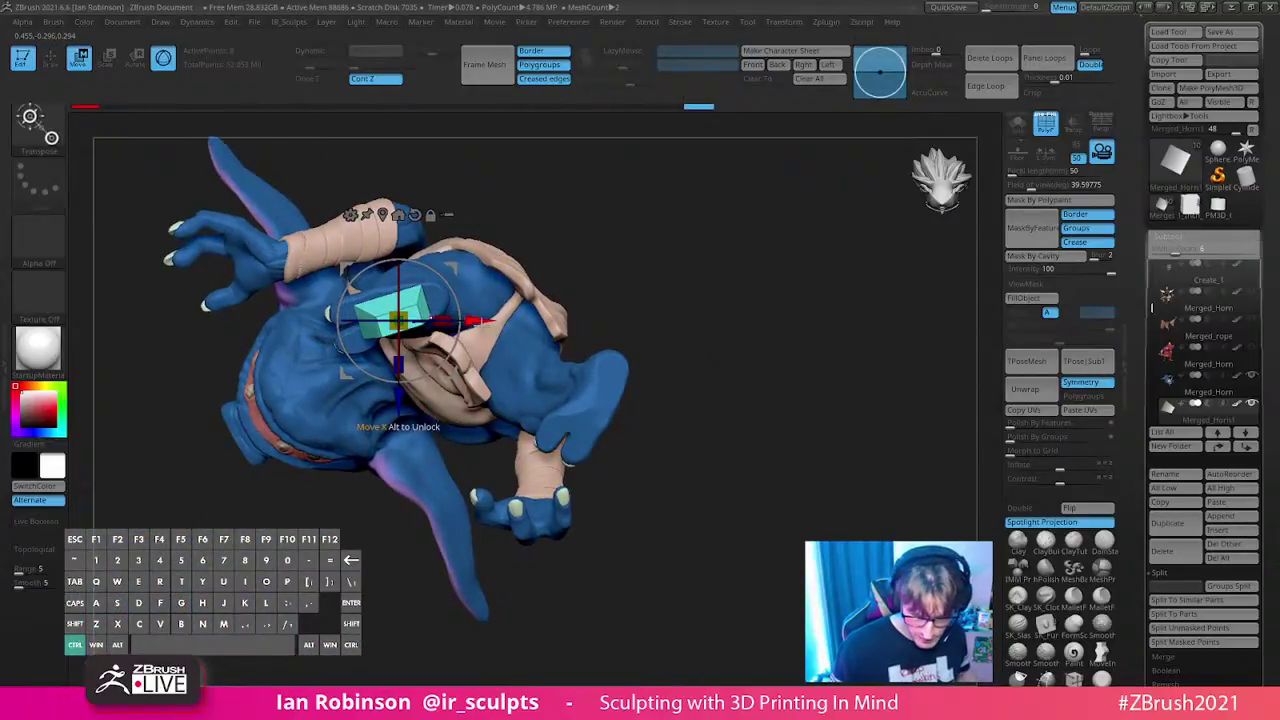
pyautogui.press('q')
pyautogui.moveTo(777, 269); pyautogui.dragTo(758, 350)
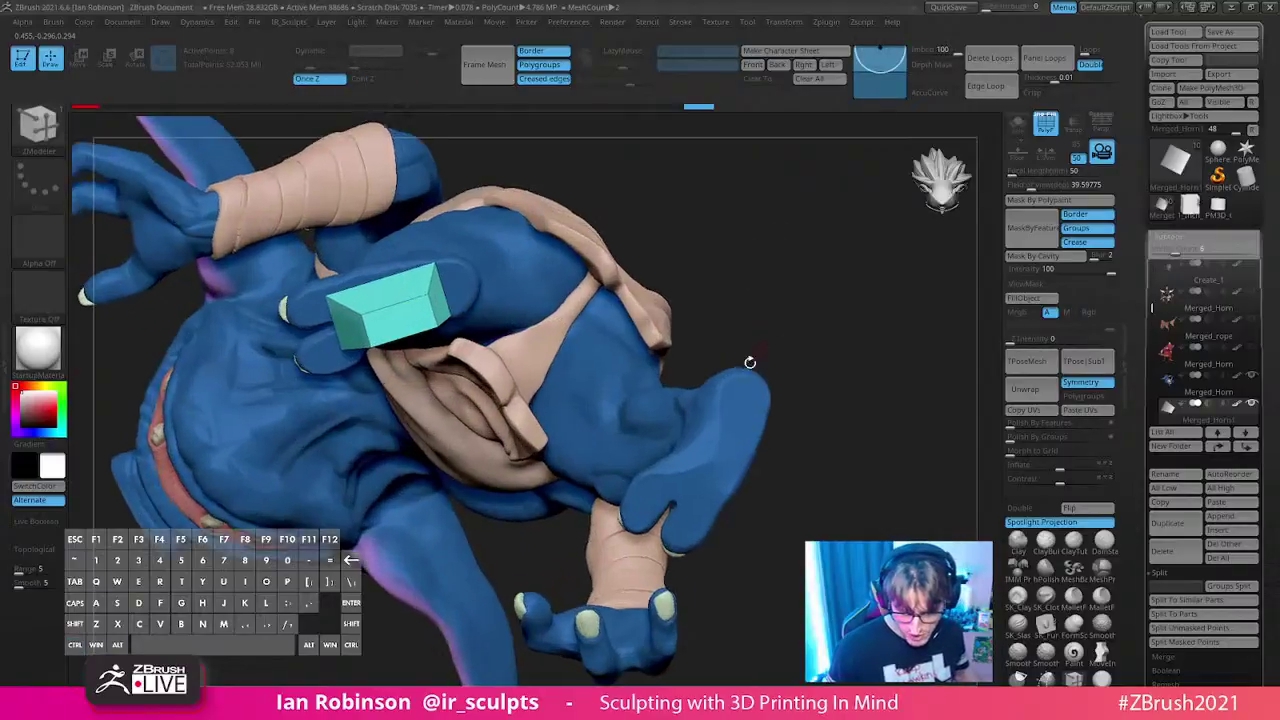
pyautogui.keyDown('alt'); pyautogui.moveTo(734, 465); pyautogui.dragTo(676, 439, button='right'); pyautogui.keyUp('alt')
pyautogui.press('b')
pyautogui.press('i')
pyautogui.press('p')
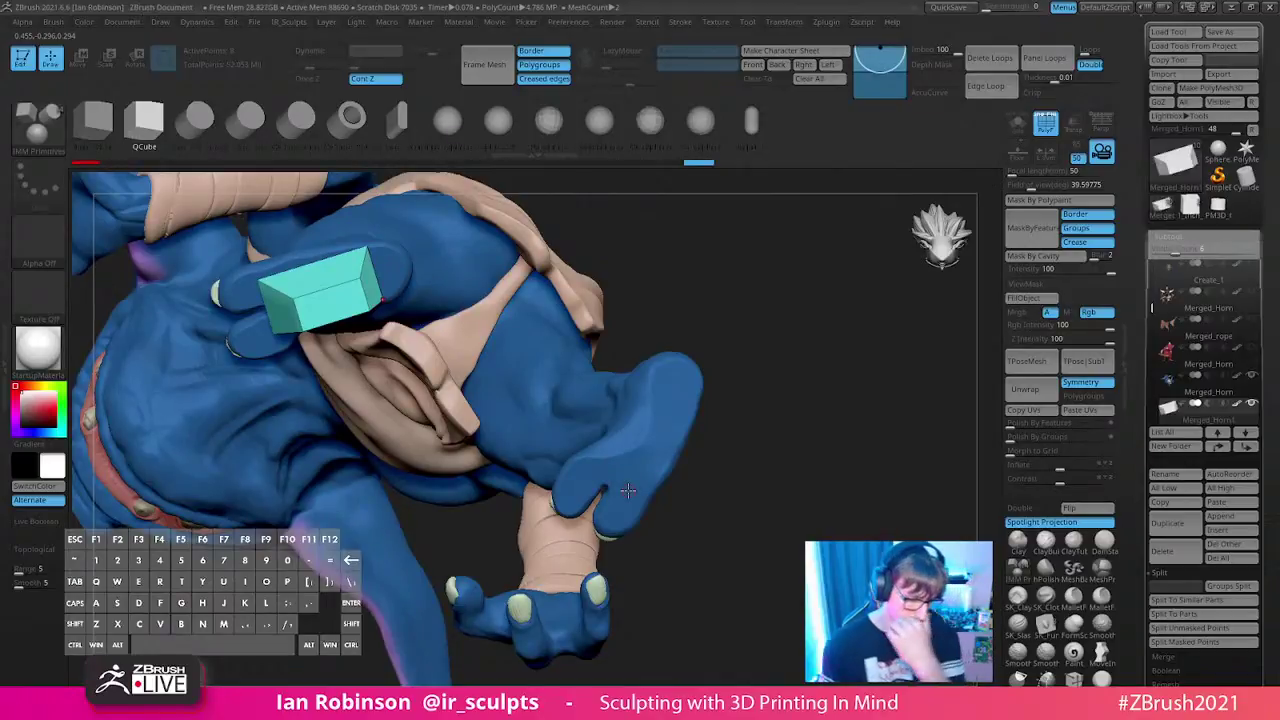
# - Rename the block's subtool as Key
pyautogui.click(1175, 476)
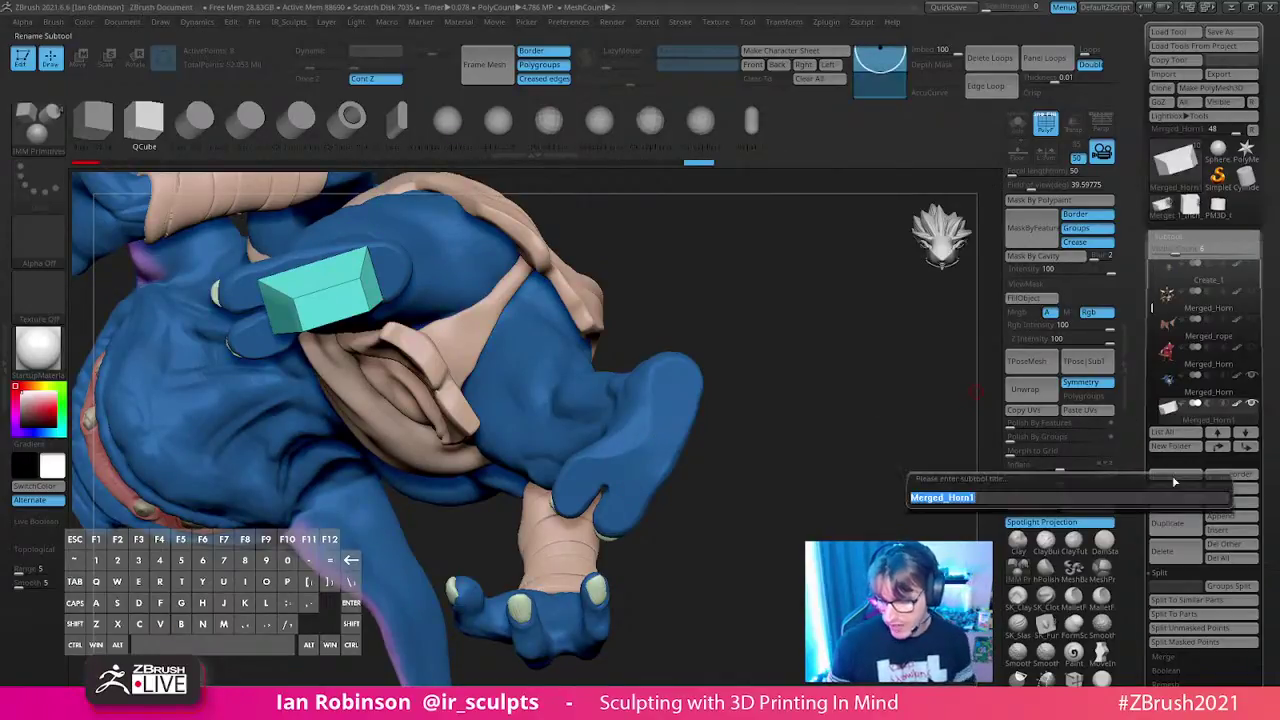
pyautogui.write('Keny')
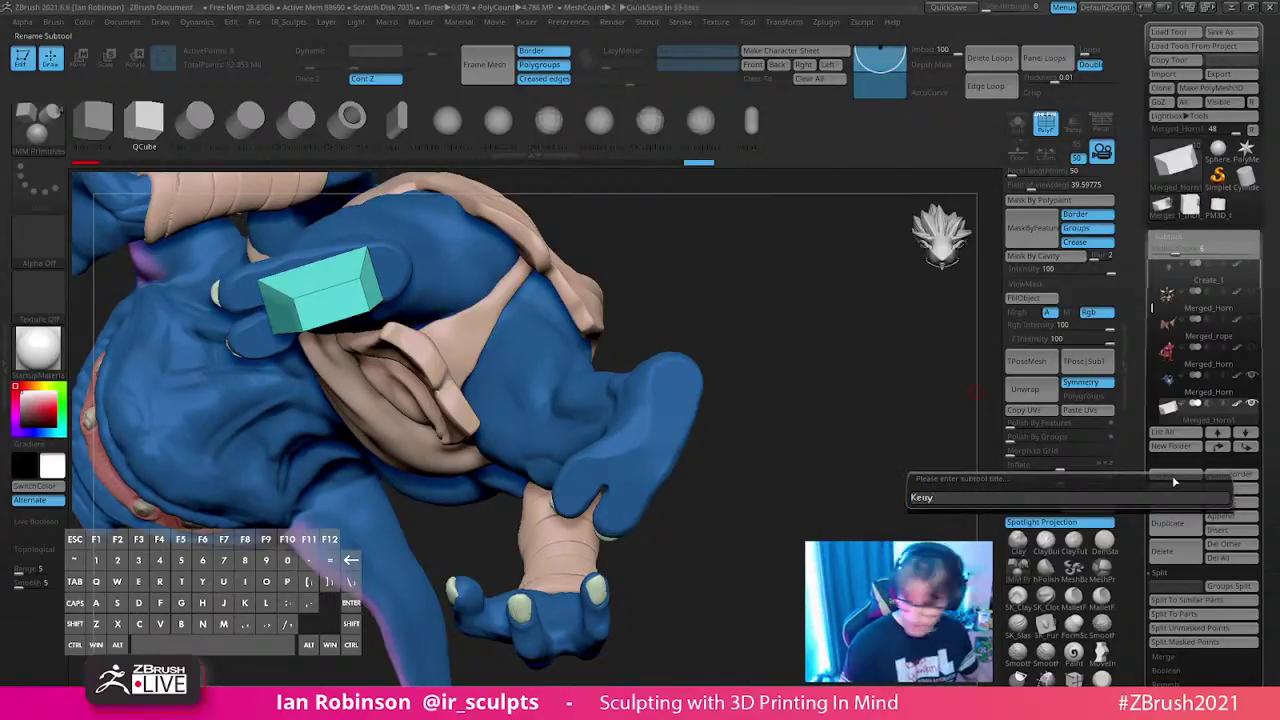
pyautogui.write('eyring')
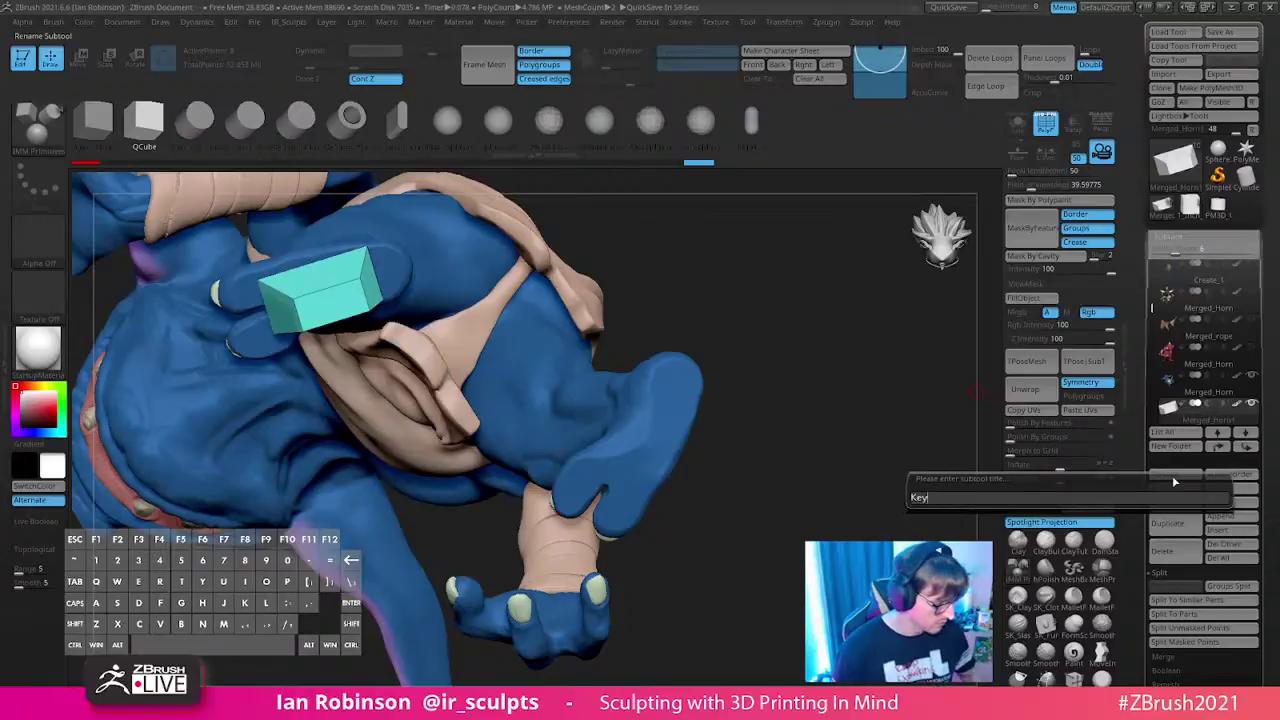
pyautogui.press('Return')
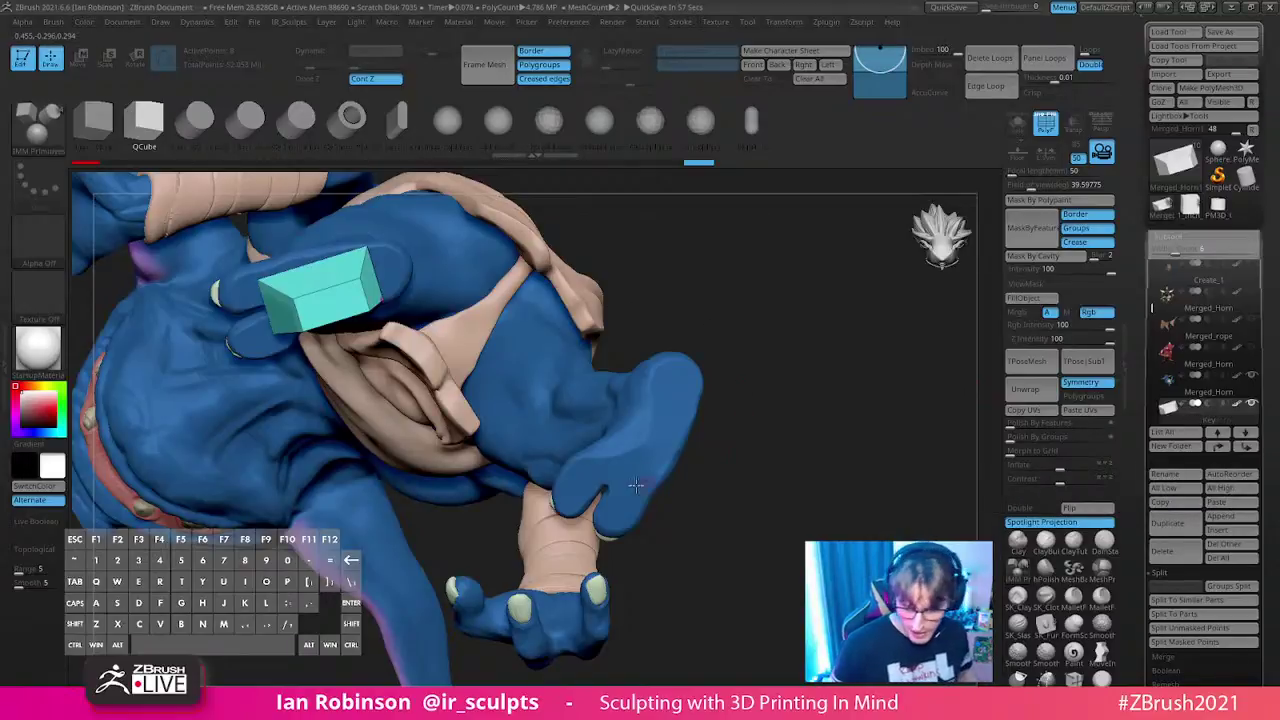
# - Insert a second QCube on the sole of the creature's right foot
pyautogui.moveTo(628, 485); pyautogui.dragTo(602, 530)
pyautogui.moveTo(846, 389); pyautogui.dragTo(846, 434)
pyautogui.press('w')
pyautogui.press('q')
# - Delete the second cube's inner edge loops with the ZModeler brush
pyautogui.moveTo(800, 398); pyautogui.dragTo(766, 366)
pyautogui.press('b')
pyautogui.press('m')
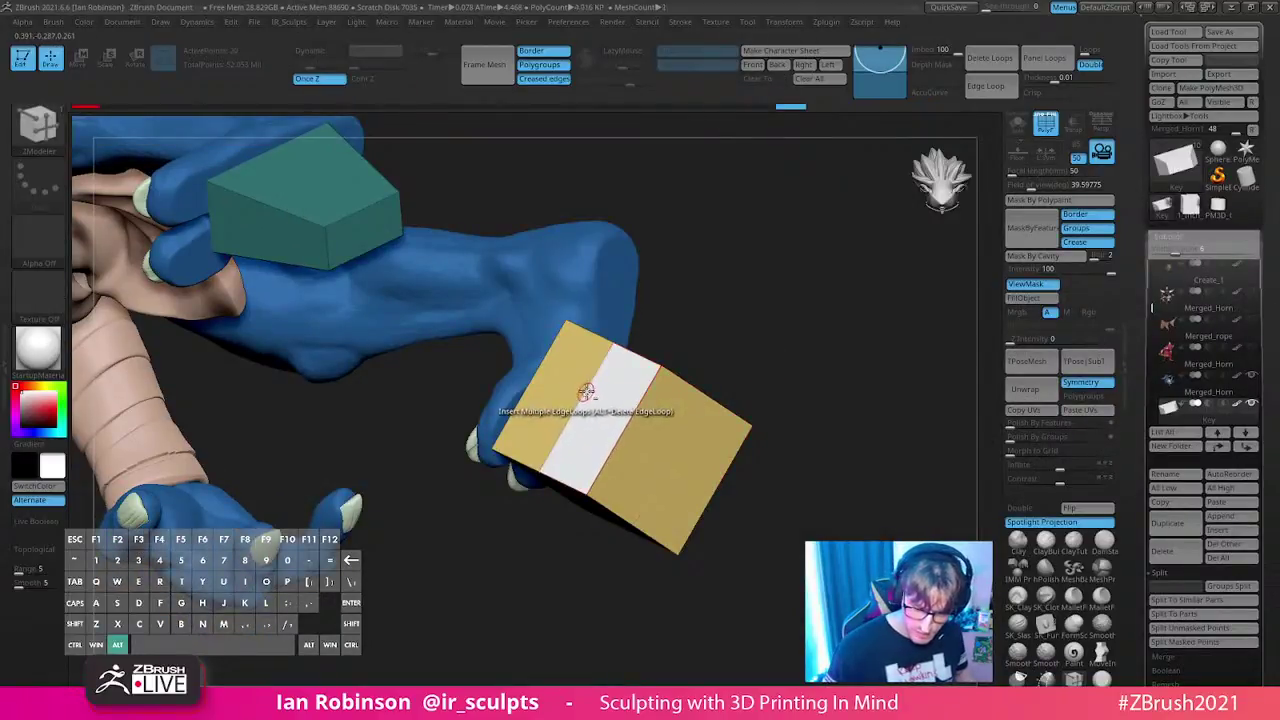
pyautogui.moveTo(840, 329)
pyautogui.mouseDown()
pyautogui.moveTo(831, 357)
pyautogui.moveTo(829, 306)
pyautogui.moveTo(825, 446)
pyautogui.moveTo(831, 409)
pyautogui.mouseUp()
# - Mask the second cube's foot-side end and scale down its outer end into a taper
pyautogui.press('ctrl')
pyautogui.keyDown('ctrl'); pyautogui.moveTo(529, 254); pyautogui.dragTo(805, 386); pyautogui.keyUp('ctrl')
pyautogui.keyDown('alt'); pyautogui.moveTo(851, 294); pyautogui.dragTo(850, 335); pyautogui.keyUp('alt')
pyautogui.press('w')
pyautogui.keyDown('alt'); pyautogui.moveTo(650, 268); pyautogui.dragTo(681, 454); pyautogui.keyUp('alt')
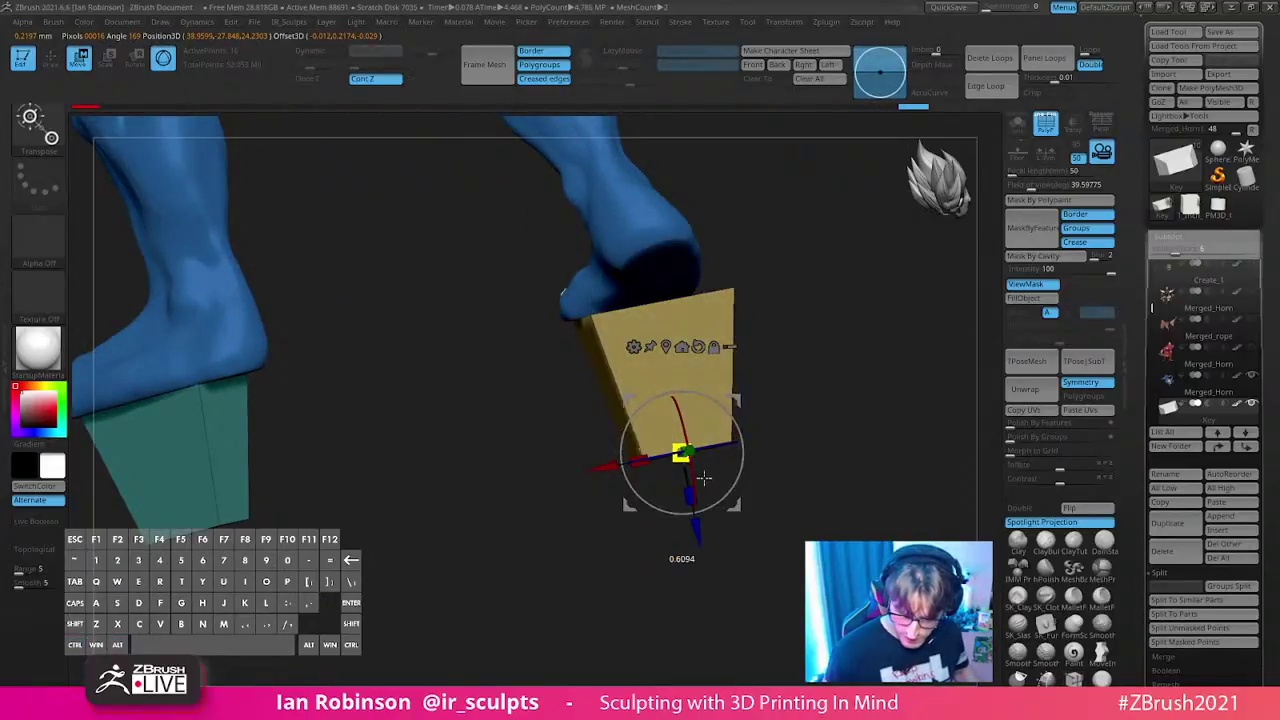
# - Keep only the second tapered block unmasked and move it into place against the right foot's sole
pyautogui.press('q')
pyautogui.moveTo(855, 236)
pyautogui.keyDown('ctrl'); pyautogui.mouseDown()
pyautogui.moveTo(506, 294)
pyautogui.moveTo(843, 457)
pyautogui.moveTo(848, 430)
pyautogui.mouseUp(); pyautogui.keyUp('ctrl')
pyautogui.press('w')
pyautogui.moveTo(851, 374); pyautogui.dragTo(885, 243)
pyautogui.moveTo(681, 452); pyautogui.dragTo(663, 384)
pyautogui.moveTo(749, 322); pyautogui.dragTo(842, 326)
pyautogui.moveTo(660, 372)
pyautogui.mouseDown()
pyautogui.moveTo(651, 340)
pyautogui.moveTo(661, 380)
pyautogui.mouseUp()
pyautogui.moveTo(700, 240); pyautogui.dragTo(809, 280)
pyautogui.moveTo(531, 434); pyautogui.dragTo(521, 436)
# - Fine-tune the second block's placement and depth on the right foot's sole from several angles
pyautogui.moveTo(742, 306); pyautogui.dragTo(590, 522)
pyautogui.moveTo(613, 341); pyautogui.dragTo(792, 285)
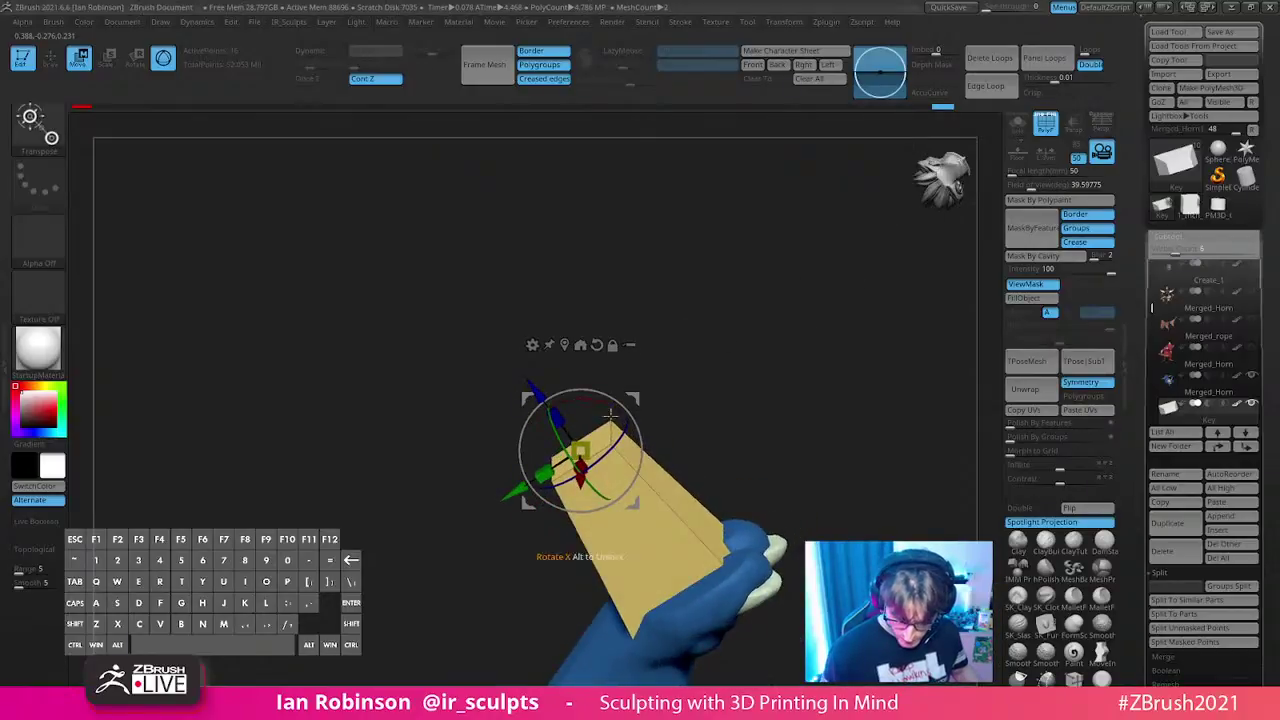
pyautogui.moveTo(541, 394); pyautogui.dragTo(534, 385)
pyautogui.keyDown('alt'); pyautogui.moveTo(775, 354); pyautogui.dragTo(848, 266); pyautogui.keyUp('alt')
pyautogui.moveTo(612, 293); pyautogui.dragTo(613, 299)
pyautogui.press('q')
pyautogui.moveTo(800, 385)
pyautogui.mouseDown()
pyautogui.moveTo(846, 406)
pyautogui.moveTo(823, 286)
pyautogui.moveTo(827, 350)
pyautogui.moveTo(800, 360)
pyautogui.mouseUp()
pyautogui.press('w')
pyautogui.moveTo(592, 458); pyautogui.dragTo(593, 465)
pyautogui.press('q')
pyautogui.moveTo(675, 405)
pyautogui.mouseDown()
pyautogui.moveTo(737, 383)
pyautogui.moveTo(877, 289)
pyautogui.moveTo(757, 549)
pyautogui.moveTo(673, 512)
pyautogui.moveTo(643, 537)
pyautogui.moveTo(701, 562)
pyautogui.mouseUp()
pyautogui.moveTo(779, 472); pyautogui.dragTo(743, 474)
# - Realign the move gizmo on the left foot's tapered block and push the block deeper into the sole
pyautogui.press('w')
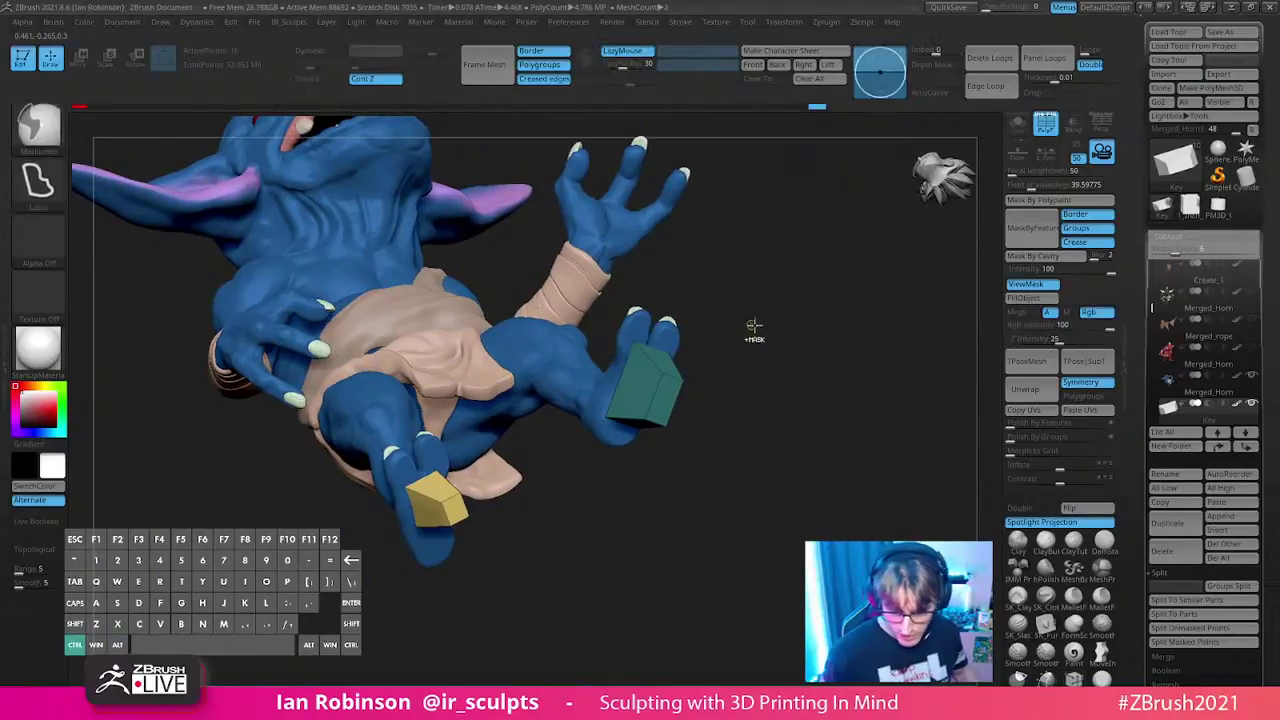
pyautogui.keyDown('alt'); pyautogui.click(438, 402); pyautogui.keyUp('alt')
pyautogui.keyDown('alt'); pyautogui.moveTo(748, 345); pyautogui.dragTo(751, 446); pyautogui.keyUp('alt')
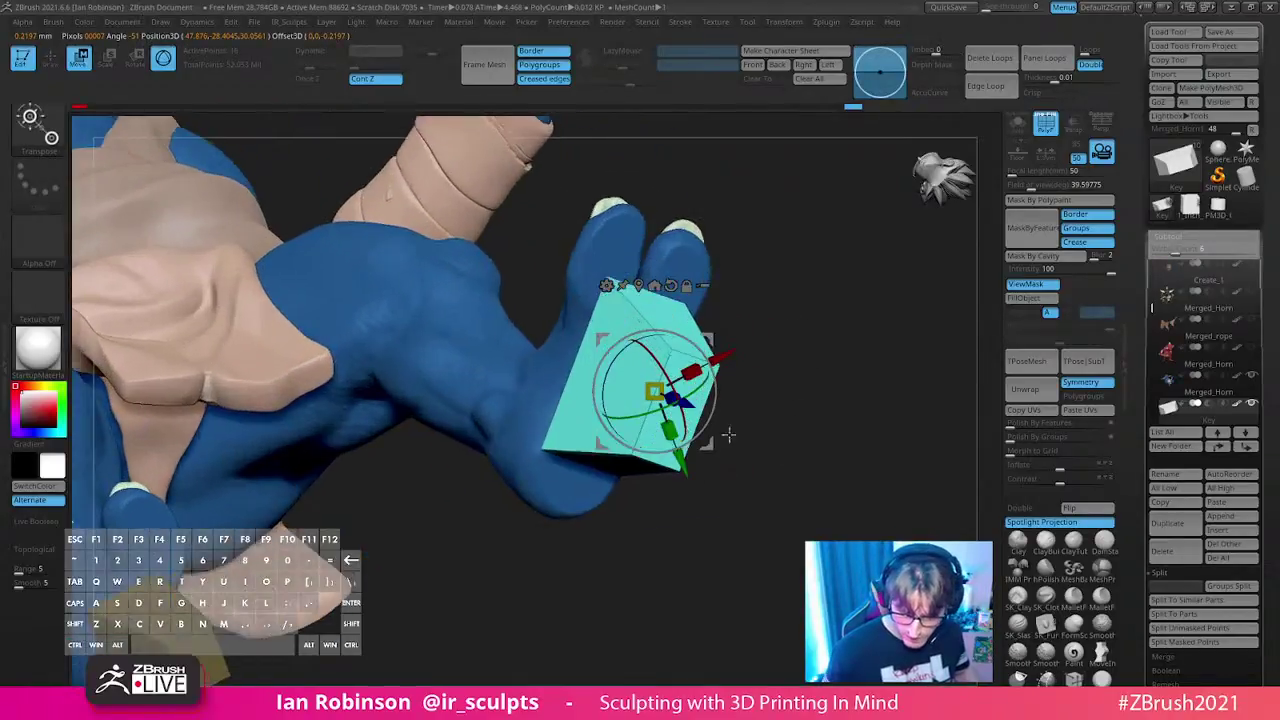
pyautogui.keyDown('alt'); pyautogui.click(670, 286); pyautogui.keyUp('alt')
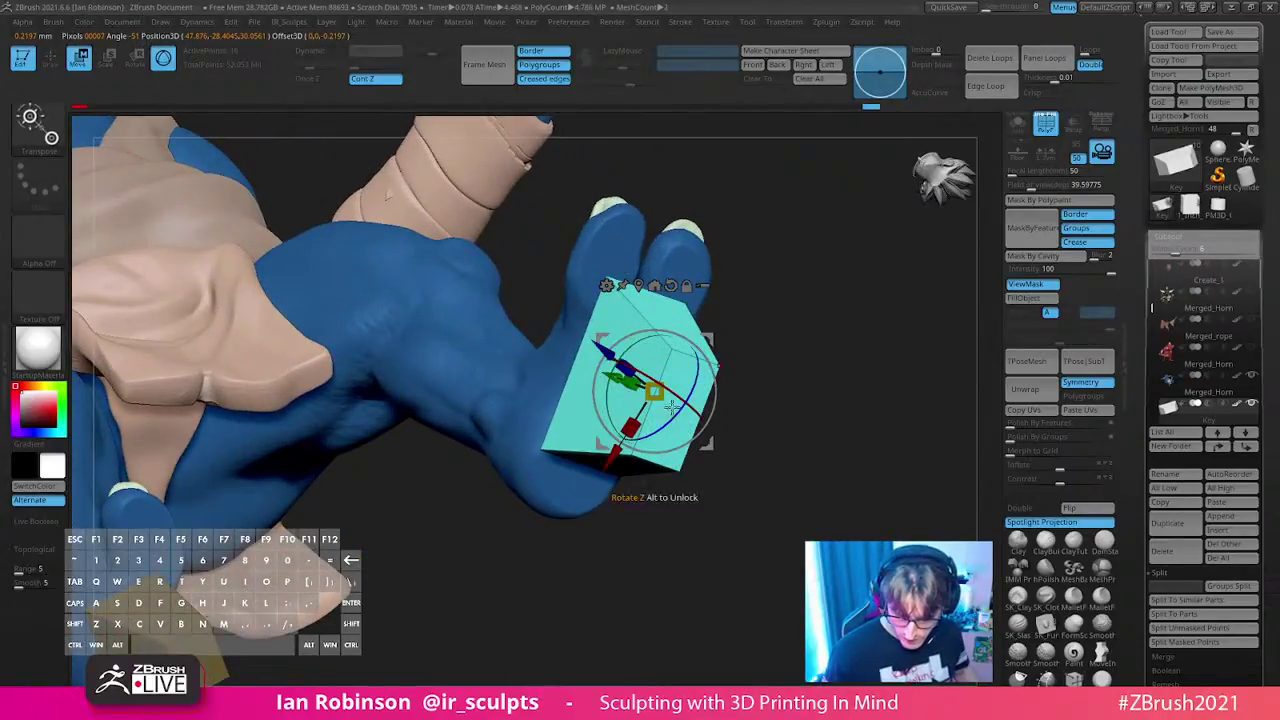
pyautogui.moveTo(799, 331); pyautogui.dragTo(770, 345)
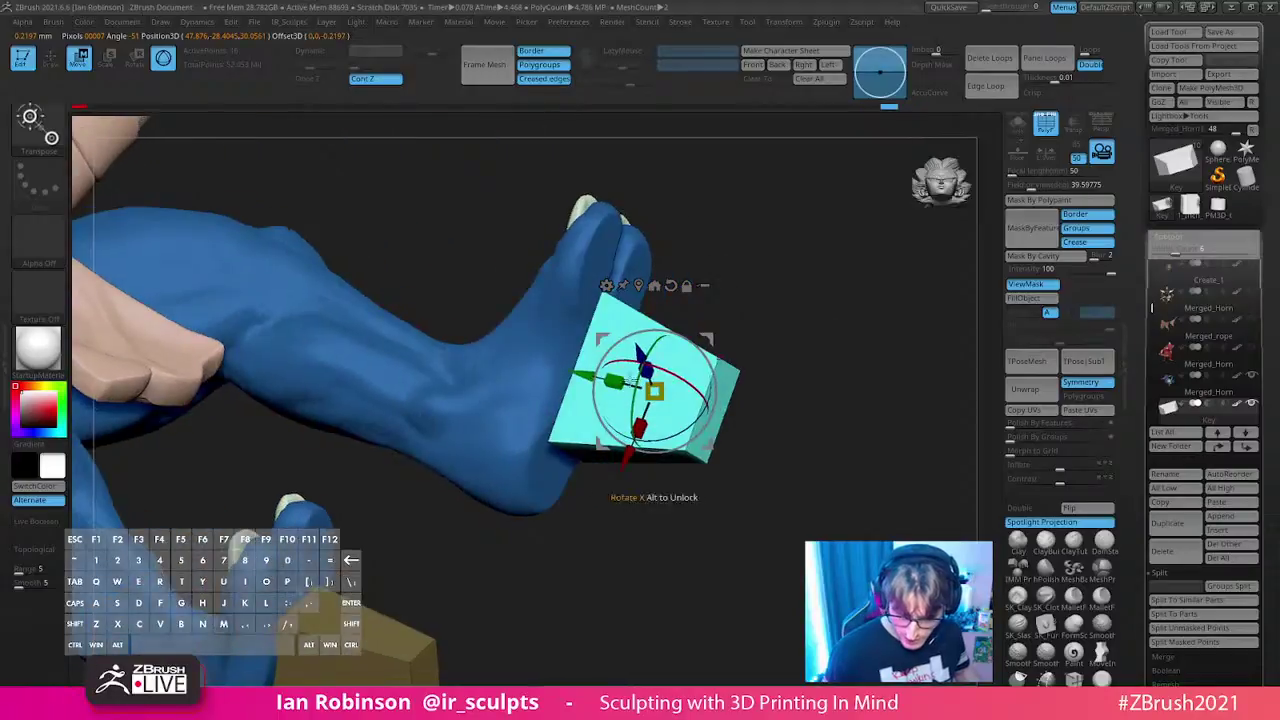
pyautogui.moveTo(613, 381); pyautogui.dragTo(590, 377)
pyautogui.moveTo(780, 400); pyautogui.dragTo(812, 430)
pyautogui.moveTo(577, 373); pyautogui.dragTo(569, 372)
# - Nudge the left foot's block slightly sideways and check both blocks' placement against the whole figure
pyautogui.press('q')
pyautogui.moveTo(834, 331)
pyautogui.mouseDown()
pyautogui.moveTo(787, 403)
pyautogui.moveTo(650, 400)
pyautogui.mouseUp()
pyautogui.press('w')
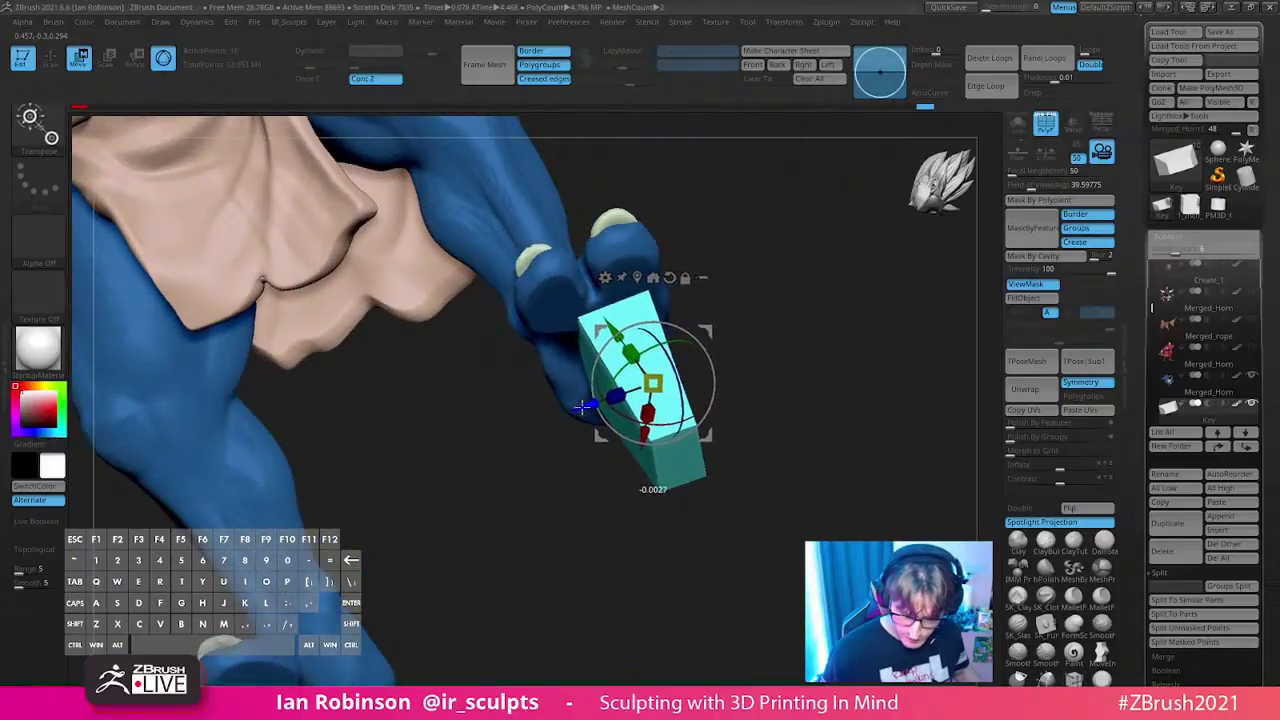
pyautogui.press('q')
pyautogui.keyDown('shift'); pyautogui.moveTo(840, 331); pyautogui.dragTo(783, 446); pyautogui.keyUp('shift')
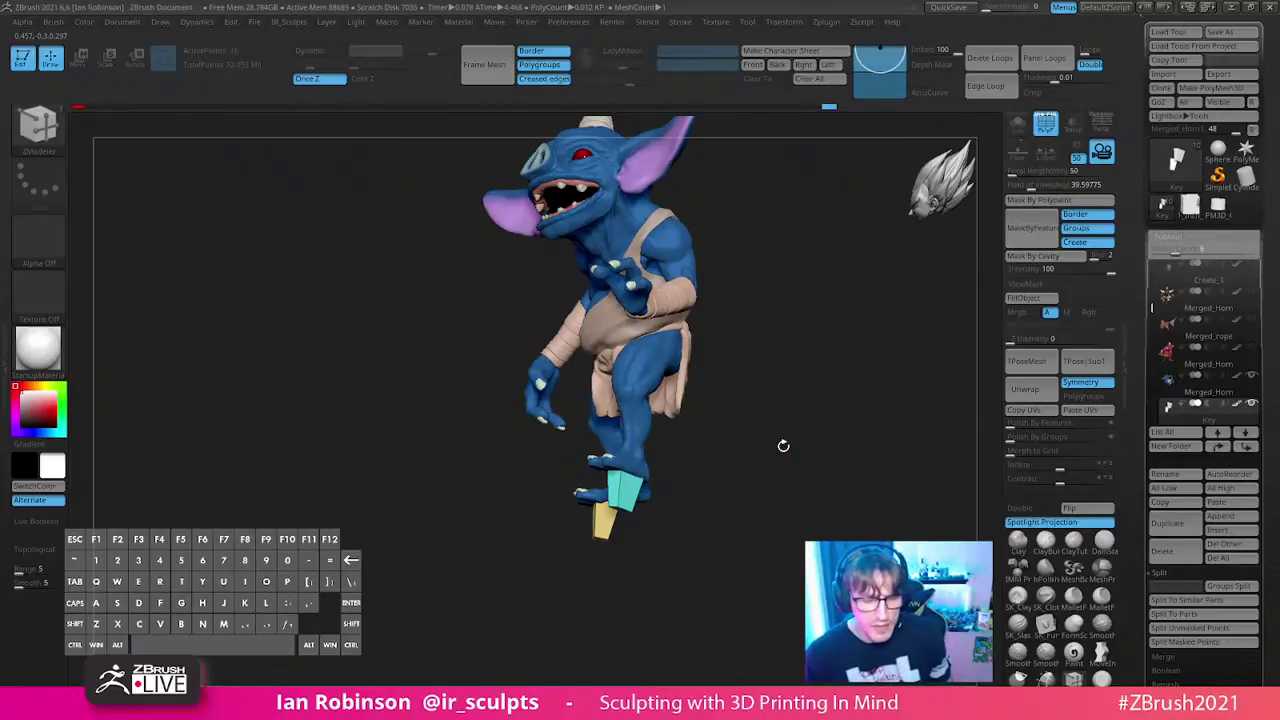
pyautogui.moveTo(816, 383); pyautogui.dragTo(862, 373)
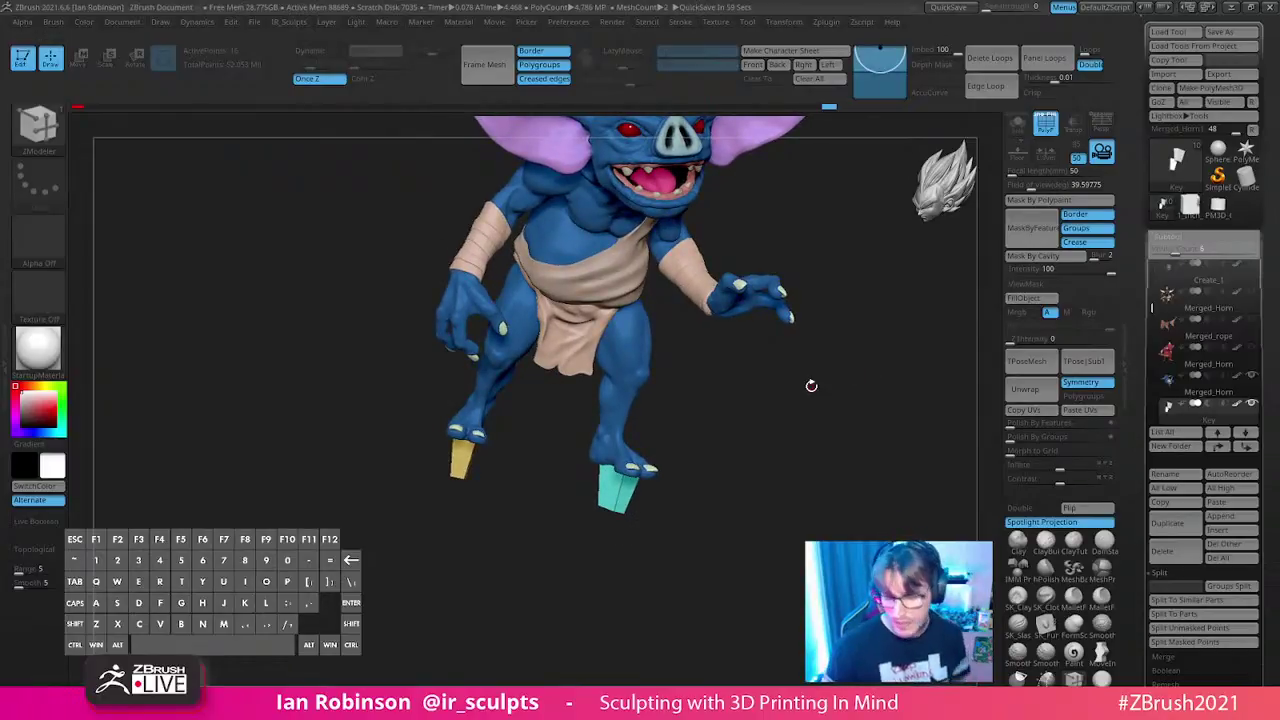
# - Save the tool with the two foot blocks over its existing file
pyautogui.keyDown('alt'); pyautogui.moveTo(857, 333); pyautogui.dragTo(850, 380); pyautogui.keyUp('alt')
pyautogui.click(1221, 32)
pyautogui.press('Return')
pyautogui.press('Return')
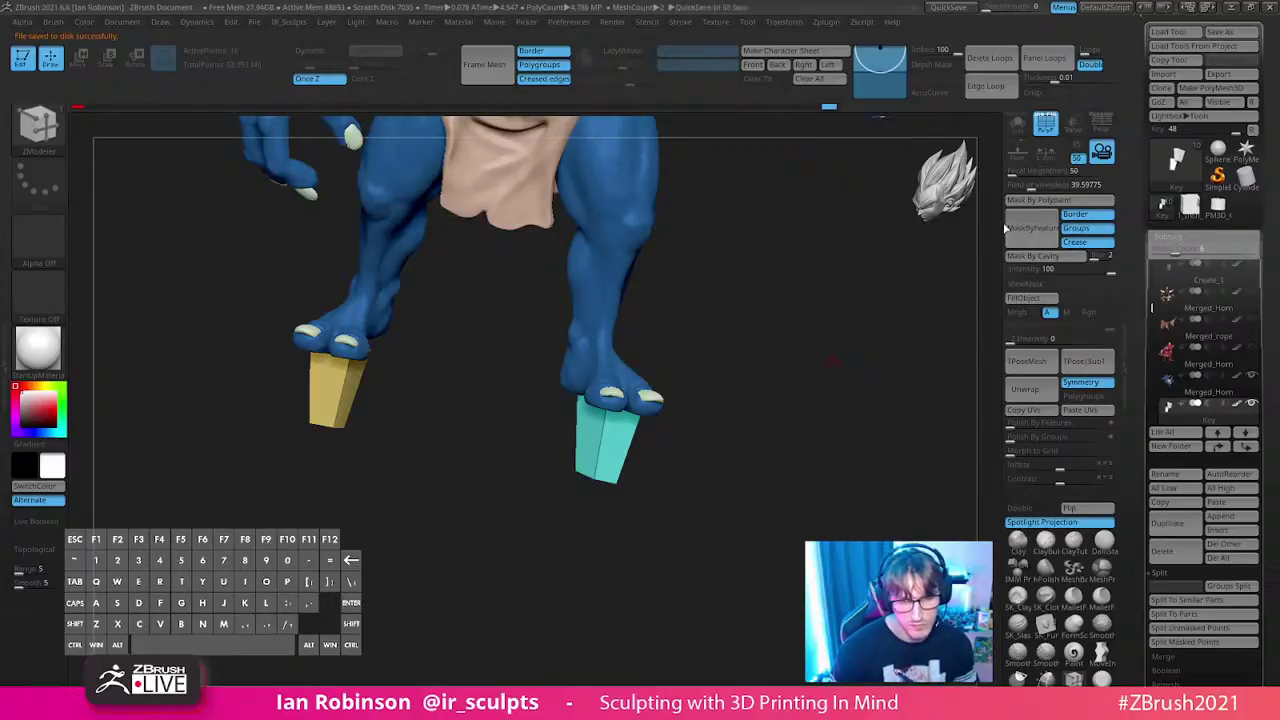
pyautogui.click(796, 26)
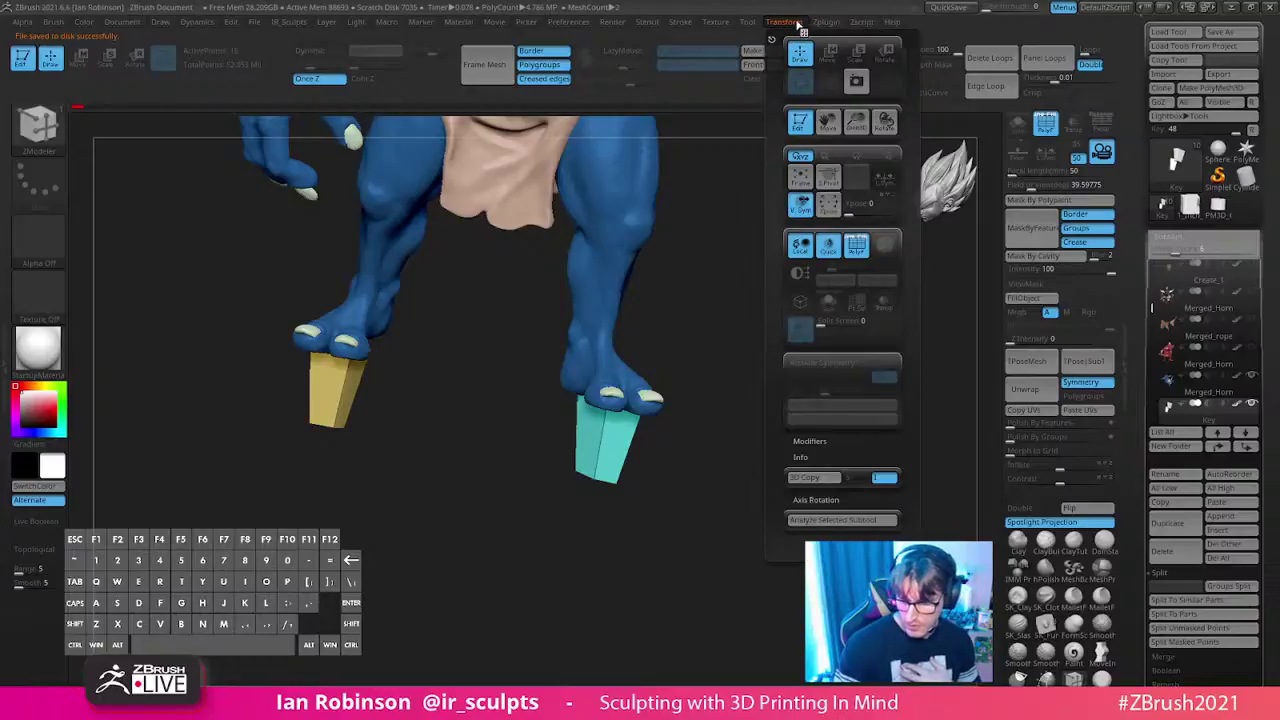
pyautogui.click(796, 23)
pyautogui.click(795, 22)
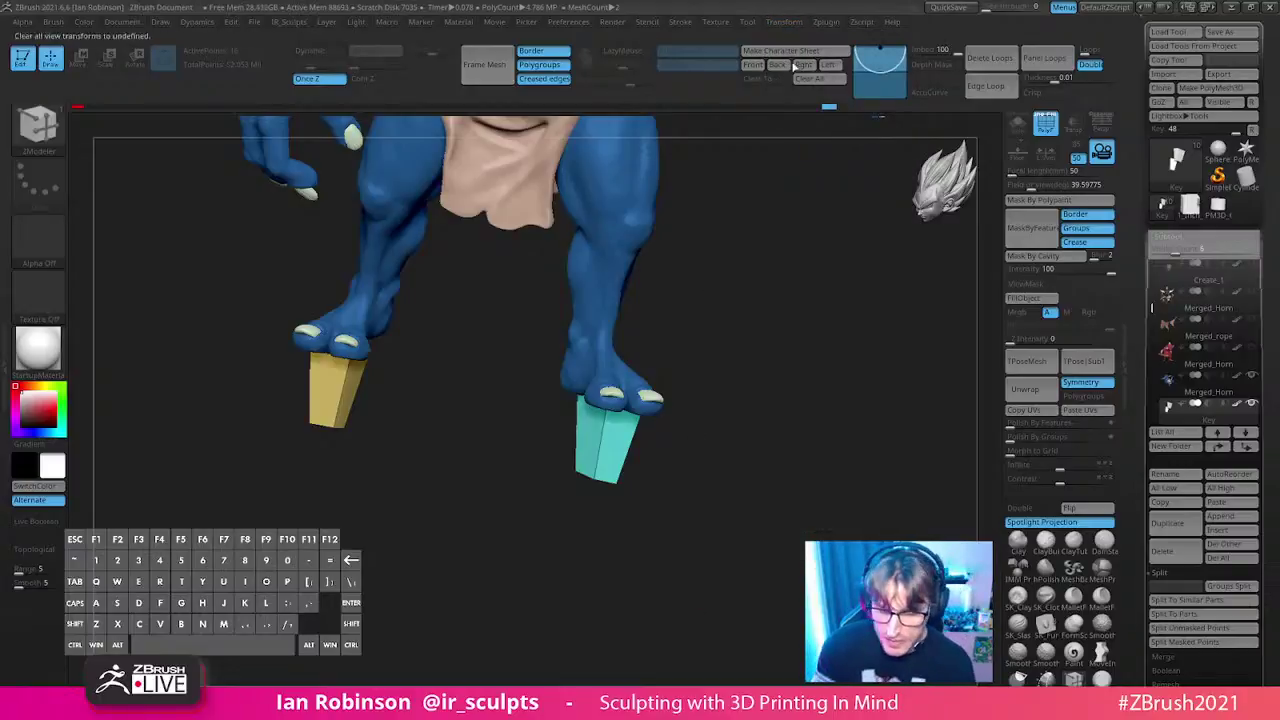
pyautogui.click(790, 23)
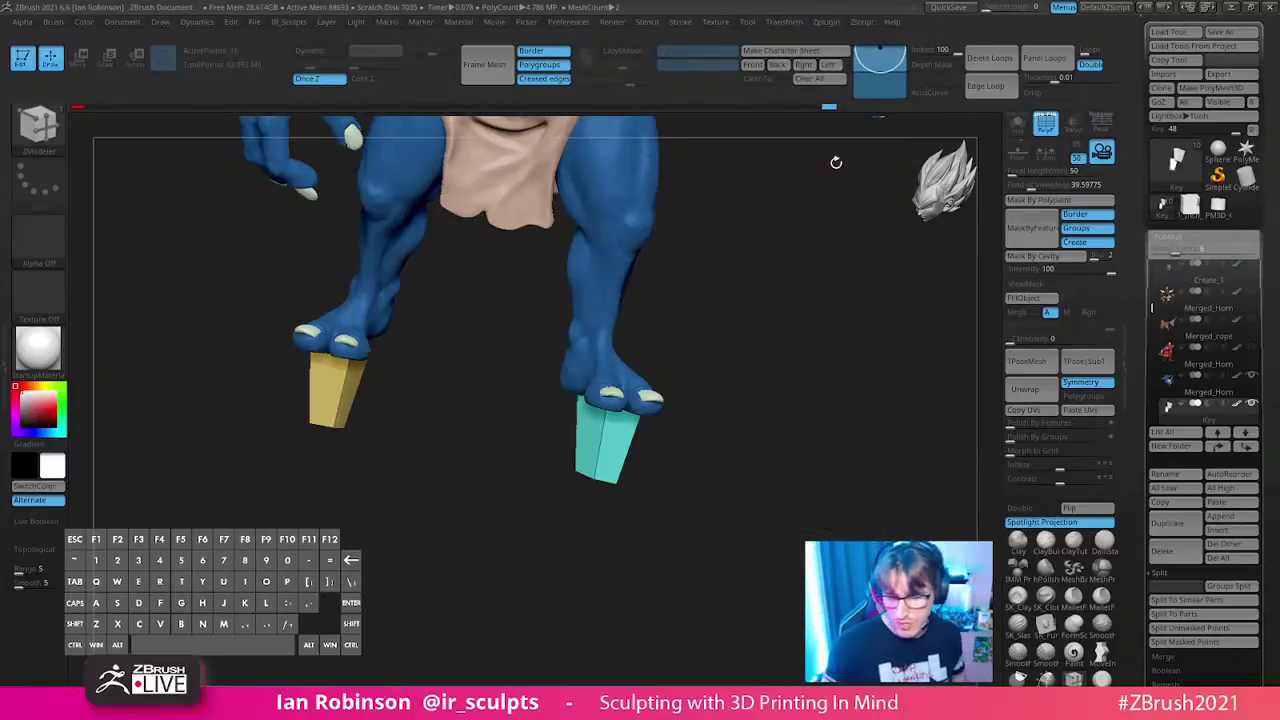
# - Isolate the right foot's tapered block and push it slightly further into the sole
pyautogui.moveTo(822, 310)
pyautogui.mouseDown()
pyautogui.moveTo(829, 289)
pyautogui.moveTo(826, 354)
pyautogui.moveTo(846, 340)
pyautogui.moveTo(862, 266)
pyautogui.moveTo(837, 337)
pyautogui.moveTo(843, 311)
pyautogui.mouseUp()
pyautogui.moveTo(718, 357); pyautogui.dragTo(674, 286)
pyautogui.press('w')
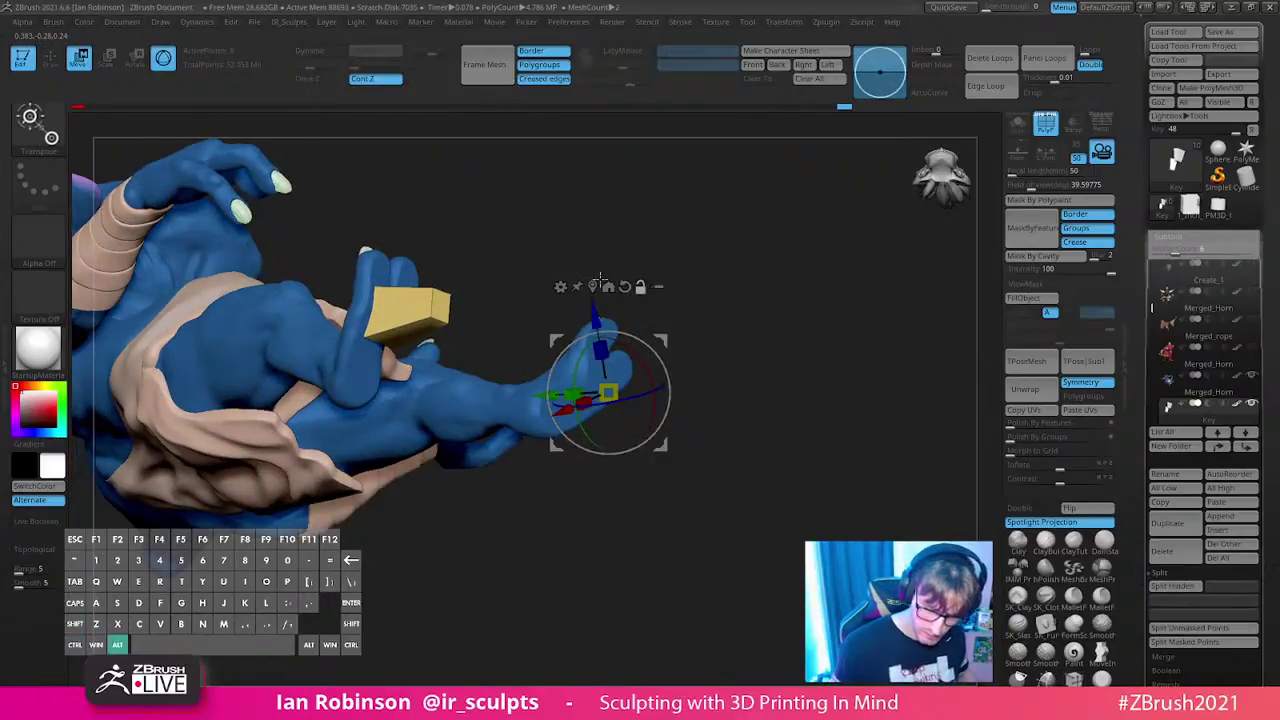
pyautogui.click(420, 316)
pyautogui.moveTo(352, 319); pyautogui.dragTo(344, 320)
pyautogui.press('q')
pyautogui.moveTo(670, 222); pyautogui.dragTo(734, 369)
# - Adjust the right foot's block sideways under the sole with the left block masked, then clear the mask
pyautogui.keyDown('ctrl'); pyautogui.moveTo(734, 369); pyautogui.dragTo(724, 300, button='right'); pyautogui.keyUp('ctrl')
pyautogui.moveTo(724, 297)
pyautogui.mouseDown()
pyautogui.moveTo(711, 243)
pyautogui.moveTo(757, 306)
pyautogui.moveTo(809, 183)
pyautogui.moveTo(767, 268)
pyautogui.moveTo(746, 371)
pyautogui.moveTo(783, 397)
pyautogui.moveTo(777, 417)
pyautogui.moveTo(767, 310)
pyautogui.moveTo(749, 363)
pyautogui.moveTo(740, 240)
pyautogui.moveTo(580, 506)
pyautogui.moveTo(763, 300)
pyautogui.mouseUp()
pyautogui.press('w')
pyautogui.press('q')
pyautogui.press('w')
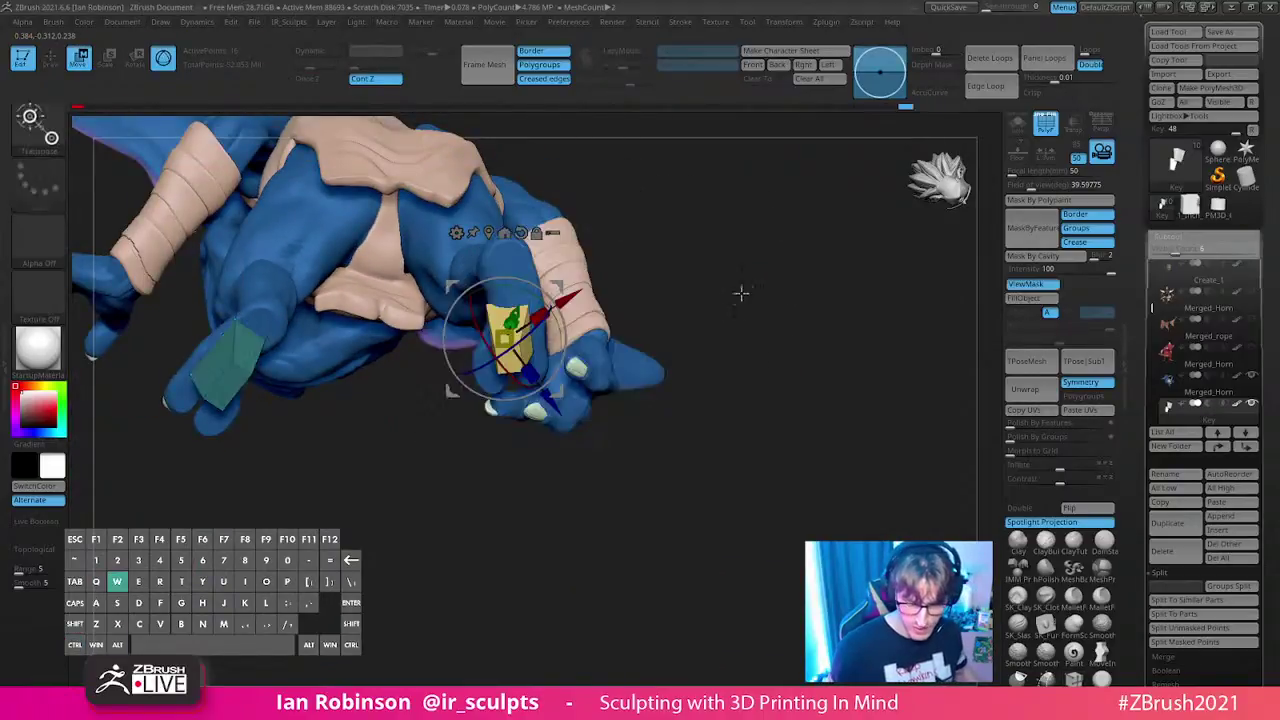
pyautogui.moveTo(557, 313); pyautogui.dragTo(570, 320)
pyautogui.press('q')
pyautogui.moveTo(776, 267); pyautogui.dragTo(806, 294)
pyautogui.hotkey('ctrl', 'h')
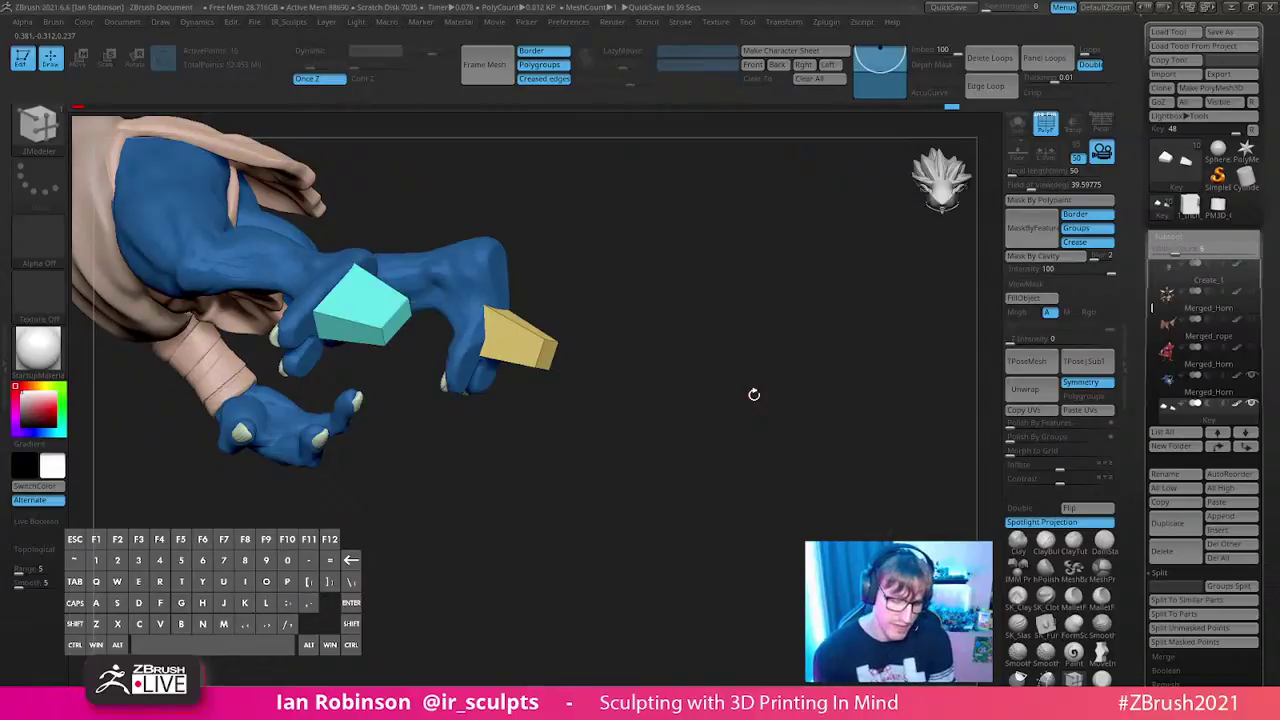
# - Give the differently facing sides of both key blocks separate polygroups with Groups By Normals
pyautogui.moveTo(754, 394)
pyautogui.mouseDown()
pyautogui.moveTo(783, 377)
pyautogui.moveTo(826, 451)
pyautogui.moveTo(754, 396)
pyautogui.mouseUp()
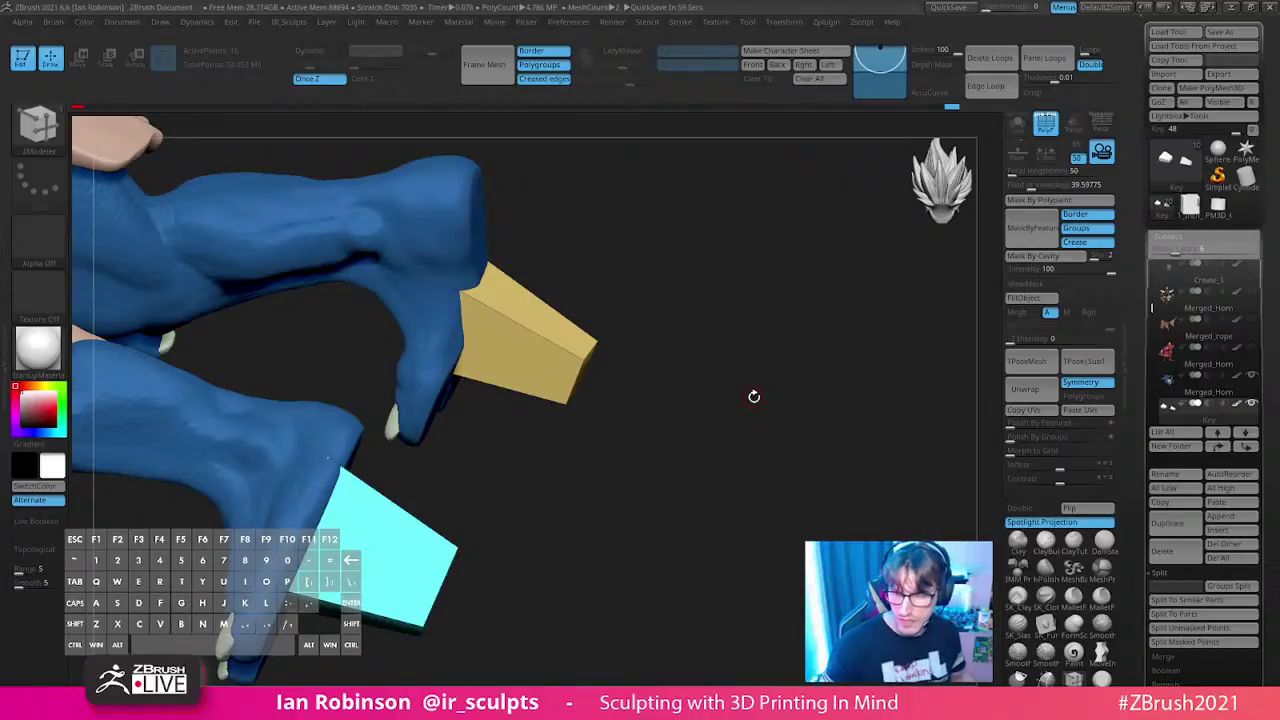
pyautogui.moveTo(778, 337); pyautogui.dragTo(768, 323)
pyautogui.press('2')
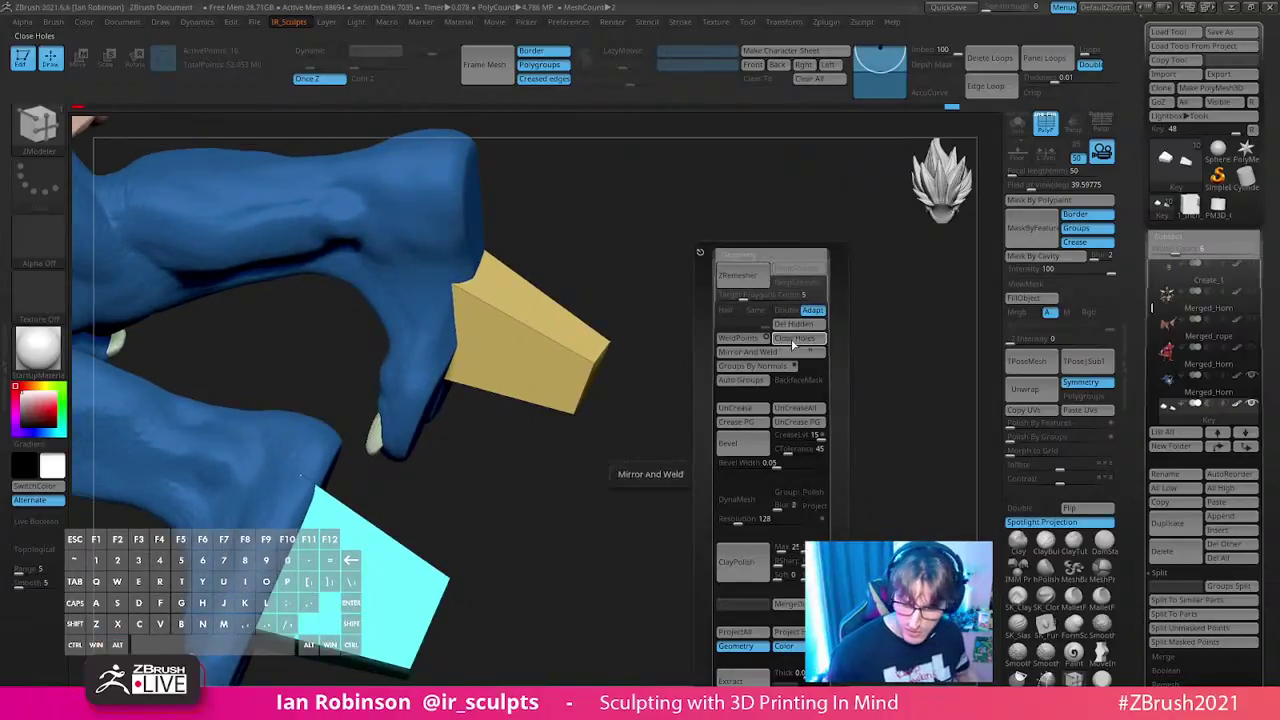
pyautogui.click(797, 353)
pyautogui.click(1176, 240)
pyautogui.click(1174, 252)
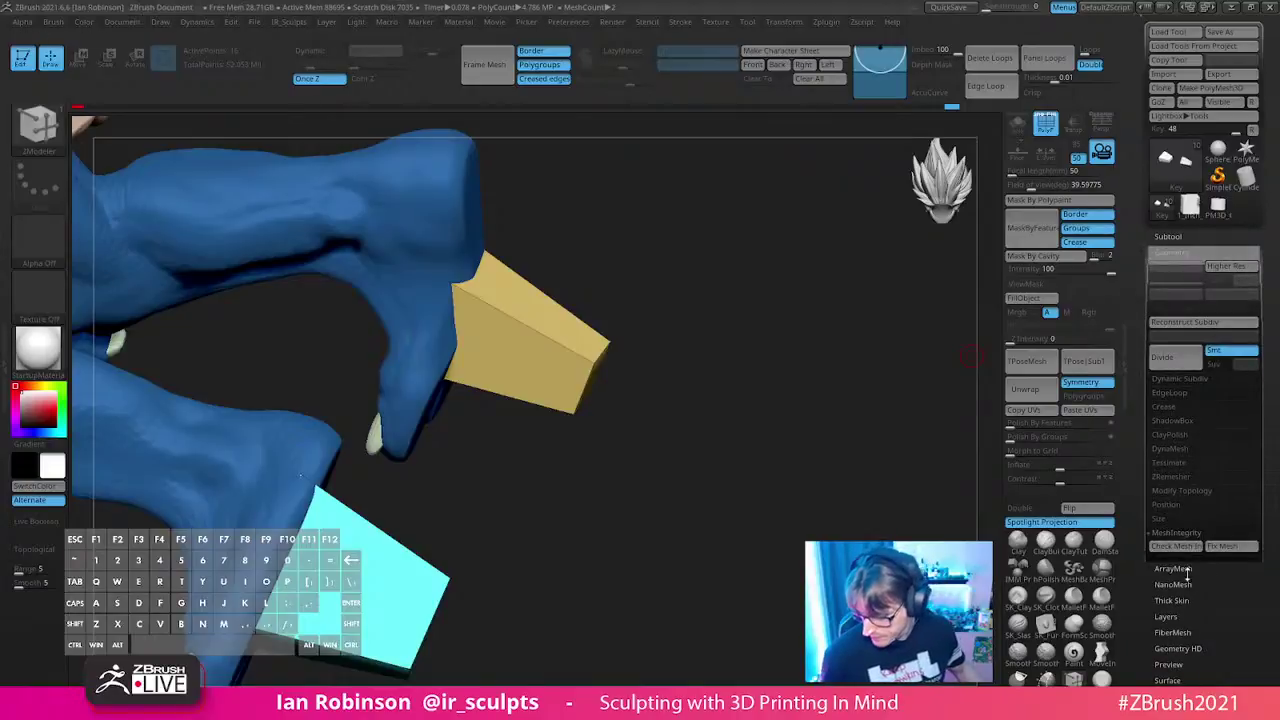
pyautogui.click(1185, 491)
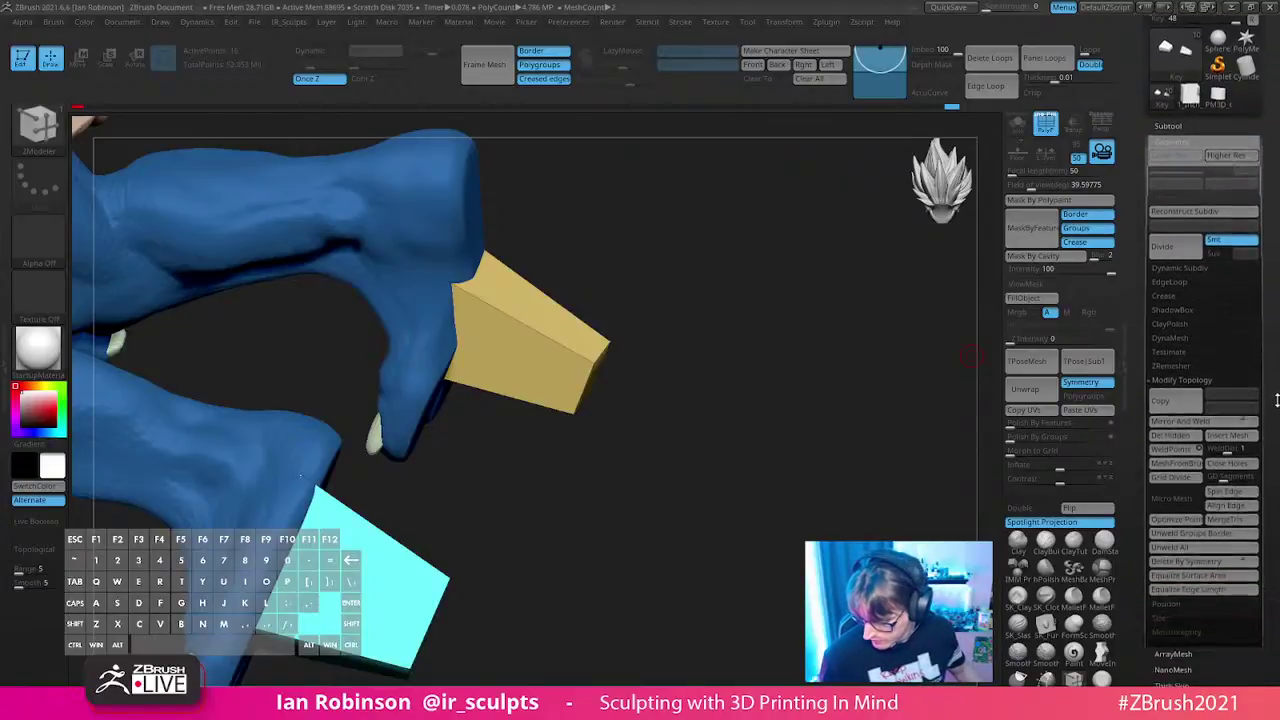
pyautogui.click(1180, 505)
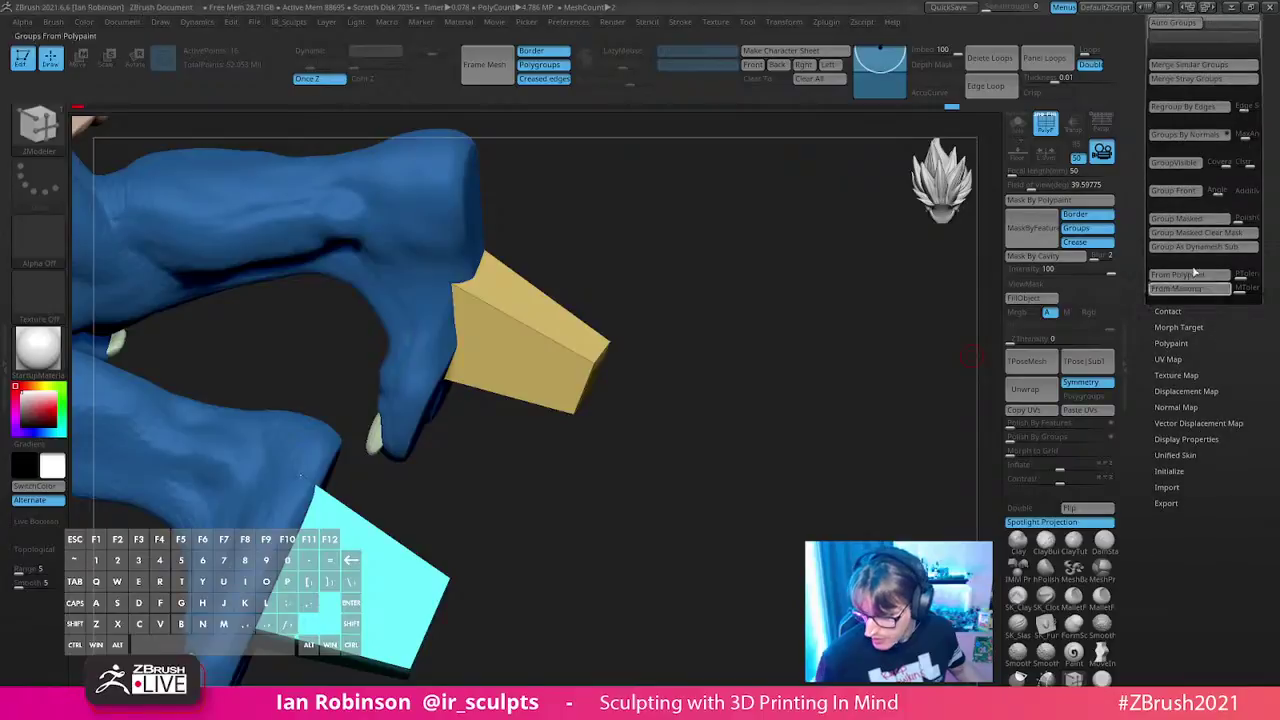
pyautogui.moveTo(1273, 155); pyautogui.dragTo(1183, 285)
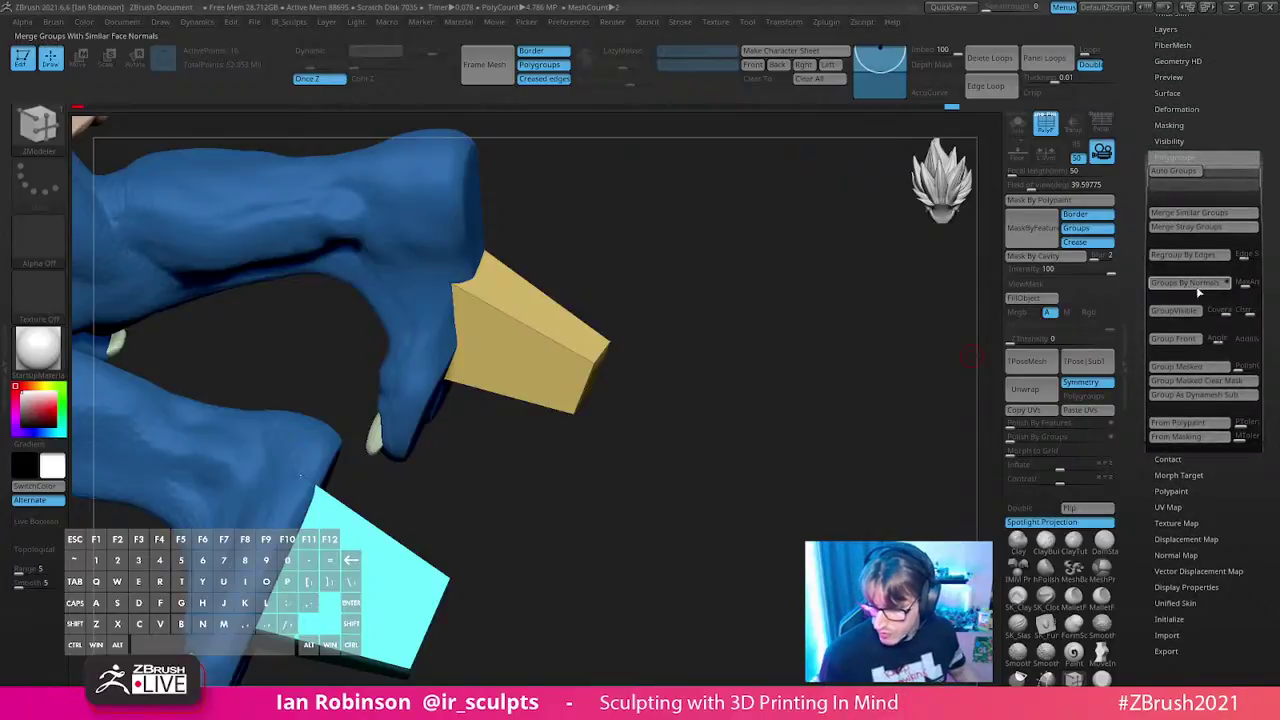
pyautogui.click(1190, 283)
# - Crease both key blocks along their polygroup borders with Crease PG
pyautogui.moveTo(1210, 115); pyautogui.dragTo(1207, 169)
pyautogui.click(1180, 108)
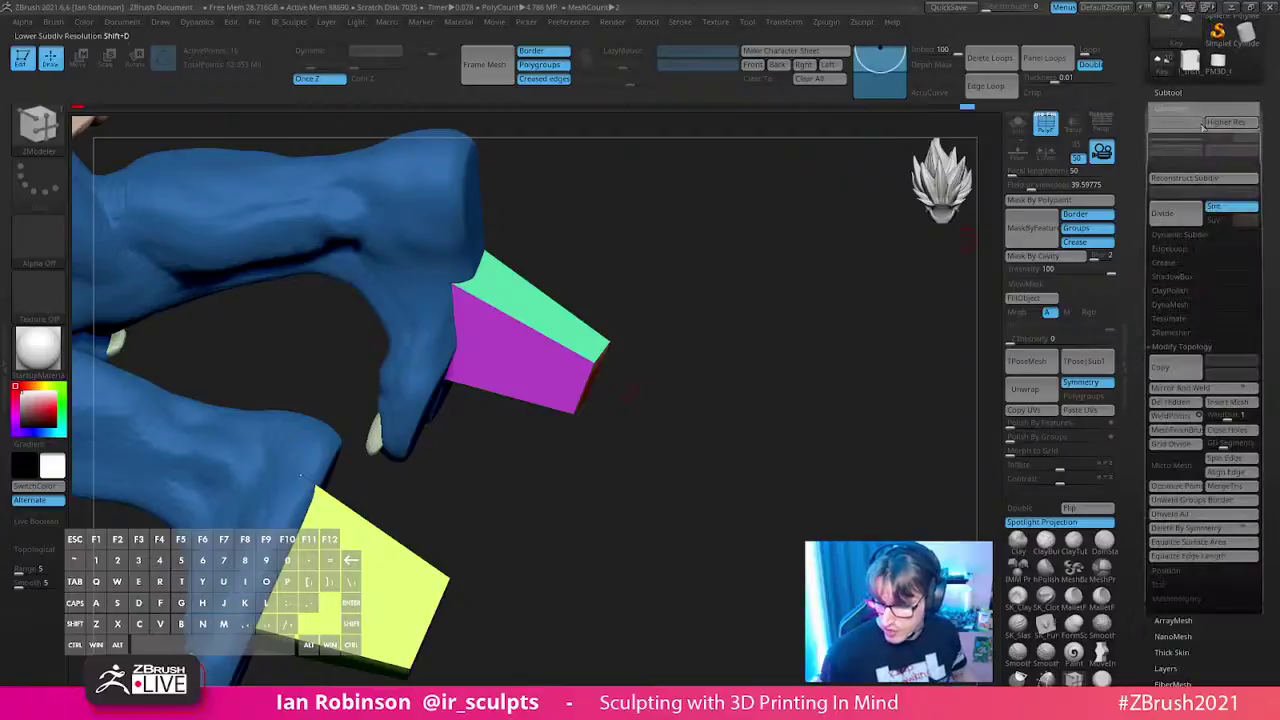
pyautogui.click(1178, 266)
pyautogui.click(1178, 319)
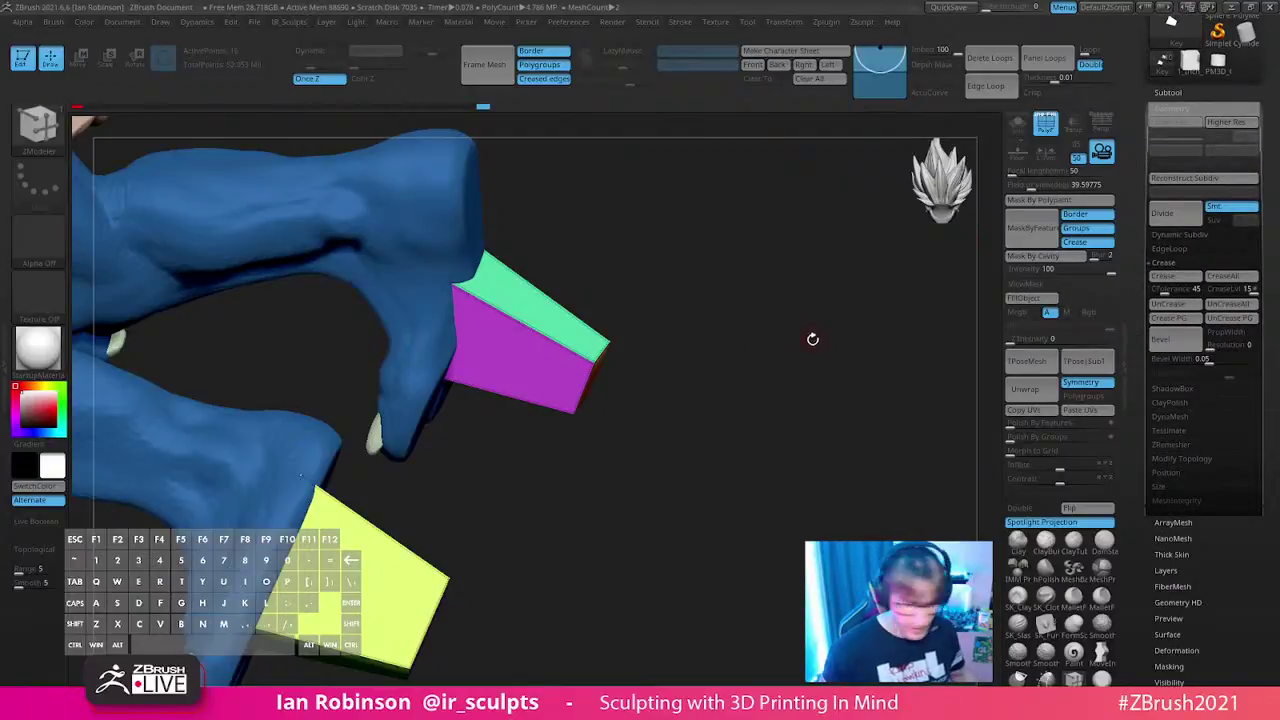
# - Subdivide the creased key blocks up to level 8 and turn off the polyframe display
pyautogui.hotkey('ctrl', 'd')
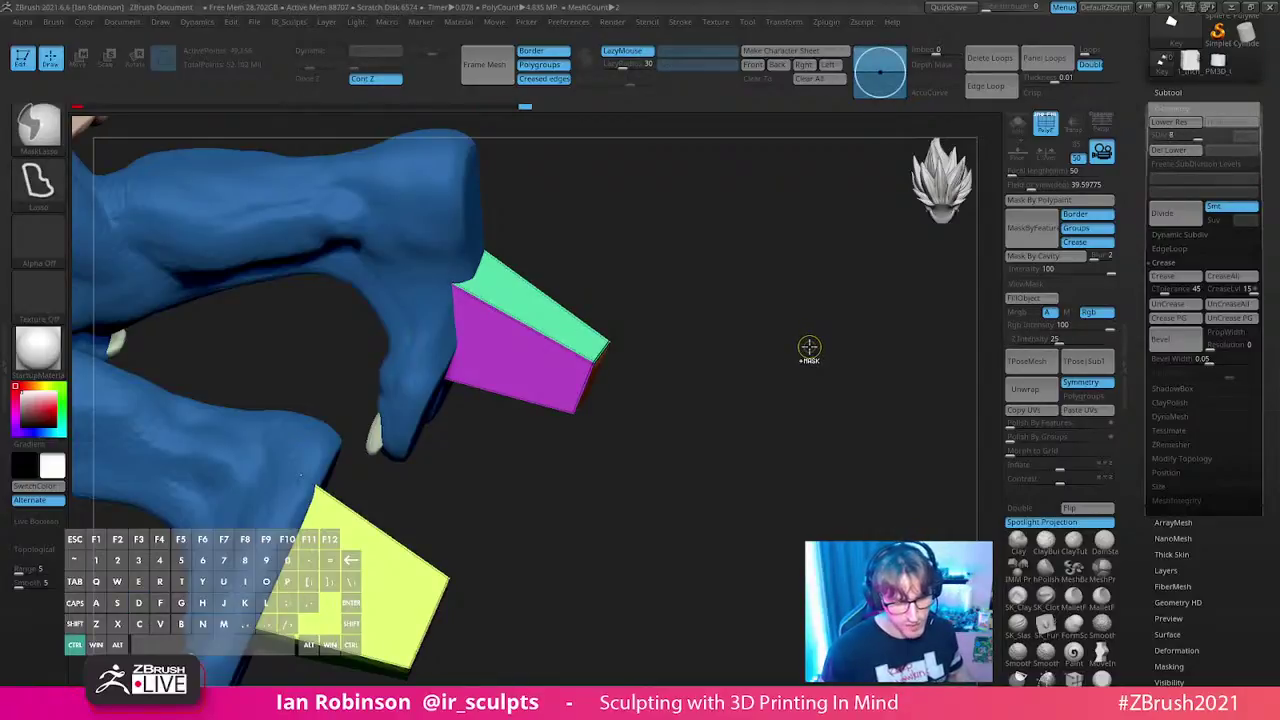
pyautogui.moveTo(849, 366); pyautogui.dragTo(758, 459)
pyautogui.moveTo(838, 388)
pyautogui.mouseDown()
pyautogui.moveTo(811, 437)
pyautogui.moveTo(800, 325)
pyautogui.moveTo(877, 366)
pyautogui.moveTo(852, 405)
pyautogui.mouseUp()
pyautogui.hotkey('shift', 'd')
# - Duplicate the Key subtool and move the copy to the end of the subtool list
pyautogui.click(1169, 92)
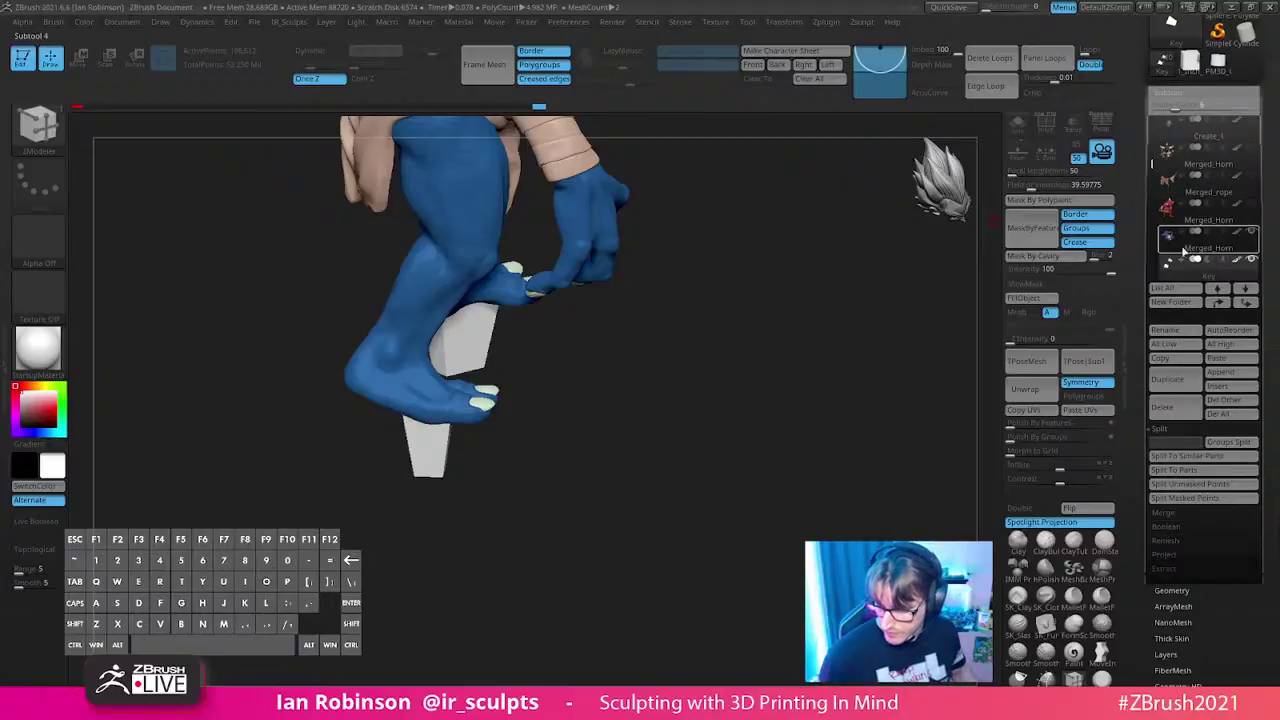
pyautogui.click(1195, 260)
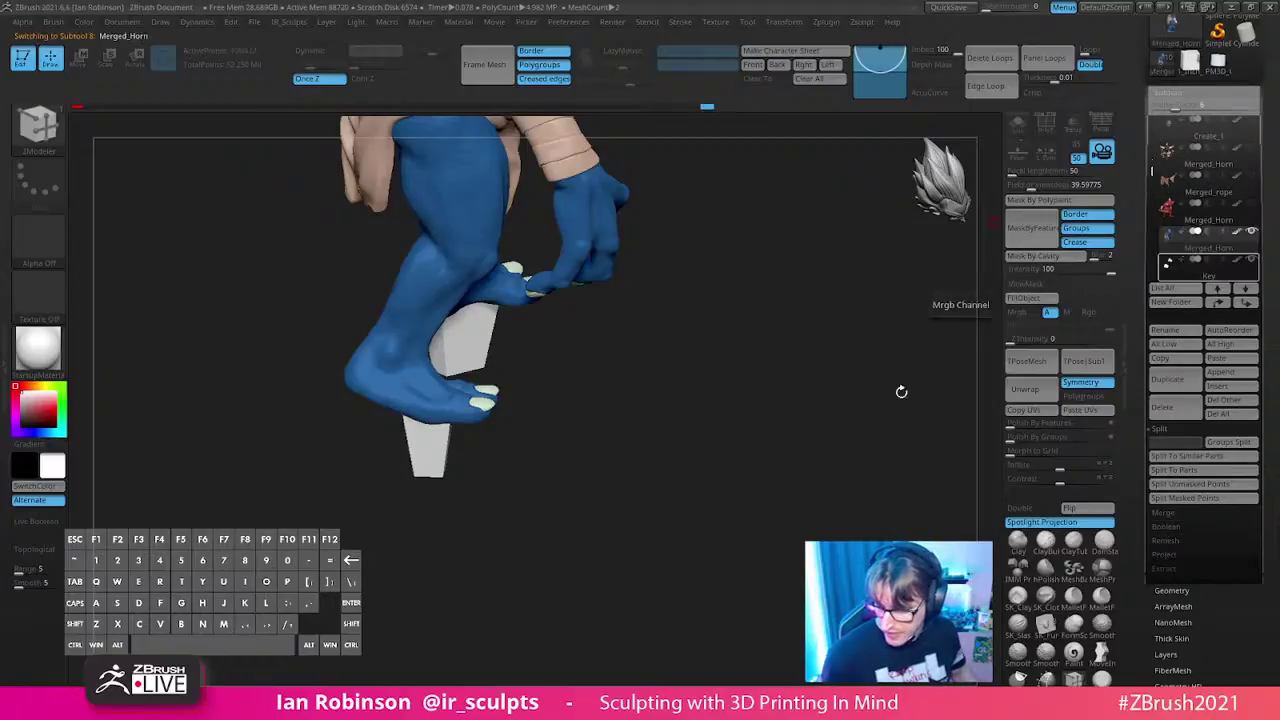
pyautogui.click(1200, 268)
pyautogui.hotkey('ctrl', 'shift')
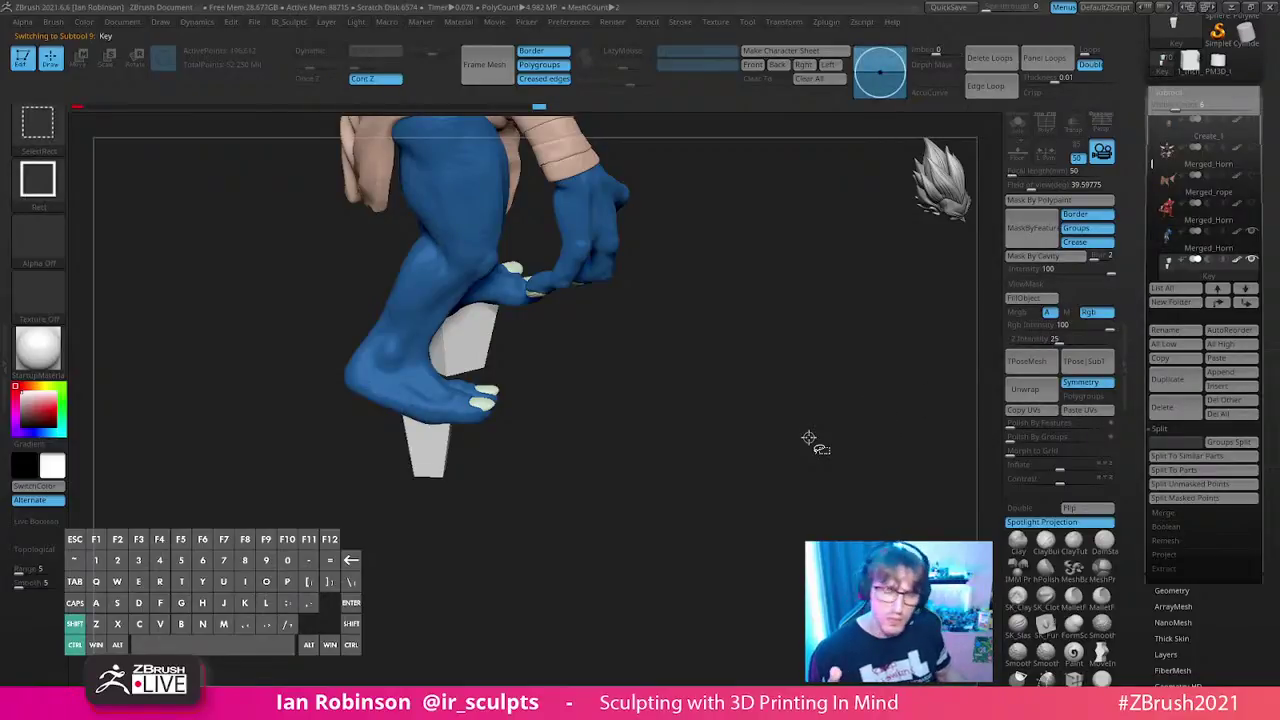
pyautogui.press('Down')
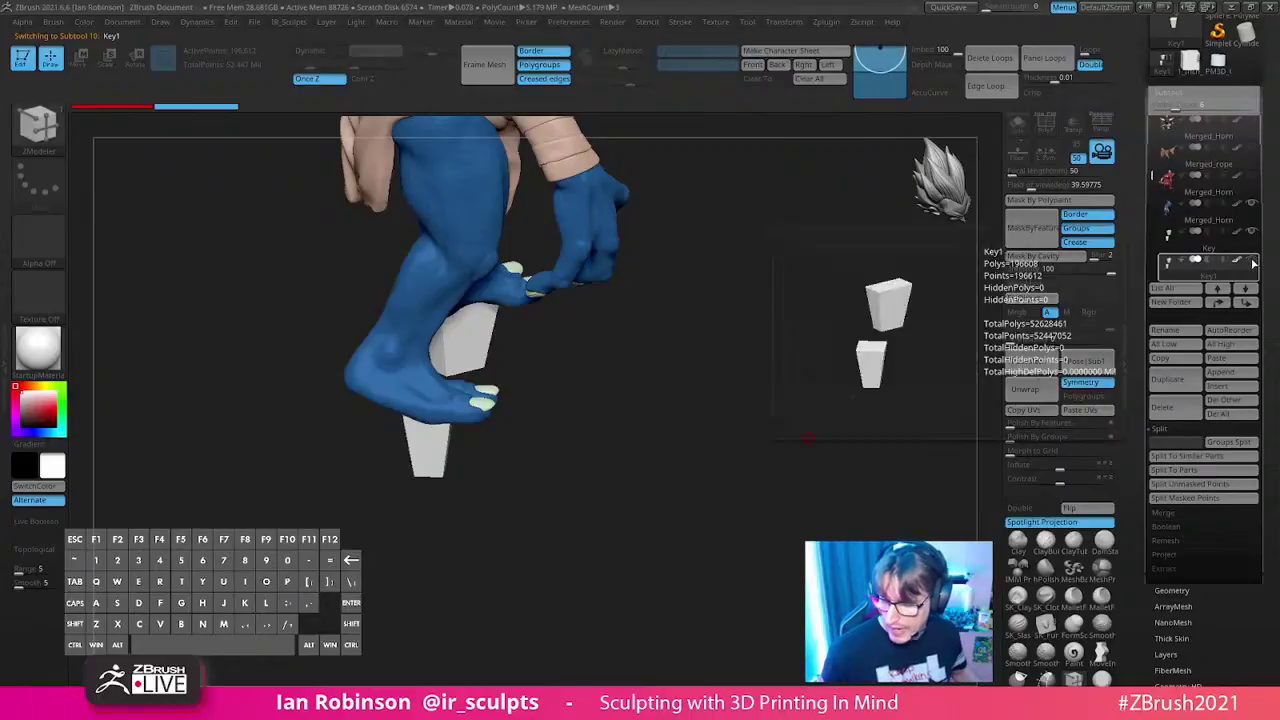
pyautogui.click(1245, 304)
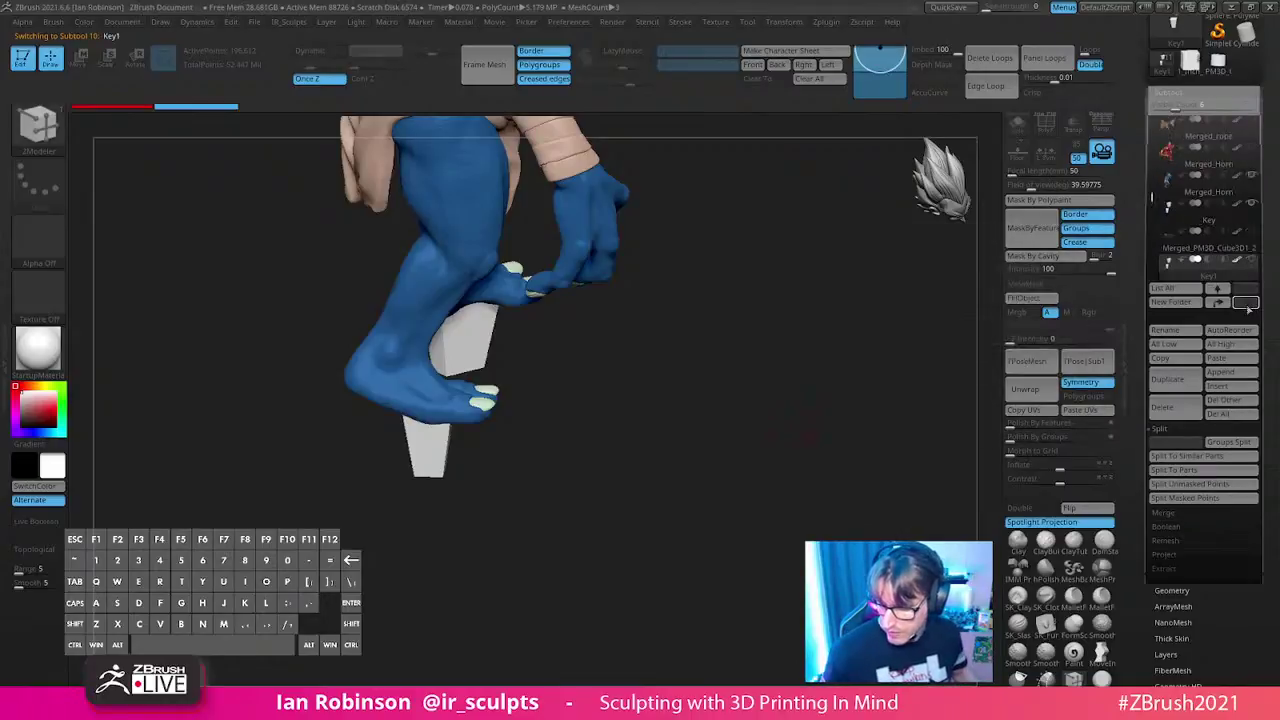
# - Rename the duplicated key subtool as Keys
pyautogui.click(1185, 330)
pyautogui.write('Keys')
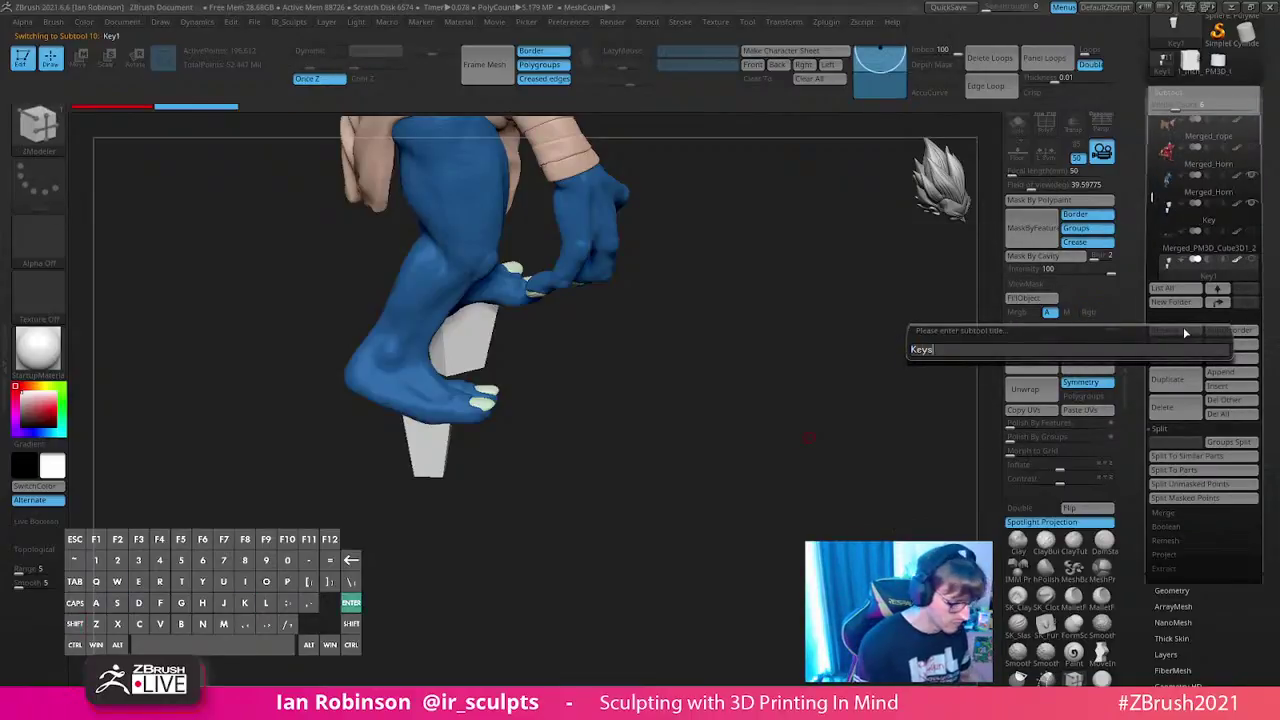
pyautogui.press('Return')
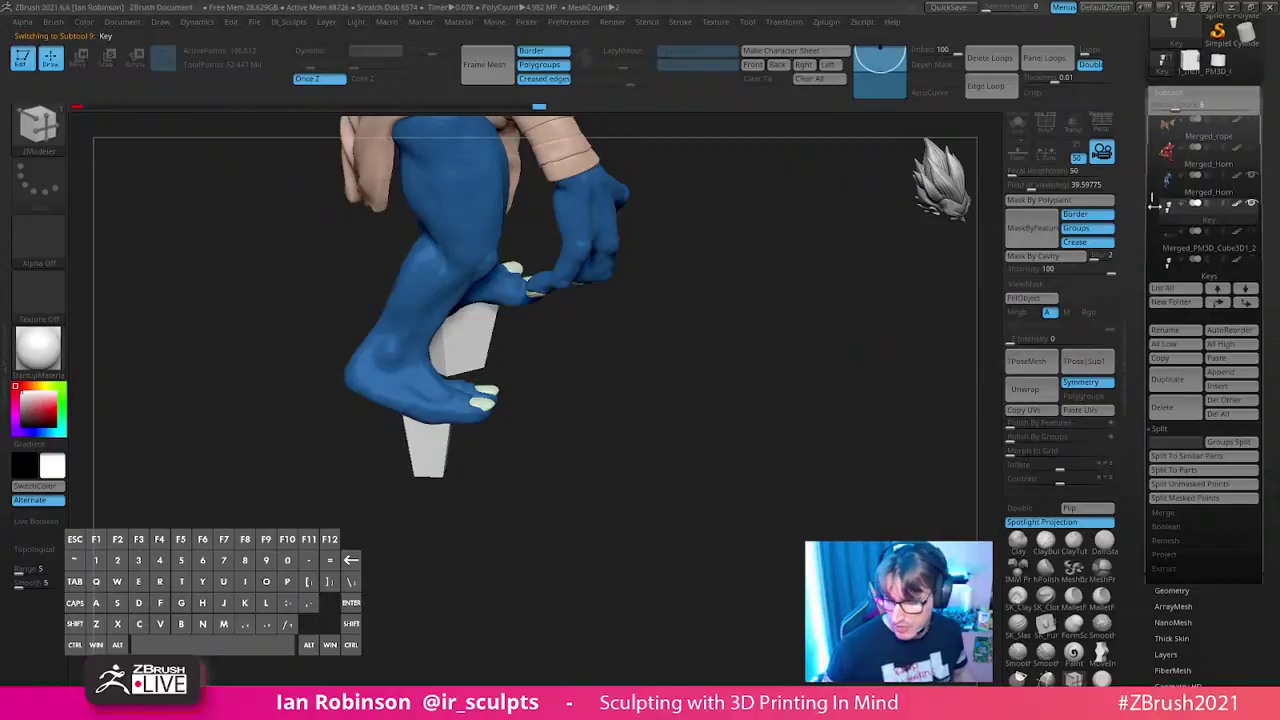
# - Merge the creature's subtool down with the original Key subtool, confirming the merge
pyautogui.hotkey('shift', 'f')
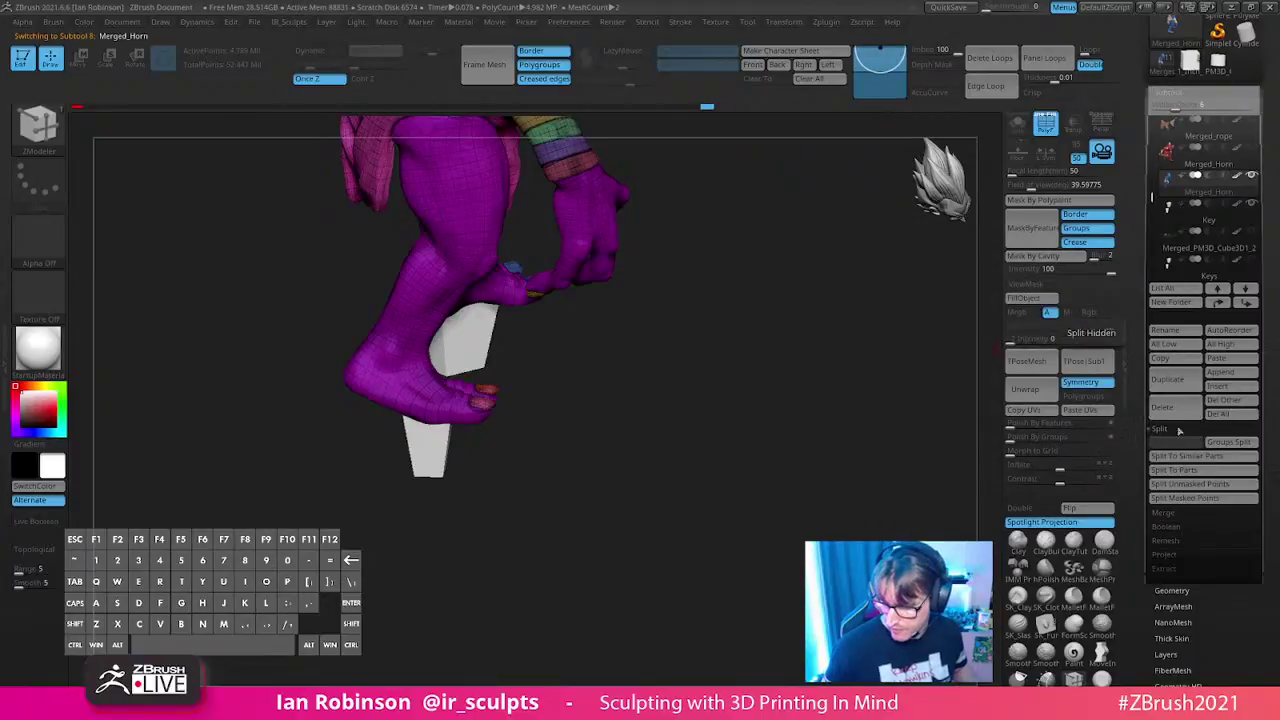
pyautogui.click(1165, 511)
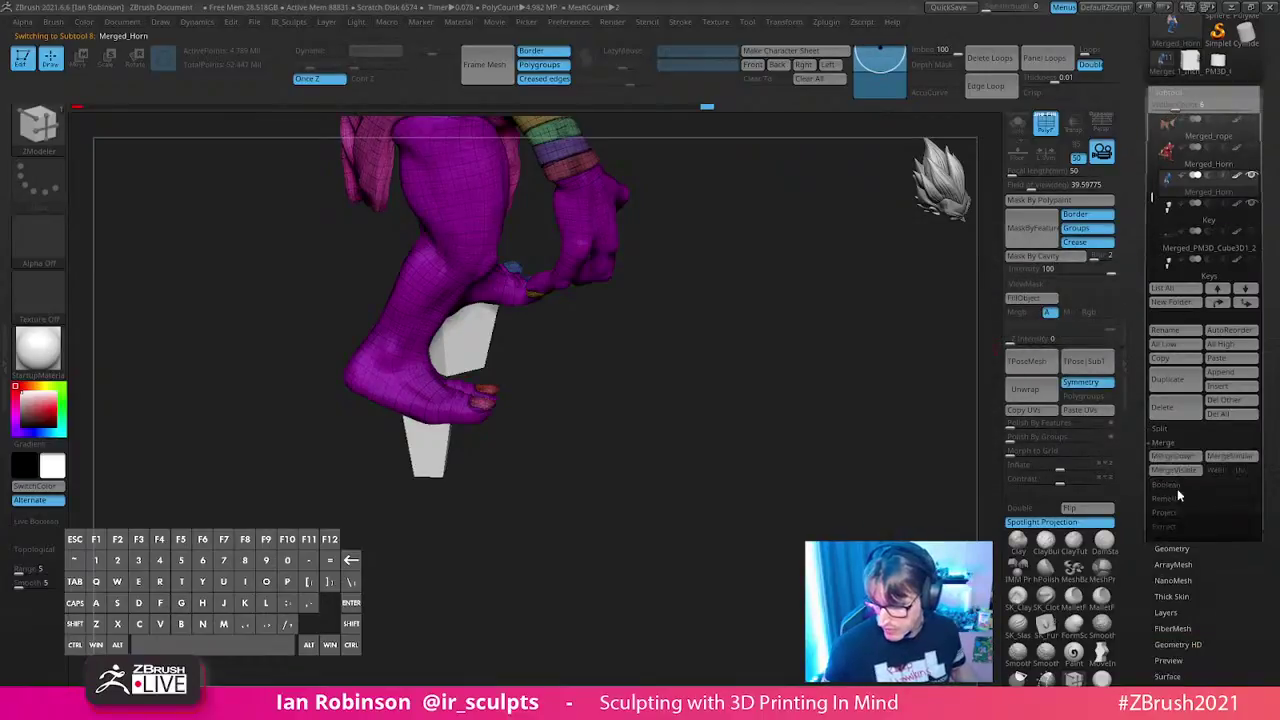
pyautogui.click(1178, 457)
pyautogui.click(1052, 484)
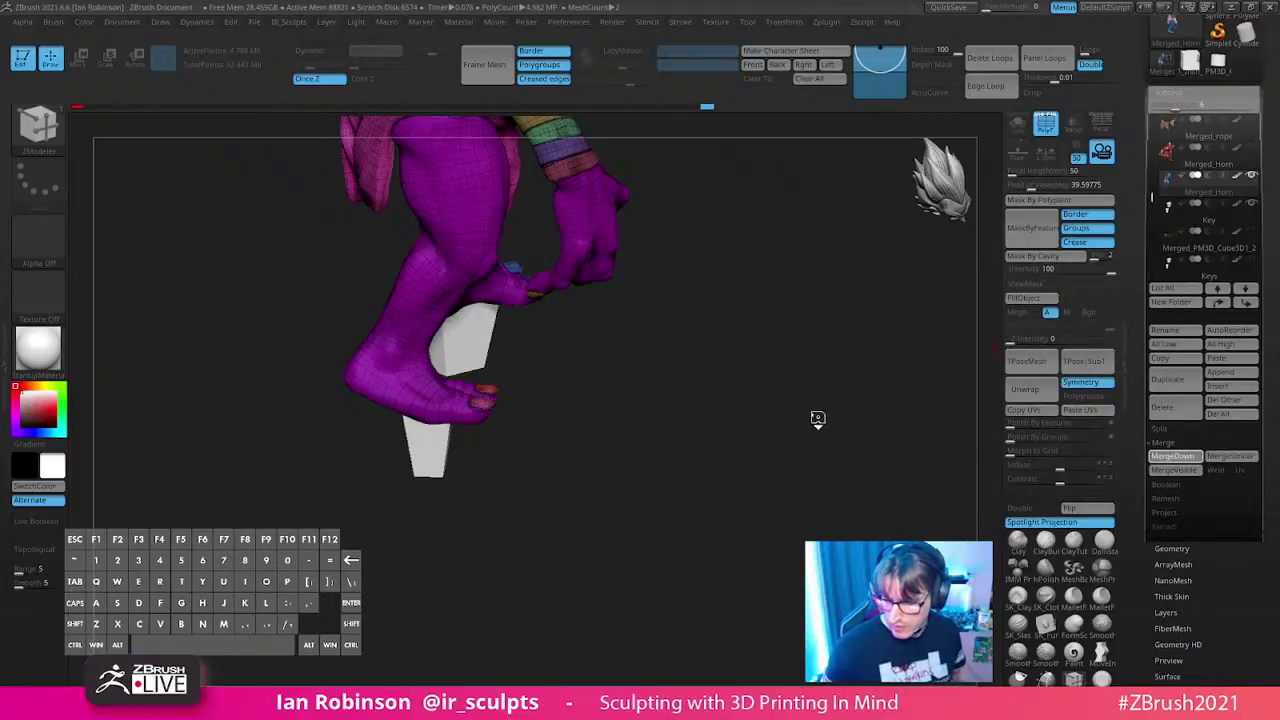
pyautogui.moveTo(843, 345); pyautogui.dragTo(1000, 237)
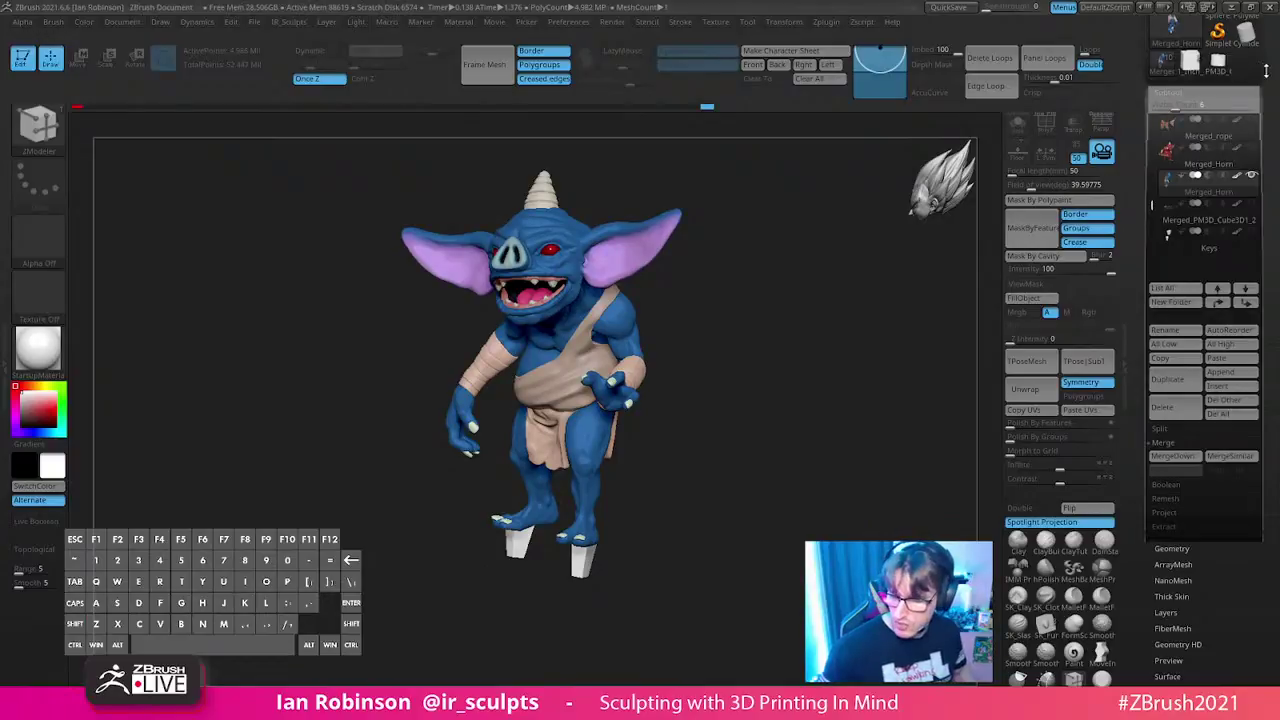
# - Save the tool with the merged creature and keys, overwriting the existing file
pyautogui.scroll(3, 1262, 70)
pyautogui.click(1240, 46)
pyautogui.press('Return')
pyautogui.press('Left')
pyautogui.press('Return')
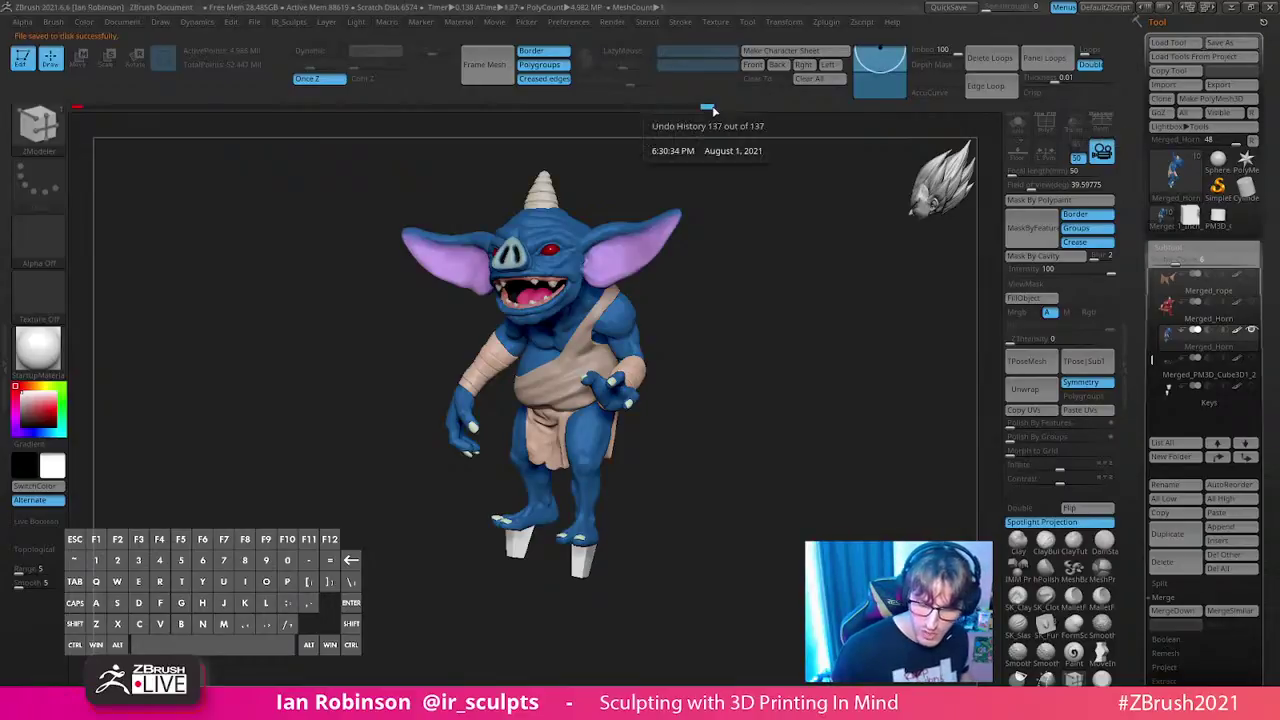
# - Convert the merged creature and keys into one DynaMesh with the DynaMesh Utility at a polycount of 1.5 million
pyautogui.press('ctrl')
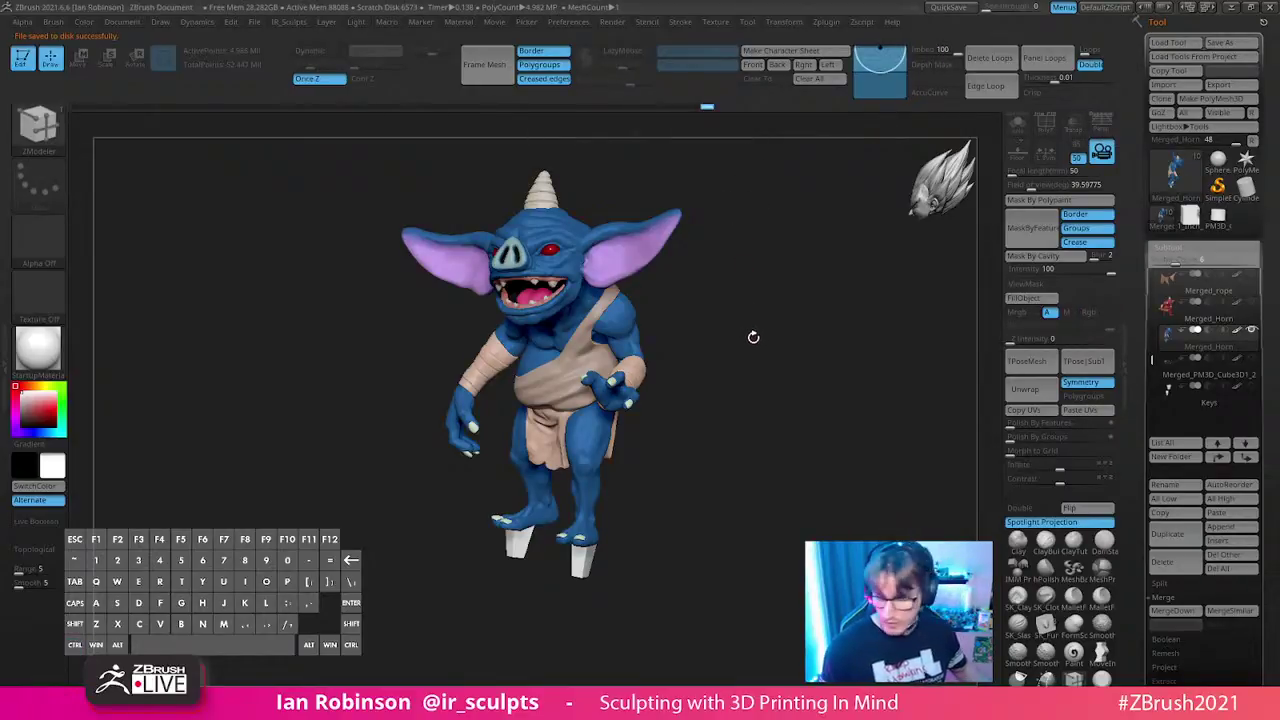
pyautogui.click(829, 24)
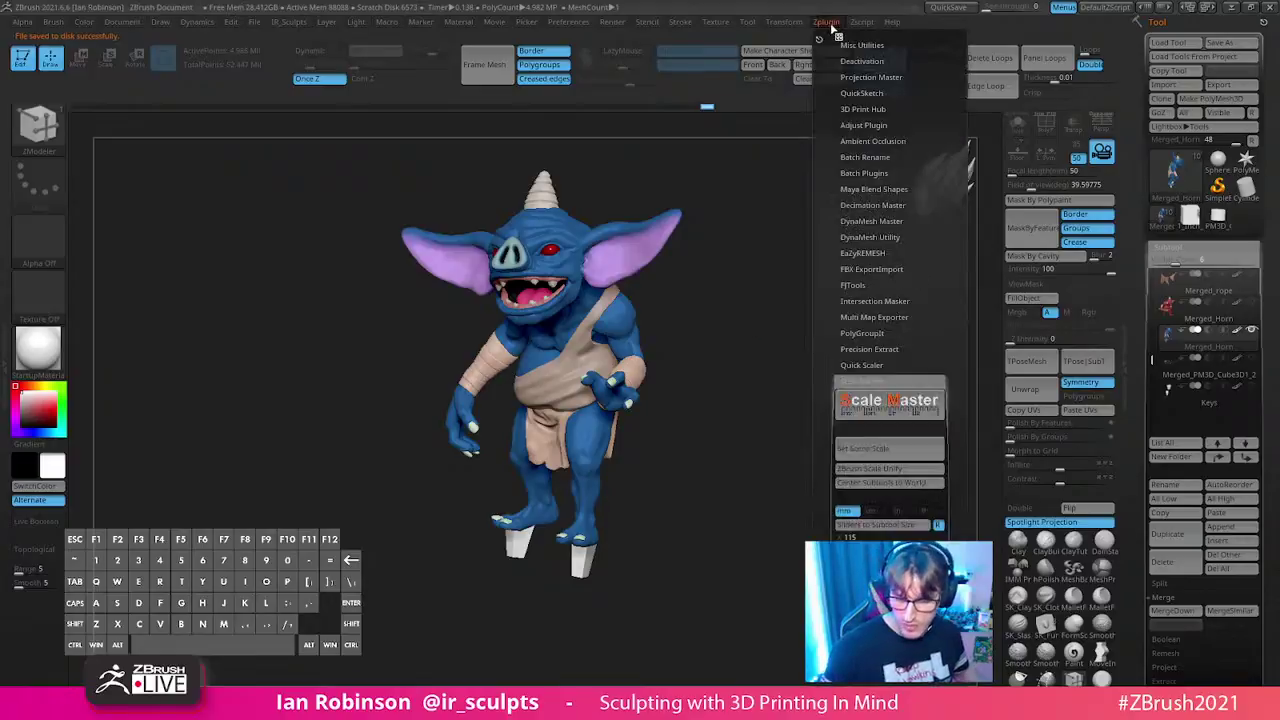
pyautogui.click(886, 236)
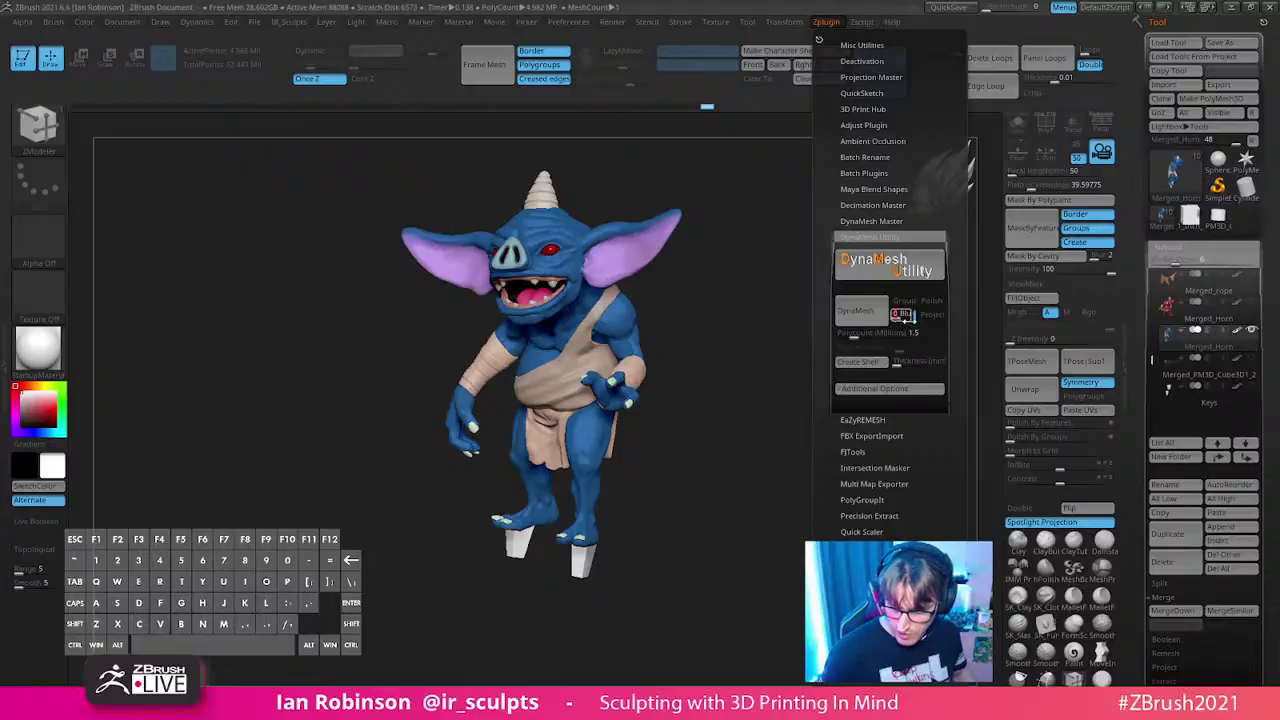
pyautogui.click(879, 332)
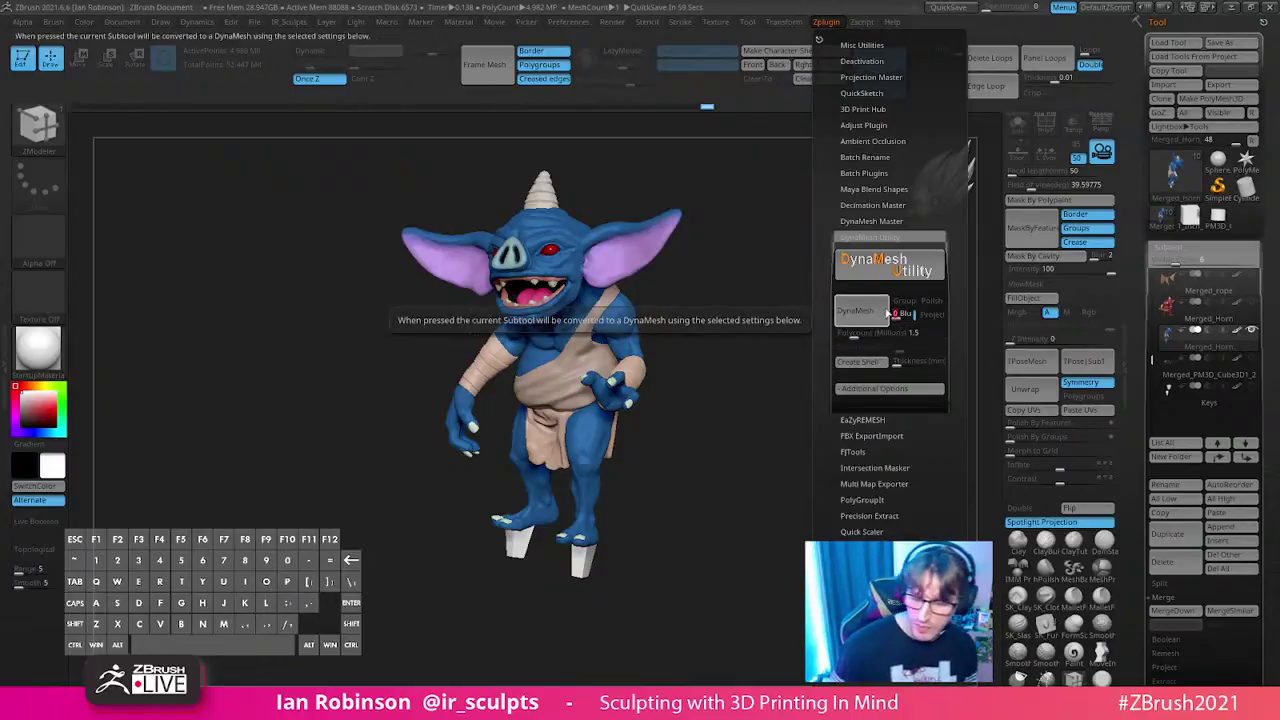
pyautogui.click(868, 312)
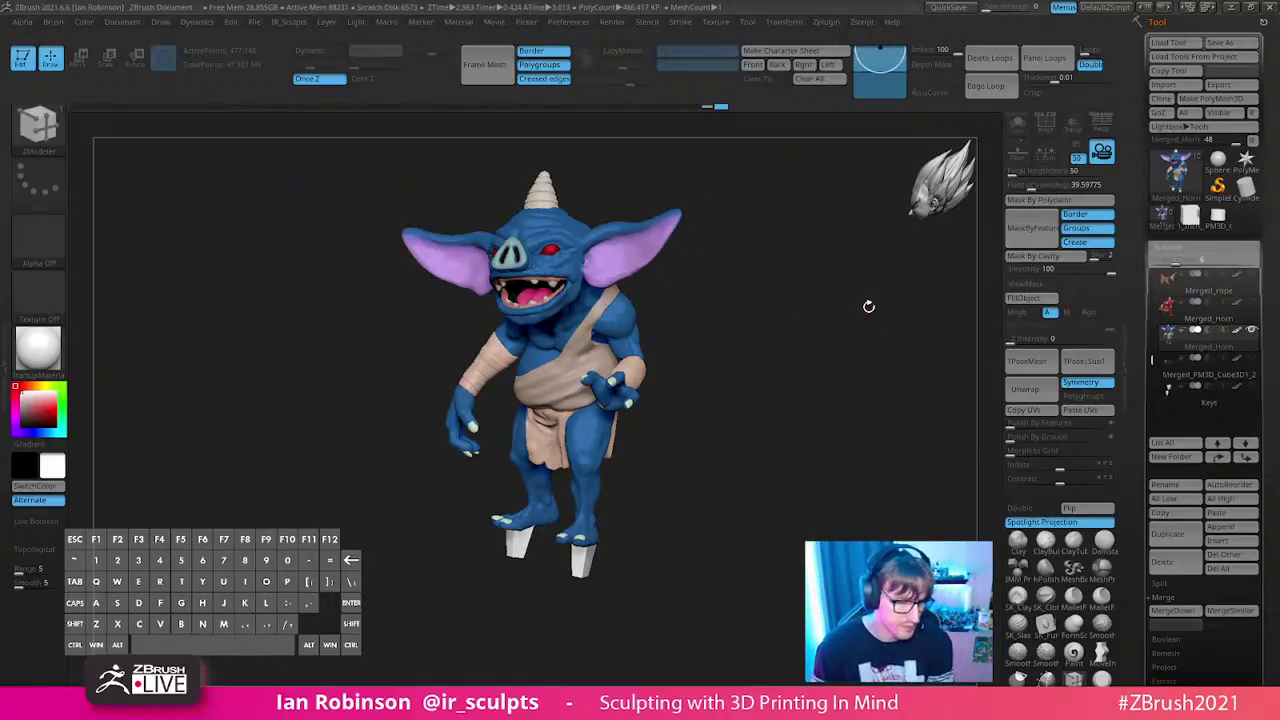
# - Project the undo history's geometry and colour onto the DynaMeshed creature, and check the face and strap detail
pyautogui.moveTo(786, 297)
pyautogui.mouseDown()
pyautogui.moveTo(837, 289)
pyautogui.moveTo(796, 419)
pyautogui.moveTo(831, 314)
pyautogui.moveTo(834, 334)
pyautogui.moveTo(778, 298)
pyautogui.mouseUp()
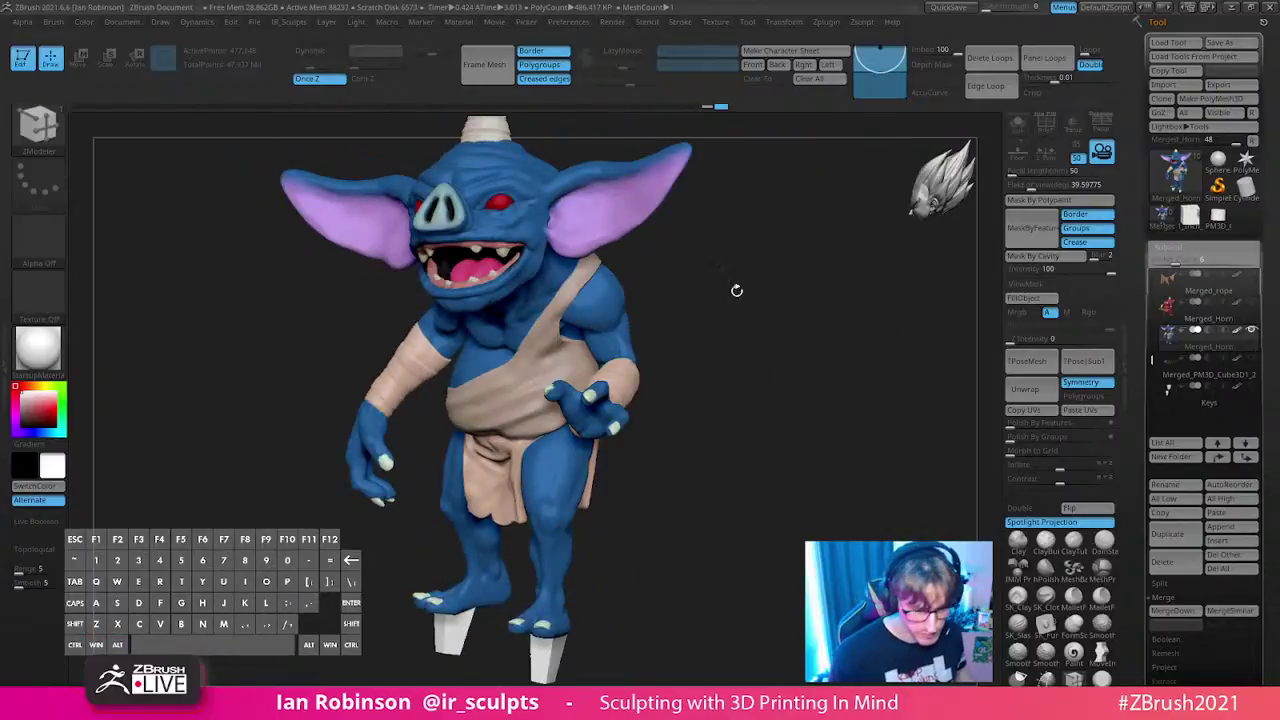
pyautogui.press('shift')
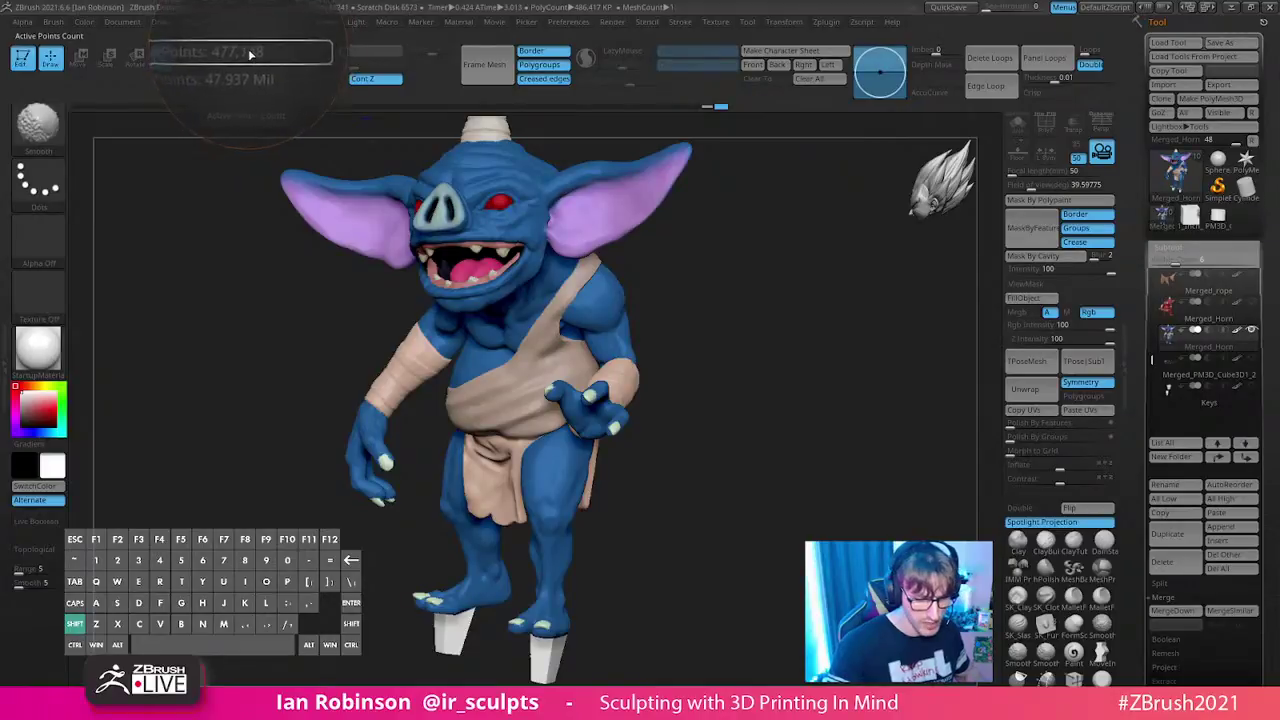
pyautogui.moveTo(812, 305)
pyautogui.mouseDown()
pyautogui.moveTo(829, 320)
pyautogui.moveTo(794, 280)
pyautogui.moveTo(861, 287)
pyautogui.moveTo(826, 300)
pyautogui.mouseUp()
pyautogui.press('space')
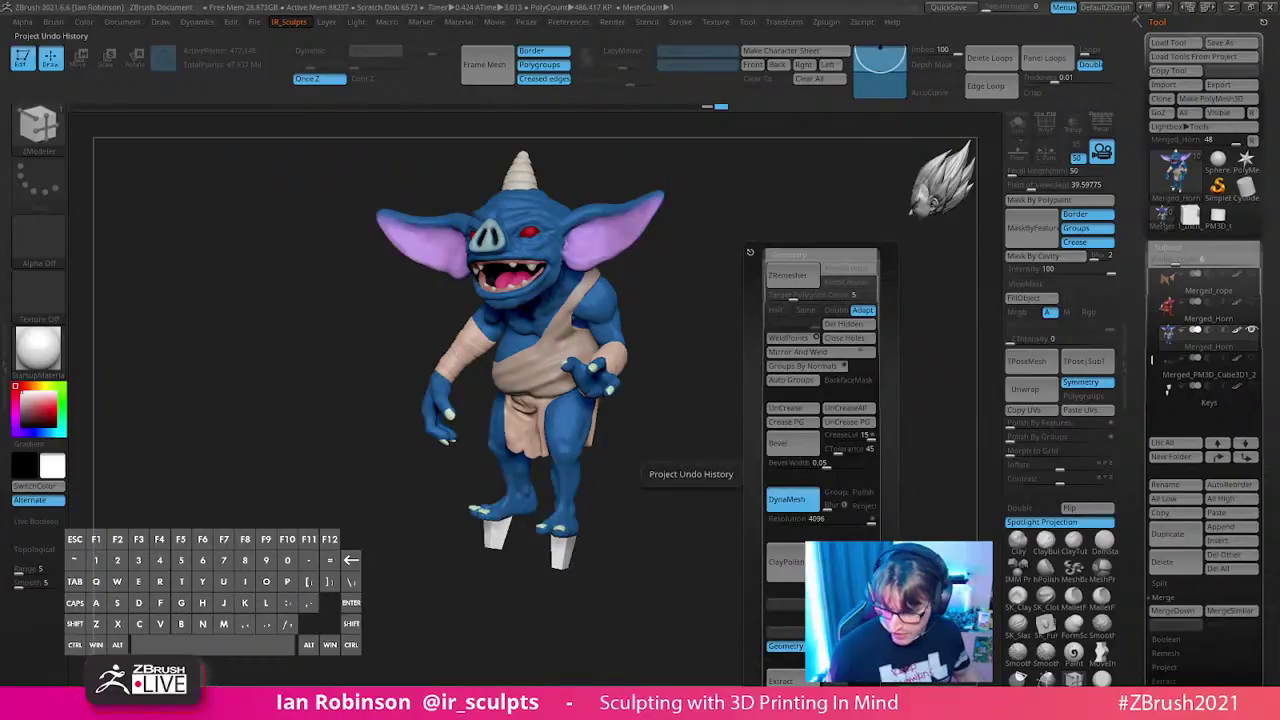
pyautogui.moveTo(1262, 688); pyautogui.dragTo(1262, 438)
pyautogui.click(1177, 413)
pyautogui.click(1232, 399)
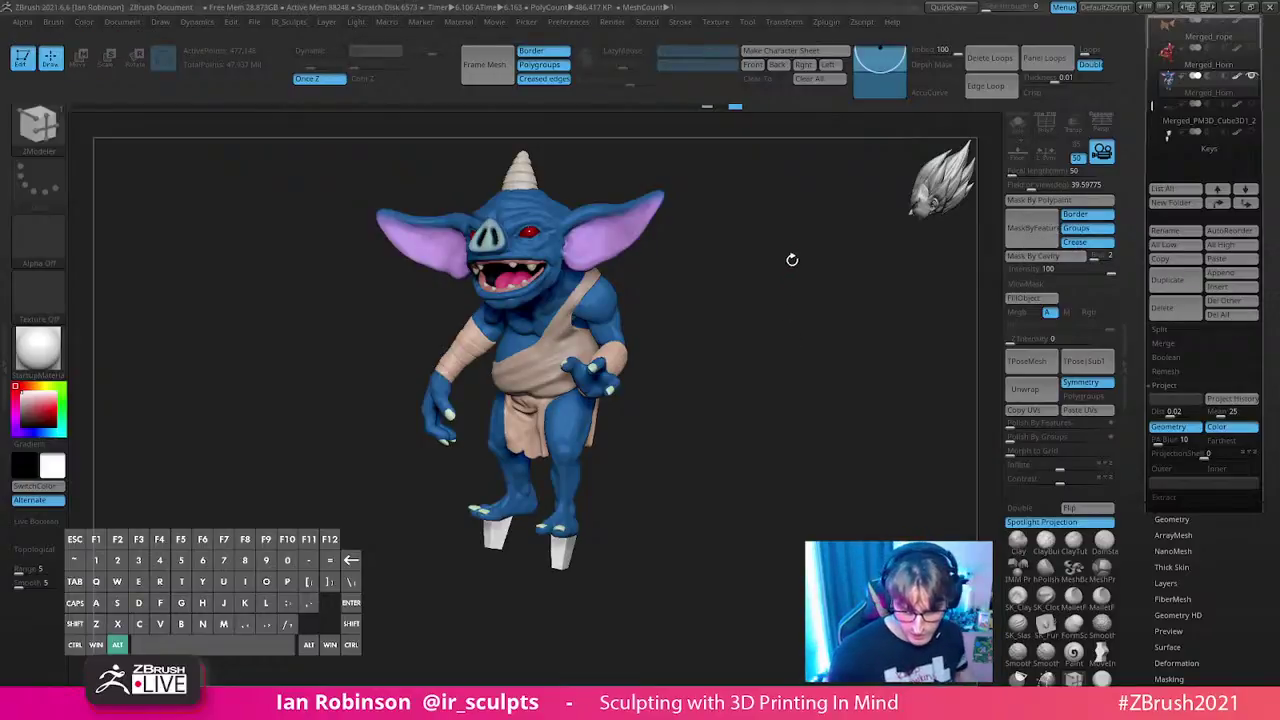
pyautogui.keyDown('alt'); pyautogui.moveTo(789, 260); pyautogui.dragTo(769, 397); pyautogui.keyUp('alt')
pyautogui.keyDown('alt'); pyautogui.moveTo(815, 225); pyautogui.dragTo(726, 500); pyautogui.keyUp('alt')
pyautogui.moveTo(750, 348); pyautogui.dragTo(703, 326)
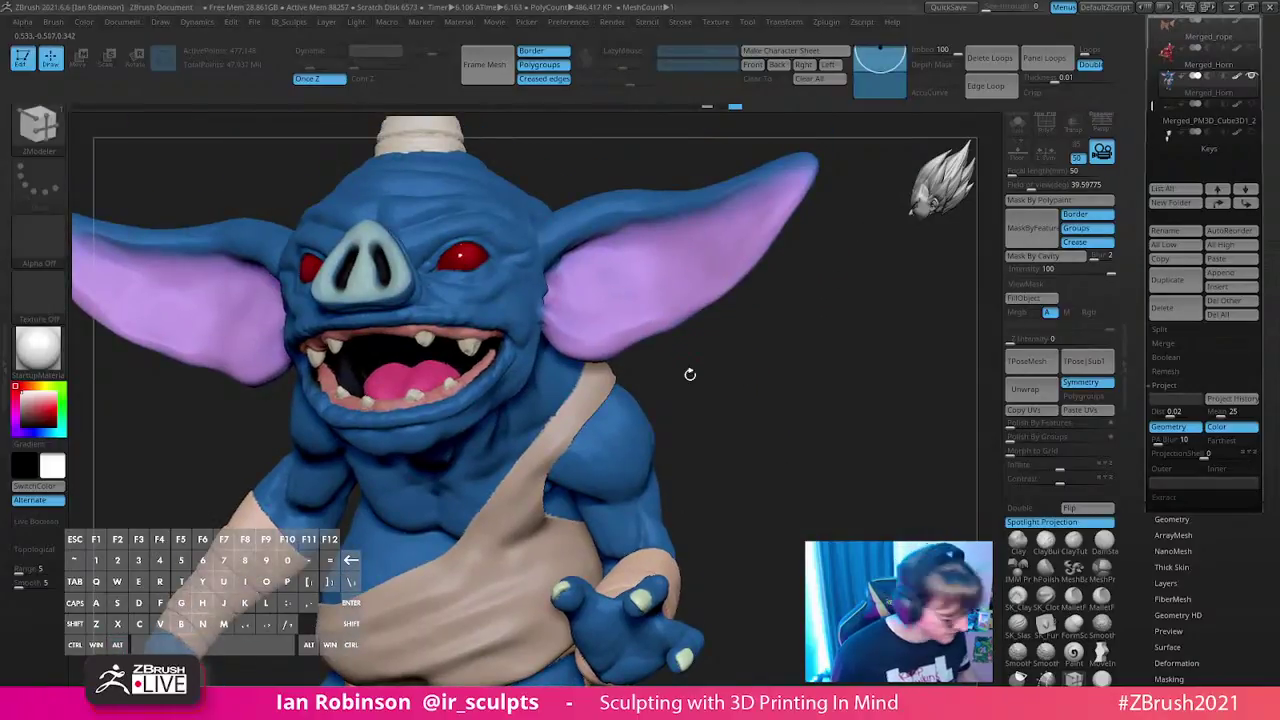
# - Hide the creature's polypaint and weld the identical points of its mesh
pyautogui.hotkey('ctrl', 'z')
pyautogui.moveTo(820, 314)
pyautogui.keyDown('alt'); pyautogui.mouseDown()
pyautogui.moveTo(782, 362)
pyautogui.moveTo(820, 360)
pyautogui.moveTo(823, 383)
pyautogui.moveTo(820, 358)
pyautogui.moveTo(812, 393)
pyautogui.moveTo(806, 380)
pyautogui.moveTo(816, 400)
pyautogui.moveTo(809, 371)
pyautogui.moveTo(814, 389)
pyautogui.moveTo(842, 336)
pyautogui.mouseUp(); pyautogui.keyUp('alt')
pyautogui.click(1184, 533)
pyautogui.moveTo(1184, 533); pyautogui.dragTo(1199, 328)
pyautogui.click(1175, 25)
pyautogui.click(1175, 201)
pyautogui.click(1182, 551)
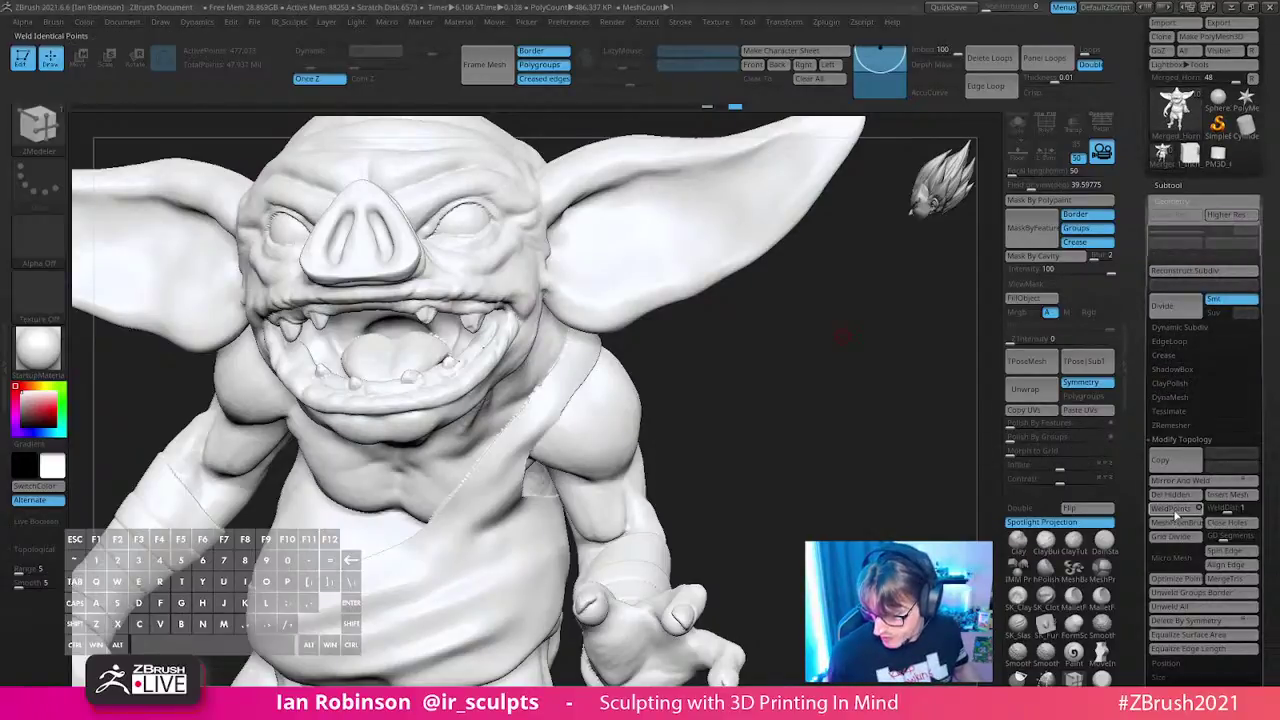
# - Carve along the edges of the creature's shoulder strap with the Slash3 brush
pyautogui.moveTo(876, 444); pyautogui.dragTo(586, 286)
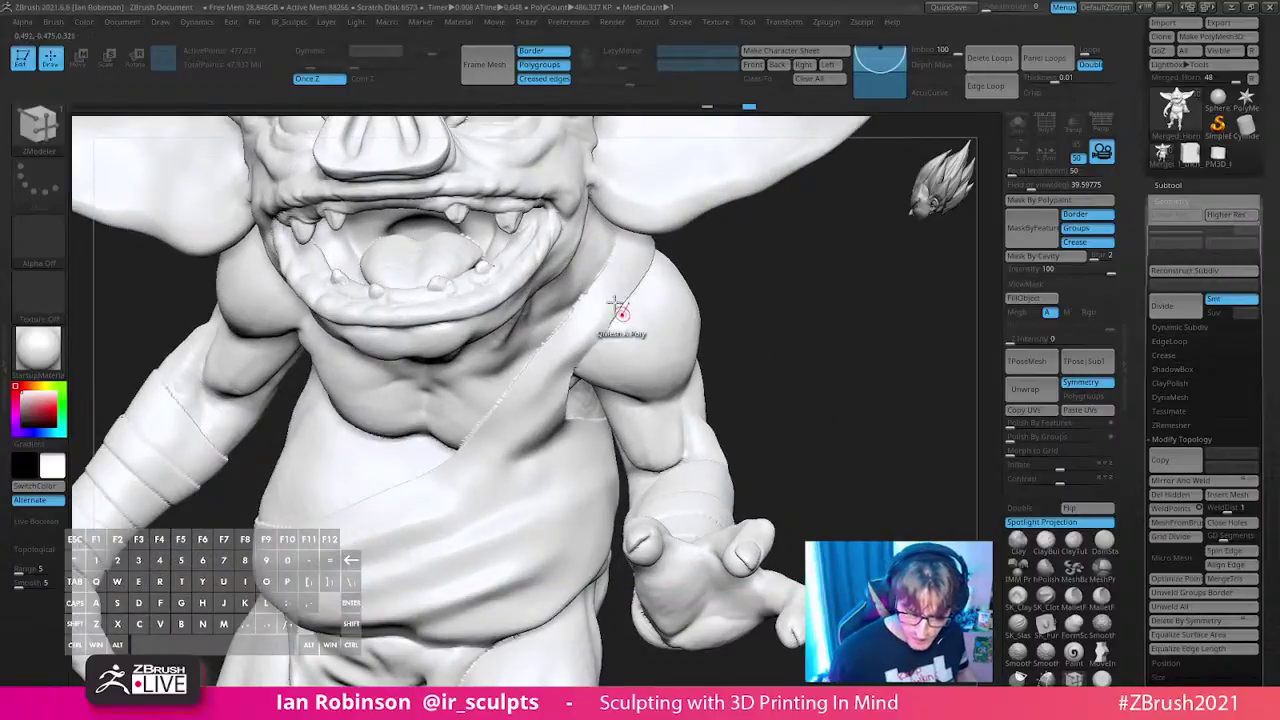
pyautogui.press('b')
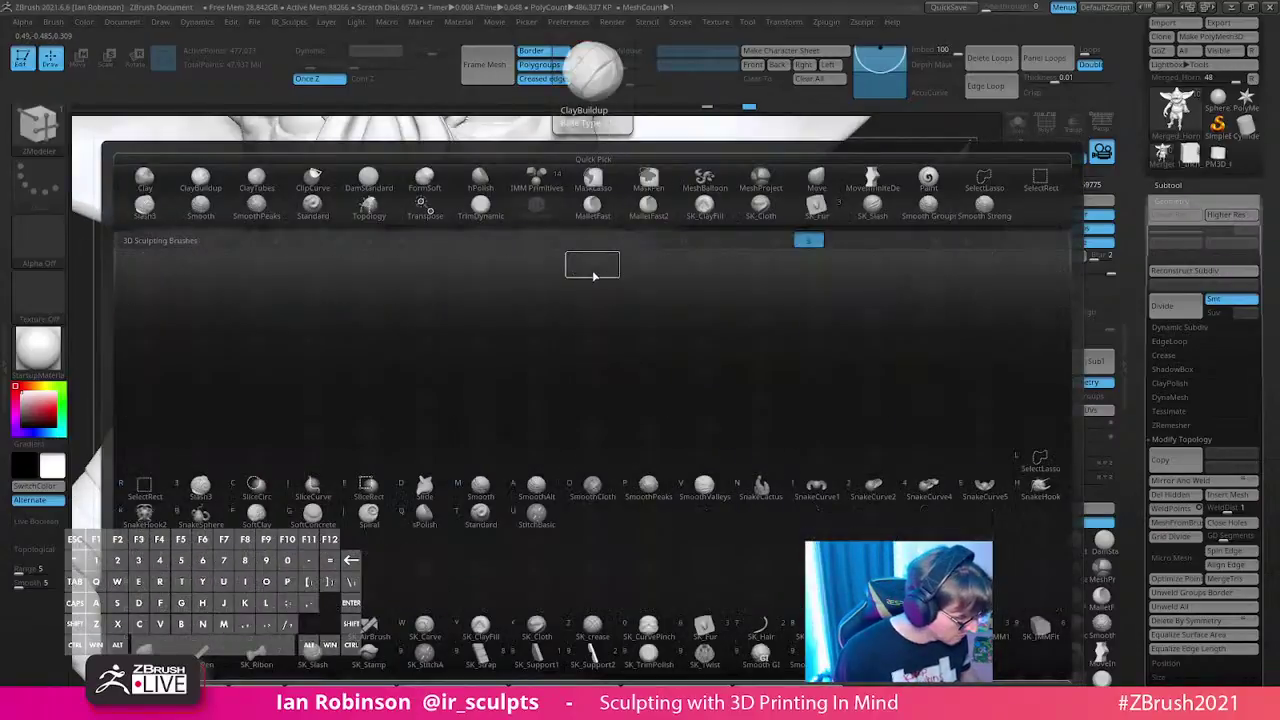
pyautogui.press('s')
pyautogui.press('t')
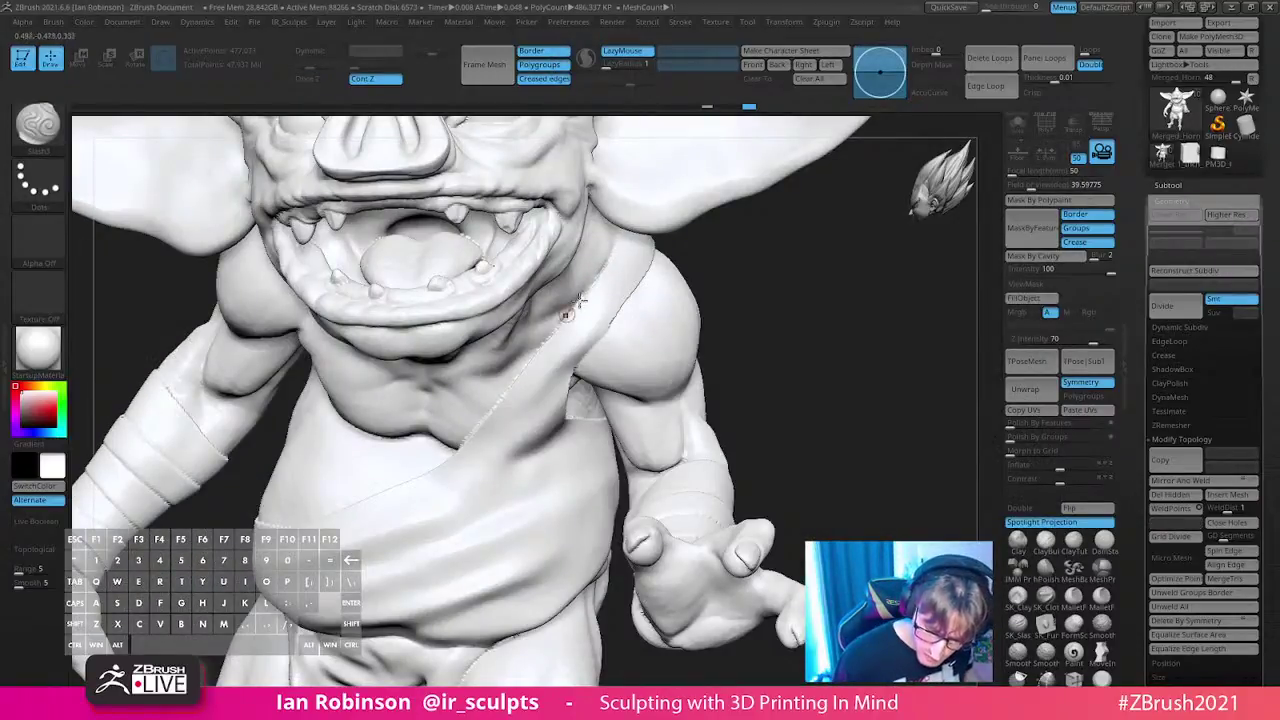
pyautogui.moveTo(760, 275); pyautogui.dragTo(616, 310)
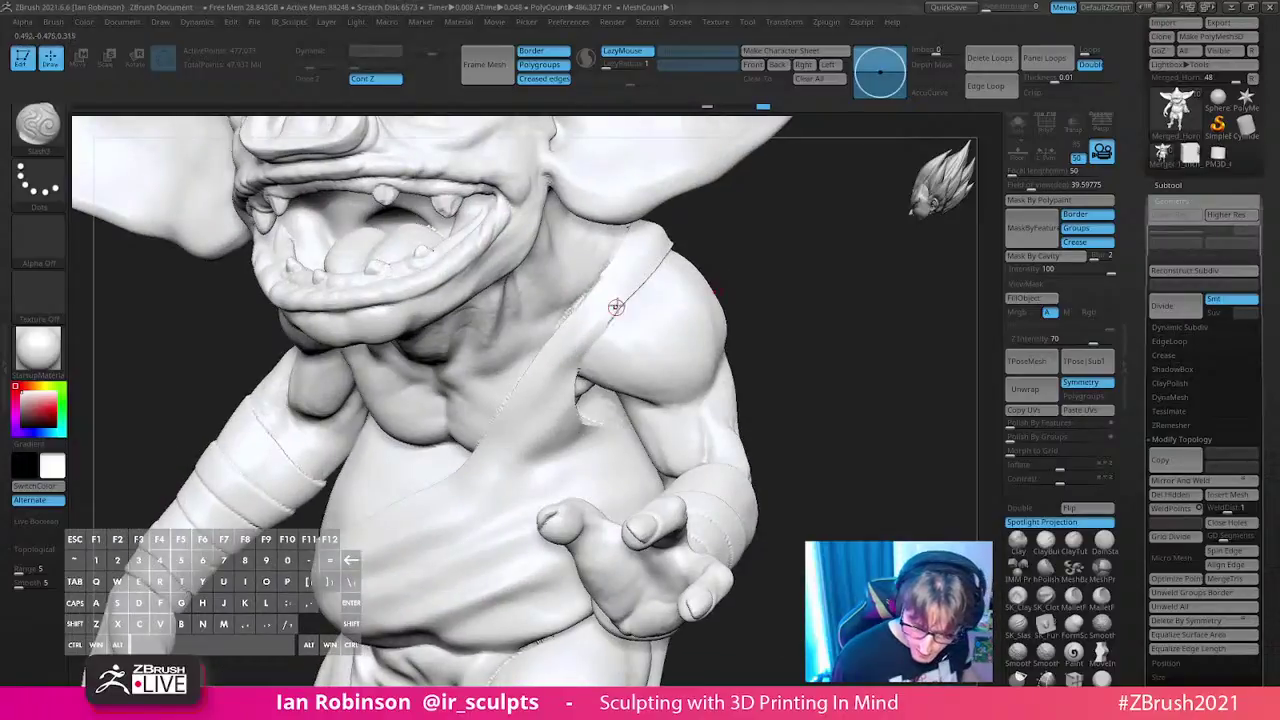
pyautogui.moveTo(573, 395); pyautogui.dragTo(567, 343)
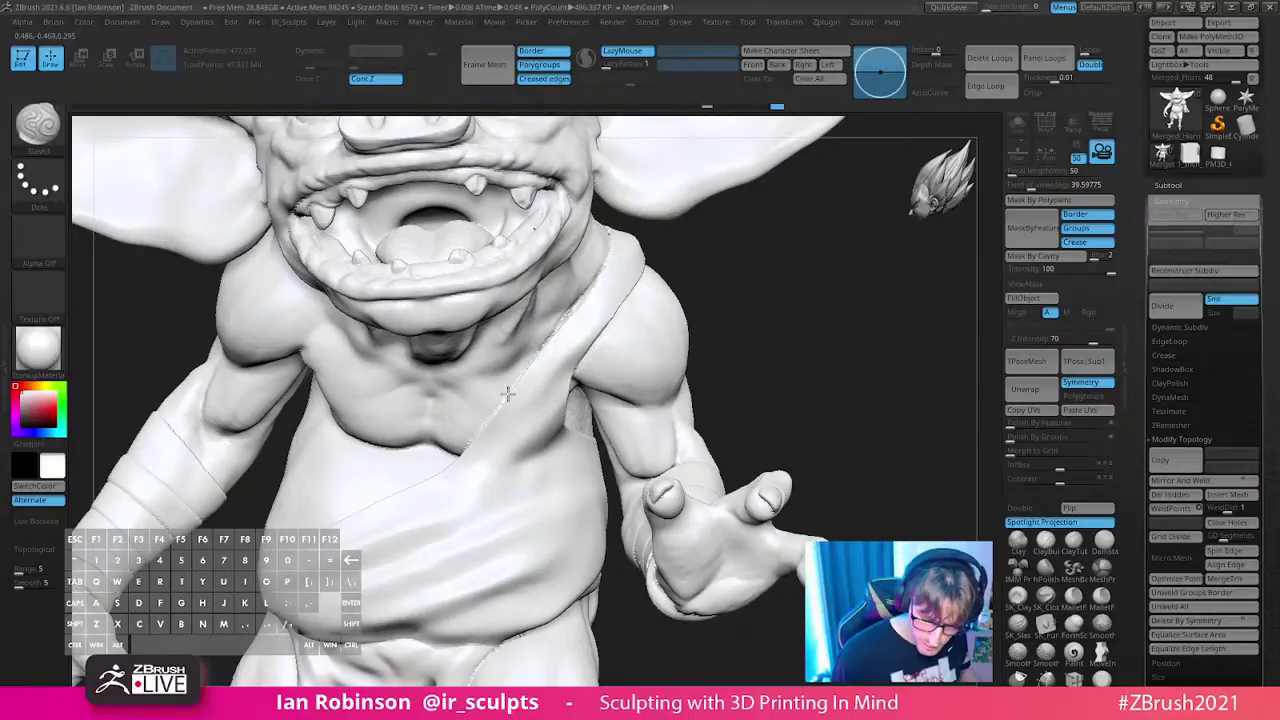
pyautogui.keyDown('alt'); pyautogui.moveTo(508, 394); pyautogui.dragTo(900, 297); pyautogui.keyUp('alt')
pyautogui.click(1199, 188)
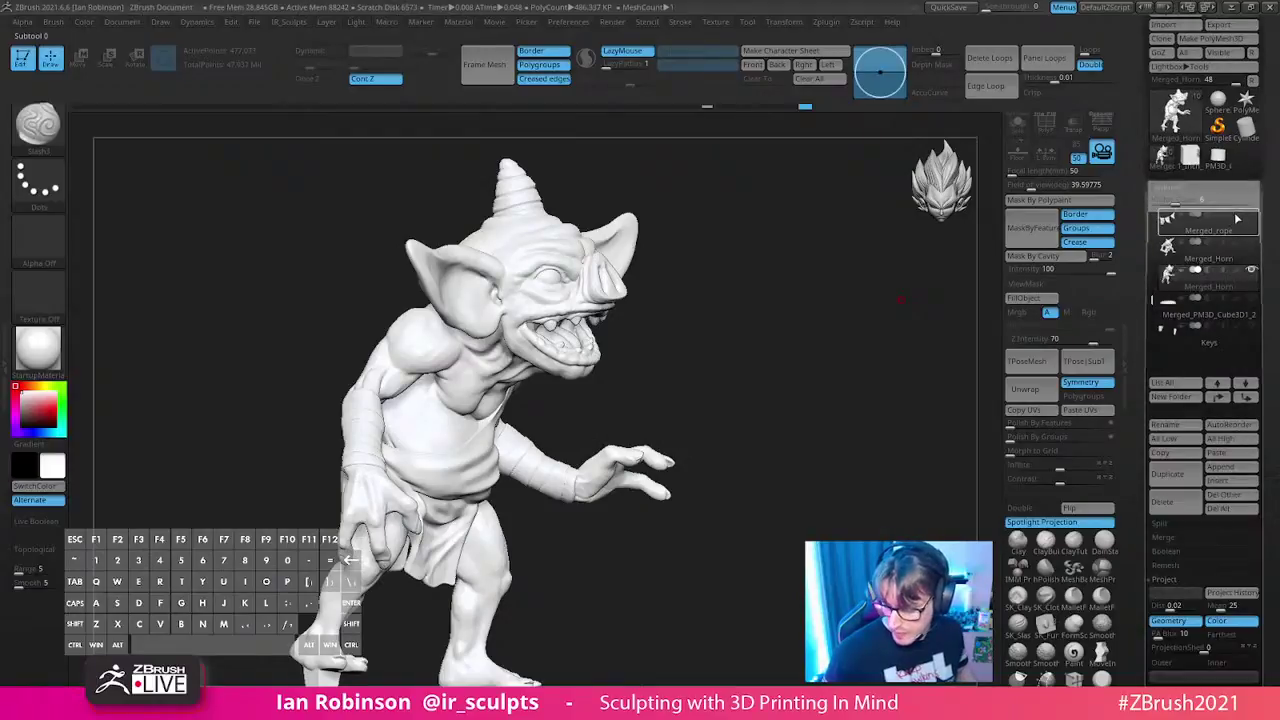
pyautogui.click(1175, 108)
pyautogui.moveTo(849, 403)
pyautogui.mouseDown()
pyautogui.moveTo(840, 380)
pyautogui.moveTo(804, 393)
pyautogui.mouseUp()
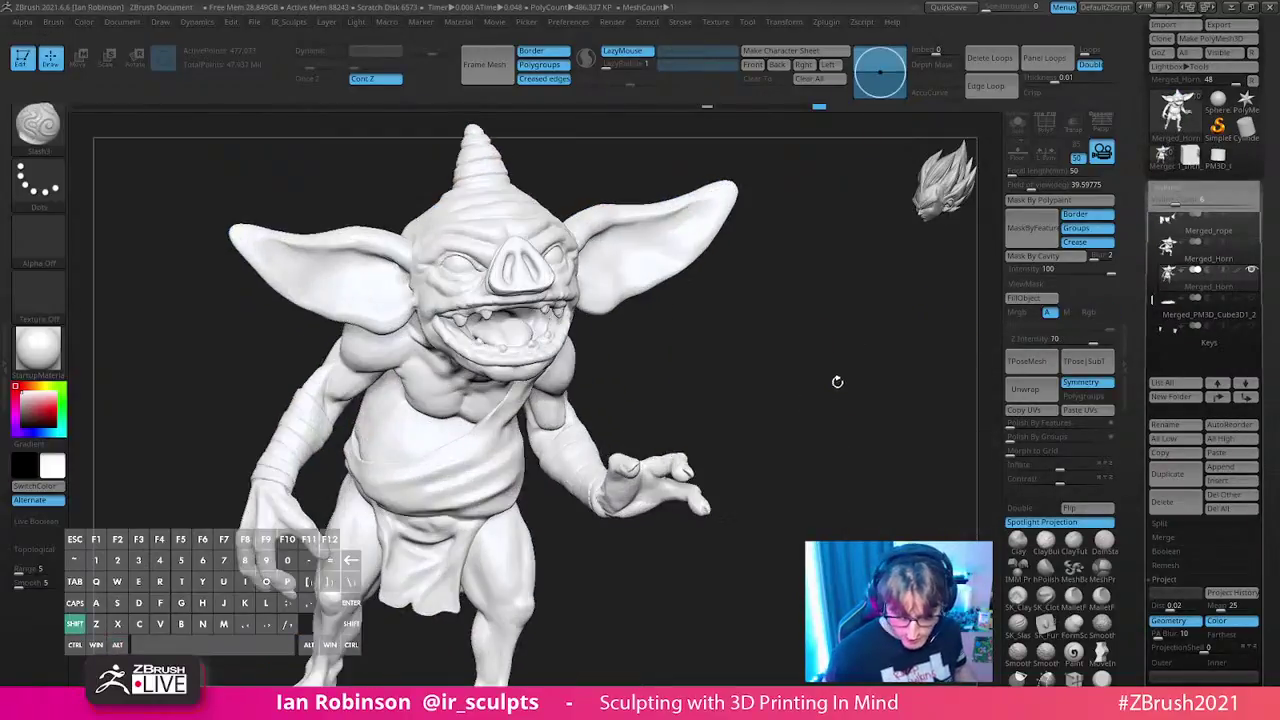
pyautogui.press('g')
pyautogui.press('Escape')
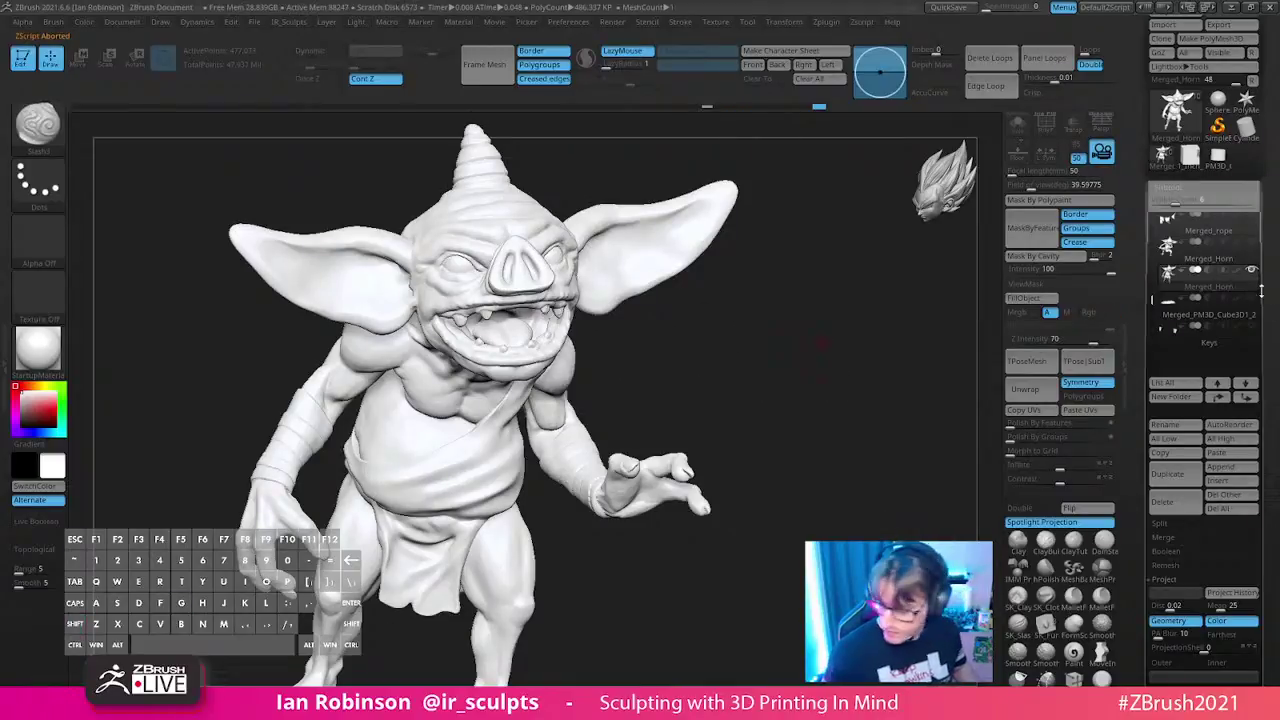
# - Hide the creature's polypaint again and clear the mask from its mesh
pyautogui.moveTo(870, 376)
pyautogui.mouseDown()
pyautogui.moveTo(817, 386)
pyautogui.moveTo(830, 391)
pyautogui.moveTo(842, 363)
pyautogui.mouseUp()
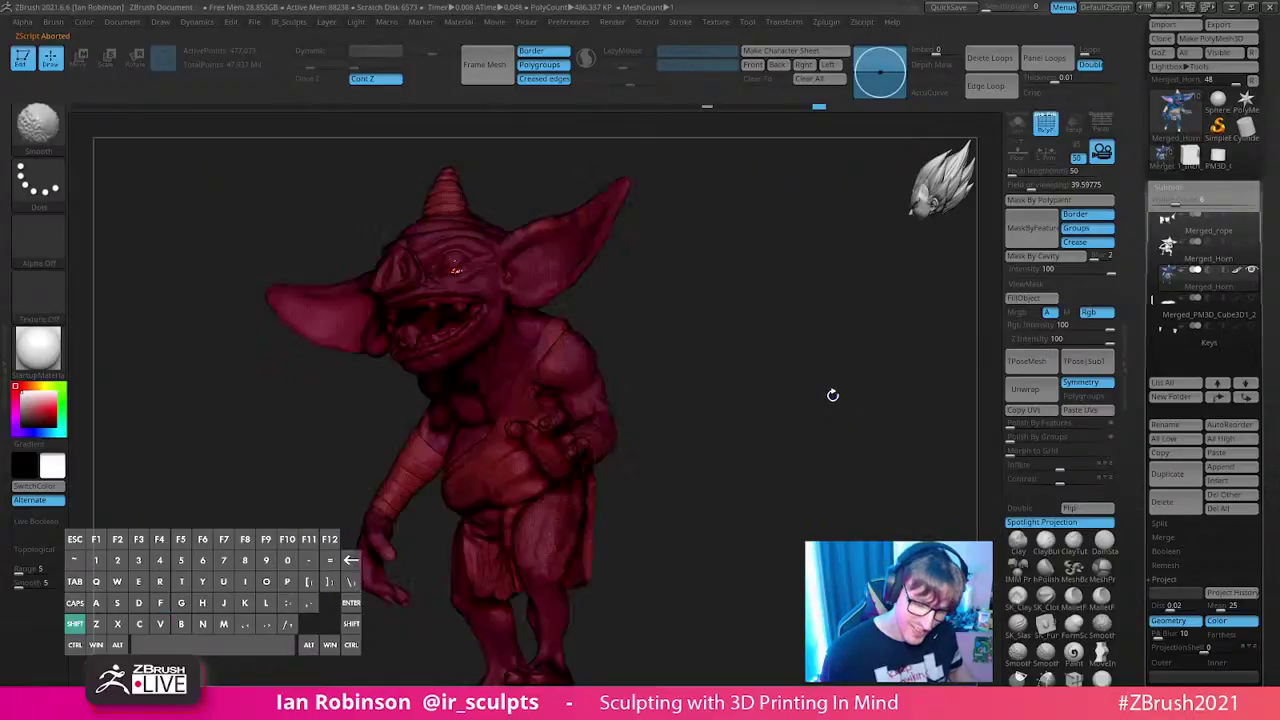
pyautogui.keyDown('shift'); pyautogui.moveTo(940, 390); pyautogui.dragTo(885, 410); pyautogui.keyUp('shift')
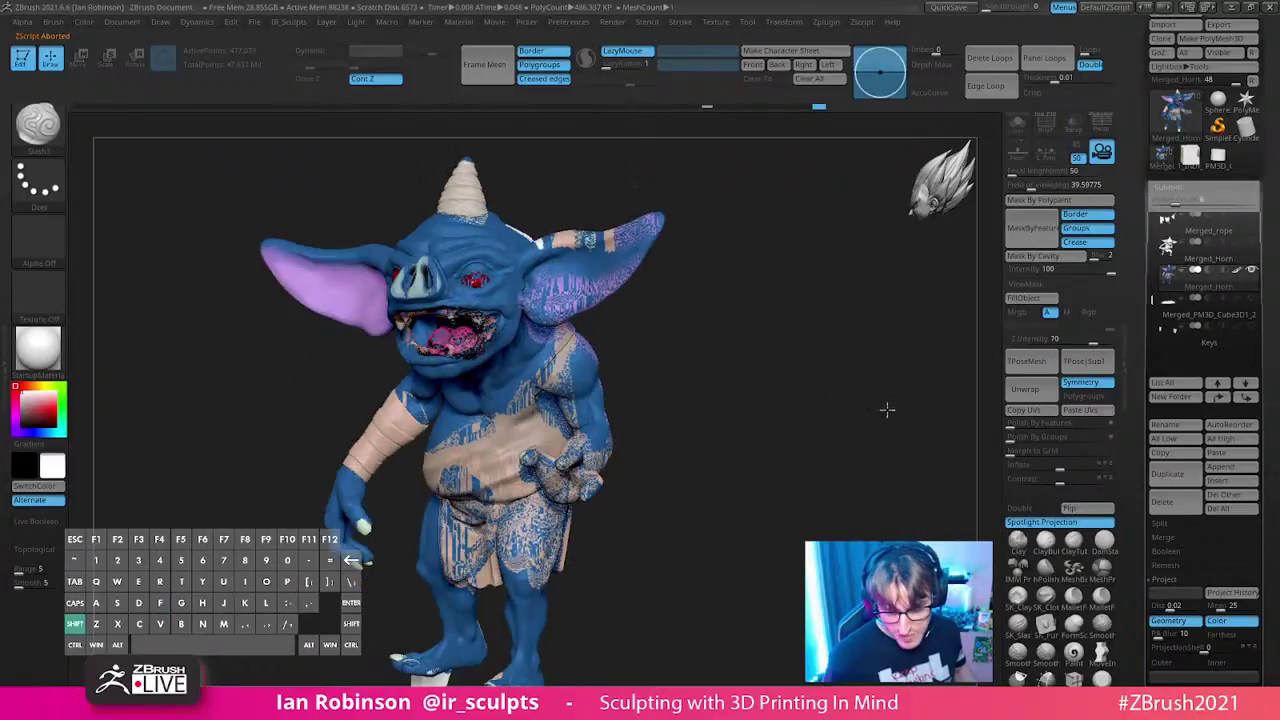
pyautogui.keyDown('shift'); pyautogui.click(1238, 272); pyautogui.keyUp('shift')
pyautogui.keyDown('alt'); pyautogui.moveTo(771, 384); pyautogui.dragTo(808, 320); pyautogui.keyUp('alt')
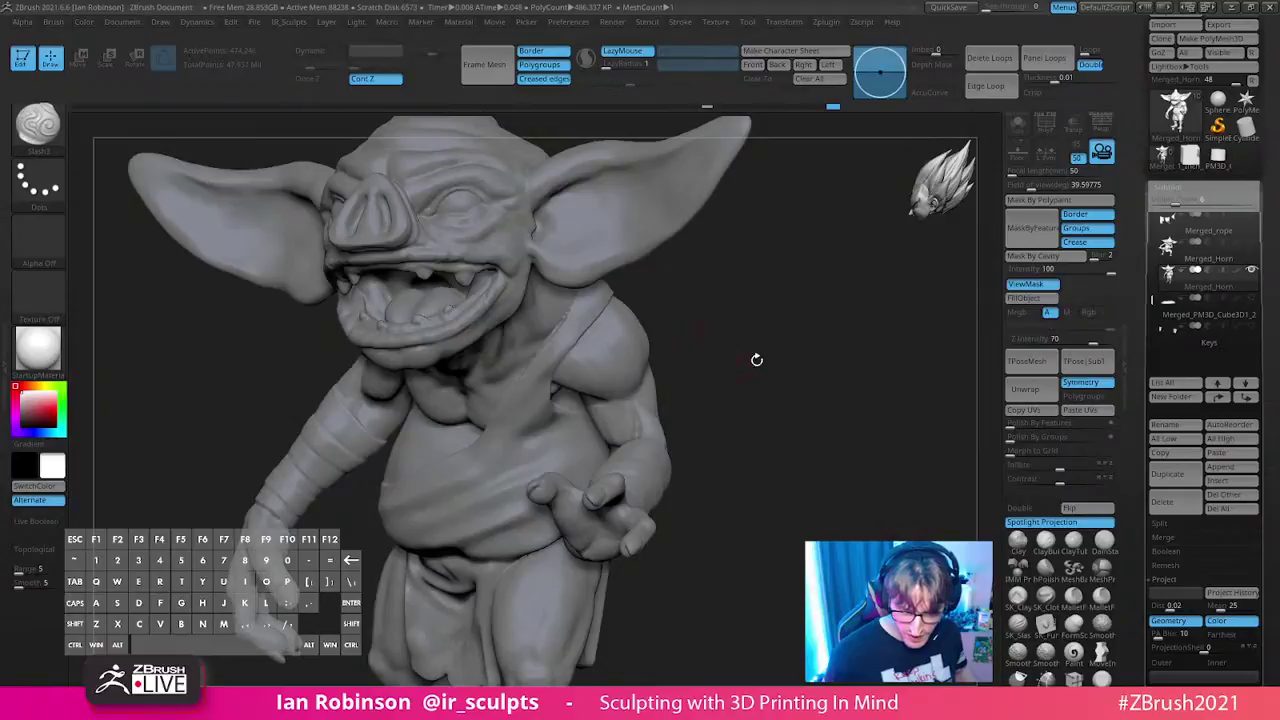
pyautogui.moveTo(754, 360)
pyautogui.mouseDown()
pyautogui.moveTo(743, 337)
pyautogui.moveTo(861, 327)
pyautogui.mouseUp()
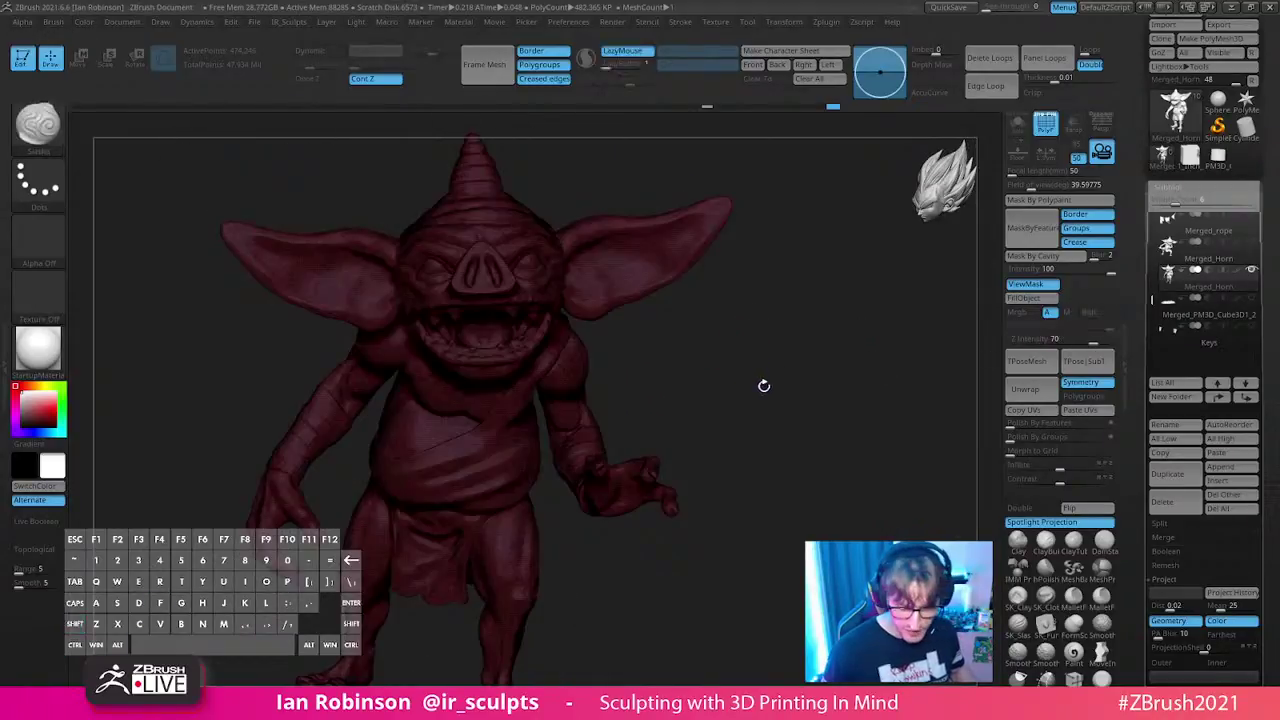
pyautogui.hotkey('ctrl', 'h')
pyautogui.moveTo(766, 371); pyautogui.dragTo(800, 320)
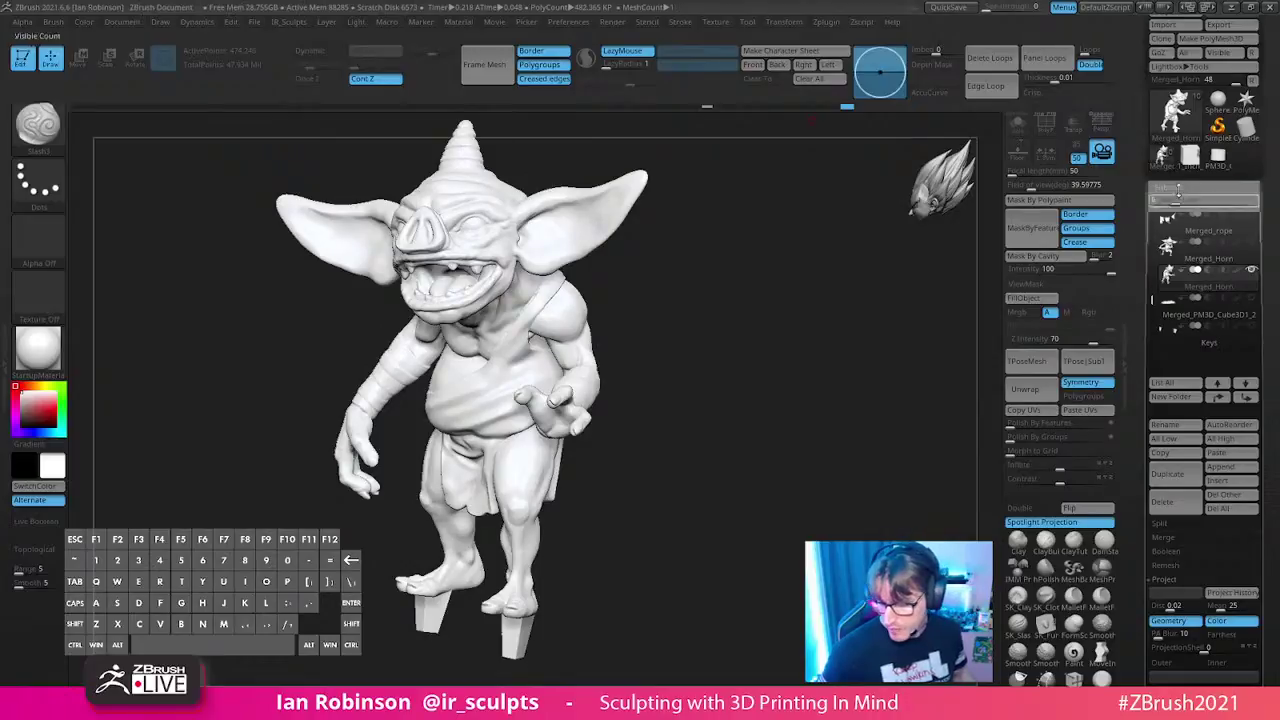
# - Run the mesh integrity repair on the creature's subtool with Fix Mesh
pyautogui.click(1183, 195)
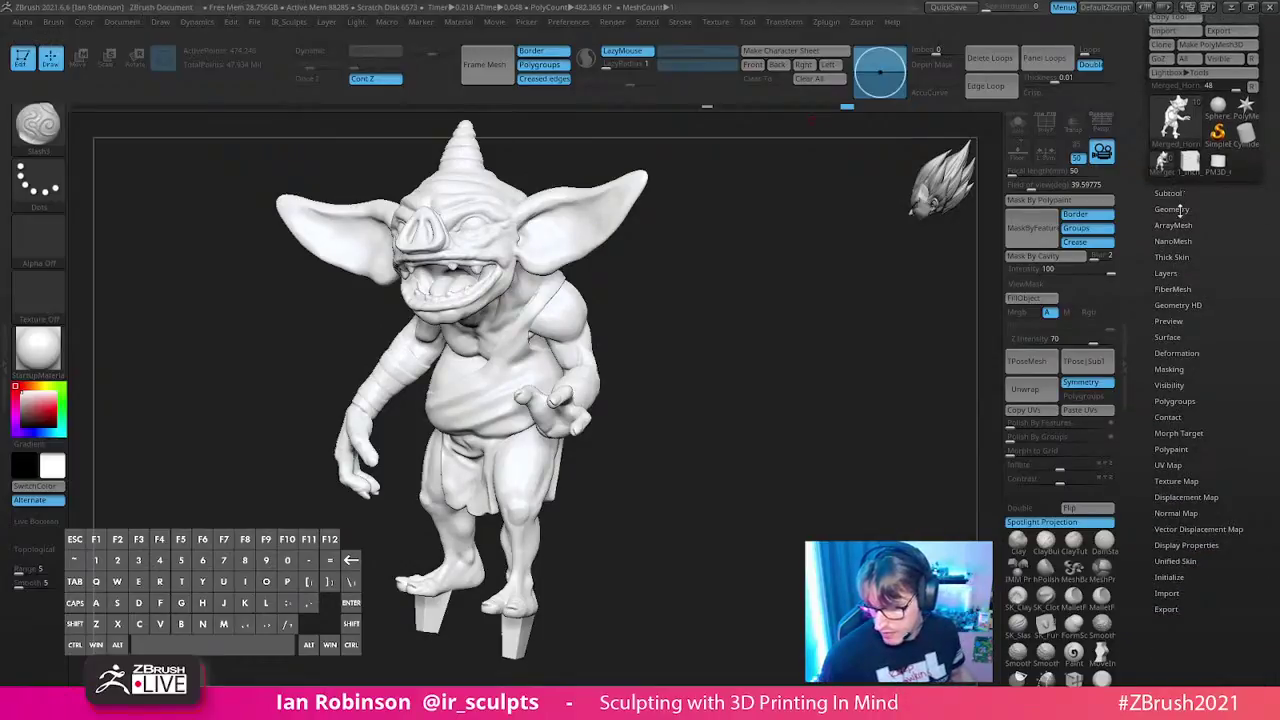
pyautogui.click(1178, 210)
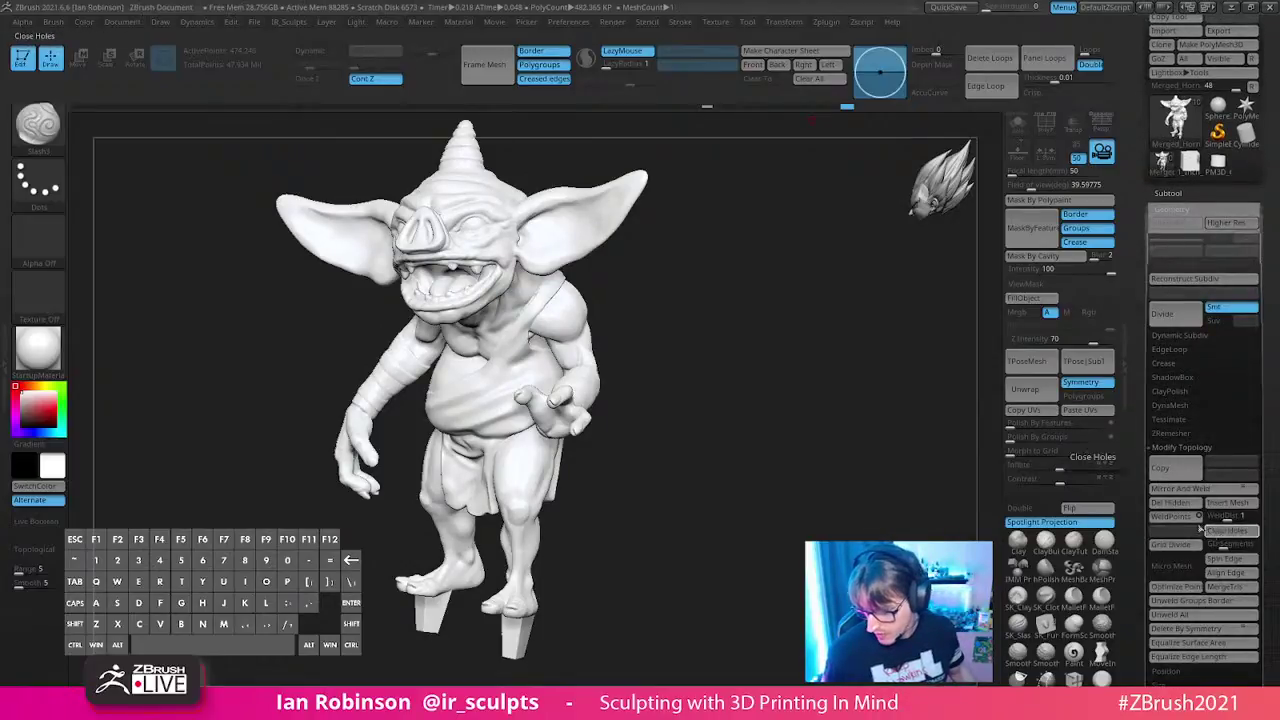
pyautogui.scroll(-3, 1277, 440)
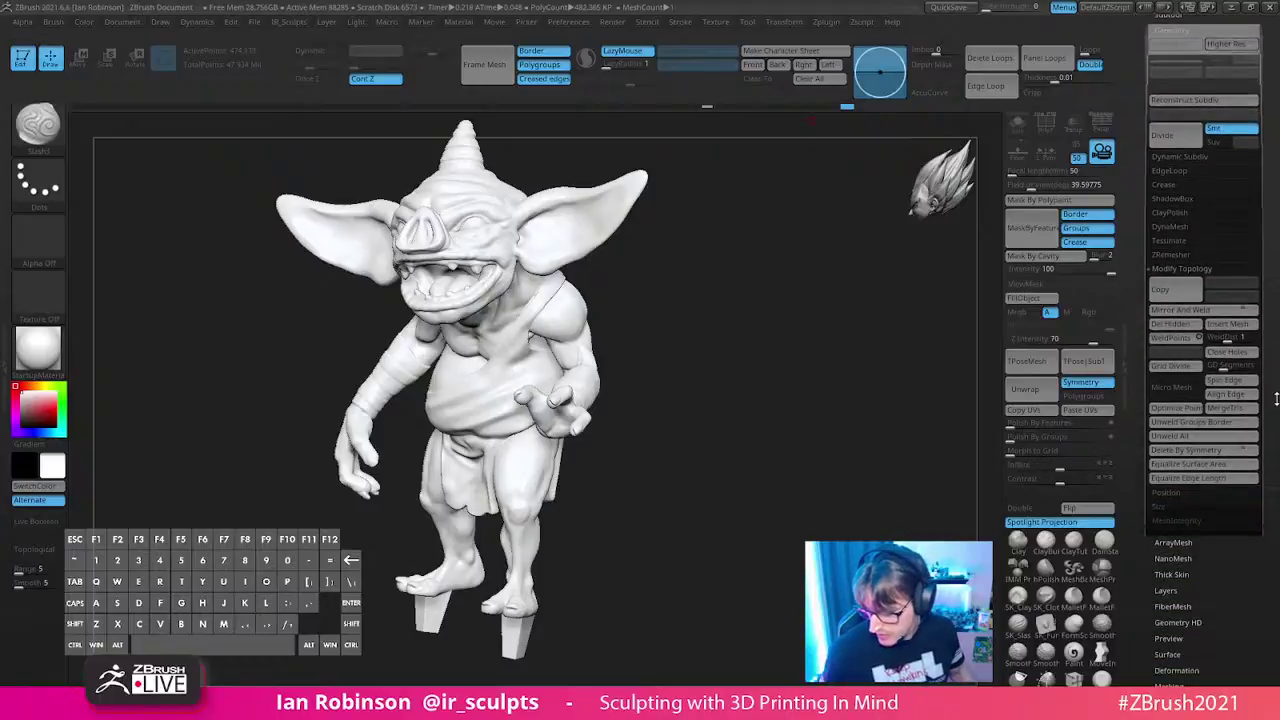
pyautogui.click(1180, 519)
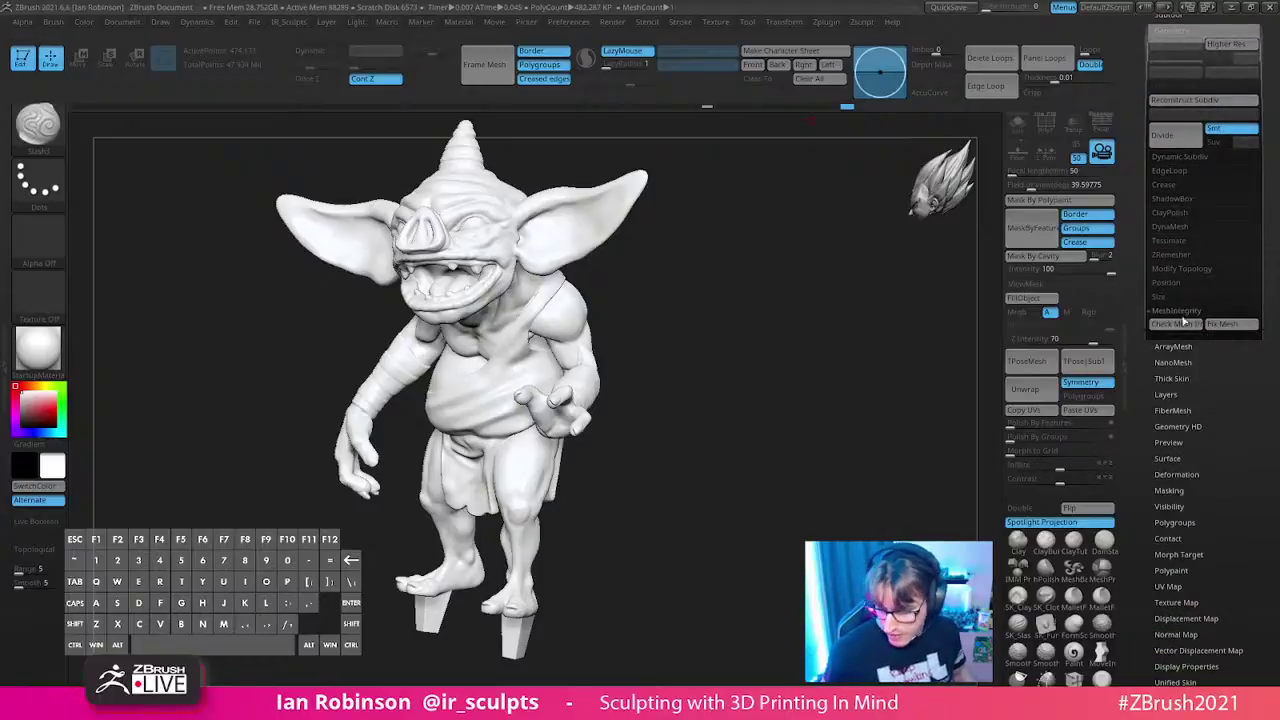
pyautogui.click(1222, 325)
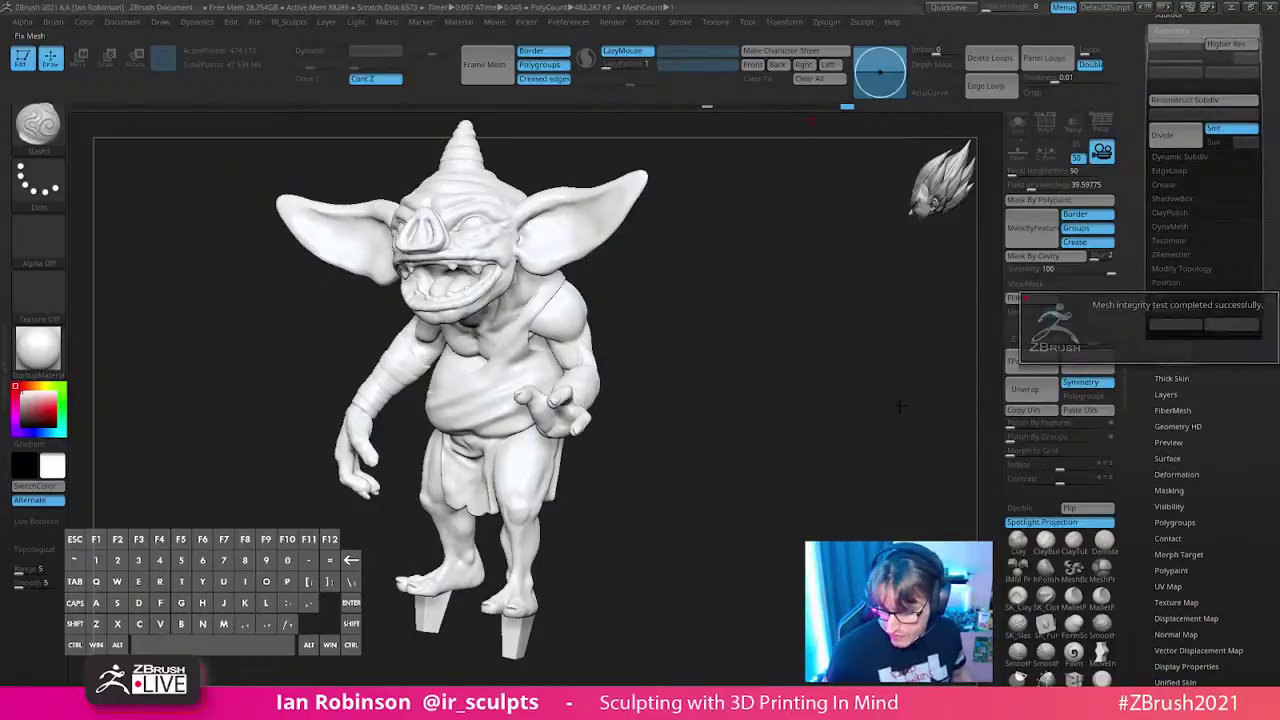
# - Generate an analysis report of the creature's subtool in millimetres and close it without saving
pyautogui.click(720, 21)
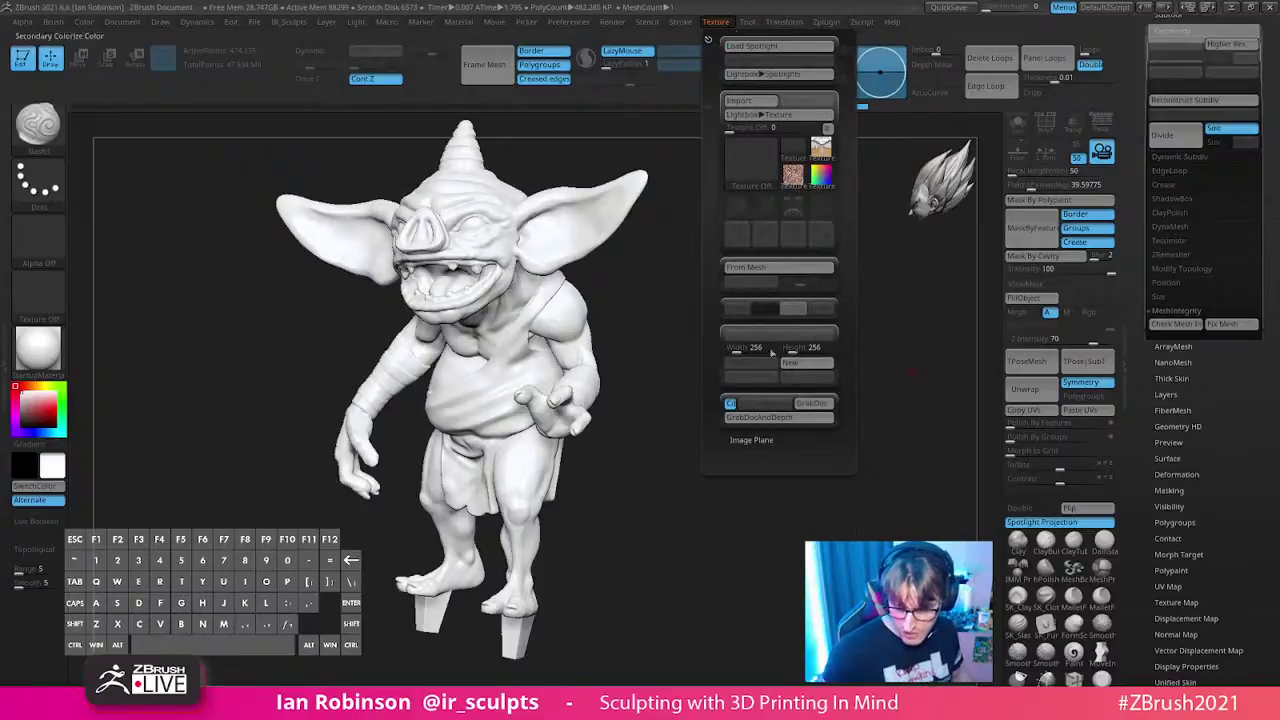
pyautogui.moveTo(787, 22)
pyautogui.click(817, 522)
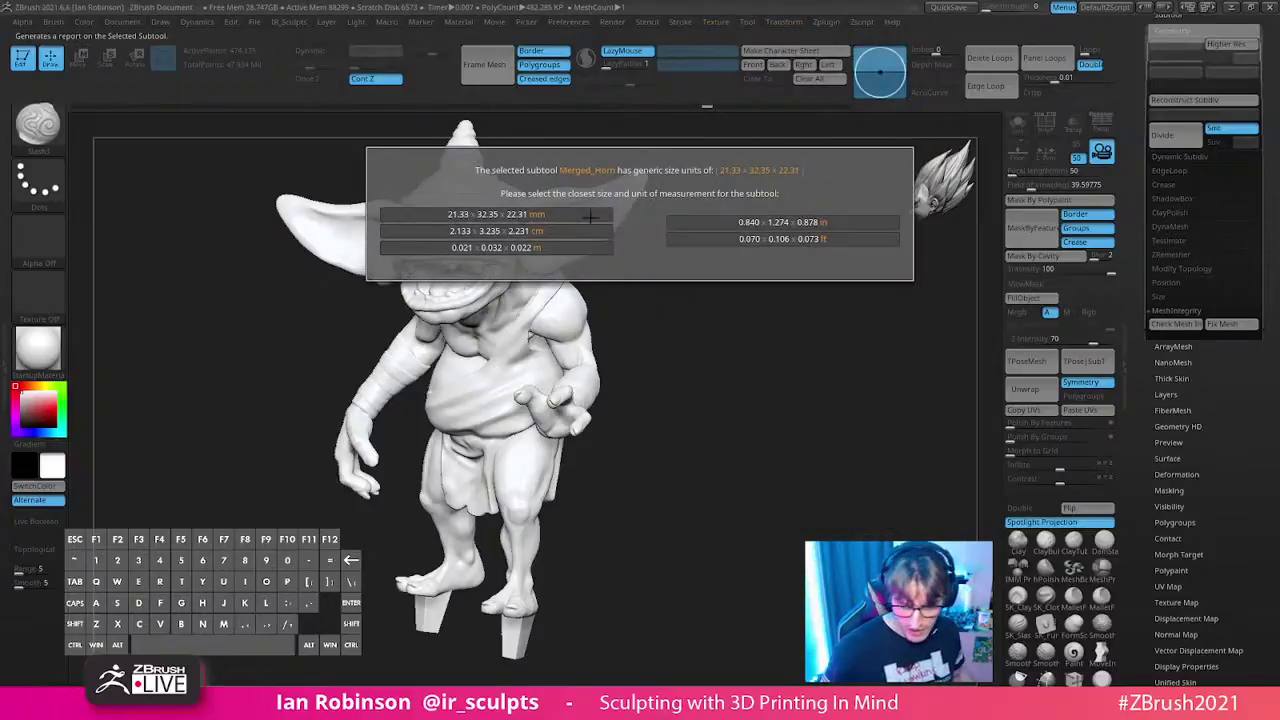
pyautogui.click(612, 216)
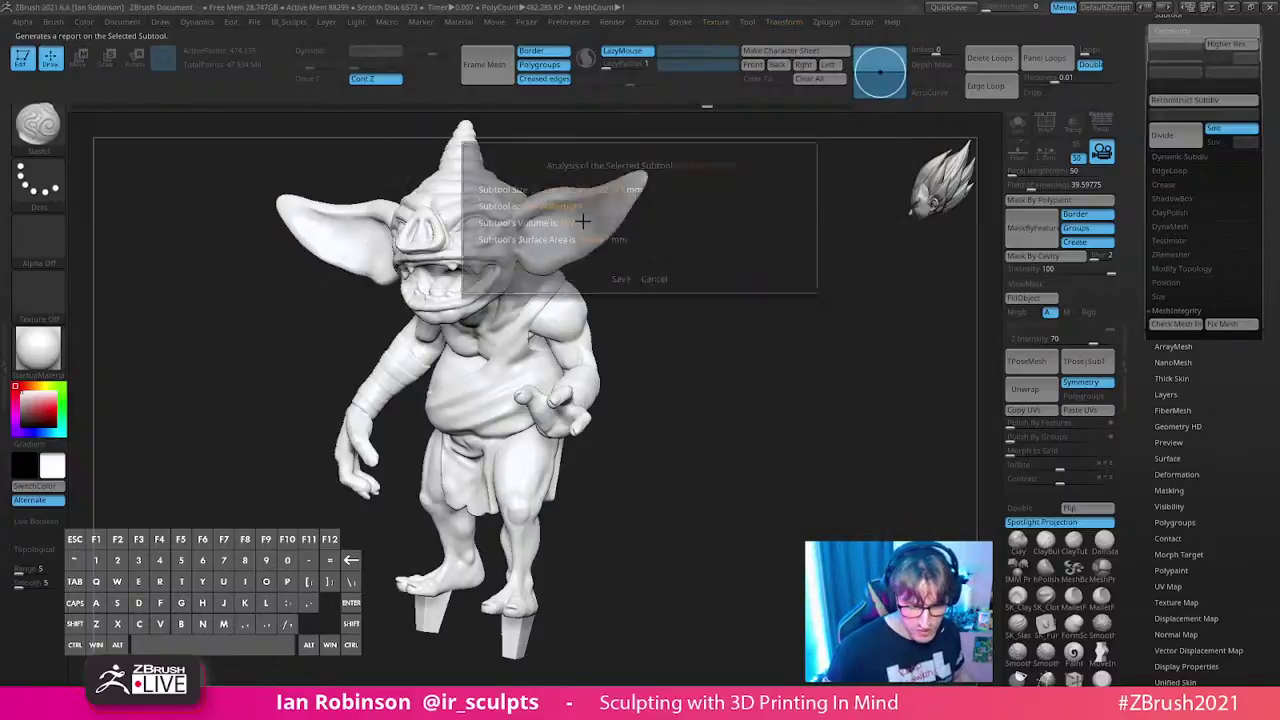
pyautogui.click(650, 278)
# - Turn on double-sided display and isolate a section of the creature's body to expose the mesh interior
pyautogui.keyDown('ctrl'); pyautogui.keyDown('shift'); pyautogui.moveTo(591, 143); pyautogui.dragTo(788, 417); pyautogui.keyUp('shift'); pyautogui.keyUp('ctrl')
pyautogui.click(1020, 508)
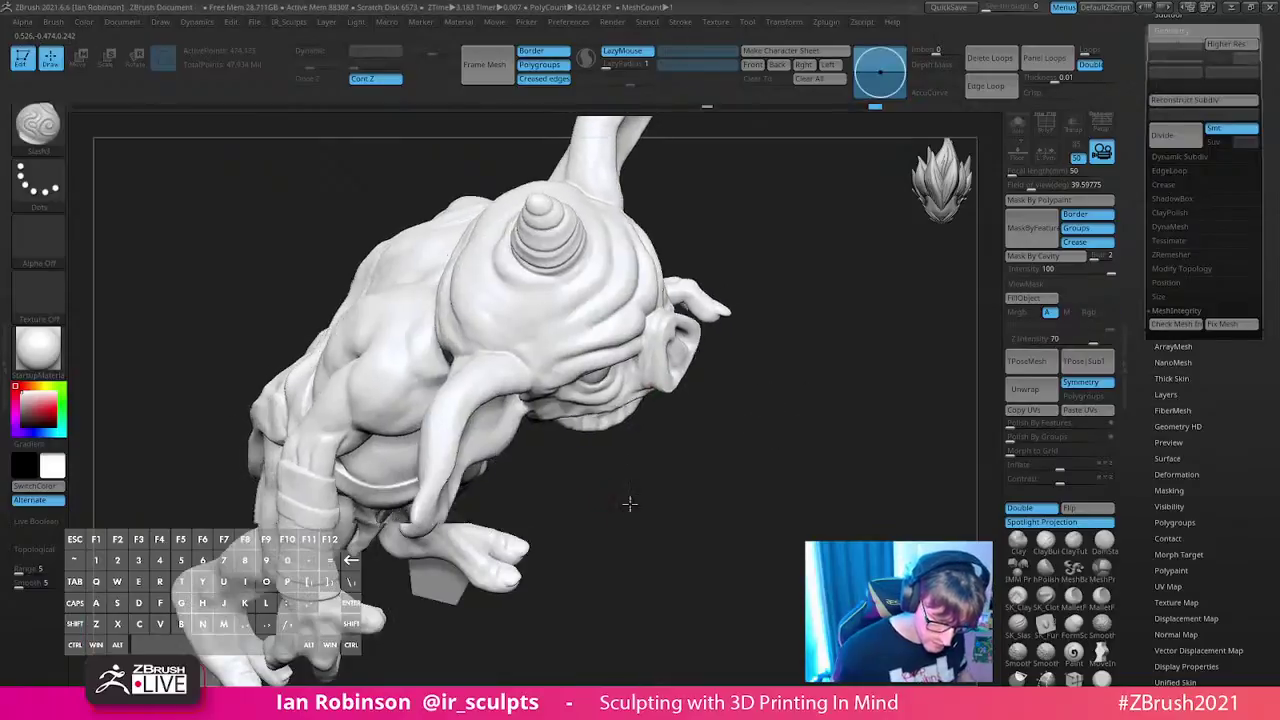
pyautogui.moveTo(629, 503); pyautogui.dragTo(600, 392)
pyautogui.keyDown('ctrl'); pyautogui.keyDown('shift'); pyautogui.moveTo(366, 186); pyautogui.dragTo(466, 443); pyautogui.keyUp('shift'); pyautogui.keyUp('ctrl')
# - Examine the inner surfaces and open edges of the creature's isolated torso and clothing section
pyautogui.moveTo(694, 489); pyautogui.dragTo(800, 460)
pyautogui.moveTo(566, 367)
pyautogui.mouseDown(button='right')
pyautogui.moveTo(571, 409)
pyautogui.moveTo(578, 325)
pyautogui.moveTo(543, 349)
pyautogui.moveTo(601, 441)
pyautogui.moveTo(555, 447)
pyautogui.moveTo(598, 363)
pyautogui.mouseUp(button='right')
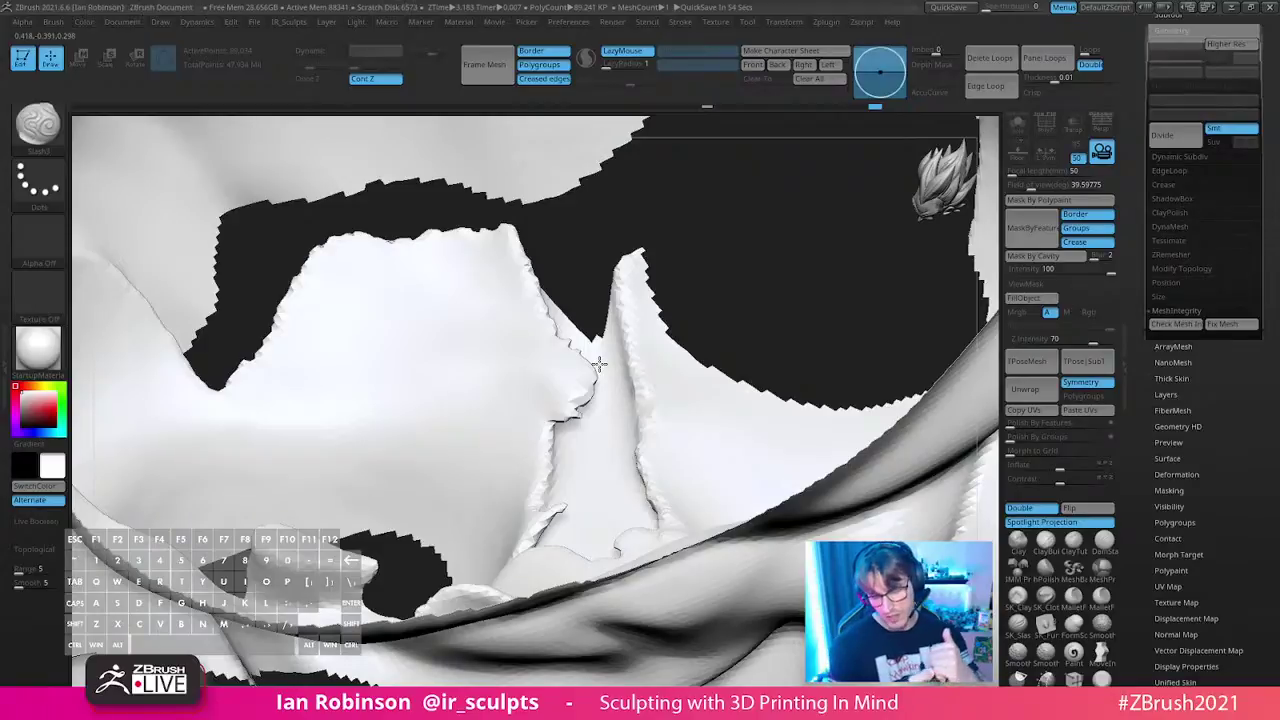
pyautogui.moveTo(763, 287)
pyautogui.keyDown('alt'); pyautogui.mouseDown()
pyautogui.moveTo(654, 206)
pyautogui.moveTo(837, 434)
pyautogui.moveTo(864, 316)
pyautogui.moveTo(823, 466)
pyautogui.moveTo(840, 417)
pyautogui.moveTo(711, 214)
pyautogui.moveTo(764, 313)
pyautogui.moveTo(651, 434)
pyautogui.moveTo(594, 431)
pyautogui.moveTo(586, 337)
pyautogui.moveTo(612, 333)
pyautogui.moveTo(582, 312)
pyautogui.moveTo(614, 297)
pyautogui.moveTo(814, 286)
pyautogui.moveTo(720, 269)
pyautogui.moveTo(849, 334)
pyautogui.moveTo(804, 320)
pyautogui.moveTo(820, 262)
pyautogui.mouseUp(); pyautogui.keyUp('alt')
pyautogui.moveTo(818, 327); pyautogui.dragTo(877, 309)
pyautogui.keyDown('alt'); pyautogui.click(878, 310); pyautogui.keyUp('alt')
pyautogui.keyDown('alt'); pyautogui.moveTo(950, 228); pyautogui.dragTo(878, 325); pyautogui.keyUp('alt')
pyautogui.moveTo(740, 270)
pyautogui.keyDown('alt'); pyautogui.mouseDown()
pyautogui.moveTo(757, 349)
pyautogui.moveTo(717, 491)
pyautogui.moveTo(716, 453)
pyautogui.moveTo(734, 554)
pyautogui.moveTo(717, 534)
pyautogui.moveTo(786, 349)
pyautogui.moveTo(771, 343)
pyautogui.moveTo(807, 336)
pyautogui.mouseUp(); pyautogui.keyUp('alt')
pyautogui.hotkey('ctrl', 'z')
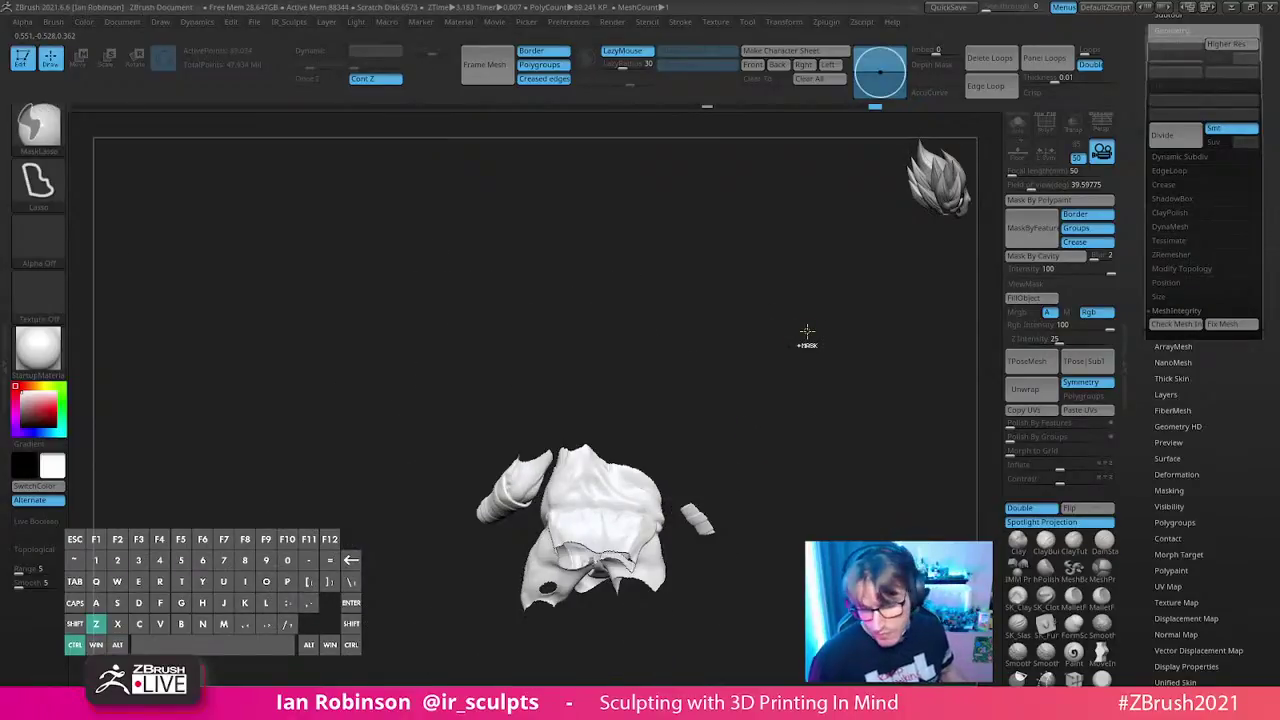
# - Undo the section isolation and recent mesh edits on the creature's subtool, going back to the whole painted body
pyautogui.hotkey('ctrl', 'z')
pyautogui.hotkey('ctrl', 'z')
pyautogui.hotkey('ctrl', 'z')
pyautogui.hotkey('ctrl', 'z')
pyautogui.hotkey('ctrl', 'z')
pyautogui.hotkey('ctrl', 'z')
pyautogui.hotkey('ctrl', 'z')
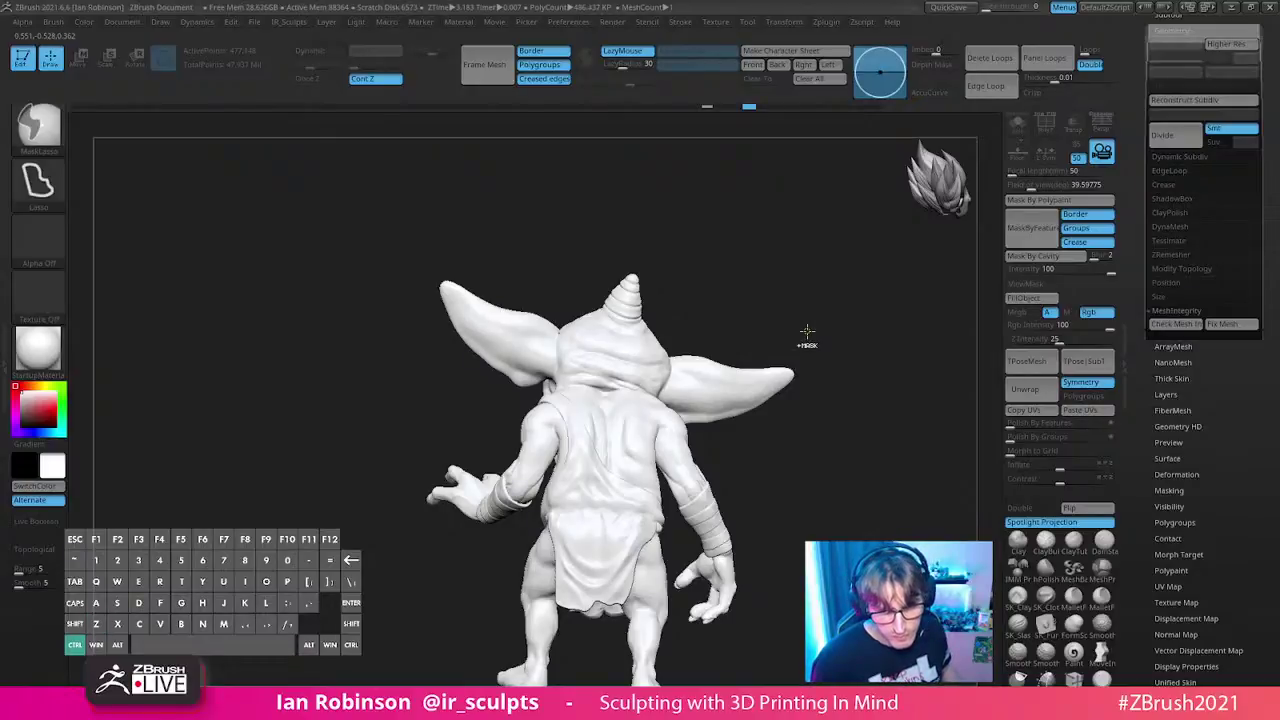
pyautogui.hotkey('ctrl', 'z')
pyautogui.moveTo(806, 329)
pyautogui.mouseDown()
pyautogui.moveTo(837, 408)
pyautogui.moveTo(817, 354)
pyautogui.moveTo(872, 423)
pyautogui.mouseUp()
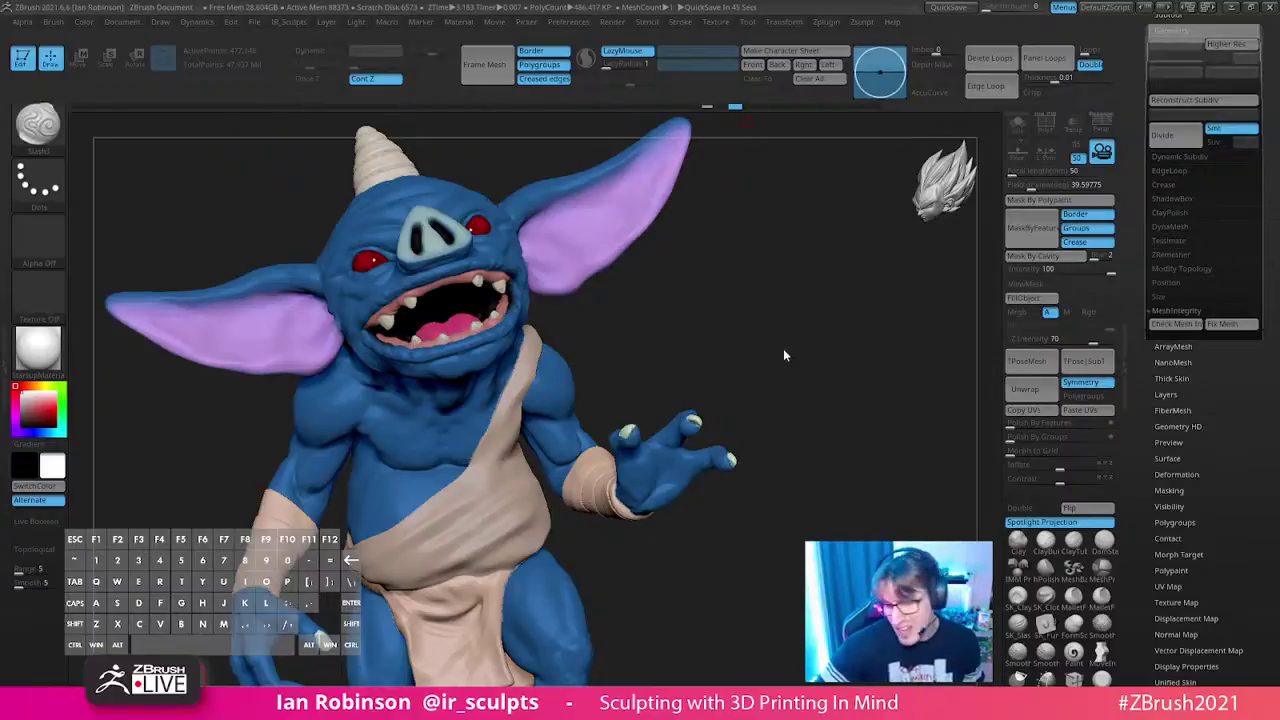
pyautogui.moveTo(674, 320); pyautogui.dragTo(710, 235)
# - Switch to the Merged_PM3D_Cube3D1_2 subtool and turn off the polypaint display on the creature below the first Merged_Horn
pyautogui.scroll(3, 1165, 190)
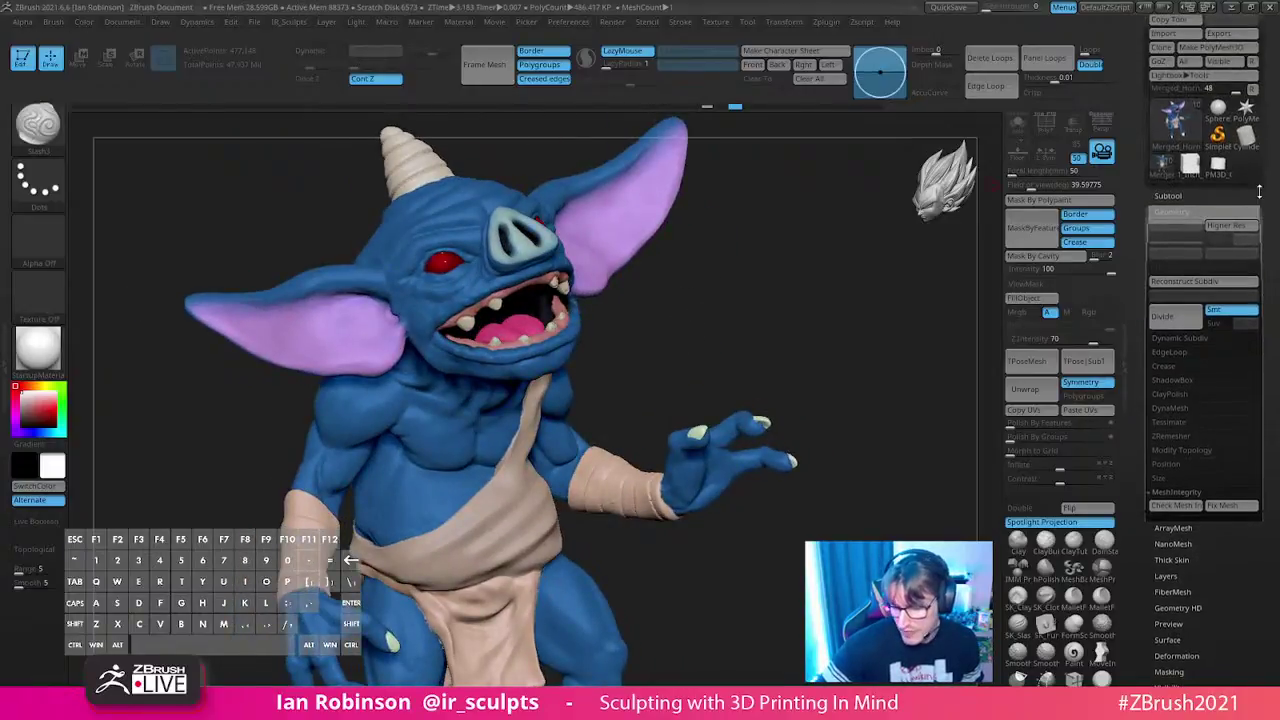
pyautogui.click(1165, 190)
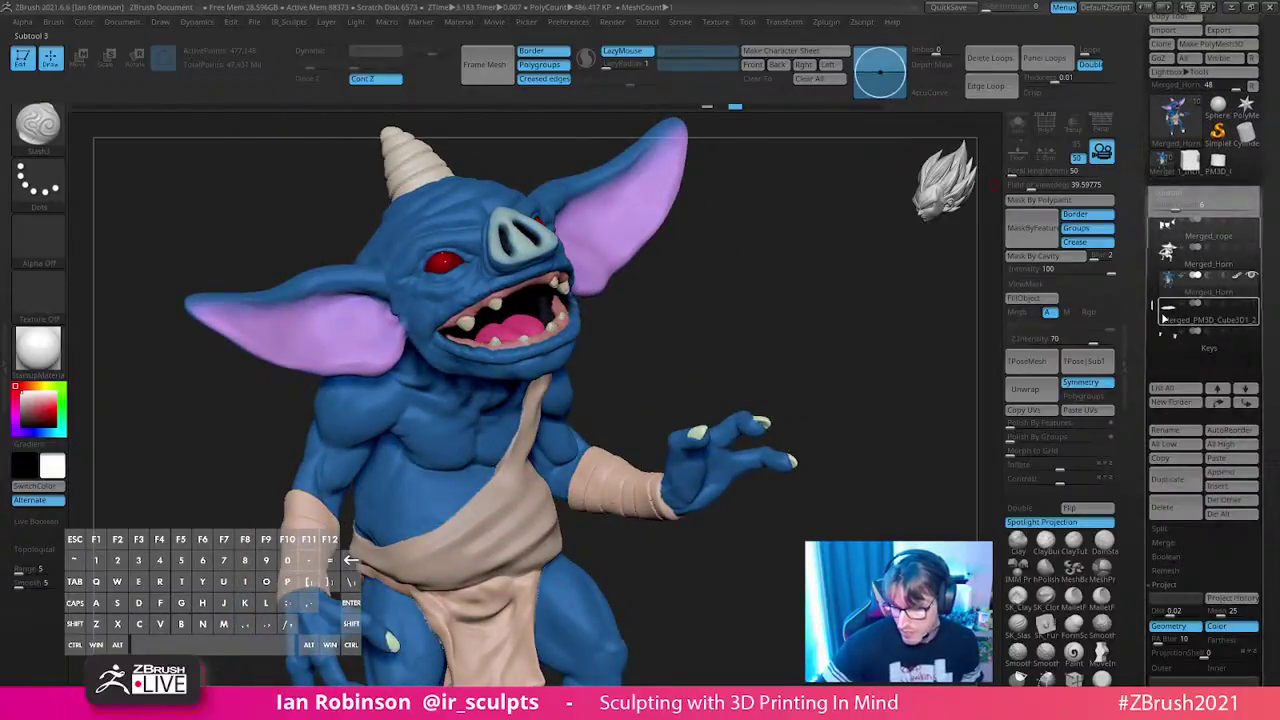
pyautogui.click(1164, 316)
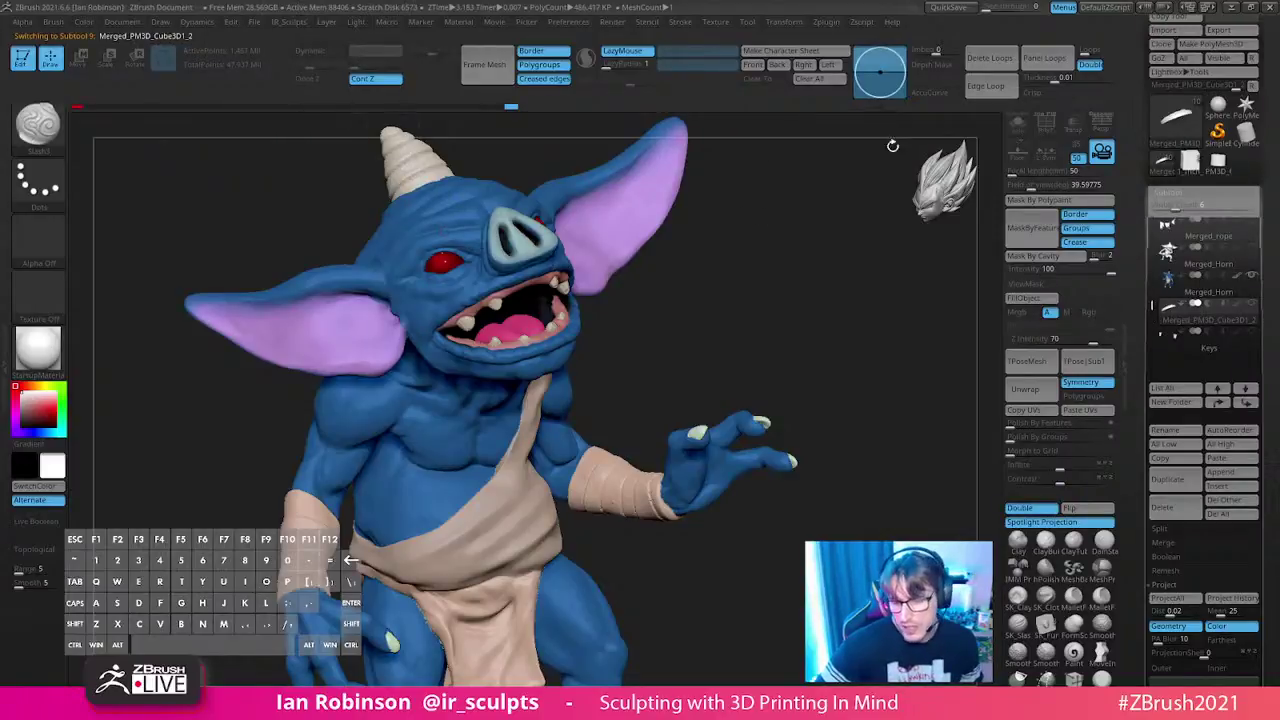
pyautogui.moveTo(1212, 289)
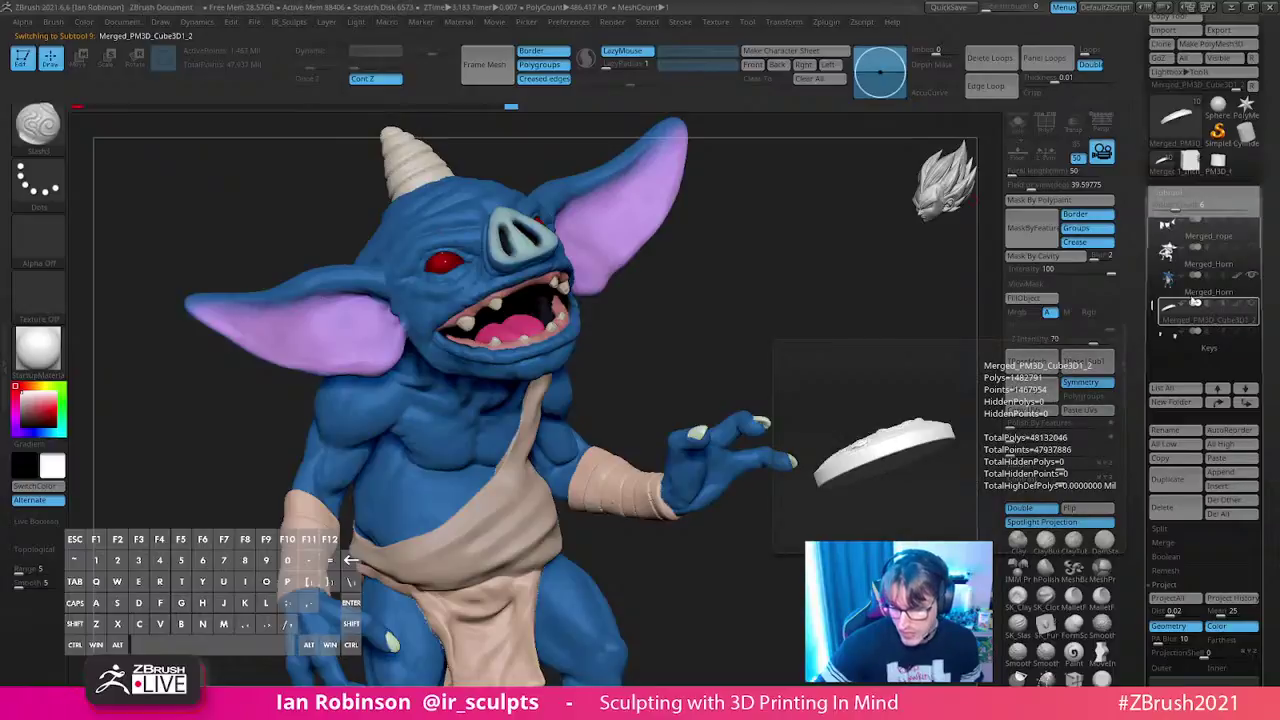
pyautogui.click(1238, 284)
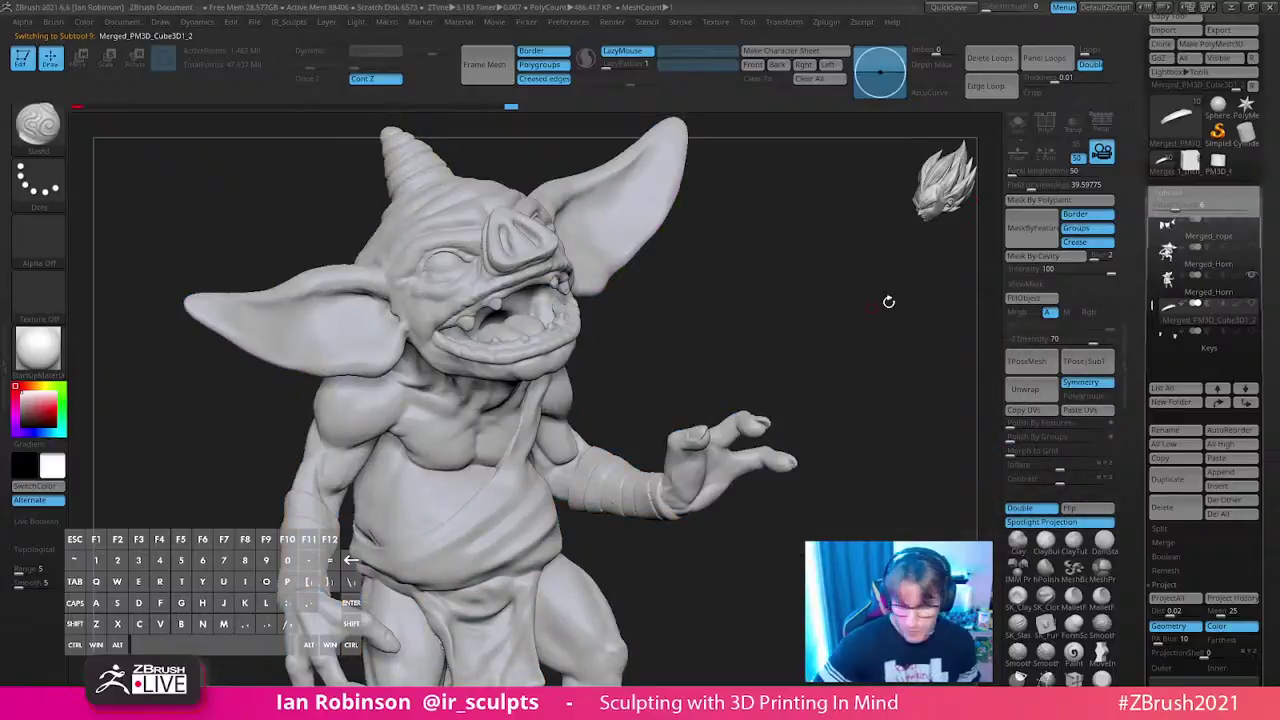
pyautogui.moveTo(871, 306); pyautogui.dragTo(855, 296)
pyautogui.moveTo(903, 340); pyautogui.dragTo(729, 397)
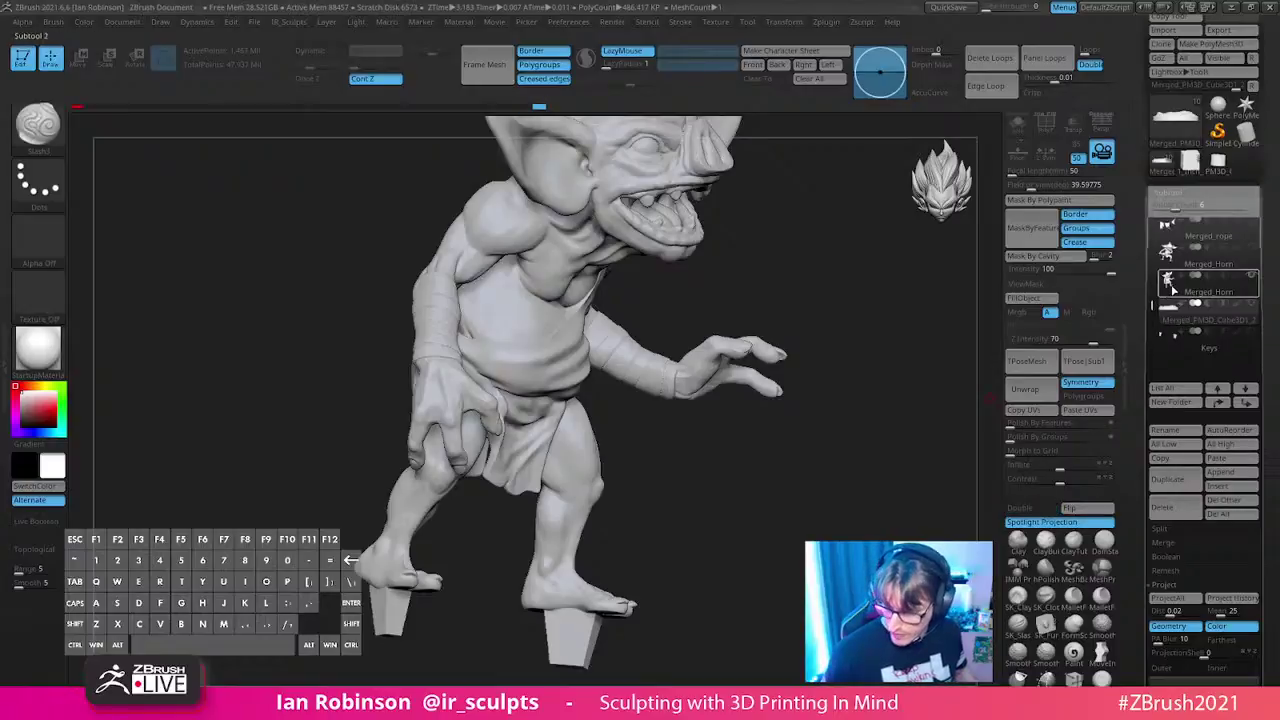
# - Select the creature's Merged_Horn subtool and undo back to its unmasked, painted full-resolution version with both foot keys
pyautogui.click(1205, 292)
pyautogui.moveTo(960, 470); pyautogui.dragTo(791, 329)
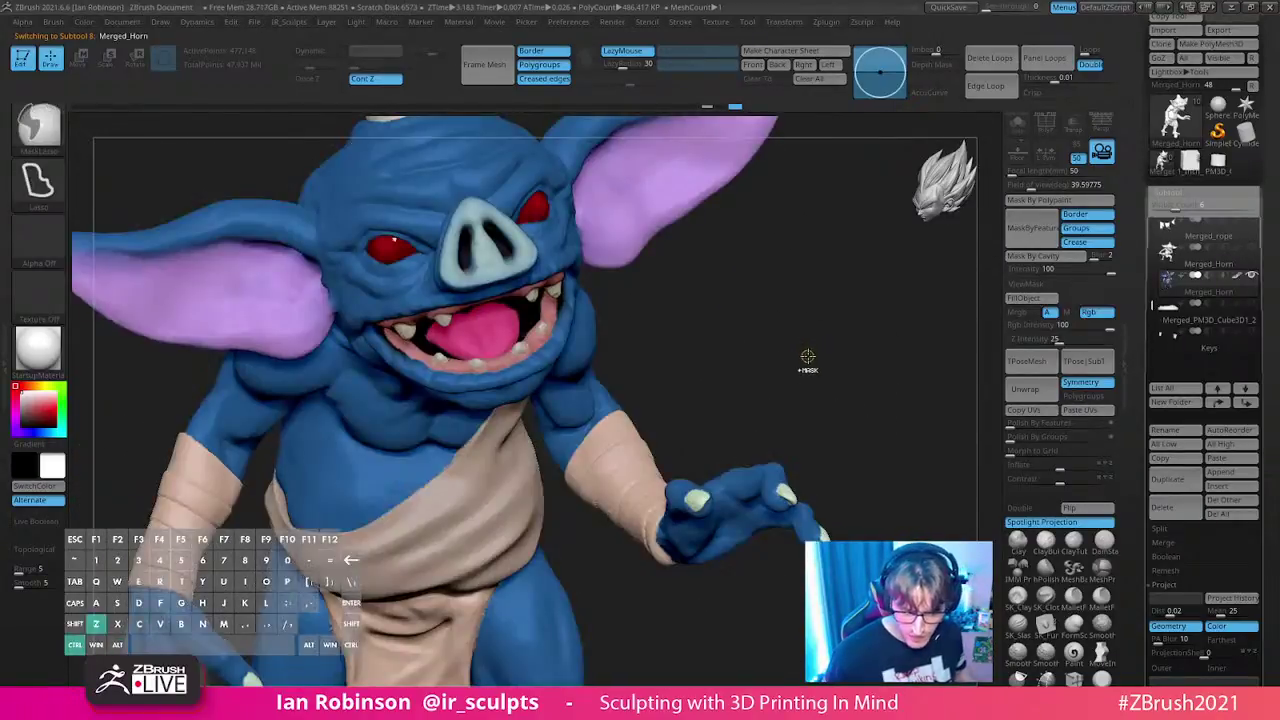
pyautogui.keyDown('ctrl'); pyautogui.click(810, 357); pyautogui.keyUp('ctrl')
pyautogui.keyDown('ctrl'); pyautogui.click(812, 357); pyautogui.keyUp('ctrl')
pyautogui.moveTo(811, 360)
pyautogui.keyDown('shift'); pyautogui.mouseDown()
pyautogui.moveTo(814, 334)
pyautogui.moveTo(795, 374)
pyautogui.moveTo(829, 291)
pyautogui.mouseUp(); pyautogui.keyUp('shift')
pyautogui.keyDown('alt'); pyautogui.moveTo(797, 354); pyautogui.dragTo(806, 363); pyautogui.keyUp('alt')
pyautogui.keyDown('ctrl'); pyautogui.keyDown('shift'); pyautogui.click(806, 363); pyautogui.keyUp('shift'); pyautogui.keyUp('ctrl')
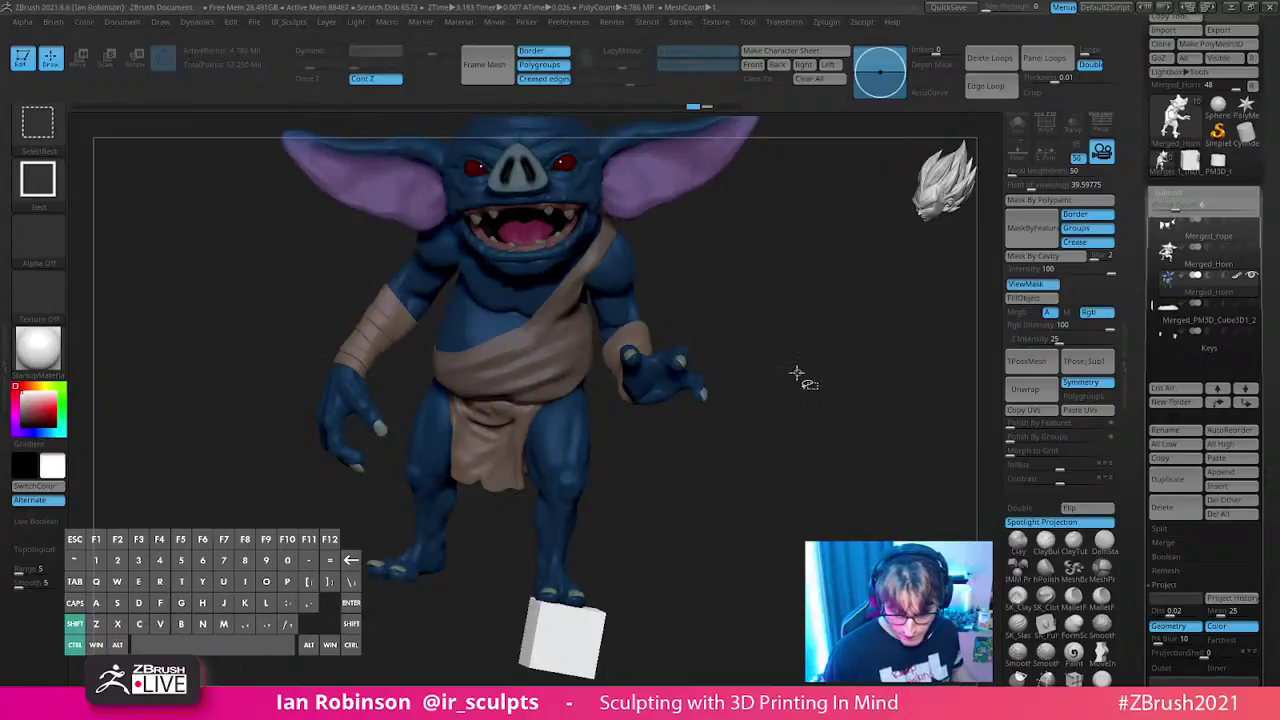
pyautogui.moveTo(803, 363); pyautogui.dragTo(823, 400)
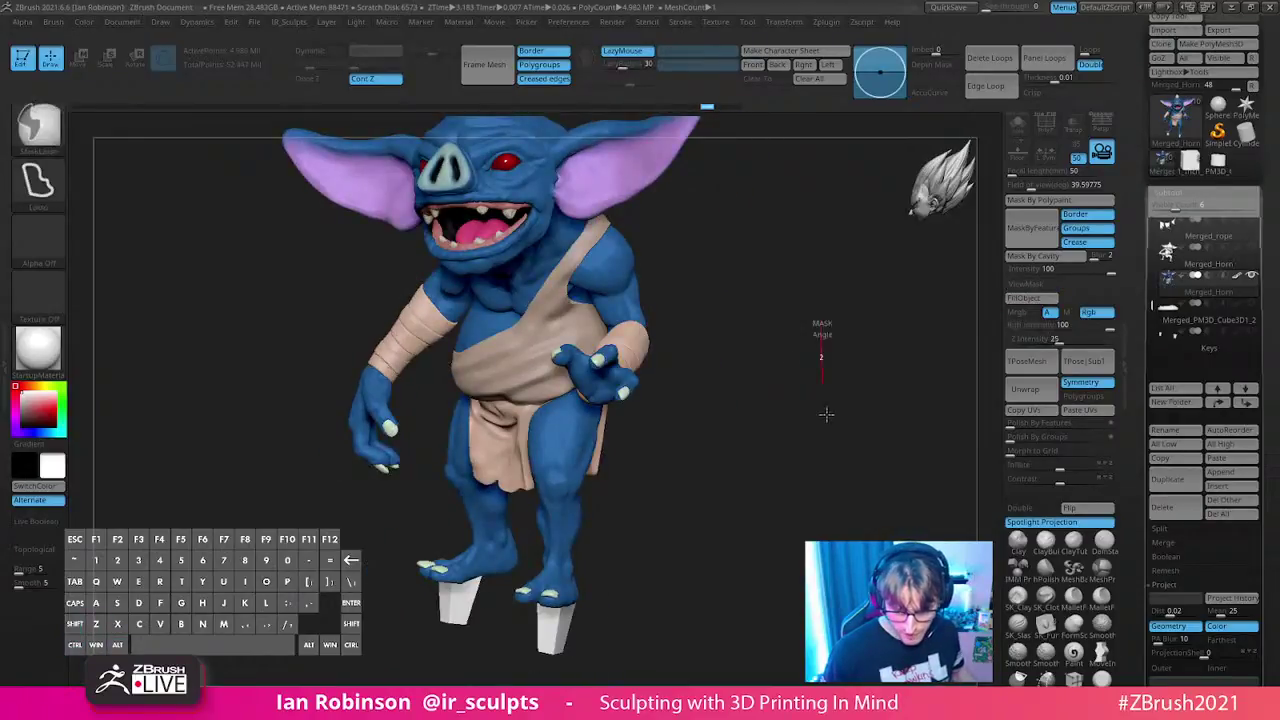
pyautogui.press('g')
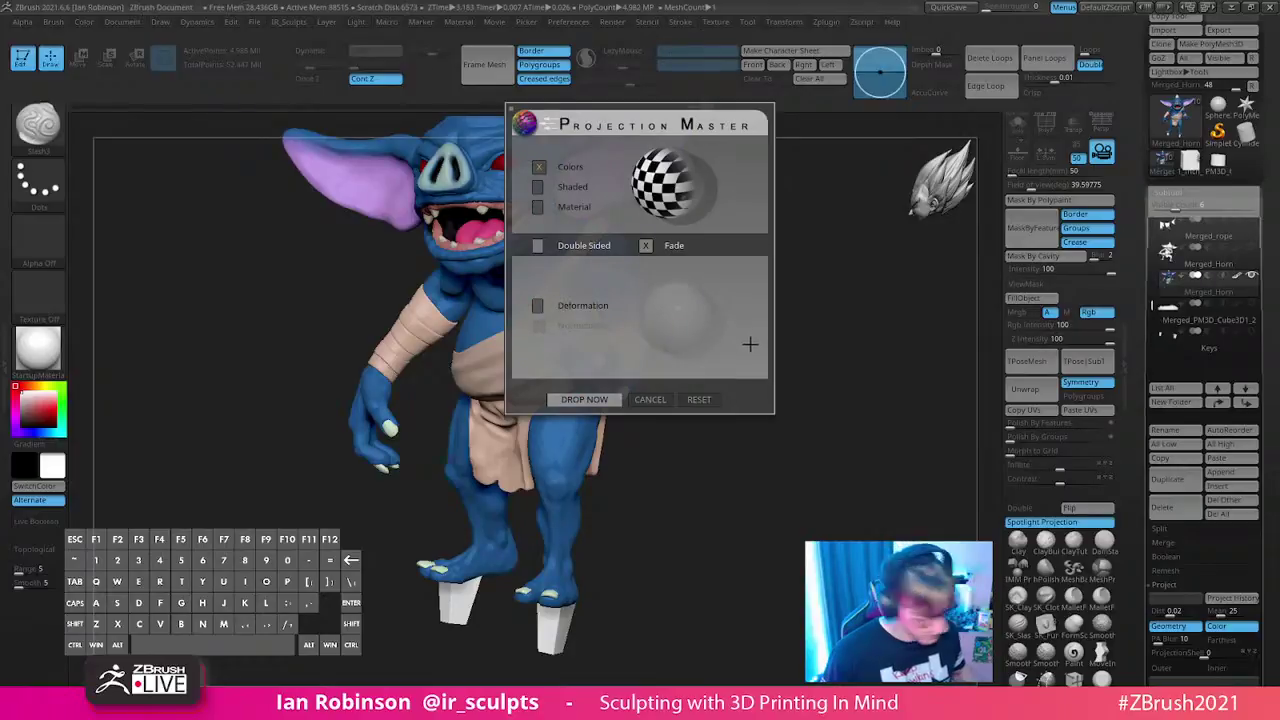
pyautogui.press('Escape')
# - Isolate the creature's sash and loincloth mesh and select the Move brush for reshaping it
pyautogui.keyDown('ctrl'); pyautogui.keyDown('shift'); pyautogui.moveTo(722, 290); pyautogui.dragTo(518, 508); pyautogui.keyUp('shift'); pyautogui.keyUp('ctrl')
pyautogui.moveTo(808, 346)
pyautogui.mouseDown()
pyautogui.moveTo(814, 440)
pyautogui.moveTo(800, 423)
pyautogui.moveTo(834, 404)
pyautogui.moveTo(831, 383)
pyautogui.moveTo(871, 386)
pyautogui.moveTo(791, 367)
pyautogui.moveTo(849, 366)
pyautogui.moveTo(820, 334)
pyautogui.moveTo(489, 423)
pyautogui.mouseUp()
pyautogui.moveTo(514, 482); pyautogui.dragTo(520, 534)
pyautogui.keyDown('ctrl'); pyautogui.keyDown('shift'); pyautogui.click(731, 200); pyautogui.keyUp('shift'); pyautogui.keyUp('ctrl')
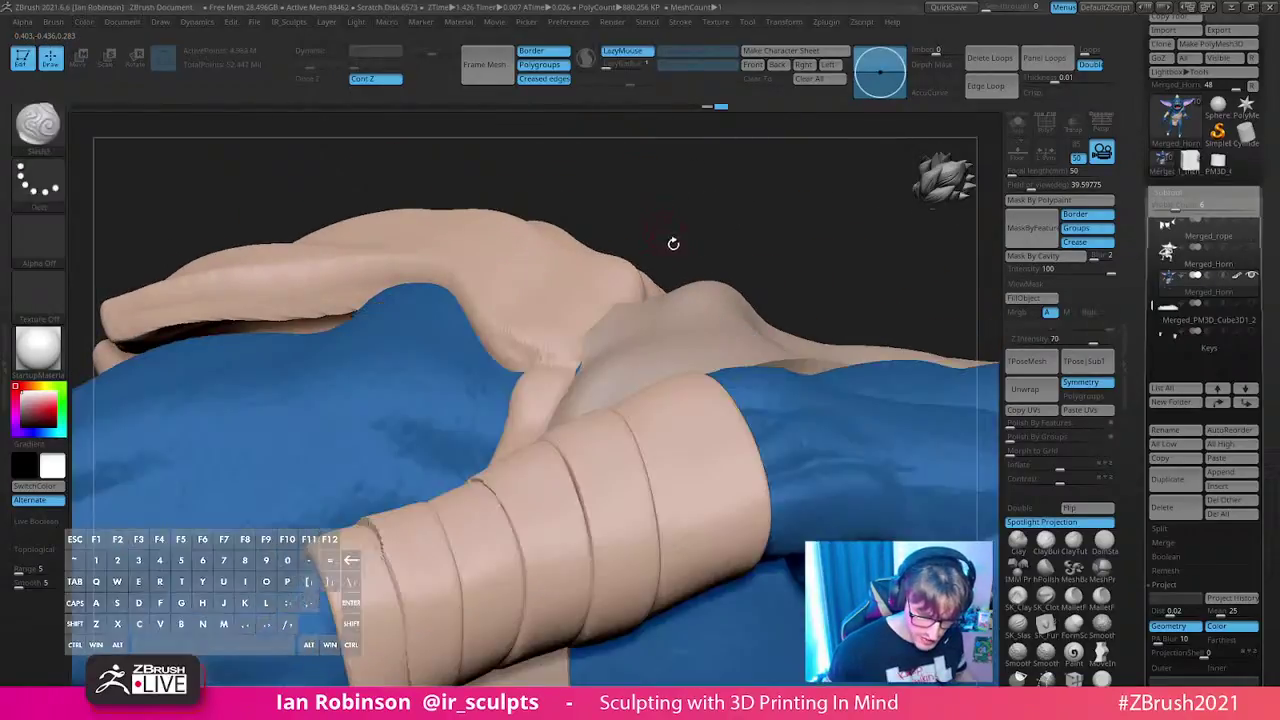
pyautogui.keyDown('ctrl'); pyautogui.keyDown('shift'); pyautogui.click(634, 197); pyautogui.keyUp('shift'); pyautogui.keyUp('ctrl')
pyautogui.moveTo(754, 183)
pyautogui.mouseDown()
pyautogui.moveTo(808, 248)
pyautogui.moveTo(823, 334)
pyautogui.moveTo(860, 400)
pyautogui.mouseUp()
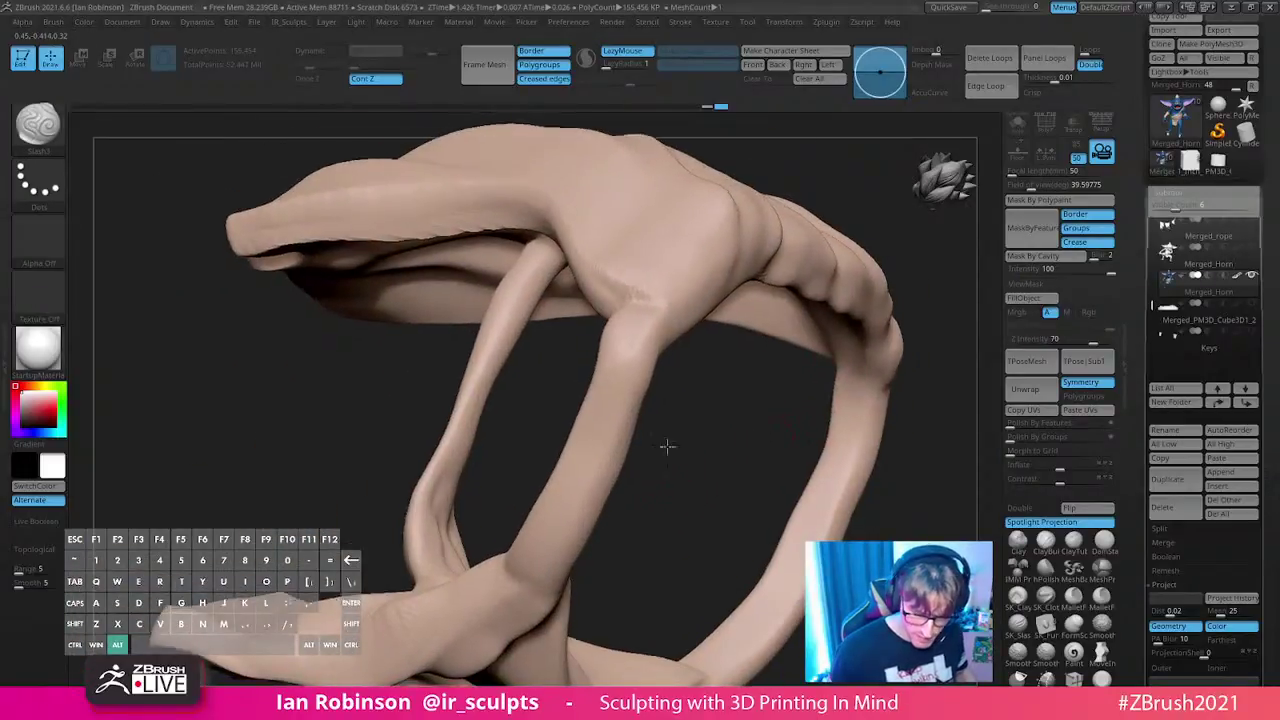
pyautogui.moveTo(654, 471); pyautogui.dragTo(652, 394)
pyautogui.press('b')
pyautogui.press('m')
pyautogui.press('v')
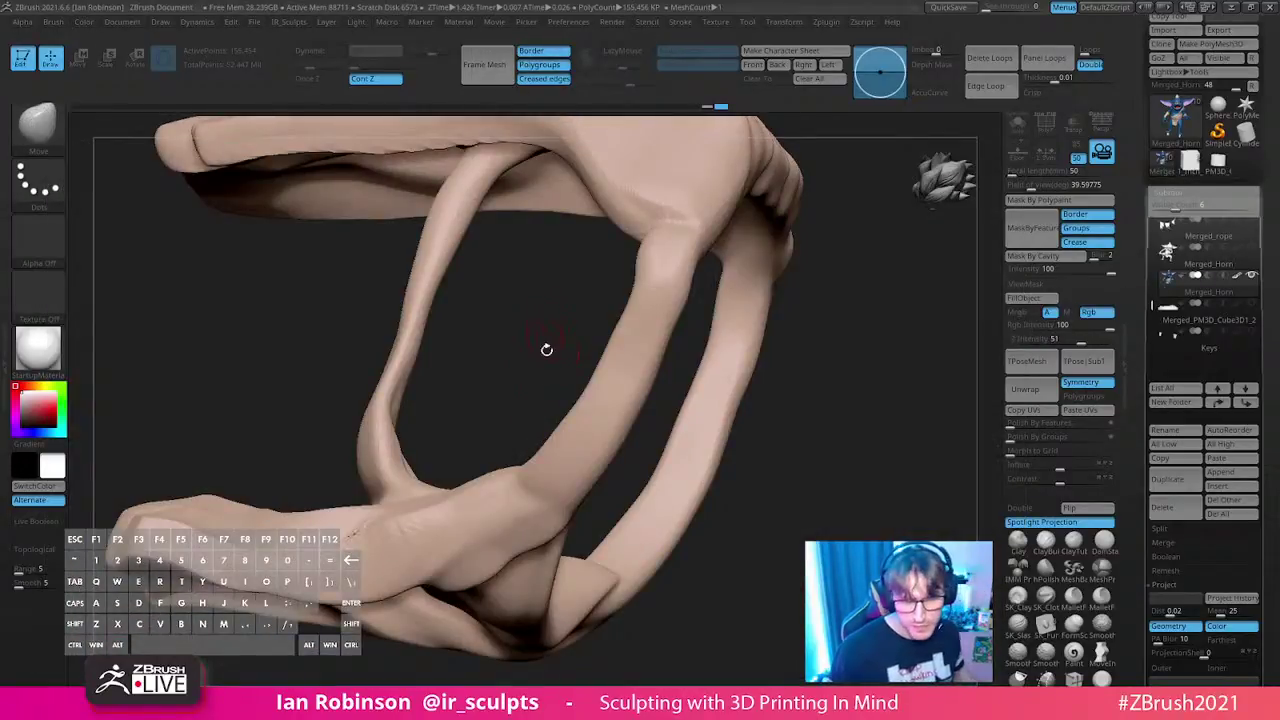
pyautogui.moveTo(545, 339); pyautogui.dragTo(547, 388)
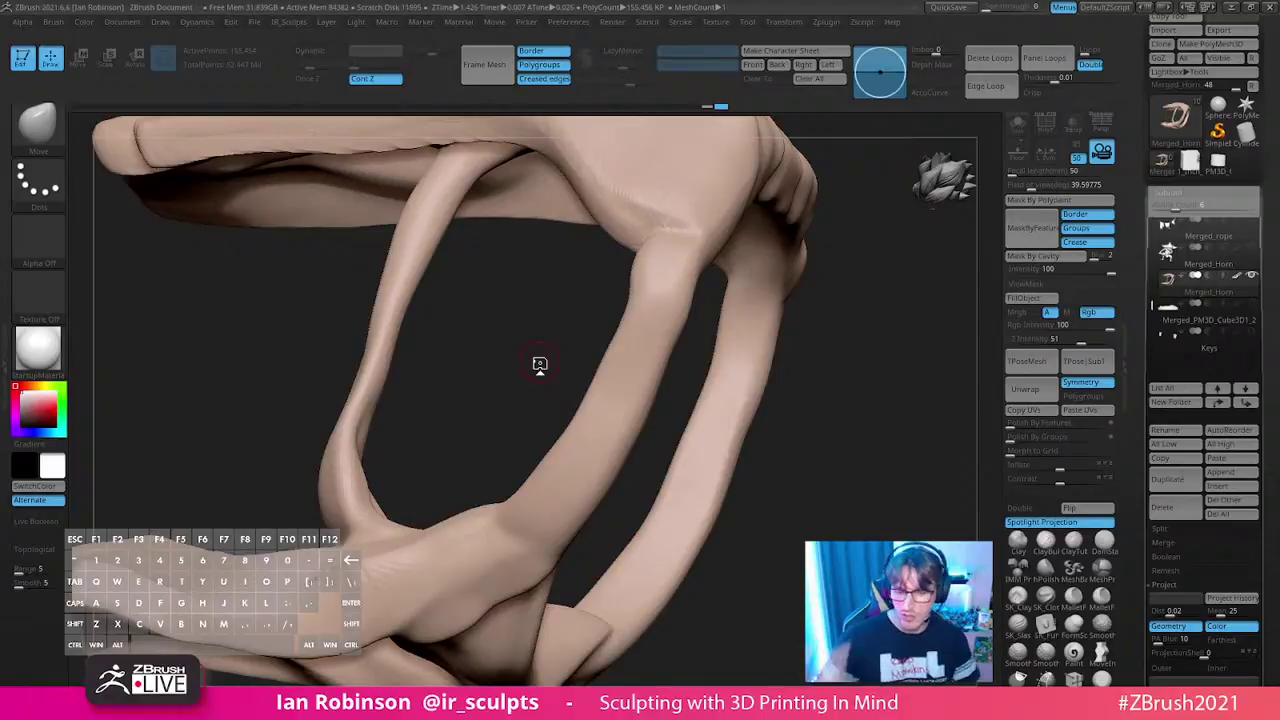
# - Try carving several diagonal fold creases into the cloth above the strap joint with a small Slash3 brush
pyautogui.moveTo(868, 356); pyautogui.dragTo(816, 520, button='right')
pyautogui.press('b')
pyautogui.press('s')
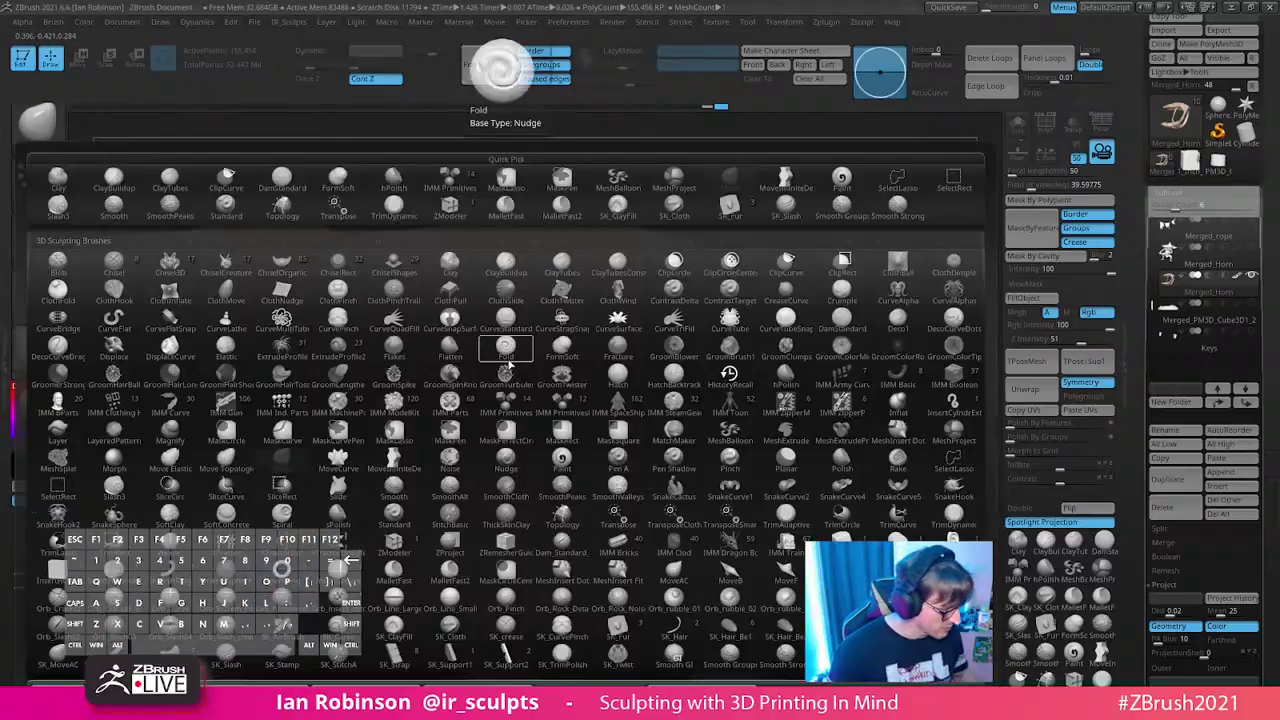
pyautogui.press('l')
pyautogui.moveTo(494, 396); pyautogui.dragTo(567, 510)
pyautogui.moveTo(792, 226); pyautogui.dragTo(730, 240)
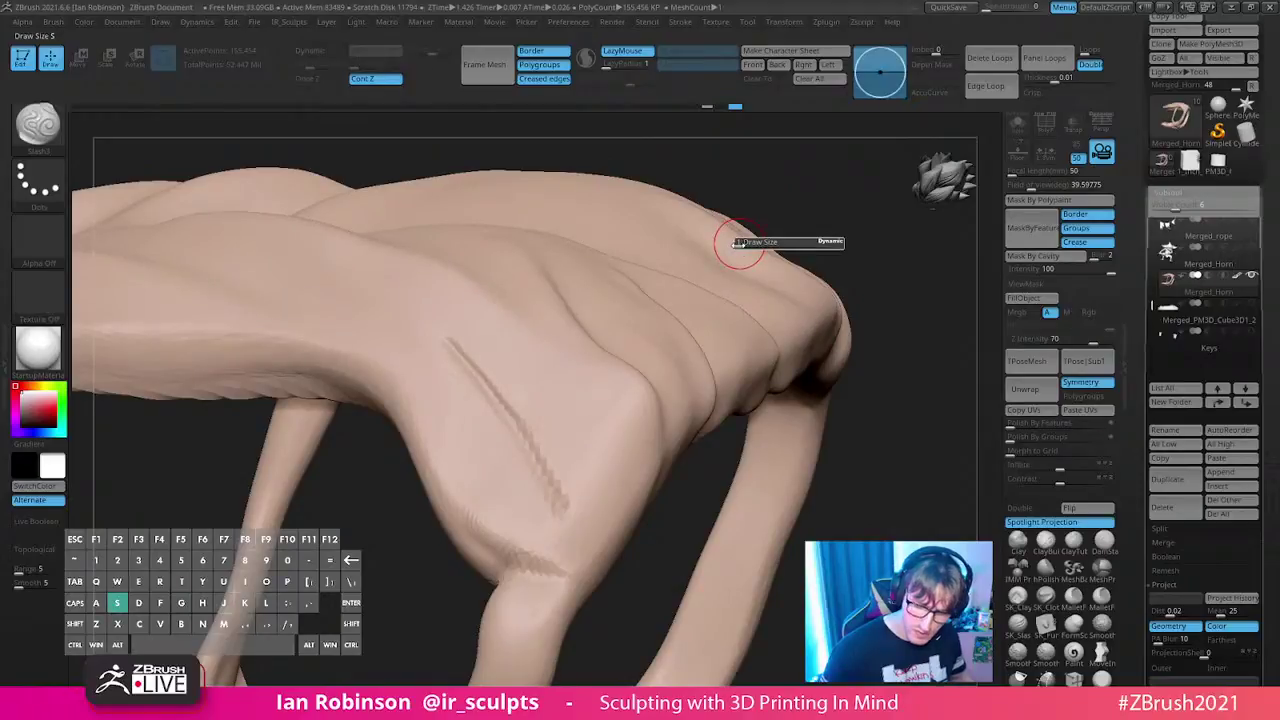
pyautogui.moveTo(504, 325); pyautogui.dragTo(628, 472)
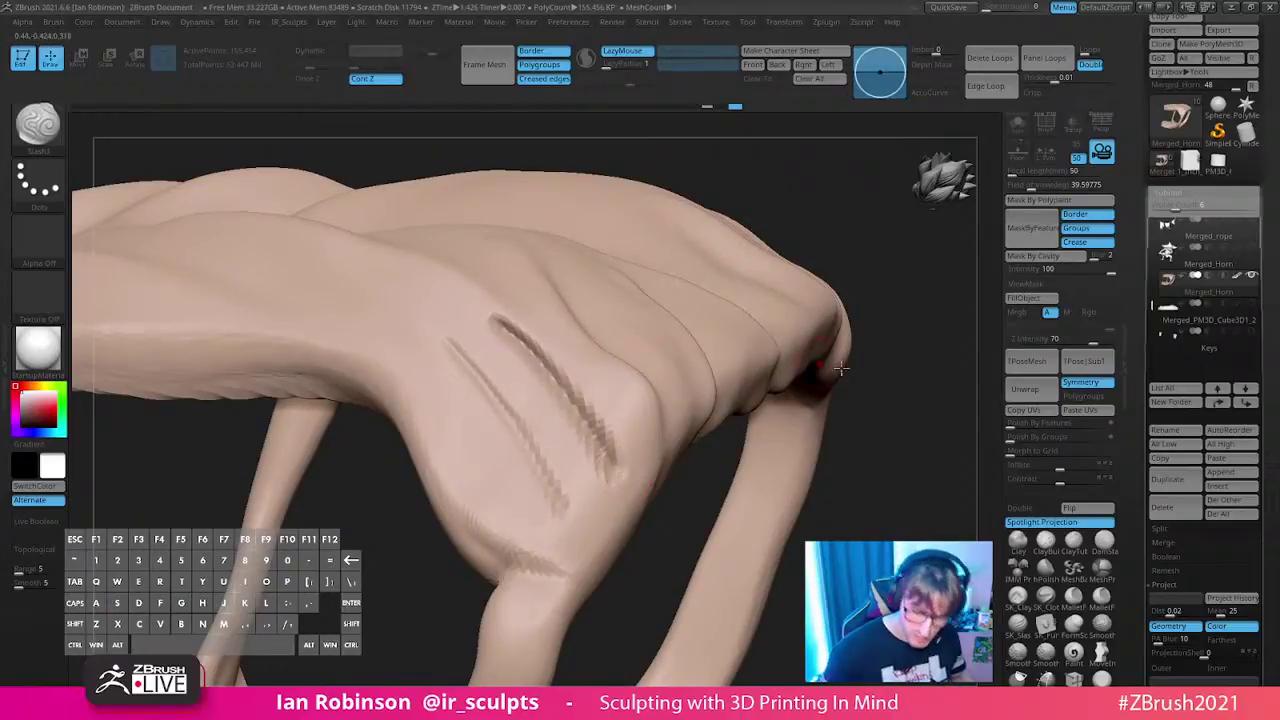
pyautogui.moveTo(892, 470)
pyautogui.mouseDown()
pyautogui.moveTo(882, 491)
pyautogui.moveTo(758, 537)
pyautogui.moveTo(549, 428)
pyautogui.mouseUp()
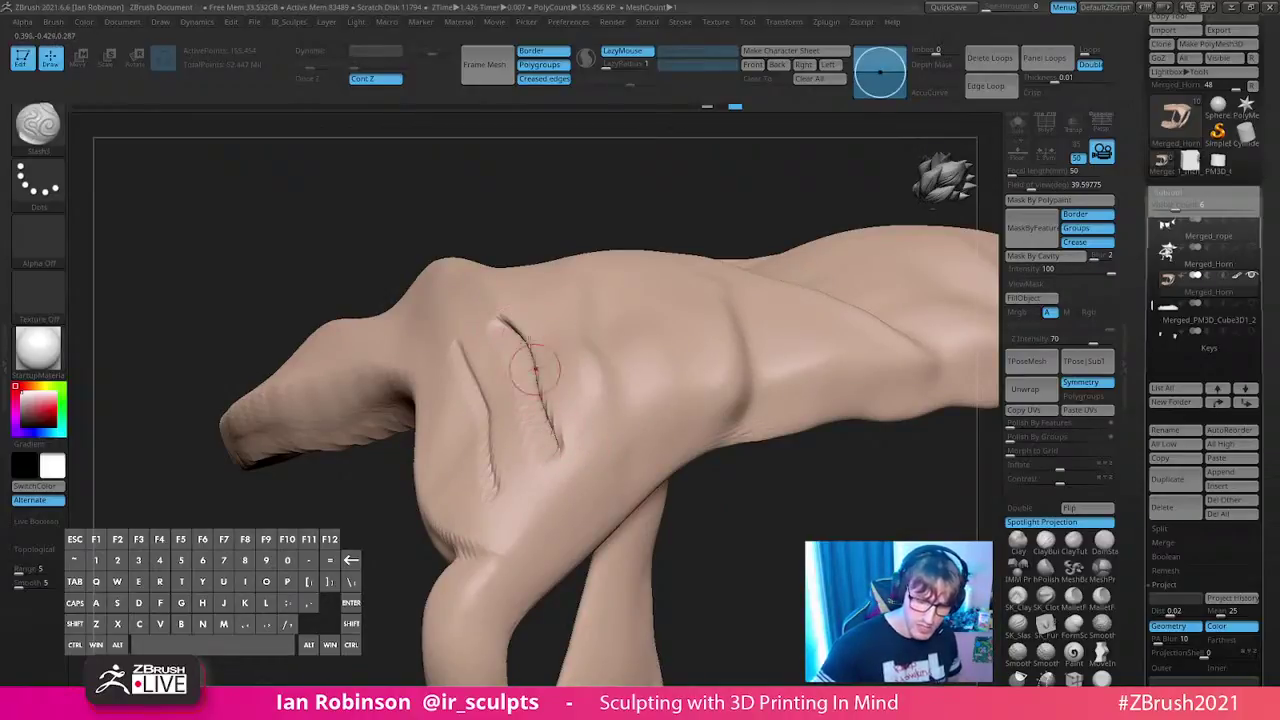
pyautogui.moveTo(551, 249)
pyautogui.mouseDown()
pyautogui.moveTo(663, 180)
pyautogui.moveTo(487, 350)
pyautogui.mouseUp()
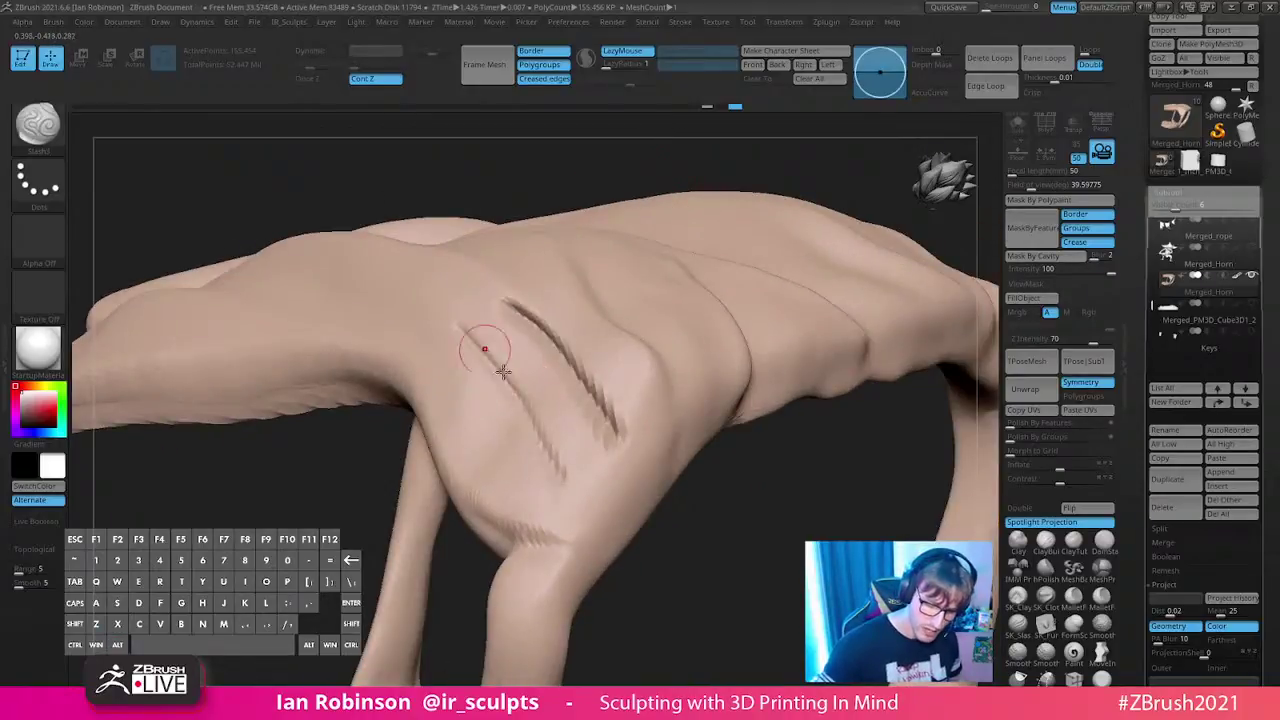
pyautogui.moveTo(548, 513)
pyautogui.mouseDown()
pyautogui.moveTo(717, 591)
pyautogui.moveTo(576, 520)
pyautogui.mouseUp()
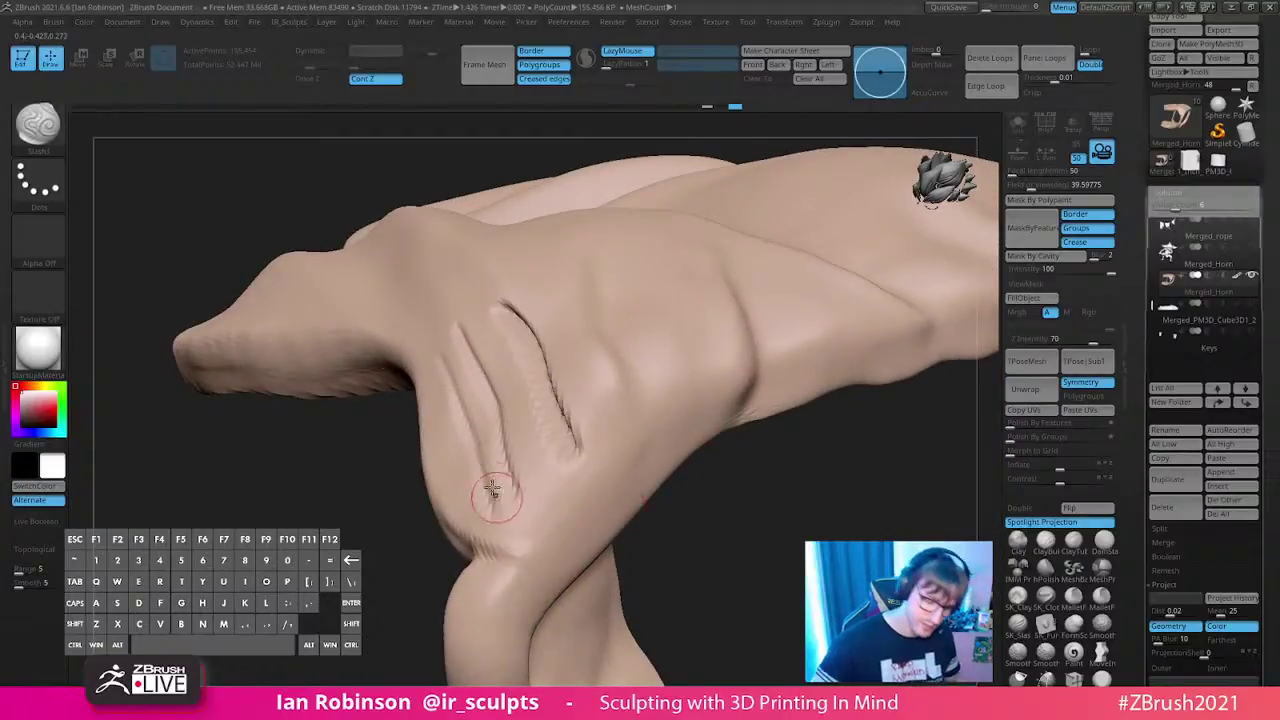
pyautogui.moveTo(592, 460); pyautogui.dragTo(645, 477, button='right')
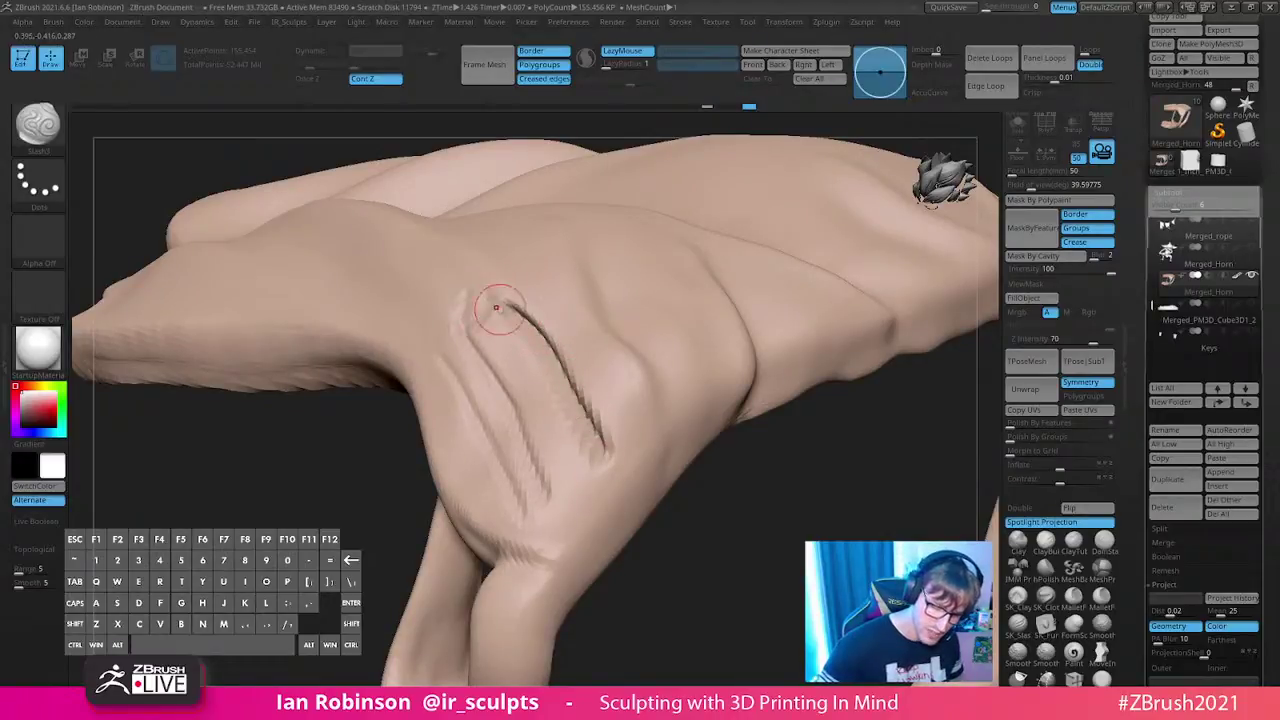
# - Undo the Slash3 crease strokes on the cloth above the strap joint
pyautogui.hotkey('ctrl', 'z')
pyautogui.hotkey('ctrl', 'z')
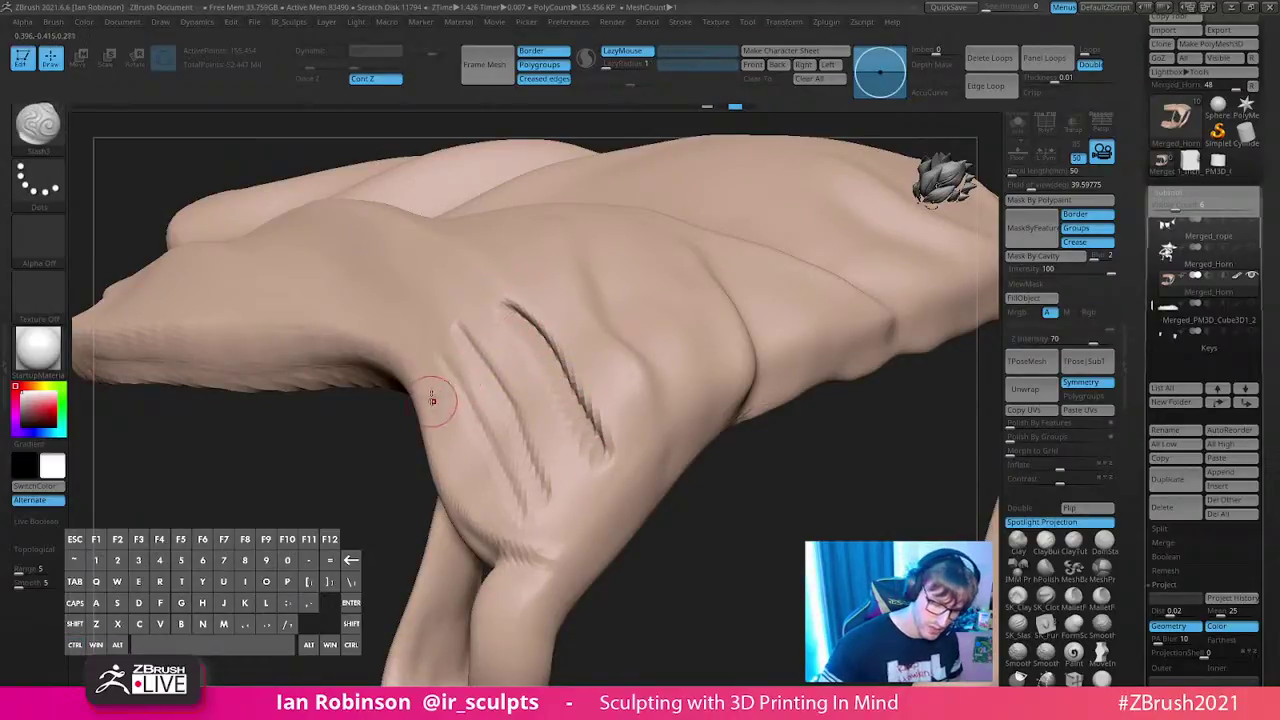
pyautogui.keyDown('alt'); pyautogui.moveTo(708, 586); pyautogui.dragTo(728, 515); pyautogui.keyUp('alt')
pyautogui.hotkey('ctrl', 'z')
pyautogui.hotkey('ctrl', 'z')
pyautogui.moveTo(823, 466)
pyautogui.keyDown('alt'); pyautogui.mouseDown()
pyautogui.moveTo(845, 423)
pyautogui.moveTo(807, 372)
pyautogui.mouseUp(); pyautogui.keyUp('alt')
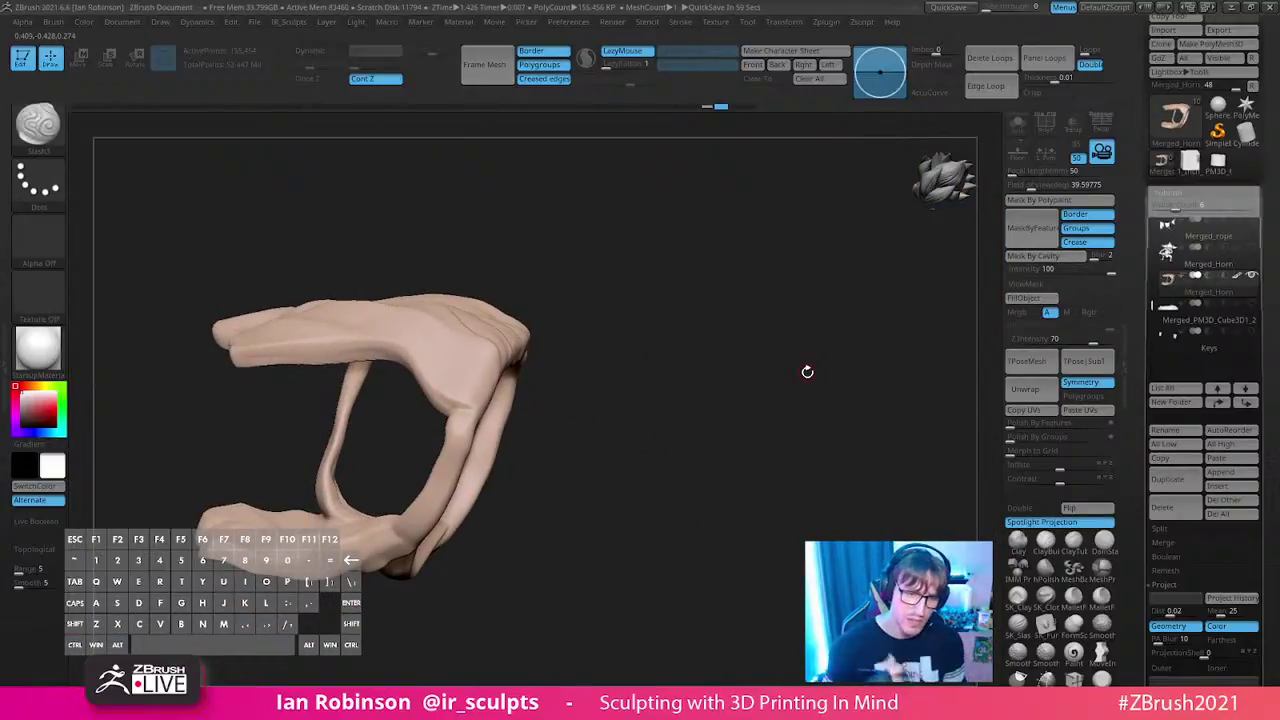
# - Widen the lower end of the sash's thin strap with the Move brush
pyautogui.moveTo(807, 372)
pyautogui.mouseDown()
pyautogui.moveTo(766, 369)
pyautogui.moveTo(869, 374)
pyautogui.moveTo(879, 308)
pyautogui.moveTo(846, 326)
pyautogui.moveTo(866, 346)
pyautogui.moveTo(500, 569)
pyautogui.moveTo(562, 455)
pyautogui.moveTo(563, 349)
pyautogui.moveTo(556, 360)
pyautogui.mouseUp()
pyautogui.press('b')
pyautogui.press('m')
pyautogui.press('v')
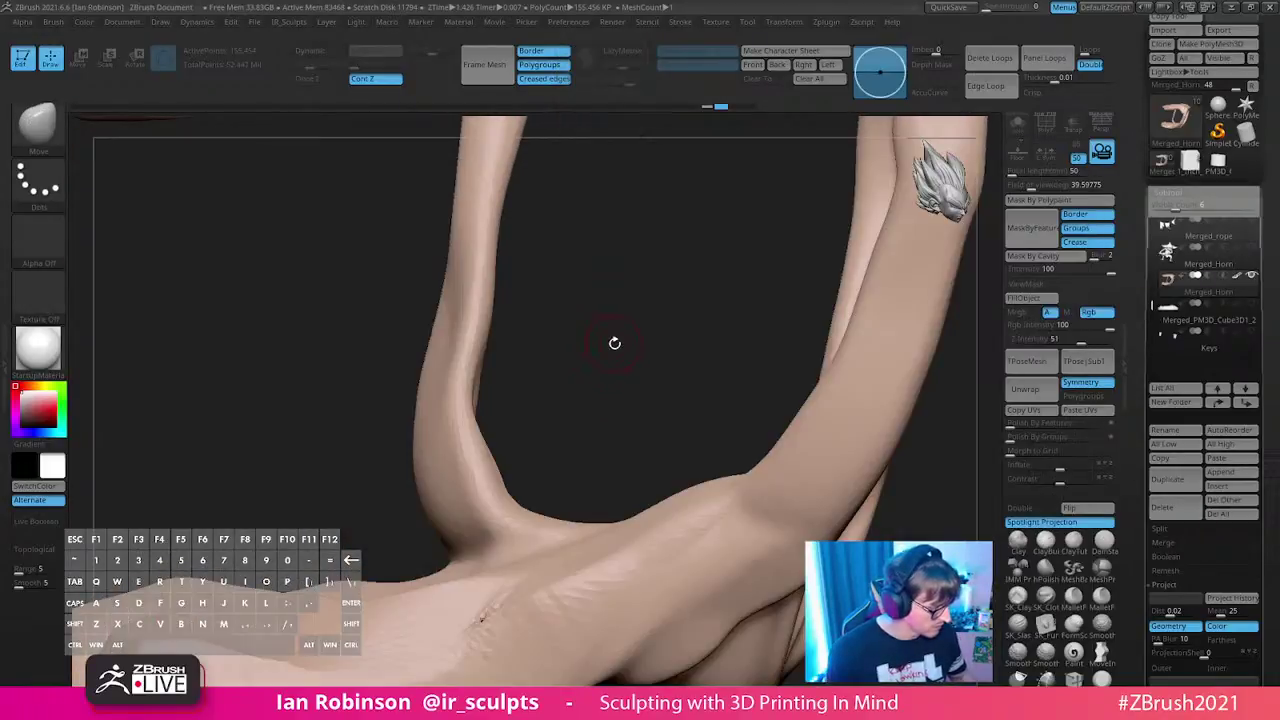
pyautogui.press('space')
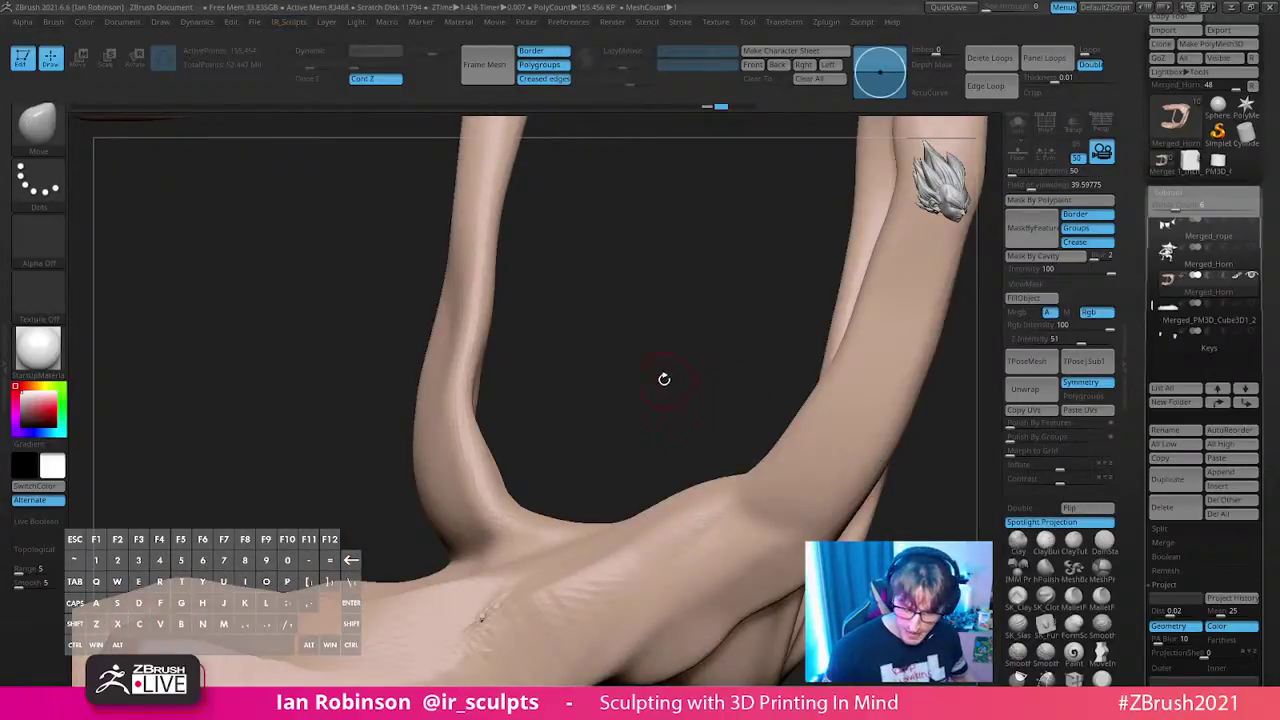
pyautogui.moveTo(652, 373); pyautogui.dragTo(624, 345)
pyautogui.moveTo(544, 354); pyautogui.dragTo(554, 394)
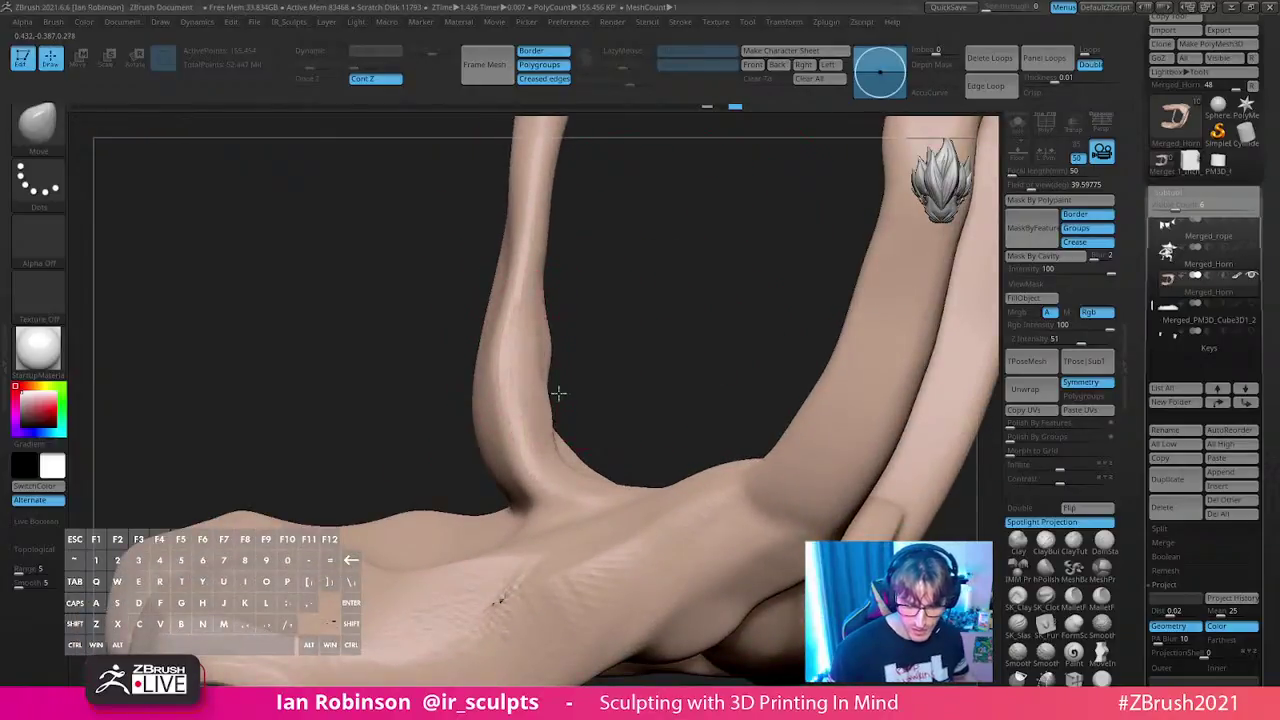
pyautogui.keyDown('alt'); pyautogui.moveTo(638, 358); pyautogui.dragTo(643, 466); pyautogui.keyUp('alt')
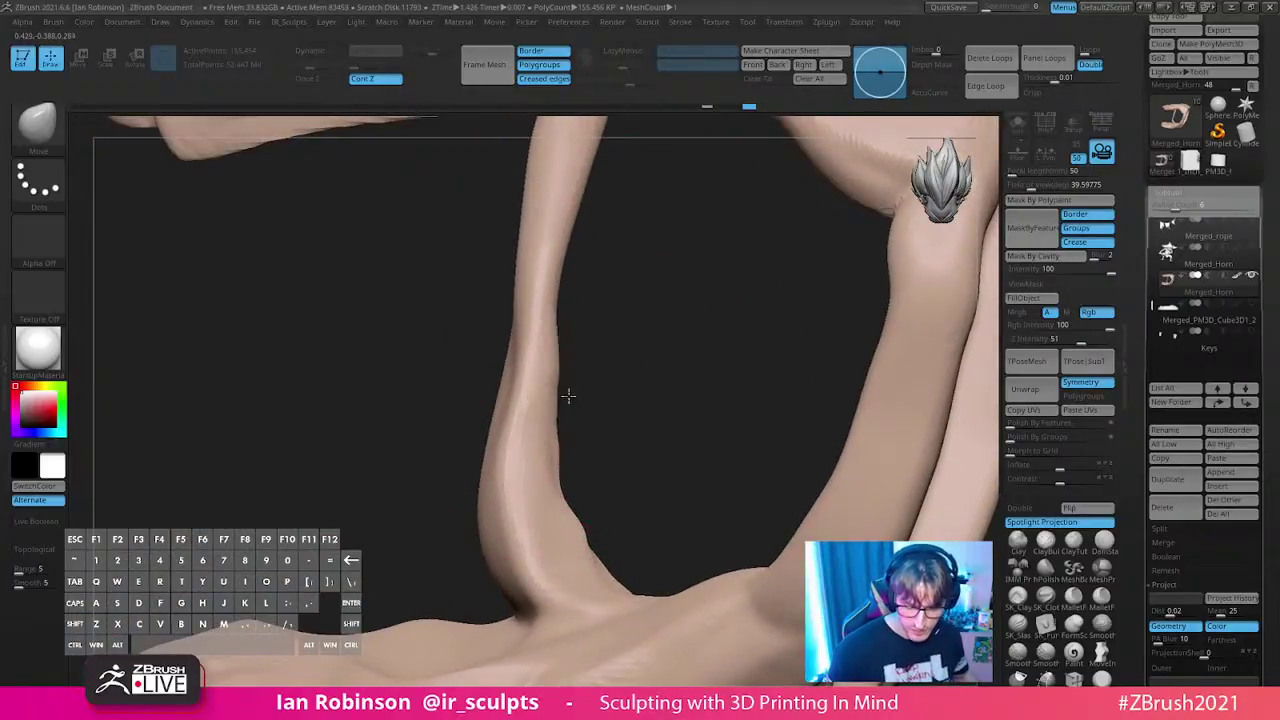
# - Thicken the middle and upper part of the sash's thin strap with Move brush strokes from several sides
pyautogui.moveTo(567, 258)
pyautogui.mouseDown()
pyautogui.moveTo(640, 371)
pyautogui.moveTo(602, 337)
pyautogui.moveTo(606, 356)
pyautogui.mouseUp()
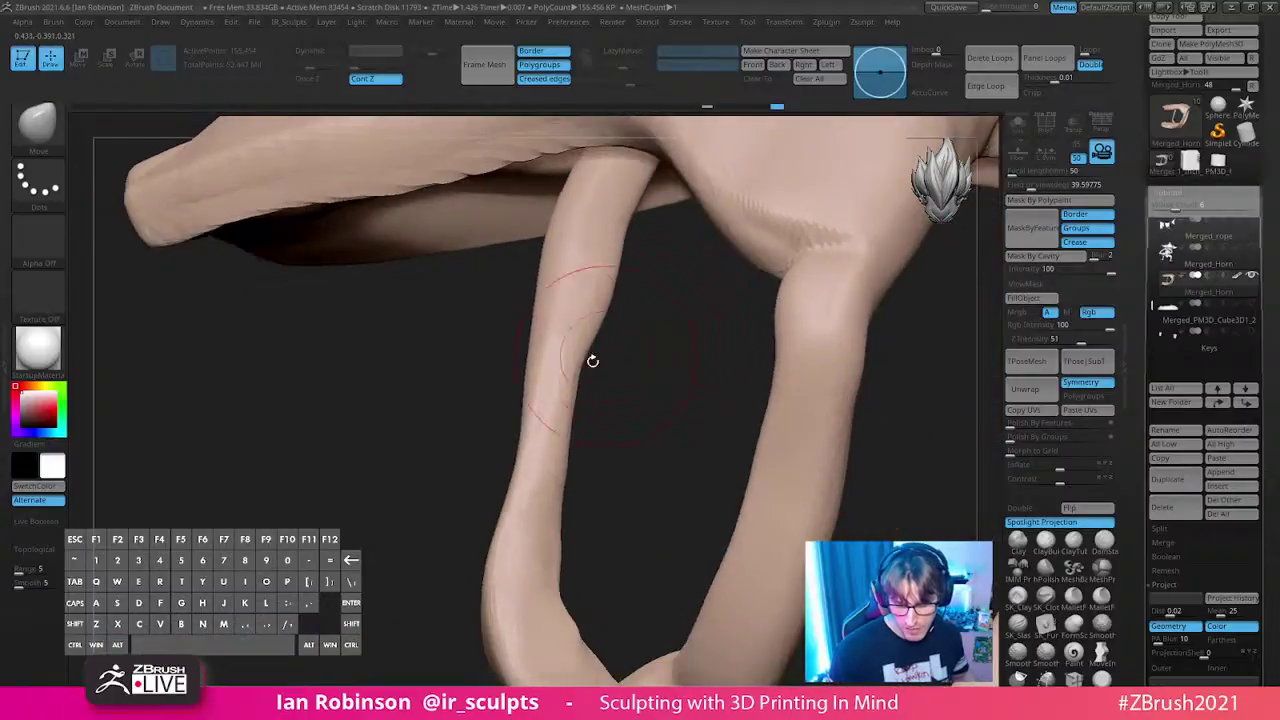
pyautogui.moveTo(569, 492); pyautogui.dragTo(576, 427)
pyautogui.moveTo(604, 258); pyautogui.dragTo(566, 450)
pyautogui.moveTo(655, 369)
pyautogui.mouseDown()
pyautogui.moveTo(760, 389)
pyautogui.moveTo(593, 433)
pyautogui.moveTo(663, 409)
pyautogui.moveTo(491, 523)
pyautogui.mouseUp()
pyautogui.moveTo(521, 476)
pyautogui.mouseDown()
pyautogui.moveTo(560, 380)
pyautogui.moveTo(726, 349)
pyautogui.moveTo(731, 451)
pyautogui.moveTo(528, 245)
pyautogui.mouseUp()
pyautogui.moveTo(529, 178)
pyautogui.mouseDown()
pyautogui.moveTo(737, 443)
pyautogui.moveTo(557, 329)
pyautogui.mouseUp()
pyautogui.moveTo(410, 215); pyautogui.dragTo(415, 227)
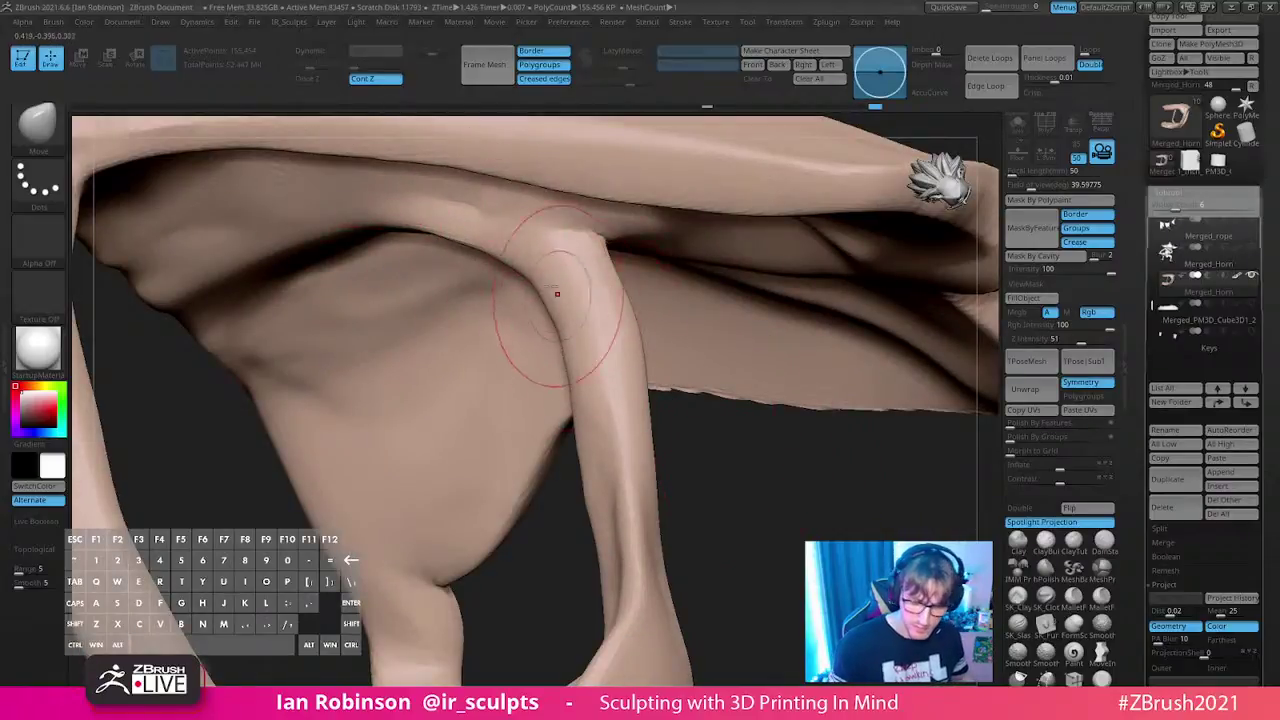
# - Pull the strap's outer edge outward with the Move brush so its base flares into the adjoining cloth
pyautogui.moveTo(537, 306)
pyautogui.mouseDown()
pyautogui.moveTo(731, 466)
pyautogui.moveTo(625, 393)
pyautogui.mouseUp()
pyautogui.moveTo(557, 340); pyautogui.dragTo(631, 384)
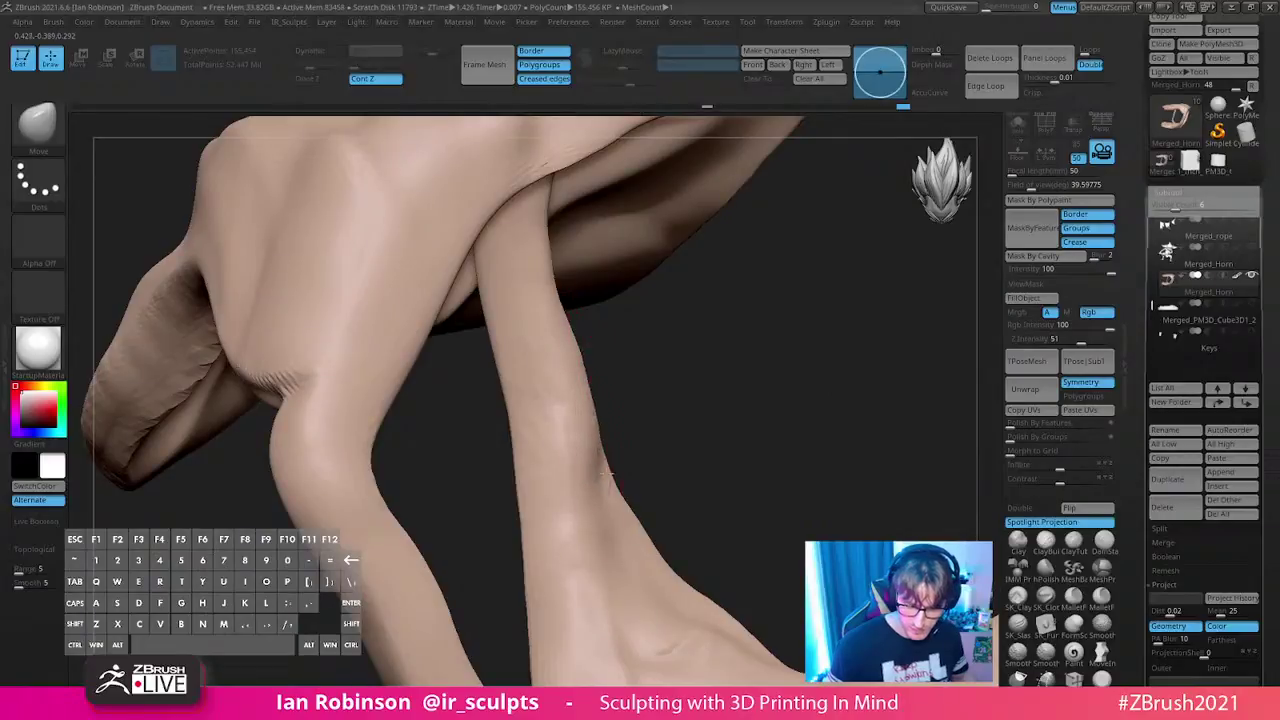
pyautogui.moveTo(641, 515)
pyautogui.mouseDown()
pyautogui.moveTo(746, 363)
pyautogui.moveTo(679, 477)
pyautogui.moveTo(757, 366)
pyautogui.moveTo(650, 398)
pyautogui.mouseUp()
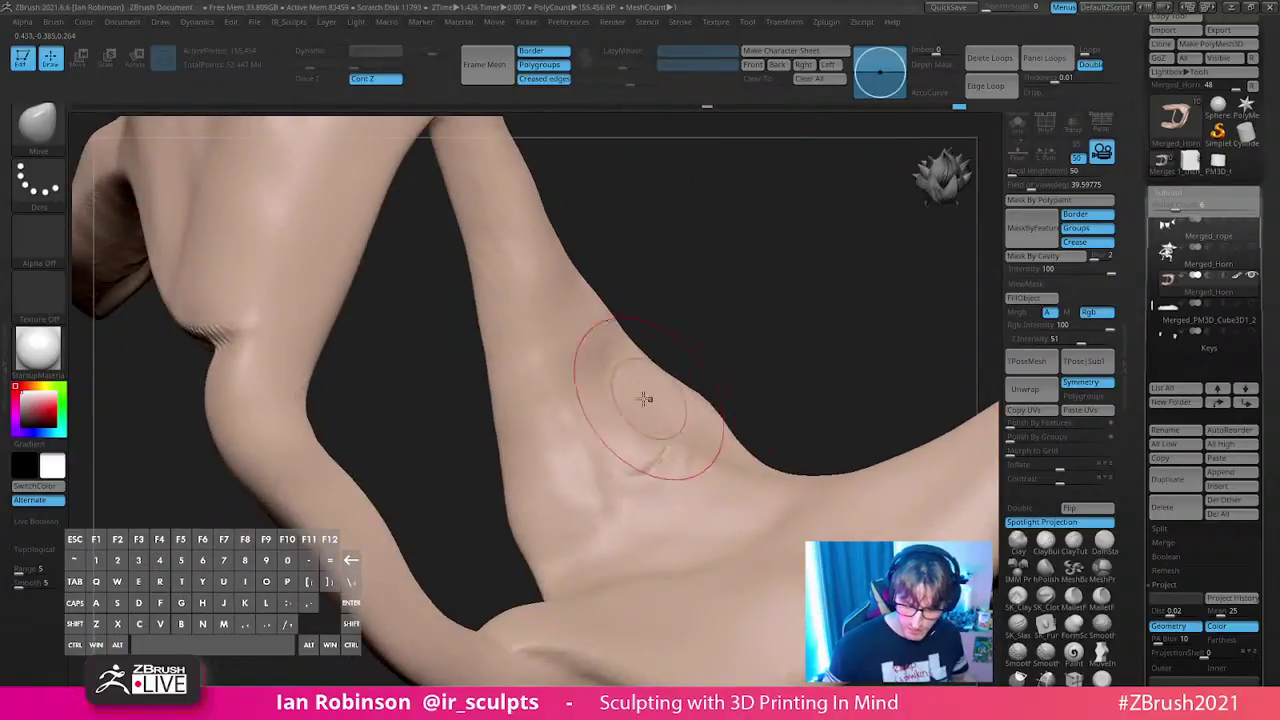
pyautogui.moveTo(794, 349); pyautogui.dragTo(748, 415)
# - Smooth the rough edge and underside of the isolated cloth, and unhide the rest of the creature
pyautogui.keyDown('alt'); pyautogui.moveTo(811, 329); pyautogui.dragTo(604, 387); pyautogui.keyUp('alt')
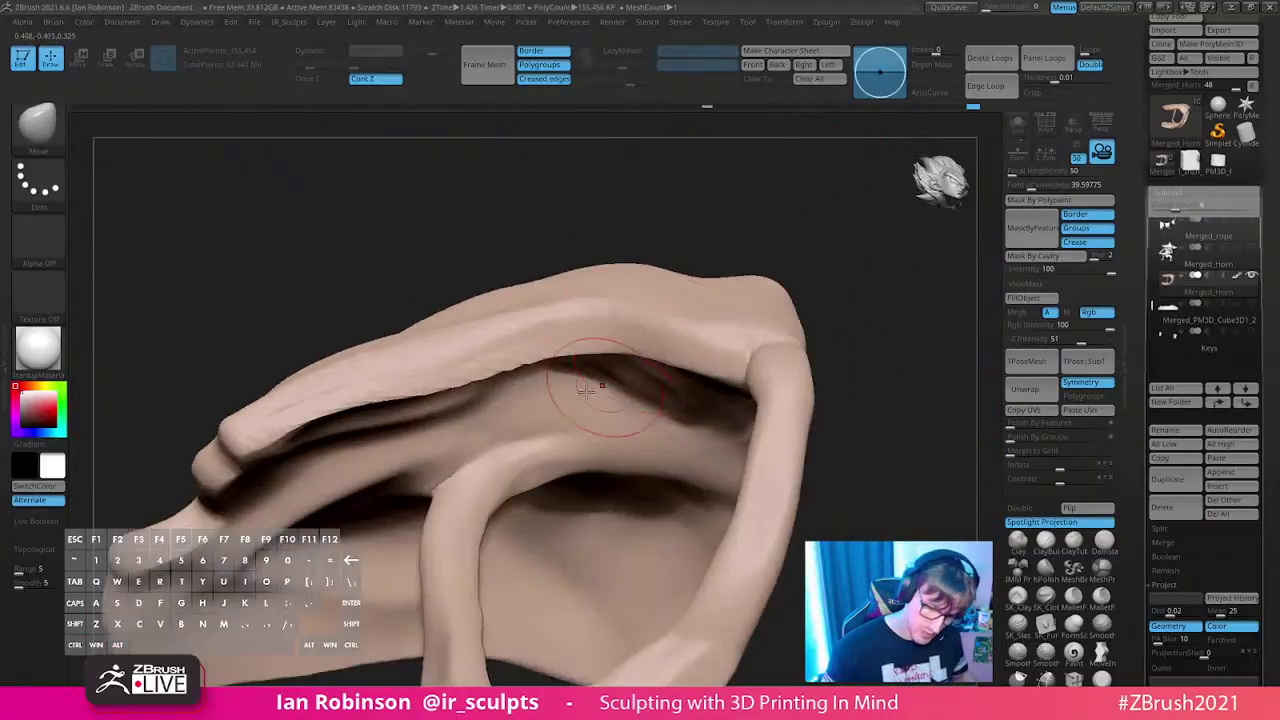
pyautogui.press('shift')
pyautogui.keyDown('shift'); pyautogui.moveTo(312, 402); pyautogui.dragTo(371, 366); pyautogui.keyUp('shift')
pyautogui.moveTo(705, 205)
pyautogui.mouseDown()
pyautogui.moveTo(820, 260)
pyautogui.moveTo(803, 305)
pyautogui.moveTo(706, 271)
pyautogui.mouseUp()
pyautogui.moveTo(808, 300); pyautogui.dragTo(749, 289)
pyautogui.press('shift')
pyautogui.moveTo(785, 250)
pyautogui.mouseDown()
pyautogui.moveTo(795, 255)
pyautogui.moveTo(705, 245)
pyautogui.moveTo(690, 259)
pyautogui.mouseUp()
pyautogui.moveTo(840, 300)
pyautogui.mouseDown()
pyautogui.moveTo(858, 245)
pyautogui.moveTo(622, 390)
pyautogui.moveTo(615, 410)
pyautogui.moveTo(645, 385)
pyautogui.moveTo(633, 312)
pyautogui.moveTo(414, 371)
pyautogui.mouseUp()
pyautogui.hotkey('ctrl', 'shift')
pyautogui.keyDown('ctrl'); pyautogui.keyDown('shift'); pyautogui.click(895, 305); pyautogui.keyUp('shift'); pyautogui.keyUp('ctrl')
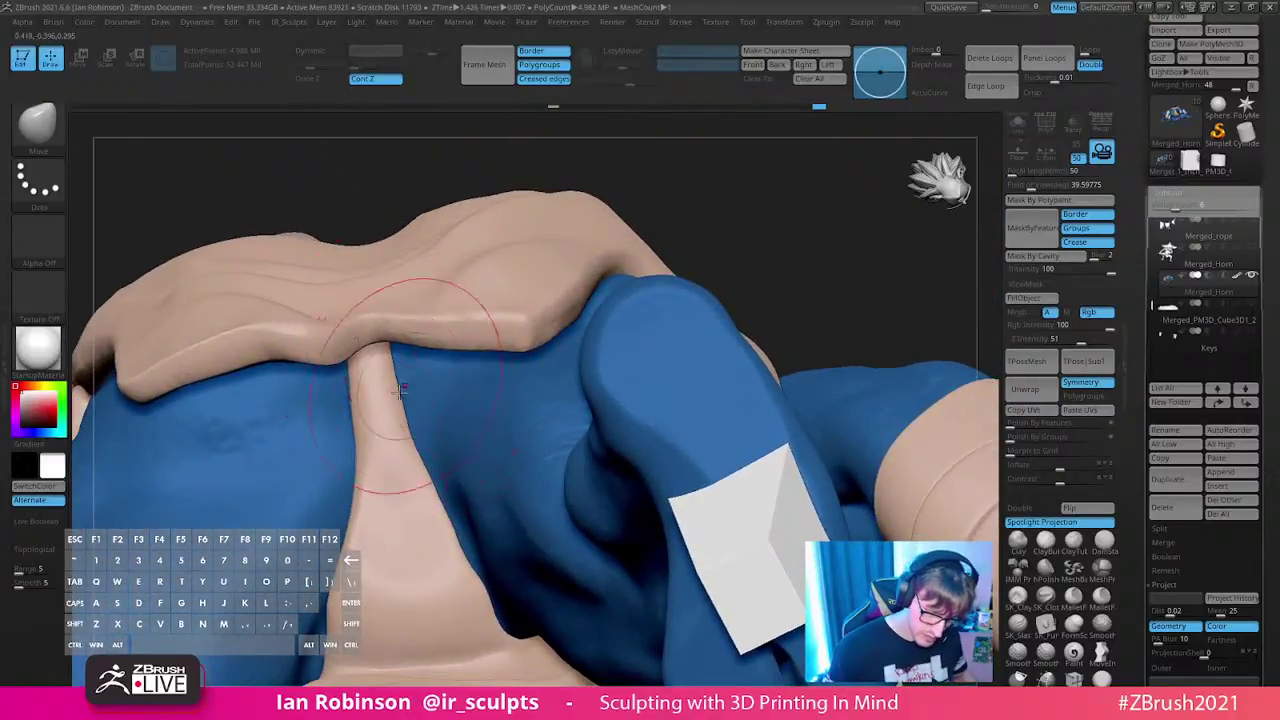
# - Isolate the sash cloth to inspect its reworked strap with the polyframe toggled, and unhide the creature
pyautogui.keyDown('ctrl'); pyautogui.keyDown('shift'); pyautogui.click(388, 395); pyautogui.keyUp('shift'); pyautogui.keyUp('ctrl')
pyautogui.hotkey('shift', 'f')
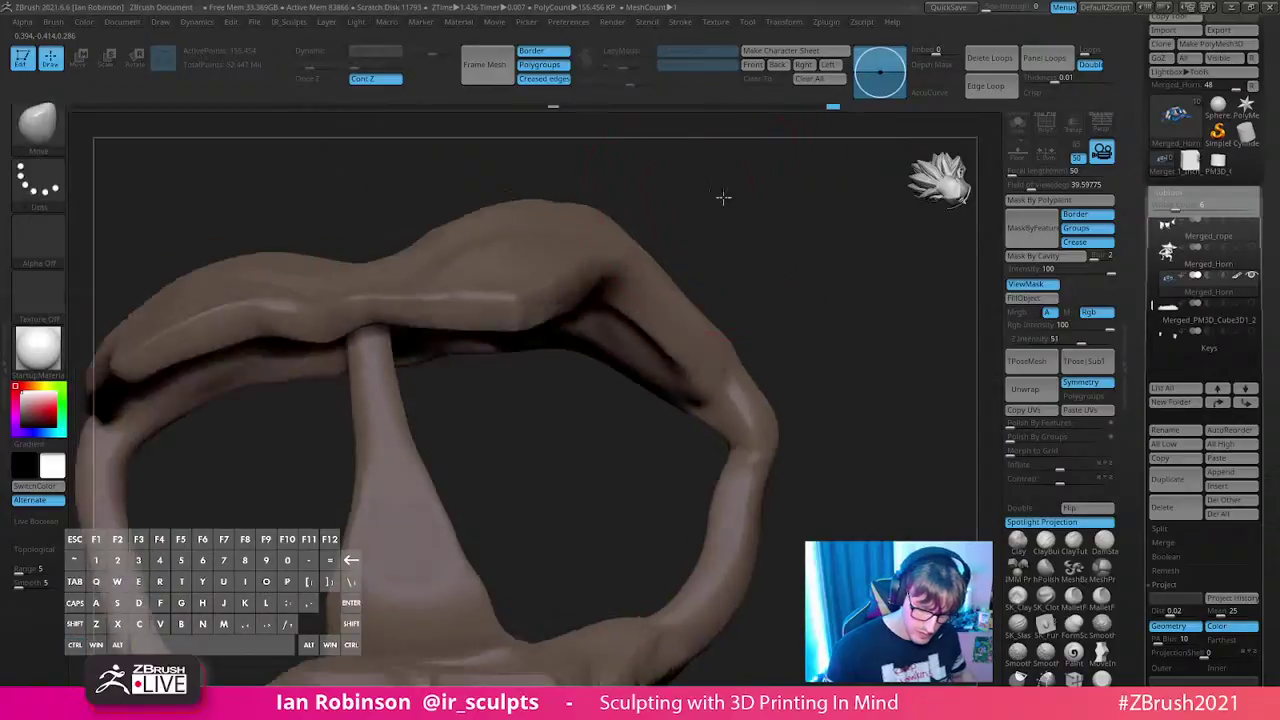
pyautogui.keyDown('ctrl'); pyautogui.keyDown('shift'); pyautogui.click(710, 215); pyautogui.keyUp('shift'); pyautogui.keyUp('ctrl')
pyautogui.hotkey('shift', 'f')
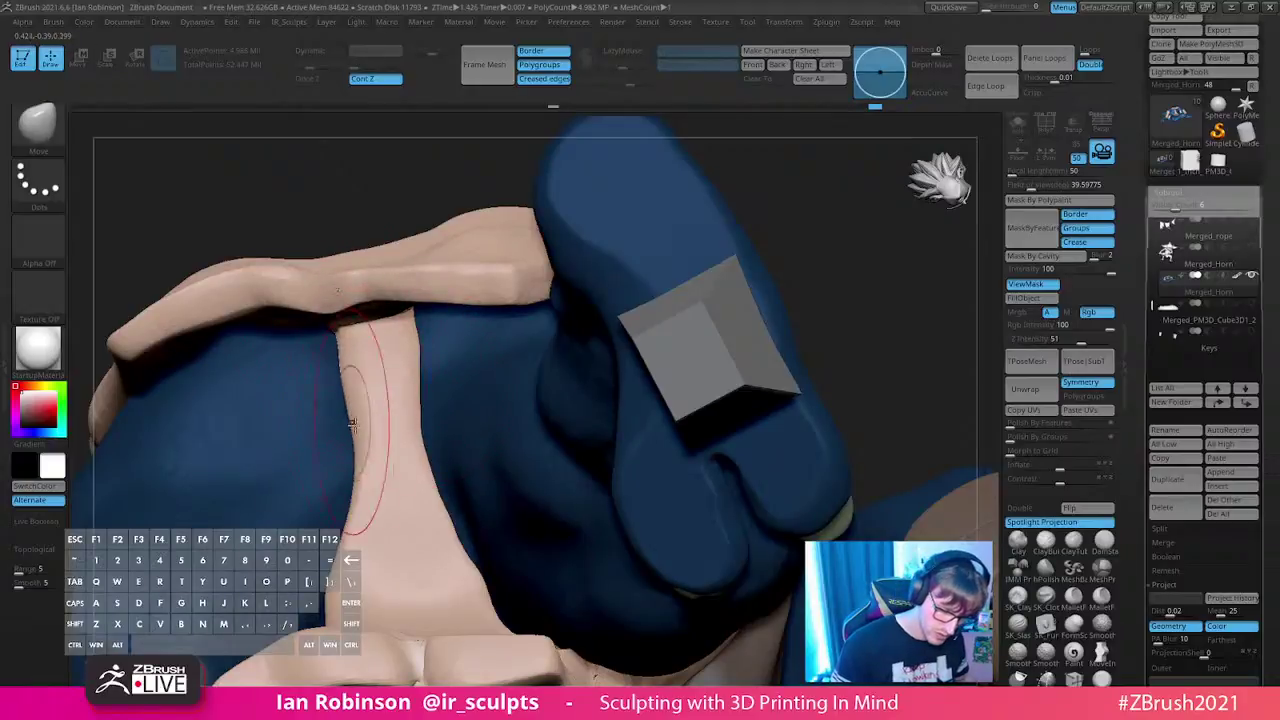
# - Isolate the forearm wrap bands, singly and together, to examine their thickness and hollow interior
pyautogui.moveTo(843, 289)
pyautogui.mouseDown()
pyautogui.moveTo(777, 294)
pyautogui.moveTo(813, 284)
pyautogui.moveTo(846, 320)
pyautogui.moveTo(871, 306)
pyautogui.moveTo(820, 334)
pyautogui.moveTo(847, 375)
pyautogui.moveTo(877, 320)
pyautogui.moveTo(790, 380)
pyautogui.mouseUp()
pyautogui.keyDown('ctrl'); pyautogui.keyDown('shift'); pyautogui.click(770, 385); pyautogui.keyUp('shift'); pyautogui.keyUp('ctrl')
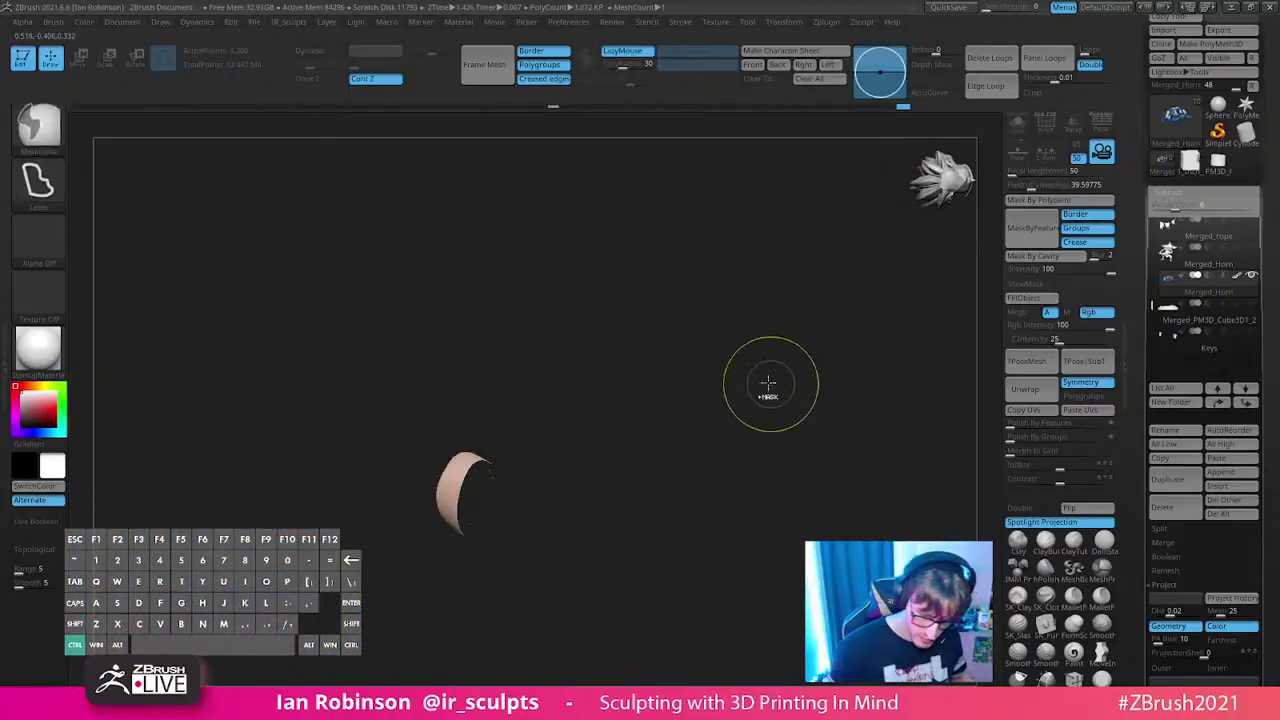
pyautogui.keyDown('ctrl'); pyautogui.keyDown('shift'); pyautogui.click(775, 395); pyautogui.keyUp('shift'); pyautogui.keyUp('ctrl')
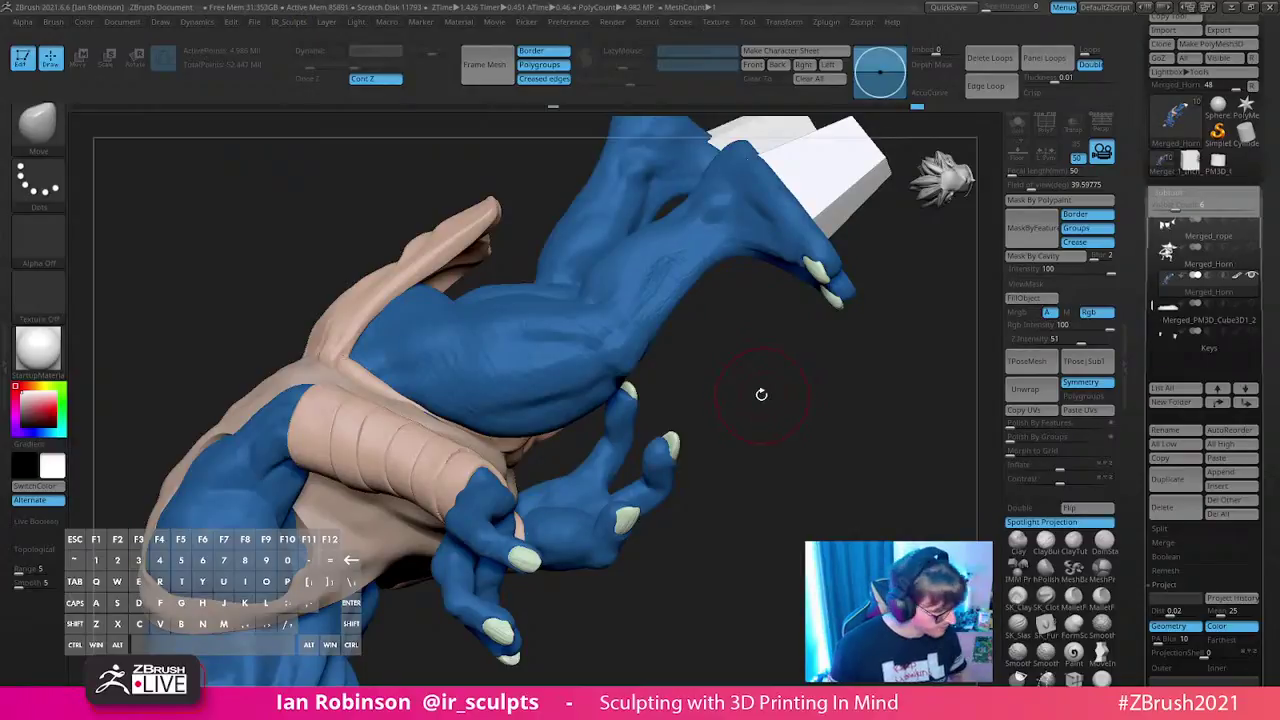
pyautogui.keyDown('ctrl'); pyautogui.keyDown('shift'); pyautogui.click(637, 430); pyautogui.keyUp('shift'); pyautogui.keyUp('ctrl')
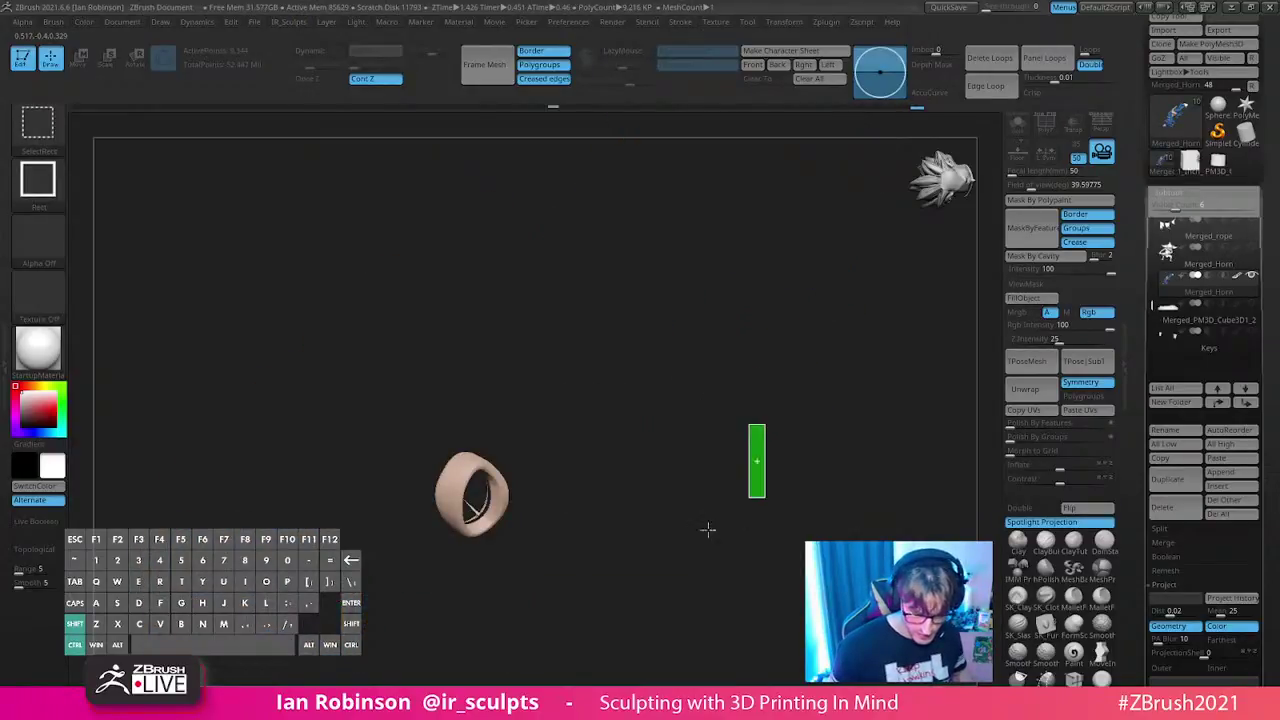
pyautogui.keyDown('ctrl'); pyautogui.keyDown('shift'); pyautogui.click(737, 529); pyautogui.keyUp('shift'); pyautogui.keyUp('ctrl')
pyautogui.moveTo(764, 416); pyautogui.dragTo(786, 422)
pyautogui.moveTo(372, 432); pyautogui.dragTo(315, 412)
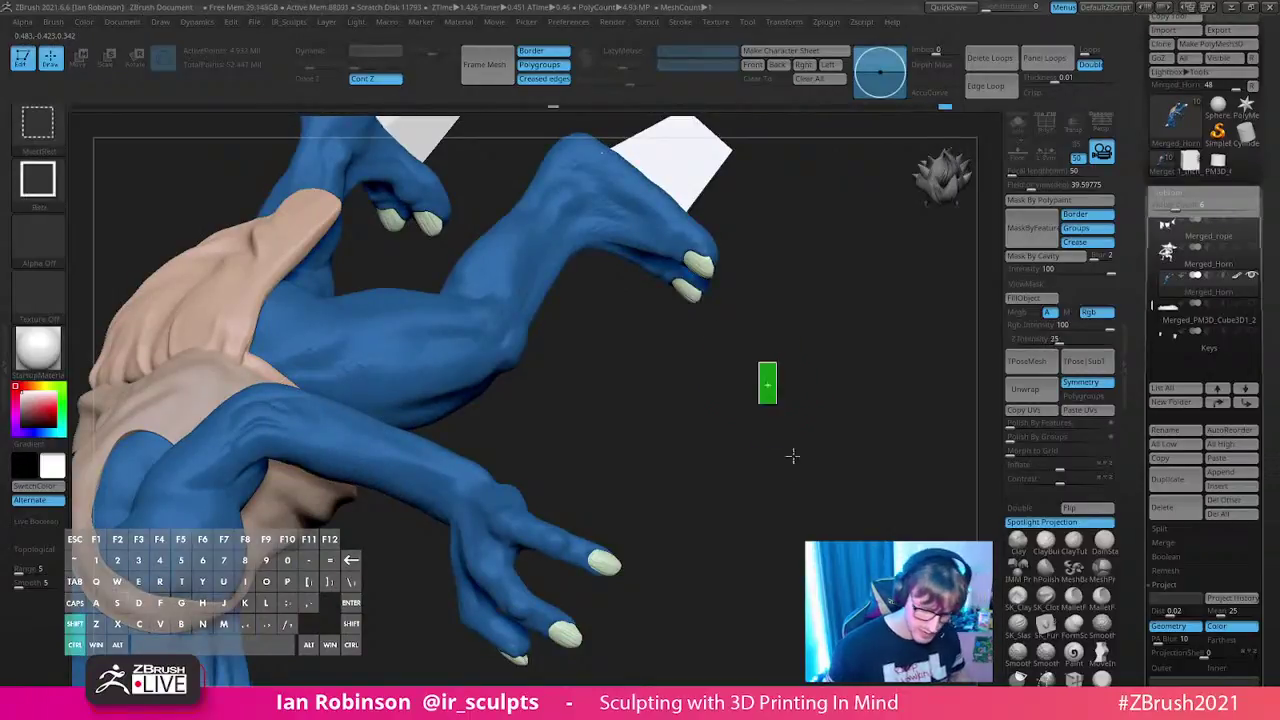
pyautogui.keyDown('ctrl'); pyautogui.keyDown('shift'); pyautogui.click(740, 373); pyautogui.keyUp('shift'); pyautogui.keyUp('ctrl')
pyautogui.moveTo(729, 380); pyautogui.dragTo(669, 361)
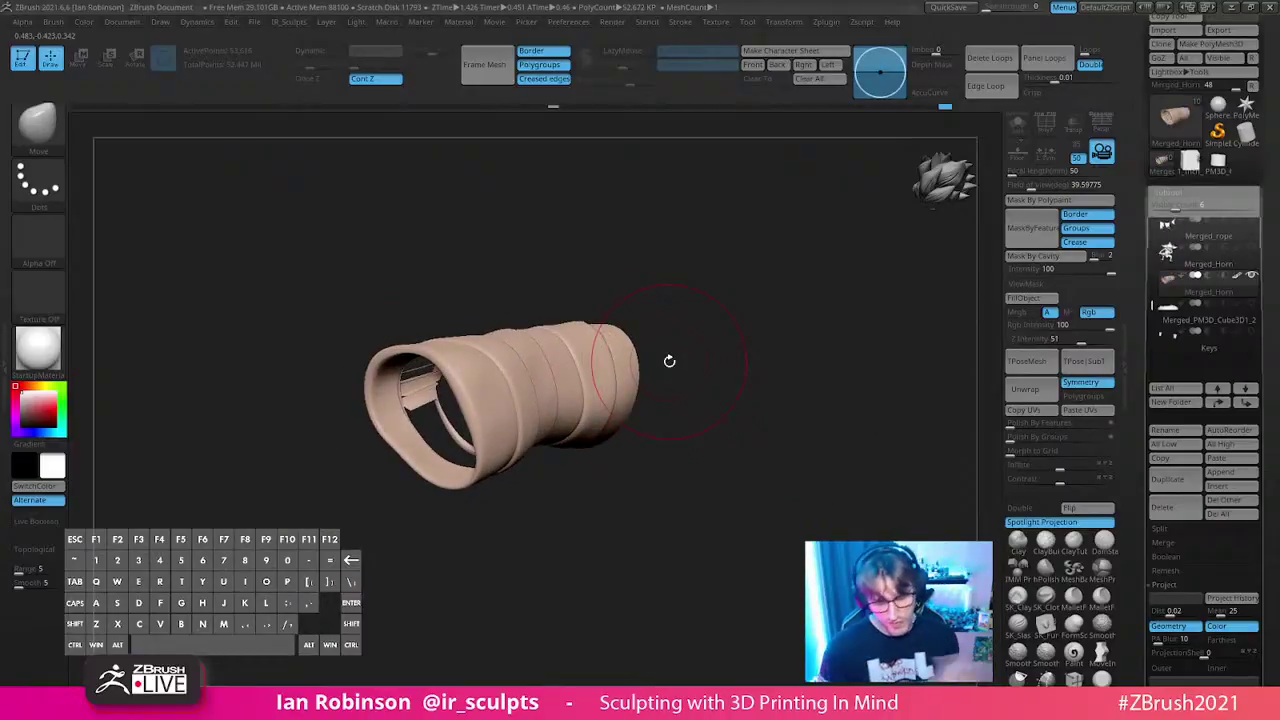
pyautogui.press('b')
pyautogui.press('i')
pyautogui.press('t')
pyautogui.keyDown('alt'); pyautogui.moveTo(750, 348); pyautogui.dragTo(812, 354); pyautogui.keyUp('alt')
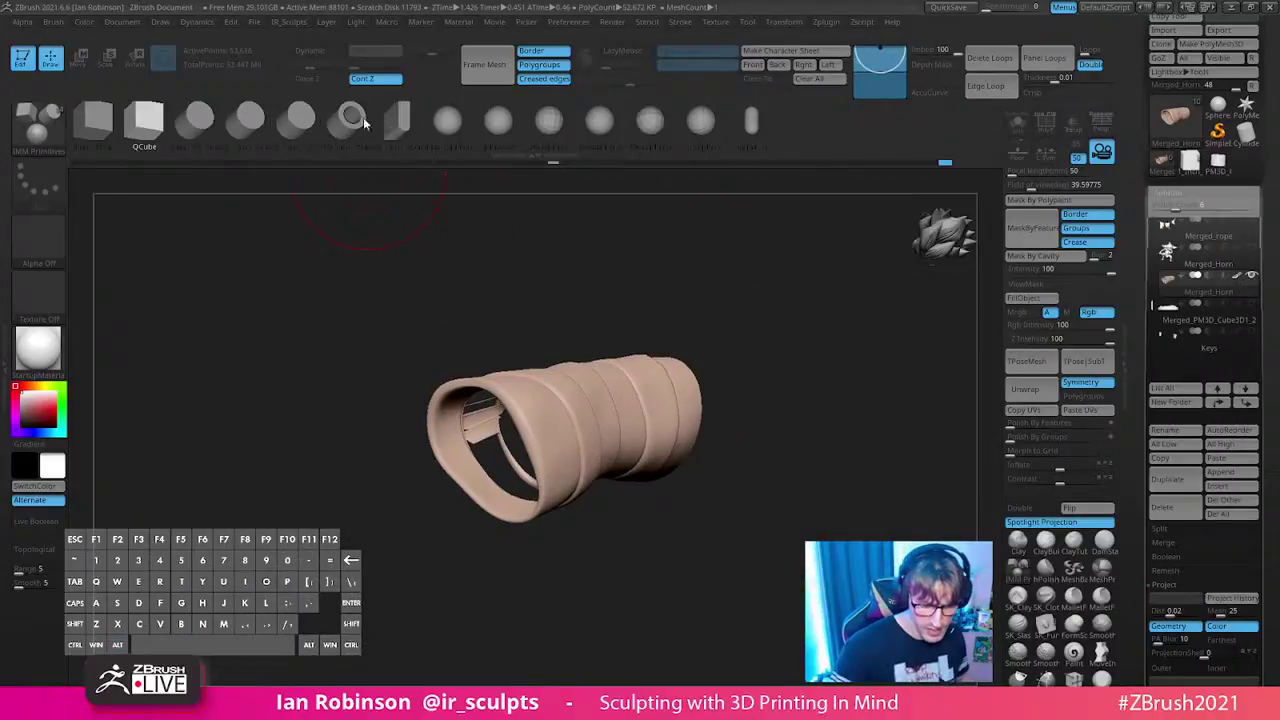
# - Examine how the hollow forearm wrap fits around the arm, with the rest of the creature masked
pyautogui.moveTo(757, 307); pyautogui.dragTo(705, 330)
pyautogui.keyDown('ctrl'); pyautogui.keyDown('shift'); pyautogui.click(728, 352); pyautogui.keyUp('shift'); pyautogui.keyUp('ctrl')
pyautogui.moveTo(720, 585); pyautogui.dragTo(796, 340)
pyautogui.keyDown('ctrl'); pyautogui.keyDown('shift'); pyautogui.moveTo(459, 429); pyautogui.dragTo(470, 424); pyautogui.keyUp('shift'); pyautogui.keyUp('ctrl')
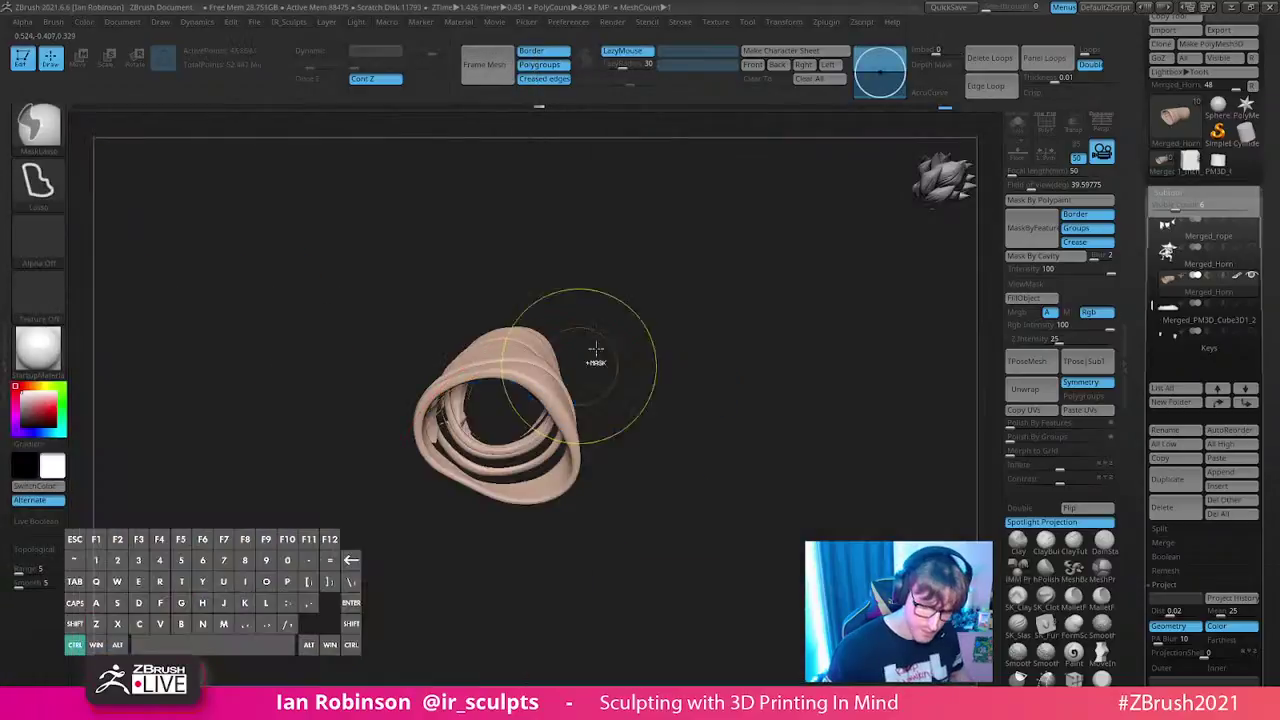
pyautogui.keyDown('ctrl'); pyautogui.keyDown('shift'); pyautogui.click(658, 295); pyautogui.keyUp('shift'); pyautogui.keyUp('ctrl')
pyautogui.keyDown('ctrl'); pyautogui.keyDown('alt'); pyautogui.keyDown('shift'); pyautogui.moveTo(525, 365); pyautogui.dragTo(449, 394); pyautogui.keyUp('shift'); pyautogui.keyUp('alt'); pyautogui.keyUp('ctrl')
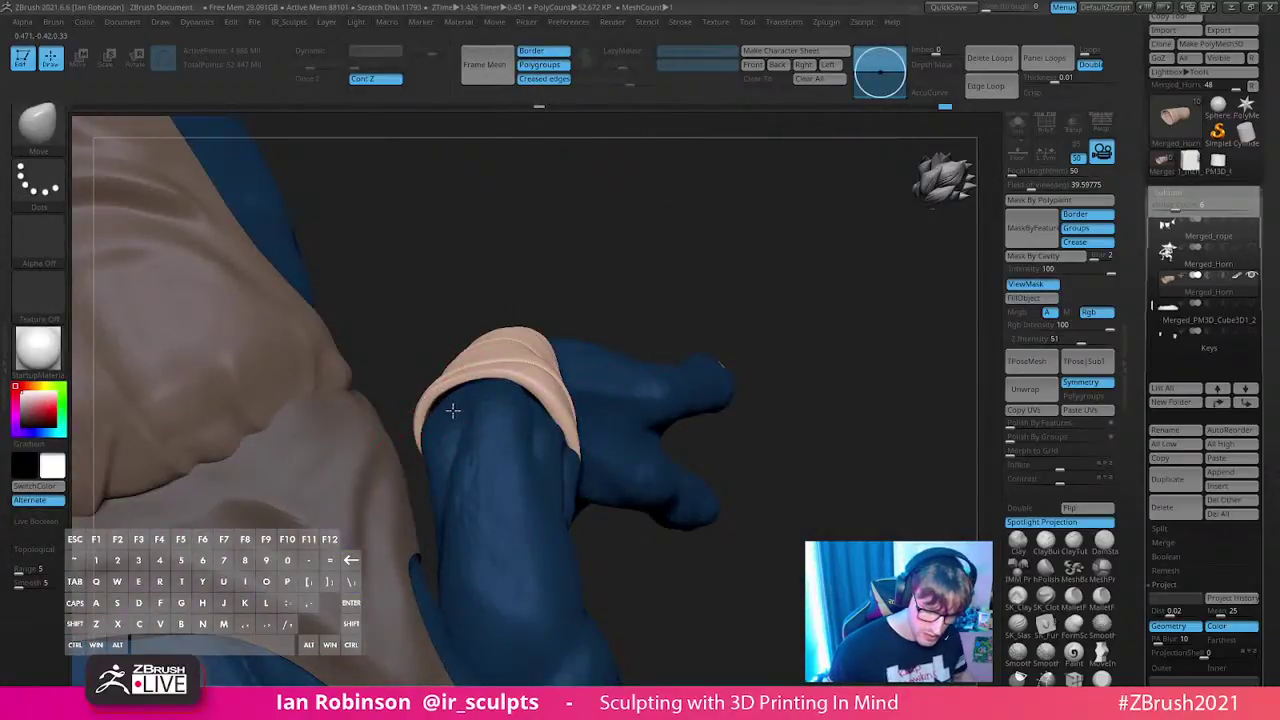
pyautogui.moveTo(523, 401); pyautogui.dragTo(570, 432)
pyautogui.moveTo(617, 396); pyautogui.dragTo(692, 350)
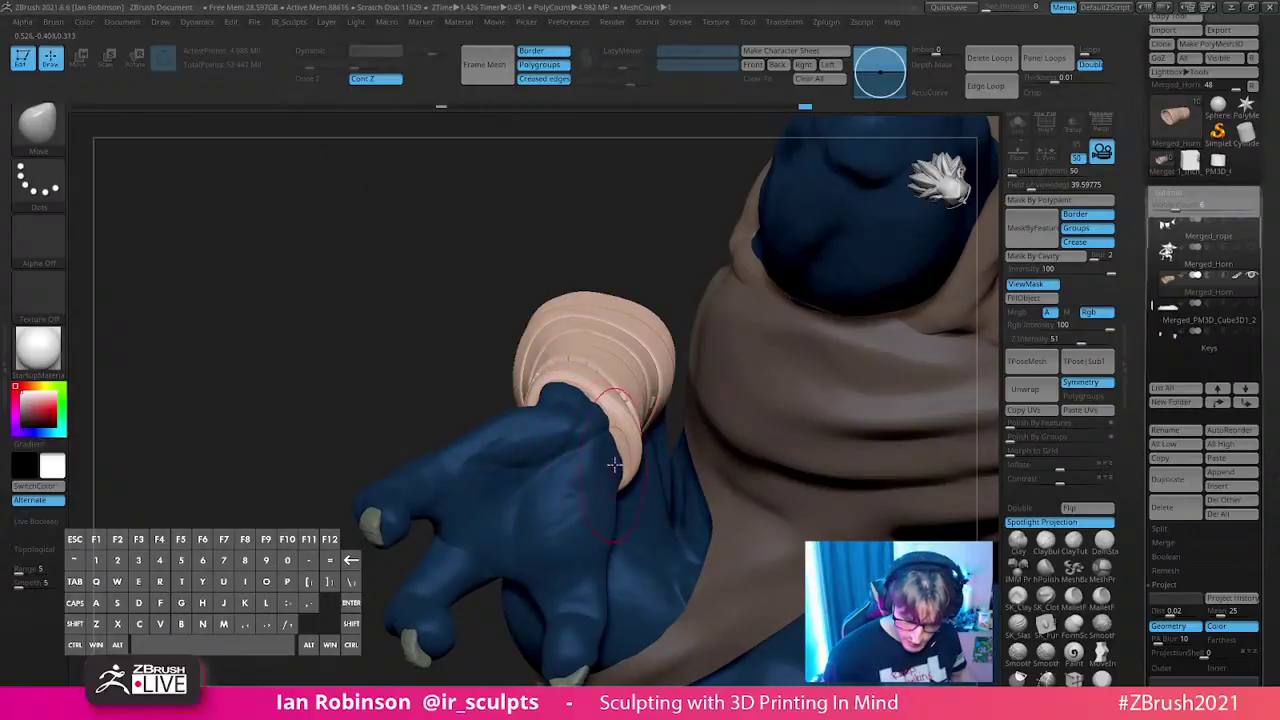
pyautogui.moveTo(634, 251); pyautogui.dragTo(706, 326)
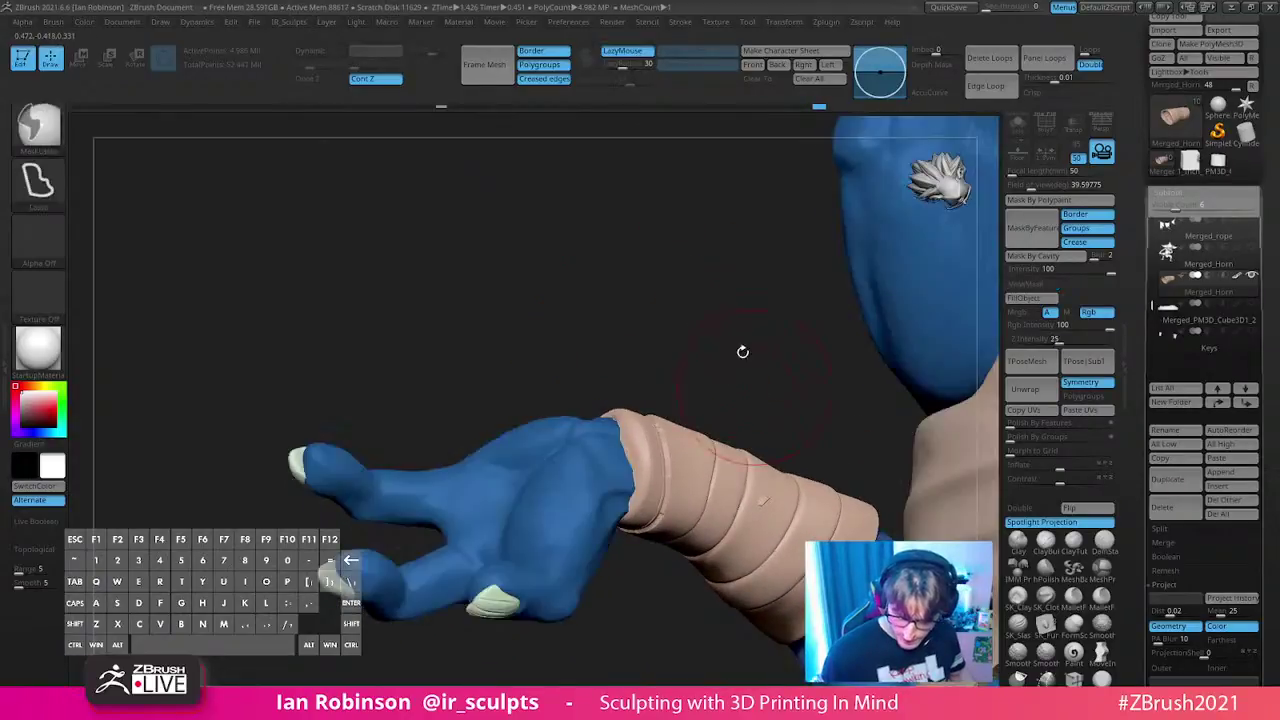
# - Insert a sphere from IMM Primitives over the forearm wrap and split it off as its own subtool
pyautogui.press('b')
pyautogui.click(632, 260)
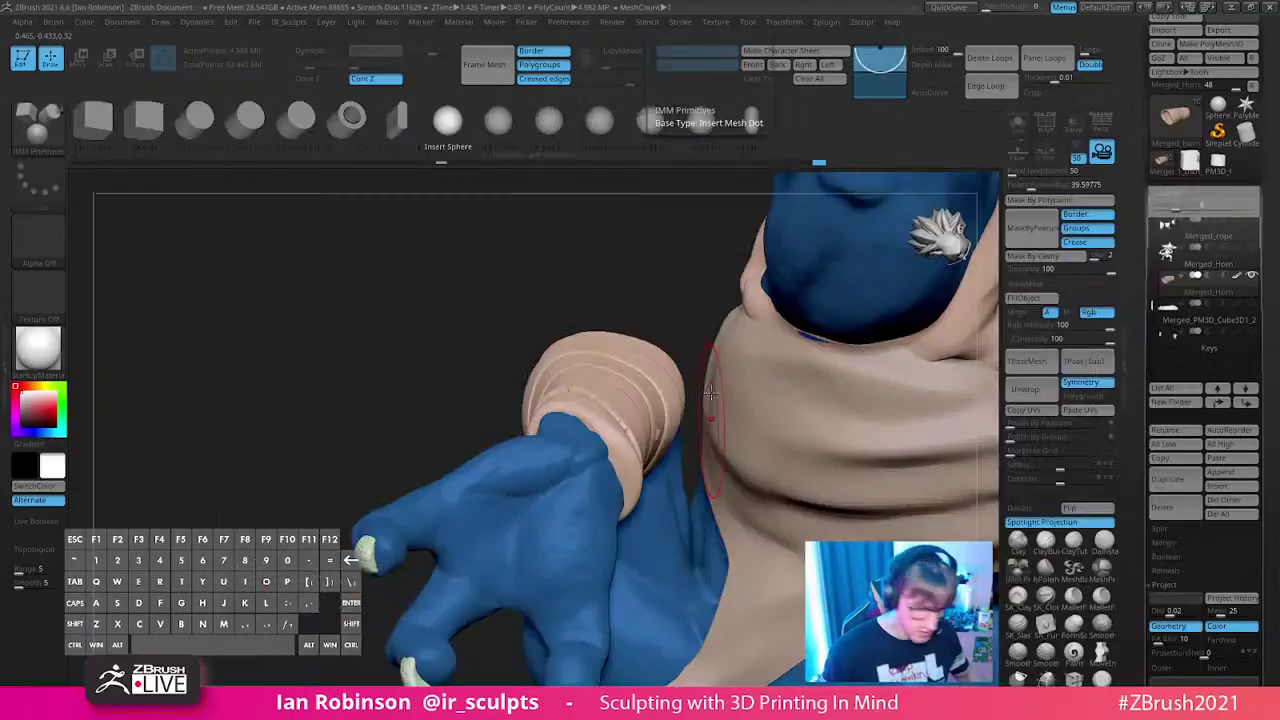
pyautogui.moveTo(632, 260); pyautogui.dragTo(760, 330)
pyautogui.moveTo(530, 400); pyautogui.dragTo(800, 386)
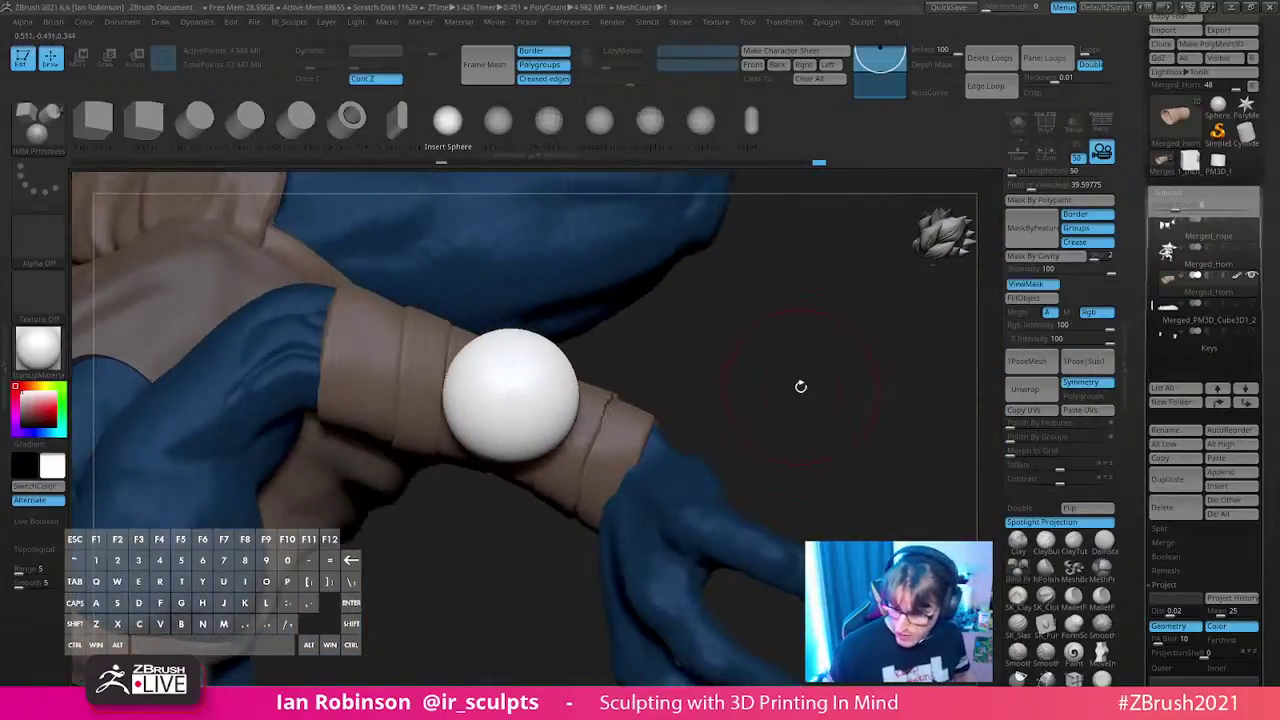
pyautogui.click(1185, 535)
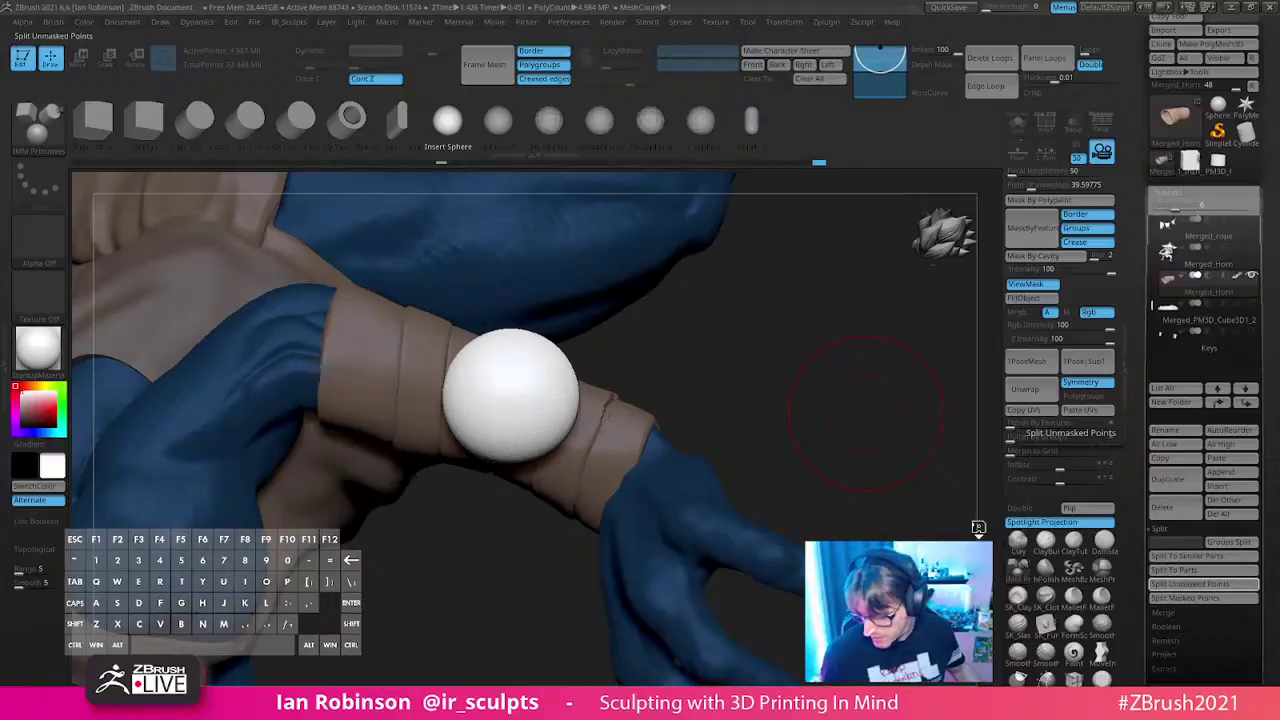
# - Select the sphere subtool, enable transparency, and position and stretch the sphere lengthwise inside the forearm wrap
pyautogui.click(1229, 322)
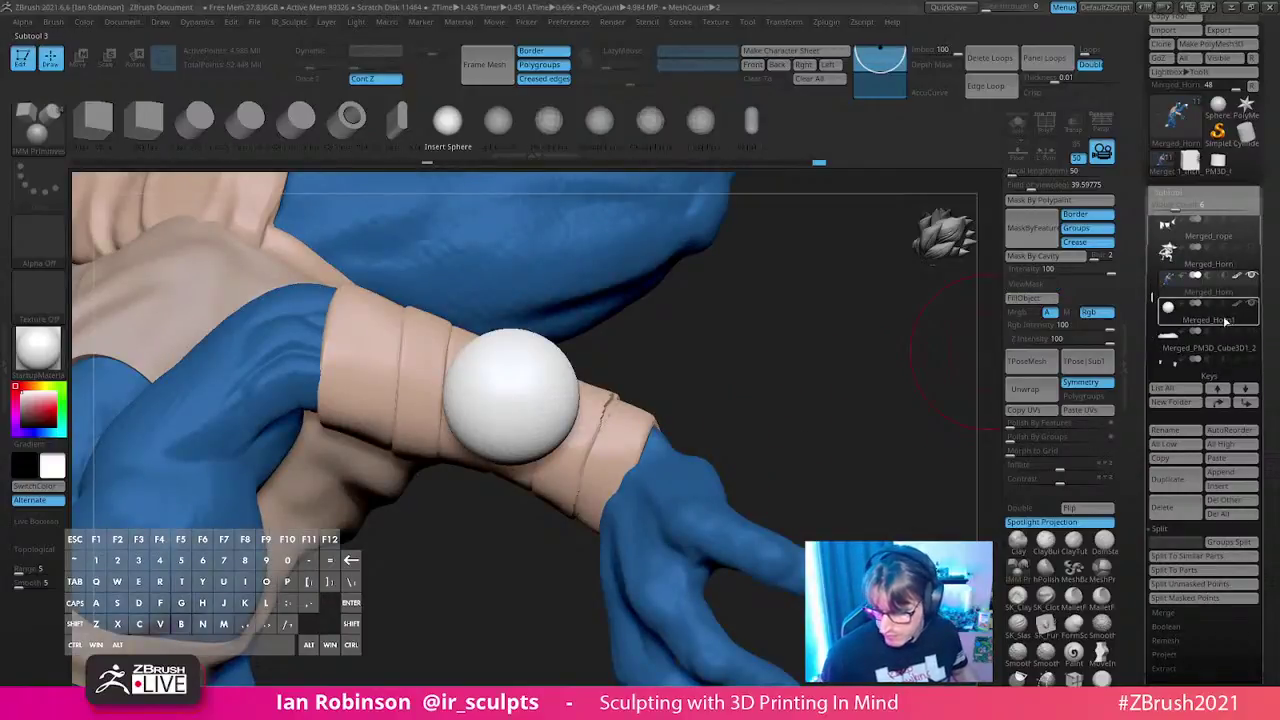
pyautogui.click(1073, 123)
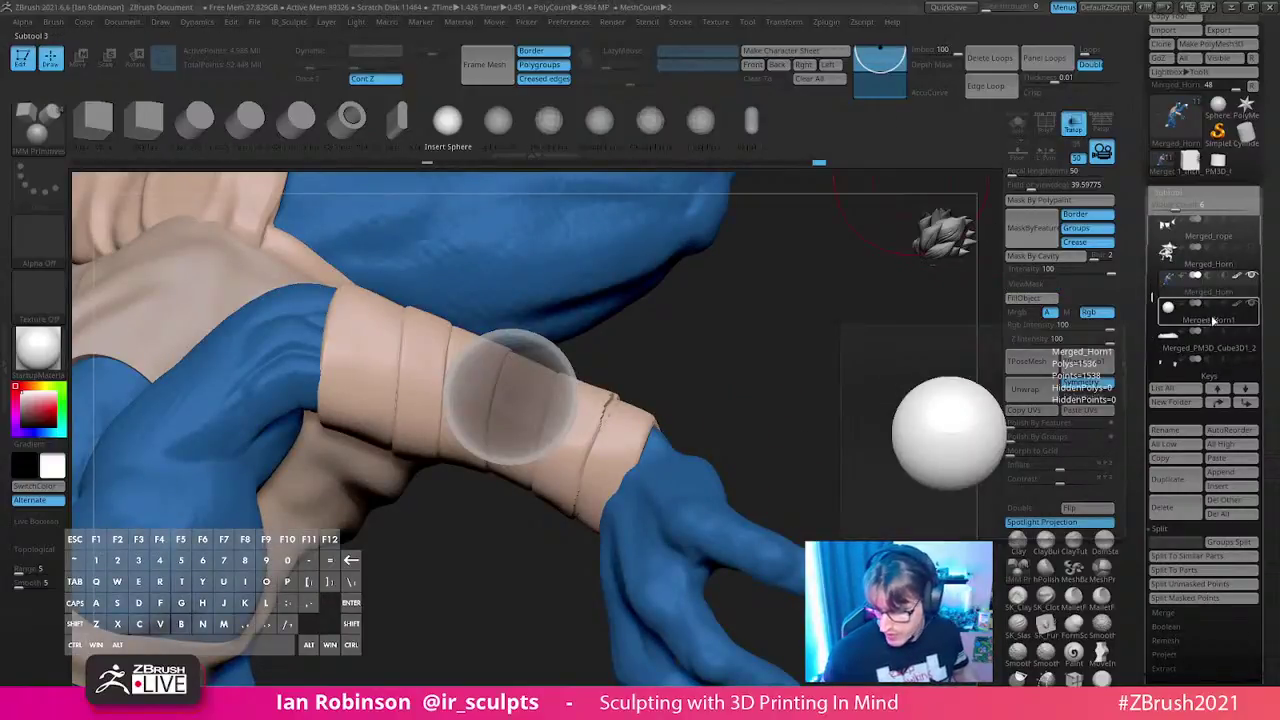
pyautogui.press('w')
pyautogui.moveTo(829, 370); pyautogui.dragTo(650, 360)
pyautogui.moveTo(540, 358); pyautogui.dragTo(476, 433)
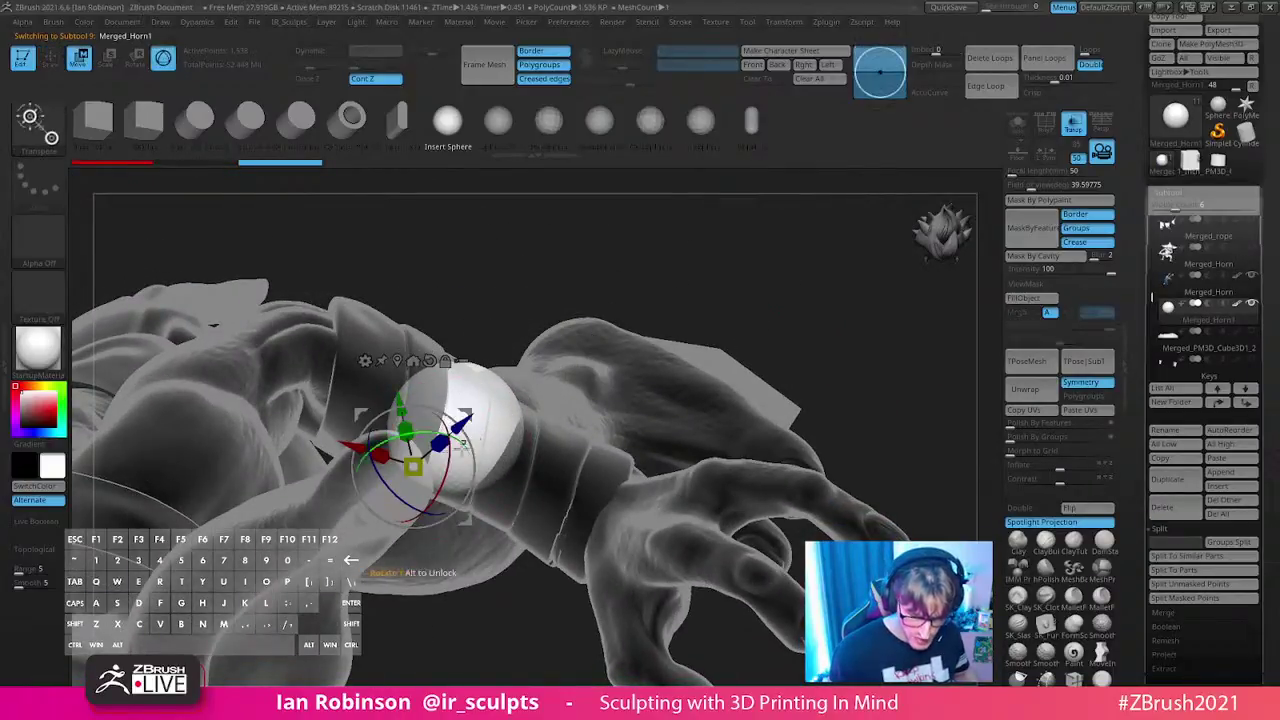
pyautogui.moveTo(378, 455); pyautogui.dragTo(263, 412)
pyautogui.moveTo(713, 239); pyautogui.dragTo(600, 330)
pyautogui.moveTo(457, 429)
pyautogui.mouseDown()
pyautogui.moveTo(465, 452)
pyautogui.moveTo(460, 430)
pyautogui.mouseUp()
pyautogui.press('q')
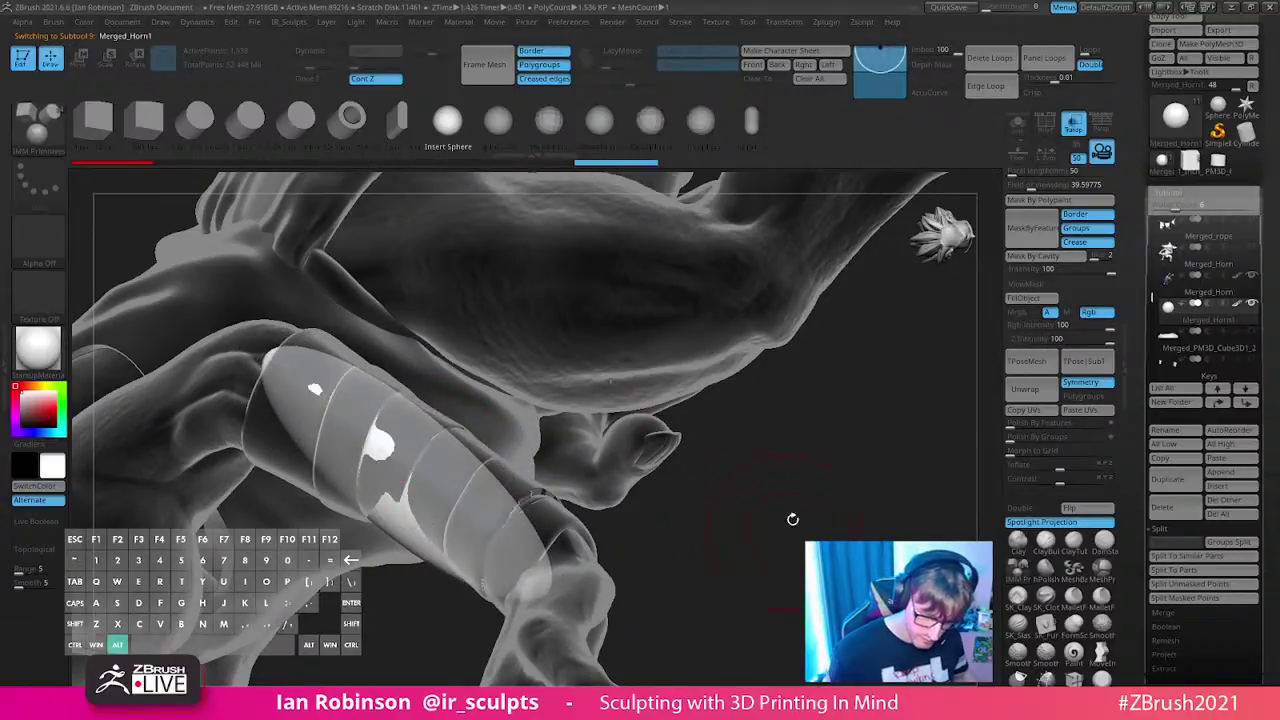
# - Shape the stretched sphere with the Move brush so it follows the forearm within the wrap
pyautogui.moveTo(784, 532); pyautogui.dragTo(709, 461)
pyautogui.press('s')
pyautogui.press('b')
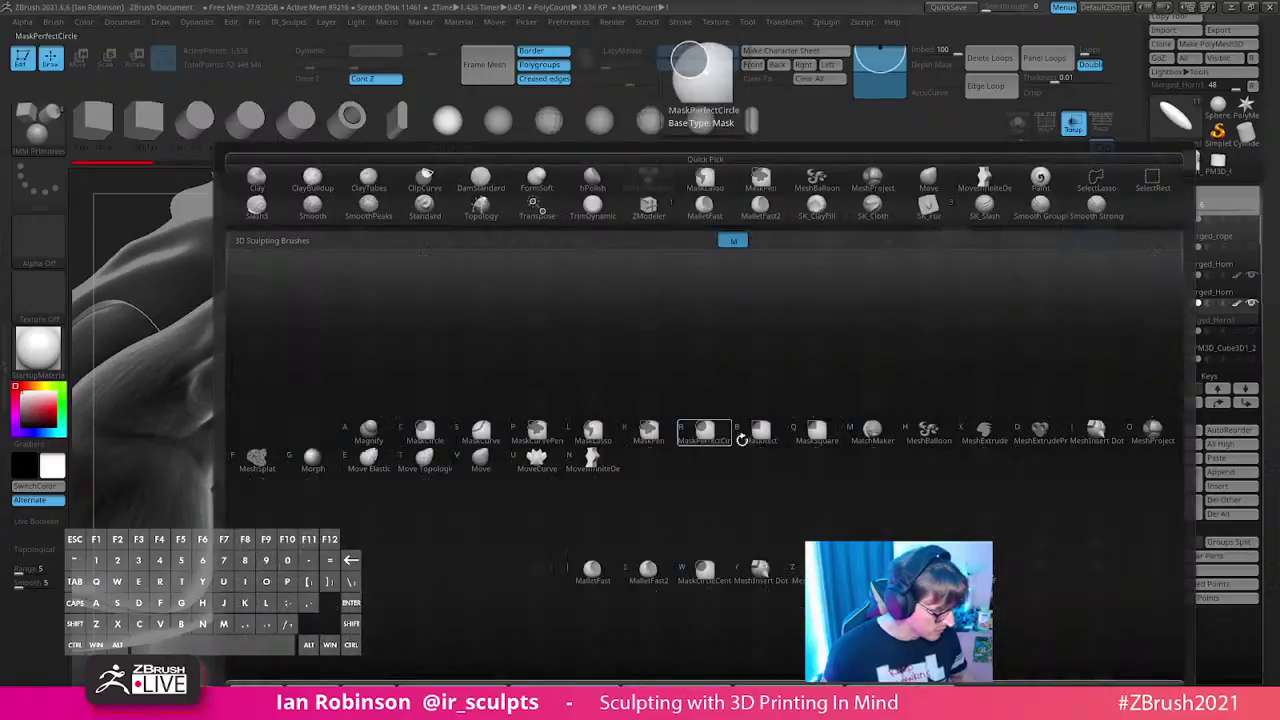
pyautogui.press('m')
pyautogui.press('v')
pyautogui.moveTo(750, 457); pyautogui.dragTo(688, 424)
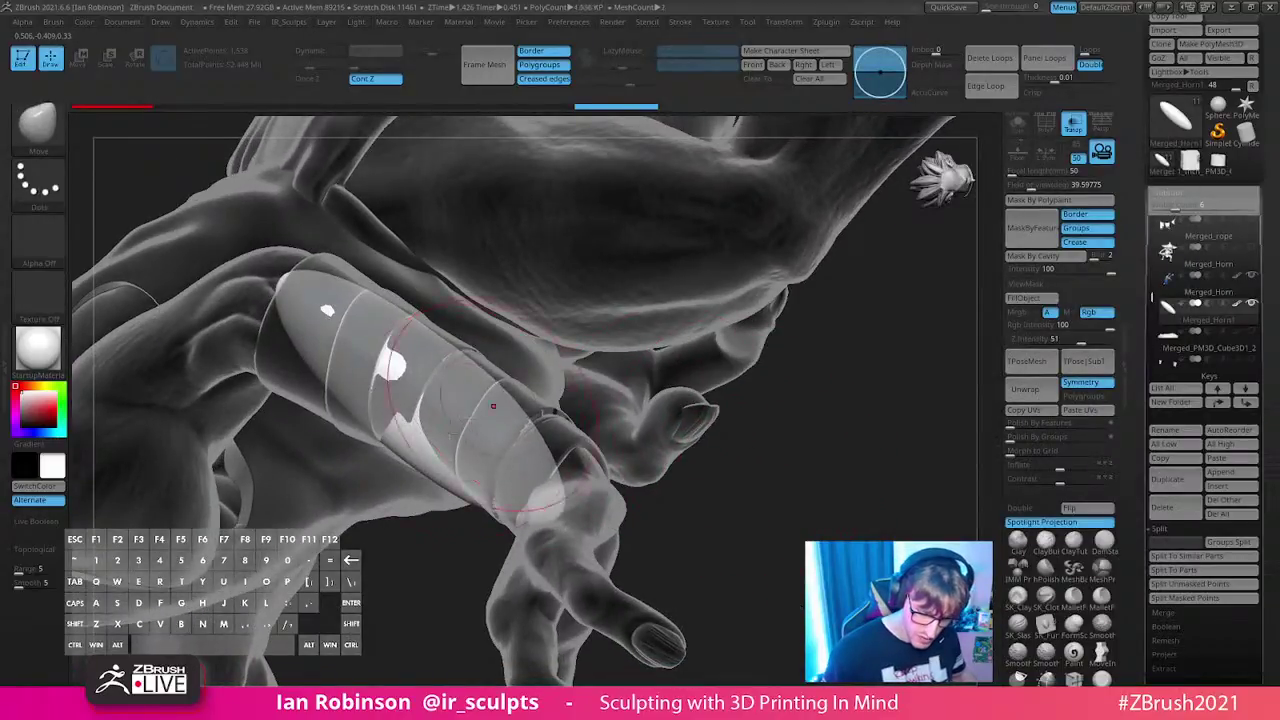
pyautogui.press('space')
pyautogui.moveTo(651, 486); pyautogui.dragTo(703, 413)
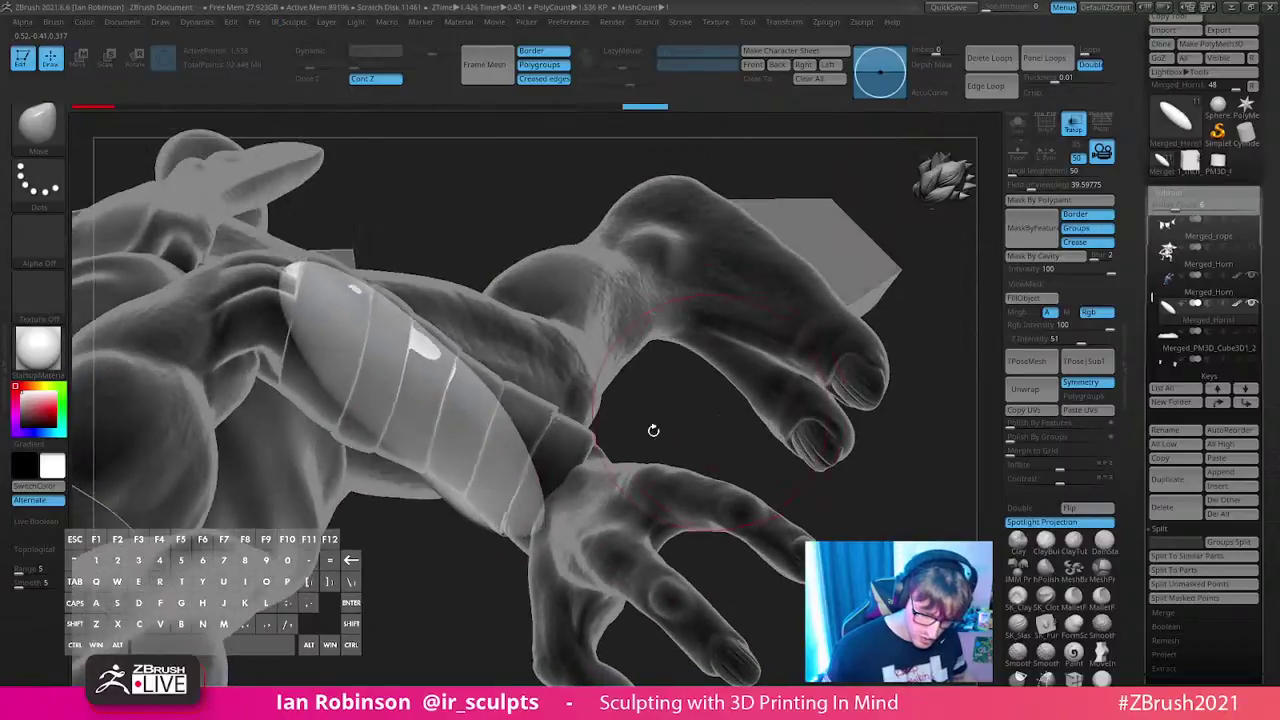
pyautogui.moveTo(541, 492); pyautogui.dragTo(300, 362)
pyautogui.moveTo(311, 309); pyautogui.dragTo(491, 251)
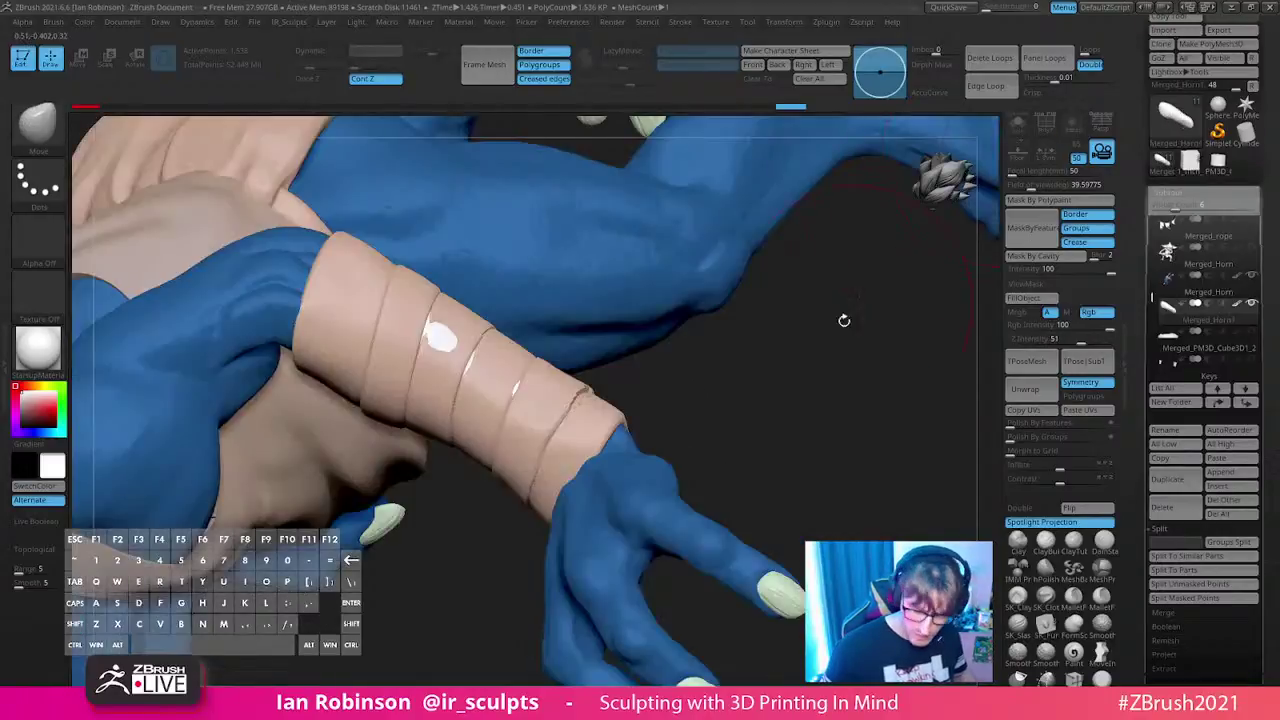
# - Refine the filler's elbow and wrist ends with the Move brush from the arm's other sides
pyautogui.moveTo(862, 290); pyautogui.dragTo(700, 372)
pyautogui.moveTo(592, 374)
pyautogui.mouseDown()
pyautogui.moveTo(726, 405)
pyautogui.moveTo(426, 530)
pyautogui.moveTo(418, 423)
pyautogui.mouseUp()
pyautogui.moveTo(386, 436); pyautogui.dragTo(445, 422)
pyautogui.click(1075, 122)
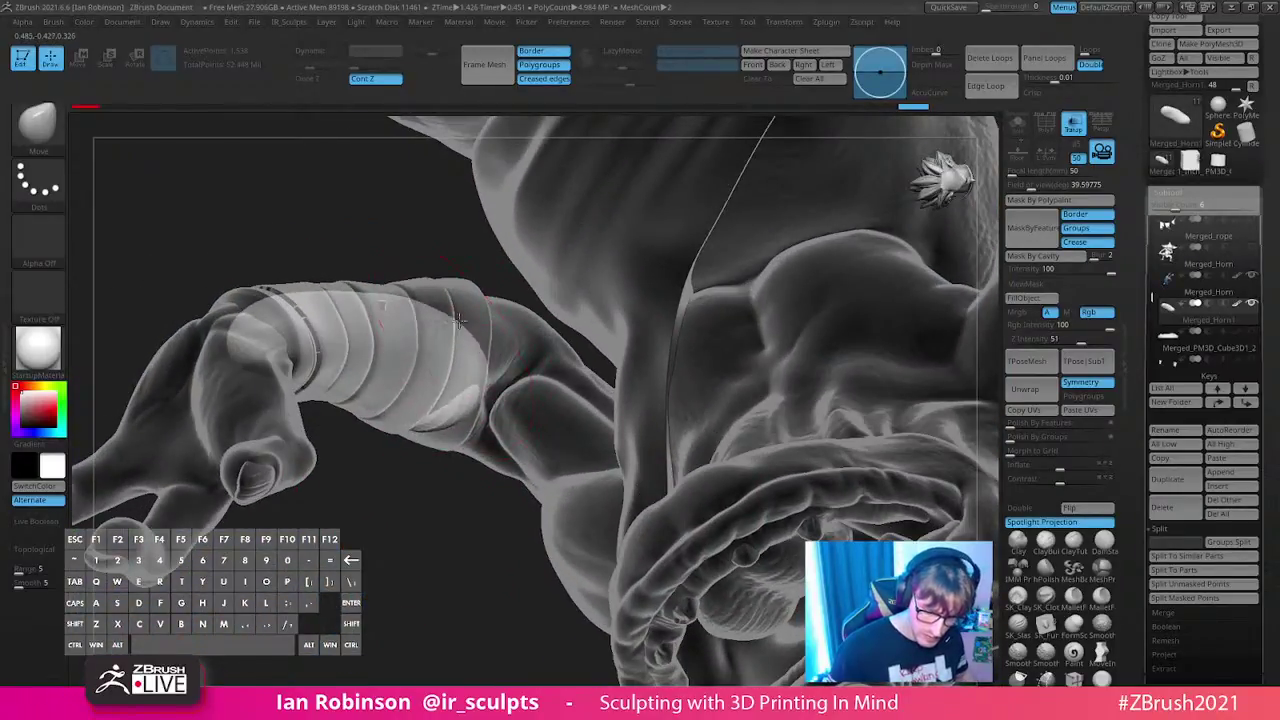
pyautogui.moveTo(458, 318); pyautogui.dragTo(476, 376)
pyautogui.moveTo(399, 575); pyautogui.dragTo(308, 368)
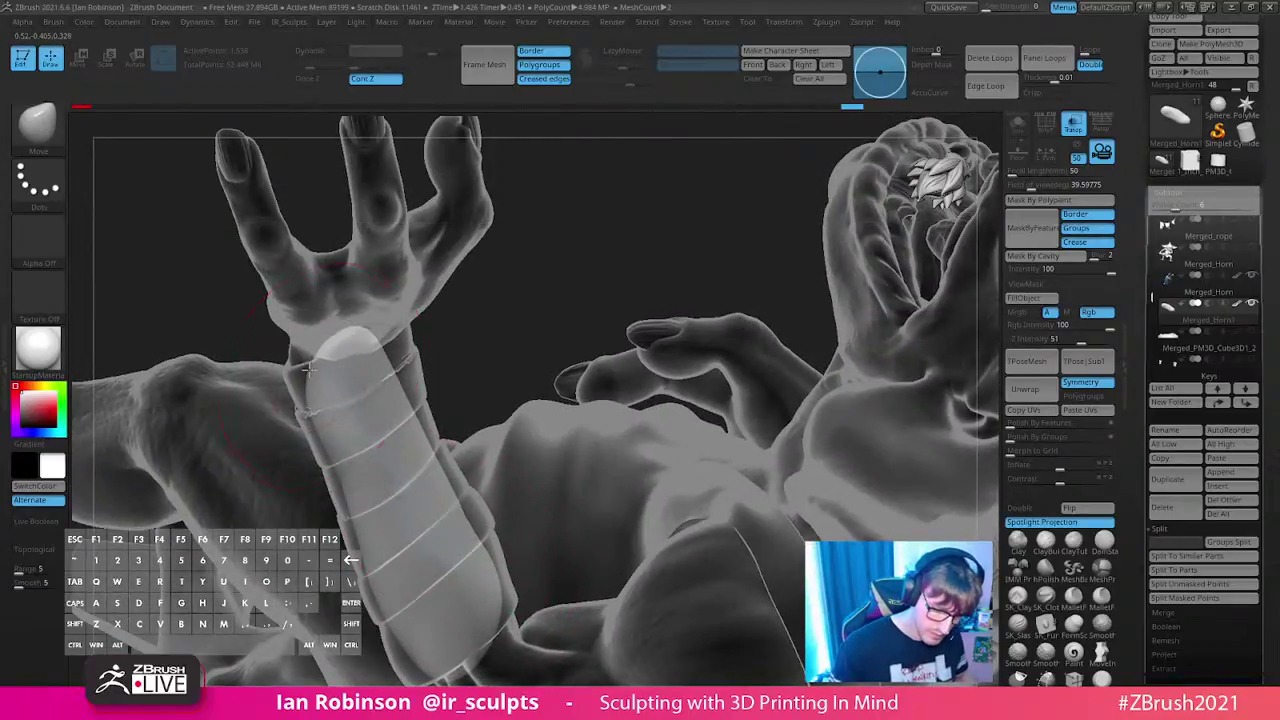
pyautogui.keyDown('alt'); pyautogui.moveTo(428, 380); pyautogui.dragTo(440, 240); pyautogui.keyUp('alt')
pyautogui.moveTo(630, 186); pyautogui.dragTo(672, 226)
# - Duplicate the filler within its subtool and position the copy inside the opposite forearm's wrap
pyautogui.press('w')
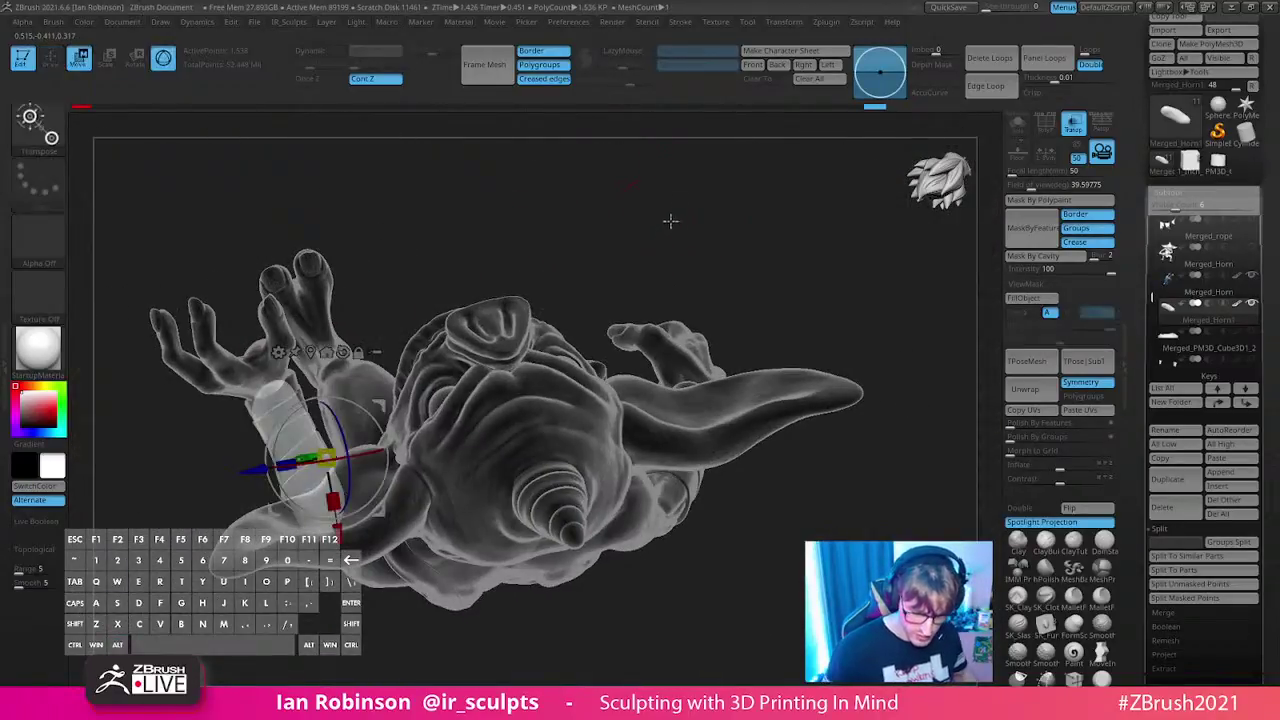
pyautogui.keyDown('ctrl'); pyautogui.moveTo(383, 514); pyautogui.dragTo(730, 436); pyautogui.keyUp('ctrl')
pyautogui.keyDown('alt'); pyautogui.moveTo(831, 283); pyautogui.dragTo(748, 367); pyautogui.keyUp('alt')
pyautogui.moveTo(748, 367); pyautogui.dragTo(787, 386)
pyautogui.moveTo(623, 518); pyautogui.dragTo(627, 515)
pyautogui.moveTo(641, 516); pyautogui.dragTo(720, 626)
pyautogui.moveTo(700, 450); pyautogui.dragTo(765, 403)
pyautogui.keyDown('alt'); pyautogui.moveTo(765, 403); pyautogui.dragTo(694, 271); pyautogui.keyUp('alt')
pyautogui.moveTo(617, 433); pyautogui.dragTo(653, 553)
pyautogui.moveTo(562, 453); pyautogui.dragTo(592, 441)
pyautogui.moveTo(793, 518); pyautogui.dragTo(832, 484)
pyautogui.moveTo(694, 441); pyautogui.dragTo(650, 431)
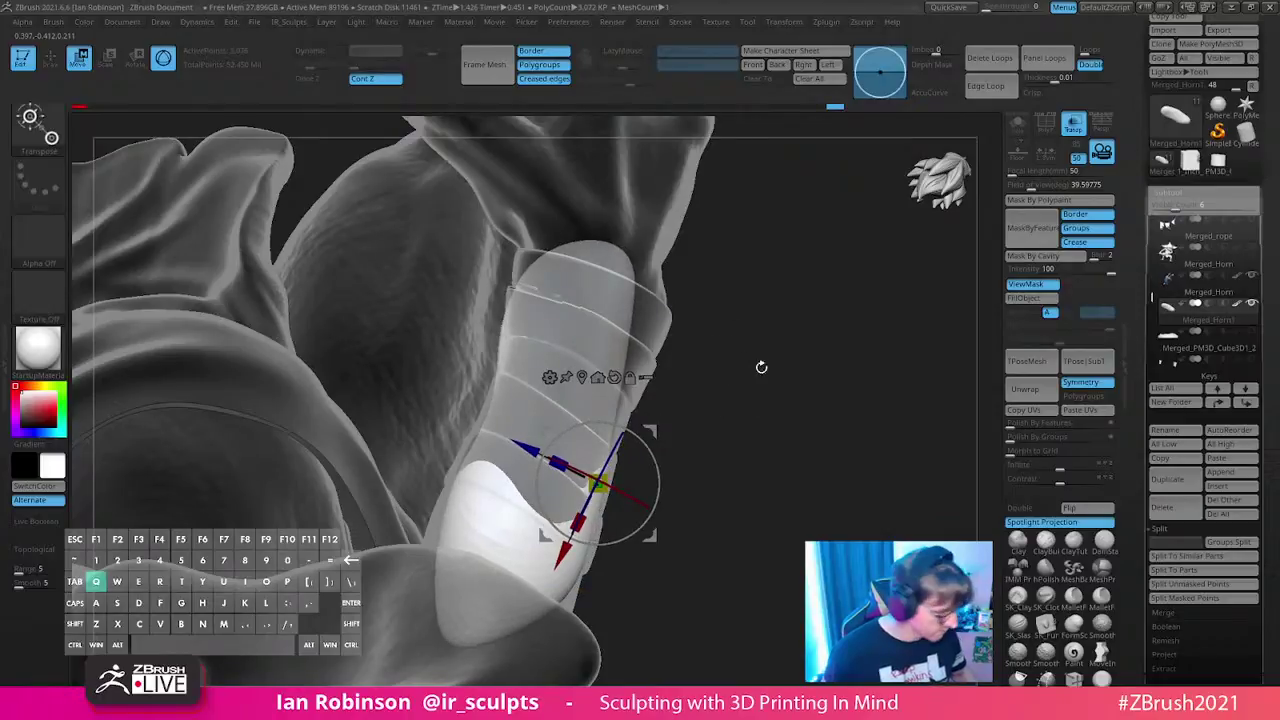
# - Shape the copied filler with the Move brush so it fills the opposite forearm's wrap from elbow to wrist
pyautogui.press('q')
pyautogui.moveTo(756, 374); pyautogui.dragTo(754, 380)
pyautogui.keyDown('alt'); pyautogui.moveTo(528, 545); pyautogui.dragTo(705, 444, button='right'); pyautogui.keyUp('alt')
pyautogui.moveTo(706, 448); pyautogui.dragTo(702, 445)
pyautogui.press('s')
pyautogui.moveTo(752, 380); pyautogui.dragTo(746, 379)
pyautogui.moveTo(717, 424); pyautogui.dragTo(681, 485, button='right')
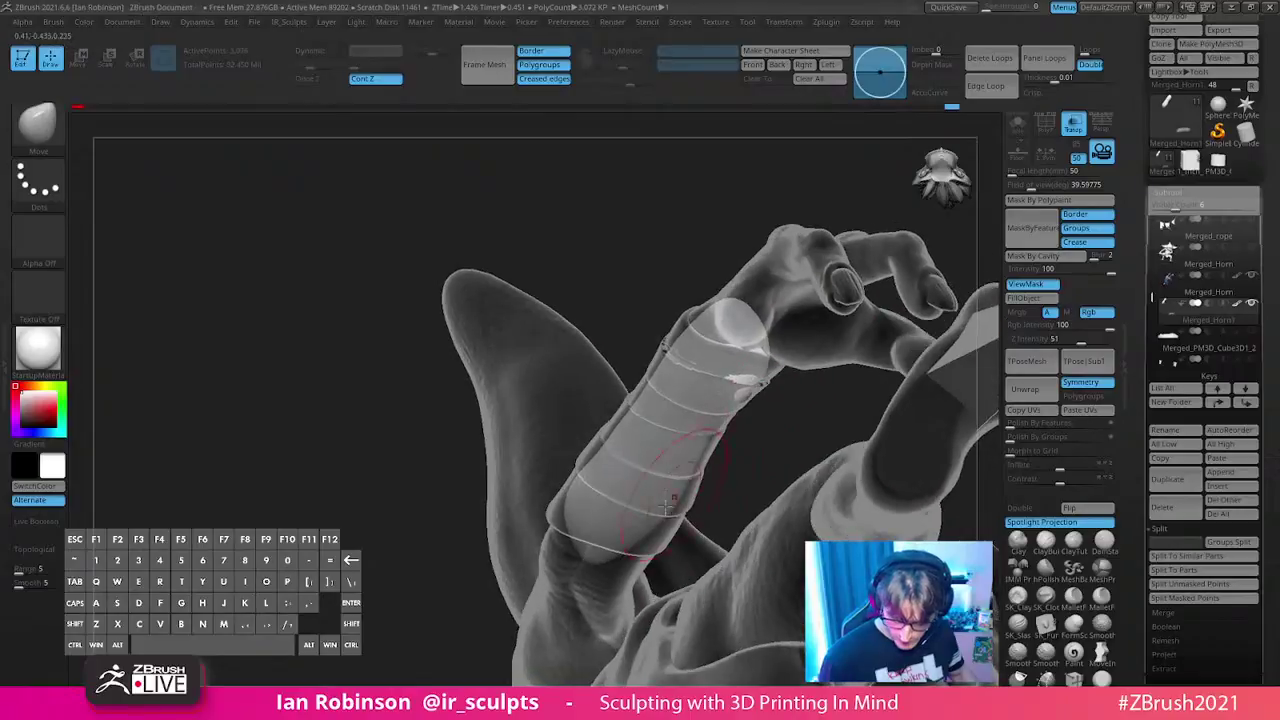
pyautogui.moveTo(749, 452); pyautogui.dragTo(750, 337, button='right')
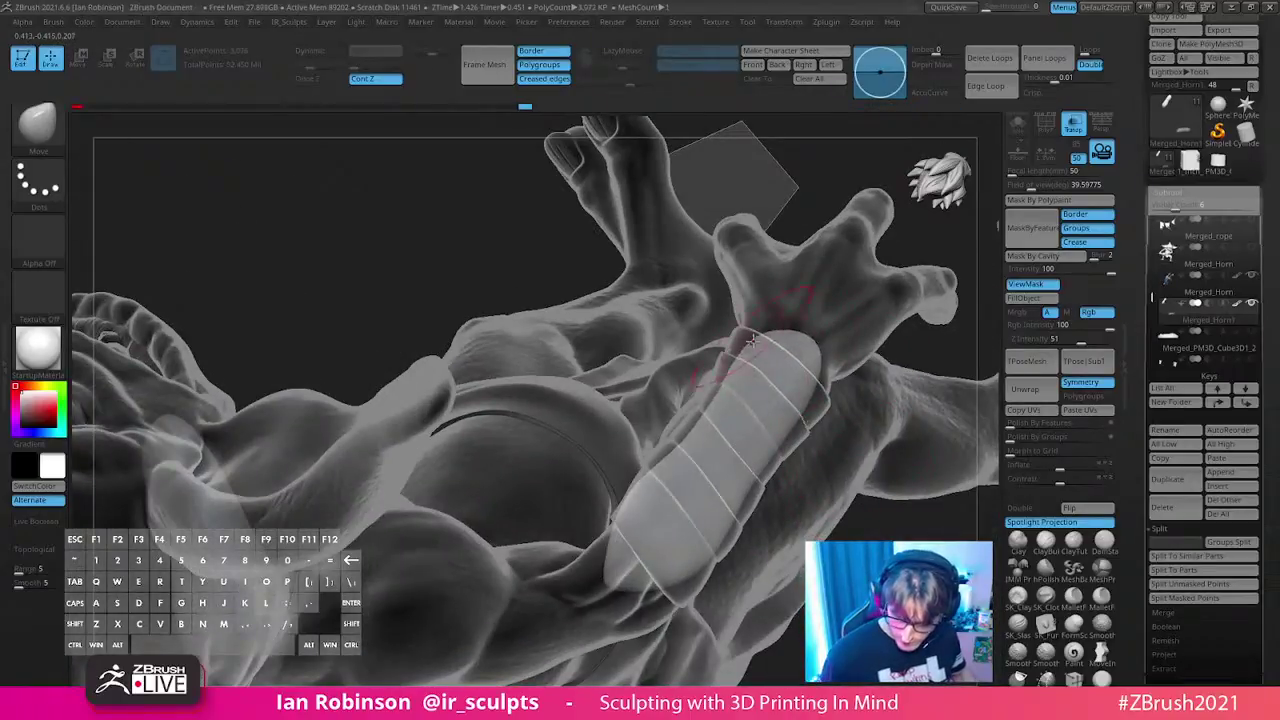
pyautogui.moveTo(690, 455); pyautogui.dragTo(678, 478, button='right')
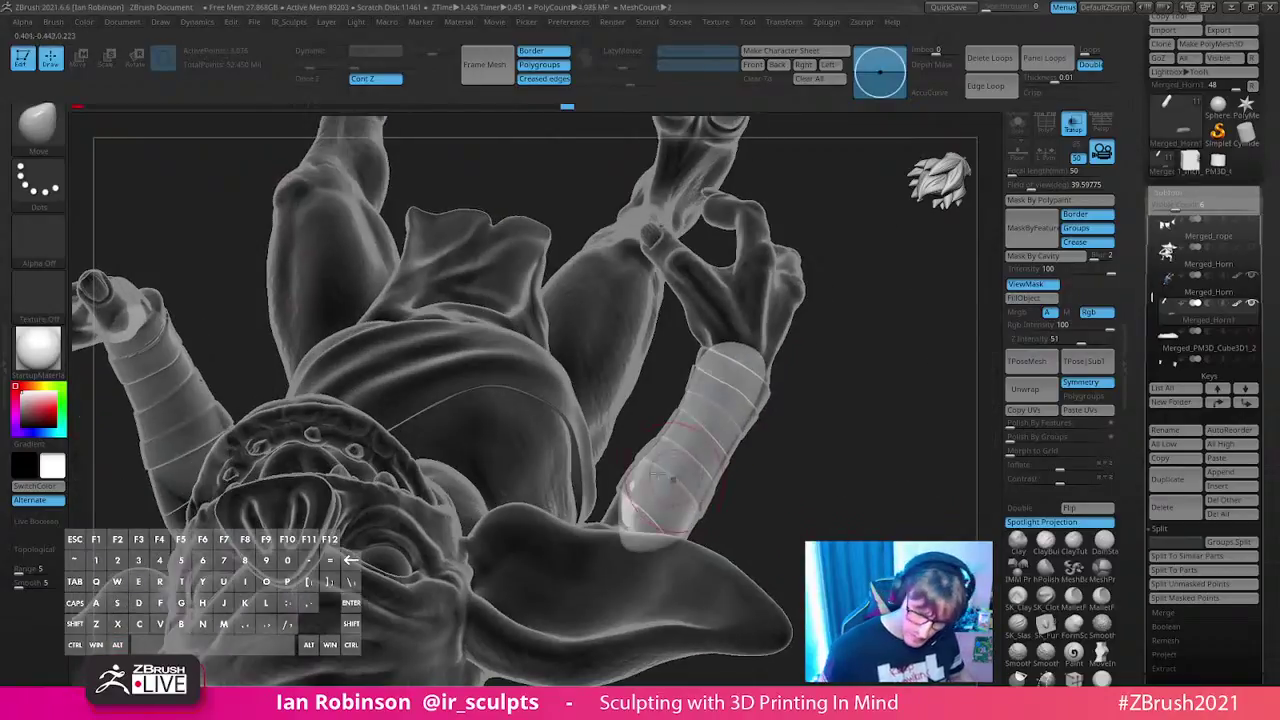
pyautogui.moveTo(844, 380); pyautogui.dragTo(727, 416, button='right')
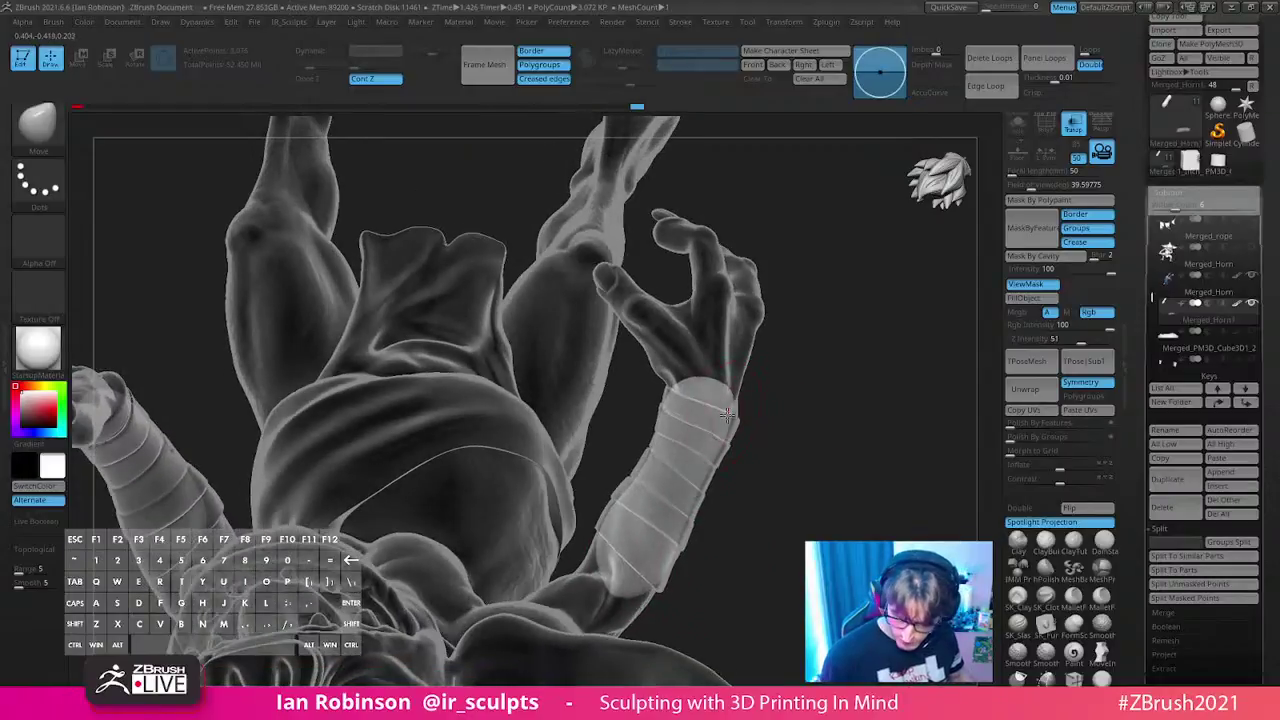
# - Turn off transparency and merge the creature's body subtool down with the forearm filler subtool
pyautogui.keyDown('alt'); pyautogui.click(853, 415); pyautogui.keyUp('alt')
pyautogui.click(1073, 125)
pyautogui.moveTo(871, 397); pyautogui.dragTo(937, 422, button='right')
pyautogui.click(1205, 268)
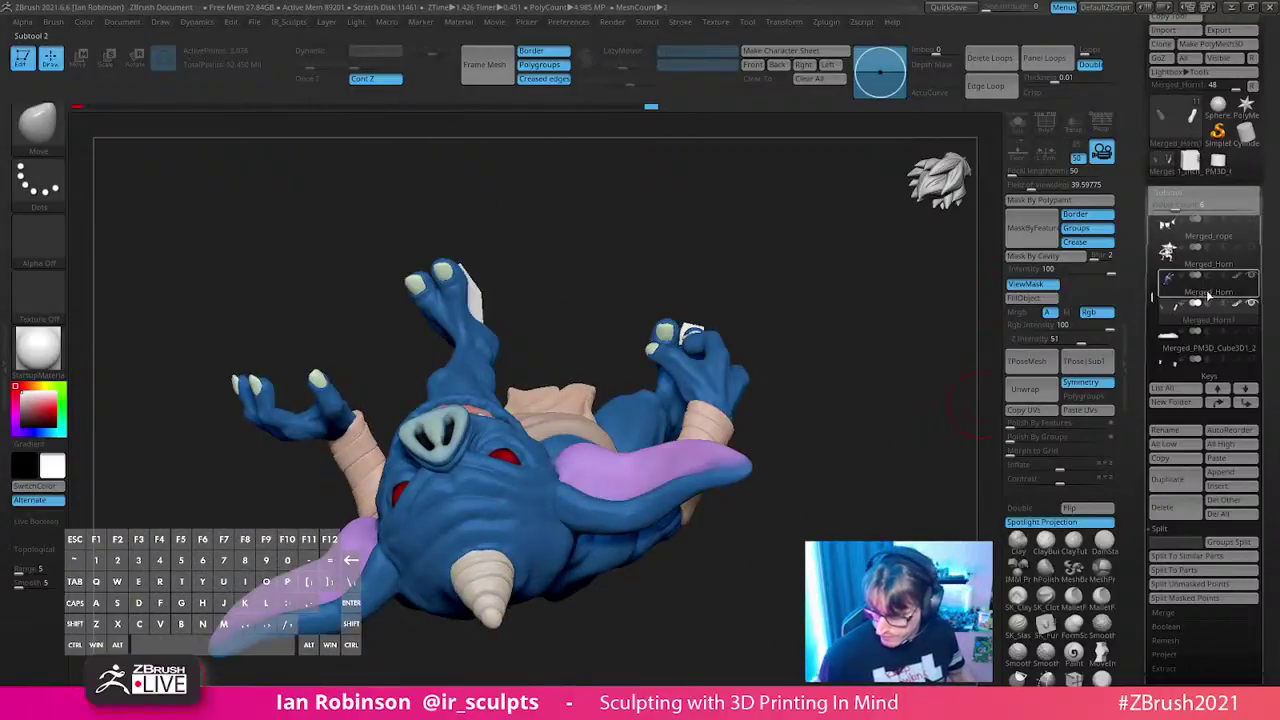
pyautogui.click(1186, 529)
pyautogui.click(1172, 545)
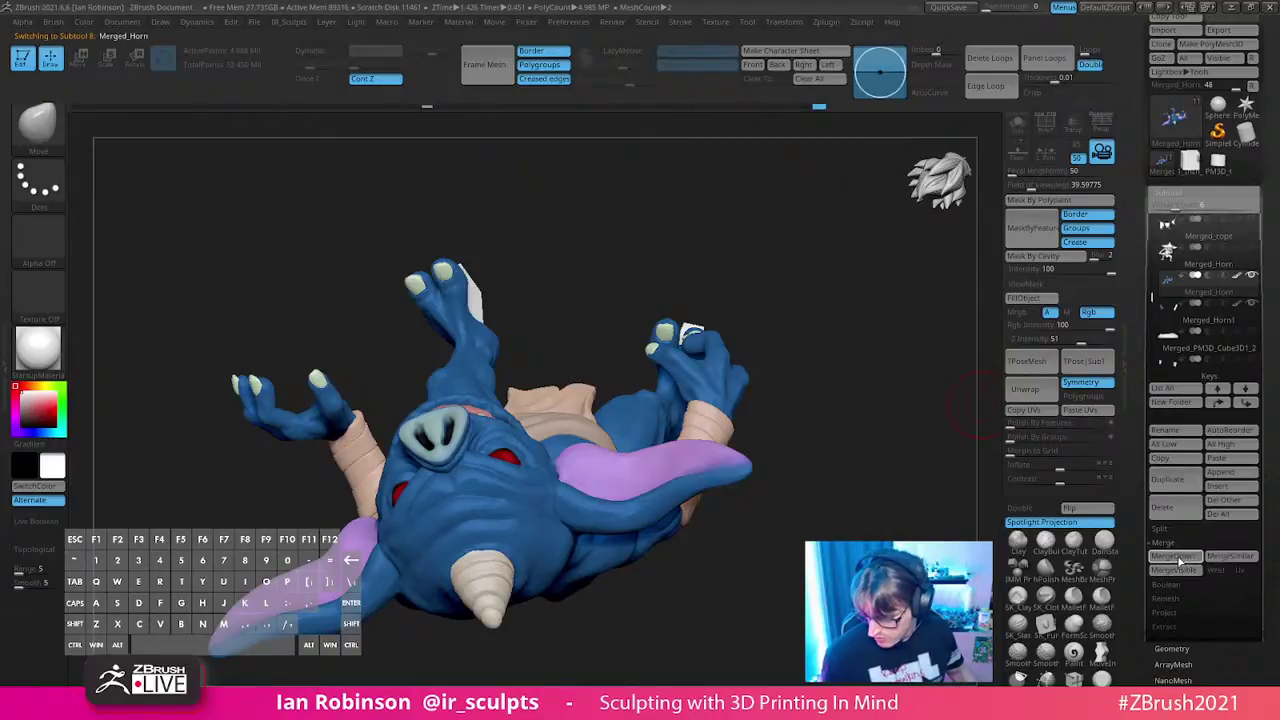
pyautogui.click(1180, 558)
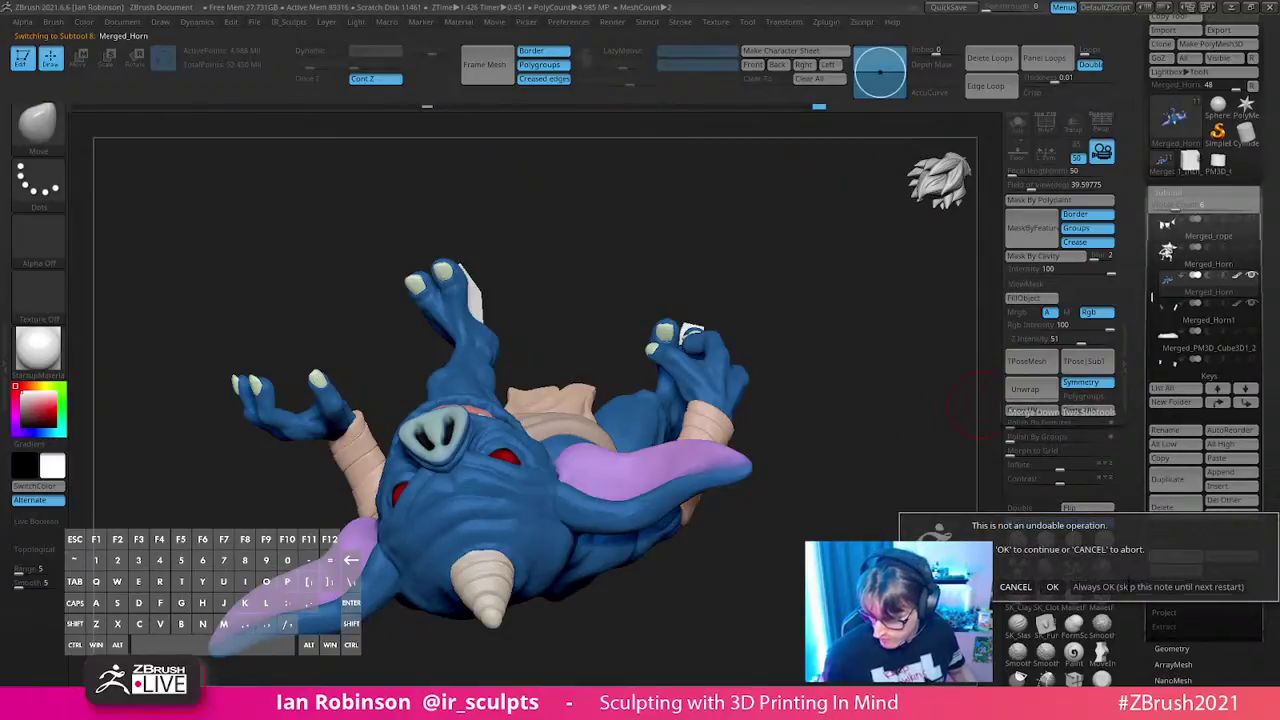
pyautogui.click(1052, 587)
# - Show the polyframe and examine the polygroups around the forearm wrap and wrist
pyautogui.moveTo(834, 457); pyautogui.dragTo(859, 418)
pyautogui.moveTo(841, 505); pyautogui.dragTo(860, 402)
pyautogui.hotkey('shift', 'f')
pyautogui.moveTo(831, 321); pyautogui.dragTo(724, 580)
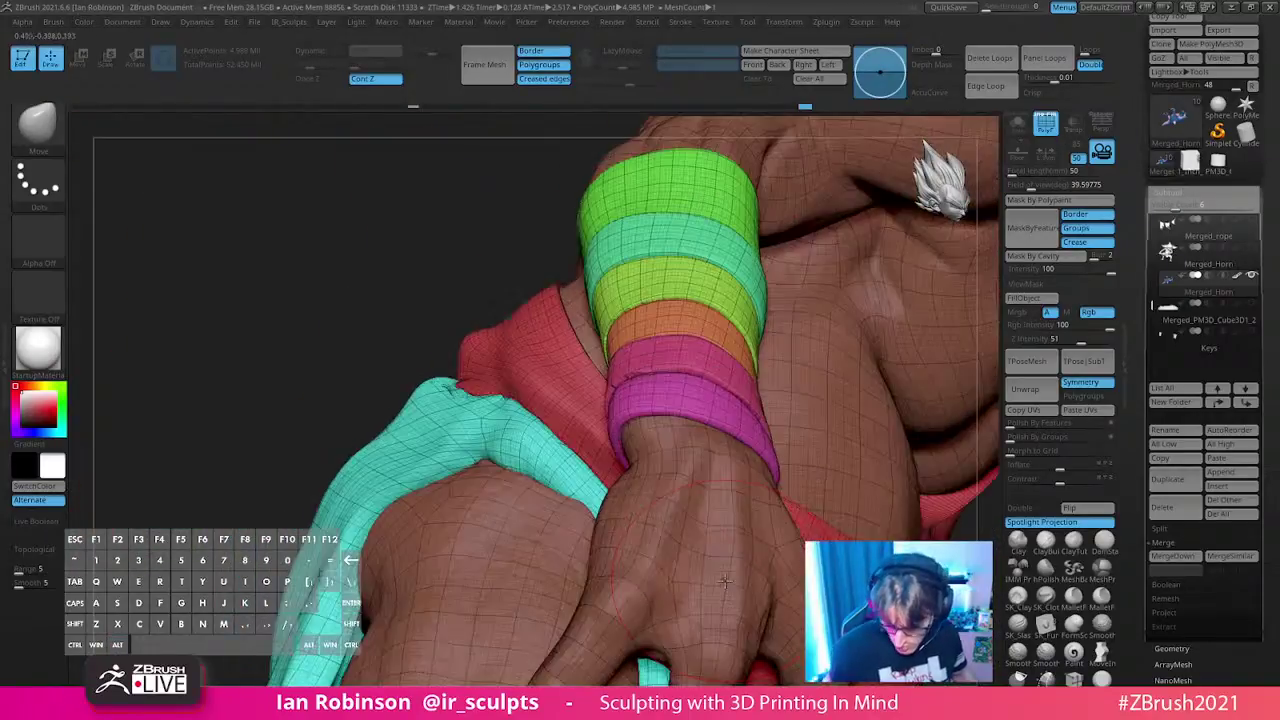
# - Mask everything except the wrap band nearest the wrist and reshape that band around the wrist with the Move brush
pyautogui.keyDown('ctrl'); pyautogui.keyDown('shift'); pyautogui.click(748, 449); pyautogui.keyUp('shift'); pyautogui.keyUp('ctrl')
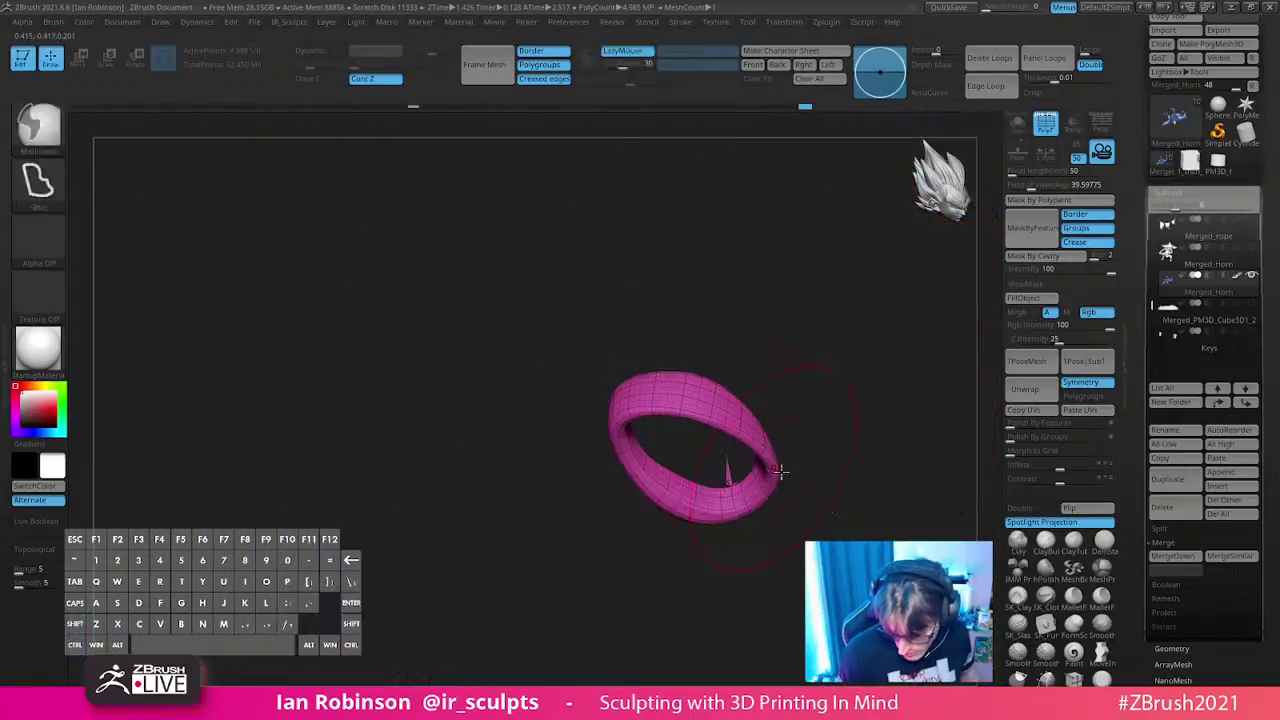
pyautogui.keyDown('ctrl'); pyautogui.keyDown('shift'); pyautogui.click(405, 469); pyautogui.keyUp('shift'); pyautogui.keyUp('ctrl')
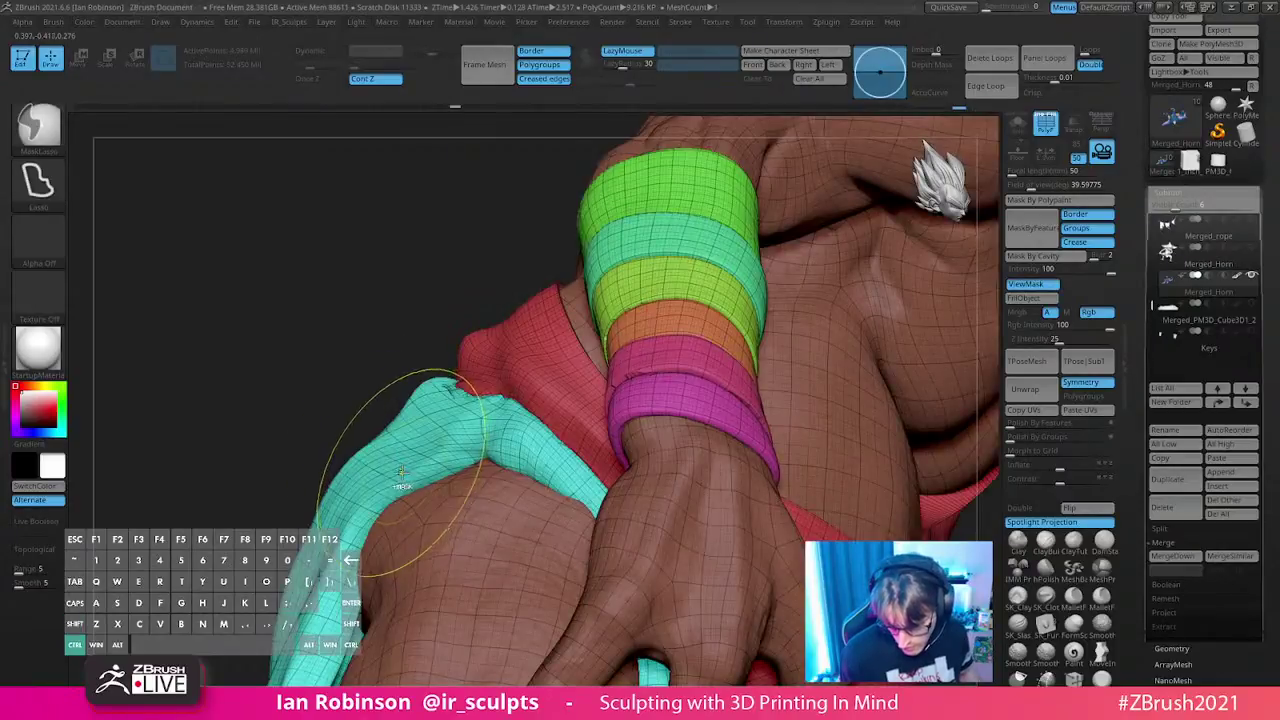
pyautogui.keyDown('ctrl'); pyautogui.keyDown('shift'); pyautogui.click(741, 452); pyautogui.keyUp('shift'); pyautogui.keyUp('ctrl')
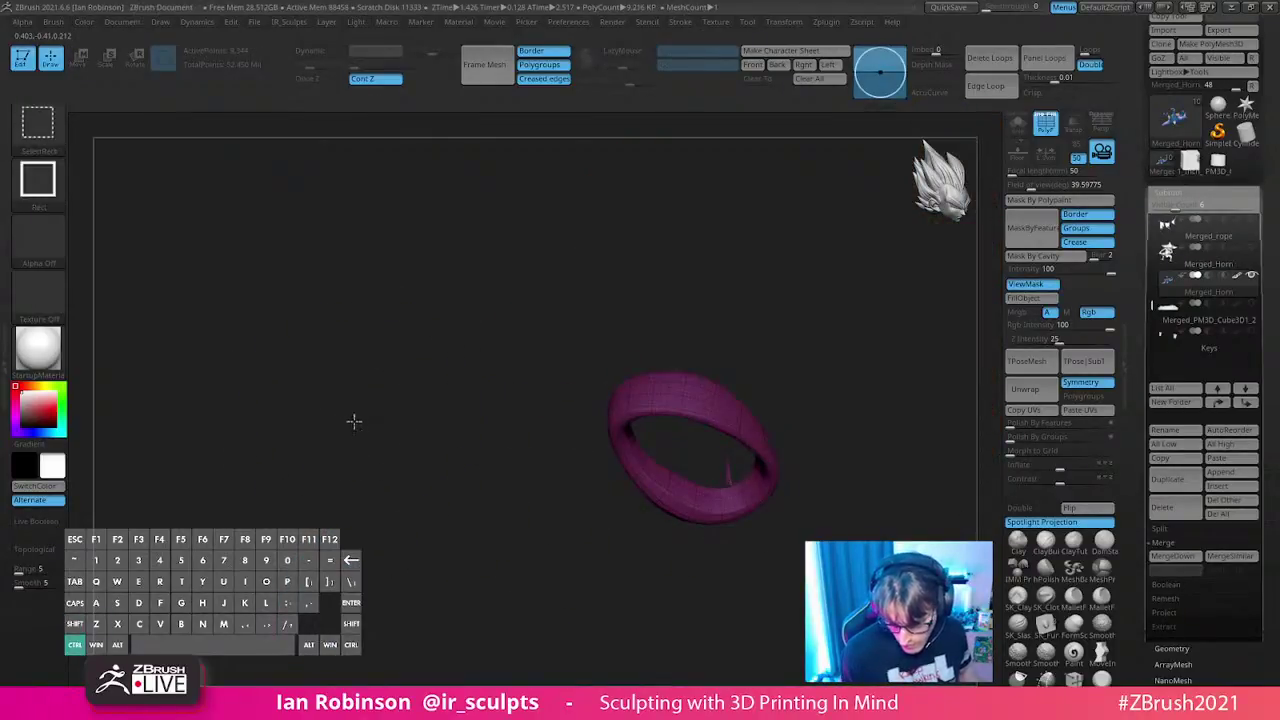
pyautogui.keyDown('ctrl'); pyautogui.keyDown('shift'); pyautogui.click(358, 419); pyautogui.keyUp('shift'); pyautogui.keyUp('ctrl')
pyautogui.press('g')
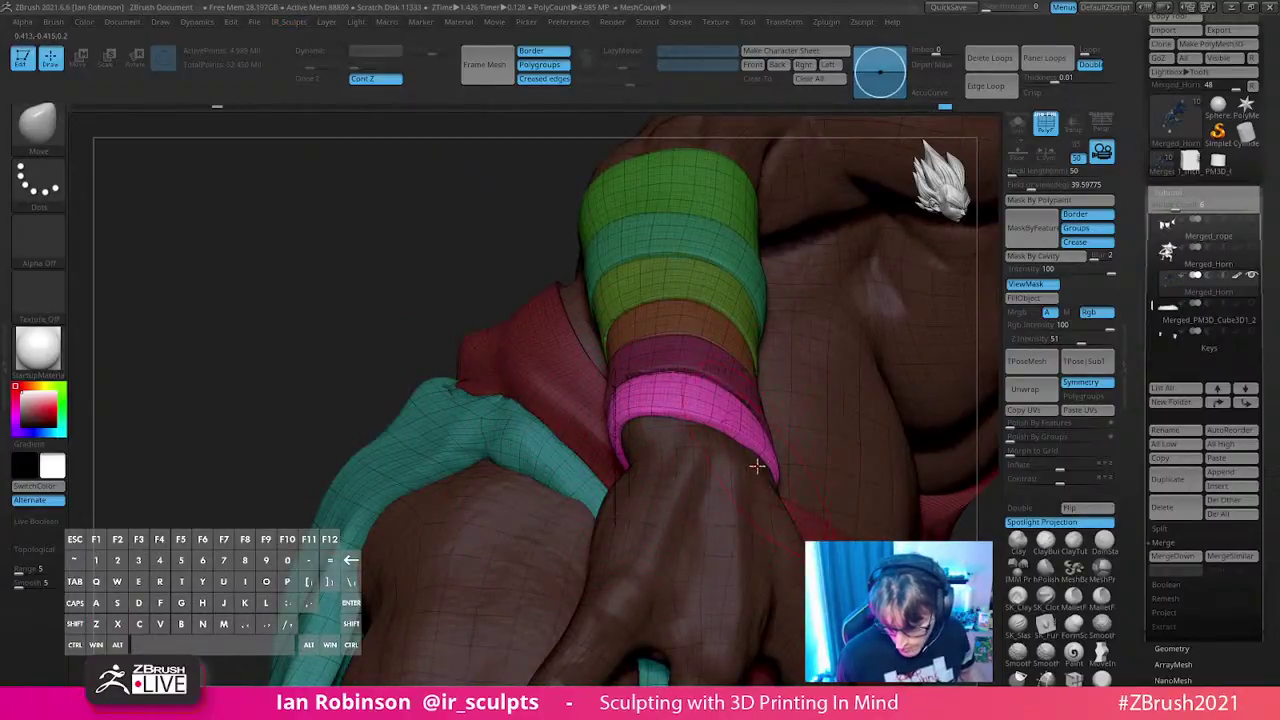
pyautogui.moveTo(643, 437); pyautogui.dragTo(636, 498, button='right')
pyautogui.press('shift')
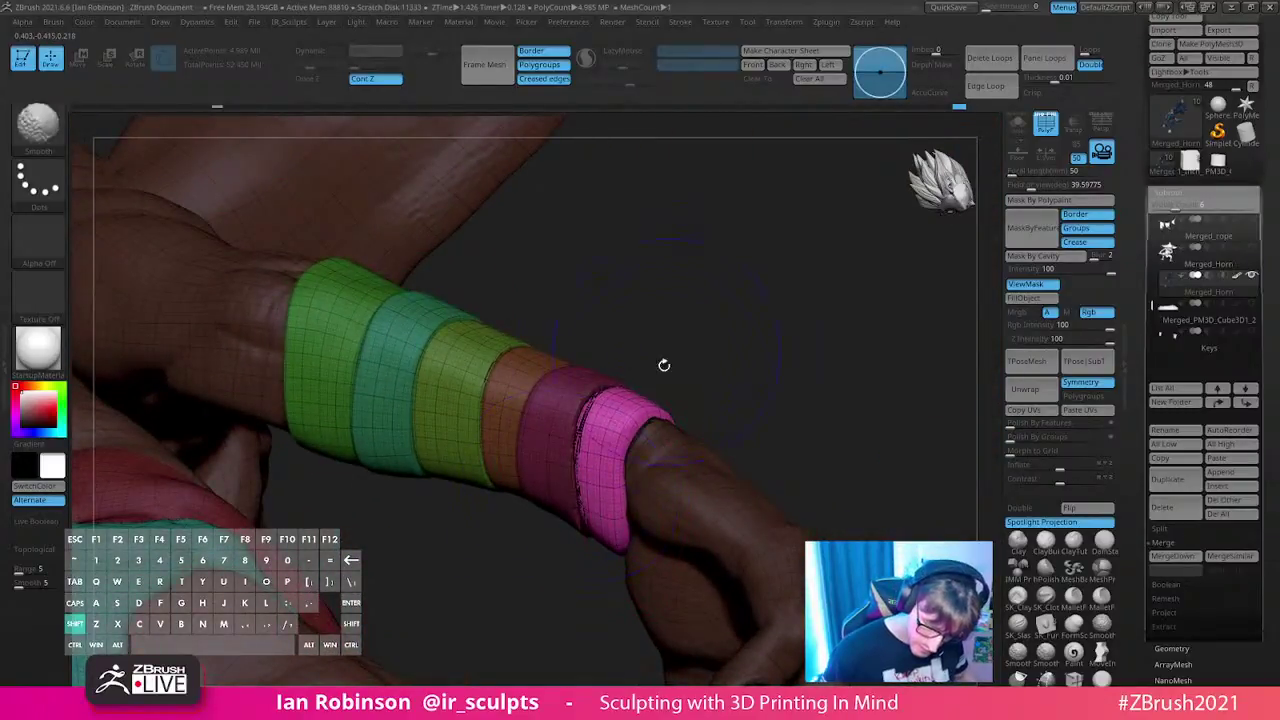
pyautogui.moveTo(594, 393)
pyautogui.mouseDown(button='right')
pyautogui.moveTo(697, 380)
pyautogui.moveTo(743, 354)
pyautogui.moveTo(504, 343)
pyautogui.mouseUp(button='right')
pyautogui.hotkey('ctrl', 'shift')
pyautogui.keyDown('ctrl'); pyautogui.keyDown('shift'); pyautogui.click(489, 333); pyautogui.keyUp('shift'); pyautogui.keyUp('ctrl')
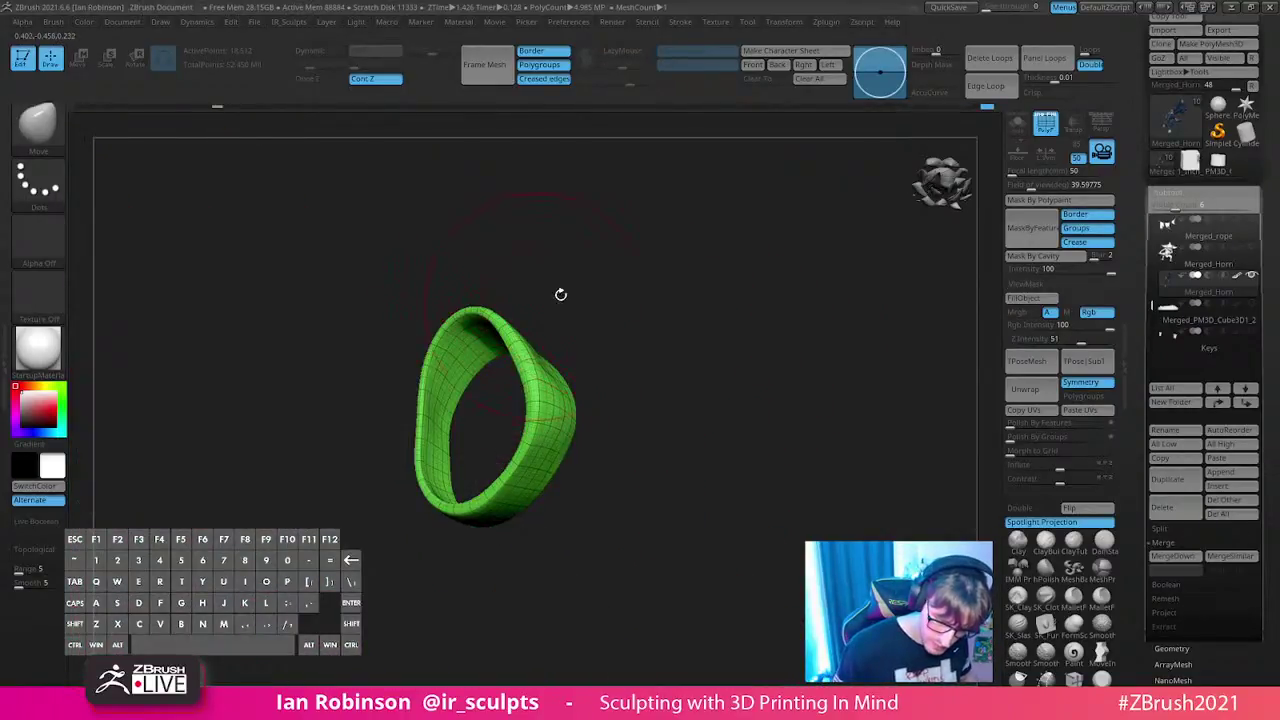
pyautogui.keyDown('ctrl'); pyautogui.keyDown('shift'); pyautogui.click(600, 280); pyautogui.keyUp('shift'); pyautogui.keyUp('ctrl')
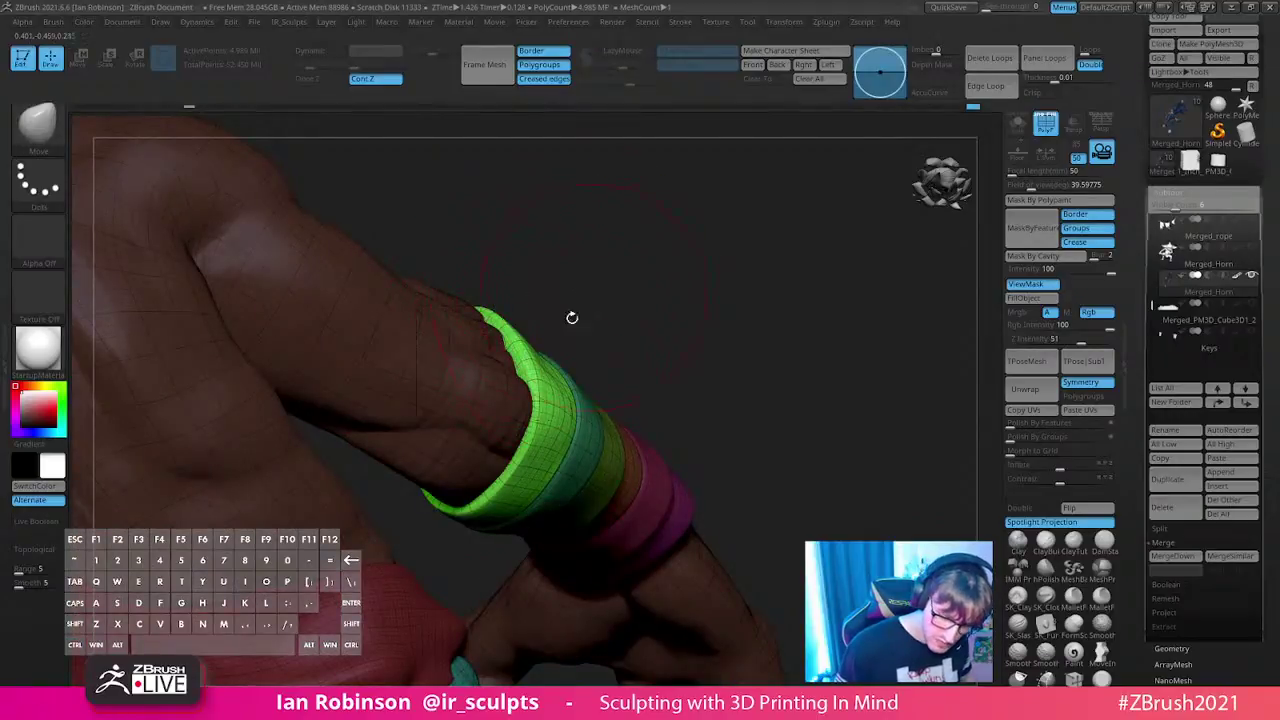
pyautogui.keyDown('ctrl'); pyautogui.click(632, 306); pyautogui.keyUp('ctrl')
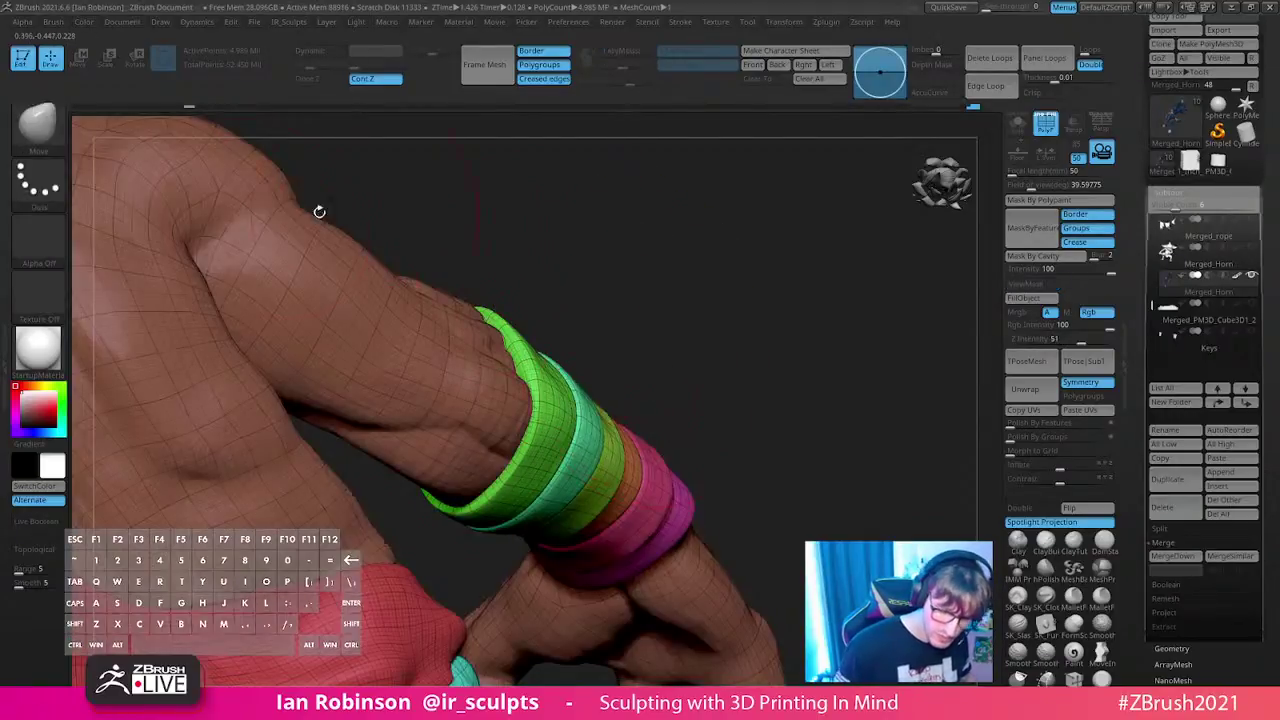
# - Turn on topological auto masking for the Move brush and adjust the elbow-end edge of the forearm wrap
pyautogui.click(53, 21)
pyautogui.scroll(-3, 131, 487)
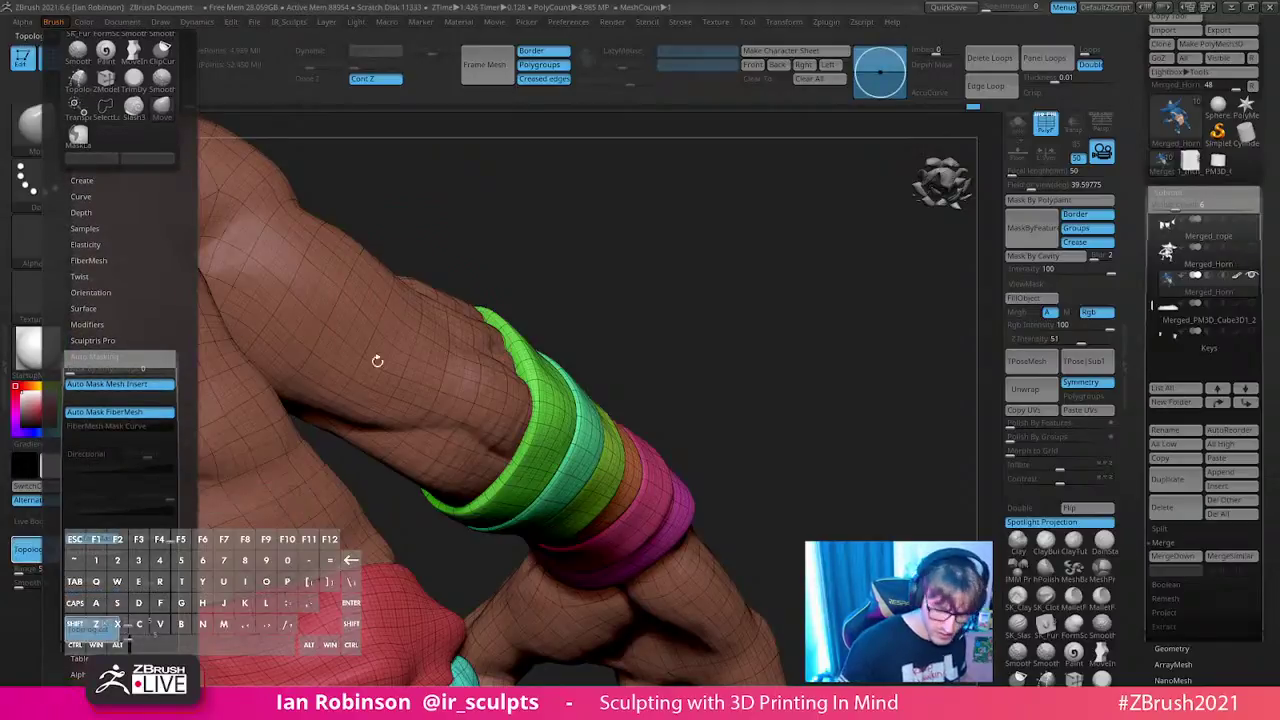
pyautogui.moveTo(650, 330); pyautogui.dragTo(582, 351)
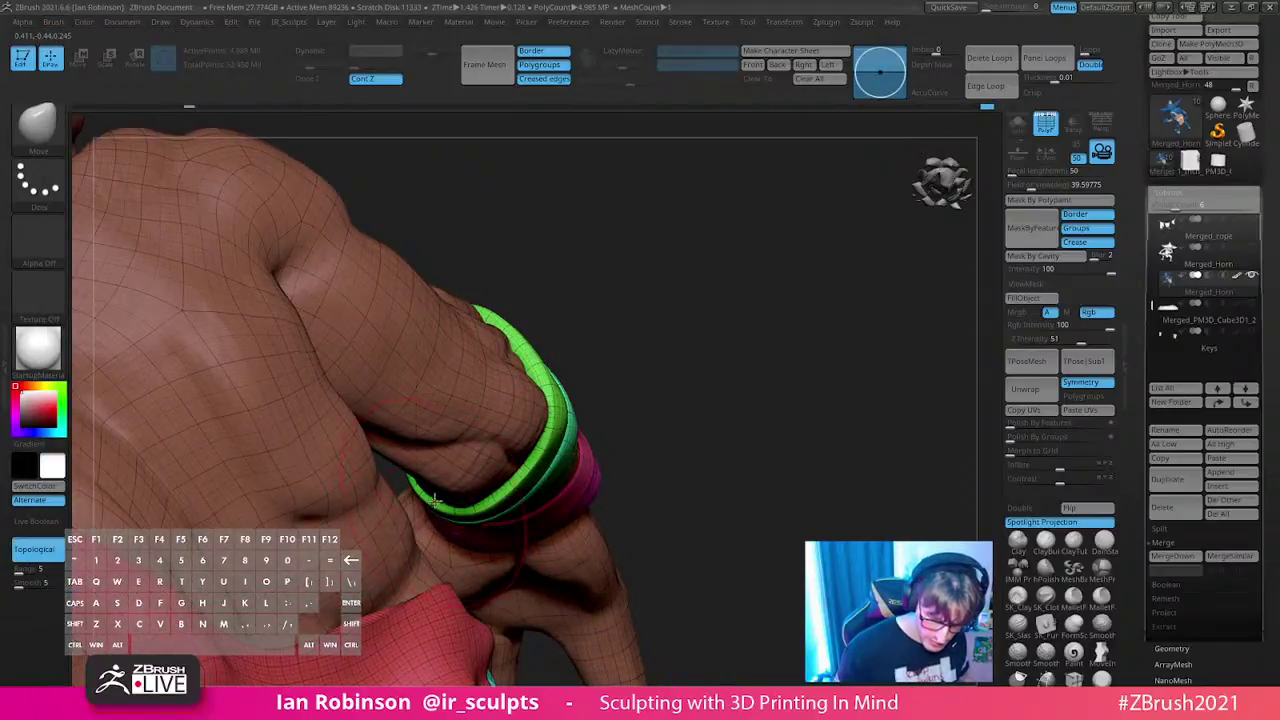
pyautogui.moveTo(533, 391); pyautogui.dragTo(435, 290)
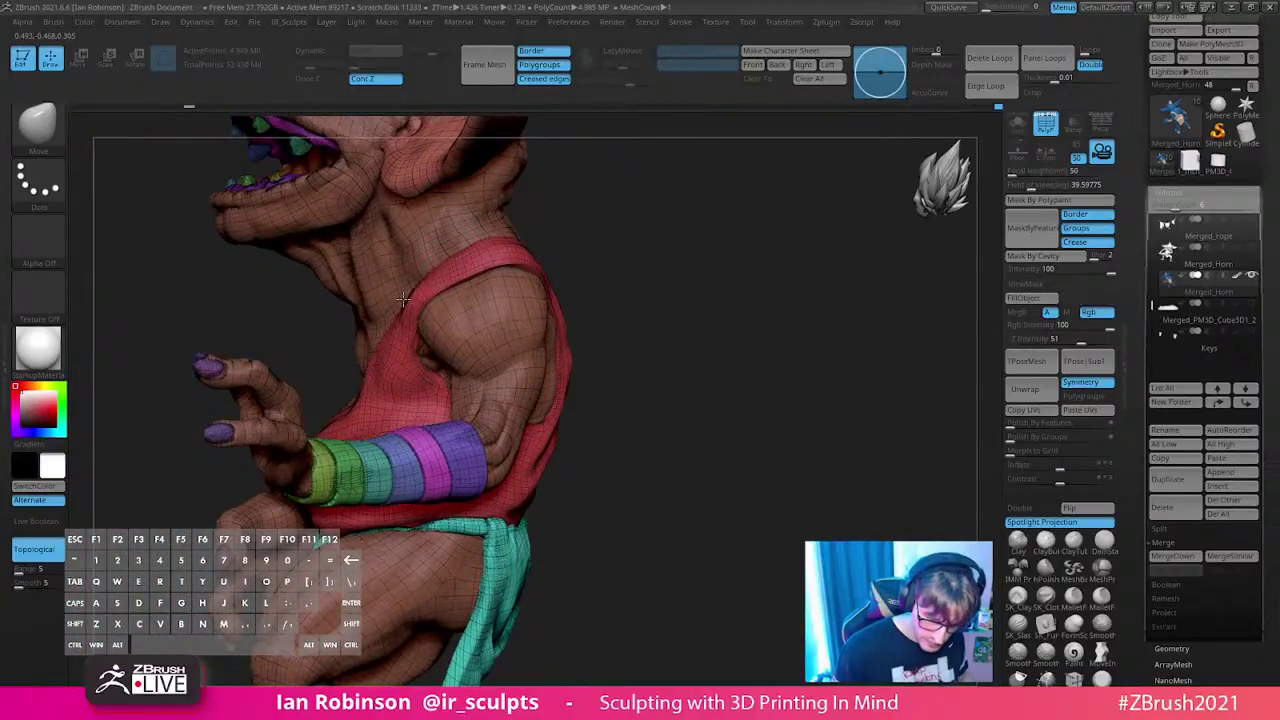
# - Hide the polyframe and save the tool over Bokoblin_Talus_Statue_Prep_03.ztl
pyautogui.moveTo(645, 244); pyautogui.dragTo(786, 286)
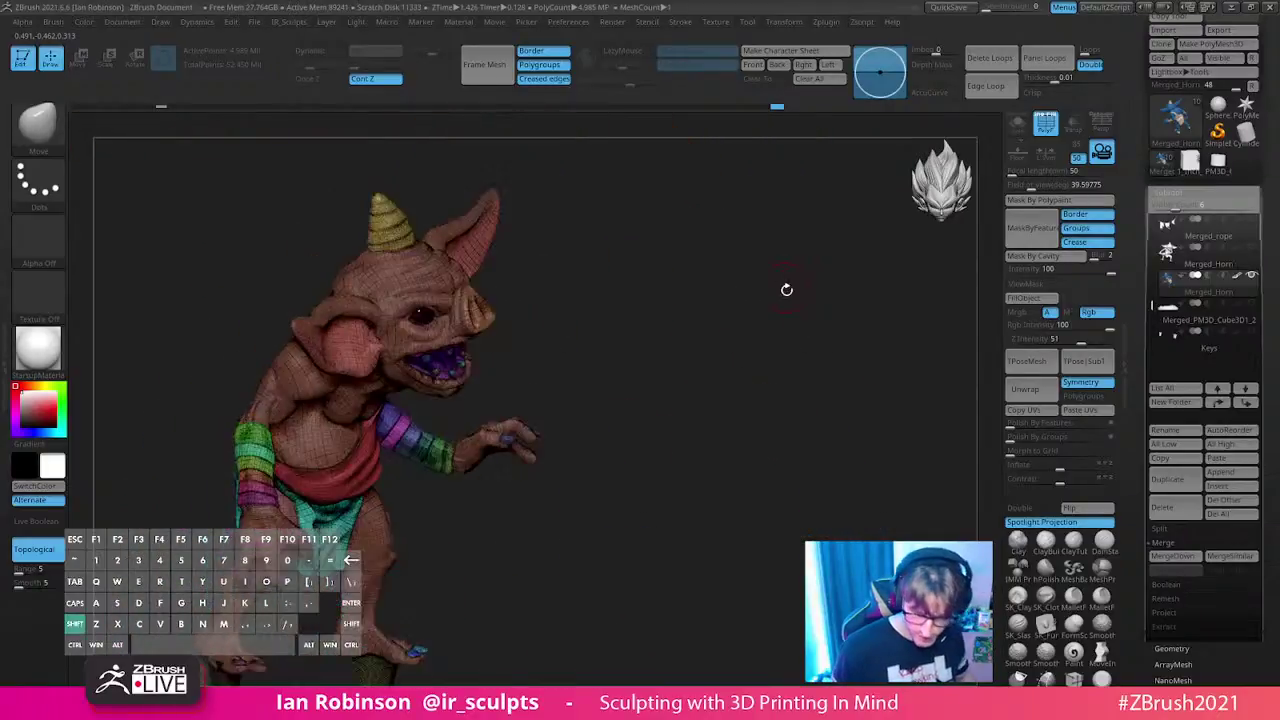
pyautogui.hotkey('shift', 'f')
pyautogui.moveTo(836, 346); pyautogui.dragTo(940, 330)
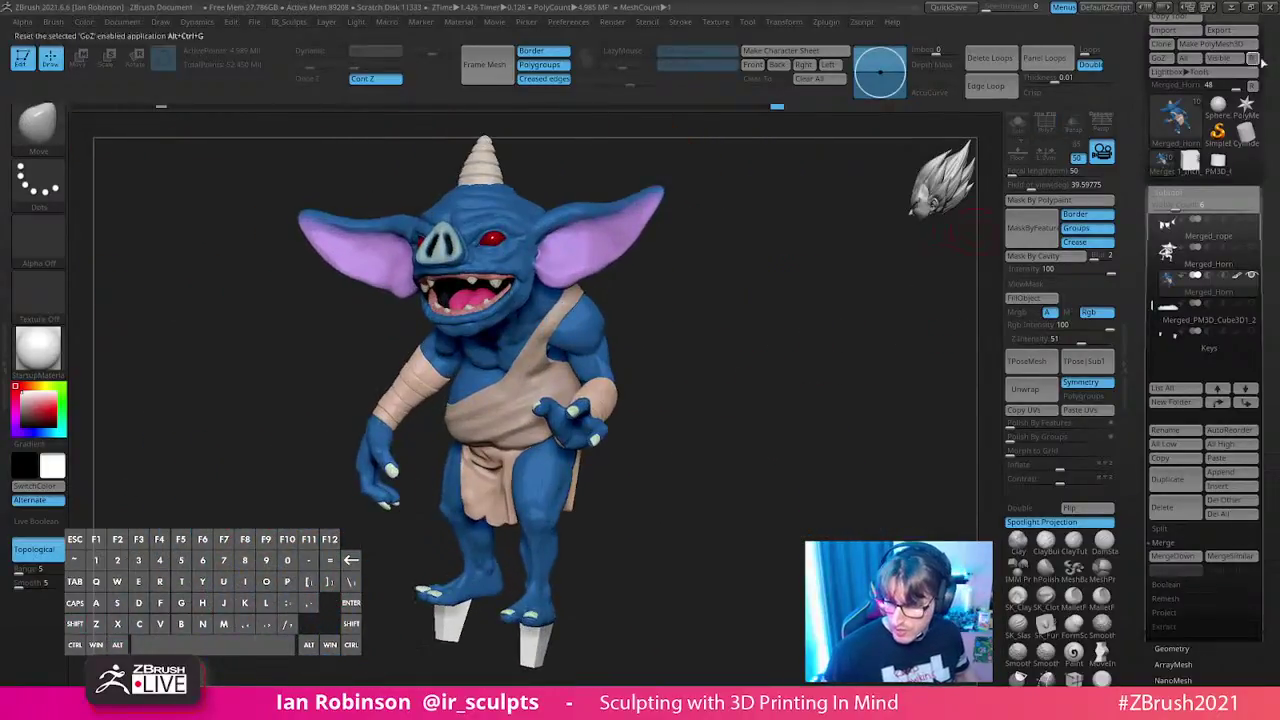
pyautogui.click(1243, 43)
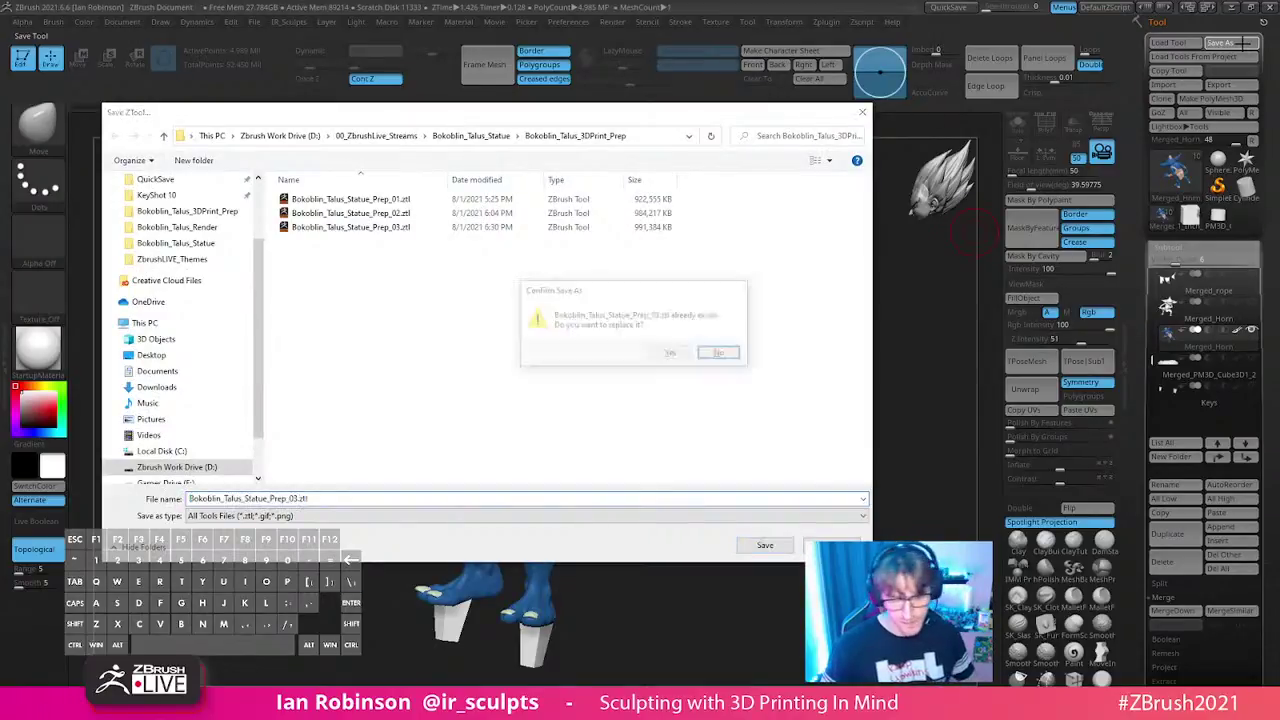
pyautogui.press('Return')
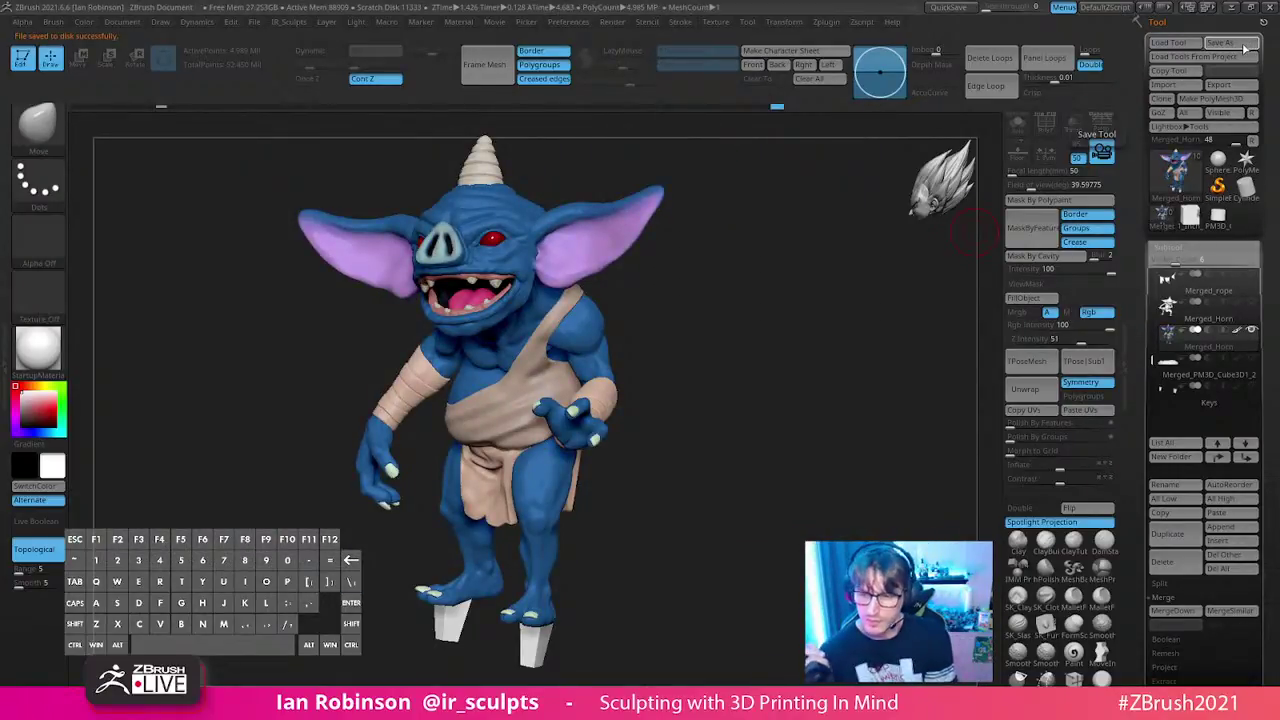
# - Switch to the DamStandard brush with a smaller draw size and try creasing the forearm wrap's seam nearest the wrist
pyautogui.moveTo(726, 381)
pyautogui.mouseDown()
pyautogui.moveTo(809, 337)
pyautogui.moveTo(814, 529)
pyautogui.moveTo(754, 509)
pyautogui.moveTo(740, 526)
pyautogui.moveTo(684, 431)
pyautogui.mouseUp()
pyautogui.press('shift')
pyautogui.moveTo(691, 514)
pyautogui.mouseDown()
pyautogui.moveTo(754, 480)
pyautogui.moveTo(729, 531)
pyautogui.moveTo(663, 385)
pyautogui.moveTo(691, 320)
pyautogui.mouseUp()
pyautogui.press('s')
pyautogui.press('shift')
pyautogui.press('shift')
pyautogui.moveTo(731, 234); pyautogui.dragTo(742, 229)
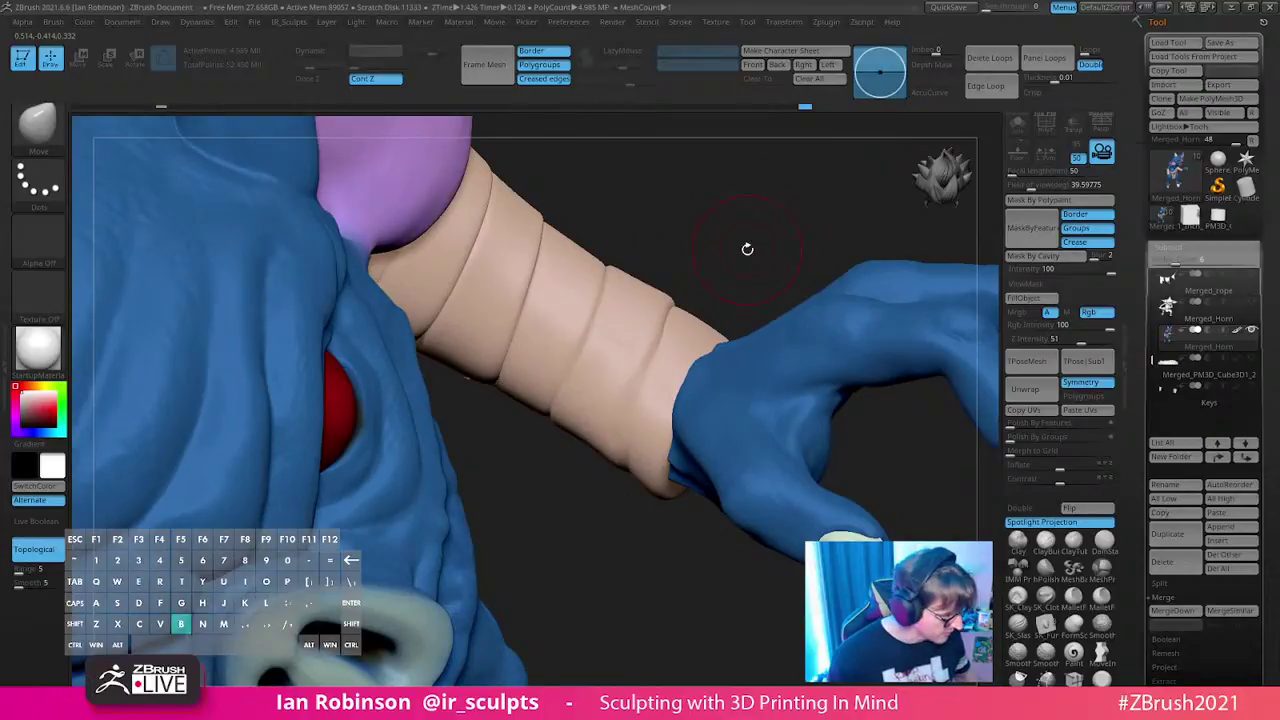
pyautogui.press('b')
pyautogui.press('d')
pyautogui.press('s')
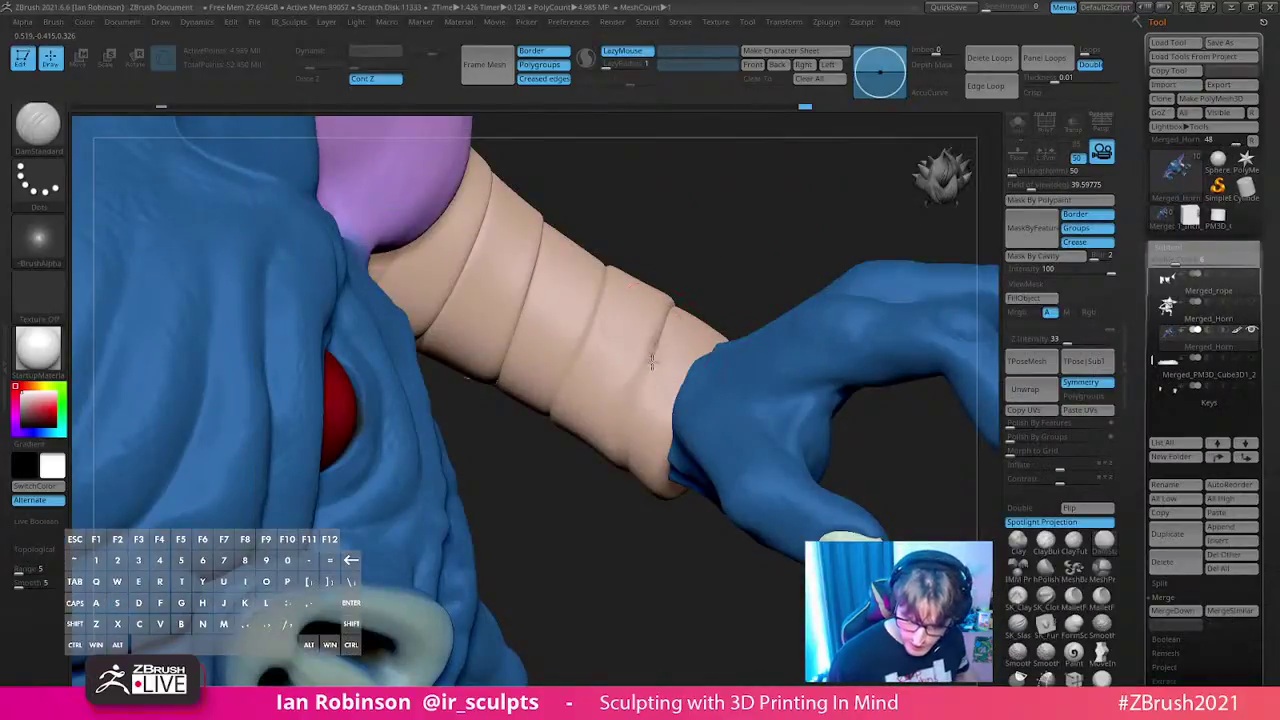
pyautogui.press('s')
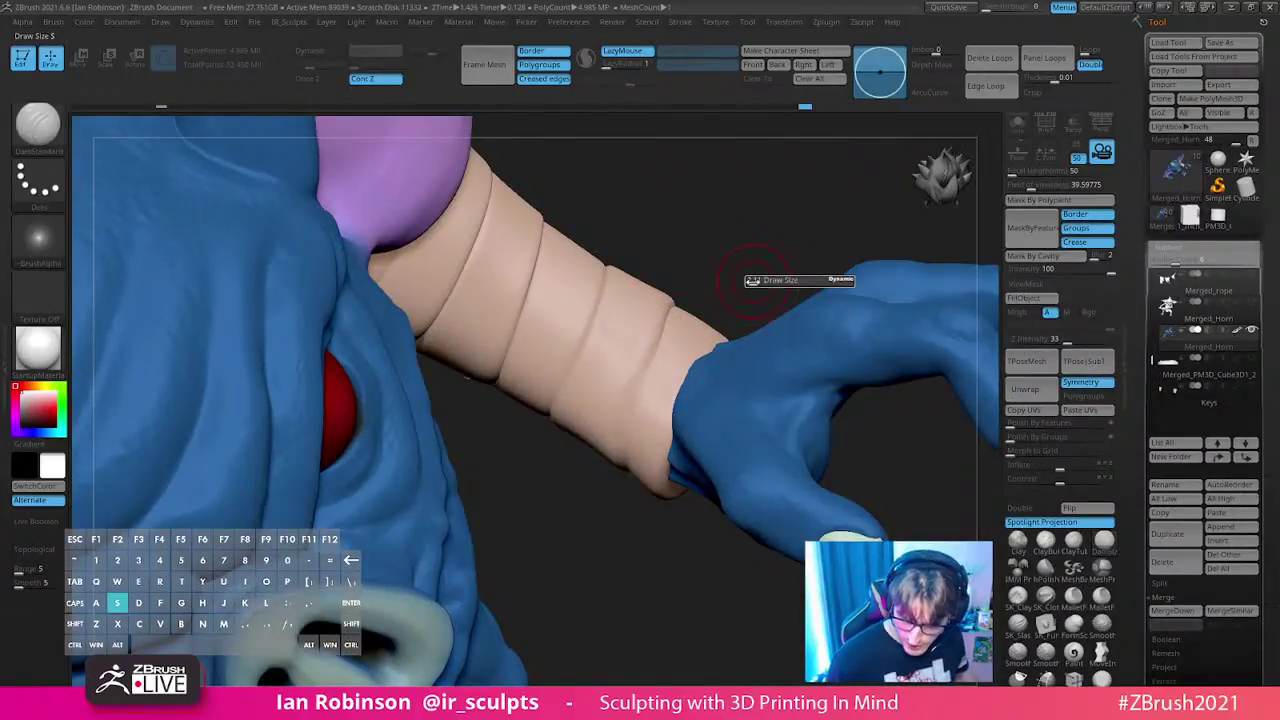
pyautogui.click(752, 281)
pyautogui.moveTo(751, 254); pyautogui.dragTo(731, 259)
pyautogui.press('s')
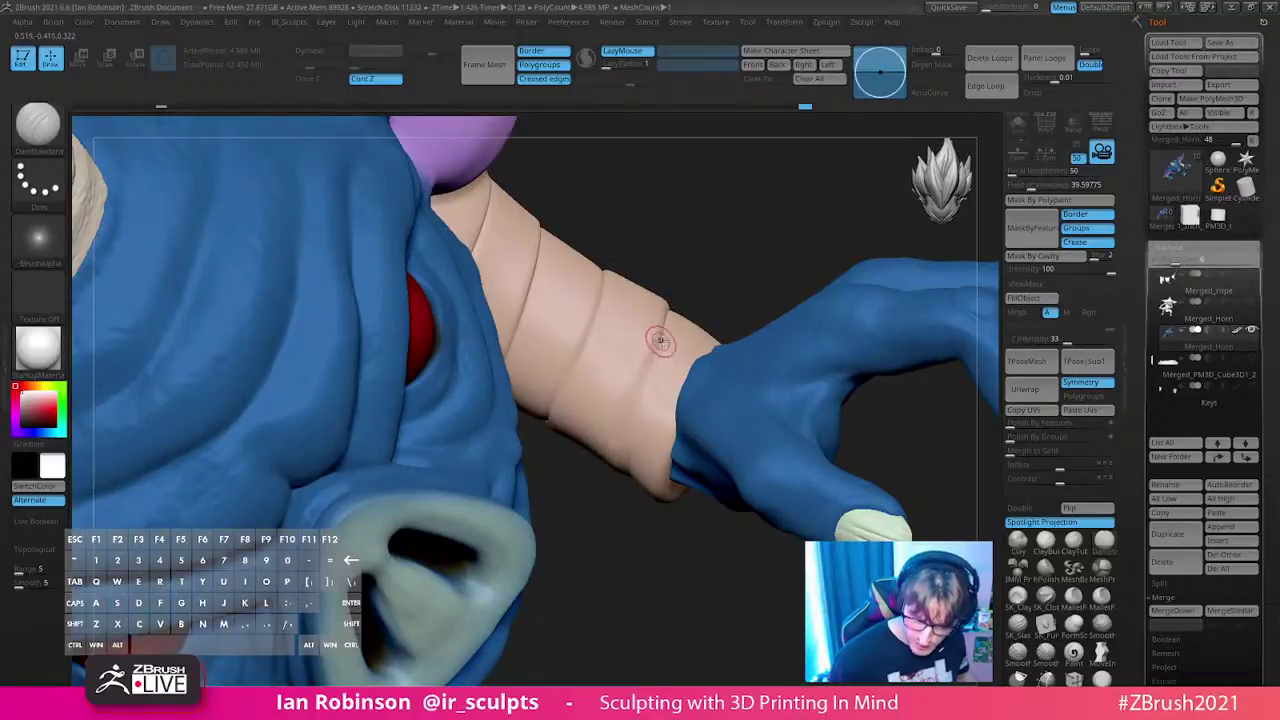
# - Undo the last crease strokes and carve the seams between the forearm wrap bands with the DamStandard brush
pyautogui.hotkey('ctrl', 'z')
pyautogui.hotkey('ctrl', 'z')
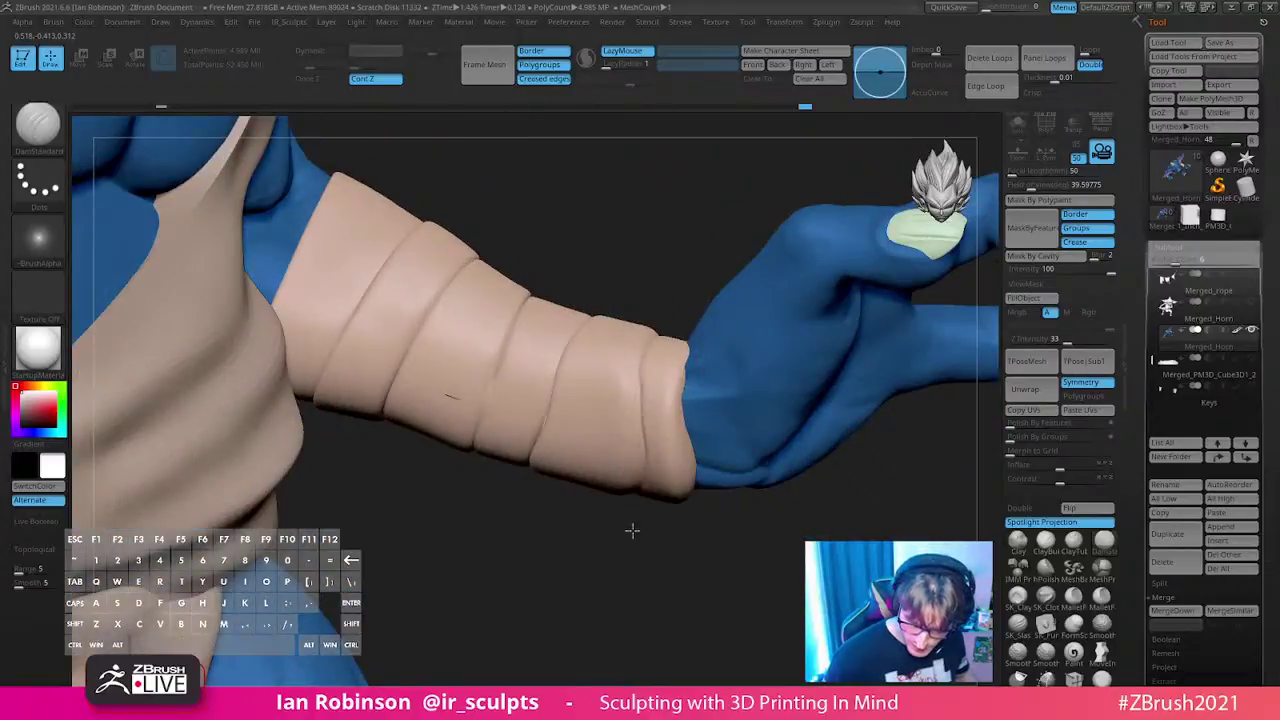
pyautogui.moveTo(640, 508); pyautogui.dragTo(637, 465)
pyautogui.moveTo(628, 544); pyautogui.dragTo(567, 437)
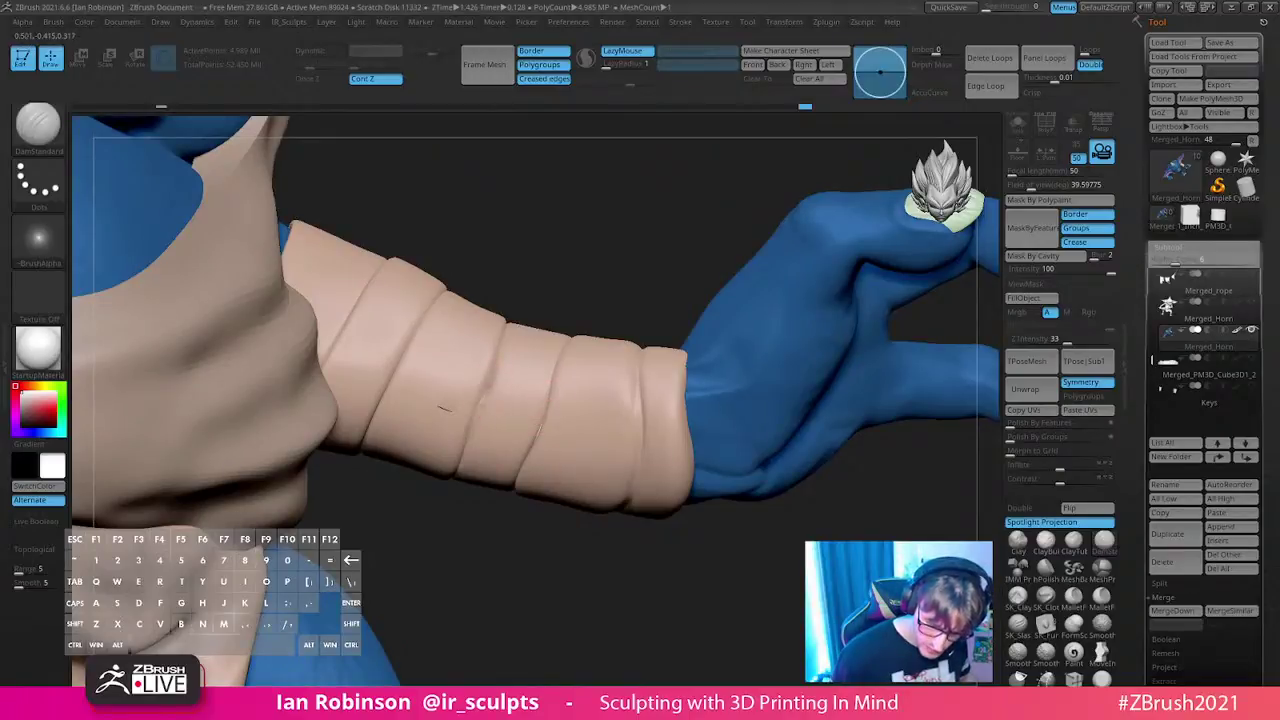
pyautogui.moveTo(662, 259); pyautogui.dragTo(783, 257)
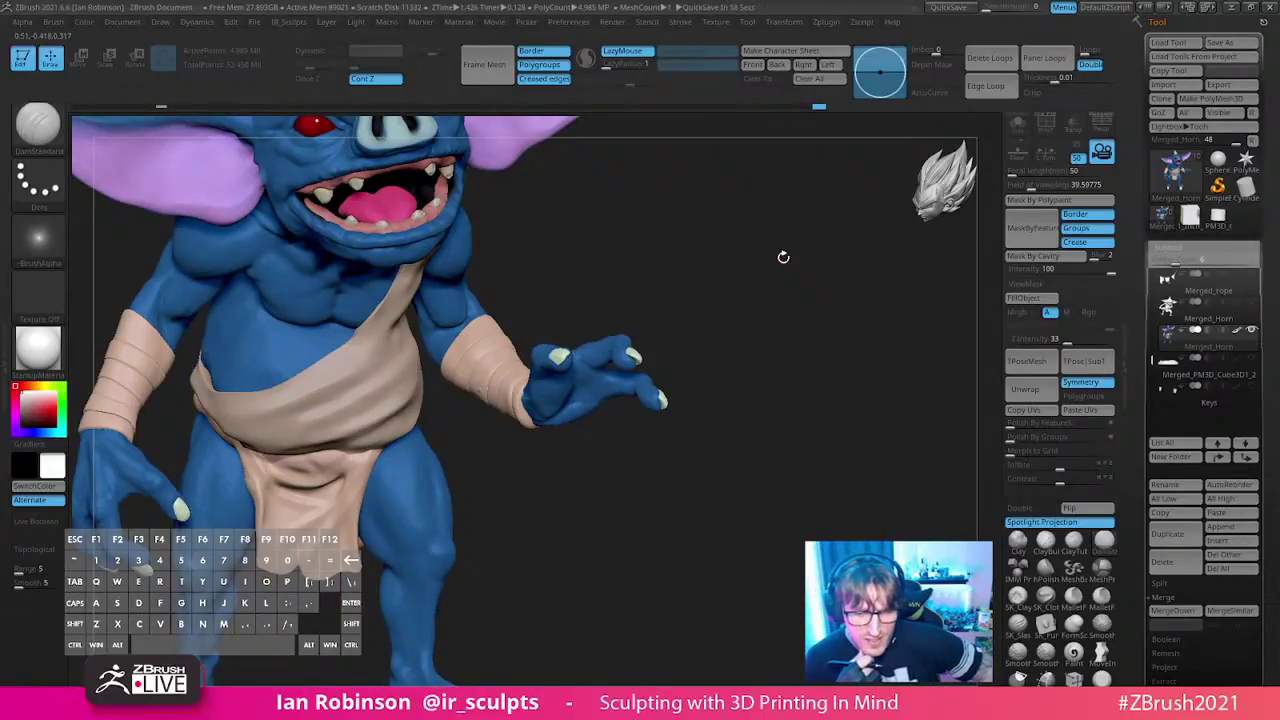
pyautogui.moveTo(808, 354)
pyautogui.mouseDown()
pyautogui.moveTo(777, 331)
pyautogui.moveTo(846, 346)
pyautogui.moveTo(886, 317)
pyautogui.moveTo(759, 487)
pyautogui.moveTo(506, 560)
pyautogui.moveTo(506, 477)
pyautogui.moveTo(502, 514)
pyautogui.moveTo(531, 594)
pyautogui.moveTo(481, 454)
pyautogui.mouseUp()
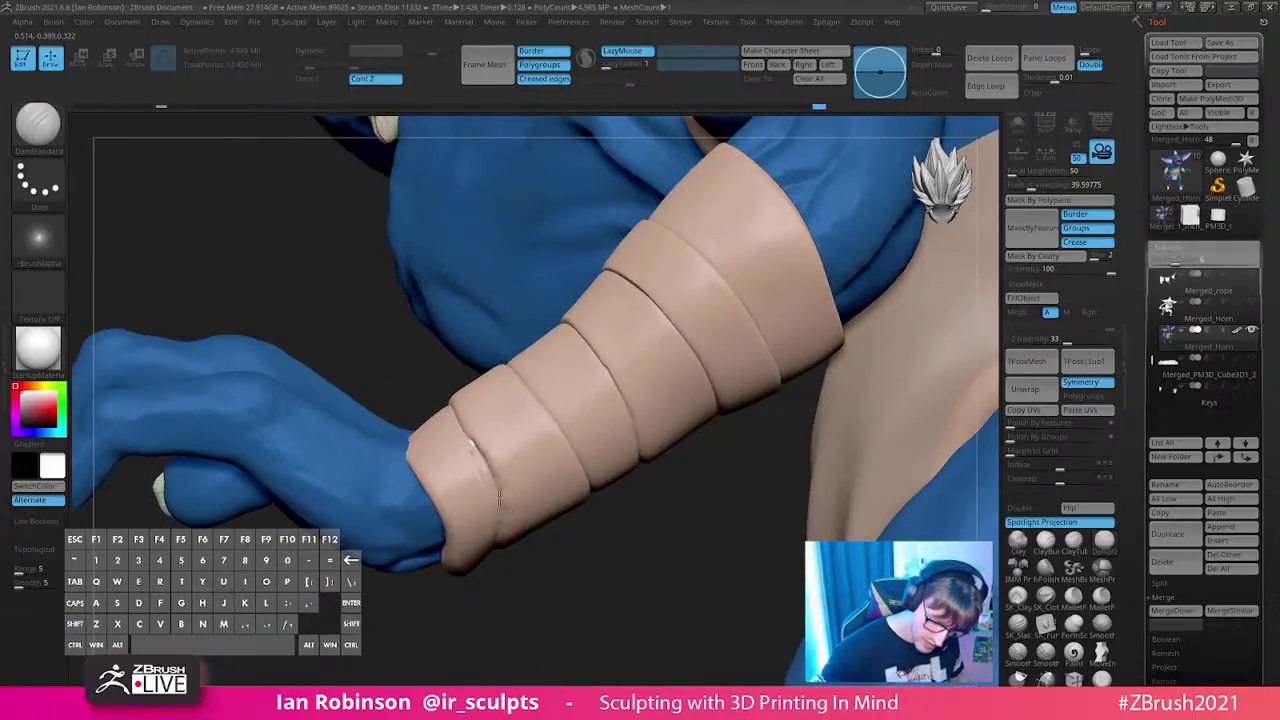
pyautogui.moveTo(613, 539); pyautogui.dragTo(653, 291)
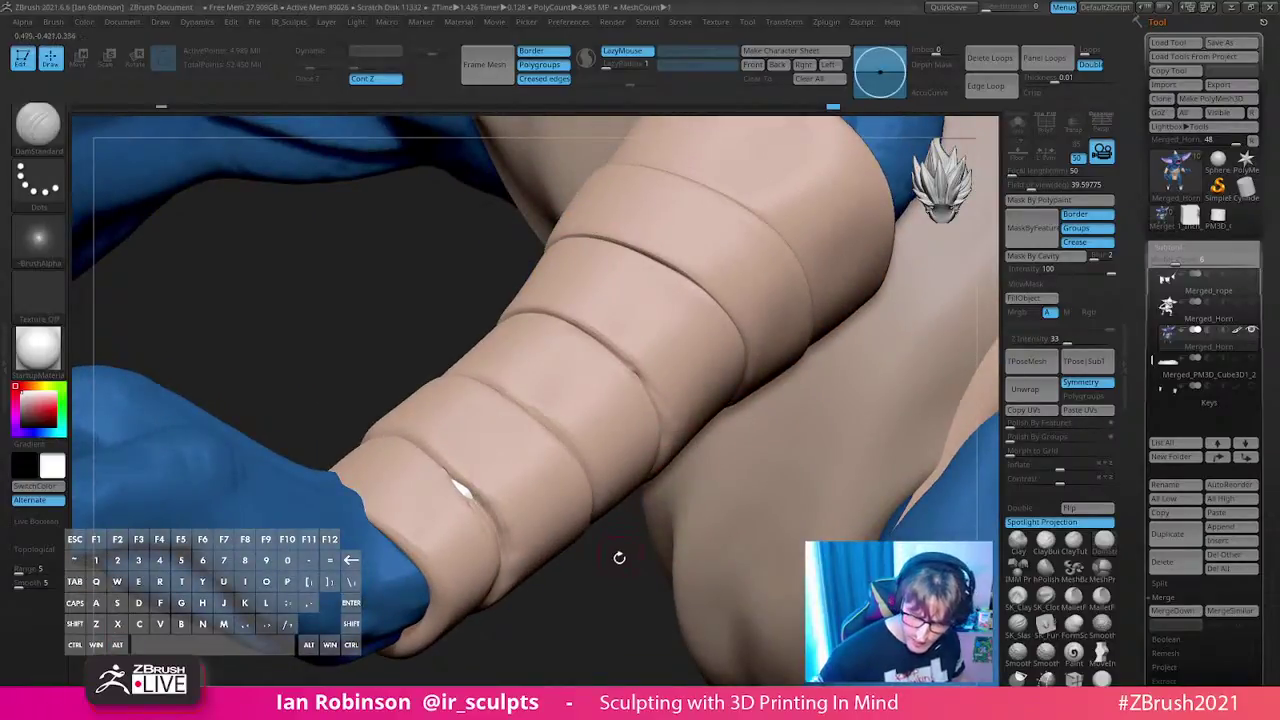
pyautogui.moveTo(640, 372); pyautogui.dragTo(601, 555)
# - Inflate the thin spot along the wrap seam nearest the wrist with the Inflate brush
pyautogui.press('b')
pyautogui.press('i')
pyautogui.press('n')
pyautogui.press('s')
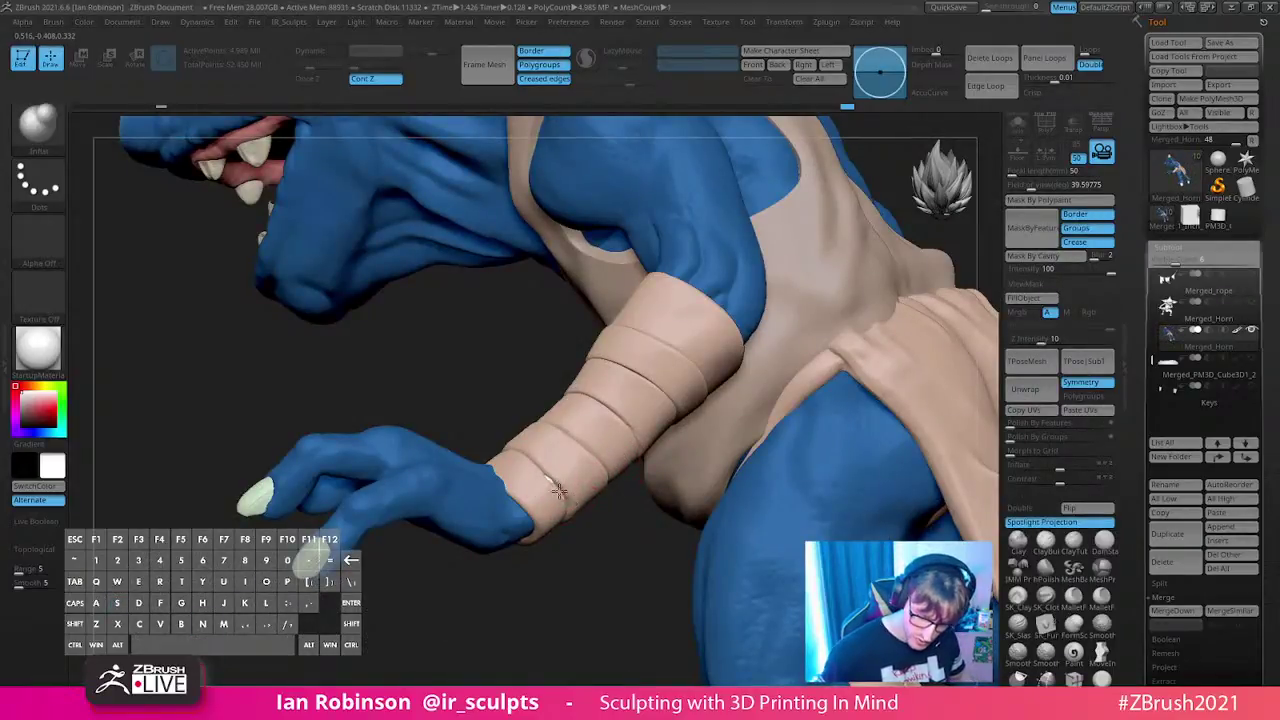
pyautogui.moveTo(574, 517); pyautogui.dragTo(736, 337)
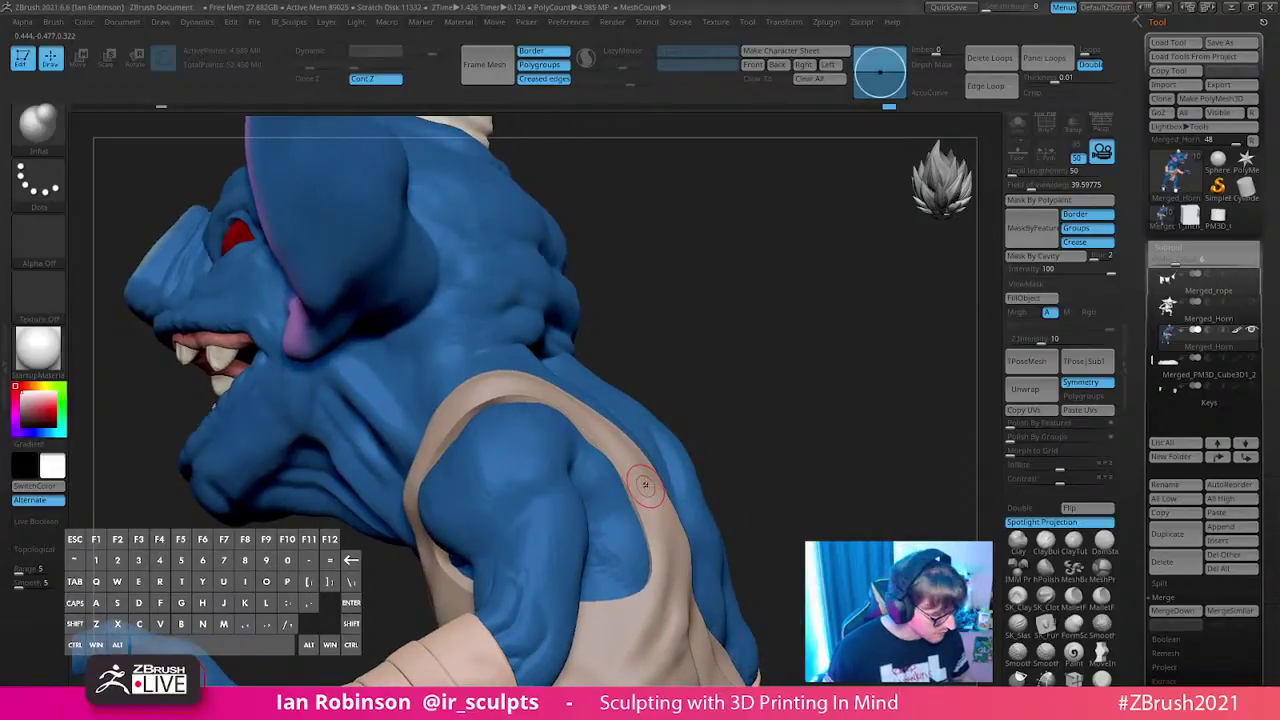
# - Switch to the Move brush and mask everything except the cloth top around the shoulder
pyautogui.press('b')
pyautogui.press('s')
pyautogui.press('Escape')
pyautogui.press('b')
pyautogui.press('m')
pyautogui.press('t')
pyautogui.press('s')
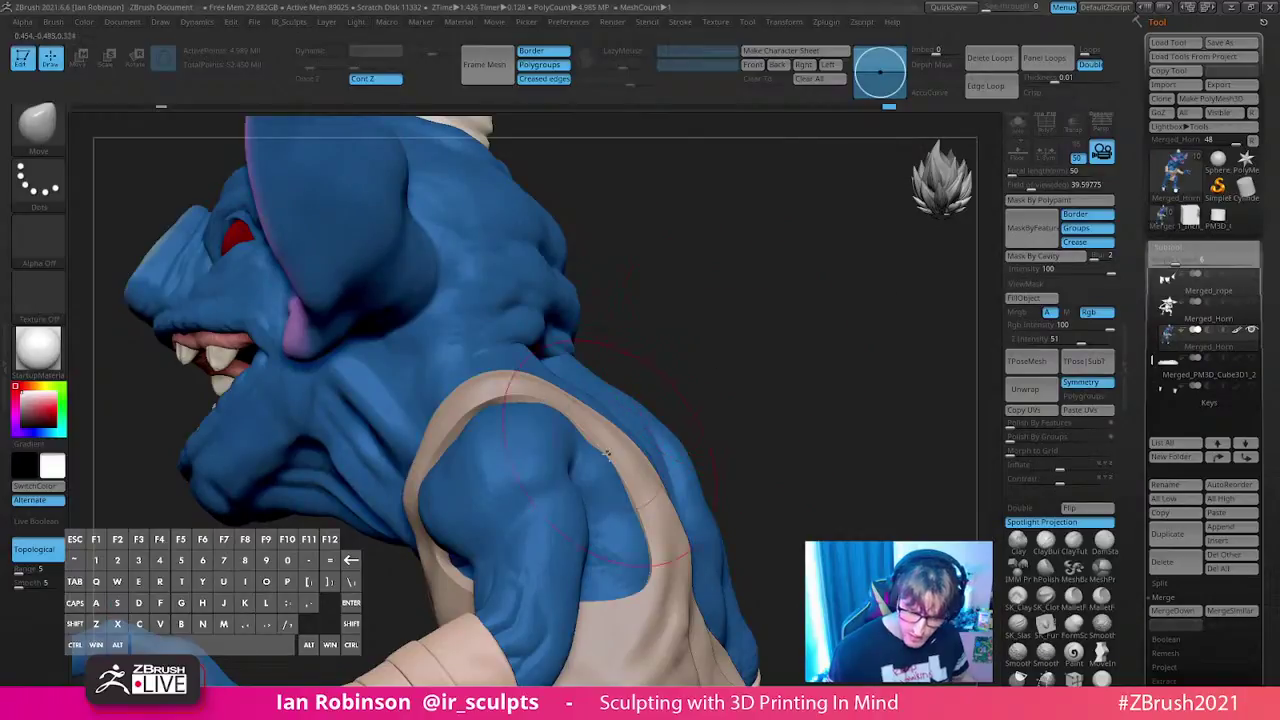
pyautogui.keyDown('ctrl'); pyautogui.keyDown('shift'); pyautogui.click(620, 452); pyautogui.keyUp('shift'); pyautogui.keyUp('ctrl')
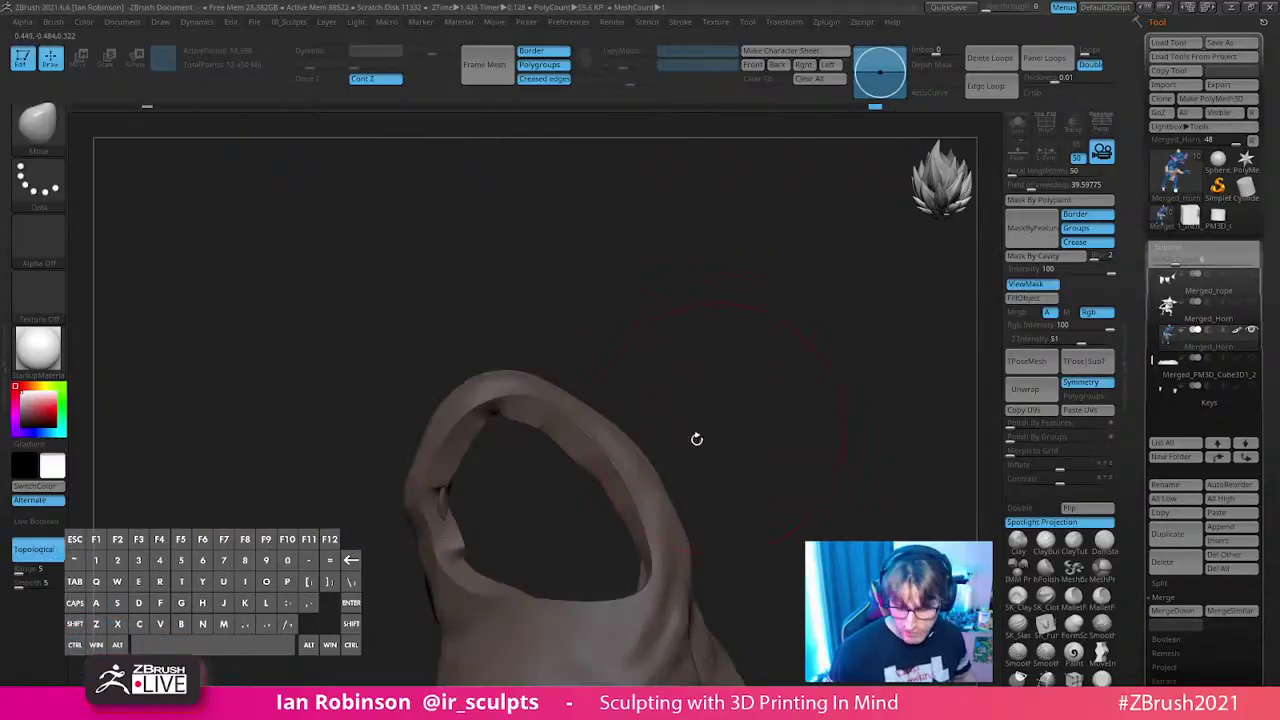
pyautogui.keyDown('ctrl'); pyautogui.keyDown('shift'); pyautogui.click(728, 390); pyautogui.keyUp('shift'); pyautogui.keyUp('ctrl')
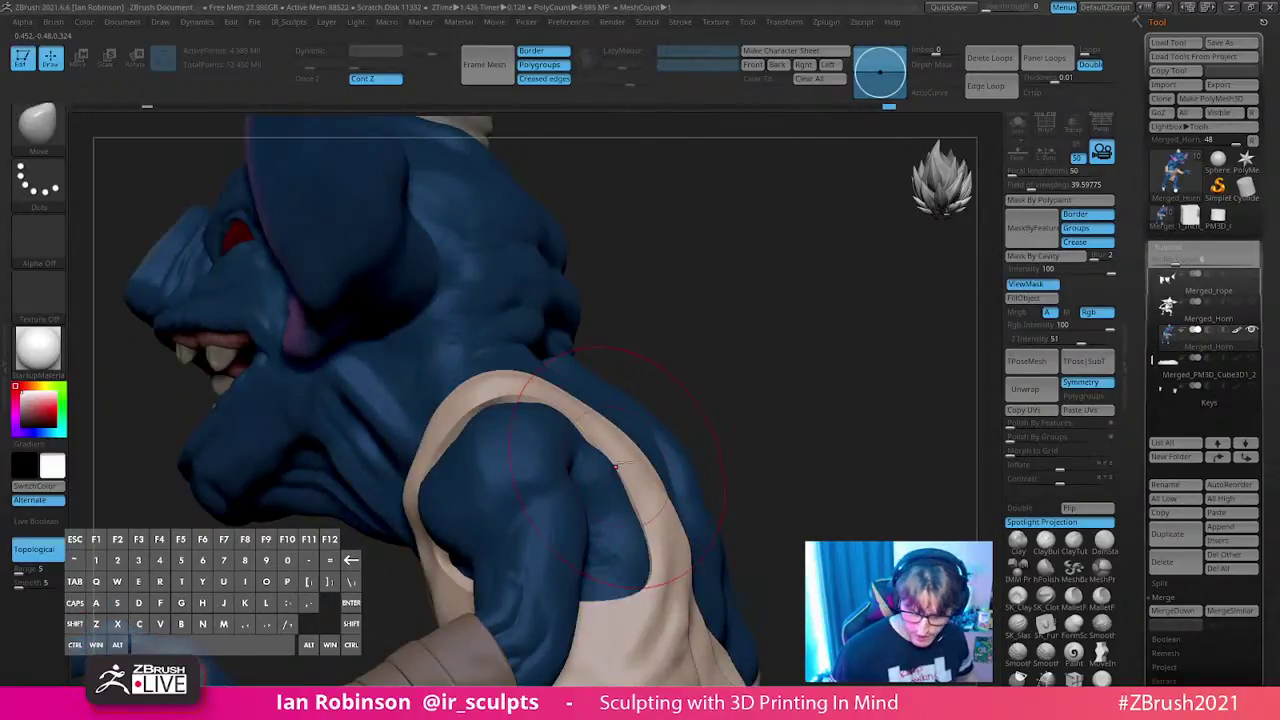
# - Adjust the armhole edge of the cloth strap against the back of the shoulder with the Move brush
pyautogui.moveTo(786, 362); pyautogui.dragTo(794, 391)
pyautogui.press('ctrl')
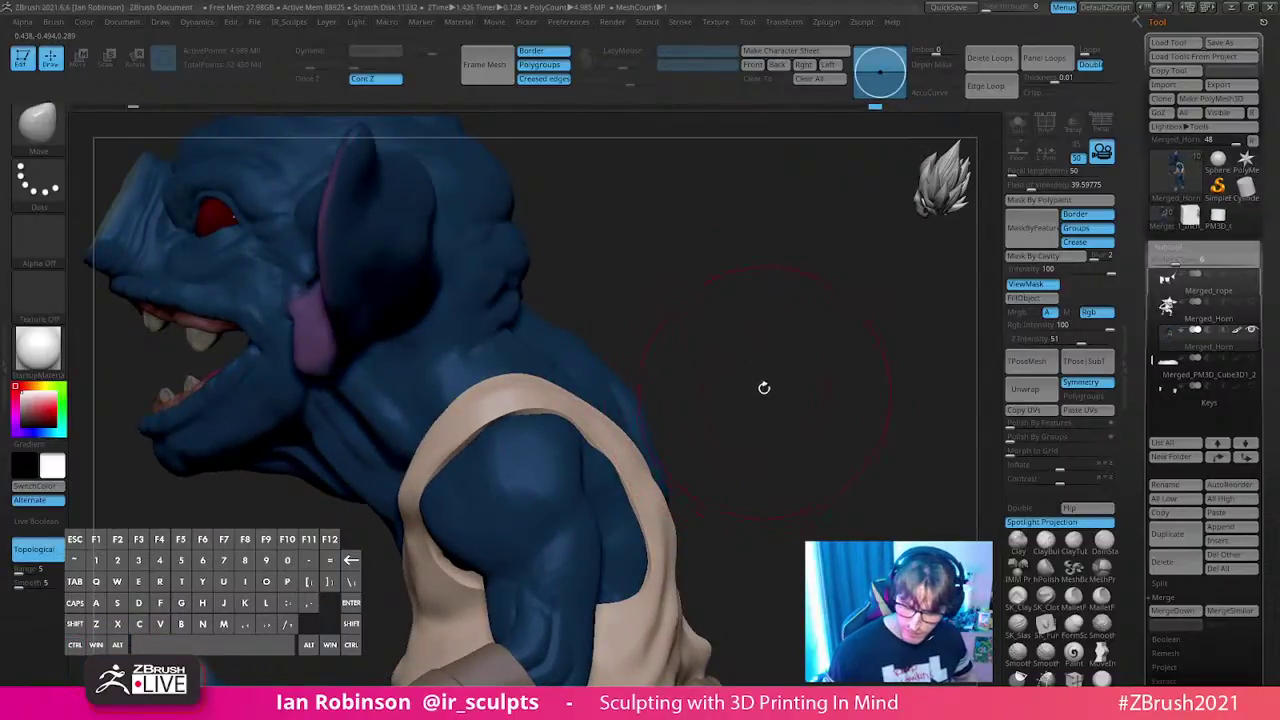
pyautogui.press('space')
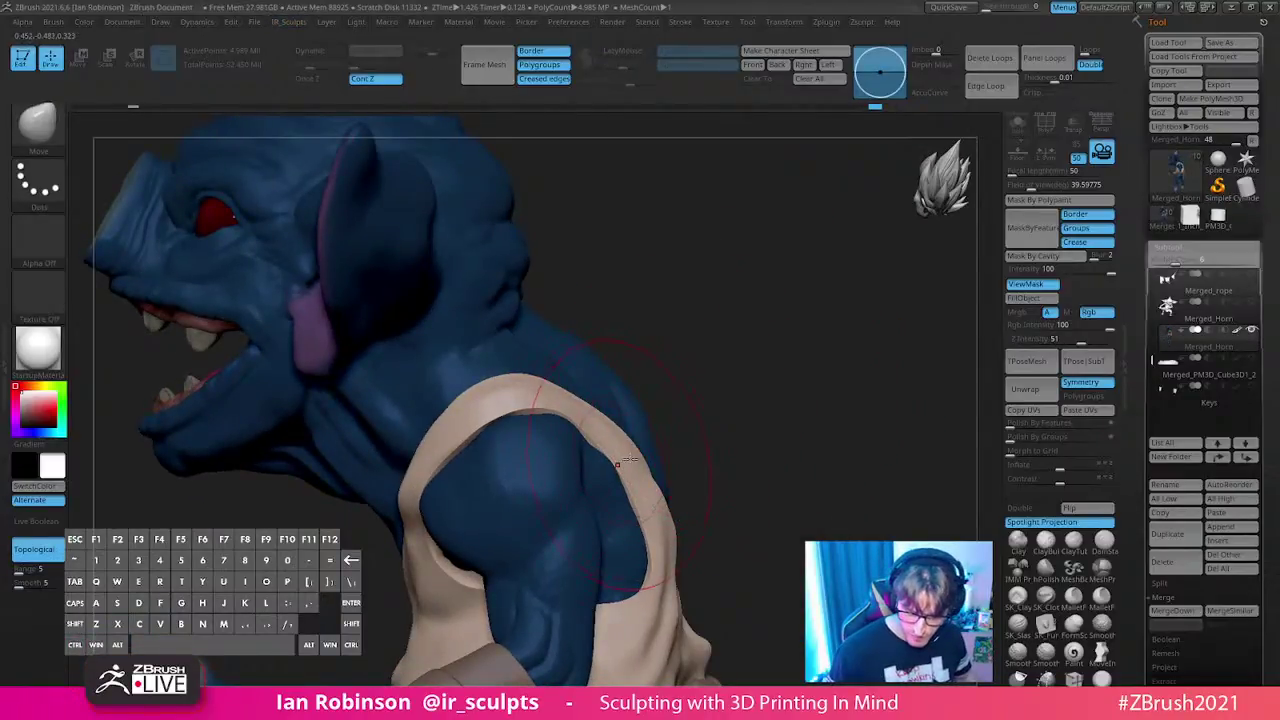
pyautogui.moveTo(791, 372)
pyautogui.keyDown('alt'); pyautogui.mouseDown()
pyautogui.moveTo(786, 417)
pyautogui.moveTo(806, 437)
pyautogui.moveTo(812, 408)
pyautogui.mouseUp(); pyautogui.keyUp('alt')
pyautogui.moveTo(812, 408)
pyautogui.mouseDown()
pyautogui.moveTo(783, 378)
pyautogui.moveTo(771, 317)
pyautogui.moveTo(837, 374)
pyautogui.moveTo(868, 376)
pyautogui.mouseUp()
# - Mask all but the cloth top, move the strap's edge against the top of the shoulder and clear the mask
pyautogui.press('s')
pyautogui.moveTo(444, 341); pyautogui.dragTo(447, 346)
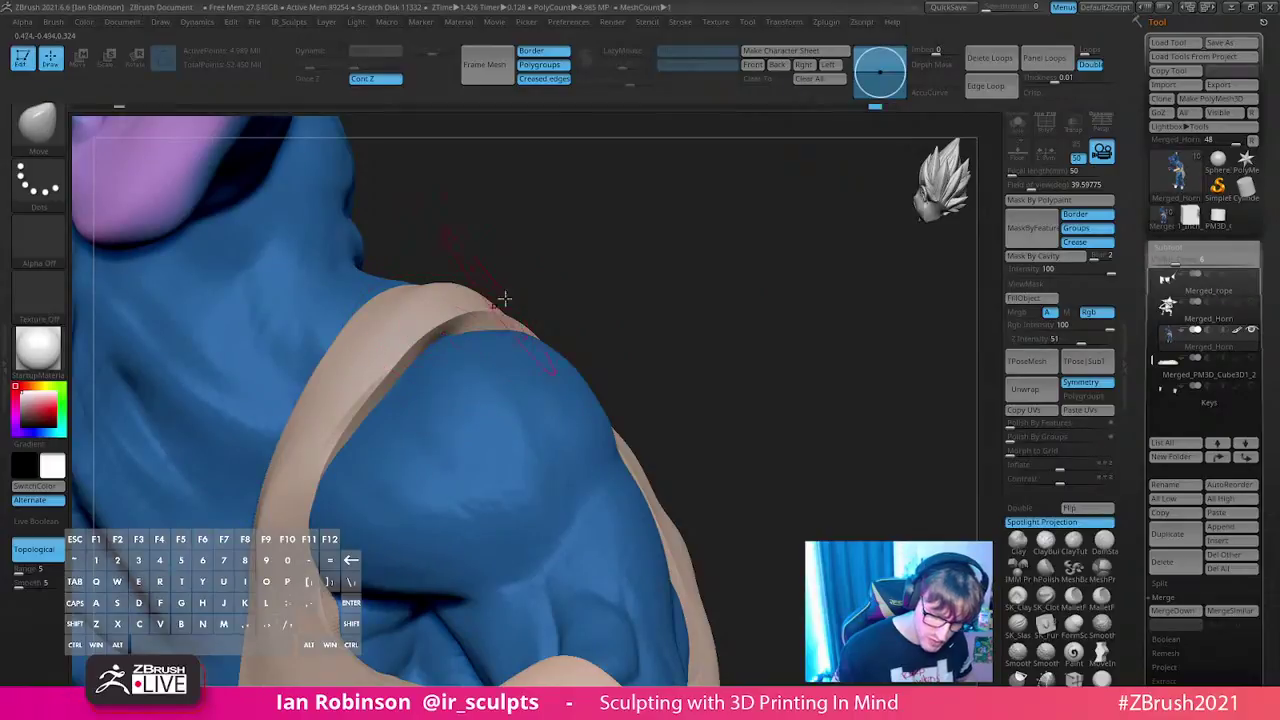
pyautogui.keyDown('ctrl'); pyautogui.keyDown('shift'); pyautogui.click(486, 302); pyautogui.keyUp('shift'); pyautogui.keyUp('ctrl')
pyautogui.keyDown('ctrl'); pyautogui.click(598, 289); pyautogui.keyUp('ctrl')
pyautogui.keyDown('ctrl'); pyautogui.keyDown('shift'); pyautogui.click(598, 289); pyautogui.keyUp('shift'); pyautogui.keyUp('ctrl')
pyautogui.keyDown('ctrl'); pyautogui.click(580, 306); pyautogui.keyUp('ctrl')
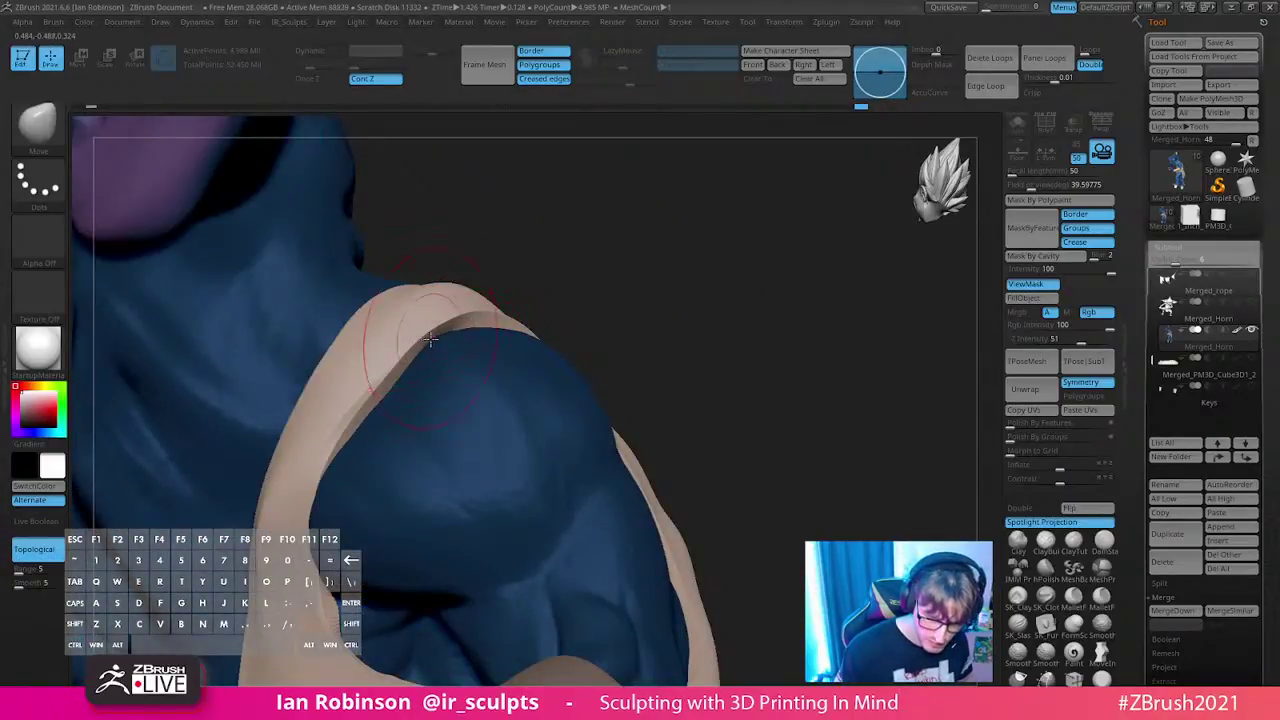
pyautogui.keyDown('ctrl'); pyautogui.click(651, 291); pyautogui.keyUp('ctrl')
# - Save the tool over the existing file Bokoblin_Talus_Statue_Prep_03.ztl
pyautogui.moveTo(651, 291); pyautogui.dragTo(826, 320)
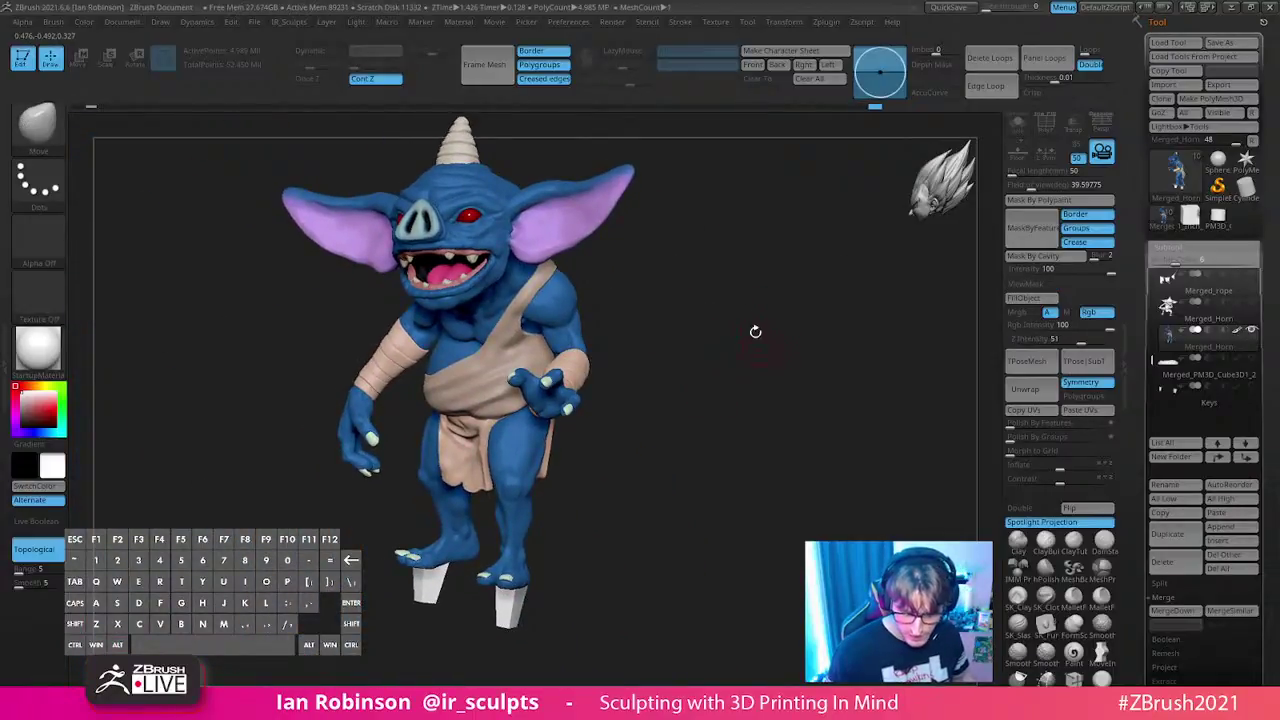
pyautogui.click(1230, 44)
pyautogui.doubleClick(360, 194)
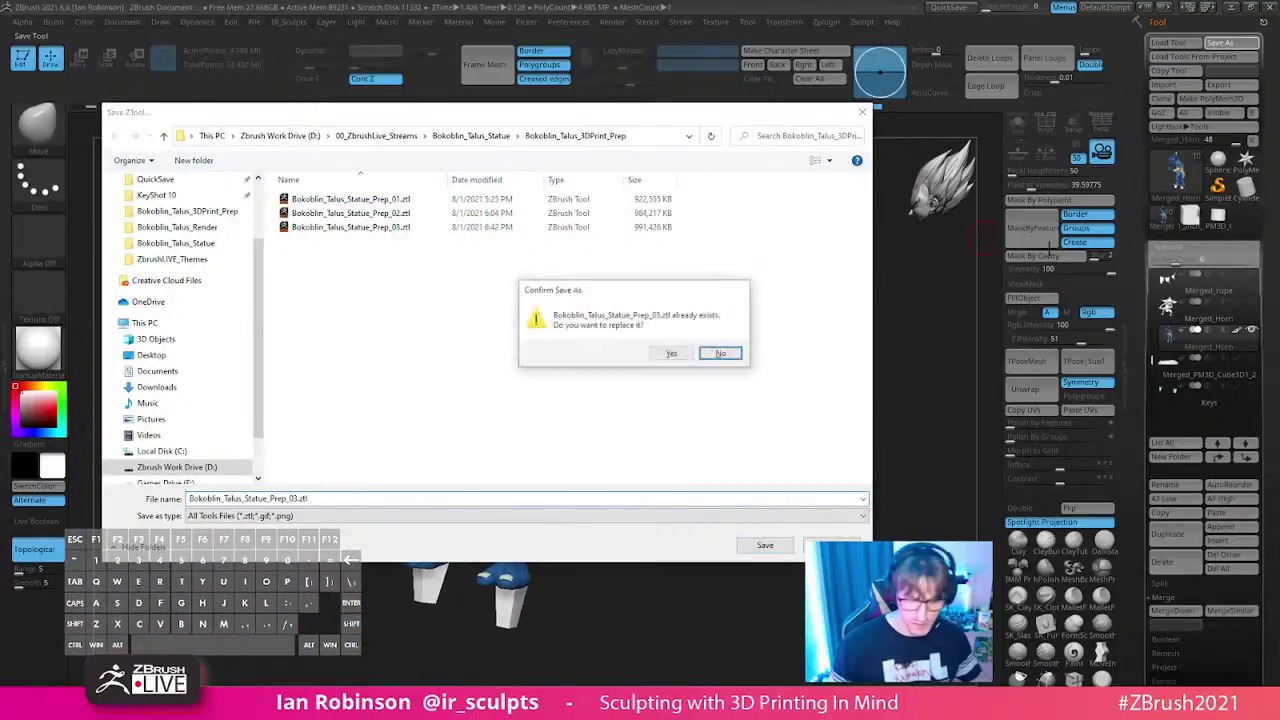
pyautogui.click(673, 354)
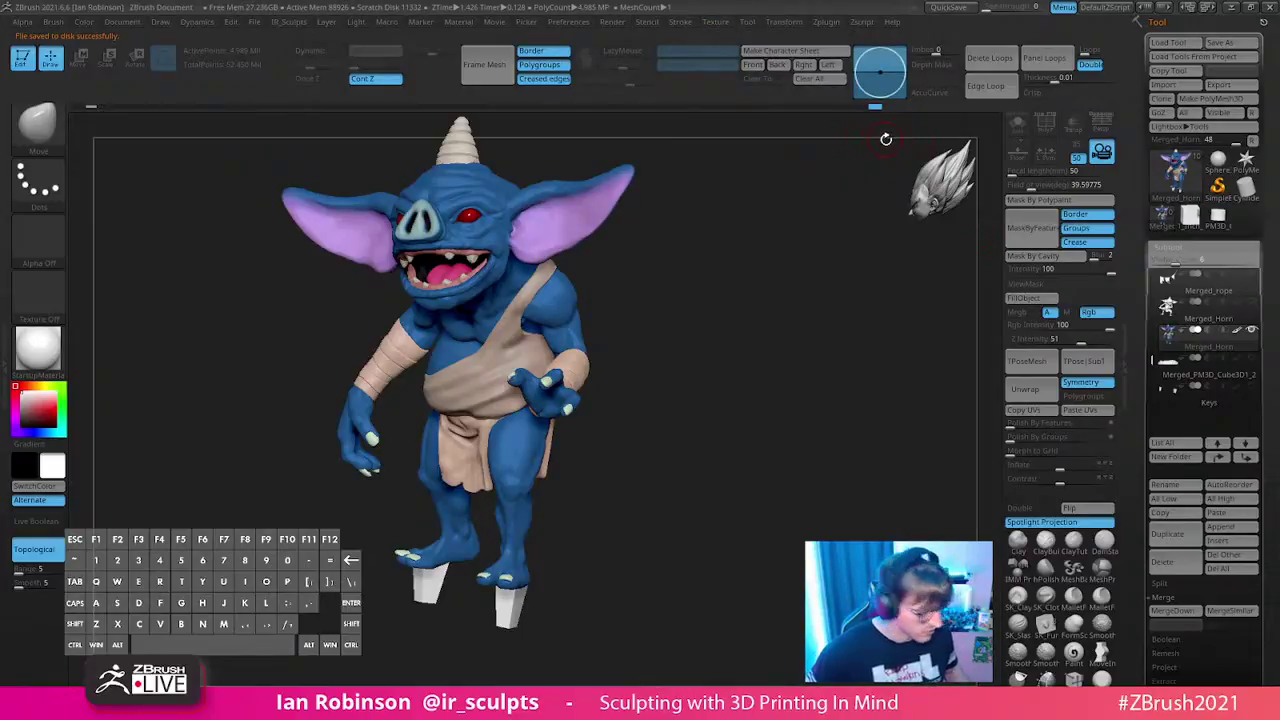
# - Mark the statue's current undo history point as the source for projecting its detail
pyautogui.press('ctrl')
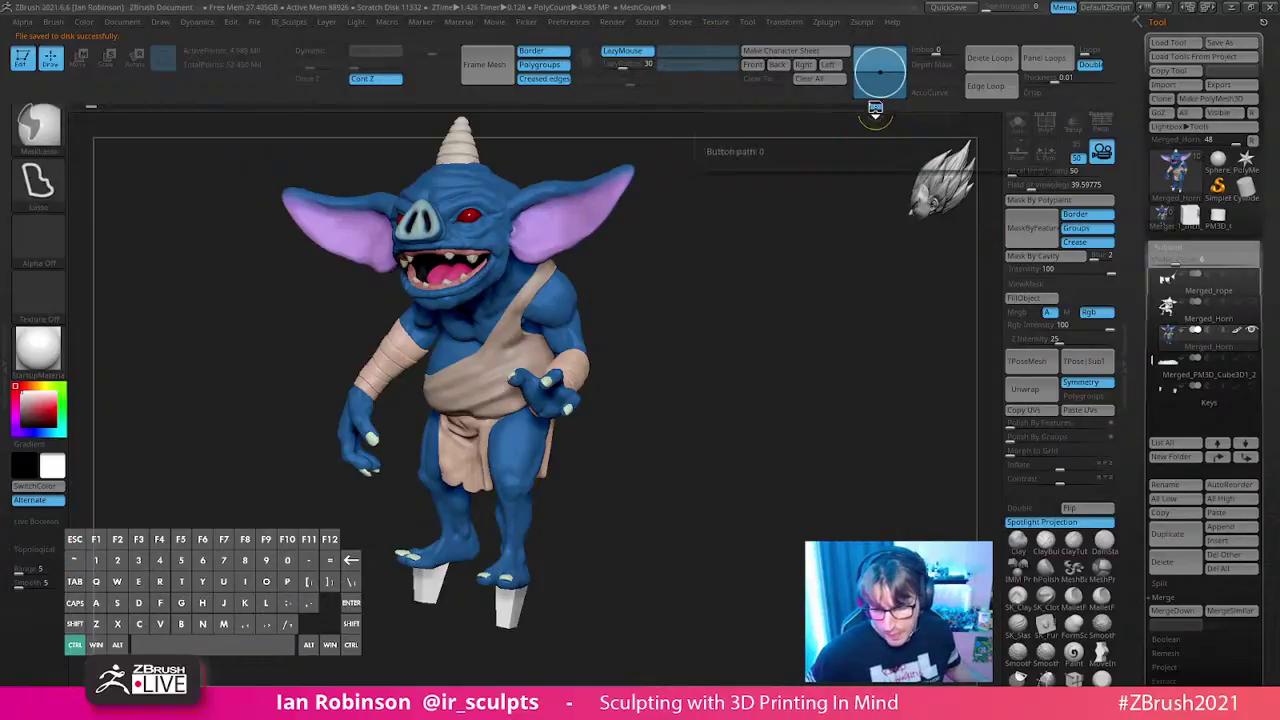
pyautogui.press('ctrl')
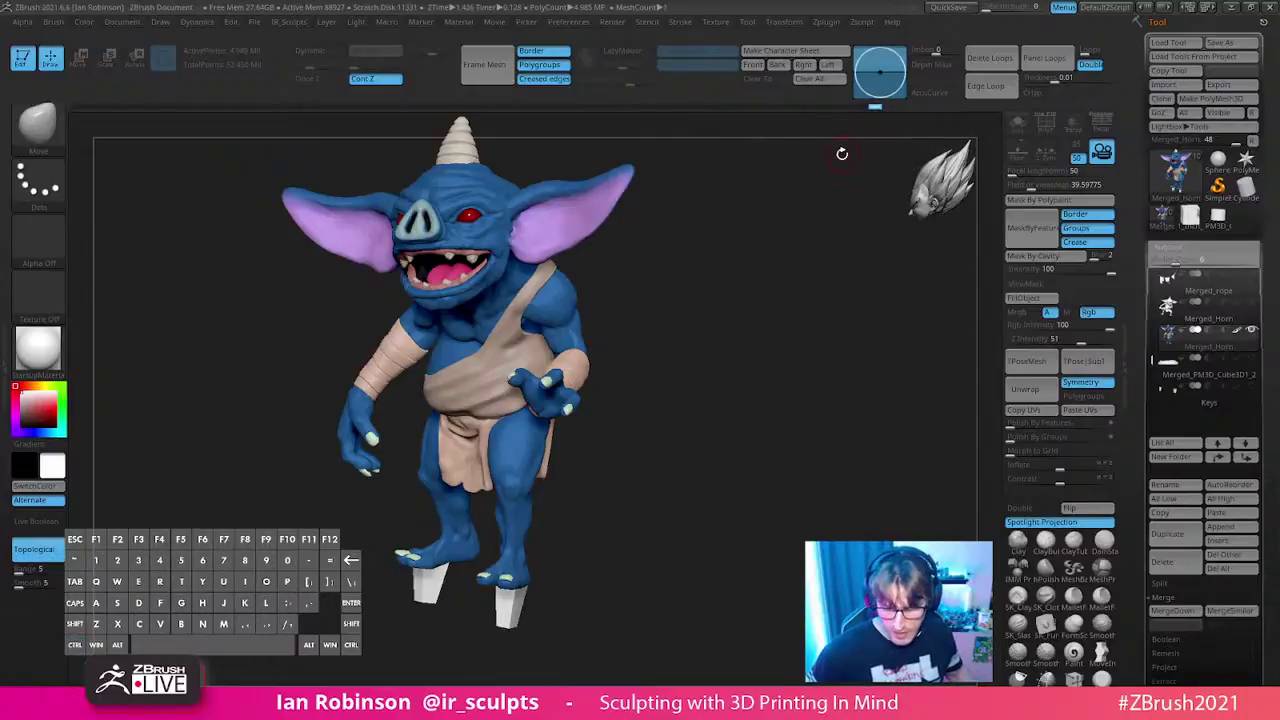
pyautogui.moveTo(771, 337)
pyautogui.mouseDown()
pyautogui.moveTo(811, 334)
pyautogui.moveTo(831, 360)
pyautogui.moveTo(867, 350)
pyautogui.moveTo(860, 334)
pyautogui.moveTo(837, 357)
pyautogui.moveTo(814, 323)
pyautogui.moveTo(850, 340)
pyautogui.mouseUp()
# - Remesh the statue with the DynaMesh Utility at a polycount of 2.5 million
pyautogui.click(826, 21)
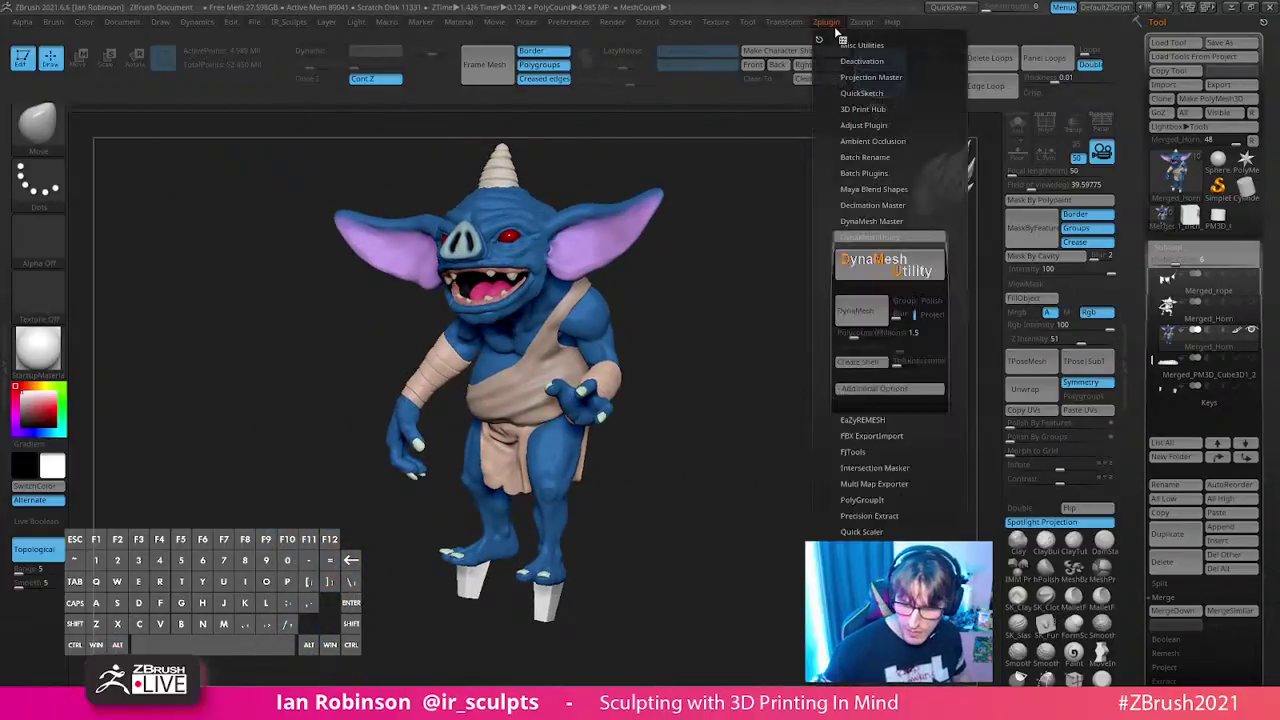
pyautogui.click(873, 333)
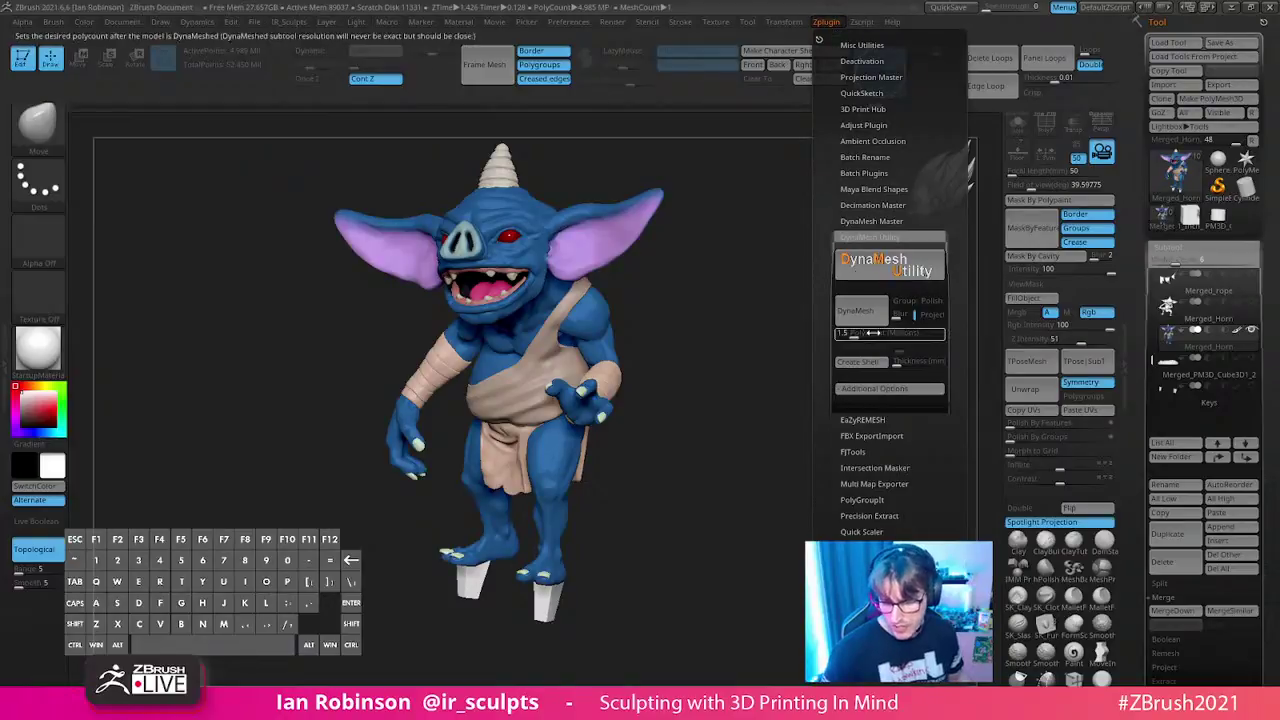
pyautogui.moveTo(855, 336); pyautogui.dragTo(860, 338)
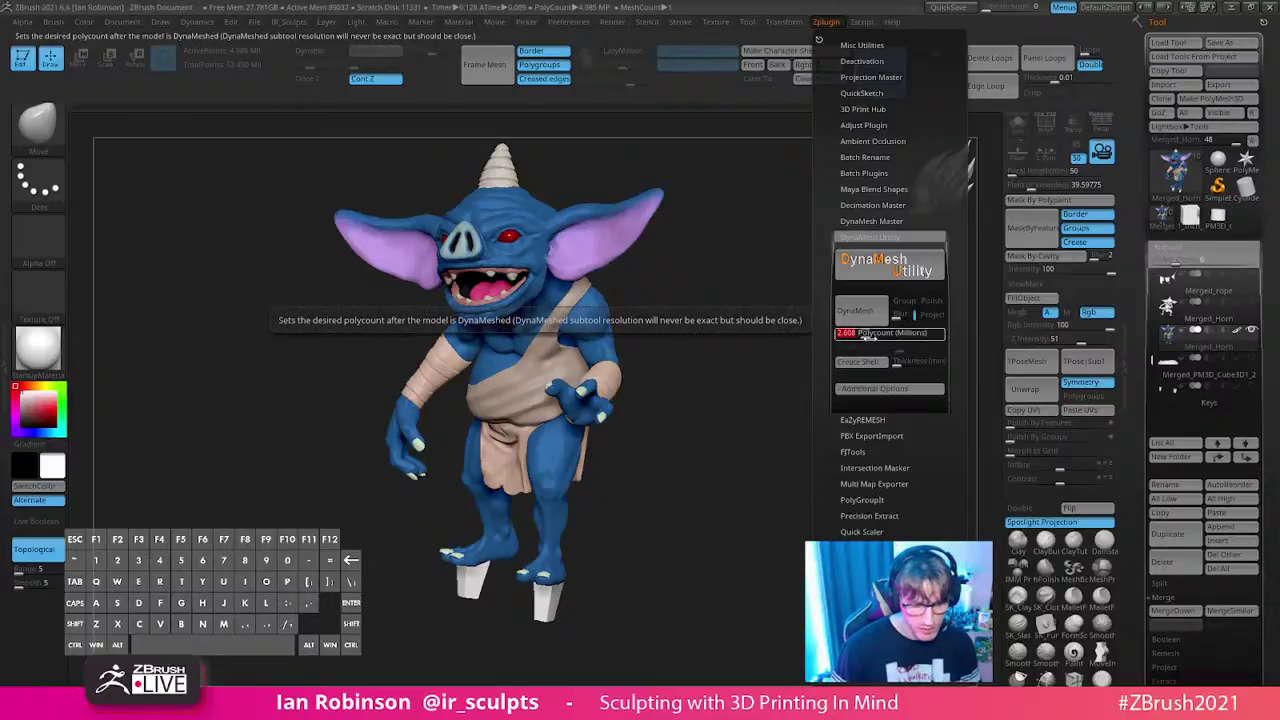
pyautogui.write('2.5')
pyautogui.press('Return')
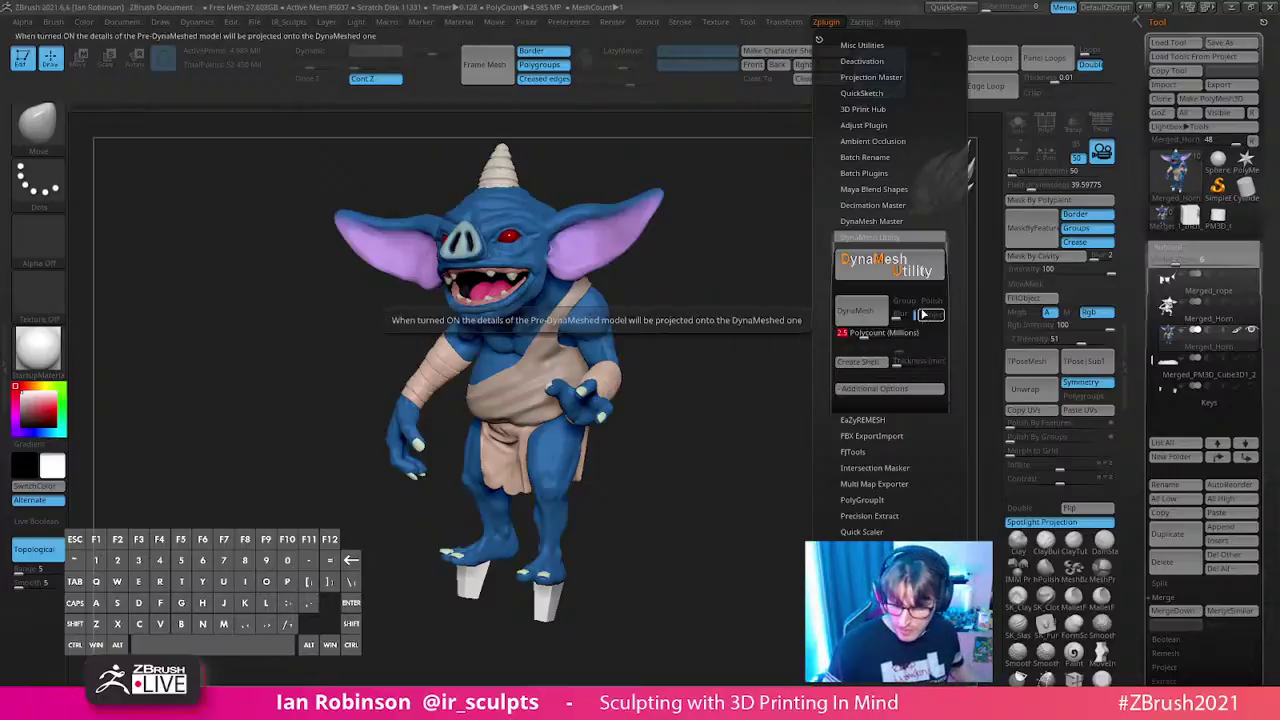
pyautogui.click(857, 312)
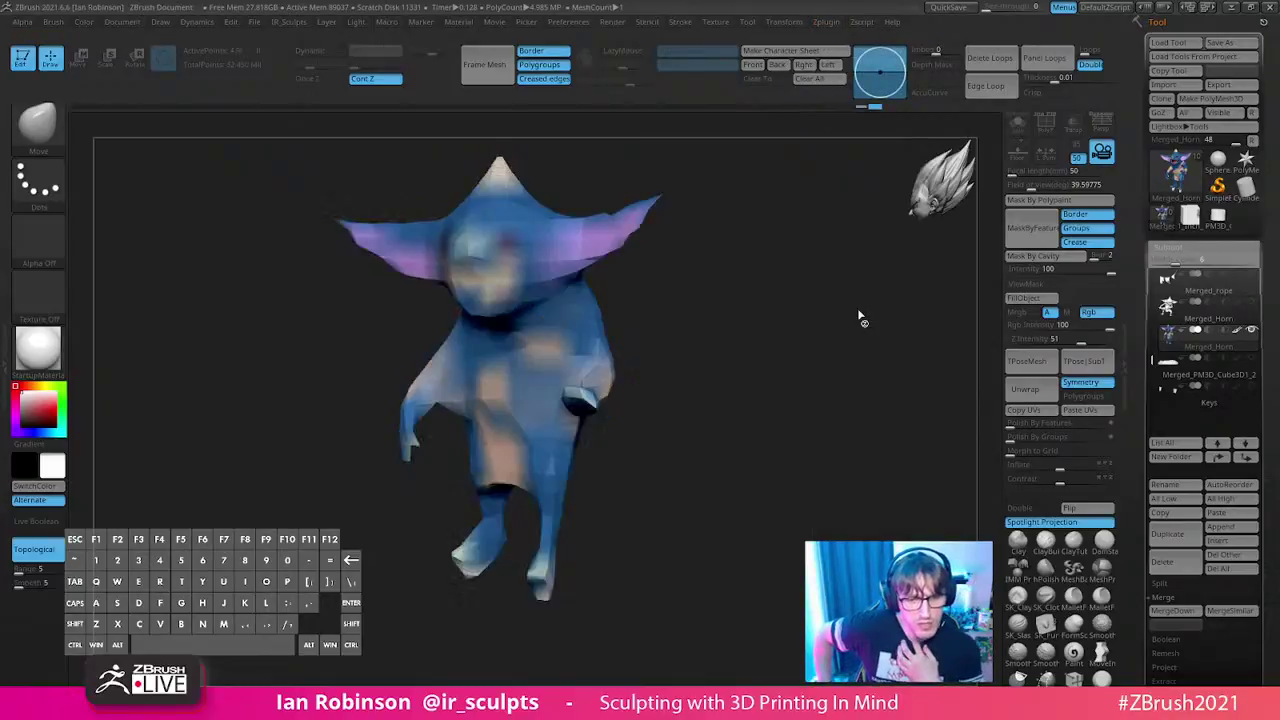
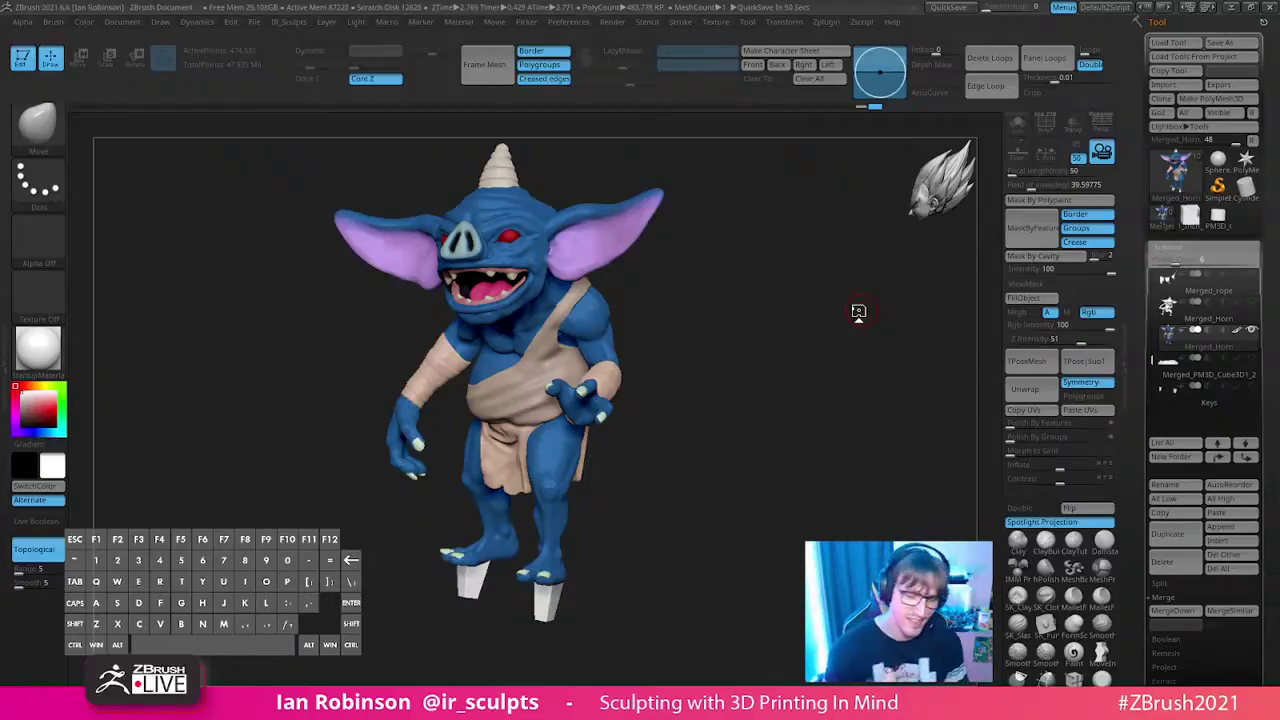
# - Turn on double-sided display and inspect the remeshed statue's cloth and wraps
pyautogui.moveTo(719, 319)
pyautogui.mouseDown()
pyautogui.moveTo(682, 343)
pyautogui.moveTo(753, 314)
pyautogui.moveTo(777, 374)
pyautogui.moveTo(851, 337)
pyautogui.moveTo(838, 336)
pyautogui.mouseUp()
pyautogui.press('s')
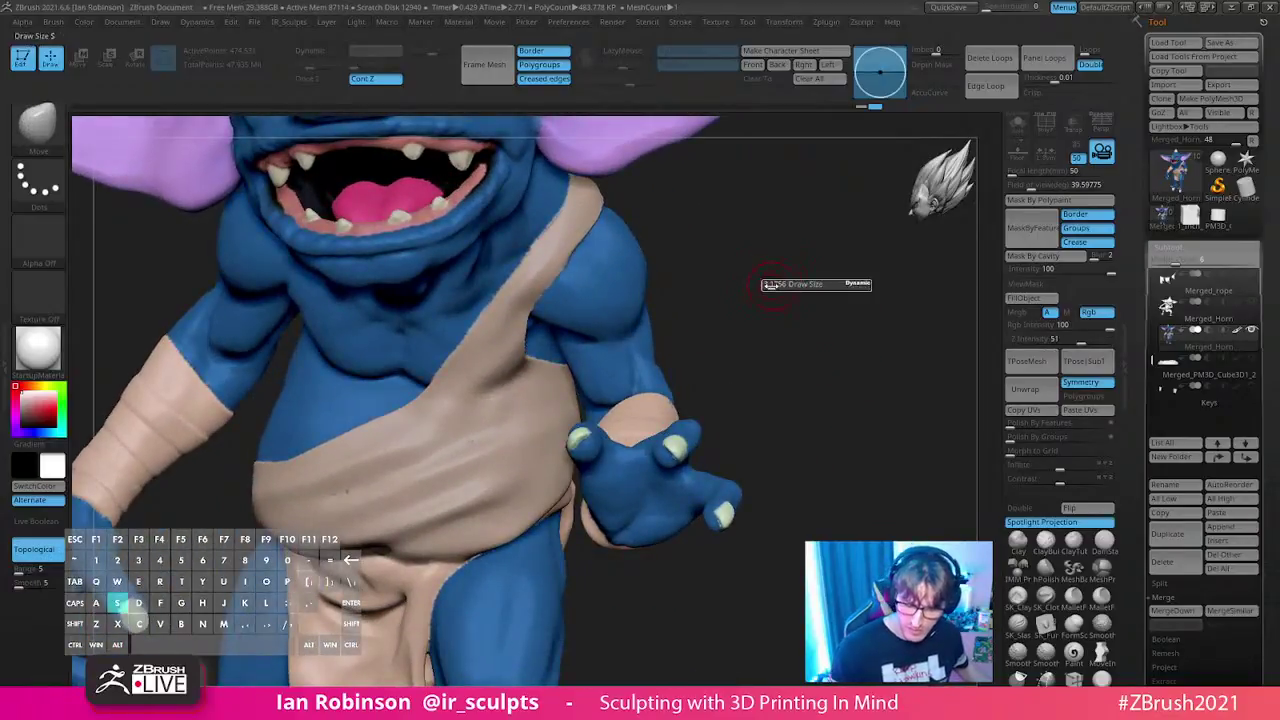
pyautogui.moveTo(771, 286)
pyautogui.keyDown('alt'); pyautogui.mouseDown()
pyautogui.moveTo(777, 323)
pyautogui.moveTo(770, 260)
pyautogui.moveTo(794, 317)
pyautogui.moveTo(712, 316)
pyautogui.moveTo(460, 565)
pyautogui.mouseUp(); pyautogui.keyUp('alt')
pyautogui.moveTo(760, 340)
pyautogui.mouseDown()
pyautogui.moveTo(823, 380)
pyautogui.moveTo(823, 406)
pyautogui.moveTo(823, 371)
pyautogui.moveTo(816, 432)
pyautogui.moveTo(829, 386)
pyautogui.moveTo(814, 343)
pyautogui.moveTo(829, 391)
pyautogui.moveTo(817, 437)
pyautogui.moveTo(809, 377)
pyautogui.moveTo(784, 368)
pyautogui.moveTo(840, 397)
pyautogui.moveTo(836, 470)
pyautogui.moveTo(811, 483)
pyautogui.moveTo(834, 409)
pyautogui.moveTo(814, 351)
pyautogui.moveTo(820, 369)
pyautogui.moveTo(787, 406)
pyautogui.mouseUp()
pyautogui.click(1018, 508)
pyautogui.keyDown('ctrl'); pyautogui.keyDown('shift'); pyautogui.click(862, 365); pyautogui.keyUp('shift'); pyautogui.keyUp('ctrl')
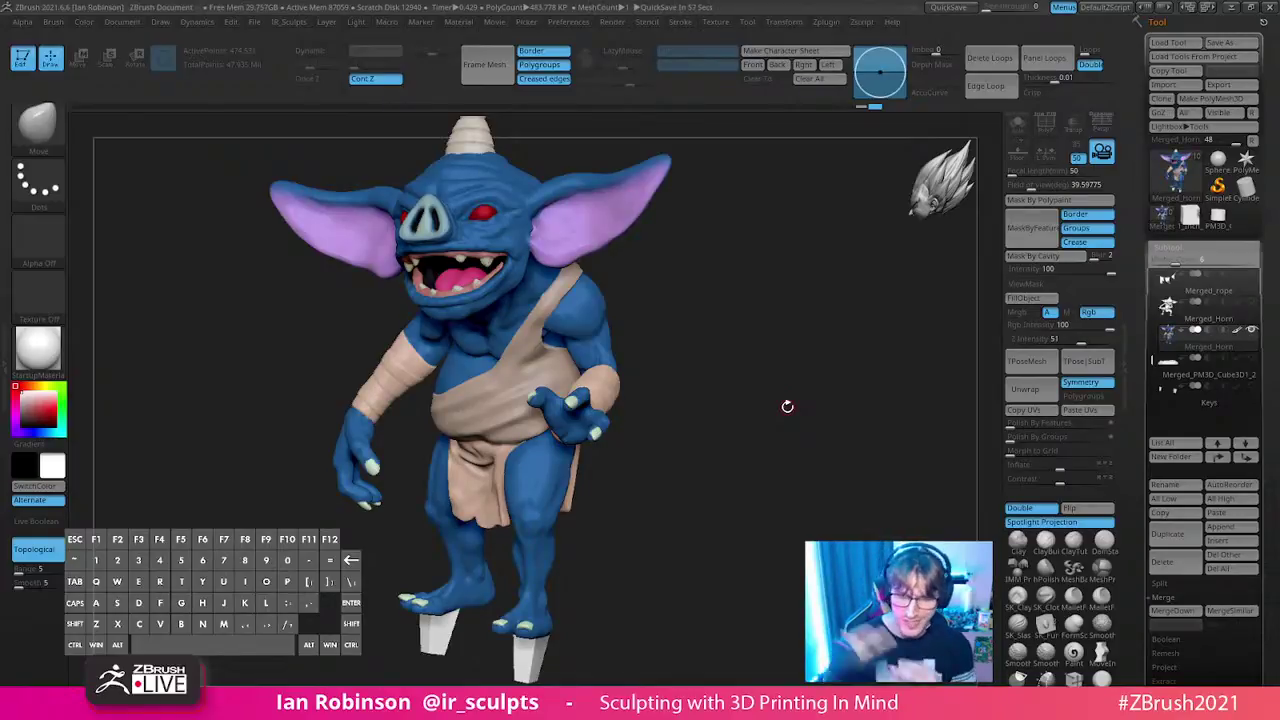
pyautogui.moveTo(835, 342); pyautogui.dragTo(810, 430)
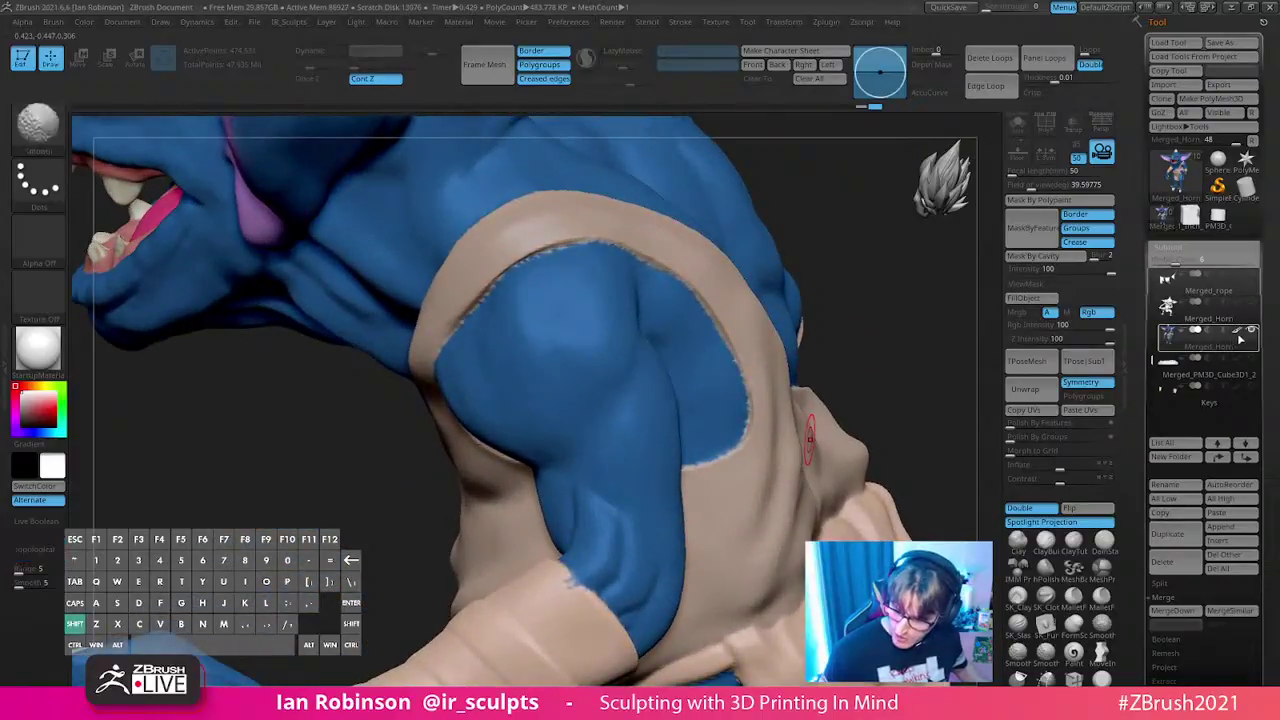
# - Turn off the statue's polypaint display and switch to the DamStandard brush
pyautogui.hotkey('shift', 'f')
pyautogui.moveTo(934, 320); pyautogui.dragTo(698, 378)
pyautogui.press('b')
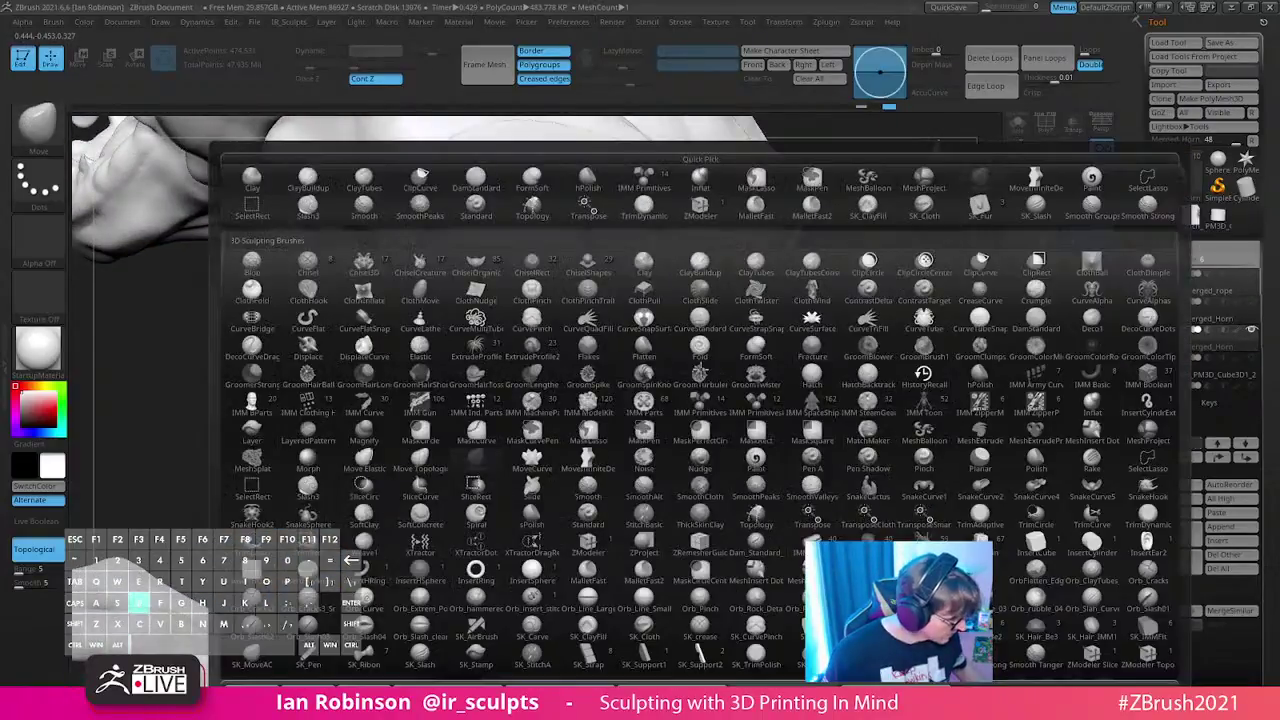
pyautogui.press('d')
pyautogui.press('s')
pyautogui.moveTo(829, 274); pyautogui.dragTo(523, 517)
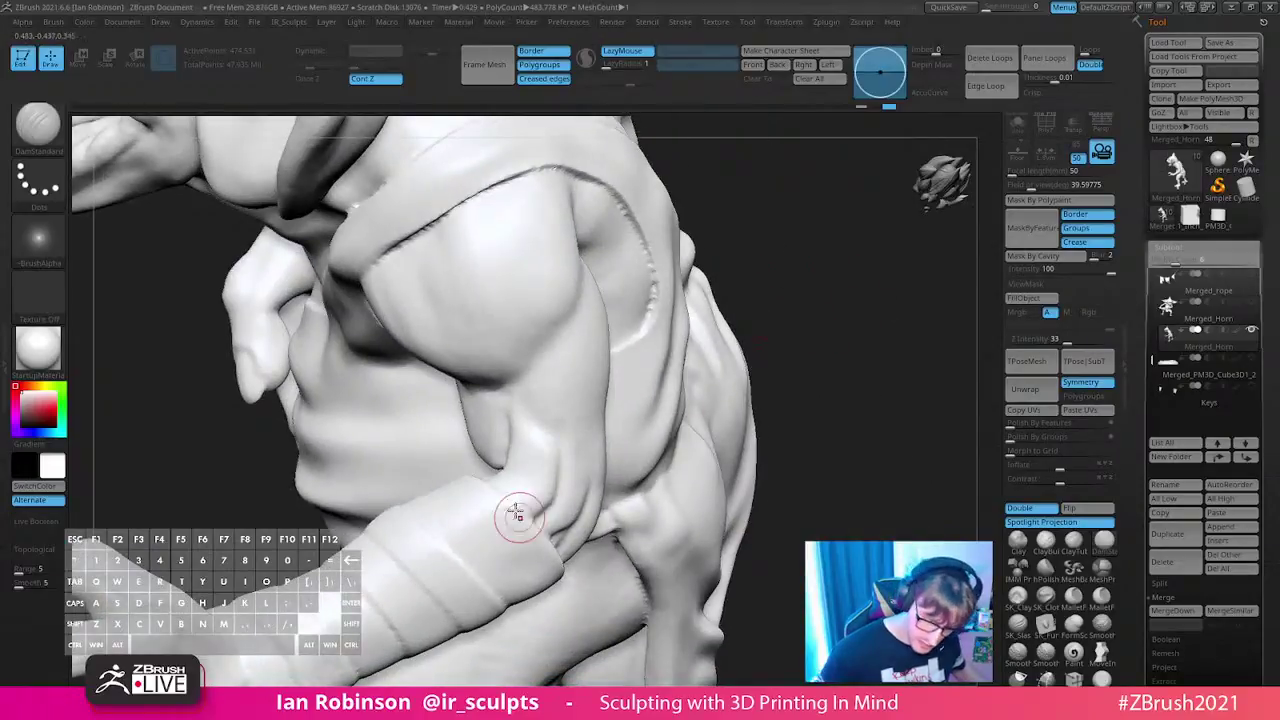
# - Try to carve a crisp edge where the forearm wrap meets the elbow with the DamStandard brush
pyautogui.moveTo(822, 383)
pyautogui.mouseDown()
pyautogui.moveTo(830, 490)
pyautogui.moveTo(387, 517)
pyautogui.moveTo(483, 468)
pyautogui.mouseUp()
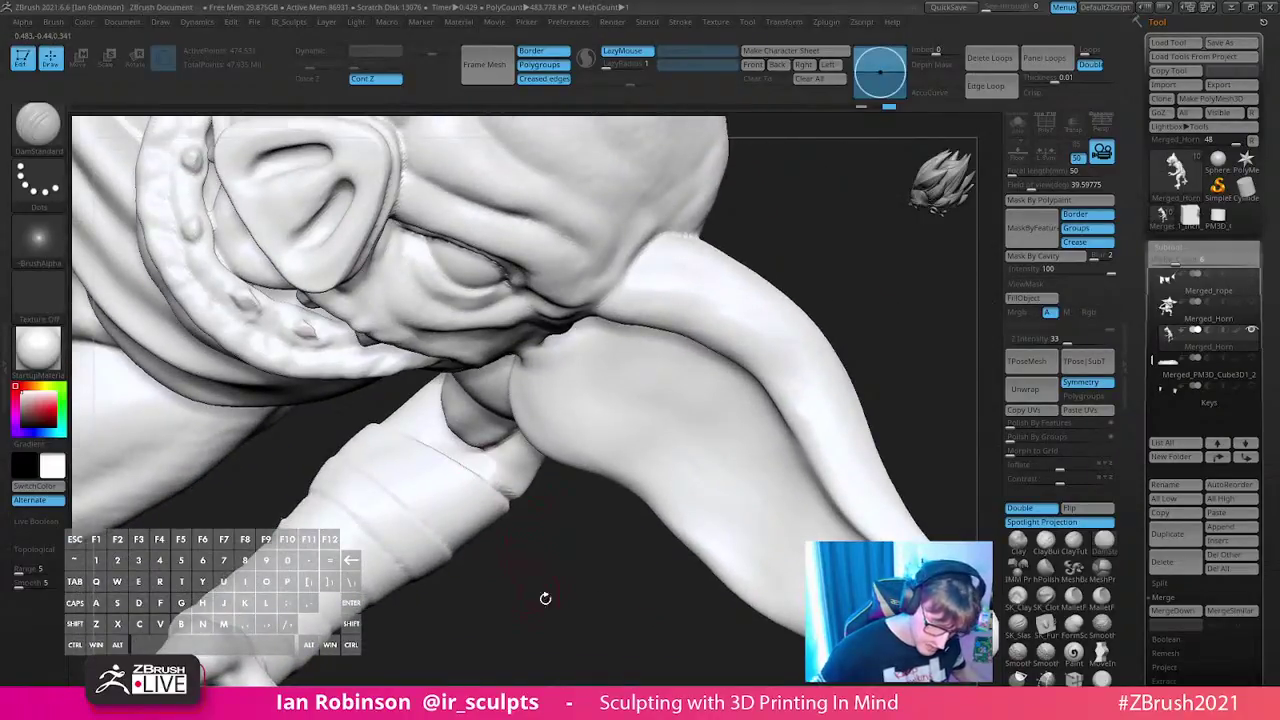
pyautogui.moveTo(529, 590); pyautogui.dragTo(434, 489)
pyautogui.moveTo(400, 553)
pyautogui.mouseDown()
pyautogui.moveTo(551, 549)
pyautogui.moveTo(620, 631)
pyautogui.mouseUp()
pyautogui.moveTo(590, 414)
pyautogui.mouseDown()
pyautogui.moveTo(562, 310)
pyautogui.moveTo(574, 366)
pyautogui.moveTo(570, 323)
pyautogui.mouseUp()
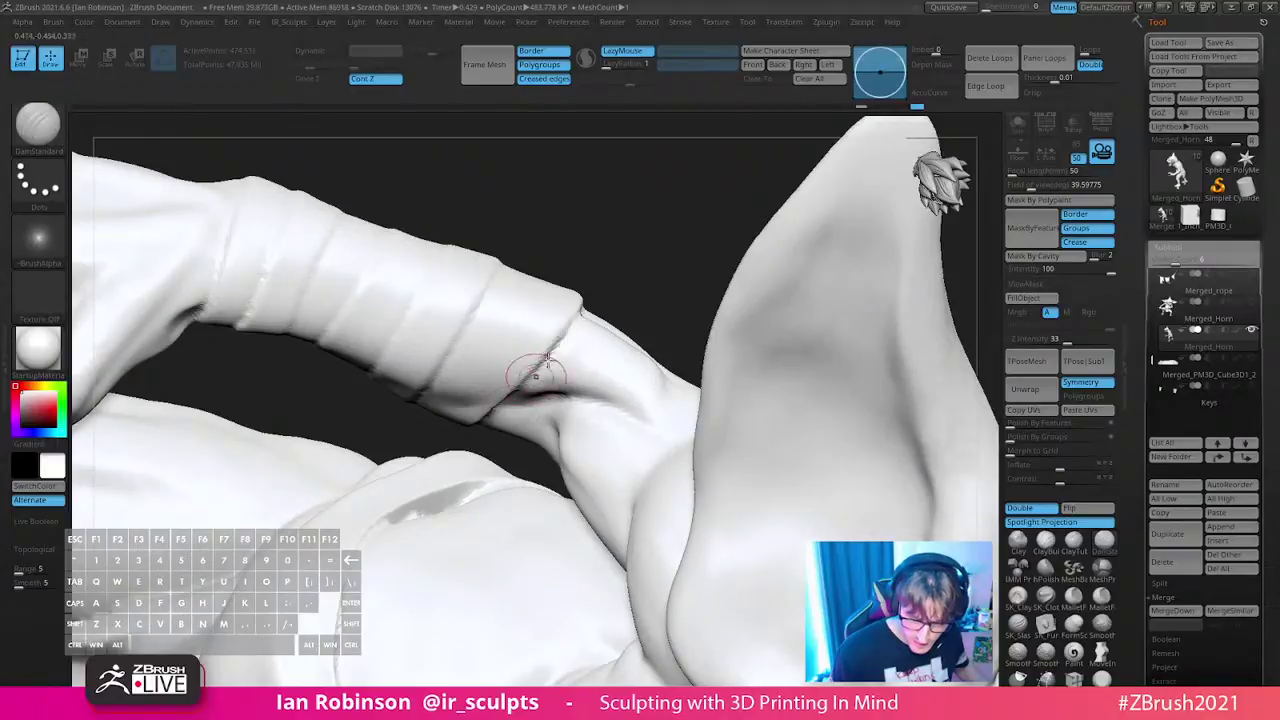
pyautogui.moveTo(525, 390); pyautogui.dragTo(576, 364)
pyautogui.moveTo(713, 208)
pyautogui.mouseDown()
pyautogui.moveTo(657, 331)
pyautogui.moveTo(711, 249)
pyautogui.moveTo(745, 248)
pyautogui.mouseUp()
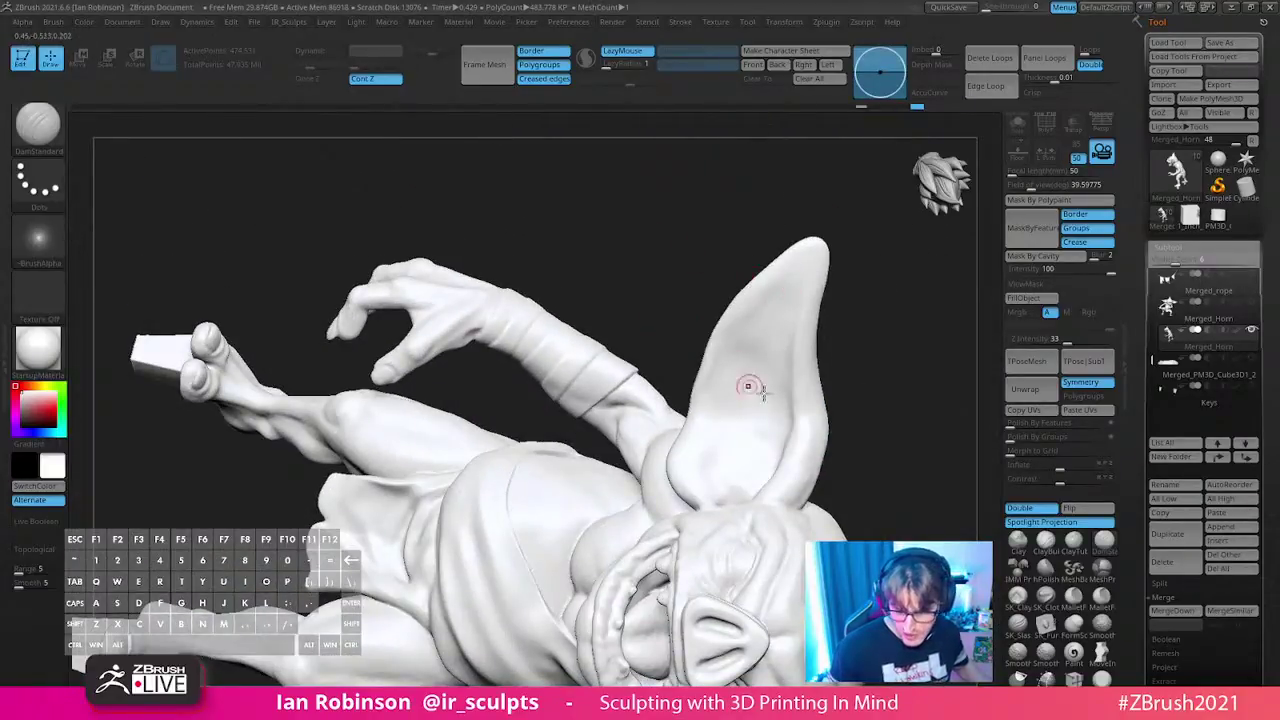
pyautogui.moveTo(743, 366); pyautogui.dragTo(756, 392)
pyautogui.moveTo(670, 254); pyautogui.dragTo(681, 328)
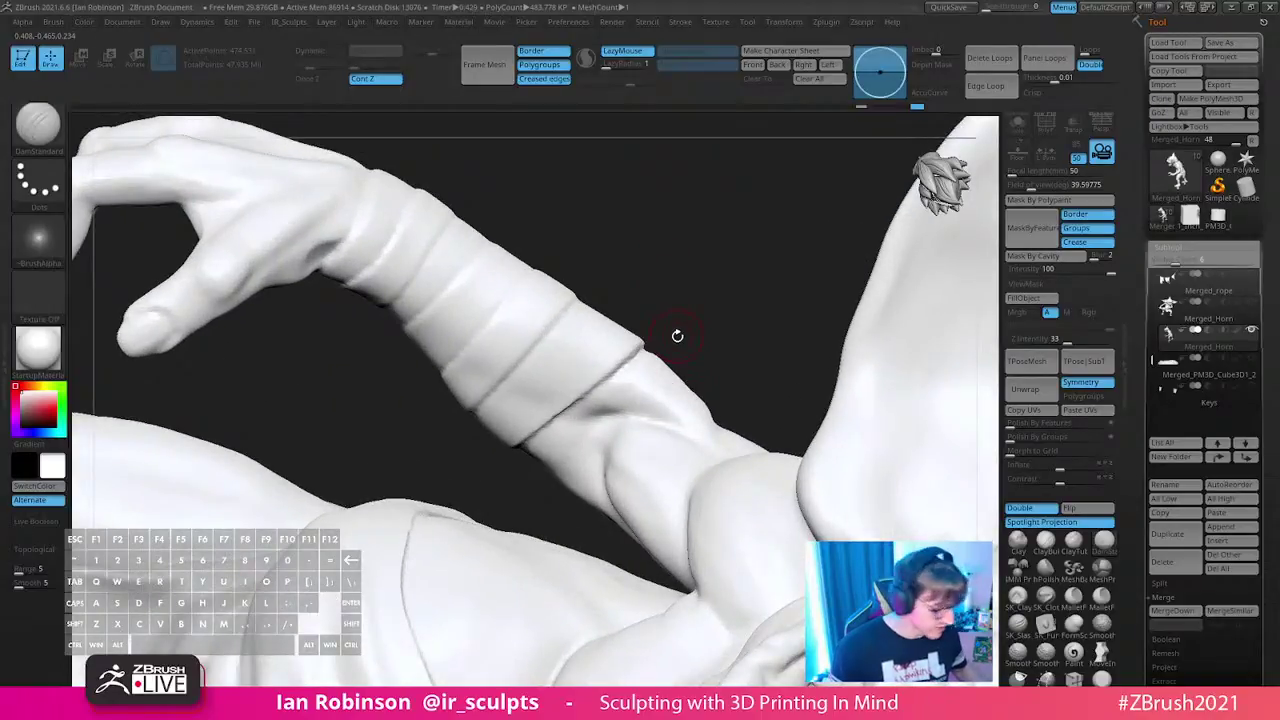
pyautogui.press('s')
pyautogui.moveTo(688, 249)
pyautogui.keyDown('alt'); pyautogui.mouseDown()
pyautogui.moveTo(902, 329)
pyautogui.moveTo(823, 237)
pyautogui.moveTo(803, 320)
pyautogui.moveTo(728, 363)
pyautogui.moveTo(706, 277)
pyautogui.mouseUp(); pyautogui.keyUp('alt')
pyautogui.moveTo(851, 414); pyautogui.dragTo(867, 349)
# - Undo the test carving and project the marked undo history, including its polypaint, onto the remeshed statue
pyautogui.hotkey('ctrl', 'z')
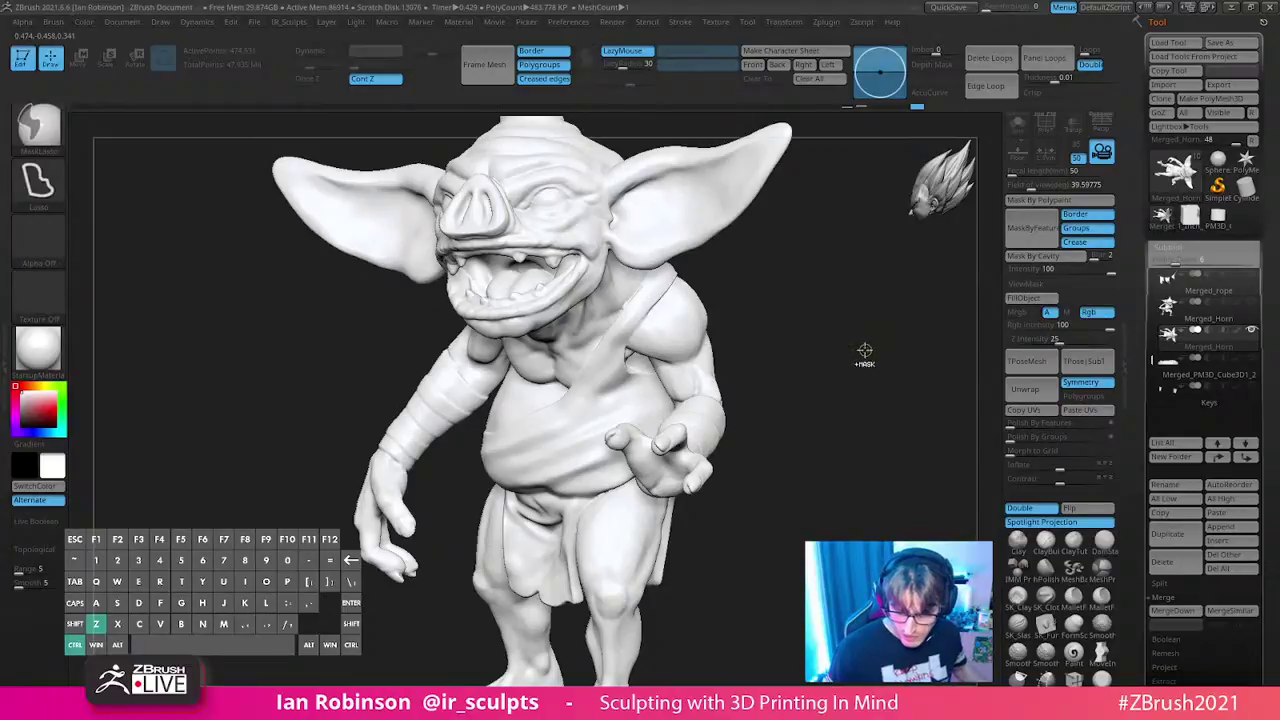
pyautogui.hotkey('ctrl', 'z')
pyautogui.hotkey('ctrl', 'z')
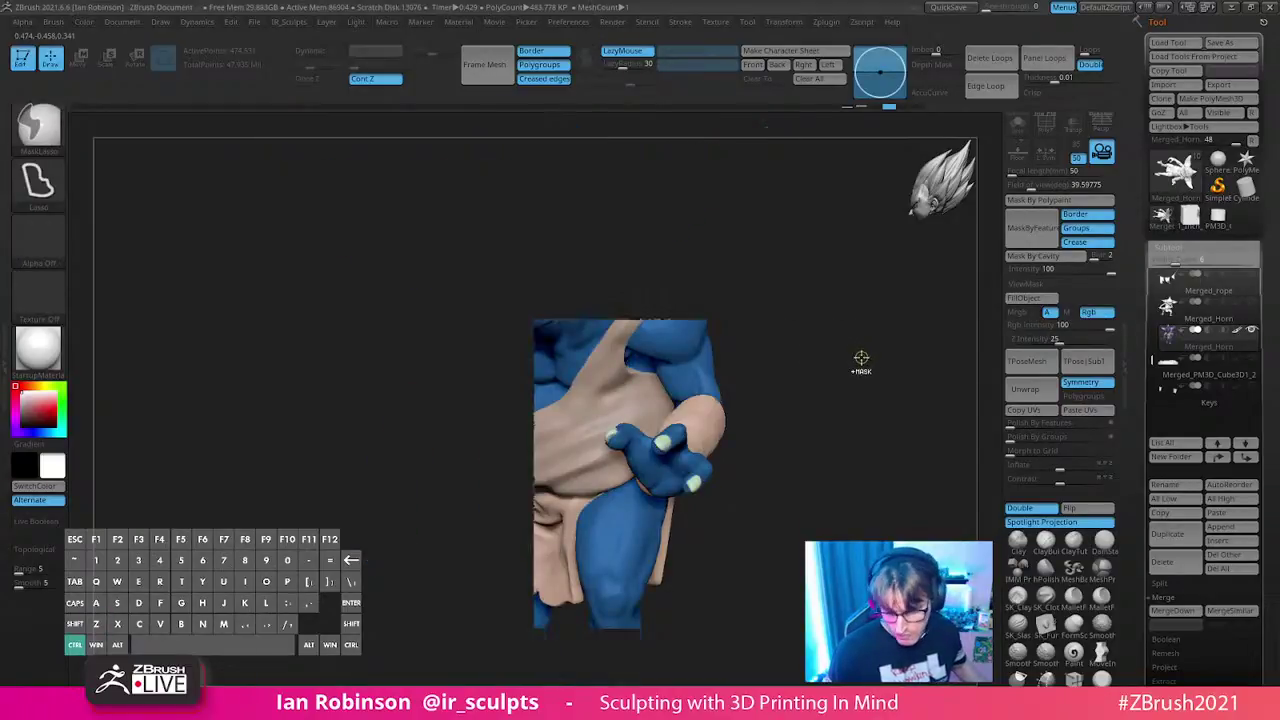
pyautogui.hotkey('ctrl', 'shift', 'z')
pyautogui.hotkey('ctrl', 'shift', 'z')
pyautogui.moveTo(857, 381)
pyautogui.mouseDown()
pyautogui.moveTo(909, 389)
pyautogui.moveTo(872, 348)
pyautogui.moveTo(857, 371)
pyautogui.mouseUp()
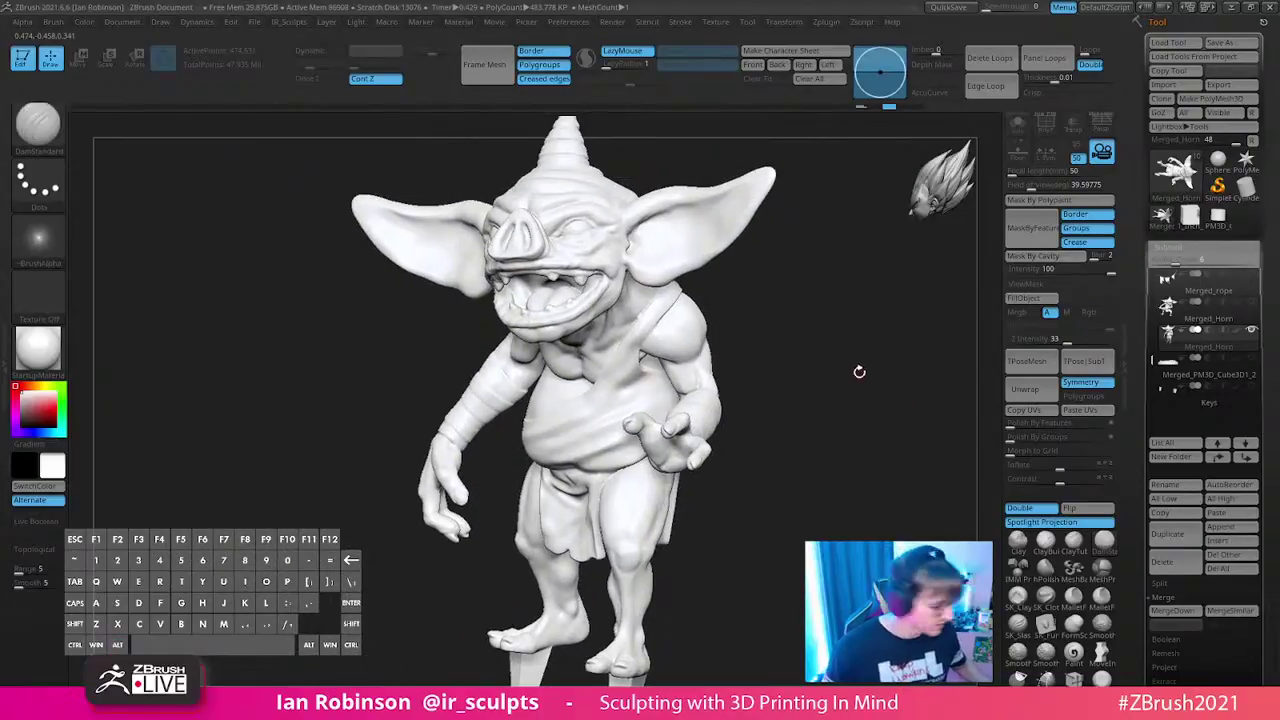
pyautogui.rightClick(857, 371)
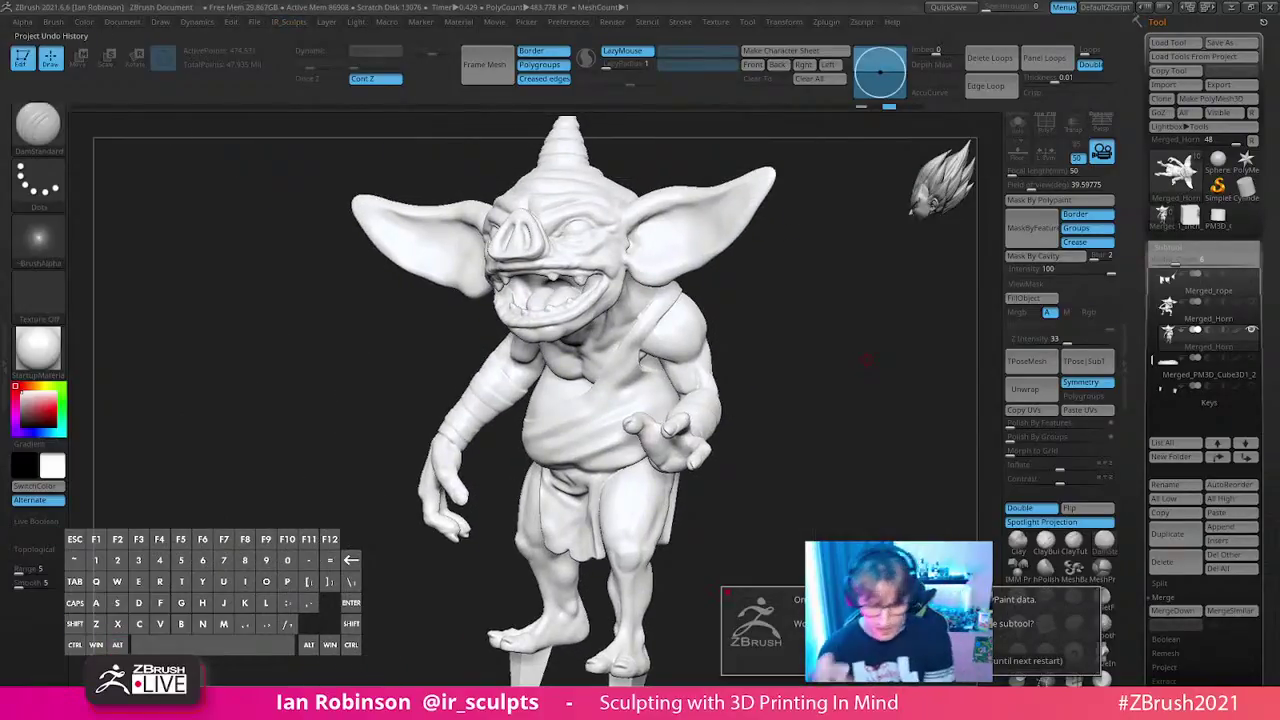
pyautogui.press('Return')
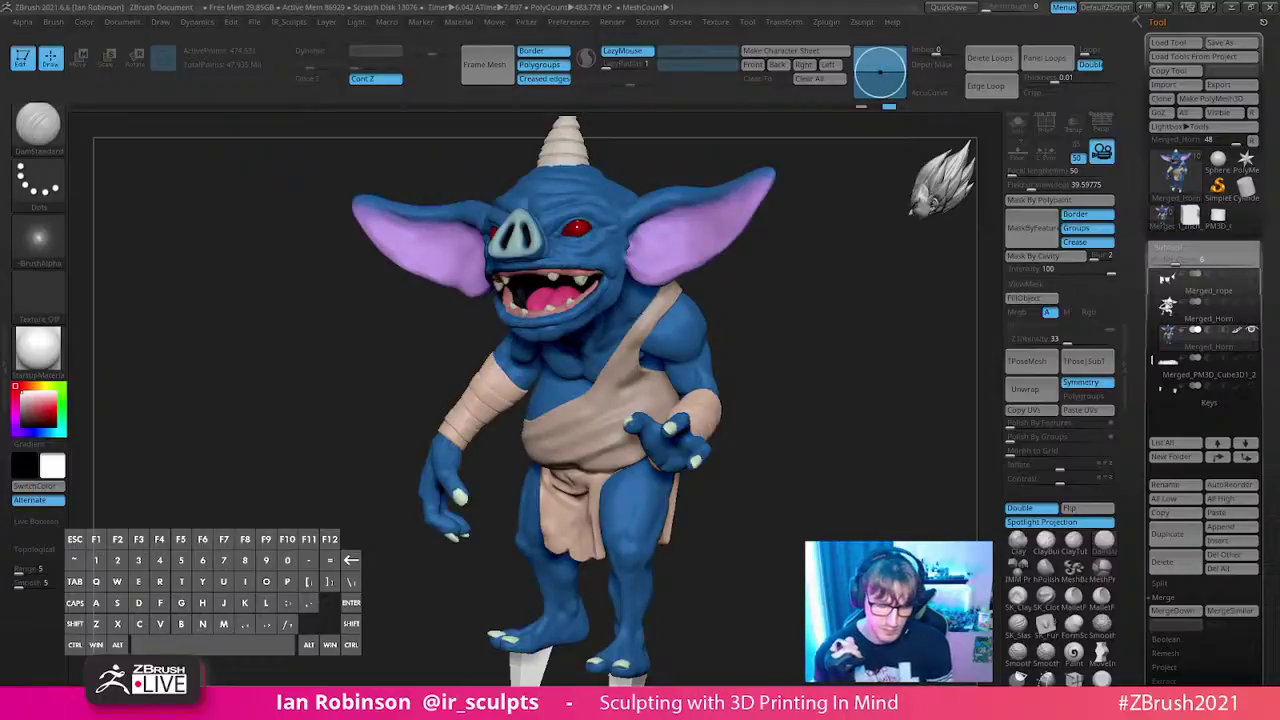
# - Turn off the statue's polypaint display and switch to the Move brush near the arm
pyautogui.keyDown('alt'); pyautogui.moveTo(840, 410); pyautogui.dragTo(817, 251); pyautogui.keyUp('alt')
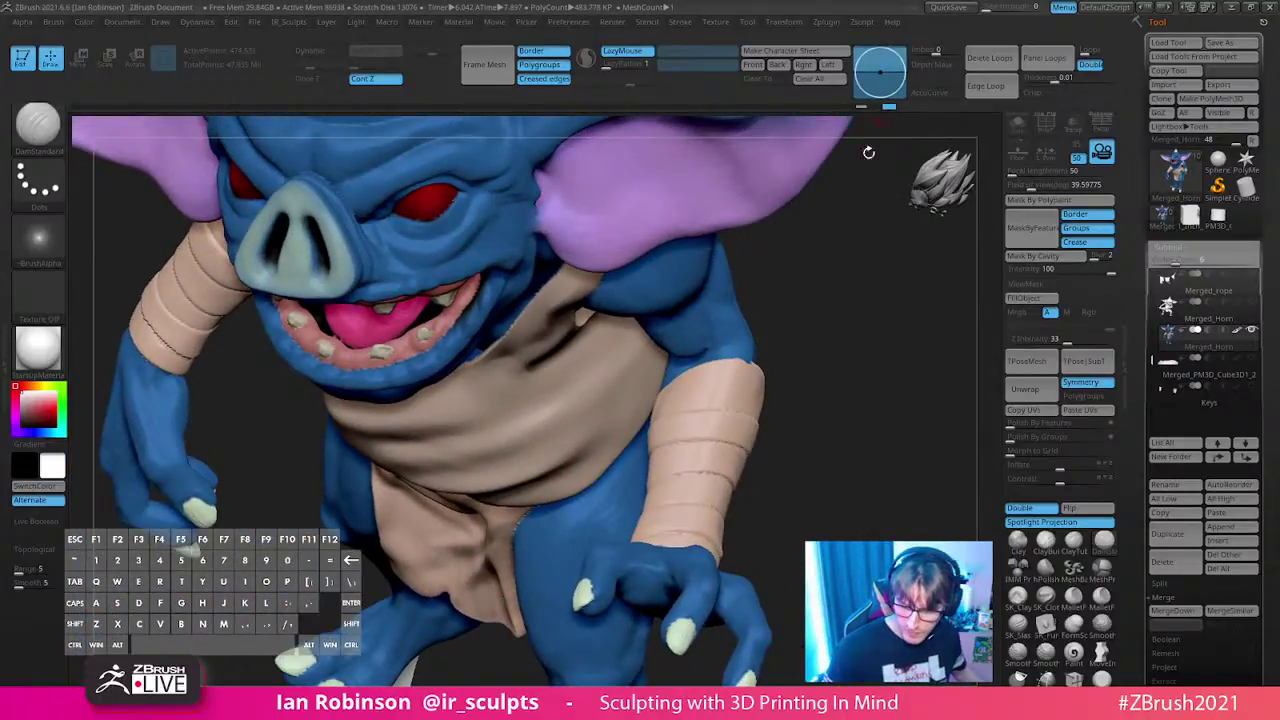
pyautogui.moveTo(875, 364)
pyautogui.mouseDown()
pyautogui.moveTo(868, 349)
pyautogui.moveTo(862, 376)
pyautogui.moveTo(789, 337)
pyautogui.moveTo(906, 283)
pyautogui.moveTo(875, 348)
pyautogui.moveTo(958, 296)
pyautogui.moveTo(749, 294)
pyautogui.moveTo(860, 340)
pyautogui.moveTo(854, 362)
pyautogui.mouseUp()
pyautogui.click(1237, 330)
pyautogui.moveTo(687, 552)
pyautogui.mouseDown()
pyautogui.moveTo(820, 449)
pyautogui.moveTo(743, 500)
pyautogui.moveTo(819, 325)
pyautogui.moveTo(689, 409)
pyautogui.moveTo(771, 354)
pyautogui.moveTo(729, 357)
pyautogui.moveTo(744, 347)
pyautogui.moveTo(576, 429)
pyautogui.mouseUp()
pyautogui.press('b')
pyautogui.press('m')
pyautogui.press('v')
pyautogui.press('s')
# - Adjust the surface in the elbow crease above the forearm wrap with the Move brush
pyautogui.keyDown('shift'); pyautogui.moveTo(936, 293); pyautogui.dragTo(737, 443); pyautogui.keyUp('shift')
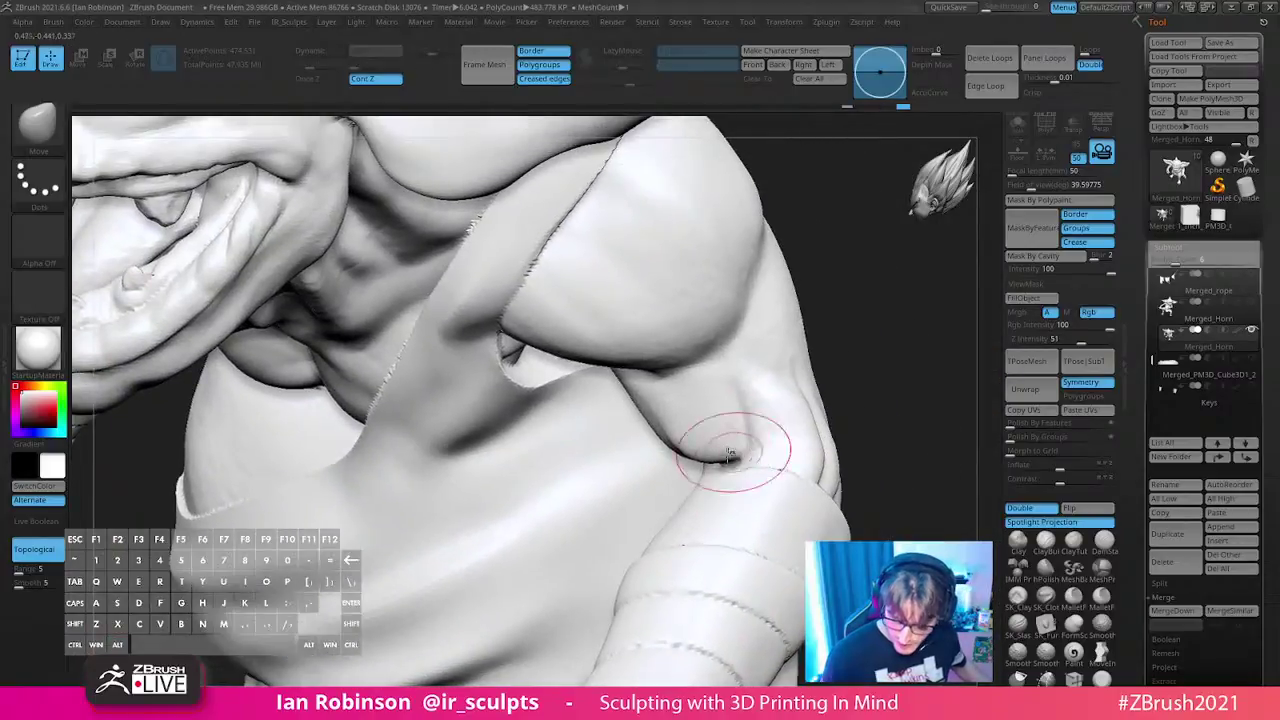
pyautogui.moveTo(800, 405); pyautogui.dragTo(728, 450)
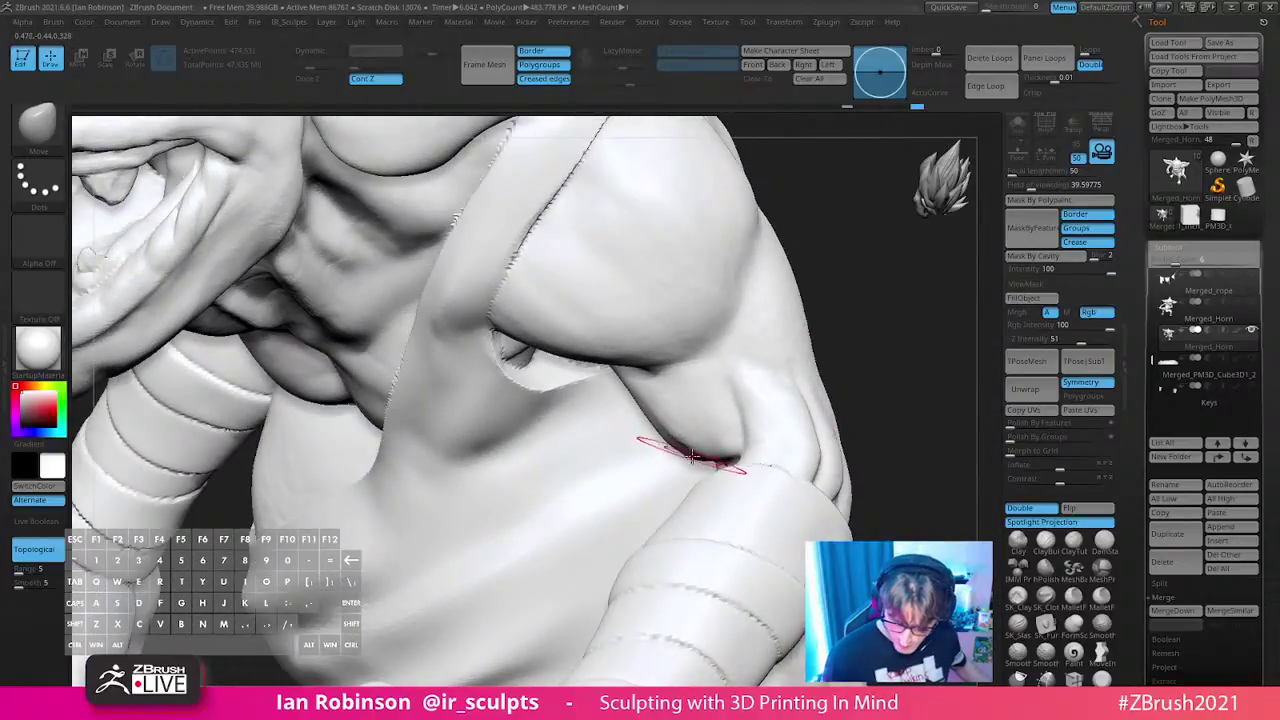
pyautogui.moveTo(779, 408)
pyautogui.mouseDown()
pyautogui.moveTo(749, 449)
pyautogui.moveTo(737, 440)
pyautogui.mouseUp()
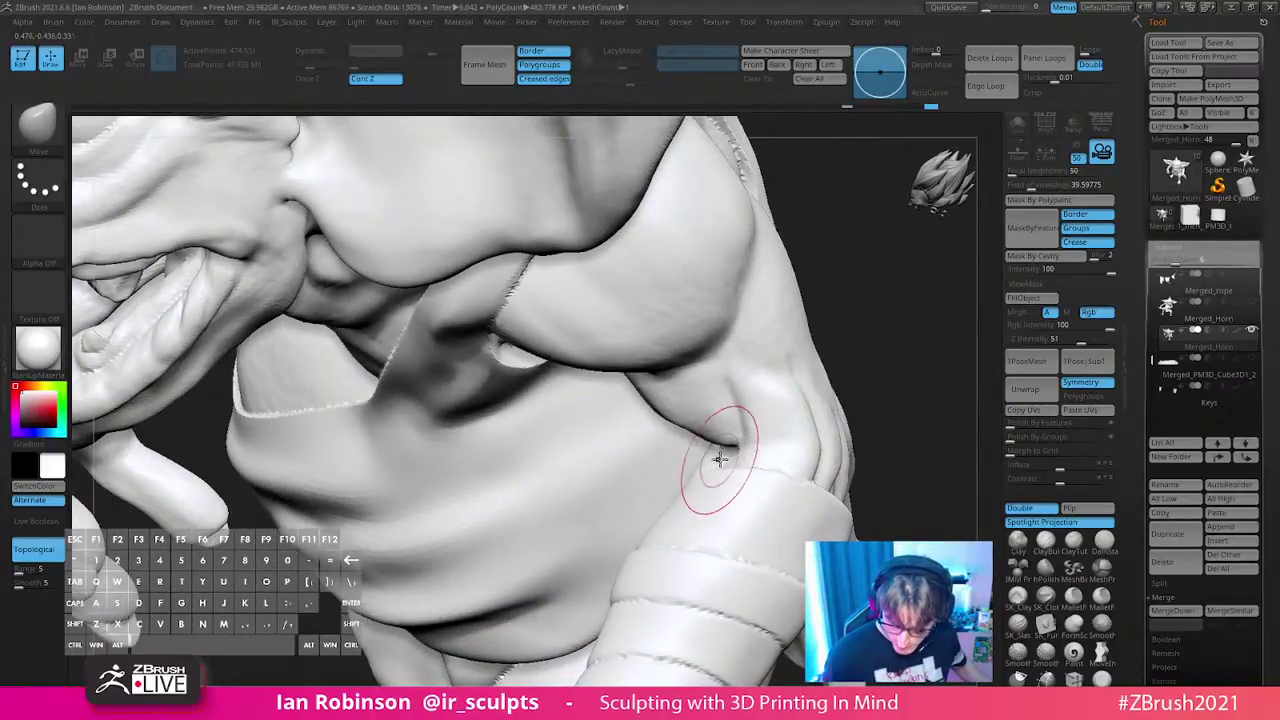
pyautogui.press('f')
pyautogui.moveTo(737, 440)
pyautogui.mouseDown()
pyautogui.moveTo(908, 300)
pyautogui.moveTo(905, 330)
pyautogui.moveTo(876, 364)
pyautogui.moveTo(881, 383)
pyautogui.moveTo(763, 360)
pyautogui.moveTo(811, 360)
pyautogui.moveTo(837, 457)
pyautogui.moveTo(750, 337)
pyautogui.mouseUp()
pyautogui.press('s')
pyautogui.moveTo(790, 420)
pyautogui.mouseDown()
pyautogui.moveTo(786, 380)
pyautogui.moveTo(724, 333)
pyautogui.mouseUp()
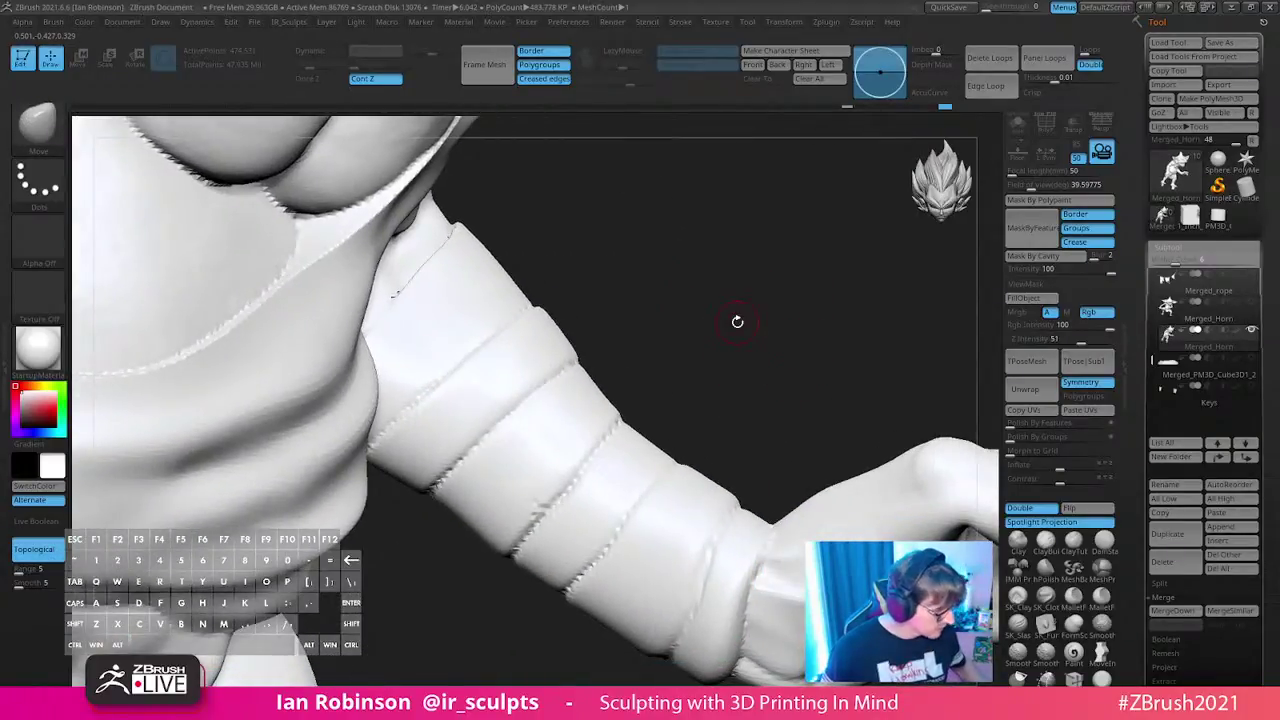
# - Switch to the Slash2 brush and isolate the area around the wrapped forearm from the rest of the statue
pyautogui.press('b')
pyautogui.press('d')
pyautogui.press('s')
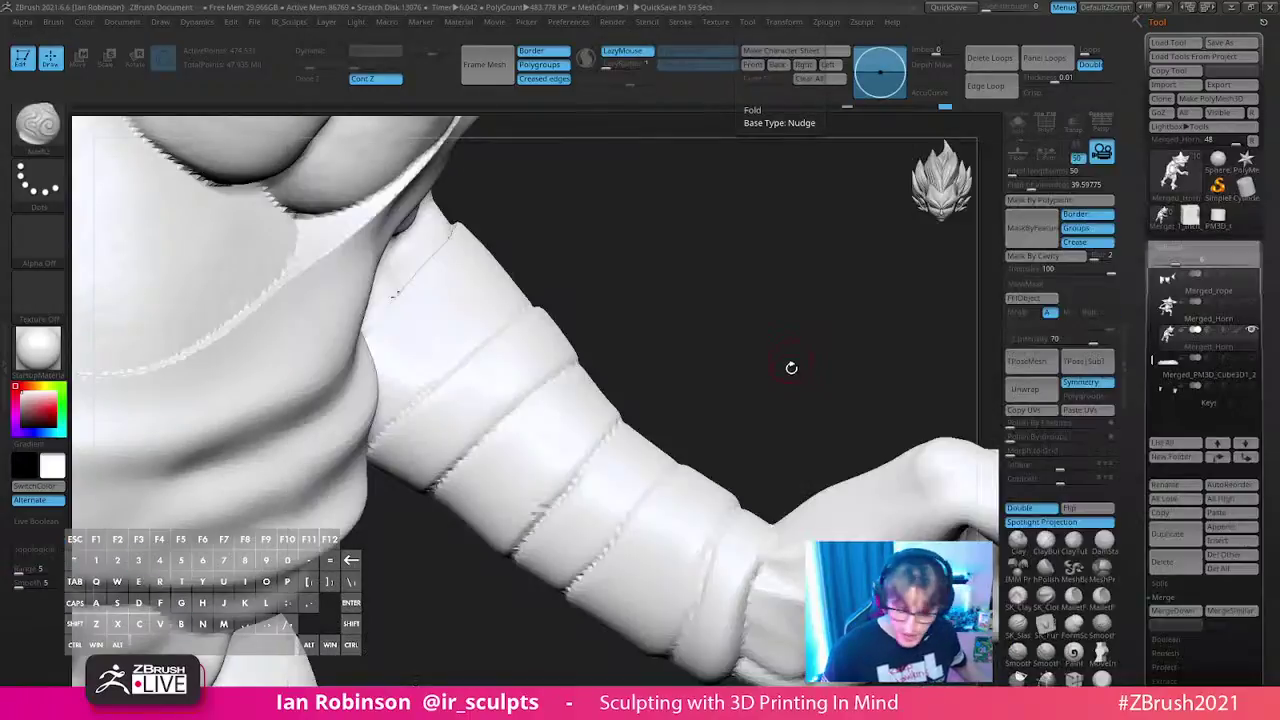
pyautogui.moveTo(543, 606); pyautogui.dragTo(666, 460)
pyautogui.moveTo(812, 325)
pyautogui.mouseDown()
pyautogui.moveTo(809, 423)
pyautogui.moveTo(632, 480)
pyautogui.mouseUp()
pyautogui.moveTo(804, 392)
pyautogui.mouseDown()
pyautogui.moveTo(686, 529)
pyautogui.moveTo(905, 316)
pyautogui.moveTo(783, 463)
pyautogui.mouseUp()
pyautogui.keyDown('ctrl'); pyautogui.keyDown('shift'); pyautogui.moveTo(714, 429); pyautogui.dragTo(491, 594); pyautogui.keyUp('shift'); pyautogui.keyUp('ctrl')
pyautogui.moveTo(808, 594); pyautogui.dragTo(822, 520)
pyautogui.moveTo(702, 612); pyautogui.dragTo(675, 558)
pyautogui.moveTo(780, 338)
pyautogui.mouseDown()
pyautogui.moveTo(800, 331)
pyautogui.moveTo(860, 360)
pyautogui.moveTo(820, 349)
pyautogui.moveTo(851, 337)
pyautogui.moveTo(837, 351)
pyautogui.moveTo(790, 268)
pyautogui.moveTo(869, 383)
pyautogui.moveTo(869, 349)
pyautogui.moveTo(840, 349)
pyautogui.moveTo(757, 231)
pyautogui.moveTo(655, 345)
pyautogui.mouseUp()
pyautogui.keyDown('ctrl'); pyautogui.keyDown('shift'); pyautogui.click(853, 357); pyautogui.keyUp('shift'); pyautogui.keyUp('ctrl')
pyautogui.hotkey('ctrl', 'z')
pyautogui.press('s')
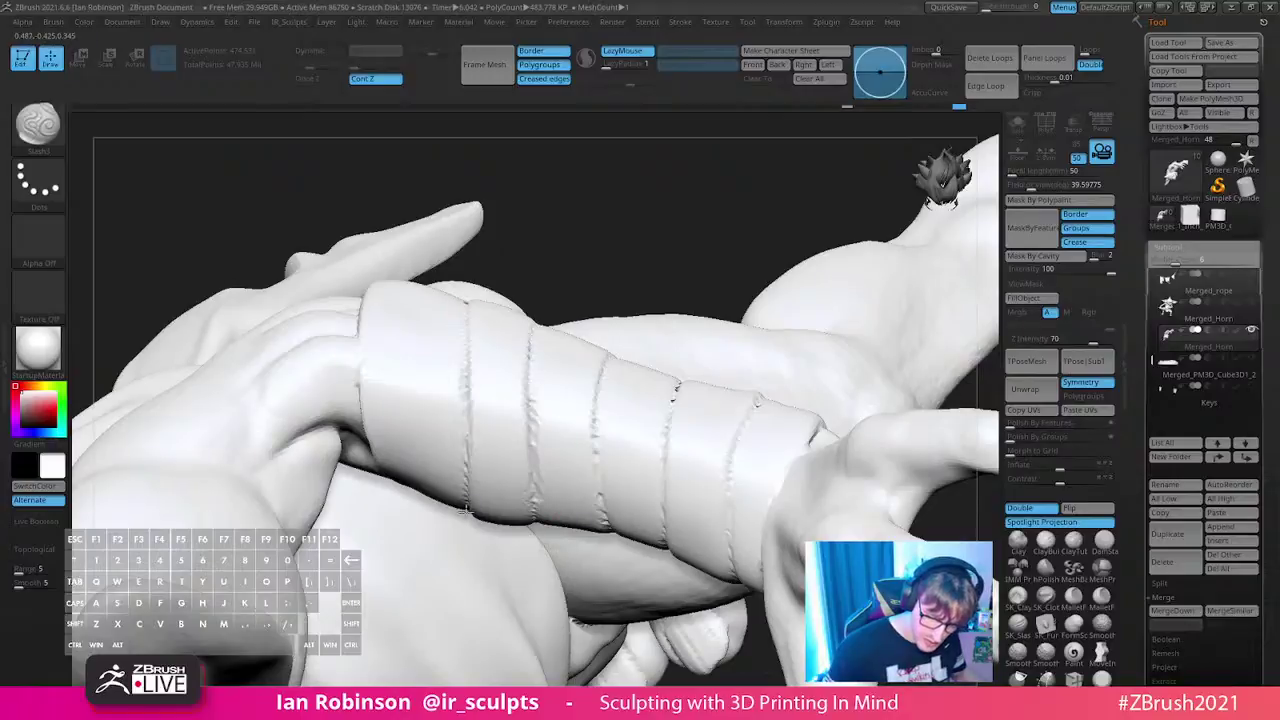
# - Switch to the DamStandard brush at an adjusted size and turn on Sculptris Pro for work on the forearm wrap
pyautogui.moveTo(527, 292); pyautogui.dragTo(541, 283)
pyautogui.moveTo(562, 170)
pyautogui.mouseDown()
pyautogui.moveTo(646, 234)
pyautogui.moveTo(418, 333)
pyautogui.mouseUp()
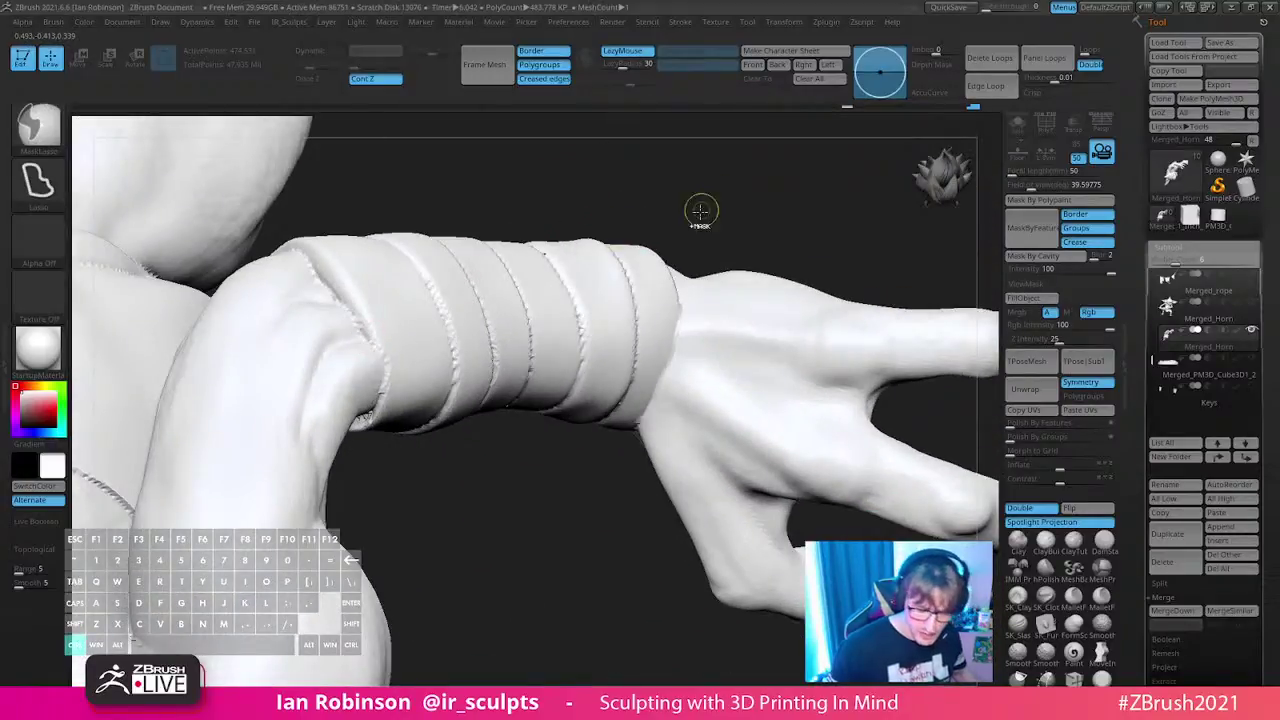
pyautogui.moveTo(697, 194); pyautogui.dragTo(451, 354)
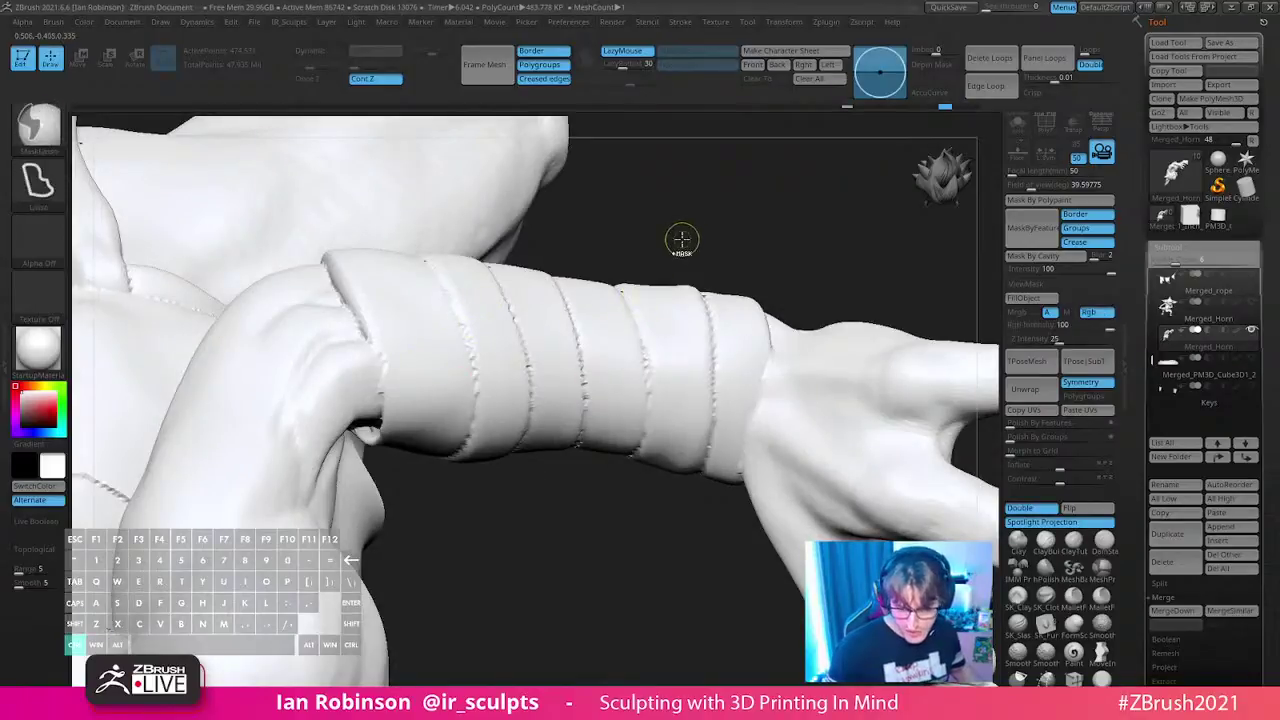
pyautogui.moveTo(700, 223); pyautogui.dragTo(701, 219)
pyautogui.press('d')
pyautogui.press('s')
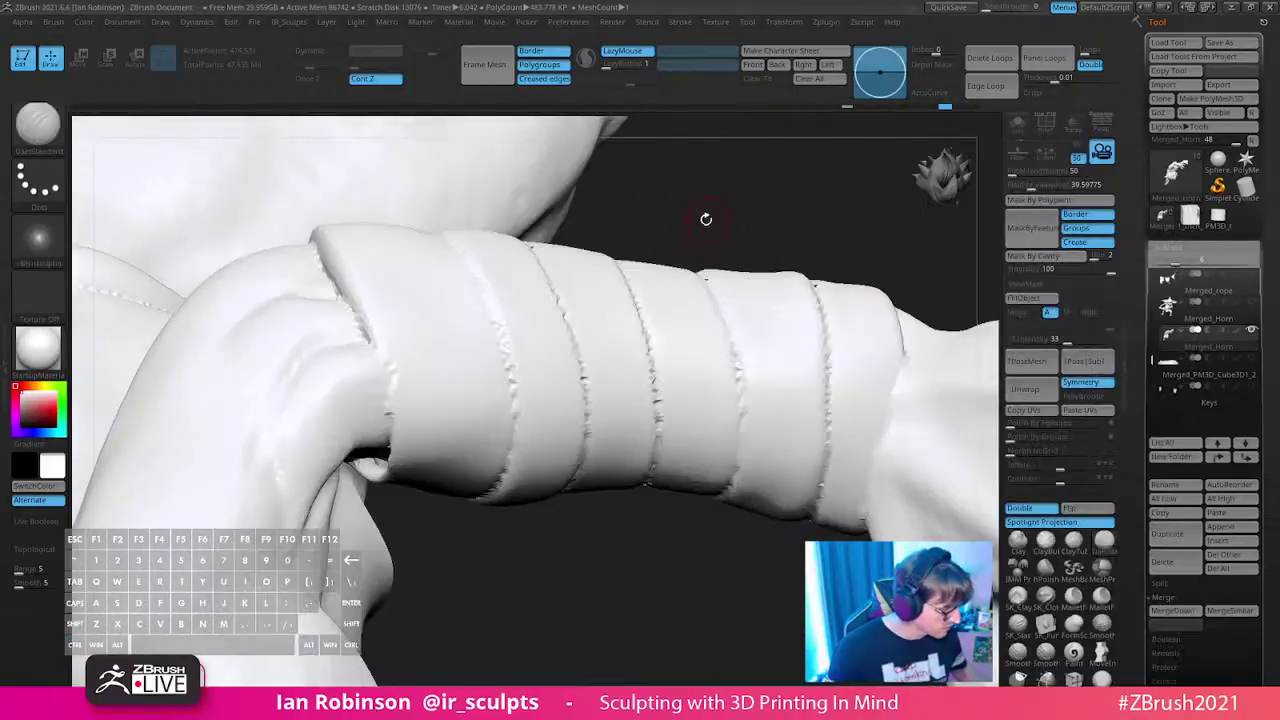
pyautogui.press('s')
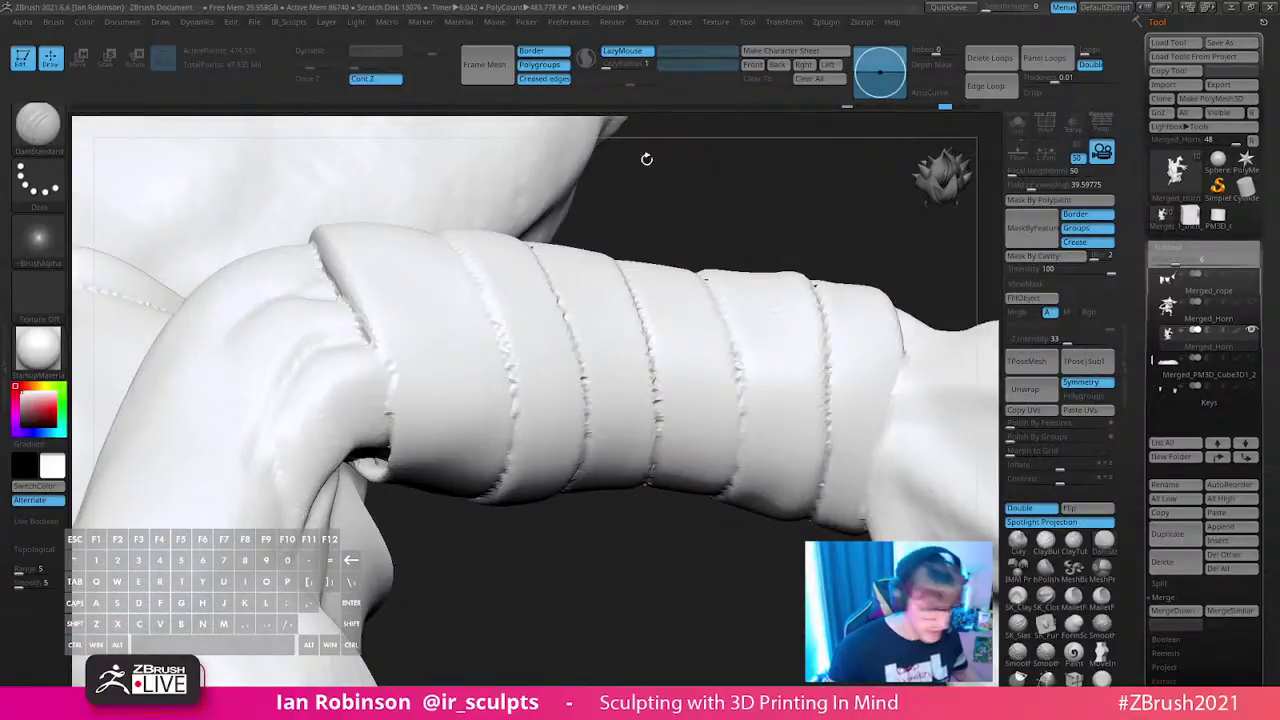
pyautogui.click(588, 62)
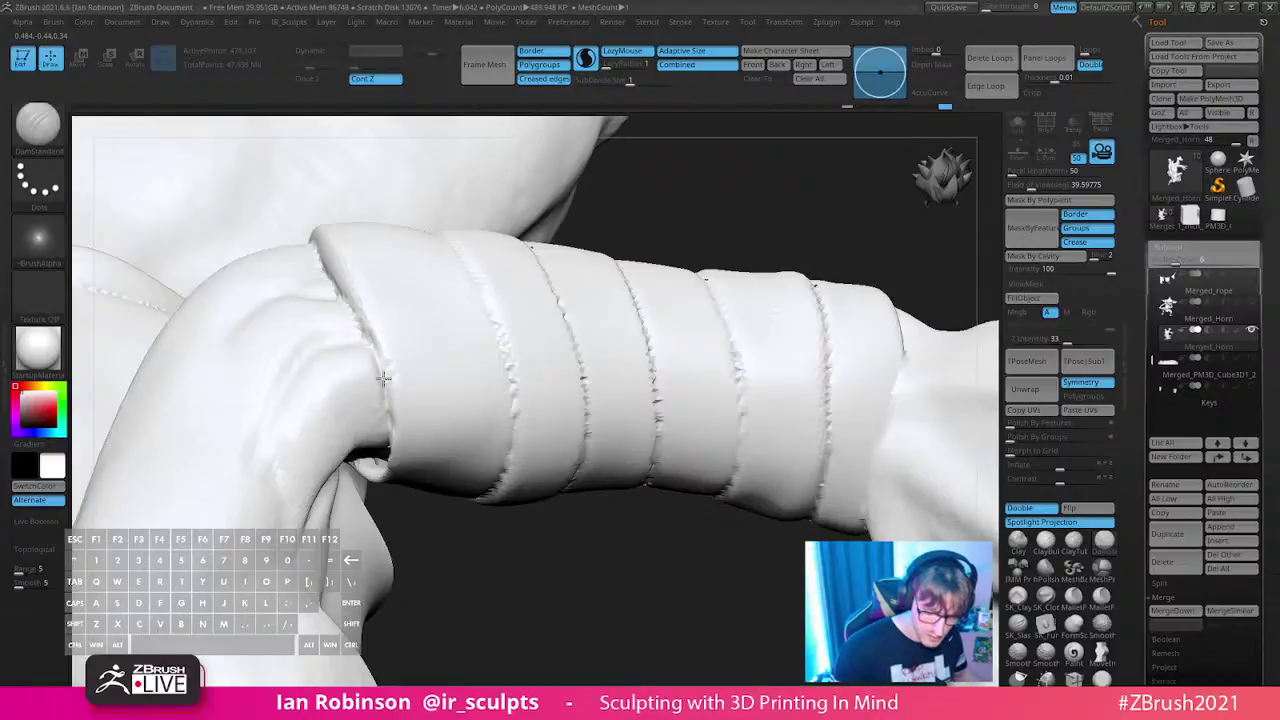
# - Carve cleaner grooves along the jagged seams between the forearm's wrap bands, starting at the elbow side
pyautogui.moveTo(488, 517); pyautogui.dragTo(527, 372)
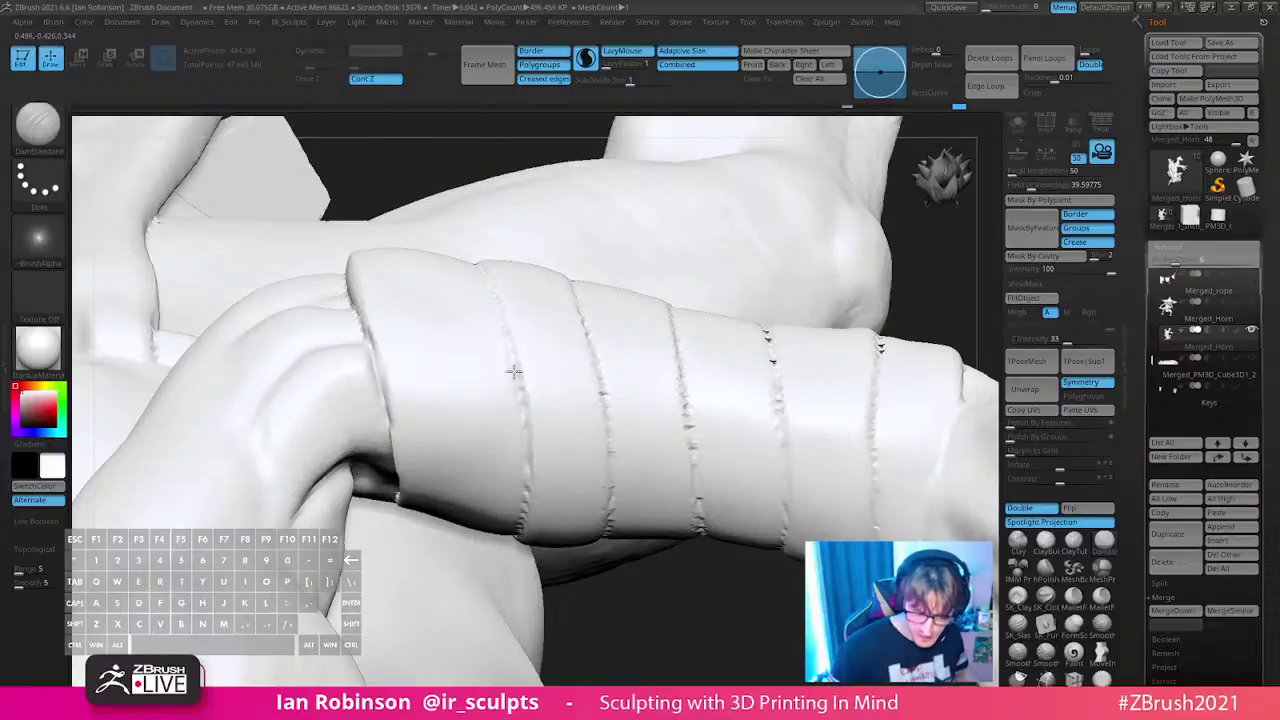
pyautogui.moveTo(666, 637); pyautogui.dragTo(591, 349)
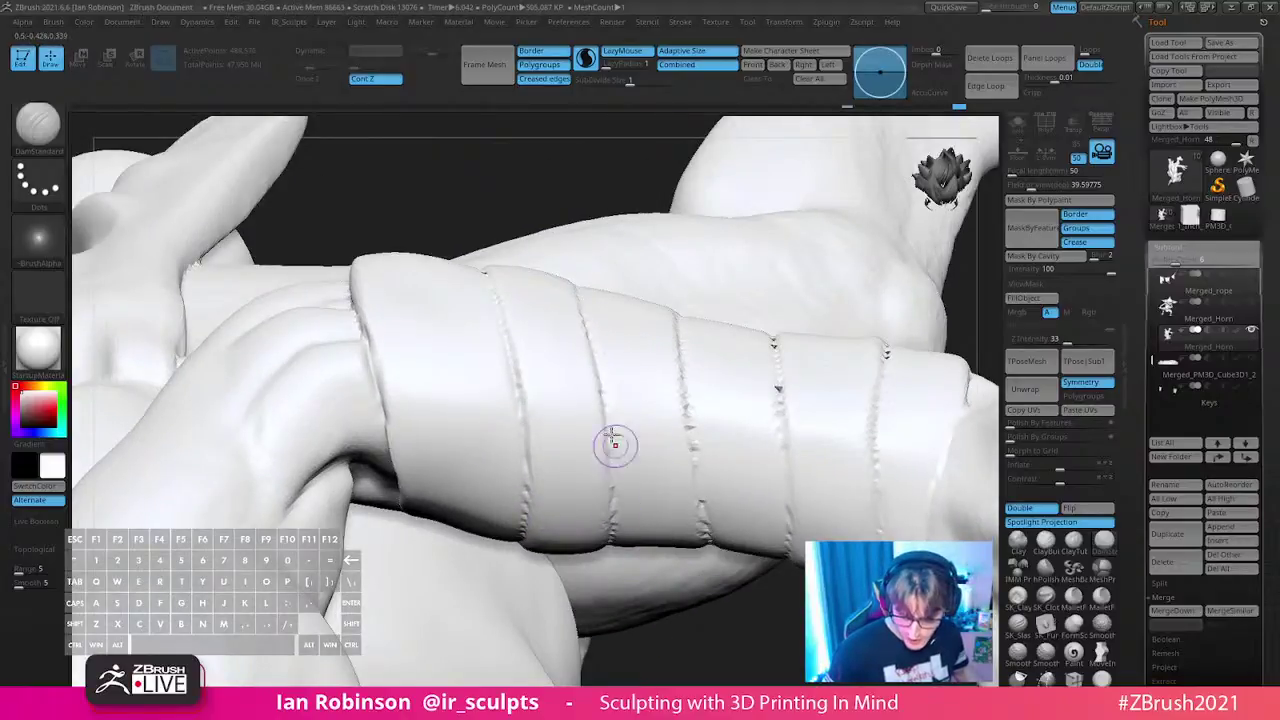
pyautogui.moveTo(612, 585); pyautogui.dragTo(700, 414)
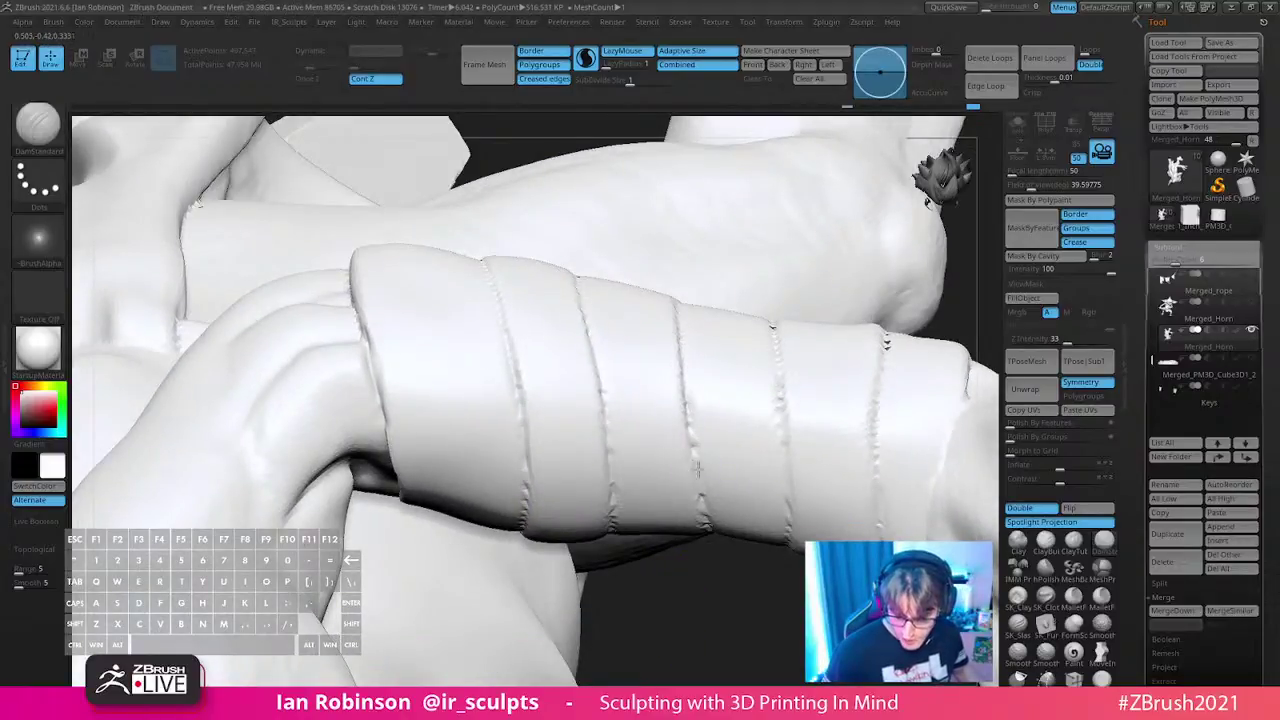
pyautogui.hotkey('shift', 'f')
pyautogui.hotkey('shift', 'f')
# - Sharpen the wrap seams around the other side of the forearm with DamStandard strokes
pyautogui.keyDown('alt'); pyautogui.moveTo(751, 586); pyautogui.dragTo(780, 583); pyautogui.keyUp('alt')
pyautogui.keyDown('shift'); pyautogui.moveTo(612, 463); pyautogui.dragTo(588, 453); pyautogui.keyUp('shift')
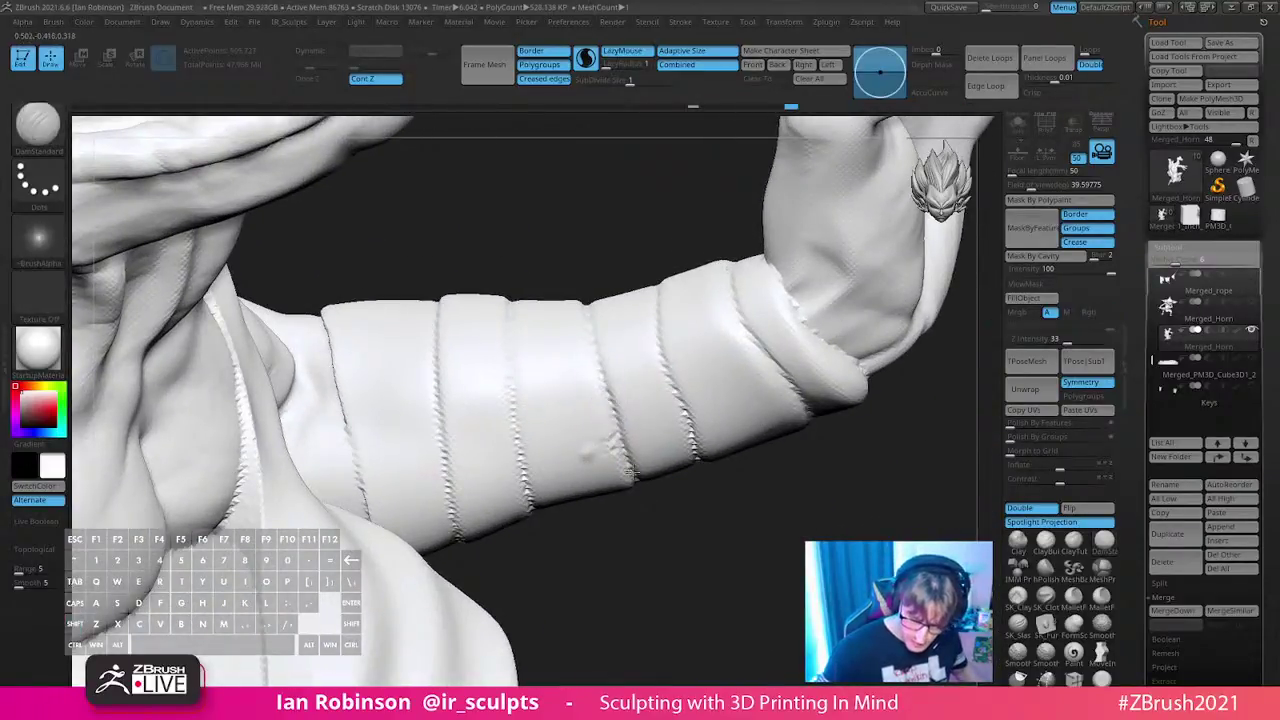
pyautogui.moveTo(625, 450); pyautogui.dragTo(677, 417, button='right')
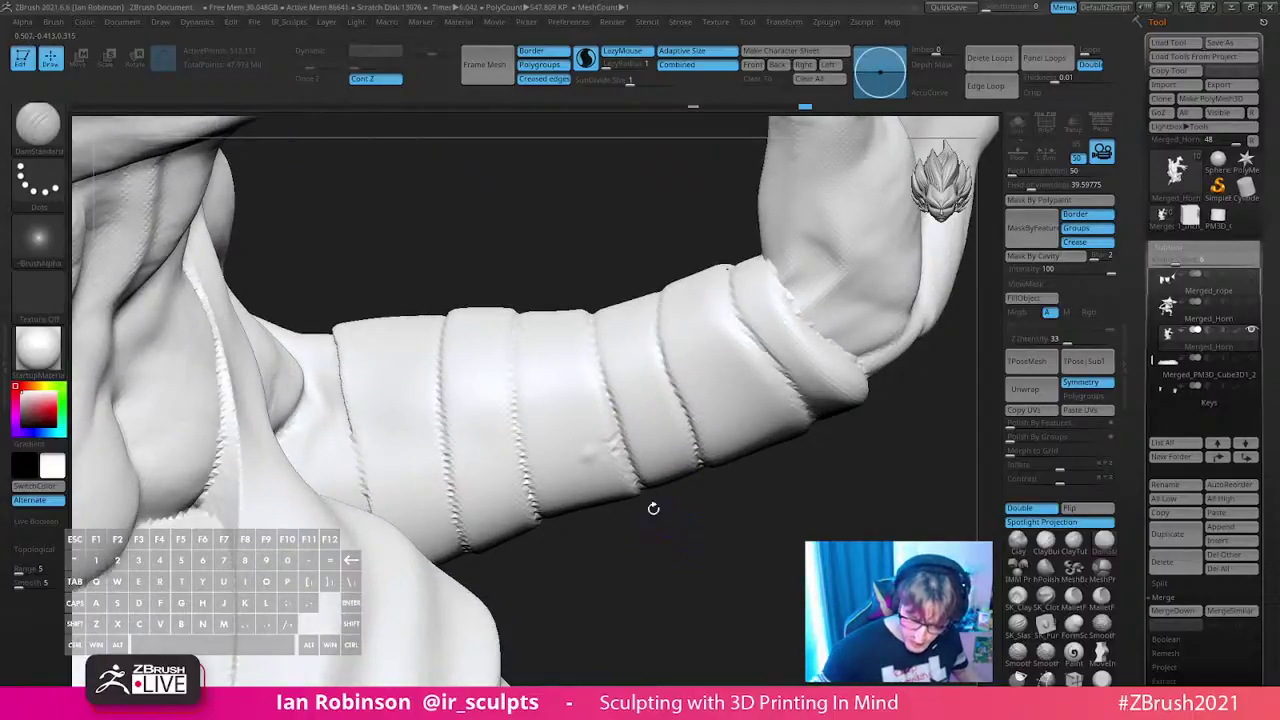
pyautogui.moveTo(514, 395); pyautogui.dragTo(594, 560, button='right')
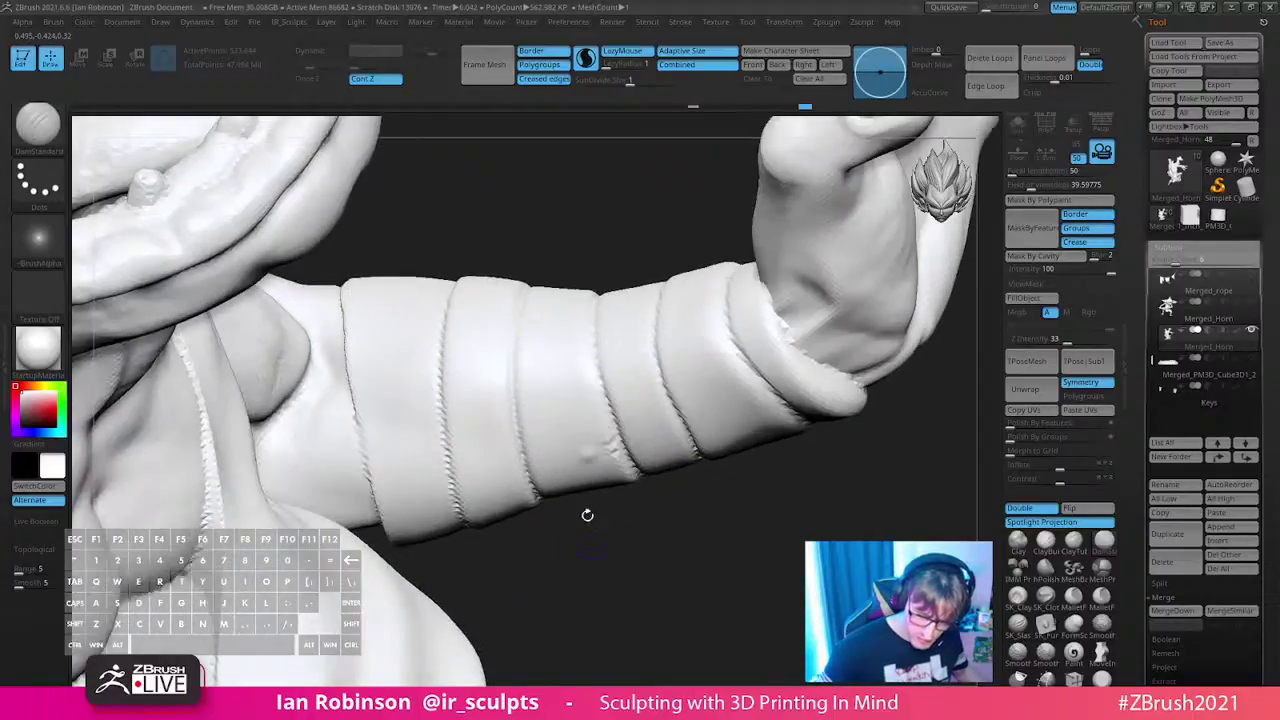
pyautogui.moveTo(442, 389); pyautogui.dragTo(445, 433)
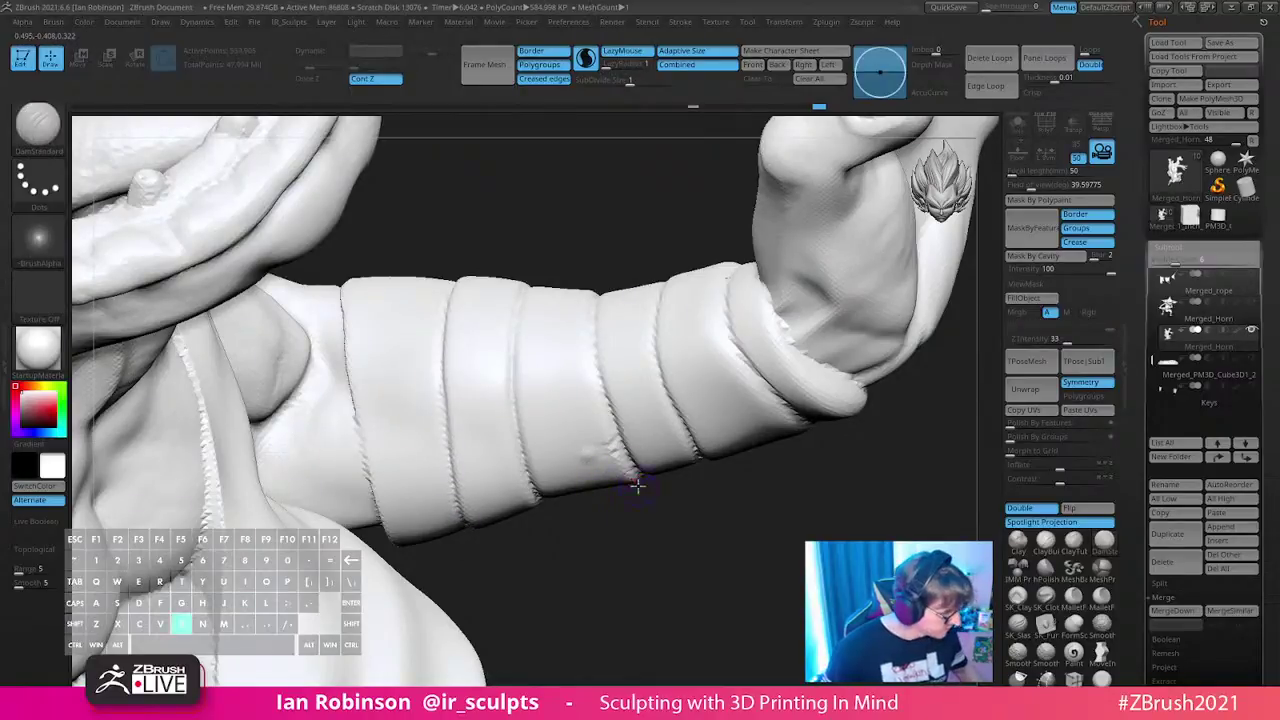
# - Flatten the small bump beside the seam on the forearm wrap with the TrimDynamic brush
pyautogui.press('b')
pyautogui.press('t')
pyautogui.press('d')
pyautogui.press('s')
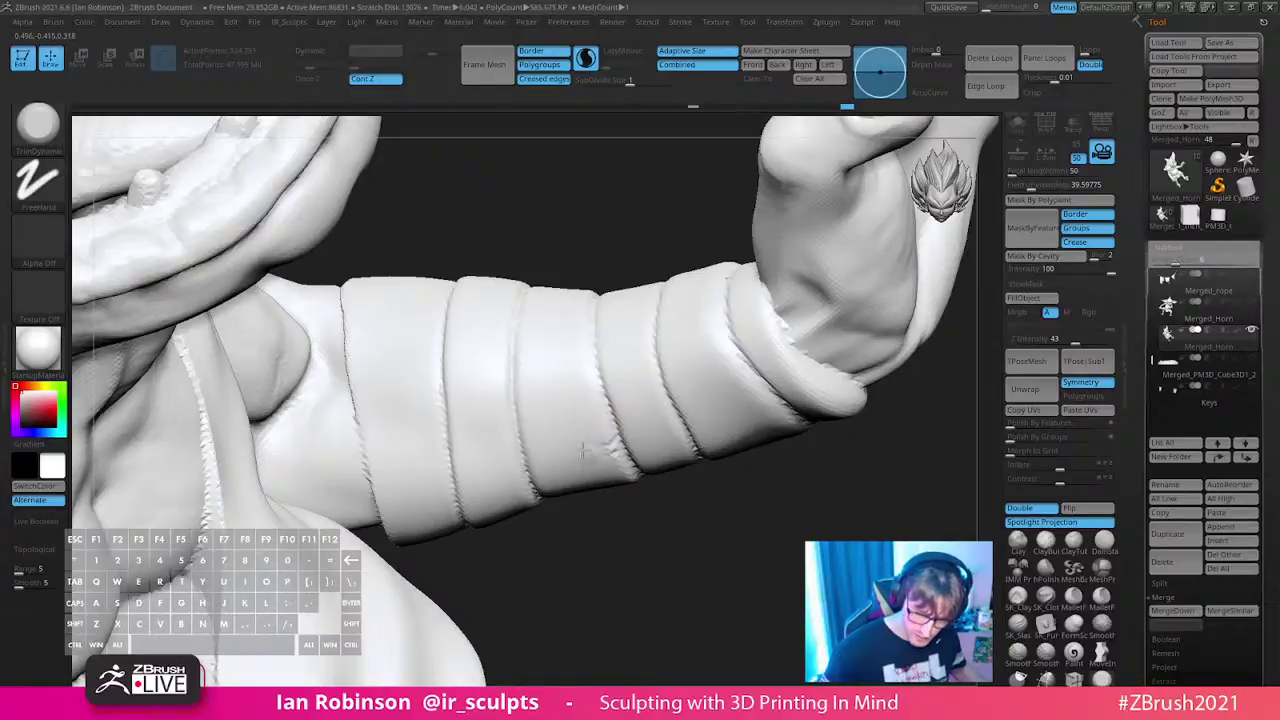
pyautogui.keyDown('alt'); pyautogui.moveTo(655, 530); pyautogui.dragTo(828, 456); pyautogui.keyUp('alt')
pyautogui.moveTo(742, 482); pyautogui.dragTo(780, 443)
# - Return to the DamStandard brush at an adjusted size and carve the remaining wrap seams toward the elbow
pyautogui.press('n')
pyautogui.press('b')
pyautogui.press('d')
pyautogui.press('s')
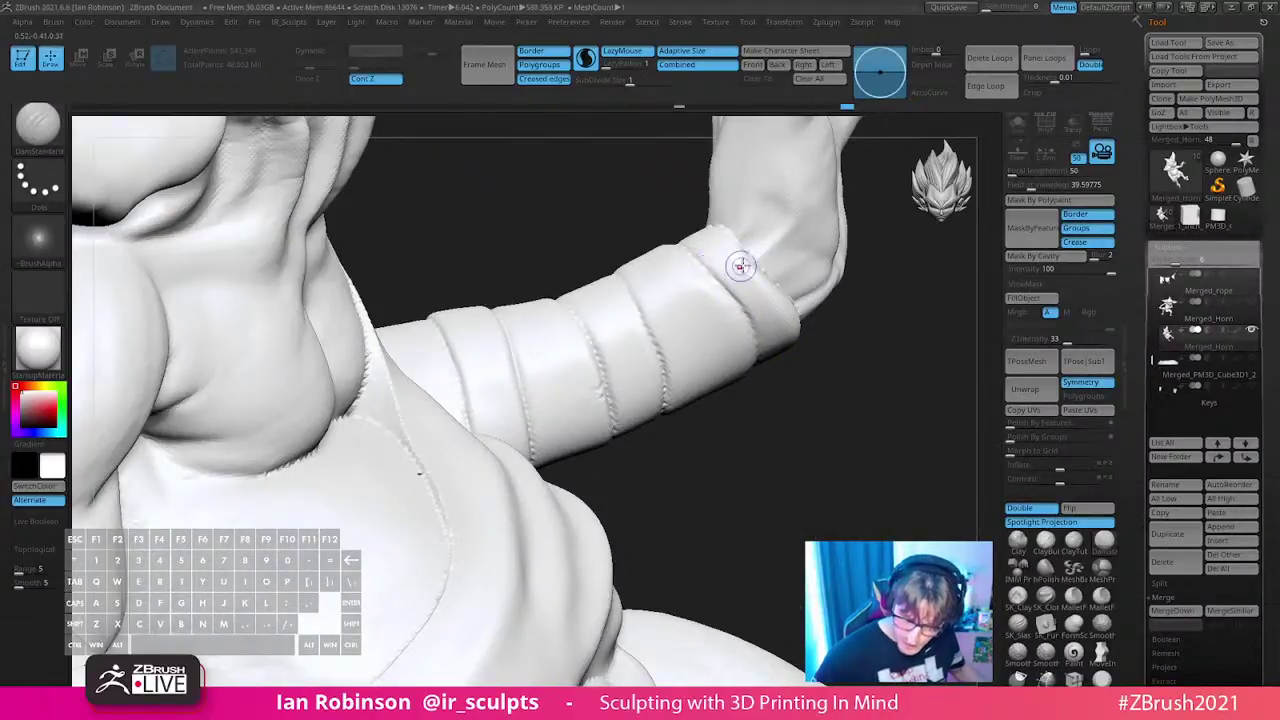
pyautogui.moveTo(866, 452); pyautogui.dragTo(828, 356)
pyautogui.moveTo(731, 285); pyautogui.dragTo(629, 343)
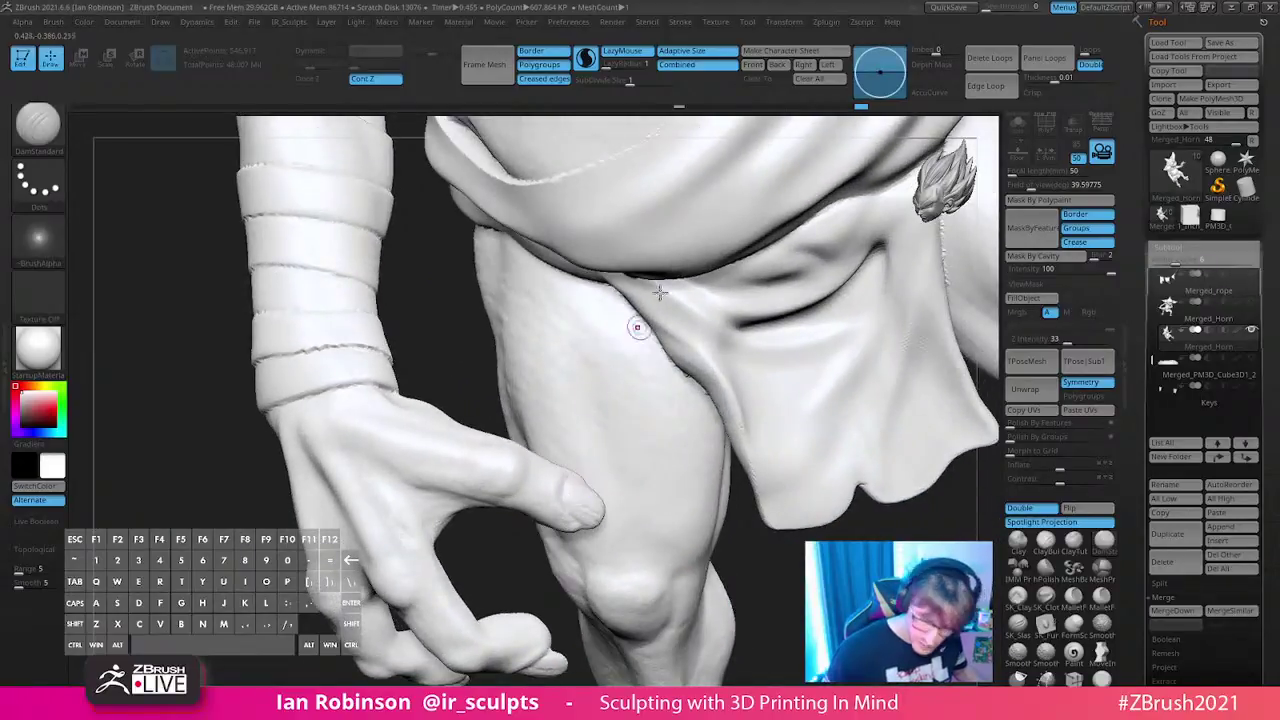
# - Adjust the render display settings with the wrapped hand and loincloth in view, and open the material library
pyautogui.click(614, 22)
pyautogui.click(647, 403)
pyautogui.click(641, 416)
pyautogui.moveTo(693, 431); pyautogui.dragTo(666, 431)
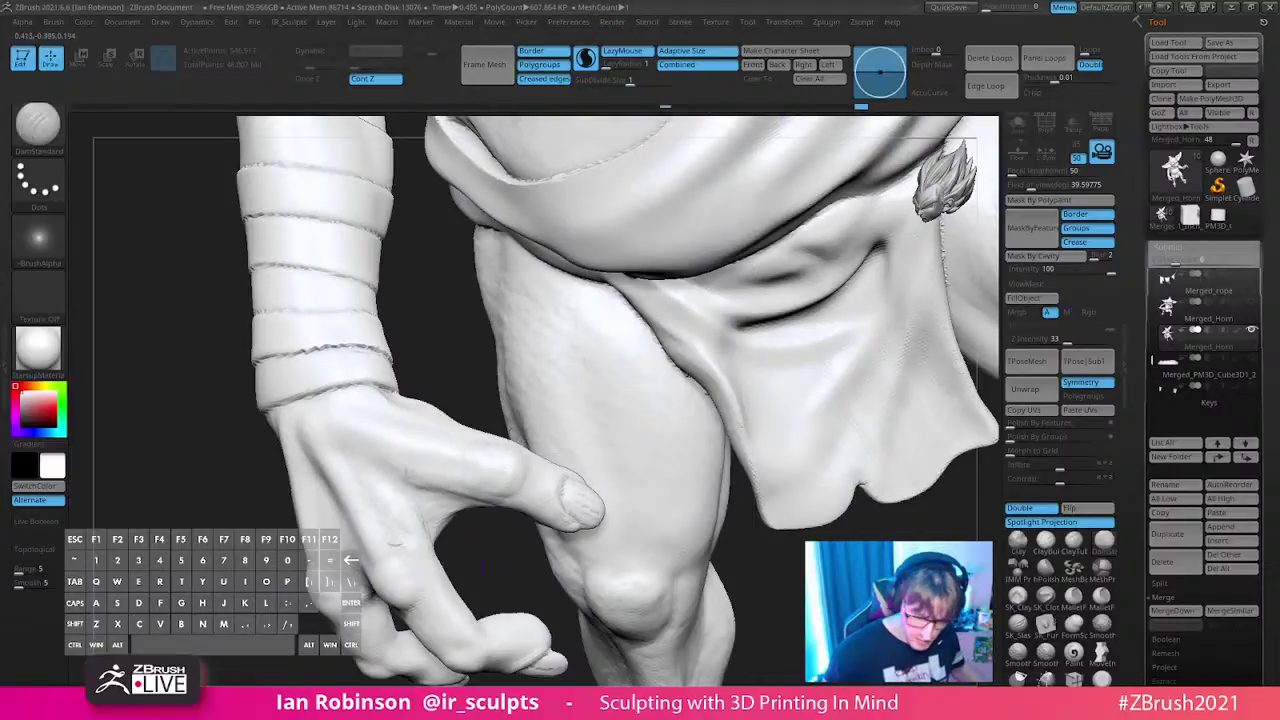
pyautogui.moveTo(443, 332)
pyautogui.mouseDown()
pyautogui.moveTo(580, 540)
pyautogui.moveTo(560, 520)
pyautogui.mouseUp()
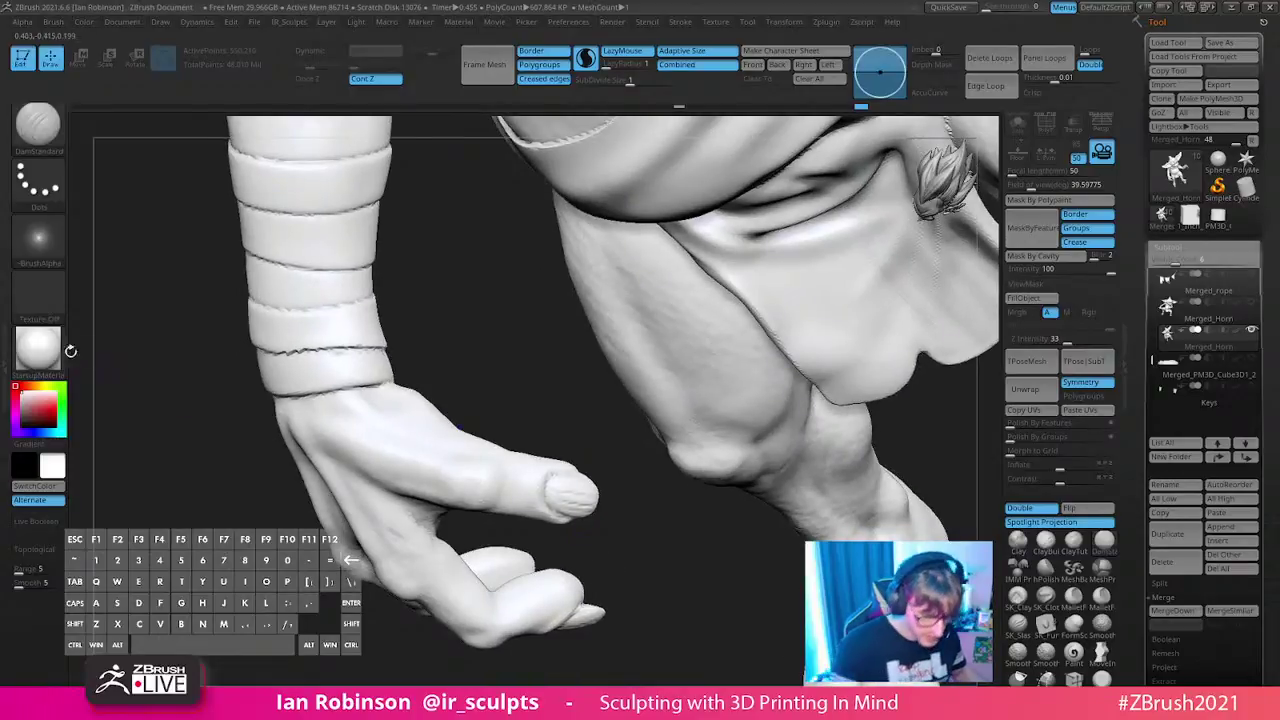
pyautogui.click(38, 347)
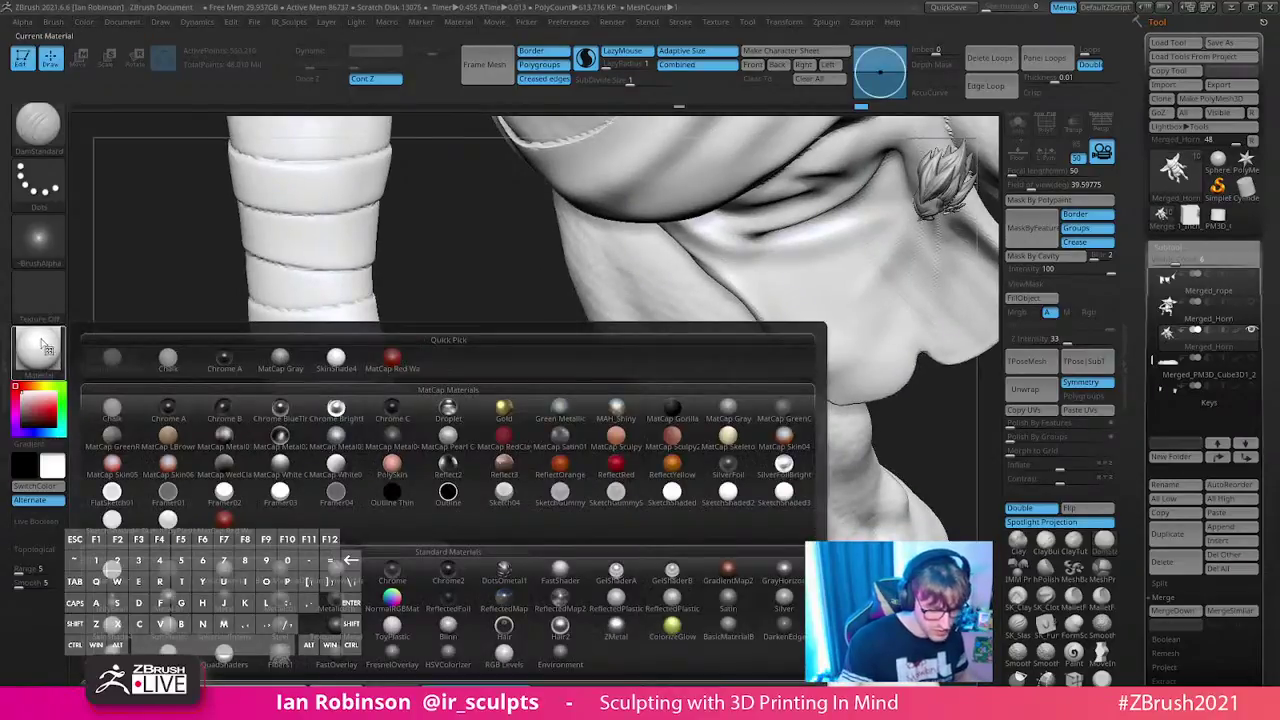
# - Apply BasicMaterial to the creature and bring its head into view
pyautogui.click(224, 573)
pyautogui.press('f')
pyautogui.moveTo(820, 482)
pyautogui.mouseDown()
pyautogui.moveTo(816, 365)
pyautogui.moveTo(921, 328)
pyautogui.moveTo(702, 425)
pyautogui.moveTo(666, 297)
pyautogui.moveTo(712, 400)
pyautogui.moveTo(590, 395)
pyautogui.moveTo(609, 450)
pyautogui.moveTo(584, 405)
pyautogui.mouseUp()
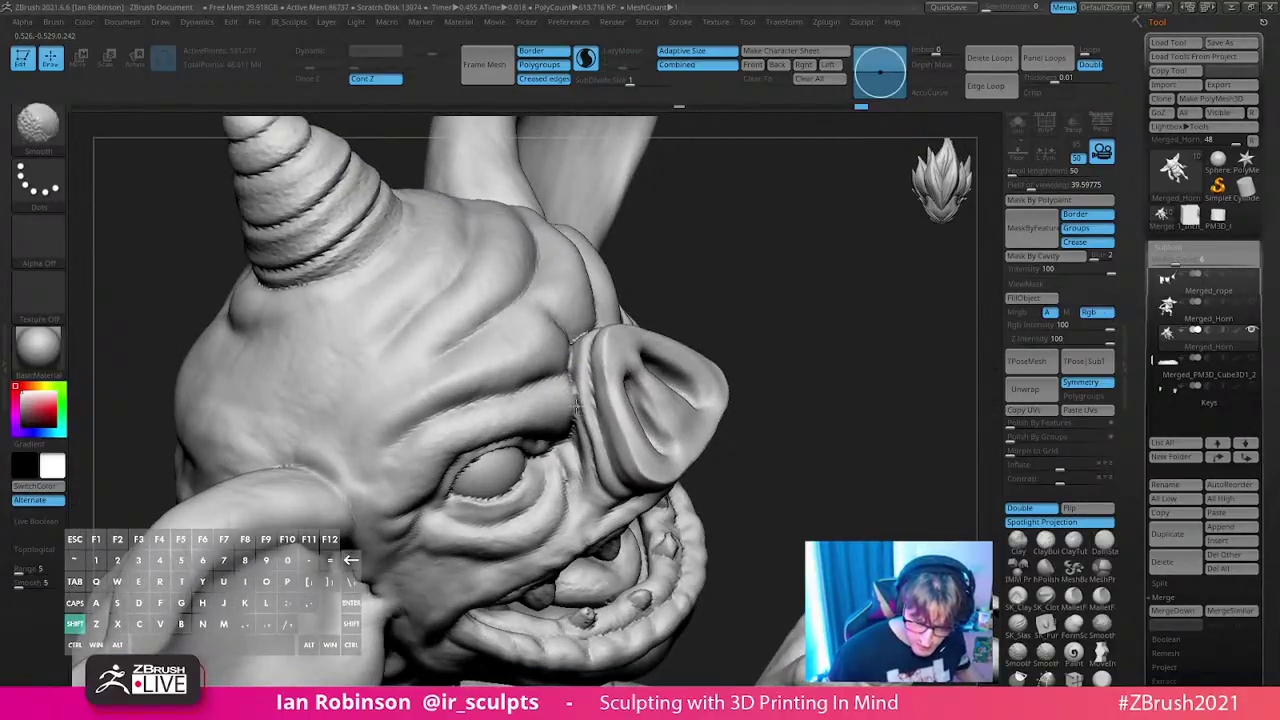
# - Carve sharper eyelid creases around the eye beside the snout with the DamStandard brush
pyautogui.moveTo(737, 320)
pyautogui.mouseDown()
pyautogui.moveTo(751, 274)
pyautogui.moveTo(564, 441)
pyautogui.moveTo(516, 441)
pyautogui.moveTo(535, 444)
pyautogui.mouseUp()
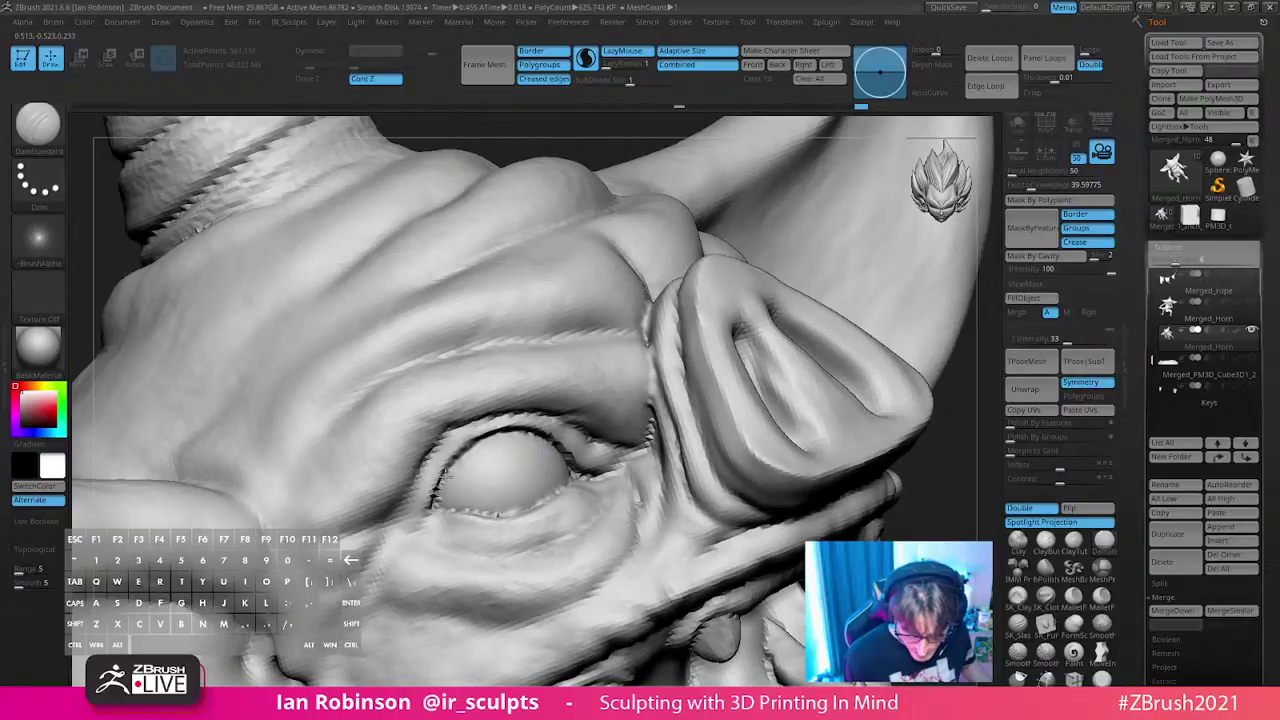
pyautogui.moveTo(497, 515); pyautogui.dragTo(546, 516)
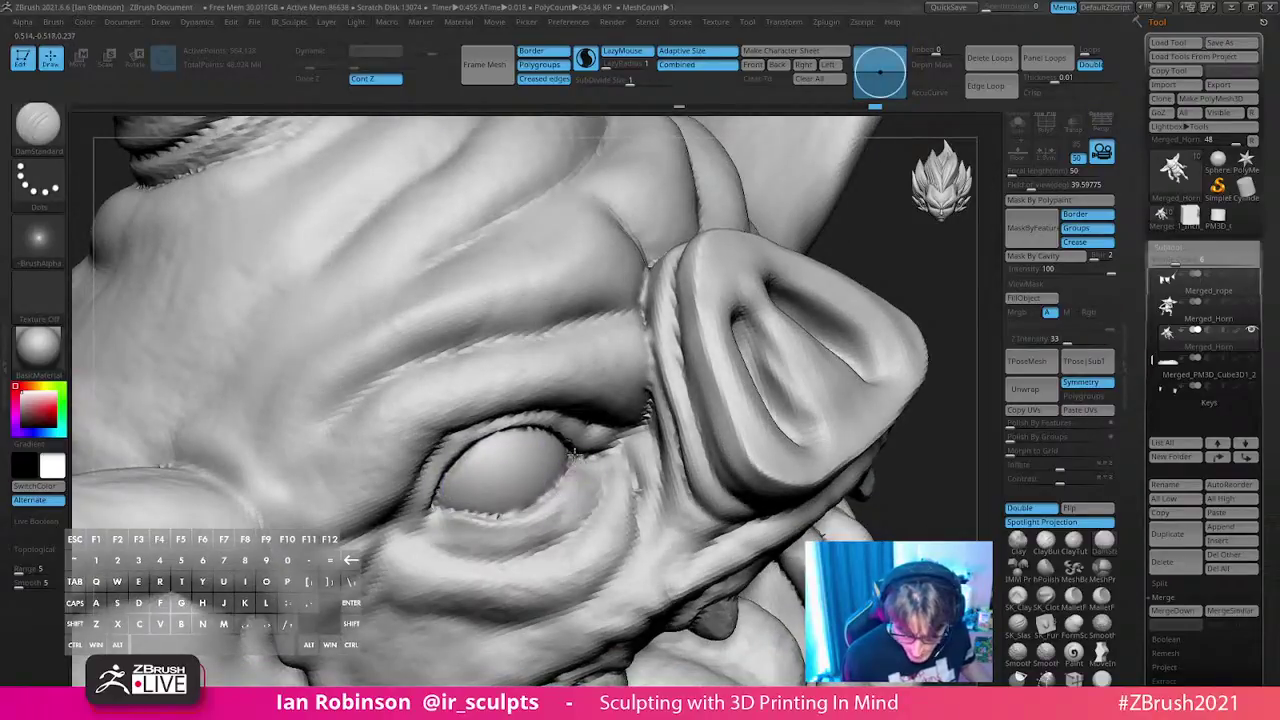
pyautogui.moveTo(458, 500); pyautogui.dragTo(475, 543)
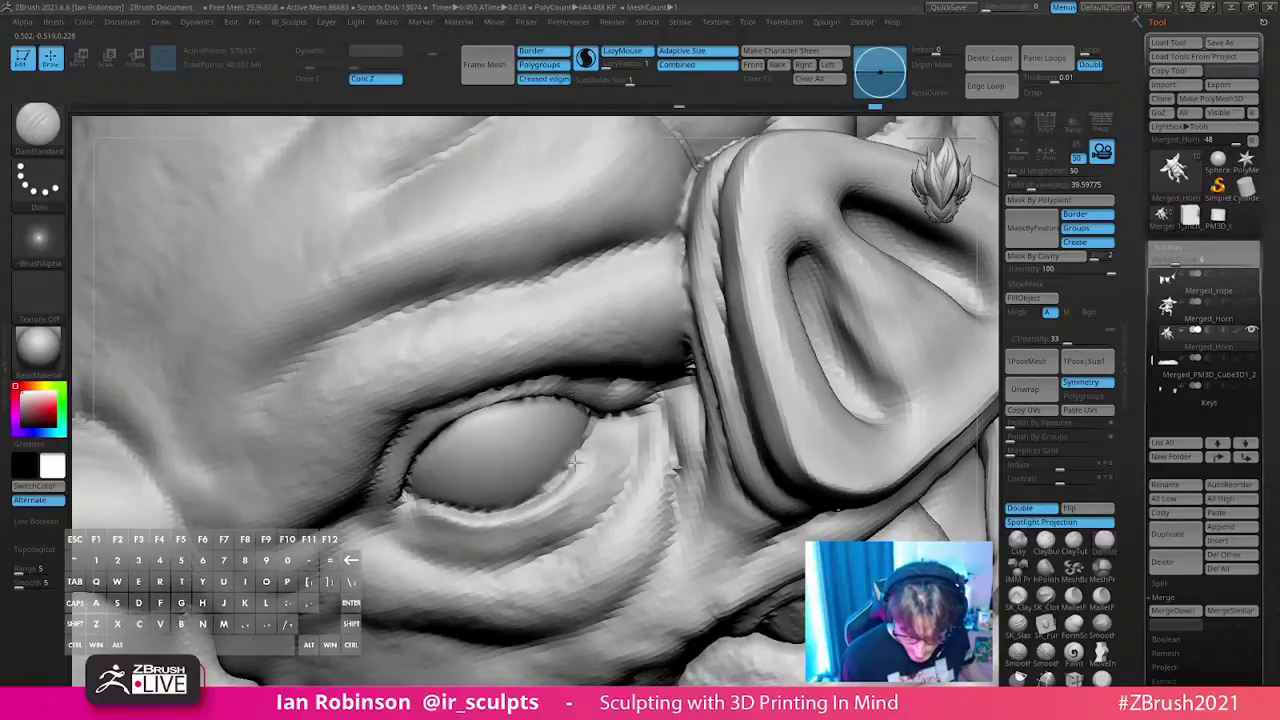
pyautogui.moveTo(623, 457)
pyautogui.mouseDown()
pyautogui.moveTo(589, 437)
pyautogui.moveTo(700, 423)
pyautogui.moveTo(667, 413)
pyautogui.moveTo(671, 457)
pyautogui.moveTo(612, 373)
pyautogui.mouseUp()
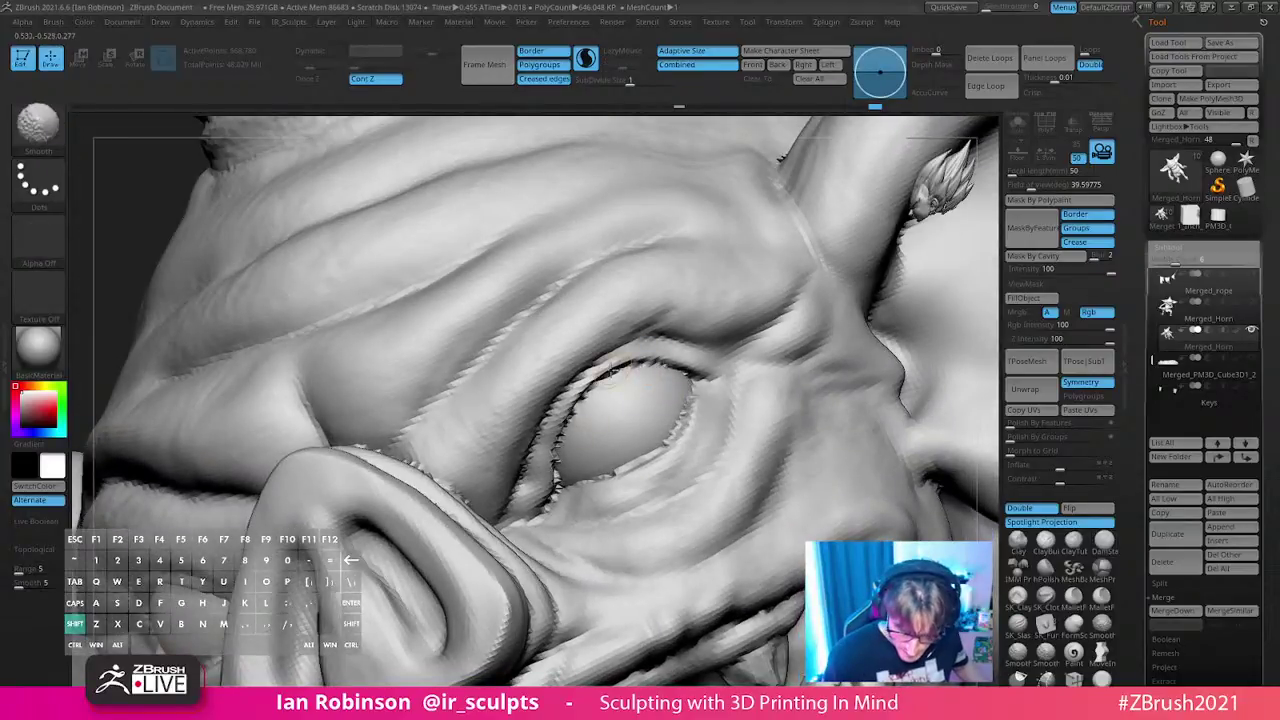
# - Smooth and recut the upper and lower lid edges of the opposite eye with the DamStandard brush
pyautogui.press('shift')
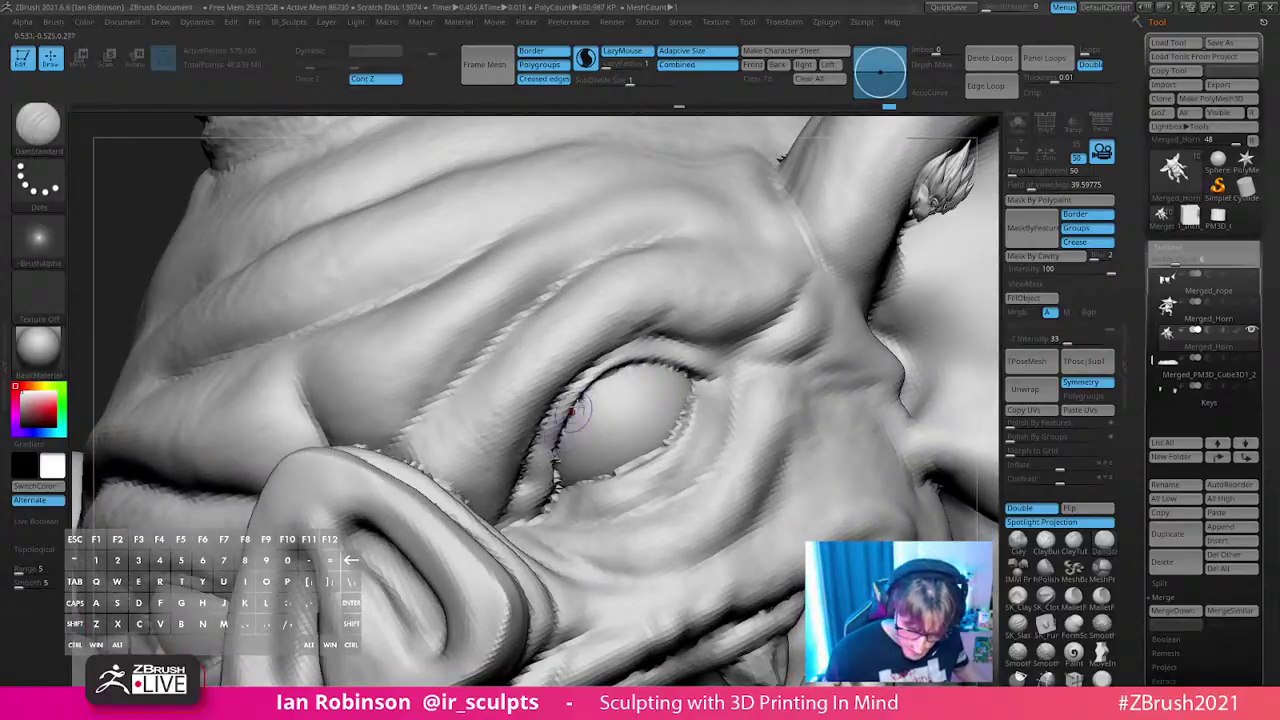
pyautogui.moveTo(630, 368); pyautogui.dragTo(712, 385)
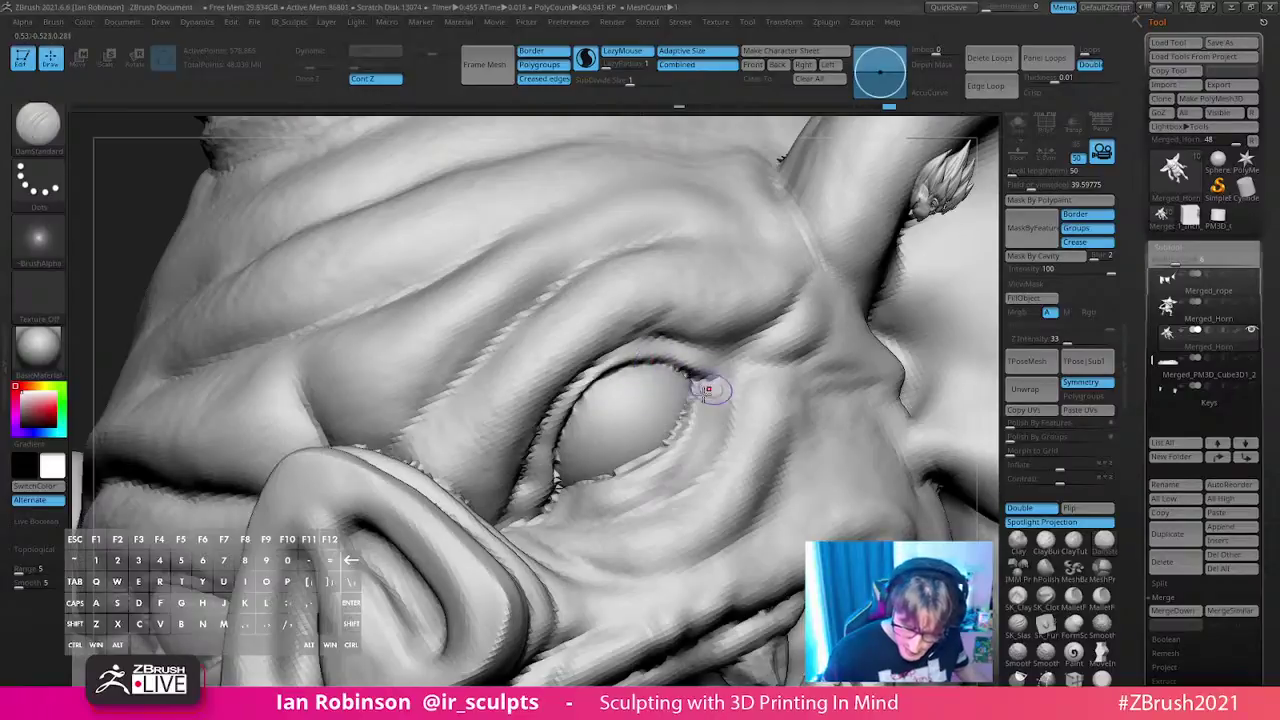
pyautogui.moveTo(646, 460); pyautogui.dragTo(568, 480, button='right')
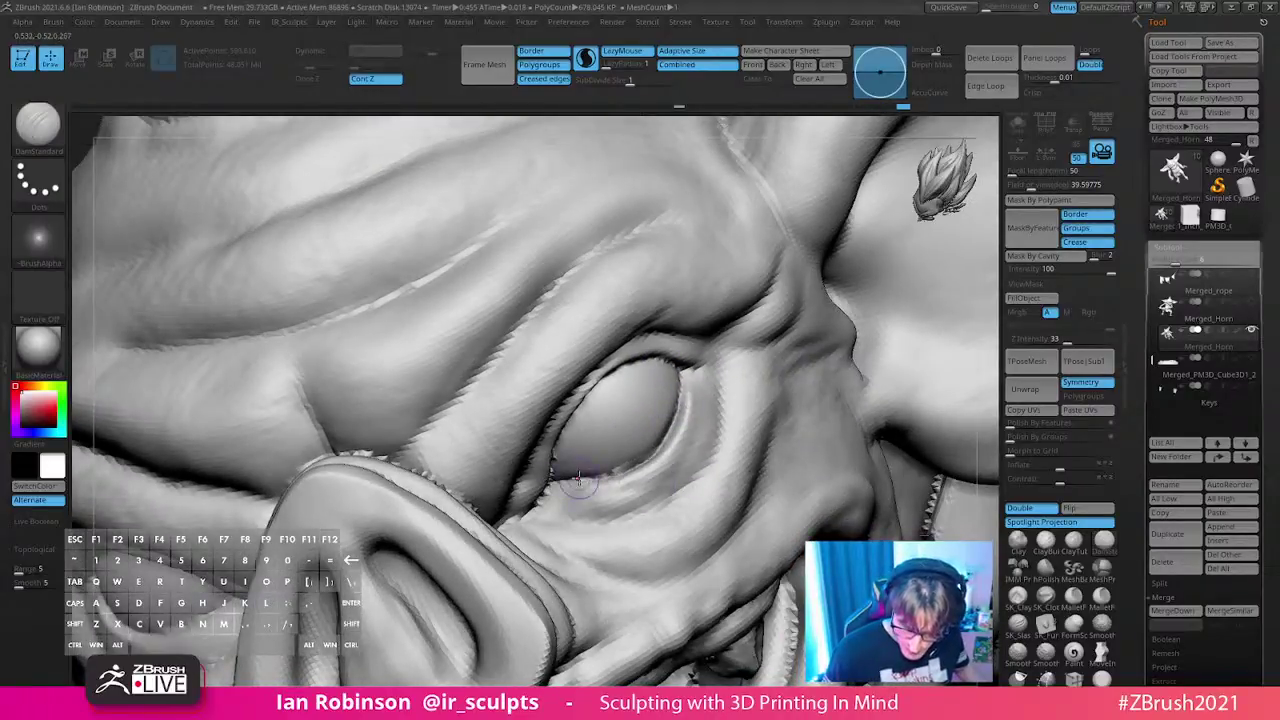
pyautogui.moveTo(657, 444); pyautogui.dragTo(554, 500, button='right')
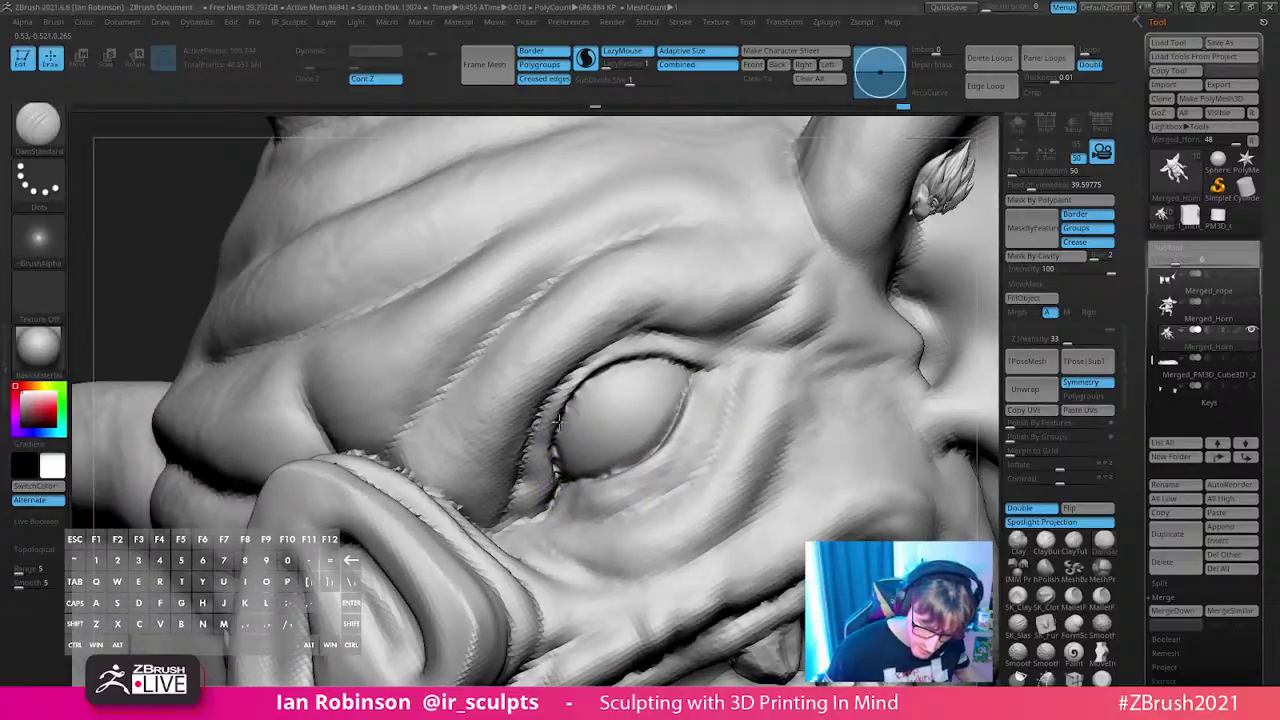
pyautogui.moveTo(568, 503)
pyautogui.mouseDown(button='right')
pyautogui.moveTo(816, 473)
pyautogui.moveTo(791, 409)
pyautogui.moveTo(831, 477)
pyautogui.moveTo(816, 543)
pyautogui.moveTo(705, 434)
pyautogui.mouseUp(button='right')
# - Switch to the Inflate brush, adjust its draw size and swell the forms along the lower jaw of the open mouth
pyautogui.press('b')
pyautogui.press('n')
pyautogui.press('s')
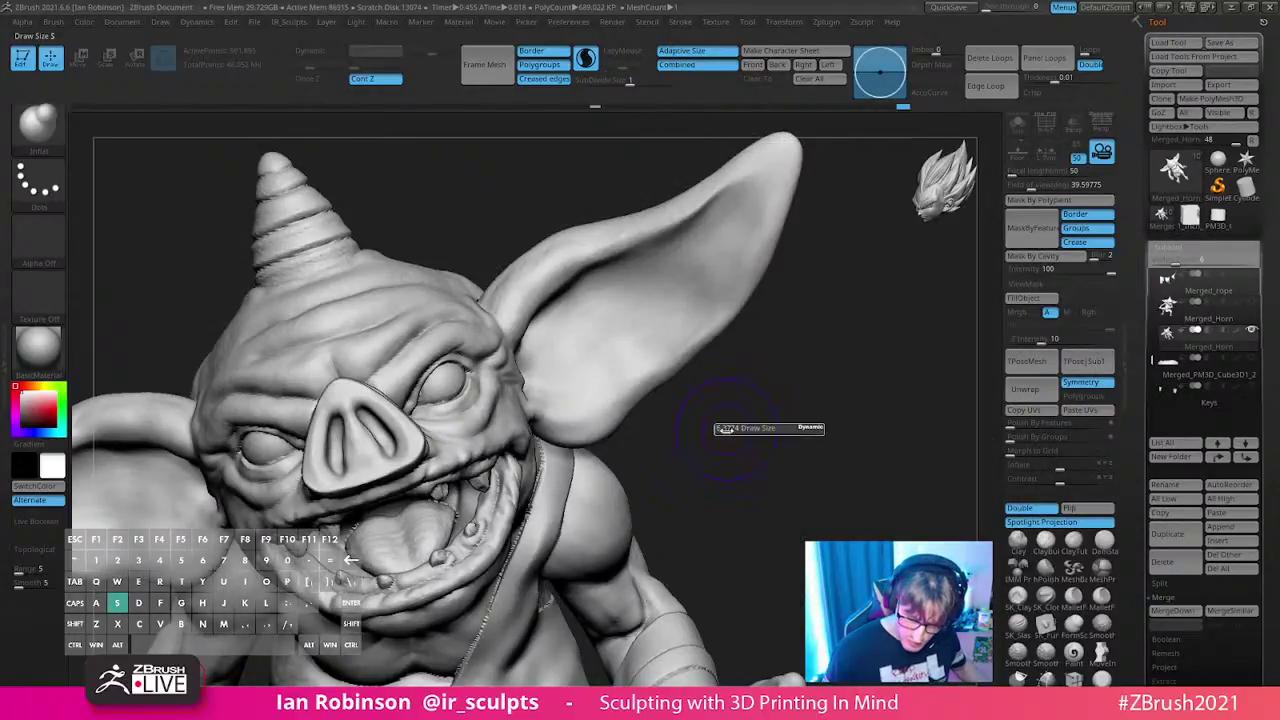
pyautogui.moveTo(723, 437); pyautogui.dragTo(445, 540, button='right')
pyautogui.moveTo(452, 532); pyautogui.dragTo(462, 518)
pyautogui.moveTo(700, 459)
pyautogui.mouseDown(button='right')
pyautogui.moveTo(479, 537)
pyautogui.moveTo(777, 423)
pyautogui.moveTo(378, 575)
pyautogui.mouseUp(button='right')
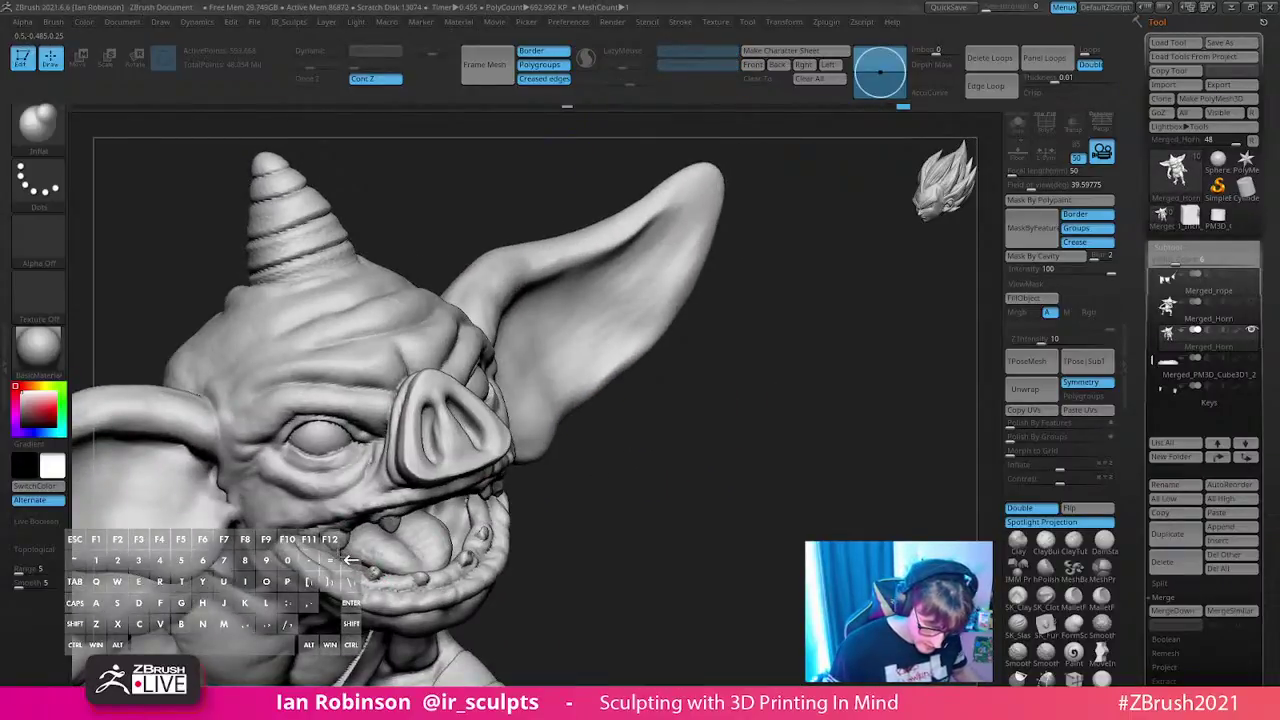
# - Examine the creature with its polyframe on and off, temporarily isolating the head region to inspect the mesh
pyautogui.moveTo(590, 483)
pyautogui.keyDown('alt'); pyautogui.mouseDown(button='right')
pyautogui.moveTo(757, 423)
pyautogui.moveTo(749, 334)
pyautogui.mouseUp(button='right'); pyautogui.keyUp('alt')
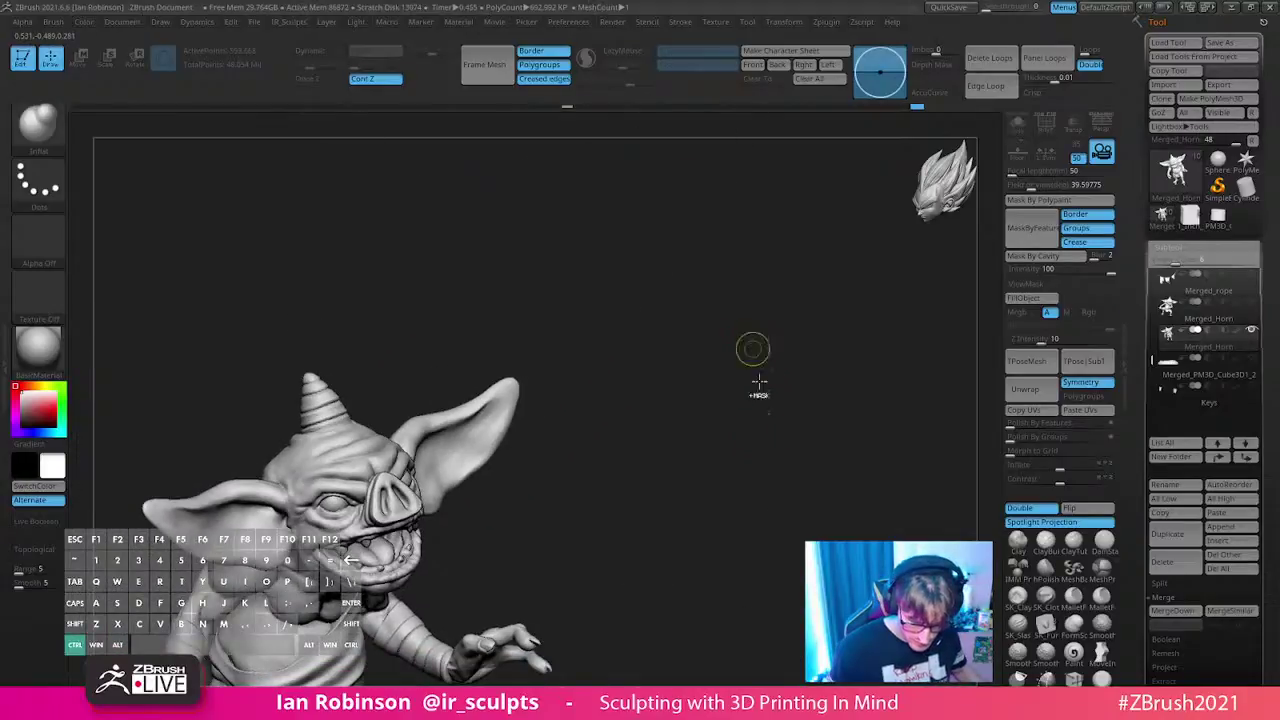
pyautogui.hotkey('shift', 'f')
pyautogui.hotkey('shift', 'f')
pyautogui.keyDown('alt'); pyautogui.moveTo(732, 471); pyautogui.dragTo(760, 470, button='right'); pyautogui.keyUp('alt')
pyautogui.hotkey('shift', 'f')
pyautogui.hotkey('shift', 'f')
pyautogui.keyDown('ctrl'); pyautogui.keyDown('shift'); pyautogui.moveTo(306, 334); pyautogui.dragTo(490, 548); pyautogui.keyUp('shift'); pyautogui.keyUp('ctrl')
pyautogui.moveTo(585, 564); pyautogui.dragTo(720, 486, button='right')
pyautogui.keyDown('ctrl'); pyautogui.keyDown('shift'); pyautogui.click(737, 420); pyautogui.keyUp('shift'); pyautogui.keyUp('ctrl')
pyautogui.moveTo(737, 420); pyautogui.dragTo(796, 547, button='right')
# - Save the tool to disk, overwriting the existing file
pyautogui.click(1245, 46)
pyautogui.press('Return')
pyautogui.press('y')
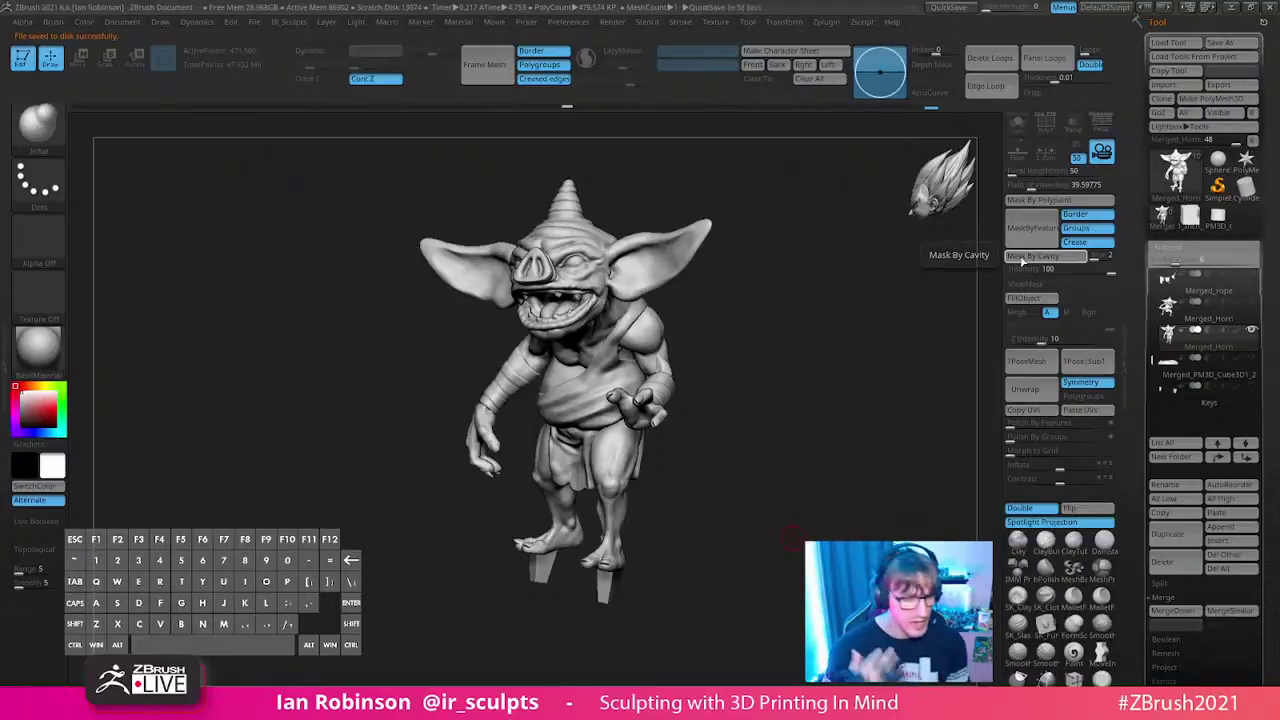
# - Review the creature's full silhouette and isolate its midsection from the chest to the upper thighs
pyautogui.moveTo(797, 342); pyautogui.dragTo(464, 247)
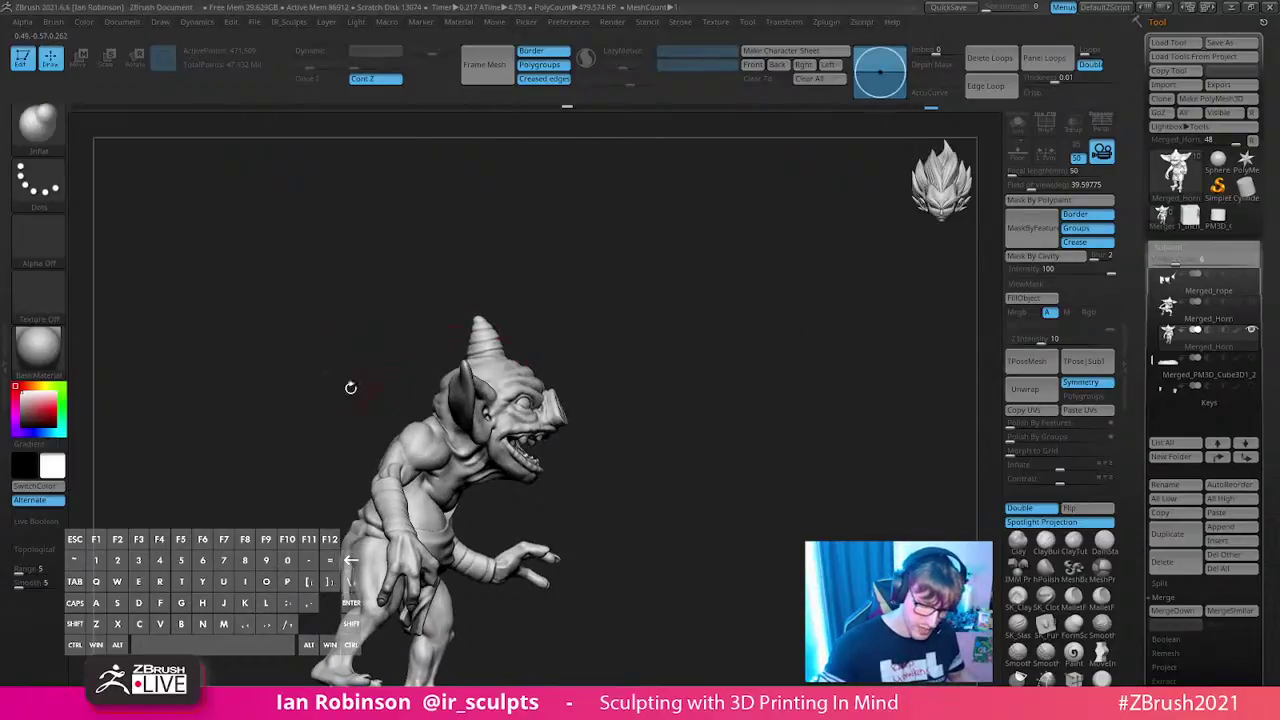
pyautogui.moveTo(709, 284); pyautogui.dragTo(806, 363)
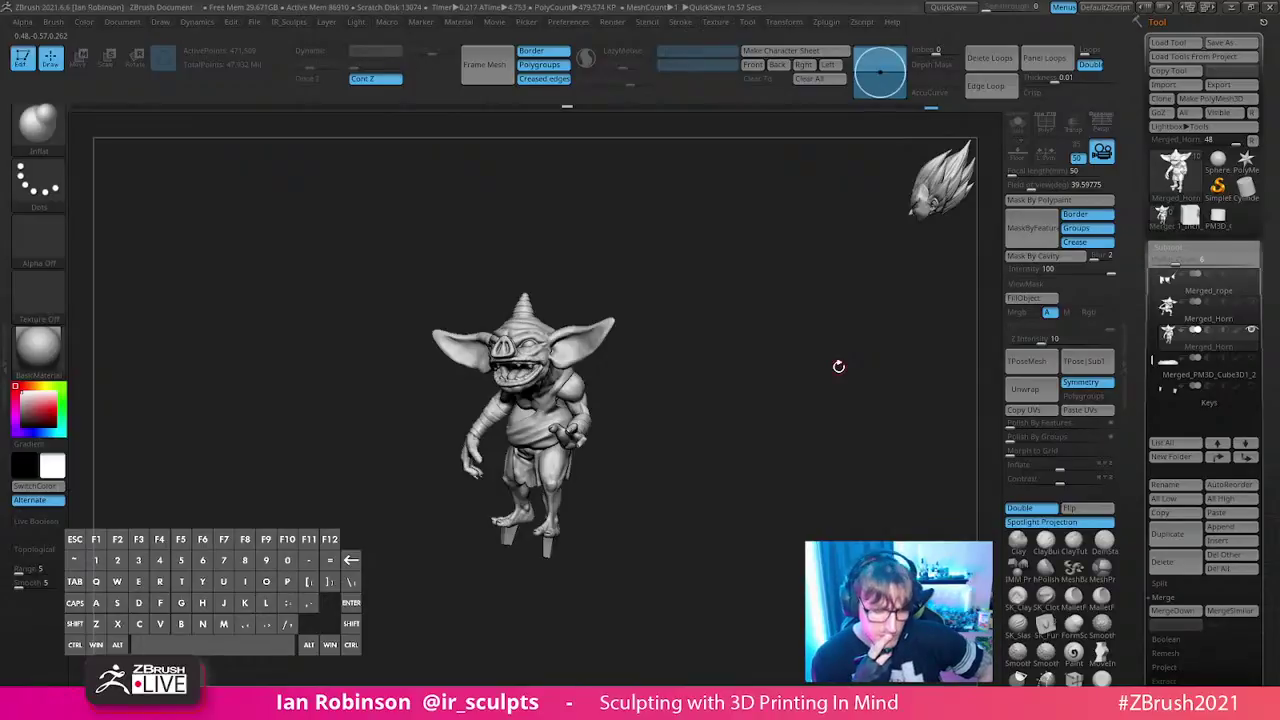
pyautogui.moveTo(838, 366); pyautogui.dragTo(748, 331)
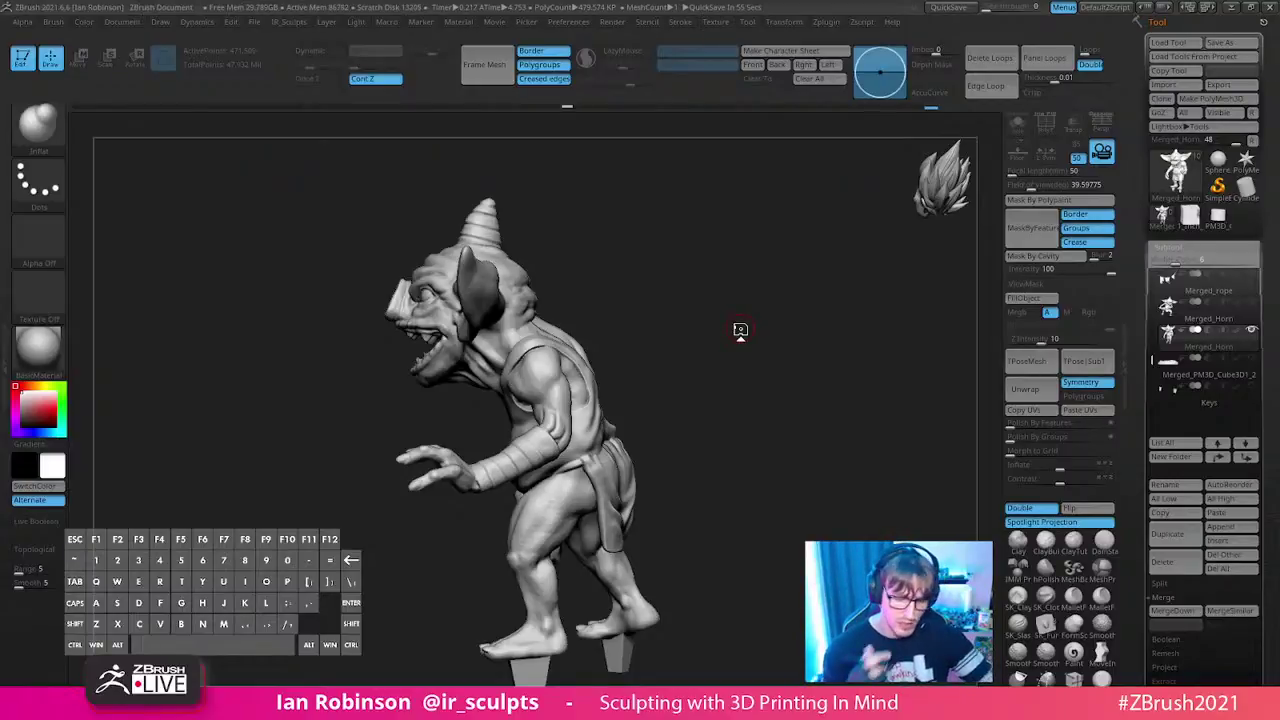
pyautogui.keyDown('alt'); pyautogui.moveTo(798, 360); pyautogui.dragTo(507, 623); pyautogui.keyUp('alt')
pyautogui.moveTo(735, 325)
pyautogui.mouseDown()
pyautogui.moveTo(850, 407)
pyautogui.moveTo(837, 334)
pyautogui.moveTo(814, 414)
pyautogui.moveTo(545, 485)
pyautogui.mouseUp()
pyautogui.moveTo(876, 374); pyautogui.dragTo(848, 402)
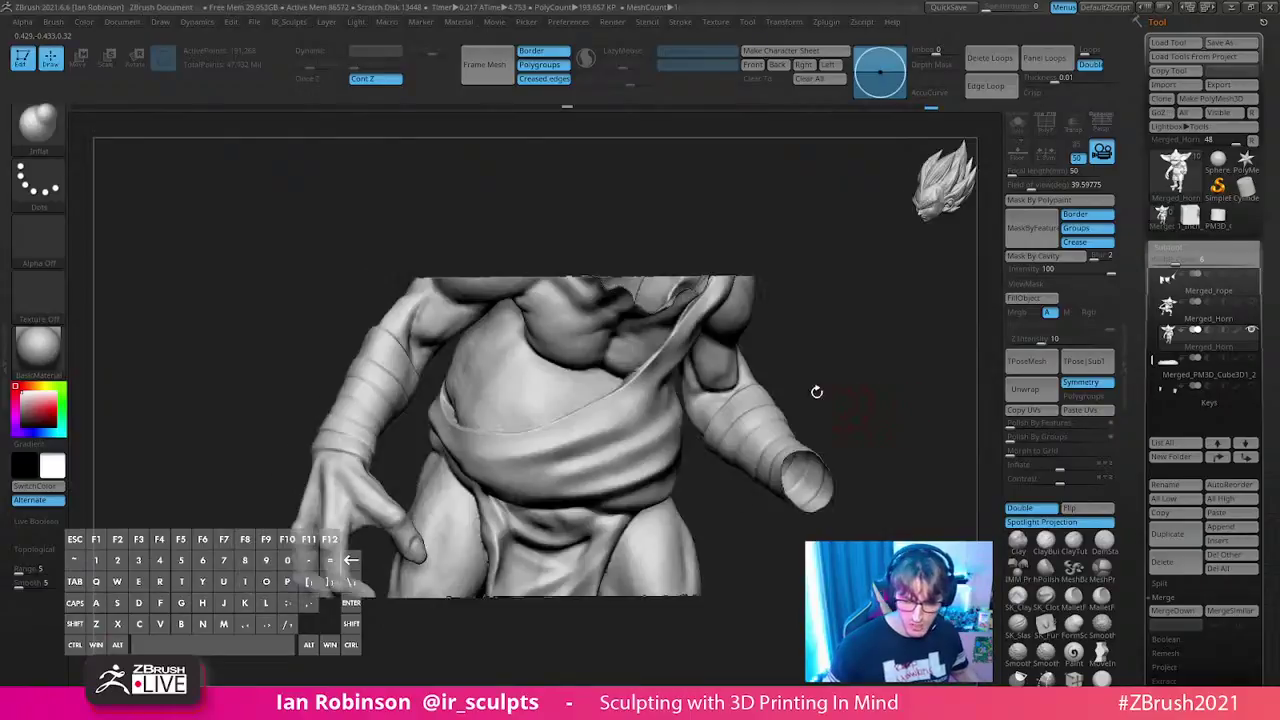
# - Switch the visibility selection to SelectLasso and hide the outer parts of the isolated torso to expose its interior
pyautogui.moveTo(837, 259); pyautogui.dragTo(343, 297)
pyautogui.keyDown('ctrl'); pyautogui.keyDown('shift'); pyautogui.click(38, 122); pyautogui.keyUp('shift'); pyautogui.keyUp('ctrl')
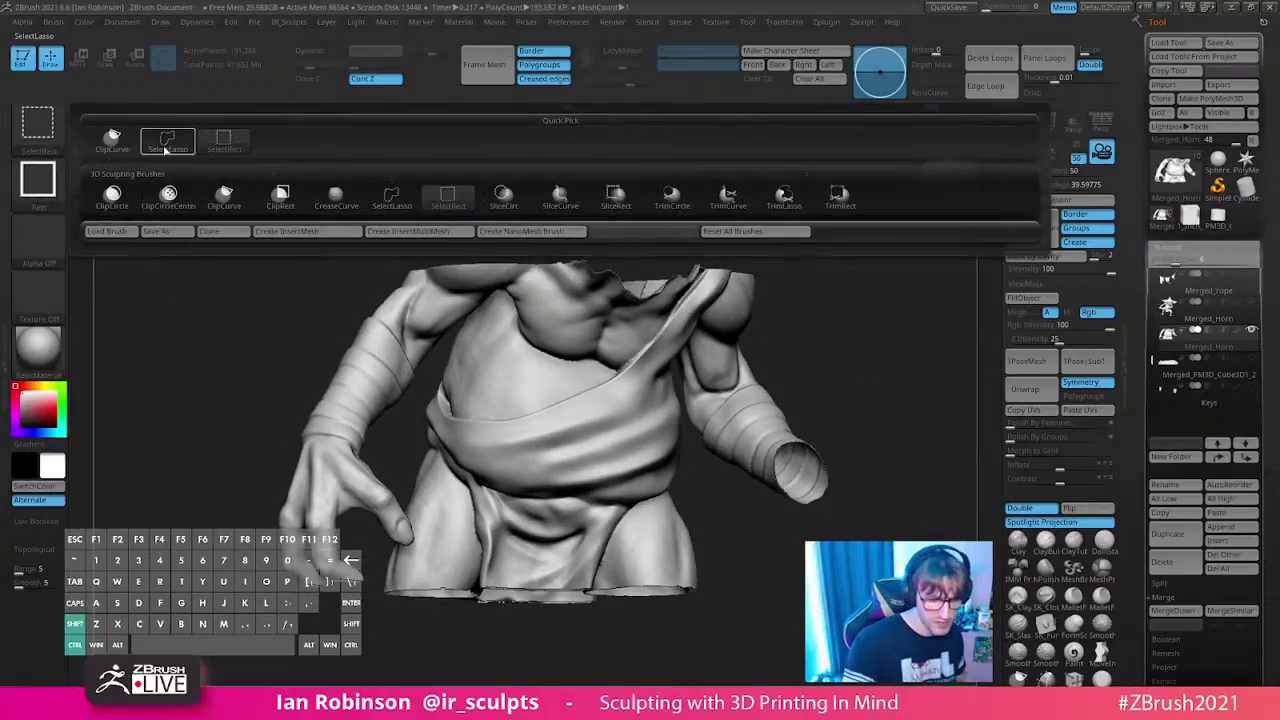
pyautogui.keyDown('ctrl'); pyautogui.keyDown('shift'); pyautogui.click(162, 150); pyautogui.keyUp('shift'); pyautogui.keyUp('ctrl')
pyautogui.moveTo(826, 290); pyautogui.dragTo(745, 300)
pyautogui.moveTo(438, 545); pyautogui.dragTo(747, 385)
pyautogui.moveTo(805, 343)
pyautogui.mouseDown()
pyautogui.moveTo(457, 471)
pyautogui.moveTo(500, 590)
pyautogui.moveTo(693, 272)
pyautogui.moveTo(697, 240)
pyautogui.moveTo(780, 286)
pyautogui.moveTo(617, 242)
pyautogui.mouseUp()
pyautogui.moveTo(533, 598)
pyautogui.keyDown('ctrl'); pyautogui.keyDown('alt'); pyautogui.keyDown('shift'); pyautogui.mouseDown()
pyautogui.moveTo(763, 174)
pyautogui.moveTo(748, 172)
pyautogui.mouseUp(); pyautogui.keyUp('shift'); pyautogui.keyUp('alt'); pyautogui.keyUp('ctrl')
pyautogui.moveTo(750, 185); pyautogui.dragTo(740, 356)
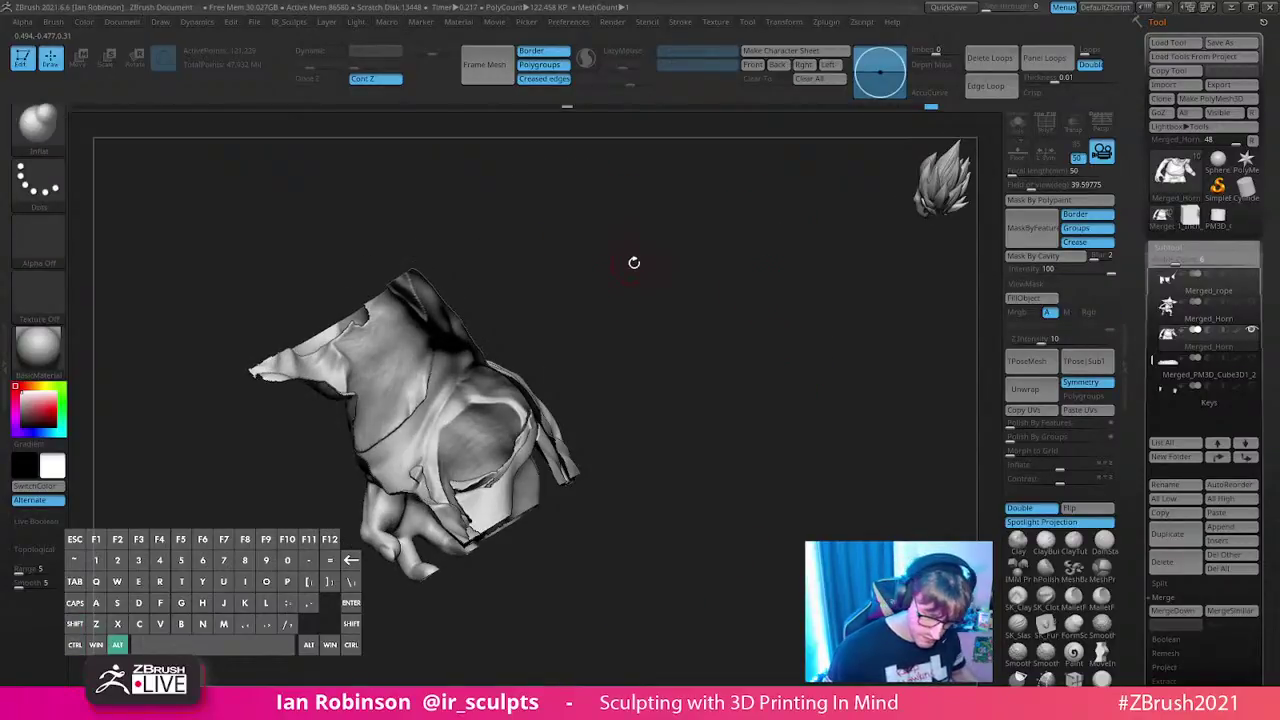
pyautogui.moveTo(536, 200); pyautogui.dragTo(551, 206)
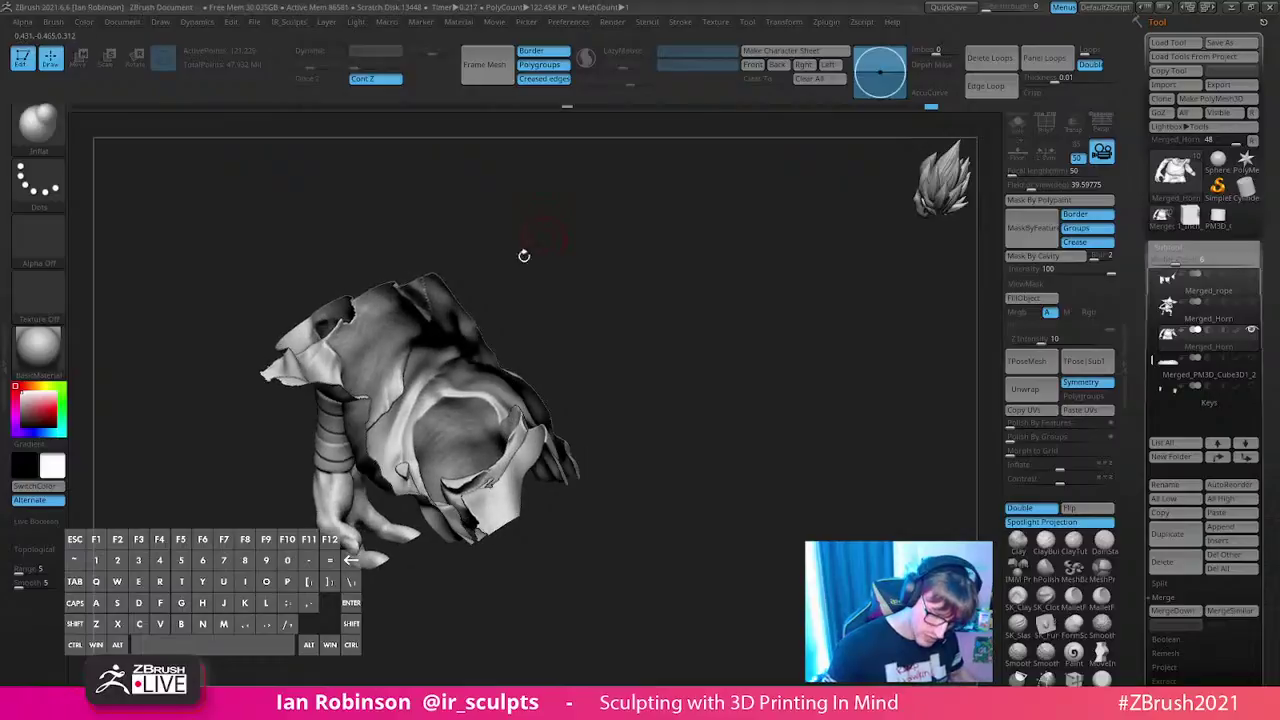
# - Lasso-hide the remaining arm and outer torso surfaces, narrowing the visible mesh to the hip and loincloth area
pyautogui.hotkey('ctrl', 'shift')
pyautogui.moveTo(384, 636)
pyautogui.keyDown('ctrl'); pyautogui.keyDown('shift'); pyautogui.mouseDown()
pyautogui.moveTo(334, 229)
pyautogui.moveTo(336, 240)
pyautogui.mouseUp(); pyautogui.keyUp('shift'); pyautogui.keyUp('ctrl')
pyautogui.moveTo(750, 255); pyautogui.dragTo(758, 262)
pyautogui.hotkey('ctrl', 'shift')
pyautogui.moveTo(642, 226)
pyautogui.keyDown('ctrl'); pyautogui.keyDown('alt'); pyautogui.keyDown('shift'); pyautogui.mouseDown()
pyautogui.moveTo(225, 525)
pyautogui.moveTo(240, 540)
pyautogui.mouseUp(); pyautogui.keyUp('shift'); pyautogui.keyUp('alt'); pyautogui.keyUp('ctrl')
pyautogui.moveTo(773, 360)
pyautogui.keyDown('alt'); pyautogui.mouseDown()
pyautogui.moveTo(831, 428)
pyautogui.moveTo(764, 372)
pyautogui.mouseUp(); pyautogui.keyUp('alt')
pyautogui.moveTo(645, 345)
pyautogui.keyDown('ctrl'); pyautogui.keyDown('alt'); pyautogui.keyDown('shift'); pyautogui.mouseDown()
pyautogui.moveTo(620, 508)
pyautogui.moveTo(648, 480)
pyautogui.mouseUp(); pyautogui.keyUp('shift'); pyautogui.keyUp('alt'); pyautogui.keyUp('ctrl')
pyautogui.moveTo(764, 348)
pyautogui.mouseDown()
pyautogui.moveTo(768, 401)
pyautogui.moveTo(791, 346)
pyautogui.moveTo(772, 362)
pyautogui.mouseUp()
pyautogui.keyDown('alt'); pyautogui.moveTo(772, 362); pyautogui.dragTo(796, 430); pyautogui.keyUp('alt')
pyautogui.moveTo(790, 385)
pyautogui.mouseDown()
pyautogui.moveTo(837, 340)
pyautogui.moveTo(824, 366)
pyautogui.moveTo(831, 457)
pyautogui.moveTo(806, 383)
pyautogui.moveTo(738, 391)
pyautogui.moveTo(752, 330)
pyautogui.mouseUp()
pyautogui.moveTo(674, 386)
pyautogui.keyDown('ctrl'); pyautogui.keyDown('shift'); pyautogui.mouseDown()
pyautogui.moveTo(580, 434)
pyautogui.moveTo(656, 535)
pyautogui.mouseUp(); pyautogui.keyUp('shift'); pyautogui.keyUp('ctrl')
# - Trim the visible hip mesh with further lasso selections down to the small patches between the thighs and the loincloth
pyautogui.moveTo(764, 450)
pyautogui.mouseDown()
pyautogui.moveTo(794, 374)
pyautogui.moveTo(771, 288)
pyautogui.moveTo(749, 266)
pyautogui.moveTo(570, 234)
pyautogui.mouseUp()
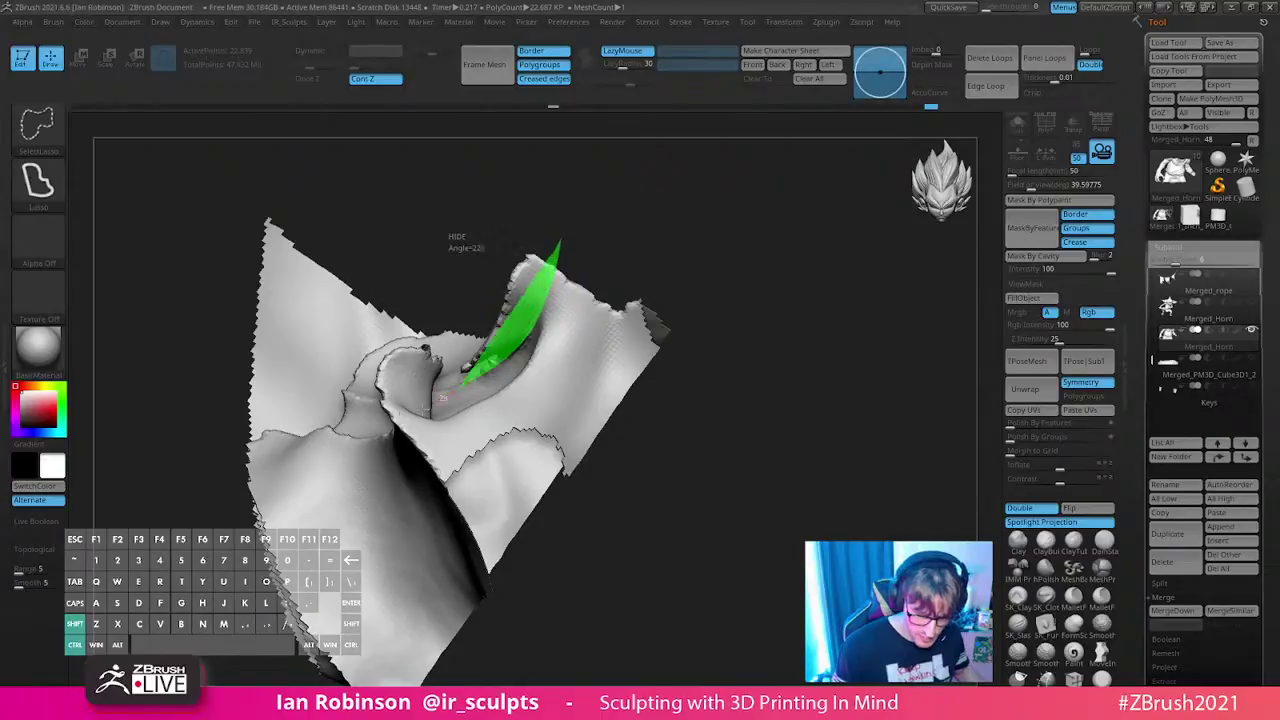
pyautogui.moveTo(178, 553)
pyautogui.keyDown('ctrl'); pyautogui.keyDown('shift'); pyautogui.mouseDown()
pyautogui.moveTo(490, 672)
pyautogui.moveTo(752, 286)
pyautogui.moveTo(742, 262)
pyautogui.mouseUp(); pyautogui.keyUp('shift'); pyautogui.keyUp('ctrl')
pyautogui.moveTo(786, 300)
pyautogui.mouseDown()
pyautogui.moveTo(749, 267)
pyautogui.moveTo(829, 211)
pyautogui.mouseUp()
pyautogui.keyDown('ctrl'); pyautogui.keyDown('alt'); pyautogui.keyDown('shift'); pyautogui.moveTo(586, 420); pyautogui.dragTo(755, 402); pyautogui.keyUp('shift'); pyautogui.keyUp('alt'); pyautogui.keyUp('ctrl')
pyautogui.moveTo(766, 430)
pyautogui.keyDown('alt'); pyautogui.mouseDown()
pyautogui.moveTo(766, 387)
pyautogui.moveTo(694, 345)
pyautogui.moveTo(640, 363)
pyautogui.moveTo(575, 313)
pyautogui.mouseUp(); pyautogui.keyUp('alt')
pyautogui.hotkey('ctrl', 'shift')
pyautogui.moveTo(333, 289)
pyautogui.keyDown('ctrl'); pyautogui.keyDown('alt'); pyautogui.keyDown('shift'); pyautogui.mouseDown()
pyautogui.moveTo(746, 380)
pyautogui.moveTo(780, 343)
pyautogui.moveTo(777, 411)
pyautogui.moveTo(801, 459)
pyautogui.moveTo(817, 403)
pyautogui.mouseUp(); pyautogui.keyUp('shift'); pyautogui.keyUp('alt'); pyautogui.keyUp('ctrl')
# - Invert the visibility to check the rest of the body from below, and return to the isolated patches
pyautogui.keyDown('ctrl'); pyautogui.keyDown('shift'); pyautogui.click(823, 391); pyautogui.keyUp('shift'); pyautogui.keyUp('ctrl')
pyautogui.moveTo(680, 503)
pyautogui.mouseDown()
pyautogui.moveTo(586, 415)
pyautogui.moveTo(937, 451)
pyautogui.moveTo(886, 411)
pyautogui.moveTo(846, 417)
pyautogui.mouseUp()
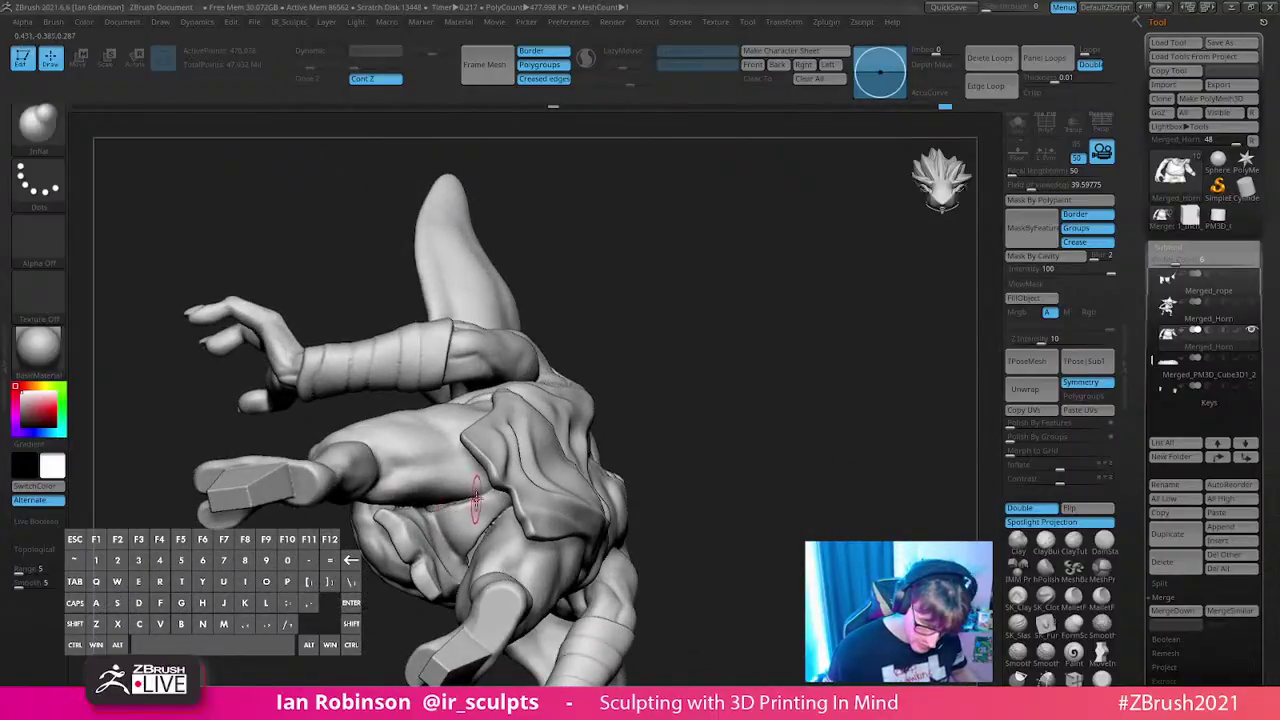
pyautogui.keyDown('alt'); pyautogui.moveTo(475, 500); pyautogui.dragTo(766, 411); pyautogui.keyUp('alt')
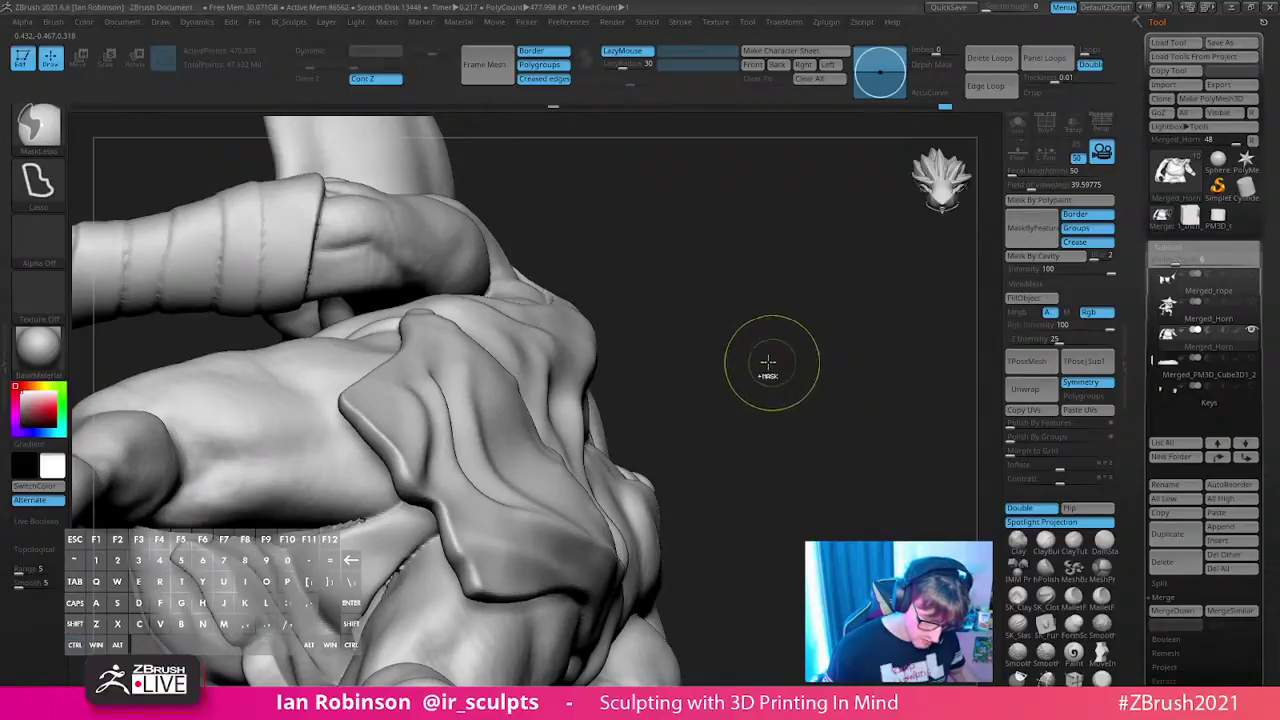
pyautogui.keyDown('ctrl'); pyautogui.keyDown('shift'); pyautogui.click(800, 390); pyautogui.keyUp('shift'); pyautogui.keyUp('ctrl')
pyautogui.moveTo(736, 431)
pyautogui.mouseDown()
pyautogui.moveTo(780, 340)
pyautogui.moveTo(731, 394)
pyautogui.moveTo(934, 340)
pyautogui.moveTo(772, 371)
pyautogui.moveTo(740, 397)
pyautogui.moveTo(740, 337)
pyautogui.moveTo(677, 346)
pyautogui.moveTo(715, 417)
pyautogui.mouseUp()
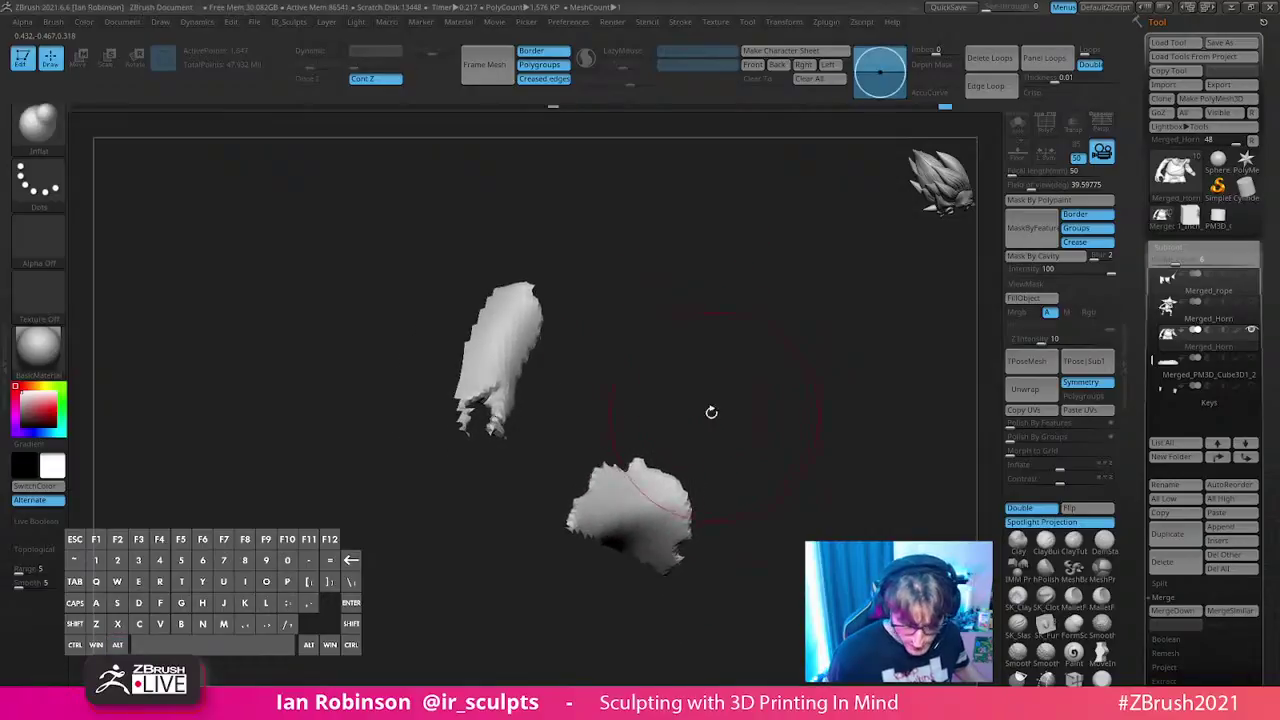
# - Lasso away the larger isolated patches, keeping only the thin sliver of mesh visible
pyautogui.hotkey('ctrl', 'shift')
pyautogui.moveTo(494, 384)
pyautogui.keyDown('ctrl'); pyautogui.keyDown('shift'); pyautogui.mouseDown()
pyautogui.moveTo(528, 209)
pyautogui.moveTo(457, 586)
pyautogui.mouseUp(); pyautogui.keyUp('shift'); pyautogui.keyUp('ctrl')
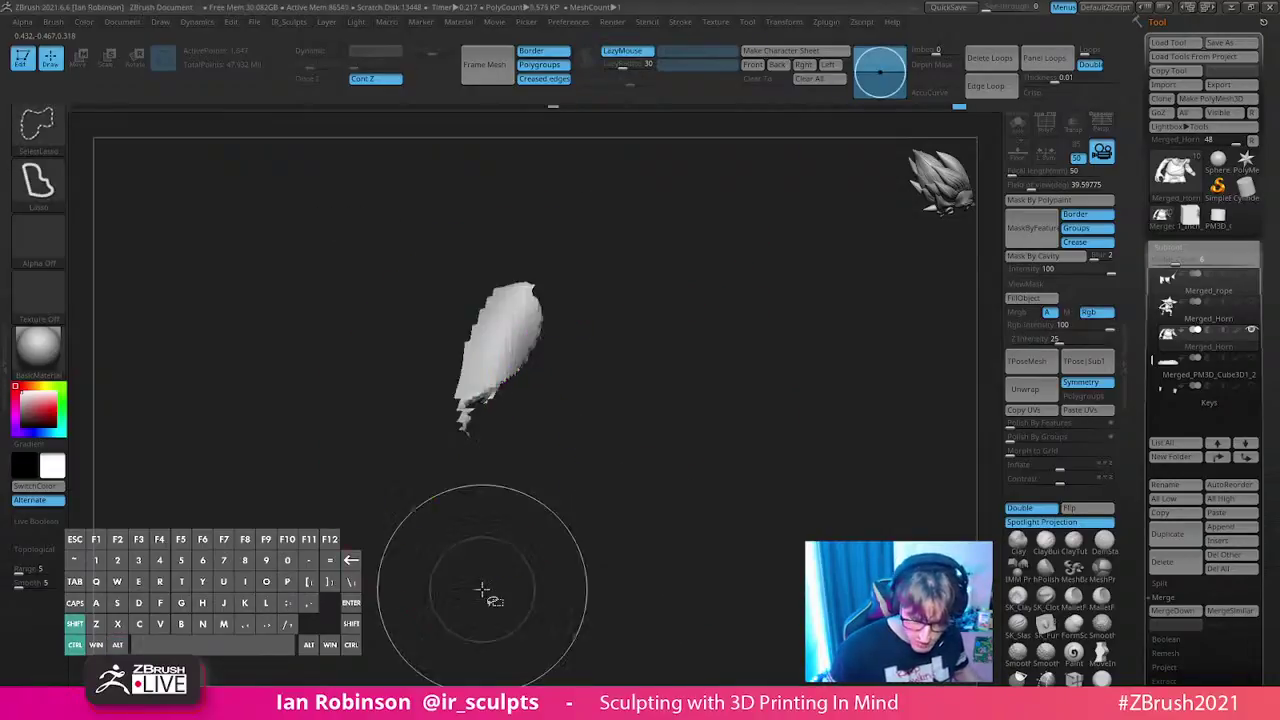
pyautogui.keyDown('ctrl'); pyautogui.keyDown('shift'); pyautogui.click(476, 476); pyautogui.keyUp('shift'); pyautogui.keyUp('ctrl')
pyautogui.moveTo(555, 345)
pyautogui.keyDown('ctrl'); pyautogui.keyDown('alt'); pyautogui.keyDown('shift'); pyautogui.mouseDown()
pyautogui.moveTo(423, 249)
pyautogui.moveTo(420, 563)
pyautogui.moveTo(465, 470)
pyautogui.mouseUp(); pyautogui.keyUp('shift'); pyautogui.keyUp('alt'); pyautogui.keyUp('ctrl')
pyautogui.moveTo(749, 366)
pyautogui.mouseDown()
pyautogui.moveTo(737, 363)
pyautogui.moveTo(914, 290)
pyautogui.mouseUp()
pyautogui.keyDown('ctrl'); pyautogui.keyDown('shift'); pyautogui.click(775, 340); pyautogui.keyUp('shift'); pyautogui.keyUp('ctrl')
pyautogui.keyDown('ctrl'); pyautogui.keyDown('shift'); pyautogui.click(992, 423); pyautogui.keyUp('shift'); pyautogui.keyUp('ctrl')
pyautogui.moveTo(866, 423)
pyautogui.mouseDown()
pyautogui.moveTo(791, 371)
pyautogui.moveTo(710, 426)
pyautogui.moveTo(726, 386)
pyautogui.moveTo(700, 457)
pyautogui.moveTo(671, 411)
pyautogui.moveTo(507, 629)
pyautogui.moveTo(770, 410)
pyautogui.mouseUp()
pyautogui.moveTo(861, 376); pyautogui.dragTo(849, 374)
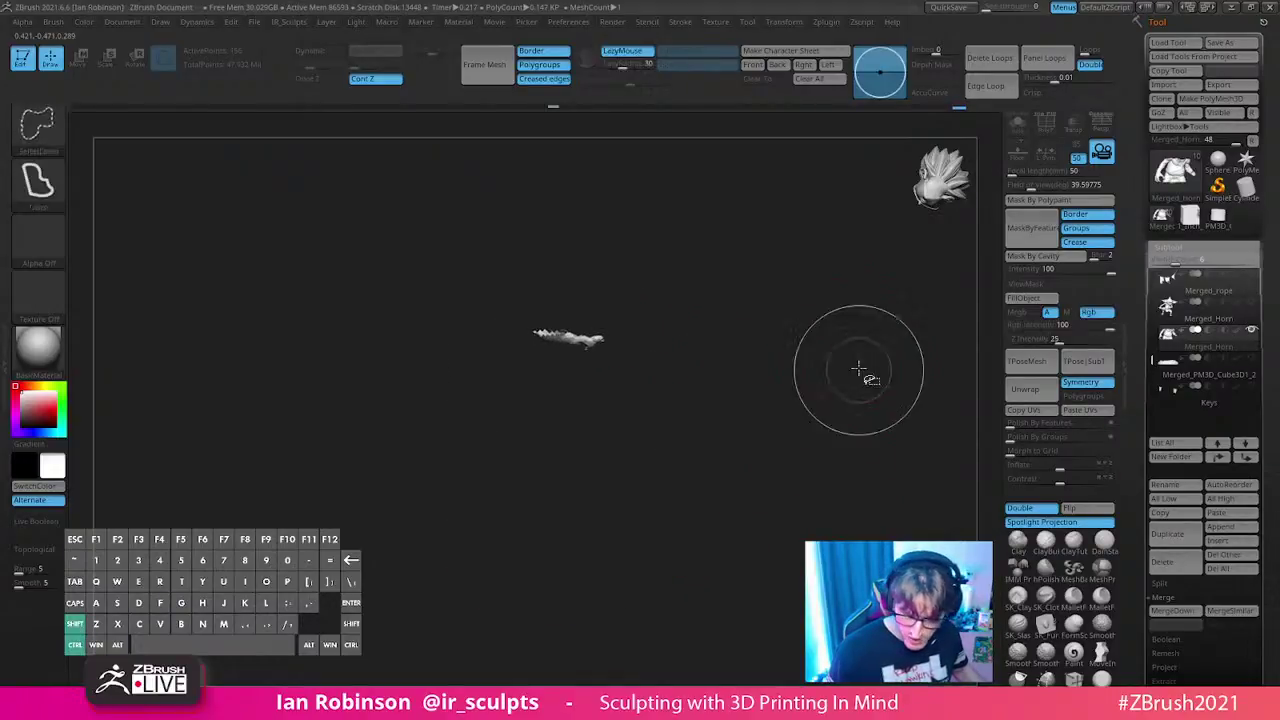
# - Turn on the polyframe and invert the visibility back and forth to compare the sliver with the full body
pyautogui.hotkey('shift', 'f')
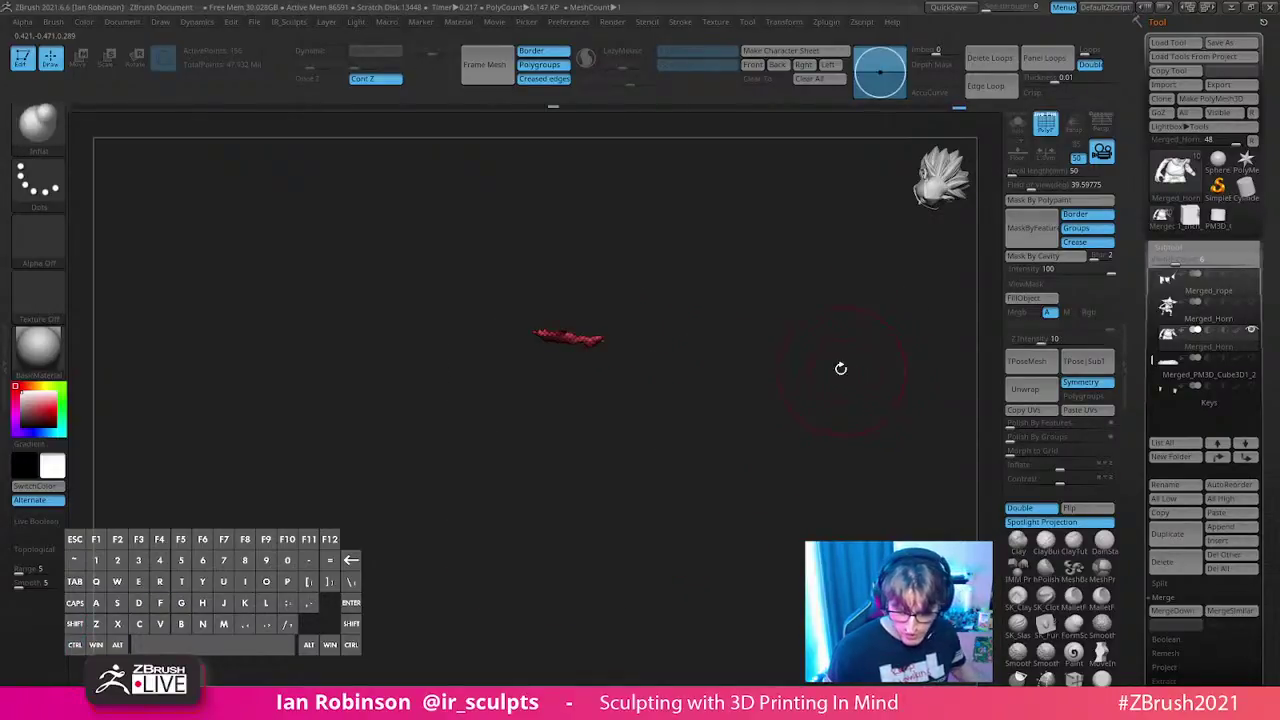
pyautogui.press('f')
pyautogui.moveTo(883, 317)
pyautogui.mouseDown()
pyautogui.moveTo(849, 366)
pyautogui.moveTo(829, 371)
pyautogui.moveTo(428, 404)
pyautogui.mouseUp()
pyautogui.keyDown('ctrl'); pyautogui.keyDown('shift'); pyautogui.moveTo(946, 488); pyautogui.dragTo(915, 445); pyautogui.keyUp('shift'); pyautogui.keyUp('ctrl')
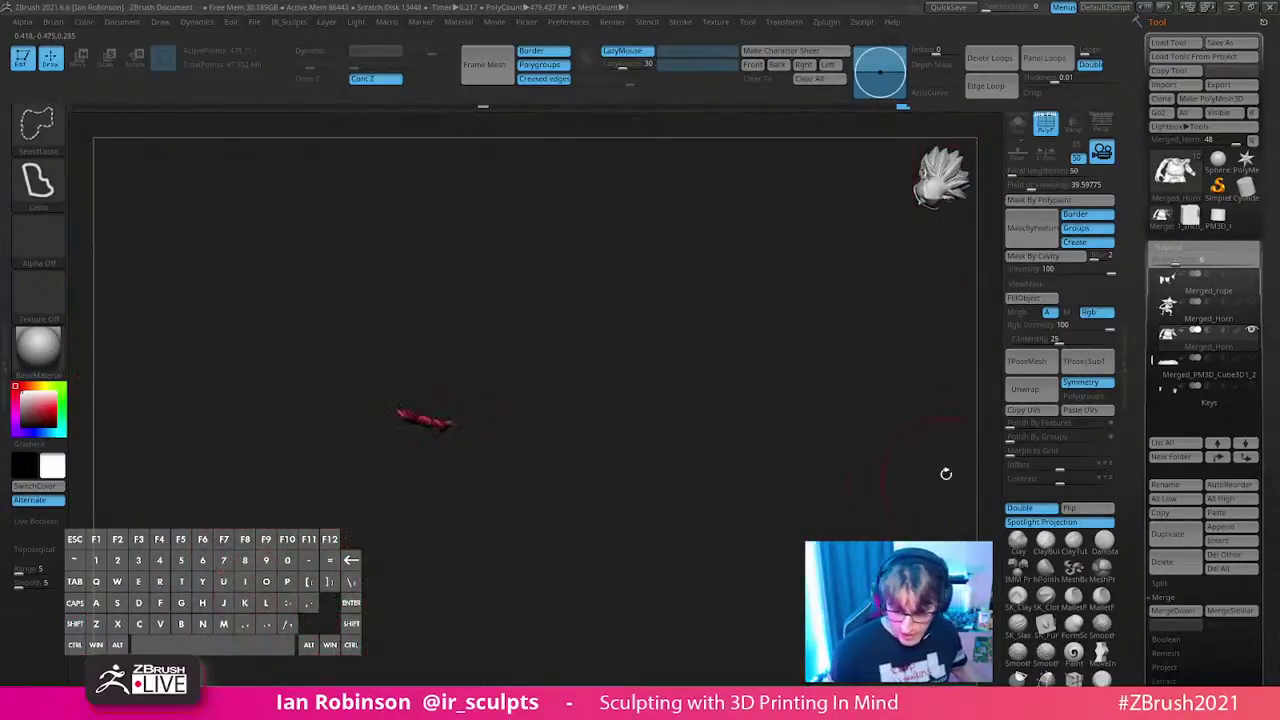
pyautogui.moveTo(731, 503); pyautogui.dragTo(737, 446)
pyautogui.press('f')
pyautogui.moveTo(820, 385)
pyautogui.mouseDown()
pyautogui.moveTo(686, 391)
pyautogui.moveTo(544, 220)
pyautogui.moveTo(831, 429)
pyautogui.moveTo(849, 530)
pyautogui.moveTo(889, 489)
pyautogui.moveTo(791, 426)
pyautogui.moveTo(792, 394)
pyautogui.mouseUp()
pyautogui.hotkey('shift', 'f')
pyautogui.hotkey('ctrl', 'shift')
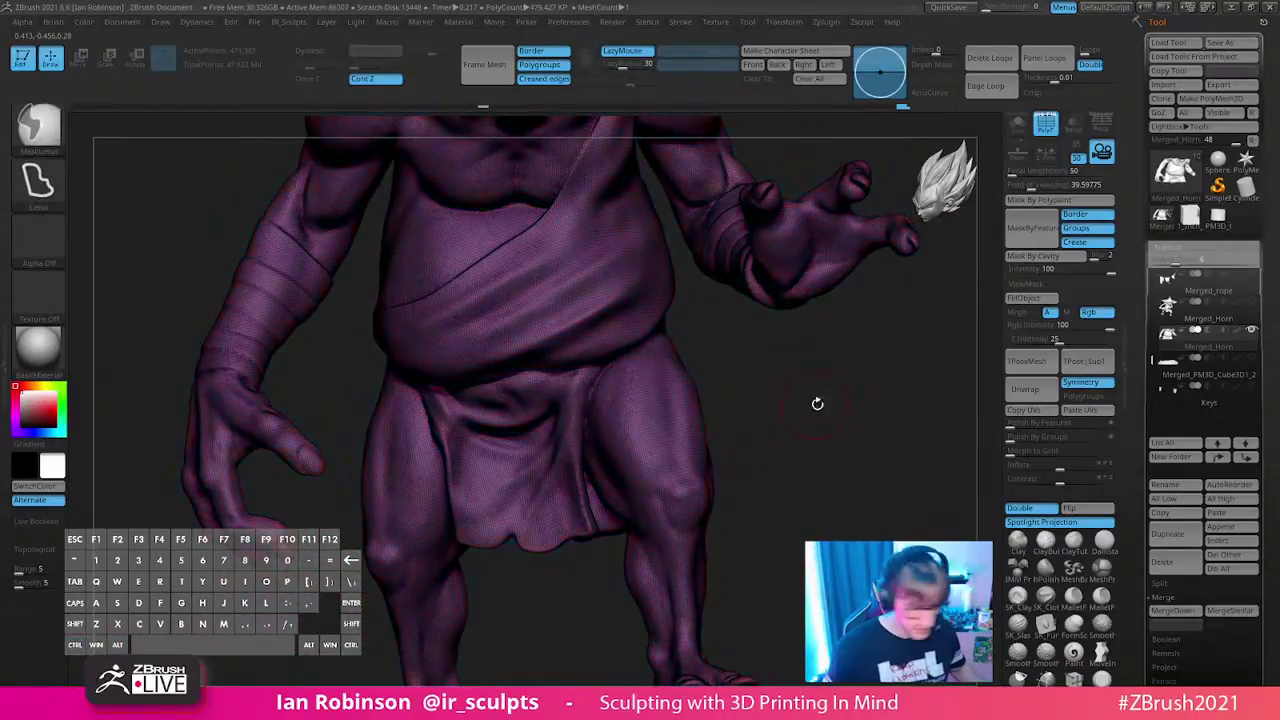
pyautogui.keyDown('ctrl'); pyautogui.keyDown('shift'); pyautogui.moveTo(688, 418); pyautogui.dragTo(766, 414); pyautogui.keyUp('shift'); pyautogui.keyUp('ctrl')
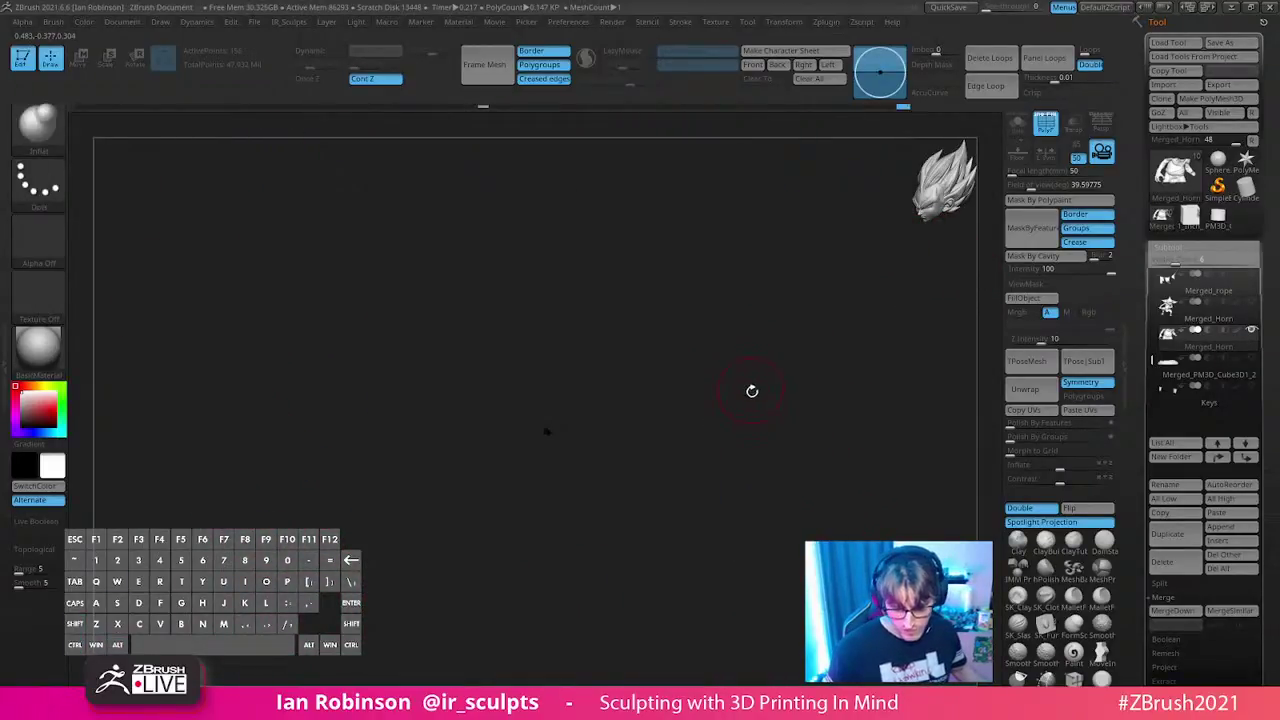
pyautogui.keyDown('ctrl'); pyautogui.keyDown('shift'); pyautogui.click(740, 420); pyautogui.keyUp('shift'); pyautogui.keyUp('ctrl')
# - Lasso the curved sliver out of the isolated stray patches and invert the visibility to bring back the body
pyautogui.hotkey('ctrl', 'shift')
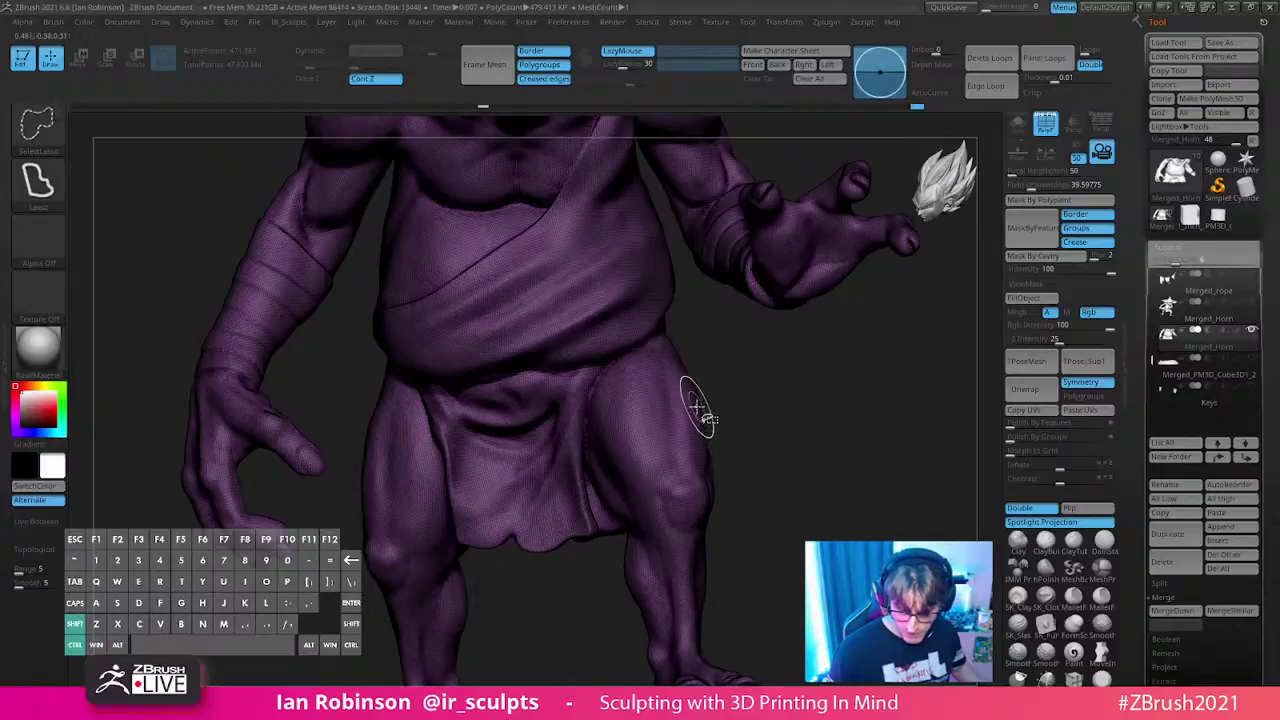
pyautogui.keyDown('ctrl'); pyautogui.keyDown('shift'); pyautogui.moveTo(698, 405); pyautogui.dragTo(700, 408); pyautogui.keyUp('shift'); pyautogui.keyUp('ctrl')
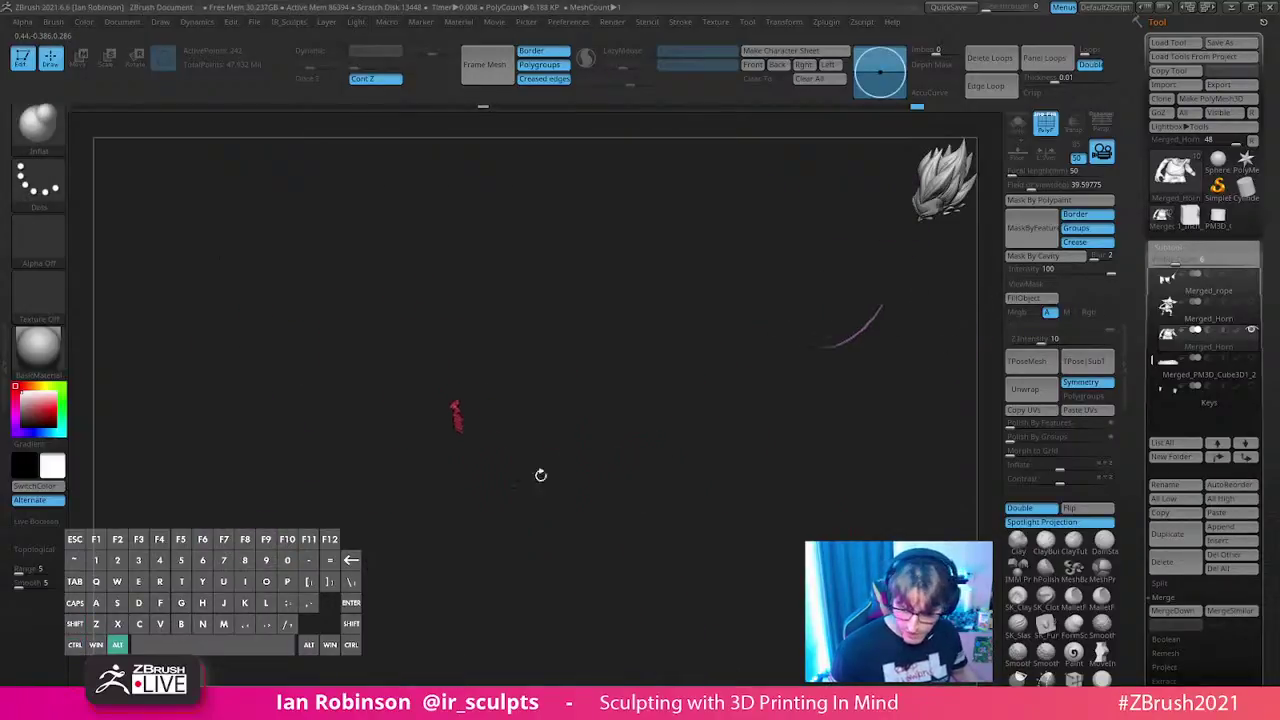
pyautogui.moveTo(814, 243)
pyautogui.keyDown('ctrl'); pyautogui.keyDown('alt'); pyautogui.keyDown('shift'); pyautogui.mouseDown()
pyautogui.moveTo(908, 268)
pyautogui.moveTo(820, 246)
pyautogui.mouseUp(); pyautogui.keyUp('shift'); pyautogui.keyUp('alt'); pyautogui.keyUp('ctrl')
pyautogui.keyDown('ctrl'); pyautogui.keyDown('shift'); pyautogui.click(760, 405); pyautogui.keyUp('shift'); pyautogui.keyUp('ctrl')
# - Turn off the polyframe and delete the hidden stray mesh through the Modify Topology options
pyautogui.moveTo(794, 380)
pyautogui.mouseDown()
pyautogui.moveTo(866, 320)
pyautogui.moveTo(821, 444)
pyautogui.moveTo(815, 534)
pyautogui.moveTo(851, 457)
pyautogui.moveTo(1187, 422)
pyautogui.mouseUp()
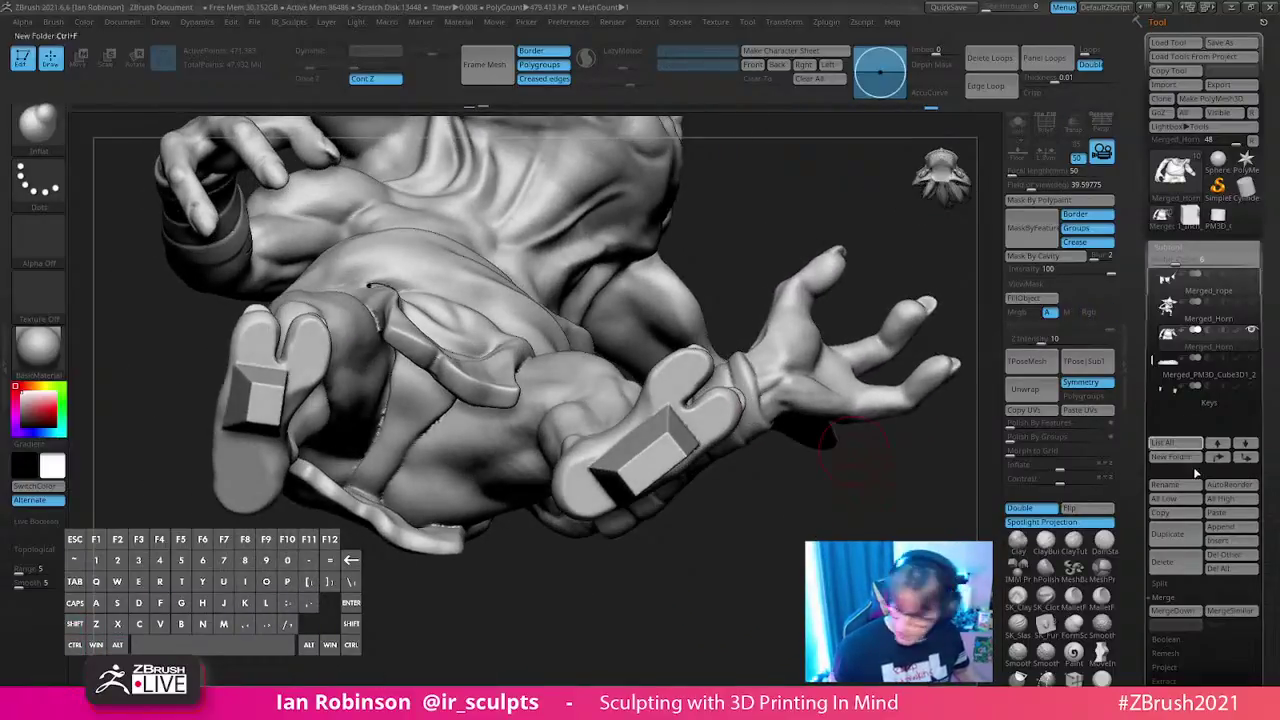
pyautogui.scroll(-3, 1190, 500)
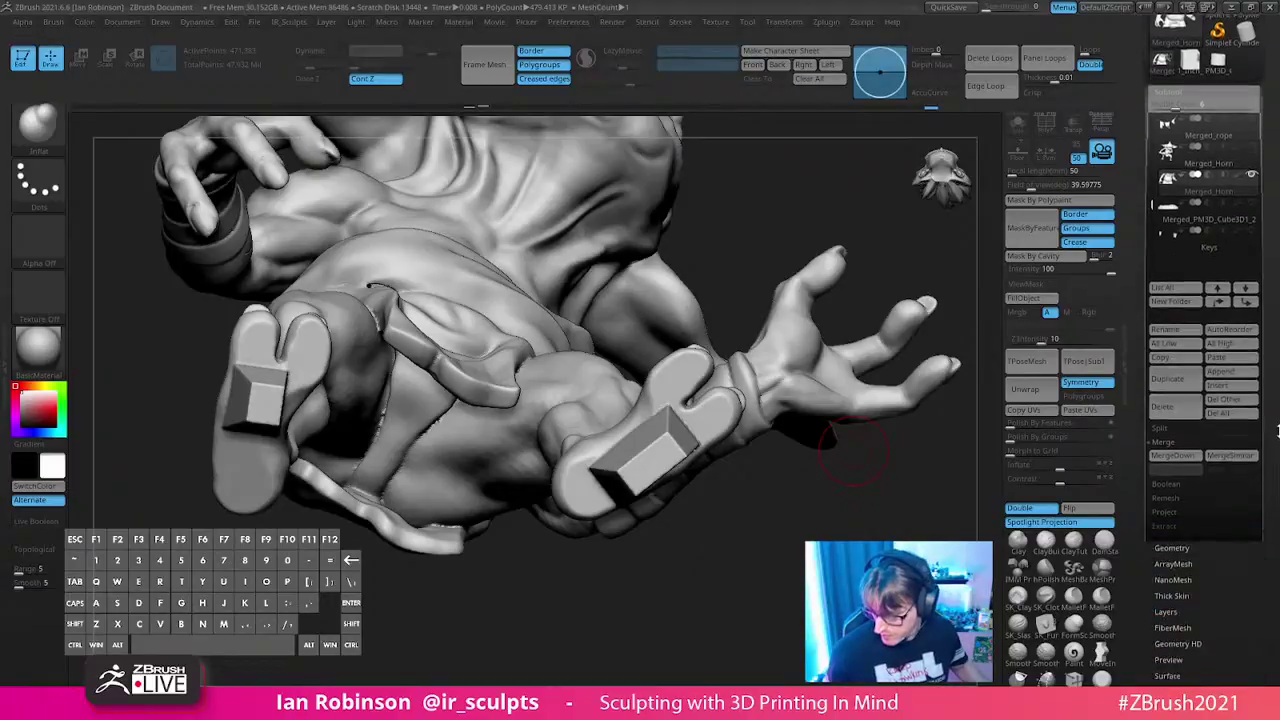
pyautogui.click(1178, 546)
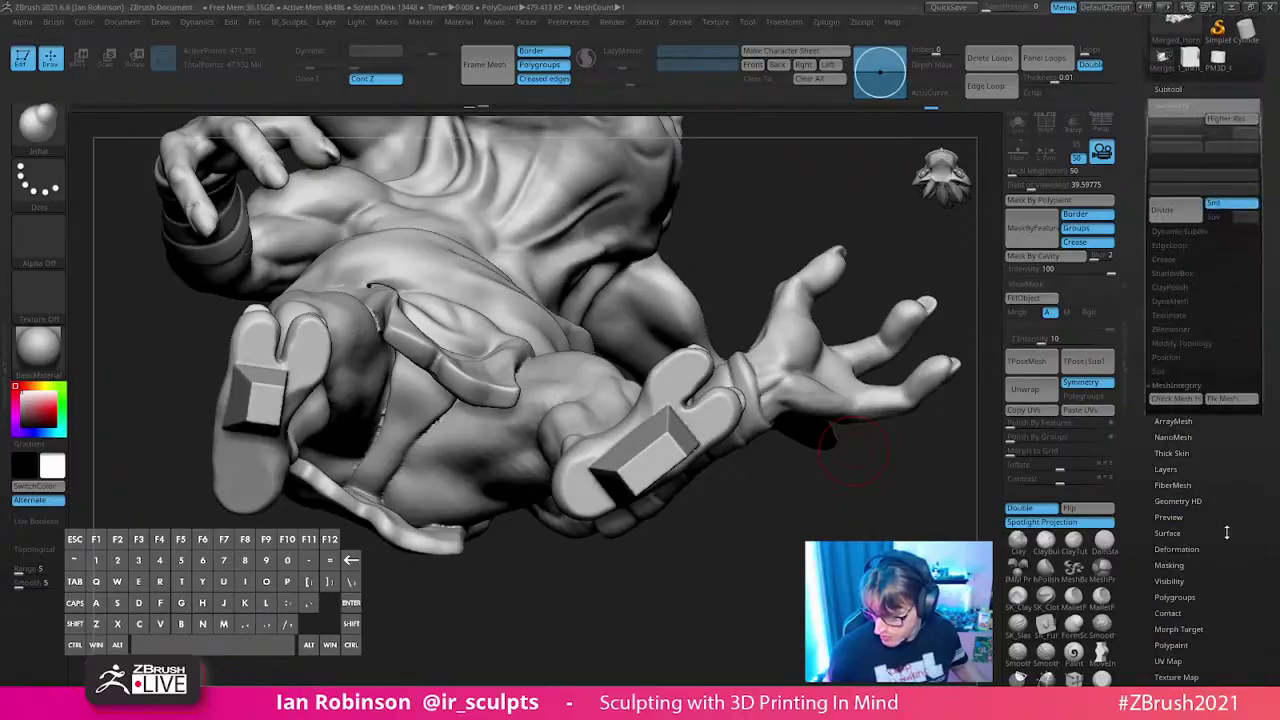
pyautogui.click(1186, 343)
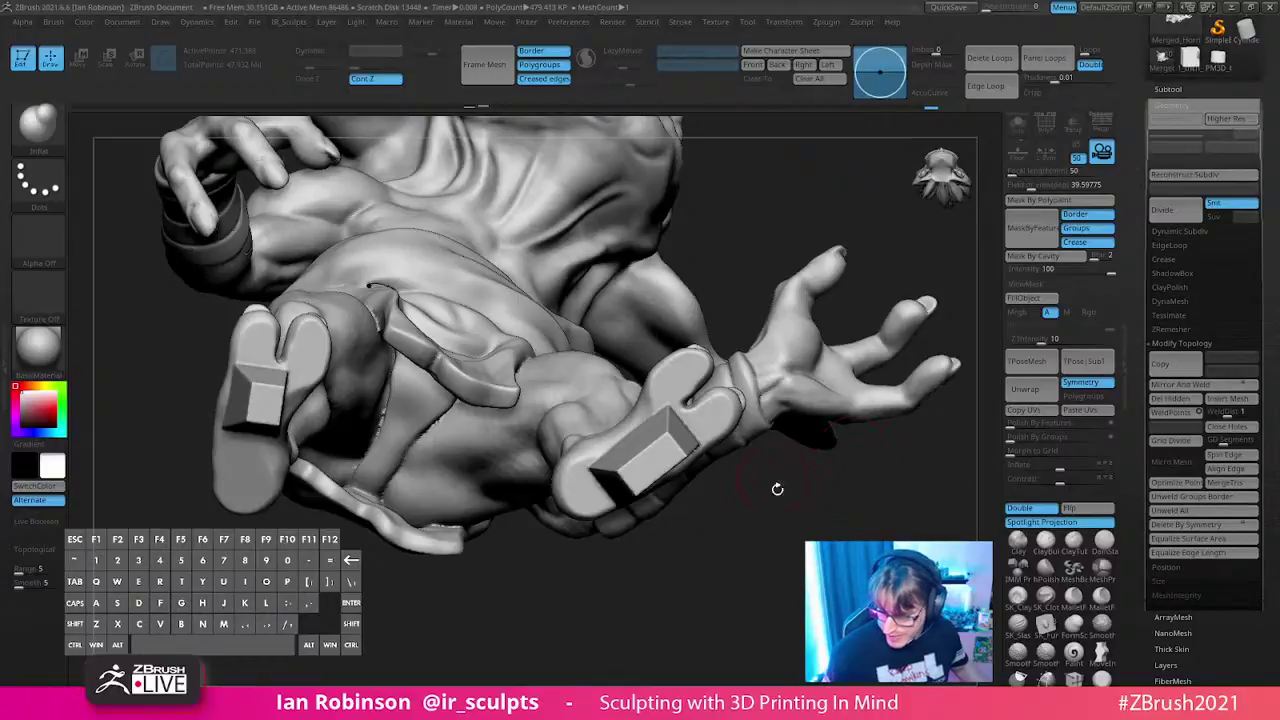
pyautogui.moveTo(774, 477); pyautogui.dragTo(814, 523)
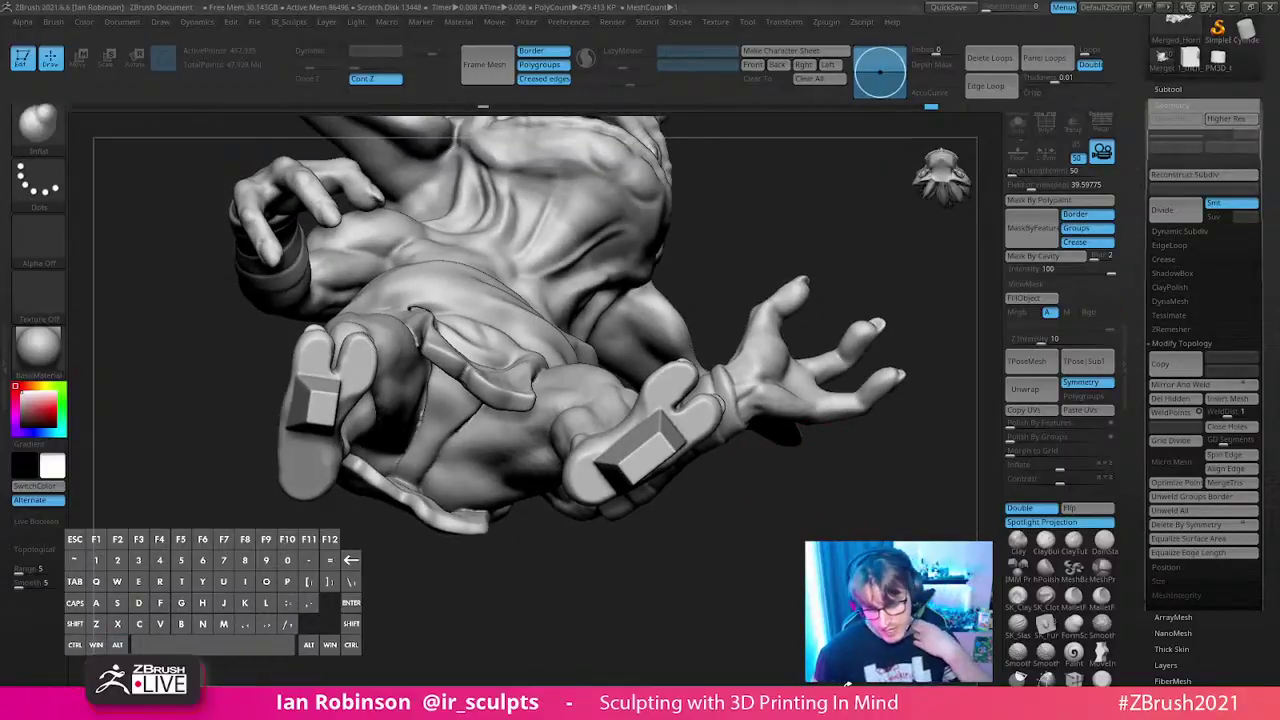
# - Examine the cleaned-up hips, loincloth and sash from below and from the front
pyautogui.moveTo(845, 678)
pyautogui.mouseDown()
pyautogui.moveTo(731, 566)
pyautogui.moveTo(743, 457)
pyautogui.moveTo(742, 479)
pyautogui.moveTo(643, 363)
pyautogui.mouseUp()
pyautogui.keyDown('ctrl'); pyautogui.keyDown('shift'); pyautogui.click(643, 366); pyautogui.keyUp('shift'); pyautogui.keyUp('ctrl')
pyautogui.moveTo(783, 477)
pyautogui.mouseDown()
pyautogui.moveTo(783, 503)
pyautogui.moveTo(794, 466)
pyautogui.moveTo(428, 512)
pyautogui.mouseUp()
pyautogui.moveTo(740, 450)
pyautogui.mouseDown()
pyautogui.moveTo(793, 432)
pyautogui.moveTo(812, 408)
pyautogui.moveTo(757, 548)
pyautogui.mouseUp()
pyautogui.moveTo(632, 561)
pyautogui.mouseDown()
pyautogui.moveTo(809, 523)
pyautogui.moveTo(843, 471)
pyautogui.moveTo(825, 489)
pyautogui.moveTo(811, 337)
pyautogui.moveTo(836, 364)
pyautogui.mouseUp()
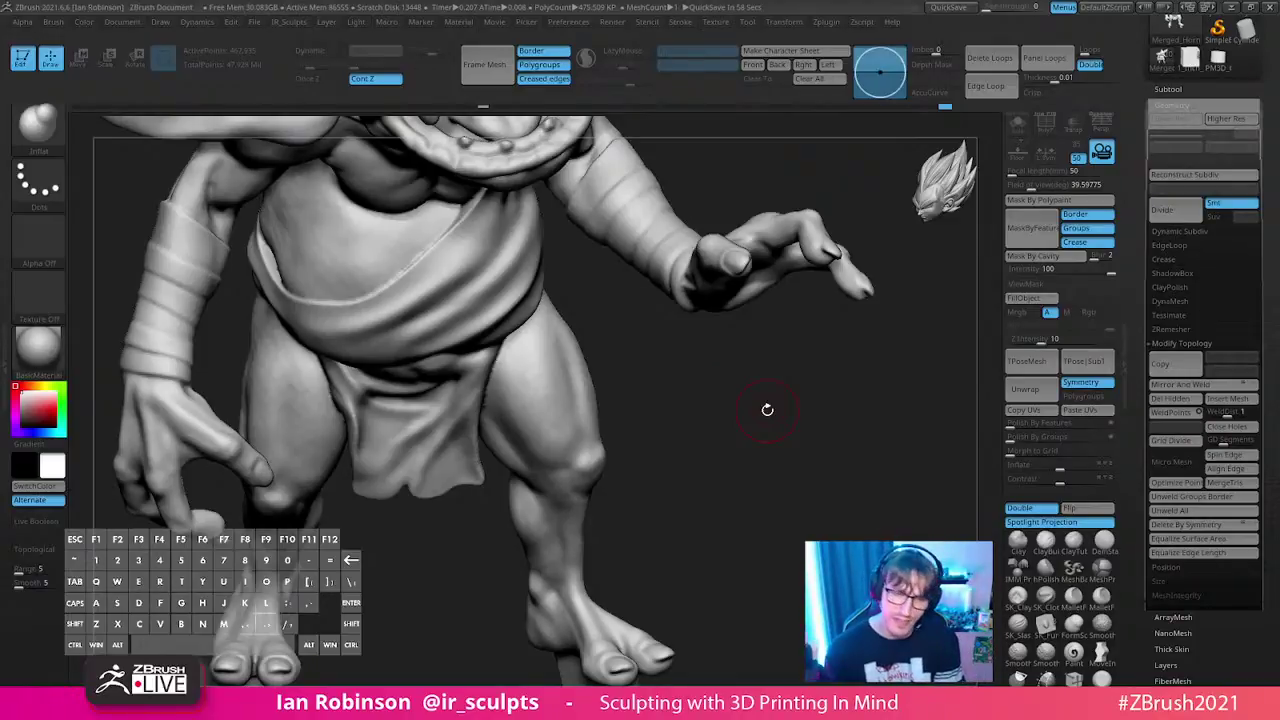
pyautogui.moveTo(782, 501)
pyautogui.mouseDown()
pyautogui.moveTo(766, 474)
pyautogui.moveTo(817, 451)
pyautogui.moveTo(834, 360)
pyautogui.moveTo(841, 392)
pyautogui.moveTo(930, 405)
pyautogui.moveTo(846, 409)
pyautogui.moveTo(840, 354)
pyautogui.moveTo(820, 370)
pyautogui.mouseUp()
pyautogui.moveTo(779, 257); pyautogui.dragTo(816, 340)
pyautogui.moveTo(363, 433); pyautogui.dragTo(443, 523)
# - Carve the edge of the sash across the belly and chest with the SK_Slash brush
pyautogui.press('b')
pyautogui.press('d')
pyautogui.press('s')
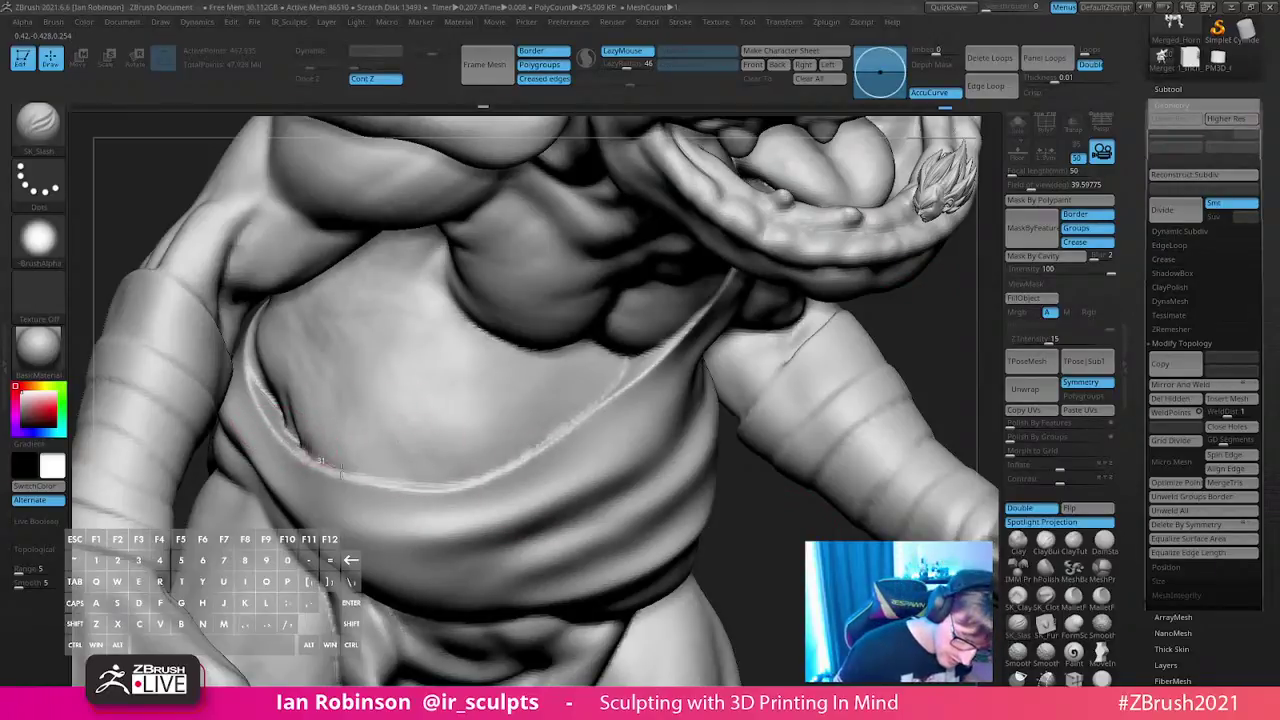
pyautogui.keyDown('alt'); pyautogui.moveTo(787, 328); pyautogui.dragTo(322, 451); pyautogui.keyUp('alt')
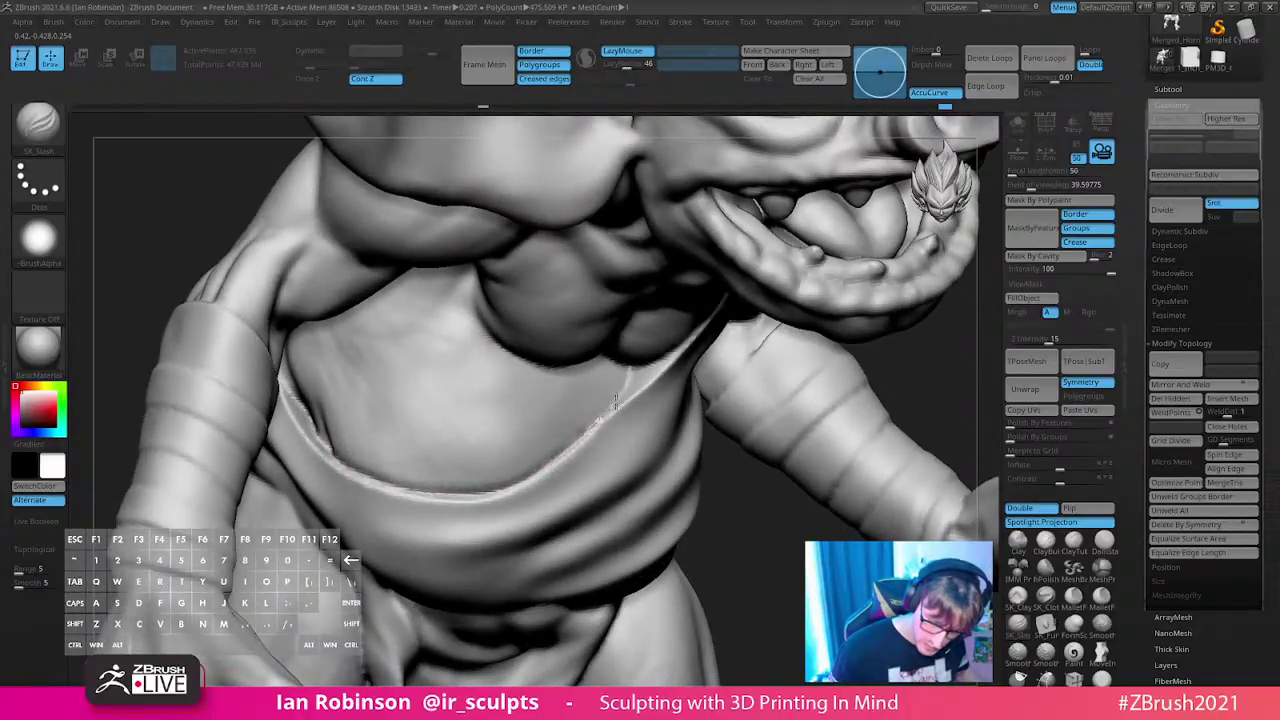
pyautogui.keyDown('alt'); pyautogui.moveTo(753, 576); pyautogui.dragTo(584, 285); pyautogui.keyUp('alt')
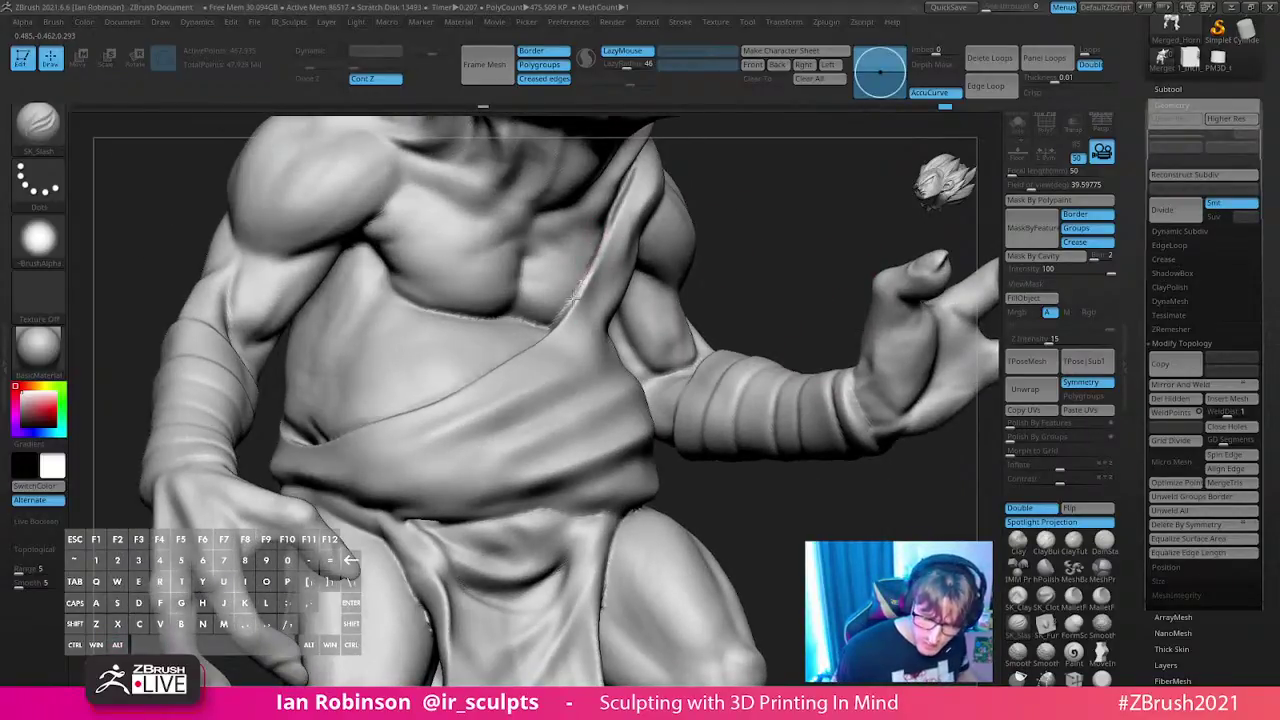
pyautogui.moveTo(820, 180); pyautogui.dragTo(578, 350)
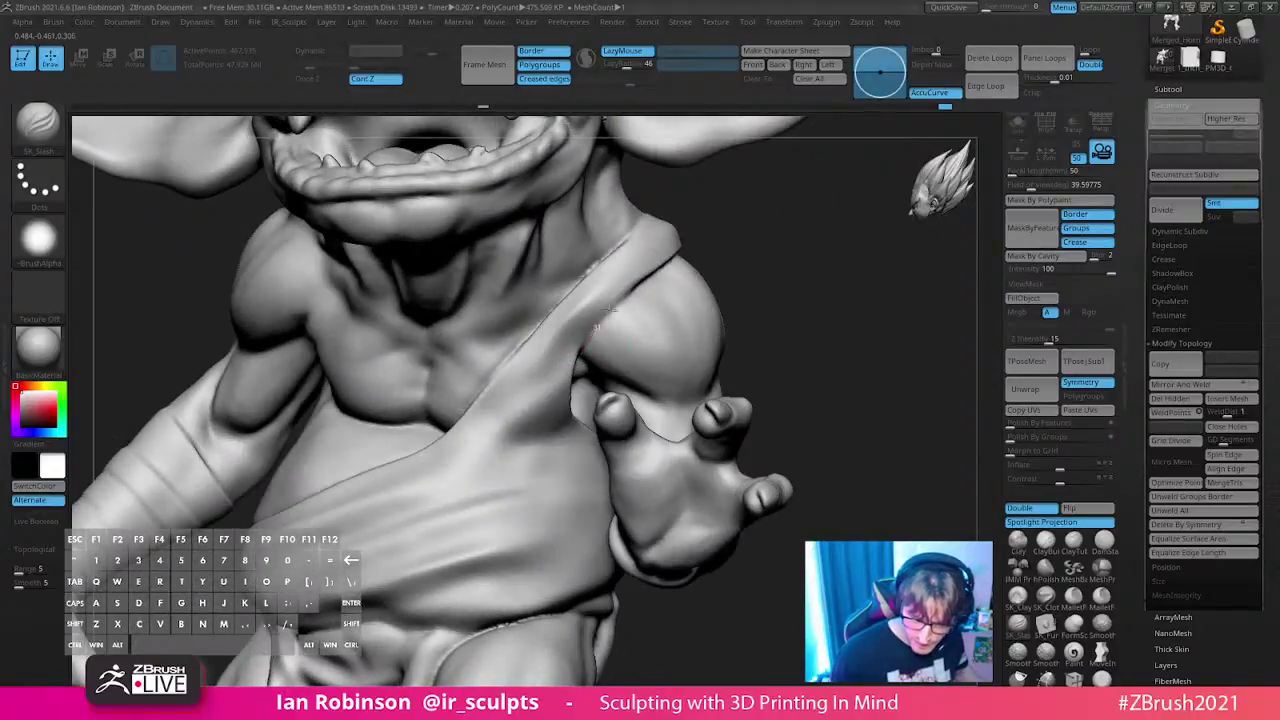
# - Carve the strap's edges where it passes over the shoulder, behind the armpit and down the back
pyautogui.moveTo(806, 256); pyautogui.dragTo(597, 277)
pyautogui.moveTo(765, 280)
pyautogui.mouseDown()
pyautogui.moveTo(774, 271)
pyautogui.moveTo(575, 357)
pyautogui.mouseUp()
pyautogui.moveTo(838, 256)
pyautogui.mouseDown()
pyautogui.moveTo(800, 257)
pyautogui.moveTo(844, 315)
pyautogui.moveTo(800, 291)
pyautogui.moveTo(820, 377)
pyautogui.moveTo(849, 320)
pyautogui.moveTo(757, 343)
pyautogui.moveTo(620, 293)
pyautogui.mouseUp()
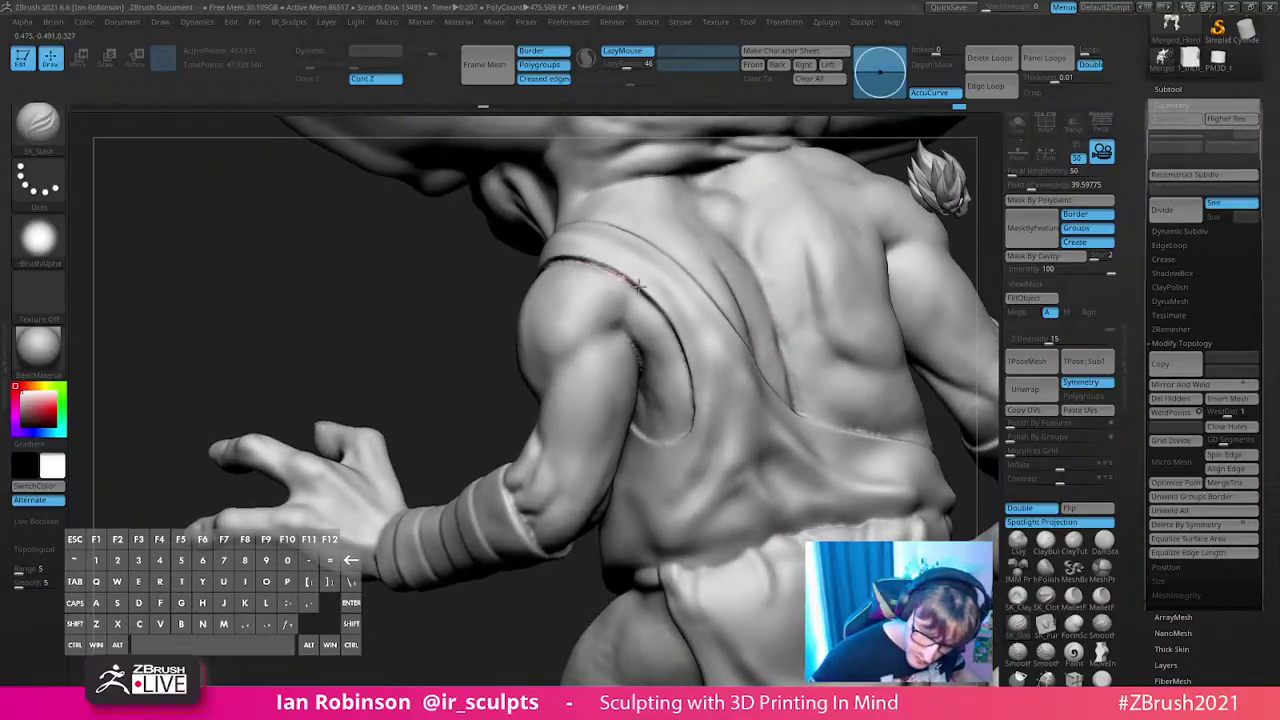
pyautogui.moveTo(744, 372); pyautogui.dragTo(503, 332)
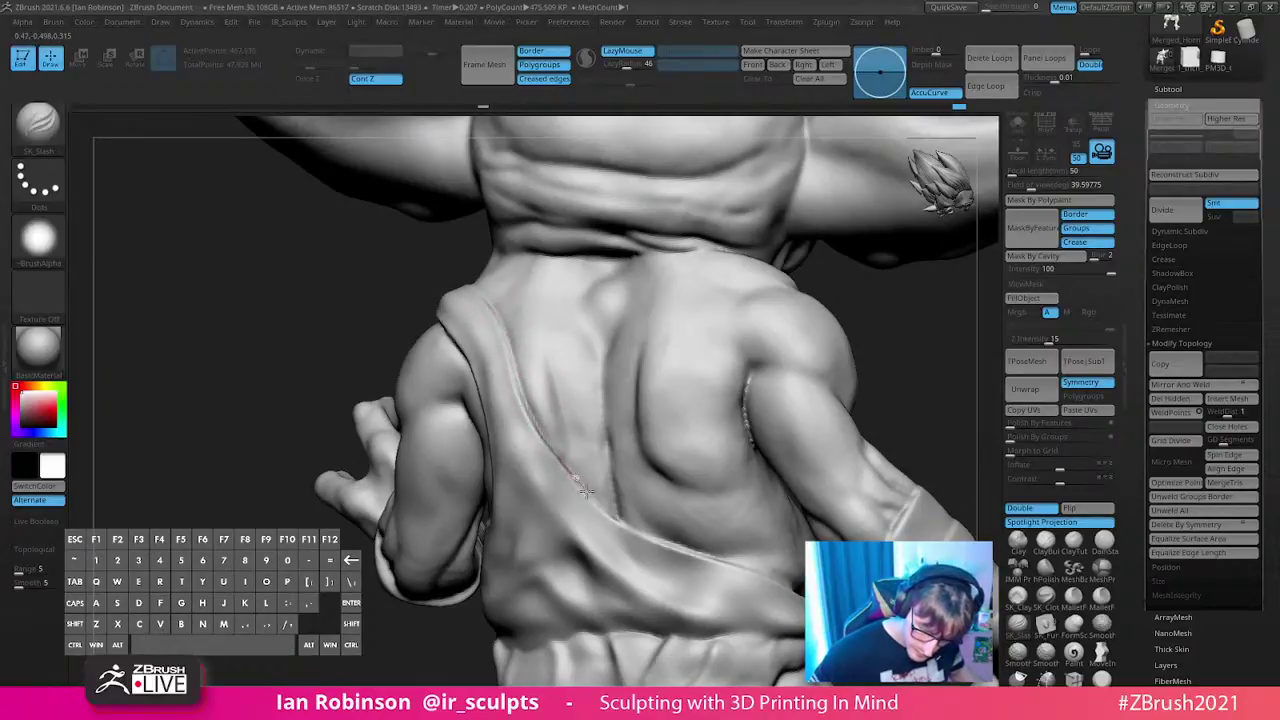
pyautogui.moveTo(757, 566); pyautogui.dragTo(452, 305)
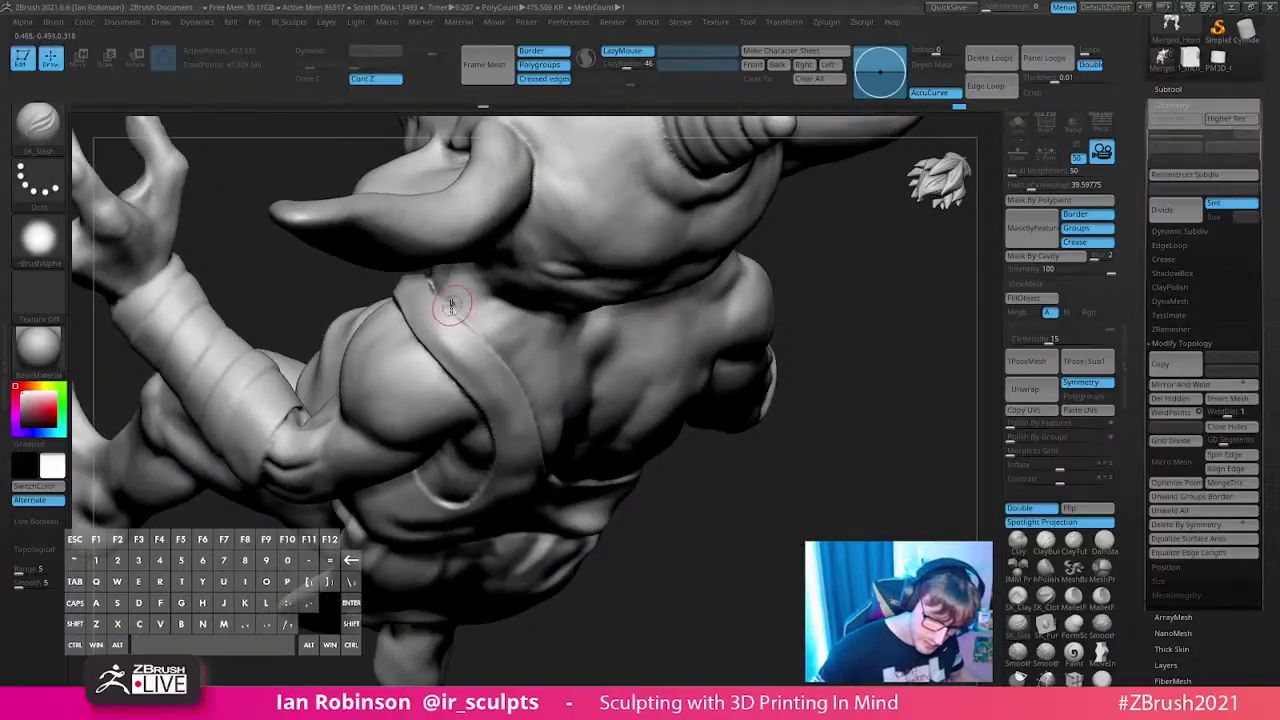
pyautogui.moveTo(691, 392); pyautogui.dragTo(631, 452)
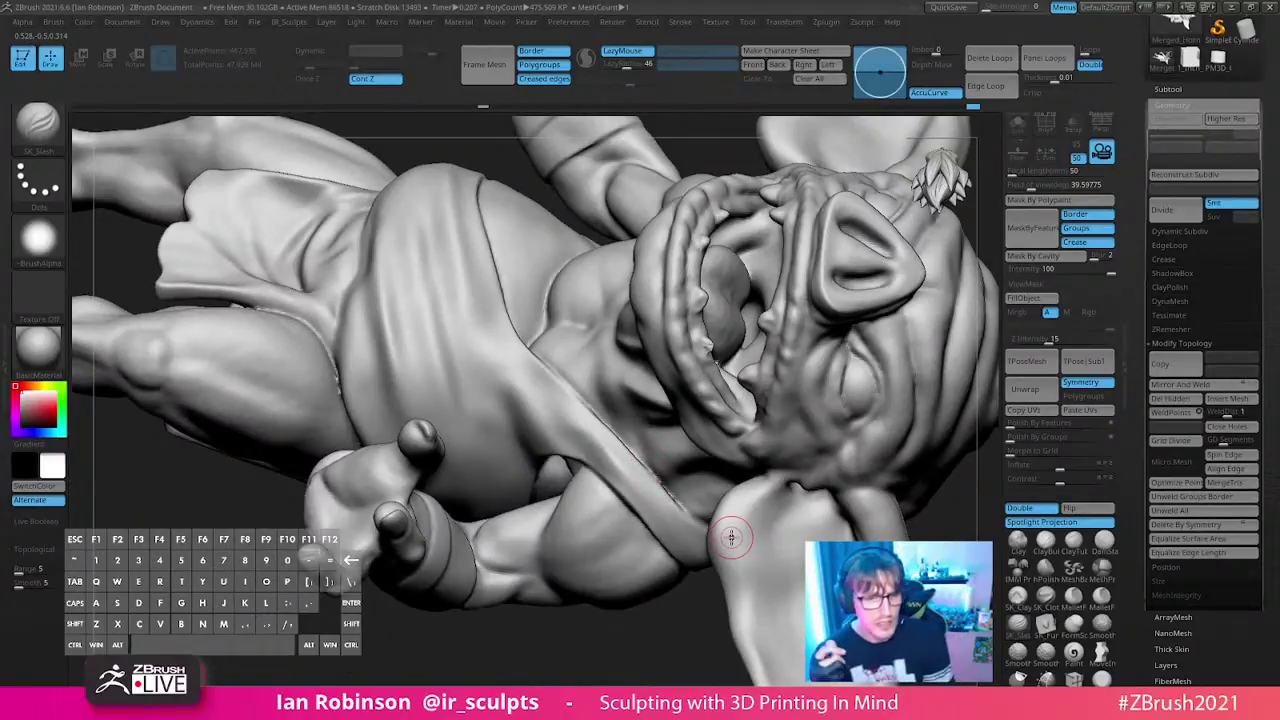
# - Resize the slash brush and sharpen the eyelid creases around the goblin's right eye
pyautogui.keyDown('alt'); pyautogui.moveTo(625, 625); pyautogui.dragTo(585, 617); pyautogui.keyUp('alt')
pyautogui.moveTo(623, 569)
pyautogui.mouseDown()
pyautogui.moveTo(595, 575)
pyautogui.moveTo(632, 480)
pyautogui.moveTo(706, 576)
pyautogui.mouseUp()
pyautogui.moveTo(636, 524)
pyautogui.keyDown('alt'); pyautogui.mouseDown(button='right')
pyautogui.moveTo(597, 490)
pyautogui.moveTo(605, 516)
pyautogui.moveTo(545, 424)
pyautogui.mouseUp(button='right'); pyautogui.keyUp('alt')
pyautogui.moveTo(592, 465); pyautogui.dragTo(654, 550)
pyautogui.keyDown('alt'); pyautogui.moveTo(706, 615); pyautogui.dragTo(572, 527); pyautogui.keyUp('alt')
pyautogui.moveTo(641, 590)
pyautogui.mouseDown()
pyautogui.moveTo(852, 344)
pyautogui.moveTo(840, 423)
pyautogui.moveTo(826, 423)
pyautogui.moveTo(830, 346)
pyautogui.mouseUp()
pyautogui.keyDown('alt'); pyautogui.moveTo(519, 323); pyautogui.dragTo(466, 391, button='right'); pyautogui.keyUp('alt')
pyautogui.keyDown('alt'); pyautogui.moveTo(421, 338); pyautogui.dragTo(440, 360, button='right'); pyautogui.keyUp('alt')
pyautogui.press('s')
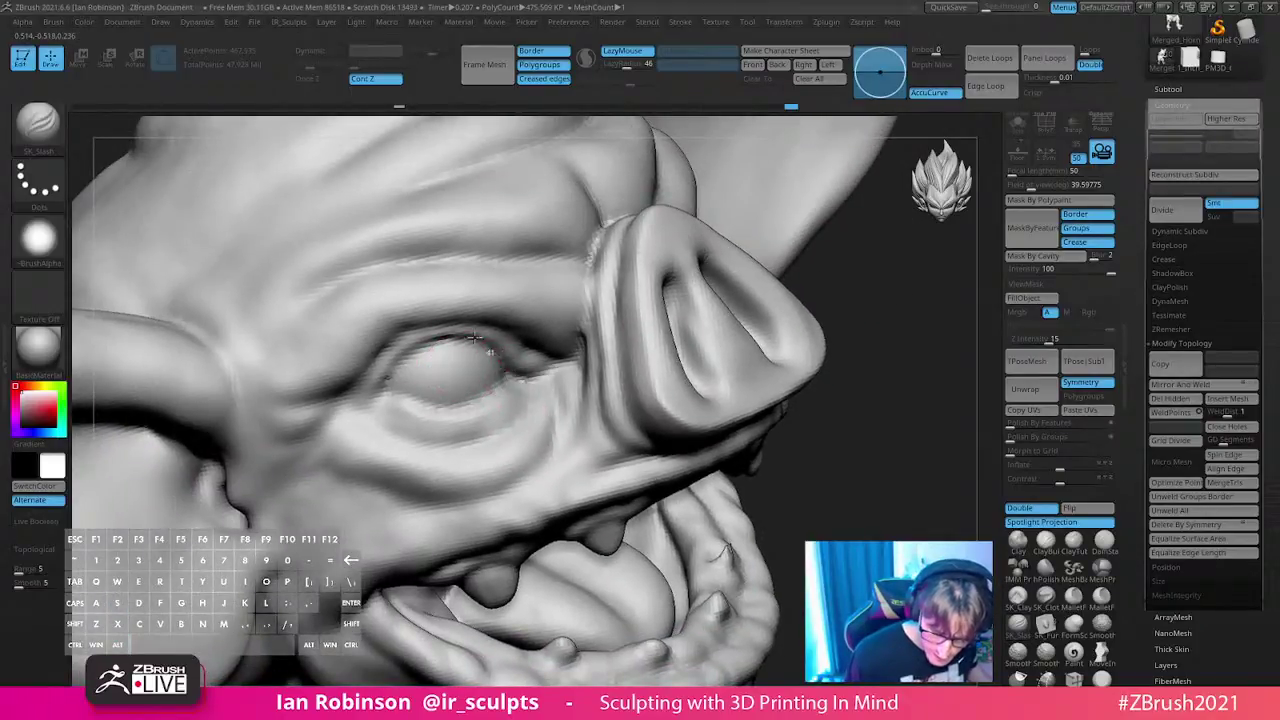
pyautogui.moveTo(380, 388)
pyautogui.mouseDown()
pyautogui.moveTo(470, 395)
pyautogui.moveTo(440, 402)
pyautogui.moveTo(503, 388)
pyautogui.mouseUp()
# - Sharpen the crease between the eyelids and eyeball of the goblin's left eye
pyautogui.moveTo(835, 350)
pyautogui.keyDown('alt'); pyautogui.mouseDown()
pyautogui.moveTo(831, 303)
pyautogui.moveTo(791, 363)
pyautogui.moveTo(785, 352)
pyautogui.mouseUp(); pyautogui.keyUp('alt')
pyautogui.moveTo(650, 312)
pyautogui.mouseDown(button='right')
pyautogui.moveTo(626, 283)
pyautogui.moveTo(646, 283)
pyautogui.mouseUp(button='right')
pyautogui.moveTo(640, 280); pyautogui.dragTo(548, 284)
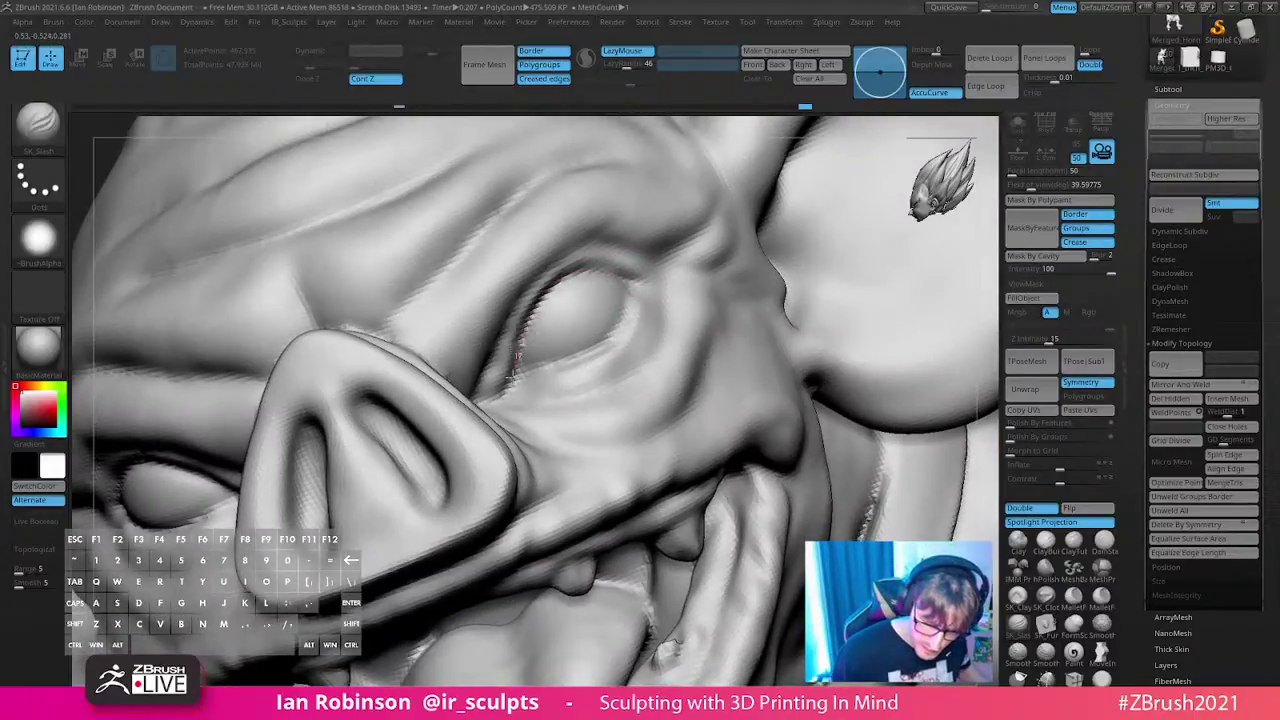
pyautogui.moveTo(500, 398)
pyautogui.mouseDown()
pyautogui.moveTo(628, 320)
pyautogui.moveTo(638, 278)
pyautogui.mouseUp()
pyautogui.keyDown('alt'); pyautogui.moveTo(643, 306); pyautogui.dragTo(599, 445, button='right'); pyautogui.keyUp('alt')
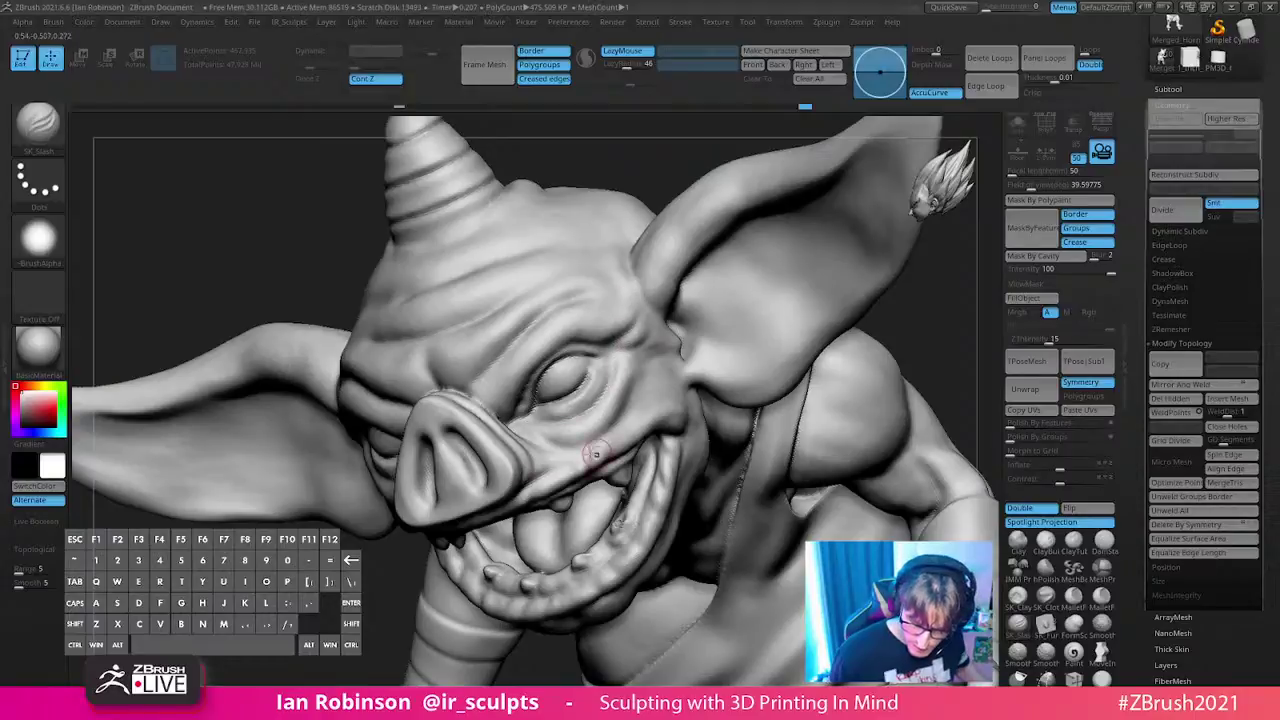
# - Deepen the wrinkles under the goblin's right eye and the crease along the base of the snout
pyautogui.moveTo(701, 291); pyautogui.dragTo(570, 458, button='right')
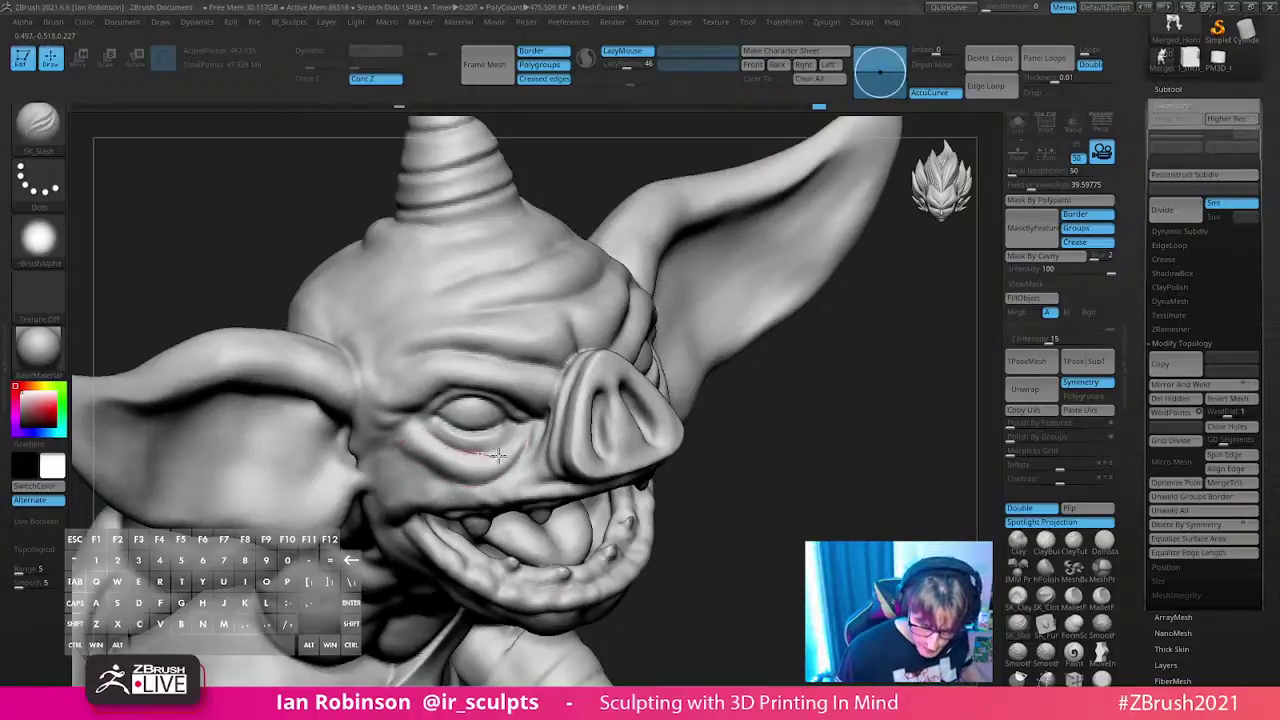
pyautogui.moveTo(782, 476)
pyautogui.mouseDown()
pyautogui.moveTo(826, 494)
pyautogui.moveTo(796, 473)
pyautogui.mouseUp()
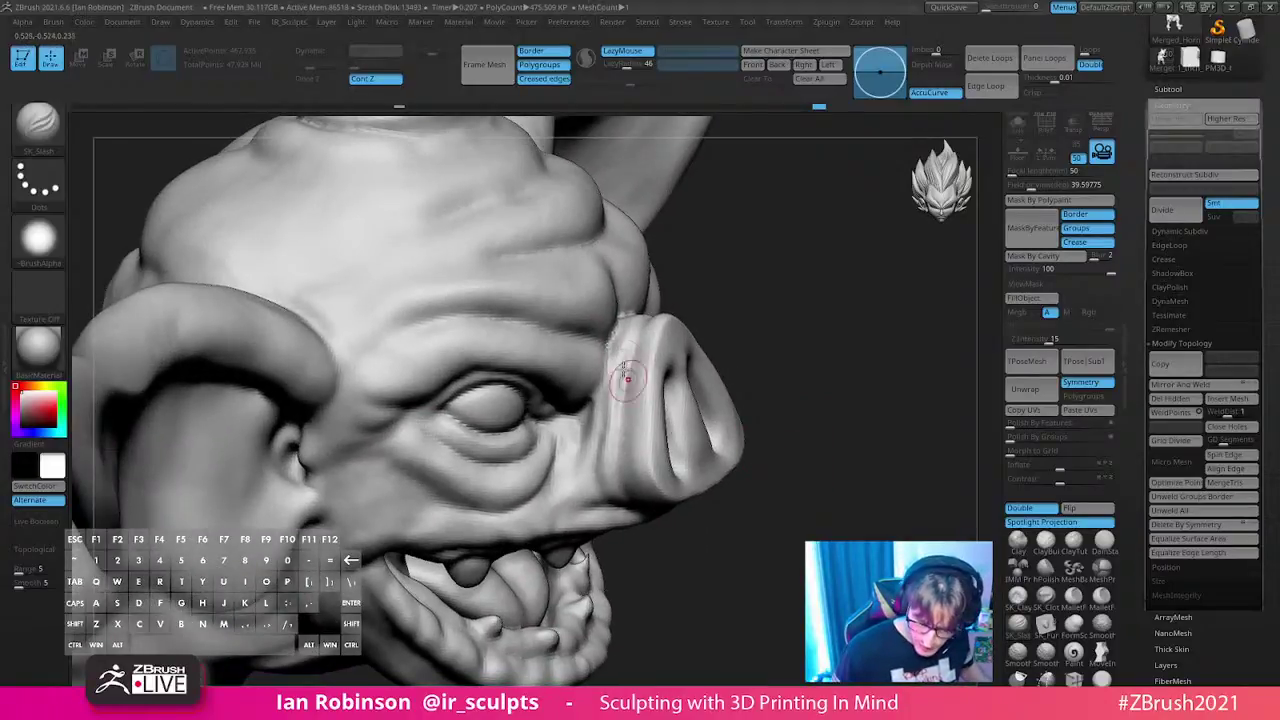
pyautogui.moveTo(593, 479); pyautogui.dragTo(562, 493)
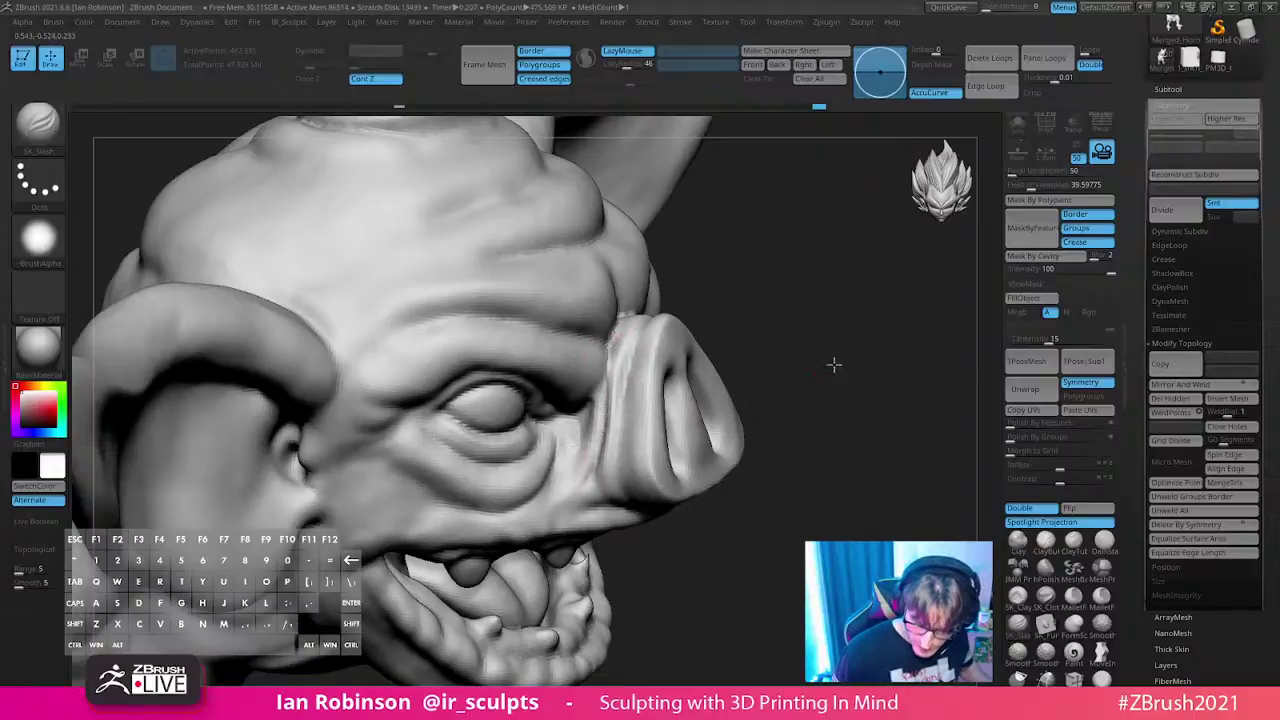
pyautogui.moveTo(831, 366); pyautogui.dragTo(846, 366)
pyautogui.moveTo(630, 349); pyautogui.dragTo(622, 500)
# - Carve the forehead wrinkles and deepen the crease around the base of the horn
pyautogui.moveTo(799, 377)
pyautogui.keyDown('alt'); pyautogui.mouseDown()
pyautogui.moveTo(812, 350)
pyautogui.moveTo(700, 372)
pyautogui.moveTo(532, 437)
pyautogui.mouseUp(); pyautogui.keyUp('alt')
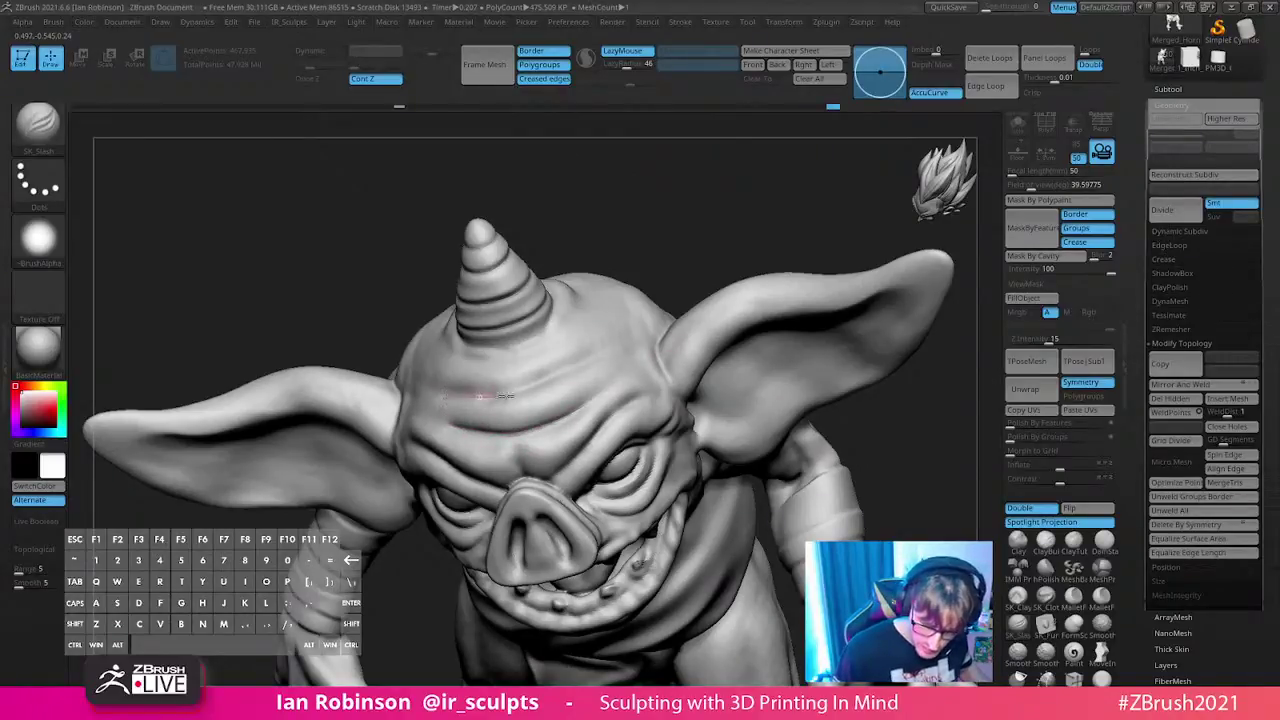
pyautogui.moveTo(594, 355); pyautogui.dragTo(551, 455, button='right')
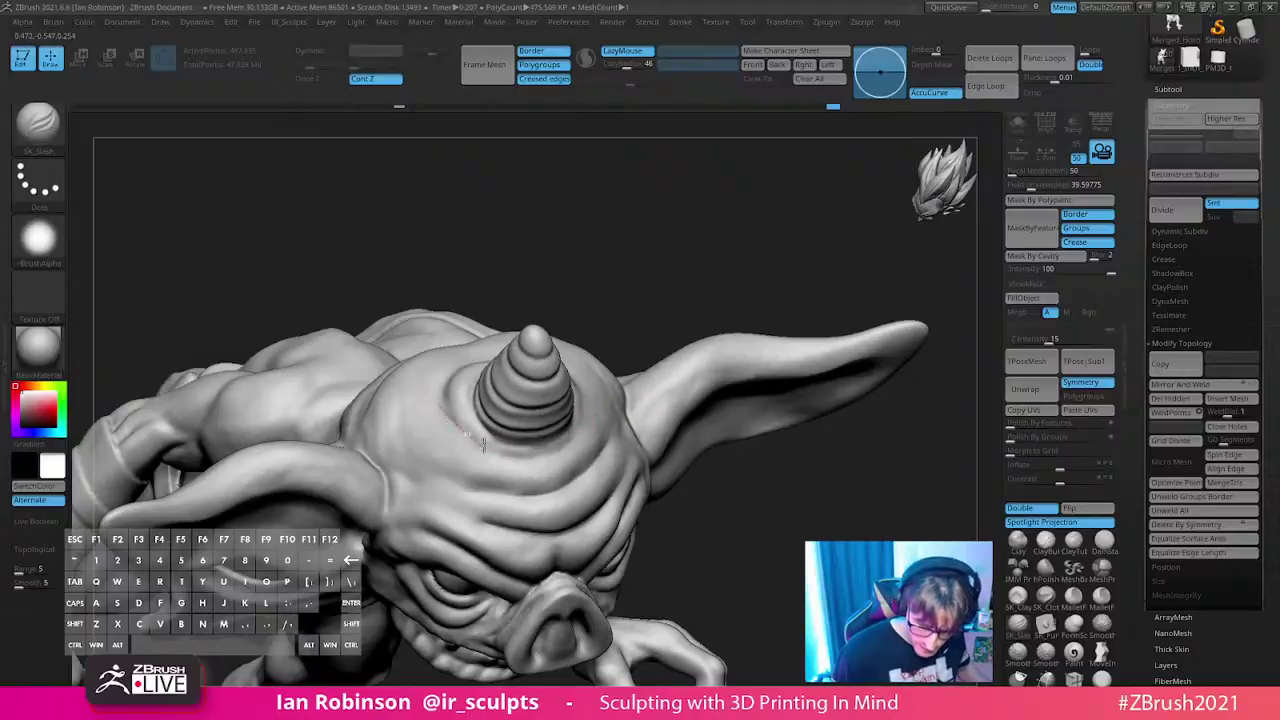
pyautogui.moveTo(718, 287); pyautogui.dragTo(552, 450, button='right')
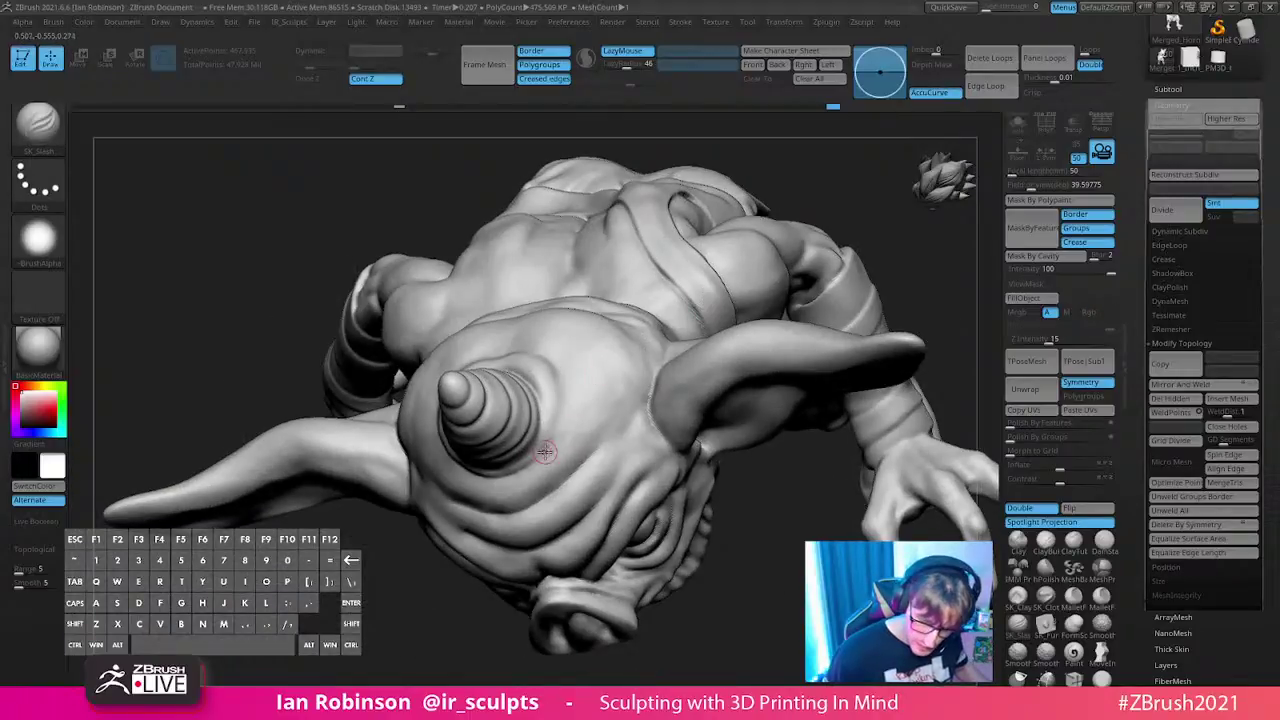
pyautogui.moveTo(600, 366); pyautogui.dragTo(529, 420, button='right')
pyautogui.moveTo(774, 454); pyautogui.dragTo(774, 589)
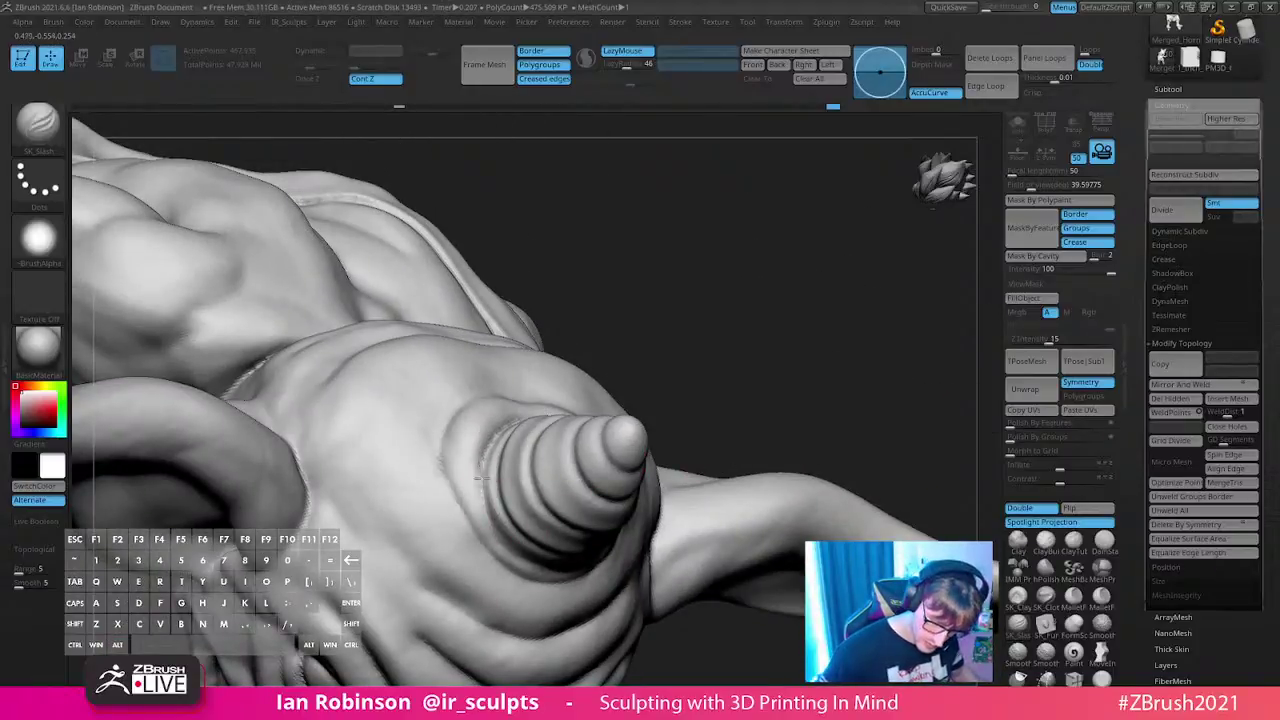
pyautogui.moveTo(533, 568); pyautogui.dragTo(500, 500, button='right')
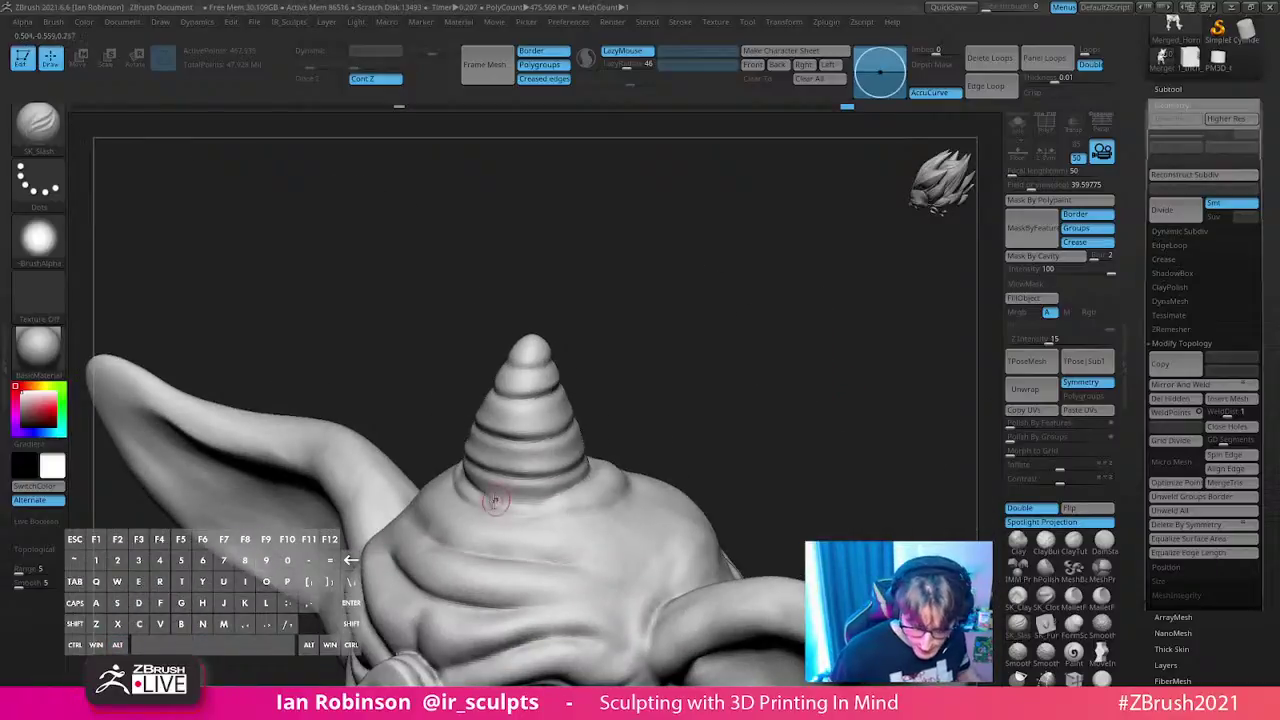
# - Mask the two pegs beneath the goblin's feet
pyautogui.moveTo(763, 397); pyautogui.dragTo(701, 398, button='right')
pyautogui.scroll(-1, 1275, 455)
pyautogui.moveTo(800, 543); pyautogui.dragTo(823, 514, button='right')
pyautogui.scroll(-5, 1229, 490)
pyautogui.scroll(-8, 1229, 490)
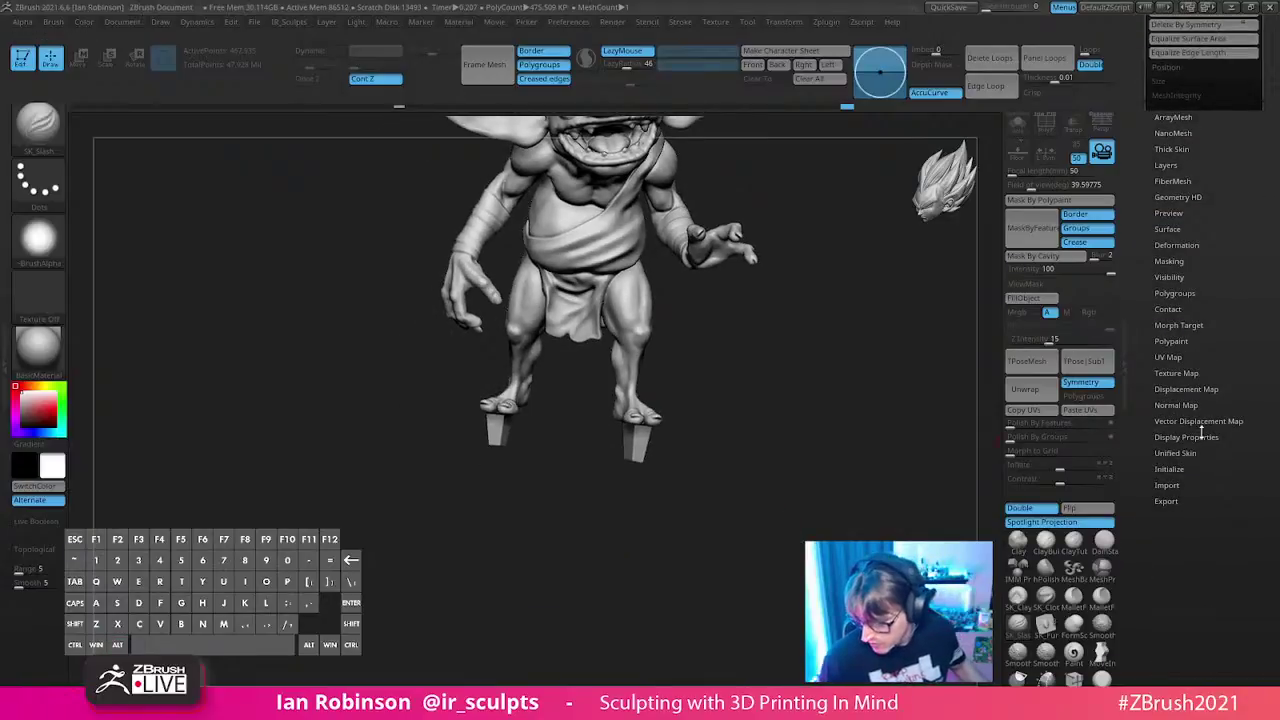
pyautogui.moveTo(690, 418)
pyautogui.keyDown('ctrl'); pyautogui.mouseDown()
pyautogui.moveTo(422, 490)
pyautogui.moveTo(745, 490)
pyautogui.mouseUp(); pyautogui.keyUp('ctrl')
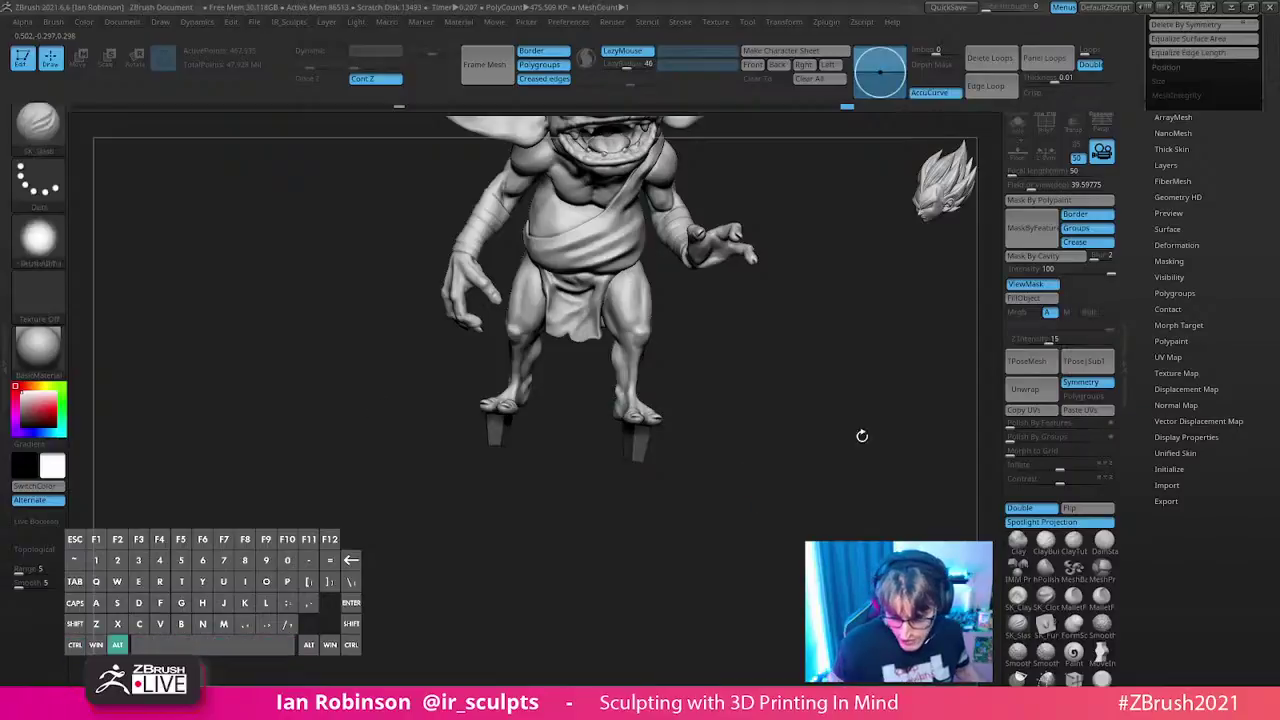
pyautogui.moveTo(871, 394); pyautogui.dragTo(796, 516)
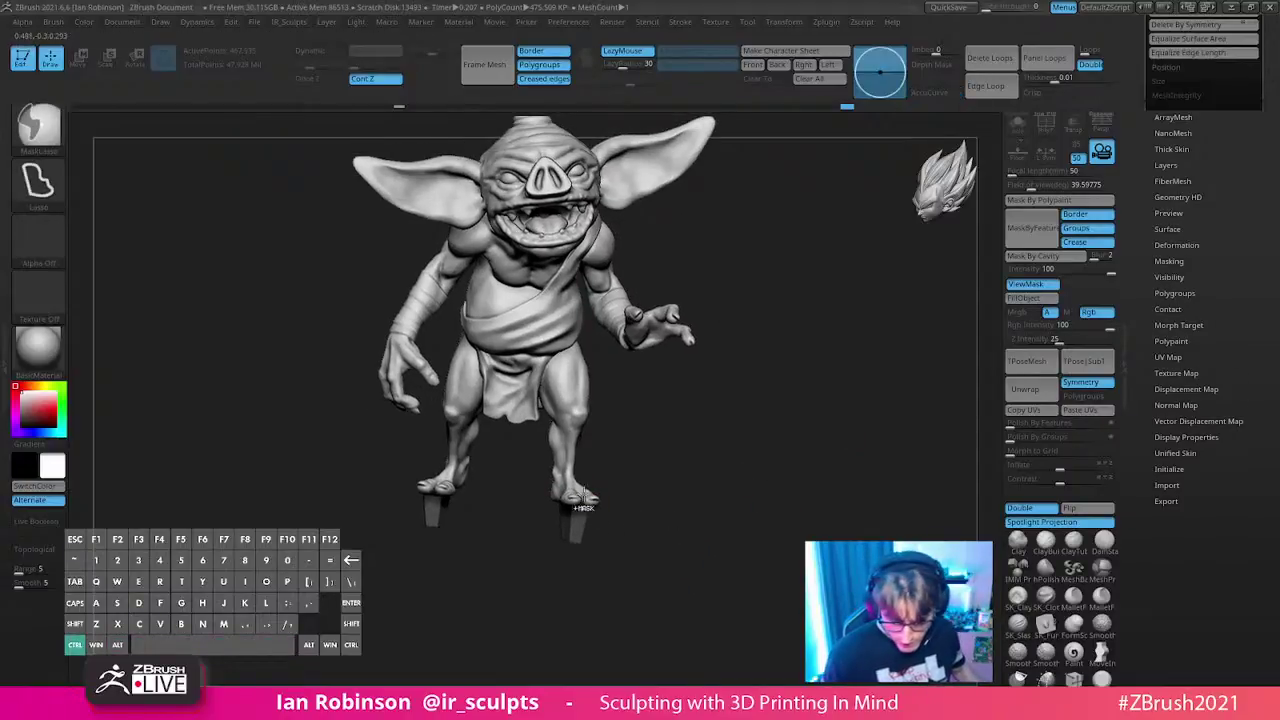
# - Apply the Contrast deformation to the unmasked body and increase it again to accentuate the sculpted details
pyautogui.click(1192, 245)
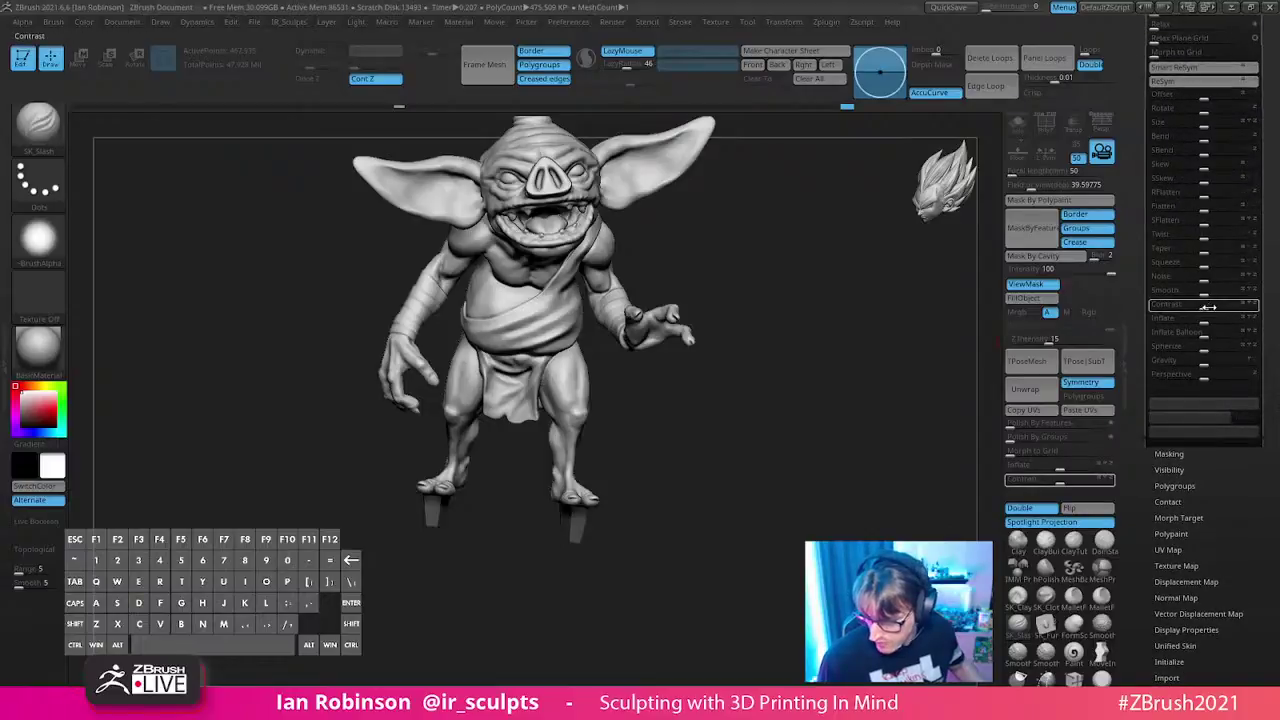
pyautogui.click(1214, 307)
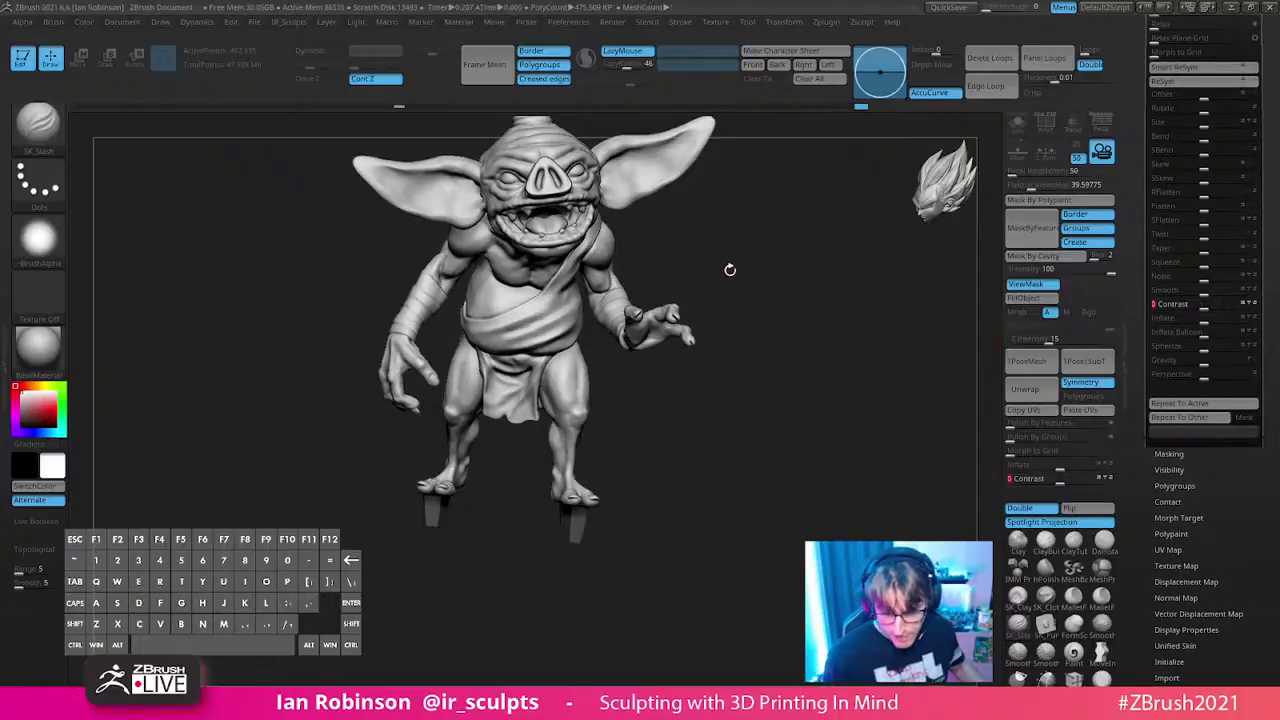
pyautogui.moveTo(750, 238)
pyautogui.keyDown('alt'); pyautogui.mouseDown()
pyautogui.moveTo(794, 306)
pyautogui.moveTo(837, 266)
pyautogui.moveTo(694, 449)
pyautogui.moveTo(264, 458)
pyautogui.moveTo(640, 442)
pyautogui.moveTo(620, 422)
pyautogui.moveTo(655, 425)
pyautogui.mouseUp(); pyautogui.keyUp('alt')
pyautogui.moveTo(1204, 305); pyautogui.dragTo(1222, 307)
# - Undo the latest change and compare the goblin's face with the snapshot beside it from several angles
pyautogui.moveTo(803, 578)
pyautogui.mouseDown()
pyautogui.moveTo(800, 555)
pyautogui.moveTo(843, 523)
pyautogui.moveTo(651, 460)
pyautogui.moveTo(890, 492)
pyautogui.moveTo(915, 507)
pyautogui.moveTo(500, 452)
pyautogui.moveTo(621, 494)
pyautogui.mouseUp()
pyautogui.hotkey('ctrl', 'z')
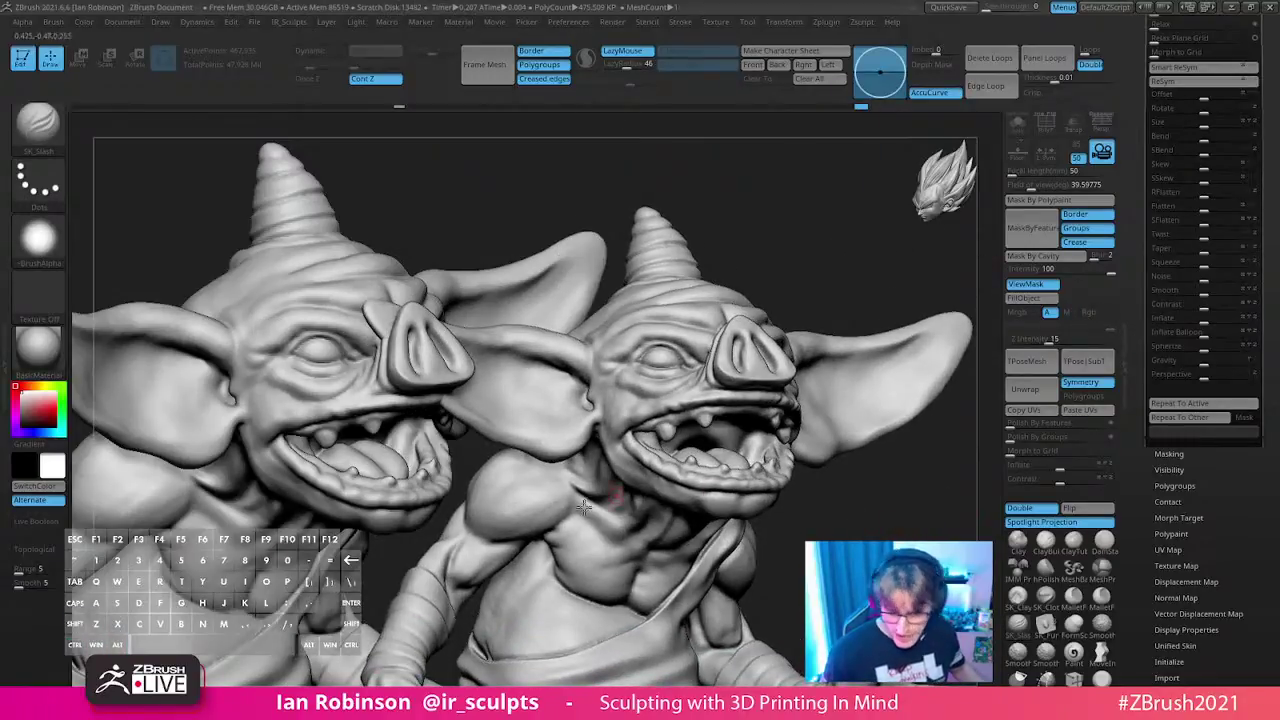
pyautogui.moveTo(874, 532); pyautogui.dragTo(502, 420)
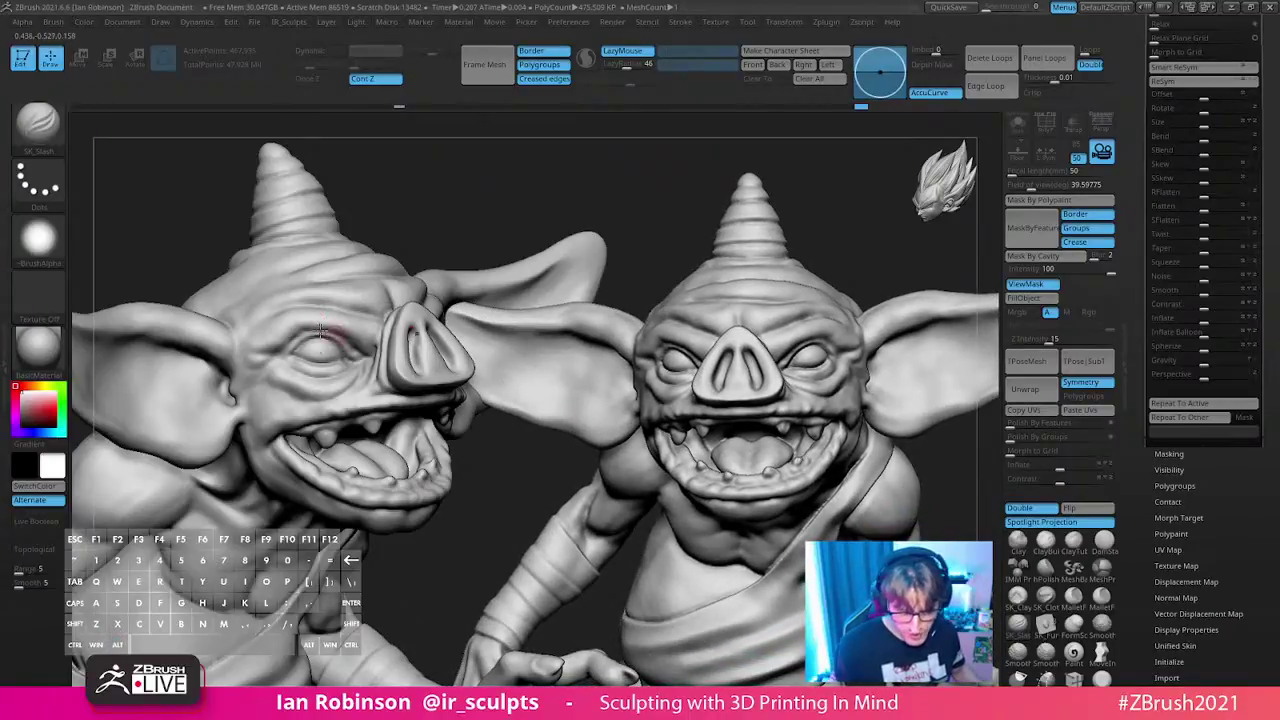
pyautogui.moveTo(757, 456); pyautogui.dragTo(805, 378)
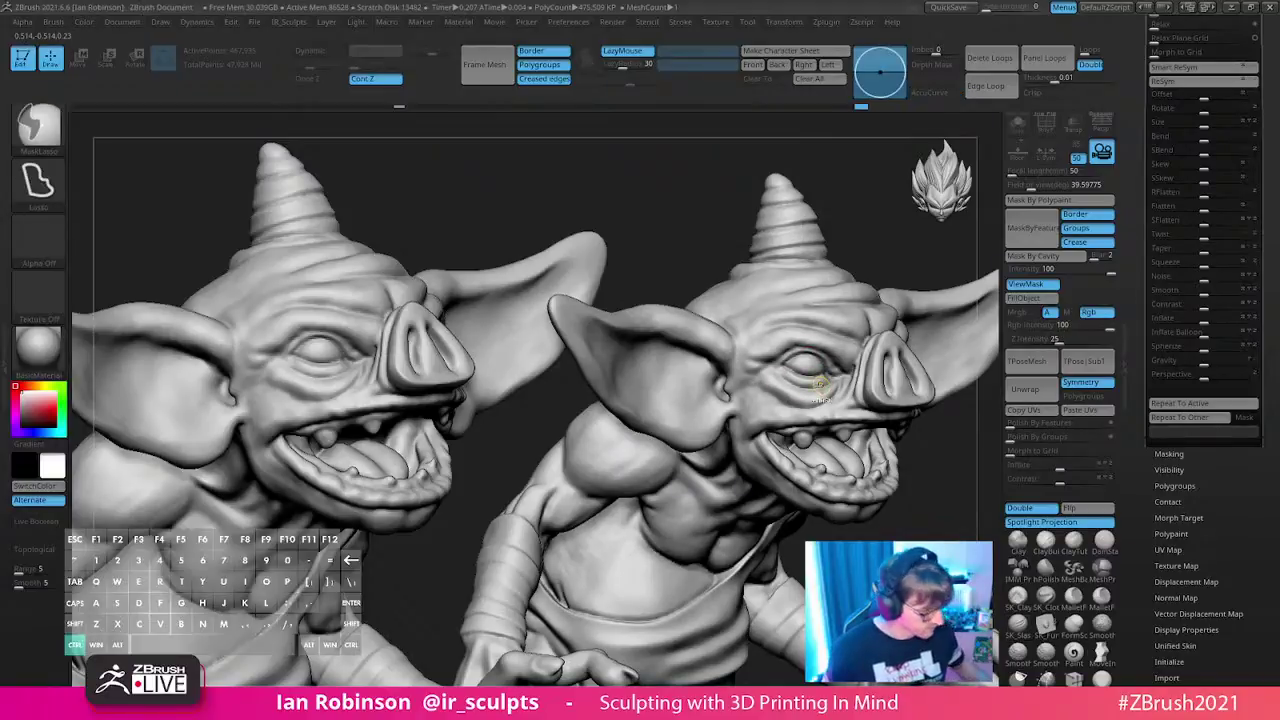
# - Clear the comparison snapshot from the canvas and look over the goblin's torso, arms and sash
pyautogui.keyDown('ctrl'); pyautogui.keyDown('shift'); pyautogui.click(824, 383); pyautogui.keyUp('shift'); pyautogui.keyUp('ctrl')
pyautogui.moveTo(946, 467)
pyautogui.keyDown('alt'); pyautogui.mouseDown()
pyautogui.moveTo(942, 575)
pyautogui.moveTo(940, 555)
pyautogui.moveTo(719, 302)
pyautogui.mouseUp(); pyautogui.keyUp('alt')
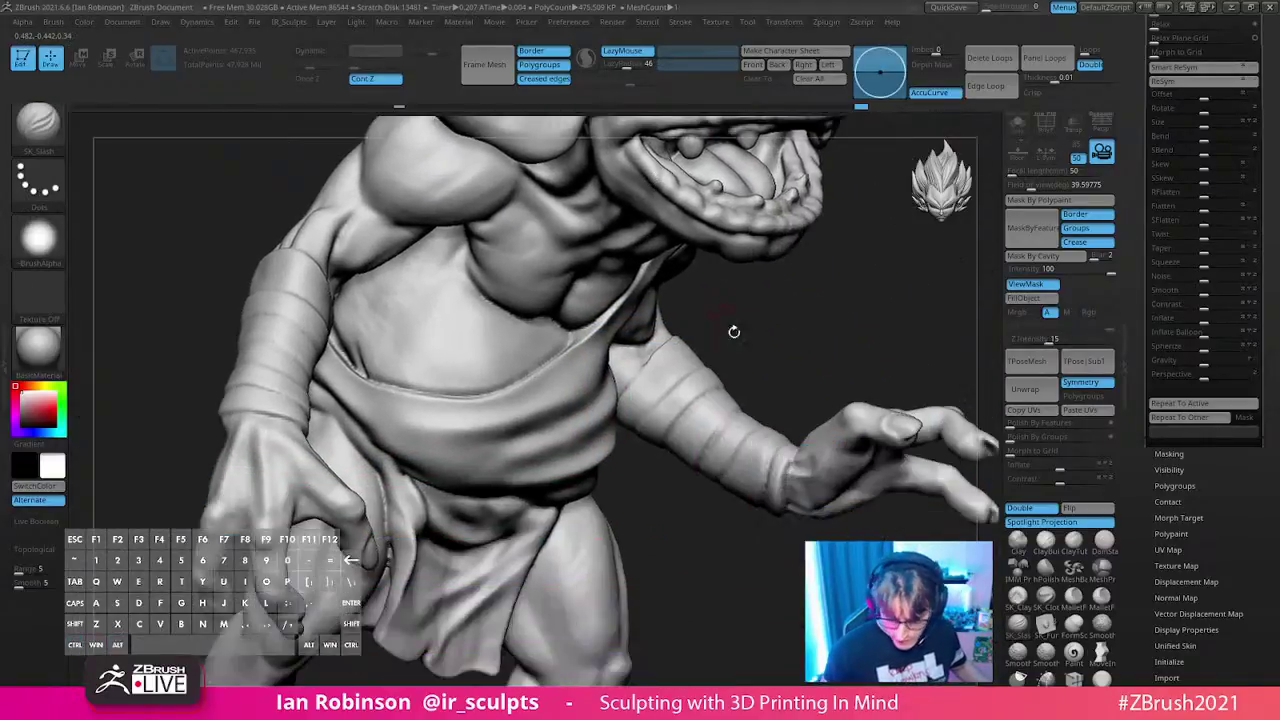
pyautogui.keyDown('alt'); pyautogui.moveTo(735, 568); pyautogui.dragTo(703, 495); pyautogui.keyUp('alt')
pyautogui.moveTo(760, 457)
pyautogui.keyDown('alt'); pyautogui.mouseDown()
pyautogui.moveTo(863, 434)
pyautogui.moveTo(733, 530)
pyautogui.moveTo(690, 470)
pyautogui.moveTo(600, 400)
pyautogui.moveTo(529, 466)
pyautogui.moveTo(496, 318)
pyautogui.moveTo(474, 386)
pyautogui.moveTo(420, 340)
pyautogui.mouseUp(); pyautogui.keyUp('alt')
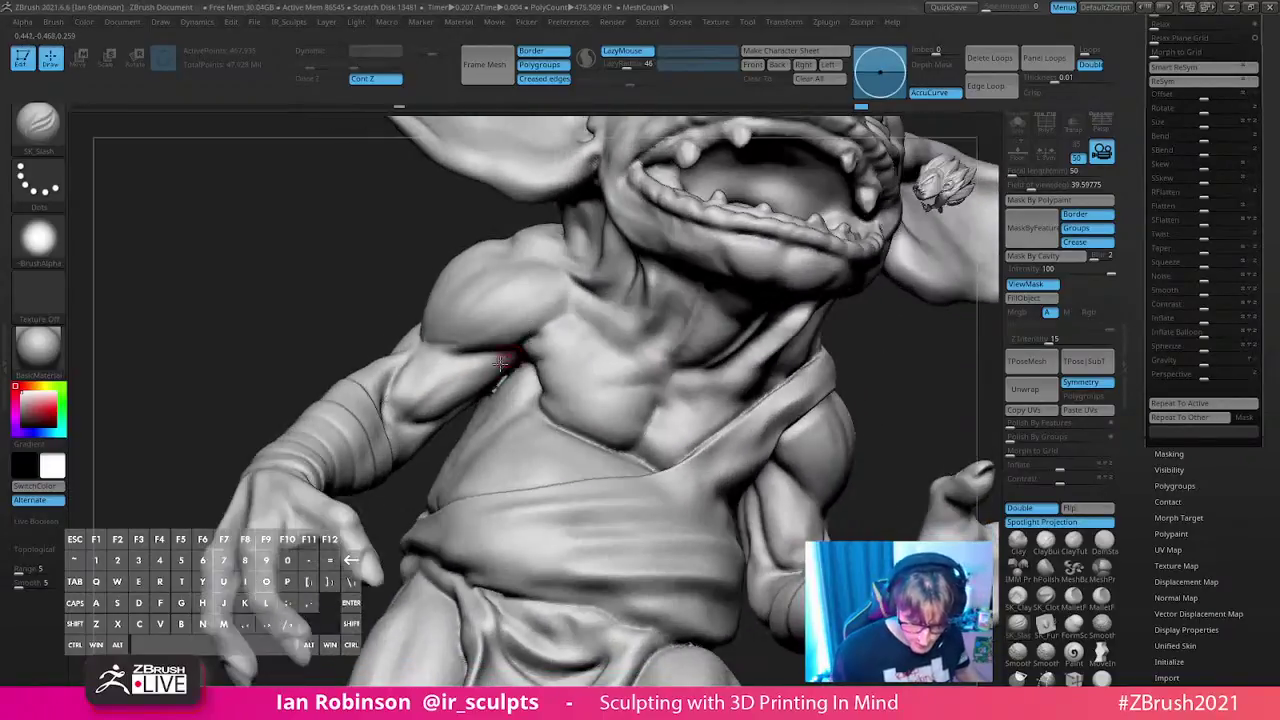
pyautogui.moveTo(580, 349)
pyautogui.mouseDown()
pyautogui.moveTo(550, 410)
pyautogui.moveTo(567, 430)
pyautogui.mouseUp()
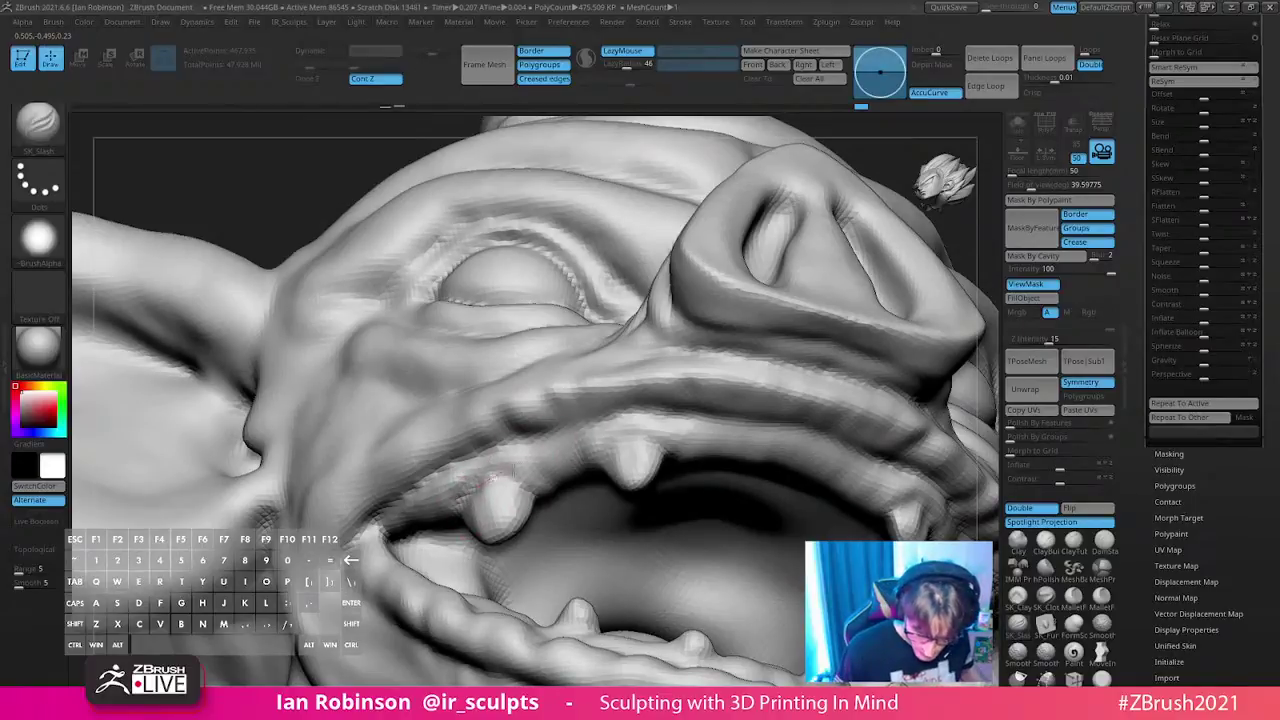
# - Turn on Sculptris Pro and carve the gum creases around the upper teeth near one mouth corner with the SK_Slash brush
pyautogui.click(585, 60)
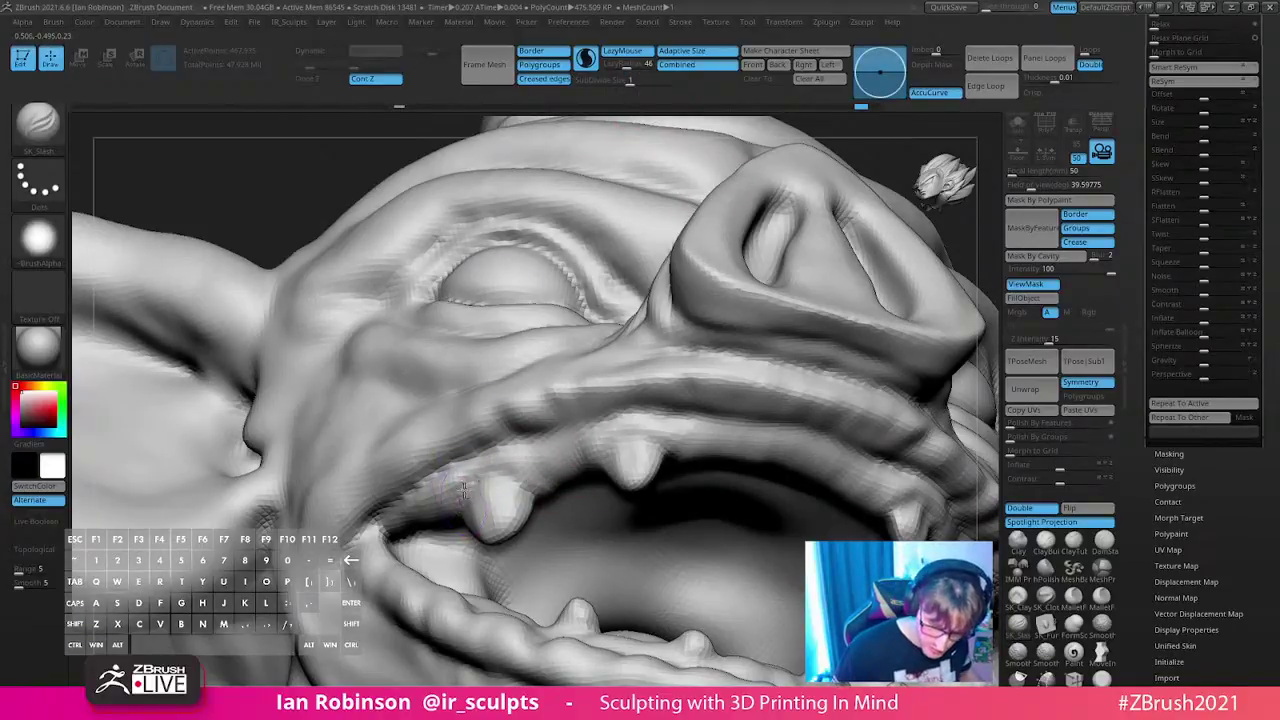
pyautogui.moveTo(590, 452)
pyautogui.mouseDown(button='right')
pyautogui.moveTo(625, 487)
pyautogui.moveTo(603, 490)
pyautogui.mouseUp(button='right')
pyautogui.press('s')
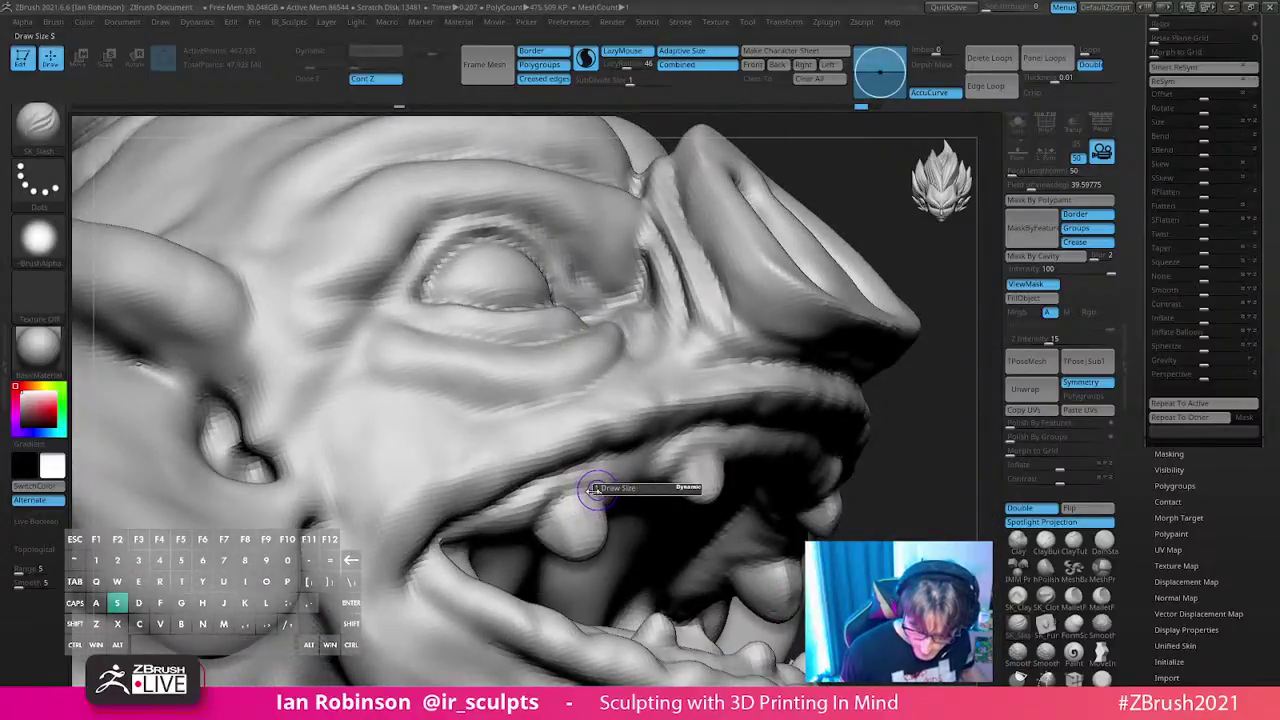
pyautogui.moveTo(568, 502)
pyautogui.keyDown('shift'); pyautogui.mouseDown()
pyautogui.moveTo(608, 495)
pyautogui.moveTo(556, 502)
pyautogui.mouseUp(); pyautogui.keyUp('shift')
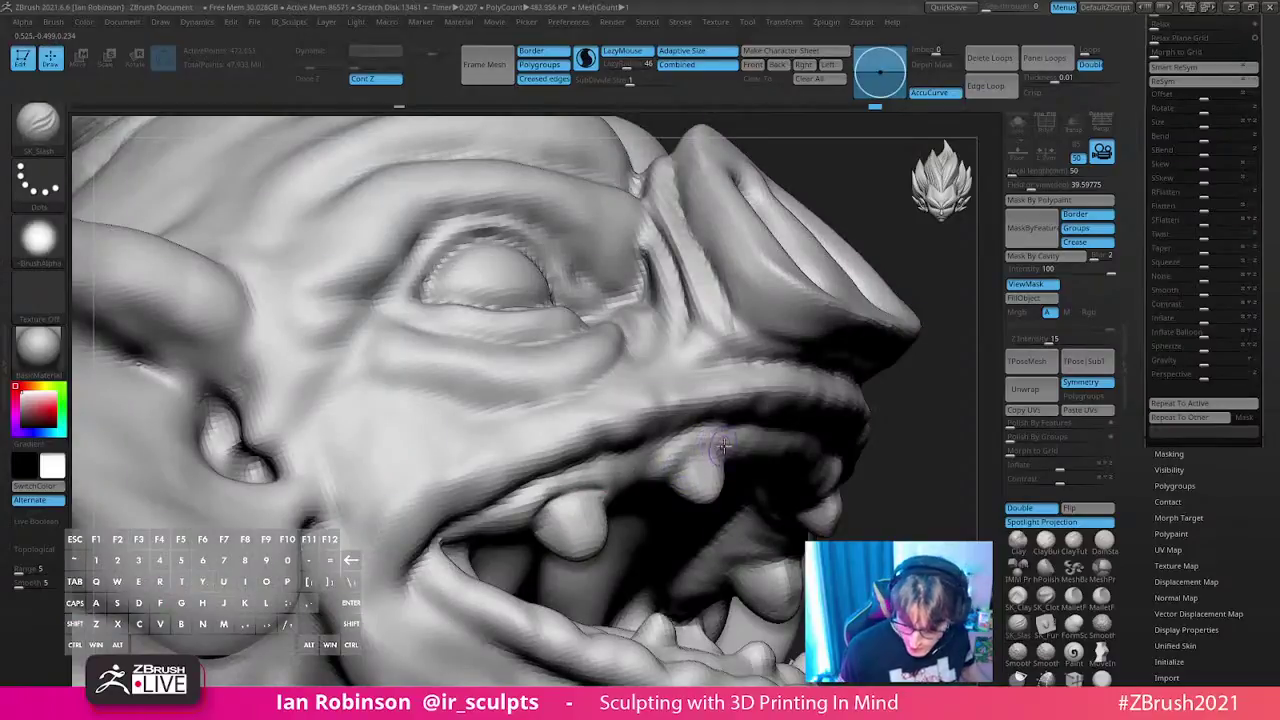
pyautogui.moveTo(700, 455)
pyautogui.mouseDown(button='right')
pyautogui.moveTo(690, 505)
pyautogui.moveTo(618, 521)
pyautogui.moveTo(640, 530)
pyautogui.moveTo(607, 517)
pyautogui.mouseUp(button='right')
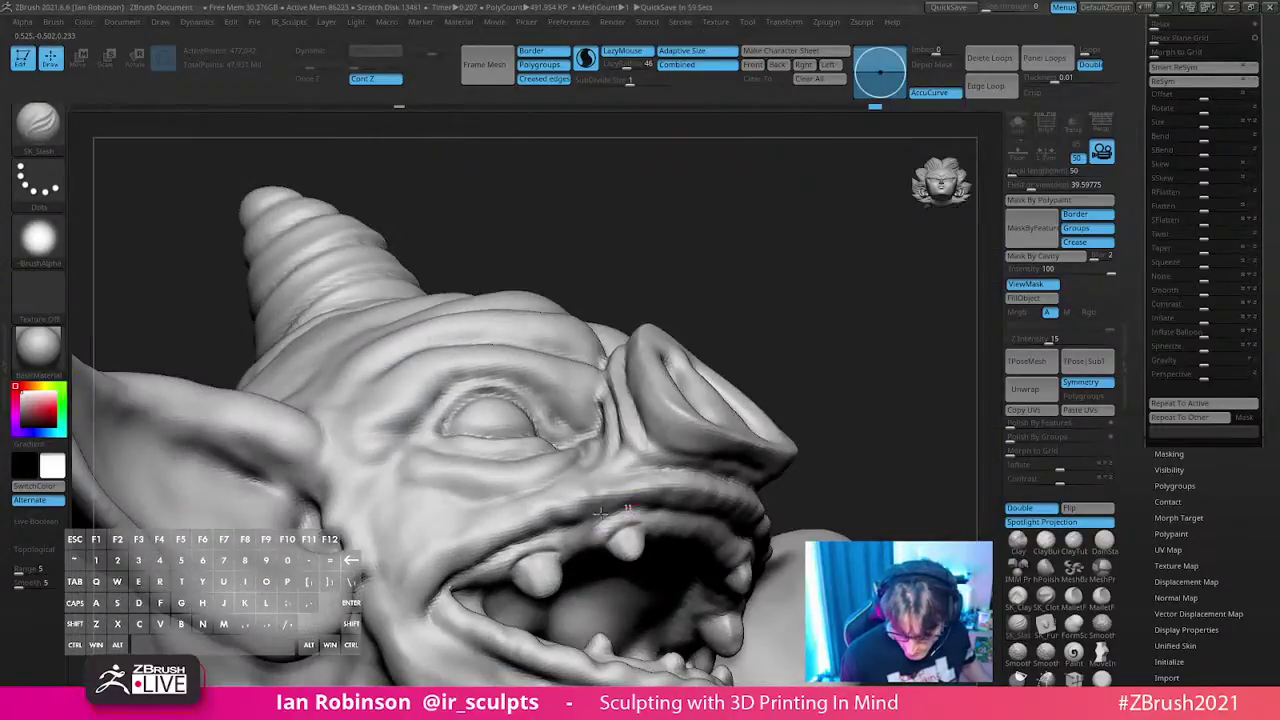
# - Carve the creases between the upper lip and the teeth on the opposite side of the mouth with SK_Slash
pyautogui.moveTo(703, 524); pyautogui.dragTo(395, 425, button='right')
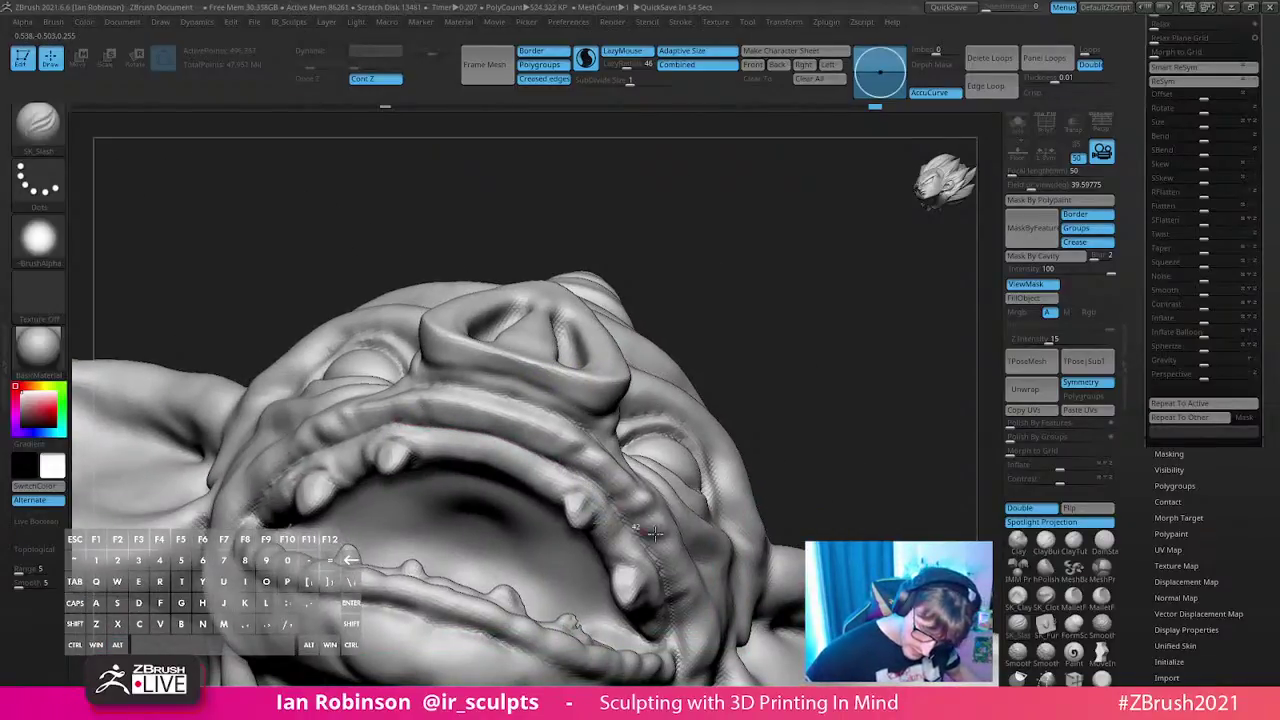
pyautogui.moveTo(640, 490); pyautogui.dragTo(566, 515, button='right')
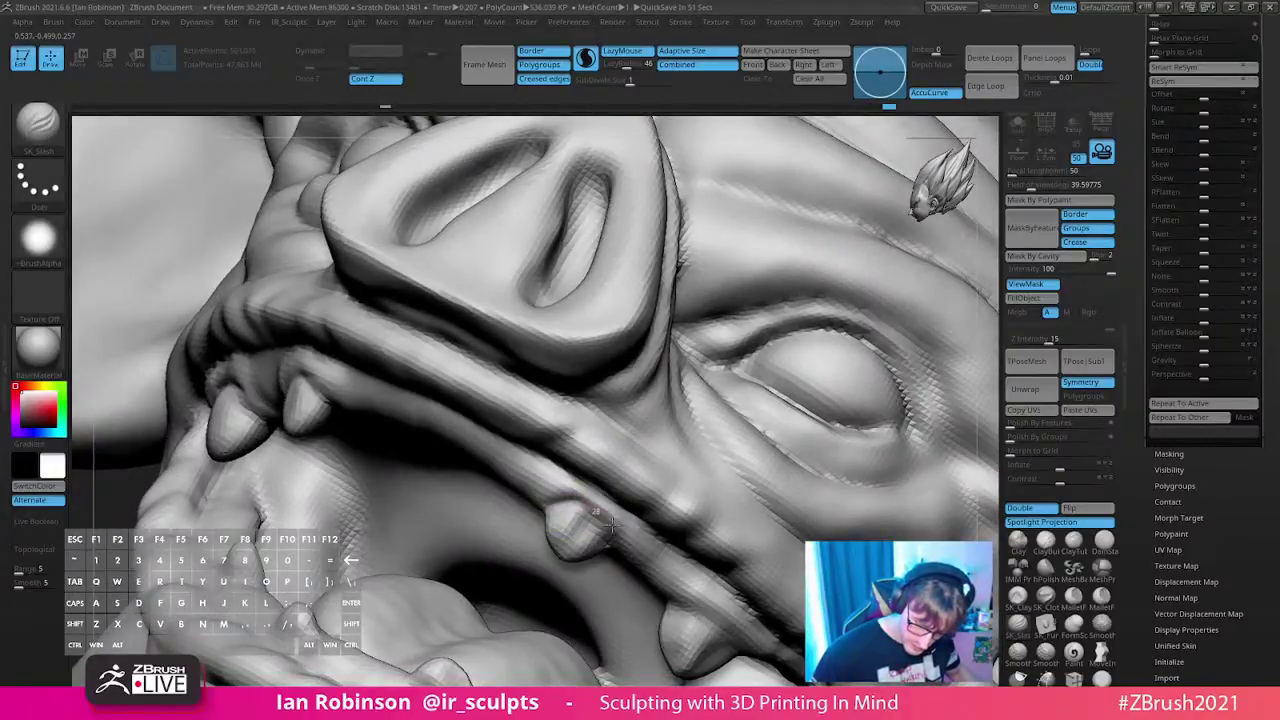
pyautogui.moveTo(651, 575); pyautogui.dragTo(625, 510, button='right')
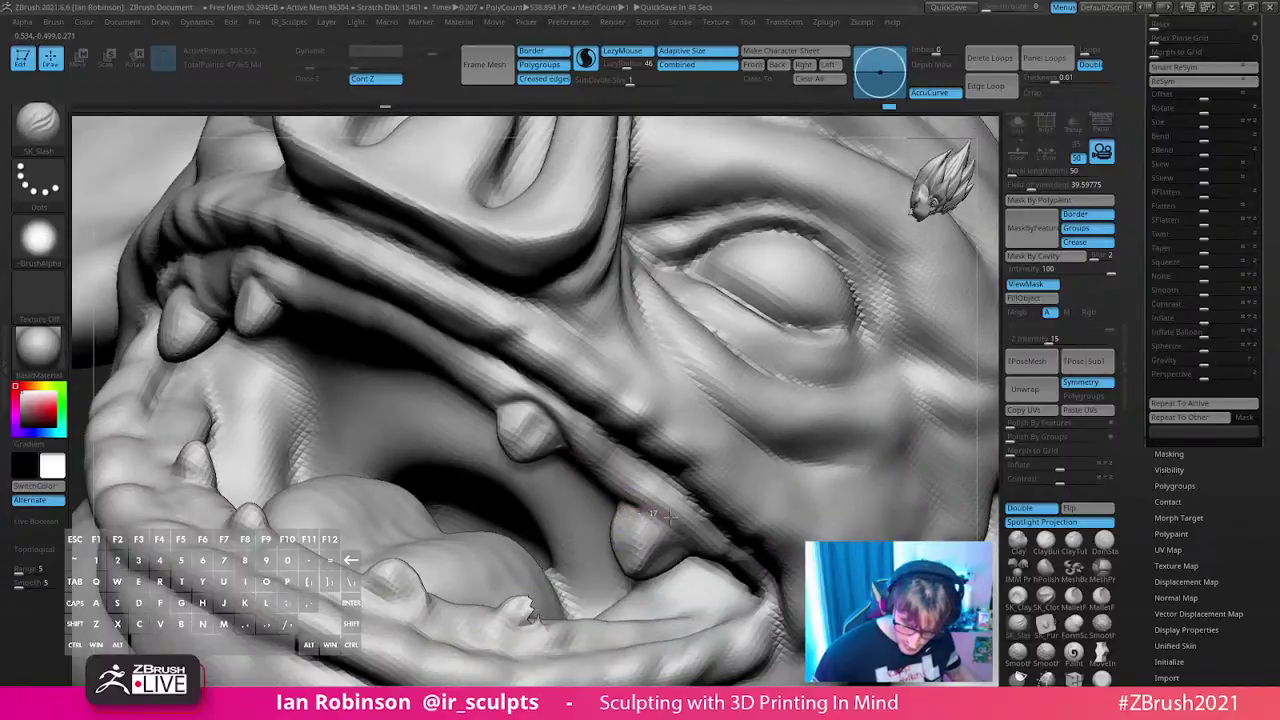
pyautogui.moveTo(732, 552); pyautogui.dragTo(706, 486, button='right')
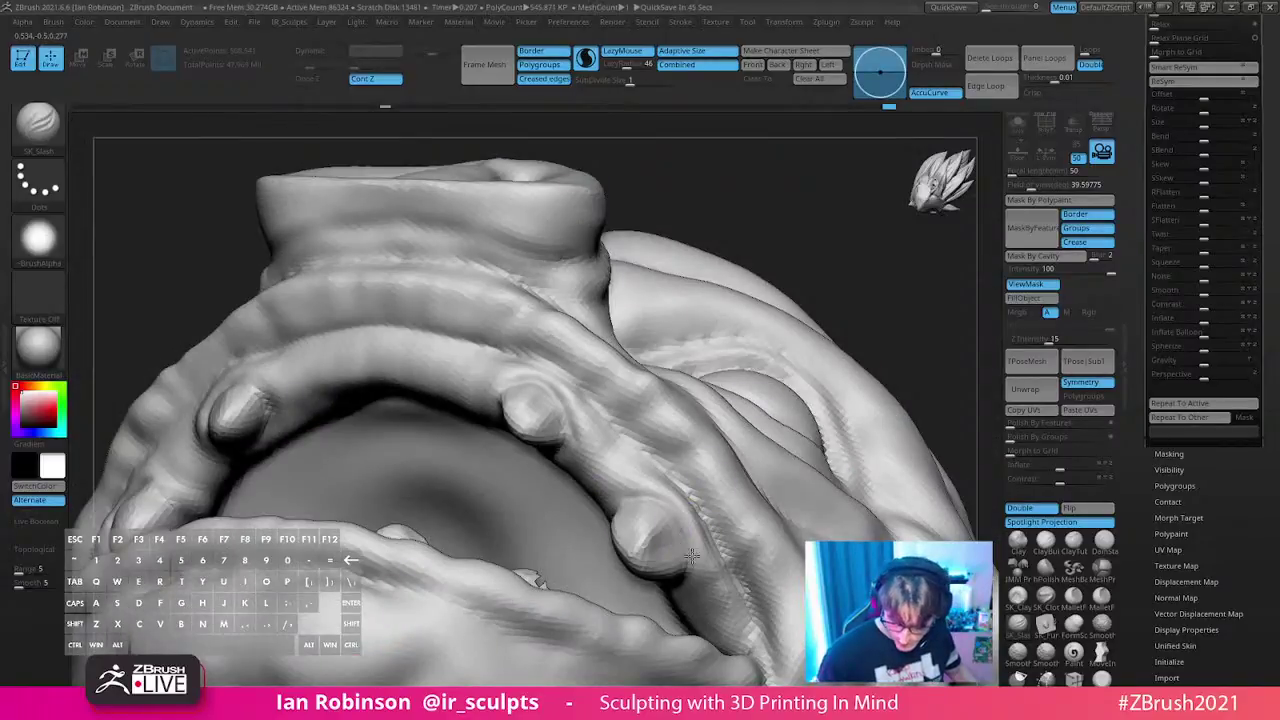
pyautogui.moveTo(757, 427); pyautogui.dragTo(731, 541, button='right')
pyautogui.moveTo(790, 511)
pyautogui.mouseDown(button='right')
pyautogui.moveTo(837, 354)
pyautogui.moveTo(500, 416)
pyautogui.mouseUp(button='right')
pyautogui.moveTo(559, 347); pyautogui.dragTo(479, 358, button='right')
# - Cut the gum creases around the row of lower teeth along the inner lip
pyautogui.moveTo(510, 400)
pyautogui.mouseDown(button='right')
pyautogui.moveTo(560, 277)
pyautogui.moveTo(600, 350)
pyautogui.moveTo(546, 434)
pyautogui.moveTo(484, 437)
pyautogui.moveTo(598, 519)
pyautogui.moveTo(636, 490)
pyautogui.moveTo(640, 443)
pyautogui.moveTo(704, 508)
pyautogui.mouseUp(button='right')
pyautogui.moveTo(752, 458); pyautogui.dragTo(742, 488, button='right')
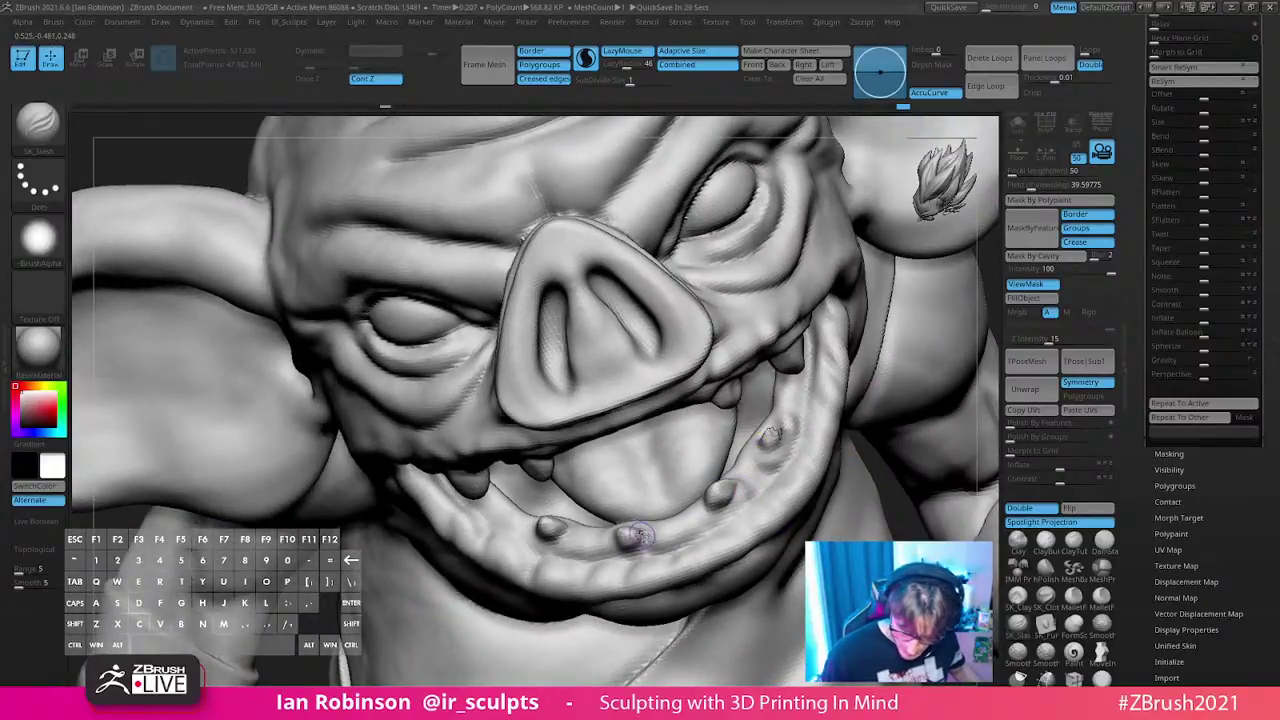
pyautogui.moveTo(658, 502); pyautogui.dragTo(525, 522, button='right')
pyautogui.moveTo(760, 475)
pyautogui.mouseDown(button='right')
pyautogui.moveTo(757, 437)
pyautogui.moveTo(830, 425)
pyautogui.moveTo(755, 446)
pyautogui.mouseUp(button='right')
# - Switch to the Inflate brush and swell the small lower teeth so they stand out from the gum
pyautogui.press('shift')
pyautogui.press('b')
pyautogui.press('i')
pyautogui.press('n')
pyautogui.press('s')
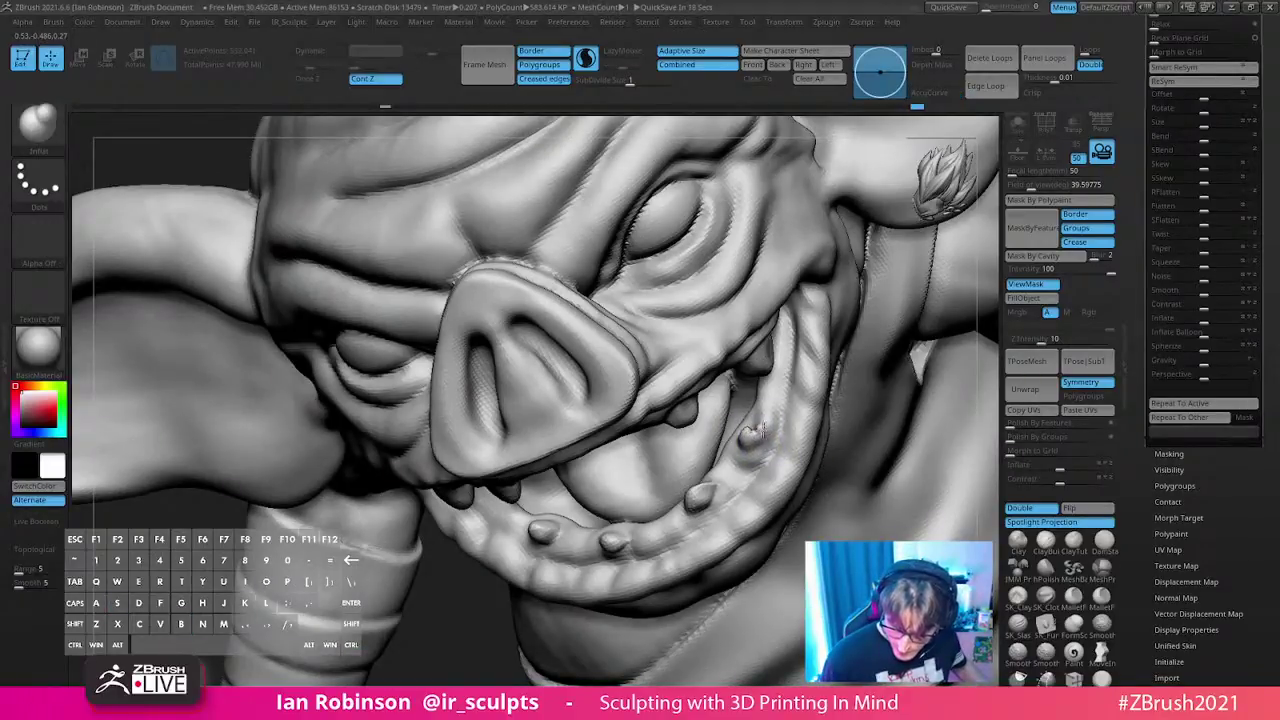
pyautogui.moveTo(760, 424); pyautogui.dragTo(847, 343, button='right')
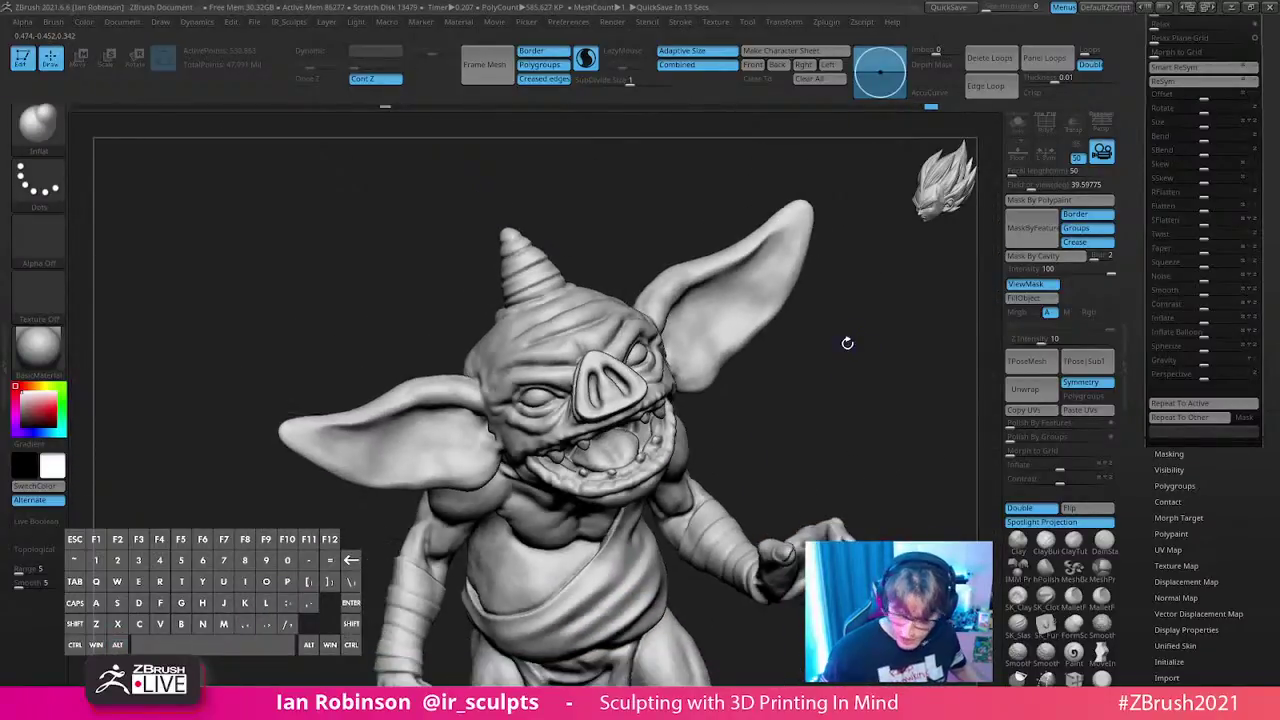
# - Try DynaMesh on the goblin at resolution 4096 and check the mesh with the polyframe display
pyautogui.click(1175, 263)
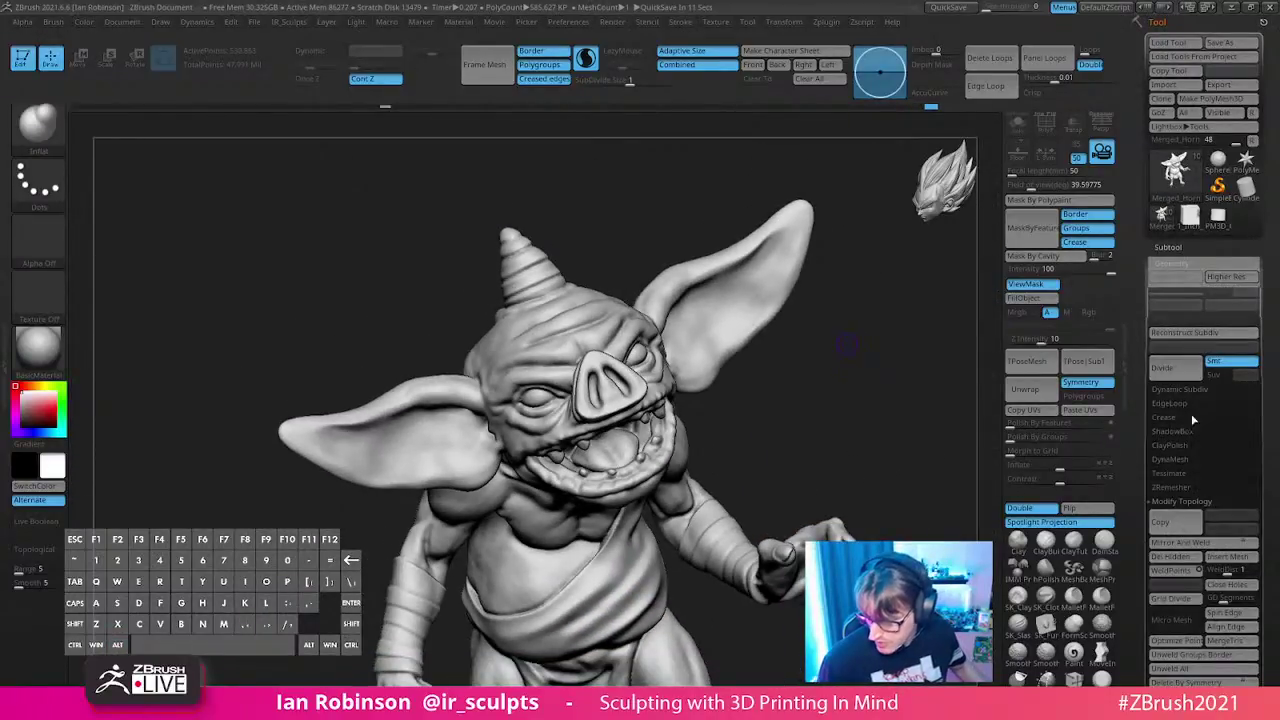
pyautogui.click(1172, 459)
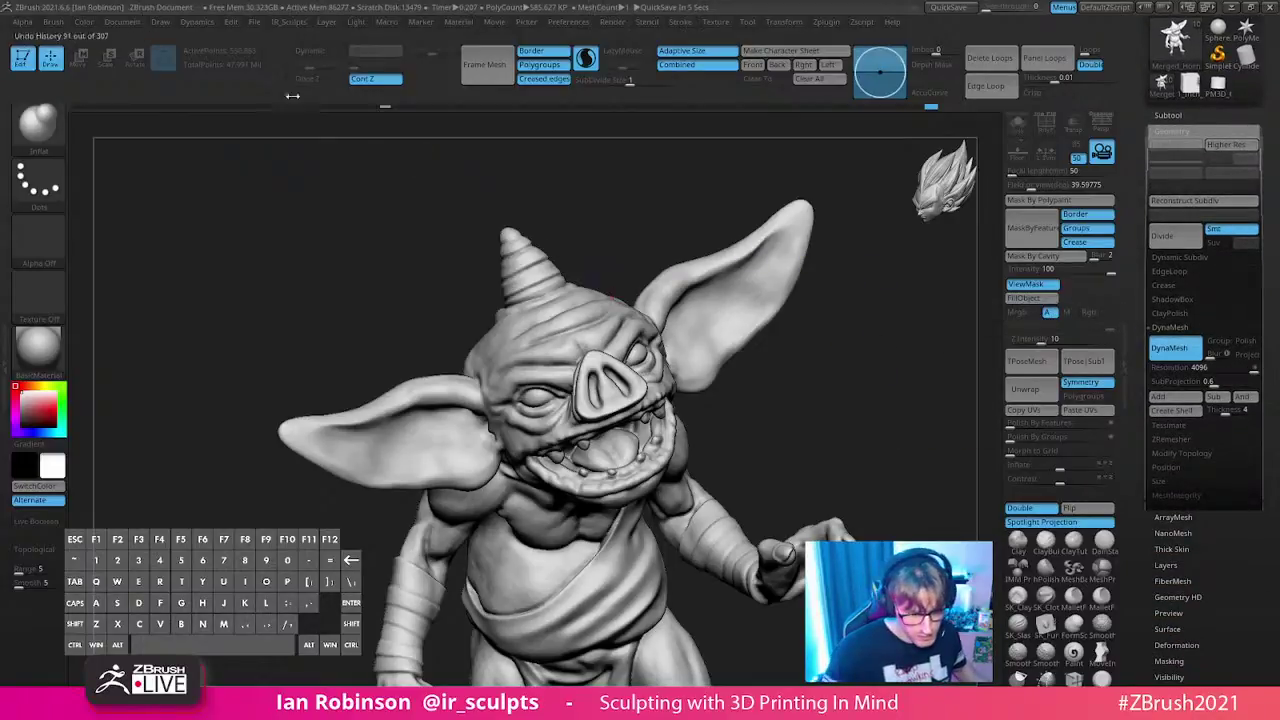
pyautogui.moveTo(865, 406)
pyautogui.mouseDown()
pyautogui.moveTo(754, 223)
pyautogui.moveTo(729, 366)
pyautogui.mouseUp()
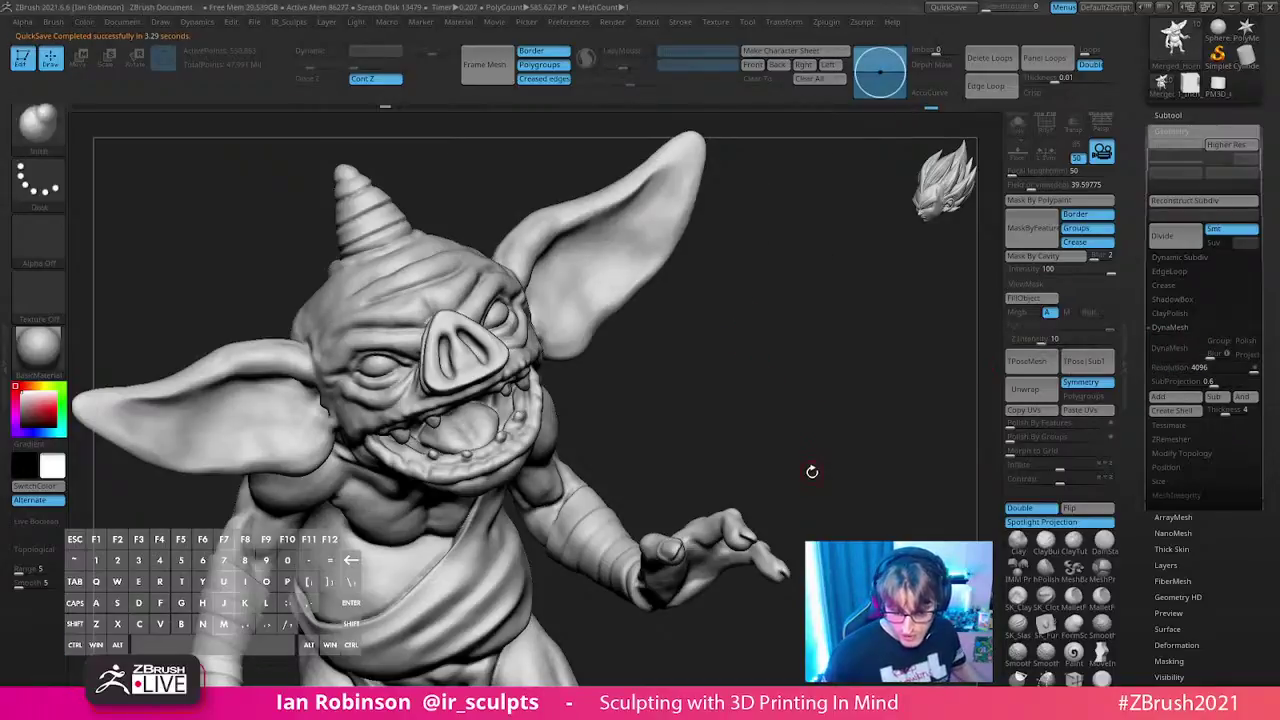
pyautogui.hotkey('shift', 'f')
pyautogui.hotkey('shift', 'f')
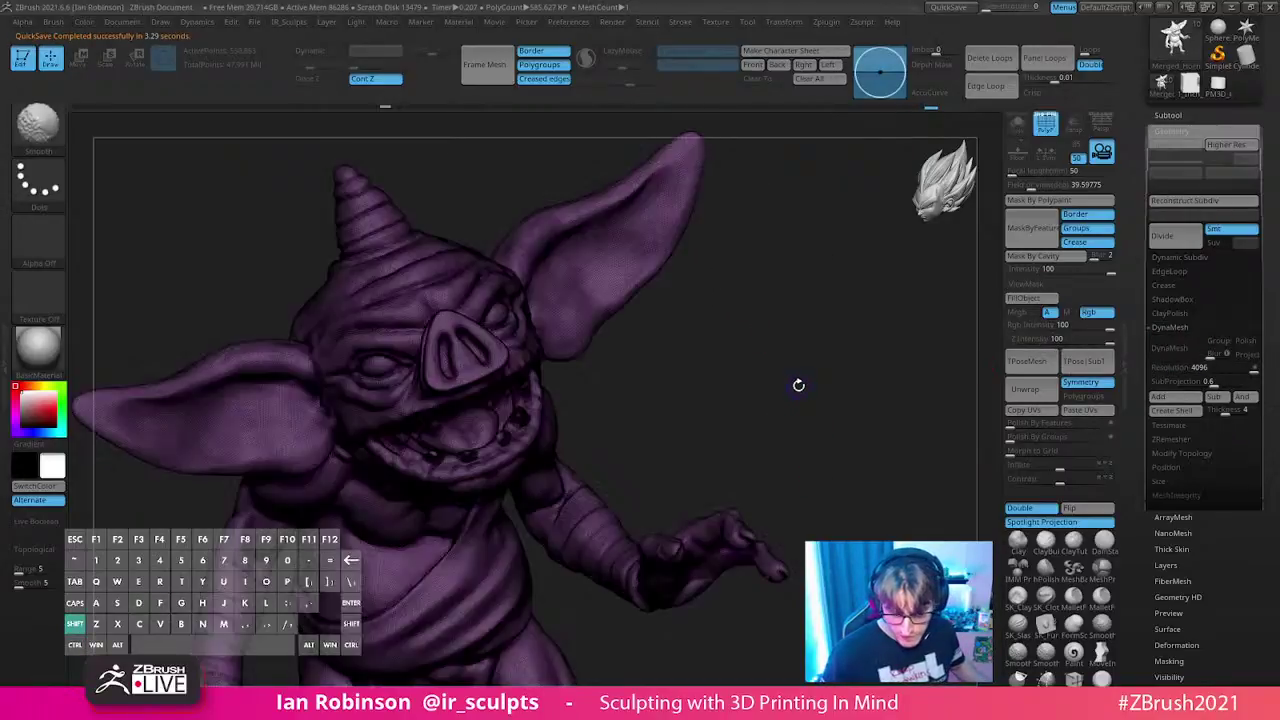
pyautogui.click(1200, 351)
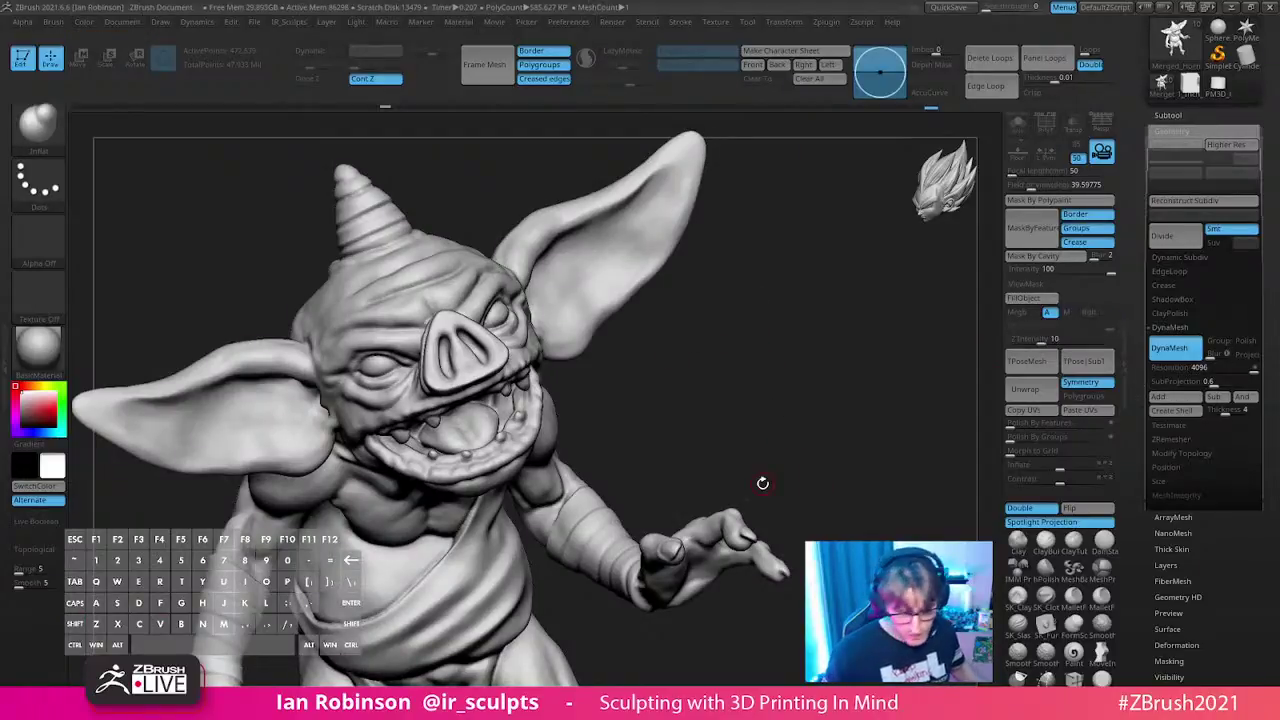
# - Inspect the remeshed head from several angles and undo the DynaMesh
pyautogui.keyDown('alt'); pyautogui.moveTo(792, 359); pyautogui.dragTo(803, 414); pyautogui.keyUp('alt')
pyautogui.moveTo(772, 400); pyautogui.dragTo(794, 380)
pyautogui.keyDown('ctrl'); pyautogui.moveTo(794, 380); pyautogui.dragTo(800, 490, button='right'); pyautogui.keyUp('ctrl')
pyautogui.keyDown('ctrl'); pyautogui.moveTo(800, 490); pyautogui.dragTo(776, 370, button='right'); pyautogui.keyUp('ctrl')
pyautogui.hotkey('ctrl', 'z')
pyautogui.moveTo(776, 370); pyautogui.dragTo(800, 366, button='right')
pyautogui.keyDown('alt'); pyautogui.moveTo(800, 430); pyautogui.dragTo(798, 400, button='right'); pyautogui.keyUp('alt')
pyautogui.moveTo(798, 400)
pyautogui.keyDown('ctrl'); pyautogui.mouseDown(button='right')
pyautogui.moveTo(829, 497)
pyautogui.moveTo(813, 476)
pyautogui.moveTo(482, 392)
pyautogui.mouseUp(button='right'); pyautogui.keyUp('ctrl')
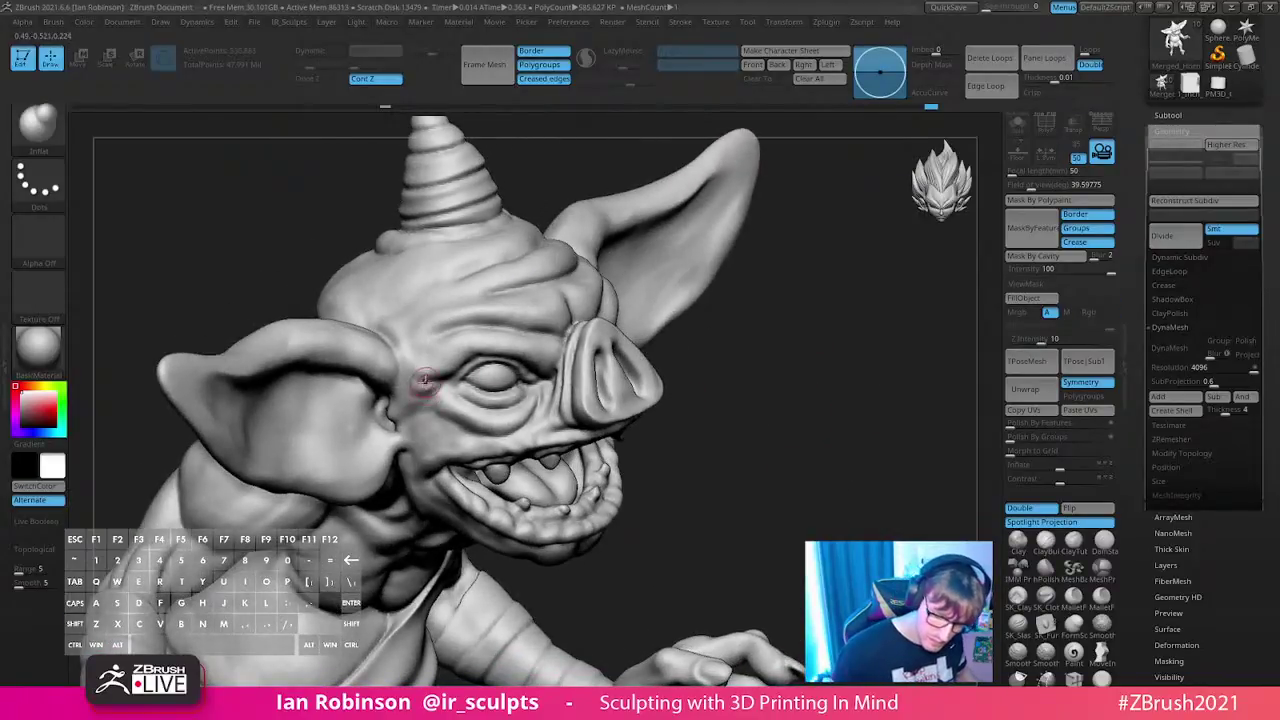
# - Save the goblin tool, overwriting the existing file
pyautogui.keyDown('alt'); pyautogui.moveTo(836, 420); pyautogui.dragTo(866, 450); pyautogui.keyUp('alt')
pyautogui.moveTo(866, 450); pyautogui.dragTo(800, 436)
pyautogui.scroll(3, 1157, 185)
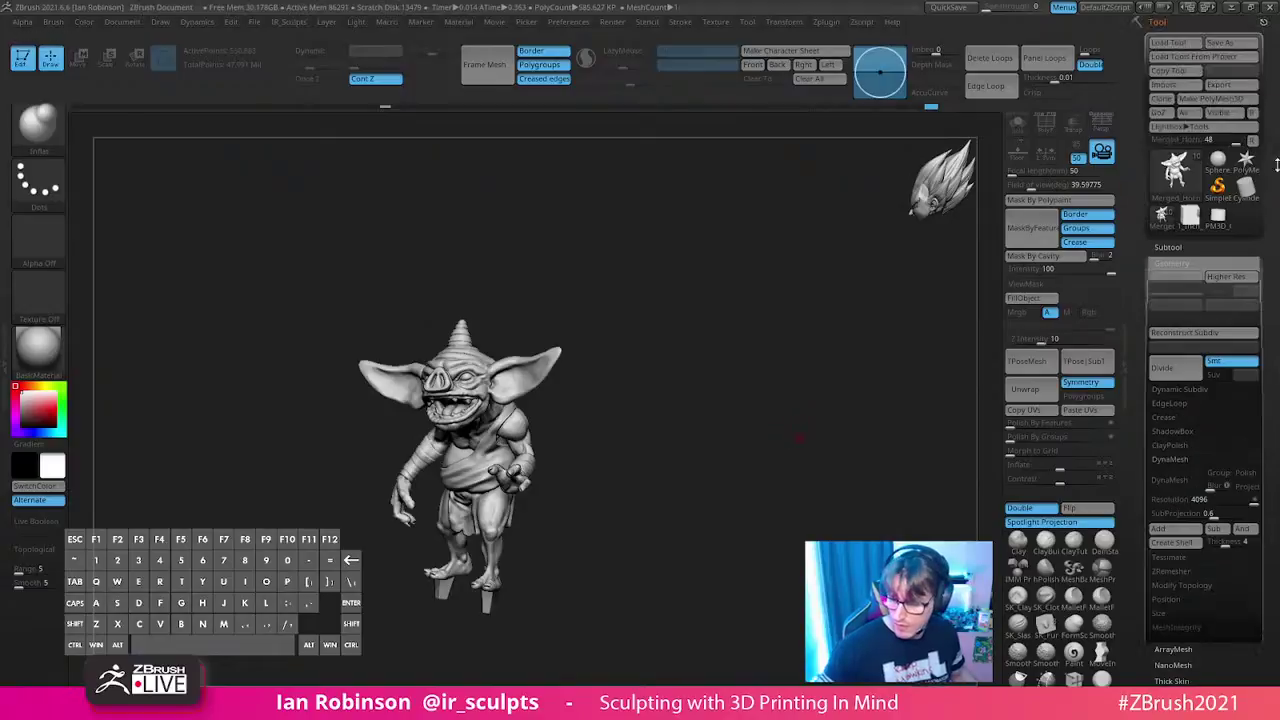
pyautogui.click(1219, 42)
pyautogui.press('Return')
pyautogui.press('y')
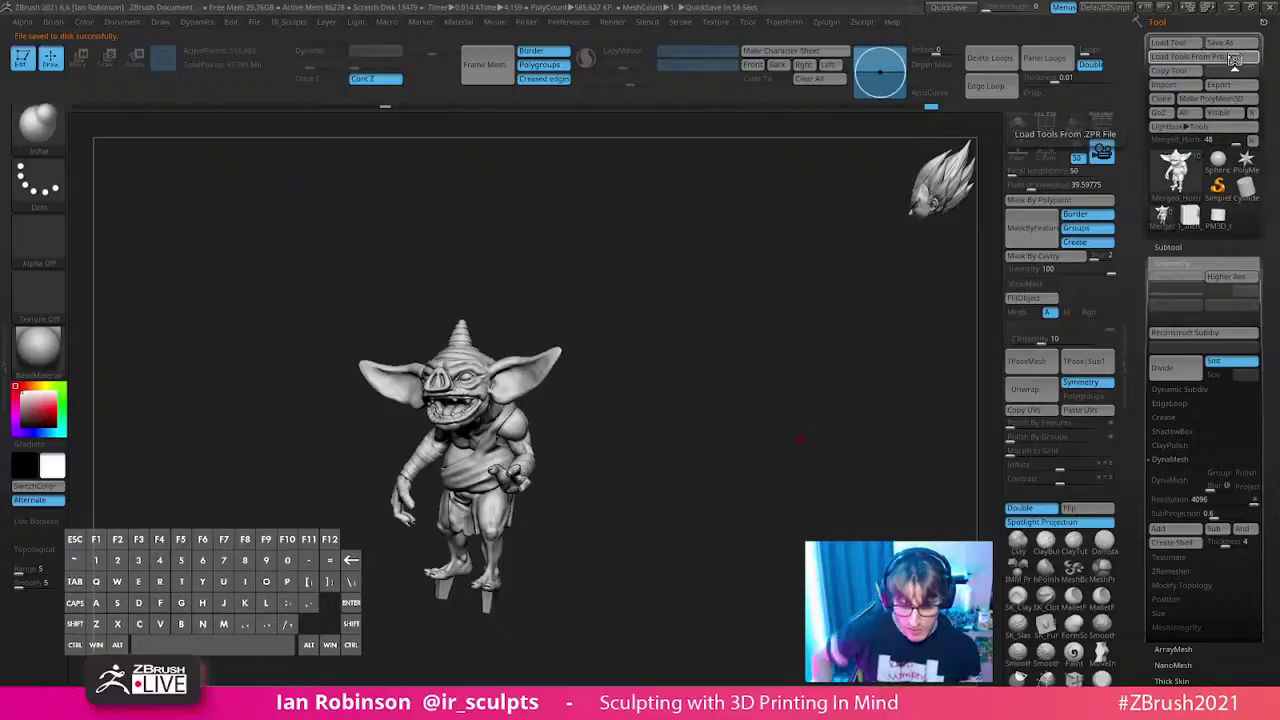
# - Switch to the DamStandard brush and sharpen the crease between the snout and the inner corner of the eye
pyautogui.moveTo(749, 434); pyautogui.dragTo(868, 452)
pyautogui.keyDown('alt'); pyautogui.moveTo(779, 219); pyautogui.dragTo(702, 406, button='right'); pyautogui.keyUp('alt')
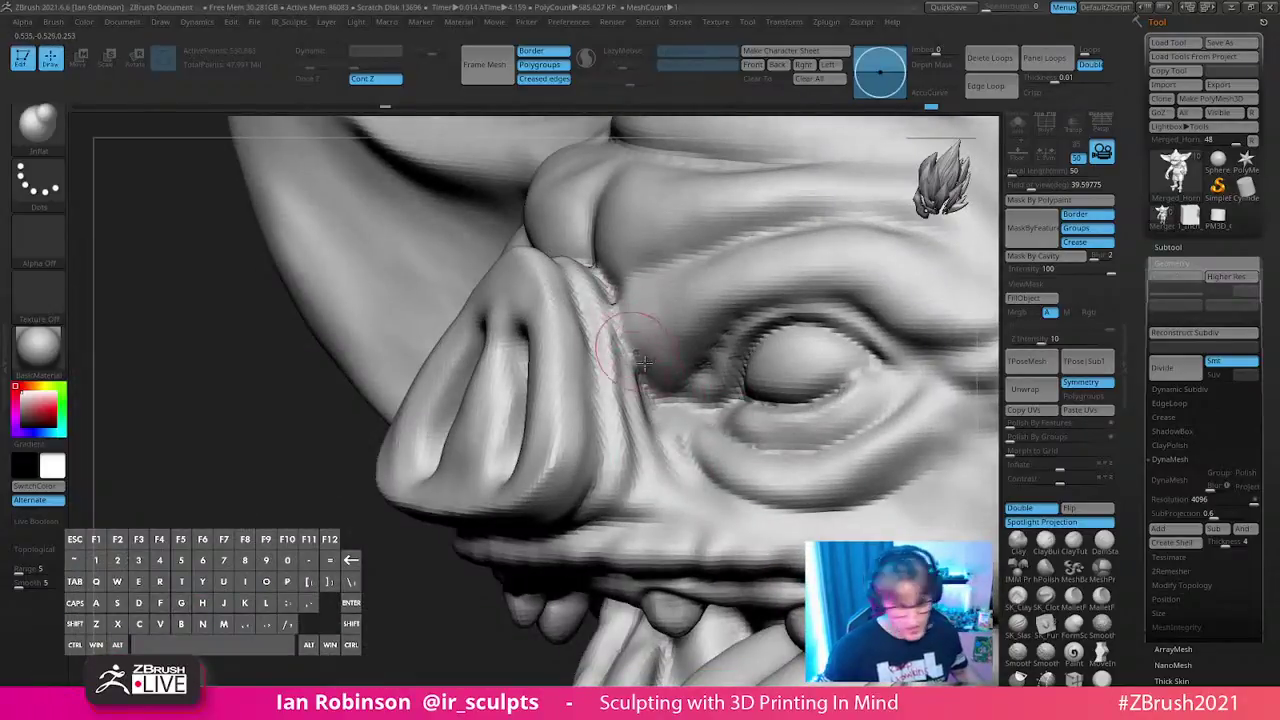
pyautogui.press('b')
pyautogui.press('d')
pyautogui.press('s')
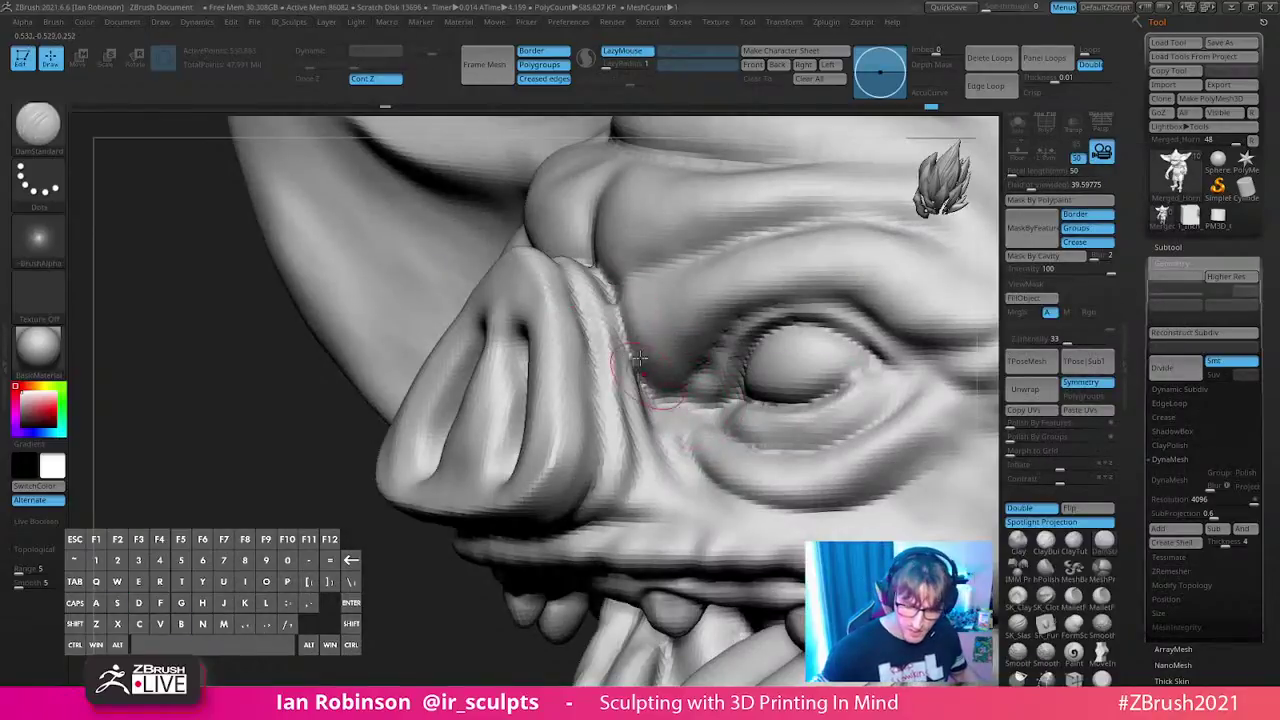
pyautogui.keyDown('alt'); pyautogui.moveTo(711, 461); pyautogui.dragTo(865, 349, button='right'); pyautogui.keyUp('alt')
pyautogui.keyDown('alt'); pyautogui.moveTo(834, 307); pyautogui.dragTo(826, 397, button='right'); pyautogui.keyUp('alt')
# - Carve finer creases around the lower teeth and along the inner lower lip with DamStandard
pyautogui.moveTo(637, 350)
pyautogui.keyDown('alt'); pyautogui.mouseDown(button='right')
pyautogui.moveTo(580, 487)
pyautogui.moveTo(514, 497)
pyautogui.moveTo(526, 420)
pyautogui.mouseUp(button='right'); pyautogui.keyUp('alt')
pyautogui.moveTo(508, 421); pyautogui.dragTo(445, 425)
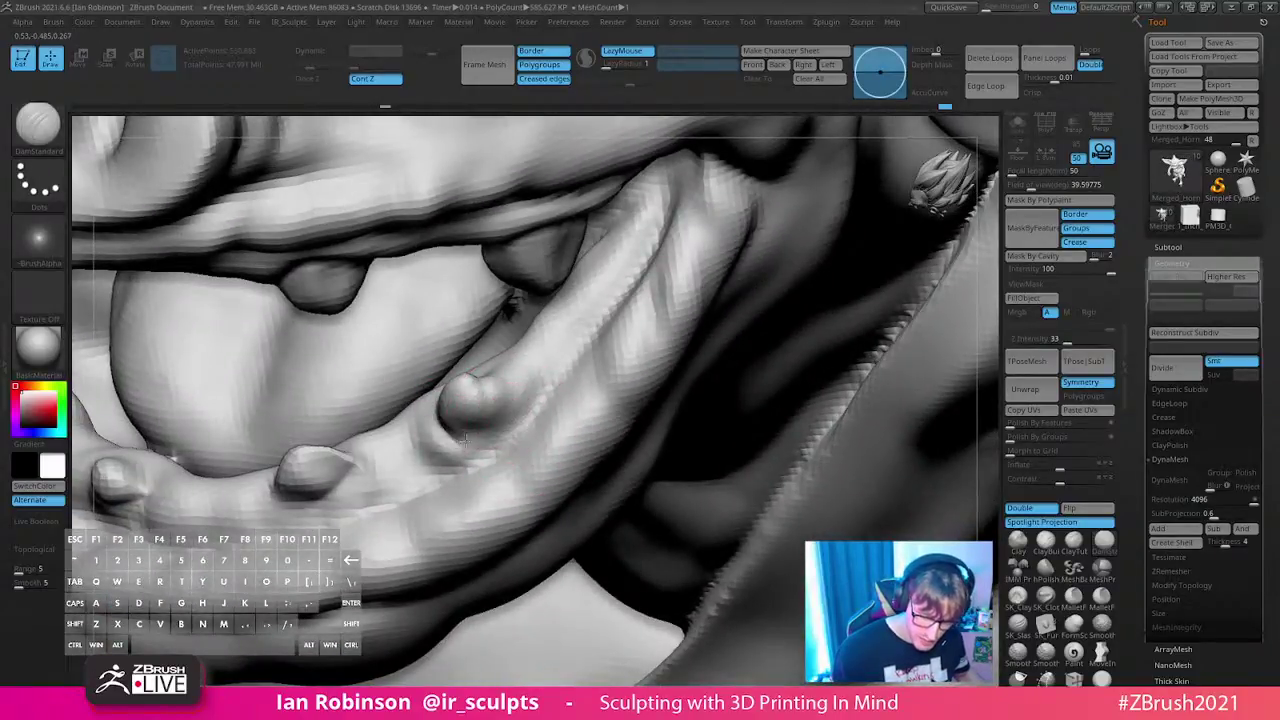
pyautogui.moveTo(552, 382)
pyautogui.mouseDown(button='right')
pyautogui.moveTo(603, 369)
pyautogui.moveTo(654, 403)
pyautogui.moveTo(540, 440)
pyautogui.mouseUp(button='right')
pyautogui.moveTo(393, 493); pyautogui.dragTo(437, 491)
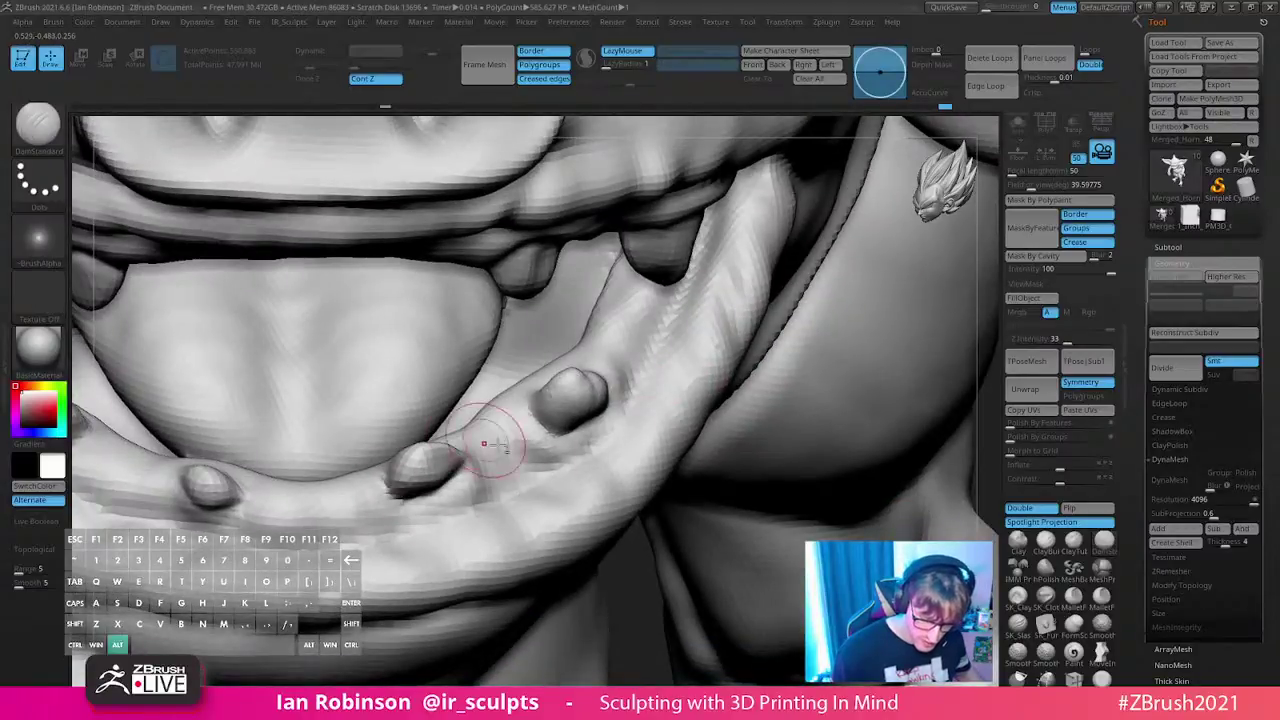
# - Sharpen the creases where the upper teeth meet the upper gum with DamStandard
pyautogui.moveTo(445, 490); pyautogui.dragTo(609, 477, button='right')
pyautogui.moveTo(386, 452)
pyautogui.mouseDown(button='right')
pyautogui.moveTo(529, 509)
pyautogui.moveTo(375, 428)
pyautogui.moveTo(422, 398)
pyautogui.moveTo(432, 326)
pyautogui.moveTo(380, 385)
pyautogui.moveTo(565, 425)
pyautogui.moveTo(523, 517)
pyautogui.moveTo(538, 469)
pyautogui.mouseUp(button='right')
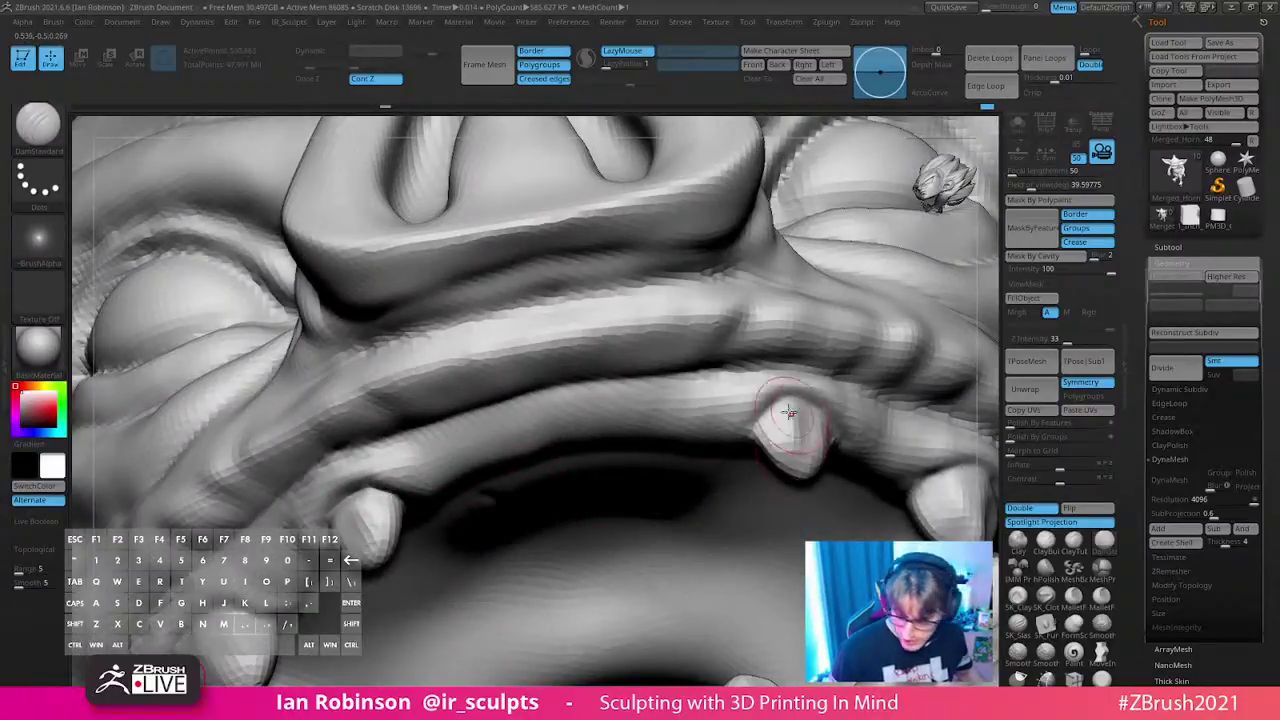
pyautogui.moveTo(797, 422)
pyautogui.mouseDown(button='right')
pyautogui.moveTo(563, 277)
pyautogui.moveTo(774, 274)
pyautogui.moveTo(811, 289)
pyautogui.moveTo(800, 297)
pyautogui.moveTo(818, 289)
pyautogui.moveTo(834, 329)
pyautogui.moveTo(764, 289)
pyautogui.moveTo(783, 317)
pyautogui.moveTo(748, 294)
pyautogui.moveTo(786, 366)
pyautogui.moveTo(751, 449)
pyautogui.moveTo(789, 414)
pyautogui.moveTo(769, 281)
pyautogui.moveTo(771, 337)
pyautogui.moveTo(846, 320)
pyautogui.moveTo(763, 363)
pyautogui.moveTo(798, 331)
pyautogui.mouseUp(button='right')
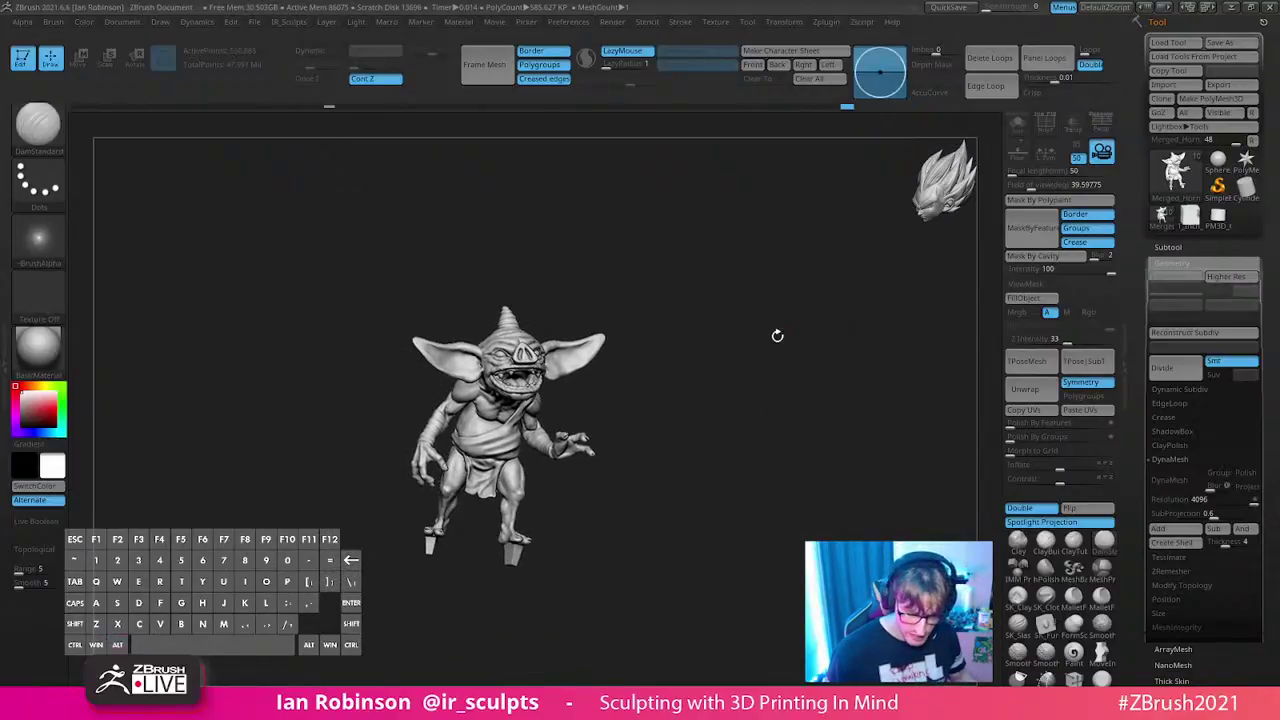
# - Enable Sculptris Pro and sharpen the upper wrap edges on the goblin's bandaged forearm, adjusting the brush size
pyautogui.moveTo(509, 481)
pyautogui.mouseDown(button='right')
pyautogui.moveTo(720, 391)
pyautogui.moveTo(575, 439)
pyautogui.mouseUp(button='right')
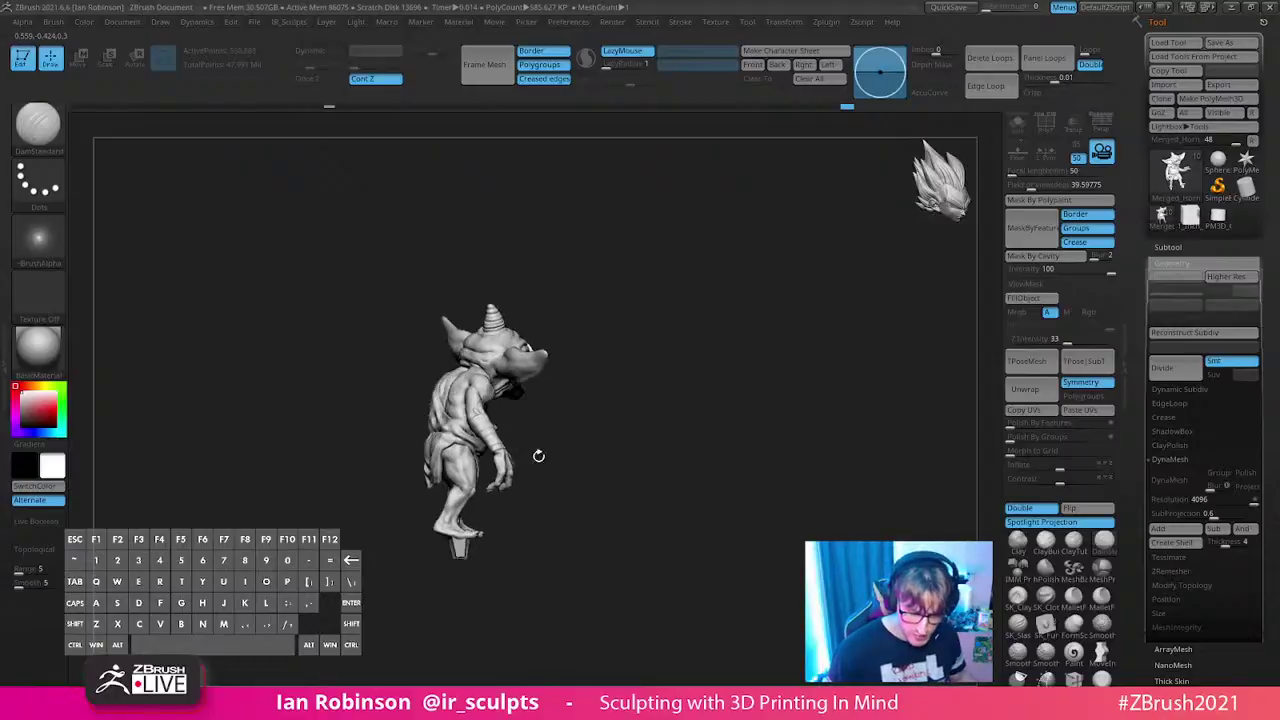
pyautogui.moveTo(622, 385)
pyautogui.mouseDown(button='right')
pyautogui.moveTo(557, 449)
pyautogui.moveTo(671, 571)
pyautogui.moveTo(671, 366)
pyautogui.moveTo(690, 540)
pyautogui.moveTo(704, 382)
pyautogui.mouseUp(button='right')
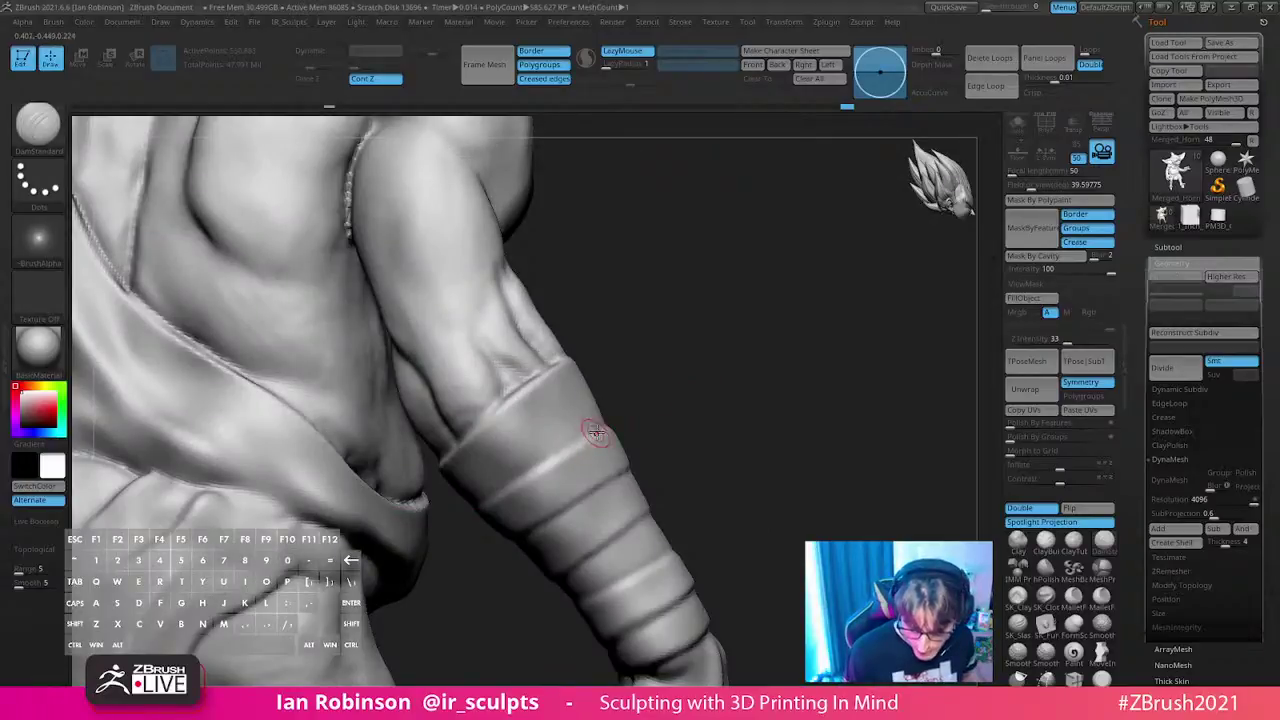
pyautogui.press('s')
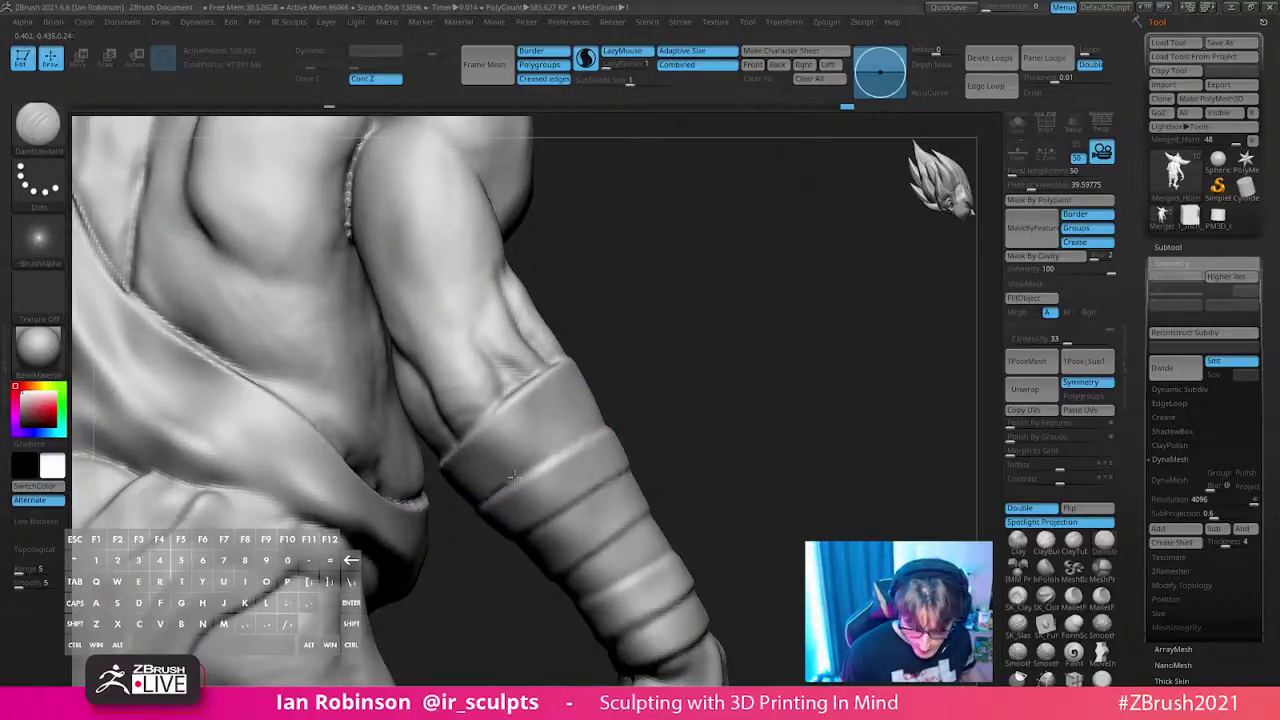
pyautogui.moveTo(714, 395); pyautogui.dragTo(657, 443)
pyautogui.press('s')
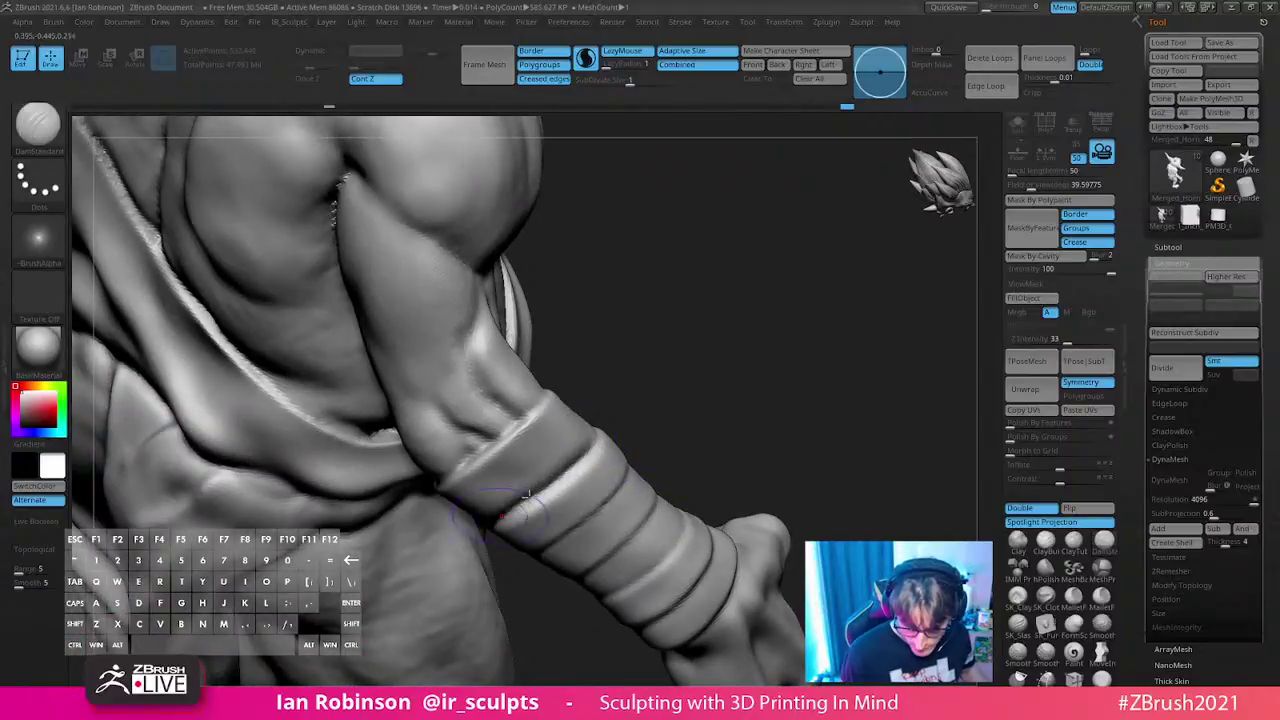
pyautogui.press('s')
pyautogui.moveTo(722, 401)
pyautogui.mouseDown()
pyautogui.moveTo(486, 560)
pyautogui.moveTo(937, 330)
pyautogui.moveTo(700, 437)
pyautogui.moveTo(709, 422)
pyautogui.mouseUp()
# - Isolate the bandaged forearm and sharpen the creases between its upper wraps with DamStandard
pyautogui.moveTo(649, 395)
pyautogui.keyDown('ctrl'); pyautogui.keyDown('shift'); pyautogui.mouseDown()
pyautogui.moveTo(577, 620)
pyautogui.moveTo(700, 410)
pyautogui.mouseUp(); pyautogui.keyUp('shift'); pyautogui.keyUp('ctrl')
pyautogui.moveTo(786, 434)
pyautogui.mouseDown()
pyautogui.moveTo(749, 534)
pyautogui.moveTo(487, 478)
pyautogui.mouseUp()
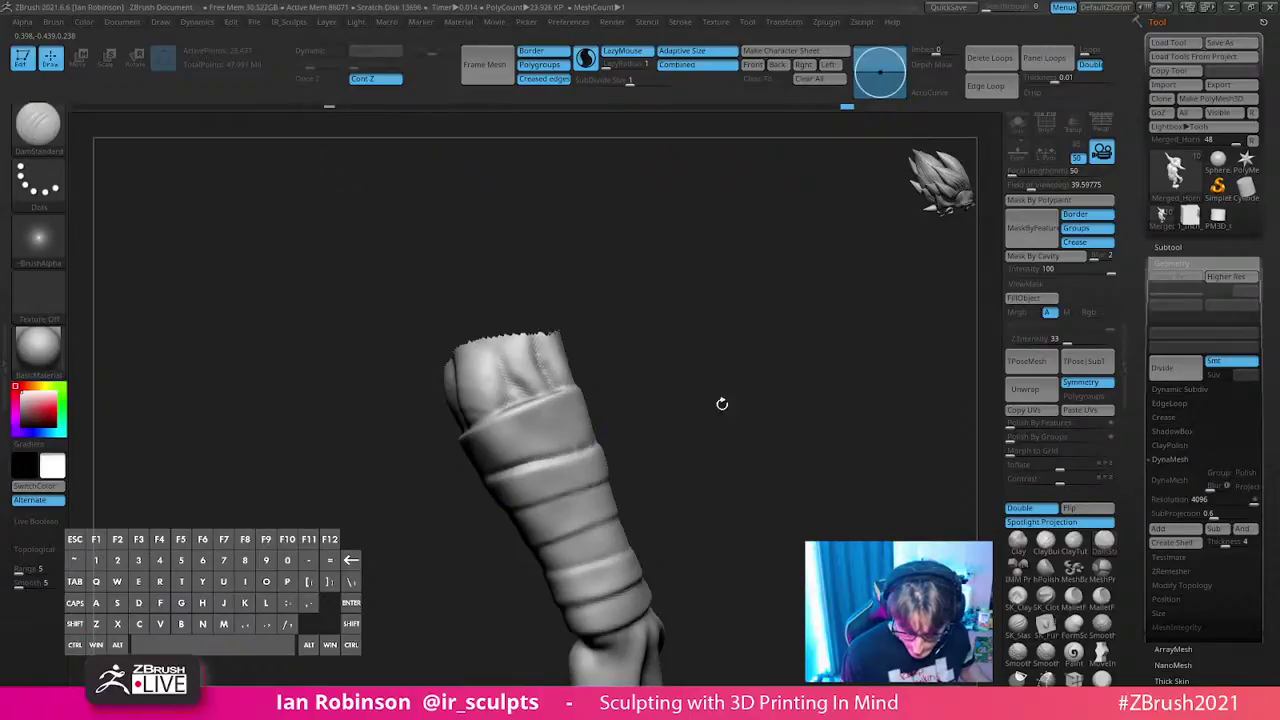
pyautogui.moveTo(706, 402); pyautogui.dragTo(532, 491)
pyautogui.moveTo(655, 240); pyautogui.dragTo(643, 366)
pyautogui.moveTo(520, 514)
pyautogui.mouseDown()
pyautogui.moveTo(595, 514)
pyautogui.moveTo(714, 345)
pyautogui.mouseUp()
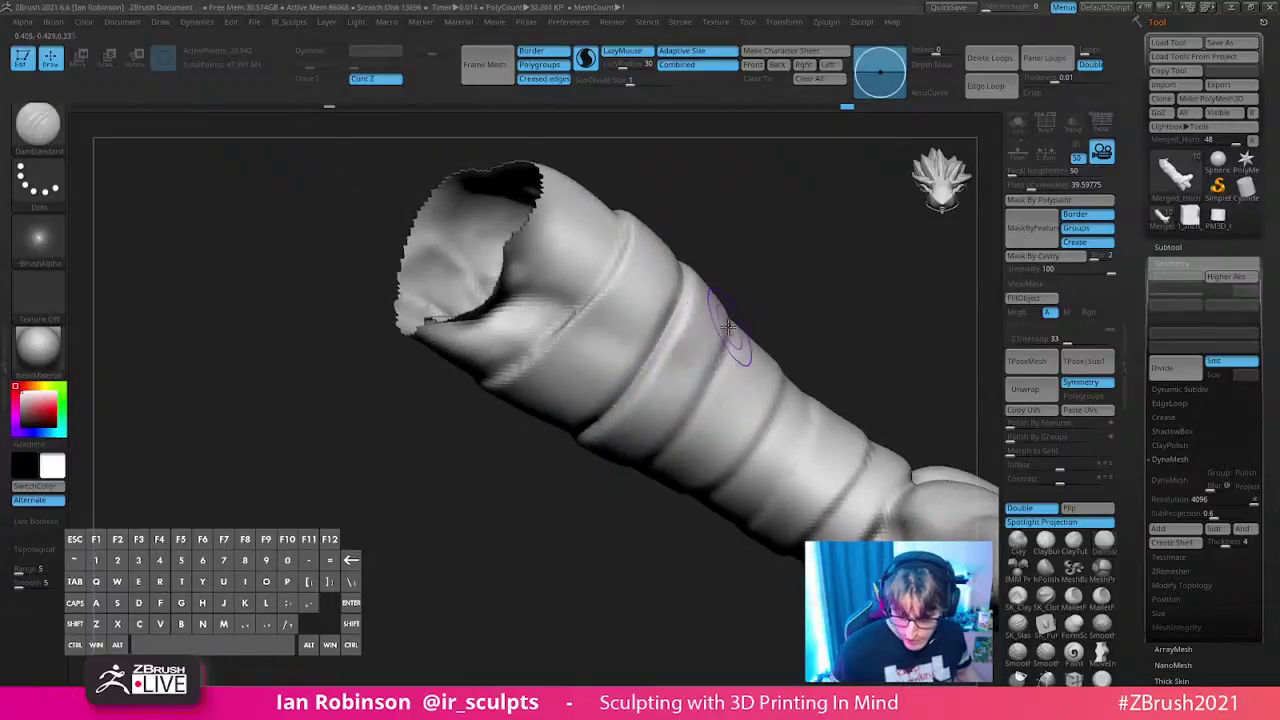
pyautogui.moveTo(846, 292); pyautogui.dragTo(668, 436)
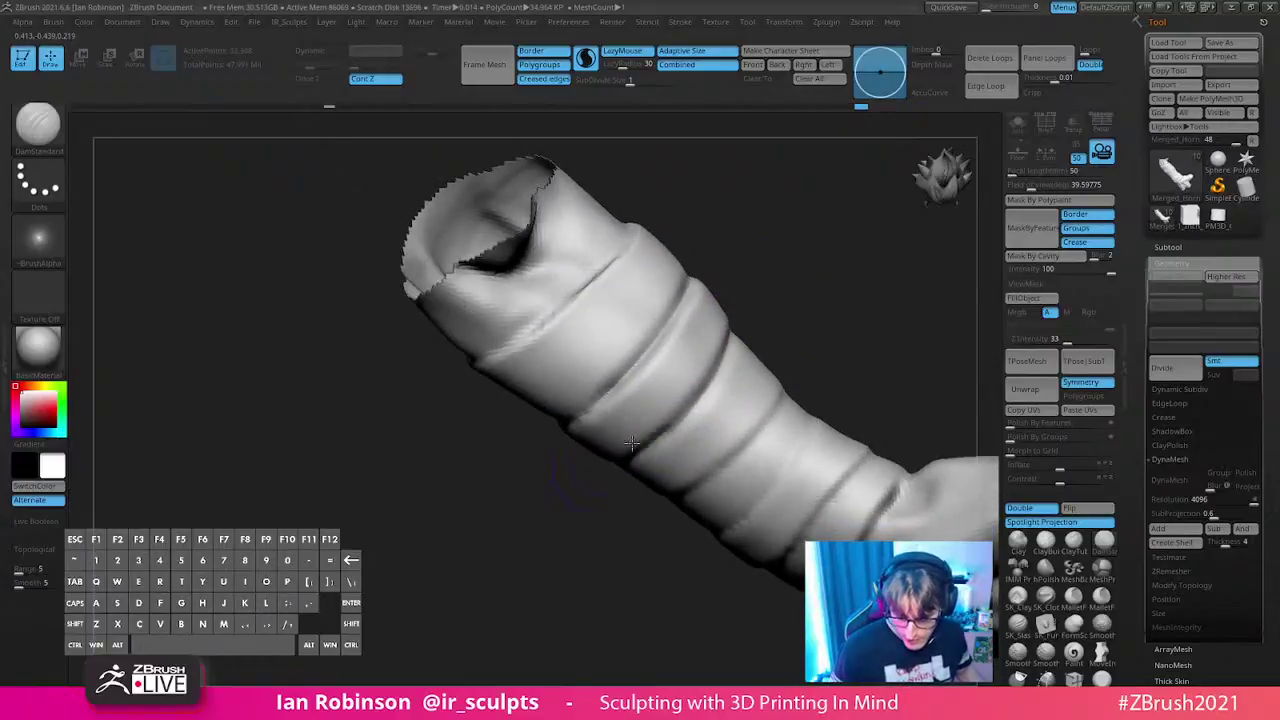
pyautogui.moveTo(518, 316); pyautogui.dragTo(744, 307)
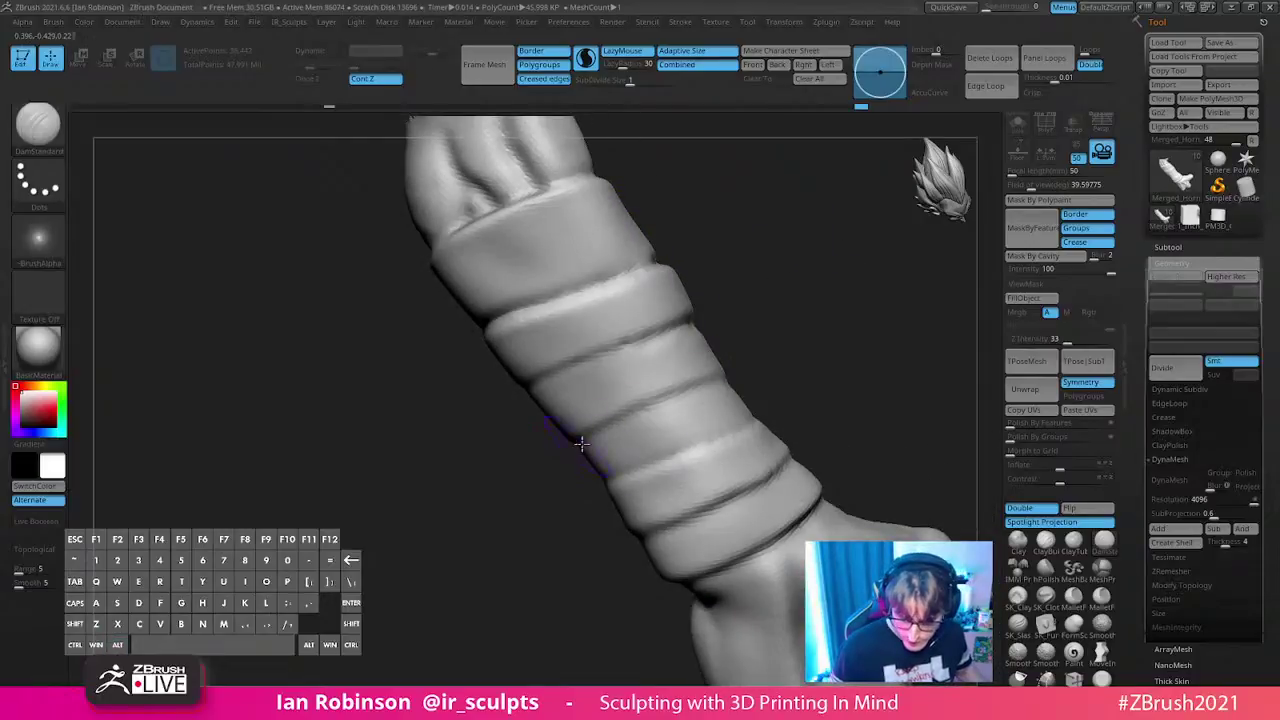
# - Carve the remaining wrap creases around the isolated forearm down to the wrist with DamStandard
pyautogui.moveTo(800, 367)
pyautogui.mouseDown()
pyautogui.moveTo(791, 403)
pyautogui.moveTo(728, 444)
pyautogui.mouseUp()
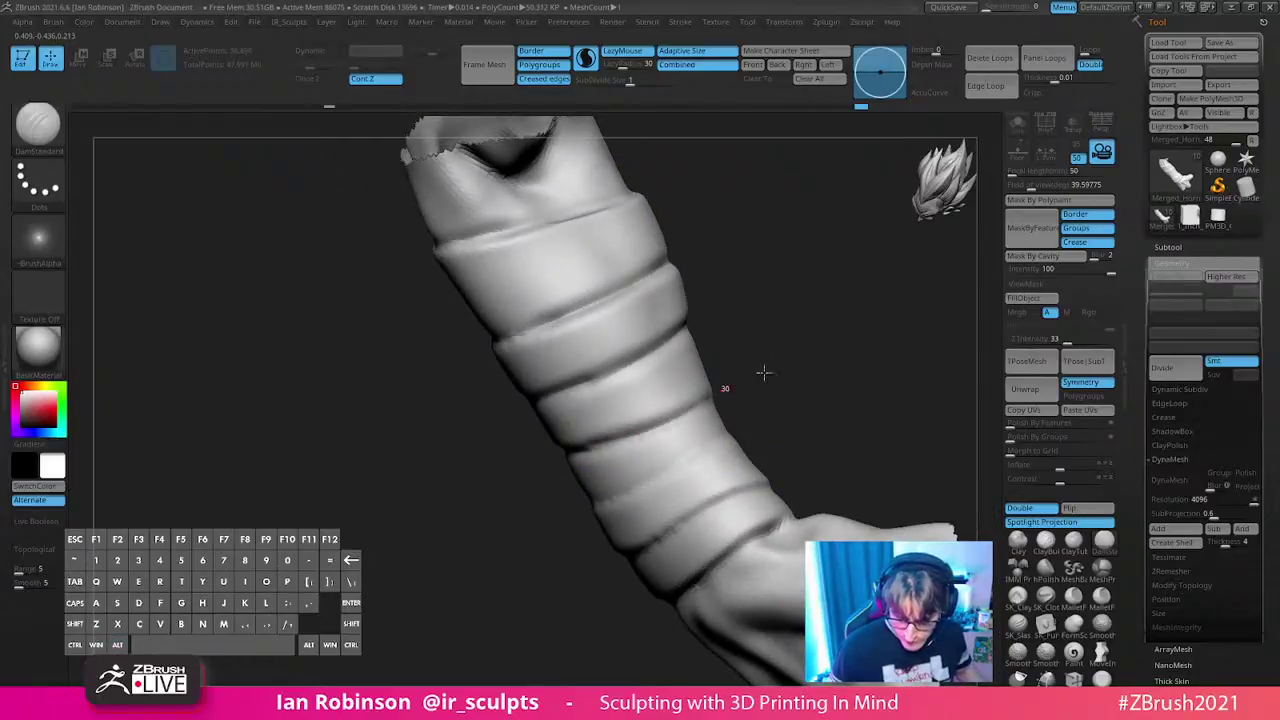
pyautogui.moveTo(742, 378); pyautogui.dragTo(723, 434)
pyautogui.moveTo(803, 354)
pyautogui.mouseDown()
pyautogui.moveTo(813, 380)
pyautogui.moveTo(800, 395)
pyautogui.mouseUp()
pyautogui.moveTo(812, 349); pyautogui.dragTo(880, 353)
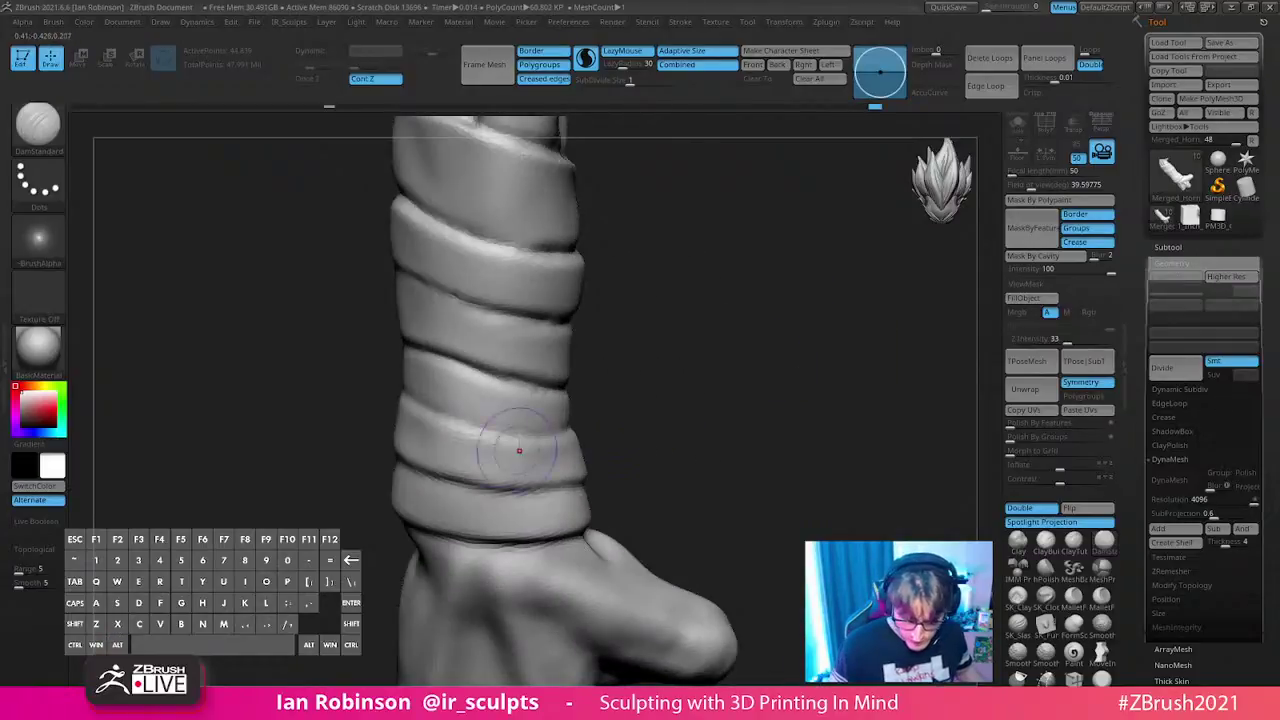
pyautogui.moveTo(694, 380); pyautogui.dragTo(789, 414)
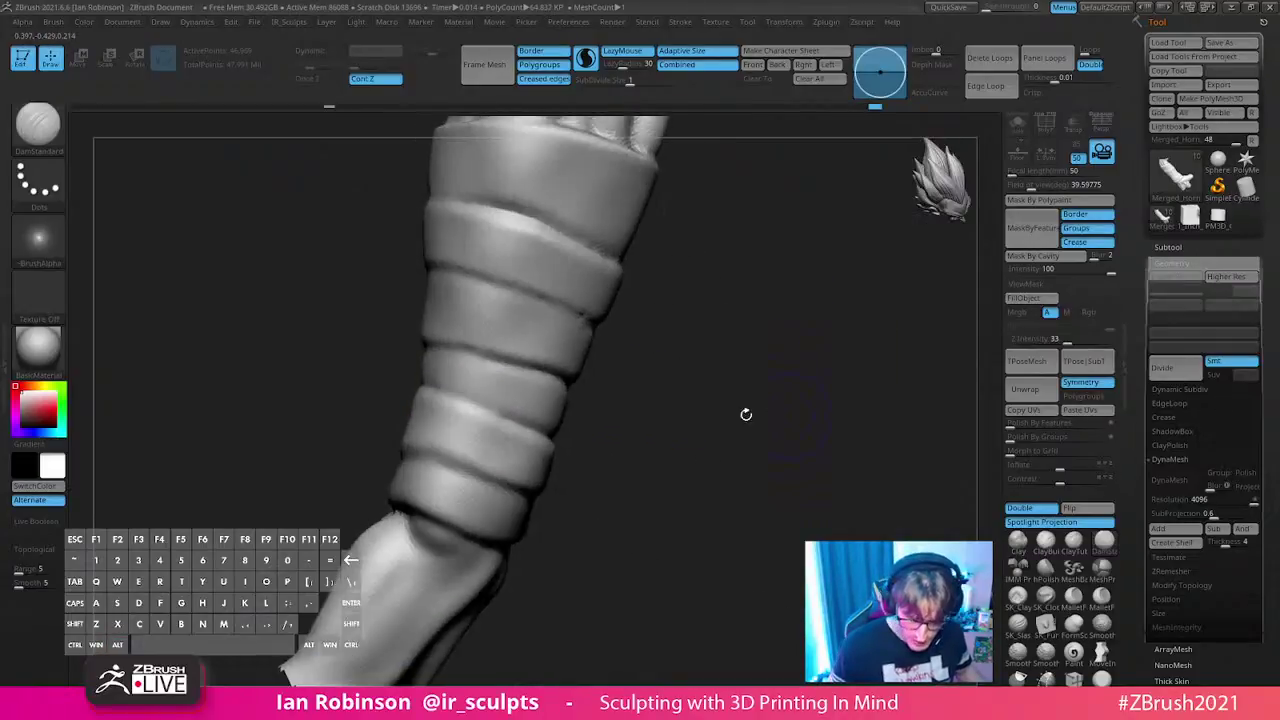
pyautogui.moveTo(666, 409); pyautogui.dragTo(745, 440)
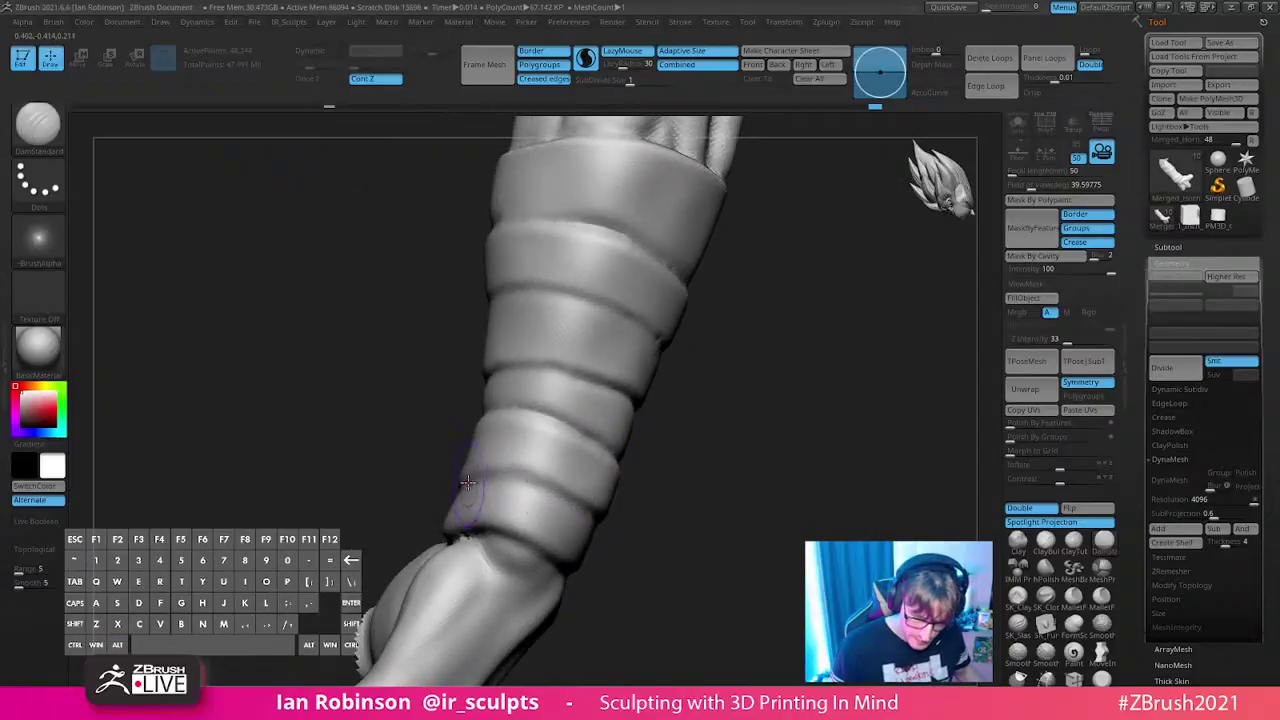
pyautogui.moveTo(640, 505); pyautogui.dragTo(573, 486)
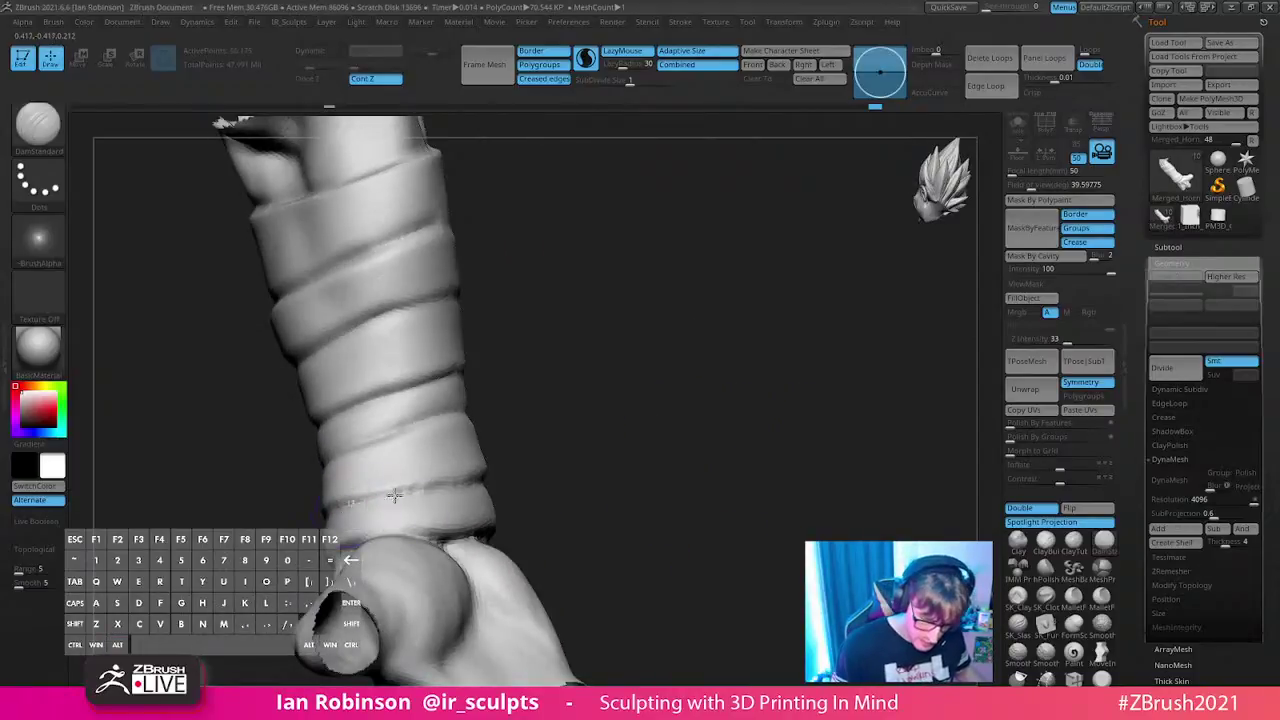
# - Unhide the full goblin and isolate its other bandaged forearm and hand
pyautogui.moveTo(623, 409); pyautogui.dragTo(831, 369)
pyautogui.moveTo(680, 408); pyautogui.dragTo(692, 350)
pyautogui.keyDown('ctrl'); pyautogui.keyDown('shift'); pyautogui.click(696, 354); pyautogui.keyUp('shift'); pyautogui.keyUp('ctrl')
pyautogui.moveTo(743, 395)
pyautogui.keyDown('alt'); pyautogui.mouseDown()
pyautogui.moveTo(651, 370)
pyautogui.moveTo(794, 383)
pyautogui.moveTo(811, 466)
pyautogui.moveTo(843, 434)
pyautogui.moveTo(784, 468)
pyautogui.moveTo(840, 340)
pyautogui.moveTo(700, 420)
pyautogui.moveTo(387, 494)
pyautogui.moveTo(400, 380)
pyautogui.moveTo(380, 300)
pyautogui.mouseUp(); pyautogui.keyUp('alt')
pyautogui.moveTo(356, 226)
pyautogui.keyDown('ctrl'); pyautogui.keyDown('shift'); pyautogui.mouseDown()
pyautogui.moveTo(214, 525)
pyautogui.moveTo(503, 279)
pyautogui.moveTo(440, 240)
pyautogui.moveTo(360, 228)
pyautogui.mouseUp(); pyautogui.keyUp('shift'); pyautogui.keyUp('ctrl')
# - Sharpen the wrap creases around the second forearm, starting near the wrist, with DamStandard
pyautogui.moveTo(543, 486)
pyautogui.mouseDown()
pyautogui.moveTo(622, 390)
pyautogui.moveTo(596, 560)
pyautogui.moveTo(640, 523)
pyautogui.moveTo(491, 463)
pyautogui.mouseUp()
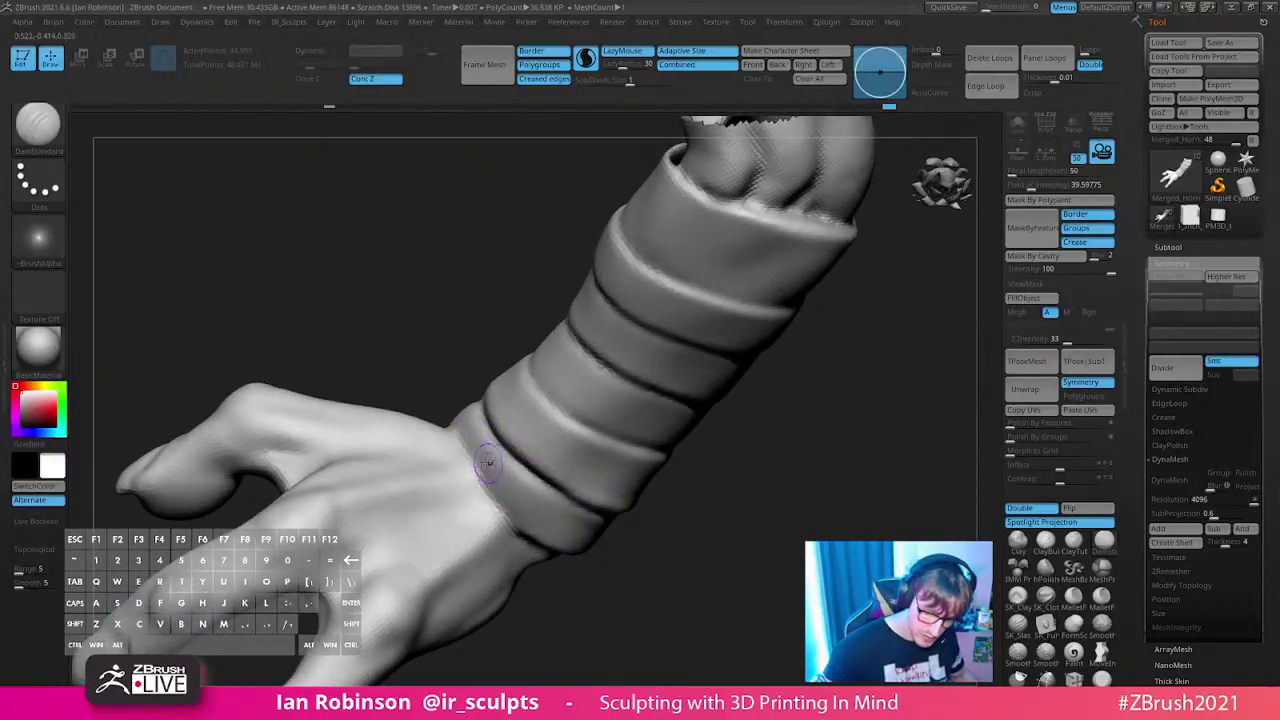
pyautogui.moveTo(584, 516); pyautogui.dragTo(594, 483)
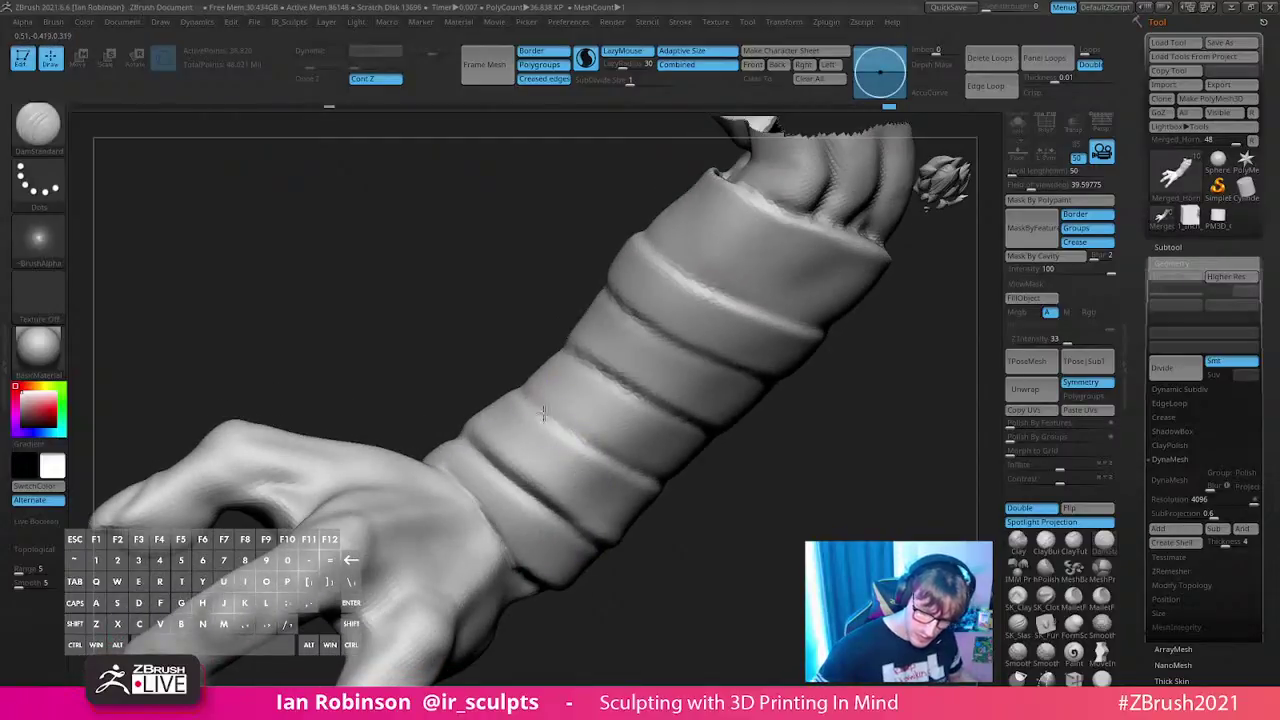
pyautogui.moveTo(769, 431); pyautogui.dragTo(593, 393)
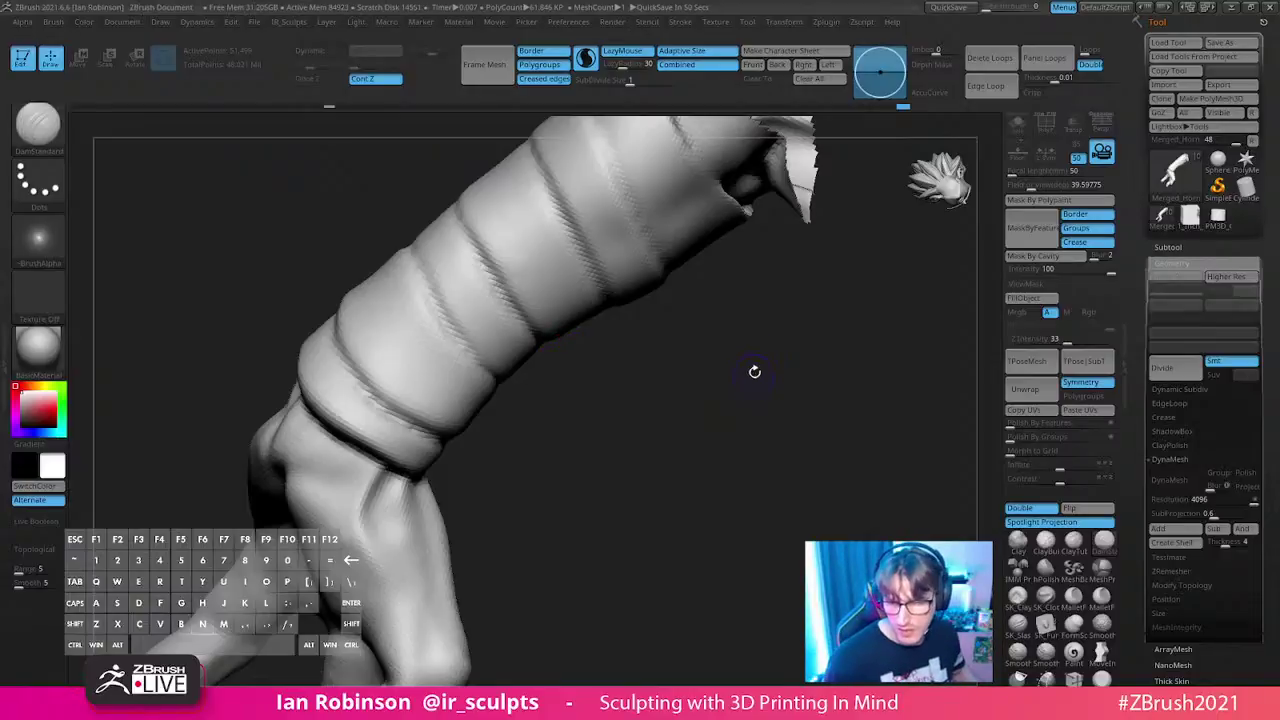
pyautogui.moveTo(715, 379); pyautogui.dragTo(628, 417)
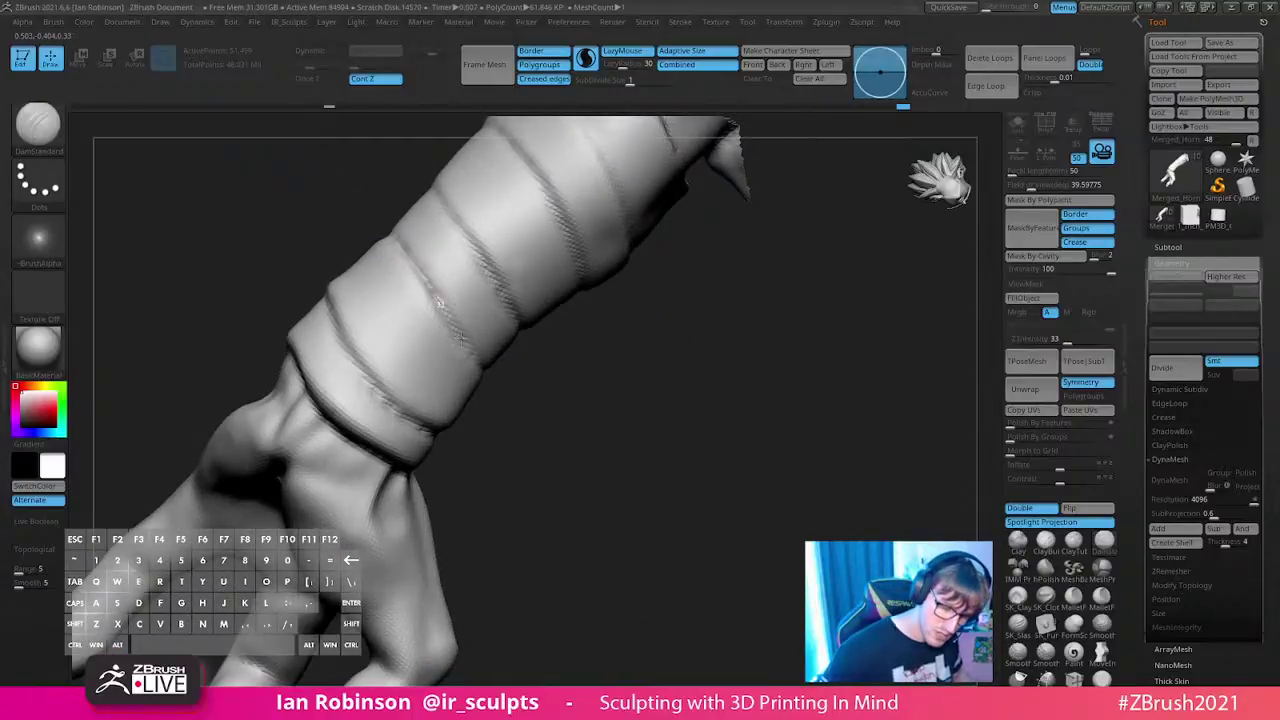
pyautogui.moveTo(576, 368); pyautogui.dragTo(618, 326)
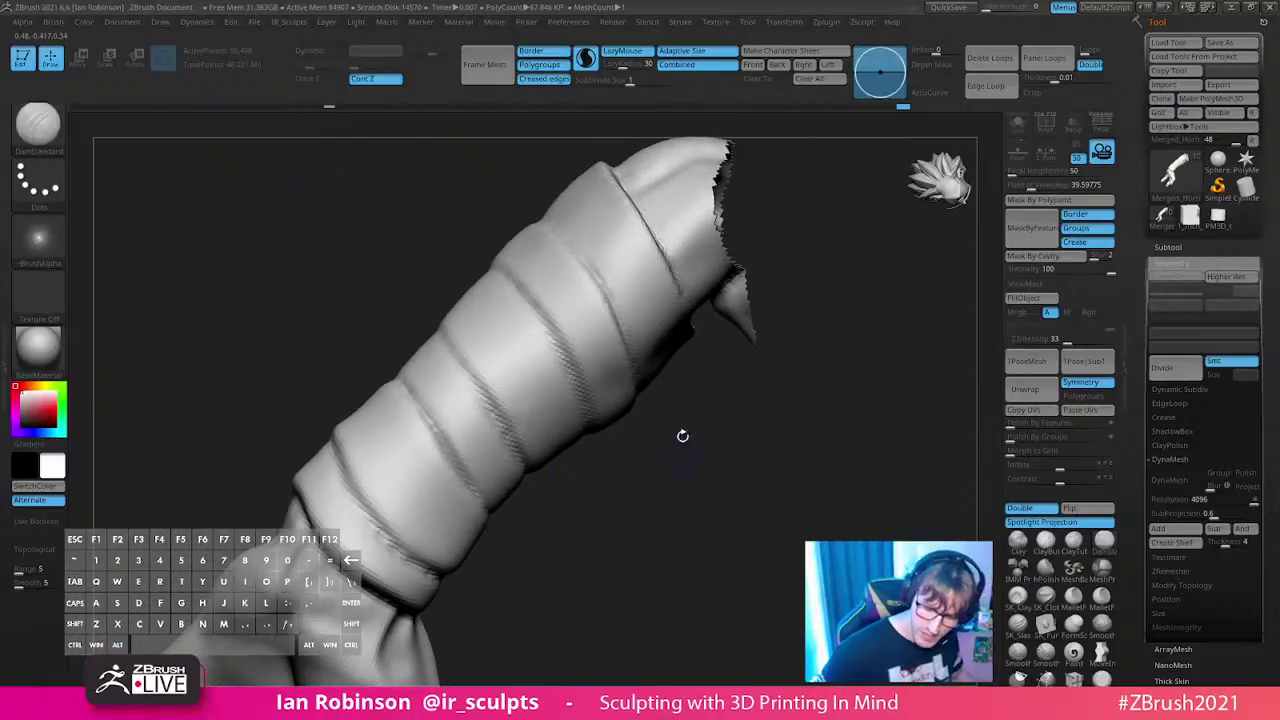
# - Carve the second forearm's wrap creases on its remaining sides, including the top wrap edge near the elbow
pyautogui.moveTo(681, 449); pyautogui.dragTo(694, 457)
pyautogui.moveTo(666, 363)
pyautogui.mouseDown()
pyautogui.moveTo(680, 376)
pyautogui.moveTo(491, 217)
pyautogui.mouseUp()
pyautogui.moveTo(570, 268)
pyautogui.mouseDown()
pyautogui.moveTo(657, 354)
pyautogui.moveTo(464, 302)
pyautogui.moveTo(469, 351)
pyautogui.mouseUp()
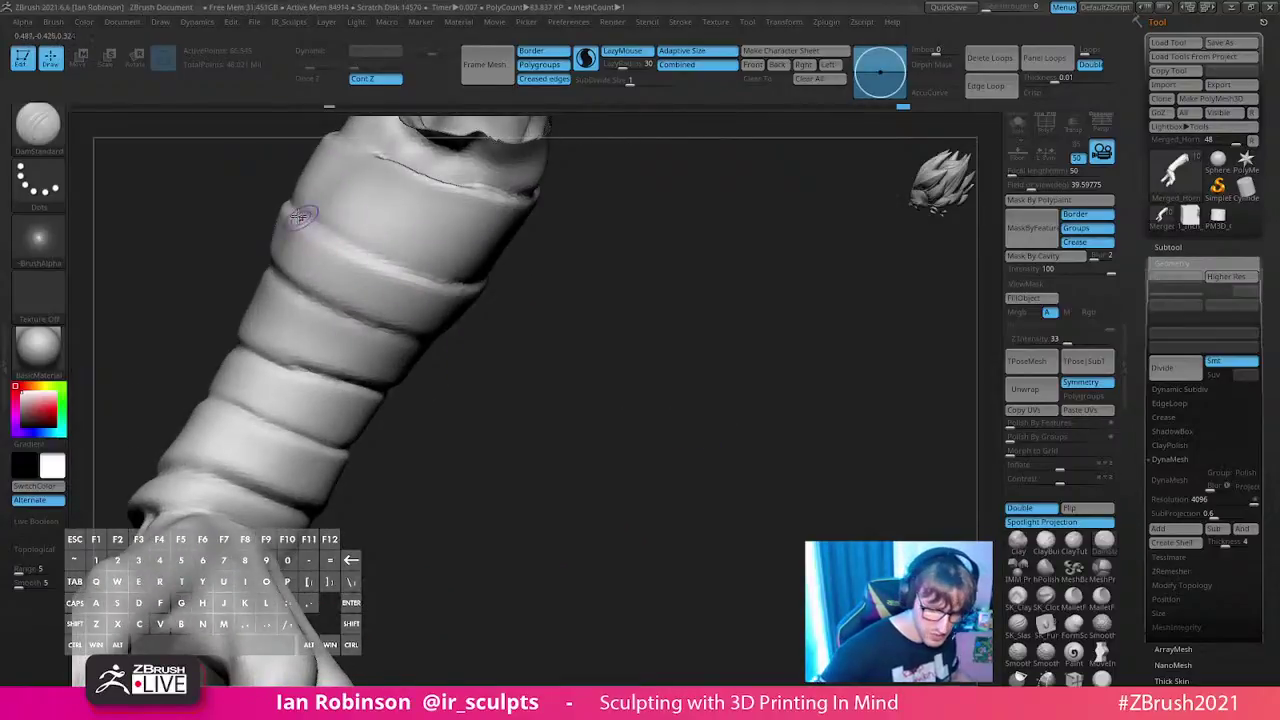
pyautogui.moveTo(466, 287)
pyautogui.mouseDown()
pyautogui.moveTo(680, 394)
pyautogui.moveTo(424, 429)
pyautogui.mouseUp()
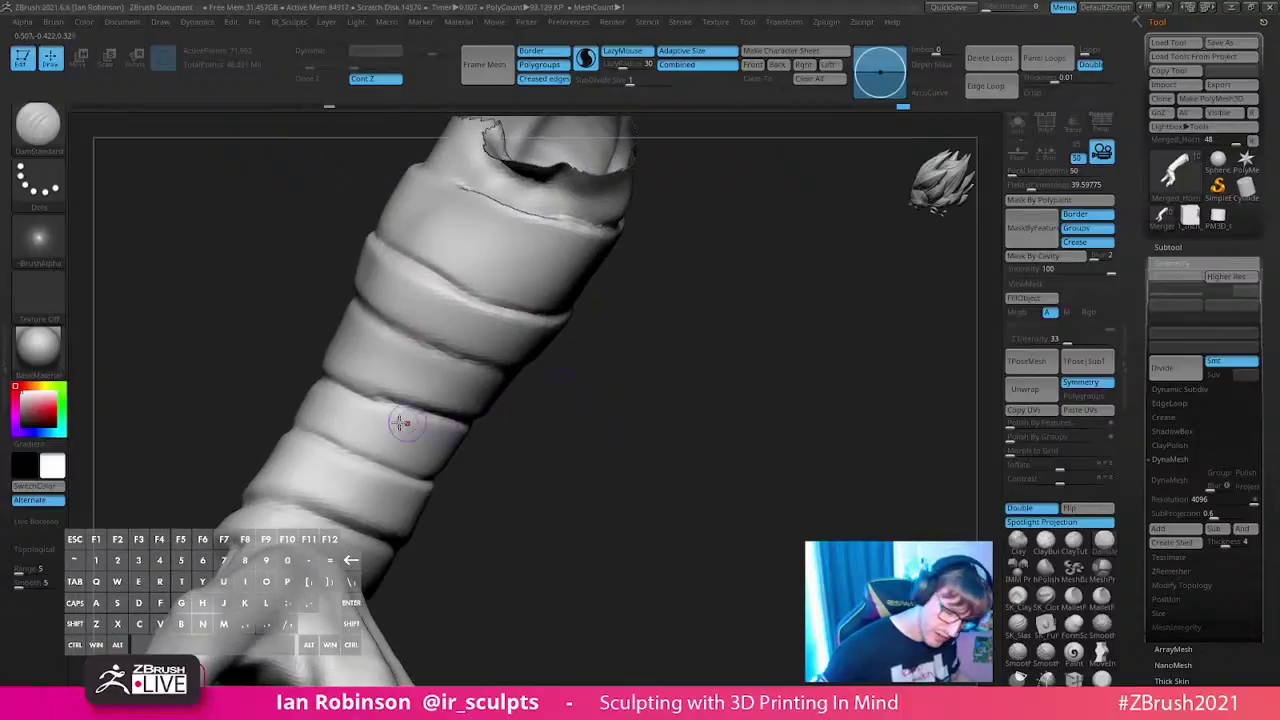
pyautogui.moveTo(528, 443); pyautogui.dragTo(586, 434)
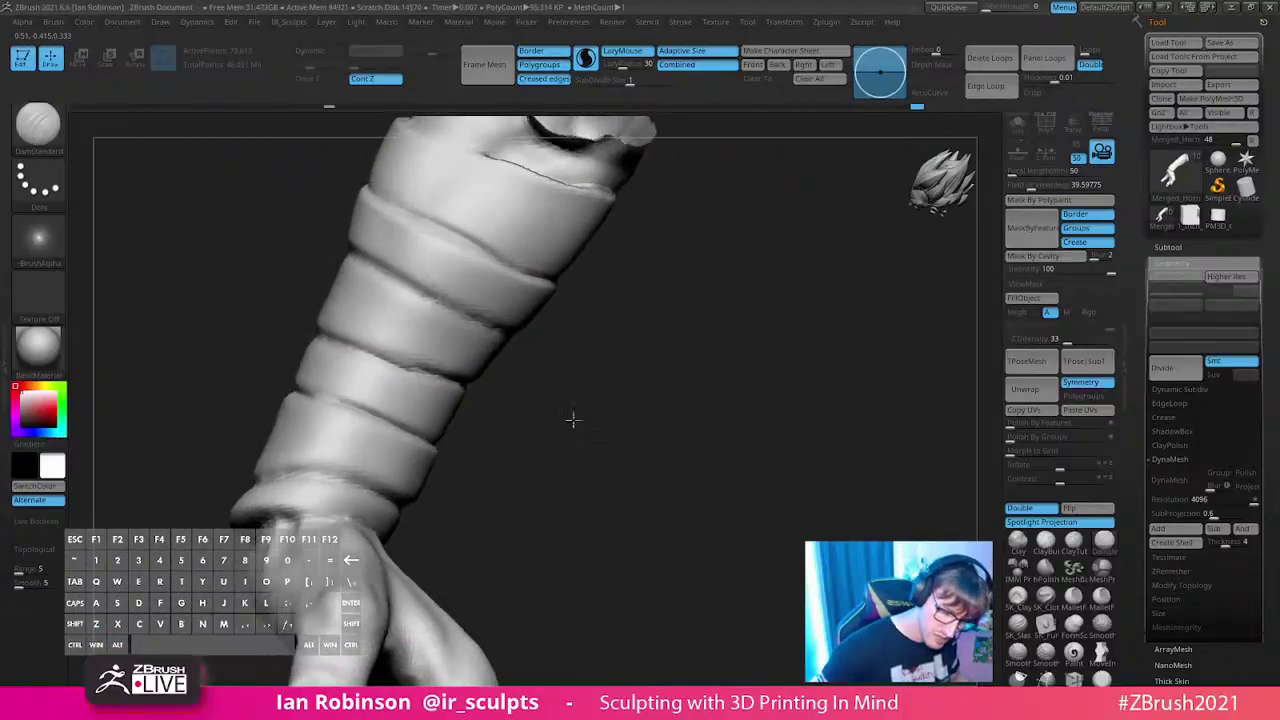
pyautogui.moveTo(665, 400); pyautogui.dragTo(700, 398)
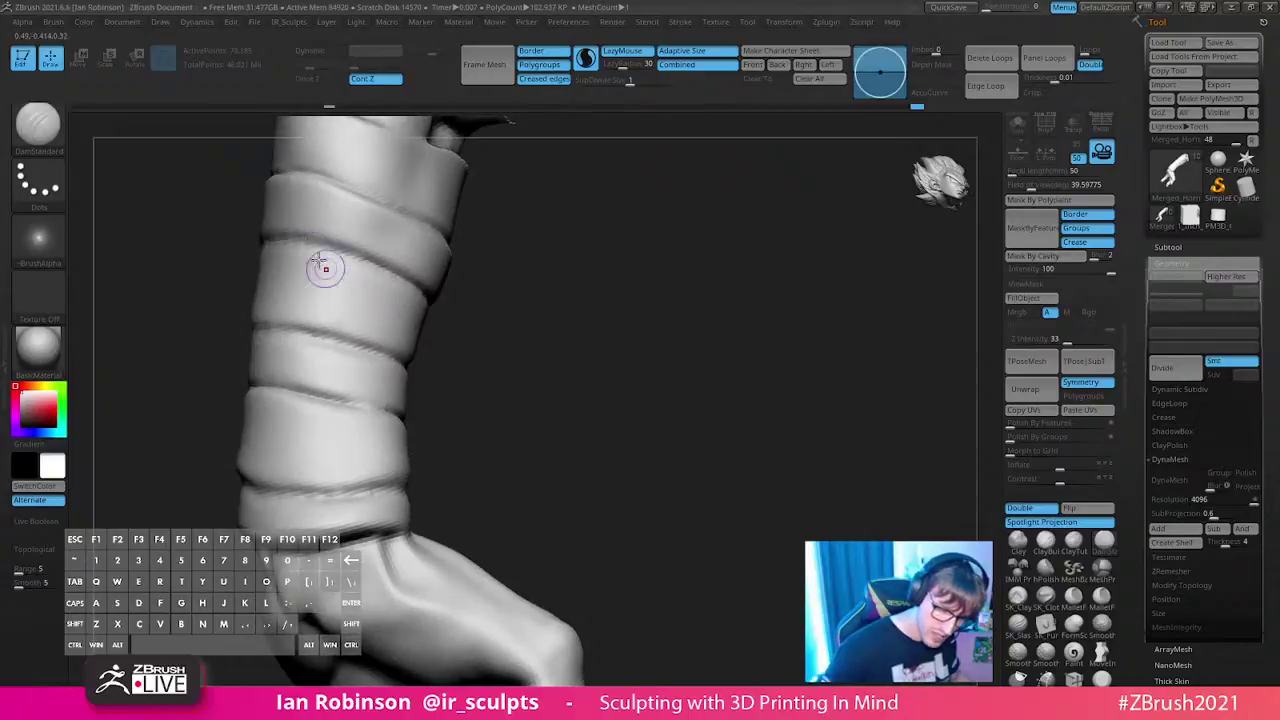
# - Finish the creases between the second forearm's middle and lower wraps and unhide the rest of the goblin
pyautogui.moveTo(288, 236); pyautogui.dragTo(430, 270)
pyautogui.keyDown('alt'); pyautogui.moveTo(540, 278); pyautogui.dragTo(619, 282); pyautogui.keyUp('alt')
pyautogui.moveTo(383, 403); pyautogui.dragTo(547, 418)
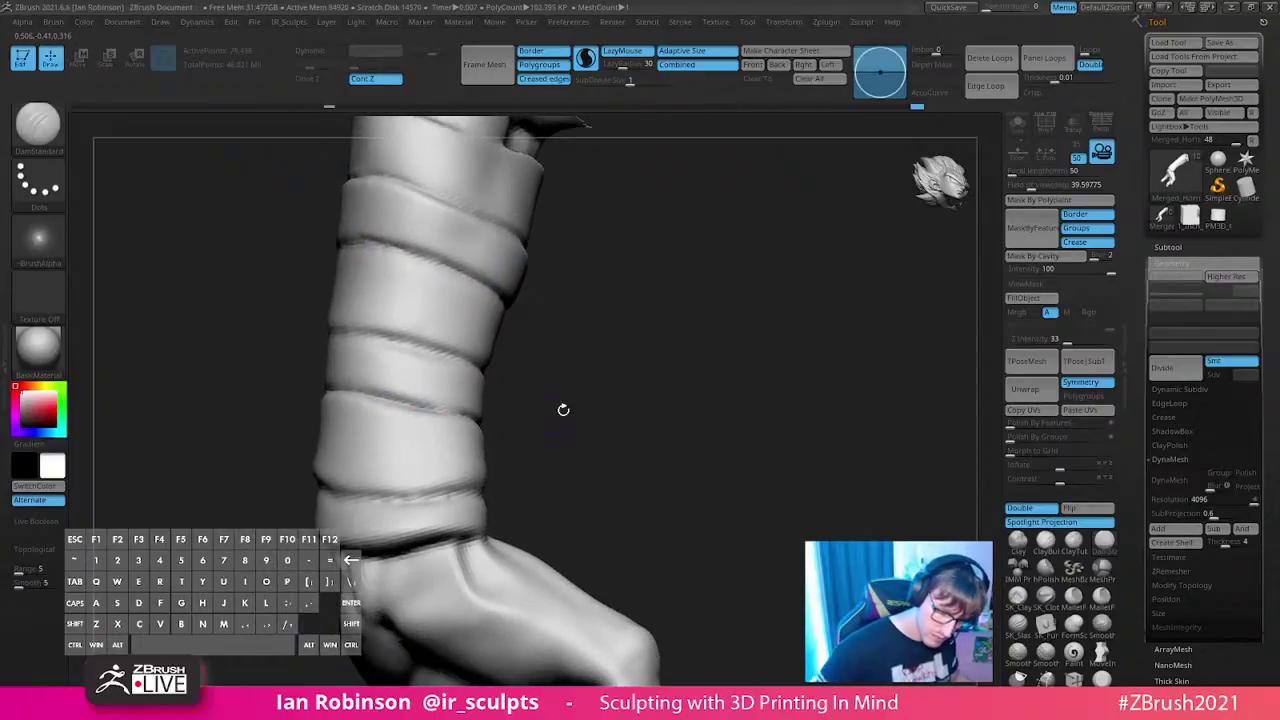
pyautogui.moveTo(528, 489)
pyautogui.mouseDown()
pyautogui.moveTo(574, 354)
pyautogui.moveTo(444, 368)
pyautogui.mouseUp()
pyautogui.moveTo(666, 443); pyautogui.dragTo(721, 337)
pyautogui.keyDown('ctrl'); pyautogui.keyDown('shift'); pyautogui.click(697, 369); pyautogui.keyUp('shift'); pyautogui.keyUp('ctrl')
# - Sharpen the crease where the tunic overlaps the loincloth across the back and hip with DamStandard
pyautogui.keyDown('alt'); pyautogui.click(623, 357); pyautogui.keyUp('alt')
pyautogui.moveTo(862, 390)
pyautogui.keyDown('alt'); pyautogui.mouseDown()
pyautogui.moveTo(874, 294)
pyautogui.moveTo(811, 360)
pyautogui.moveTo(817, 457)
pyautogui.moveTo(763, 397)
pyautogui.moveTo(829, 343)
pyautogui.moveTo(837, 286)
pyautogui.moveTo(593, 408)
pyautogui.mouseUp(); pyautogui.keyUp('alt')
pyautogui.keyDown('alt'); pyautogui.click(425, 366); pyautogui.keyUp('alt')
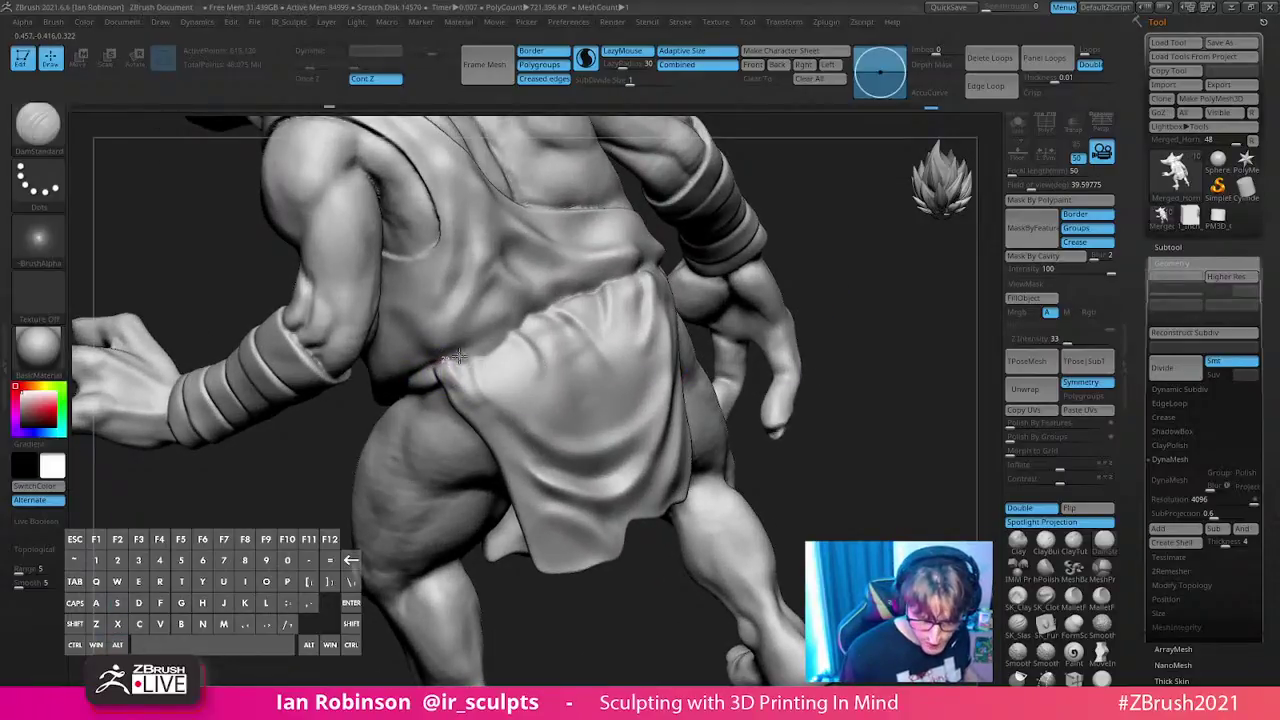
pyautogui.moveTo(519, 326); pyautogui.dragTo(554, 307)
pyautogui.moveTo(632, 339)
pyautogui.mouseDown(button='right')
pyautogui.moveTo(634, 366)
pyautogui.moveTo(650, 362)
pyautogui.mouseUp(button='right')
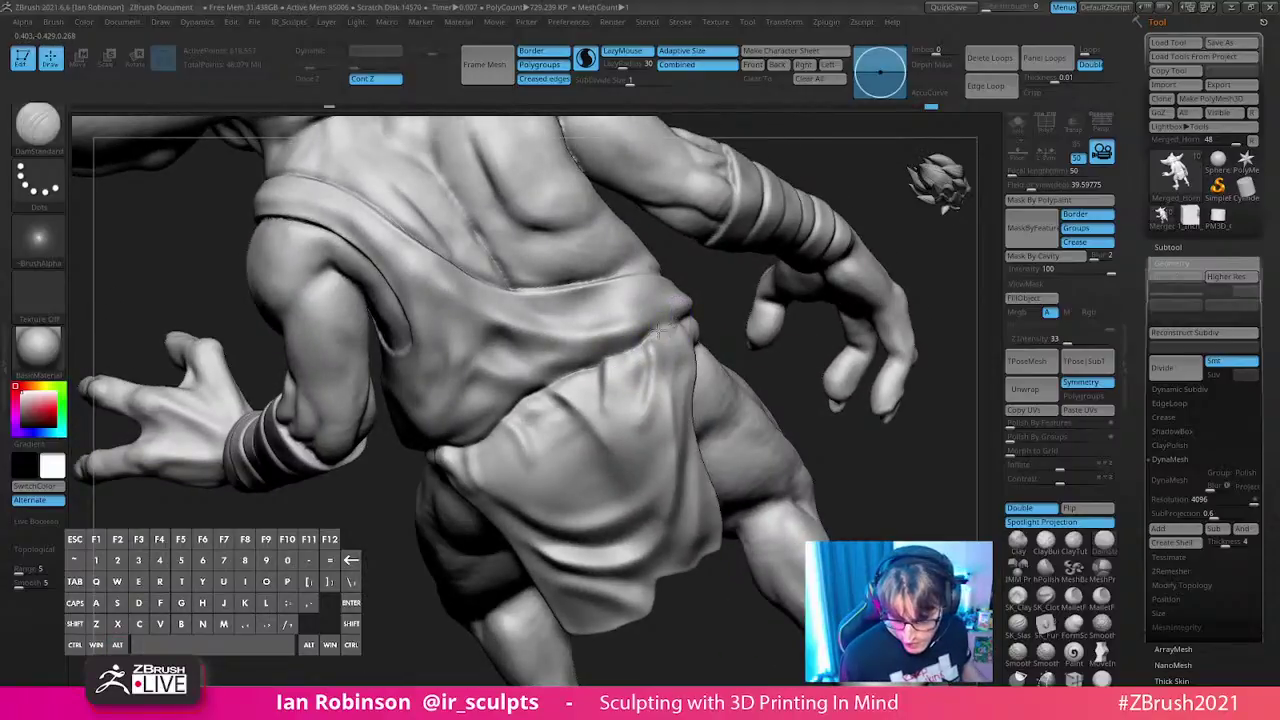
pyautogui.moveTo(553, 376)
pyautogui.mouseDown(button='right')
pyautogui.moveTo(670, 345)
pyautogui.moveTo(712, 378)
pyautogui.moveTo(677, 386)
pyautogui.mouseUp(button='right')
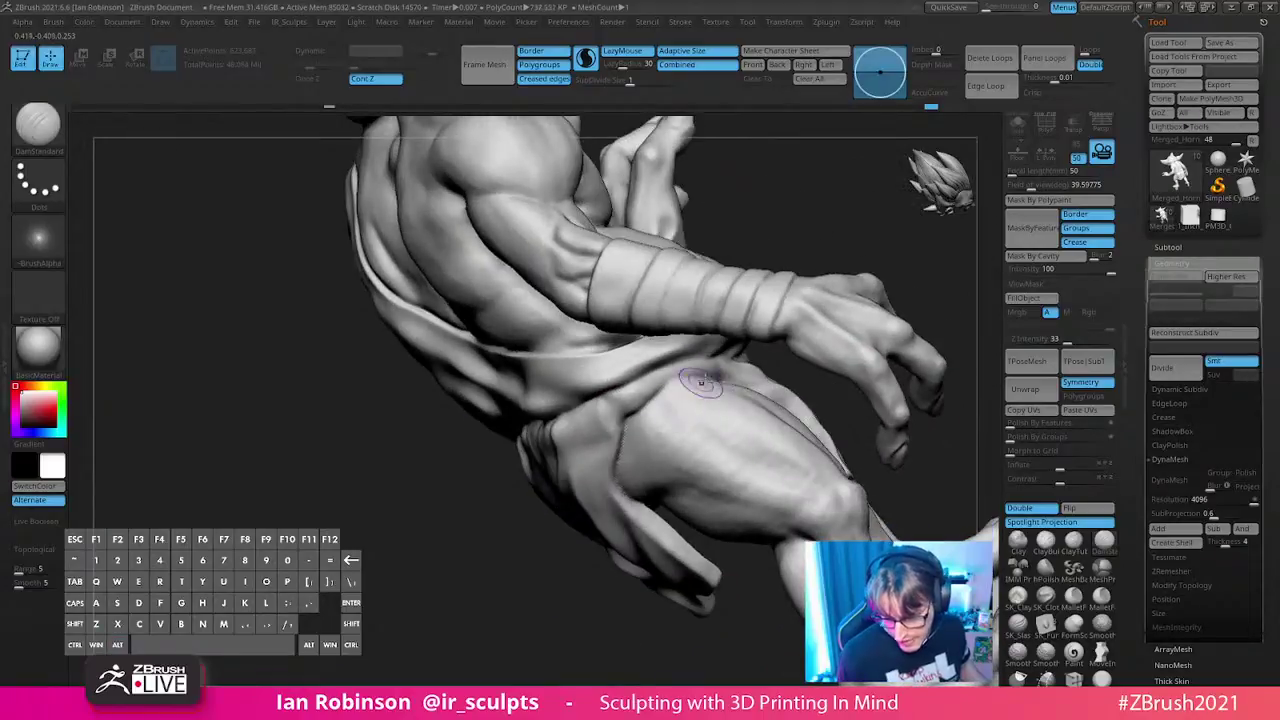
pyautogui.moveTo(763, 374)
pyautogui.mouseDown(button='right')
pyautogui.moveTo(600, 352)
pyautogui.moveTo(700, 354)
pyautogui.moveTo(651, 460)
pyautogui.mouseUp(button='right')
# - Switch to the Inflate brush, adjust its draw size and thicken the loincloth edge beside the hip
pyautogui.press('f')
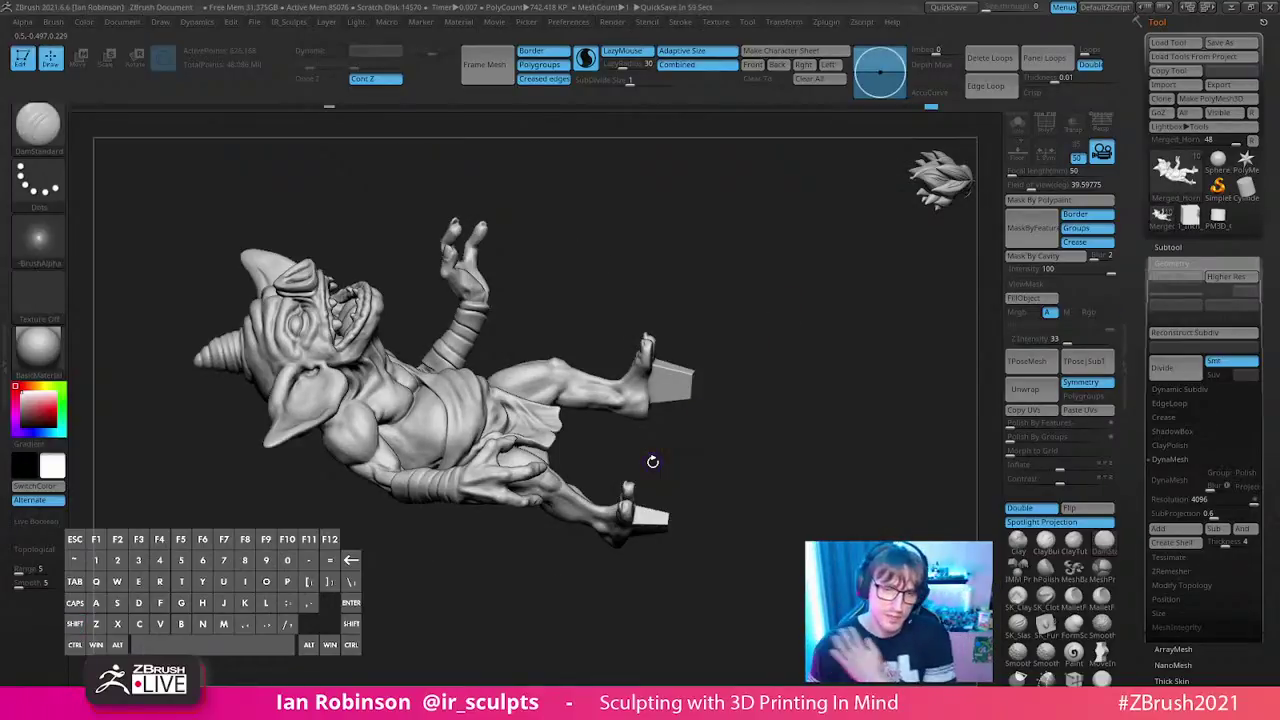
pyautogui.moveTo(652, 461)
pyautogui.mouseDown(button='right')
pyautogui.moveTo(831, 303)
pyautogui.moveTo(809, 283)
pyautogui.moveTo(823, 346)
pyautogui.moveTo(688, 352)
pyautogui.mouseUp(button='right')
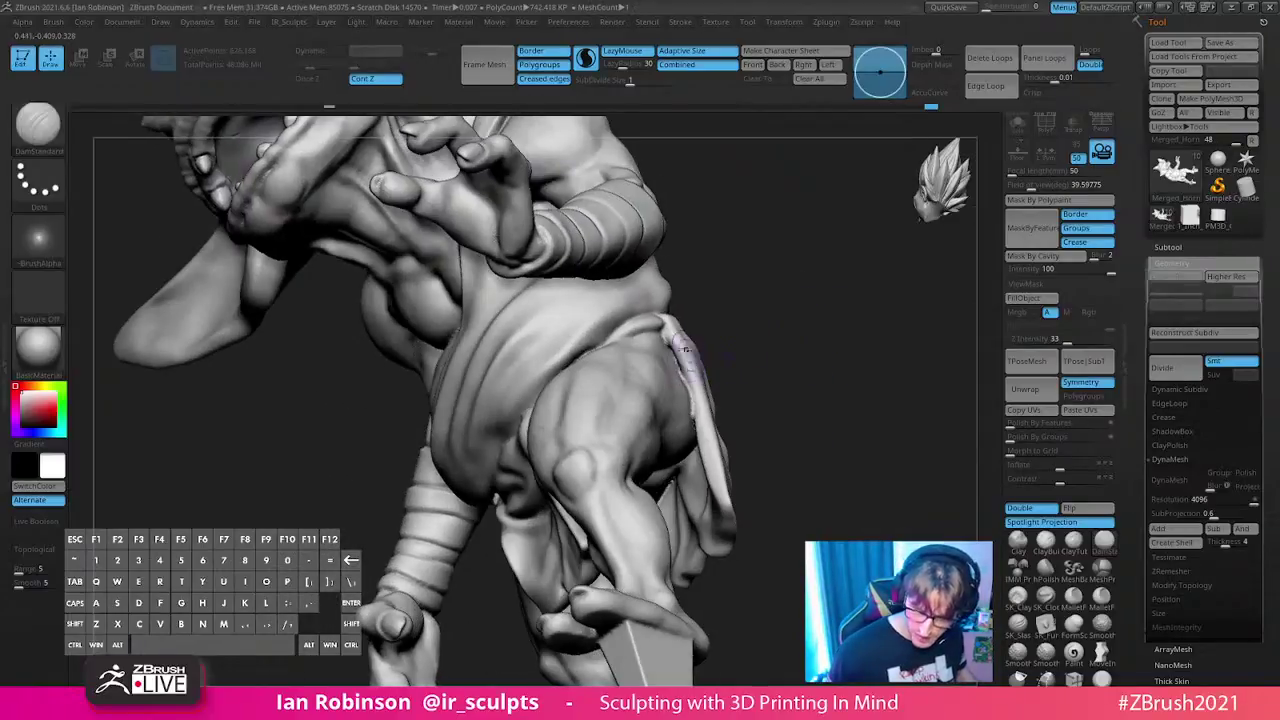
pyautogui.press('b')
pyautogui.press('i')
pyautogui.press('n')
pyautogui.press('s')
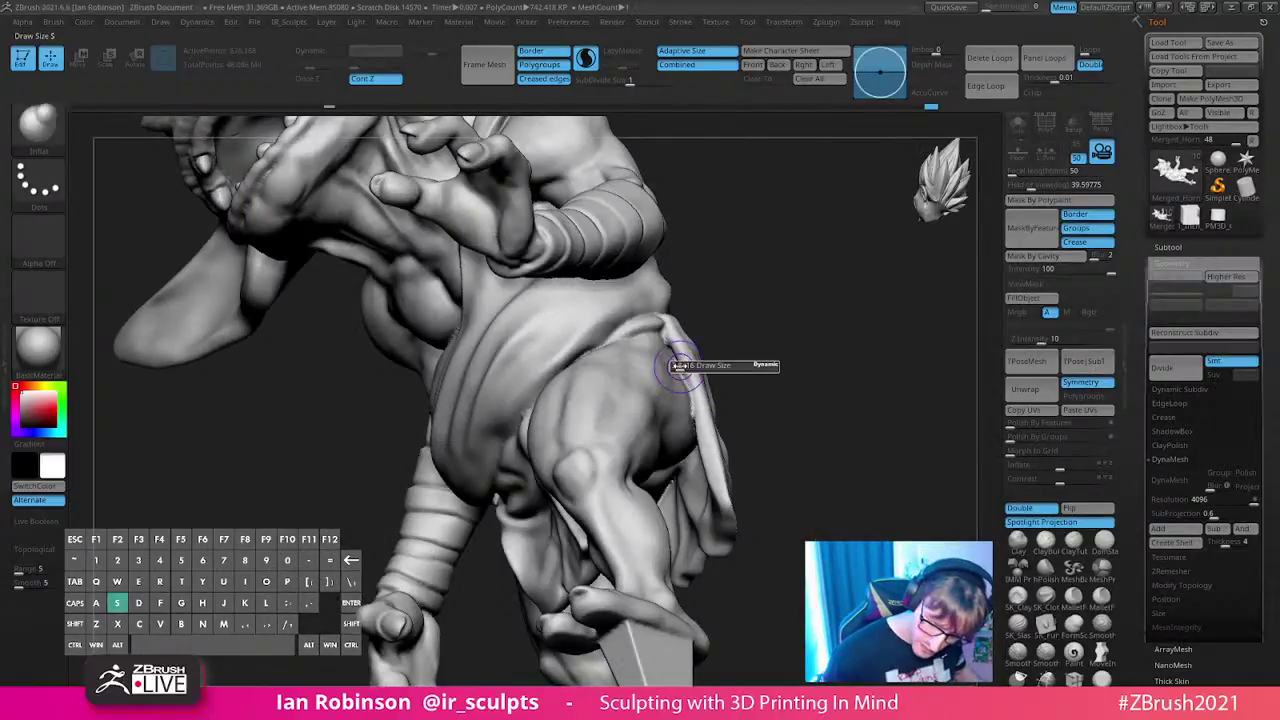
pyautogui.moveTo(667, 354)
pyautogui.mouseDown()
pyautogui.moveTo(666, 328)
pyautogui.moveTo(682, 372)
pyautogui.mouseUp()
pyautogui.keyDown('alt'); pyautogui.moveTo(745, 316); pyautogui.dragTo(705, 334, button='right'); pyautogui.keyUp('alt')
pyautogui.keyDown('ctrl'); pyautogui.moveTo(745, 371); pyautogui.dragTo(745, 430, button='right'); pyautogui.keyUp('ctrl')
pyautogui.keyDown('ctrl'); pyautogui.moveTo(756, 312); pyautogui.dragTo(789, 471); pyautogui.keyUp('ctrl')
pyautogui.moveTo(651, 344); pyautogui.dragTo(655, 312)
# - Try to remesh the goblin with DynaMesh at resolution 4096
pyautogui.keyDown('ctrl'); pyautogui.moveTo(721, 304); pyautogui.dragTo(744, 416); pyautogui.keyUp('ctrl')
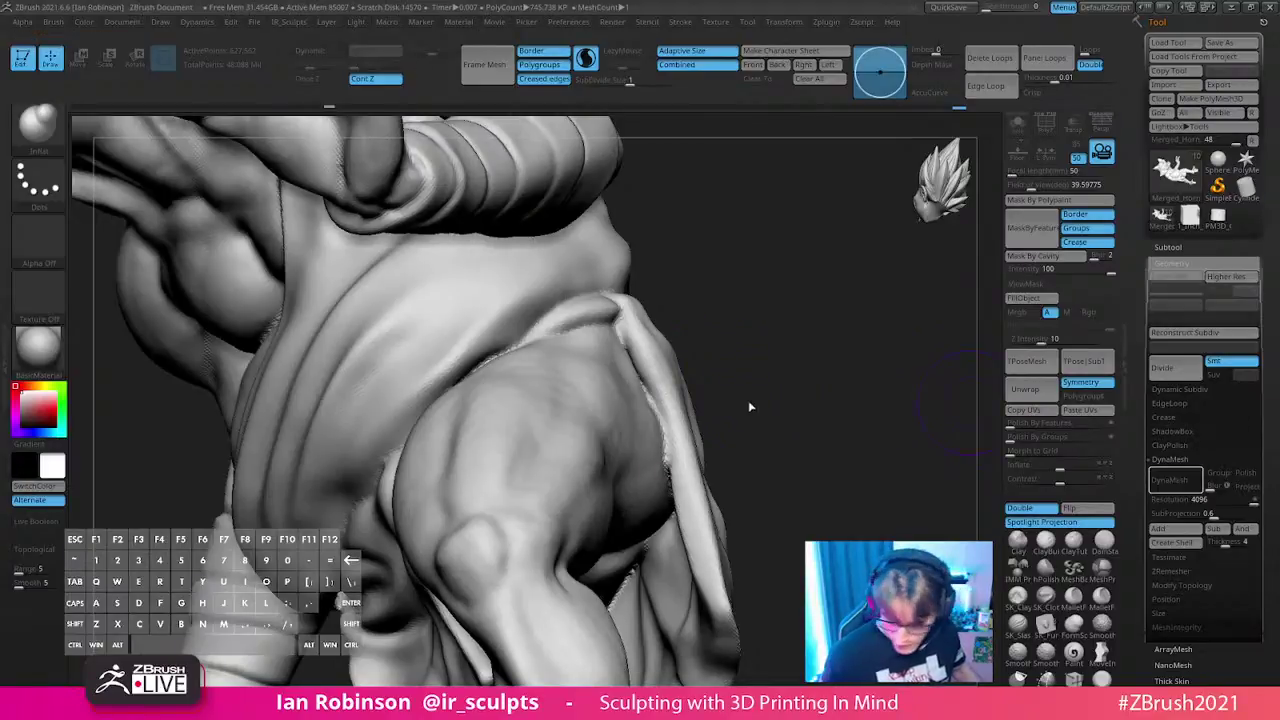
pyautogui.click(1176, 481)
pyautogui.hotkey('ctrl', 'z')
# - Turn off Sculptris Pro and save the file with the whole goblin in view
pyautogui.moveTo(777, 366)
pyautogui.keyDown('alt'); pyautogui.mouseDown()
pyautogui.moveTo(754, 320)
pyautogui.moveTo(817, 380)
pyautogui.moveTo(757, 308)
pyautogui.moveTo(743, 343)
pyautogui.moveTo(797, 351)
pyautogui.moveTo(751, 283)
pyautogui.moveTo(751, 389)
pyautogui.moveTo(777, 366)
pyautogui.moveTo(751, 320)
pyautogui.mouseUp(); pyautogui.keyUp('alt')
pyautogui.click(588, 60)
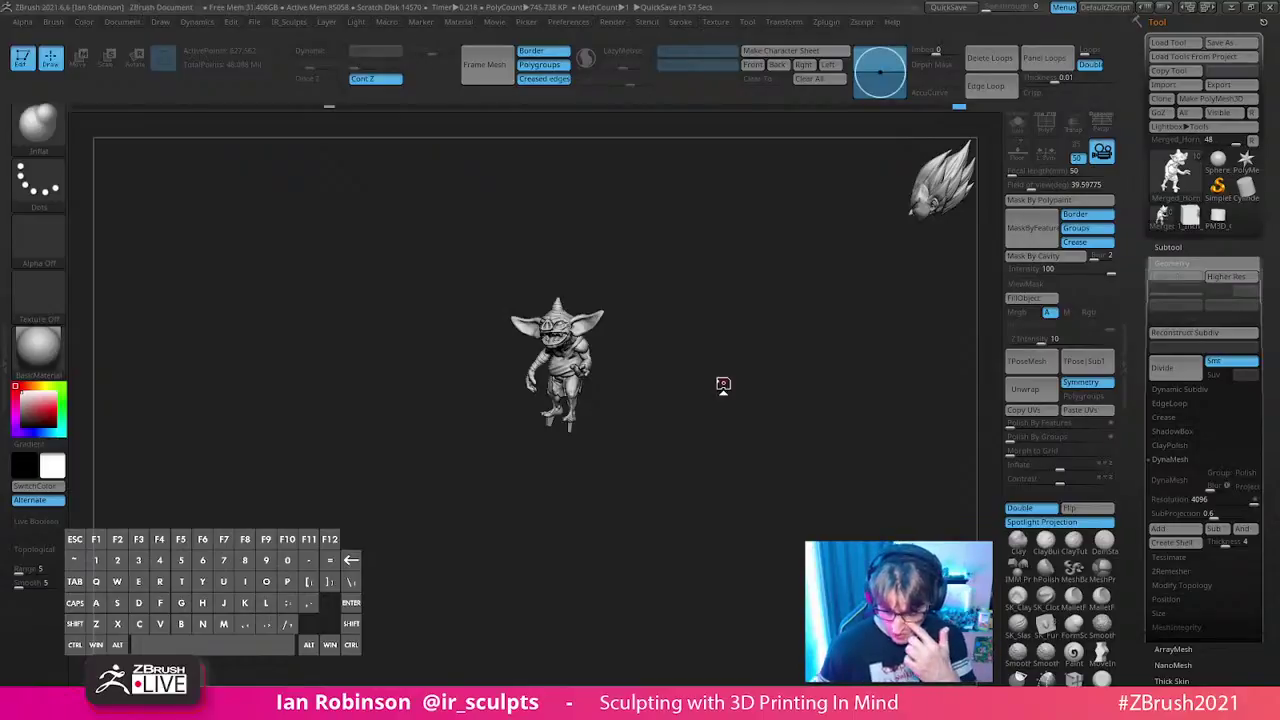
pyautogui.hotkey('ctrl', 's')
pyautogui.press('Return')
pyautogui.click(666, 354)
# - Reset the transform gizmo's mesh orientation and scale the goblin up uniformly to about twice its size
pyautogui.press('w')
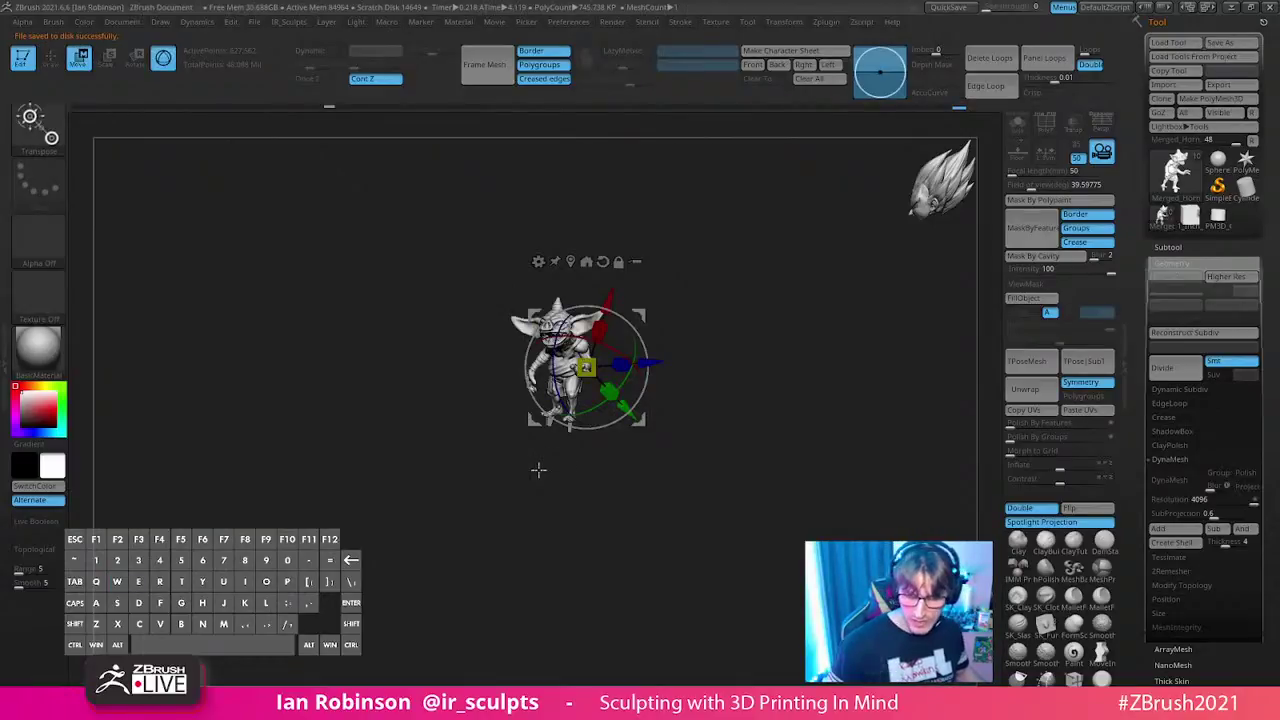
pyautogui.click(602, 261)
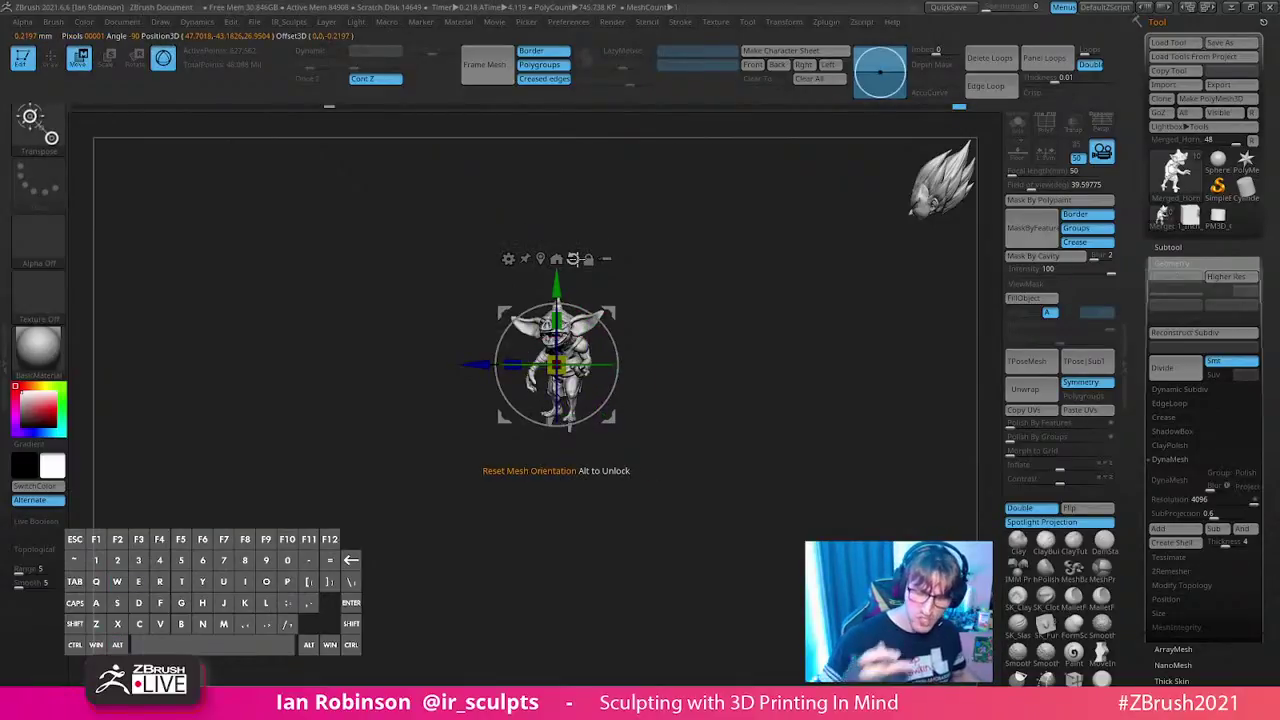
pyautogui.press('q')
pyautogui.moveTo(749, 411)
pyautogui.keyDown('alt'); pyautogui.mouseDown()
pyautogui.moveTo(814, 466)
pyautogui.moveTo(635, 358)
pyautogui.mouseUp(); pyautogui.keyUp('alt')
pyautogui.keyDown('alt'); pyautogui.moveTo(833, 333); pyautogui.dragTo(732, 279); pyautogui.keyUp('alt')
pyautogui.press('w')
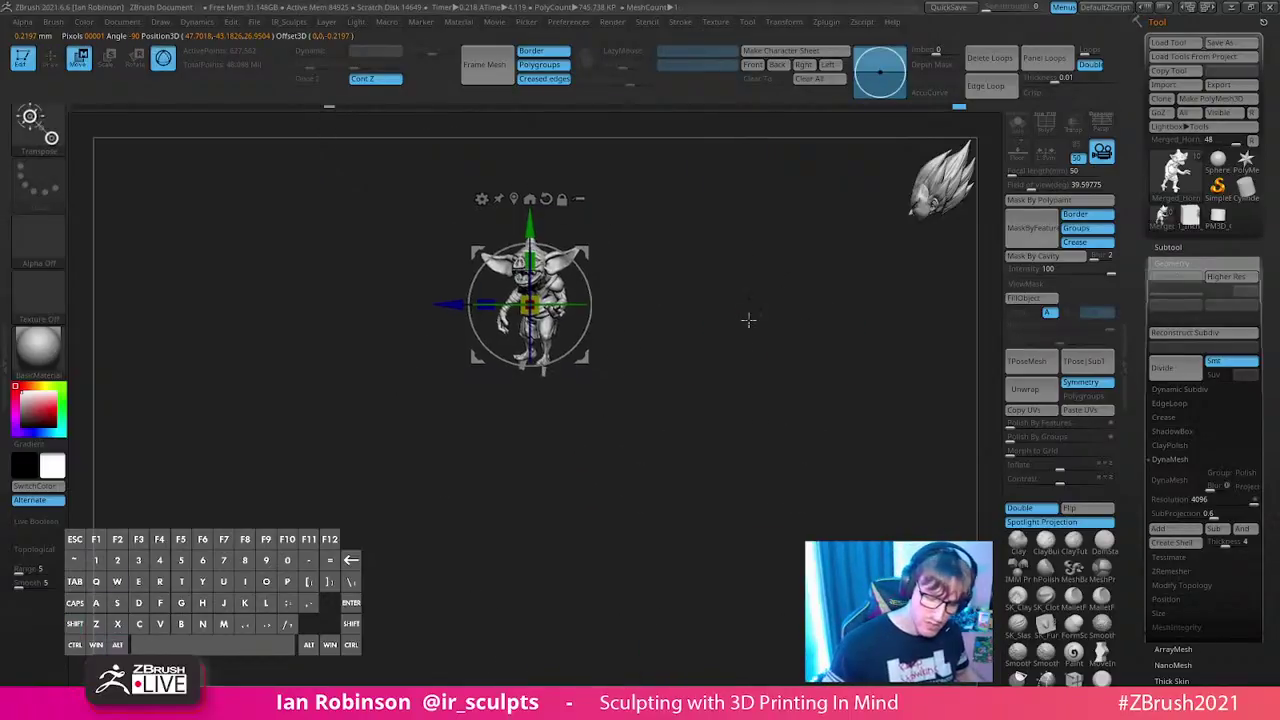
pyautogui.moveTo(528, 310); pyautogui.dragTo(561, 271)
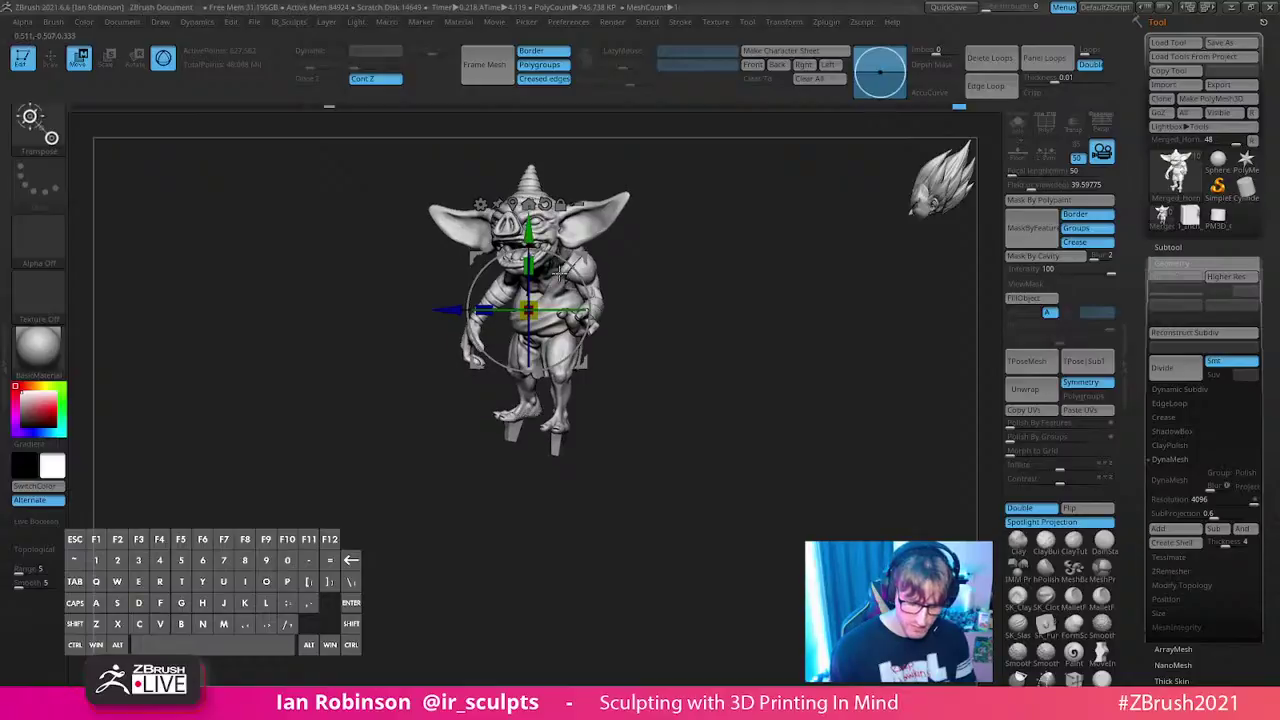
# - Remesh the enlarged goblin with DynaMesh at resolution 4096 and inspect the torso and hands up close
pyautogui.press('q')
pyautogui.moveTo(737, 349)
pyautogui.keyDown('alt'); pyautogui.mouseDown()
pyautogui.moveTo(786, 489)
pyautogui.moveTo(820, 451)
pyautogui.mouseUp(); pyautogui.keyUp('alt')
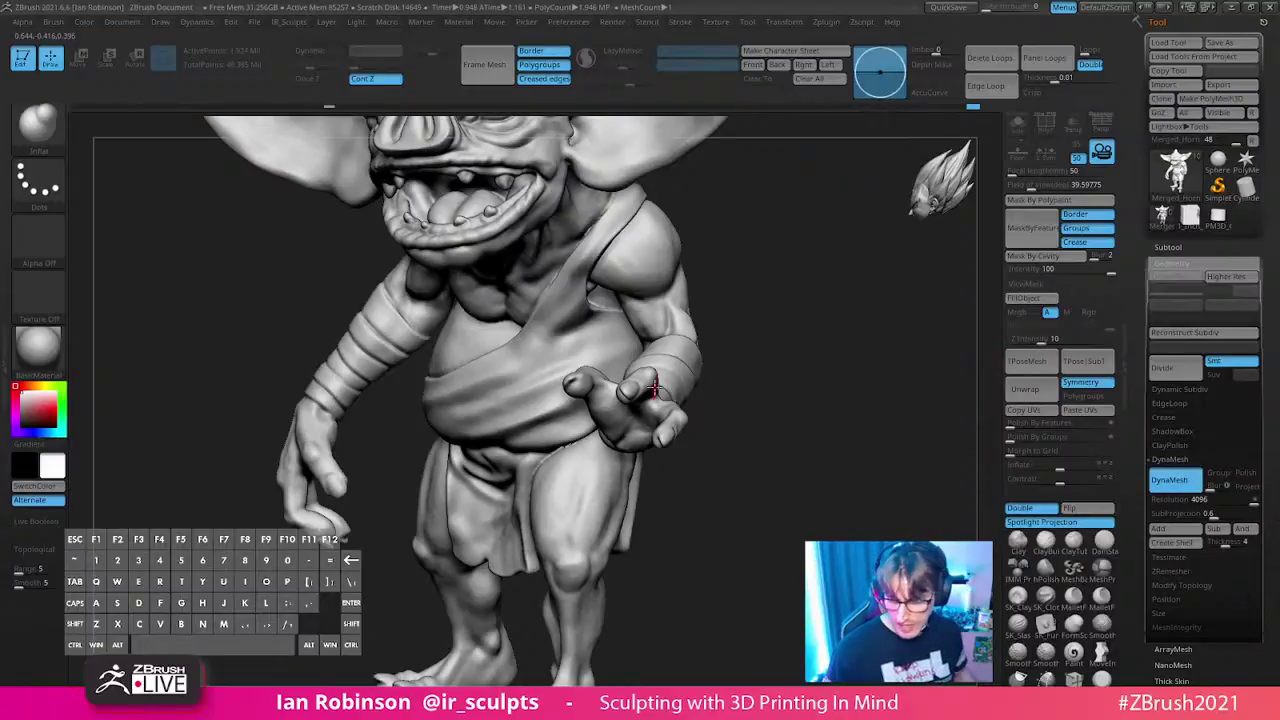
pyautogui.moveTo(817, 334); pyautogui.dragTo(791, 337)
# - Try to scale the remeshed goblin down uniformly to about 0.48 of its size
pyautogui.press('w')
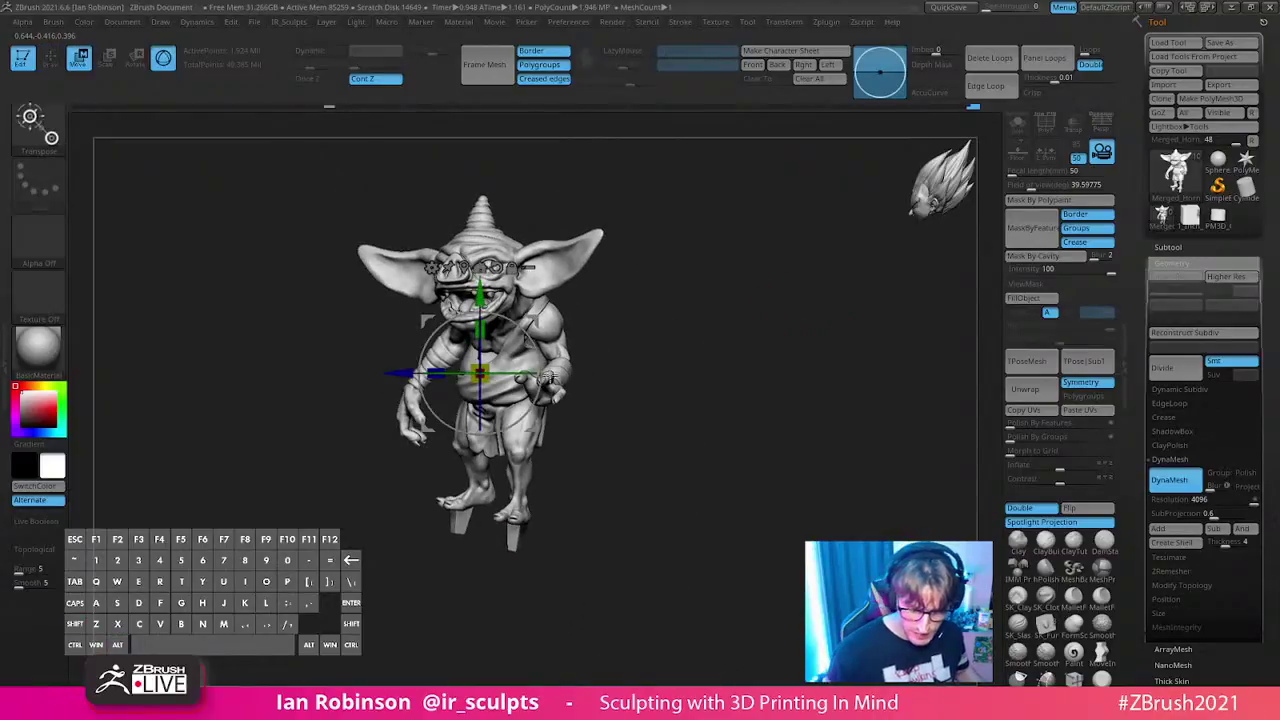
pyautogui.moveTo(480, 374); pyautogui.dragTo(470, 422)
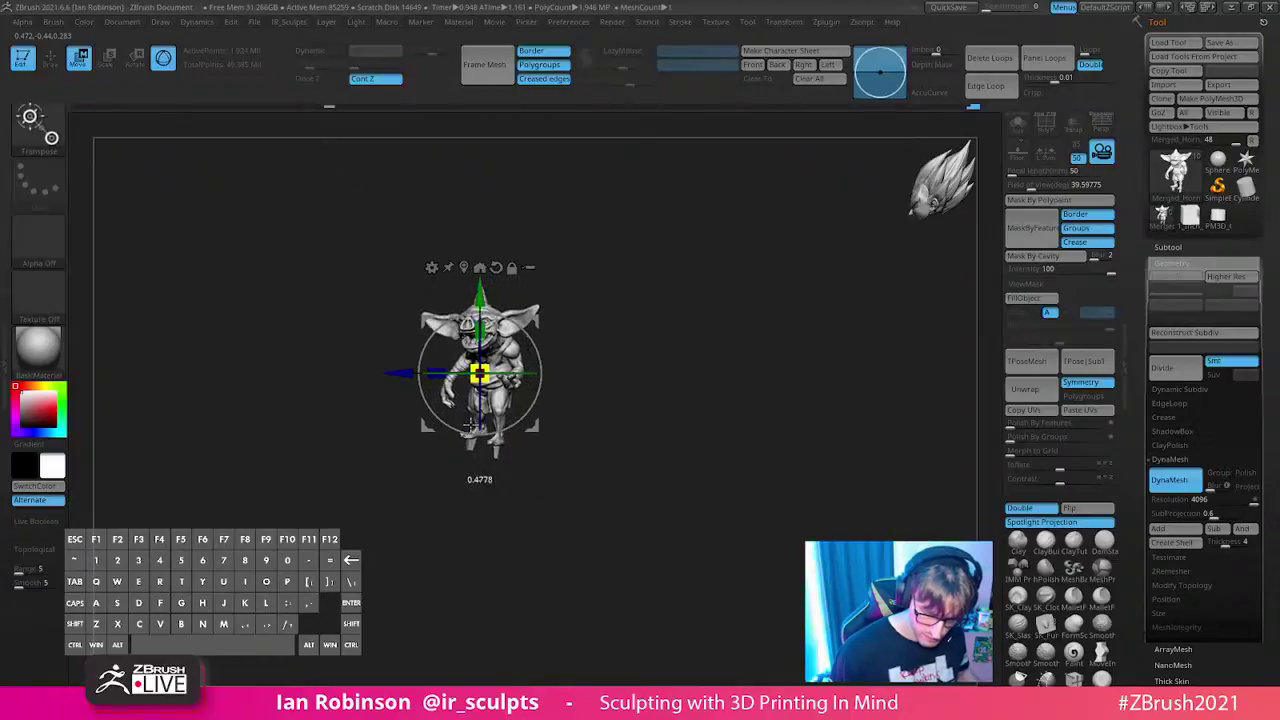
pyautogui.hotkey('ctrl', 'z')
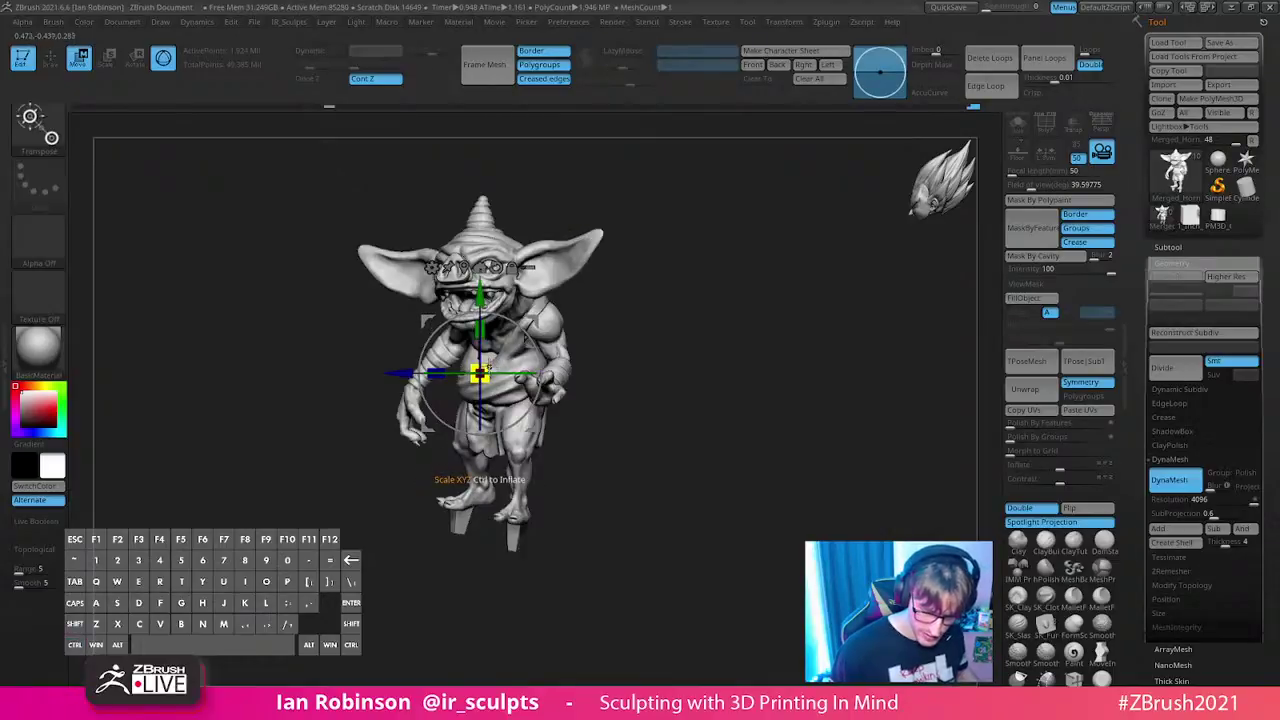
# - Scale the goblin down uniformly to 0.1 of its size and adjust its scale against the full statue scene
pyautogui.moveTo(470, 425); pyautogui.dragTo(467, 428)
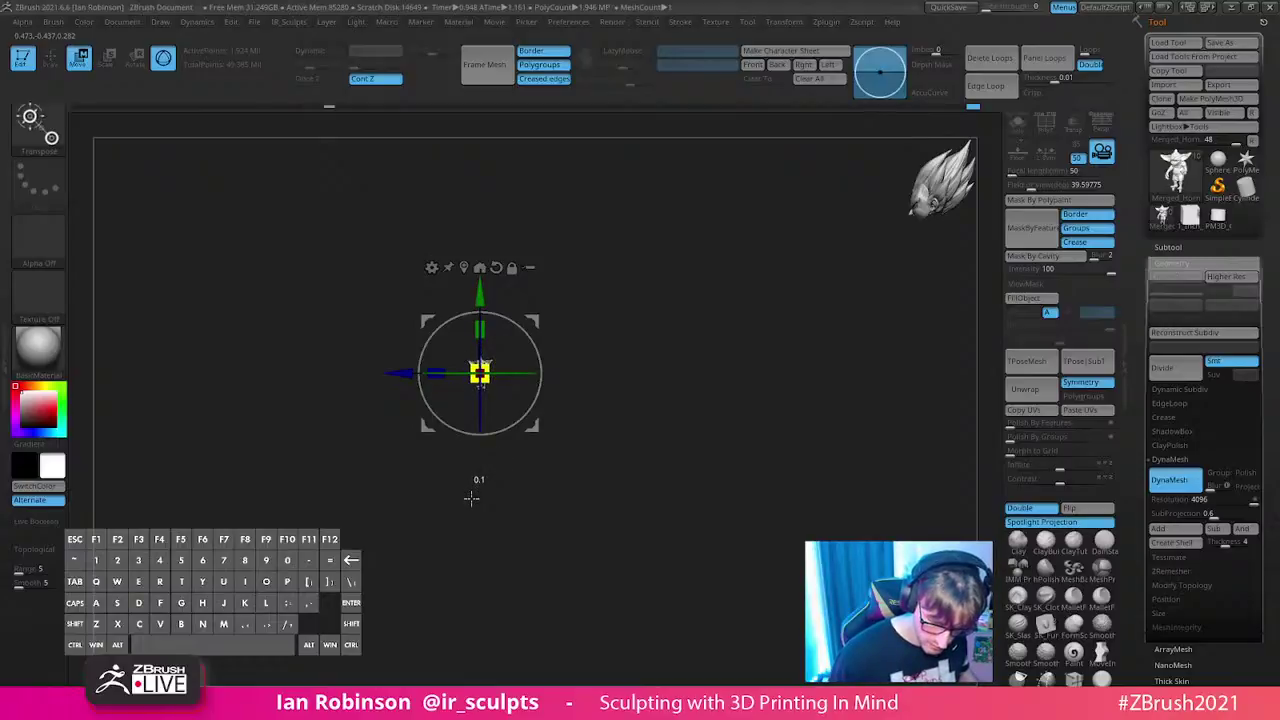
pyautogui.press('q')
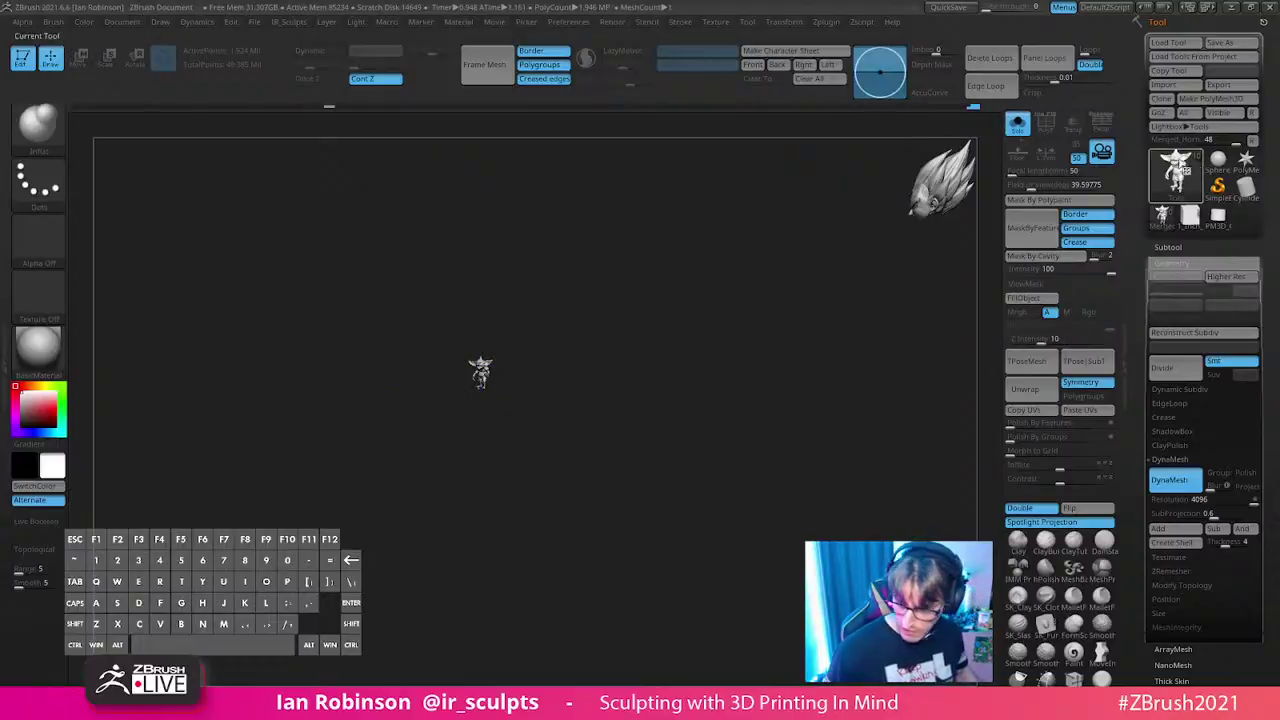
pyautogui.click(1186, 247)
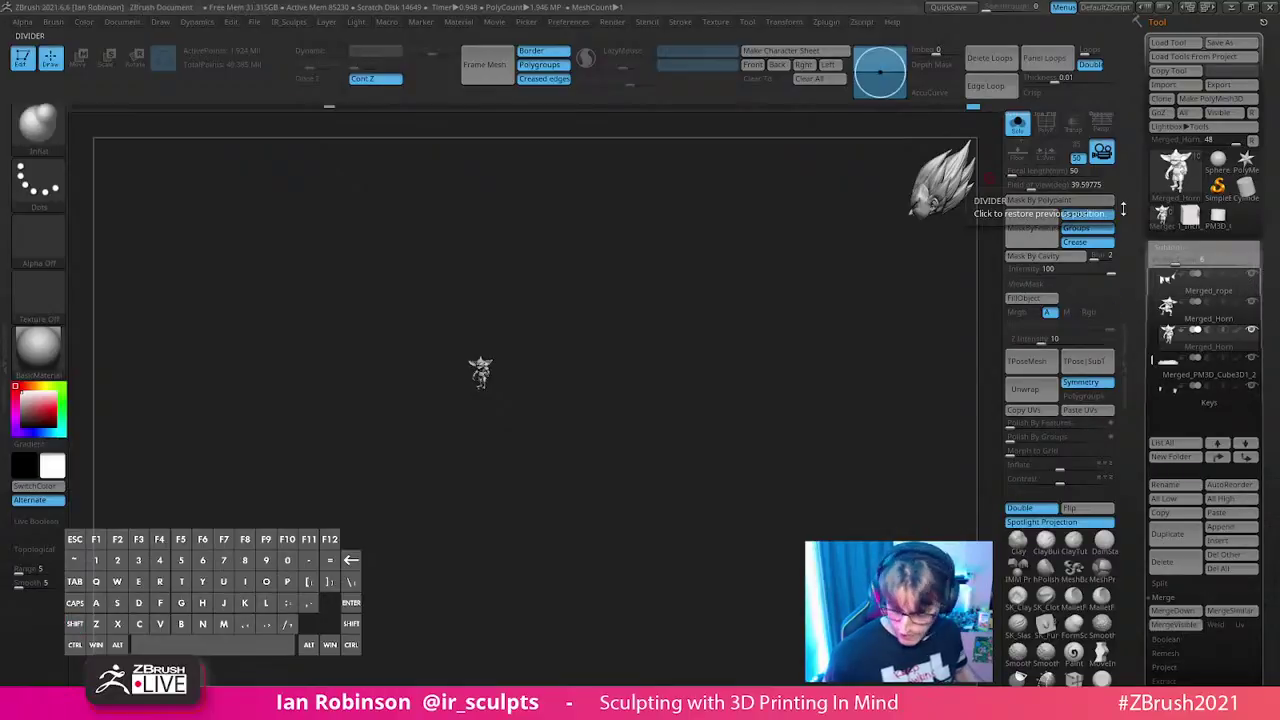
pyautogui.click(1017, 122)
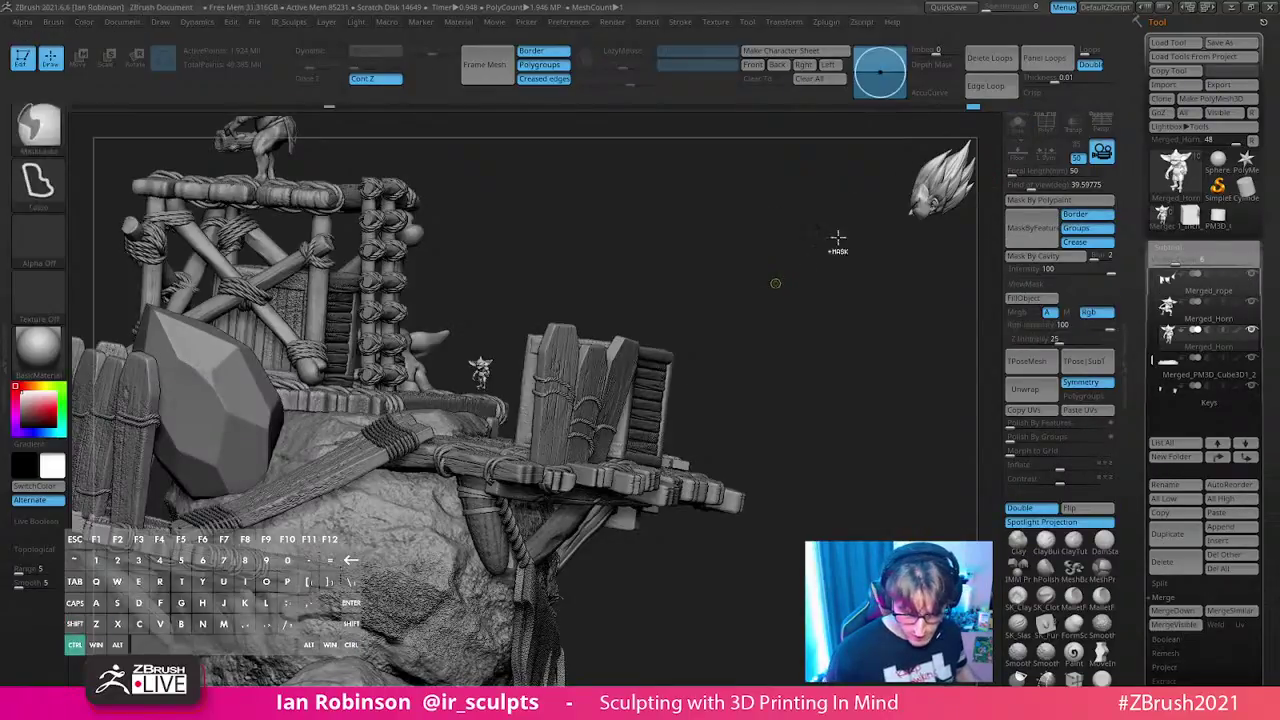
pyautogui.press('w')
pyautogui.moveTo(468, 376); pyautogui.dragTo(485, 520)
pyautogui.press('q')
# - Sharpen the creases between the forearm wraps with the DamStandard brush
pyautogui.moveTo(746, 525)
pyautogui.keyDown('alt'); pyautogui.mouseDown()
pyautogui.moveTo(645, 291)
pyautogui.moveTo(629, 329)
pyautogui.moveTo(726, 246)
pyautogui.moveTo(777, 284)
pyautogui.moveTo(700, 300)
pyautogui.mouseUp(); pyautogui.keyUp('alt')
pyautogui.press('s')
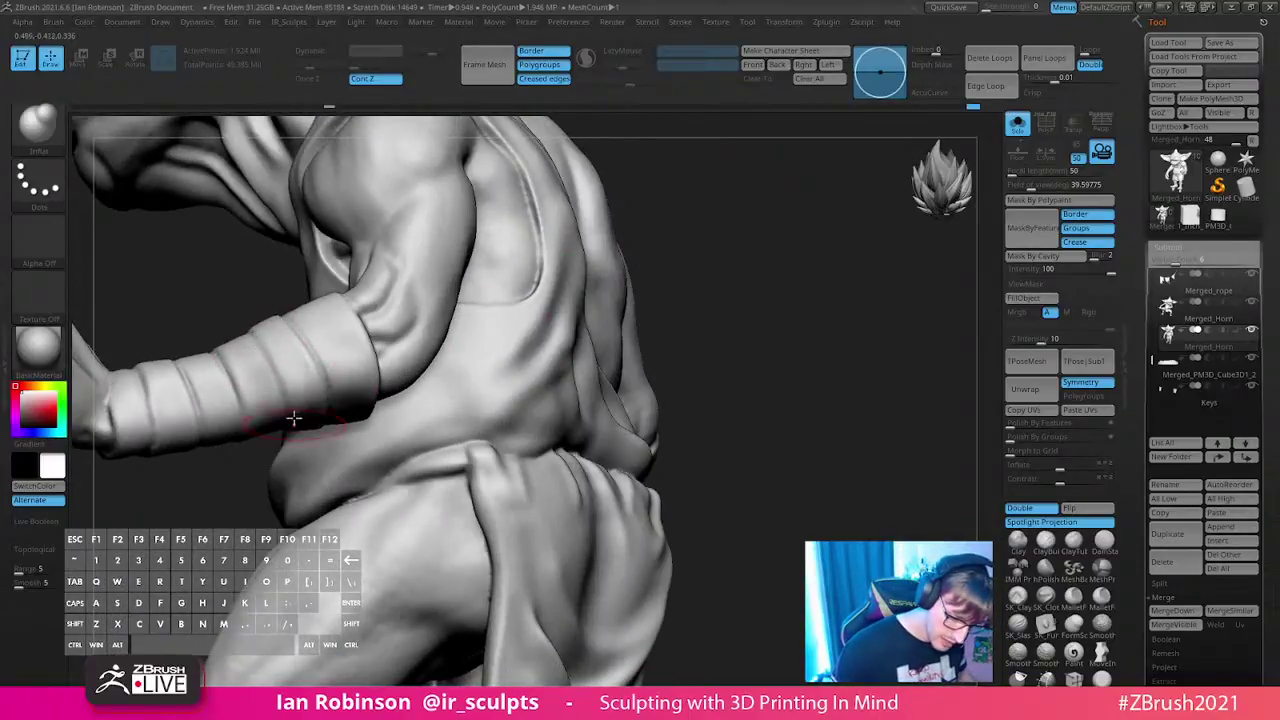
pyautogui.press('s')
pyautogui.moveTo(314, 340)
pyautogui.mouseDown()
pyautogui.moveTo(250, 335)
pyautogui.moveTo(270, 370)
pyautogui.mouseUp()
pyautogui.press('b')
pyautogui.press('d')
pyautogui.press('s')
pyautogui.moveTo(700, 350); pyautogui.dragTo(850, 280)
pyautogui.moveTo(781, 253); pyautogui.dragTo(436, 360)
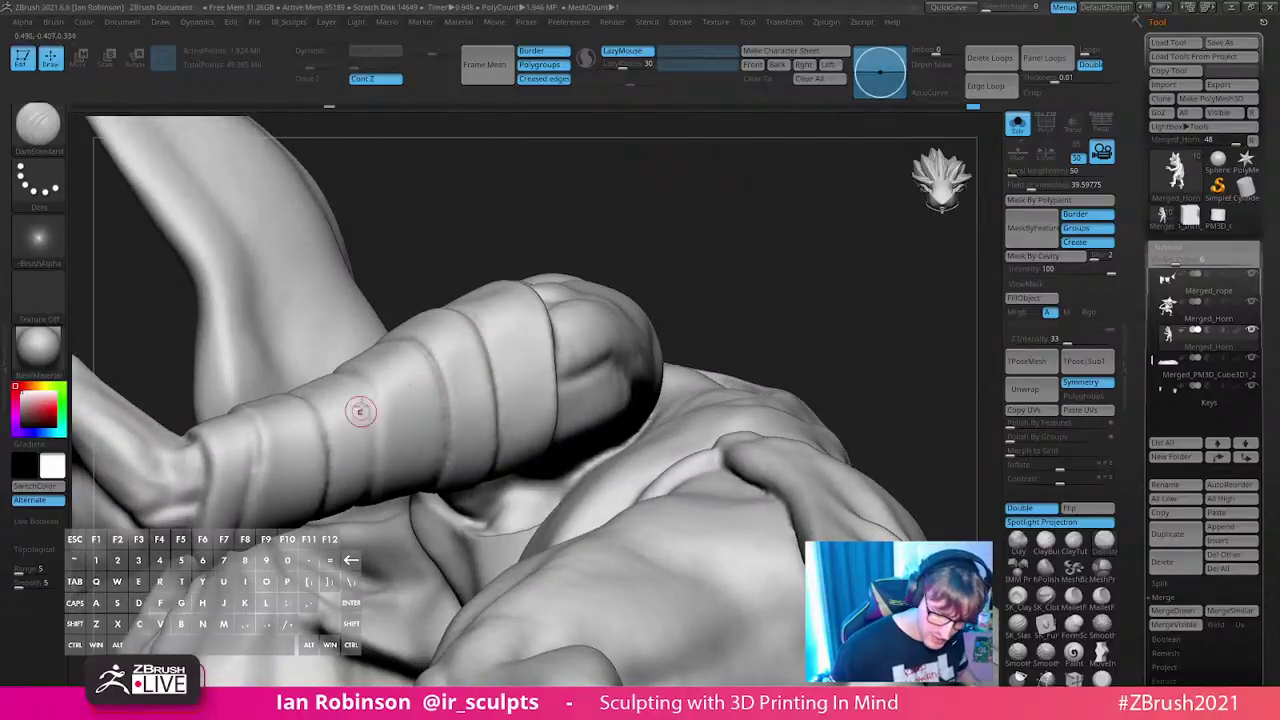
pyautogui.moveTo(364, 408); pyautogui.dragTo(339, 367, button='right')
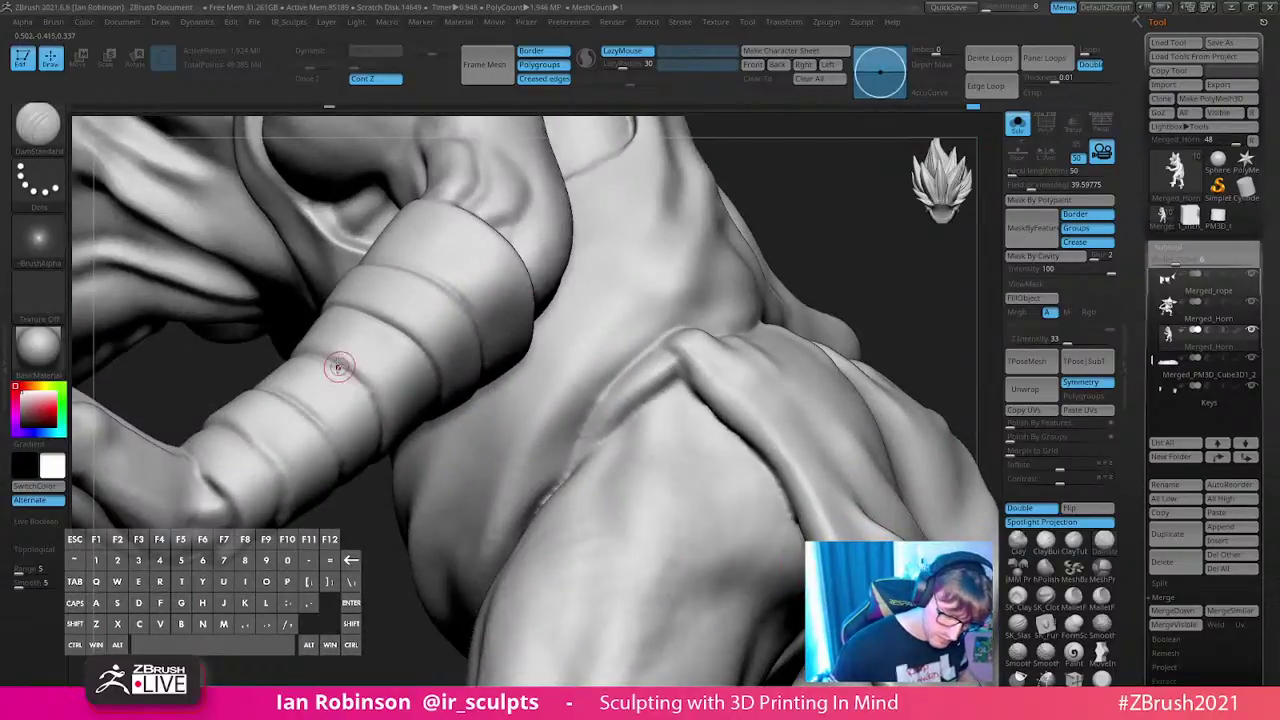
pyautogui.keyDown('ctrl'); pyautogui.moveTo(366, 463); pyautogui.dragTo(493, 336, button='right'); pyautogui.keyUp('ctrl')
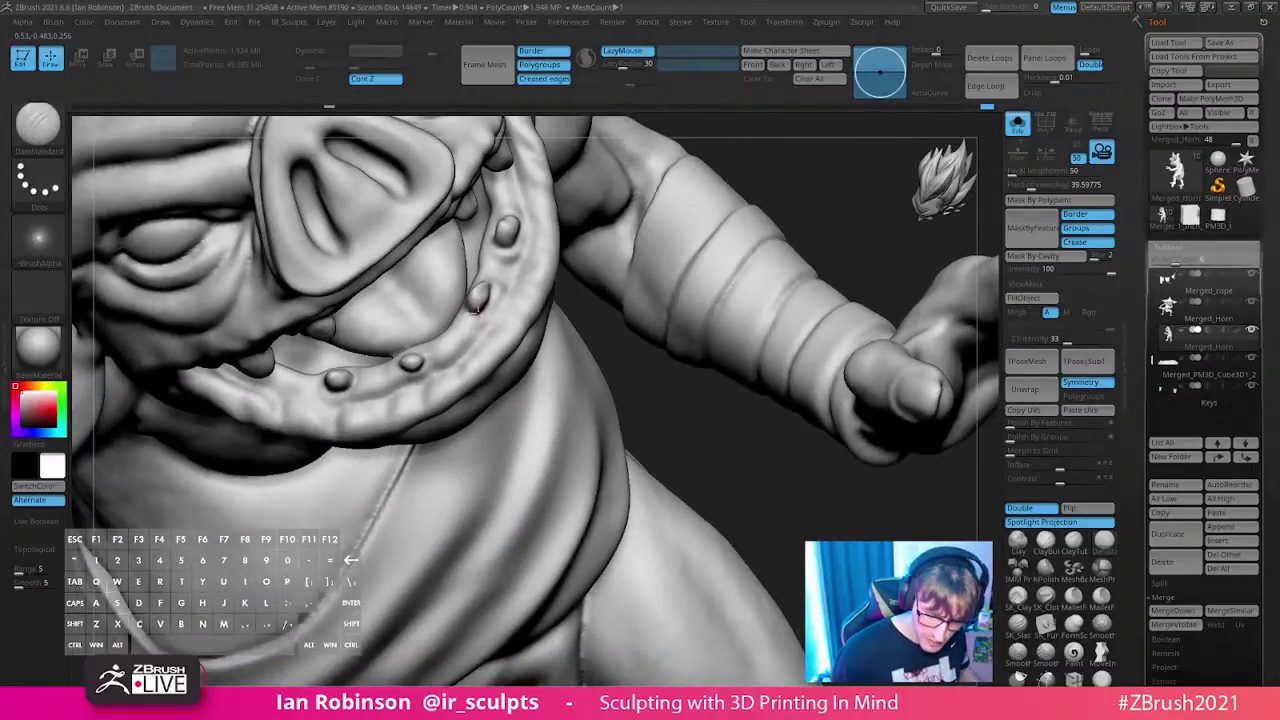
pyautogui.keyDown('alt'); pyautogui.moveTo(793, 175); pyautogui.dragTo(805, 258, button='right'); pyautogui.keyUp('alt')
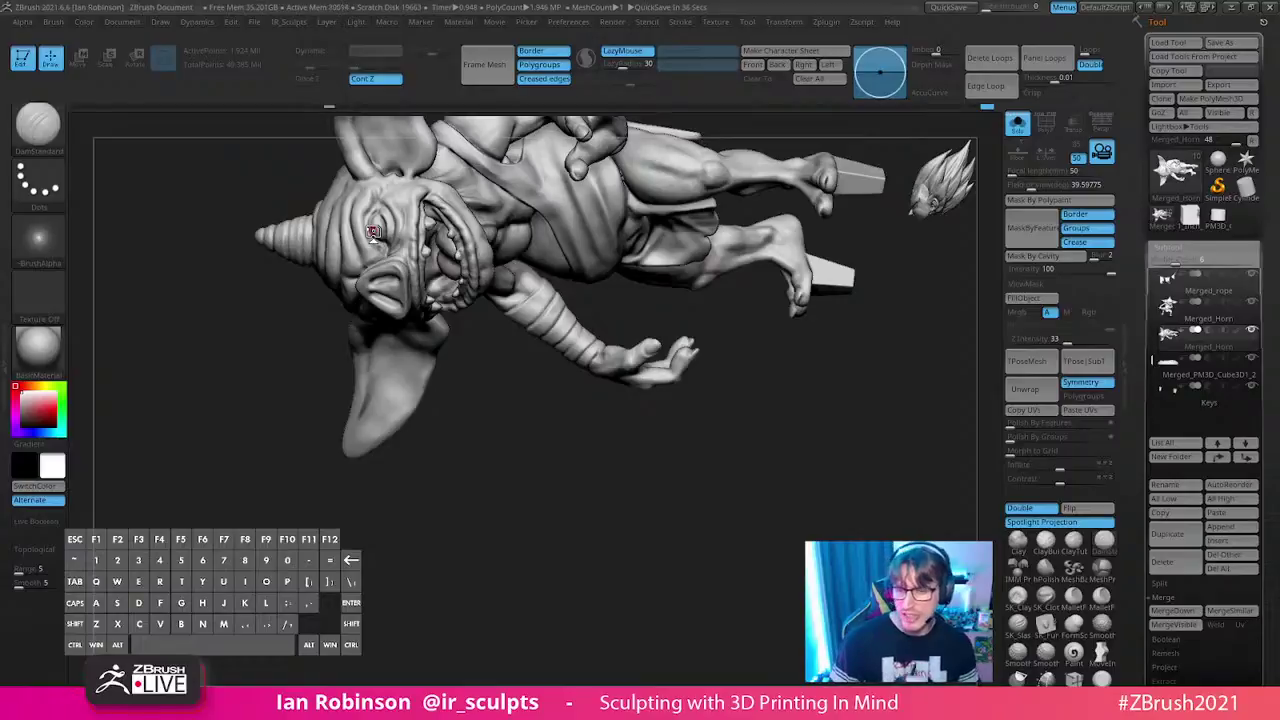
# - Smooth the area below the armpit and the rough seam where the torso cloth meets the thigh
pyautogui.moveTo(714, 549)
pyautogui.mouseDown()
pyautogui.moveTo(894, 377)
pyautogui.moveTo(866, 317)
pyautogui.moveTo(879, 394)
pyautogui.moveTo(763, 351)
pyautogui.moveTo(780, 406)
pyautogui.moveTo(734, 374)
pyautogui.mouseUp()
pyautogui.keyDown('shift'); pyautogui.moveTo(307, 404); pyautogui.dragTo(312, 411); pyautogui.keyUp('shift')
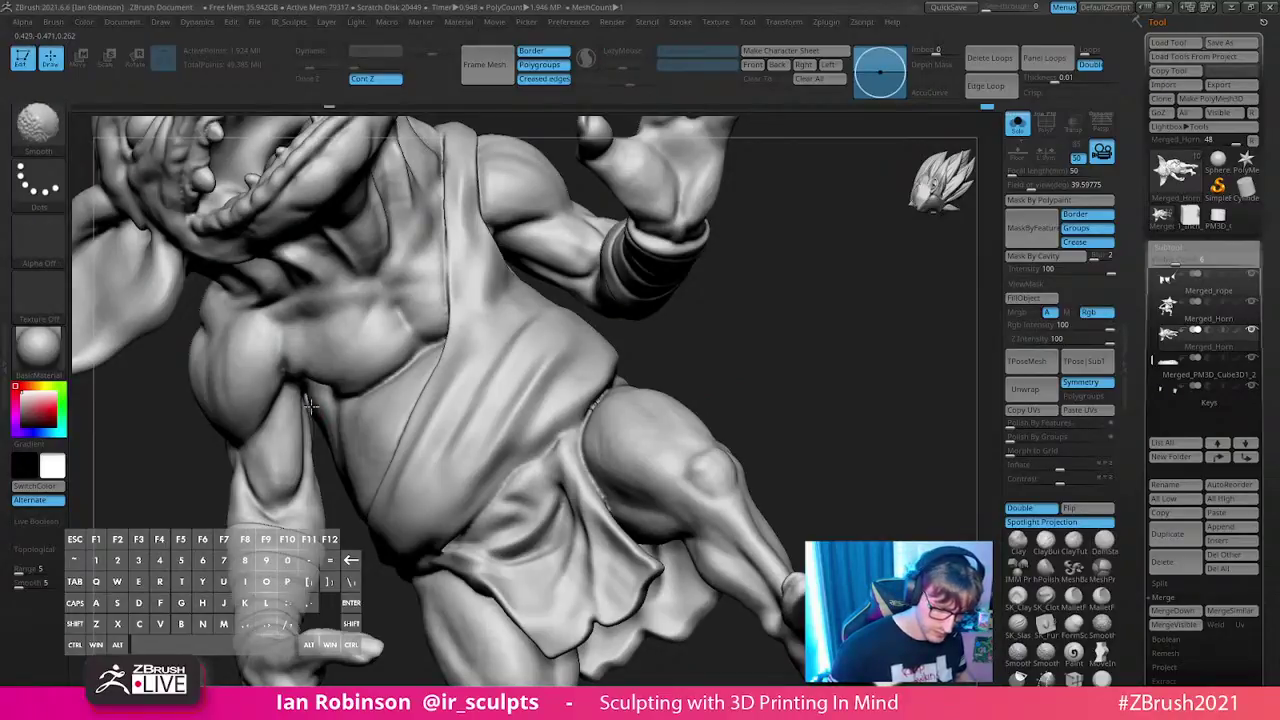
pyautogui.moveTo(677, 297)
pyautogui.mouseDown()
pyautogui.moveTo(628, 405)
pyautogui.moveTo(592, 437)
pyautogui.moveTo(598, 428)
pyautogui.mouseUp()
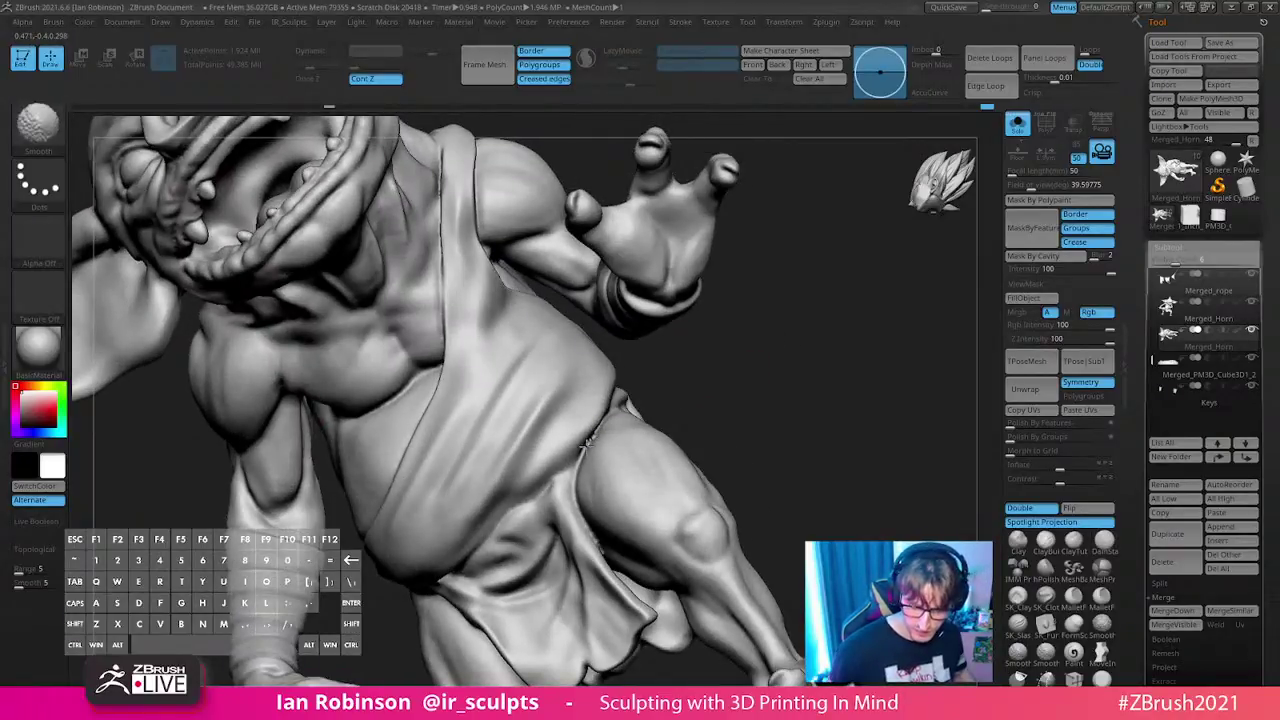
# - Rework the cloth edge over the goblin's hip and thigh using the Inflat brush at an adjusted draw size
pyautogui.press('s')
pyautogui.moveTo(684, 378)
pyautogui.mouseDown()
pyautogui.moveTo(811, 371)
pyautogui.moveTo(760, 400)
pyautogui.mouseUp()
pyautogui.press('l')
pyautogui.moveTo(680, 362); pyautogui.dragTo(703, 354)
pyautogui.press('b')
pyautogui.press('i')
pyautogui.press('n')
pyautogui.press('s')
pyautogui.moveTo(586, 400)
pyautogui.mouseDown(button='right')
pyautogui.moveTo(797, 320)
pyautogui.moveTo(786, 300)
pyautogui.moveTo(806, 300)
pyautogui.moveTo(849, 344)
pyautogui.moveTo(814, 320)
pyautogui.moveTo(683, 370)
pyautogui.mouseUp(button='right')
# - Sharpen the crease between the loincloth and the thigh with the DamStandard brush
pyautogui.press('b')
pyautogui.press('d')
pyautogui.press('s')
pyautogui.press('s')
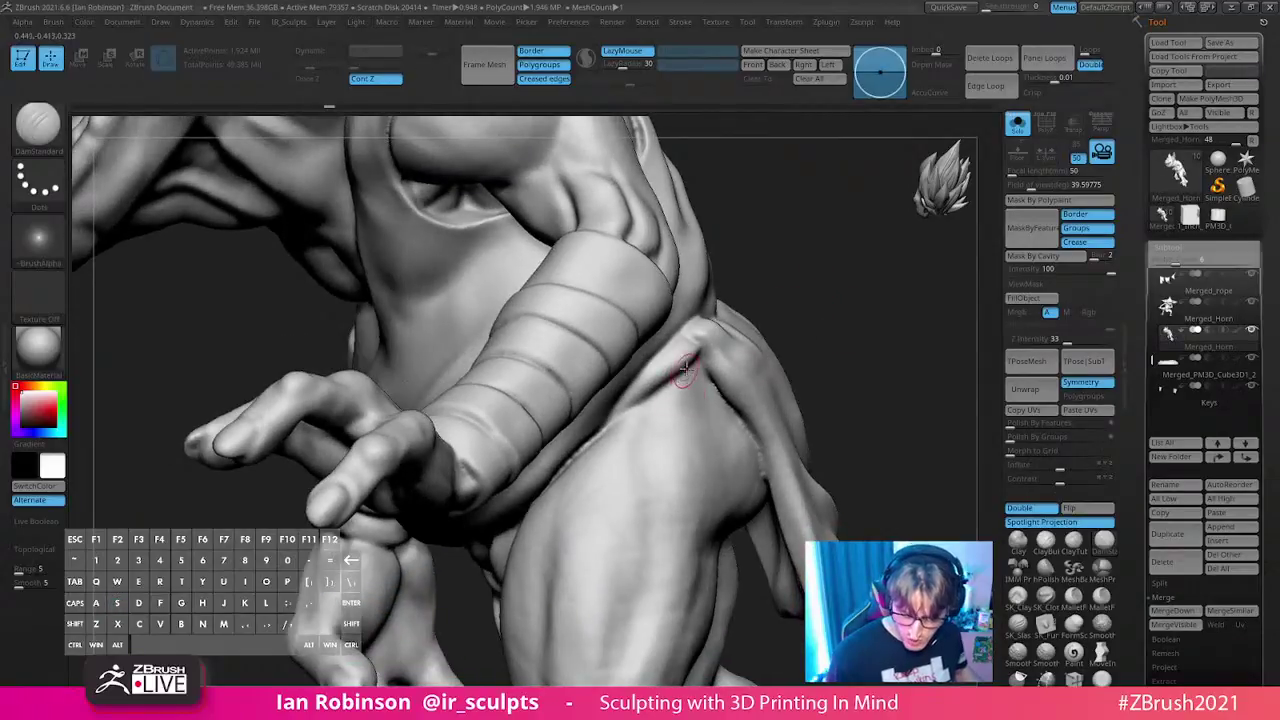
pyautogui.moveTo(630, 407)
pyautogui.mouseDown(button='right')
pyautogui.moveTo(849, 297)
pyautogui.moveTo(900, 286)
pyautogui.mouseUp(button='right')
pyautogui.moveTo(683, 342)
pyautogui.mouseDown(button='right')
pyautogui.moveTo(646, 362)
pyautogui.moveTo(612, 262)
pyautogui.mouseUp(button='right')
pyautogui.moveTo(648, 266)
pyautogui.mouseDown()
pyautogui.moveTo(663, 243)
pyautogui.moveTo(648, 194)
pyautogui.mouseUp()
pyautogui.moveTo(620, 294)
pyautogui.mouseDown(button='right')
pyautogui.moveTo(891, 223)
pyautogui.moveTo(734, 349)
pyautogui.moveTo(762, 212)
pyautogui.moveTo(889, 280)
pyautogui.moveTo(797, 266)
pyautogui.moveTo(798, 339)
pyautogui.moveTo(860, 206)
pyautogui.moveTo(797, 311)
pyautogui.moveTo(790, 220)
pyautogui.moveTo(690, 270)
pyautogui.moveTo(556, 537)
pyautogui.moveTo(554, 432)
pyautogui.mouseUp(button='right')
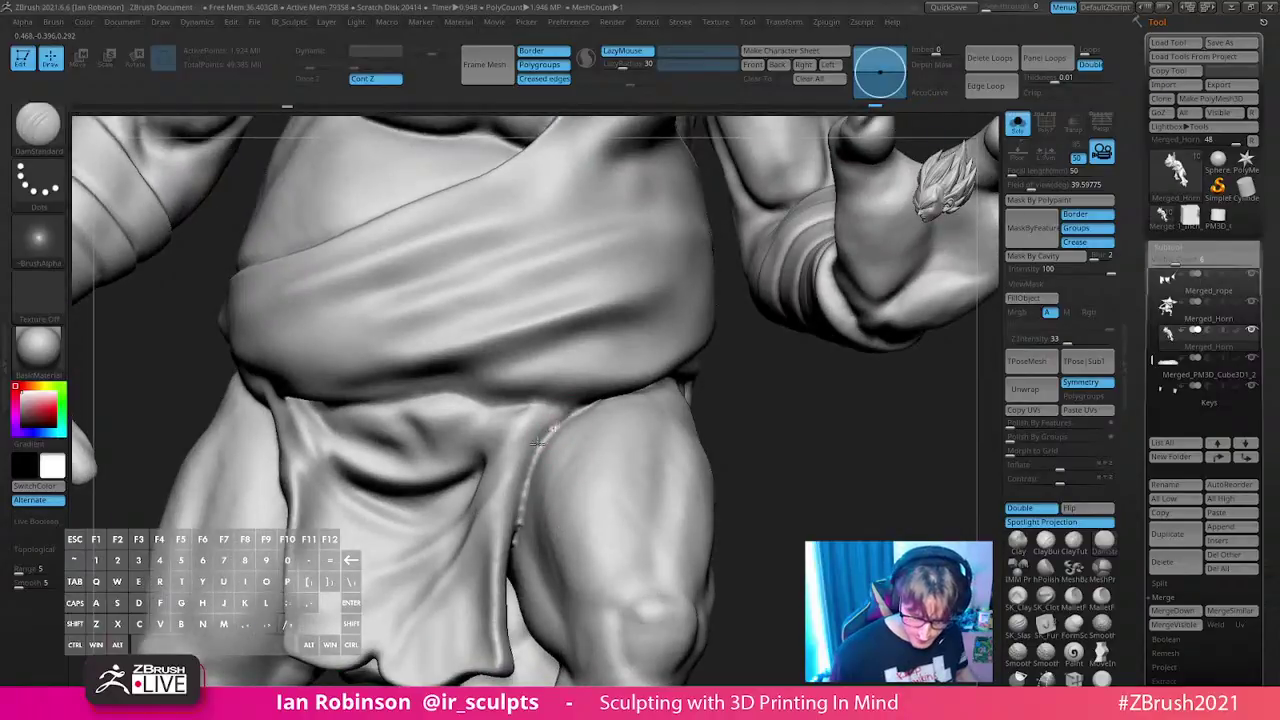
pyautogui.keyDown('ctrl'); pyautogui.moveTo(520, 492); pyautogui.dragTo(560, 470, button='right'); pyautogui.keyUp('ctrl')
pyautogui.press('f')
pyautogui.moveTo(760, 470)
pyautogui.mouseDown(button='right')
pyautogui.moveTo(829, 471)
pyautogui.moveTo(780, 470)
pyautogui.mouseUp(button='right')
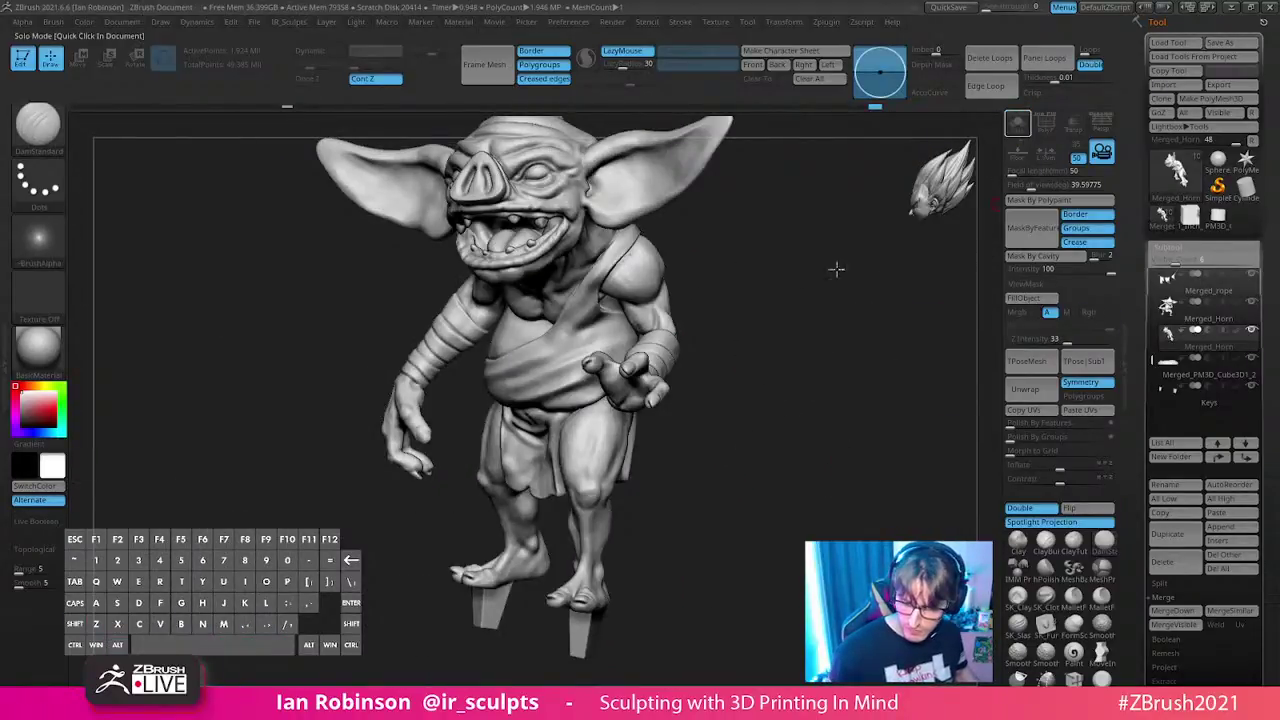
# - Bring back the full statue scene and nudge the goblin on its wooden platform with the transform gizmo
pyautogui.click(800, 270)
pyautogui.moveTo(800, 275); pyautogui.dragTo(851, 357, button='right')
pyautogui.keyDown('ctrl'); pyautogui.moveTo(700, 380); pyautogui.dragTo(714, 375, button='right'); pyautogui.keyUp('ctrl')
pyautogui.press('w')
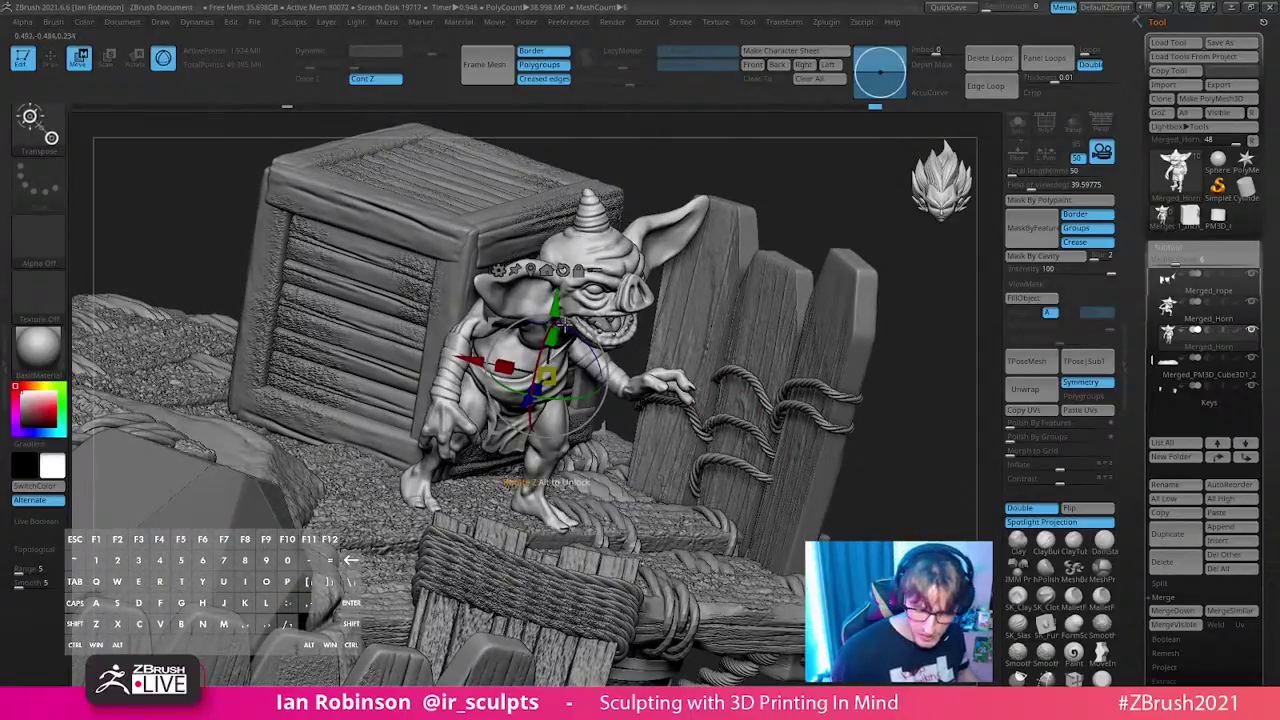
pyautogui.moveTo(553, 300); pyautogui.dragTo(555, 298)
pyautogui.press('q')
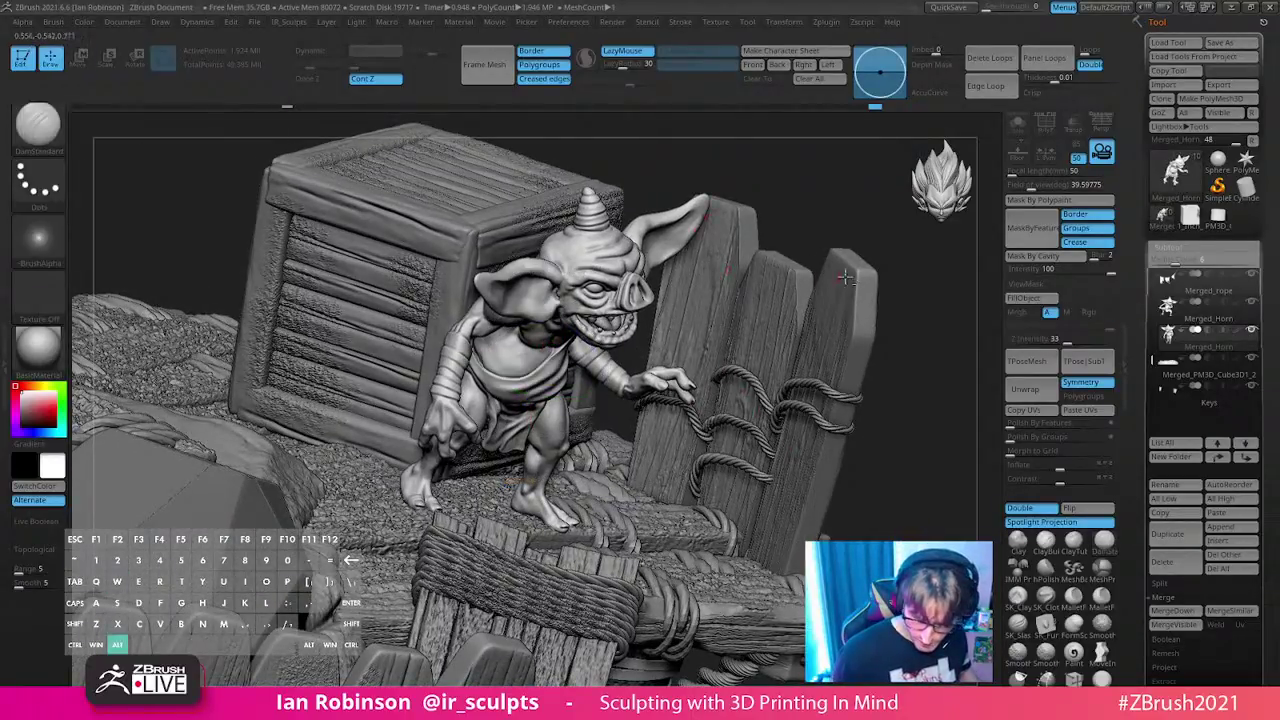
# - Save the statue tool with its updated goblin over the existing file
pyautogui.moveTo(790, 330)
pyautogui.keyDown('ctrl'); pyautogui.mouseDown(button='right')
pyautogui.moveTo(780, 274)
pyautogui.moveTo(794, 297)
pyautogui.mouseUp(button='right'); pyautogui.keyUp('ctrl')
pyautogui.keyDown('shift'); pyautogui.moveTo(820, 409); pyautogui.dragTo(858, 394, button='right'); pyautogui.keyUp('shift')
pyautogui.click(1219, 42)
pyautogui.press('Return')
pyautogui.press('Left')
pyautogui.press('Return')
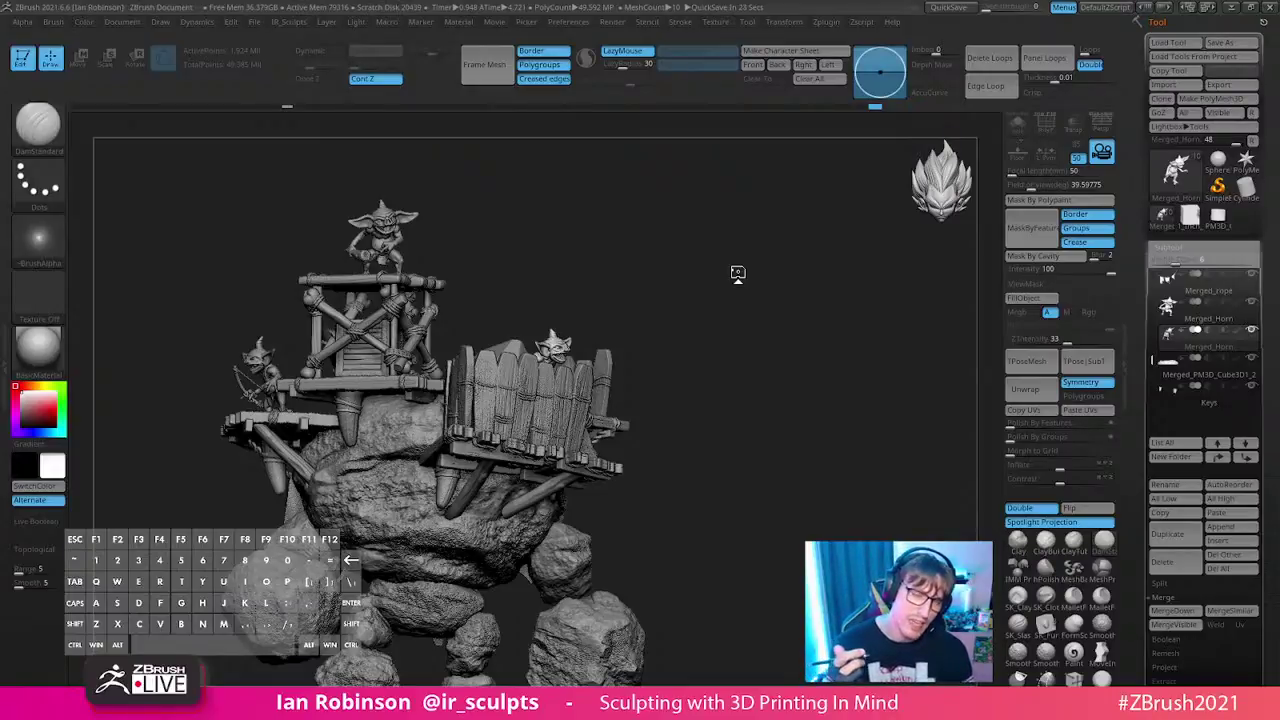
# - Examine the goblin's face, torso cloth and pose, both isolated and within the full statue
pyautogui.click(1017, 122)
pyautogui.moveTo(857, 323); pyautogui.dragTo(809, 326)
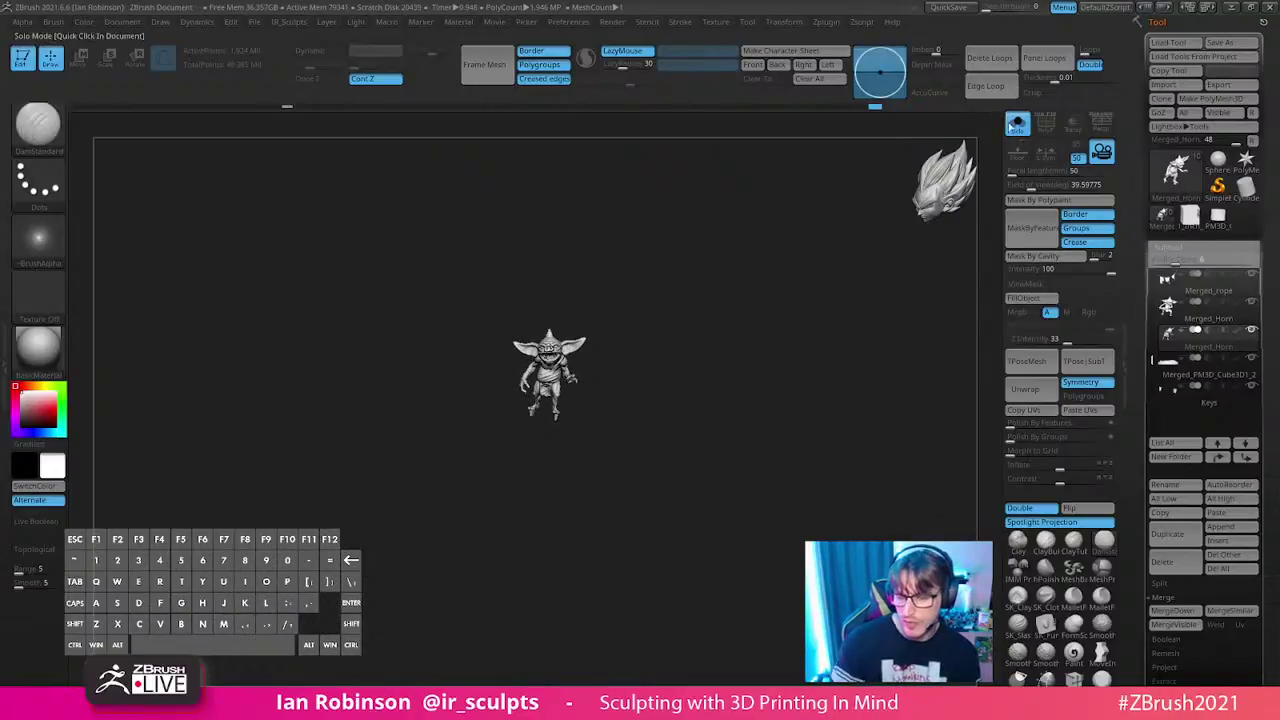
pyautogui.click(1017, 122)
pyautogui.moveTo(841, 324); pyautogui.dragTo(796, 362)
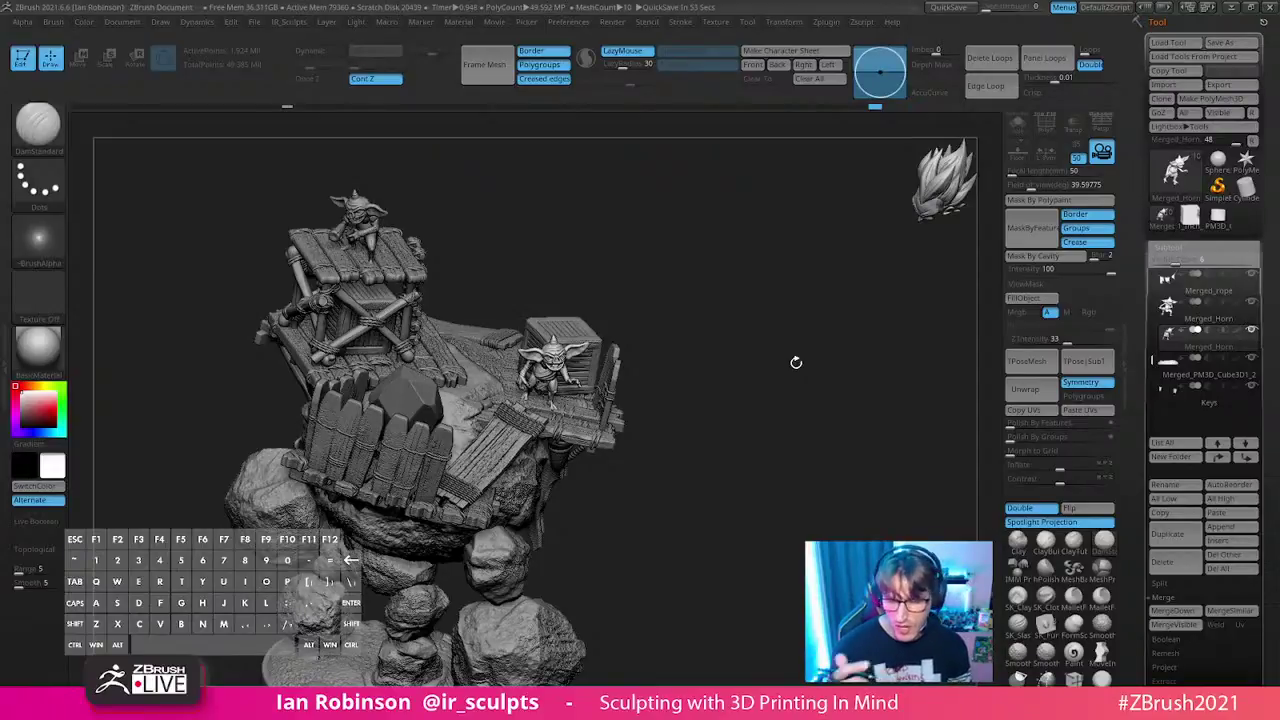
pyautogui.moveTo(754, 371)
pyautogui.mouseDown()
pyautogui.moveTo(760, 346)
pyautogui.moveTo(746, 349)
pyautogui.moveTo(756, 446)
pyautogui.moveTo(786, 277)
pyautogui.moveTo(779, 240)
pyautogui.moveTo(622, 378)
pyautogui.mouseUp()
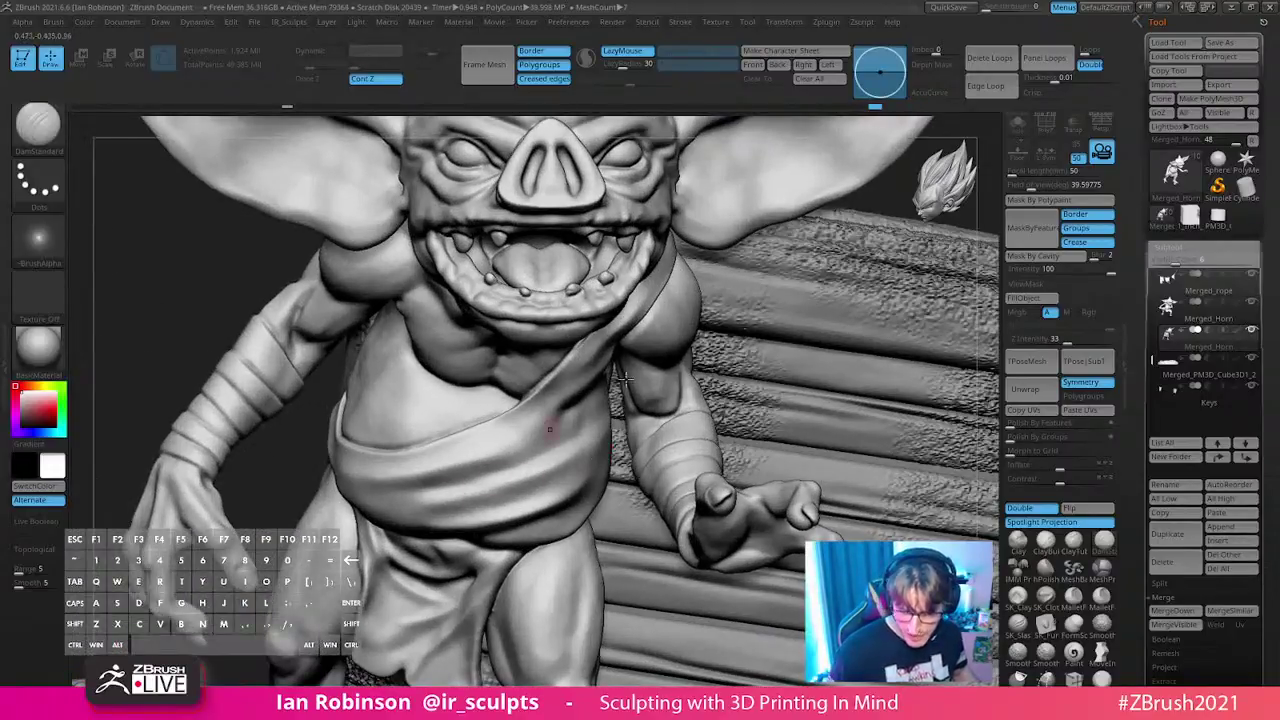
pyautogui.click(1017, 122)
pyautogui.moveTo(445, 479)
pyautogui.mouseDown()
pyautogui.moveTo(560, 450)
pyautogui.moveTo(590, 425)
pyautogui.mouseUp()
pyautogui.hotkey('ctrl', 'z')
pyautogui.moveTo(712, 391); pyautogui.dragTo(505, 477)
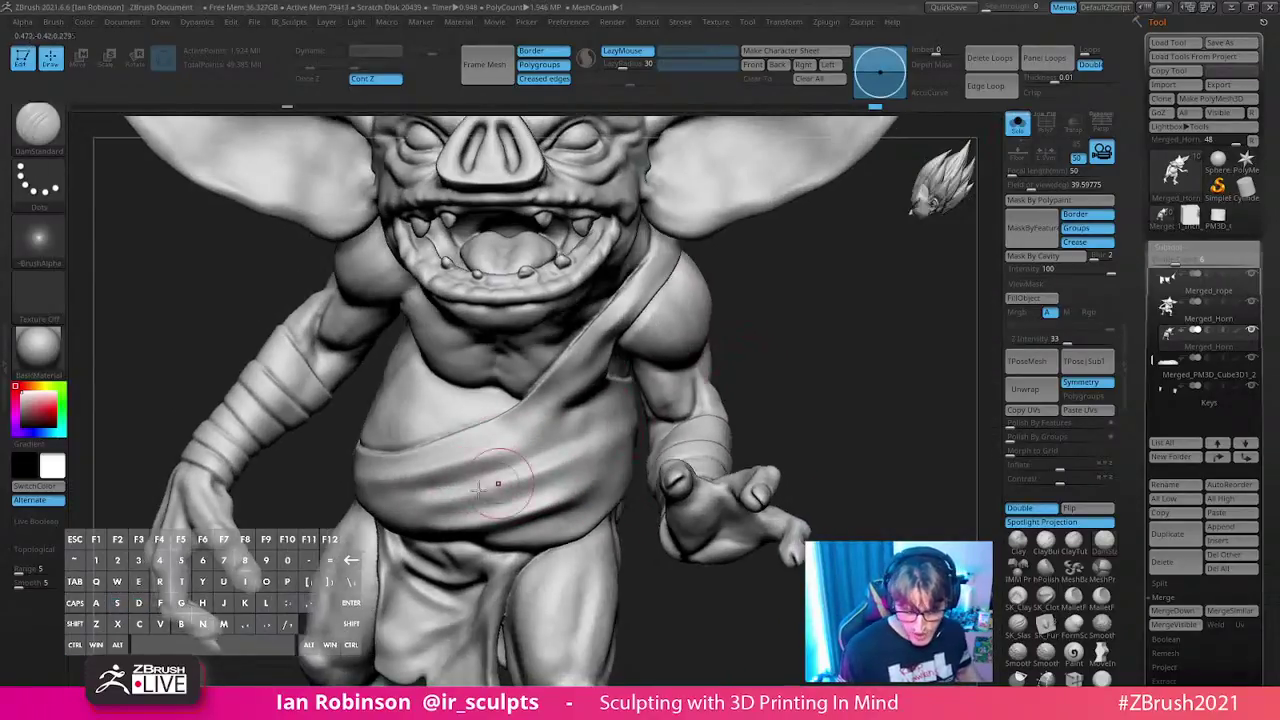
pyautogui.moveTo(594, 436)
pyautogui.mouseDown()
pyautogui.moveTo(560, 420)
pyautogui.moveTo(586, 400)
pyautogui.moveTo(464, 452)
pyautogui.moveTo(791, 286)
pyautogui.moveTo(814, 323)
pyautogui.mouseUp()
pyautogui.click(1017, 123)
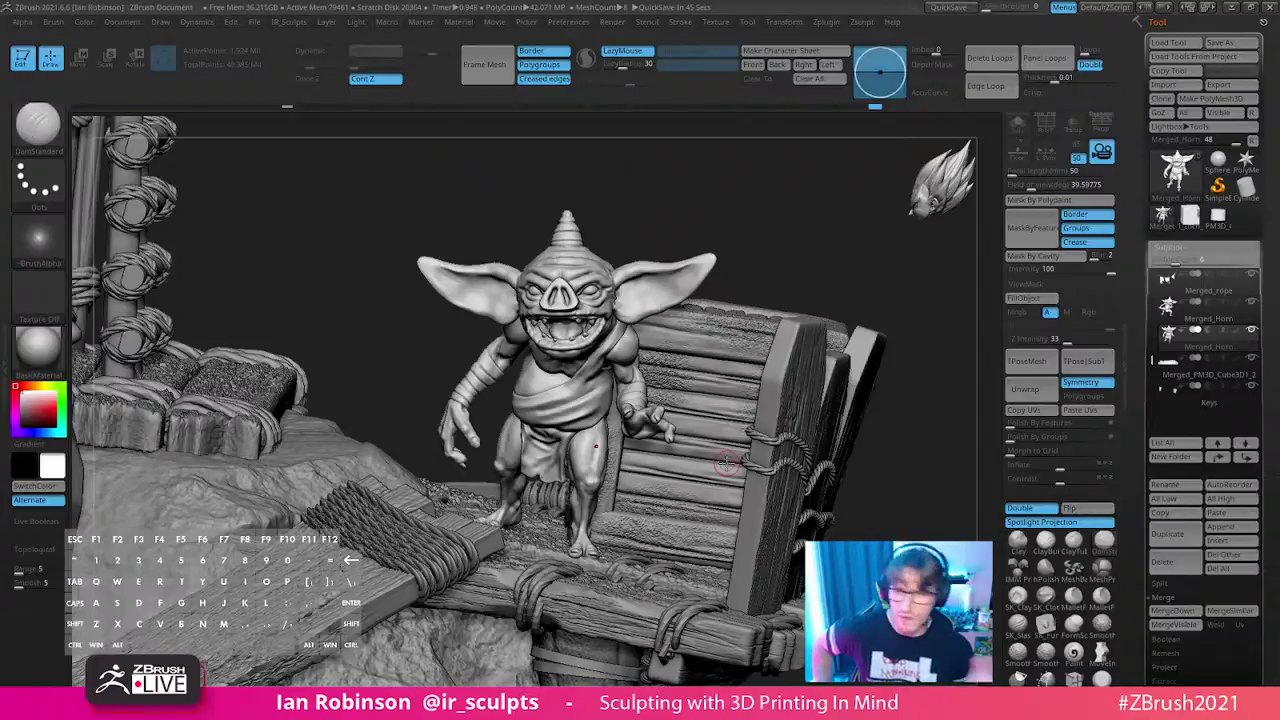
pyautogui.moveTo(790, 240); pyautogui.dragTo(866, 311)
# - Load Bokoblin_Talus_Statue_07_PosedBokoblin.ztl from the Bokoblin_Talus_Statue folder and look over the whole statue
pyautogui.click(1183, 45)
pyautogui.click(470, 135)
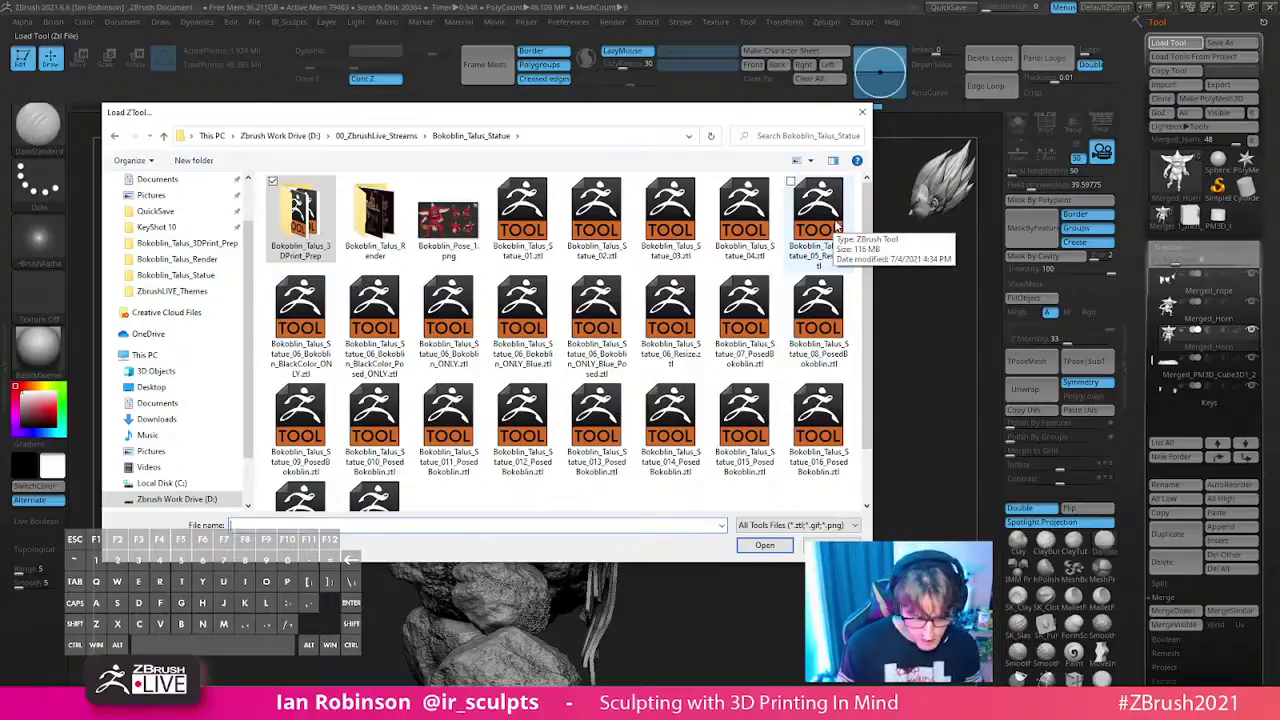
pyautogui.doubleClick(745, 318)
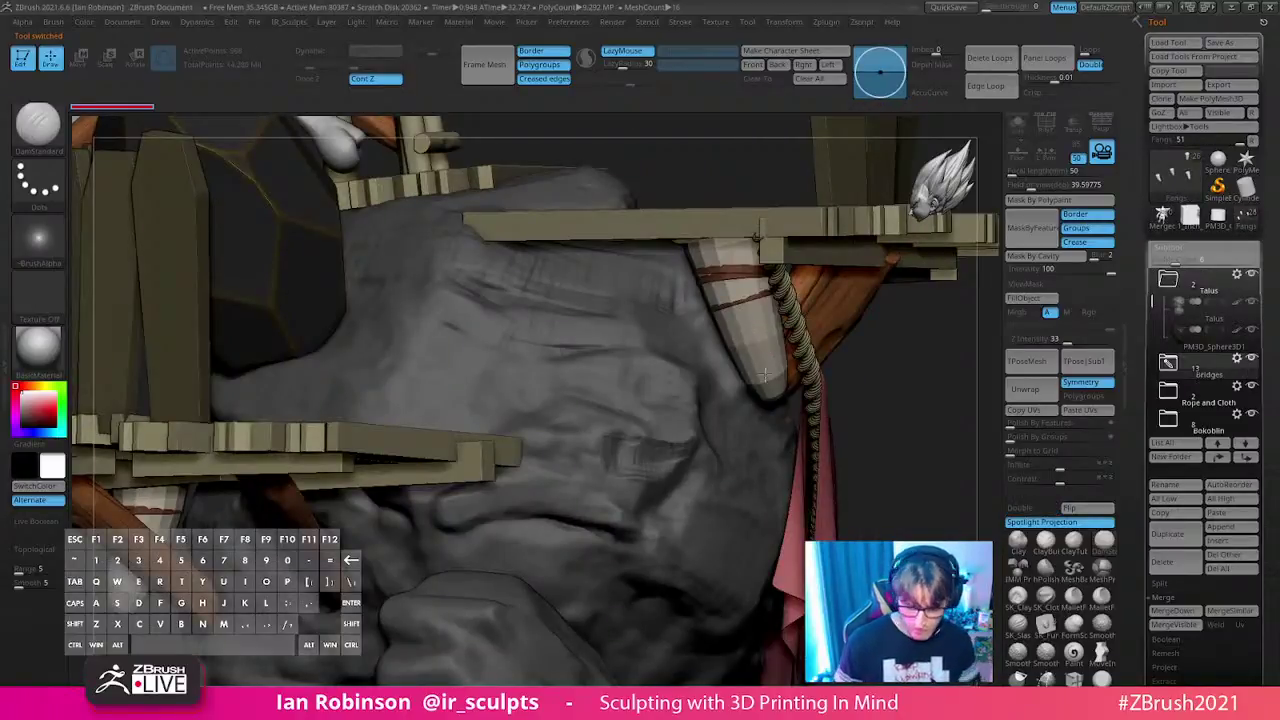
pyautogui.press('f')
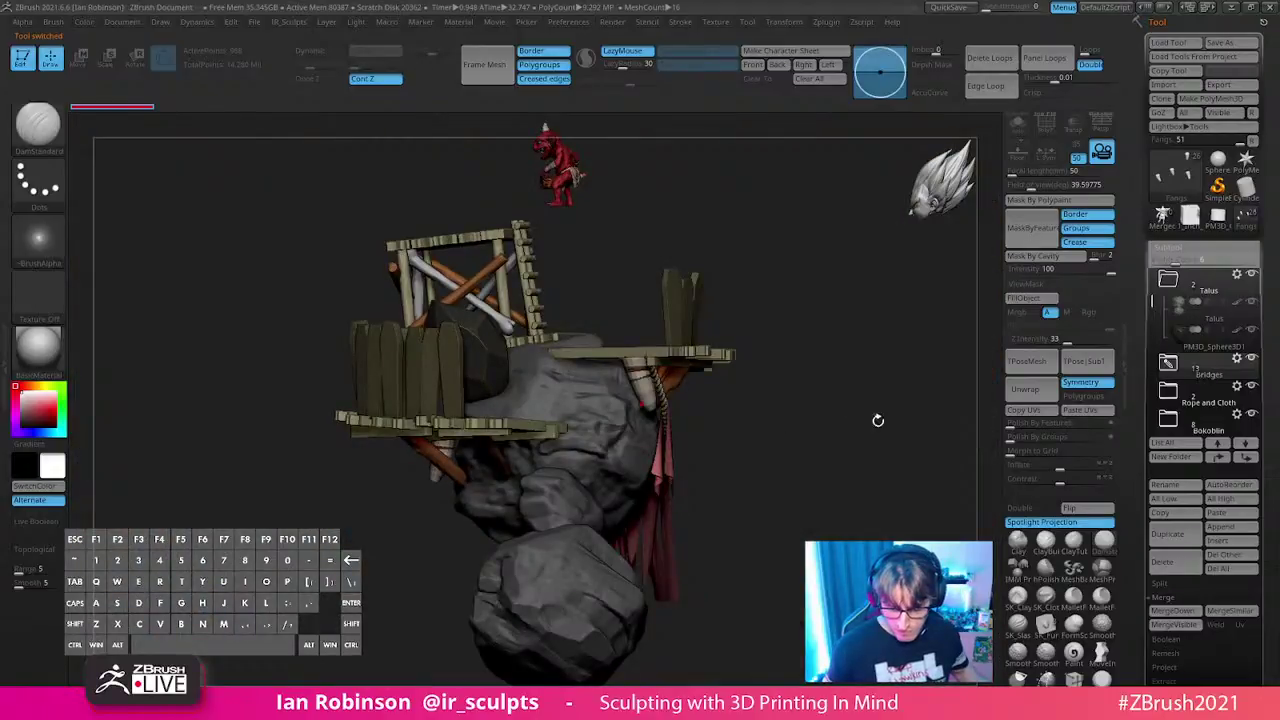
pyautogui.moveTo(871, 414); pyautogui.dragTo(862, 419)
# - Delete all subtools of the loaded older statue and switch back to the merged goblin statue
pyautogui.click(1240, 568)
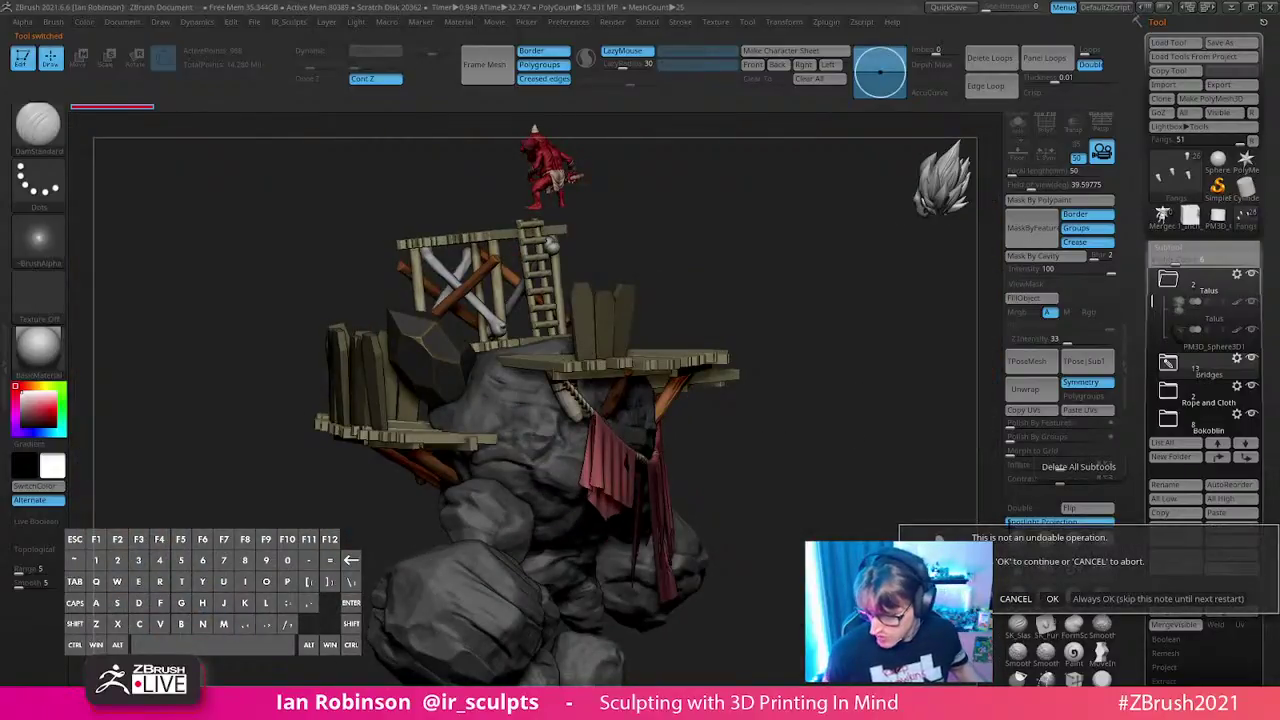
pyautogui.click(1052, 598)
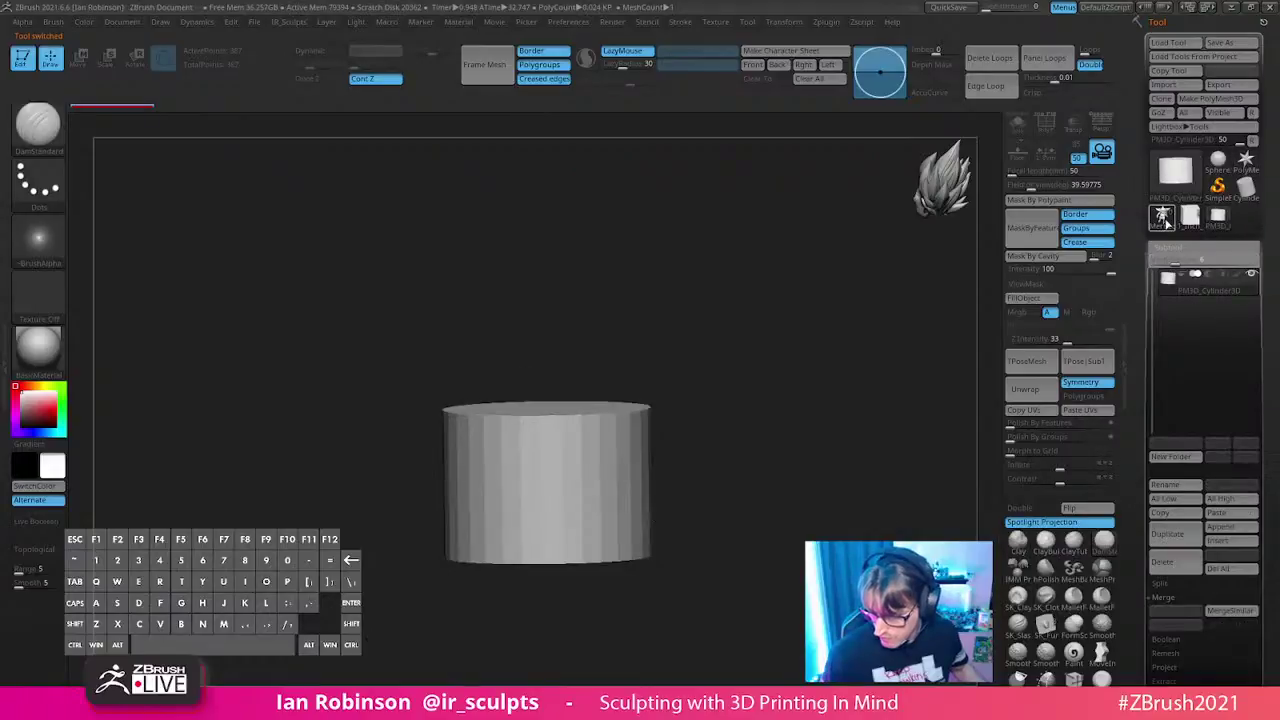
pyautogui.moveTo(843, 424); pyautogui.dragTo(870, 440)
# - Load Bokoblin_Talus_Statue_06_Bokoblin_ONLY_Blue.ztl and examine the painted goblin and its club from the front and side
pyautogui.click(1200, 43)
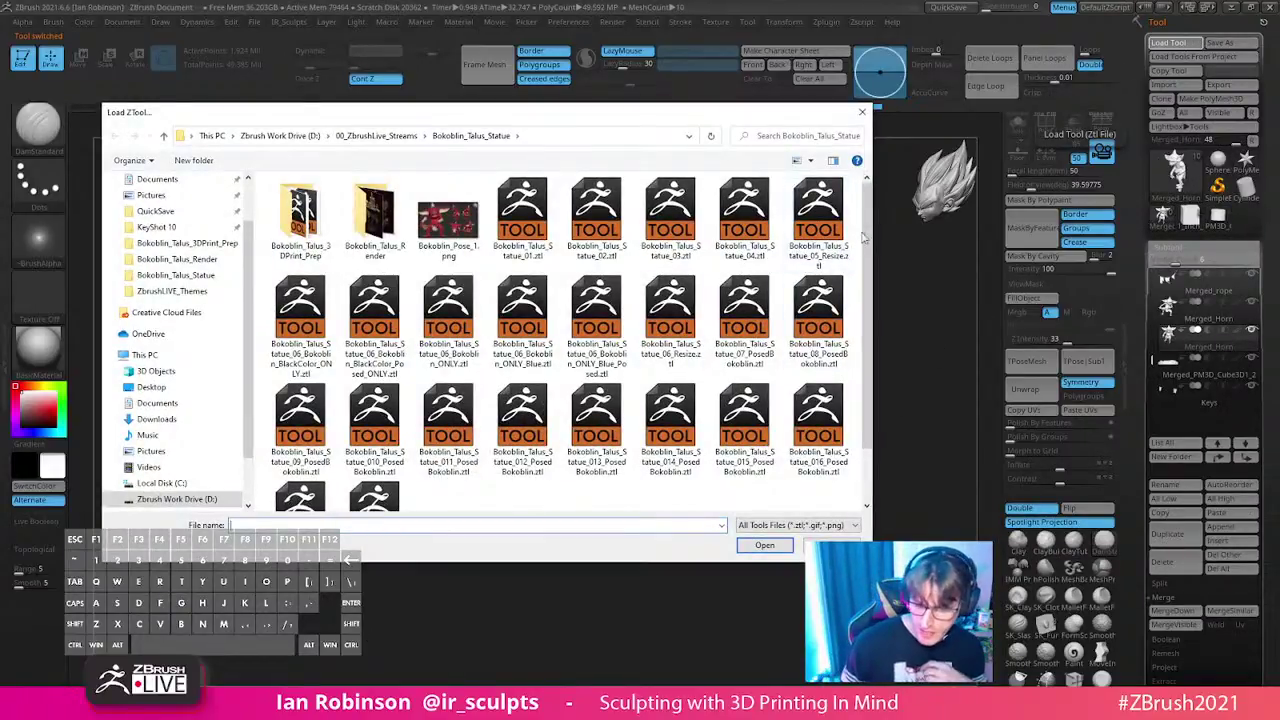
pyautogui.scroll(-1, 866, 246)
pyautogui.scroll(-1, 866, 246)
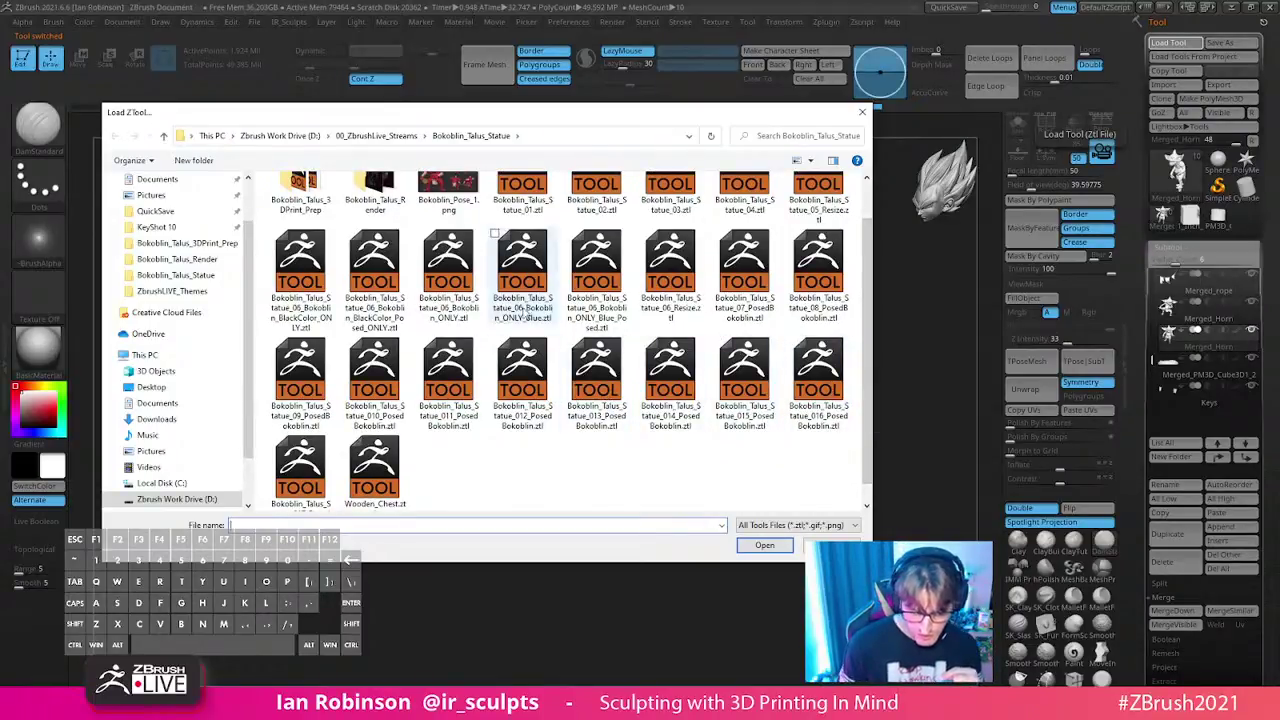
pyautogui.click(522, 268)
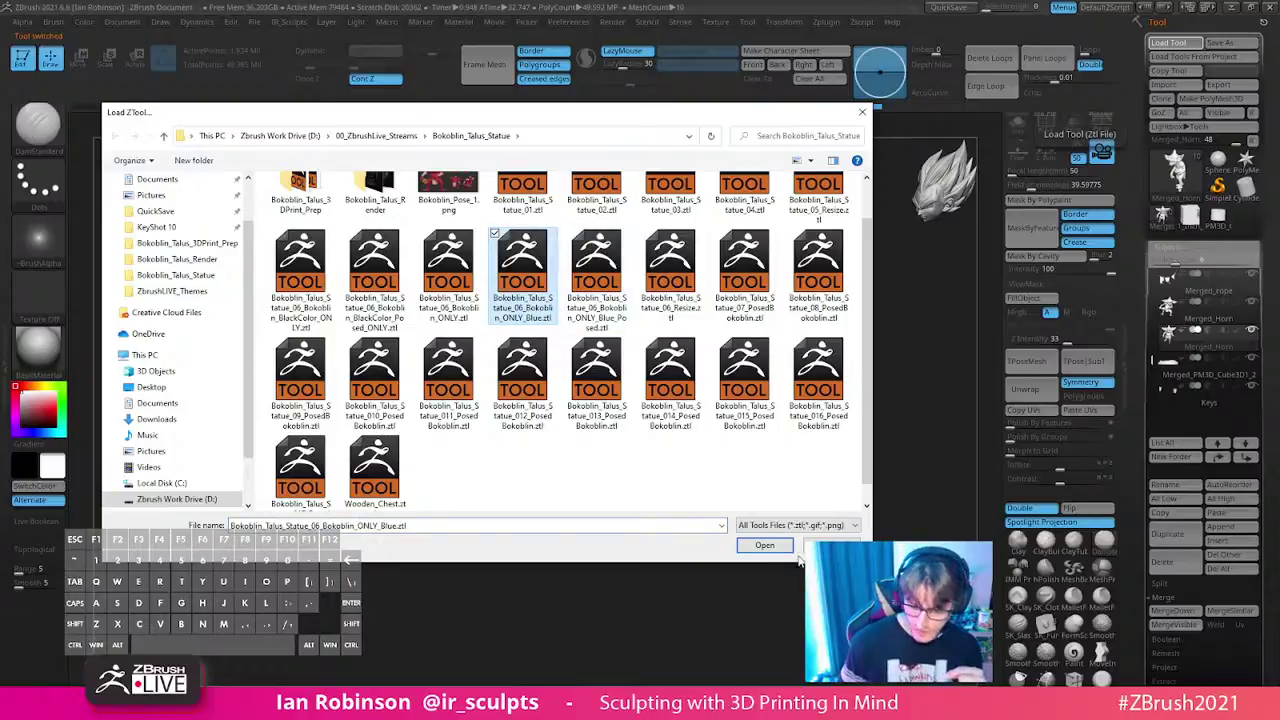
pyautogui.click(765, 546)
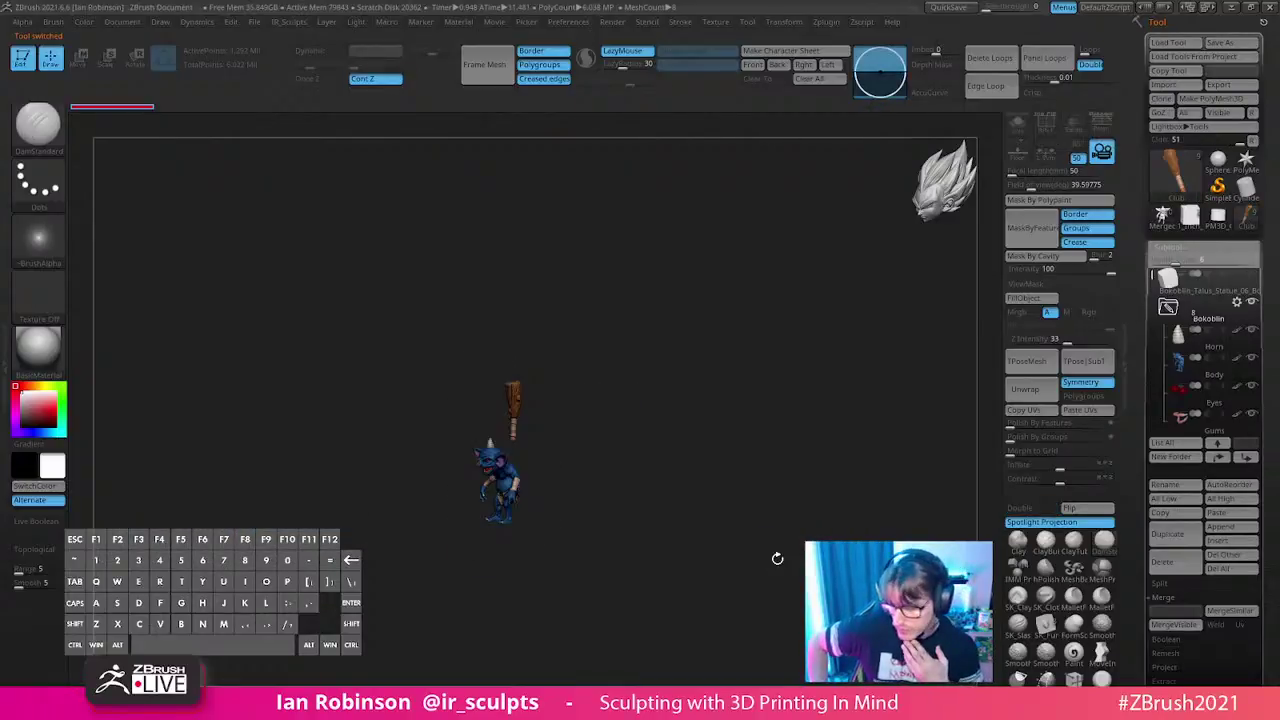
pyautogui.moveTo(777, 559); pyautogui.dragTo(849, 403)
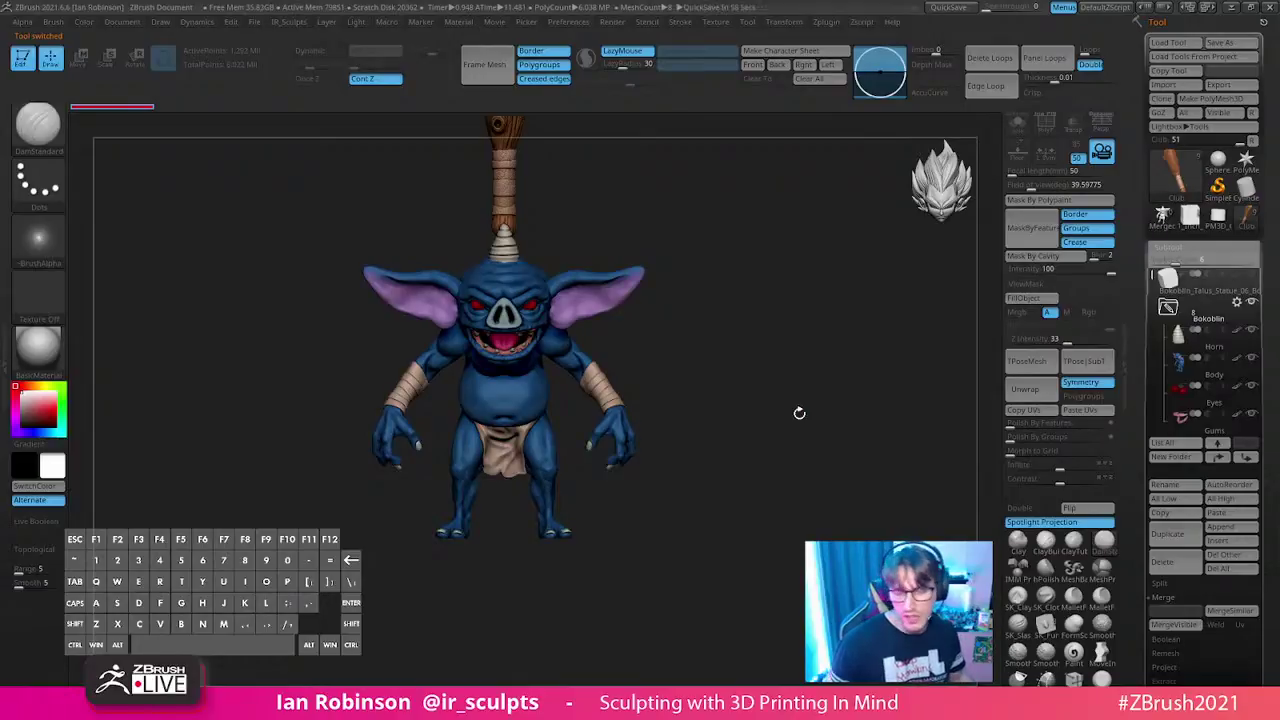
pyautogui.moveTo(799, 413); pyautogui.dragTo(653, 381)
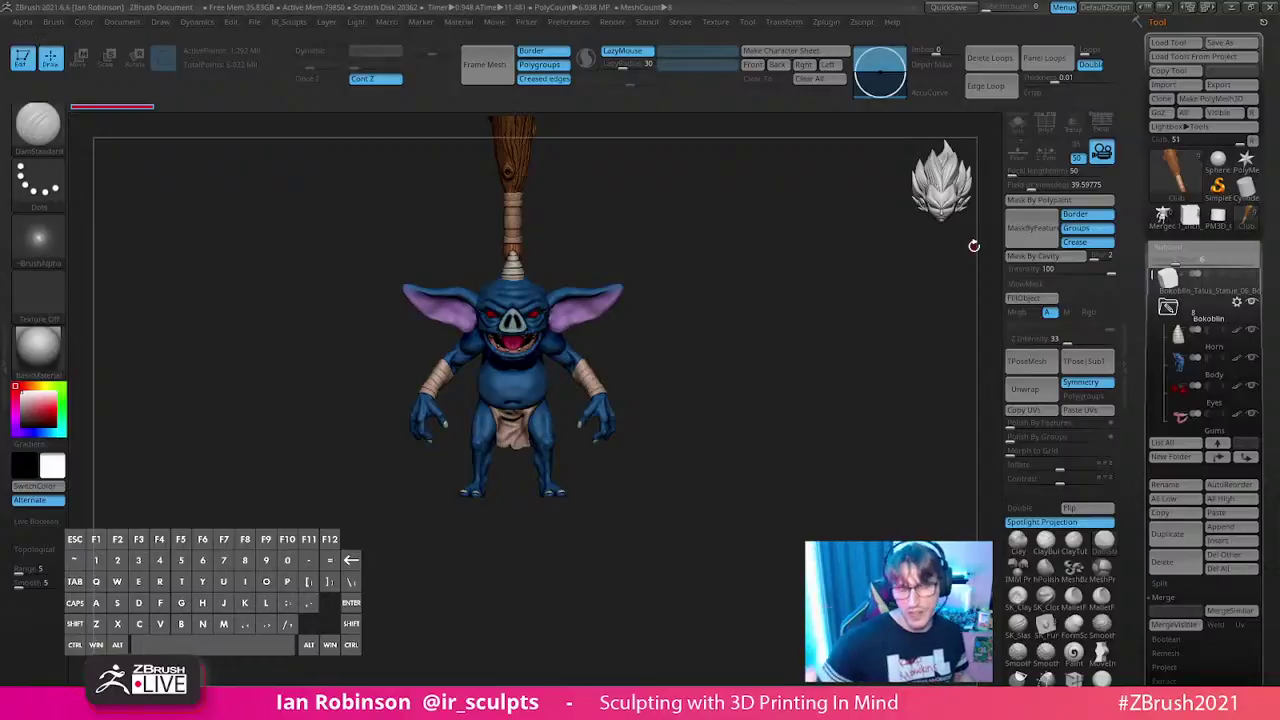
pyautogui.moveTo(760, 330); pyautogui.dragTo(830, 381)
pyautogui.moveTo(600, 268); pyautogui.dragTo(662, 356)
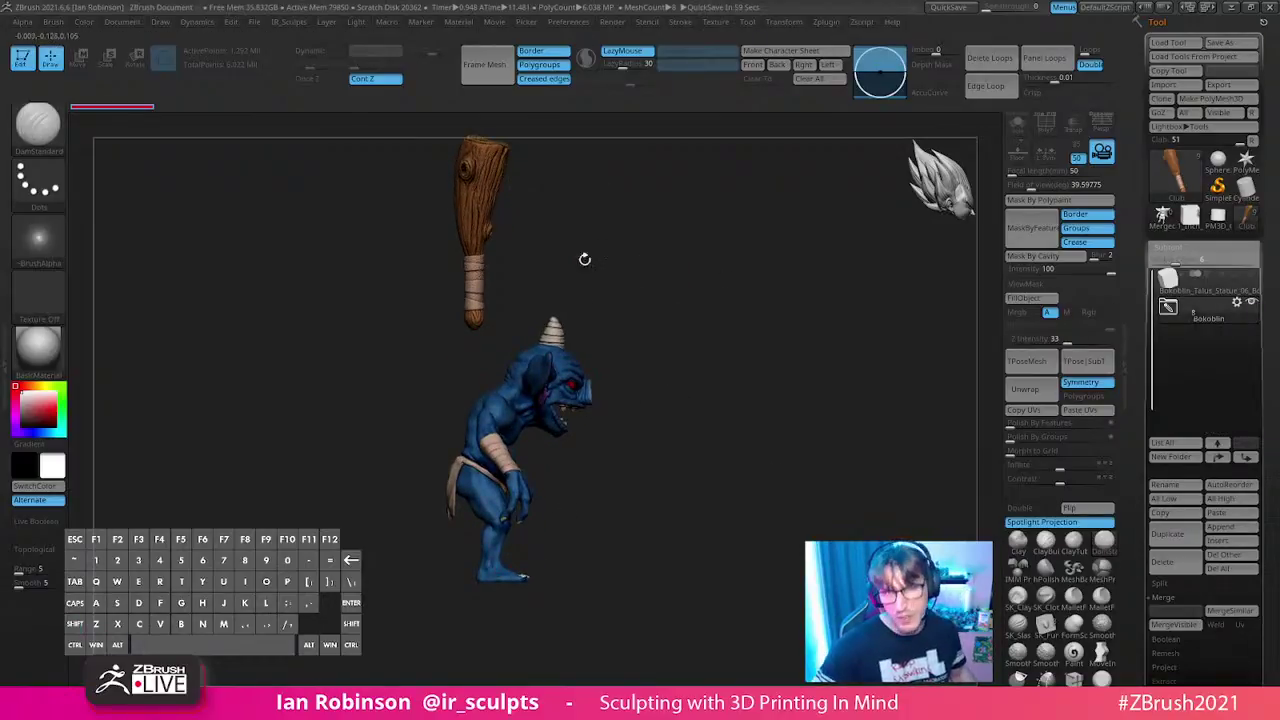
# - Delete all subtools of the blue goblin tool and return to the merged goblin statue
pyautogui.click(1224, 570)
pyautogui.click(1052, 598)
pyautogui.click(1161, 218)
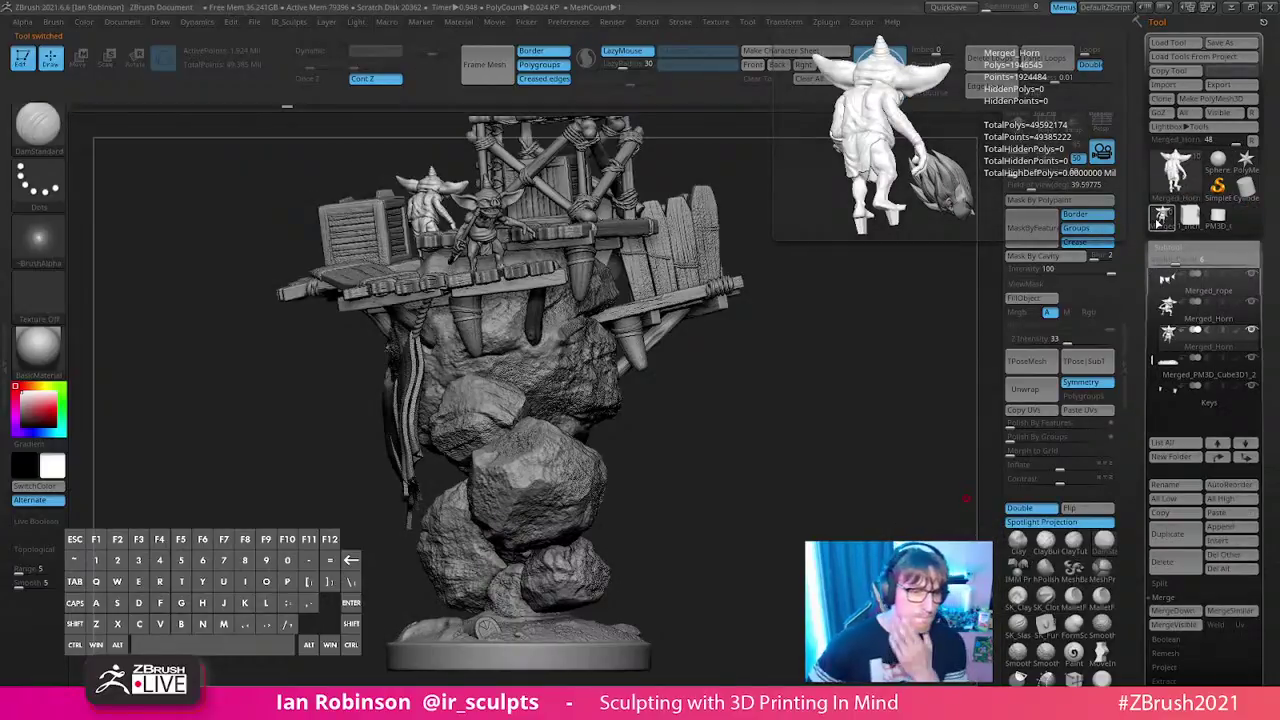
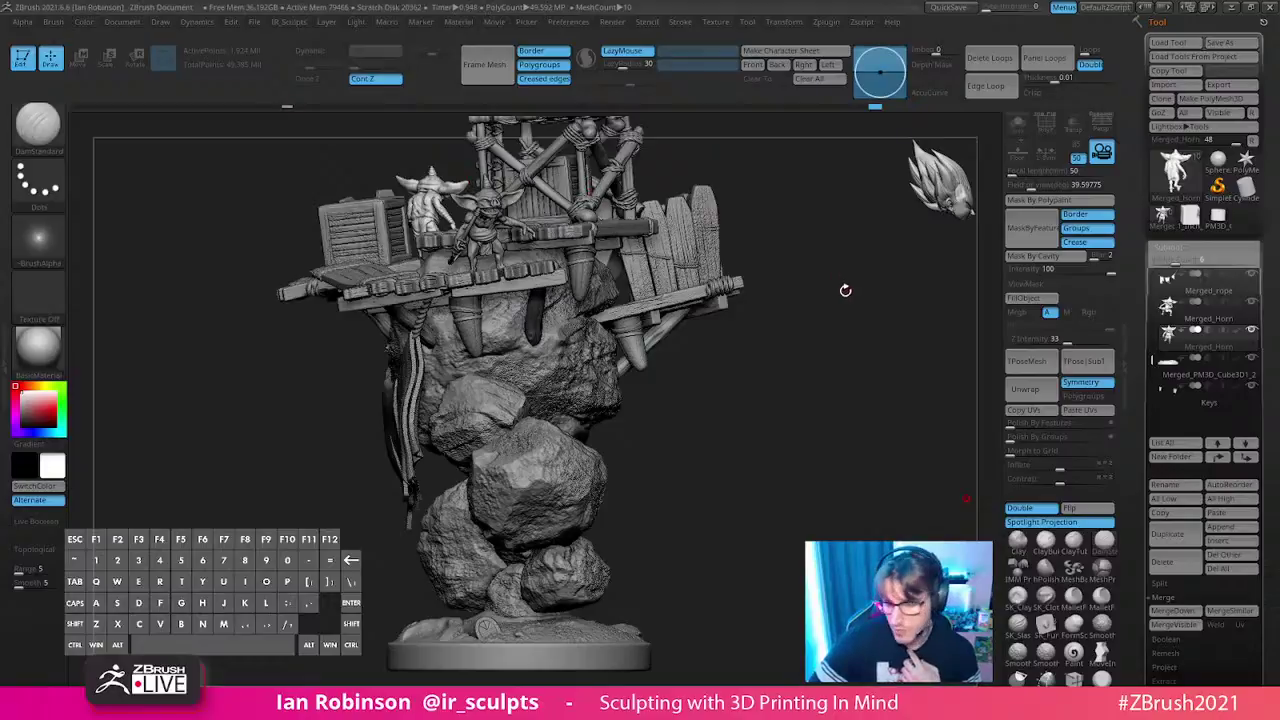
# - Isolate the goblin holding the wooden club in the merged statue and examine its face and torso up close
pyautogui.moveTo(860, 320); pyautogui.dragTo(757, 315)
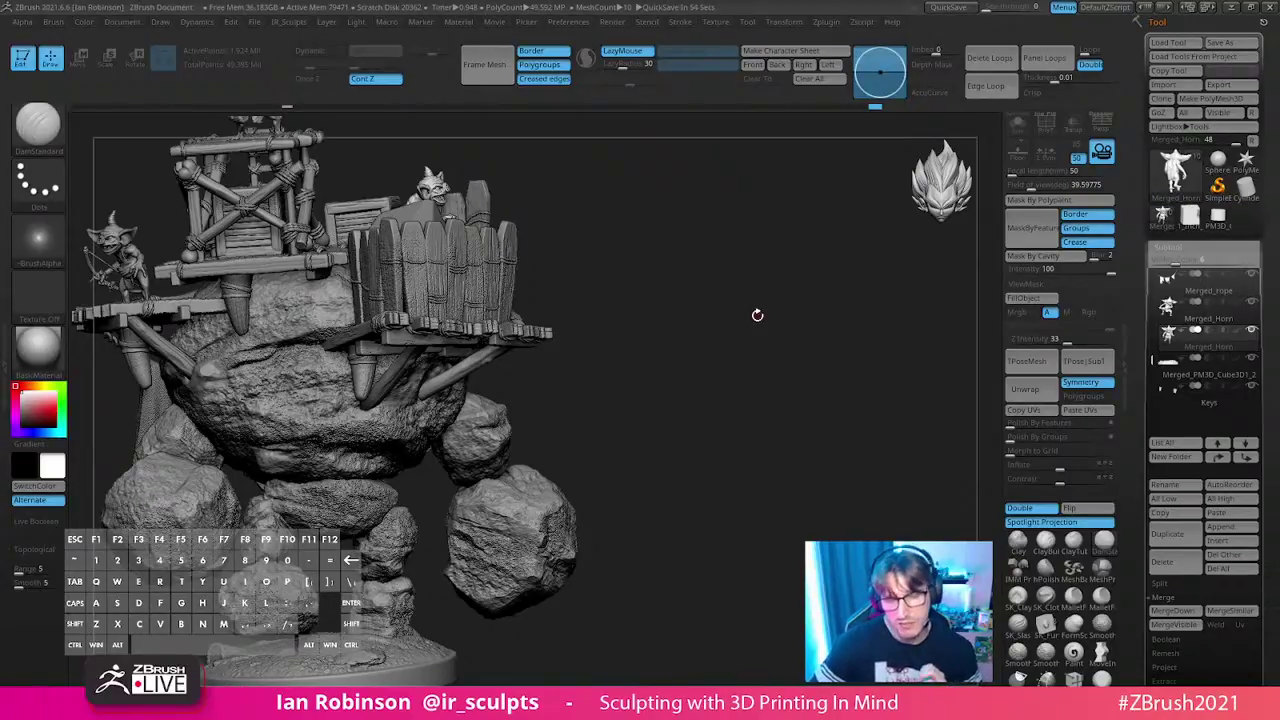
pyautogui.moveTo(817, 366)
pyautogui.mouseDown()
pyautogui.moveTo(771, 403)
pyautogui.moveTo(817, 354)
pyautogui.moveTo(900, 390)
pyautogui.moveTo(878, 372)
pyautogui.moveTo(837, 363)
pyautogui.moveTo(834, 374)
pyautogui.moveTo(851, 354)
pyautogui.mouseUp()
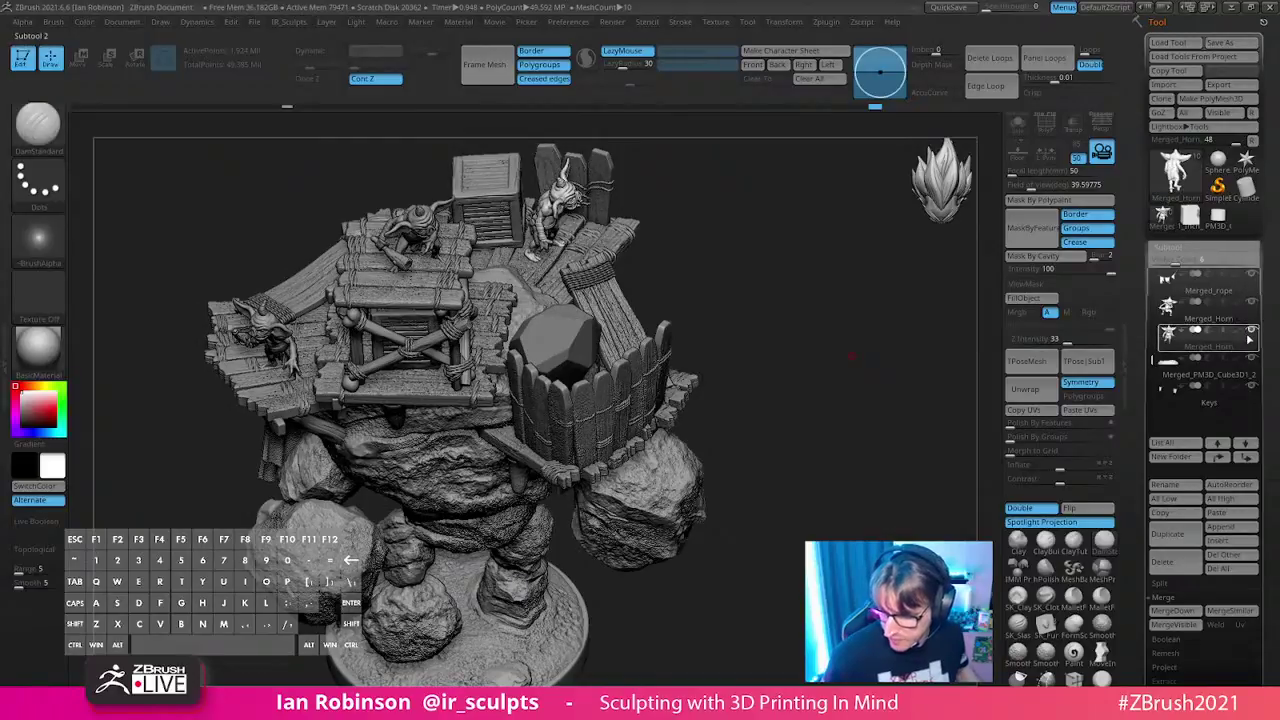
pyautogui.click(1018, 127)
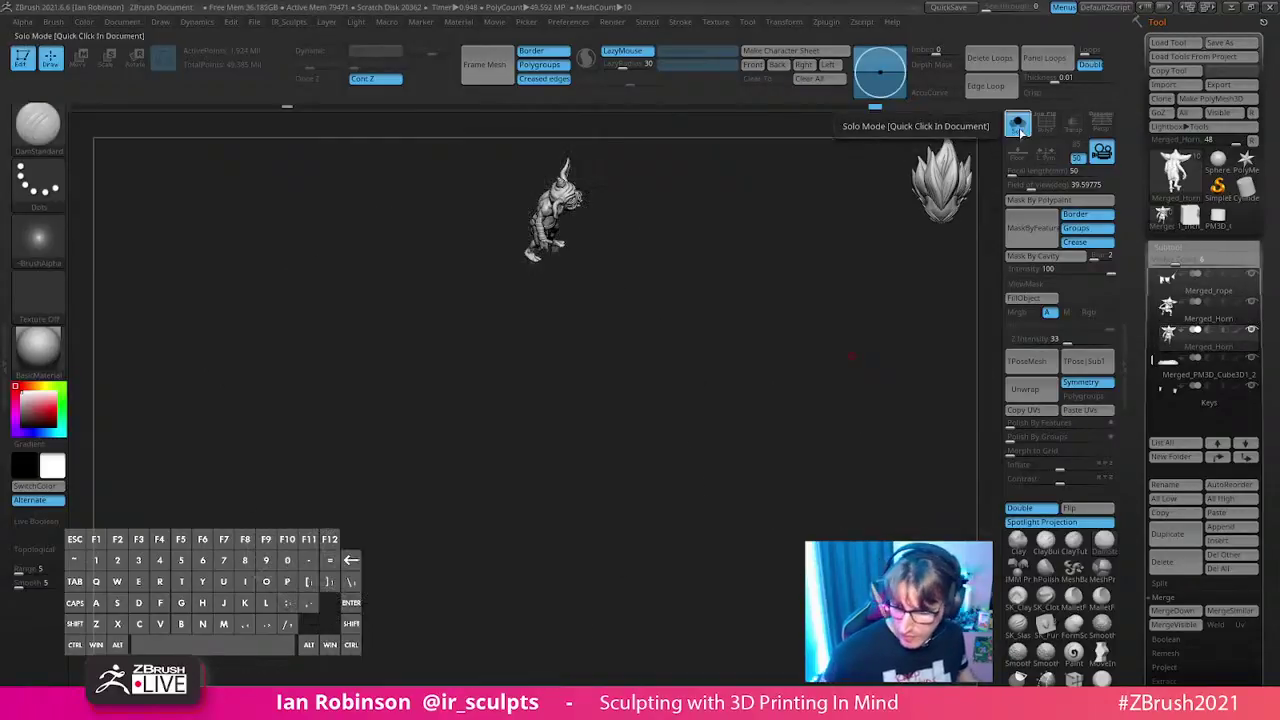
pyautogui.click(1250, 333)
pyautogui.moveTo(777, 314)
pyautogui.keyDown('alt'); pyautogui.mouseDown()
pyautogui.moveTo(854, 451)
pyautogui.moveTo(787, 385)
pyautogui.moveTo(774, 336)
pyautogui.mouseUp(); pyautogui.keyUp('alt')
pyautogui.keyDown('alt'); pyautogui.moveTo(774, 336); pyautogui.dragTo(856, 510); pyautogui.keyUp('alt')
pyautogui.press('f')
pyautogui.press('f')
pyautogui.press('f')
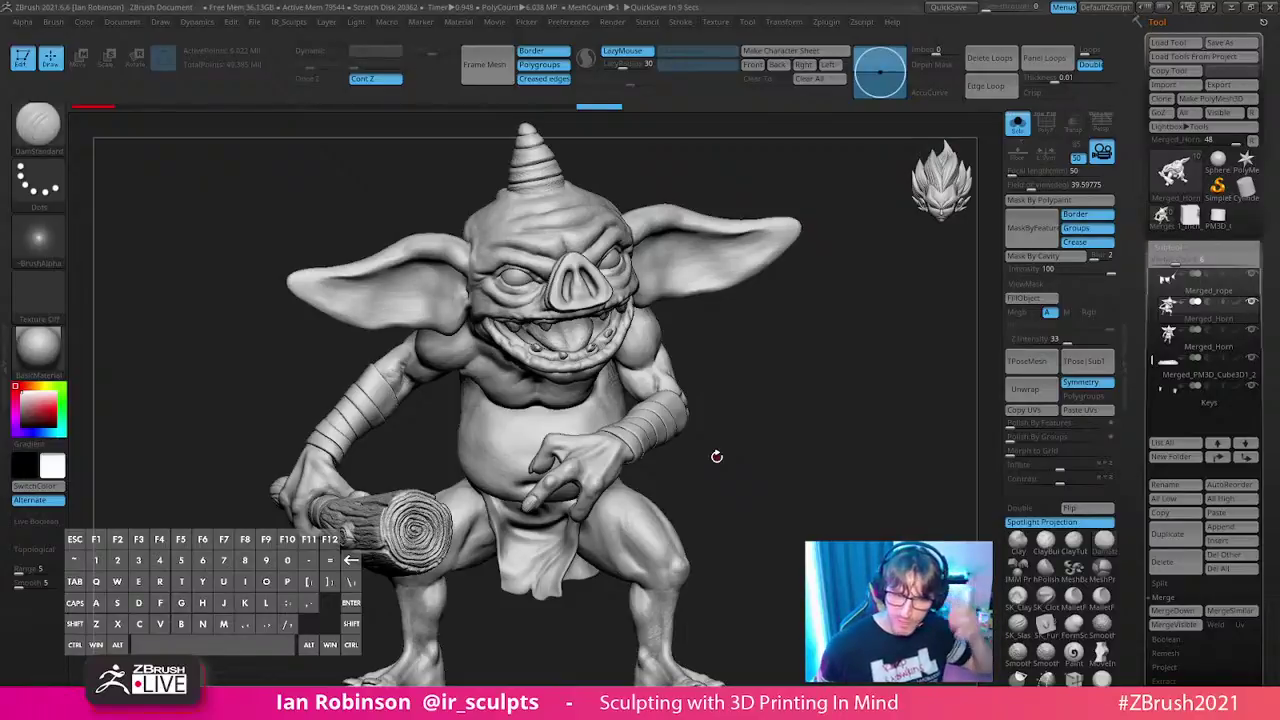
pyautogui.moveTo(830, 388)
pyautogui.mouseDown()
pyautogui.moveTo(826, 371)
pyautogui.moveTo(869, 446)
pyautogui.moveTo(811, 405)
pyautogui.mouseUp()
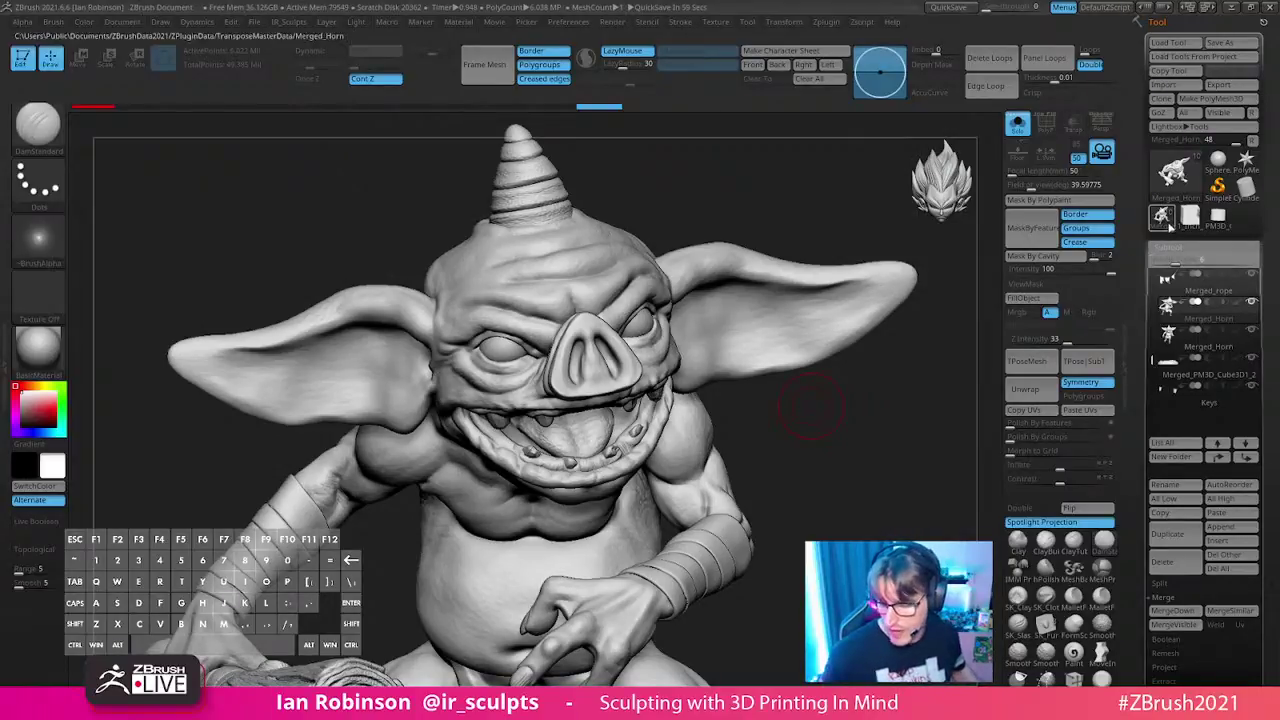
pyautogui.keyDown('alt'); pyautogui.moveTo(864, 431); pyautogui.dragTo(846, 450); pyautogui.keyUp('alt')
# - Save the tool as Bokoblin_Talus_Statue_Prep_03.ztl in the Bokoblin_Talus_3DPrint_Prep folder, overwriting the existing file
pyautogui.click(1222, 43)
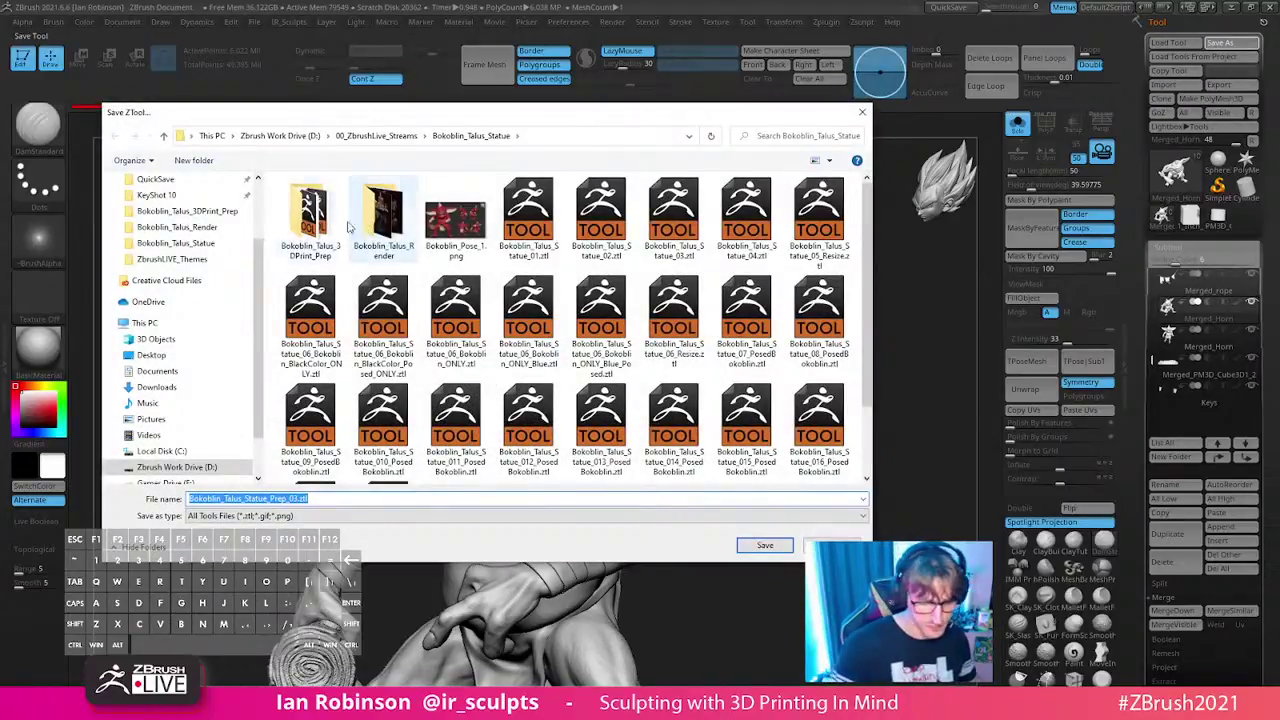
pyautogui.doubleClick(310, 212)
pyautogui.press('Return')
pyautogui.press('Return')
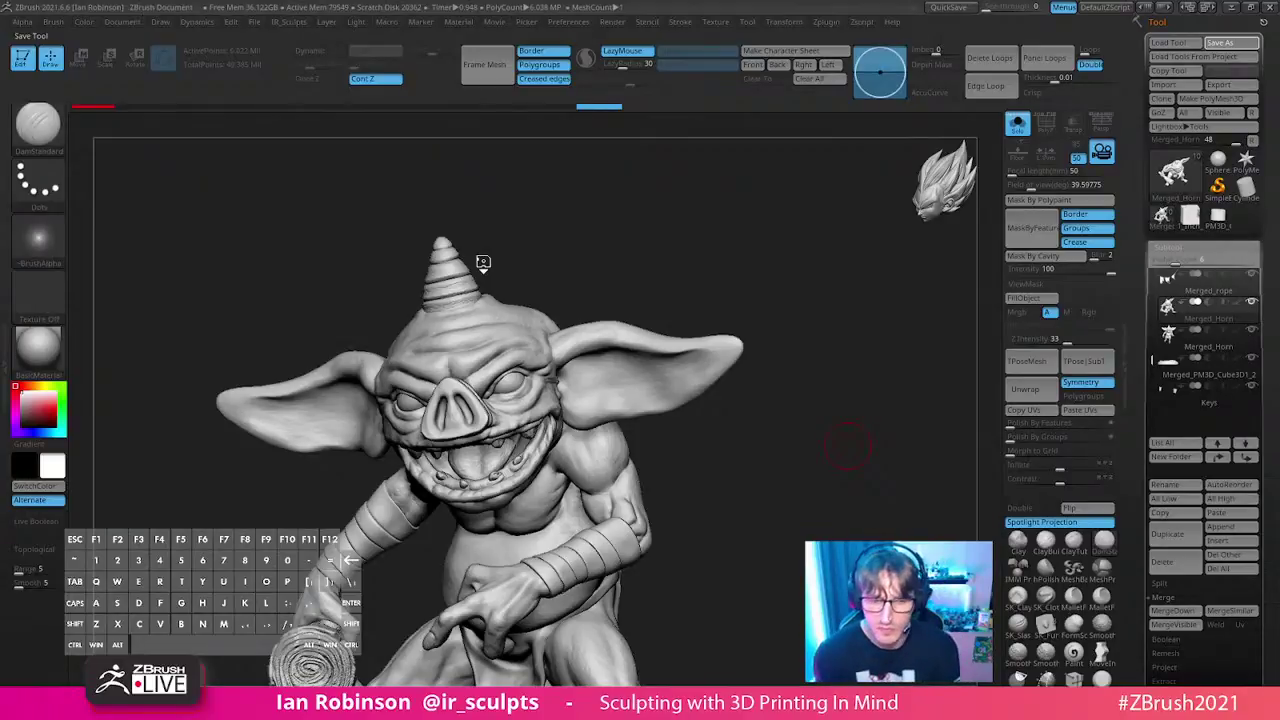
# - Switch to the other Merged_Horn goblin subtool and frame it for a close view
pyautogui.keyDown('alt'); pyautogui.click(485, 265); pyautogui.keyUp('alt')
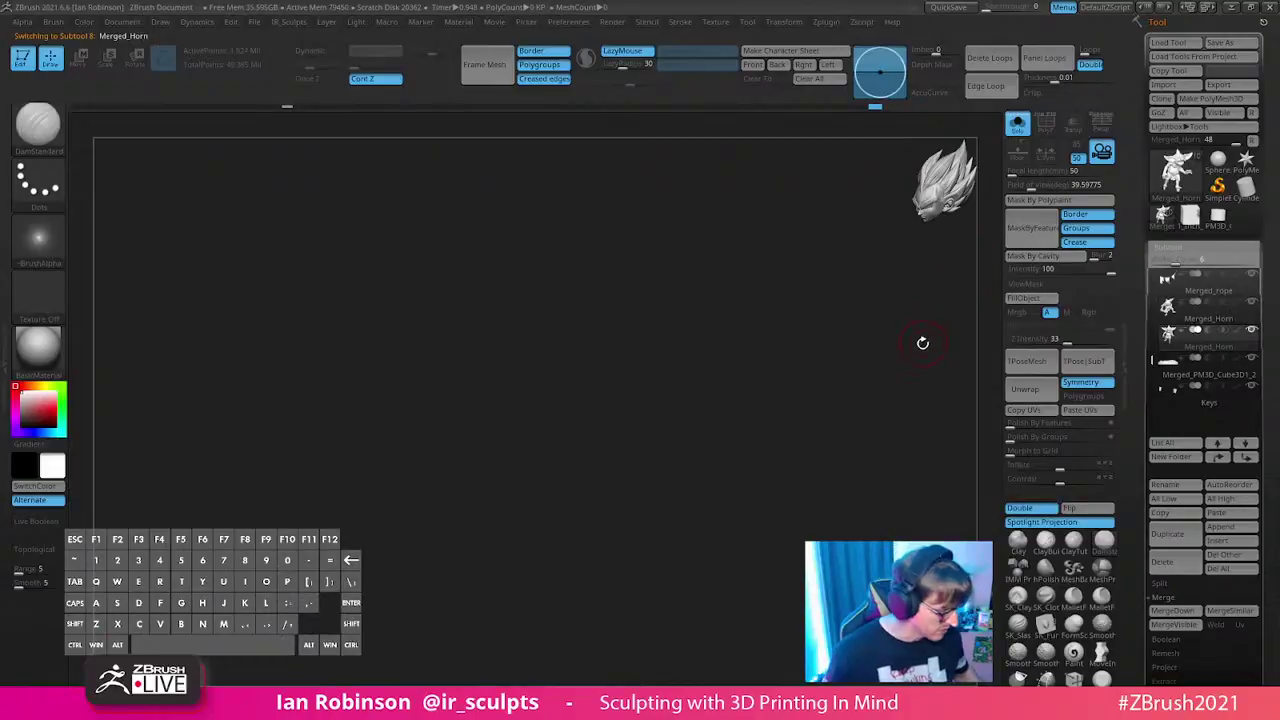
pyautogui.press('f')
pyautogui.moveTo(829, 355)
pyautogui.keyDown('alt'); pyautogui.mouseDown(button='right')
pyautogui.moveTo(845, 360)
pyautogui.moveTo(848, 343)
pyautogui.mouseUp(button='right'); pyautogui.keyUp('alt')
# - Load Bokoblin_Talus_Statue_06_Bokoblin_ONLY_Blue.ztl from the Bokoblin_Talus_Statue folder and bring the painted club into view
pyautogui.click(1170, 43)
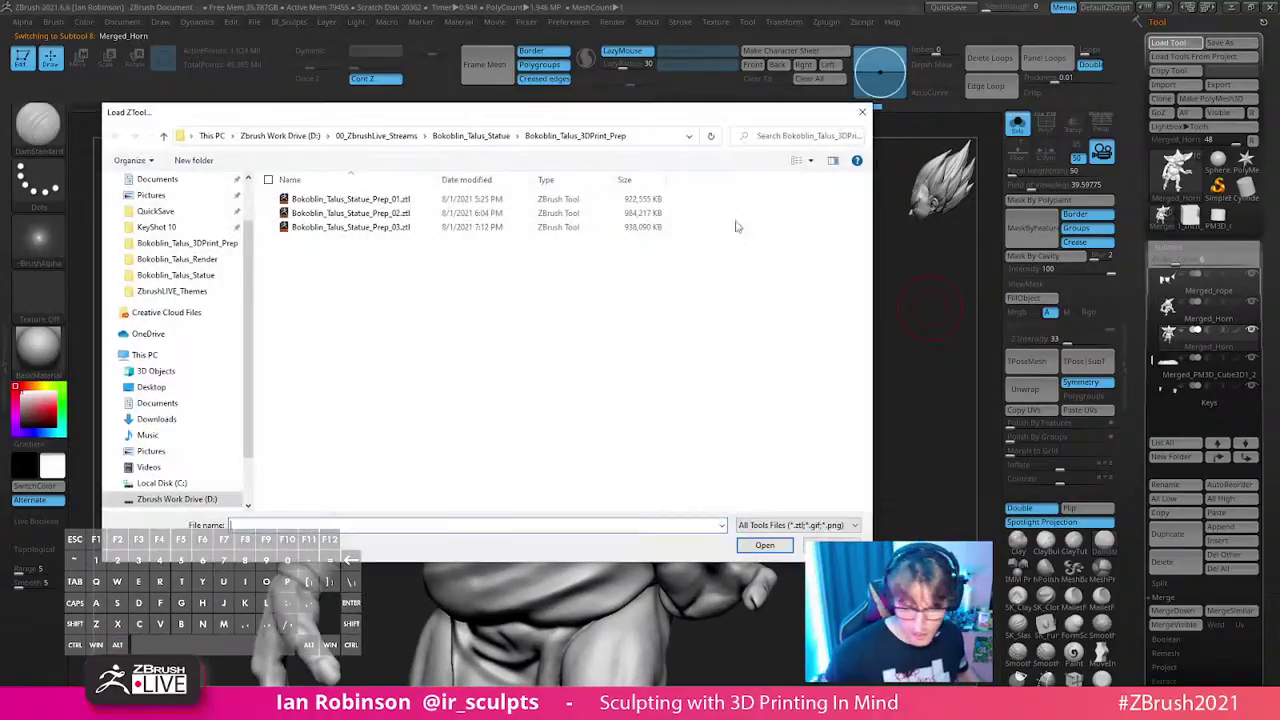
pyautogui.click(471, 135)
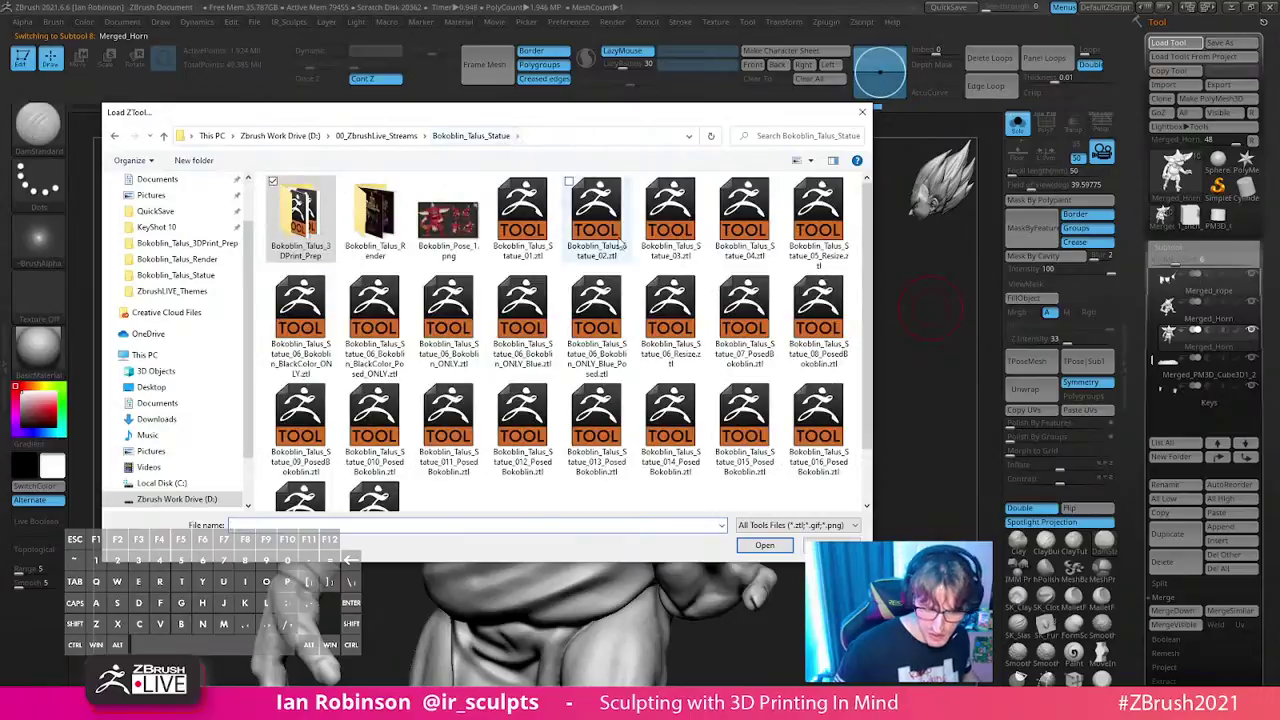
pyautogui.doubleClick(530, 322)
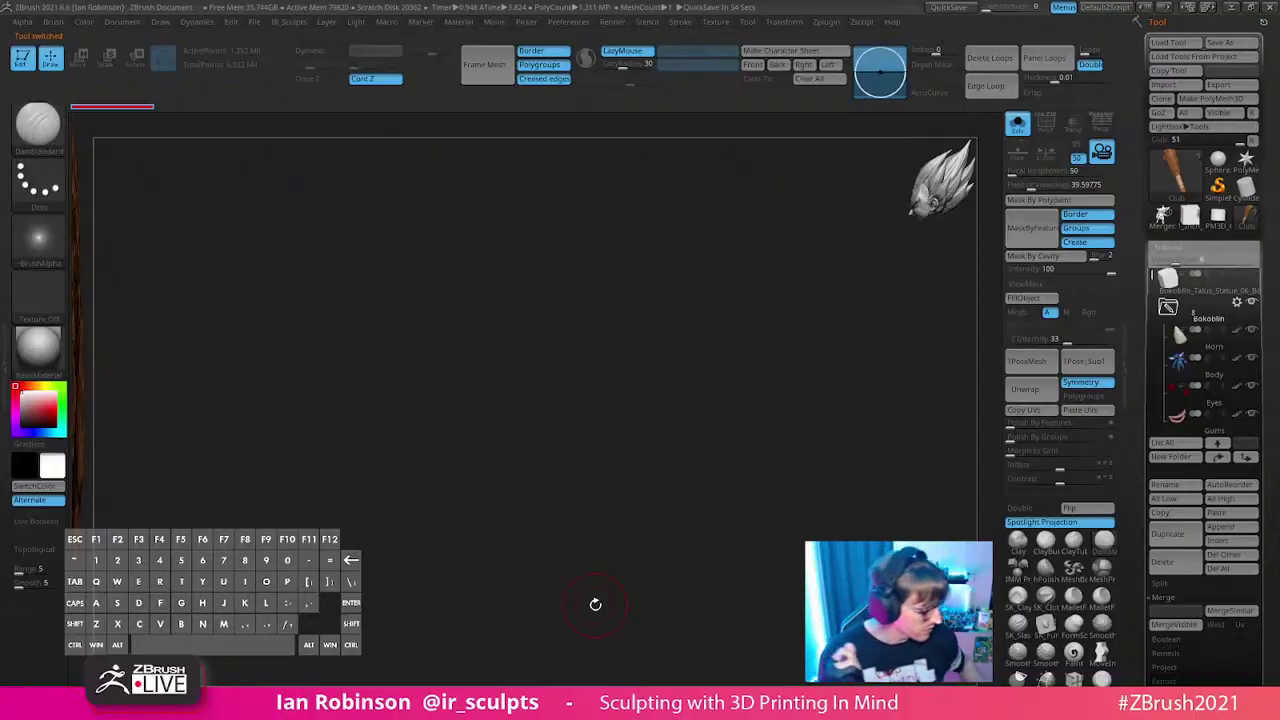
pyautogui.keyDown('alt'); pyautogui.moveTo(594, 603); pyautogui.dragTo(744, 371); pyautogui.keyUp('alt')
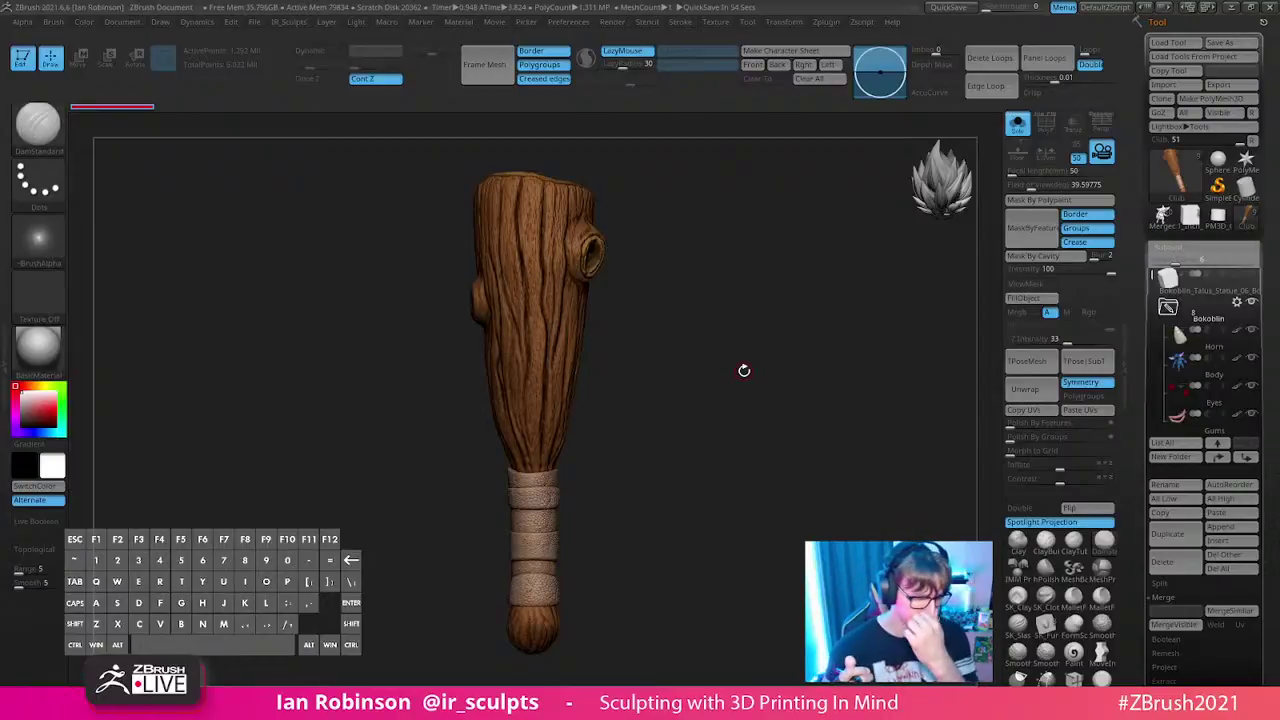
pyautogui.keyDown('alt'); pyautogui.moveTo(749, 286); pyautogui.dragTo(766, 371); pyautogui.keyUp('alt')
# - Copy the Club subtool into the separate cylinder tool, delete the cylinder there, and frame the club
pyautogui.scroll(-4, 1218, 425)
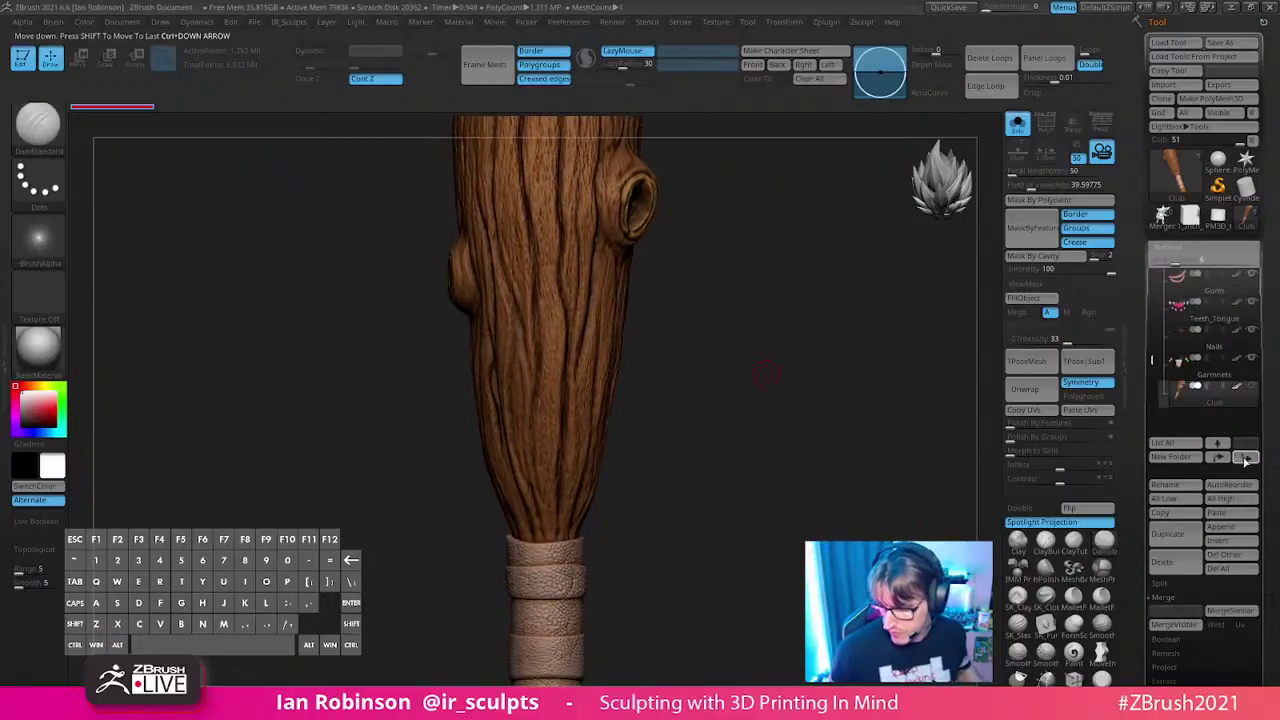
pyautogui.click(1210, 392)
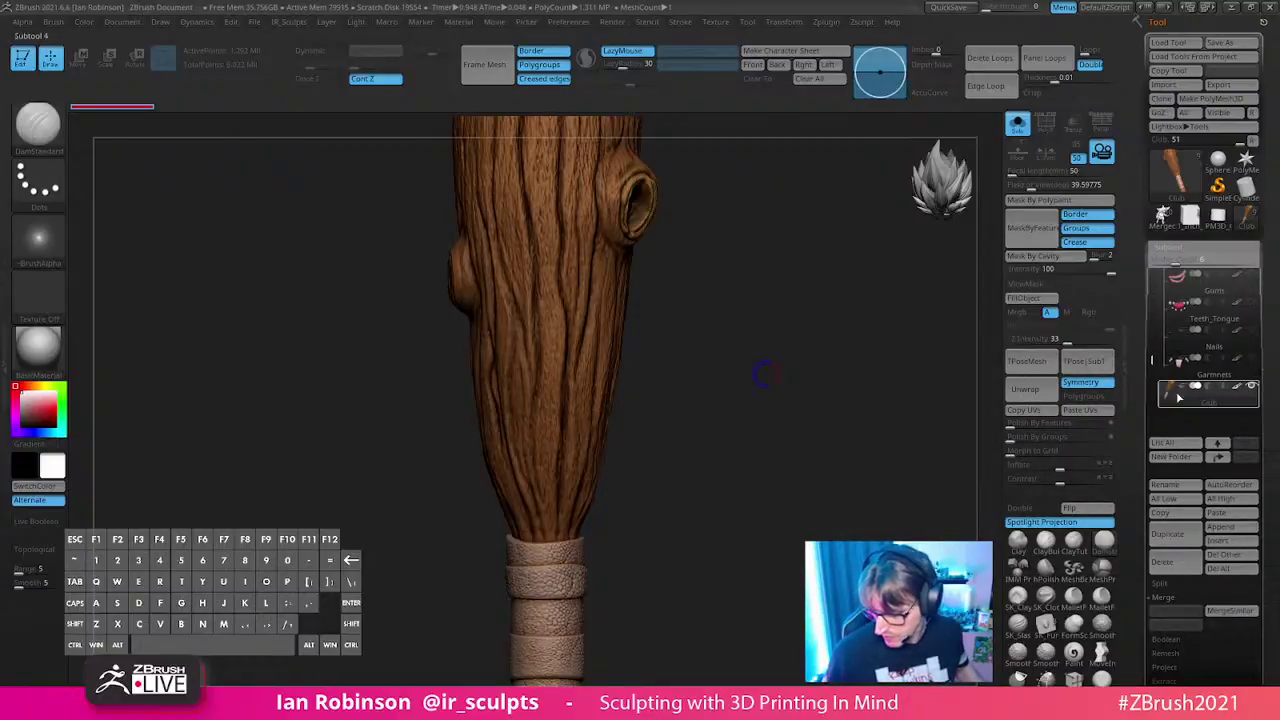
pyautogui.click(1186, 494)
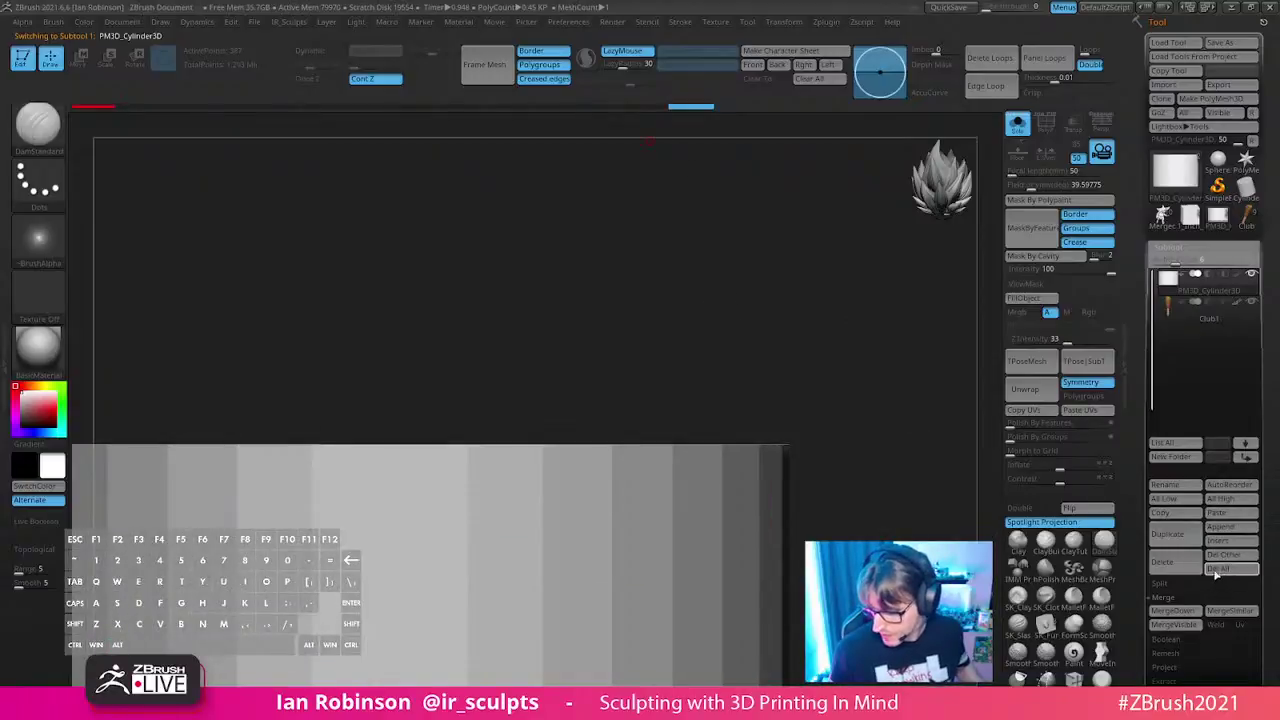
pyautogui.keyDown('alt'); pyautogui.moveTo(766, 492); pyautogui.dragTo(885, 490); pyautogui.keyUp('alt')
pyautogui.press('f')
pyautogui.moveTo(723, 294)
pyautogui.keyDown('alt'); pyautogui.mouseDown()
pyautogui.moveTo(780, 374)
pyautogui.moveTo(750, 350)
pyautogui.moveTo(840, 371)
pyautogui.moveTo(743, 249)
pyautogui.mouseUp(); pyautogui.keyUp('alt')
# - Insert a Single Poly from the IMM Primitives brush onto the upper part of the club
pyautogui.press('s')
pyautogui.press('b')
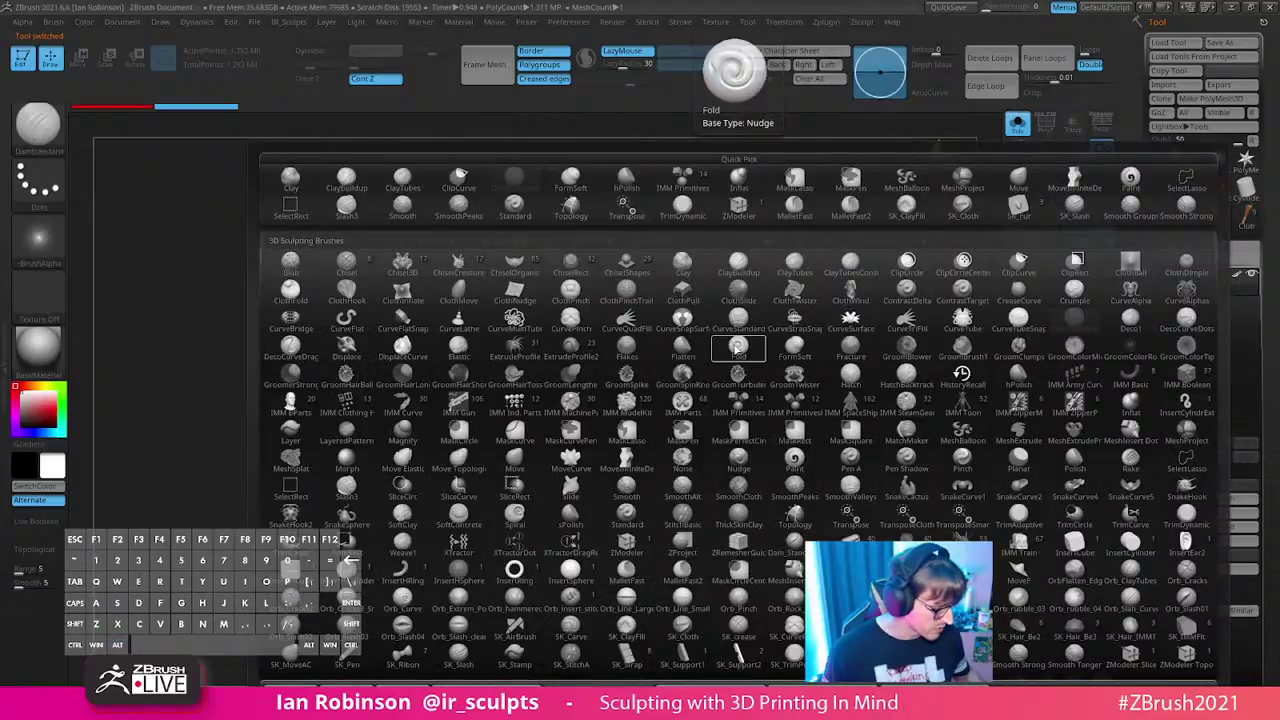
pyautogui.press('i')
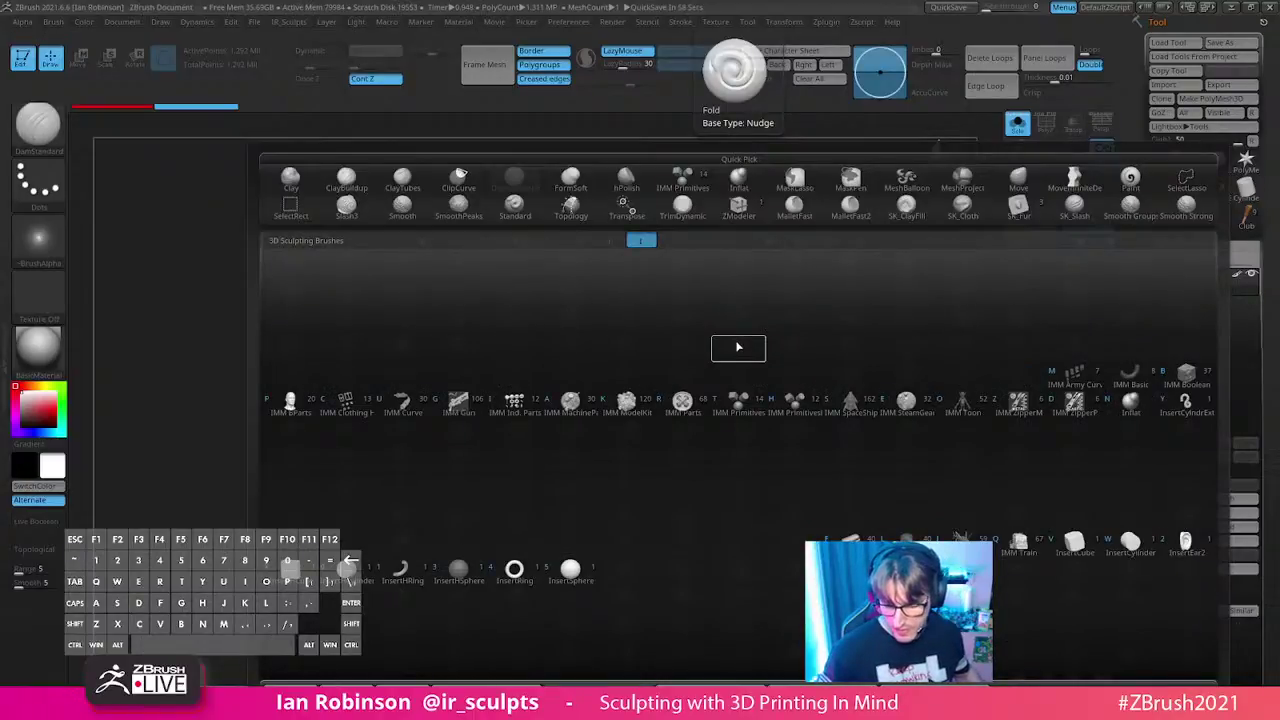
pyautogui.press('h')
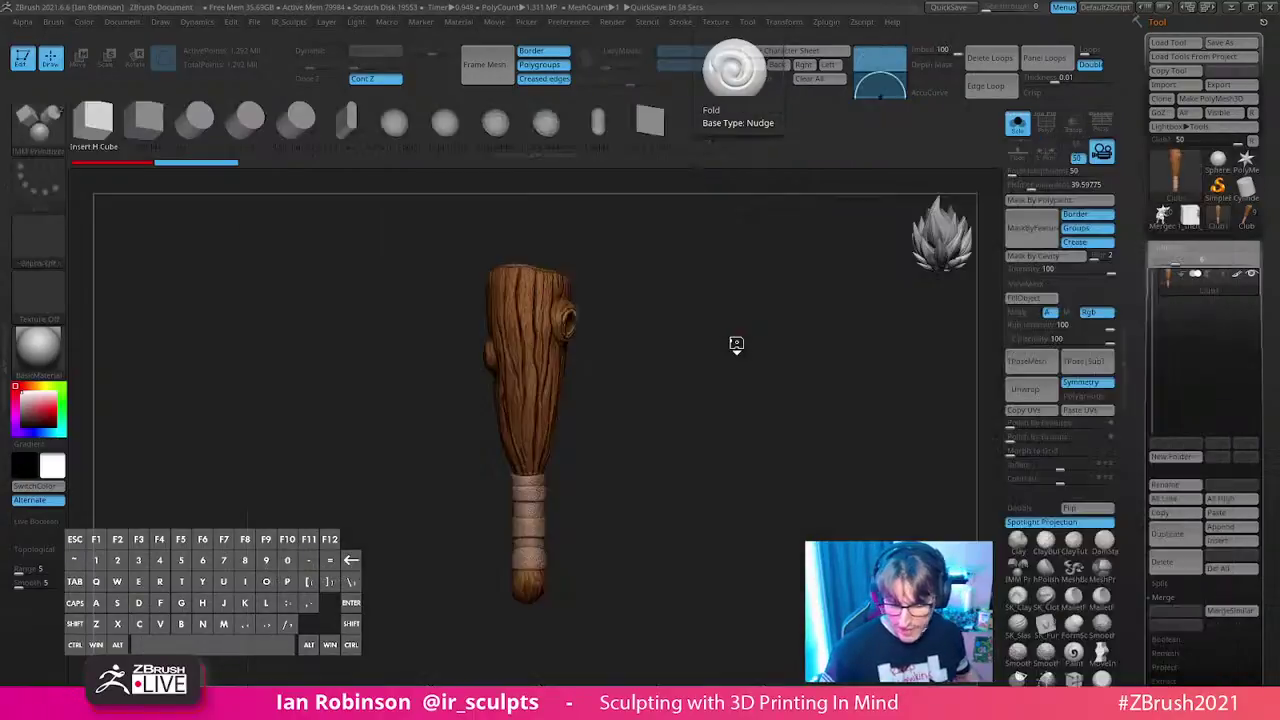
pyautogui.click(655, 124)
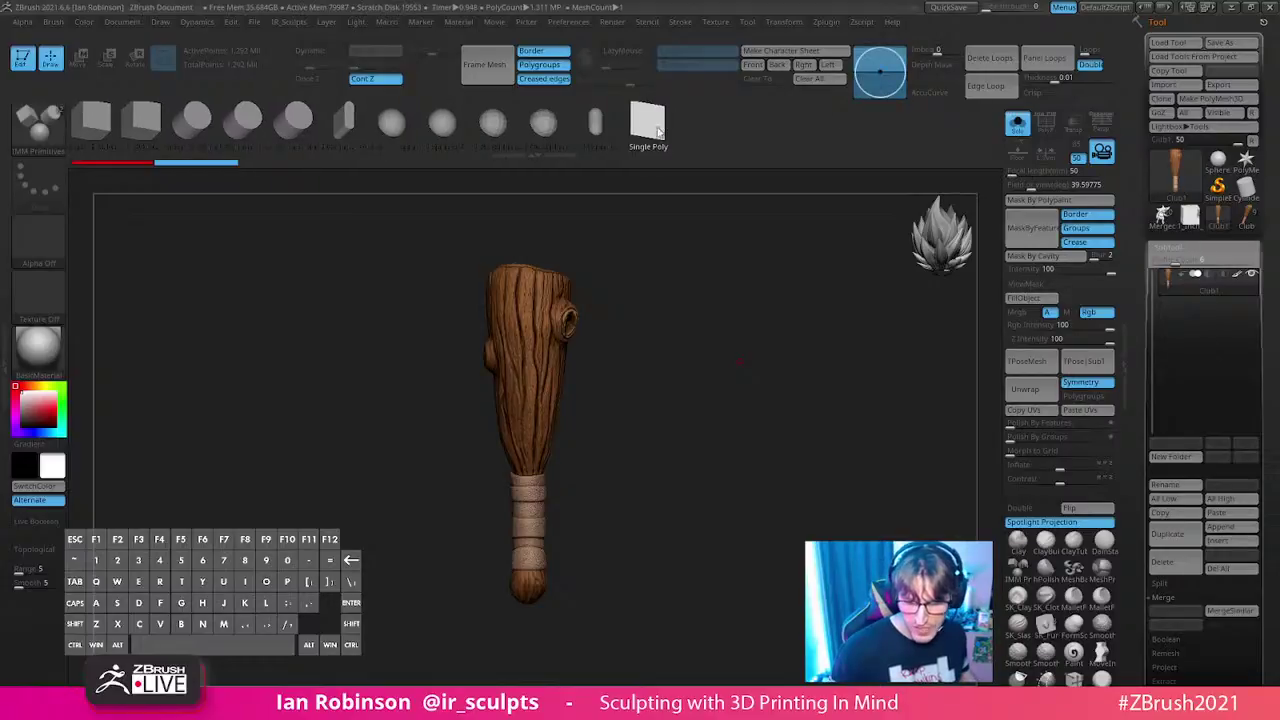
pyautogui.keyDown('alt'); pyautogui.moveTo(768, 234); pyautogui.dragTo(711, 366); pyautogui.keyUp('alt')
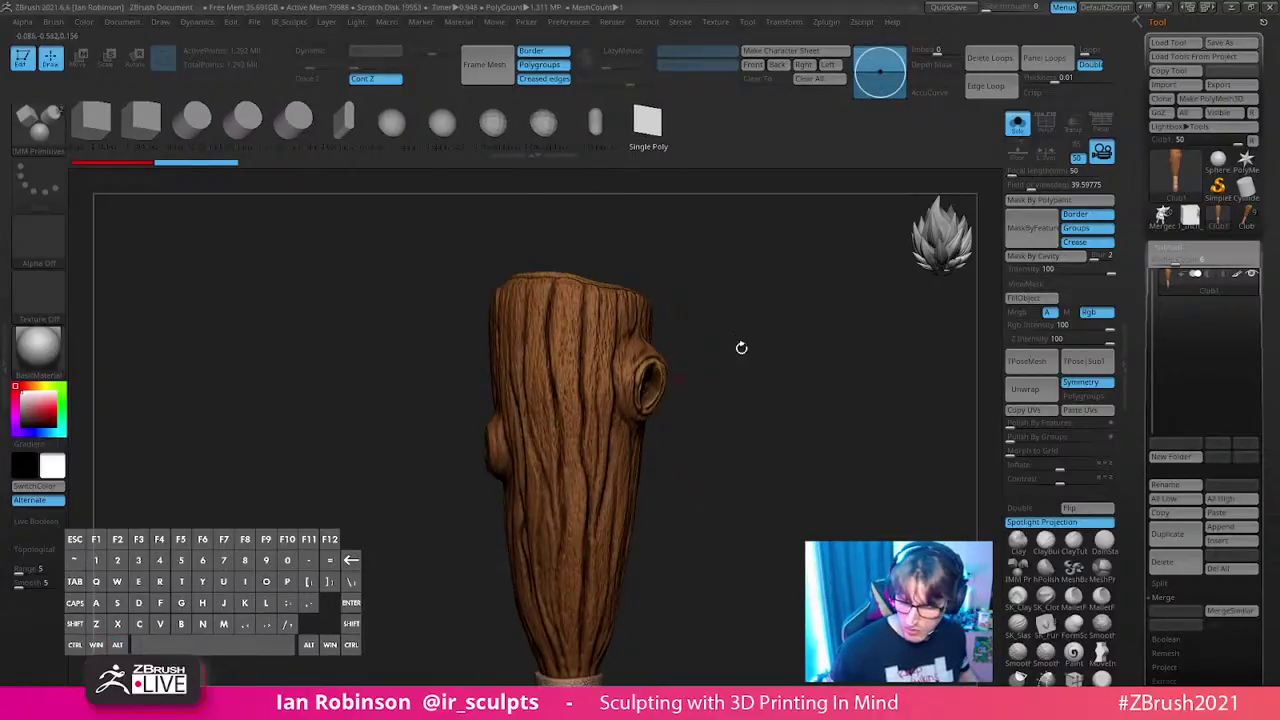
pyautogui.moveTo(570, 333); pyautogui.dragTo(640, 355)
pyautogui.moveTo(731, 314); pyautogui.dragTo(820, 360)
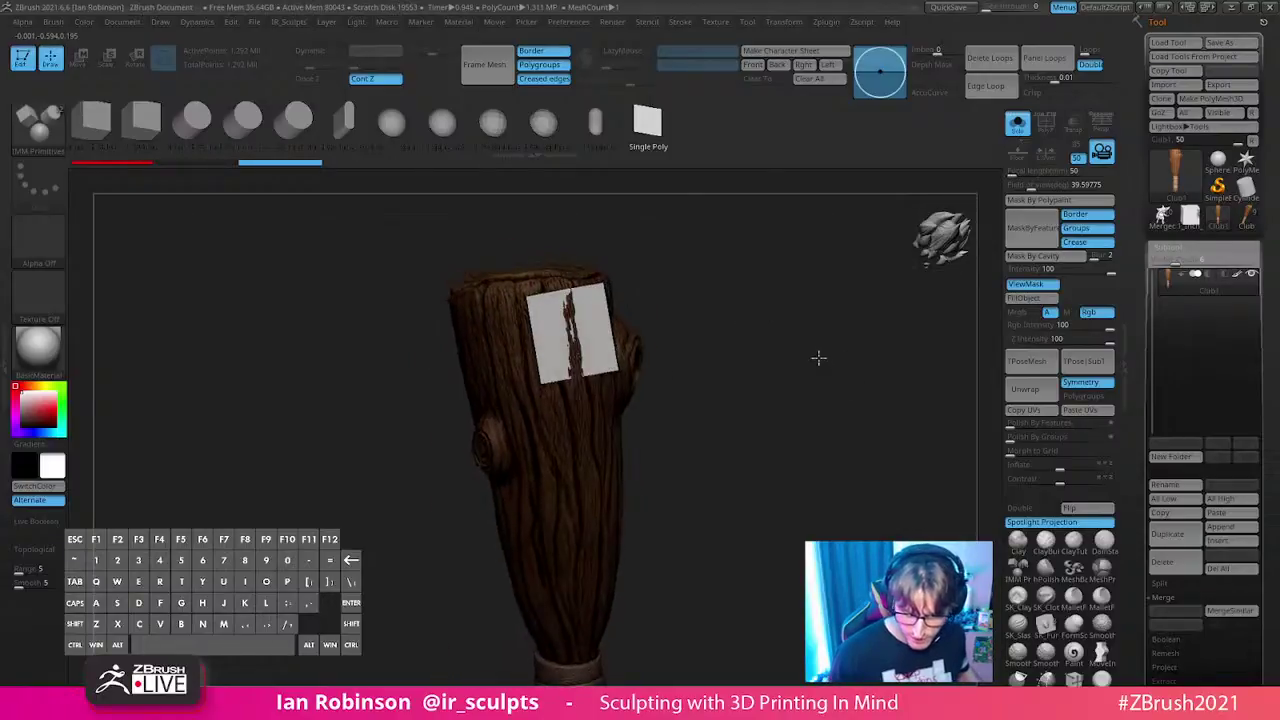
# - Move the inserted single polygon up the bark toward the club's top rim
pyautogui.press('w')
pyautogui.moveTo(559, 256); pyautogui.dragTo(555, 235)
pyautogui.press('q')
pyautogui.moveTo(749, 297)
pyautogui.mouseDown()
pyautogui.moveTo(817, 369)
pyautogui.moveTo(854, 280)
pyautogui.mouseUp()
# - Switch to the ZModeler brush, split the inserted polygon from the club into its own subtool, and select it
pyautogui.press('b')
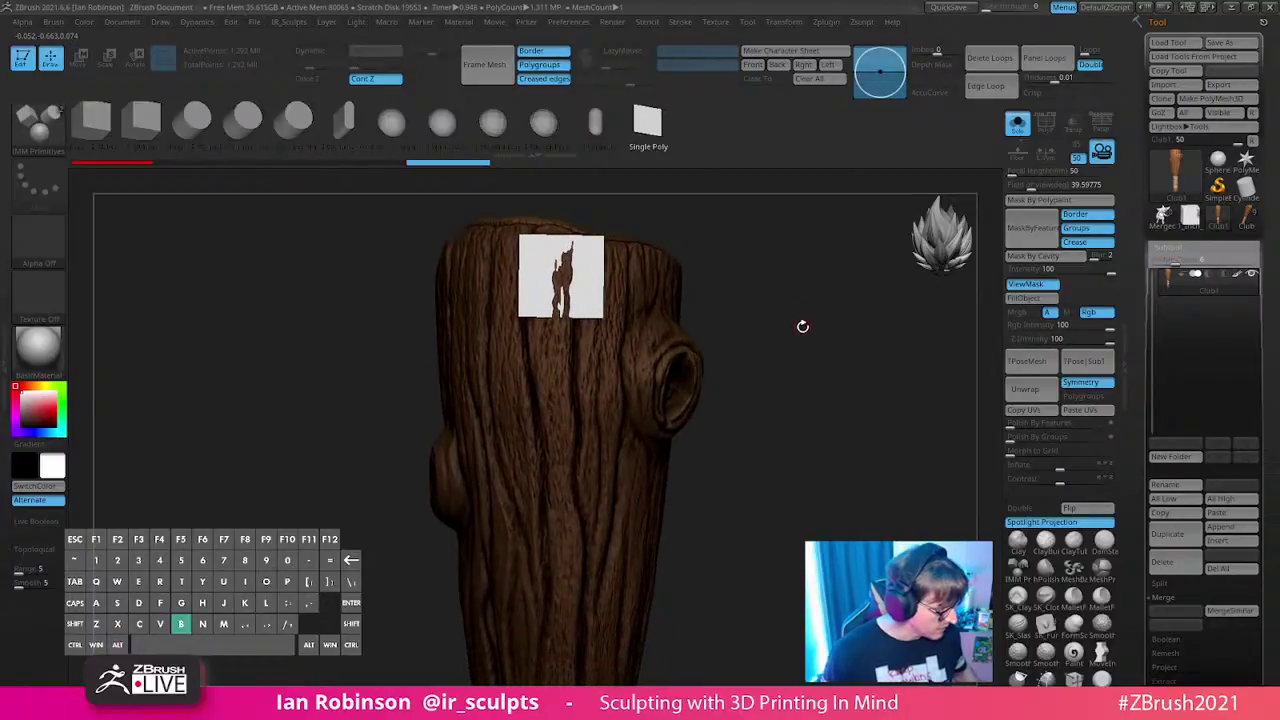
pyautogui.press('m')
pyautogui.press('v')
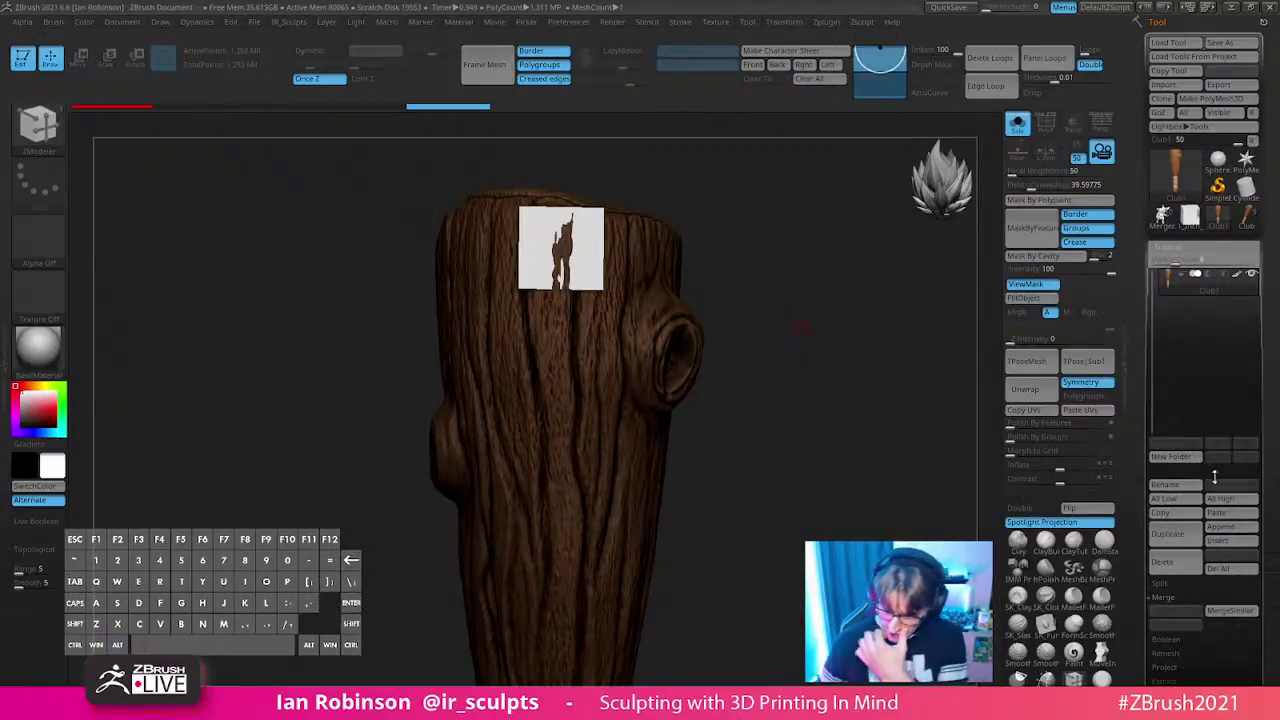
pyautogui.click(1193, 576)
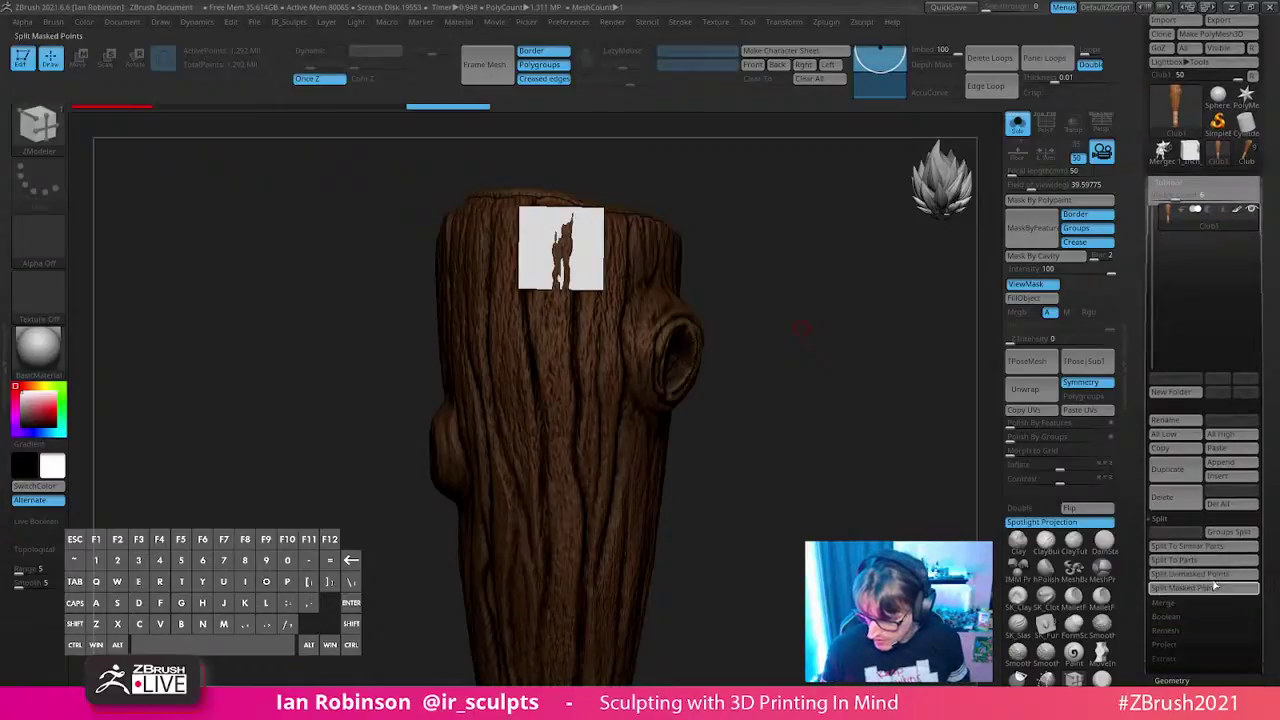
pyautogui.press('Down')
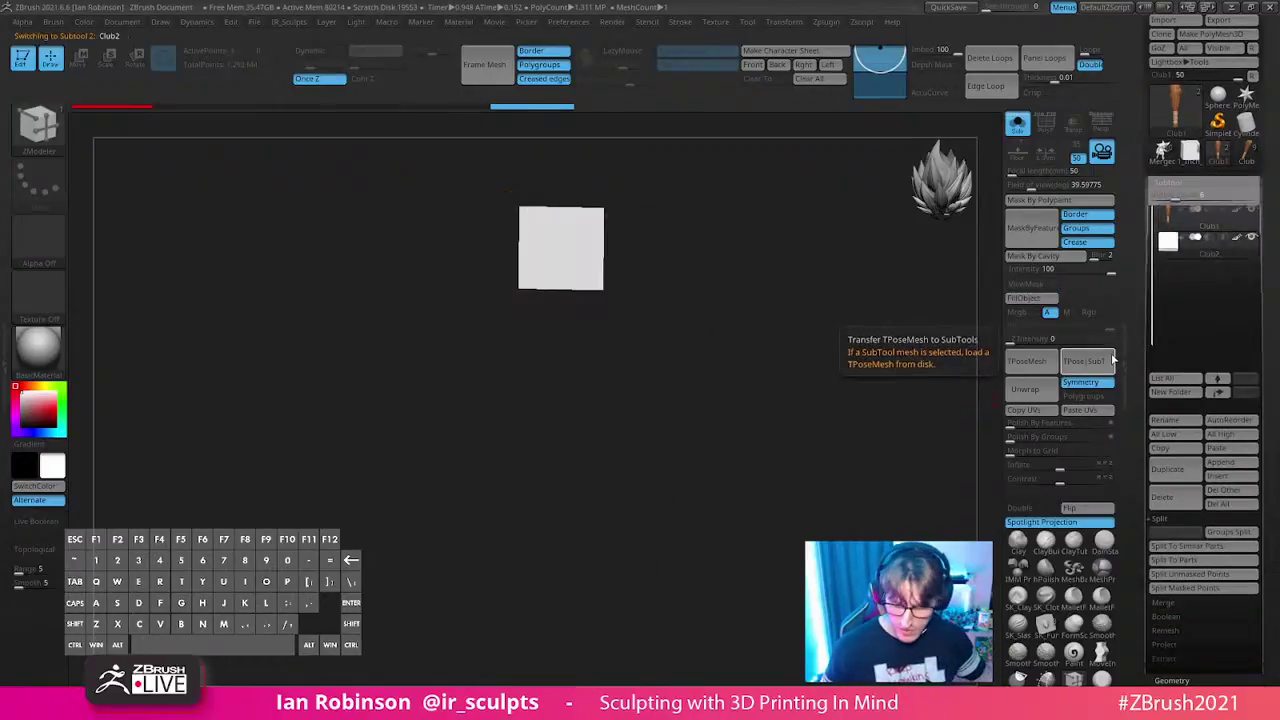
# - Show the polygon over the club with PolyFrame on and set the ZModeler edge action to Extrude with Snap To Surface
pyautogui.keyDown('alt'); pyautogui.moveTo(803, 251); pyautogui.dragTo(834, 287); pyautogui.keyUp('alt')
pyautogui.hotkey('shift', 'f')
pyautogui.press('b')
pyautogui.press('z')
pyautogui.press('m')
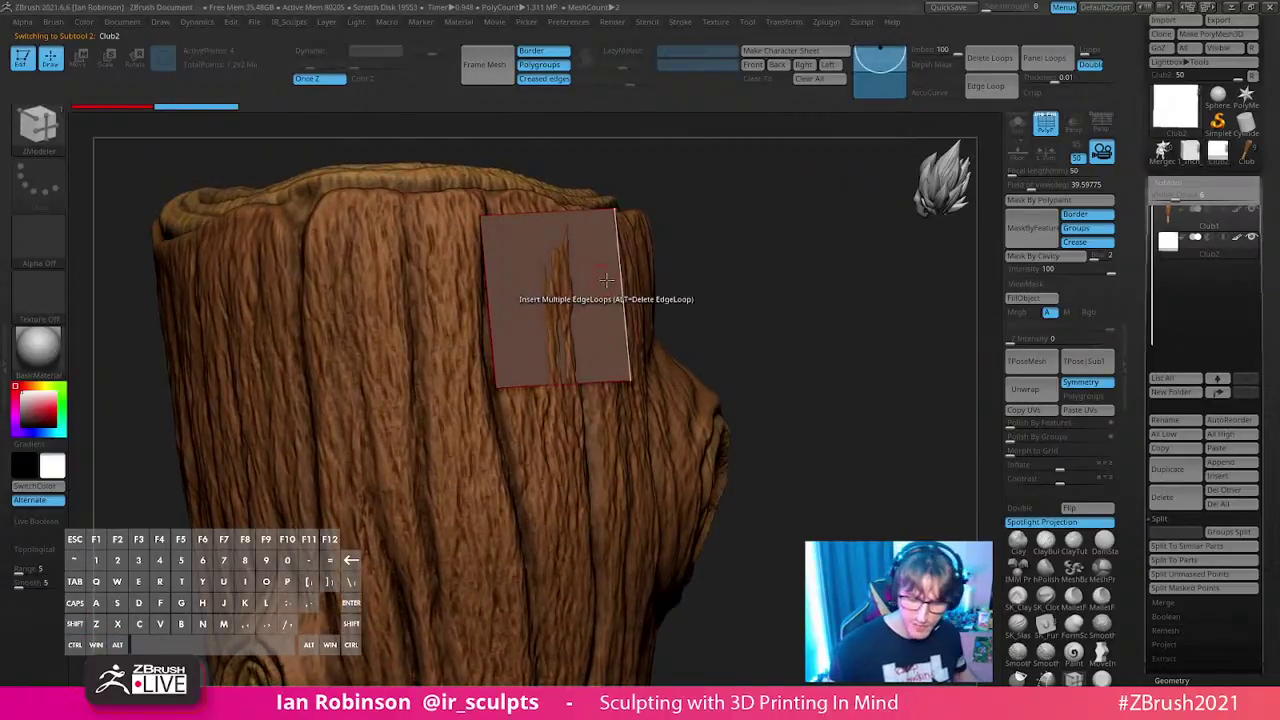
pyautogui.moveTo(751, 260); pyautogui.dragTo(726, 237)
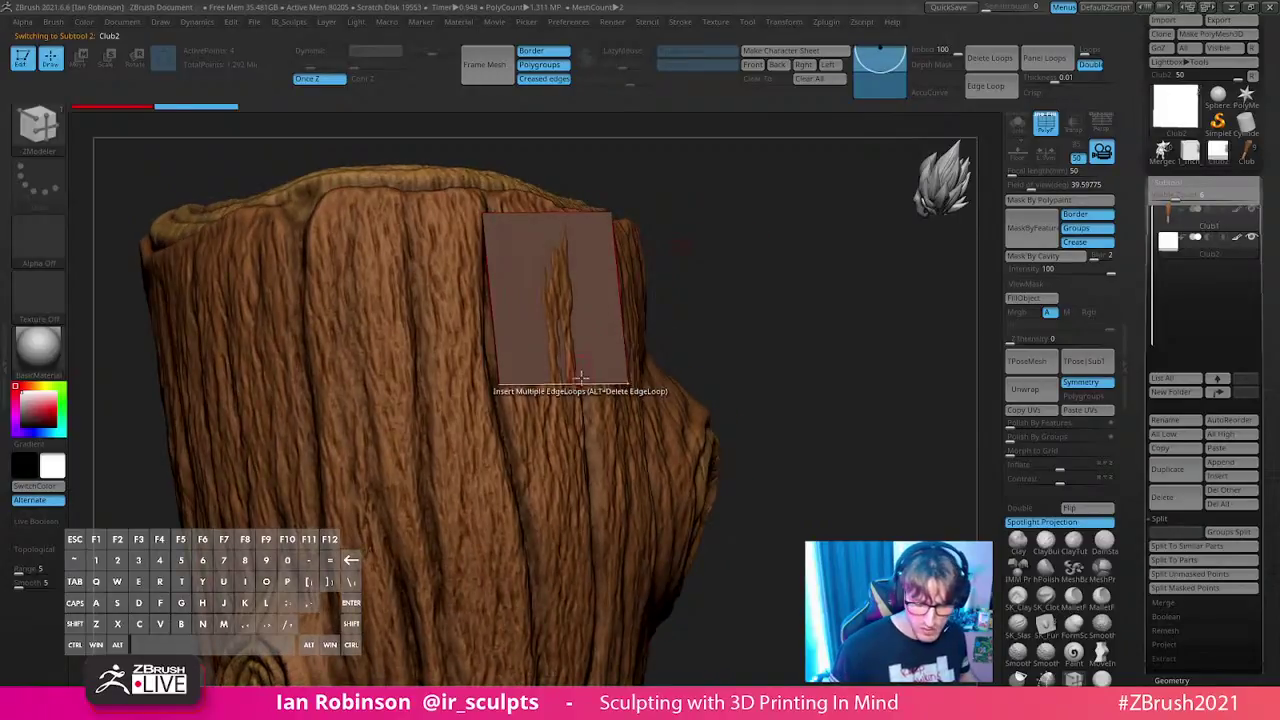
pyautogui.press('space')
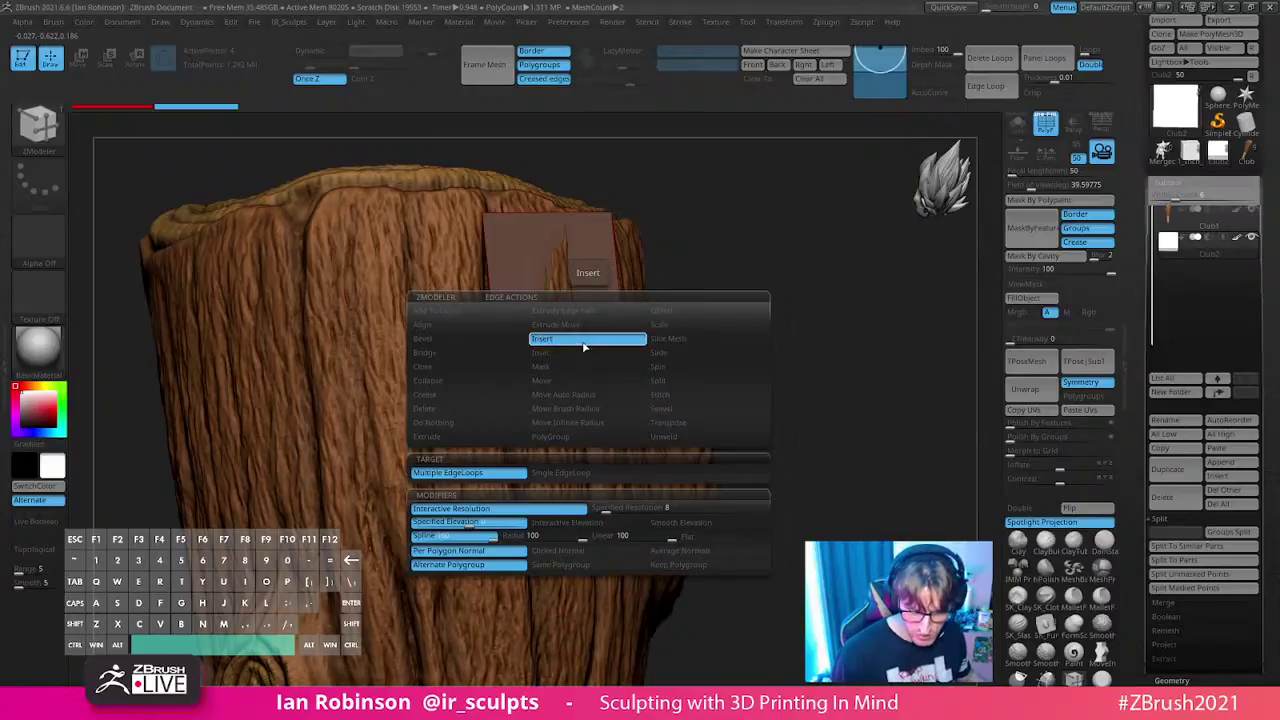
pyautogui.click(466, 436)
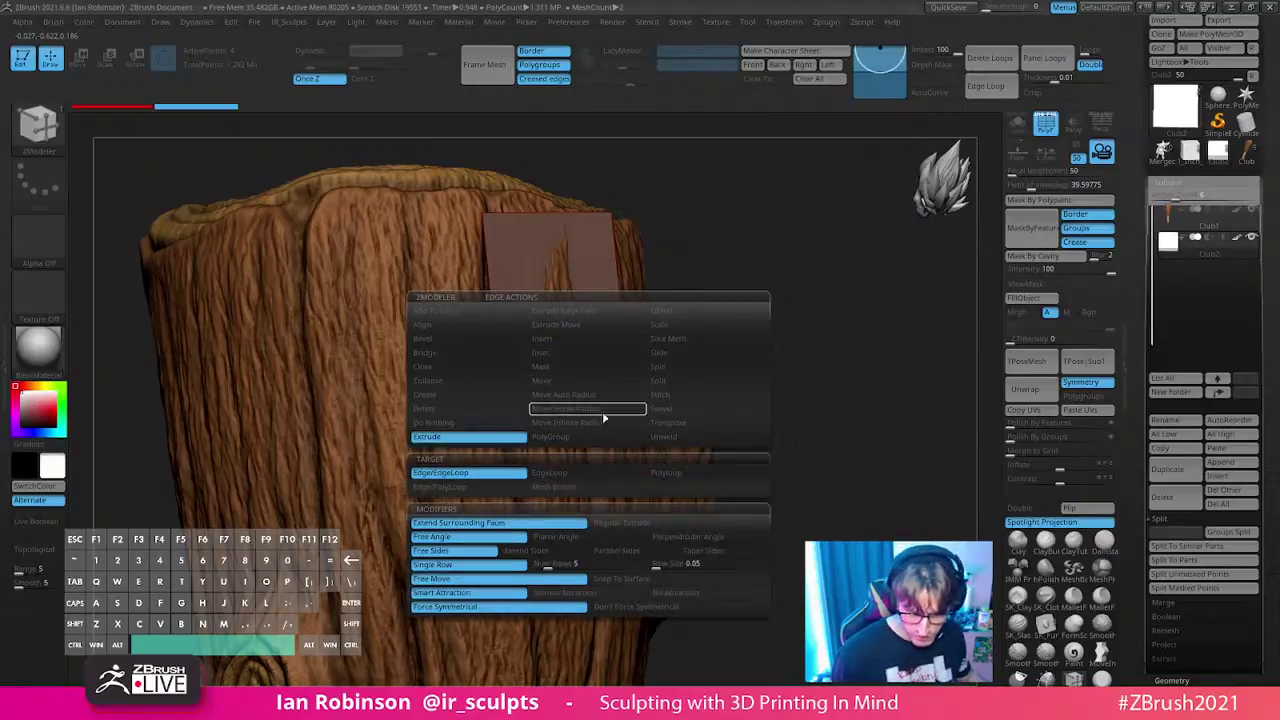
pyautogui.click(648, 580)
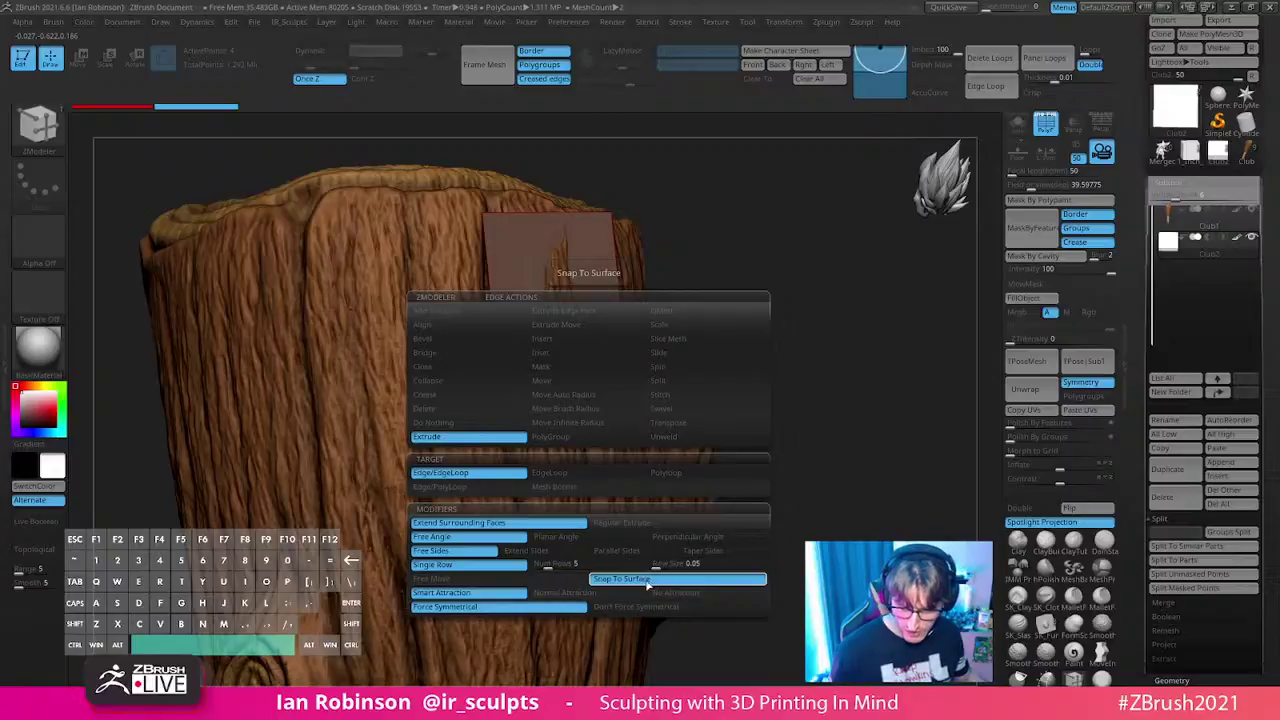
# - Set the ZModeler polygon action to Do Nothing and enable Snap To Surface for the point Move action
pyautogui.press('space')
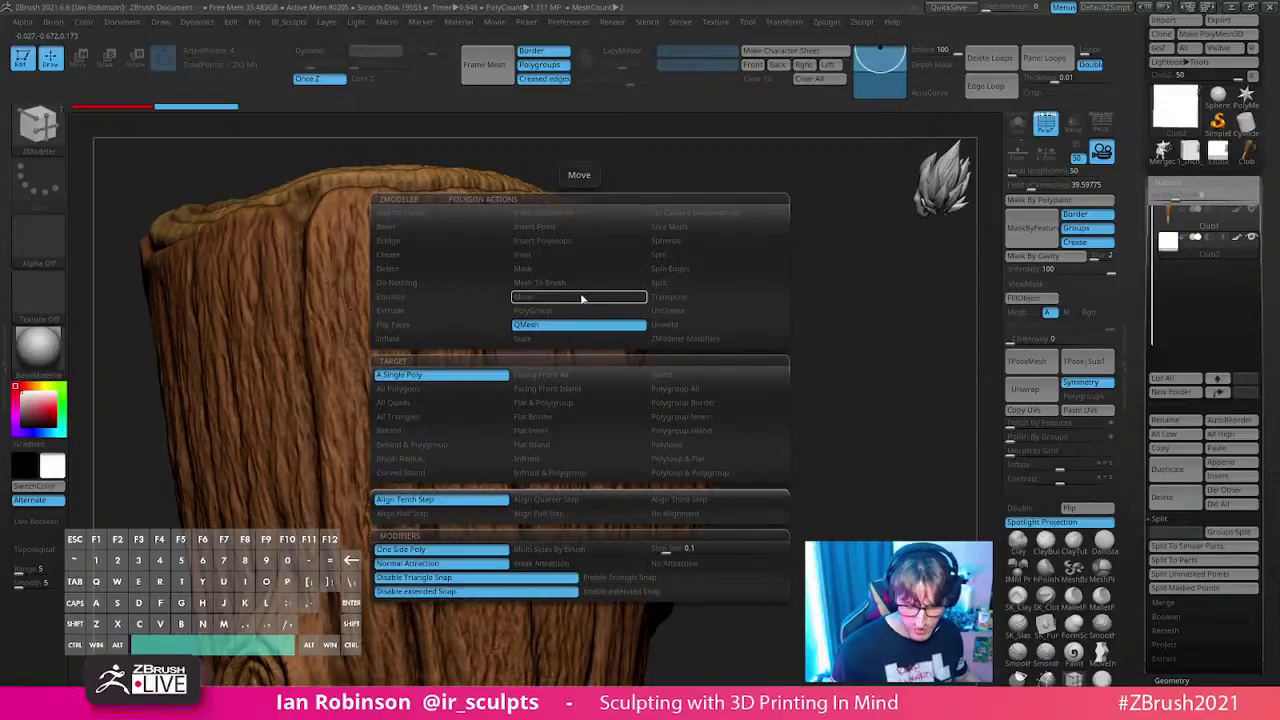
pyautogui.click(425, 284)
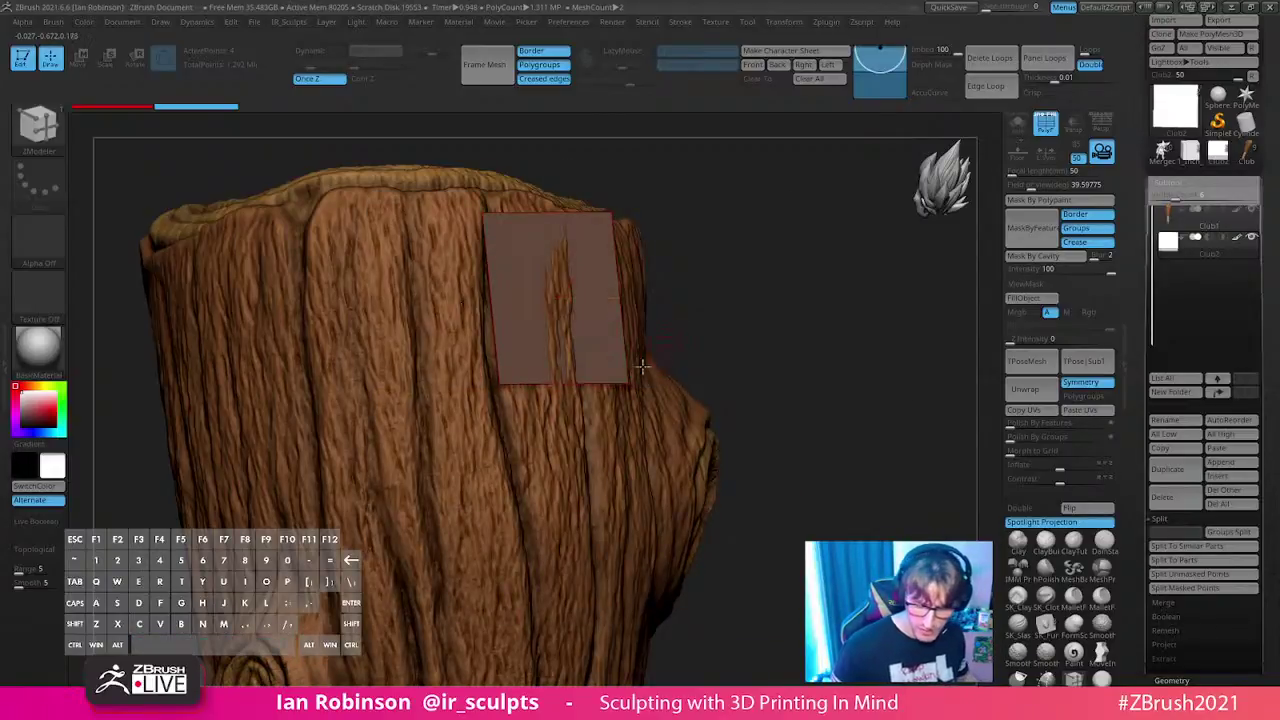
pyautogui.press('space')
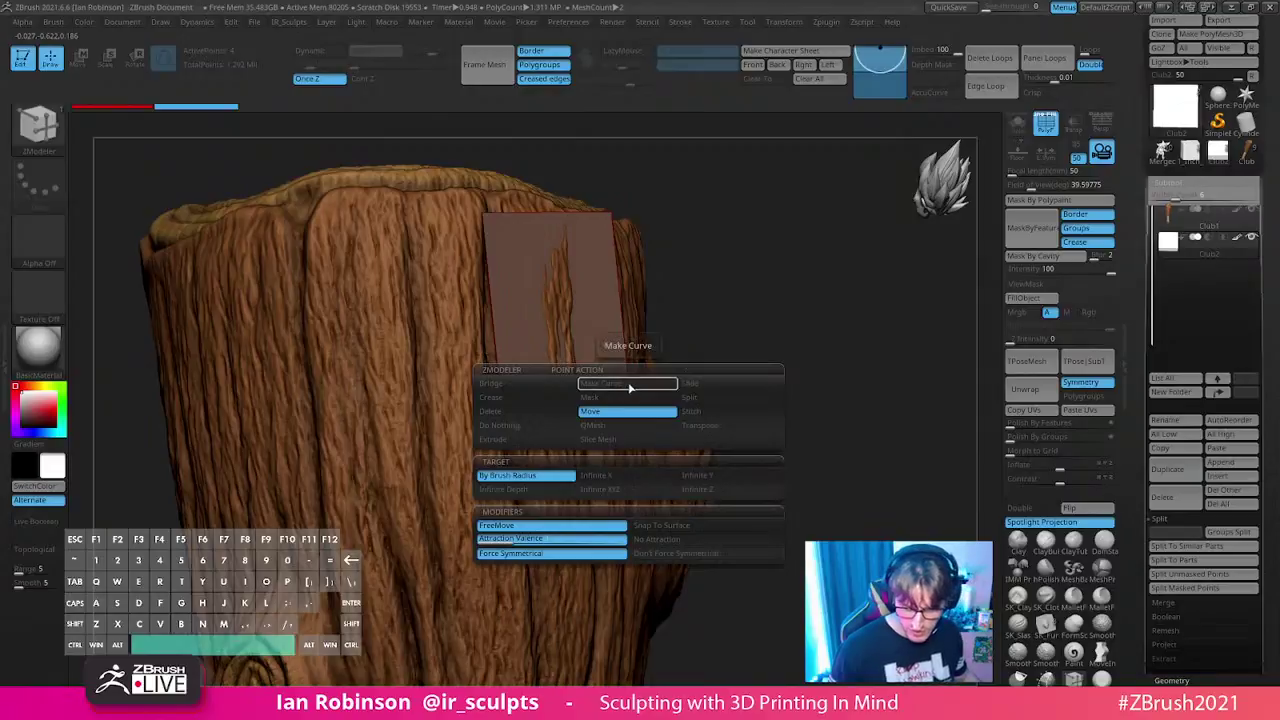
pyautogui.click(696, 526)
# - Extrude the polygon's lower edge down the club to add a second face snapped to the bark surface
pyautogui.moveTo(900, 385); pyautogui.dragTo(903, 306)
pyautogui.moveTo(580, 358); pyautogui.dragTo(585, 453)
pyautogui.keyDown('alt'); pyautogui.moveTo(832, 390); pyautogui.dragTo(830, 363); pyautogui.keyUp('alt')
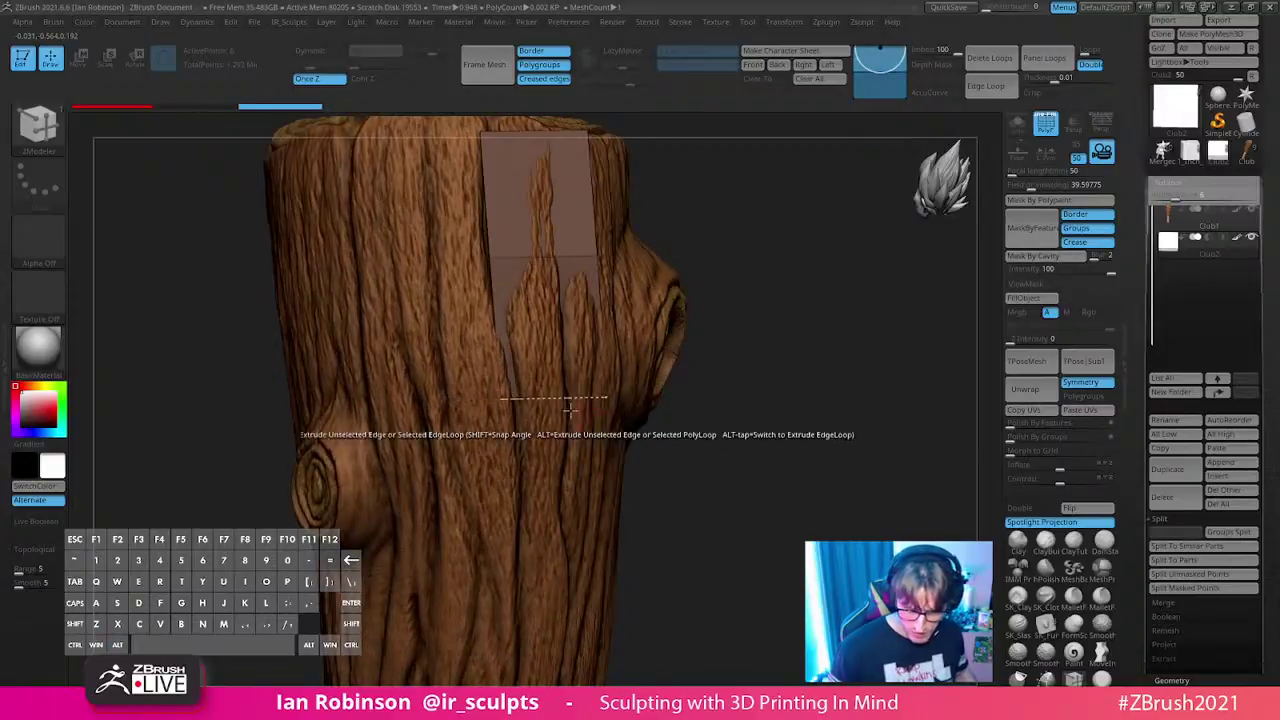
# - Turn on Transp and extrude the polygon strip down the bark to the leather grip, adding one side face near its lower end
pyautogui.moveTo(576, 464); pyautogui.dragTo(577, 560)
pyautogui.keyDown('alt'); pyautogui.moveTo(660, 518); pyautogui.dragTo(668, 462); pyautogui.keyUp('alt')
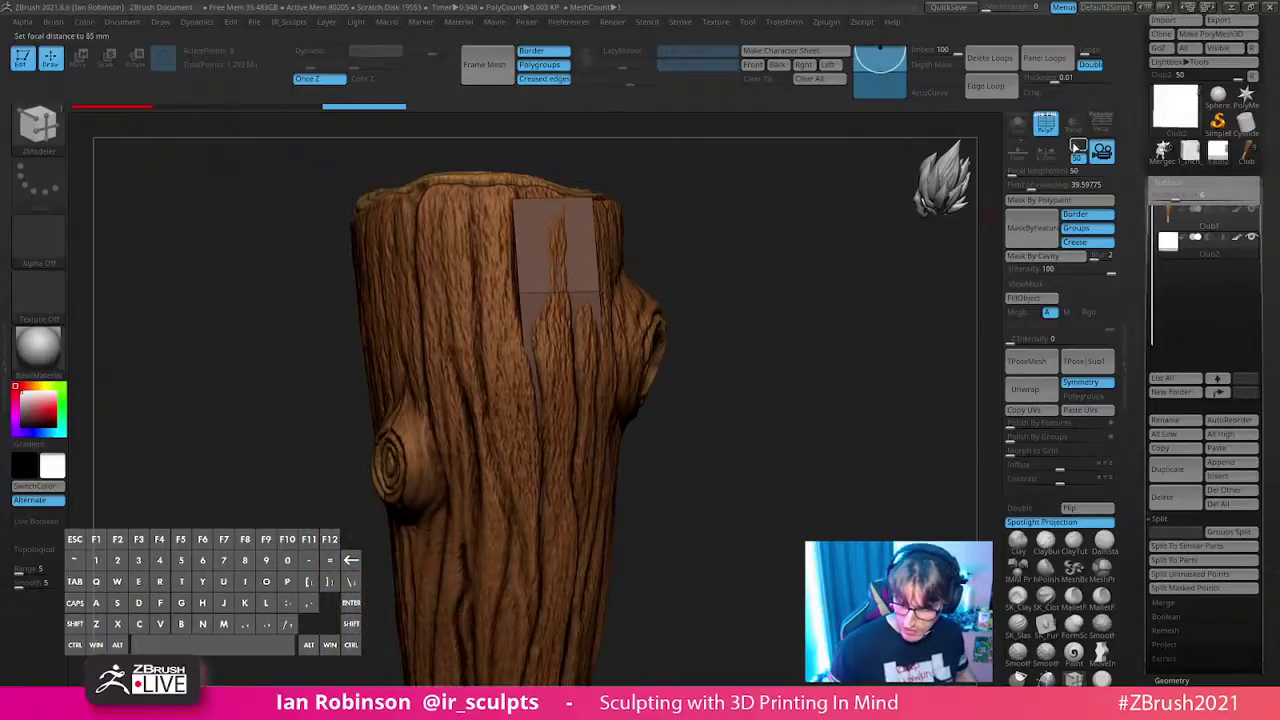
pyautogui.click(1073, 125)
pyautogui.moveTo(912, 327); pyautogui.dragTo(848, 352)
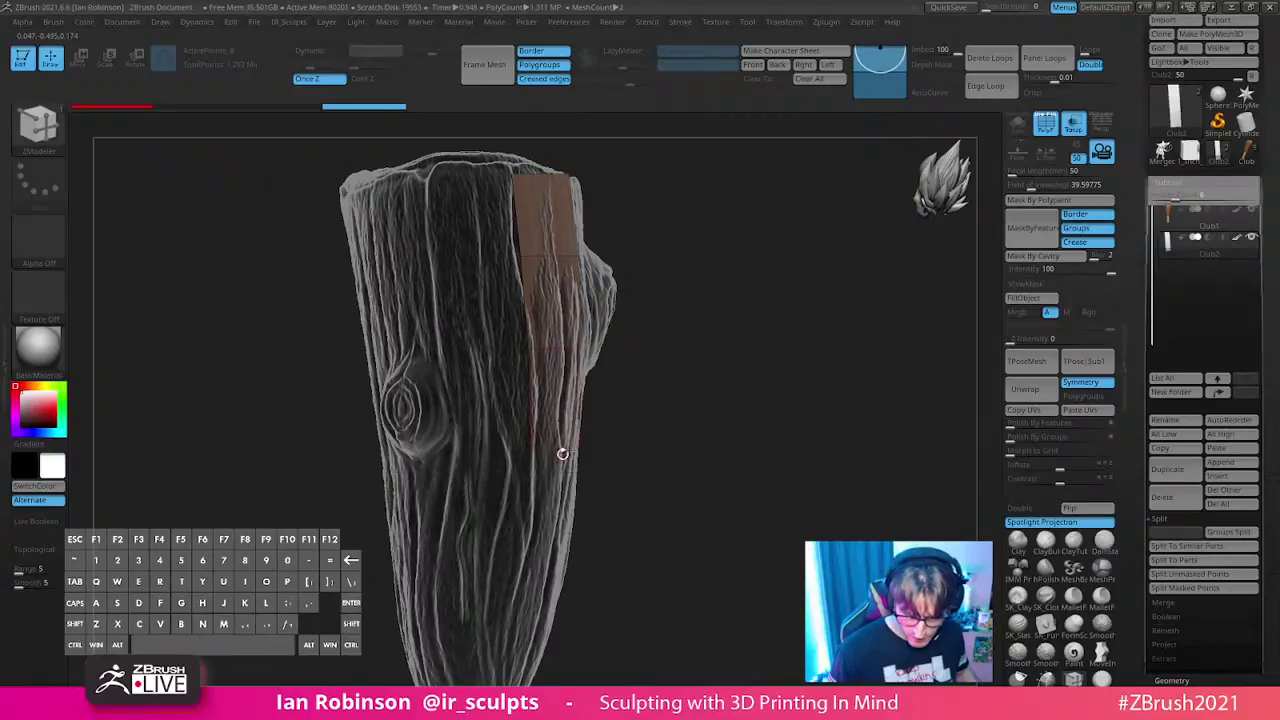
pyautogui.moveTo(561, 537); pyautogui.dragTo(556, 563)
pyautogui.moveTo(762, 490); pyautogui.dragTo(699, 414)
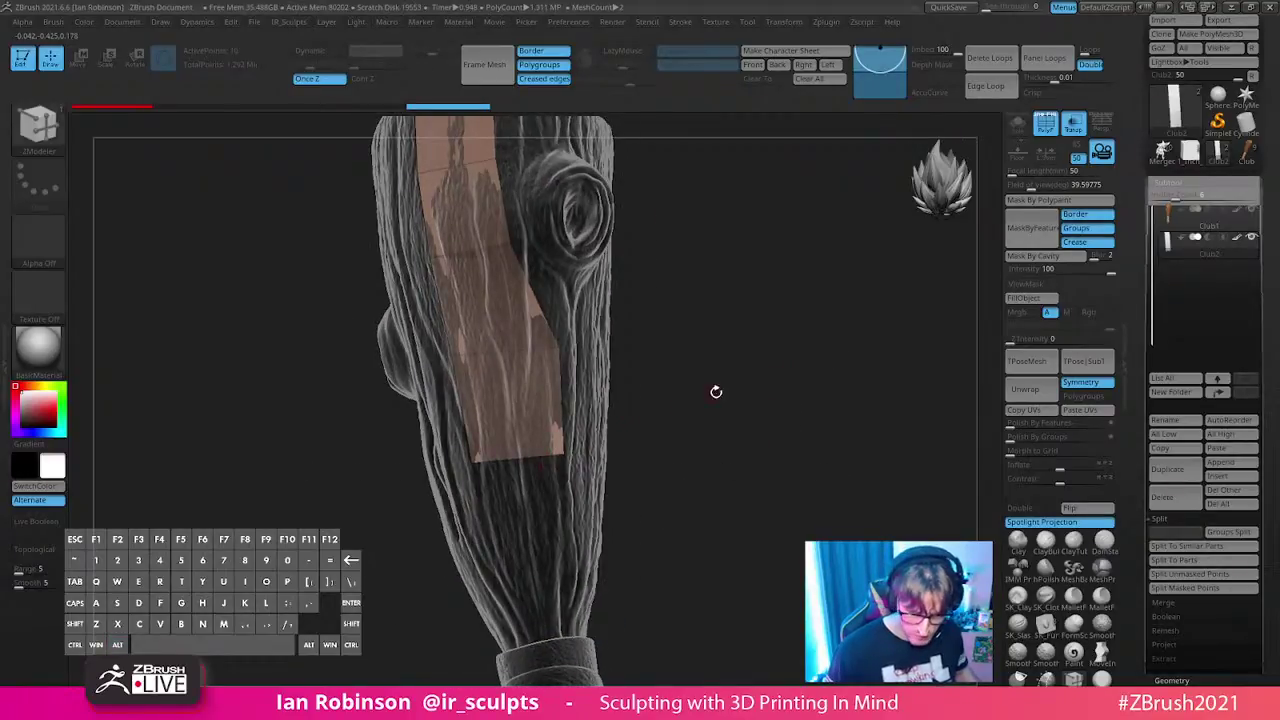
pyautogui.hotkey('ctrl', 'z')
pyautogui.hotkey('ctrl', 'z')
pyautogui.moveTo(475, 254); pyautogui.dragTo(553, 633)
pyautogui.moveTo(640, 600); pyautogui.dragTo(620, 475)
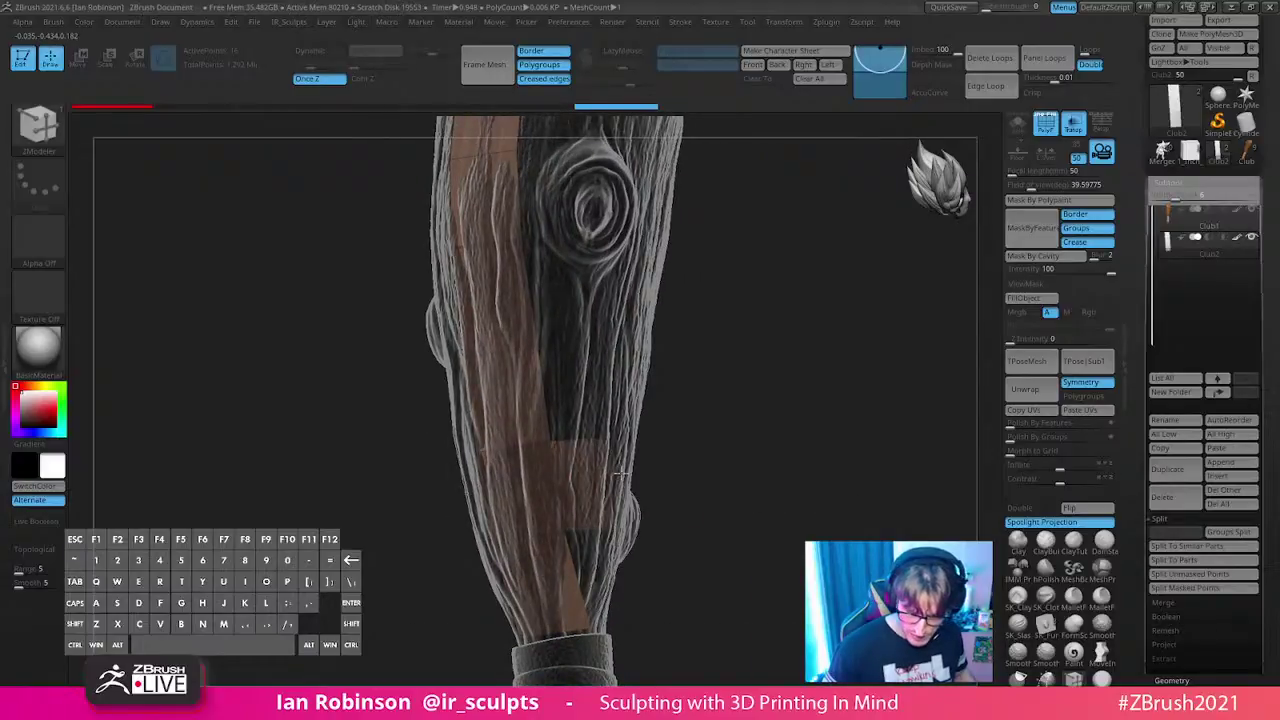
# - Extrude a second column of faces beside the strip, running up the club and across the wood knot
pyautogui.moveTo(743, 337); pyautogui.dragTo(592, 292)
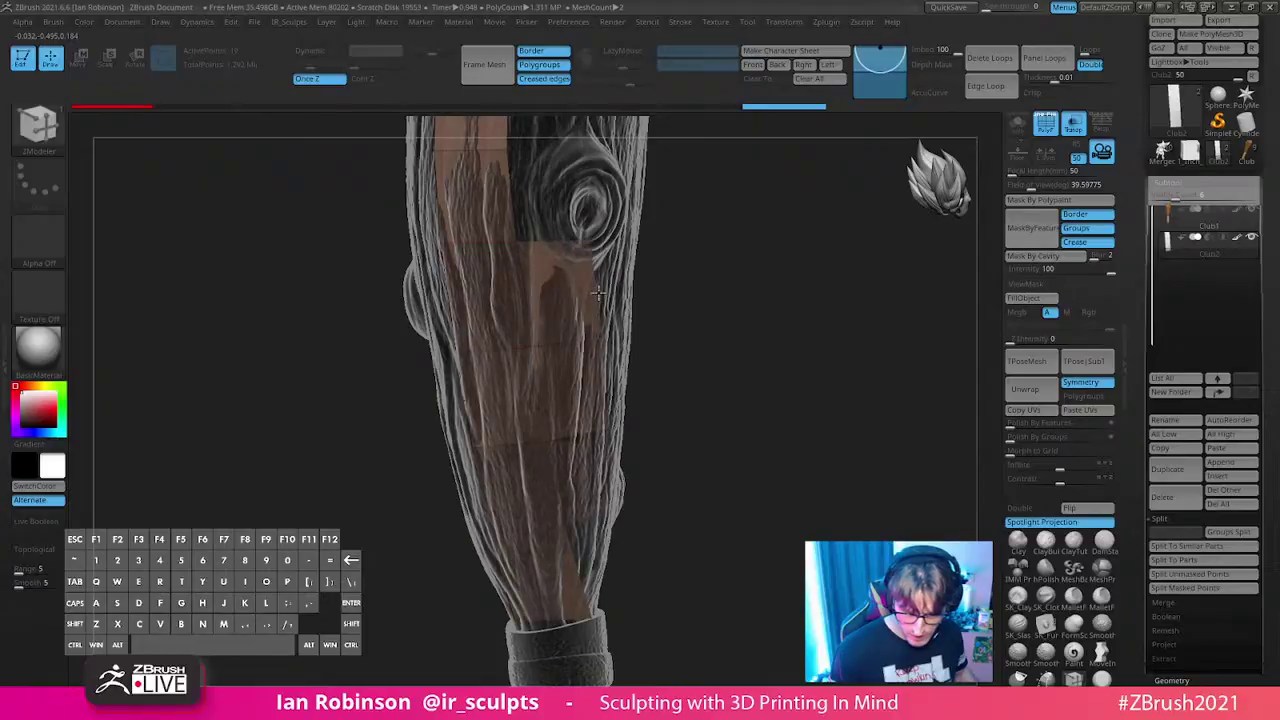
pyautogui.moveTo(651, 240); pyautogui.dragTo(507, 252)
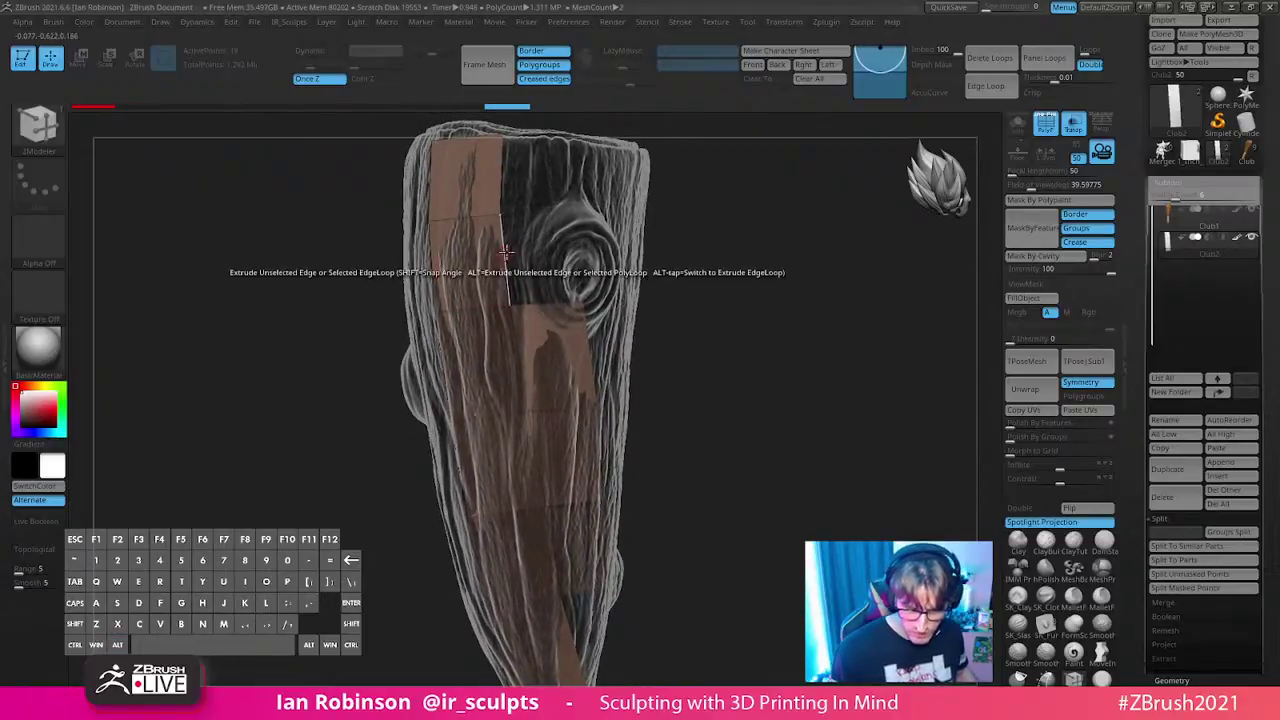
pyautogui.moveTo(737, 234); pyautogui.dragTo(575, 212)
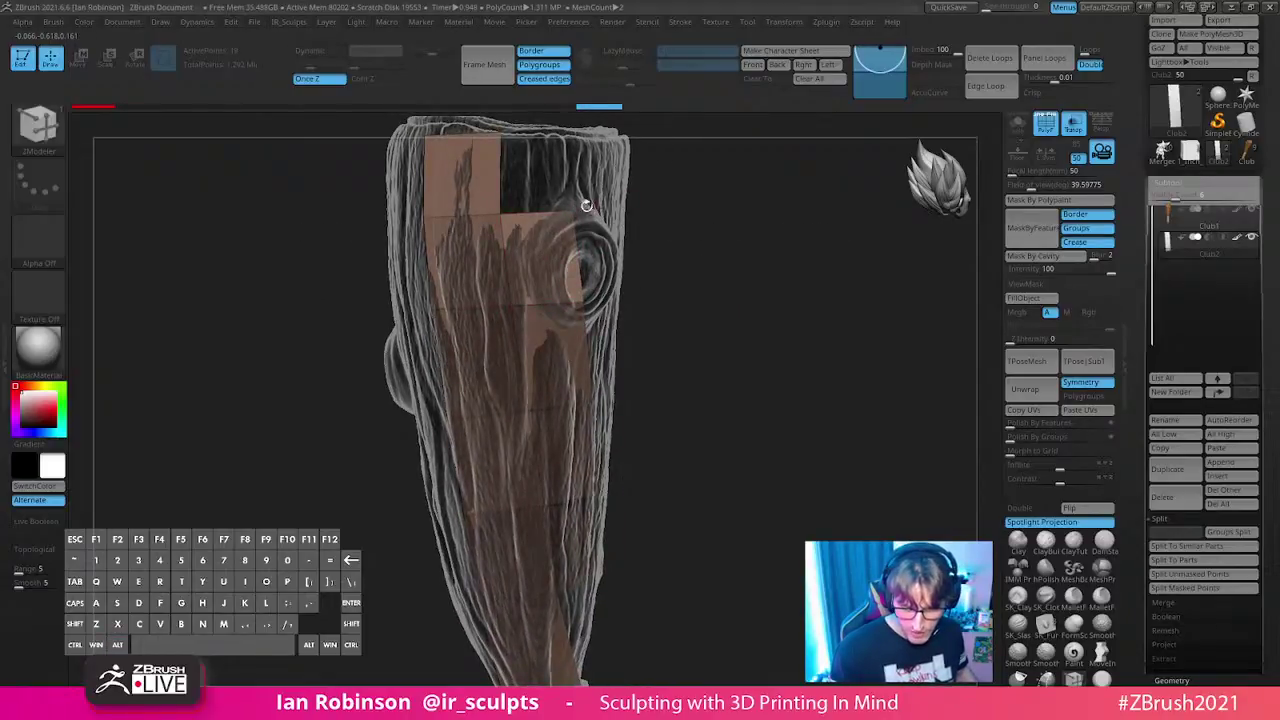
pyautogui.moveTo(706, 269)
pyautogui.mouseDown()
pyautogui.moveTo(823, 274)
pyautogui.moveTo(703, 268)
pyautogui.mouseUp()
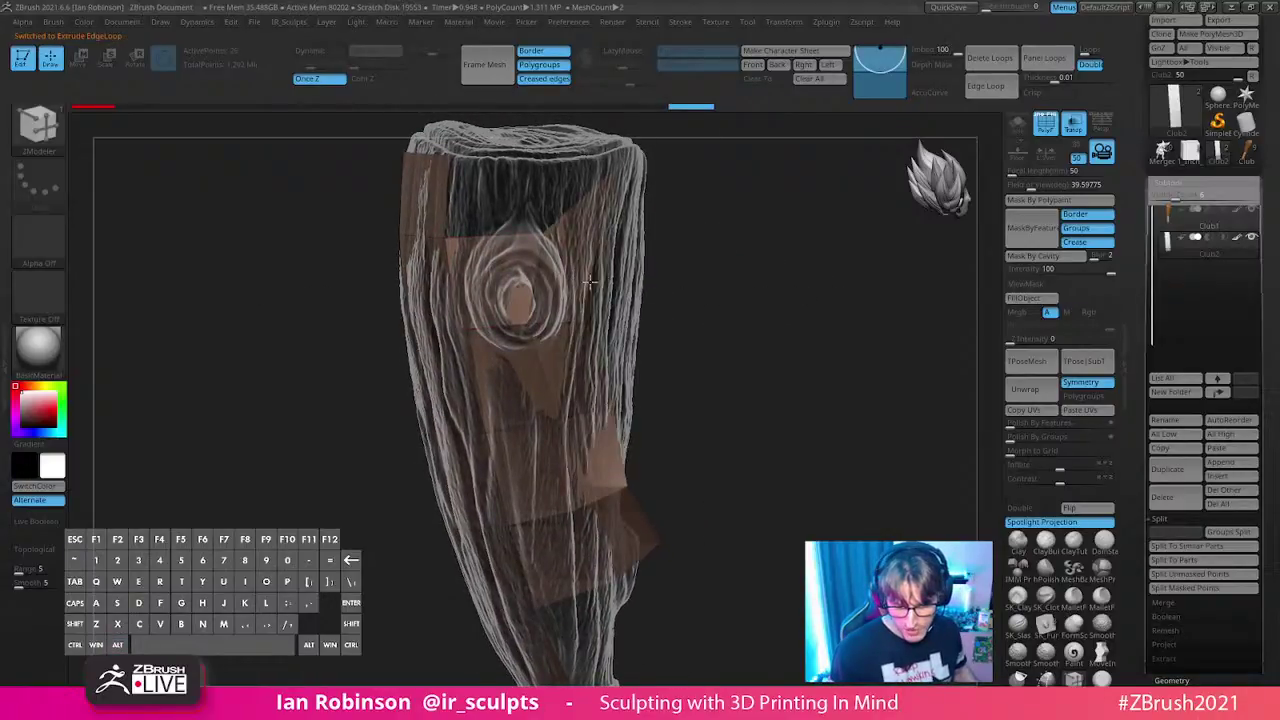
# - Isolate the low-poly mesh to examine the stray side faces, and undo their extrusion
pyautogui.click(1017, 123)
pyautogui.moveTo(640, 320)
pyautogui.mouseDown()
pyautogui.moveTo(697, 320)
pyautogui.moveTo(568, 292)
pyautogui.moveTo(623, 278)
pyautogui.moveTo(617, 300)
pyautogui.moveTo(743, 283)
pyautogui.mouseUp()
pyautogui.click(1017, 124)
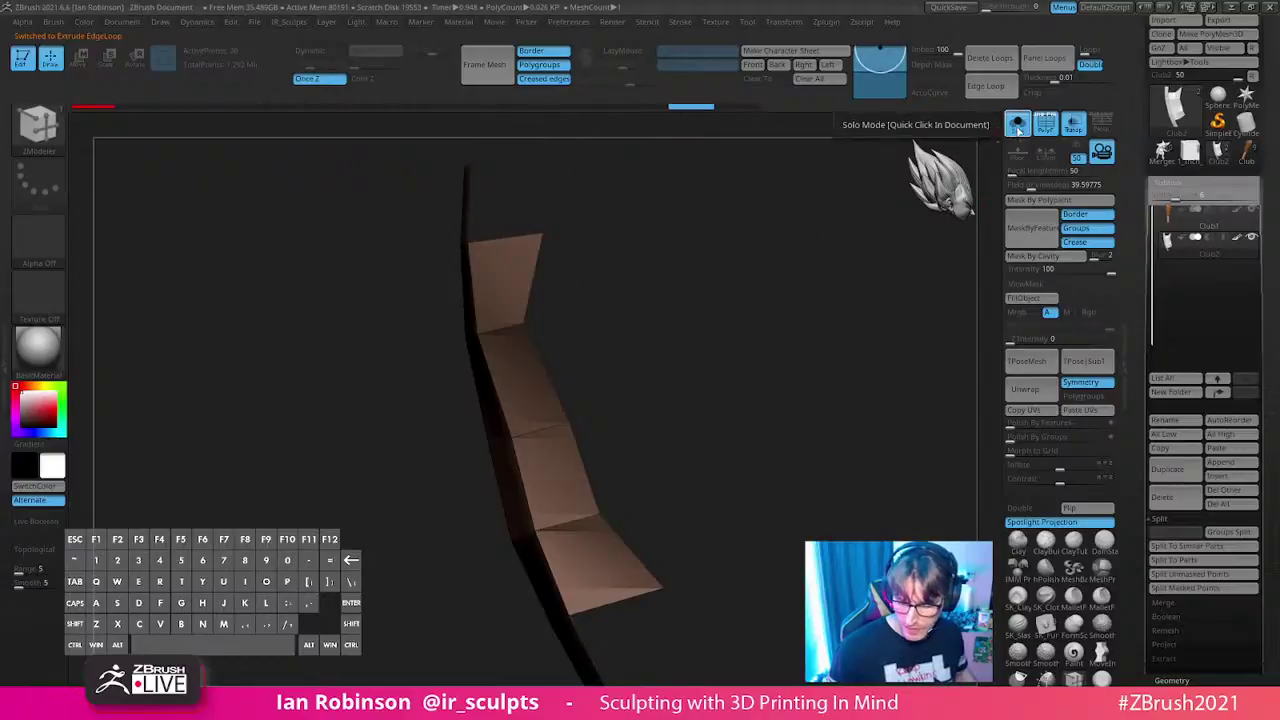
pyautogui.hotkey('ctrl', 'z')
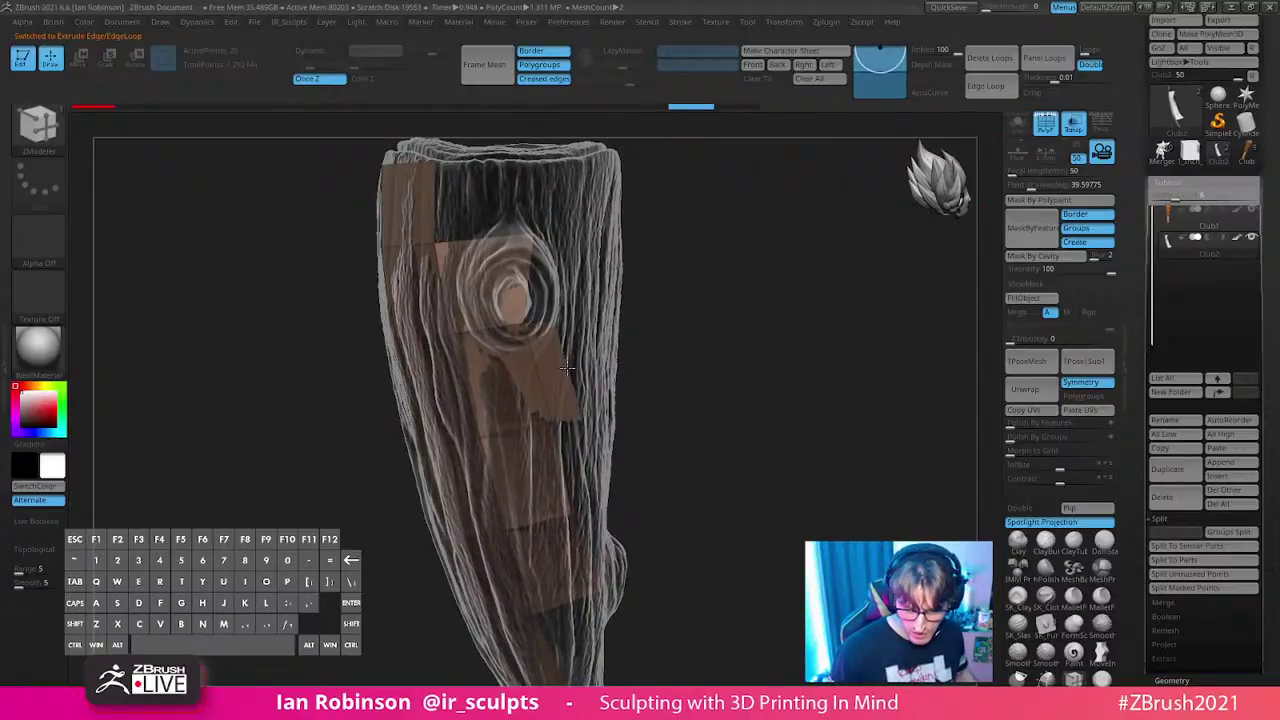
pyautogui.moveTo(595, 364); pyautogui.dragTo(594, 229)
pyautogui.moveTo(586, 289); pyautogui.dragTo(484, 233)
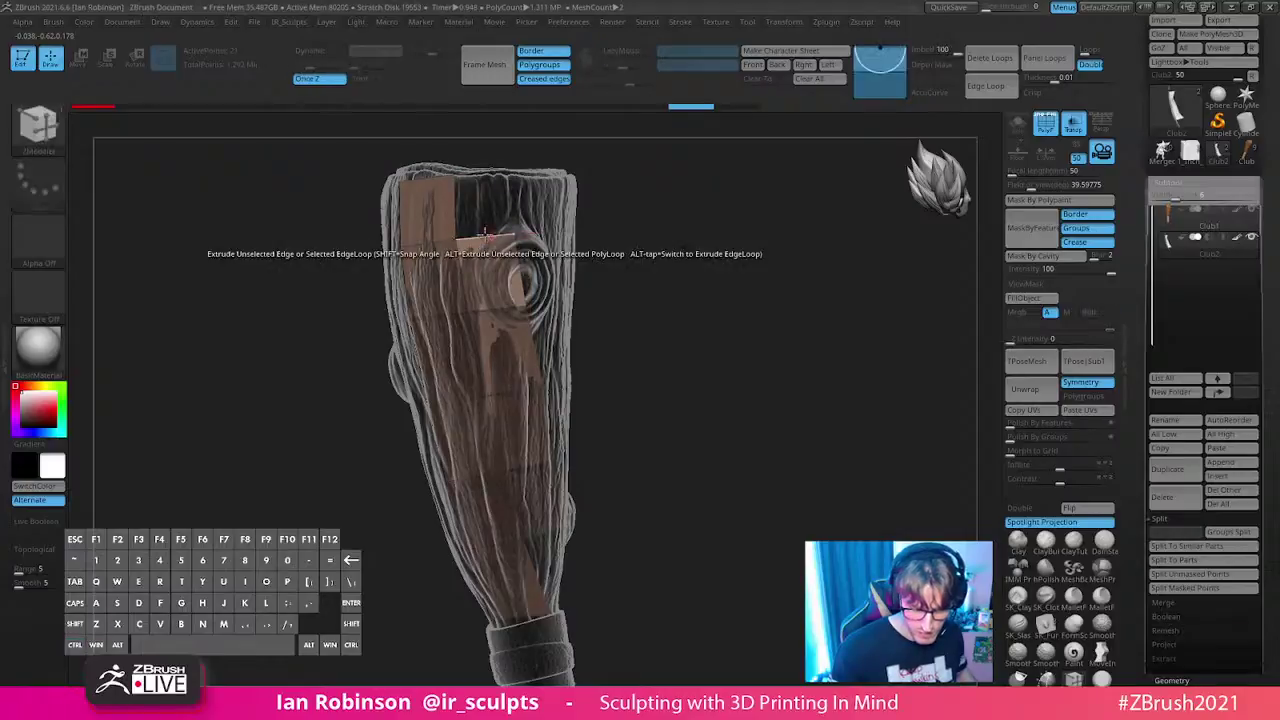
# - Undo the second column of faces back to the single side face near the grip
pyautogui.hotkey('ctrl', 'z')
pyautogui.hotkey('ctrl', 'z')
pyautogui.hotkey('ctrl', 'z')
pyautogui.hotkey('ctrl', 'z')
pyautogui.hotkey('ctrl', 'z')
pyautogui.moveTo(503, 236)
pyautogui.mouseDown(button='right')
pyautogui.moveTo(584, 233)
pyautogui.moveTo(471, 194)
pyautogui.mouseUp(button='right')
pyautogui.hotkey('ctrl', 'z')
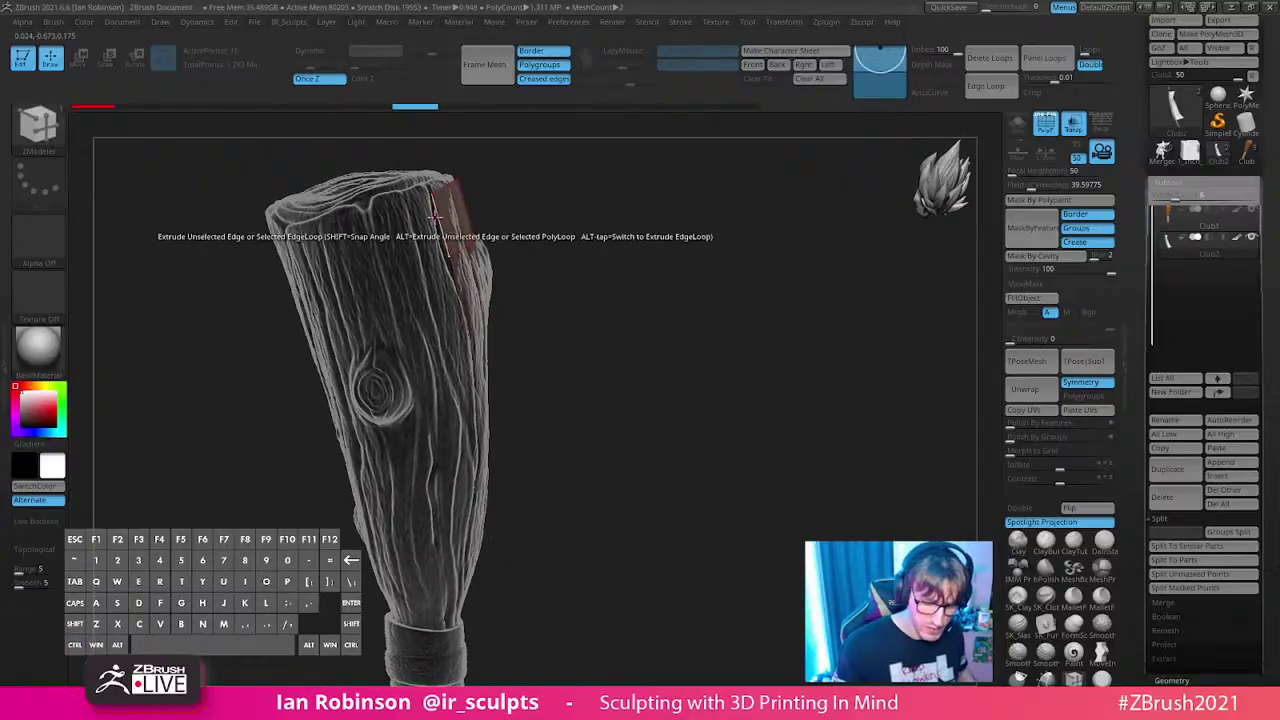
# - Extrude the strip's opposite side edges from the club's top downward to start a new surface-snapped column of faces
pyautogui.moveTo(571, 203); pyautogui.dragTo(531, 280, button='right')
pyautogui.hotkey('ctrl', 'shift', 'z')
pyautogui.hotkey('ctrl', 'shift', 'z')
pyautogui.hotkey('ctrl', 'shift', 'z')
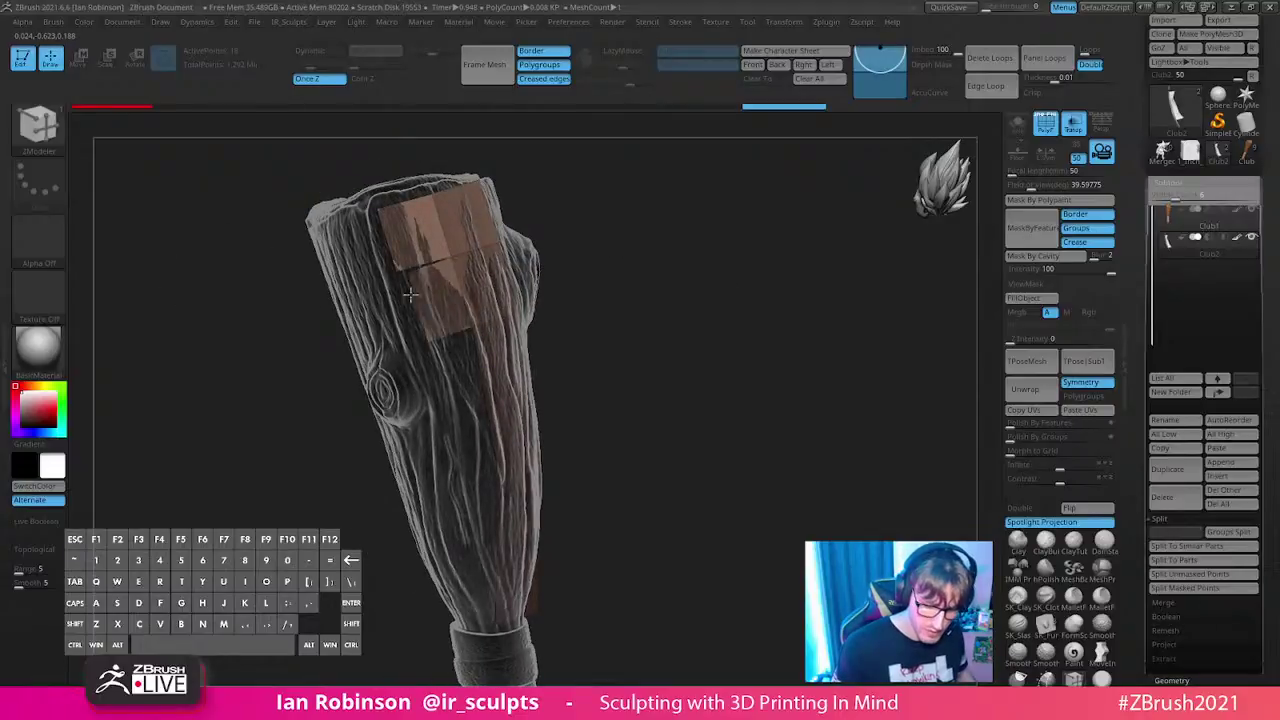
pyautogui.hotkey('ctrl', 'shift', 'z')
pyautogui.hotkey('ctrl', 'shift', 'z')
pyautogui.hotkey('ctrl', 'shift', 'z')
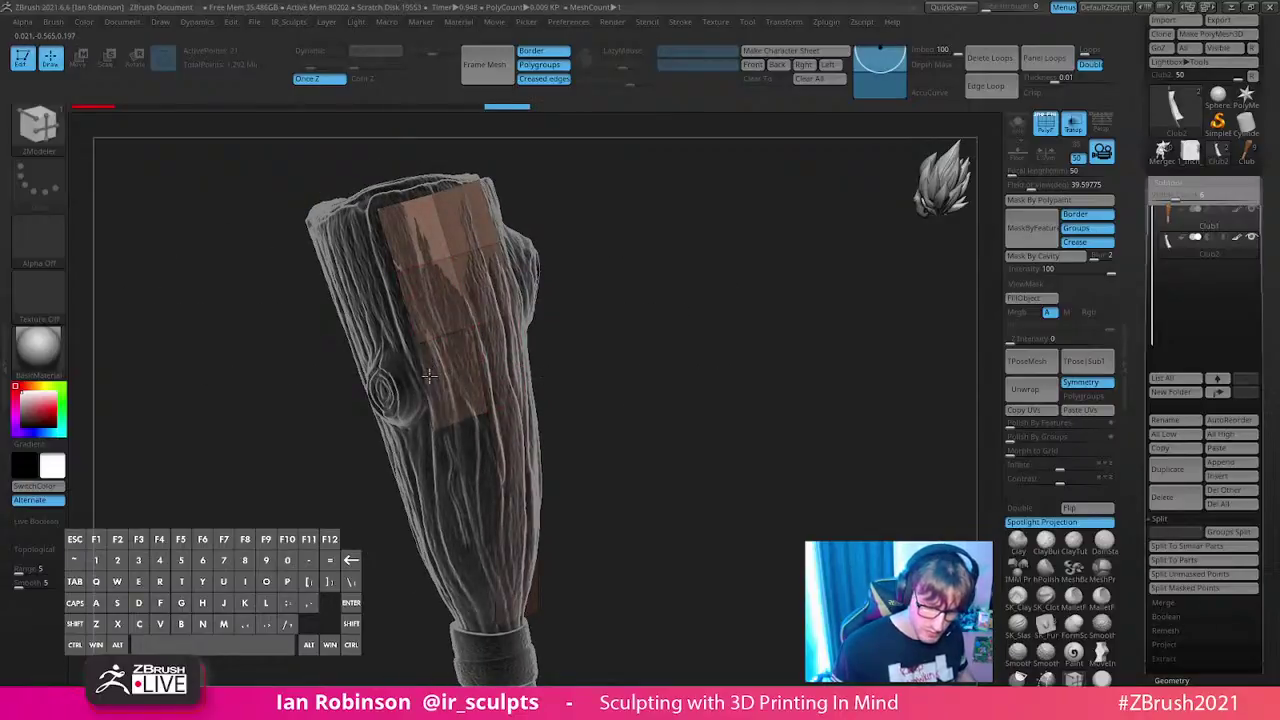
pyautogui.keyDown('ctrl'); pyautogui.moveTo(660, 320); pyautogui.dragTo(680, 314, button='right'); pyautogui.keyUp('ctrl')
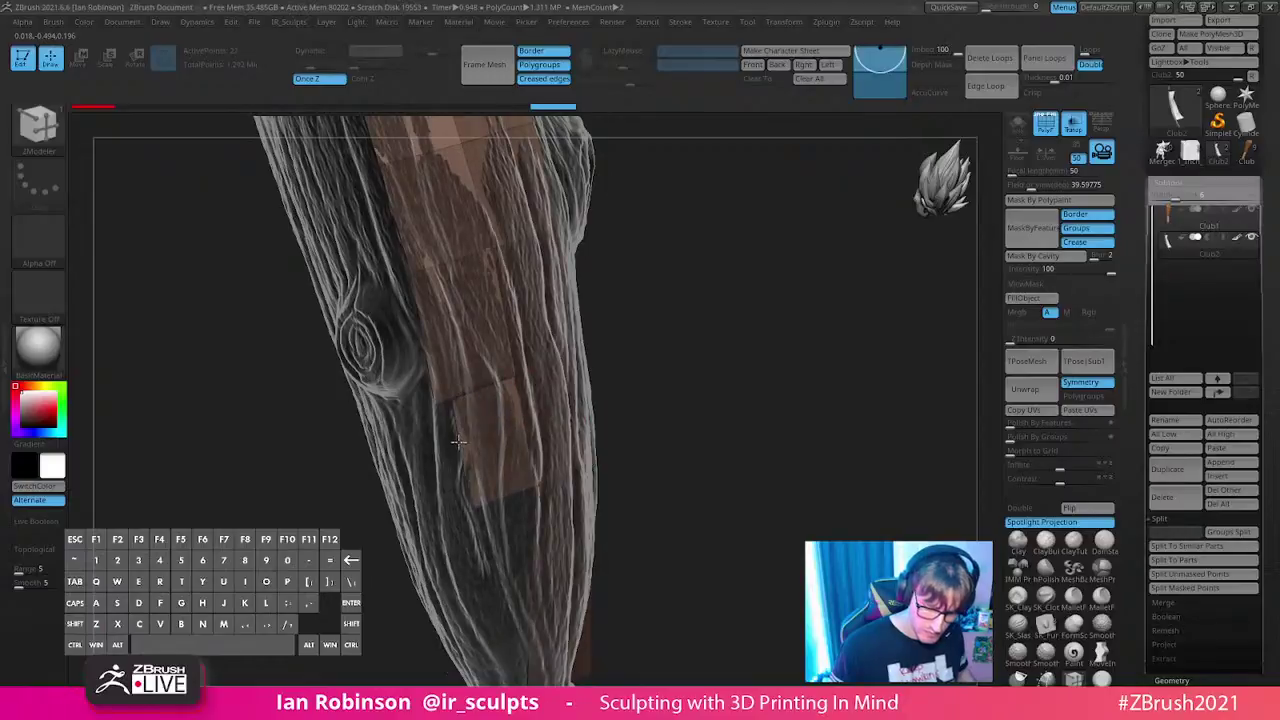
# - Continue the new side column of snapped faces down past the knot to the leather grip
pyautogui.hotkey('ctrl', 'shift', 'z')
pyautogui.hotkey('ctrl', 'shift', 'z')
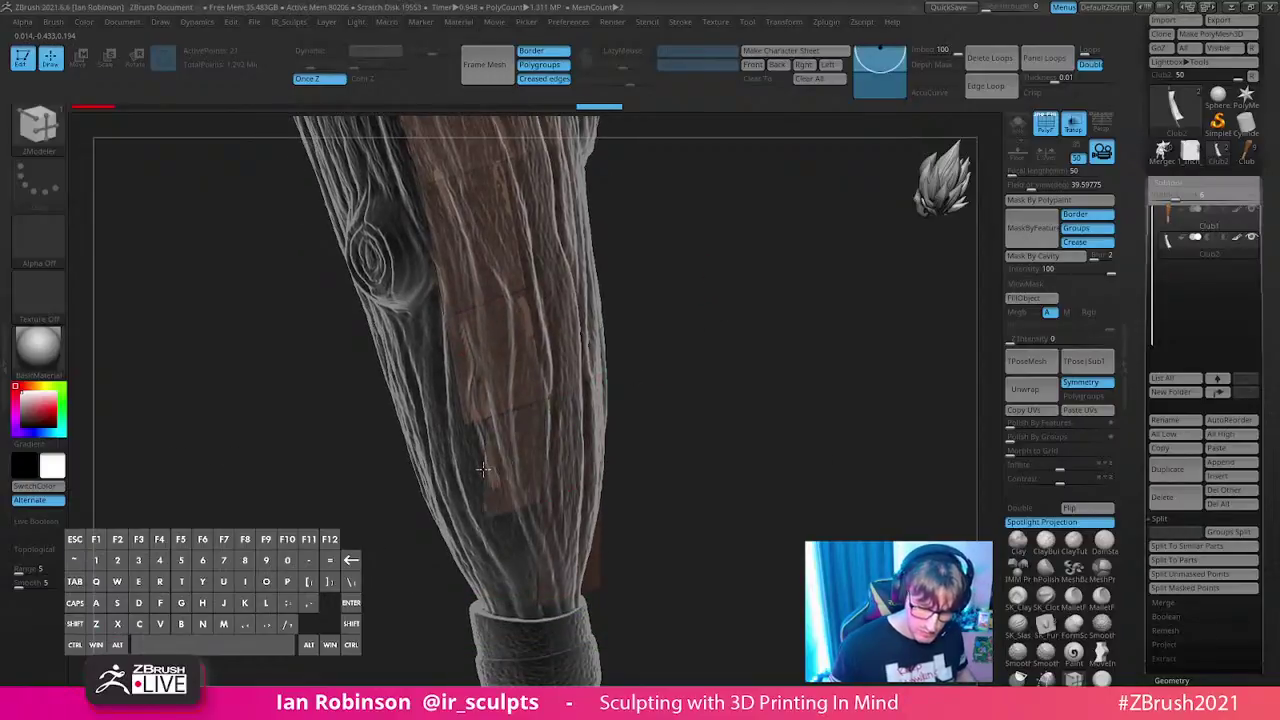
pyautogui.moveTo(467, 465); pyautogui.dragTo(470, 390, button='right')
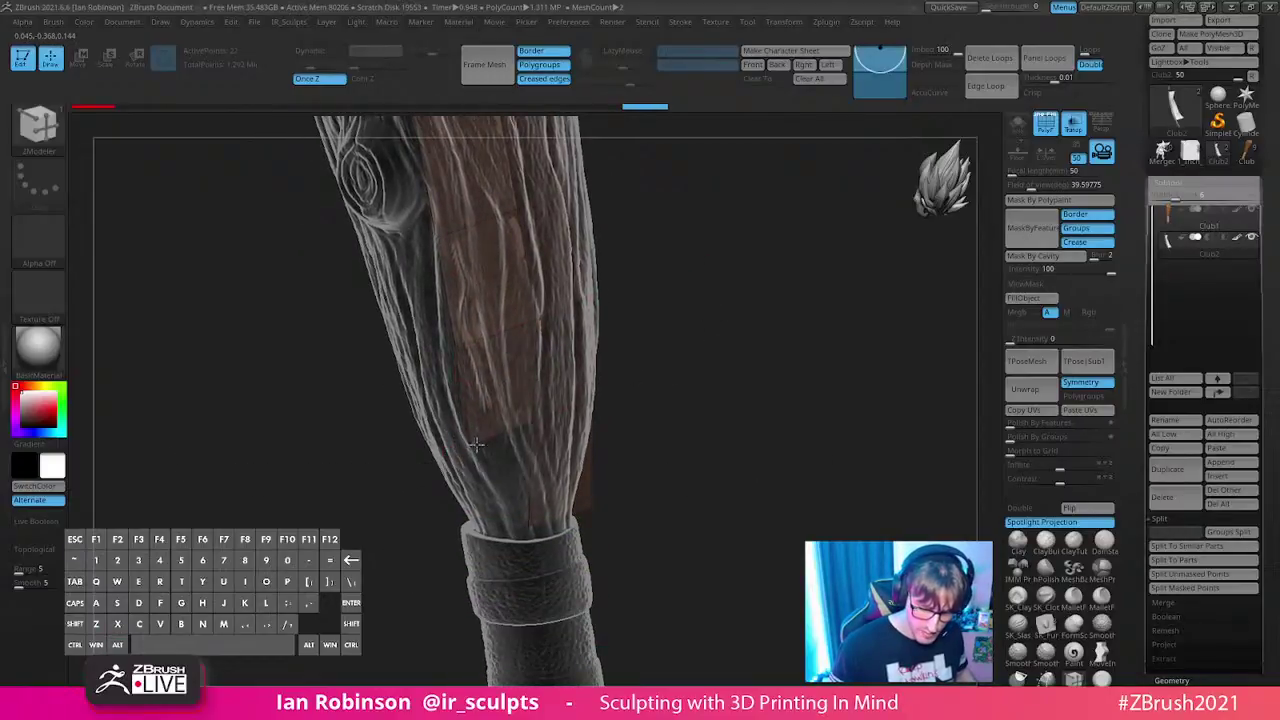
pyautogui.hotkey('ctrl', 'shift', 'z')
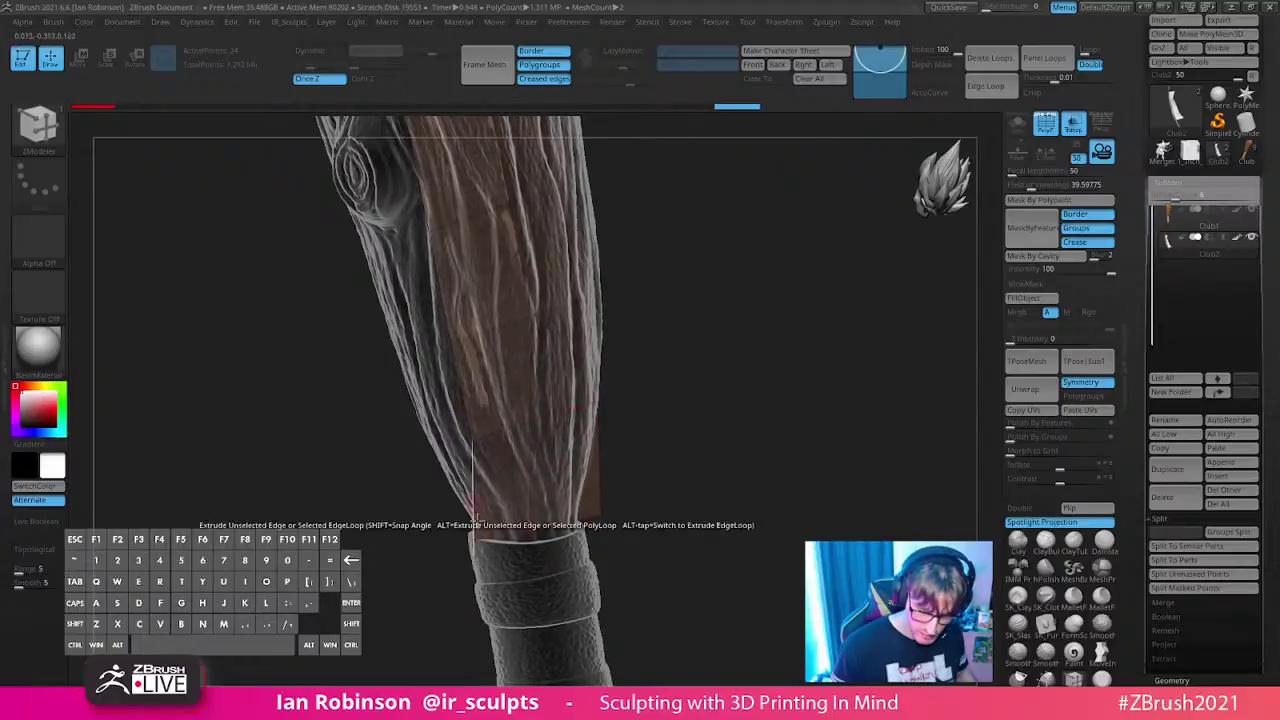
pyautogui.hotkey('ctrl', 'shift', 'z')
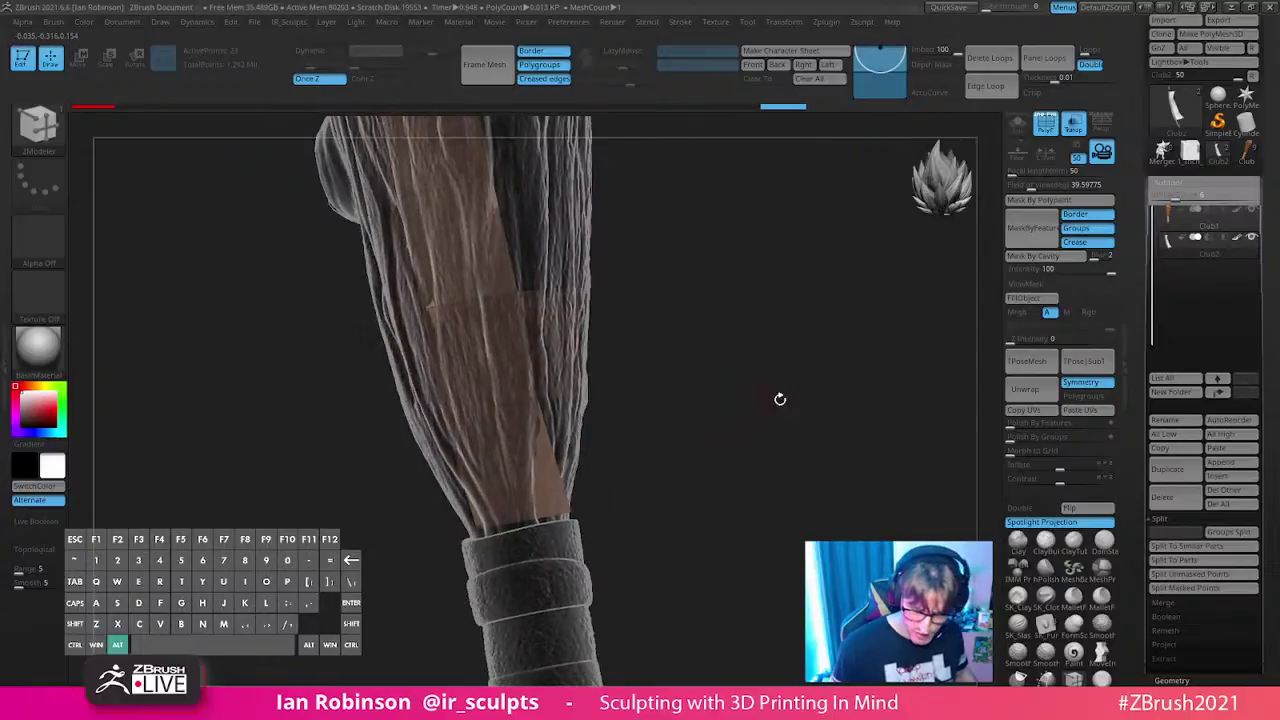
pyautogui.hotkey('ctrl', 'shift', 'z')
pyautogui.hotkey('ctrl', 'shift', 'z')
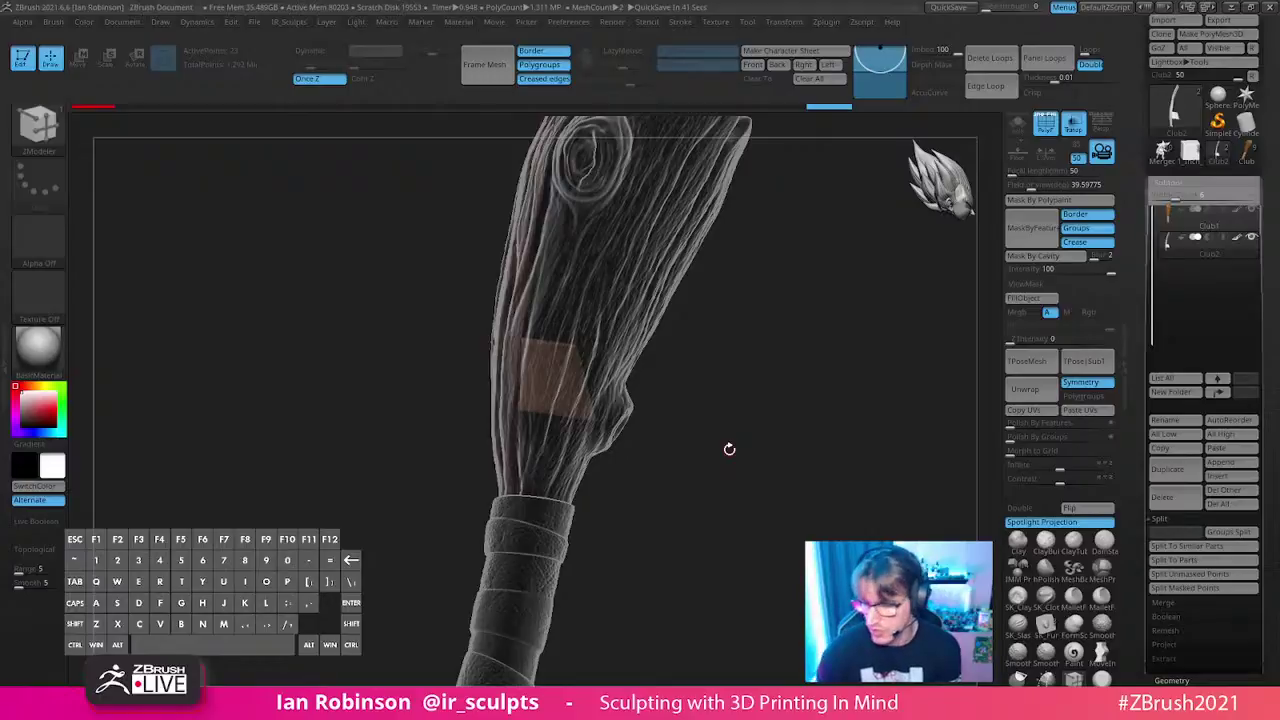
# - Delete the low-poly polygon subtool and turn off PolyFrame on the remaining club
pyautogui.moveTo(858, 295); pyautogui.dragTo(860, 326)
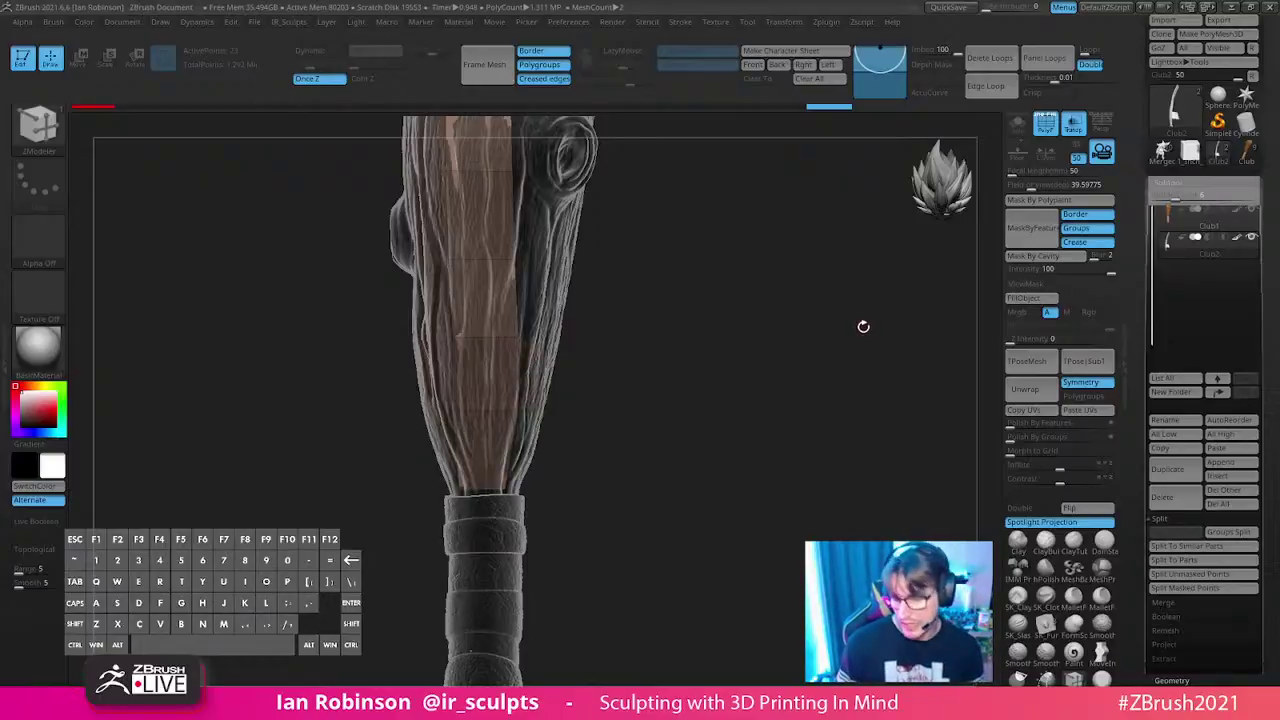
pyautogui.moveTo(857, 343); pyautogui.dragTo(817, 377)
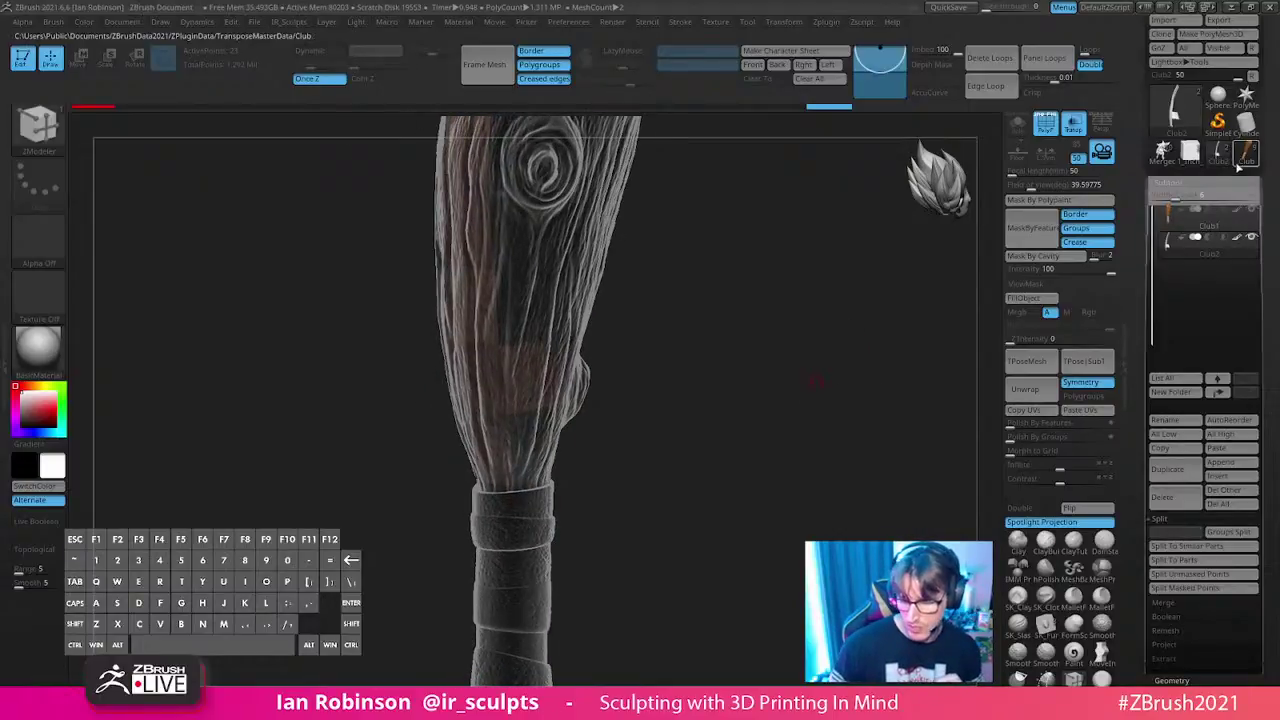
pyautogui.click(1178, 500)
pyautogui.click(1040, 535)
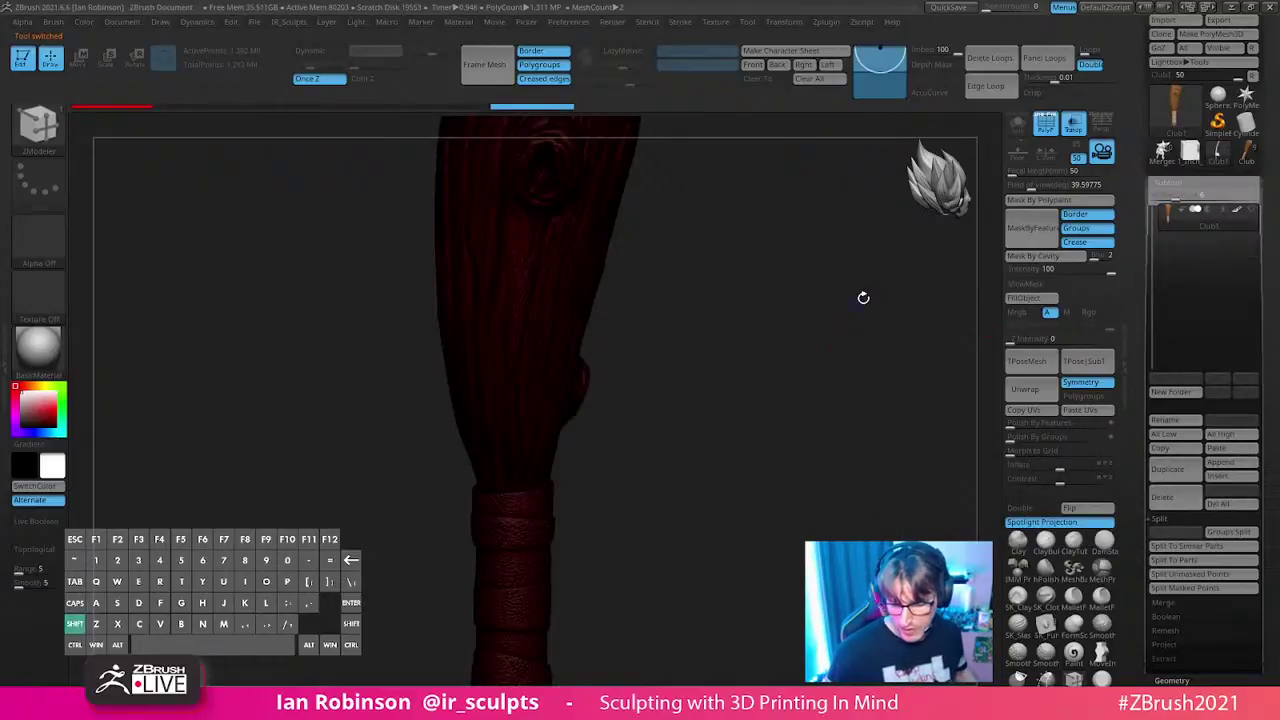
pyautogui.press('f')
pyautogui.keyDown('alt'); pyautogui.moveTo(803, 289); pyautogui.dragTo(824, 307); pyautogui.keyUp('alt')
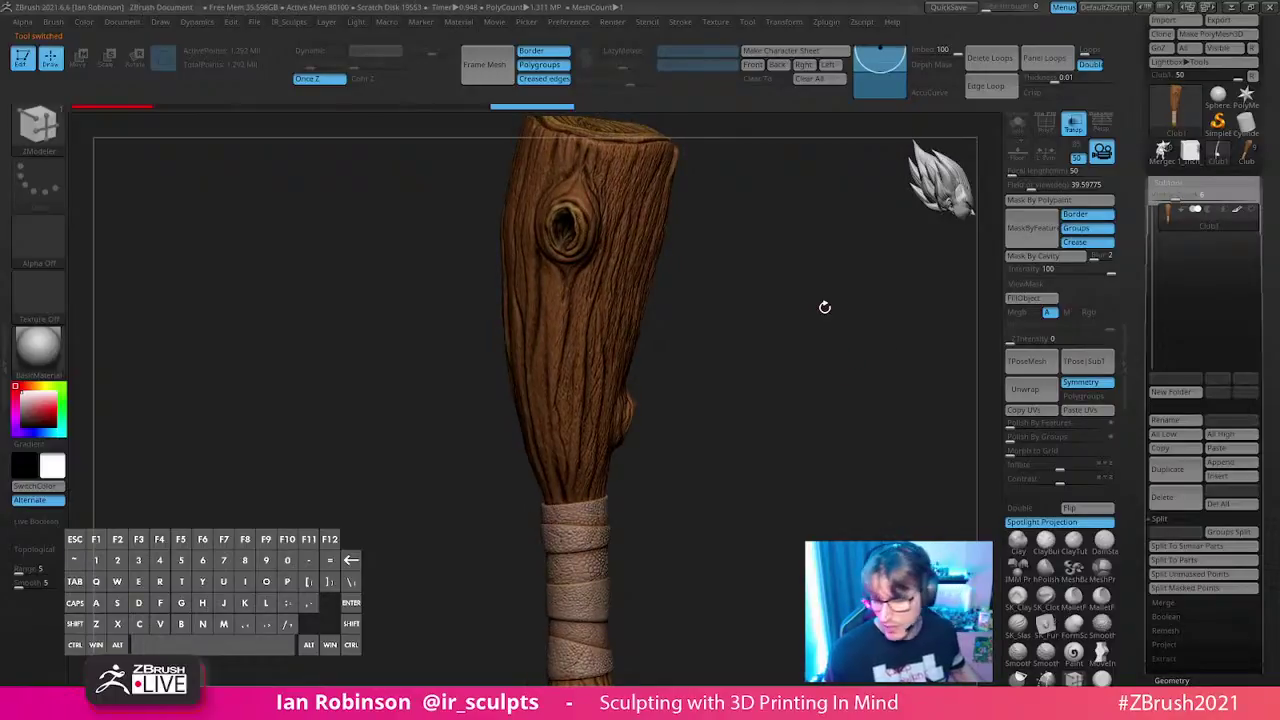
pyautogui.moveTo(824, 307); pyautogui.dragTo(767, 302)
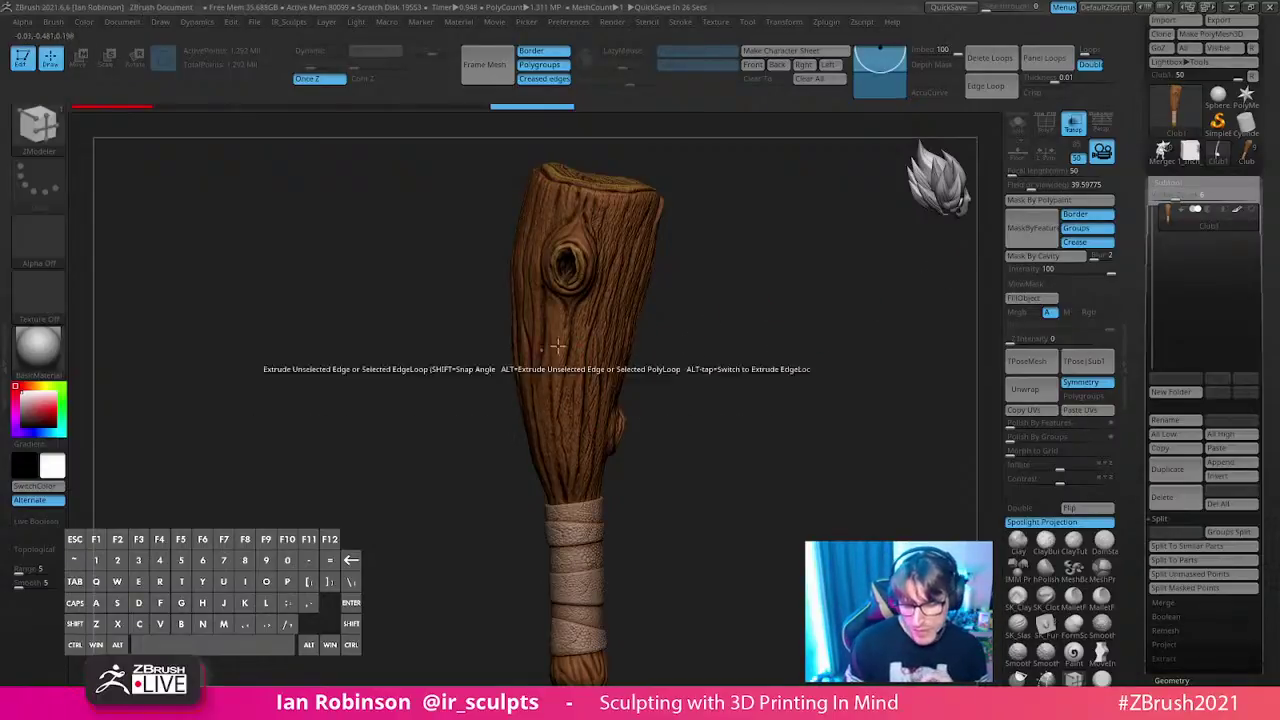
# - Try remeshing the club with DynaMesh, and undo the remesh
pyautogui.hotkey('shift', 'f')
pyautogui.hotkey('shift', 'f')
pyautogui.hotkey('shift', 'f')
pyautogui.moveTo(788, 420)
pyautogui.mouseDown()
pyautogui.moveTo(746, 405)
pyautogui.moveTo(780, 403)
pyautogui.mouseUp()
pyautogui.hotkey('shift', 'f')
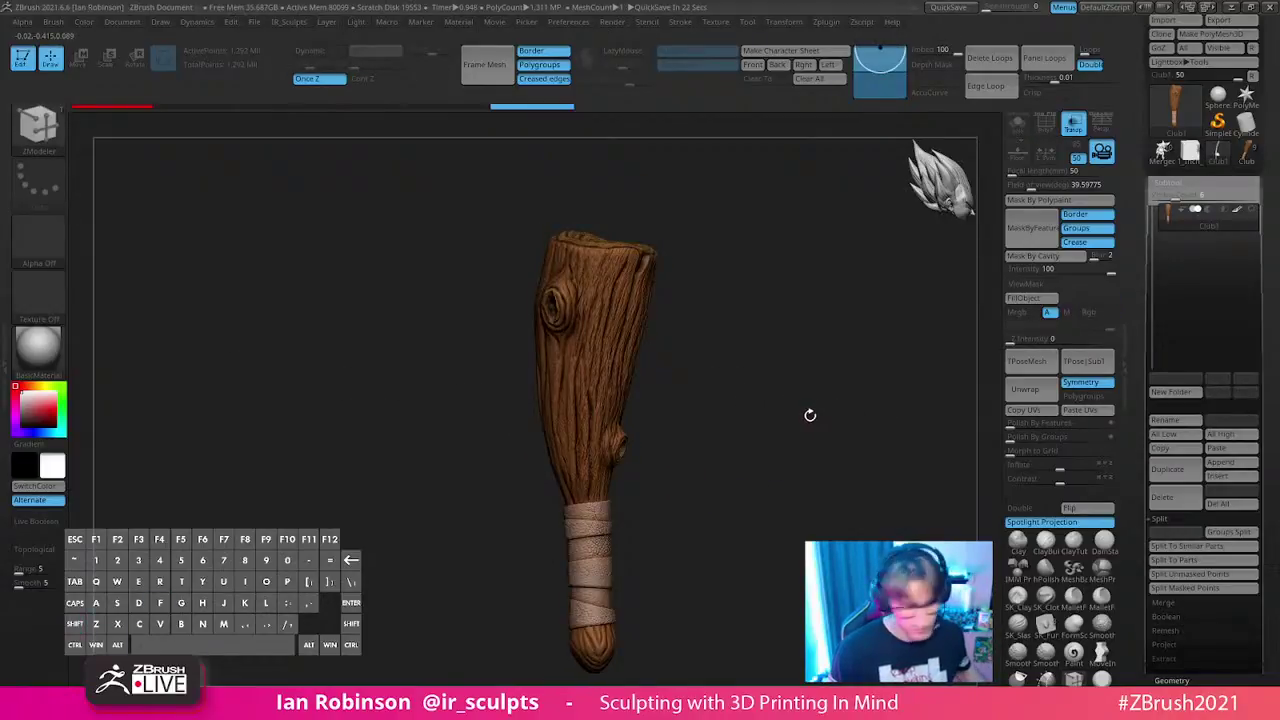
pyautogui.hotkey('shift', 'space')
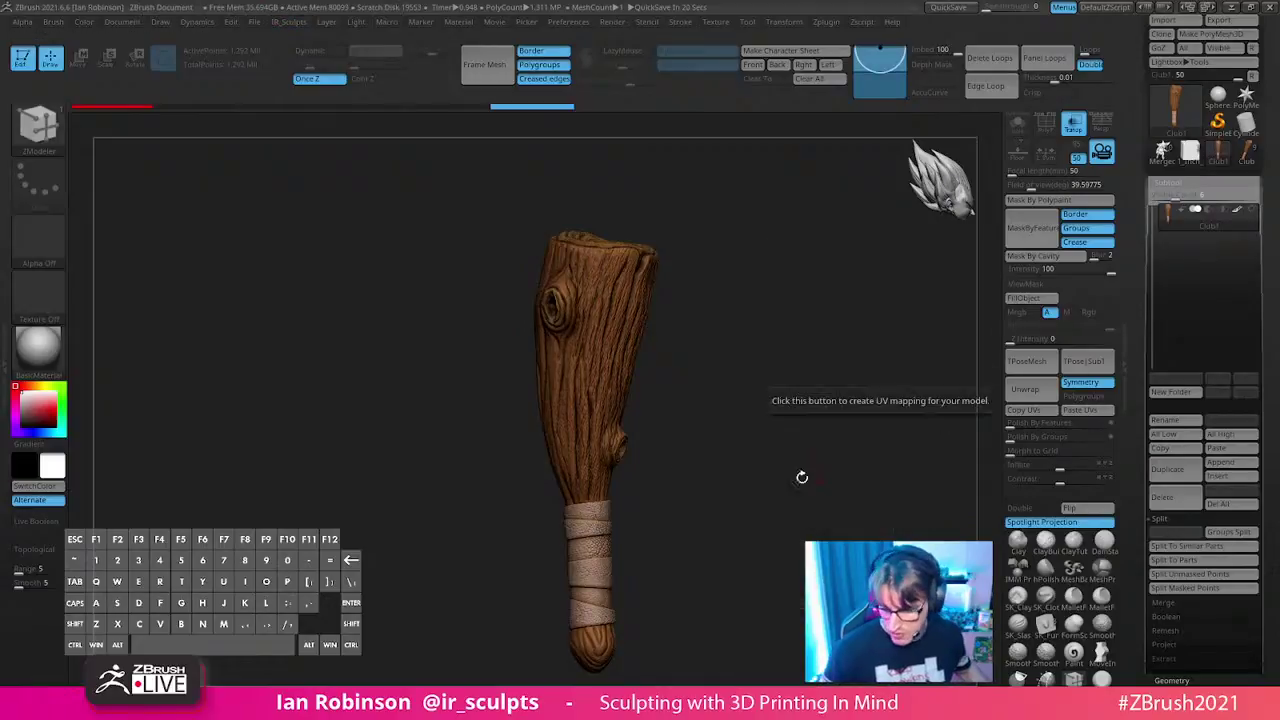
pyautogui.hotkey('shift', 'space')
pyautogui.click(768, 498)
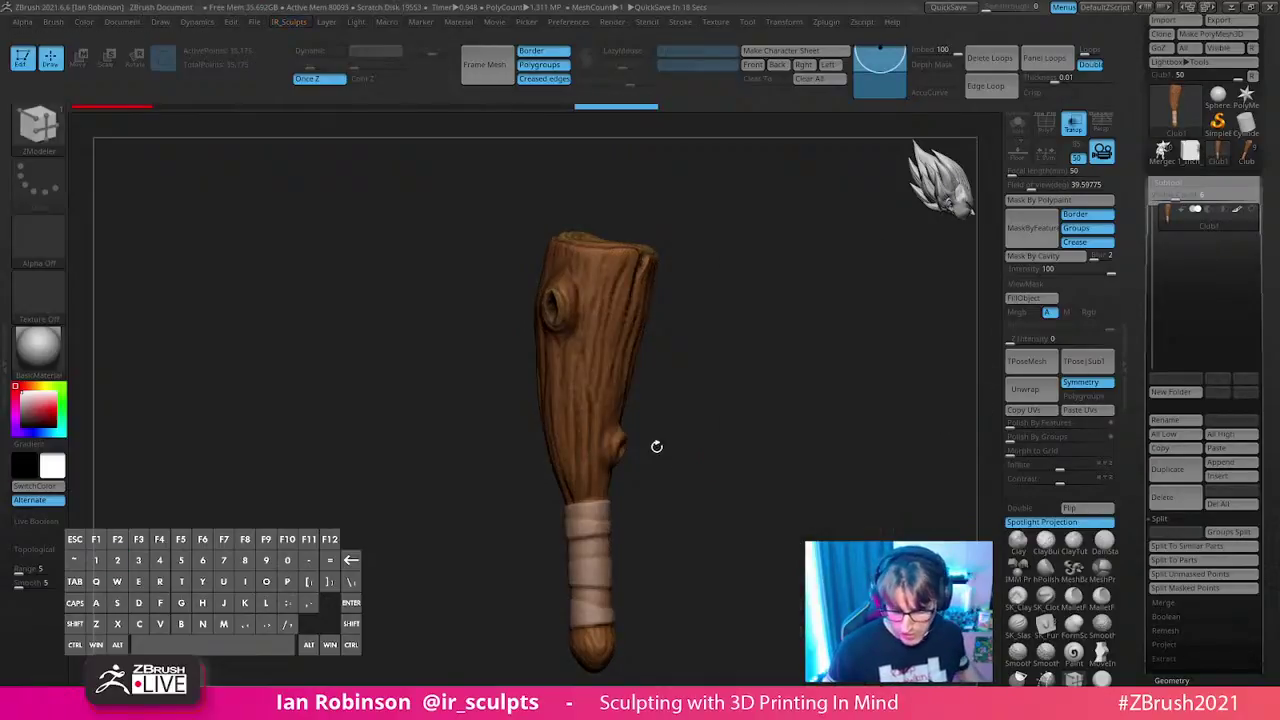
pyautogui.hotkey('ctrl', 'z')
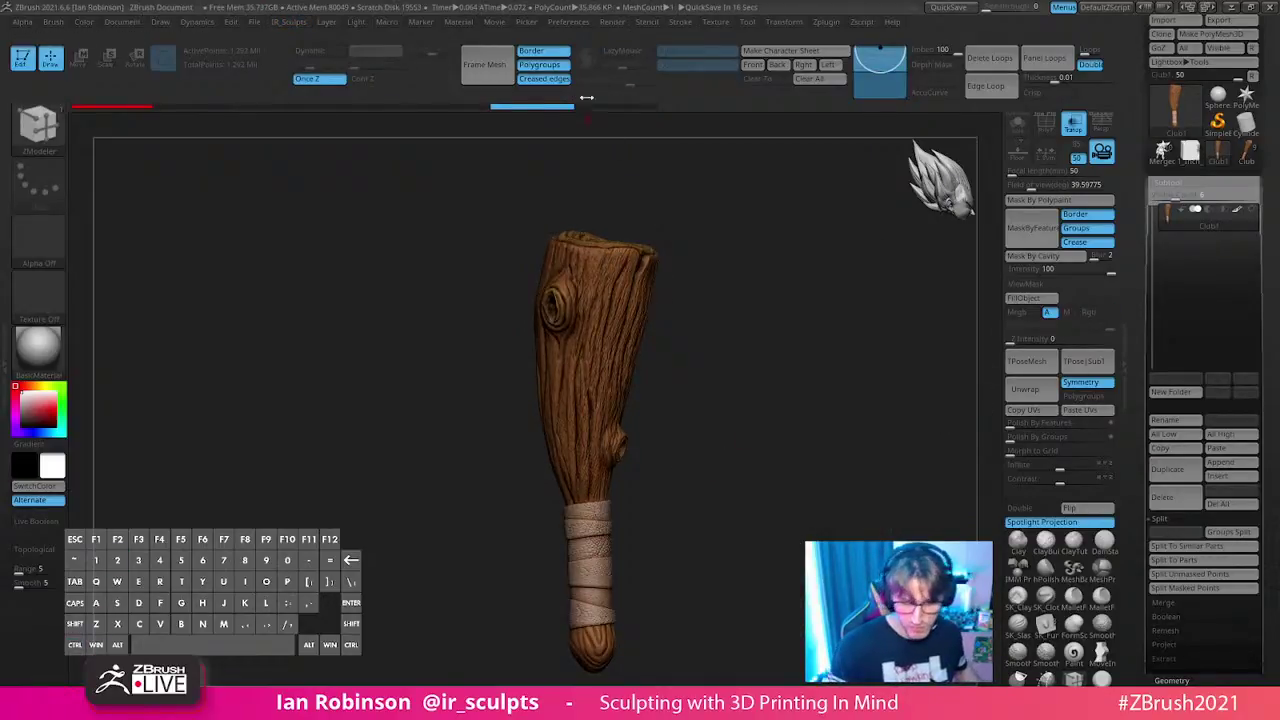
# - Remesh the club with DynaMesh at resolution 1824 and project the detail back from its undo history
pyautogui.hotkey('shift', 'space')
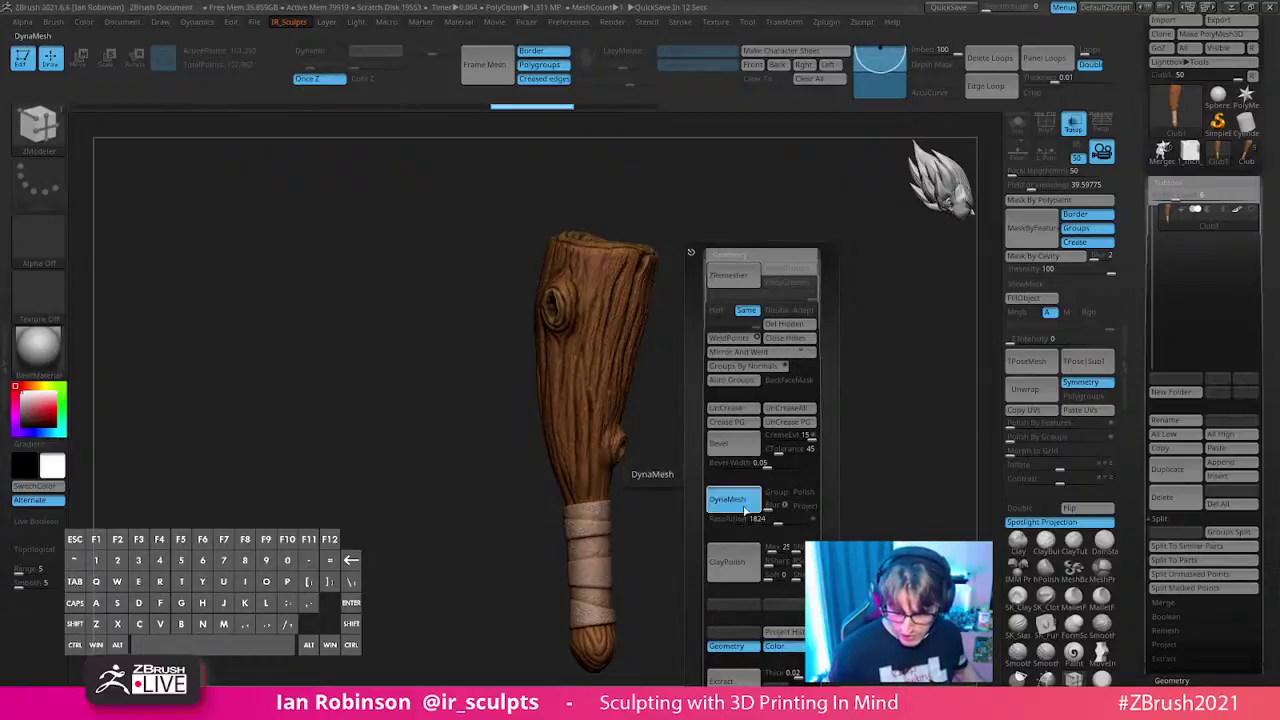
pyautogui.click(744, 511)
pyautogui.press('2')
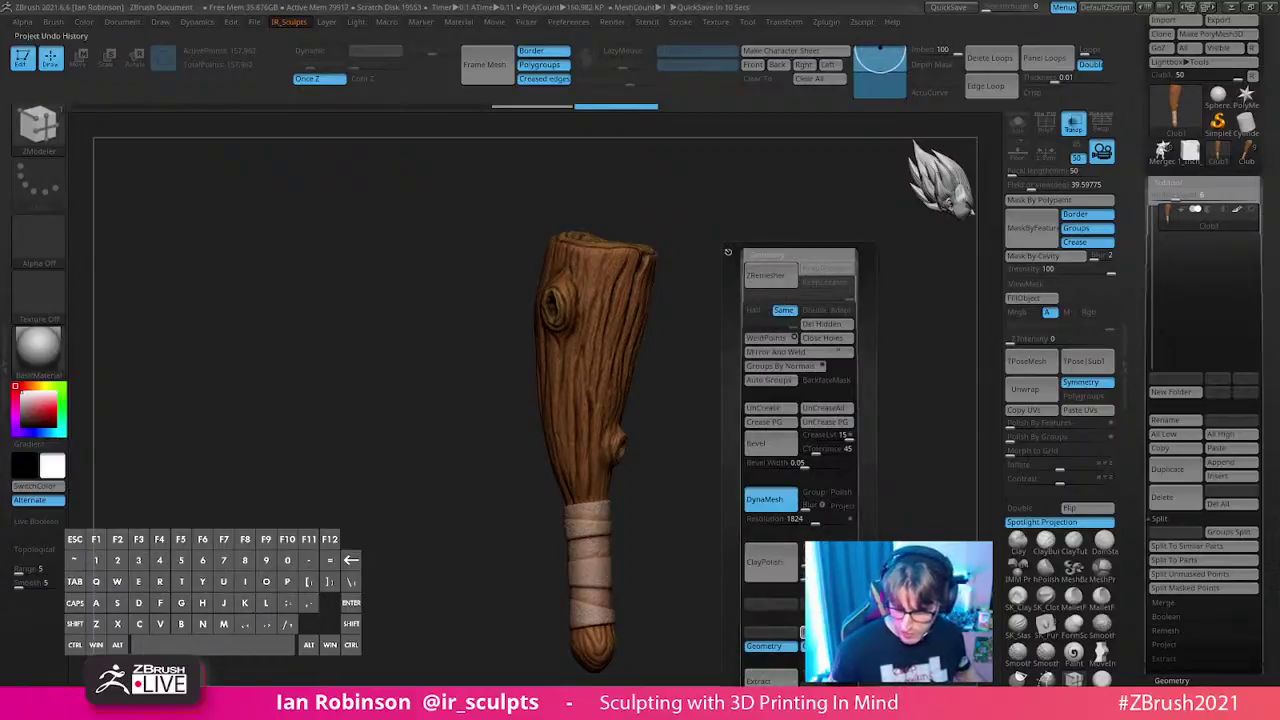
pyautogui.click(826, 632)
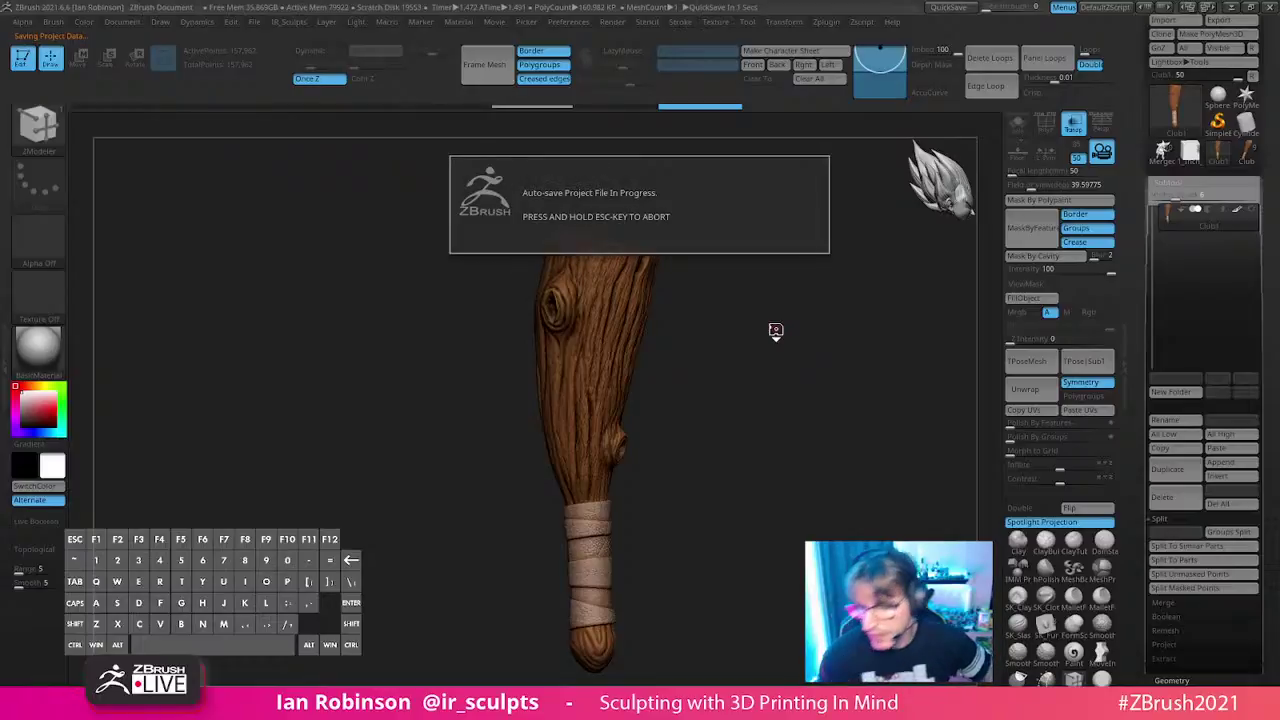
# - Switch to the Club tool containing the goblin's subtools, select the Body subtool and frame it
pyautogui.click(1248, 158)
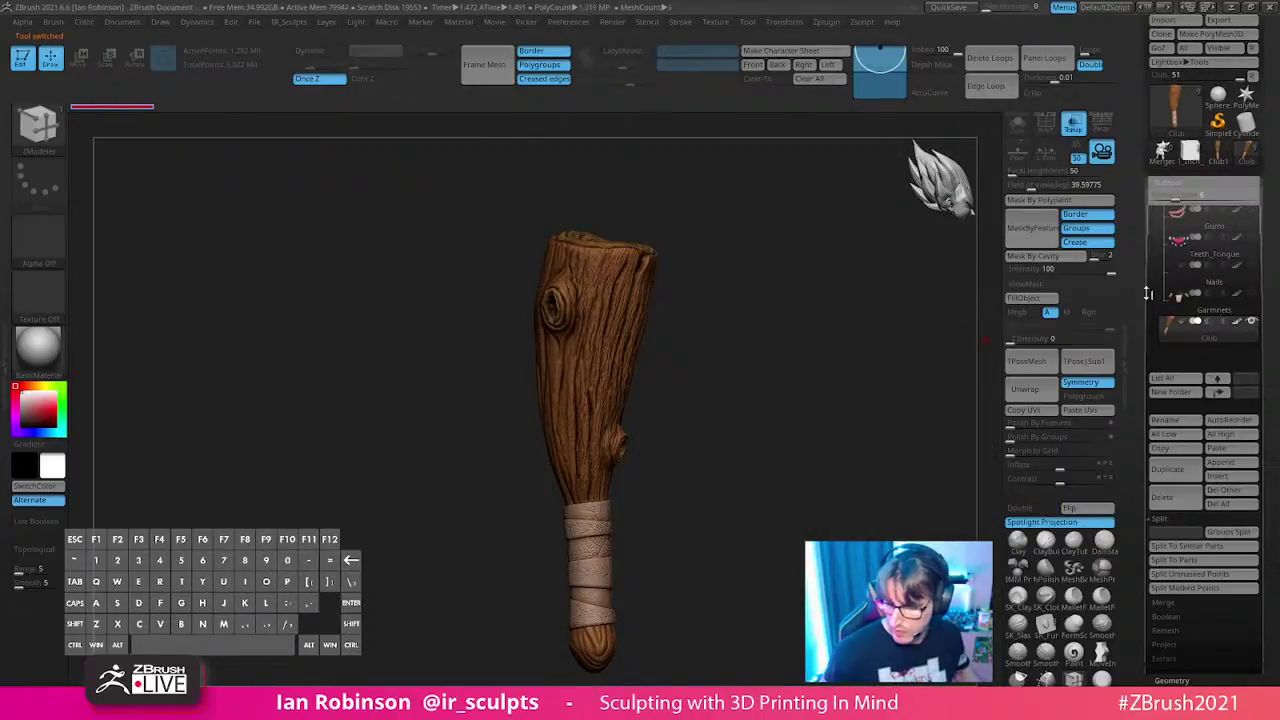
pyautogui.moveTo(1150, 293); pyautogui.dragTo(1160, 232)
pyautogui.click(1192, 259)
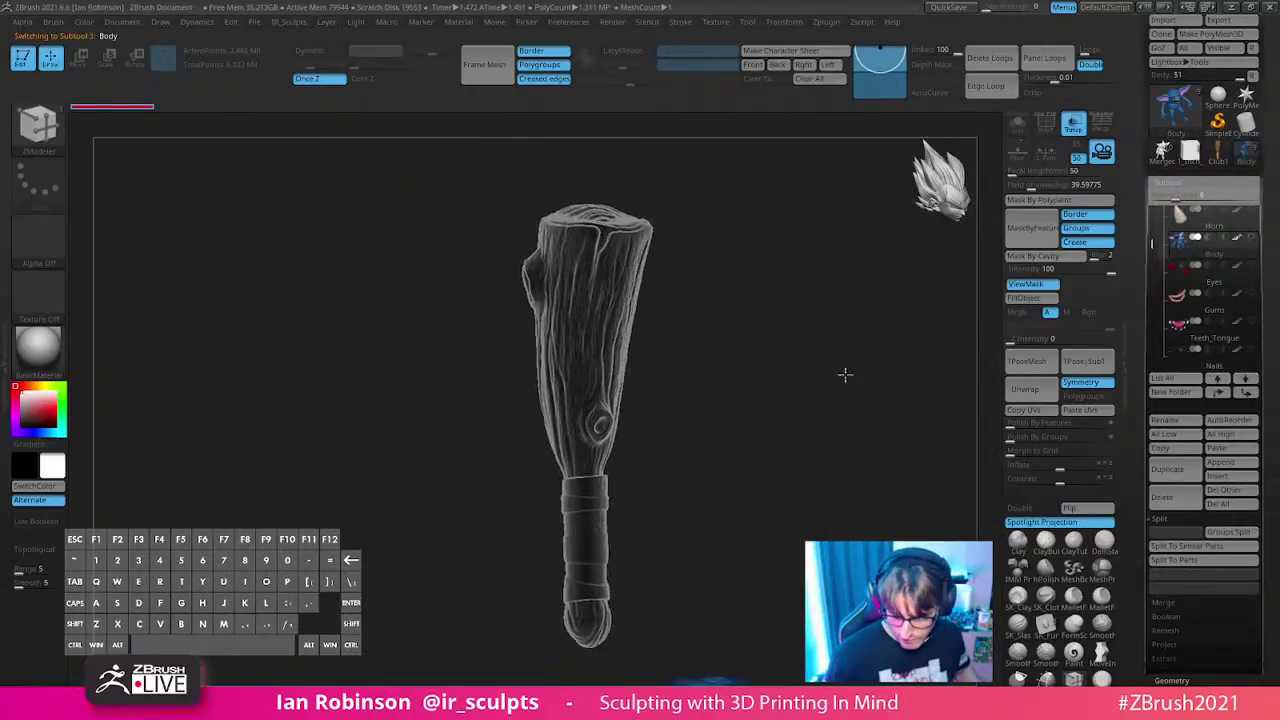
pyautogui.press('f')
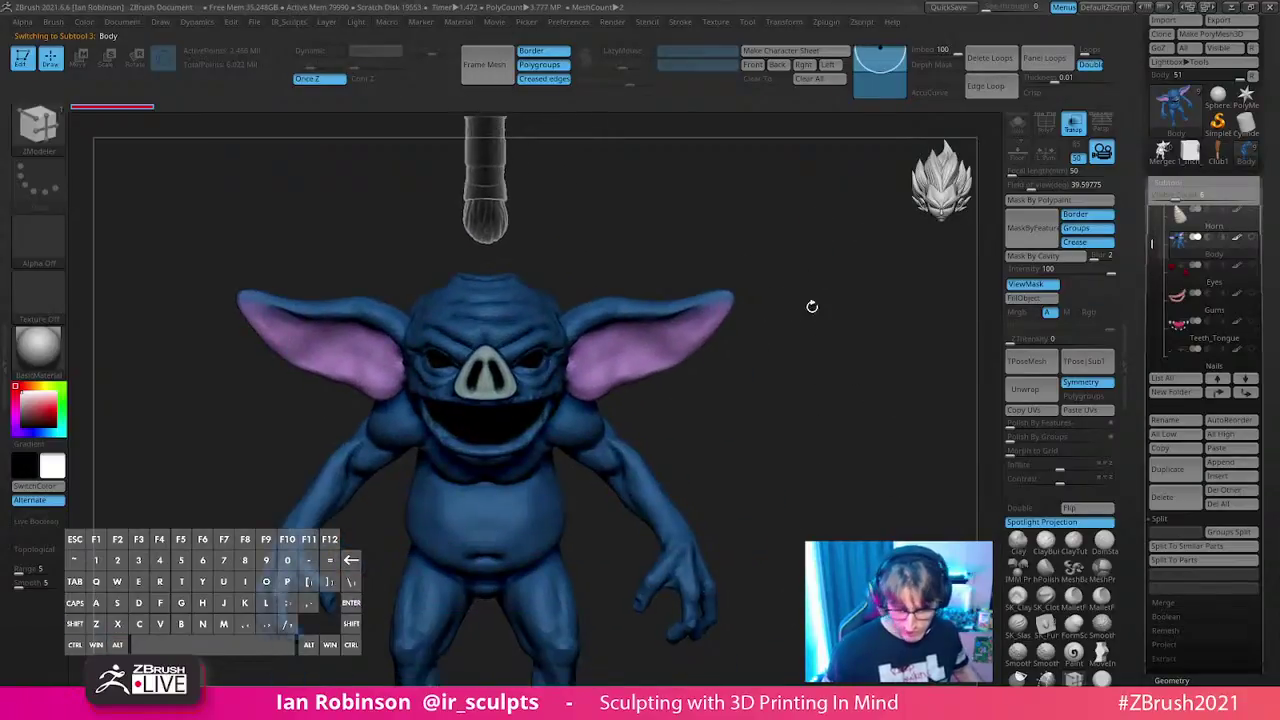
# - Copy the goblin's Body subtool into the separate club tool and delete the club subtool there
pyautogui.moveTo(809, 354)
pyautogui.keyDown('alt'); pyautogui.mouseDown()
pyautogui.moveTo(806, 418)
pyautogui.moveTo(804, 372)
pyautogui.mouseUp(); pyautogui.keyUp('alt')
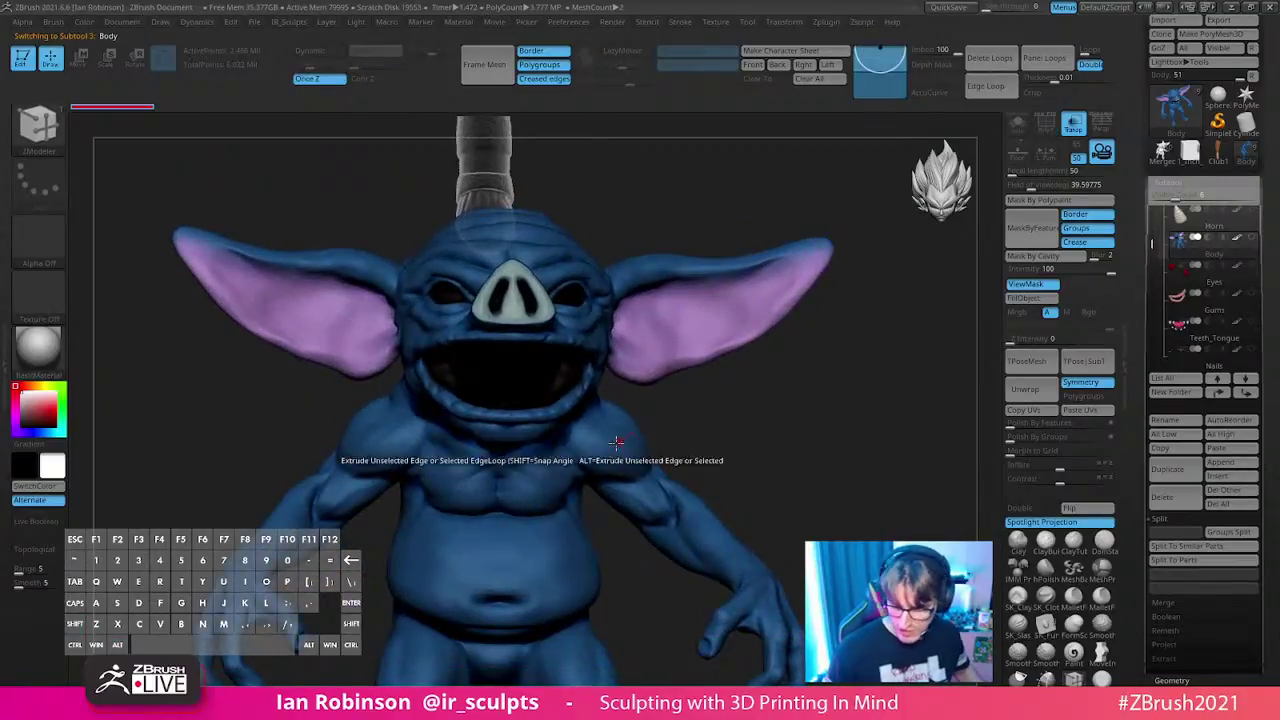
pyautogui.click(1172, 453)
pyautogui.click(1217, 153)
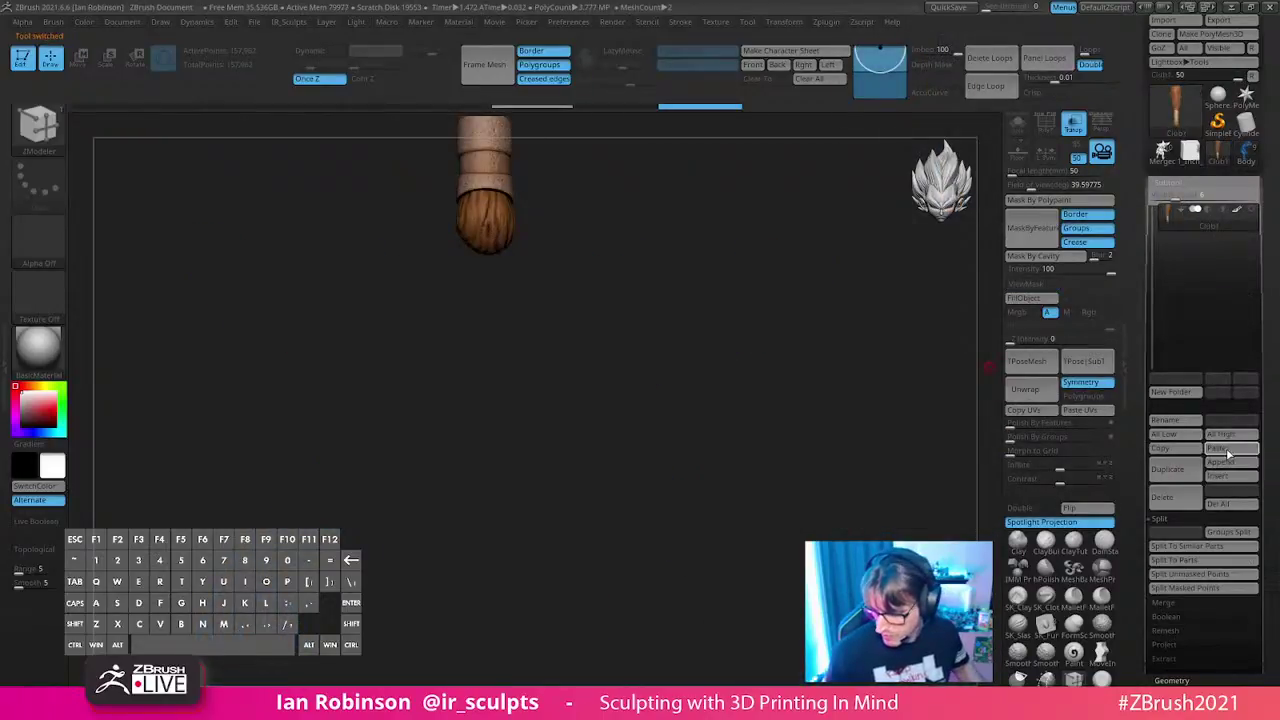
pyautogui.click(1229, 450)
pyautogui.click(1162, 497)
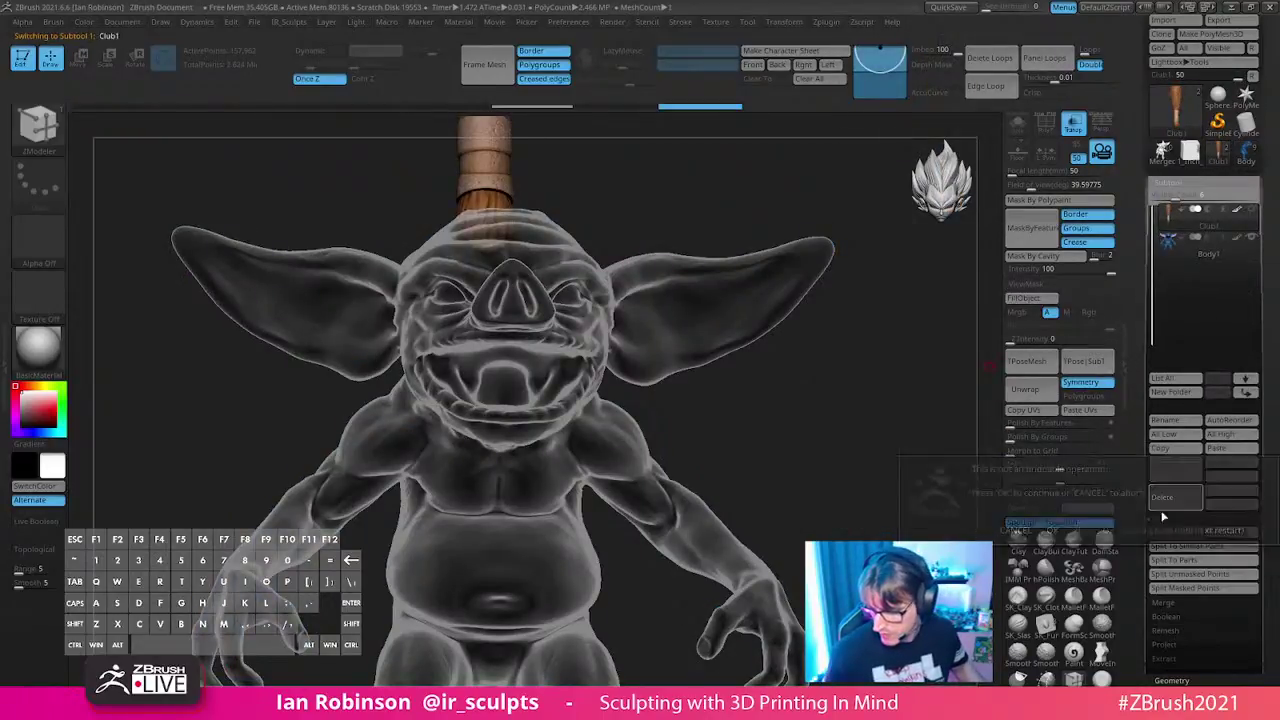
pyautogui.click(934, 529)
pyautogui.moveTo(813, 435)
pyautogui.mouseDown()
pyautogui.moveTo(851, 463)
pyautogui.moveTo(837, 383)
pyautogui.moveTo(670, 410)
pyautogui.moveTo(745, 318)
pyautogui.moveTo(629, 418)
pyautogui.mouseUp()
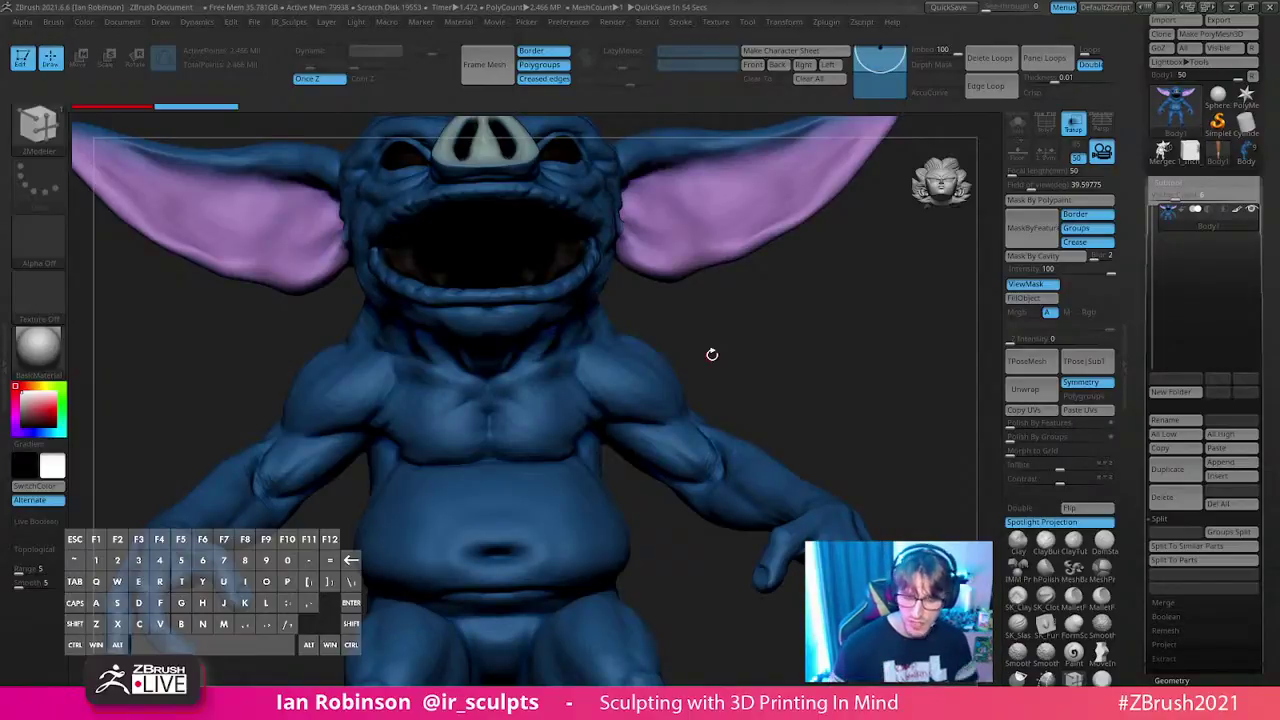
pyautogui.moveTo(772, 326); pyautogui.dragTo(754, 366)
pyautogui.hotkey('shift', 'g')
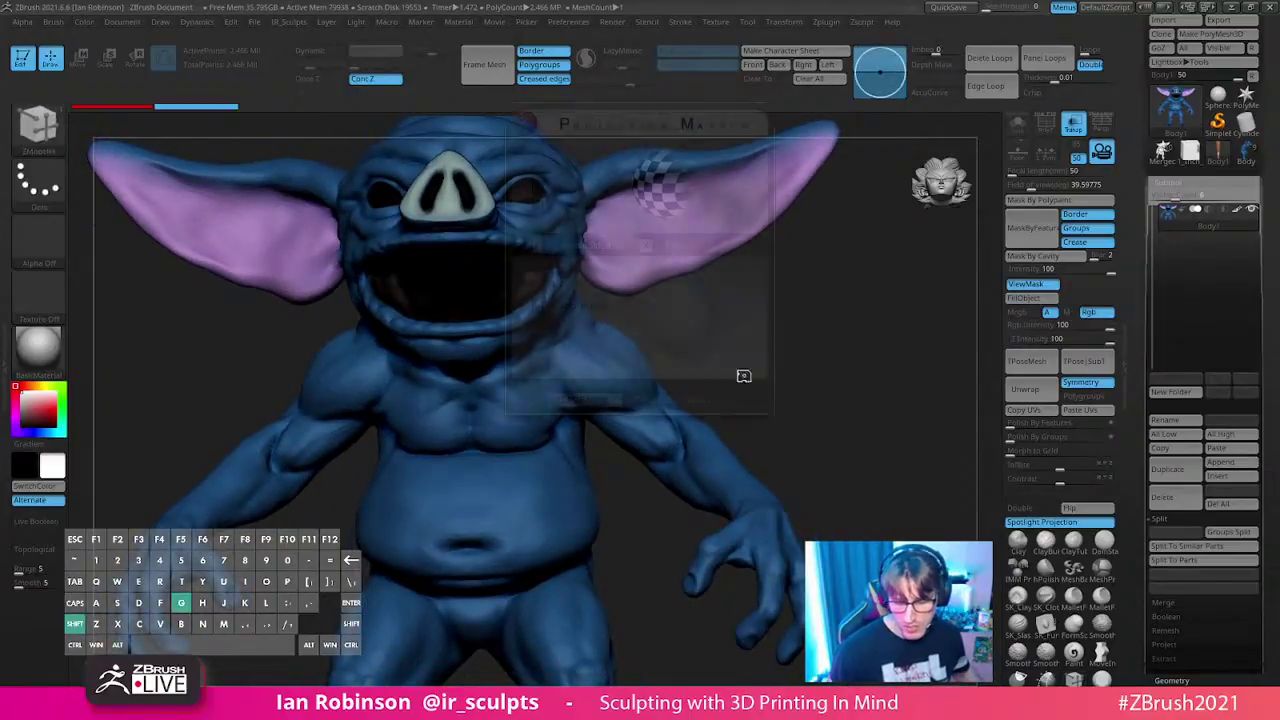
pyautogui.press('Escape')
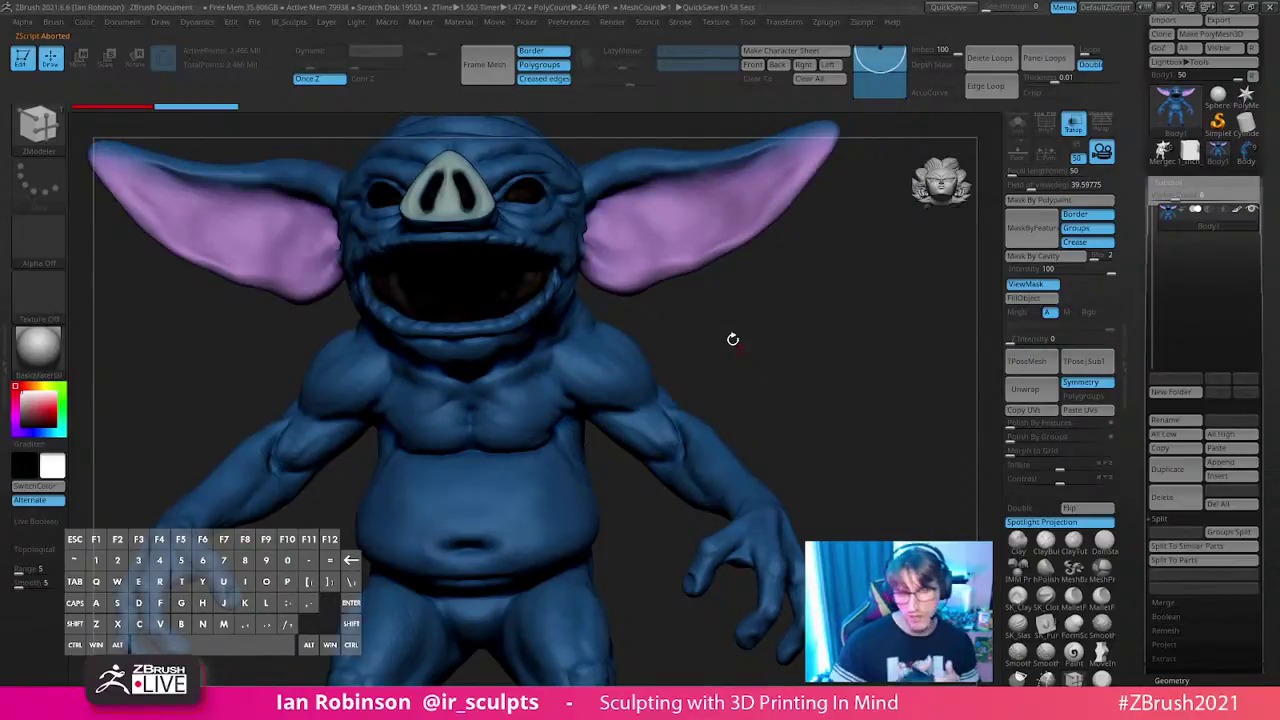
# - Try a lasso mask over the goblin's left arm from behind with PolyFrame on, and clear the mask
pyautogui.moveTo(734, 337)
pyautogui.mouseDown()
pyautogui.moveTo(791, 340)
pyautogui.moveTo(814, 380)
pyautogui.moveTo(795, 397)
pyautogui.moveTo(829, 377)
pyautogui.moveTo(760, 385)
pyautogui.moveTo(668, 367)
pyautogui.moveTo(829, 300)
pyautogui.moveTo(330, 383)
pyautogui.moveTo(414, 517)
pyautogui.moveTo(451, 517)
pyautogui.moveTo(482, 430)
pyautogui.moveTo(491, 389)
pyautogui.moveTo(471, 331)
pyautogui.moveTo(480, 478)
pyautogui.moveTo(493, 398)
pyautogui.mouseUp()
pyautogui.hotkey('shift', 'f')
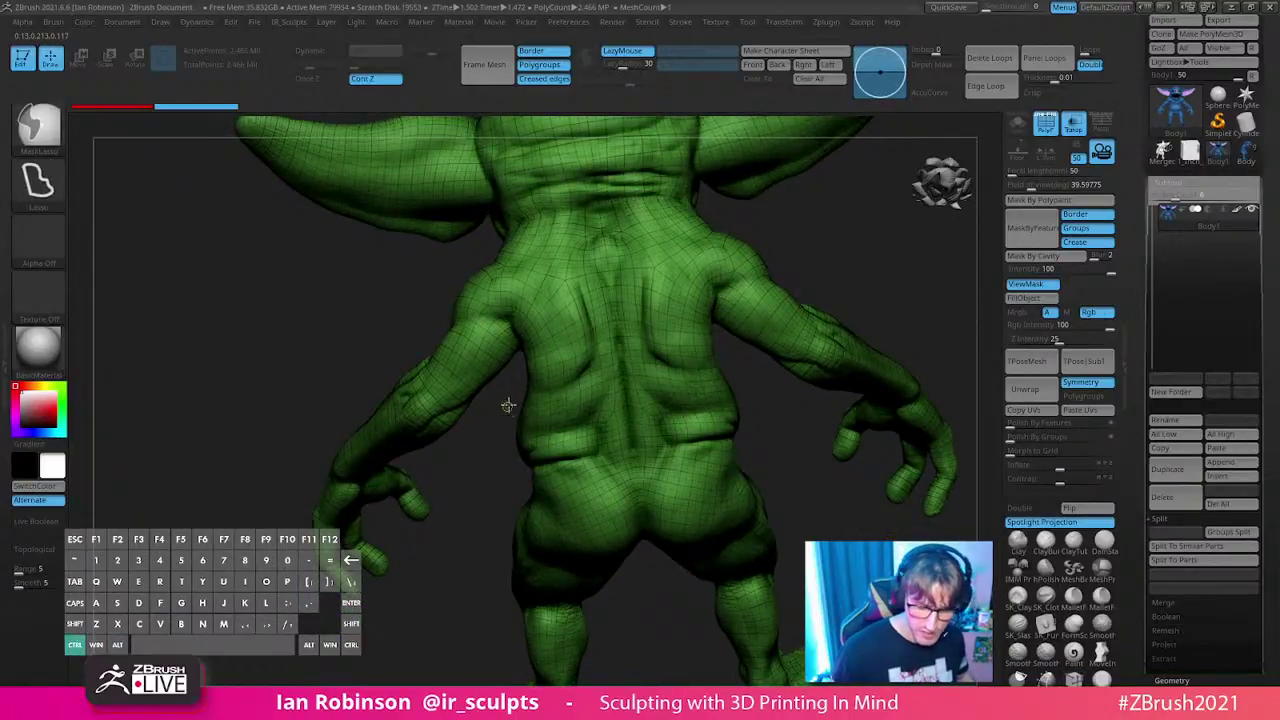
pyautogui.moveTo(503, 310)
pyautogui.keyDown('ctrl'); pyautogui.mouseDown()
pyautogui.moveTo(426, 331)
pyautogui.moveTo(320, 610)
pyautogui.moveTo(400, 590)
pyautogui.mouseUp(); pyautogui.keyUp('ctrl')
pyautogui.keyDown('ctrl'); pyautogui.moveTo(974, 417); pyautogui.dragTo(930, 368); pyautogui.keyUp('ctrl')
# - Delete the body's lower subdivision levels and turn PolyFrame off after comparing the wireframe
pyautogui.click(1182, 184)
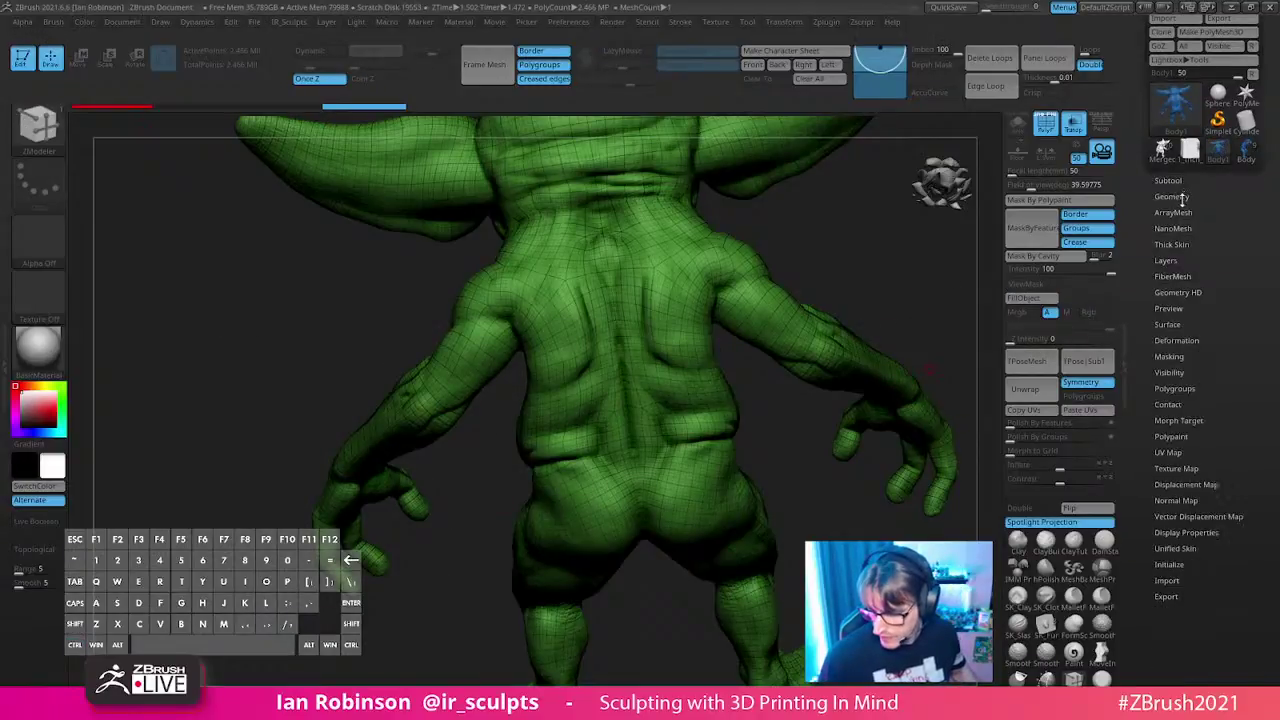
pyautogui.click(1183, 198)
pyautogui.click(1183, 239)
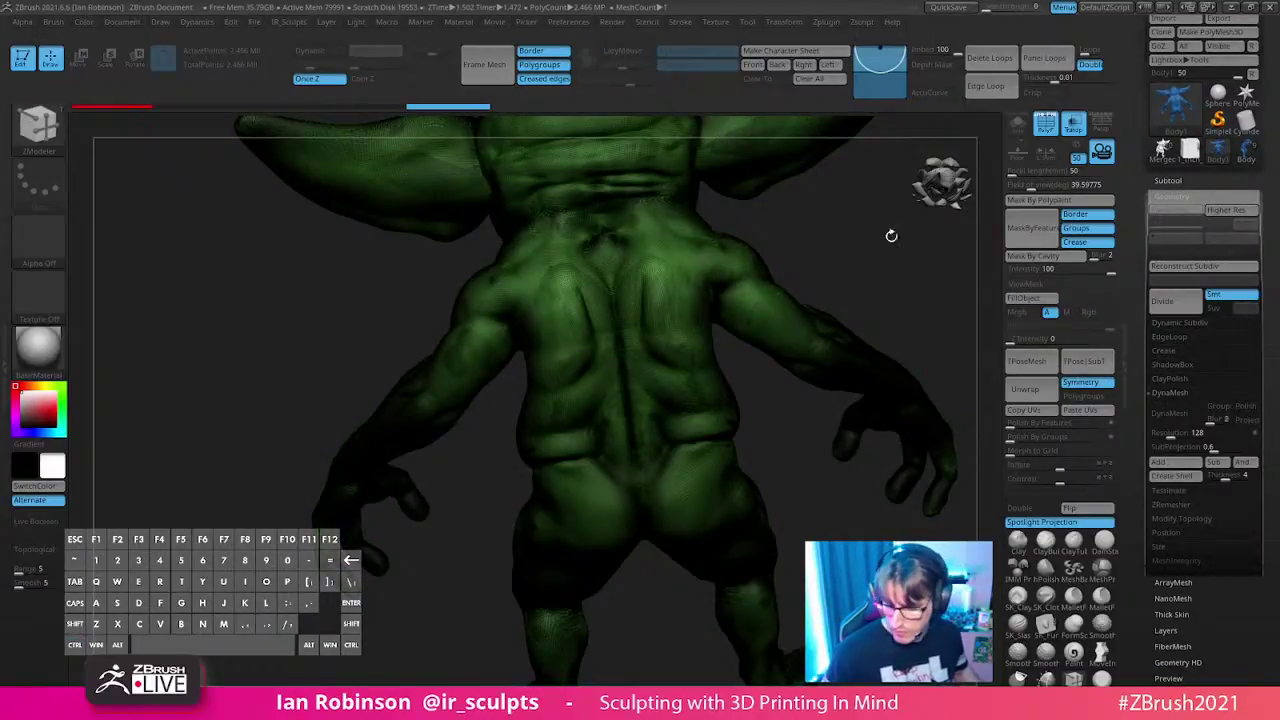
pyautogui.hotkey('shift', 'f')
pyautogui.hotkey('shift', 'f')
pyautogui.hotkey('shift', 'f')
pyautogui.hotkey('shift', 'f')
pyautogui.hotkey('shift', 'f')
# - Mask the goblin's left arm from below the shoulder to the hand with the MaskLasso brush
pyautogui.moveTo(483, 438)
pyautogui.mouseDown()
pyautogui.moveTo(477, 474)
pyautogui.moveTo(457, 454)
pyautogui.moveTo(457, 516)
pyautogui.mouseUp()
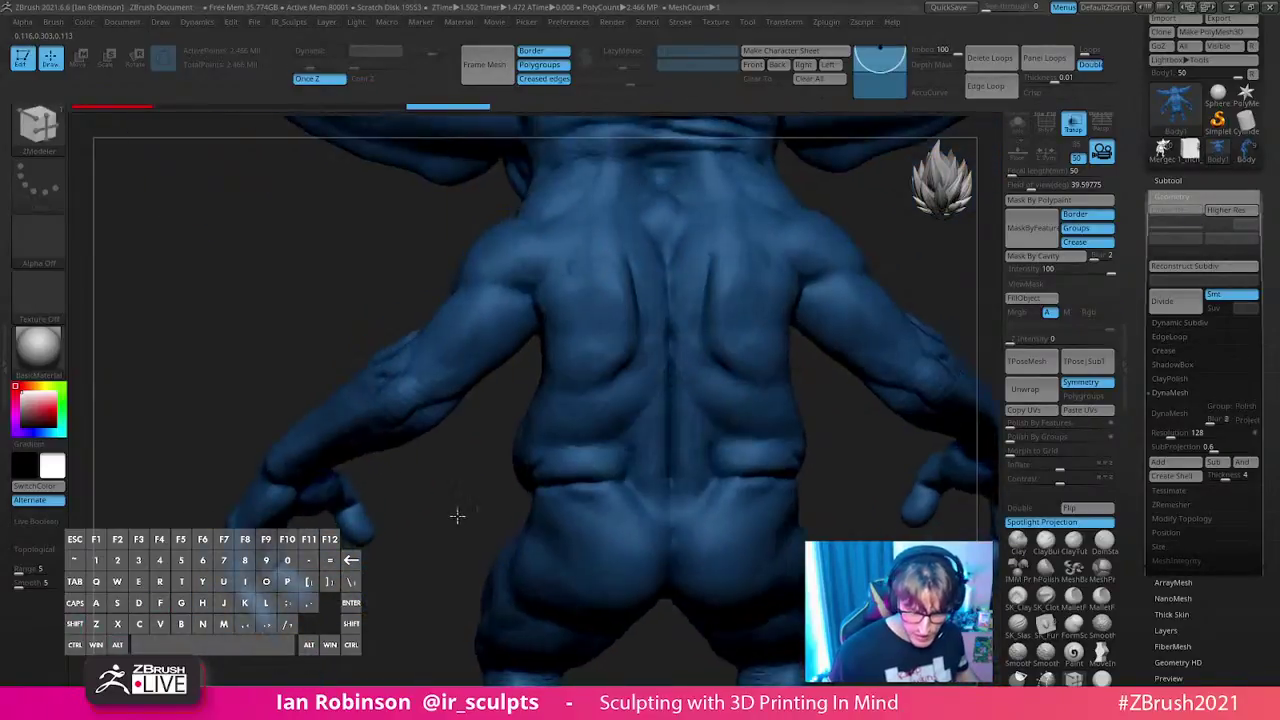
pyautogui.press('ctrl')
pyautogui.moveTo(496, 279)
pyautogui.keyDown('ctrl'); pyautogui.mouseDown()
pyautogui.moveTo(414, 311)
pyautogui.moveTo(177, 523)
pyautogui.moveTo(420, 554)
pyautogui.moveTo(480, 446)
pyautogui.mouseUp(); pyautogui.keyUp('ctrl')
pyautogui.press('ctrl')
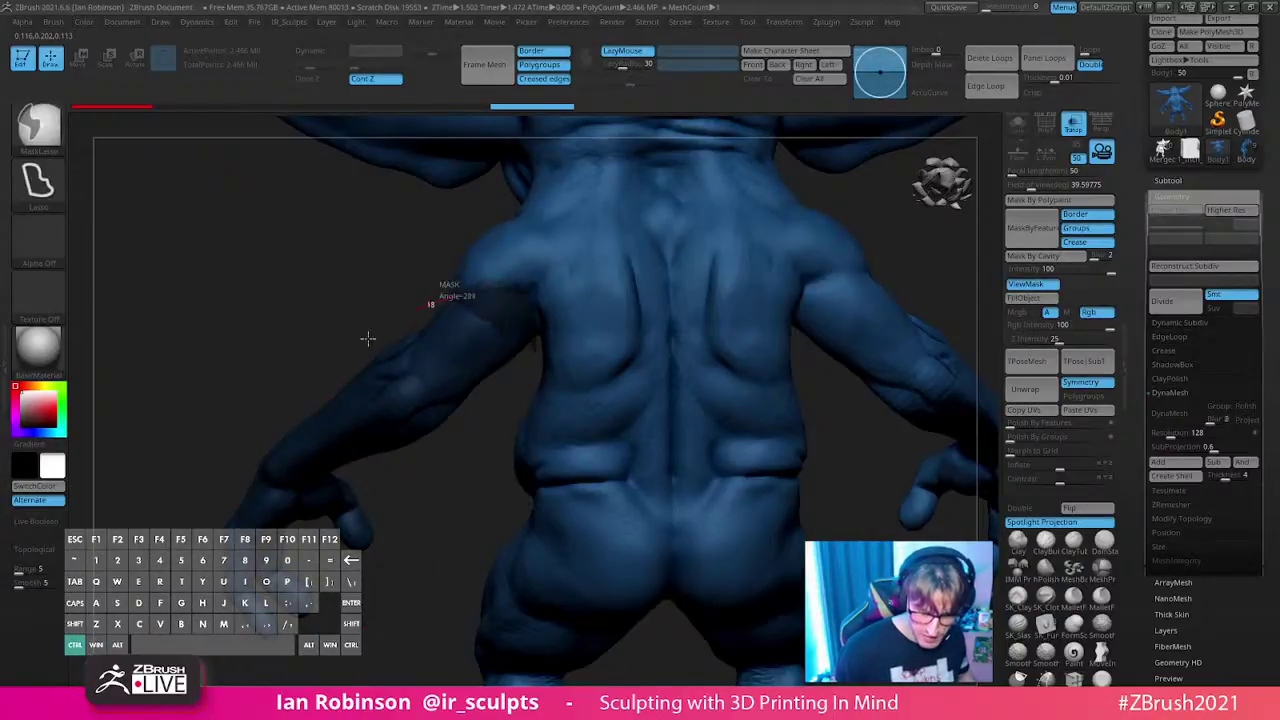
pyautogui.moveTo(409, 517)
pyautogui.mouseDown()
pyautogui.moveTo(785, 300)
pyautogui.moveTo(730, 326)
pyautogui.moveTo(780, 289)
pyautogui.moveTo(751, 371)
pyautogui.moveTo(709, 354)
pyautogui.mouseUp()
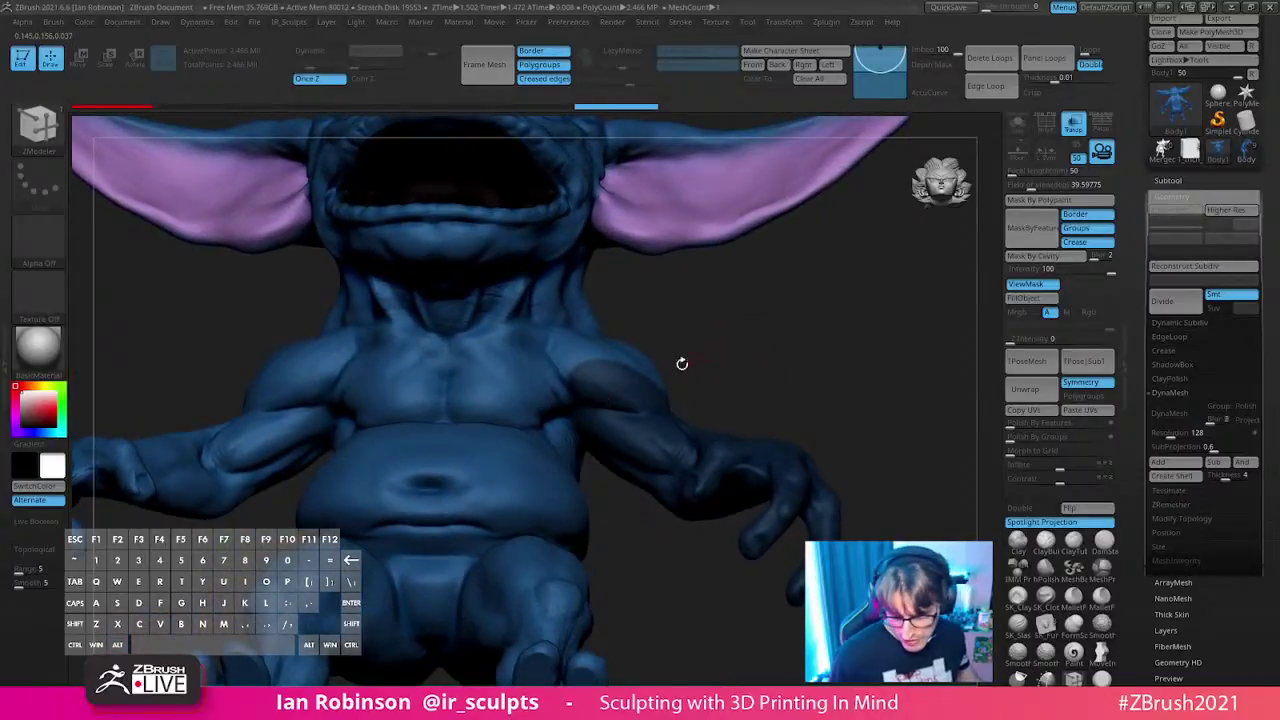
pyautogui.press('ctrl')
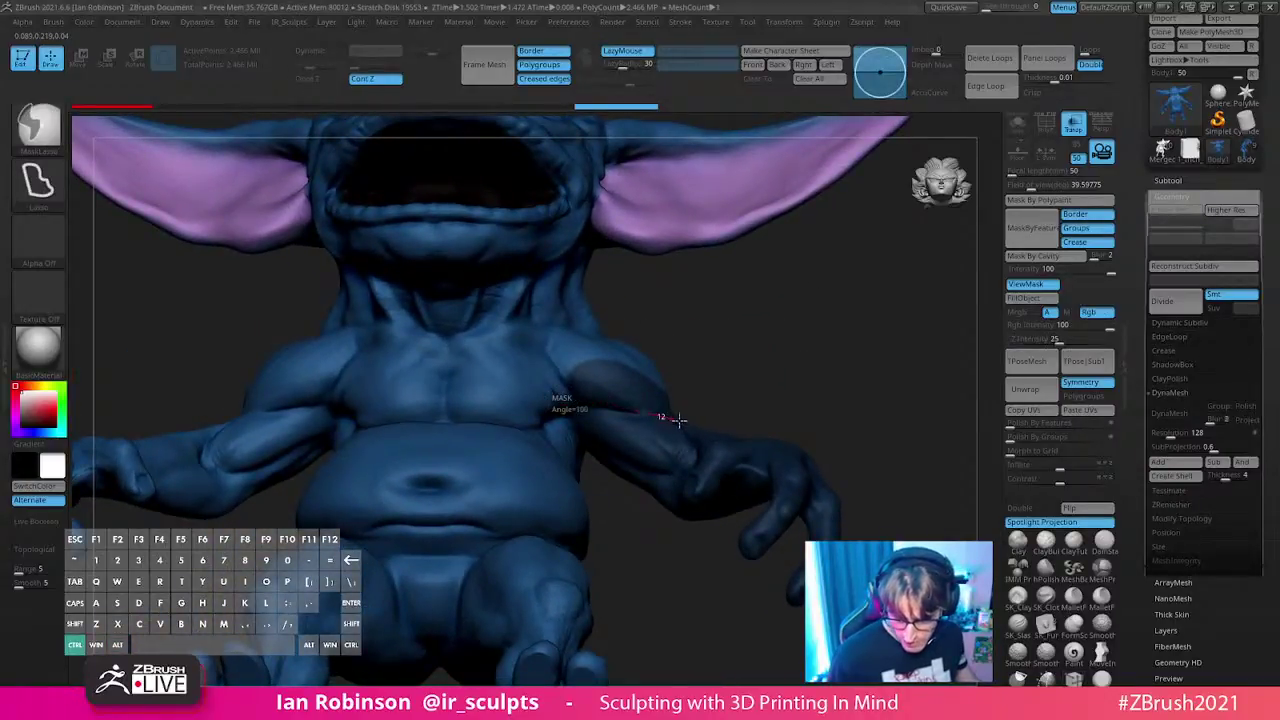
pyautogui.press('space')
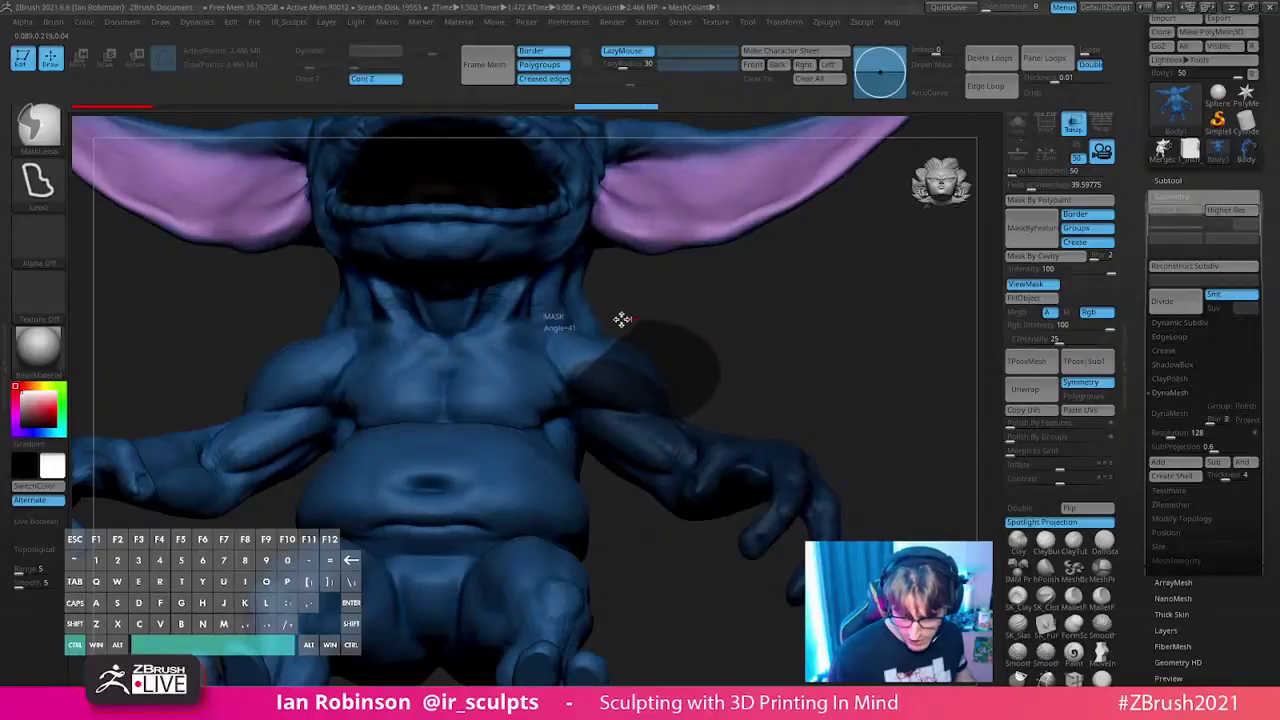
pyautogui.moveTo(771, 343)
pyautogui.mouseDown()
pyautogui.moveTo(826, 349)
pyautogui.moveTo(812, 392)
pyautogui.moveTo(700, 360)
pyautogui.mouseUp()
# - Switch the masking brush to MaskPen and paint the mask's upper edge evenly around the left upper arm
pyautogui.hotkey('ctrl', 'b')
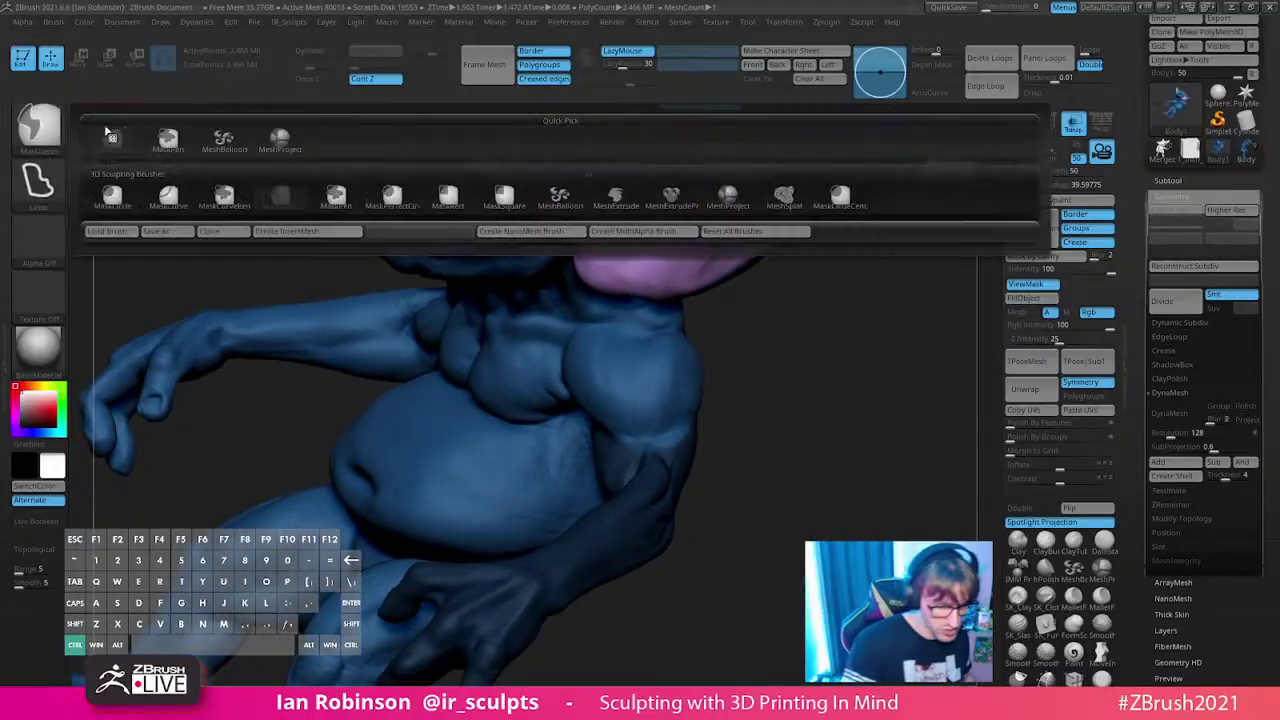
pyautogui.click(167, 141)
pyautogui.moveTo(857, 394)
pyautogui.keyDown('alt'); pyautogui.mouseDown()
pyautogui.moveTo(886, 443)
pyautogui.moveTo(880, 470)
pyautogui.mouseUp(); pyautogui.keyUp('alt')
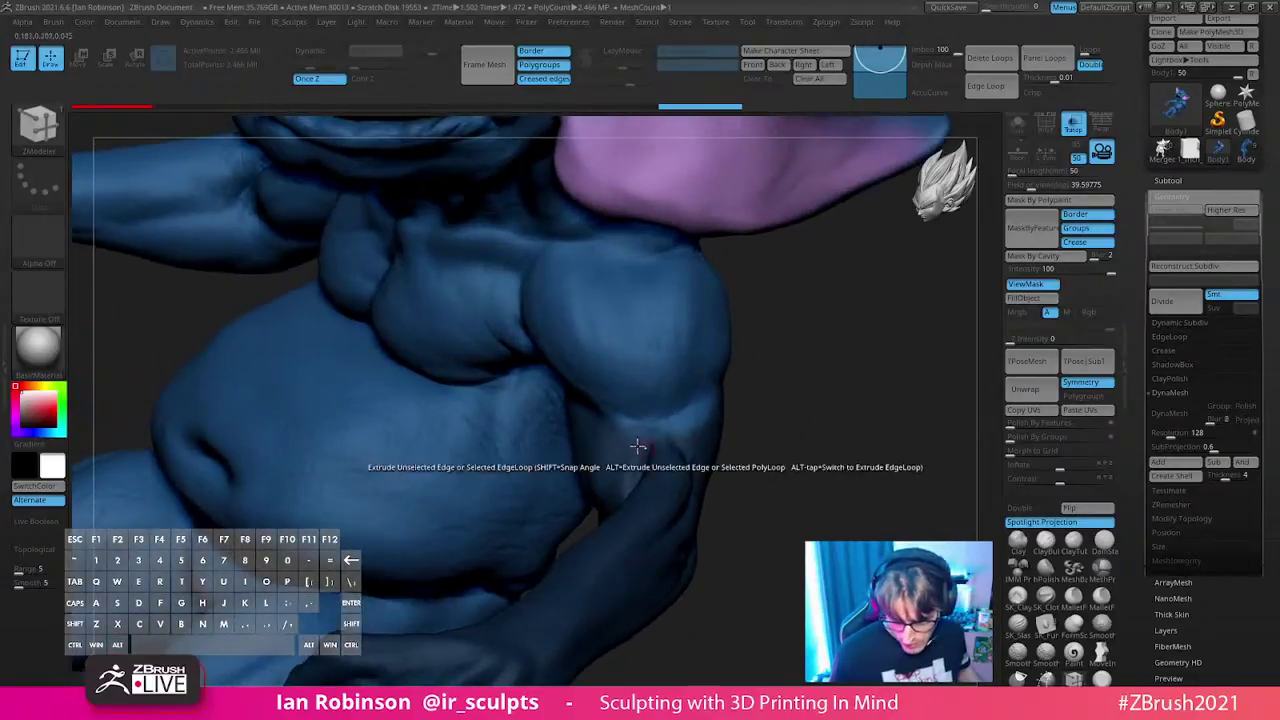
pyautogui.keyDown('ctrl'); pyautogui.moveTo(698, 406); pyautogui.dragTo(689, 423); pyautogui.keyUp('ctrl')
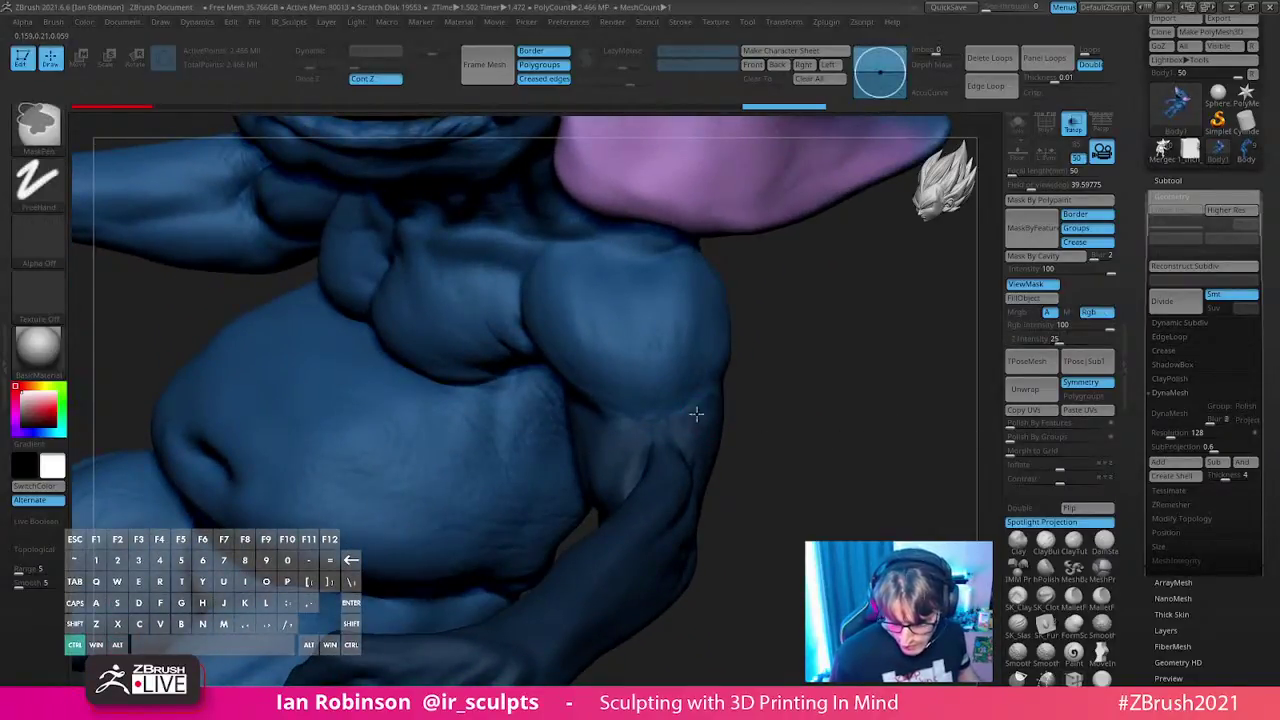
pyautogui.moveTo(754, 414); pyautogui.dragTo(706, 426)
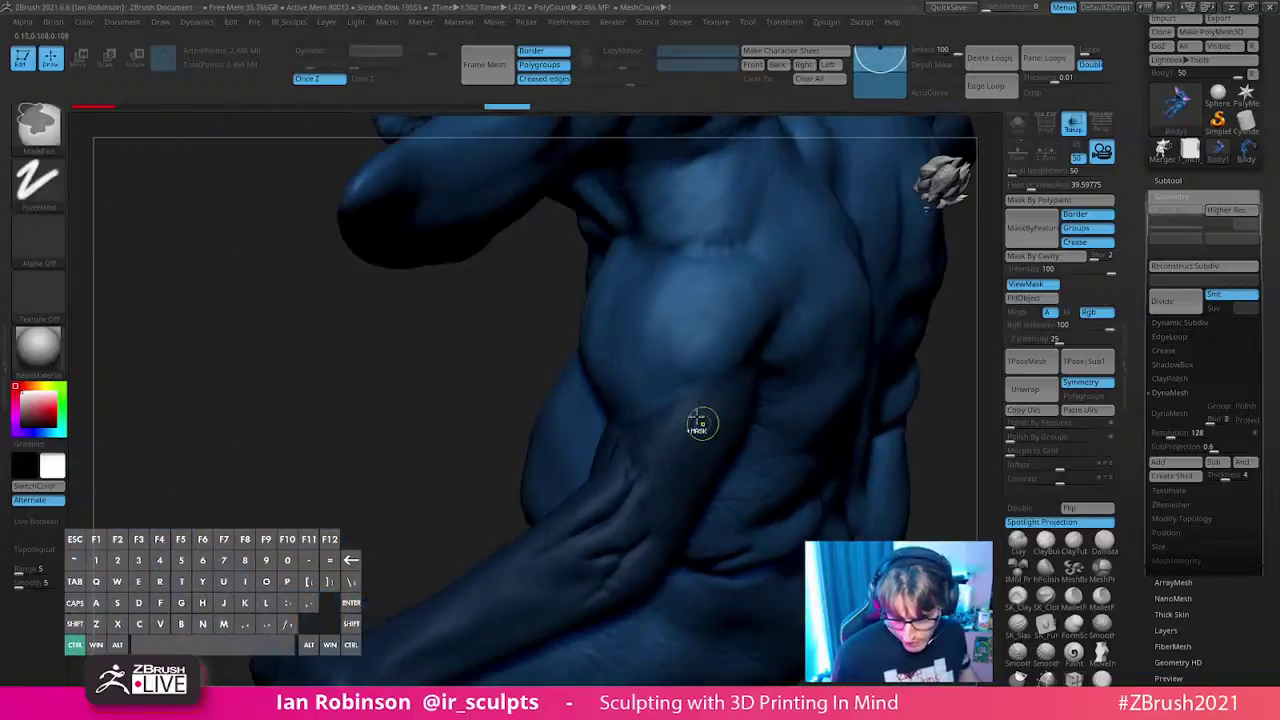
pyautogui.moveTo(462, 470); pyautogui.dragTo(634, 414)
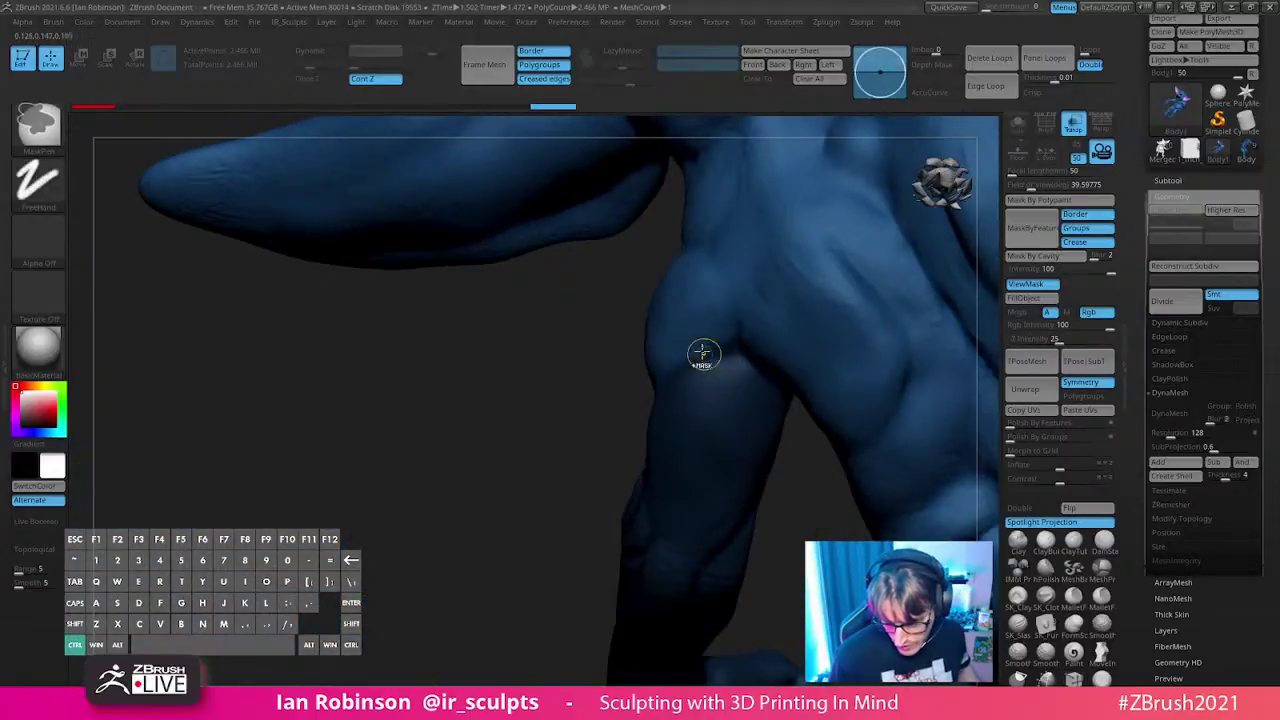
pyautogui.moveTo(695, 351); pyautogui.dragTo(694, 384)
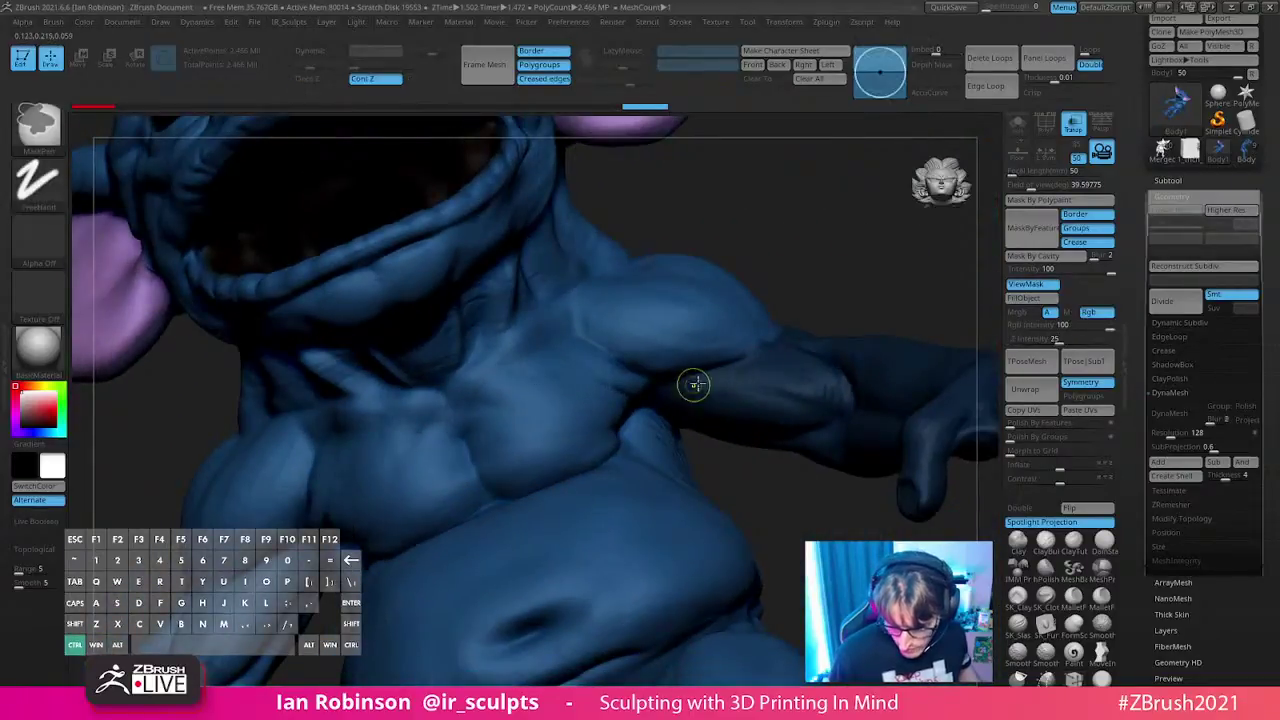
# - Show PolyFrame on the body to examine the masked left arm and hand
pyautogui.moveTo(824, 291)
pyautogui.mouseDown()
pyautogui.moveTo(665, 401)
pyautogui.moveTo(809, 254)
pyautogui.moveTo(733, 266)
pyautogui.moveTo(746, 277)
pyautogui.moveTo(737, 229)
pyautogui.moveTo(789, 230)
pyautogui.mouseUp()
pyautogui.hotkey('shift', 'f')
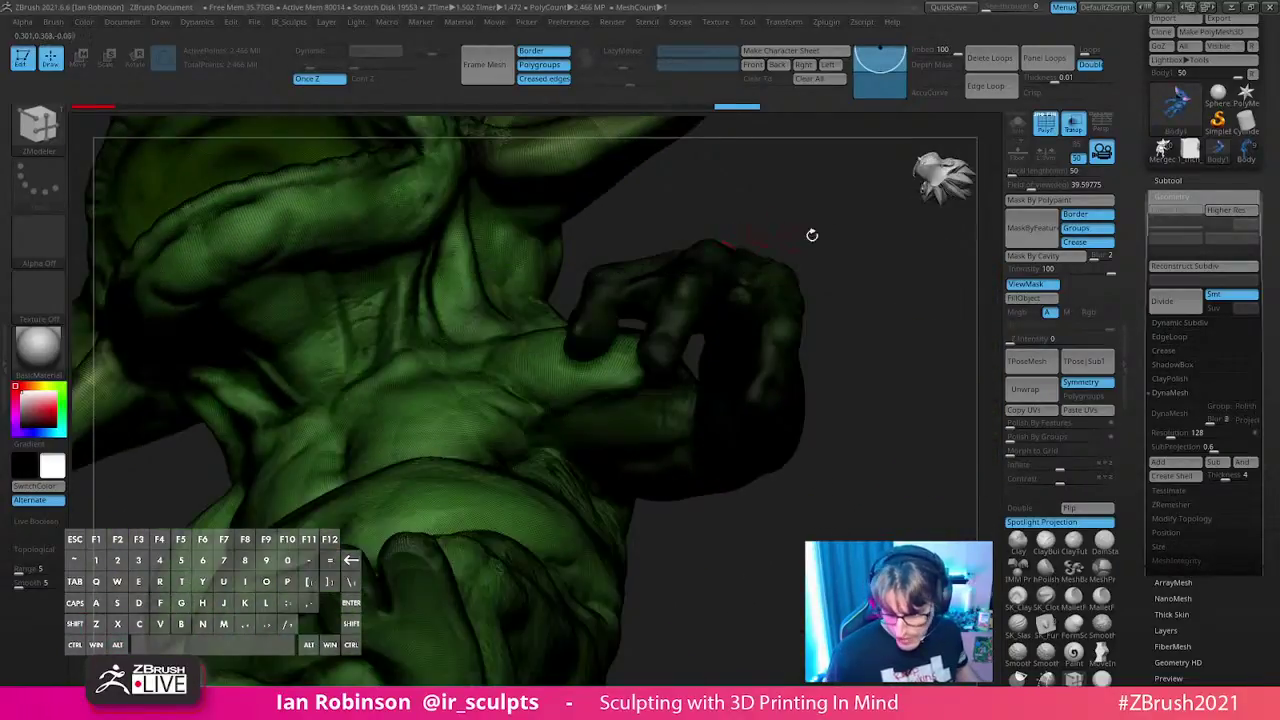
pyautogui.press('shift')
pyautogui.hotkey('shift', 'f')
pyautogui.hotkey('shift', 'f')
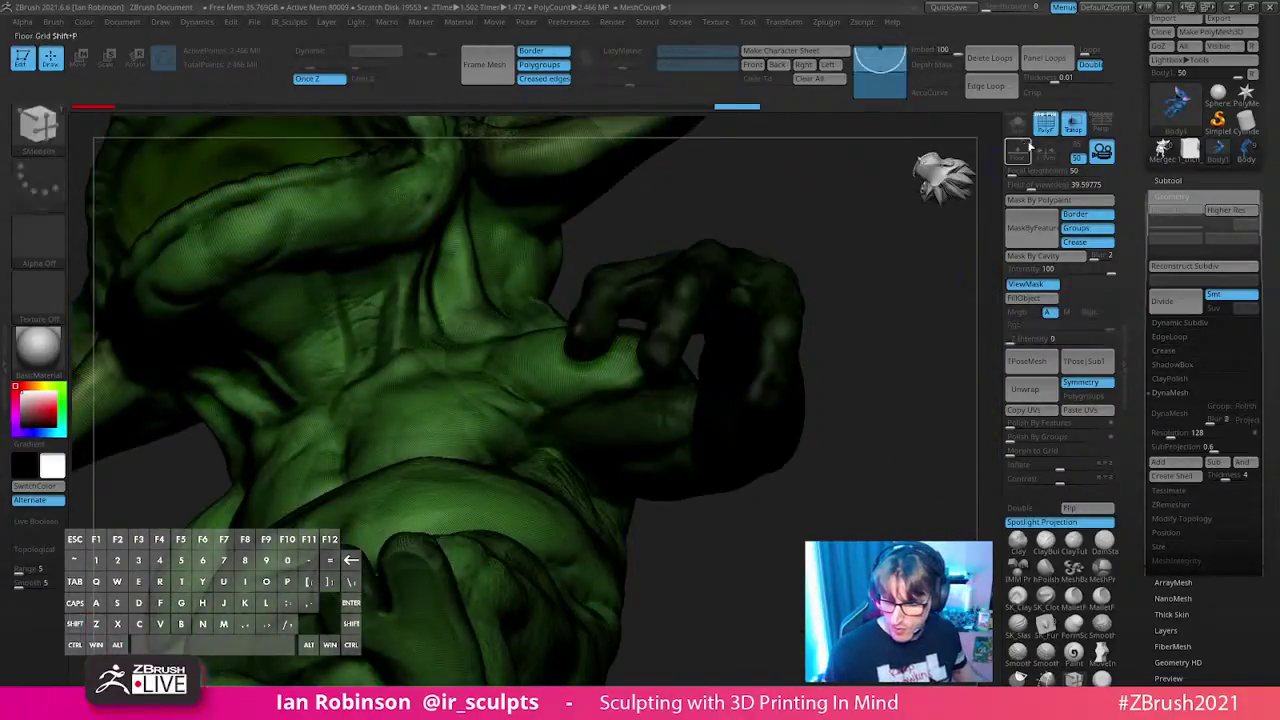
pyautogui.click(1048, 128)
pyautogui.click(1048, 128)
# - Try making the masked left arm its own polygroup, and undo the grouping to restore the mask
pyautogui.moveTo(894, 254)
pyautogui.mouseDown()
pyautogui.moveTo(917, 266)
pyautogui.moveTo(737, 271)
pyautogui.moveTo(703, 551)
pyautogui.mouseUp()
pyautogui.press('ctrl')
pyautogui.press('f')
pyautogui.moveTo(794, 374); pyautogui.dragTo(857, 306)
pyautogui.press('shift')
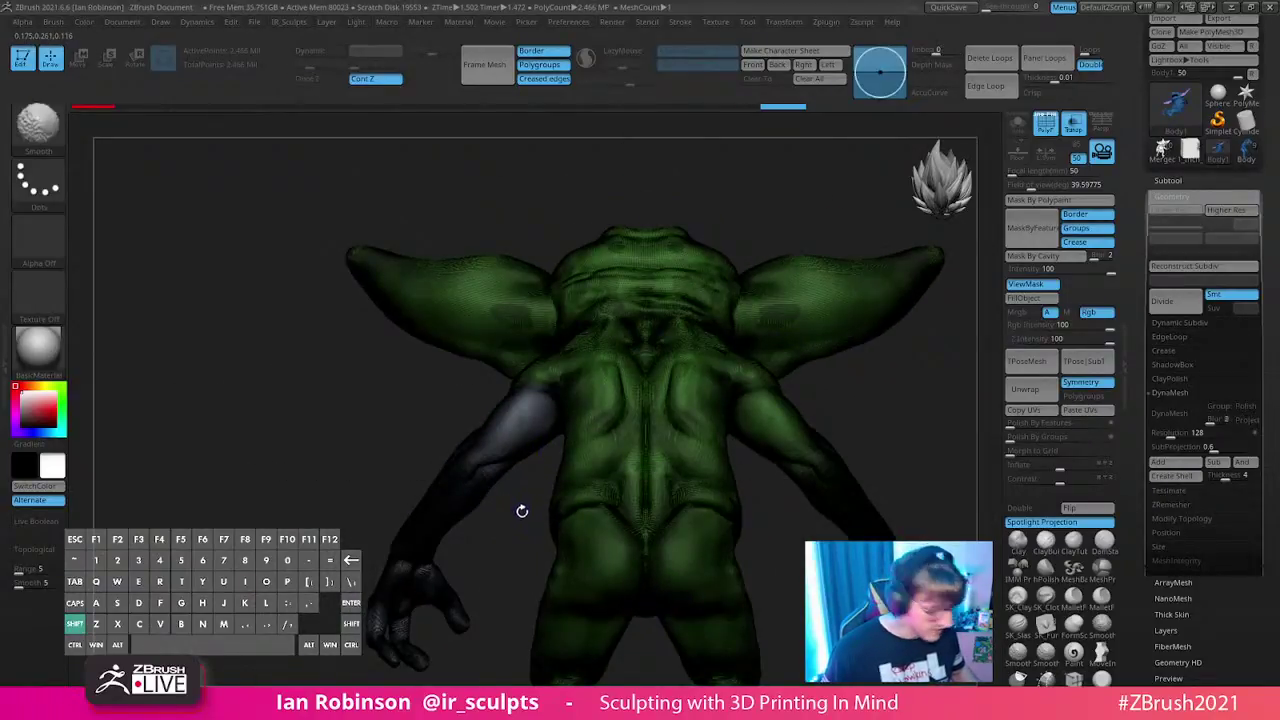
pyautogui.keyDown('alt'); pyautogui.moveTo(531, 426); pyautogui.dragTo(554, 591, button='right'); pyautogui.keyUp('alt')
pyautogui.hotkey('ctrl', 'z')
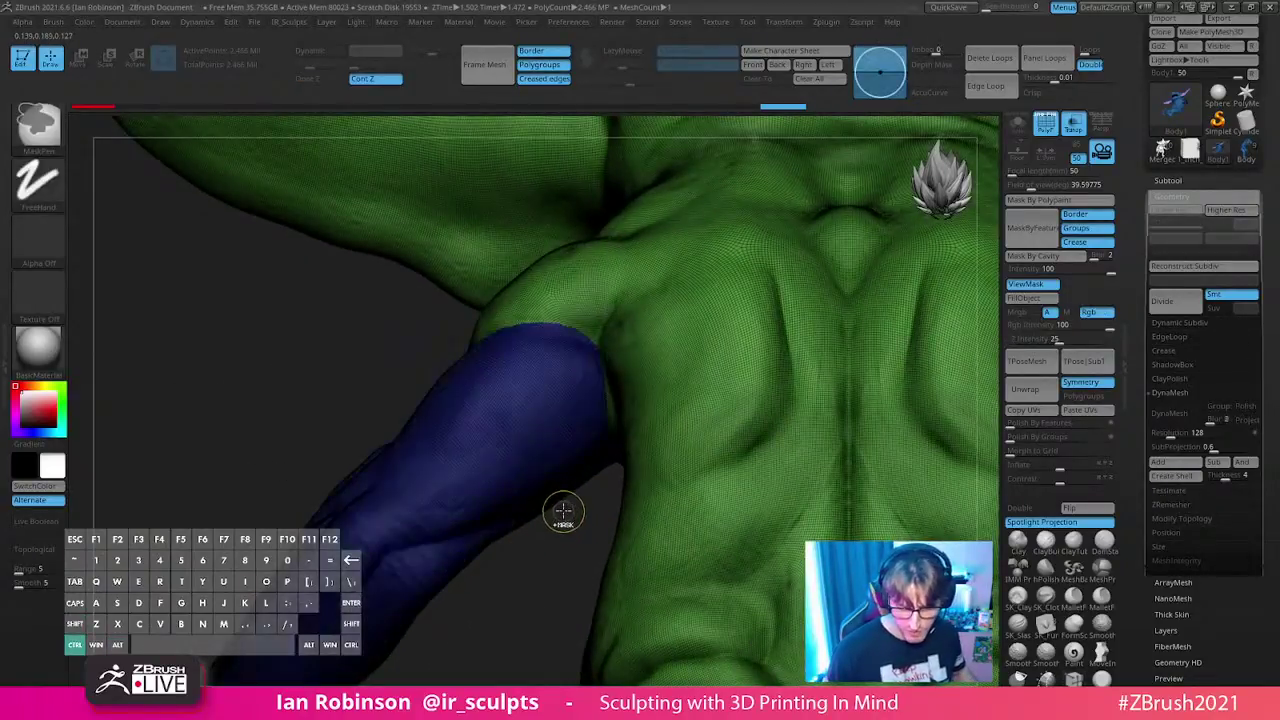
pyautogui.hotkey('ctrl', 'z')
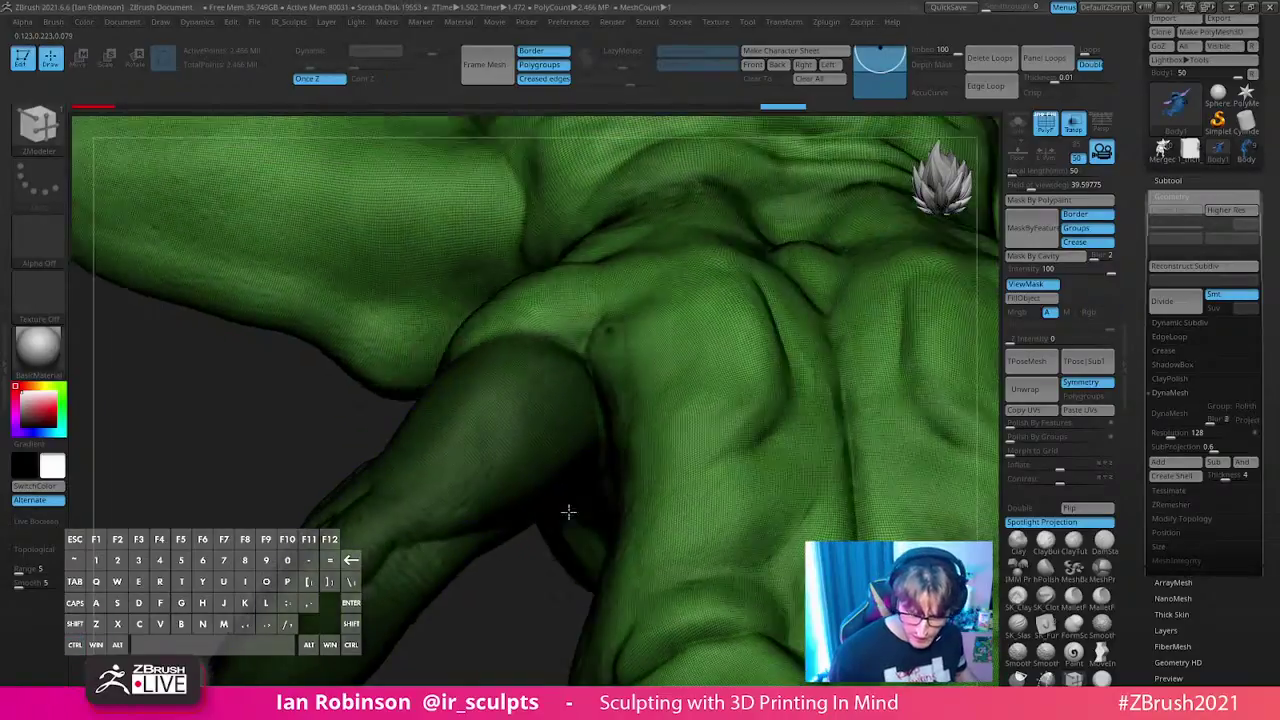
pyautogui.hotkey('ctrl', 'z')
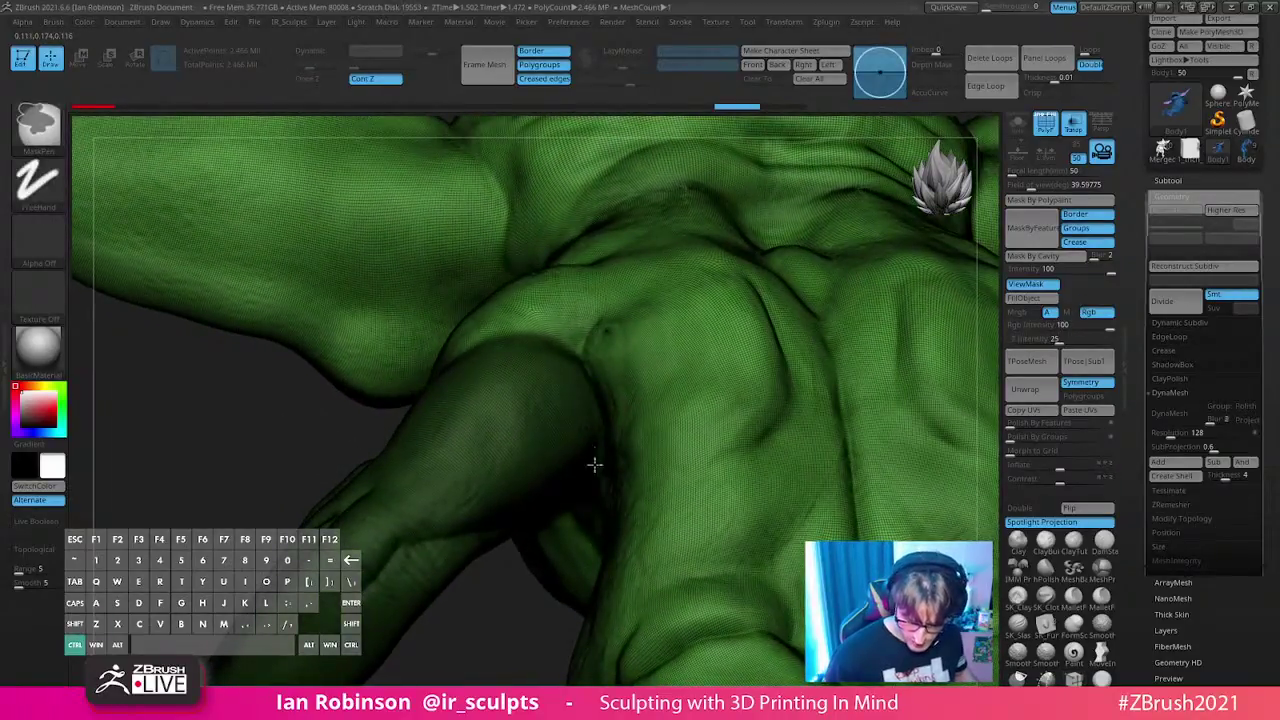
# - Refine the arm mask with MaskPen in the left armpit and along the back of the upper arm
pyautogui.moveTo(589, 491)
pyautogui.mouseDown(button='right')
pyautogui.moveTo(648, 278)
pyautogui.moveTo(562, 517)
pyautogui.mouseUp(button='right')
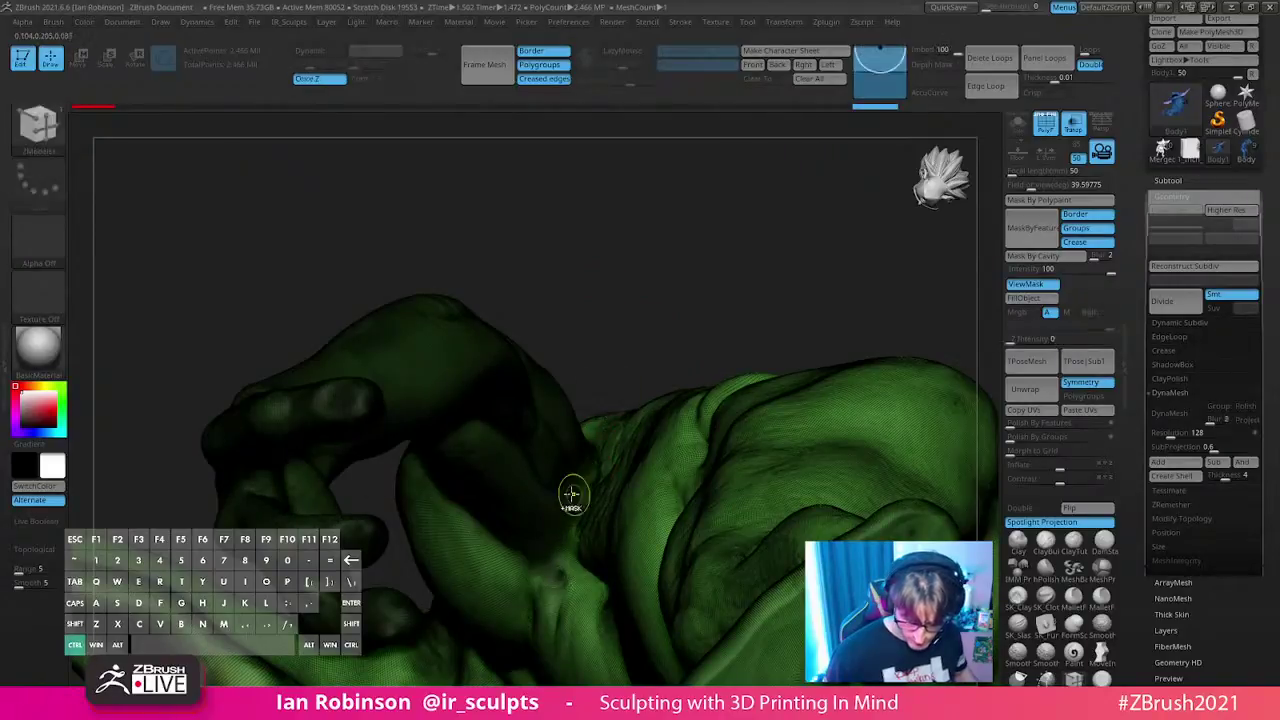
pyautogui.moveTo(586, 434); pyautogui.dragTo(661, 320, button='right')
pyautogui.keyDown('ctrl'); pyautogui.click(661, 320); pyautogui.keyUp('ctrl')
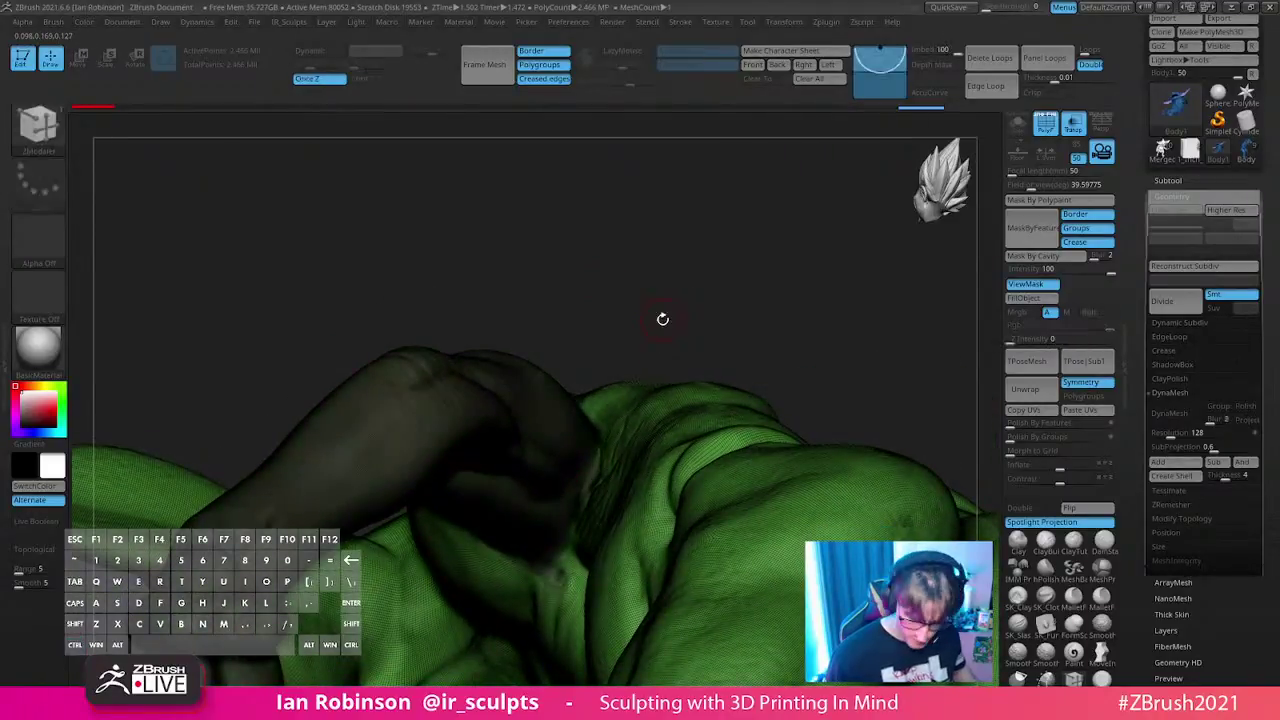
pyautogui.press('ctrl')
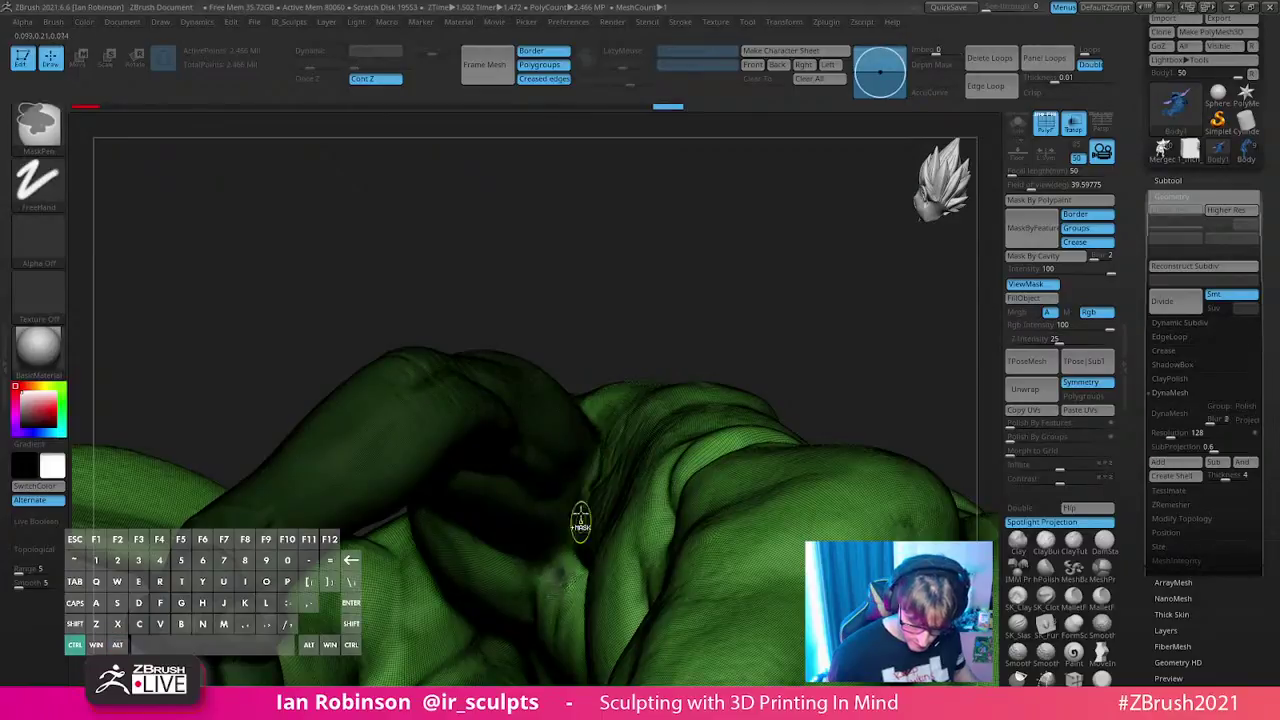
pyautogui.moveTo(686, 277)
pyautogui.mouseDown(button='right')
pyautogui.moveTo(717, 318)
pyautogui.moveTo(694, 400)
pyautogui.moveTo(552, 413)
pyautogui.mouseUp(button='right')
pyautogui.press('ctrl')
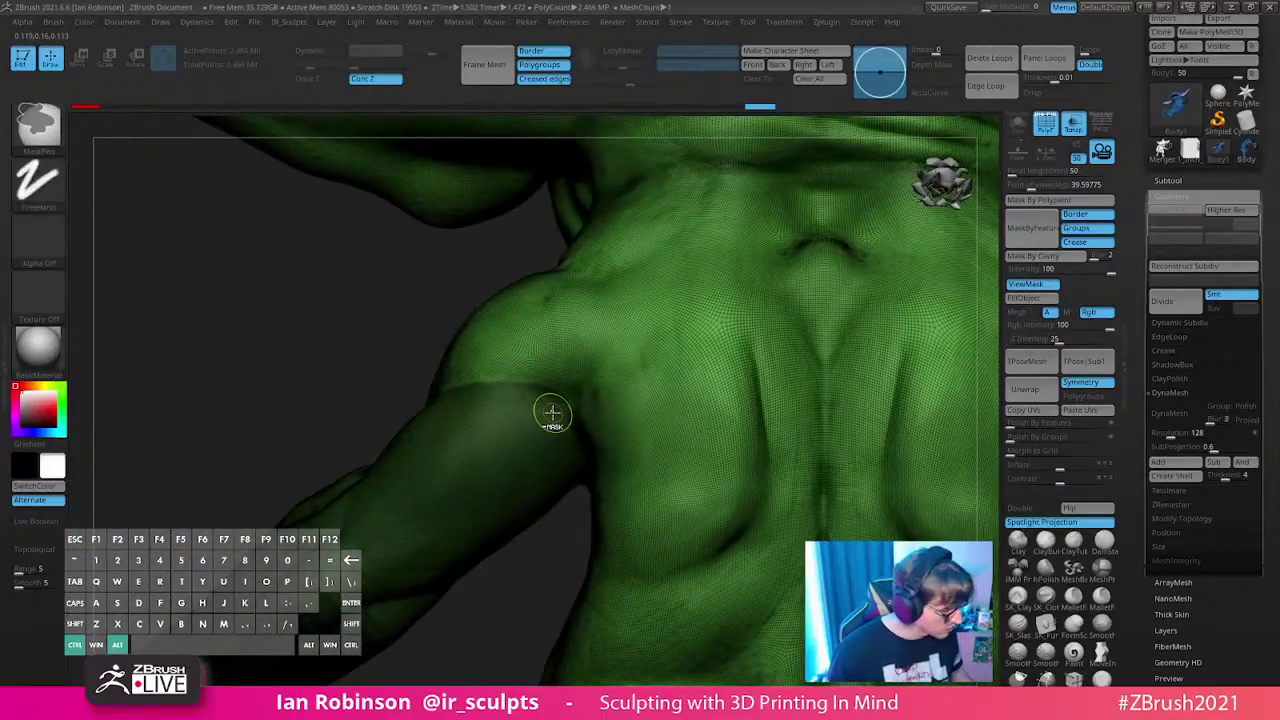
pyautogui.moveTo(523, 571)
pyautogui.mouseDown(button='right')
pyautogui.moveTo(626, 566)
pyautogui.moveTo(796, 357)
pyautogui.moveTo(749, 251)
pyautogui.moveTo(749, 263)
pyautogui.moveTo(527, 345)
pyautogui.mouseUp(button='right')
pyautogui.hotkey('ctrl', 'alt')
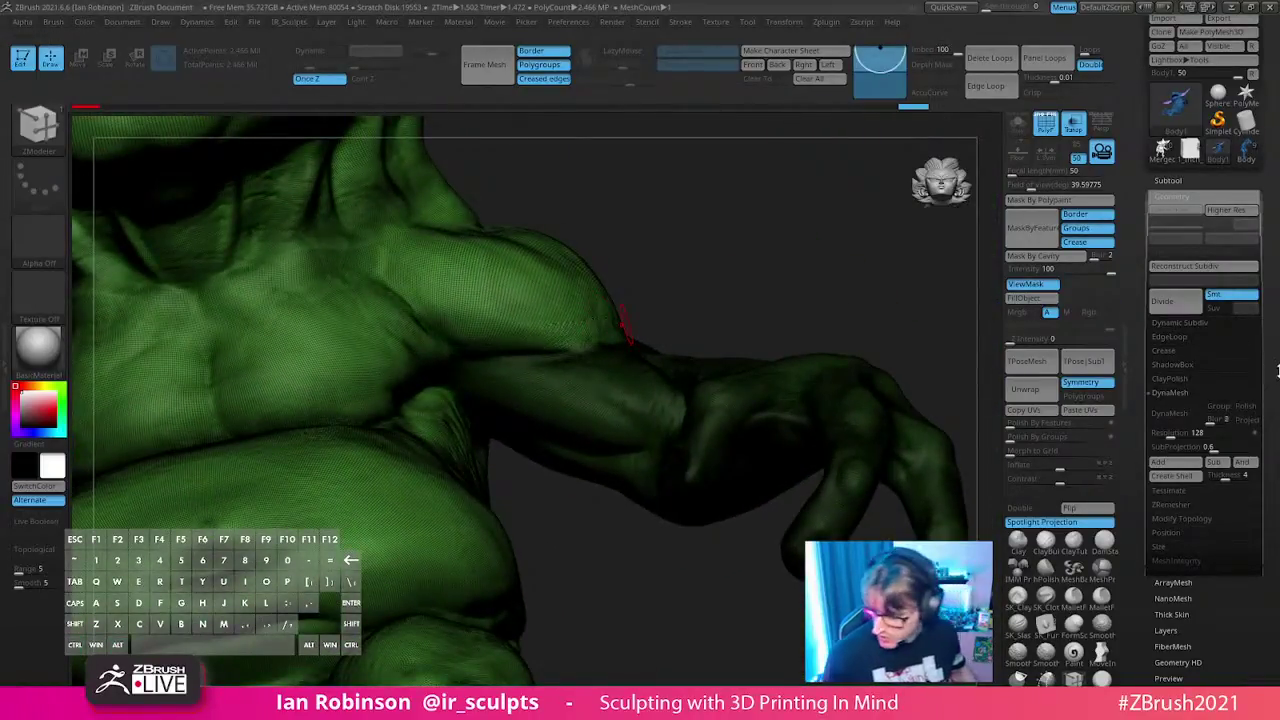
# - Open the masking settings, try Blur Mask on the left arm's mask, and undo the latest mask edits
pyautogui.scroll(-5, 1223, 358)
pyautogui.scroll(-2, 1210, 504)
pyautogui.click(1188, 470)
pyautogui.scroll(-3, 1212, 440)
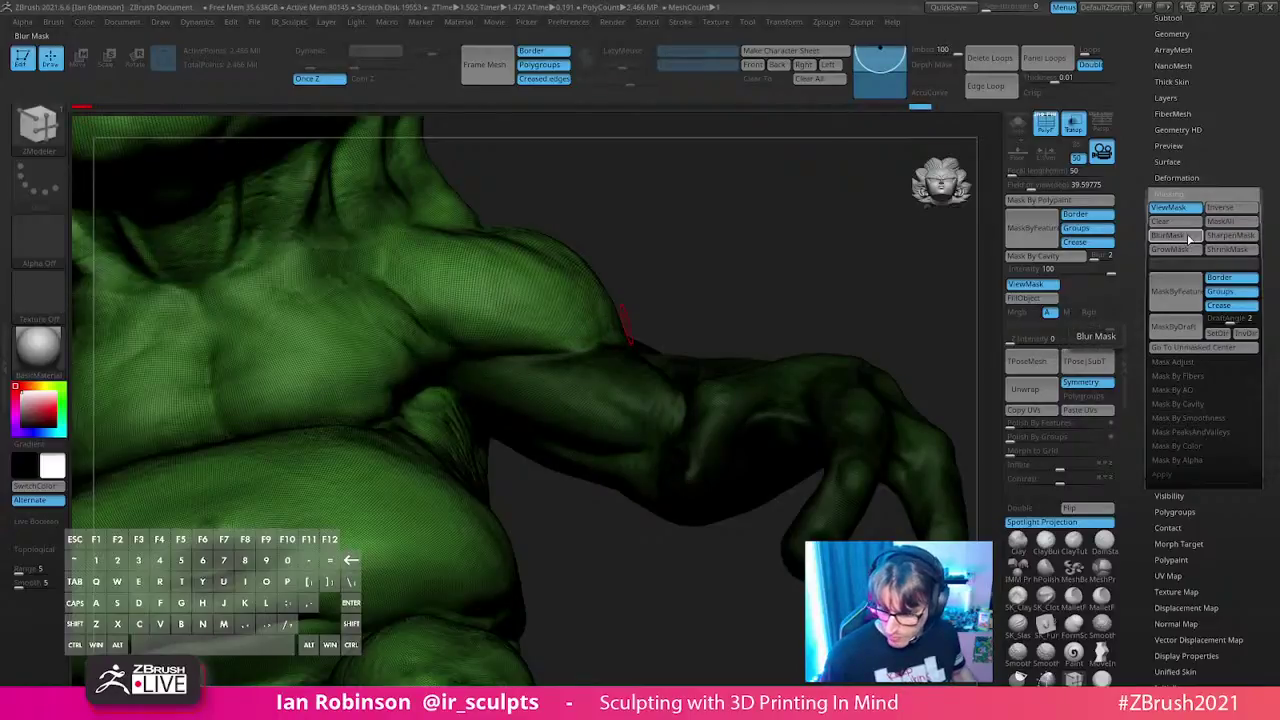
pyautogui.moveTo(790, 320)
pyautogui.mouseDown()
pyautogui.moveTo(754, 343)
pyautogui.moveTo(840, 337)
pyautogui.moveTo(674, 389)
pyautogui.mouseUp()
pyautogui.press('ctrl')
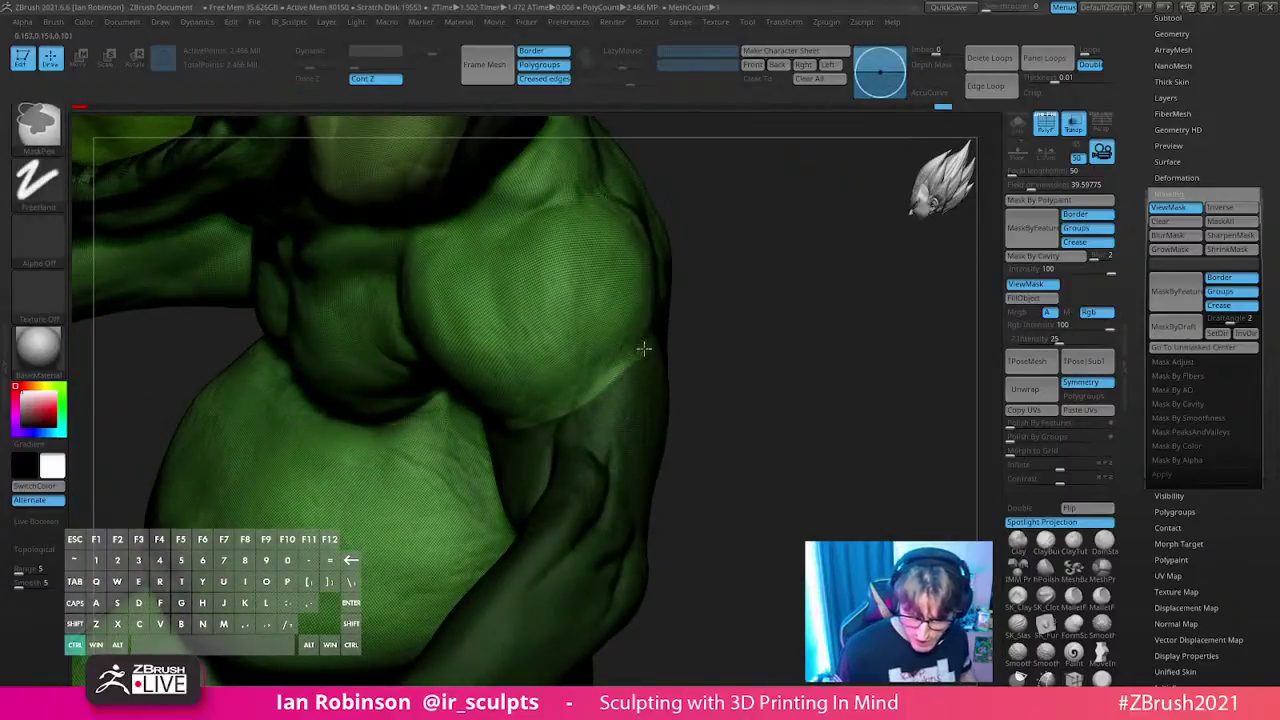
pyautogui.hotkey('ctrl', 'z')
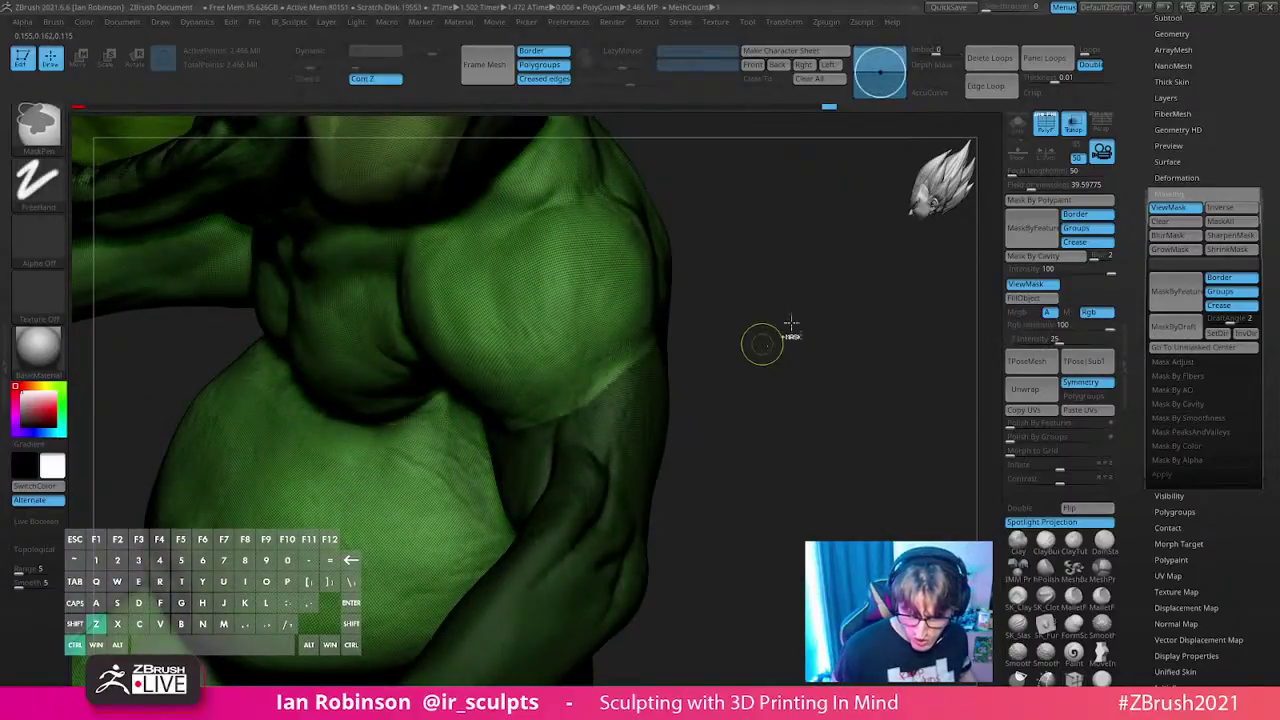
pyautogui.hotkey('ctrl', 'z')
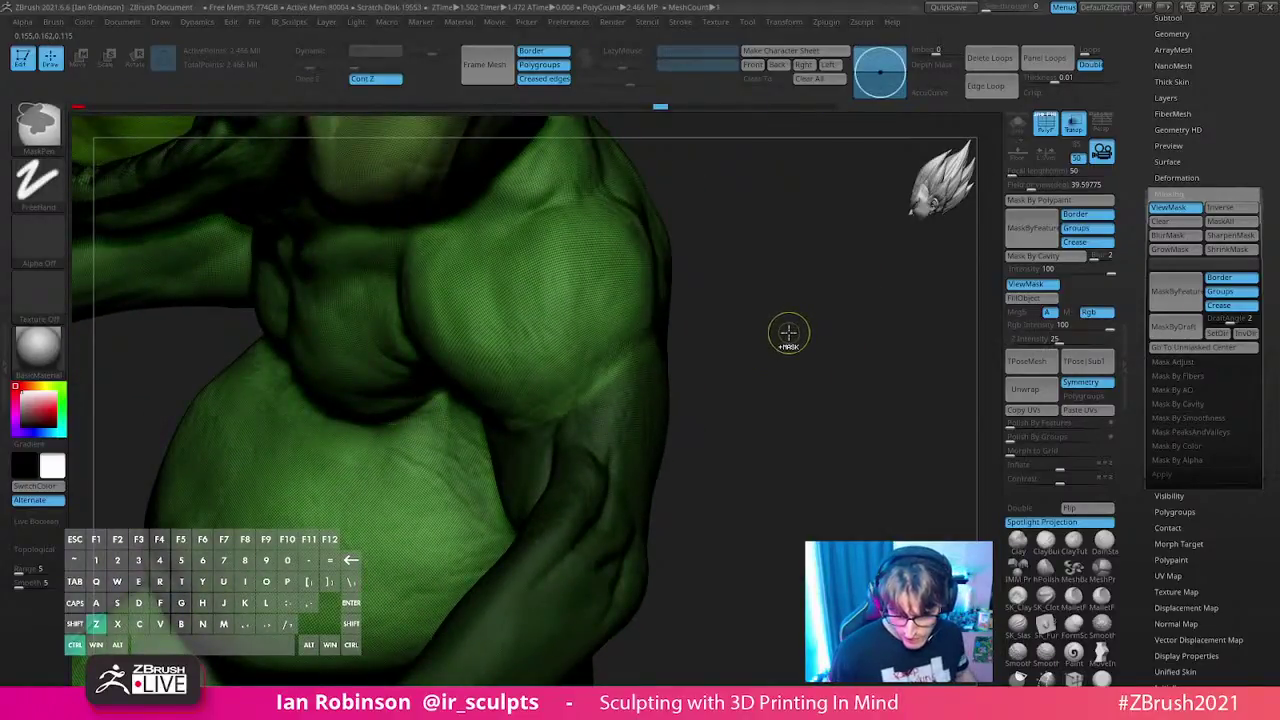
# - Restore the left arm's mask through undo and redo, and make the masked arm its own polygroup
pyautogui.hotkey('ctrl', 'z')
pyautogui.hotkey('ctrl', 'z')
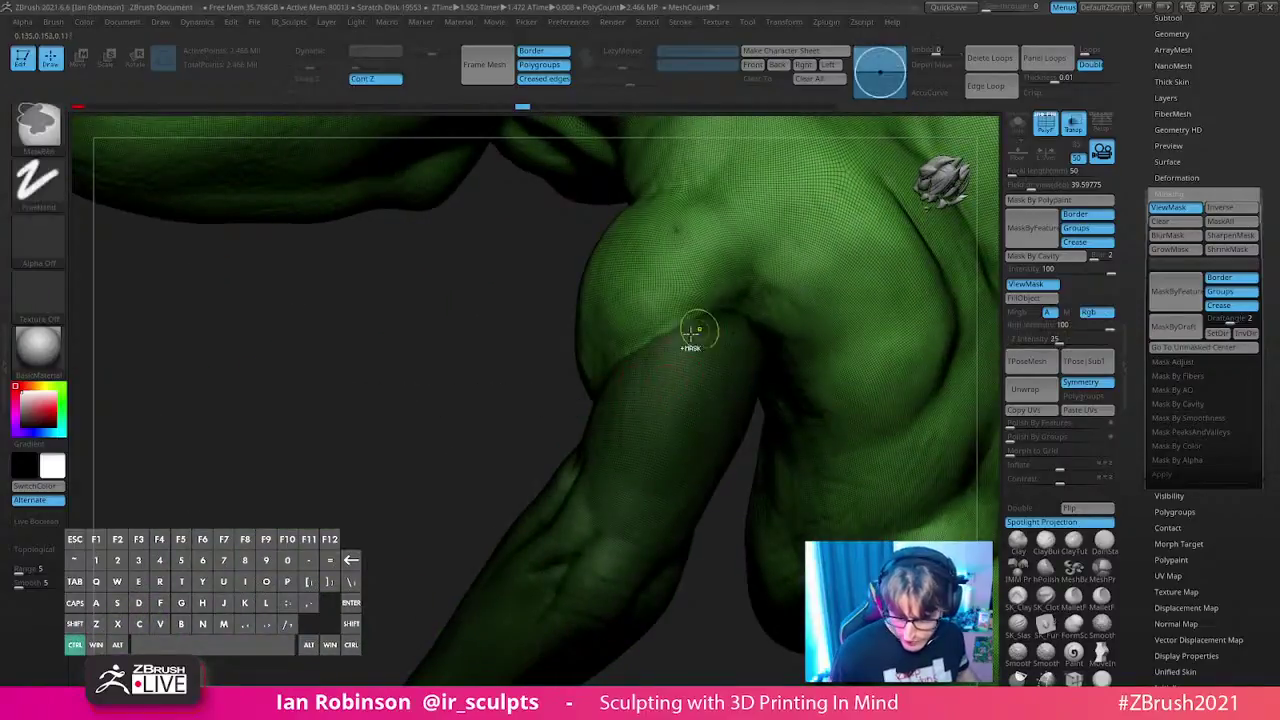
pyautogui.hotkey('ctrl', 'shift', 'z')
pyautogui.hotkey('ctrl', 'shift', 'z')
pyautogui.hotkey('ctrl', 'shift', 'z')
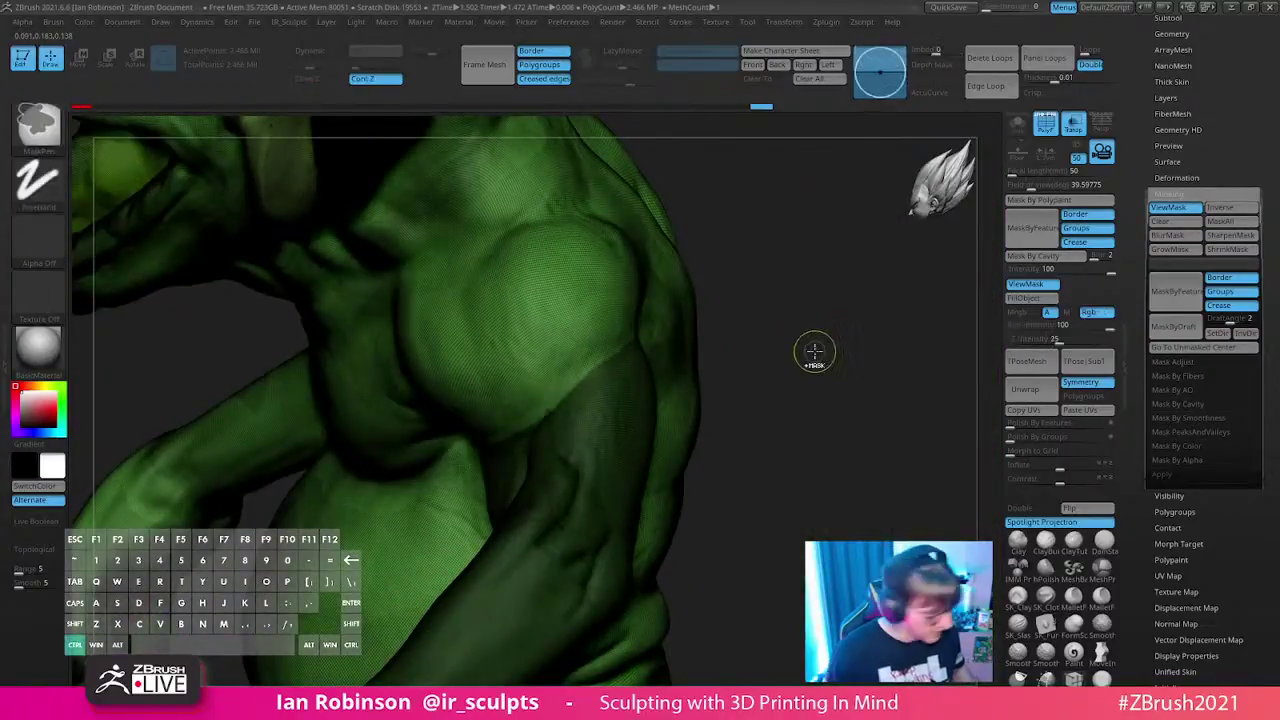
pyautogui.hotkey('ctrl', 'shift', 'z')
pyautogui.moveTo(845, 368)
pyautogui.mouseDown()
pyautogui.moveTo(871, 346)
pyautogui.moveTo(844, 325)
pyautogui.moveTo(835, 341)
pyautogui.mouseUp()
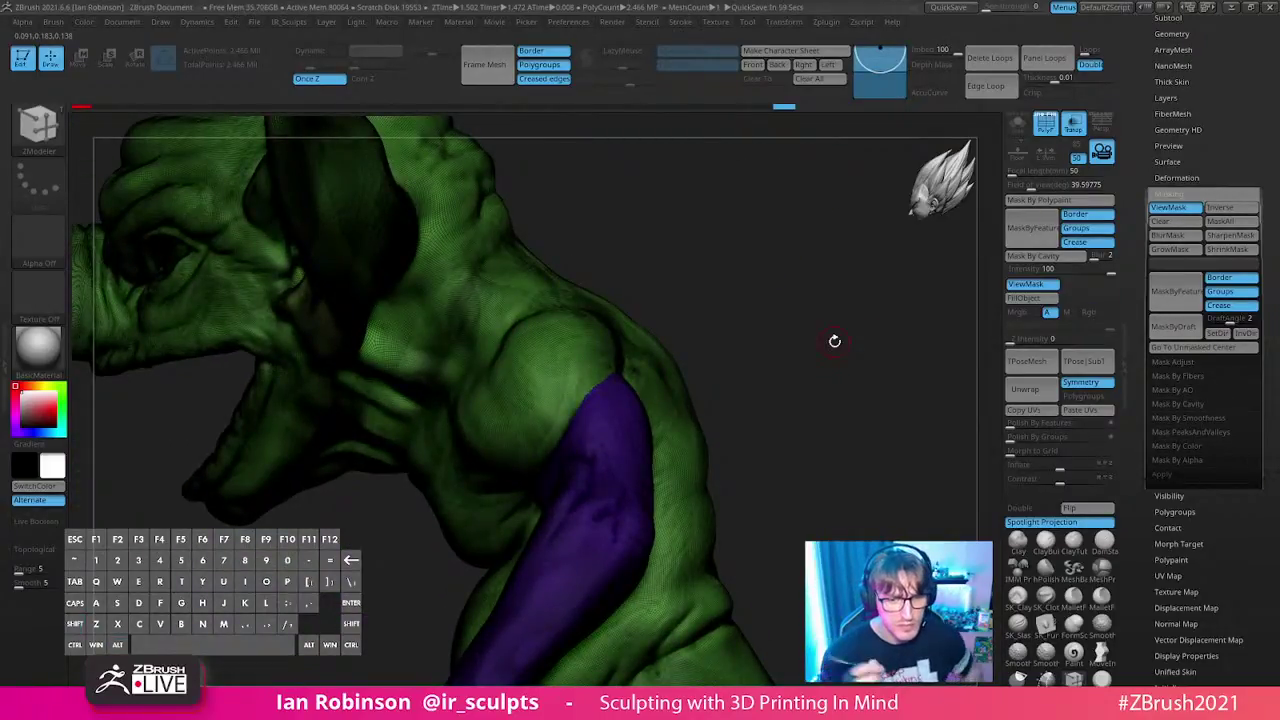
pyautogui.moveTo(813, 353); pyautogui.dragTo(814, 334)
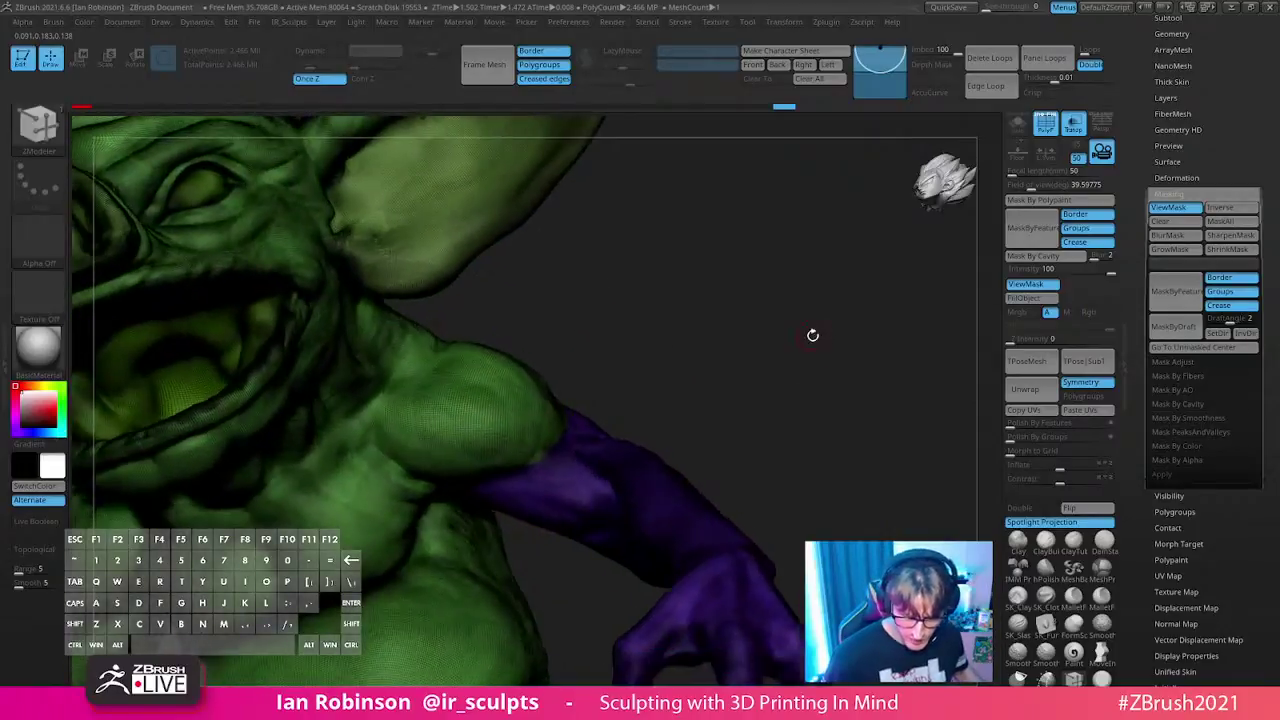
pyautogui.hotkey('shift', 'f')
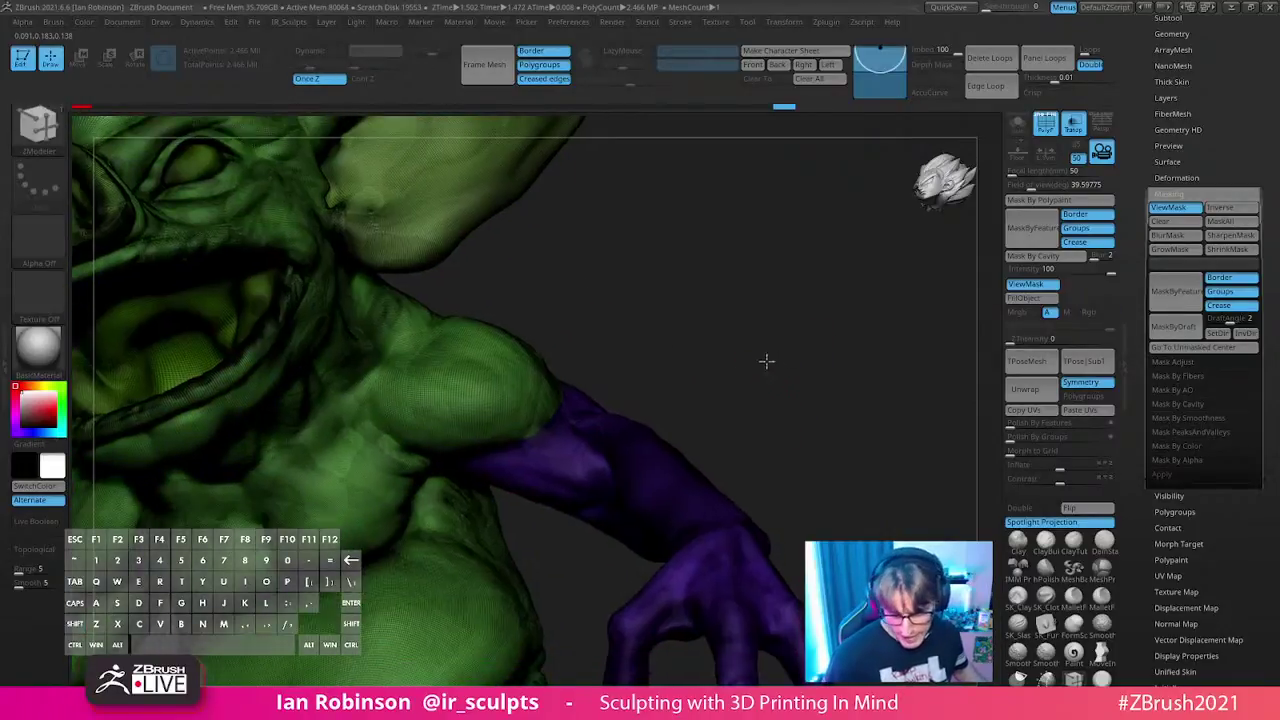
# - Isolate the purple left arm polygroup and separate it from the body into its own subtool with Split Hidden
pyautogui.moveTo(766, 360); pyautogui.dragTo(770, 329)
pyautogui.keyDown('ctrl'); pyautogui.keyDown('shift'); pyautogui.click(629, 443); pyautogui.keyUp('shift'); pyautogui.keyUp('ctrl')
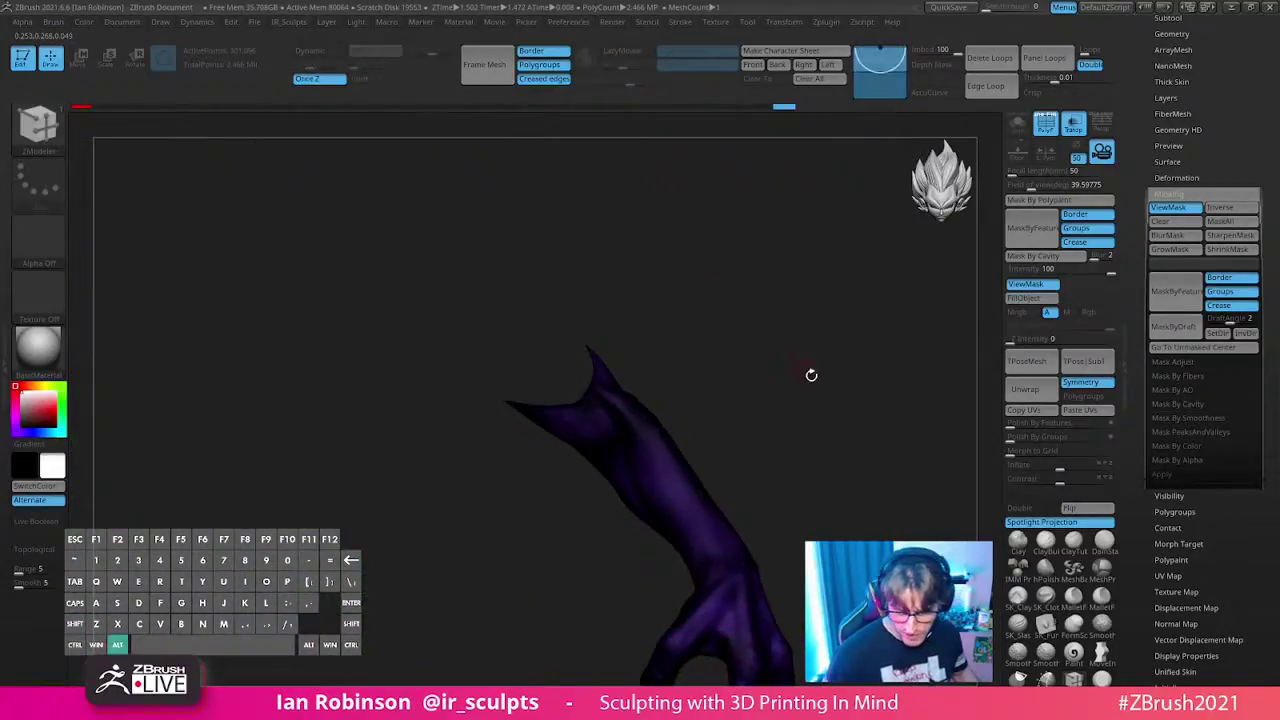
pyautogui.moveTo(809, 369); pyautogui.dragTo(804, 363)
pyautogui.press('2')
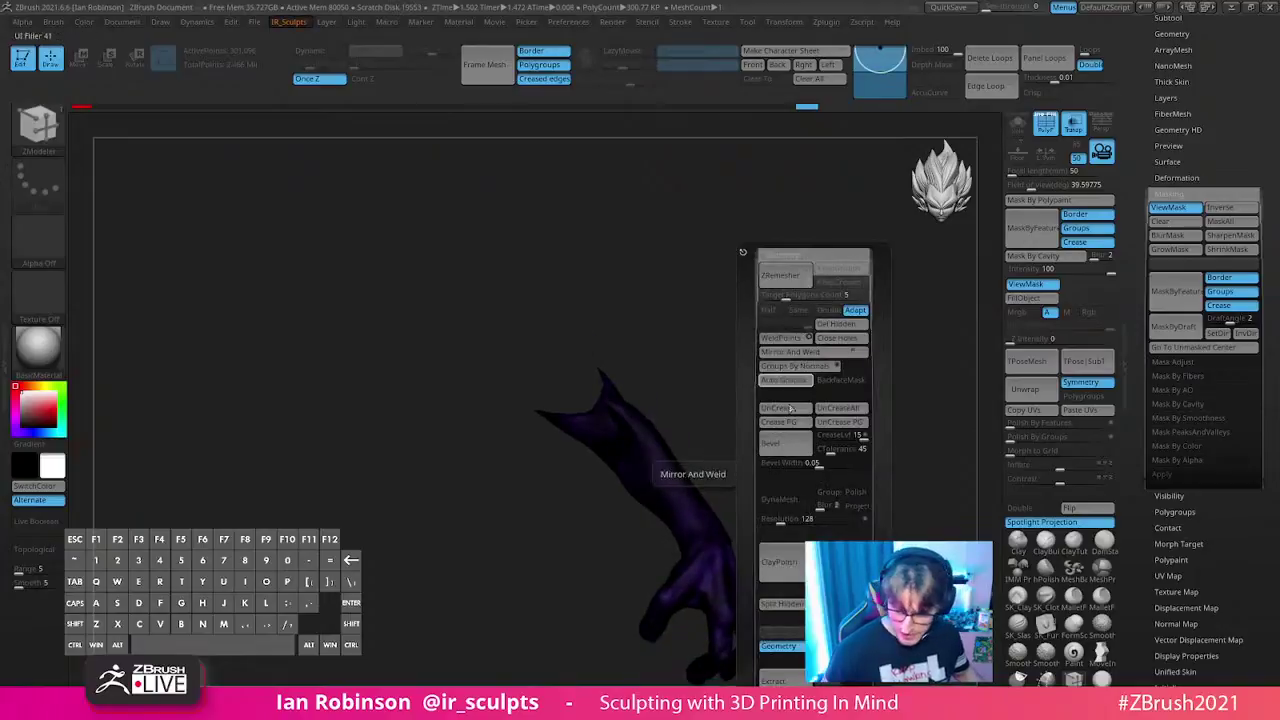
pyautogui.click(791, 606)
pyautogui.scroll(3, 1190, 260)
pyautogui.click(1185, 230)
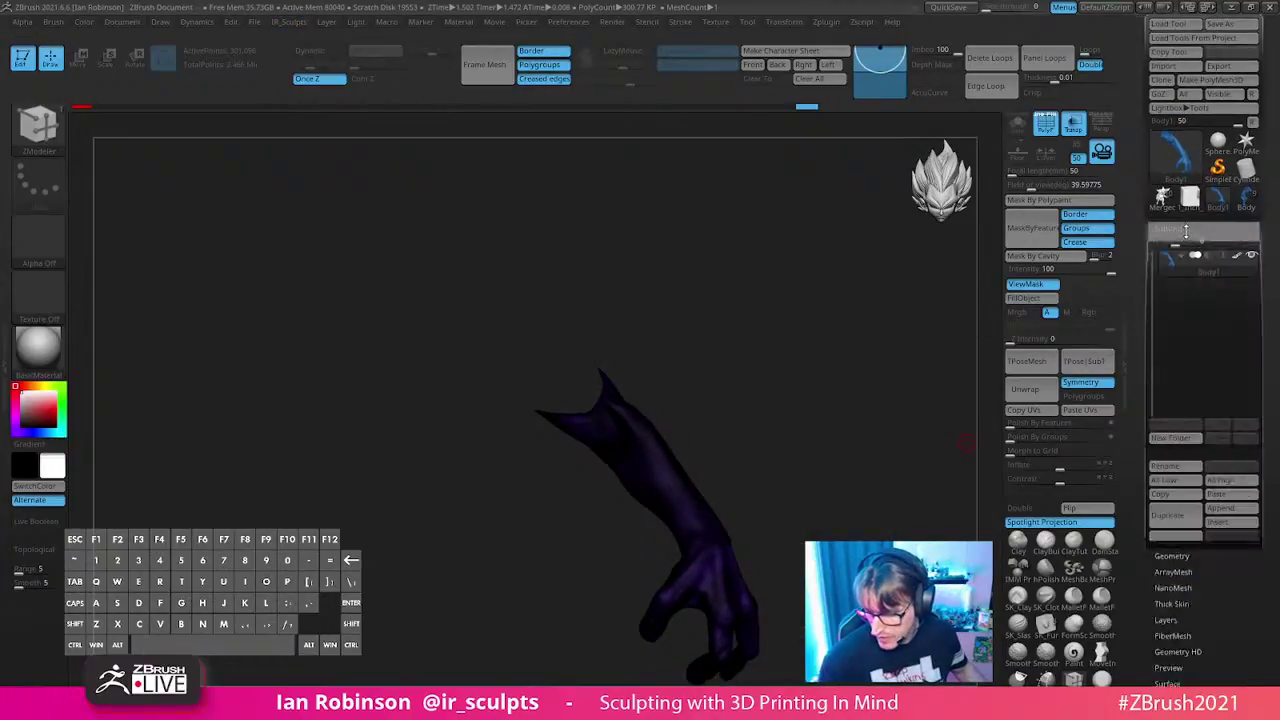
pyautogui.scroll(-5, 1259, 275)
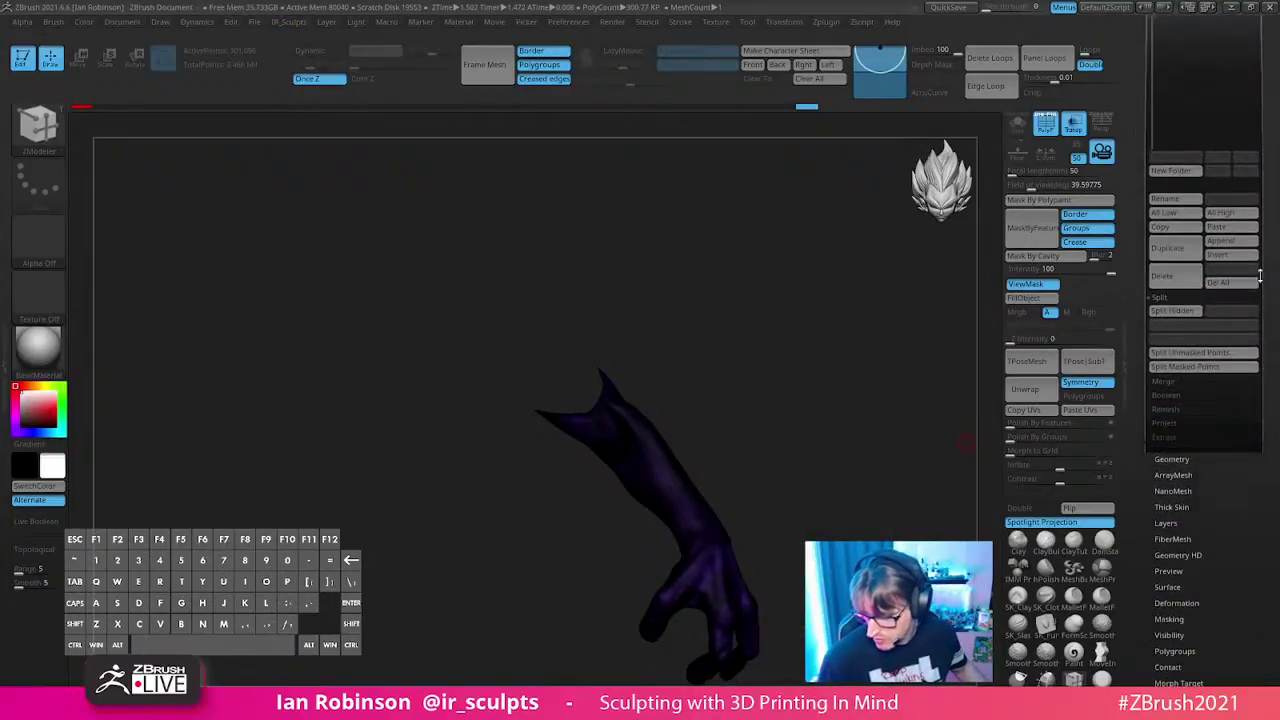
pyautogui.click(1178, 312)
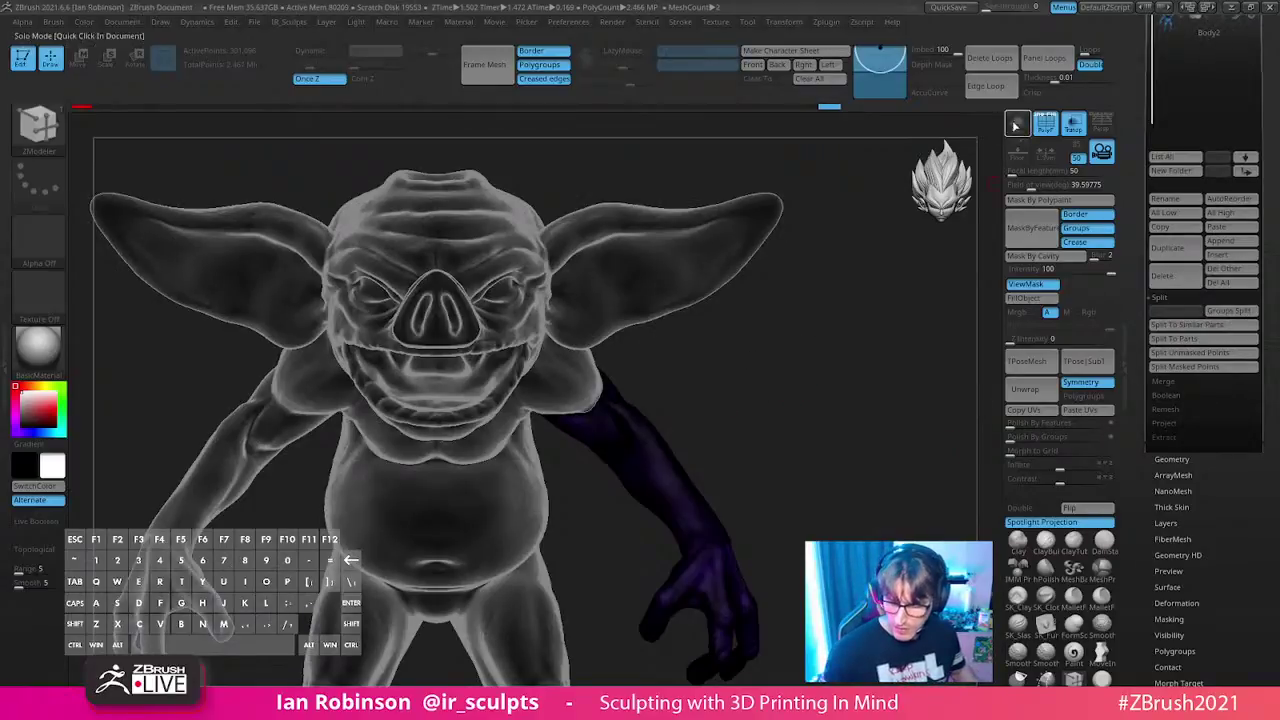
# - Turn off the transparent PolyFrame display, select the Body2 subtool and cap its open left shoulder with Close Holes
pyautogui.hotkey('alt', 's')
pyautogui.click(1016, 122)
pyautogui.moveTo(740, 330); pyautogui.dragTo(786, 380)
pyautogui.scroll(3, 1240, 181)
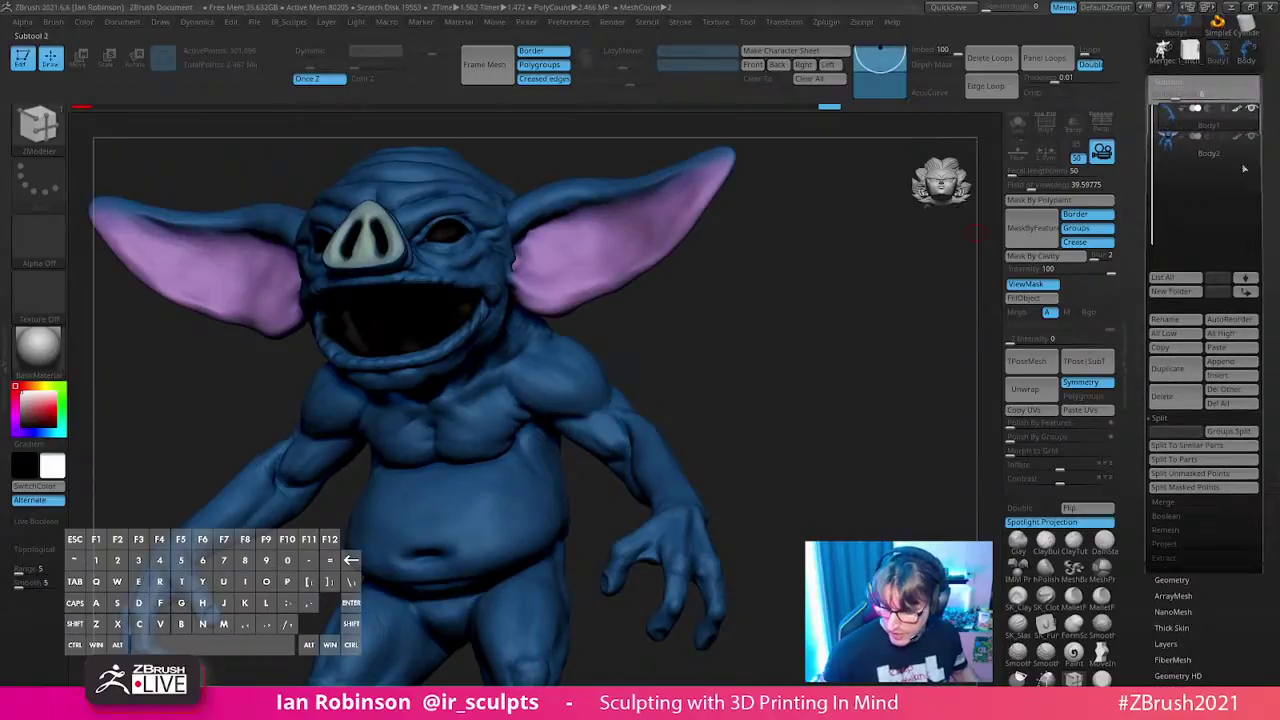
pyautogui.click(1205, 148)
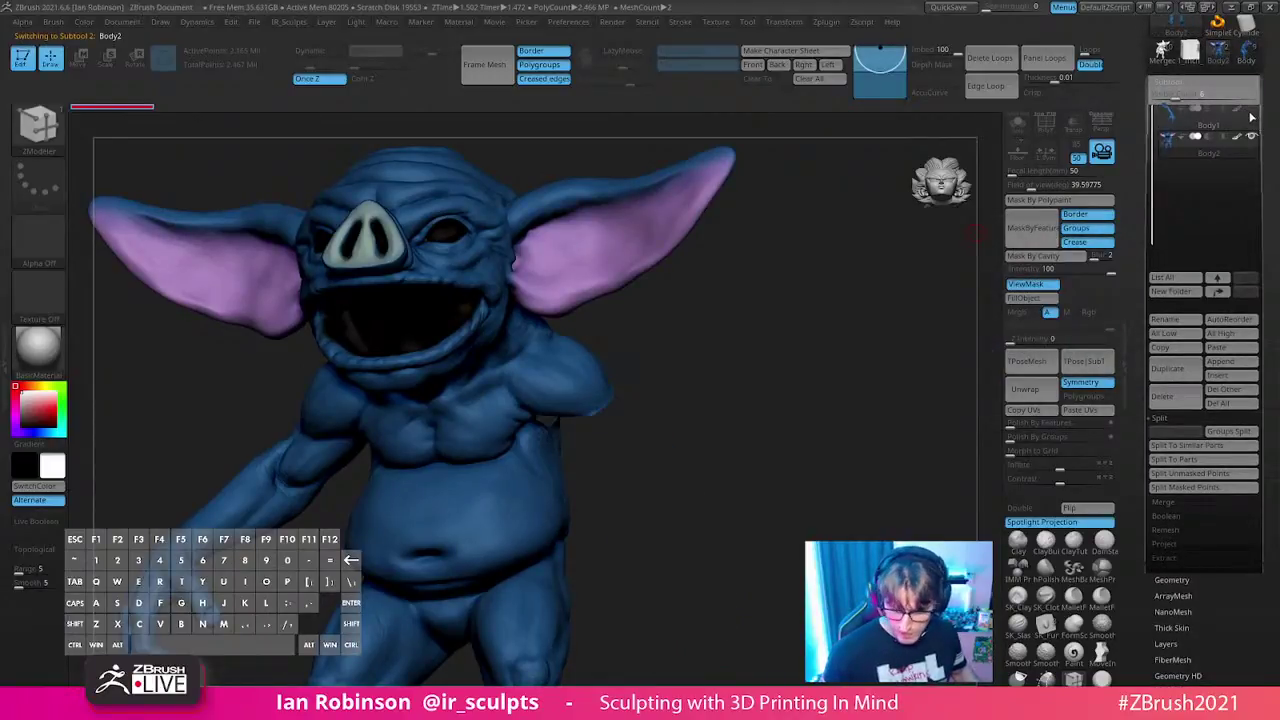
pyautogui.moveTo(832, 383); pyautogui.dragTo(730, 414)
pyautogui.press('space')
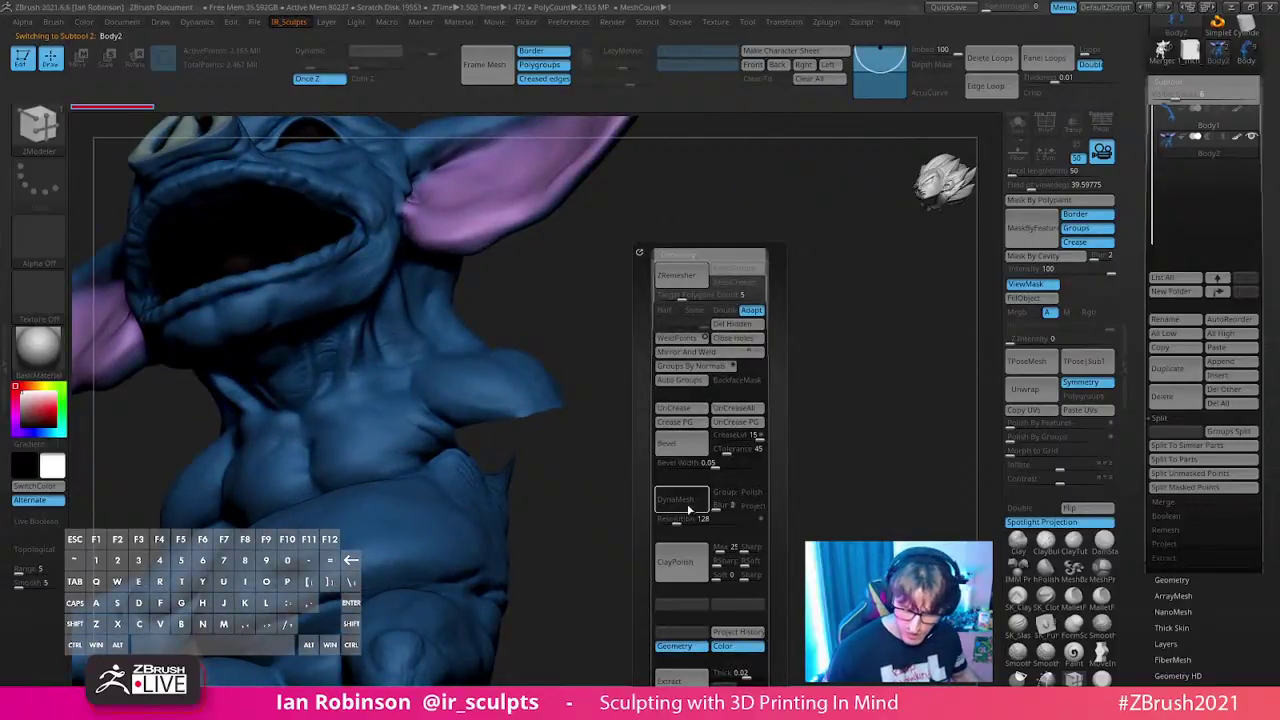
pyautogui.moveTo(580, 460)
pyautogui.mouseDown()
pyautogui.moveTo(703, 423)
pyautogui.moveTo(806, 451)
pyautogui.moveTo(607, 483)
pyautogui.mouseUp()
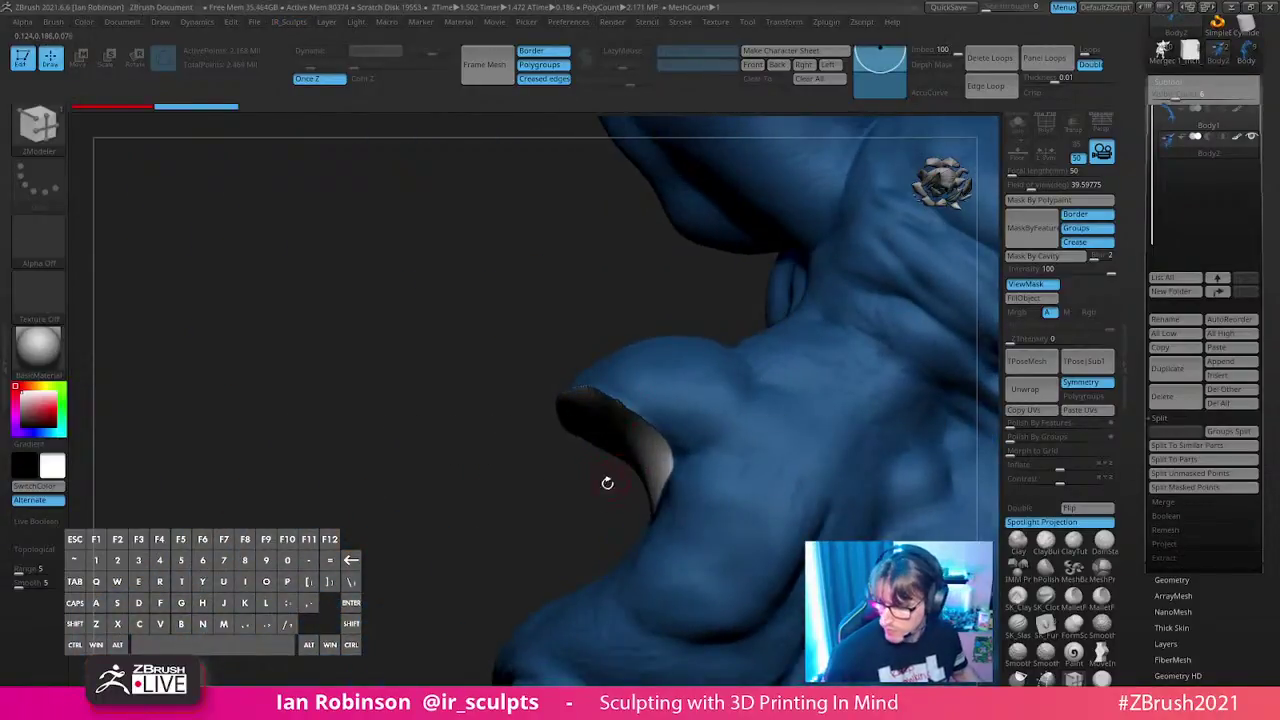
# - Show the Body1 arm subtool again, isolate it in Solo mode and cap its open end with Close Holes
pyautogui.click(1253, 111)
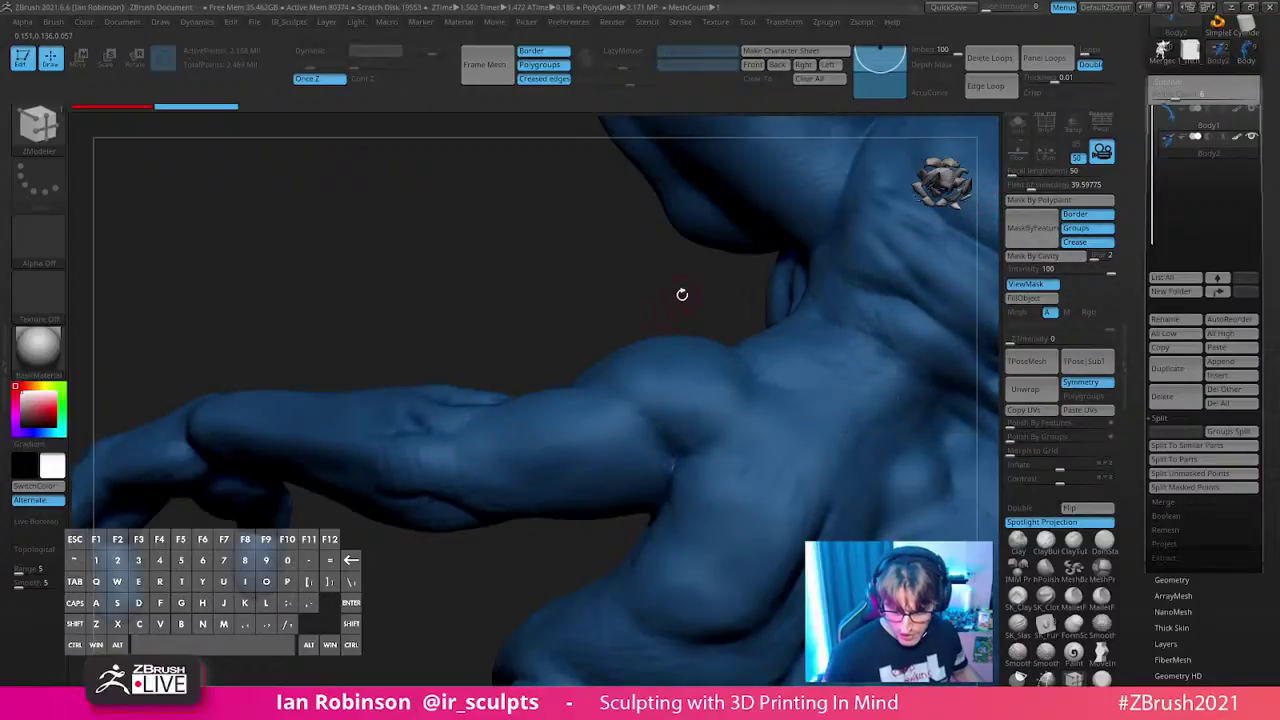
pyautogui.click(1183, 128)
pyautogui.click(1017, 125)
pyautogui.moveTo(697, 336); pyautogui.dragTo(800, 290)
pyautogui.press('1')
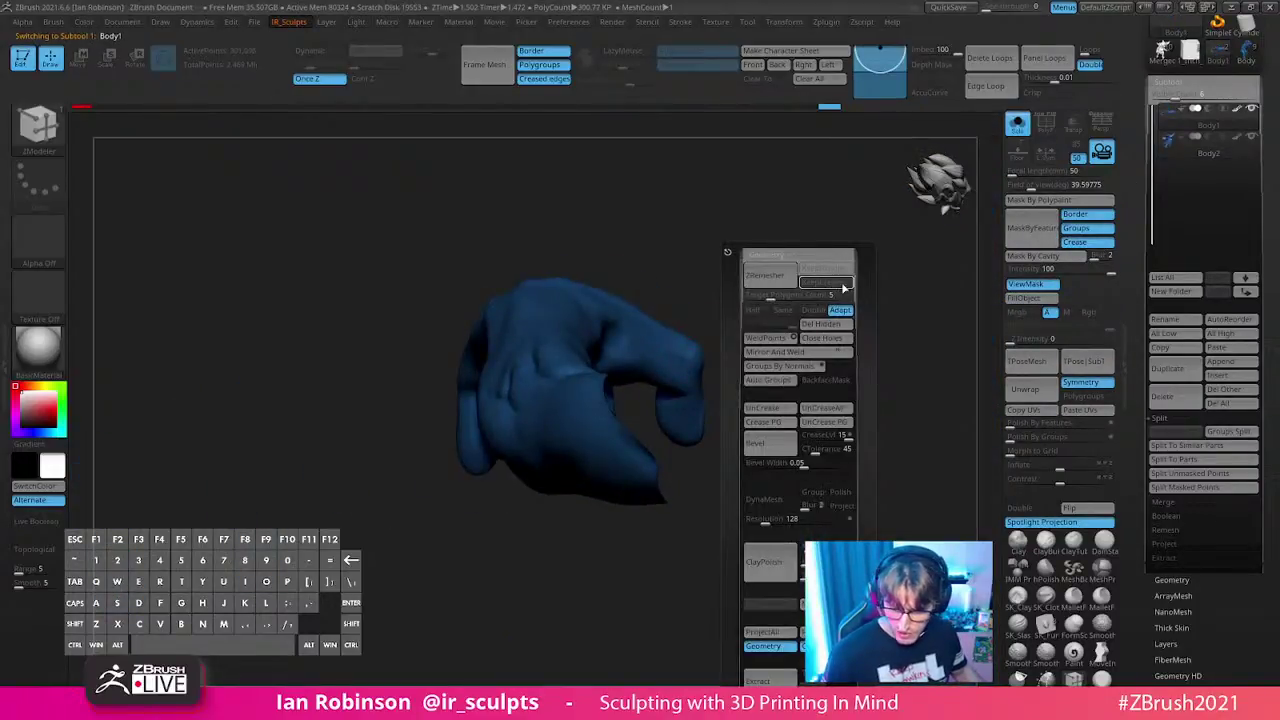
pyautogui.click(835, 339)
pyautogui.moveTo(614, 600); pyautogui.dragTo(653, 554)
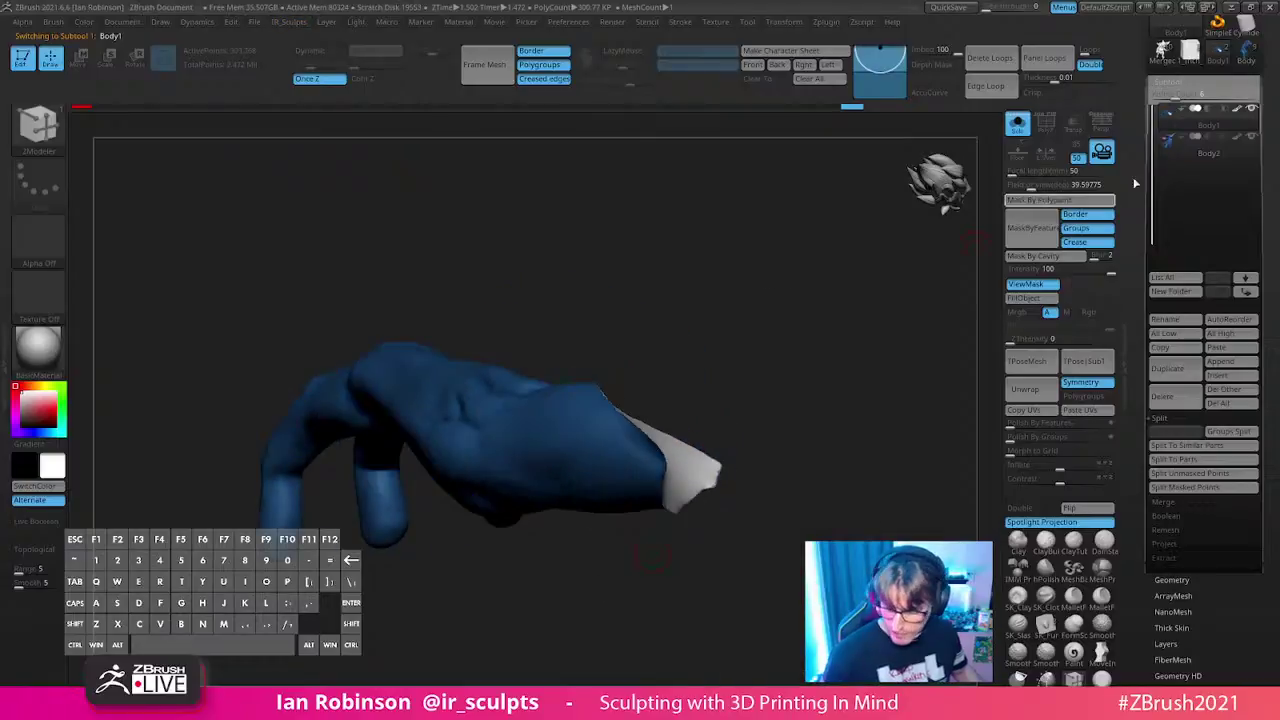
# - Show the arm together with the body and examine the seam at the left shoulder
pyautogui.click(1017, 125)
pyautogui.moveTo(760, 470); pyautogui.dragTo(950, 440)
pyautogui.keyDown('alt'); pyautogui.moveTo(906, 370); pyautogui.dragTo(768, 342); pyautogui.keyUp('alt')
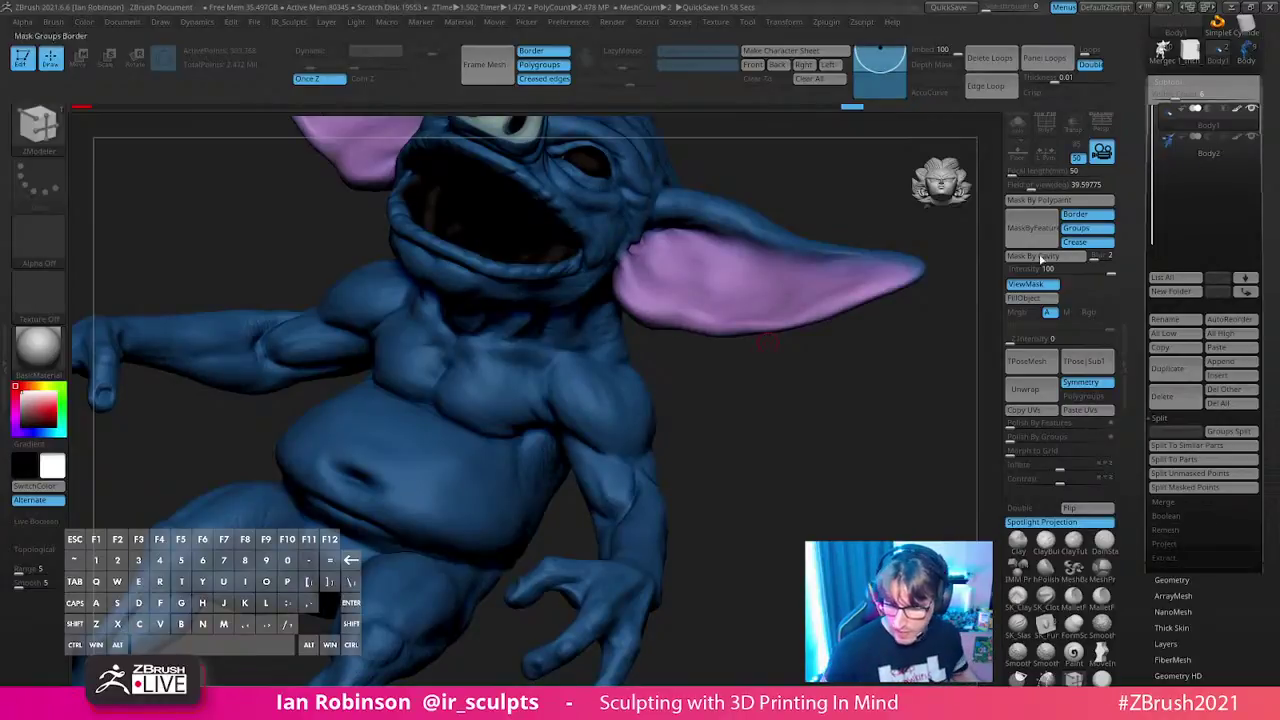
pyautogui.moveTo(862, 389)
pyautogui.mouseDown()
pyautogui.moveTo(654, 534)
pyautogui.moveTo(493, 547)
pyautogui.moveTo(491, 594)
pyautogui.mouseUp()
pyautogui.keyDown('alt'); pyautogui.moveTo(537, 383); pyautogui.dragTo(718, 412); pyautogui.keyUp('alt')
pyautogui.moveTo(761, 569)
pyautogui.keyDown('shift'); pyautogui.mouseDown()
pyautogui.moveTo(891, 517)
pyautogui.moveTo(922, 252)
pyautogui.moveTo(1010, 125)
pyautogui.mouseUp(); pyautogui.keyUp('shift')
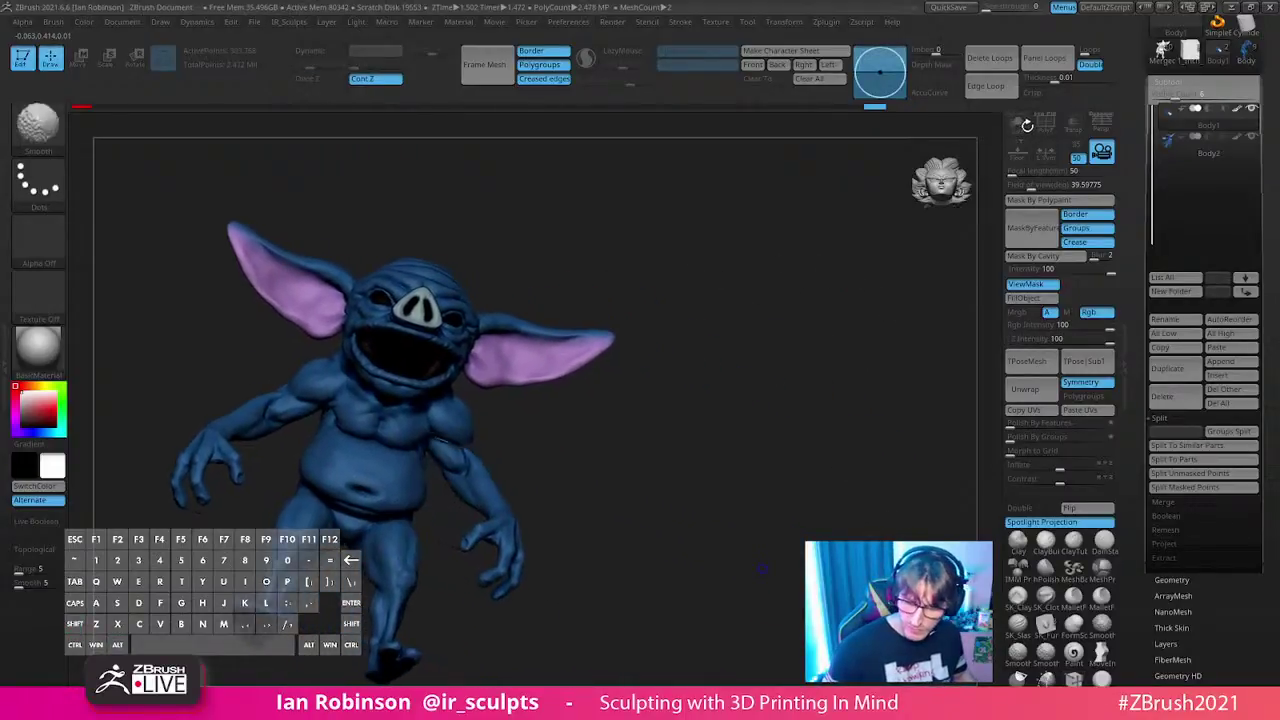
# - Isolate the arm and use SelectLasso to hide the uneven polygons along its cut upper edge
pyautogui.click(1017, 123)
pyautogui.moveTo(780, 408); pyautogui.dragTo(660, 362)
pyautogui.moveTo(617, 287); pyautogui.dragTo(737, 309)
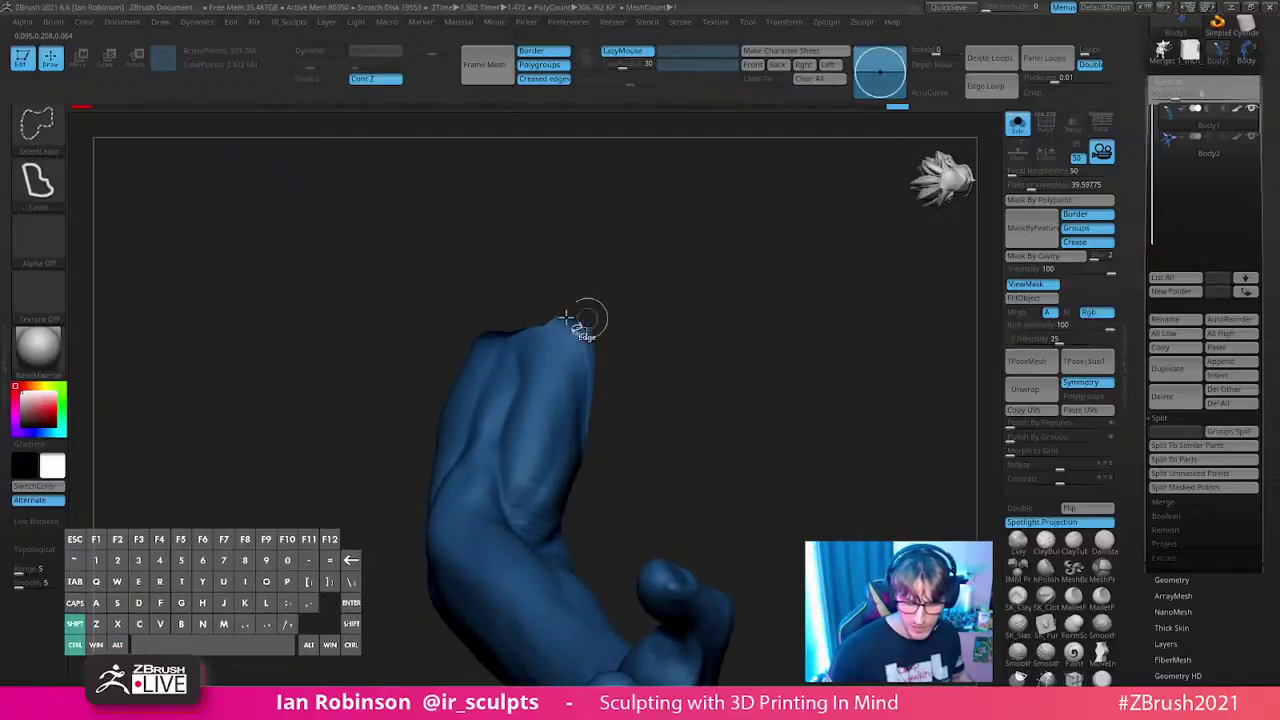
pyautogui.moveTo(664, 387)
pyautogui.keyDown('ctrl'); pyautogui.keyDown('shift'); pyautogui.mouseDown()
pyautogui.moveTo(677, 266)
pyautogui.moveTo(729, 294)
pyautogui.moveTo(737, 251)
pyautogui.moveTo(755, 333)
pyautogui.moveTo(806, 340)
pyautogui.moveTo(743, 346)
pyautogui.mouseUp(); pyautogui.keyUp('shift'); pyautogui.keyUp('ctrl')
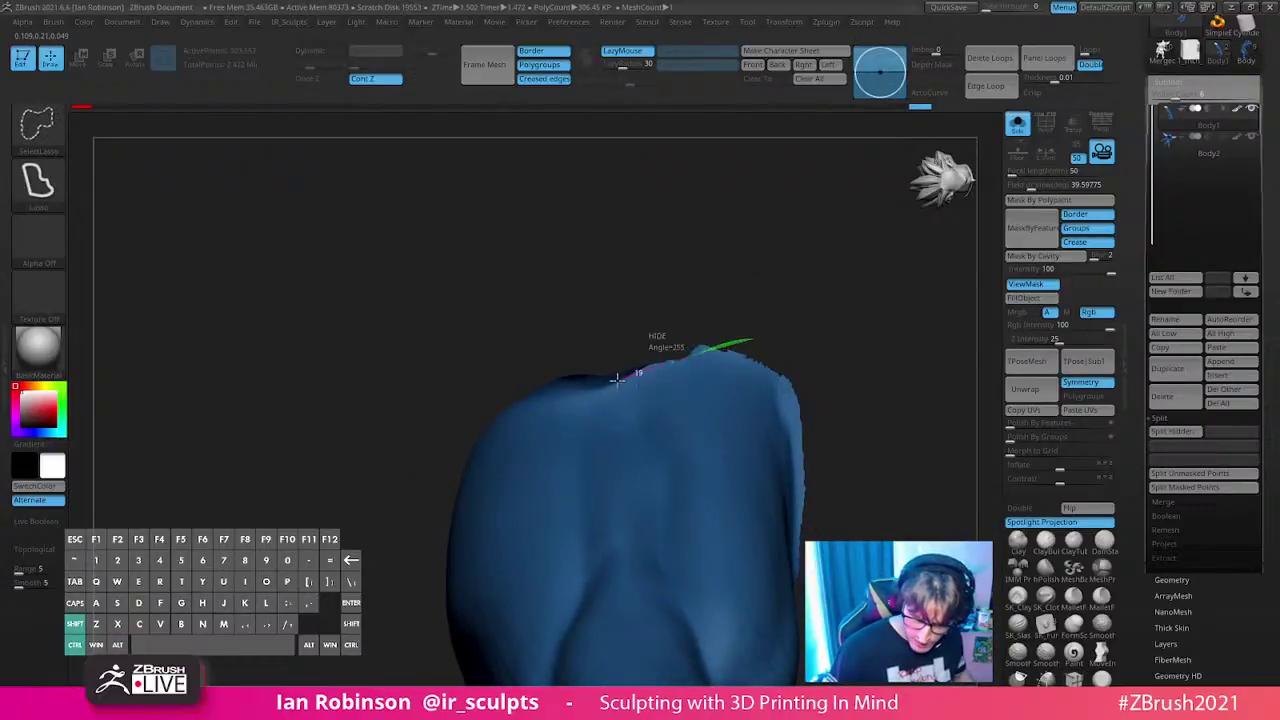
pyautogui.moveTo(492, 339)
pyautogui.keyDown('ctrl'); pyautogui.keyDown('alt'); pyautogui.keyDown('shift'); pyautogui.mouseDown()
pyautogui.moveTo(750, 280)
pyautogui.moveTo(778, 292)
pyautogui.moveTo(668, 277)
pyautogui.mouseUp(); pyautogui.keyUp('shift'); pyautogui.keyUp('alt'); pyautogui.keyUp('ctrl')
pyautogui.hotkey('ctrl', 'z')
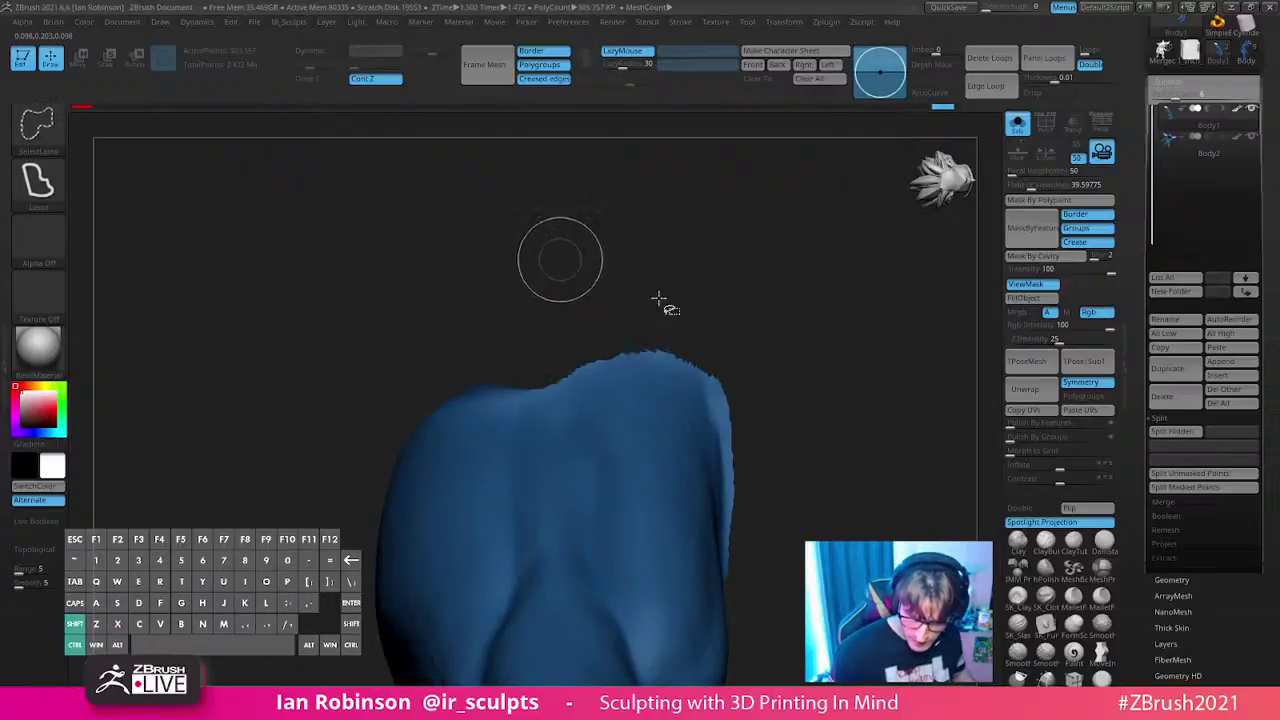
pyautogui.keyDown('ctrl'); pyautogui.keyDown('alt'); pyautogui.keyDown('shift'); pyautogui.moveTo(708, 358); pyautogui.dragTo(706, 358); pyautogui.keyUp('shift'); pyautogui.keyUp('alt'); pyautogui.keyUp('ctrl')
pyautogui.moveTo(586, 277); pyautogui.dragTo(680, 355)
pyautogui.keyDown('ctrl'); pyautogui.keyDown('alt'); pyautogui.keyDown('shift'); pyautogui.moveTo(748, 468); pyautogui.dragTo(776, 364); pyautogui.keyUp('shift'); pyautogui.keyUp('alt'); pyautogui.keyUp('ctrl')
# - Delete the arm's hidden polygons, cap the opening with Close Holes and smooth the rim of the cap
pyautogui.moveTo(820, 288)
pyautogui.mouseDown()
pyautogui.moveTo(800, 309)
pyautogui.moveTo(764, 292)
pyautogui.moveTo(783, 304)
pyautogui.moveTo(780, 291)
pyautogui.mouseUp()
pyautogui.press('2')
pyautogui.click(808, 325)
pyautogui.press('2')
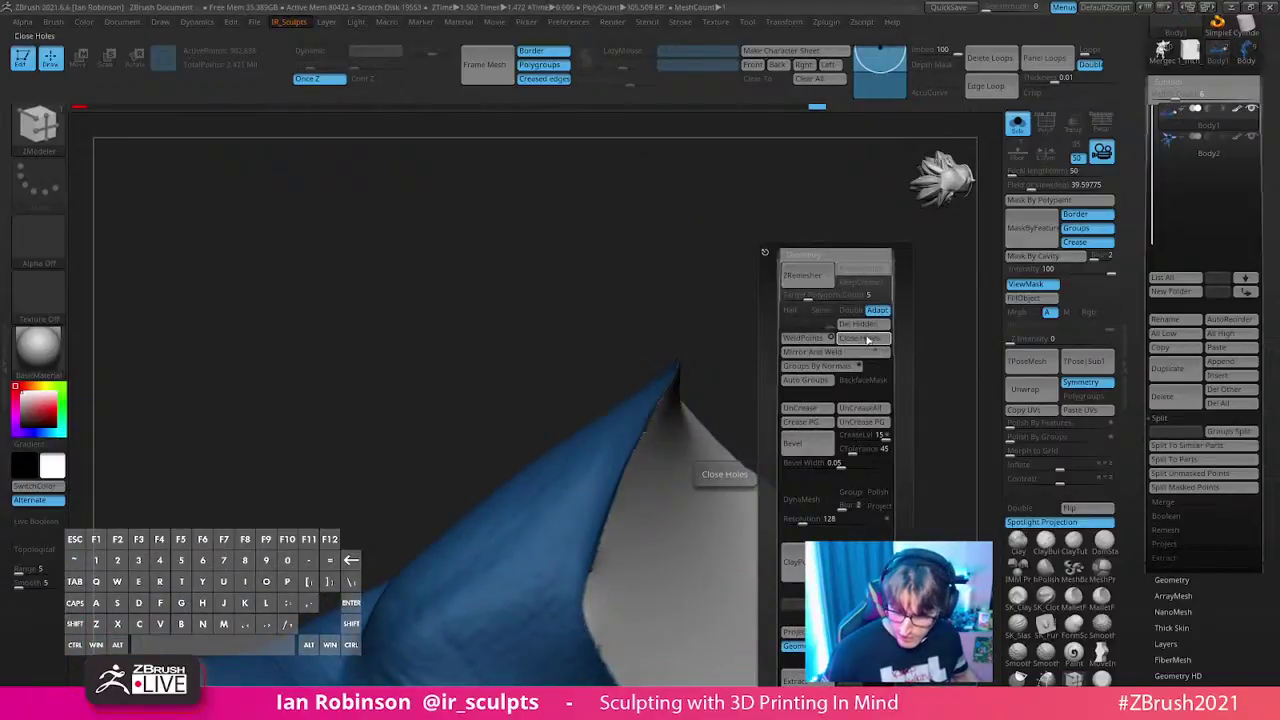
pyautogui.moveTo(703, 337)
pyautogui.mouseDown()
pyautogui.moveTo(823, 346)
pyautogui.moveTo(686, 443)
pyautogui.moveTo(791, 437)
pyautogui.moveTo(843, 377)
pyautogui.moveTo(820, 429)
pyautogui.moveTo(558, 438)
pyautogui.moveTo(720, 380)
pyautogui.moveTo(849, 286)
pyautogui.moveTo(780, 337)
pyautogui.moveTo(580, 438)
pyautogui.mouseUp()
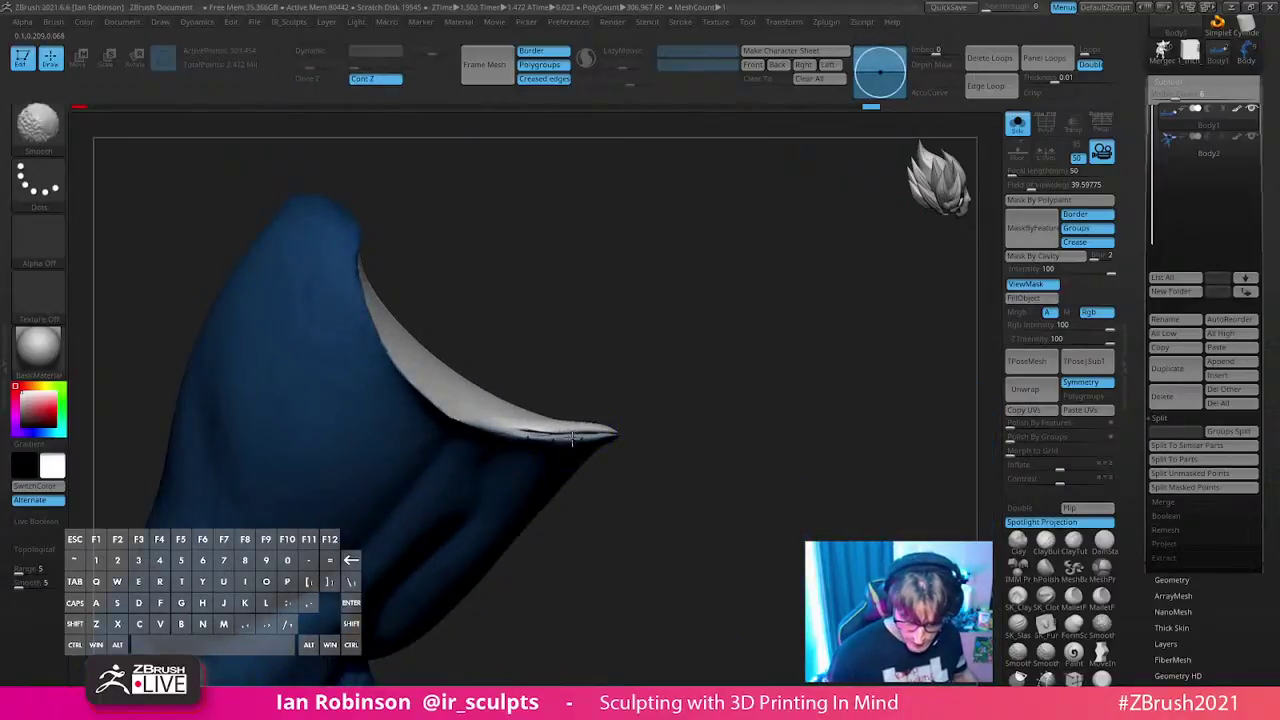
pyautogui.moveTo(709, 380); pyautogui.dragTo(430, 584)
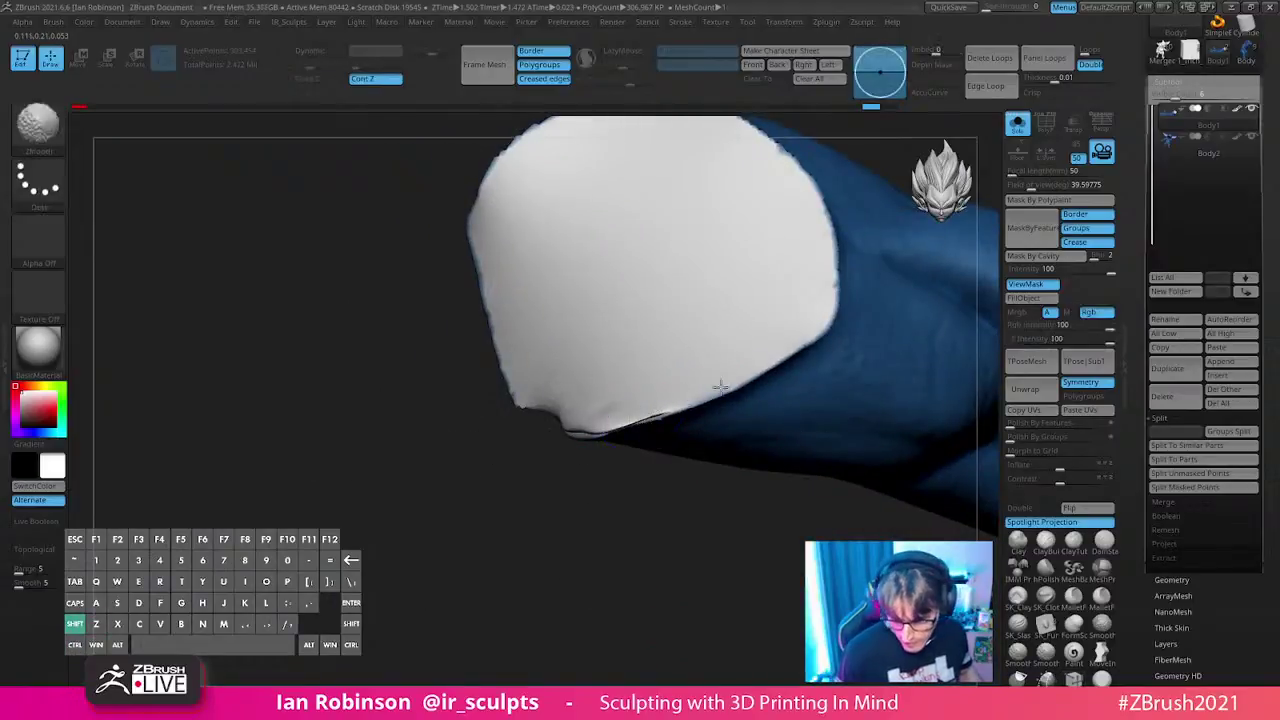
pyautogui.moveTo(657, 480); pyautogui.dragTo(414, 537)
# - Try DynaMesh on the arm, undo it, and remesh the arm with a DynaMesh resolution of 2368
pyautogui.press('2')
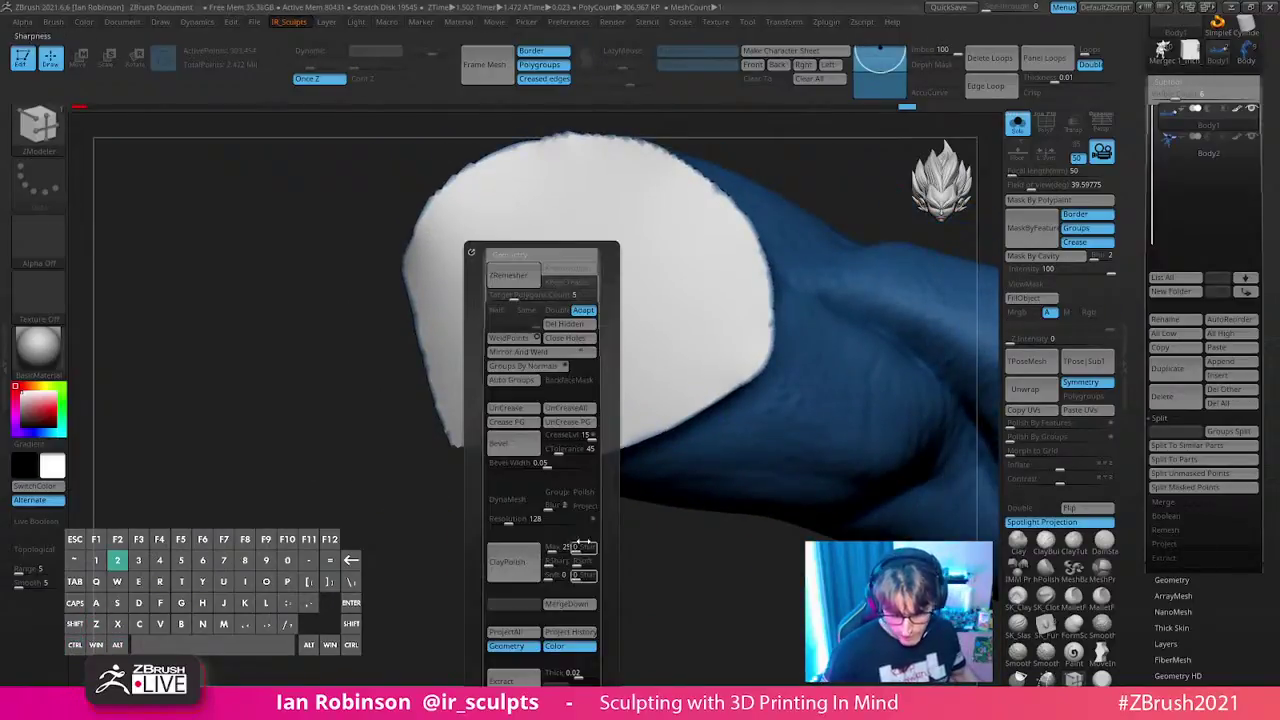
pyautogui.click(524, 501)
pyautogui.hotkey('ctrl', 'z')
pyautogui.press('2')
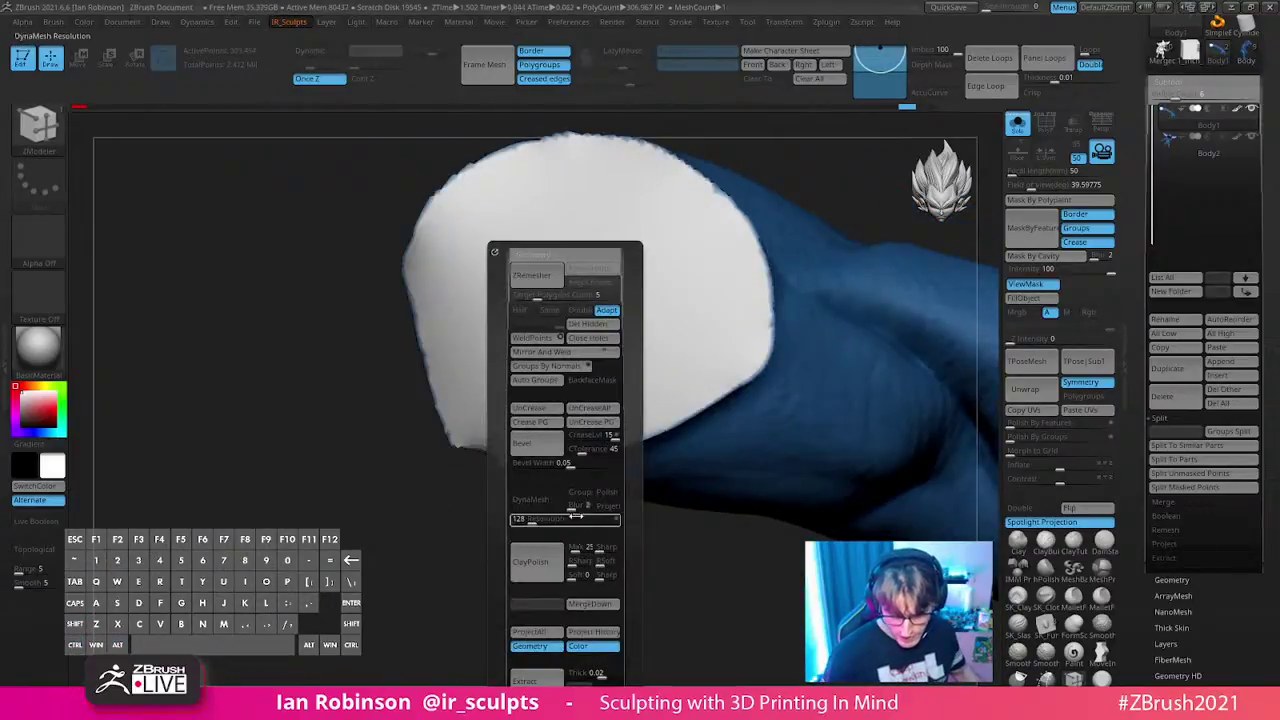
pyautogui.moveTo(508, 583)
pyautogui.mouseDown()
pyautogui.moveTo(768, 334)
pyautogui.moveTo(766, 303)
pyautogui.moveTo(791, 277)
pyautogui.mouseUp()
# - Hide the arm's end cap with the selection brush and delete the hidden polygons
pyautogui.hotkey('ctrl', 'shift')
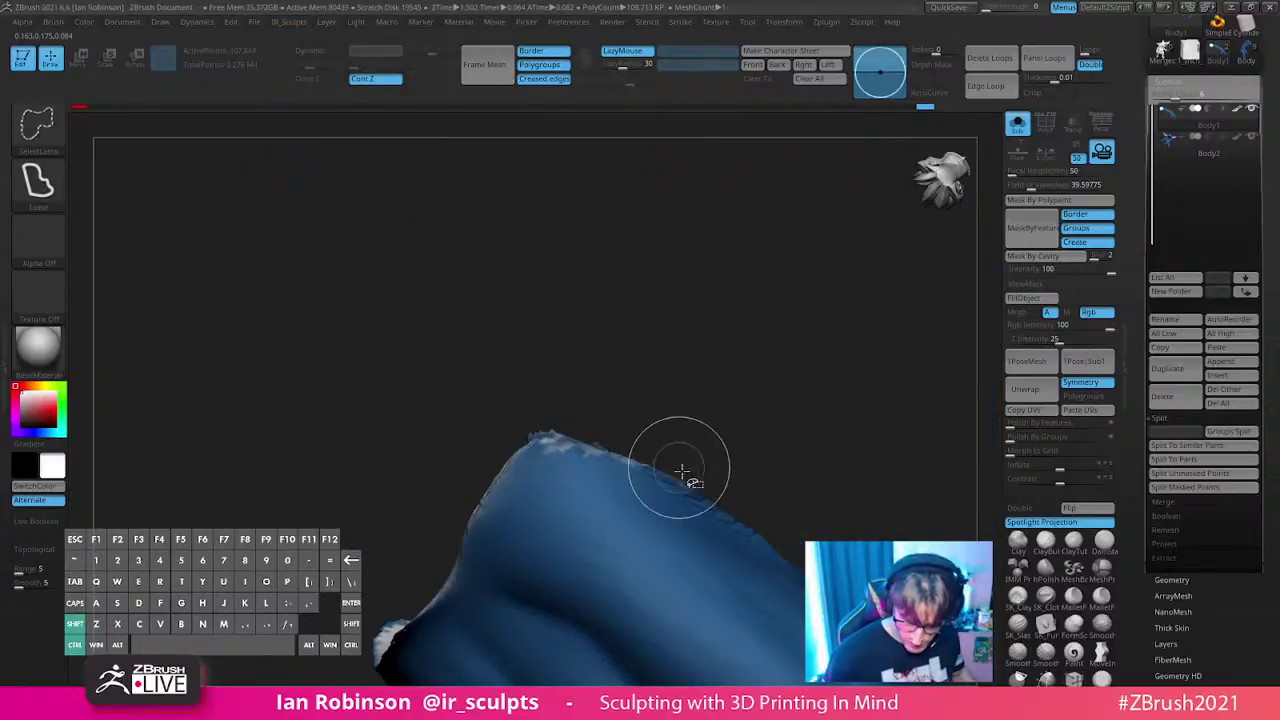
pyautogui.moveTo(609, 315); pyautogui.dragTo(612, 322)
pyautogui.press('2')
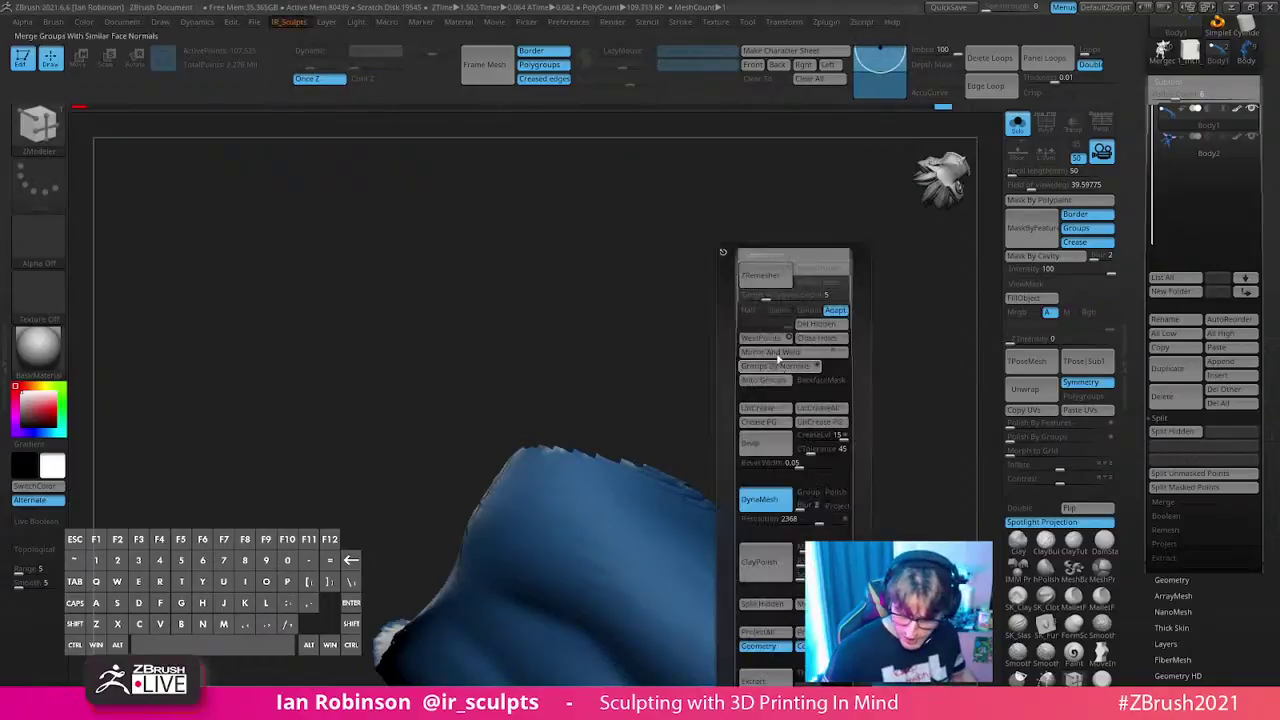
pyautogui.click(820, 325)
# - Trim more jagged polygons from the arm's open upper rim, delete the hidden part and cap the opening
pyautogui.moveTo(674, 365)
pyautogui.mouseDown()
pyautogui.moveTo(632, 426)
pyautogui.moveTo(666, 277)
pyautogui.moveTo(604, 467)
pyautogui.mouseUp()
pyautogui.moveTo(651, 320)
pyautogui.mouseDown()
pyautogui.moveTo(766, 263)
pyautogui.moveTo(679, 290)
pyautogui.moveTo(654, 389)
pyautogui.moveTo(737, 274)
pyautogui.moveTo(853, 244)
pyautogui.moveTo(820, 217)
pyautogui.moveTo(760, 260)
pyautogui.mouseUp()
pyautogui.hotkey('ctrl', 'shift')
pyautogui.moveTo(617, 407)
pyautogui.keyDown('ctrl'); pyautogui.keyDown('shift'); pyautogui.mouseDown()
pyautogui.moveTo(560, 350)
pyautogui.moveTo(610, 320)
pyautogui.mouseUp(); pyautogui.keyUp('shift'); pyautogui.keyUp('ctrl')
pyautogui.press('space')
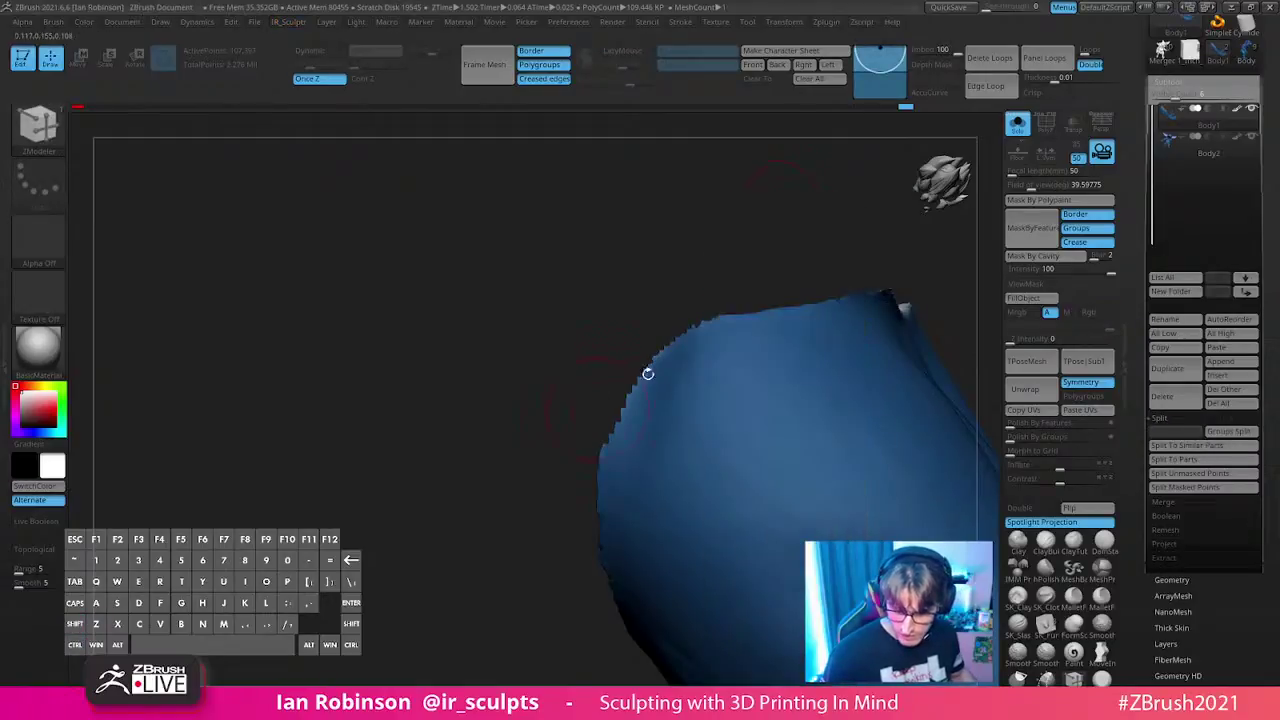
pyautogui.press('space')
pyautogui.click(812, 325)
# - Inspect the arm's new end cap from several angles, on its own and alongside the body
pyautogui.moveTo(626, 283); pyautogui.dragTo(855, 269)
pyautogui.press('f')
pyautogui.moveTo(855, 269); pyautogui.dragTo(546, 243, button='right')
pyautogui.scroll(2, 590, 365)
pyautogui.moveTo(618, 436); pyautogui.dragTo(640, 367, button='right')
pyautogui.moveTo(594, 454); pyautogui.dragTo(577, 478, button='right')
pyautogui.moveTo(545, 524)
pyautogui.mouseDown(button='right')
pyautogui.moveTo(717, 346)
pyautogui.moveTo(713, 365)
pyautogui.moveTo(709, 251)
pyautogui.moveTo(491, 429)
pyautogui.moveTo(603, 334)
pyautogui.moveTo(623, 299)
pyautogui.moveTo(597, 283)
pyautogui.moveTo(640, 290)
pyautogui.mouseUp(button='right')
pyautogui.click(1016, 123)
pyautogui.moveTo(746, 251); pyautogui.dragTo(710, 428, button='right')
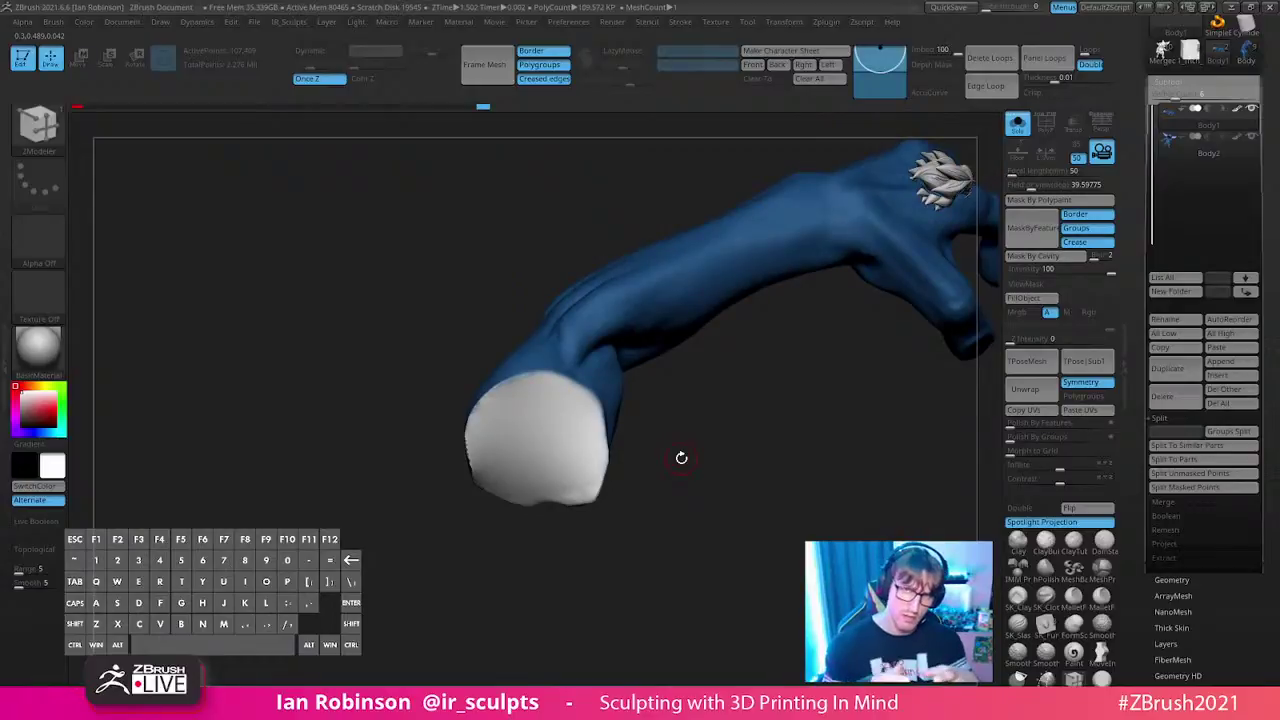
# - Choose the QCube from the IMM Primitives brush and insert a cube on the arm's end cap
pyautogui.press('b')
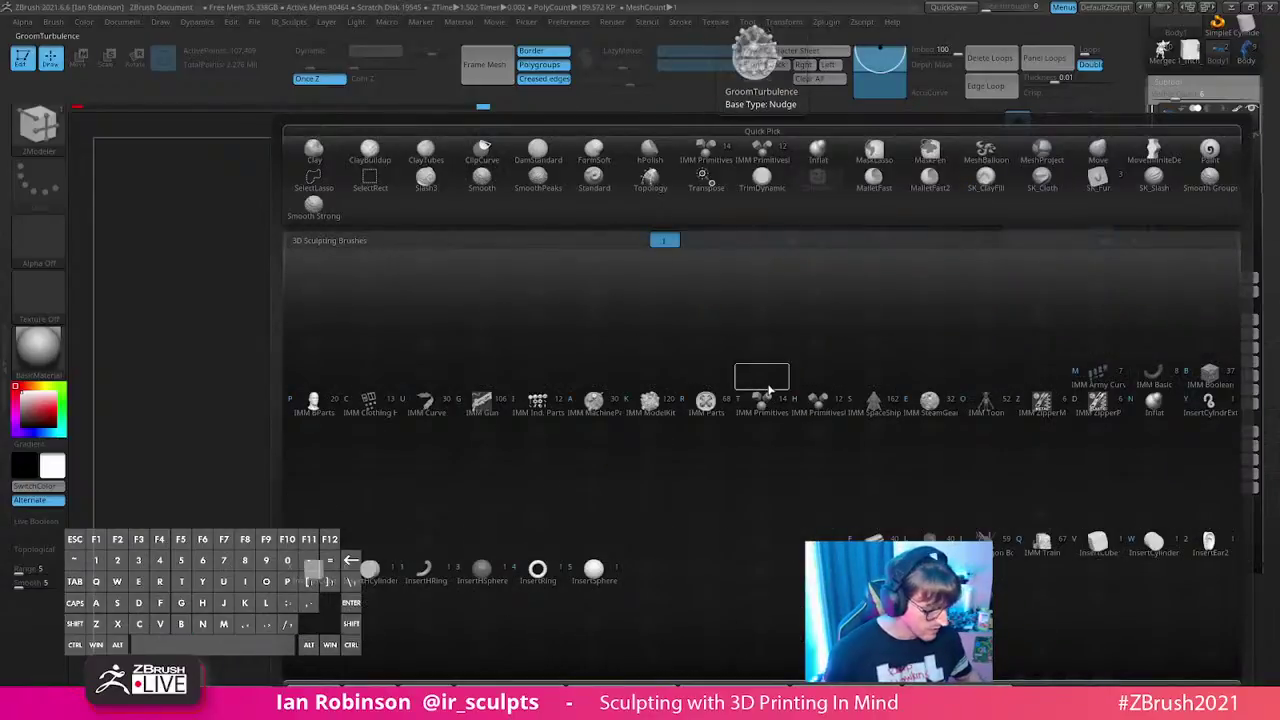
pyautogui.click(762, 400)
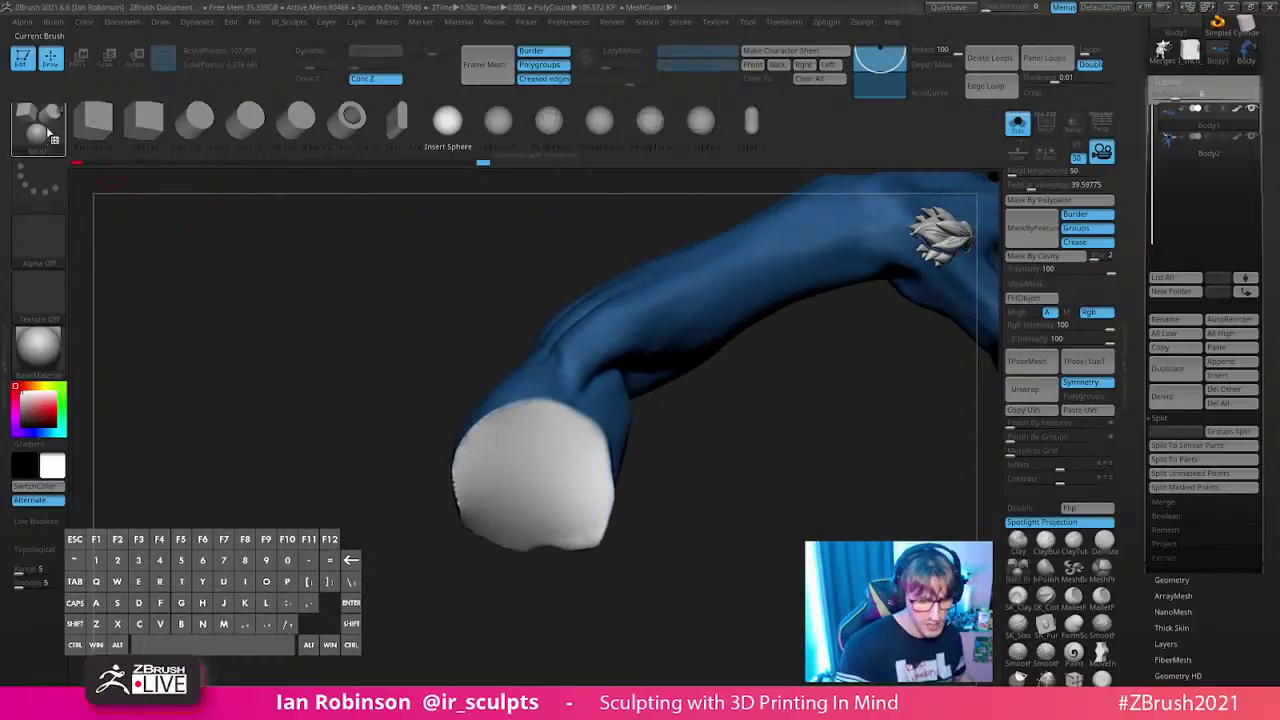
pyautogui.click(43, 133)
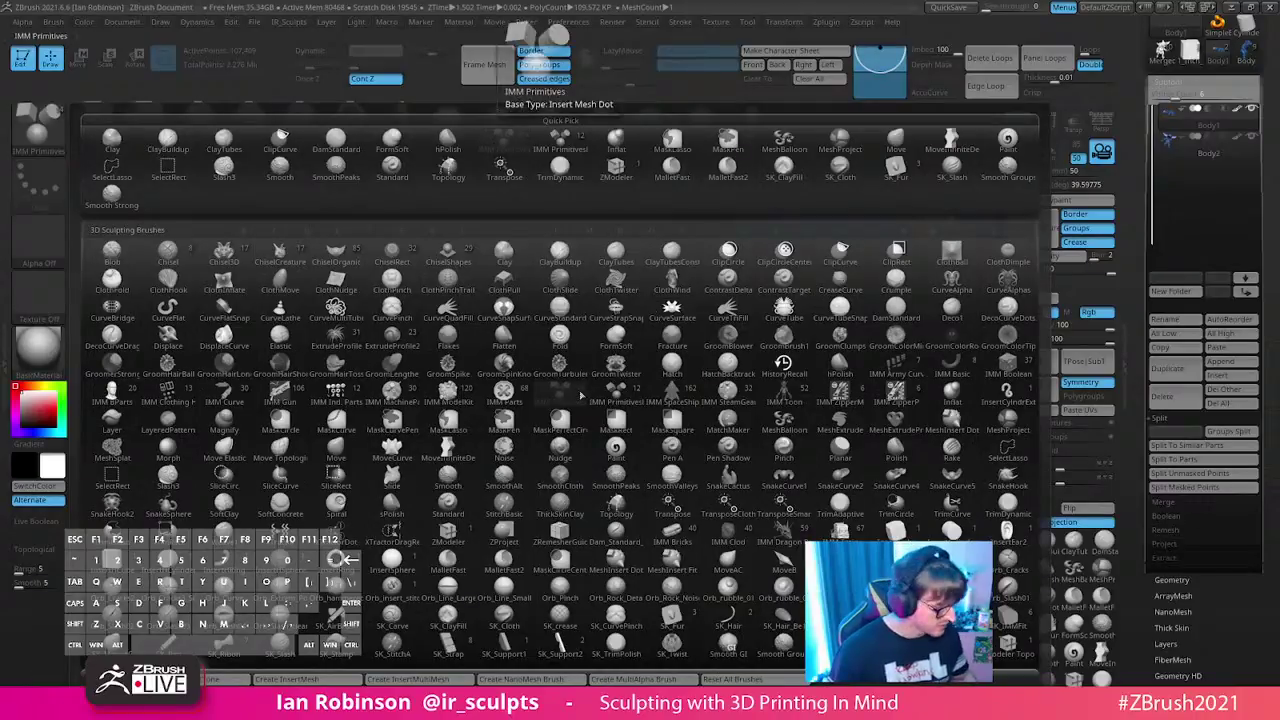
pyautogui.click(575, 397)
pyautogui.press('b')
pyautogui.press('i')
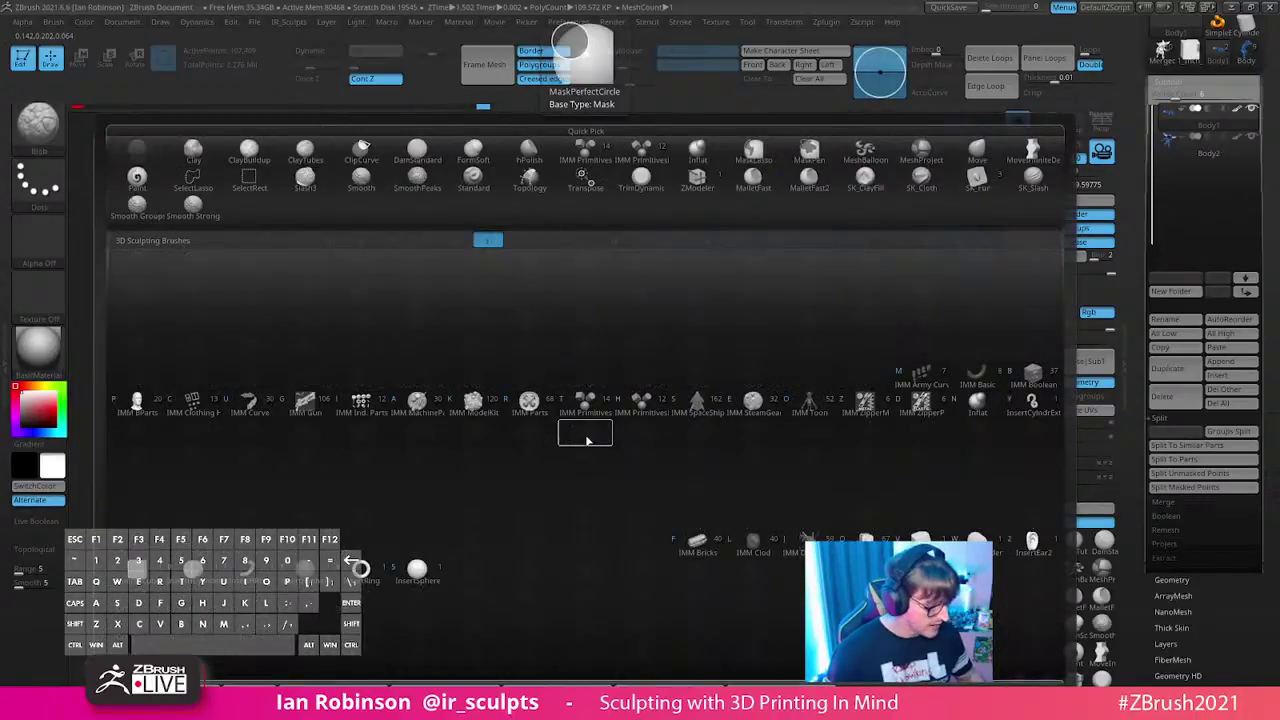
pyautogui.click(586, 432)
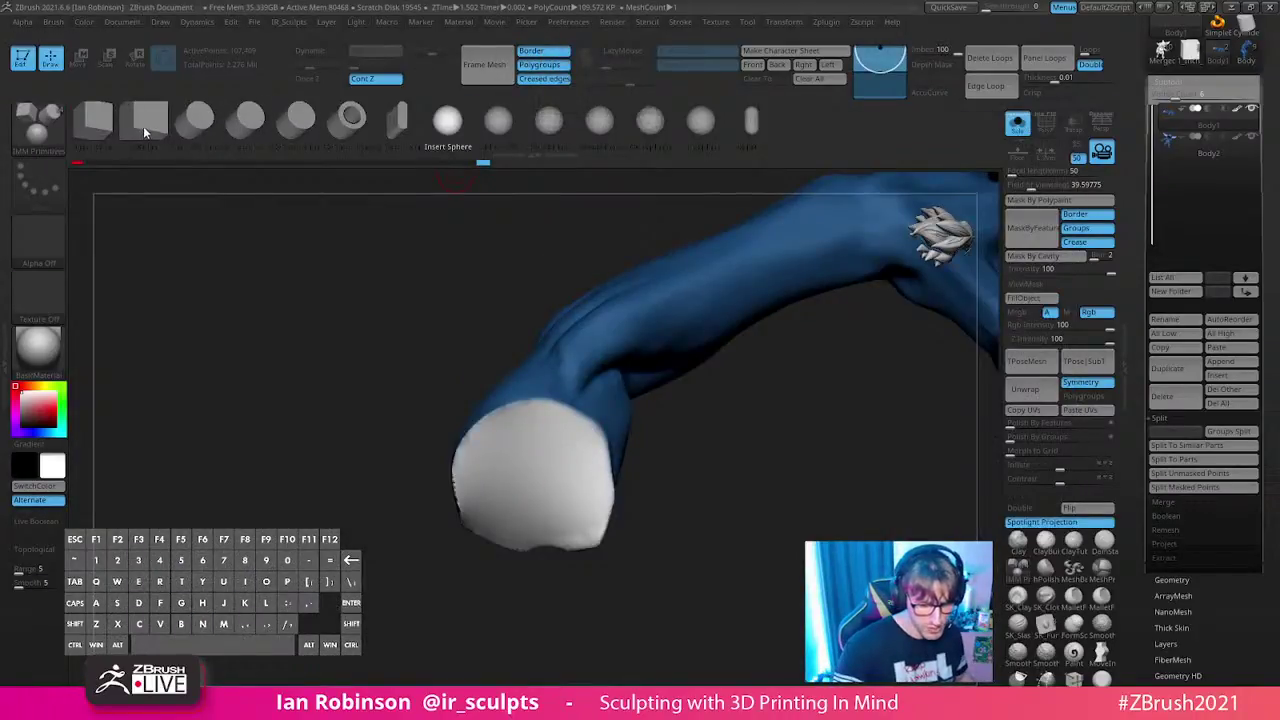
pyautogui.moveTo(630, 450); pyautogui.dragTo(652, 467)
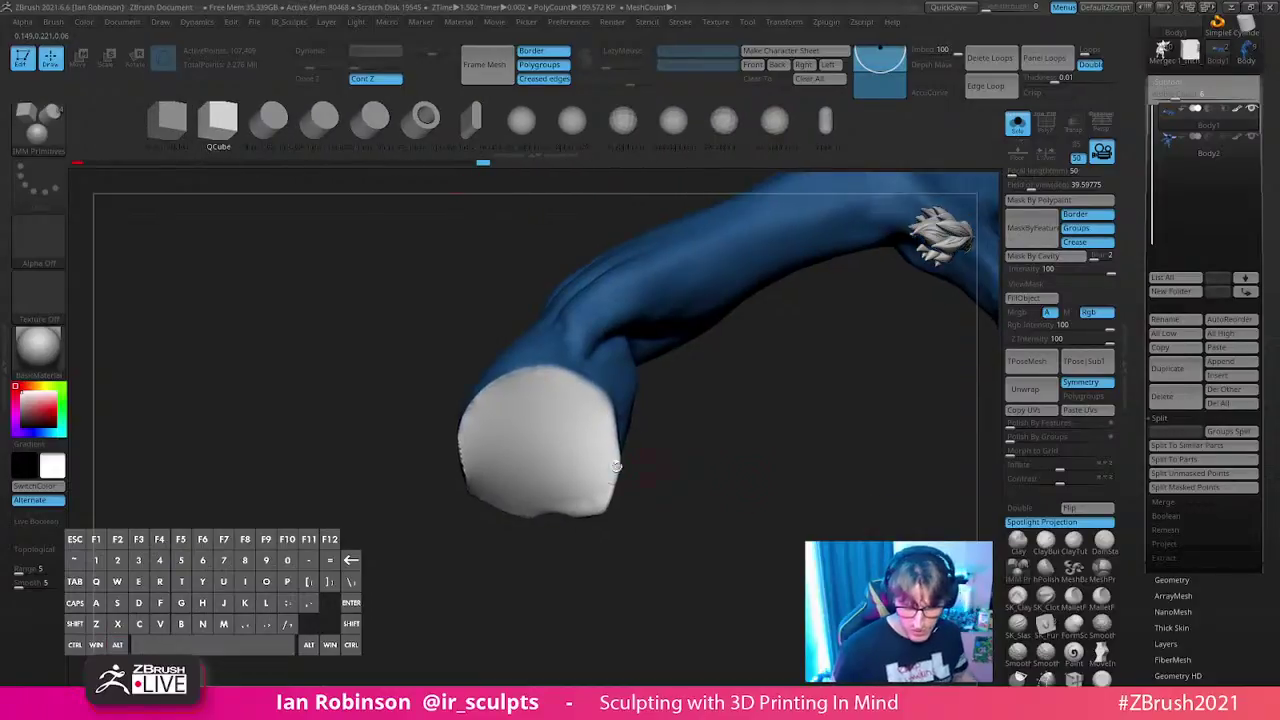
pyautogui.moveTo(538, 440); pyautogui.dragTo(531, 489)
# - Move and rotate the inserted cube to line it up with the direction of the upper arm
pyautogui.press('w')
pyautogui.moveTo(700, 485)
pyautogui.mouseDown()
pyautogui.moveTo(791, 491)
pyautogui.moveTo(650, 500)
pyautogui.mouseUp()
pyautogui.moveTo(740, 450); pyautogui.dragTo(588, 426)
pyautogui.moveTo(688, 373); pyautogui.dragTo(515, 452)
pyautogui.moveTo(690, 300)
pyautogui.mouseDown()
pyautogui.moveTo(706, 274)
pyautogui.moveTo(671, 303)
pyautogui.mouseUp()
pyautogui.moveTo(585, 452); pyautogui.dragTo(586, 452)
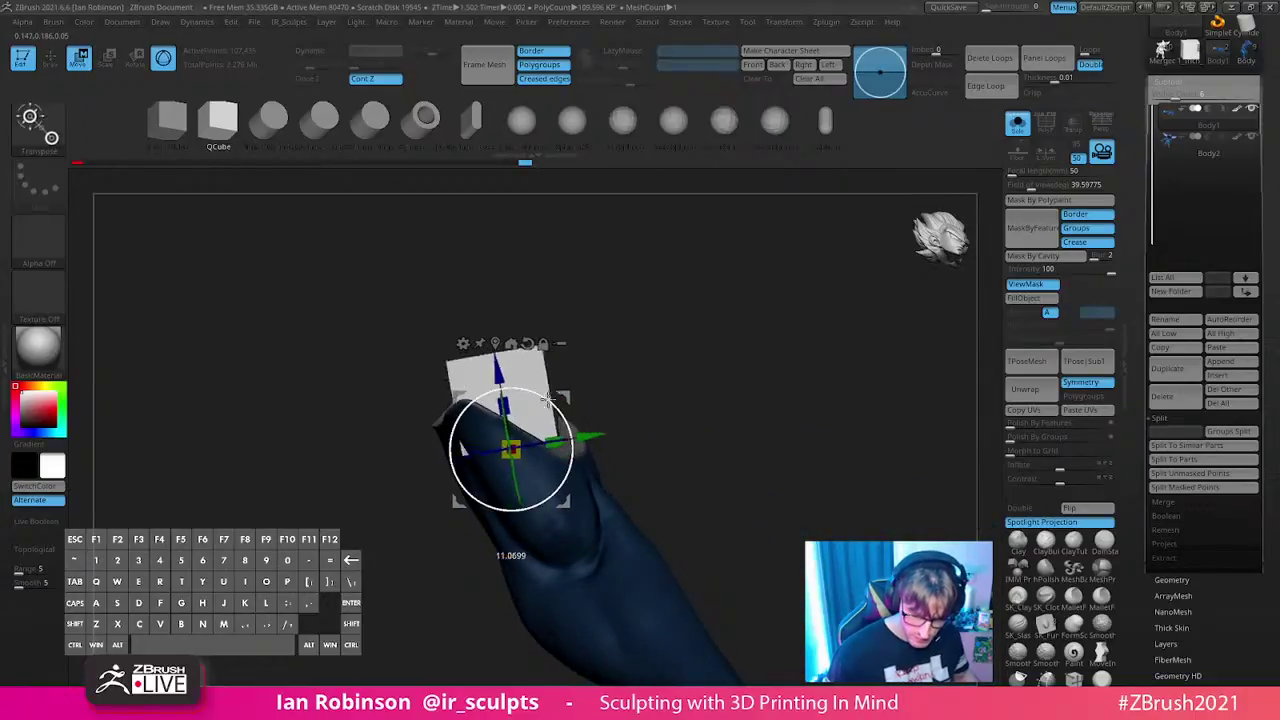
# - Show the body with transparency and shift the cube so it straddles the cut between arm and shoulder
pyautogui.click(1017, 123)
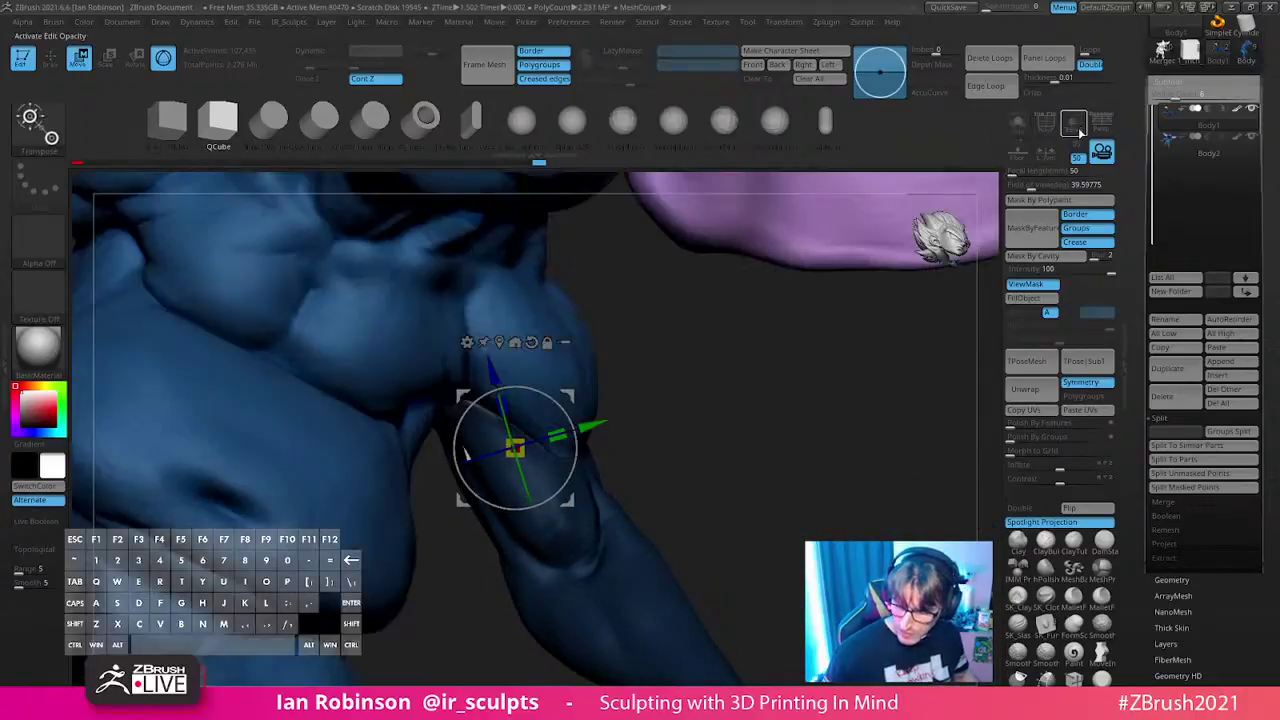
pyautogui.click(1072, 123)
pyautogui.moveTo(759, 427); pyautogui.dragTo(746, 443)
pyautogui.moveTo(512, 413); pyautogui.dragTo(547, 411)
pyautogui.moveTo(505, 364); pyautogui.dragTo(516, 398)
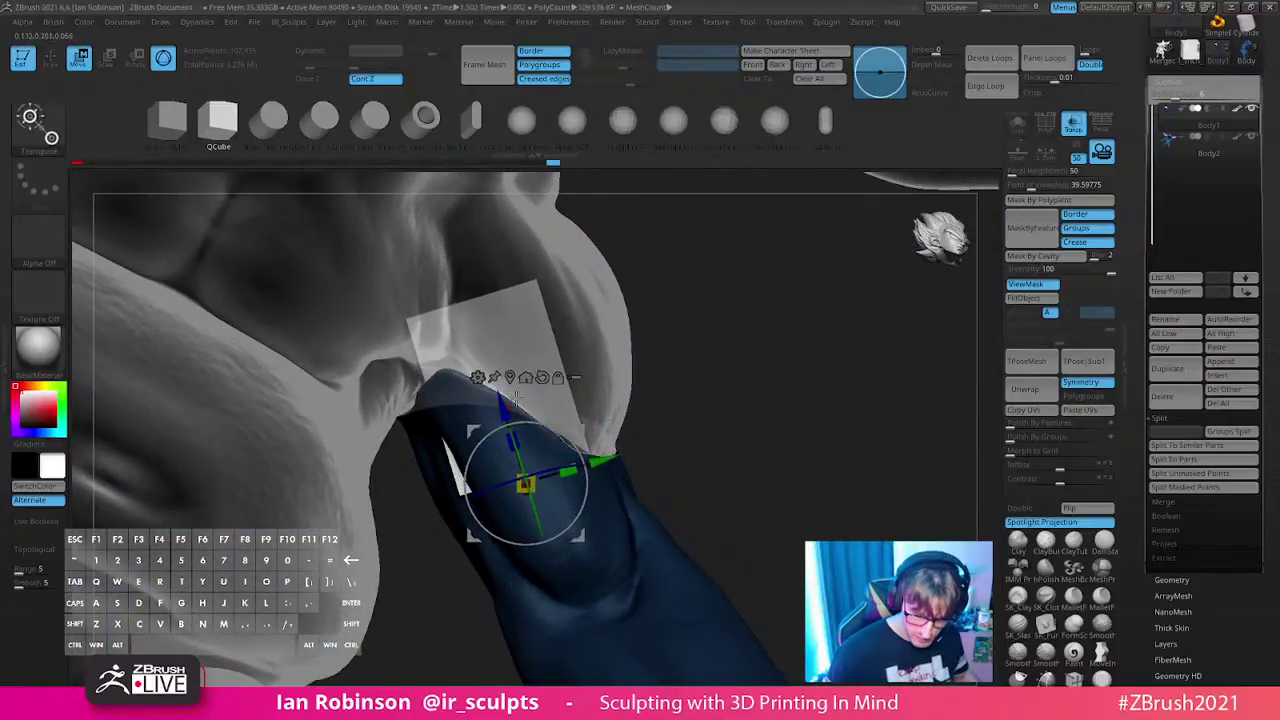
pyautogui.moveTo(591, 490)
pyautogui.mouseDown()
pyautogui.moveTo(470, 518)
pyautogui.moveTo(584, 486)
pyautogui.mouseUp()
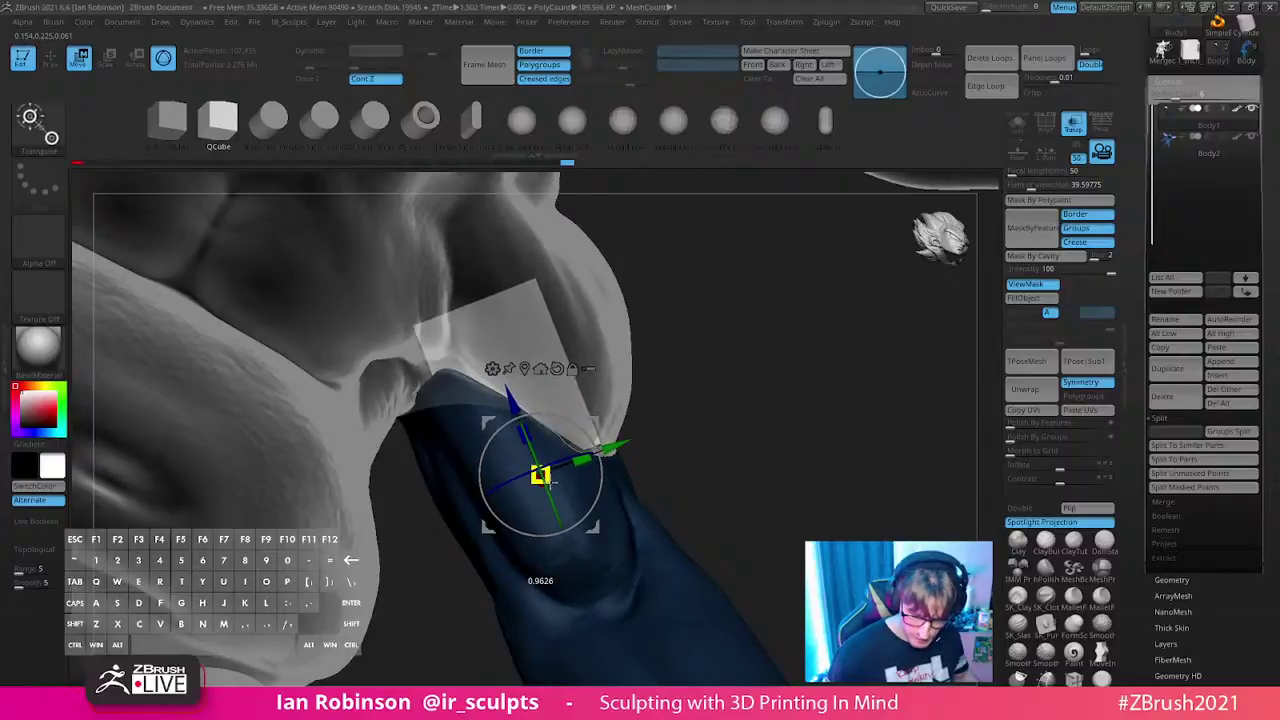
# - Isolate the arm with its cube and reshape the cube into a longer, narrower block seated in the end cap
pyautogui.press('q')
pyautogui.click(1017, 125)
pyautogui.moveTo(840, 320); pyautogui.dragTo(803, 315)
pyautogui.press('w')
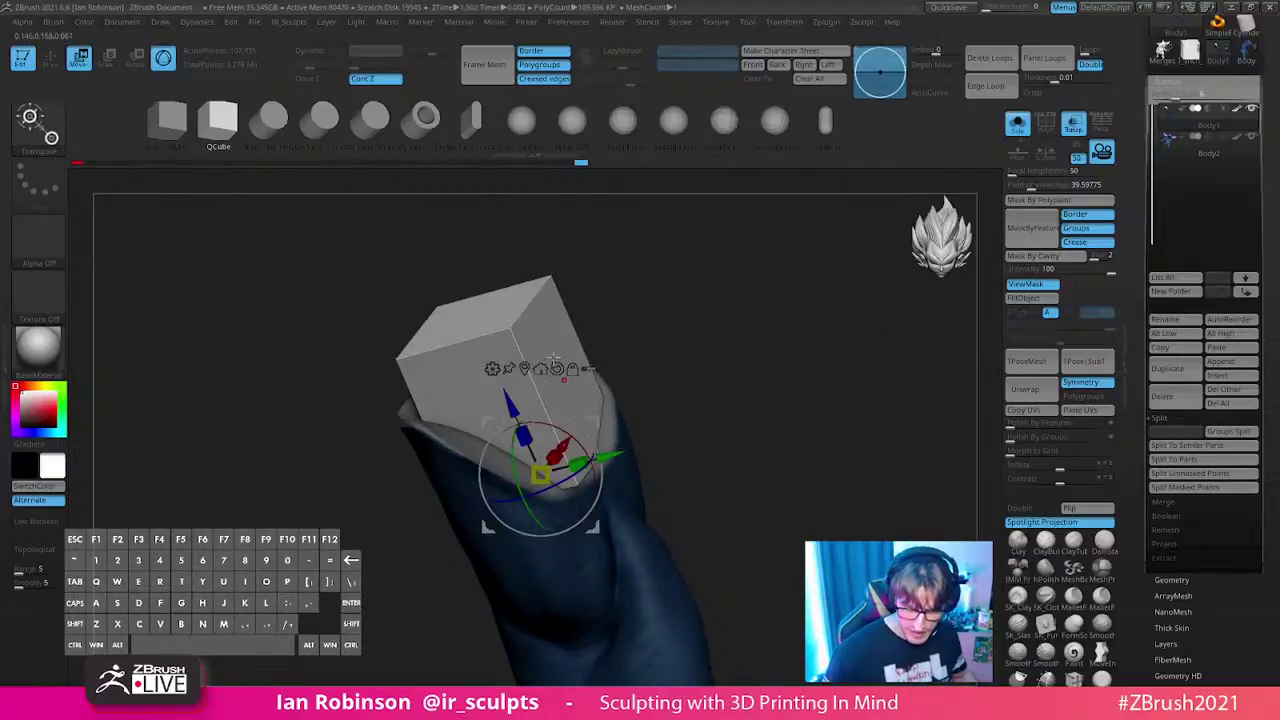
pyautogui.moveTo(510, 406); pyautogui.dragTo(505, 396)
pyautogui.moveTo(531, 440); pyautogui.dragTo(540, 476)
pyautogui.moveTo(521, 396); pyautogui.dragTo(595, 423)
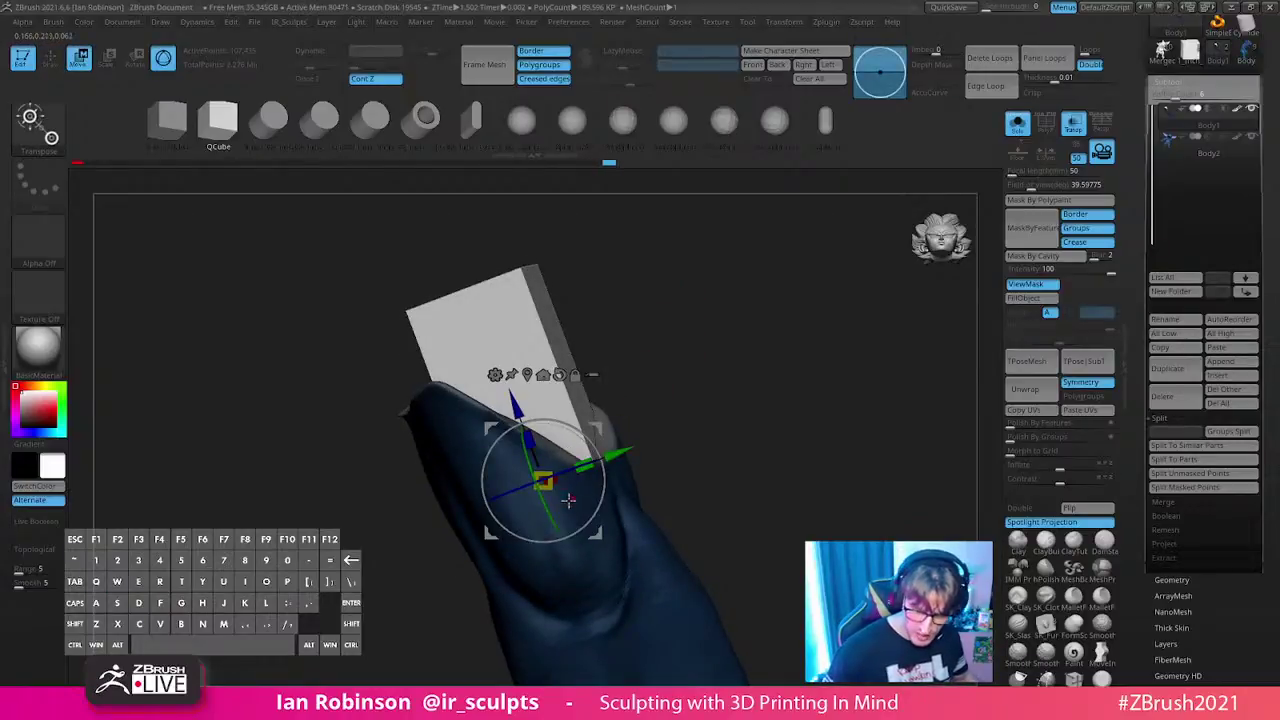
pyautogui.press('q')
pyautogui.moveTo(680, 400); pyautogui.dragTo(727, 364)
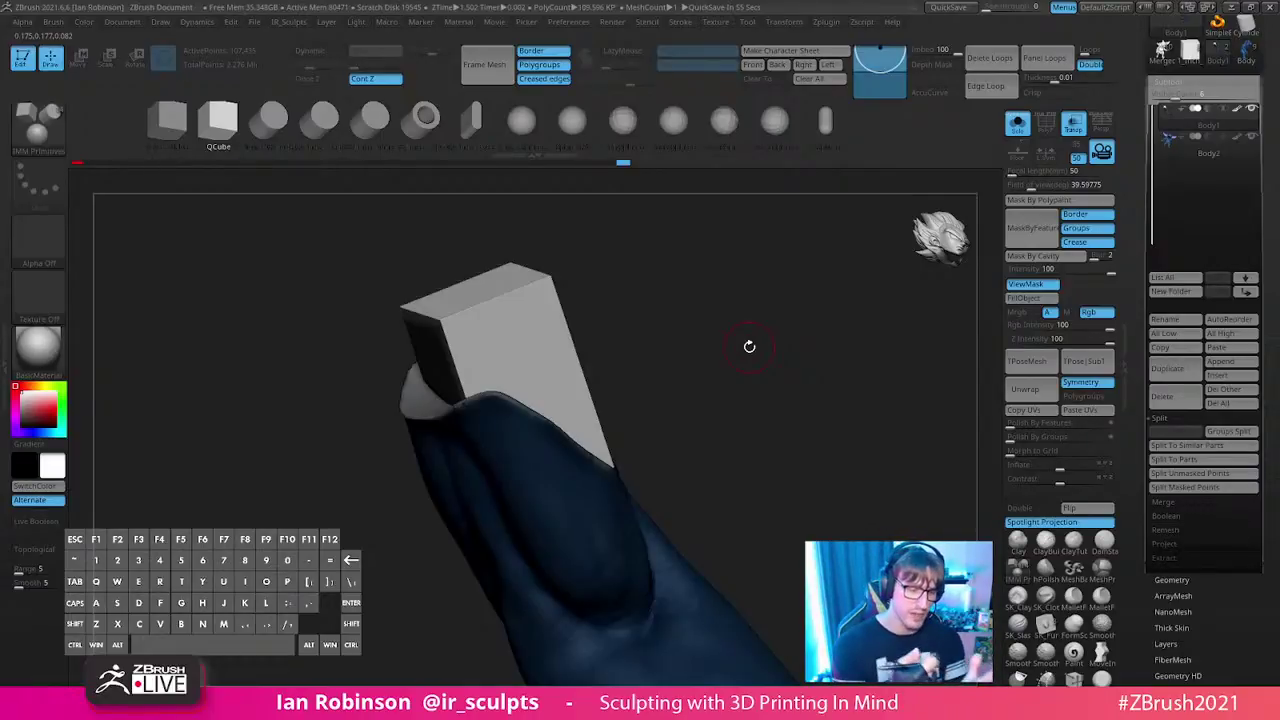
pyautogui.moveTo(749, 346); pyautogui.dragTo(583, 297)
# - Auto-group the mesh with PolyFrame shown, isolate the block and split it from the arm into its own subtool
pyautogui.hotkey('shift', 'f')
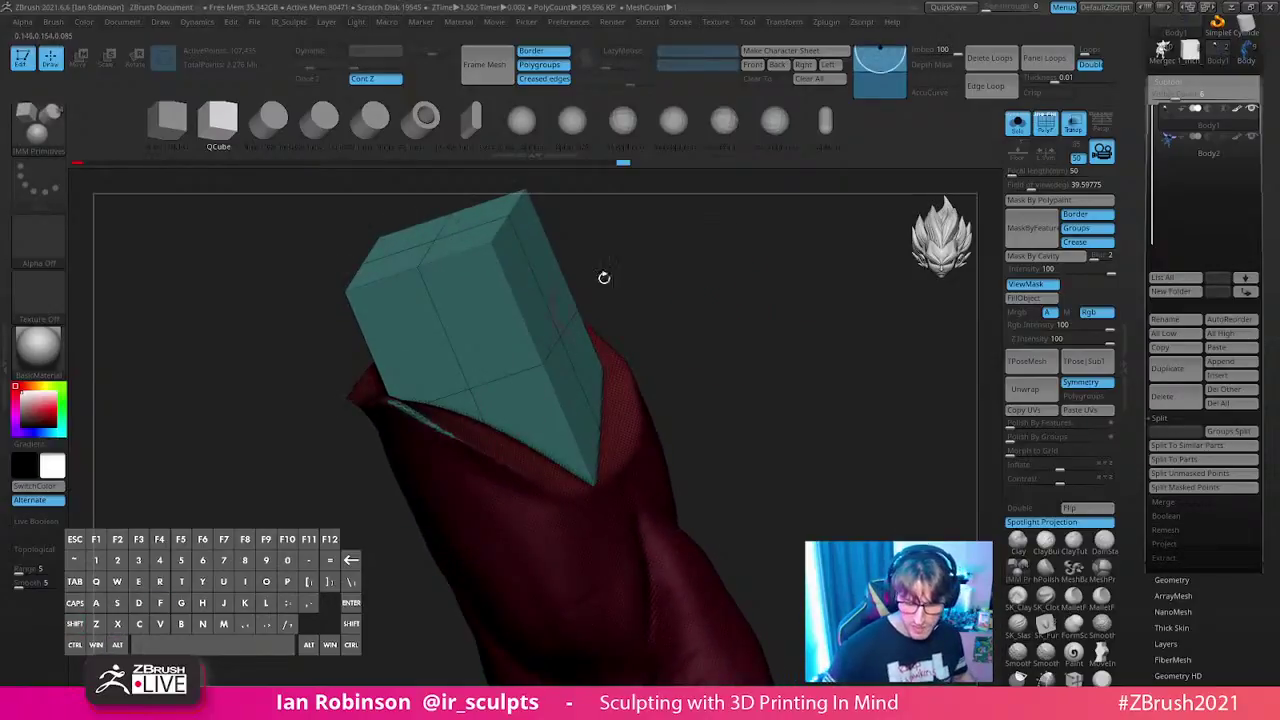
pyautogui.moveTo(691, 260); pyautogui.dragTo(563, 300)
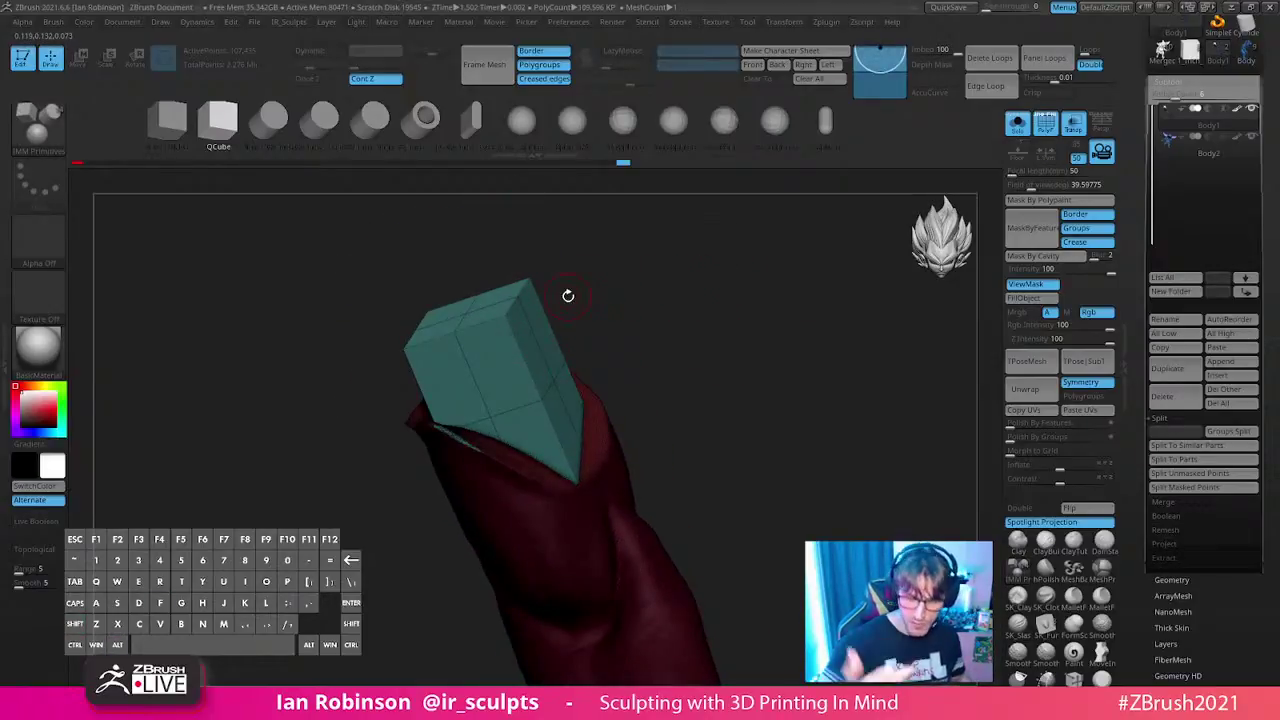
pyautogui.press('g')
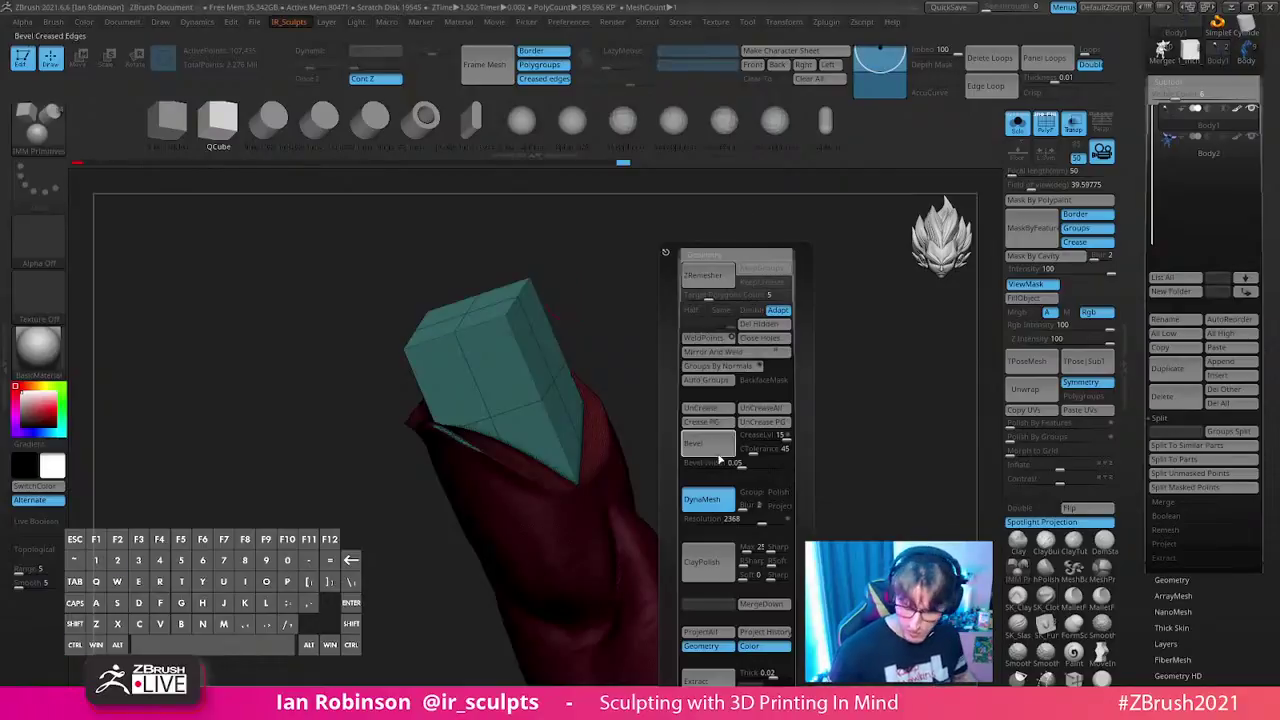
pyautogui.click(732, 388)
pyautogui.keyDown('ctrl'); pyautogui.keyDown('shift'); pyautogui.click(600, 383); pyautogui.keyUp('shift'); pyautogui.keyUp('ctrl')
pyautogui.press('g')
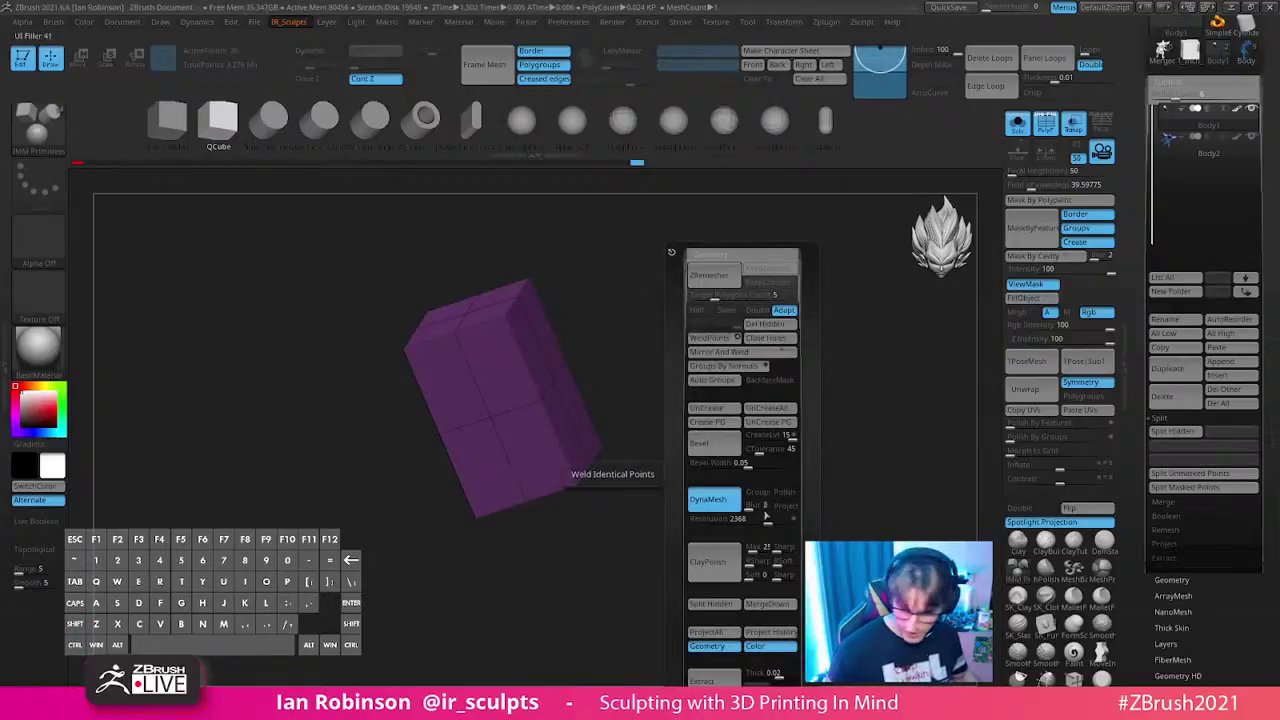
pyautogui.click(716, 605)
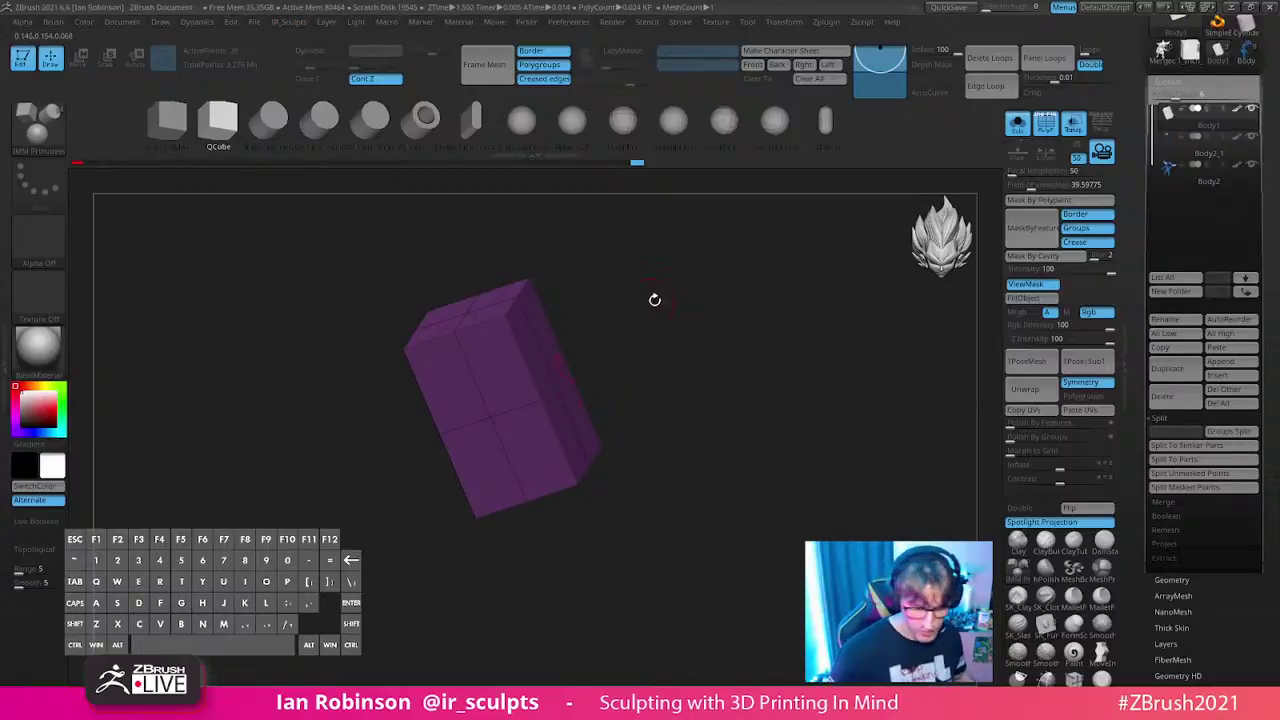
# - Delete the block's middle edge loops with the ZModeler brush to leave a plain box
pyautogui.press('b')
pyautogui.press('z')
pyautogui.press('m')
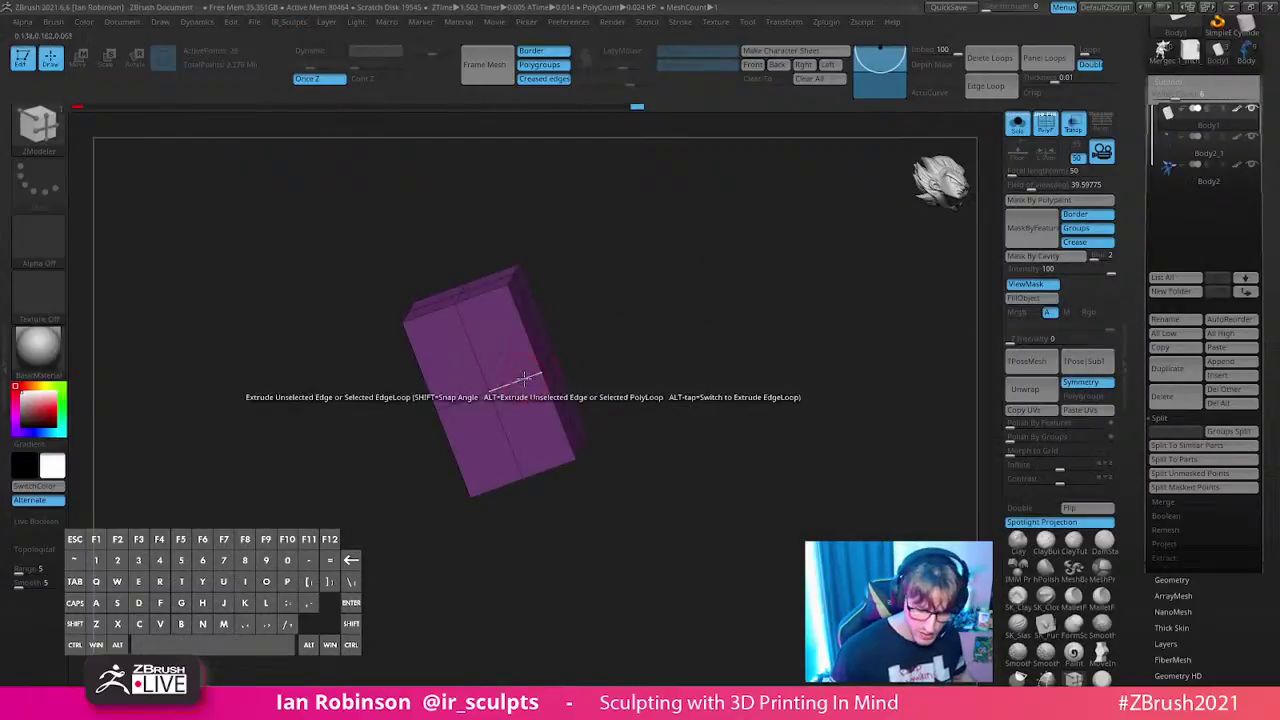
pyautogui.press('space')
pyautogui.click(490, 339)
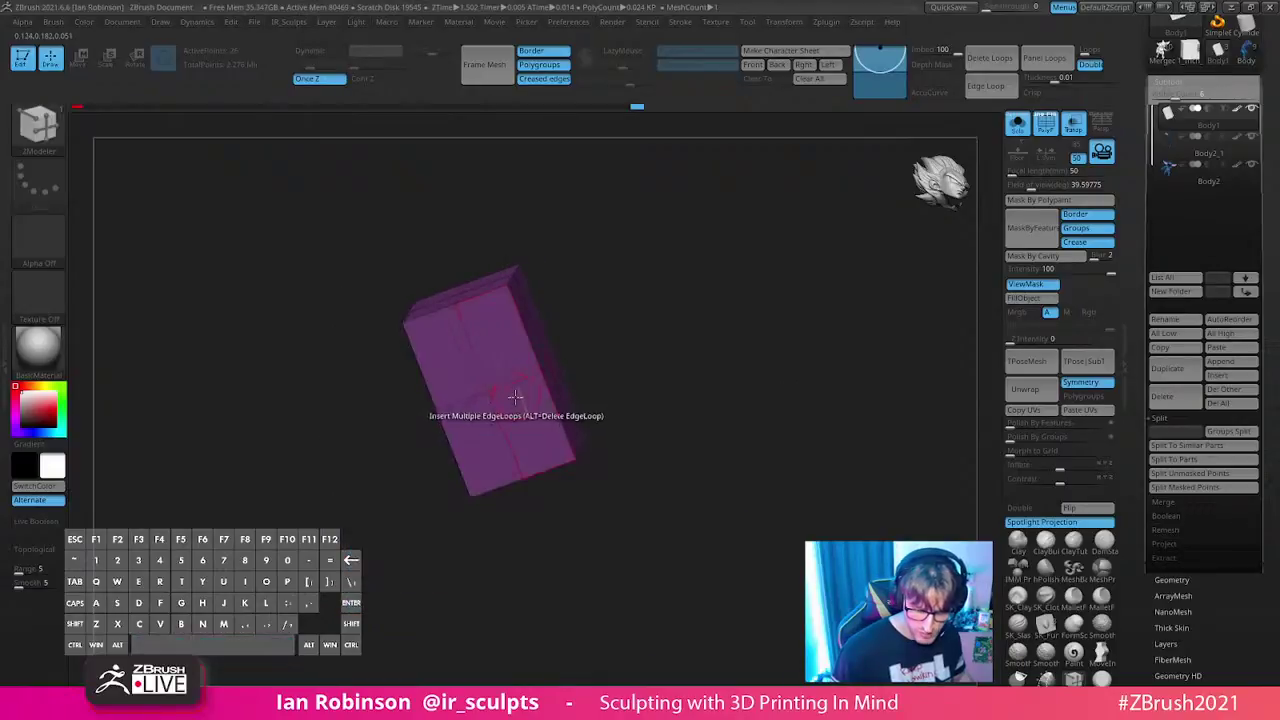
pyautogui.moveTo(724, 310); pyautogui.dragTo(766, 280)
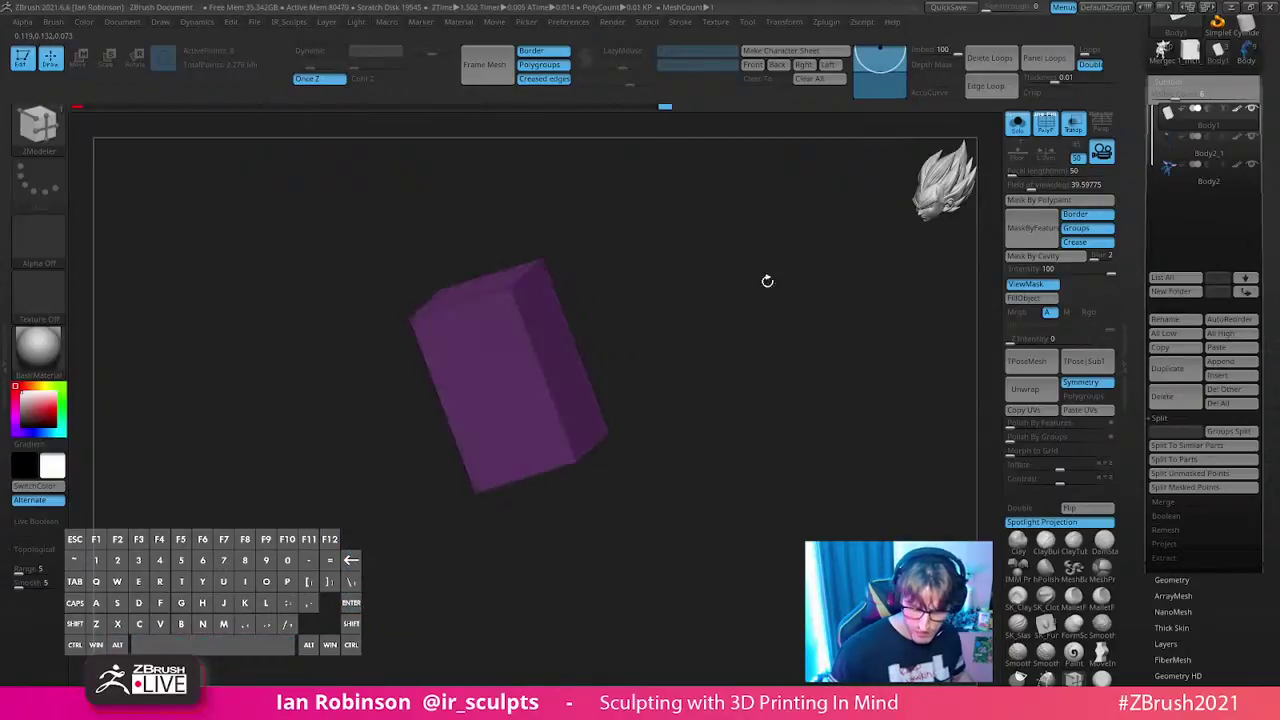
# - Mask the block except for its upper end and scale that end in to taper the block
pyautogui.keyDown('ctrl'); pyautogui.click(663, 300); pyautogui.keyUp('ctrl')
pyautogui.keyDown('ctrl'); pyautogui.moveTo(643, 229); pyautogui.dragTo(338, 424); pyautogui.keyUp('ctrl')
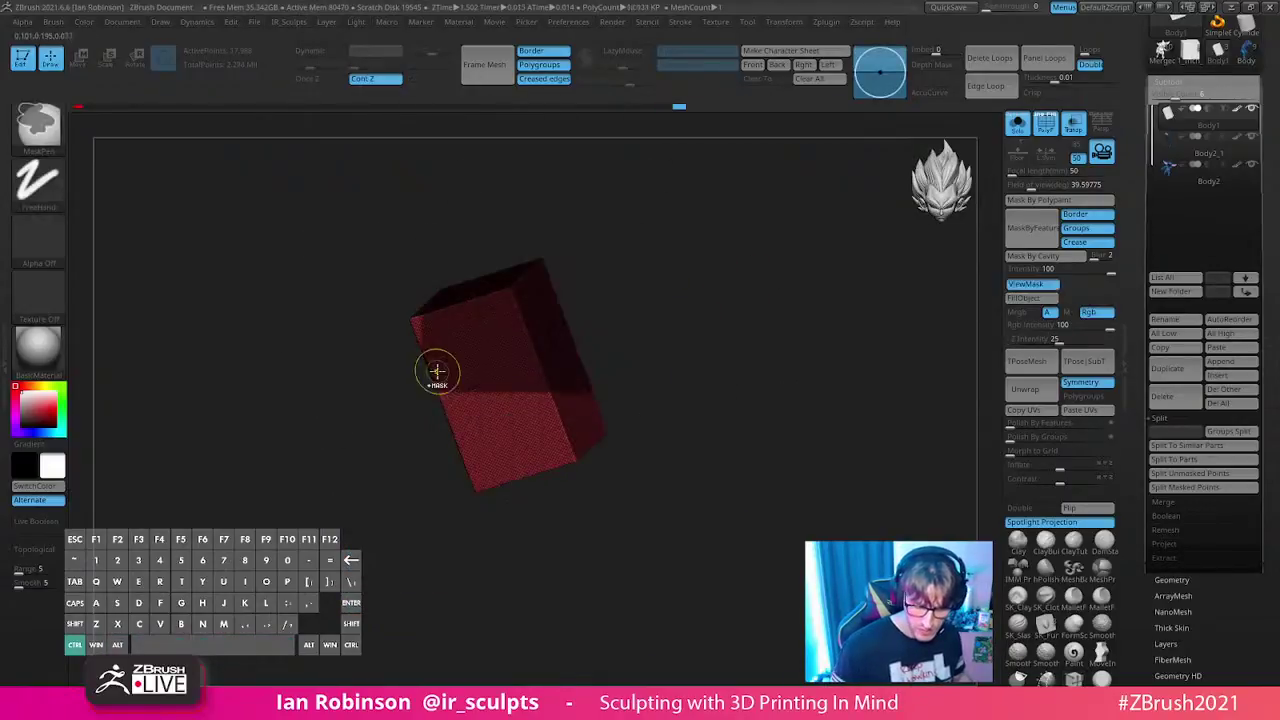
pyautogui.keyDown('ctrl'); pyautogui.click(690, 287); pyautogui.keyUp('ctrl')
pyautogui.keyDown('ctrl'); pyautogui.moveTo(386, 371); pyautogui.dragTo(625, 215); pyautogui.keyUp('ctrl')
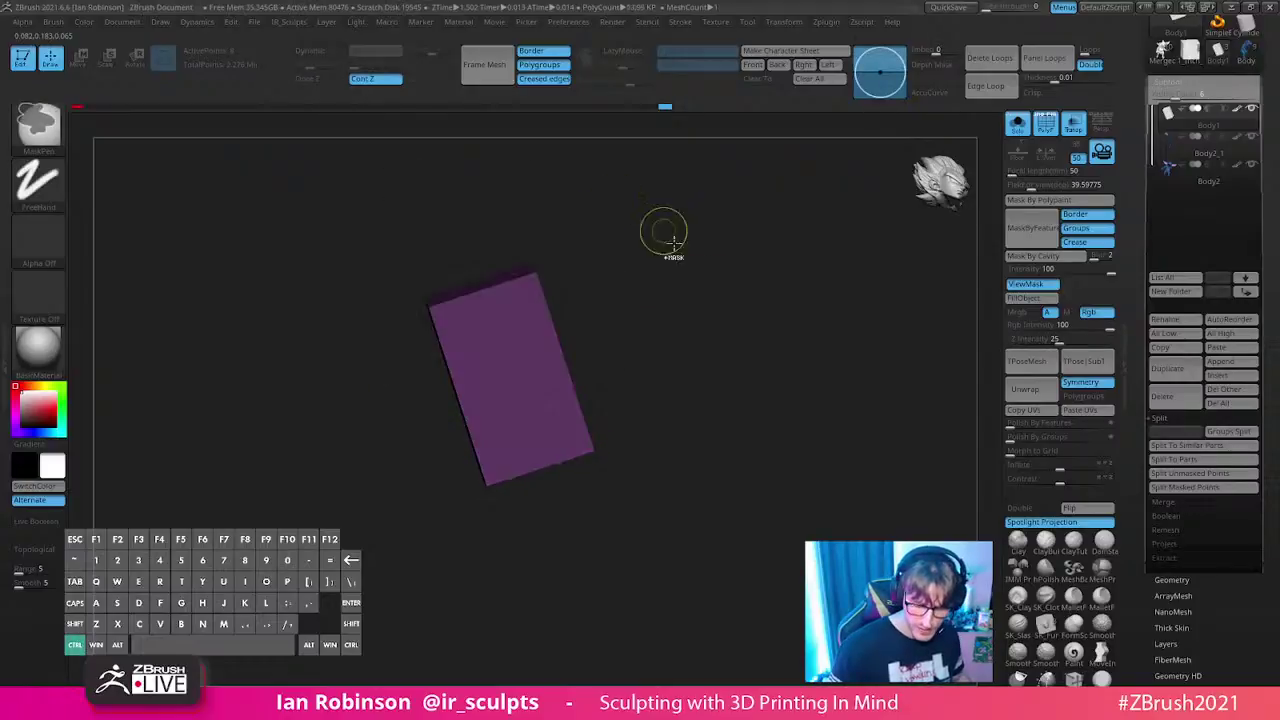
pyautogui.press('w')
pyautogui.keyDown('alt'); pyautogui.moveTo(511, 366); pyautogui.dragTo(548, 271); pyautogui.keyUp('alt')
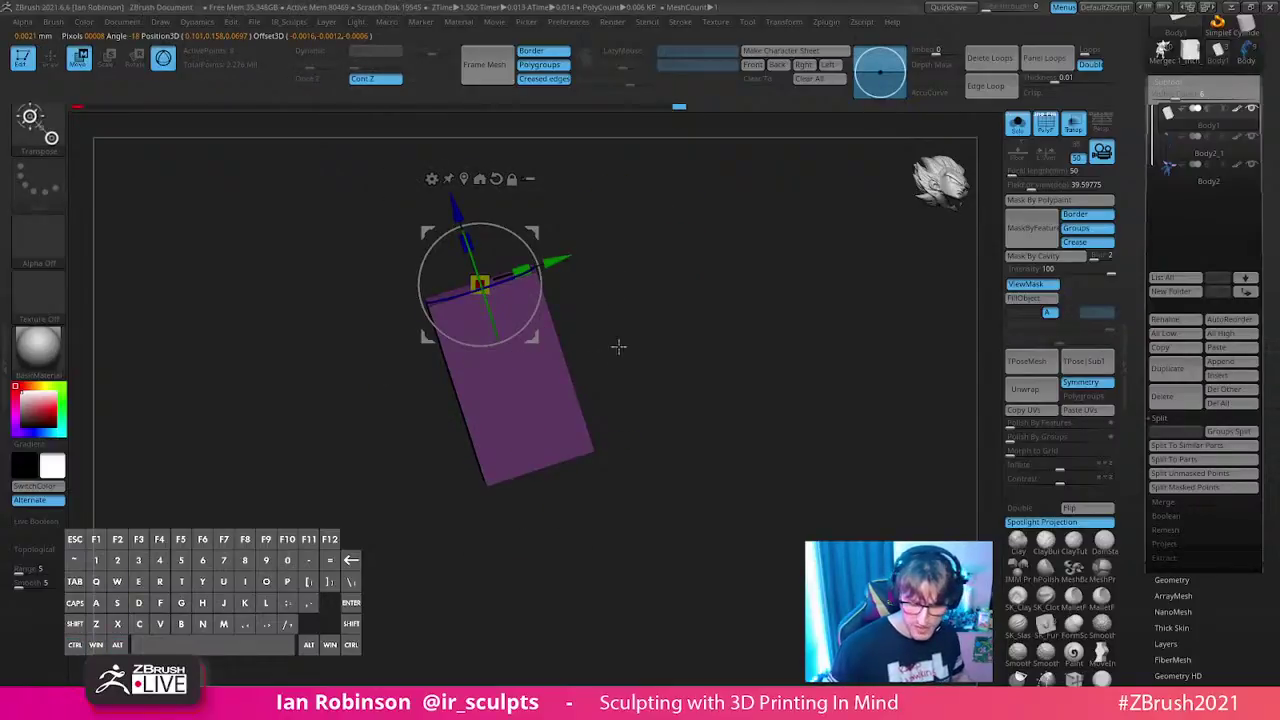
pyautogui.moveTo(624, 226); pyautogui.dragTo(622, 214)
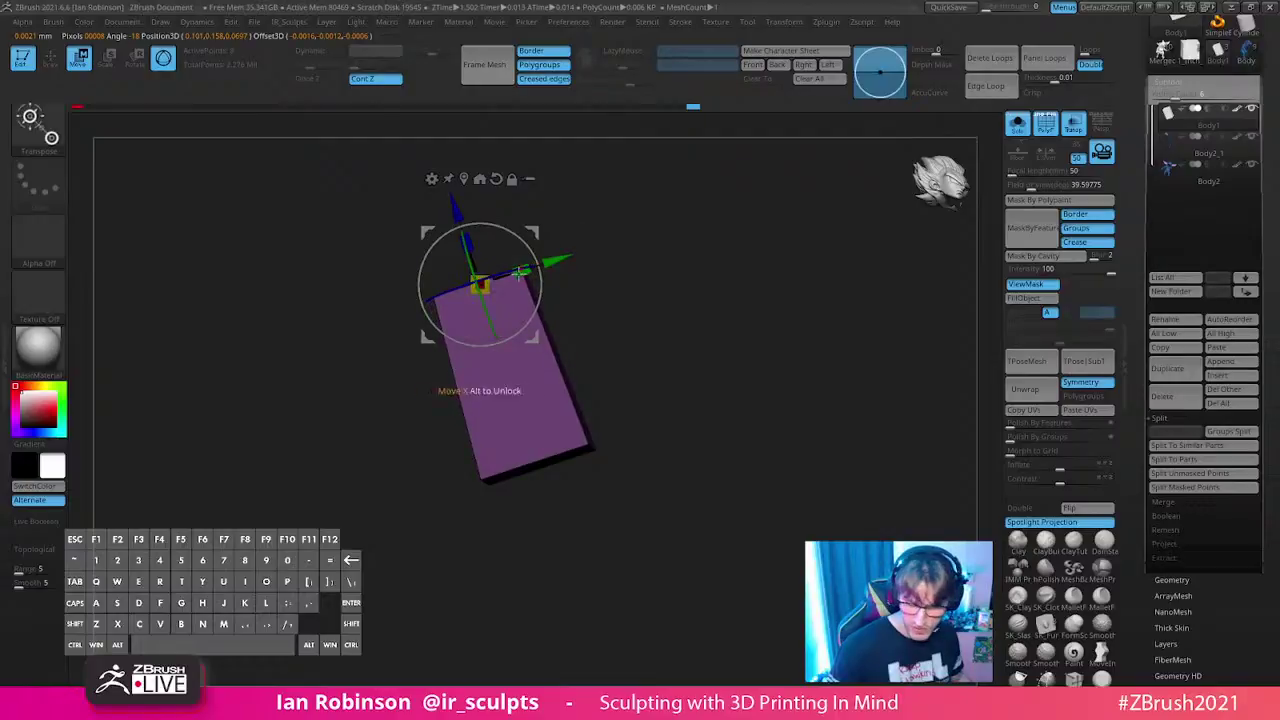
# - Bring the transparent body back around the tapered block and centre the gizmo on the block
pyautogui.click(1017, 124)
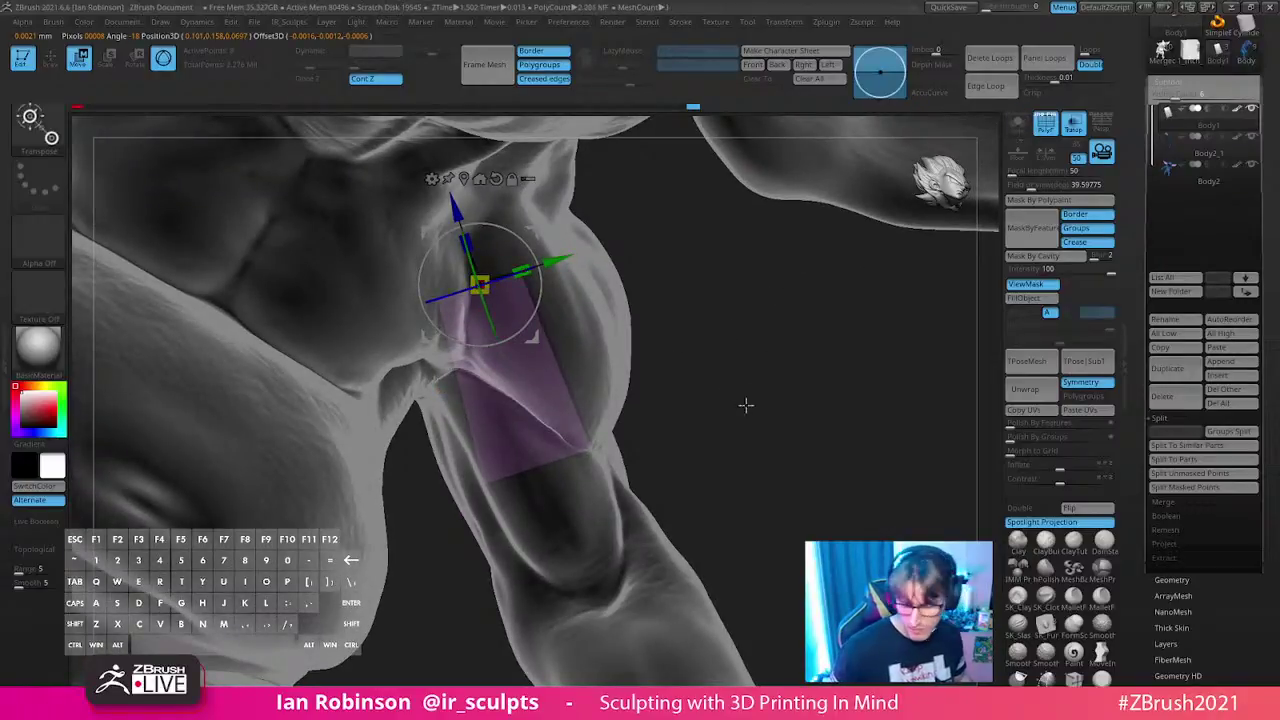
pyautogui.press('q')
pyautogui.moveTo(766, 380); pyautogui.dragTo(756, 397)
pyautogui.hotkey('ctrl', 'shift', 'z')
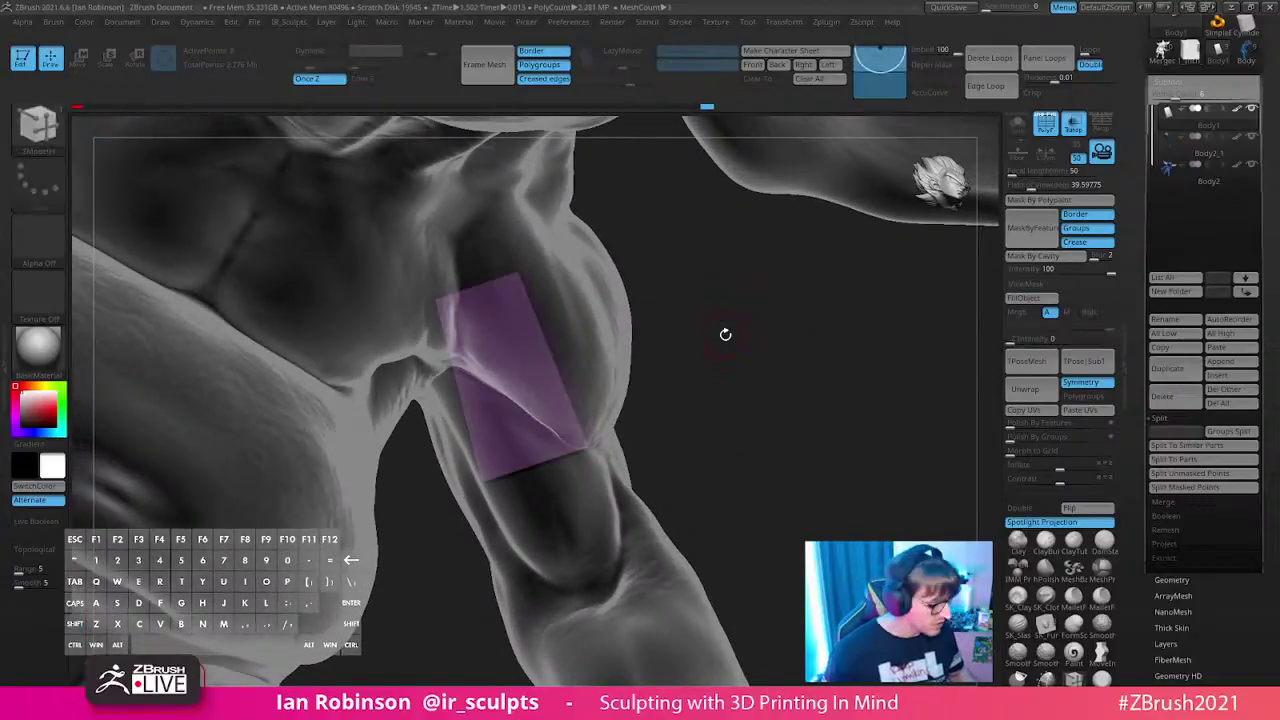
pyautogui.moveTo(725, 334)
pyautogui.mouseDown()
pyautogui.moveTo(766, 354)
pyautogui.moveTo(715, 352)
pyautogui.moveTo(620, 391)
pyautogui.moveTo(495, 411)
pyautogui.mouseUp()
pyautogui.press('w')
pyautogui.keyDown('alt'); pyautogui.click(464, 180); pyautogui.keyUp('alt')
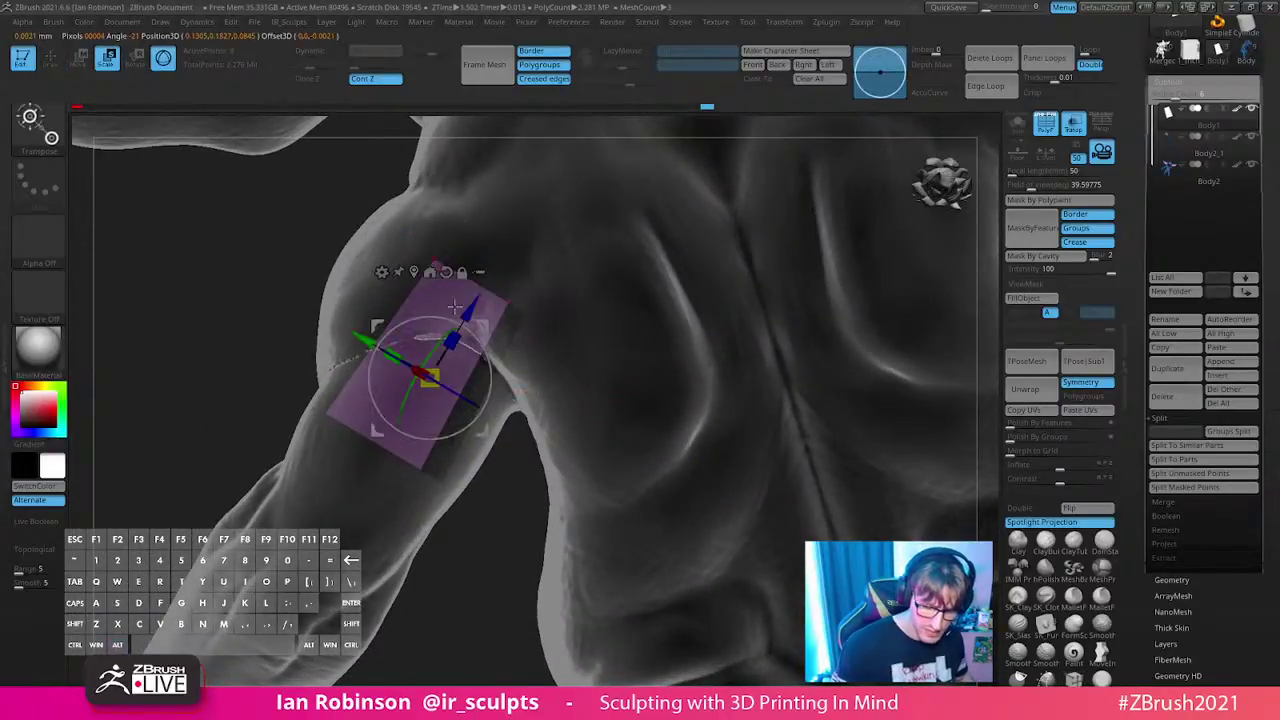
# - Try rotating the block about its centre inside the shoulder, and undo the rotation
pyautogui.moveTo(435, 377); pyautogui.dragTo(438, 375)
pyautogui.moveTo(438, 375); pyautogui.dragTo(490, 338, button='right')
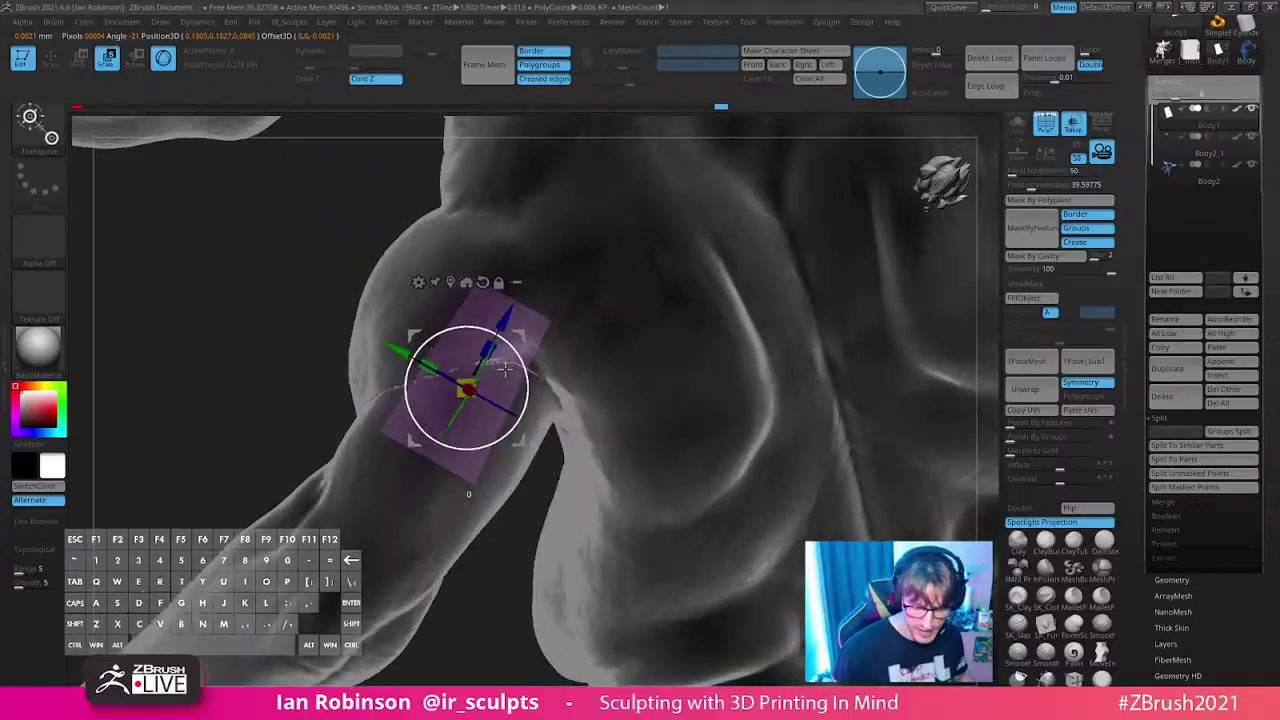
pyautogui.moveTo(463, 452); pyautogui.dragTo(371, 482)
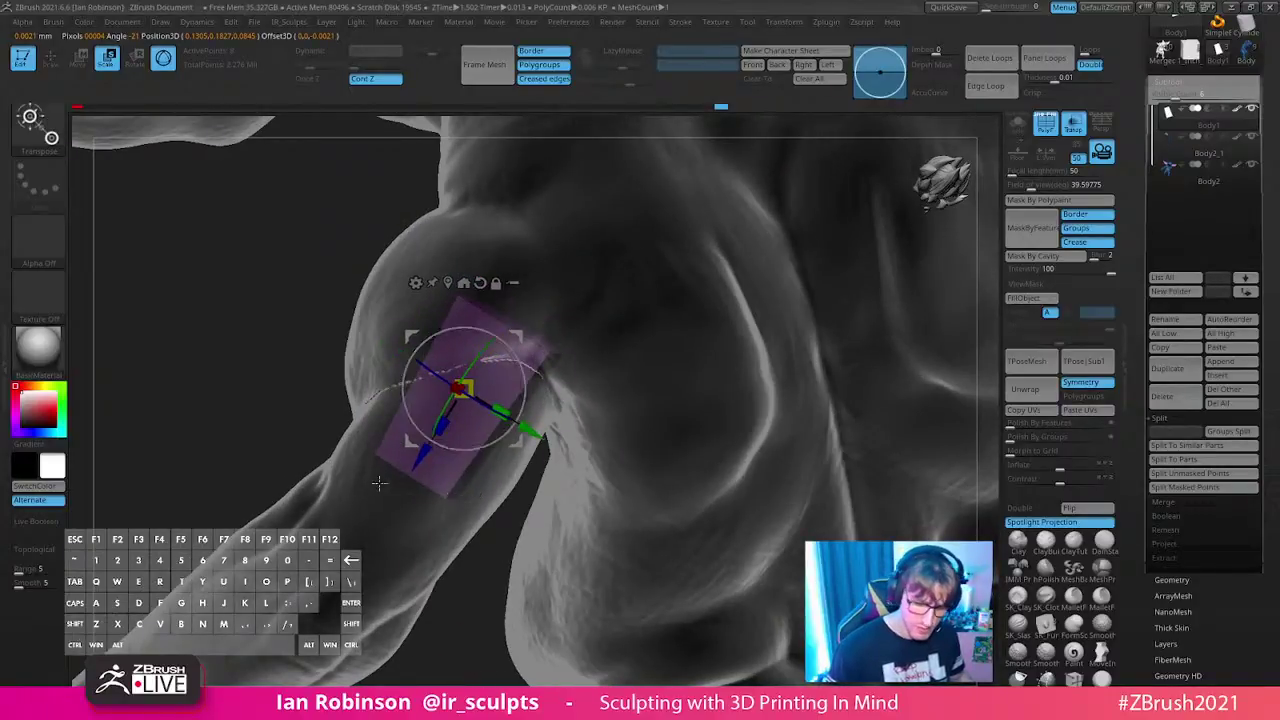
pyautogui.hotkey('ctrl', 'z')
# - Extend the tapered block upward so it reaches deeper into the shoulder
pyautogui.moveTo(475, 443); pyautogui.dragTo(472, 380, button='right')
pyautogui.press('q')
pyautogui.press('w')
pyautogui.moveTo(506, 329); pyautogui.dragTo(516, 299)
pyautogui.press('q')
pyautogui.moveTo(560, 430)
pyautogui.mouseDown(button='right')
pyautogui.moveTo(682, 413)
pyautogui.moveTo(710, 386)
pyautogui.mouseUp(button='right')
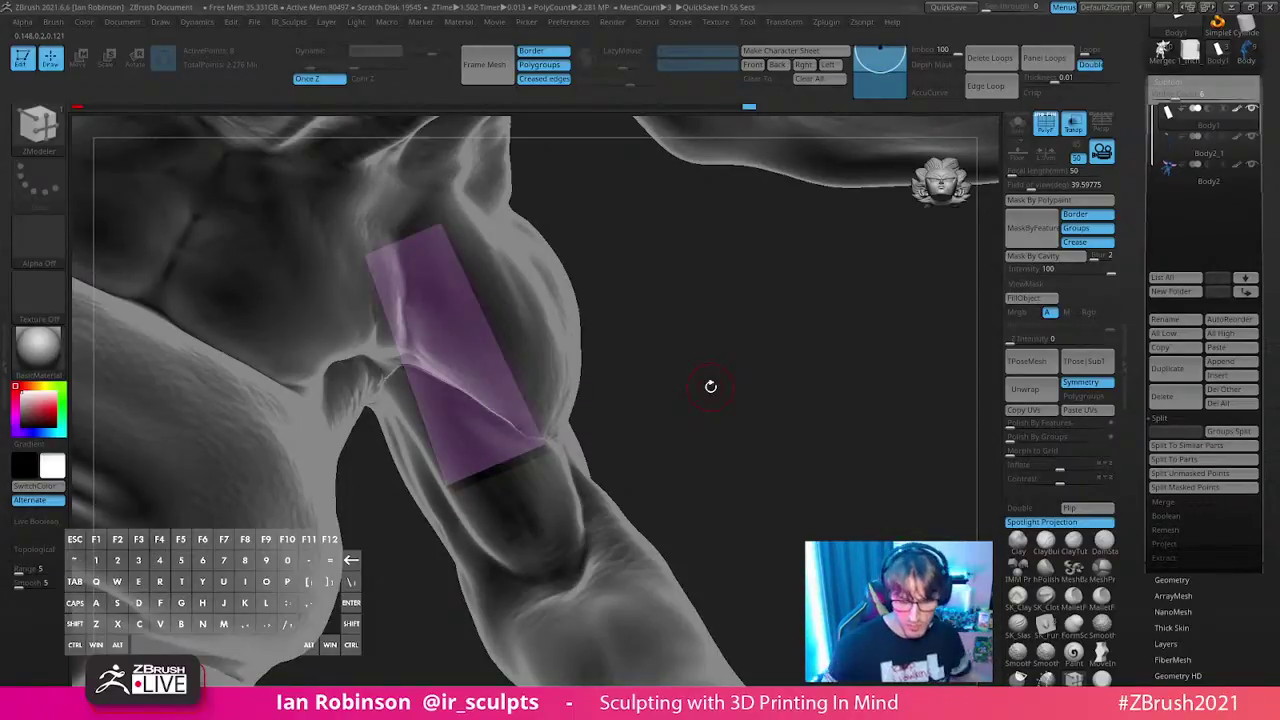
# - Show only the arm and its tapered block without transparency, and open the subtool merge options
pyautogui.click(1073, 123)
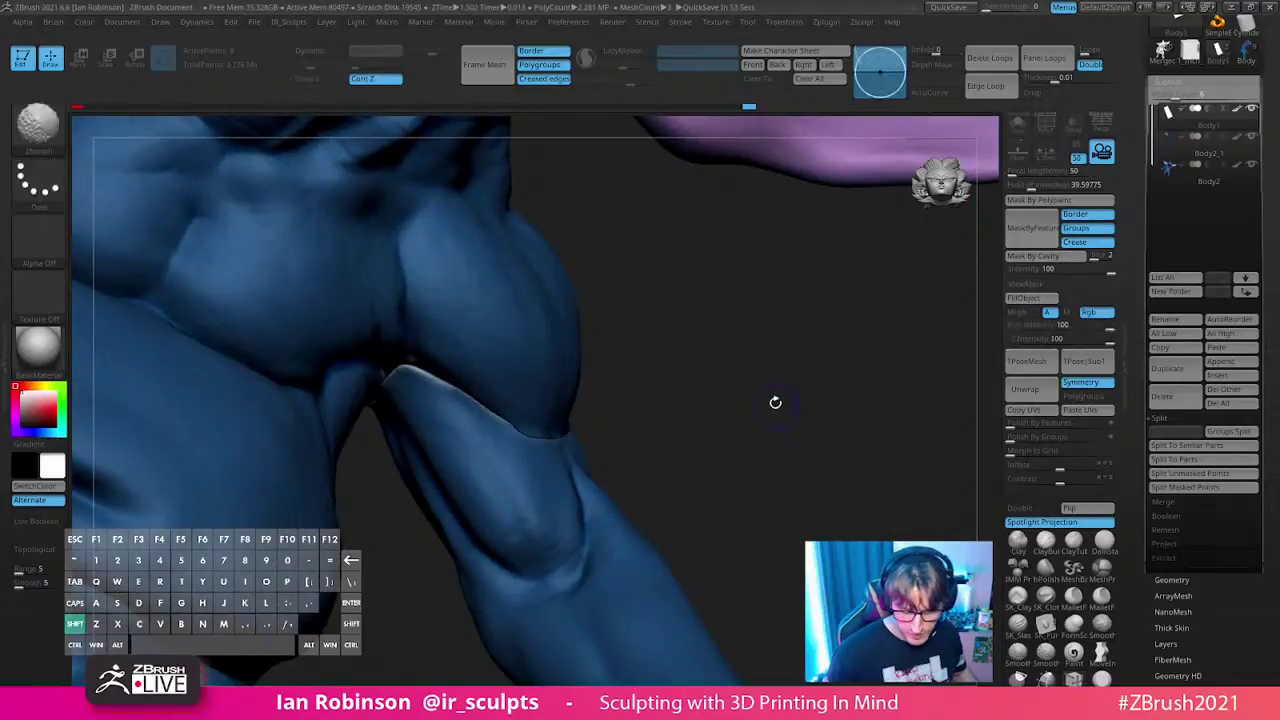
pyautogui.moveTo(931, 228); pyautogui.dragTo(731, 410)
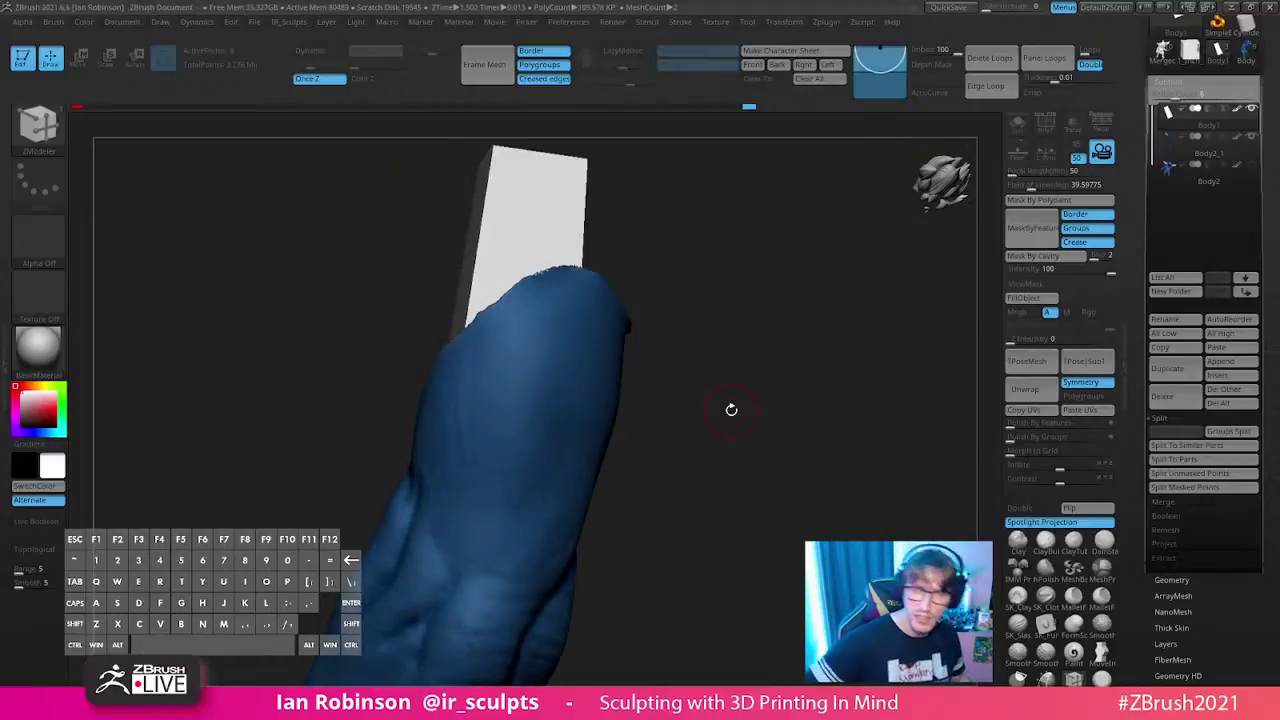
pyautogui.moveTo(784, 342); pyautogui.dragTo(771, 371)
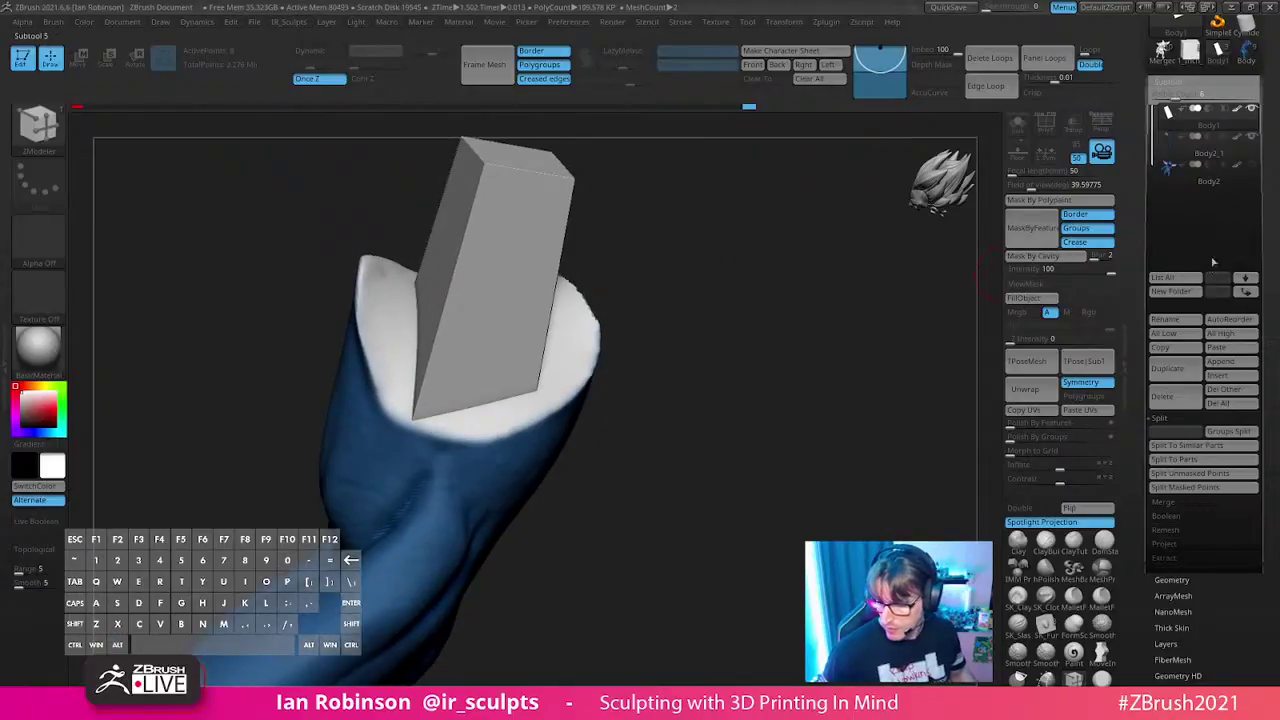
pyautogui.click(1184, 500)
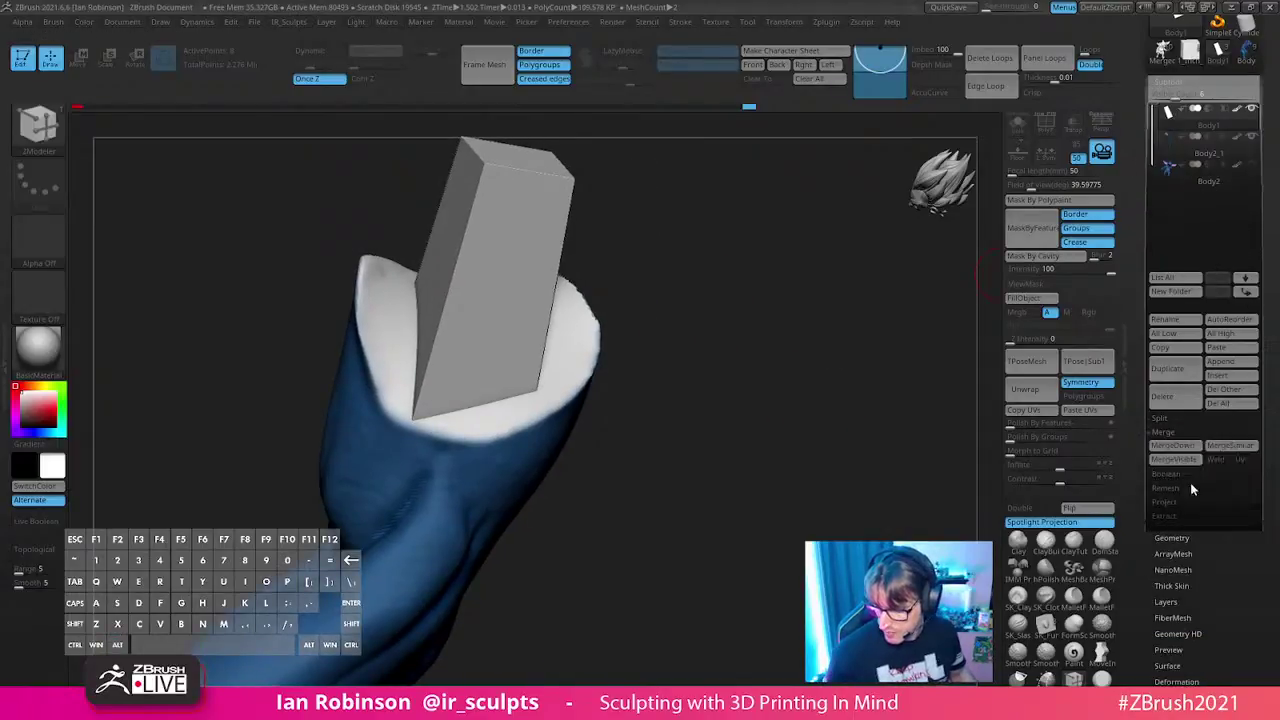
# - Merge the tapered block down into the arm subtool and display the polygroups of the combined mesh
pyautogui.click(1175, 446)
pyautogui.click(1052, 476)
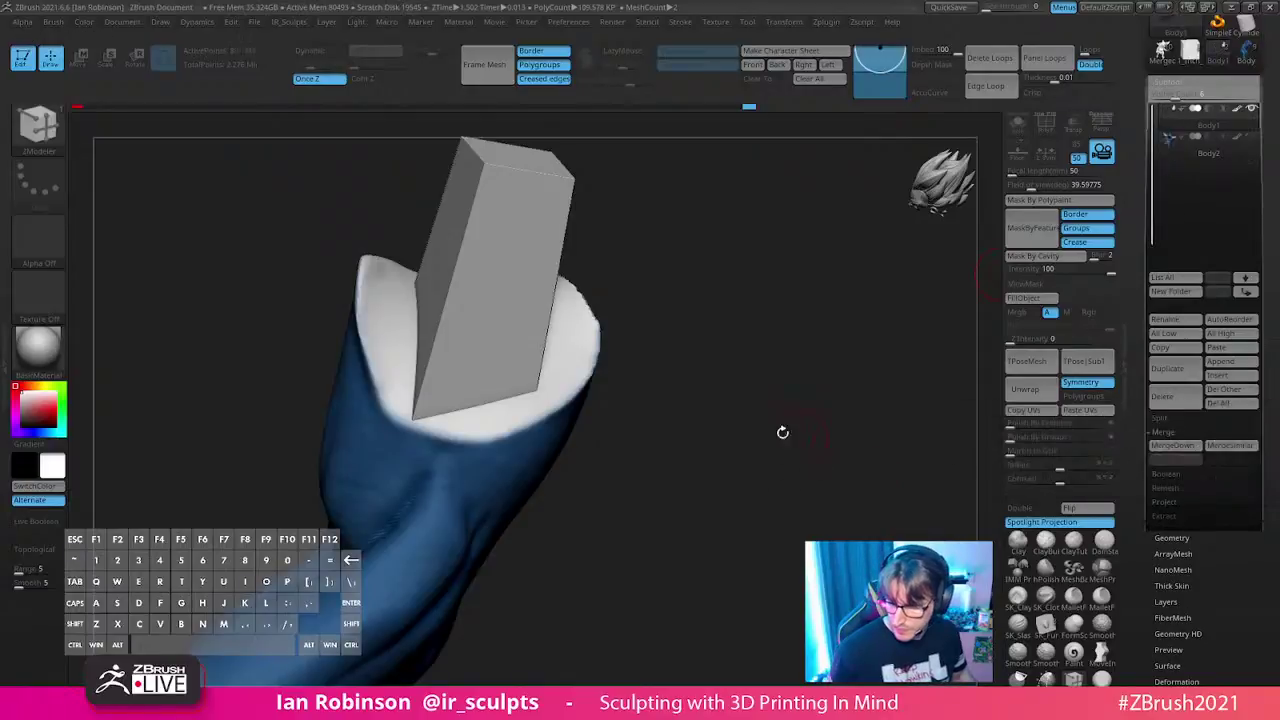
pyautogui.hotkey('shift', 'f')
pyautogui.hotkey('shift', 'f')
pyautogui.moveTo(771, 414); pyautogui.dragTo(818, 483)
pyautogui.hotkey('shift', 'f')
pyautogui.moveTo(783, 371); pyautogui.dragTo(778, 336)
# - Fuse the merged block and arm into one continuous mesh with DynaMesh and hide the polygroup display
pyautogui.press('2')
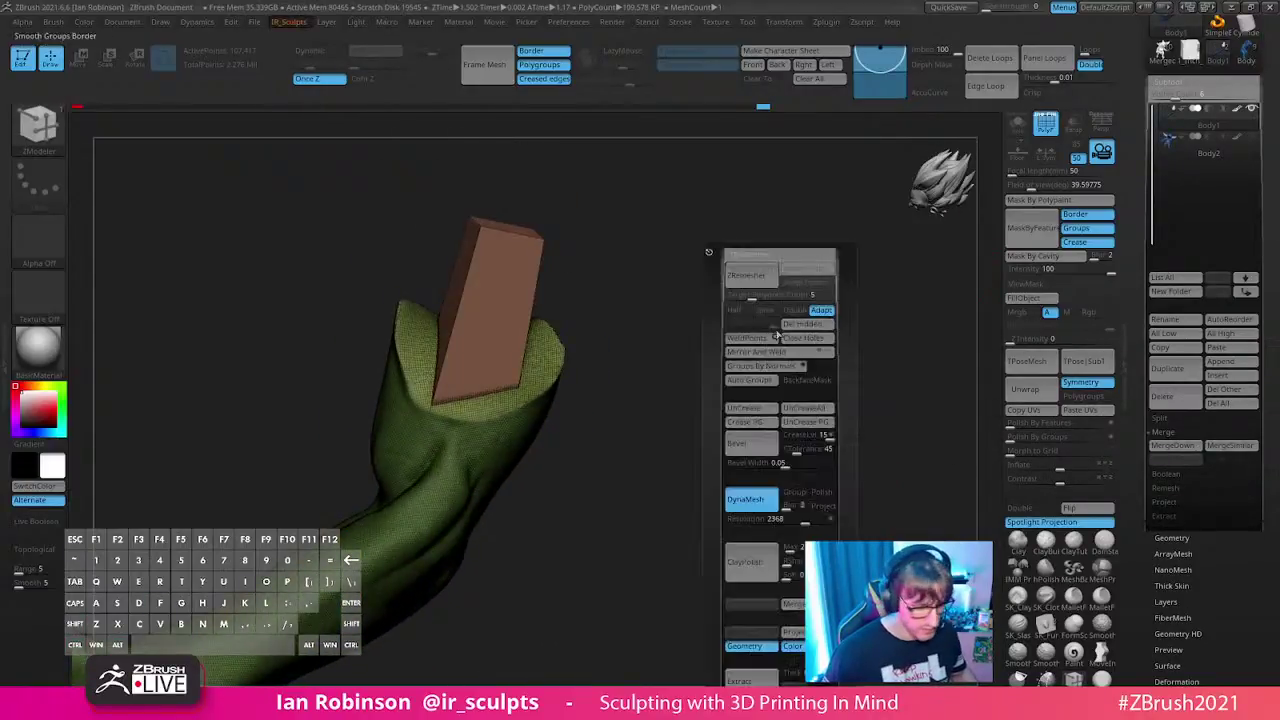
pyautogui.keyDown('ctrl'); pyautogui.moveTo(625, 350); pyautogui.dragTo(688, 467); pyautogui.keyUp('ctrl')
pyautogui.moveTo(728, 378); pyautogui.dragTo(754, 384)
pyautogui.hotkey('shift', 'f')
pyautogui.hotkey('shift', 'f')
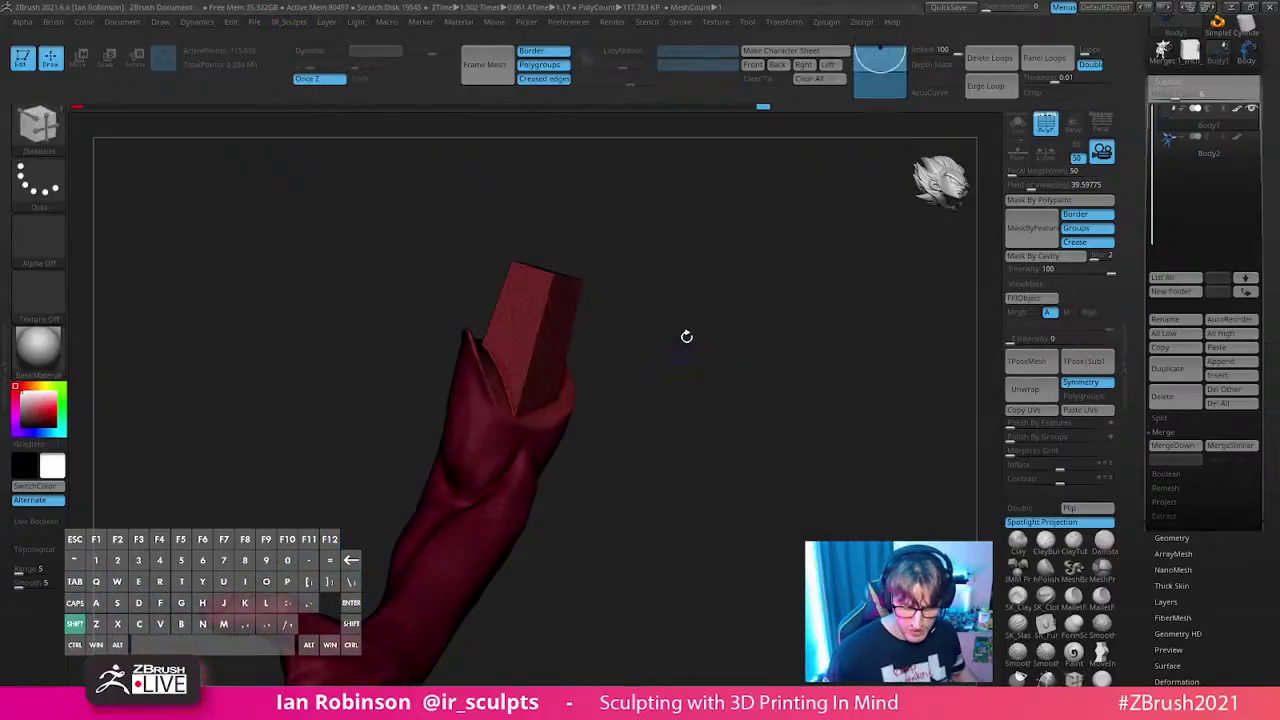
# - Show the body again and duplicate the keyed arm as a separate subtool
pyautogui.click(1251, 137)
pyautogui.keyDown('alt'); pyautogui.moveTo(717, 486); pyautogui.dragTo(940, 332); pyautogui.keyUp('alt')
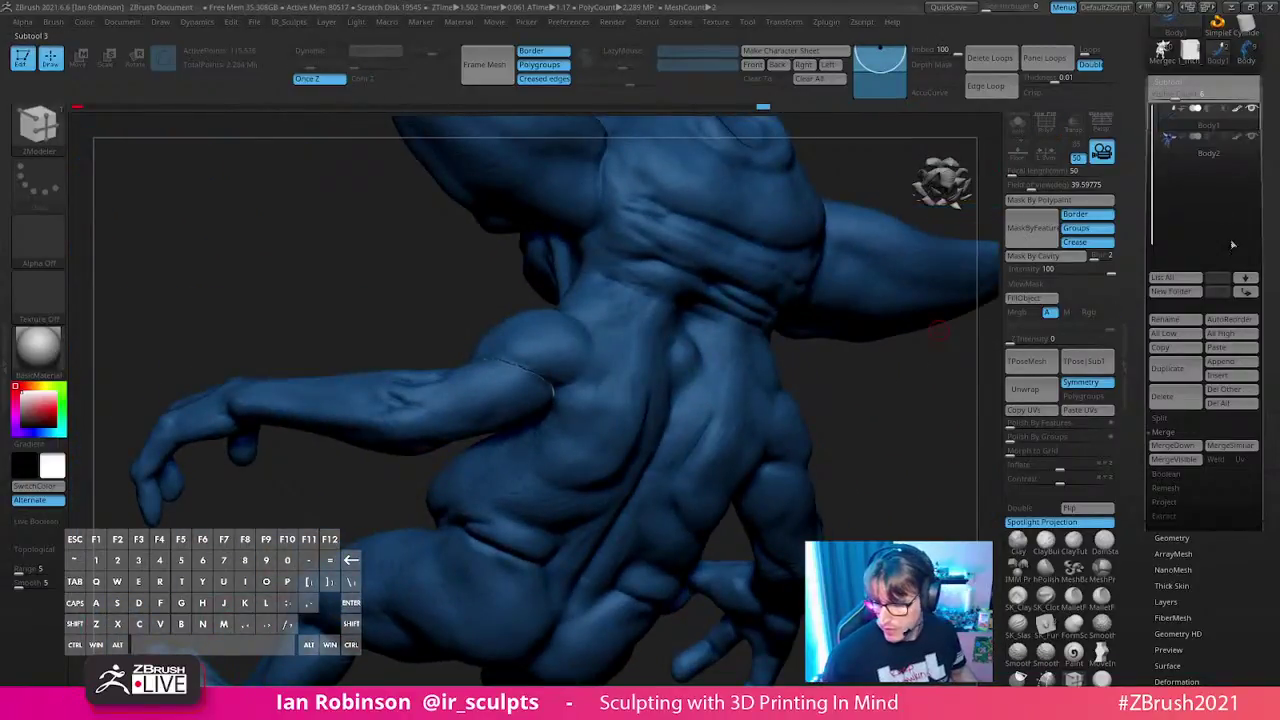
pyautogui.moveTo(1172, 130)
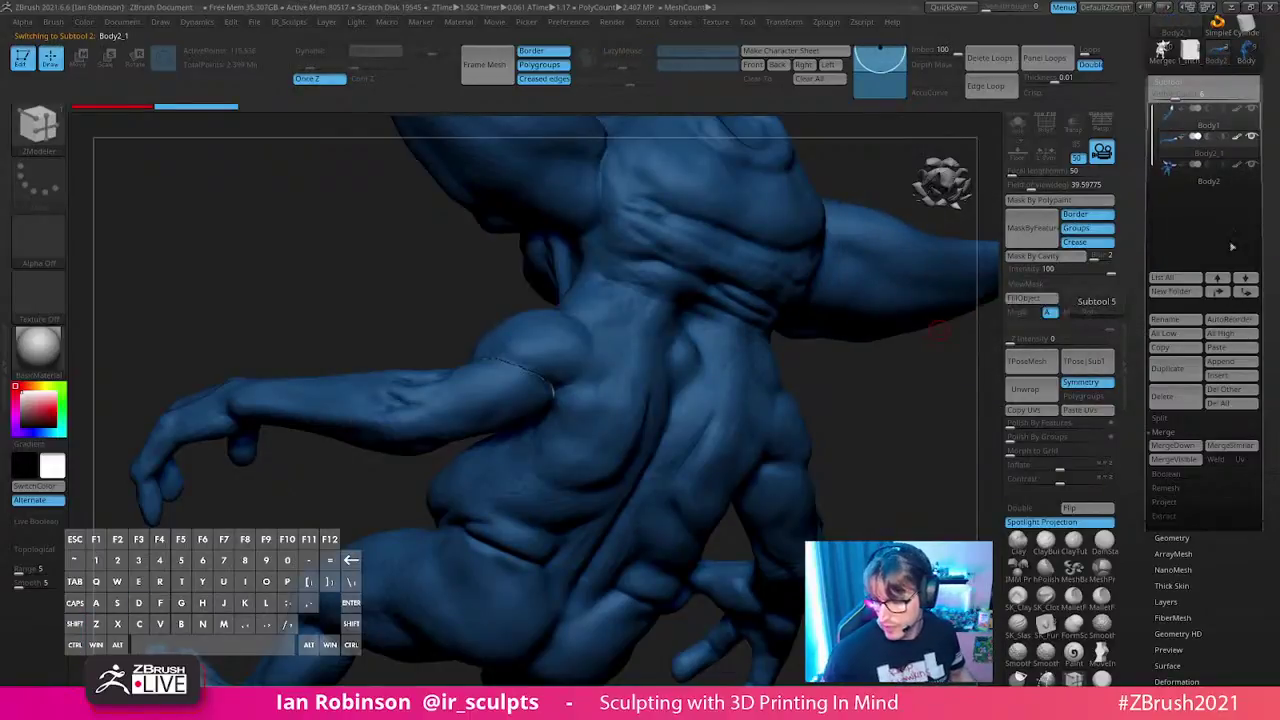
# - Create a subtool folder named Cut for the body and place the duplicated arm inside it below the body
pyautogui.click(1194, 183)
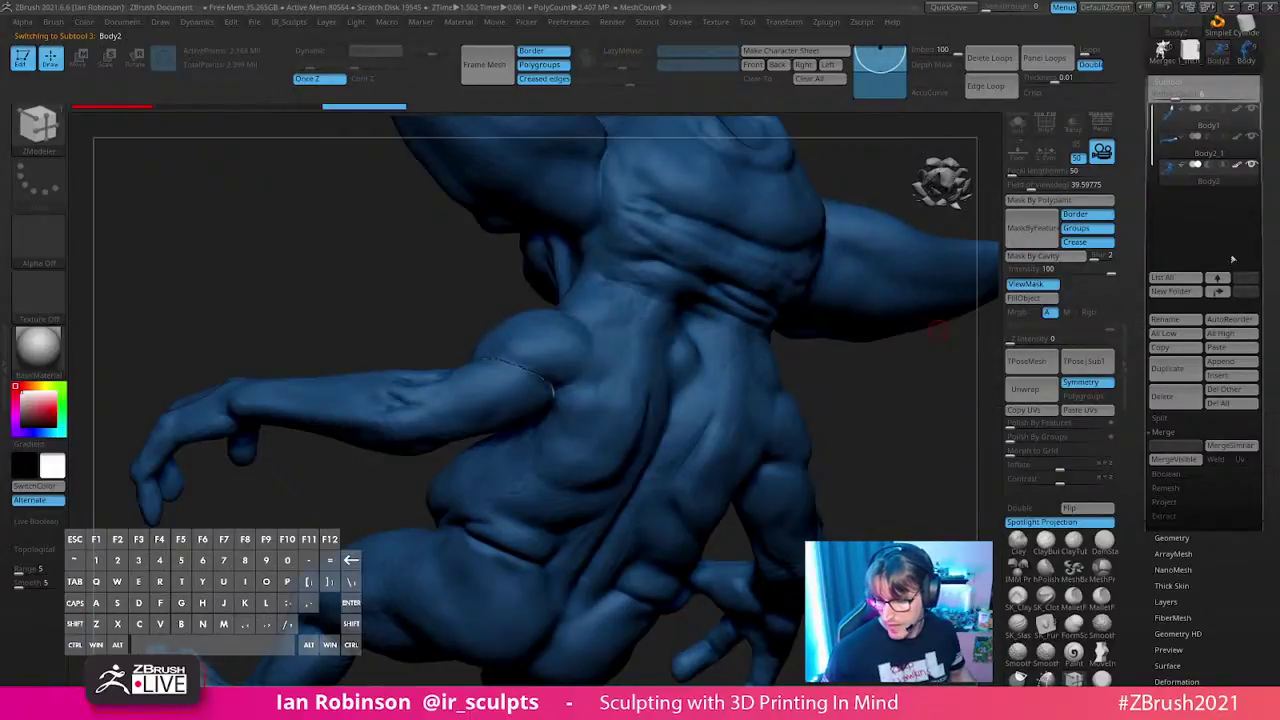
pyautogui.hotkey('ctrl', 'f')
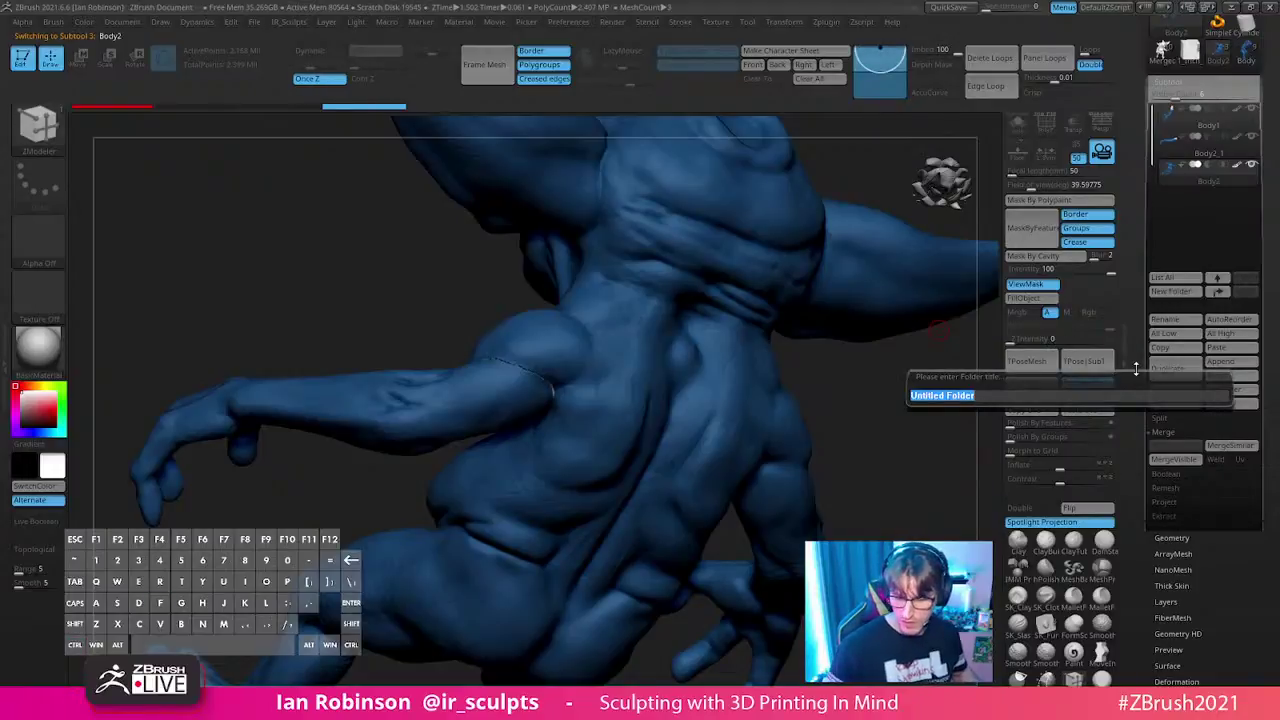
pyautogui.write('Cut')
pyautogui.press('Return')
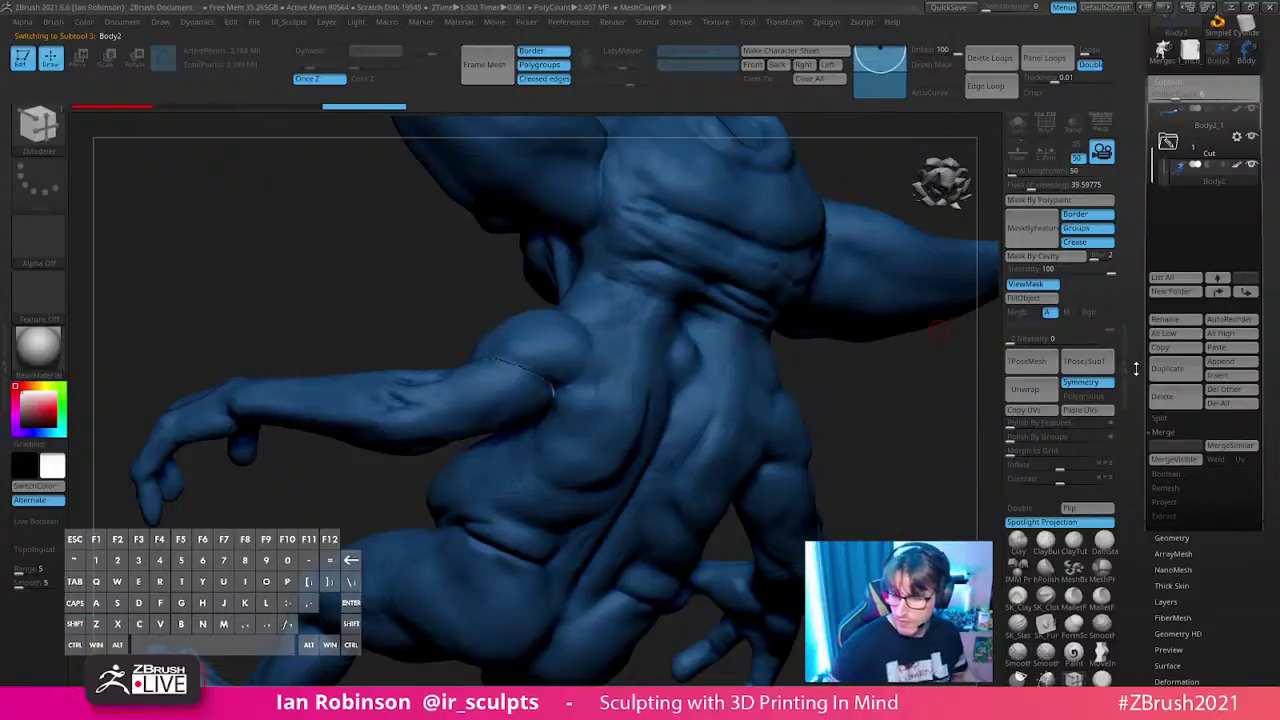
pyautogui.click(1225, 126)
pyautogui.click(1246, 291)
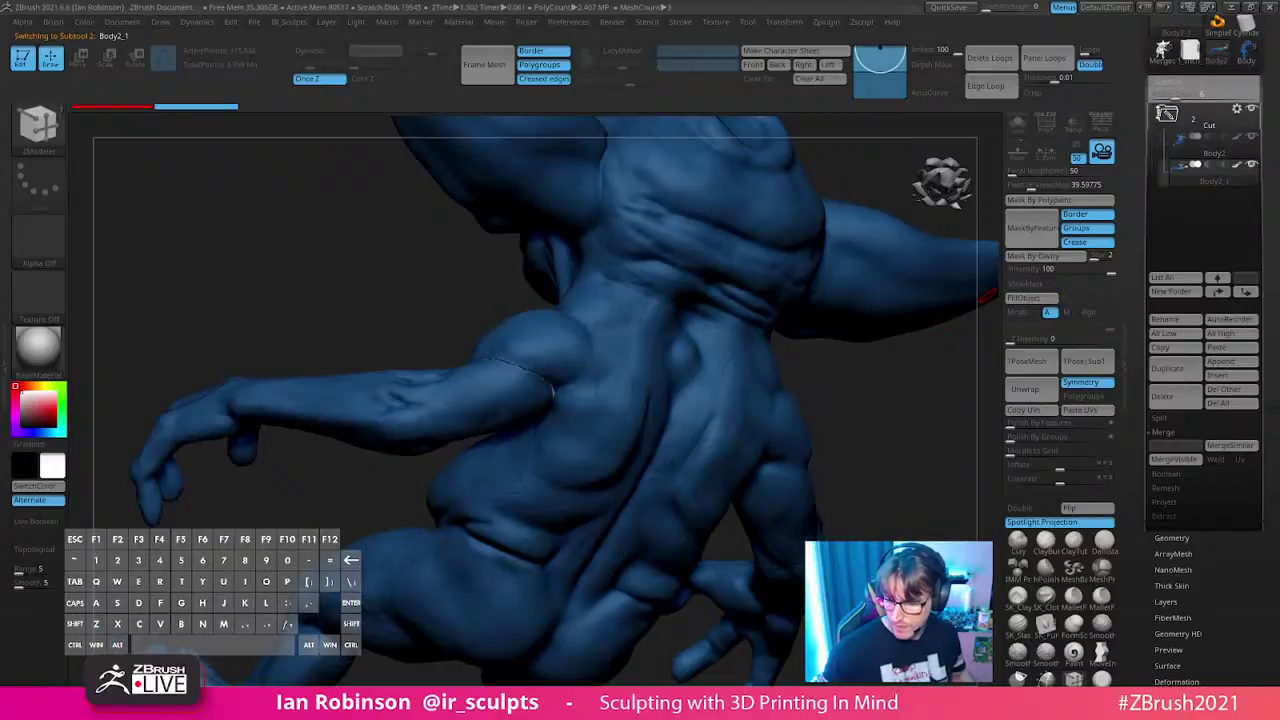
# - Enable Live Boolean and set the duplicated arm to subtract so it cuts a keyed socket into the shoulder
pyautogui.scroll(1, 1218, 168)
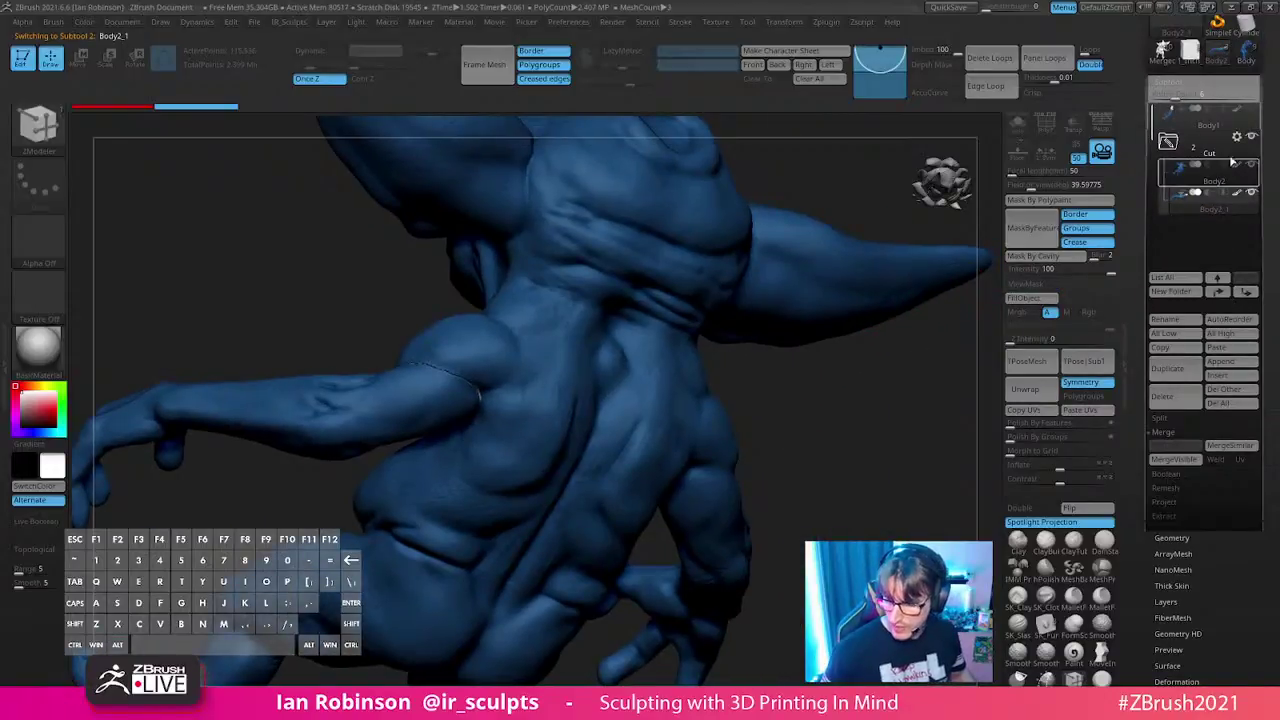
pyautogui.moveTo(825, 452); pyautogui.dragTo(829, 371)
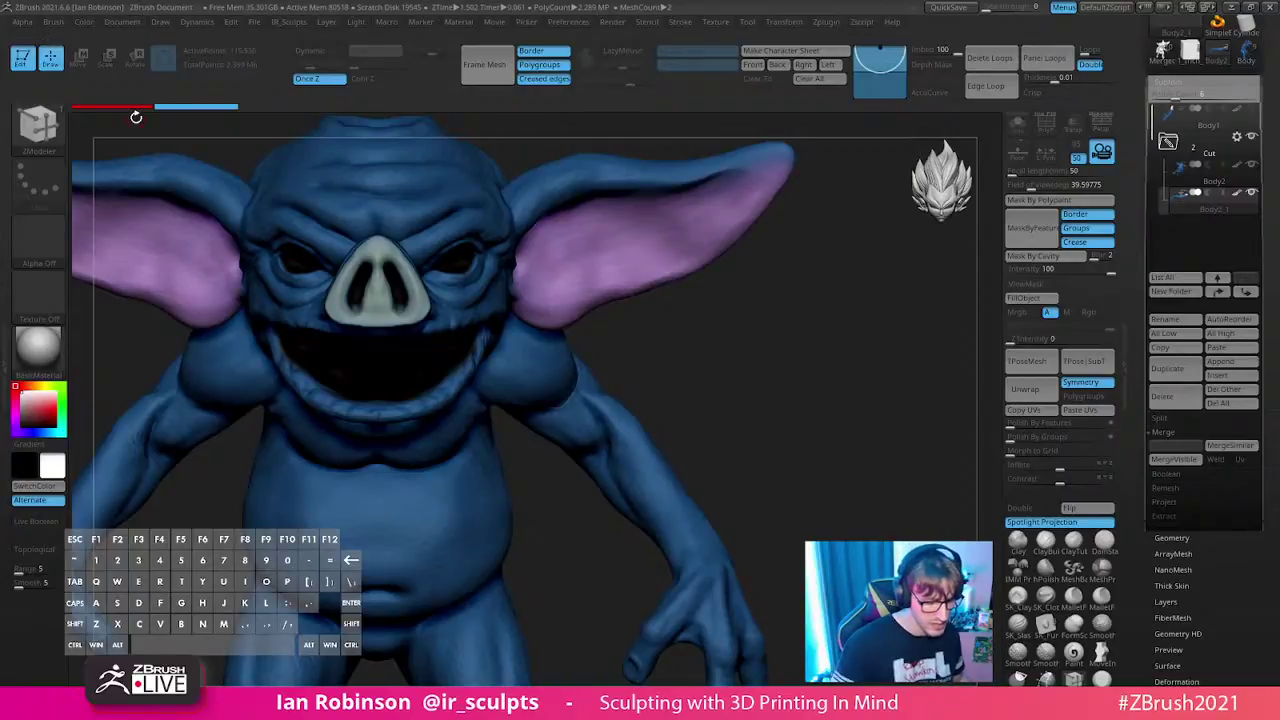
pyautogui.click(36, 521)
pyautogui.moveTo(850, 430); pyautogui.dragTo(915, 260)
pyautogui.moveTo(1209, 197)
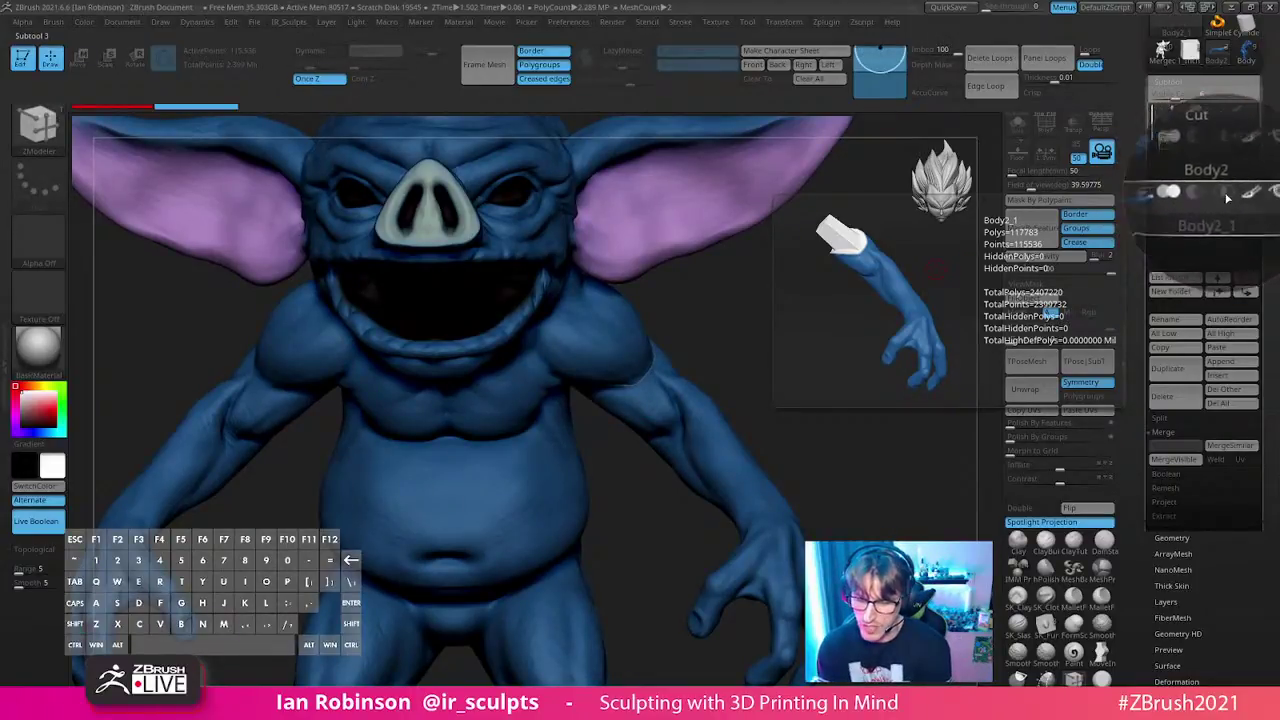
pyautogui.click(1190, 204)
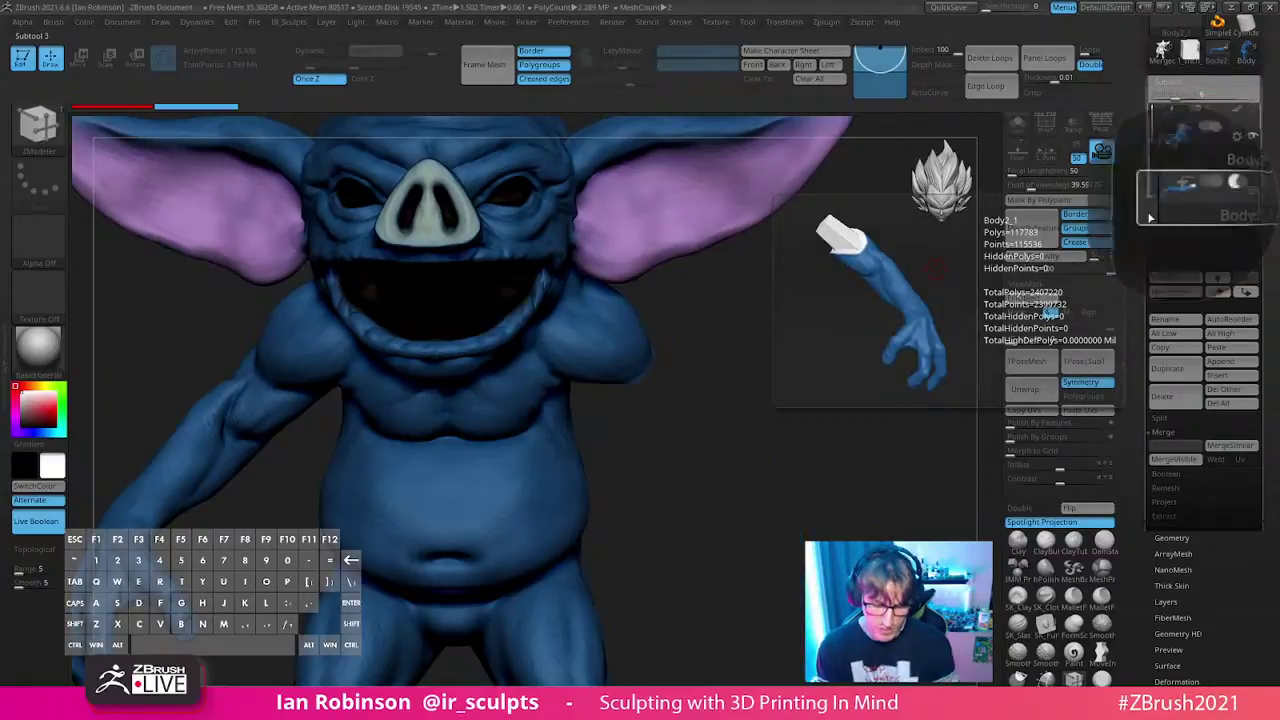
pyautogui.moveTo(820, 431)
pyautogui.keyDown('alt'); pyautogui.mouseDown()
pyautogui.moveTo(830, 437)
pyautogui.moveTo(837, 354)
pyautogui.moveTo(843, 393)
pyautogui.moveTo(820, 331)
pyautogui.moveTo(874, 334)
pyautogui.moveTo(625, 435)
pyautogui.moveTo(590, 385)
pyautogui.moveTo(650, 360)
pyautogui.moveTo(866, 343)
pyautogui.moveTo(892, 376)
pyautogui.moveTo(800, 443)
pyautogui.moveTo(794, 374)
pyautogui.moveTo(657, 375)
pyautogui.mouseUp(); pyautogui.keyUp('alt')
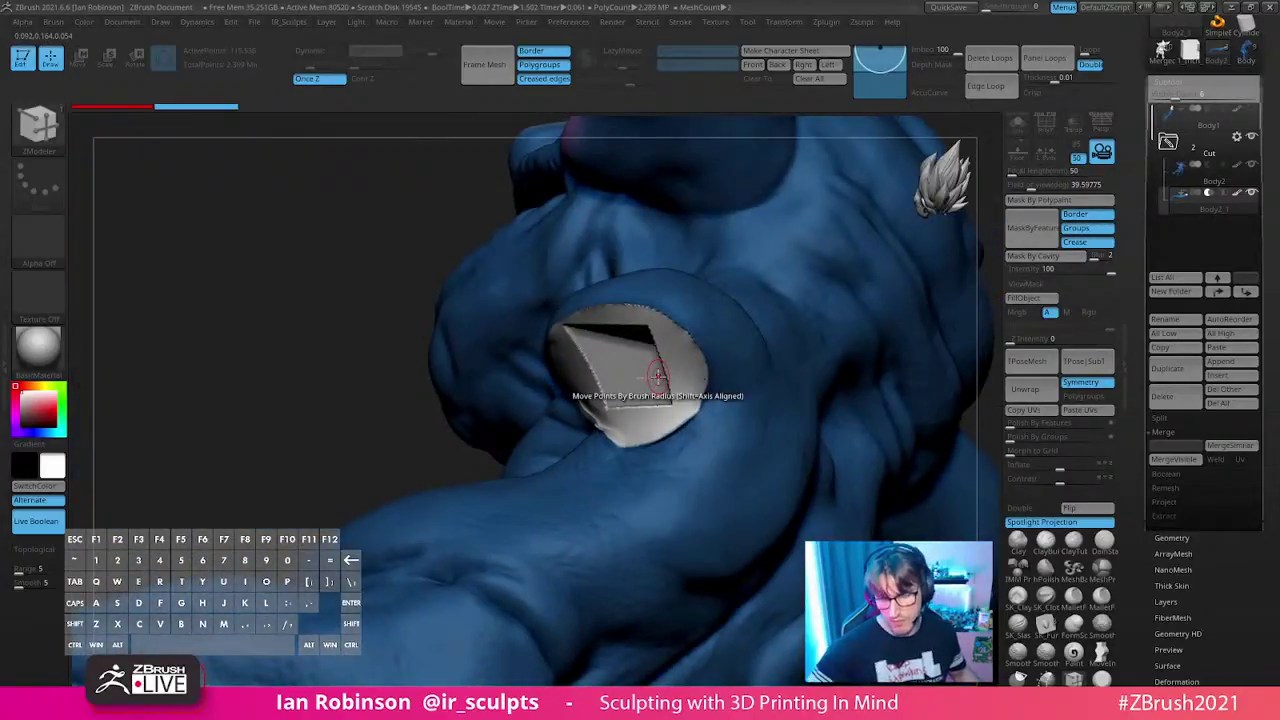
pyautogui.moveTo(727, 411)
pyautogui.mouseDown()
pyautogui.moveTo(794, 414)
pyautogui.moveTo(806, 400)
pyautogui.moveTo(648, 410)
pyautogui.mouseUp()
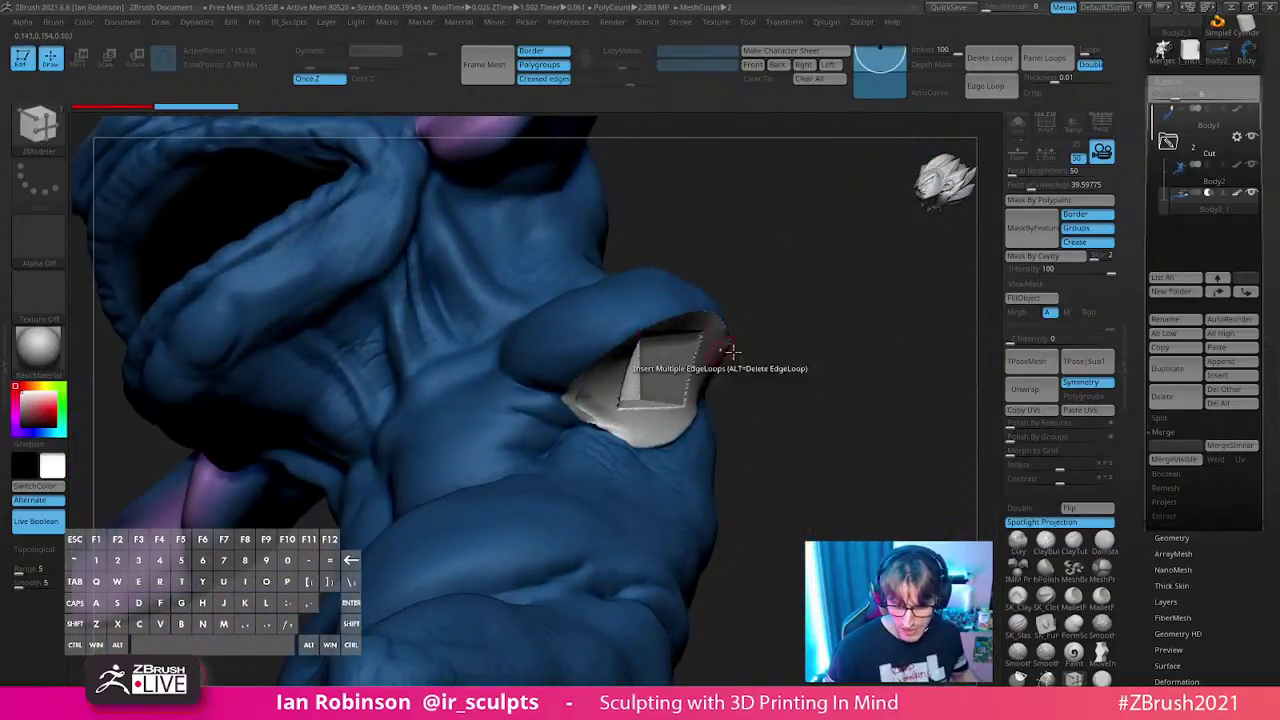
pyautogui.moveTo(657, 344); pyautogui.dragTo(877, 337)
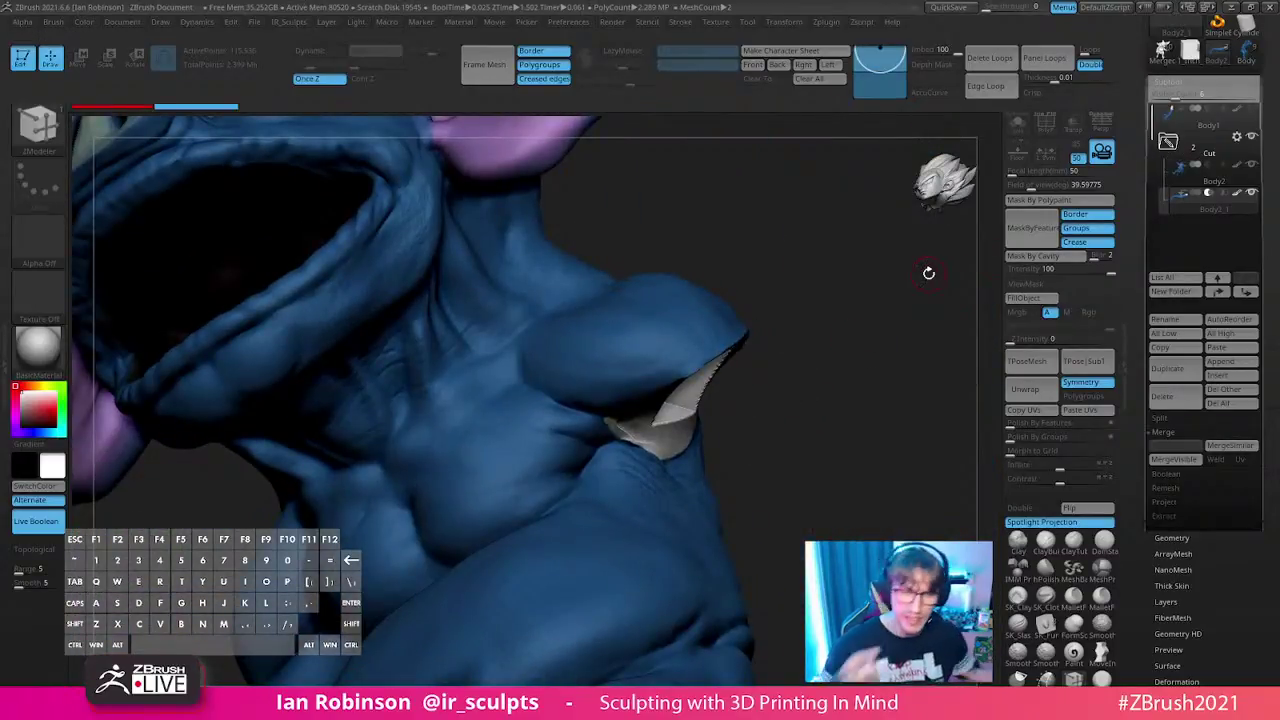
pyautogui.moveTo(864, 404)
pyautogui.mouseDown()
pyautogui.moveTo(797, 337)
pyautogui.moveTo(814, 434)
pyautogui.moveTo(917, 363)
pyautogui.moveTo(597, 567)
pyautogui.moveTo(580, 480)
pyautogui.moveTo(612, 445)
pyautogui.mouseUp()
pyautogui.moveTo(911, 334); pyautogui.dragTo(903, 360)
# - Turn off the polypaint colours on the subtools and show the original arm in place on the body
pyautogui.click(1240, 173)
pyautogui.moveTo(897, 297)
pyautogui.mouseDown()
pyautogui.moveTo(881, 378)
pyautogui.moveTo(630, 364)
pyautogui.mouseUp()
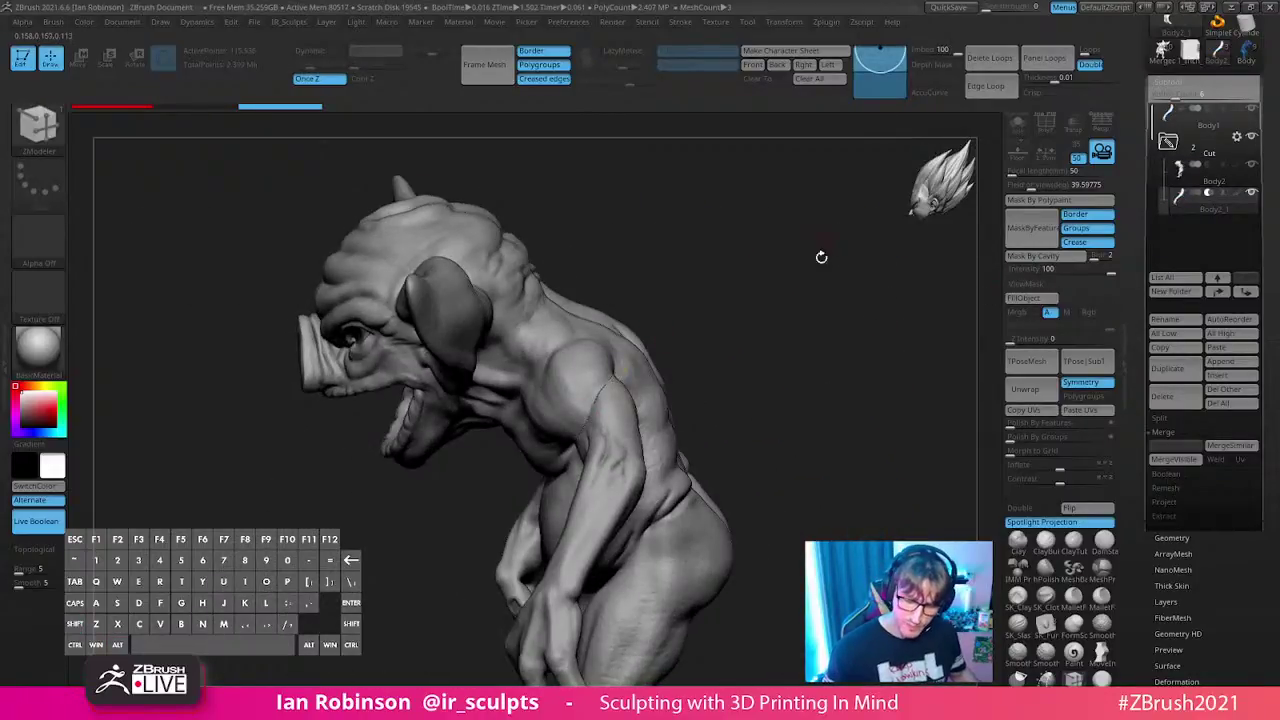
pyautogui.moveTo(826, 240); pyautogui.dragTo(633, 371)
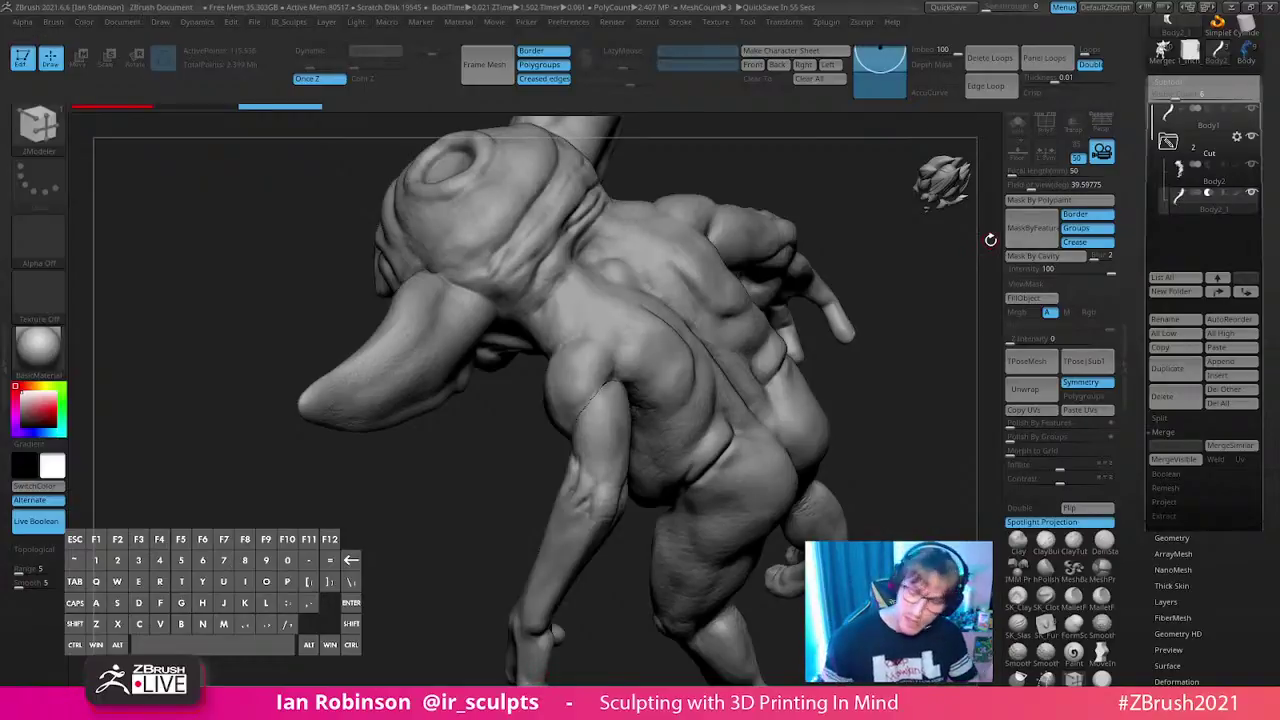
# - Hide the original arm so only the body with its shoulder socket shows, and bring up the subtool Boolean options
pyautogui.click(1252, 109)
pyautogui.hotkey('shift', 'f')
pyautogui.moveTo(929, 329)
pyautogui.keyDown('alt'); pyautogui.mouseDown()
pyautogui.moveTo(915, 425)
pyautogui.moveTo(860, 329)
pyautogui.moveTo(893, 305)
pyautogui.mouseUp(); pyautogui.keyUp('alt')
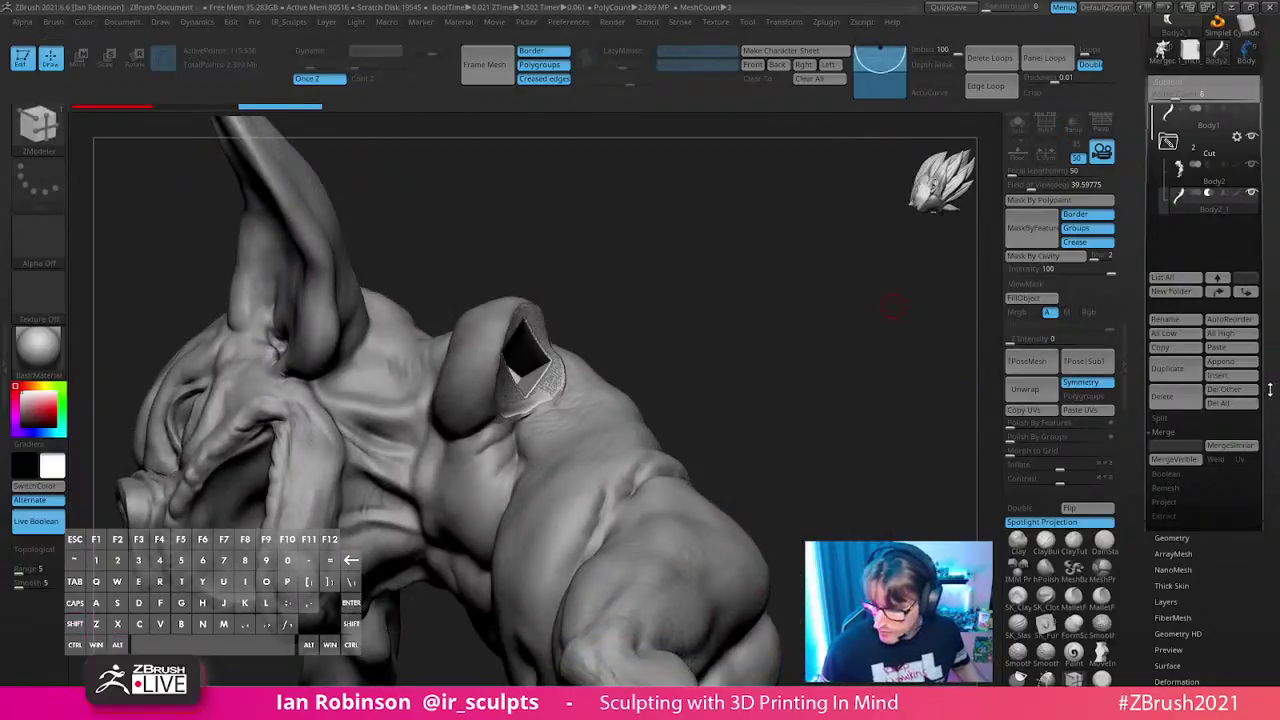
pyautogui.moveTo(1267, 392); pyautogui.dragTo(1236, 282)
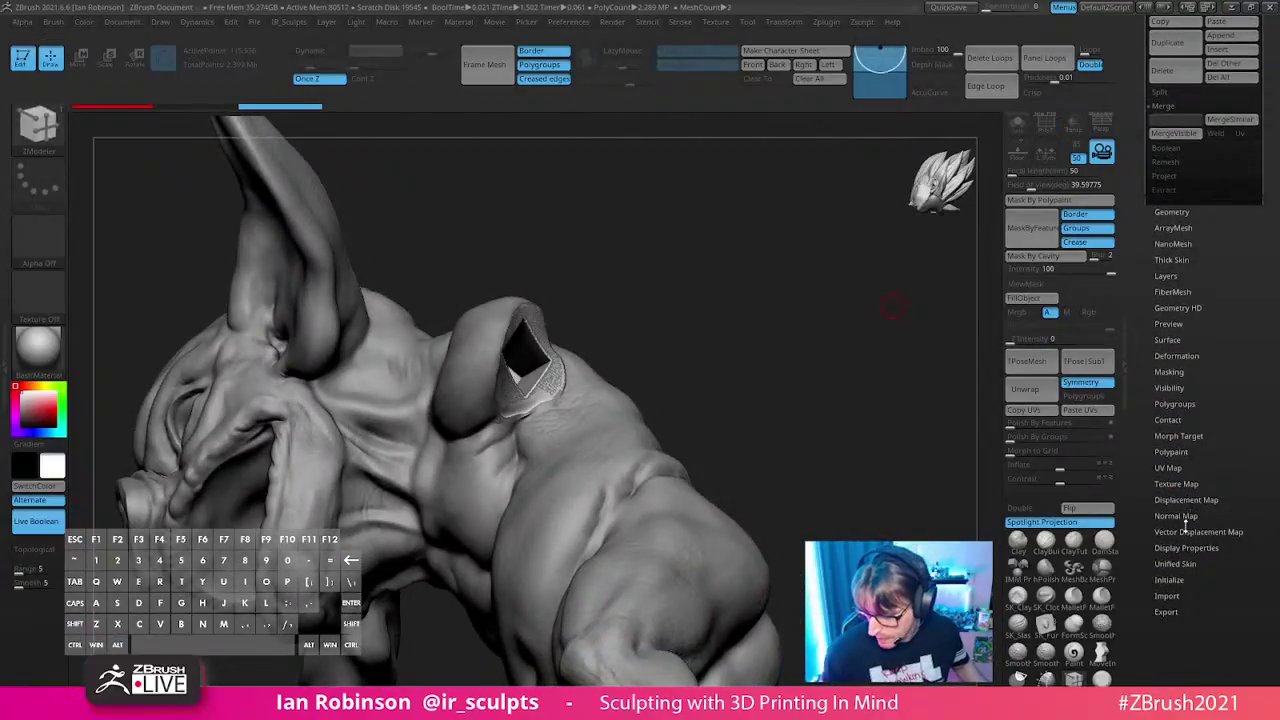
# - Adjust the Inflate deformation on the active arm-cutting piece at the shoulder socket
pyautogui.click(1190, 356)
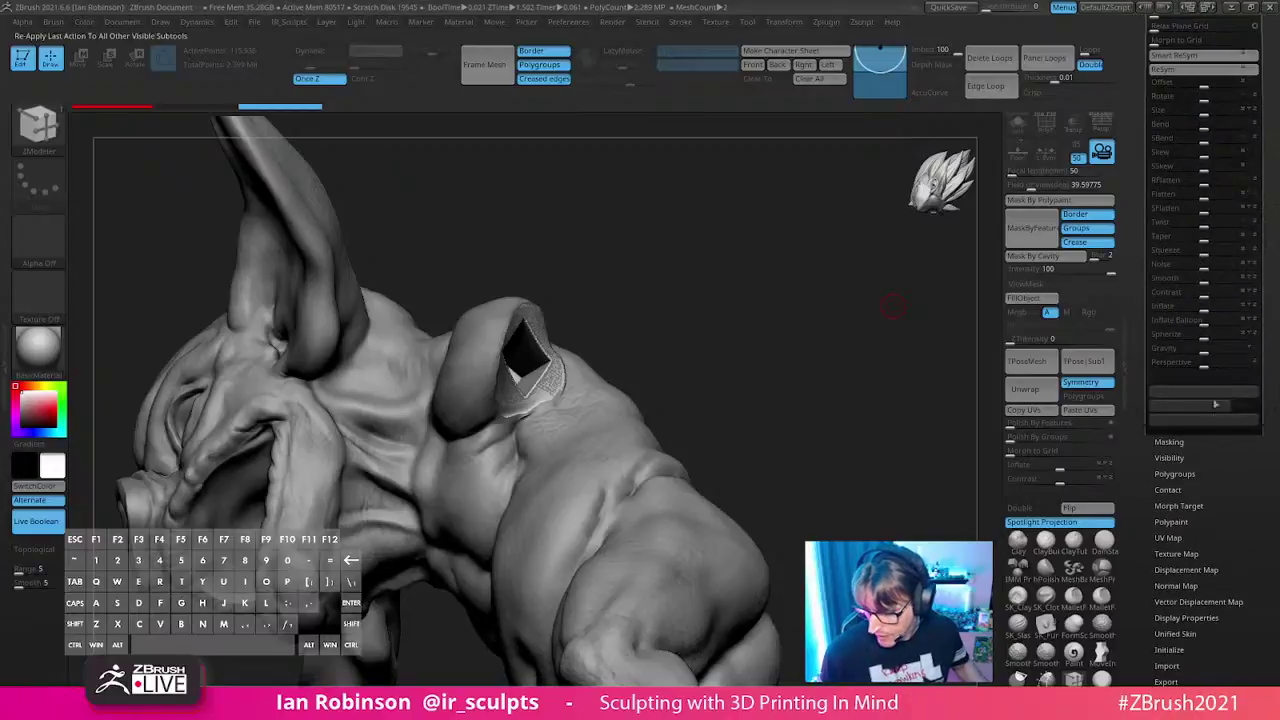
pyautogui.click(1207, 309)
pyautogui.hotkey('ctrl', 'z')
pyautogui.moveTo(860, 363)
pyautogui.mouseDown()
pyautogui.moveTo(760, 371)
pyautogui.moveTo(785, 305)
pyautogui.mouseUp()
pyautogui.scroll(5, 1256, 118)
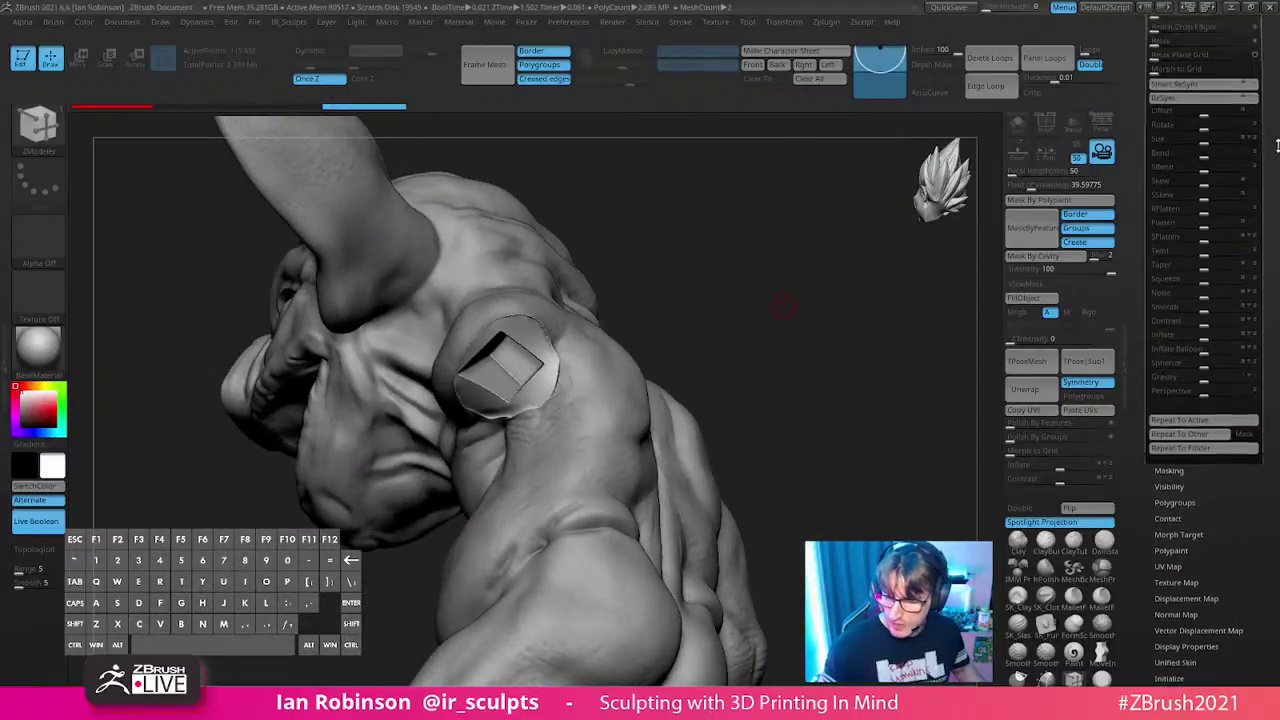
pyautogui.scroll(3, 1252, 70)
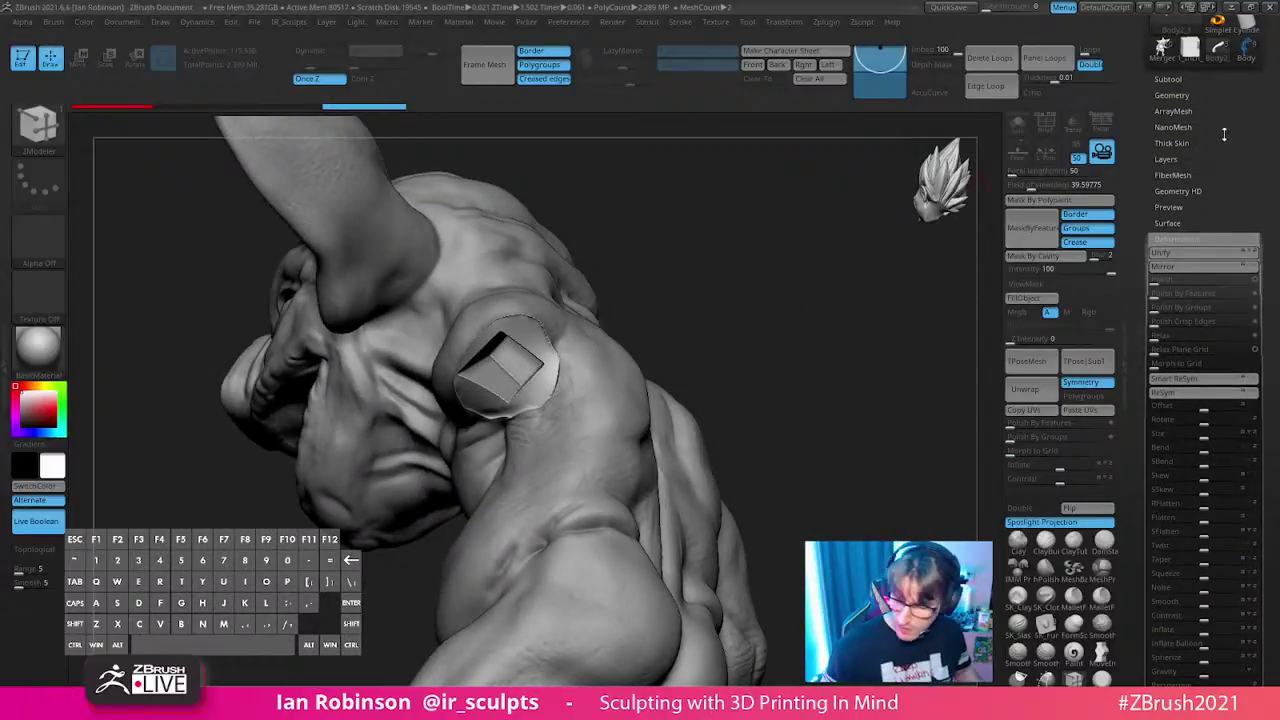
# - Run a folder boolean on the Cut folder to generate the combined cut mesh
pyautogui.moveTo(836, 310)
pyautogui.mouseDown()
pyautogui.moveTo(790, 312)
pyautogui.moveTo(814, 331)
pyautogui.moveTo(826, 234)
pyautogui.moveTo(566, 405)
pyautogui.moveTo(834, 394)
pyautogui.moveTo(728, 318)
pyautogui.mouseUp()
pyautogui.click(1168, 79)
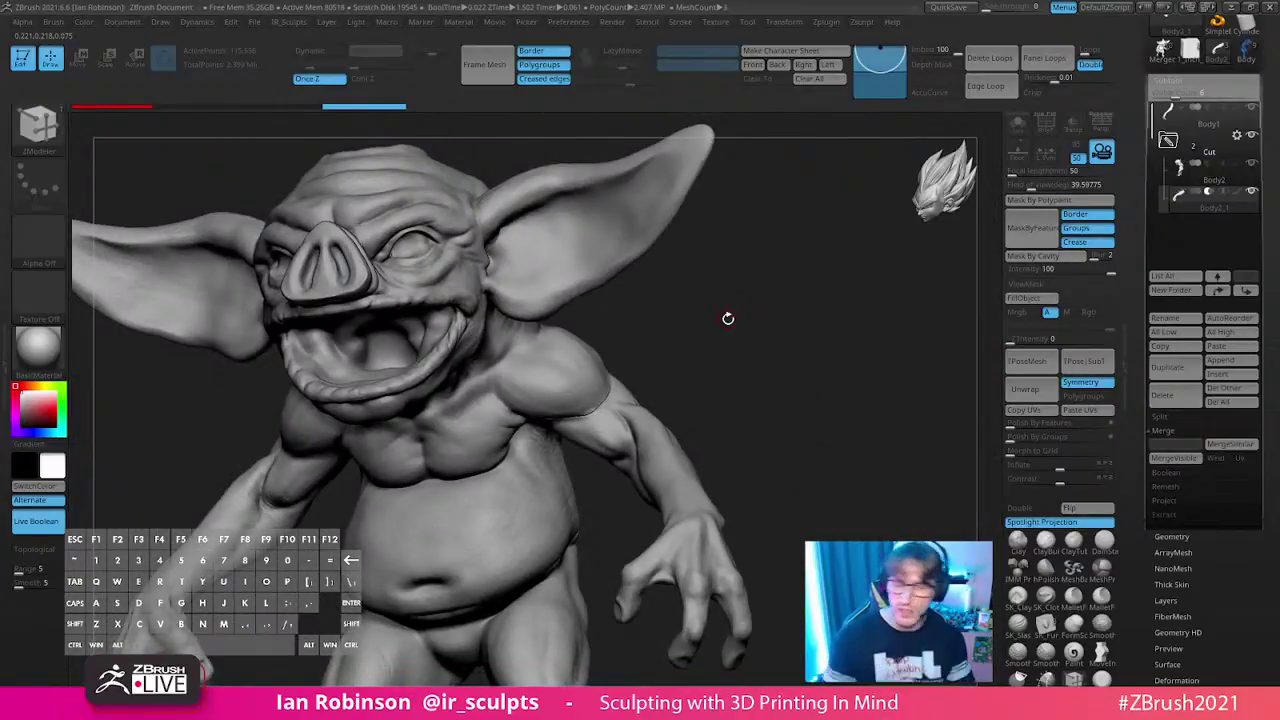
pyautogui.moveTo(868, 317)
pyautogui.mouseDown()
pyautogui.moveTo(895, 282)
pyautogui.moveTo(849, 314)
pyautogui.moveTo(810, 388)
pyautogui.mouseUp()
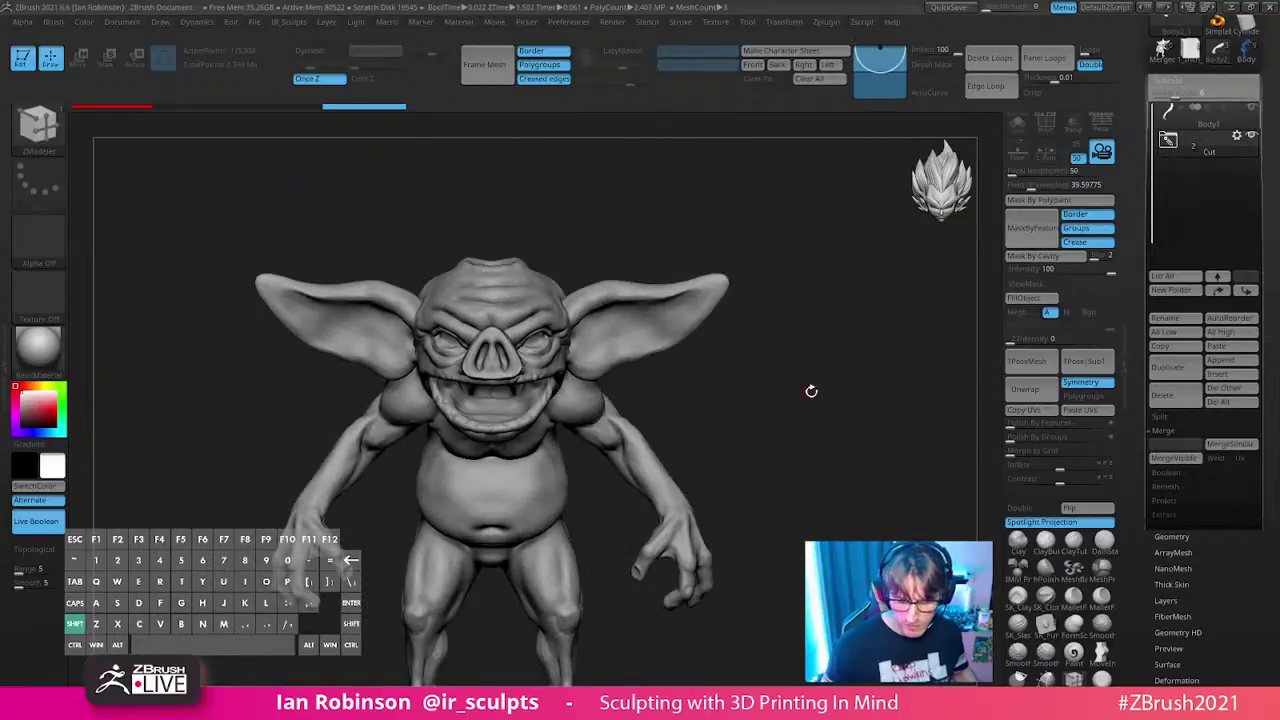
pyautogui.click(1237, 135)
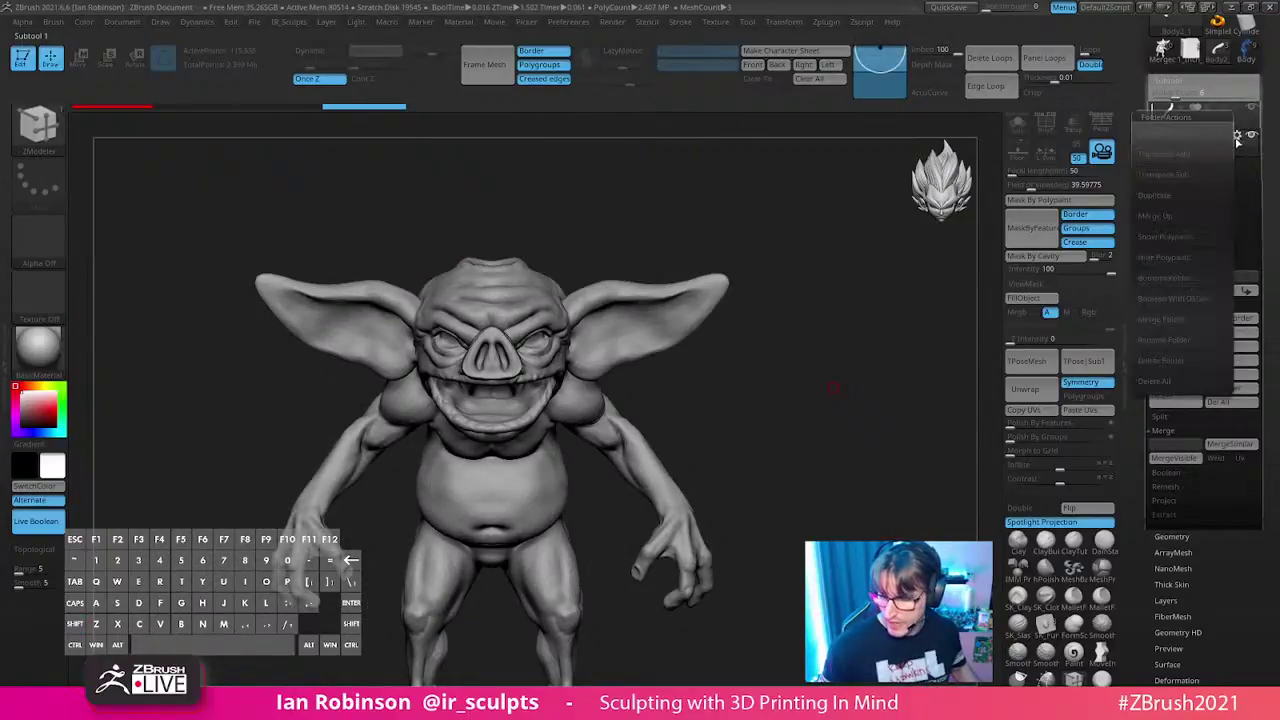
pyautogui.click(1190, 282)
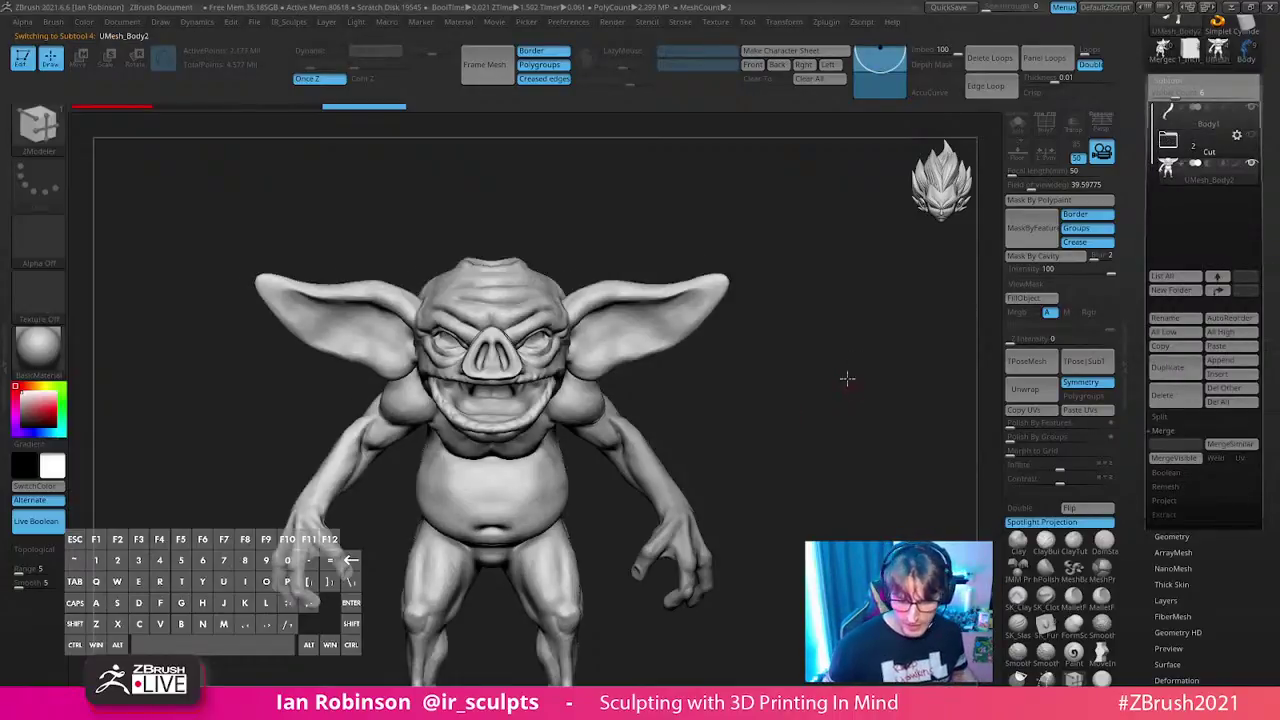
# - Examine the boolean result's shoulder socket and the detached arm with its key from front and back
pyautogui.moveTo(770, 330)
pyautogui.mouseDown()
pyautogui.moveTo(829, 340)
pyautogui.moveTo(831, 323)
pyautogui.moveTo(943, 366)
pyautogui.moveTo(851, 214)
pyautogui.moveTo(896, 240)
pyautogui.moveTo(570, 414)
pyautogui.mouseUp()
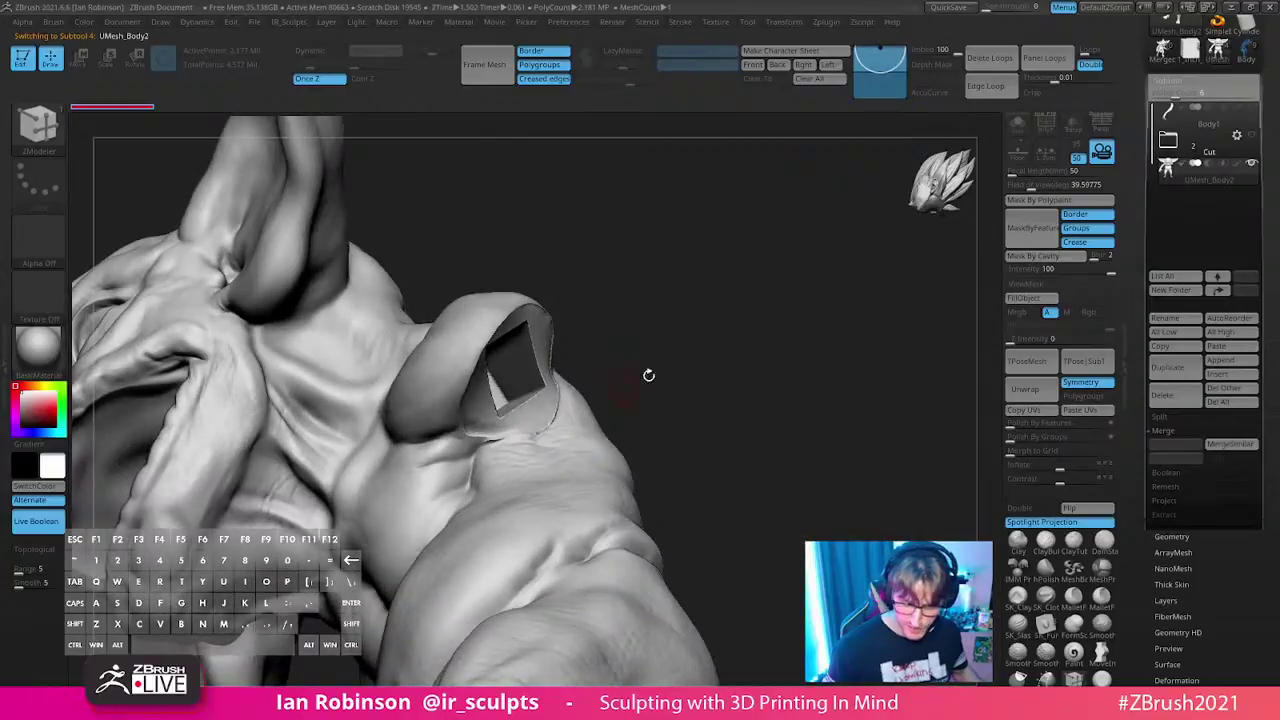
pyautogui.moveTo(860, 330); pyautogui.dragTo(520, 500)
pyautogui.keyDown('shift'); pyautogui.moveTo(851, 265); pyautogui.dragTo(800, 300); pyautogui.keyUp('shift')
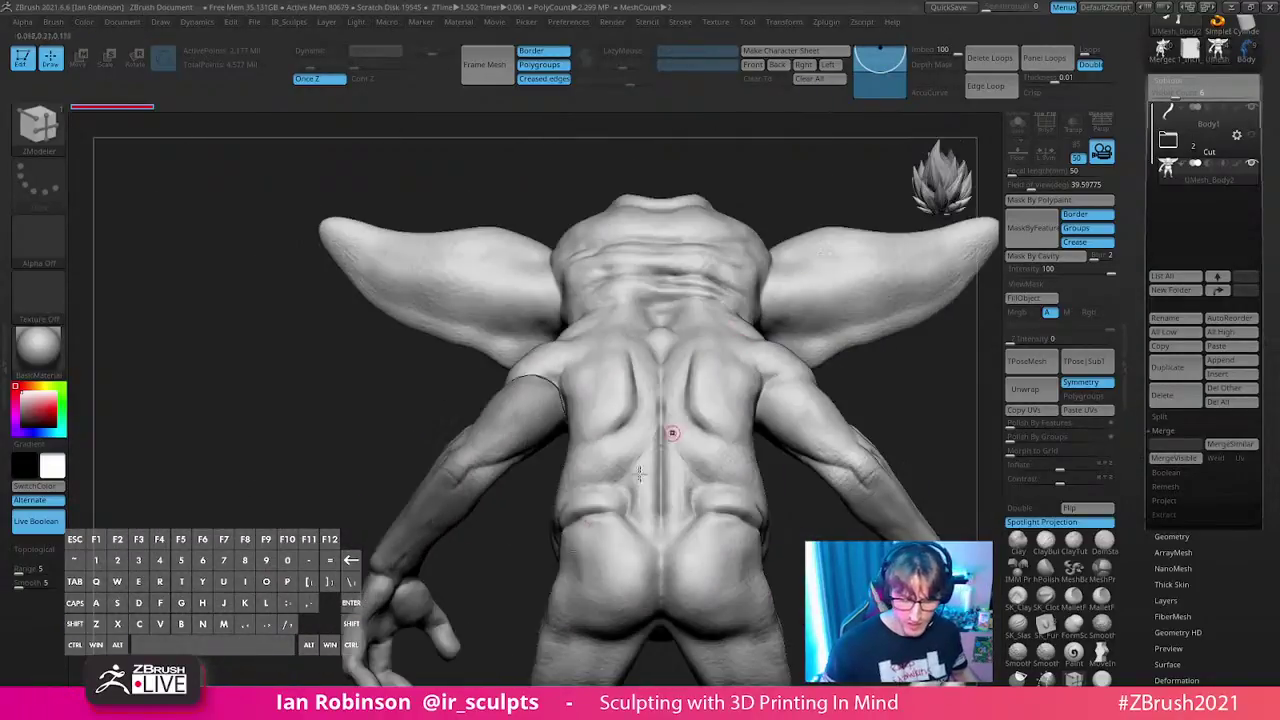
pyautogui.moveTo(990, 408)
pyautogui.keyDown('alt'); pyautogui.mouseDown()
pyautogui.moveTo(855, 411)
pyautogui.moveTo(860, 398)
pyautogui.moveTo(855, 508)
pyautogui.moveTo(871, 444)
pyautogui.mouseUp(); pyautogui.keyUp('alt')
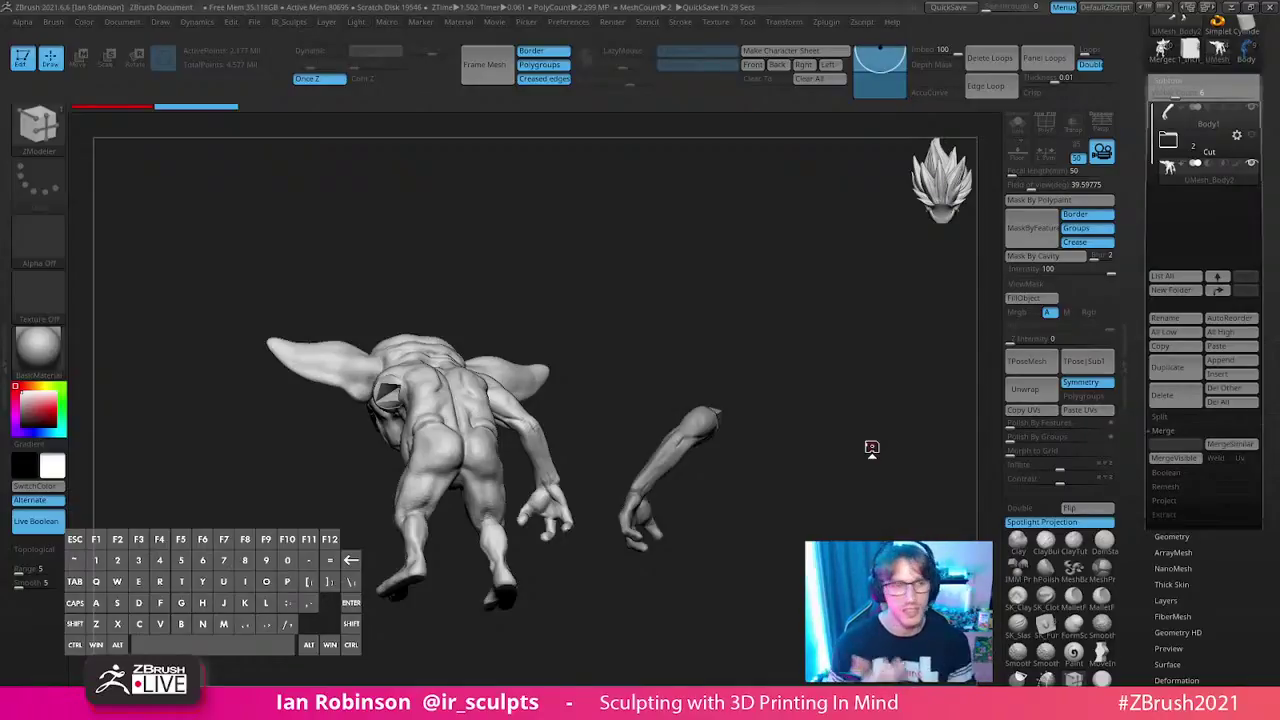
pyautogui.moveTo(872, 447); pyautogui.dragTo(814, 420)
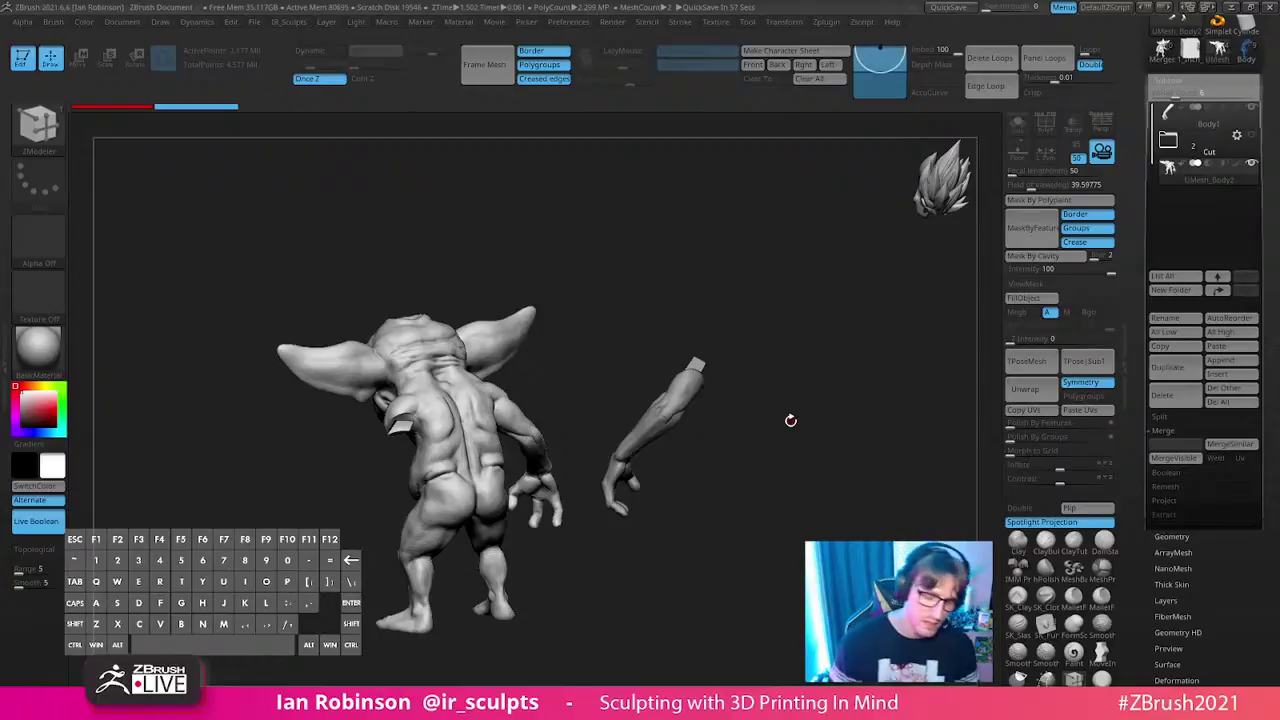
pyautogui.moveTo(769, 449); pyautogui.dragTo(866, 400)
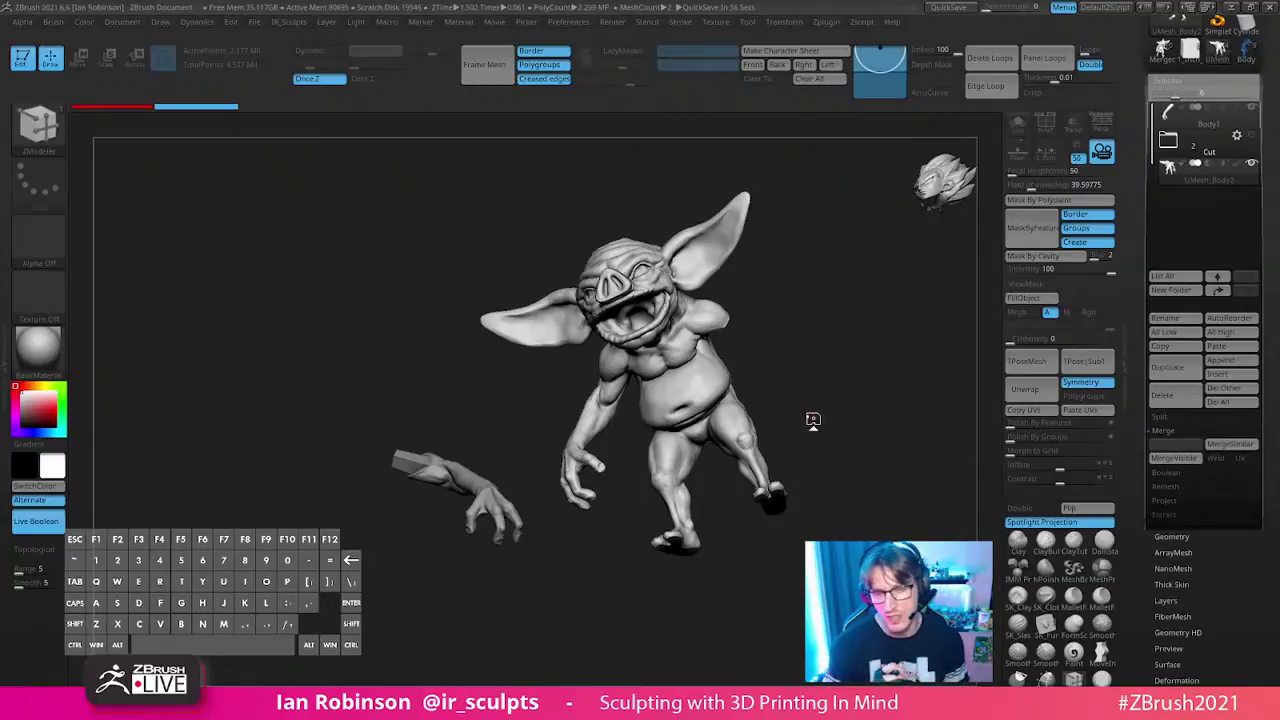
pyautogui.moveTo(854, 365); pyautogui.dragTo(826, 380)
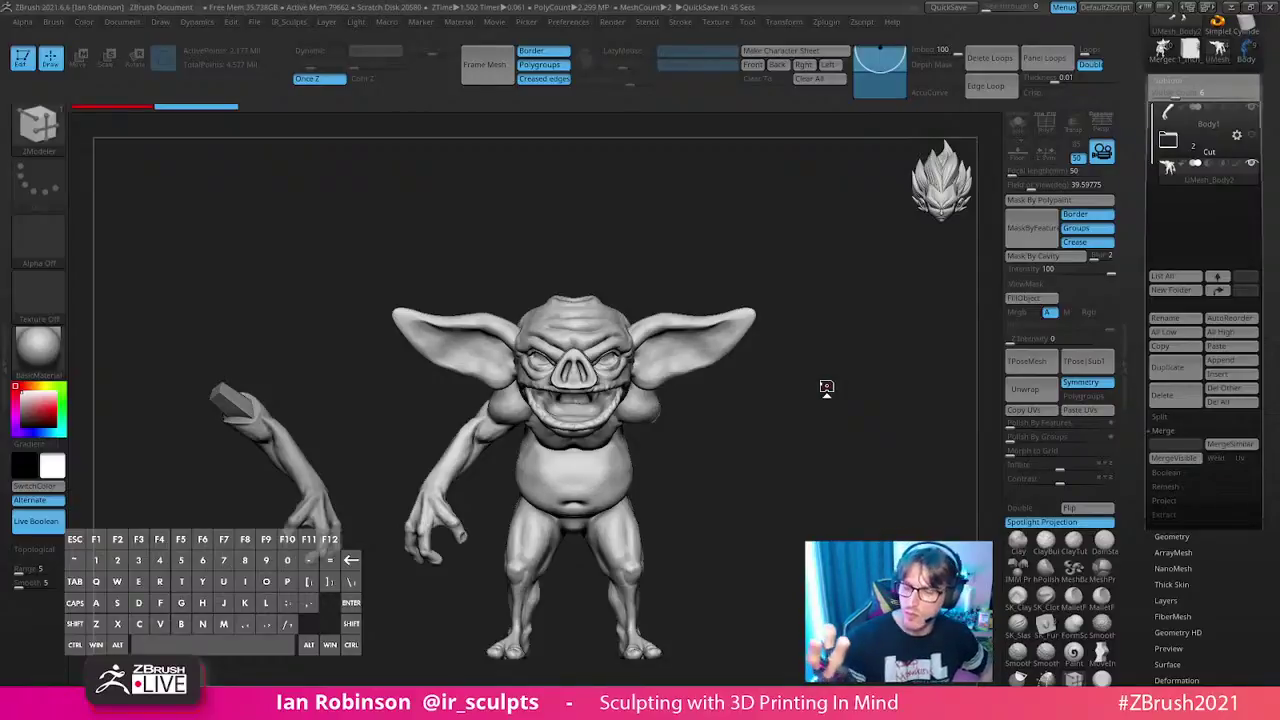
# - Delete all of the creature's subtools and confirm the deletion
pyautogui.scroll(3, 1212, 75)
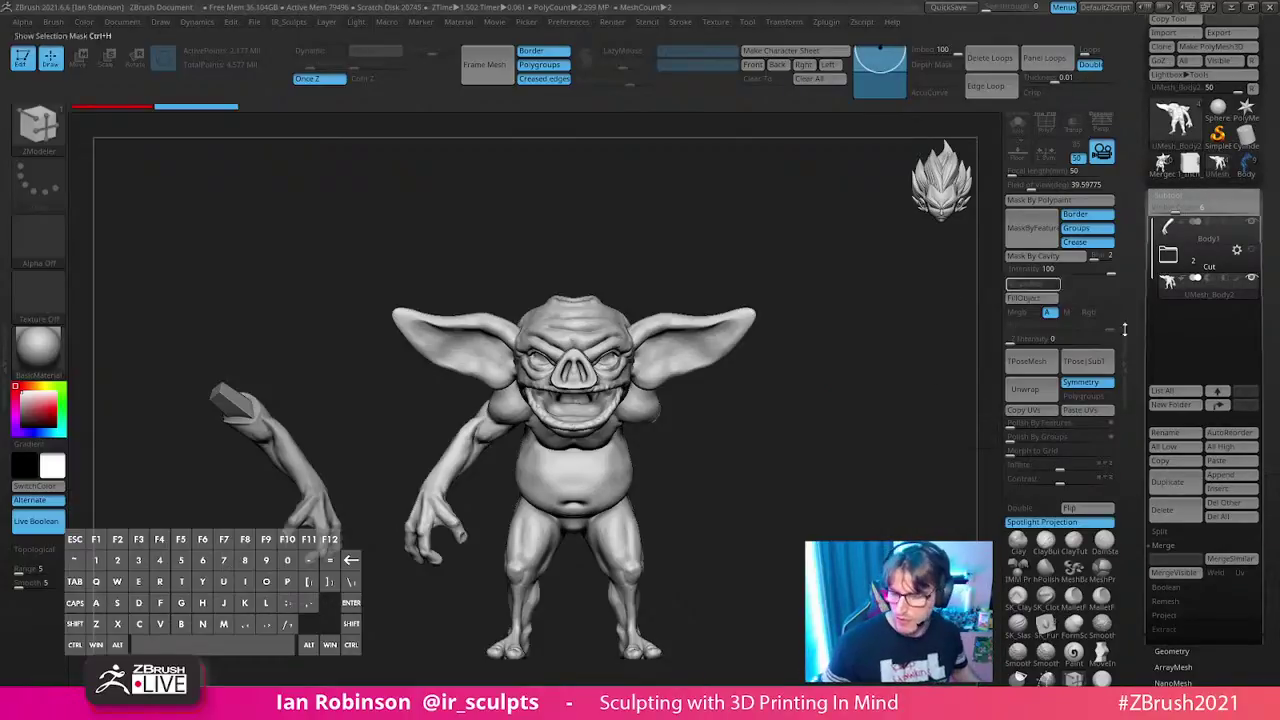
pyautogui.click(1230, 517)
pyautogui.click(1052, 545)
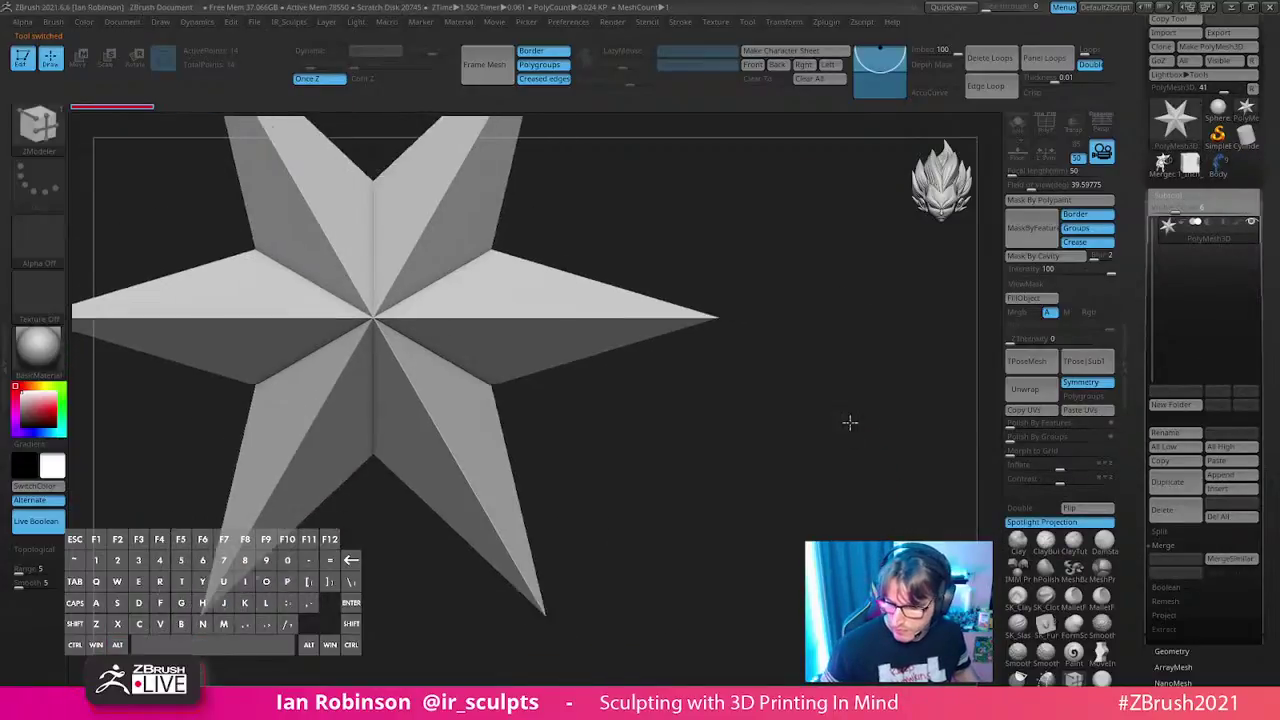
# - Append a Cube3D subtool to the star mesh and display its polyframe
pyautogui.click(1232, 475)
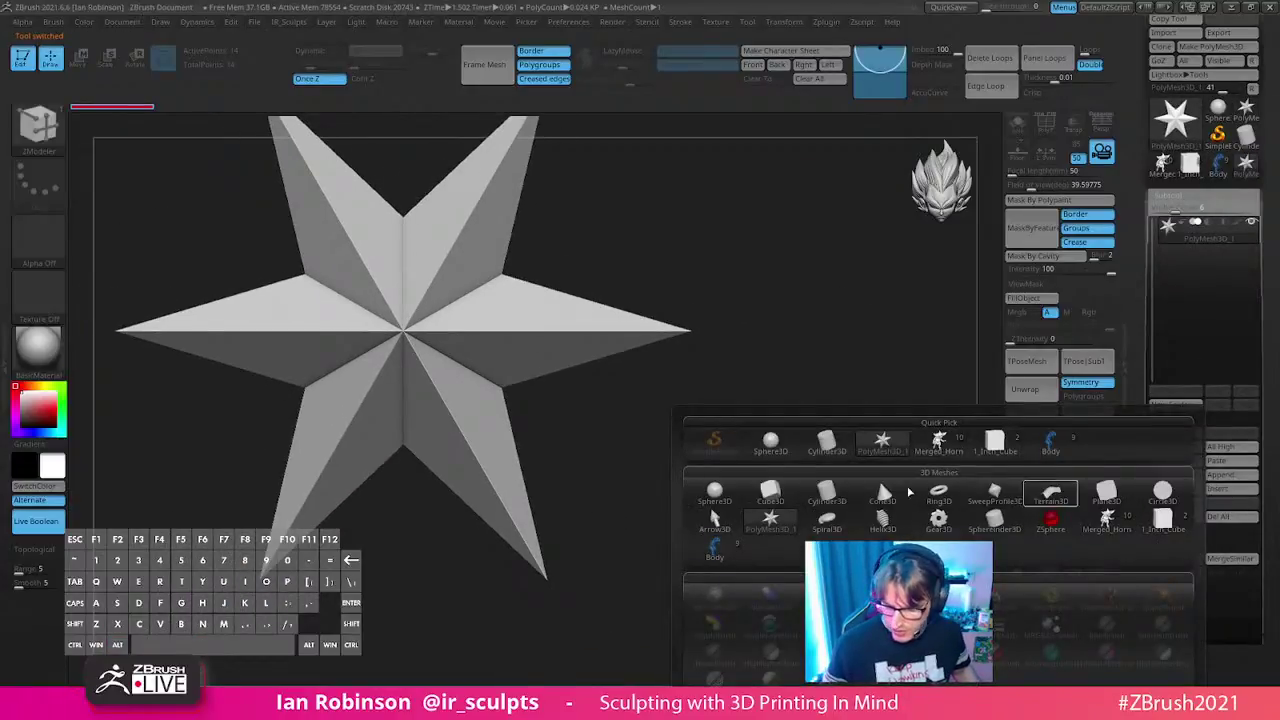
pyautogui.click(768, 493)
pyautogui.hotkey('shift', 'f')
pyautogui.hotkey('shift', 'f')
pyautogui.moveTo(763, 354); pyautogui.dragTo(791, 412)
pyautogui.hotkey('shift', 'f')
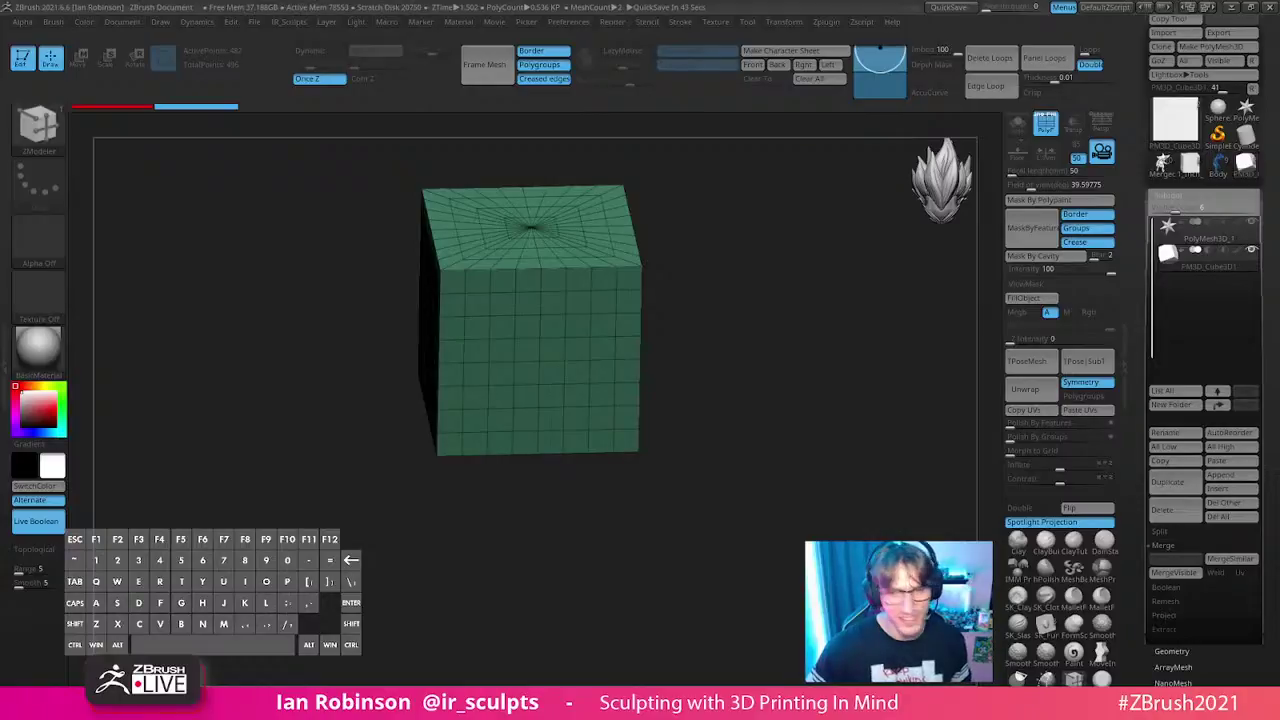
# - Initialize the appended cube as a QCube with X, Y and Z resolution of 1
pyautogui.press('ctrl')
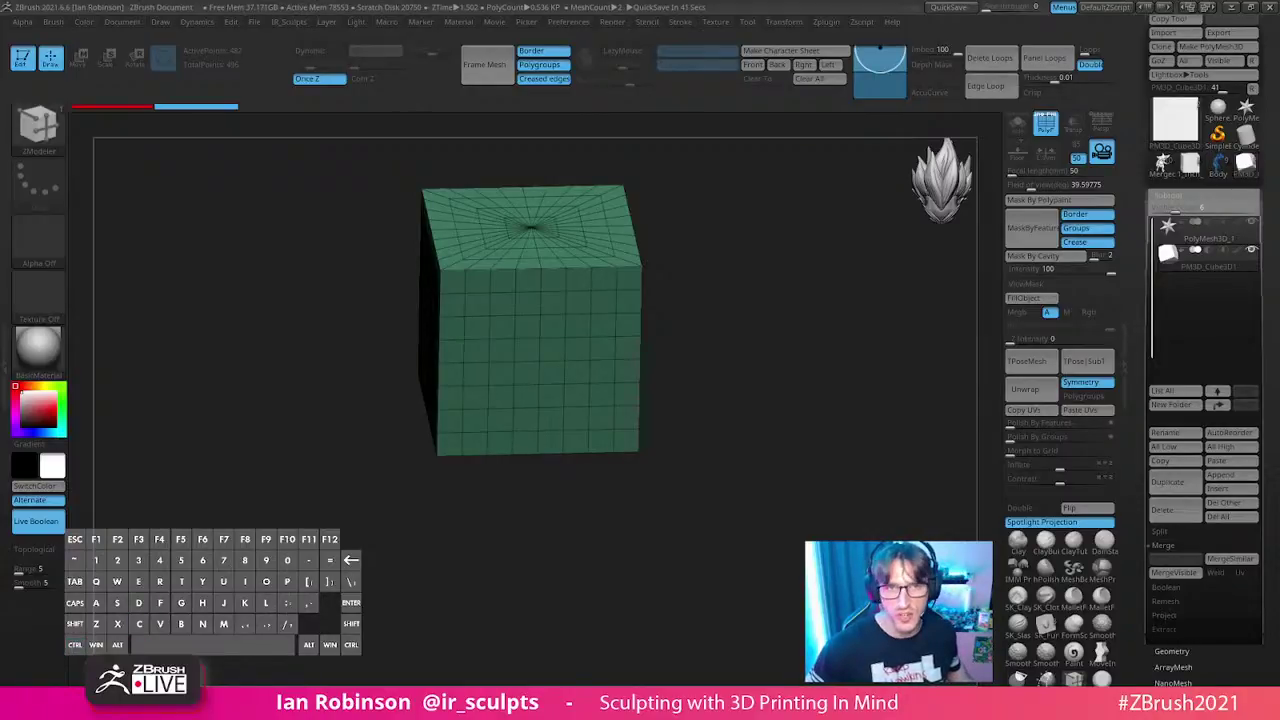
pyautogui.press('ctrl')
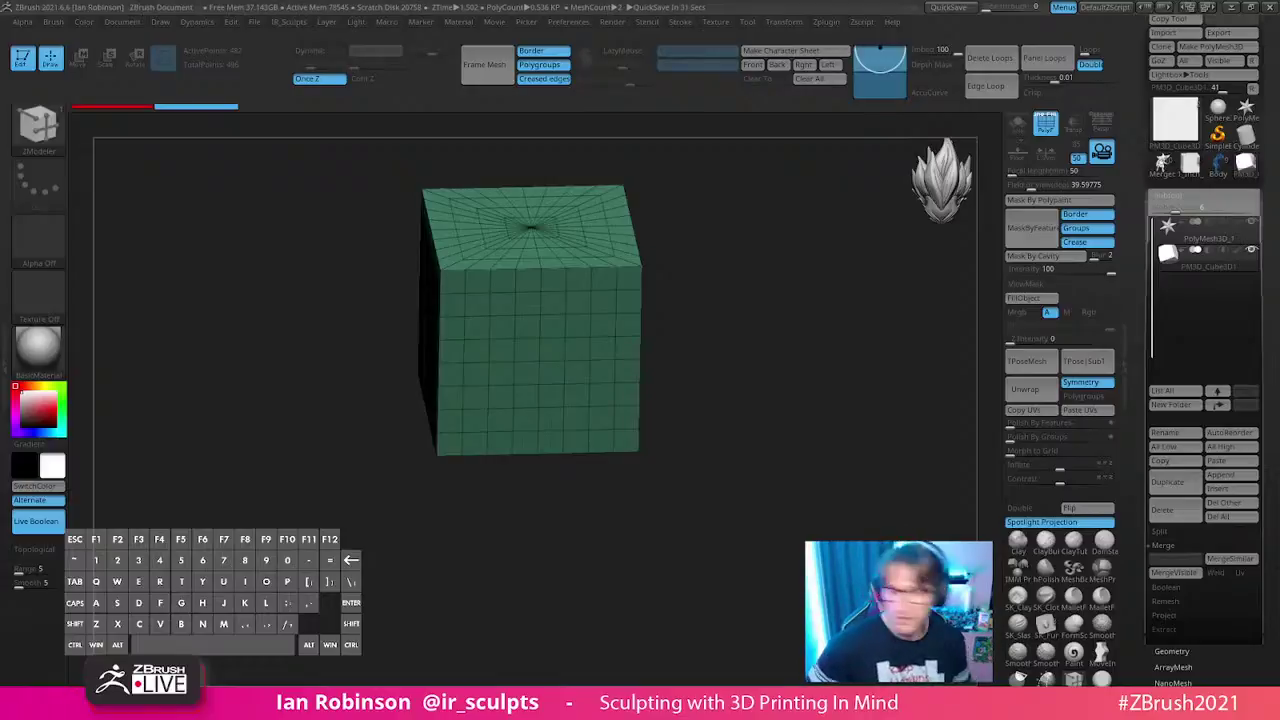
pyautogui.keyDown('shift'); pyautogui.moveTo(791, 366); pyautogui.dragTo(740, 388); pyautogui.keyUp('shift')
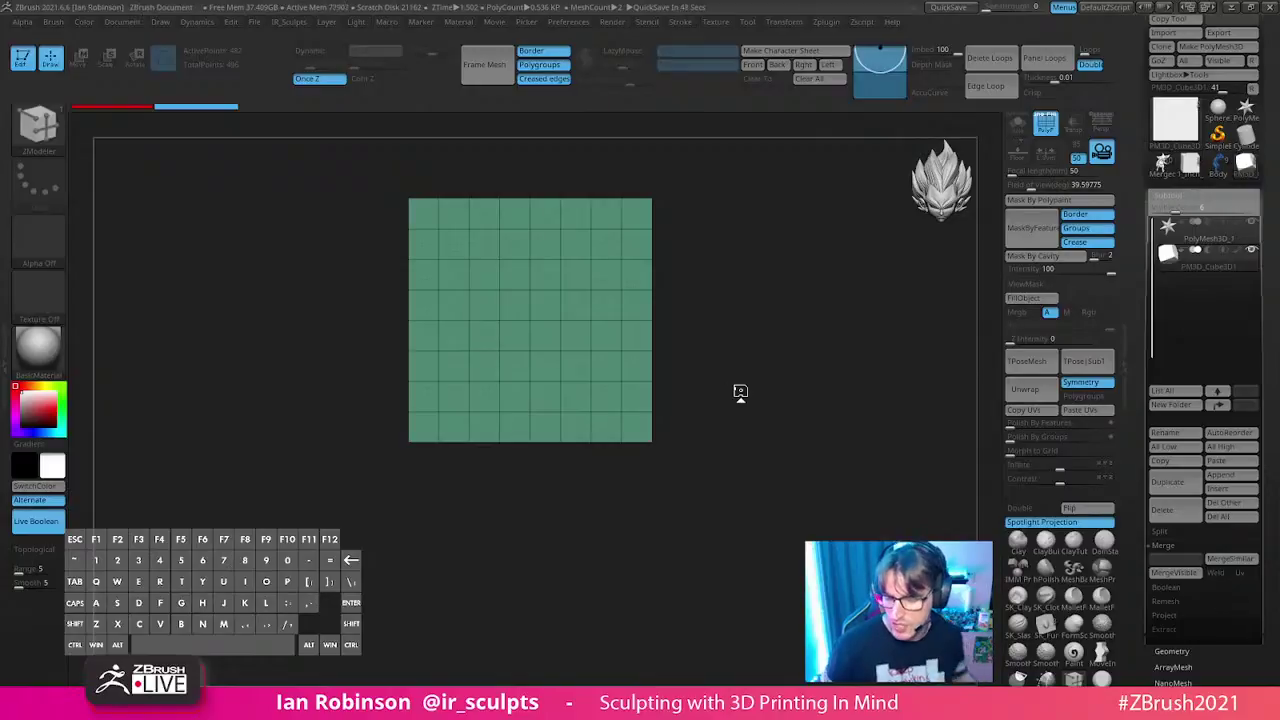
pyautogui.moveTo(740, 392); pyautogui.dragTo(803, 354)
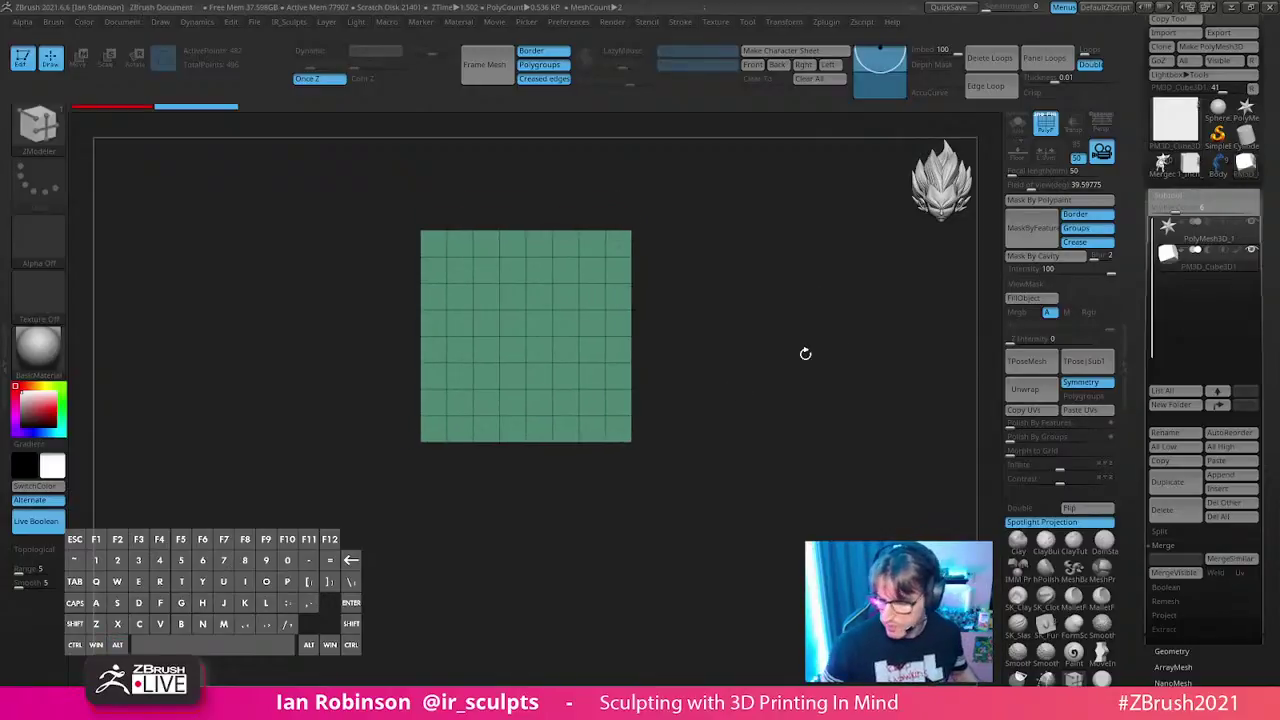
pyautogui.scroll(-10, 1200, 380)
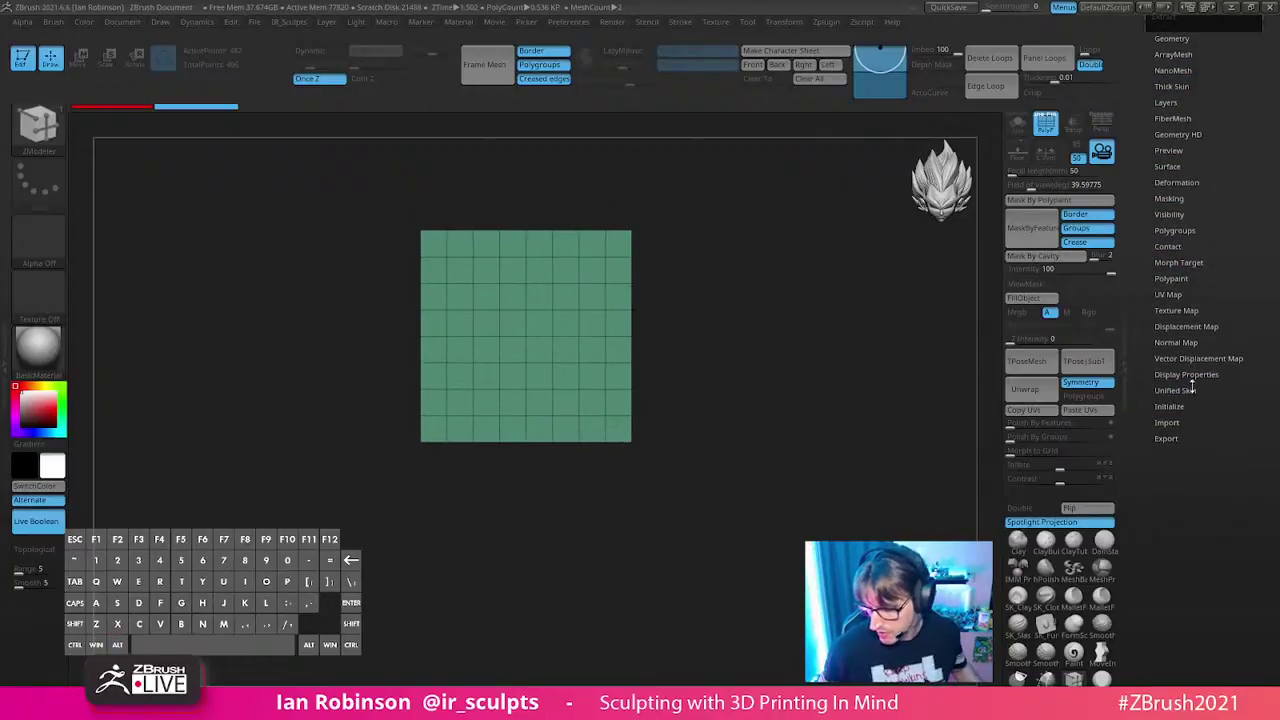
pyautogui.click(1170, 406)
pyautogui.scroll(3, 1171, 290)
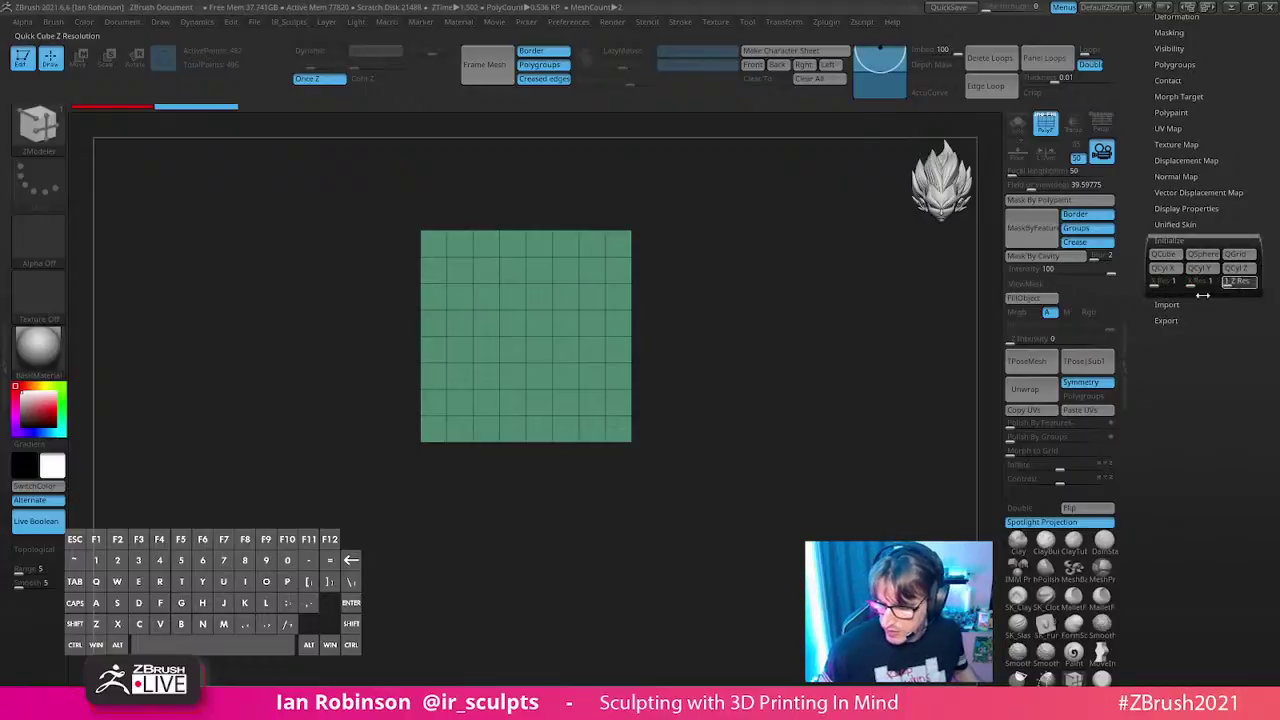
pyautogui.click(1163, 254)
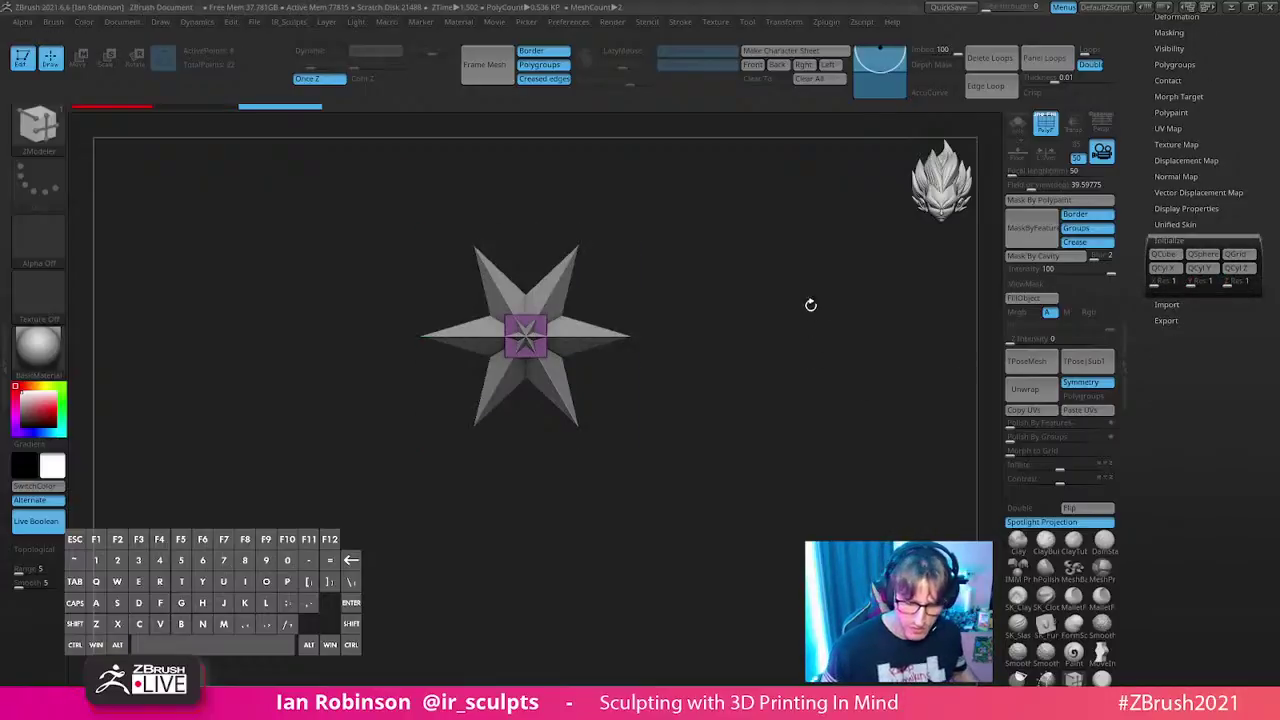
# - Delete the star PolyMesh3D subtool so that only the cube is left
pyautogui.scroll(10, 1200, 300)
pyautogui.click(1175, 247)
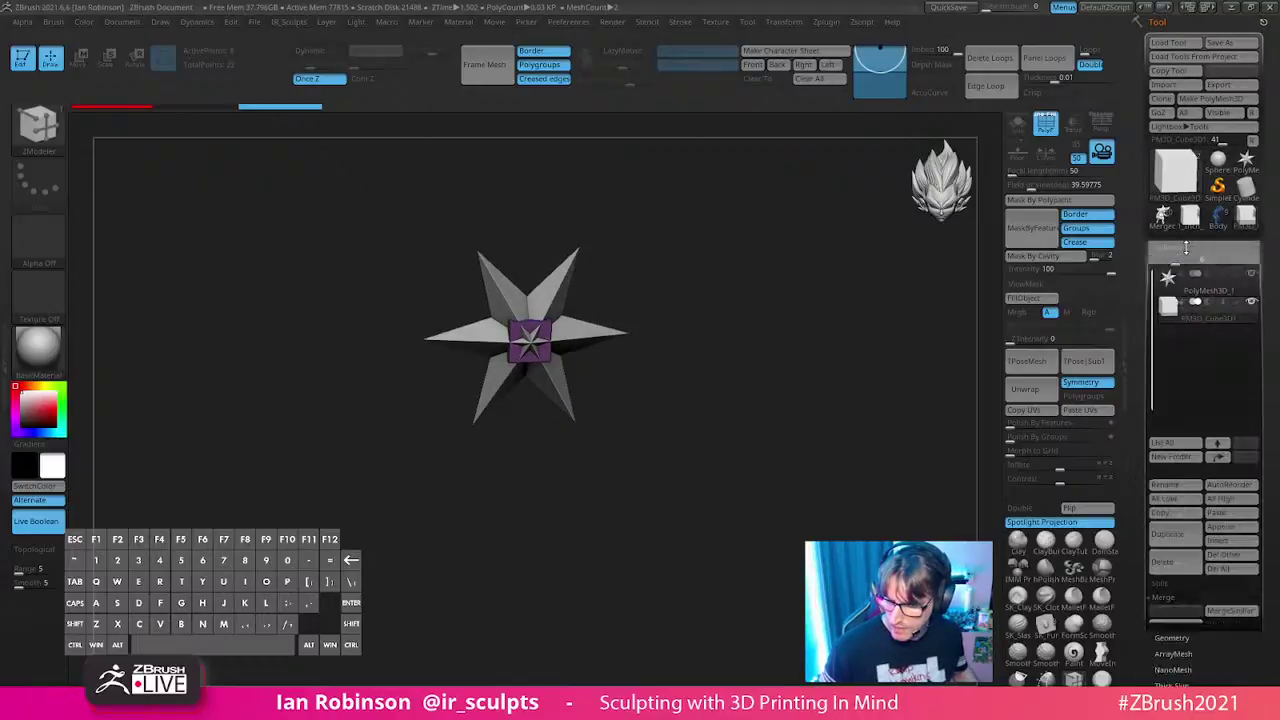
pyautogui.click(1203, 298)
pyautogui.click(1175, 562)
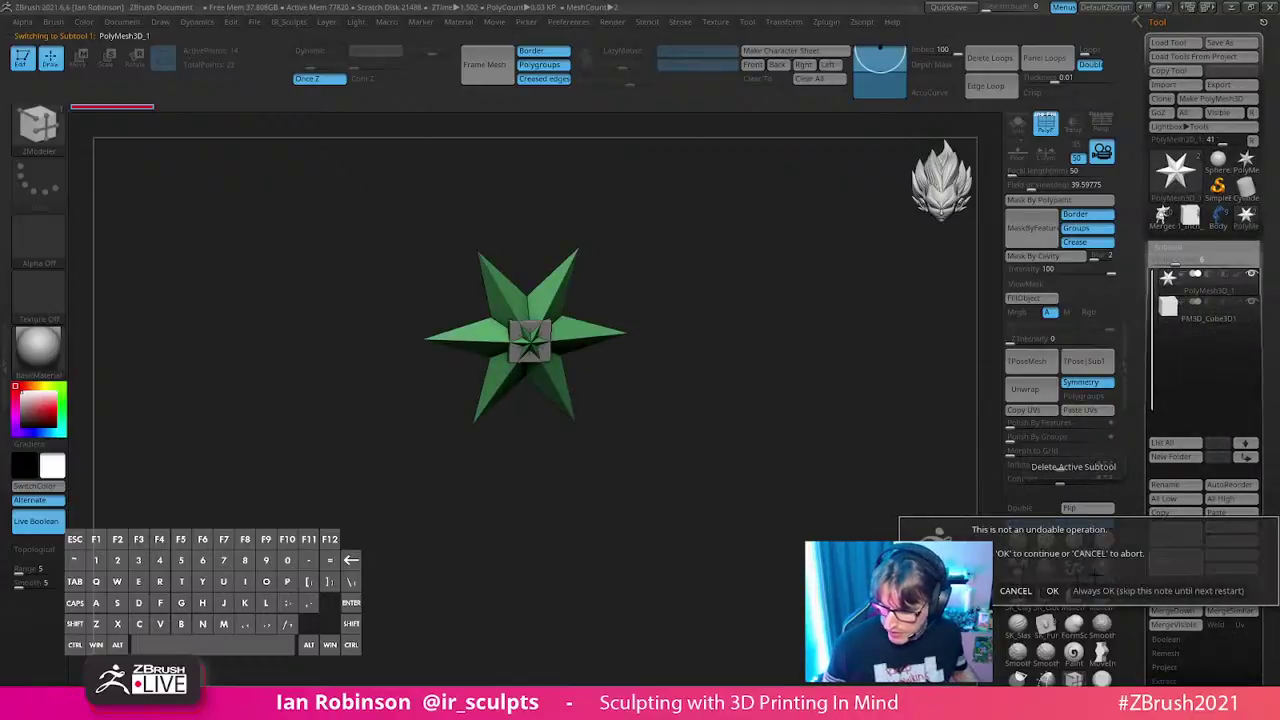
pyautogui.click(1052, 591)
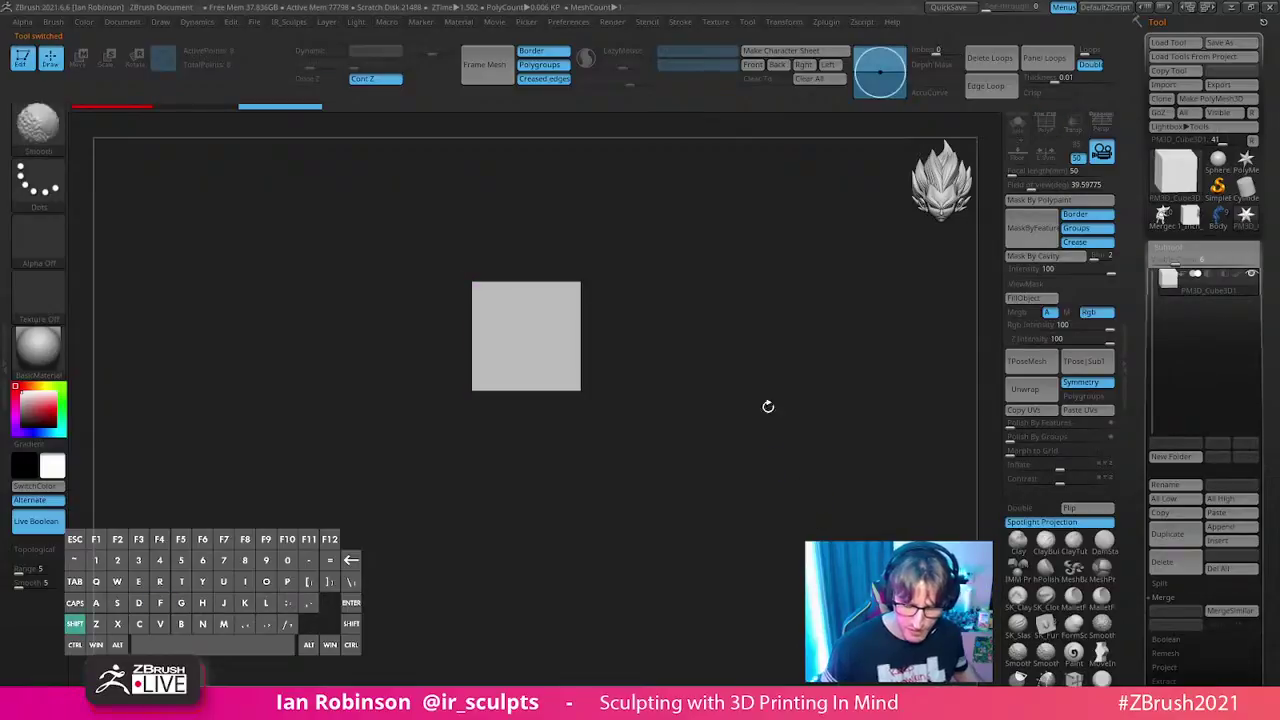
# - Stretch the cube vertically into a tall block by masking one end and moving the other
pyautogui.keyDown('ctrl'); pyautogui.moveTo(380, 207); pyautogui.dragTo(737, 454); pyautogui.keyUp('ctrl')
pyautogui.press('w')
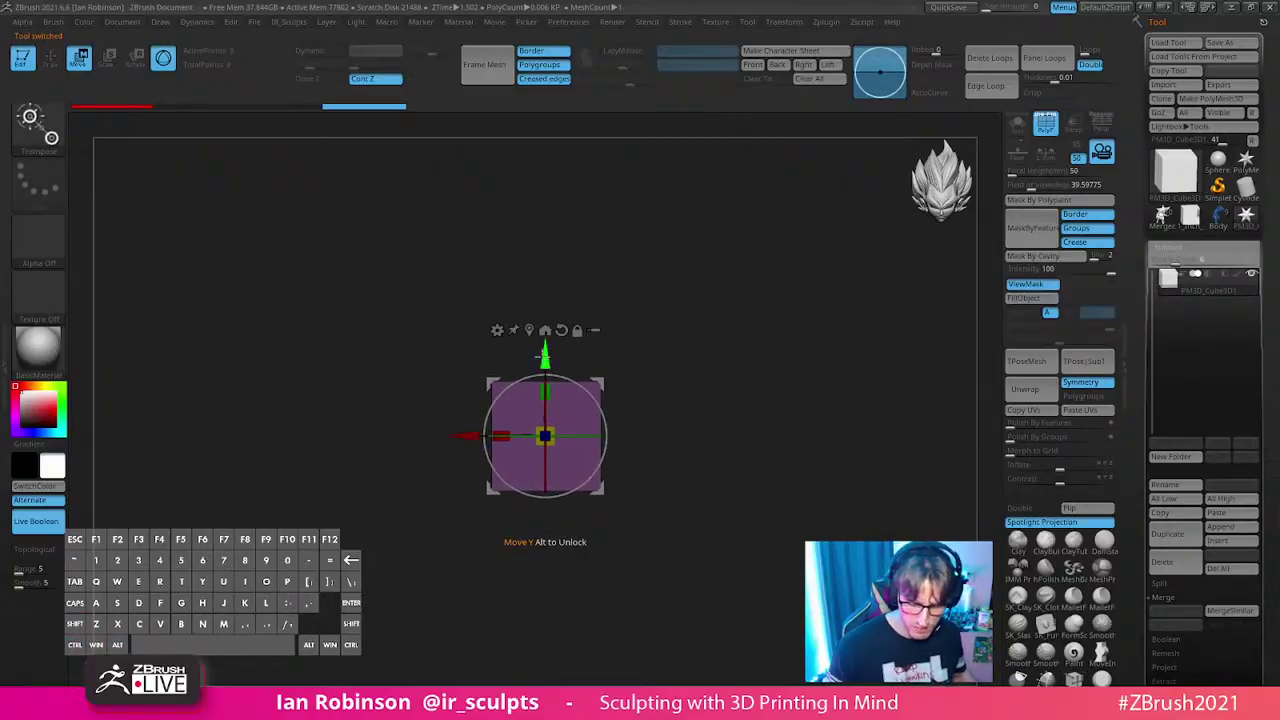
pyautogui.moveTo(547, 362); pyautogui.dragTo(551, 469)
pyautogui.press('q')
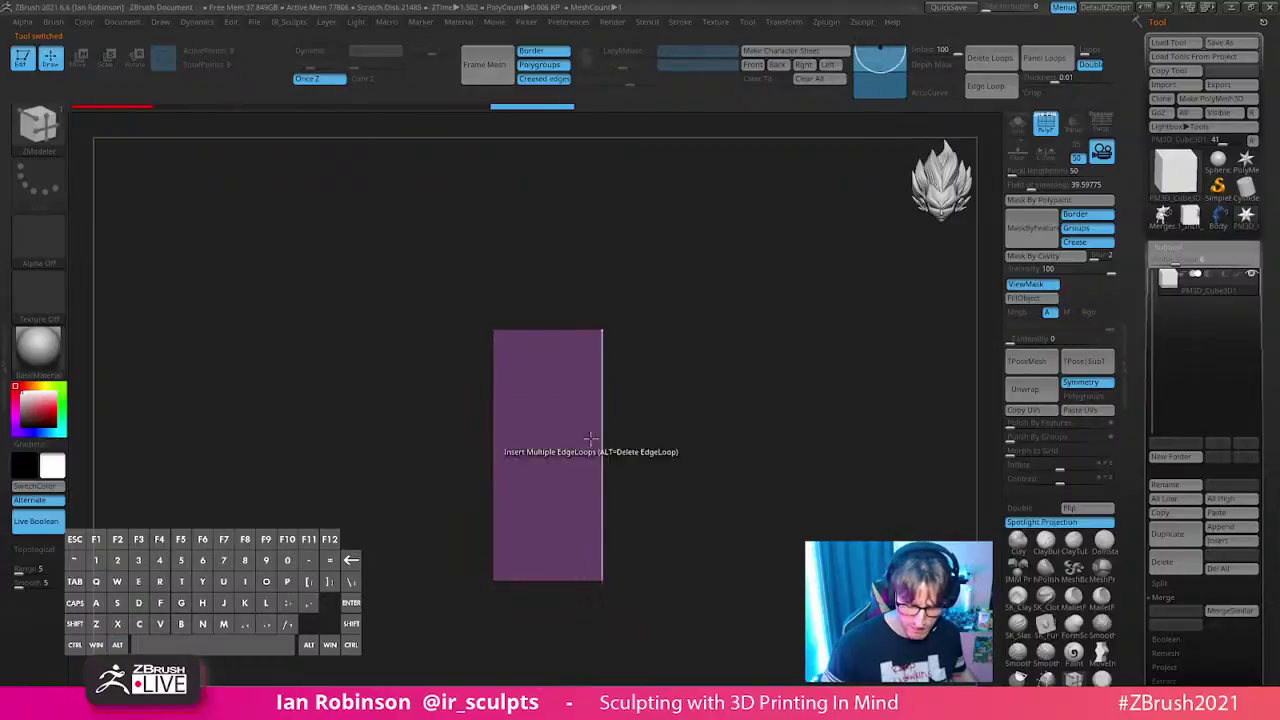
# - Mask the block and scale its top end wider so it tapers toward the base, then activate the ZModeler brush
pyautogui.keyDown('ctrl'); pyautogui.moveTo(573, 233); pyautogui.dragTo(714, 386); pyautogui.keyUp('ctrl')
pyautogui.press('w')
pyautogui.keyDown('alt'); pyautogui.click(546, 330); pyautogui.keyUp('alt')
pyautogui.moveTo(546, 330); pyautogui.dragTo(570, 310)
pyautogui.press('q')
pyautogui.moveTo(734, 283)
pyautogui.mouseDown()
pyautogui.moveTo(803, 371)
pyautogui.moveTo(800, 357)
pyautogui.mouseUp()
pyautogui.hotkey('shift', 'f')
pyautogui.hotkey('shift', 'f')
pyautogui.press('b')
pyautogui.press('z')
pyautogui.press('m')
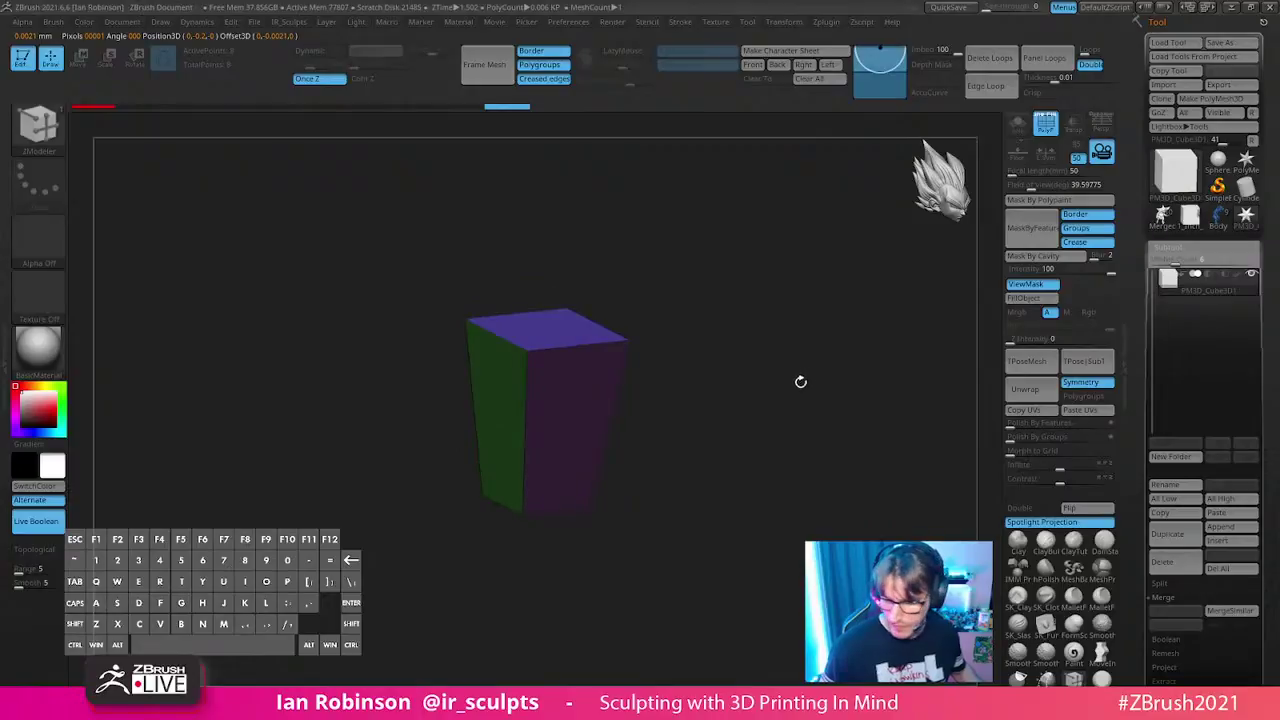
# - Try to crease the block's polygroup borders and subdivide it, and undo the subdivision
pyautogui.press('space')
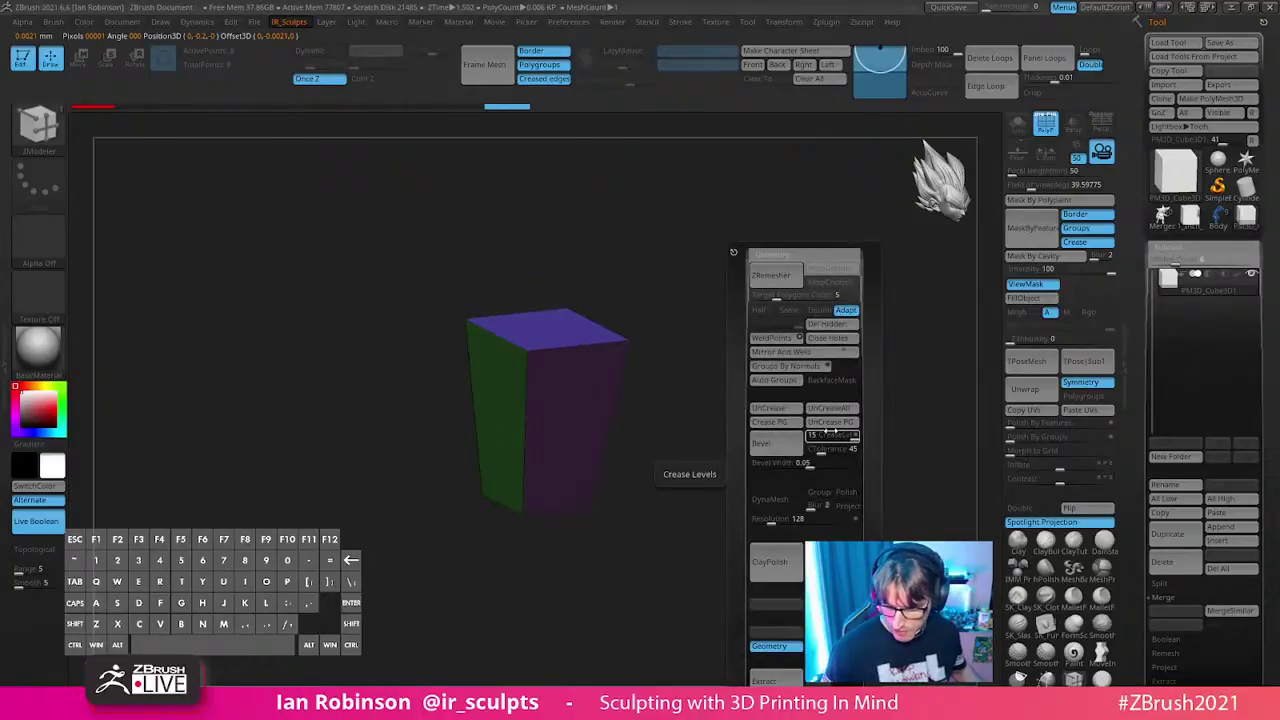
pyautogui.click(793, 420)
pyautogui.press('ctrl')
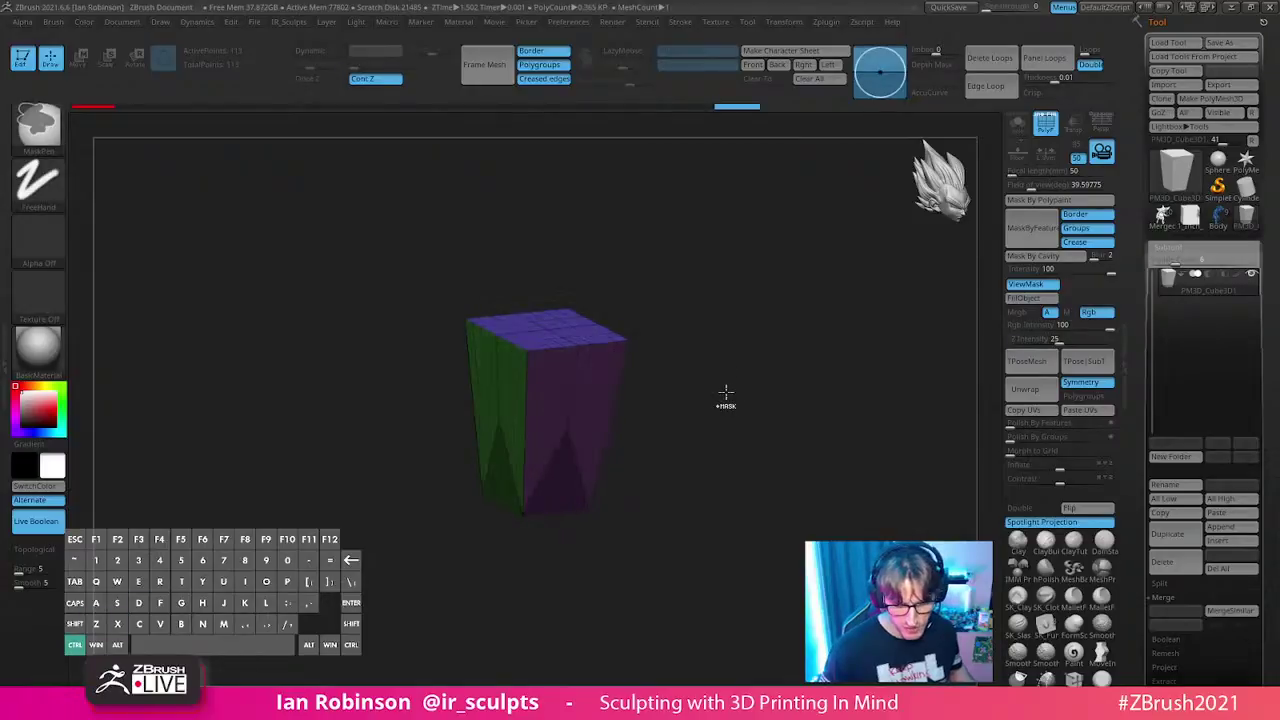
pyautogui.hotkey('ctrl', 'z')
# - Crease the tapered block's polygroup borders and subdivide the mesh several times
pyautogui.press('space')
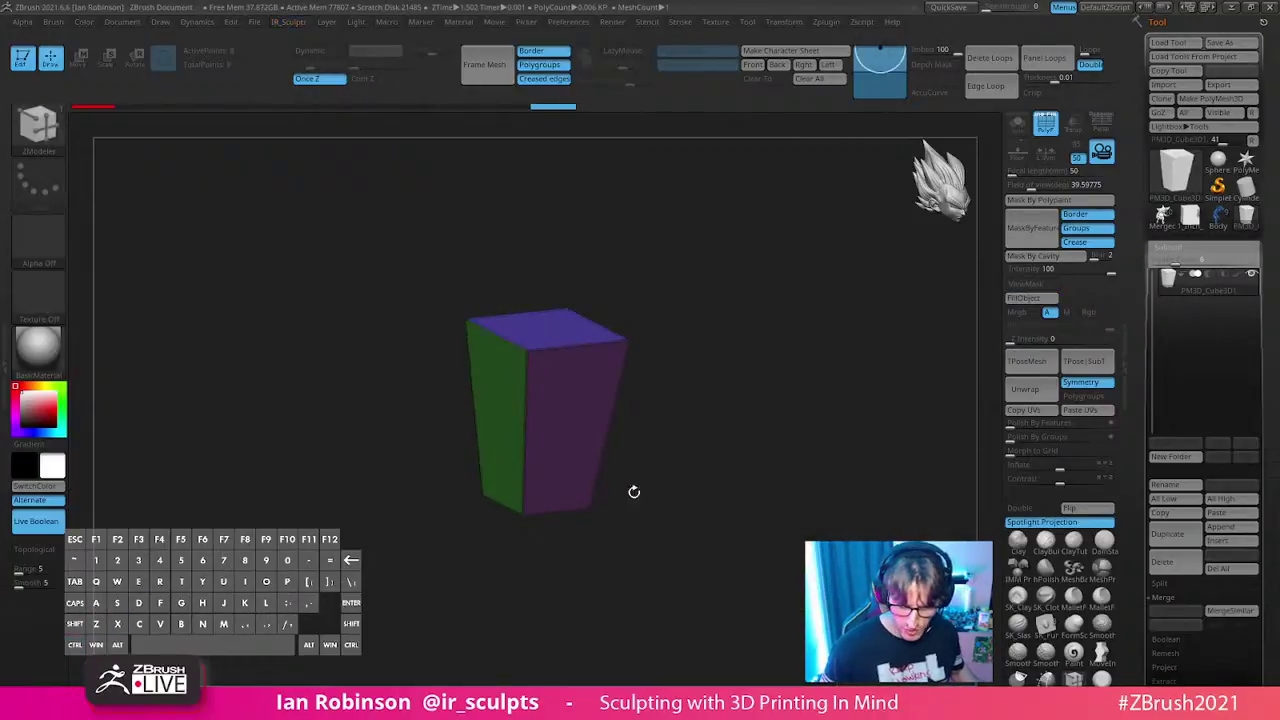
pyautogui.press('ctrl')
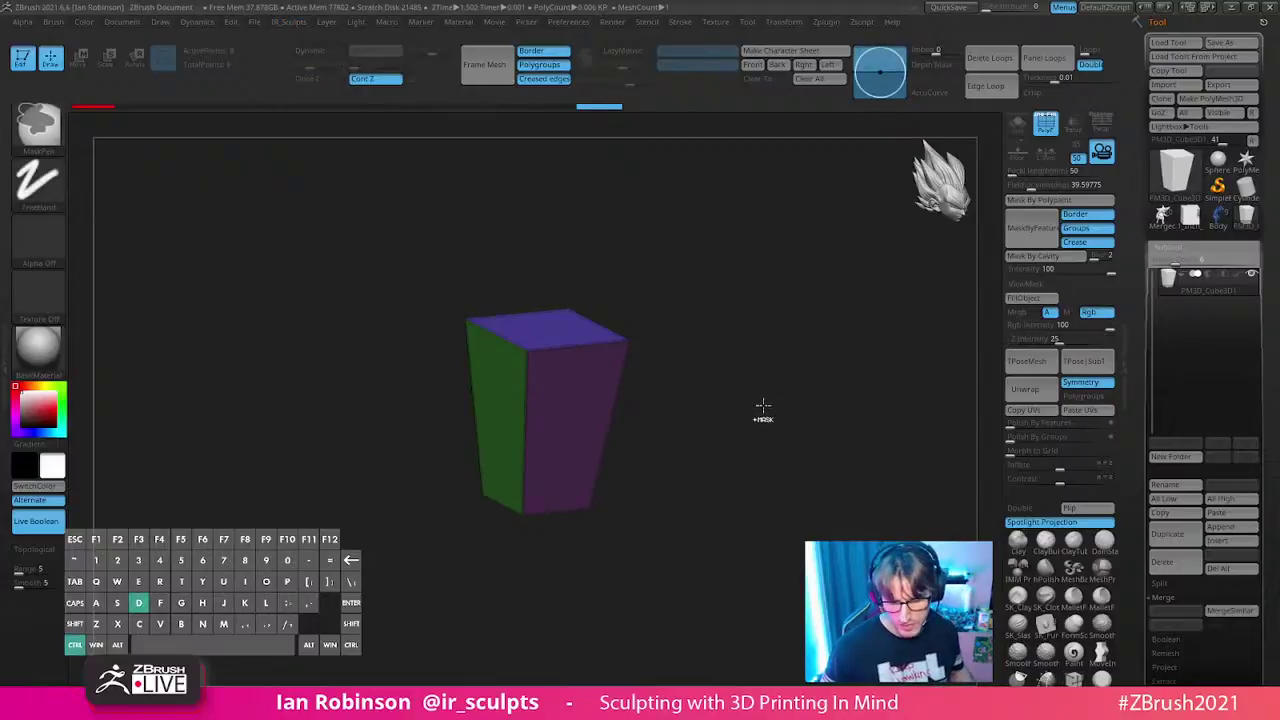
pyautogui.hotkey('ctrl', 'd')
pyautogui.hotkey('ctrl', 'd')
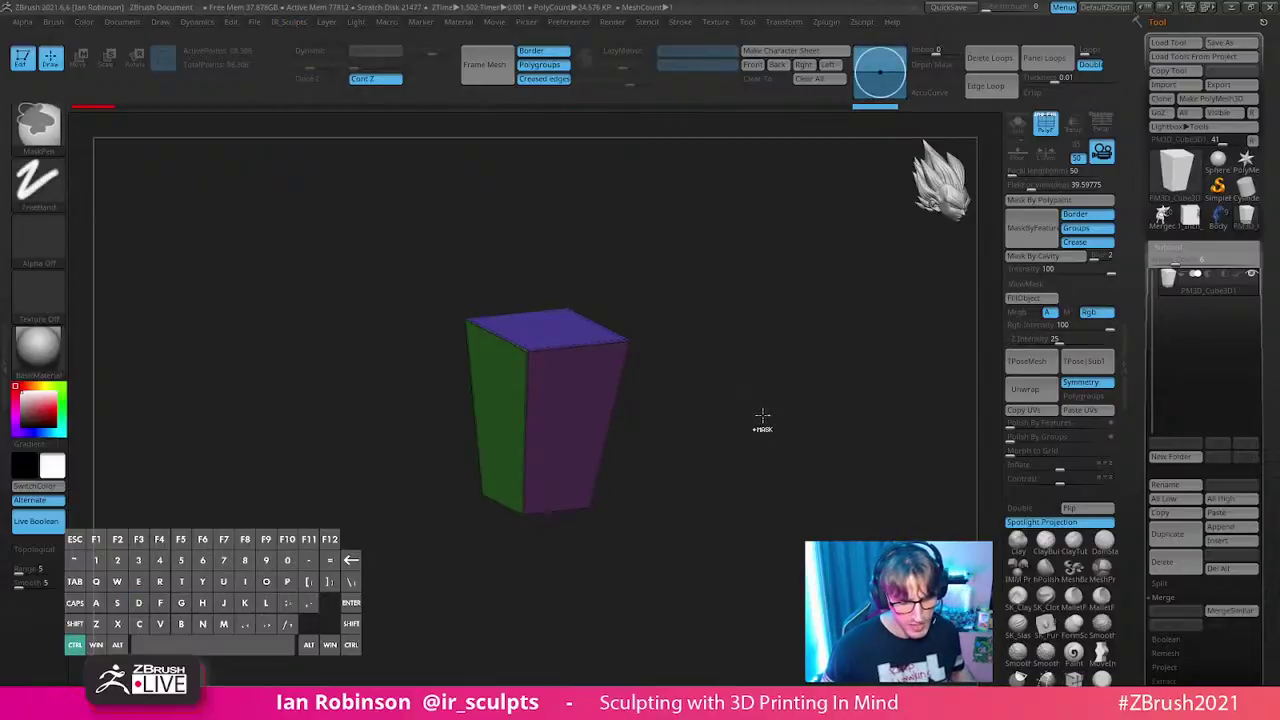
# - Bring up the transform gizmo on the tapered block in side view and delete the block's lower subdivision levels
pyautogui.moveTo(760, 423)
pyautogui.keyDown('shift'); pyautogui.mouseDown()
pyautogui.moveTo(829, 426)
pyautogui.moveTo(808, 429)
pyautogui.mouseUp(); pyautogui.keyUp('shift')
pyautogui.press('ctrl')
pyautogui.moveTo(760, 377)
pyautogui.mouseDown()
pyautogui.moveTo(789, 389)
pyautogui.moveTo(834, 354)
pyautogui.moveTo(754, 354)
pyautogui.moveTo(808, 349)
pyautogui.mouseUp()
pyautogui.press('w')
pyautogui.press('ctrl')
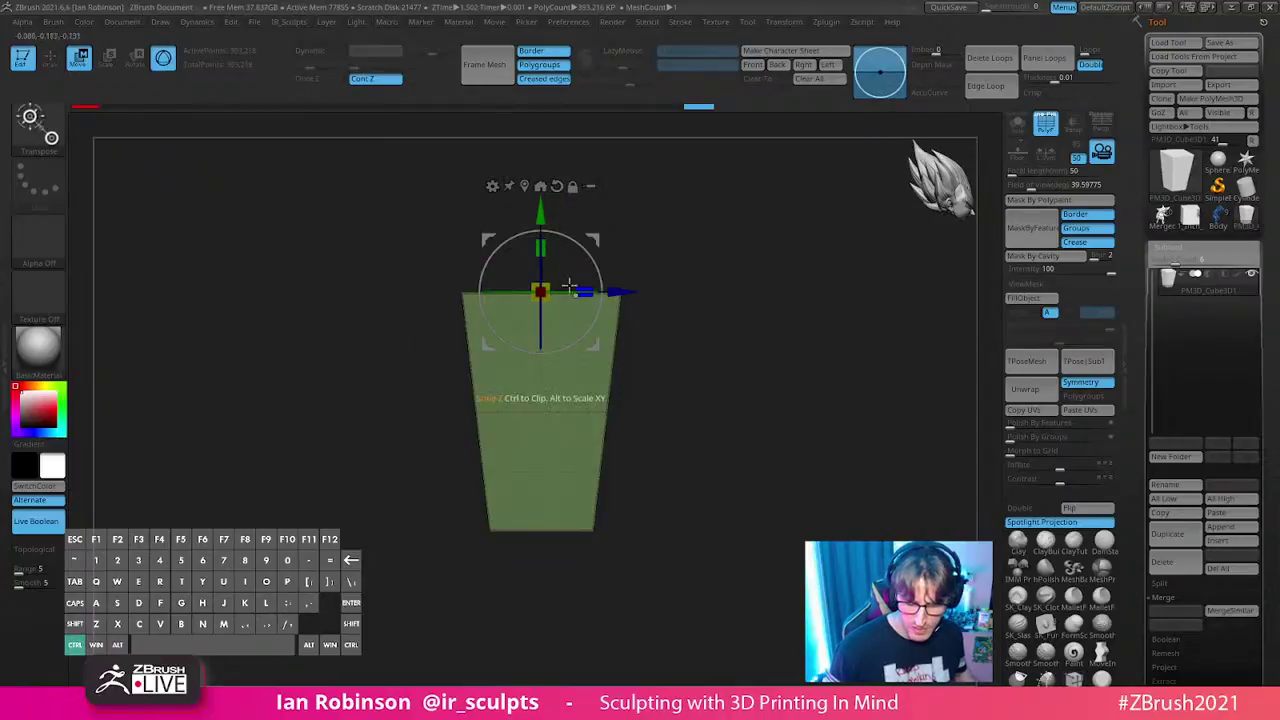
pyautogui.click(1170, 248)
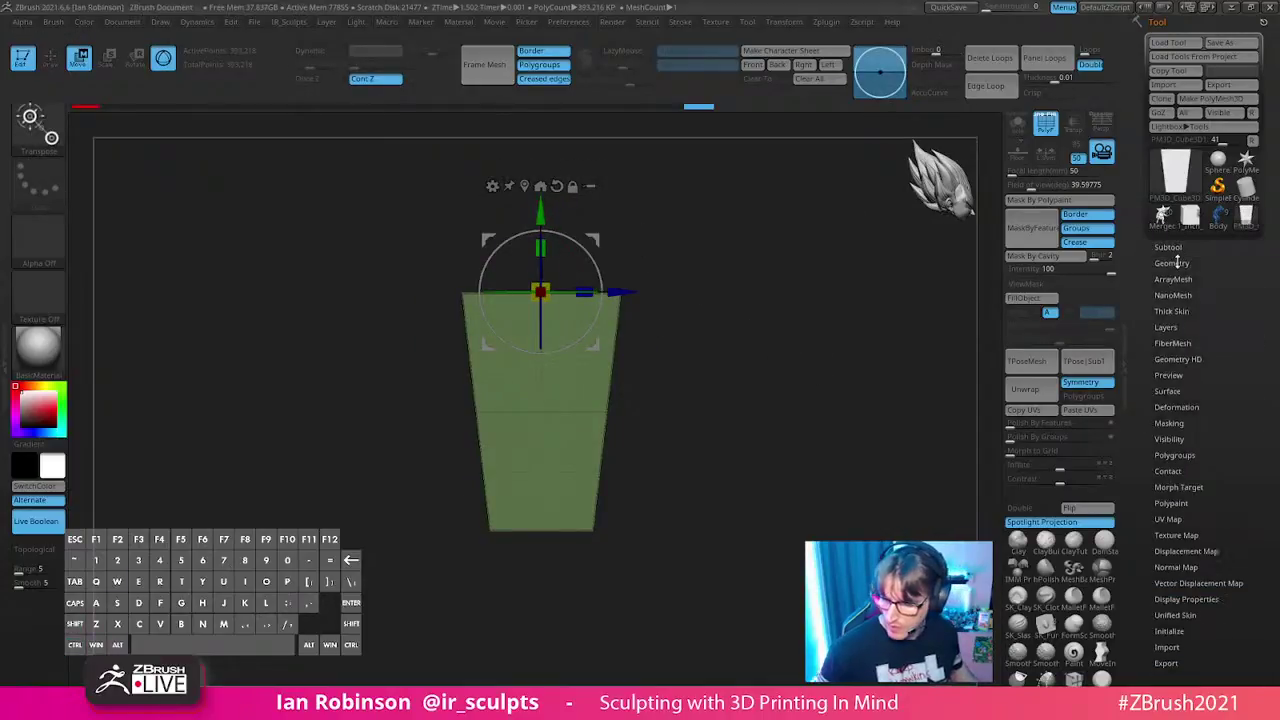
pyautogui.click(1173, 263)
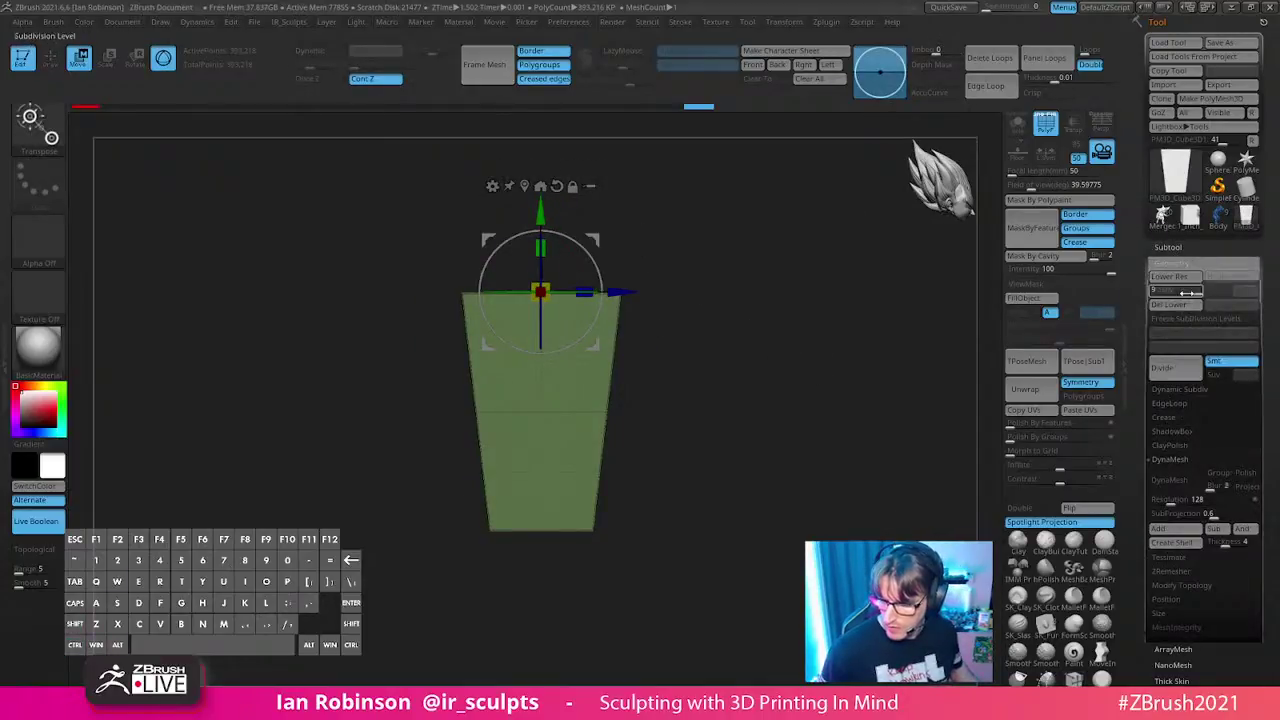
pyautogui.click(1176, 305)
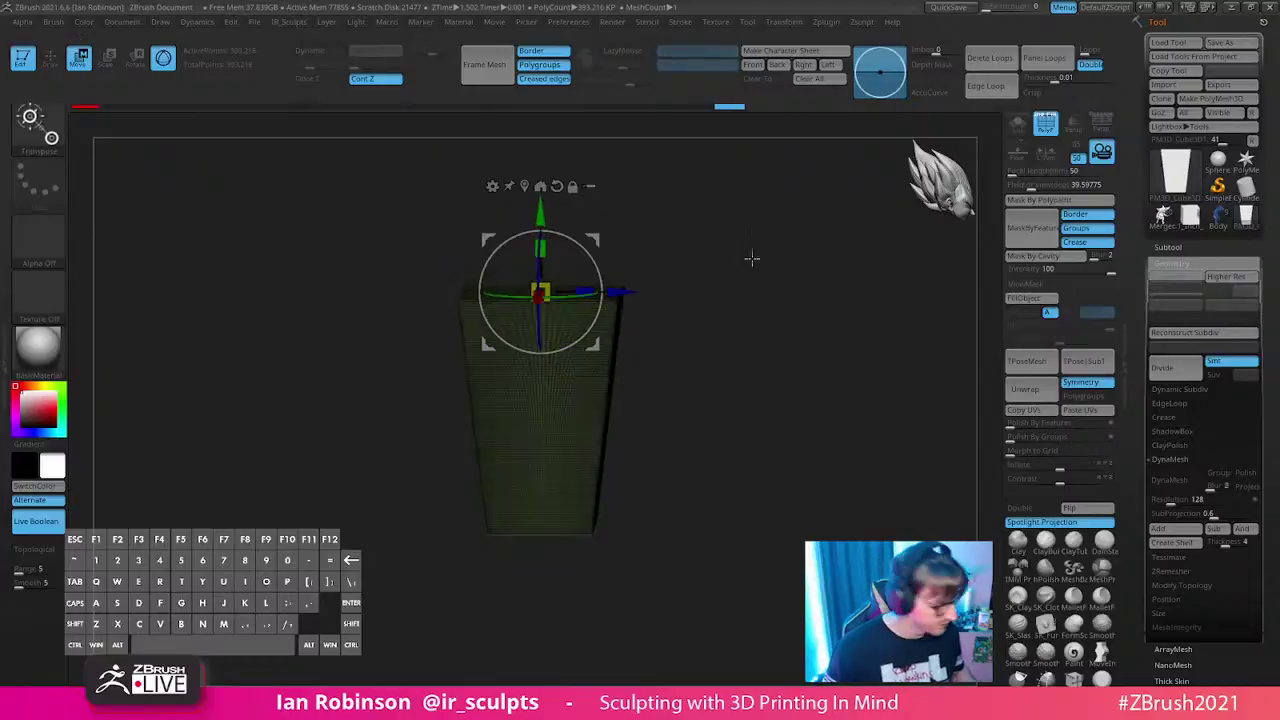
# - Duplicate the block within the same mesh, offset slightly beyond its wide end, and scale the copy narrower to nest inside the original
pyautogui.keyDown('ctrl'); pyautogui.moveTo(540, 212); pyautogui.dragTo(545, 235); pyautogui.keyUp('ctrl')
pyautogui.moveTo(540, 322)
pyautogui.mouseDown()
pyautogui.moveTo(567, 304)
pyautogui.moveTo(564, 316)
pyautogui.mouseUp()
pyautogui.press('q')
pyautogui.hotkey('shift', 'f')
pyautogui.moveTo(800, 250); pyautogui.dragTo(808, 284)
pyautogui.moveTo(791, 300); pyautogui.dragTo(800, 380)
pyautogui.moveTo(714, 308); pyautogui.dragTo(682, 290)
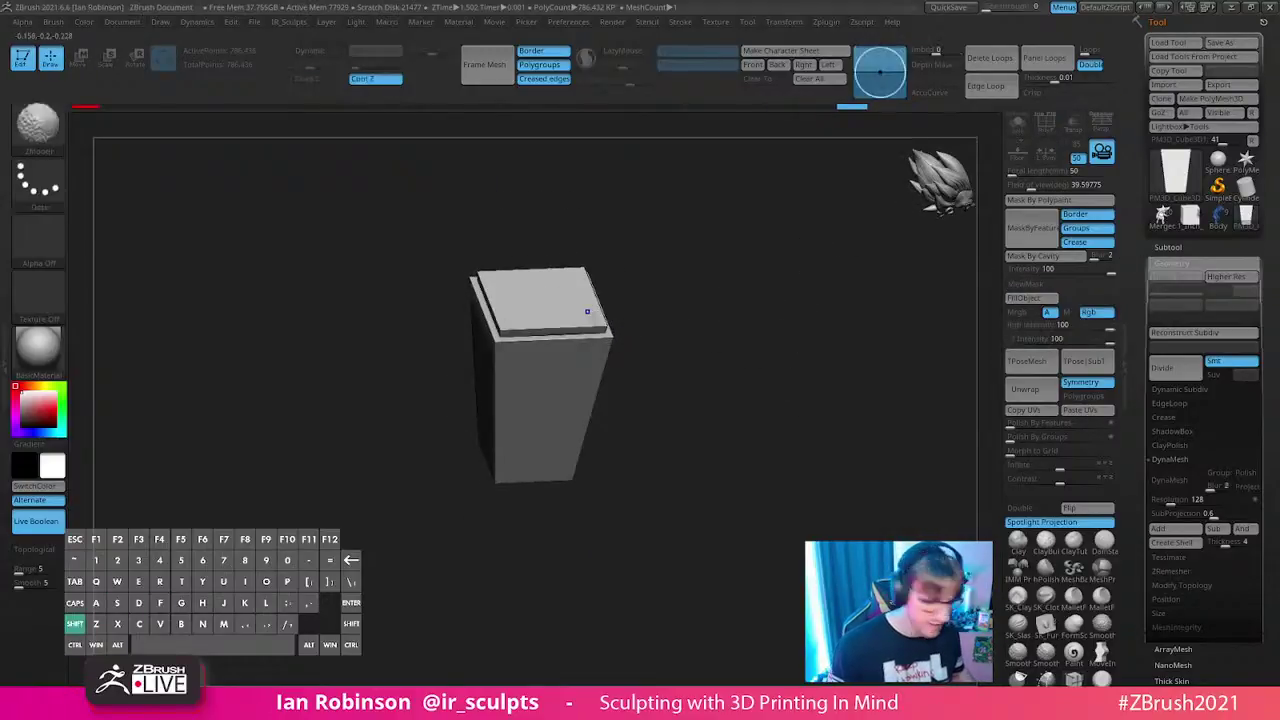
# - Assign separate polygroups to the two nested blocks with Auto Groups
pyautogui.hotkey('shift', 'f')
pyautogui.press('2')
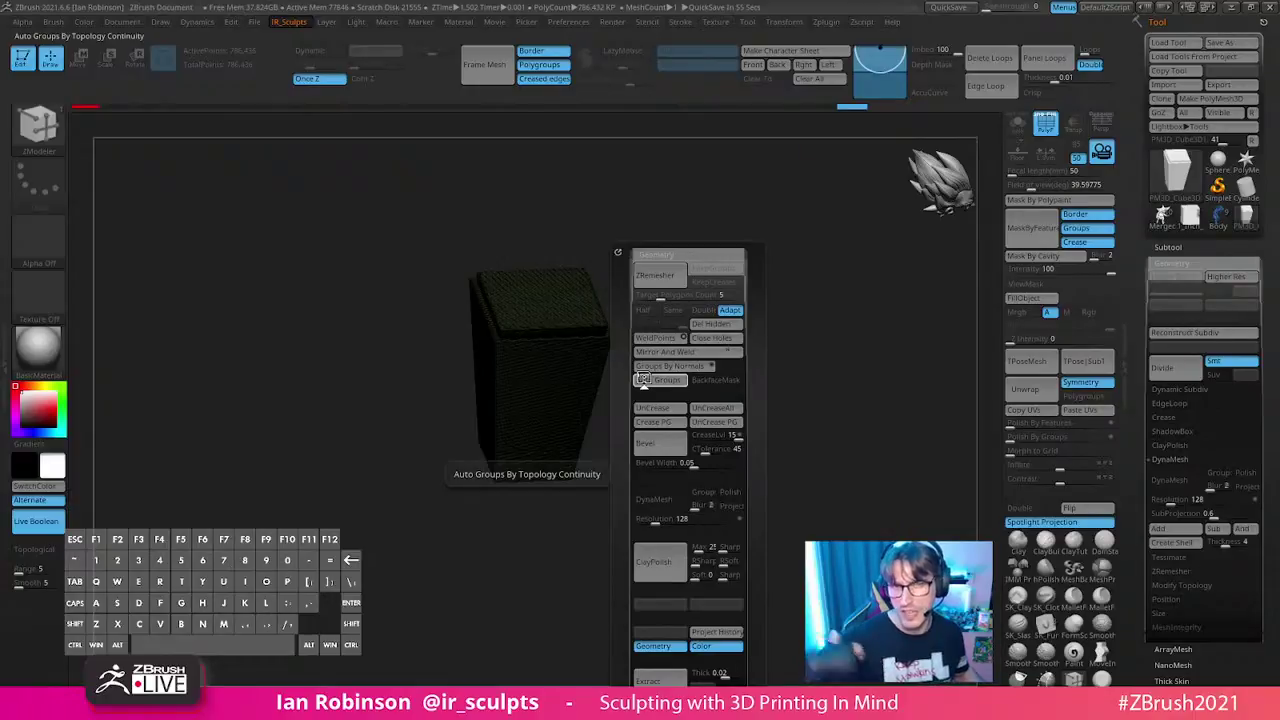
pyautogui.click(643, 380)
pyautogui.moveTo(714, 349)
pyautogui.keyDown('shift'); pyautogui.mouseDown()
pyautogui.moveTo(788, 323)
pyautogui.moveTo(803, 352)
pyautogui.mouseUp(); pyautogui.keyUp('shift')
pyautogui.hotkey('shift', 'f')
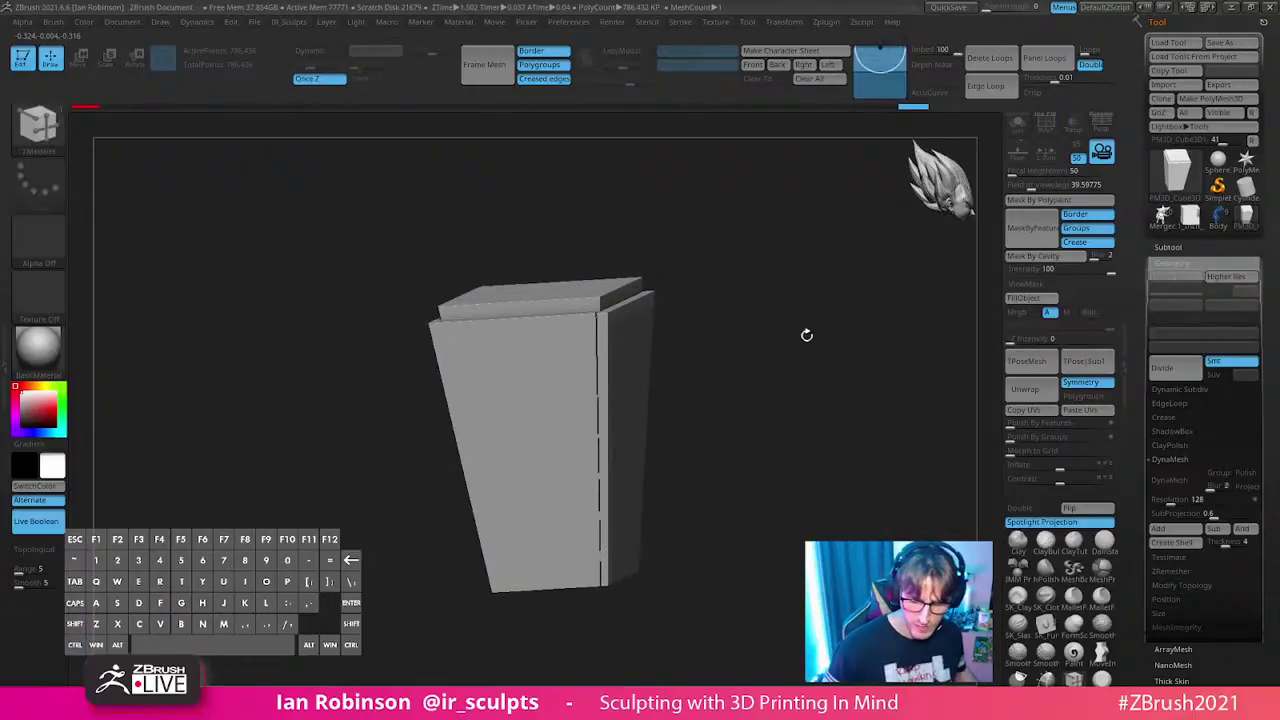
# - Isolate the inner block to check the grouping, show both blocks again and inspect them from the side
pyautogui.keyDown('ctrl'); pyautogui.keyDown('shift'); pyautogui.click(620, 357); pyautogui.keyUp('shift'); pyautogui.keyUp('ctrl')
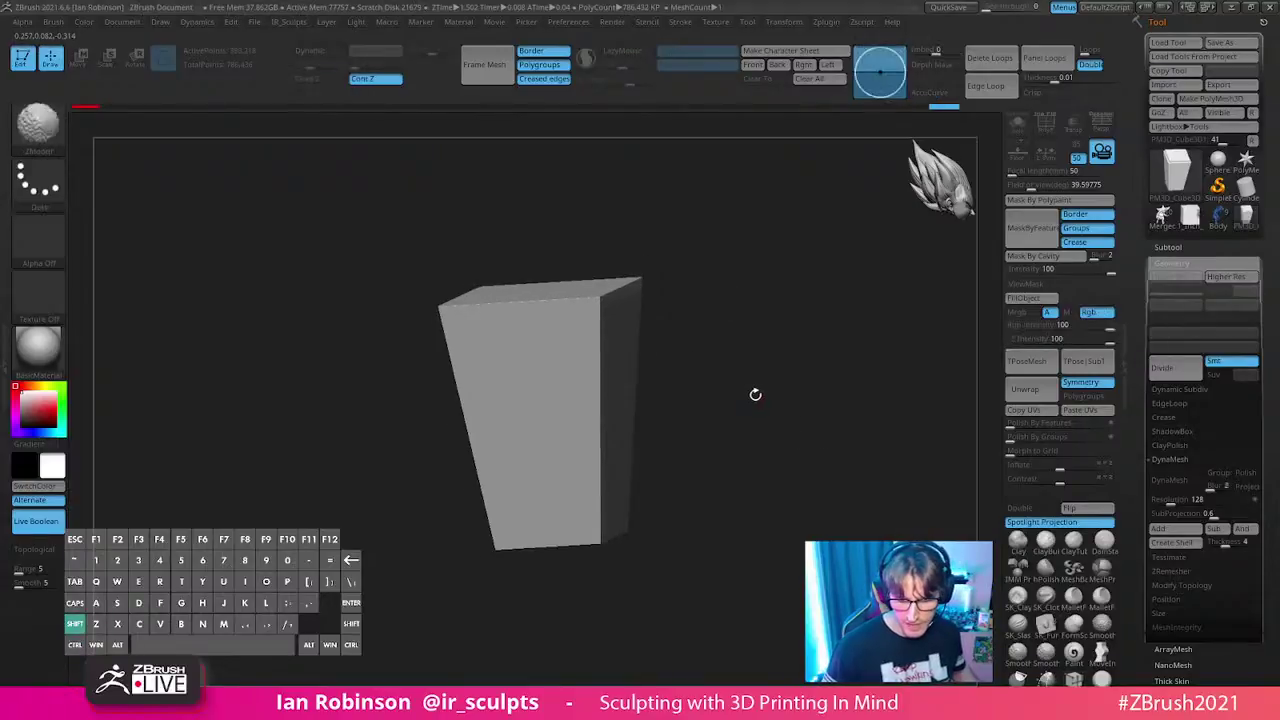
pyautogui.hotkey('ctrl', 'shift')
pyautogui.keyDown('ctrl'); pyautogui.keyDown('shift'); pyautogui.click(704, 238); pyautogui.keyUp('shift'); pyautogui.keyUp('ctrl')
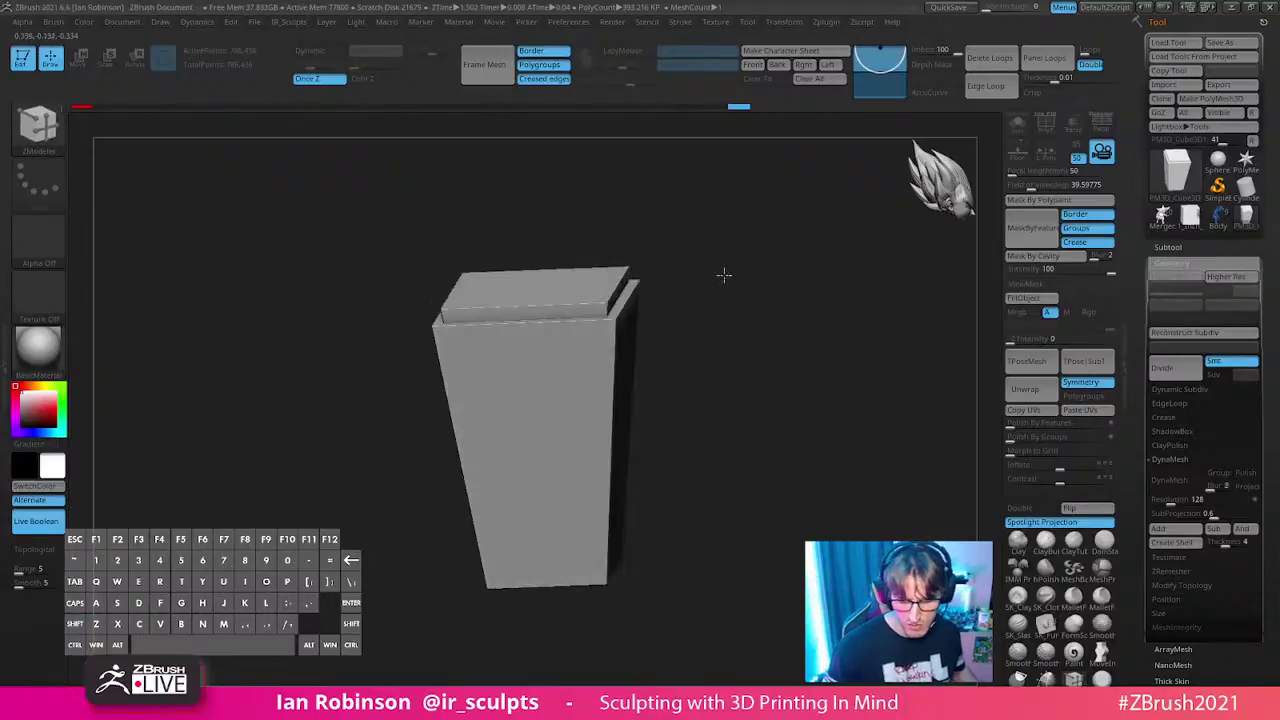
pyautogui.hotkey('shift', 'f')
pyautogui.keyDown('shift'); pyautogui.moveTo(842, 298); pyautogui.dragTo(846, 311); pyautogui.keyUp('shift')
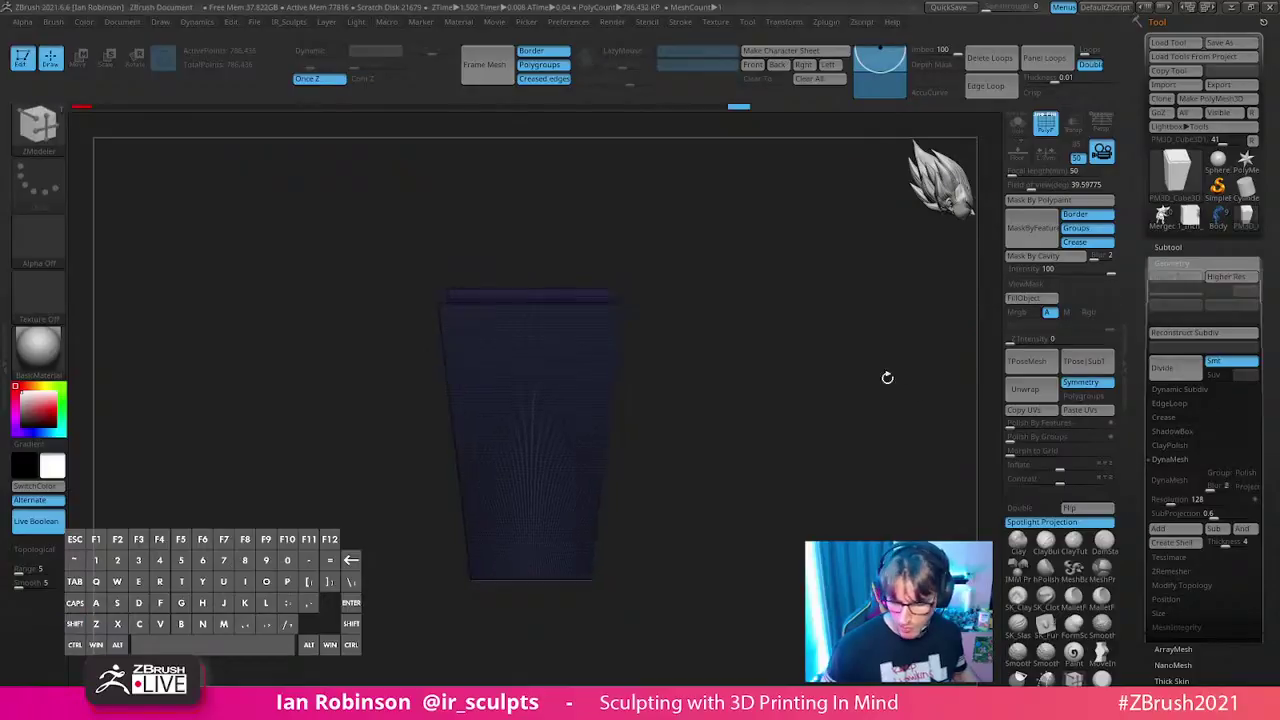
pyautogui.hotkey('shift', 'f')
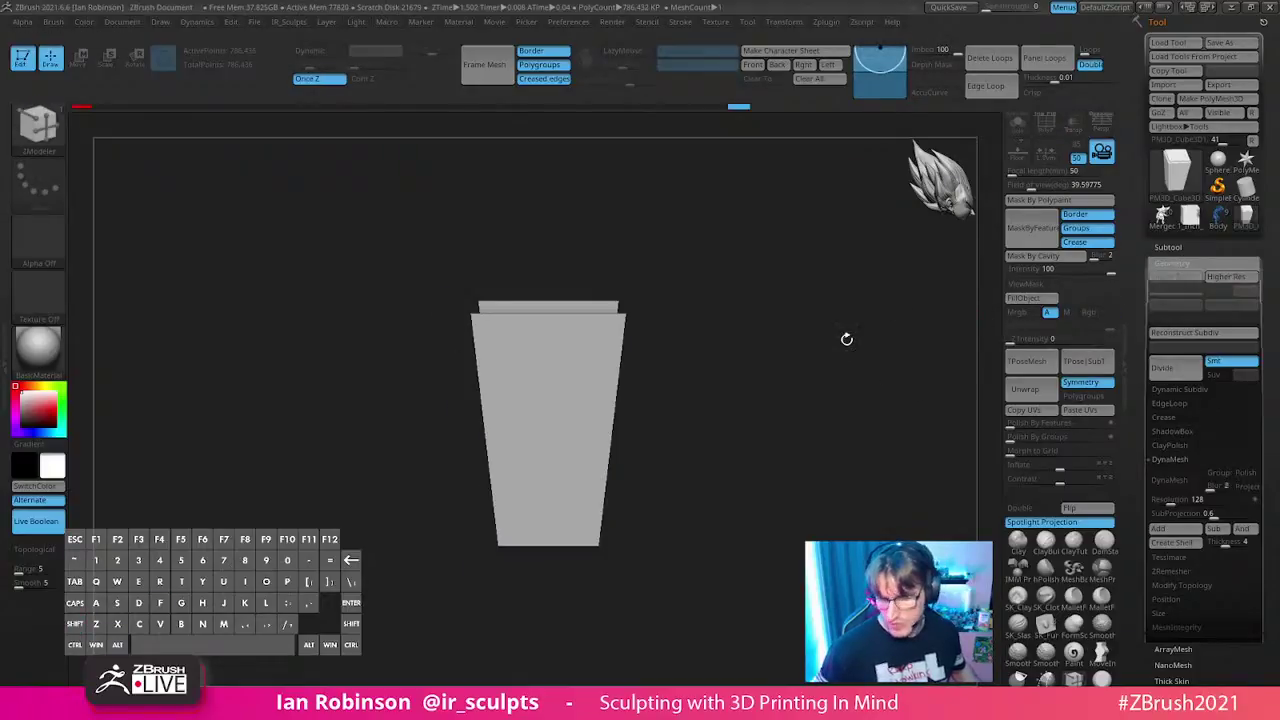
# - Copy the nested-block key and paste it into the creature's Body tool as a new subtool
pyautogui.click(1178, 258)
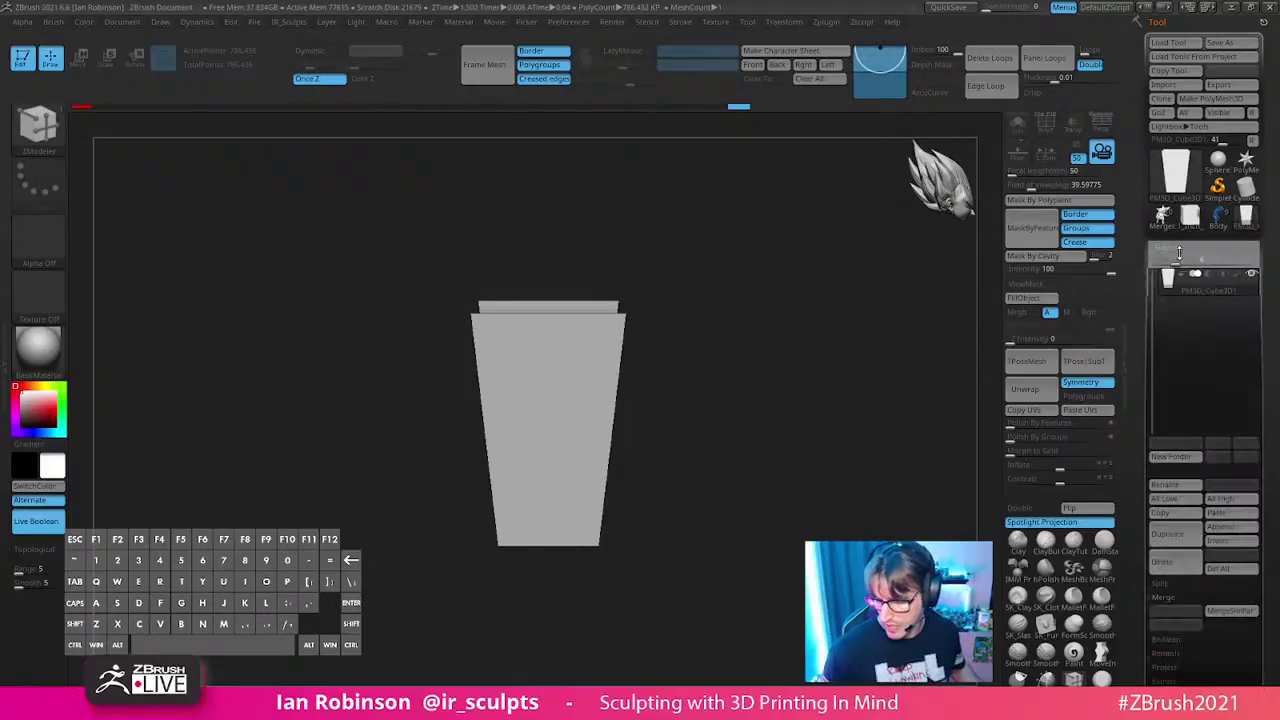
pyautogui.click(1218, 215)
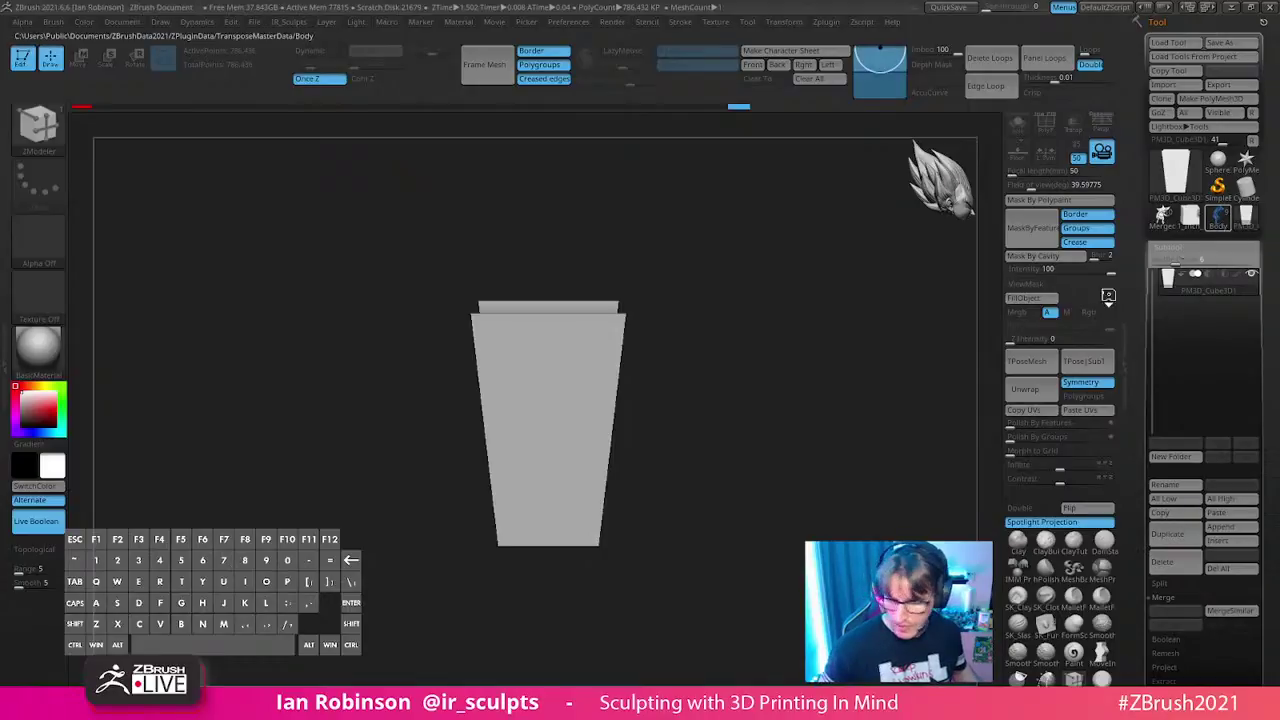
pyautogui.keyDown('shift'); pyautogui.moveTo(826, 366); pyautogui.dragTo(828, 443); pyautogui.keyUp('shift')
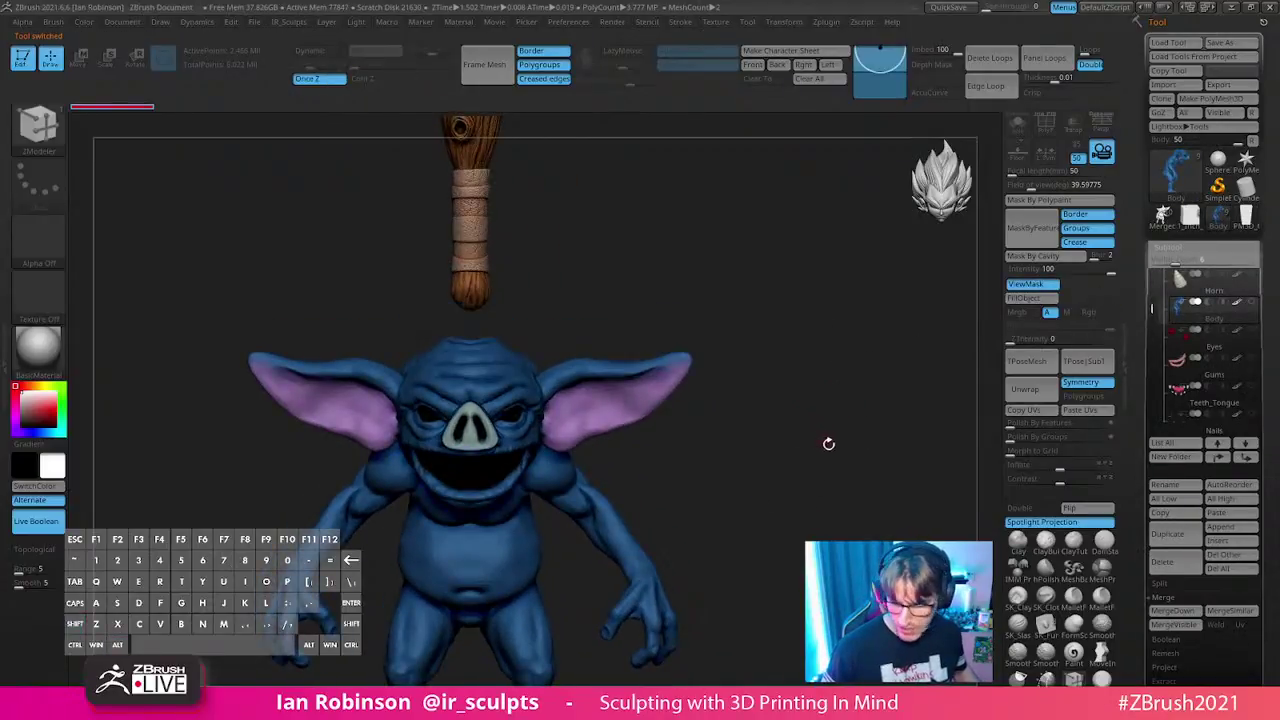
pyautogui.click(1222, 512)
# - Show the Body subtool and scale the pasted key down to about 0.30 in front of the creature's belly
pyautogui.press('w')
pyautogui.keyDown('alt'); pyautogui.click(452, 167); pyautogui.keyUp('alt')
pyautogui.moveTo(470, 545); pyautogui.dragTo(550, 498)
pyautogui.moveTo(475, 564); pyautogui.dragTo(455, 605)
pyautogui.keyDown('alt'); pyautogui.moveTo(685, 426); pyautogui.dragTo(740, 312); pyautogui.keyUp('alt')
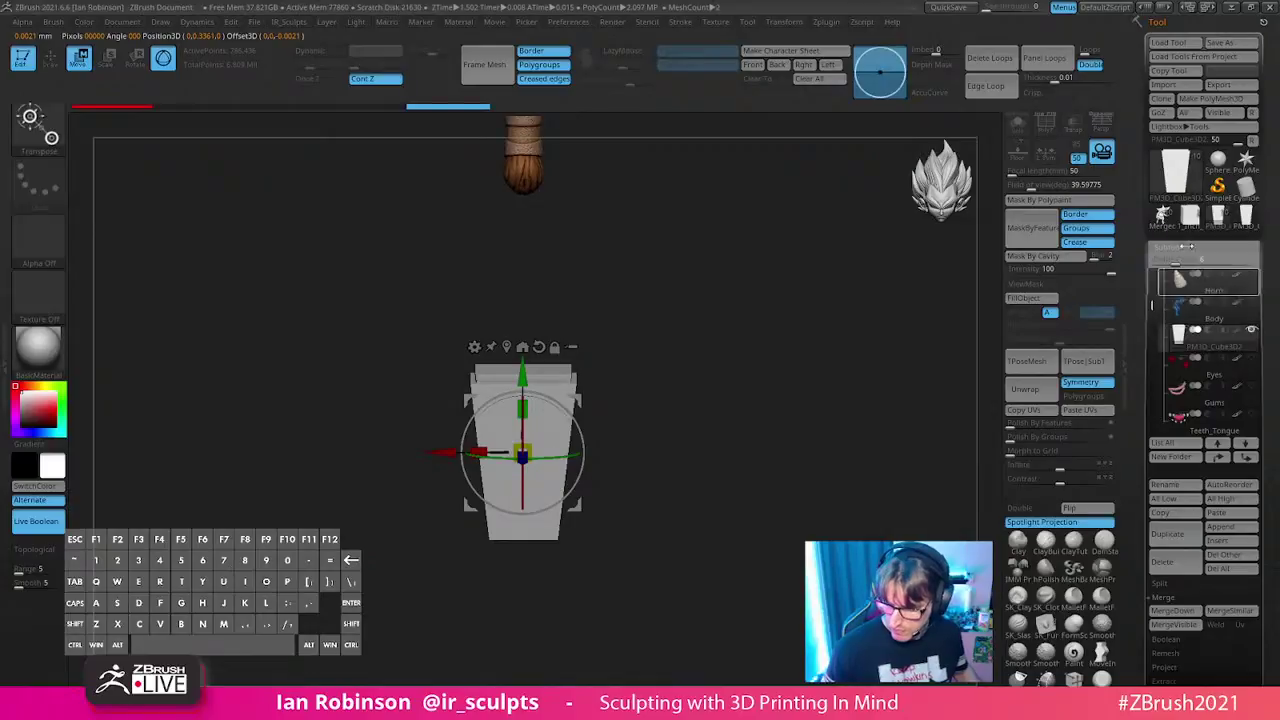
pyautogui.click(1251, 302)
pyautogui.moveTo(527, 451); pyautogui.dragTo(510, 495)
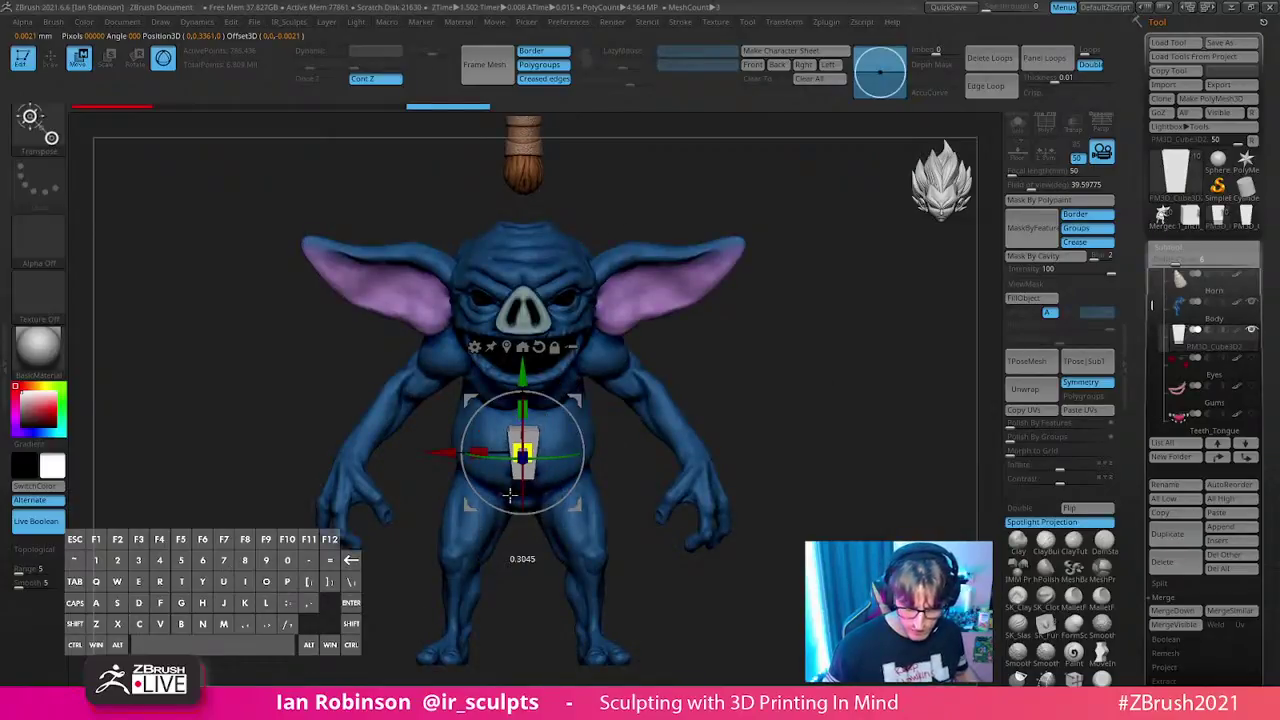
# - Turn on transparency, then move and rotate the key into the creature's upper arm
pyautogui.click(1073, 125)
pyautogui.keyDown('alt'); pyautogui.moveTo(889, 263); pyautogui.dragTo(884, 385); pyautogui.keyUp('alt')
pyautogui.moveTo(565, 411); pyautogui.dragTo(747, 230)
pyautogui.moveTo(950, 210); pyautogui.dragTo(711, 329)
pyautogui.moveTo(528, 375); pyautogui.dragTo(628, 343)
pyautogui.moveTo(808, 293); pyautogui.dragTo(597, 352)
pyautogui.moveTo(767, 285); pyautogui.dragTo(860, 282)
pyautogui.moveTo(685, 243); pyautogui.dragTo(760, 246)
pyautogui.moveTo(650, 278); pyautogui.dragTo(638, 289)
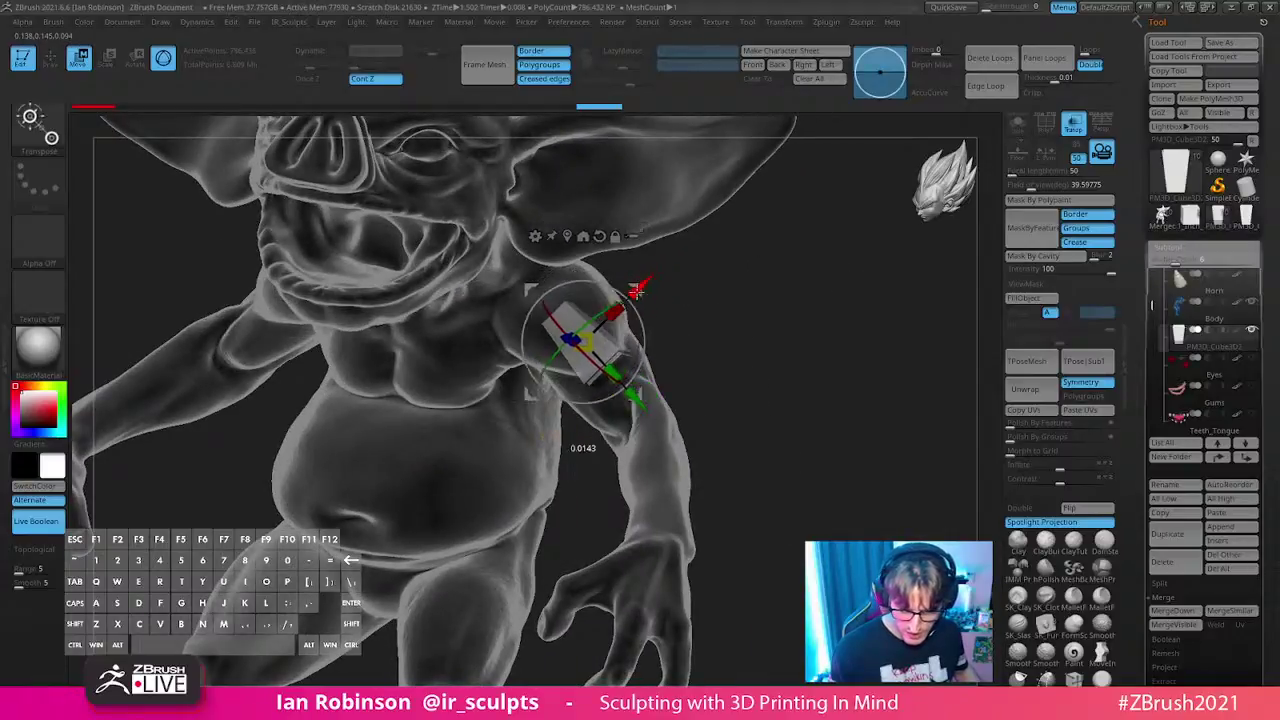
# - Slide the key farther down the upper arm and adjust its scale to suit the arm's thickness
pyautogui.moveTo(712, 276); pyautogui.dragTo(715, 330)
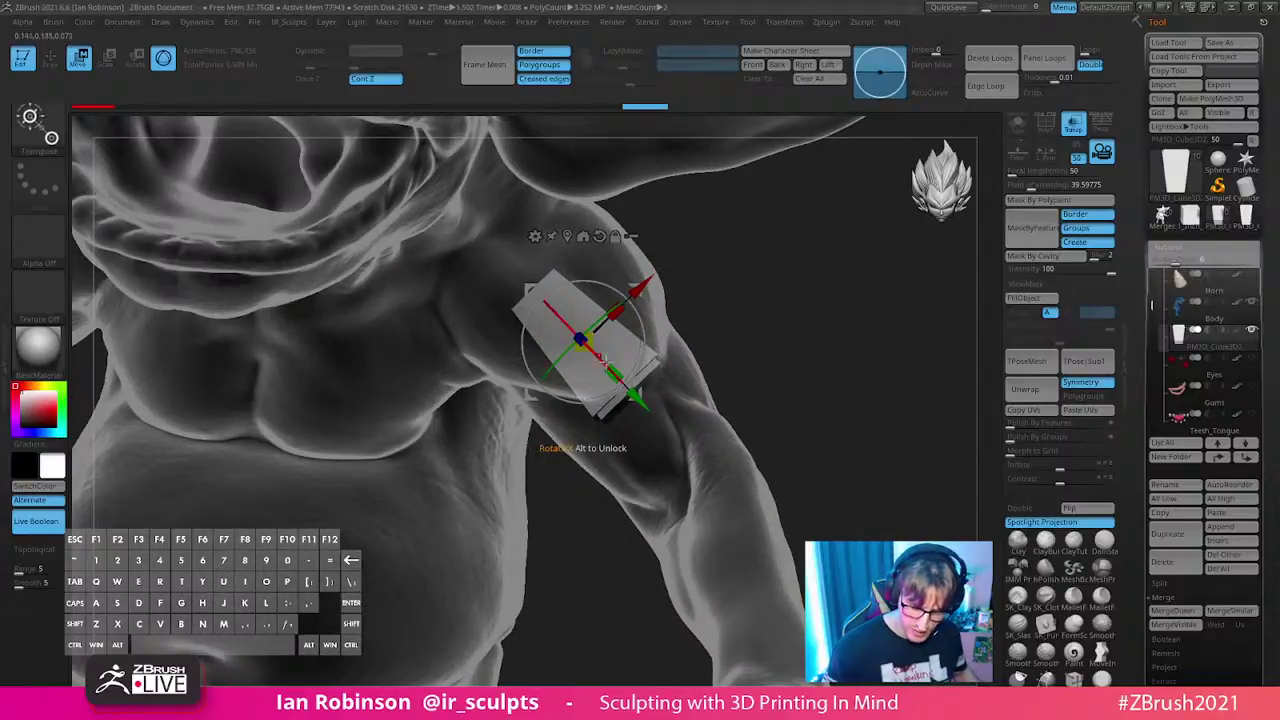
pyautogui.moveTo(648, 410); pyautogui.dragTo(625, 388)
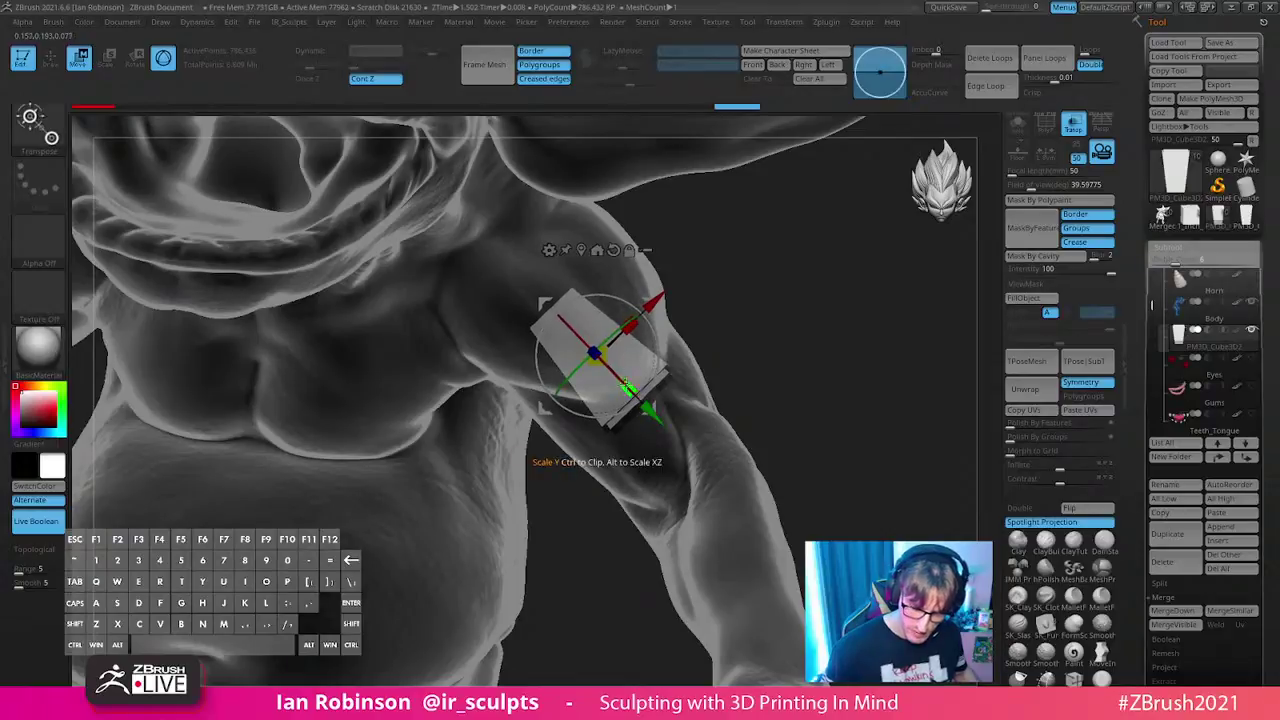
pyautogui.moveTo(685, 303); pyautogui.dragTo(698, 300)
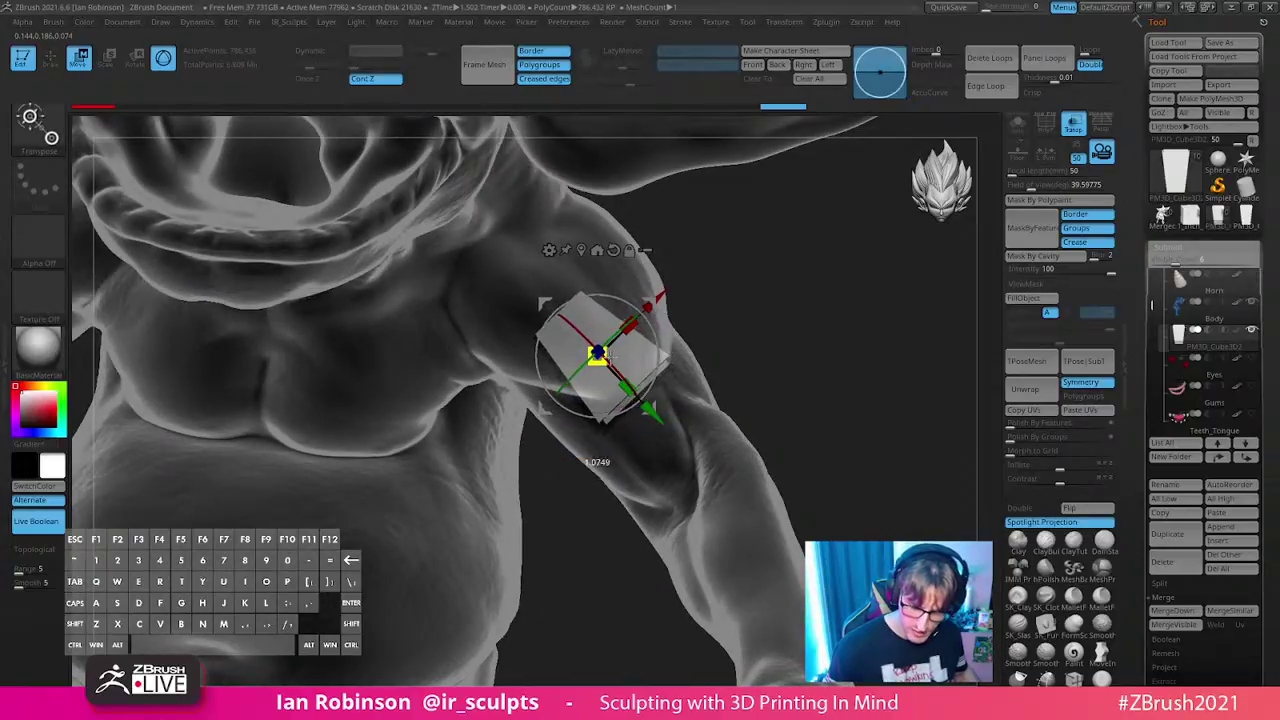
pyautogui.moveTo(610, 356); pyautogui.dragTo(606, 355)
# - Rotate and reposition the key so it lies inside the upper arm, following the arm's direction
pyautogui.press('q')
pyautogui.moveTo(791, 306)
pyautogui.mouseDown()
pyautogui.moveTo(774, 314)
pyautogui.moveTo(823, 309)
pyautogui.moveTo(784, 303)
pyautogui.moveTo(651, 477)
pyautogui.moveTo(571, 385)
pyautogui.mouseUp()
pyautogui.press('w')
pyautogui.moveTo(582, 535); pyautogui.dragTo(955, 312)
pyautogui.moveTo(682, 394); pyautogui.dragTo(676, 393)
pyautogui.press('q')
pyautogui.keyDown('shift'); pyautogui.moveTo(785, 346); pyautogui.dragTo(880, 340); pyautogui.keyUp('shift')
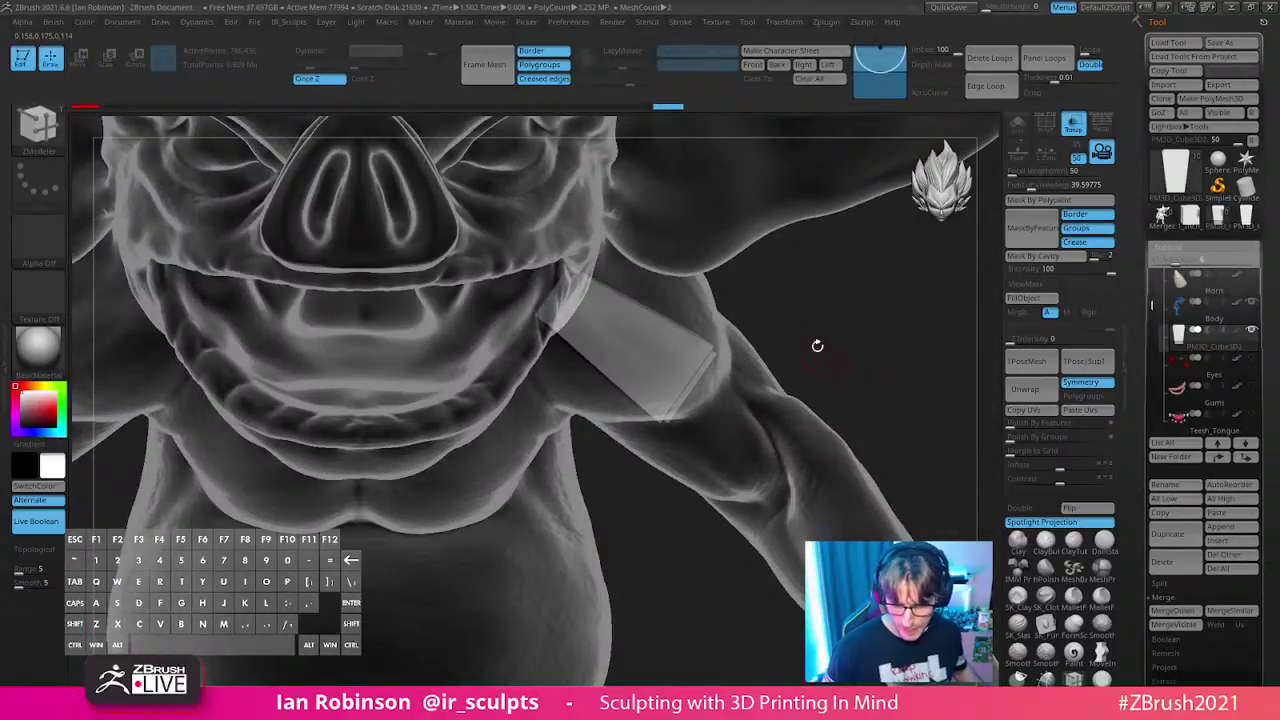
# - Isolate the key's outer block and split the hidden inner block into its own subtool
pyautogui.hotkey('ctrl', 'shift')
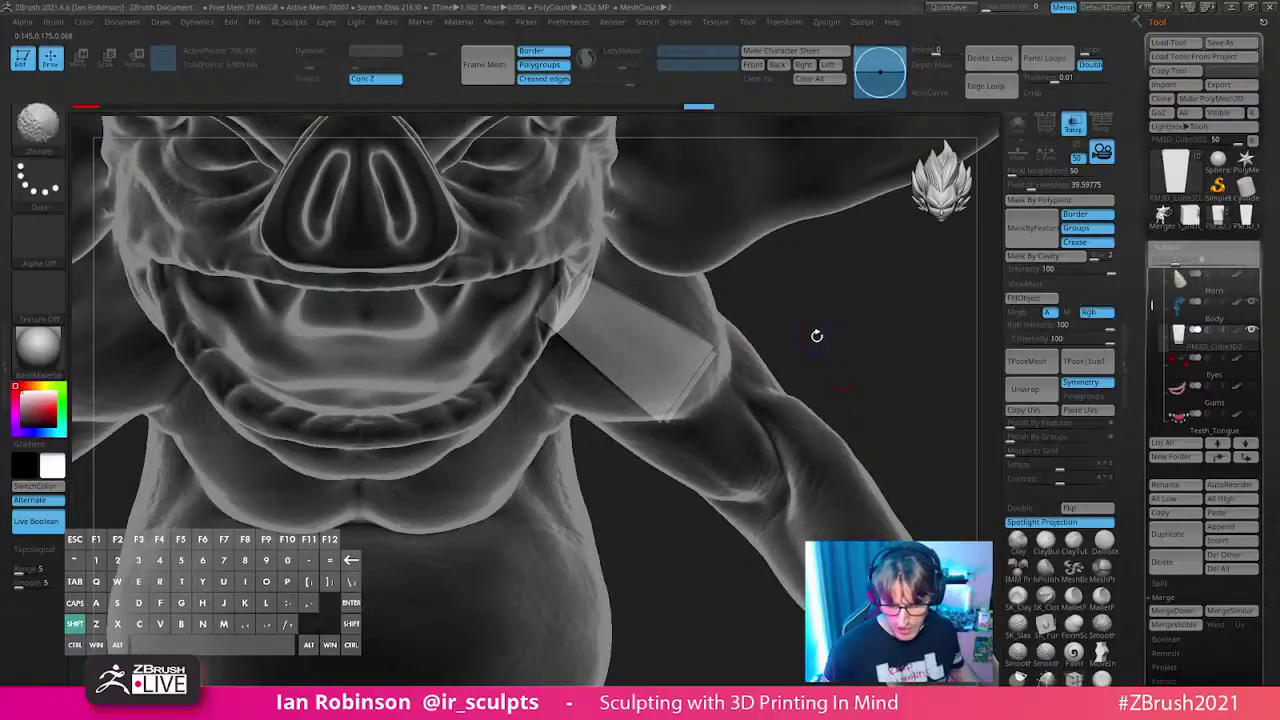
pyautogui.hotkey('shift', 'f')
pyautogui.moveTo(834, 337); pyautogui.dragTo(877, 348)
pyautogui.hotkey('shift', 'f')
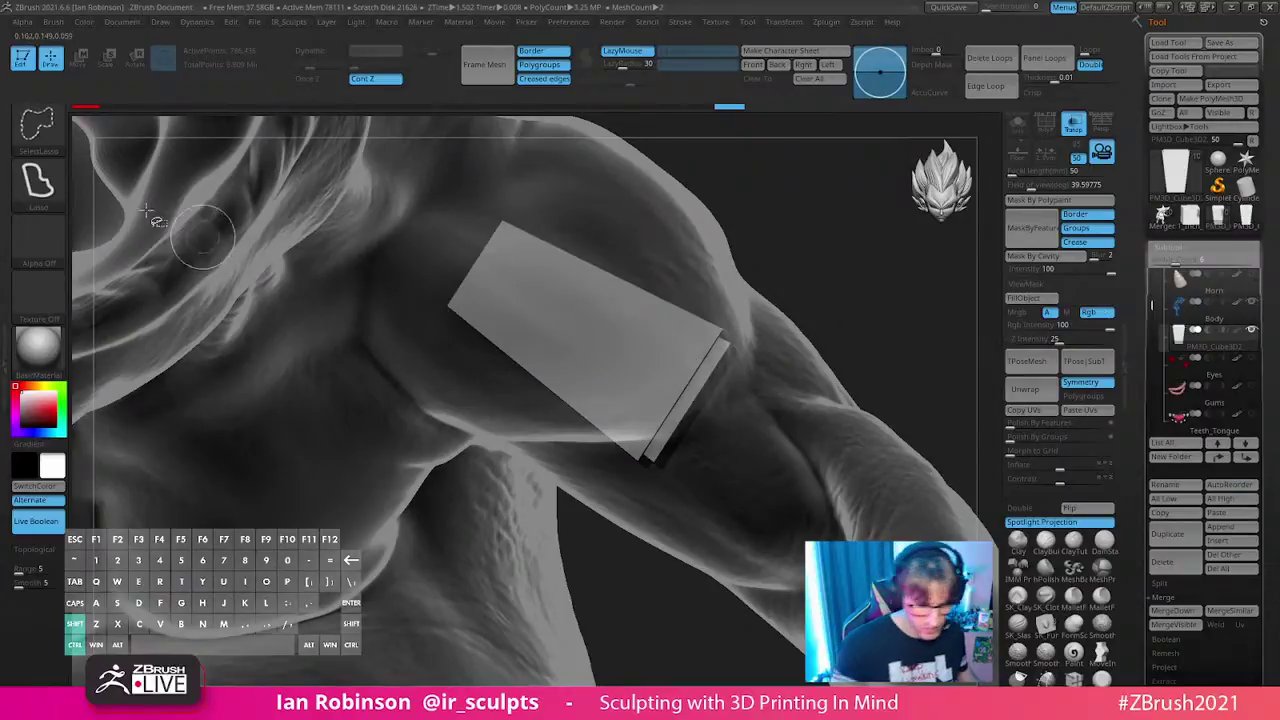
pyautogui.click(37, 180)
pyautogui.click(226, 154)
pyautogui.keyDown('ctrl'); pyautogui.keyDown('shift'); pyautogui.click(685, 328); pyautogui.keyUp('shift'); pyautogui.keyUp('ctrl')
pyautogui.press('b')
pyautogui.press('z')
pyautogui.press('m')
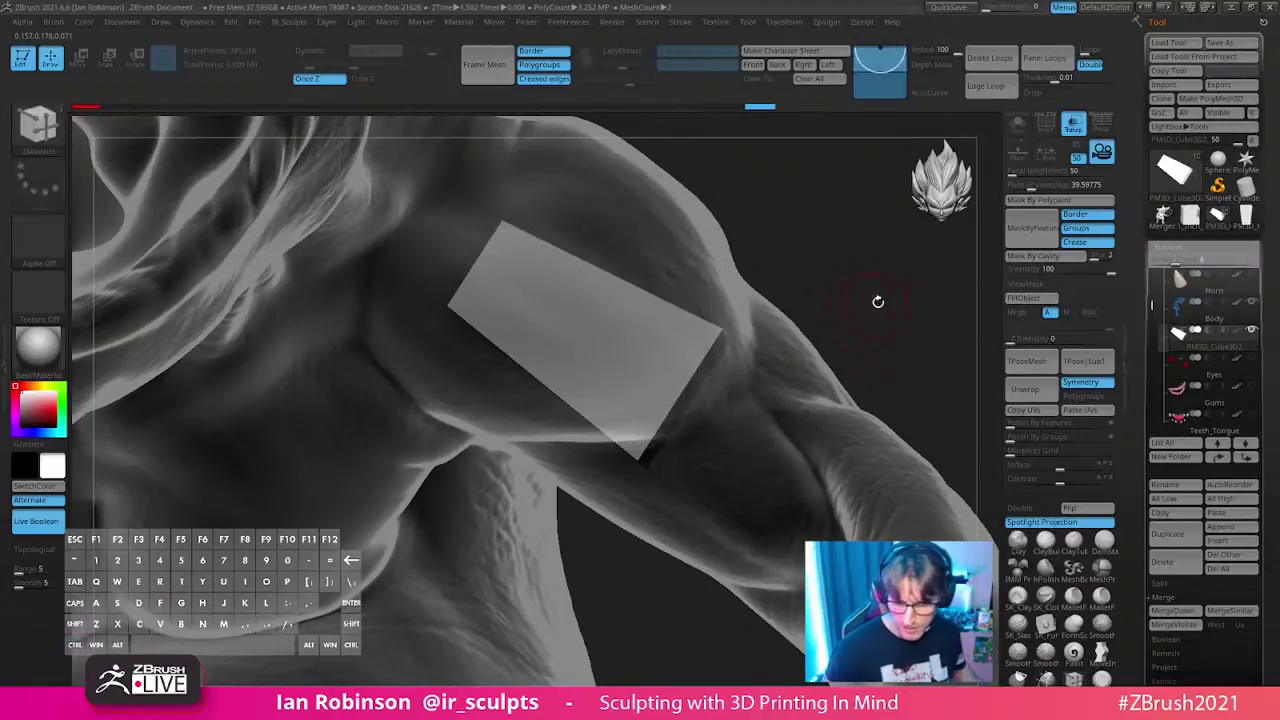
pyautogui.press('g')
pyautogui.click(847, 324)
# - Select and solo the Body subtool and delete its lower subdivision levels
pyautogui.keyDown('alt'); pyautogui.moveTo(777, 204); pyautogui.dragTo(755, 204); pyautogui.keyUp('alt')
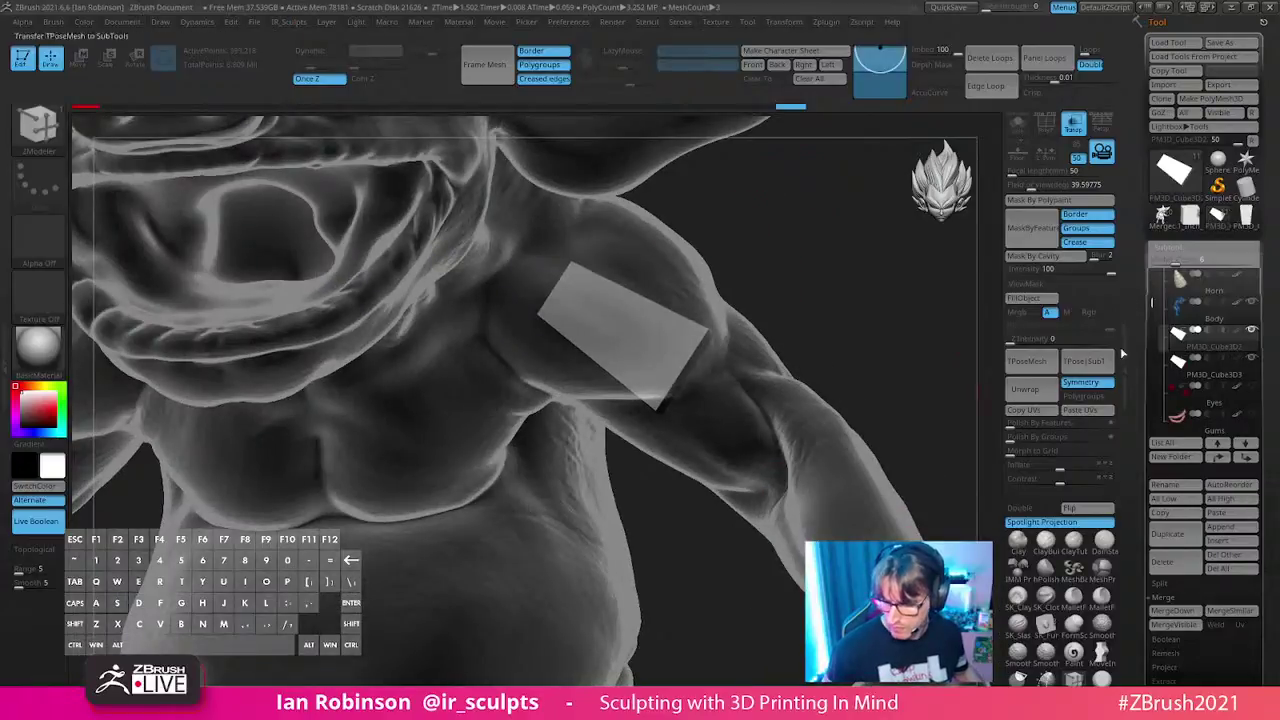
pyautogui.click(1205, 318)
pyautogui.moveTo(841, 312)
pyautogui.mouseDown()
pyautogui.moveTo(865, 327)
pyautogui.moveTo(869, 280)
pyautogui.mouseUp()
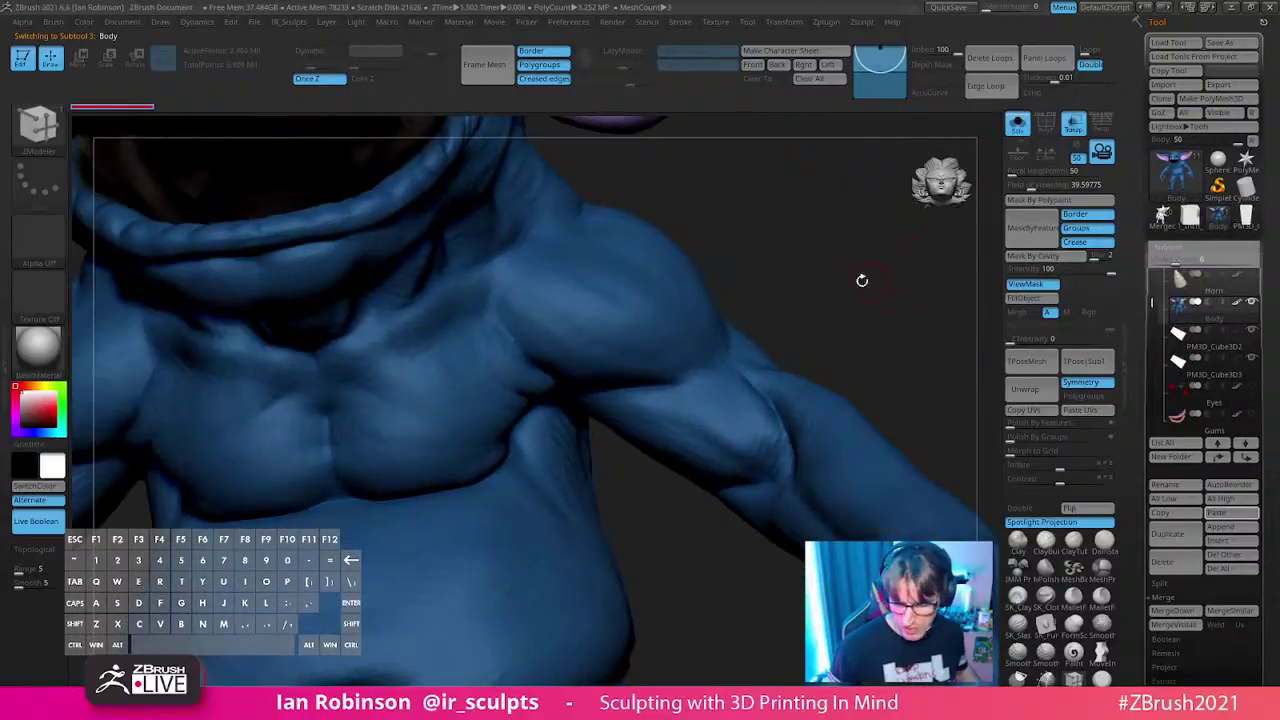
pyautogui.moveTo(735, 357); pyautogui.dragTo(935, 305)
pyautogui.click(1170, 247)
pyautogui.click(1185, 263)
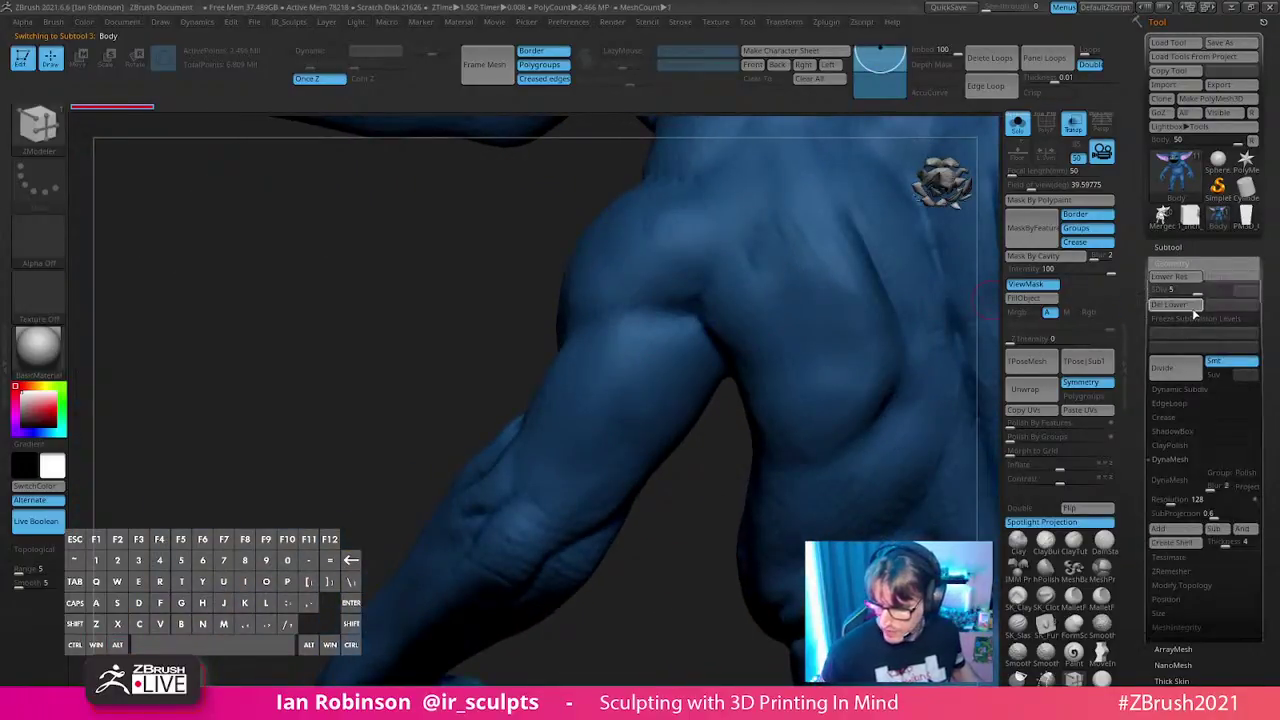
# - Mask the arm below the shoulder from behind with a lasso selection
pyautogui.click(38, 180)
pyautogui.click(125, 152)
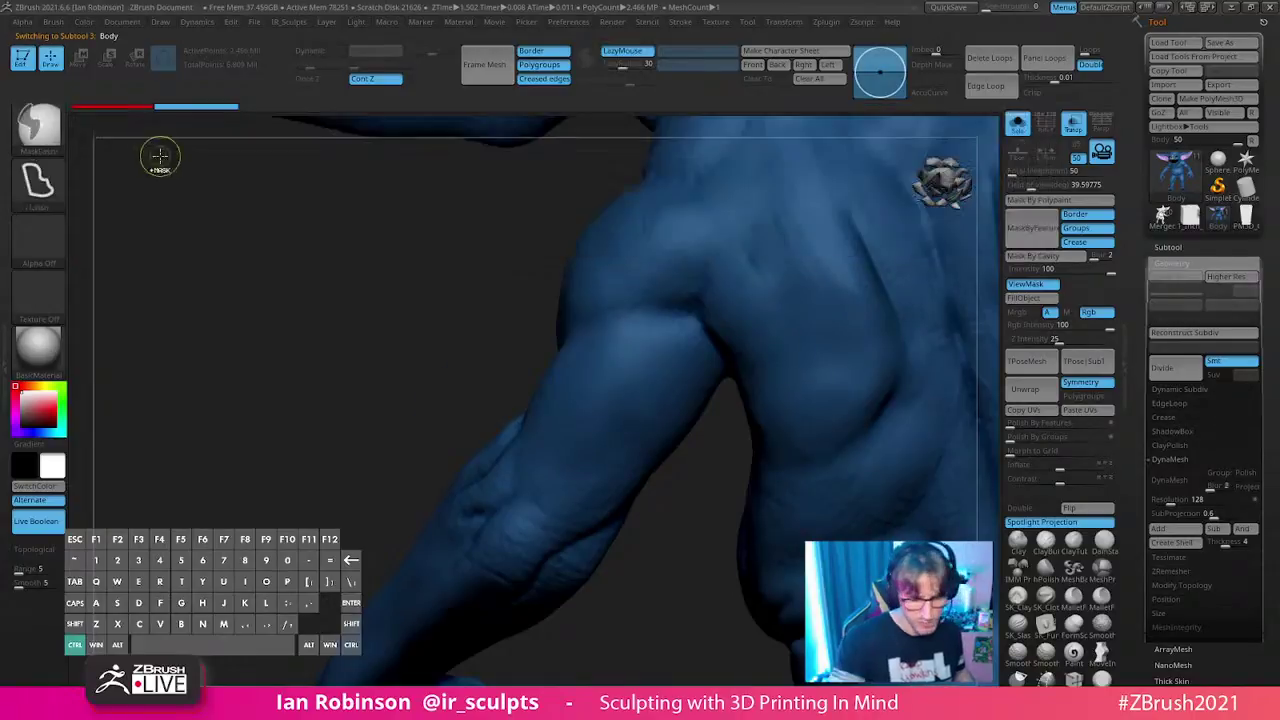
pyautogui.moveTo(717, 348)
pyautogui.keyDown('ctrl'); pyautogui.mouseDown()
pyautogui.moveTo(586, 300)
pyautogui.moveTo(371, 480)
pyautogui.moveTo(694, 471)
pyautogui.moveTo(742, 528)
pyautogui.moveTo(832, 437)
pyautogui.moveTo(757, 337)
pyautogui.moveTo(469, 296)
pyautogui.mouseUp(); pyautogui.keyUp('ctrl')
pyautogui.moveTo(570, 356)
pyautogui.mouseDown()
pyautogui.moveTo(714, 271)
pyautogui.moveTo(580, 209)
pyautogui.mouseUp()
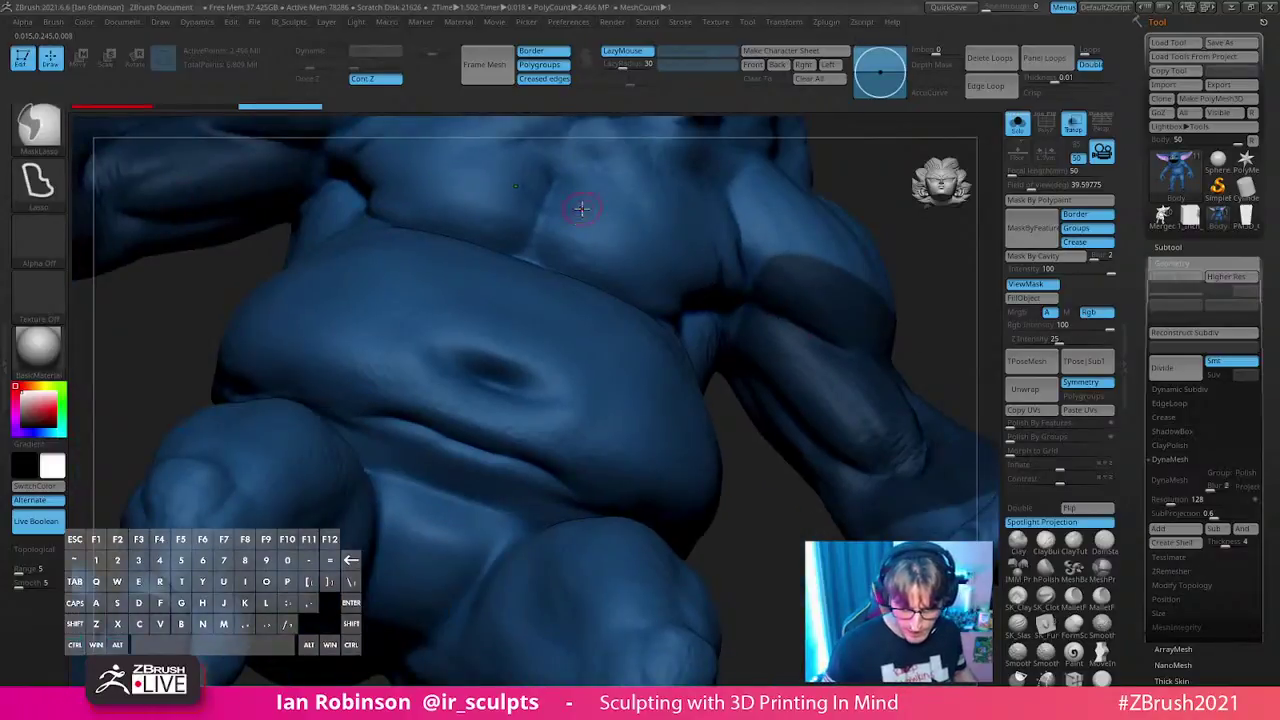
# - Refine the arm mask's edge around the front and underside so it follows the crease below the deltoid
pyautogui.press('b')
pyautogui.press('z')
pyautogui.press('m')
pyautogui.moveTo(757, 371)
pyautogui.keyDown('alt'); pyautogui.mouseDown()
pyautogui.moveTo(652, 374)
pyautogui.moveTo(640, 486)
pyautogui.mouseUp(); pyautogui.keyUp('alt')
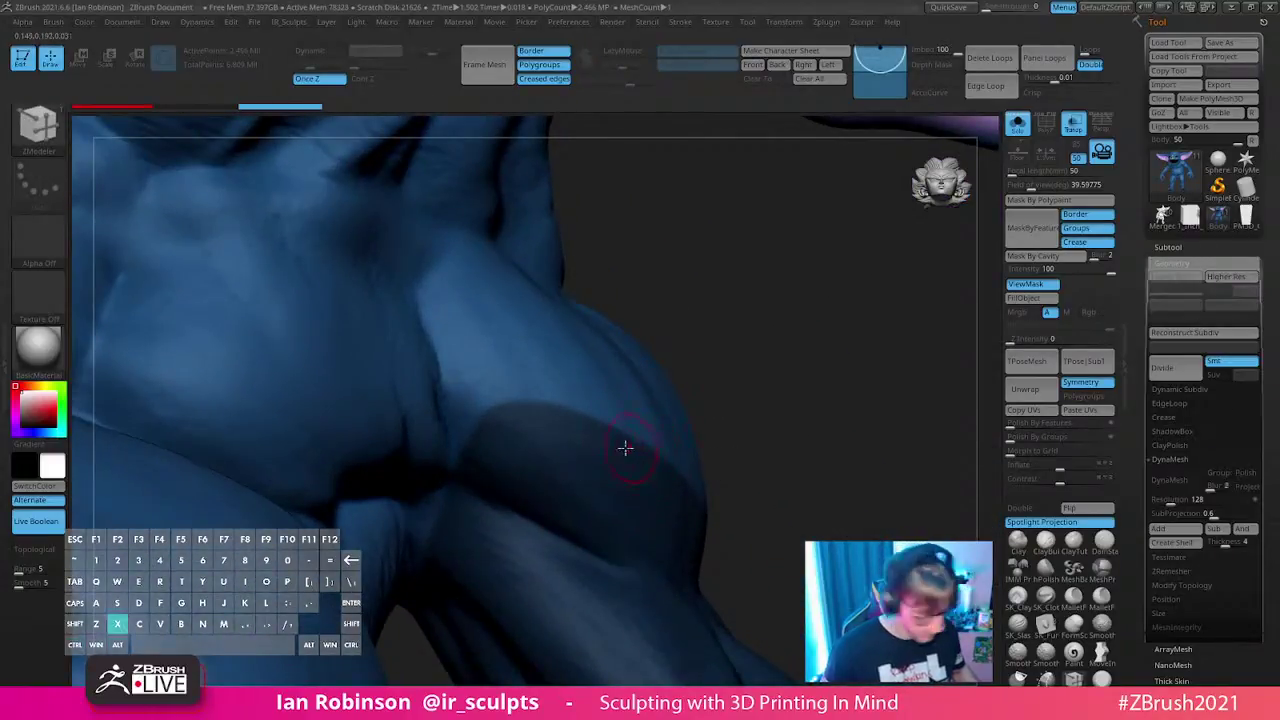
pyautogui.press('ctrl')
pyautogui.moveTo(738, 565)
pyautogui.mouseDown()
pyautogui.moveTo(610, 294)
pyautogui.moveTo(834, 289)
pyautogui.moveTo(441, 376)
pyautogui.mouseUp()
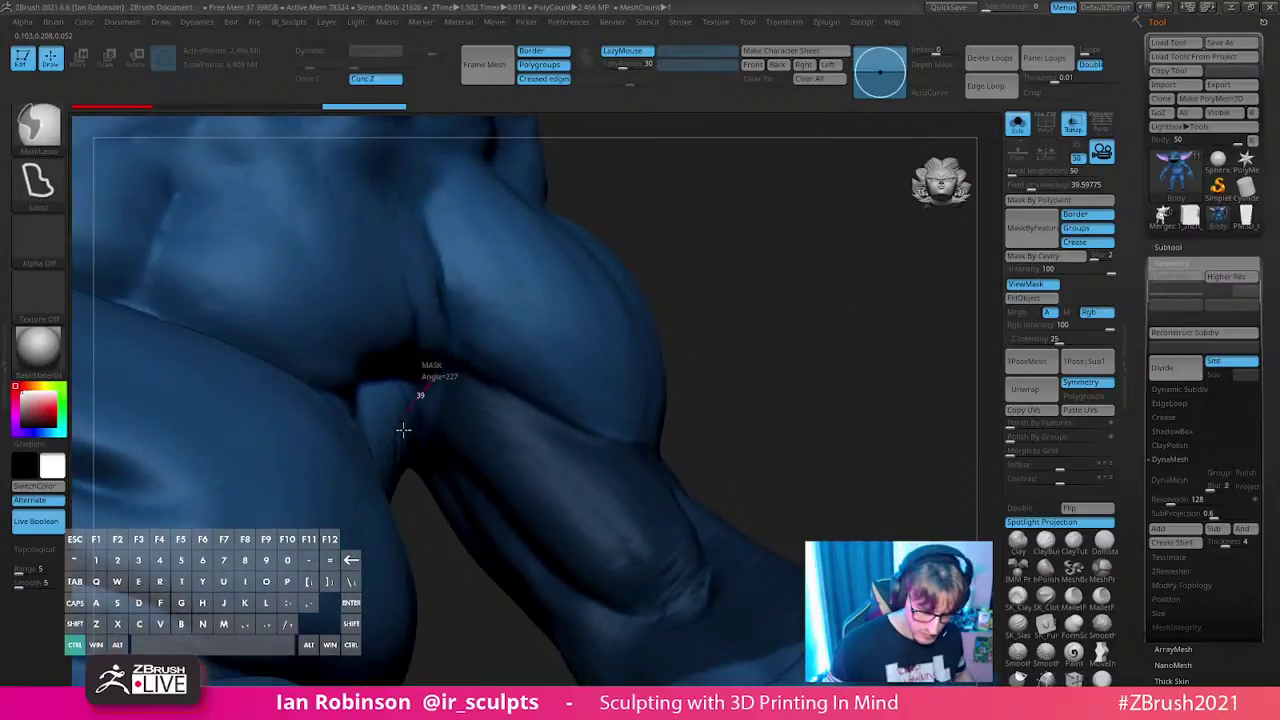
pyautogui.moveTo(731, 371)
pyautogui.mouseDown()
pyautogui.moveTo(677, 394)
pyautogui.moveTo(790, 561)
pyautogui.moveTo(823, 486)
pyautogui.moveTo(620, 452)
pyautogui.mouseUp()
pyautogui.press('ctrl')
pyautogui.moveTo(577, 340); pyautogui.dragTo(690, 200)
pyautogui.moveTo(463, 560)
pyautogui.mouseDown()
pyautogui.moveTo(400, 491)
pyautogui.moveTo(384, 403)
pyautogui.moveTo(429, 608)
pyautogui.moveTo(363, 466)
pyautogui.moveTo(766, 274)
pyautogui.moveTo(480, 500)
pyautogui.moveTo(716, 291)
pyautogui.moveTo(543, 446)
pyautogui.moveTo(546, 382)
pyautogui.moveTo(577, 481)
pyautogui.moveTo(500, 414)
pyautogui.mouseUp()
# - Split the masked arm off the body as its own polygroup and subtool, and close the hole at its cut end
pyautogui.hotkey('shift', 'f')
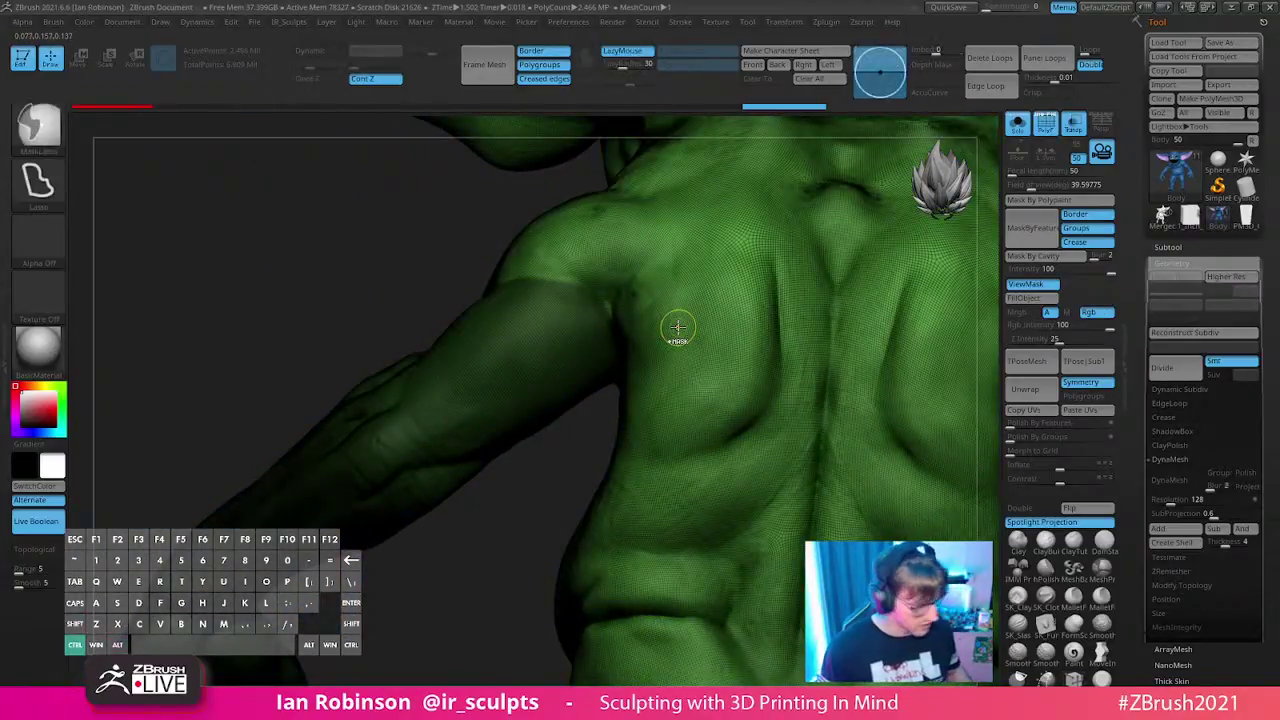
pyautogui.keyDown('ctrl'); pyautogui.keyDown('shift'); pyautogui.click(560, 380); pyautogui.keyUp('shift'); pyautogui.keyUp('ctrl')
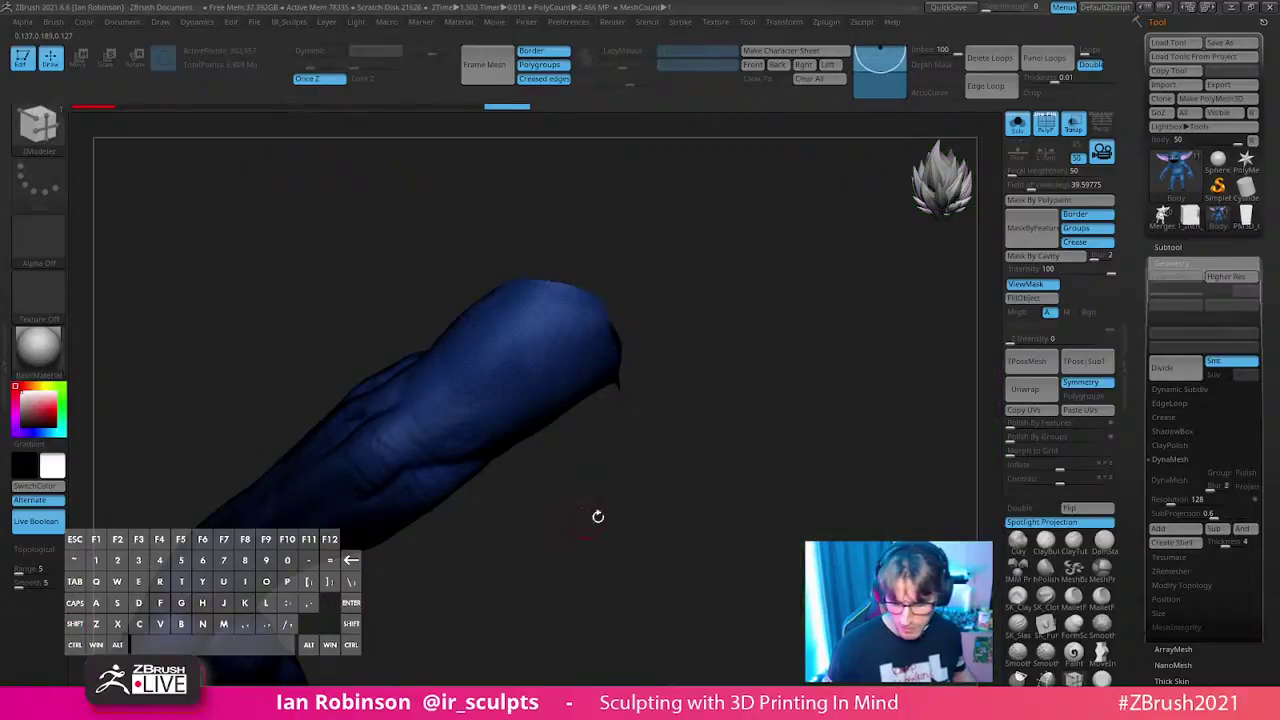
pyautogui.press('space')
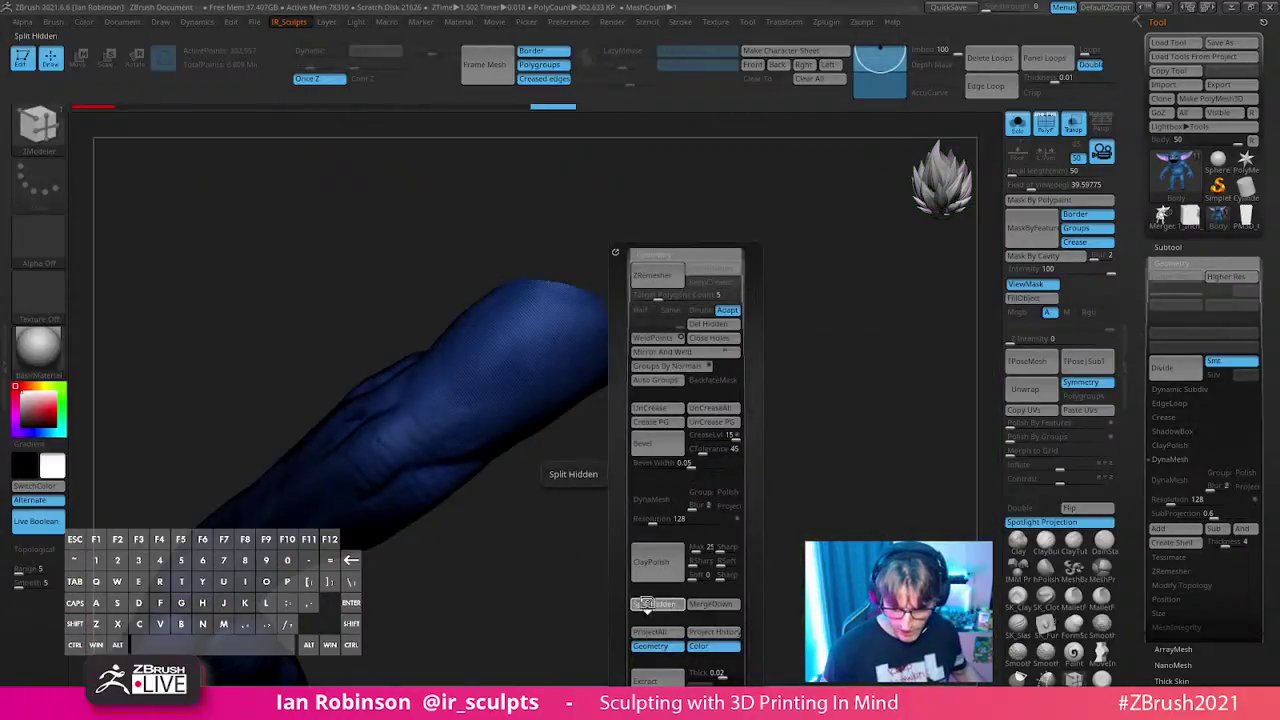
pyautogui.click(560, 478)
pyautogui.press('space')
pyautogui.moveTo(765, 334); pyautogui.dragTo(796, 441)
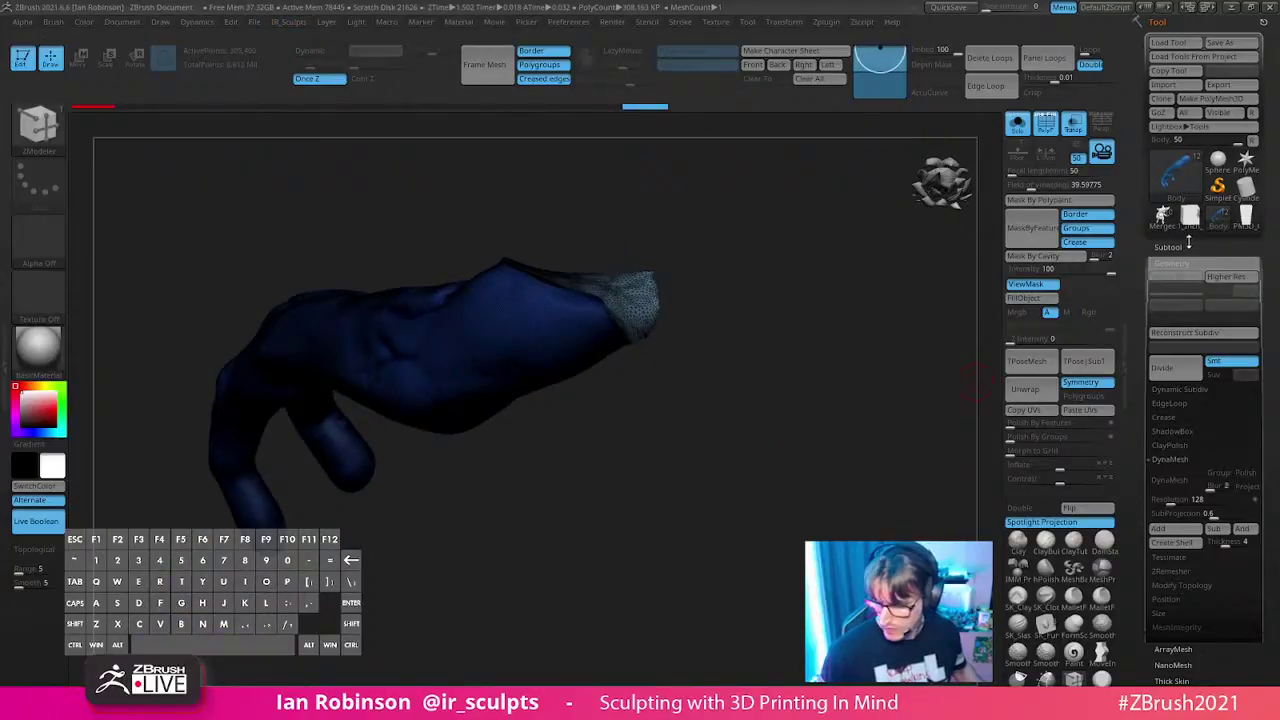
# - Select the Body1 subtool and turn off Solo to bring the connector keys back at the shoulder cut
pyautogui.click(1190, 246)
pyautogui.click(1222, 344)
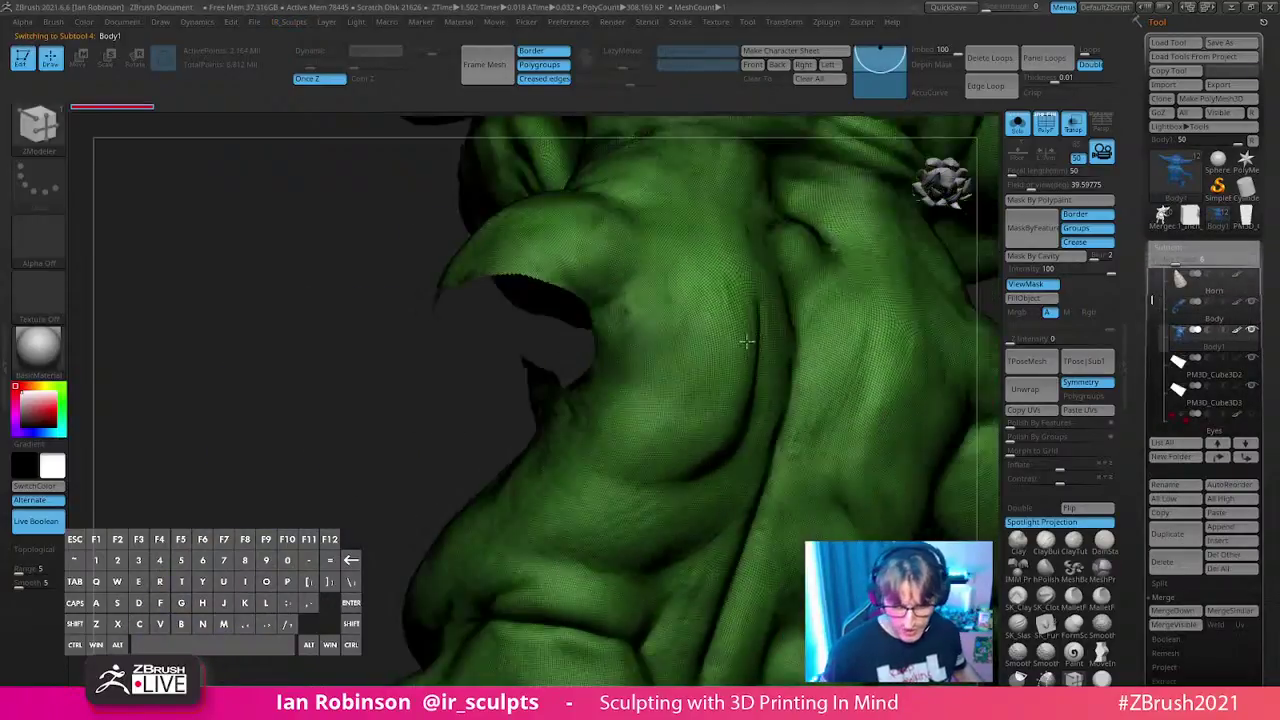
pyautogui.press('space')
pyautogui.moveTo(630, 410); pyautogui.dragTo(829, 386)
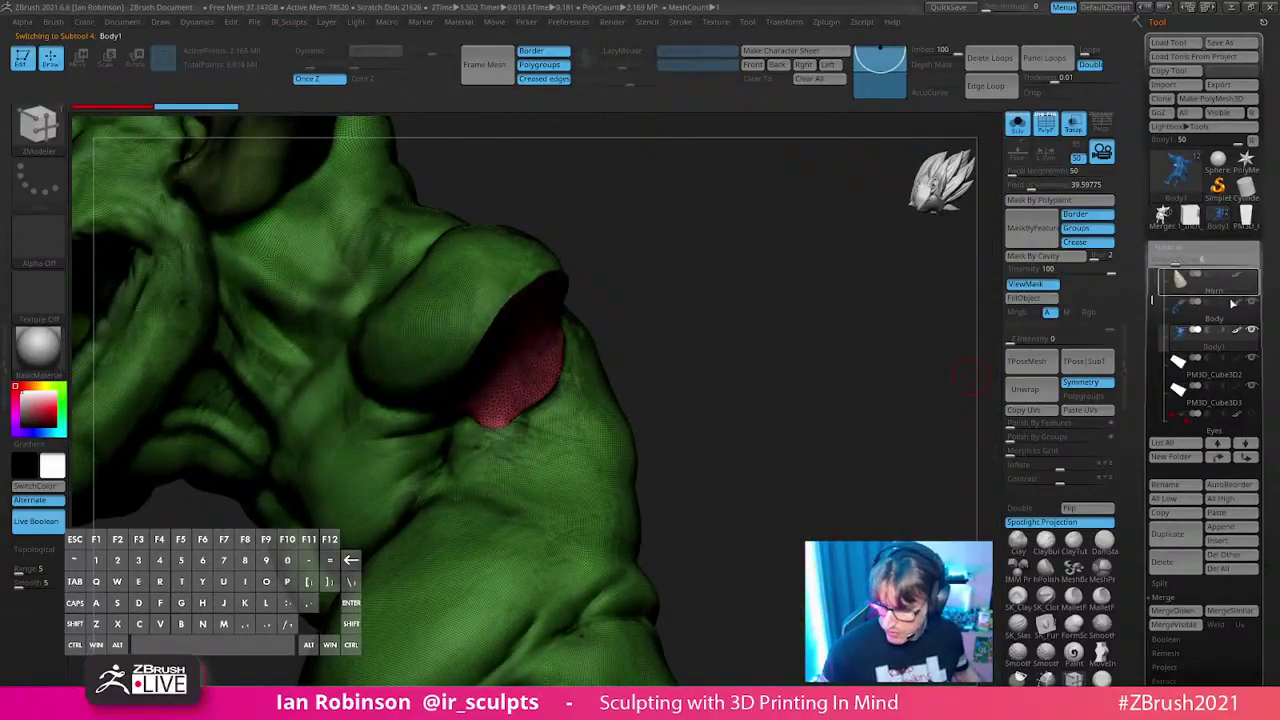
pyautogui.click(1017, 123)
pyautogui.moveTo(794, 387)
pyautogui.mouseDown()
pyautogui.moveTo(814, 363)
pyautogui.moveTo(808, 405)
pyautogui.mouseUp()
# - Mark Body1 as a boolean start group and set the PM3D_Cube3D2 key to subtract from it
pyautogui.click(1213, 374)
pyautogui.press('w')
pyautogui.moveTo(777, 363)
pyautogui.mouseDown()
pyautogui.moveTo(789, 371)
pyautogui.moveTo(760, 369)
pyautogui.moveTo(826, 394)
pyautogui.moveTo(749, 346)
pyautogui.moveTo(729, 380)
pyautogui.mouseUp()
pyautogui.press('q')
pyautogui.moveTo(766, 323); pyautogui.dragTo(748, 421)
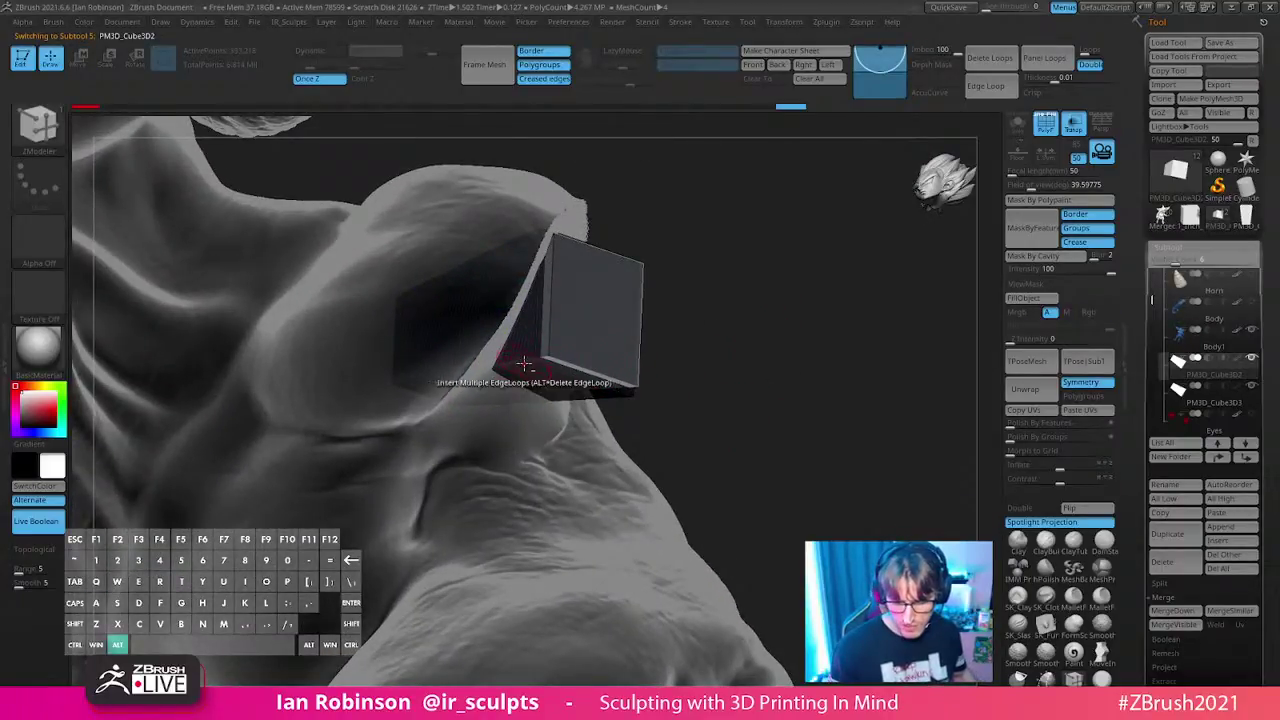
pyautogui.click(1240, 361)
pyautogui.click(1216, 366)
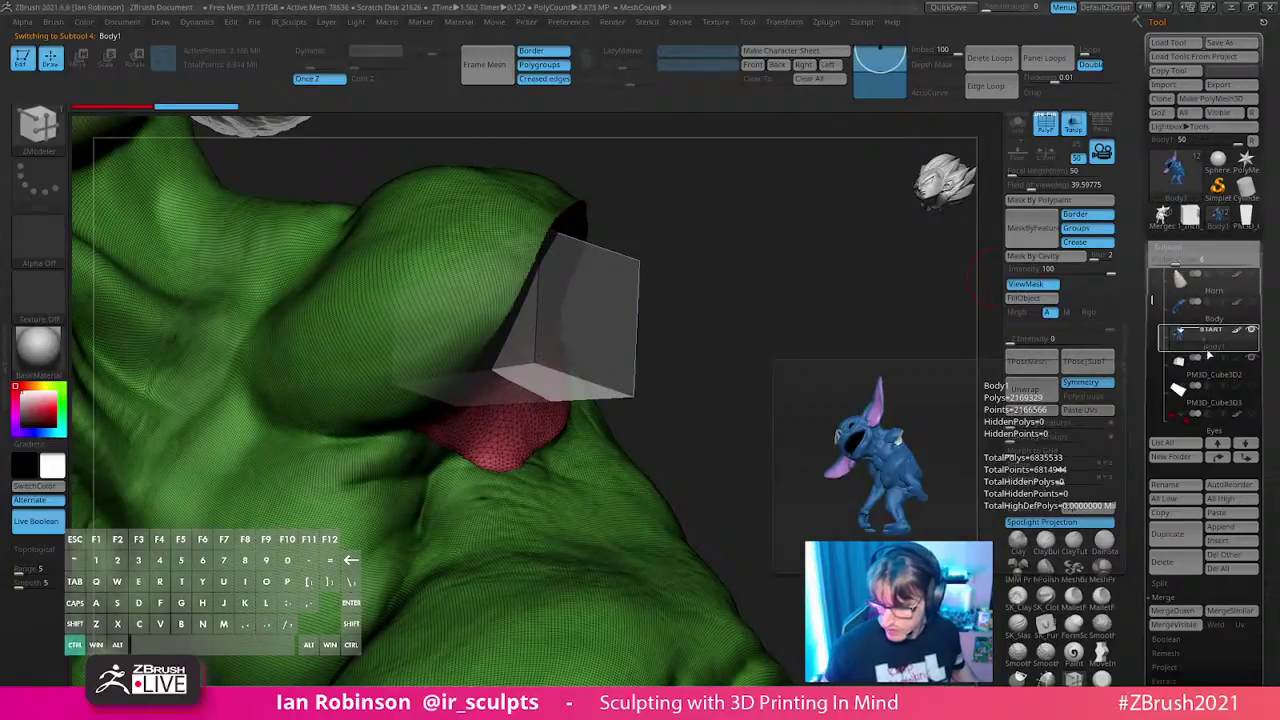
pyautogui.press('ctrl')
pyautogui.moveTo(1212, 362)
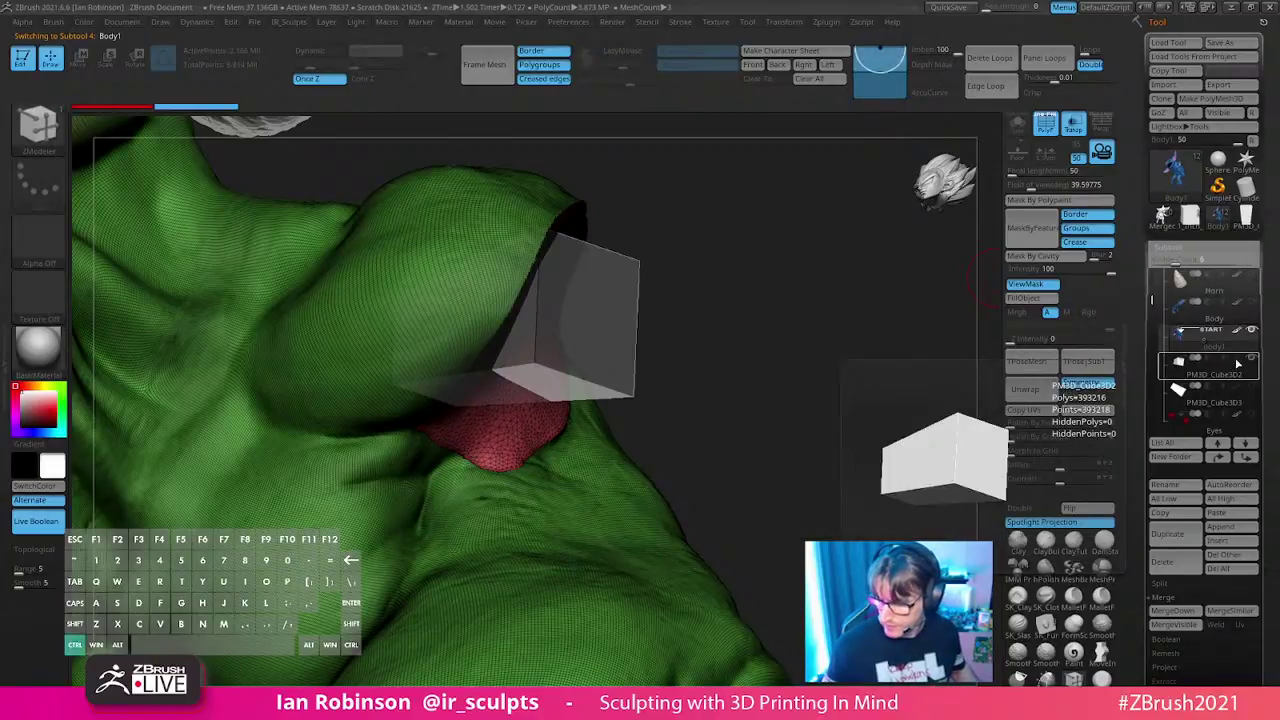
pyautogui.press('alt')
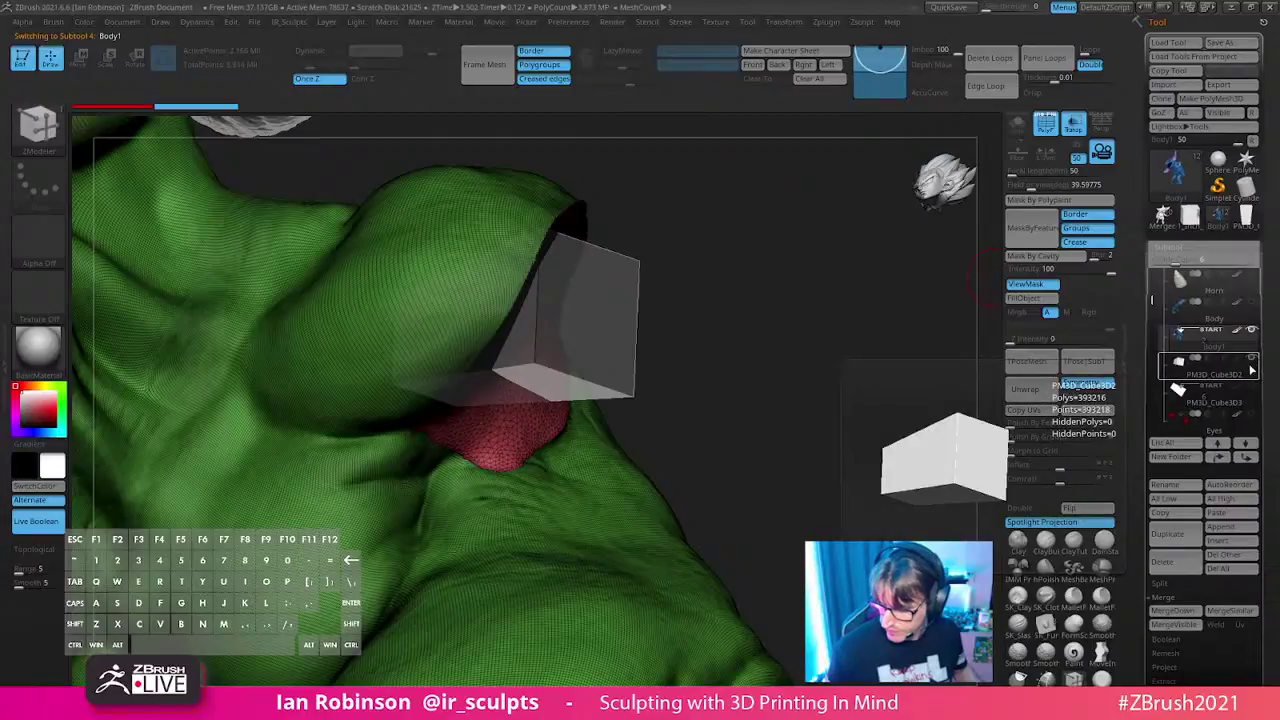
pyautogui.click(1250, 372)
# - Mark PM3D_Cube3D3 as its own boolean start group and preview the socket cut into Body1's shoulder
pyautogui.moveTo(810, 450)
pyautogui.mouseDown()
pyautogui.moveTo(826, 417)
pyautogui.moveTo(845, 461)
pyautogui.moveTo(809, 463)
pyautogui.moveTo(900, 420)
pyautogui.mouseUp()
pyautogui.press('b')
pyautogui.press('z')
pyautogui.press('m')
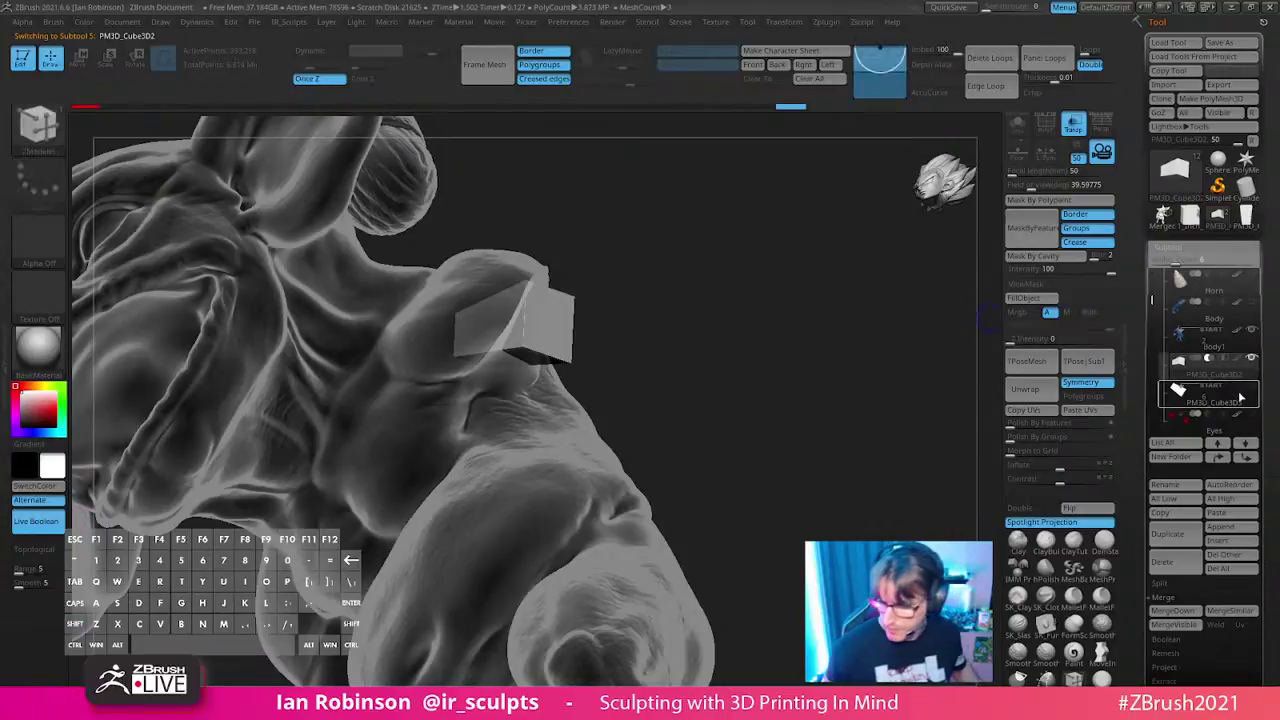
pyautogui.moveTo(760, 397); pyautogui.dragTo(917, 387)
pyautogui.moveTo(1252, 336)
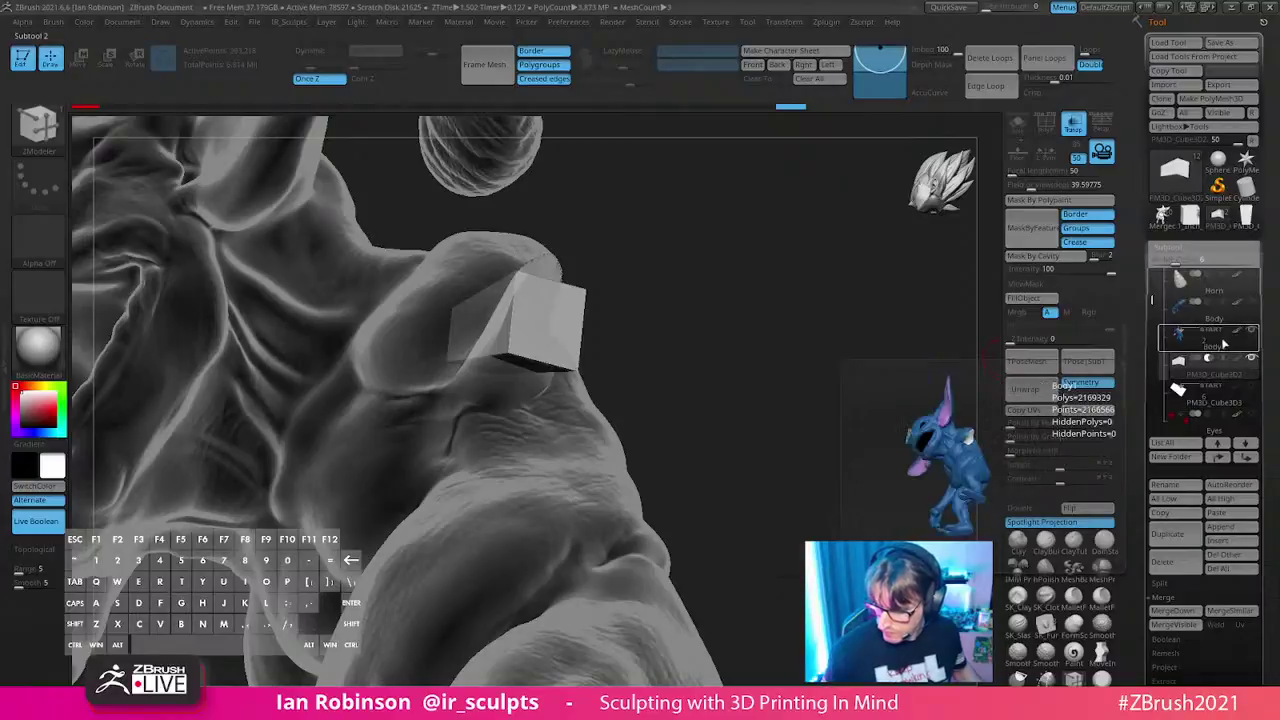
pyautogui.click(1215, 340)
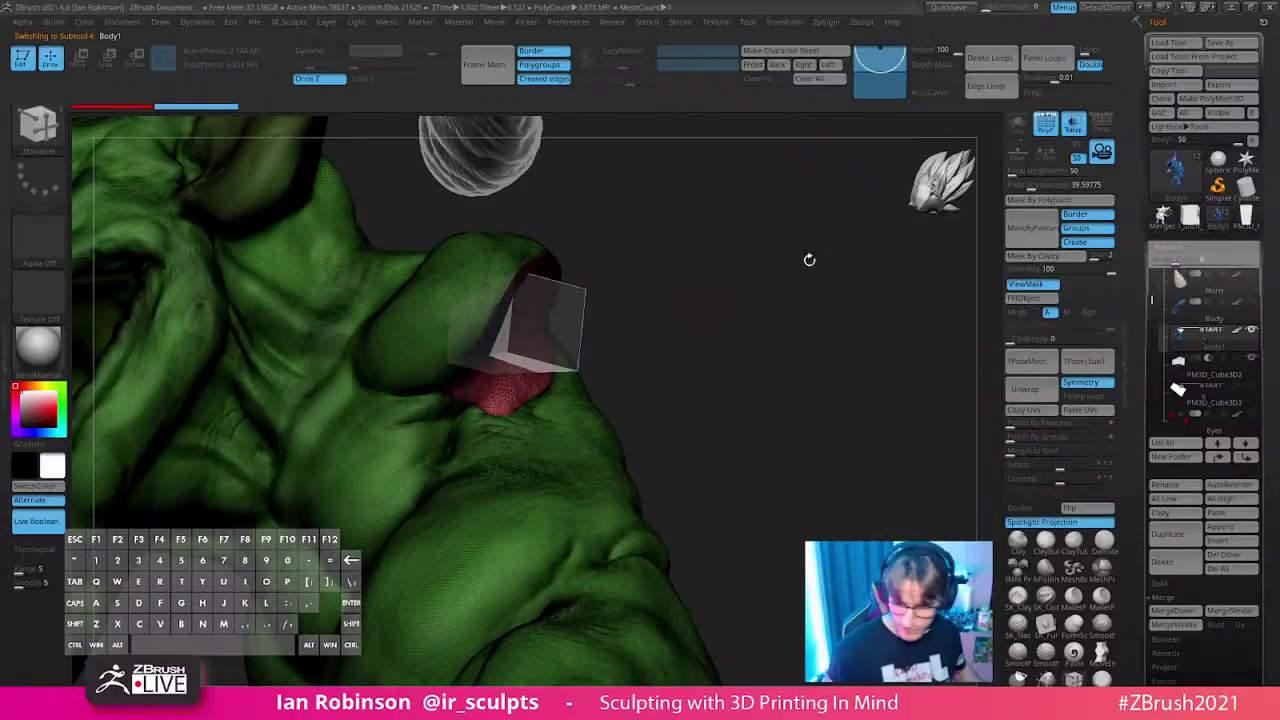
pyautogui.moveTo(777, 340); pyautogui.dragTo(740, 352)
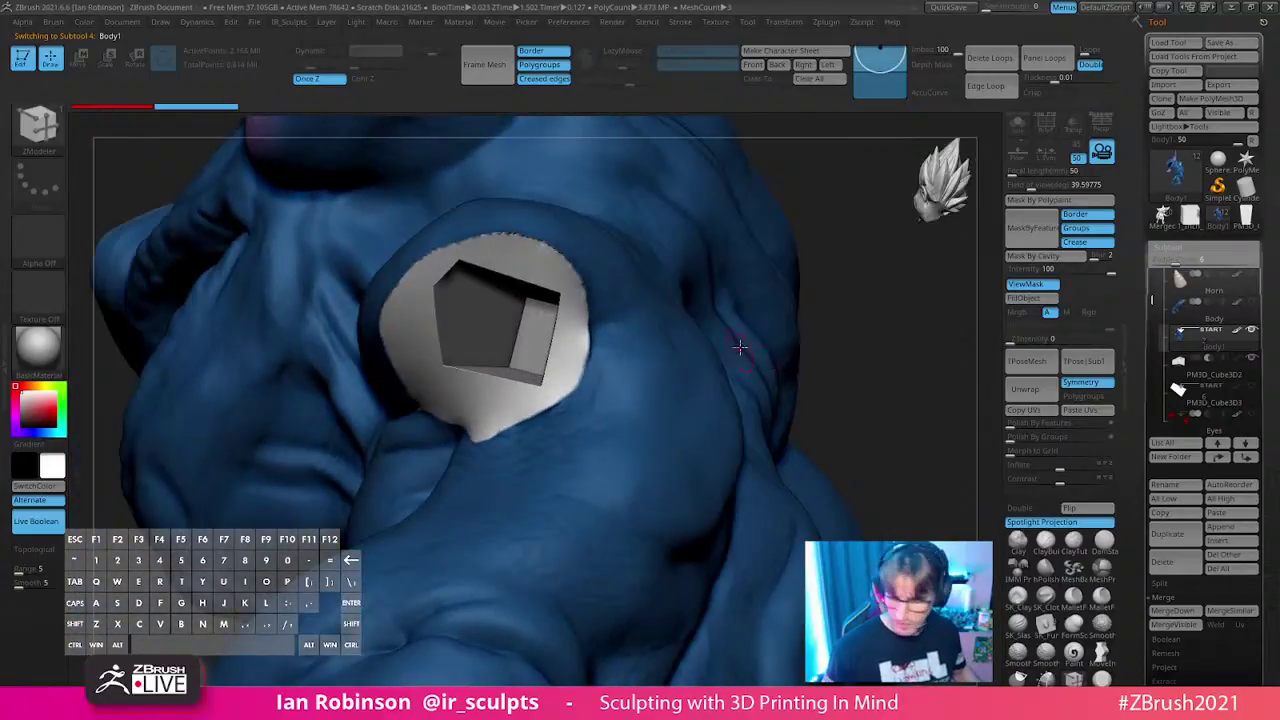
# - Show the PM3D_Cube3D3 key in the shoulder socket, then hide Body1 and inspect the arm's cut end
pyautogui.click(1251, 385)
pyautogui.moveTo(871, 329); pyautogui.dragTo(458, 367)
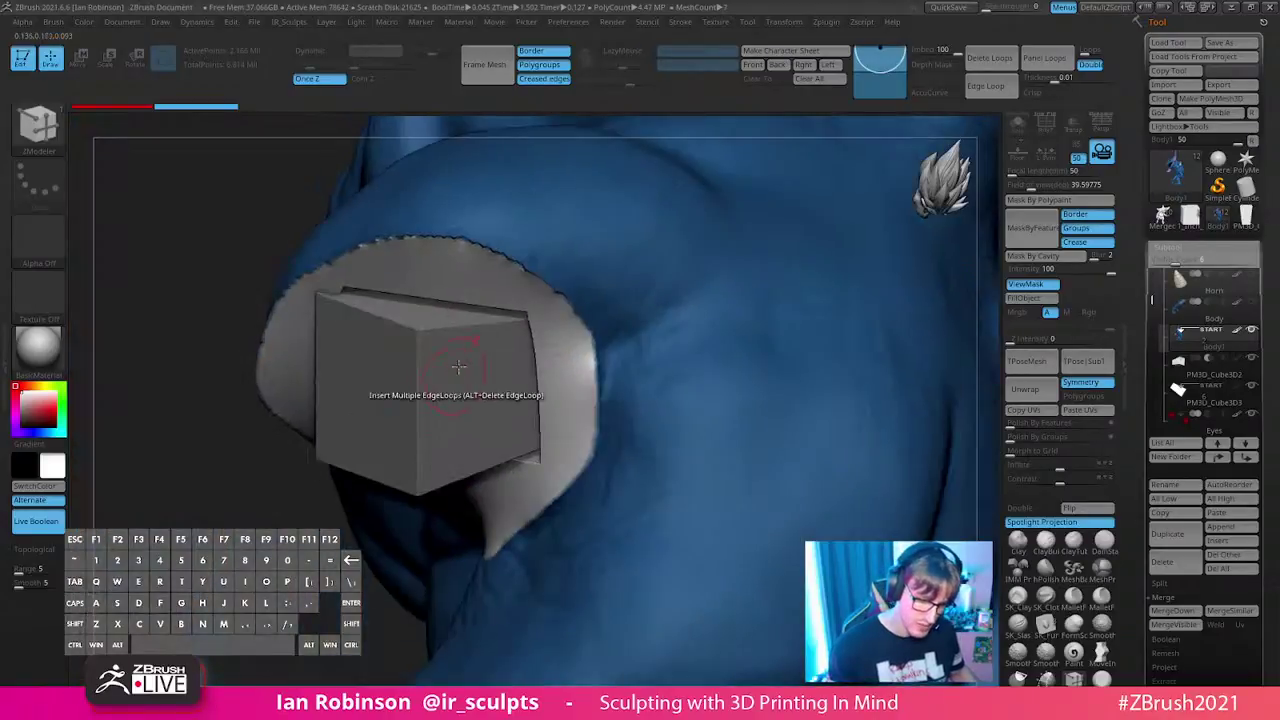
pyautogui.click(1250, 331)
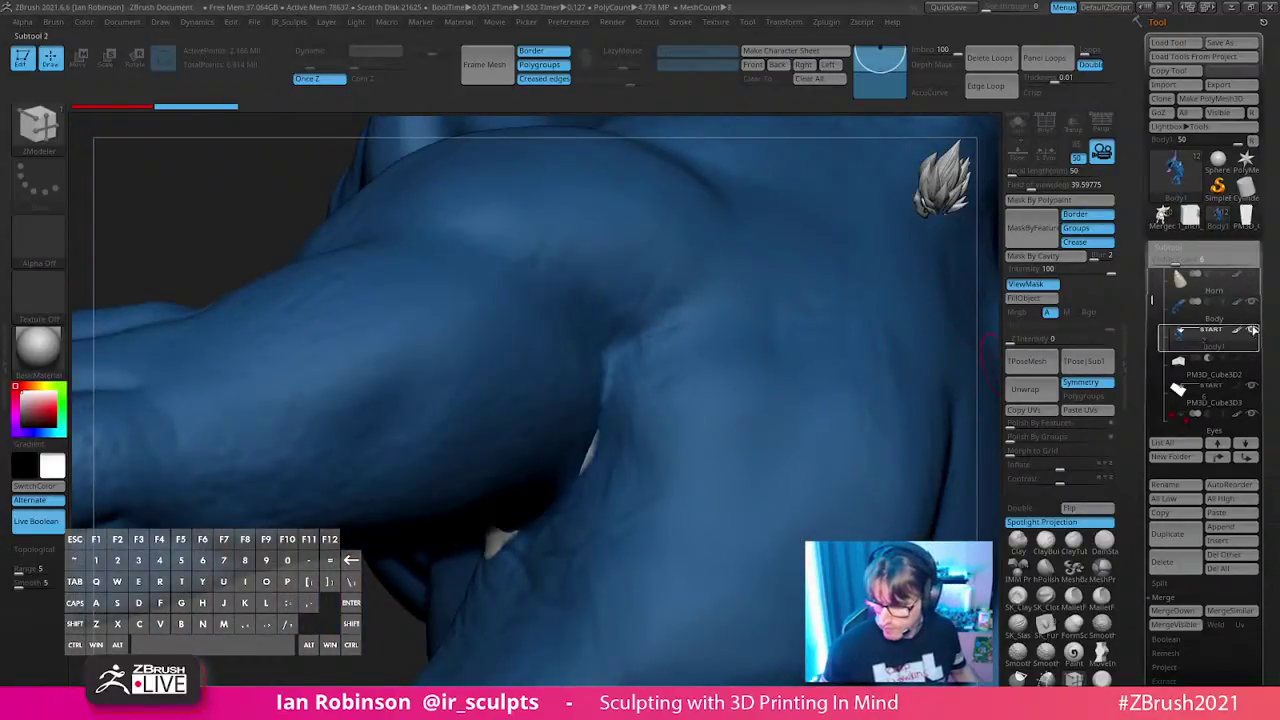
pyautogui.moveTo(600, 400); pyautogui.dragTo(536, 444)
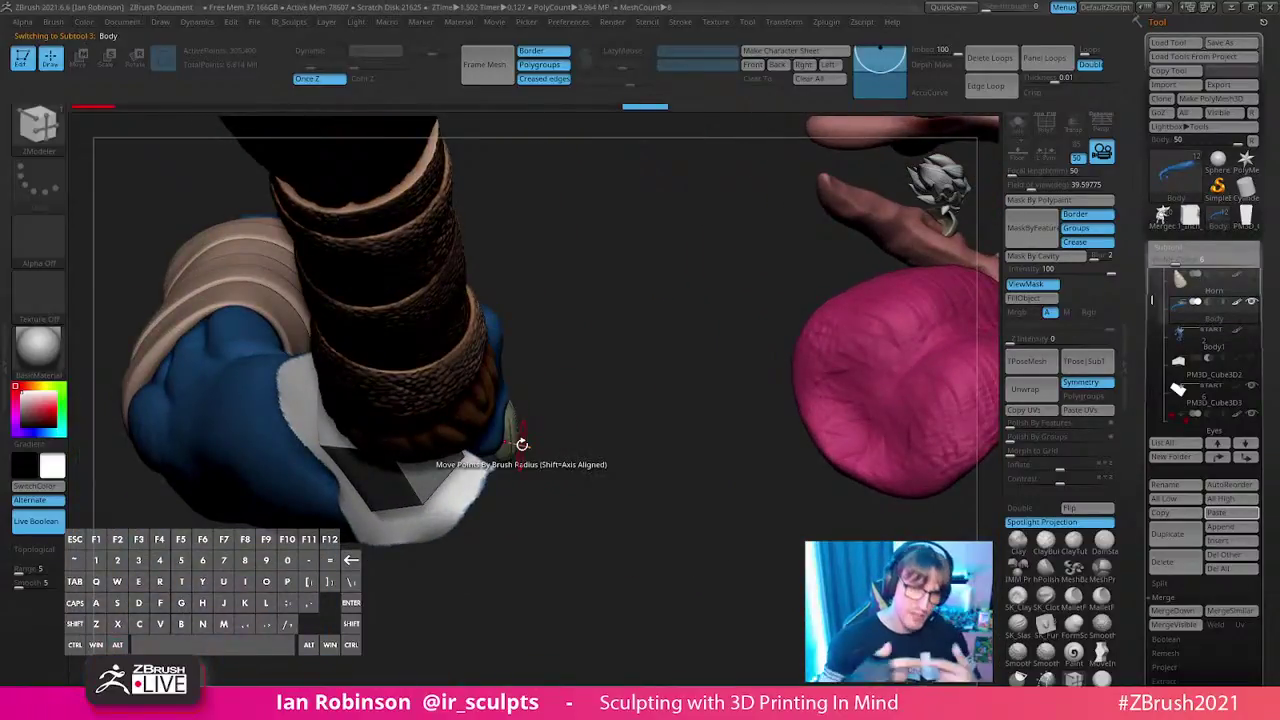
# - Switch to the PM3D_Cube3D1 tool and rename its subtool as Key_1
pyautogui.moveTo(722, 474); pyautogui.dragTo(771, 571)
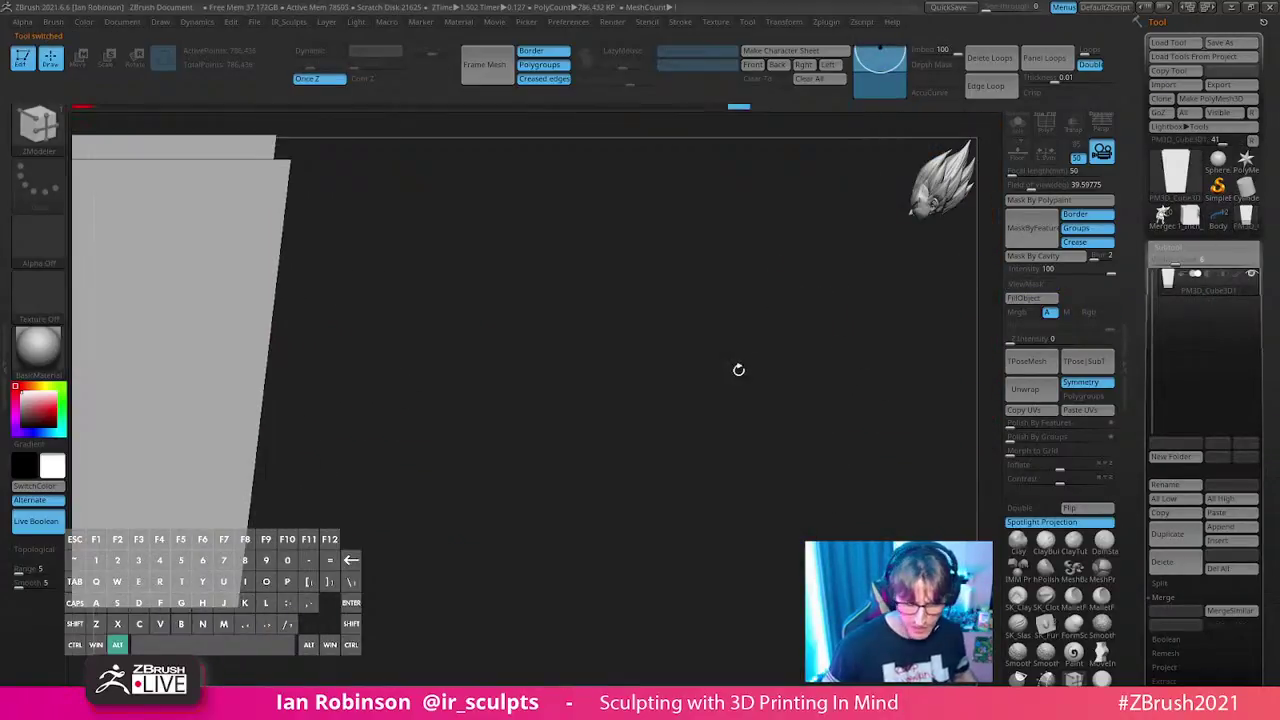
pyautogui.press('f')
pyautogui.hotkey('shift', 'f')
pyautogui.hotkey('shift', 'f')
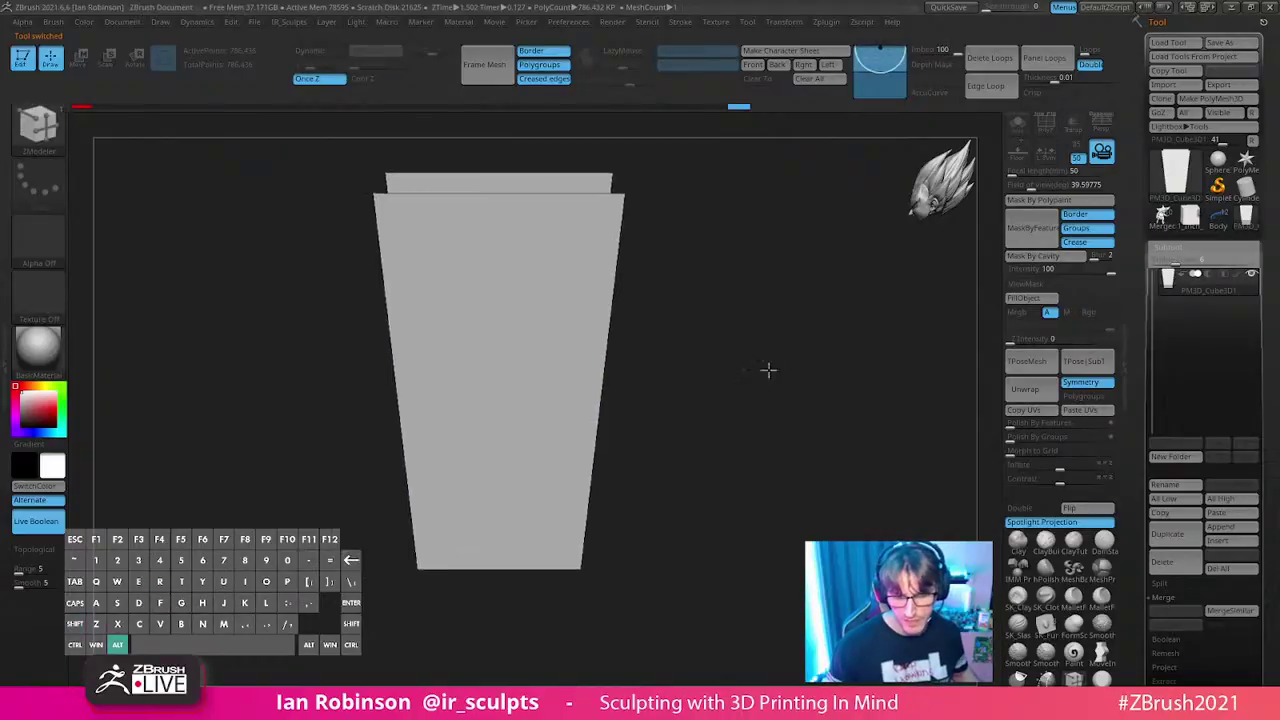
pyautogui.keyDown('alt'); pyautogui.moveTo(748, 343); pyautogui.dragTo(837, 317); pyautogui.keyUp('alt')
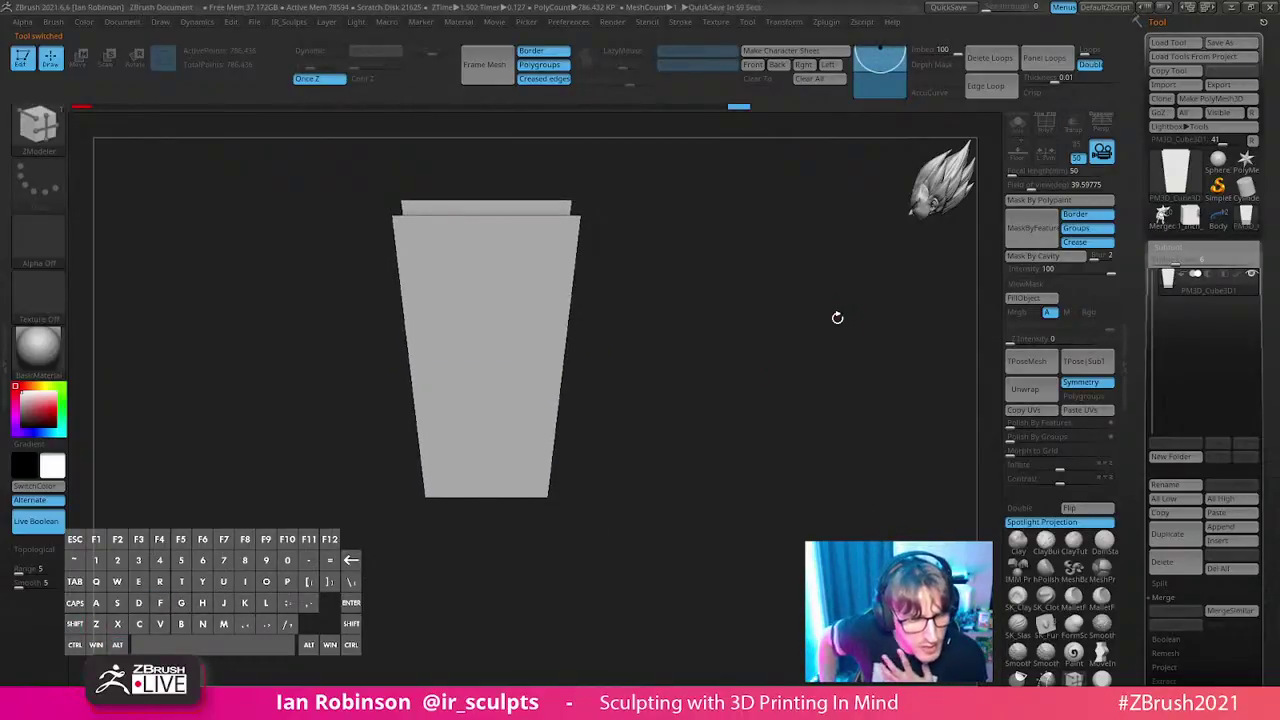
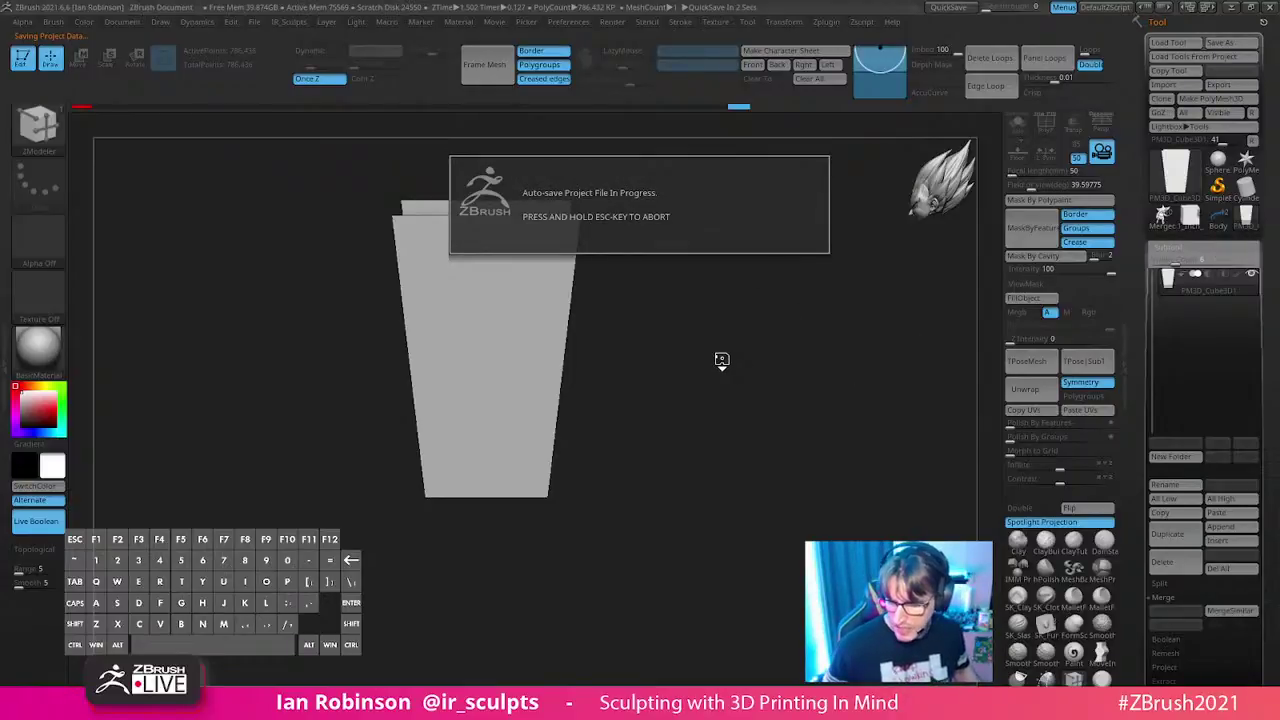
pyautogui.click(1172, 486)
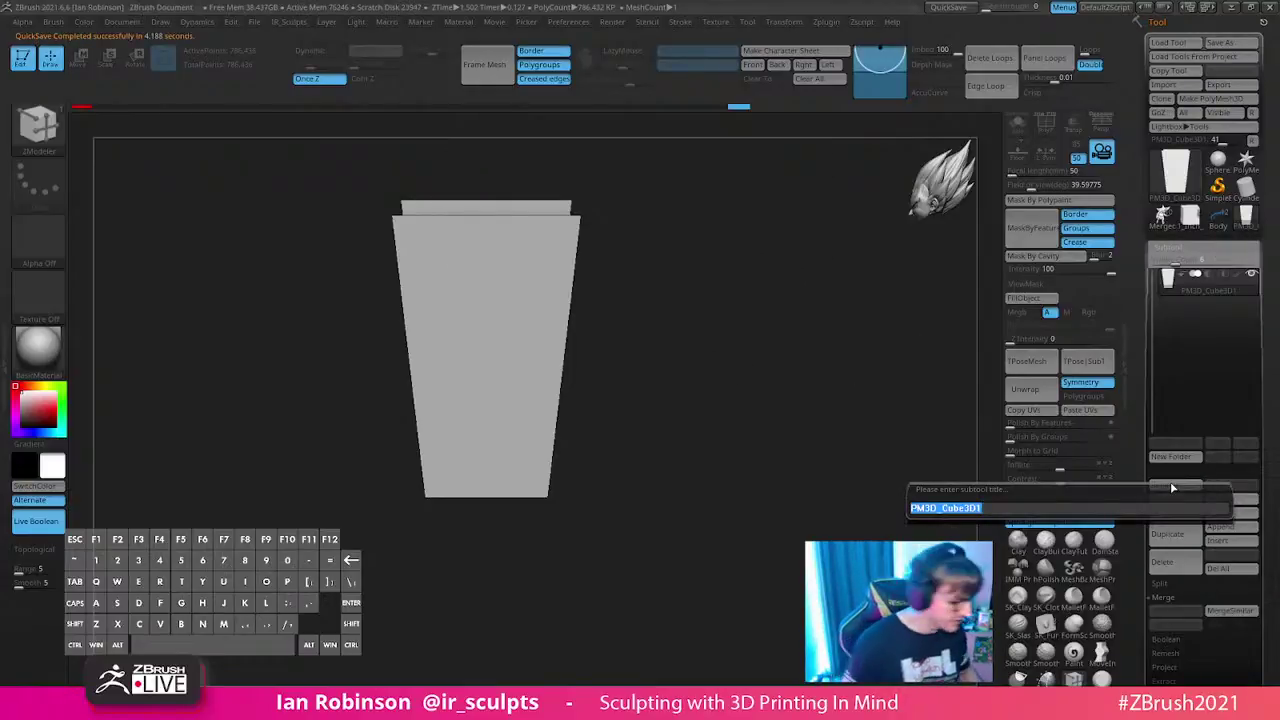
pyautogui.write('Key_1')
pyautogui.press('Return')
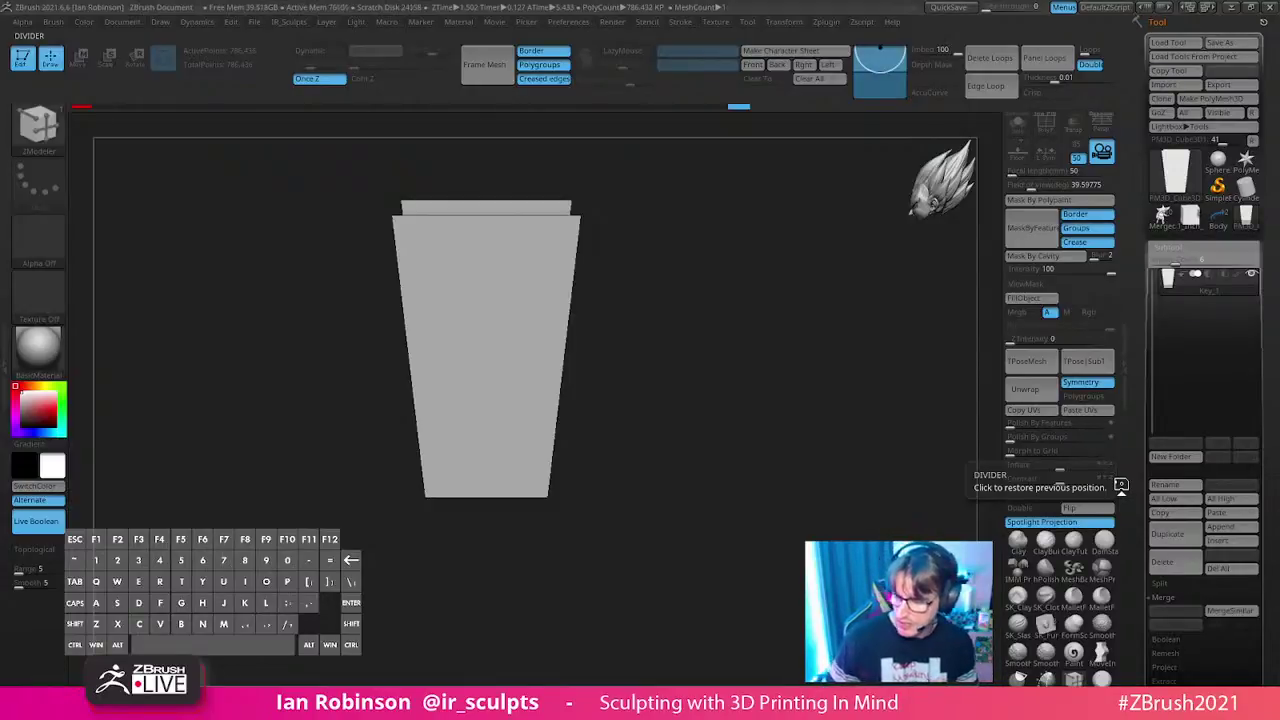
# - Insert a Plane3D as a new subtool alongside Key_1, solo it and display its polyframe
pyautogui.click(1224, 542)
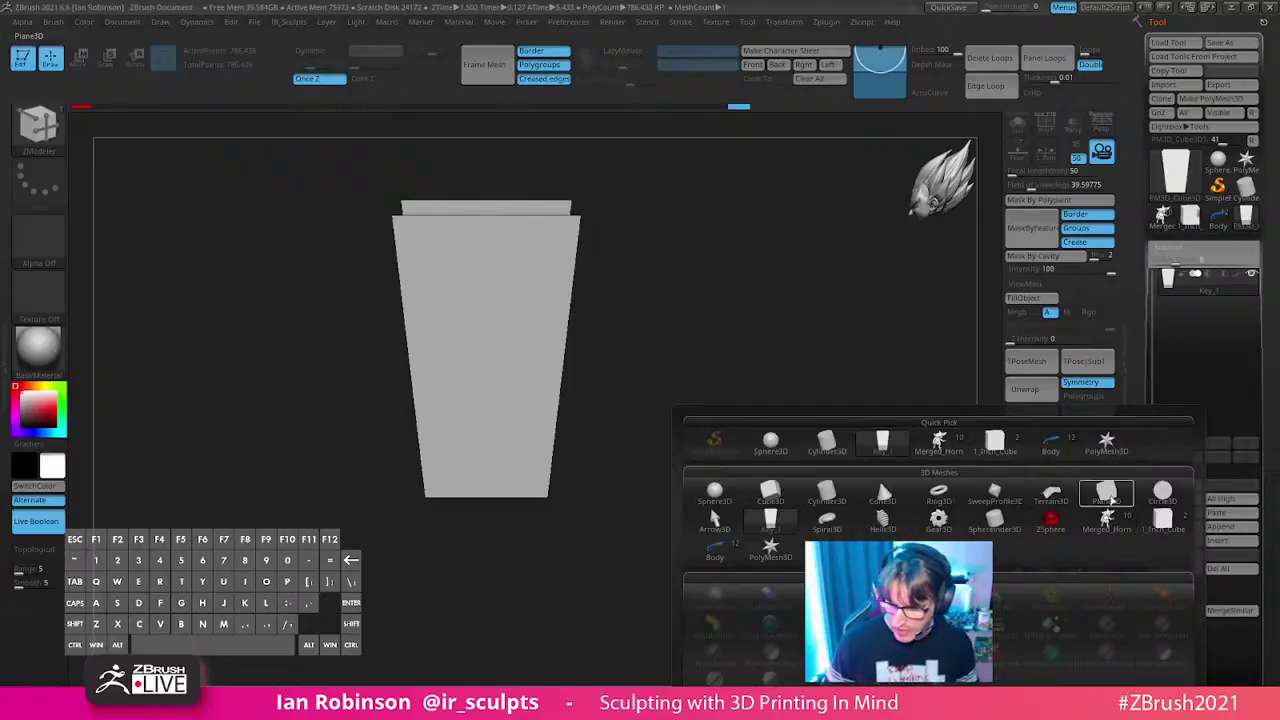
pyautogui.click(1106, 490)
pyautogui.press('d')
pyautogui.keyDown('shift'); pyautogui.moveTo(827, 420); pyautogui.dragTo(891, 391); pyautogui.keyUp('shift')
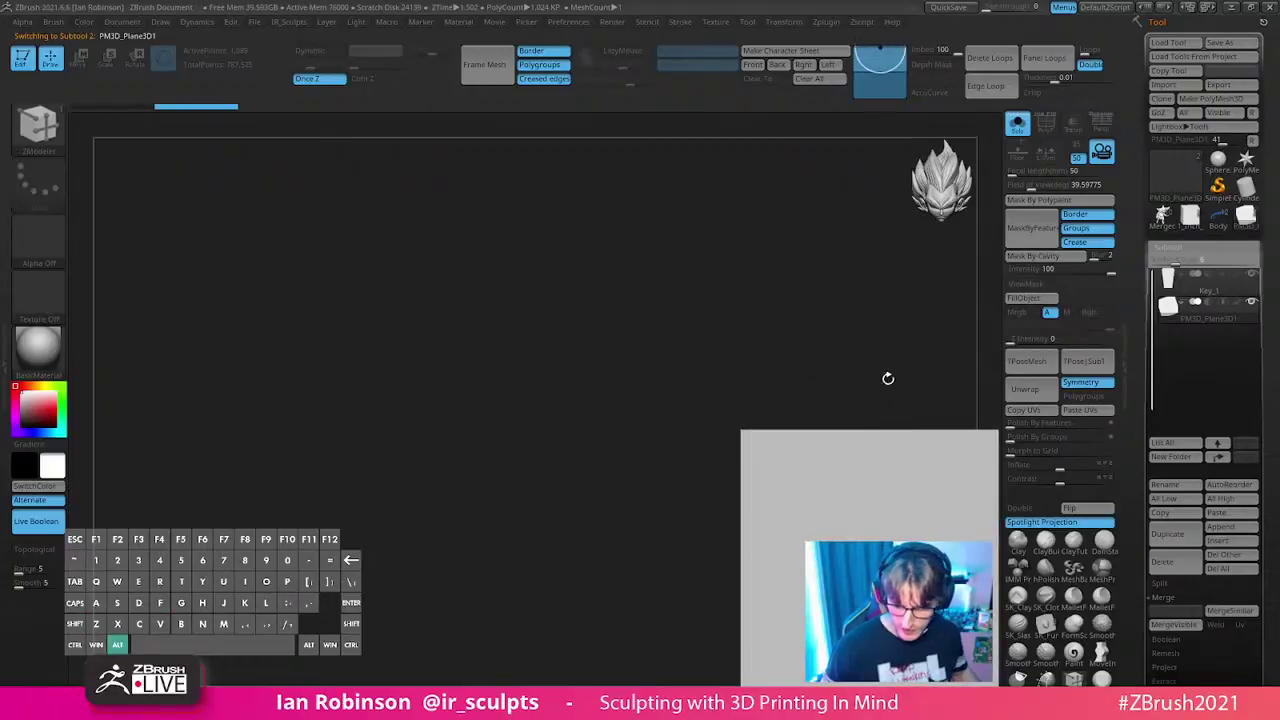
pyautogui.keyDown('alt'); pyautogui.moveTo(866, 340); pyautogui.dragTo(523, 123); pyautogui.keyUp('alt')
pyautogui.press('w')
pyautogui.keyDown('alt'); pyautogui.moveTo(817, 345); pyautogui.dragTo(711, 269); pyautogui.keyUp('alt')
pyautogui.keyDown('alt'); pyautogui.click(637, 376); pyautogui.keyUp('alt')
pyautogui.keyDown('alt'); pyautogui.moveTo(800, 322); pyautogui.dragTo(809, 336); pyautogui.keyUp('alt')
pyautogui.press('g')
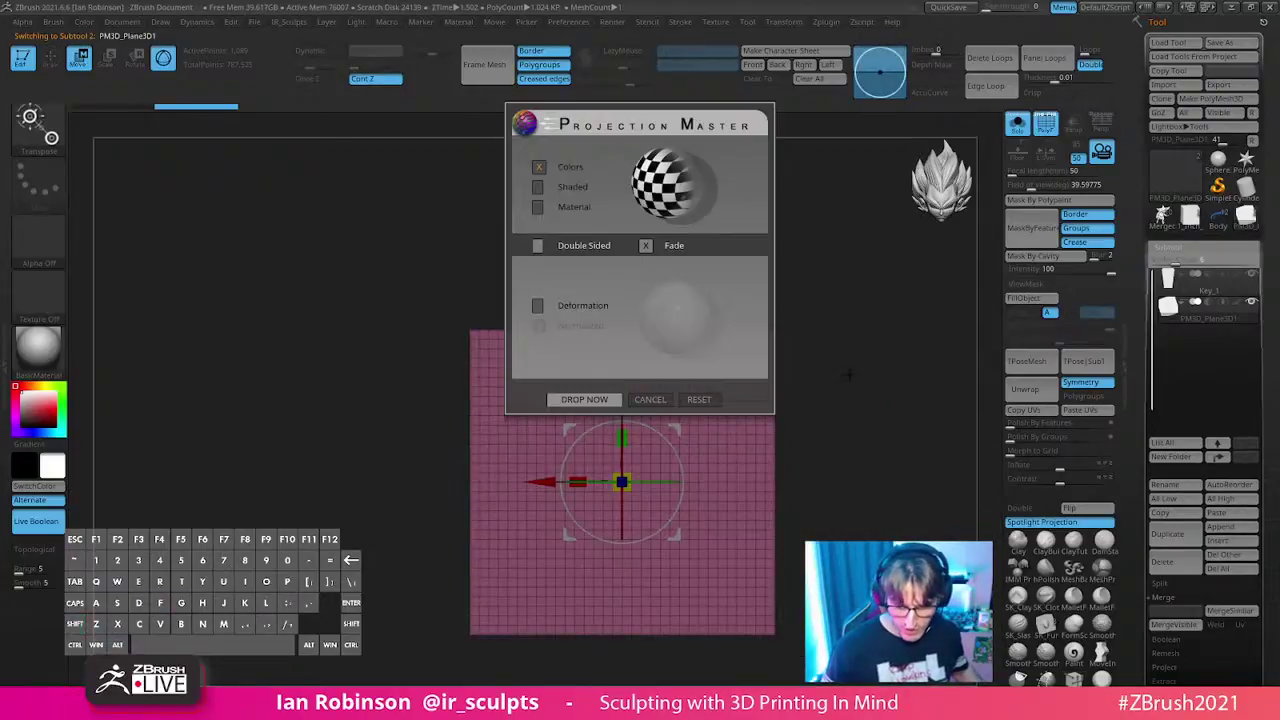
pyautogui.press('Escape')
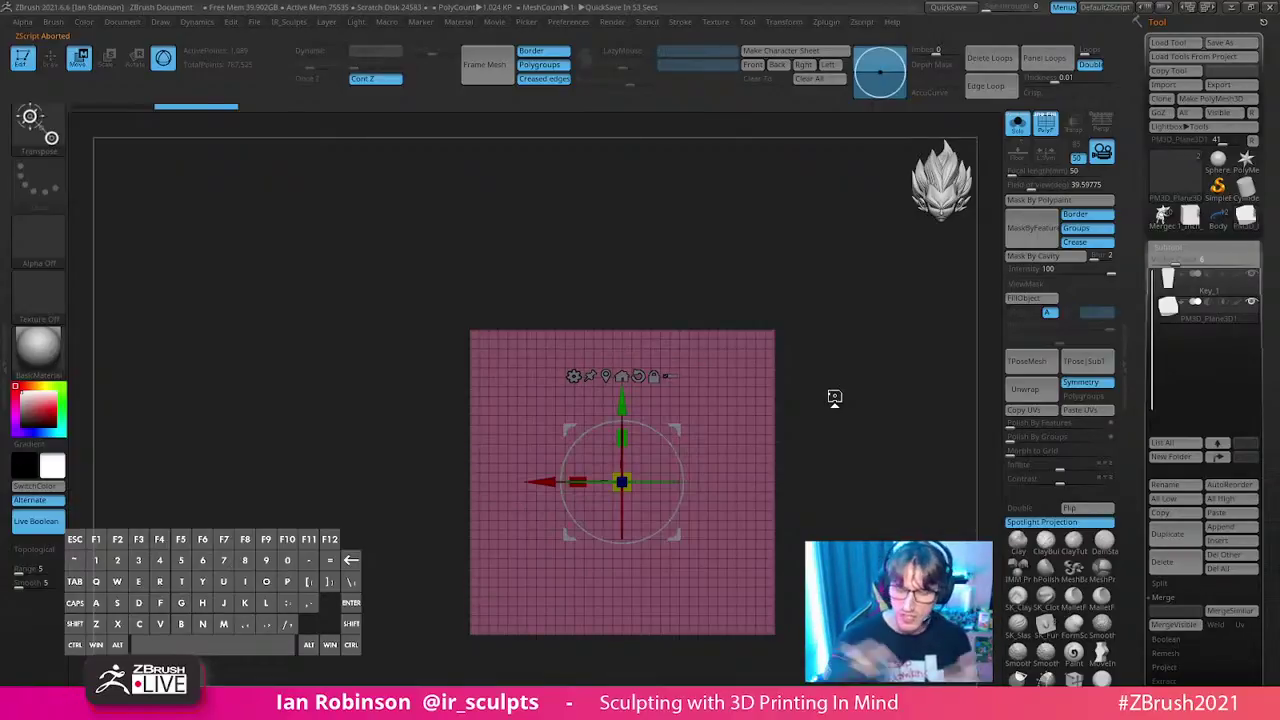
pyautogui.moveTo(834, 397)
pyautogui.keyDown('alt'); pyautogui.mouseDown()
pyautogui.moveTo(869, 349)
pyautogui.moveTo(894, 414)
pyautogui.moveTo(974, 357)
pyautogui.mouseUp(); pyautogui.keyUp('alt')
pyautogui.press('q')
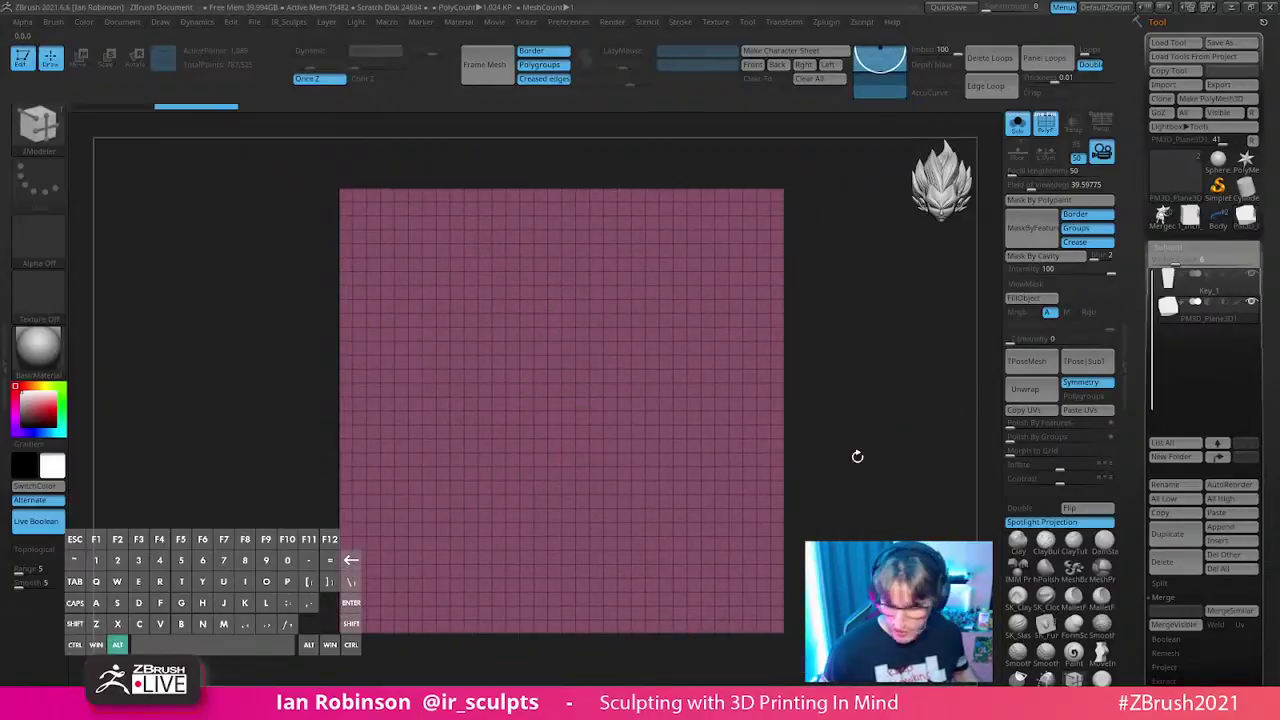
# - Reconstruct the plane's lower subdivision levels until it is a 4×4 polygon grid
pyautogui.click(1175, 248)
pyautogui.click(1191, 264)
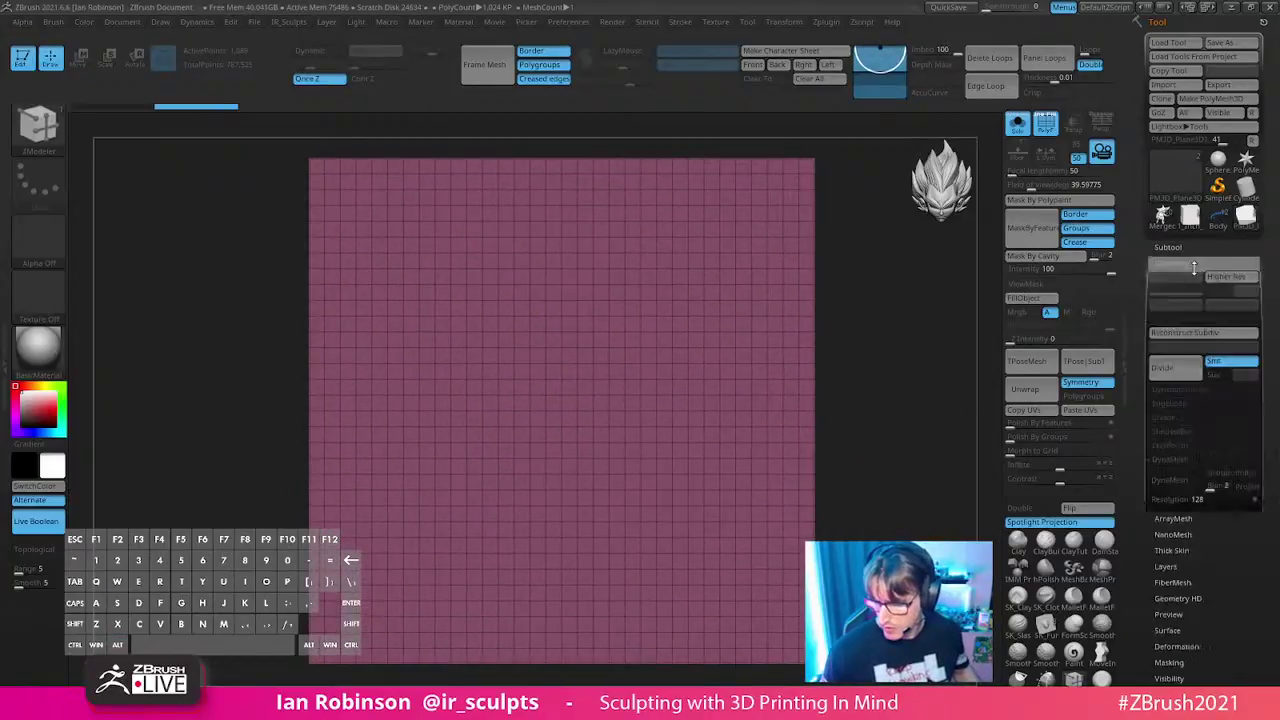
pyautogui.click(1186, 333)
pyautogui.click(1183, 339)
pyautogui.keyDown('alt'); pyautogui.moveTo(876, 378); pyautogui.dragTo(840, 384); pyautogui.keyUp('alt')
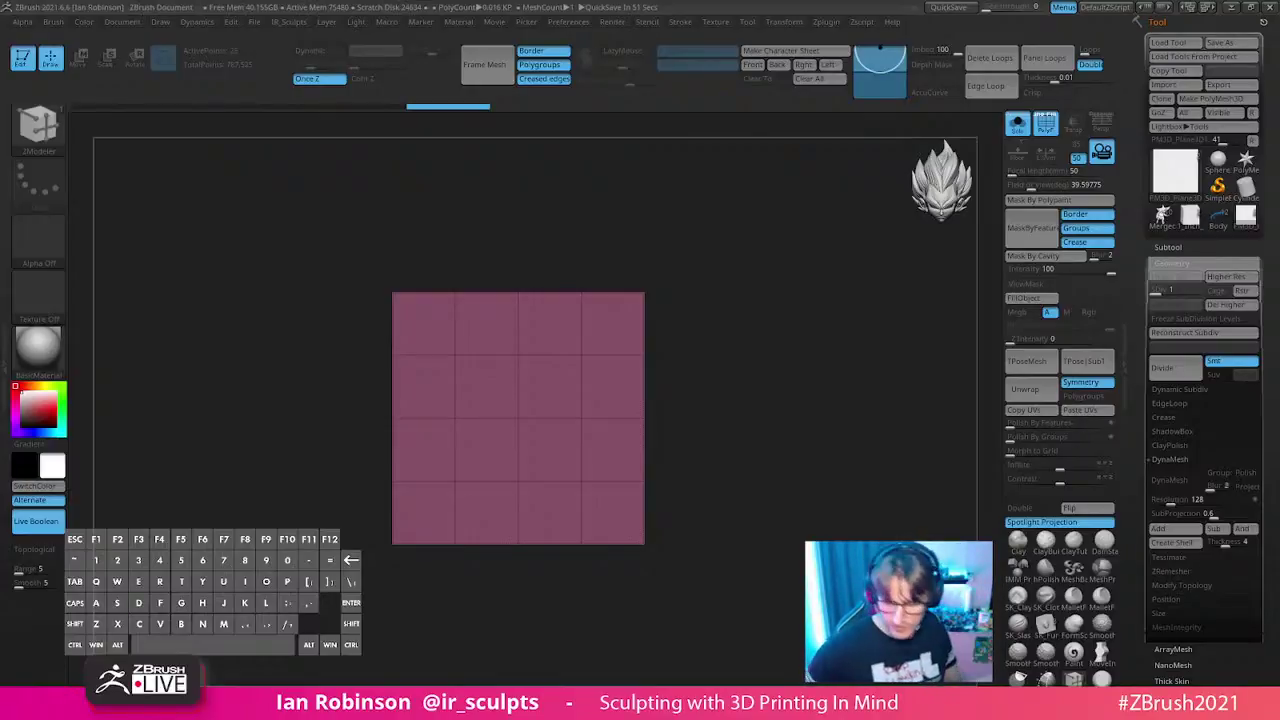
# - Toggle the plane's double-sided display and examine both sides of its 4×4 grid
pyautogui.moveTo(806, 369); pyautogui.dragTo(803, 406)
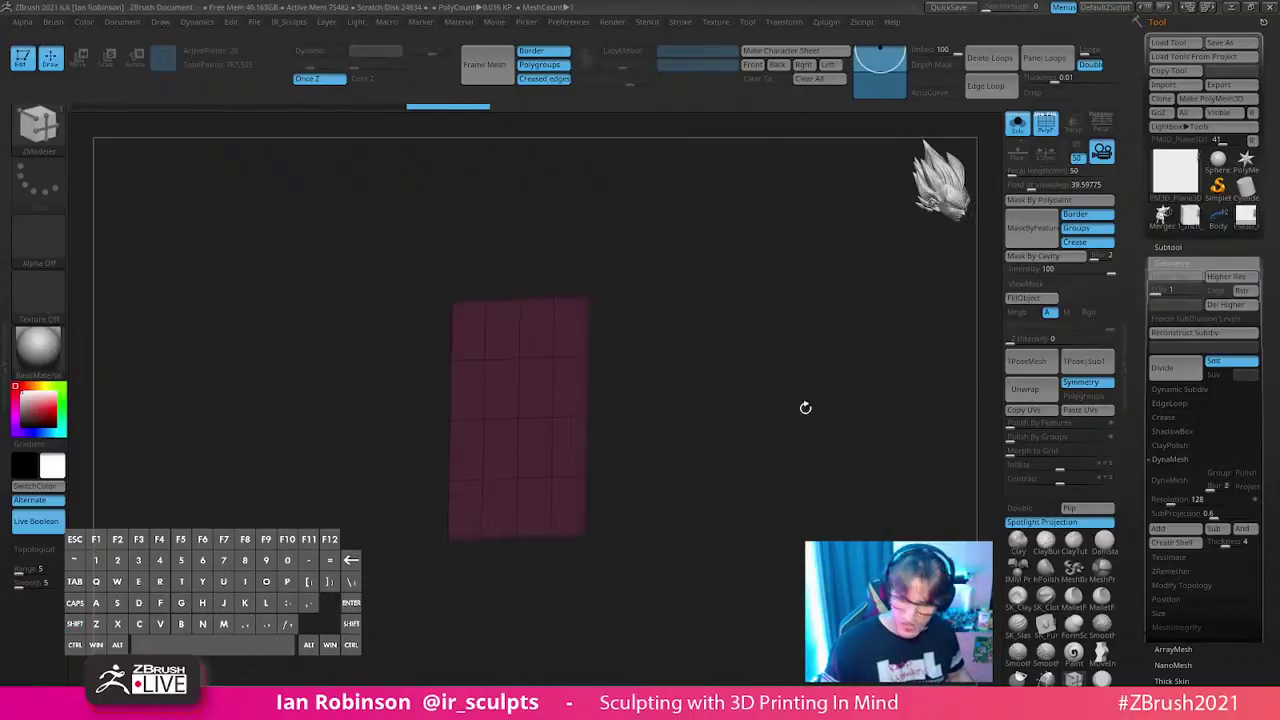
pyautogui.click(1030, 508)
pyautogui.moveTo(760, 456); pyautogui.dragTo(747, 416)
pyautogui.click(1040, 512)
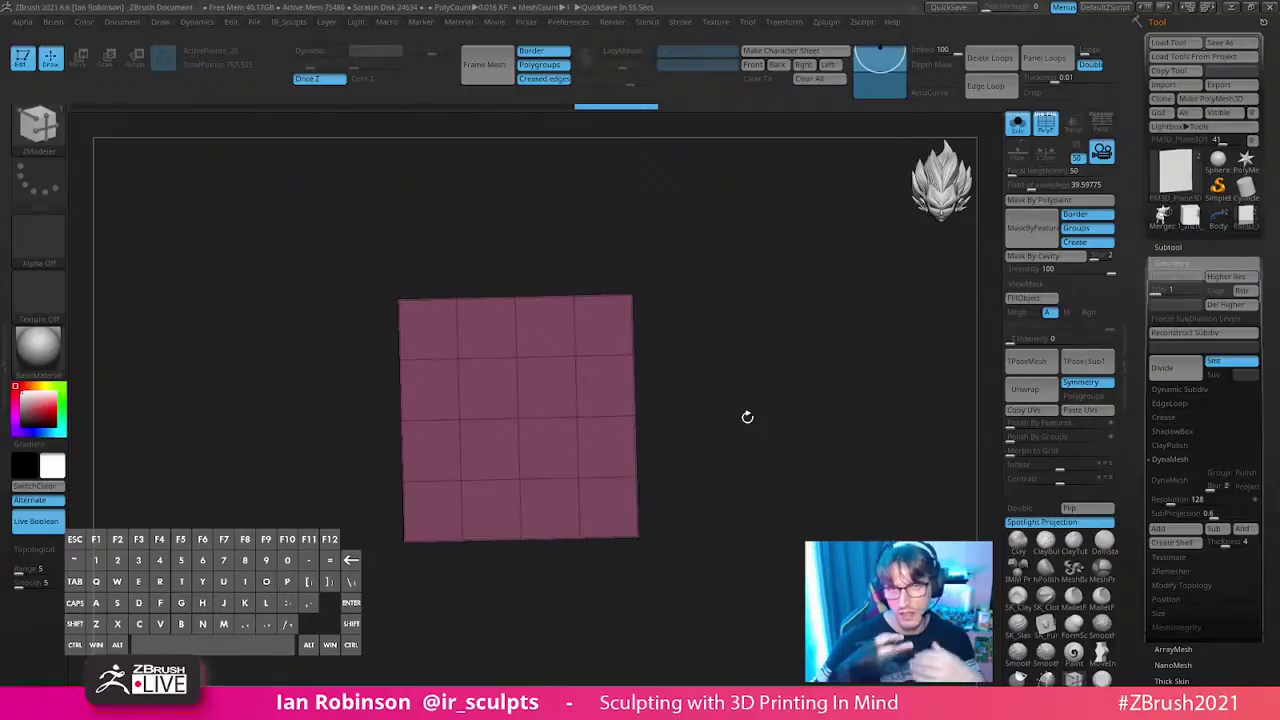
pyautogui.moveTo(763, 371); pyautogui.dragTo(797, 349)
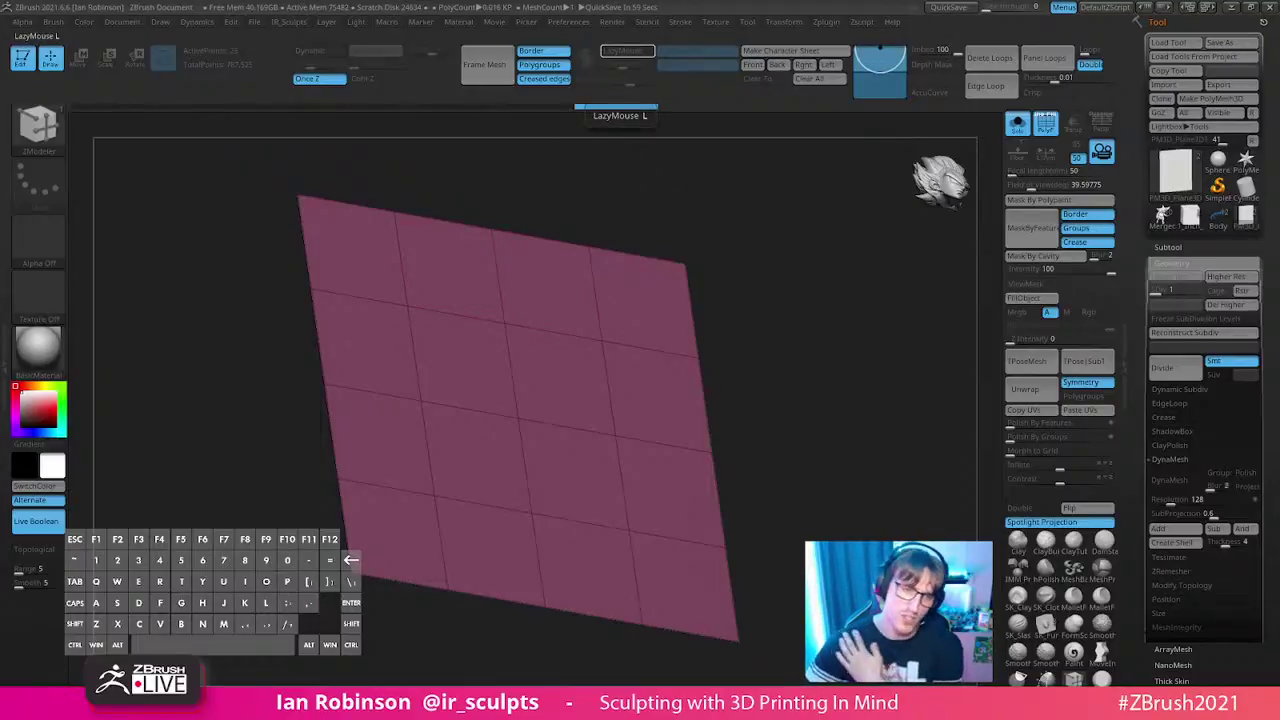
pyautogui.moveTo(800, 375)
pyautogui.mouseDown()
pyautogui.moveTo(800, 337)
pyautogui.moveTo(790, 398)
pyautogui.mouseUp()
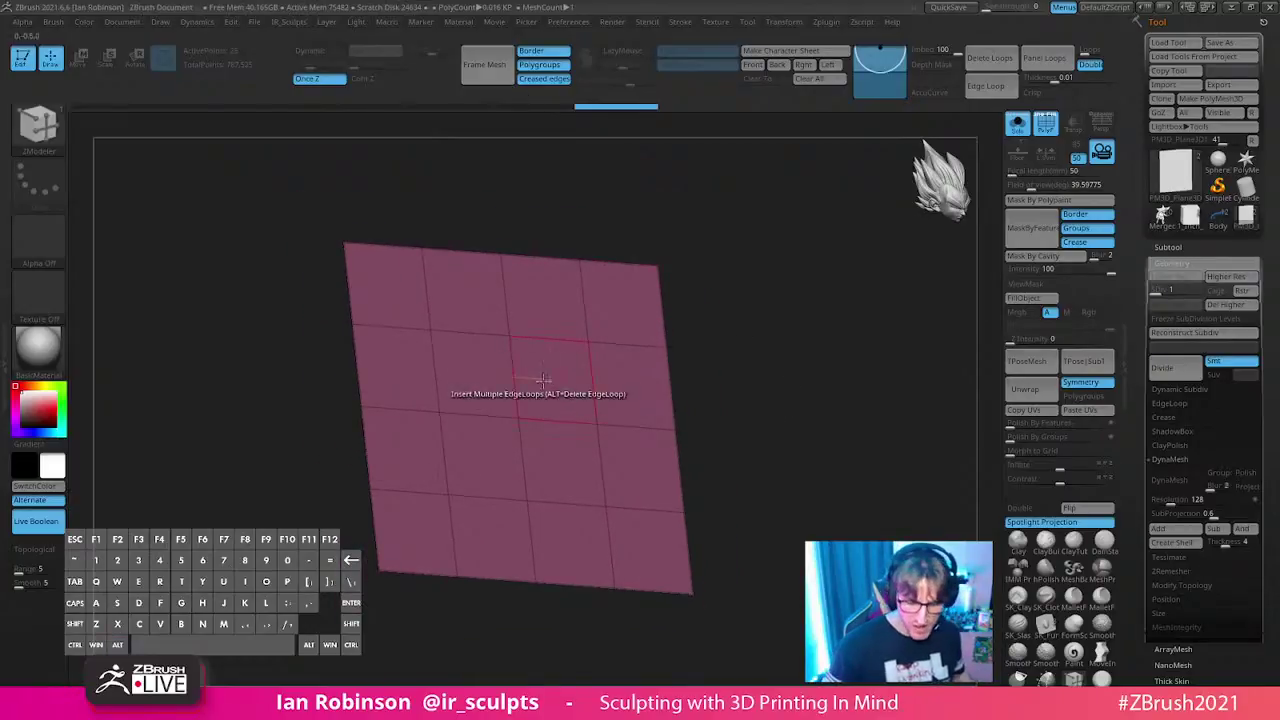
# - Set the ZModeler polygon action to QMesh with Polygroup All as its target
pyautogui.press('space')
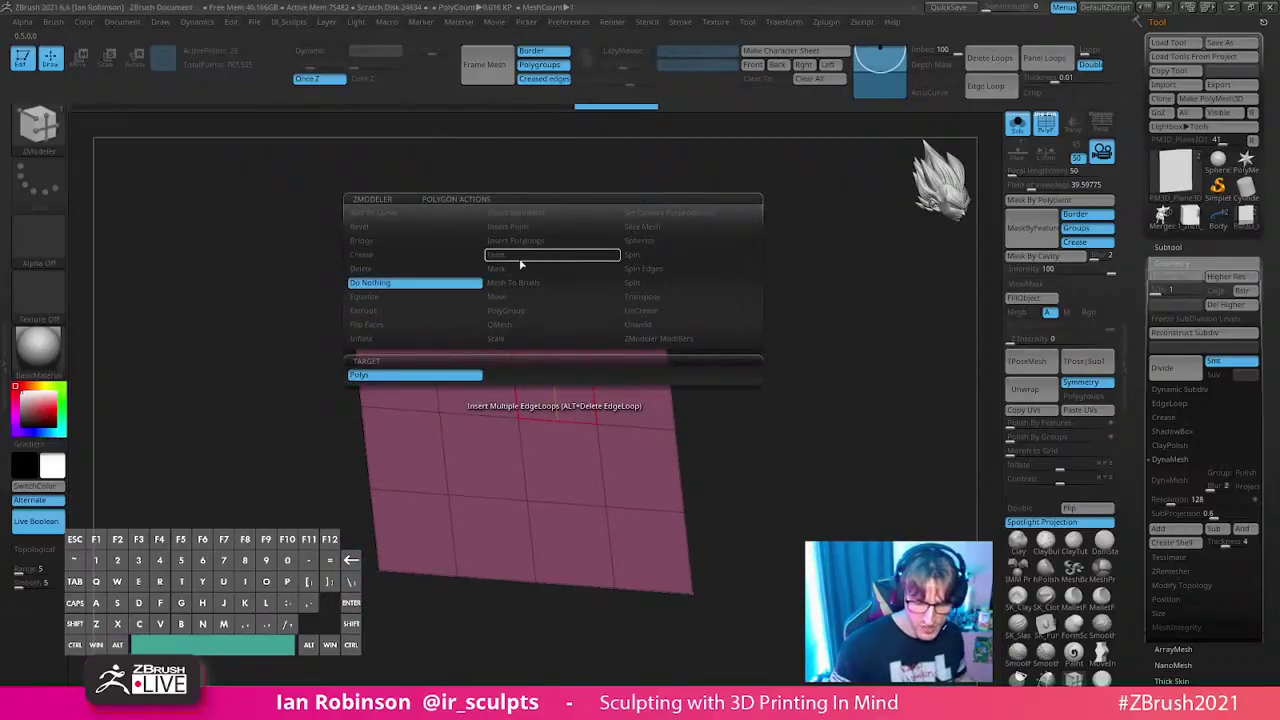
pyautogui.click(521, 327)
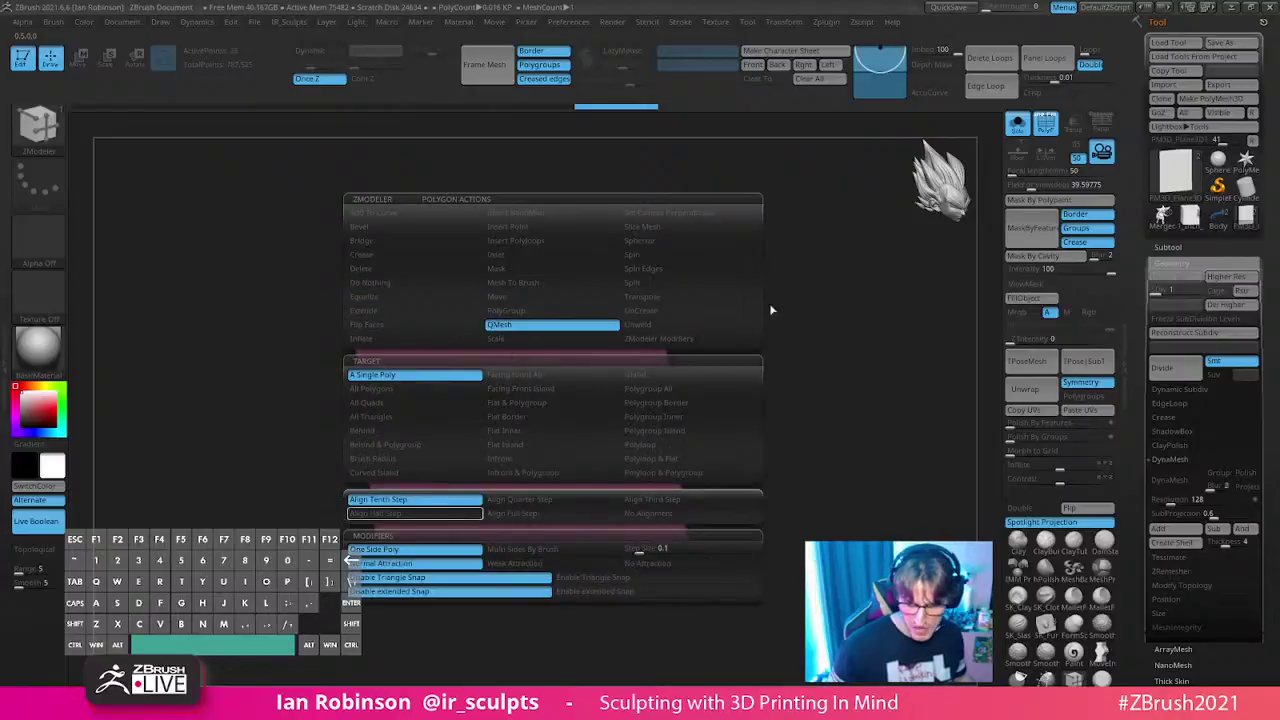
pyautogui.click(670, 390)
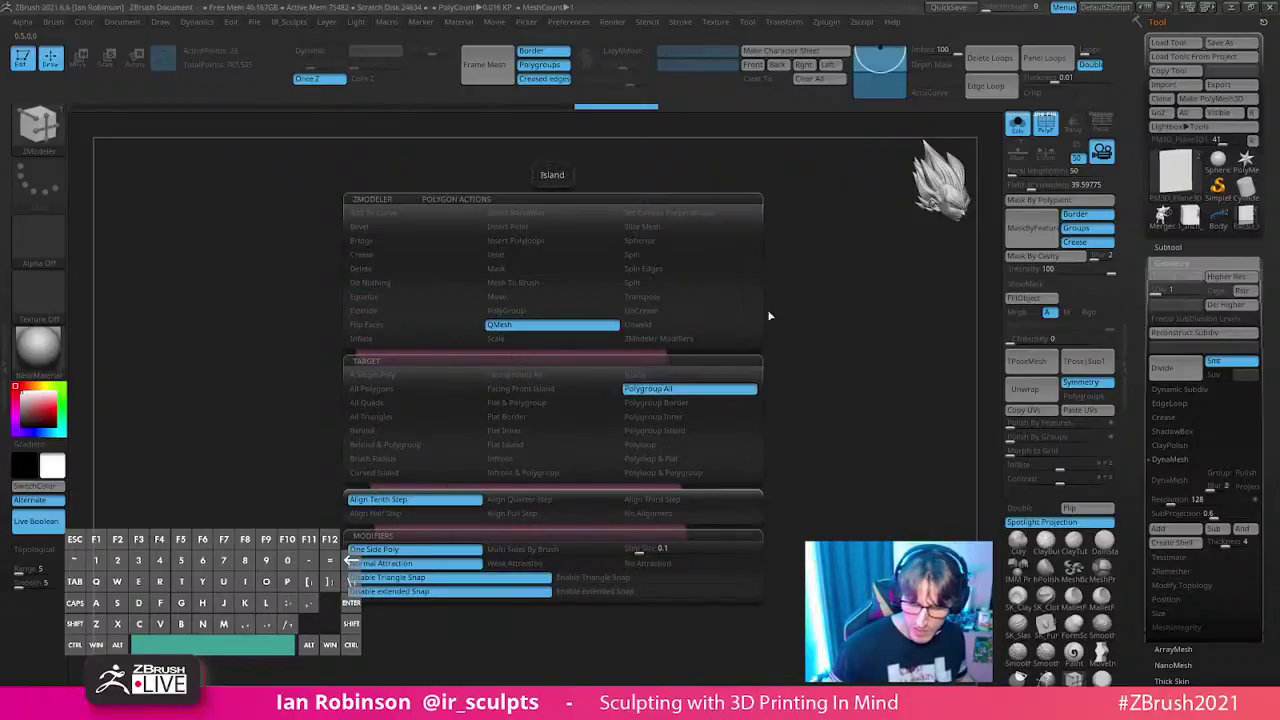
# - Try to QMesh the plane's central 2×2 polygons, and delete the plane's subdivision levels to allow ZModeler edits
pyautogui.moveTo(823, 303); pyautogui.dragTo(835, 340)
pyautogui.moveTo(552, 366)
pyautogui.mouseDown()
pyautogui.moveTo(548, 345)
pyautogui.moveTo(580, 400)
pyautogui.mouseUp()
pyautogui.moveTo(847, 390); pyautogui.dragTo(790, 380)
pyautogui.click(560, 396)
pyautogui.click(564, 393)
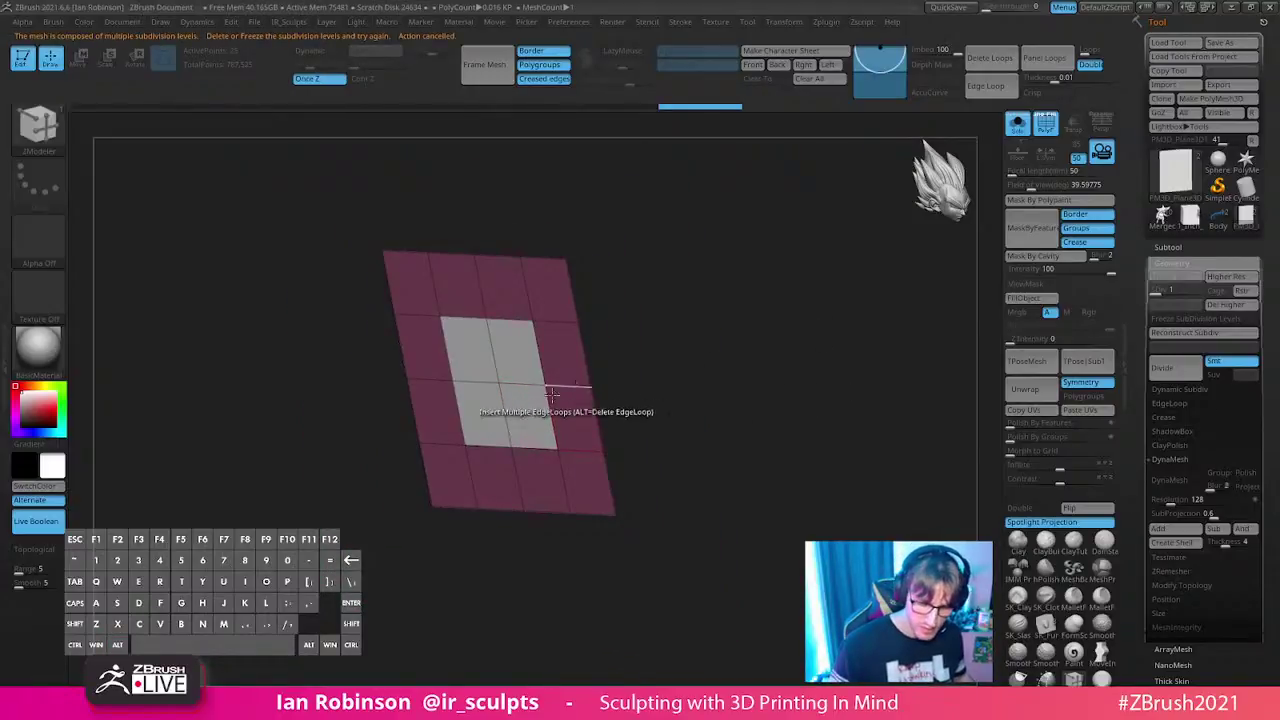
pyautogui.keyDown('alt'); pyautogui.moveTo(704, 423); pyautogui.dragTo(746, 334); pyautogui.keyUp('alt')
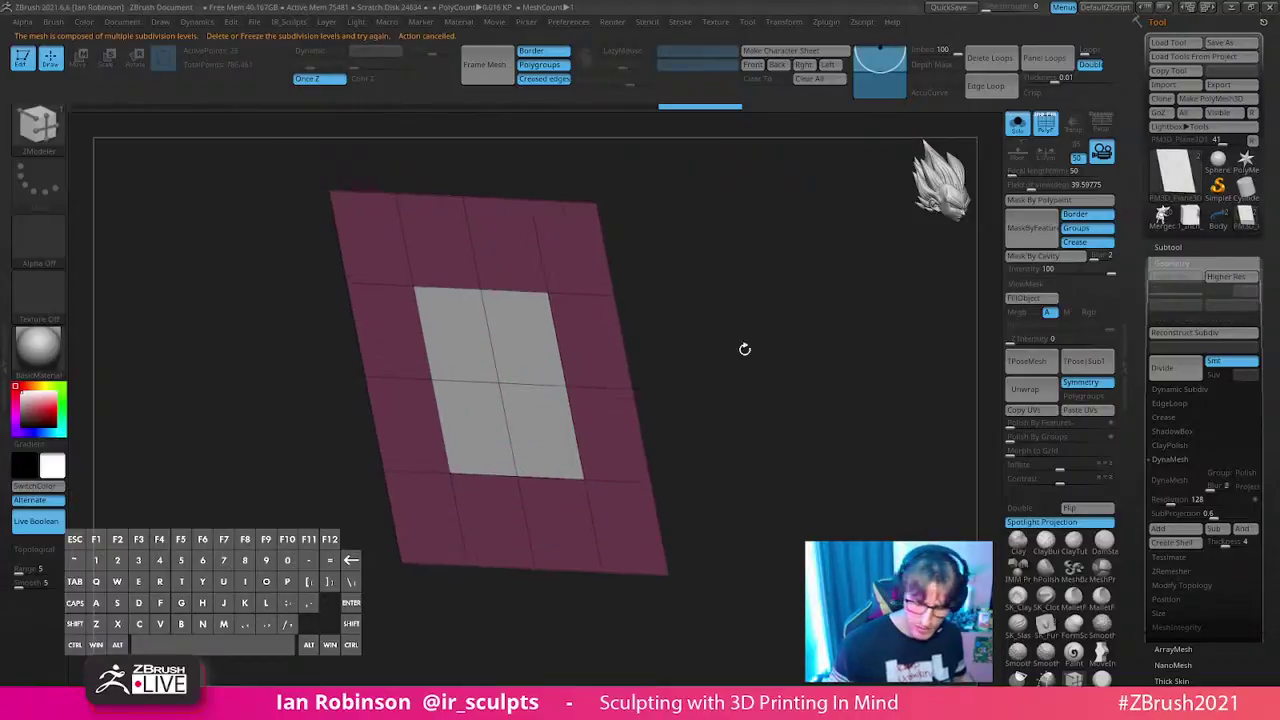
# - QMesh the central 2×2 polygons out of the plane into a straight-sided square block
pyautogui.moveTo(565, 440); pyautogui.dragTo(430, 414)
pyautogui.hotkey('ctrl', 'z')
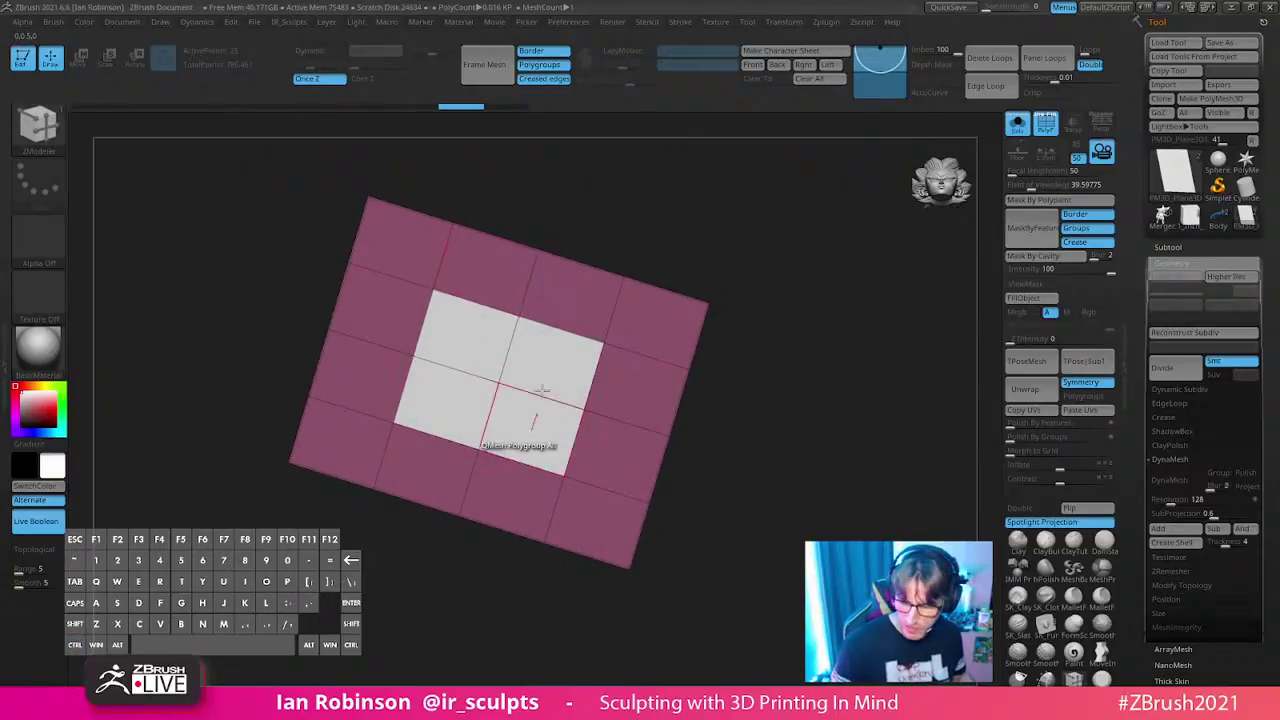
pyautogui.moveTo(749, 346); pyautogui.dragTo(694, 252)
pyautogui.moveTo(804, 320)
pyautogui.mouseDown()
pyautogui.moveTo(806, 260)
pyautogui.moveTo(854, 331)
pyautogui.mouseUp()
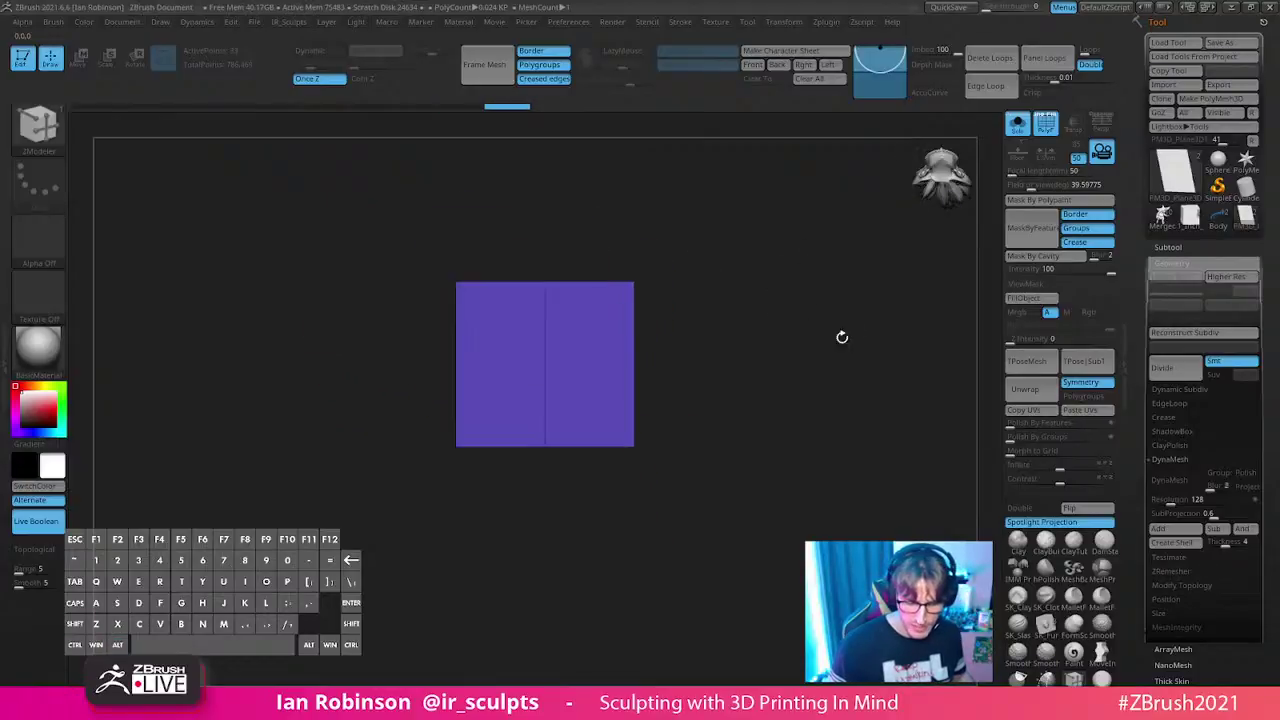
# - Mask the plane and the block's base, and scale down the block's unmasked end face to taper its sides
pyautogui.press('ctrl')
pyautogui.moveTo(401, 252)
pyautogui.keyDown('ctrl'); pyautogui.mouseDown()
pyautogui.moveTo(558, 318)
pyautogui.moveTo(746, 264)
pyautogui.moveTo(634, 266)
pyautogui.moveTo(738, 259)
pyautogui.moveTo(558, 178)
pyautogui.mouseUp(); pyautogui.keyUp('ctrl')
pyautogui.press('w')
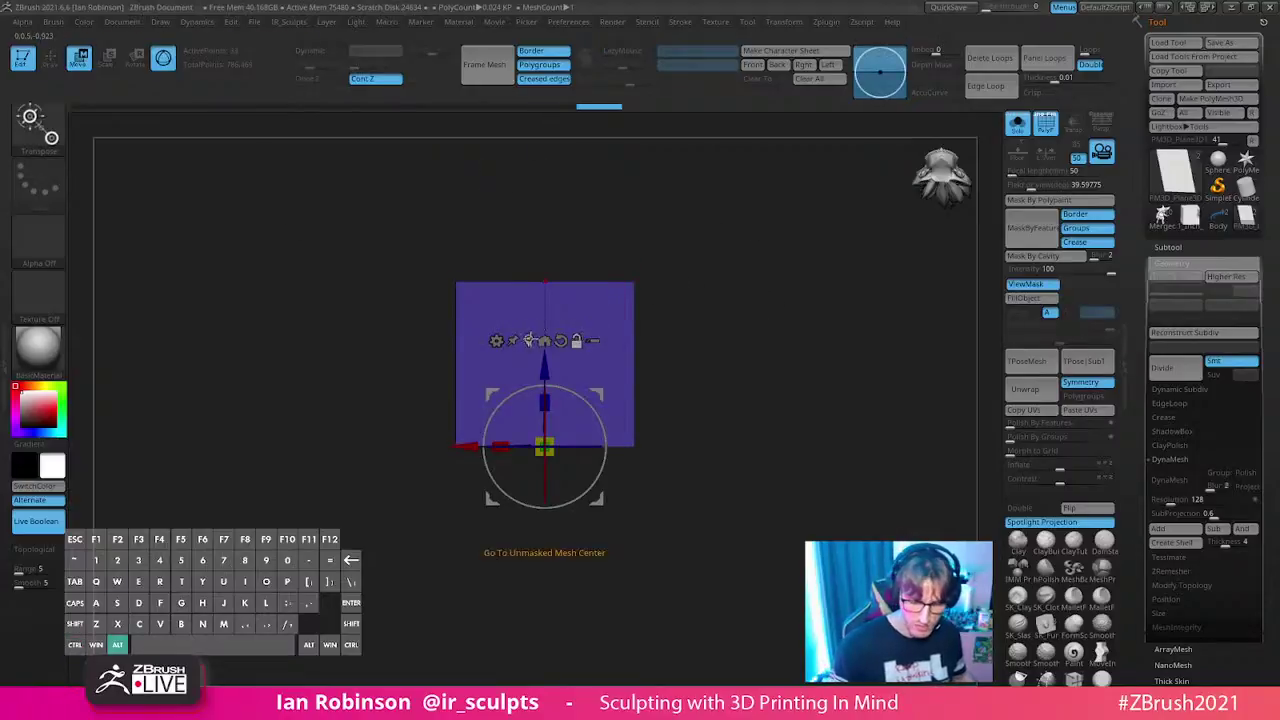
pyautogui.click(545, 282)
pyautogui.moveTo(545, 280); pyautogui.dragTo(539, 278)
pyautogui.moveTo(740, 230); pyautogui.dragTo(779, 336)
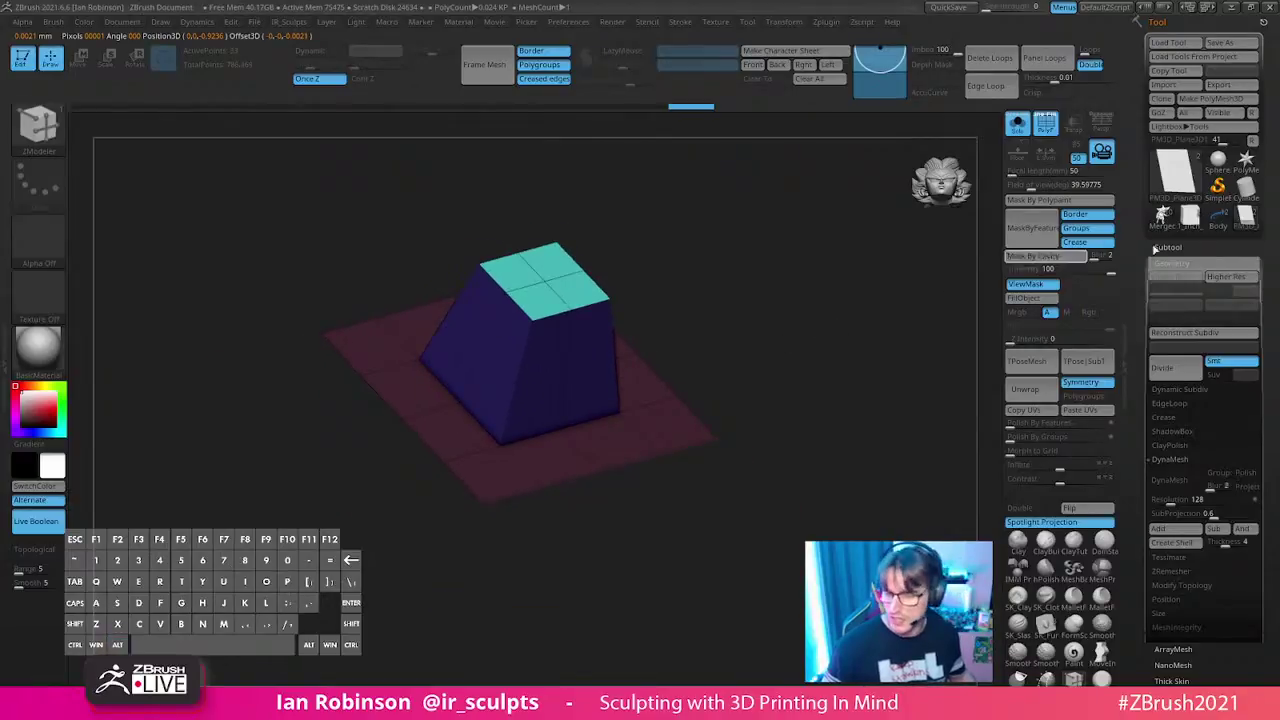
# - Examine the Key_1 subtool's tapered shape with the polyframe hidden, and return to the plane subtool
pyautogui.click(1192, 286)
pyautogui.moveTo(848, 410)
pyautogui.mouseDown()
pyautogui.moveTo(791, 432)
pyautogui.moveTo(850, 392)
pyautogui.mouseUp()
pyautogui.hotkey('shift', 'f')
pyautogui.keyDown('alt'); pyautogui.moveTo(914, 346); pyautogui.dragTo(825, 438); pyautogui.keyUp('alt')
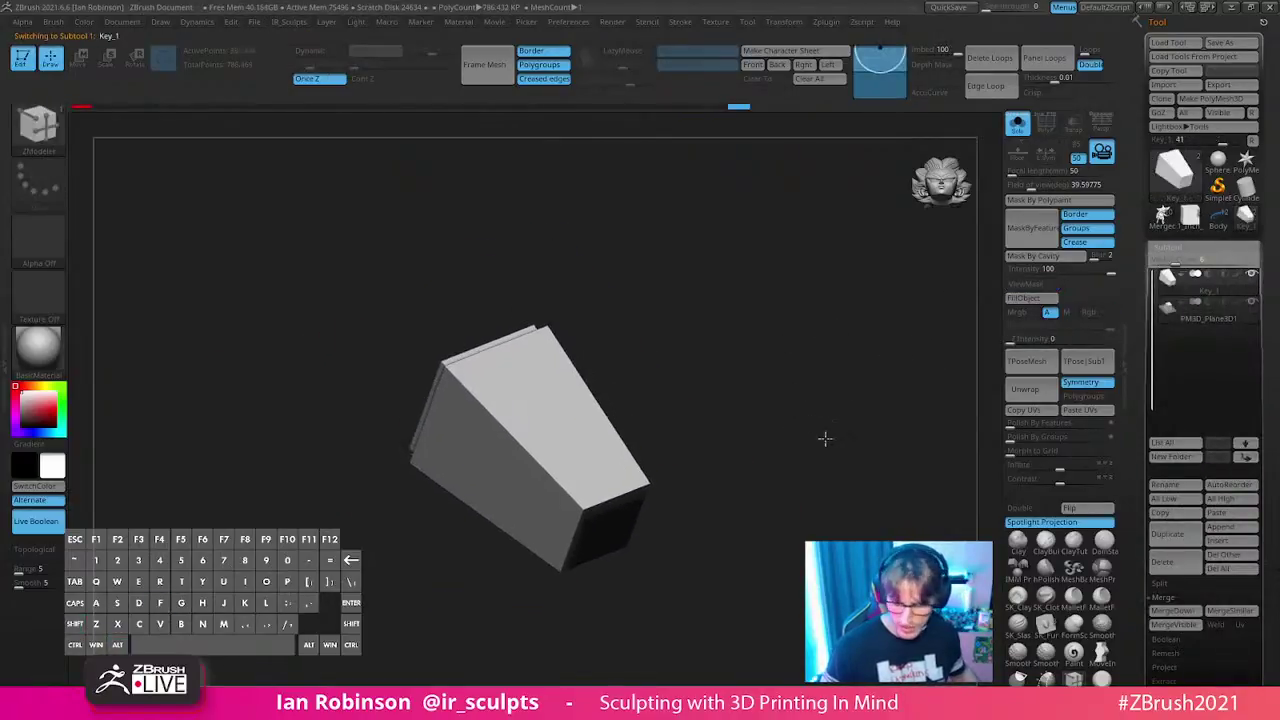
pyautogui.click(1190, 311)
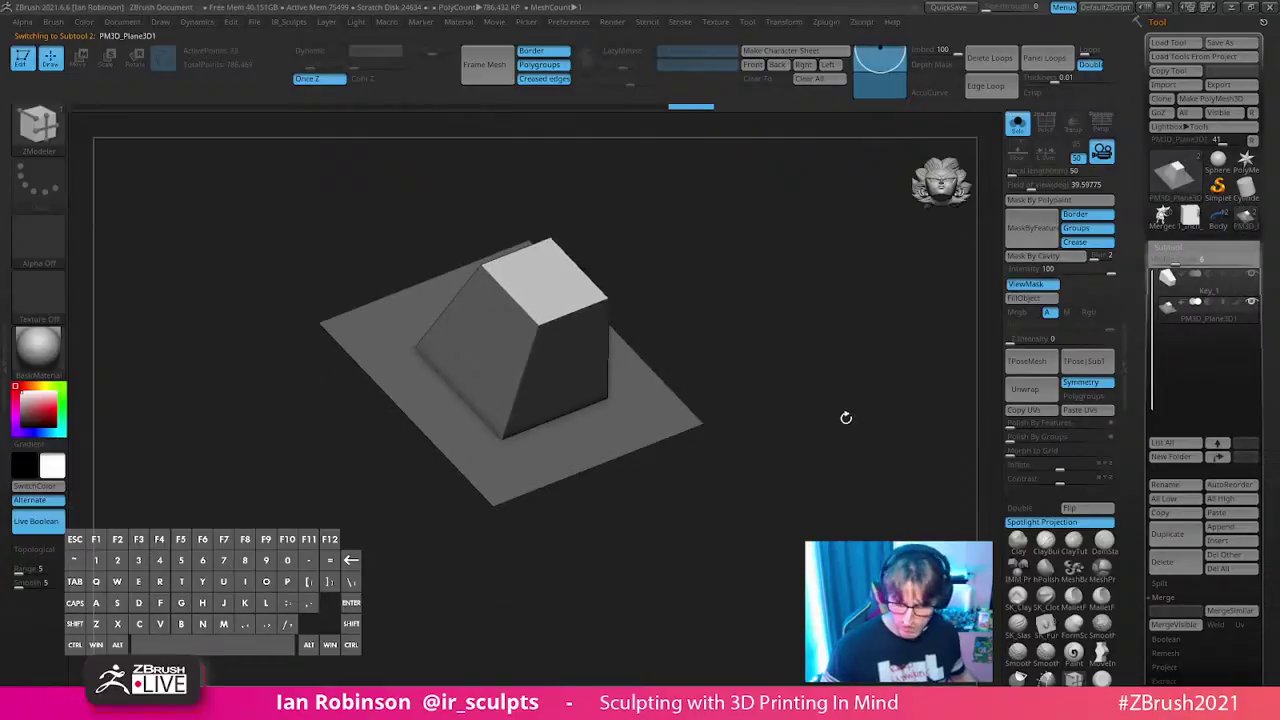
# - Show the plane's polyframe again, clear its mask and turn on double-sided display
pyautogui.hotkey('shift', 'f')
pyautogui.moveTo(817, 383)
pyautogui.mouseDown()
pyautogui.moveTo(822, 416)
pyautogui.moveTo(840, 366)
pyautogui.moveTo(805, 356)
pyautogui.moveTo(835, 394)
pyautogui.mouseUp()
pyautogui.keyDown('ctrl'); pyautogui.moveTo(820, 343); pyautogui.dragTo(786, 445); pyautogui.keyUp('ctrl')
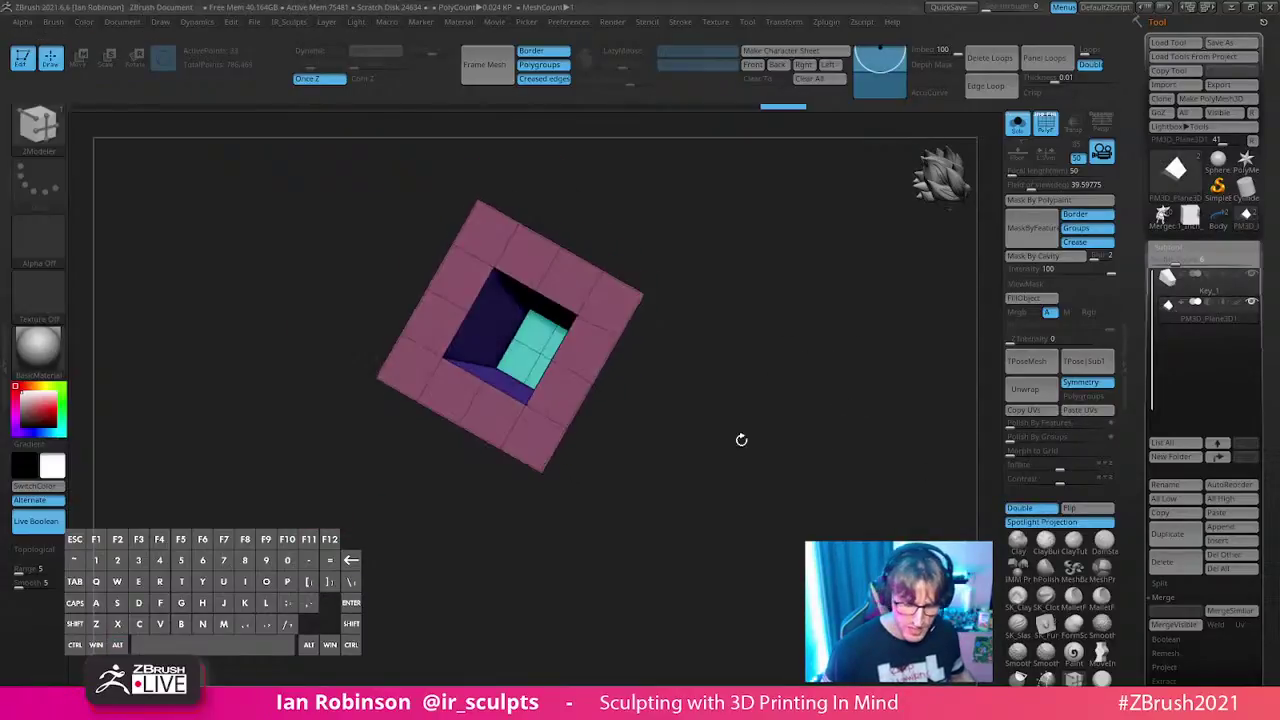
pyautogui.moveTo(700, 330)
pyautogui.mouseDown()
pyautogui.moveTo(754, 329)
pyautogui.moveTo(531, 363)
pyautogui.moveTo(605, 207)
pyautogui.moveTo(543, 286)
pyautogui.moveTo(763, 306)
pyautogui.moveTo(791, 334)
pyautogui.moveTo(811, 313)
pyautogui.moveTo(800, 266)
pyautogui.mouseUp()
pyautogui.press('ctrl')
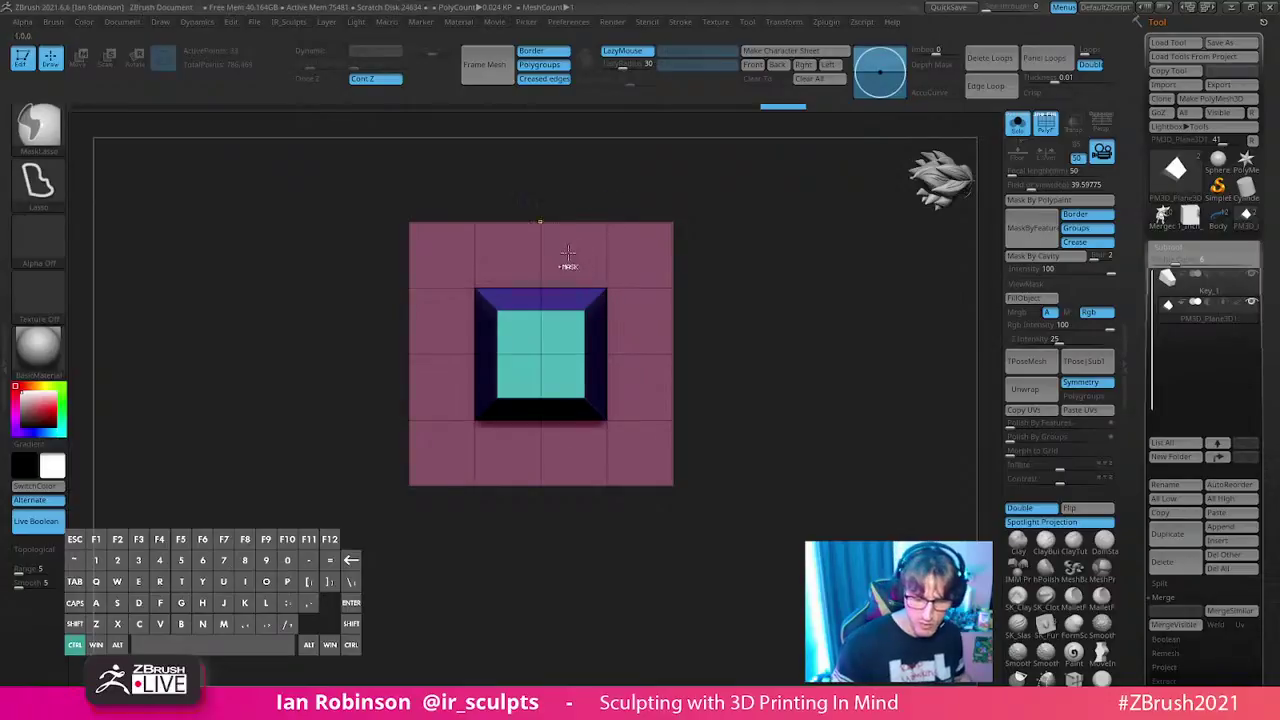
pyautogui.keyDown('ctrl'); pyautogui.moveTo(293, 278); pyautogui.dragTo(355, 358); pyautogui.keyUp('ctrl')
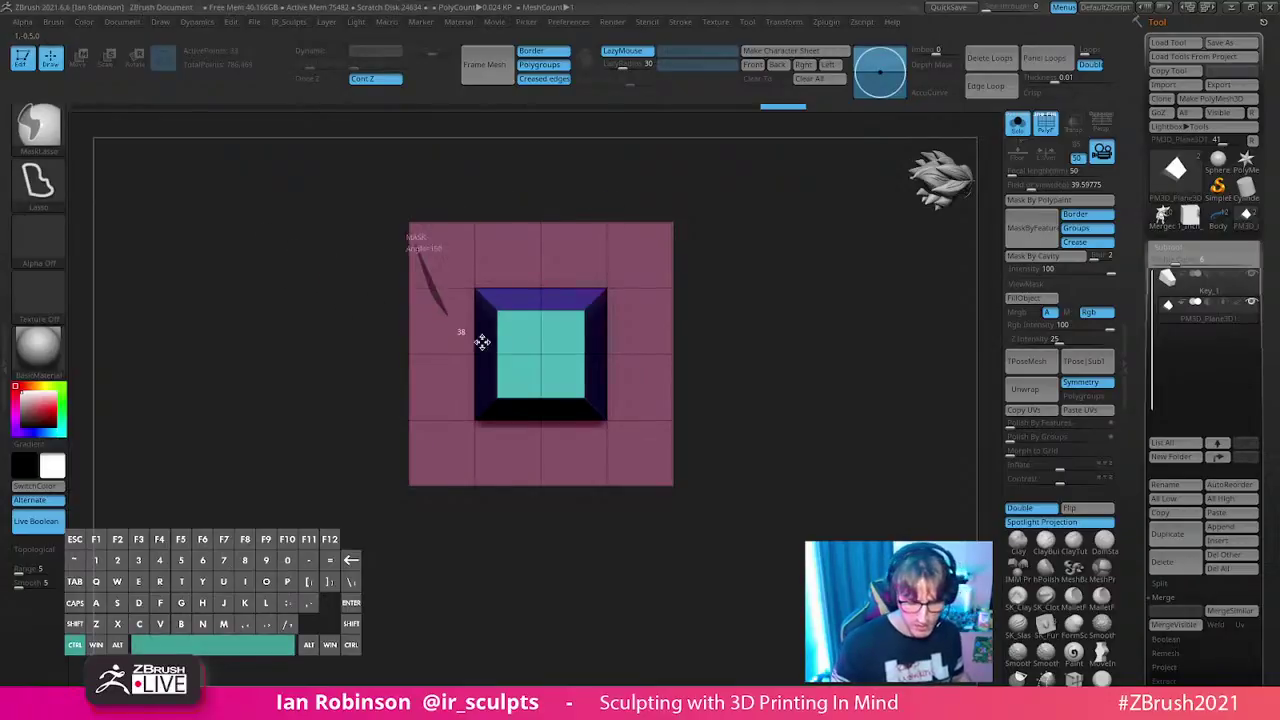
pyautogui.keyDown('ctrl'); pyautogui.moveTo(477, 342); pyautogui.dragTo(480, 386); pyautogui.keyUp('ctrl')
pyautogui.moveTo(465, 435)
pyautogui.keyDown('ctrl'); pyautogui.mouseDown()
pyautogui.moveTo(509, 463)
pyautogui.moveTo(640, 345)
pyautogui.moveTo(420, 250)
pyautogui.moveTo(422, 270)
pyautogui.mouseUp(); pyautogui.keyUp('ctrl')
pyautogui.press('w')
pyautogui.moveTo(555, 344); pyautogui.dragTo(569, 334)
pyautogui.hotkey('ctrl', 'z')
pyautogui.moveTo(789, 329)
pyautogui.mouseDown()
pyautogui.moveTo(809, 275)
pyautogui.moveTo(789, 324)
pyautogui.mouseUp()
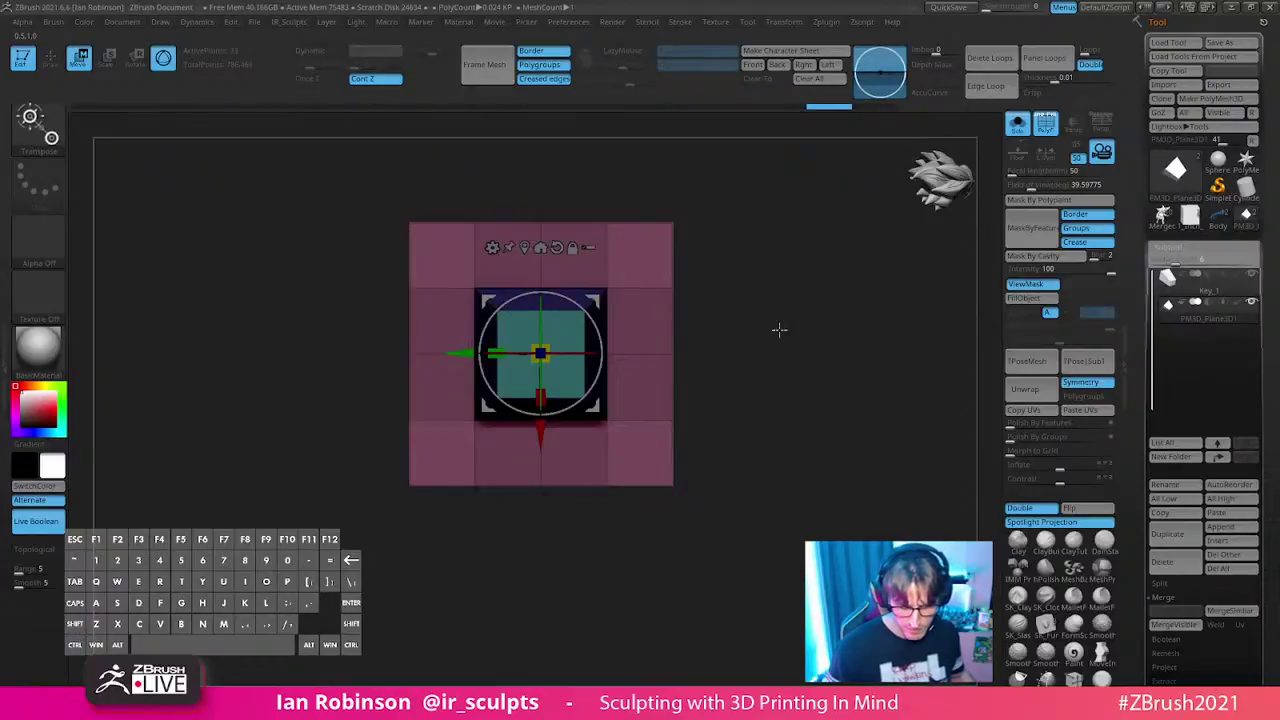
pyautogui.keyDown('shift'); pyautogui.moveTo(752, 283); pyautogui.dragTo(740, 403); pyautogui.keyUp('shift')
pyautogui.moveTo(680, 311); pyautogui.dragTo(574, 250)
pyautogui.hotkey('ctrl', 'z')
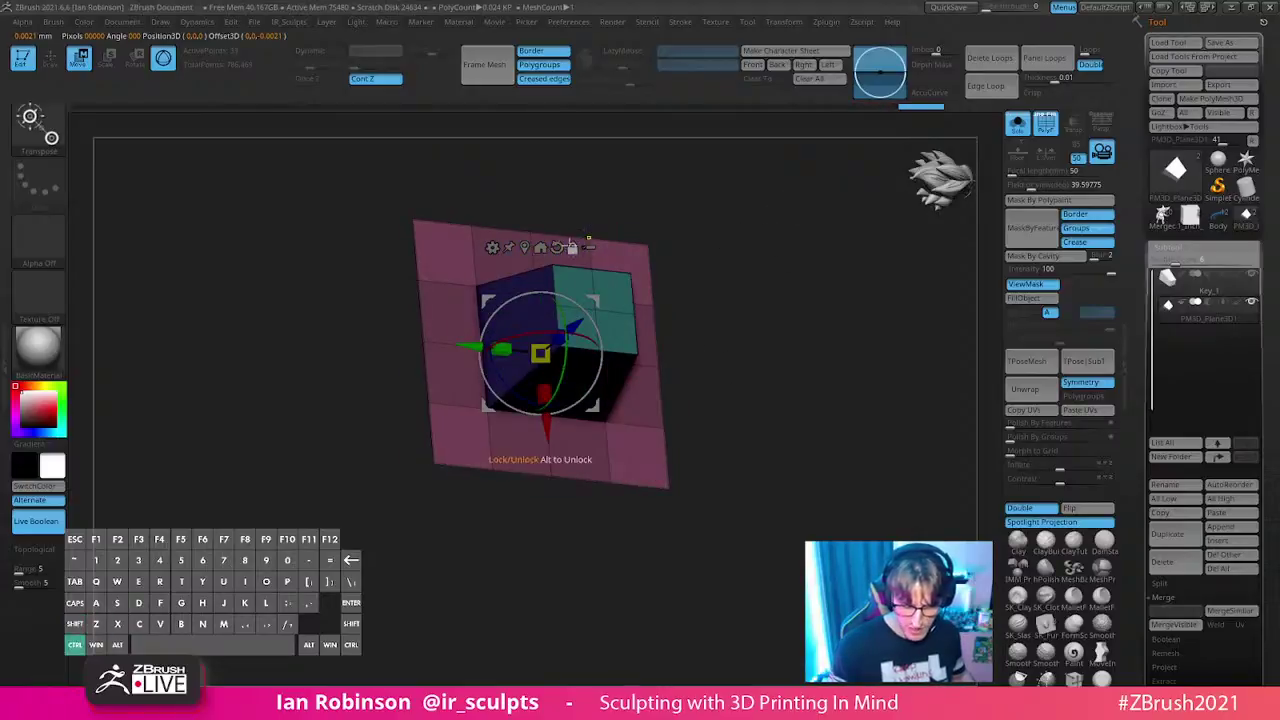
pyautogui.hotkey('ctrl', 'z')
pyautogui.press('q')
pyautogui.keyDown('shift'); pyautogui.moveTo(814, 358); pyautogui.dragTo(823, 320); pyautogui.keyUp('shift')
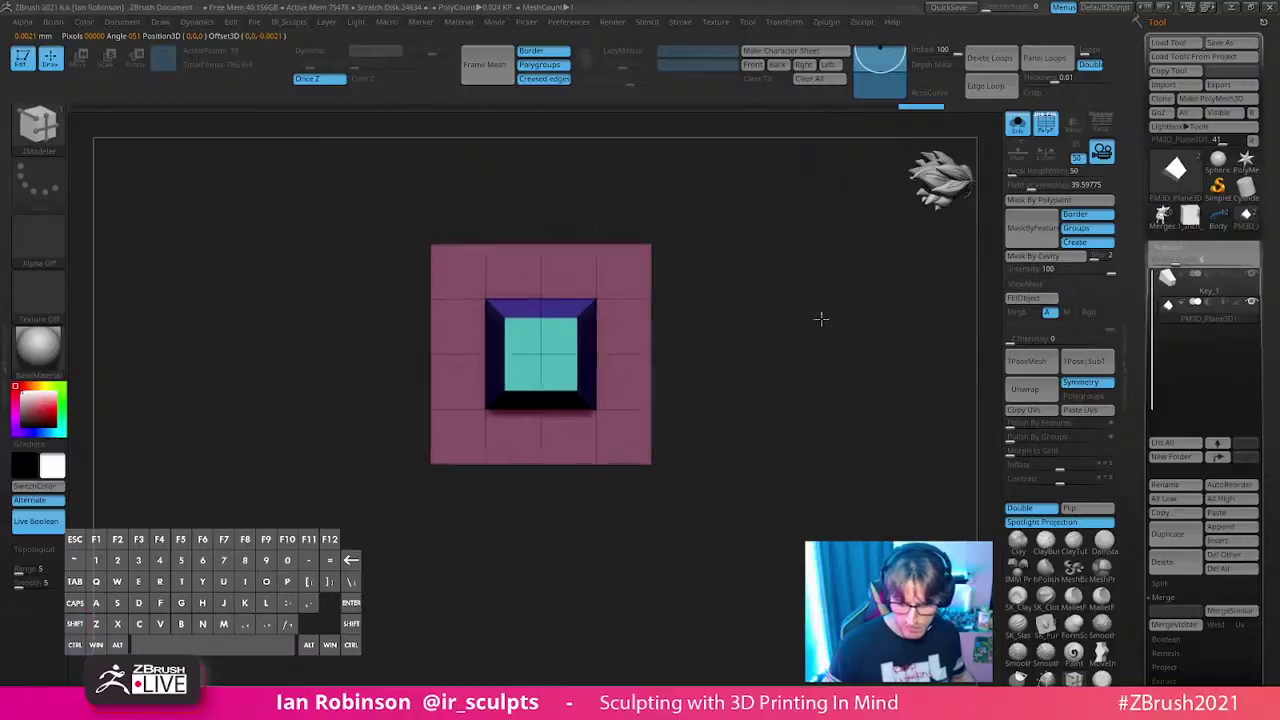
# - Switch the masking brush to MaskPen and mask the tapered block at the centre of the plane
pyautogui.press('ctrl')
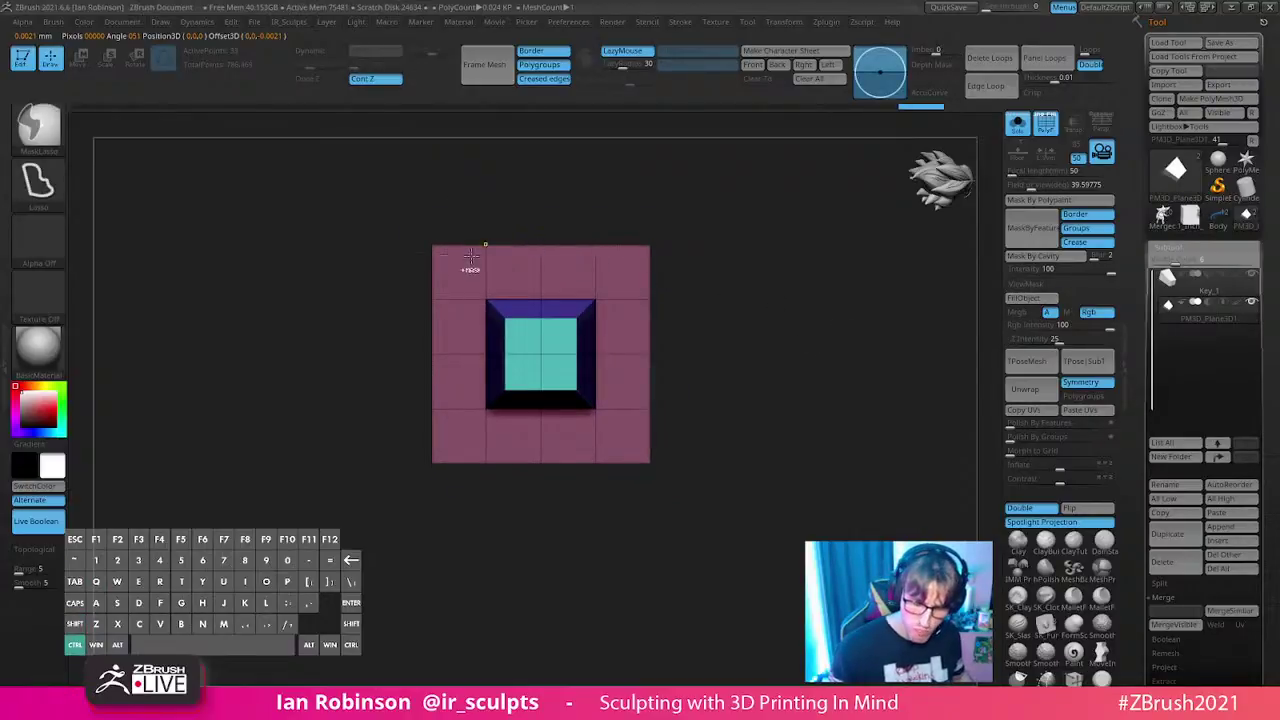
pyautogui.press('w')
pyautogui.press('q')
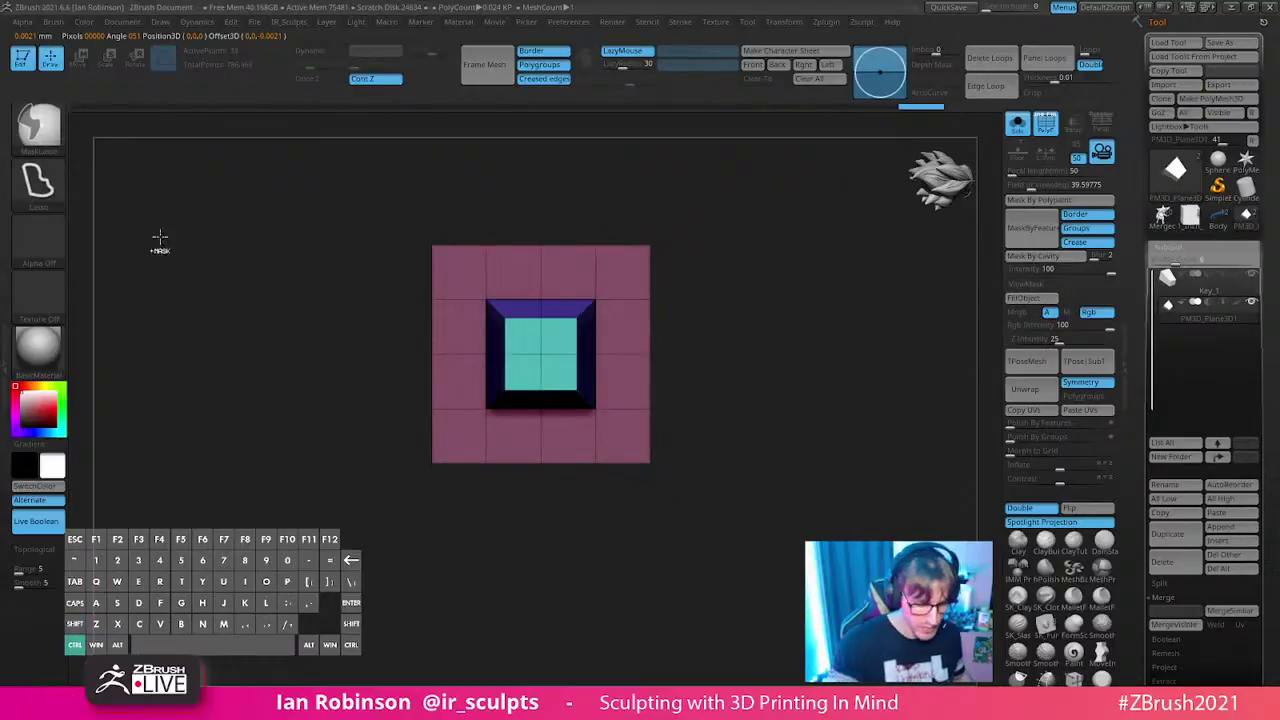
pyautogui.keyDown('ctrl'); pyautogui.click(40, 130); pyautogui.keyUp('ctrl')
pyautogui.keyDown('ctrl'); pyautogui.click(167, 145); pyautogui.keyUp('ctrl')
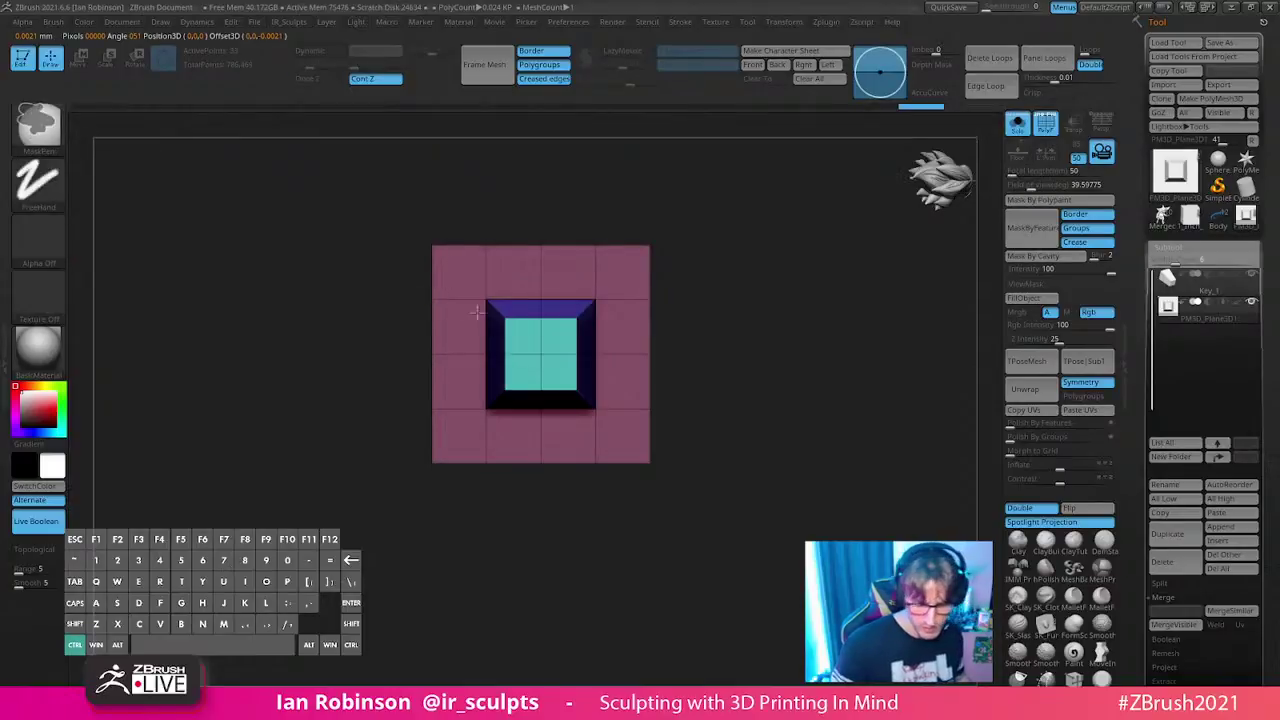
pyautogui.keyDown('ctrl'); pyautogui.moveTo(352, 340); pyautogui.dragTo(338, 334); pyautogui.keyUp('ctrl')
pyautogui.keyDown('ctrl'); pyautogui.moveTo(477, 282); pyautogui.dragTo(604, 407); pyautogui.keyUp('ctrl')
pyautogui.press('w')
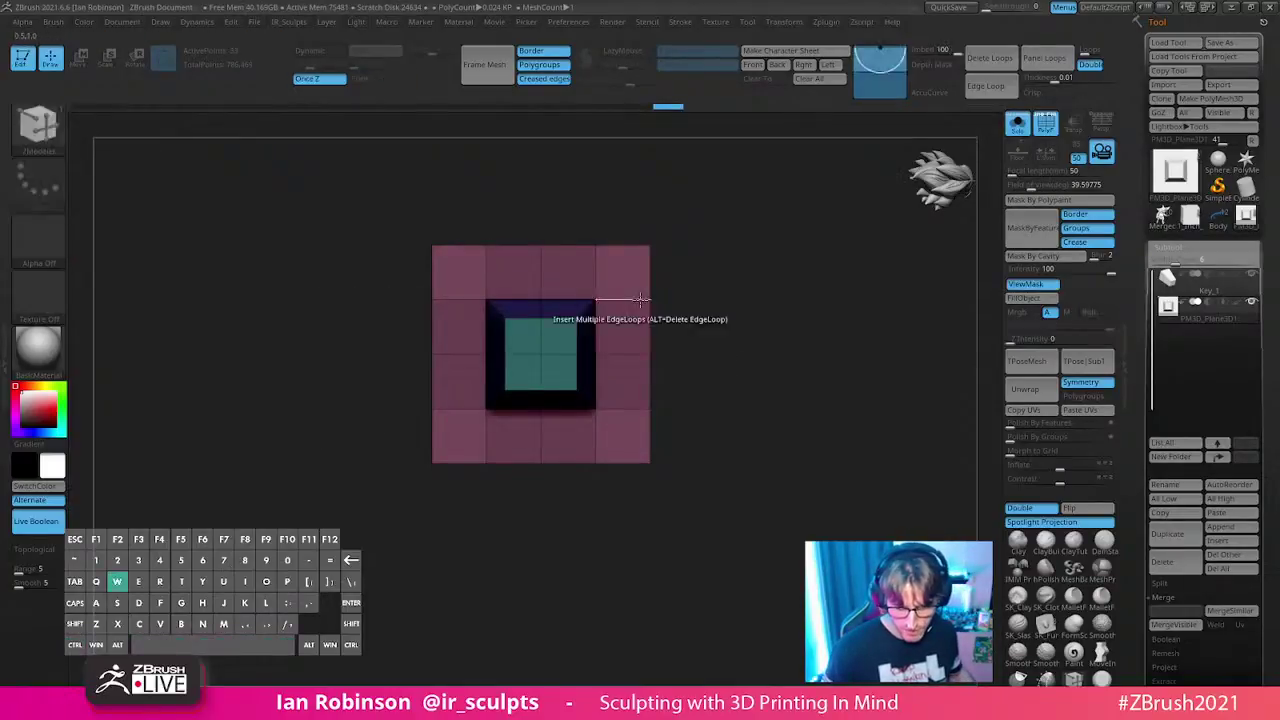
# - Try to widen the flat border by scaling the plane's unmasked outer edge outward around the block
pyautogui.moveTo(540, 353); pyautogui.dragTo(585, 330)
pyautogui.moveTo(700, 330); pyautogui.dragTo(793, 316)
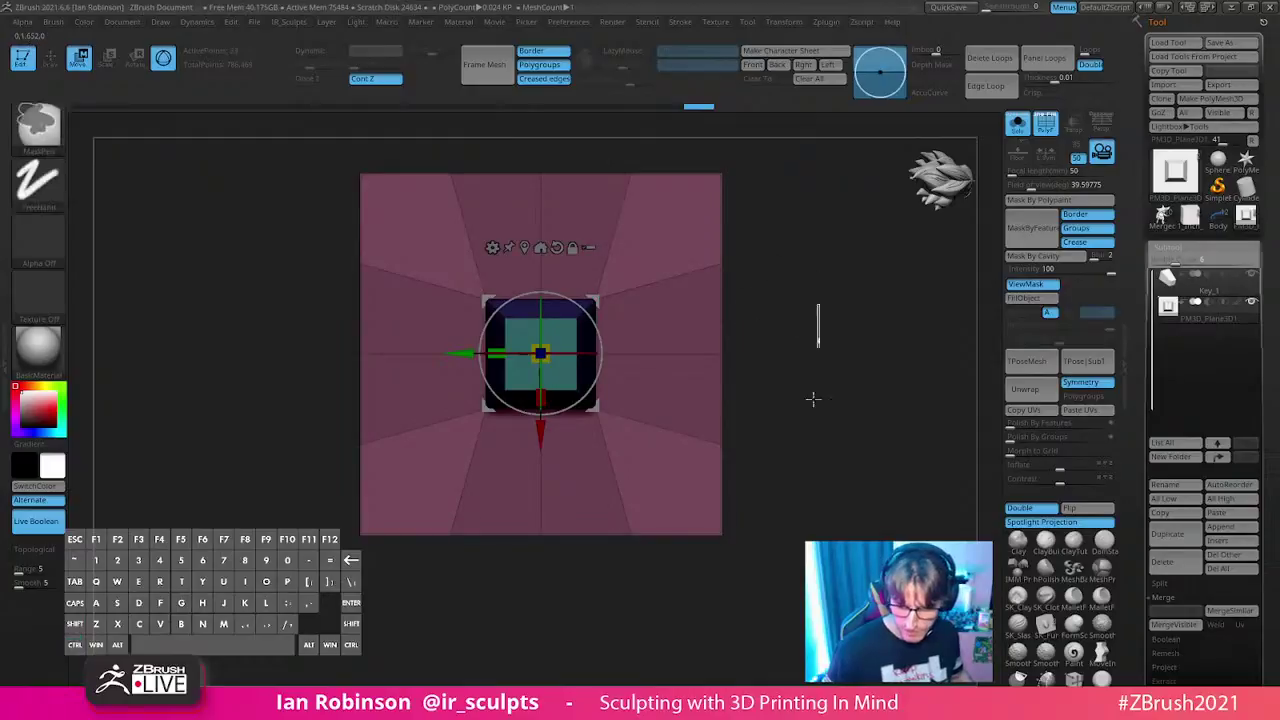
pyautogui.hotkey('ctrl', 'h')
pyautogui.press('q')
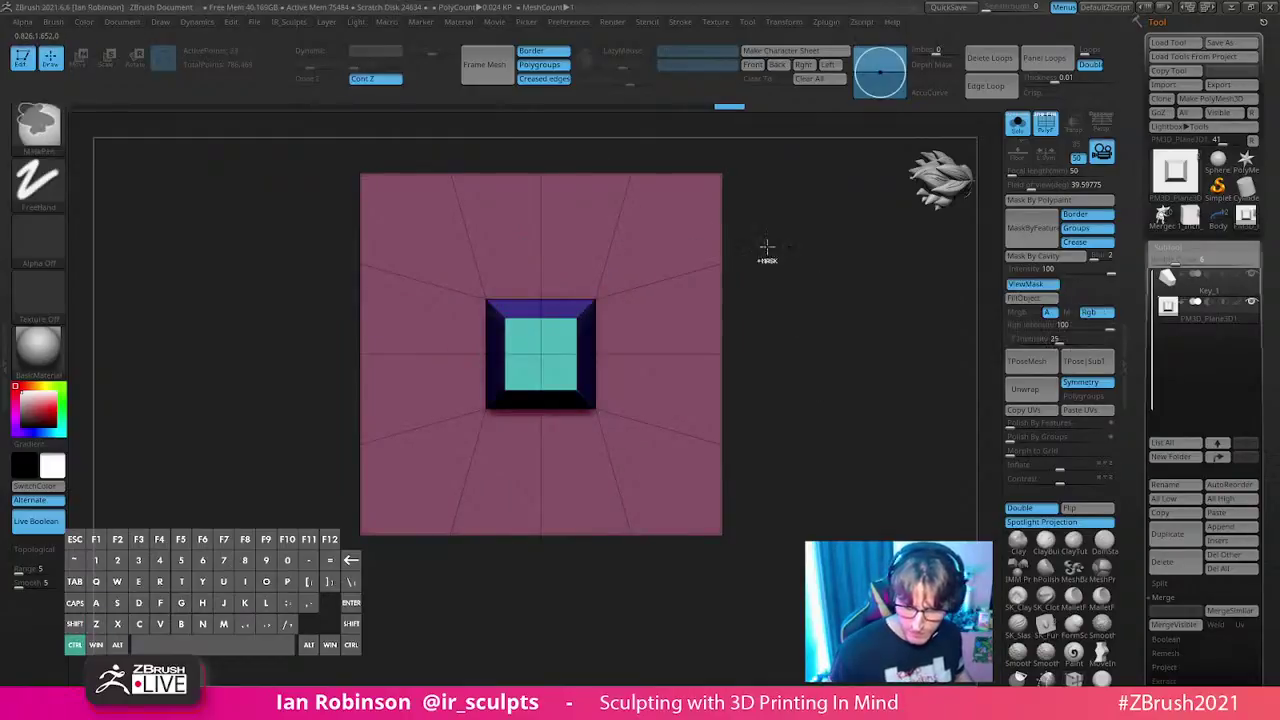
pyautogui.hotkey('ctrl', 'z')
pyautogui.hotkey('ctrl', 'z')
# - Set the ZModeler edge action to Extrude
pyautogui.moveTo(777, 277)
pyautogui.keyDown('alt'); pyautogui.mouseDown()
pyautogui.moveTo(783, 318)
pyautogui.moveTo(730, 294)
pyautogui.mouseUp(); pyautogui.keyUp('alt')
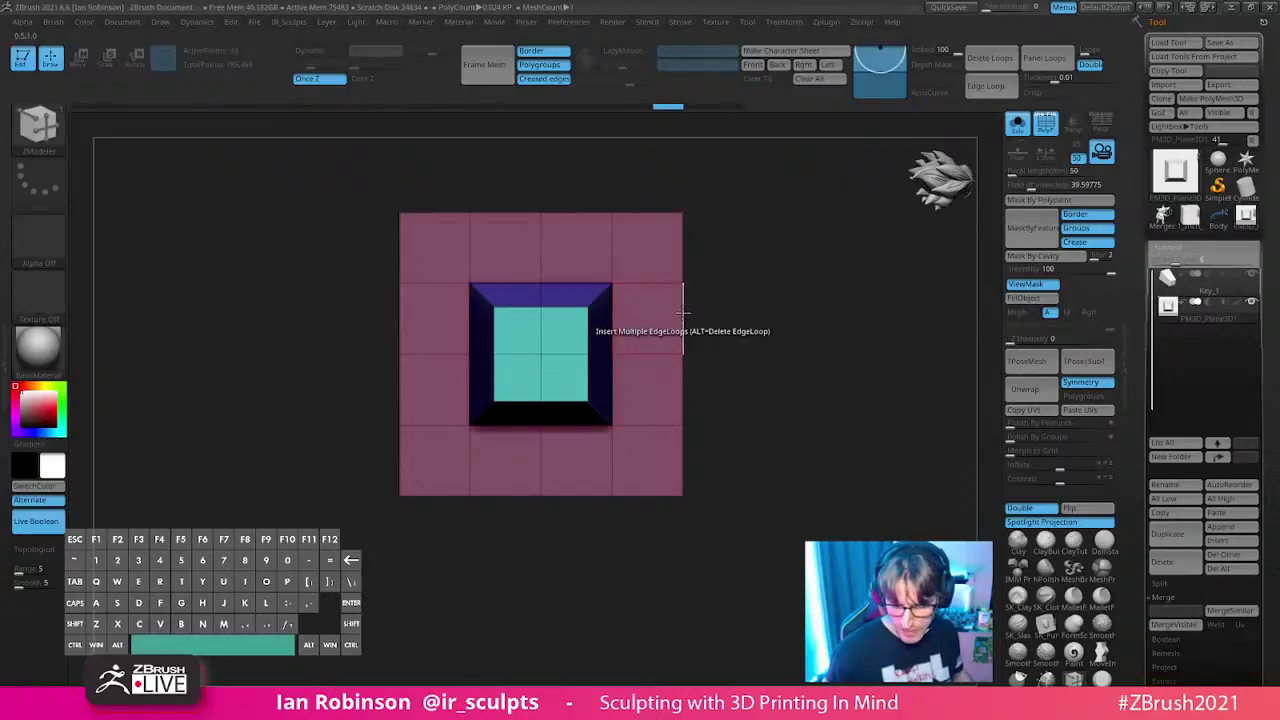
pyautogui.press('space')
pyautogui.click(562, 437)
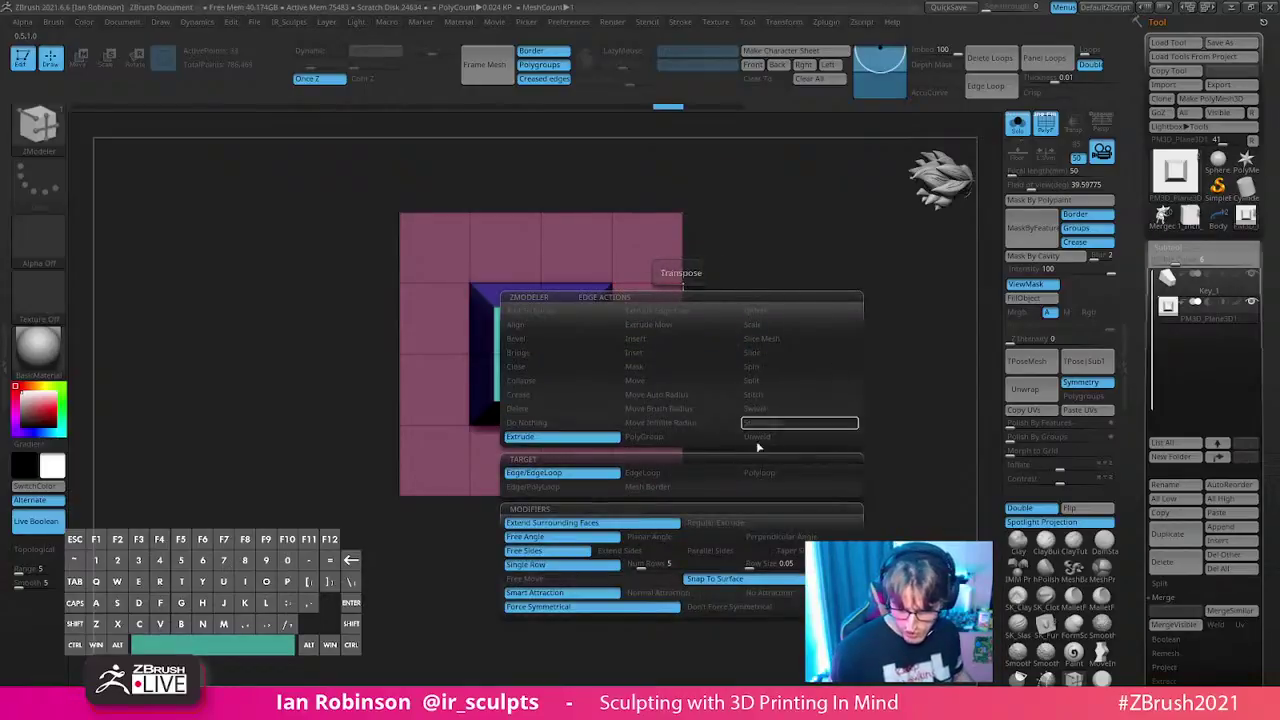
# - Try extruding the plane's outer edges outward by one narrow ring and uncreasing them
pyautogui.moveTo(684, 318); pyautogui.dragTo(759, 318)
pyautogui.moveTo(845, 364)
pyautogui.keyDown('alt'); pyautogui.mouseDown()
pyautogui.moveTo(837, 329)
pyautogui.moveTo(823, 356)
pyautogui.mouseUp(); pyautogui.keyUp('alt')
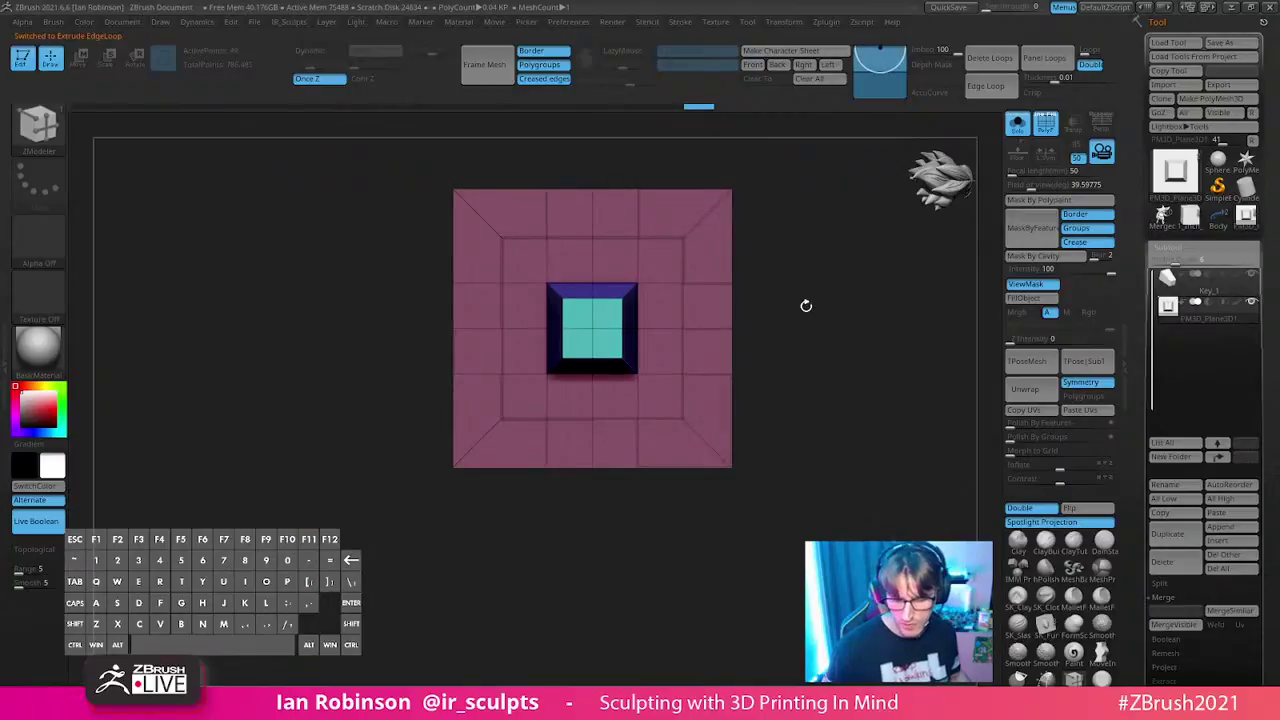
pyautogui.press('2')
pyautogui.click(843, 411)
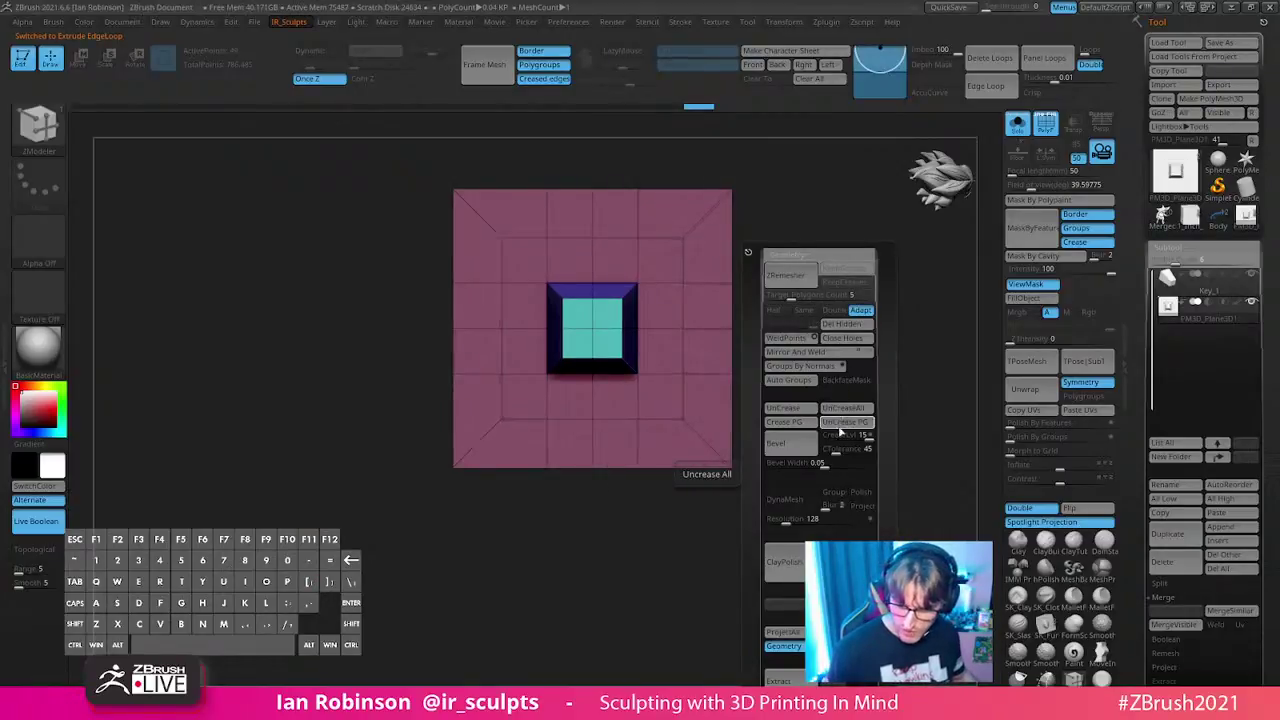
pyautogui.hotkey('ctrl', 'z')
pyautogui.hotkey('ctrl', 'z')
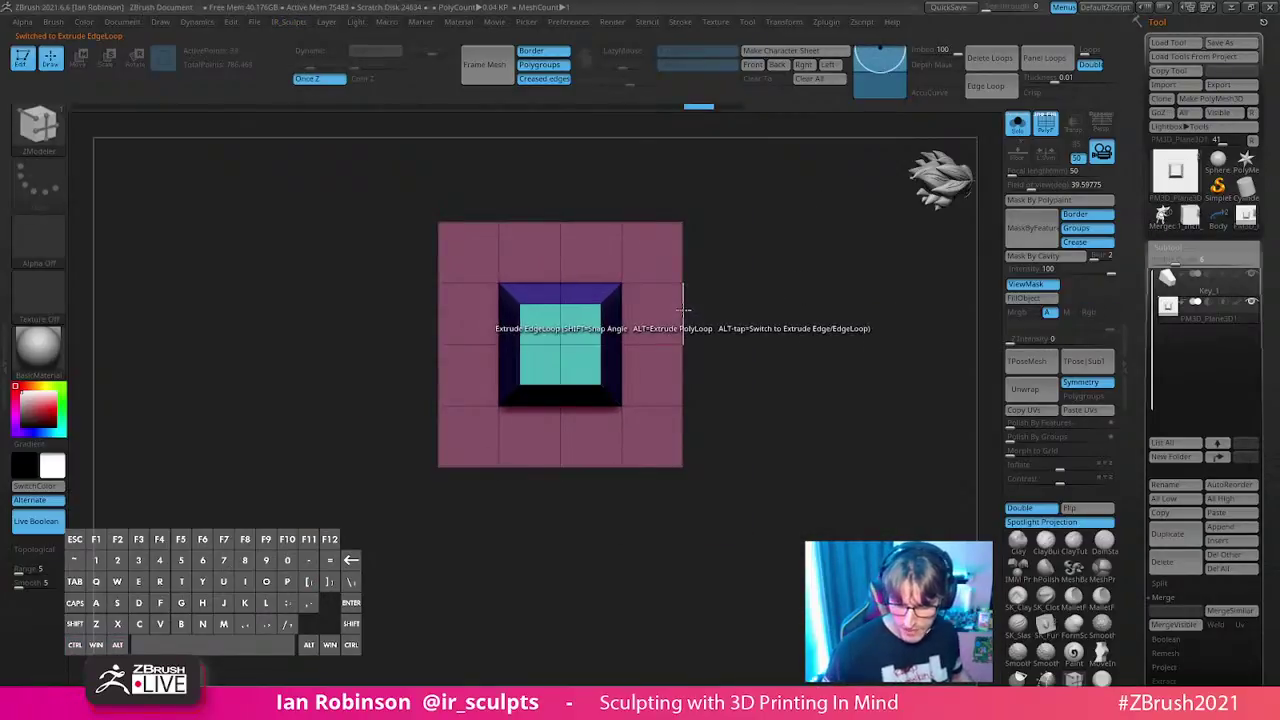
# - Set the edge Extrude target to EdgeLoop and extrude the plane's outer edge loop outward into a wide border ring
pyautogui.press('space')
pyautogui.click(645, 470)
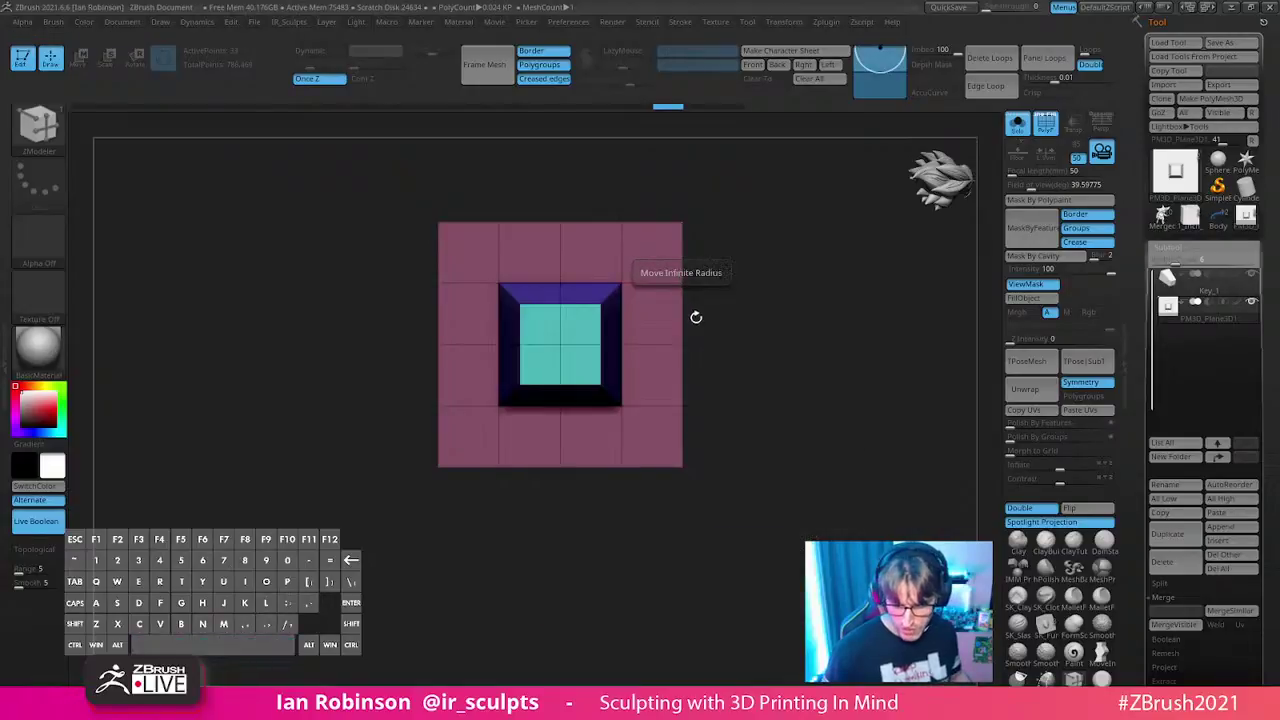
pyautogui.keyDown('alt'); pyautogui.click(697, 318); pyautogui.keyUp('alt')
pyautogui.keyDown('alt'); pyautogui.moveTo(697, 318); pyautogui.dragTo(678, 370); pyautogui.keyUp('alt')
pyautogui.moveTo(828, 260); pyautogui.dragTo(871, 351)
# - Uncrease all edges of the extended plane
pyautogui.press('2')
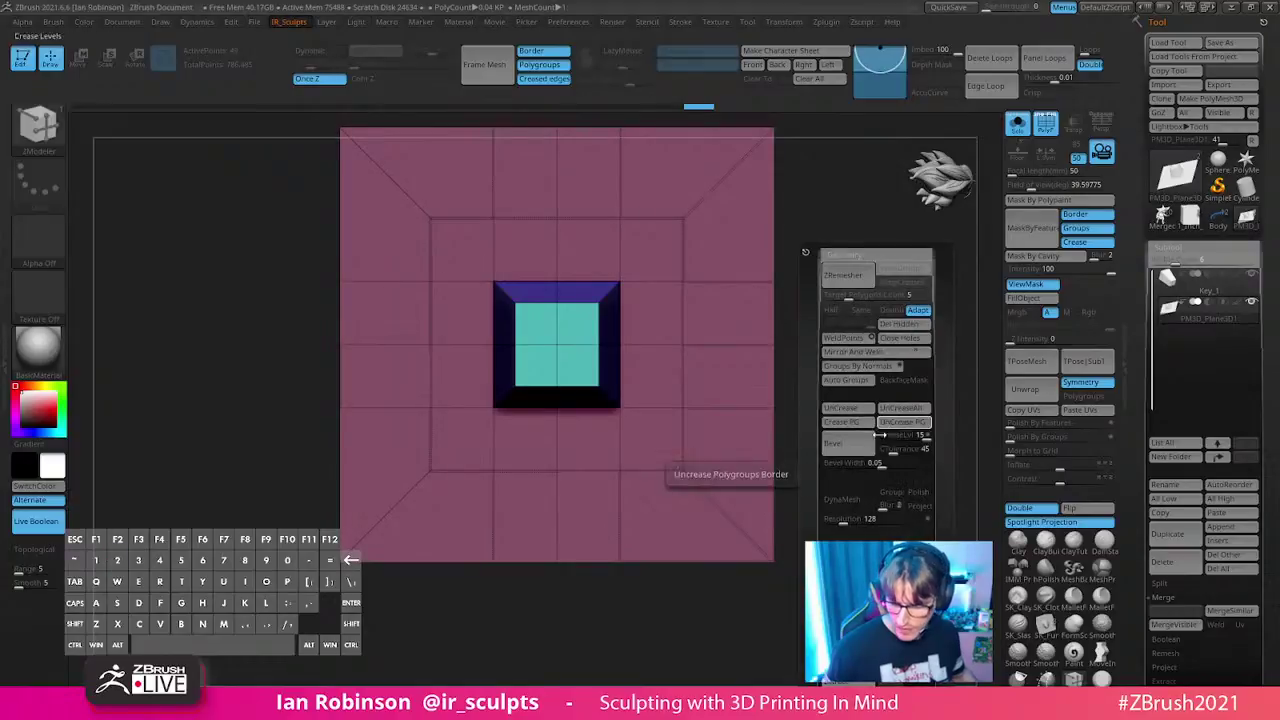
pyautogui.click(897, 415)
pyautogui.moveTo(829, 216); pyautogui.dragTo(863, 269)
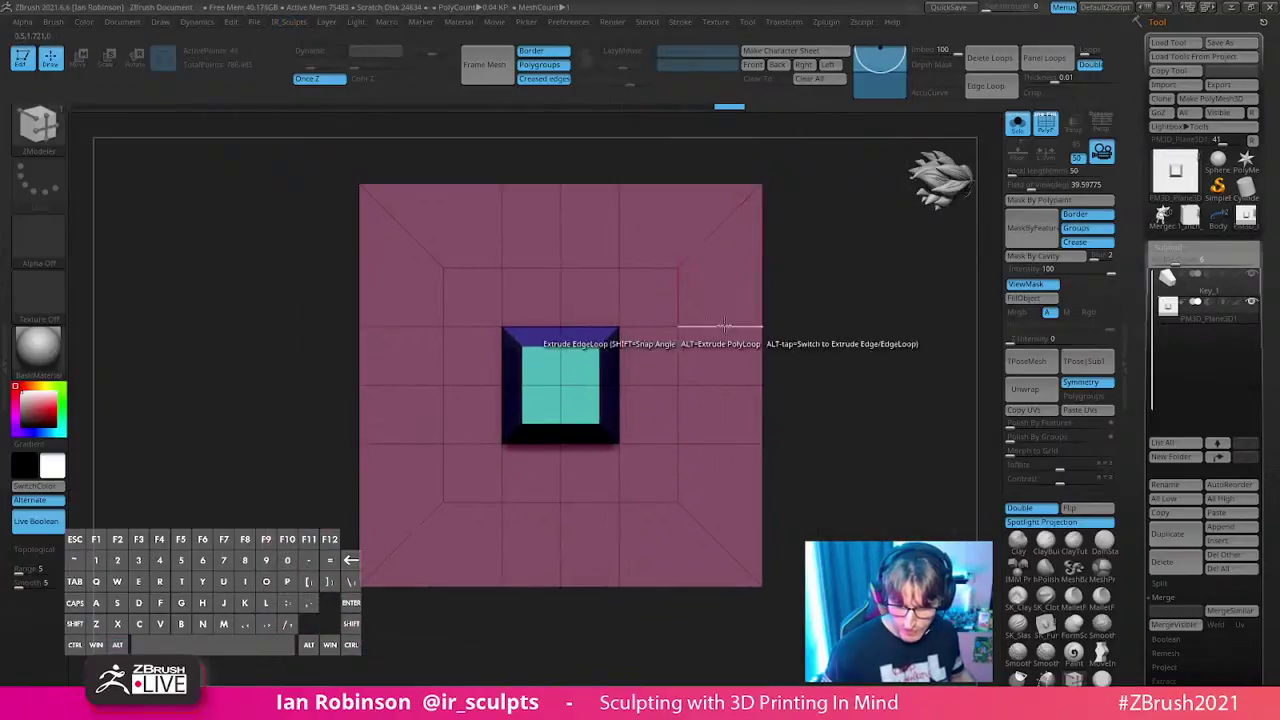
# - Set the ZModeler edge action to Insert and add edge loops around the outer border and near the block
pyautogui.press('space')
pyautogui.click(708, 341)
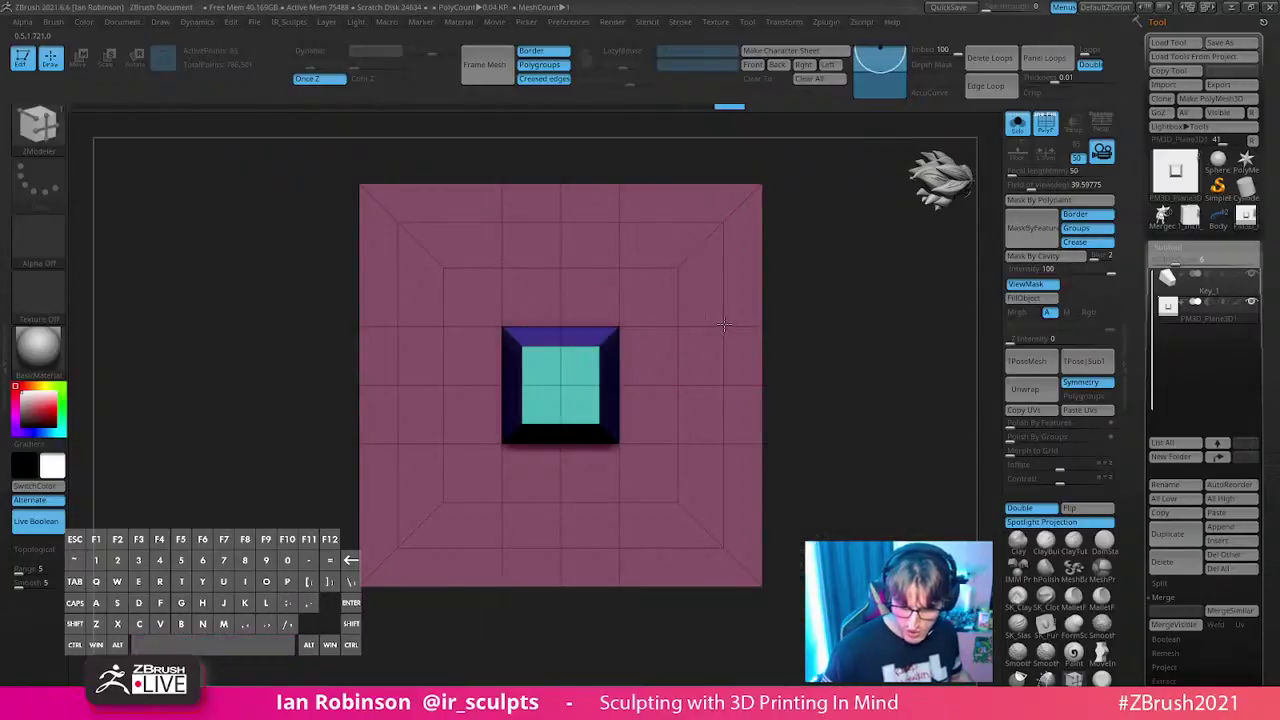
pyautogui.moveTo(740, 325); pyautogui.dragTo(815, 340)
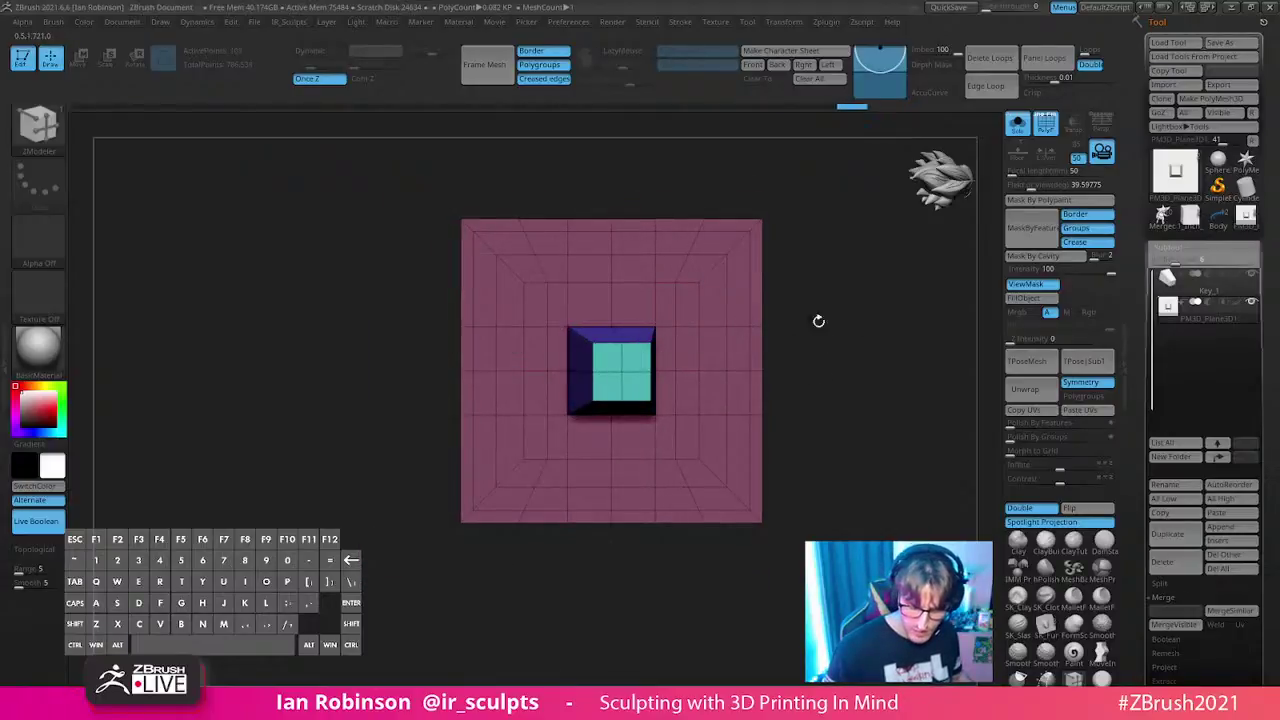
pyautogui.keyDown('shift'); pyautogui.moveTo(777, 323); pyautogui.dragTo(780, 324); pyautogui.keyUp('shift')
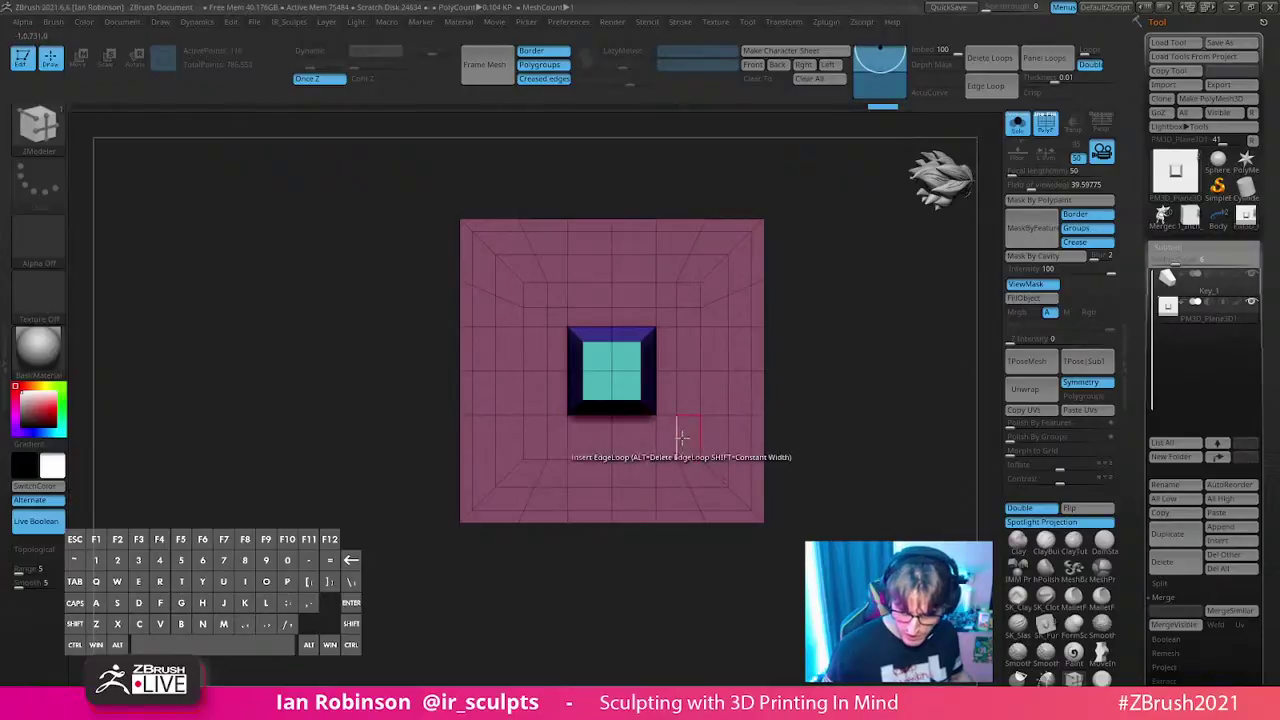
pyautogui.moveTo(855, 397); pyautogui.dragTo(785, 368)
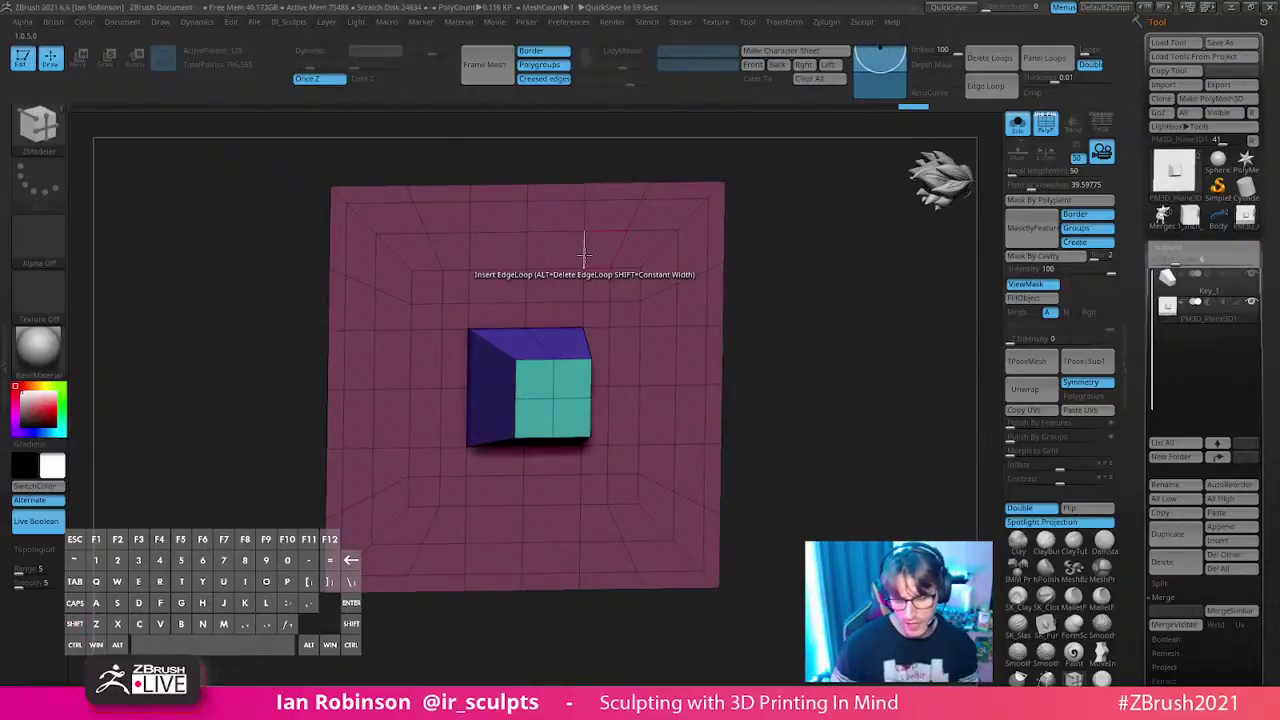
# - Check the block from behind and turn on Dynamic Subdivision to preview the mesh smoothed
pyautogui.moveTo(812, 322); pyautogui.dragTo(812, 376)
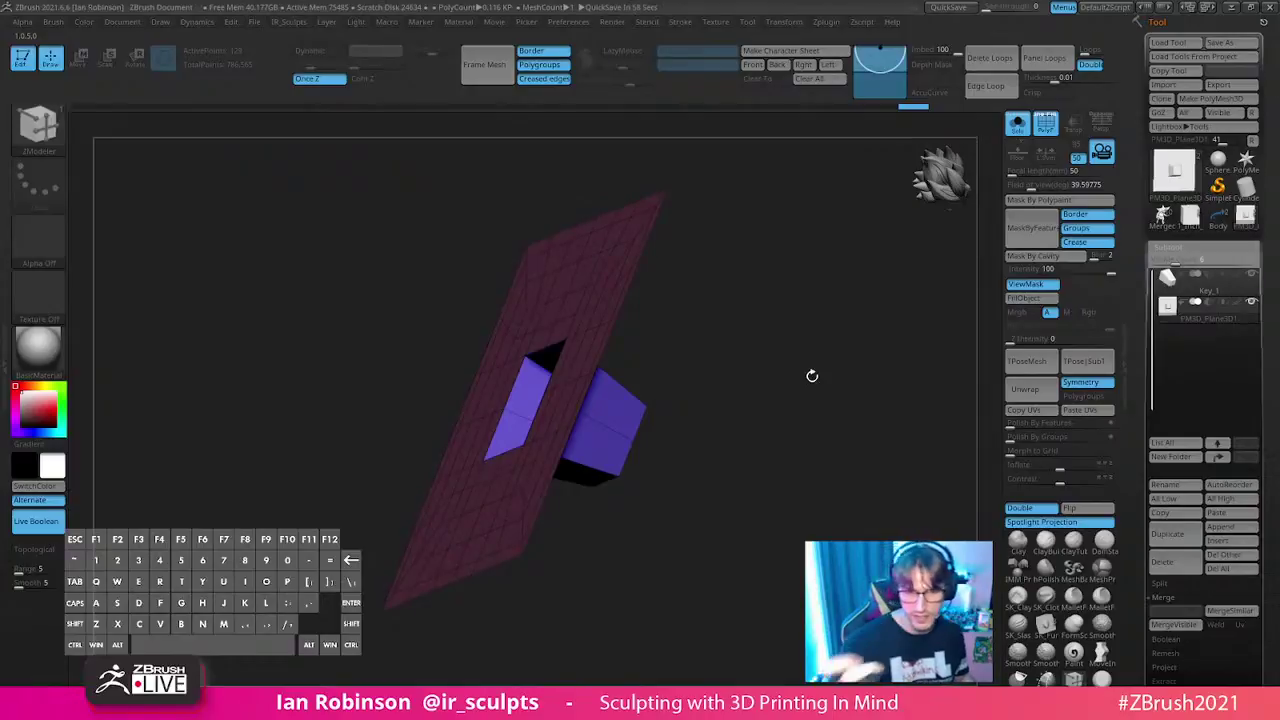
pyautogui.moveTo(812, 376); pyautogui.dragTo(783, 282)
pyautogui.click(327, 53)
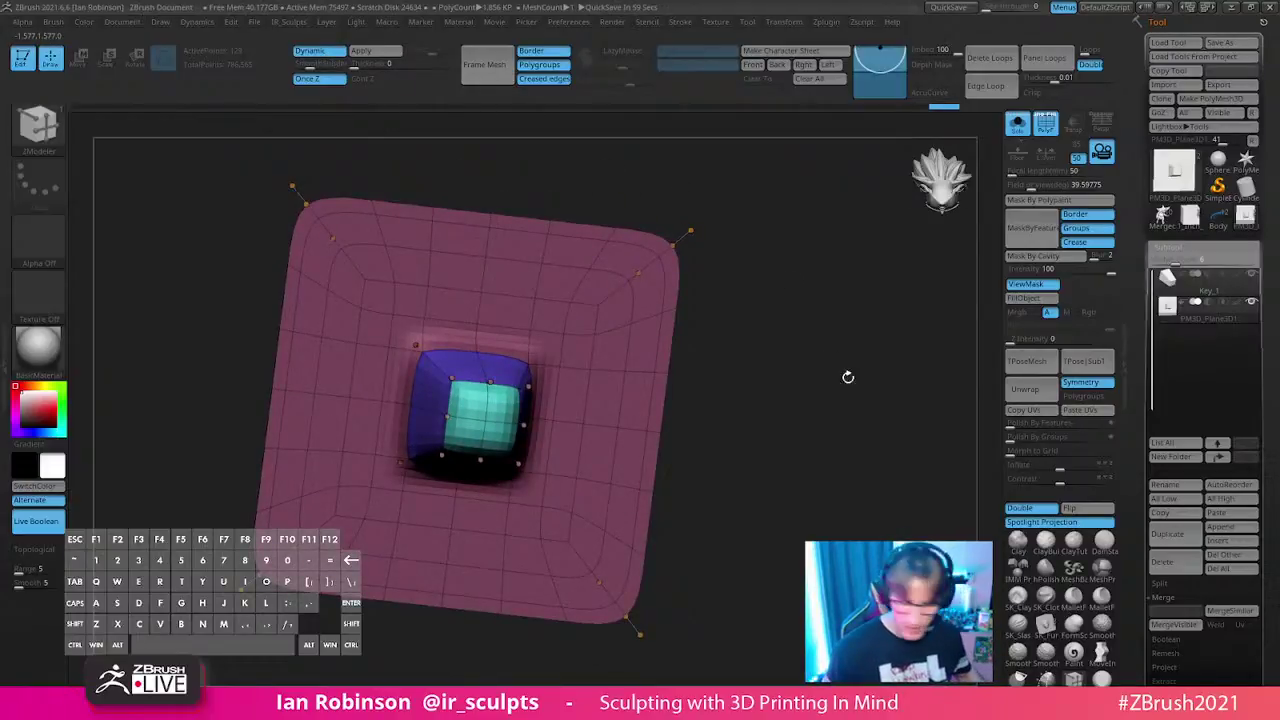
pyautogui.click(1180, 249)
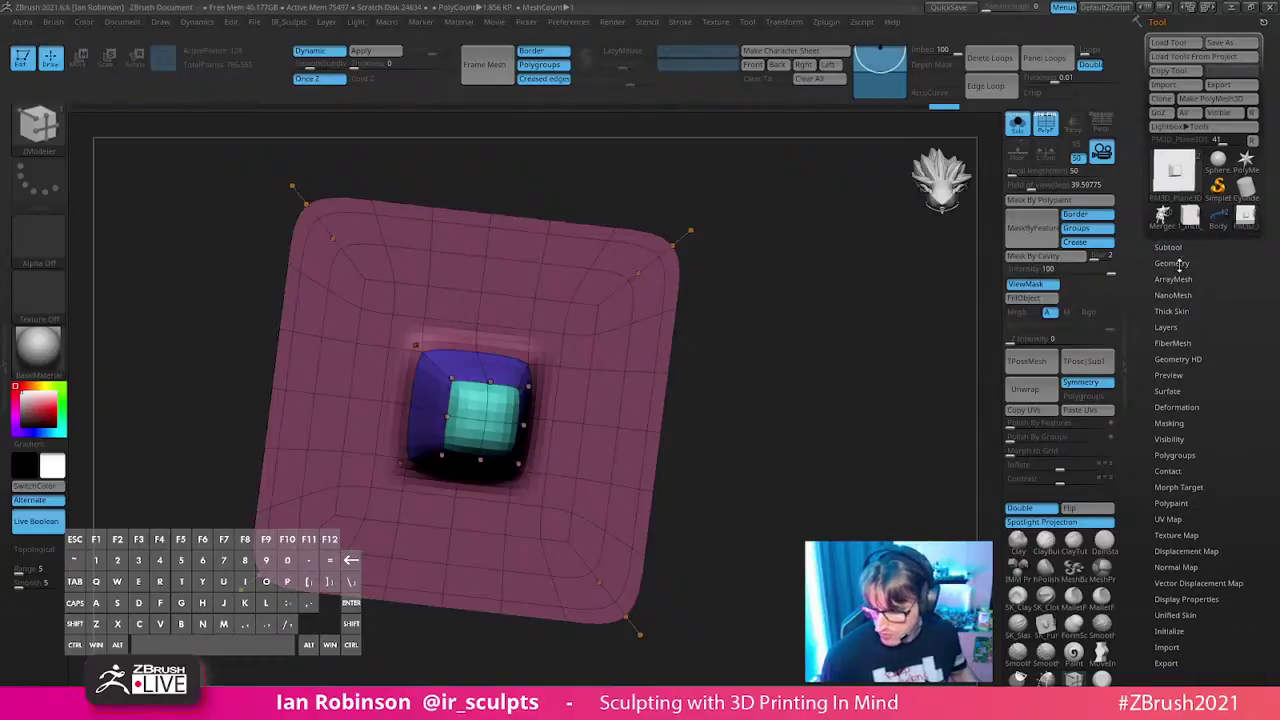
# - Crease all polygroup borders of the key mesh and check the smoothed block from the side
pyautogui.click(1175, 263)
pyautogui.click(1170, 417)
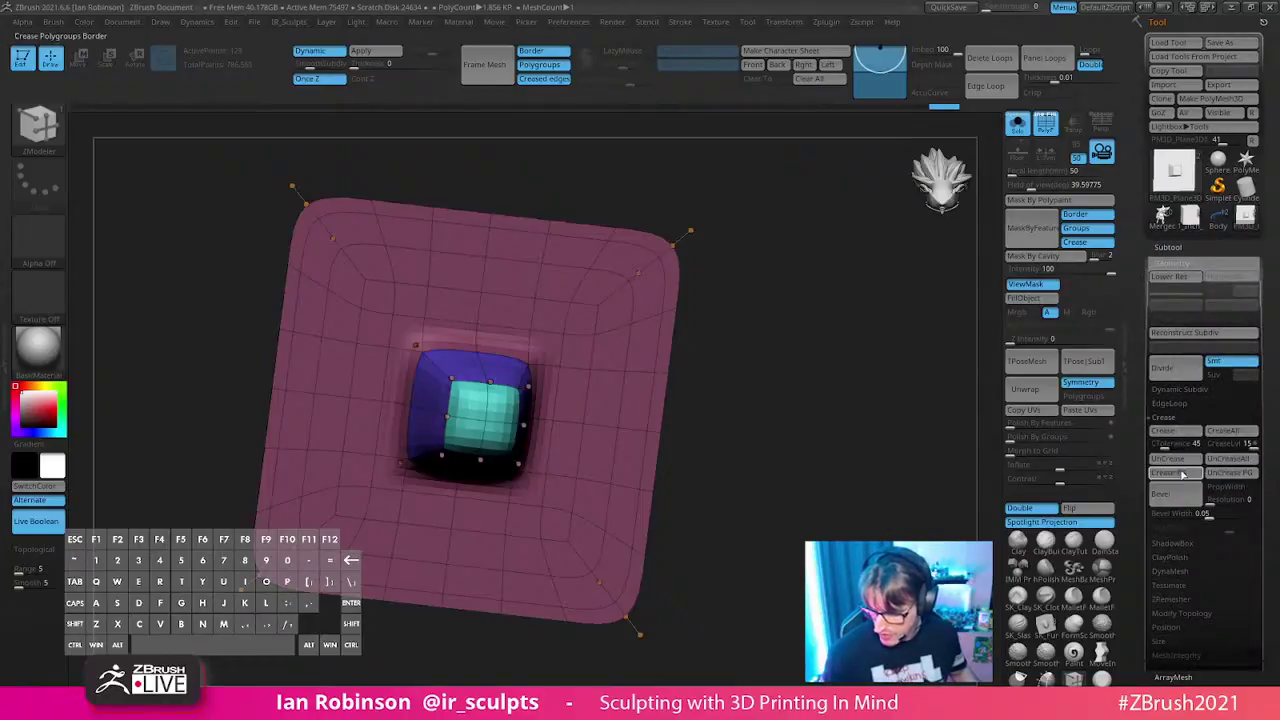
pyautogui.click(1186, 474)
pyautogui.keyDown('shift'); pyautogui.moveTo(842, 440); pyautogui.dragTo(870, 441); pyautogui.keyUp('shift')
pyautogui.press('shift')
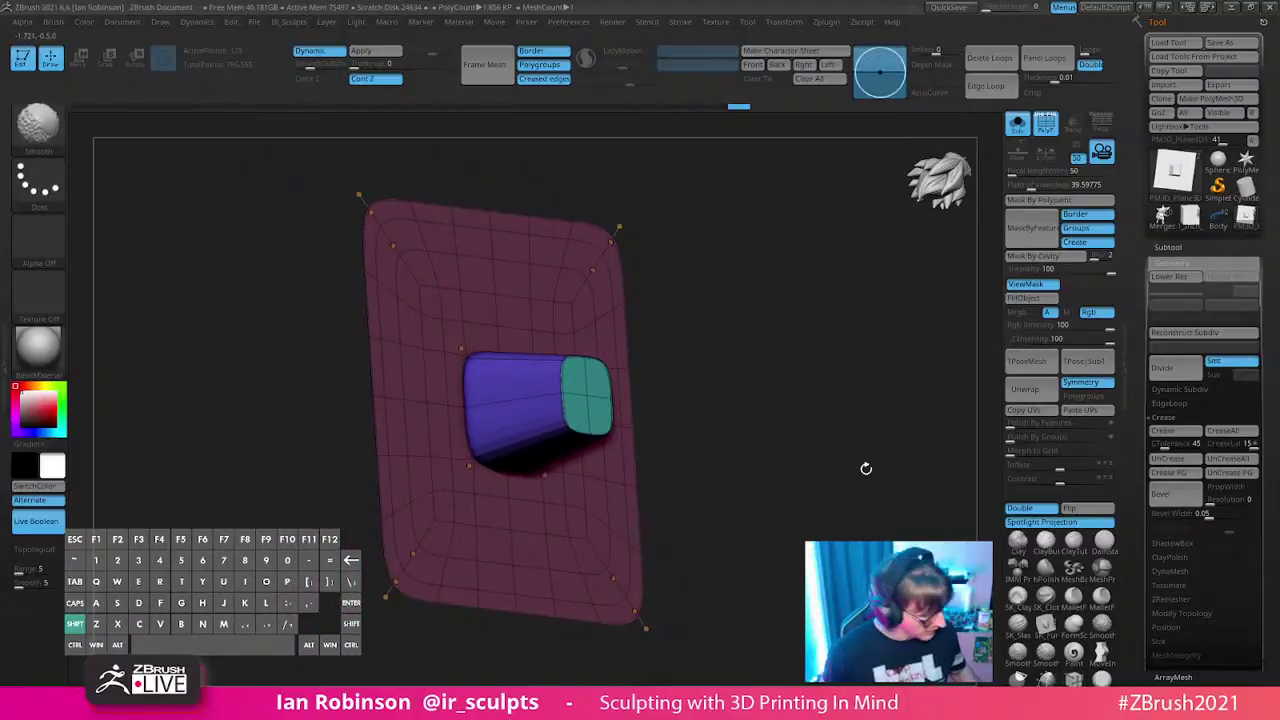
# - Turn off Dynamic Subdivision, set the ZModeler edge action to Crease with target Edge, and crease the block's slanted corner edges
pyautogui.hotkey('shift', 'd')
pyautogui.keyDown('alt'); pyautogui.moveTo(820, 354); pyautogui.dragTo(830, 396); pyautogui.keyUp('alt')
pyautogui.moveTo(842, 410); pyautogui.dragTo(862, 416)
pyautogui.moveTo(815, 372)
pyautogui.mouseDown()
pyautogui.moveTo(827, 391)
pyautogui.moveTo(843, 366)
pyautogui.moveTo(837, 429)
pyautogui.moveTo(851, 294)
pyautogui.mouseUp()
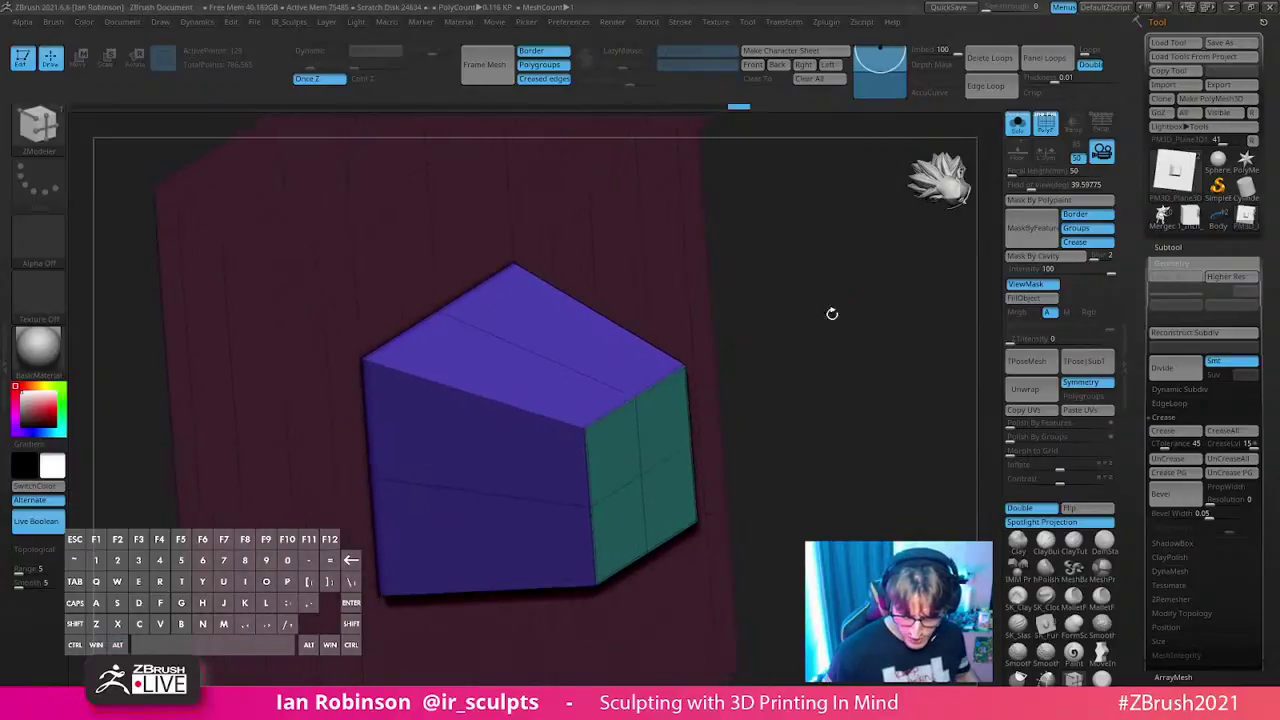
pyautogui.press('space')
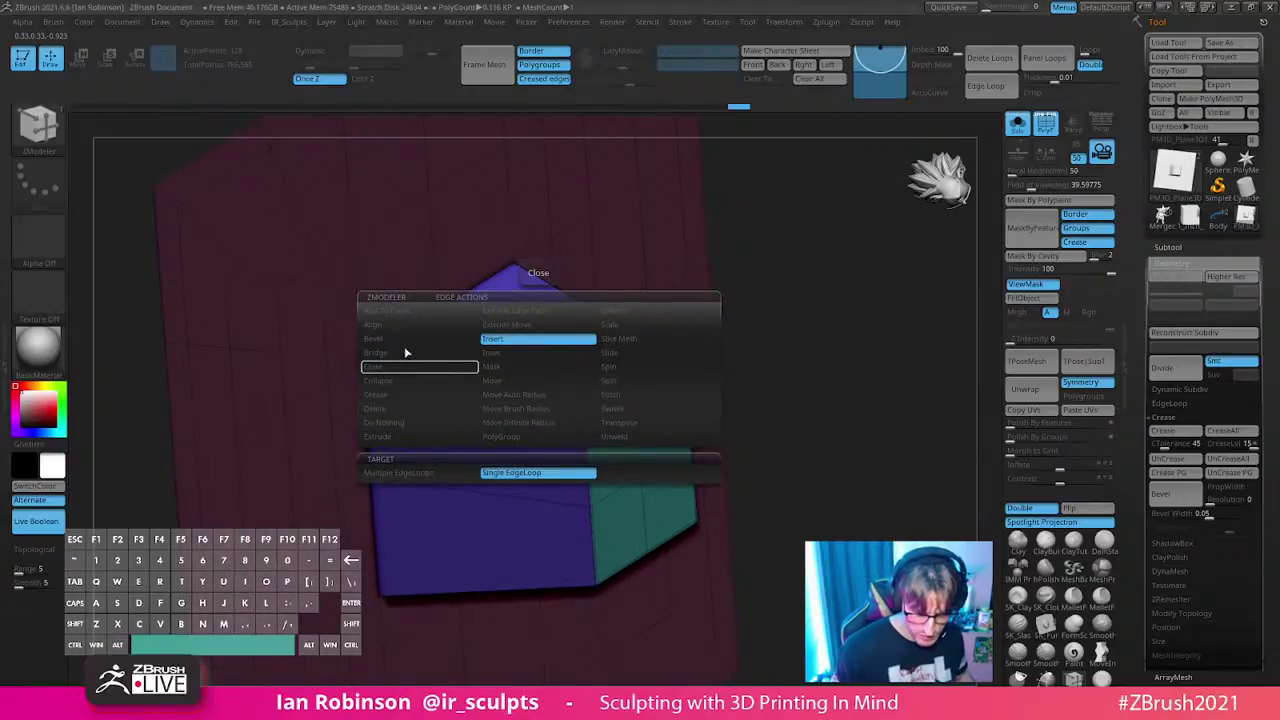
pyautogui.click(401, 397)
pyautogui.click(420, 488)
pyautogui.keyDown('alt'); pyautogui.moveTo(737, 331); pyautogui.dragTo(612, 410); pyautogui.keyUp('alt')
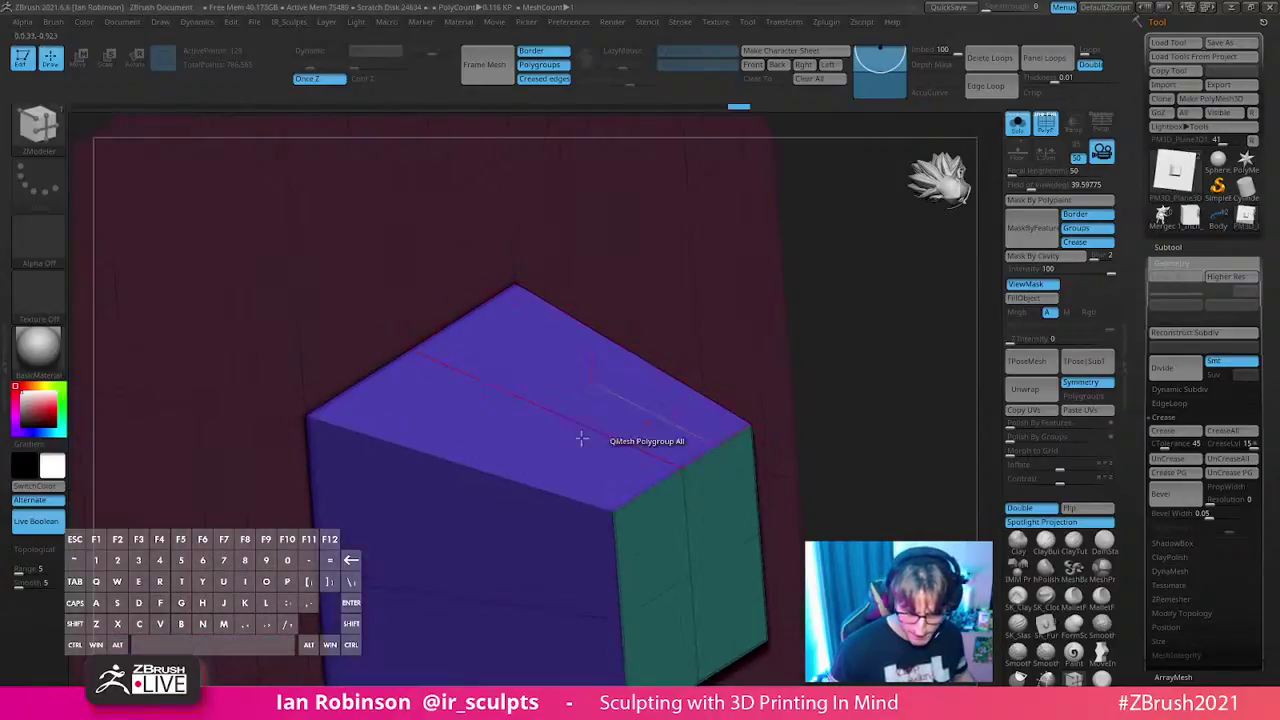
pyautogui.moveTo(797, 358); pyautogui.dragTo(777, 285)
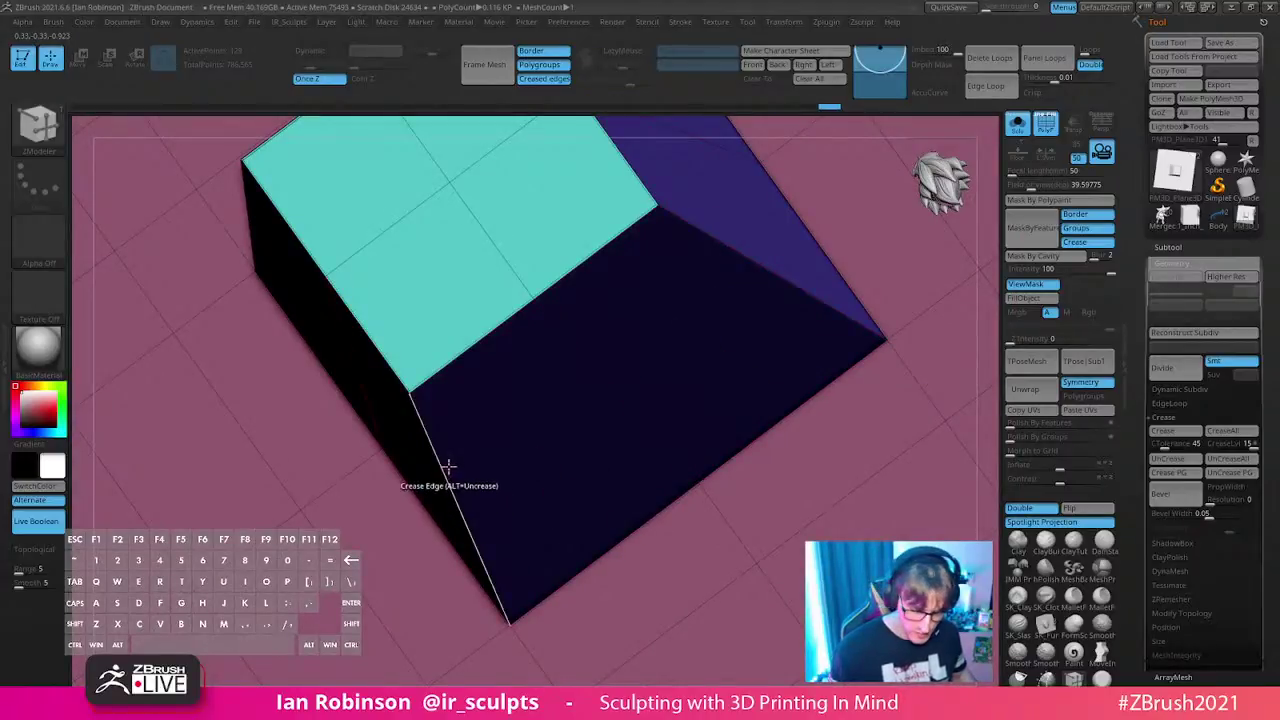
pyautogui.moveTo(452, 468); pyautogui.dragTo(634, 390)
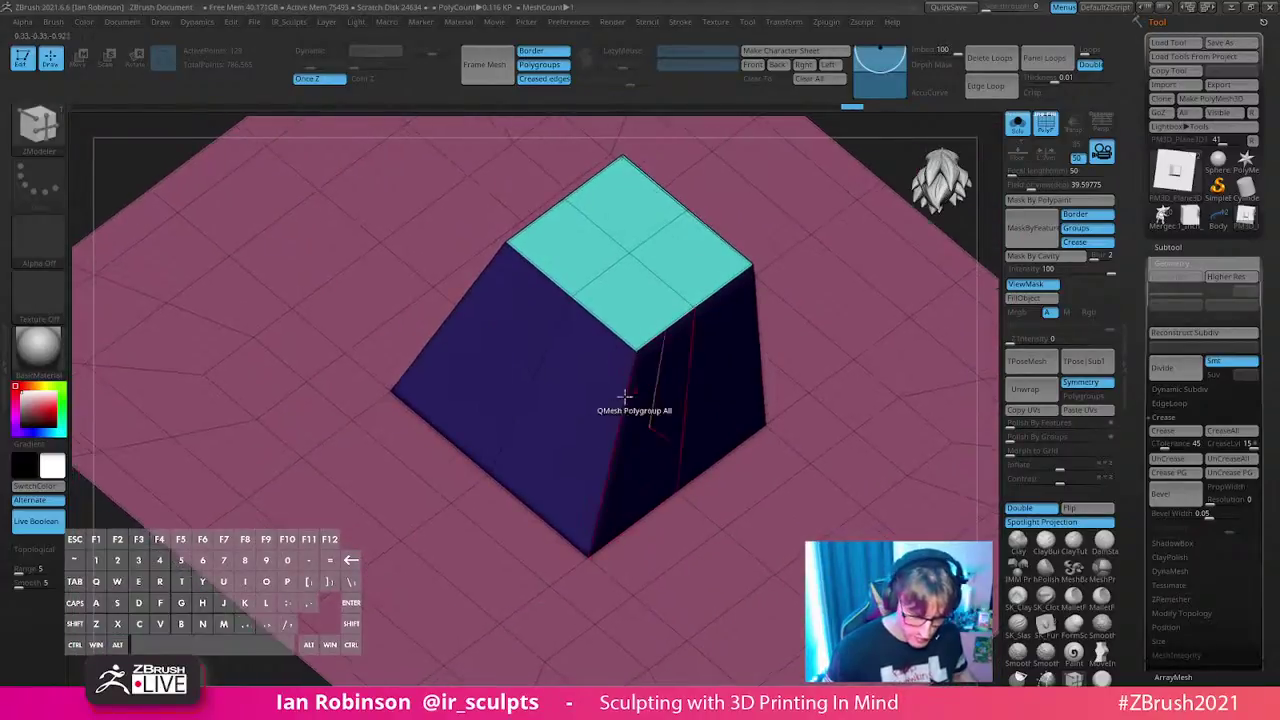
pyautogui.moveTo(655, 372); pyautogui.dragTo(476, 376, button='right')
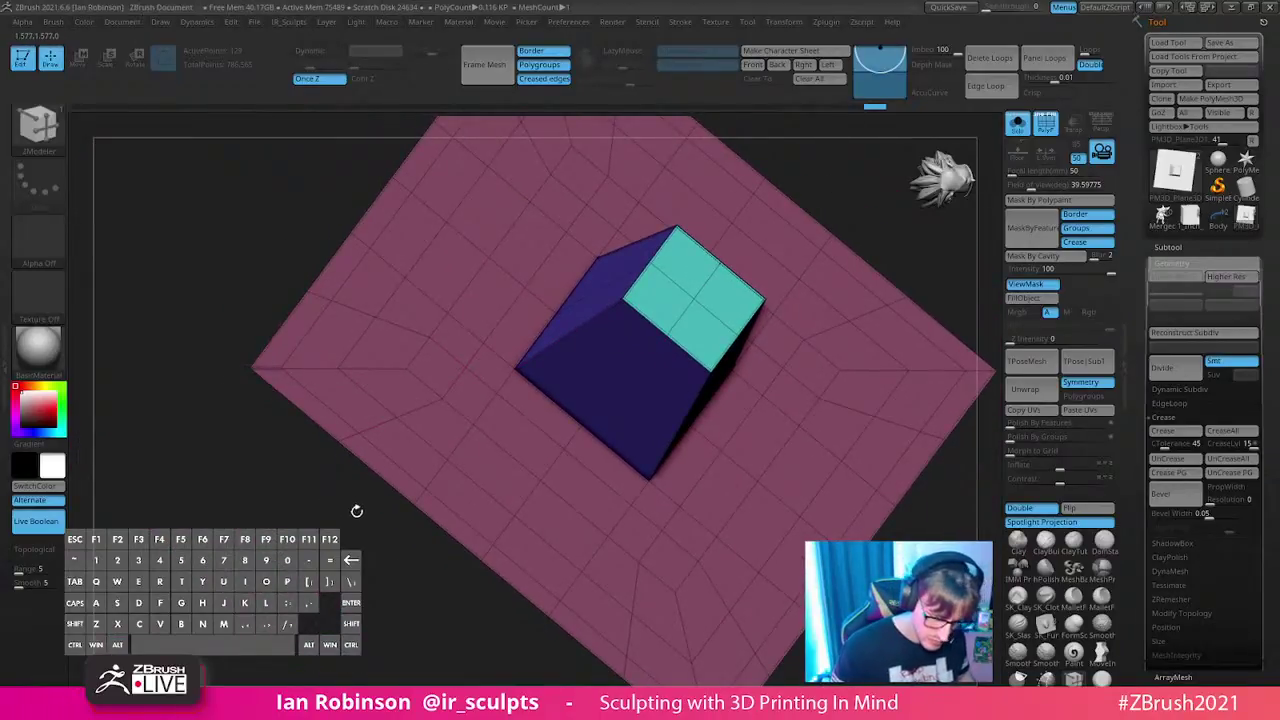
# - Turn Dynamic Subdivision back on, hide the polyframe and reselect the ZModeler brush
pyautogui.moveTo(290, 400); pyautogui.dragTo(880, 277, button='right')
pyautogui.press('d')
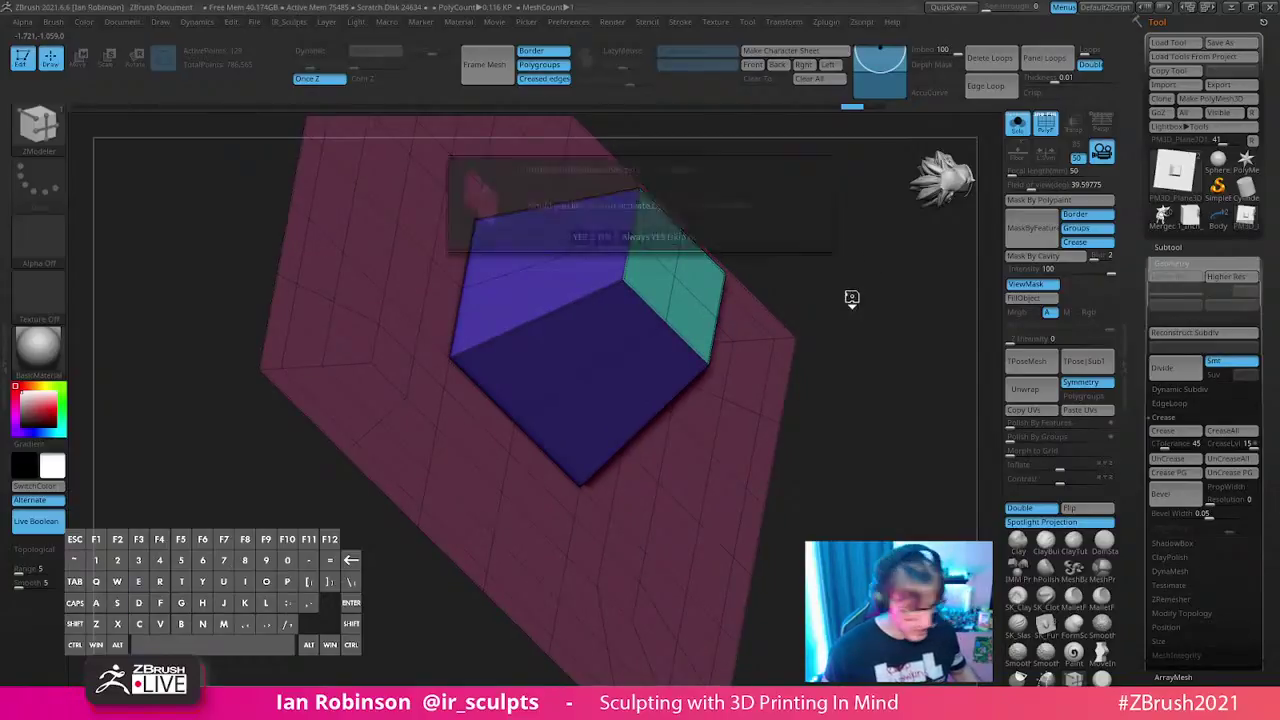
pyautogui.click(652, 236)
pyautogui.moveTo(854, 269)
pyautogui.mouseDown(button='right')
pyautogui.moveTo(877, 331)
pyautogui.moveTo(854, 380)
pyautogui.moveTo(844, 362)
pyautogui.moveTo(846, 451)
pyautogui.moveTo(888, 326)
pyautogui.mouseUp(button='right')
pyautogui.hotkey('shift', 'f')
pyautogui.press('b')
pyautogui.press('z')
pyautogui.press('m')
# - Inspect the smoothed tapered key and its rounded border from several angles, with and without the polyframe
pyautogui.moveTo(690, 292); pyautogui.dragTo(503, 352, button='right')
pyautogui.moveTo(412, 320); pyautogui.dragTo(714, 309, button='right')
pyautogui.moveTo(265, 325); pyautogui.dragTo(705, 557, button='right')
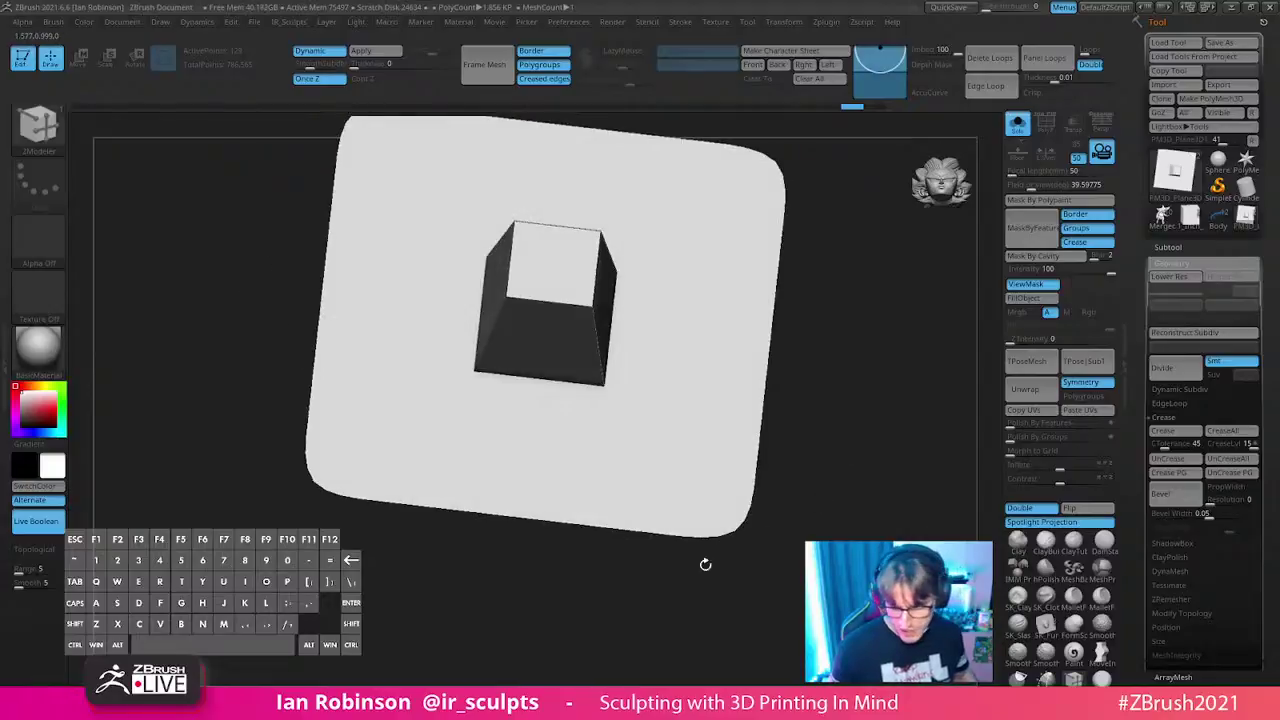
pyautogui.hotkey('shift', 'f')
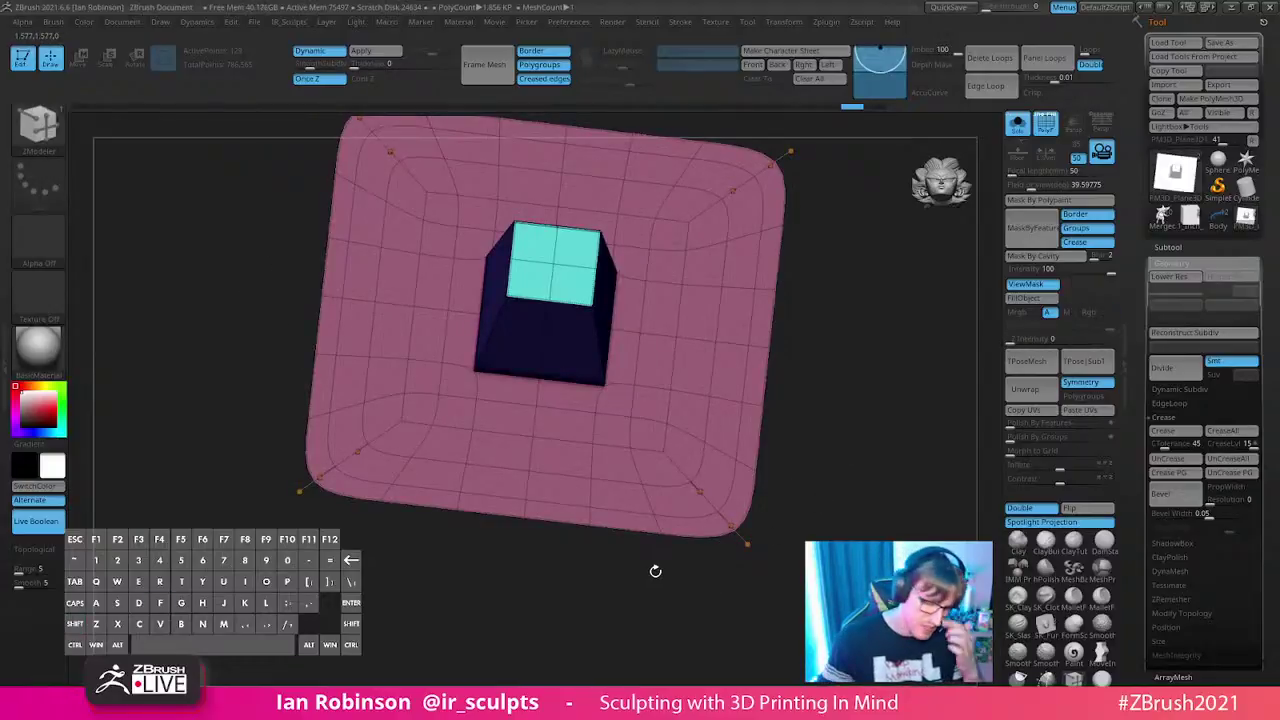
pyautogui.keyDown('alt'); pyautogui.moveTo(789, 492); pyautogui.dragTo(900, 423, button='right'); pyautogui.keyUp('alt')
pyautogui.hotkey('shift', 'f')
pyautogui.hotkey('shift', 'f')
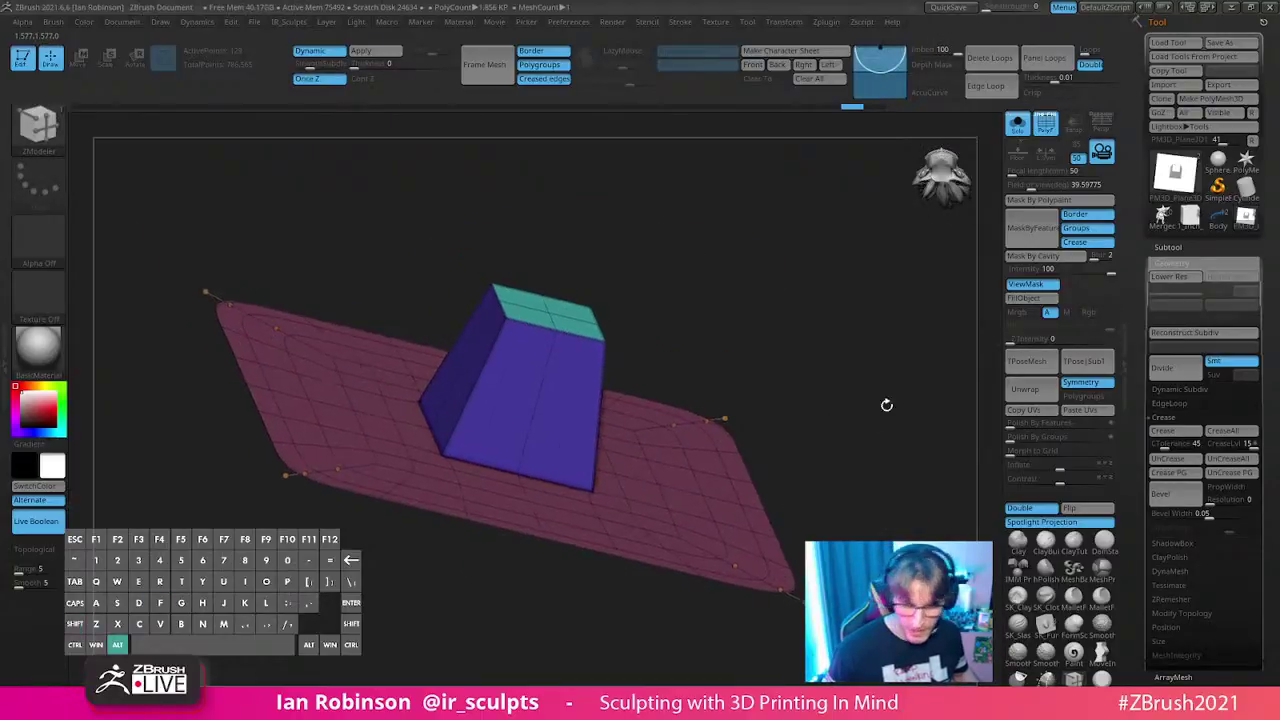
# - Open the Dynamic Subdiv settings and give the key mesh a thin thickness of 0.0081
pyautogui.click(1183, 259)
pyautogui.click(1185, 263)
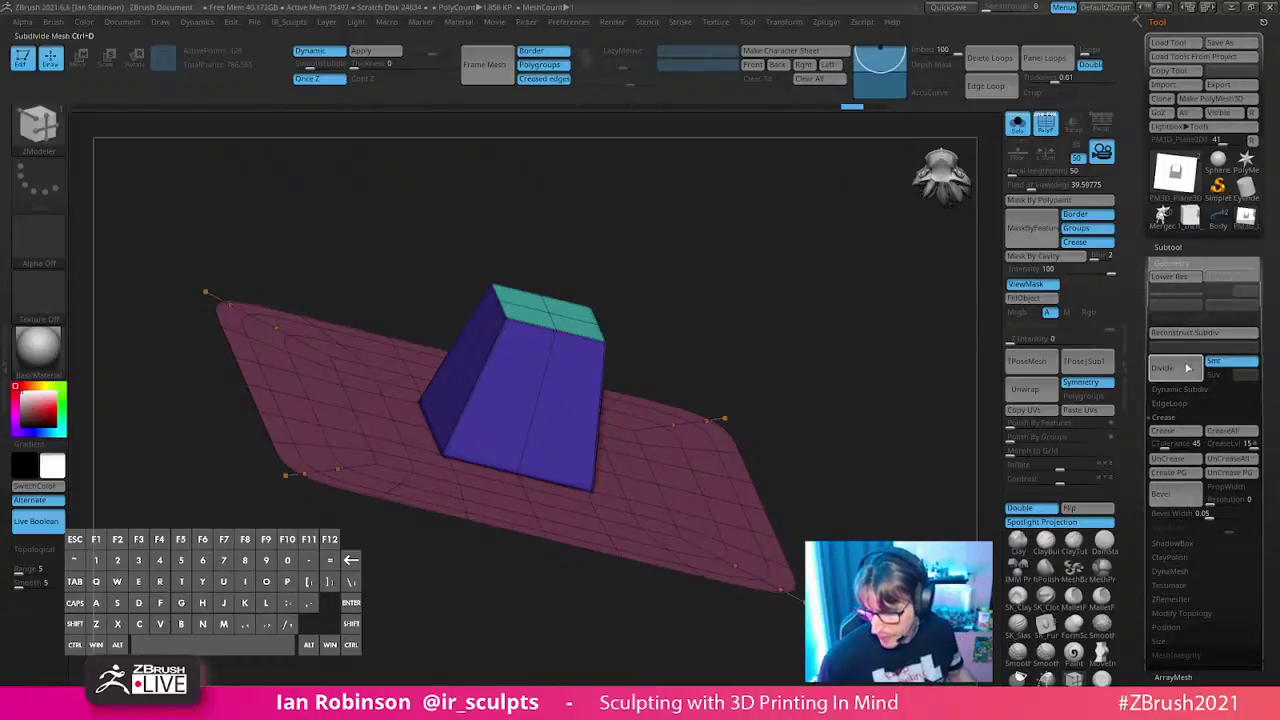
pyautogui.click(1180, 390)
pyautogui.scroll(-3, 1260, 330)
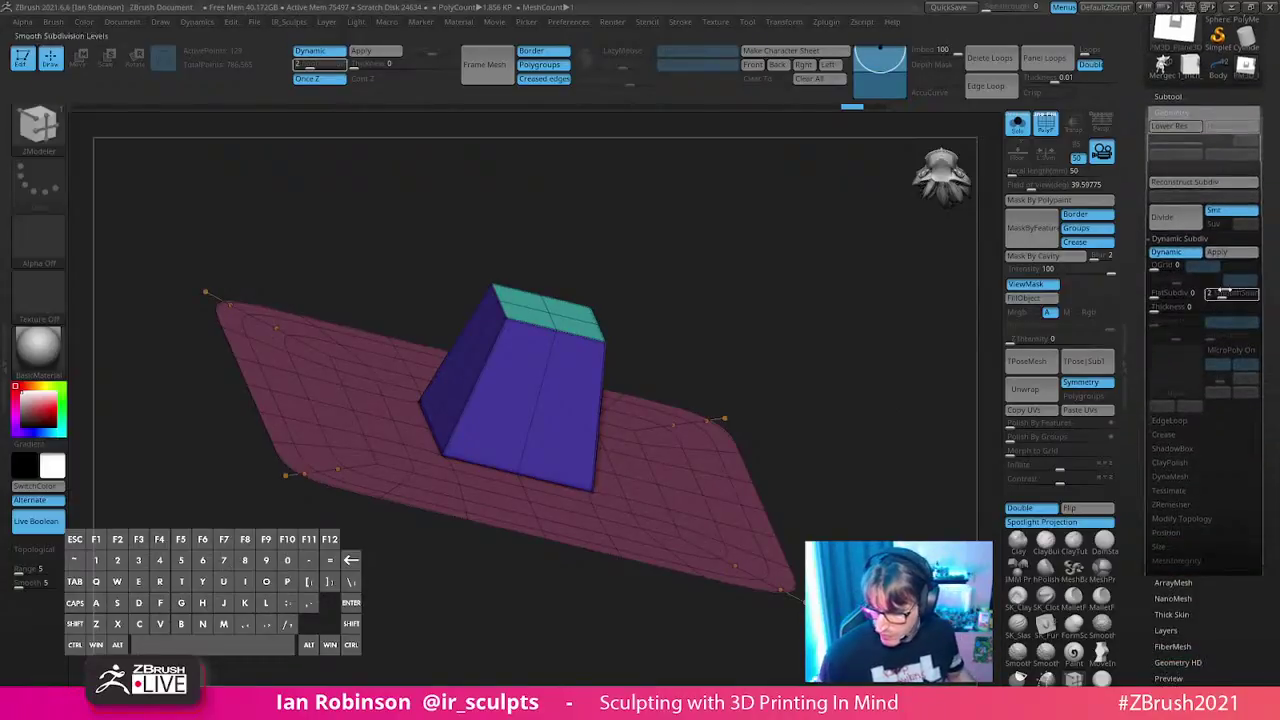
pyautogui.moveTo(1180, 305)
pyautogui.mouseDown()
pyautogui.moveTo(1158, 308)
pyautogui.moveTo(1200, 309)
pyautogui.mouseUp()
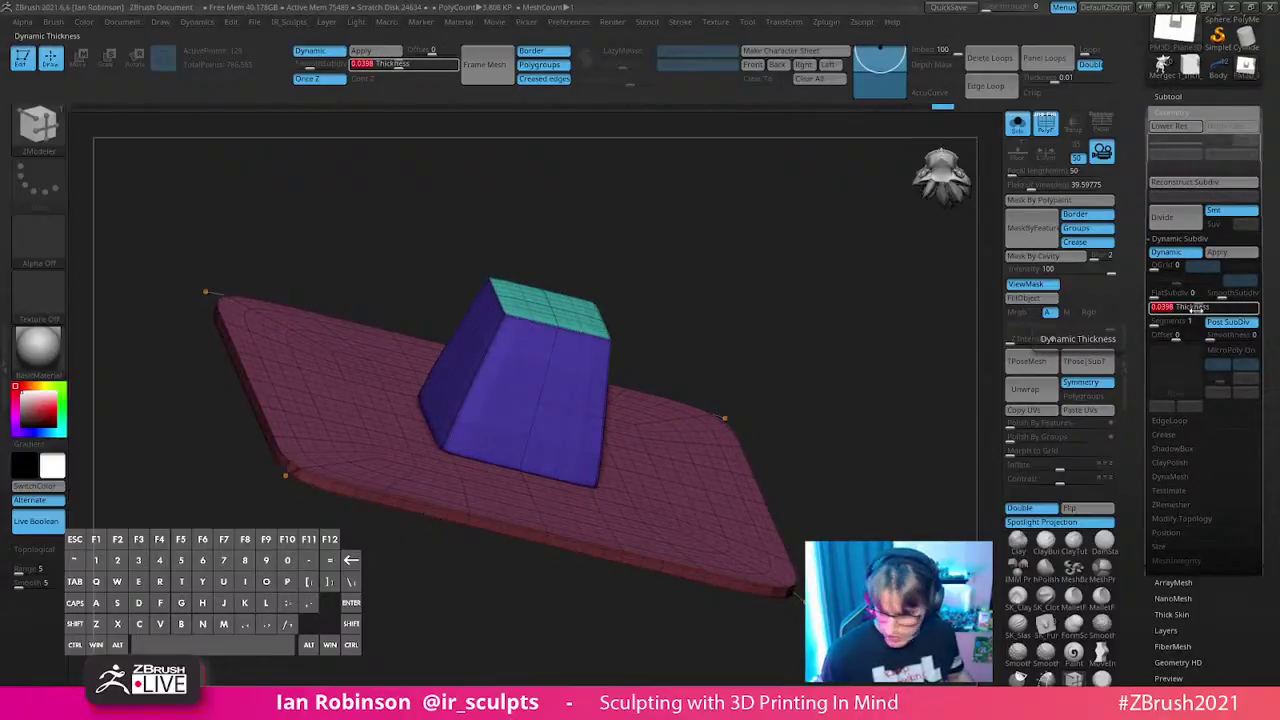
pyautogui.moveTo(900, 300); pyautogui.dragTo(830, 395)
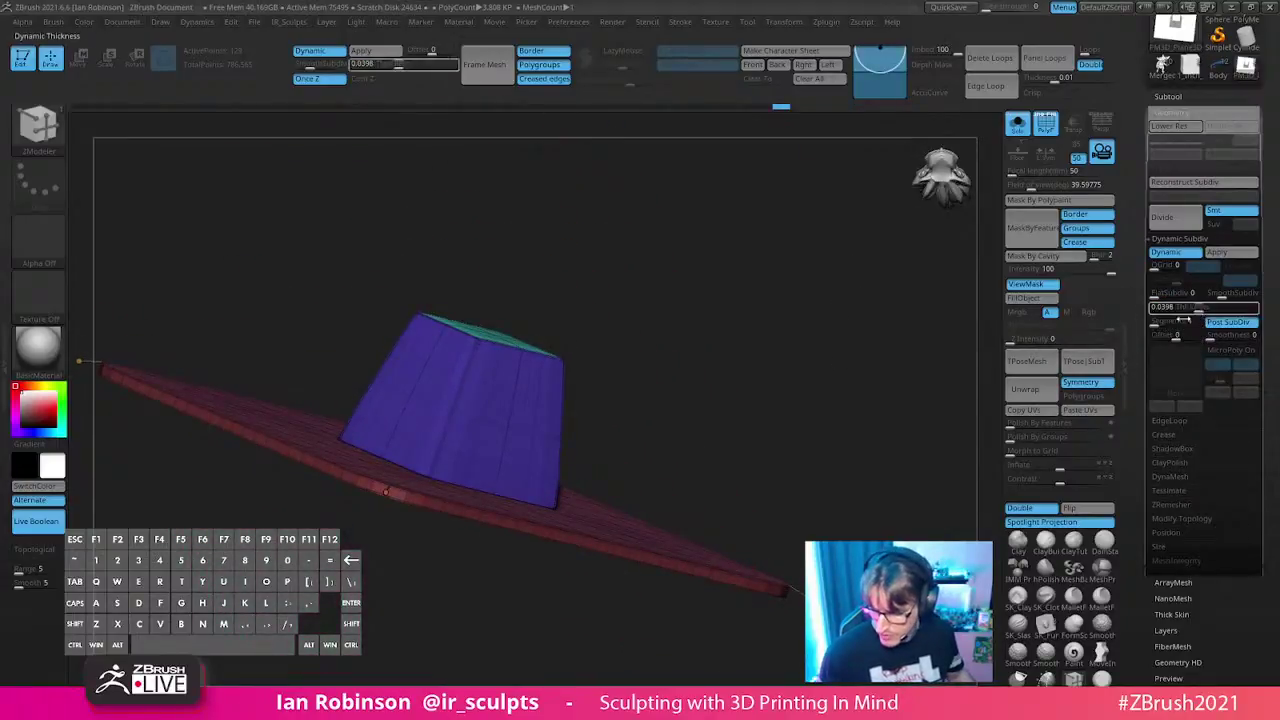
pyautogui.moveTo(1199, 309); pyautogui.dragTo(1183, 309)
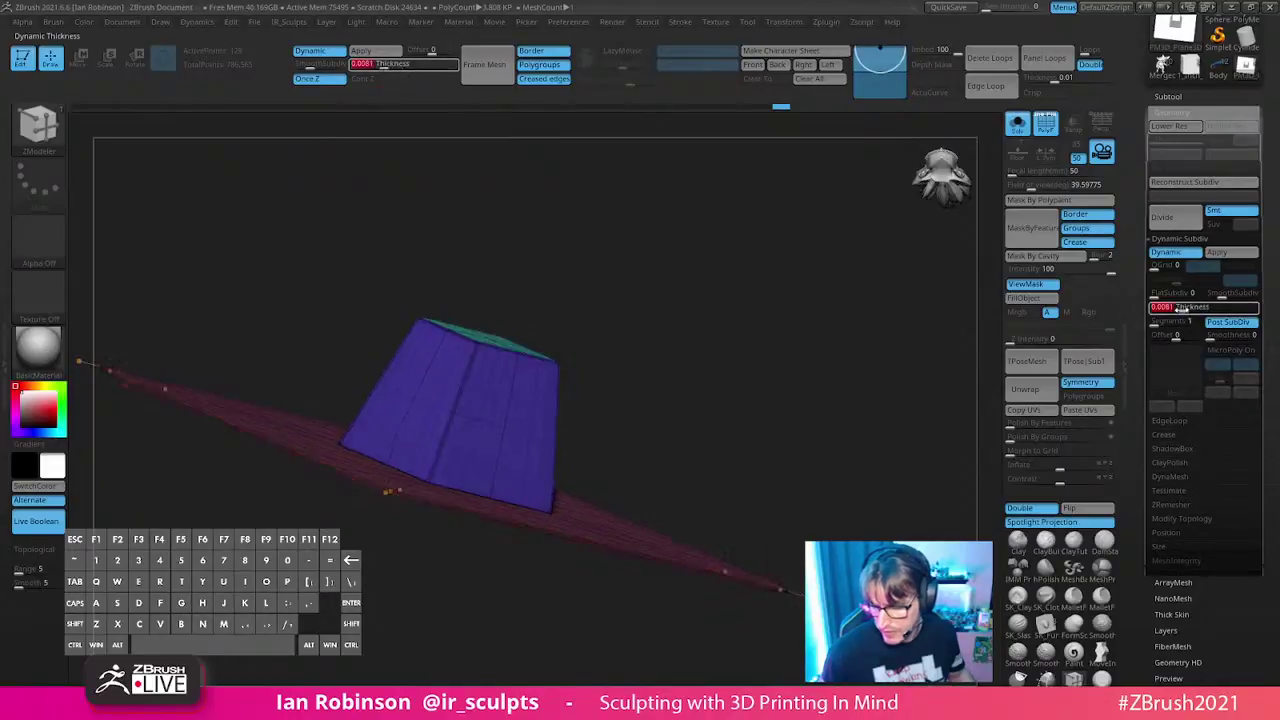
# - Turn off double-sided display, set the Dynamic Subdiv thickness to 0.01138, and check the hollow back of the key
pyautogui.moveTo(852, 391)
pyautogui.mouseDown()
pyautogui.moveTo(803, 406)
pyautogui.moveTo(854, 432)
pyautogui.moveTo(800, 379)
pyautogui.moveTo(826, 390)
pyautogui.moveTo(892, 283)
pyautogui.moveTo(880, 311)
pyautogui.moveTo(895, 380)
pyautogui.moveTo(880, 377)
pyautogui.mouseUp()
pyautogui.hotkey('shift', 'f')
pyautogui.hotkey('shift', 'f')
pyautogui.click(1028, 512)
pyautogui.click(1187, 310)
pyautogui.keyDown('alt'); pyautogui.moveTo(930, 441); pyautogui.dragTo(812, 494); pyautogui.keyUp('alt')
pyautogui.hotkey('shift', 'f')
pyautogui.hotkey('shift', 'f')
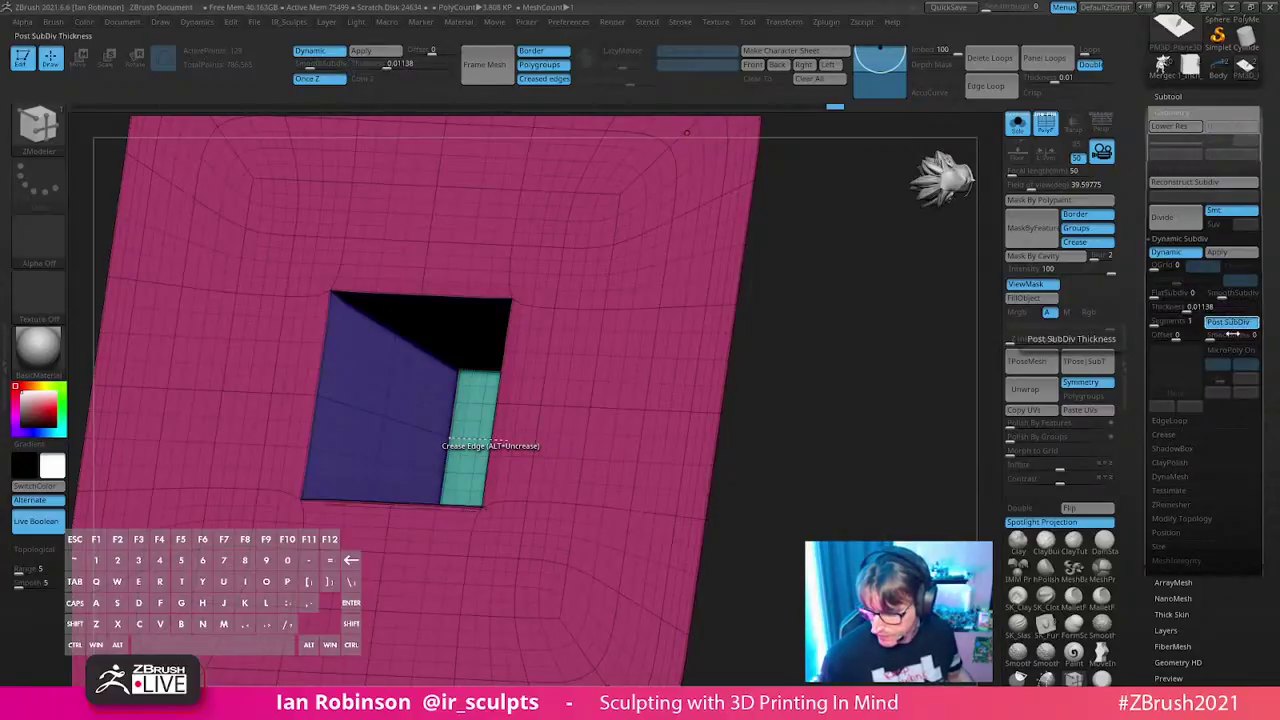
# - Set the crease level to 2 and view the opening behind the block
pyautogui.click(1163, 434)
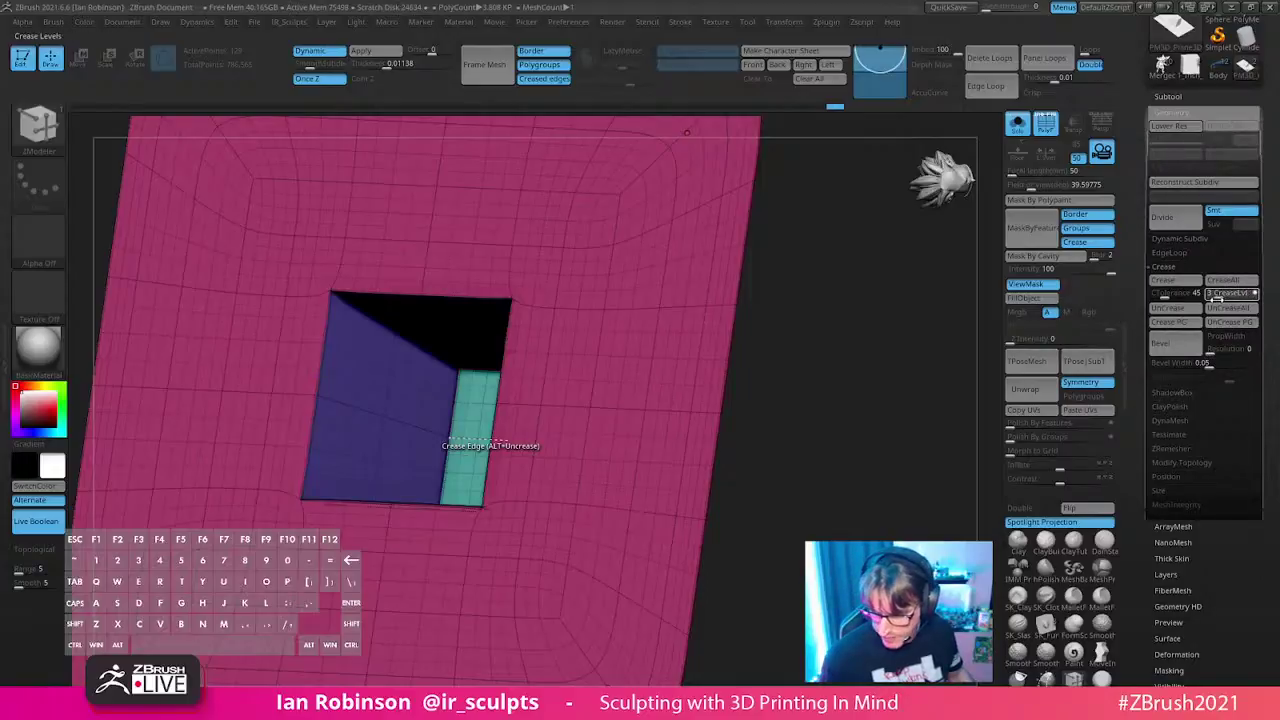
pyautogui.keyDown('alt'); pyautogui.moveTo(826, 426); pyautogui.dragTo(843, 400); pyautogui.keyUp('alt')
pyautogui.moveTo(843, 400); pyautogui.dragTo(912, 375)
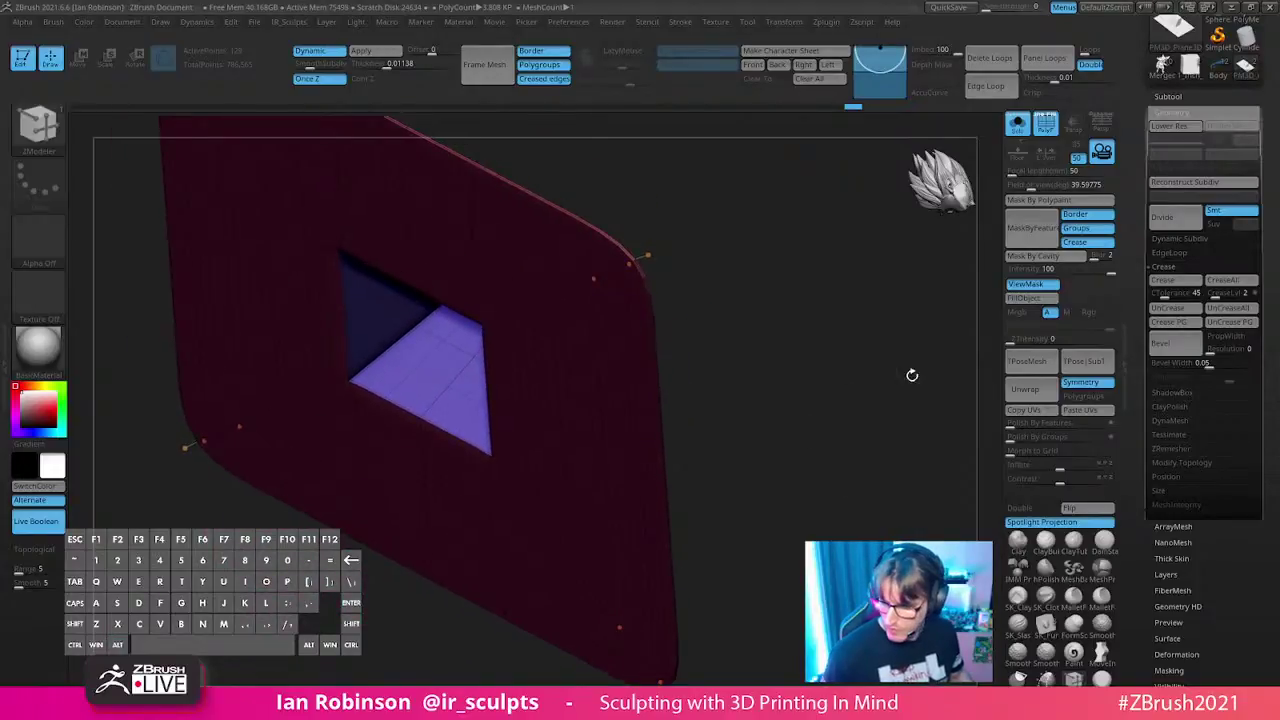
# - Try the Dynamic Subdiv thickness smoothness and a SmoothSubdiv level of 3, and view the key from the front
pyautogui.click(1184, 240)
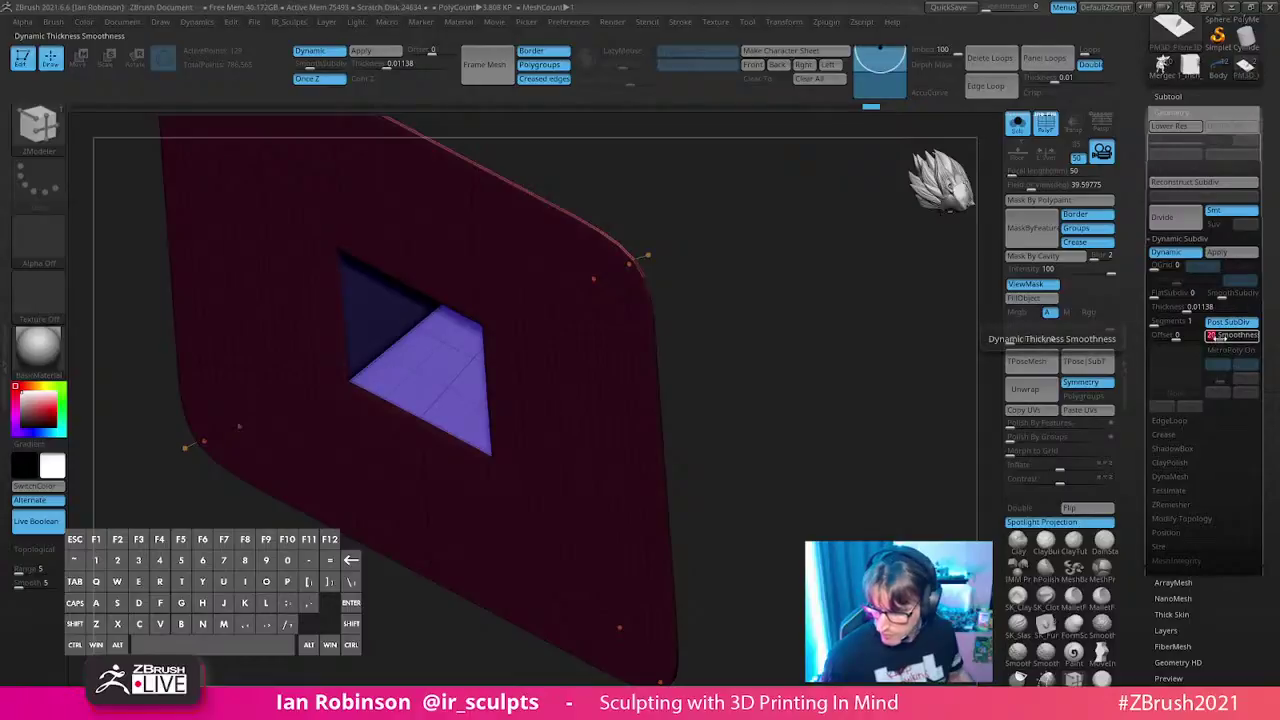
pyautogui.click(1222, 295)
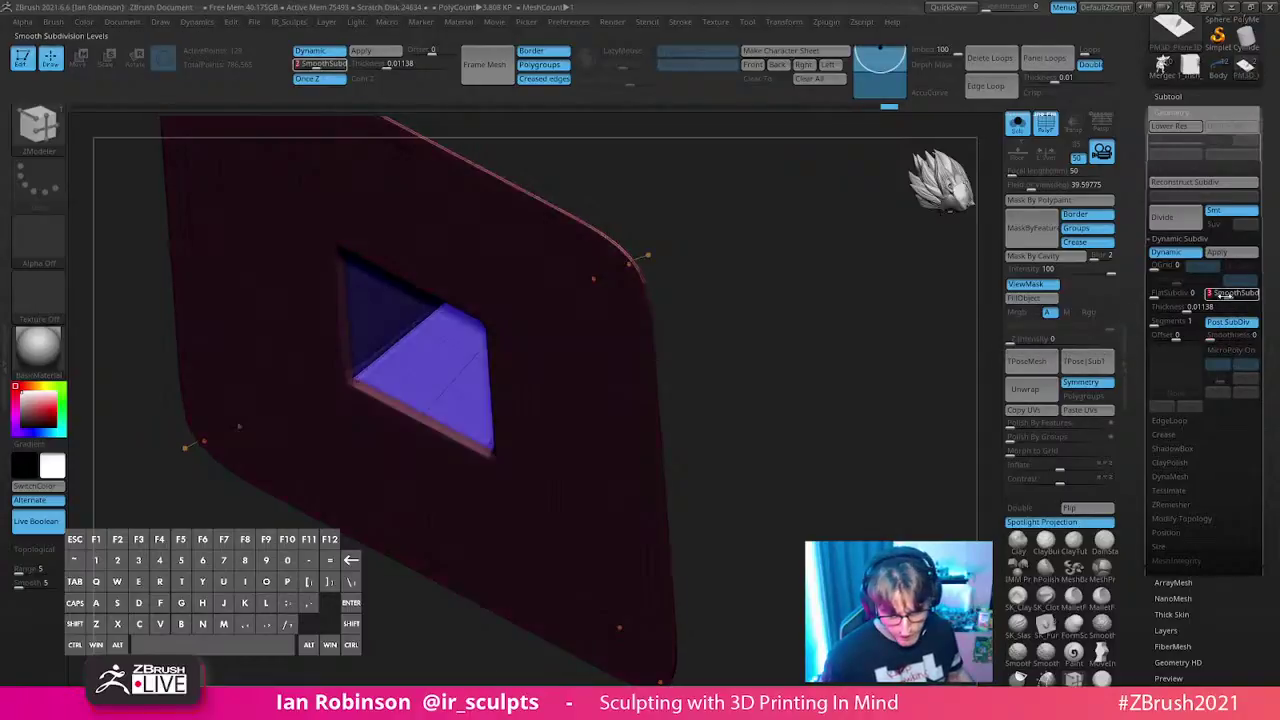
pyautogui.moveTo(880, 330); pyautogui.dragTo(809, 462)
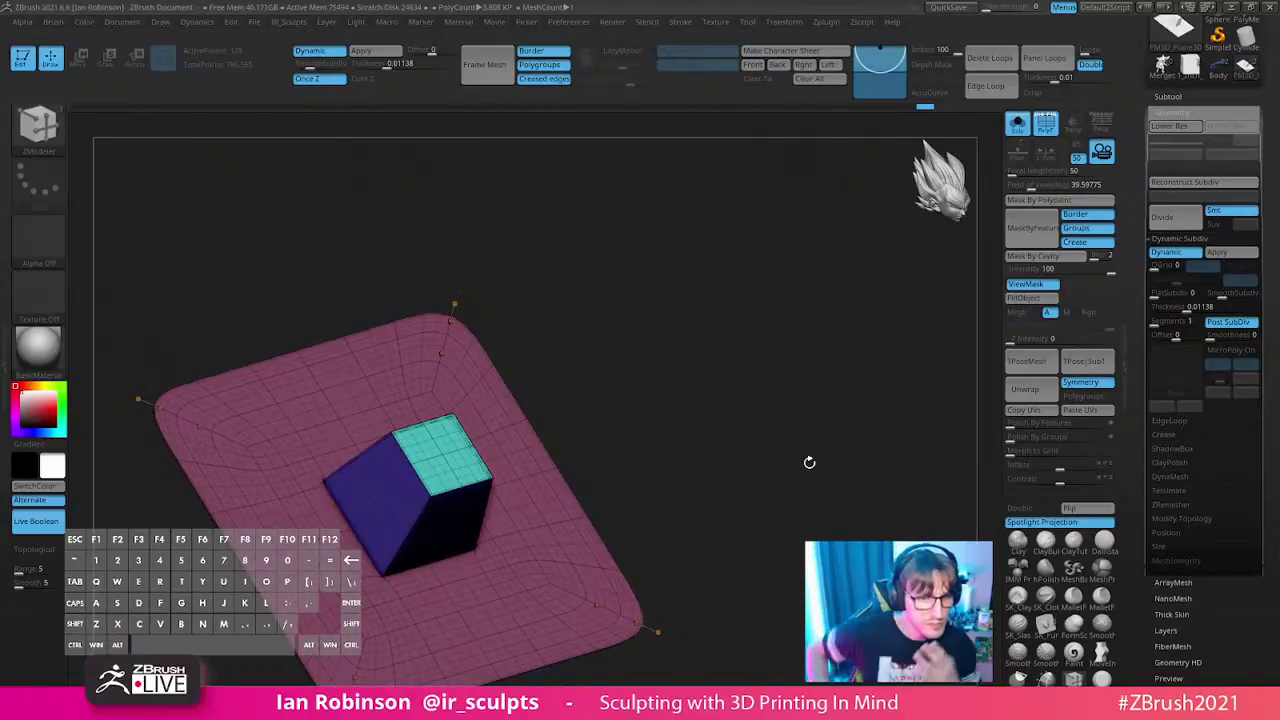
pyautogui.moveTo(743, 386); pyautogui.dragTo(810, 366)
pyautogui.scroll(5, 1262, 157)
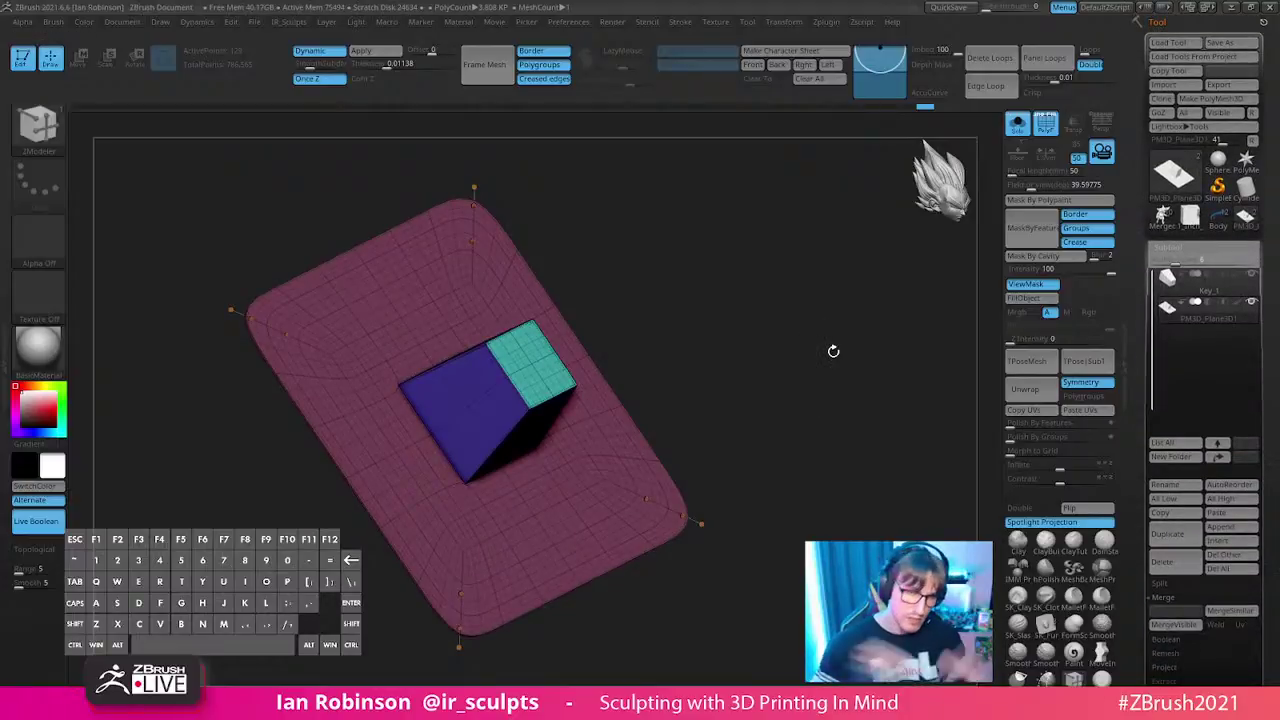
pyautogui.moveTo(833, 351)
pyautogui.keyDown('alt'); pyautogui.mouseDown()
pyautogui.moveTo(820, 406)
pyautogui.moveTo(927, 401)
pyautogui.mouseUp(); pyautogui.keyUp('alt')
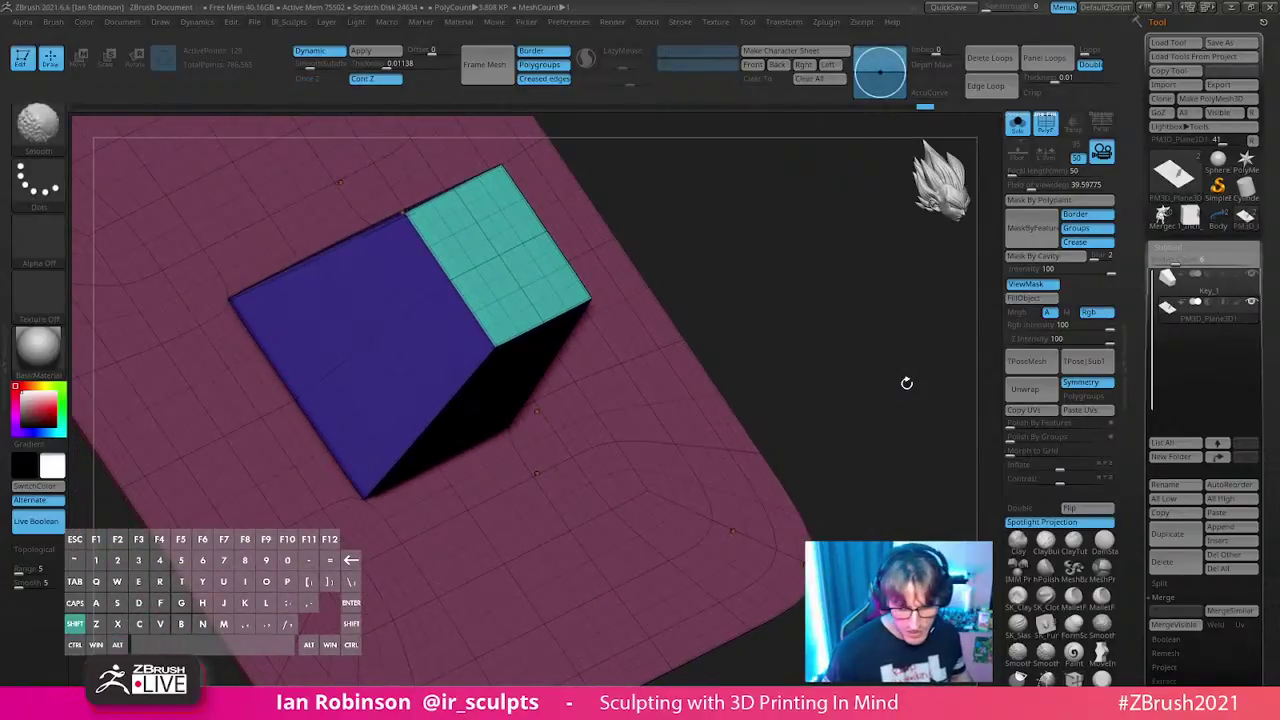
# - Turn off Dynamic Subdivision and open the crease settings in the Geometry options
pyautogui.click(1190, 250)
pyautogui.click(1178, 261)
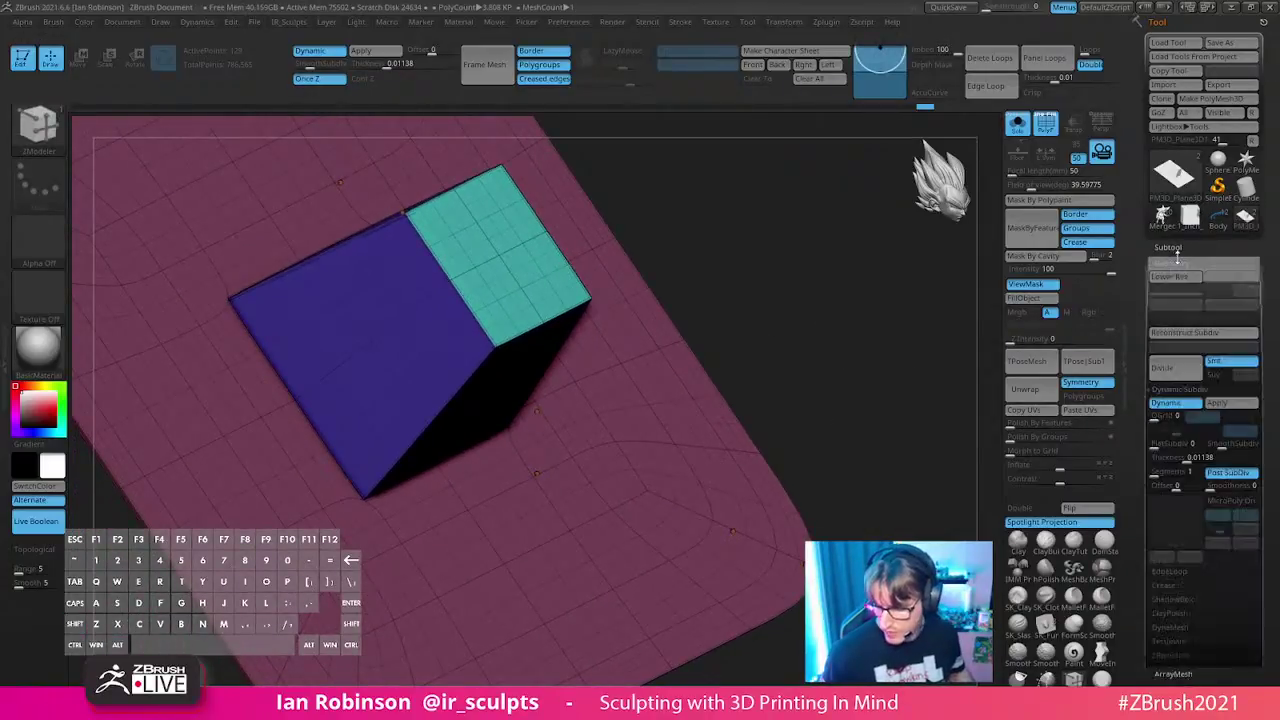
pyautogui.hotkey('shift', 'd')
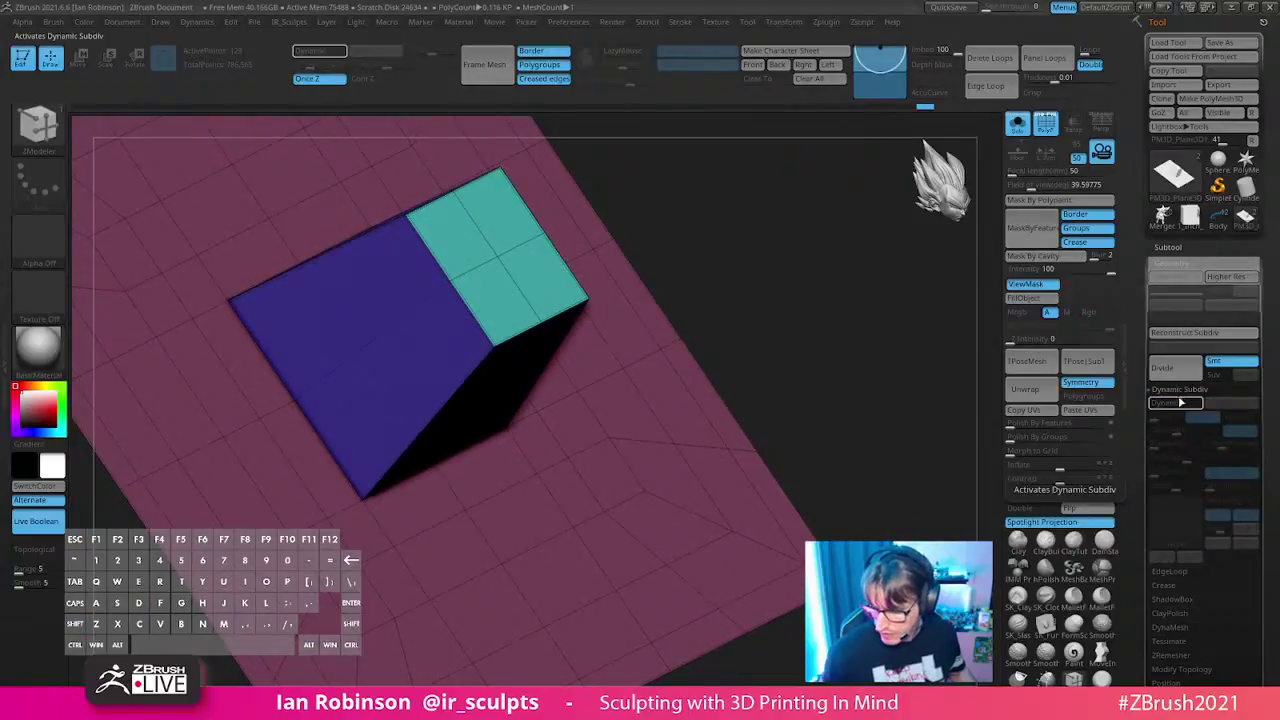
pyautogui.click(1186, 390)
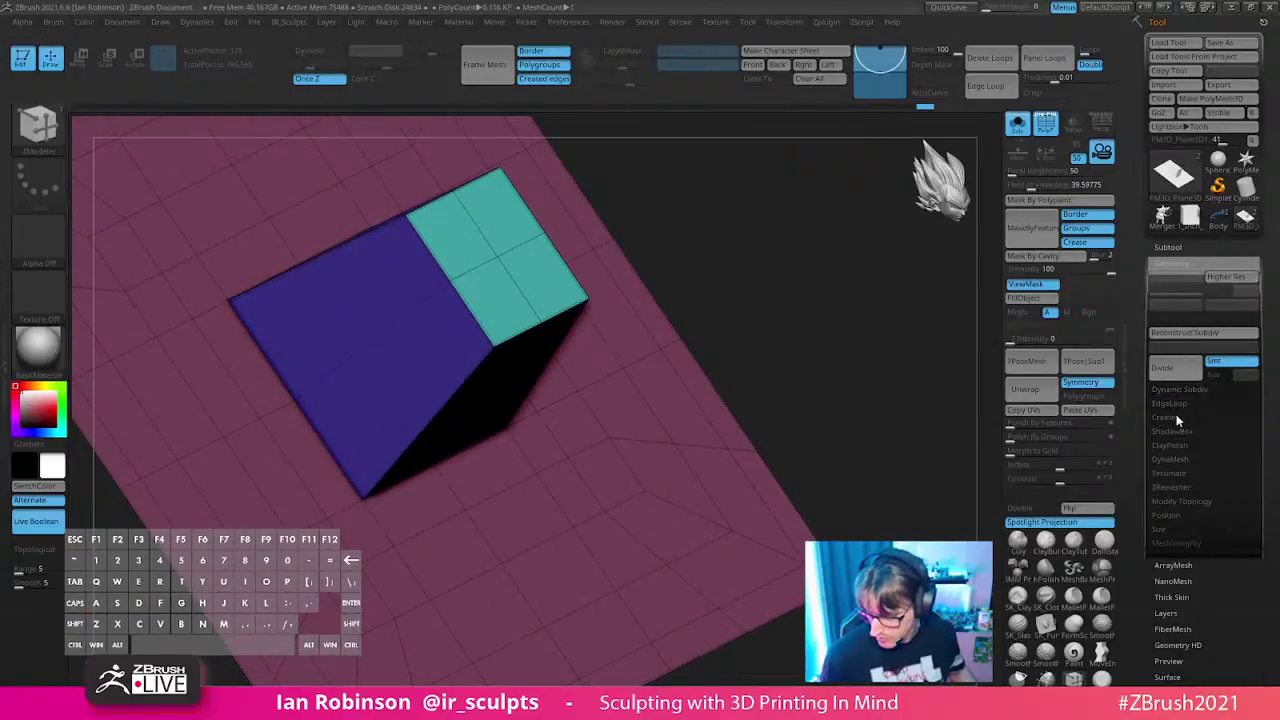
pyautogui.click(1175, 416)
# - Set the ZModeler edge action to Insert and add supporting edge loops along the block's side near its base and cap
pyautogui.moveTo(845, 312); pyautogui.dragTo(798, 274)
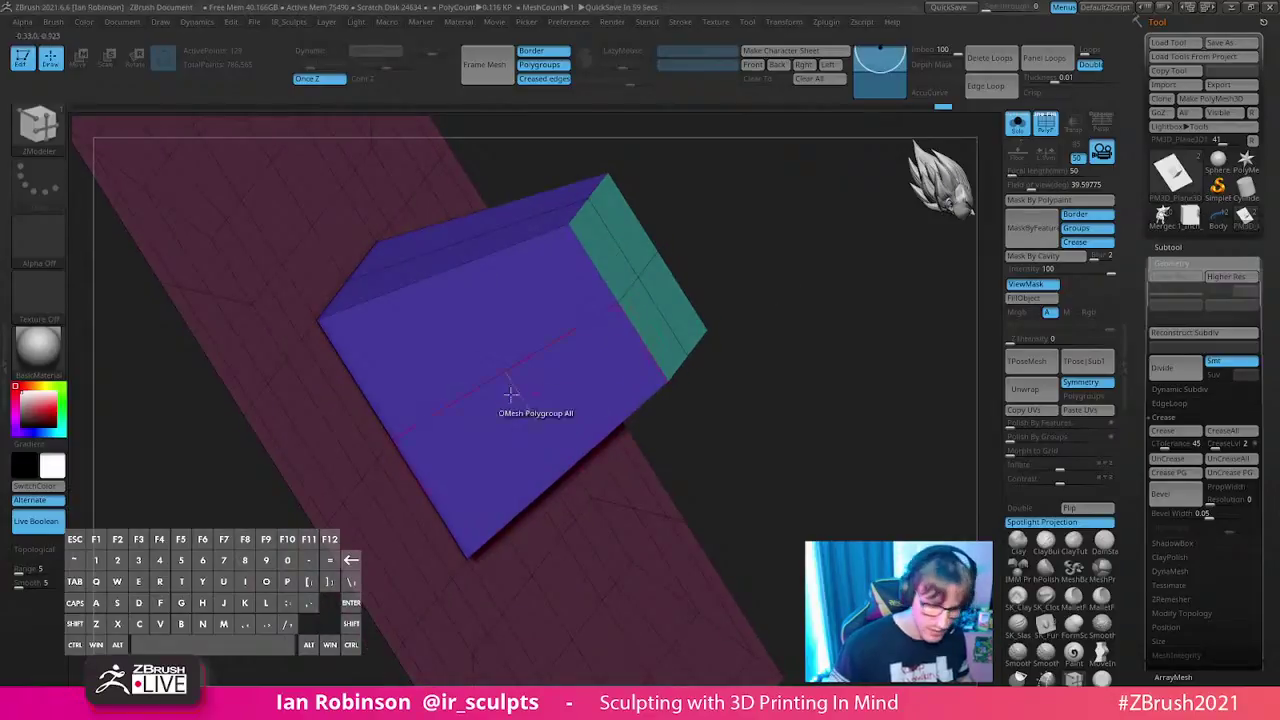
pyautogui.press('space')
pyautogui.press('space')
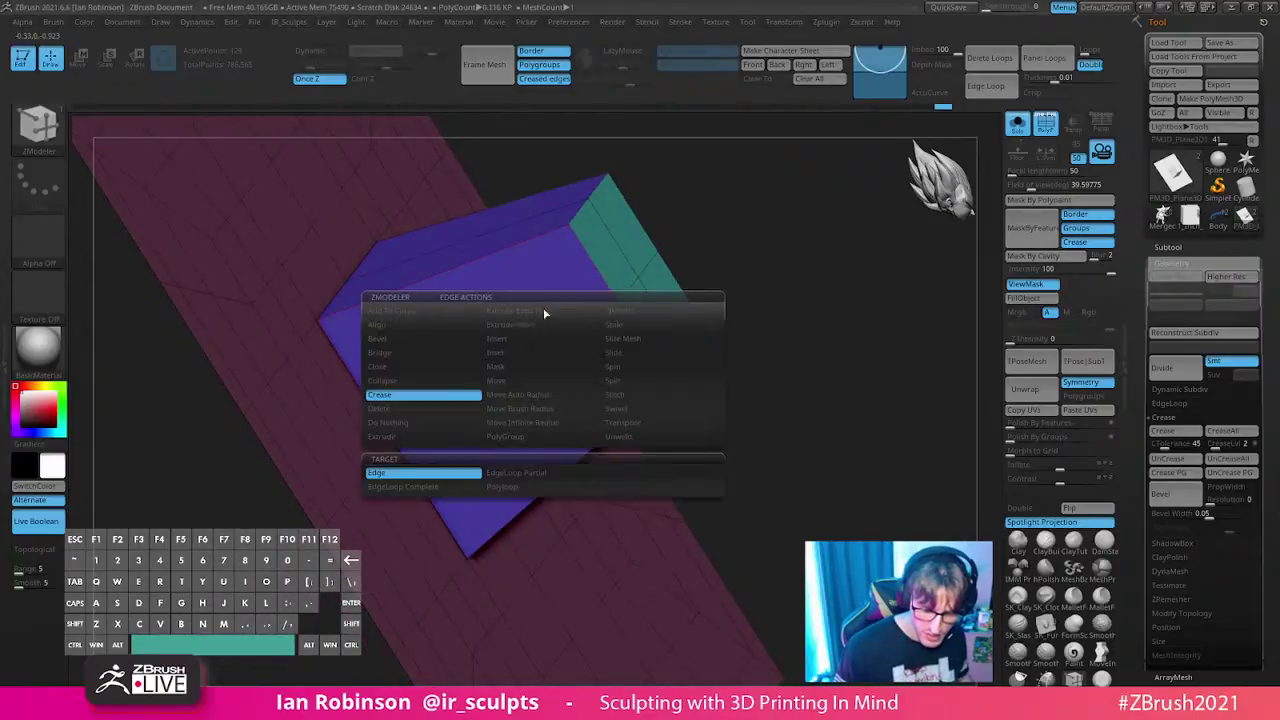
pyautogui.click(531, 345)
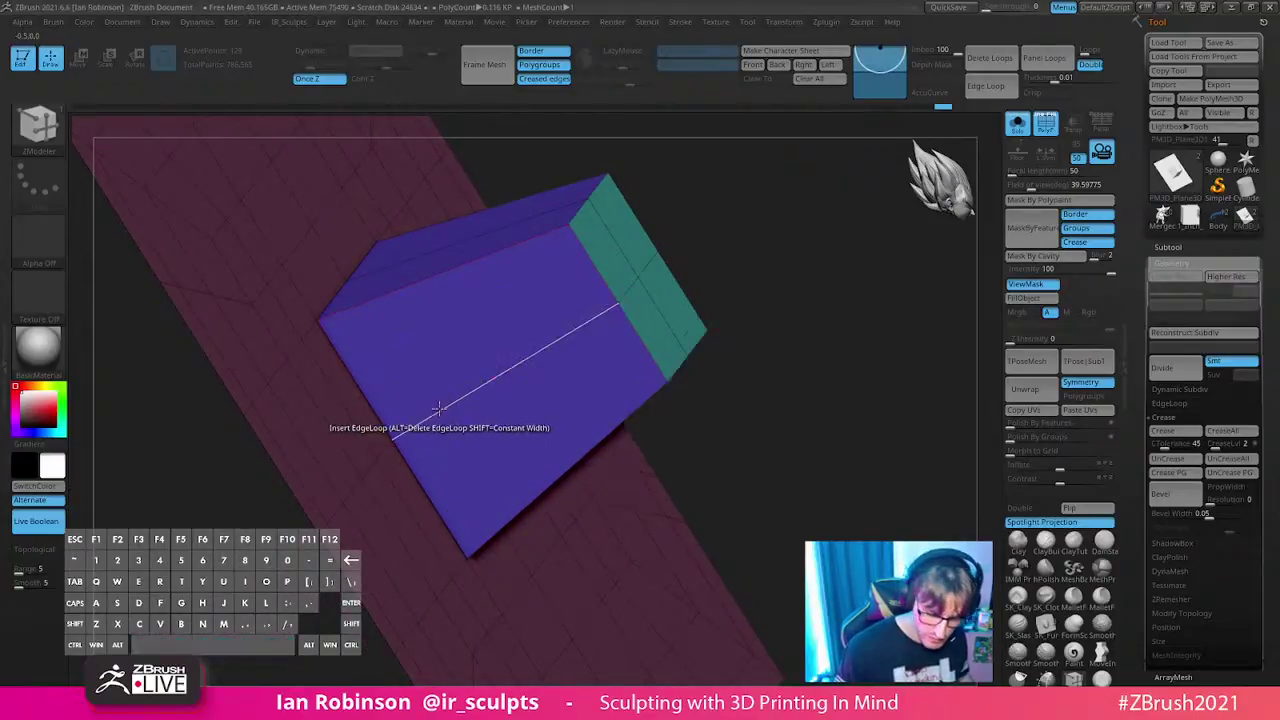
pyautogui.click(400, 442)
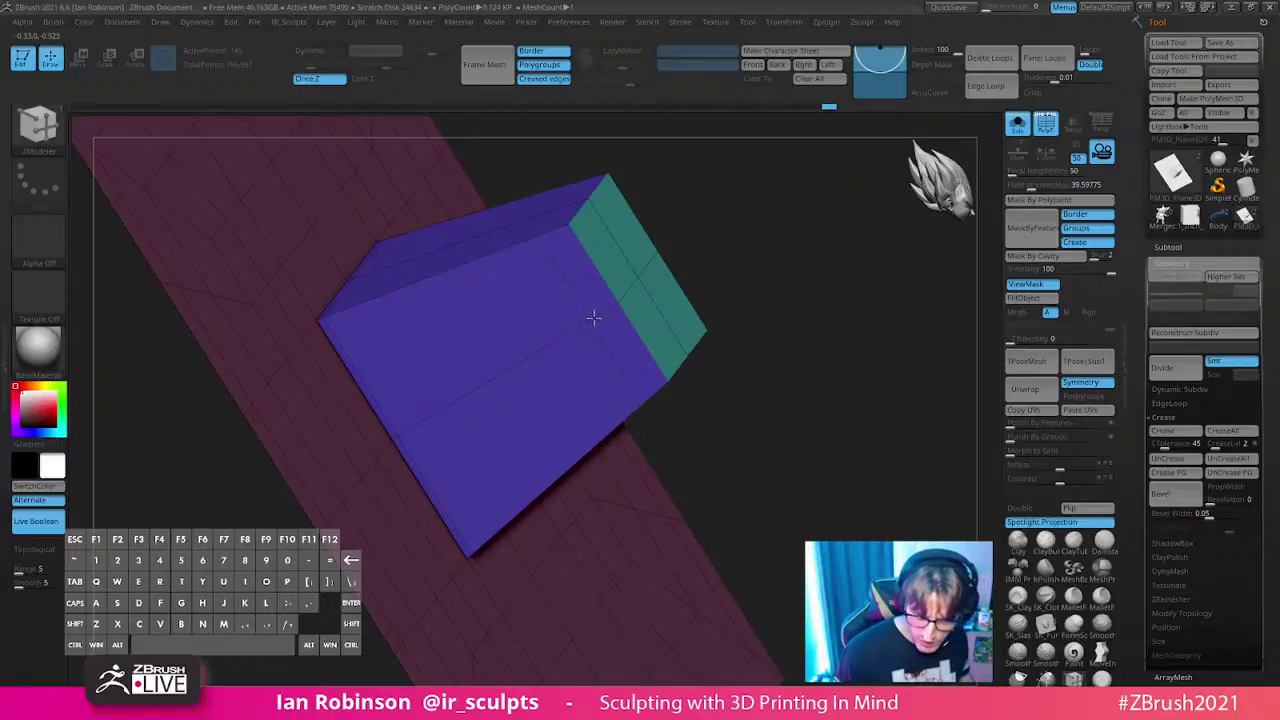
pyautogui.keyDown('shift'); pyautogui.moveTo(612, 305); pyautogui.dragTo(662, 316); pyautogui.keyUp('shift')
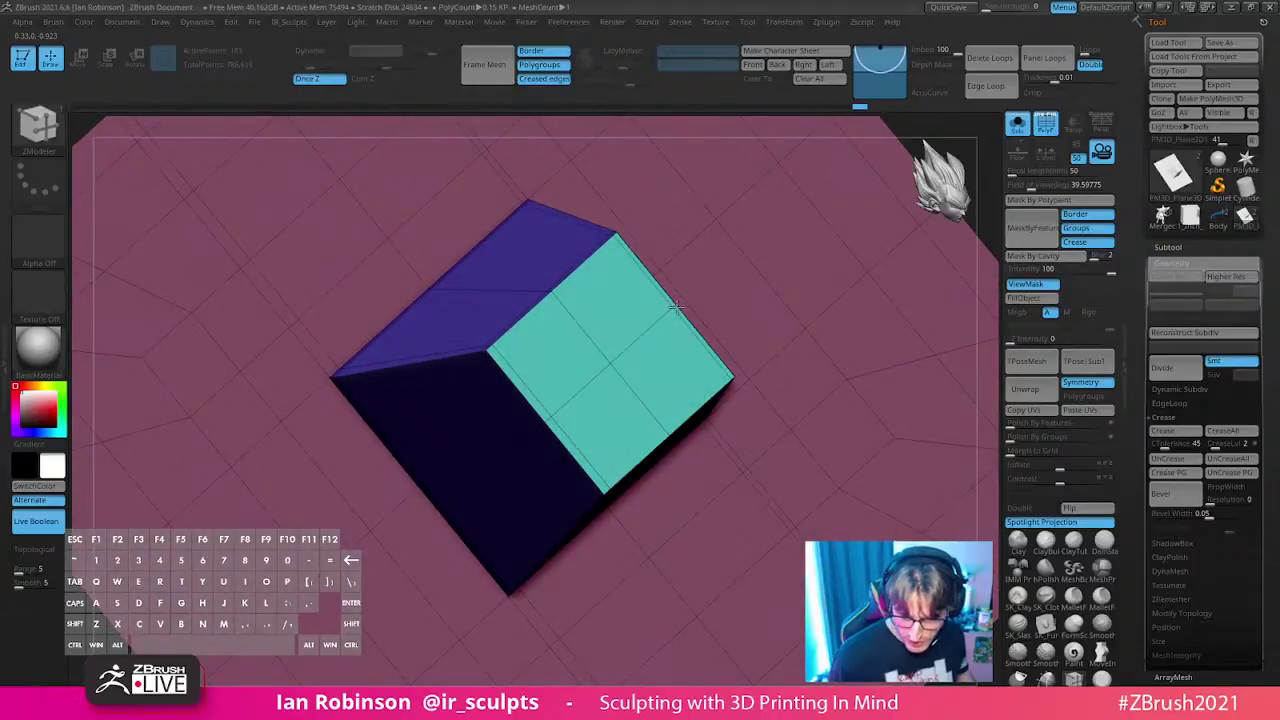
# - Insert further supporting edge loops close to the outer edges of the block's end cap
pyautogui.click(676, 318)
pyautogui.click(651, 423)
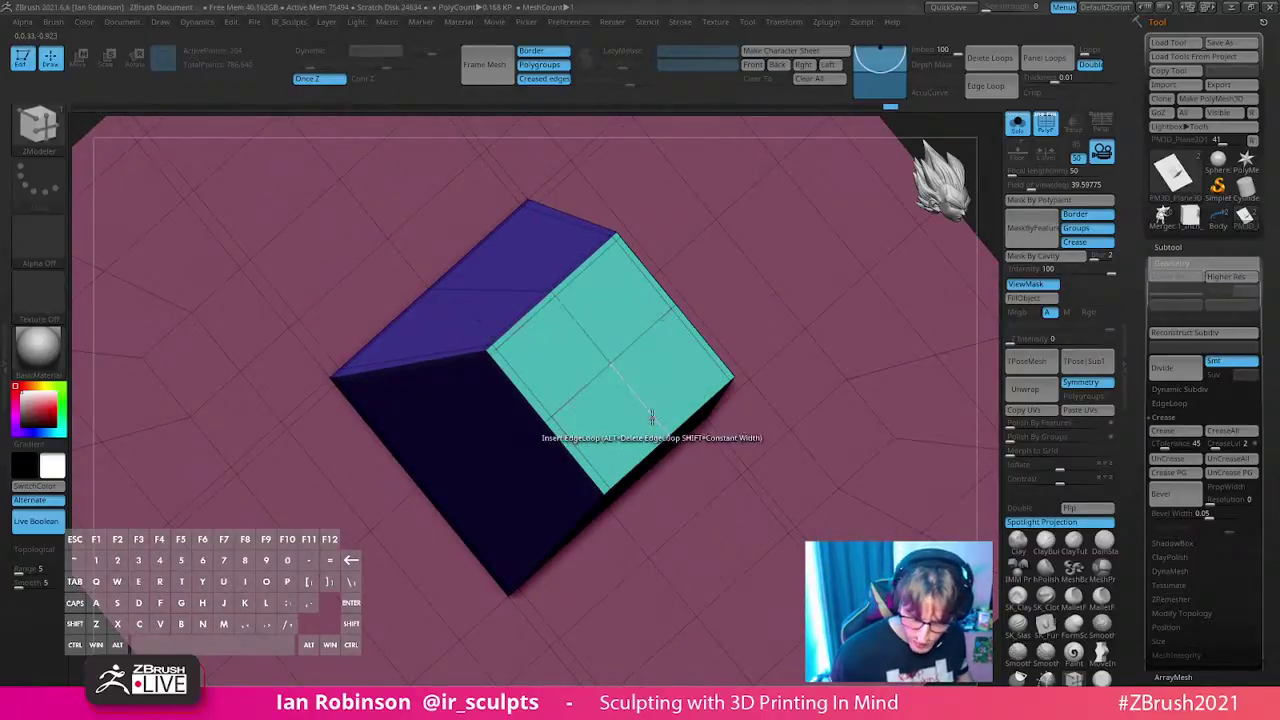
pyautogui.click(668, 428)
pyautogui.moveTo(686, 434)
pyautogui.mouseDown()
pyautogui.moveTo(400, 497)
pyautogui.moveTo(443, 486)
pyautogui.mouseUp()
pyautogui.moveTo(503, 371); pyautogui.dragTo(686, 329)
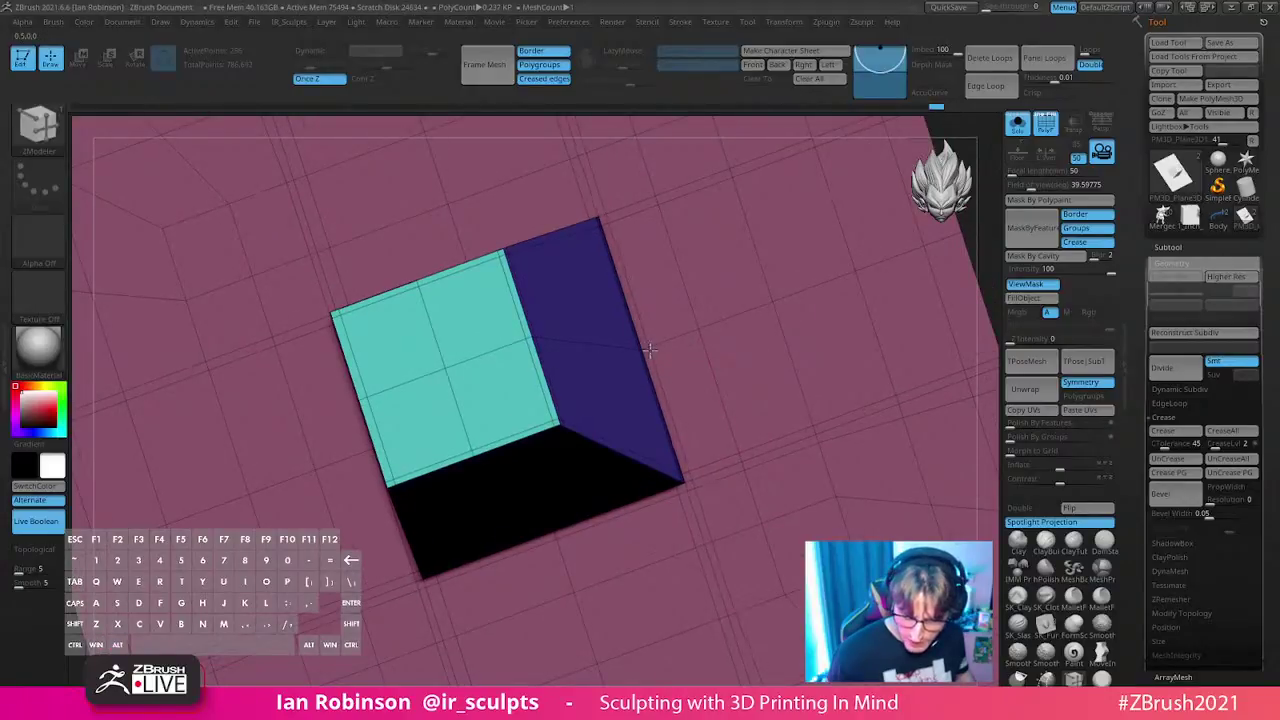
# - Turn on Dynamic Subdivision for the key and inspect its smoothed block edges with the wireframe shown
pyautogui.moveTo(650, 375); pyautogui.dragTo(885, 290)
pyautogui.press('d')
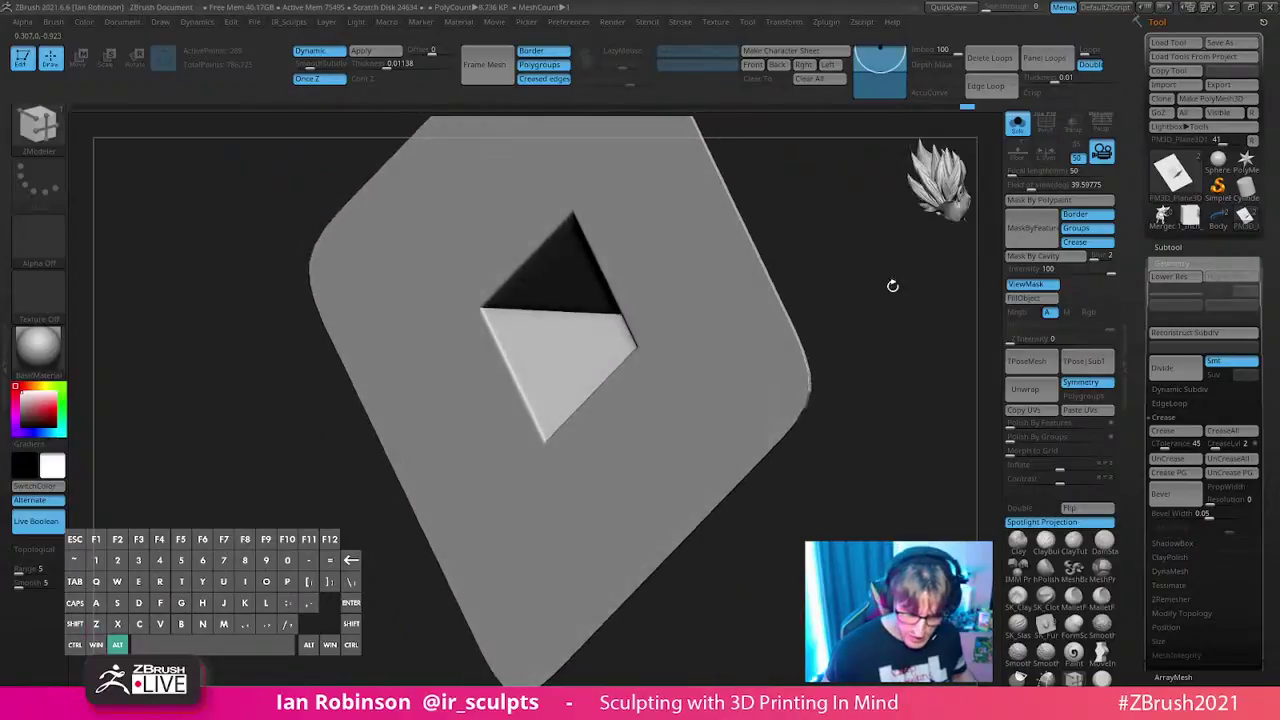
pyautogui.scroll(5, 478, 330)
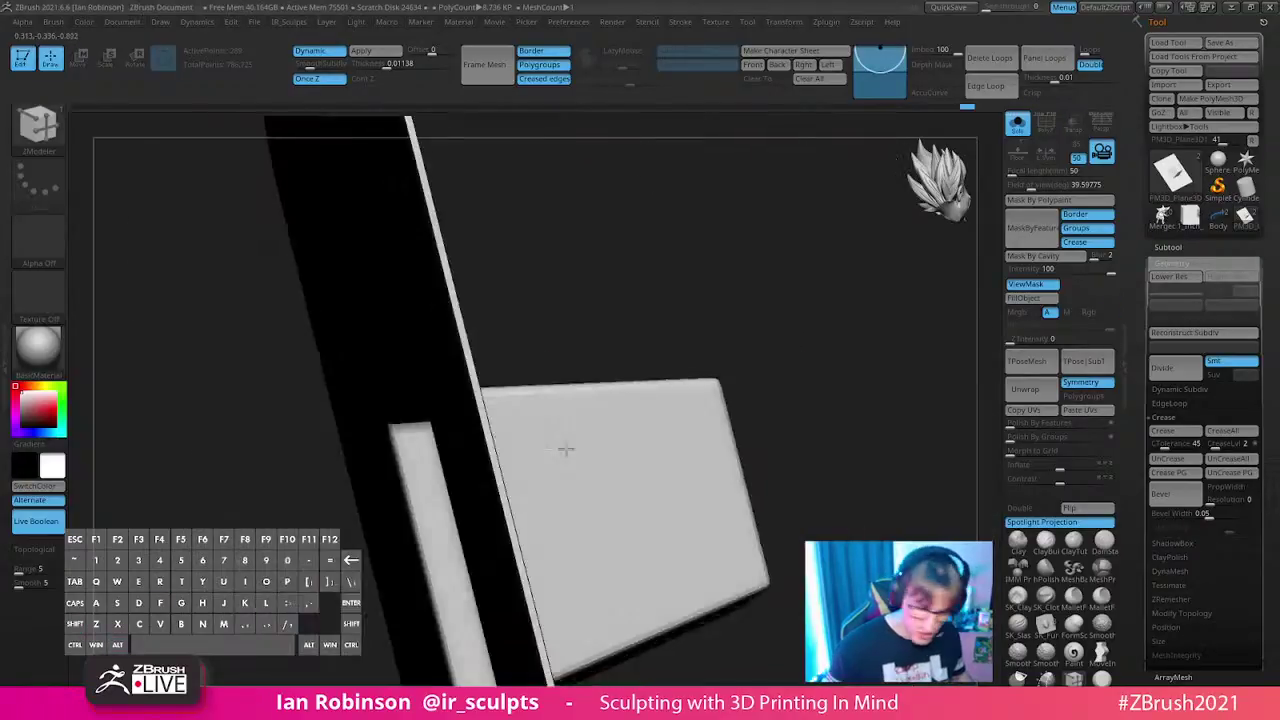
pyautogui.moveTo(565, 449); pyautogui.dragTo(780, 331)
pyautogui.hotkey('shift', 'f')
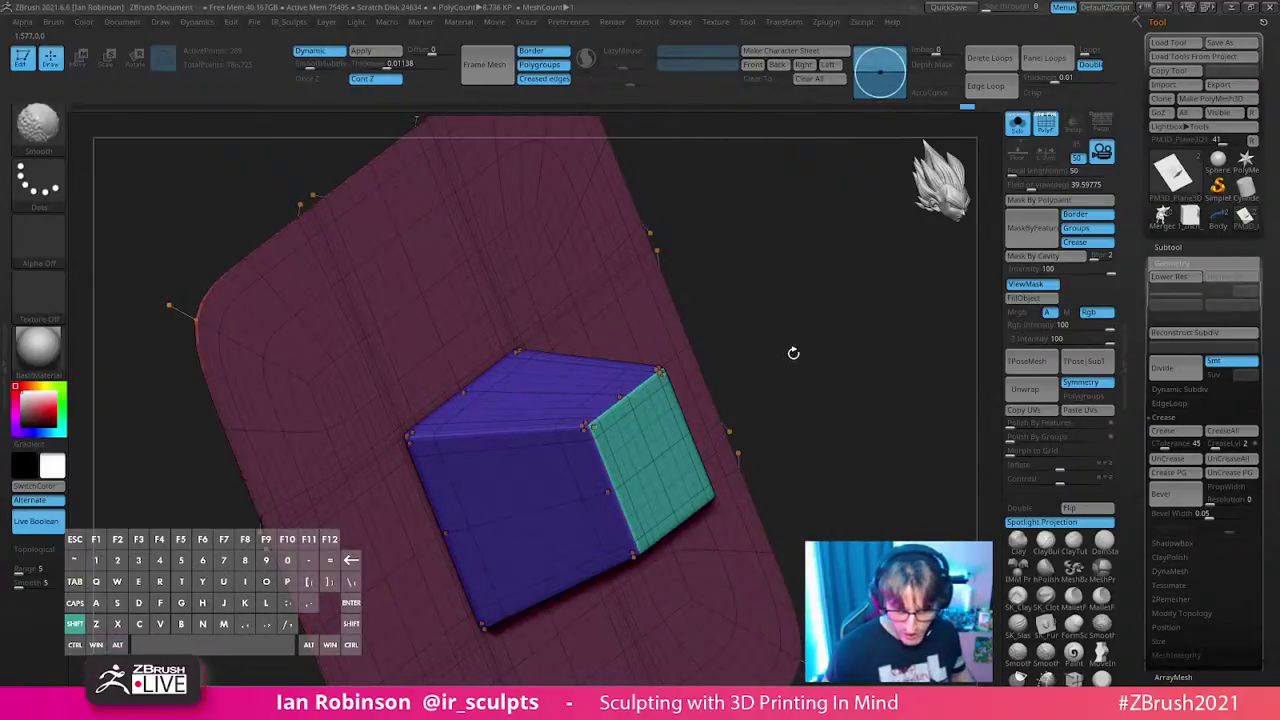
# - Compare the key's smoothed and unsmoothed states with the wireframe on and off, viewing the block and plate corners from several angles
pyautogui.hotkey('shift', 'd')
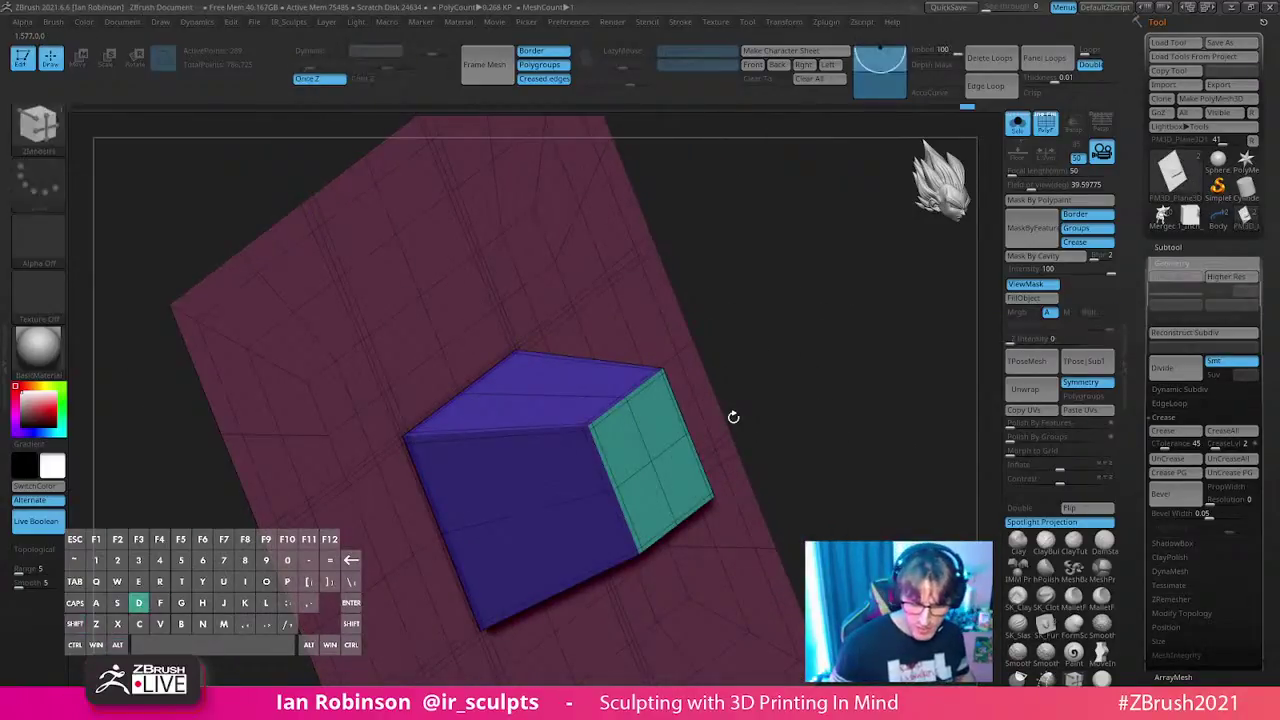
pyautogui.press('d')
pyautogui.hotkey('shift', 'f')
pyautogui.moveTo(793, 343); pyautogui.dragTo(774, 397)
pyautogui.hotkey('shift', 'd')
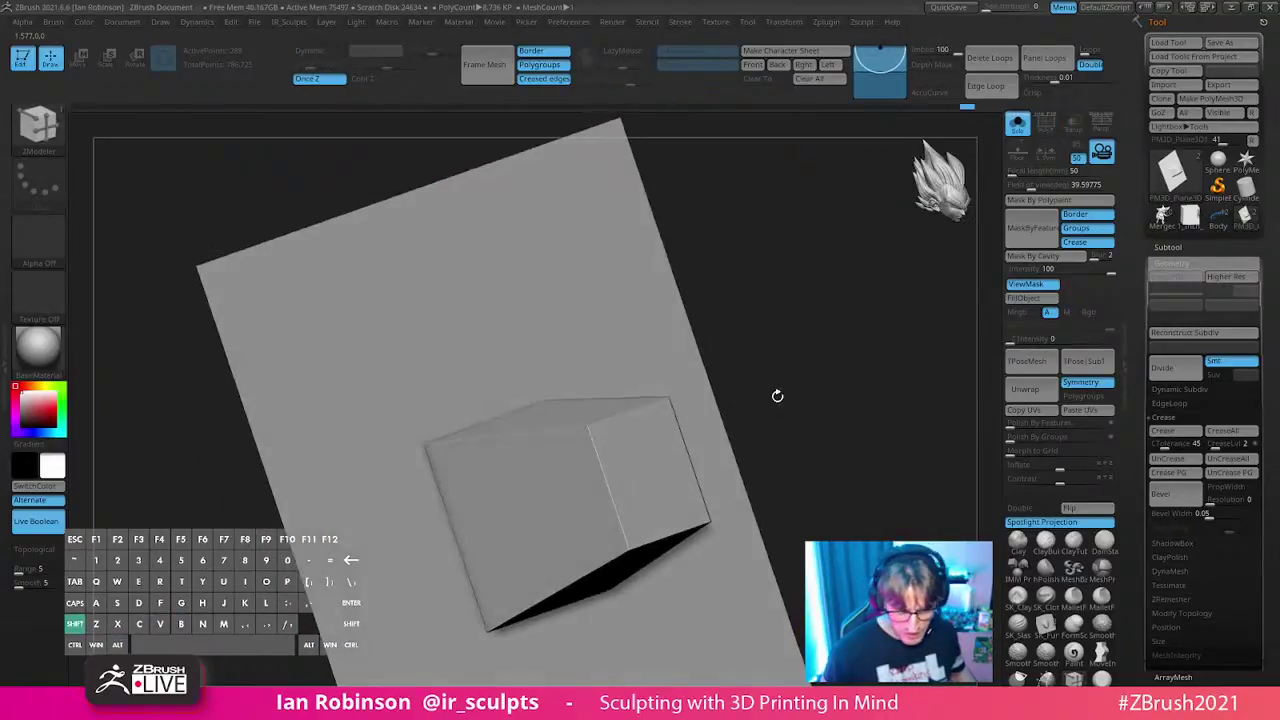
pyautogui.hotkey('shift', 'f')
pyautogui.keyDown('alt'); pyautogui.moveTo(851, 323); pyautogui.dragTo(286, 286); pyautogui.keyUp('alt')
pyautogui.hotkey('shift', 'd')
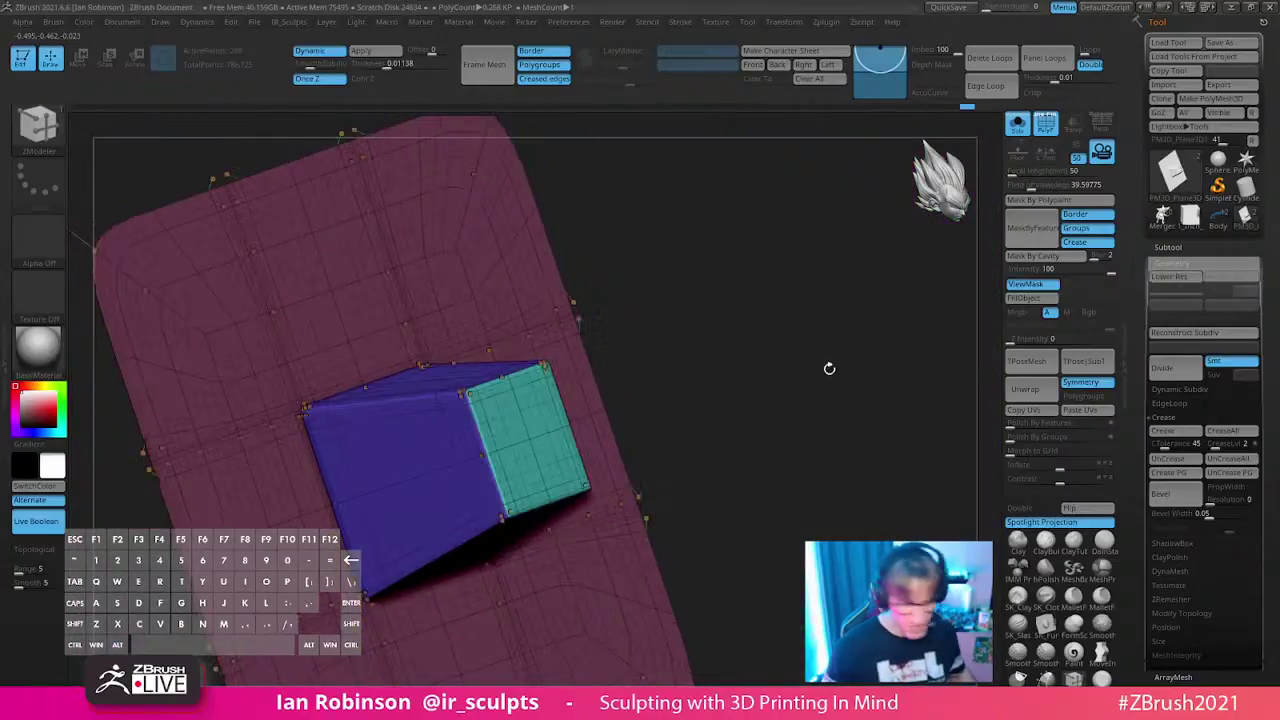
pyautogui.hotkey('shift', 'f')
pyautogui.moveTo(817, 437)
pyautogui.mouseDown()
pyautogui.moveTo(760, 394)
pyautogui.moveTo(777, 446)
pyautogui.moveTo(836, 428)
pyautogui.mouseUp()
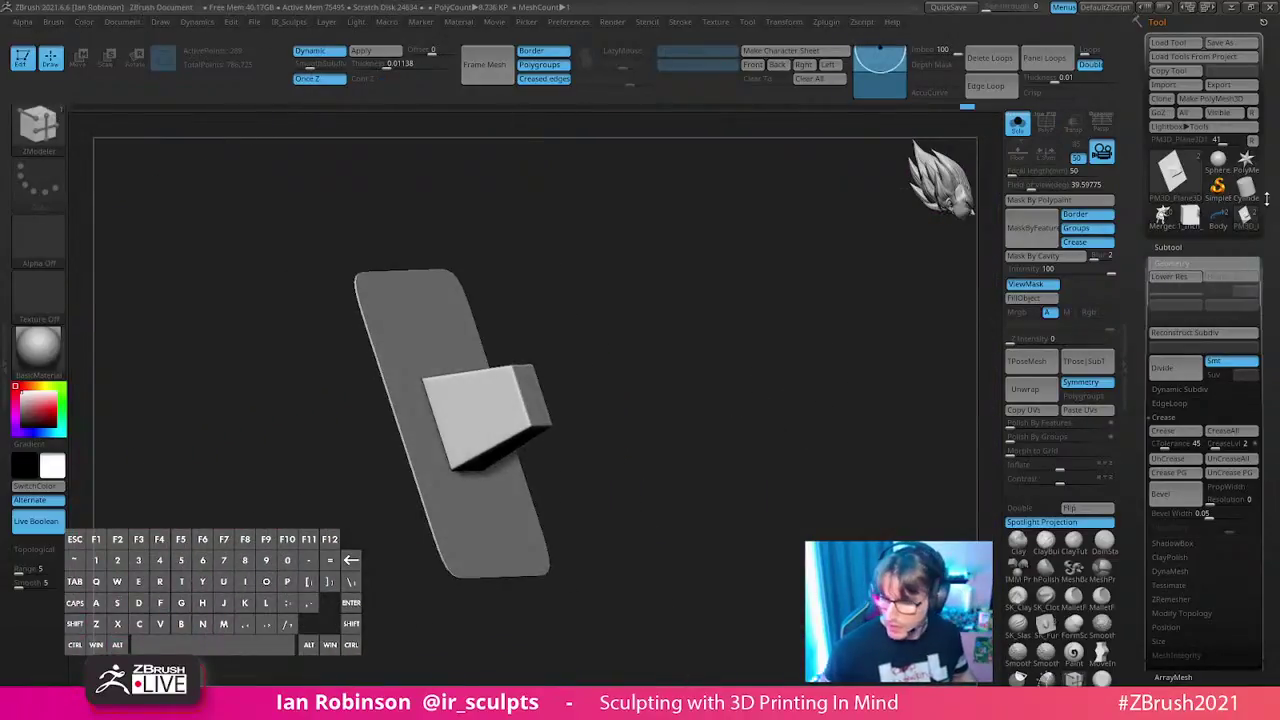
# - Save the key tool to the Desktop as Basic_3D_Printing_KeyCutters
pyautogui.click(1219, 42)
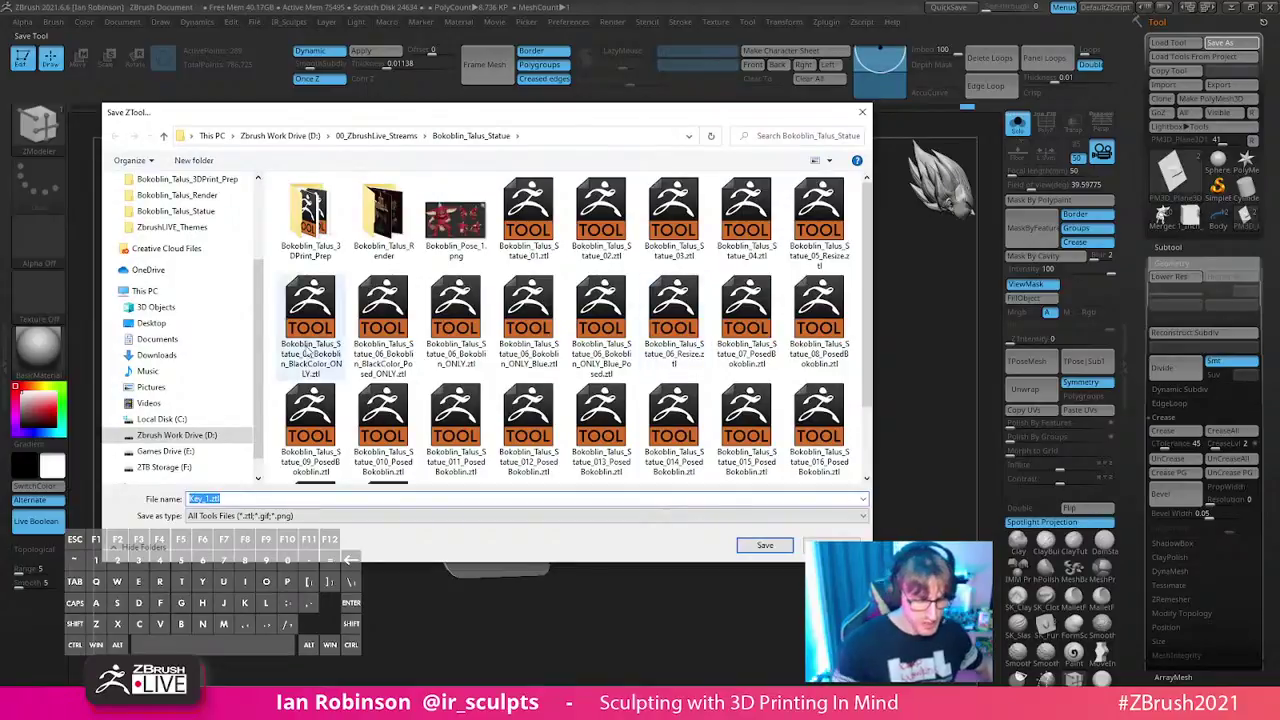
pyautogui.click(192, 290)
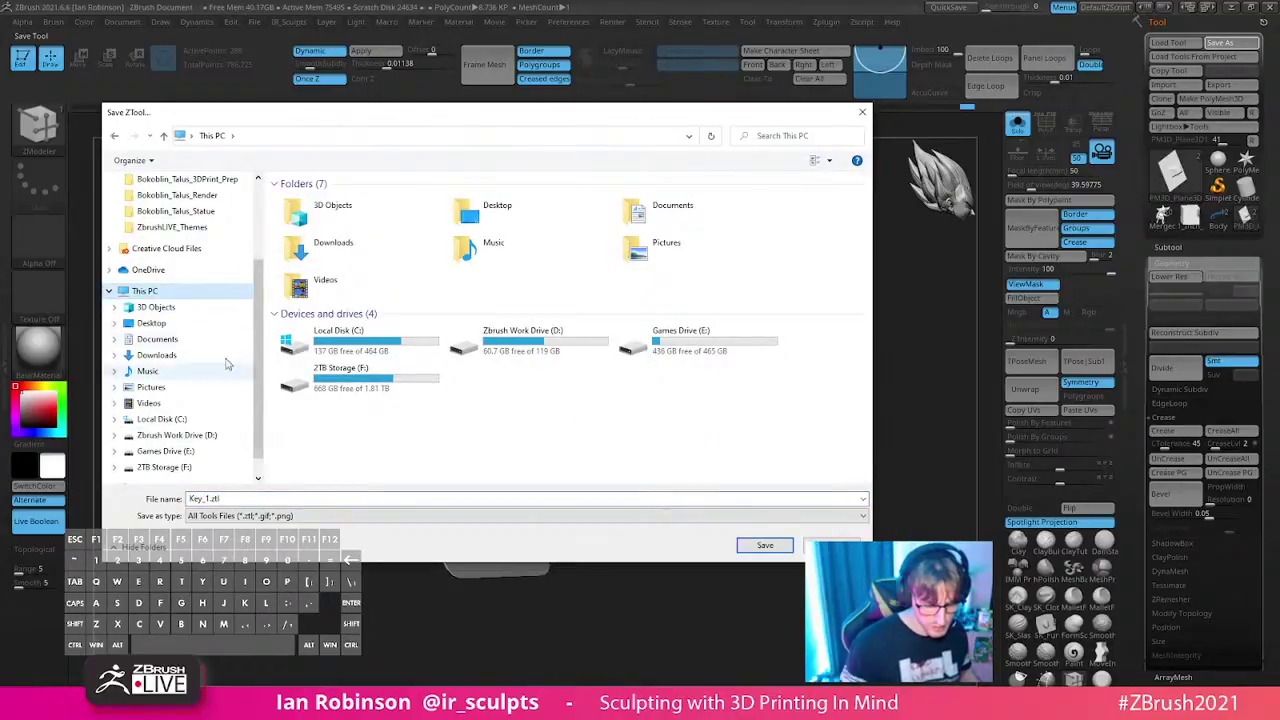
pyautogui.click(152, 323)
pyautogui.click(253, 499)
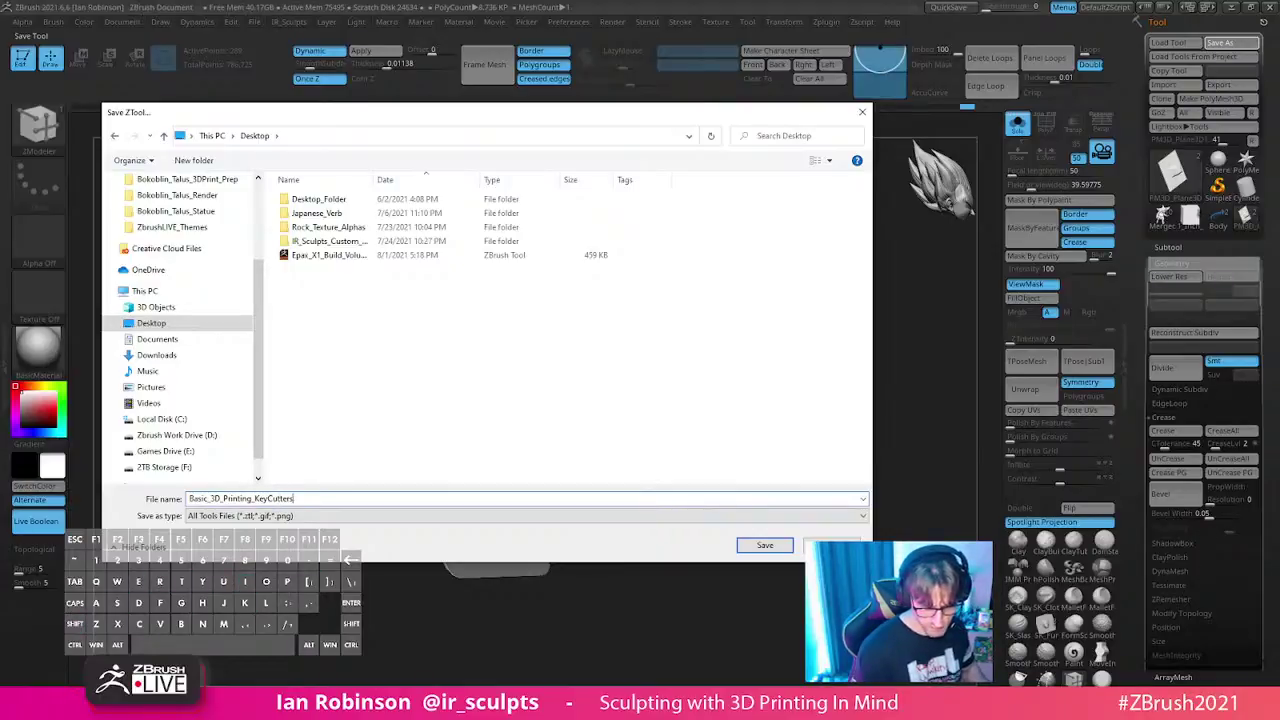
pyautogui.press('Return')
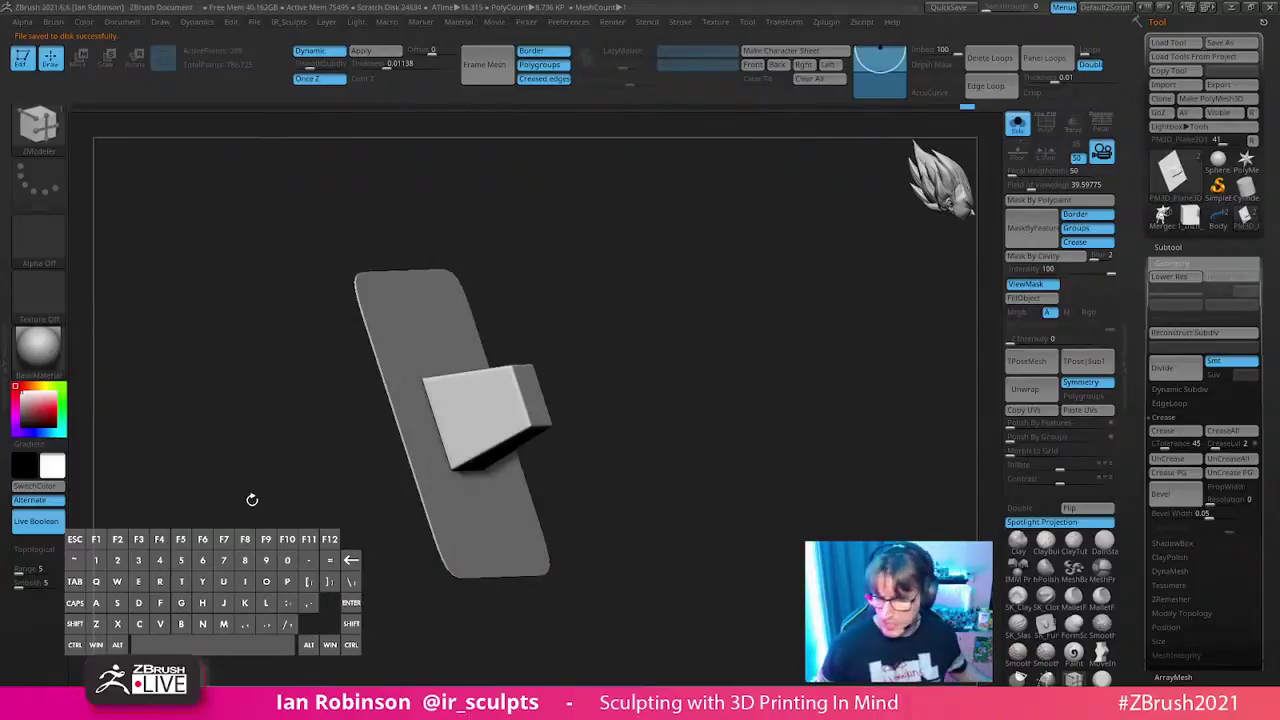
# - Copy the Body1 subtool from the creature model and paste it into the key cutter tool
pyautogui.moveTo(754, 348); pyautogui.dragTo(748, 390)
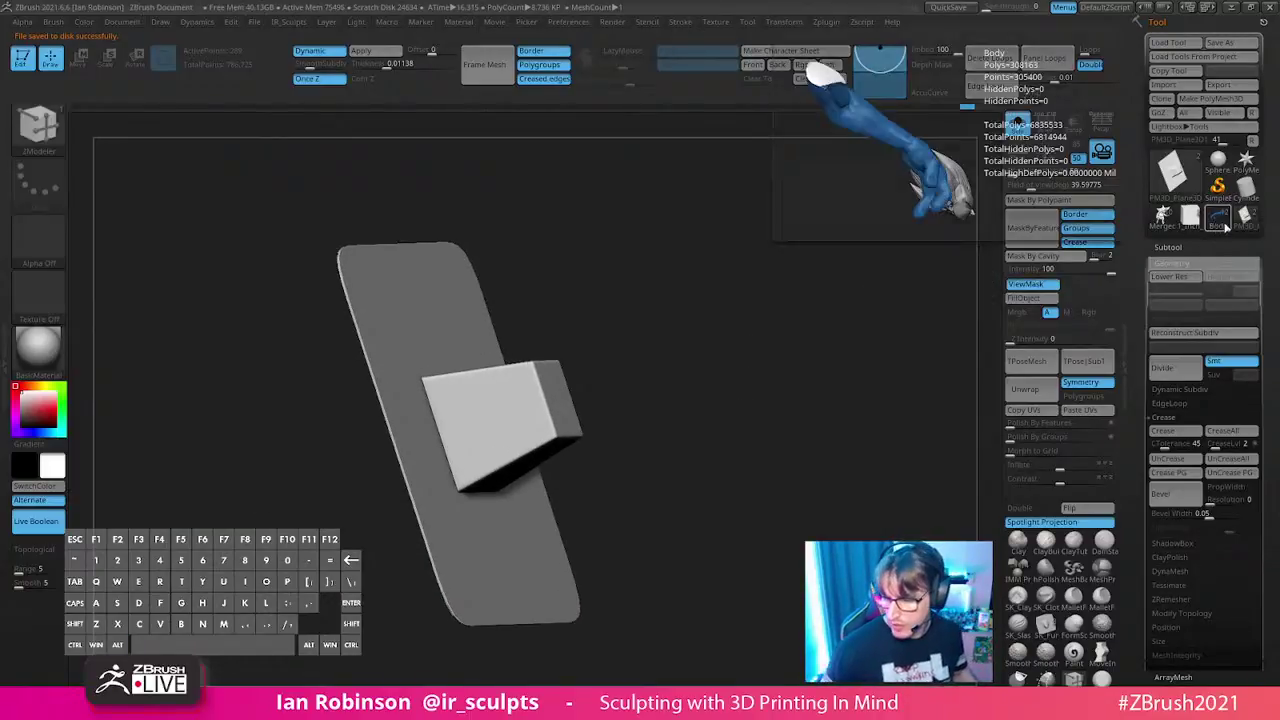
pyautogui.click(1218, 226)
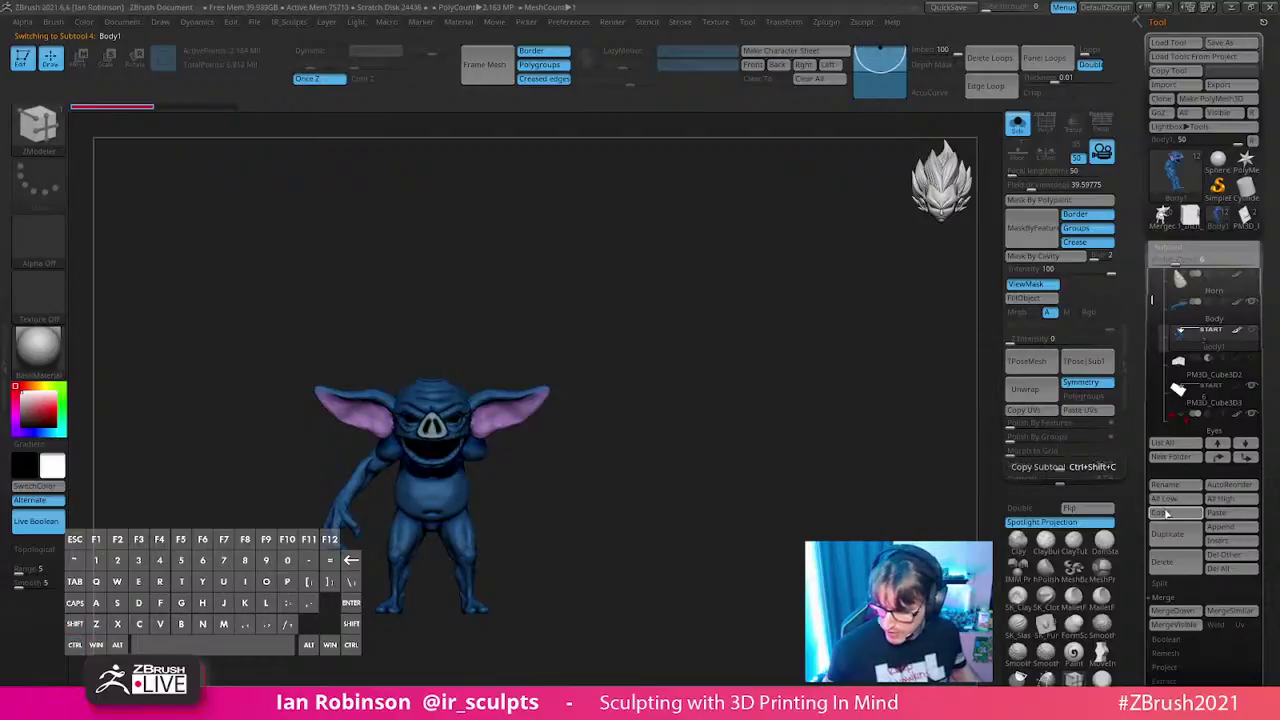
pyautogui.click(1245, 219)
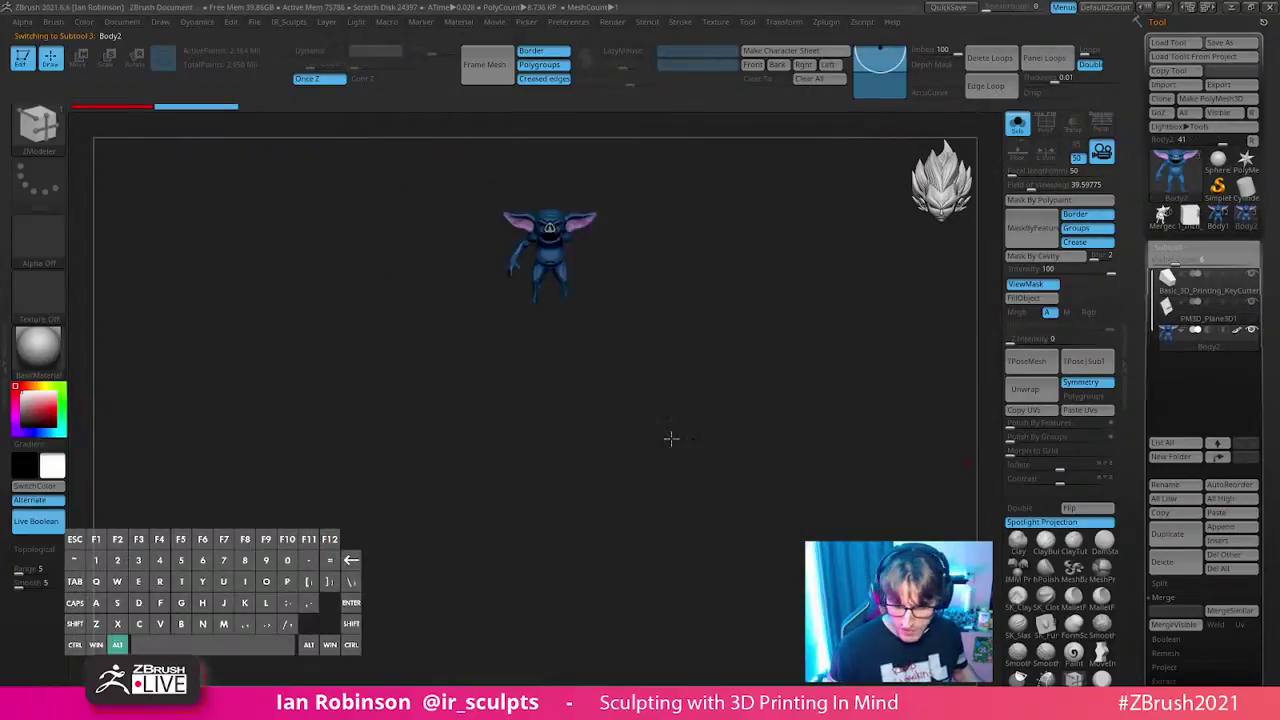
pyautogui.keyDown('alt'); pyautogui.moveTo(671, 438); pyautogui.dragTo(740, 460); pyautogui.keyUp('alt')
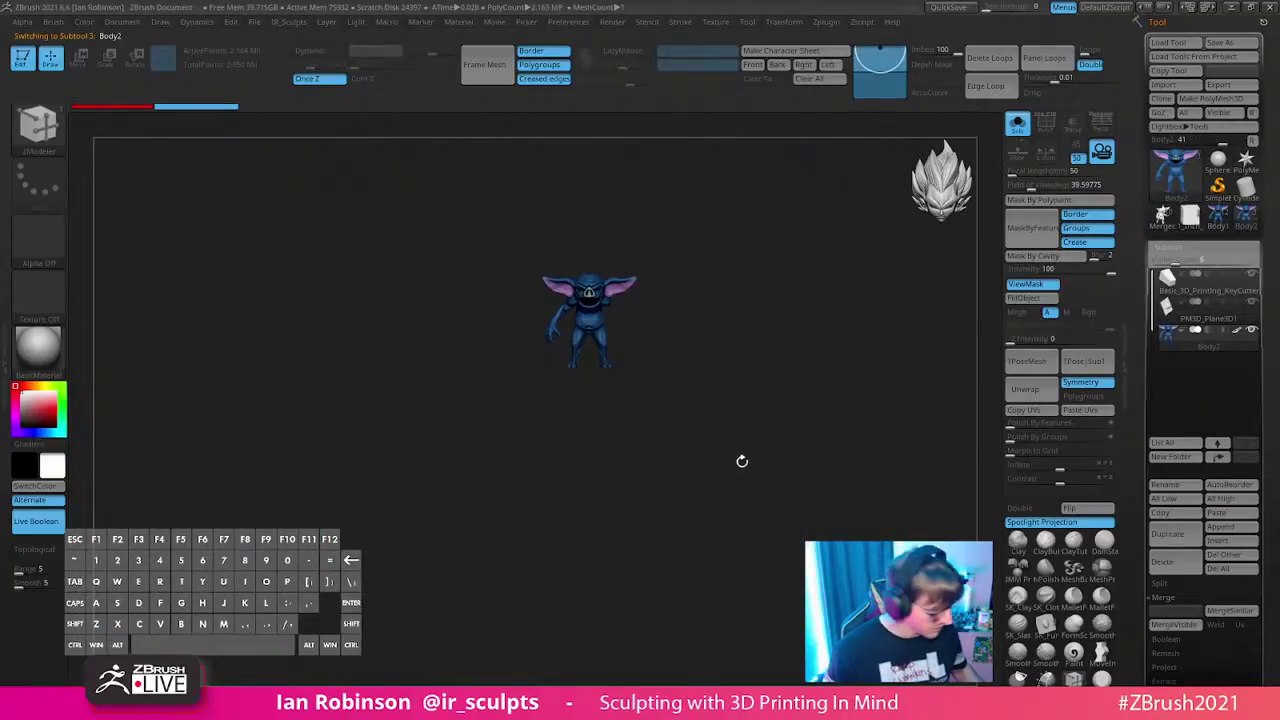
# - Select the key plane subtool, scale it down to suit the body, and set its Dynamic Thickness to 0
pyautogui.click(1185, 316)
pyautogui.keyDown('alt'); pyautogui.moveTo(906, 378); pyautogui.dragTo(916, 447); pyautogui.keyUp('alt')
pyautogui.press('w')
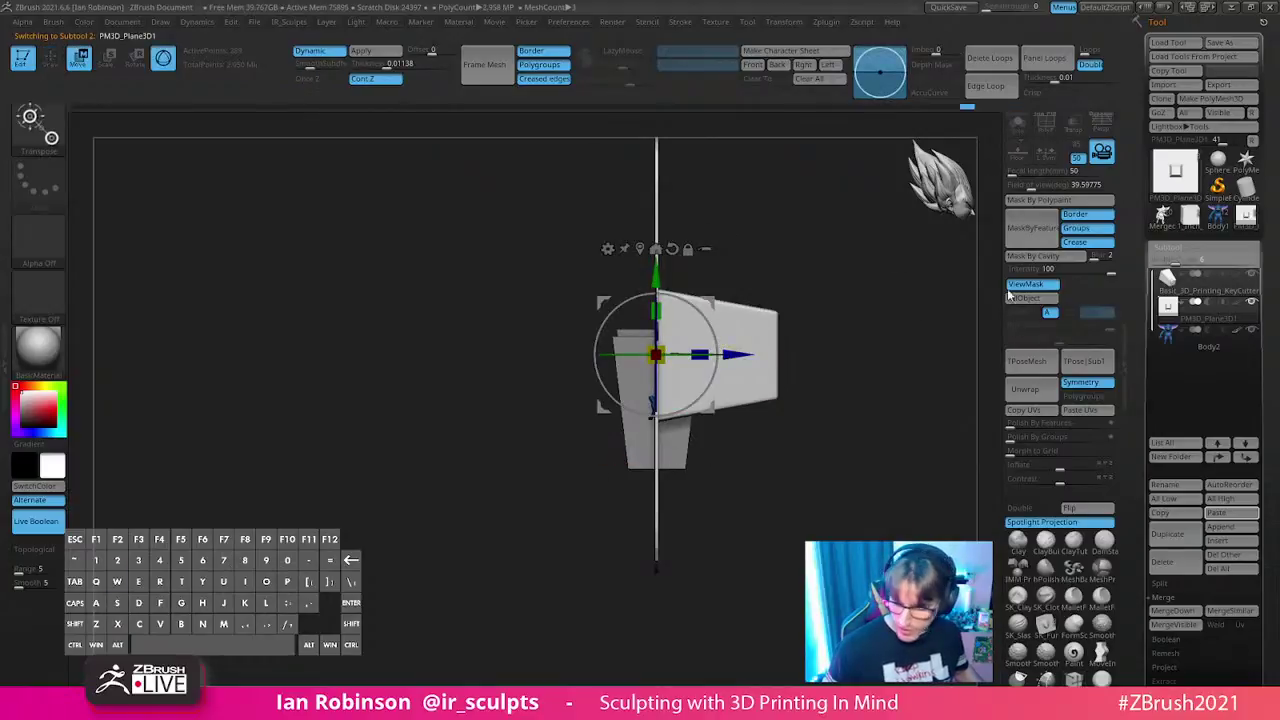
pyautogui.moveTo(655, 353); pyautogui.dragTo(606, 463)
pyautogui.press('q')
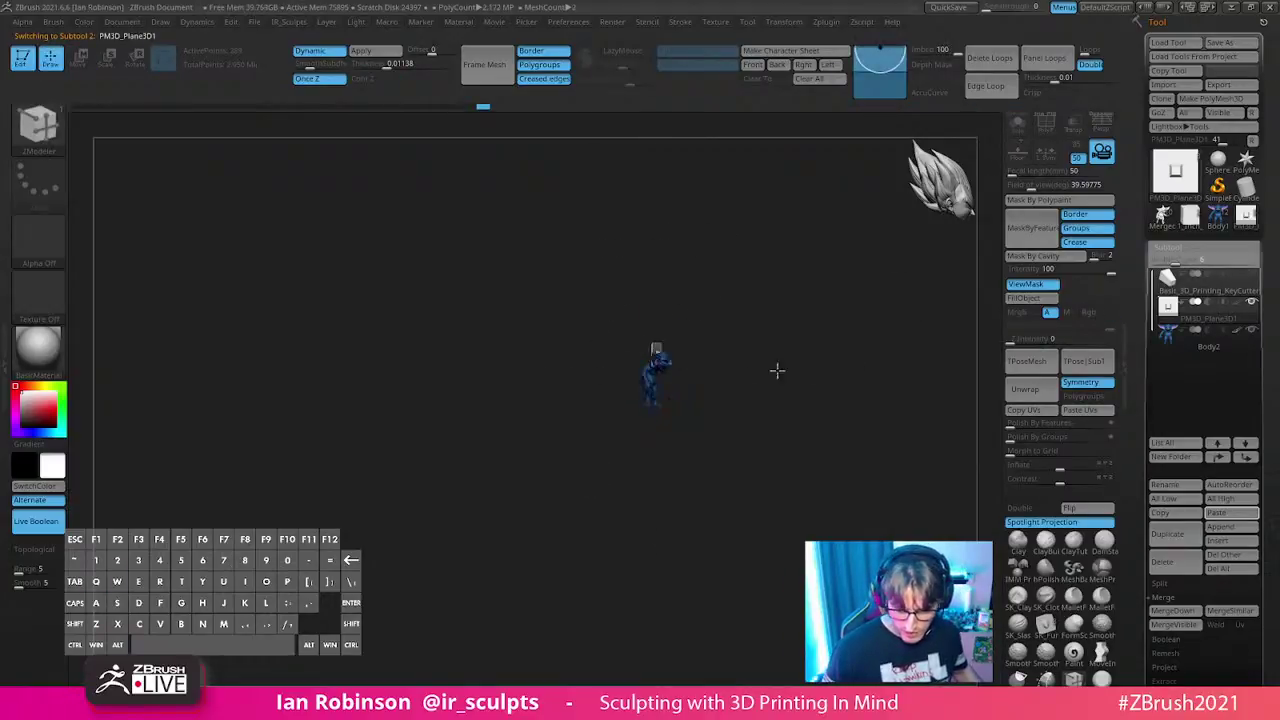
pyautogui.press('f')
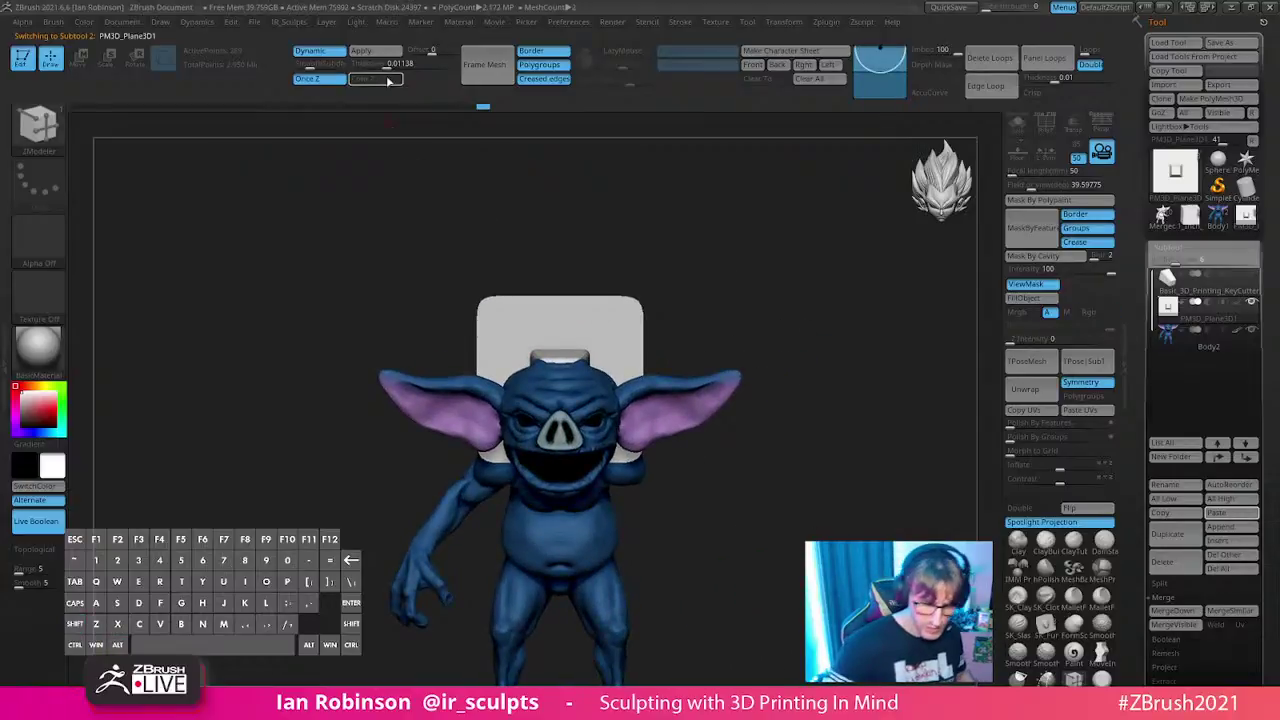
pyautogui.press('w')
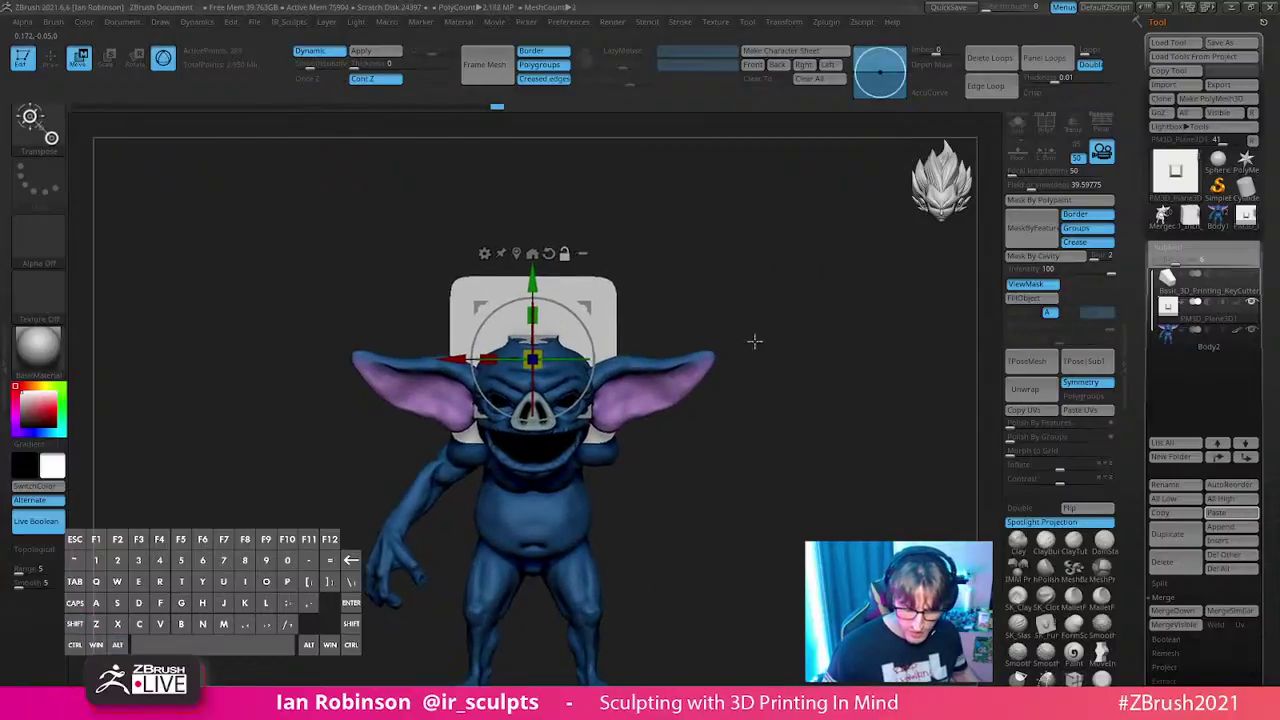
# - Rotate and move the key so its plate cuts through the creature's neck at an angle, with the block pointing into the torso
pyautogui.moveTo(700, 260); pyautogui.dragTo(760, 250)
pyautogui.keyDown('shift'); pyautogui.moveTo(567, 282); pyautogui.dragTo(386, 371); pyautogui.keyUp('shift')
pyautogui.moveTo(834, 249); pyautogui.dragTo(596, 376)
pyautogui.moveTo(515, 312); pyautogui.dragTo(510, 470)
pyautogui.moveTo(607, 437); pyautogui.dragTo(843, 397)
pyautogui.moveTo(538, 481); pyautogui.dragTo(536, 469)
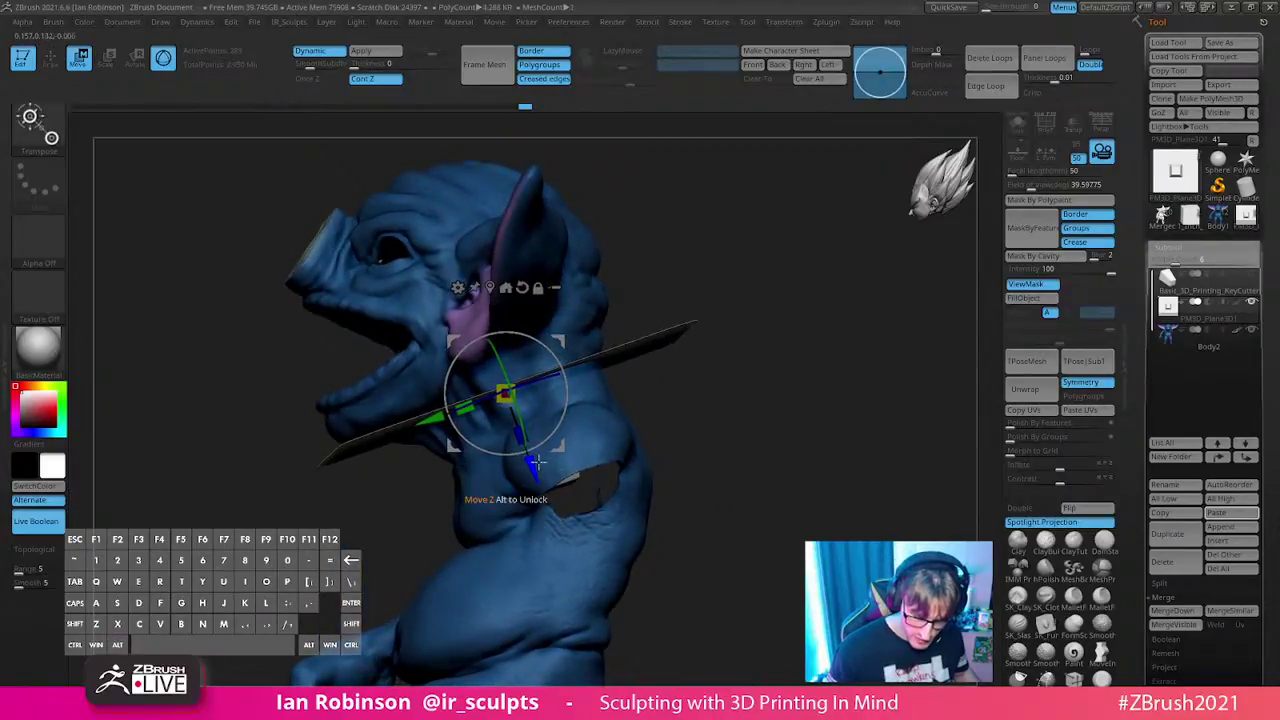
# - Use Close Holes to cap the opening in the body mesh at the missing arm
pyautogui.press('q')
pyautogui.hotkey('shift', 'g')
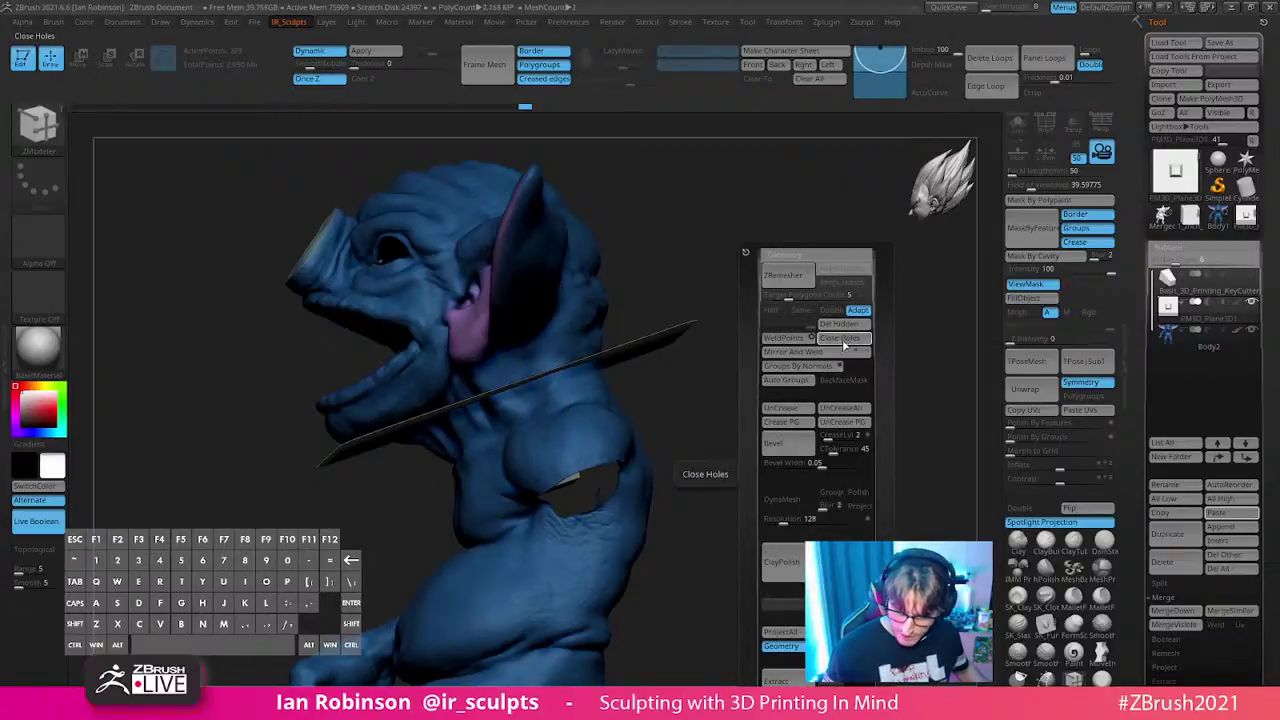
pyautogui.click(840, 339)
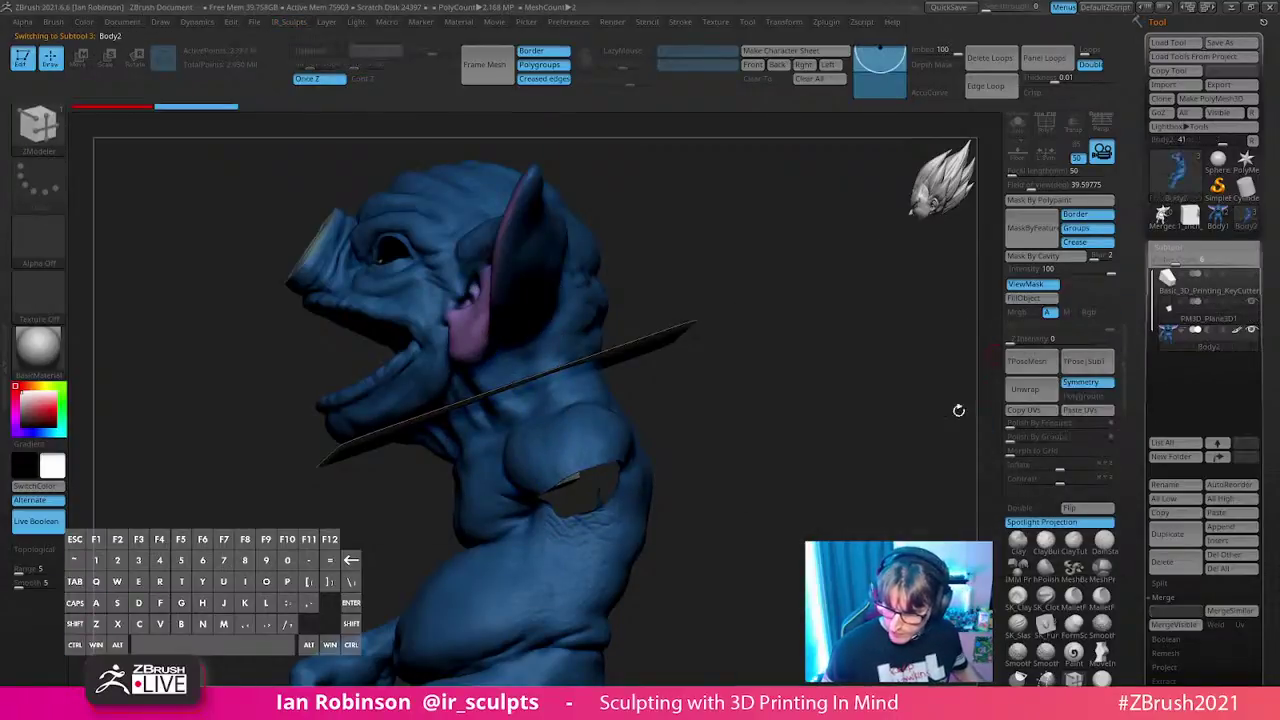
pyautogui.hotkey('shift', 'g')
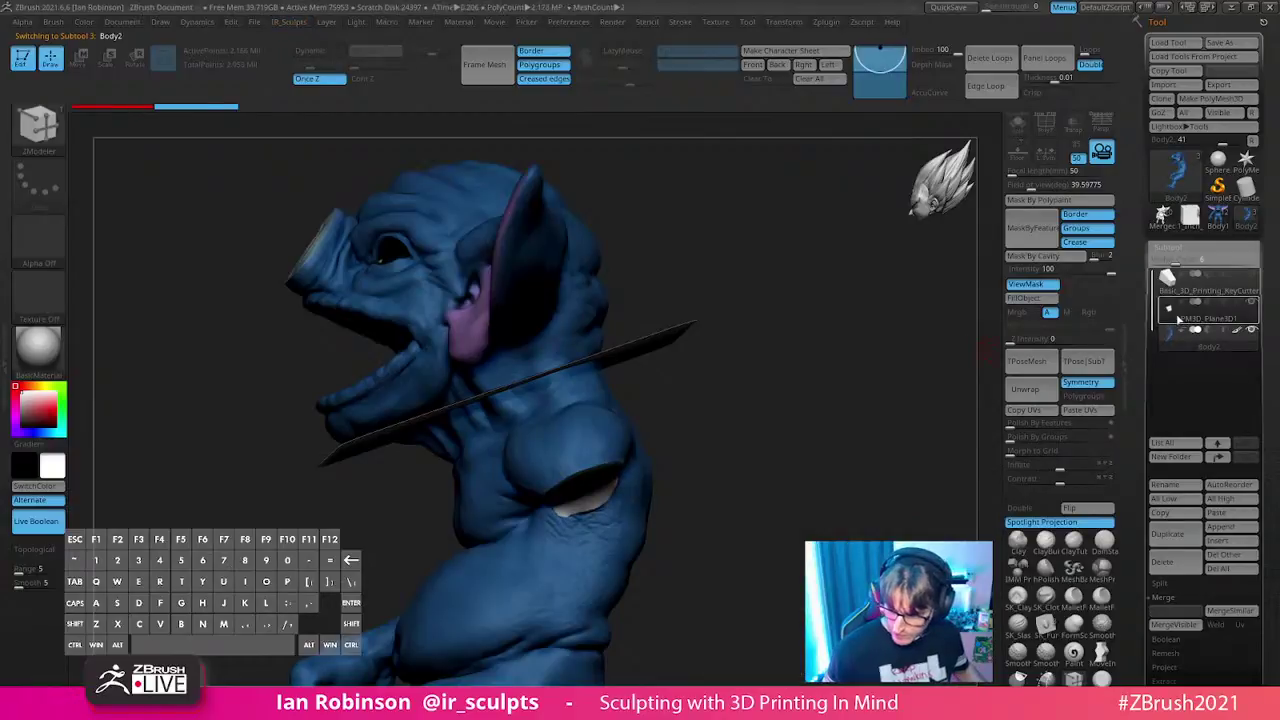
# - Reselect the key with the ZModeler brush and turn on transparency to see it inside the neck
pyautogui.moveTo(771, 374)
pyautogui.mouseDown()
pyautogui.moveTo(780, 366)
pyautogui.moveTo(778, 379)
pyautogui.mouseUp()
pyautogui.press('b')
pyautogui.press('z')
pyautogui.press('m')
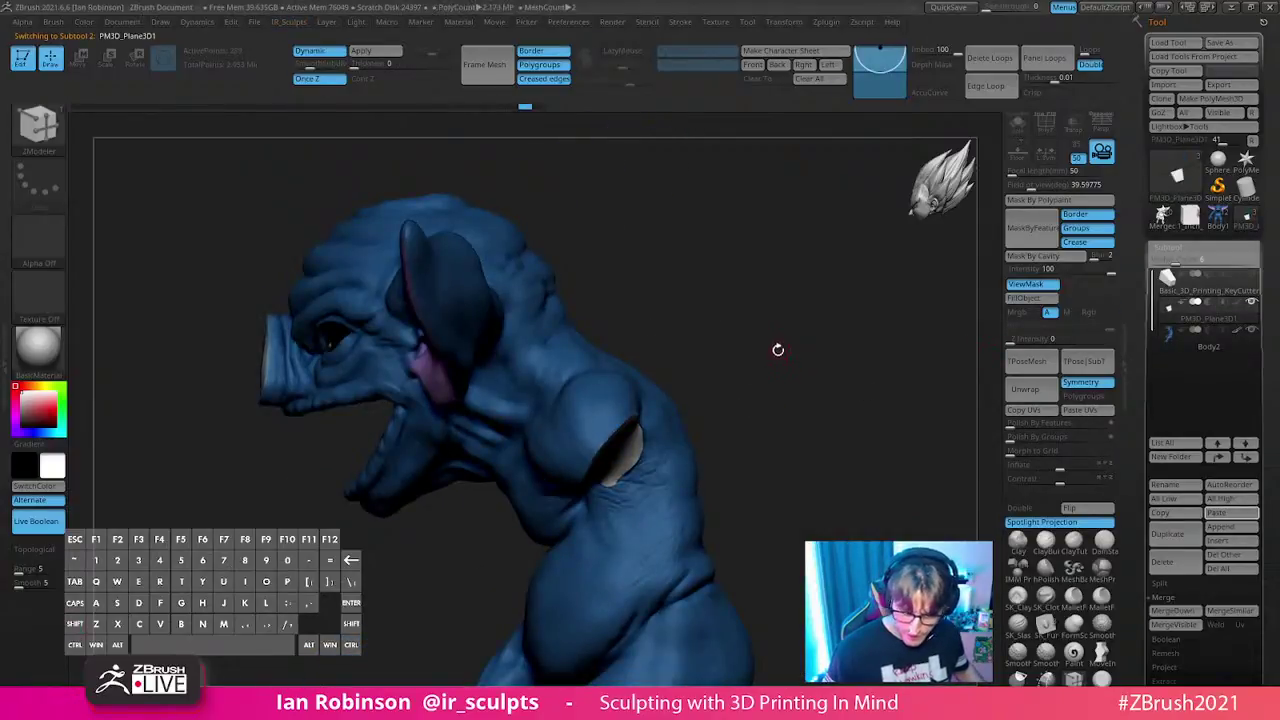
pyautogui.moveTo(938, 250); pyautogui.dragTo(860, 306)
pyautogui.press('w')
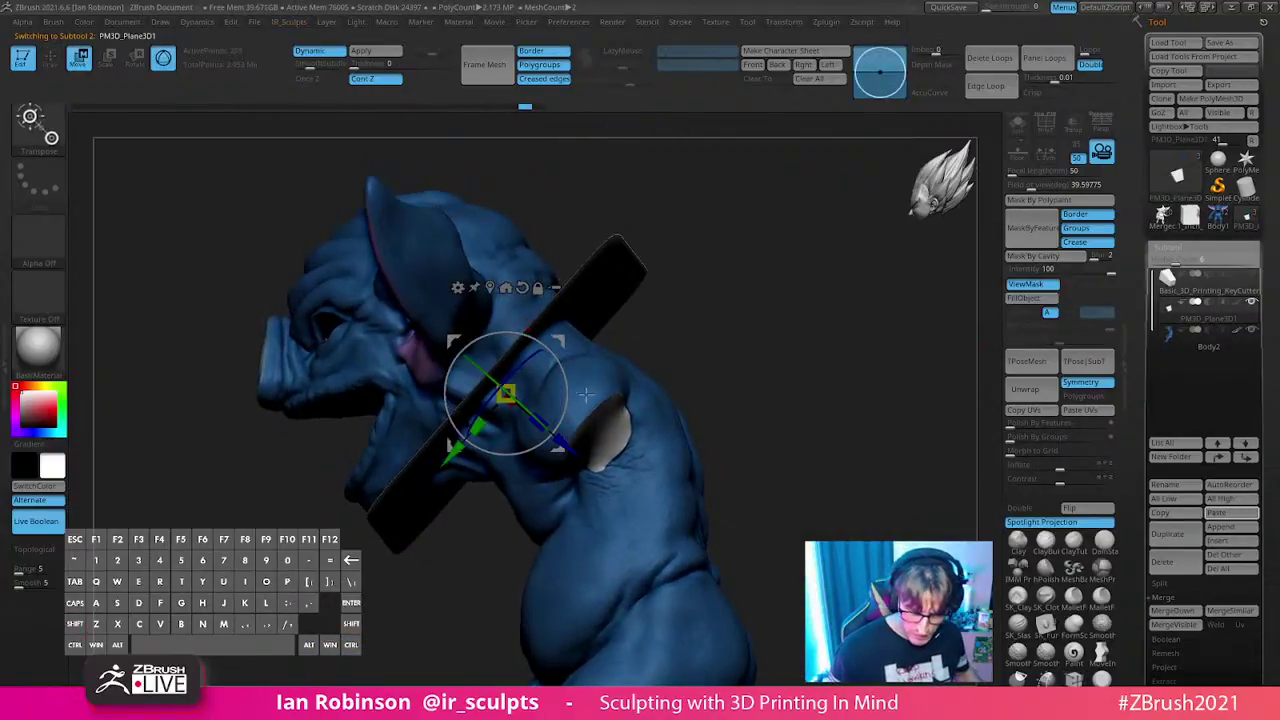
pyautogui.press('q')
pyautogui.moveTo(600, 430)
pyautogui.mouseDown()
pyautogui.moveTo(800, 333)
pyautogui.moveTo(826, 354)
pyautogui.moveTo(826, 331)
pyautogui.moveTo(840, 354)
pyautogui.moveTo(824, 357)
pyautogui.mouseUp()
pyautogui.click(1072, 123)
pyautogui.moveTo(909, 314); pyautogui.dragTo(889, 380)
# - Scale the key to fit inside the neck and check its placement from the back and side
pyautogui.press('w')
pyautogui.moveTo(509, 464); pyautogui.dragTo(510, 415)
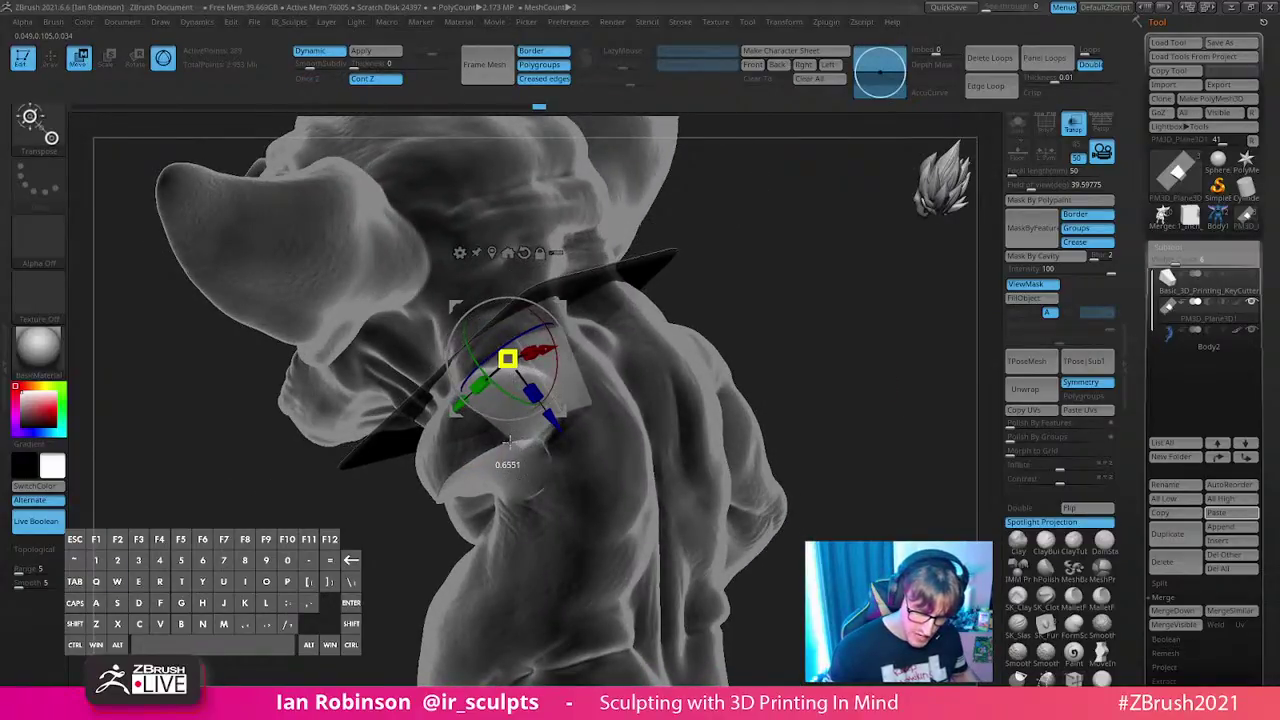
pyautogui.moveTo(769, 300); pyautogui.dragTo(792, 368)
pyautogui.moveTo(715, 430)
pyautogui.mouseDown()
pyautogui.moveTo(687, 402)
pyautogui.moveTo(837, 363)
pyautogui.mouseUp()
pyautogui.press('q')
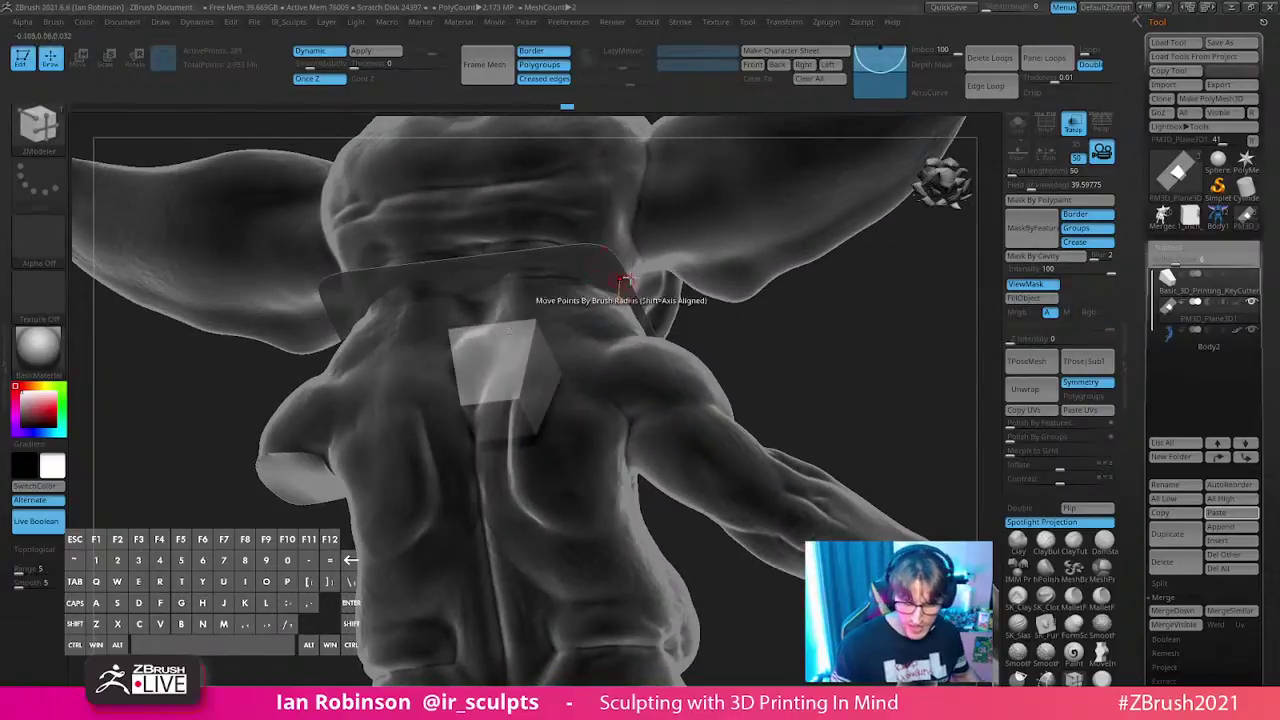
pyautogui.moveTo(696, 281); pyautogui.dragTo(787, 344)
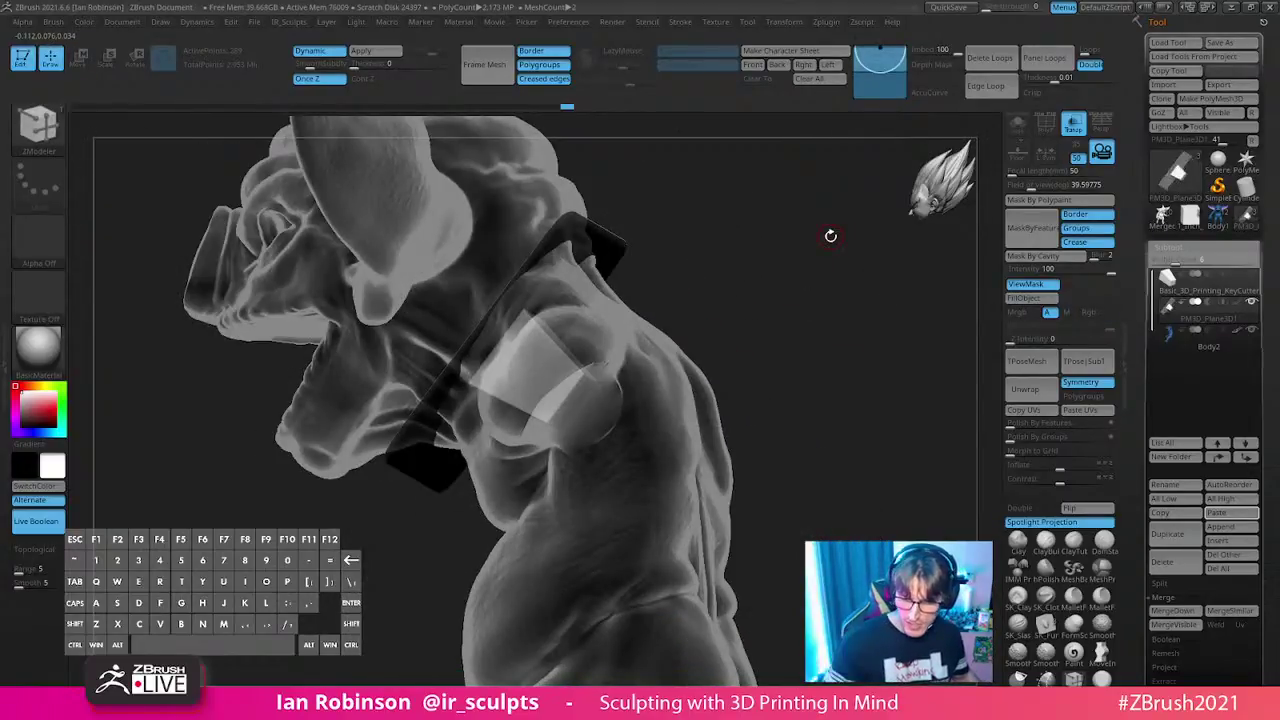
# - Isolate the key face-on with its wireframe shown, mask the block and surrounding centre, and adjust the plate's unmasked outer border
pyautogui.click(1018, 124)
pyautogui.moveTo(891, 312); pyautogui.dragTo(860, 280)
pyautogui.hotkey('shift', 'f')
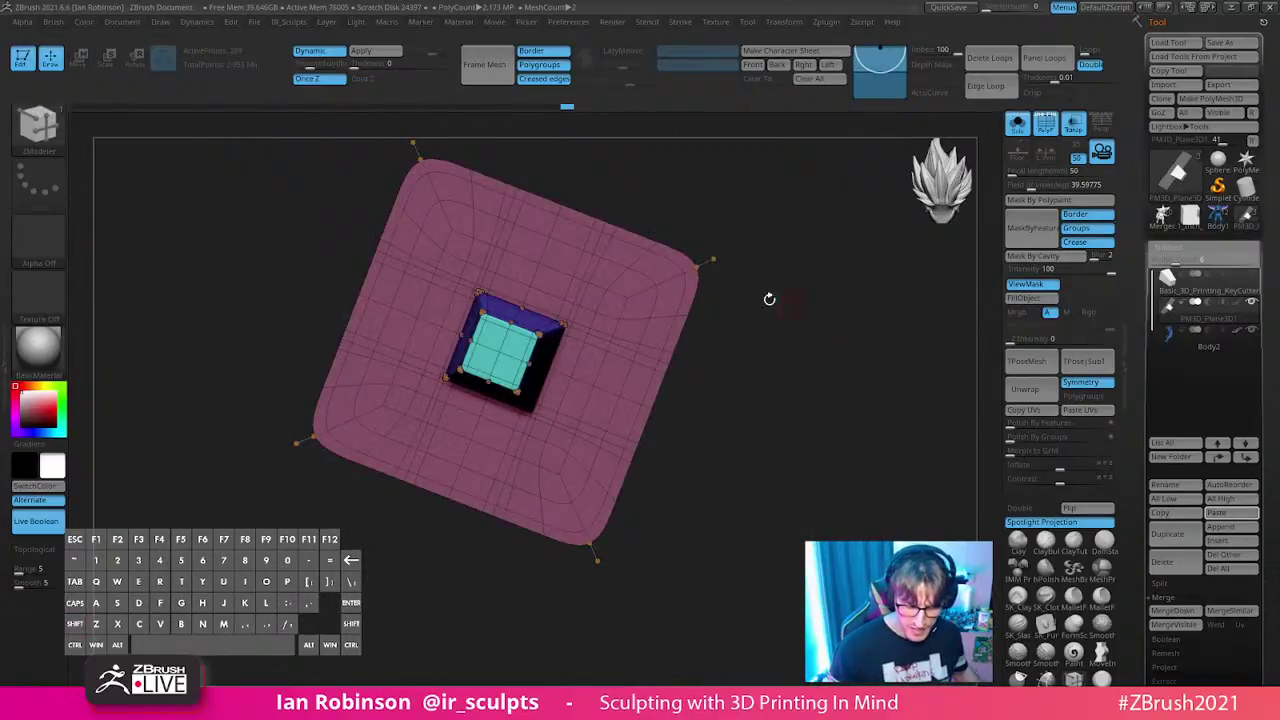
pyautogui.moveTo(800, 313)
pyautogui.keyDown('shift'); pyautogui.mouseDown()
pyautogui.moveTo(792, 215)
pyautogui.moveTo(826, 340)
pyautogui.moveTo(503, 375)
pyautogui.moveTo(603, 442)
pyautogui.mouseUp(); pyautogui.keyUp('shift')
pyautogui.press('w')
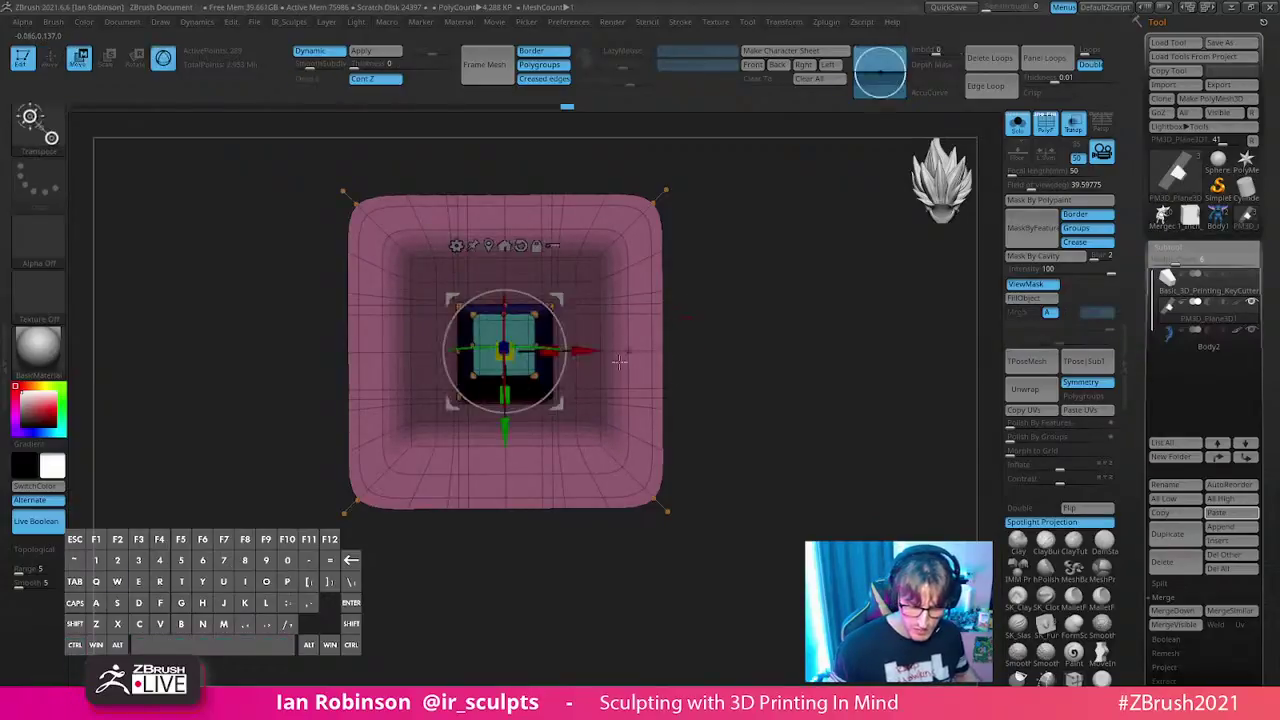
pyautogui.moveTo(850, 266); pyautogui.dragTo(629, 311)
pyautogui.moveTo(511, 338); pyautogui.dragTo(537, 318)
# - Show the body again without transparency and set the key's Dynamic Thickness to 0.00121
pyautogui.click(1018, 123)
pyautogui.moveTo(868, 277)
pyautogui.mouseDown()
pyautogui.moveTo(896, 270)
pyautogui.moveTo(833, 251)
pyautogui.moveTo(820, 231)
pyautogui.moveTo(740, 218)
pyautogui.mouseUp()
pyautogui.hotkey('shift', 'f')
pyautogui.hotkey('shift', 'f')
pyautogui.hotkey('shift', 'f')
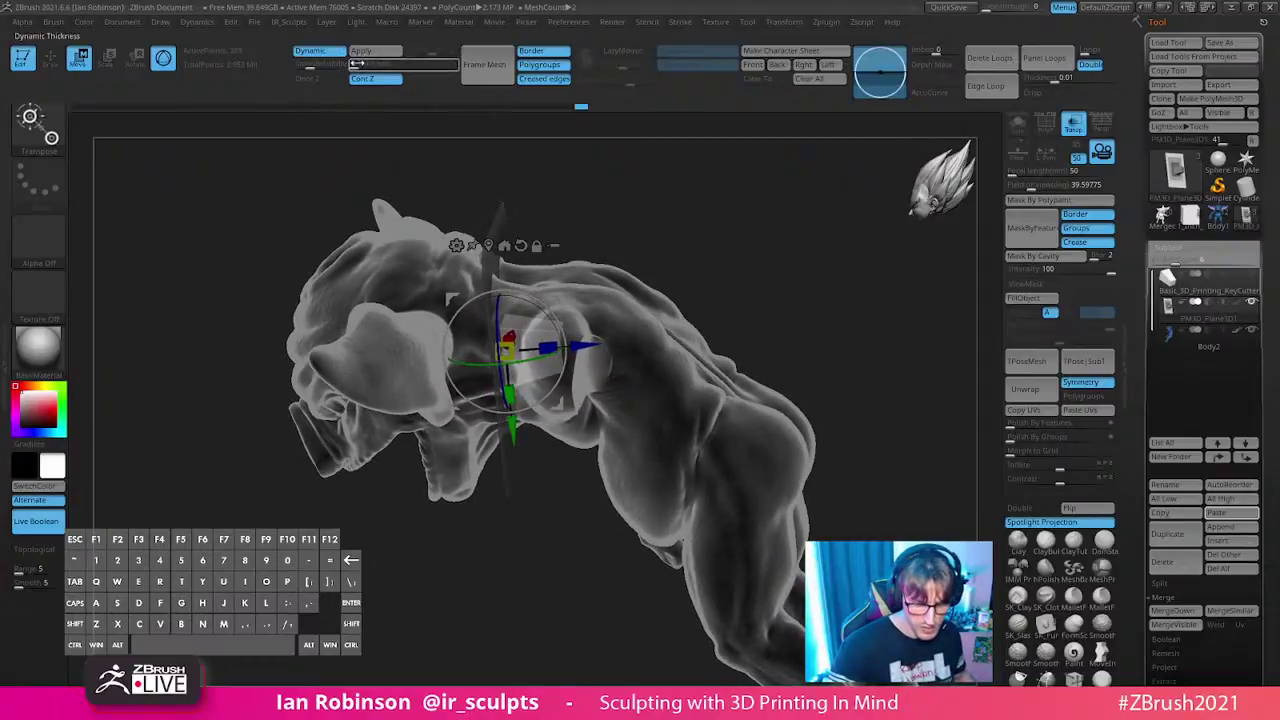
pyautogui.click(1074, 124)
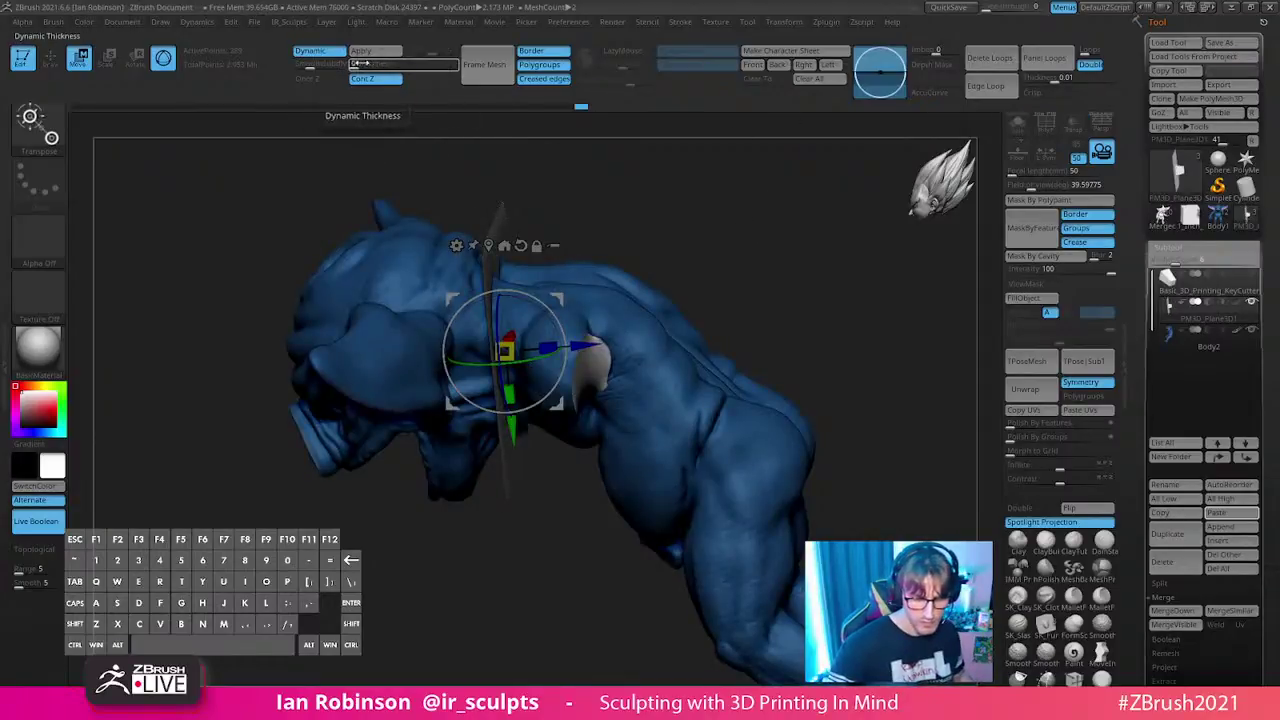
pyautogui.moveTo(366, 63); pyautogui.dragTo(371, 63)
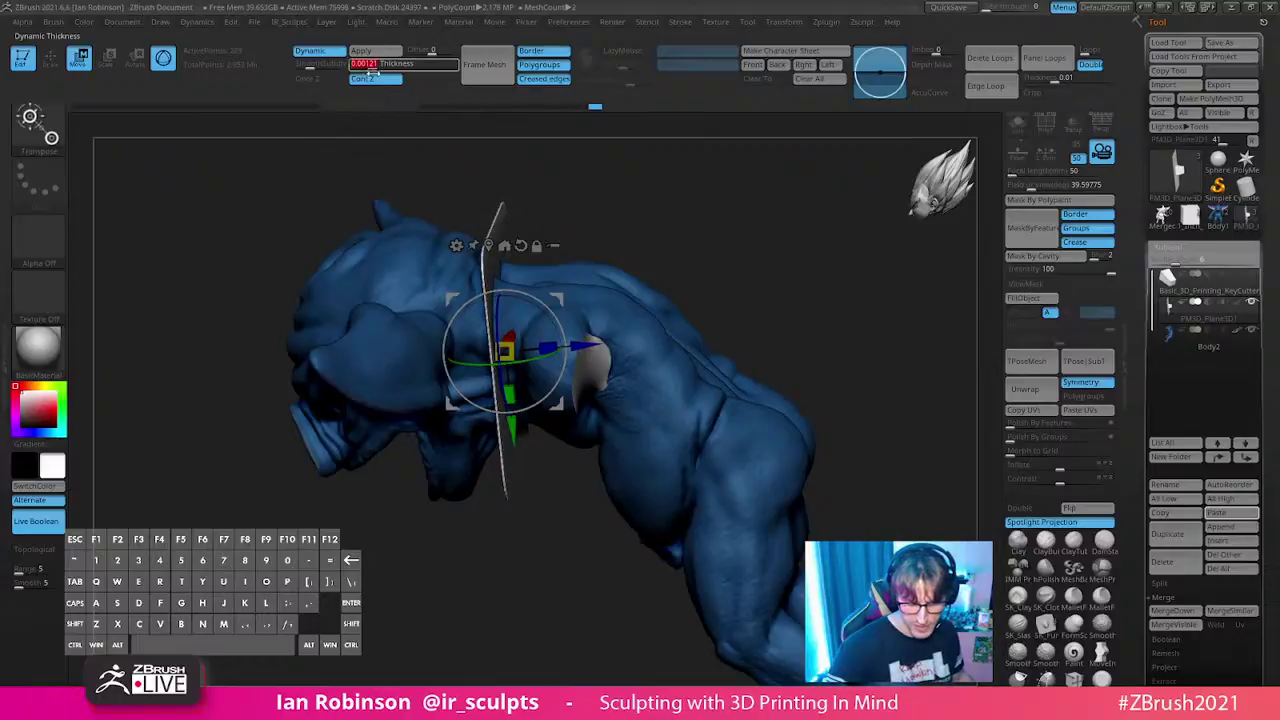
# - Place the key subtool below the body in the subtool order and set it to boolean subtraction
pyautogui.press('q')
pyautogui.moveTo(743, 229)
pyautogui.mouseDown()
pyautogui.moveTo(803, 269)
pyautogui.moveTo(803, 209)
pyautogui.moveTo(792, 199)
pyautogui.moveTo(775, 215)
pyautogui.mouseUp()
pyautogui.click(1240, 335)
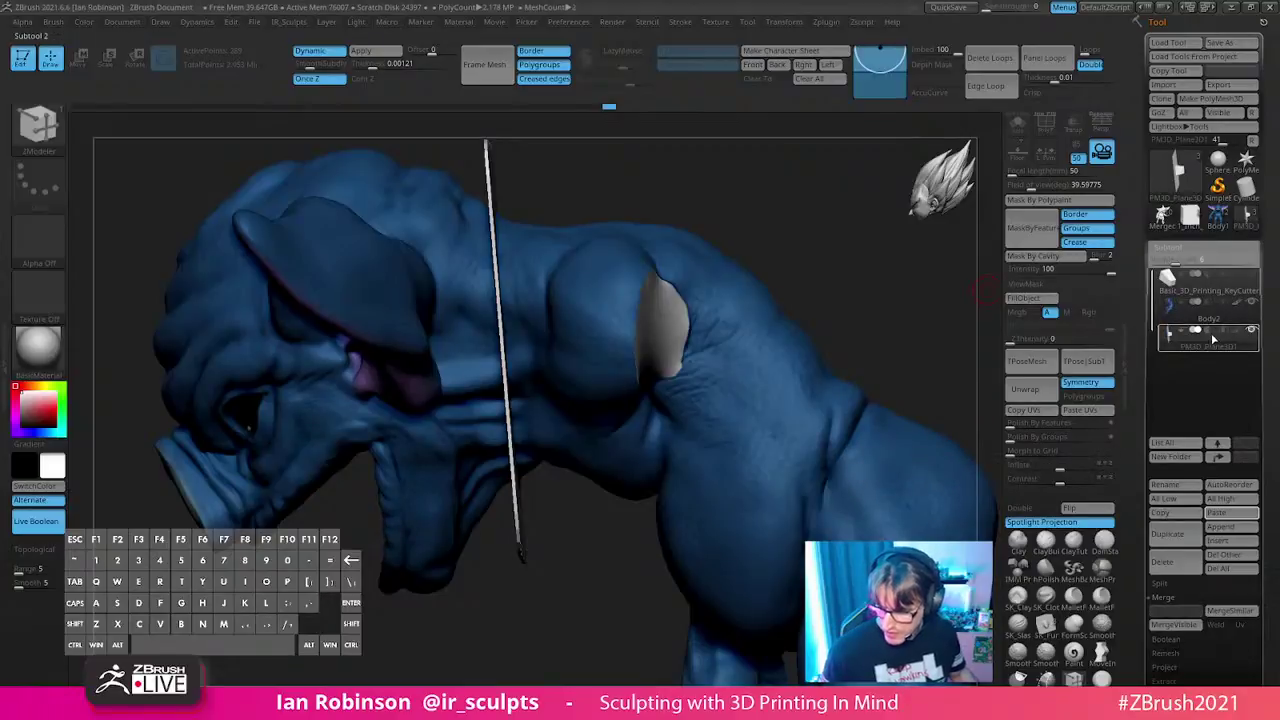
pyautogui.click(1207, 331)
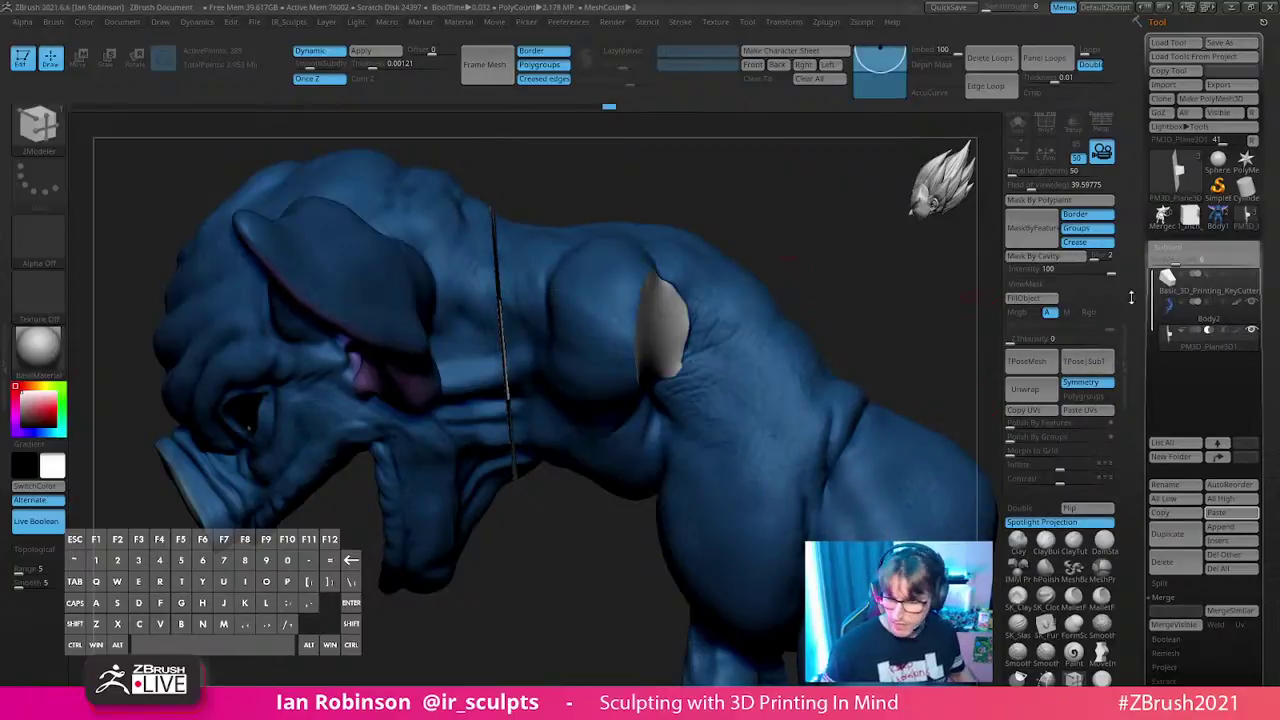
# - Switch Live Boolean off and back on to compare the key plate with its cut, and inspect the neck from several angles
pyautogui.moveTo(1205, 331)
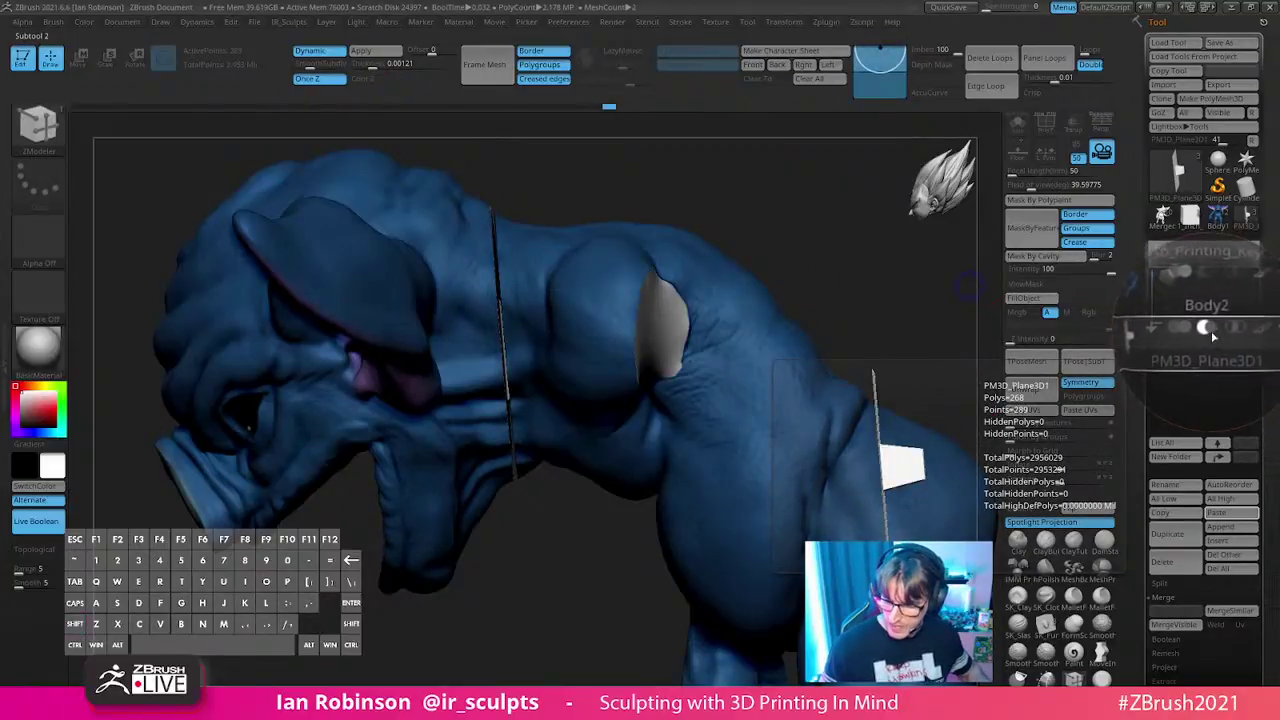
pyautogui.click(48, 522)
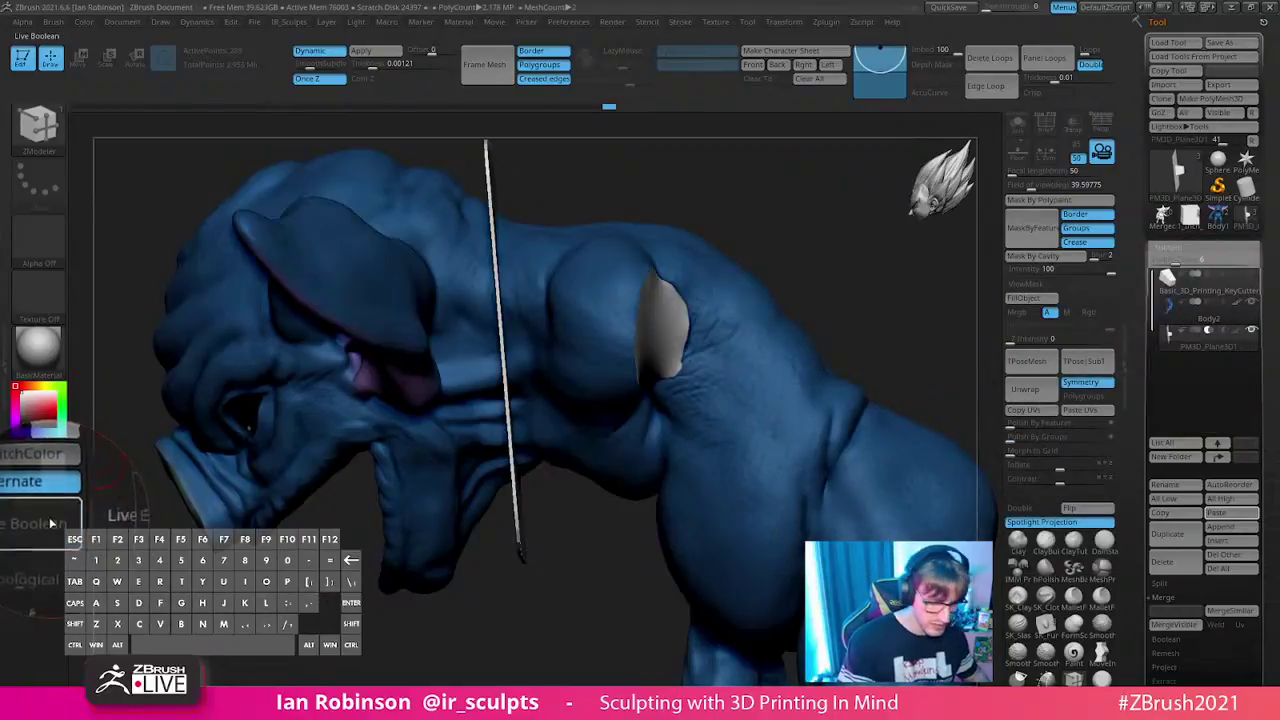
pyautogui.moveTo(705, 200); pyautogui.dragTo(790, 172)
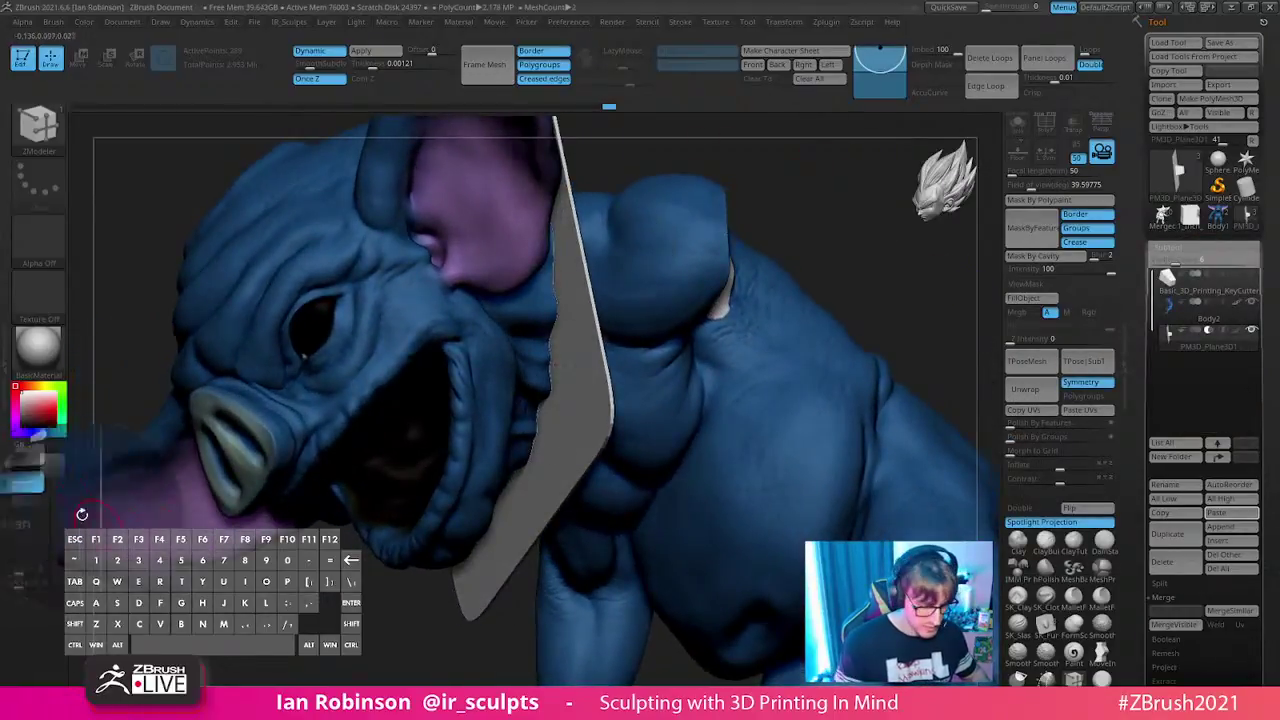
pyautogui.click(36, 521)
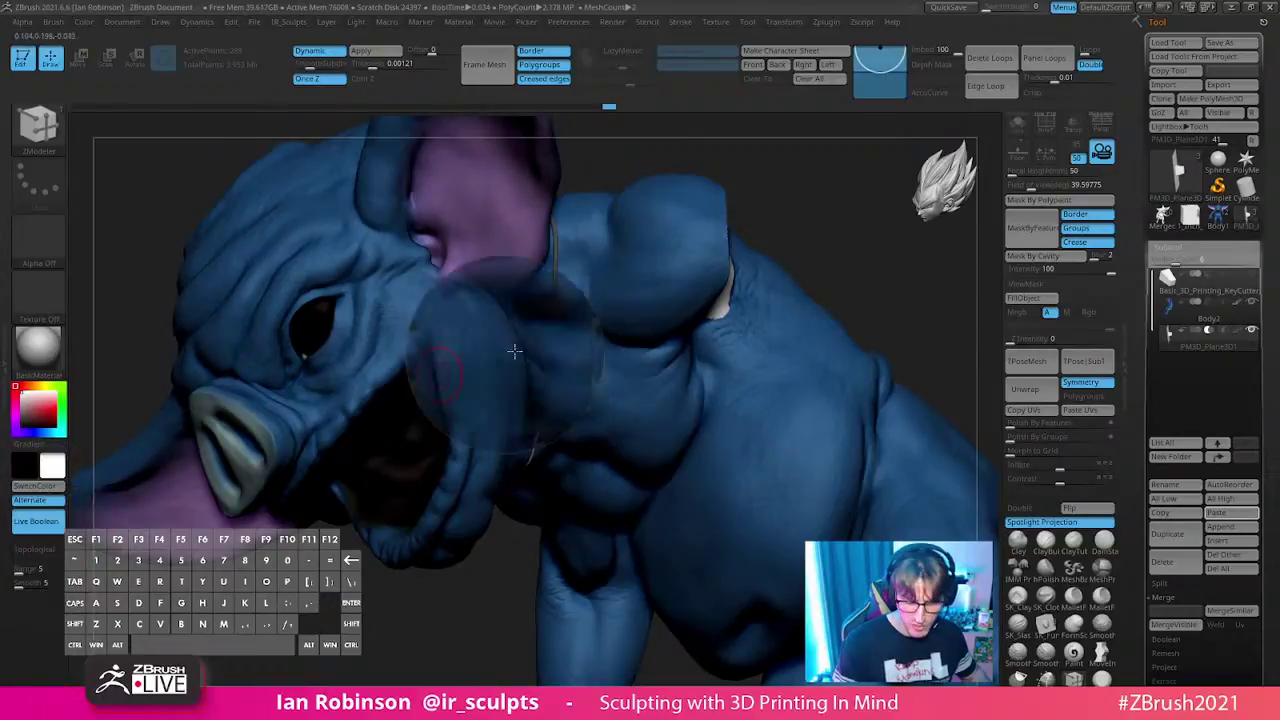
pyautogui.moveTo(814, 214); pyautogui.dragTo(508, 305)
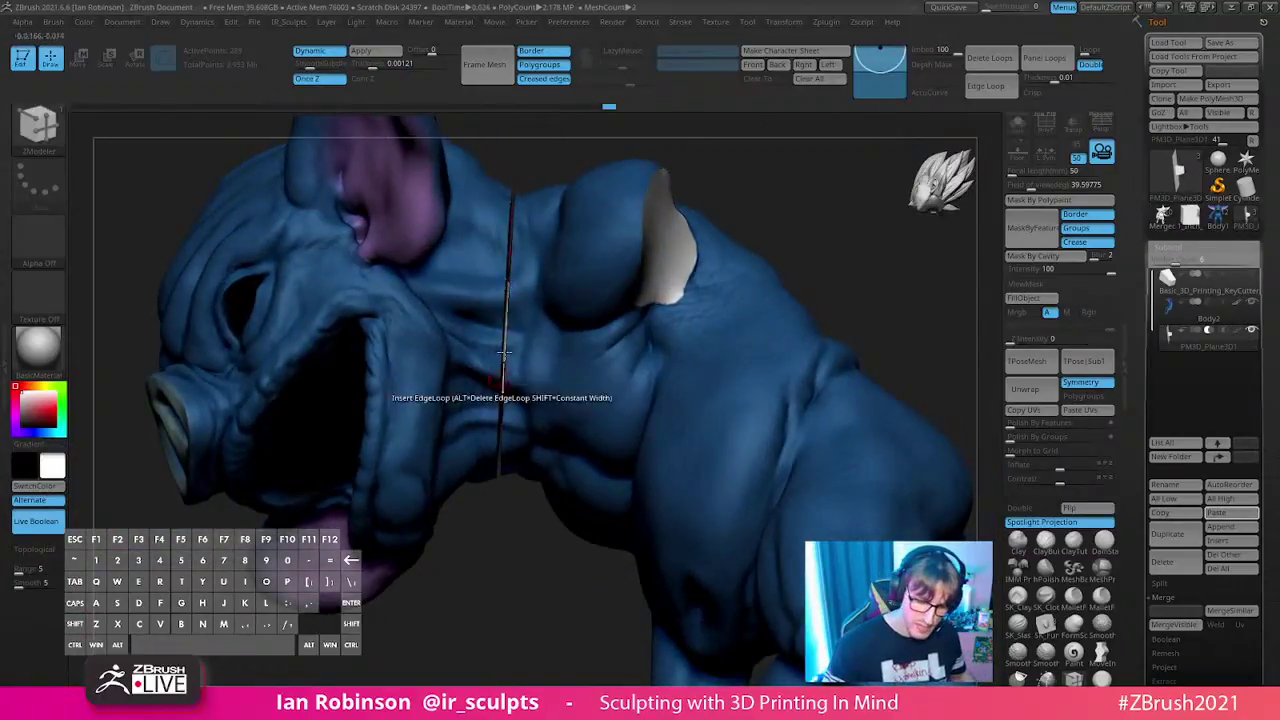
pyautogui.moveTo(529, 553); pyautogui.dragTo(503, 526)
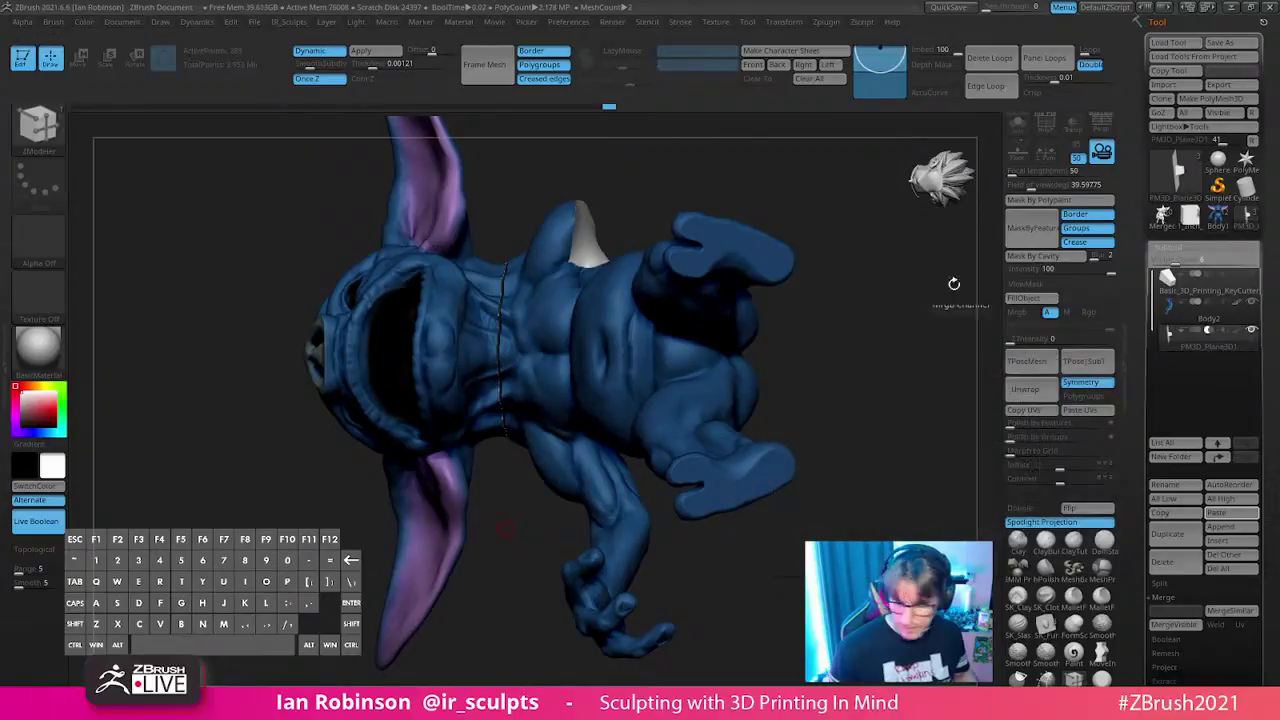
# - Apply the key's Dynamic Subdiv settings so its thickness becomes real geometry
pyautogui.click(1192, 250)
pyautogui.click(1189, 265)
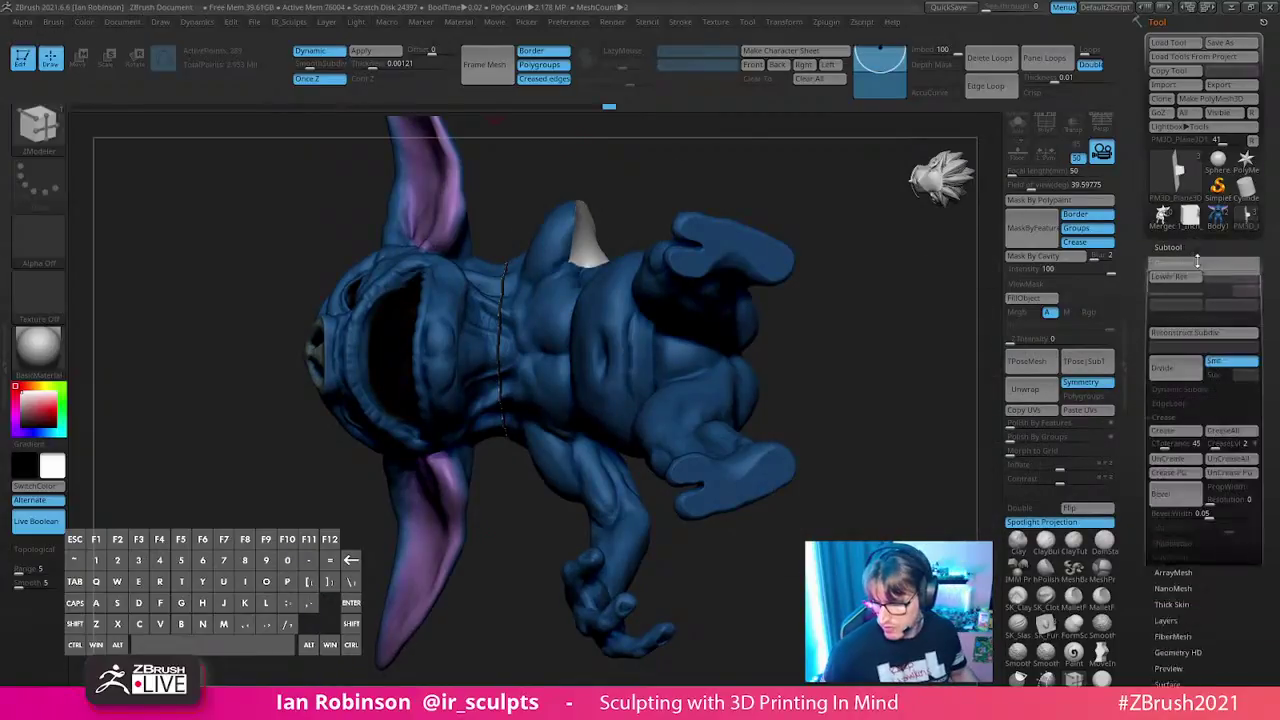
pyautogui.click(1195, 391)
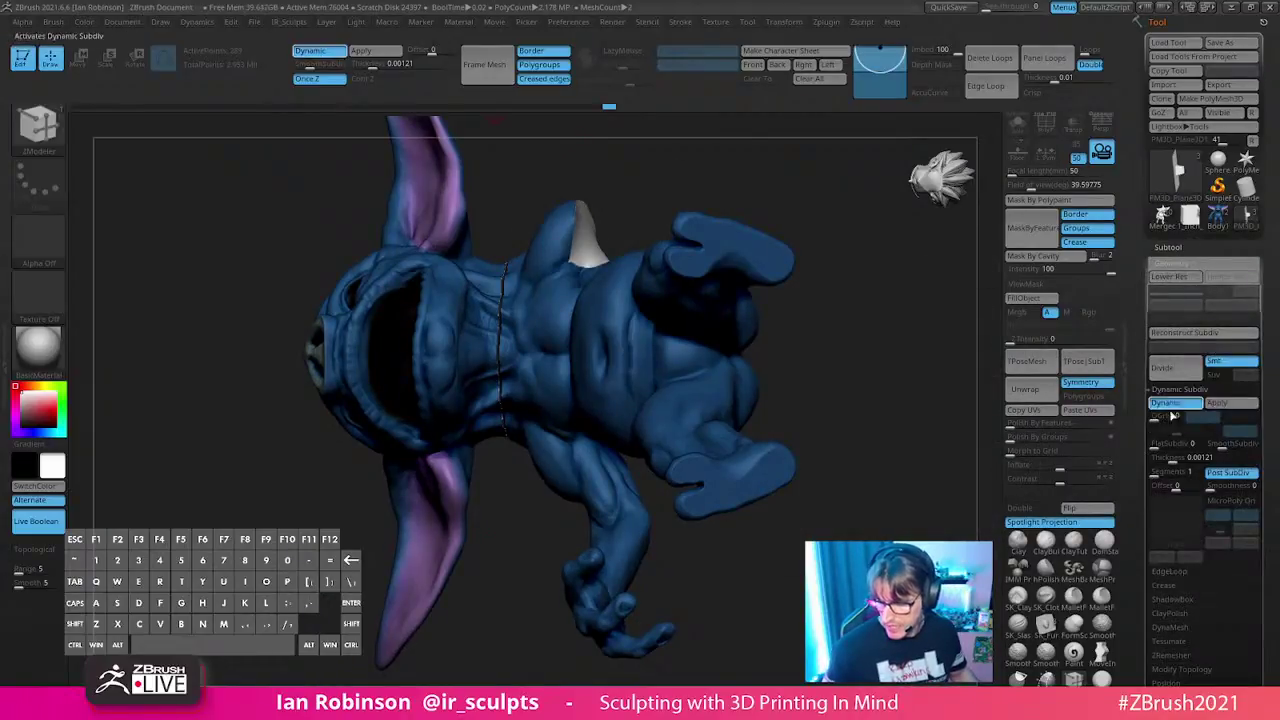
pyautogui.click(1225, 403)
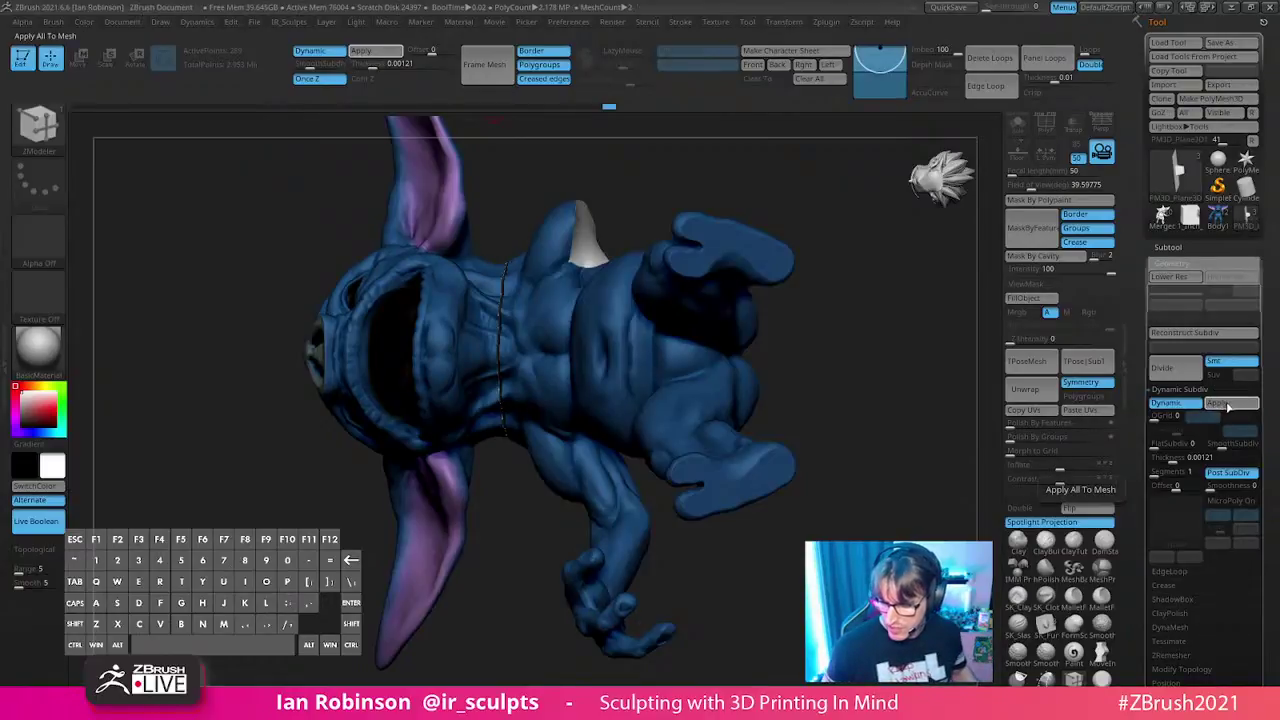
pyautogui.click(1228, 405)
pyautogui.moveTo(917, 346); pyautogui.dragTo(880, 378)
pyautogui.hotkey('shift', 'f')
# - Group the body and key subtools in a new folder named Test cut
pyautogui.click(1168, 248)
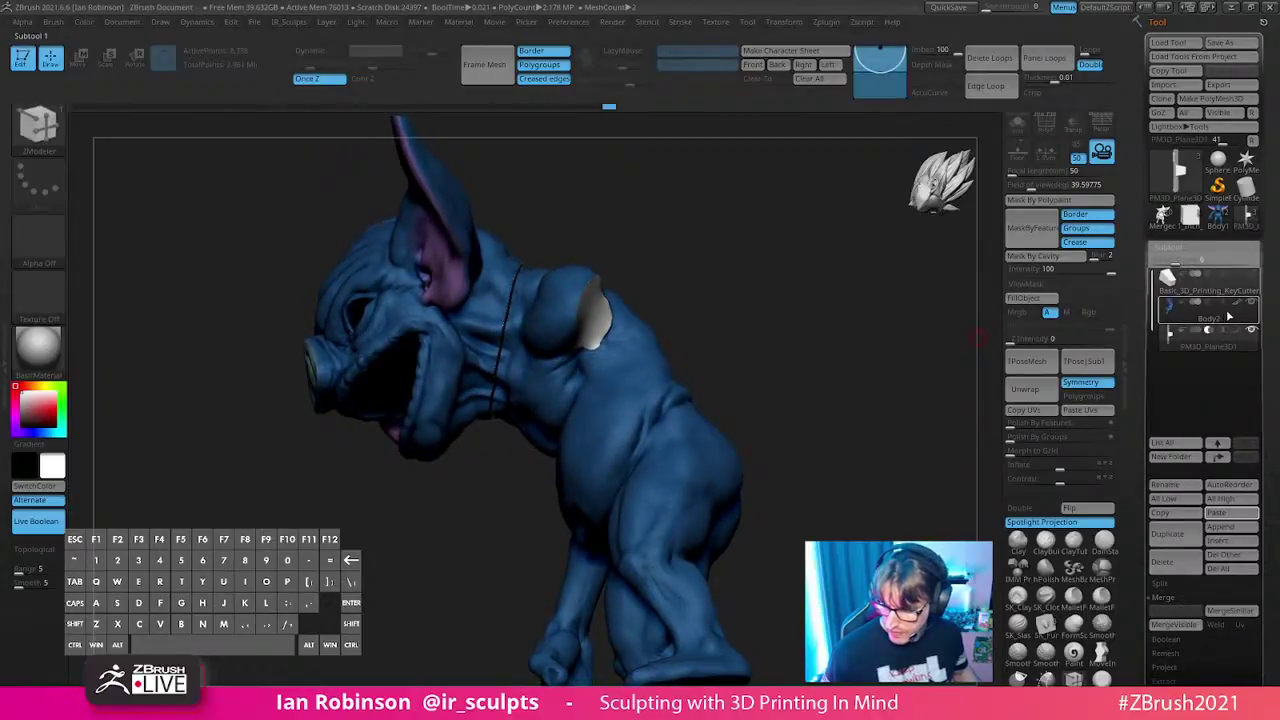
pyautogui.click(1225, 316)
pyautogui.click(1172, 456)
pyautogui.press('Return')
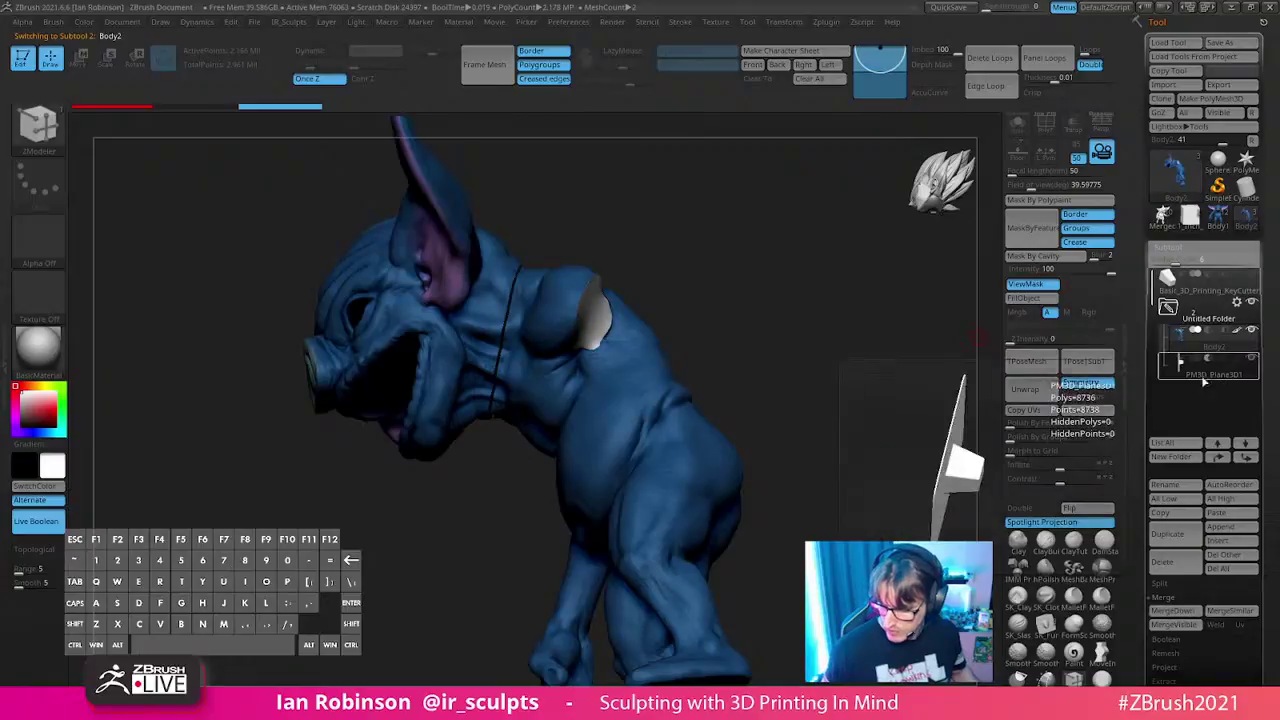
pyautogui.press('alt')
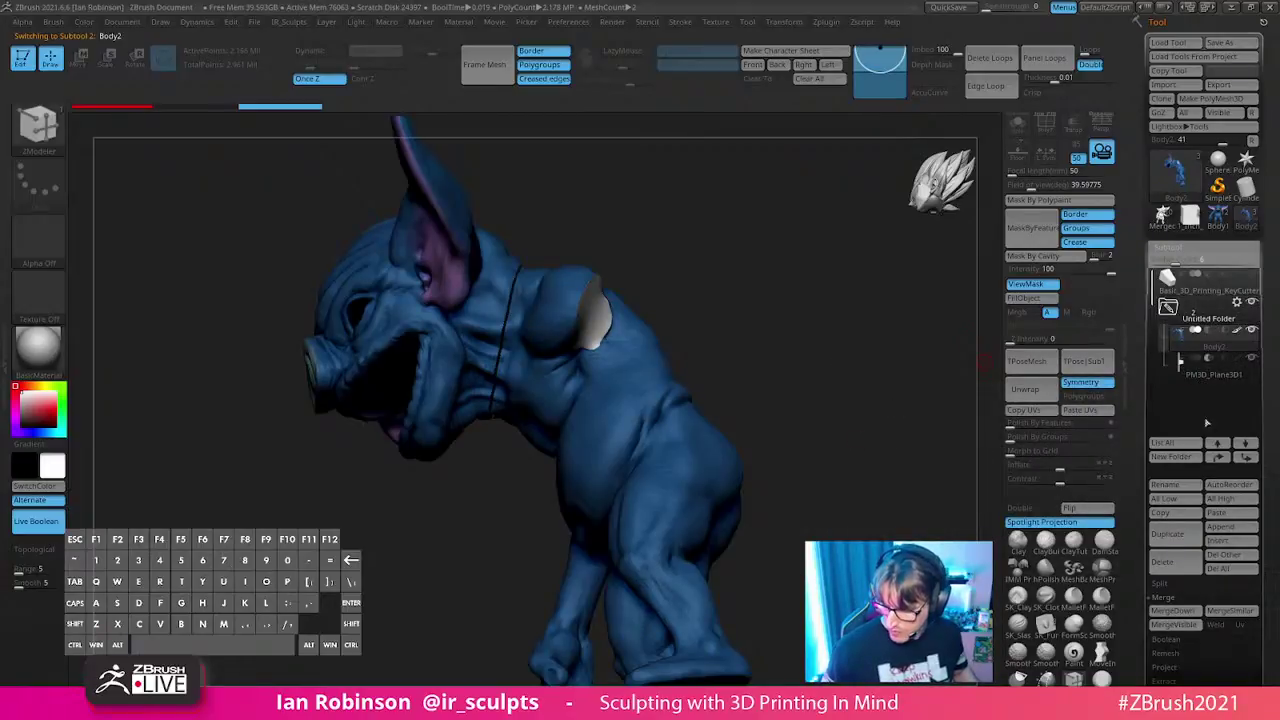
pyautogui.click(1242, 319)
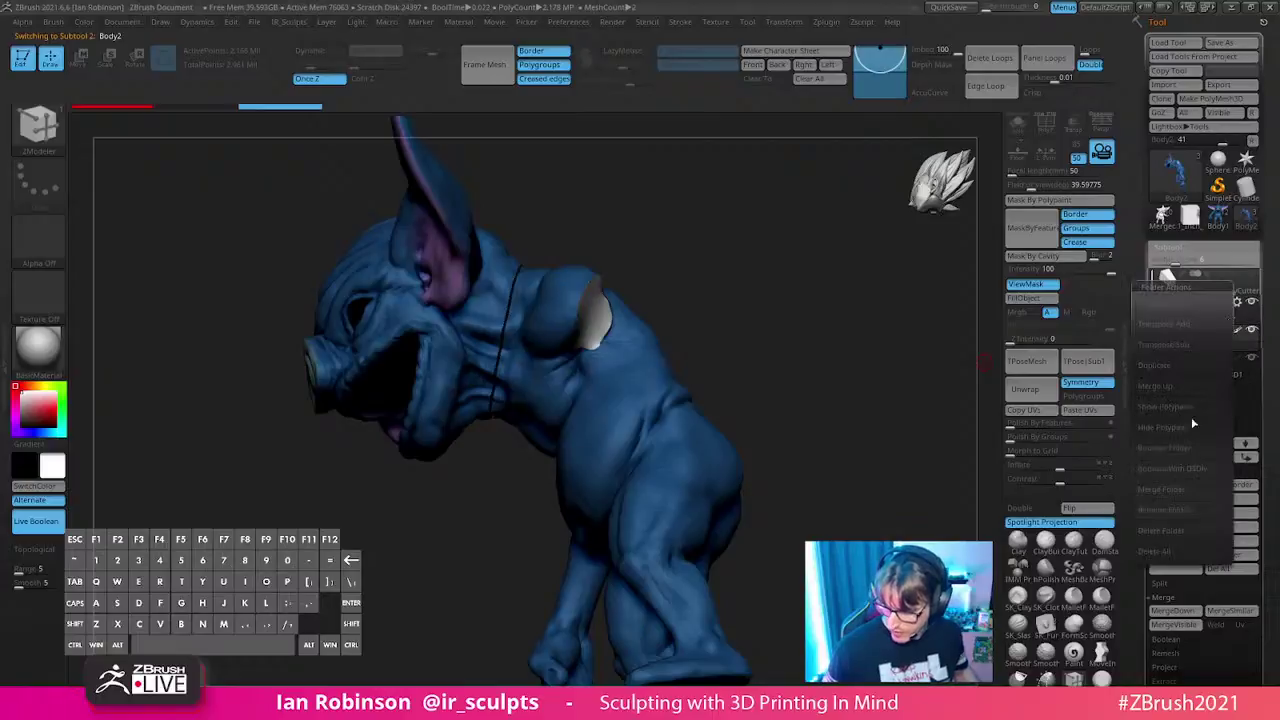
pyautogui.click(1180, 511)
pyautogui.write('Extract')
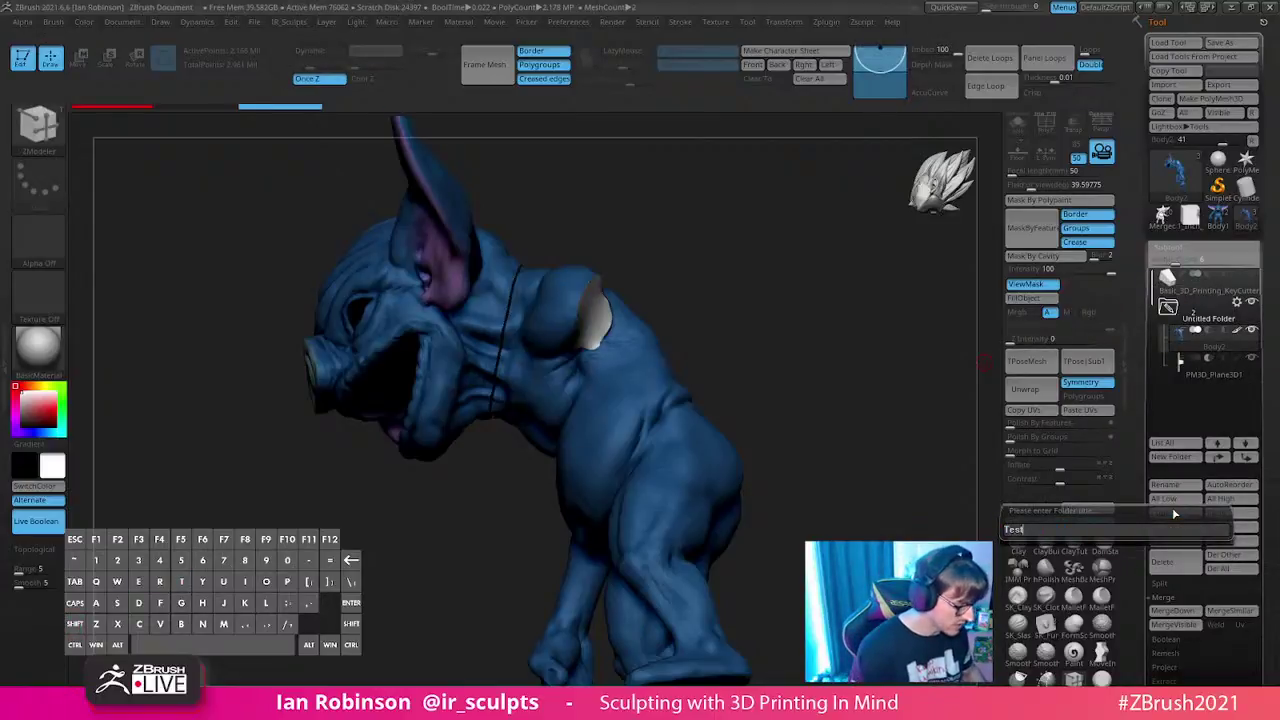
pyautogui.press('Return')
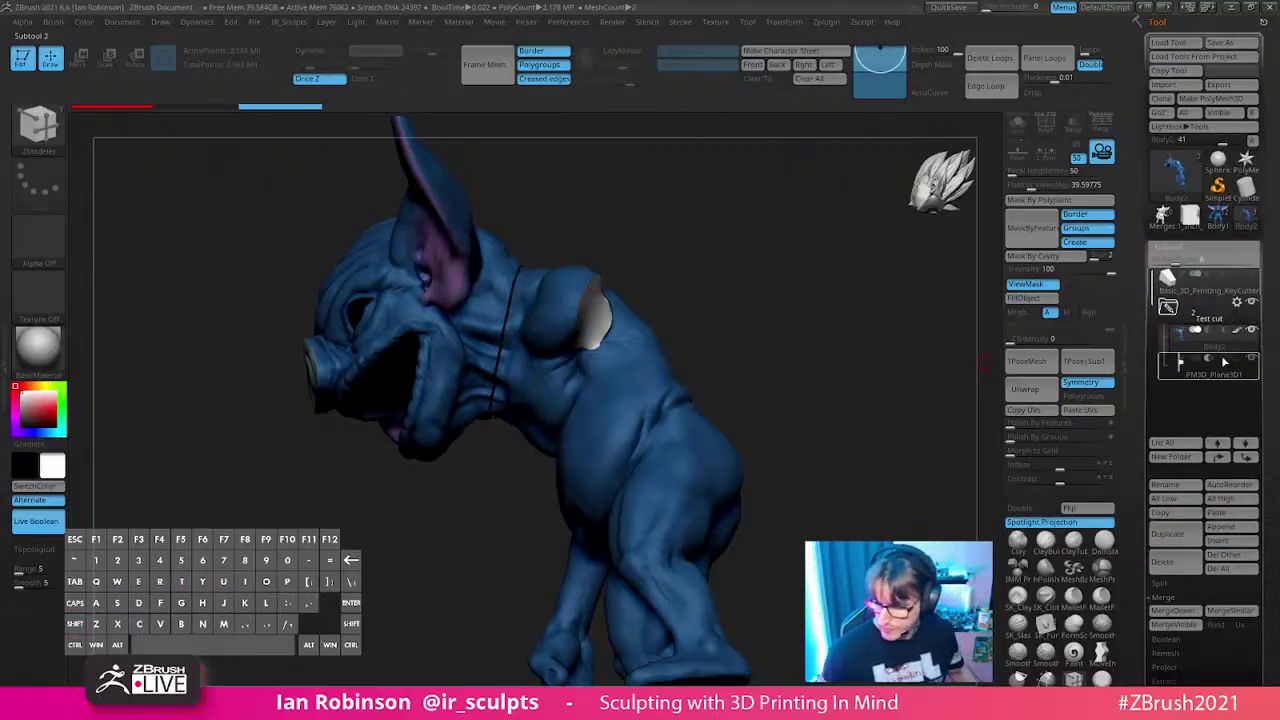
# - Run Boolean Folder on the Test cut folder to generate the cut body mesh
pyautogui.click(1237, 302)
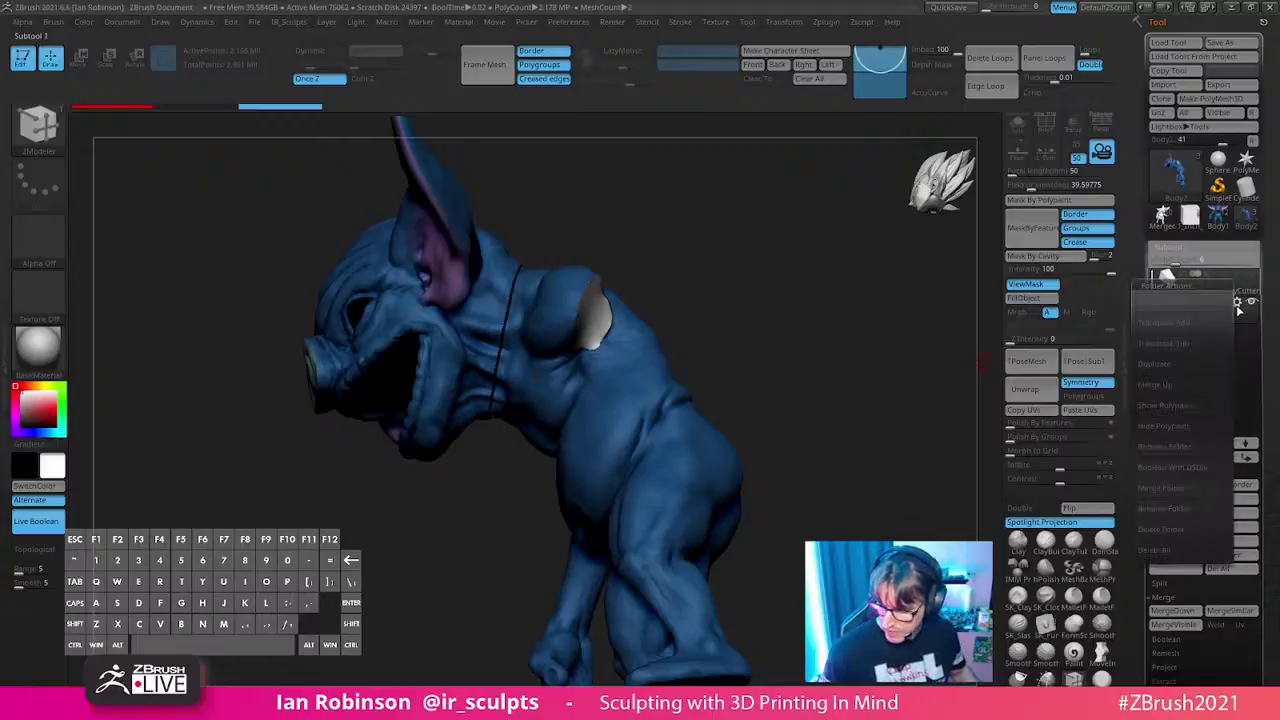
pyautogui.click(1196, 452)
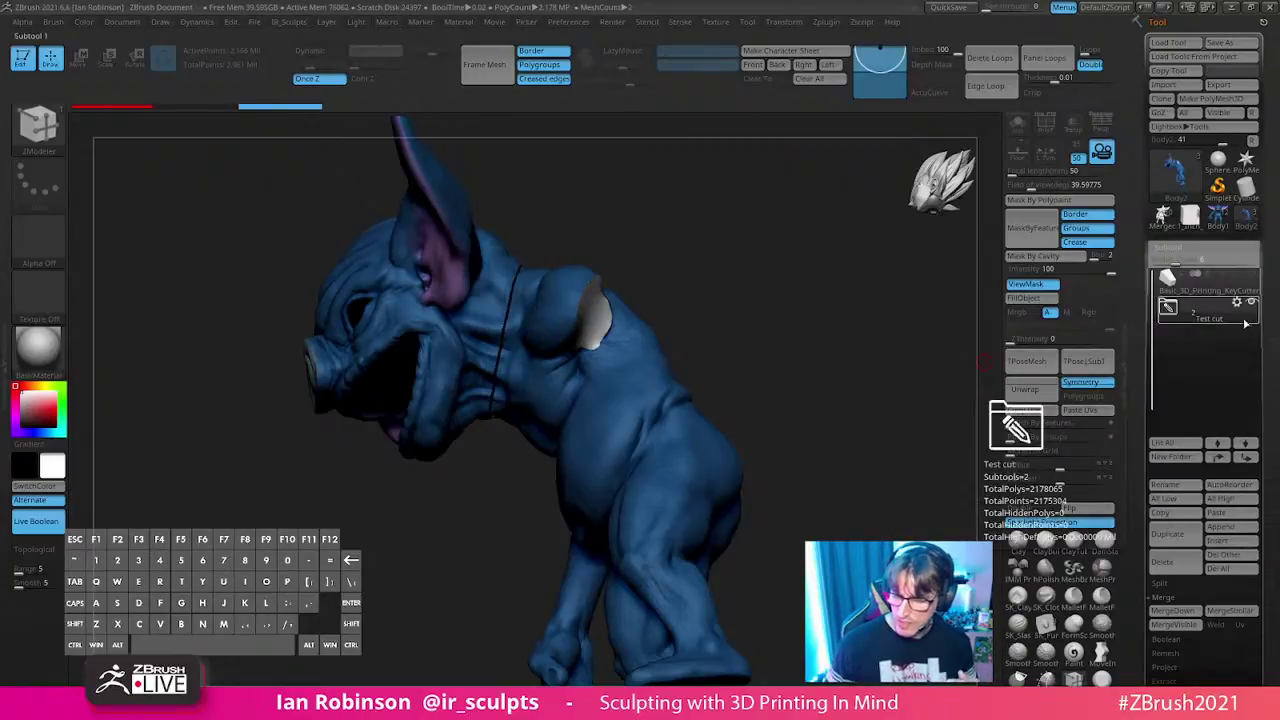
pyautogui.click(1206, 375)
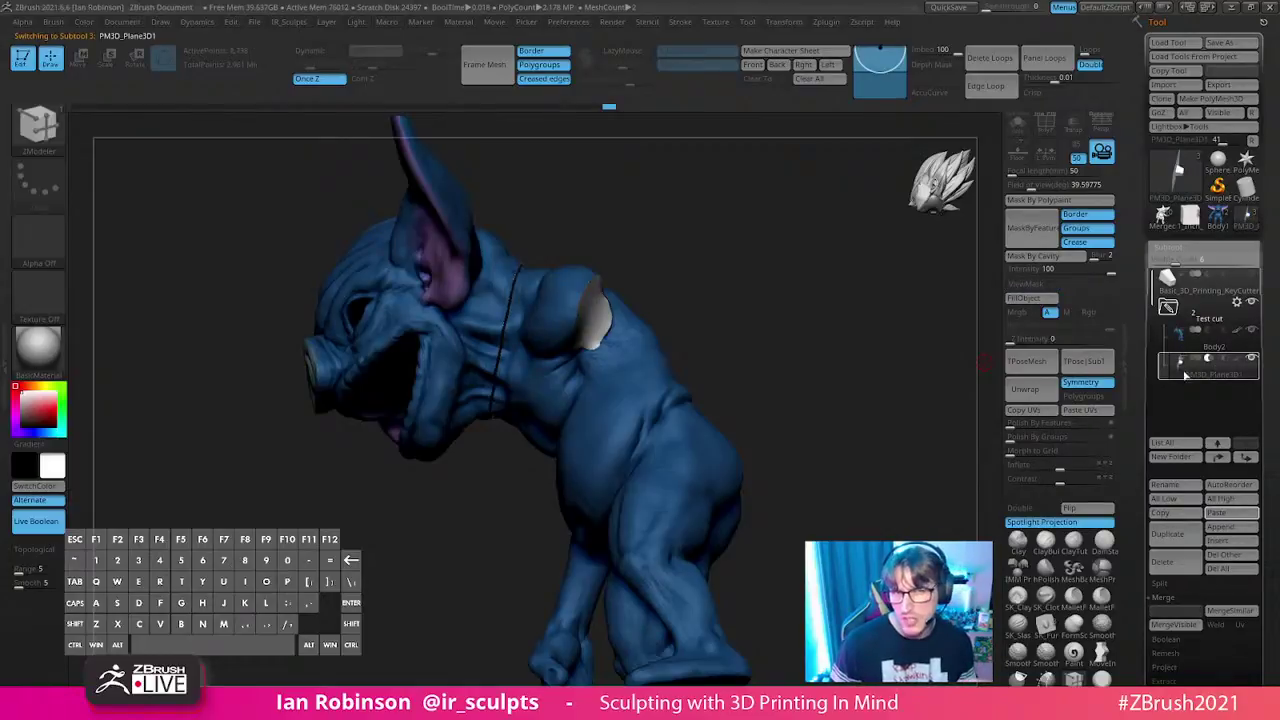
pyautogui.click(1238, 302)
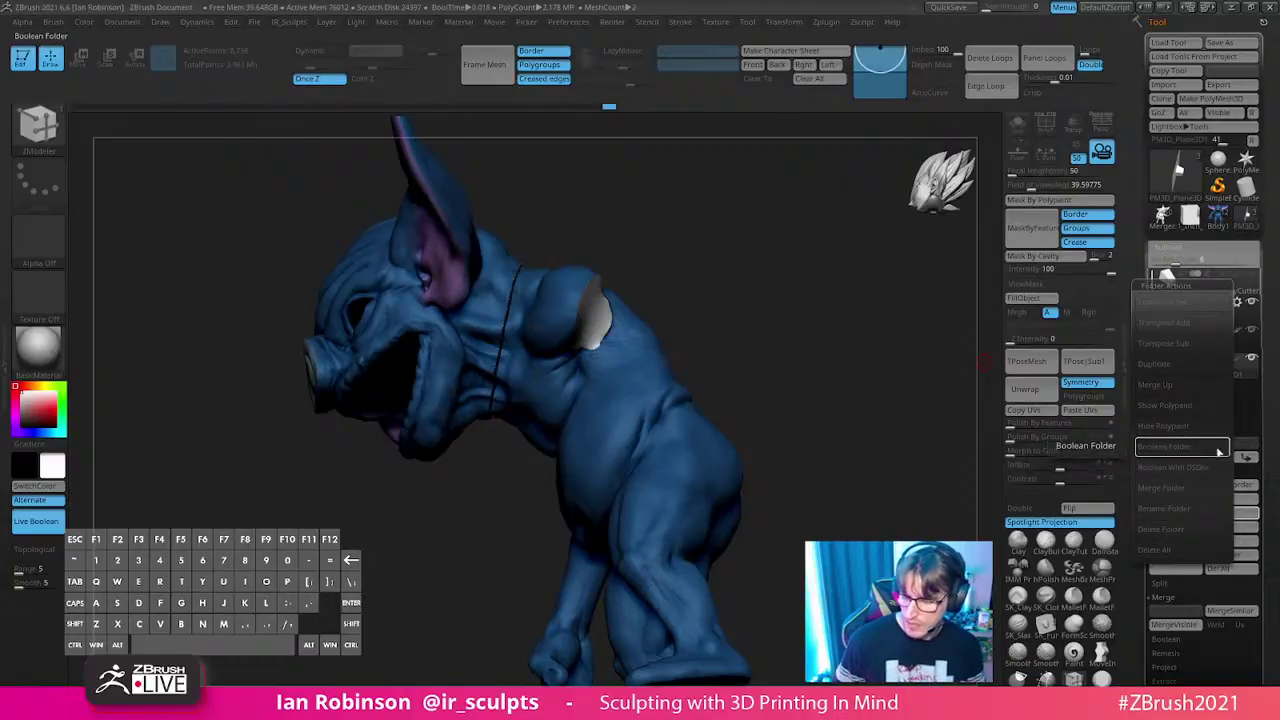
pyautogui.click(1172, 451)
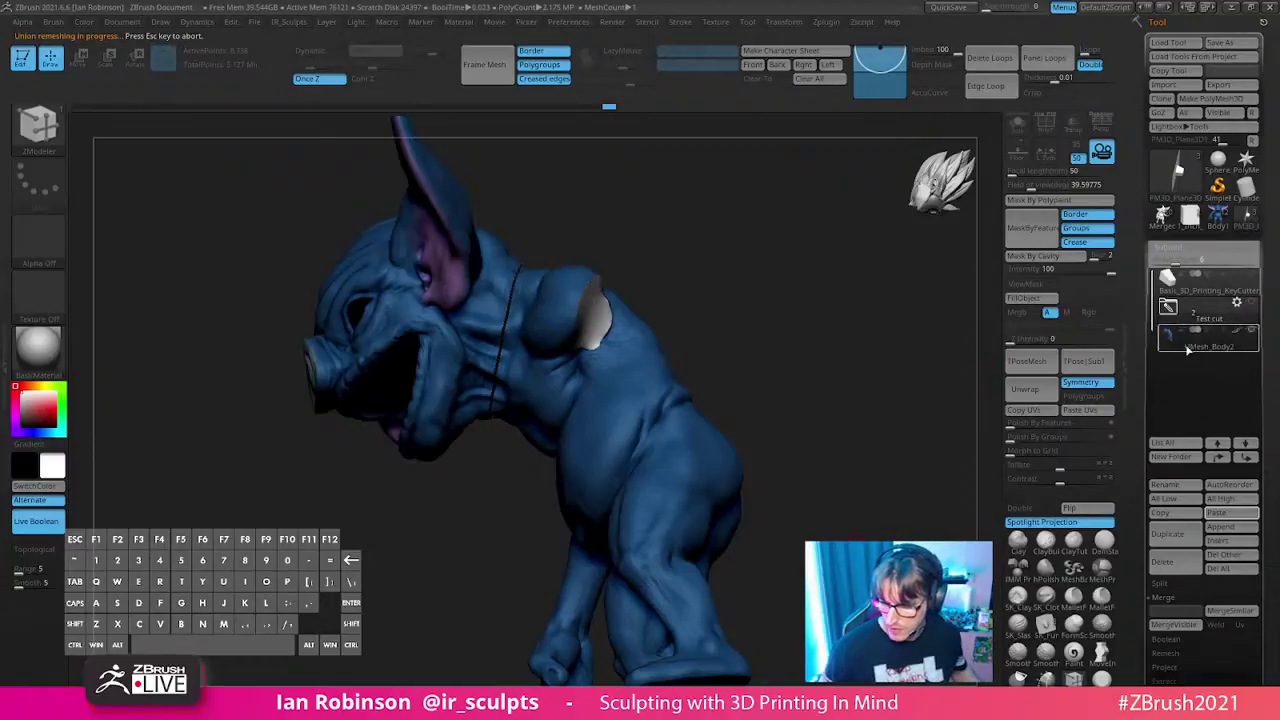
# - Select the new boolean mesh, display its polygroups and apply Auto Groups to give the separate pieces their own groups
pyautogui.keyDown('alt'); pyautogui.moveTo(851, 326); pyautogui.dragTo(856, 207); pyautogui.keyUp('alt')
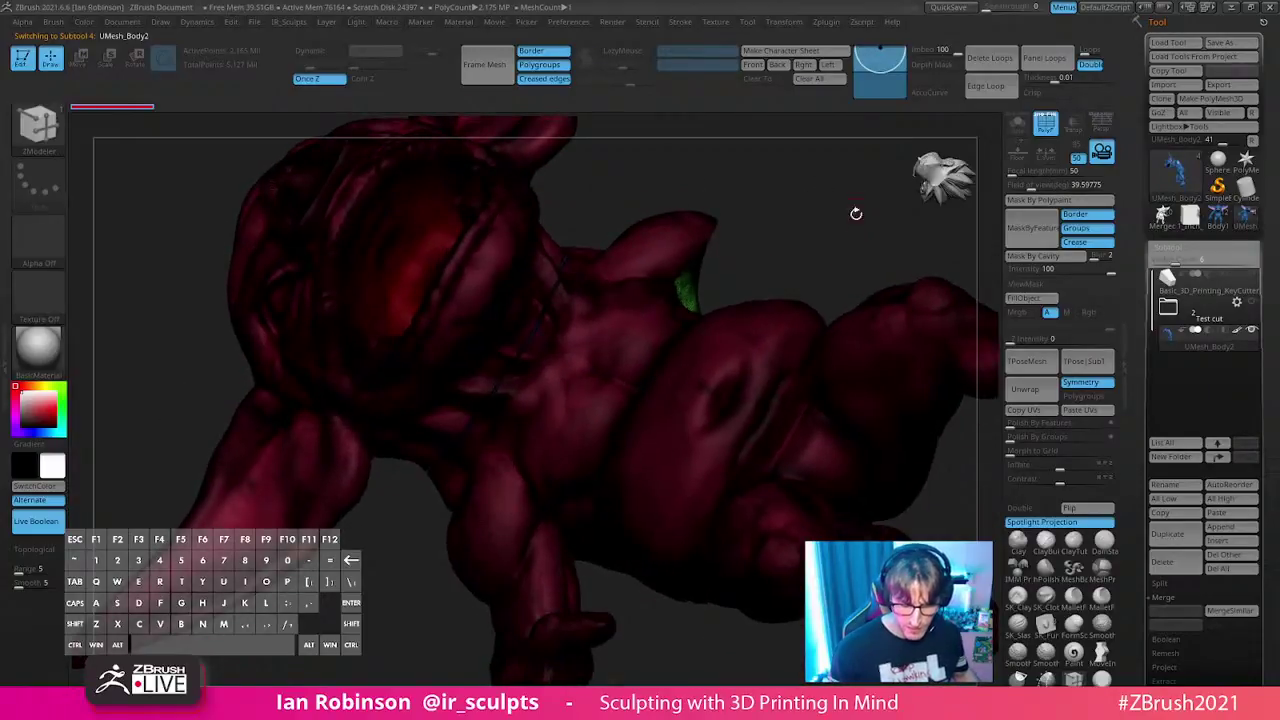
pyautogui.scroll(-8, 1258, 400)
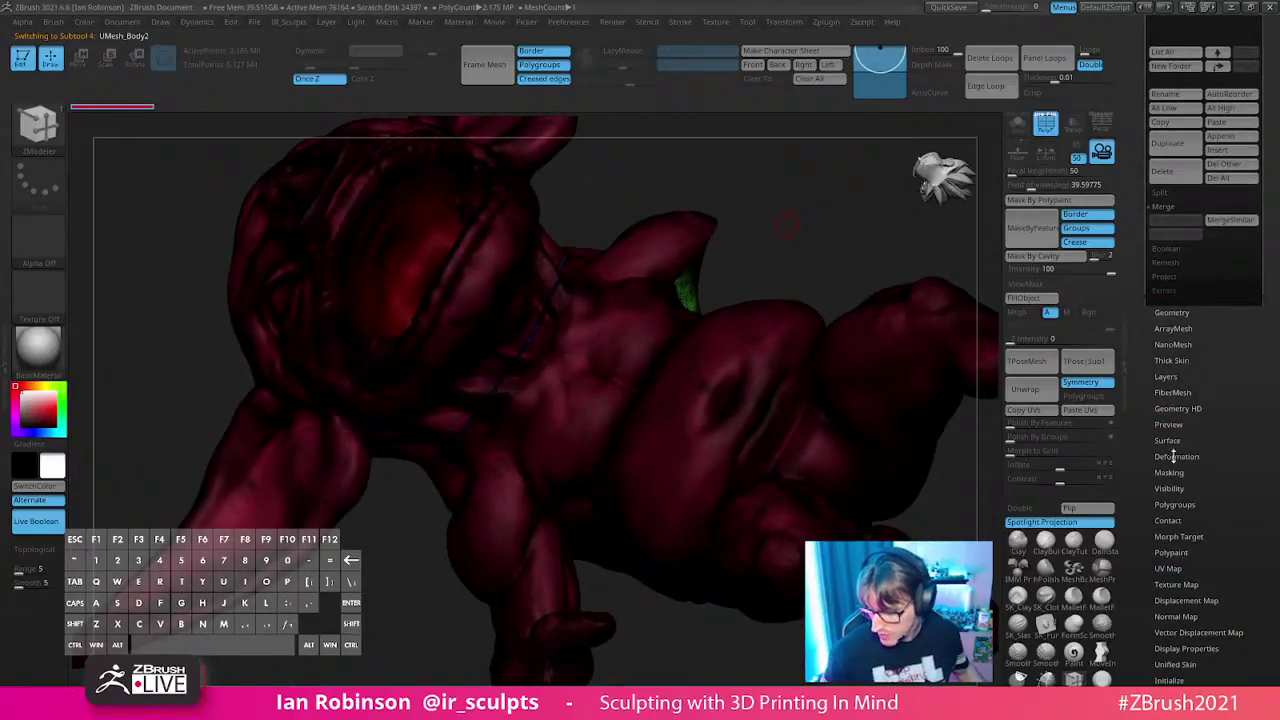
pyautogui.click(1183, 504)
pyautogui.moveTo(787, 224); pyautogui.dragTo(686, 296)
pyautogui.hotkey('ctrl', 'z')
pyautogui.moveTo(769, 338)
pyautogui.mouseDown()
pyautogui.moveTo(786, 291)
pyautogui.moveTo(806, 334)
pyautogui.moveTo(818, 324)
pyautogui.moveTo(766, 260)
pyautogui.moveTo(816, 288)
pyautogui.mouseUp()
pyautogui.hotkey('ctrl', 'shift', 'z')
# - Isolate the torso piece with the head hidden and examine the key socket in the neck's cut face
pyautogui.keyDown('ctrl'); pyautogui.keyDown('shift'); pyautogui.click(519, 263); pyautogui.keyUp('shift'); pyautogui.keyUp('ctrl')
pyautogui.keyDown('ctrl'); pyautogui.keyDown('shift'); pyautogui.moveTo(819, 290); pyautogui.dragTo(850, 366); pyautogui.keyUp('shift'); pyautogui.keyUp('ctrl')
pyautogui.moveTo(850, 366); pyautogui.dragTo(869, 429)
pyautogui.press('Down')
pyautogui.moveTo(854, 383); pyautogui.dragTo(777, 357)
pyautogui.press('Up')
pyautogui.moveTo(837, 317); pyautogui.dragTo(880, 390)
pyautogui.click(1190, 50)
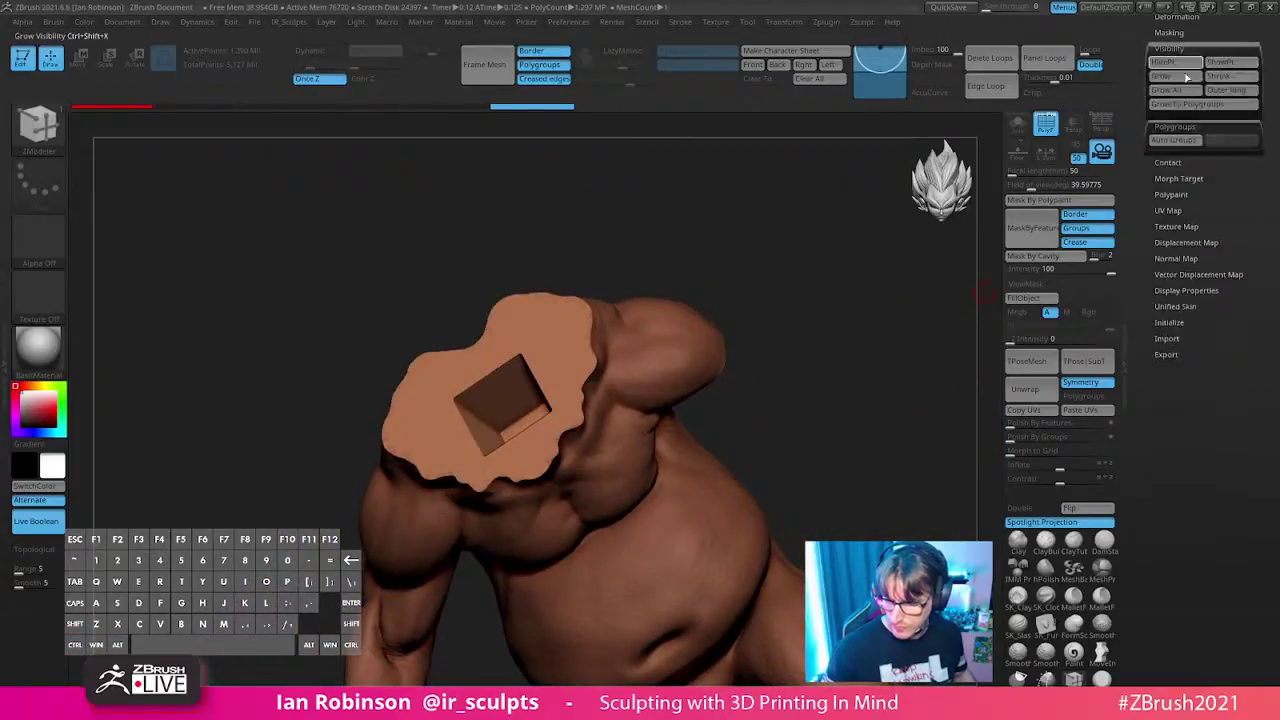
pyautogui.moveTo(834, 354); pyautogui.dragTo(840, 320)
# - Split the hidden head off from the torso into its own subtool and view both pieces
pyautogui.scroll(5, 1262, 168)
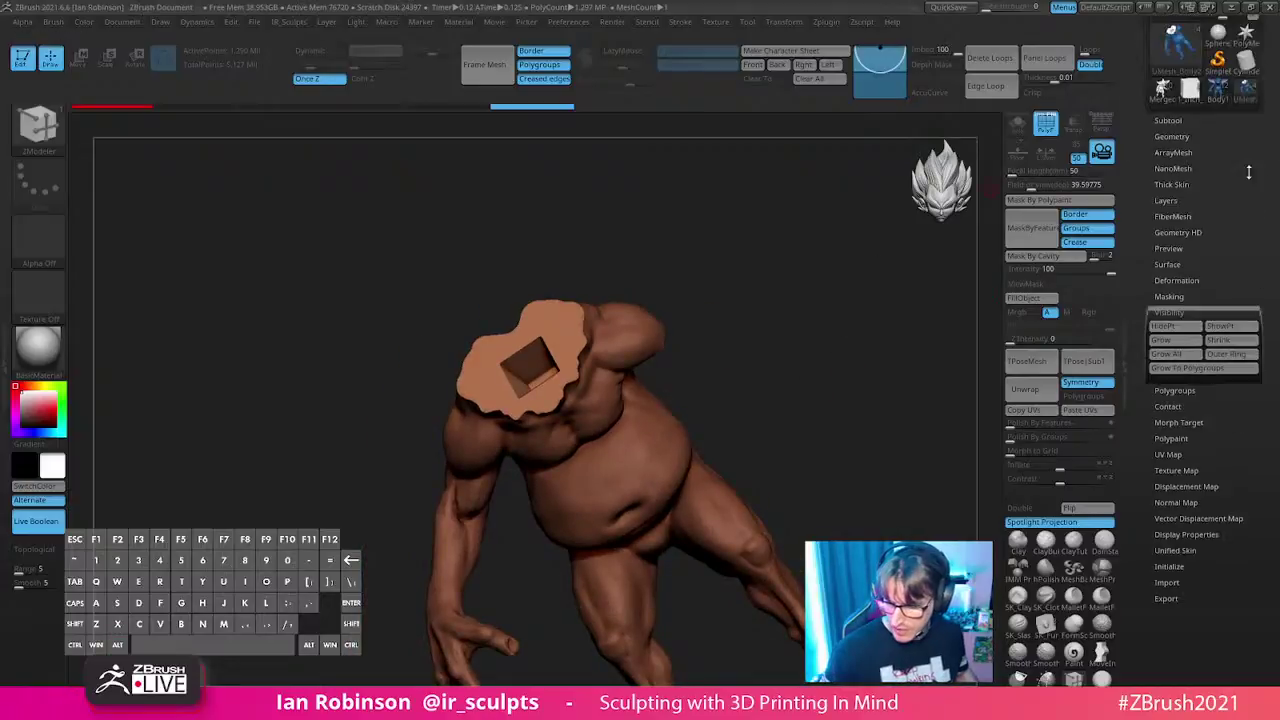
pyautogui.click(1170, 121)
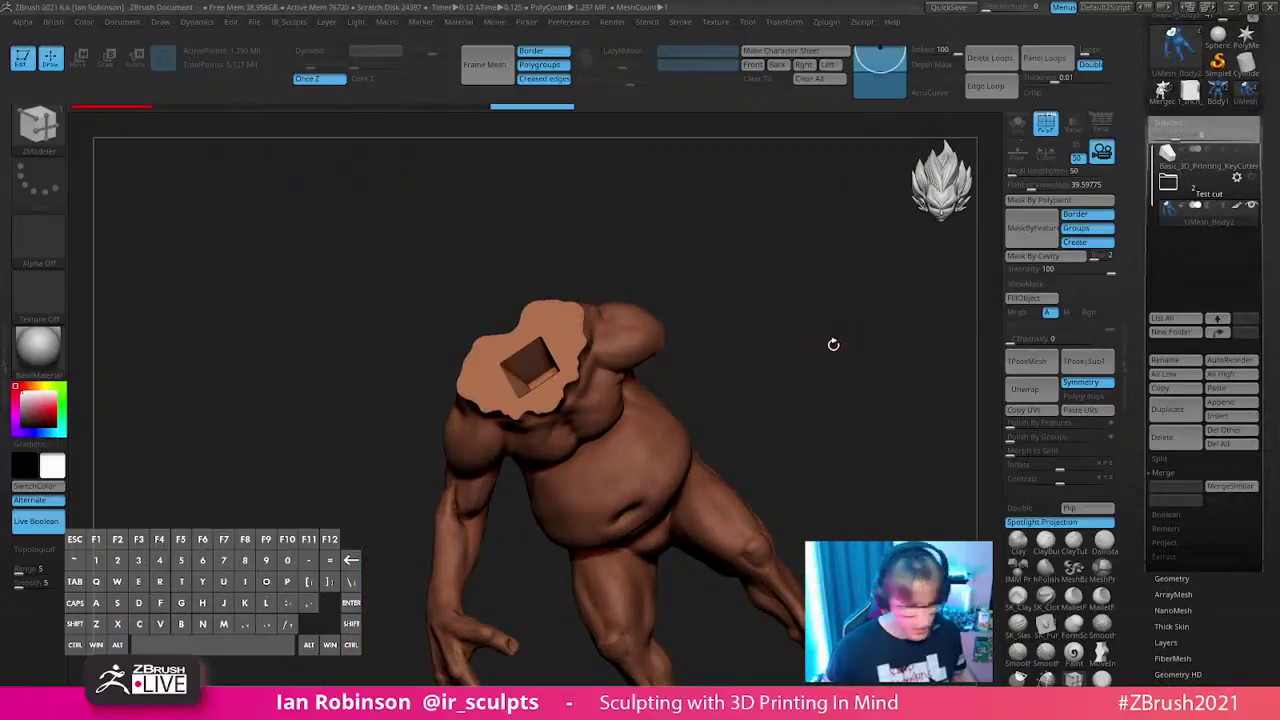
pyautogui.press('space')
pyautogui.click(798, 462)
pyautogui.moveTo(772, 357)
pyautogui.keyDown('alt'); pyautogui.mouseDown()
pyautogui.moveTo(803, 363)
pyautogui.moveTo(800, 425)
pyautogui.moveTo(794, 451)
pyautogui.moveTo(754, 460)
pyautogui.moveTo(789, 463)
pyautogui.moveTo(755, 471)
pyautogui.moveTo(680, 440)
pyautogui.moveTo(705, 568)
pyautogui.moveTo(834, 426)
pyautogui.moveTo(794, 506)
pyautogui.moveTo(831, 425)
pyautogui.moveTo(711, 457)
pyautogui.mouseUp(); pyautogui.keyUp('alt')
pyautogui.keyDown('alt'); pyautogui.moveTo(690, 385); pyautogui.dragTo(836, 374); pyautogui.keyUp('alt')
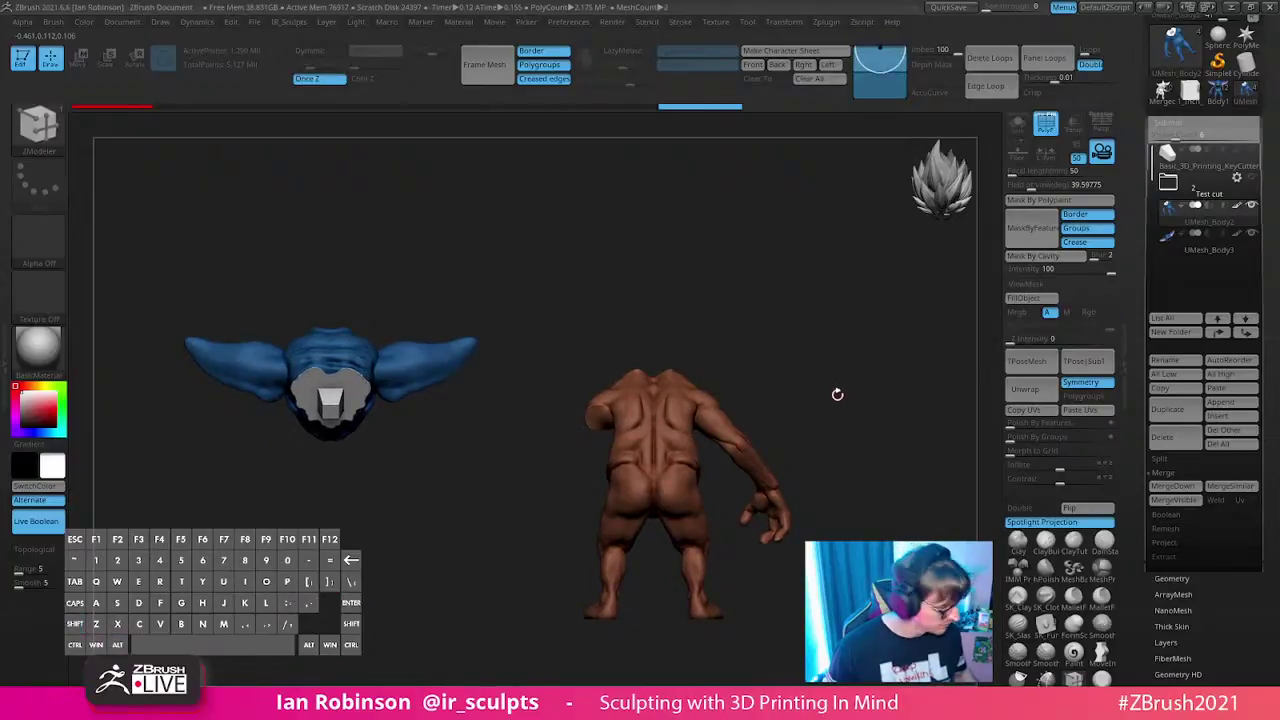
# - Turn on transparency and select the torso and head in turn to examine the key's fit and clearance from the side
pyautogui.press('shift')
pyautogui.moveTo(837, 393); pyautogui.dragTo(686, 440)
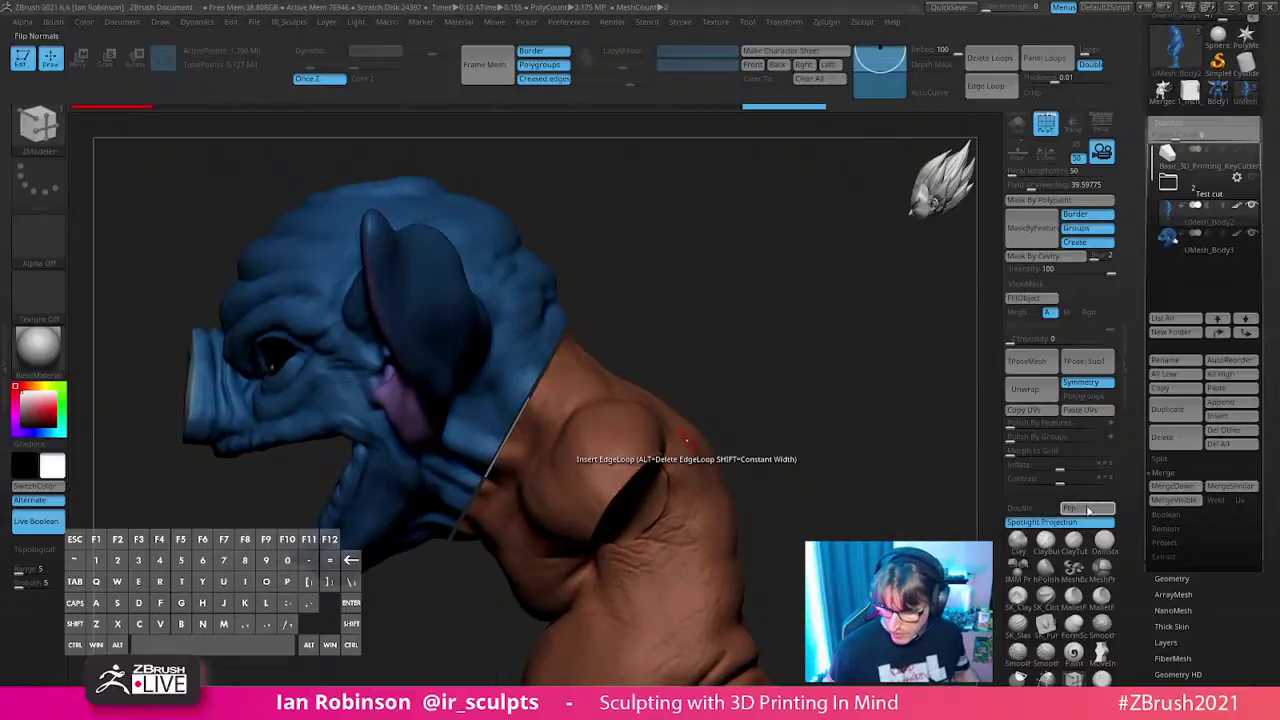
pyautogui.keyDown('alt'); pyautogui.click(686, 440); pyautogui.keyUp('alt')
pyautogui.moveTo(766, 391); pyautogui.dragTo(731, 426)
pyautogui.hotkey('shift', 'ctrl', 't')
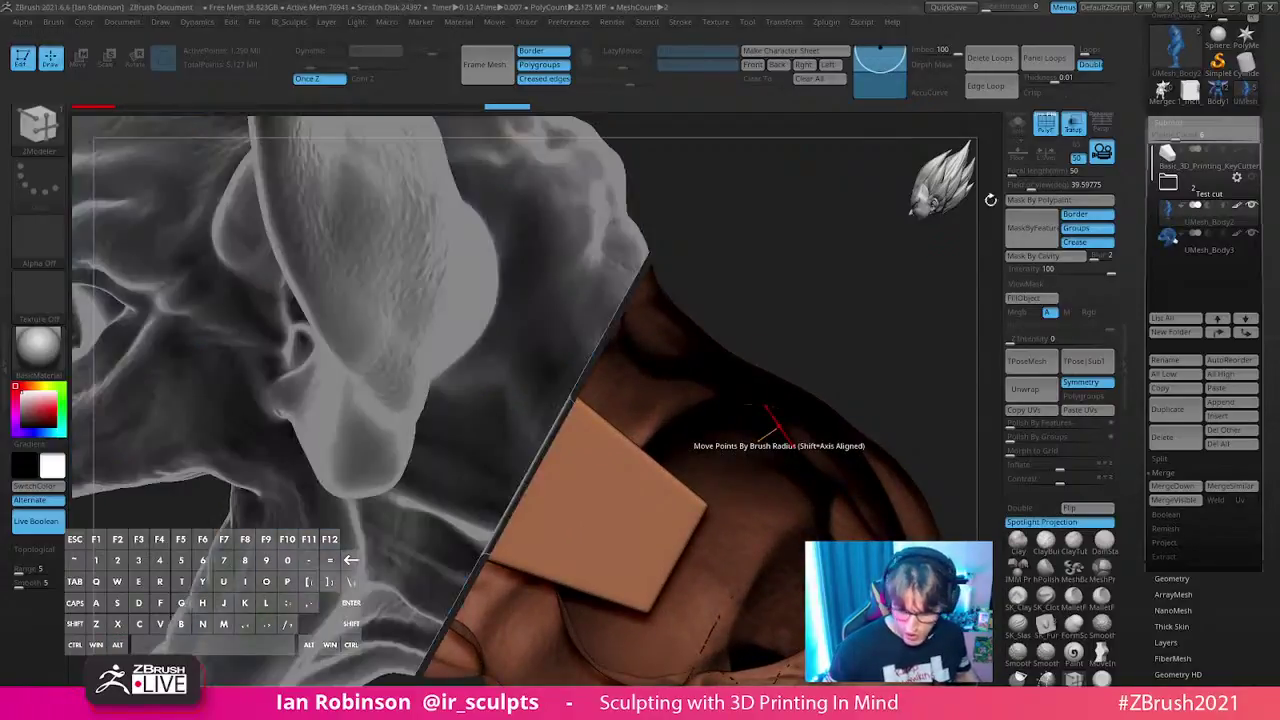
pyautogui.keyDown('alt'); pyautogui.moveTo(700, 323); pyautogui.dragTo(659, 407); pyautogui.keyUp('alt')
pyautogui.keyDown('alt'); pyautogui.click(652, 320); pyautogui.keyUp('alt')
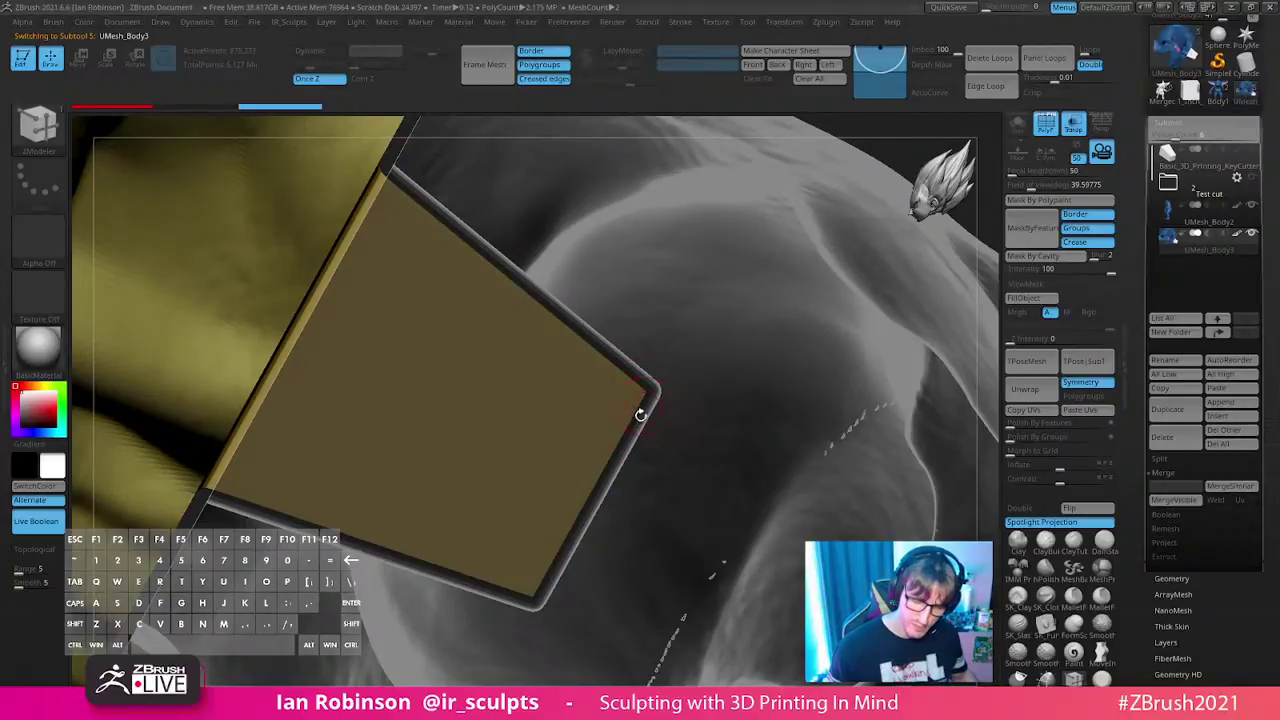
# - Hide the head and torso, isolate one tapered block of the key cutters subtool and split the blocks into separate subtools
pyautogui.keyDown('alt'); pyautogui.click(893, 330); pyautogui.keyUp('alt')
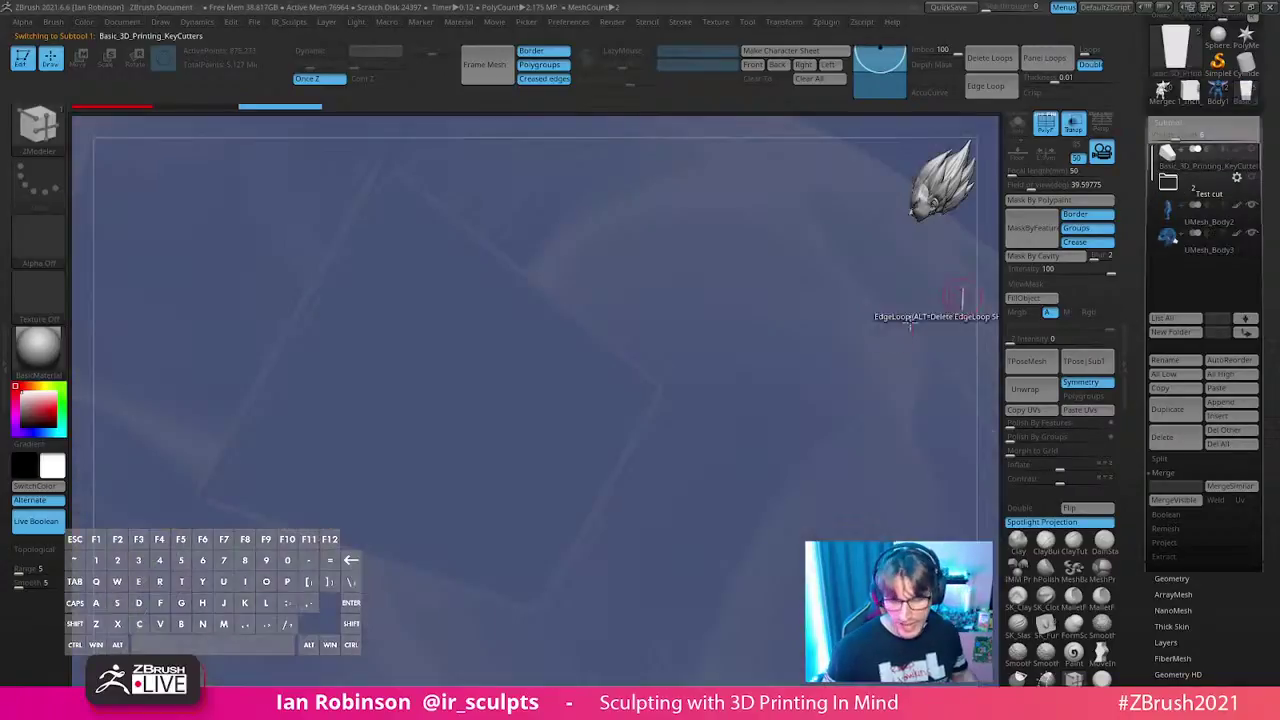
pyautogui.moveTo(646, 354); pyautogui.dragTo(880, 390)
pyautogui.click(1250, 207)
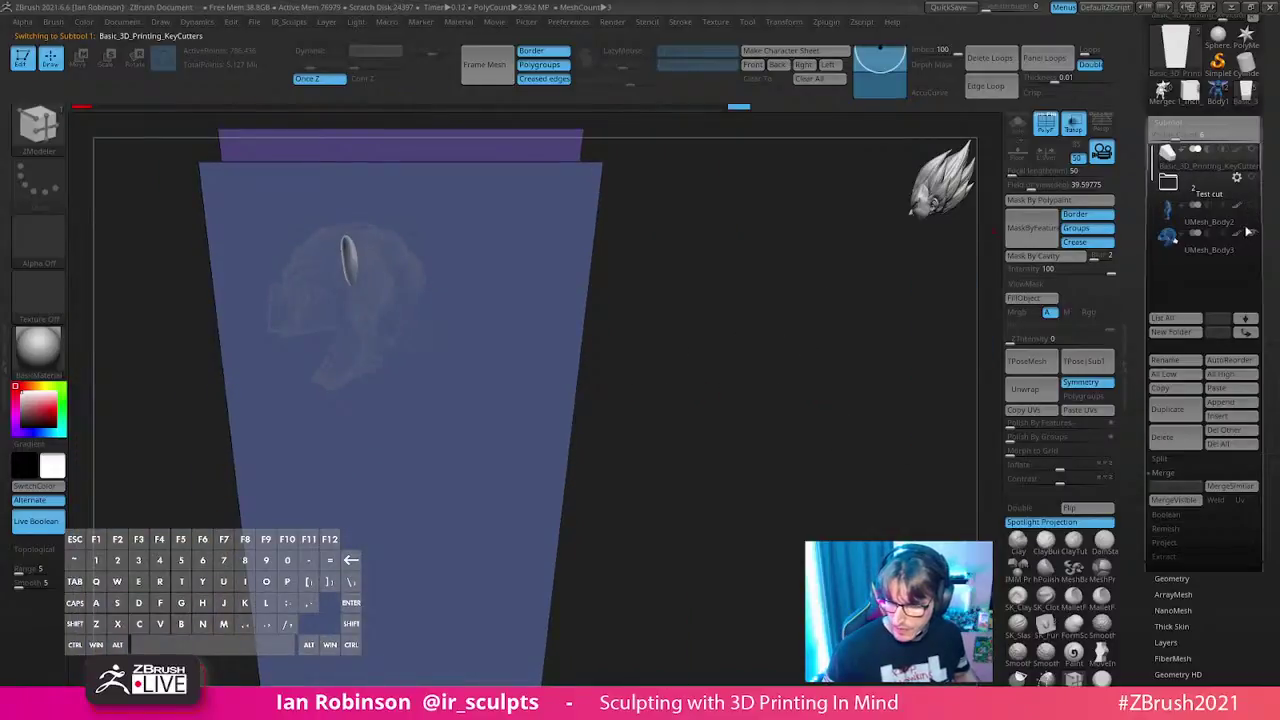
pyautogui.keyDown('ctrl'); pyautogui.keyDown('shift'); pyautogui.click(551, 160); pyautogui.keyUp('shift'); pyautogui.keyUp('ctrl')
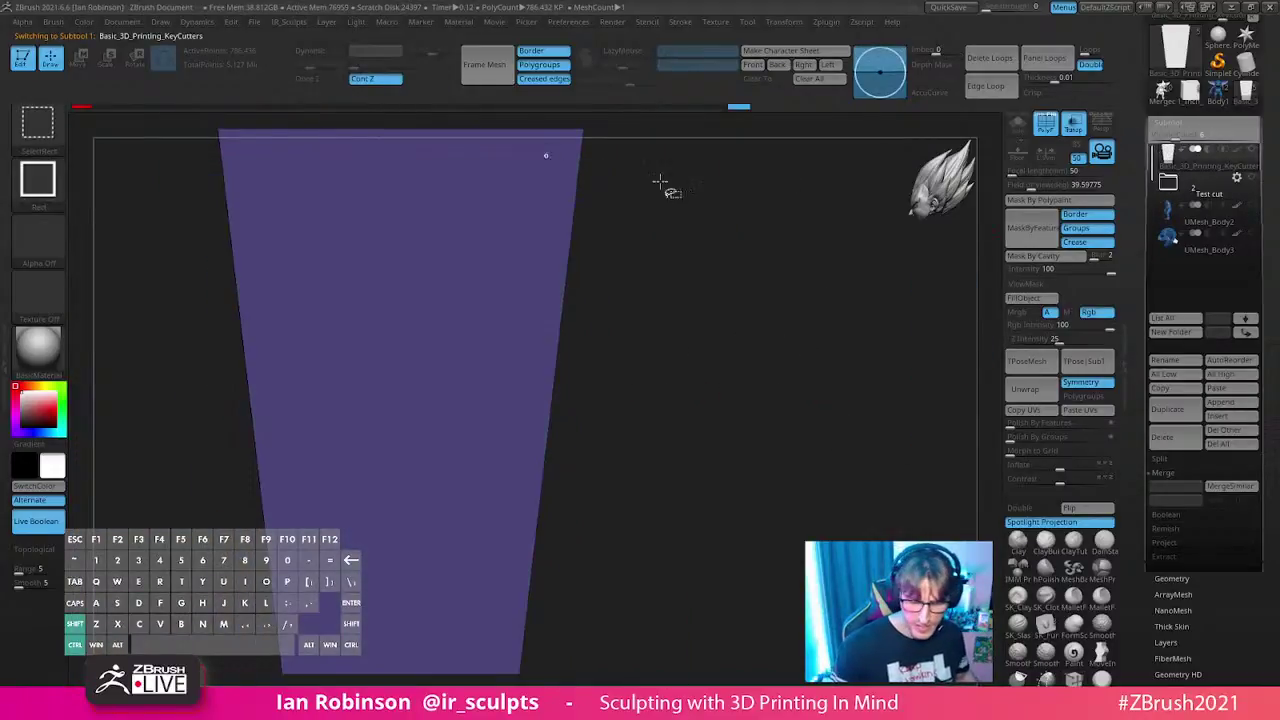
pyautogui.press('2')
pyautogui.click(792, 603)
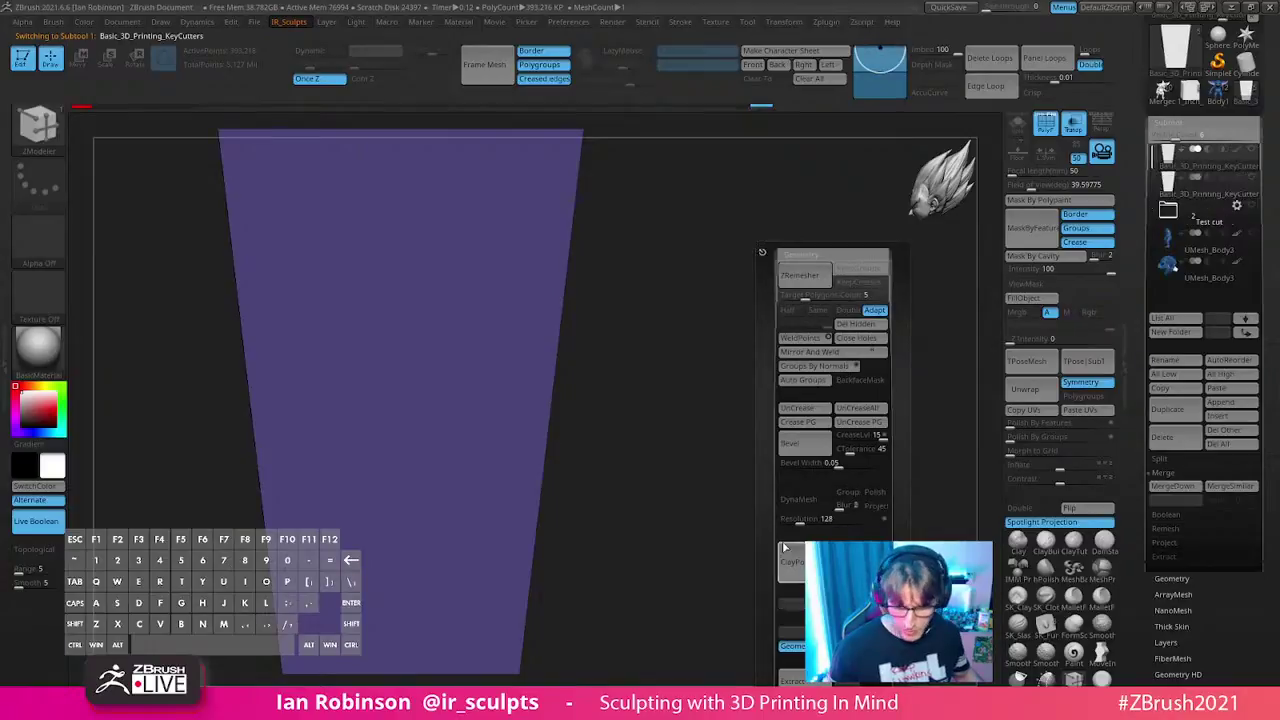
# - Examine the clearance between the inner and outer tapered key blocks from the side
pyautogui.moveTo(866, 280)
pyautogui.mouseDown()
pyautogui.moveTo(746, 338)
pyautogui.moveTo(770, 300)
pyautogui.moveTo(766, 326)
pyautogui.moveTo(758, 285)
pyautogui.moveTo(780, 404)
pyautogui.moveTo(754, 377)
pyautogui.mouseUp()
pyautogui.press('w')
pyautogui.press('q')
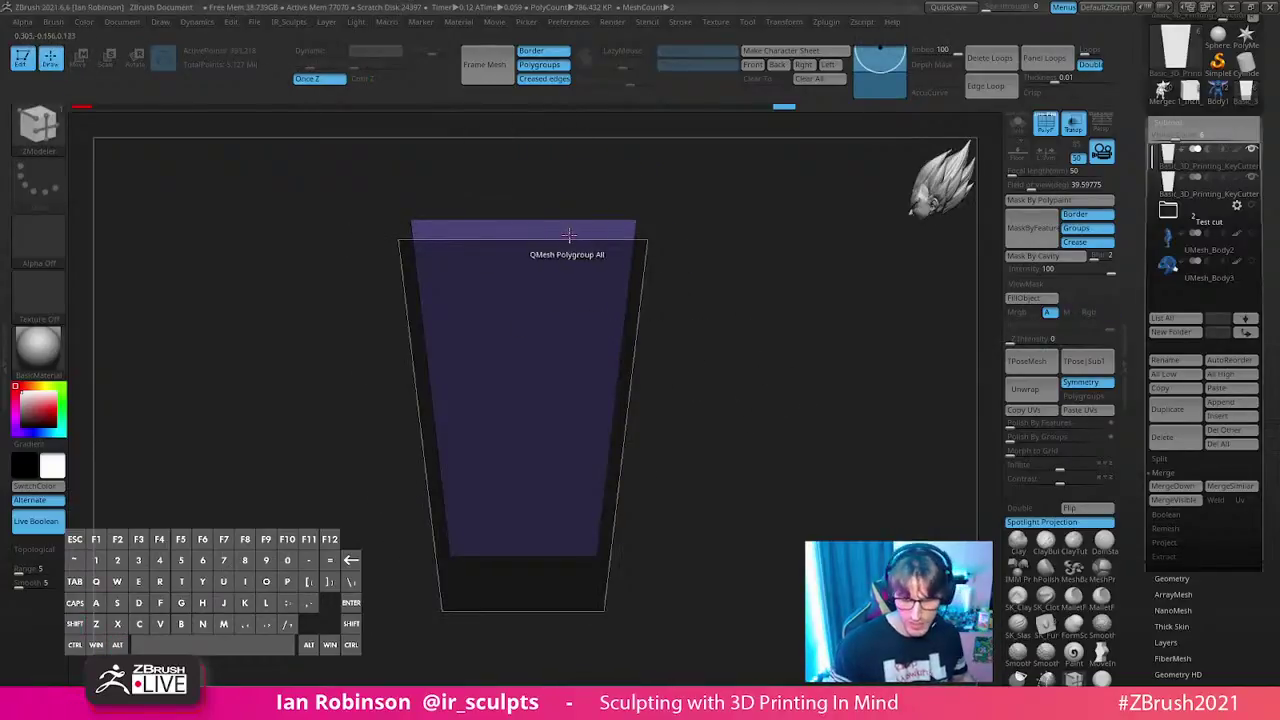
pyautogui.hotkey('ctrl', 'shift')
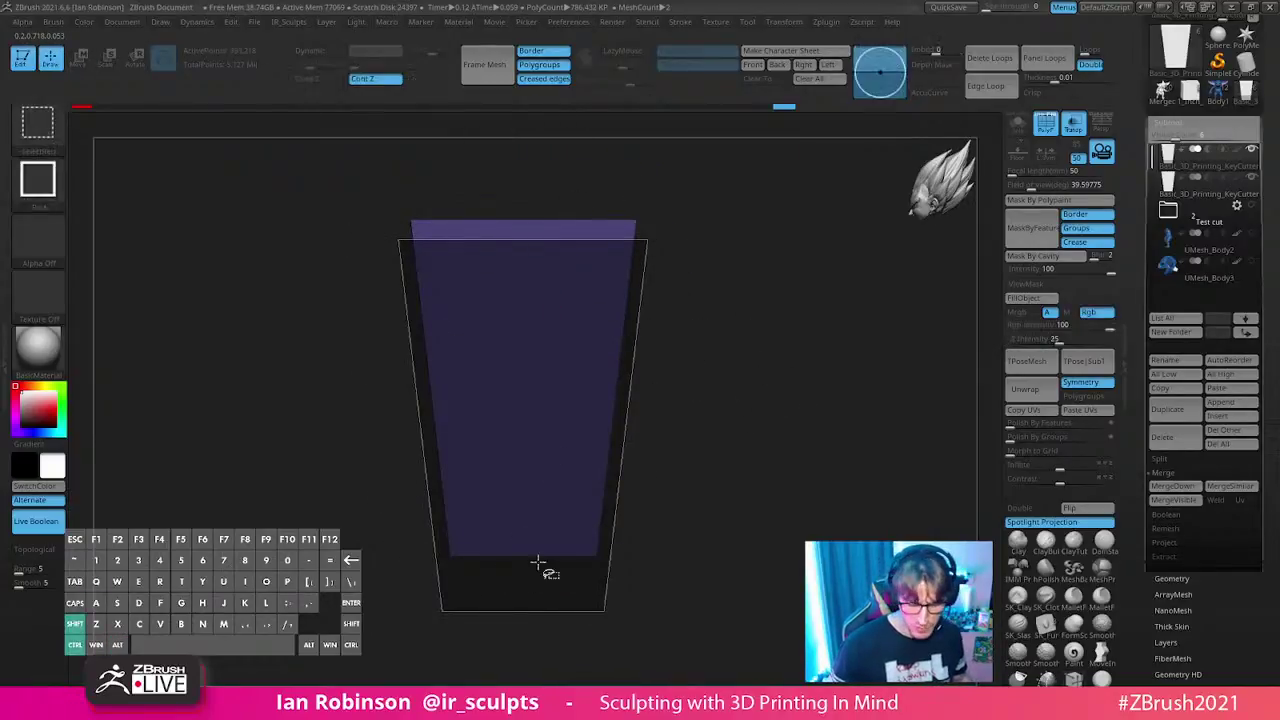
pyautogui.moveTo(681, 522)
pyautogui.keyDown('ctrl'); pyautogui.keyDown('shift'); pyautogui.mouseDown()
pyautogui.moveTo(710, 551)
pyautogui.moveTo(512, 590)
pyautogui.moveTo(577, 606)
pyautogui.moveTo(680, 565)
pyautogui.mouseUp(); pyautogui.keyUp('shift'); pyautogui.keyUp('ctrl')
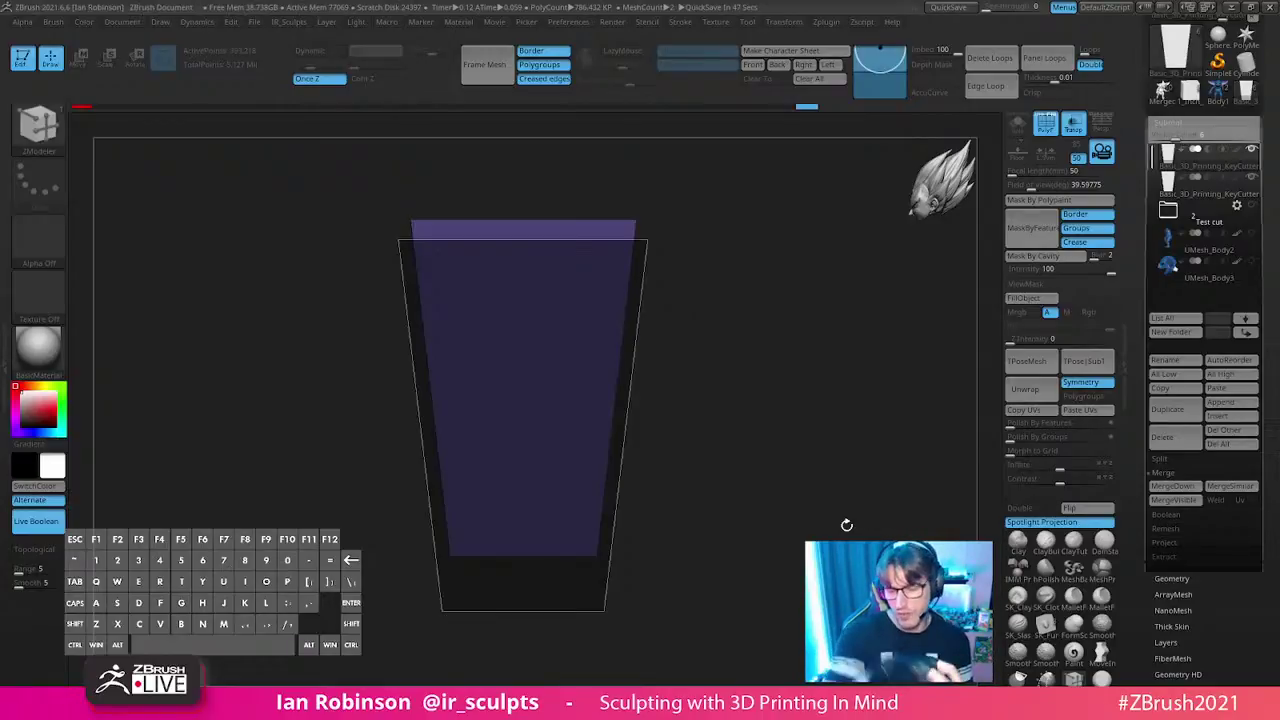
pyautogui.moveTo(691, 448); pyautogui.dragTo(821, 434)
pyautogui.keyDown('ctrl'); pyautogui.keyDown('shift'); pyautogui.moveTo(458, 506); pyautogui.dragTo(641, 548); pyautogui.keyUp('shift'); pyautogui.keyUp('ctrl')
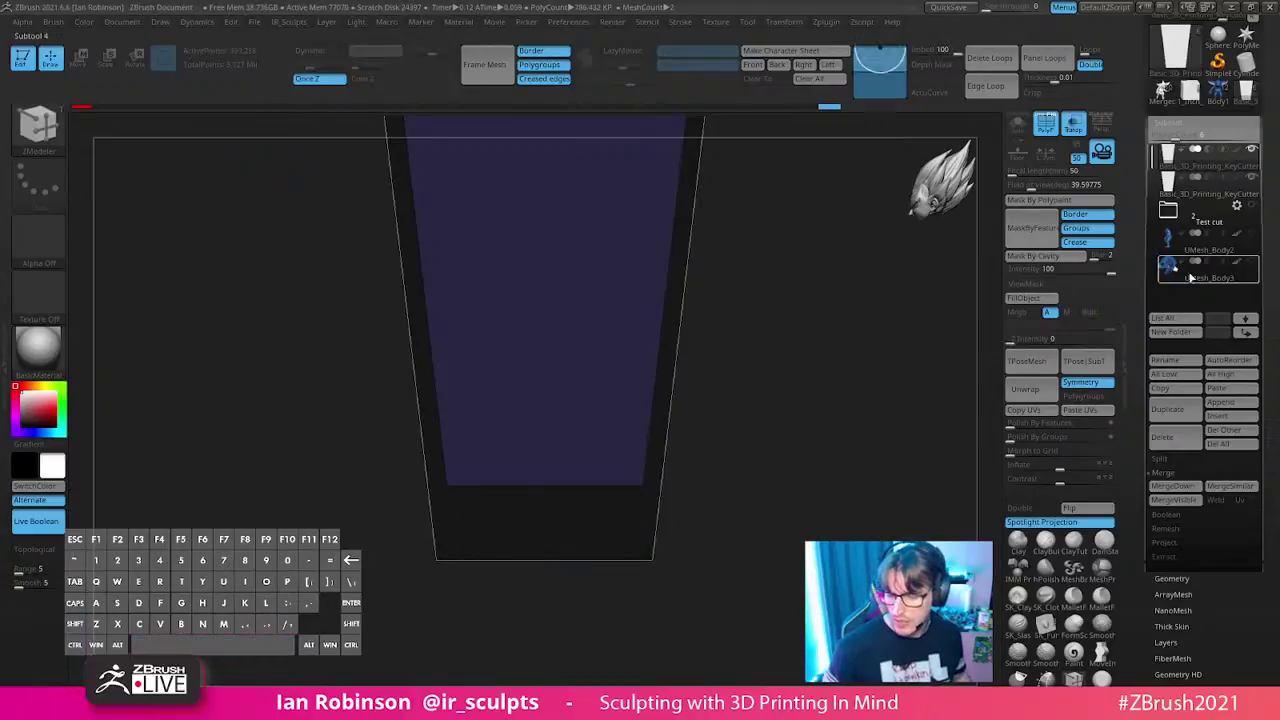
# - Show the torso and head with the key cutters hidden, select the head and examine the key's gap in the neck socket
pyautogui.click(1256, 258)
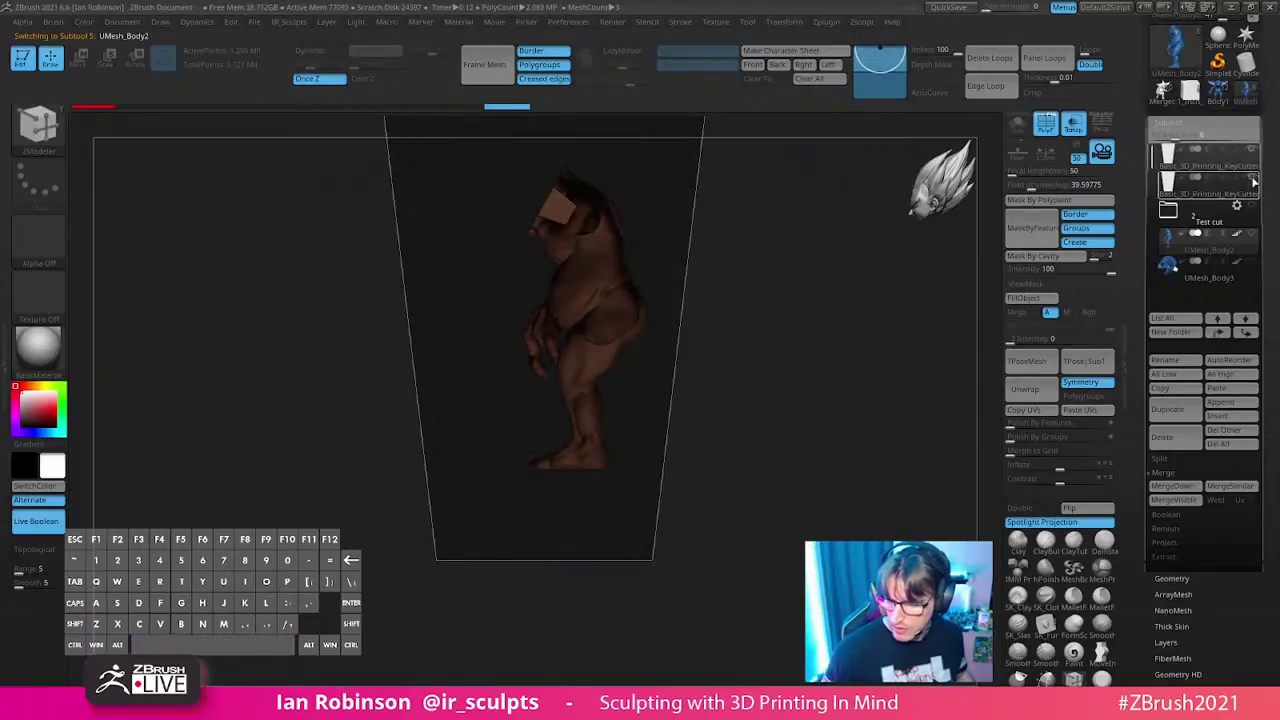
pyautogui.click(1247, 193)
pyautogui.click(1253, 240)
pyautogui.moveTo(800, 255); pyautogui.dragTo(820, 272)
pyautogui.click(1173, 270)
pyautogui.moveTo(797, 417)
pyautogui.keyDown('alt'); pyautogui.mouseDown()
pyautogui.moveTo(743, 260)
pyautogui.moveTo(754, 366)
pyautogui.moveTo(685, 182)
pyautogui.mouseUp(); pyautogui.keyUp('alt')
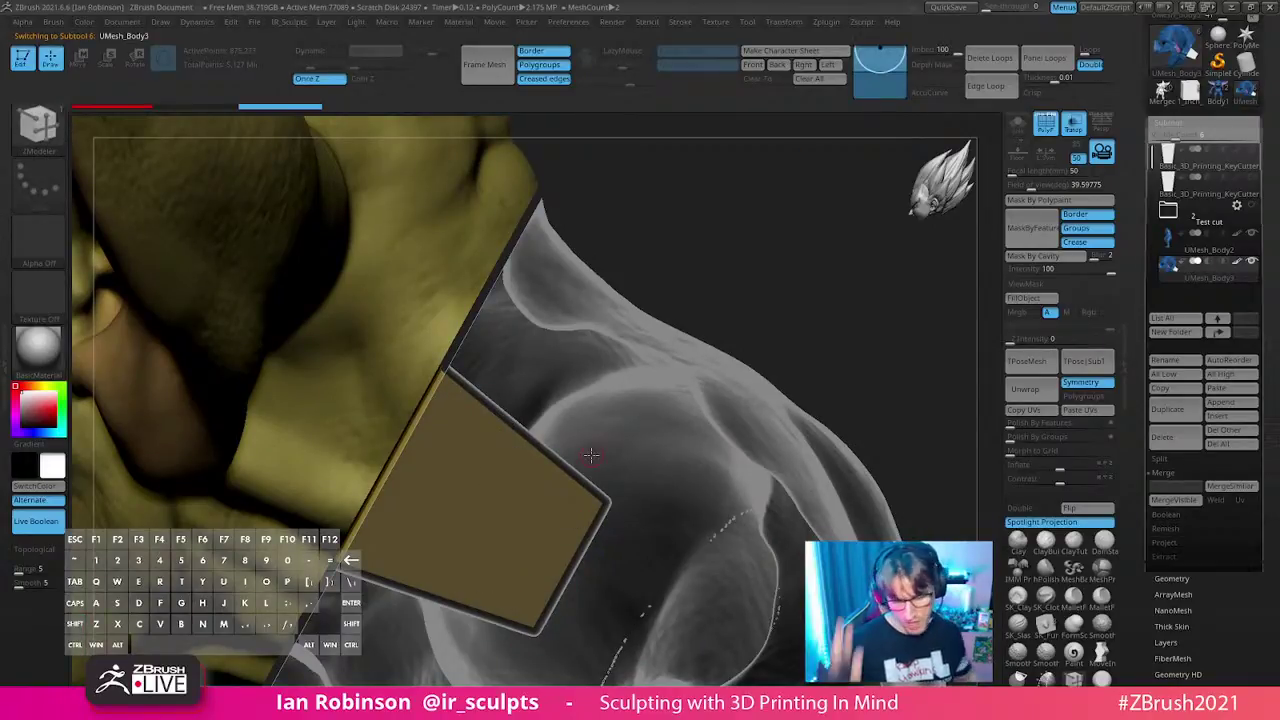
# - Show the key cutters again, mask all but the inner tapered block's narrow end and move that end down to tighten the end gap
pyautogui.click(1254, 179)
pyautogui.click(1253, 151)
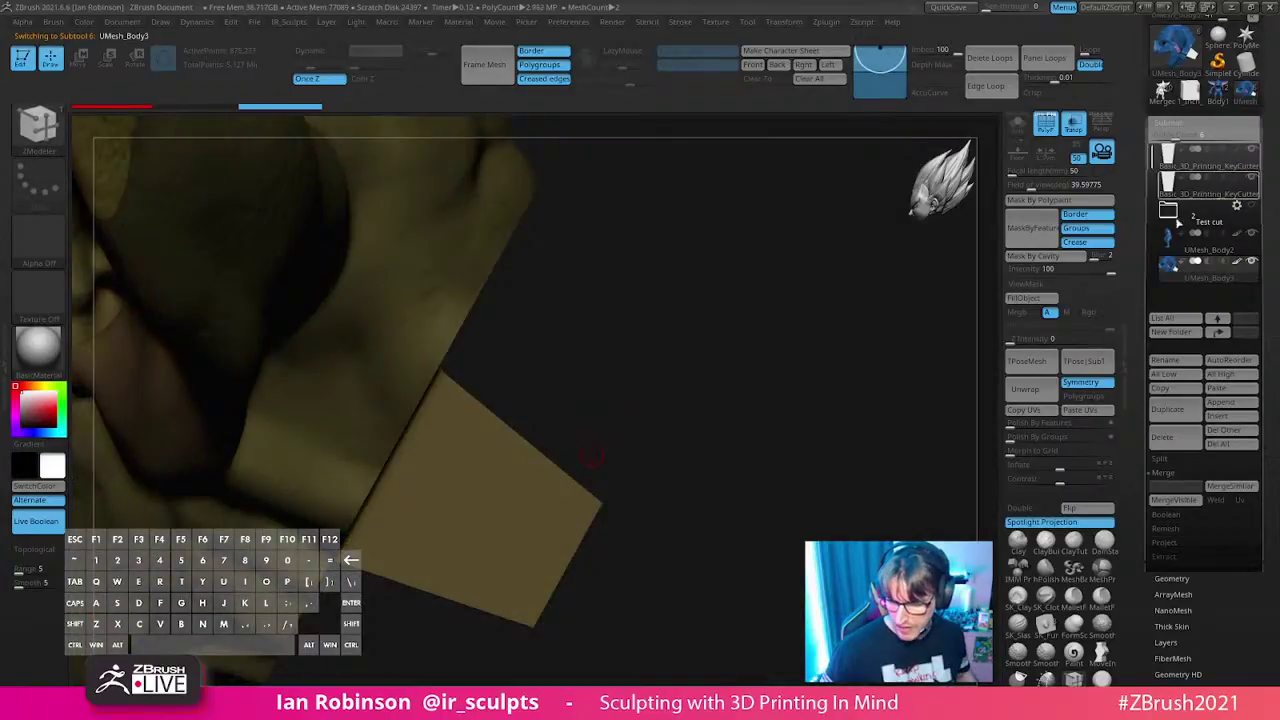
pyautogui.keyDown('alt'); pyautogui.moveTo(720, 351); pyautogui.dragTo(782, 521); pyautogui.keyUp('alt')
pyautogui.click(1188, 168)
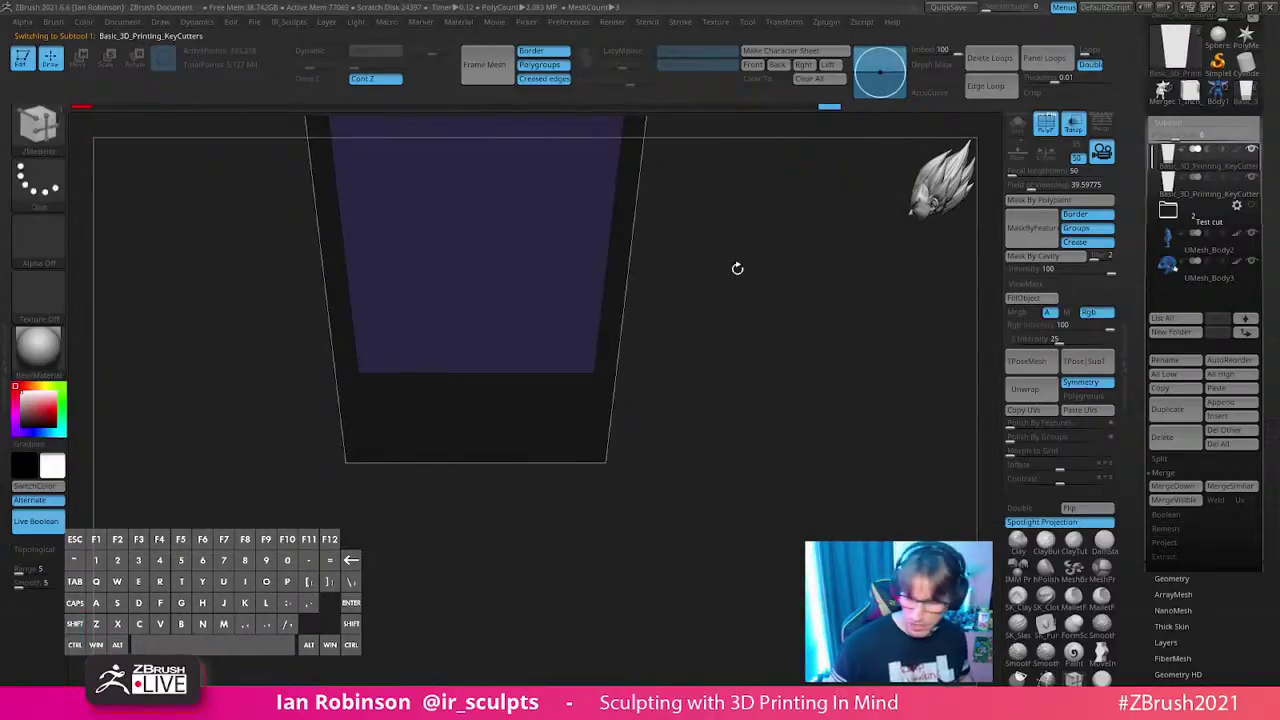
pyautogui.keyDown('ctrl'); pyautogui.keyDown('shift'); pyautogui.click(491, 480); pyautogui.keyUp('shift'); pyautogui.keyUp('ctrl')
pyautogui.moveTo(258, 450)
pyautogui.keyDown('ctrl'); pyautogui.mouseDown()
pyautogui.moveTo(680, 554)
pyautogui.moveTo(724, 530)
pyautogui.mouseUp(); pyautogui.keyUp('ctrl')
pyautogui.keyDown('ctrl'); pyautogui.click(672, 492); pyautogui.keyUp('ctrl')
pyautogui.keyDown('ctrl'); pyautogui.moveTo(726, 406); pyautogui.dragTo(683, 423); pyautogui.keyUp('ctrl')
pyautogui.press('w')
pyautogui.moveTo(521, 170); pyautogui.dragTo(525, 199)
pyautogui.press('q')
pyautogui.moveTo(735, 268)
pyautogui.keyDown('alt'); pyautogui.mouseDown()
pyautogui.moveTo(746, 329)
pyautogui.moveTo(810, 363)
pyautogui.moveTo(790, 344)
pyautogui.mouseUp(); pyautogui.keyUp('alt')
# - Turn off the polyframe display and delete the torso, the head and the Test cut folder, leaving only the two key cutter blocks
pyautogui.hotkey('shift', 'f')
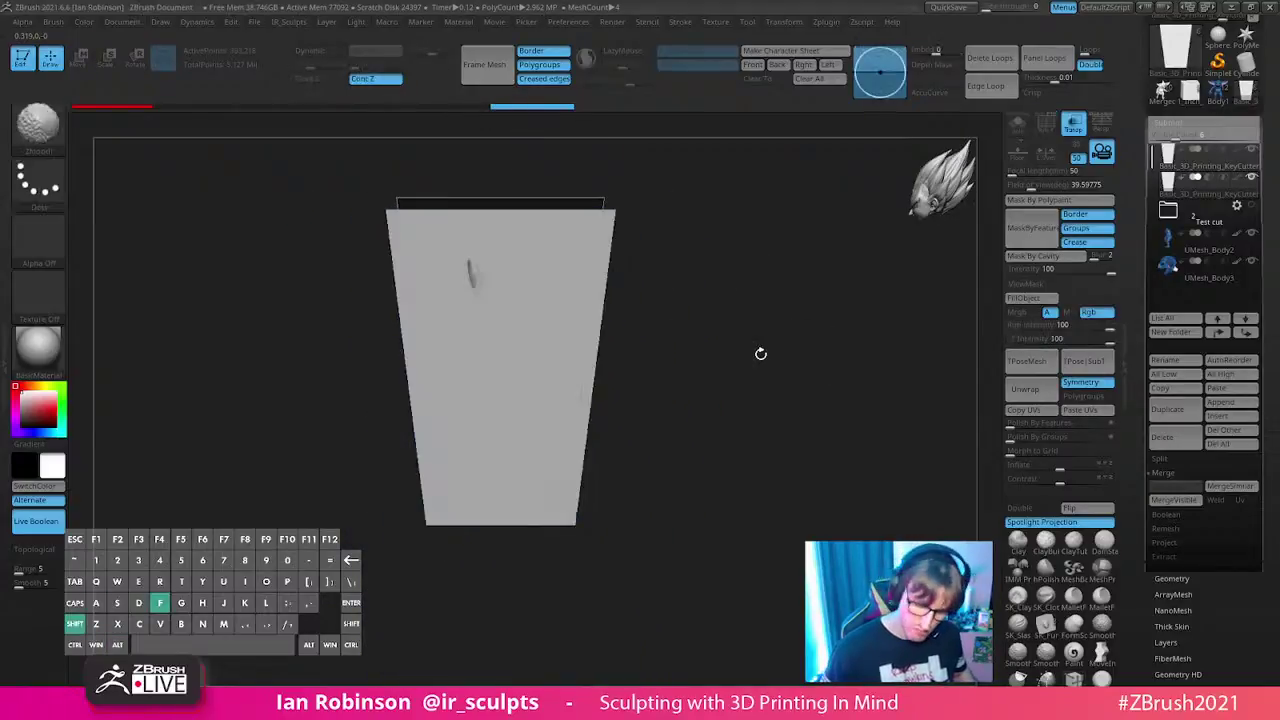
pyautogui.moveTo(817, 405); pyautogui.dragTo(828, 374)
pyautogui.click(1197, 258)
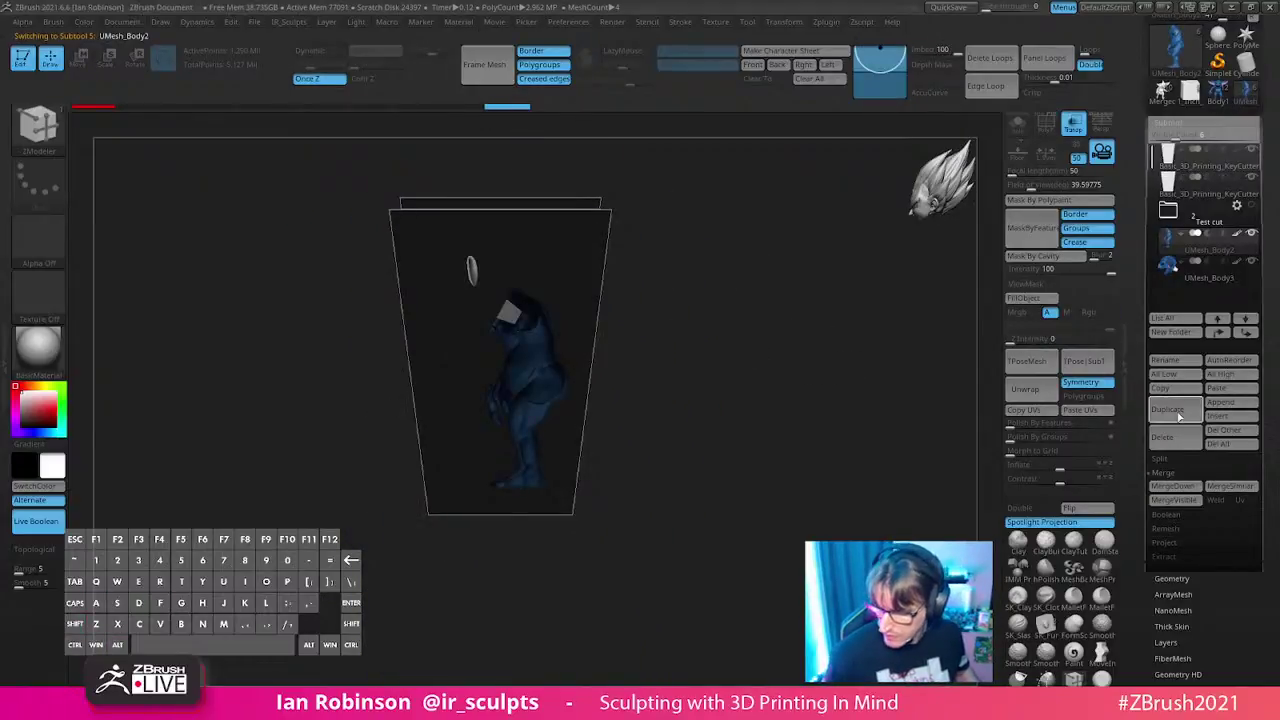
pyautogui.click(1162, 437)
pyautogui.click(1131, 470)
pyautogui.click(1160, 436)
pyautogui.click(1160, 462)
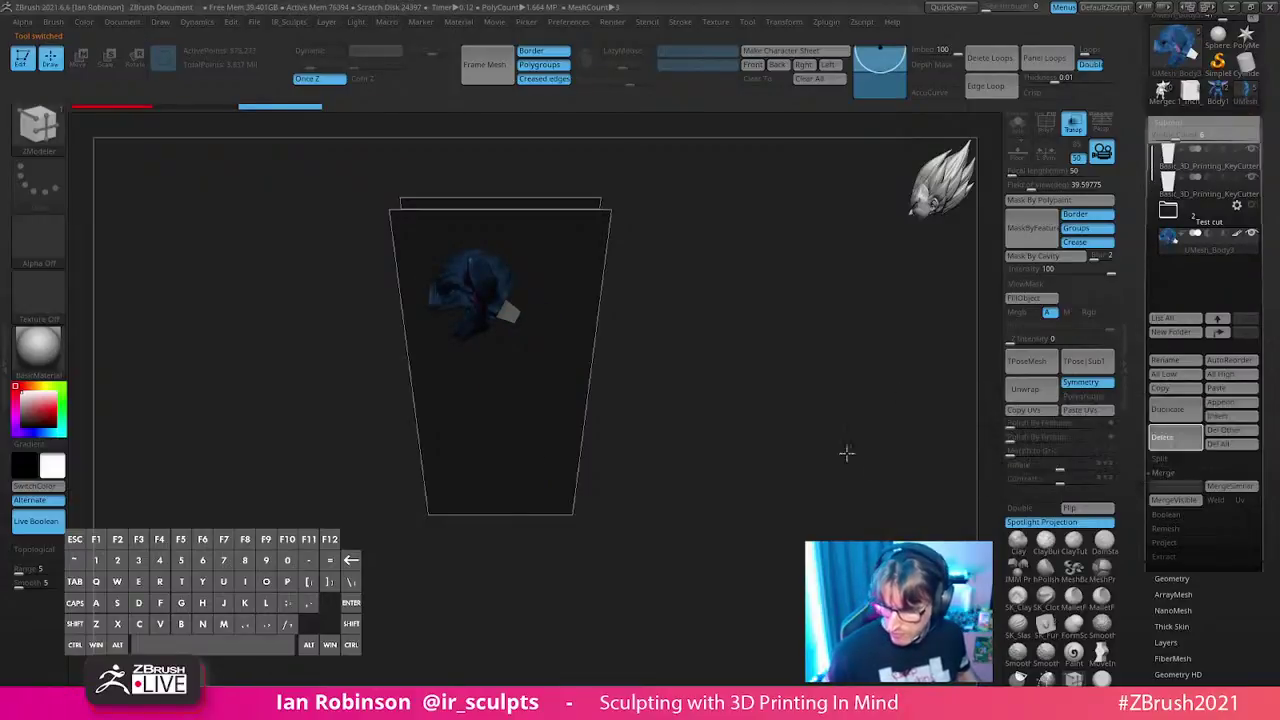
pyautogui.click(1163, 436)
pyautogui.click(1054, 473)
pyautogui.keyDown('alt'); pyautogui.moveTo(851, 403); pyautogui.dragTo(839, 497); pyautogui.keyUp('alt')
pyautogui.moveTo(1144, 244); pyautogui.dragTo(1160, 201)
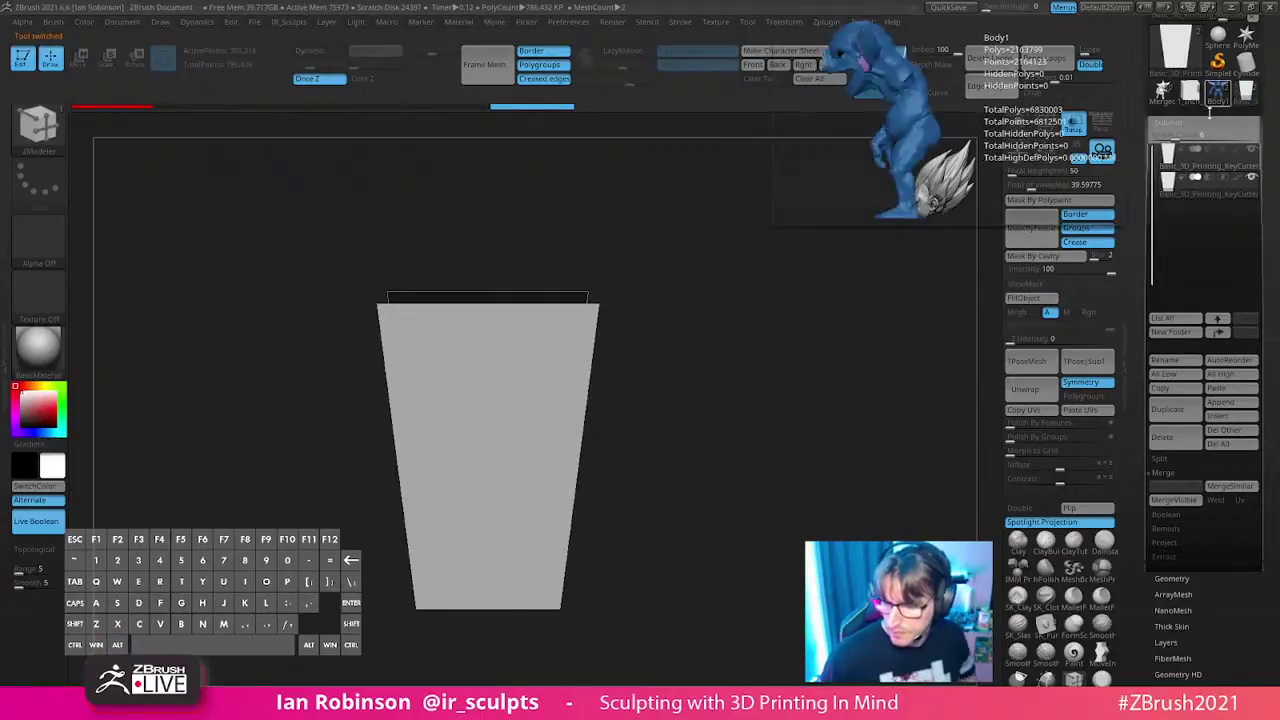
# - Switch to the PM3D_Plane3D1 tool and delete its old key cutter subtool, keeping the plane cutter
pyautogui.scroll(3, 1257, 97)
pyautogui.click(1176, 43)
pyautogui.click(335, 268)
pyautogui.click(780, 549)
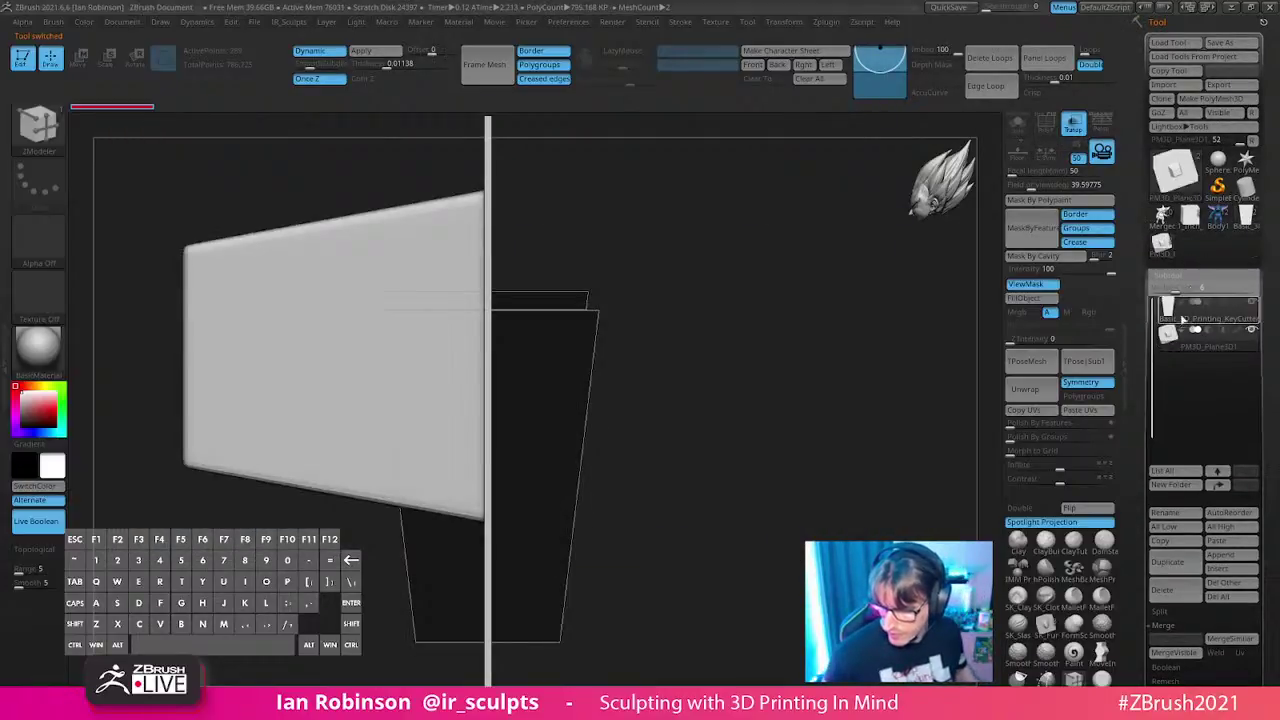
pyautogui.click(1185, 316)
pyautogui.click(1176, 589)
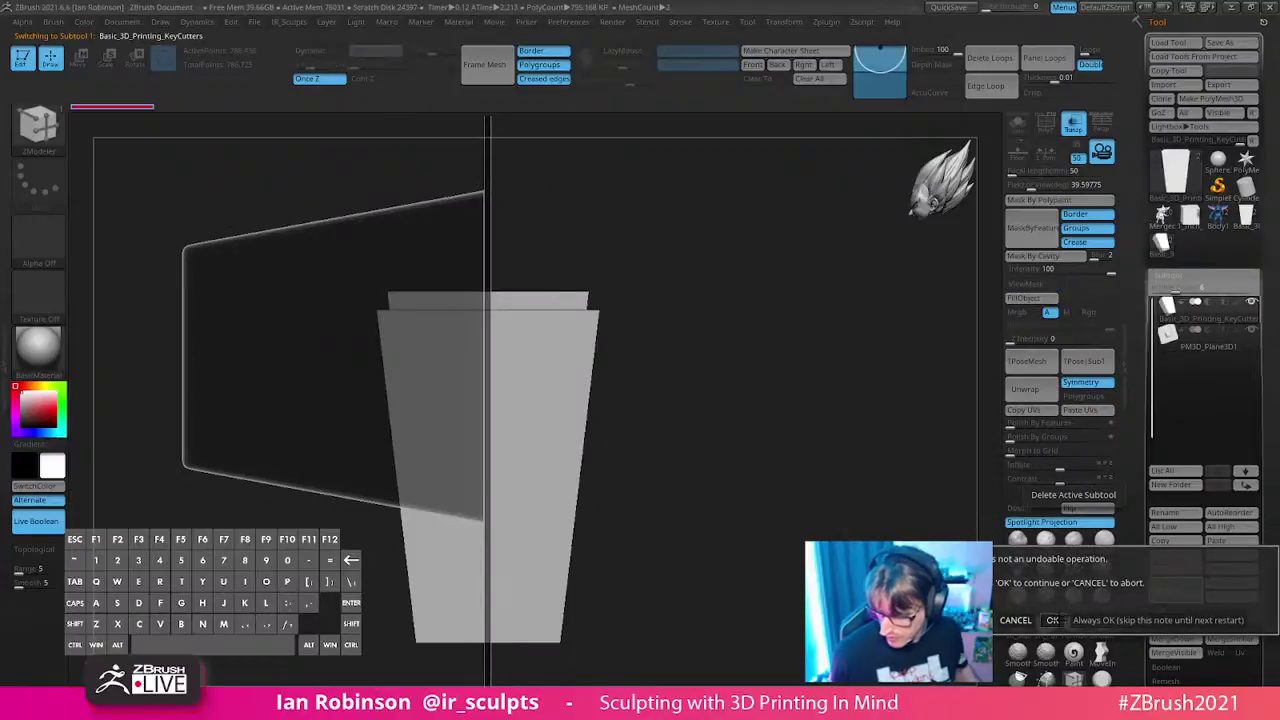
pyautogui.click(1052, 620)
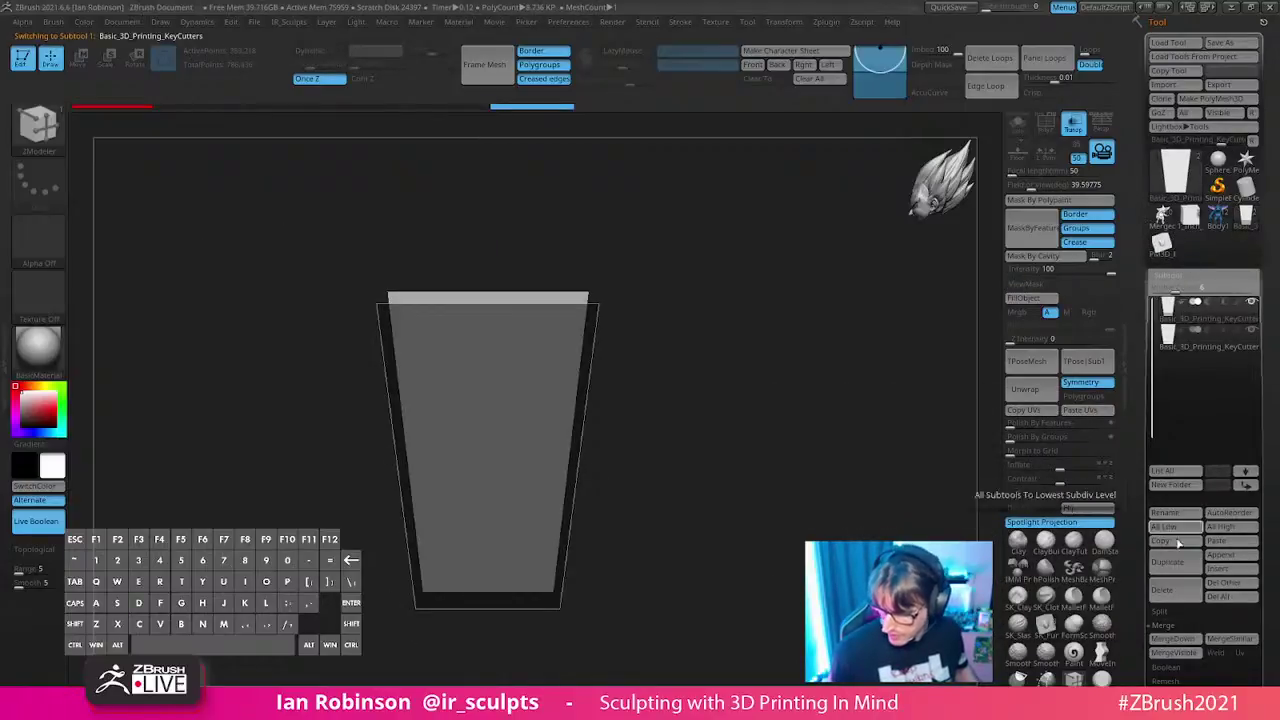
# - Merge the two tapered blocks into one subtool and paste a copy of it into the PM3D_Plane3D1 tool
pyautogui.click(1175, 639)
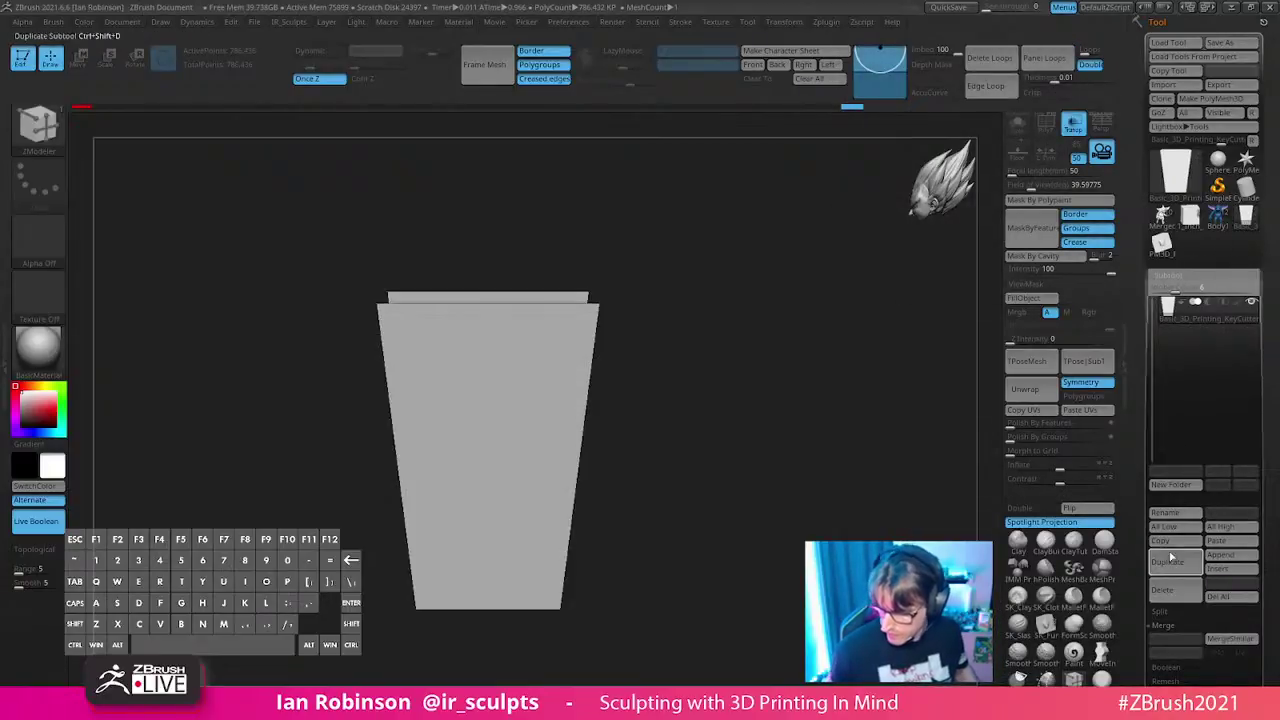
pyautogui.click(1160, 243)
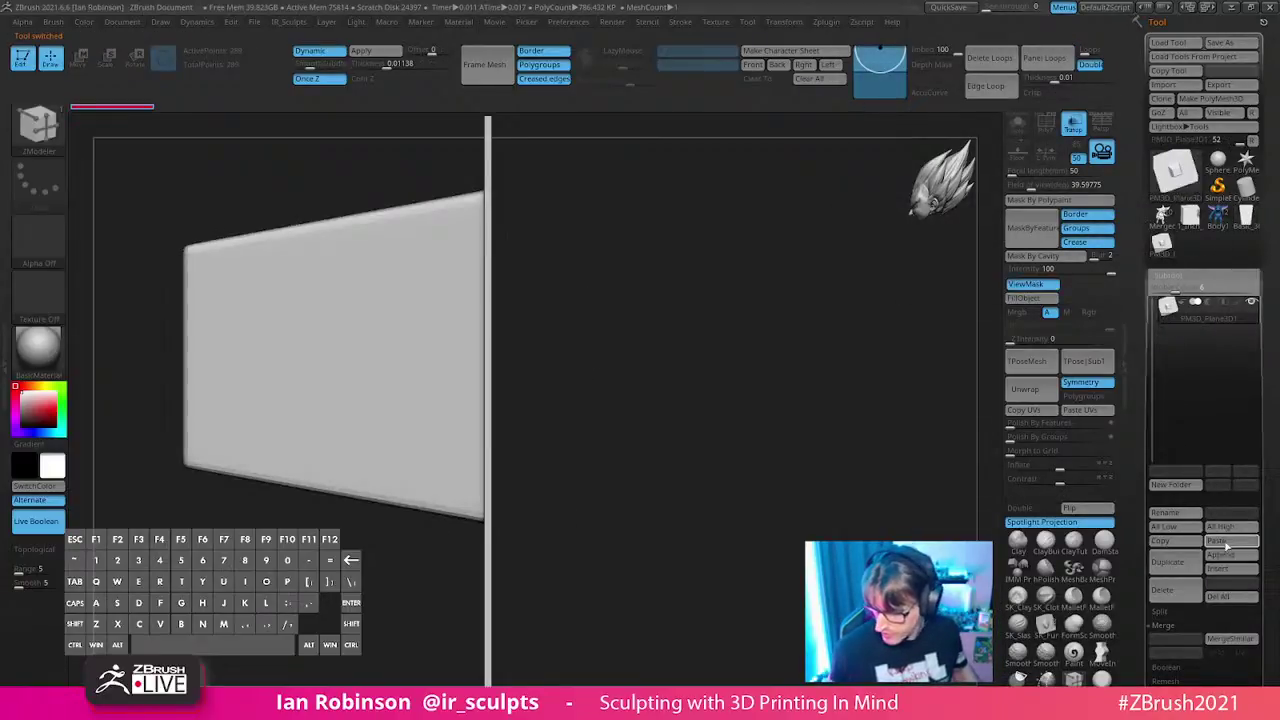
pyautogui.click(1225, 543)
pyautogui.moveTo(873, 493); pyautogui.dragTo(832, 424)
pyautogui.hotkey('alt', 'Up')
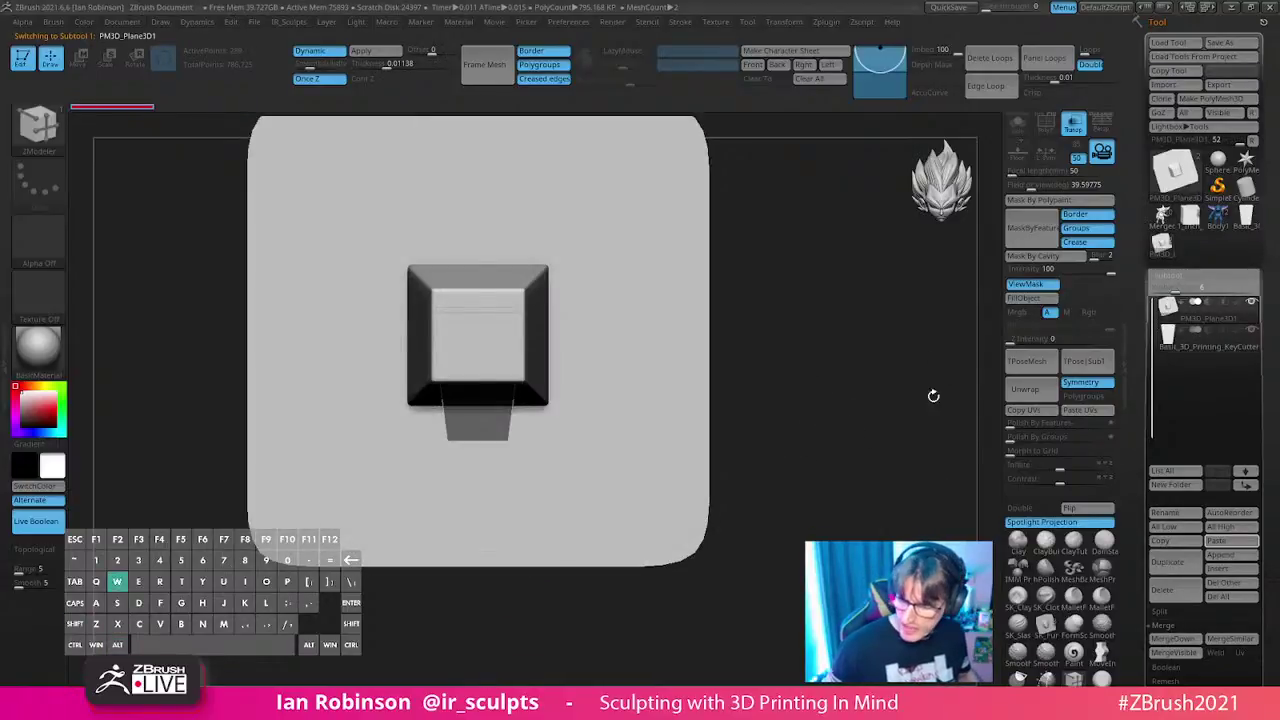
# - Scale down the plane cutter and move it below the tapered blocks
pyautogui.press('w')
pyautogui.moveTo(571, 331); pyautogui.dragTo(631, 251)
pyautogui.moveTo(537, 308); pyautogui.dragTo(477, 547)
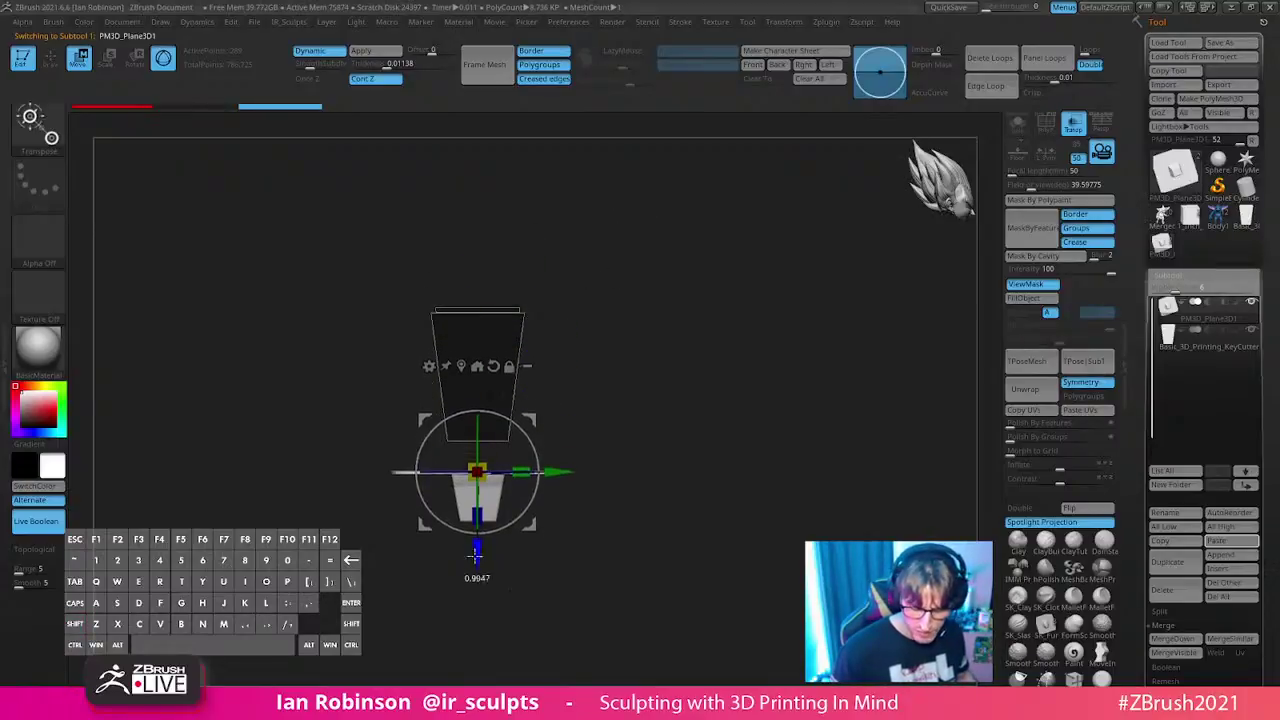
pyautogui.press('q')
pyautogui.moveTo(729, 423)
pyautogui.mouseDown()
pyautogui.moveTo(803, 443)
pyautogui.moveTo(800, 366)
pyautogui.moveTo(810, 389)
pyautogui.moveTo(780, 294)
pyautogui.moveTo(777, 426)
pyautogui.mouseUp()
# - Select the pasted key blocks and the plane cutter in turn, and home the plane cutter to the scene's centre over the blocks
pyautogui.click(1173, 347)
pyautogui.press('w')
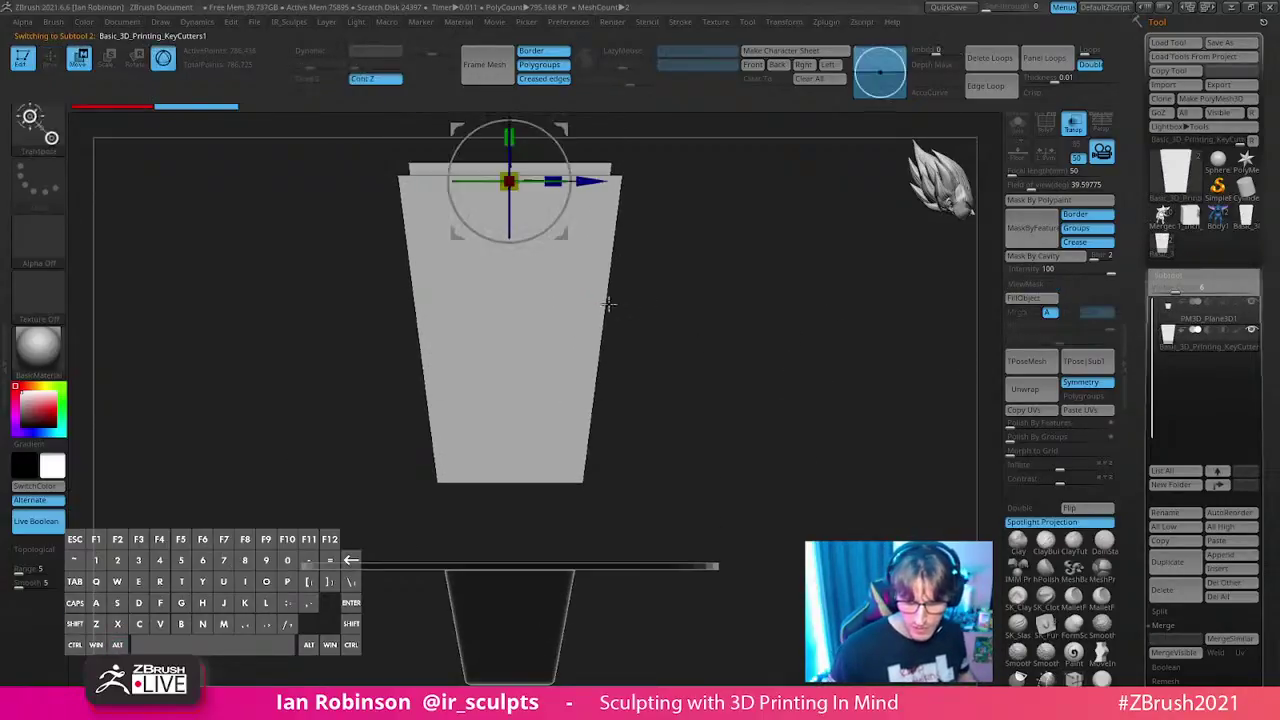
pyautogui.keyDown('alt'); pyautogui.moveTo(557, 215); pyautogui.dragTo(521, 224); pyautogui.keyUp('alt')
pyautogui.keyDown('alt'); pyautogui.moveTo(575, 572); pyautogui.dragTo(569, 477); pyautogui.keyUp('alt')
pyautogui.keyDown('alt'); pyautogui.click(550, 560); pyautogui.keyUp('alt')
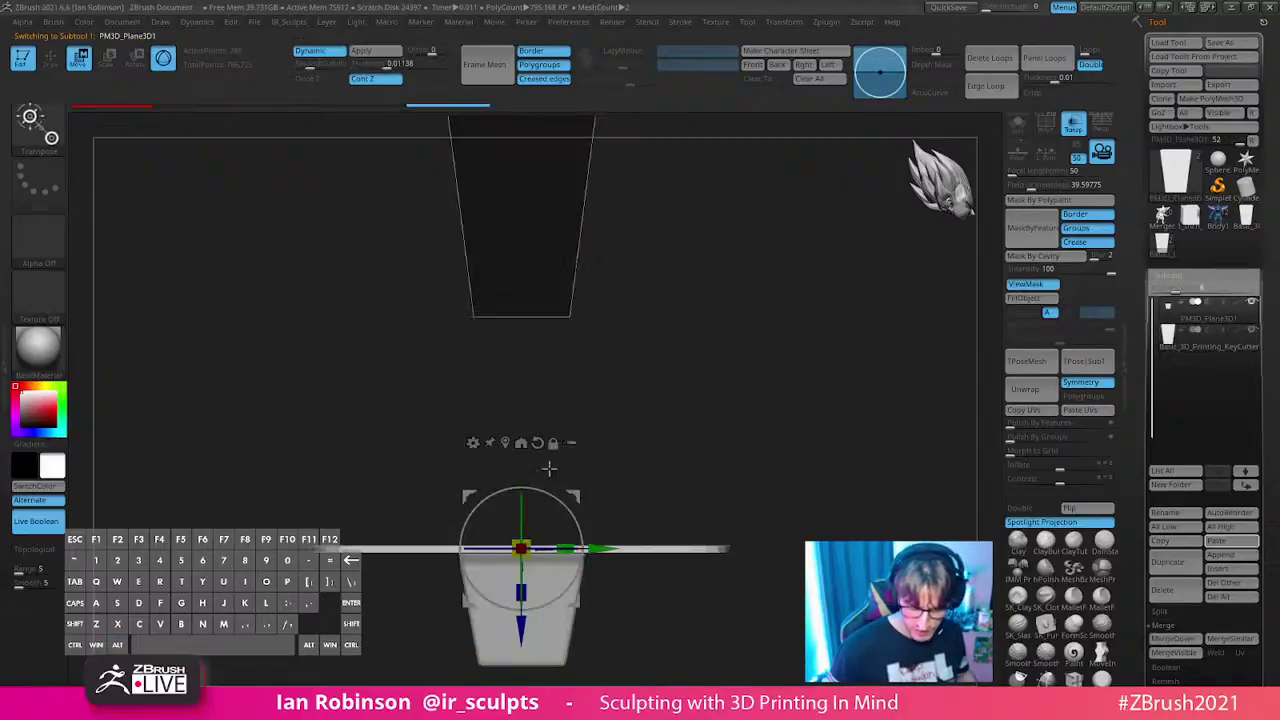
pyautogui.click(521, 443)
pyautogui.keyDown('alt'); pyautogui.moveTo(724, 392); pyautogui.dragTo(627, 379); pyautogui.keyUp('alt')
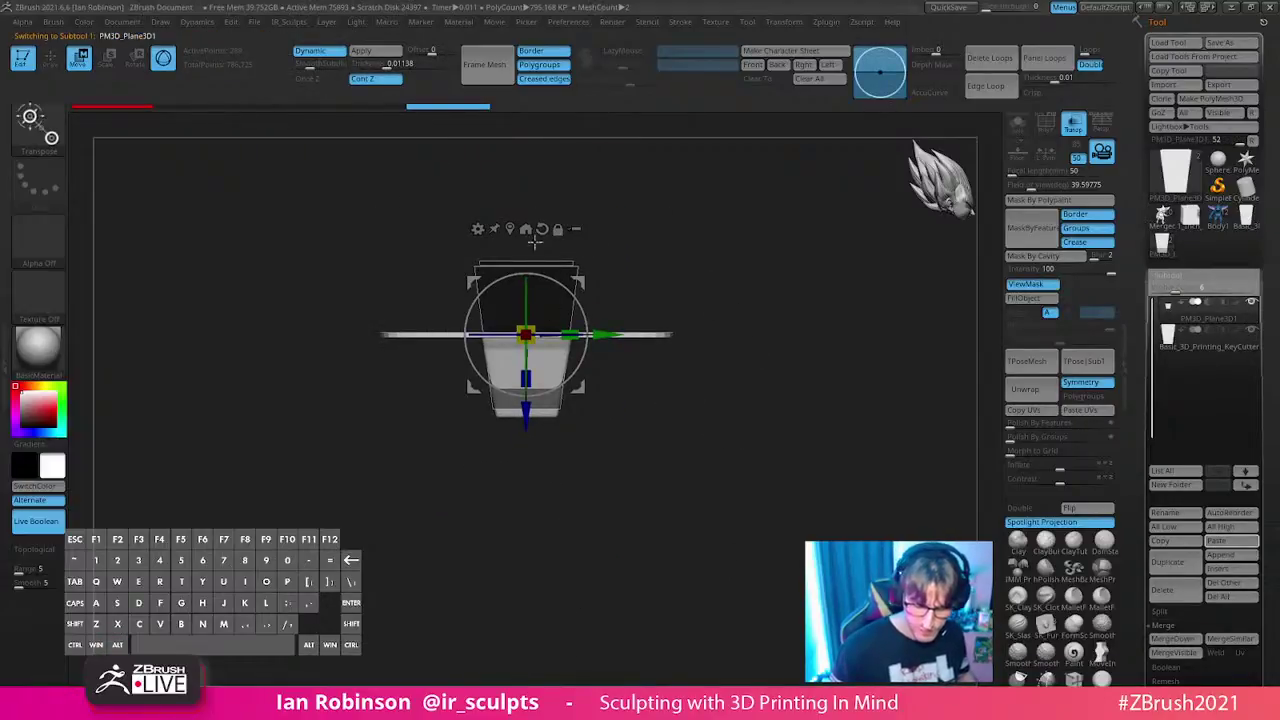
pyautogui.click(510, 228)
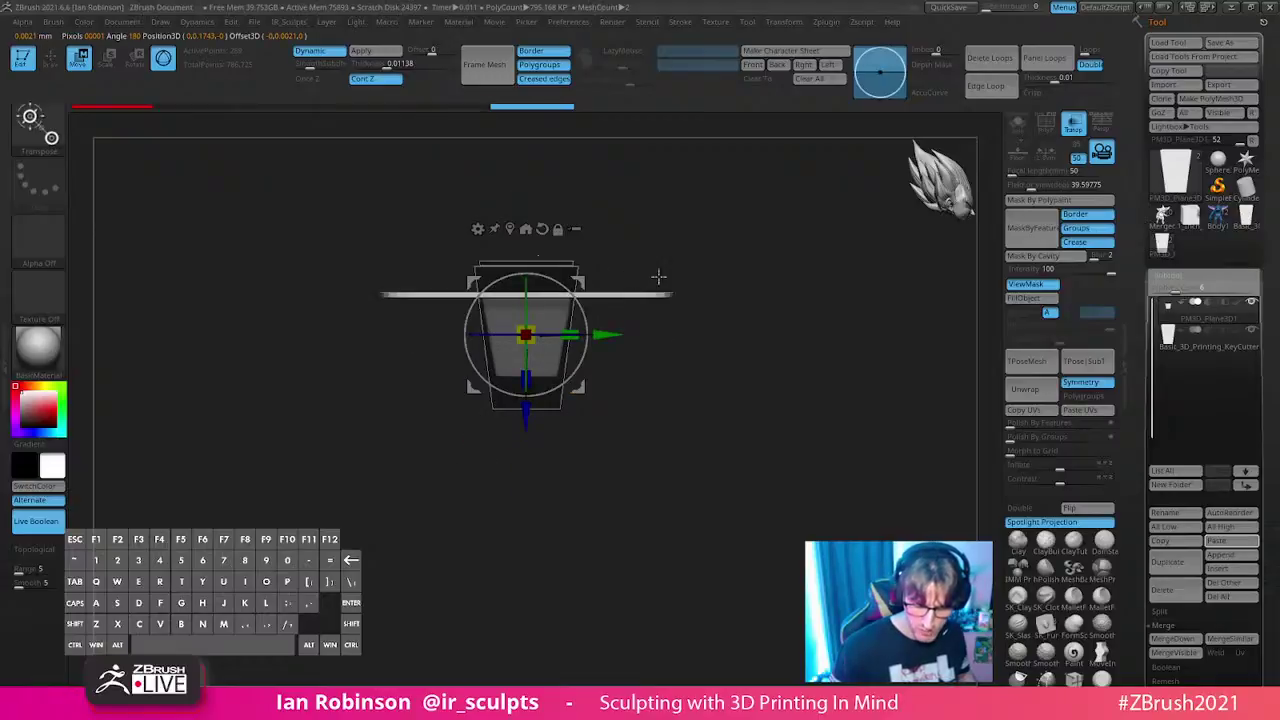
pyautogui.press('q')
pyautogui.moveTo(715, 356)
pyautogui.mouseDown()
pyautogui.moveTo(734, 386)
pyautogui.moveTo(714, 331)
pyautogui.mouseUp()
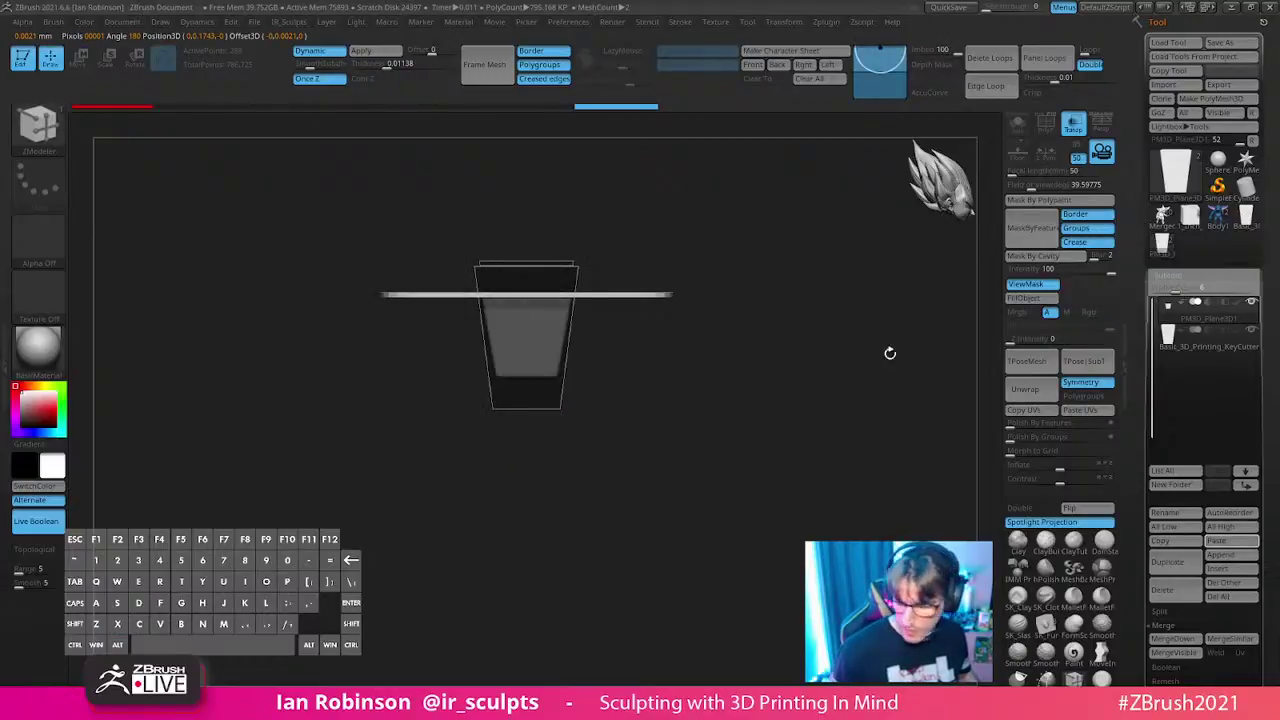
# - Insert a one-inch cube subtool, move it to the start of the subtool order and rename it 1_Inch_Cube
pyautogui.click(1231, 572)
pyautogui.click(994, 440)
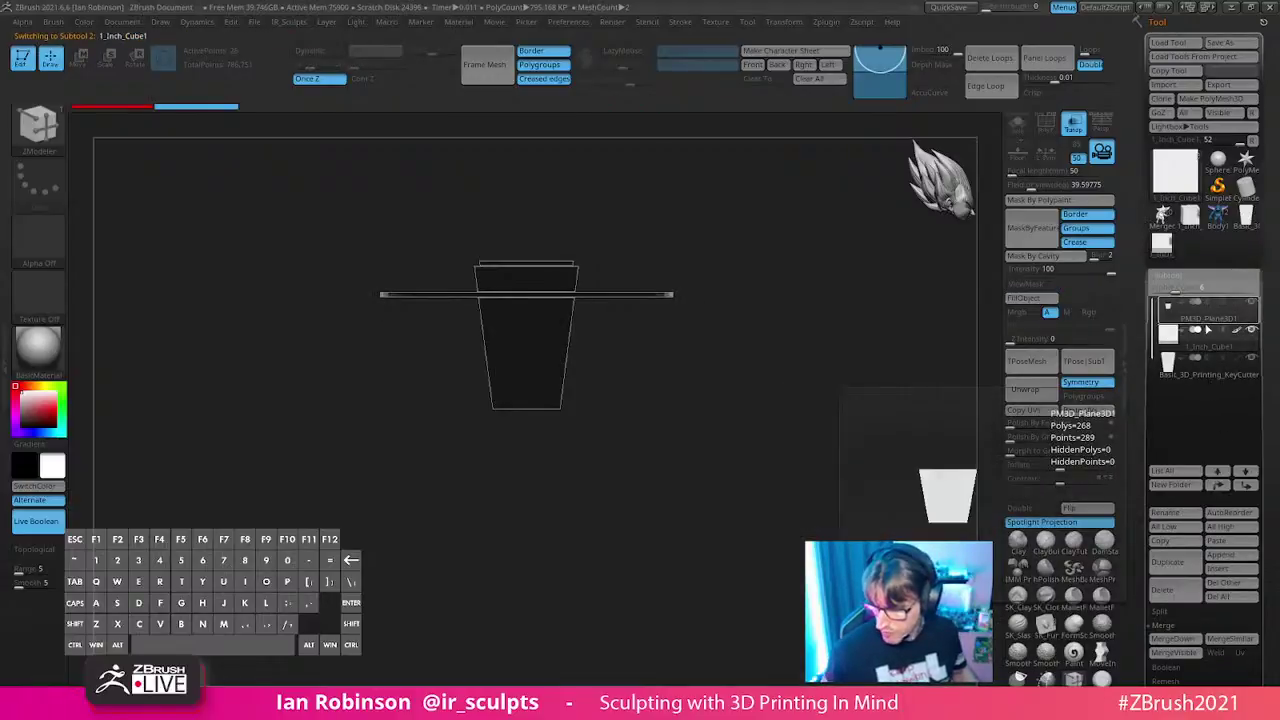
pyautogui.click(1219, 486)
pyautogui.moveTo(1224, 327)
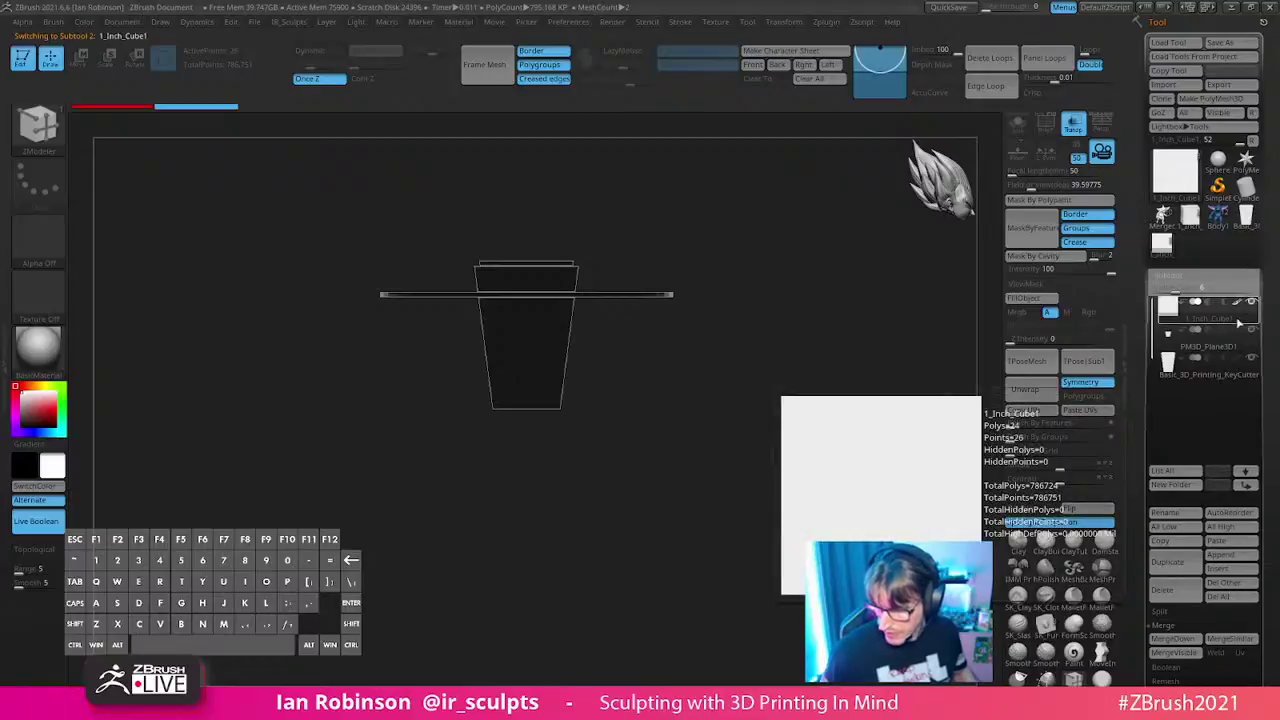
pyautogui.click(1208, 346)
pyautogui.click(1208, 318)
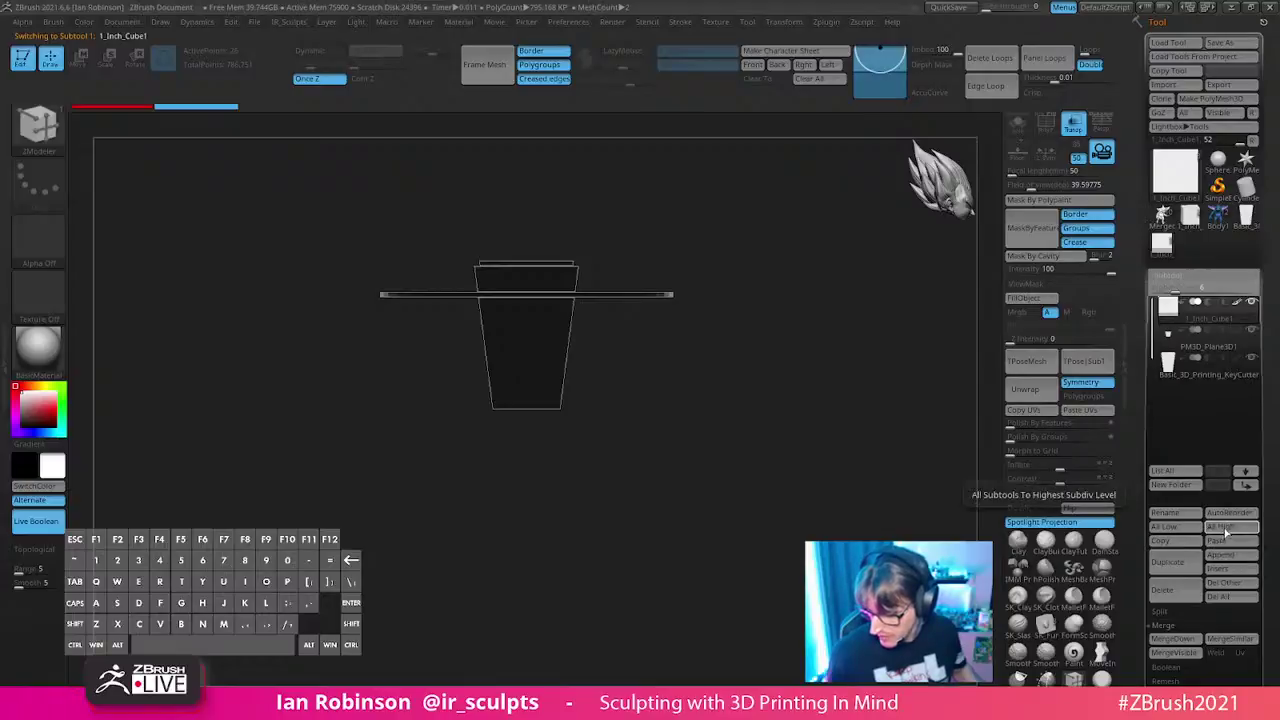
pyautogui.click(1180, 514)
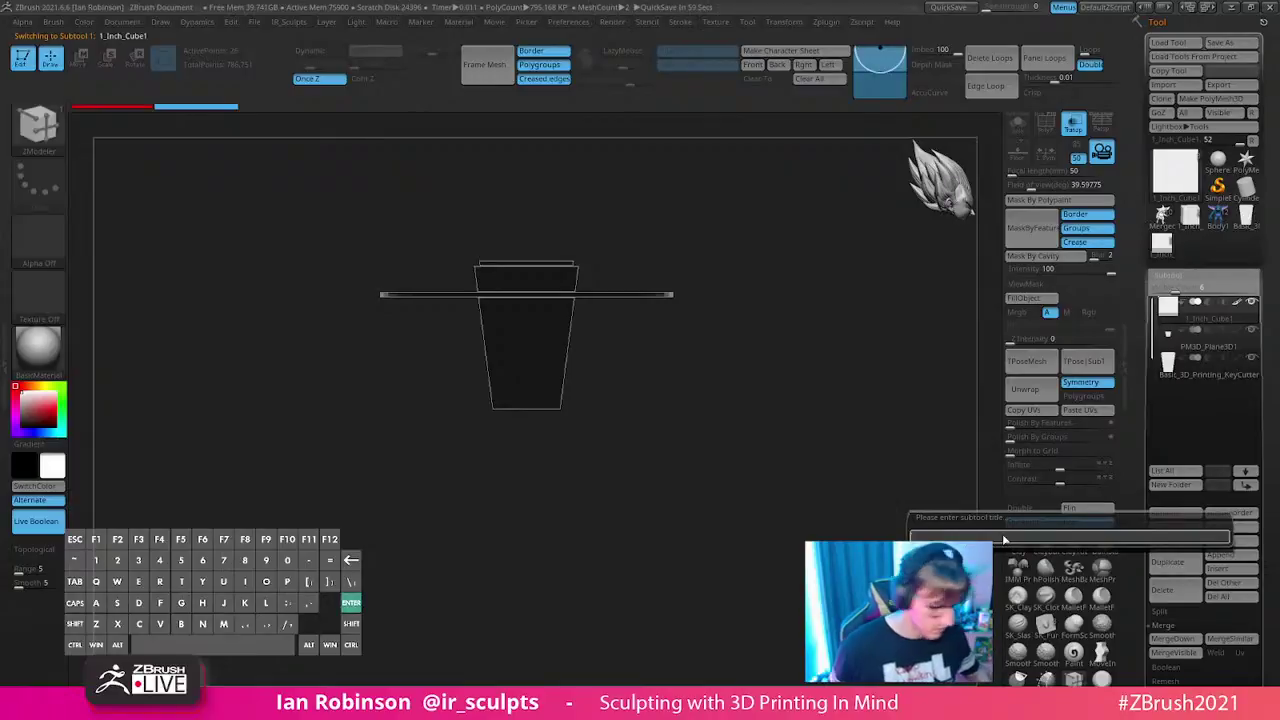
pyautogui.press('Return')
# - Duplicate the one-inch cube and move the duplicate above the original in the subtool order
pyautogui.press('ctrl')
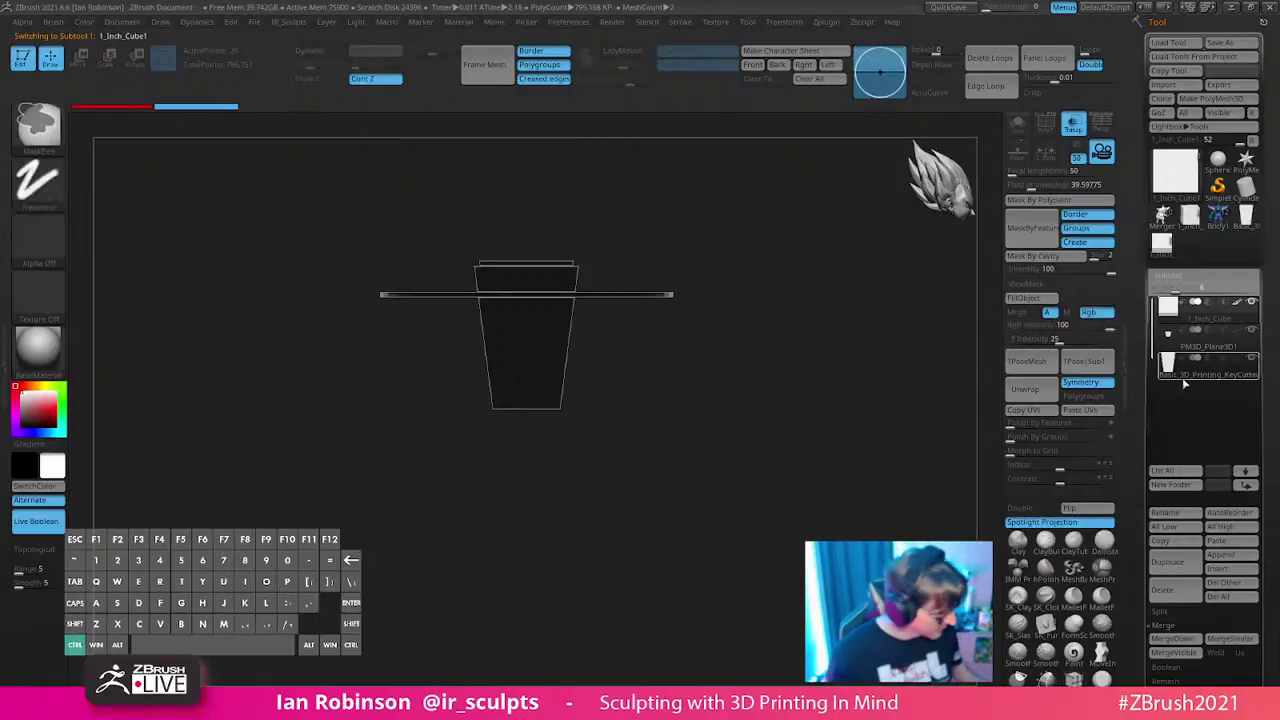
pyautogui.press('b')
pyautogui.press('z')
pyautogui.press('m')
pyautogui.hotkey('ctrl', 'shift', 'd')
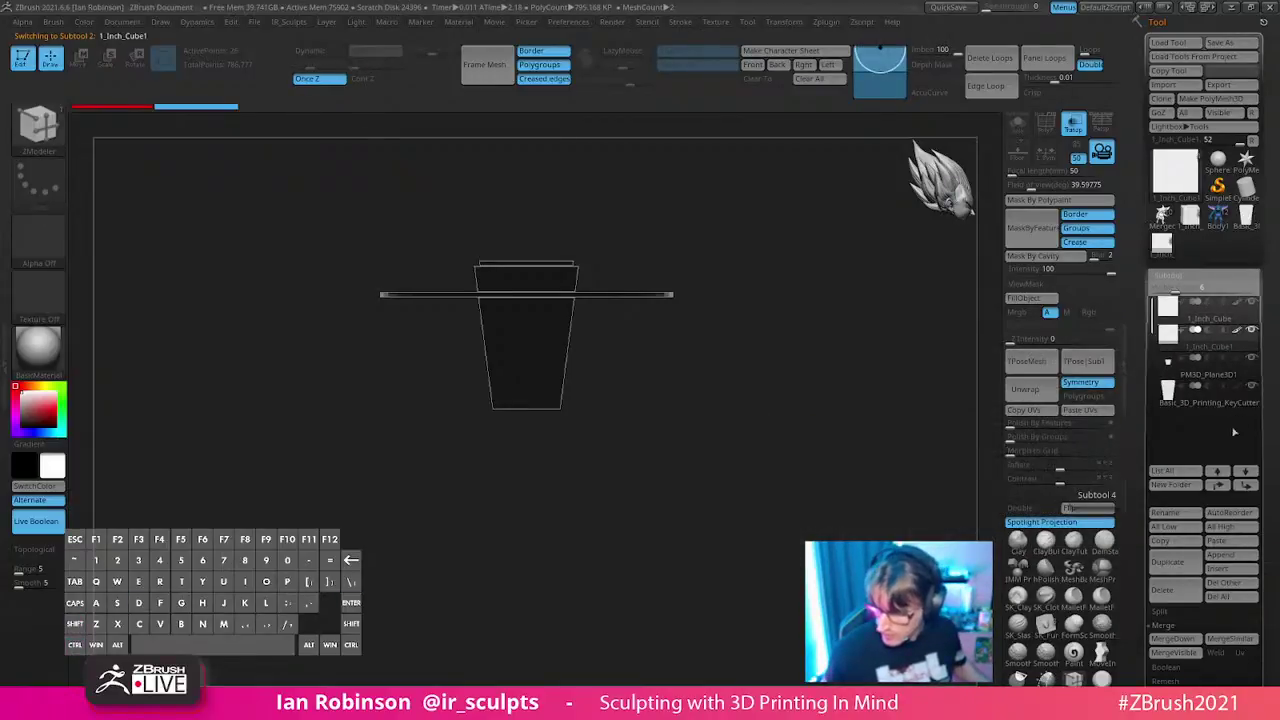
pyautogui.click(1220, 486)
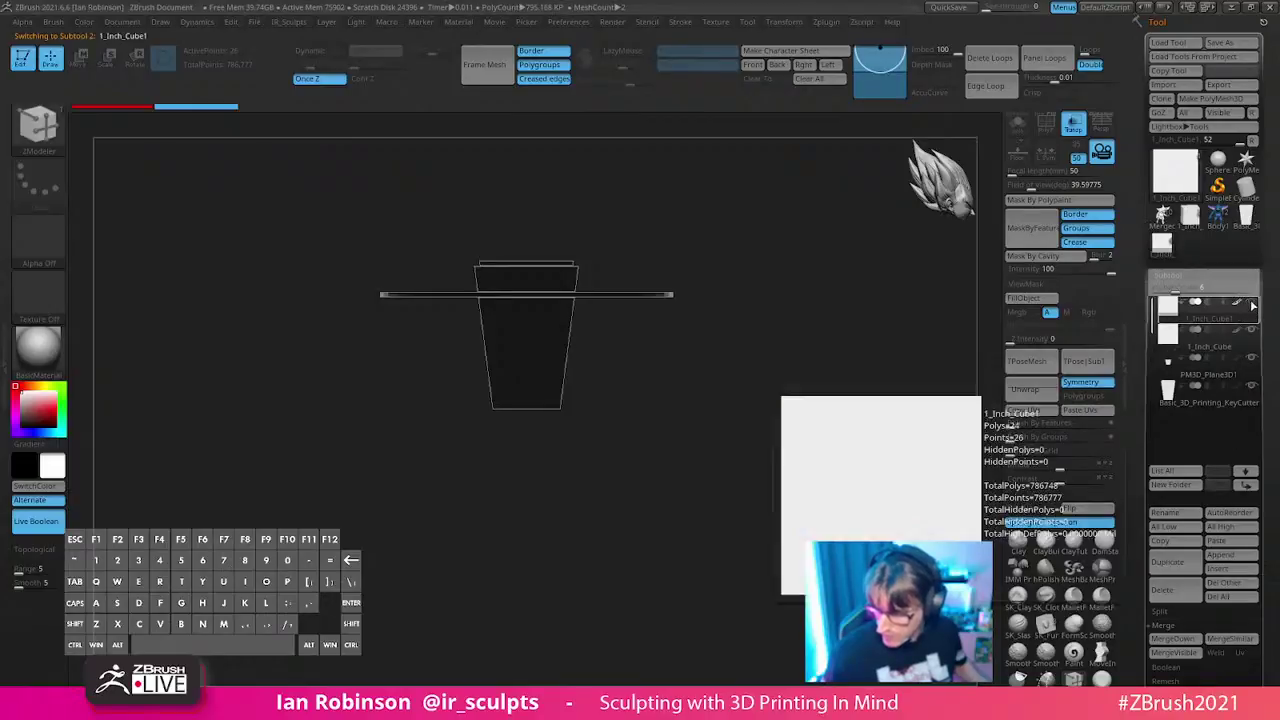
# - Home both one-inch cubes to the scene's centre and scale the duplicate cube to about 0.48
pyautogui.press('w')
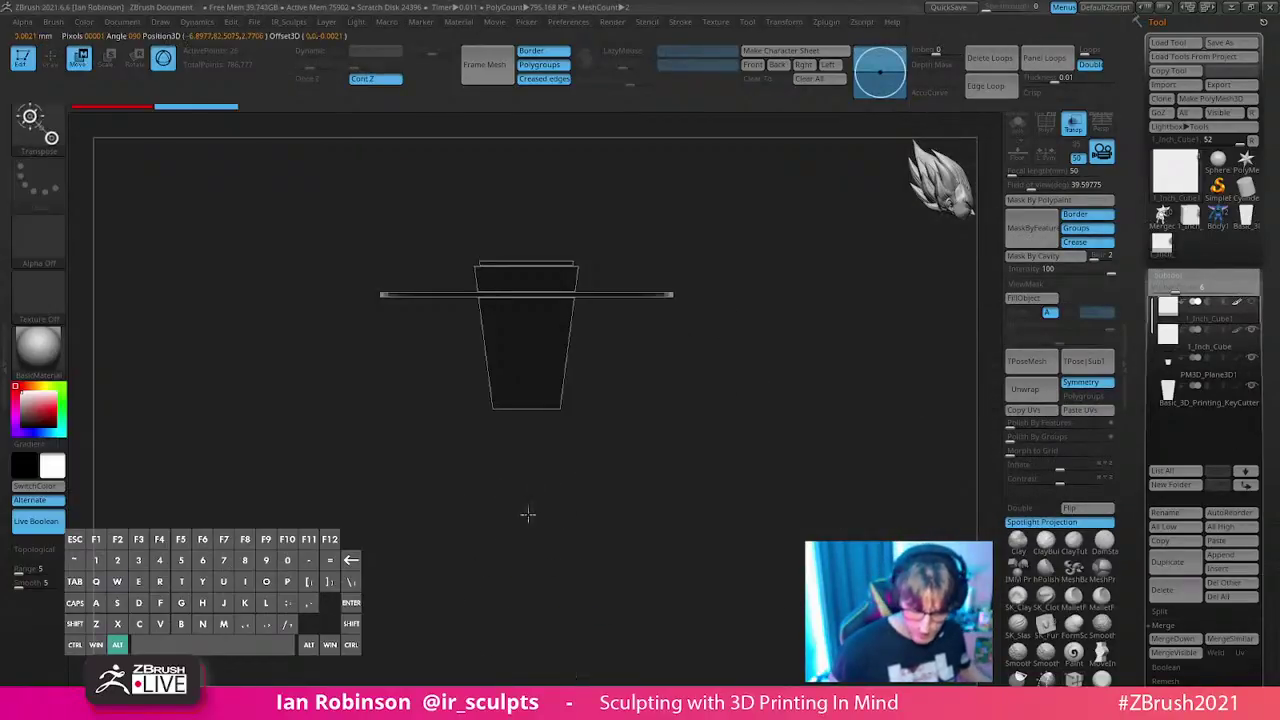
pyautogui.press('f')
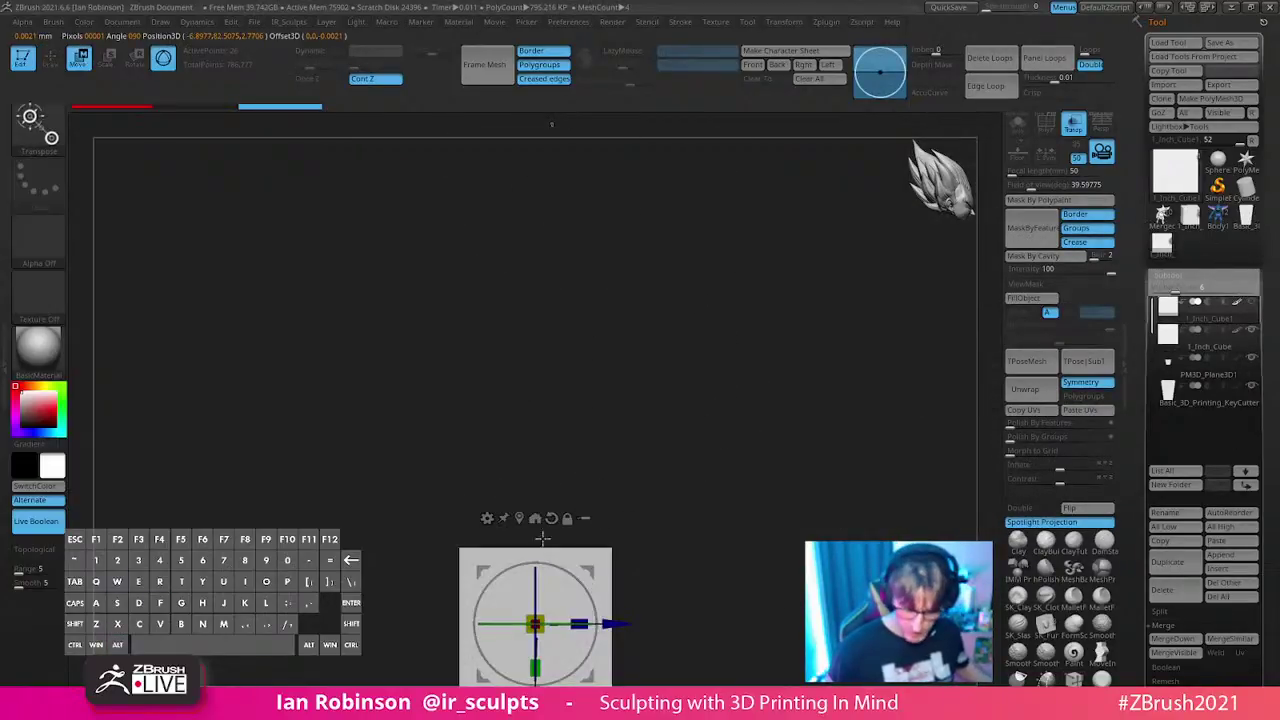
pyautogui.click(535, 518)
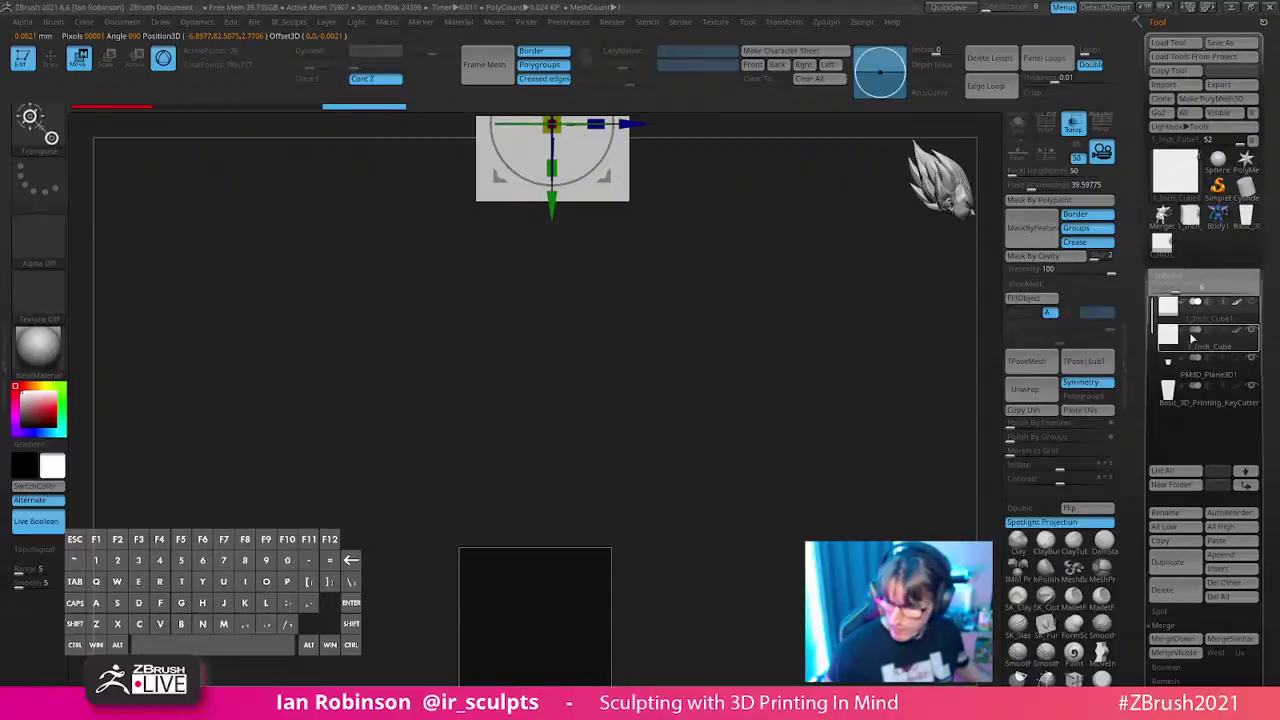
pyautogui.hotkey('ctrl', 'z')
pyautogui.click(551, 591)
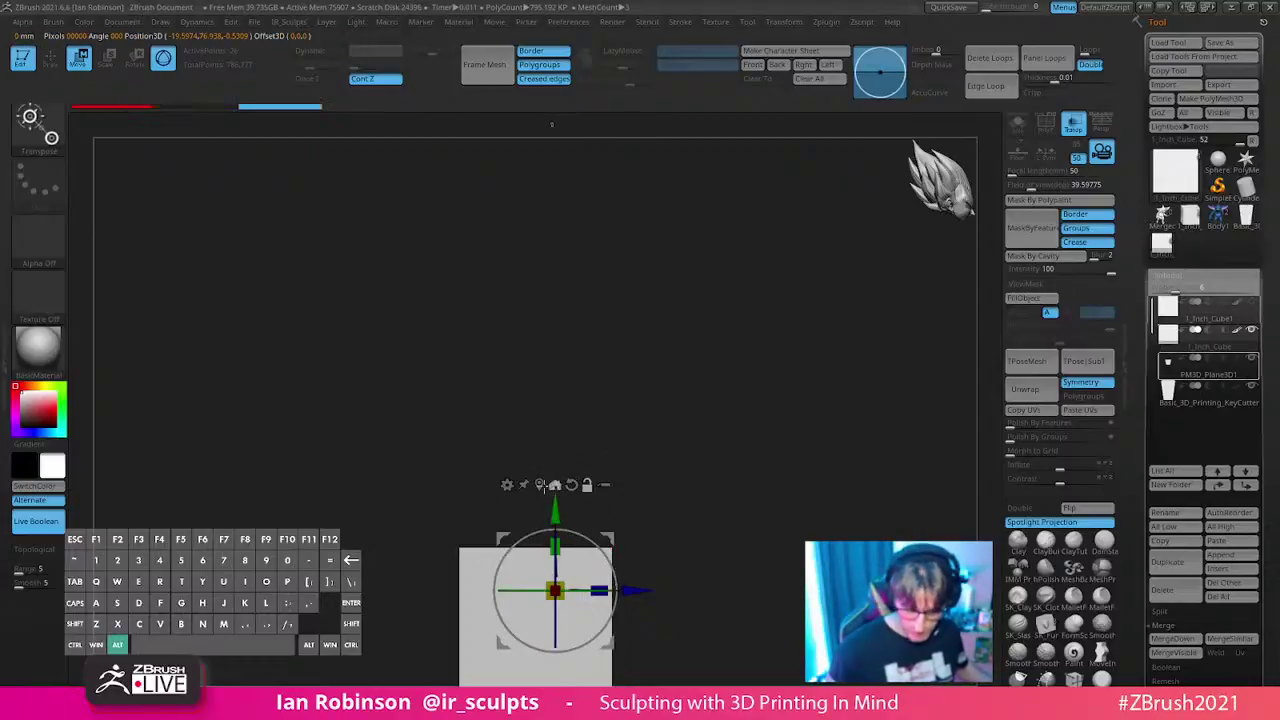
pyautogui.click(535, 518)
pyautogui.hotkey('ctrl', 'z')
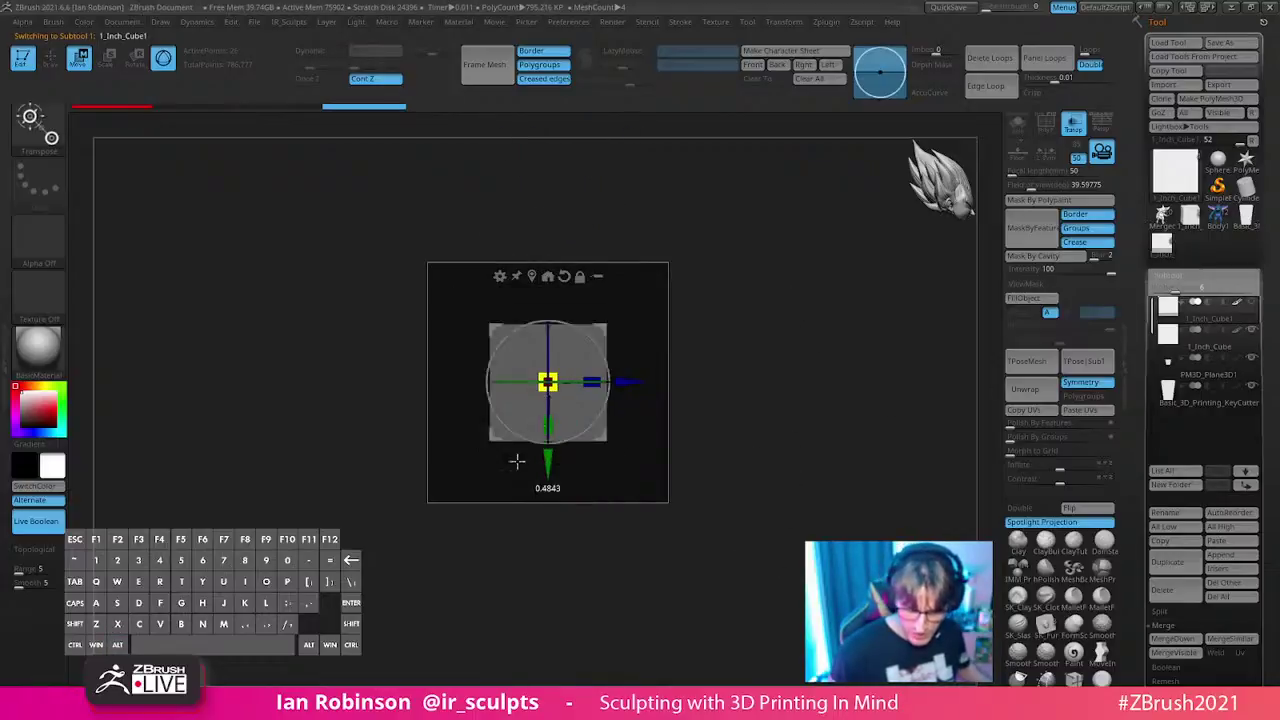
# - Save the tool over Basic_3D_Printing_KeyCutters.ztl on the Desktop, with the original one-inch cube as the selected subtool
pyautogui.press('q')
pyautogui.click(1228, 357)
pyautogui.click(1230, 42)
pyautogui.click(362, 272)
pyautogui.click(752, 545)
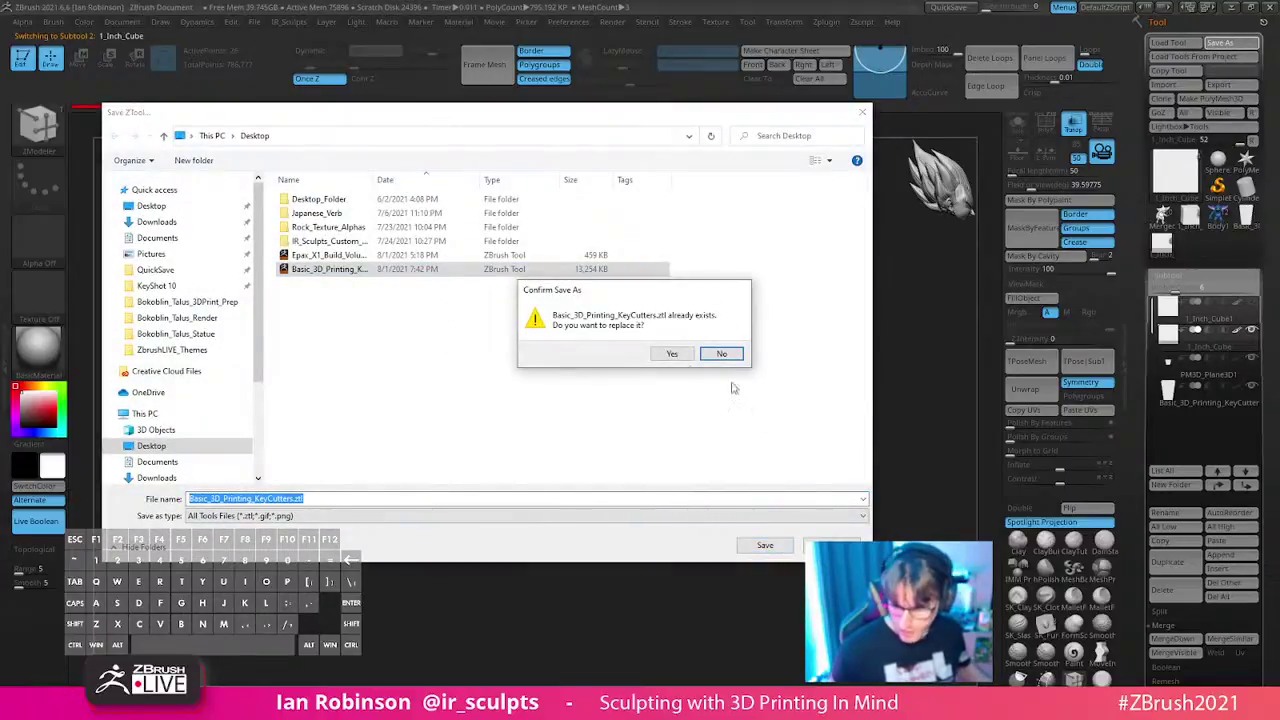
pyautogui.click(722, 353)
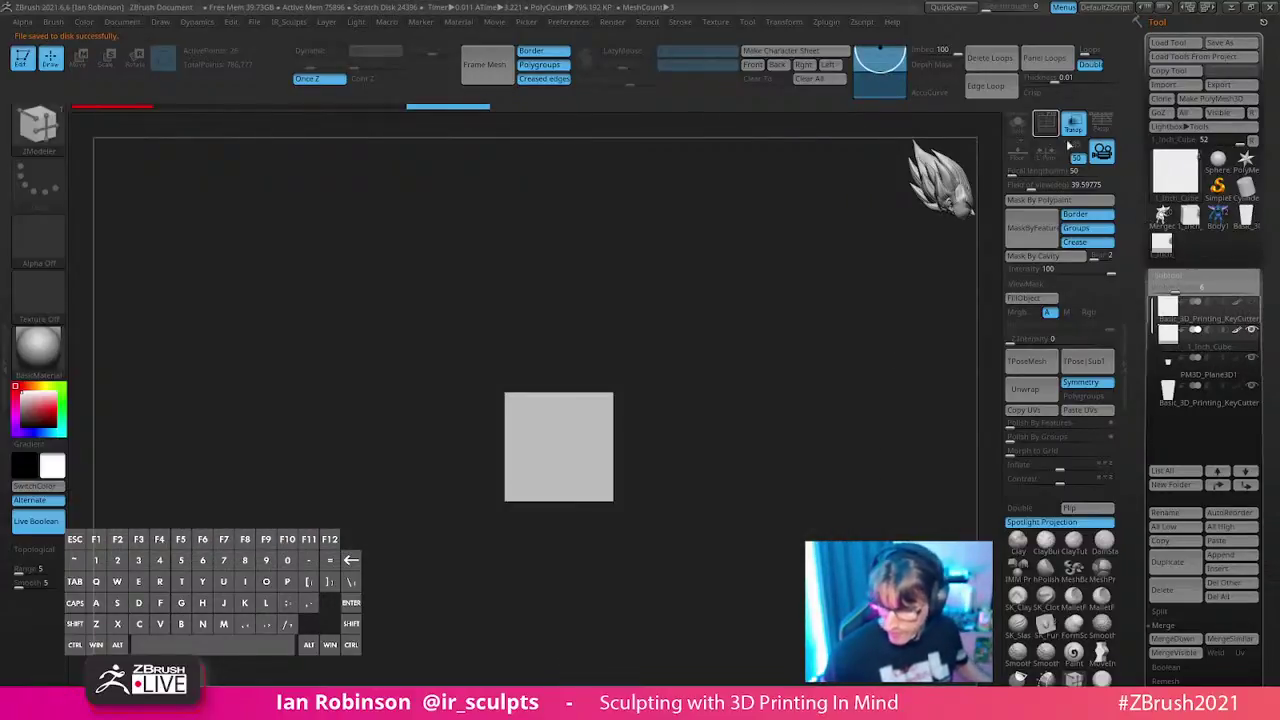
# - Move the original one-inch cube sideways, clear of the tiny cutters at the scene's centre
pyautogui.moveTo(730, 420); pyautogui.dragTo(768, 428)
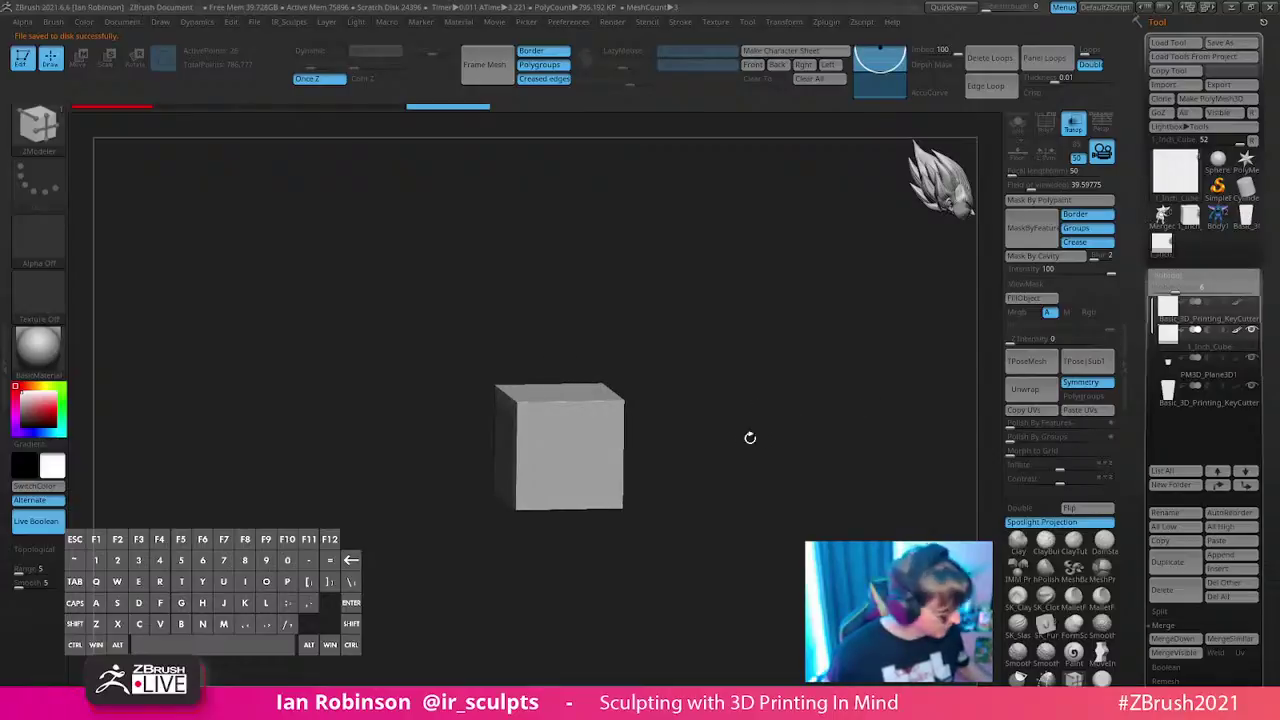
pyautogui.press('w')
pyautogui.moveTo(625, 445); pyautogui.dragTo(766, 440)
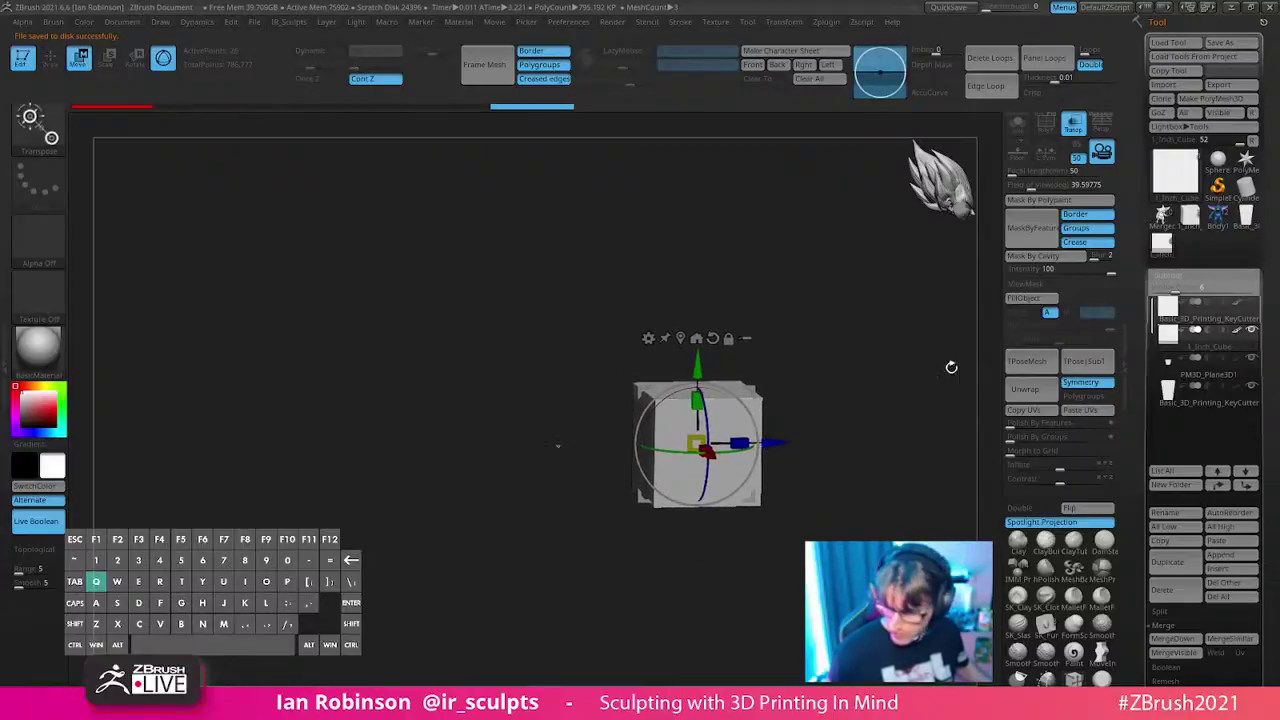
pyautogui.press('q')
pyautogui.keyDown('alt'); pyautogui.click(517, 446); pyautogui.keyUp('alt')
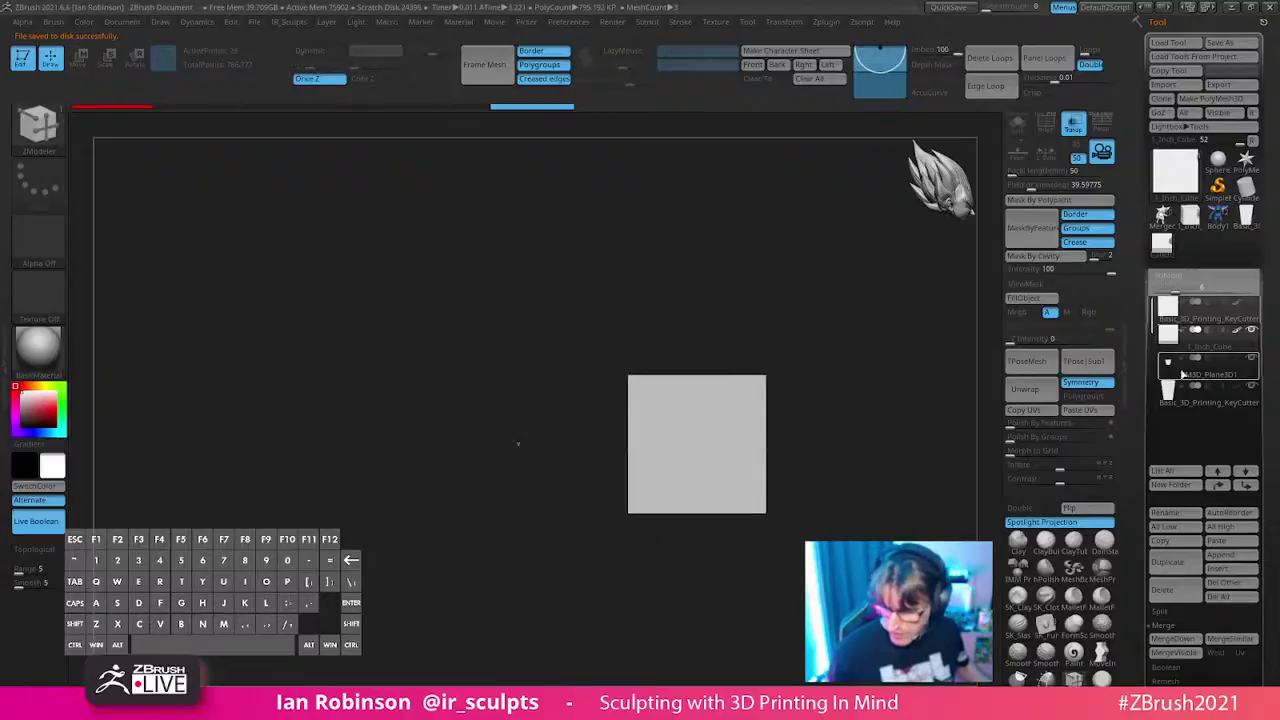
# - Scale up the plane cutter and the key blocks, and space the blocks and the one-inch cube out on opposite sides of the cutter
pyautogui.press('w')
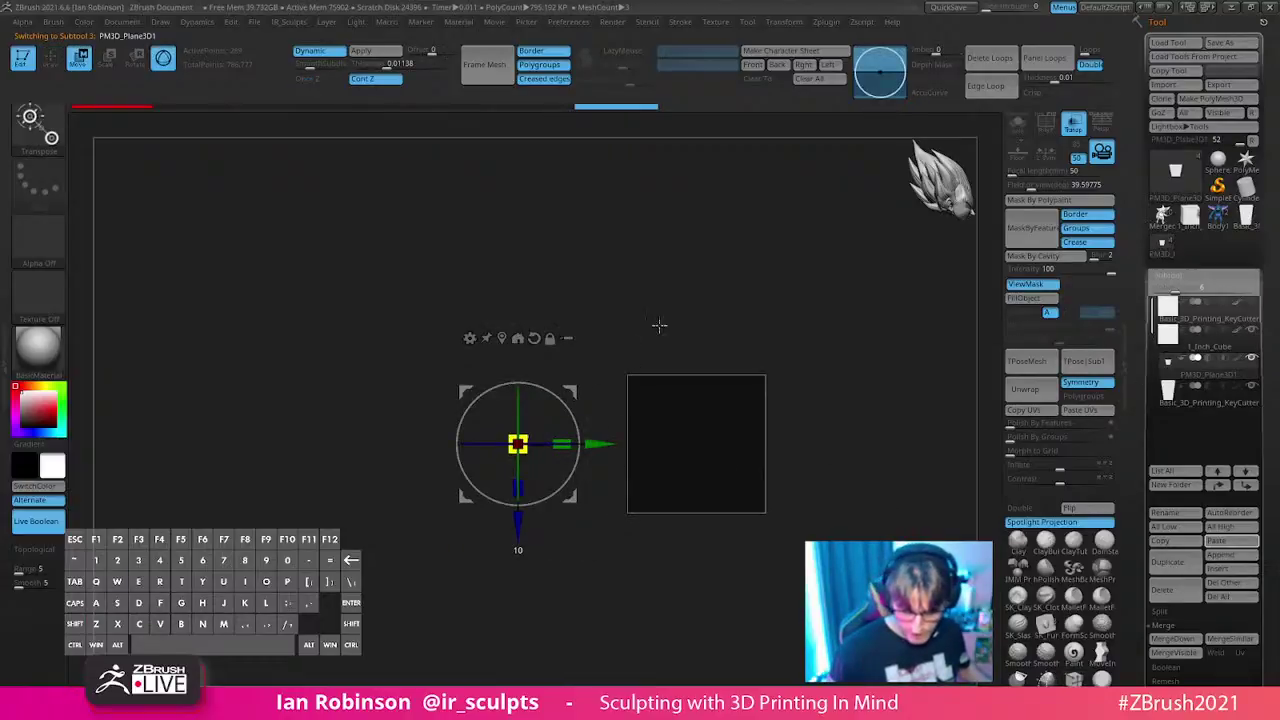
pyautogui.moveTo(530, 432); pyautogui.dragTo(592, 561)
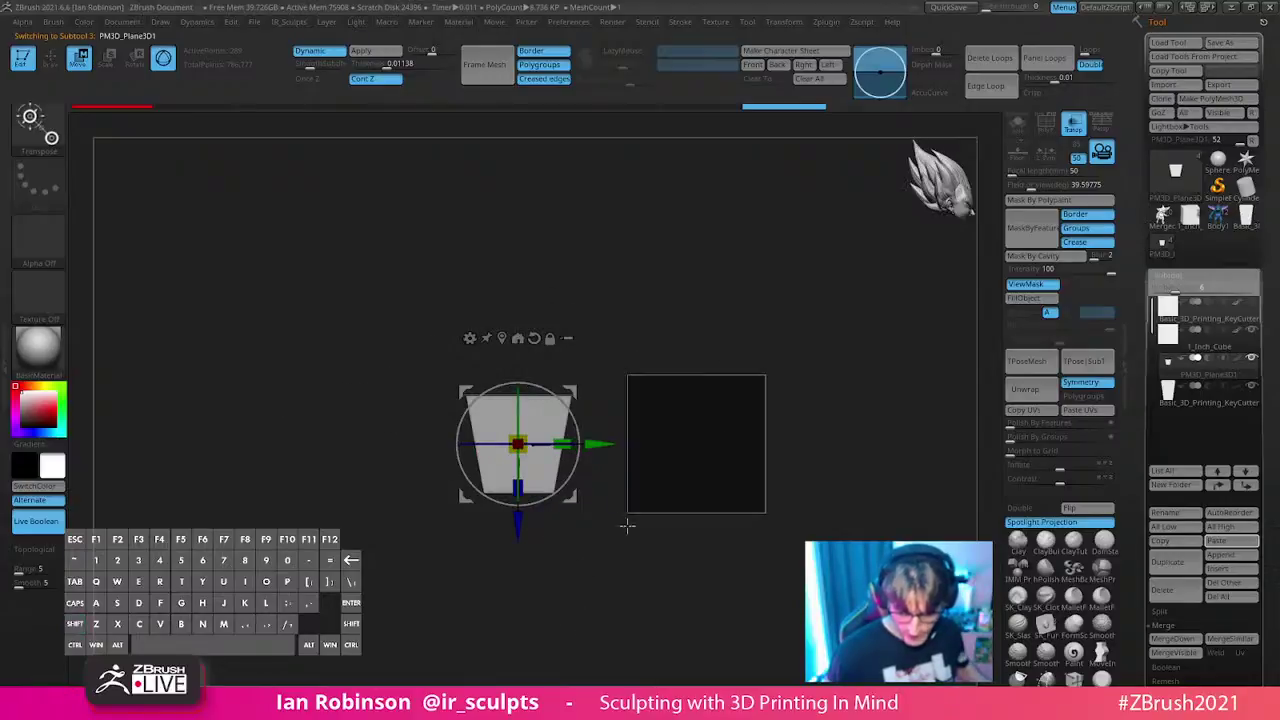
pyautogui.click(1175, 410)
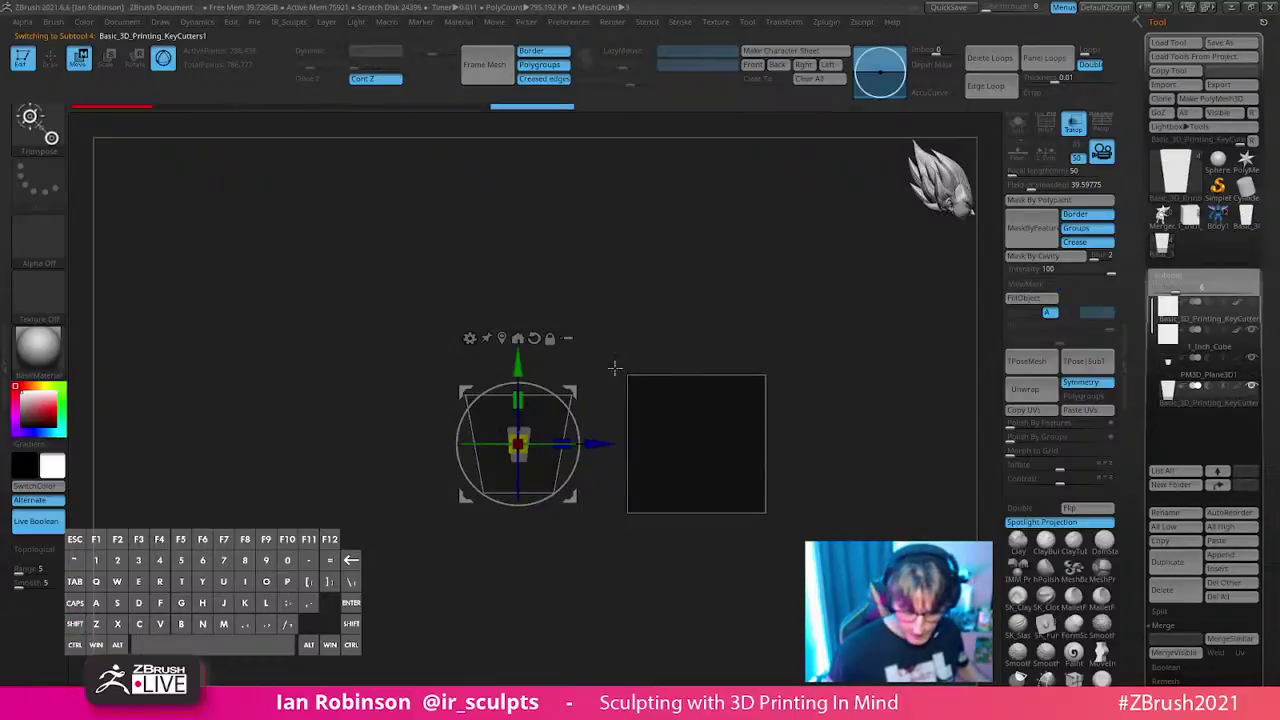
pyautogui.moveTo(600, 430); pyautogui.dragTo(356, 444)
pyautogui.keyDown('shift'); pyautogui.moveTo(486, 543); pyautogui.dragTo(538, 502); pyautogui.keyUp('shift')
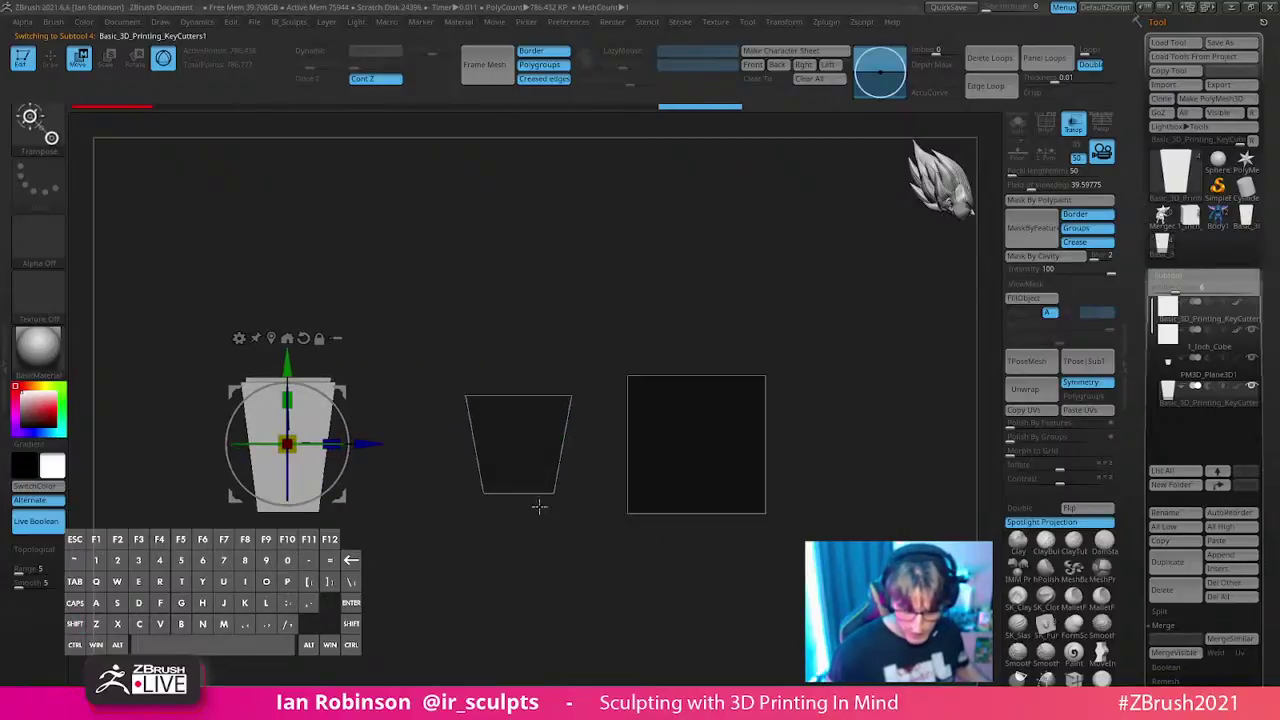
pyautogui.keyDown('alt'); pyautogui.click(694, 443); pyautogui.keyUp('alt')
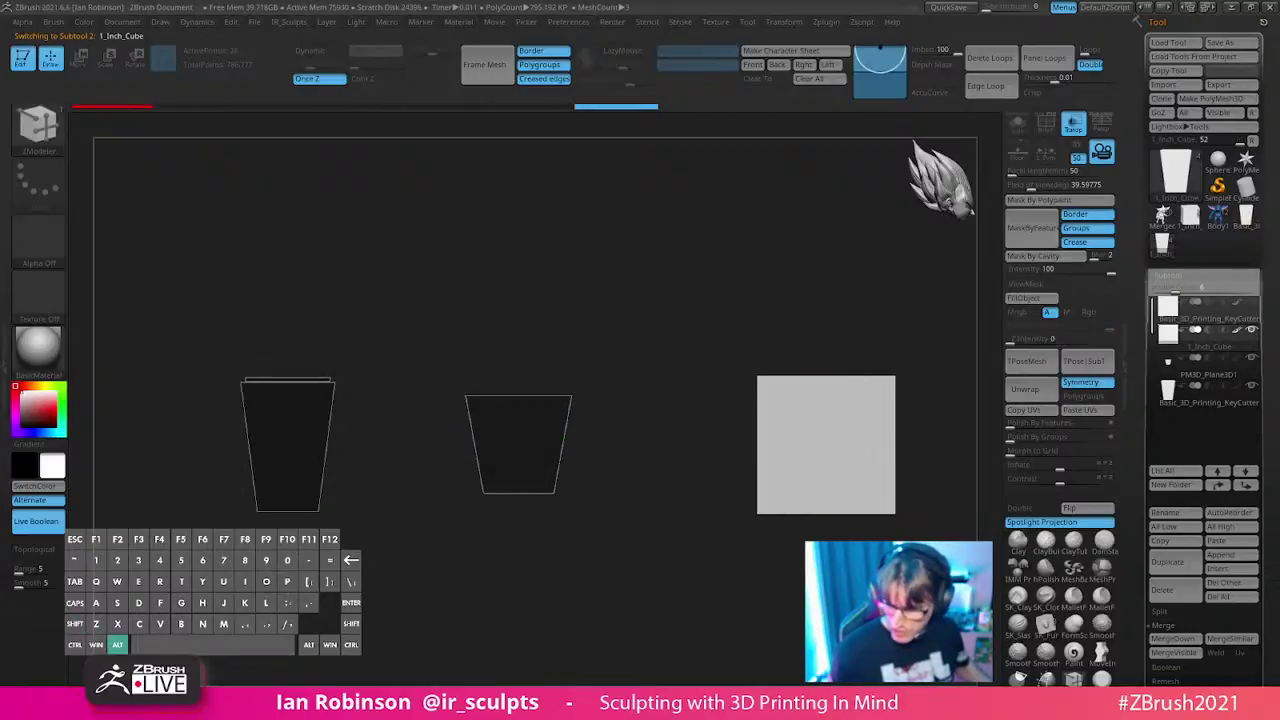
pyautogui.keyDown('alt'); pyautogui.moveTo(694, 443); pyautogui.dragTo(782, 571); pyautogui.keyUp('alt')
# - Rename the plane cutter subtool as Dynamic_Plan_Cutter
pyautogui.keyDown('alt'); pyautogui.click(603, 452); pyautogui.keyUp('alt')
pyautogui.click(1170, 511)
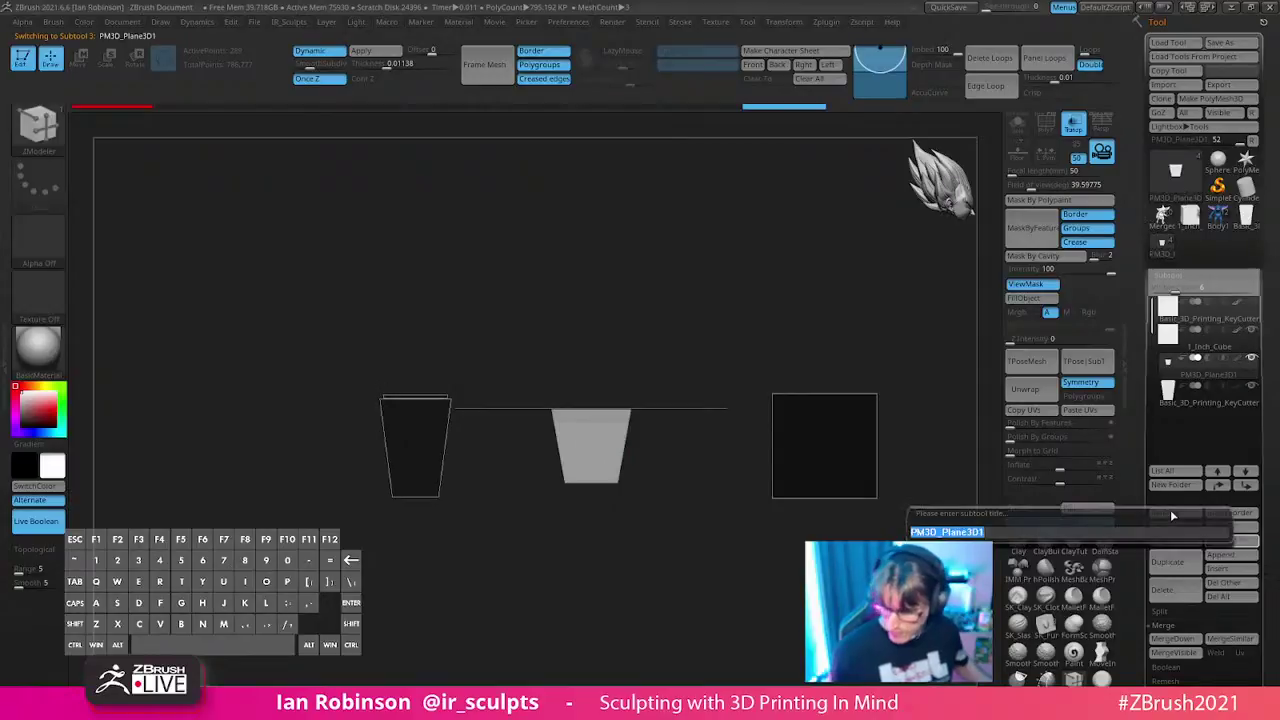
pyautogui.write('Dy')
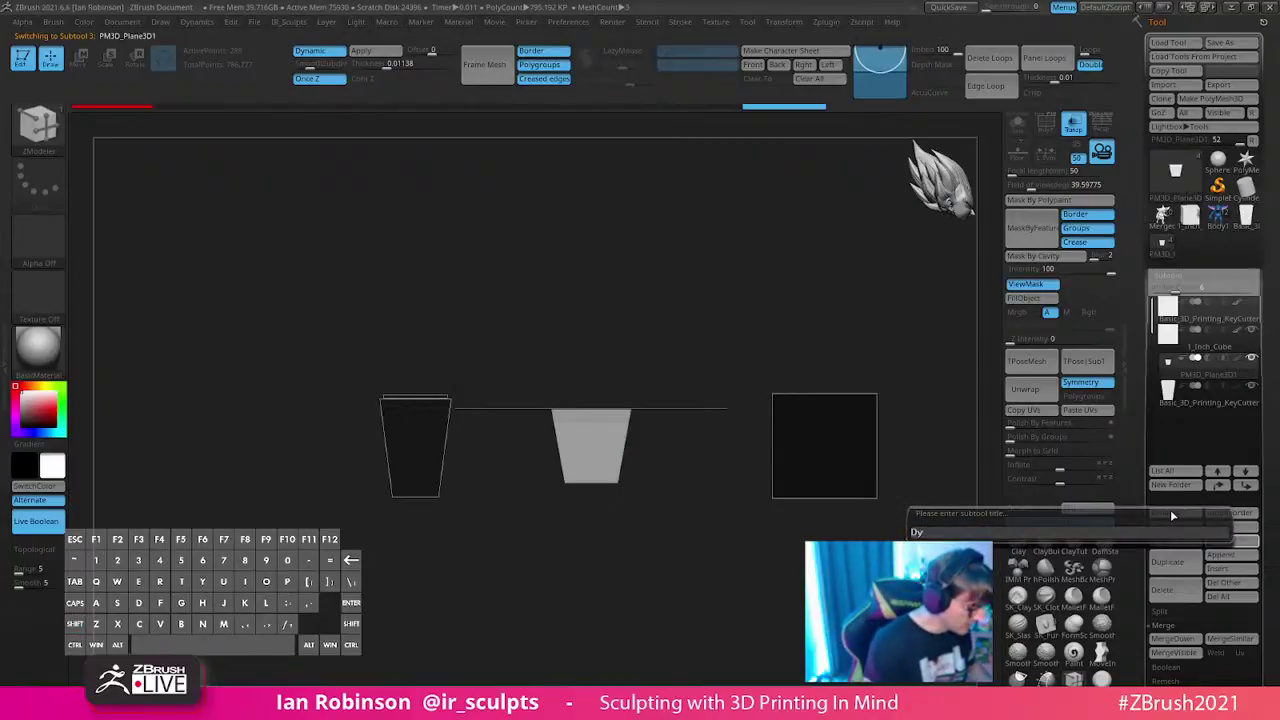
pyautogui.write('nam')
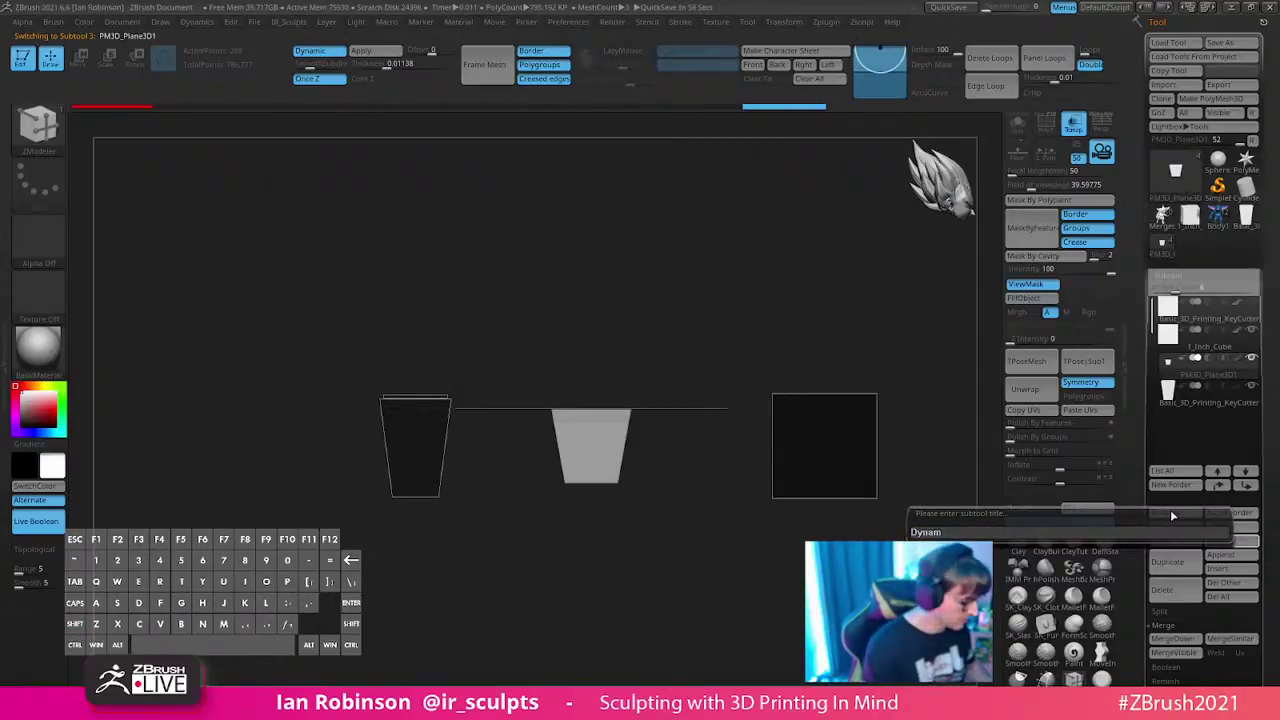
pyautogui.write('ic_Plan_')
pyautogui.write('Cutter')
pyautogui.press('Return')
# - Rename the key blocks subtool as Custom_Fit_Keys
pyautogui.click(1188, 403)
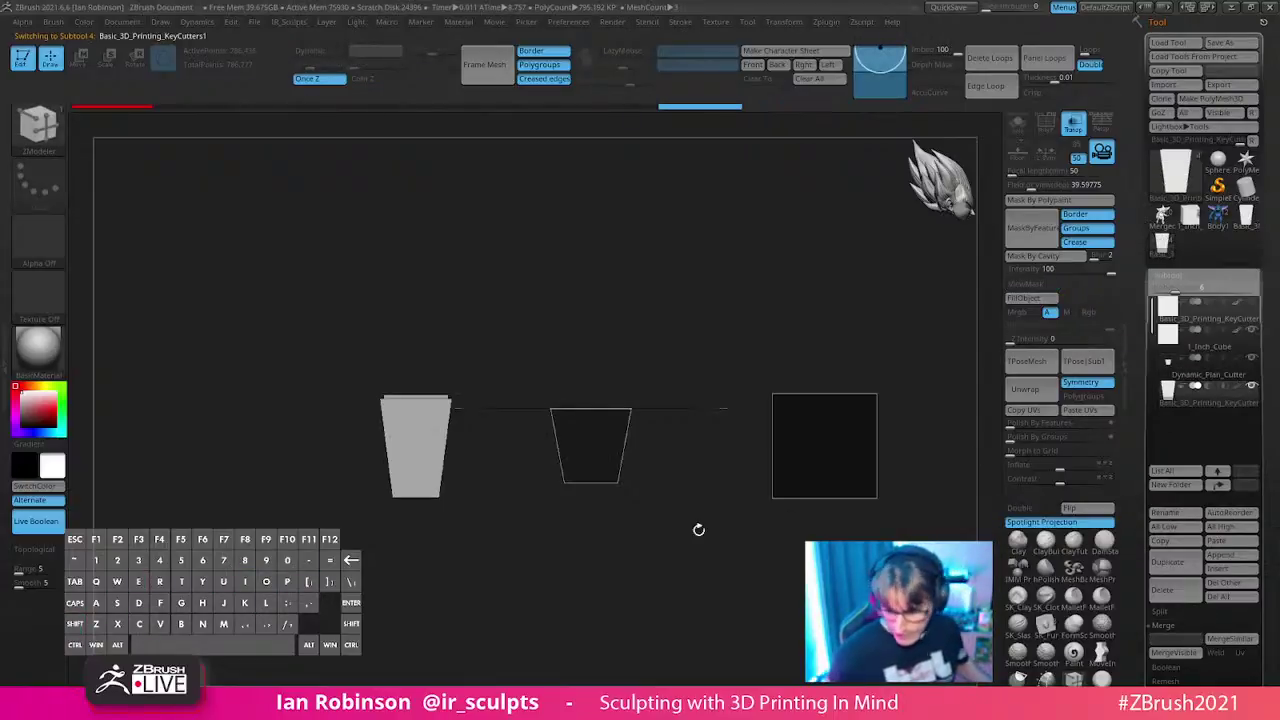
pyautogui.click(1176, 512)
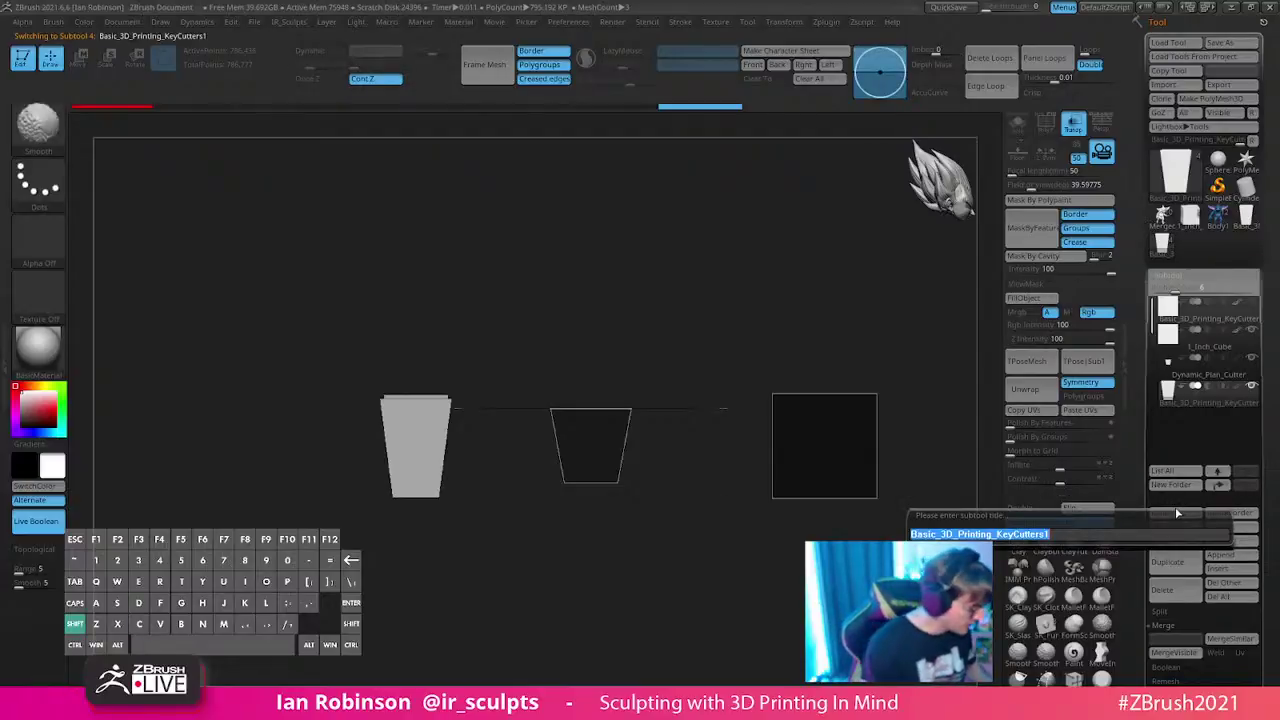
pyautogui.write('Custom_Fit')
pyautogui.press('Return')
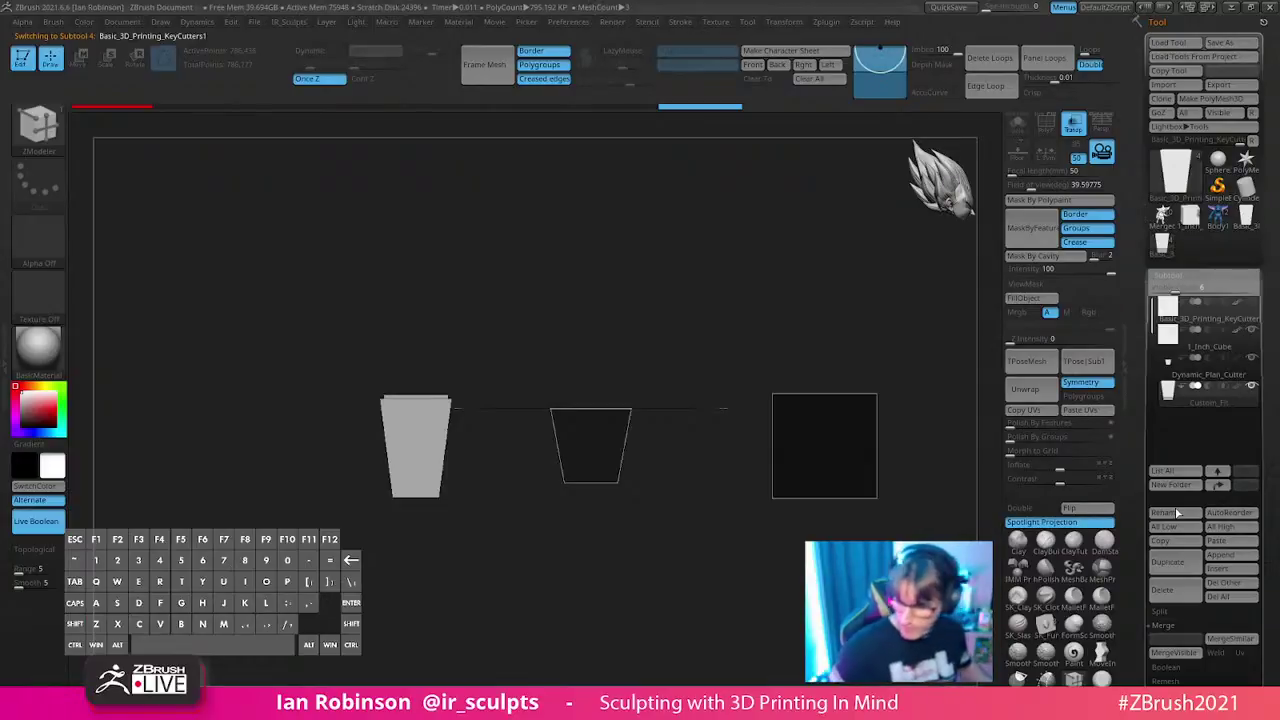
pyautogui.moveTo(786, 569); pyautogui.dragTo(830, 555)
pyautogui.click(1180, 513)
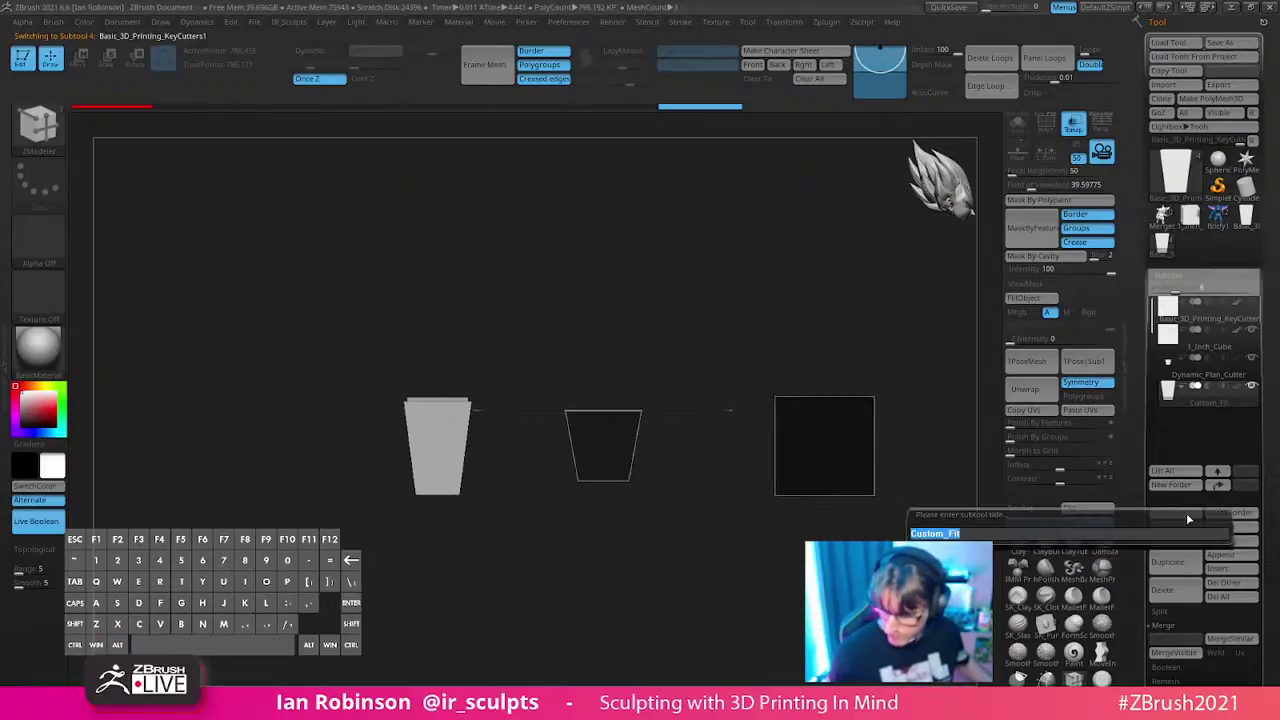
pyautogui.write('_Keys')
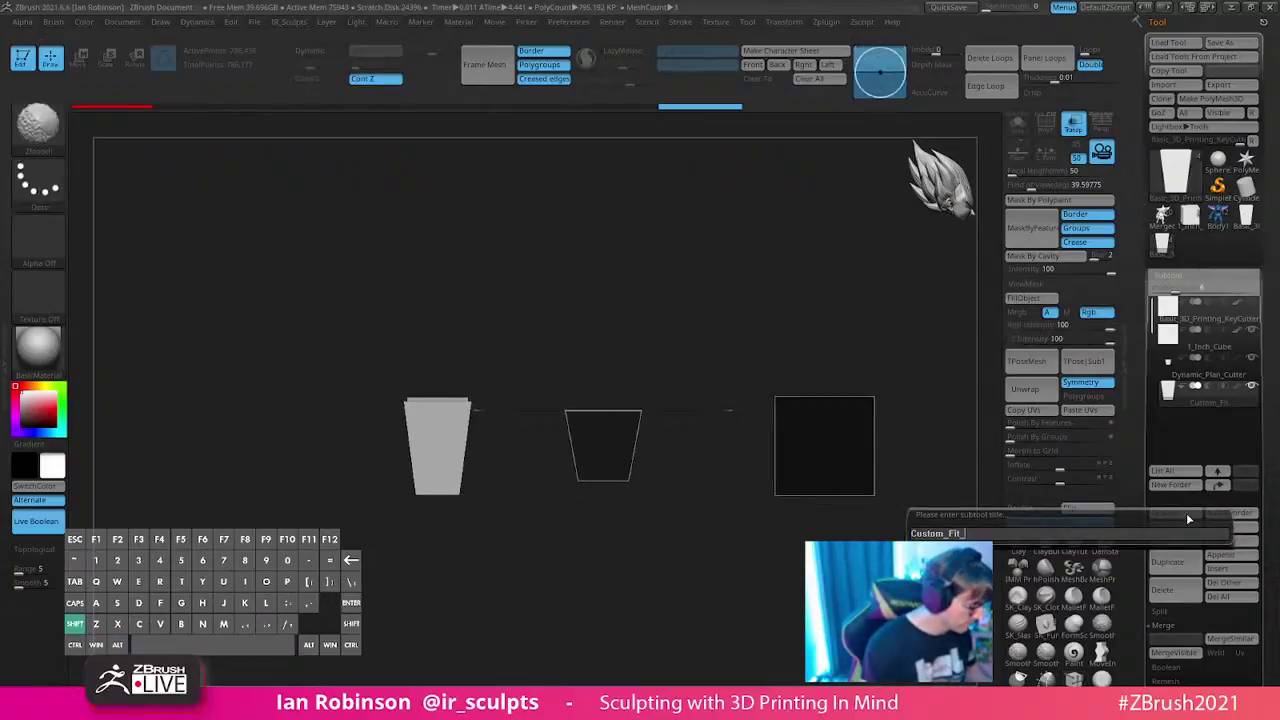
pyautogui.press('Return')
# - Select the plane cutter and turn on the polyframe display to show its polygroups
pyautogui.press('w')
pyautogui.keyDown('alt'); pyautogui.moveTo(743, 566); pyautogui.dragTo(745, 552); pyautogui.keyUp('alt')
pyautogui.moveTo(745, 552)
pyautogui.mouseDown()
pyautogui.moveTo(749, 520)
pyautogui.moveTo(735, 568)
pyautogui.moveTo(719, 574)
pyautogui.mouseUp()
pyautogui.press('q')
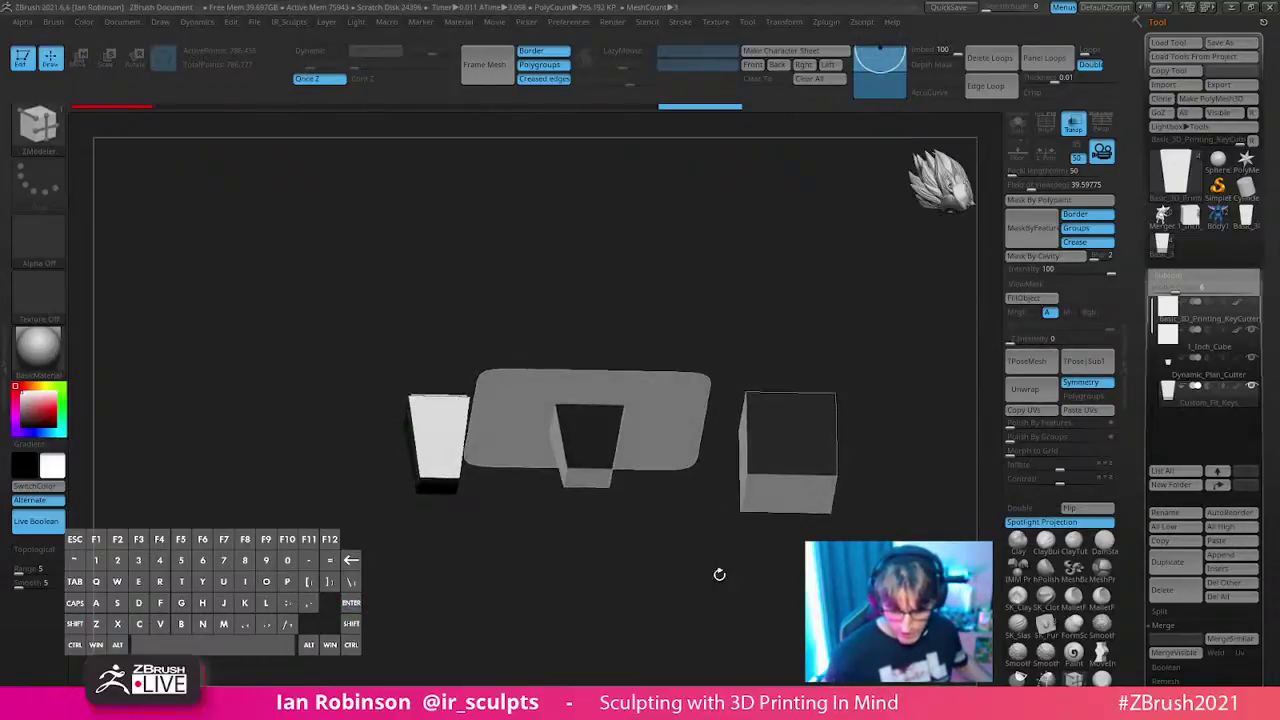
pyautogui.keyDown('alt'); pyautogui.click(612, 406); pyautogui.keyUp('alt')
pyautogui.keyDown('alt'); pyautogui.moveTo(842, 341); pyautogui.dragTo(842, 382); pyautogui.keyUp('alt')
pyautogui.keyDown('alt'); pyautogui.moveTo(760, 597); pyautogui.dragTo(642, 602); pyautogui.keyUp('alt')
pyautogui.hotkey('shift', 'f')
pyautogui.keyDown('shift'); pyautogui.moveTo(871, 392); pyautogui.dragTo(909, 412); pyautogui.keyUp('shift')
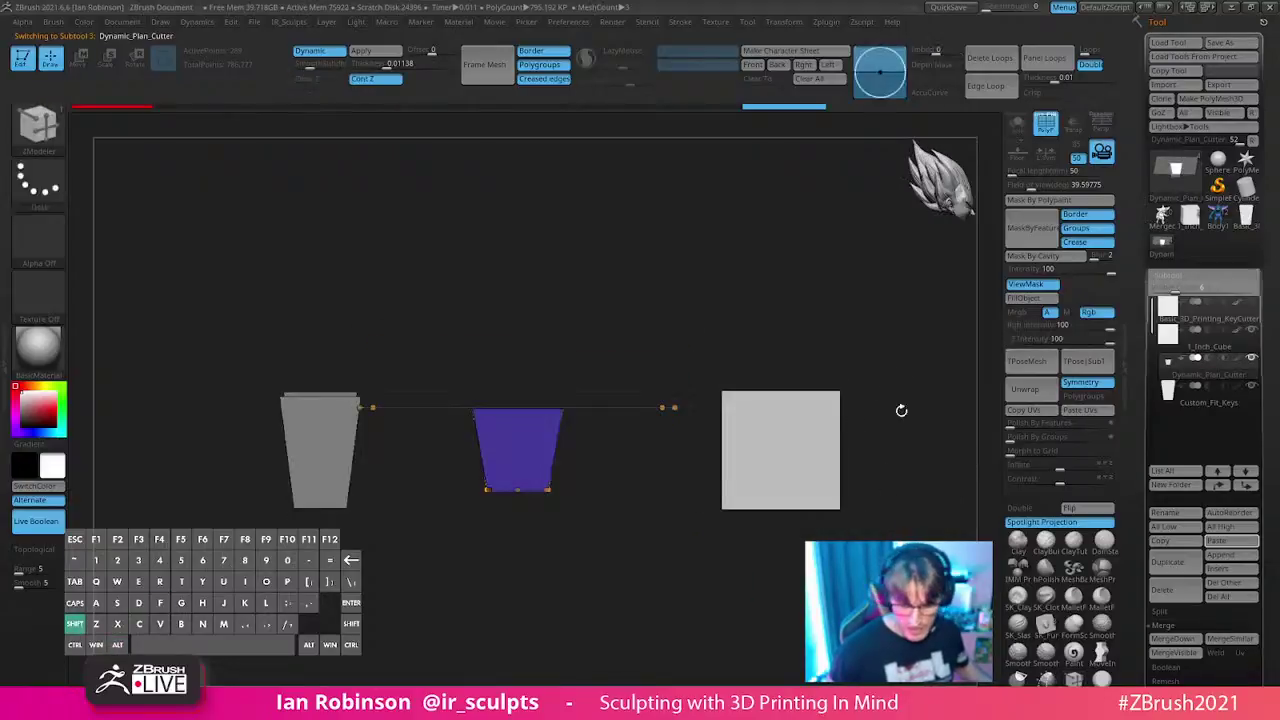
# - Move the Custom_Fit_Keys blocks slightly farther away from the plane cutter
pyautogui.click(1177, 405)
pyautogui.press('w')
pyautogui.moveTo(403, 447); pyautogui.dragTo(374, 457)
pyautogui.press('q')
pyautogui.moveTo(557, 571)
pyautogui.mouseDown()
pyautogui.moveTo(461, 521)
pyautogui.moveTo(600, 594)
pyautogui.moveTo(603, 609)
pyautogui.mouseUp()
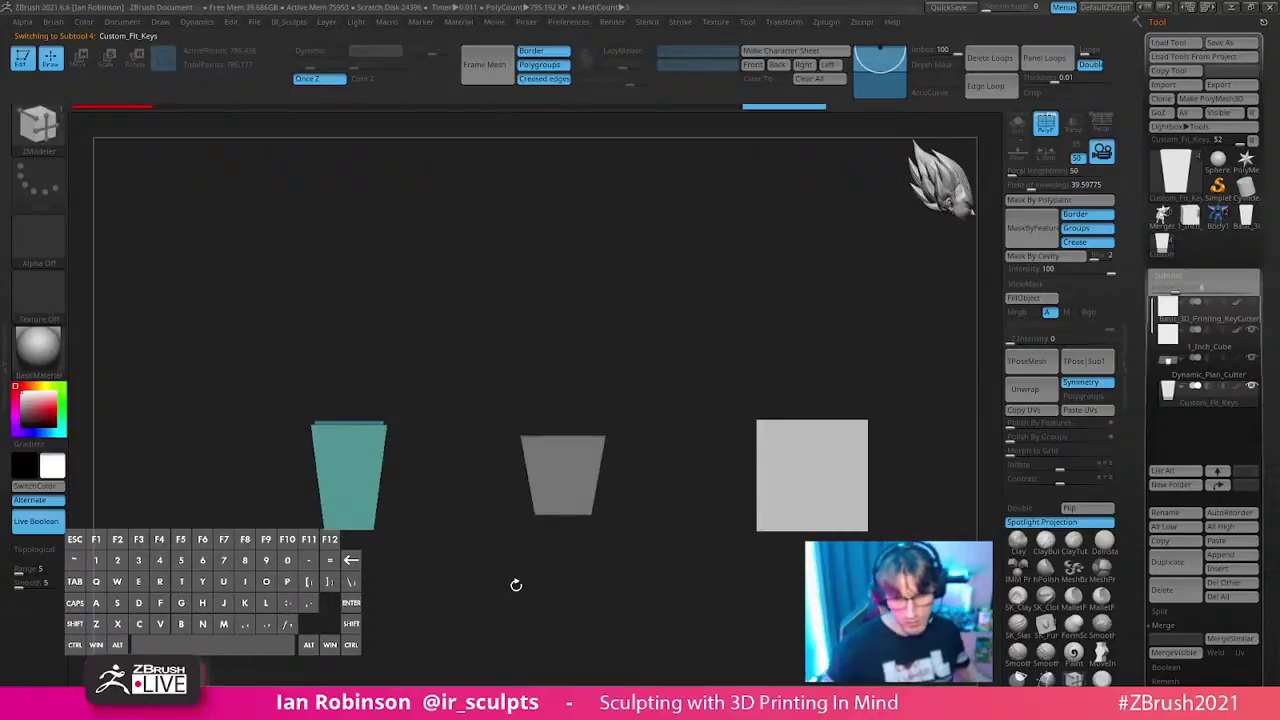
pyautogui.moveTo(754, 314); pyautogui.dragTo(751, 314)
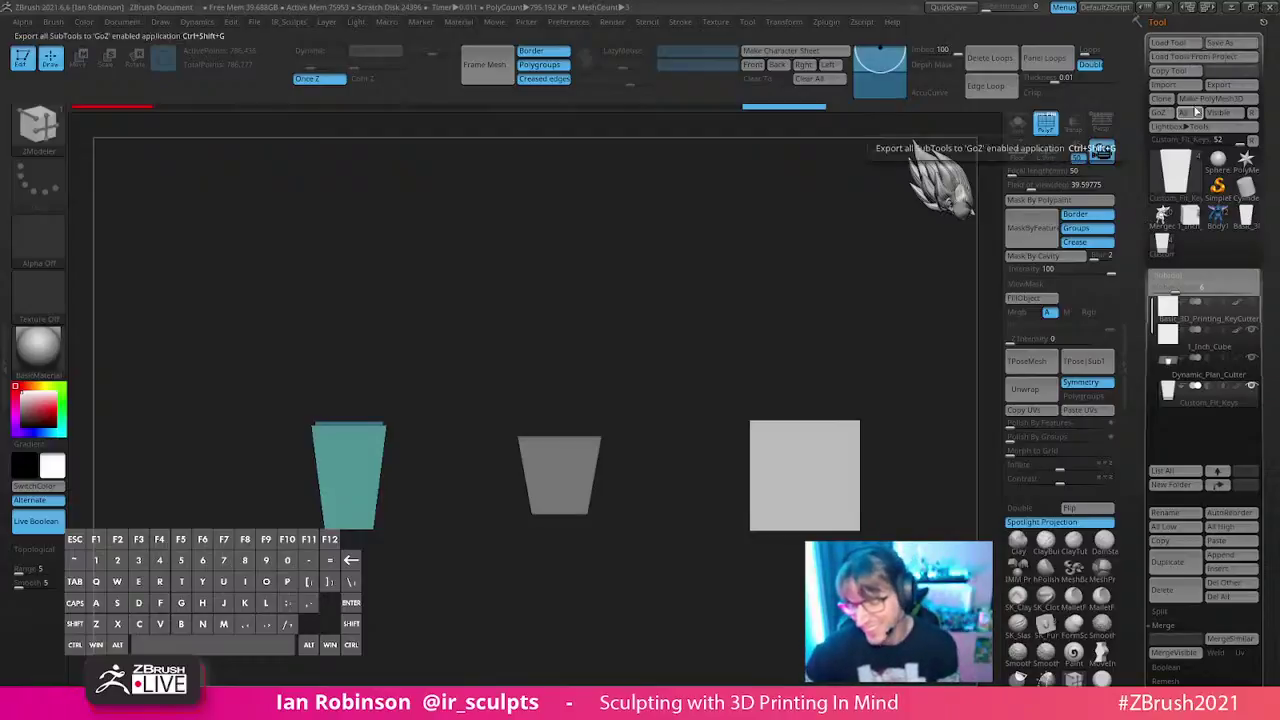
# - Save the tool again, replacing Basic_3D_Printing_KeyCutters.ztl on the Desktop
pyautogui.click(1221, 43)
pyautogui.click(330, 269)
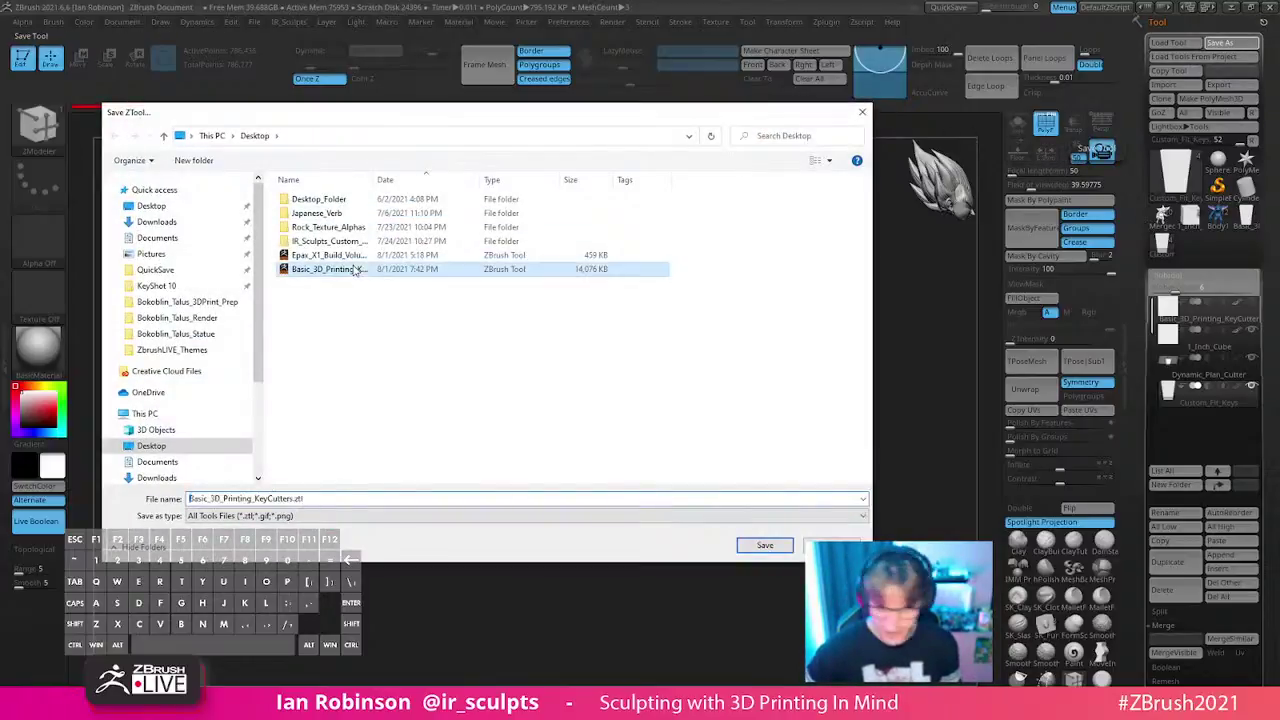
pyautogui.click(766, 546)
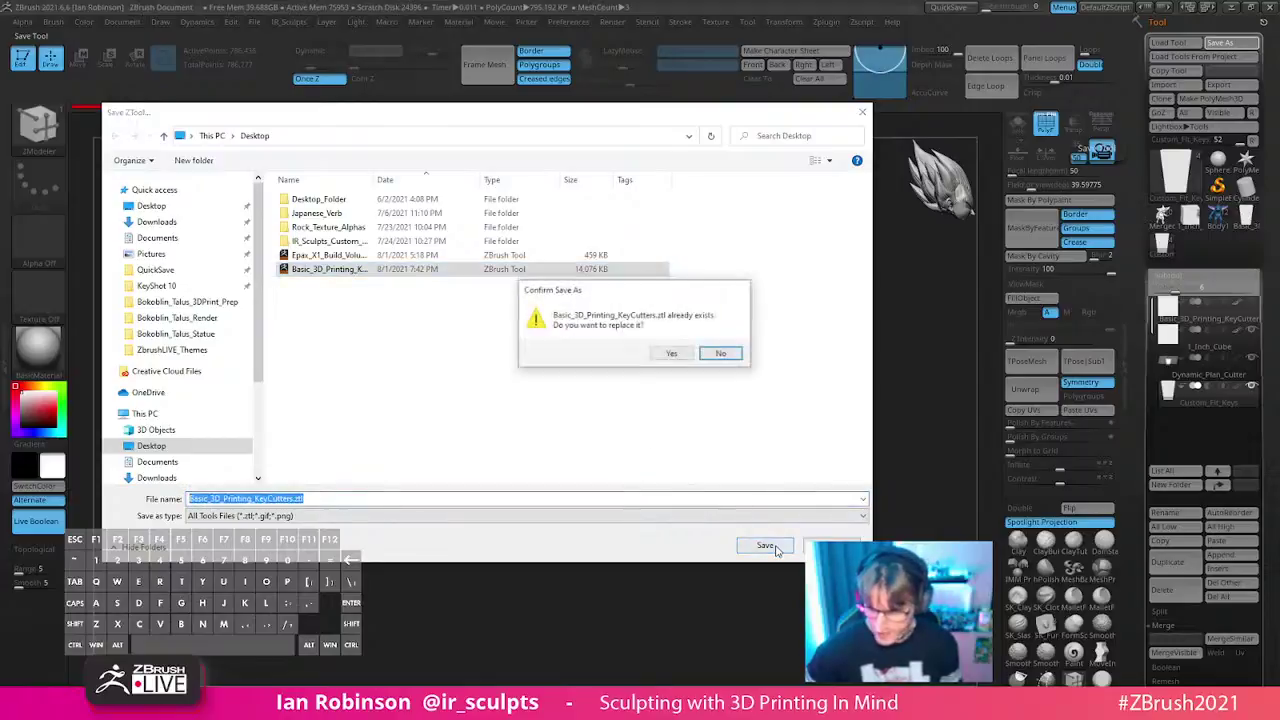
pyautogui.click(672, 355)
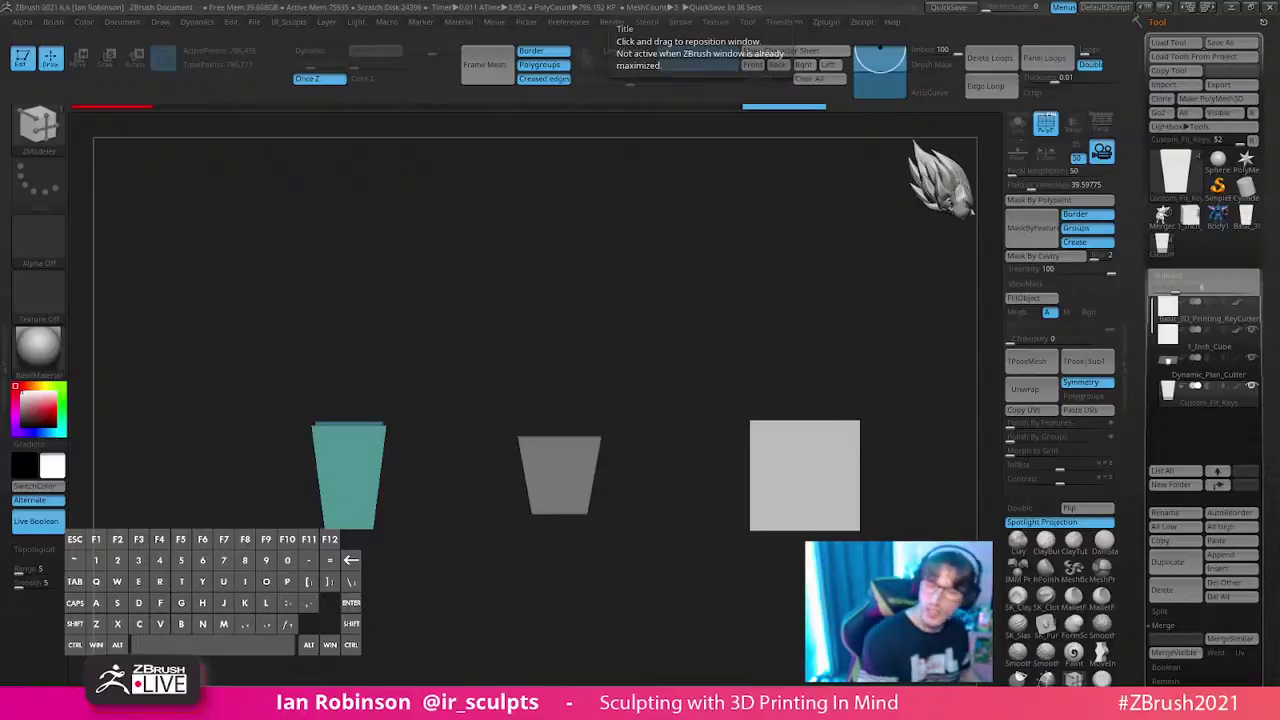
pyautogui.press('BackSpace')
pyautogui.hotkey('shift', 'r')
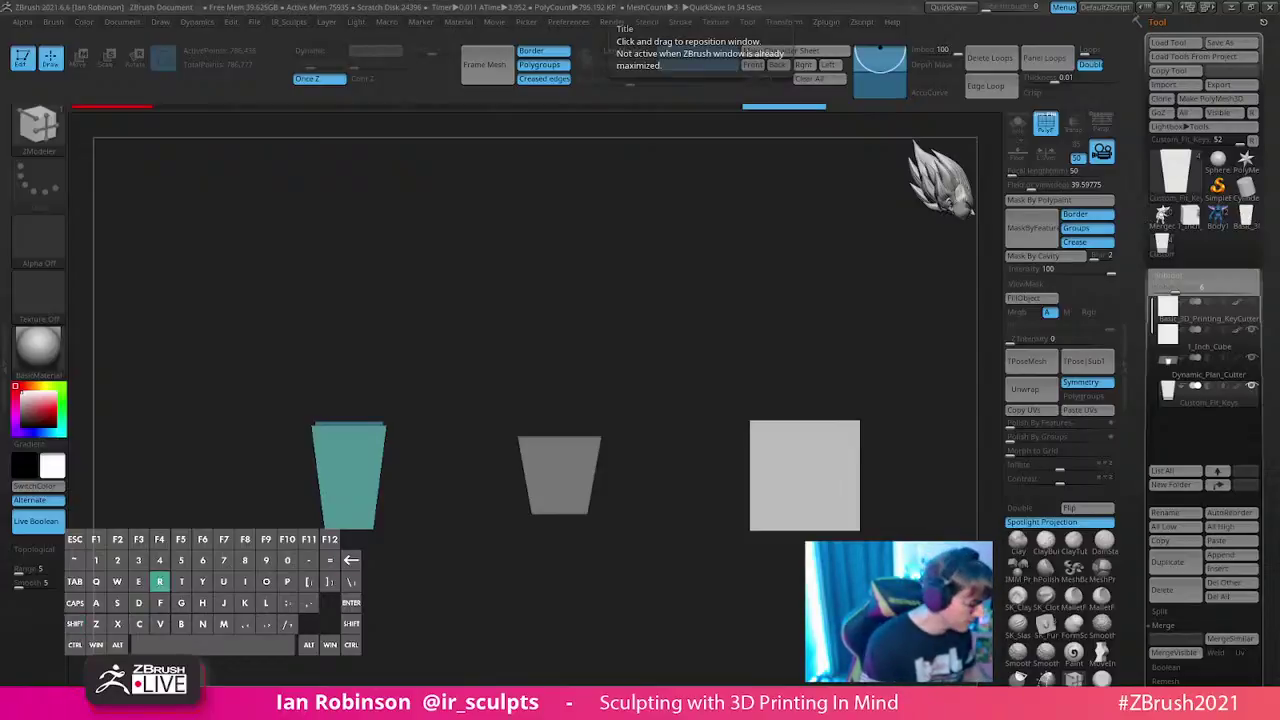
pyautogui.hotkey('shift', '-')
pyautogui.hotkey('shift', 't')
pyautogui.press('o')
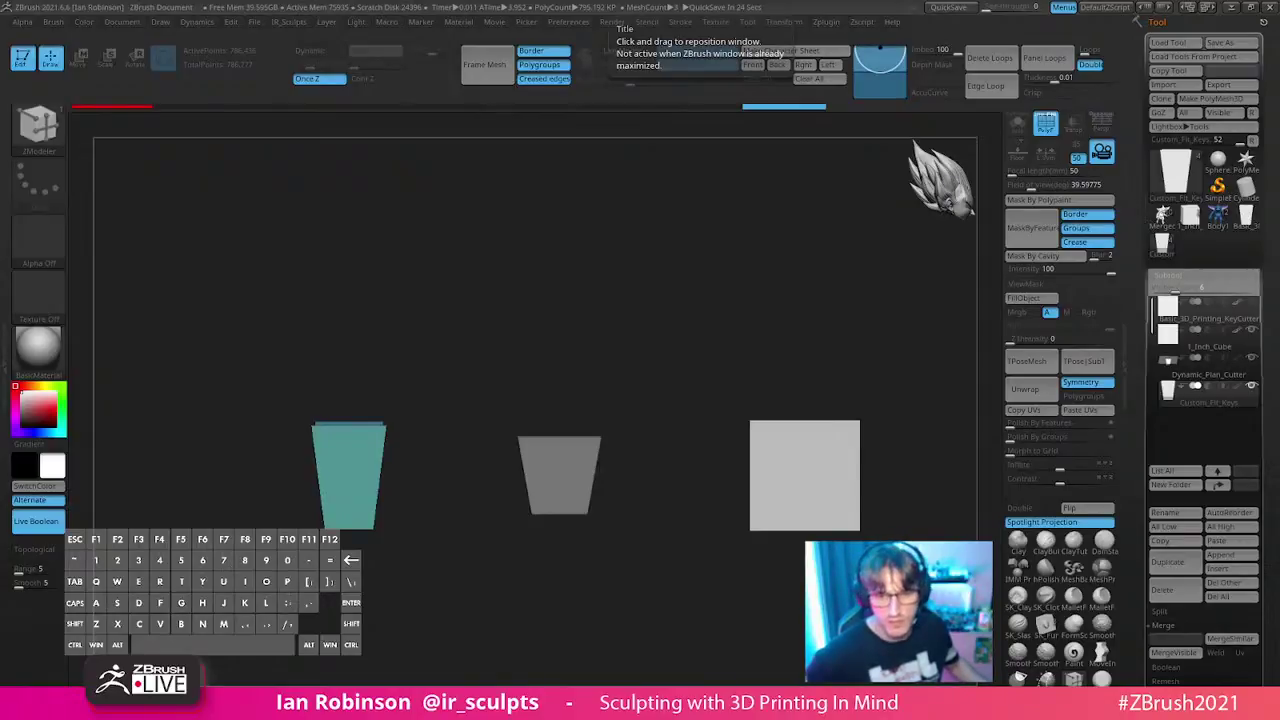
pyautogui.press('shift')
pyautogui.press('space')
pyautogui.press('a')
pyautogui.press('e')
pyautogui.press('e')
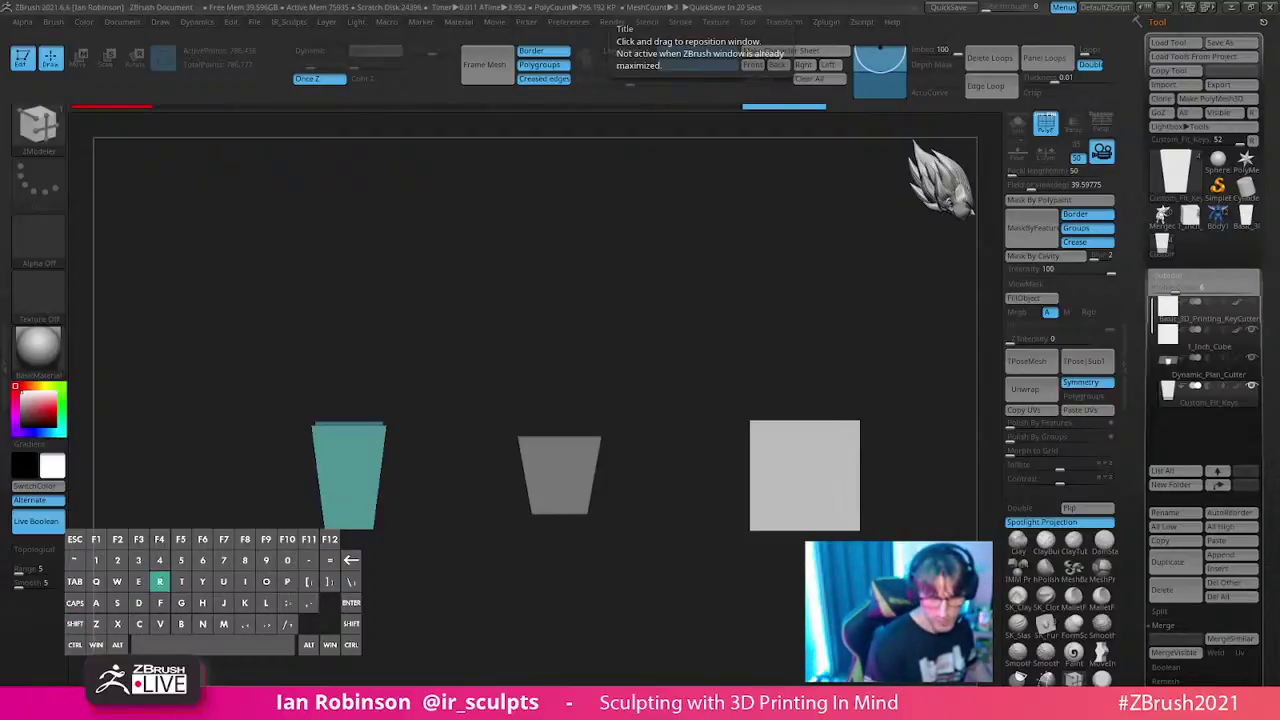
pyautogui.press('e')
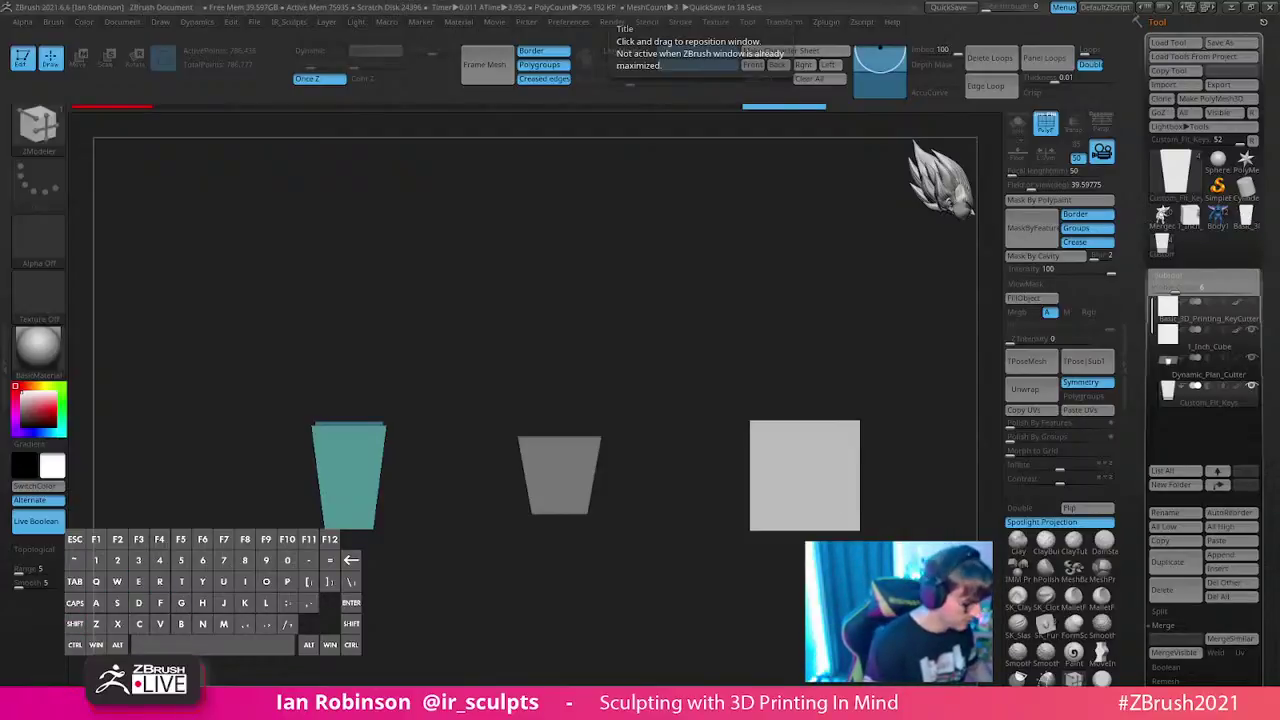
pyautogui.press('o')
pyautogui.press('s')
pyautogui.press('a')
pyautogui.press('shift')
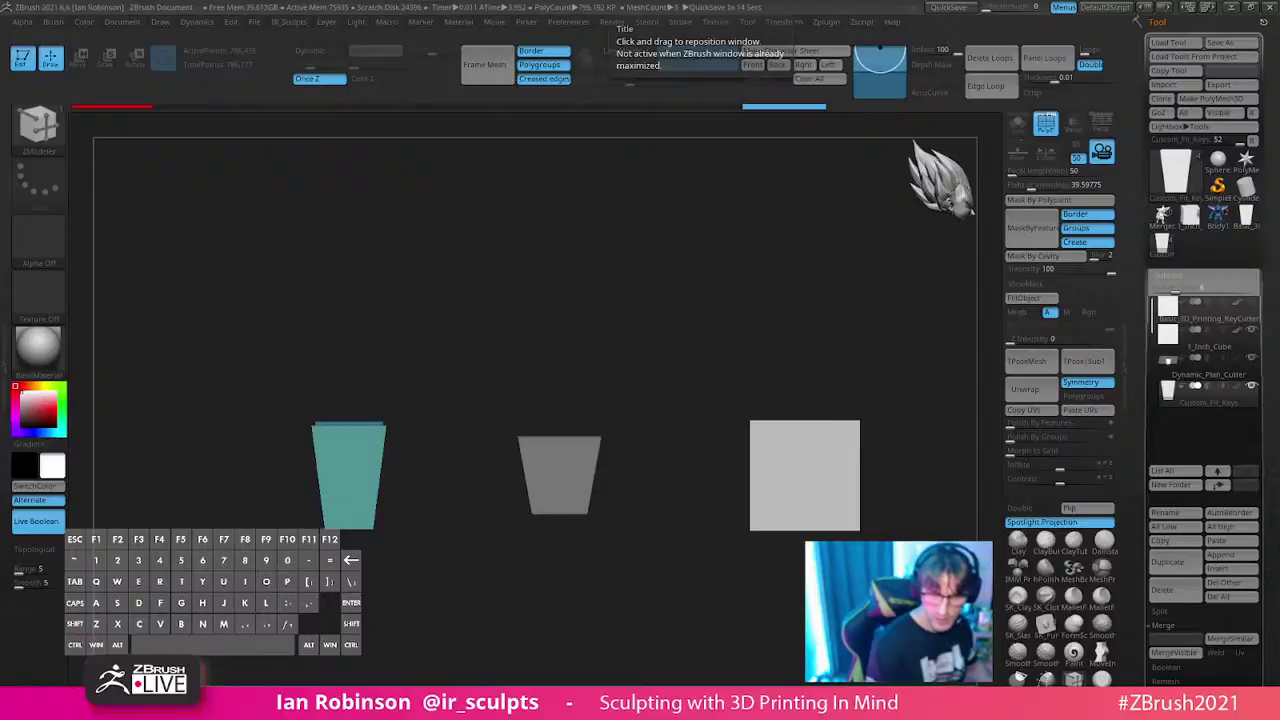
pyautogui.press('y')
pyautogui.press('n')
pyautogui.press('space')
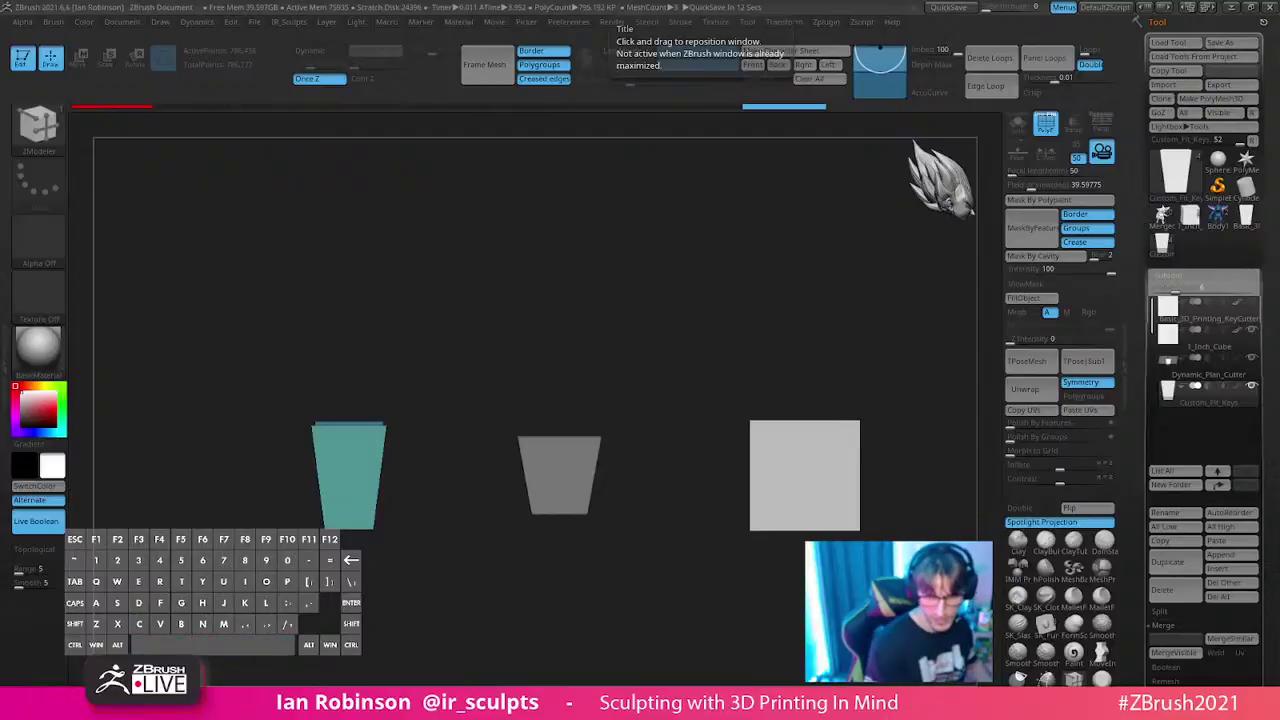
pyautogui.press('o')
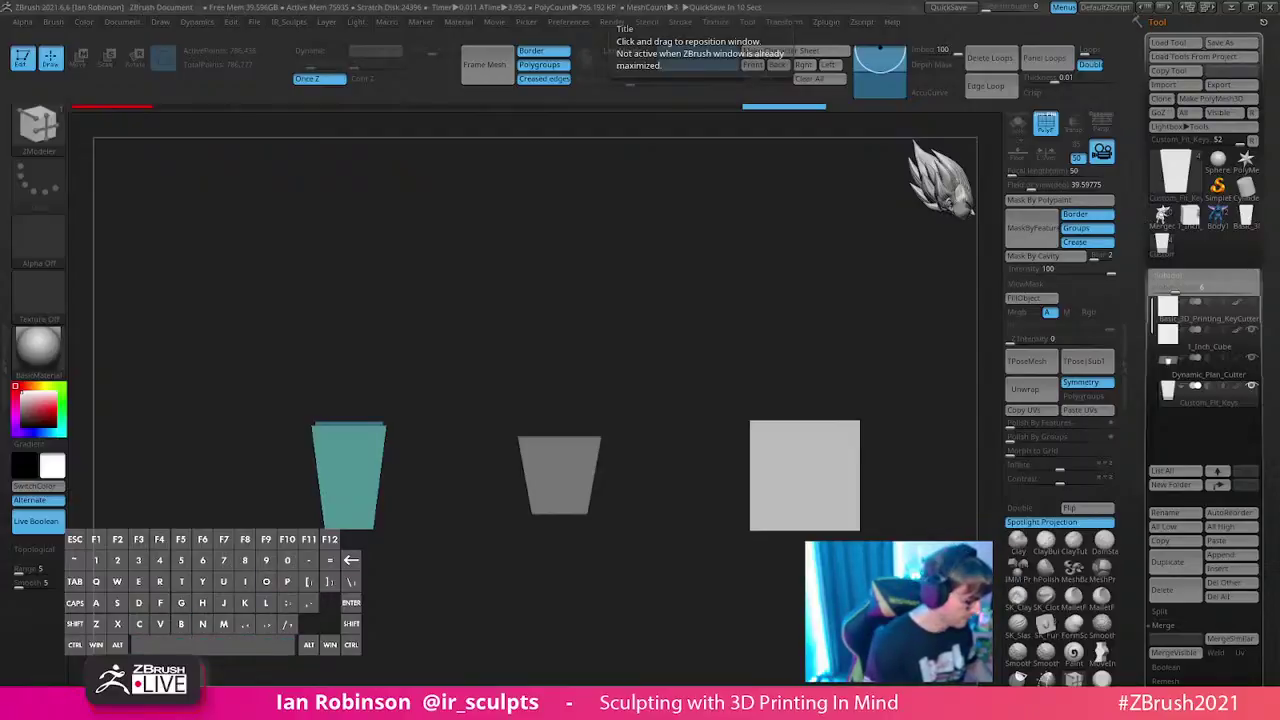
pyautogui.press('Return')
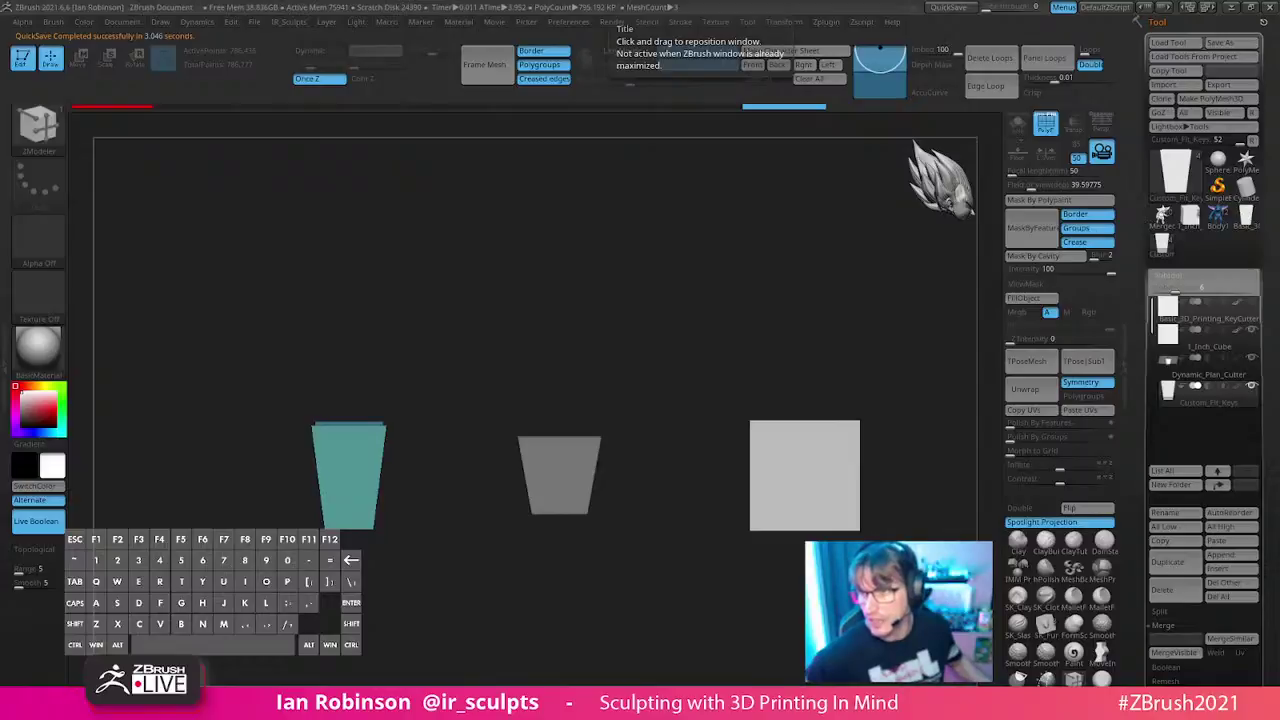
pyautogui.hotkey('alt', 'Tab')
pyautogui.hotkey('alt', 'Tab')
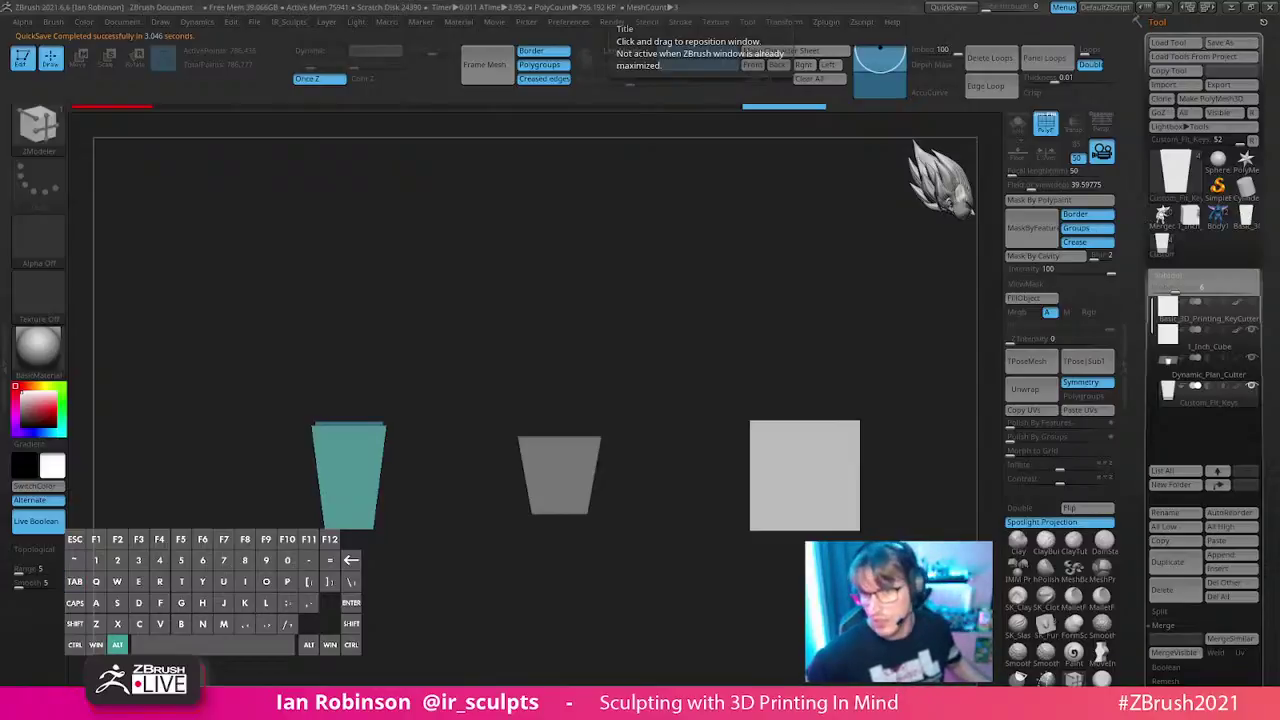
pyautogui.hotkey('alt', 'Tab')
pyautogui.hotkey('alt', 'Tab')
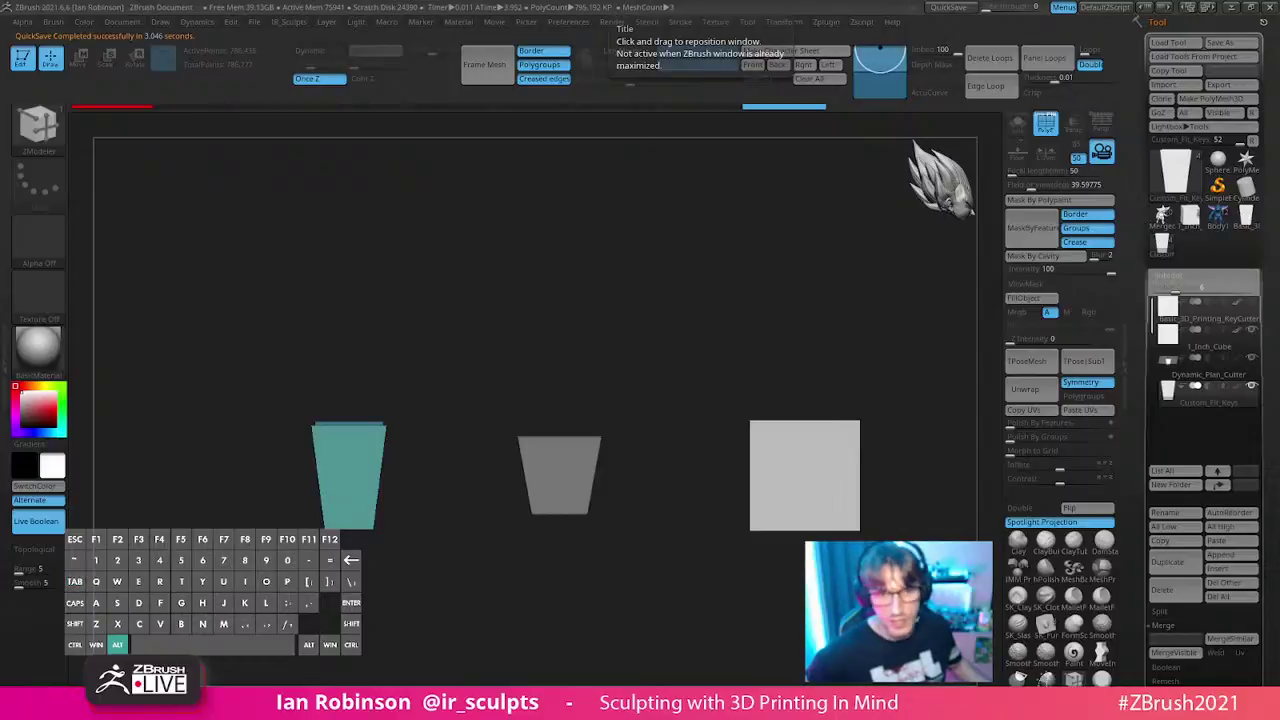
pyautogui.hotkey('ctrl', 'c')
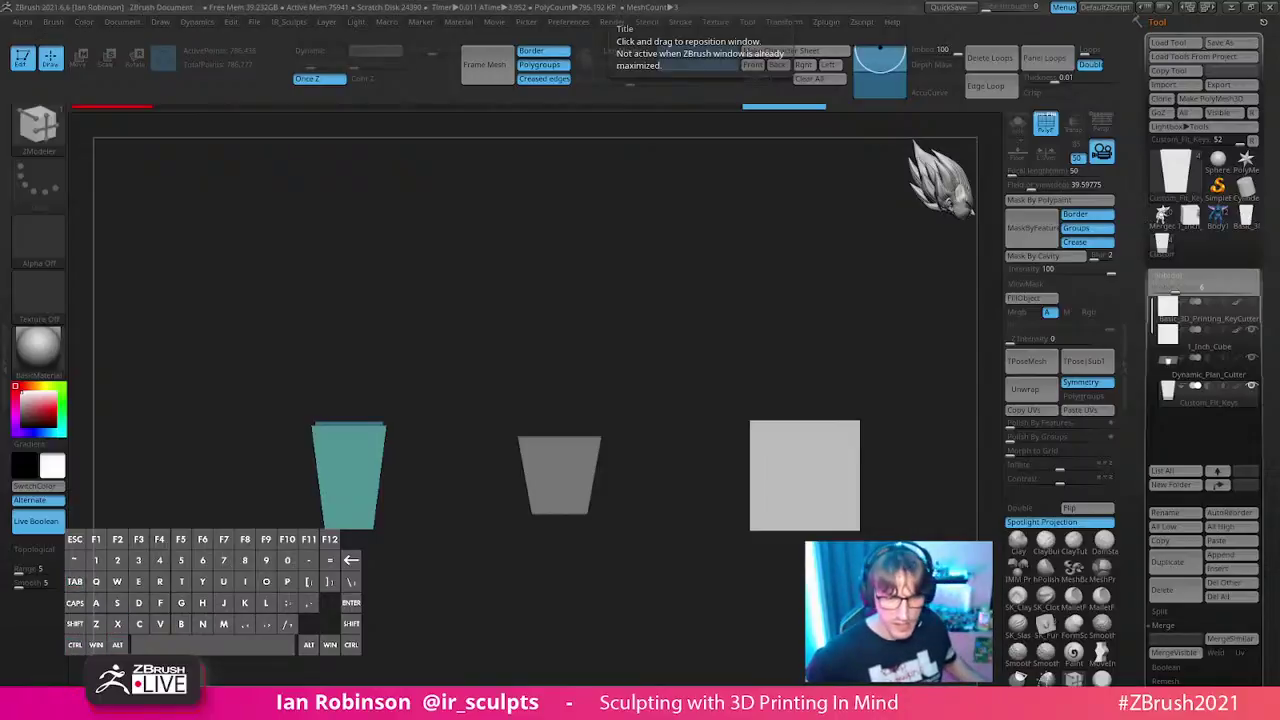
pyautogui.press('ctrl')
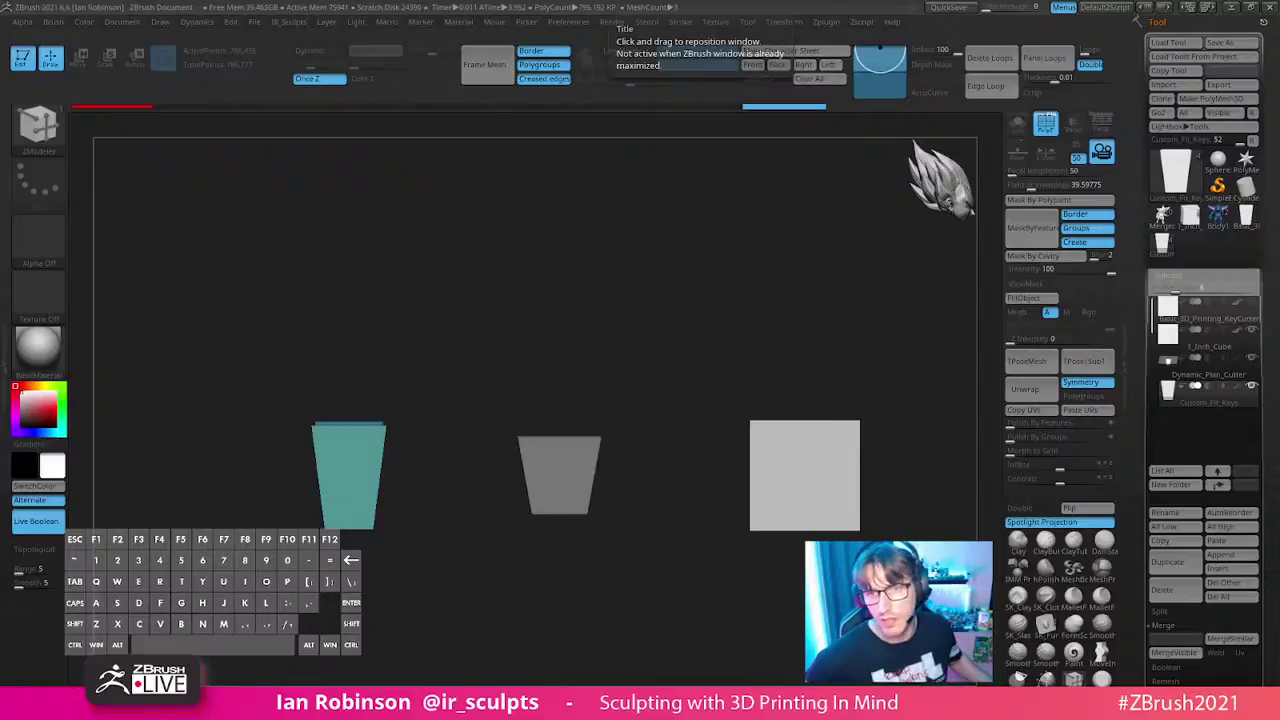
pyautogui.press('r')
pyautogui.press('BackSpace')
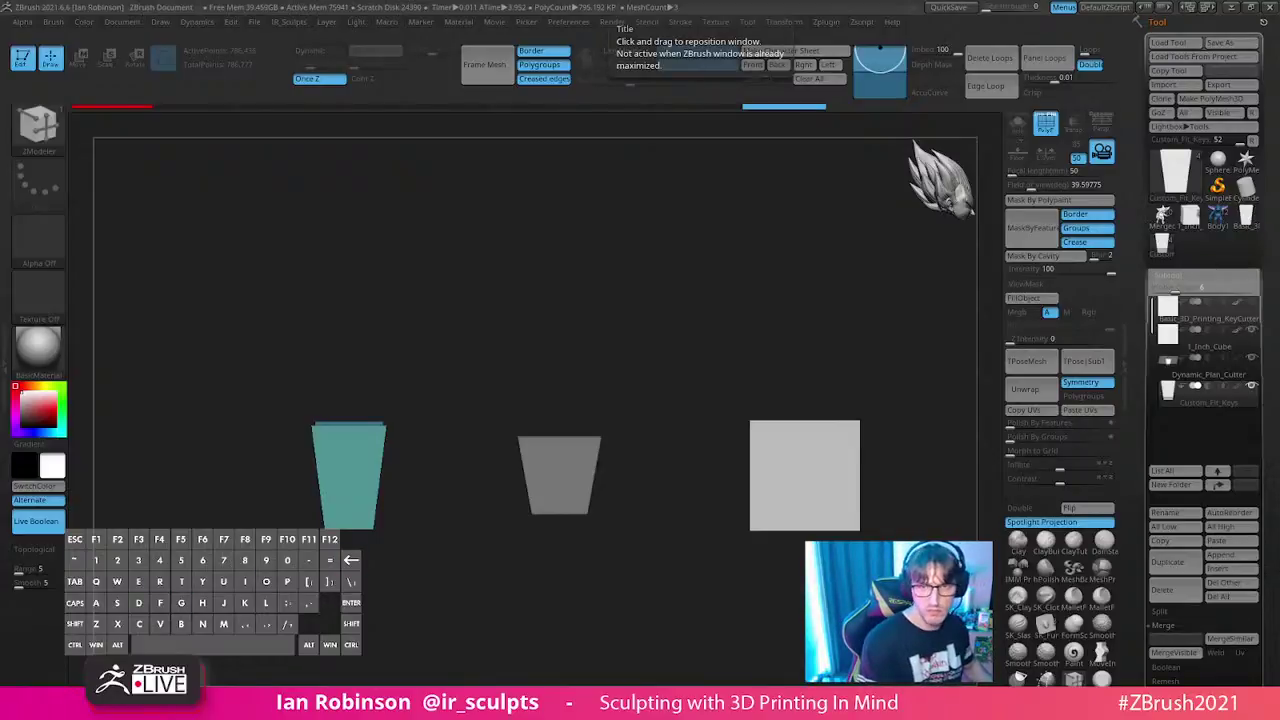
pyautogui.press('d')
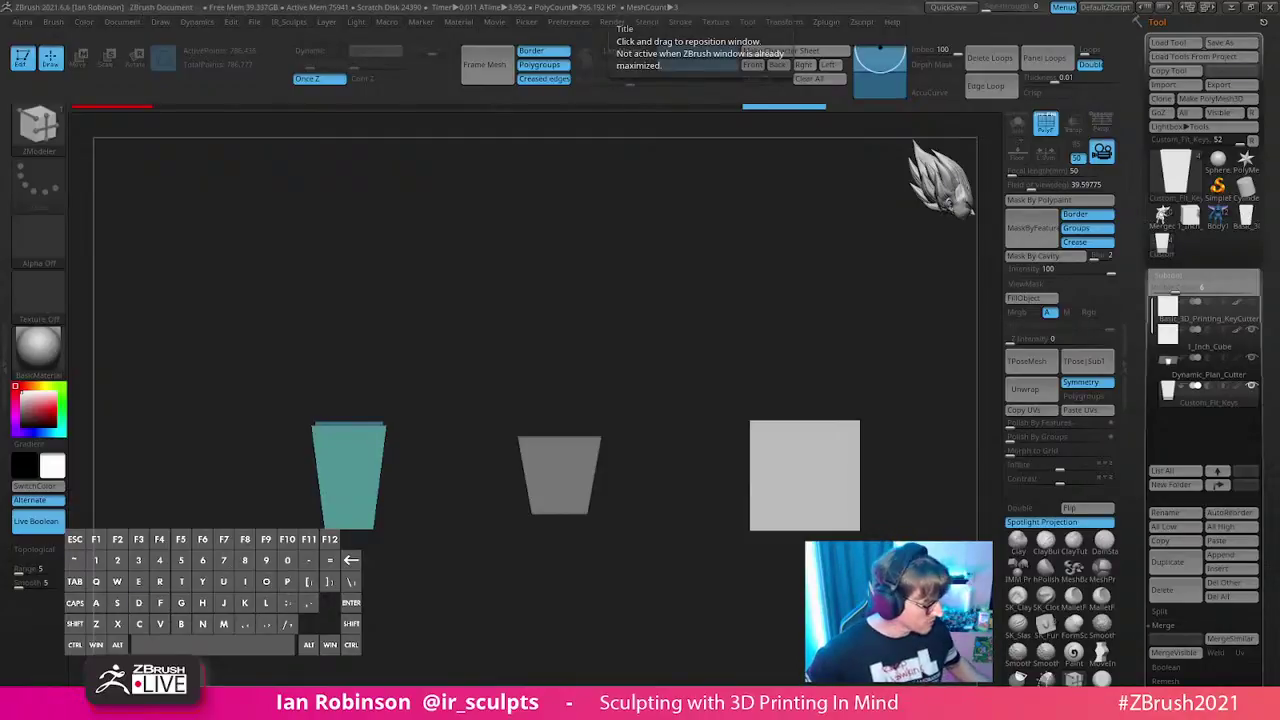
pyautogui.press('BackSpace')
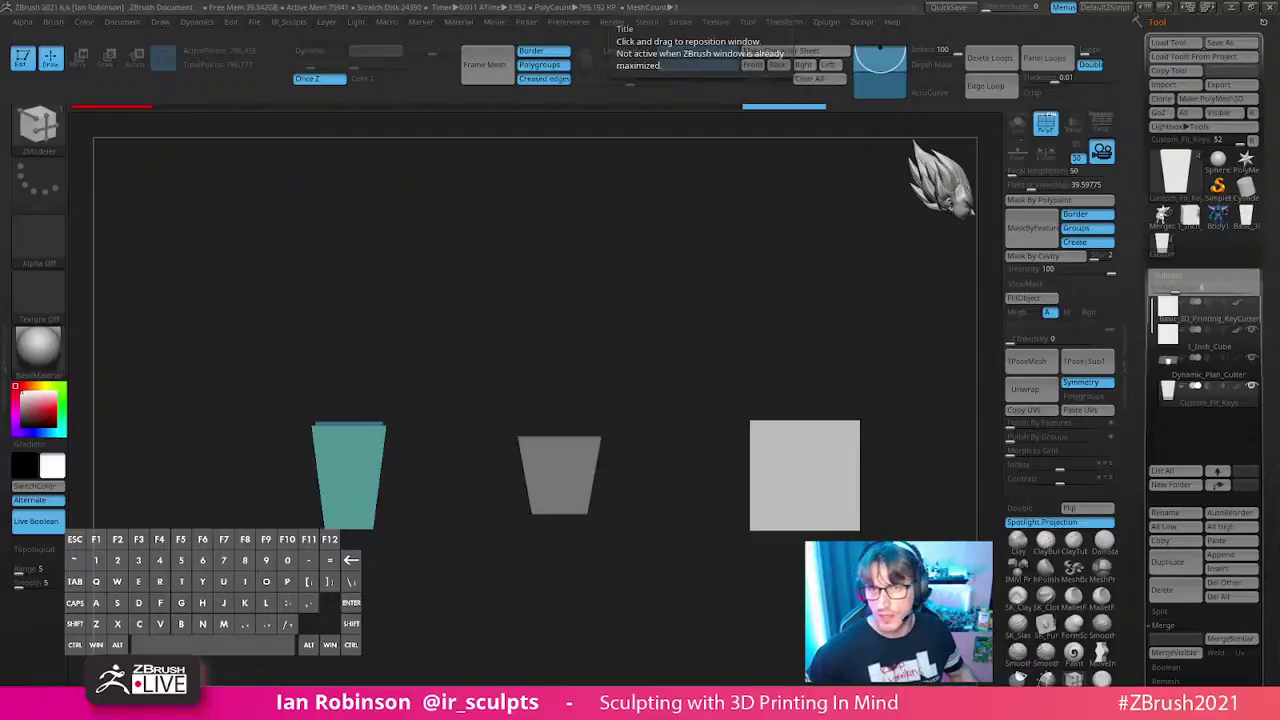
pyautogui.press('g')
pyautogui.press('o')
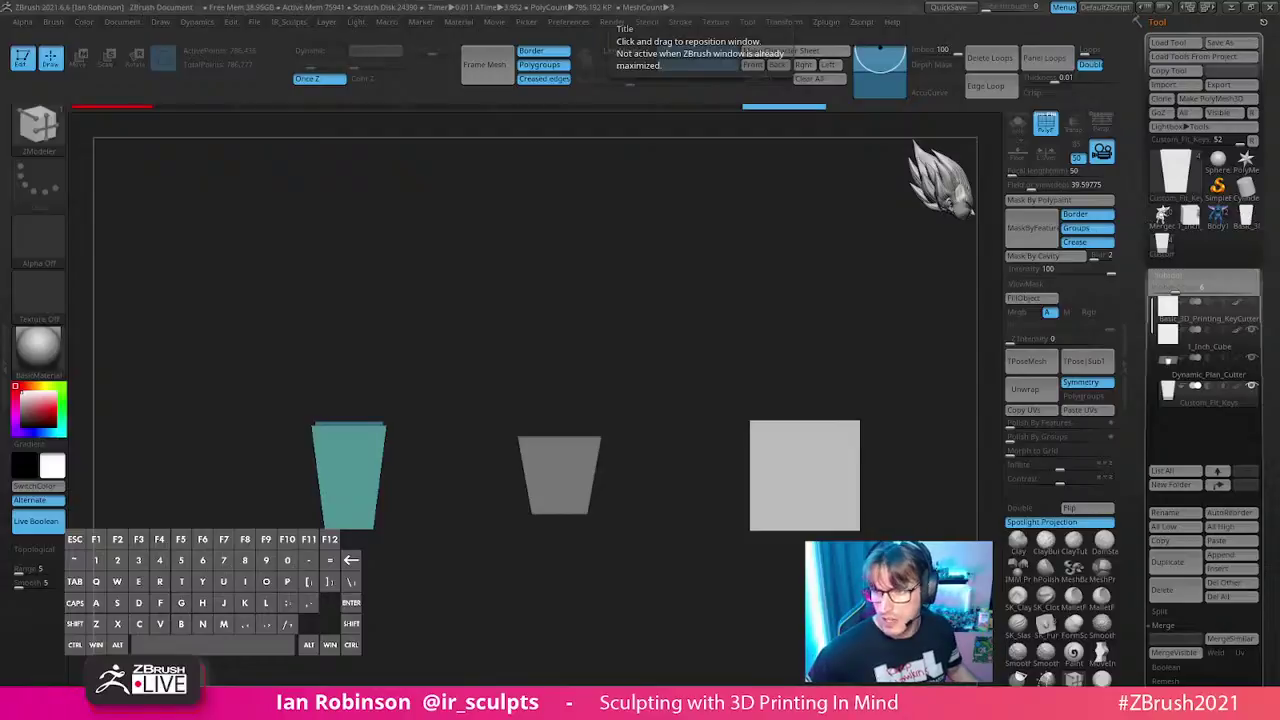
pyautogui.hotkey('alt', 'Tab')
pyautogui.hotkey('alt', 'Tab')
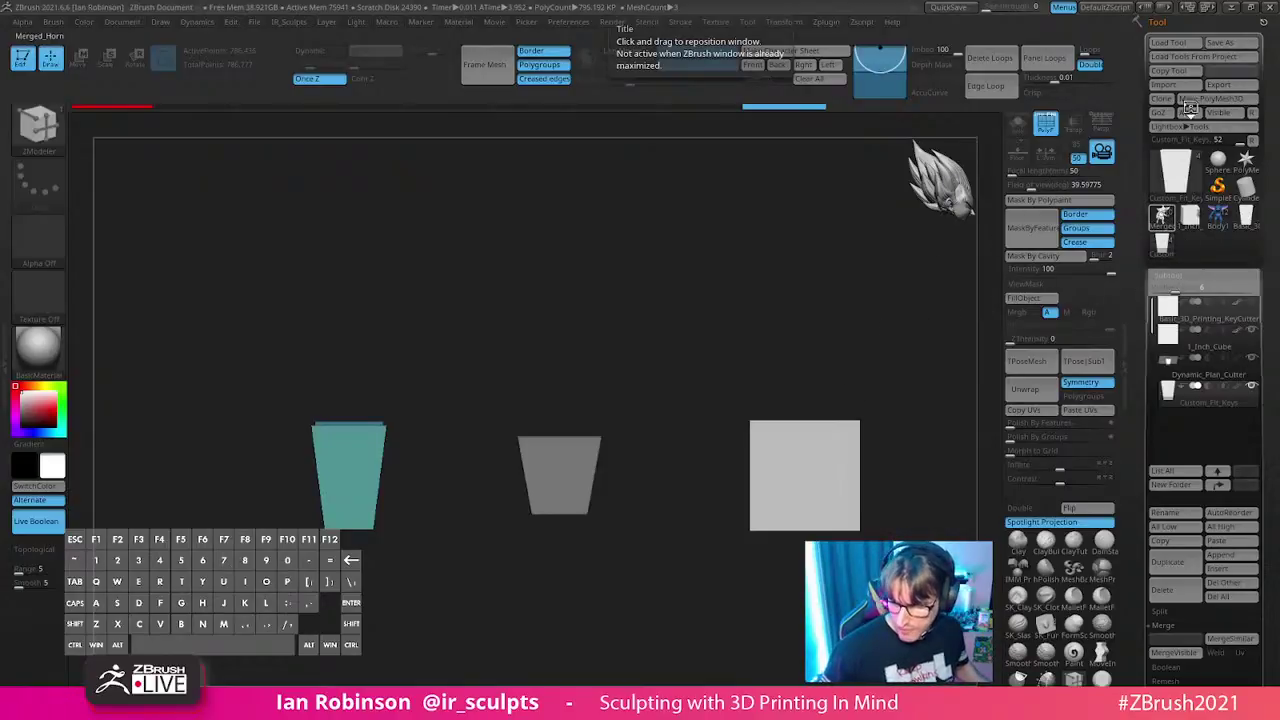
# - Switch to the Merged_Horn goblin tool, isolate the purple goblin and inspect the tapered keys under its feet
pyautogui.click(1160, 218)
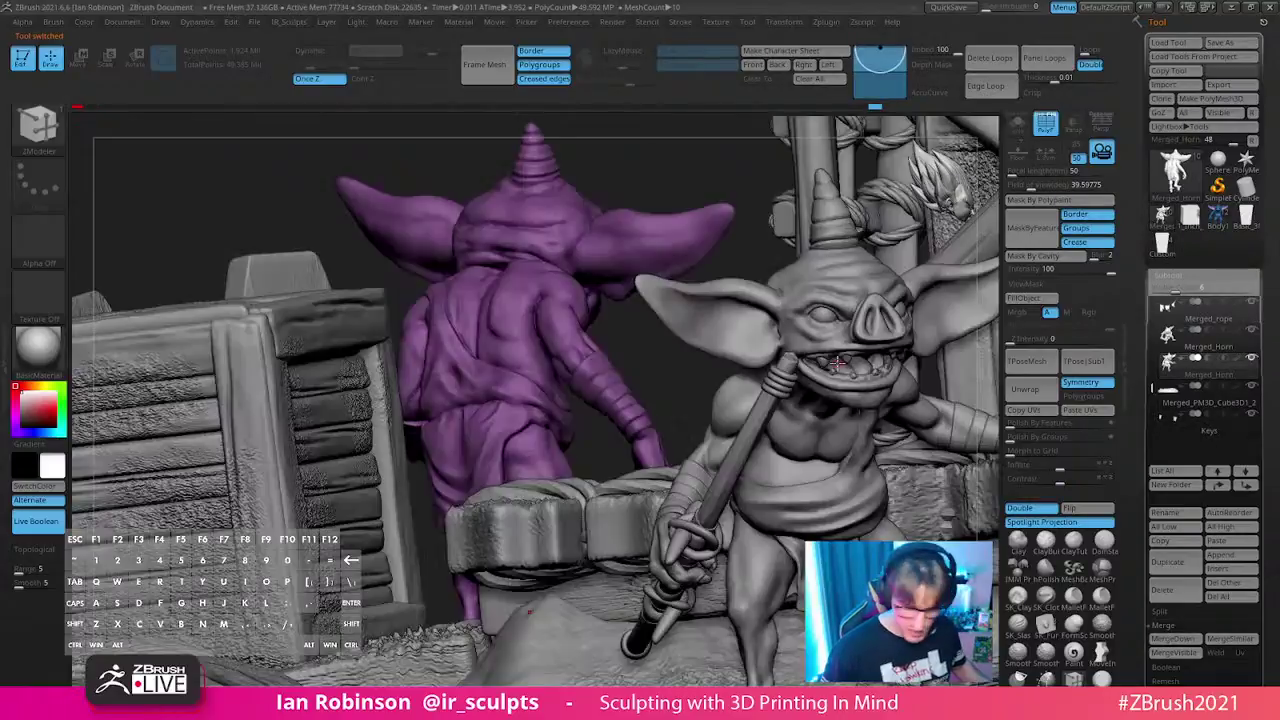
pyautogui.click(1017, 122)
pyautogui.moveTo(810, 333); pyautogui.dragTo(829, 342)
pyautogui.hotkey('shift', 'f')
pyautogui.keyDown('alt'); pyautogui.moveTo(831, 471); pyautogui.dragTo(804, 437); pyautogui.keyUp('alt')
pyautogui.moveTo(804, 437); pyautogui.dragTo(853, 500)
pyautogui.hotkey('shift', 'f')
pyautogui.keyDown('alt'); pyautogui.moveTo(853, 500); pyautogui.dragTo(417, 597); pyautogui.keyUp('alt')
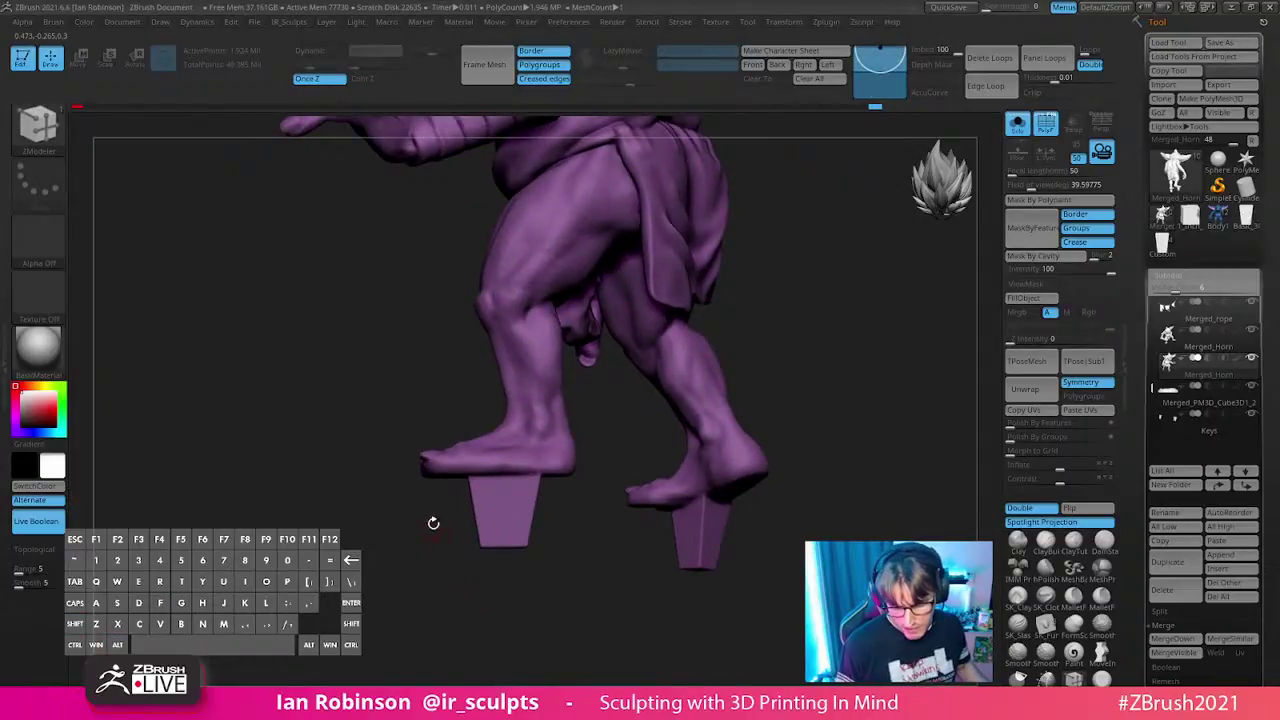
pyautogui.moveTo(471, 590); pyautogui.dragTo(620, 520)
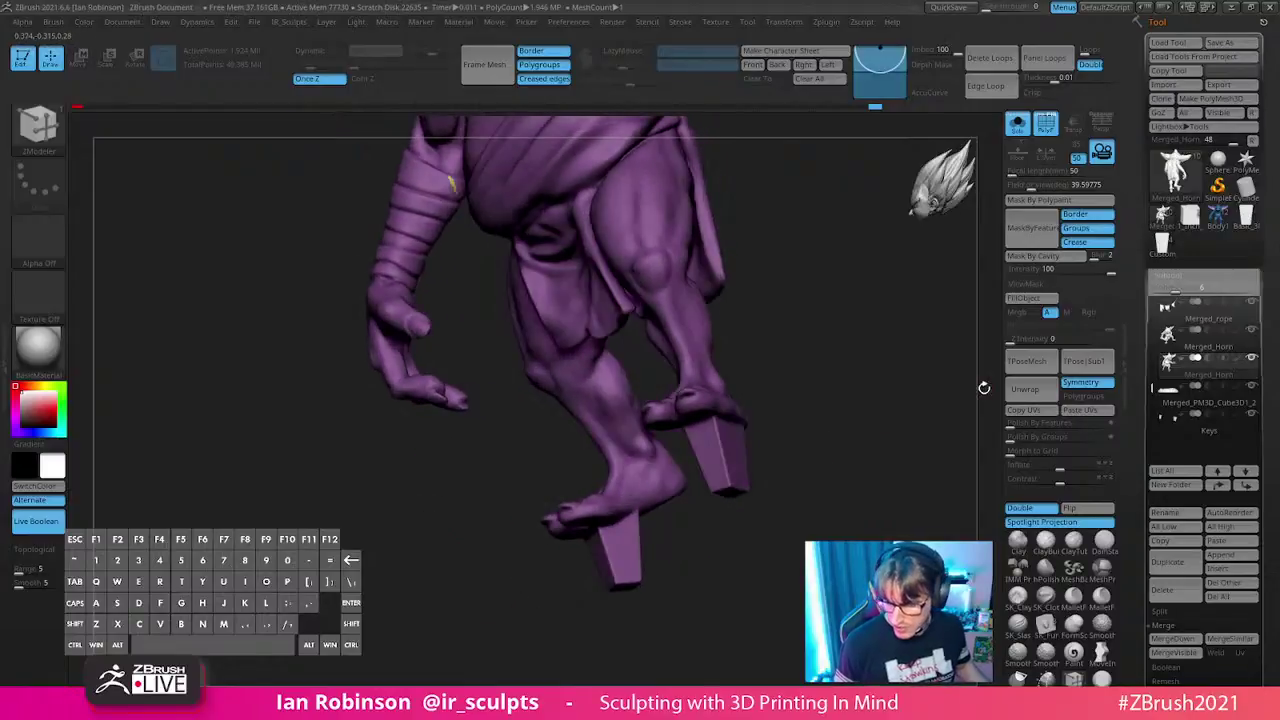
# - Switch to the Basic_3D_Printing_KeyCutters tool, isolate the teal key block's polygroup and show its transform gizmo
pyautogui.click(1247, 226)
pyautogui.moveTo(940, 360); pyautogui.dragTo(923, 394)
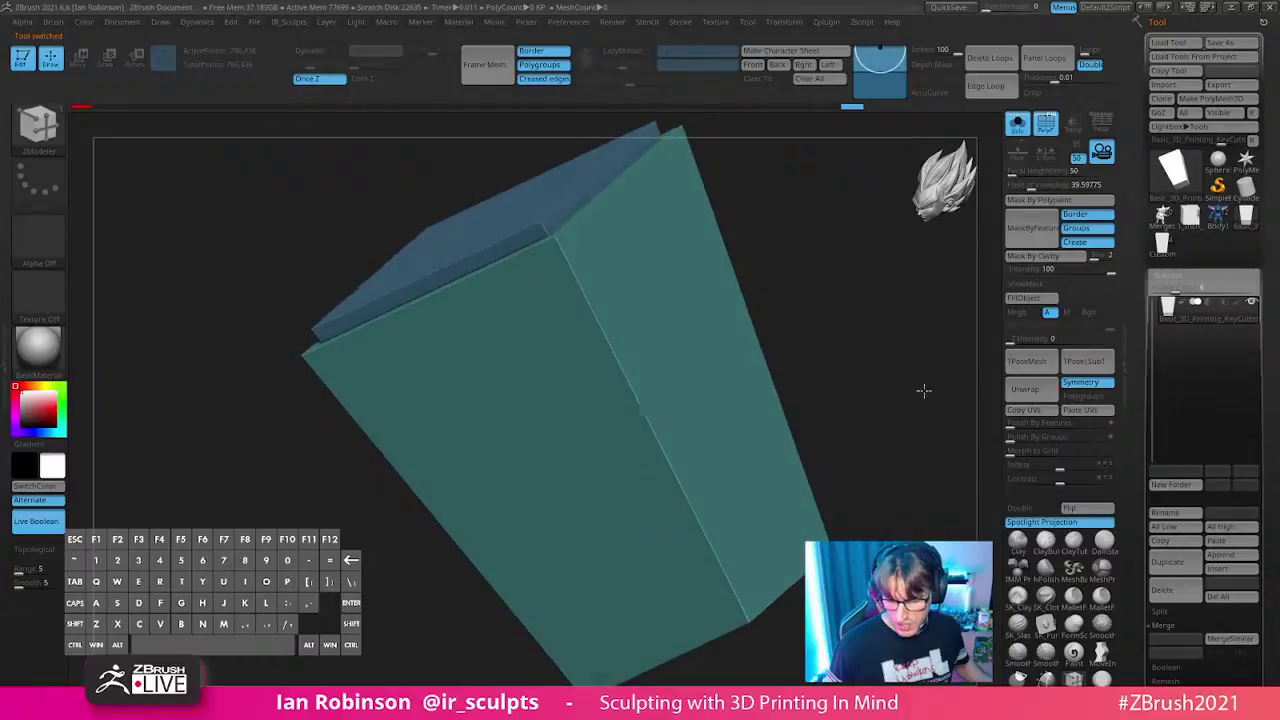
pyautogui.keyDown('ctrl'); pyautogui.keyDown('shift'); pyautogui.click(726, 360); pyautogui.keyUp('shift'); pyautogui.keyUp('ctrl')
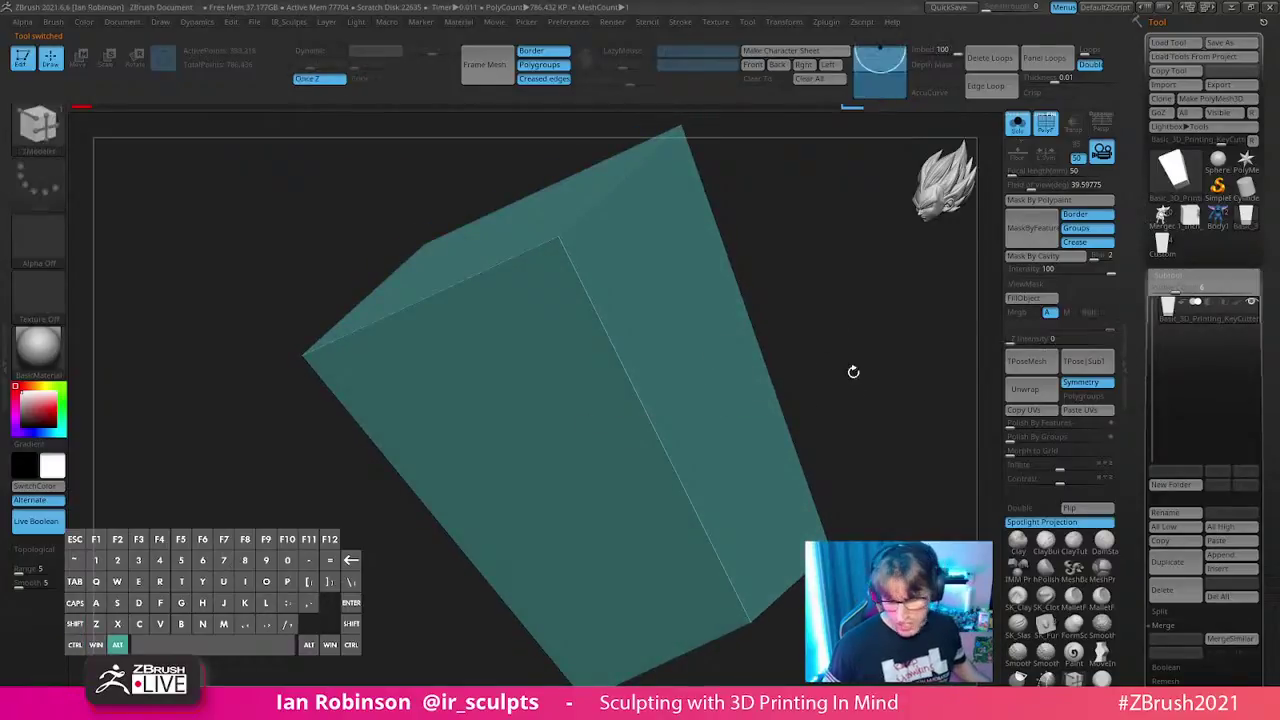
pyautogui.moveTo(846, 351); pyautogui.dragTo(836, 358)
pyautogui.press('w')
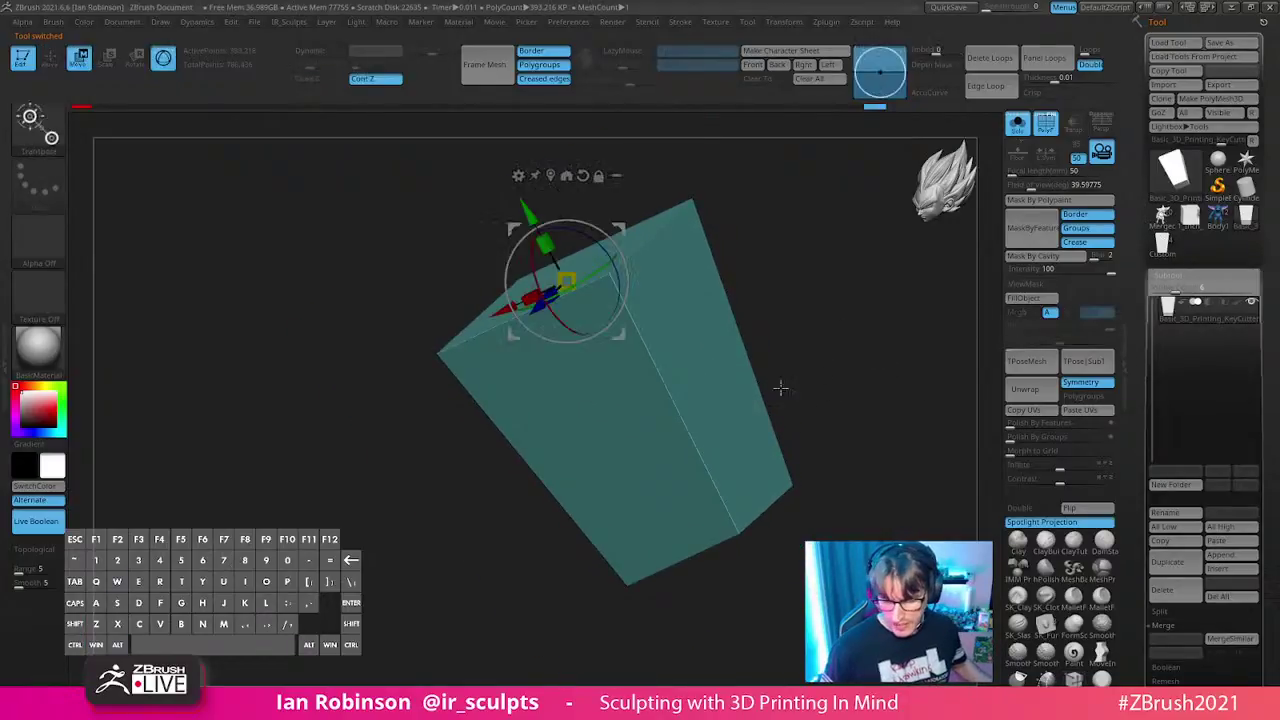
pyautogui.moveTo(787, 272); pyautogui.dragTo(843, 233)
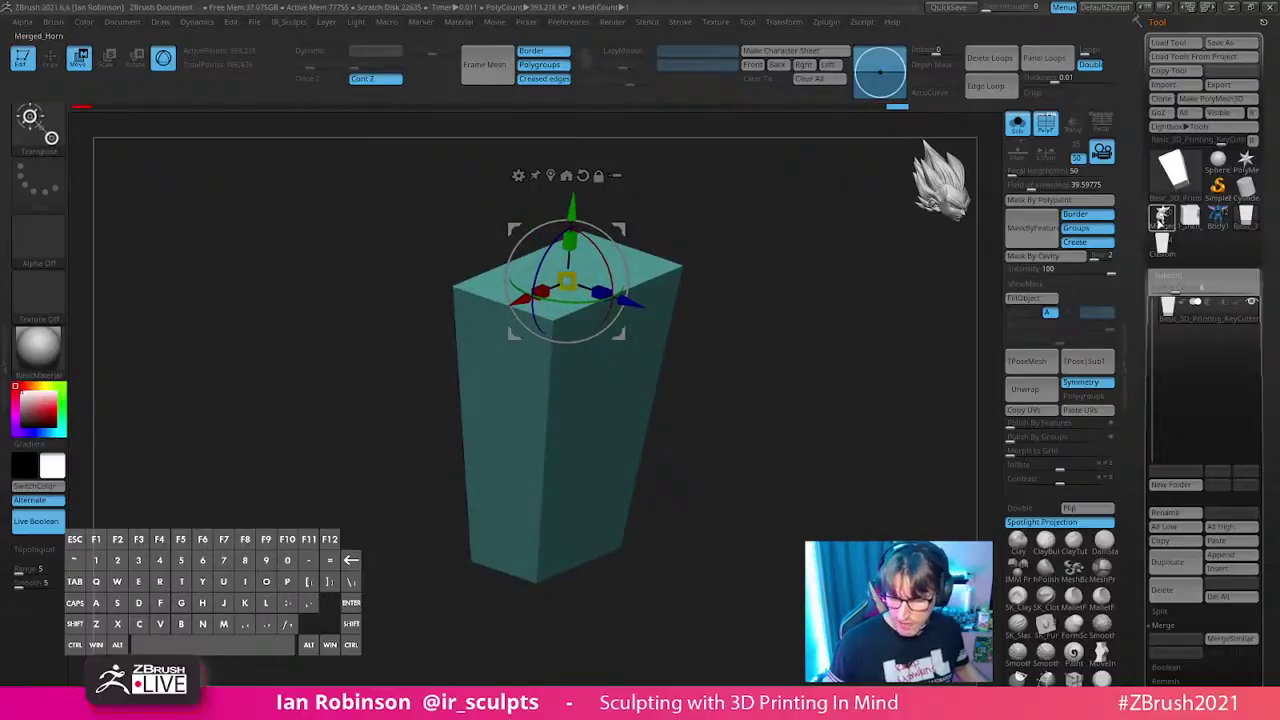
# - Return to the Merged_Horn goblin tool, view the whole goblin and turn off Solo to show the surrounding scene
pyautogui.click(1162, 217)
pyautogui.press('f')
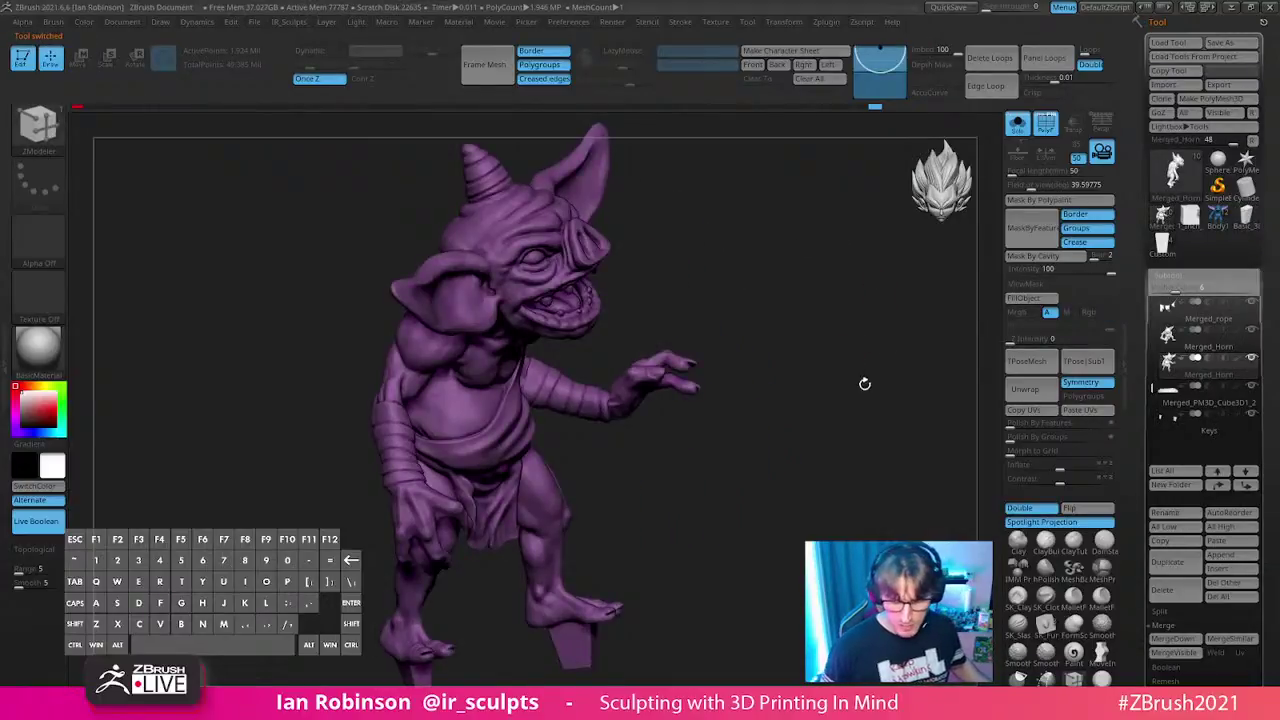
pyautogui.moveTo(873, 377); pyautogui.dragTo(629, 563)
pyautogui.moveTo(851, 457); pyautogui.dragTo(812, 458)
pyautogui.click(1017, 122)
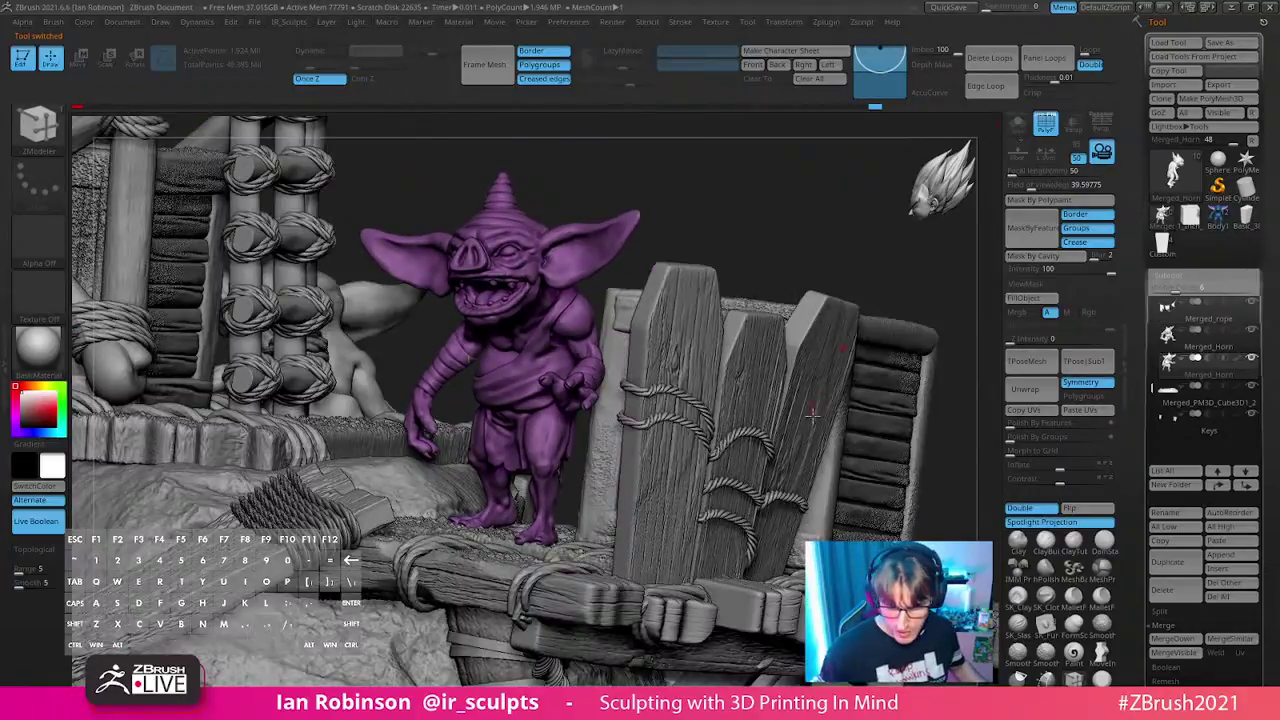
# - Nudge the purple goblin very slightly along its vertical axis and check its placement on the wooden platform
pyautogui.moveTo(789, 244); pyautogui.dragTo(700, 320)
pyautogui.press('w')
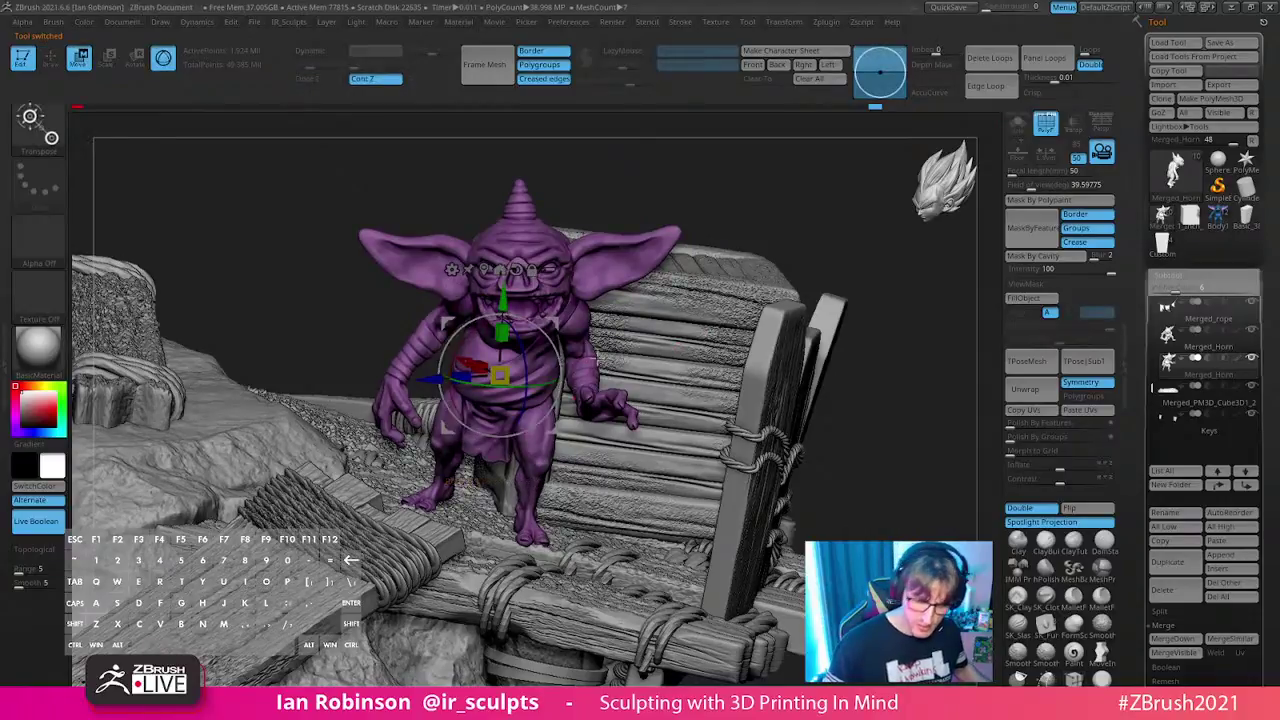
pyautogui.moveTo(502, 333)
pyautogui.mouseDown()
pyautogui.moveTo(512, 298)
pyautogui.moveTo(512, 333)
pyautogui.mouseUp()
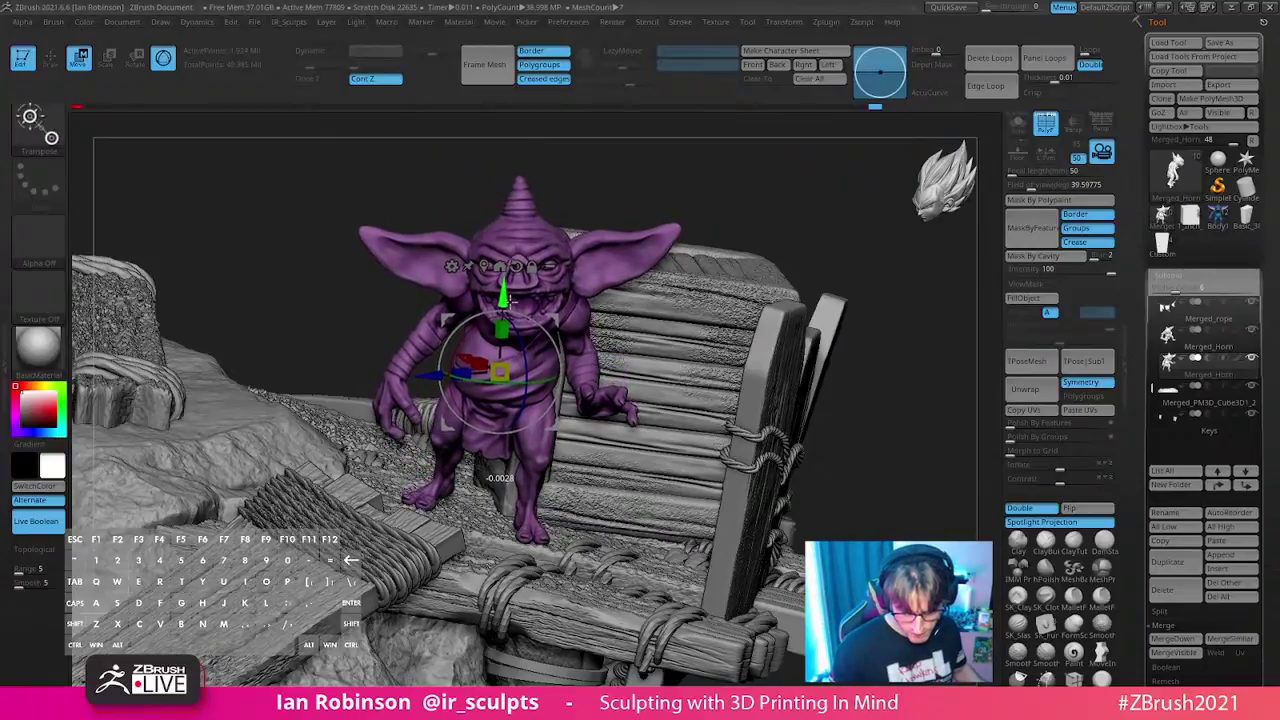
pyautogui.moveTo(784, 224)
pyautogui.mouseDown()
pyautogui.moveTo(771, 214)
pyautogui.moveTo(632, 455)
pyautogui.moveTo(763, 291)
pyautogui.moveTo(737, 374)
pyautogui.mouseUp()
pyautogui.press('q')
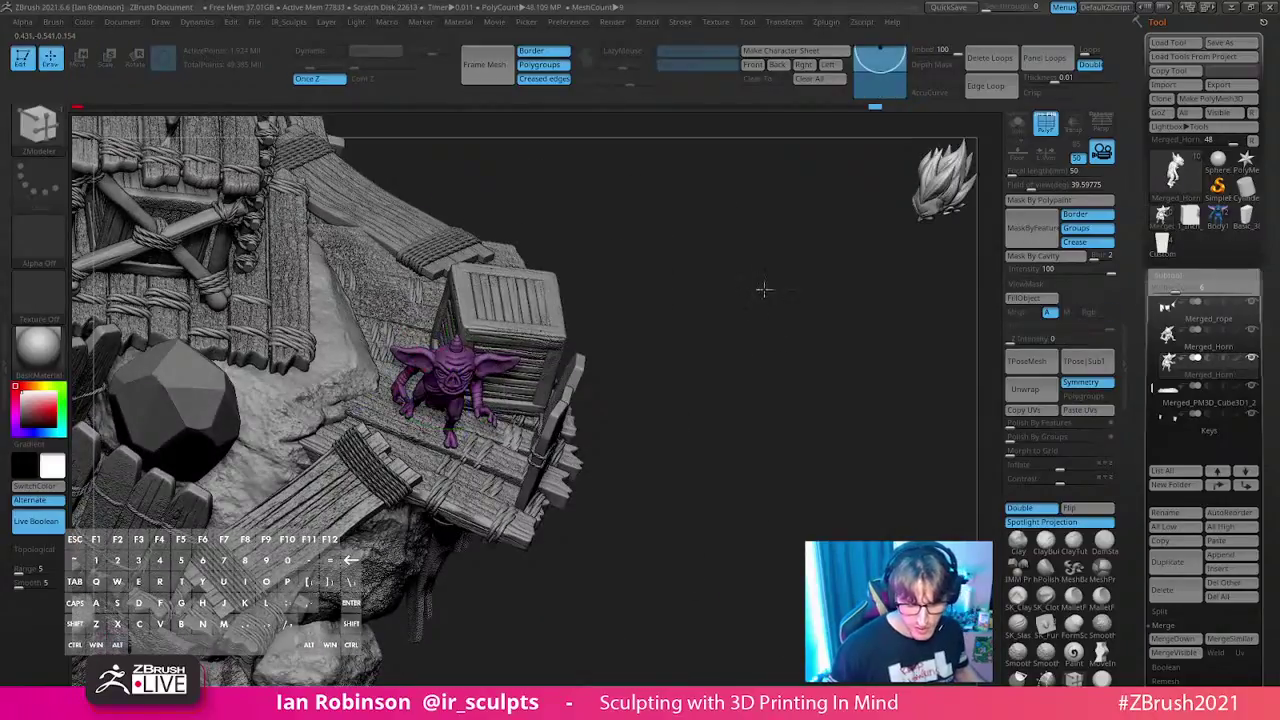
pyautogui.moveTo(774, 326); pyautogui.dragTo(745, 337)
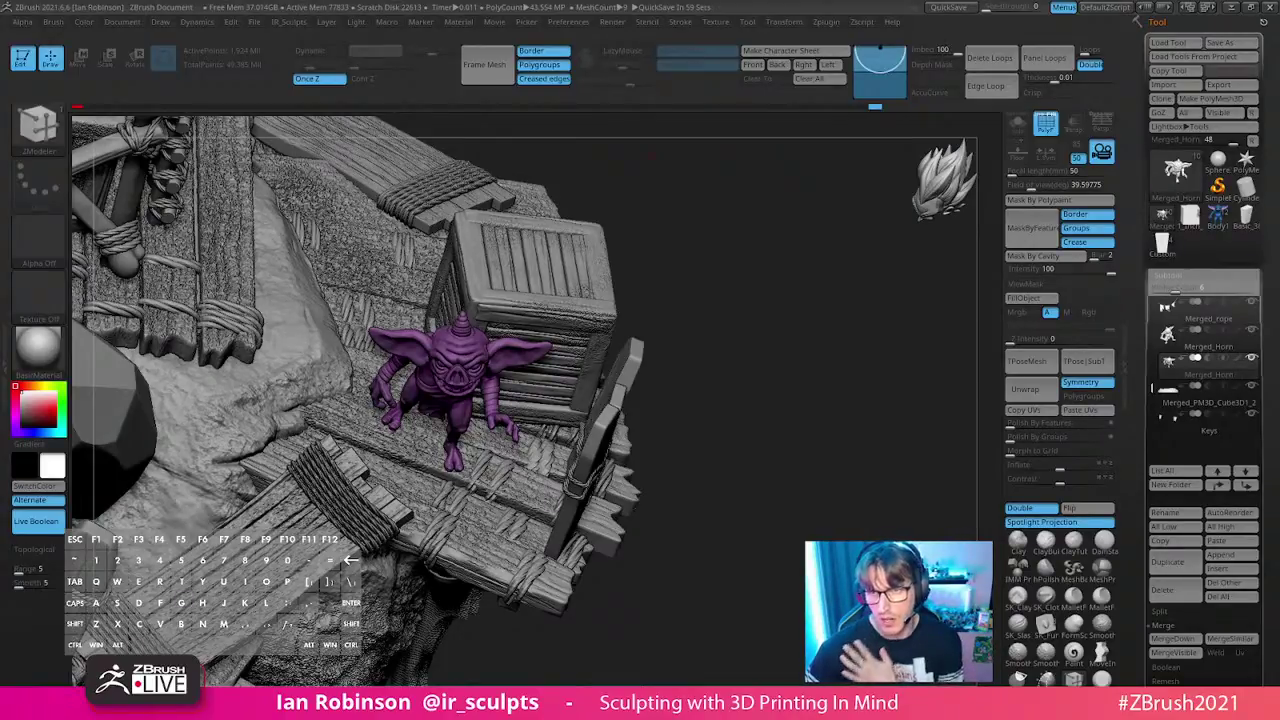
# - Select the Keys subtool, isolate it and examine the two tapered key blocks from several angles
pyautogui.click(1209, 430)
pyautogui.click(1017, 122)
pyautogui.moveTo(782, 368); pyautogui.dragTo(818, 364)
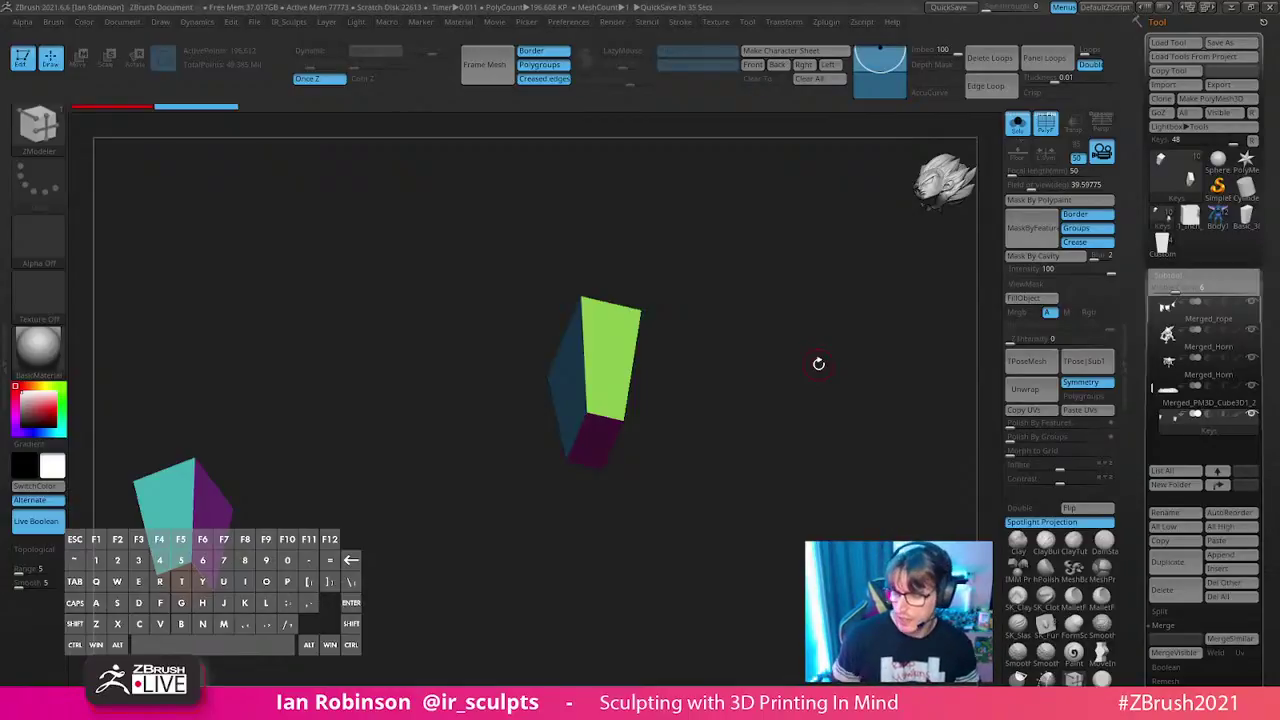
pyautogui.moveTo(757, 480); pyautogui.dragTo(766, 489)
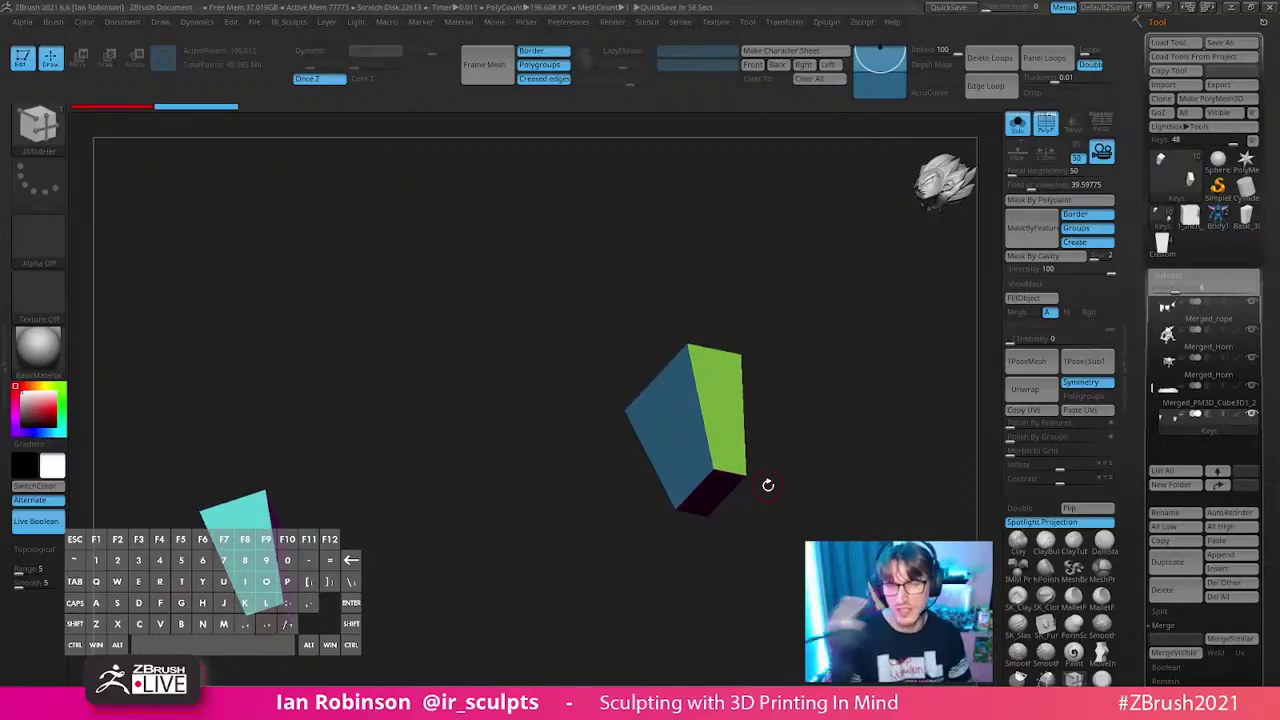
pyautogui.moveTo(767, 485); pyautogui.dragTo(780, 377)
pyautogui.moveTo(655, 312); pyautogui.dragTo(814, 351)
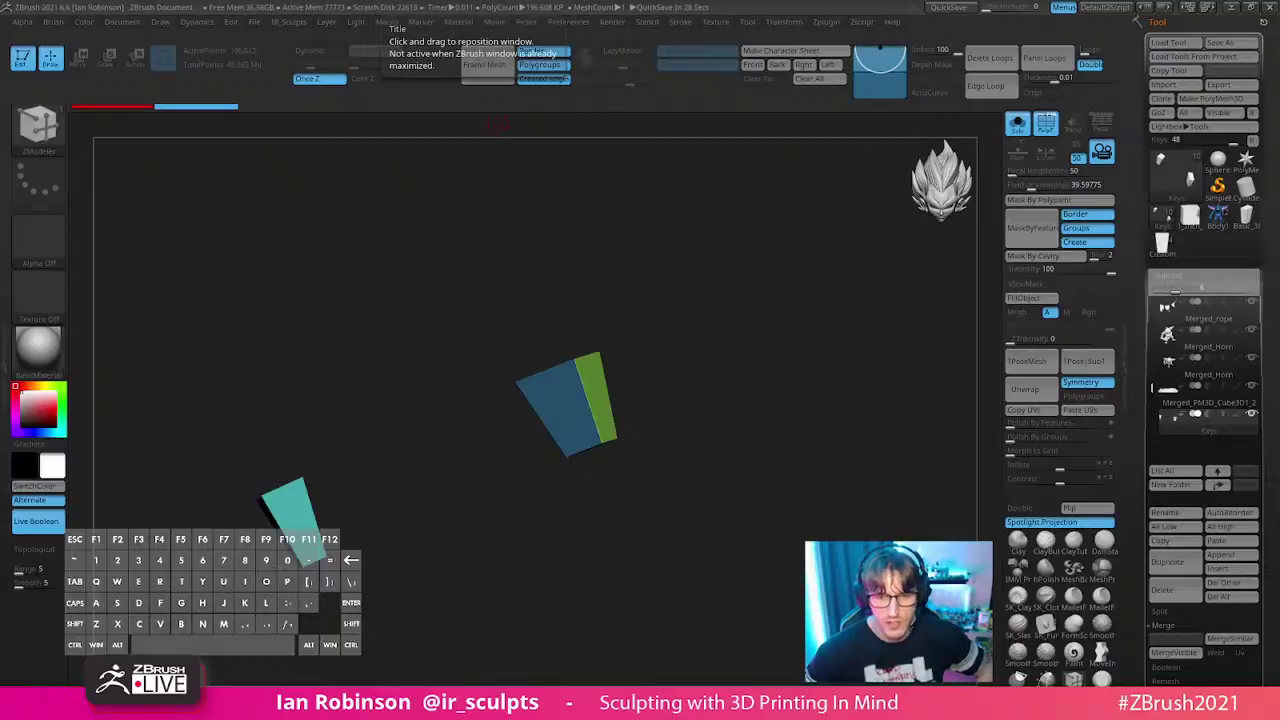
# - Switch to Discord, post the Google Drive link for Basic_3D_Printing_KeyCutters.ztl in the free_tools channel, and return to ZBrush
pyautogui.hotkey('alt', 'Tab')
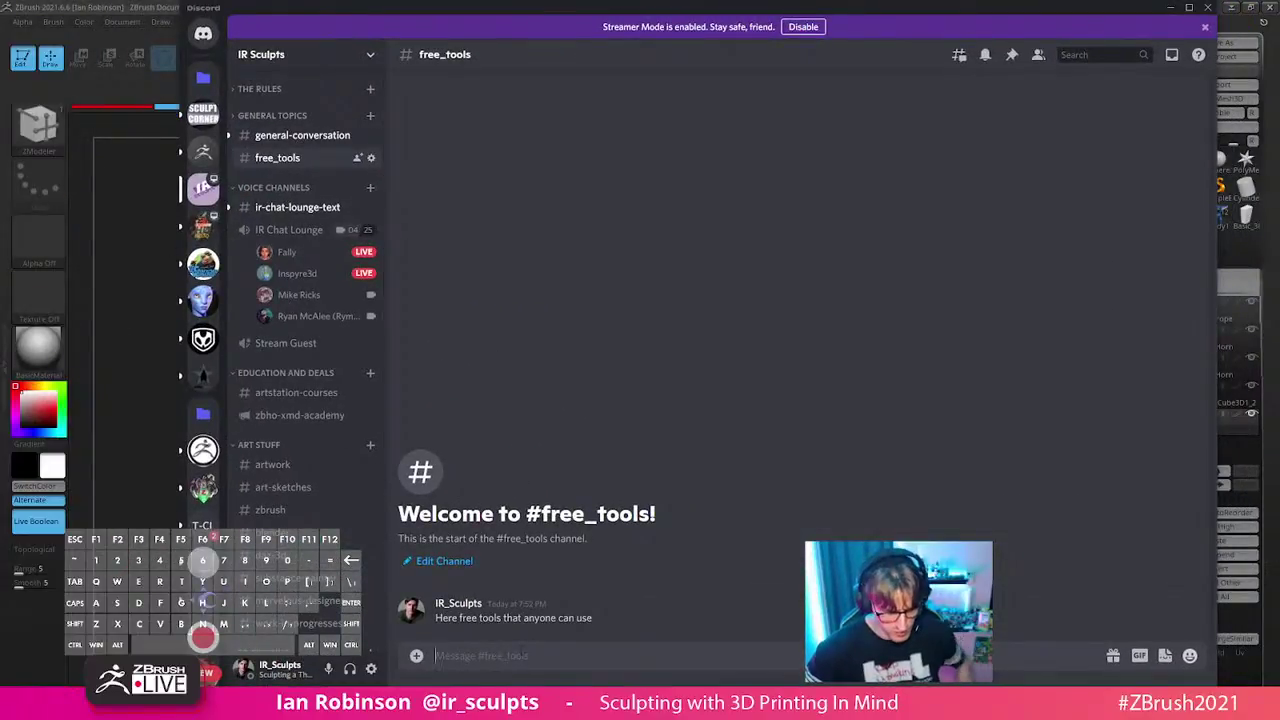
pyautogui.hotkey('ctrl', 'v')
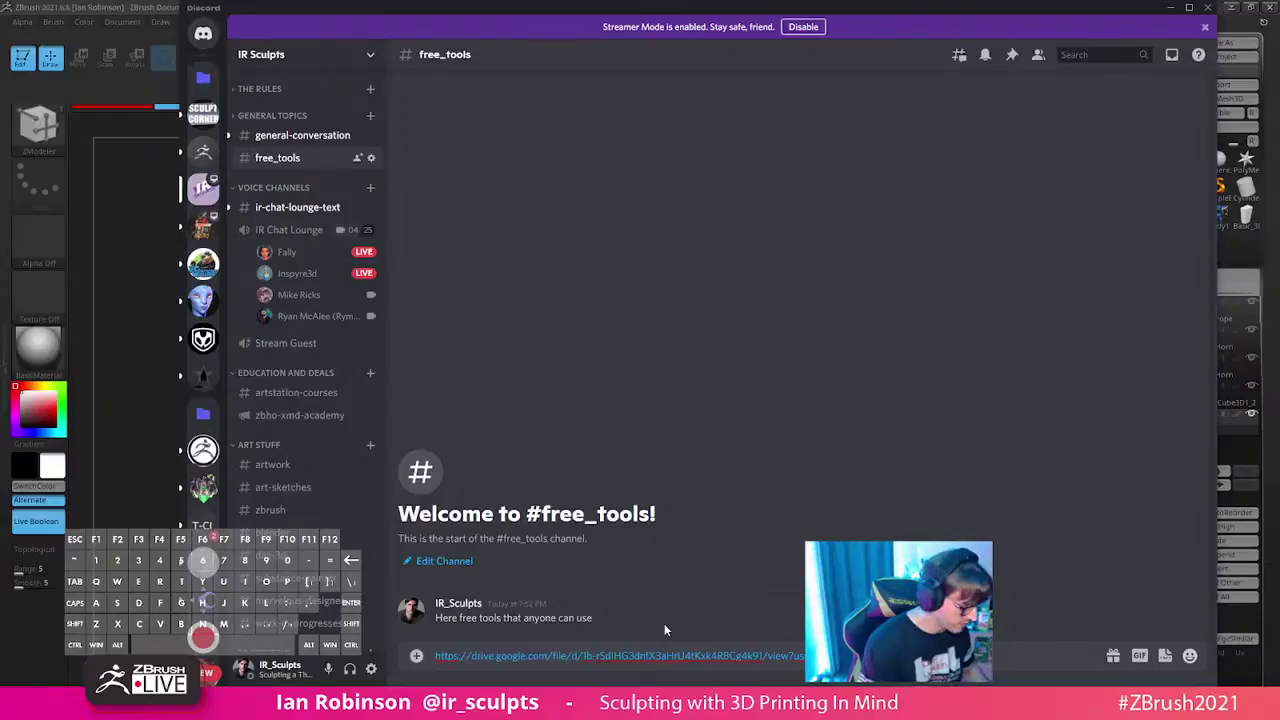
pyautogui.press('Return')
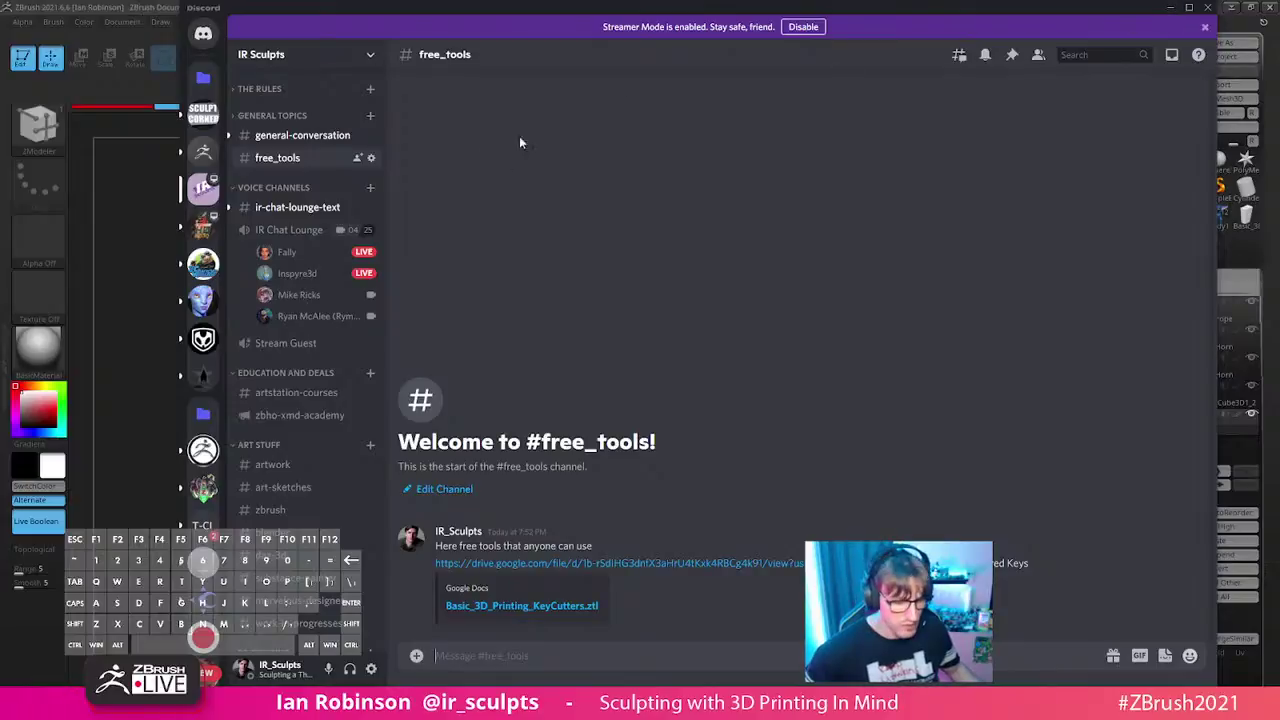
pyautogui.click(1169, 10)
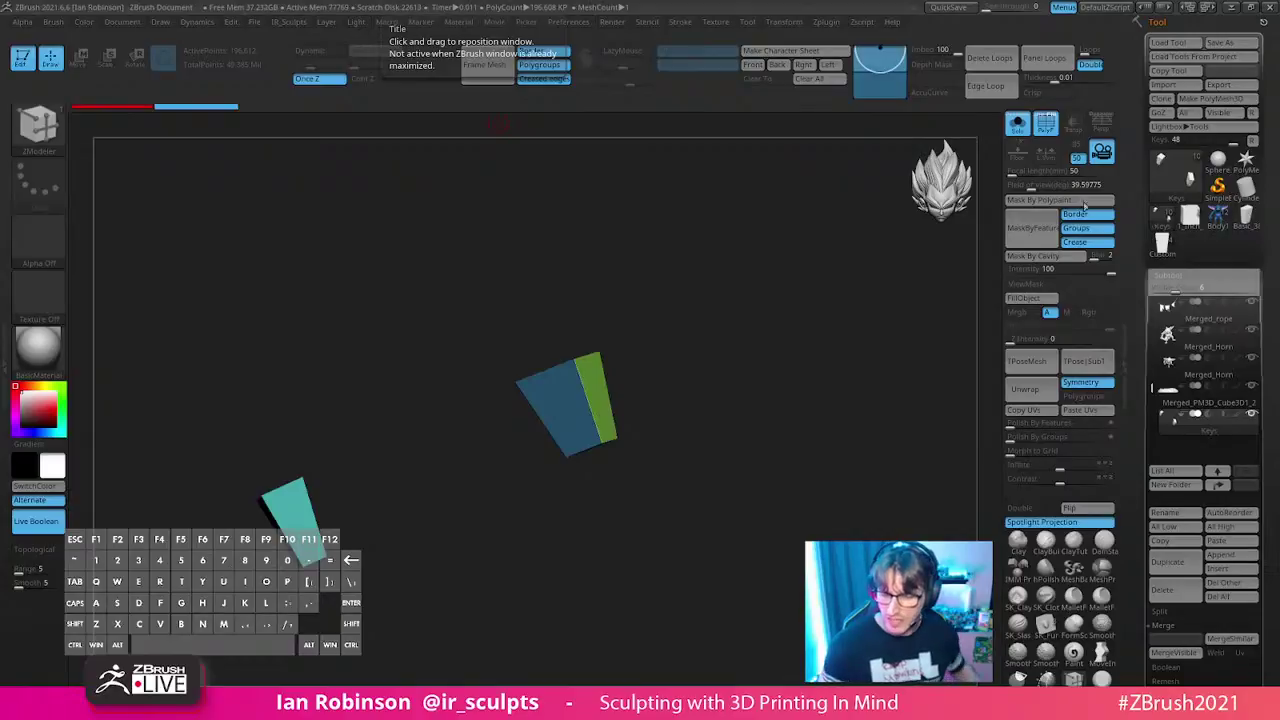
# - Turn off Solo on the Keys subtool and view the complete goblin diorama
pyautogui.click(1017, 122)
pyautogui.keyDown('alt'); pyautogui.moveTo(711, 388); pyautogui.dragTo(700, 260); pyautogui.keyUp('alt')
pyautogui.moveTo(831, 460)
pyautogui.keyDown('alt'); pyautogui.mouseDown()
pyautogui.moveTo(840, 431)
pyautogui.moveTo(814, 393)
pyautogui.moveTo(846, 431)
pyautogui.moveTo(846, 409)
pyautogui.moveTo(851, 446)
pyautogui.moveTo(784, 471)
pyautogui.mouseUp(); pyautogui.keyUp('alt')
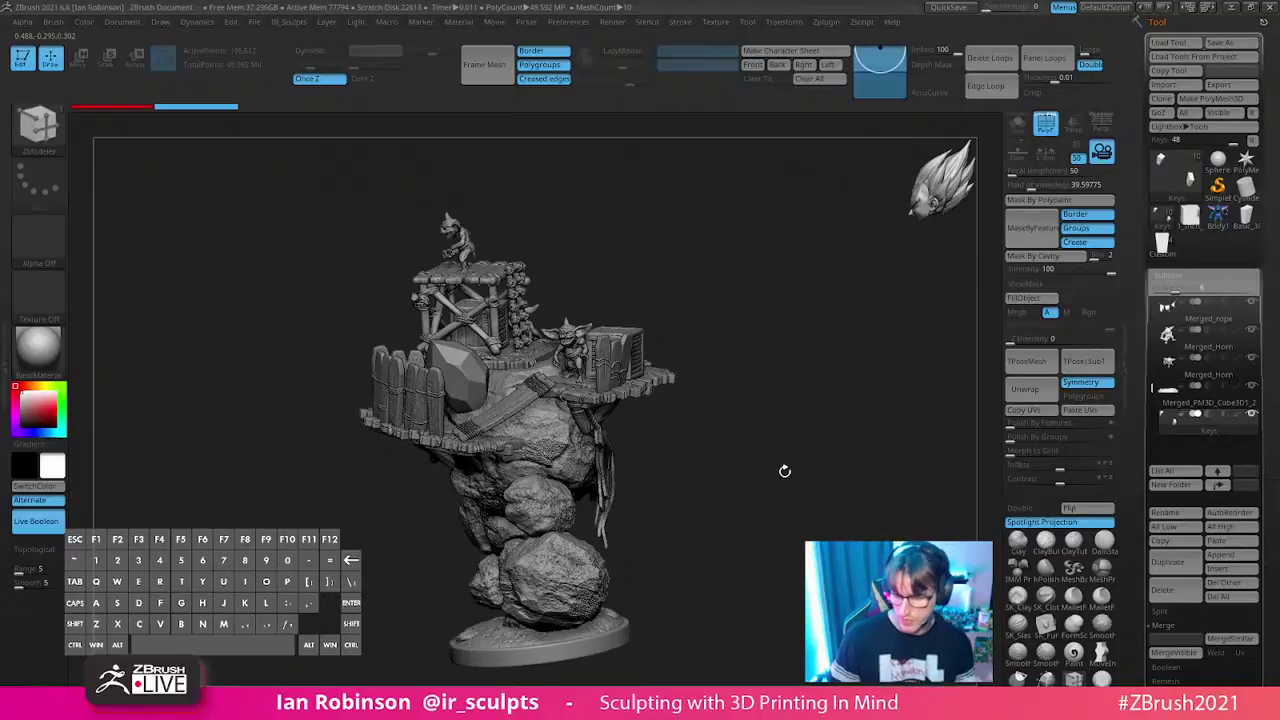
# - Isolate the Merged_Horn goblin subtool and switch the selection to Merged_PM3D_Cube3D1_2
pyautogui.click(1183, 404)
pyautogui.click(1200, 378)
pyautogui.click(1017, 124)
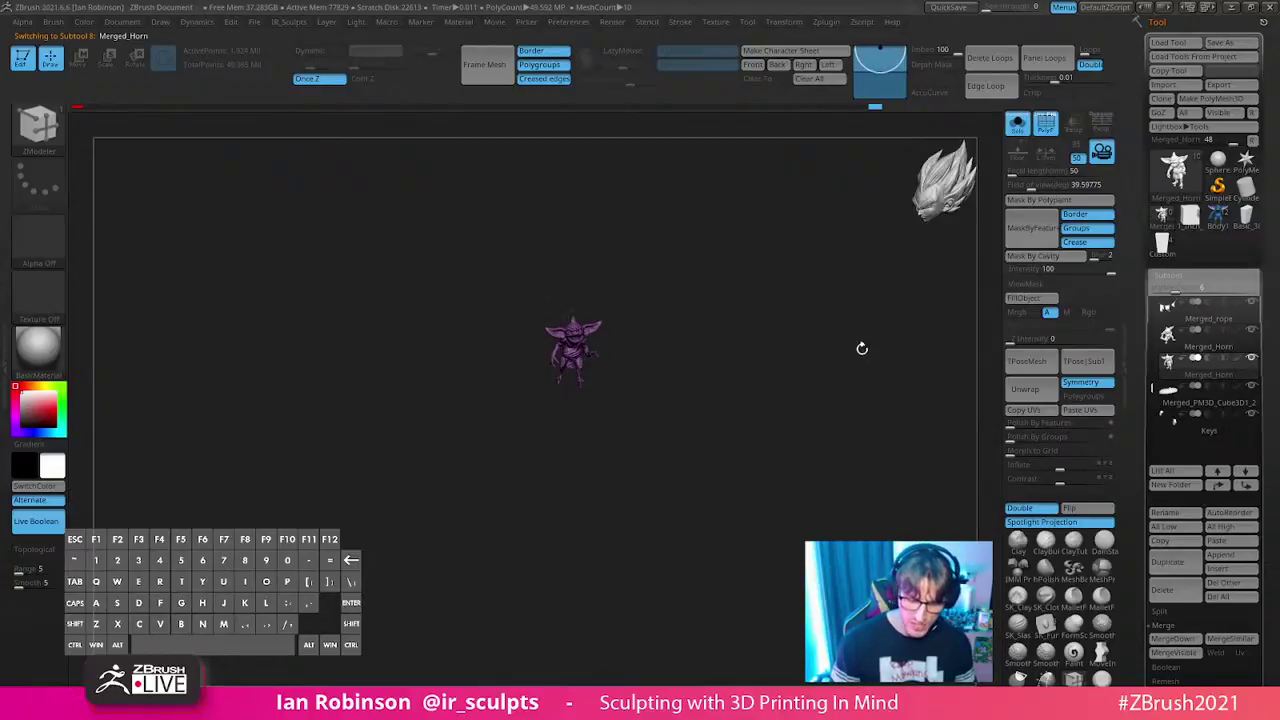
pyautogui.keyDown('alt'); pyautogui.click(846, 437); pyautogui.keyUp('alt')
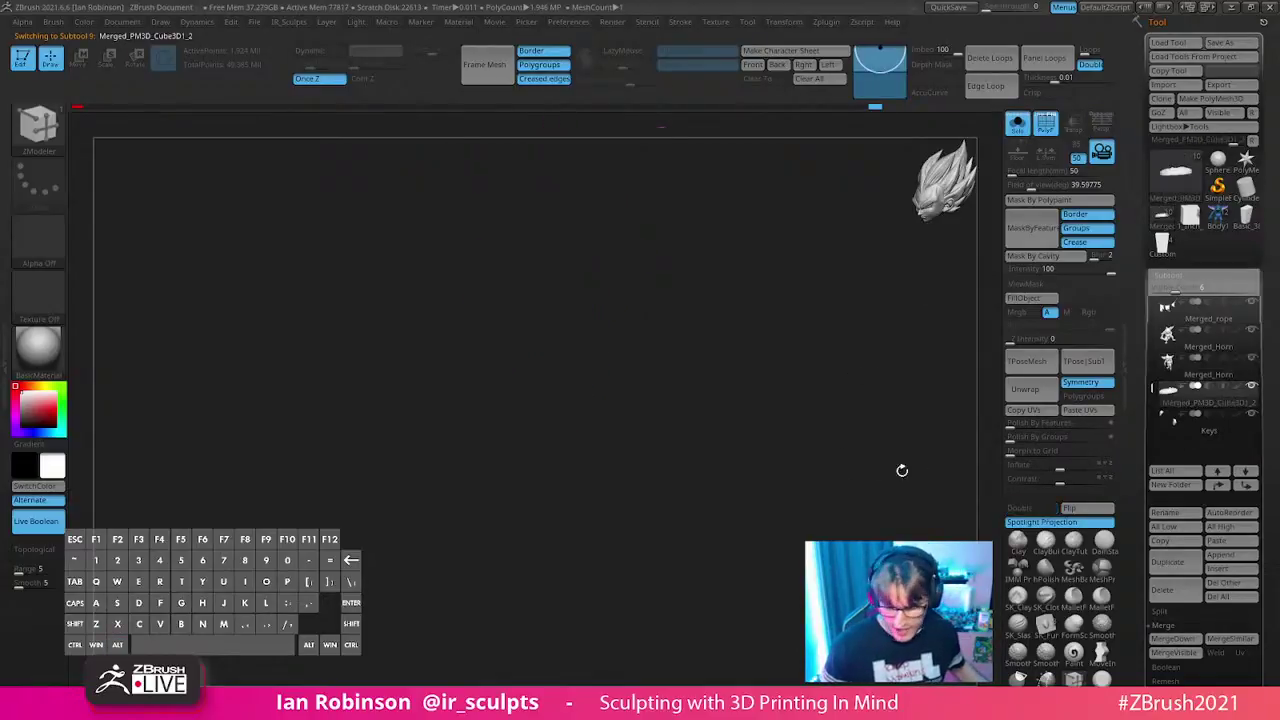
# - Examine the isolated round base of the diorama and turn off Solo to view the complete model
pyautogui.moveTo(840, 511); pyautogui.dragTo(802, 450)
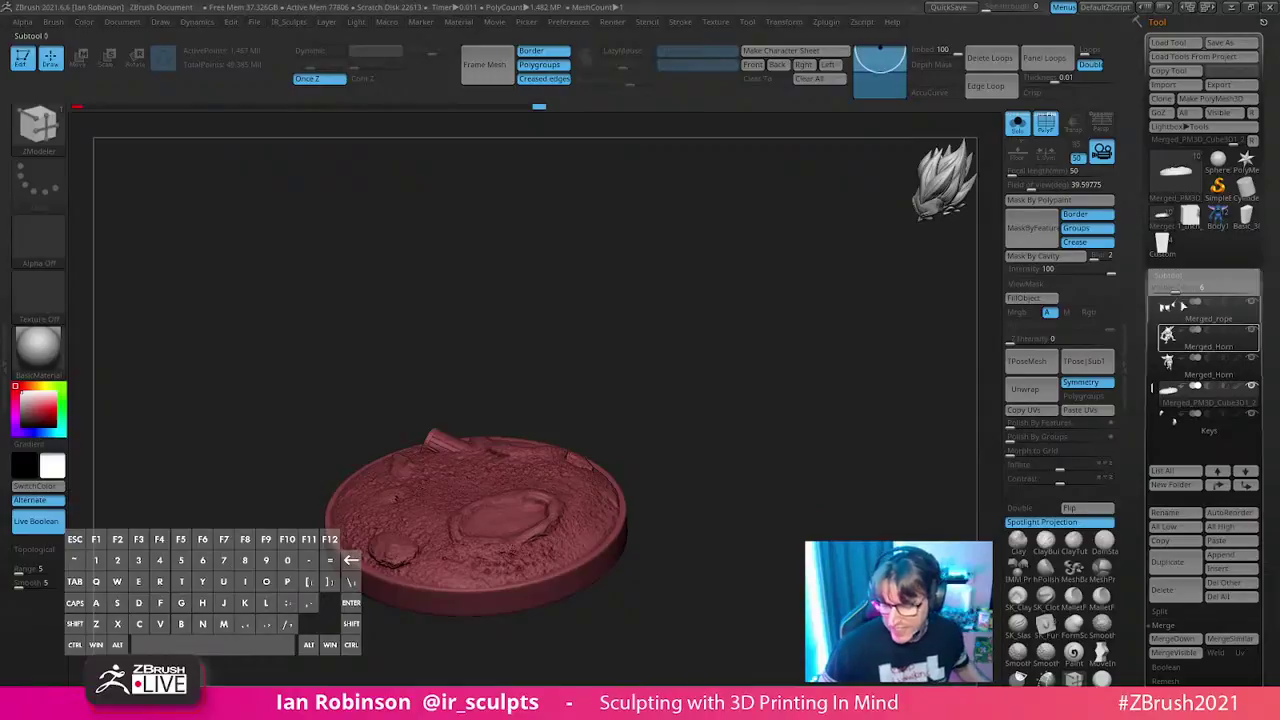
pyautogui.hotkey('alt', 's')
pyautogui.keyDown('alt'); pyautogui.moveTo(867, 411); pyautogui.dragTo(786, 512); pyautogui.keyUp('alt')
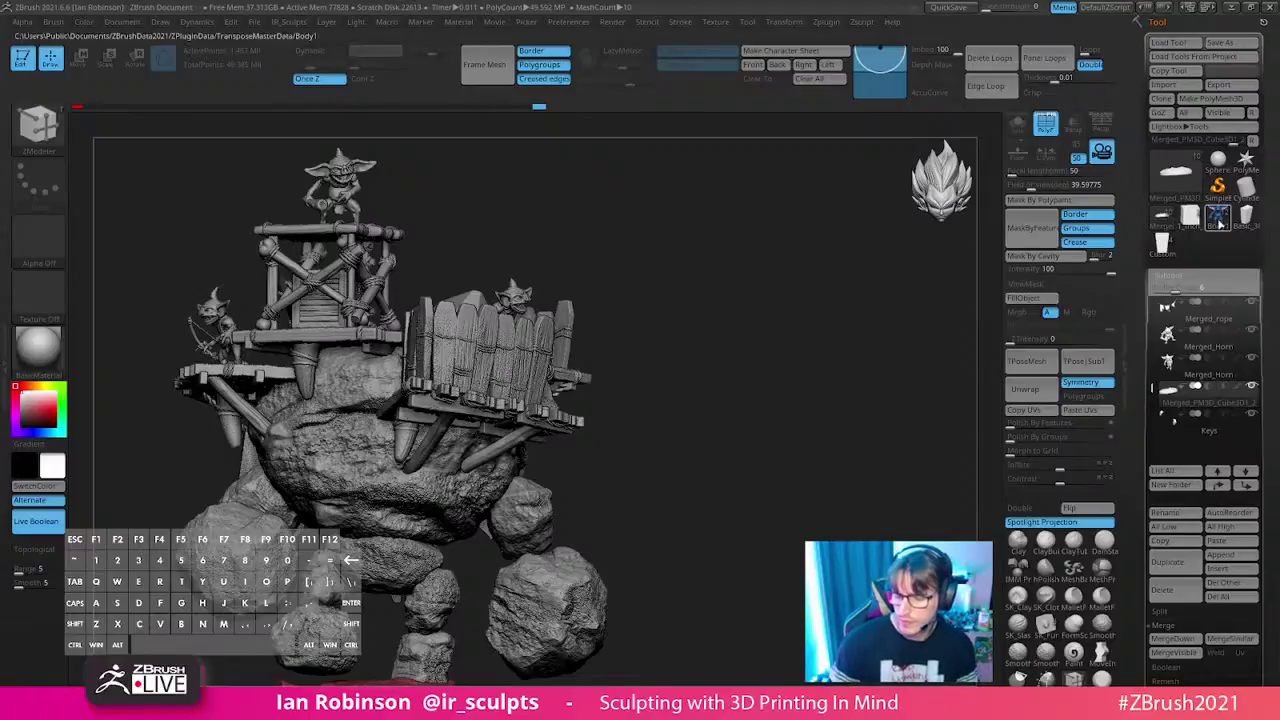
# - Switch through the Body1 goblin tool to the Custom_Fit_Keys tool and examine the key blocks with their cutter
pyautogui.click(1218, 218)
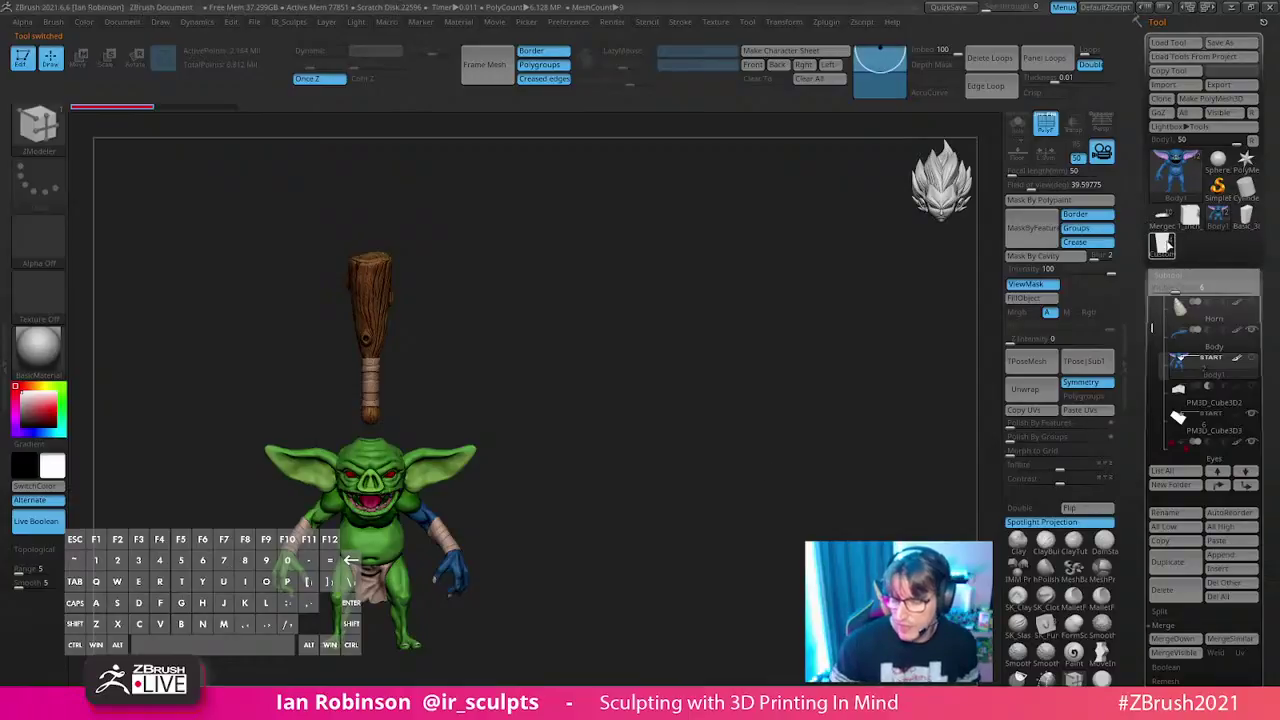
pyautogui.click(1164, 243)
pyautogui.press('f')
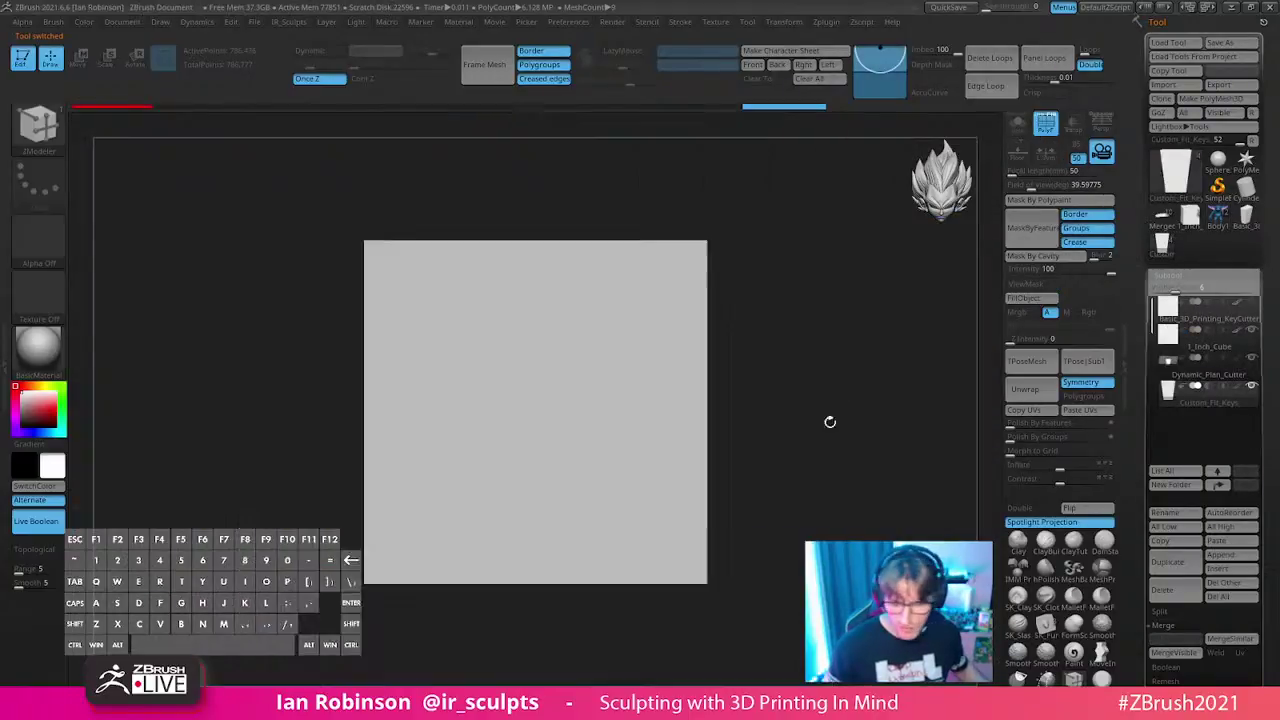
pyautogui.moveTo(846, 466); pyautogui.dragTo(894, 331)
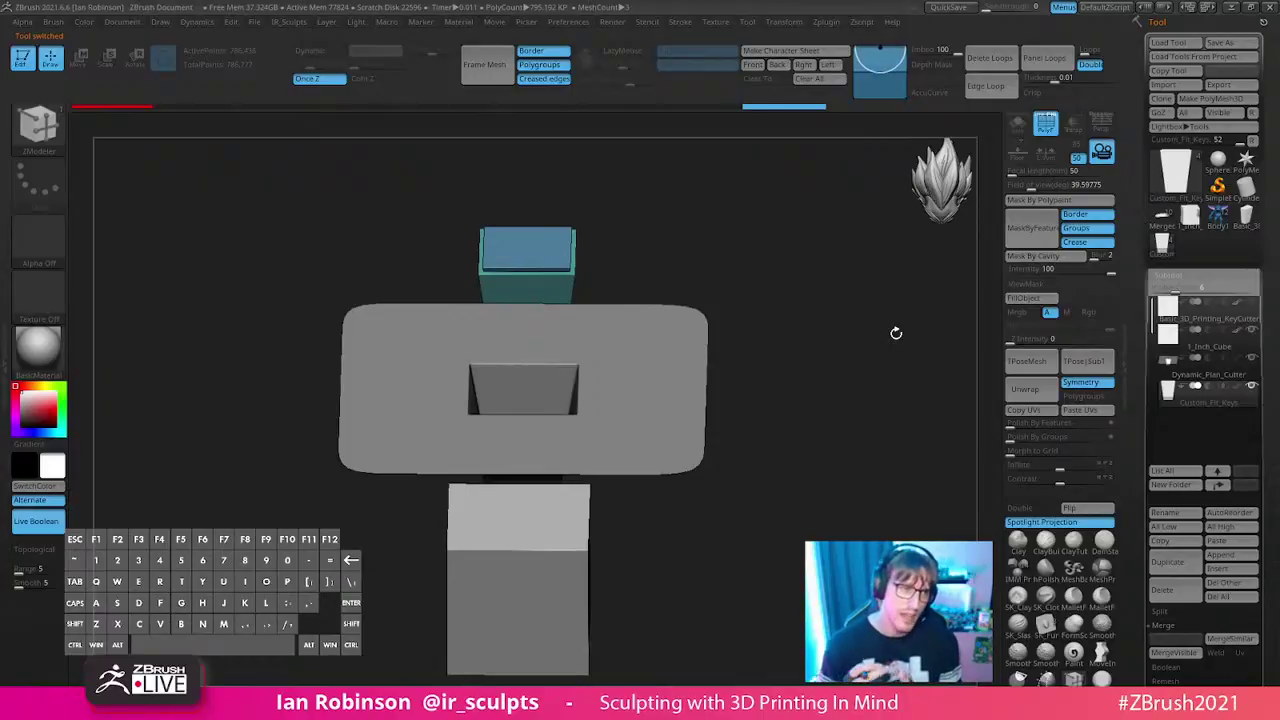
# - Copy the round base subtool from the diorama and paste it into the 1_Inch_Cube tool with the Epax_X1_Build_Volume
pyautogui.click(1190, 216)
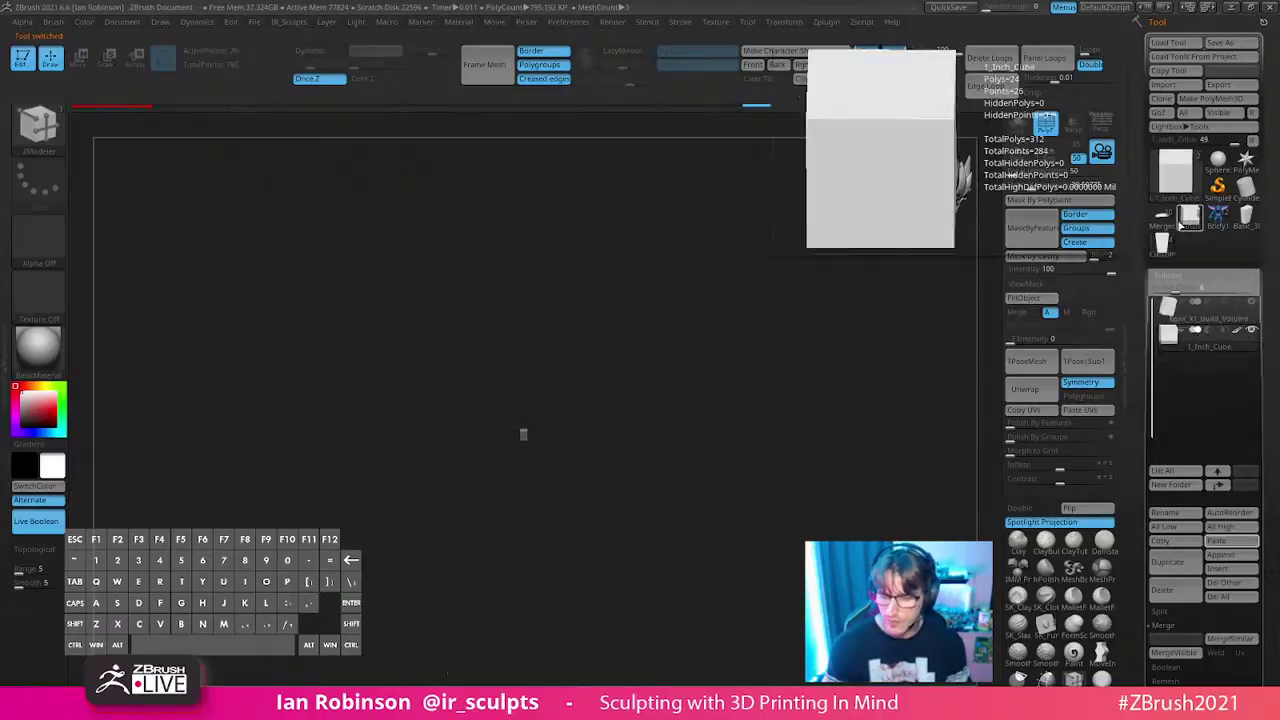
pyautogui.press('f')
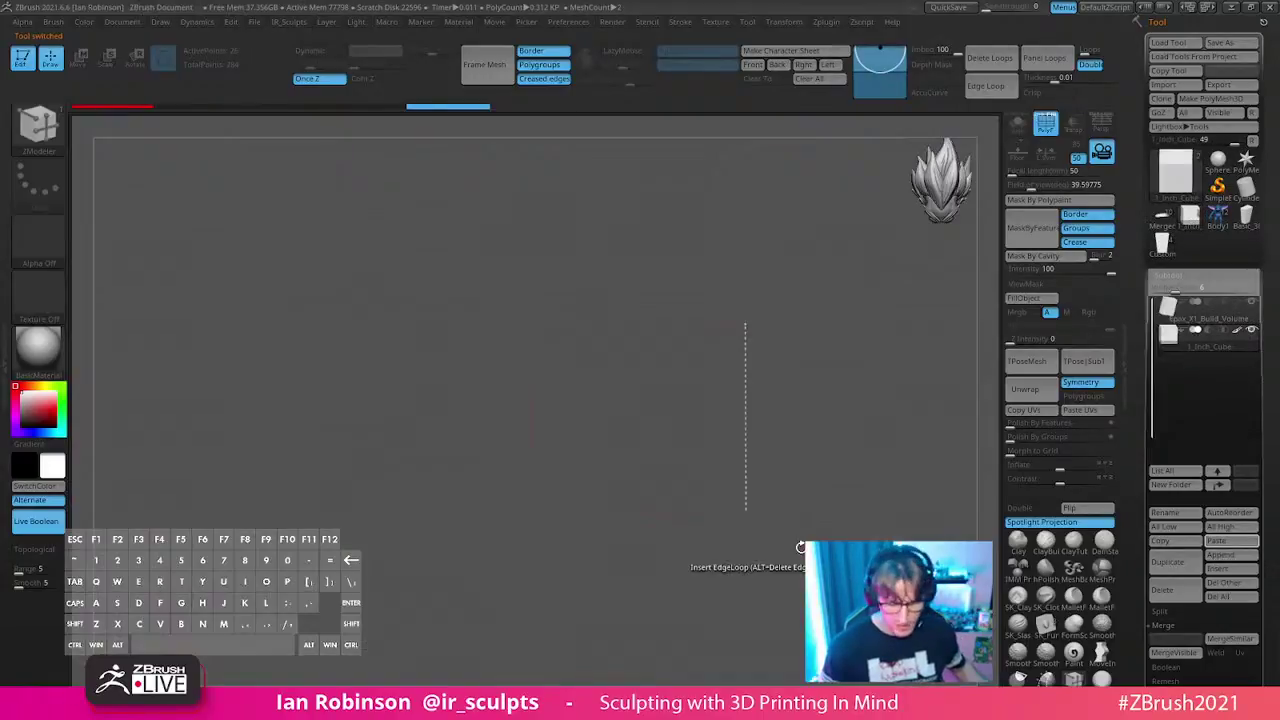
pyautogui.moveTo(820, 494)
pyautogui.keyDown('alt'); pyautogui.mouseDown()
pyautogui.moveTo(838, 419)
pyautogui.moveTo(877, 423)
pyautogui.moveTo(877, 483)
pyautogui.moveTo(876, 420)
pyautogui.moveTo(649, 500)
pyautogui.moveTo(795, 490)
pyautogui.mouseUp(); pyautogui.keyUp('alt')
pyautogui.click(1162, 222)
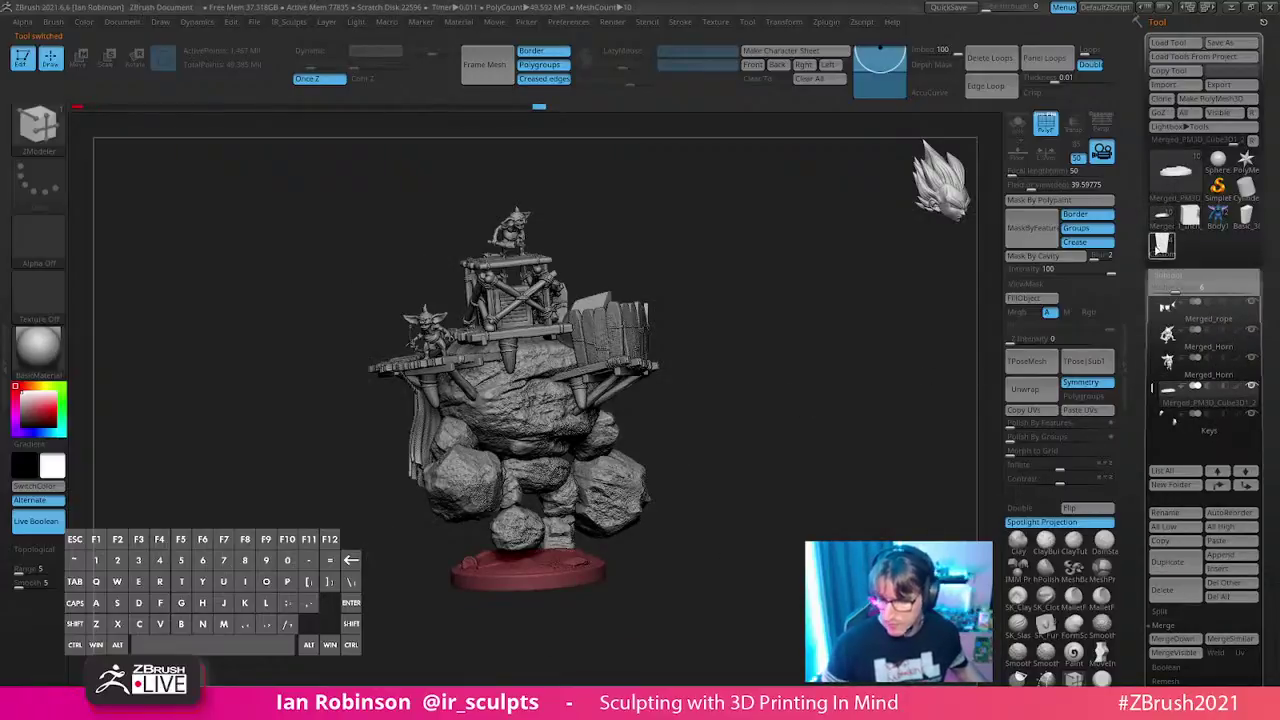
pyautogui.click(1162, 243)
pyautogui.click(1190, 232)
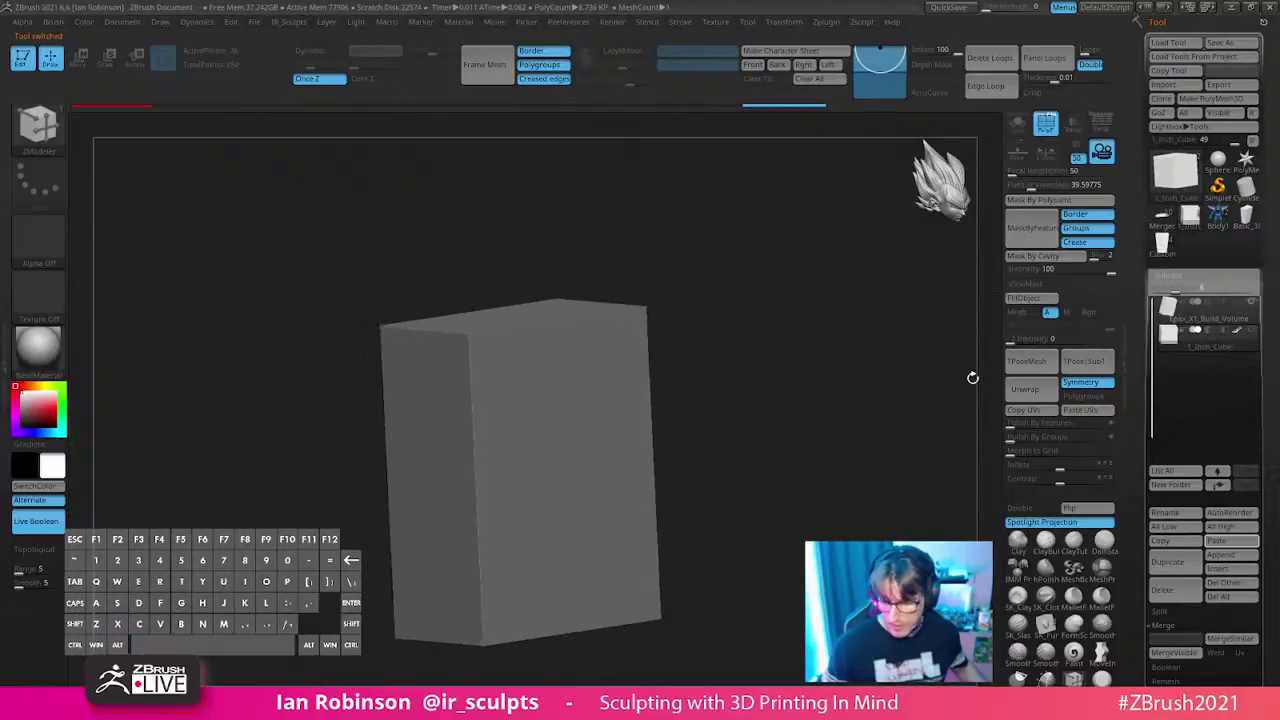
pyautogui.click(1218, 541)
# - With transparency on, tilt the round base diagonally, move it up inside the printer build volume and check its fit
pyautogui.press('w')
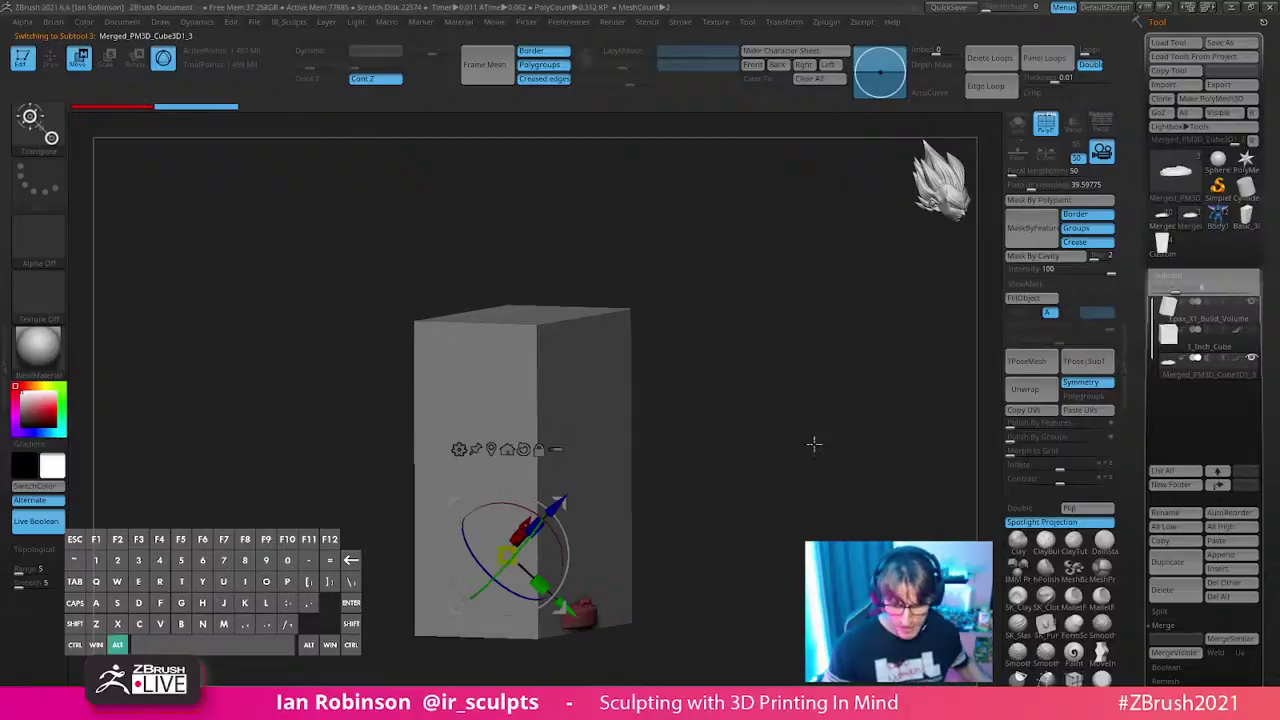
pyautogui.click(968, 218)
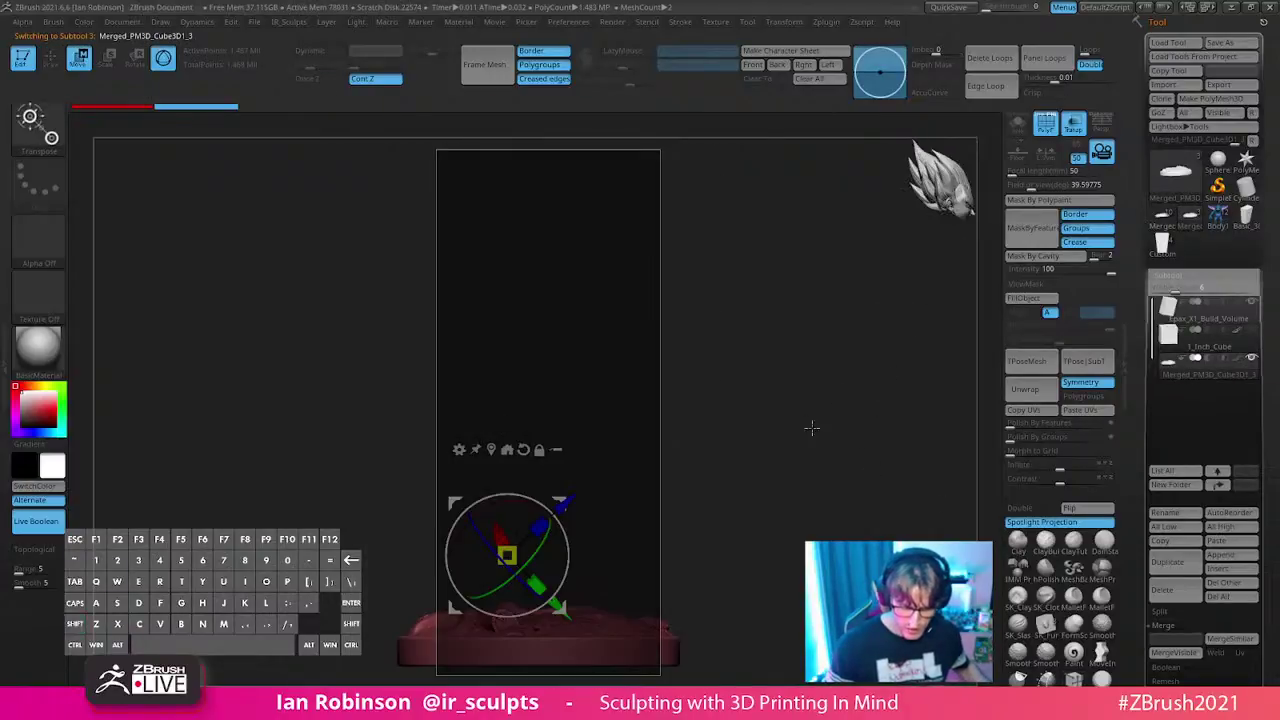
pyautogui.moveTo(568, 532); pyautogui.dragTo(508, 646)
pyautogui.keyDown('alt'); pyautogui.click(522, 454); pyautogui.keyUp('alt')
pyautogui.moveTo(480, 553); pyautogui.dragTo(599, 377)
pyautogui.moveTo(788, 360); pyautogui.dragTo(790, 395)
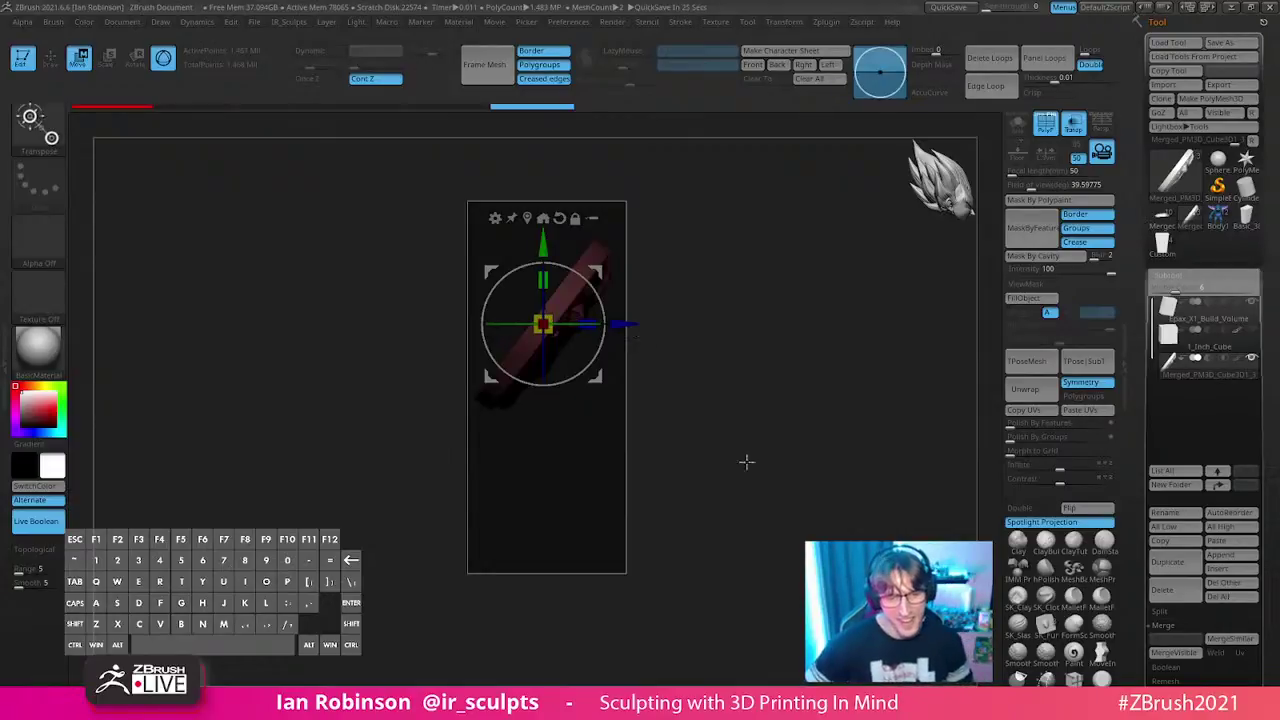
pyautogui.moveTo(833, 357); pyautogui.dragTo(757, 351)
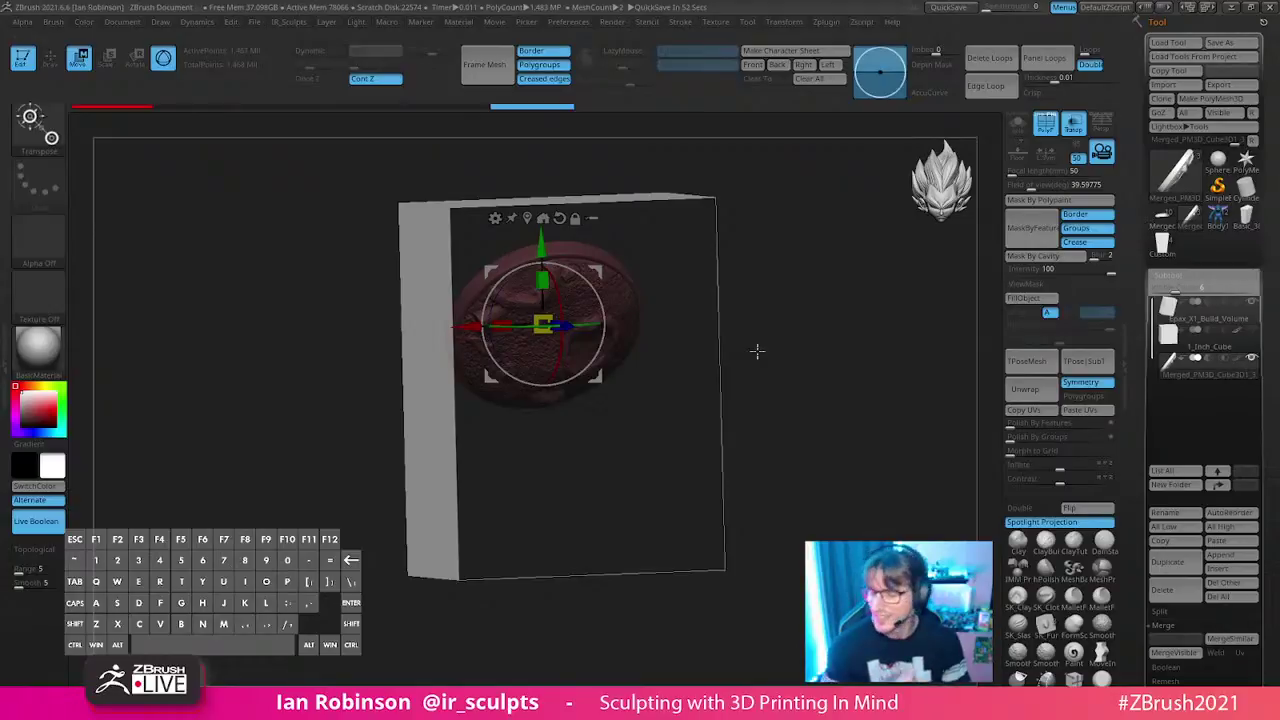
# - Switch to the browser to show the 2021 ZBrush Summit page and return to ZBrush
pyautogui.moveTo(733, 101)
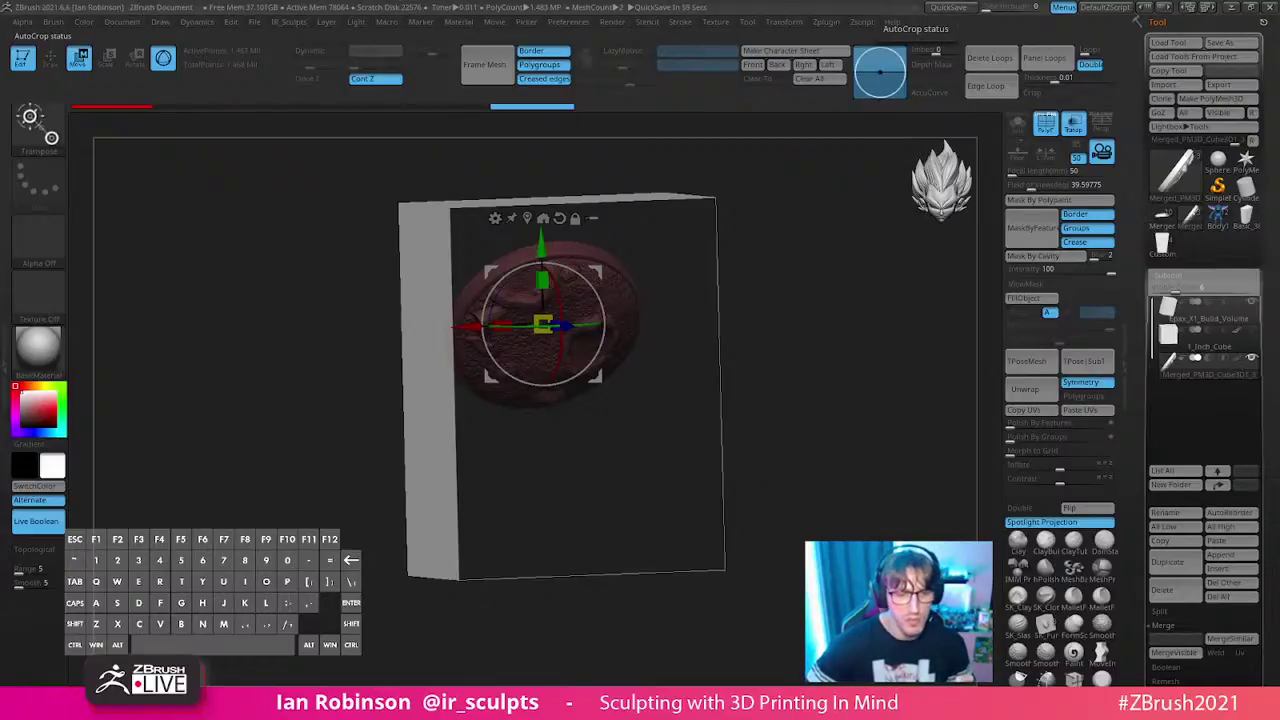
pyautogui.hotkey('alt', 'Tab')
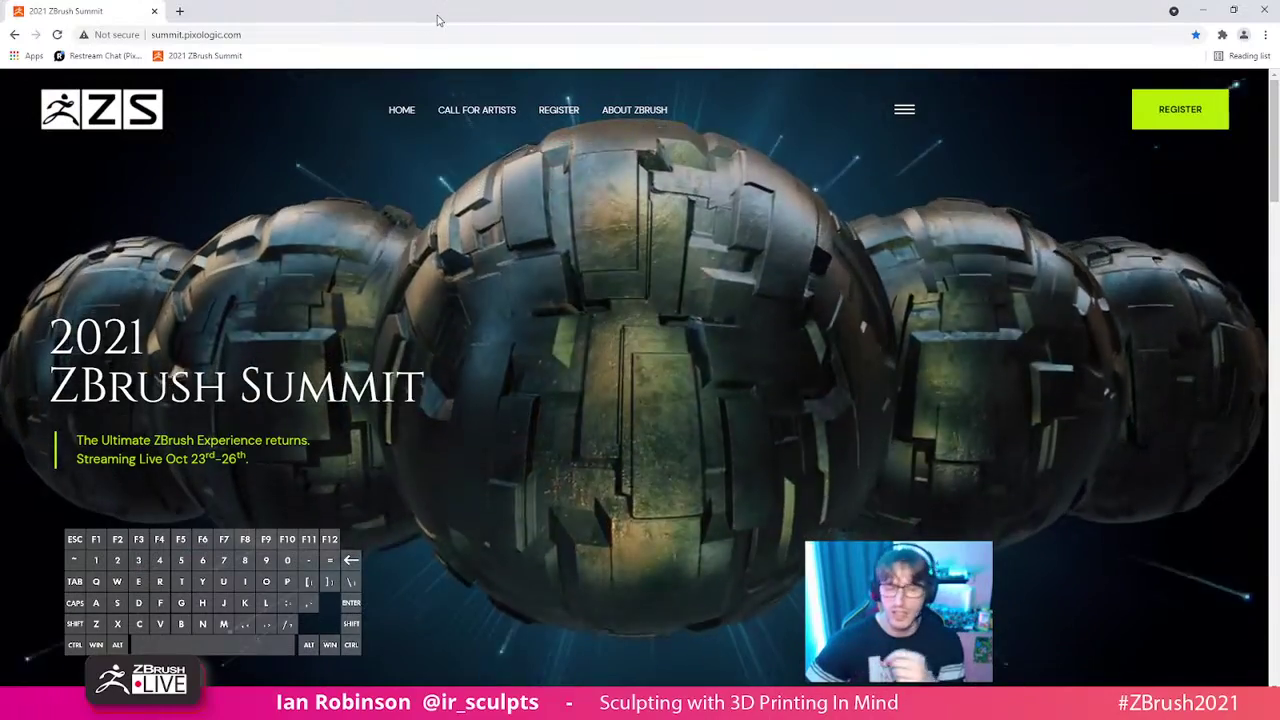
pyautogui.click(1203, 10)
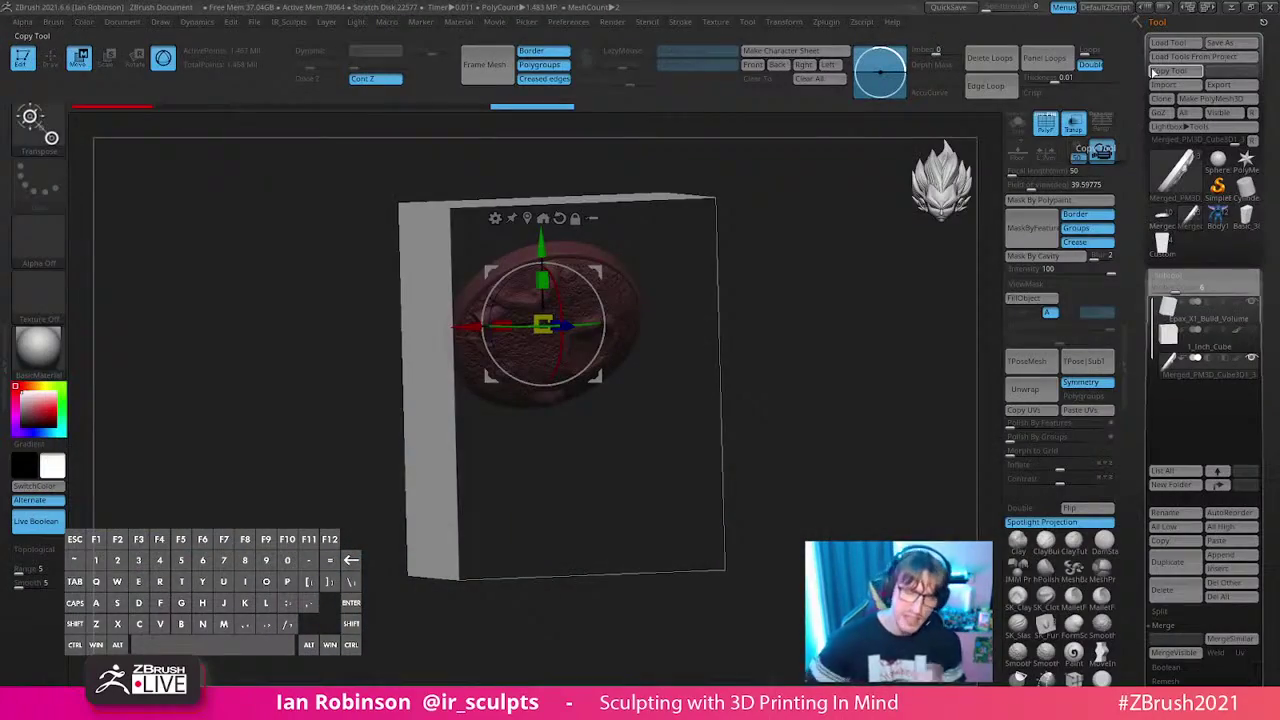